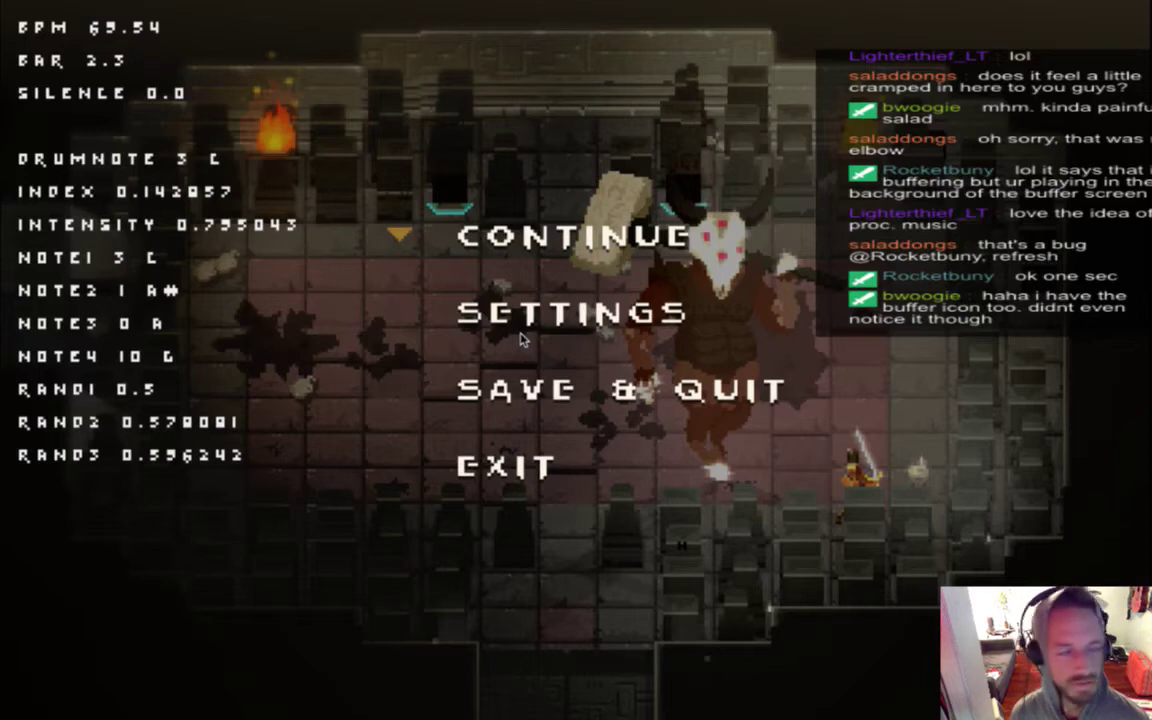
Resume the game and fight the horned boss around the arena with movement, sword and fire attacks to test the boss music.
key("Escape")
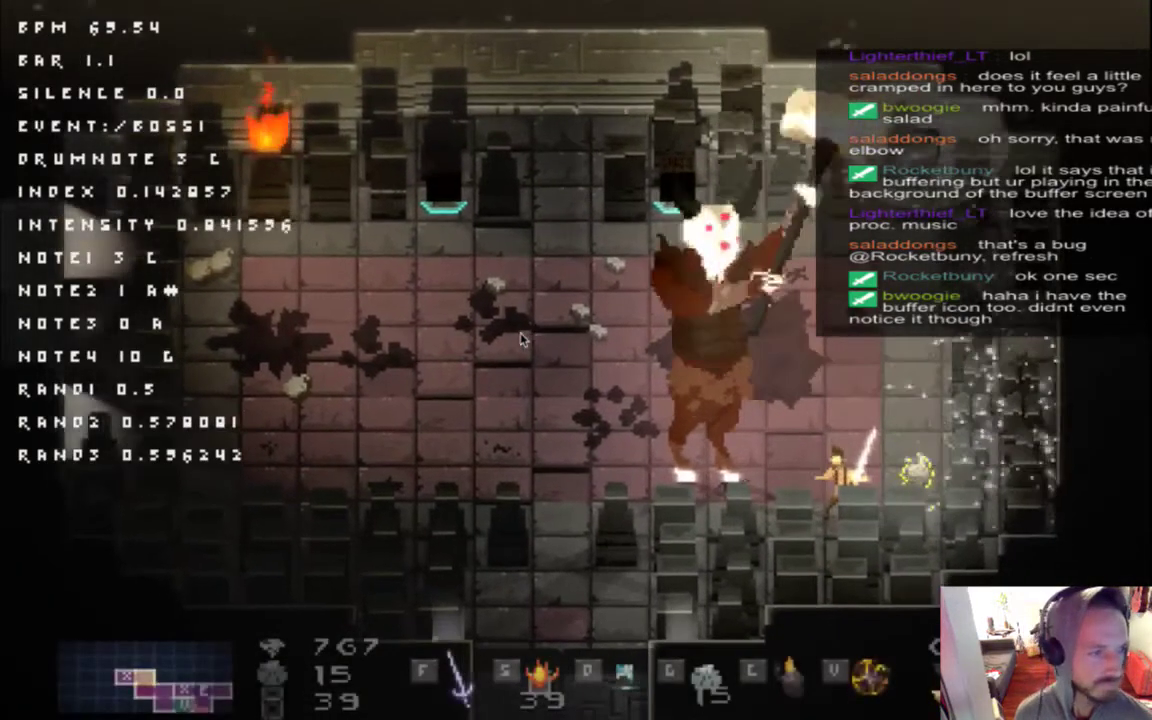
key("Left")
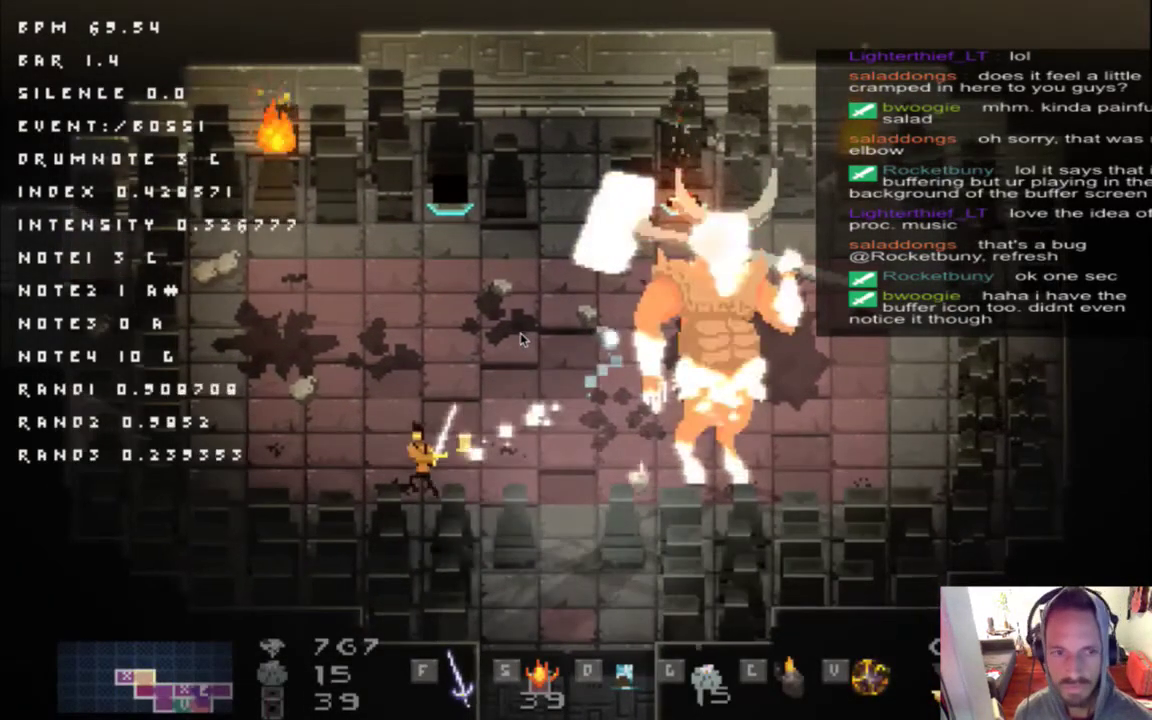
key("Up")
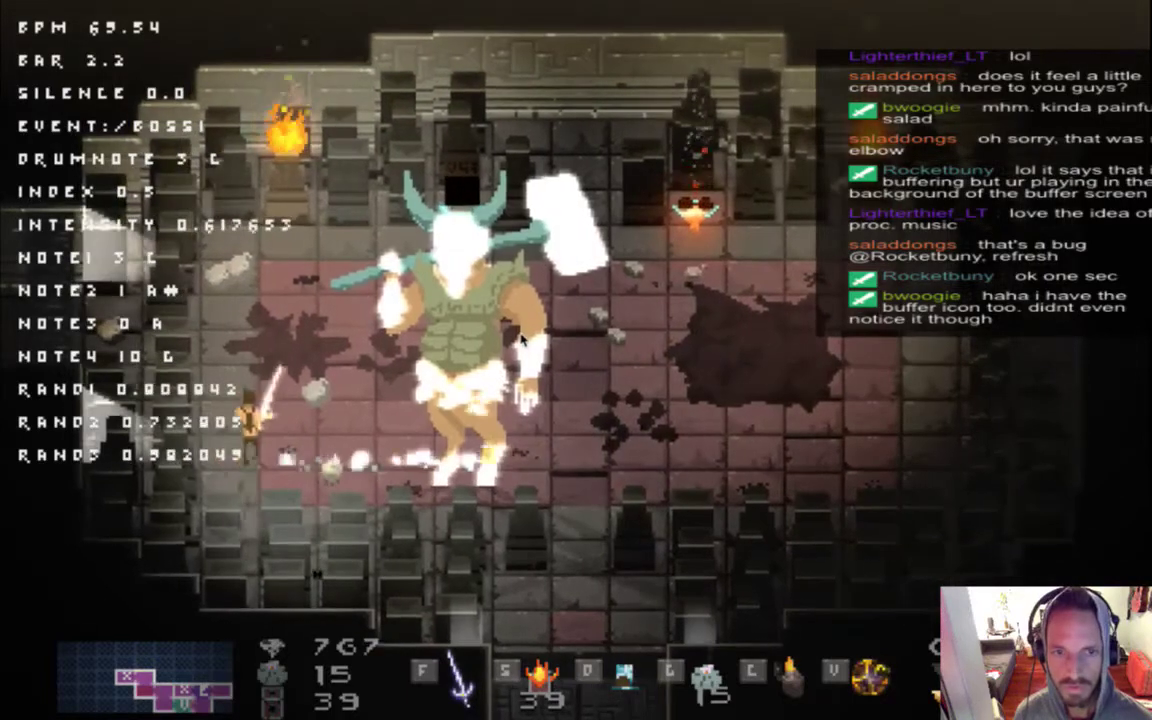
key("Right")
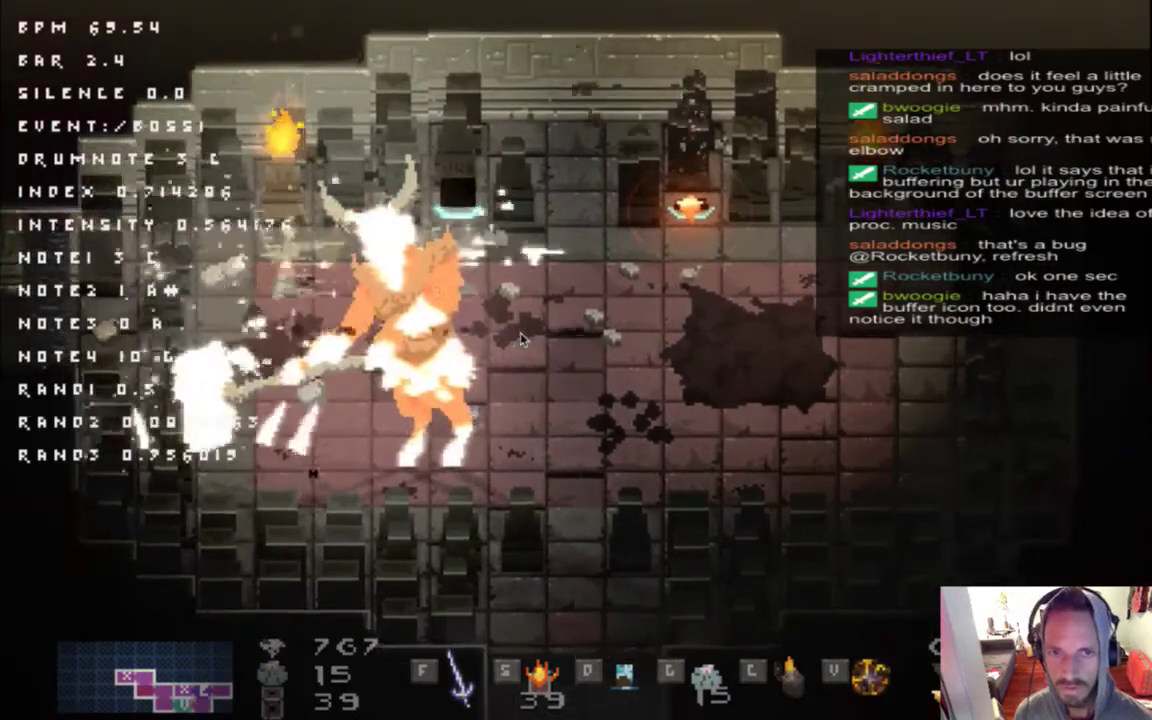
key("Right")
key("Down")
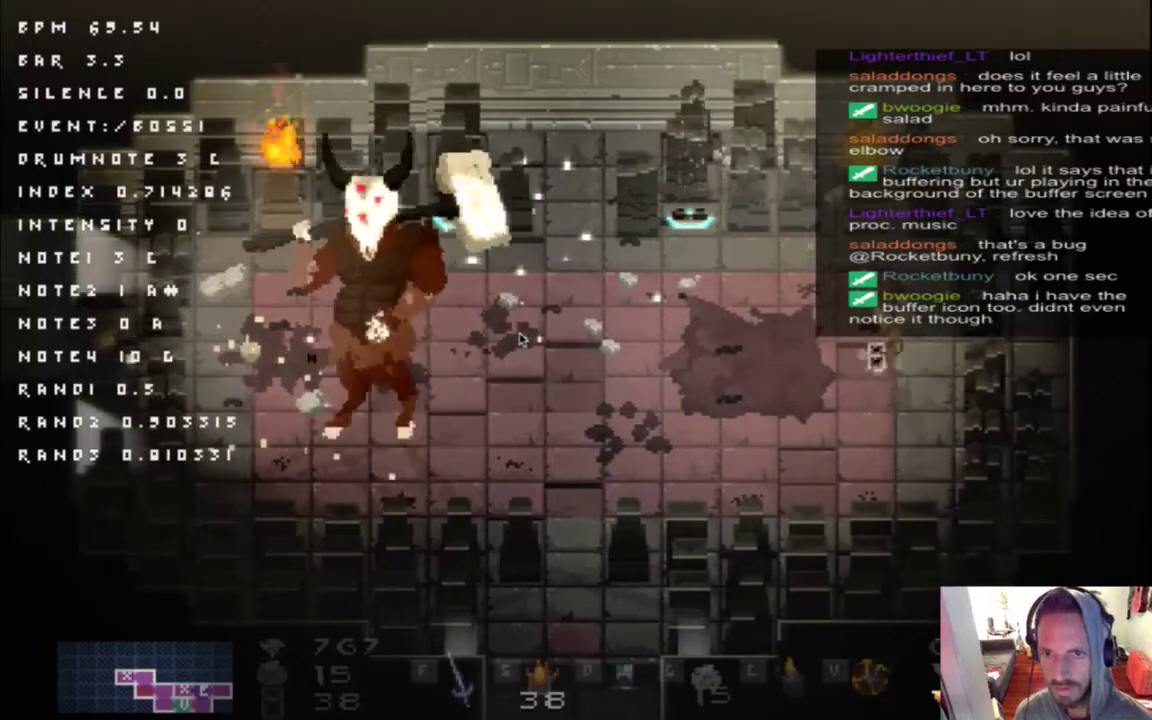
key("Down")
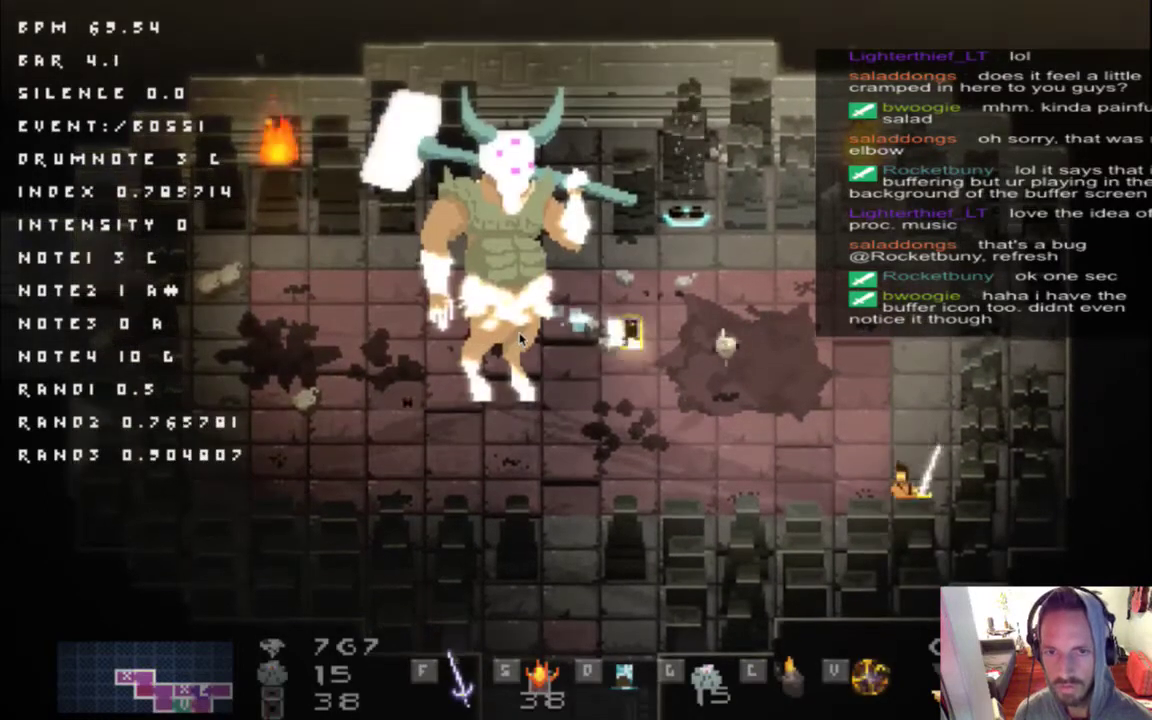
key("Left")
key("Right")
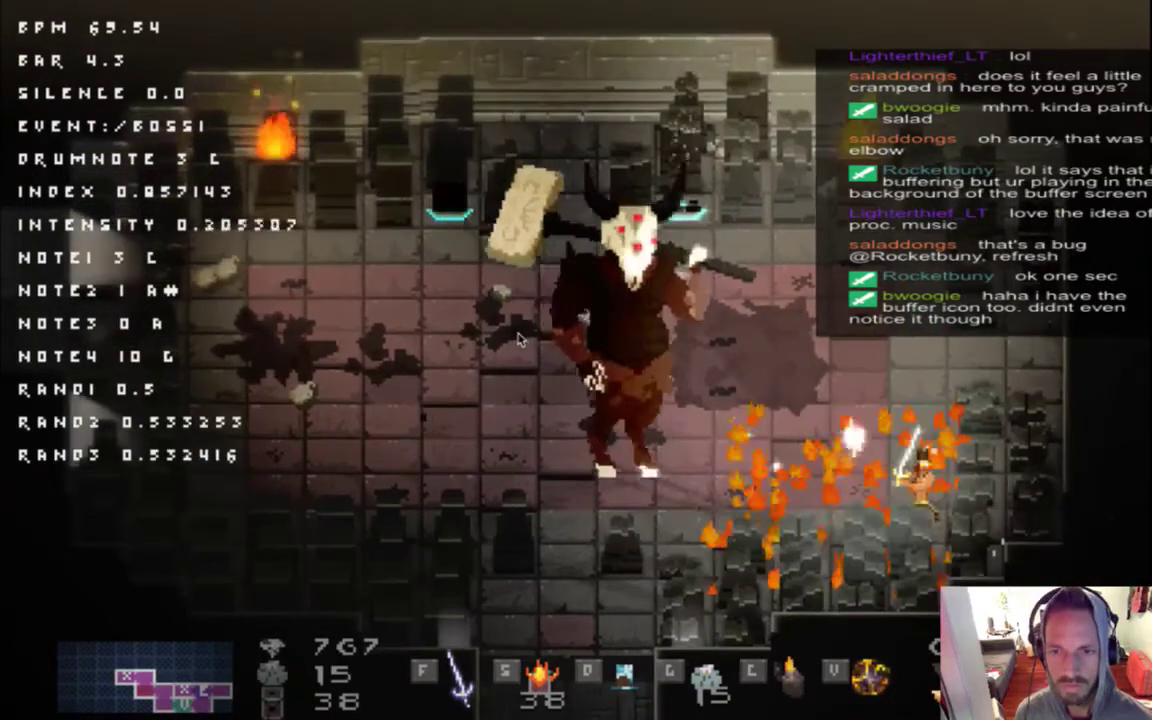
key("s")
key("f")
key("f")
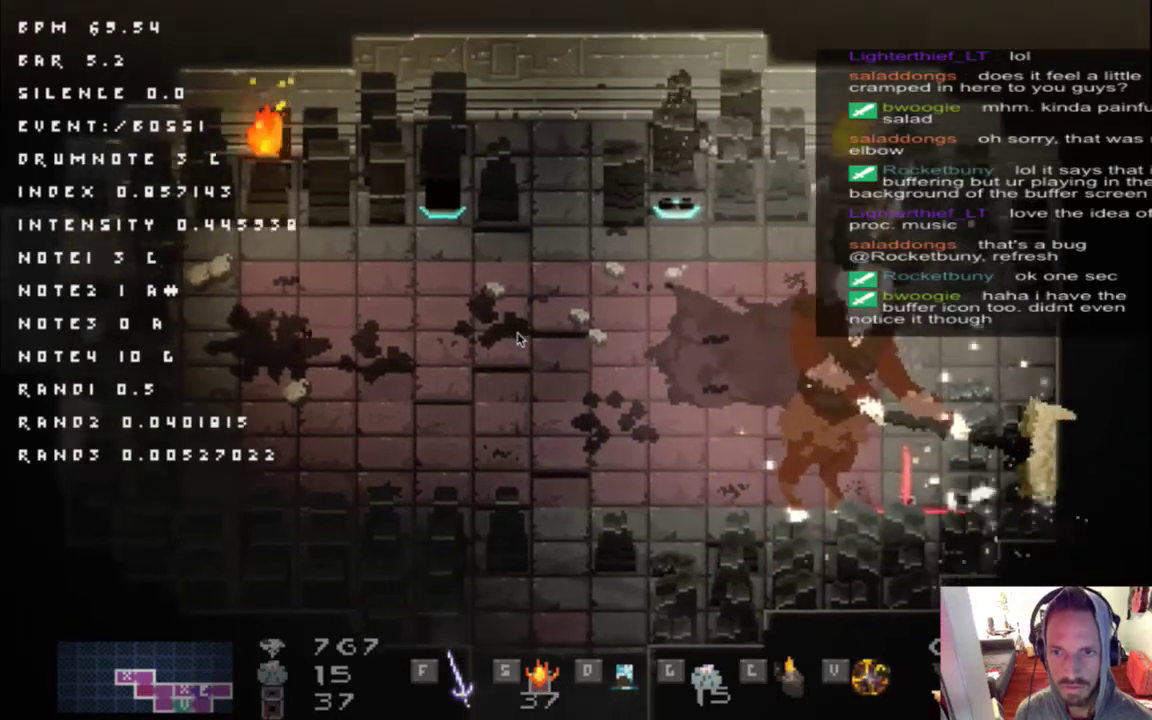
key("Left")
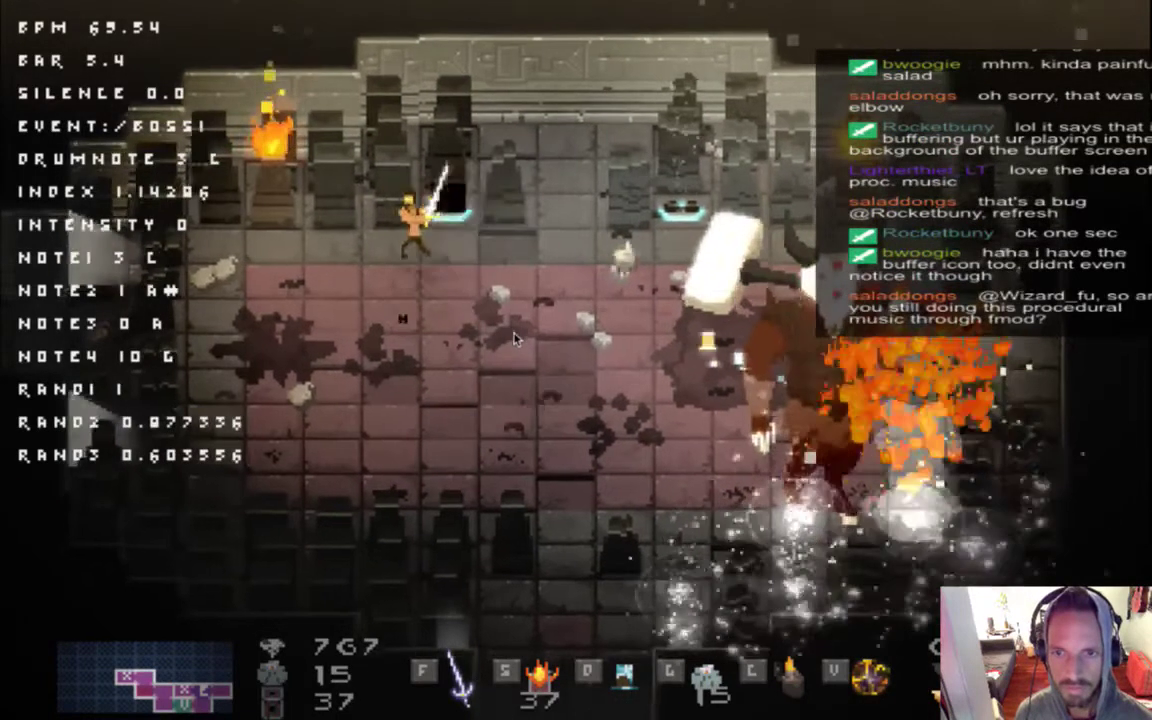
key("Down")
key("s")
key("Left")
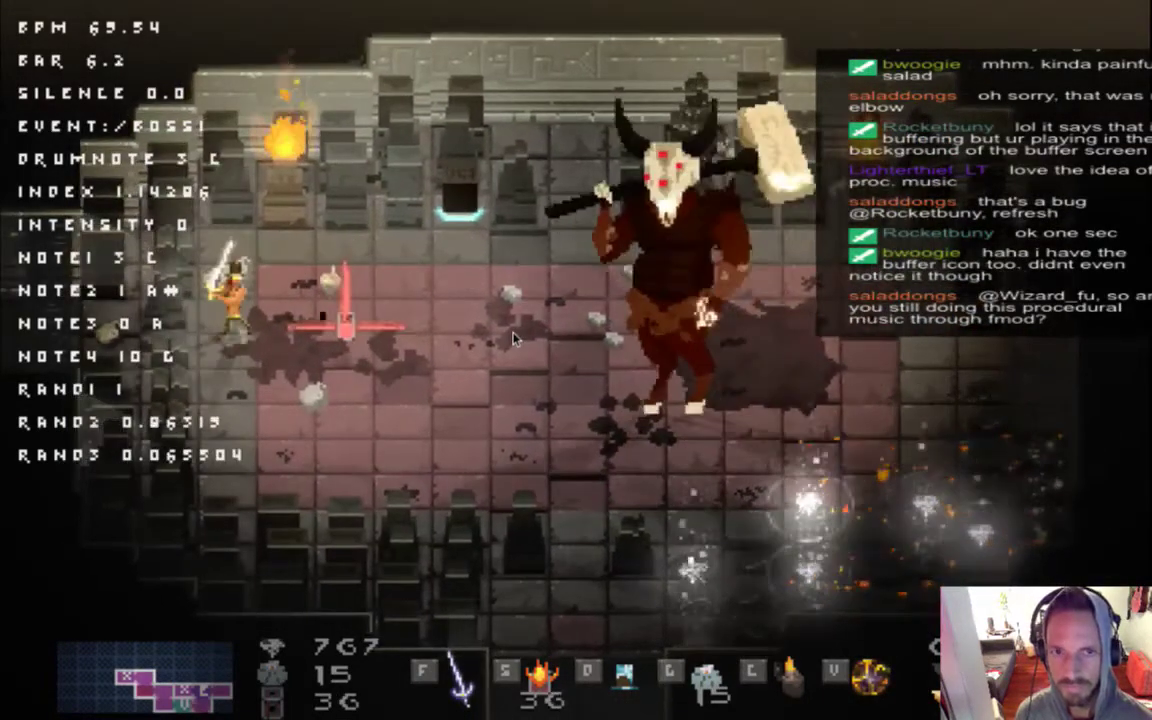
key("Down")
key("Down")
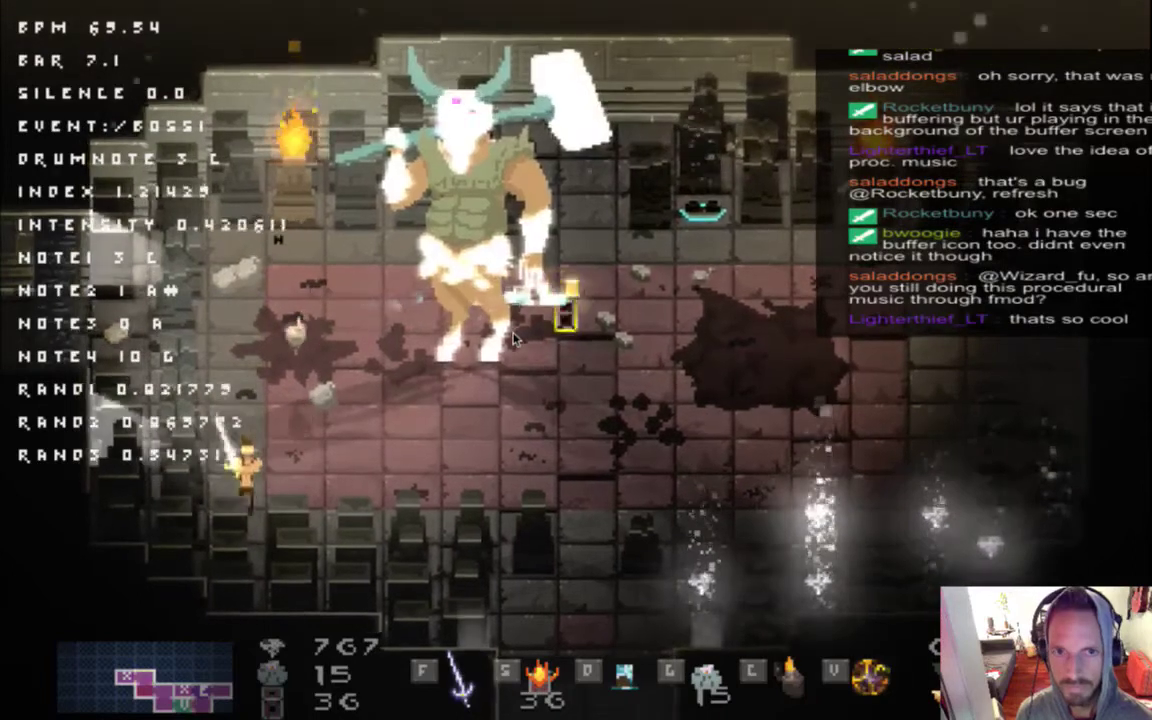
key("Right")
key("Right")
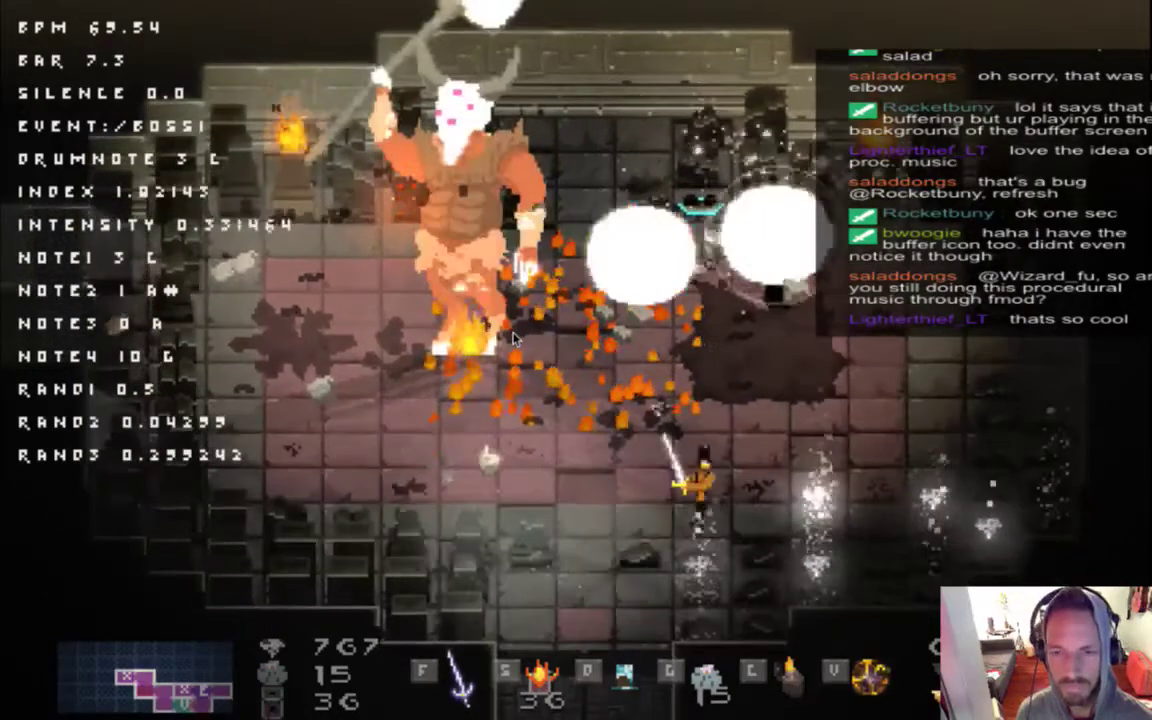
key("Right")
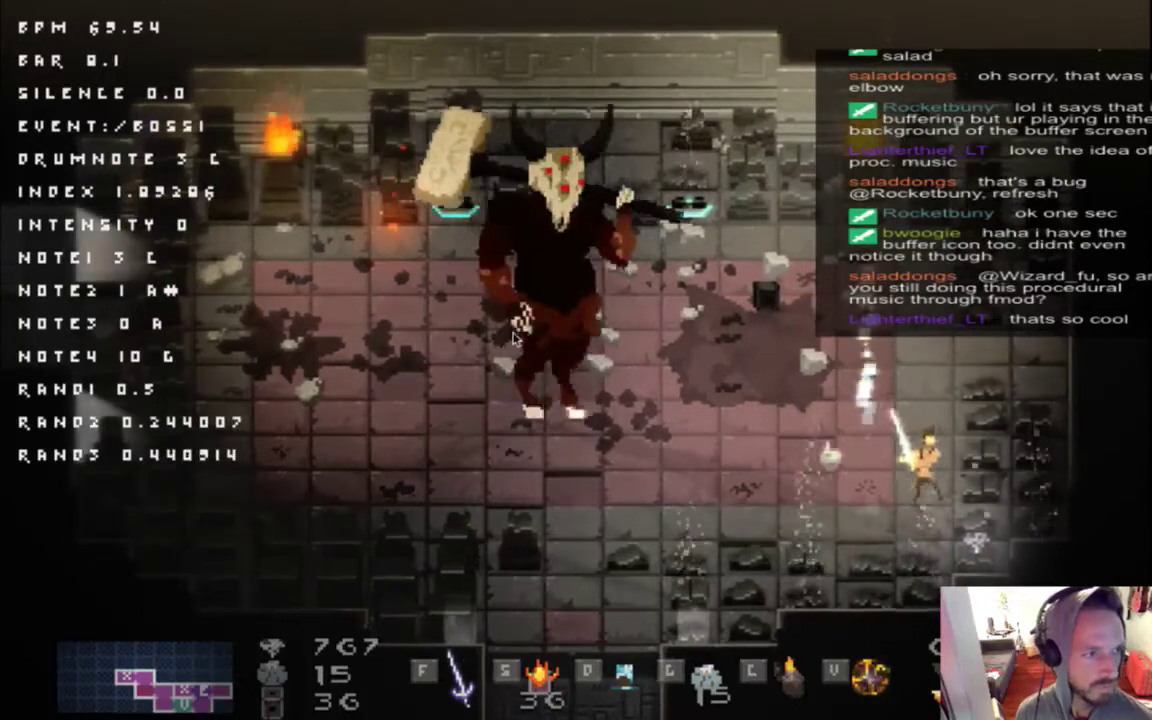
key("Up")
key("Up")
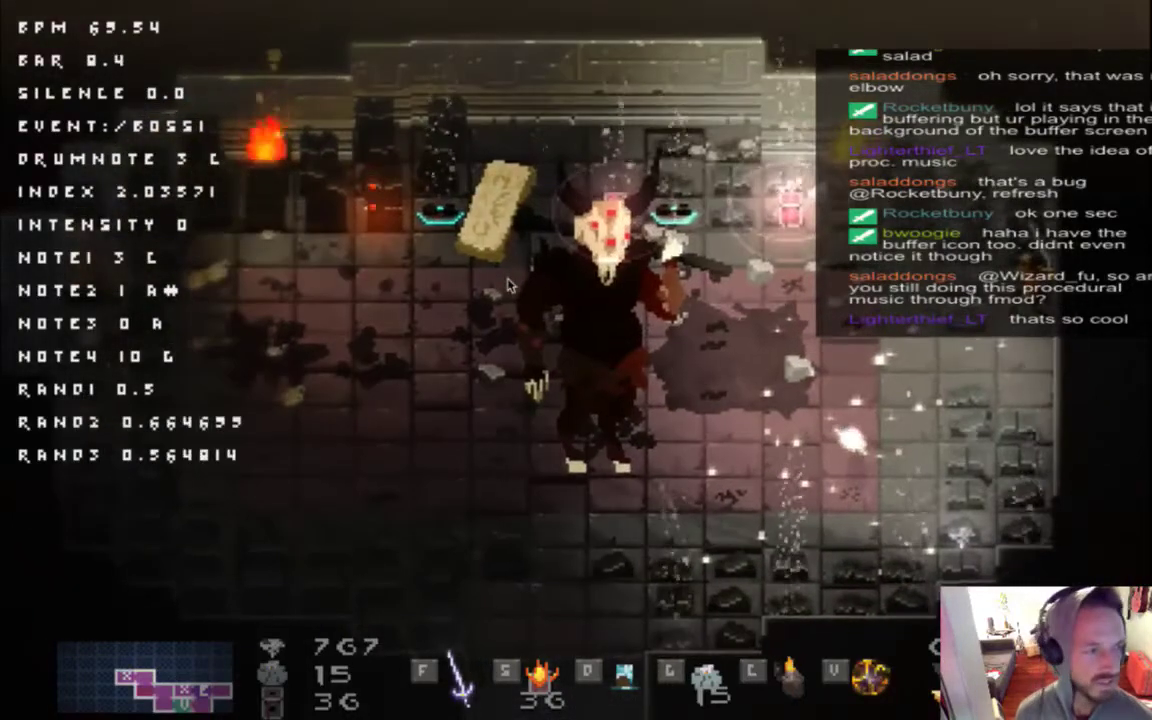
Quit the running game and switch to the Songbringer project in FMOD Studio.
key("super+q")
key("super+Tab")
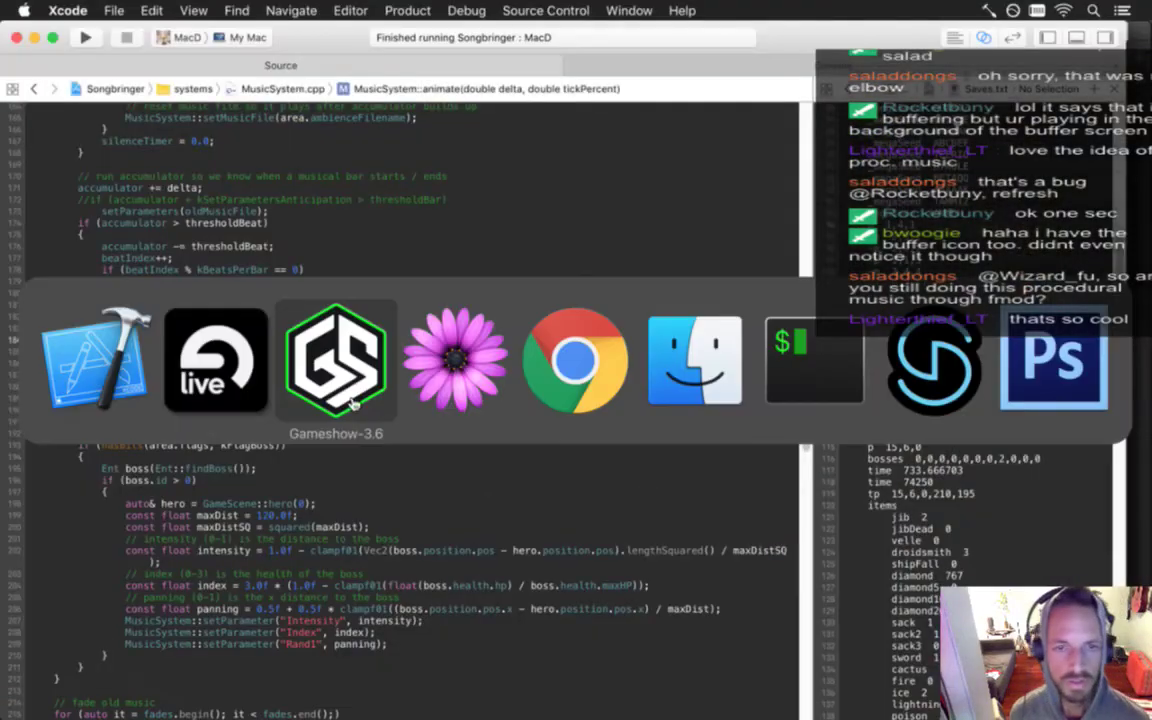
left_click(926, 393)
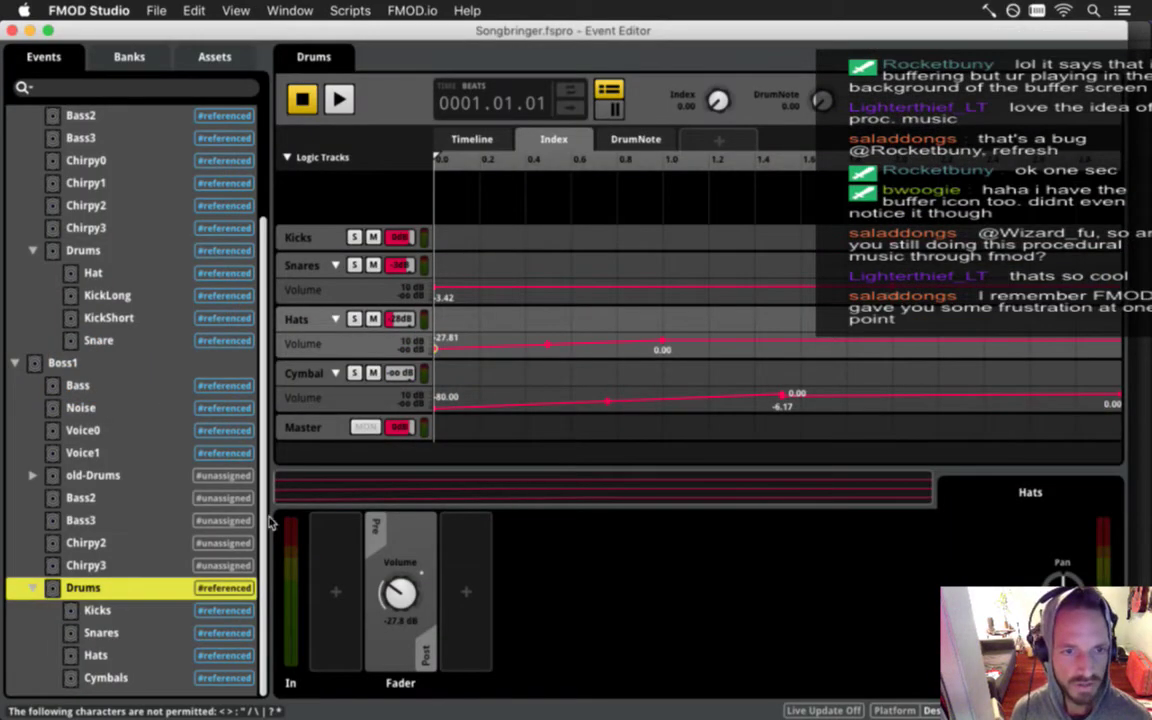
Switch to Ableton Live to look over the Boss1 arrangement, and return to FMOD Studio.
key("super+Tab")
key("super+Tab")
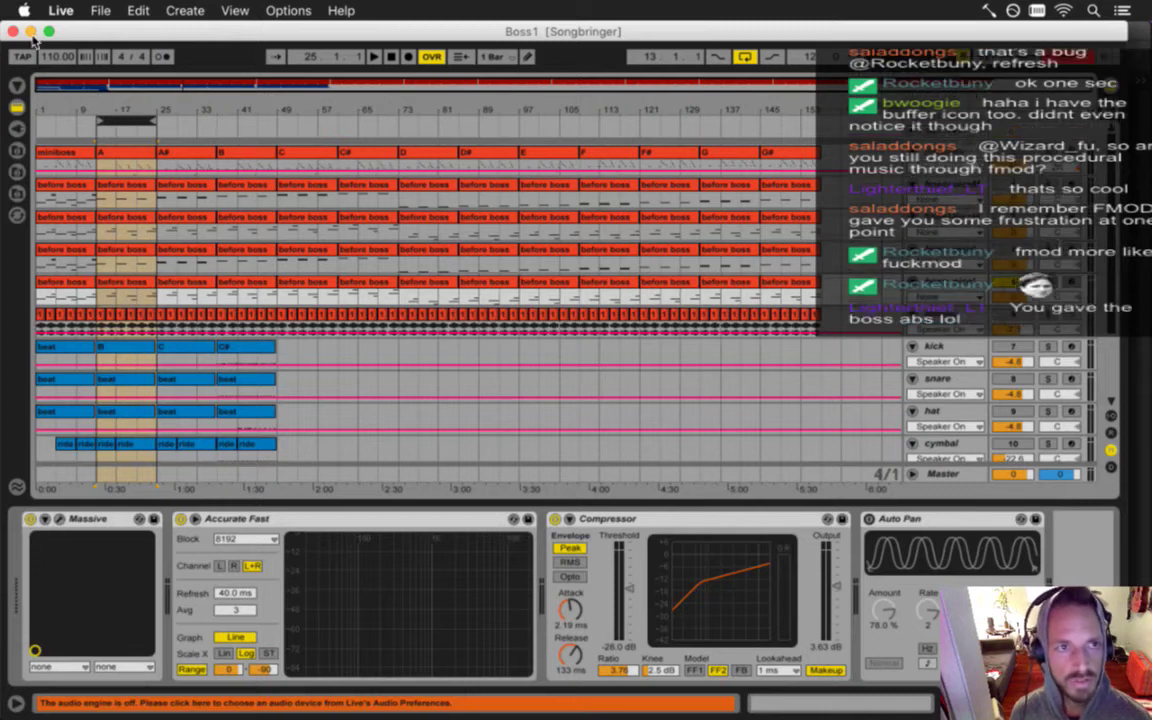
key("super+Tab")
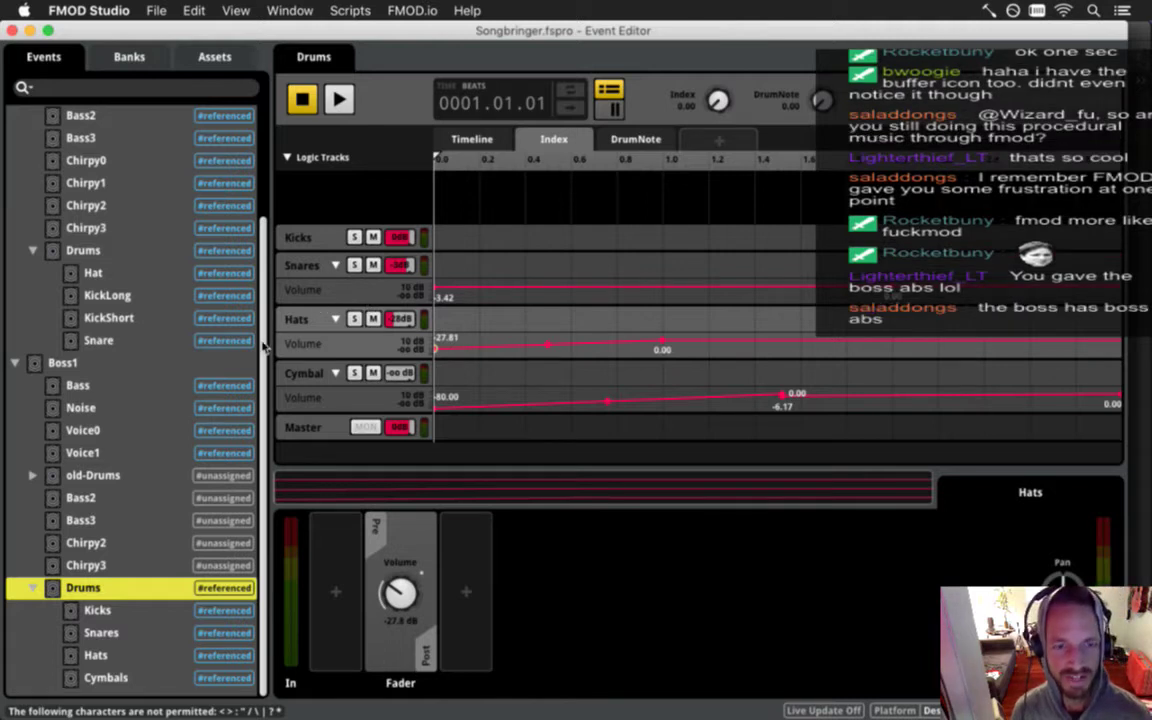
left_click_drag(263, 347, 274, 375)
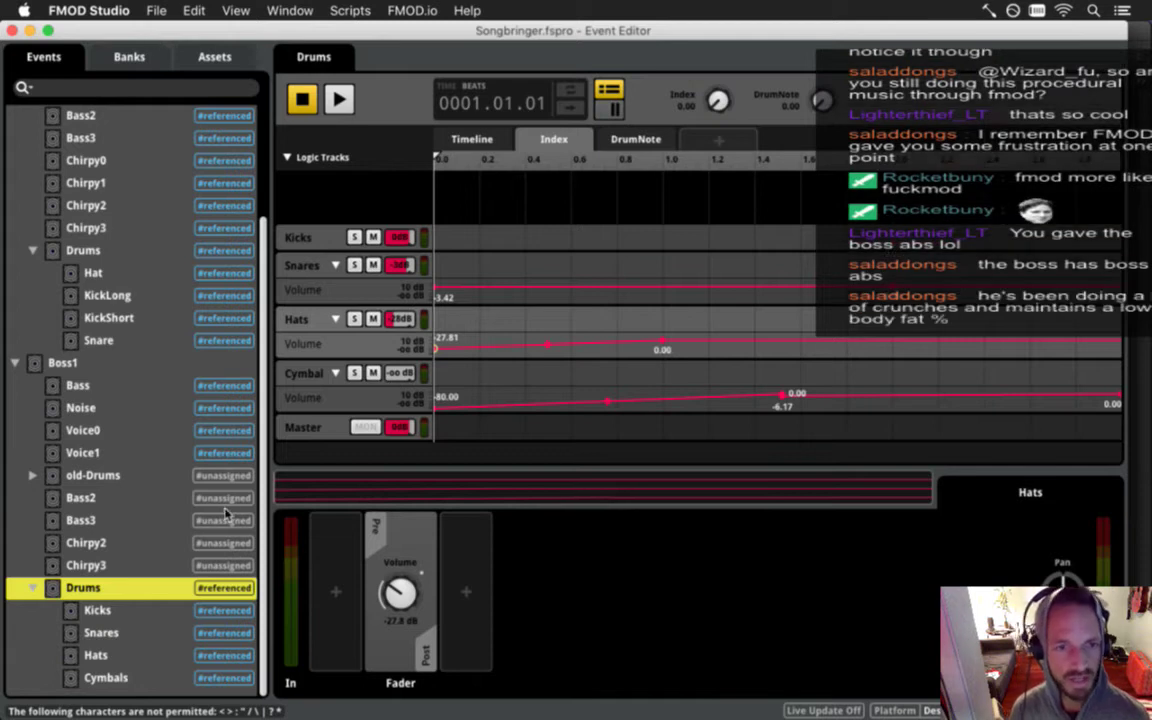
scroll(258, 466, "up", 2)
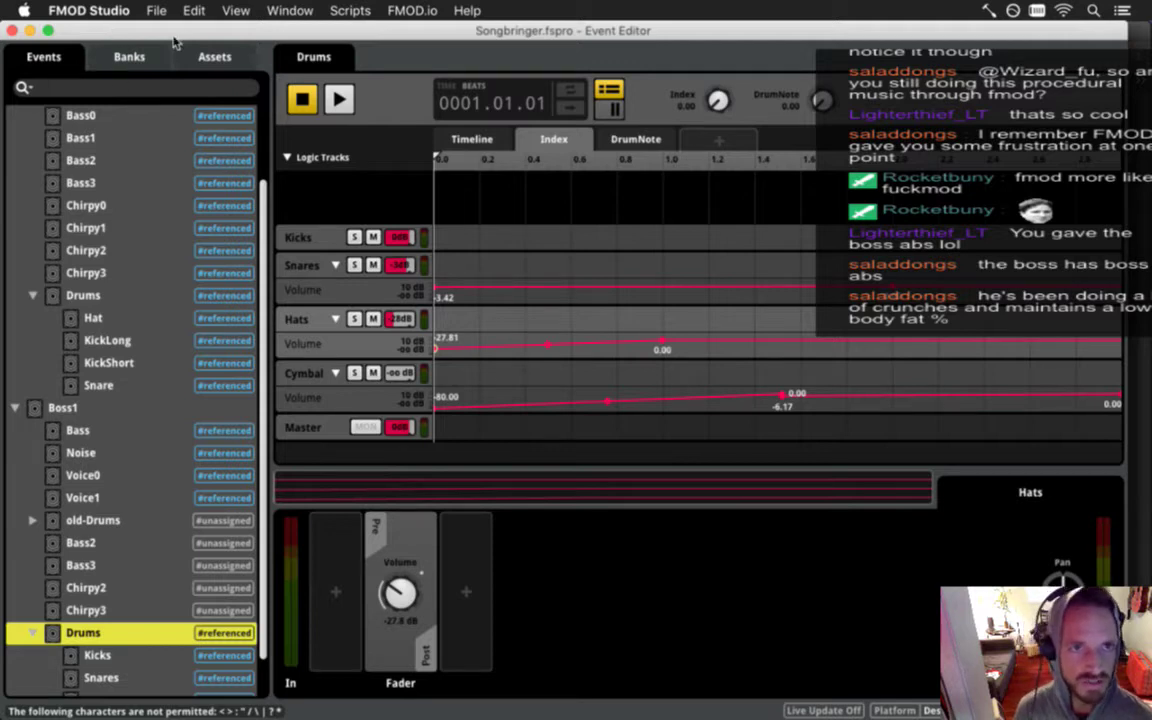
scroll(180, 520, "down", 2)
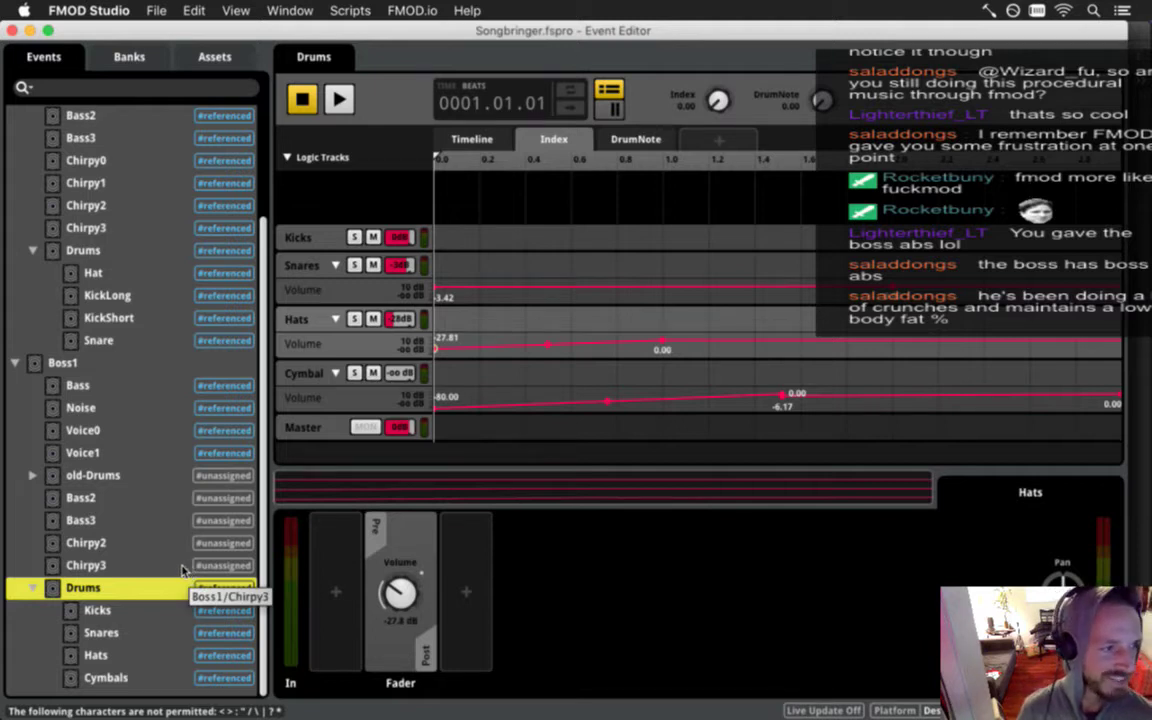
left_click(121, 570)
left_click(120, 594)
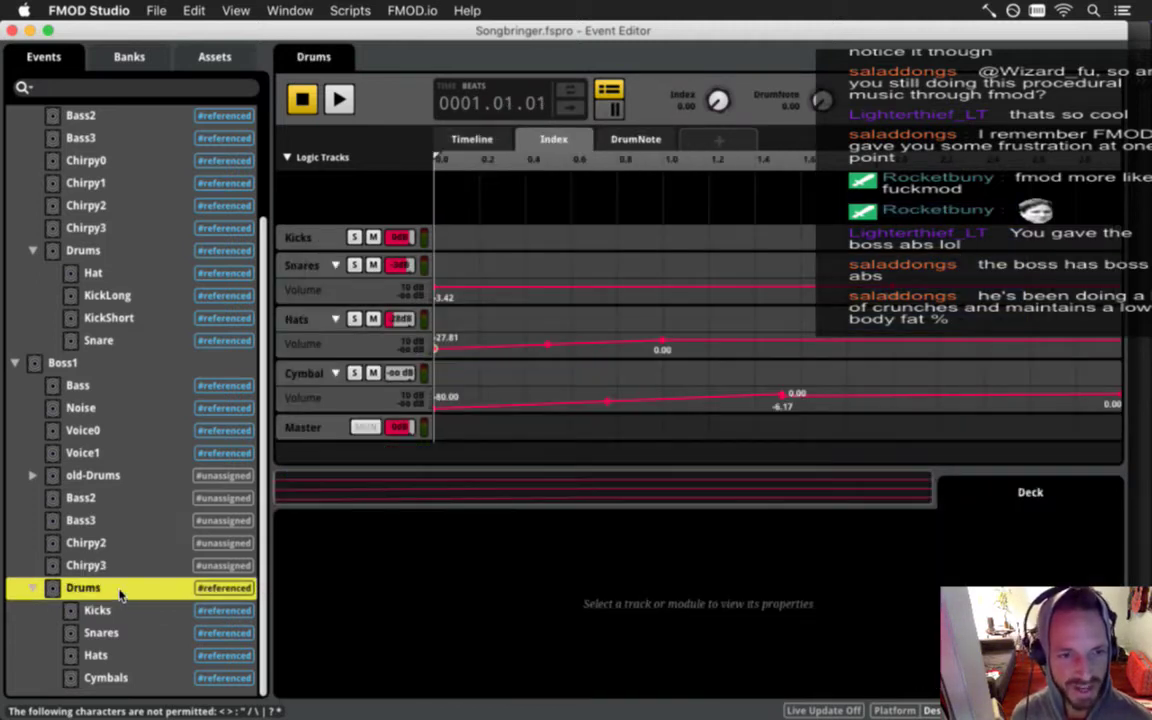
Rename the Bass2 event under Boss1 as Voice2.
left_click(103, 499)
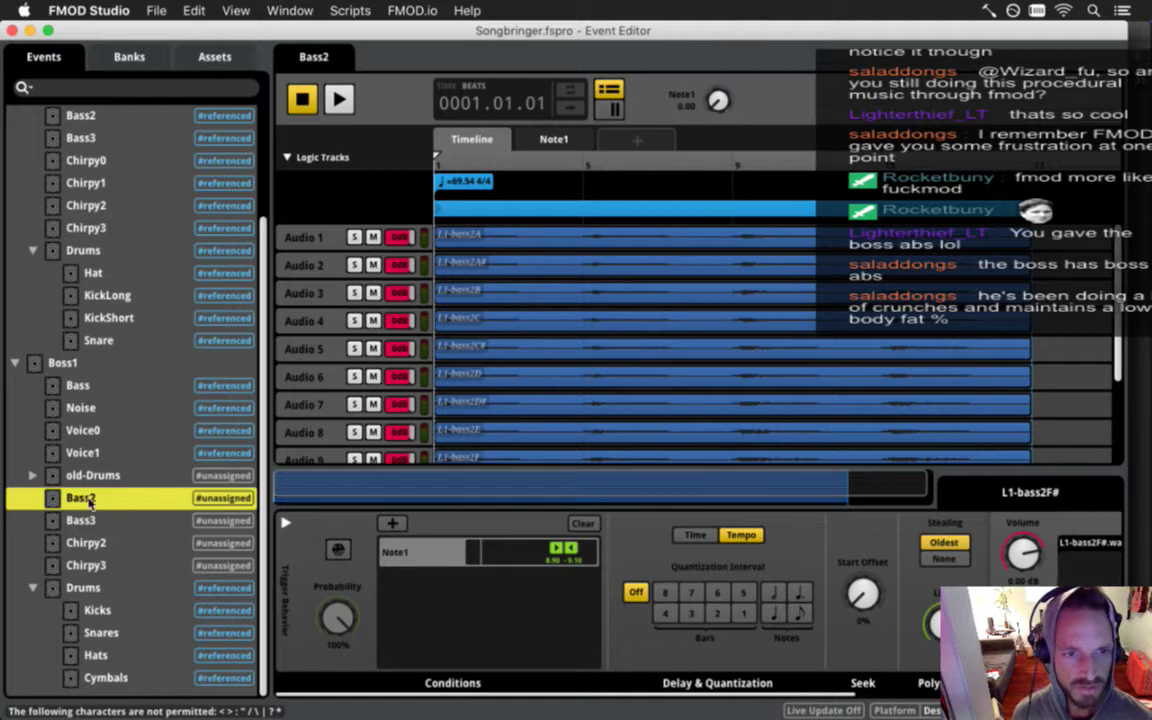
left_click(88, 500)
type("Voice2")
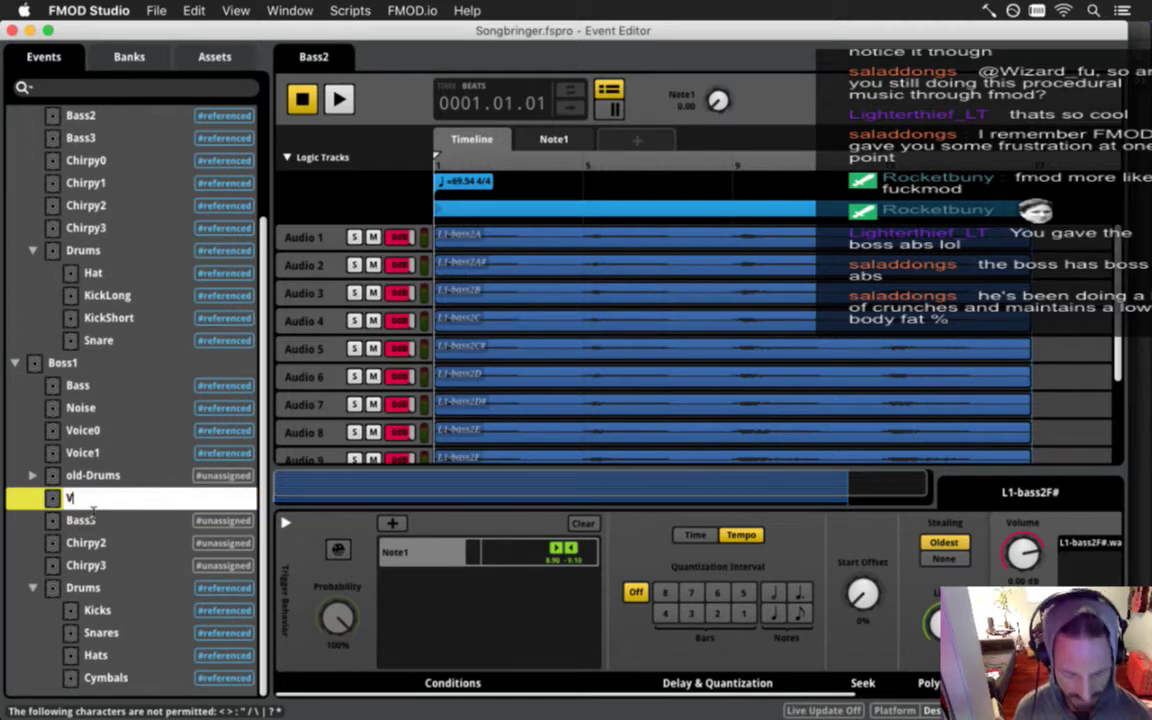
key("Return")
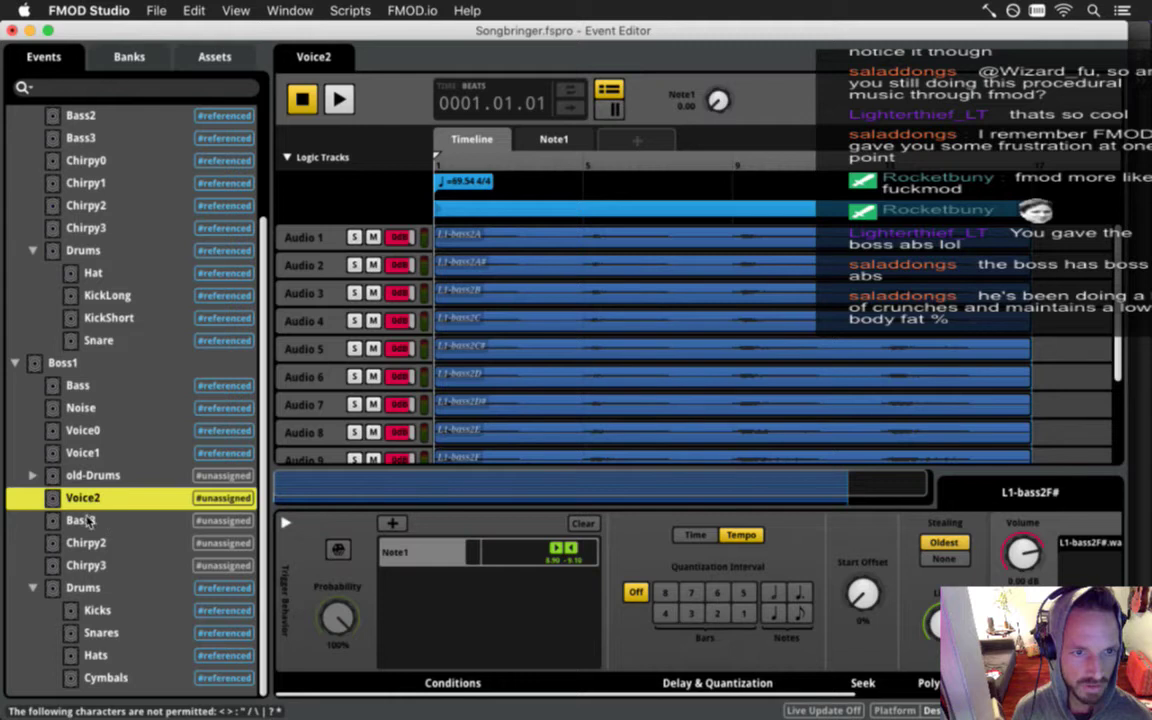
Rename the Bass3 event under Boss1 as Voice3.
double_click(88, 520)
type("Voice3")
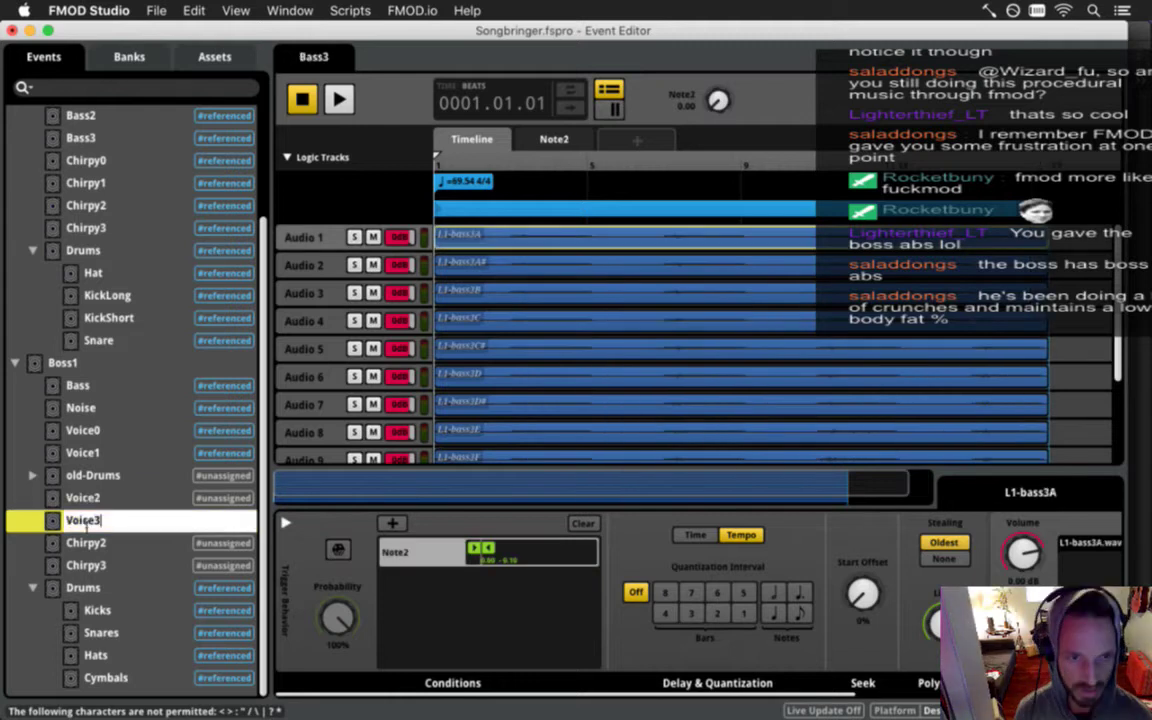
key("Return")
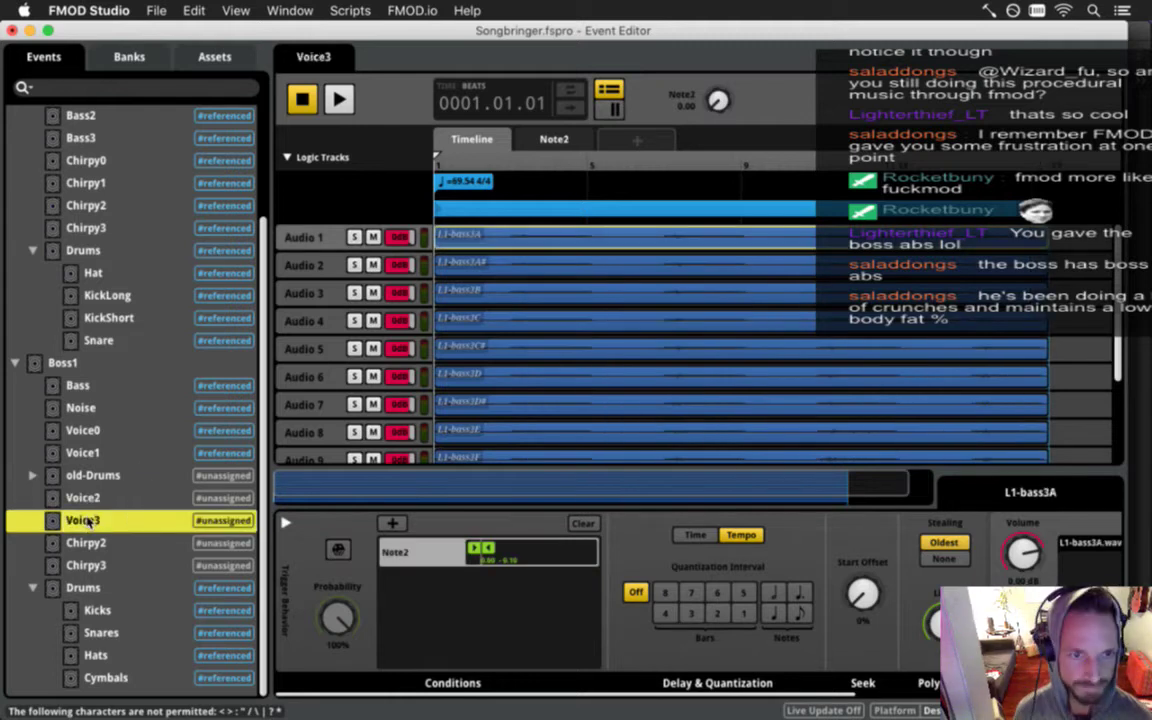
Open the parent Boss1 event and hide the deck to give its tracks more room.
left_click(116, 366)
scroll(434, 406, "down", 5)
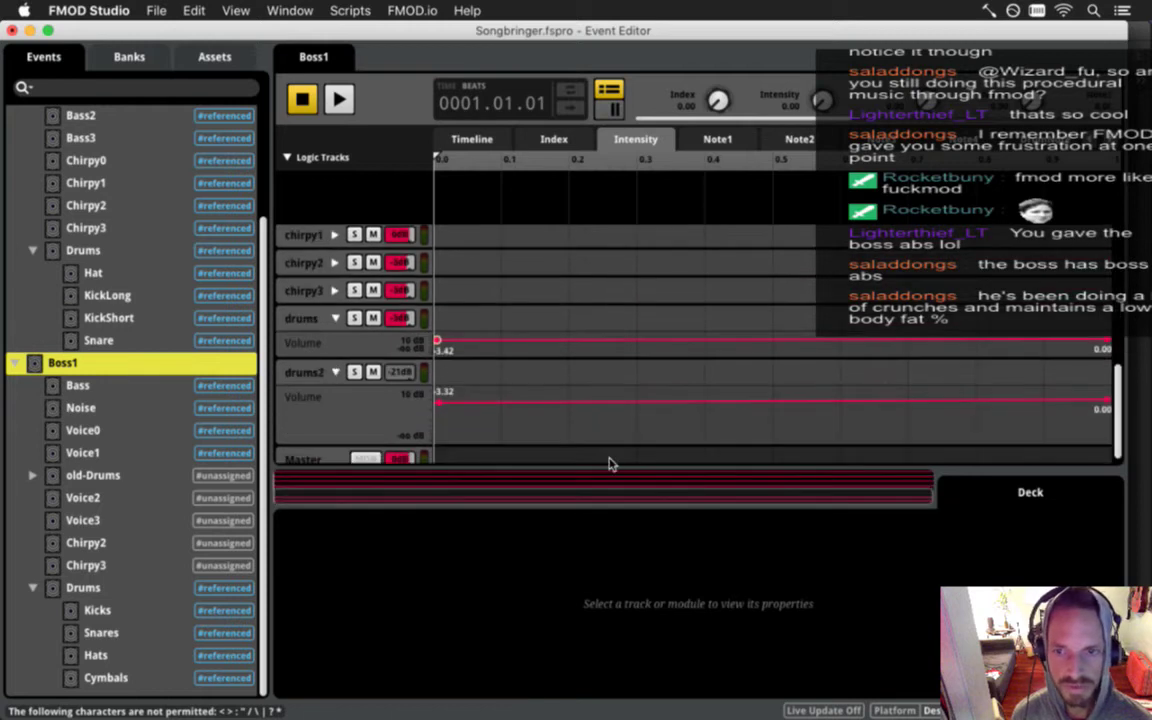
left_click(231, 10)
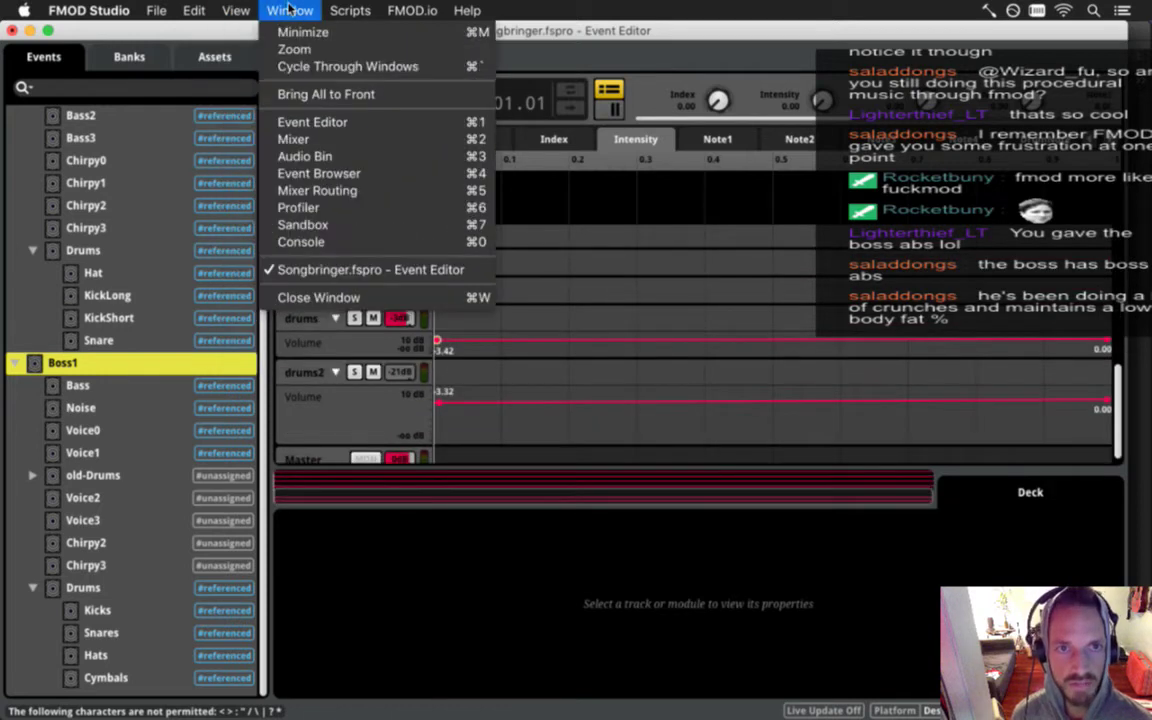
mouse_move(335, 8)
mouse_move(288, 6)
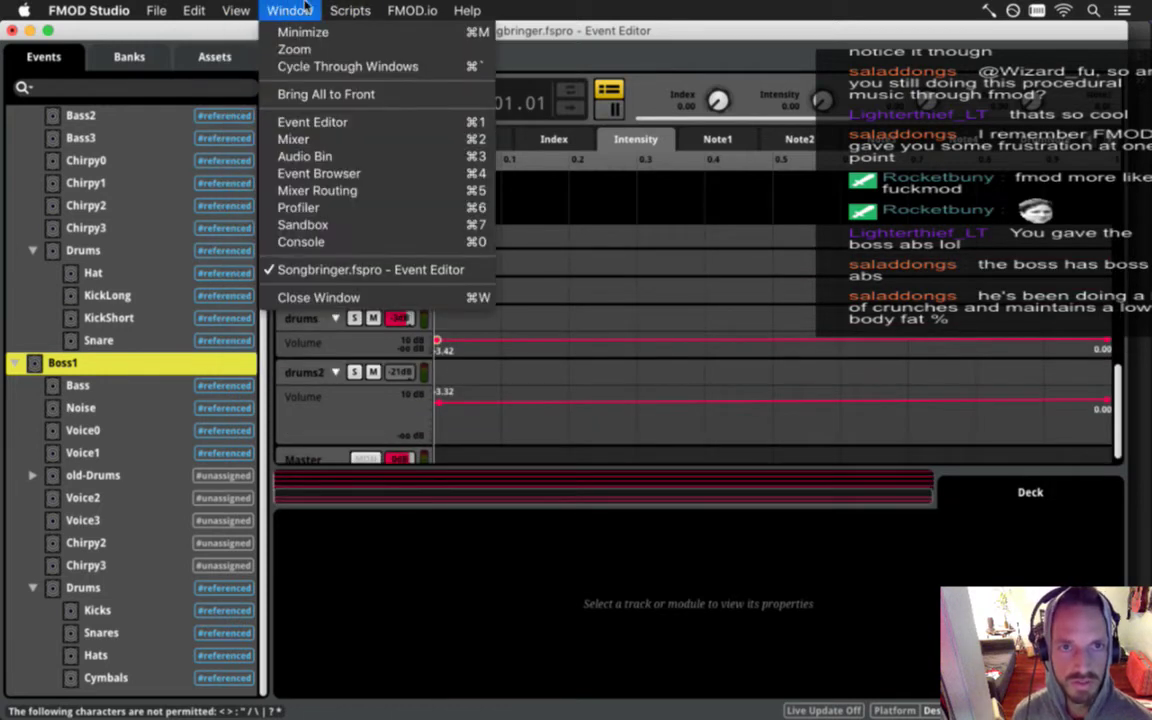
mouse_move(229, 12)
left_click(245, 77)
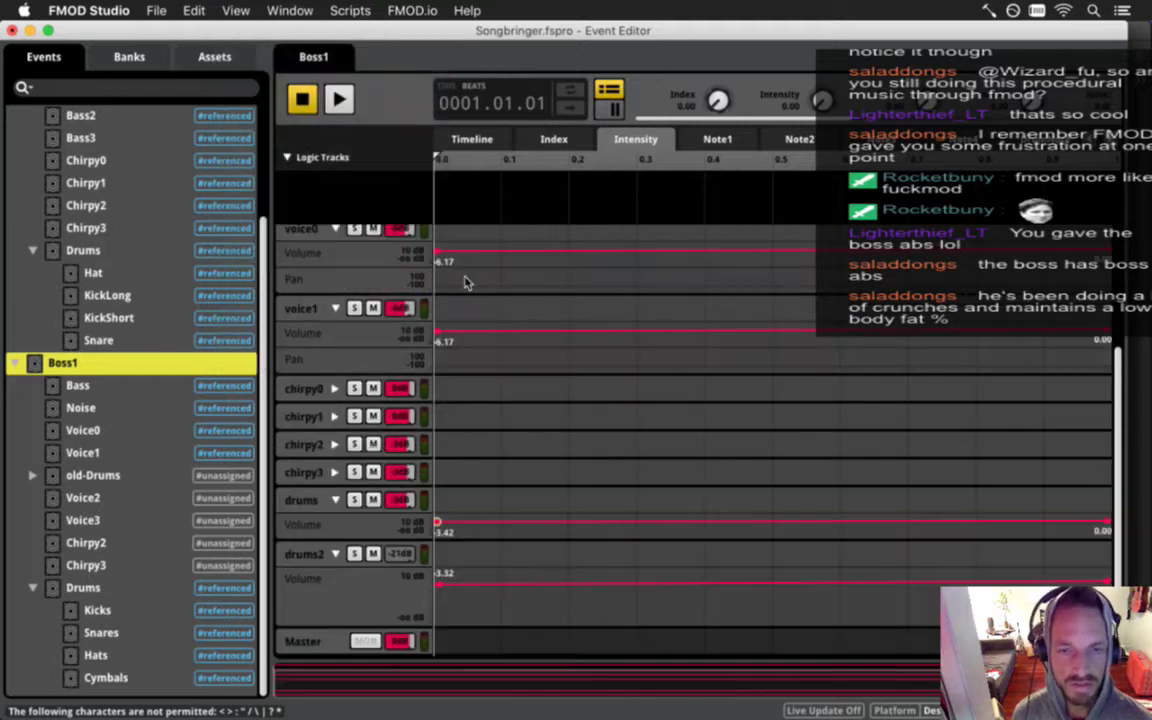
Switch the Boss1 event from the Intensity parameter to its timeline, with the voice, chirpy and drum tracks in view.
scroll(575, 430, "up", 4)
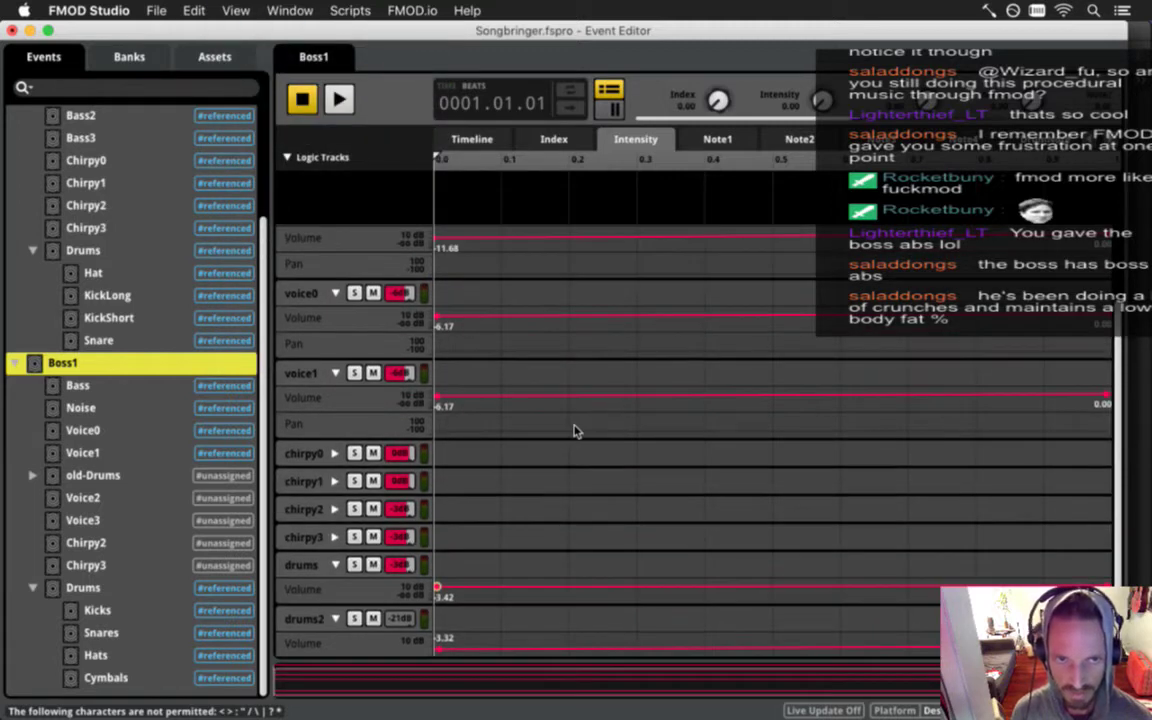
scroll(503, 400, "down", 3)
scroll(503, 403, "down", 2)
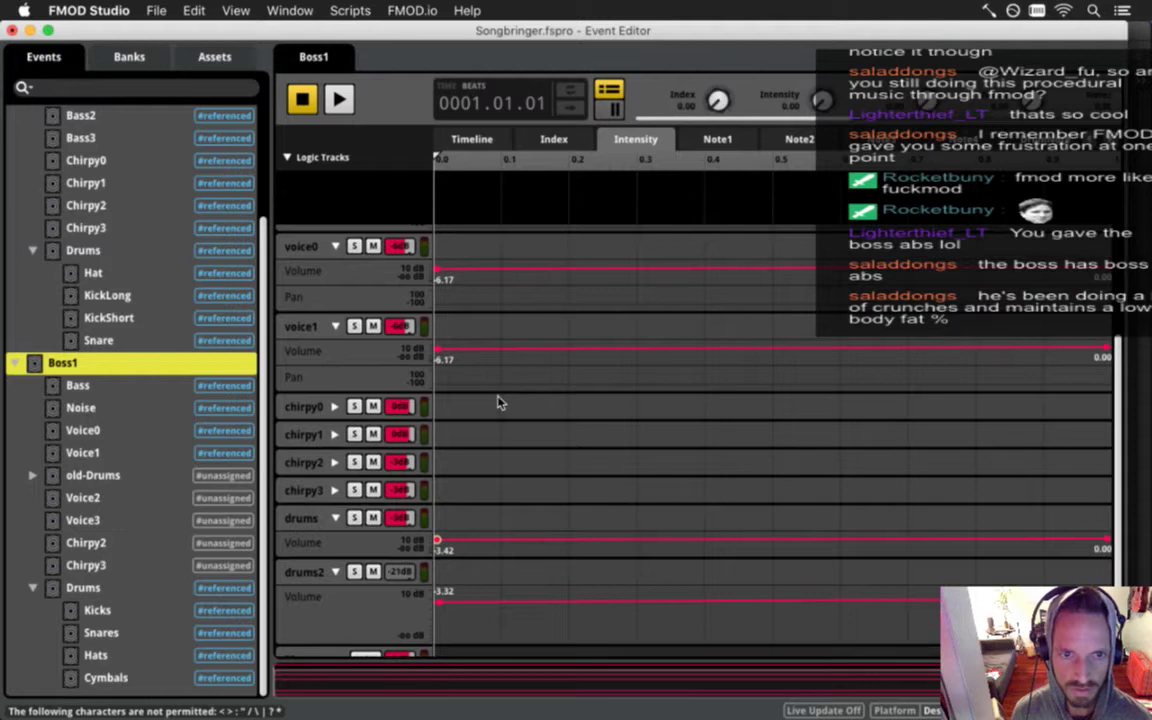
left_click(468, 139)
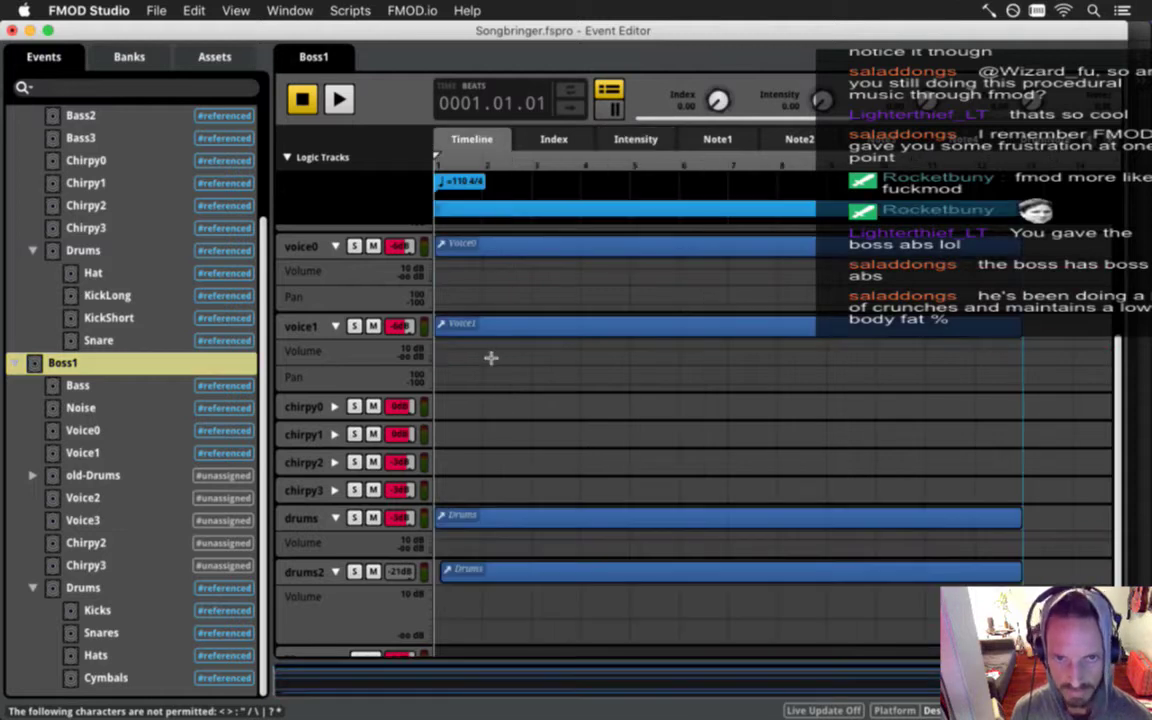
scroll(492, 357, "down", 2)
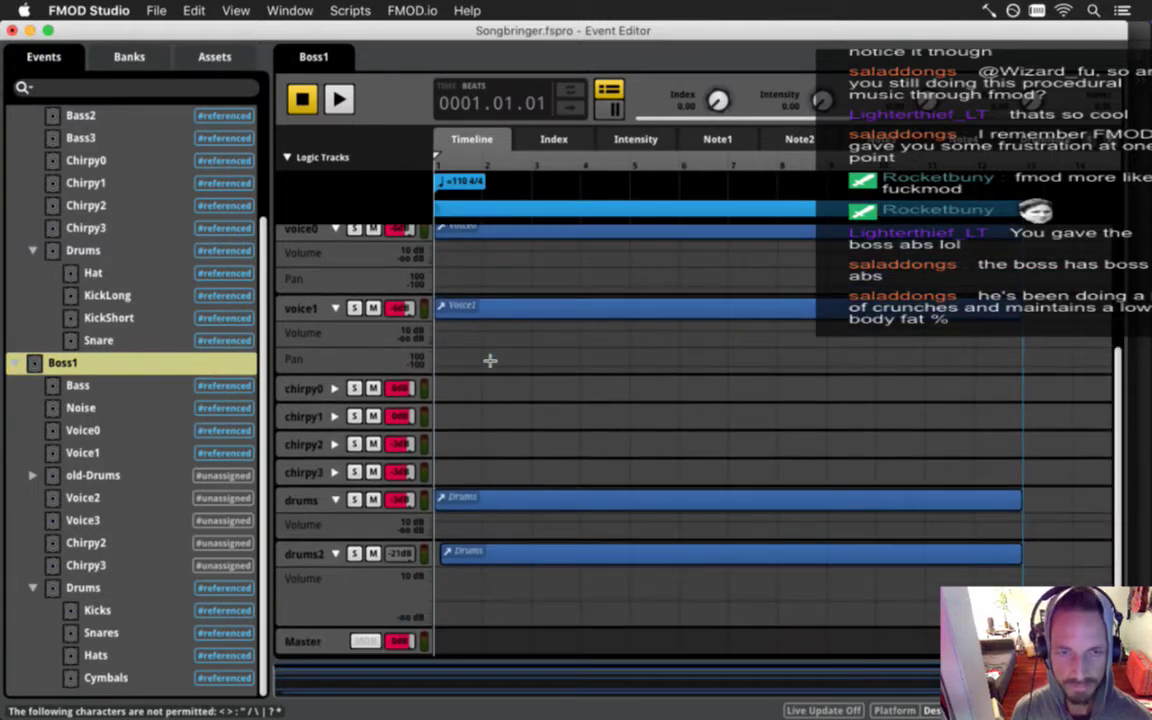
Rename the chirpy0 and chirpy1 tracks of Boss1 as voice2 and voice3 and expand their automation lanes.
scroll(490, 360, "up", 3)
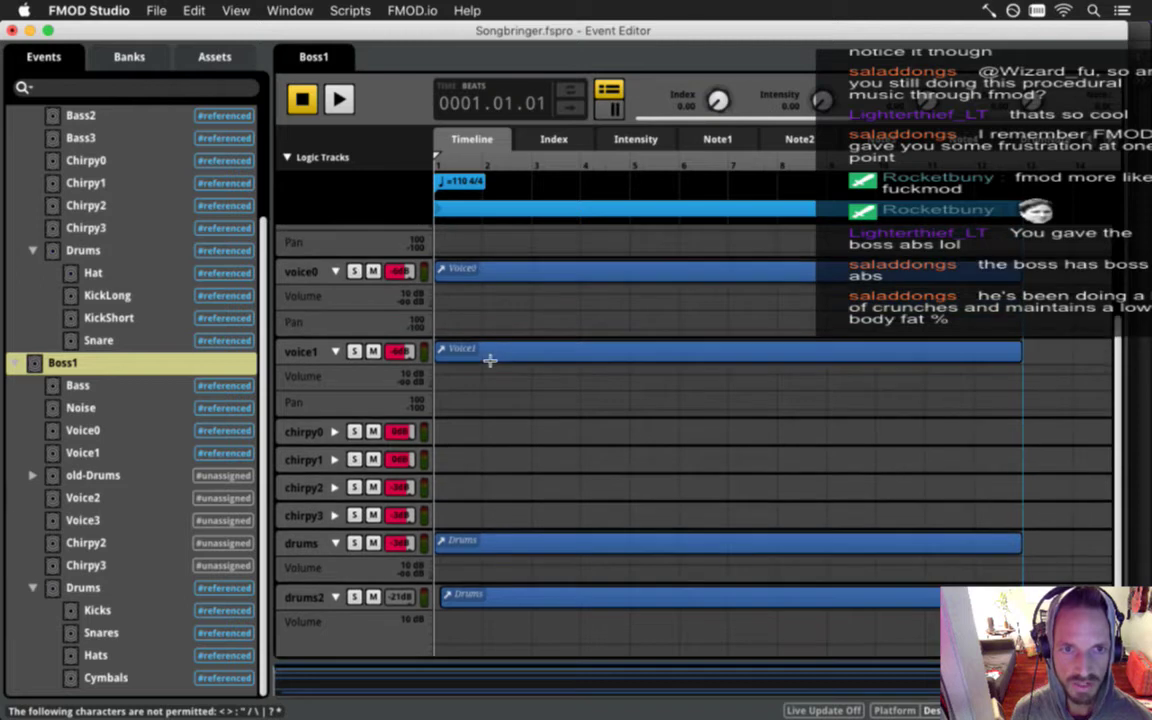
left_click(288, 436)
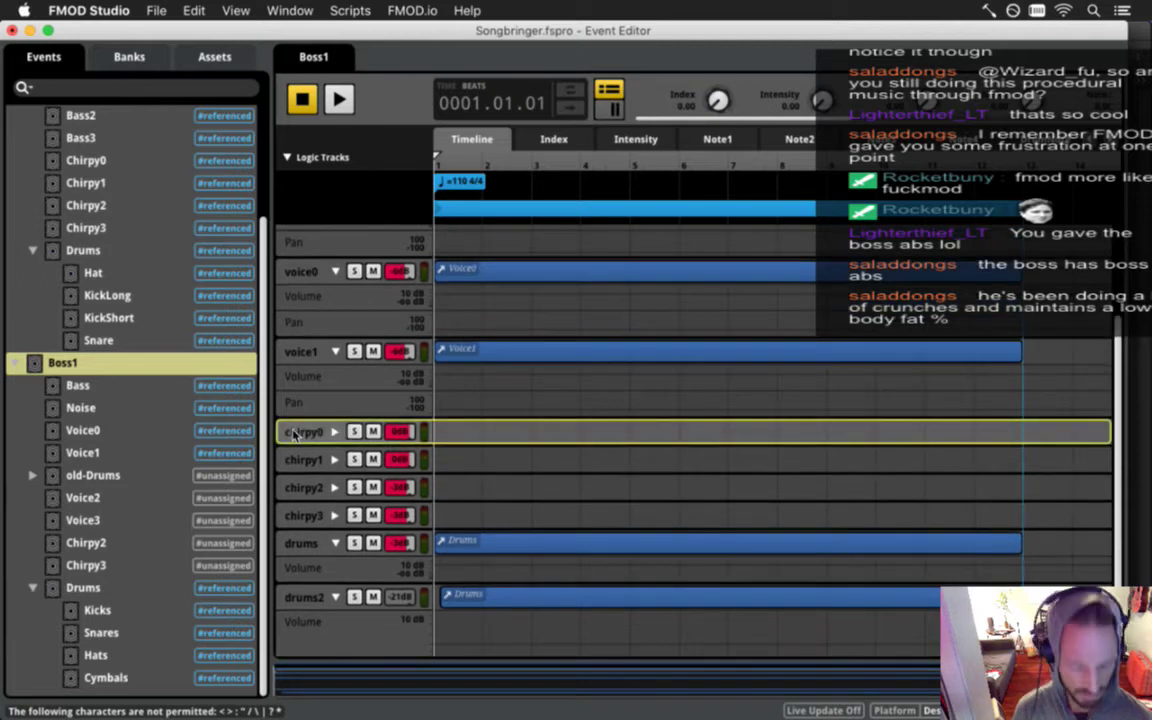
double_click(293, 433)
type("voice2")
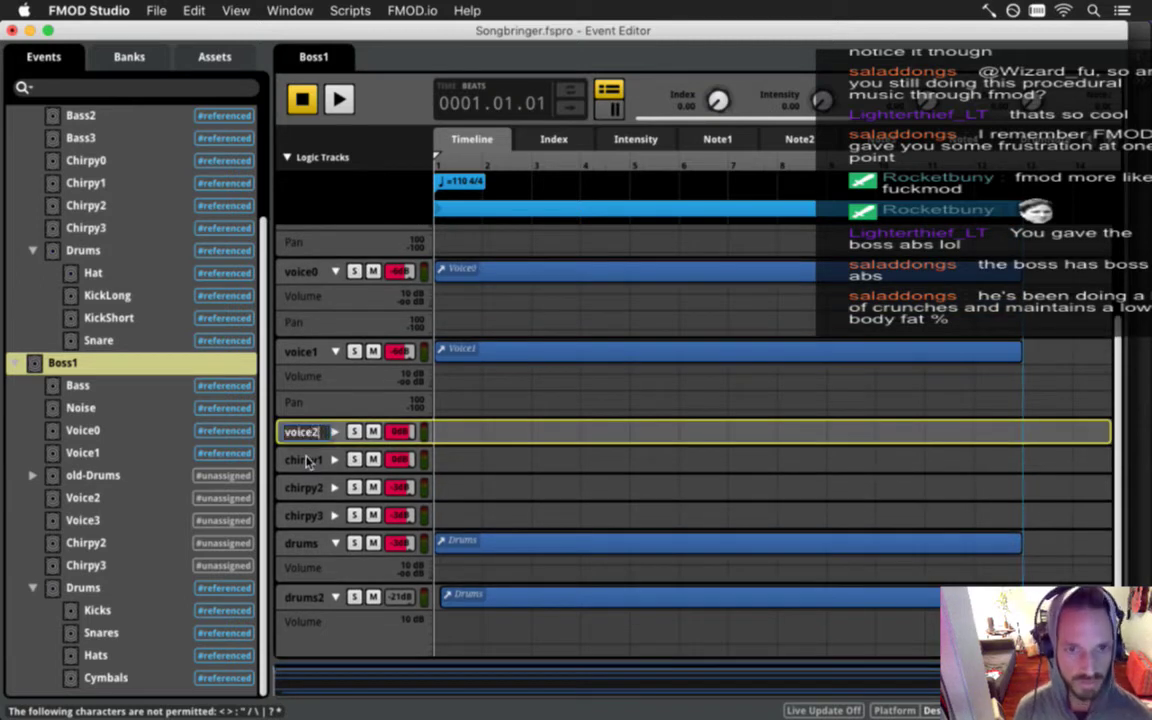
key("Return")
double_click(307, 460)
type("voice3")
key("Return")
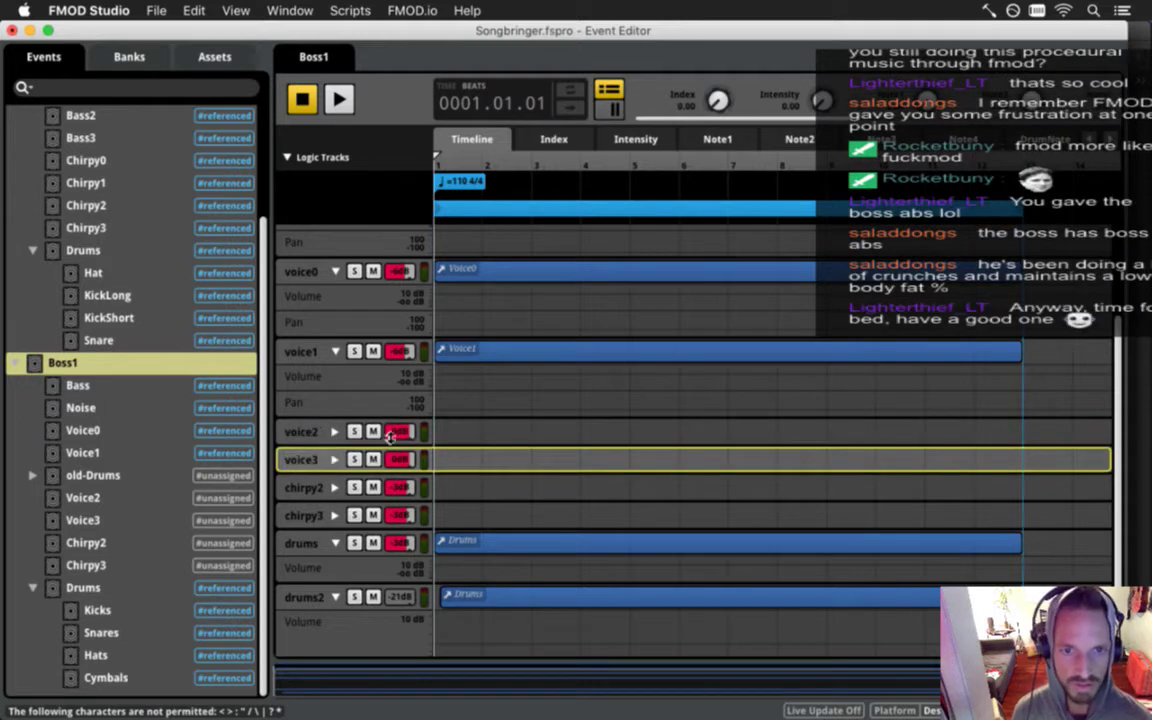
left_click(335, 431)
left_click(336, 512)
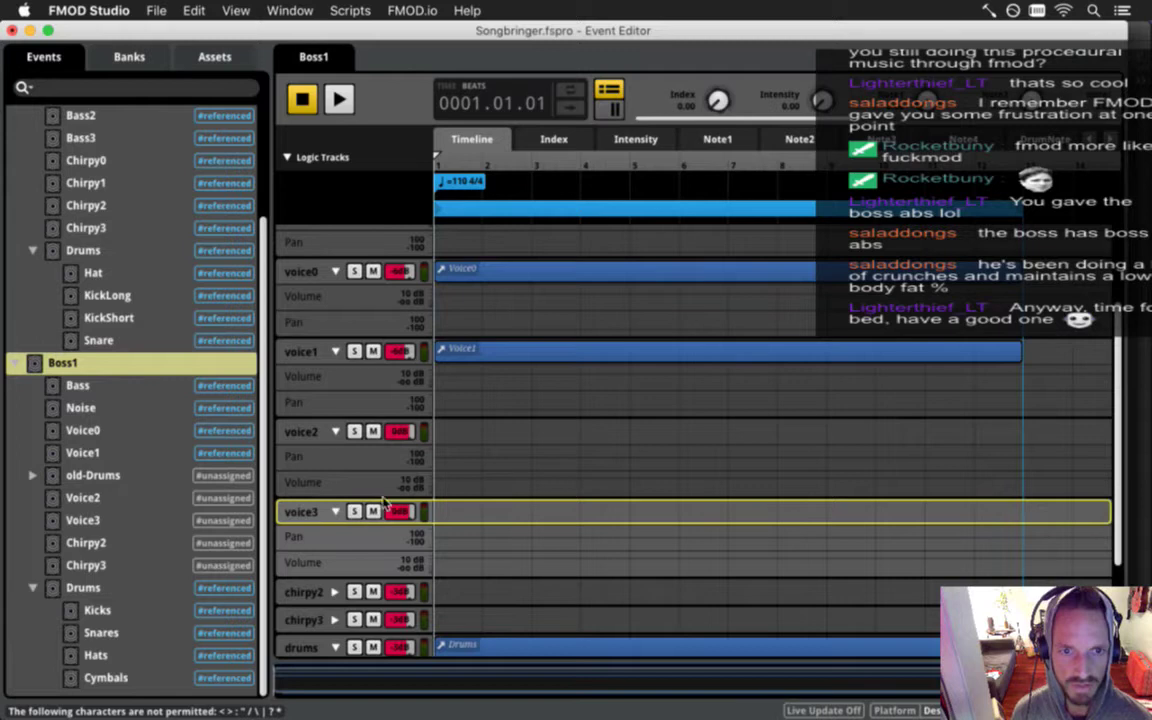
Check the Boss1 tracks on the Index, Intensity, Note1 and Note2 parameters, finishing back on the timeline.
left_click(532, 140)
left_click(646, 140)
left_click(717, 140)
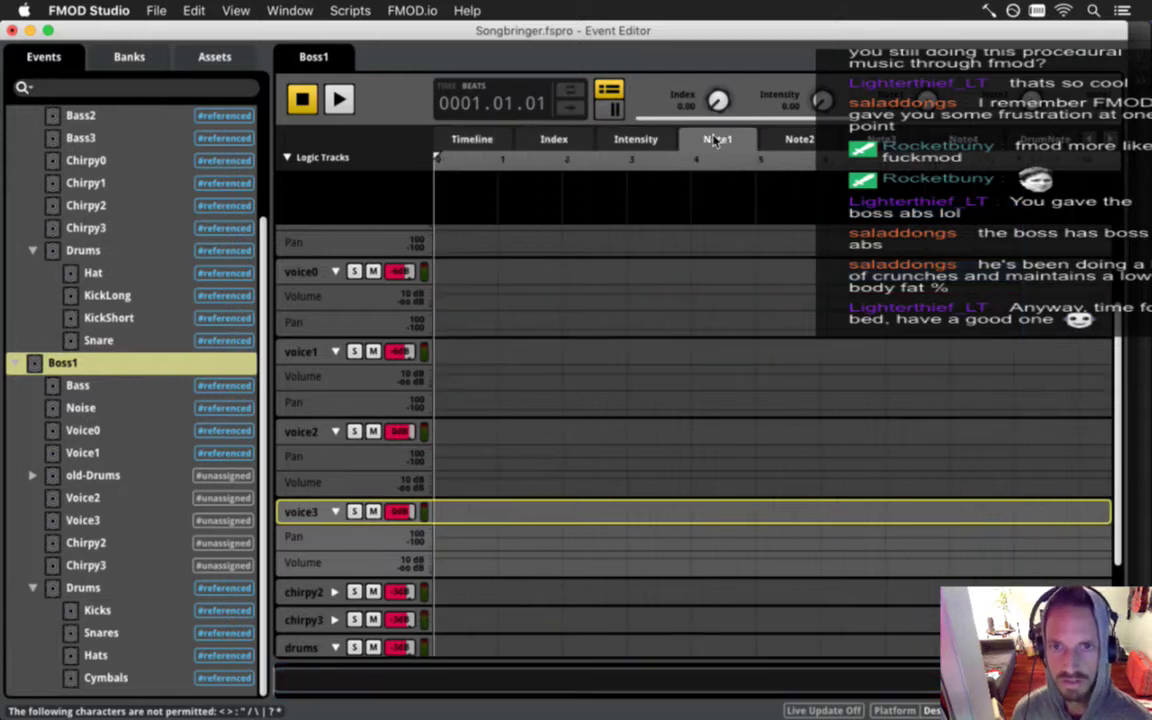
left_click(799, 140)
left_click(470, 140)
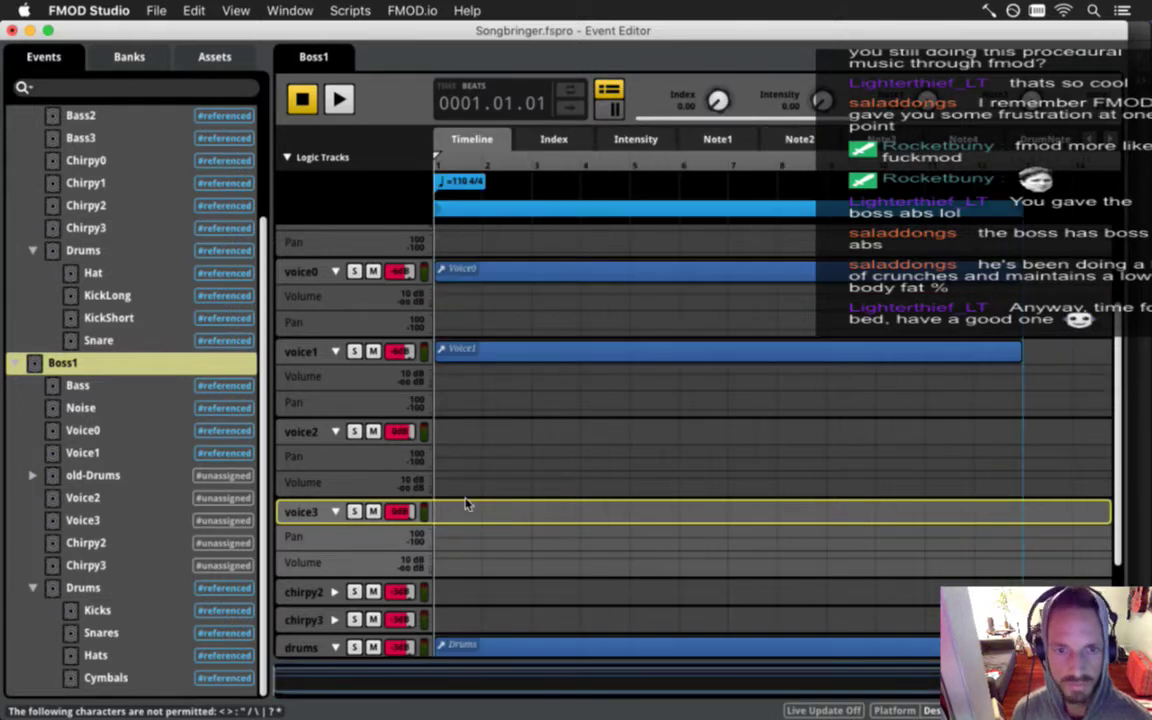
Place the Voice2 and Voice3 events on their matching Boss1 tracks, stretch both to the full length of Voice1, and save.
left_click(447, 432)
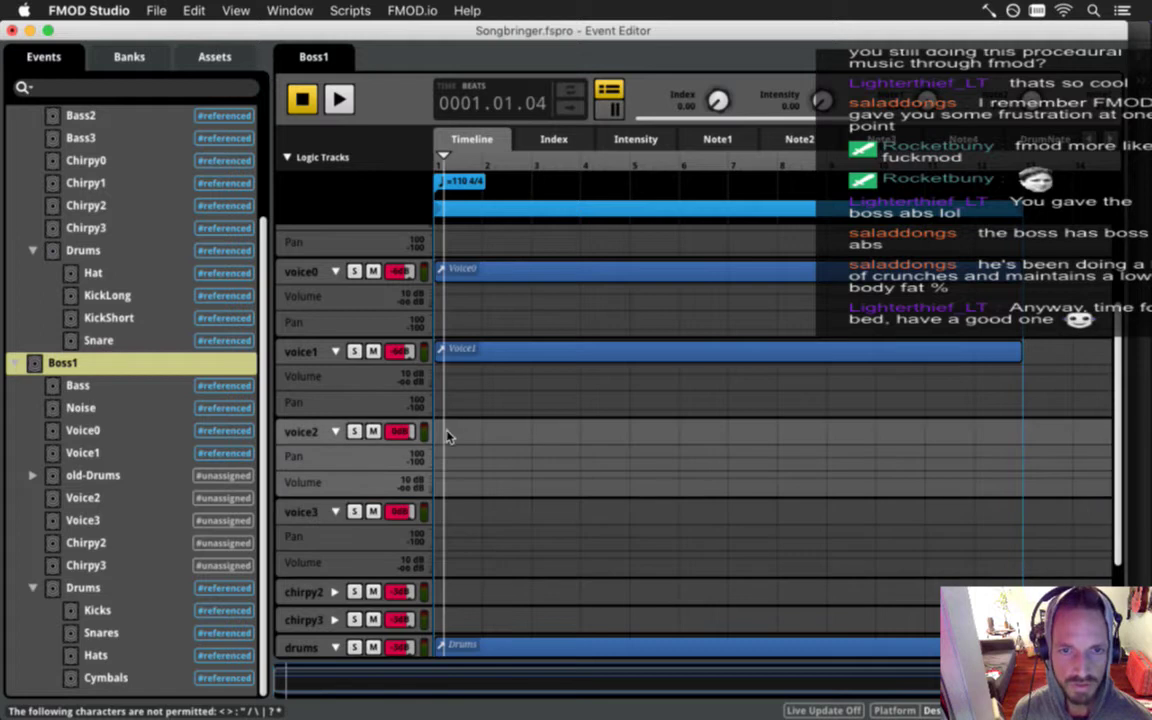
key("super+s")
left_click_drag(85, 498, 440, 440)
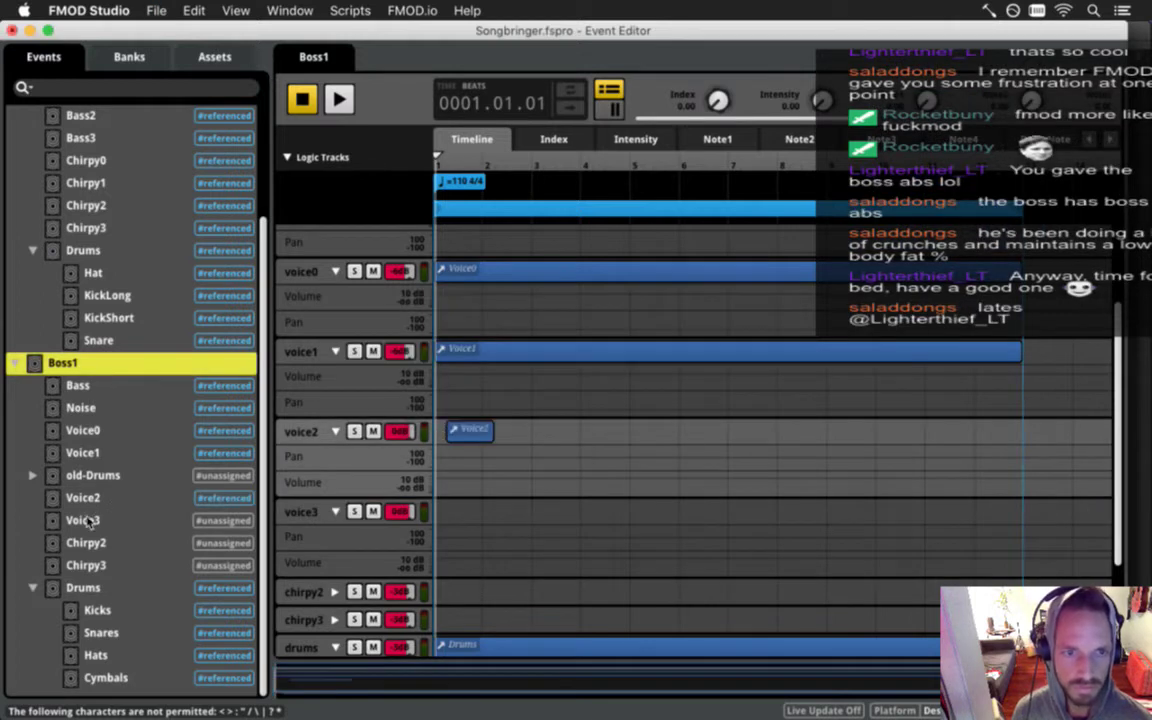
left_click_drag(83, 518, 455, 515)
left_click_drag(488, 436, 1020, 440)
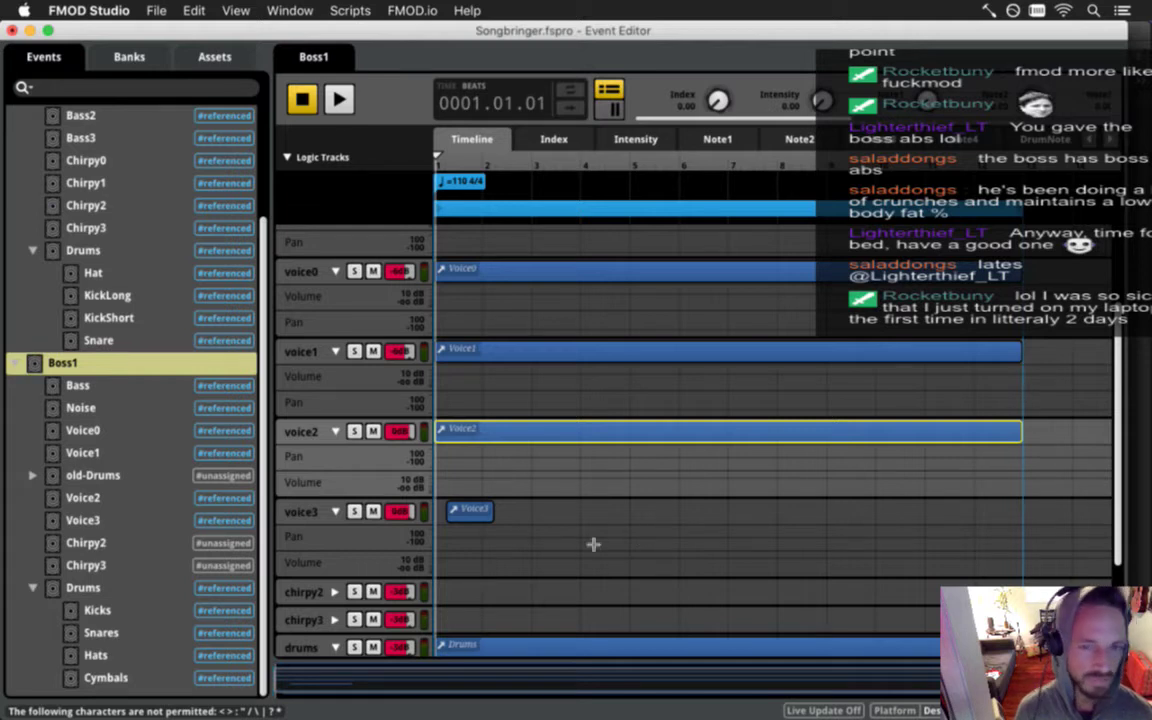
left_click_drag(470, 511, 1015, 516)
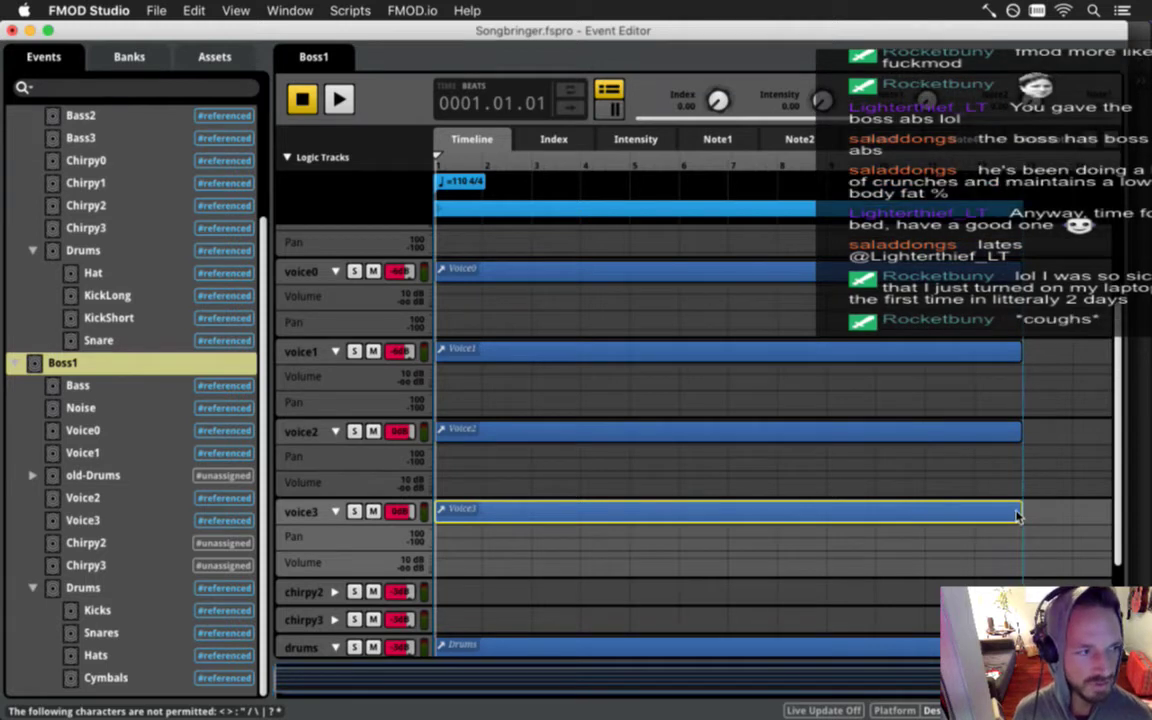
key("super+s")
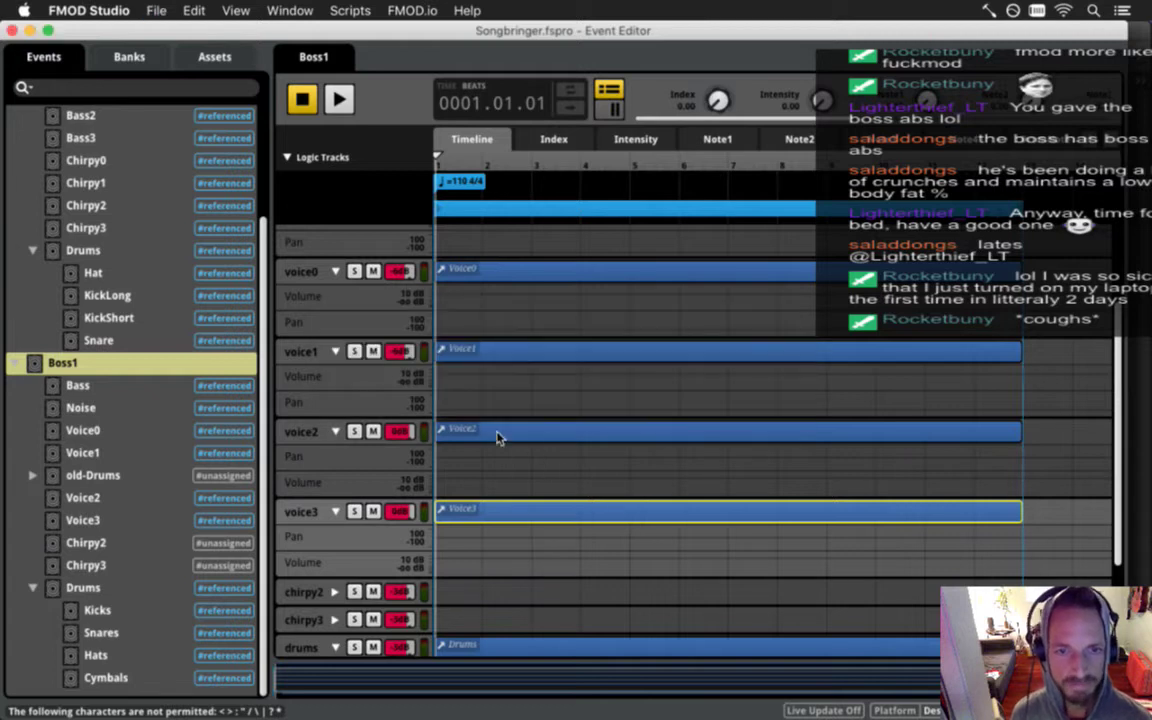
Open the Voice2 event and show the deck with the properties of the L1-bass2A clip on Audio 1.
left_click(498, 437)
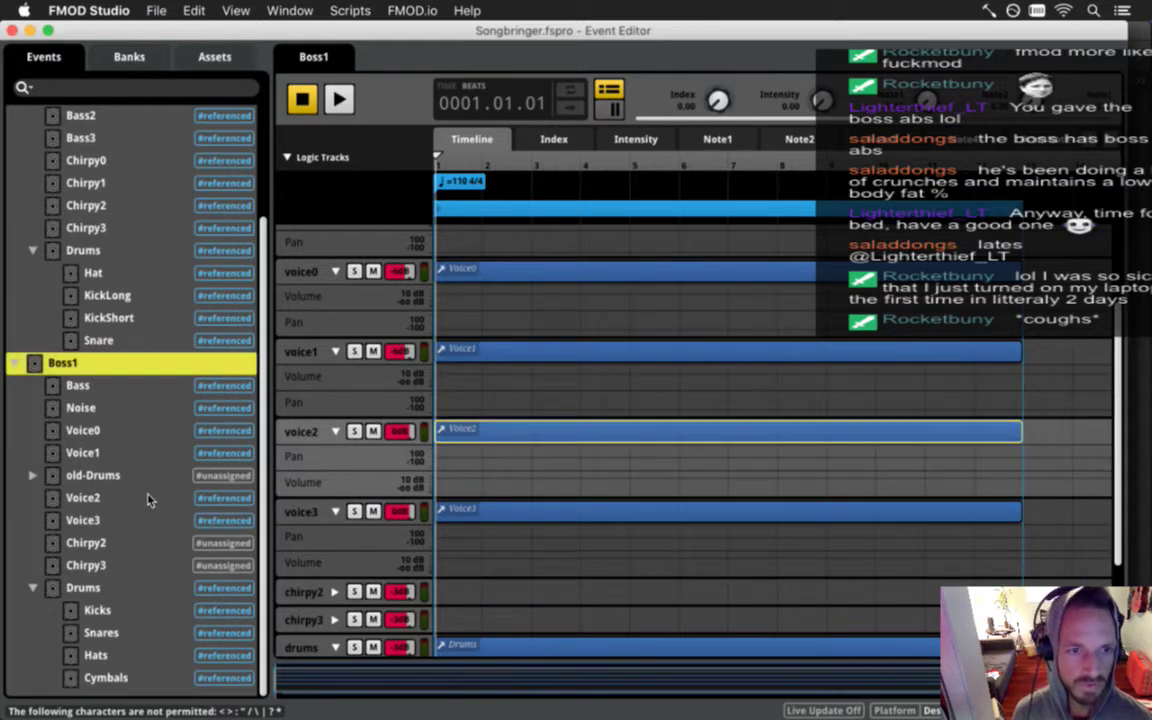
left_click(147, 500)
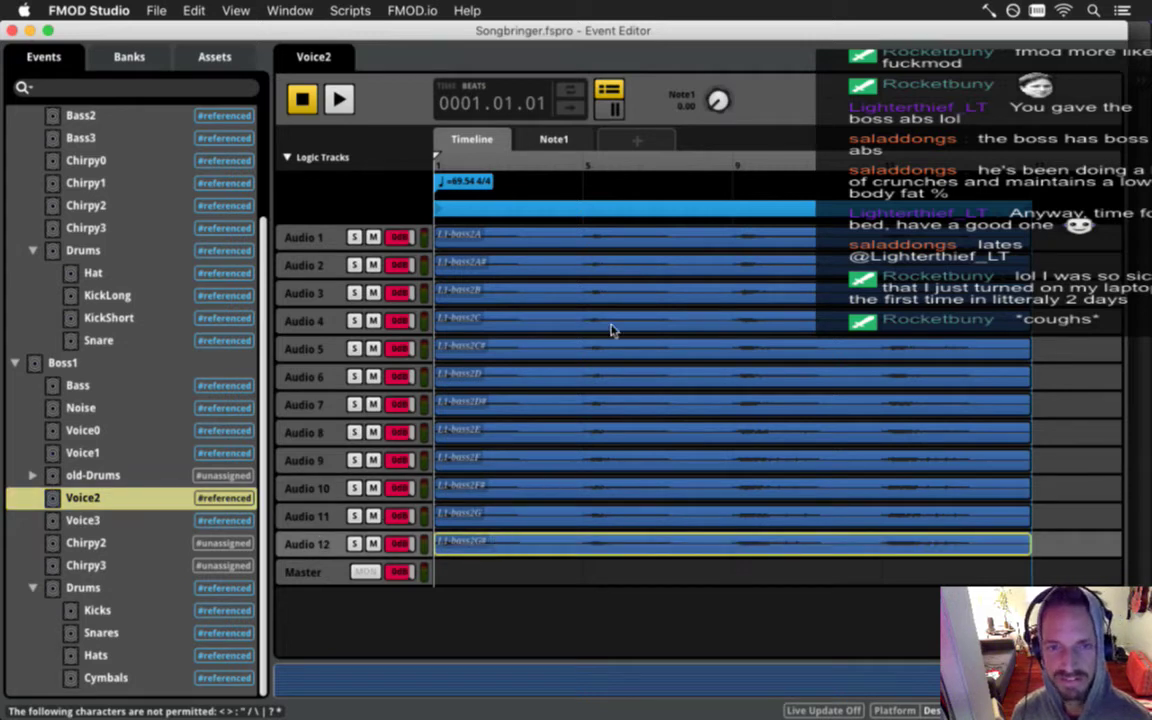
left_click(585, 238)
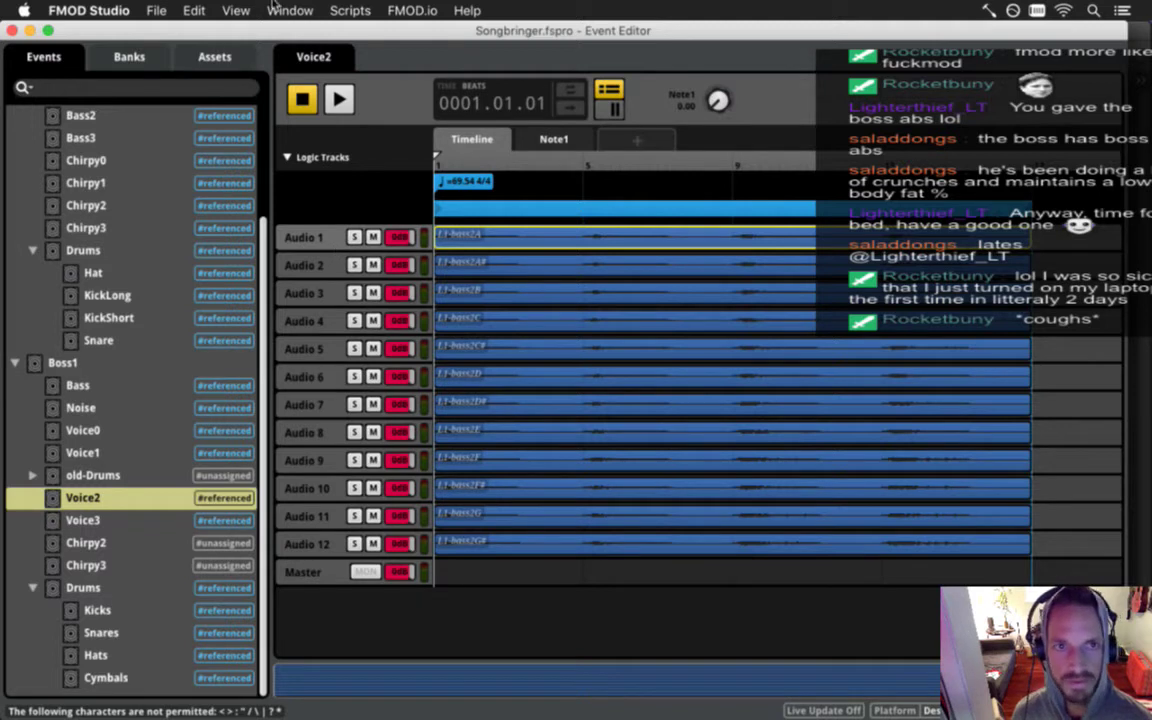
left_click(230, 10)
left_click(250, 77)
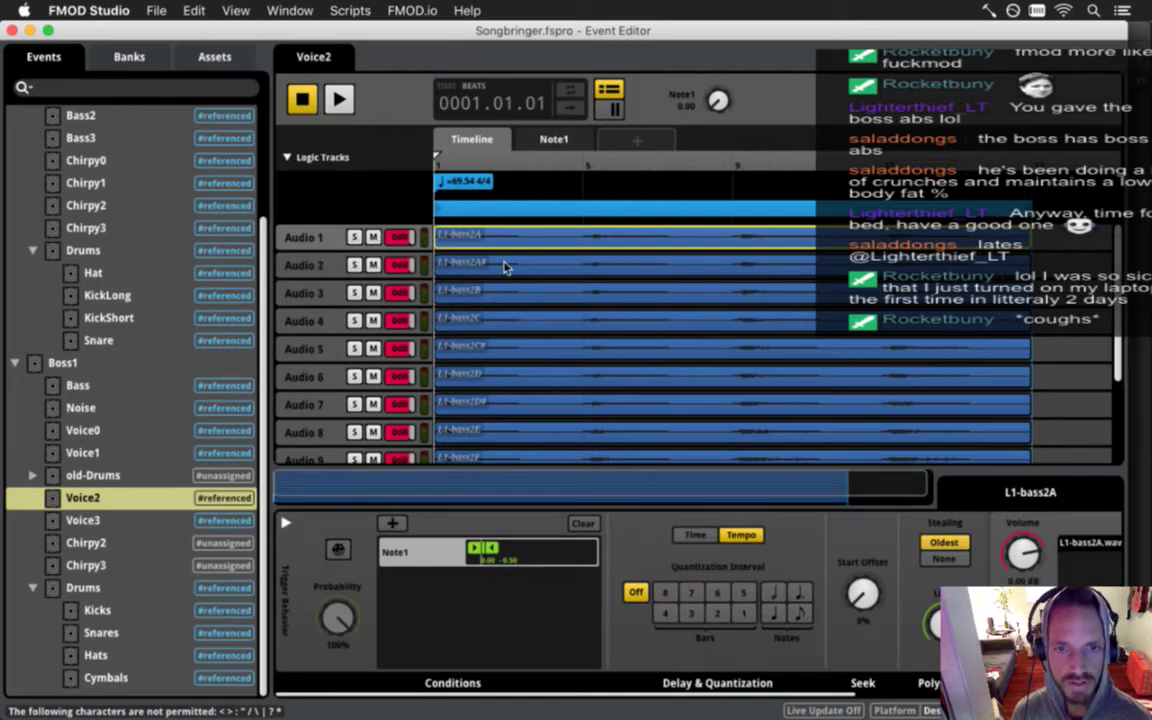
Examine the Note1 trigger conditions of the A#, B and C bass clips in Voice2, ending on L1-bass2A.
left_click(456, 264)
left_click(480, 292)
left_click(507, 322)
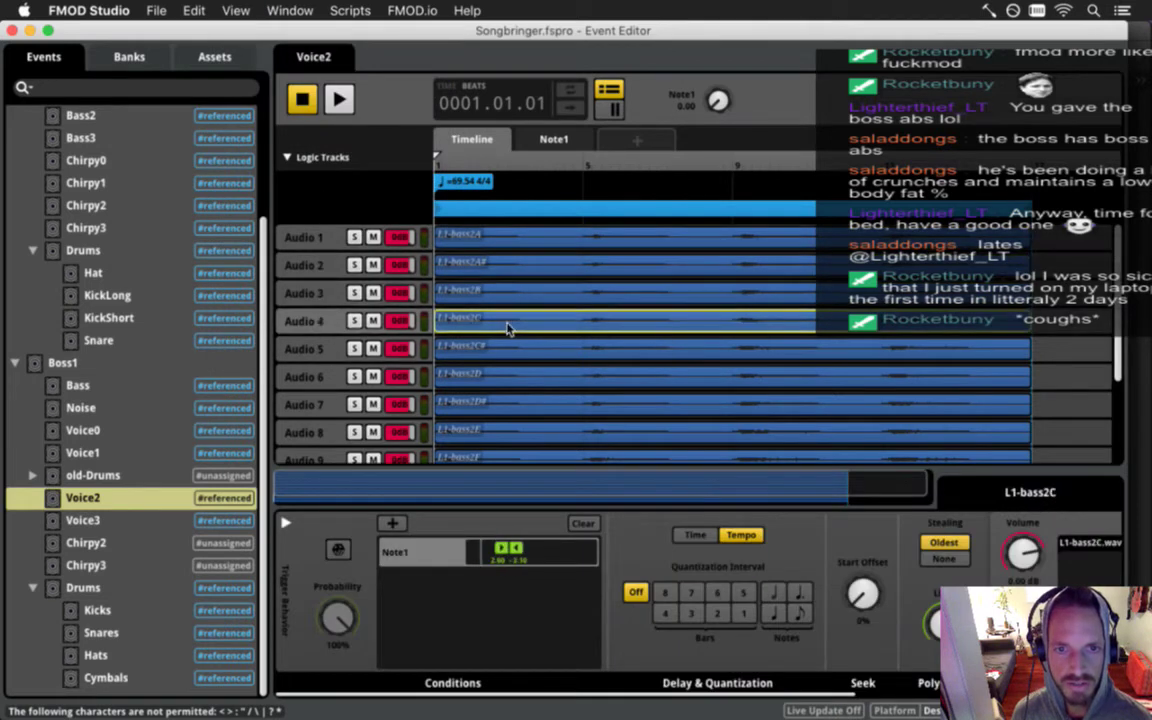
left_click(510, 237)
Browse the Boss1 audio assets, then switch to iTerm2 and begin an rm command for a Boss file in raw/fmod/Assets/.
left_click(214, 58)
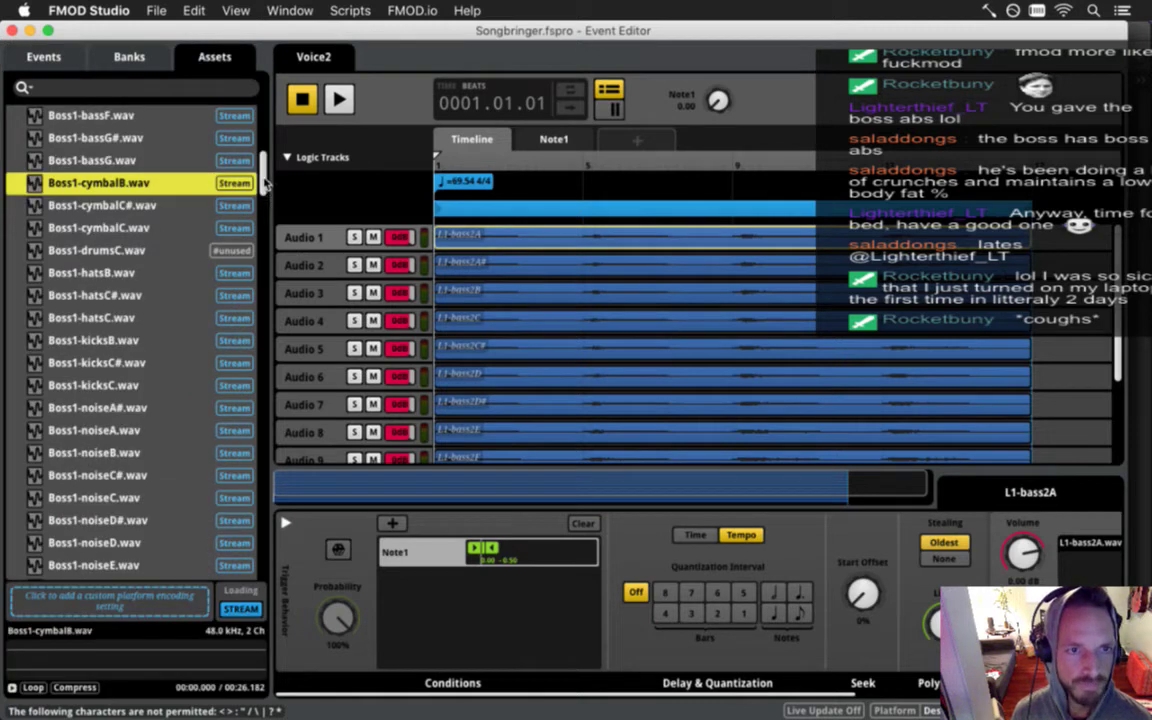
scroll(266, 178, "up", 1)
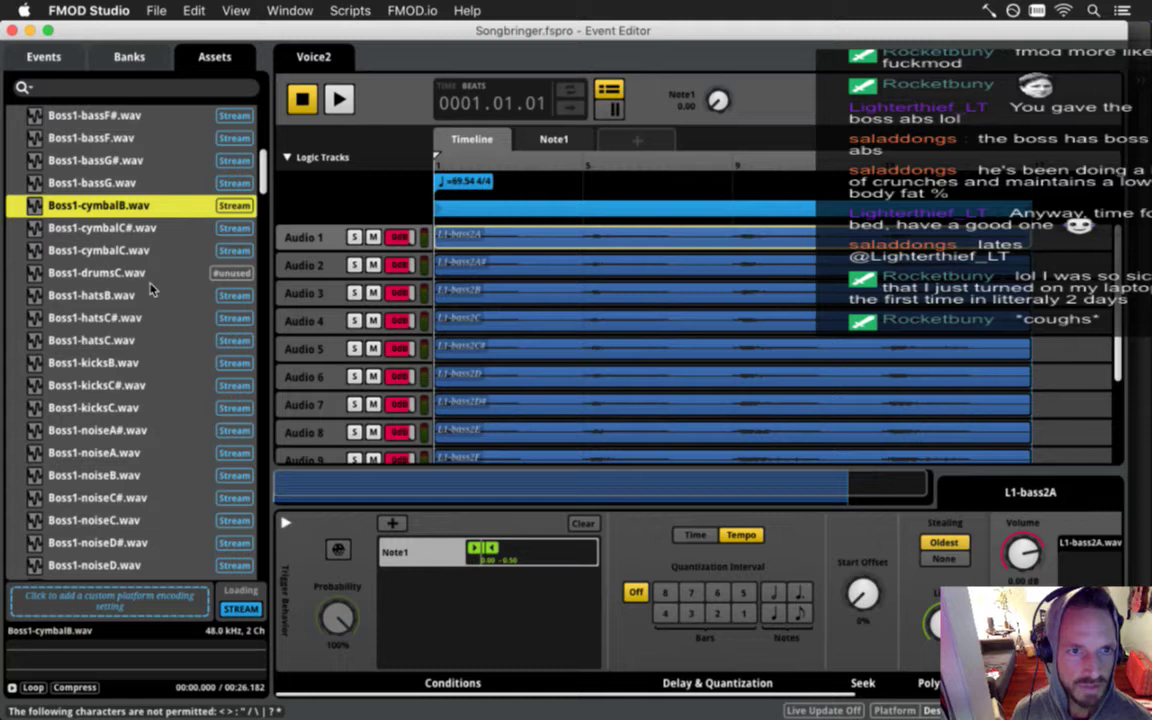
key("super+Tab")
key("super+Tab")
key("super+Tab")
key("super+Tab")
key("super+Tab")
key("super+Tab")
key("super+Tab")
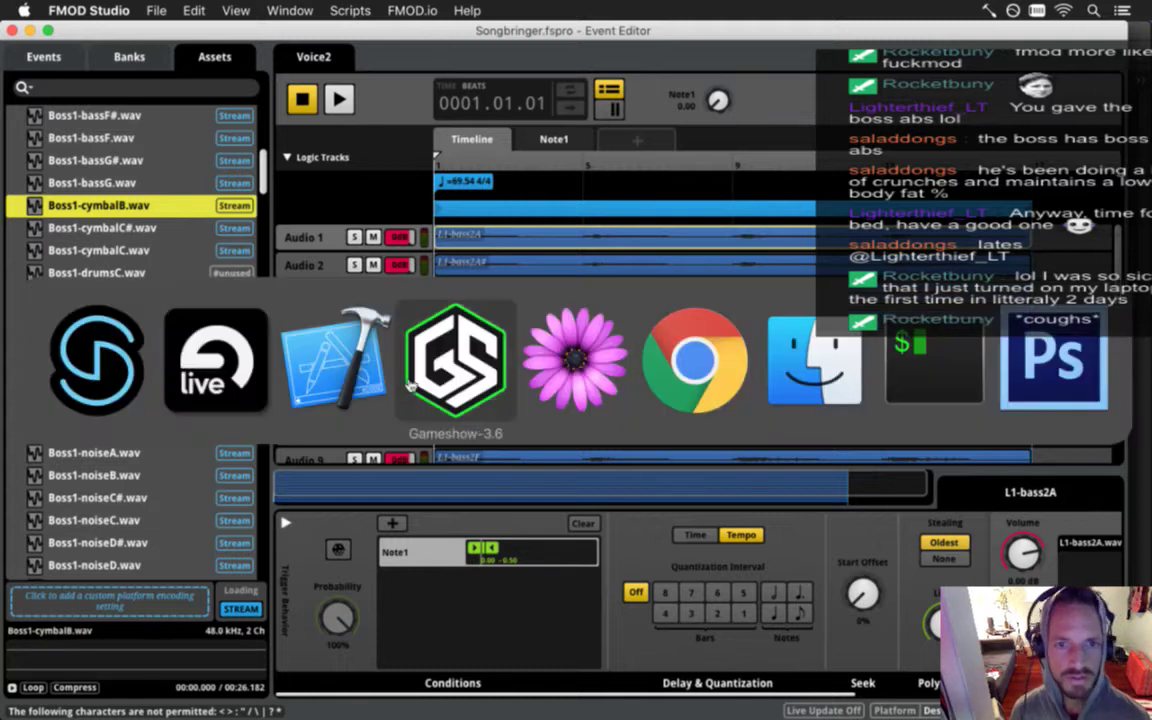
type("rm ")
type("raw/waves/")
key("BackSpace")
key("BackSpace")
key("BackSpace")
key("BackSpace")
key("BackSpace")
key("BackSpace")
type("fm")
key("Tab")
type("As")
key("Tab")
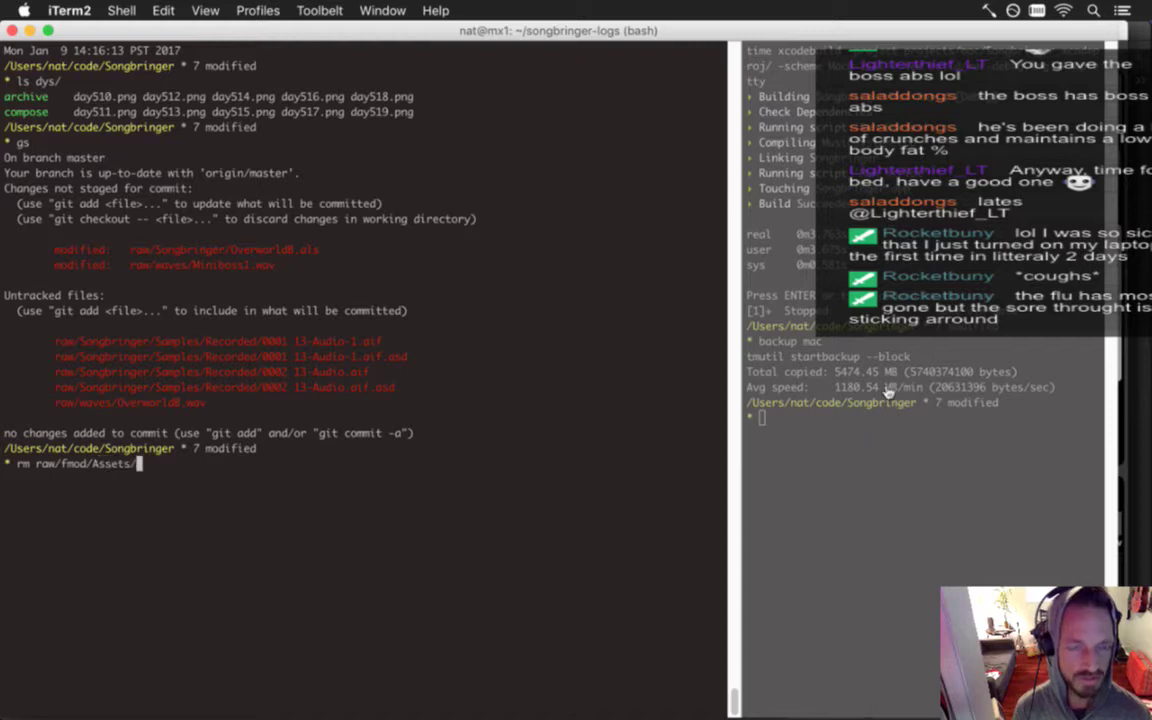
key("super+Tab")
key("super+Tab")
type("Bos")
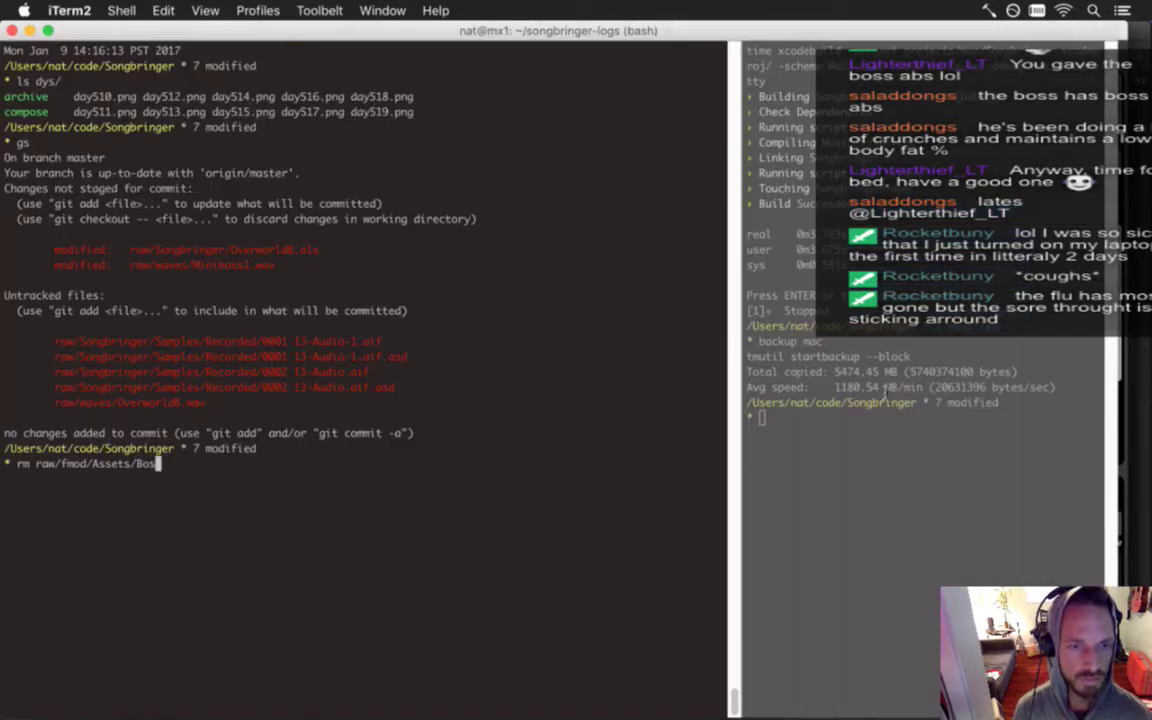
type("s1-cymbal")
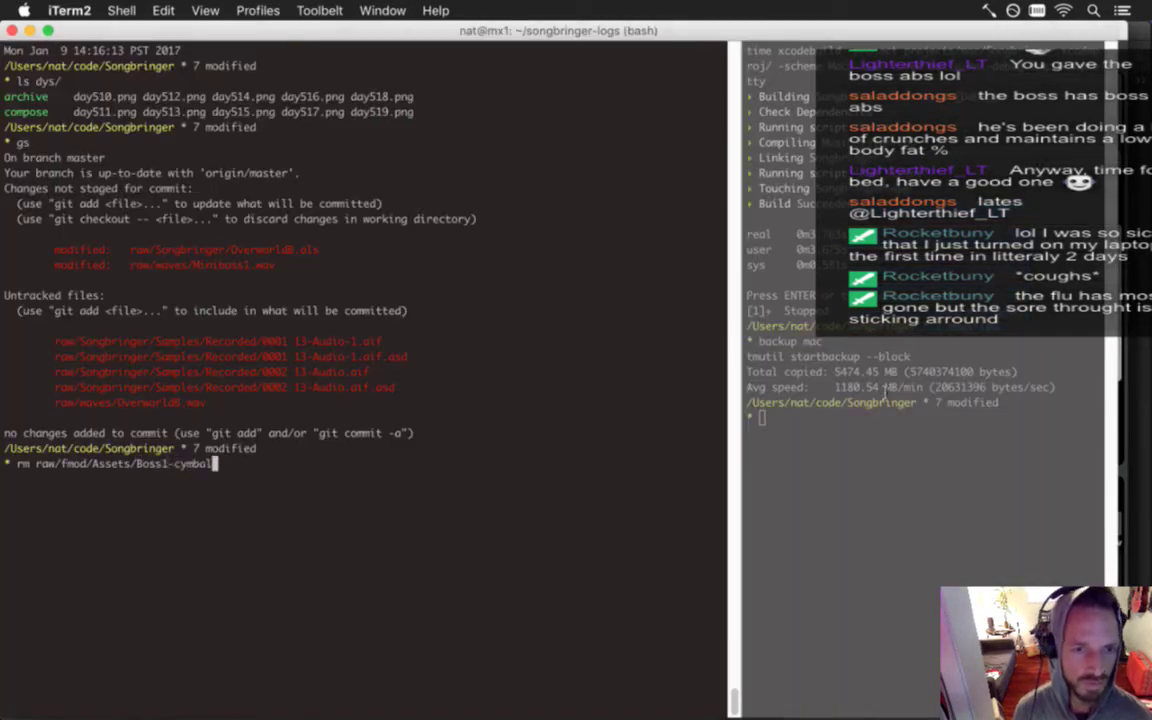
type("B")
key("Tab")
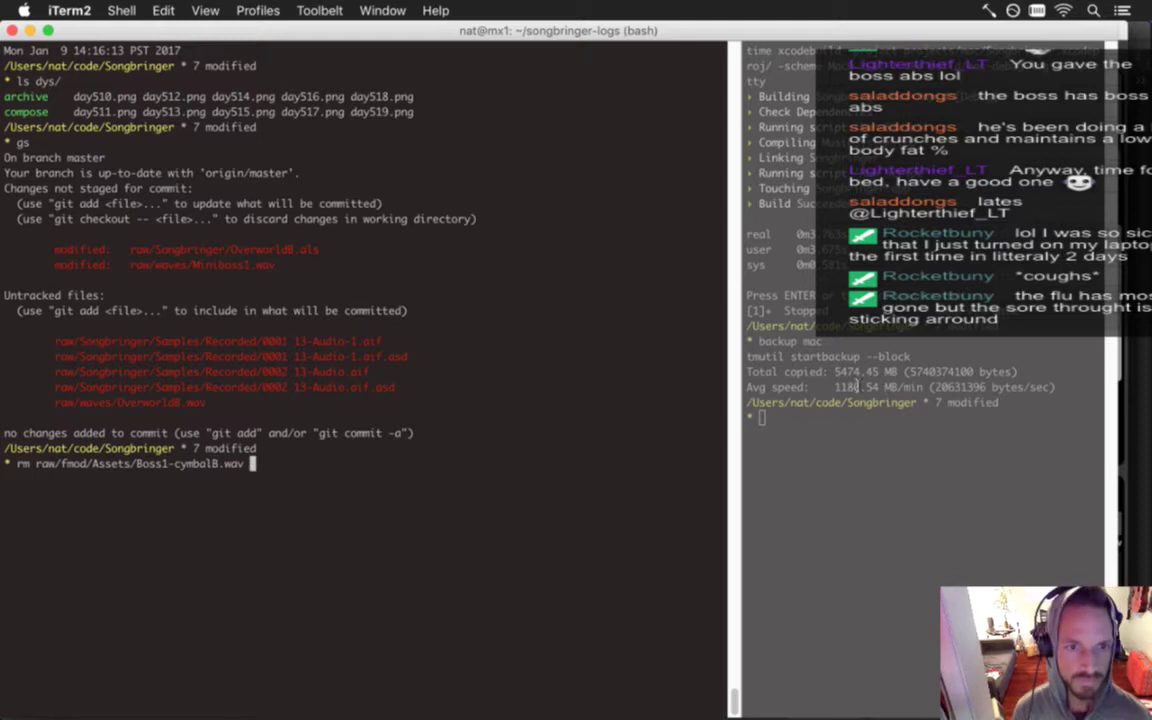
key("BackSpace")
key("BackSpace")
key("BackSpace")
key("BackSpace")
key("BackSpace")
key("BackSpace")
key("BackSpace")
key("BackSpace")
key("BackSpace")
key("BackSpace")
key("BackSpace")
key("BackSpace")
key("BackSpace")
Recheck the unused asset's name in FMOD Studio, then remove raw/fmod/Assets/Boss1-drumsC.wav with the rm command in iTerm2.
key("super+Tab")
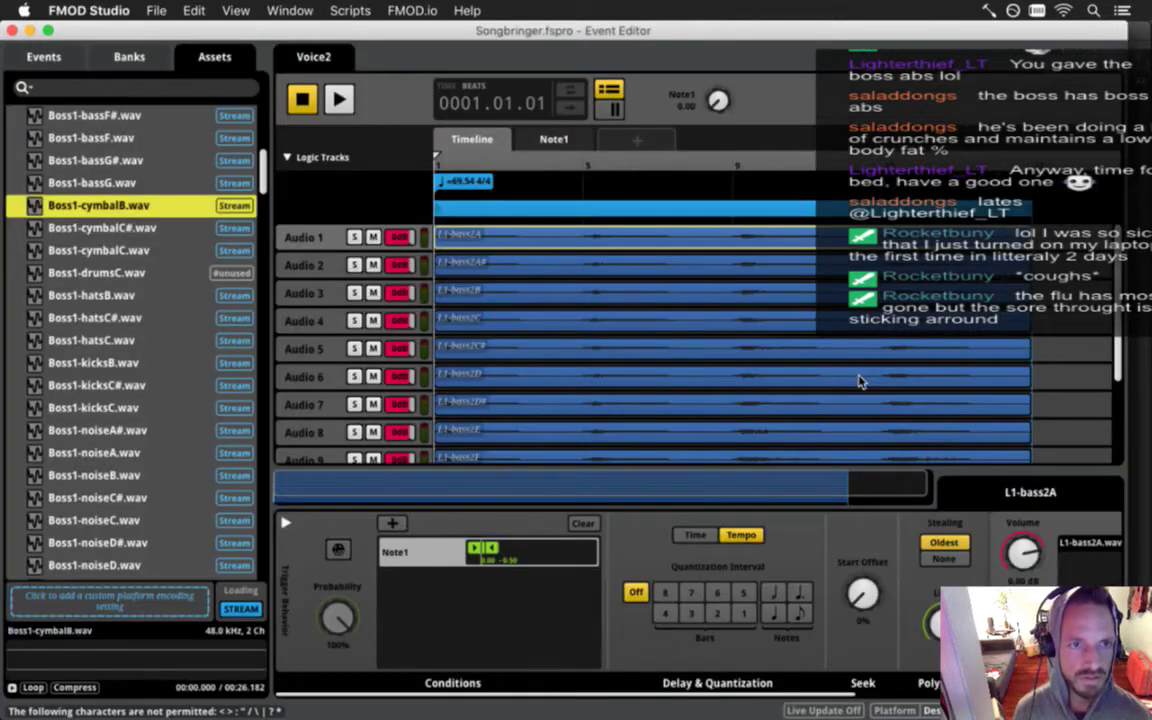
key("super+Tab")
type("dr")
key("Tab")
key("Return")
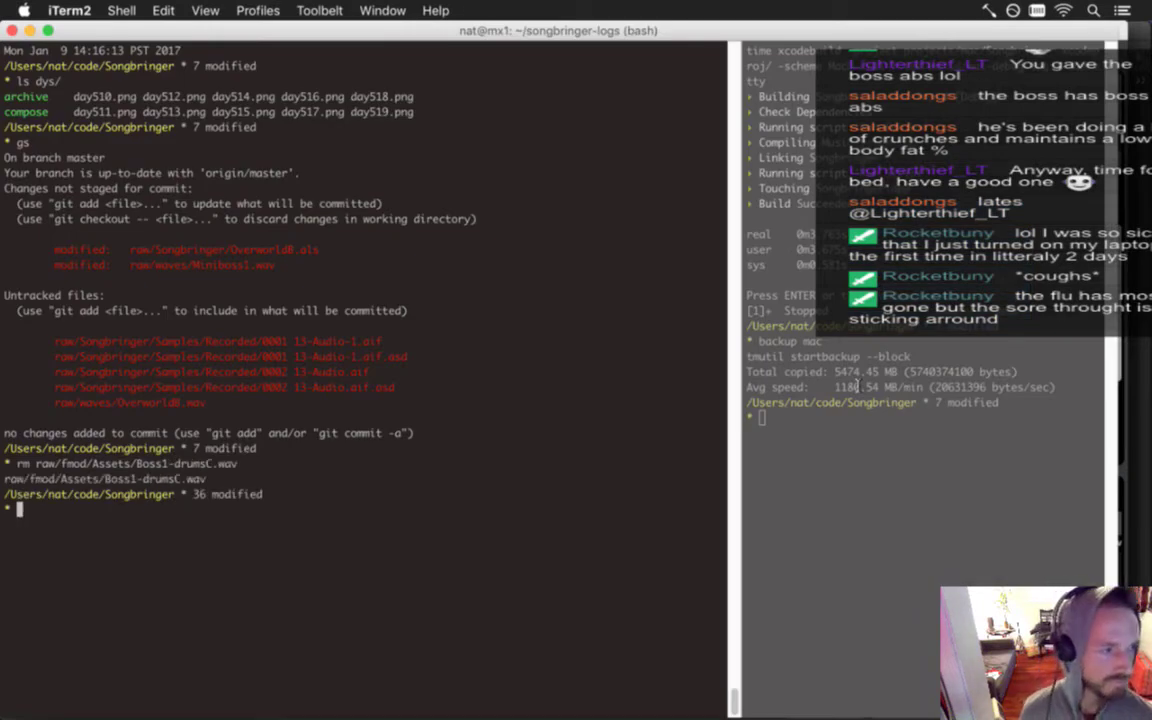
Switch back to FMOD Studio and delete the missing Boss1-drumsC.wav asset from the project.
key("super+Tab")
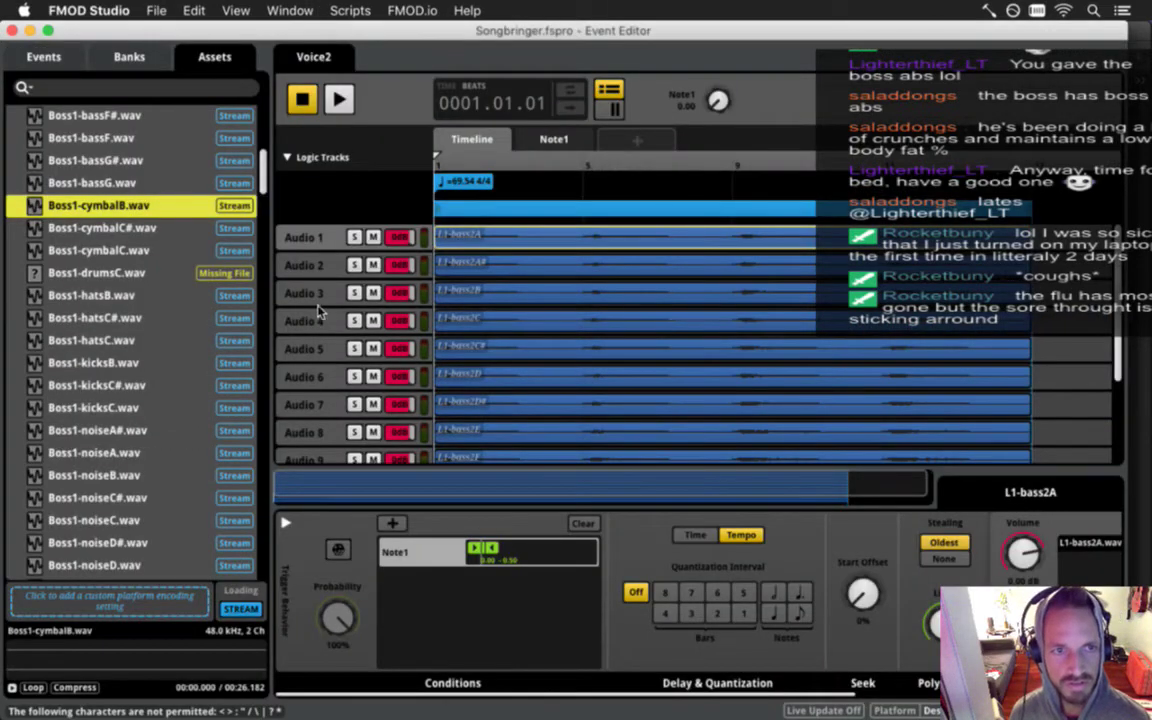
scroll(190, 290, "up", 2)
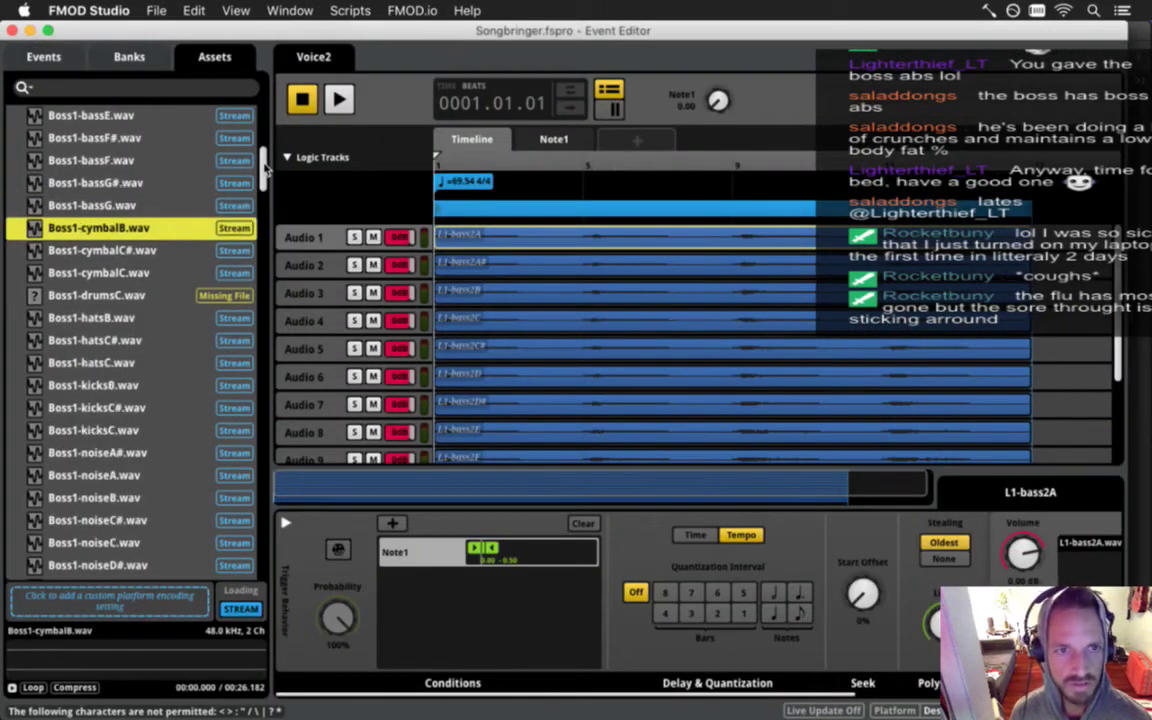
left_click(168, 322)
key("Delete")
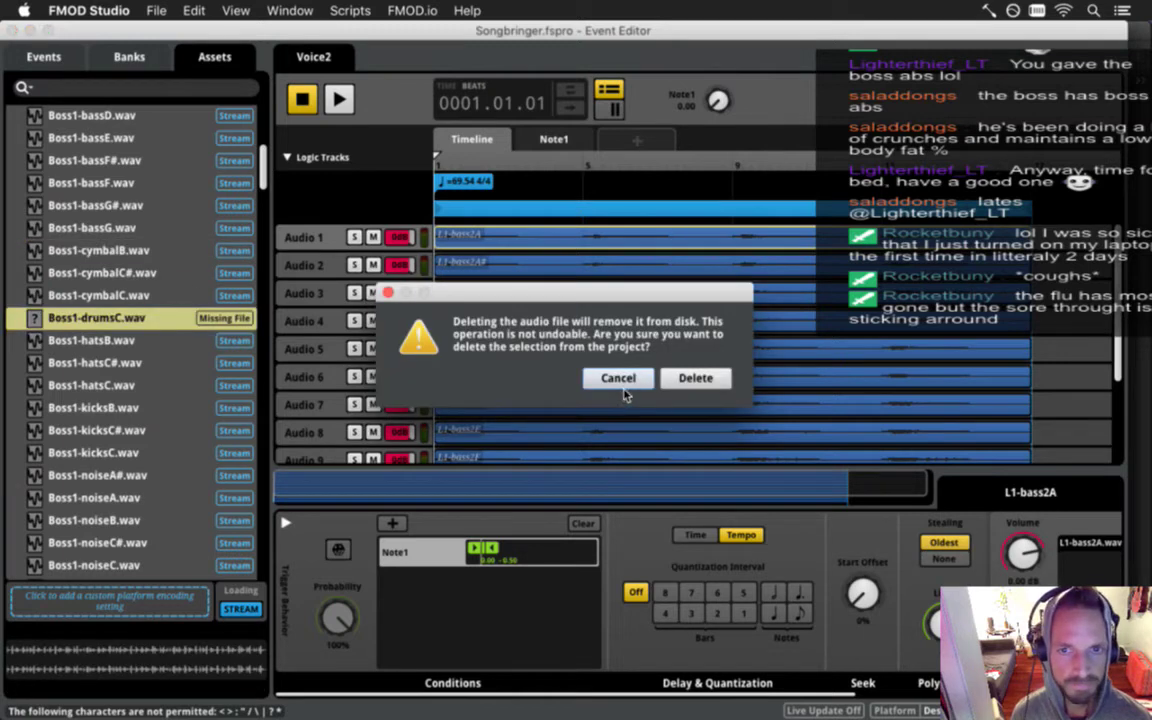
left_click(683, 381)
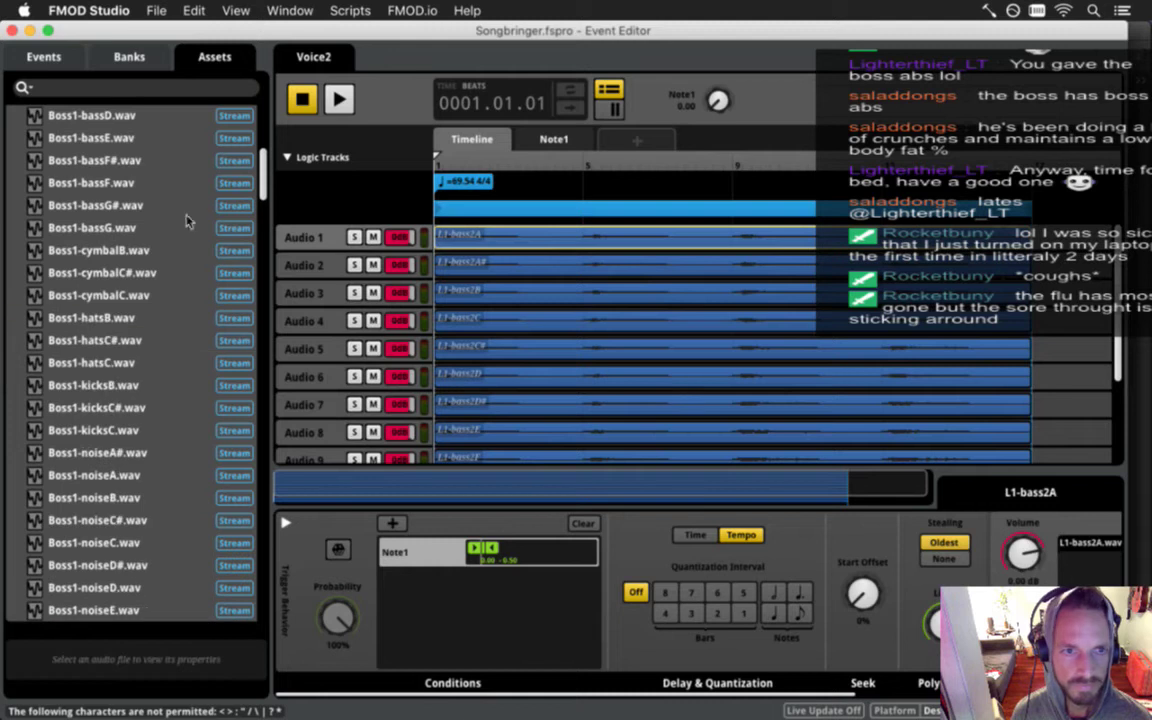
Replace the A, A# and B bass samples in Voice2 with Boss1-voice2A.wav, Boss1-voice2A#.wav and Boss1-voice2B.wav.
scroll(262, 175, "up", 2)
left_click_drag(262, 175, 230, 278)
left_click(162, 273)
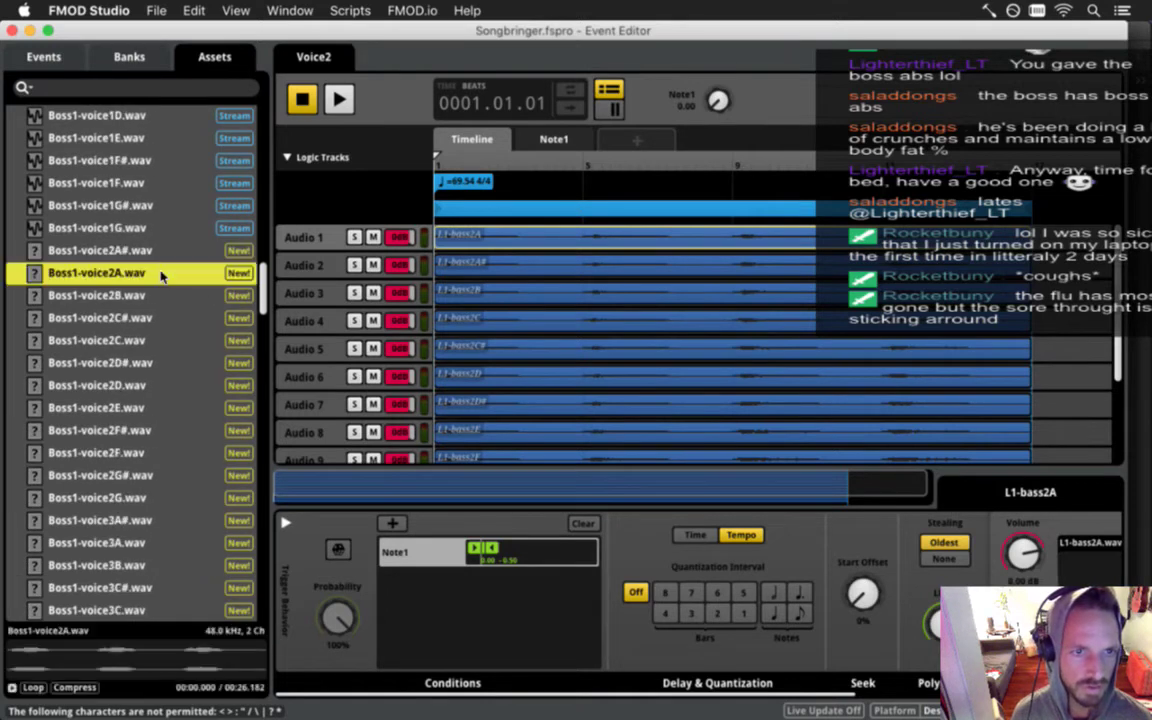
left_click_drag(140, 278, 1073, 572)
left_click(632, 276)
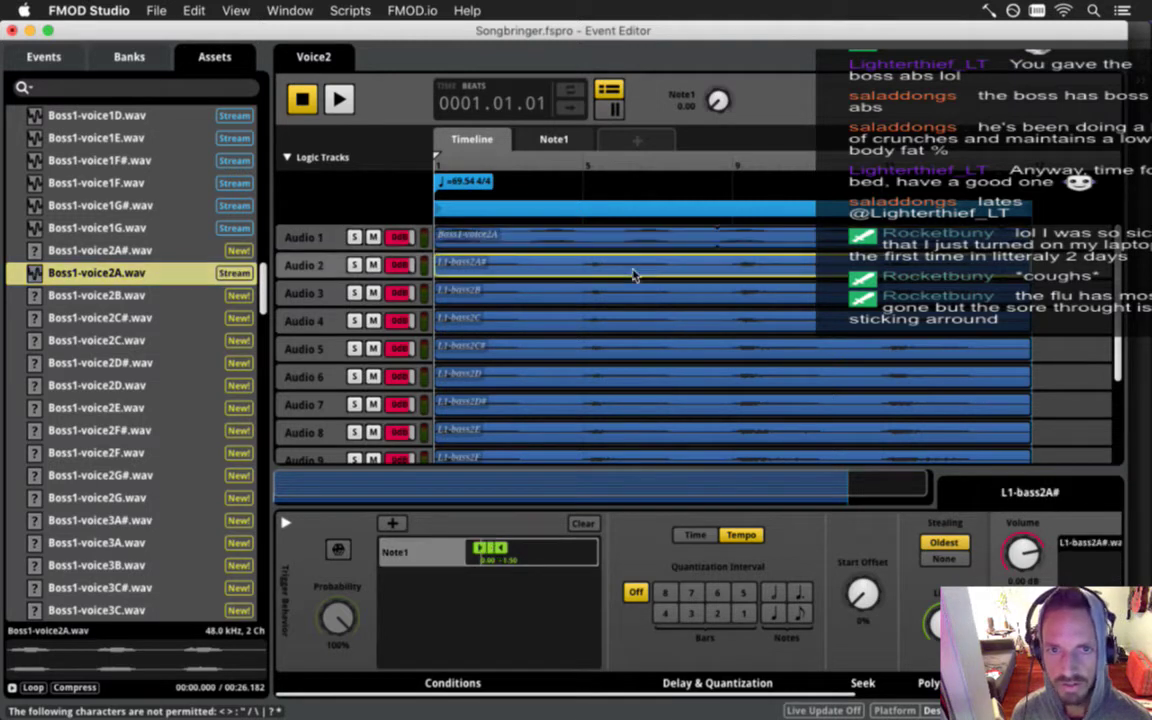
left_click_drag(130, 254, 880, 530)
left_click(592, 300)
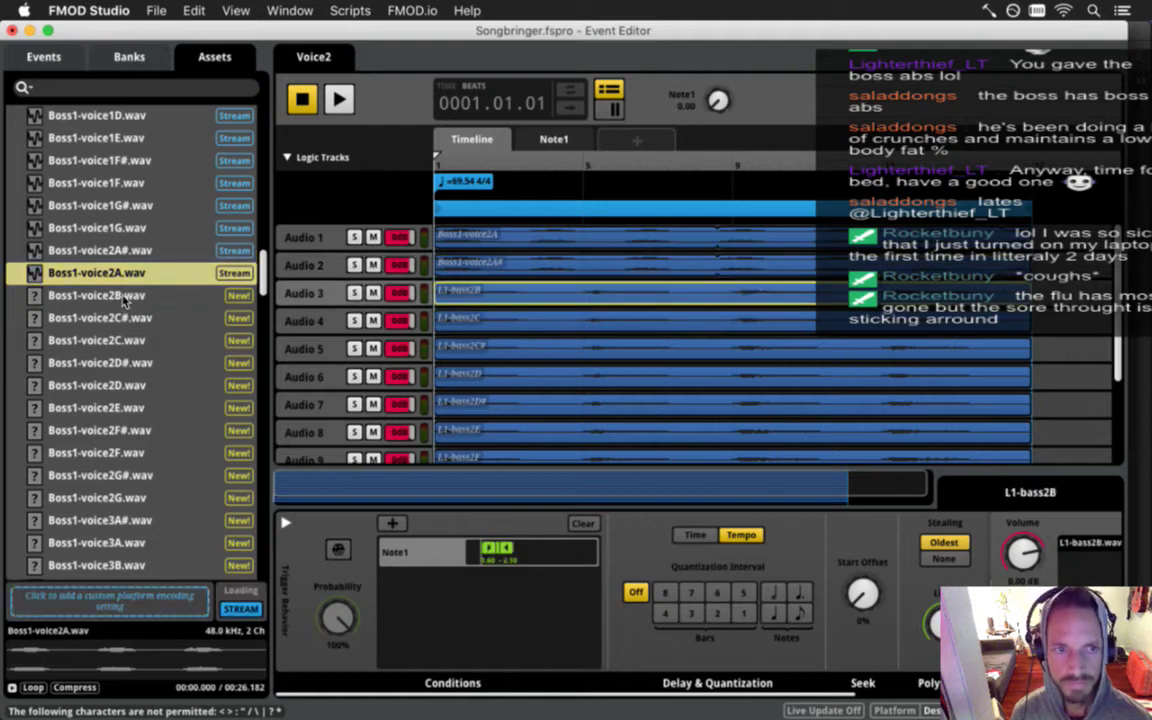
left_click_drag(97, 296, 1075, 600)
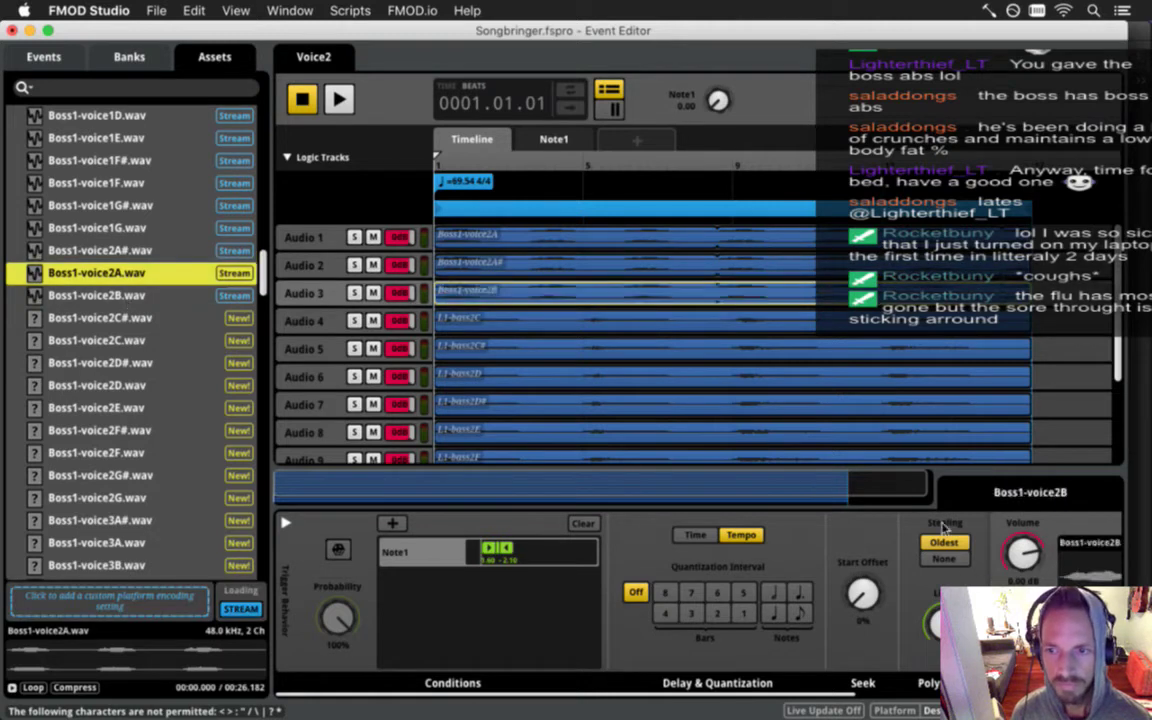
Replace the C, C# and D bass samples in Voice2 with Boss1-voice2C.wav, Boss1-voice2C#.wav and Boss1-voice2D.wav.
left_click(650, 321)
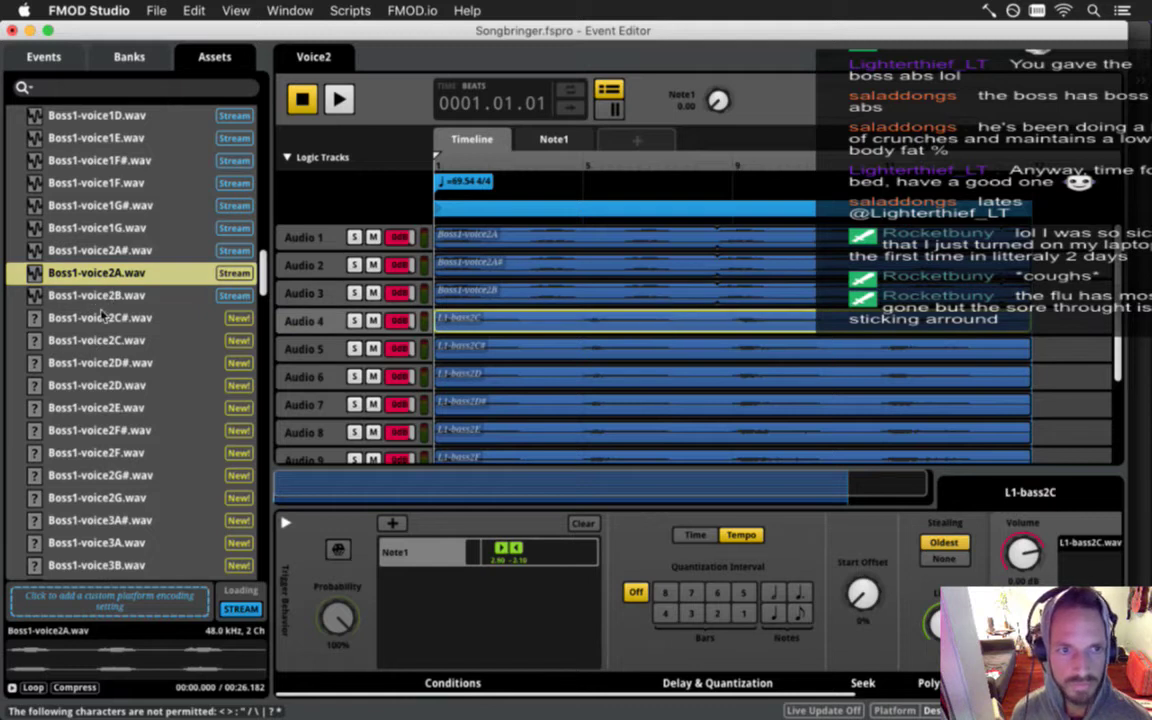
left_click_drag(96, 340, 1108, 583)
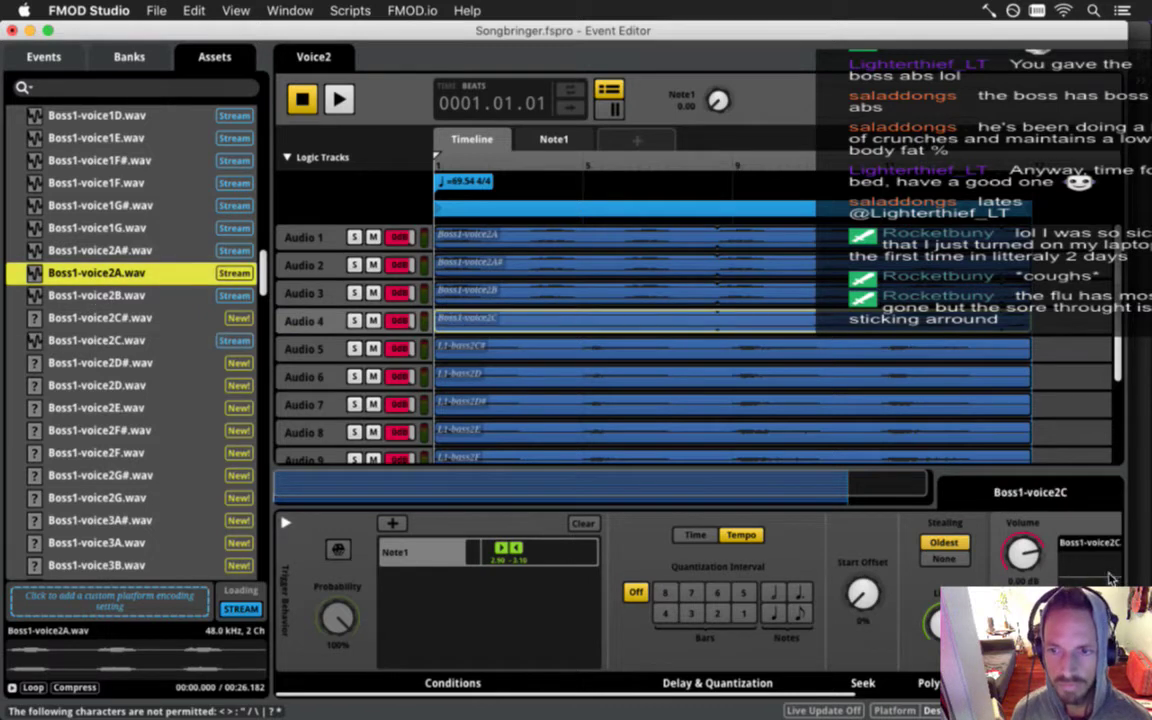
left_click(642, 342)
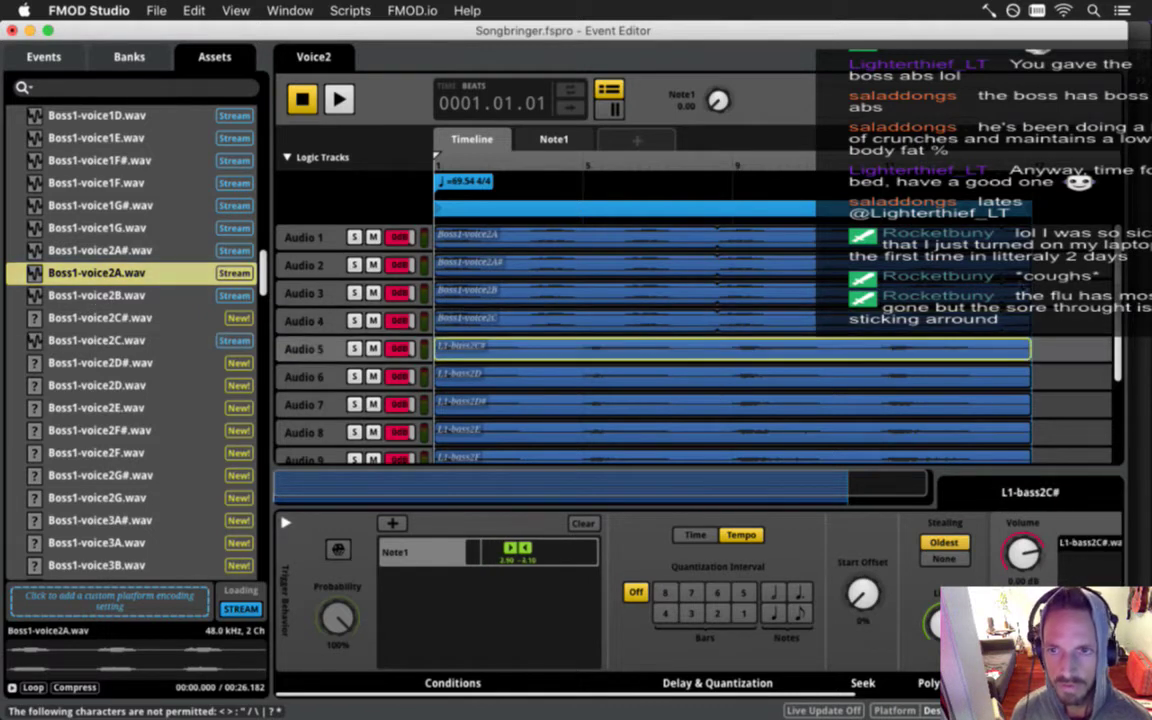
left_click_drag(123, 317, 1085, 590)
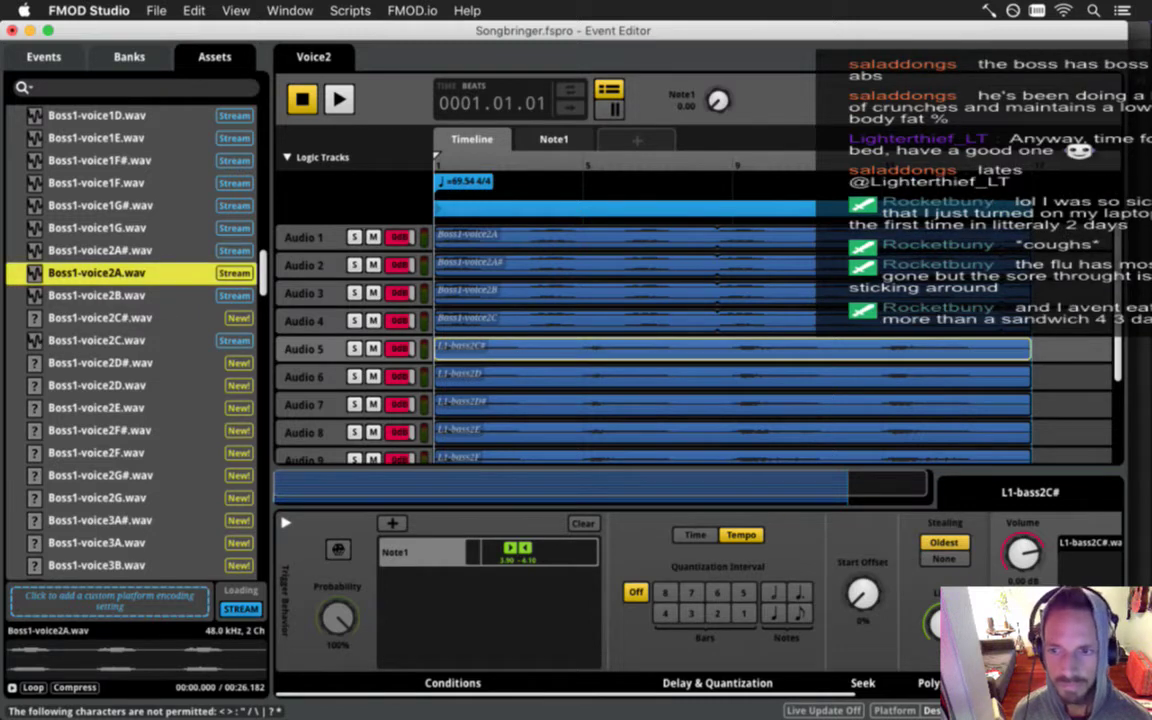
left_click(495, 380)
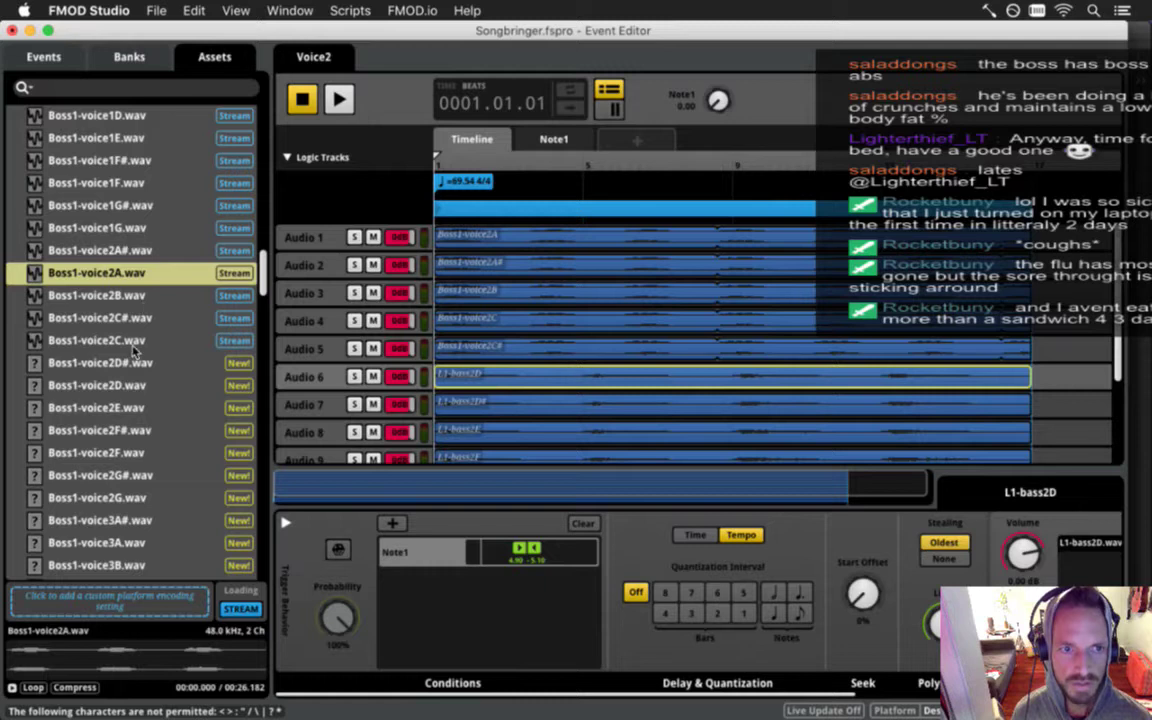
left_click(113, 385)
left_click_drag(113, 387, 1080, 592)
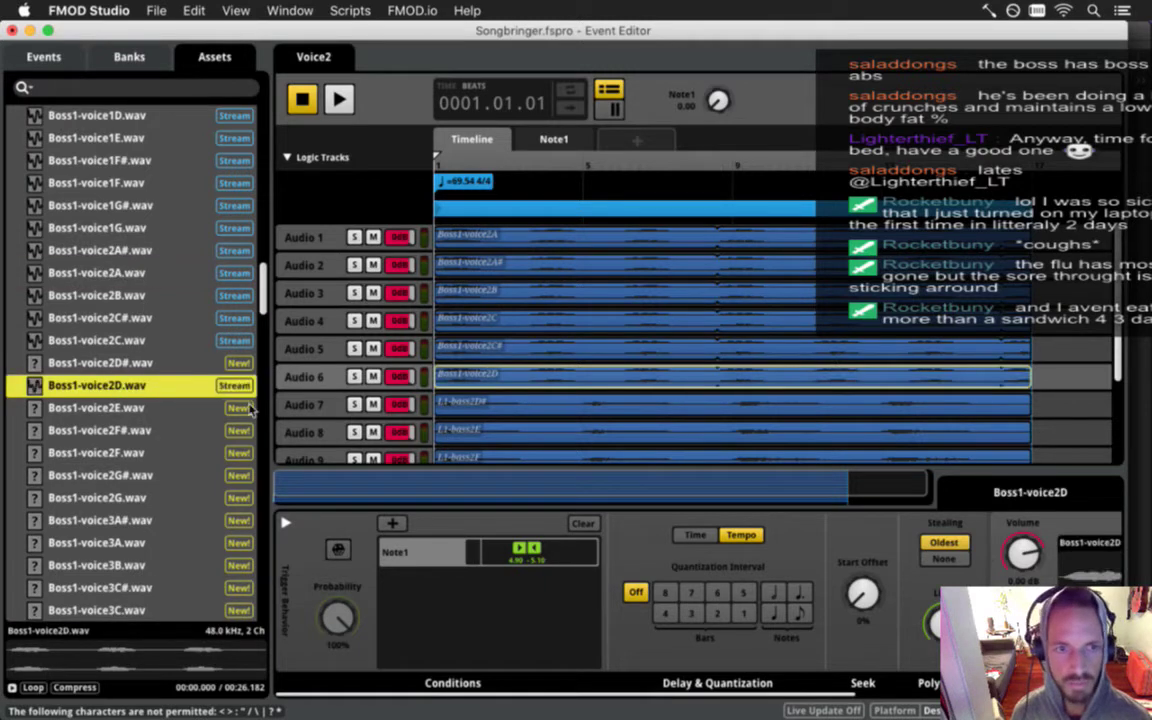
Replace the D# and E bass samples on Audio 7 and 8 with Boss1-voice2D#.wav and Boss1-voice2E.wav.
mouse_move(101, 370)
left_mouse_down()
mouse_move(609, 535)
mouse_move(119, 361)
left_mouse_up()
left_click(490, 404)
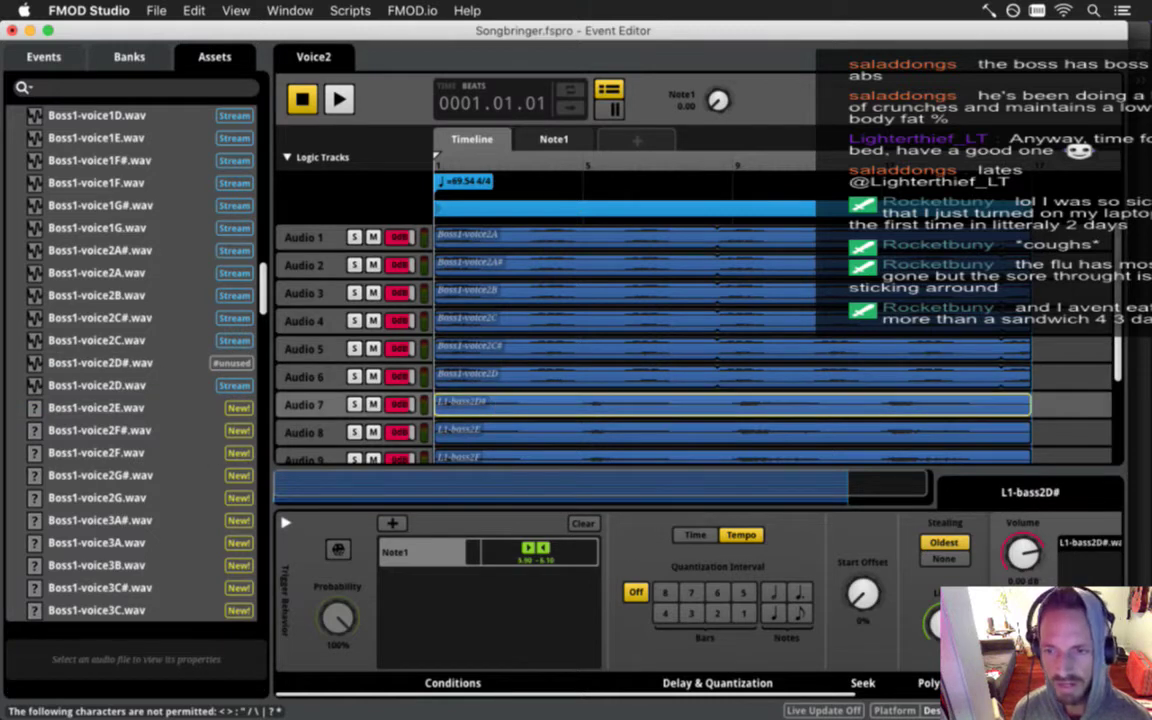
left_click_drag(101, 363, 1088, 572)
scroll(604, 378, "down", 3)
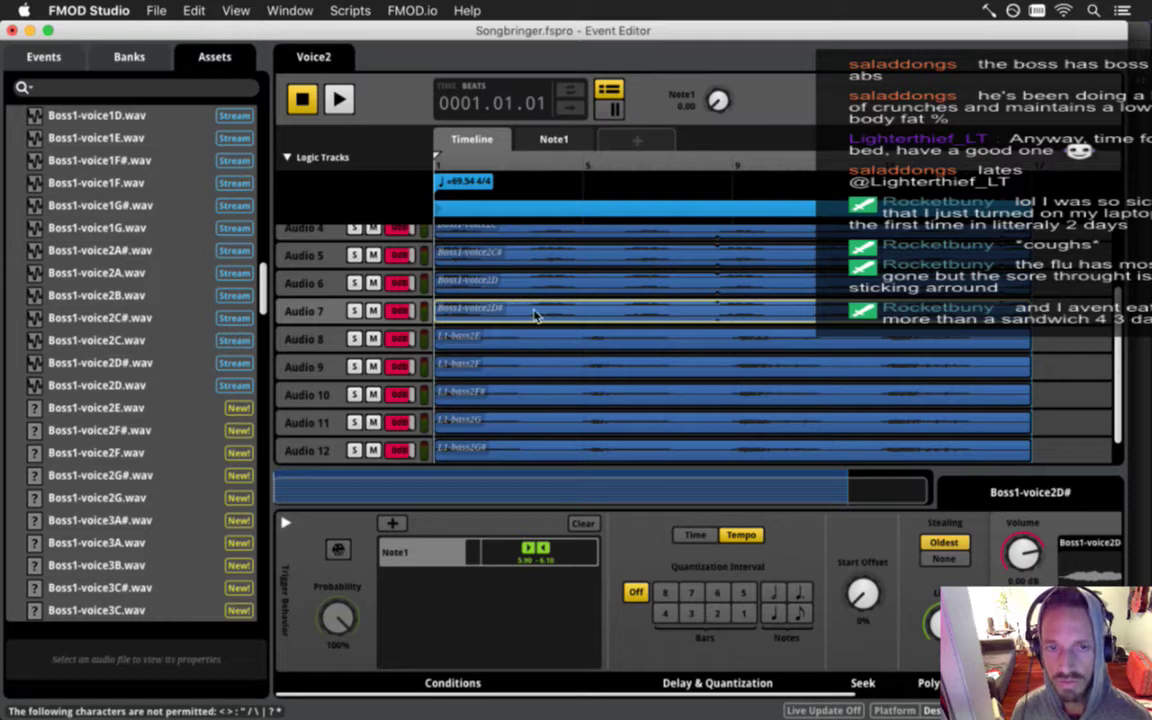
left_click(508, 338)
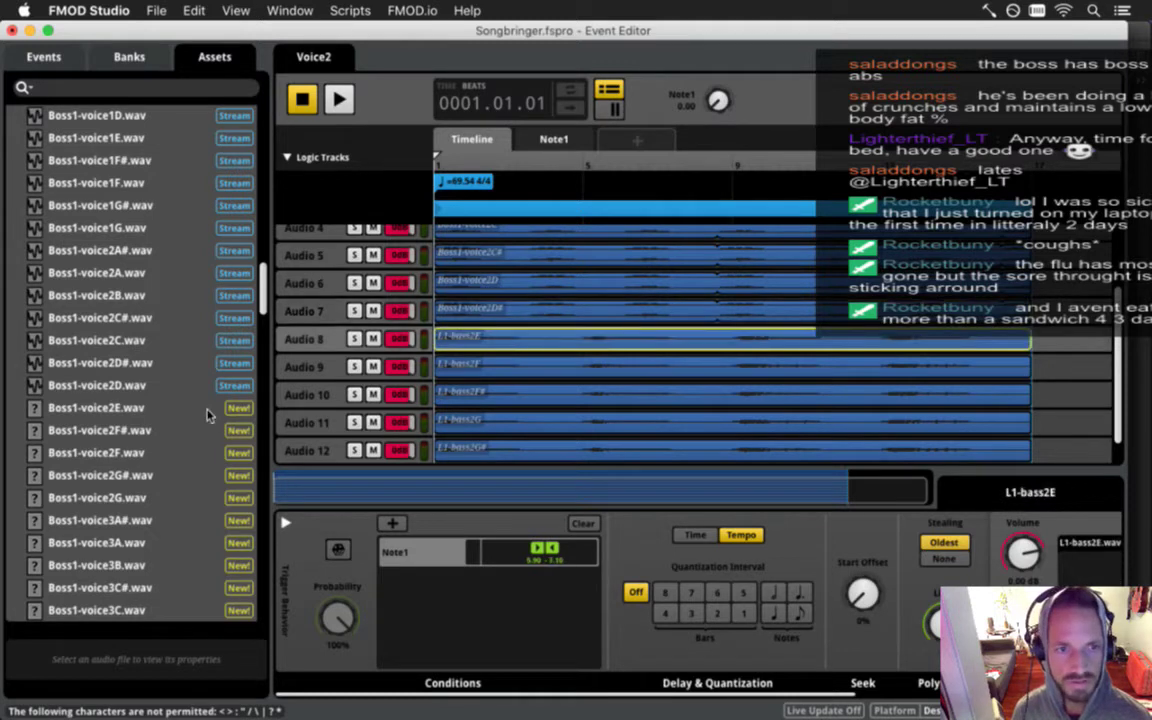
left_click_drag(145, 412, 720, 340)
Replace the F and F# bass samples on Audio 9 and 10 with Boss1-voice2F.wav and Boss1-voice2F#.wav.
left_click(703, 366)
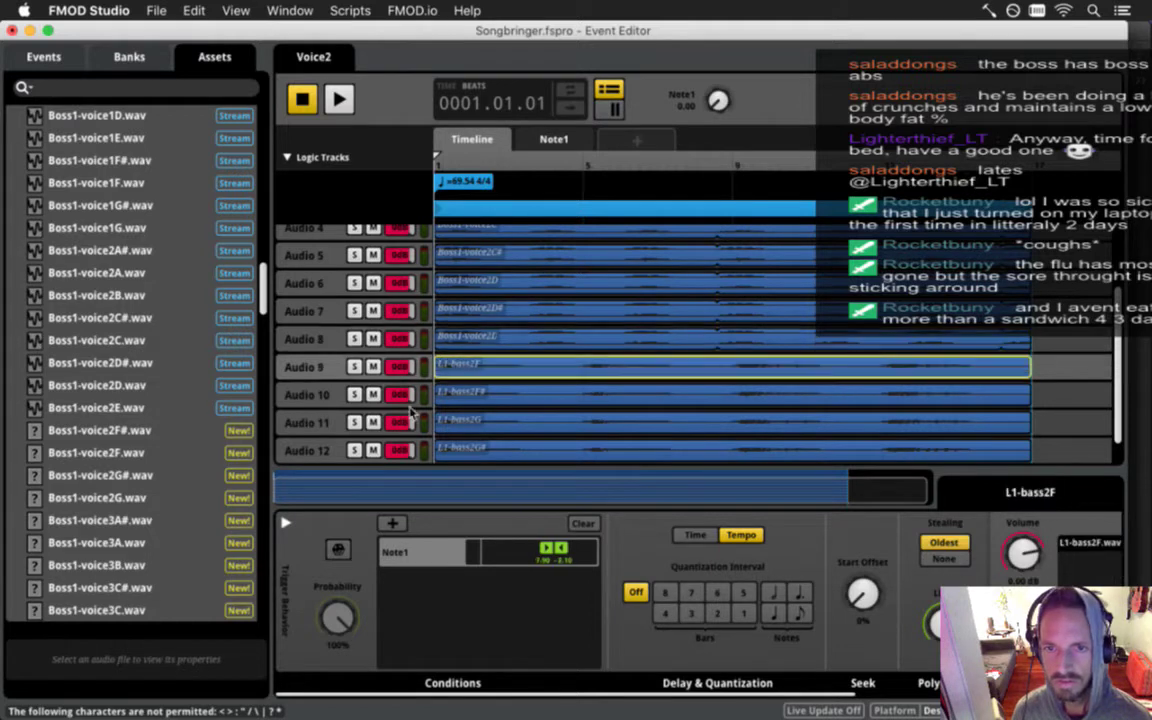
left_click_drag(125, 453, 610, 368)
left_click(673, 405)
scroll(527, 400, "down", 2)
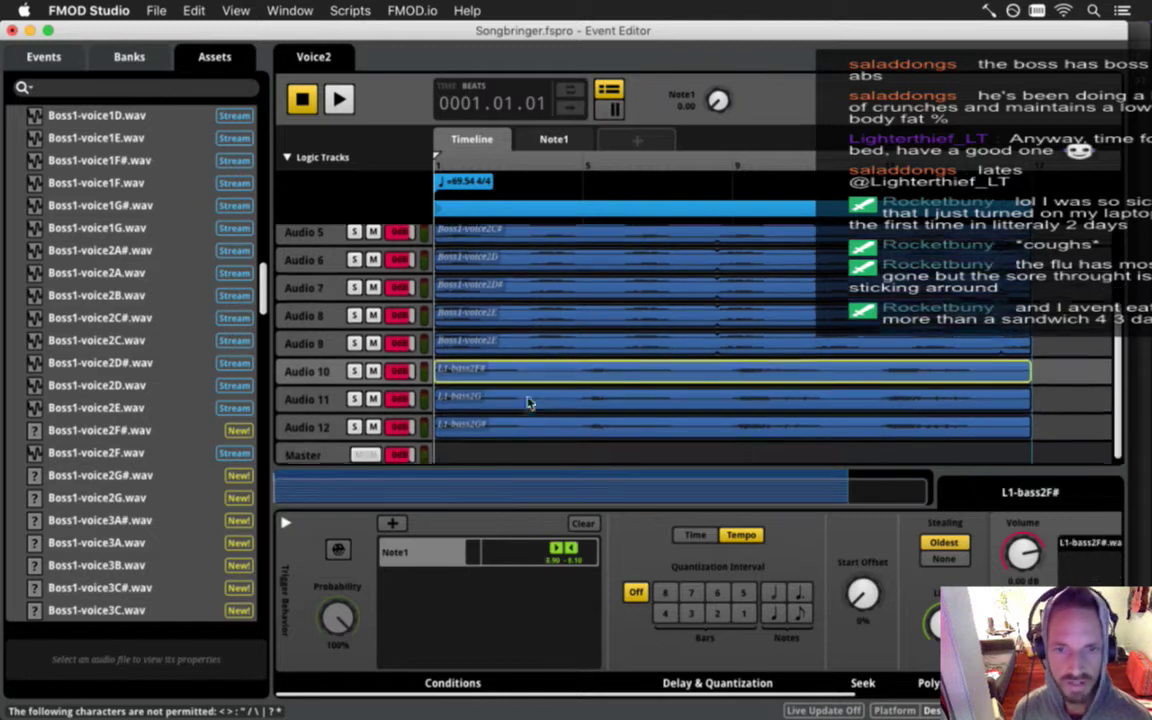
left_click_drag(130, 435, 700, 364)
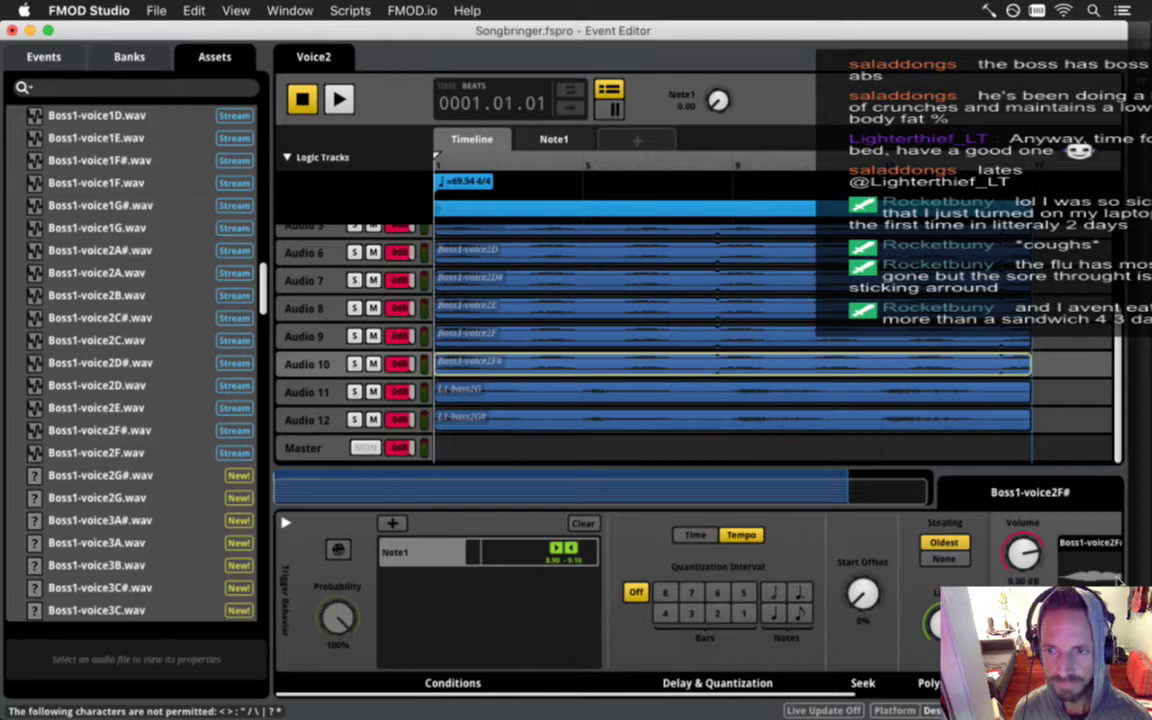
Replace the G and G# bass samples with Boss1-voice2G.wav and Boss1-voice2G#.wav, and save the project.
left_click(575, 390)
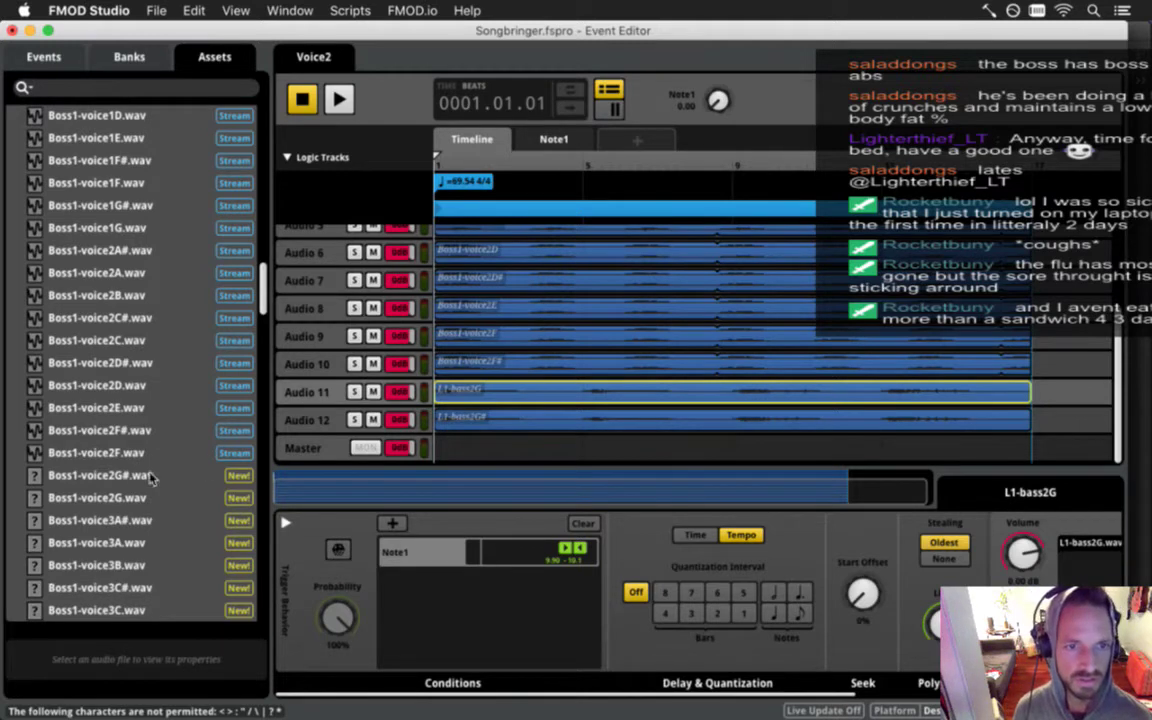
left_click_drag(135, 497, 800, 392)
left_click(805, 423)
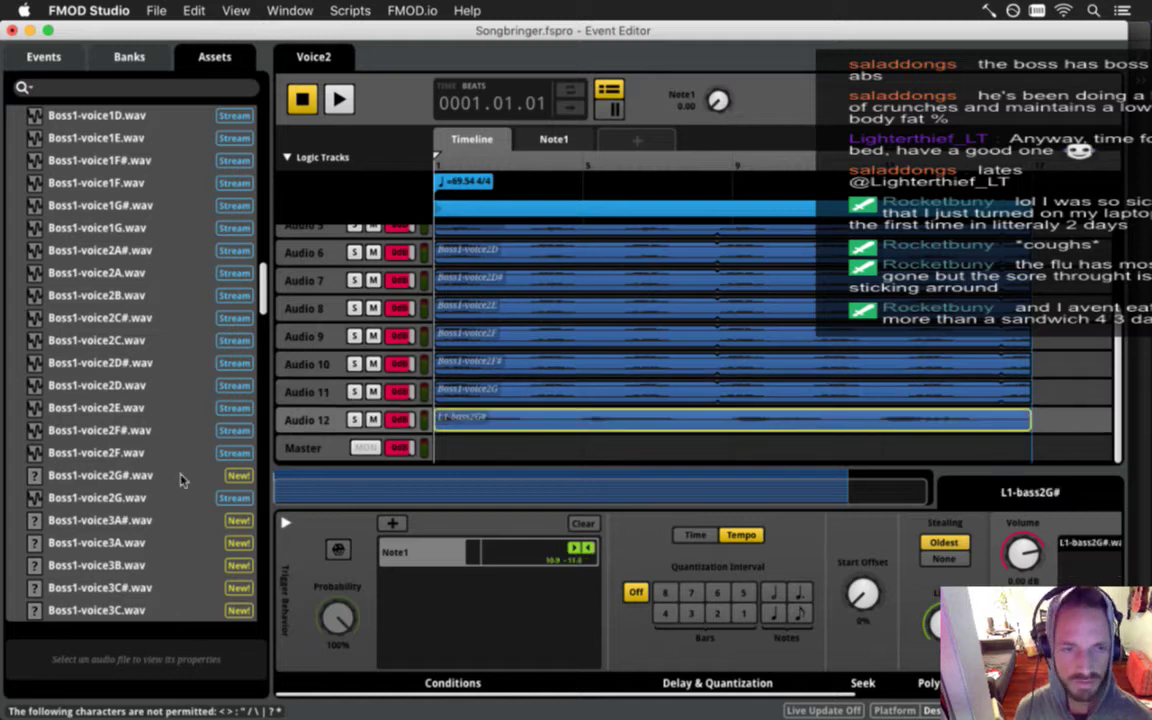
left_click_drag(119, 478, 1082, 566)
key("super+s")
Set the tempo marker at the start of the Voice2 timeline to 100 BPM.
left_click(740, 209)
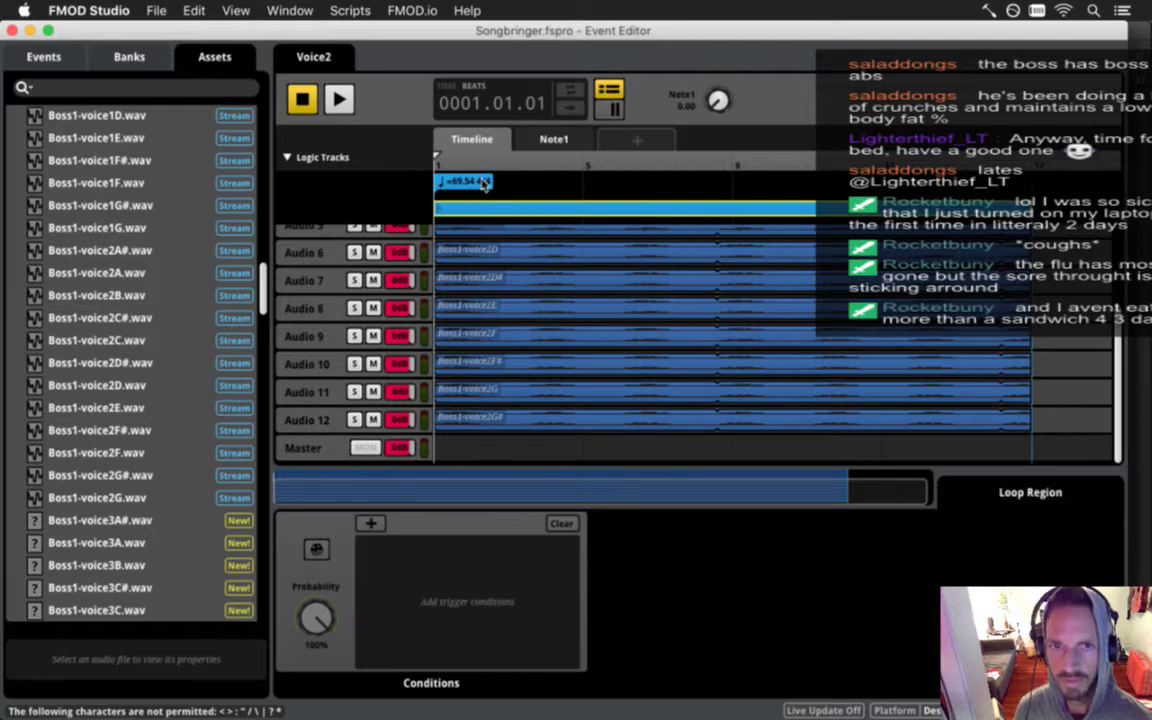
double_click(462, 181)
type("100")
key("Return")
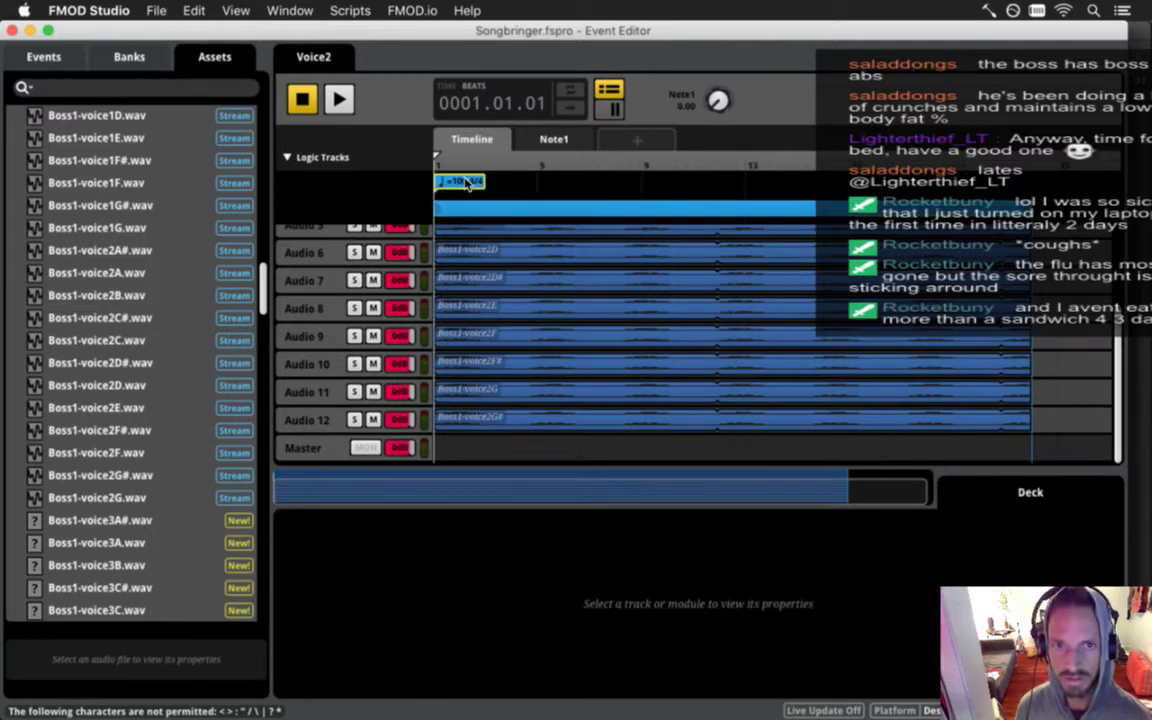
Set the tempo marker at the start of the Voice2 timeline to 110 BPM.
double_click(467, 181)
type("110")
key("Return")
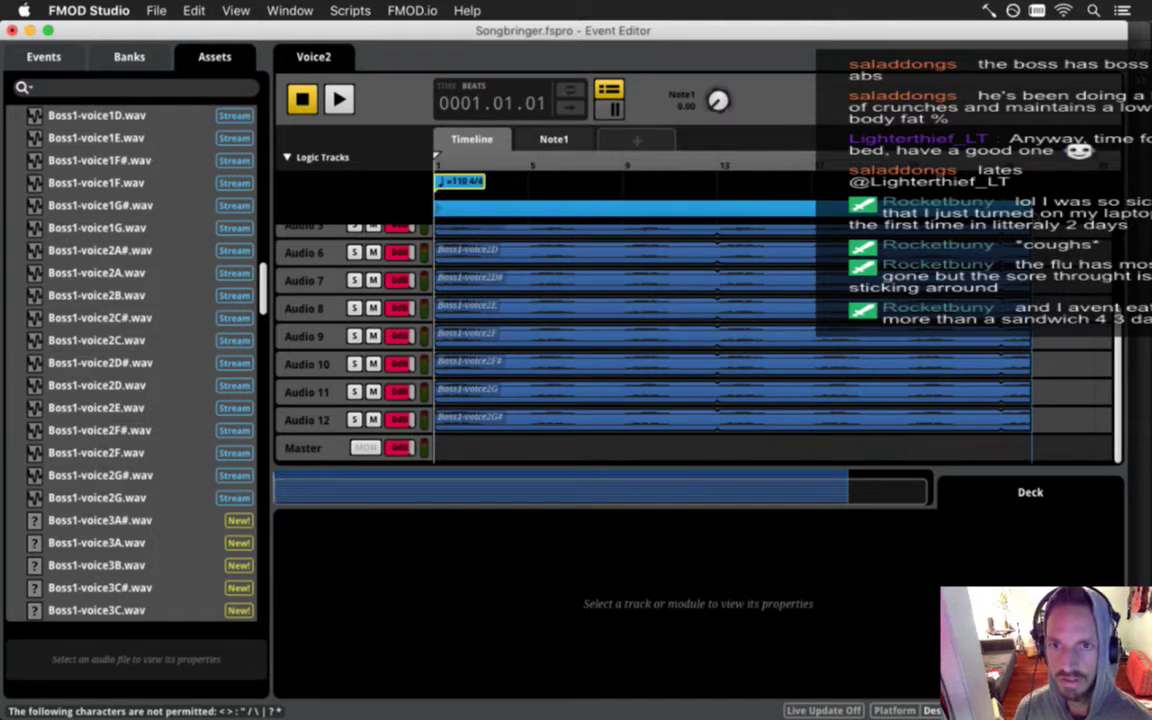
Shorten the loop region to end at bar 13 and trim the Boss1-voice2A clip to the same point.
left_click_drag(928, 205, 716, 210)
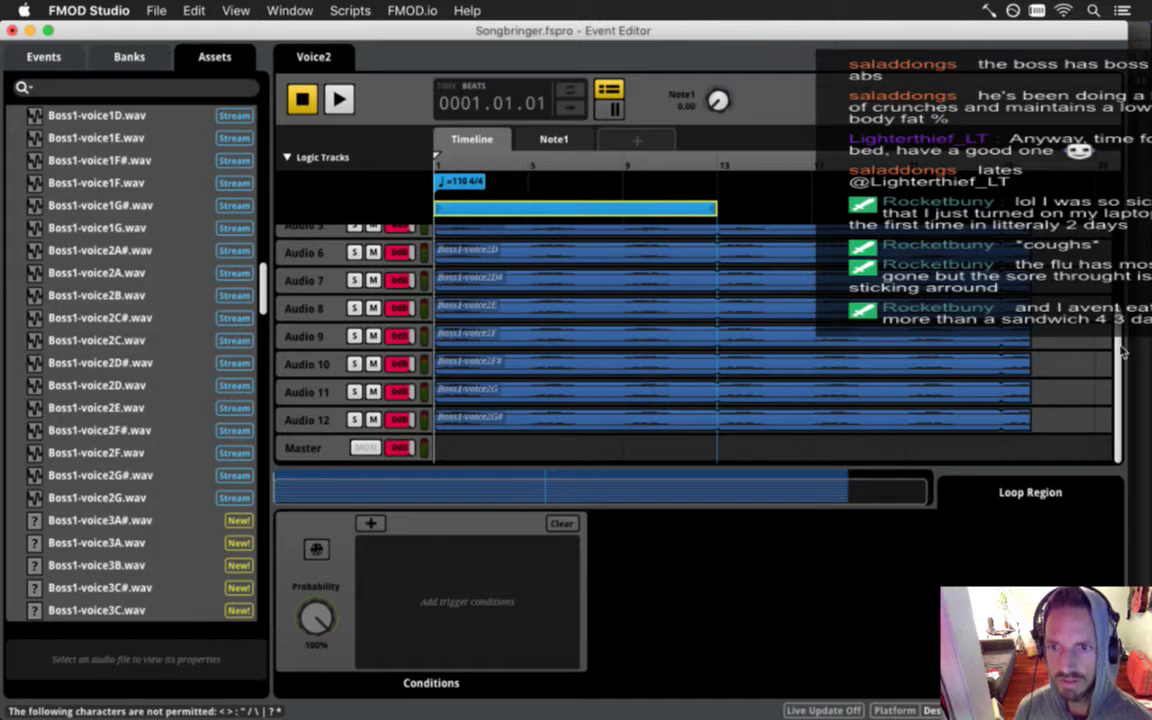
left_click_drag(1119, 353, 1106, 192)
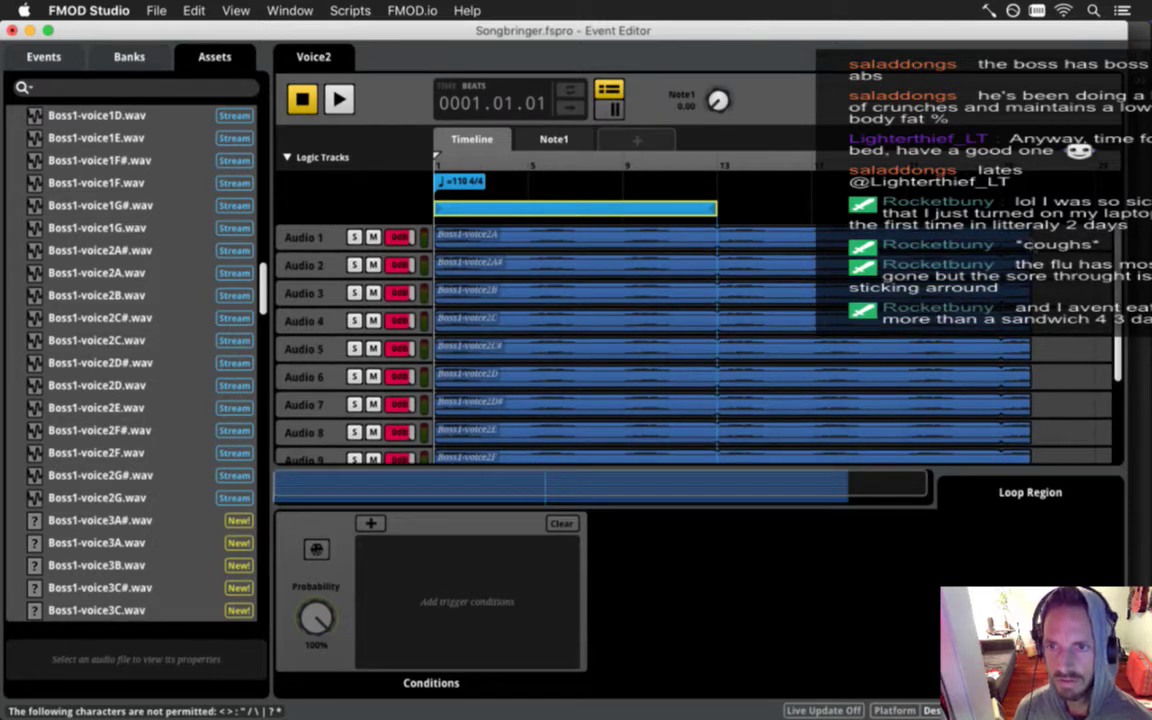
left_click_drag(1029, 245, 714, 250)
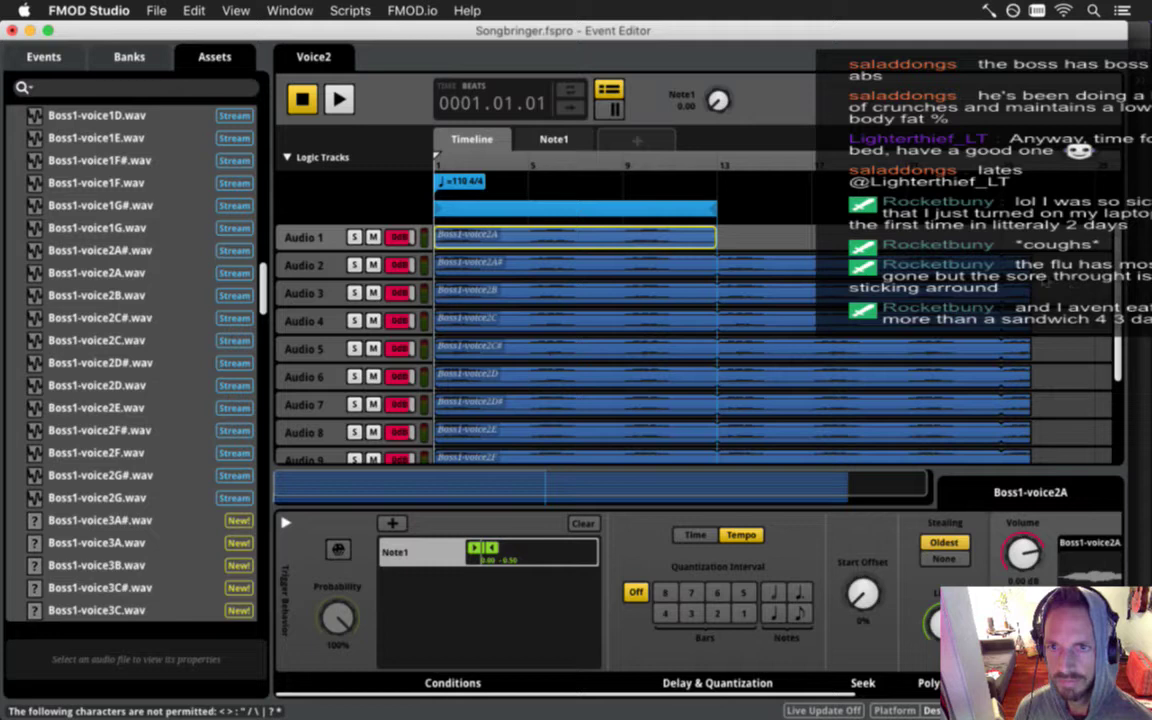
Trim the Boss1-voice2A#, B, C and C# clips on Audio 2 to 5 to the loop region's end at bar 13.
left_click_drag(1028, 264, 692, 264)
key("super+z")
left_click_drag(1028, 264, 716, 264)
left_click_drag(1028, 292, 716, 292)
left_click_drag(1028, 322, 716, 324)
left_click_drag(1024, 352, 716, 360)
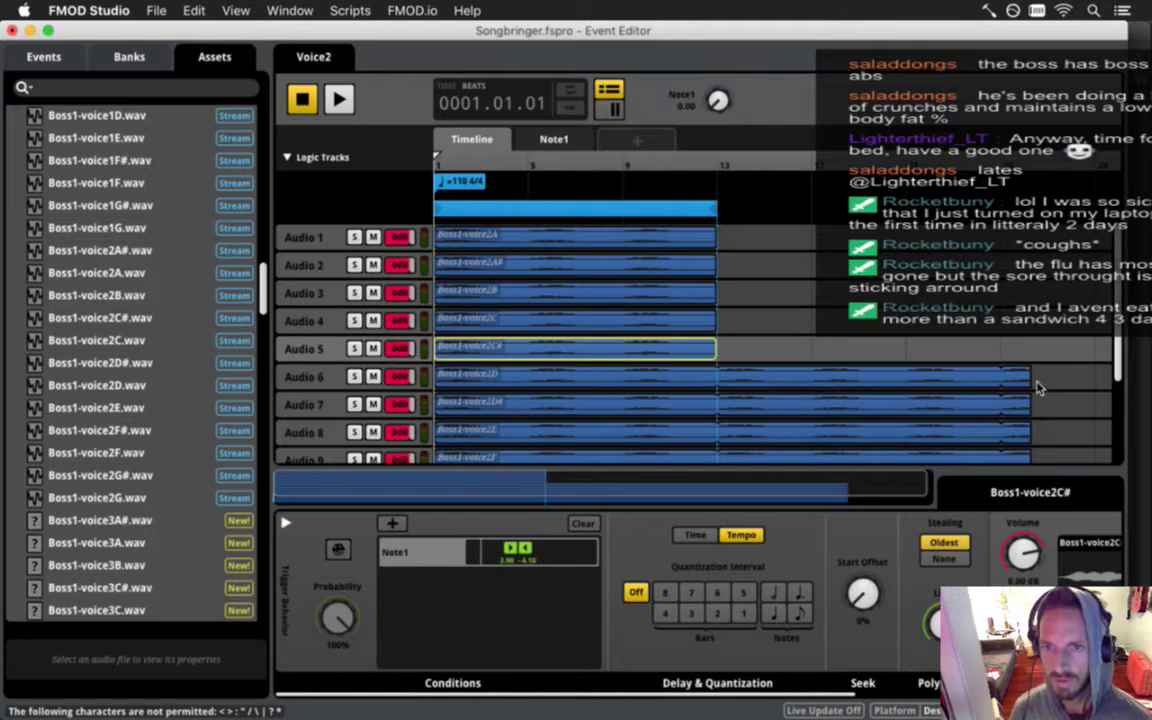
Trim the Boss1-voice2D, D# and E clips on Audio 6 to 8 to the loop region's end at bar 13.
left_click_drag(1026, 378, 719, 391)
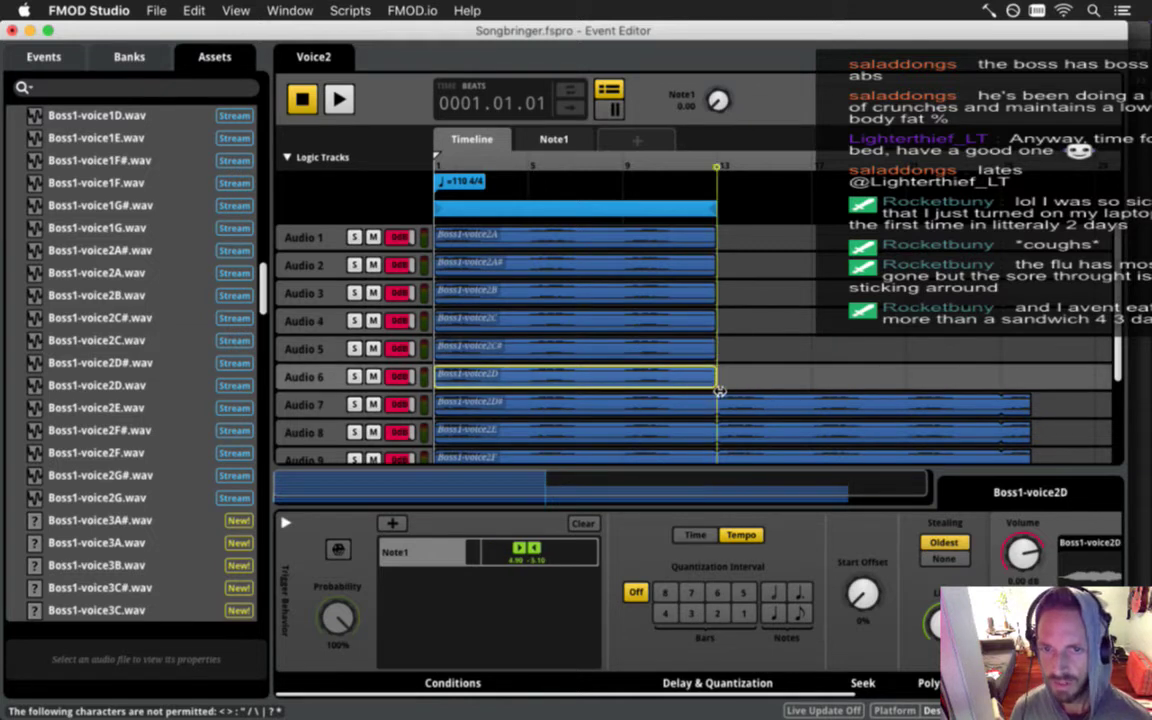
left_click_drag(1028, 405, 708, 415)
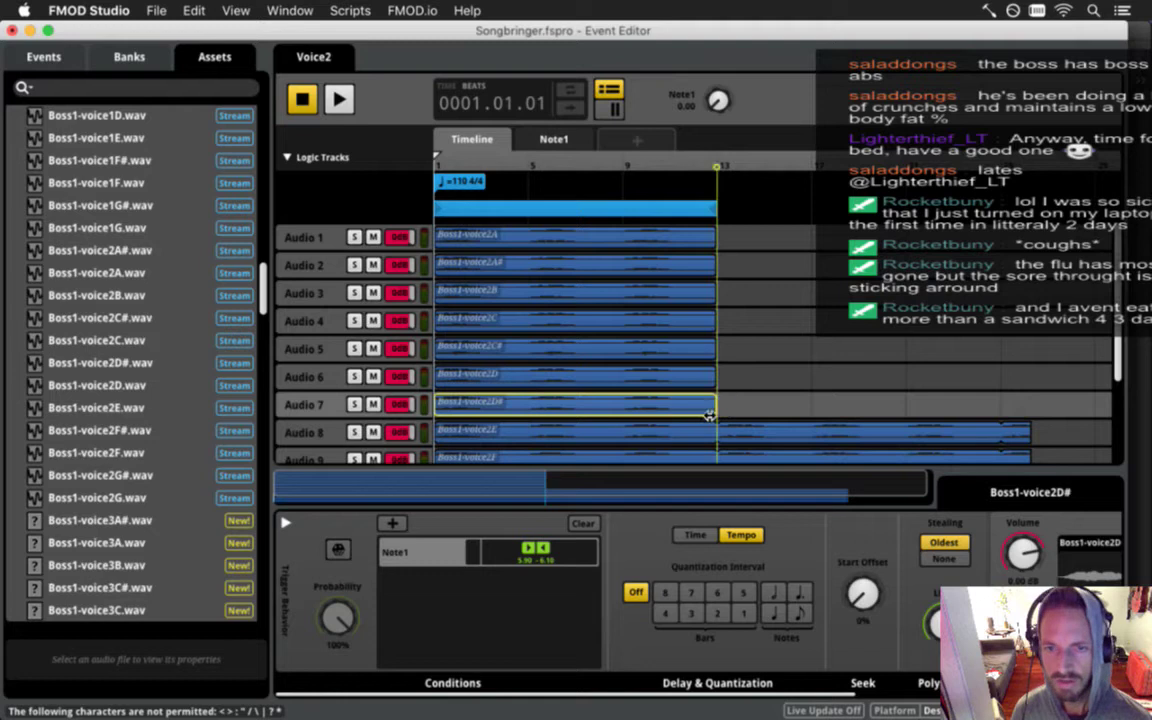
left_click_drag(1029, 443, 717, 437)
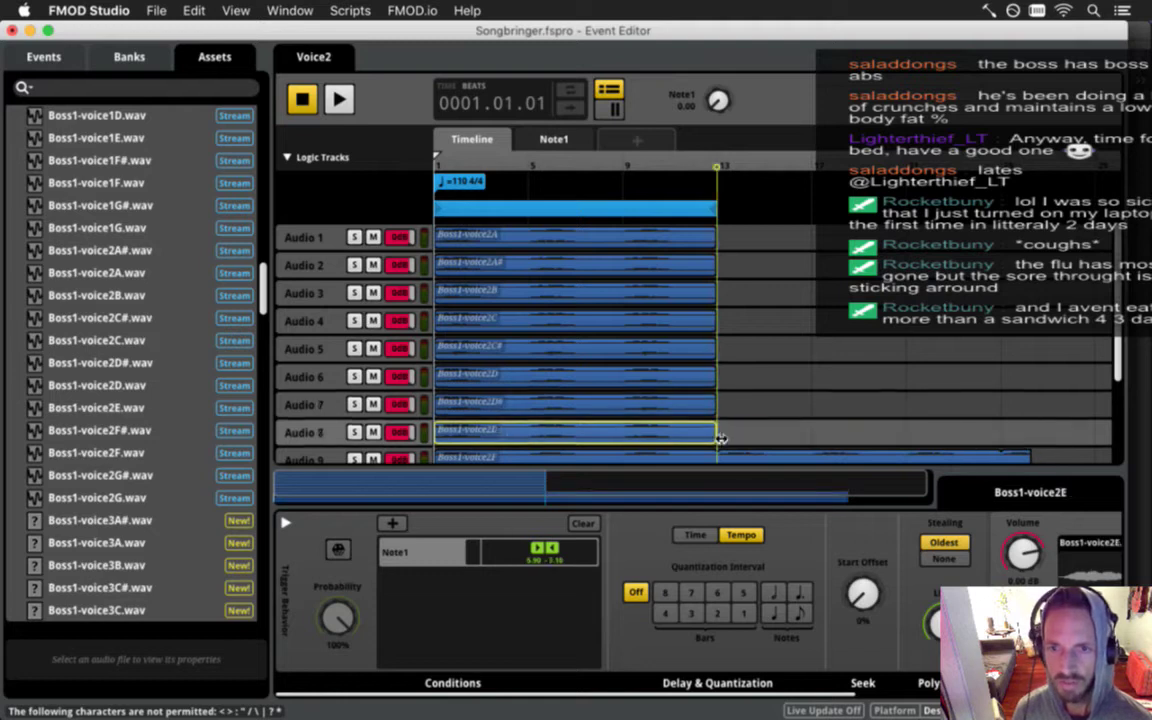
Trim the Boss1-voice2F, F#, G and G# clips on Audio 9 to 12 to end at bar 13, and save the project.
scroll(965, 372, "down", 3)
scroll(965, 372, "down", 1)
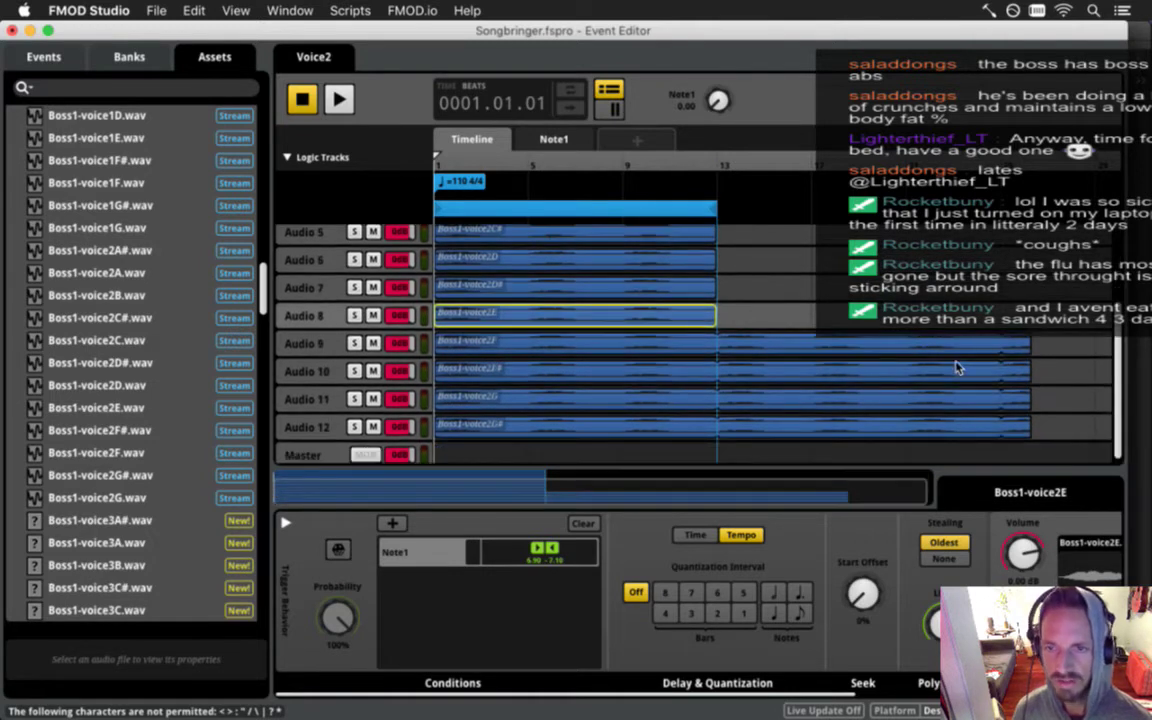
left_click_drag(1028, 354, 716, 344)
left_click_drag(1027, 386, 716, 395)
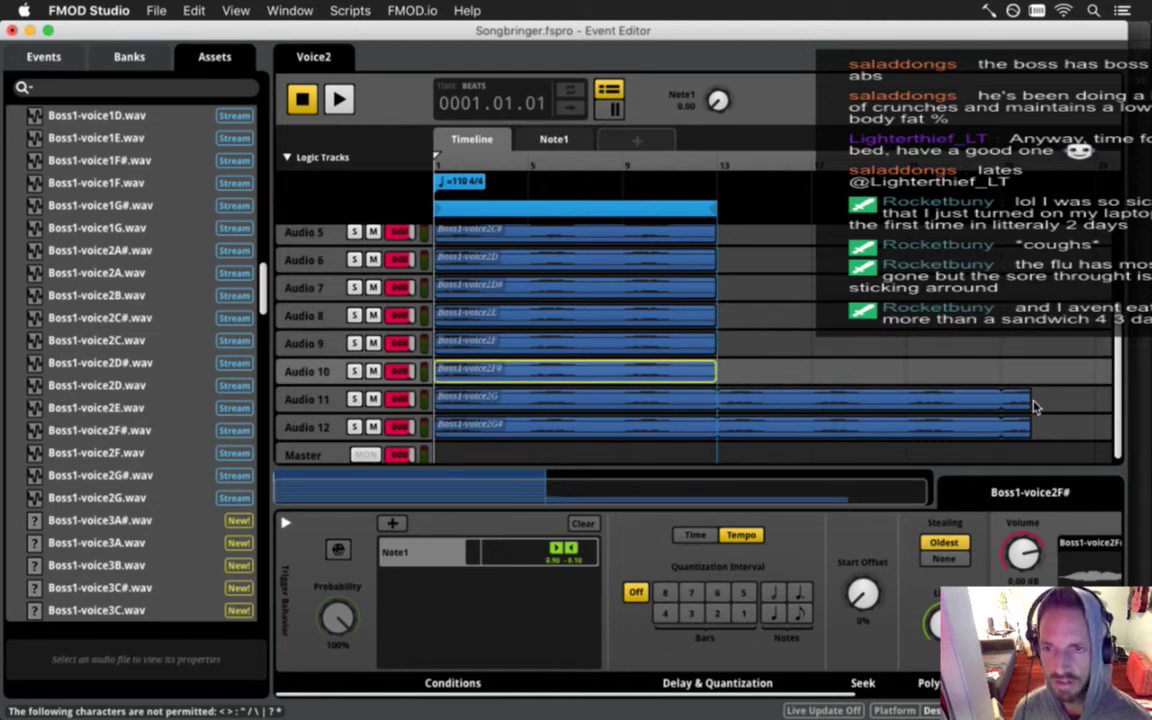
left_click_drag(1032, 404, 716, 400)
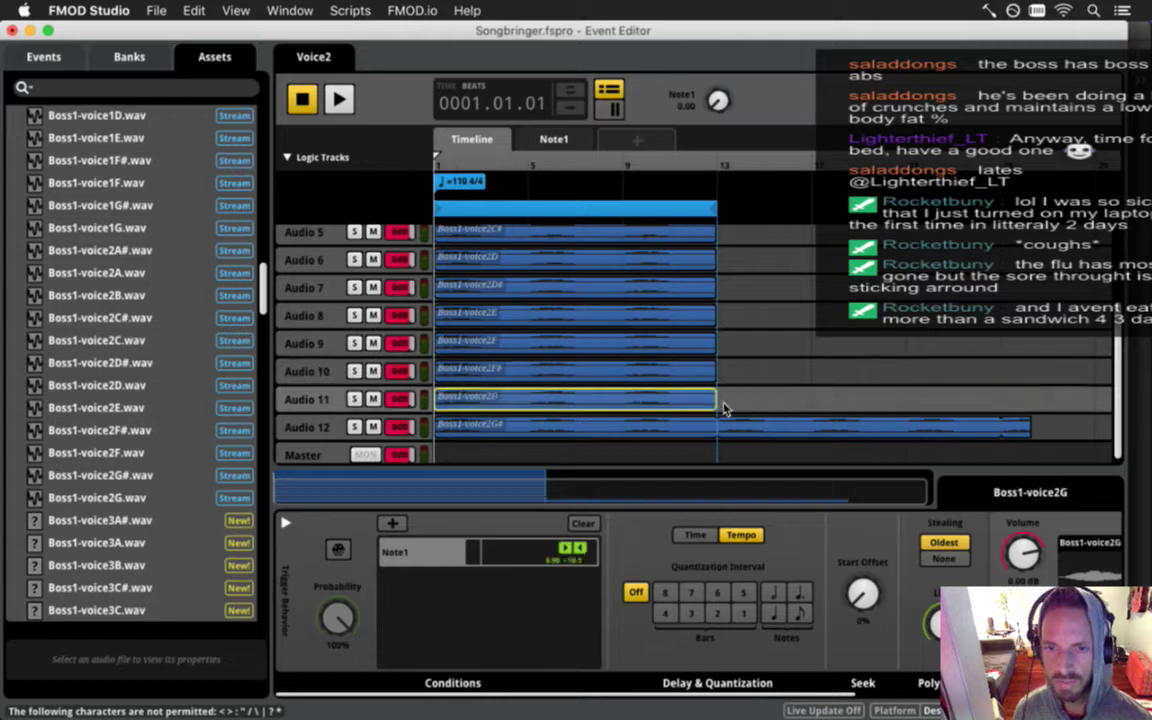
left_click_drag(1028, 428, 718, 436)
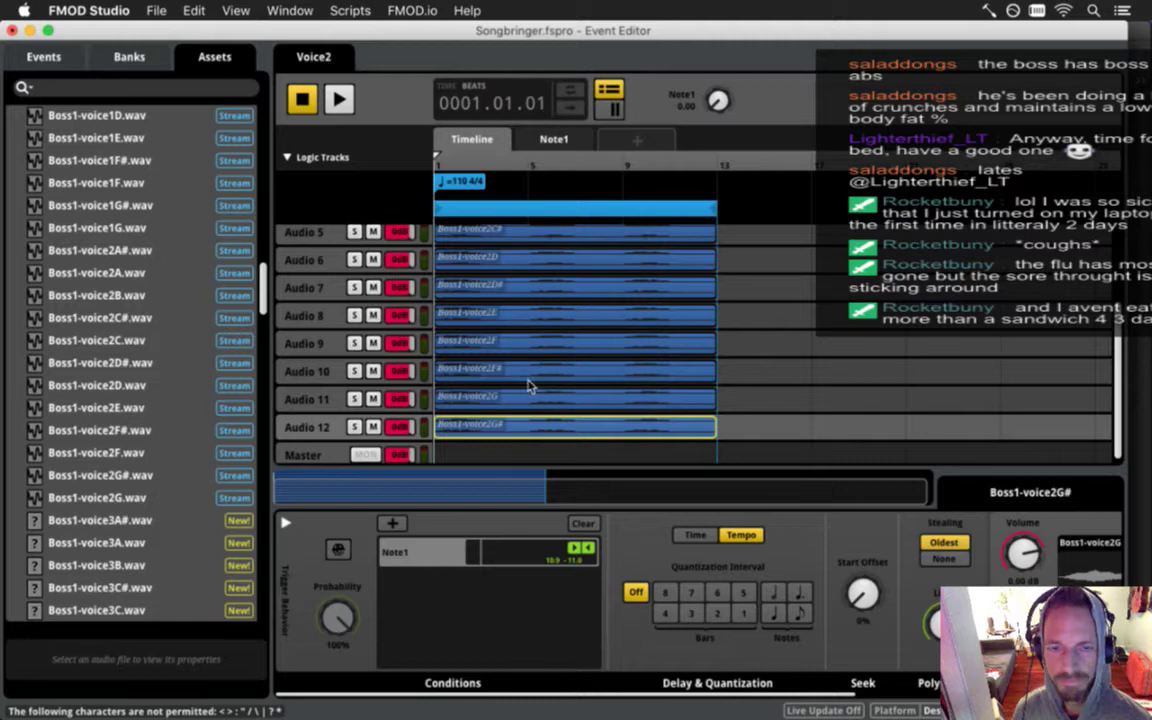
key("super+s")
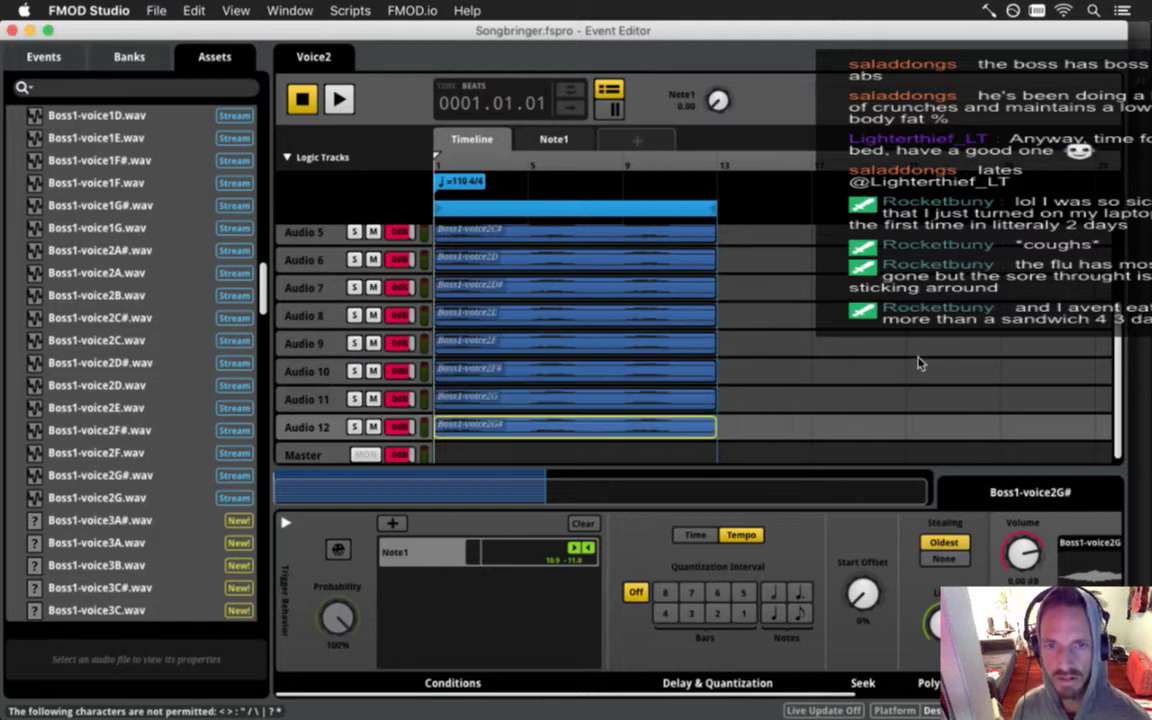
left_click_drag(1120, 367, 1095, 341)
scroll(1095, 345, "up", 1)
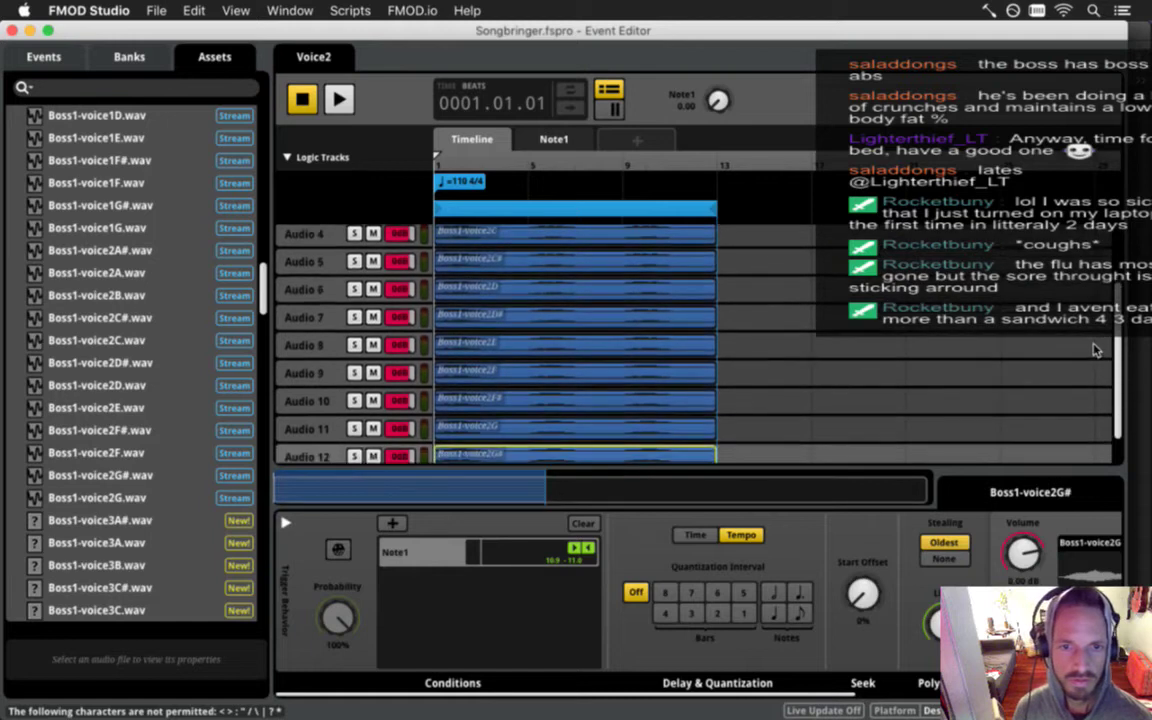
scroll(1077, 292, "up", 2)
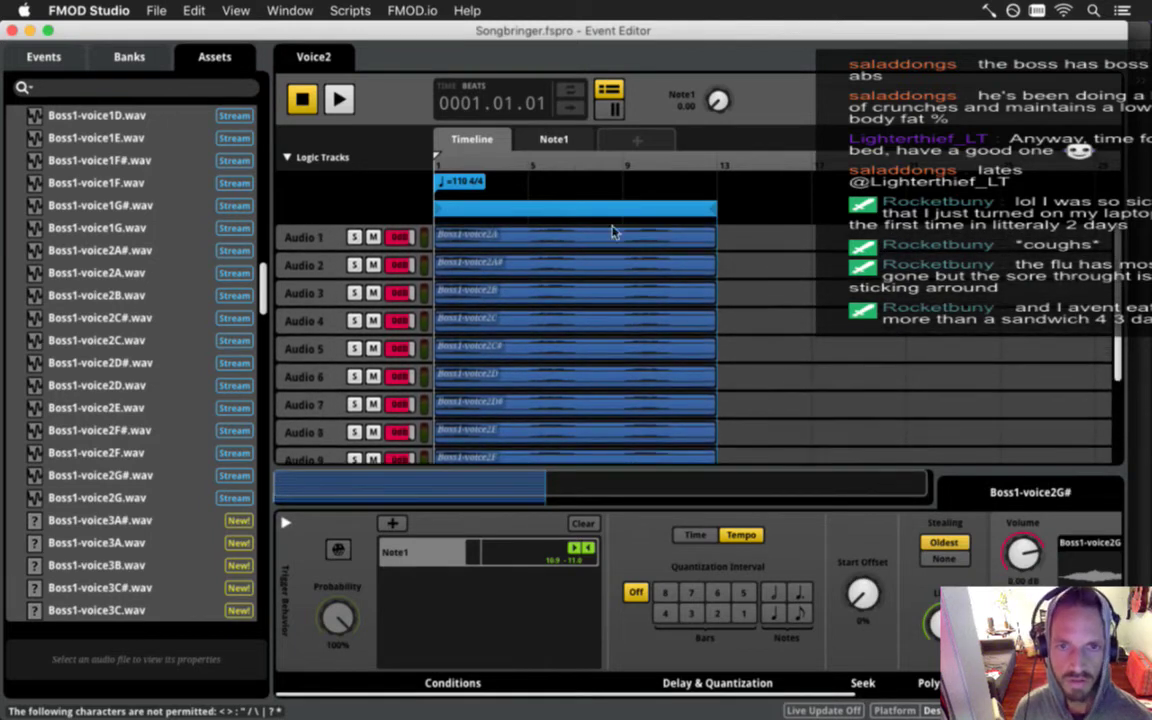
Save the project and review the timelines of the Boss1 Voice0, Voice1 and Voice2 events.
left_click(566, 241)
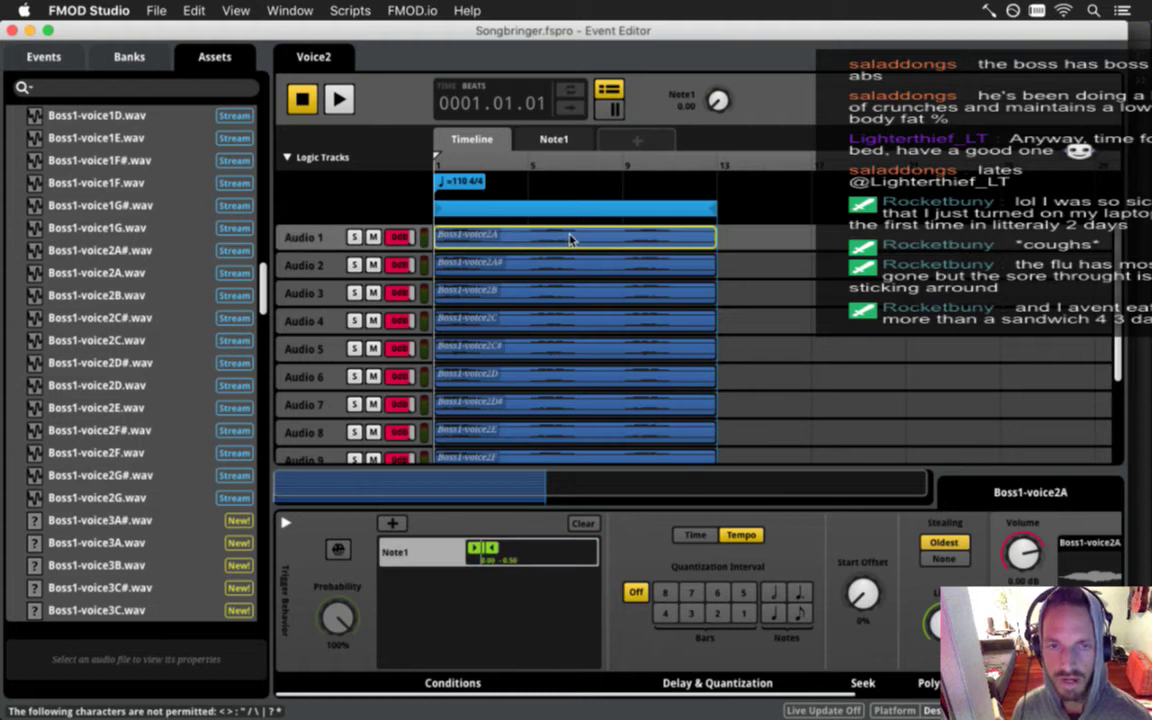
key("super+s")
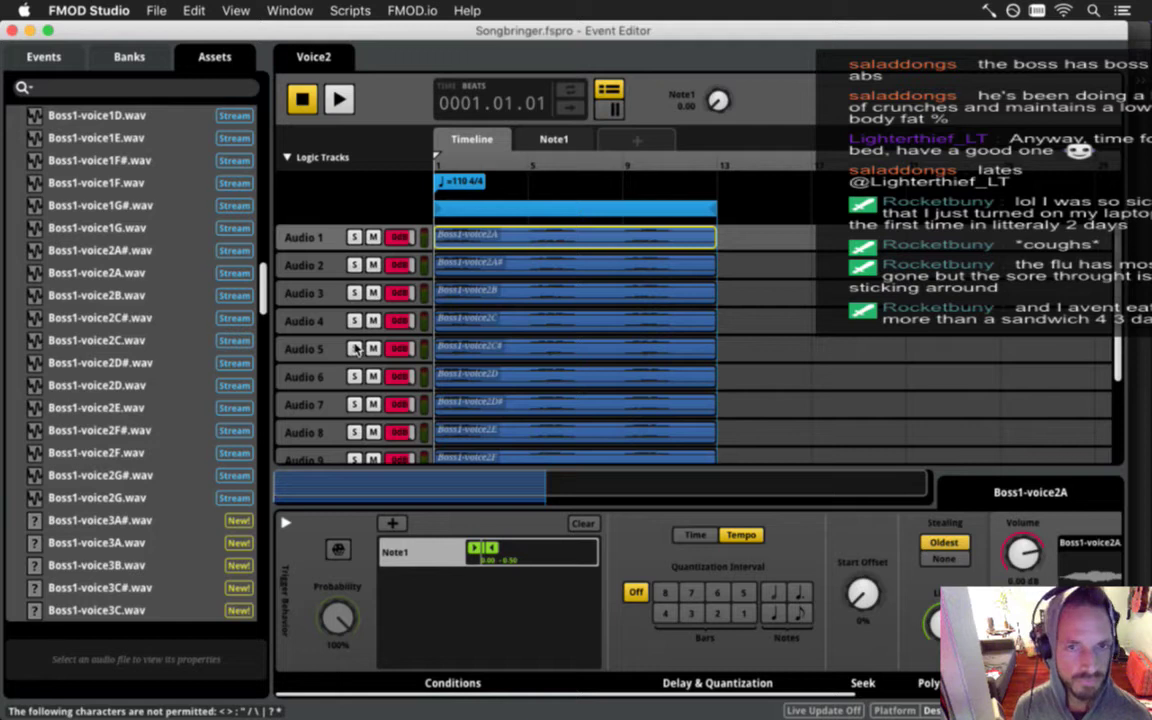
scroll(265, 290, "up", 3)
left_click(43, 57)
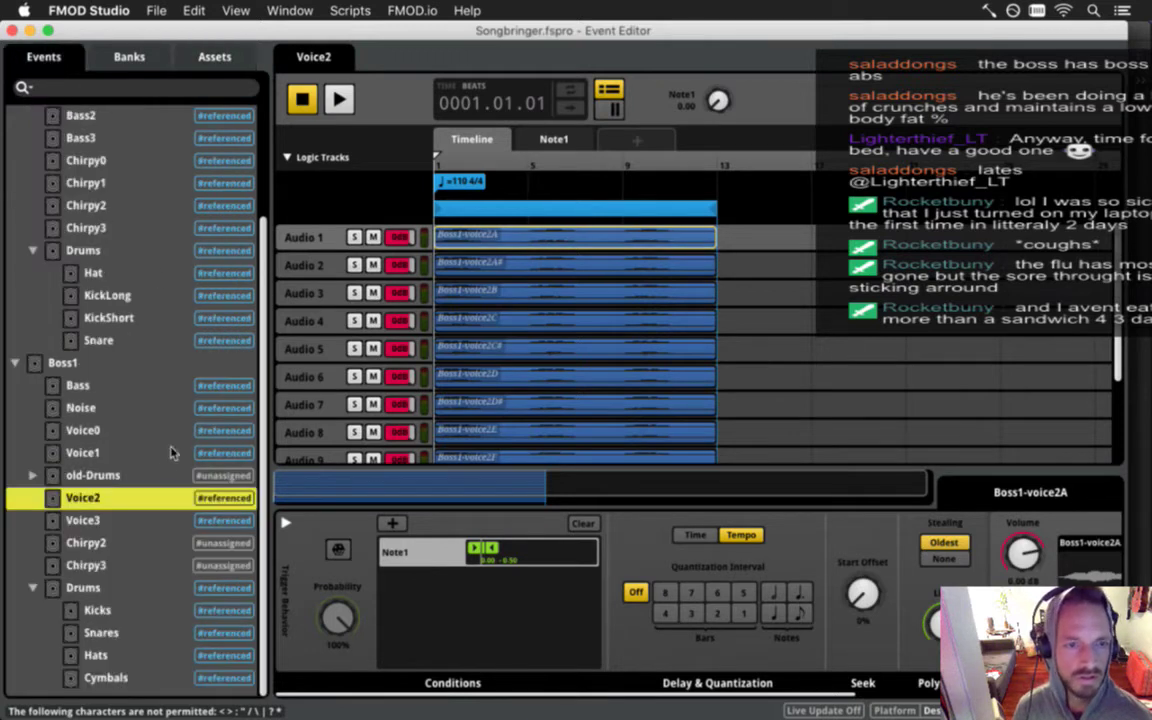
left_click(100, 431)
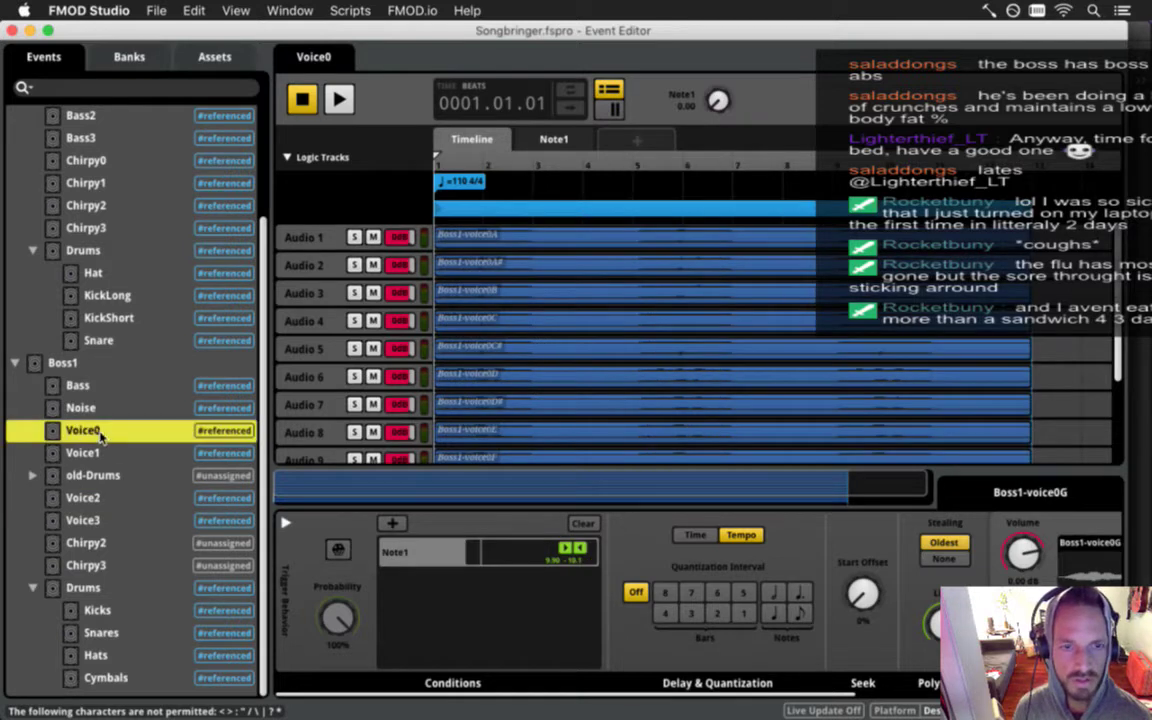
left_click(108, 455)
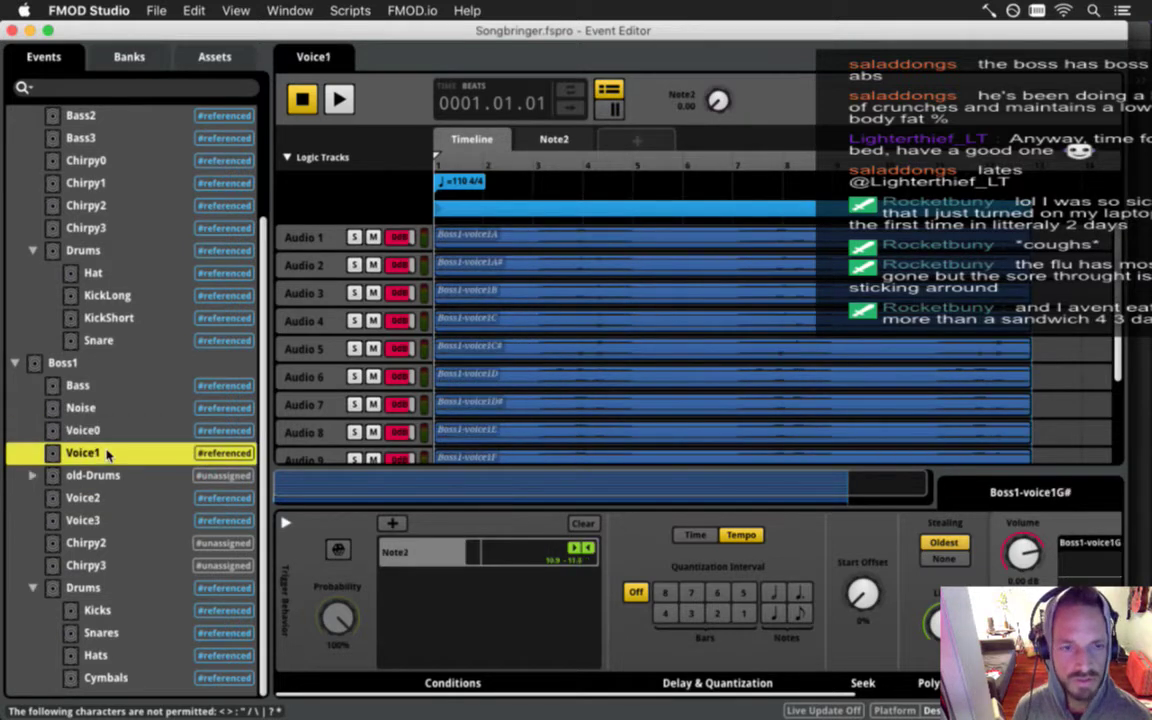
left_click(119, 497)
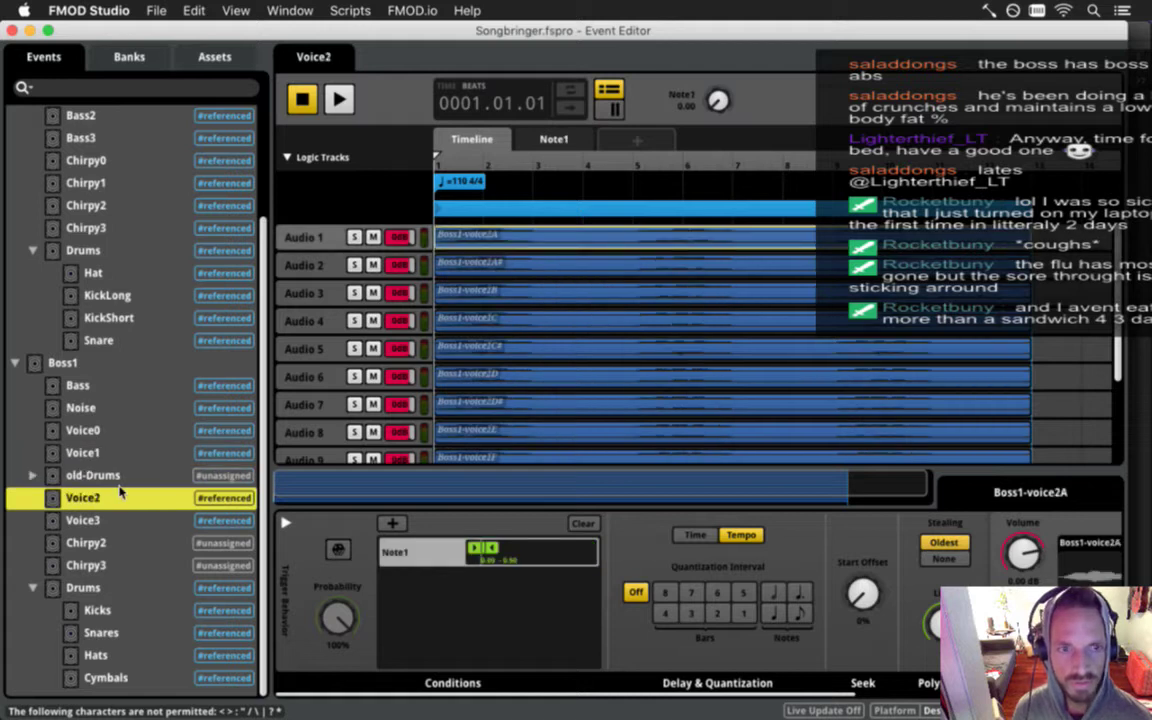
Open Boss1's Voice3 event and replace the L1-bass3A sample on Audio 1 with Boss1-voice3A.wav.
left_click(115, 524)
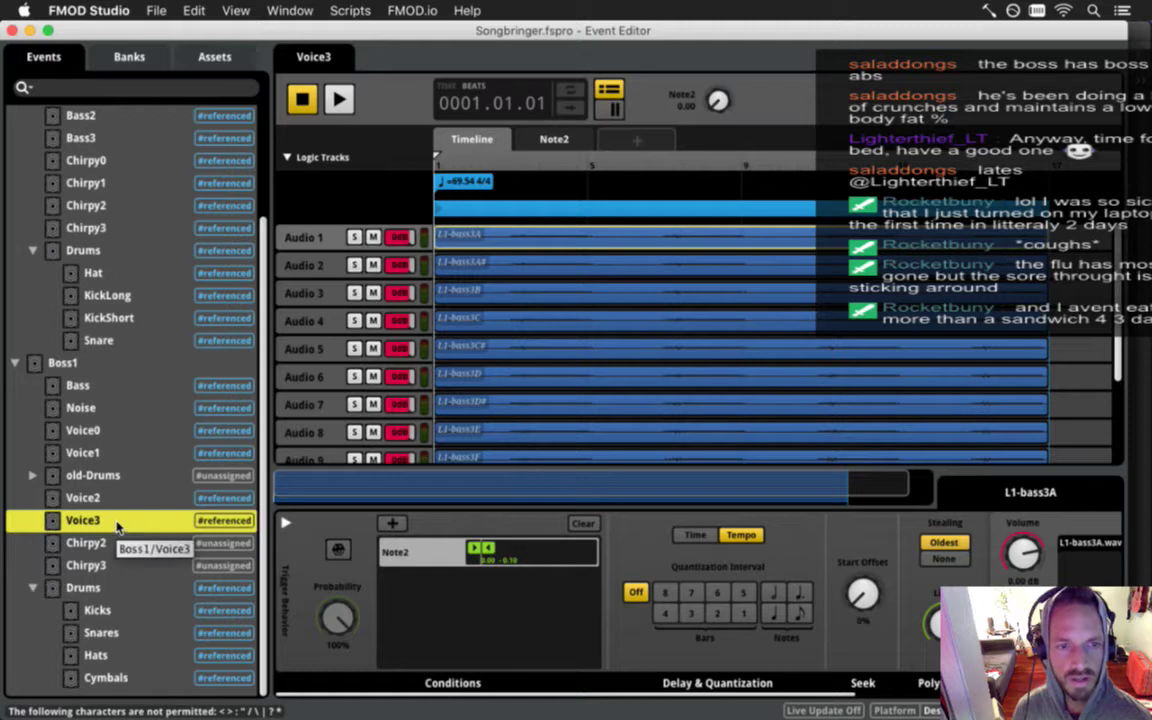
left_click(486, 245)
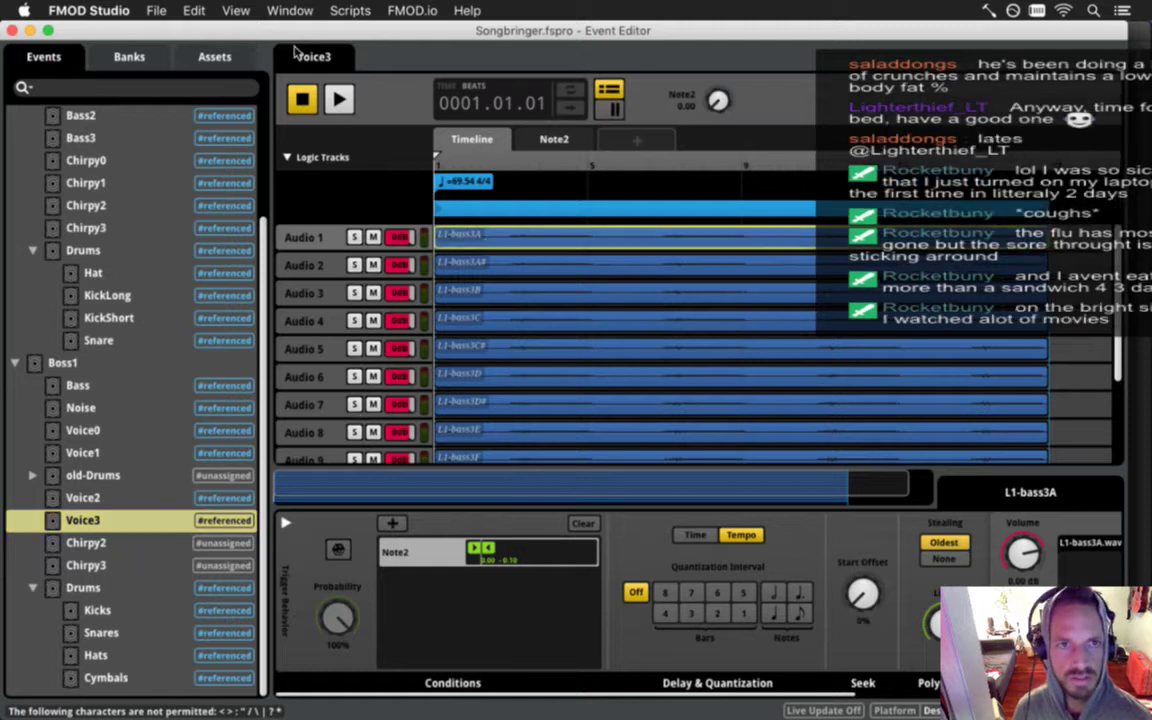
left_click(230, 60)
left_click_drag(262, 288, 262, 320)
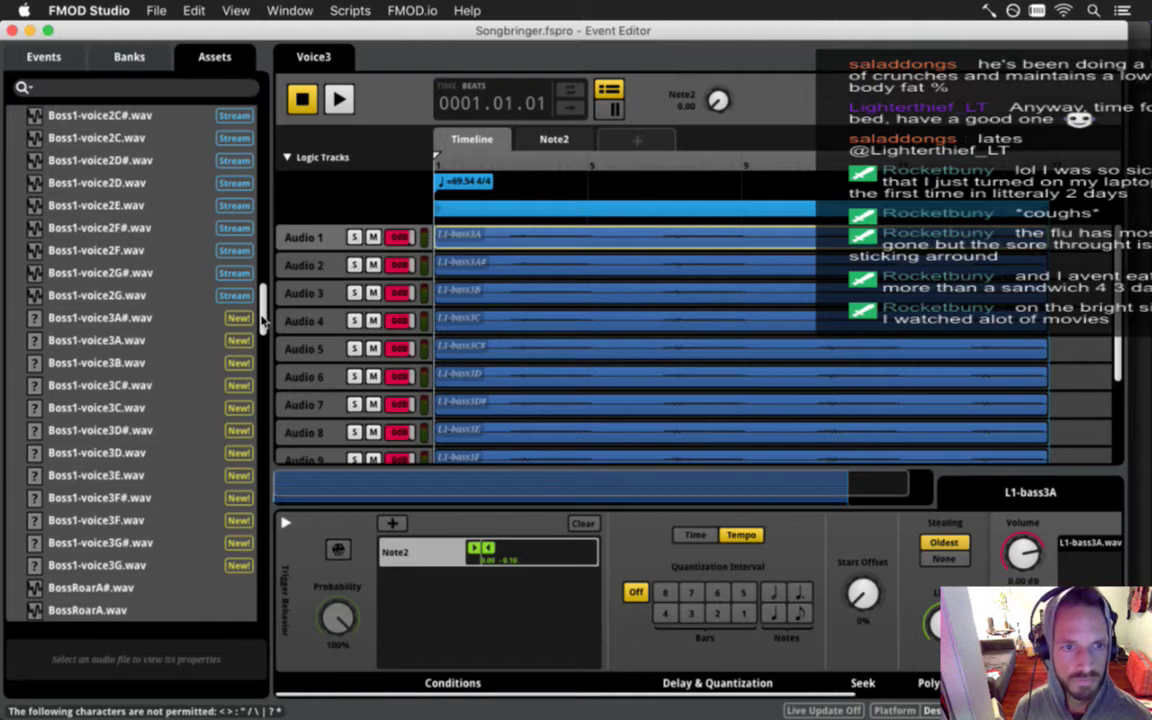
left_click(179, 342)
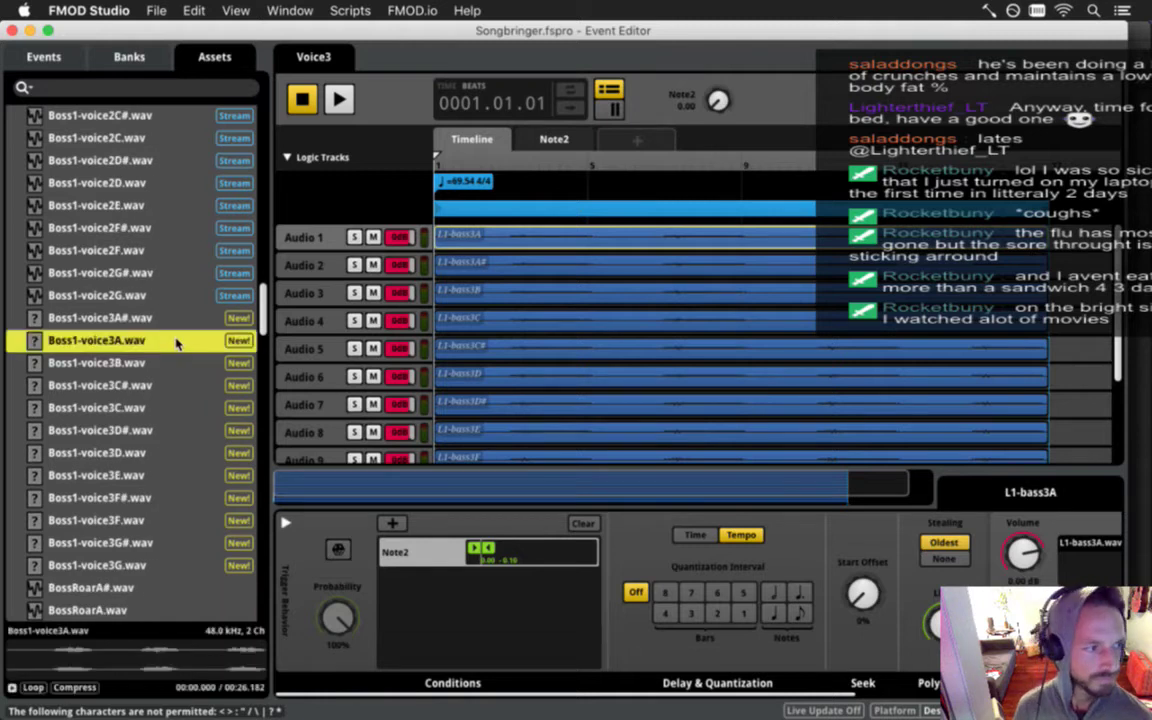
left_click_drag(157, 342, 1063, 563)
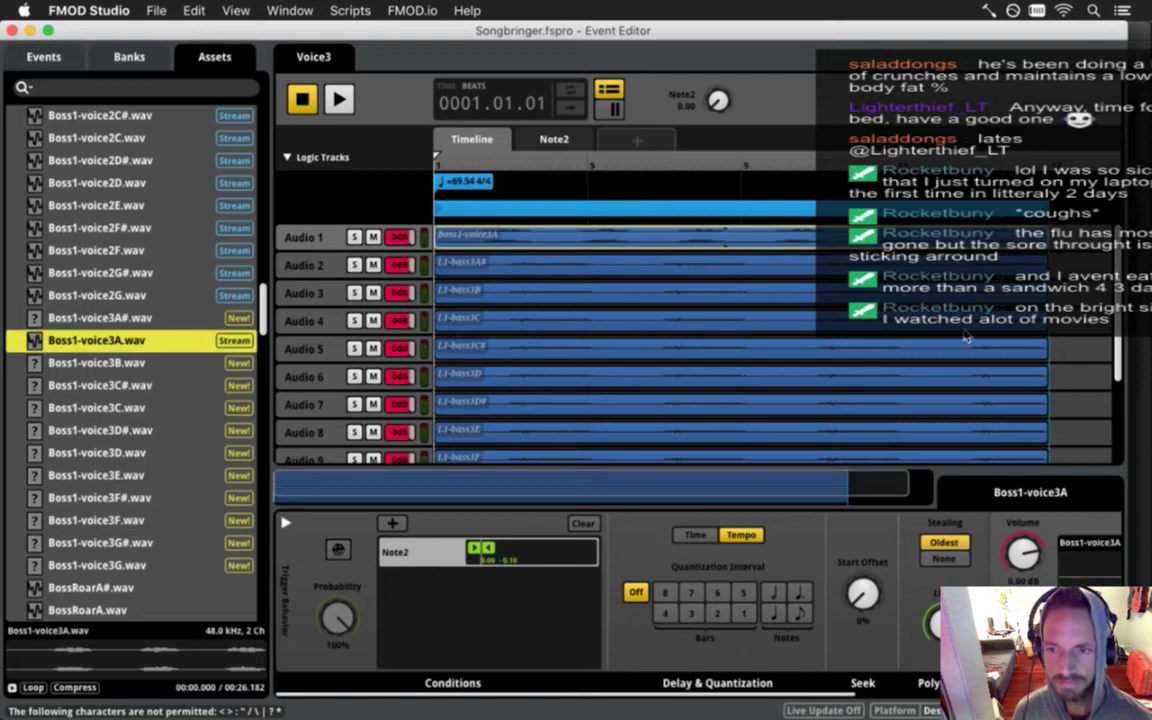
Set Voice3's tempo to 110, shorten its loop region to end at bar 13, and save the project.
left_click(802, 268)
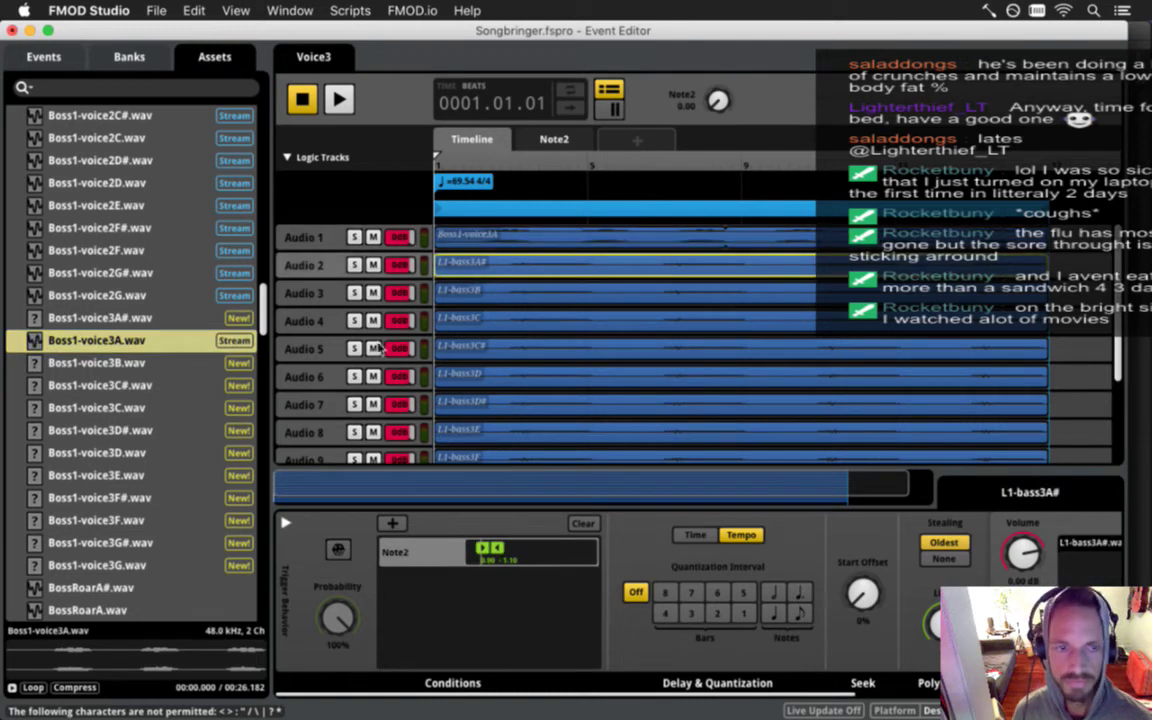
left_click(462, 188)
type("110")
key("Return")
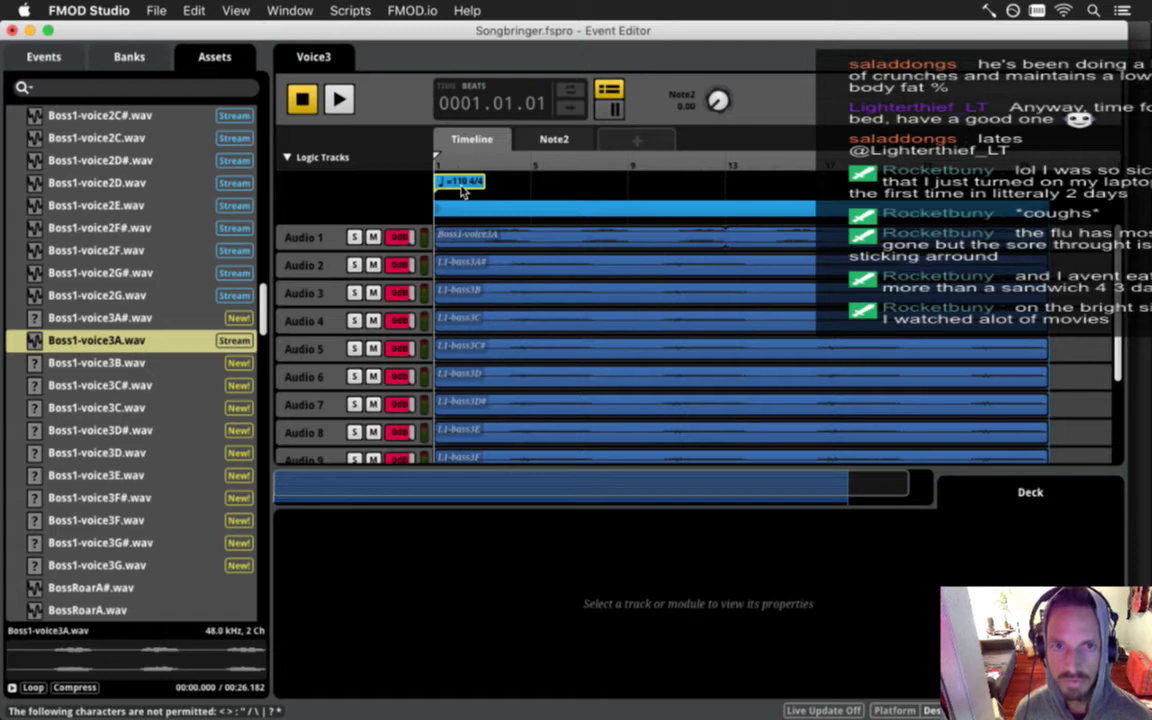
left_click_drag(945, 208, 724, 222)
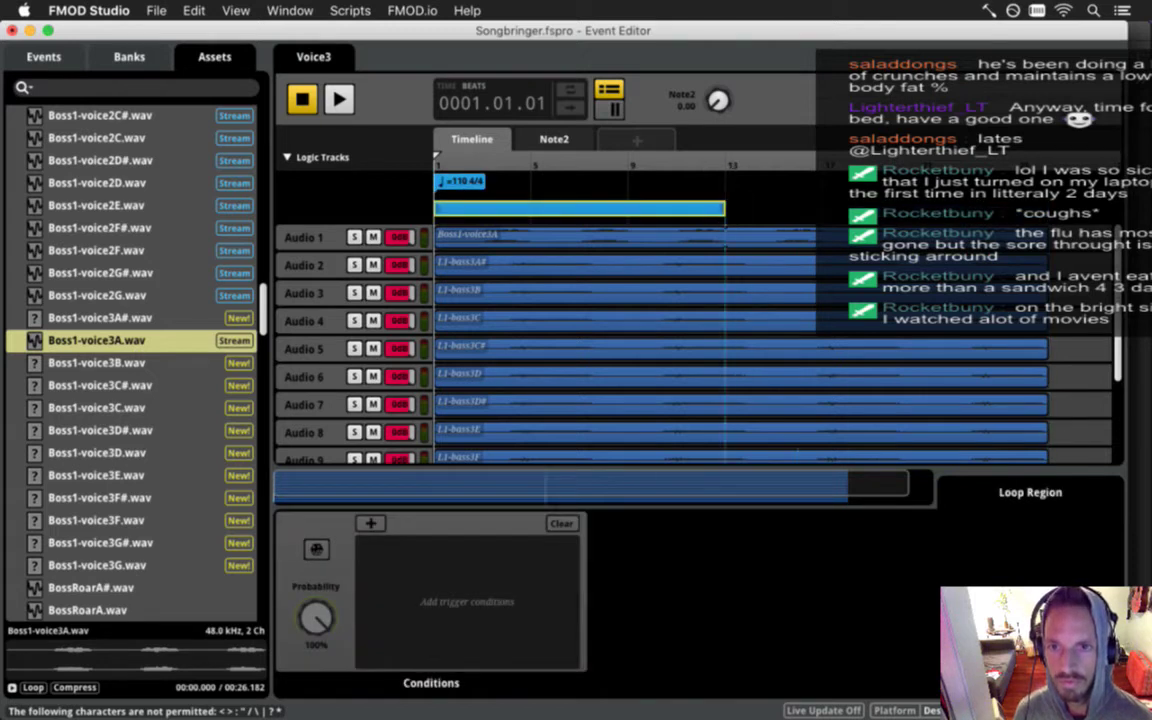
key("super+s")
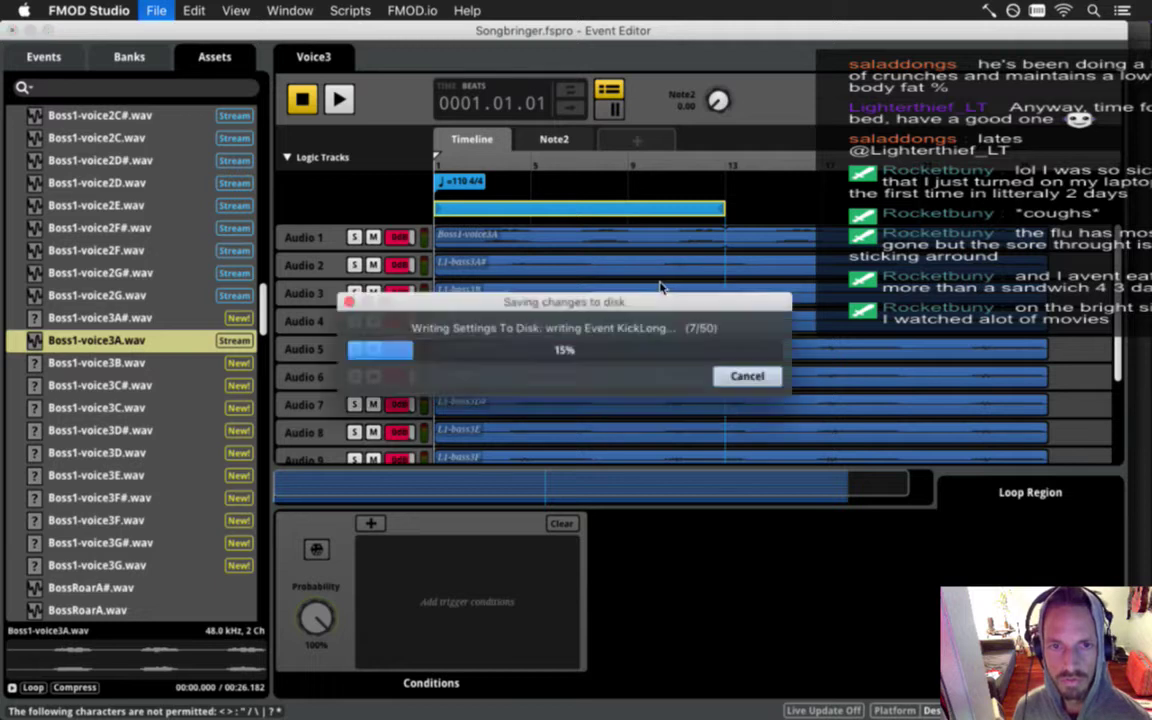
Trim the Boss1-voice3A clip and the L1-bass3A#, B, C and C# clips on Audio 1 to 5 to end at bar 13.
left_click(700, 238)
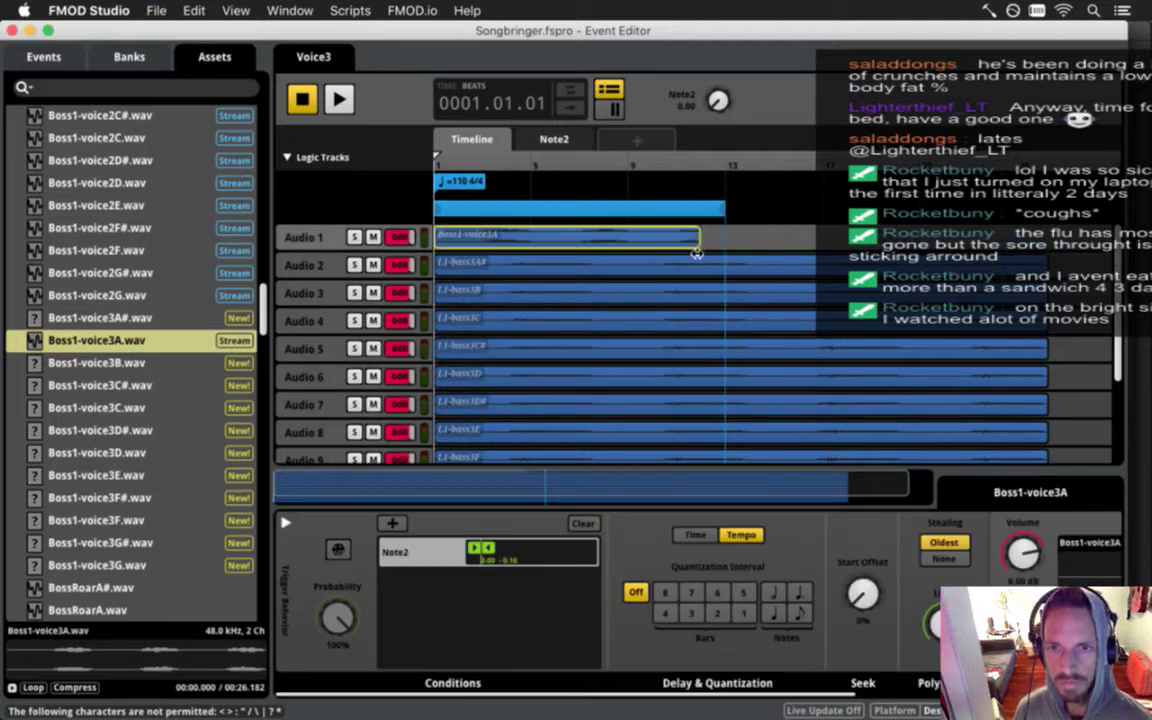
left_click_drag(1047, 270, 724, 284)
left_click_drag(1047, 297, 724, 306)
left_click_drag(1047, 328, 714, 334)
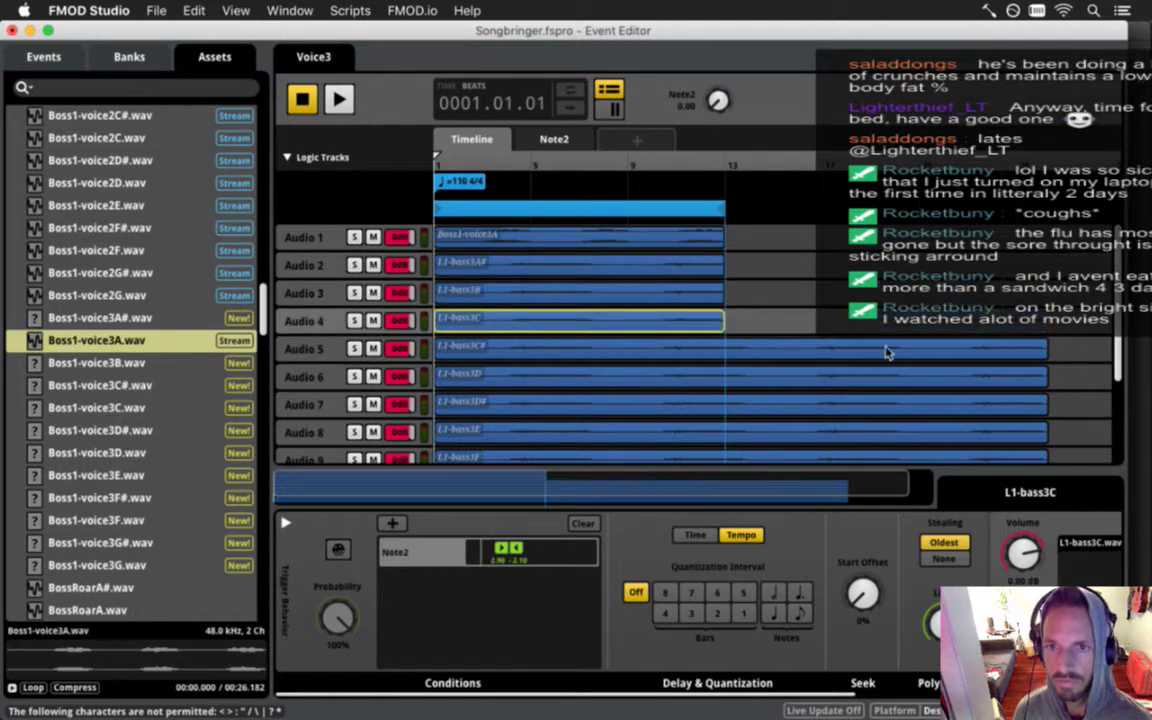
left_click_drag(1046, 358, 731, 364)
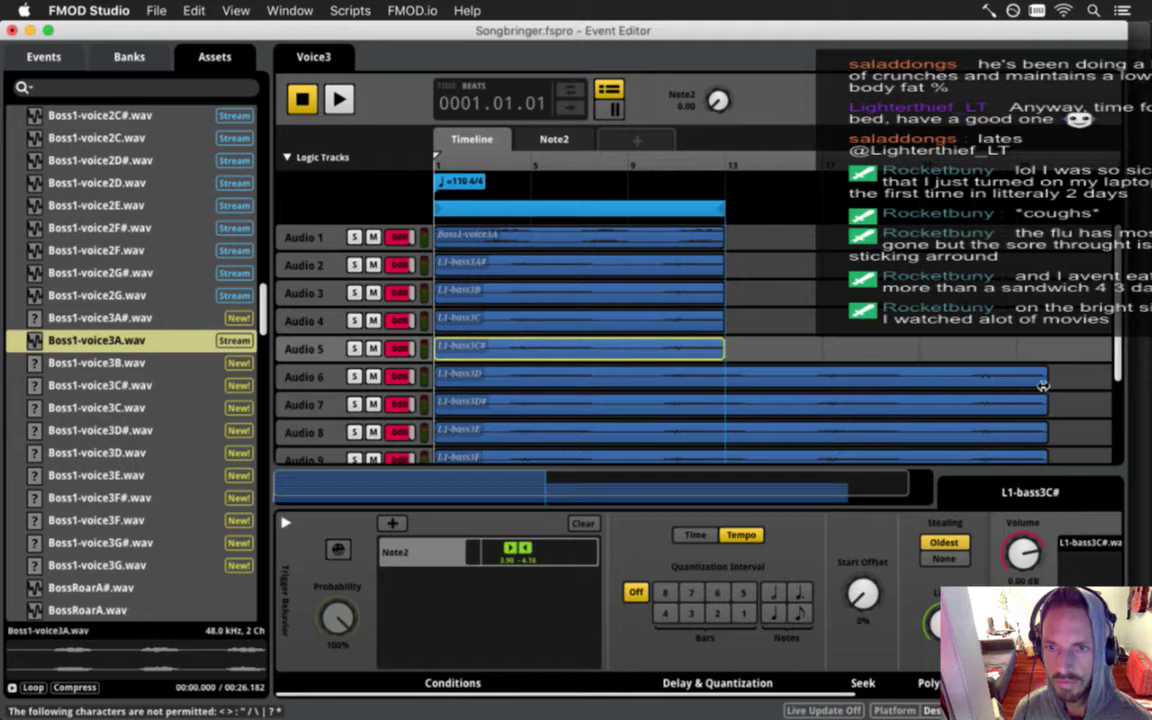
Trim the L1-bass3D, D# and E clips on Audio 6 to 8 to the loop region's end at bar 13.
left_click_drag(1045, 385, 723, 392)
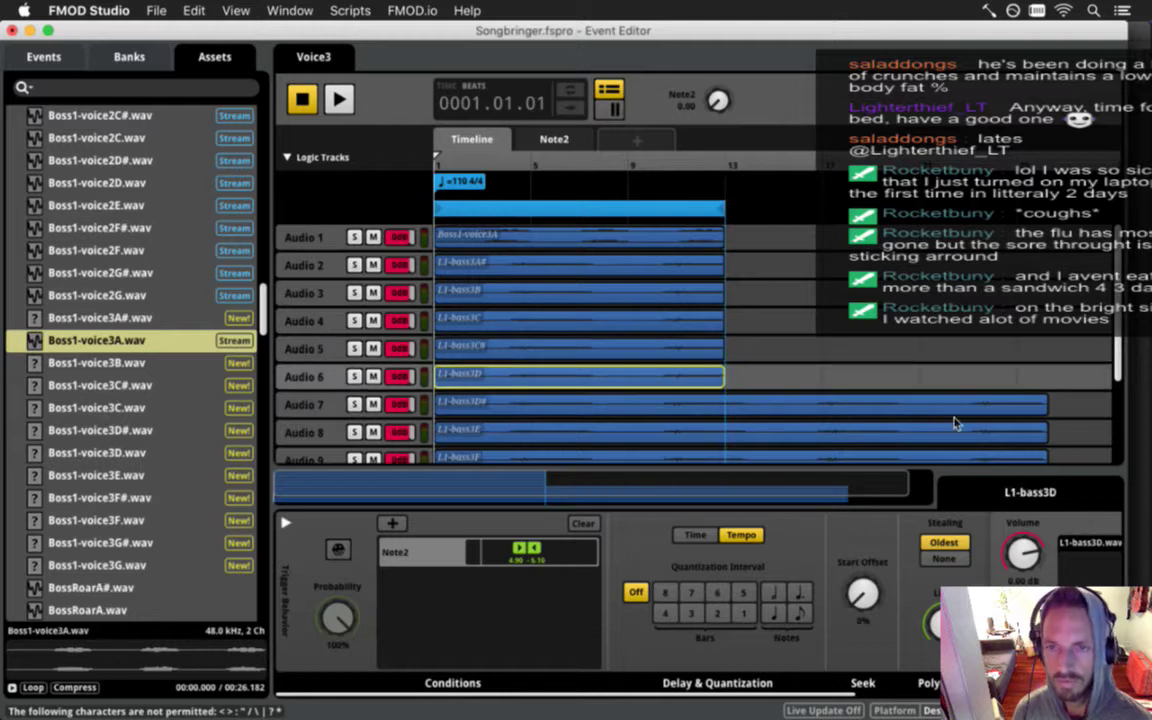
left_click(1050, 417)
left_click_drag(1041, 404, 725, 404)
scroll(833, 390, "down", 5)
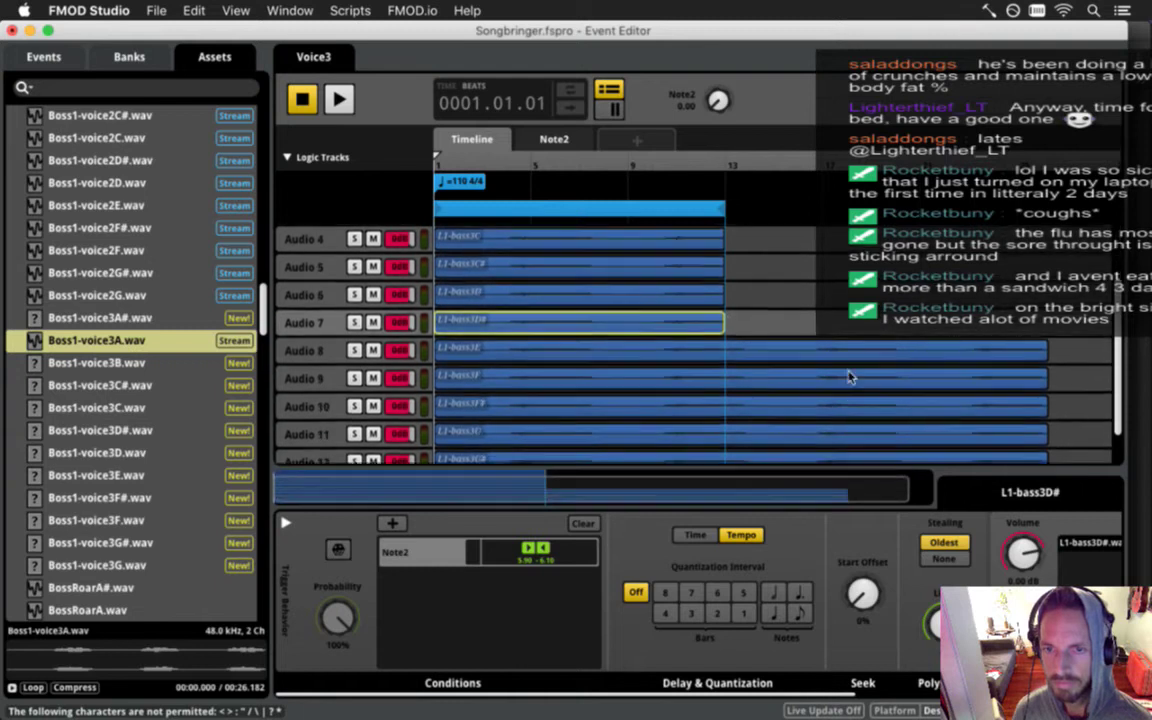
left_click_drag(1045, 315, 724, 318)
Trim the L1-bass3F, F#, G and G# clips on Audio 9 to 12 to end at bar 13, and save the project.
left_click_drag(1046, 350, 650, 322)
left_click_drag(1046, 383, 725, 380)
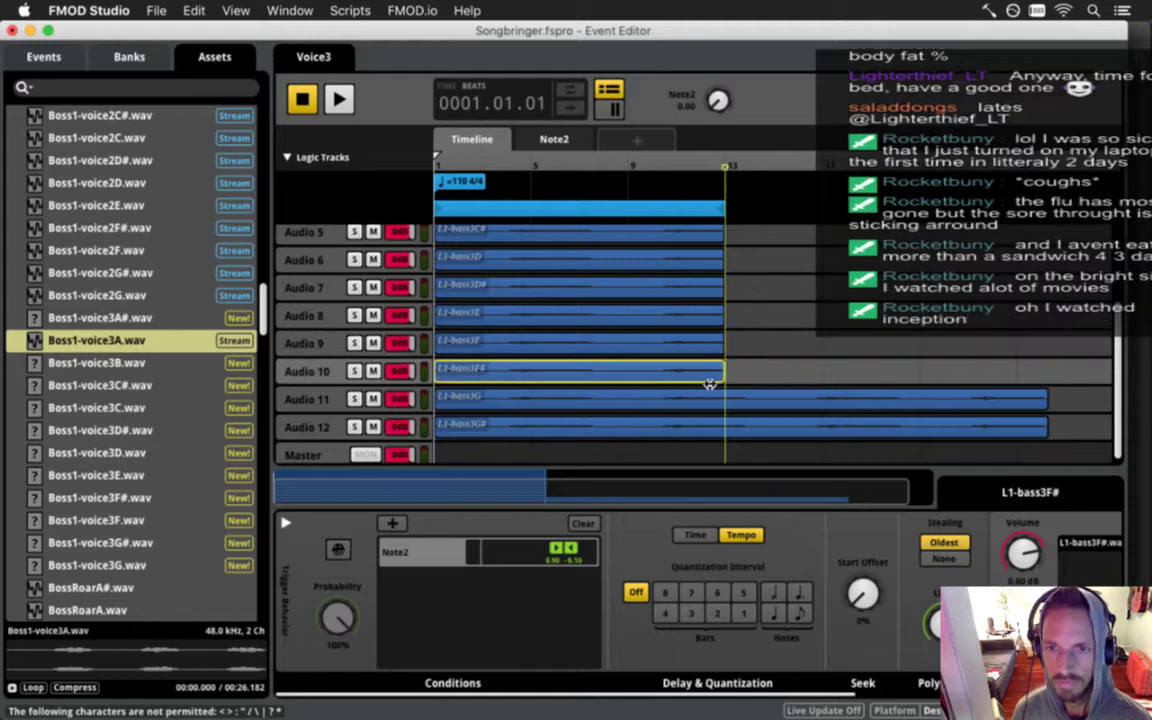
left_click_drag(1045, 407, 725, 411)
left_click_drag(1044, 438, 725, 430)
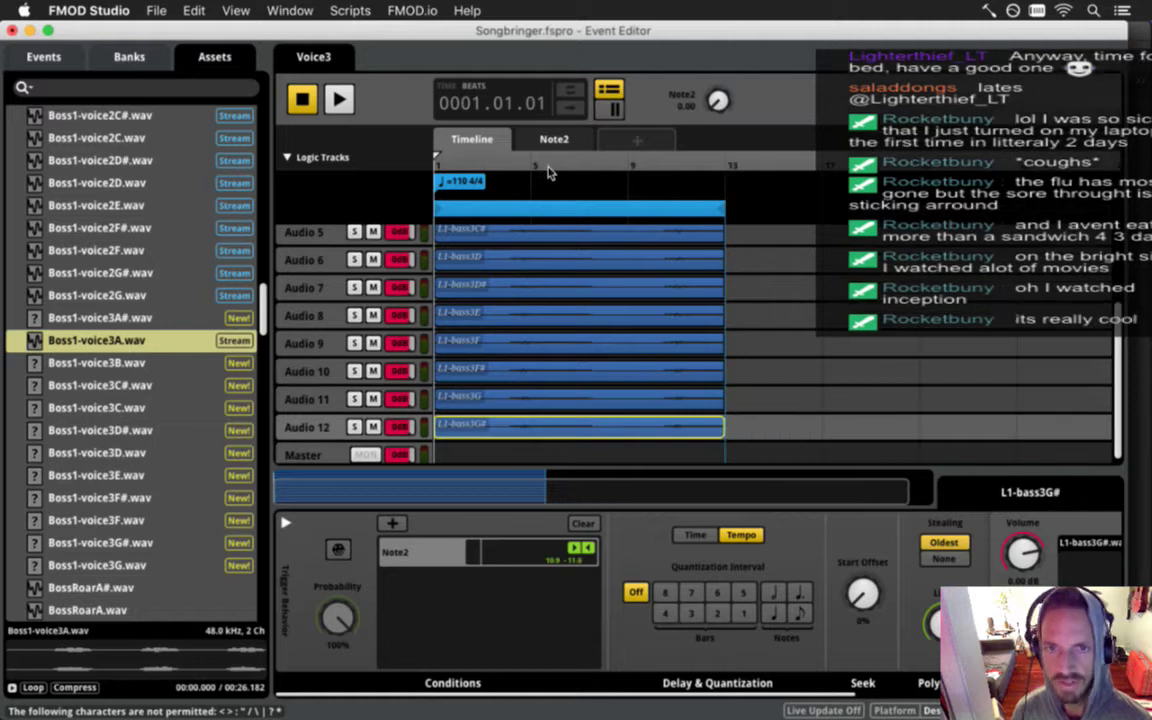
left_click_drag(906, 506, 665, 504)
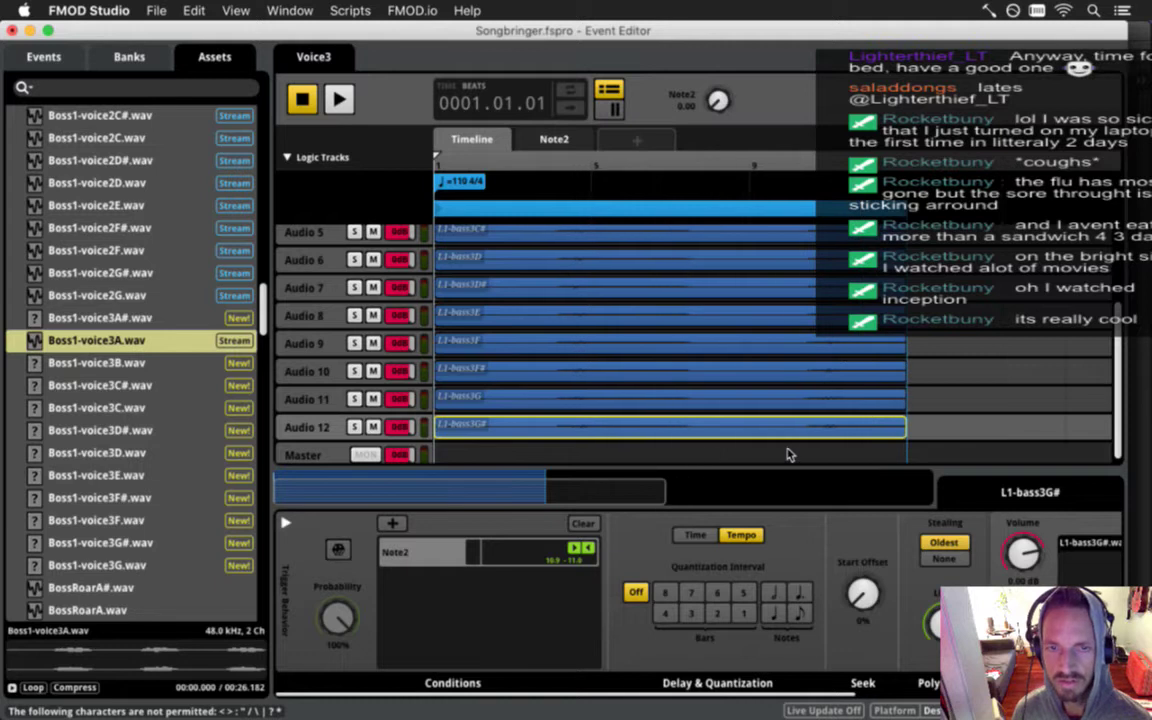
scroll(893, 383, "up", 5)
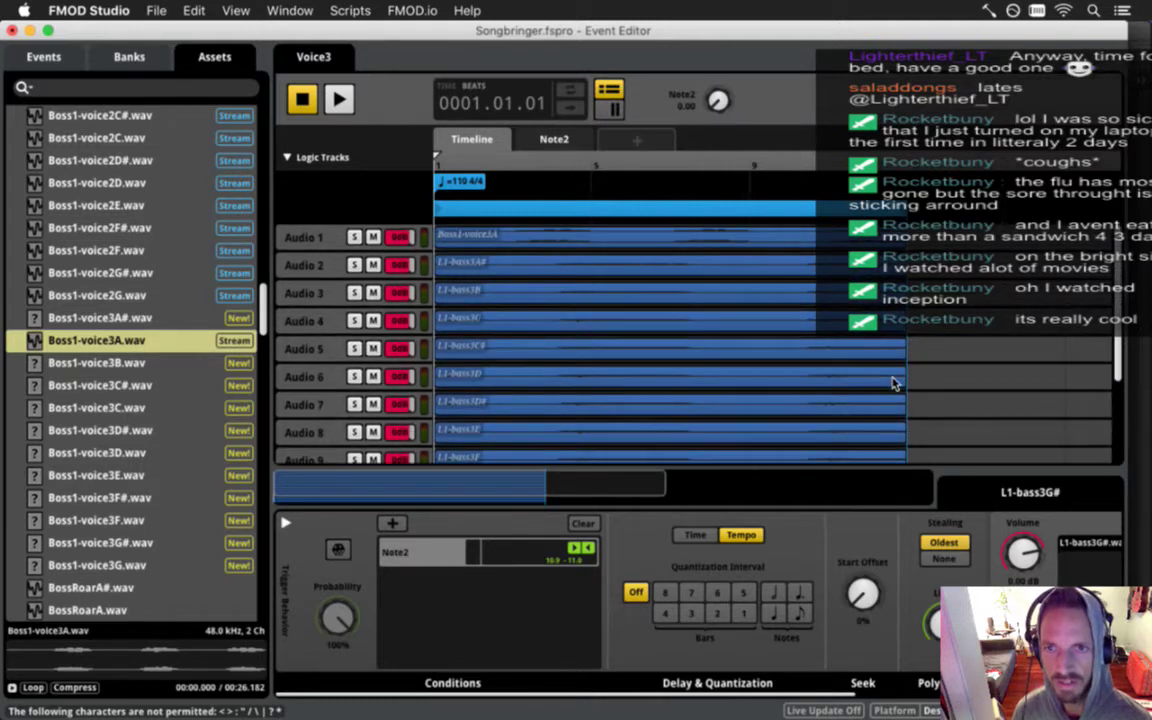
key("super+s")
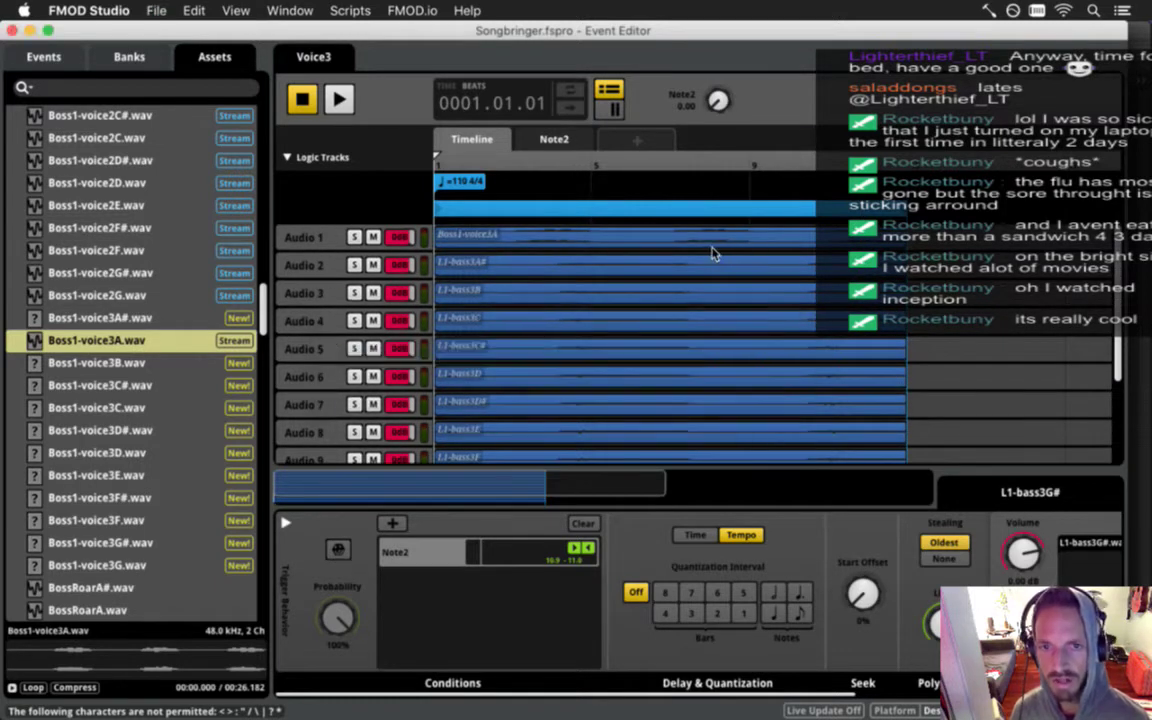
Replace the L1-bass3A# sample on Audio 2 with Boss1-voice3A#.wav and save the project.
left_click(699, 244)
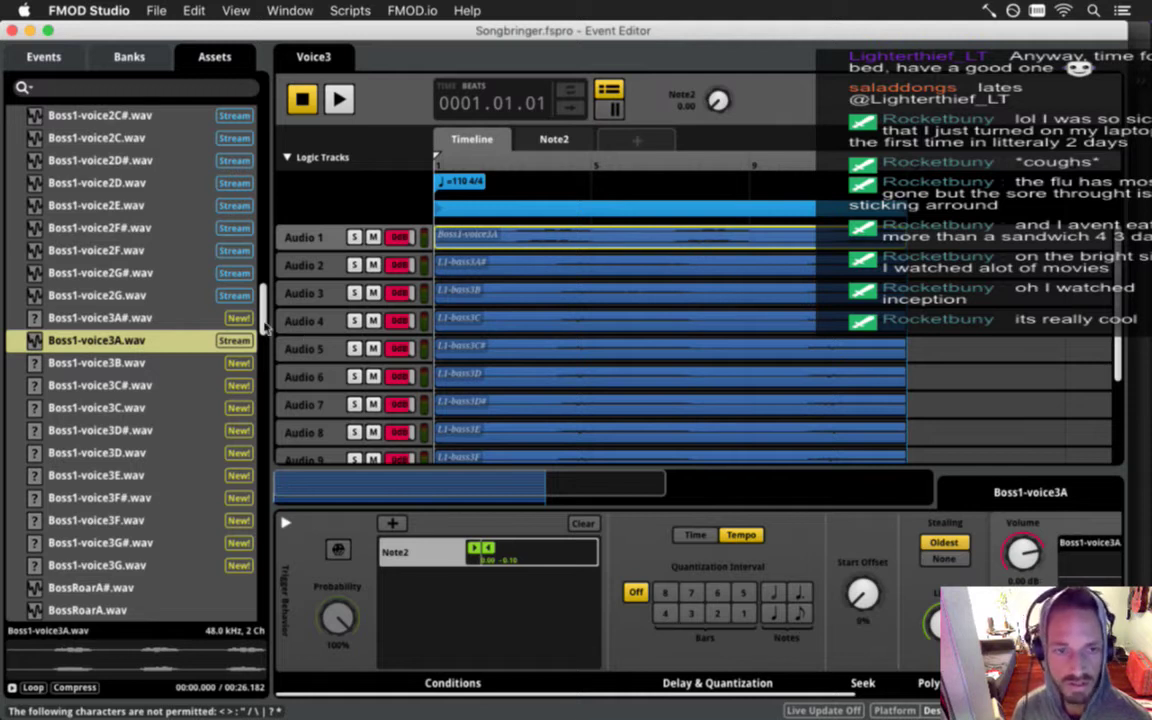
left_click(194, 341)
left_click(188, 321)
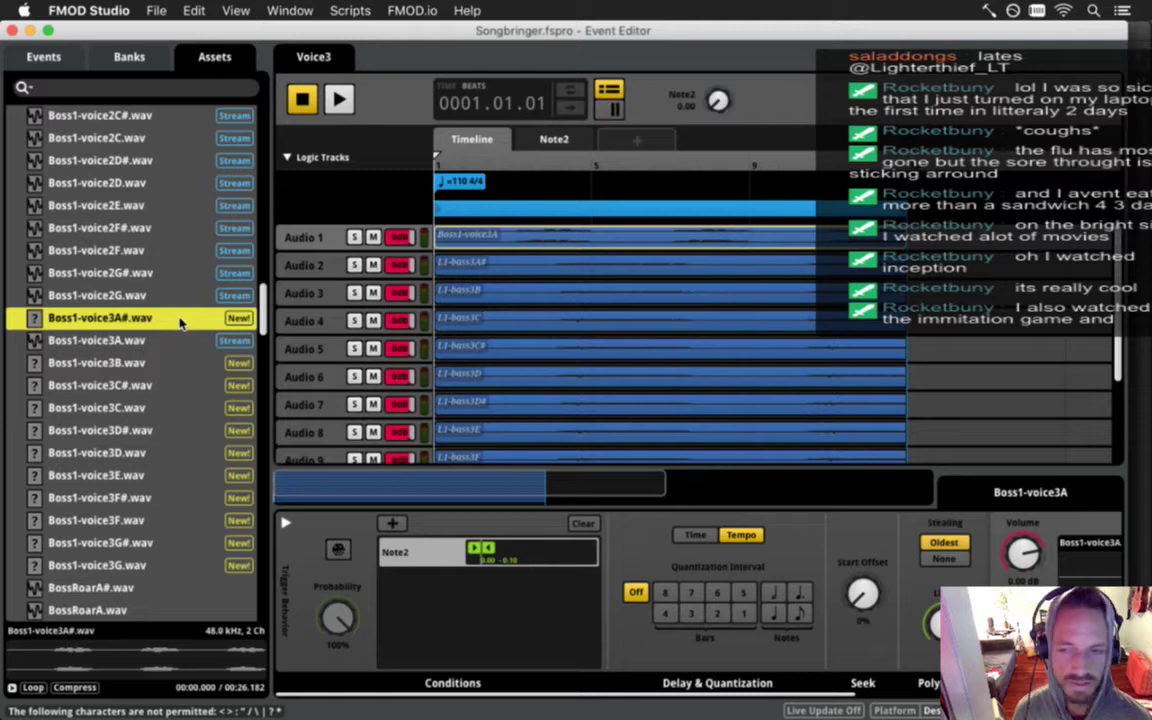
left_click(450, 265)
left_click_drag(953, 565, 1085, 558)
key("super+s")
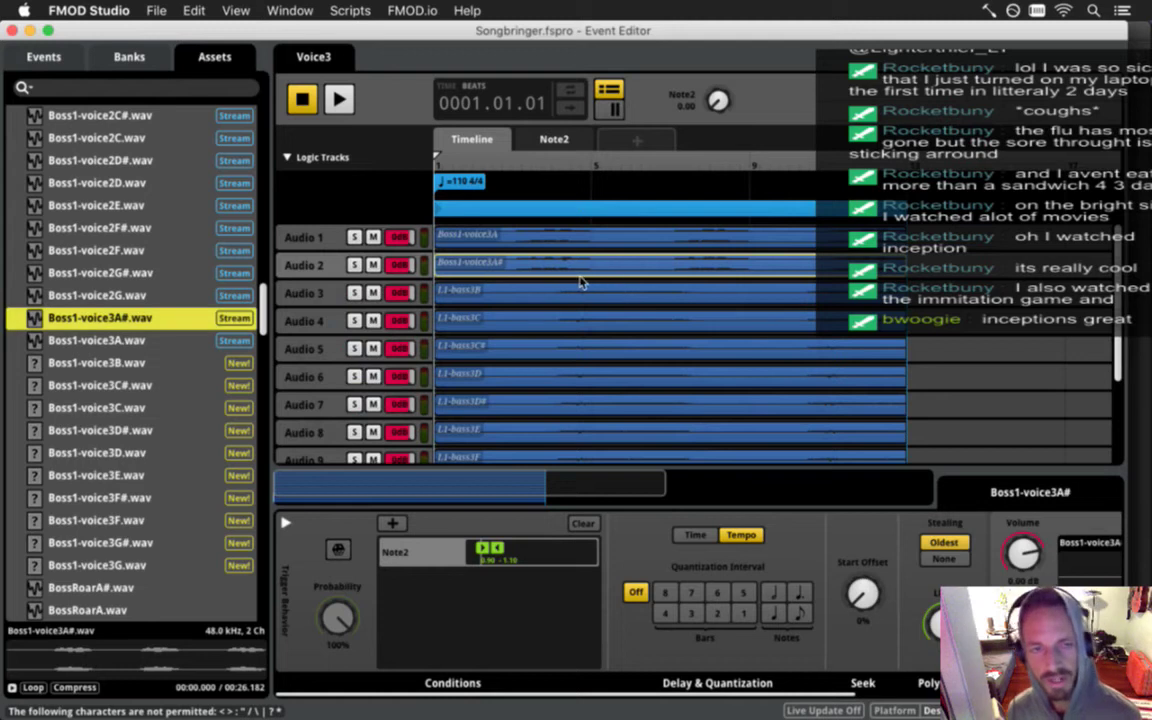
Collapse Boss1's Drums event folder, and replace the L1-bass3B sample on Audio 3 with Boss1-voice3B.wav.
left_click(40, 56)
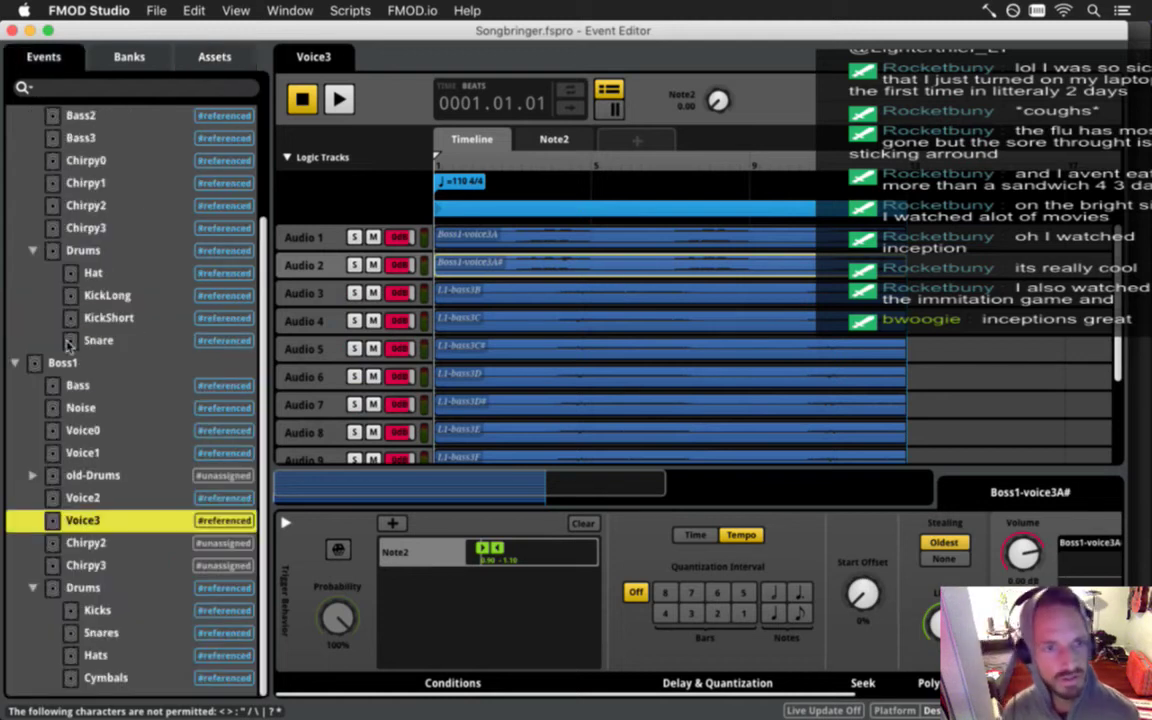
left_click(33, 587)
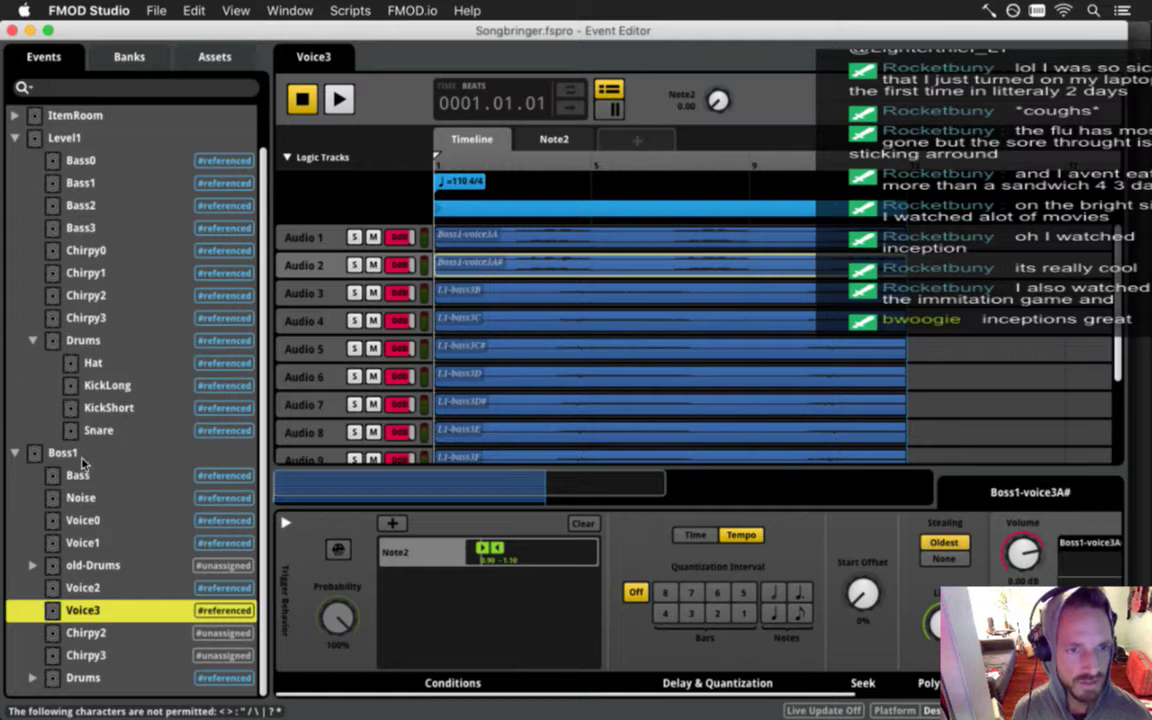
left_click(505, 293)
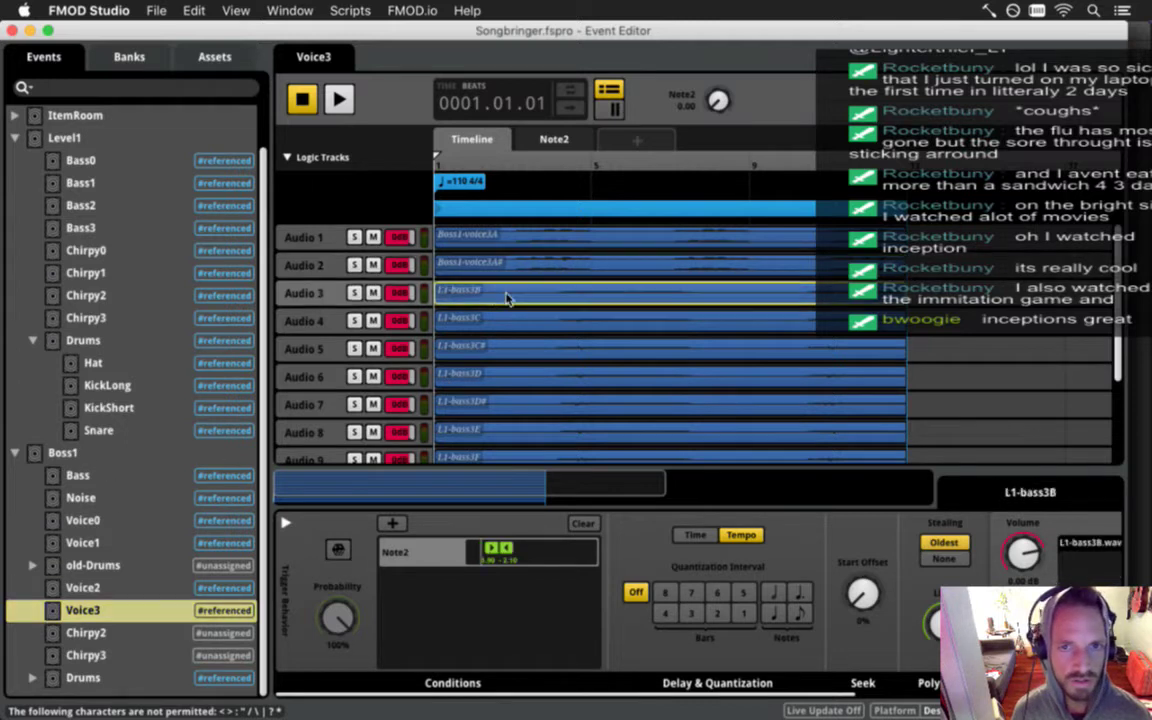
left_click(236, 60)
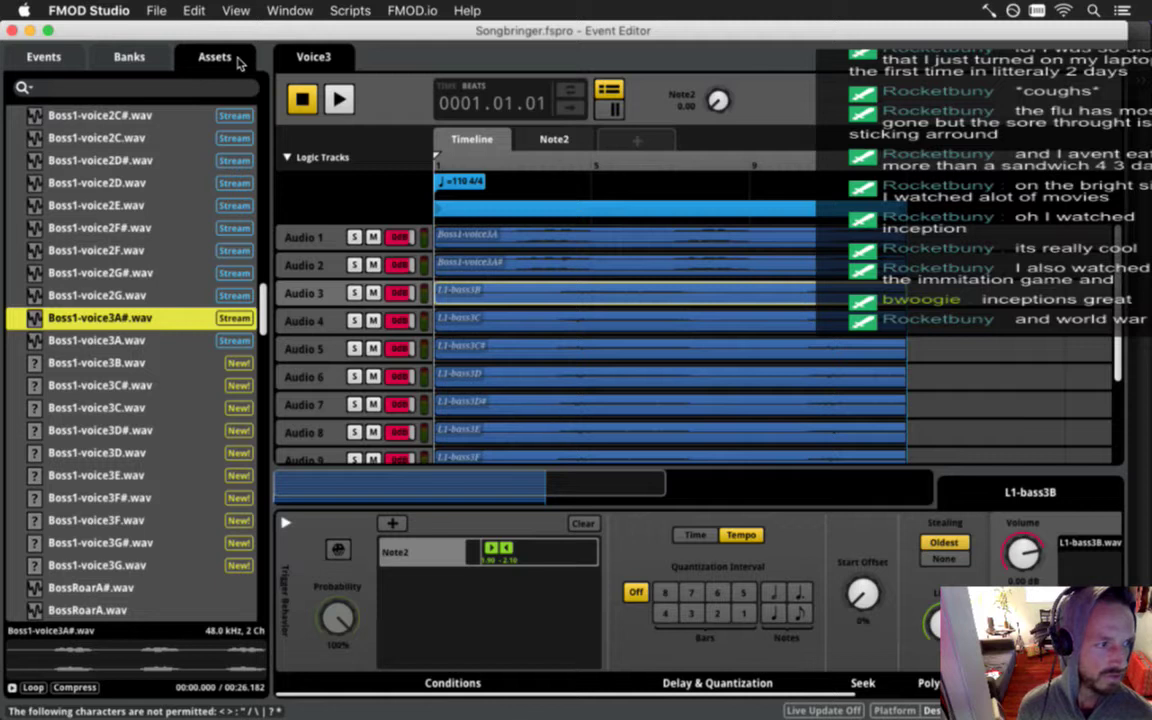
key("super+s")
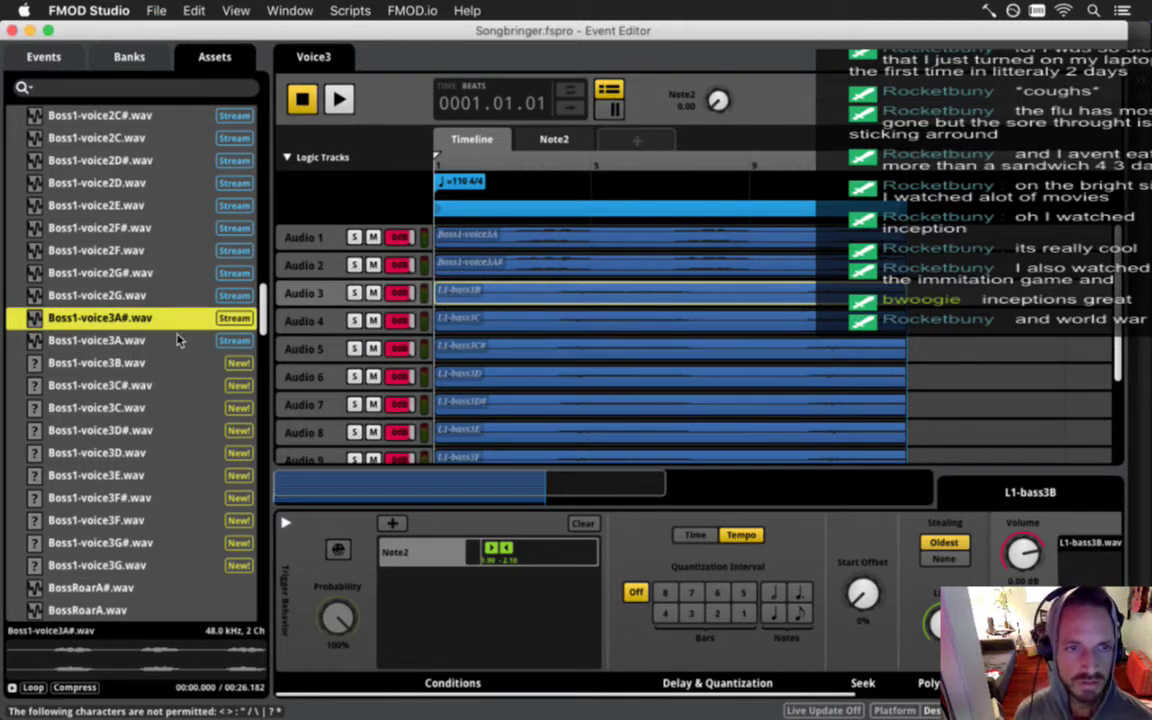
left_click(248, 363)
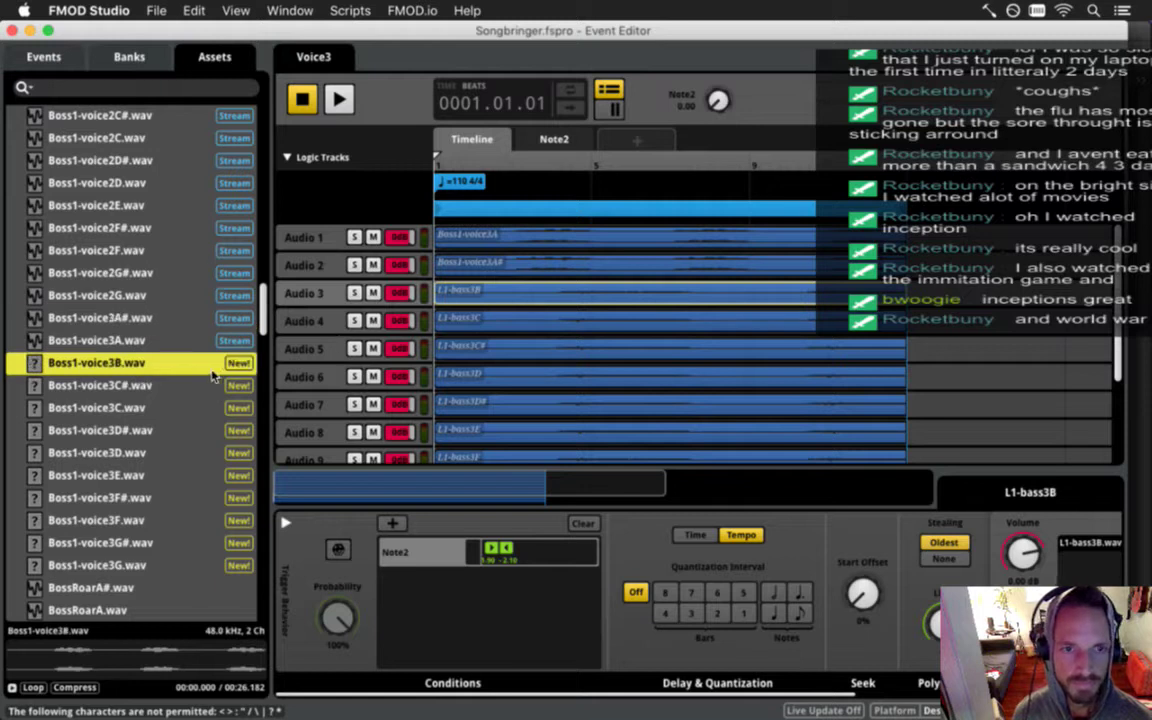
left_click_drag(212, 371, 1088, 563)
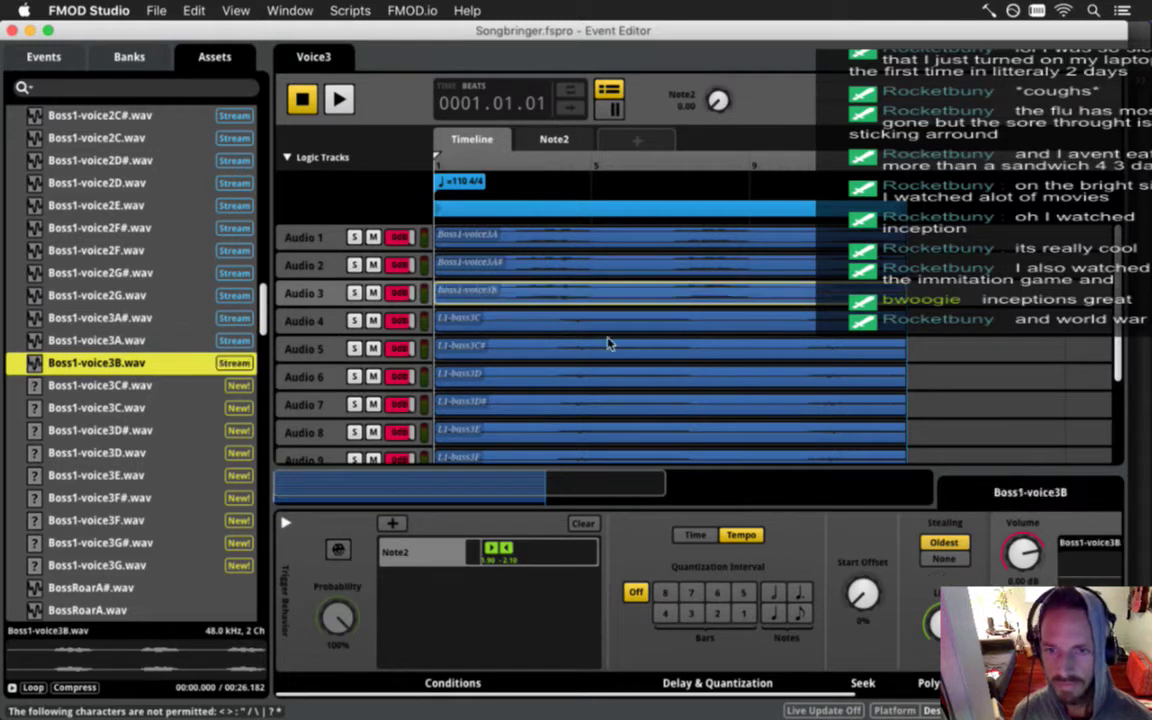
Replace the L1-bass3C and L1-bass3C# samples on Audio 4 and 5 with Boss1-voice3C.wav and Boss1-voice3C#.wav.
left_click(545, 331)
left_click(236, 394)
left_click_drag(130, 408, 1078, 576)
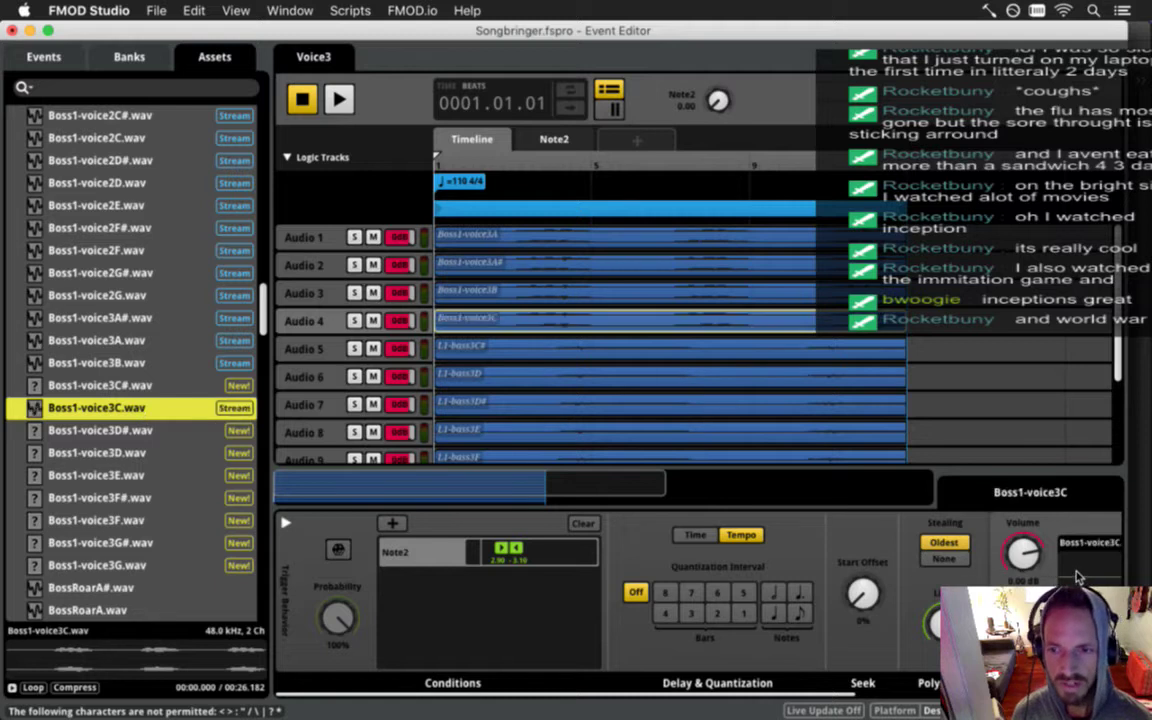
left_click(648, 354)
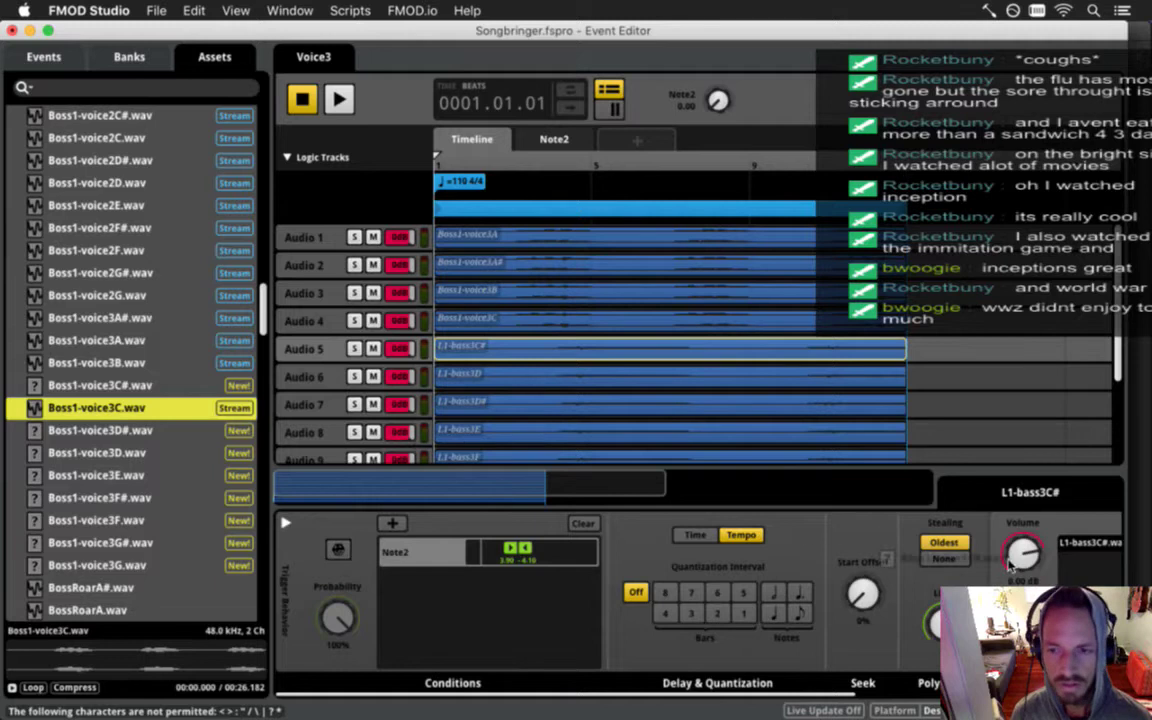
left_click_drag(1070, 577, 1068, 576)
Replace the L1-bass3D and L1-bass3D# samples on Audio 6 and 7 with Boss1-voice3D.wav and Boss1-voice3D#.wav.
scroll(543, 386, "down", 5)
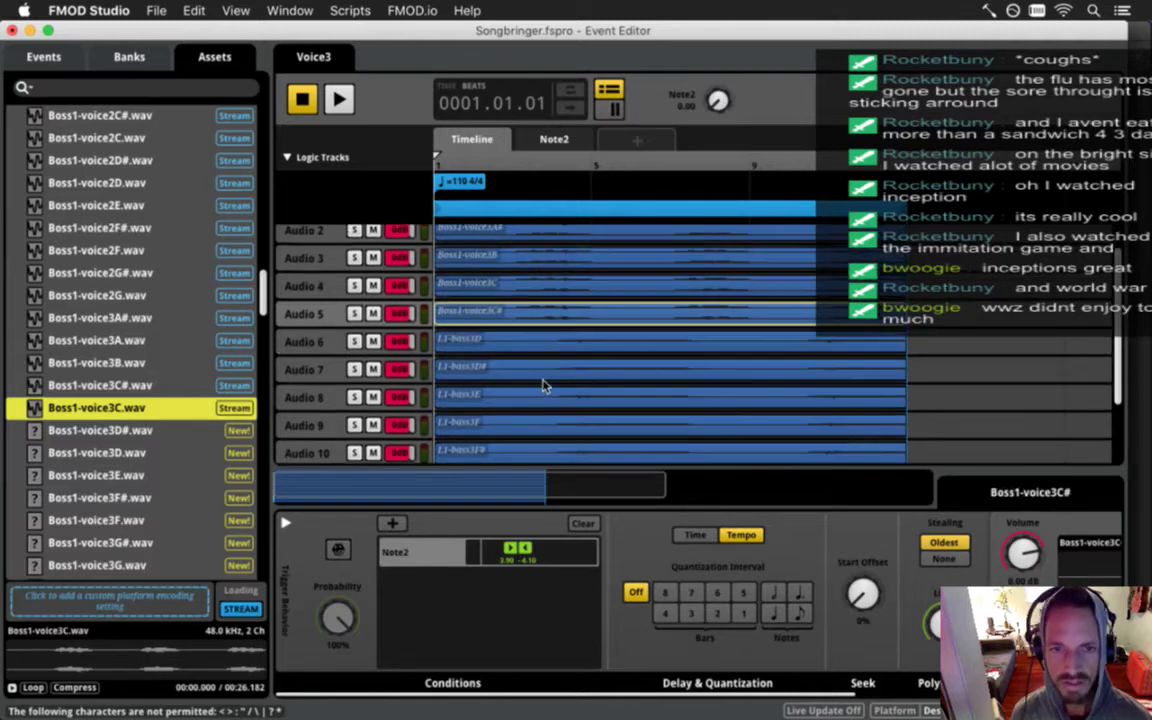
left_click(527, 285)
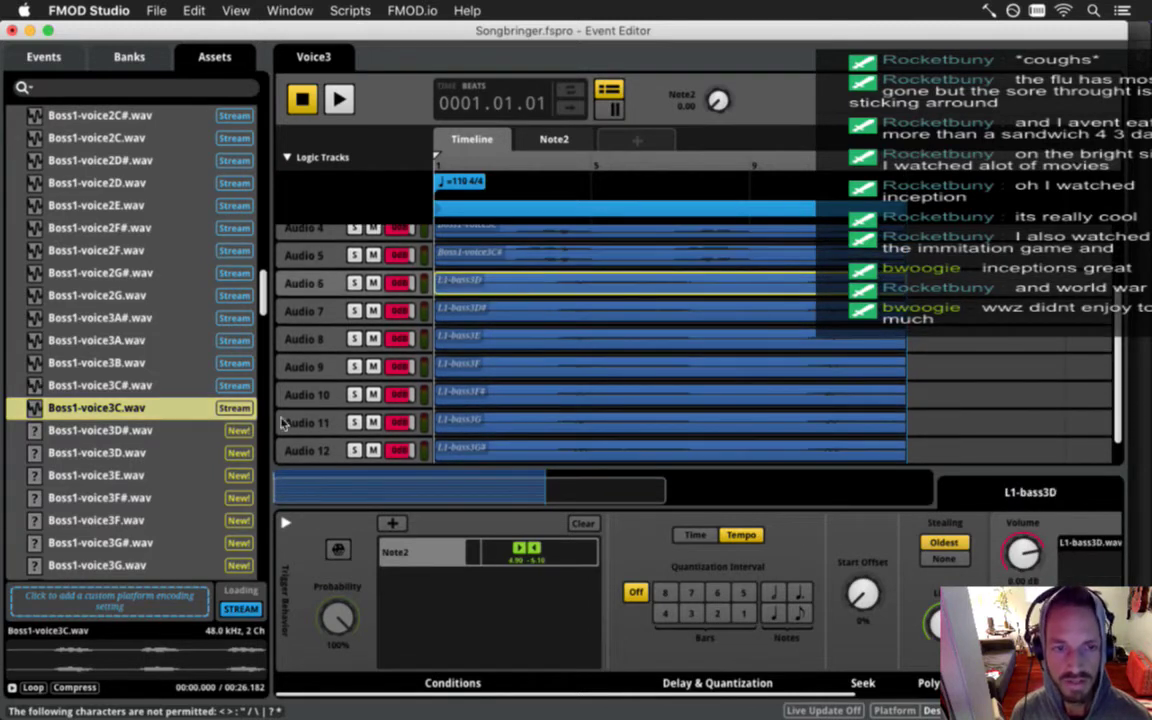
left_click_drag(118, 455, 1075, 582)
left_click(548, 314)
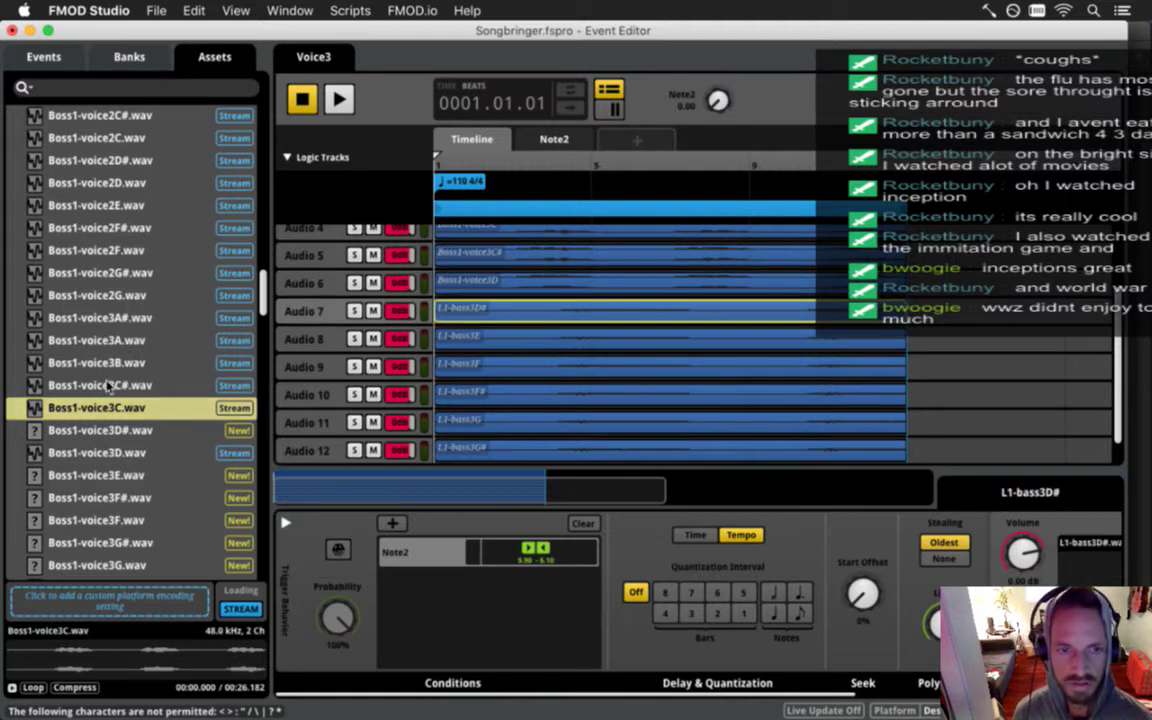
left_click(127, 433)
left_click_drag(122, 436, 510, 312)
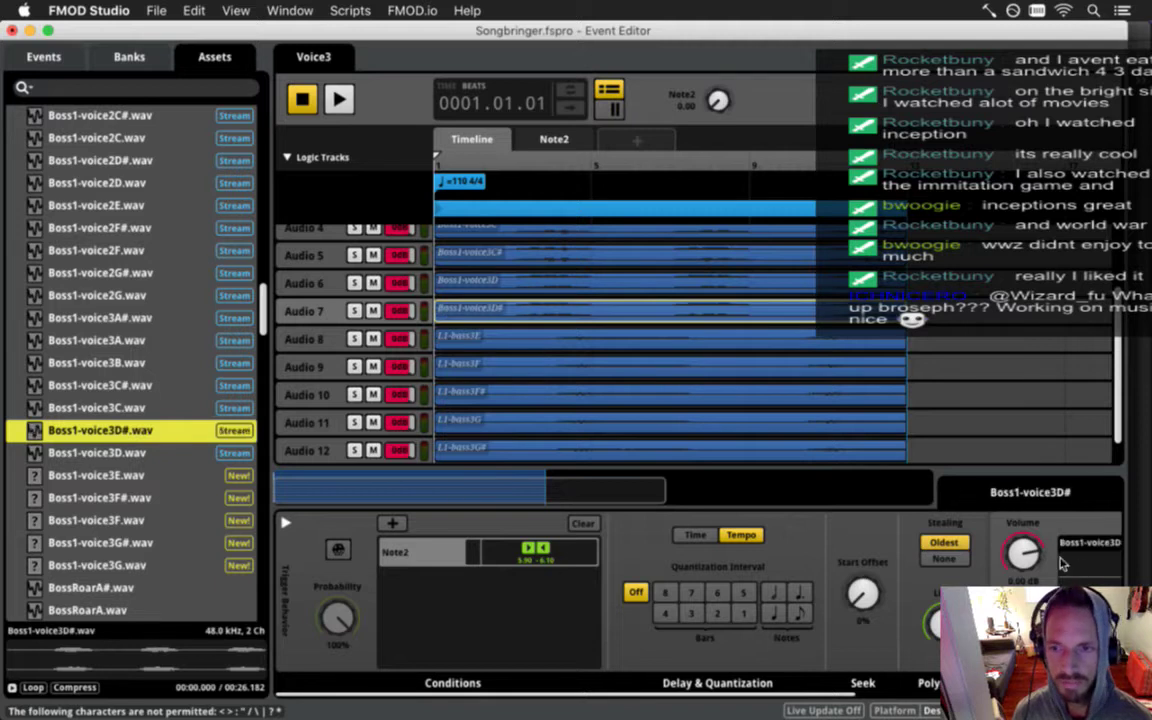
Replace the L1-bass3E and L1-bass3F samples on Audio 8 and 9 with Boss1-voice3E.wav and Boss1-voice3F.wav.
left_click(518, 350)
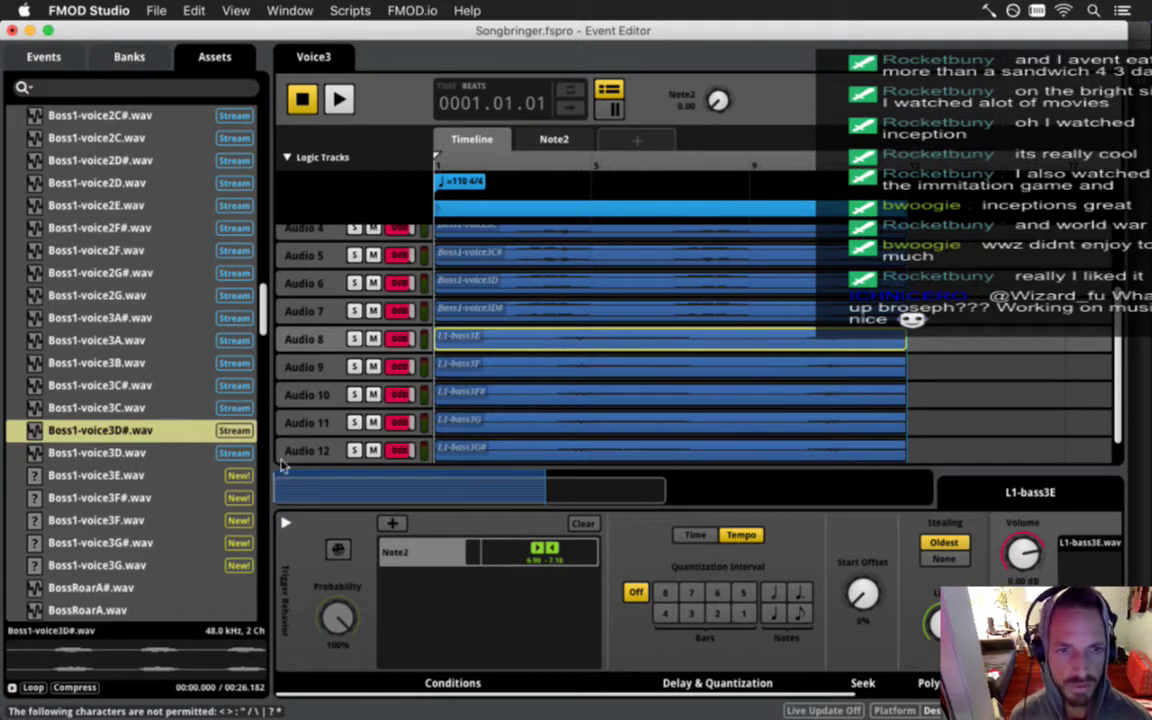
left_click(160, 475)
left_click_drag(362, 428, 1093, 570)
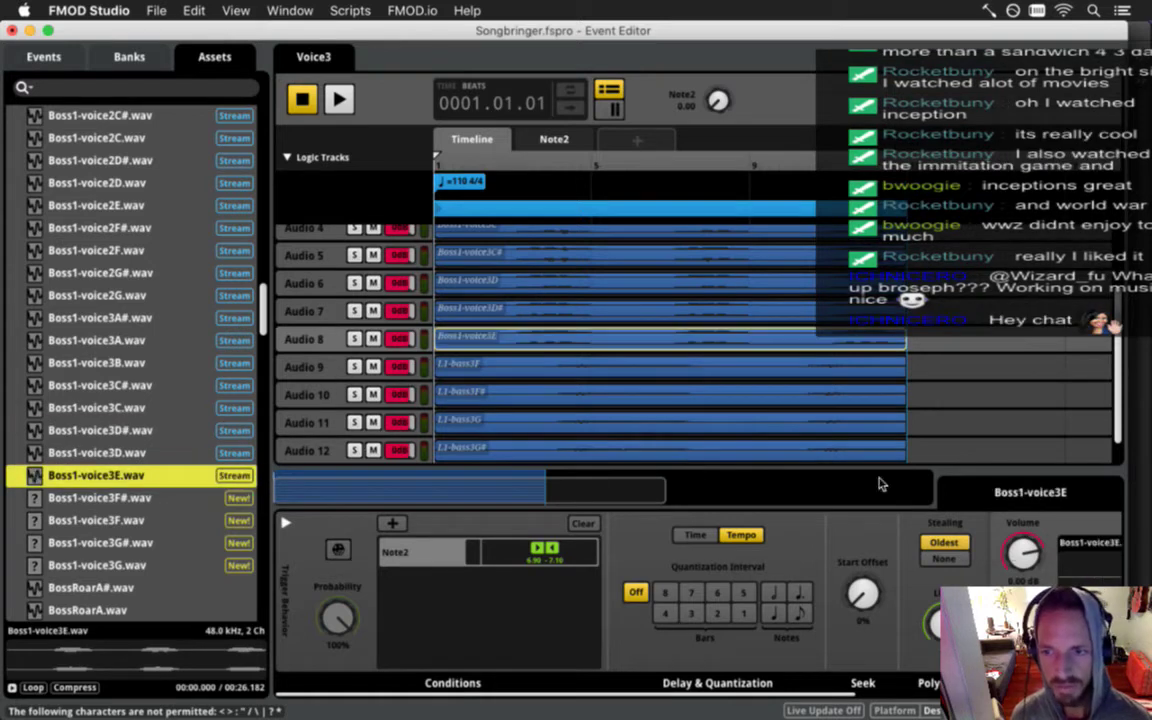
left_click(463, 366)
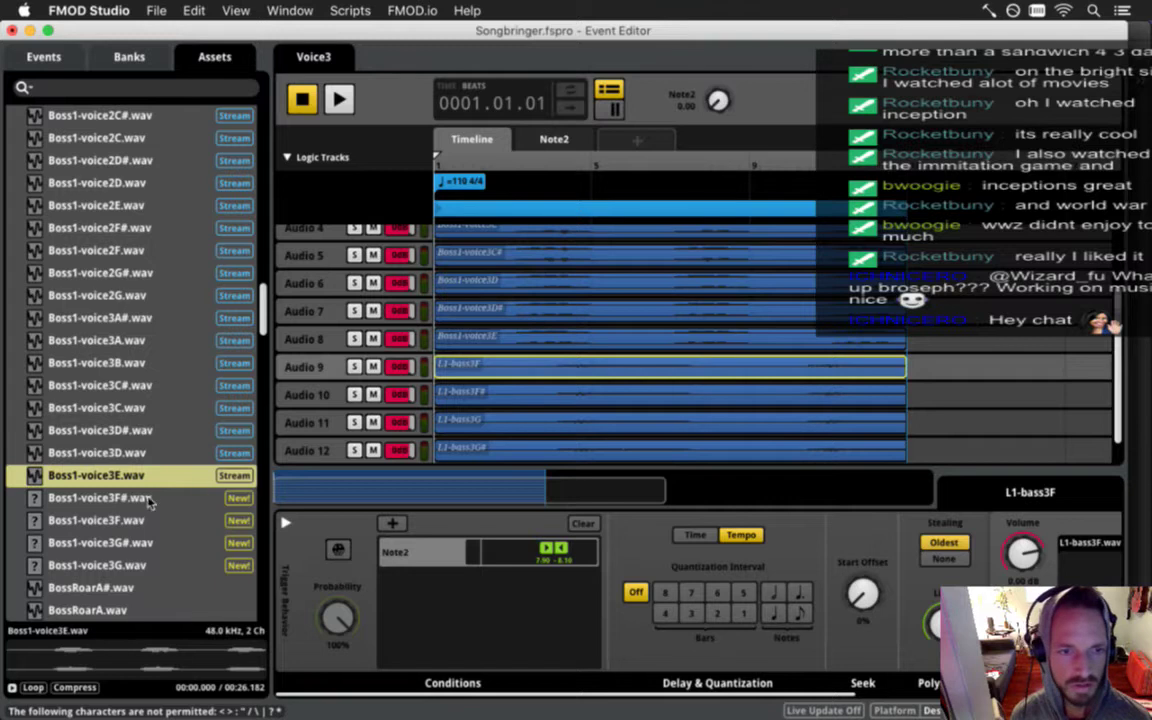
left_click(125, 520)
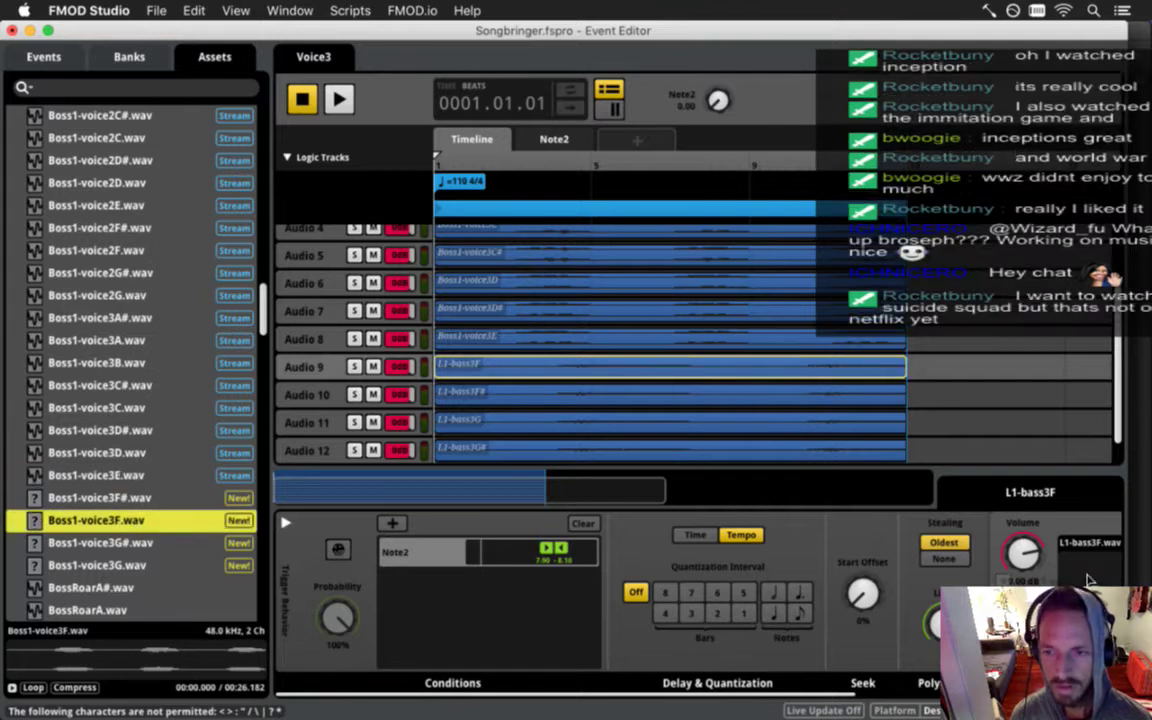
left_click_drag(1088, 578, 1090, 584)
Replace the L1-bass3F# and L1-bass3G samples on Audio 10 and 11 with Boss1-voice3F#.wav and Boss1-voice3G.wav.
left_click_drag(137, 501, 305, 445)
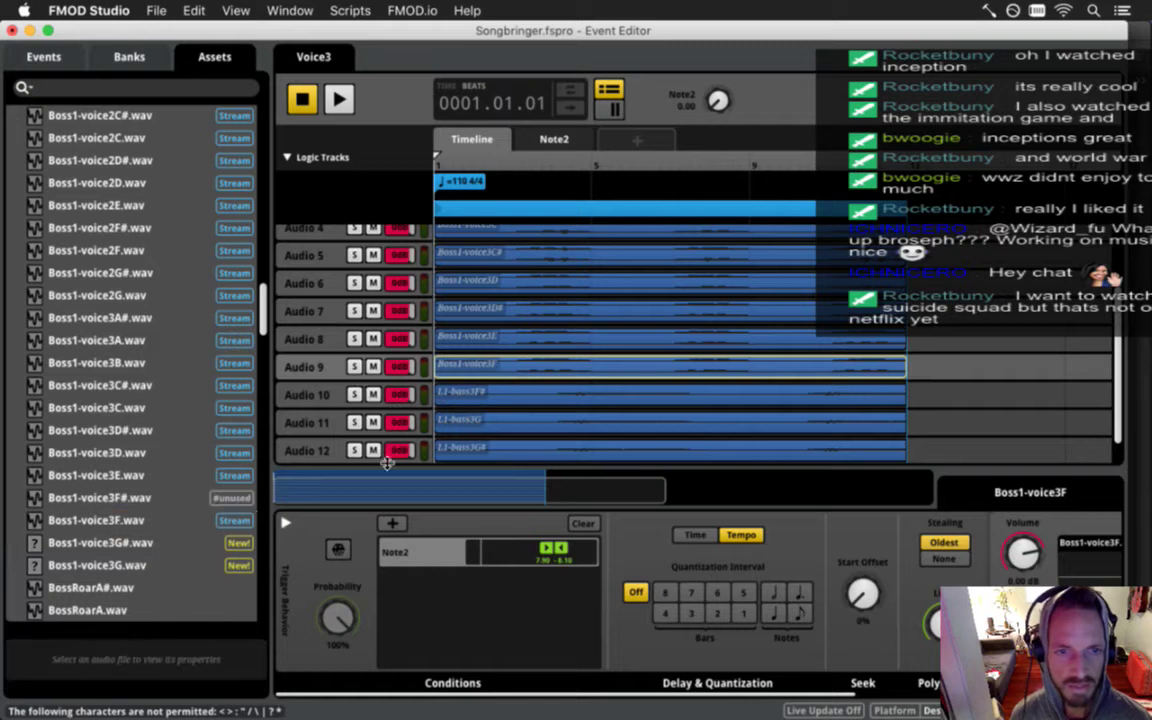
left_click(493, 401)
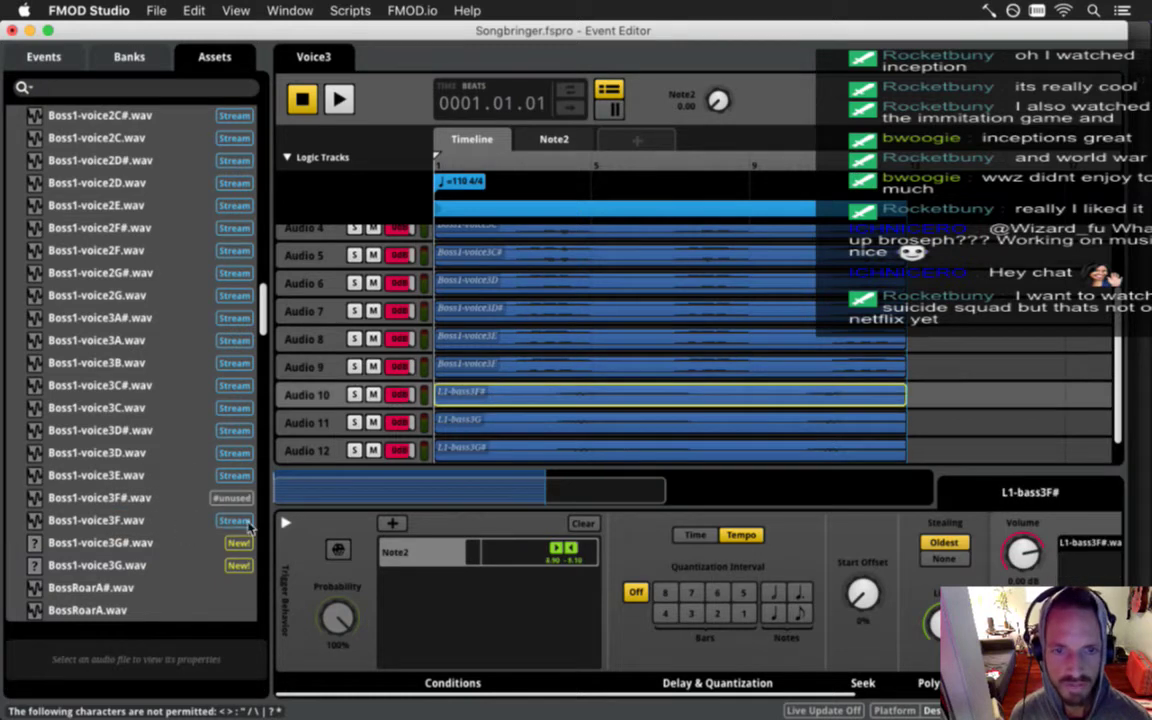
left_click_drag(115, 498, 500, 395)
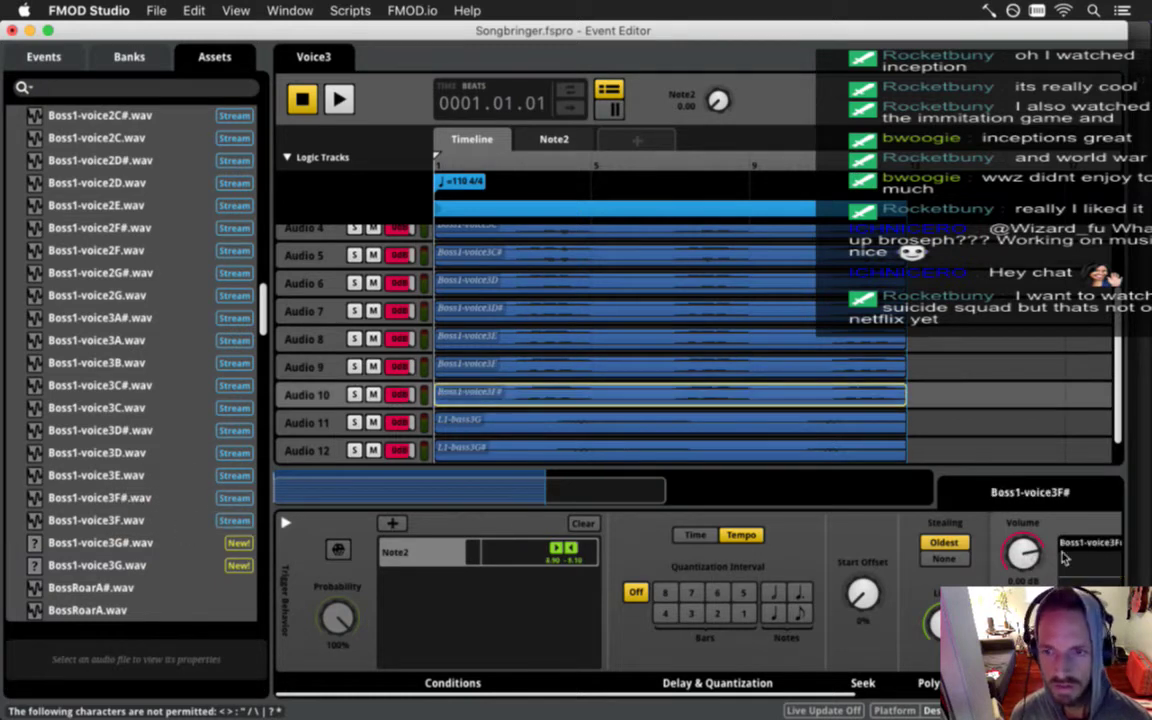
left_click(555, 422)
scroll(548, 414, "down", 1)
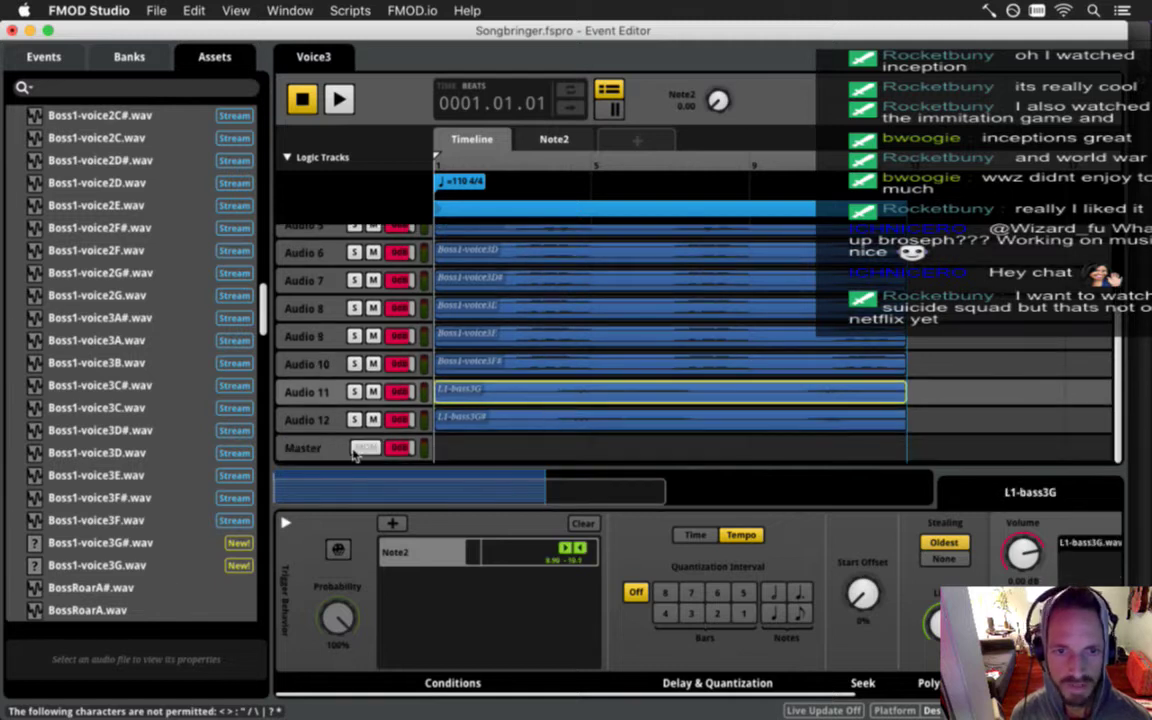
left_click_drag(108, 567, 500, 392)
Replace the L1-bass3G# sample on Audio 12 with Boss1-voice3G#.wav and save the project.
left_click(481, 421)
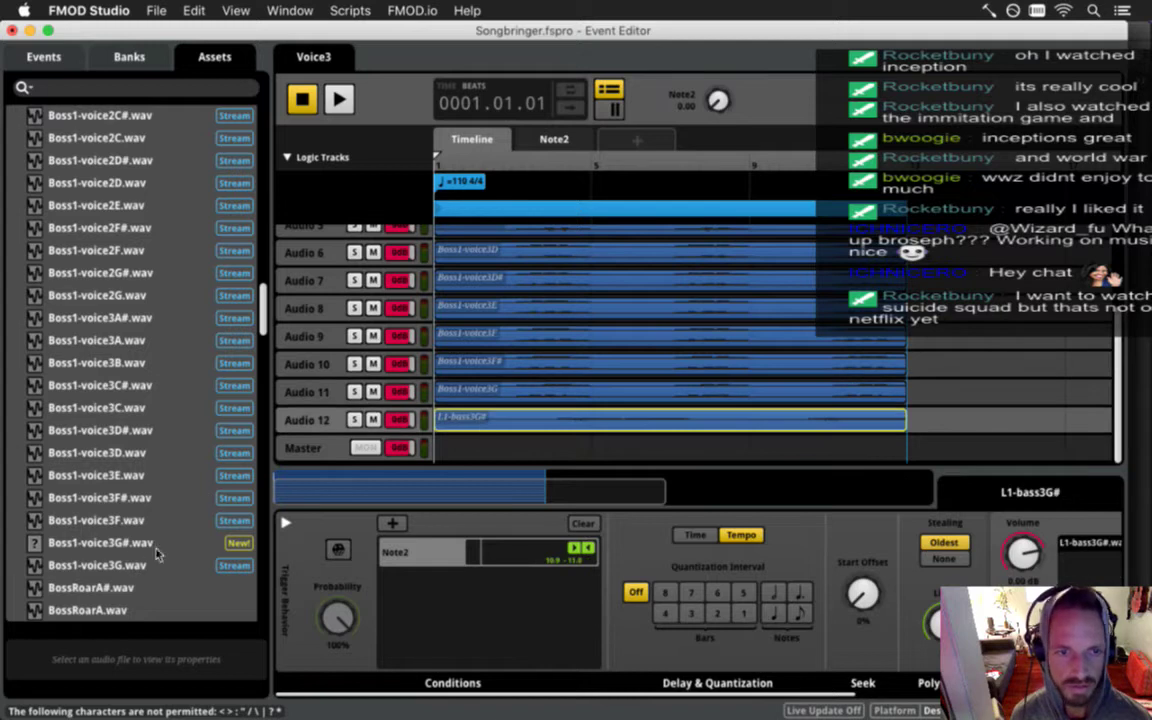
left_click_drag(100, 543, 1082, 600)
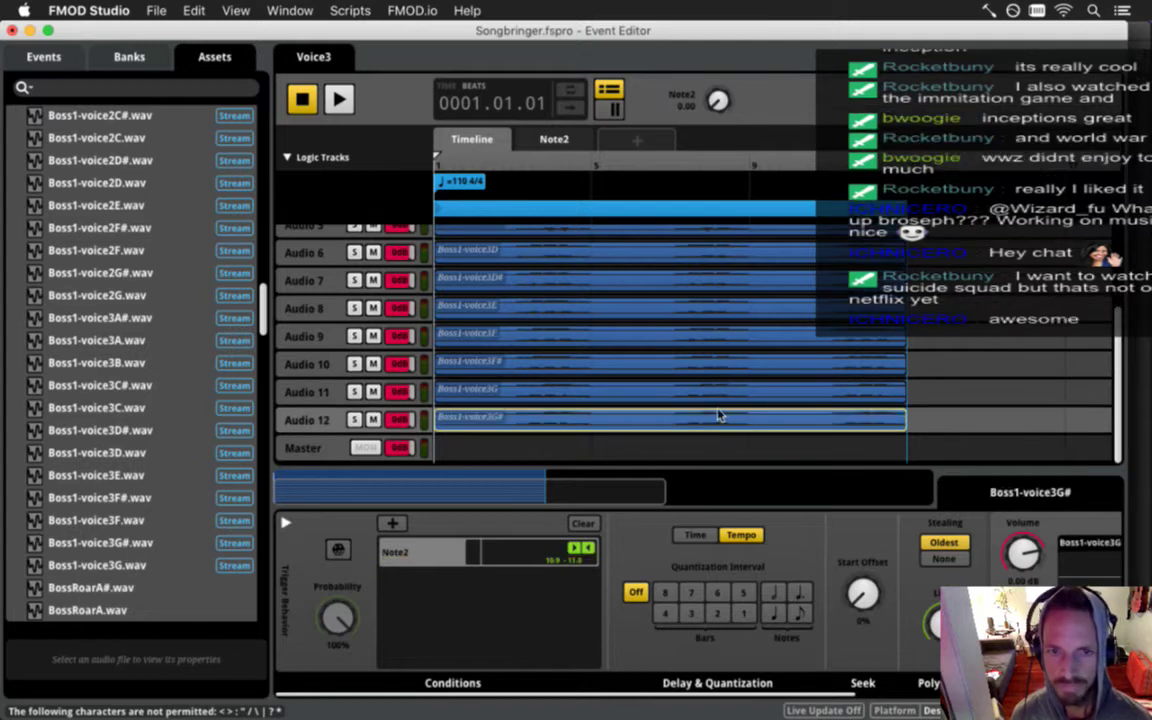
key("super+s")
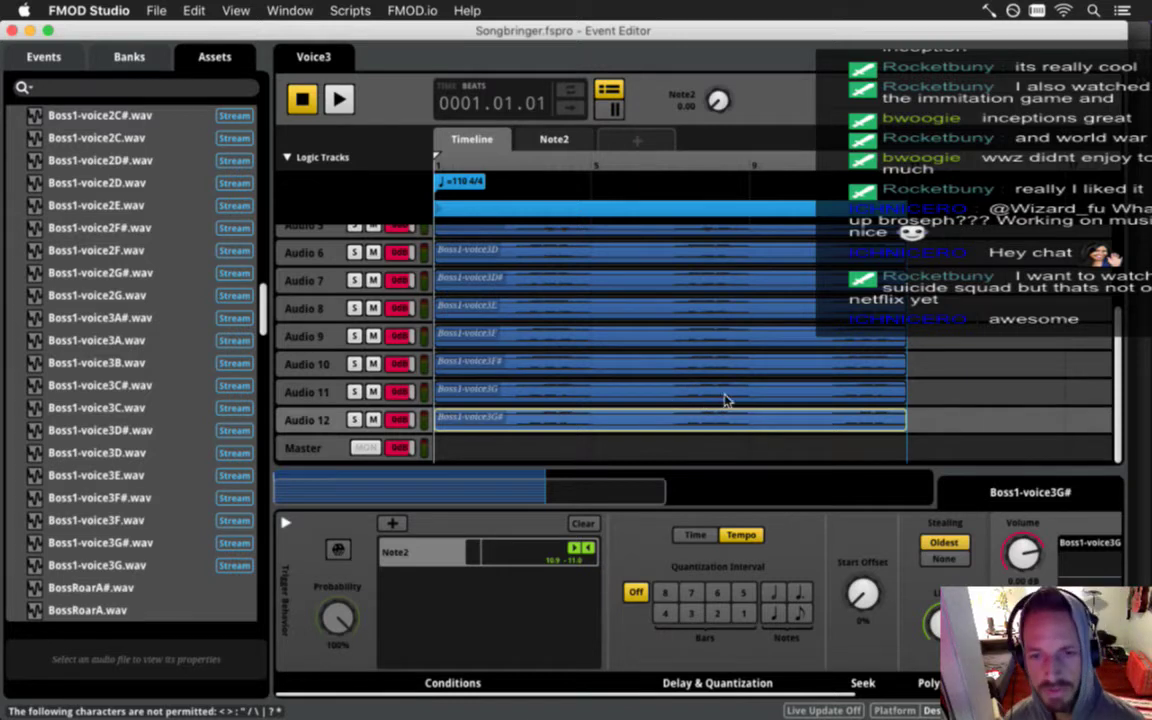
Play the Voice3 event from the start to audition the new samples, and stop playback.
left_click_drag(1127, 362, 1127, 282)
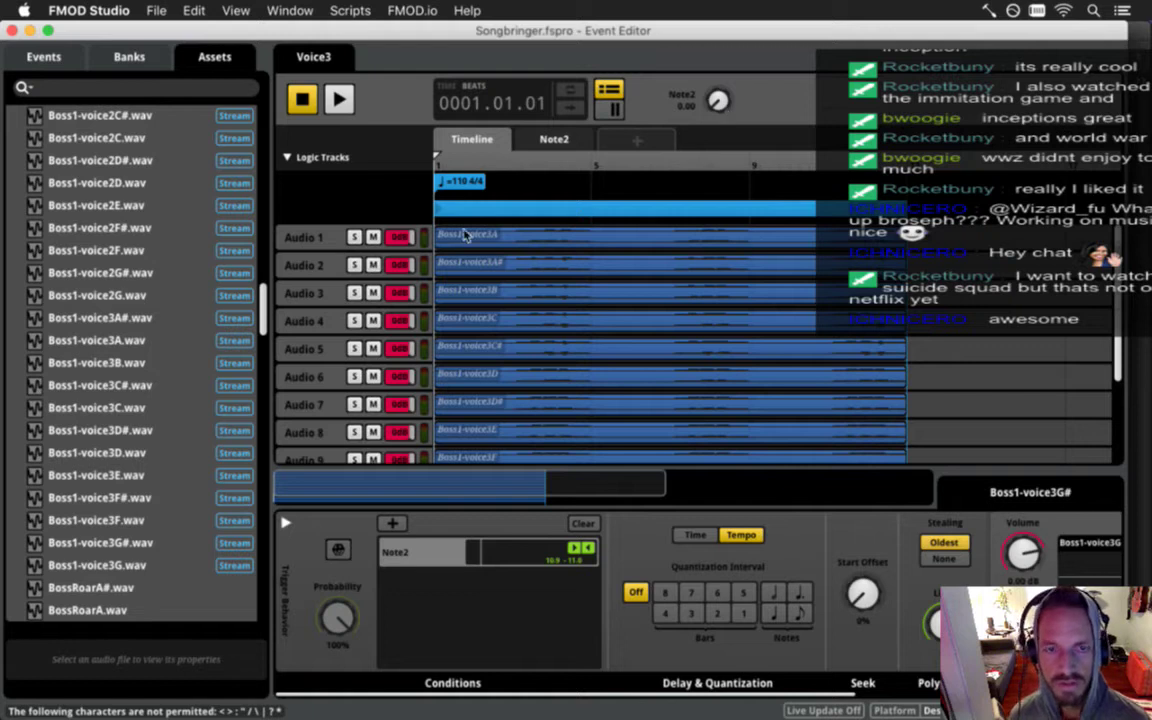
left_click(338, 99)
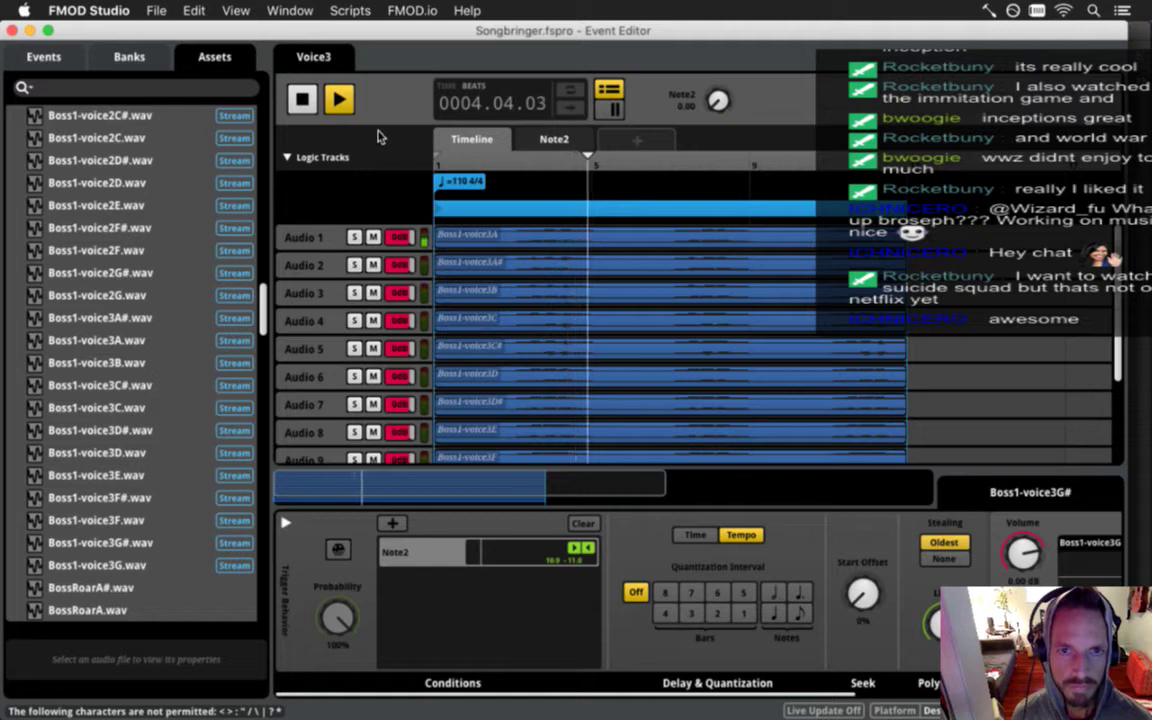
key("space")
Open the Boss1 event and show its Index parameter sheet at the voice tracks.
scroll(265, 290, "up", 3)
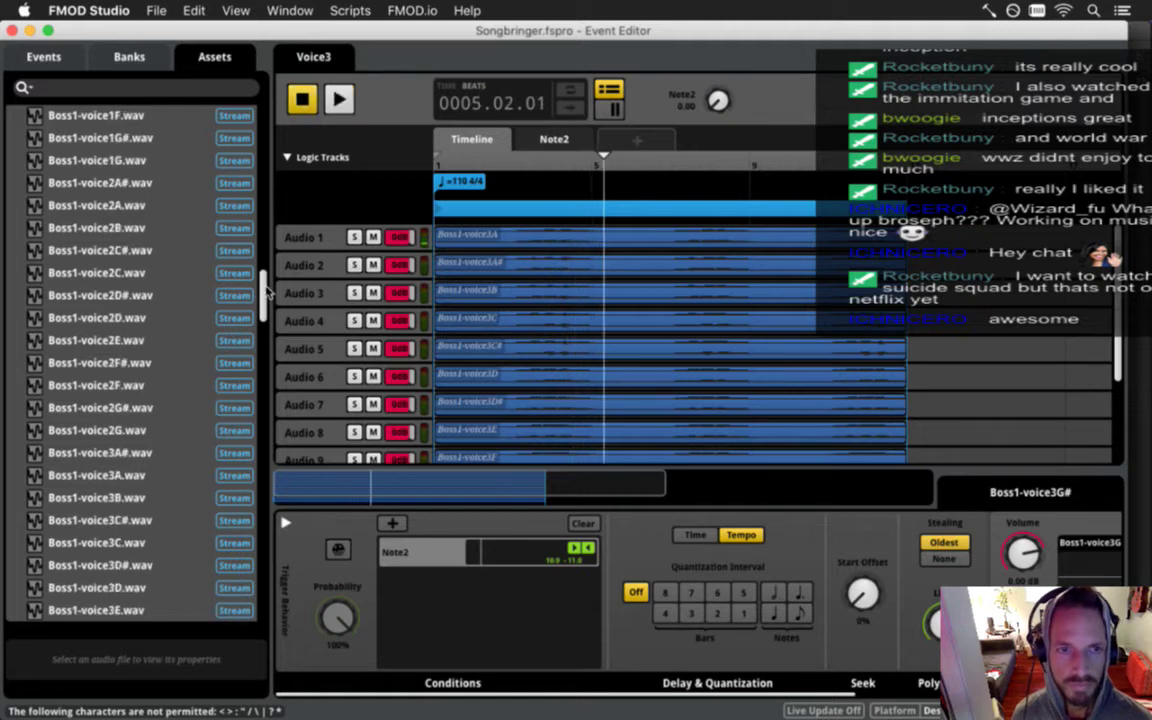
left_click(44, 57)
left_click(155, 453)
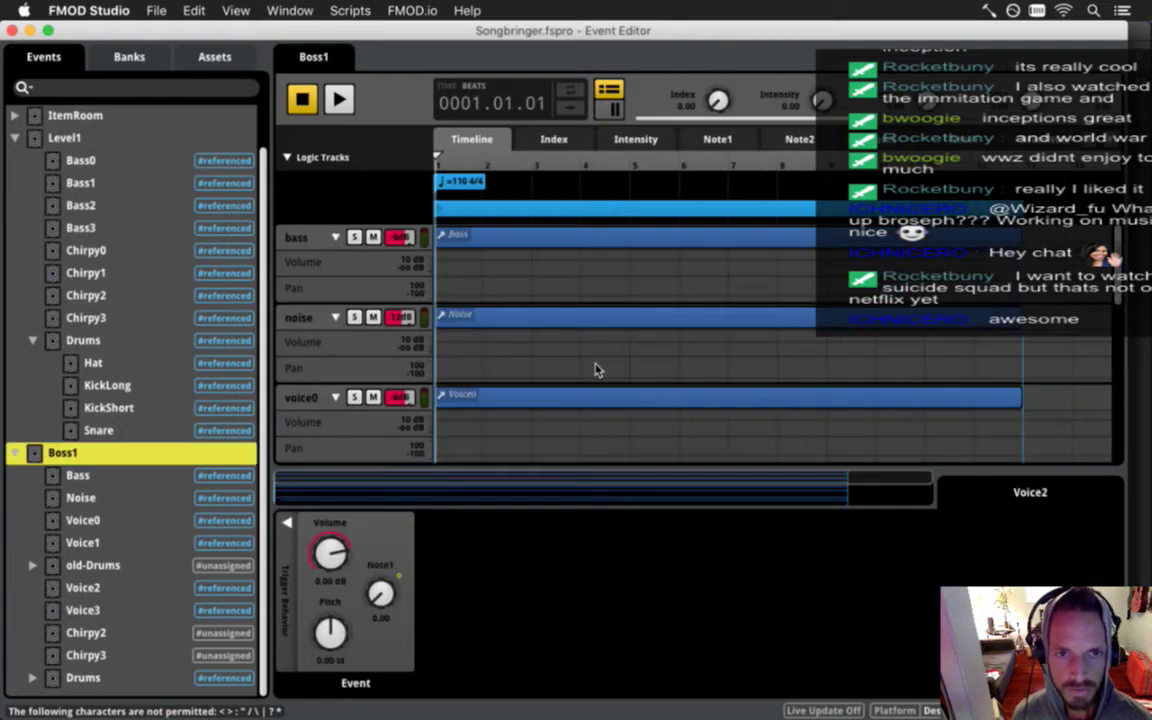
scroll(595, 370, "down", 3)
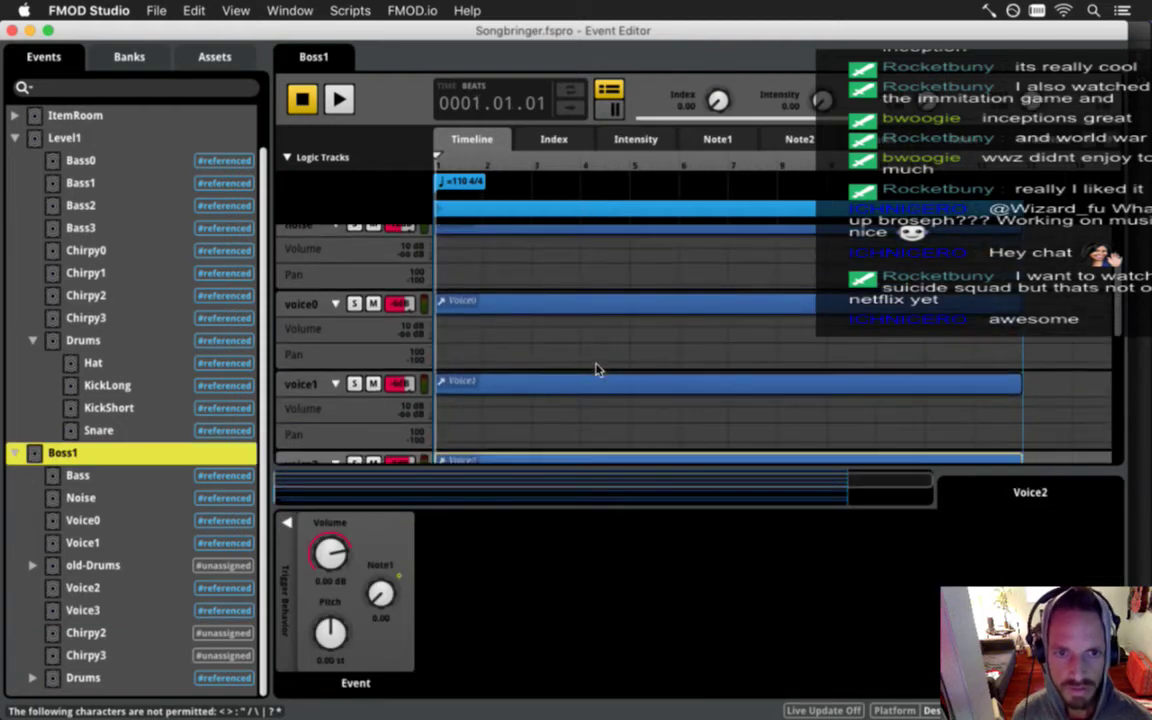
scroll(597, 370, "down", 1)
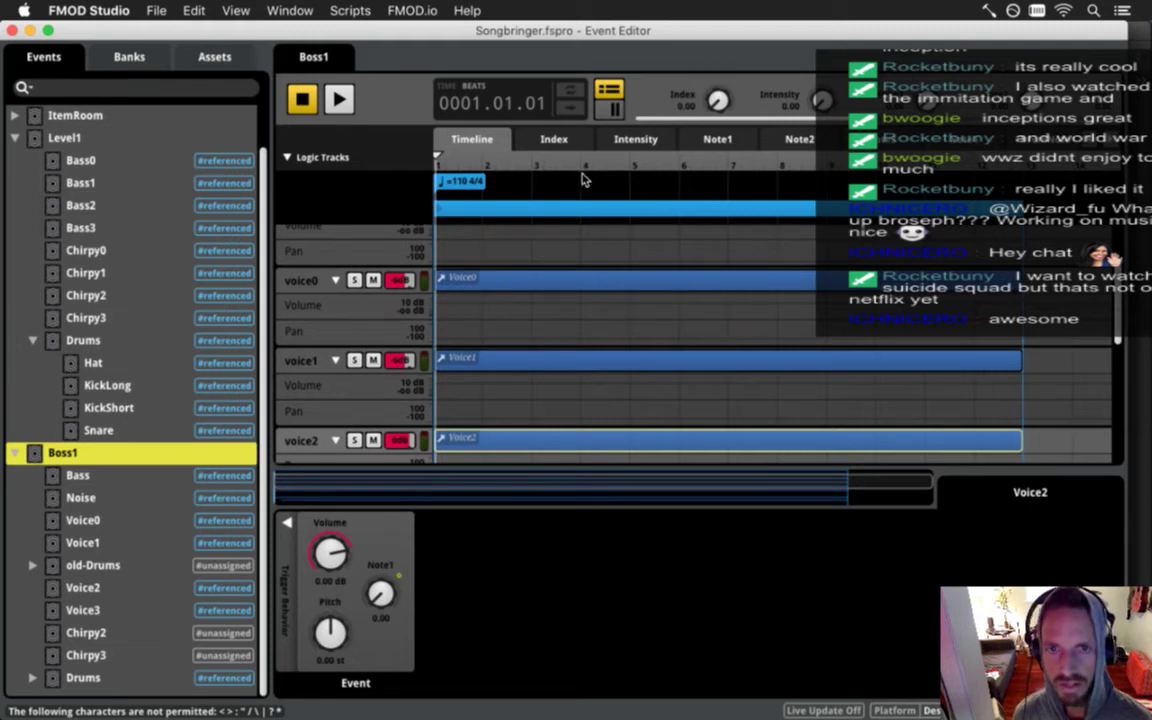
left_click(565, 144)
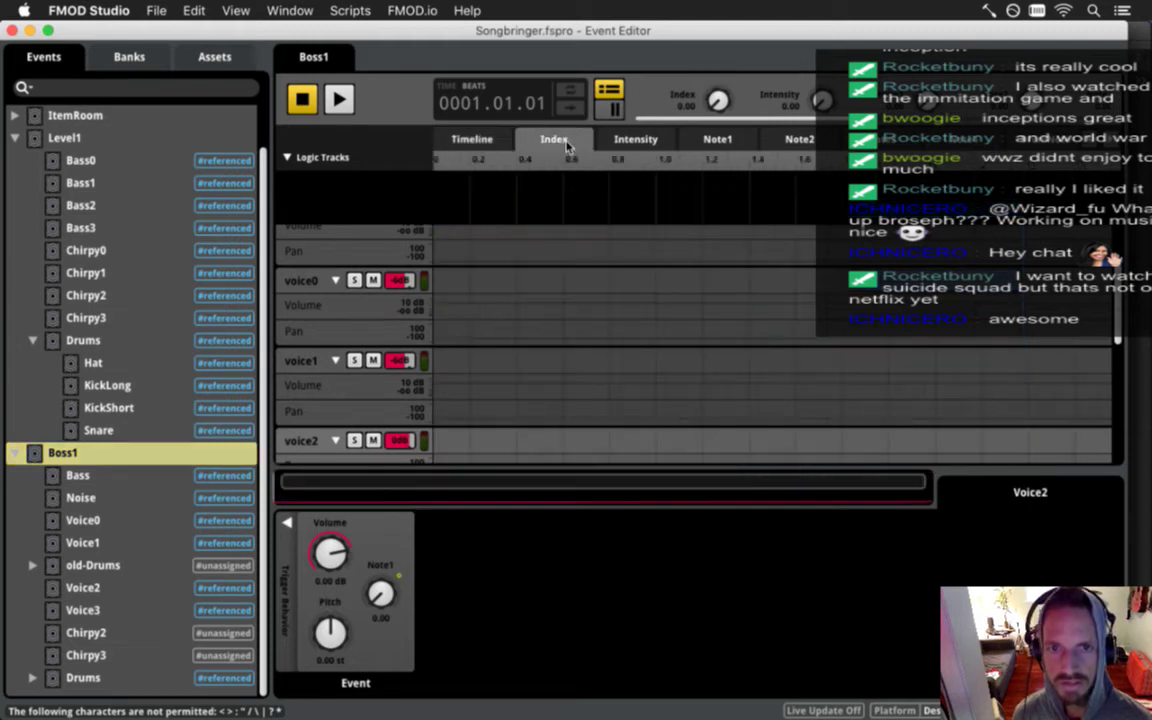
left_click(775, 307)
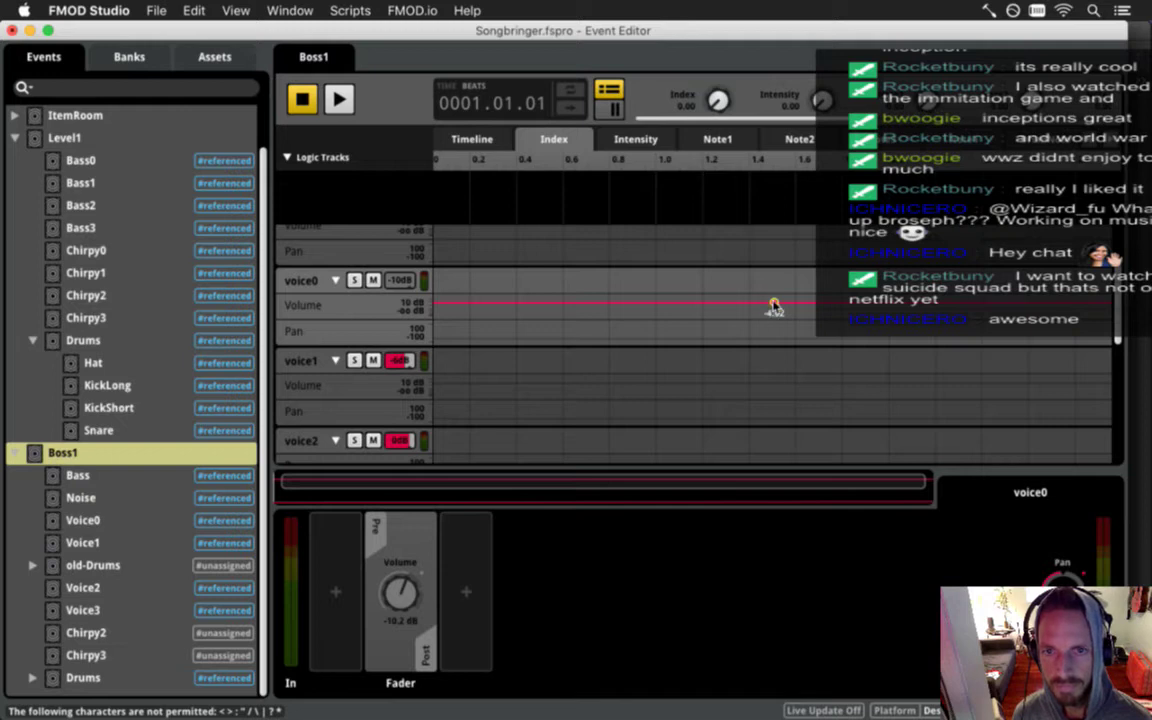
key("super+z")
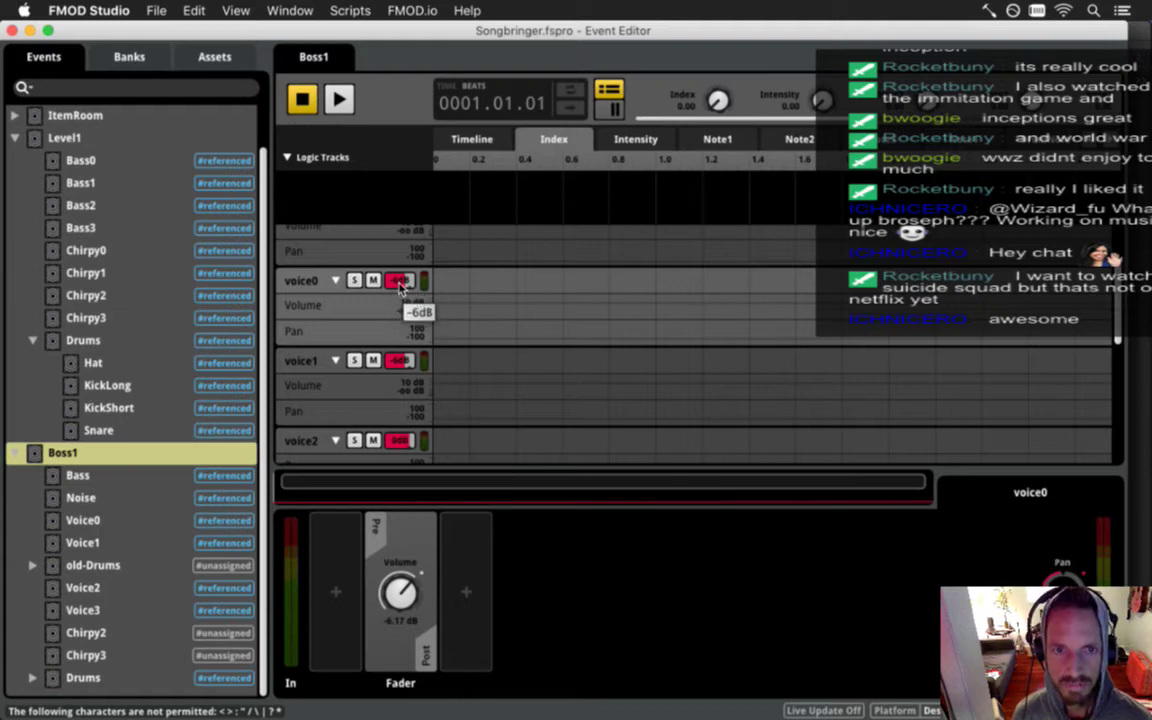
left_click(471, 139)
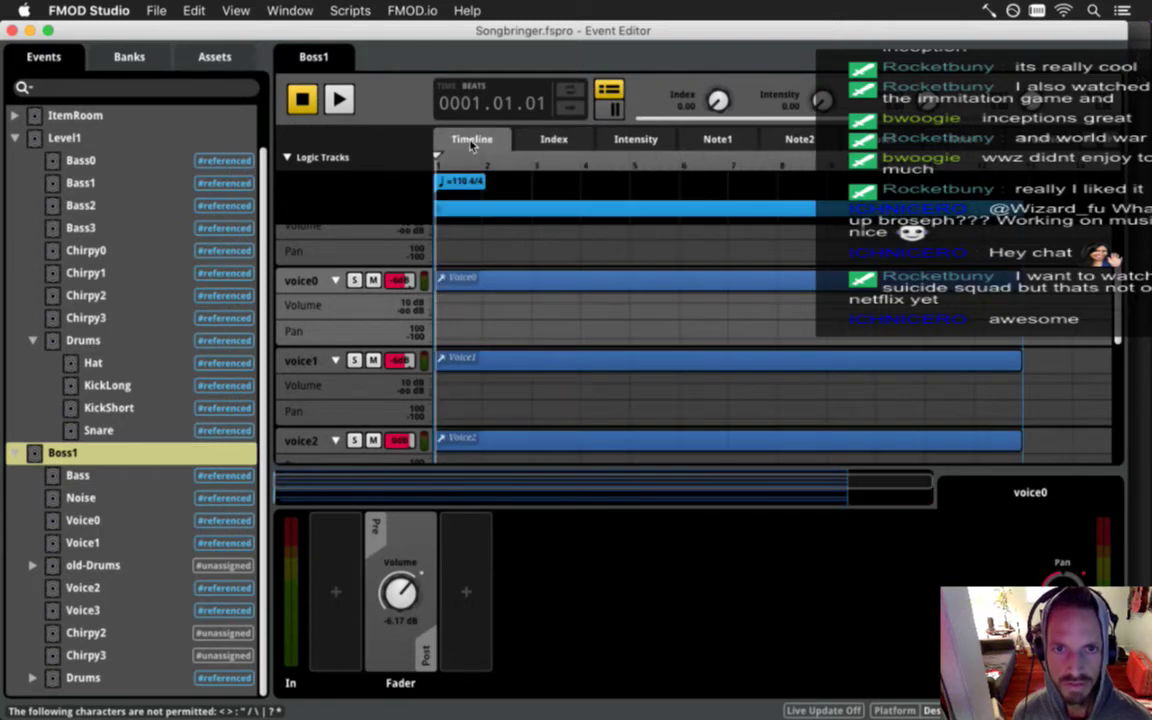
left_click(553, 140)
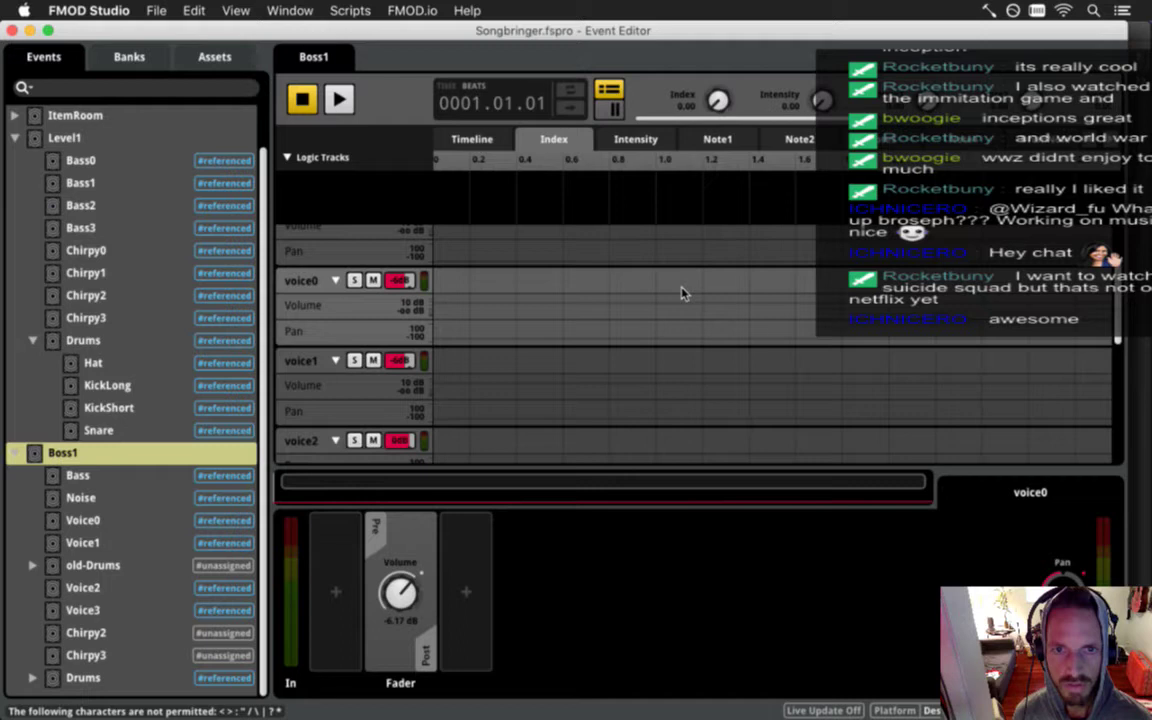
Automate voice0's volume over Index to jump from -80 to 0 dB at about Index 1.5, and save the project.
left_click(773, 304)
left_click_drag(773, 304, 773, 302)
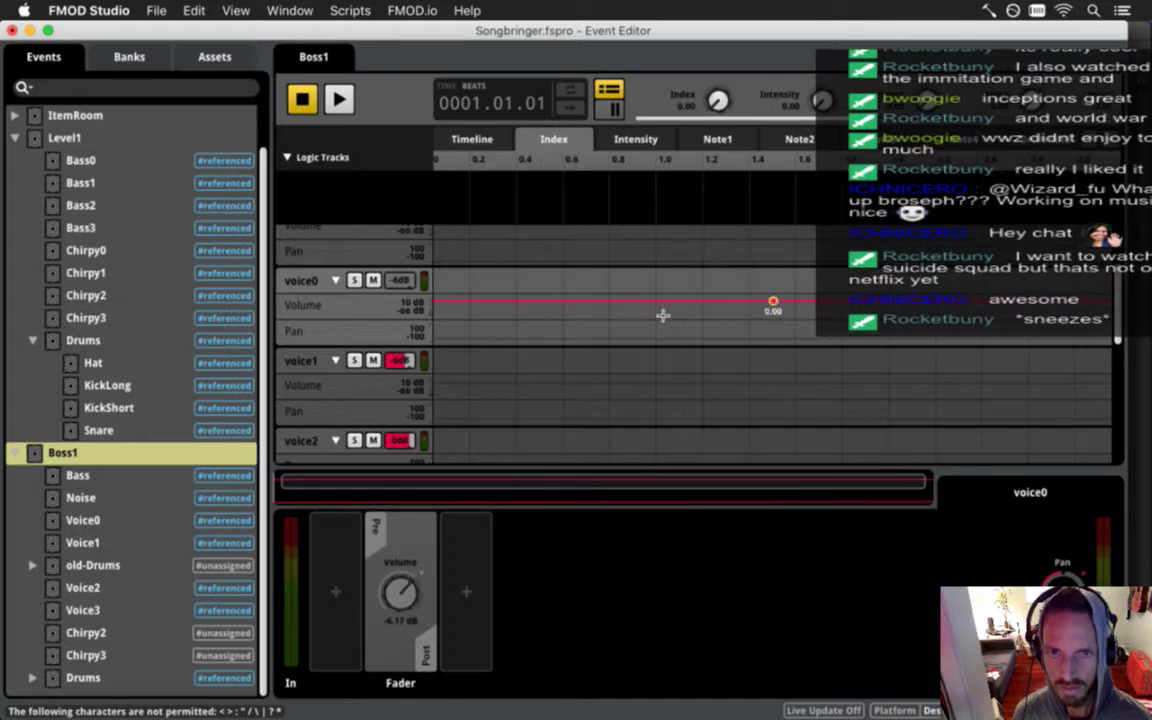
left_click_drag(773, 300, 764, 365)
key("super+s")
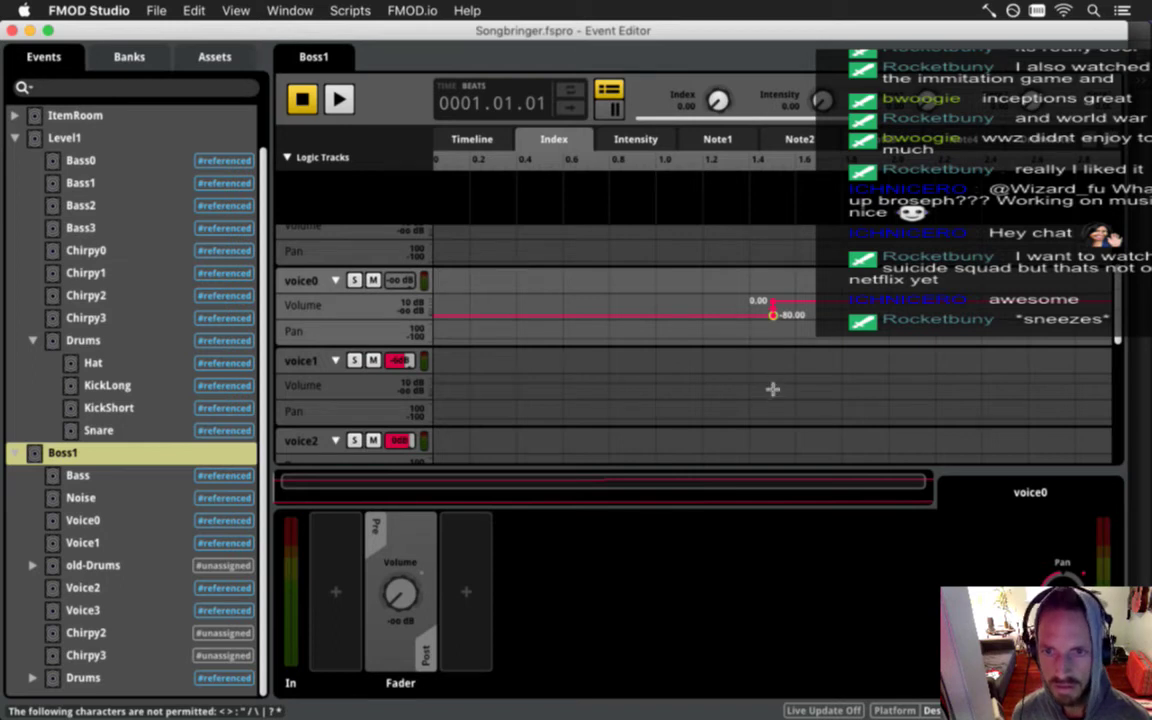
Automate voice1's volume over Index to jump from -80 to 0 dB at about Index 1.5, and save the project.
left_click(773, 382)
left_click_drag(773, 385, 773, 381)
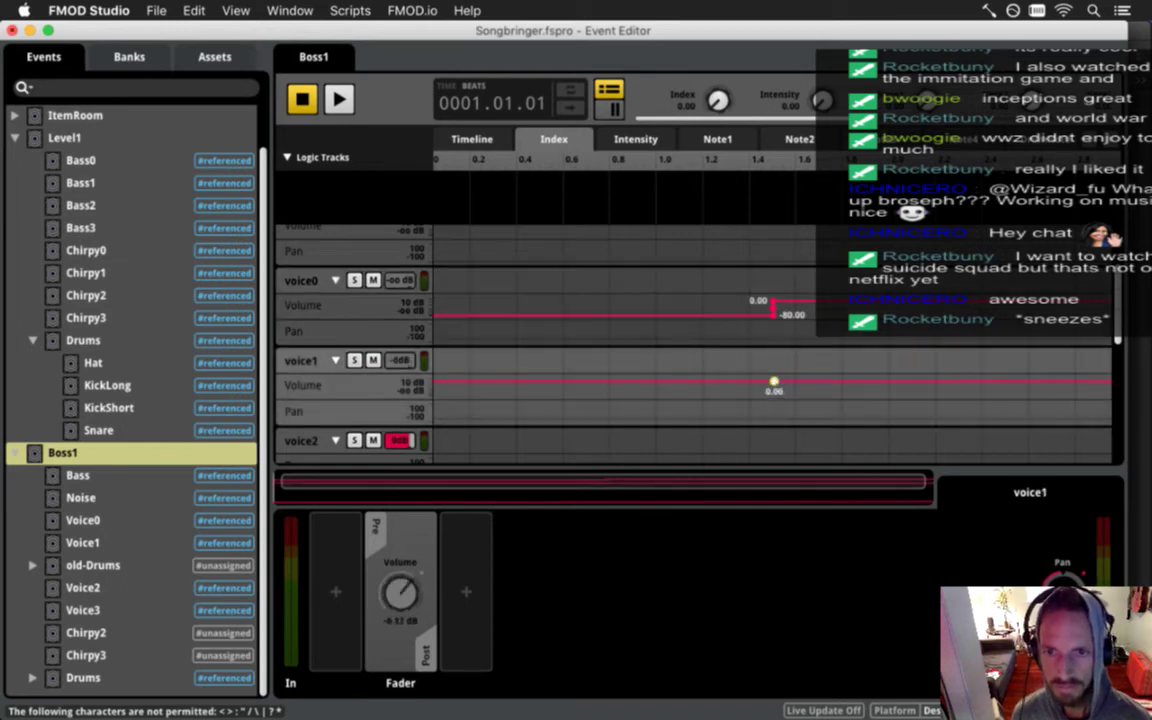
left_click_drag(762, 386, 773, 412)
key("super+s")
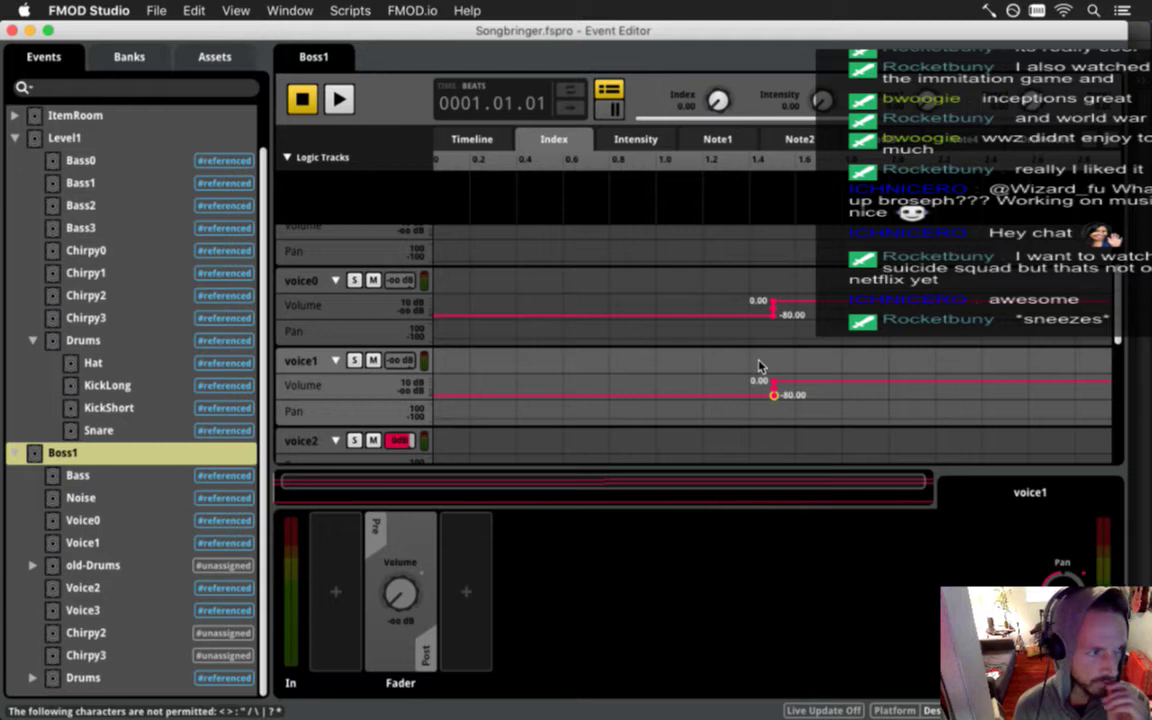
Move voice2's Volume lane above Pan and automate the volume over Index to drop from 0 to -80 dB at about Index 1.5.
scroll(762, 366, "down", 1)
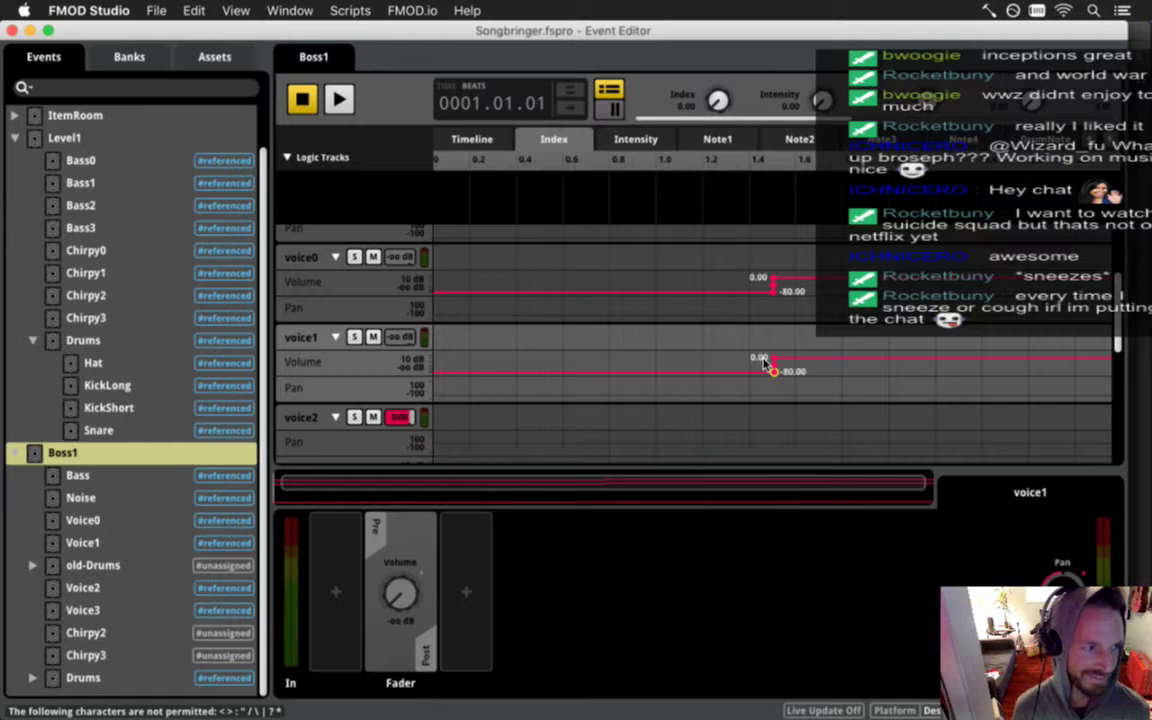
scroll(768, 364, "down", 3)
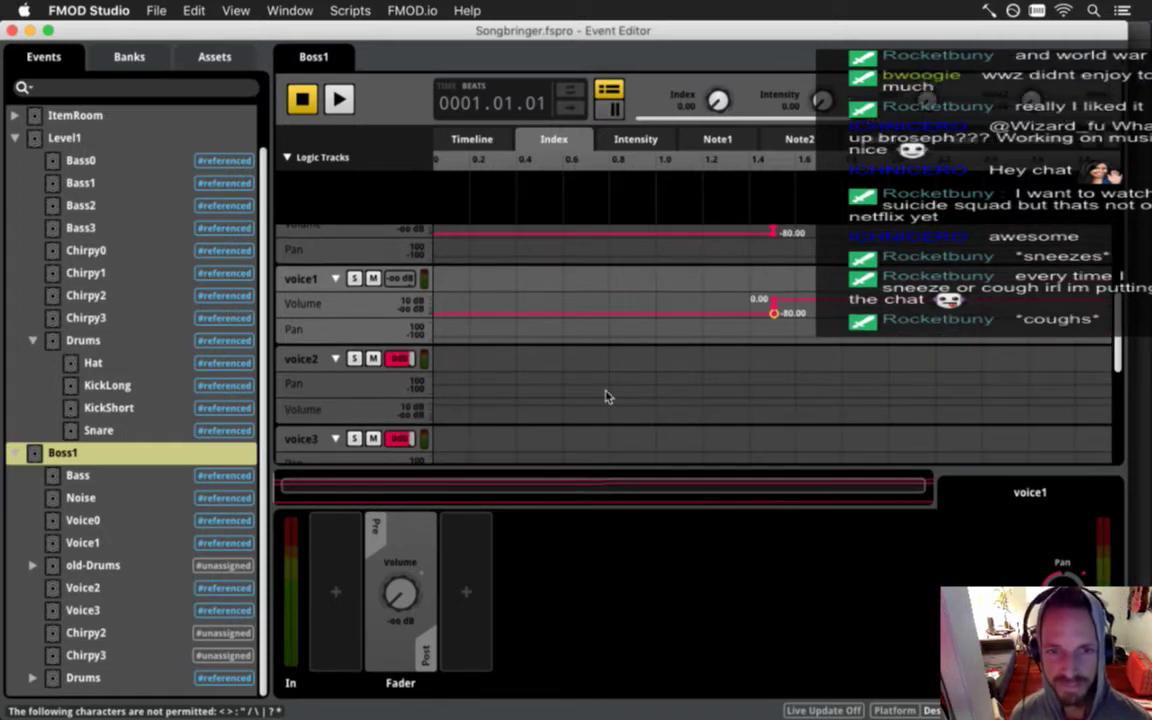
left_click(340, 411)
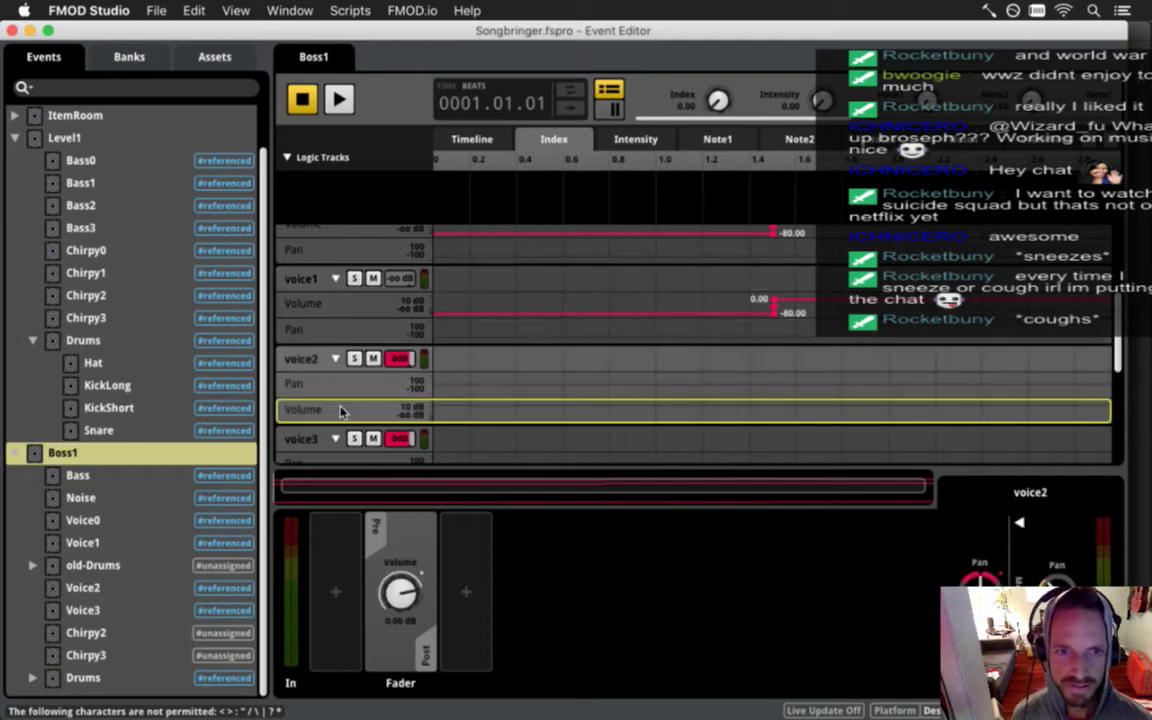
left_click_drag(342, 411, 327, 381)
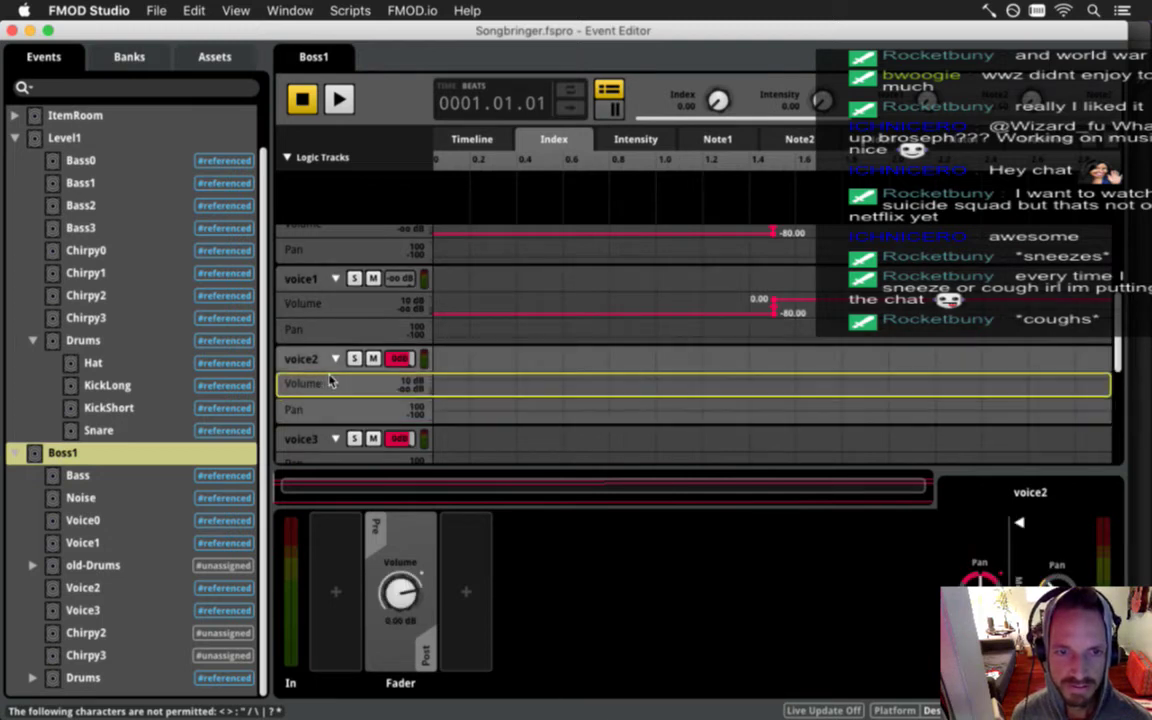
left_click(772, 389)
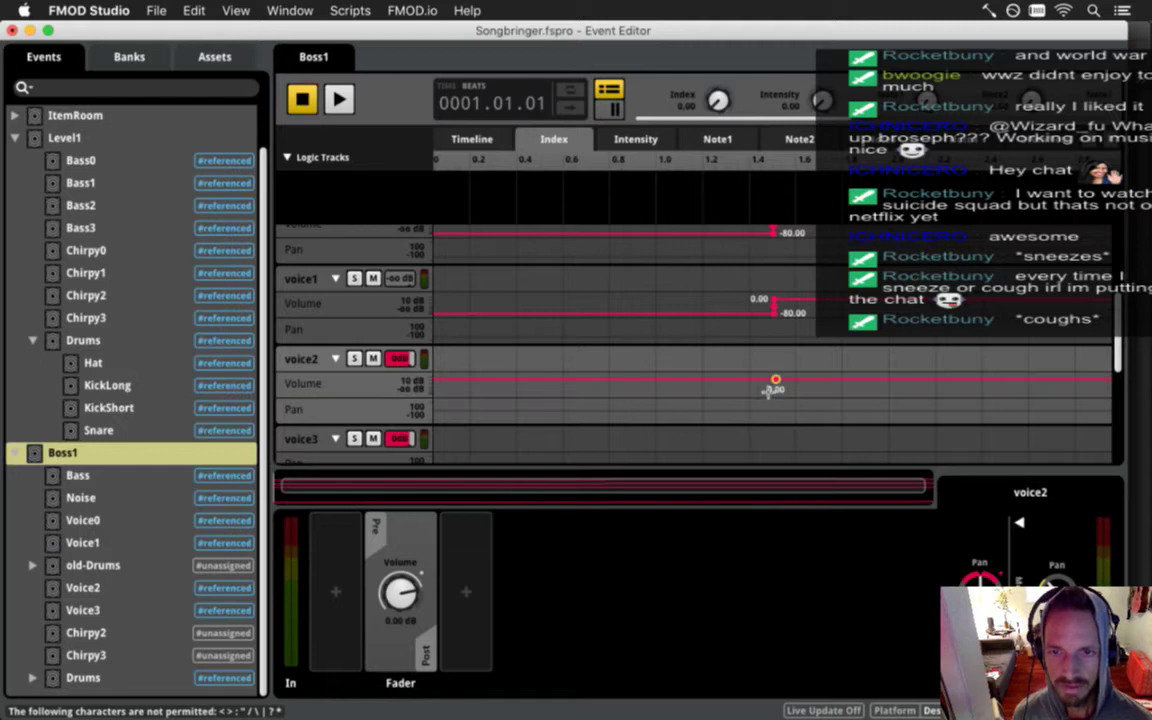
left_click_drag(782, 385, 771, 421)
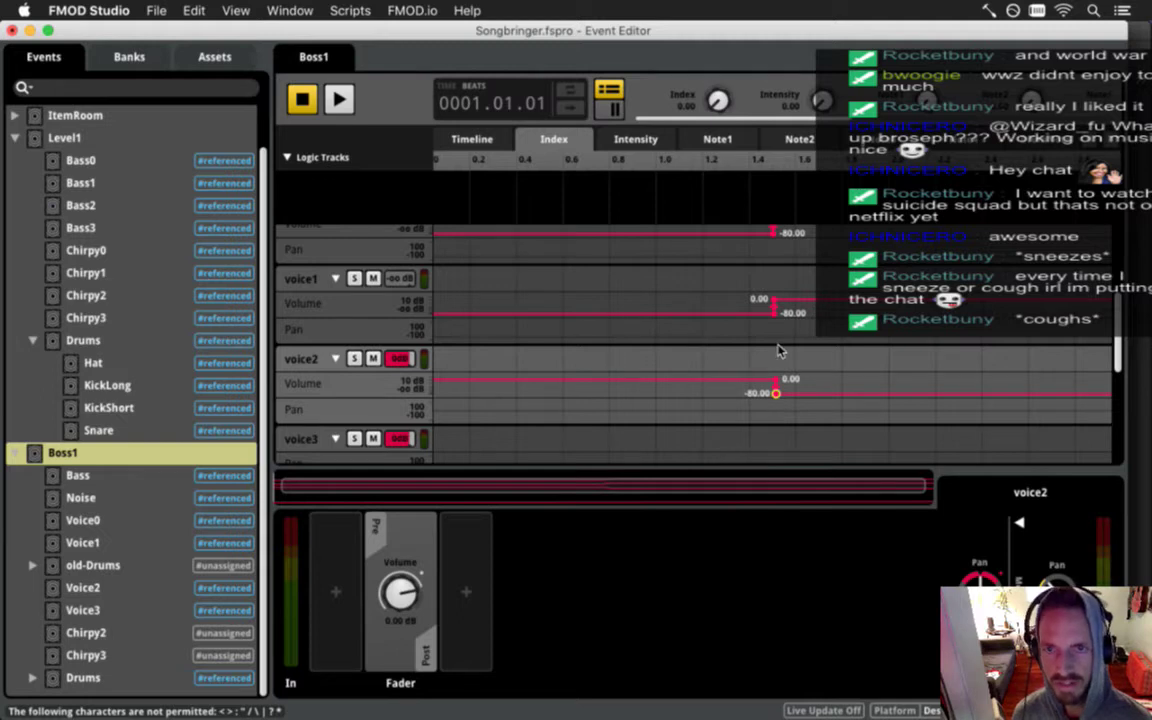
Move voice3's Volume lane above Pan and automate the volume over Index to drop from 0 to -80 dB at about Index 1.5.
scroll(757, 360, "down", 3)
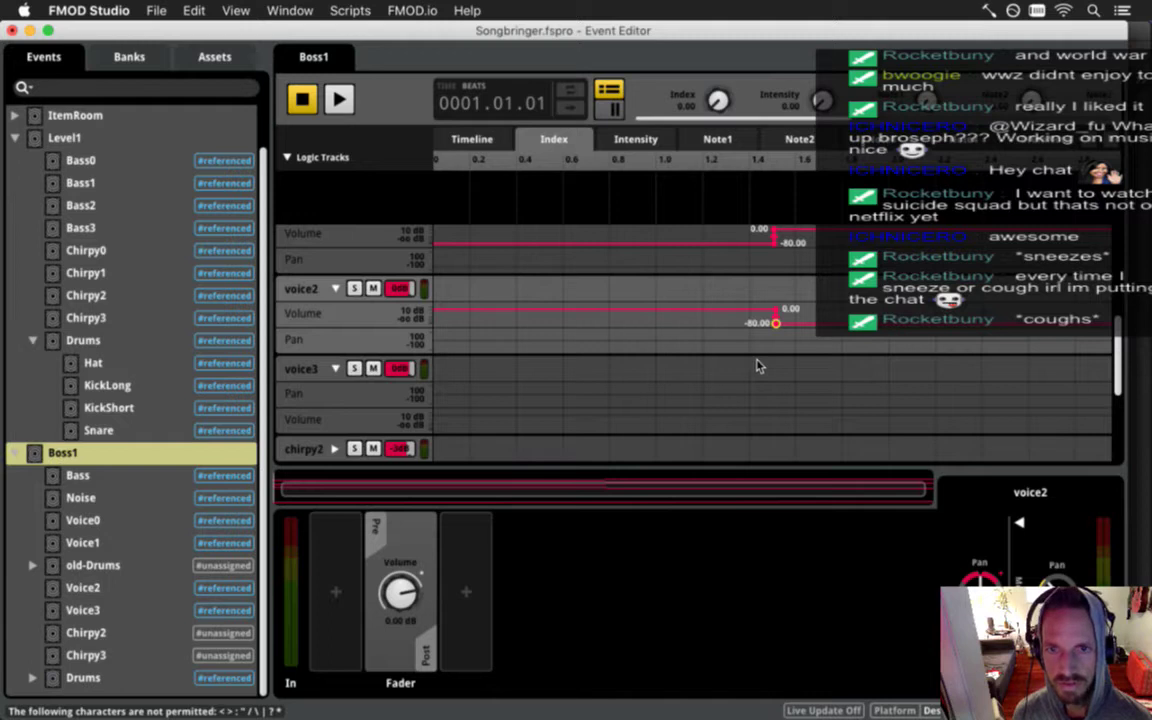
left_click_drag(340, 419, 350, 393)
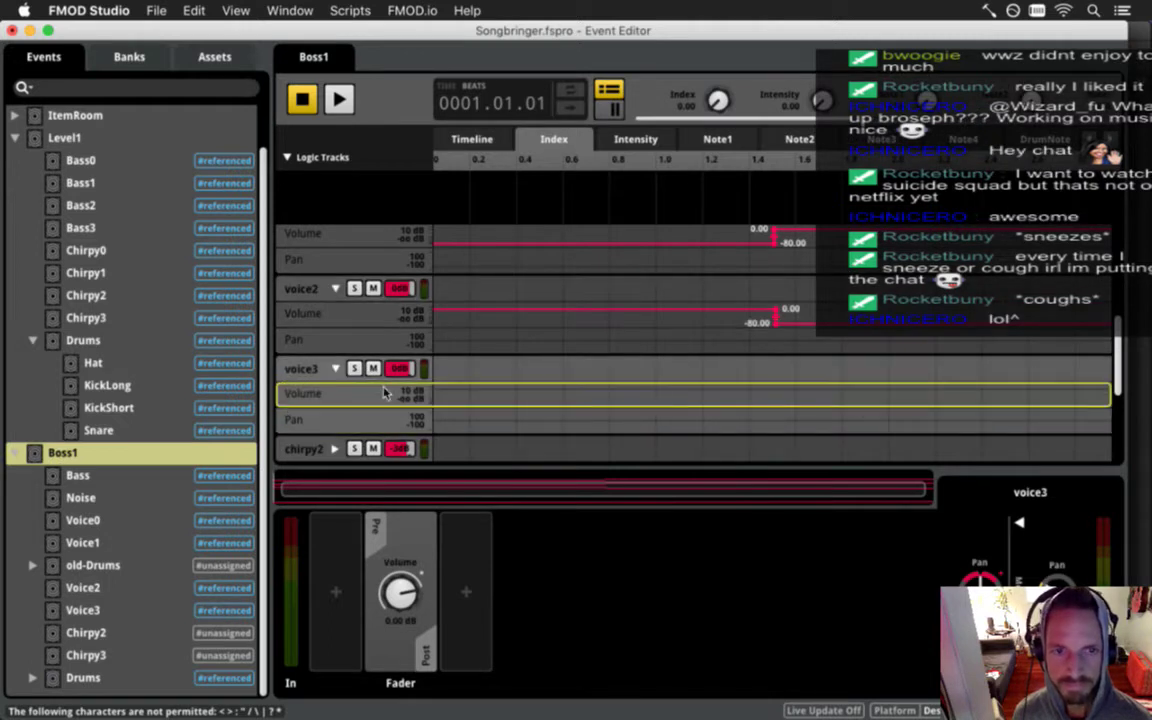
left_click(780, 399)
left_click(792, 390)
left_click_drag(791, 390, 781, 413)
Save the project and build its banks.
key("super+s")
left_click(158, 10)
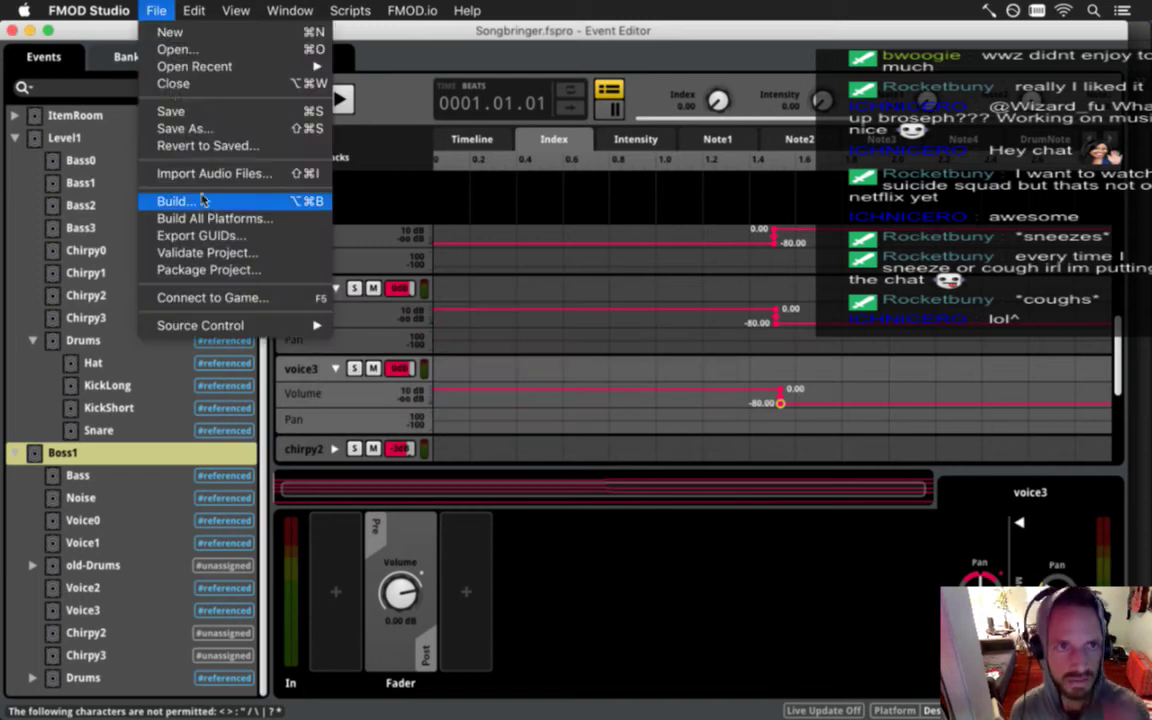
left_click(201, 204)
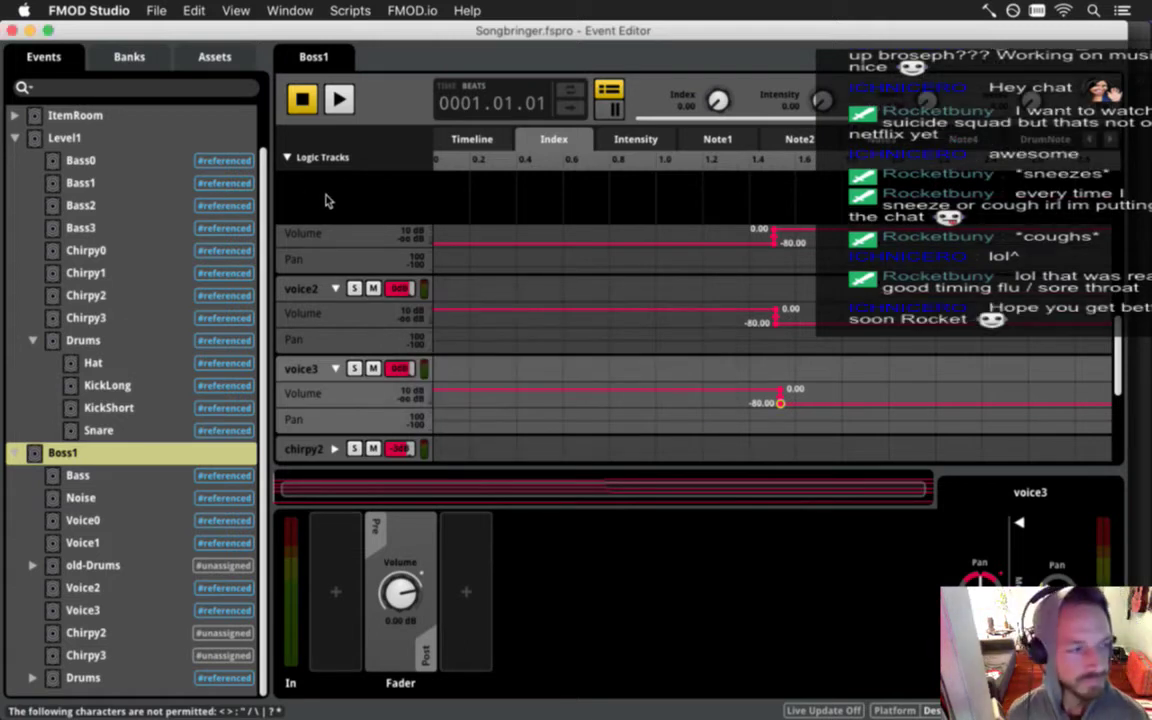
Switch to Xcode and run Songbringer to test the rebuilt boss music in the game.
key("super+Tab")
key("super+Tab")
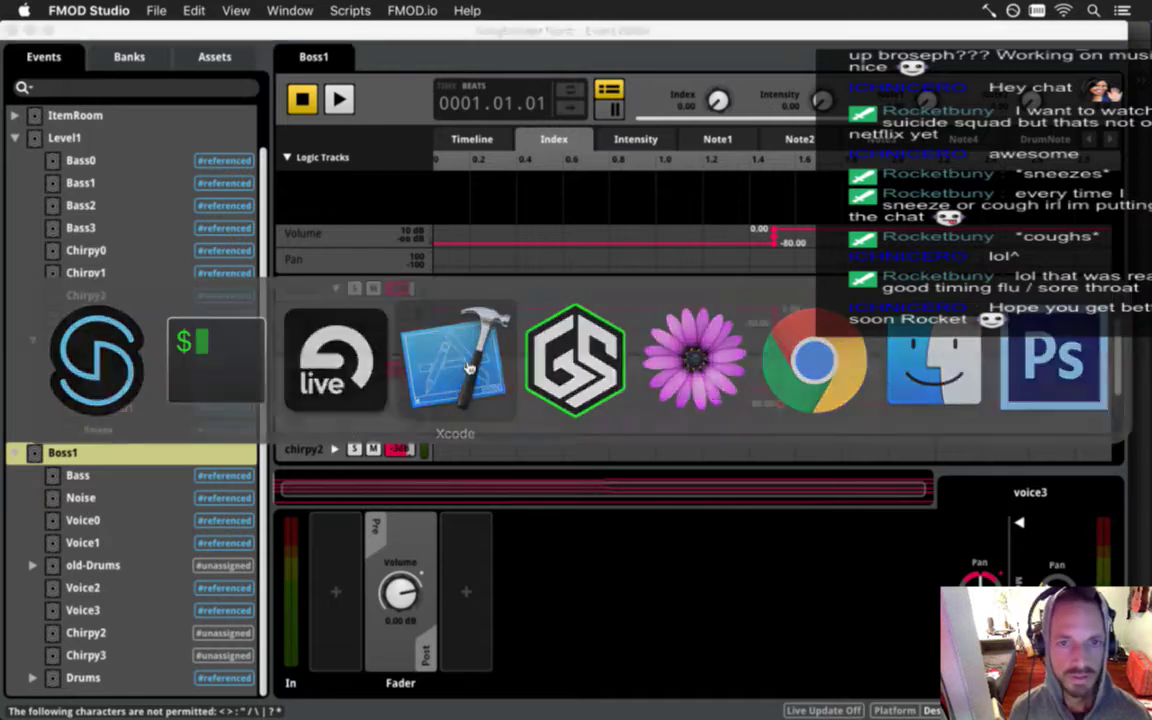
key("Down")
key("Down")
key("super+r")
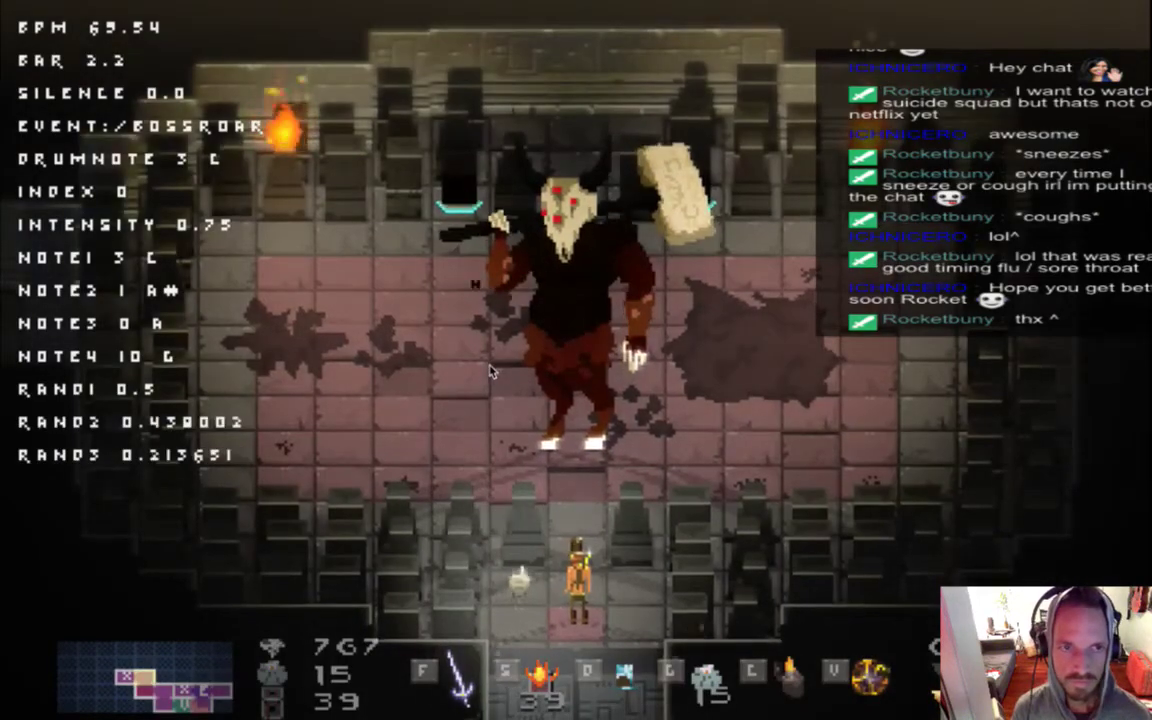
Fight the horned boss in the running game, dodging and attacking to raise the Boss1 music's Index and listen to the voices.
key("f")
key("Right")
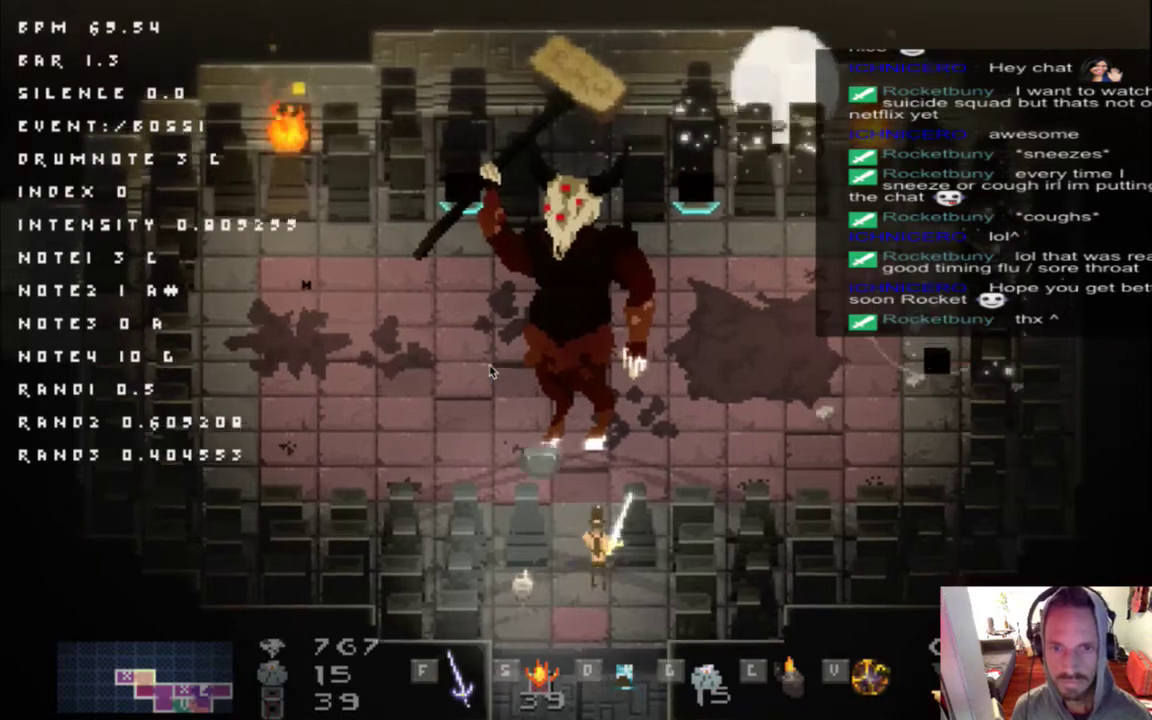
key("Left")
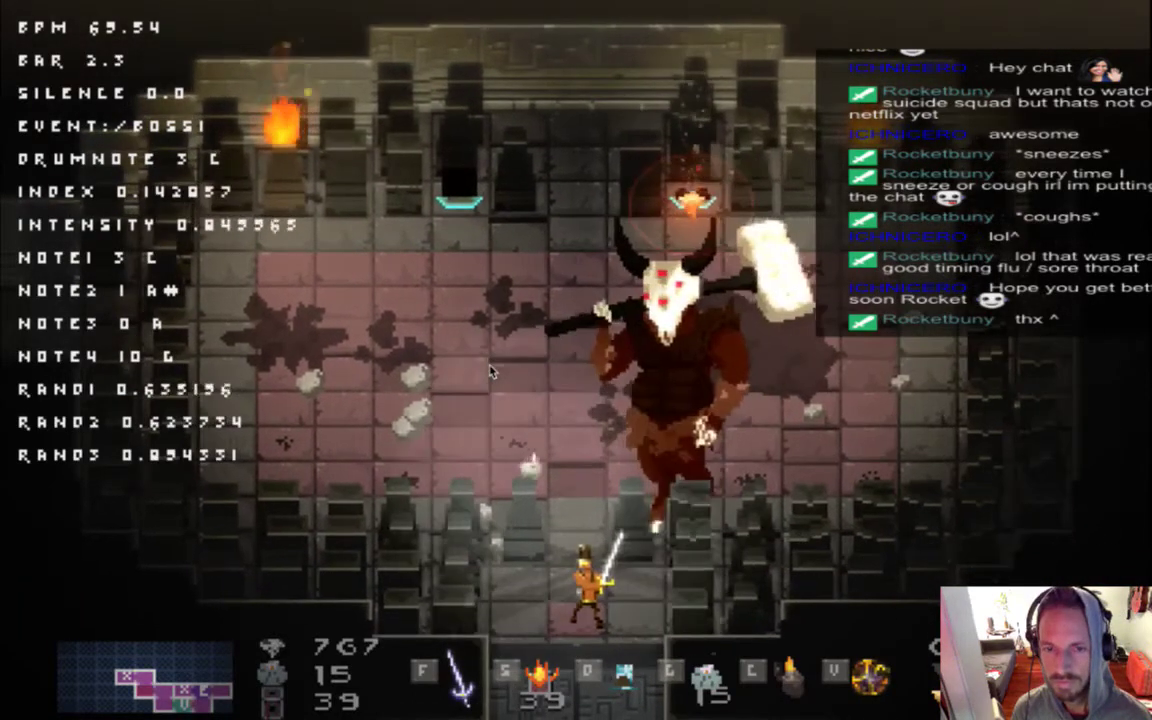
key("Left")
key("Up")
key("Left")
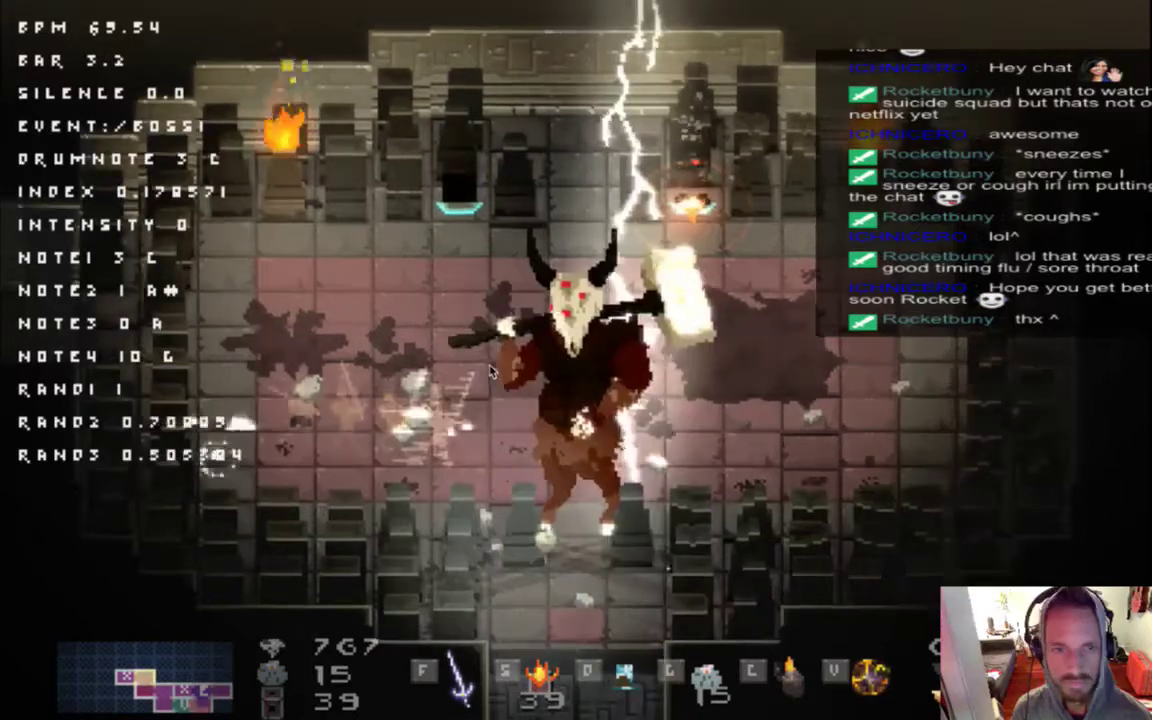
key("Right")
key("Down")
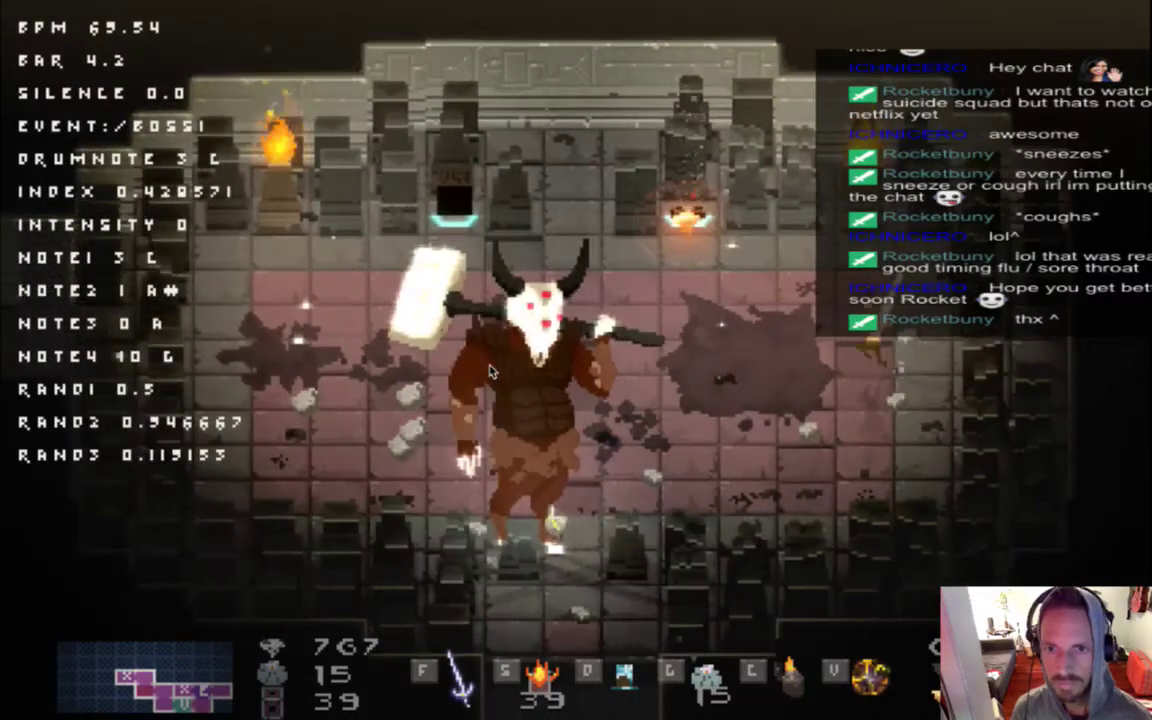
key("Right")
key("Left")
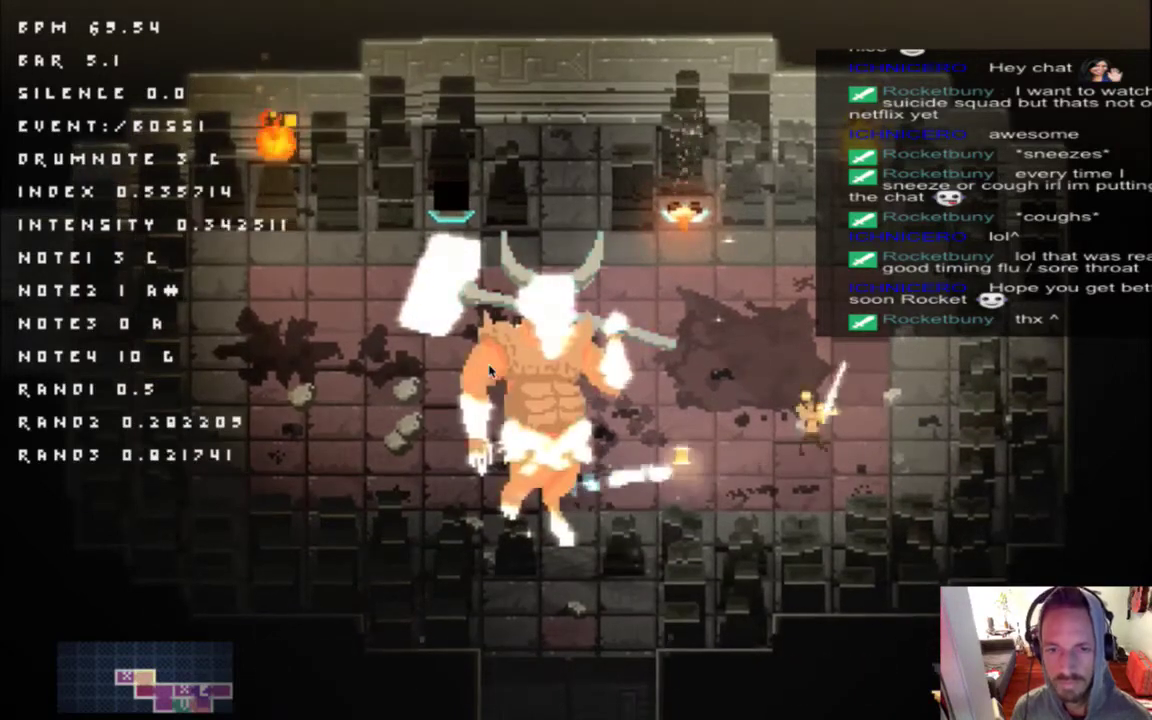
key("Right")
key("Down")
key("Left")
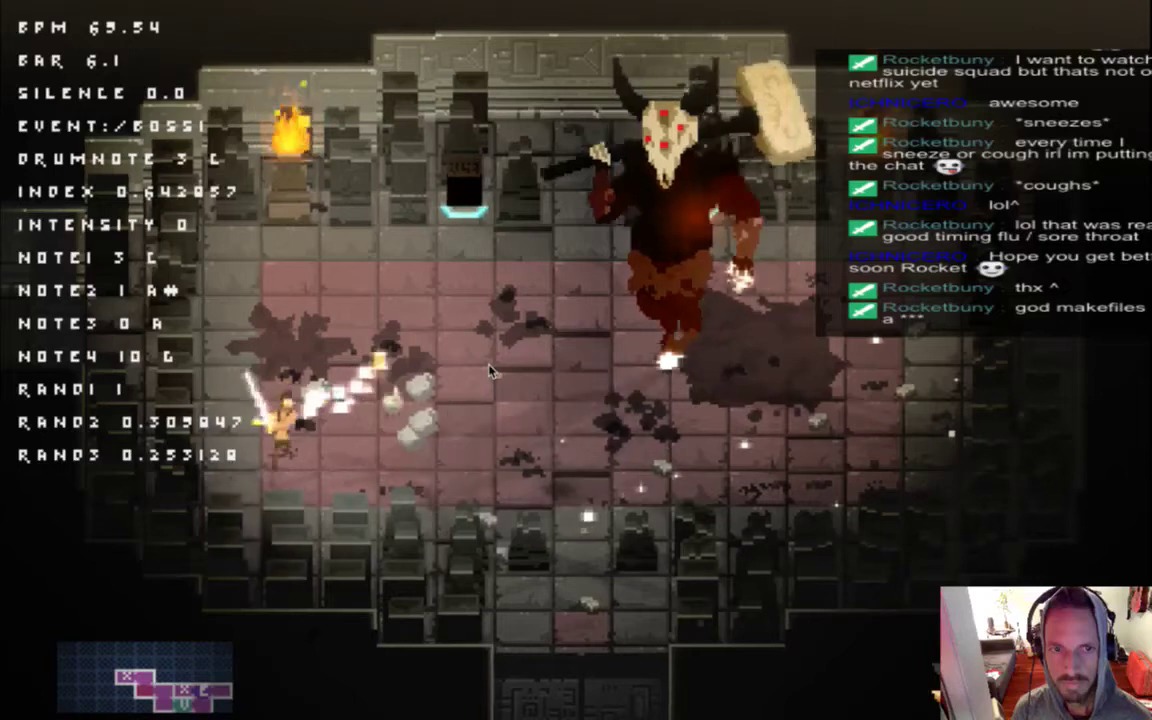
key("Right")
key("Down")
key("Left")
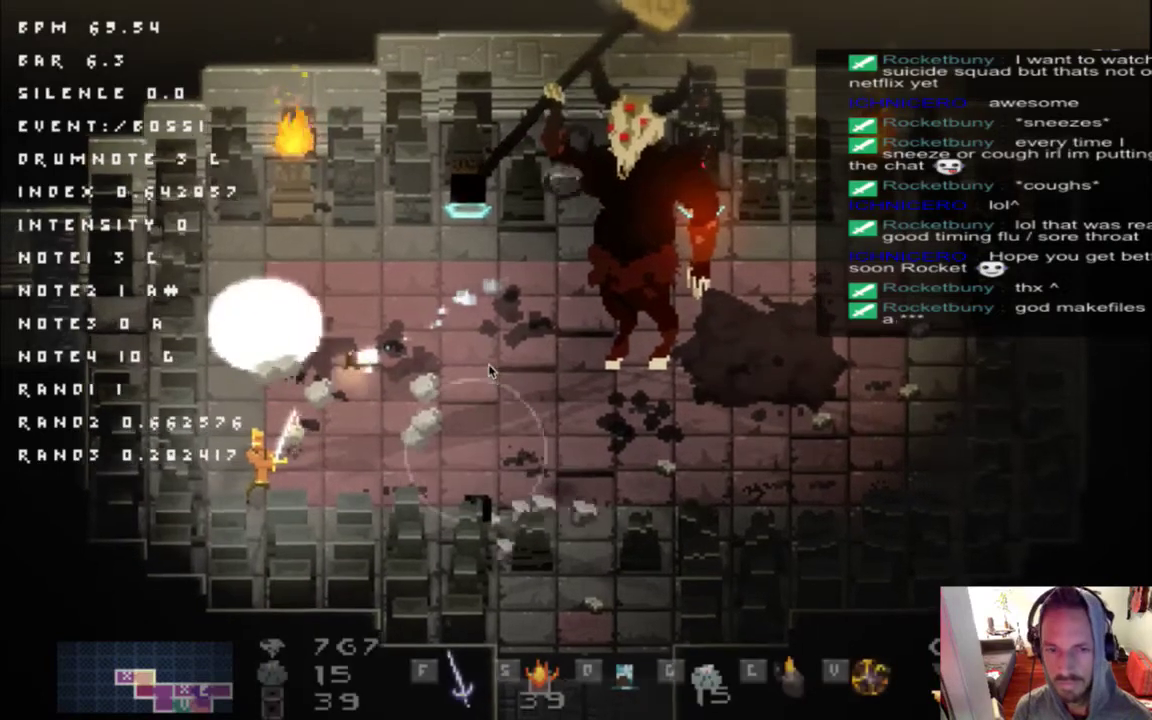
key("Right")
key("Right")
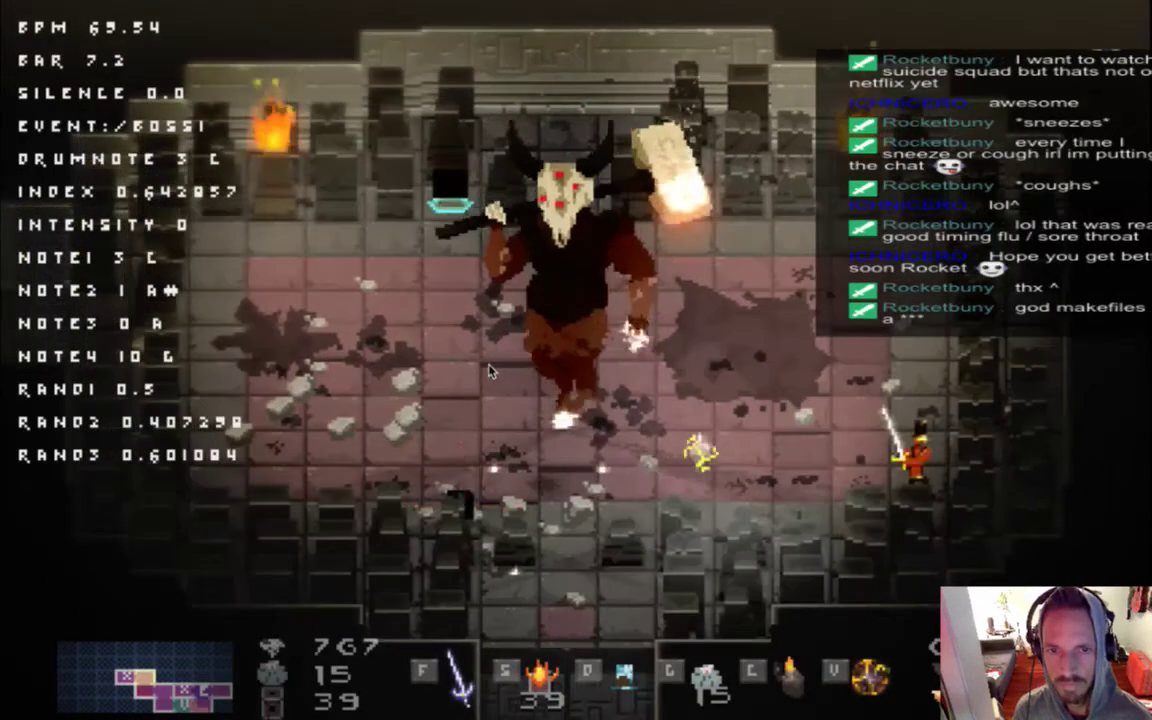
key("Left")
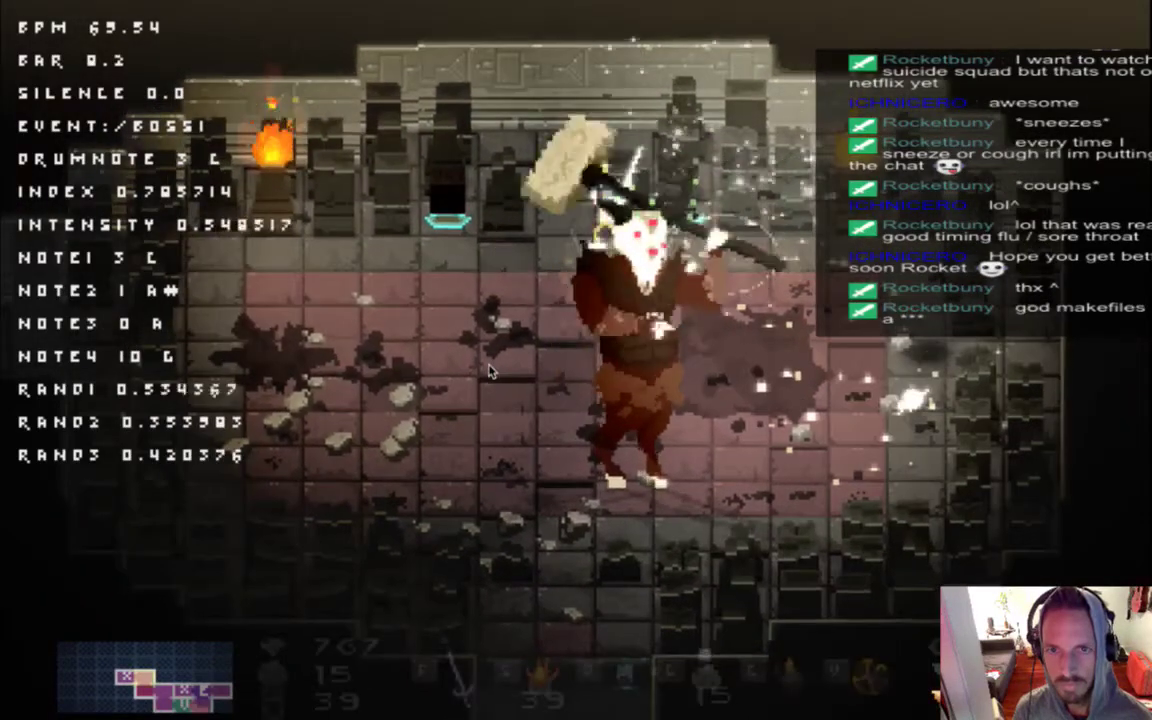
key("Left")
key("Down")
key("Down")
key("Right")
key("f")
key("Left")
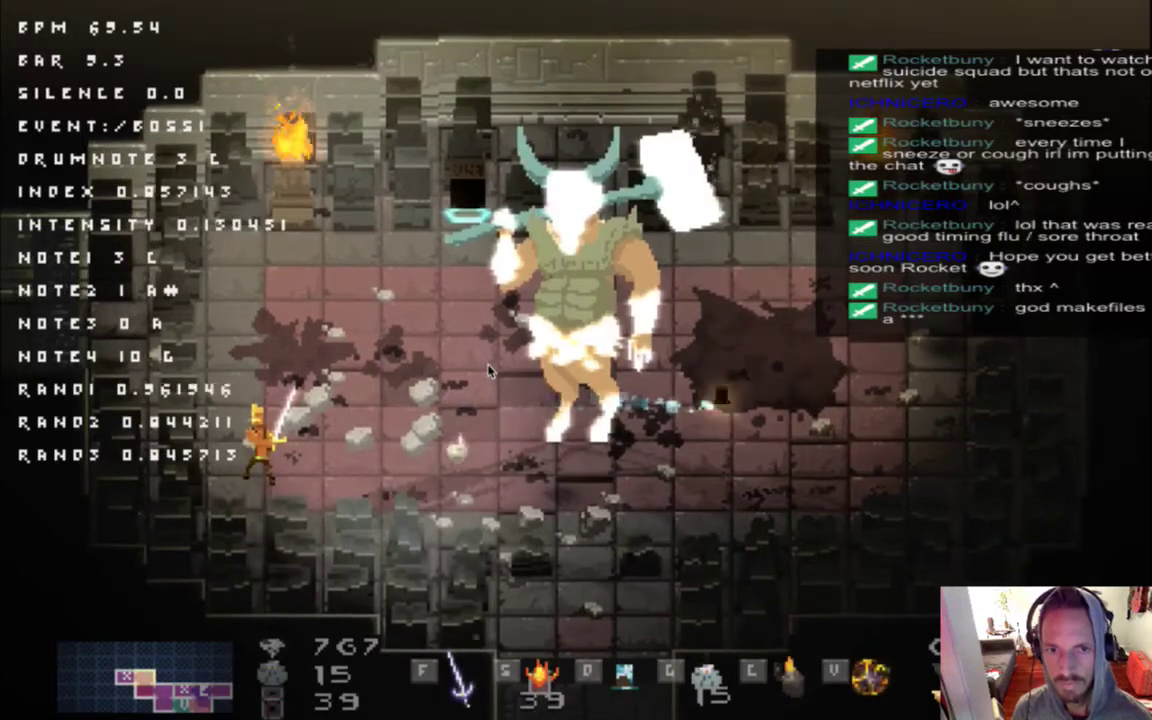
key("Right")
key("f")
key("Down")
key("Right")
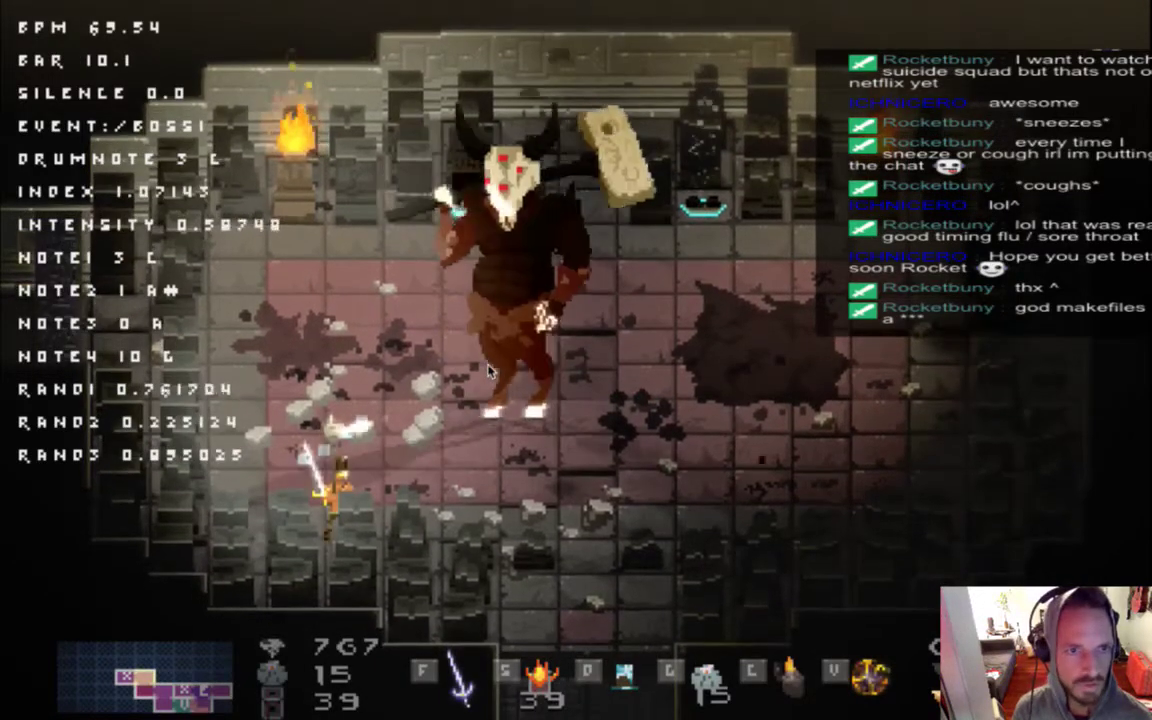
key("Right")
key("f")
key("Right")
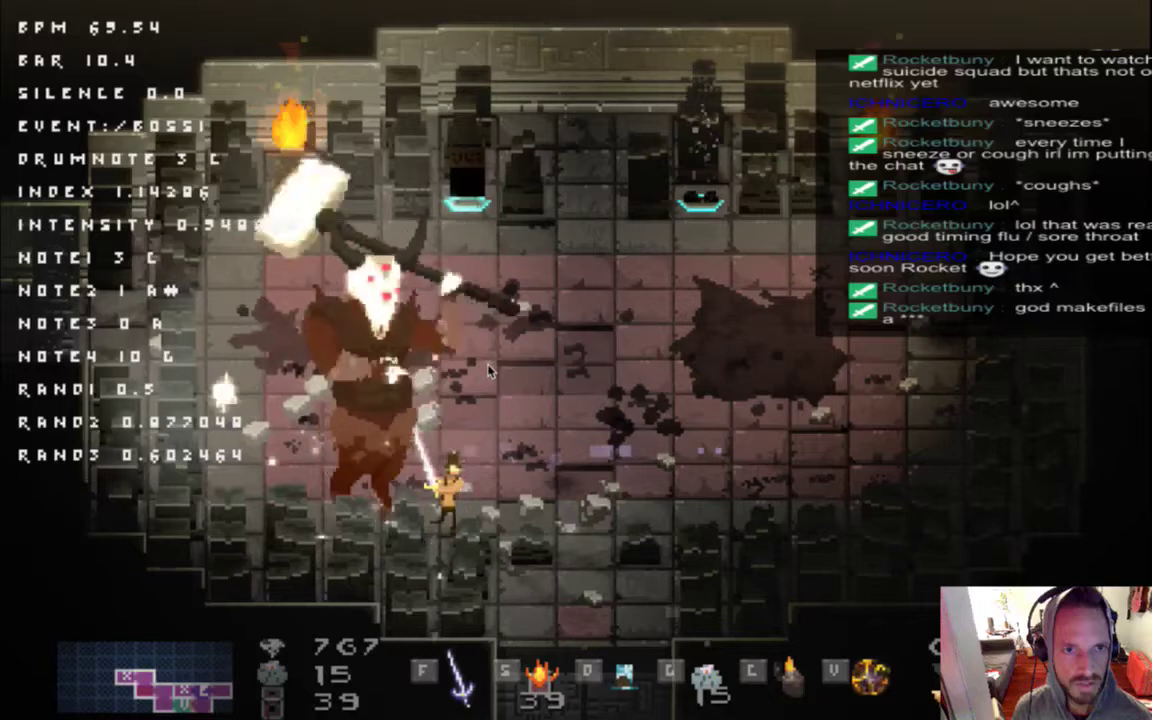
key("Left")
key("Right")
key("Up")
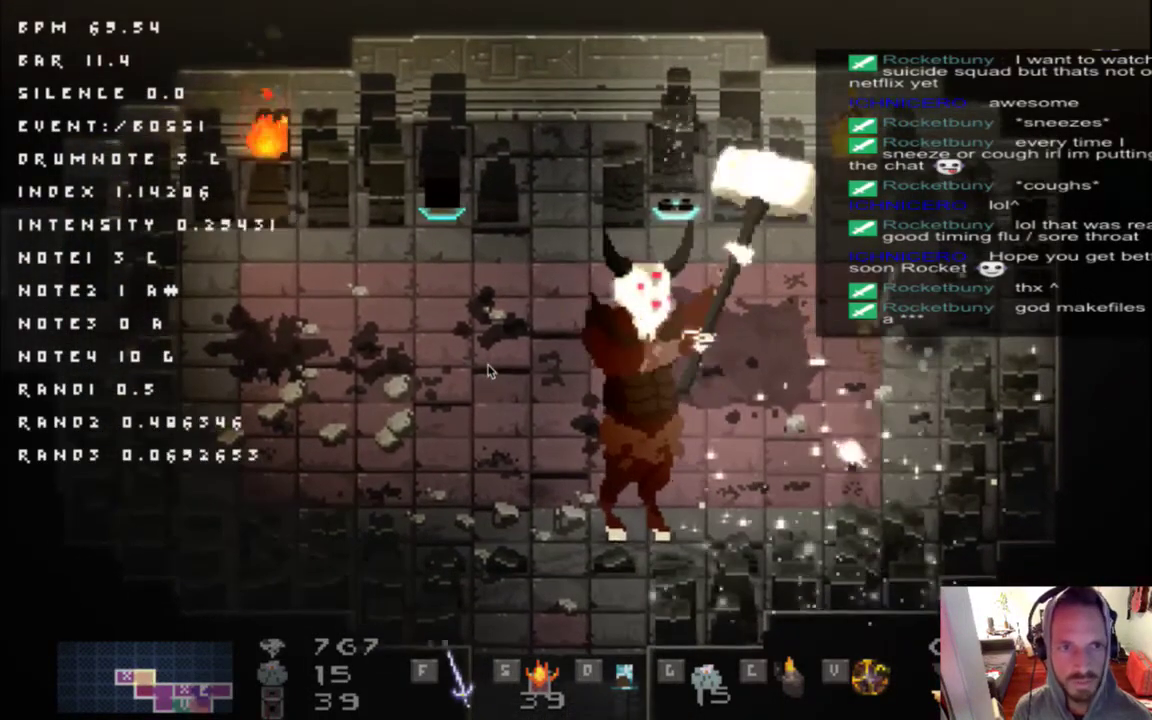
key("Left")
key("Left")
key("Down")
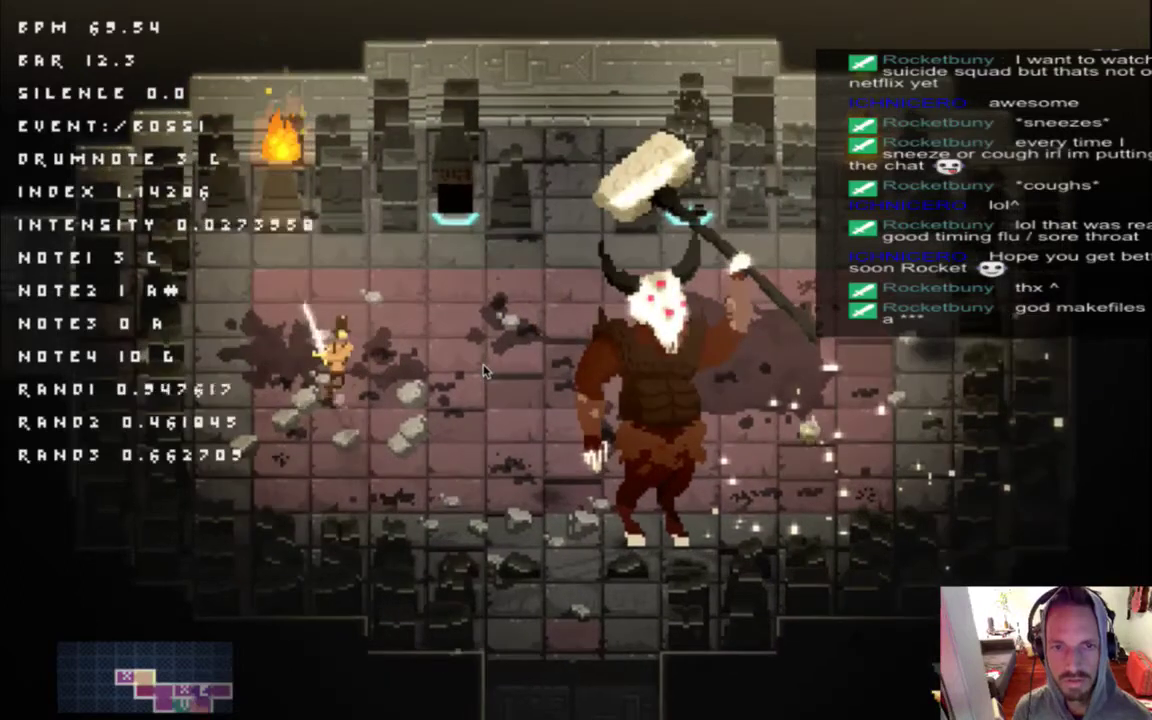
key("Right")
key("Left")
key("Down")
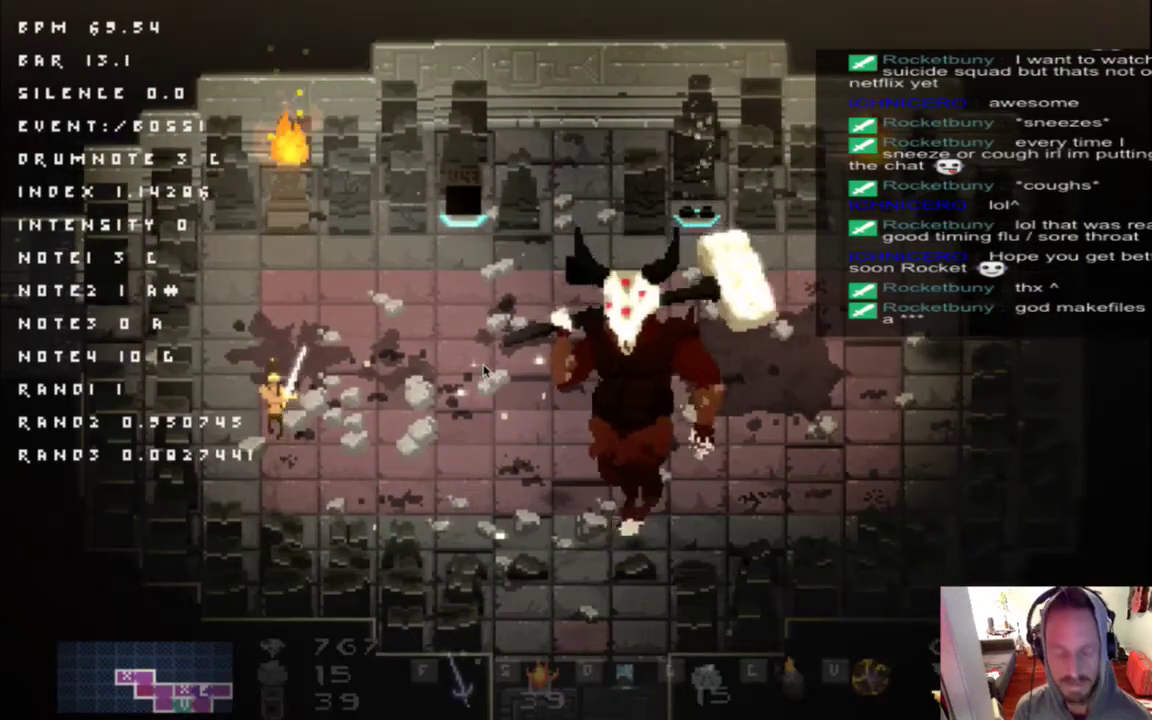
Toggle the hero's invincibility cheat to disabled during the boss fight.
key("i")
key("i")
key("Right")
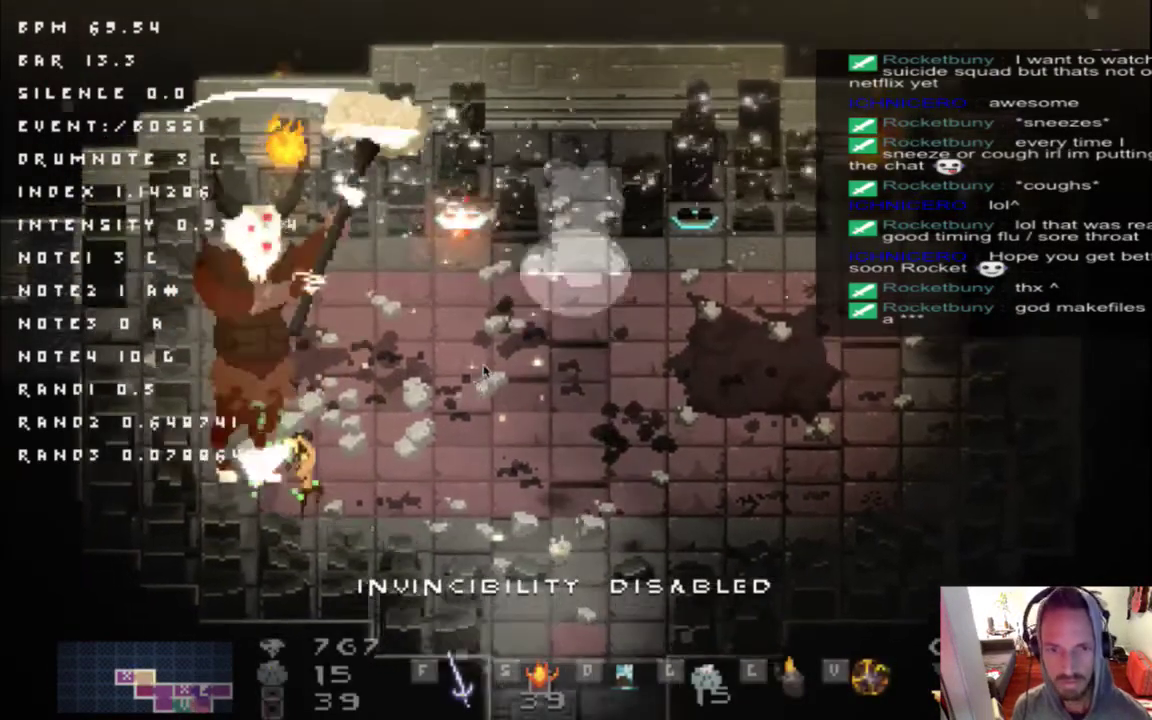
Keep dodging and attacking the boss, using one fire item, until Index passes 1.5 to hear the voice tracks switch.
key("Left")
key("f")
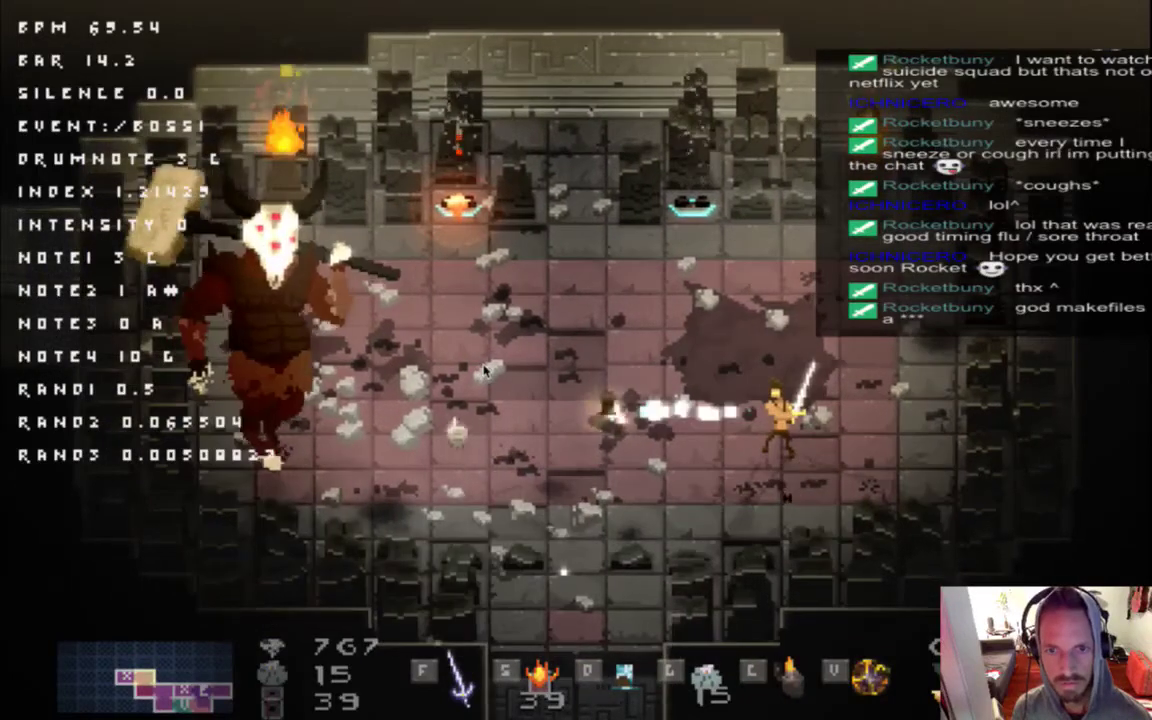
key("f")
key("f")
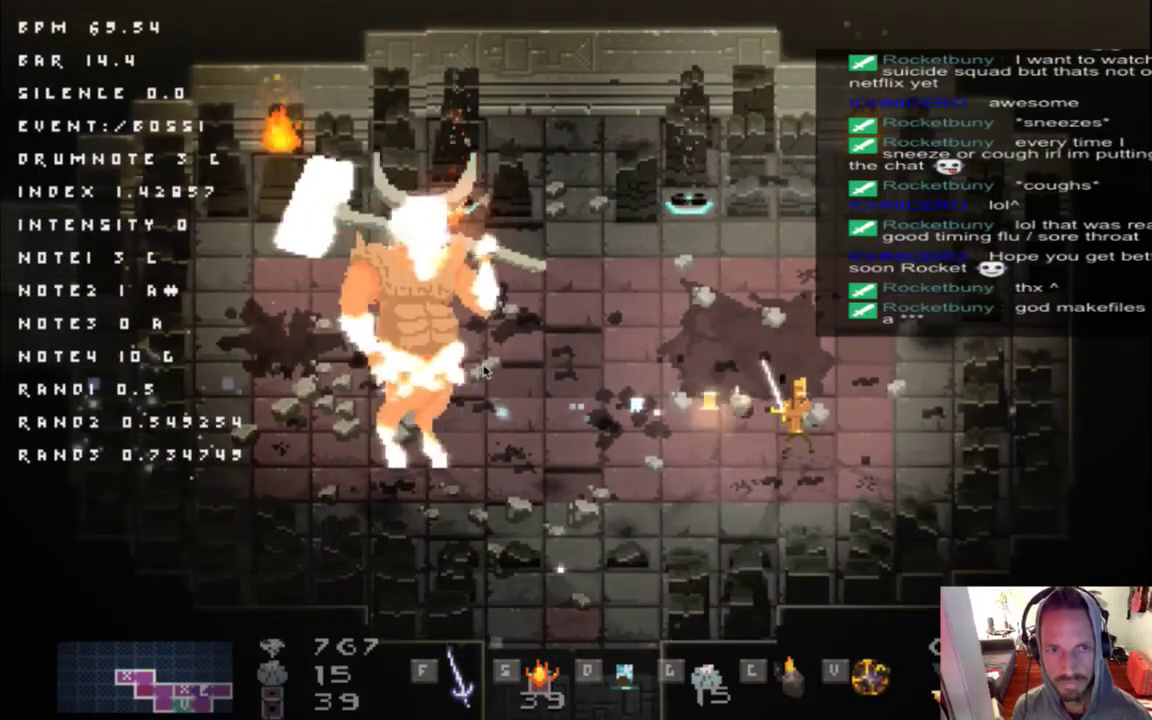
key("f")
key("Right")
key("Up")
key("Left")
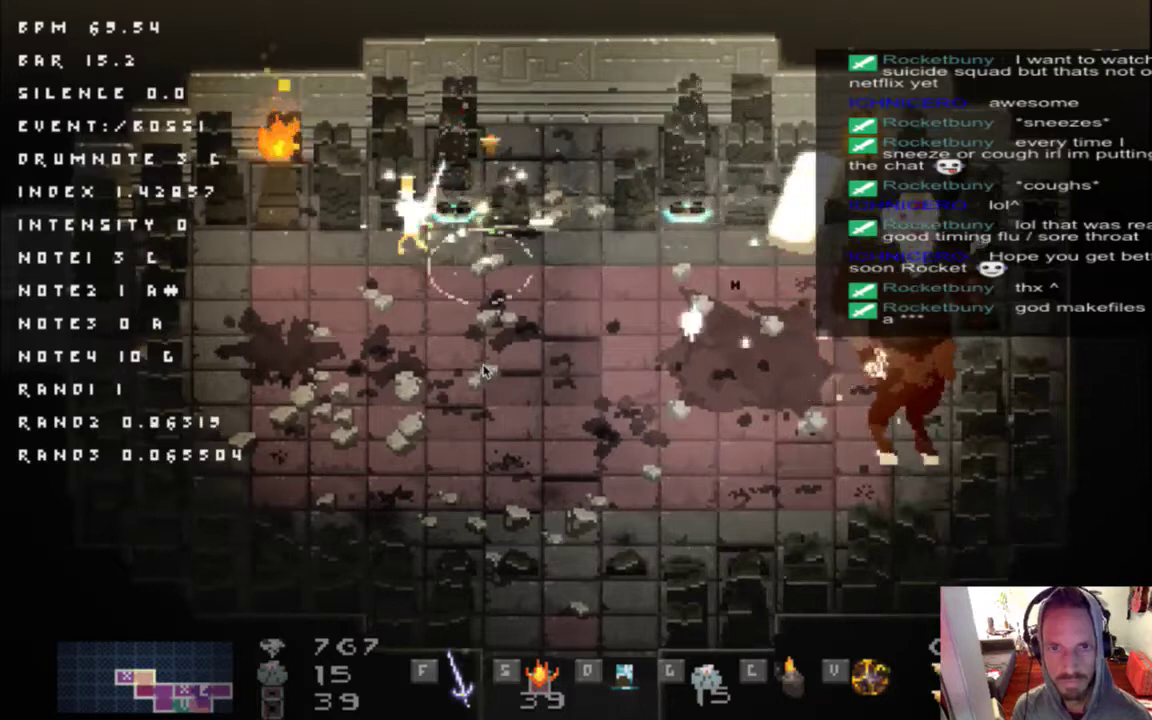
key("Down")
key("s")
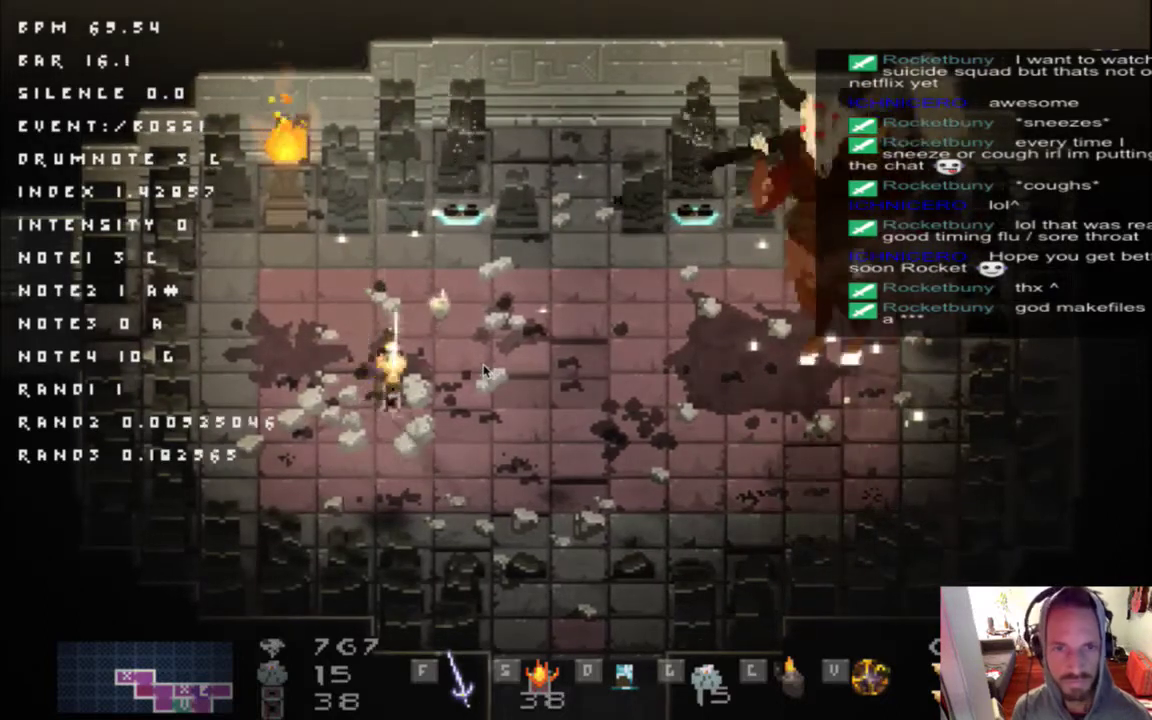
key("Left")
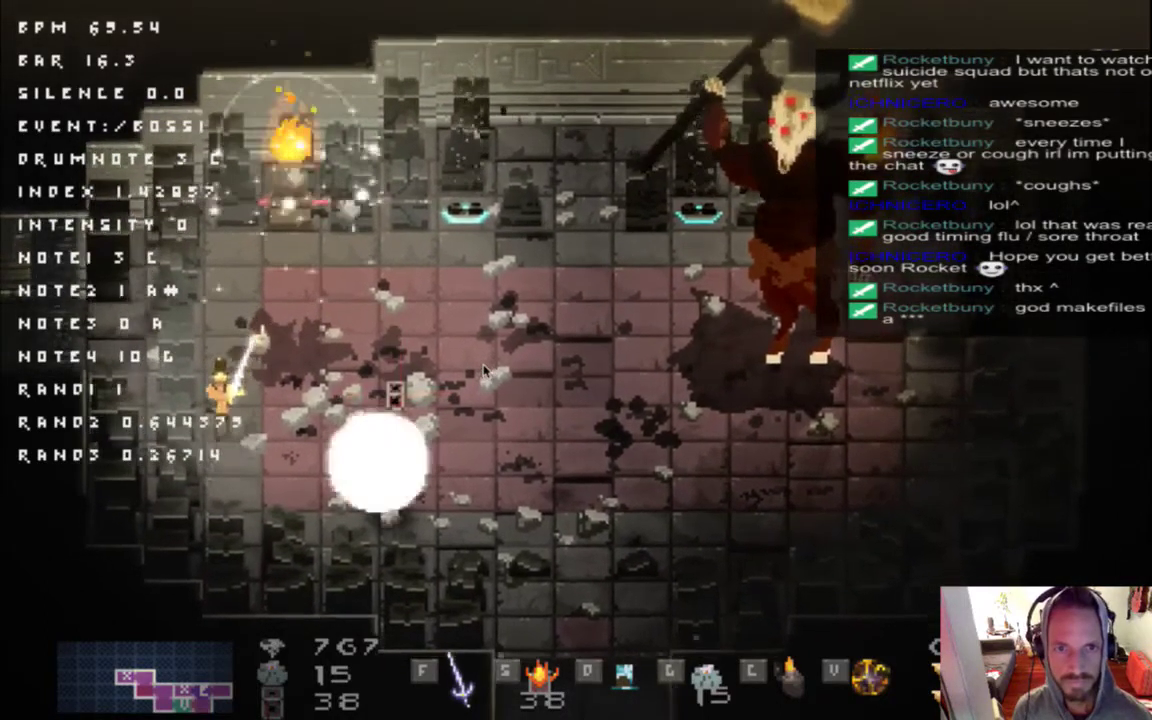
key("Down")
key("Right")
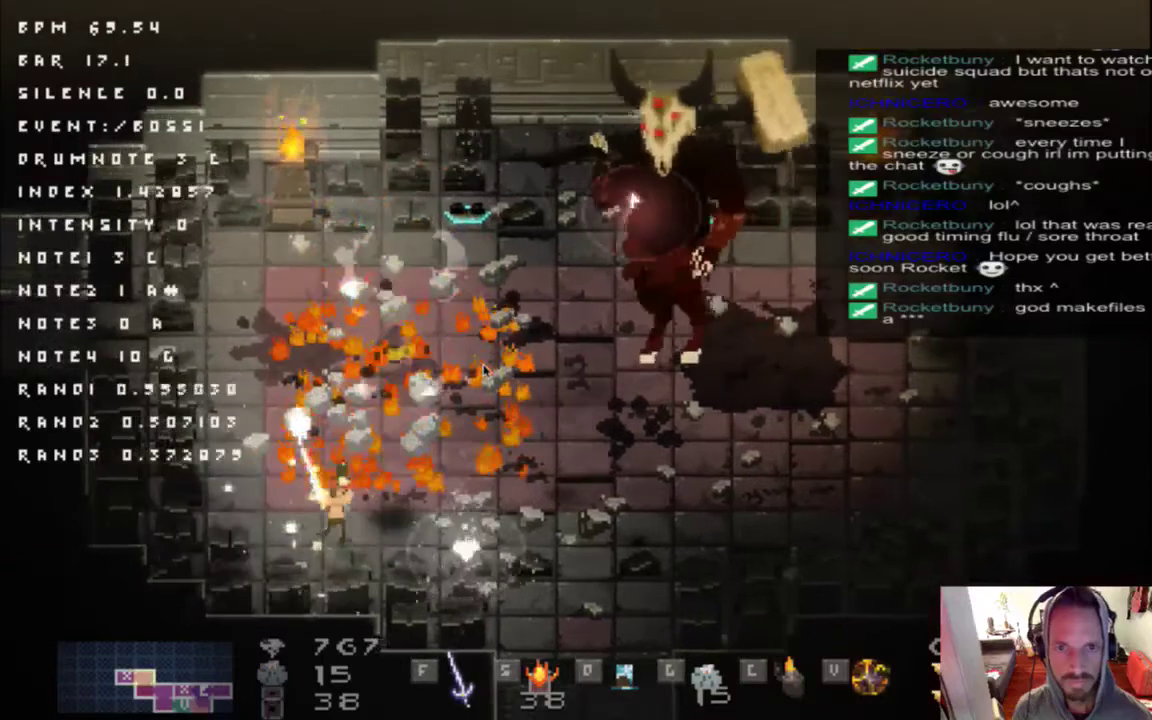
key("Up")
key("f")
key("Right")
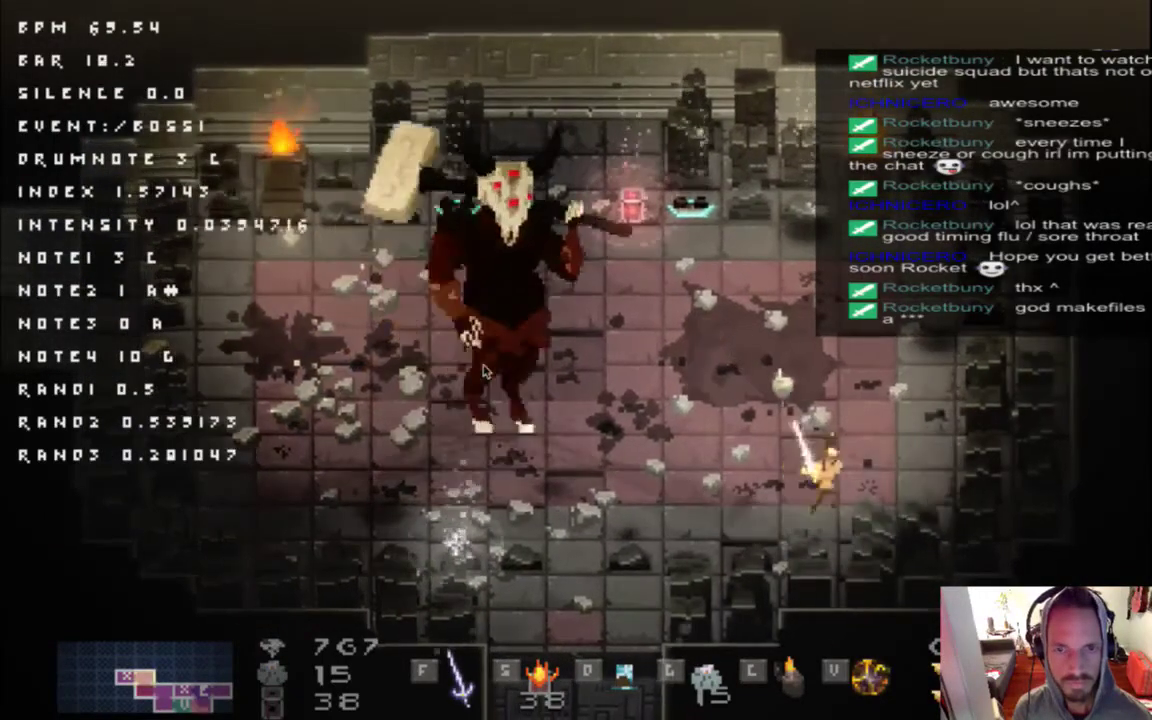
Dodge around the boss and strike it at close range to hear how the voices react to Intensity.
key("Right")
key("Left")
key("Left")
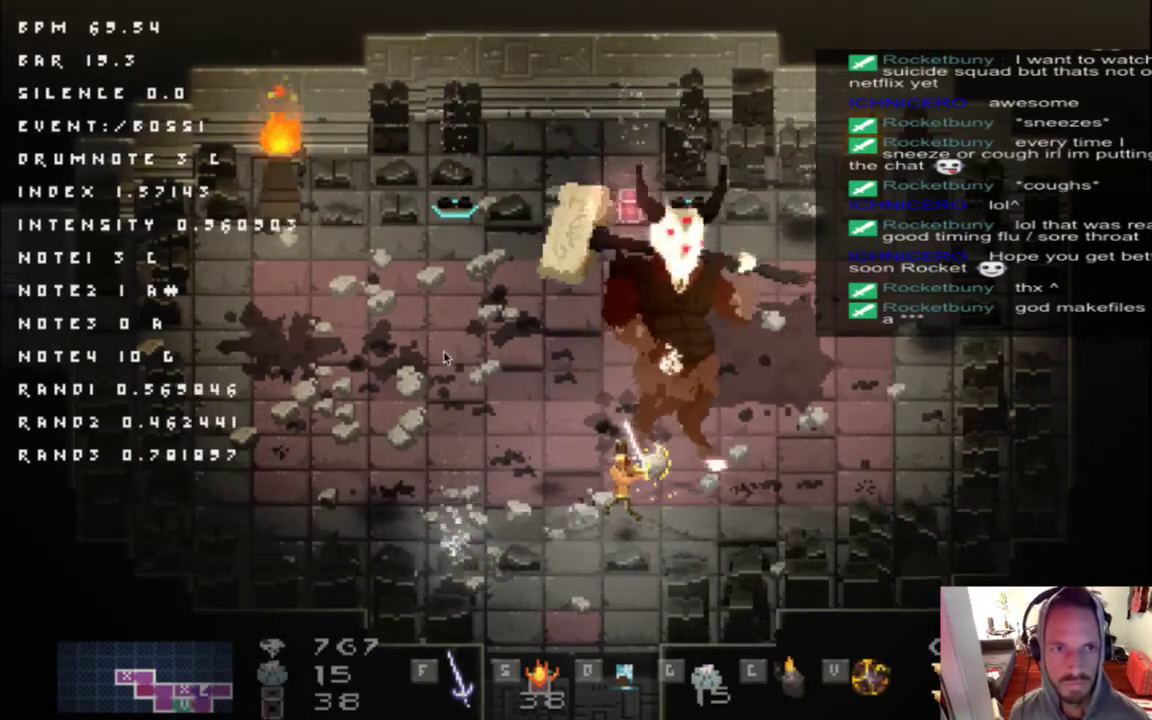
Switch to FMOD Studio and stretch the voice2 and voice3 volume fade-outs from about Index 0.75 to about 2.0.
key("super+Tab")
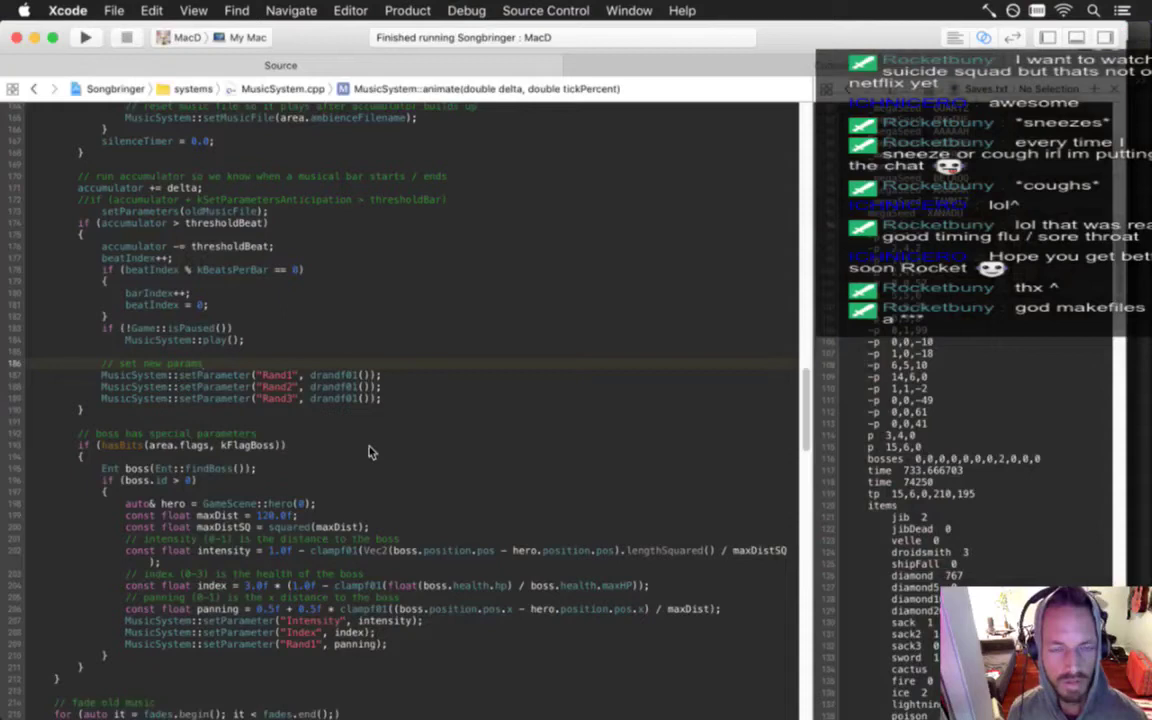
key("super+Tab")
key("super+Tab")
key("super+Tab")
key("super+Tab")
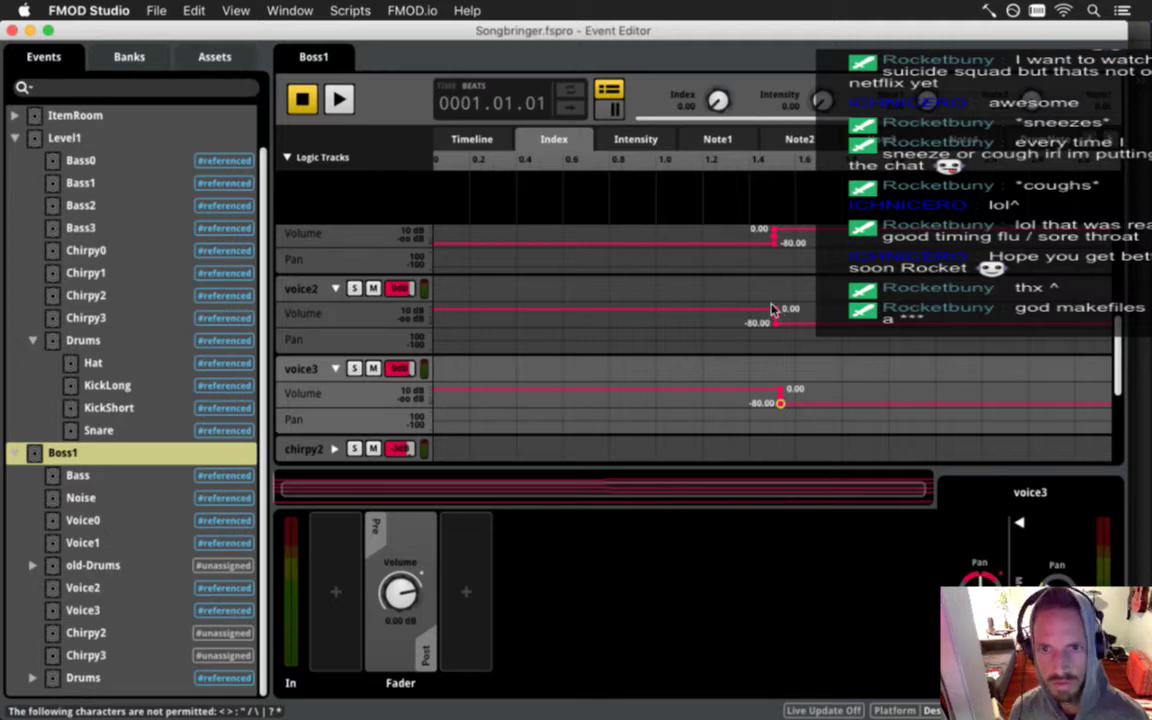
left_click_drag(776, 313, 610, 310)
left_click_drag(779, 327, 892, 337)
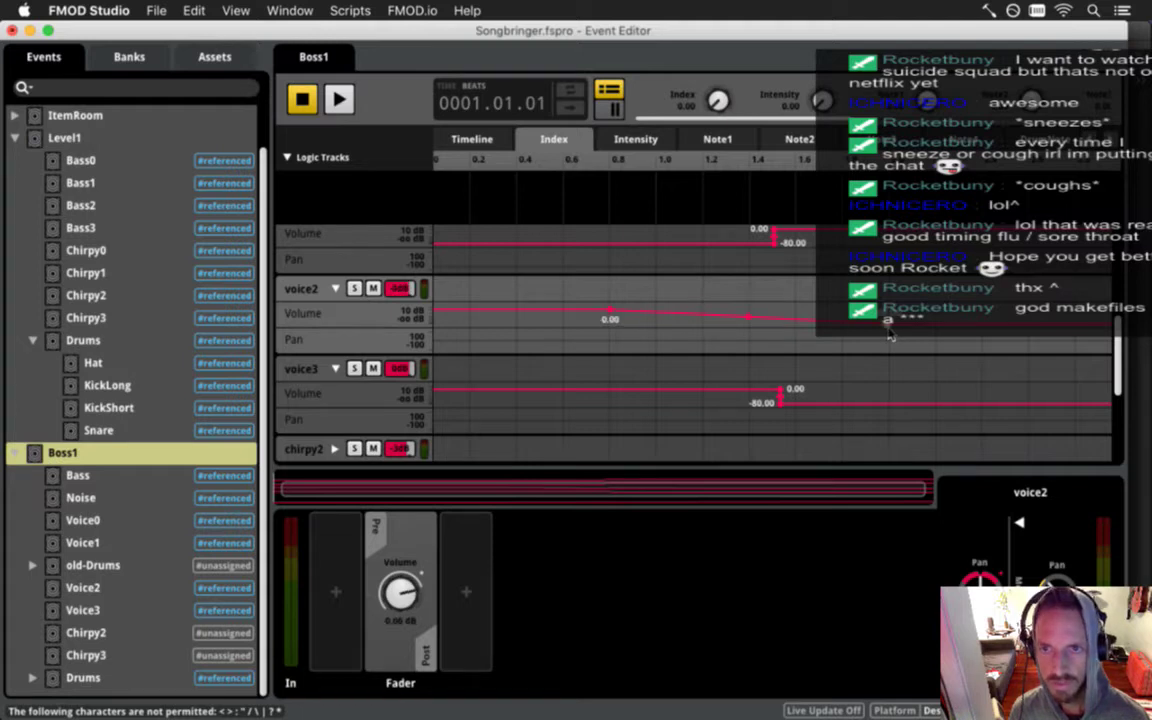
left_click_drag(783, 392, 613, 390)
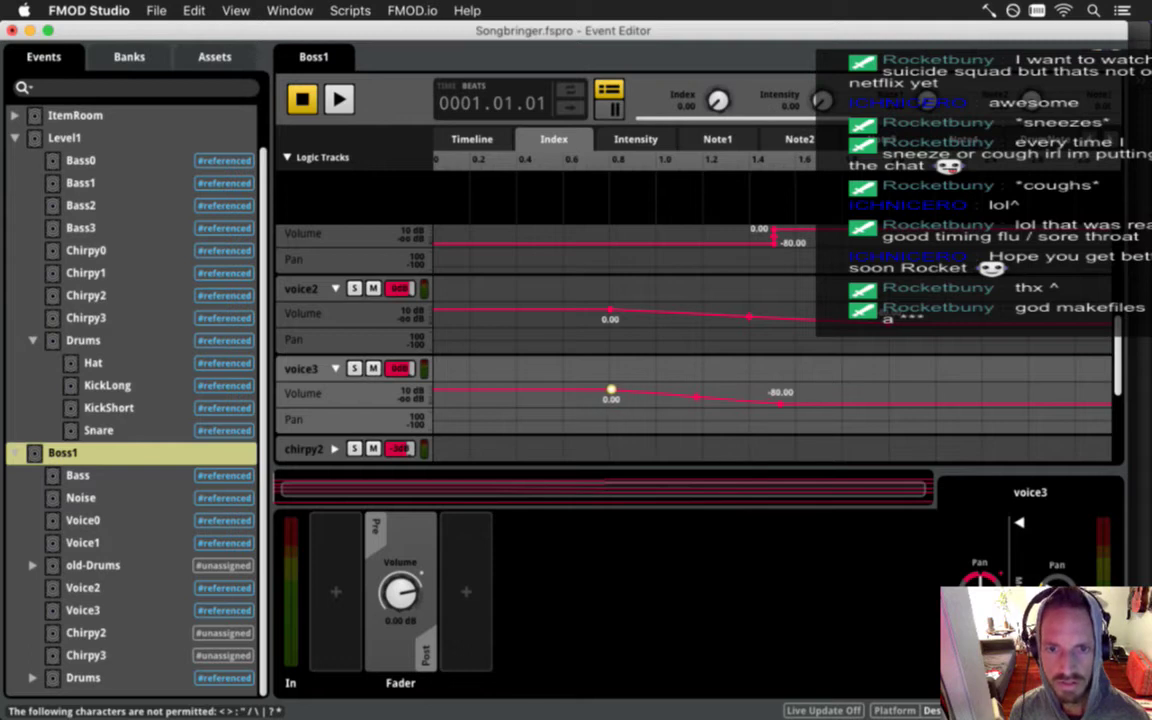
left_click_drag(784, 406, 885, 404)
scroll(851, 364, "up", 3)
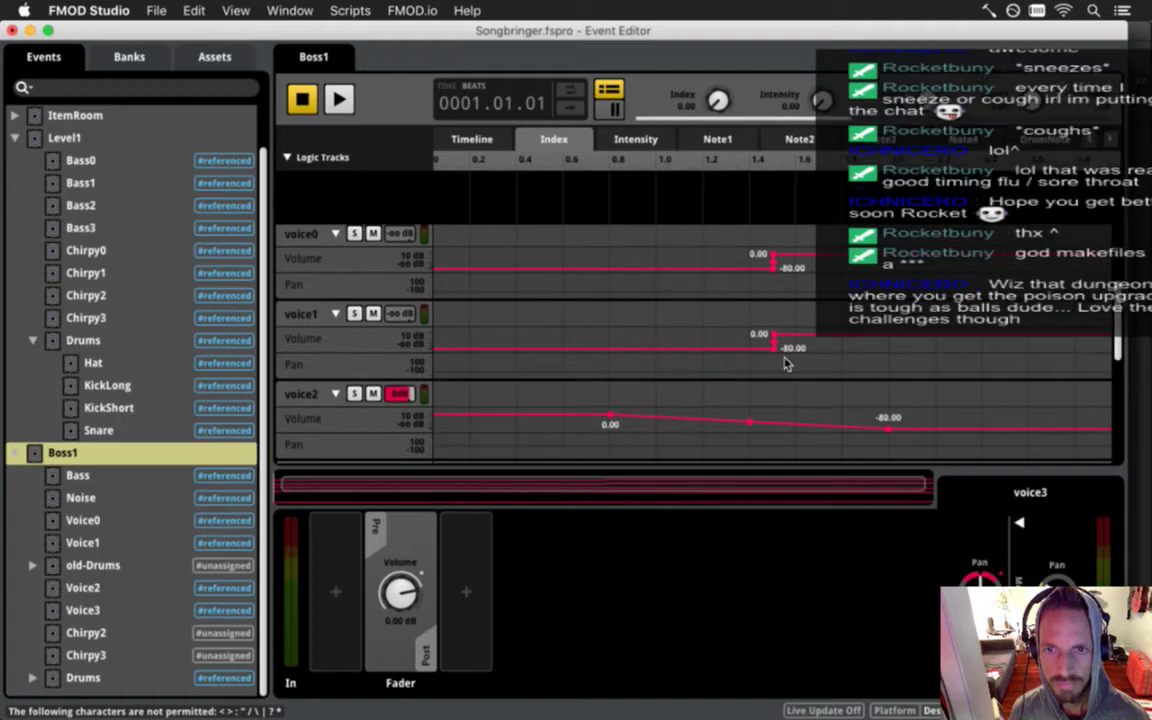
Stretch the voice1 and voice0 volume fade-ins so they rise from about Index 0.75 to about 2.0.
left_click_drag(775, 350, 607, 349)
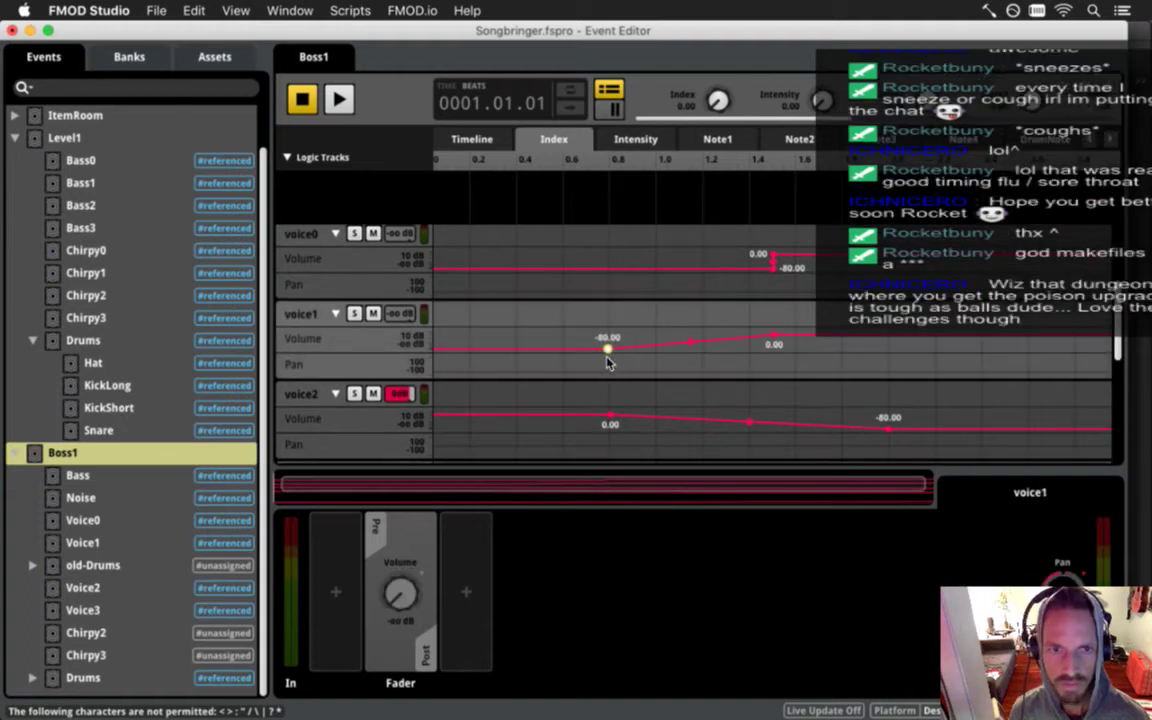
left_click_drag(774, 335, 890, 336)
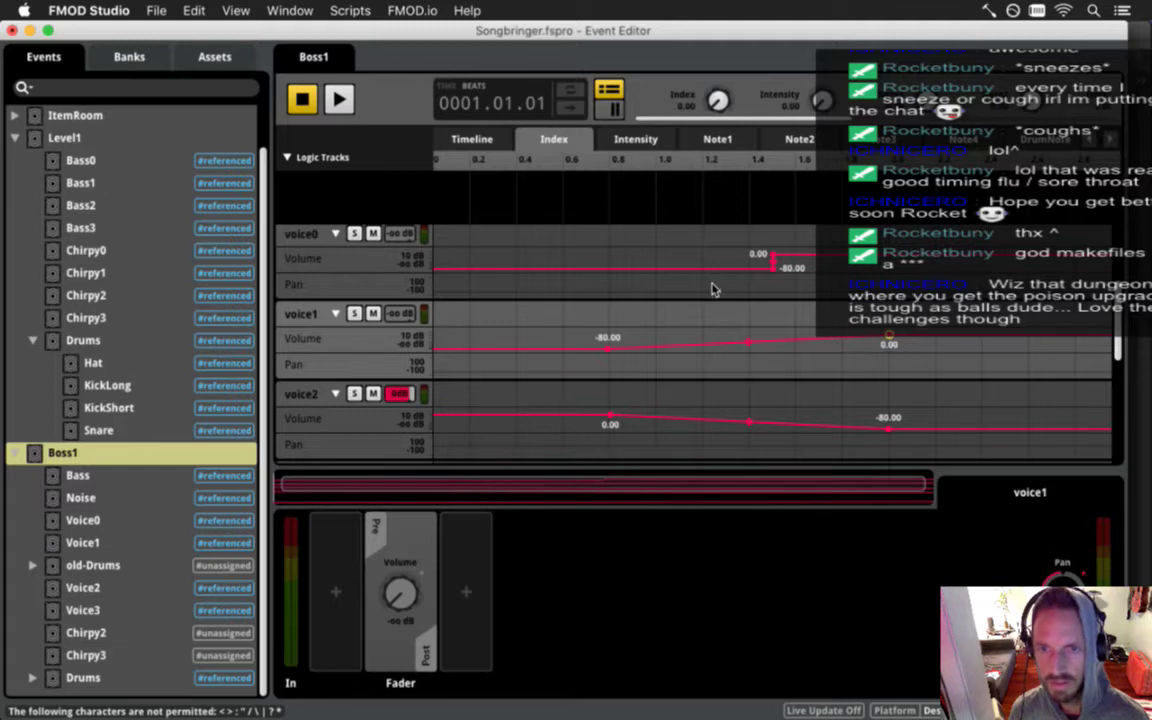
scroll(759, 326, "up", 1)
left_click_drag(777, 298, 608, 308)
left_click_drag(777, 281, 858, 278)
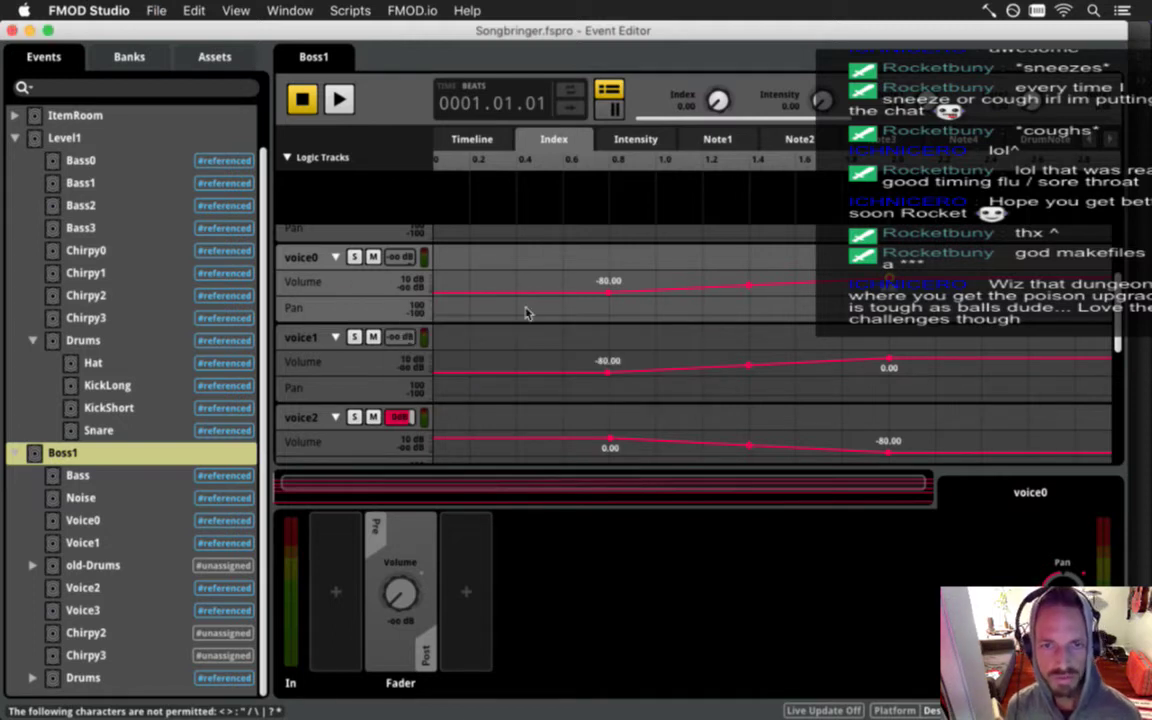
scroll(504, 432, "down", 3)
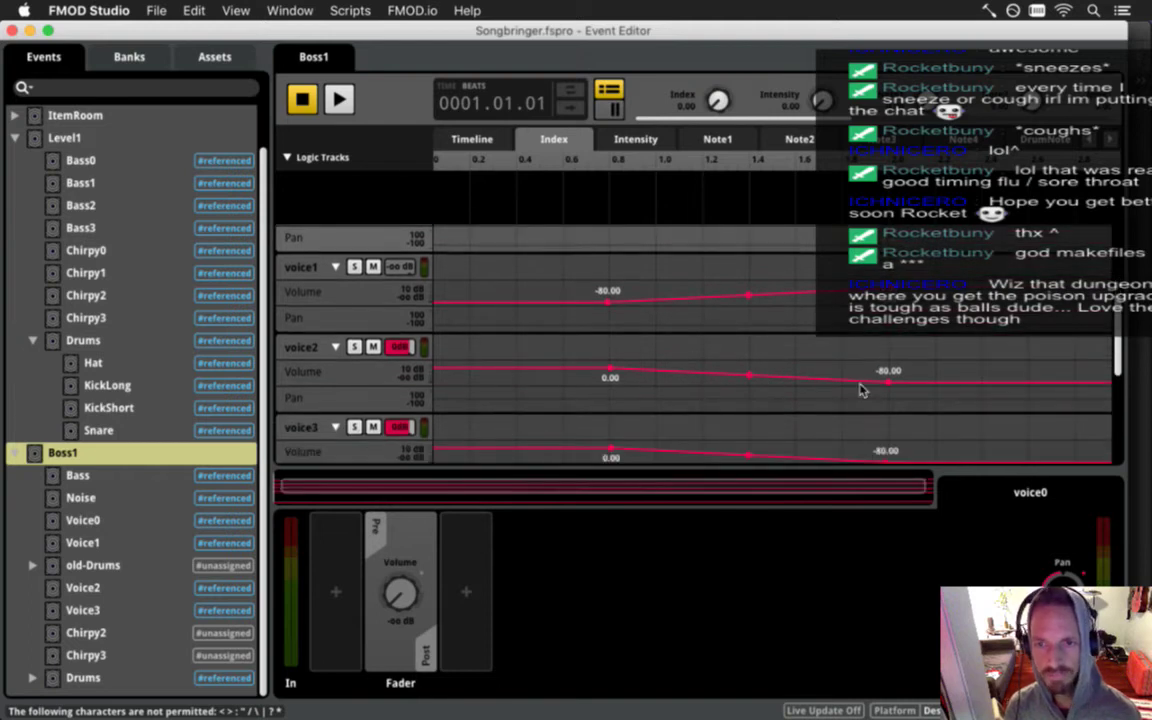
scroll(1023, 387, "up", 3)
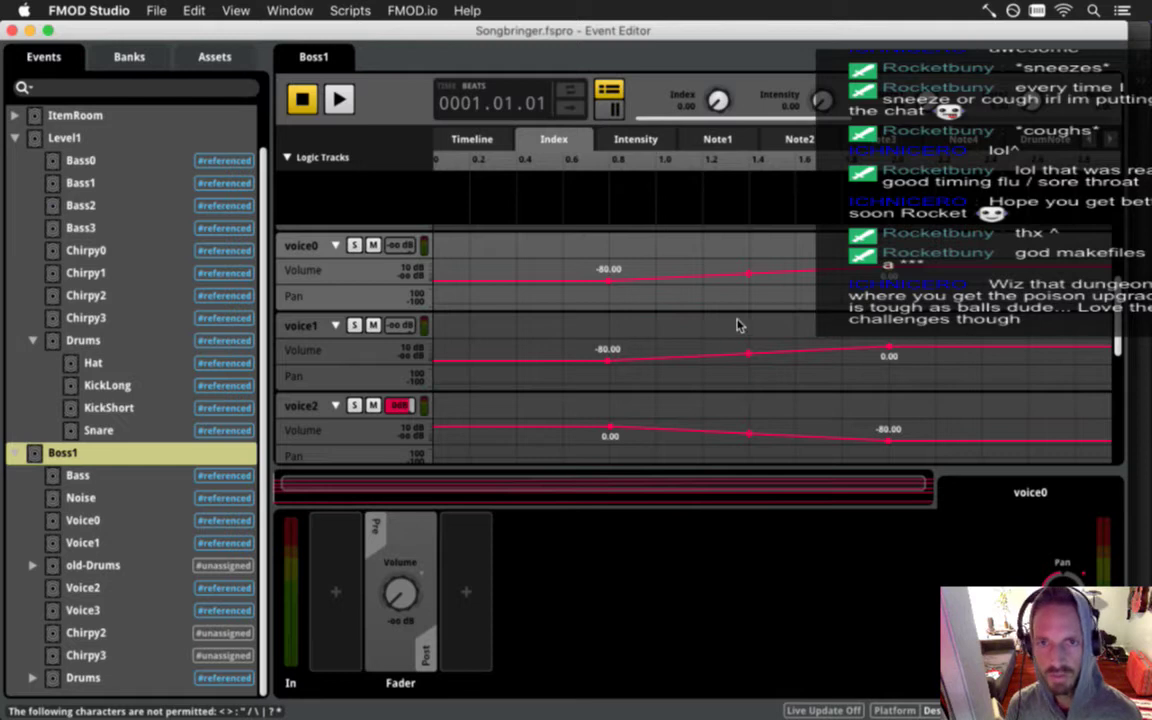
scroll(690, 330, "up", 3)
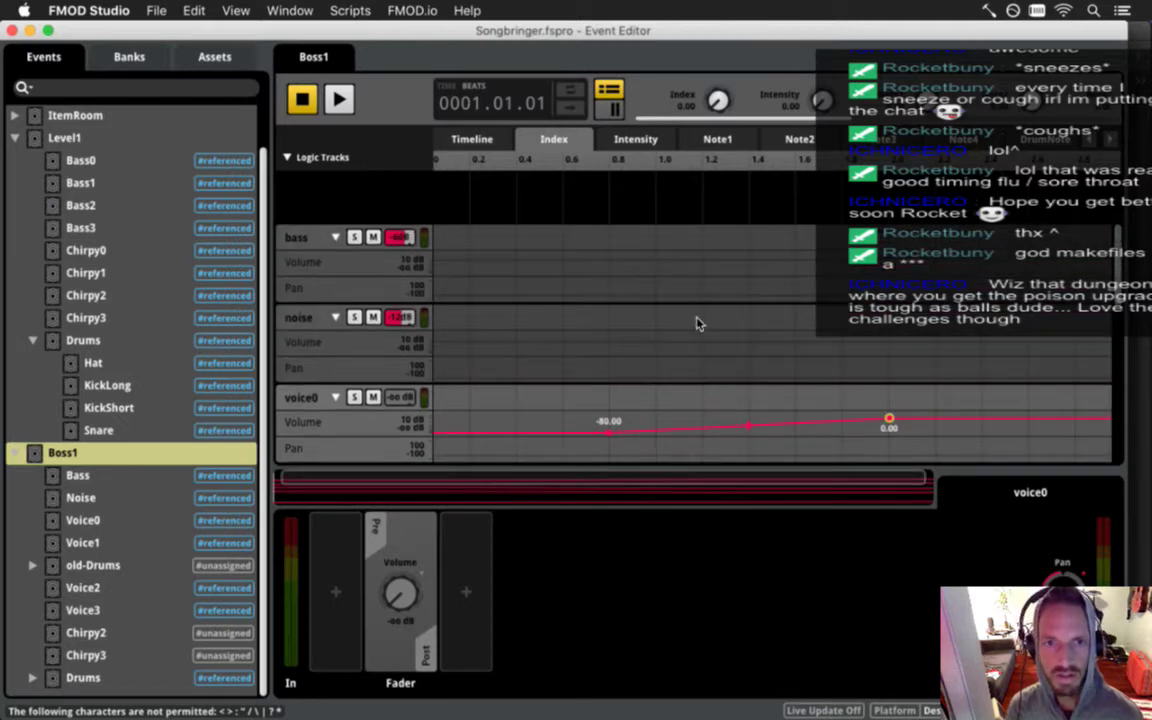
Raise the bass track's volume at Intensity 0 to -2.46 dB, enlarging the automation lane temporarily for precision.
left_click(641, 139)
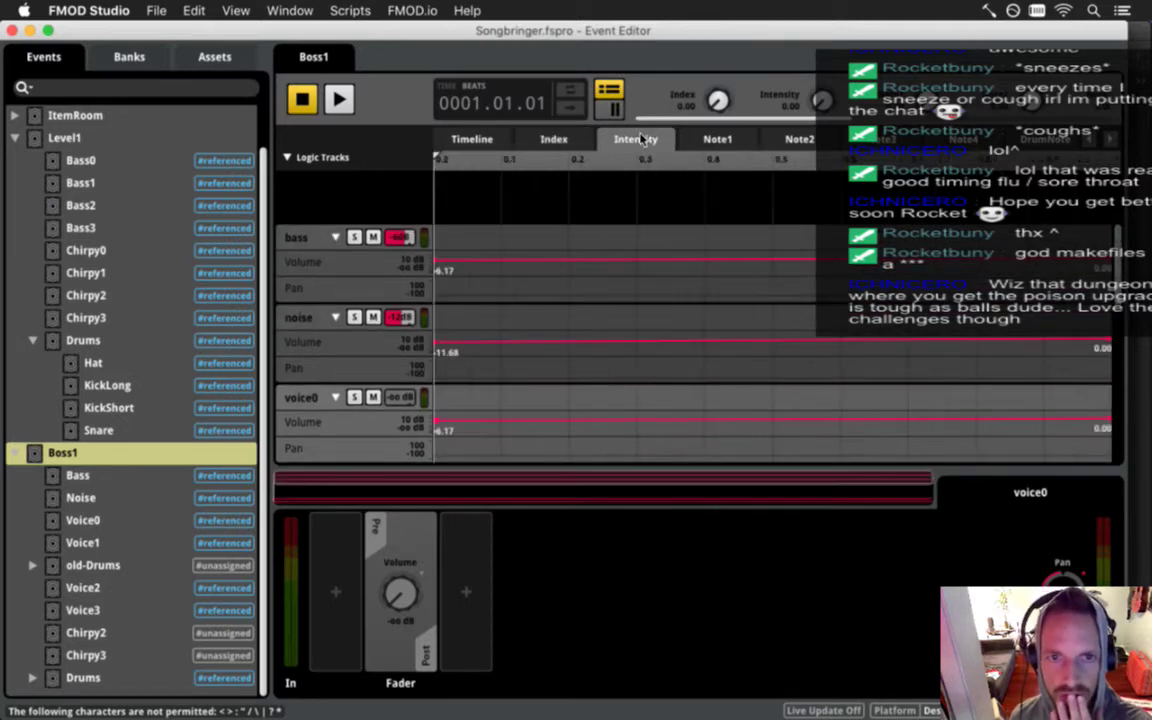
left_click(437, 262)
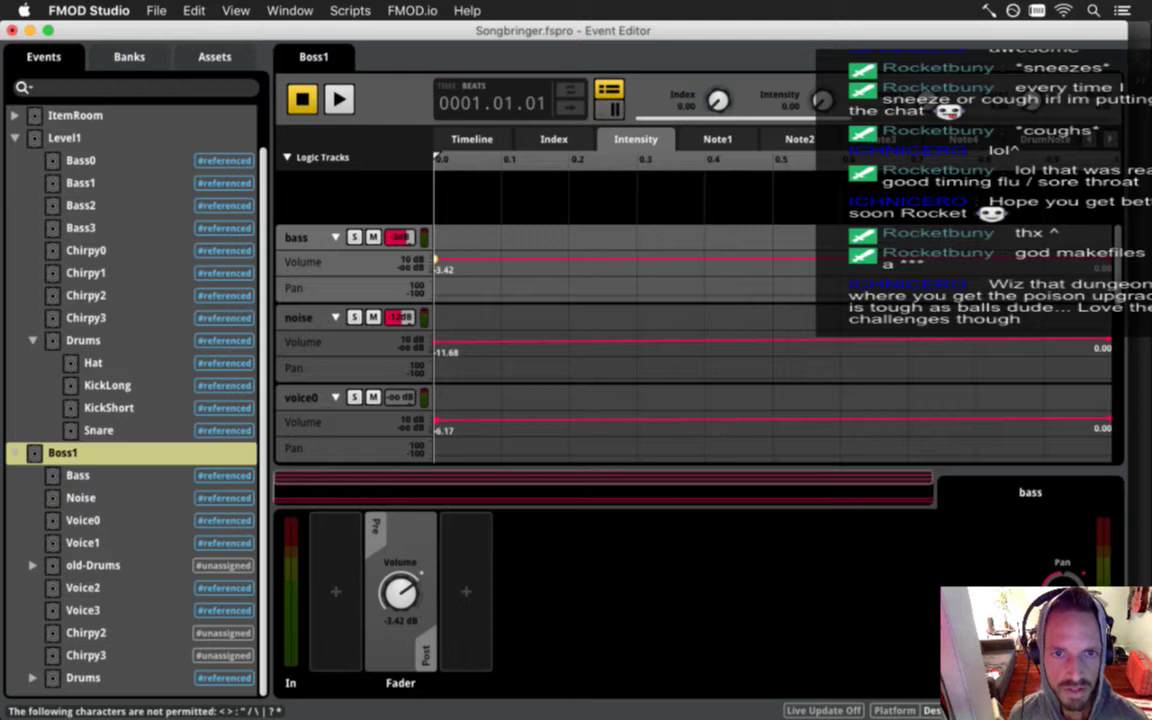
left_click_drag(436, 260, 436, 258)
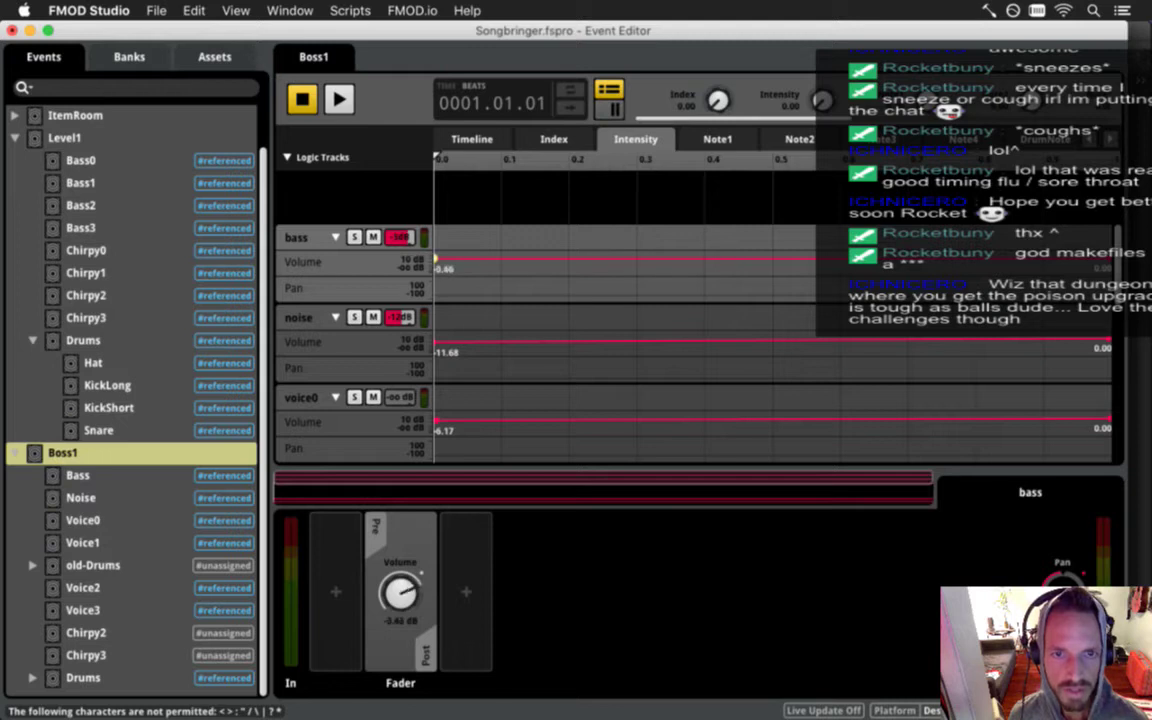
left_click(366, 280)
left_click_drag(437, 276, 437, 270)
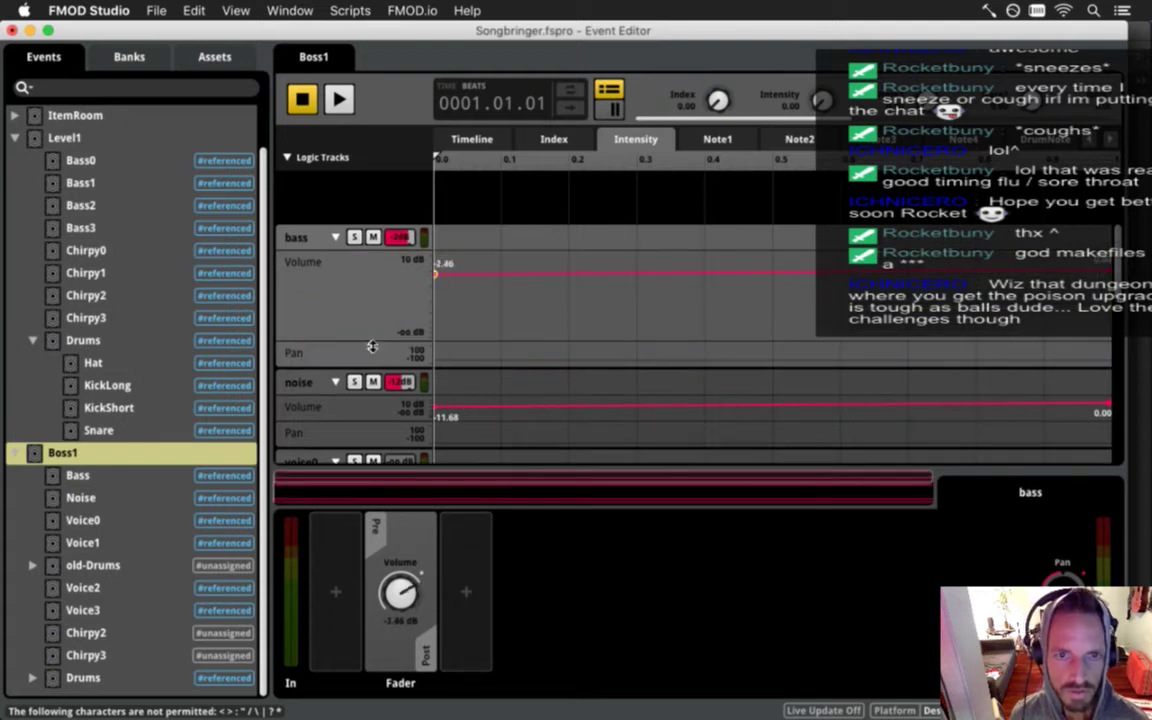
left_click_drag(364, 348, 352, 275)
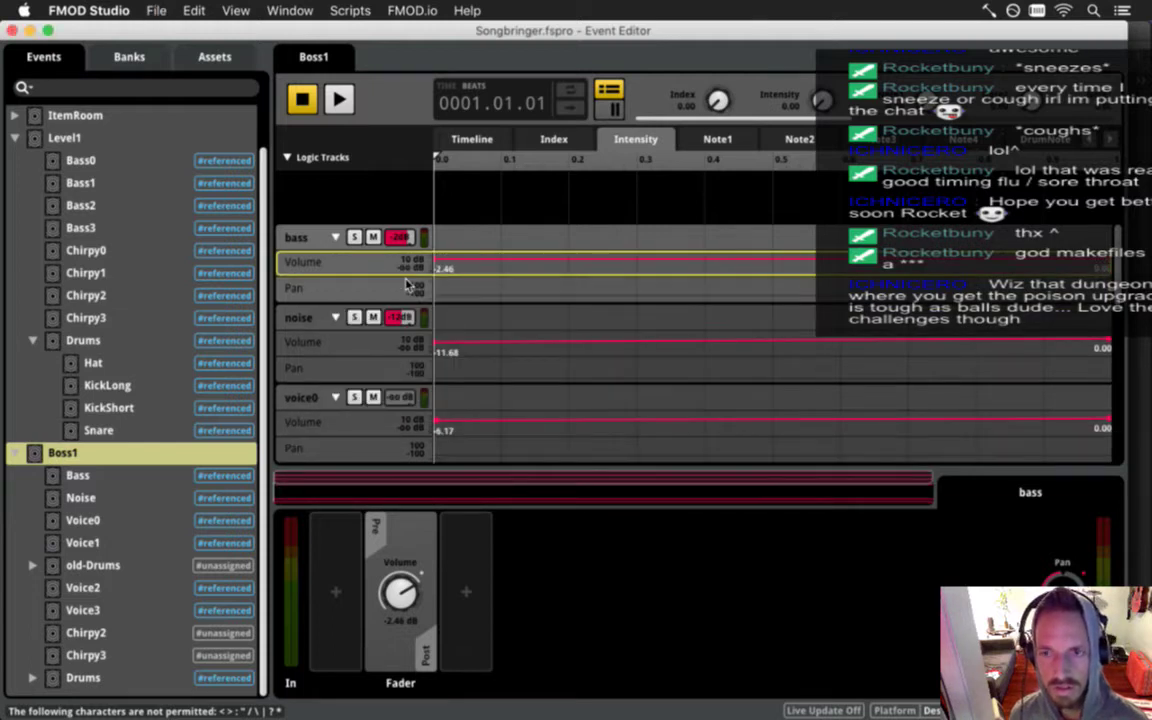
Check the remaining tracks' Intensity automation down to Master and build the project's banks.
scroll(407, 285, "down", 3)
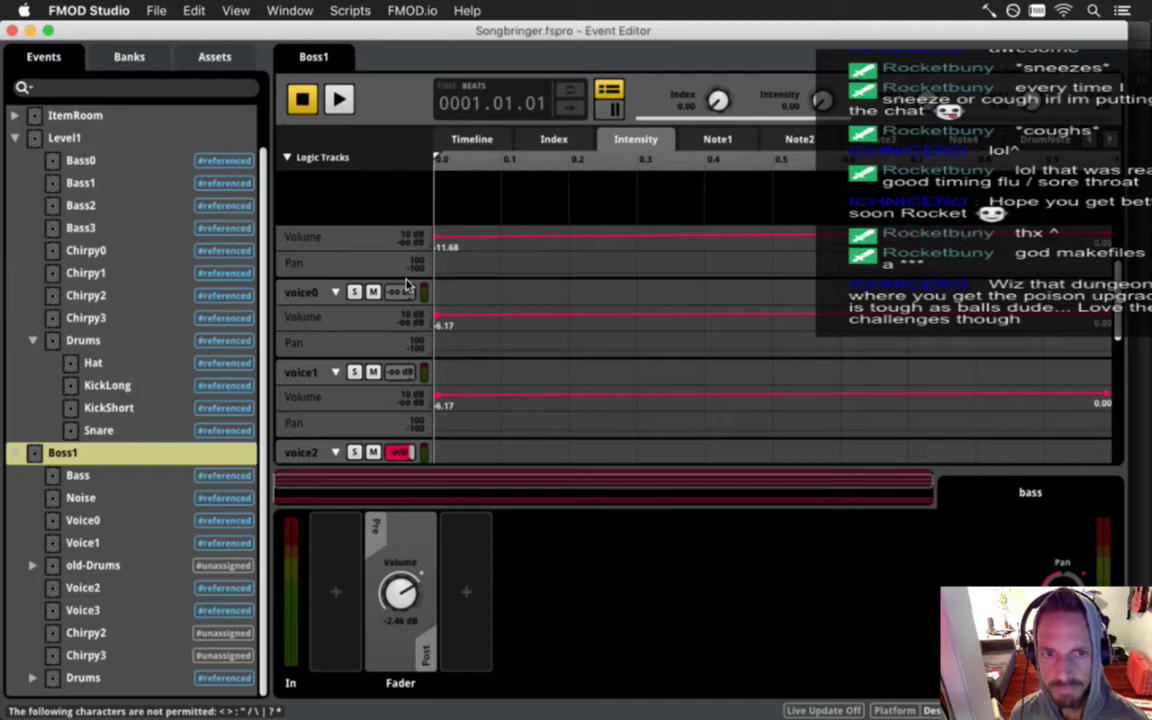
scroll(407, 285, "down", 5)
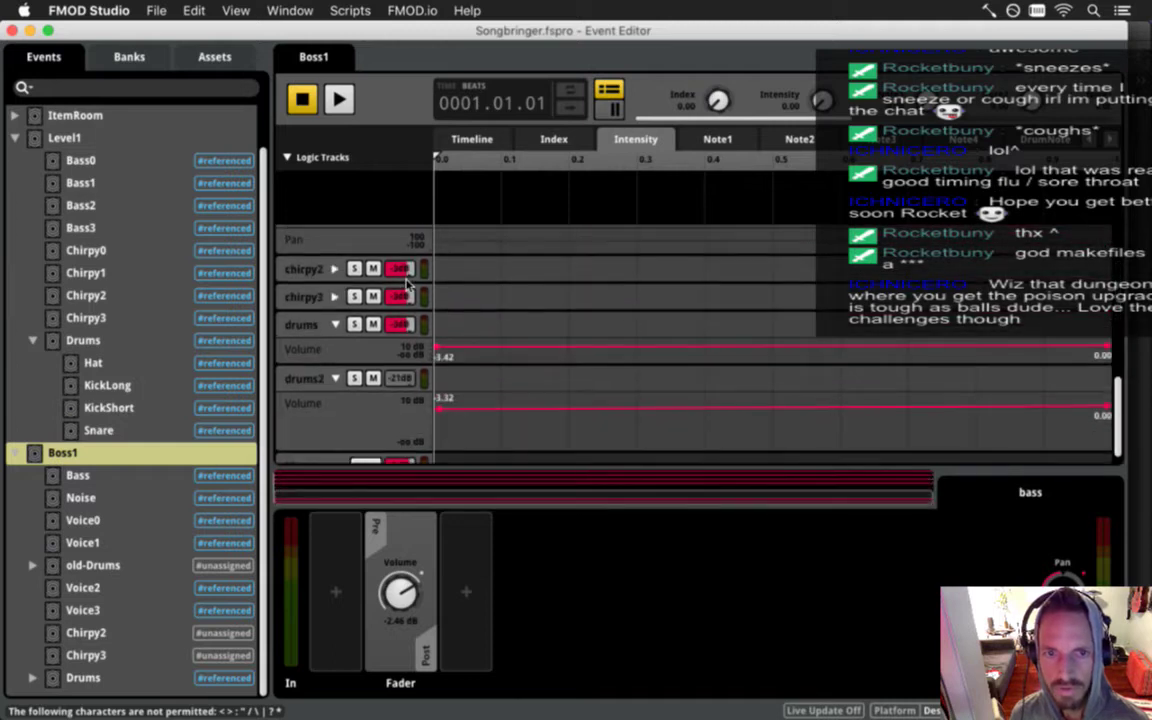
scroll(407, 285, "down", 1)
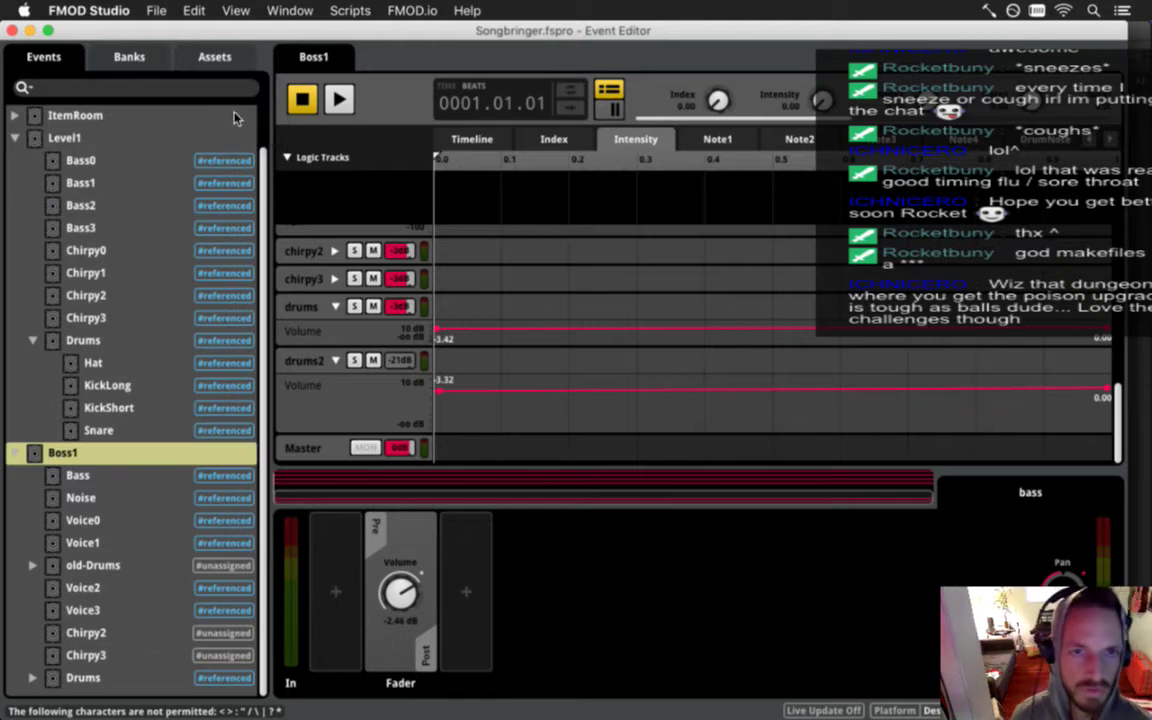
left_click(155, 10)
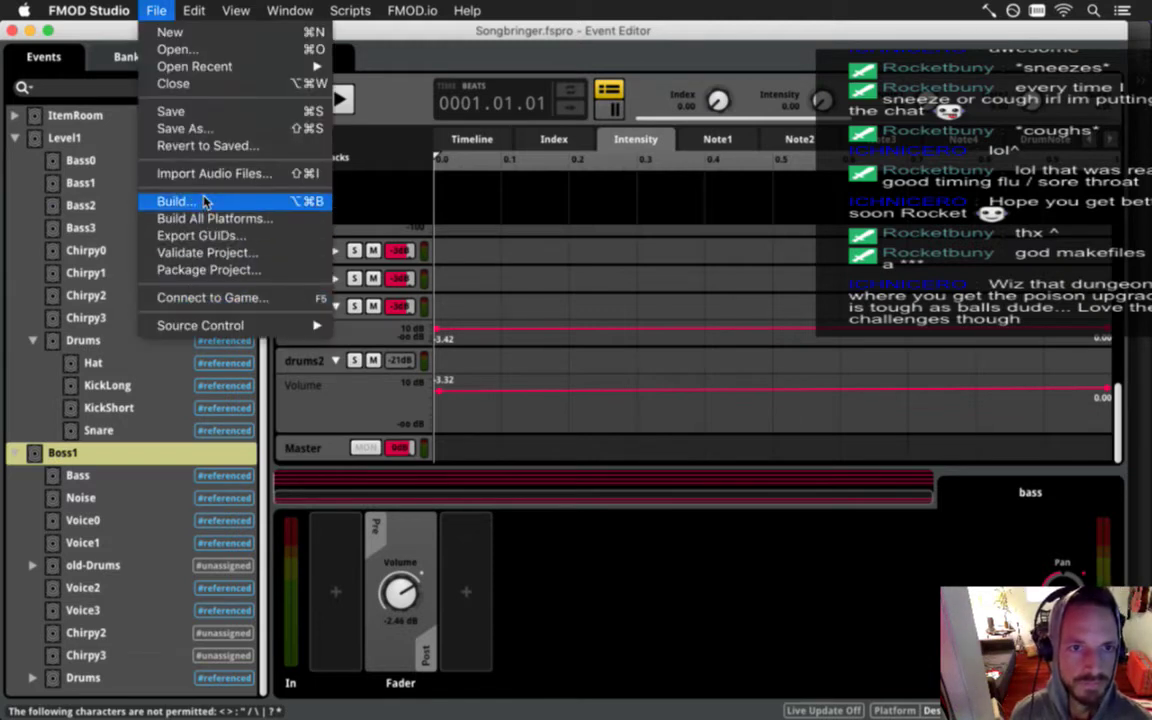
left_click(176, 201)
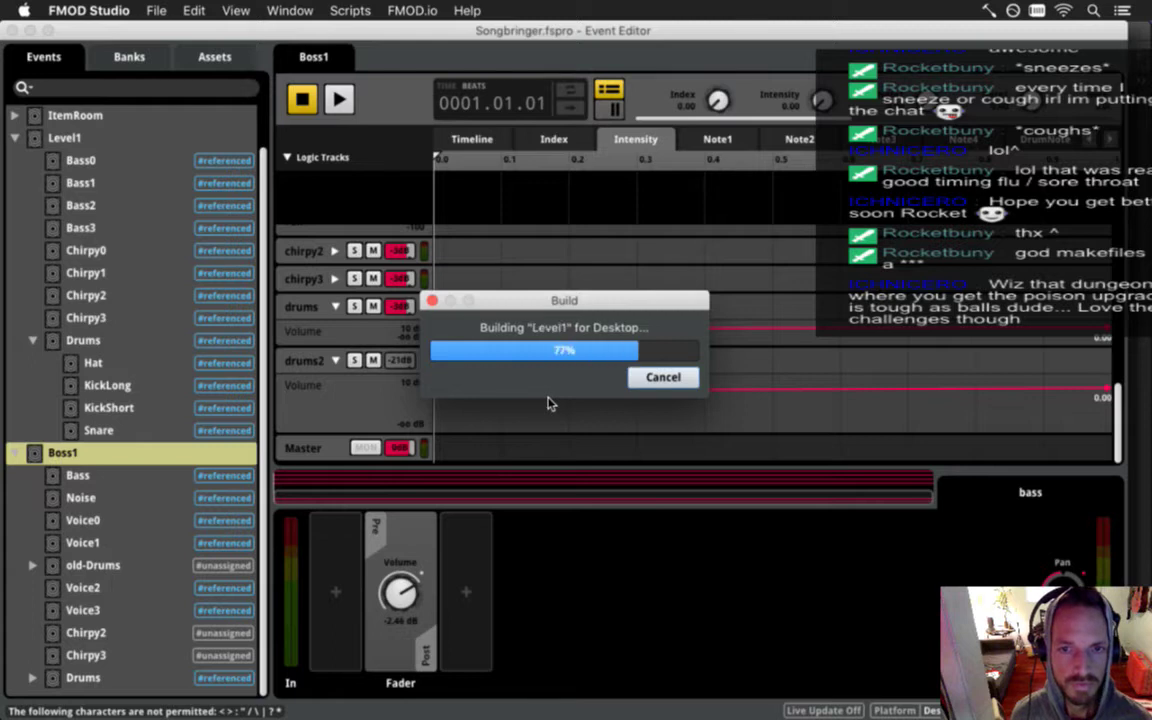
Switch to Xcode, run Songbringer and fight the boss briefly to hear the rebuilt music.
key("super+Tab")
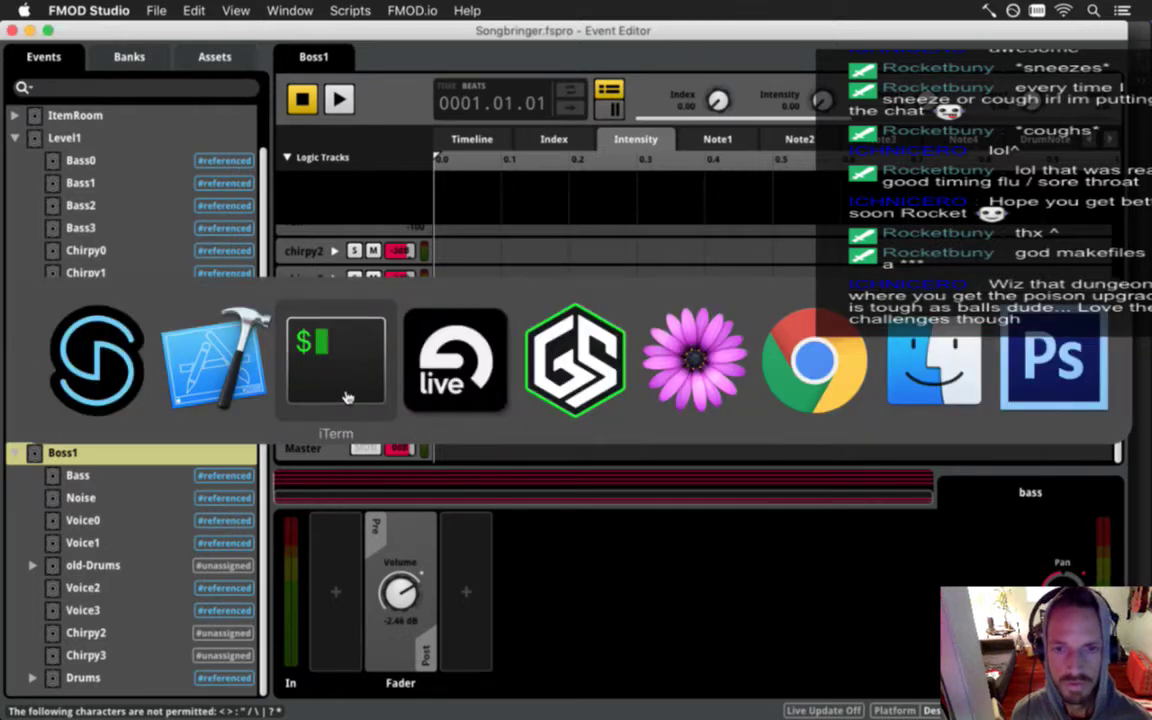
left_click(213, 352)
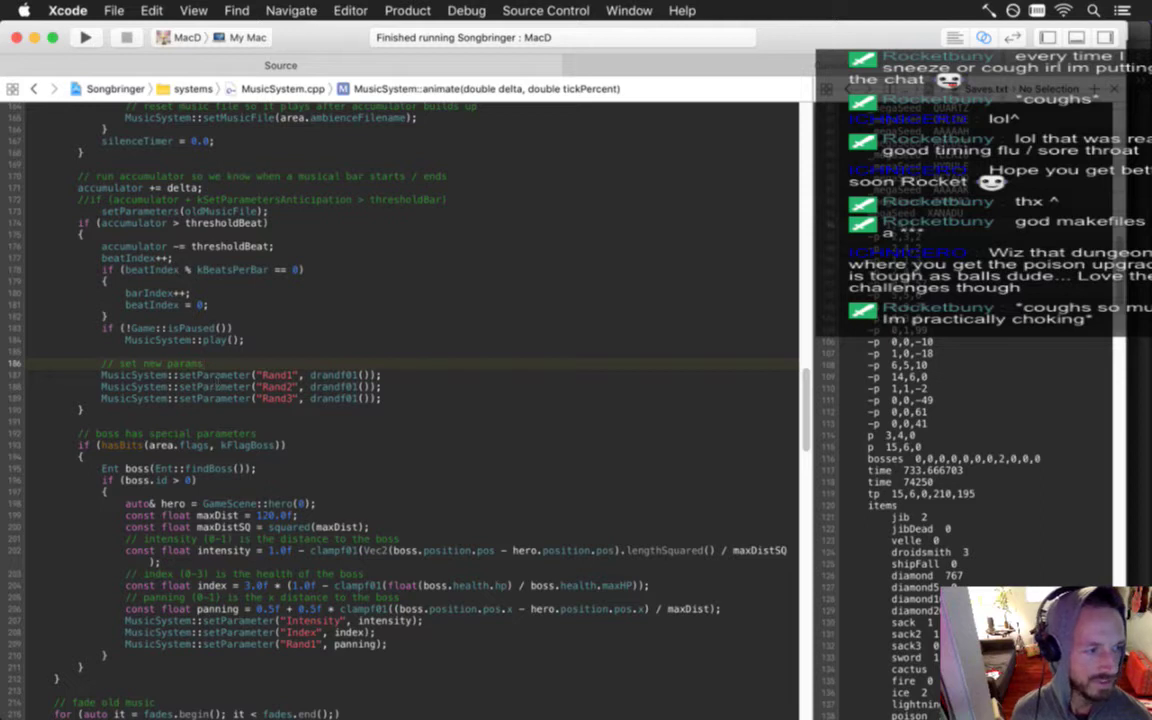
key("super+r")
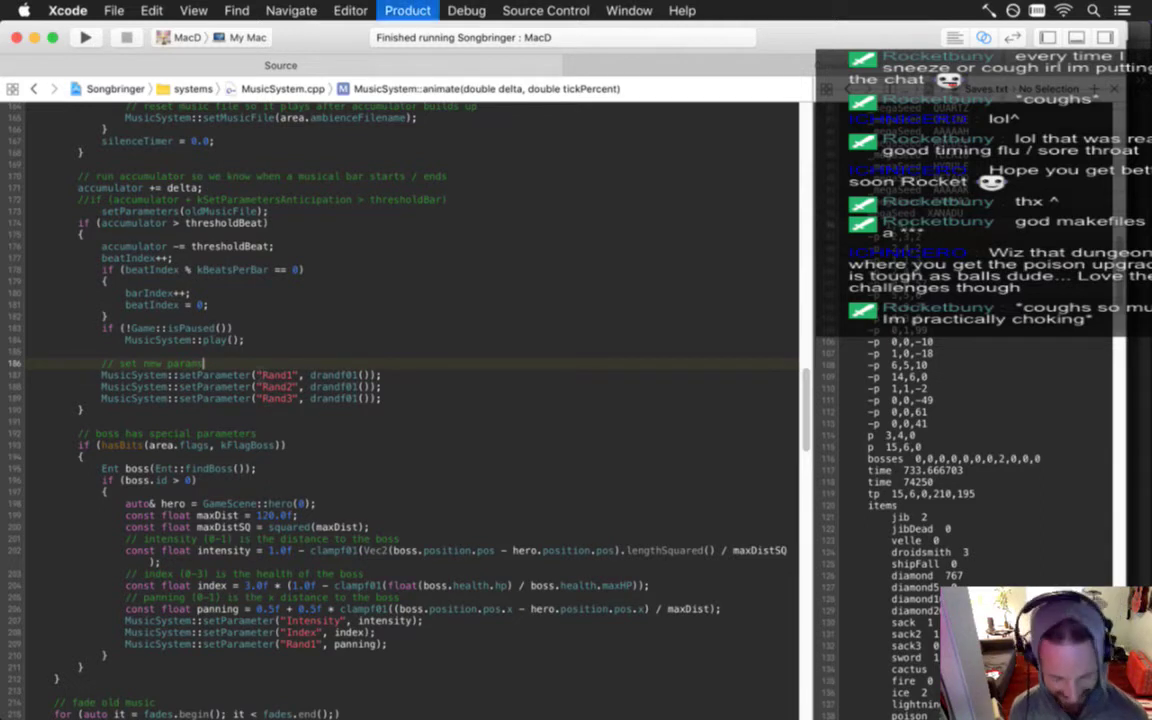
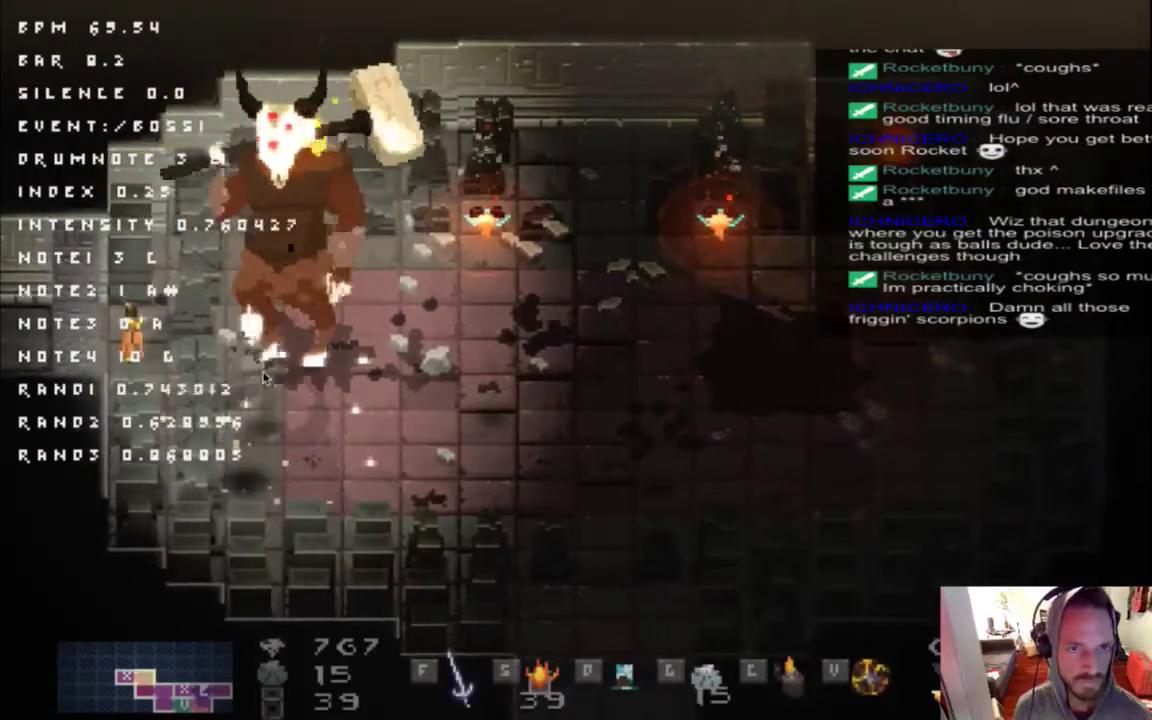
key("Right")
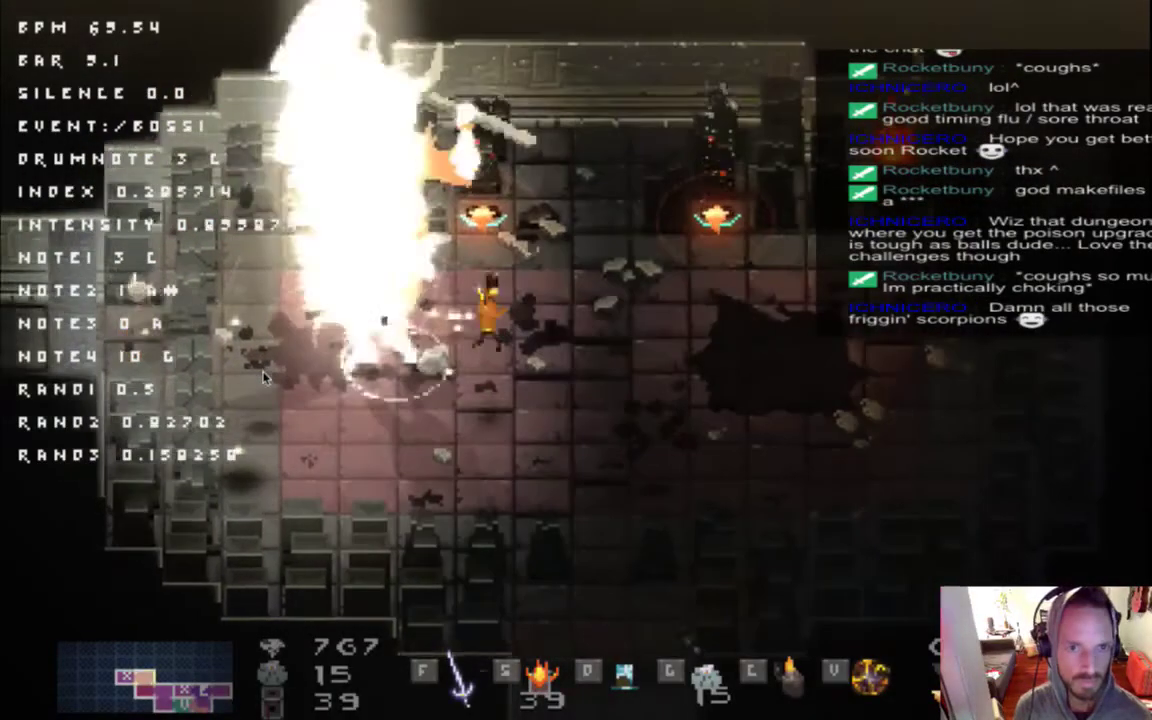
key("Right")
key("Left")
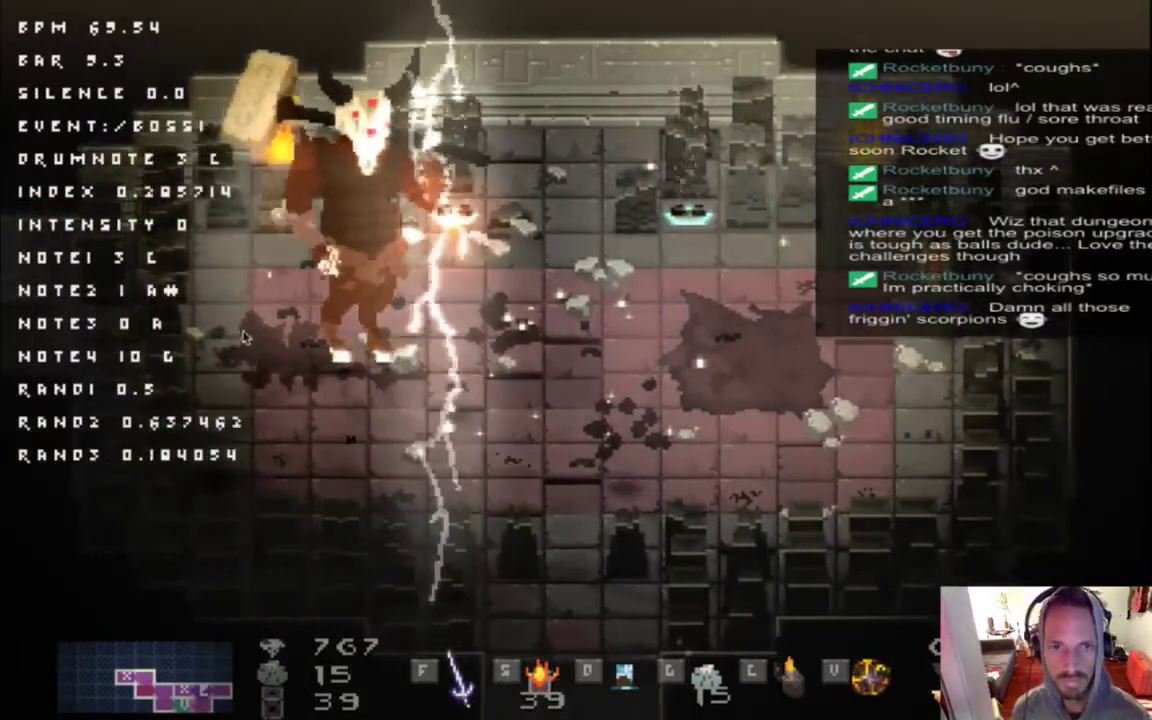
Switch to FMOD Studio and narrow the bass track's Rand1 pan automation so it starts at -14.74.
key("super+Tab")
key("super+Tab")
scroll(430, 320, "up", 10)
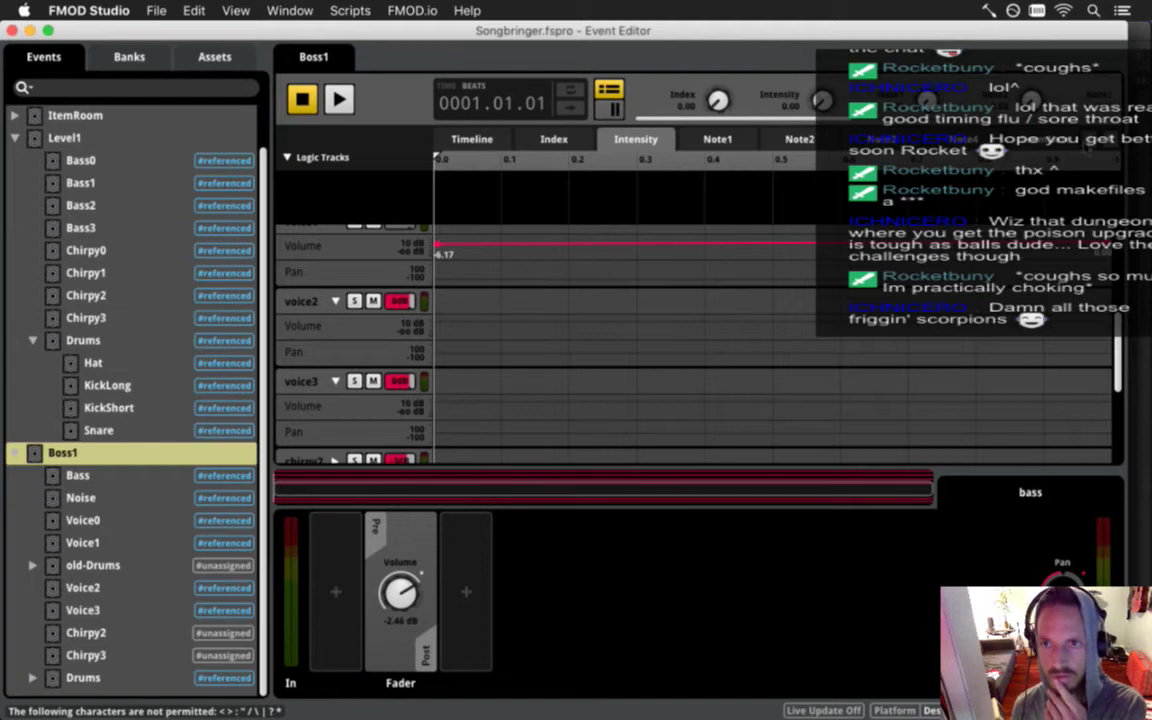
left_click(1113, 143)
left_click(1113, 143)
left_click(1113, 143)
left_click(945, 143)
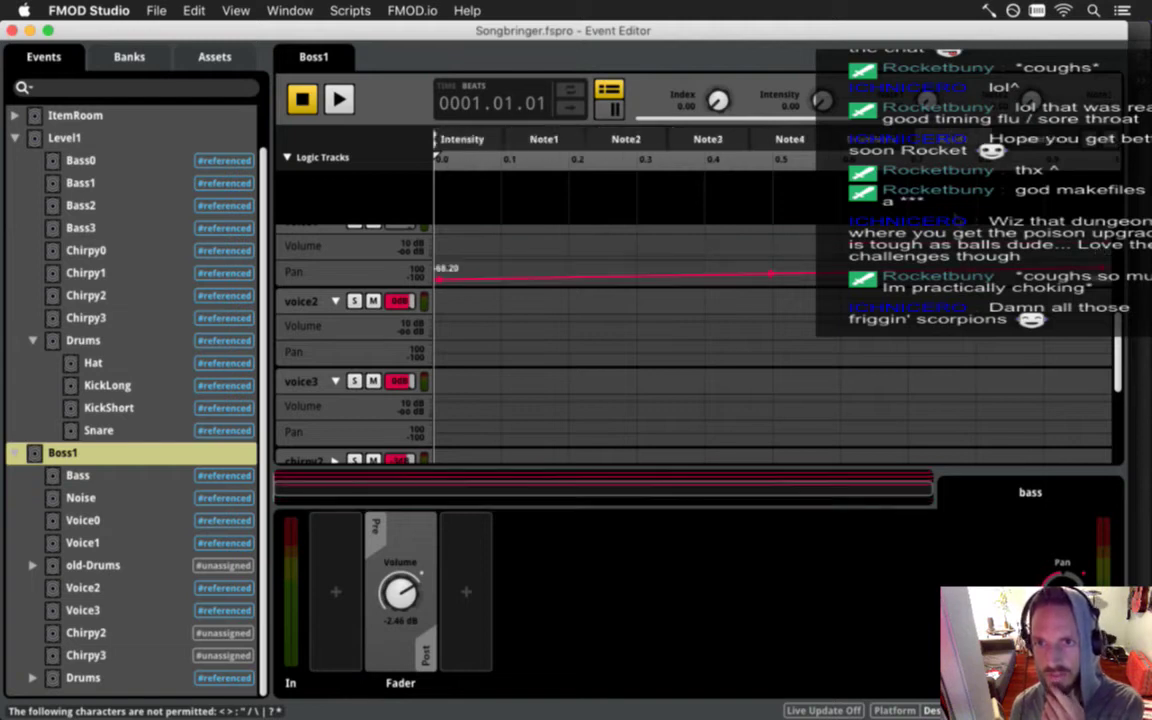
scroll(678, 330, "up", 7)
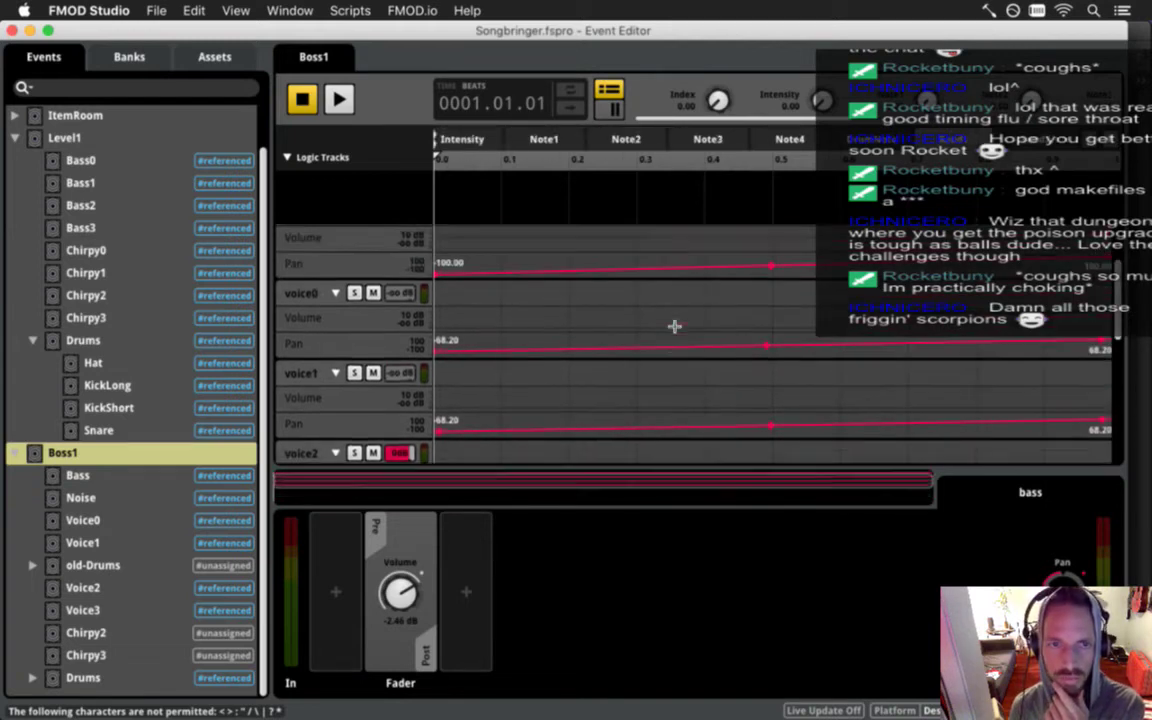
scroll(676, 320, "up", 2)
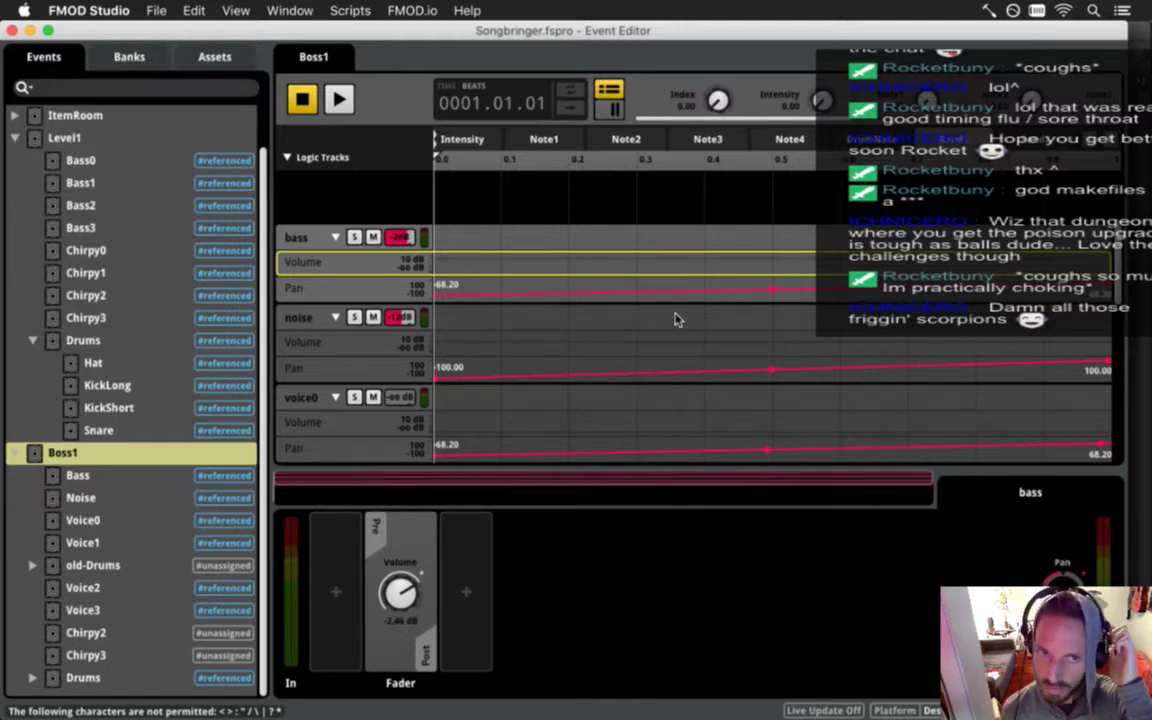
left_click_drag(381, 300, 431, 332)
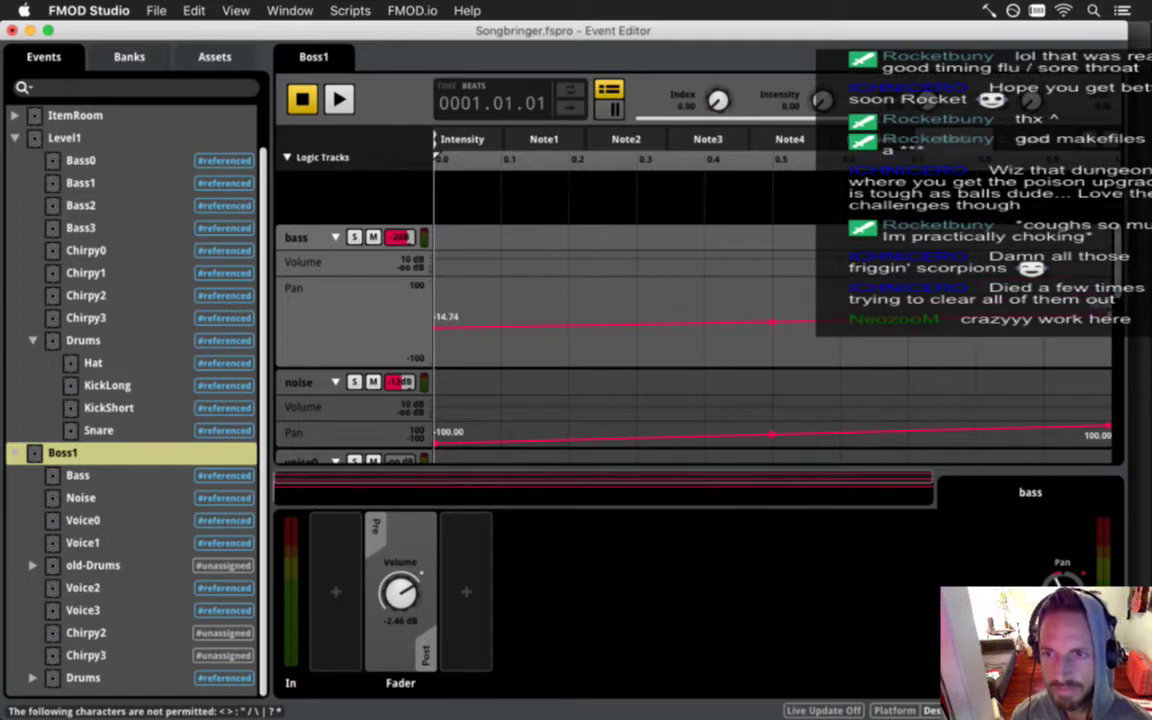
Save the Songbringer project with the narrowed bass panning.
key("super+s")
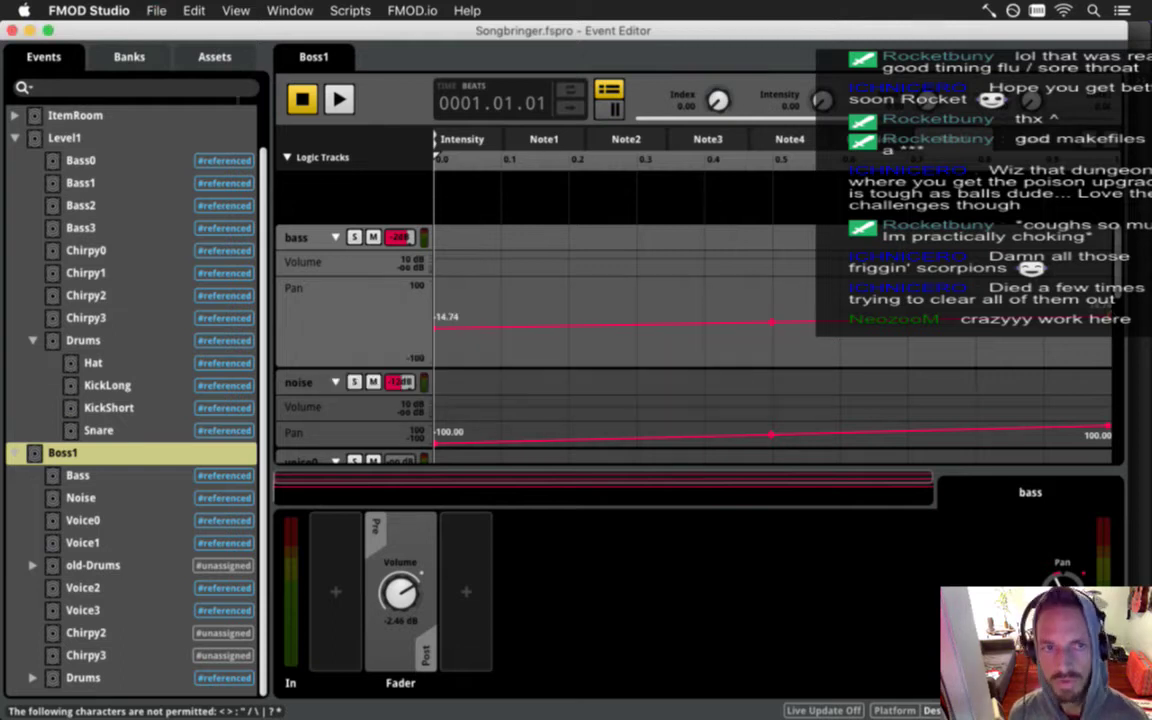
left_click(155, 10)
left_click(108, 44)
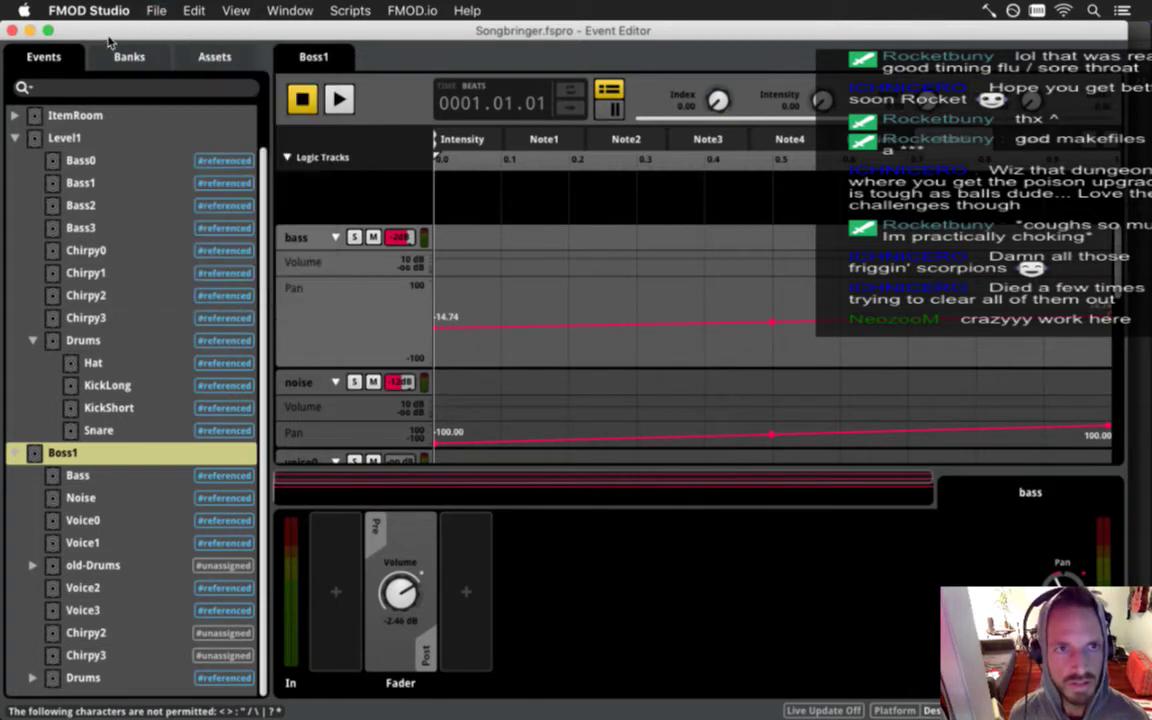
Switch to Ableton Live and open the recent Songbringer set BossRoar.als.
key("super+Tab")
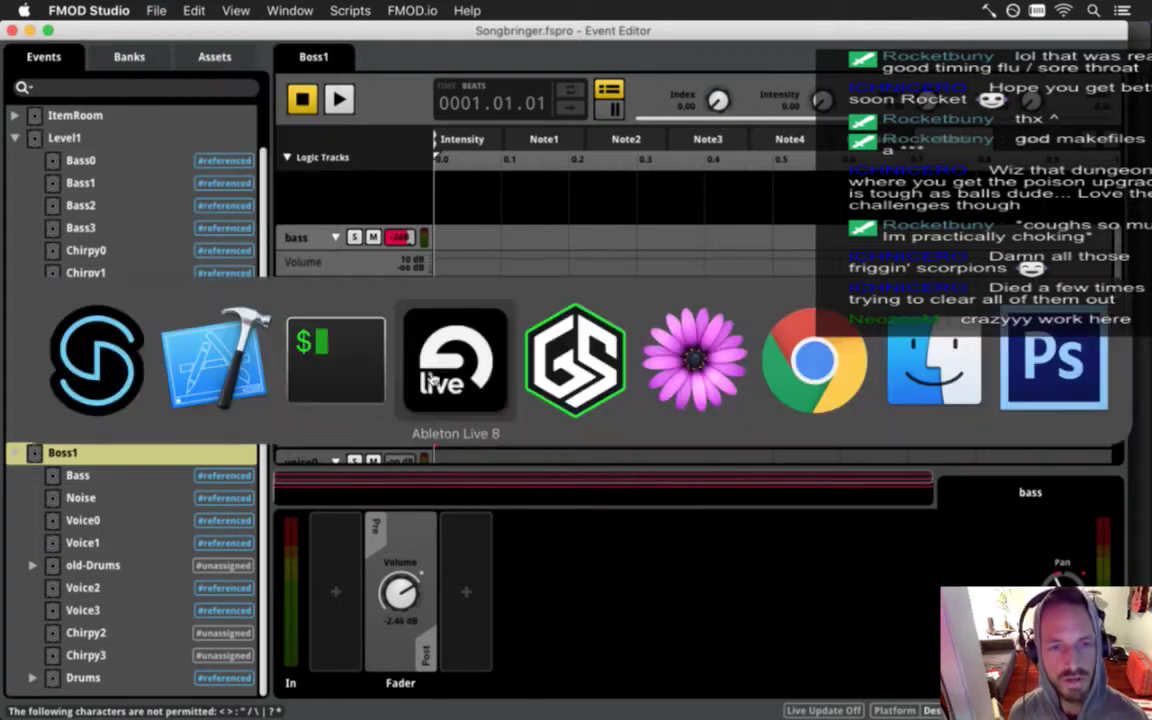
left_click(205, 396)
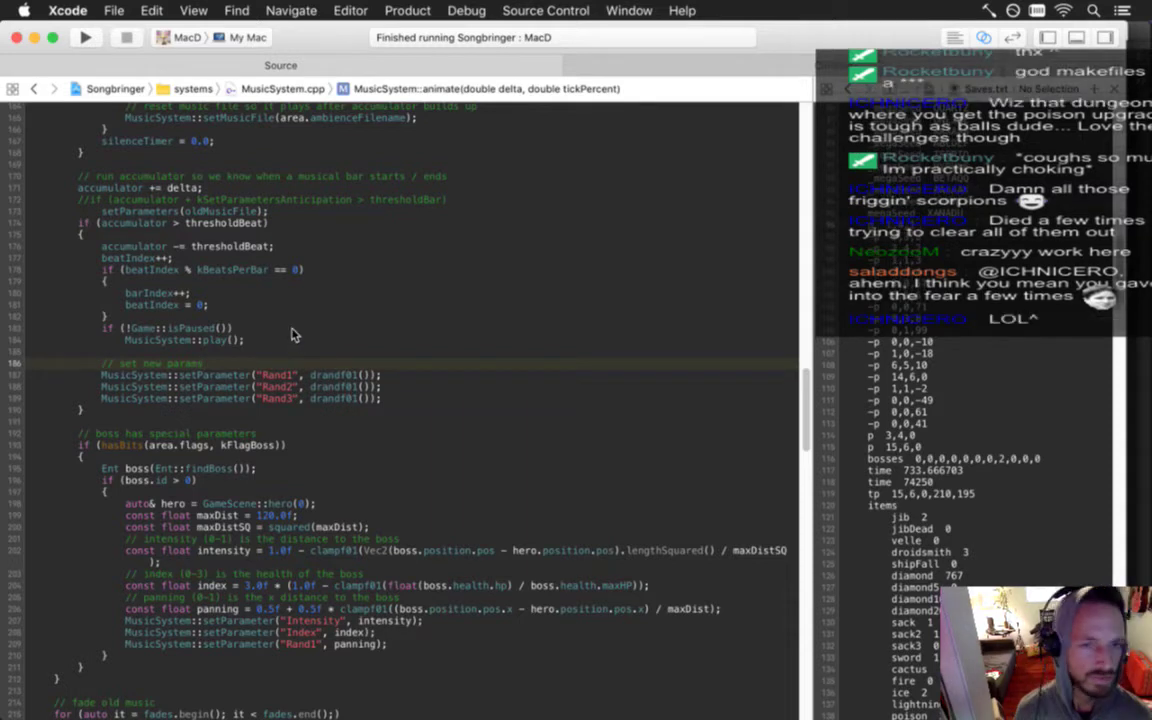
key("super+Tab")
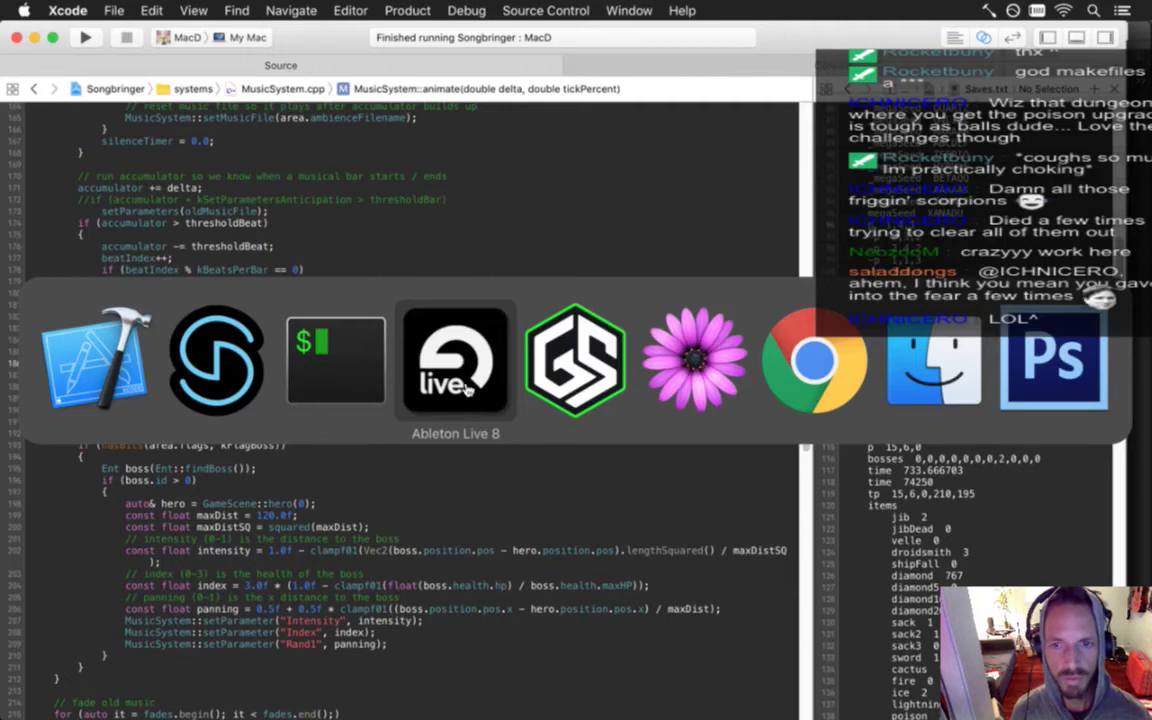
left_click(432, 393)
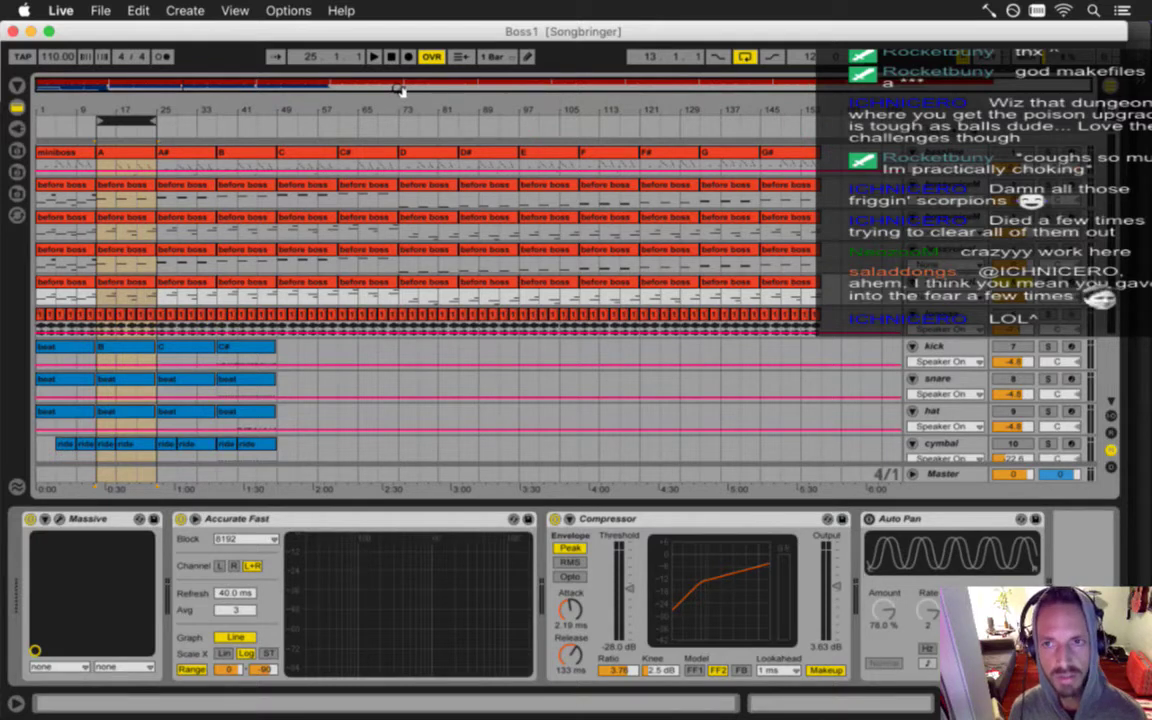
left_click(100, 10)
mouse_move(218, 68)
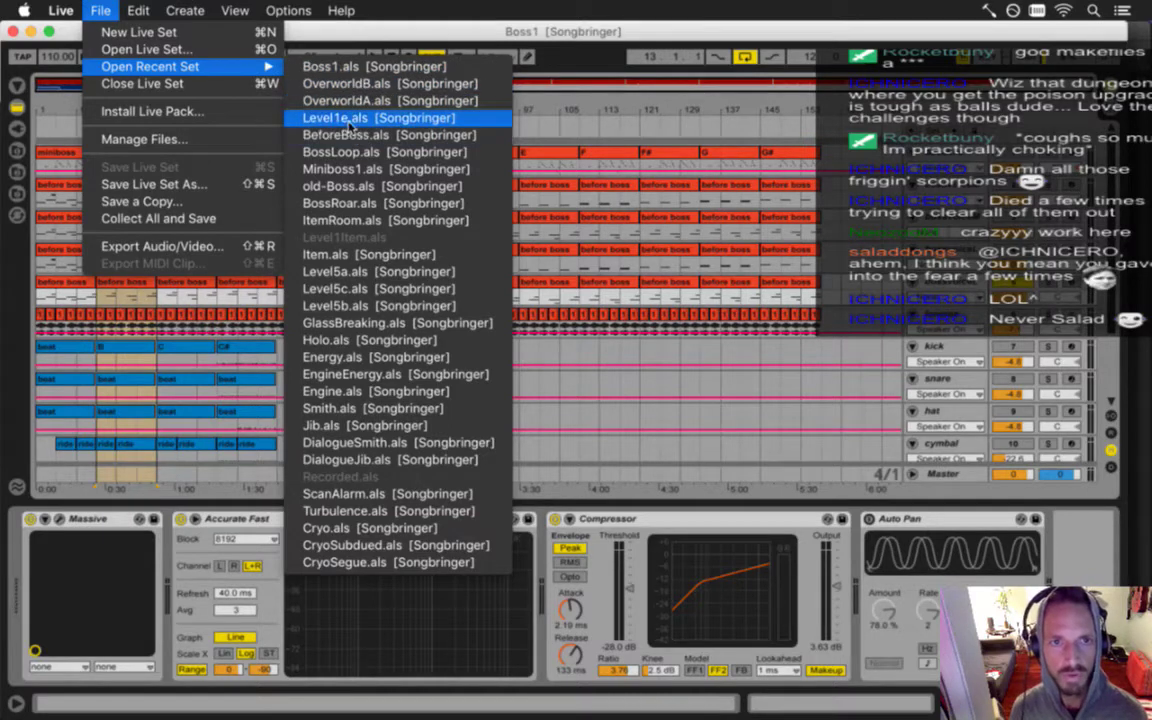
left_click(340, 203)
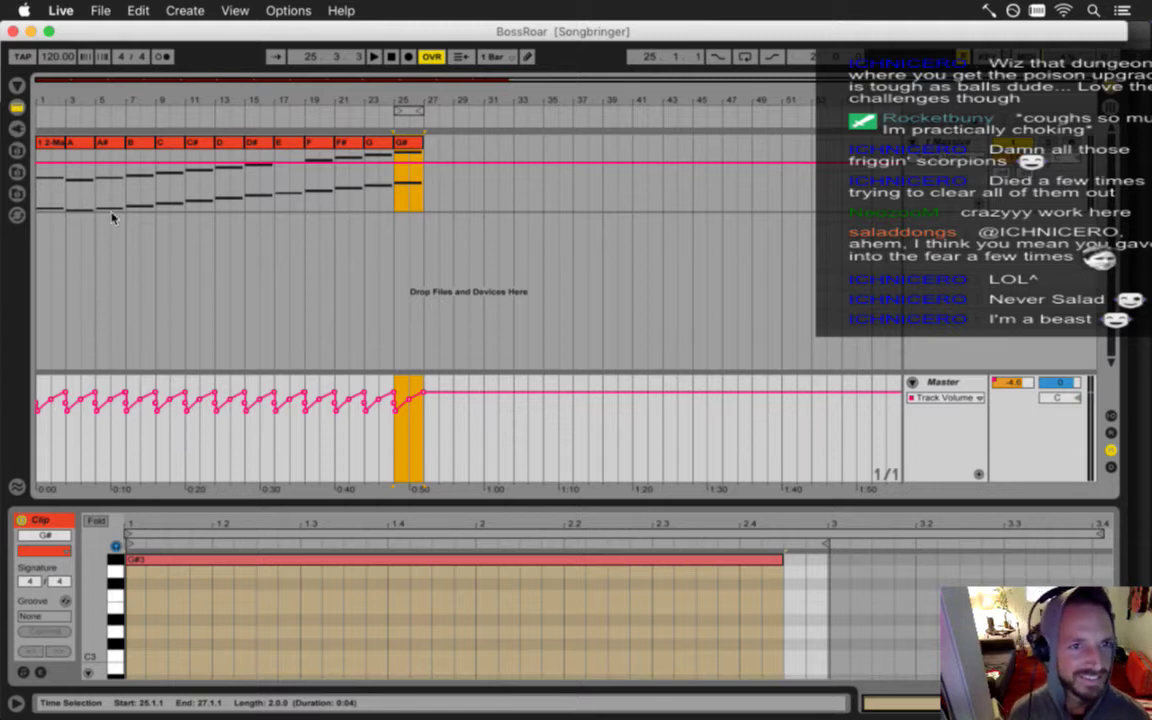
Play the roar from the start of the A clip at bar 3 and examine the Master volume automation there.
left_click(70, 185)
key("space")
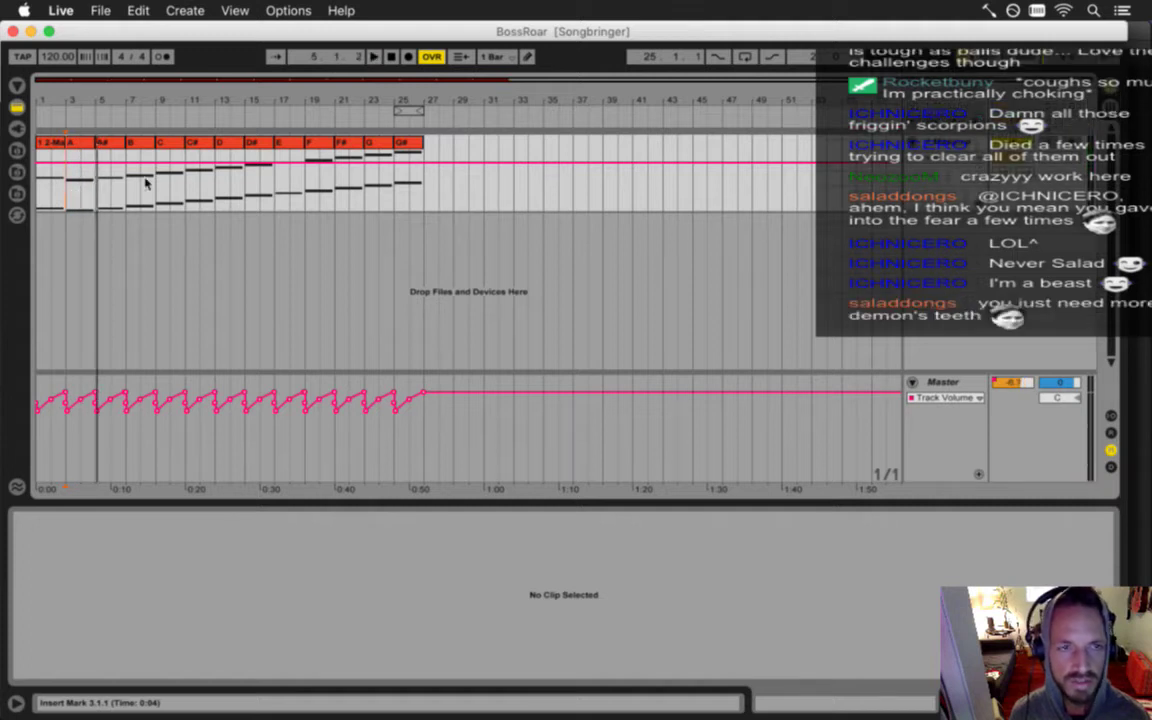
left_click_drag(70, 110, 78, 100)
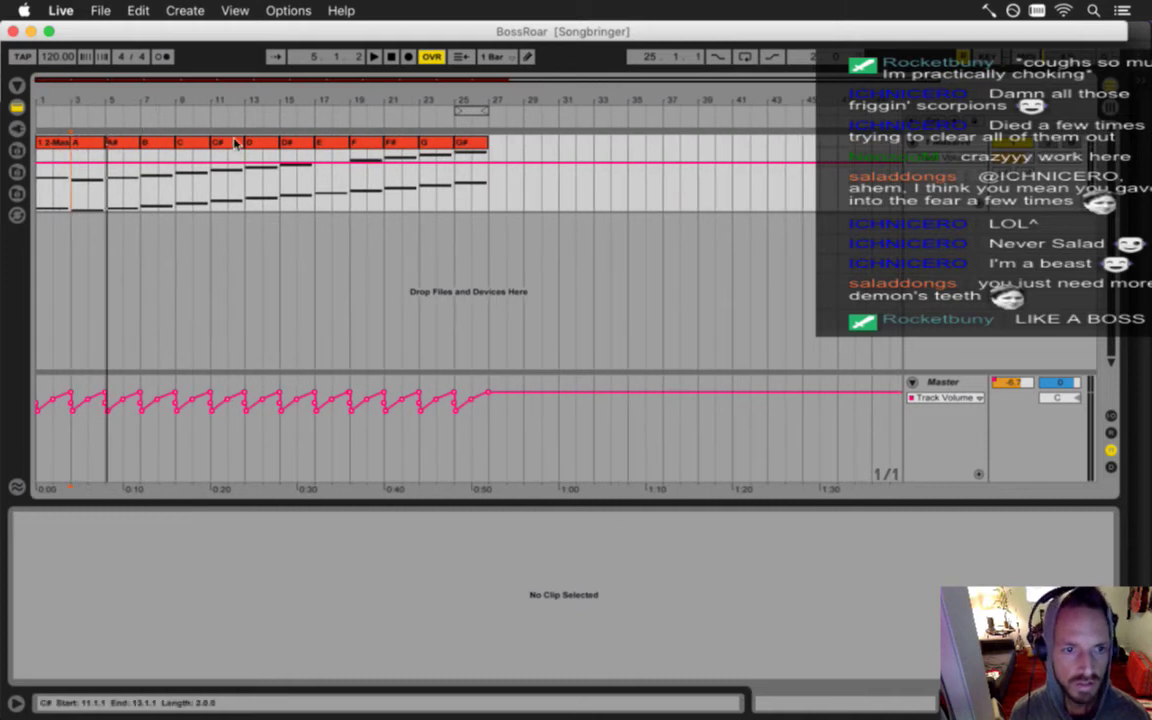
left_click_drag(71, 107, 72, 104)
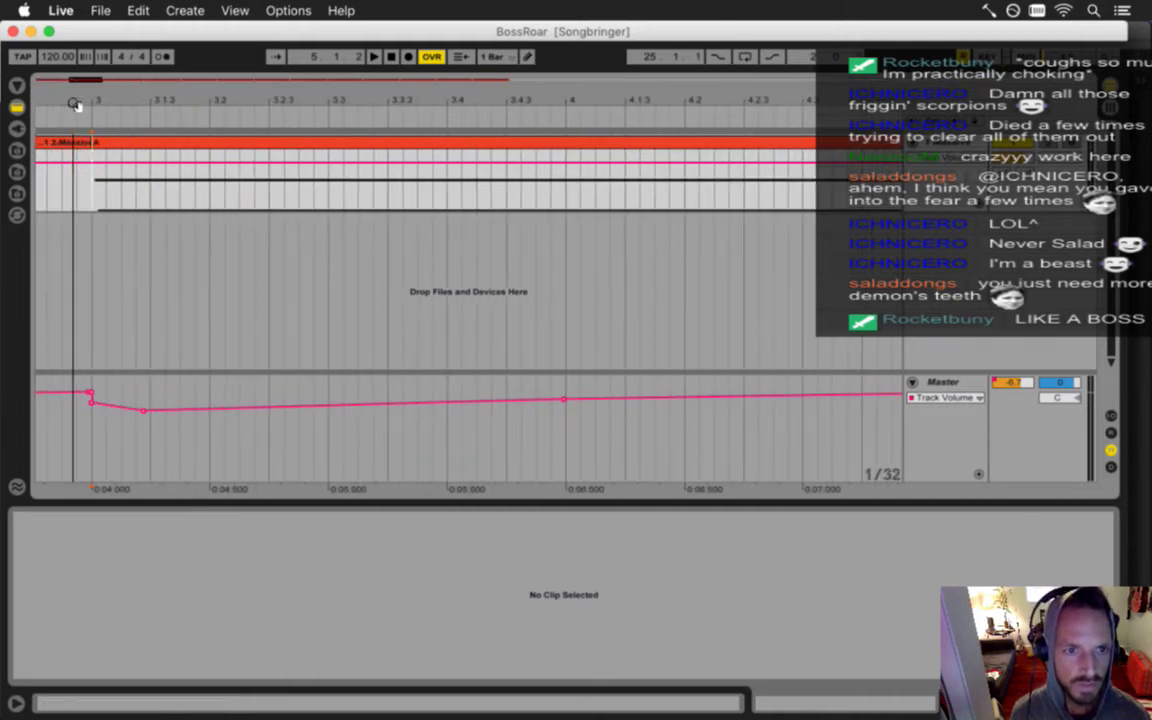
key("space")
key("space")
Lower the Master volume automation point at bar 3 to about -28 dB, auditioning the roar's softer attack.
left_click_drag(92, 402, 92, 443)
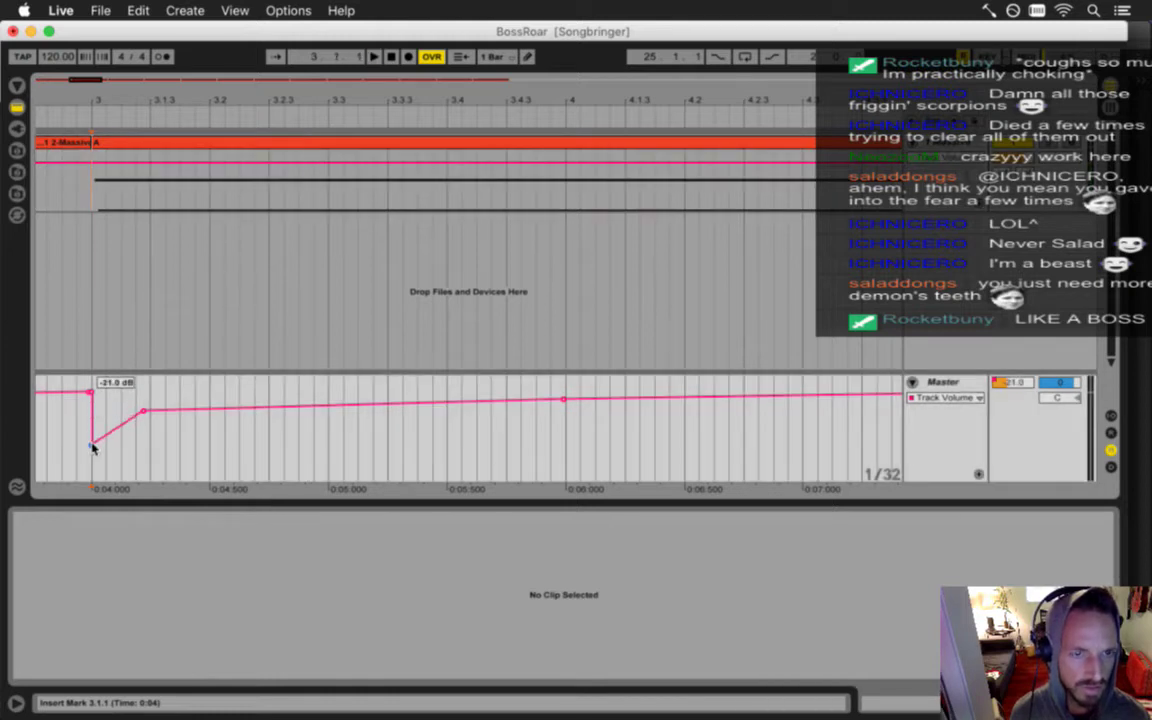
key("space")
key("space")
mouse_move(92, 444)
left_mouse_down()
mouse_move(93, 481)
mouse_move(93, 433)
mouse_move(92, 457)
left_mouse_up()
key("space")
key("space")
key("space")
key("space")
key("space")
key("space")
key("space")
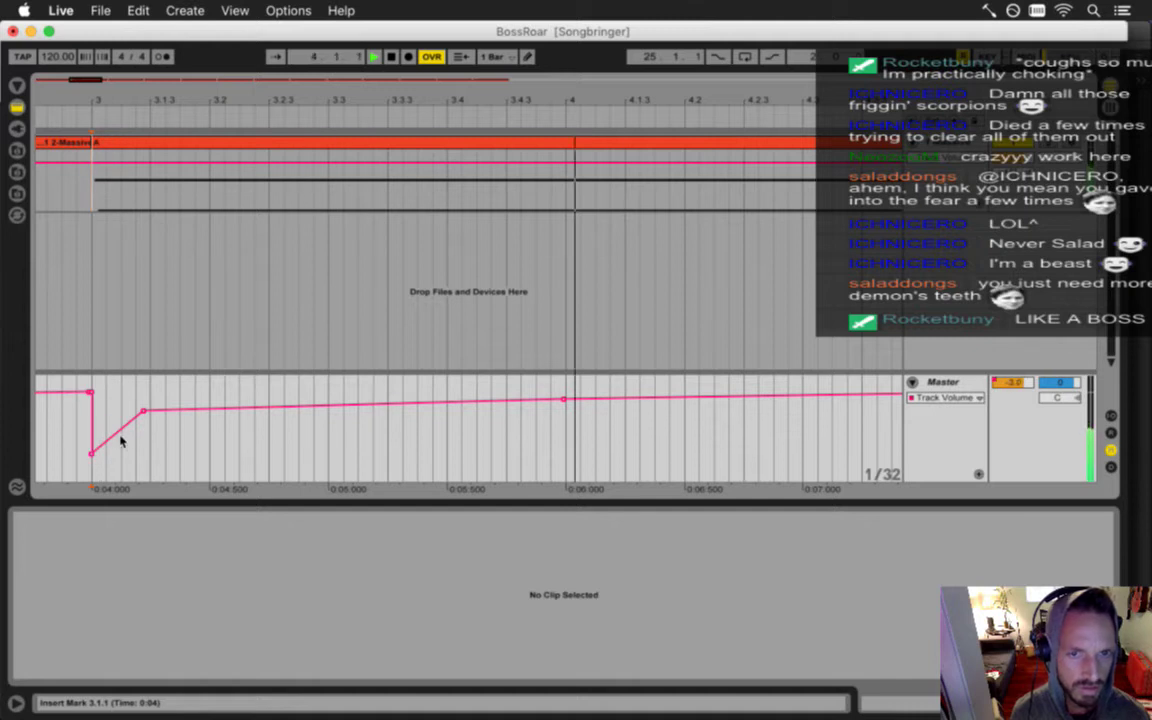
key("space")
Copy the A clip's two-bar Master volume automation and paste it over every following clip from A# to G#.
left_click_drag(132, 103, 134, 103)
left_click_drag(85, 386, 127, 390)
key("super+c")
left_click(125, 385)
key("super+v")
left_click(165, 386)
key("super+v")
left_click(210, 385)
key("super+v")
left_click(254, 385)
key("super+v")
left_click(297, 387)
key("super+v")
left_click(340, 386)
key("super+v")
left_click(385, 389)
key("super+v")
left_click(427, 388)
key("super+v")
left_click(471, 388)
key("super+v")
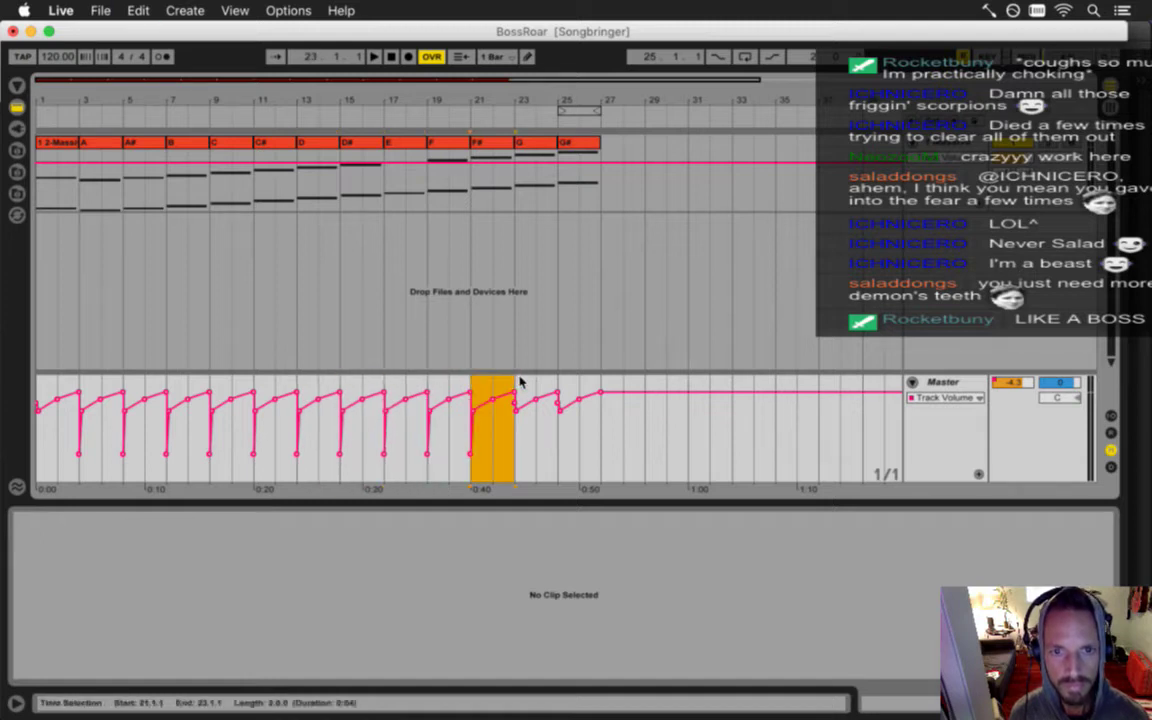
left_click(514, 388)
key("super+v")
left_click(557, 388)
key("super+v")
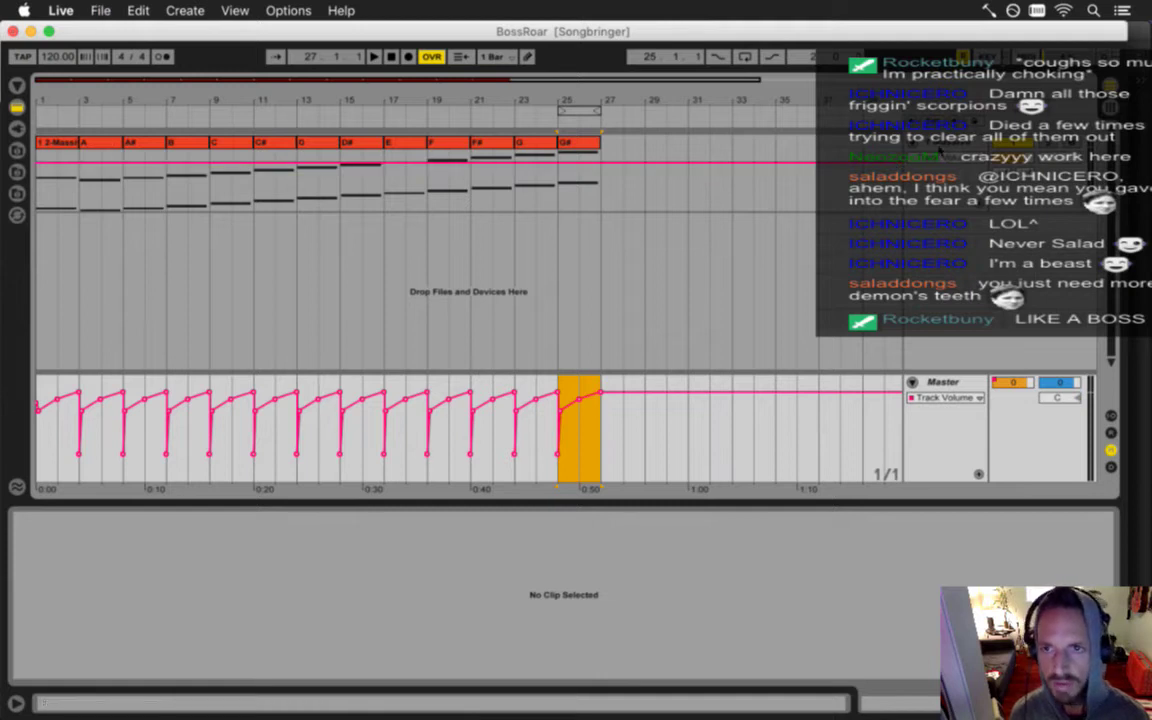
Move the loop to the A clip at bars 3 to 5 and play it with the track's device chain shown.
left_click(592, 174)
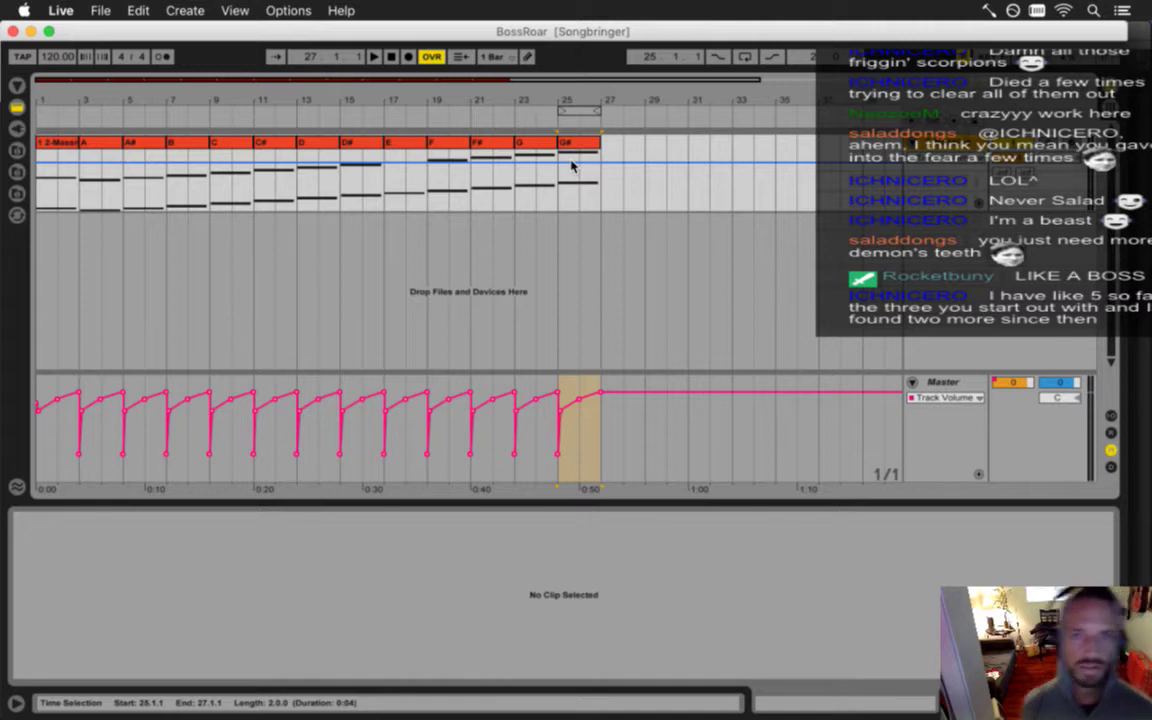
left_click_drag(574, 119, 103, 110)
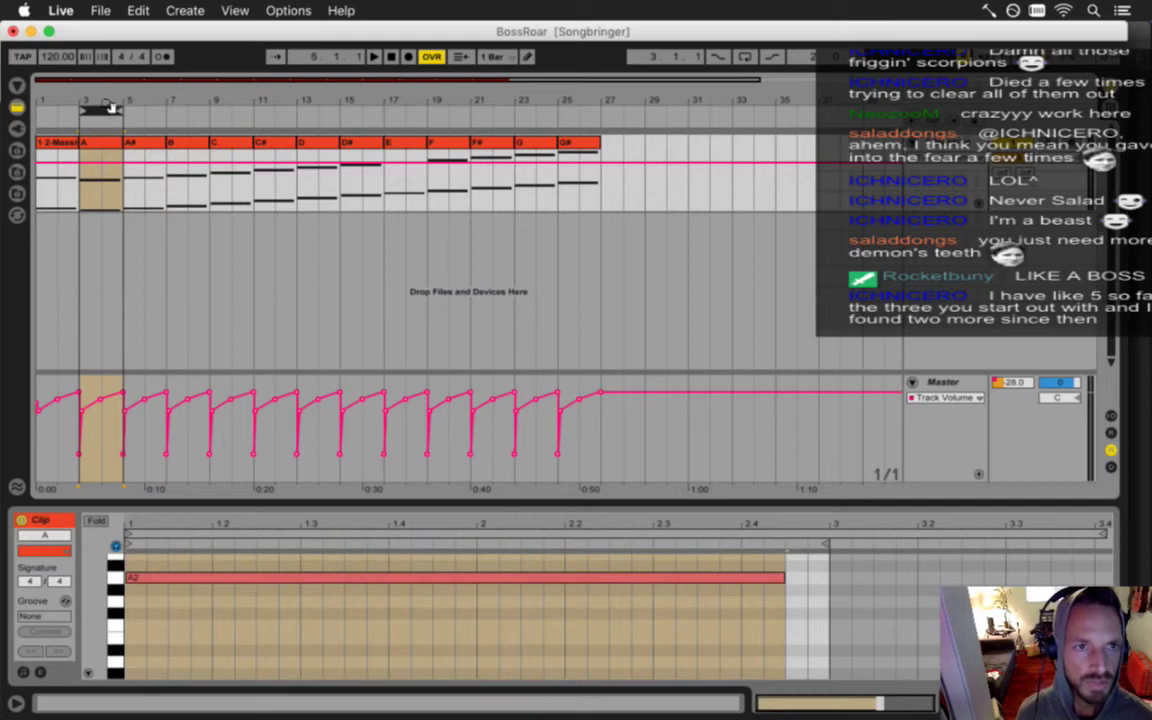
left_click_drag(59, 100, 63, 100)
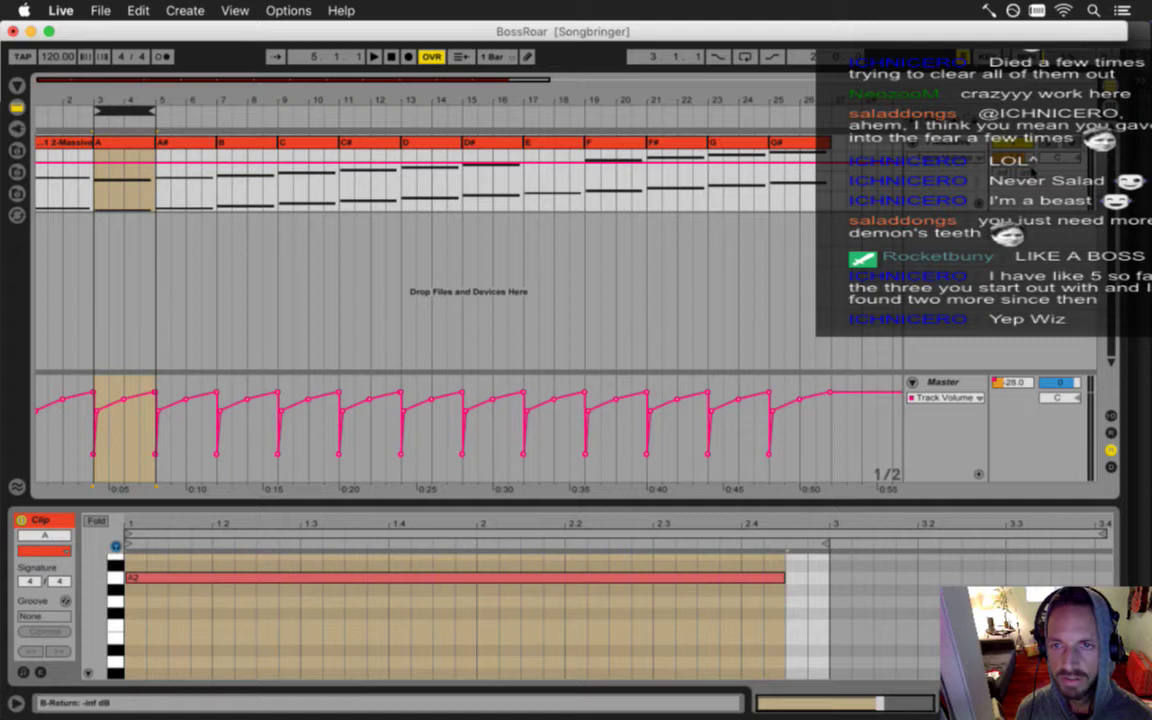
key("shift+Tab")
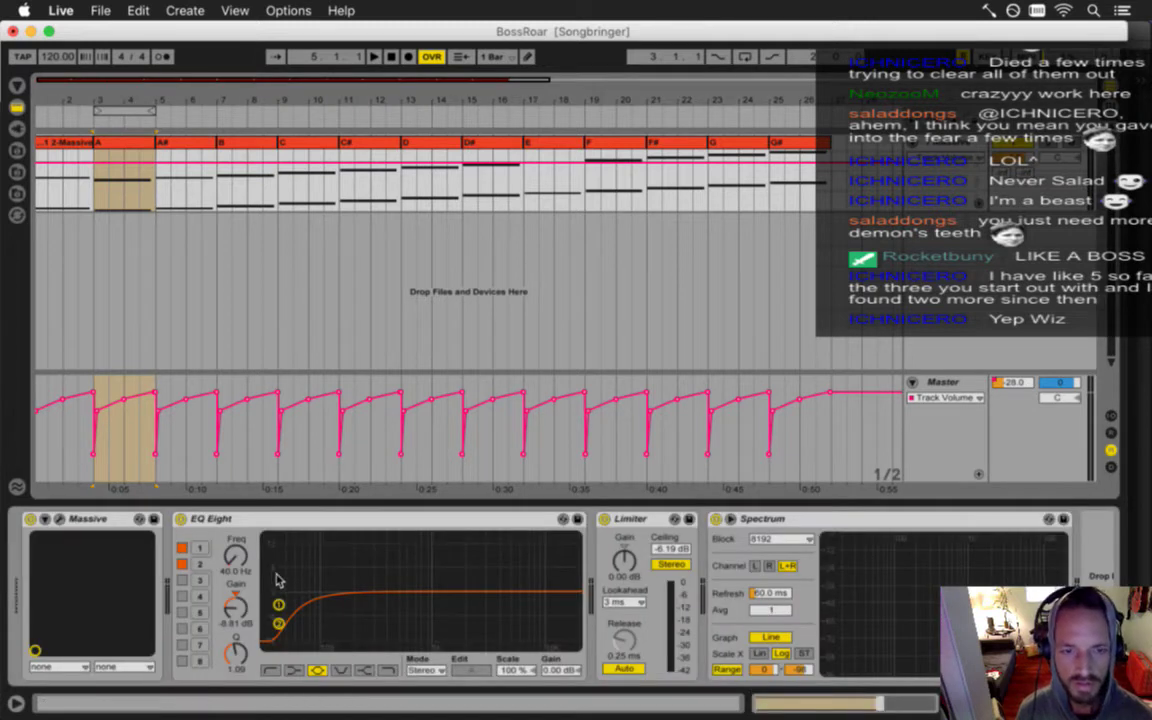
key("space")
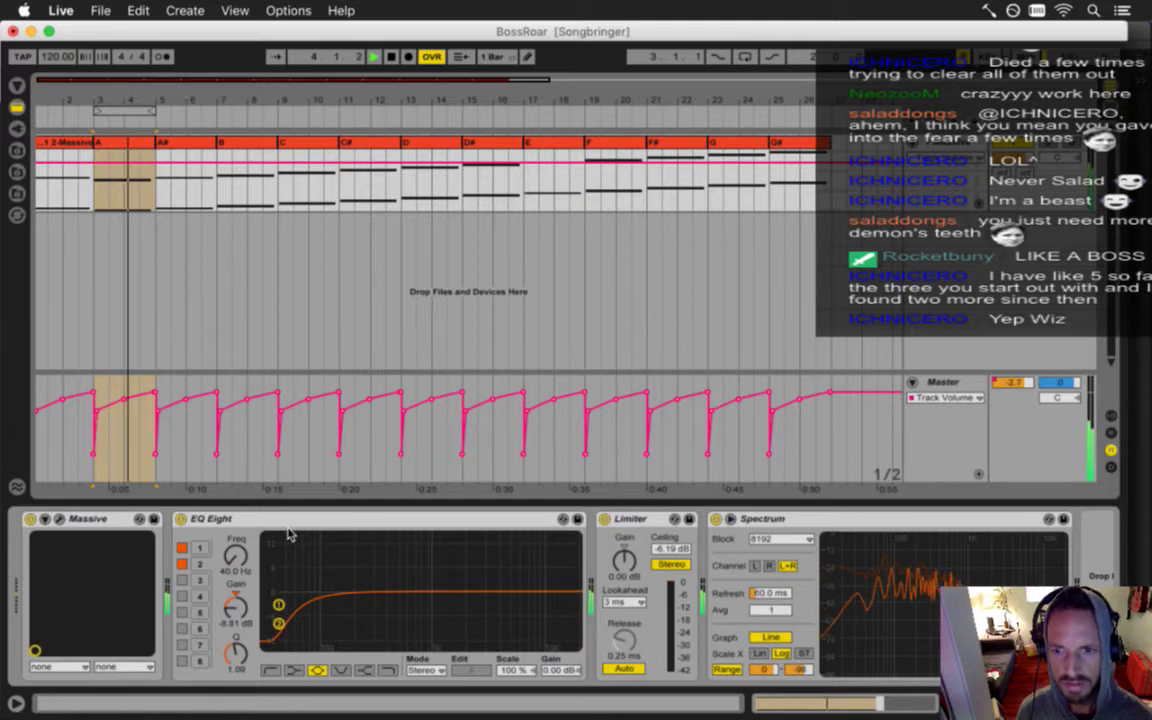
key("space")
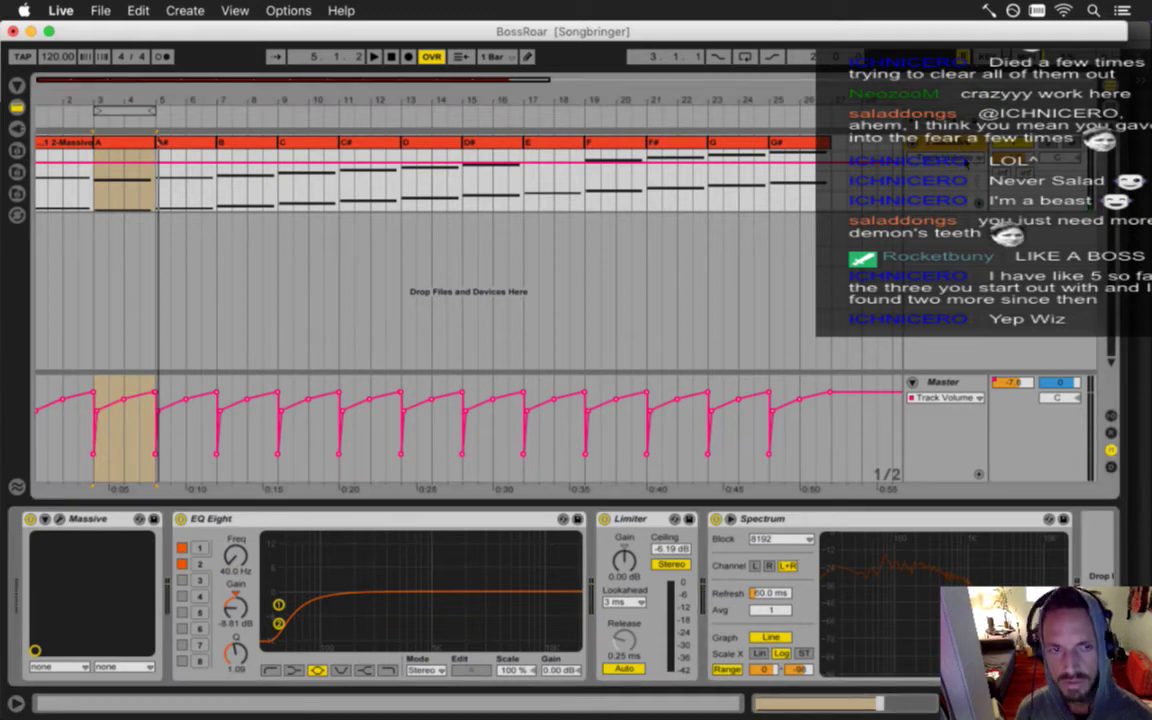
Duplicate the Massive track and turn off EQ Eight on the copy, keeping its Limiter on.
key("super+d")
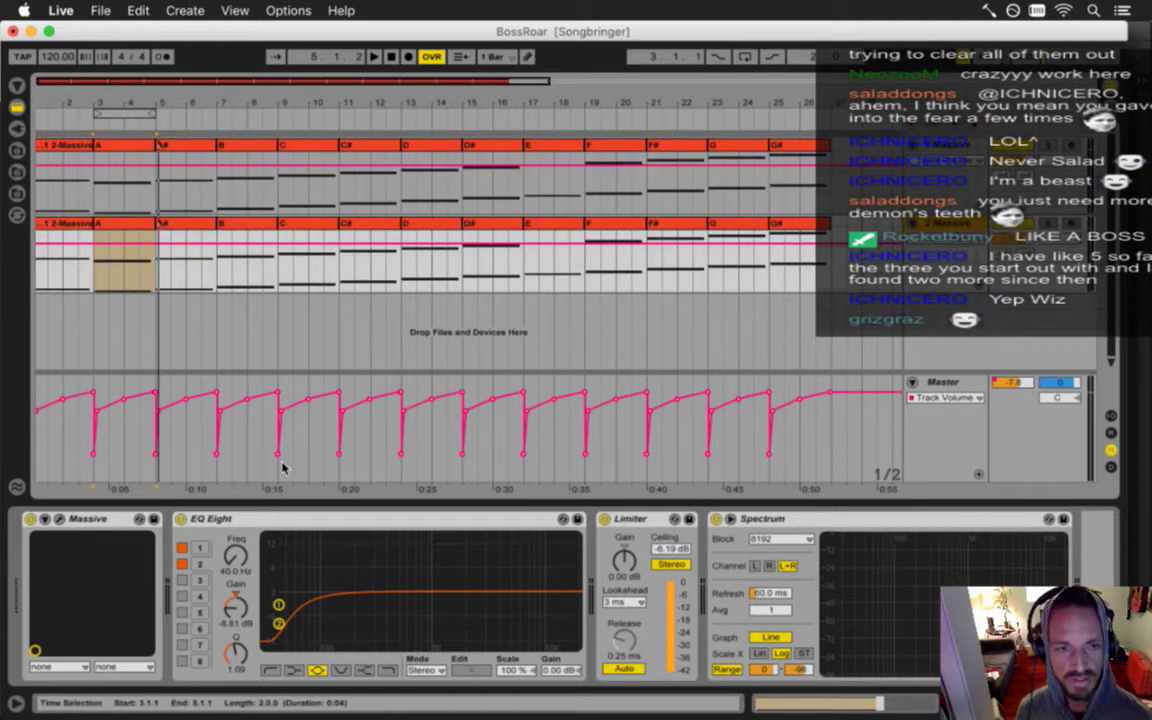
left_click(180, 519)
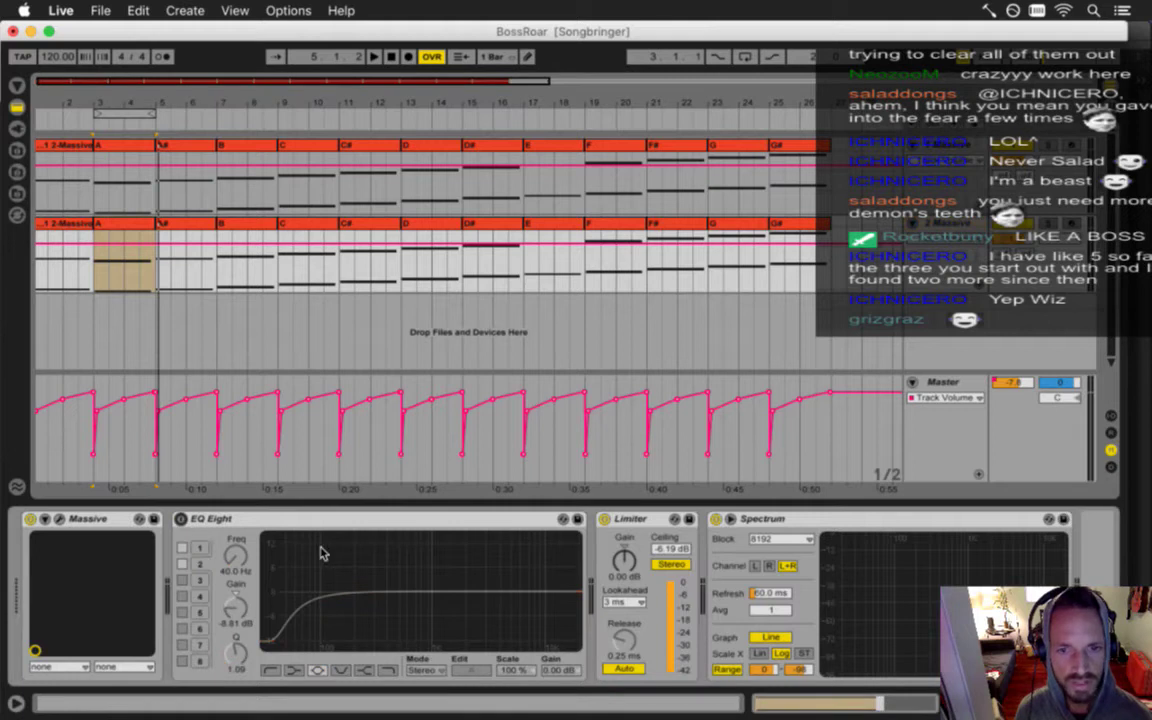
left_click(605, 519)
left_click(605, 519)
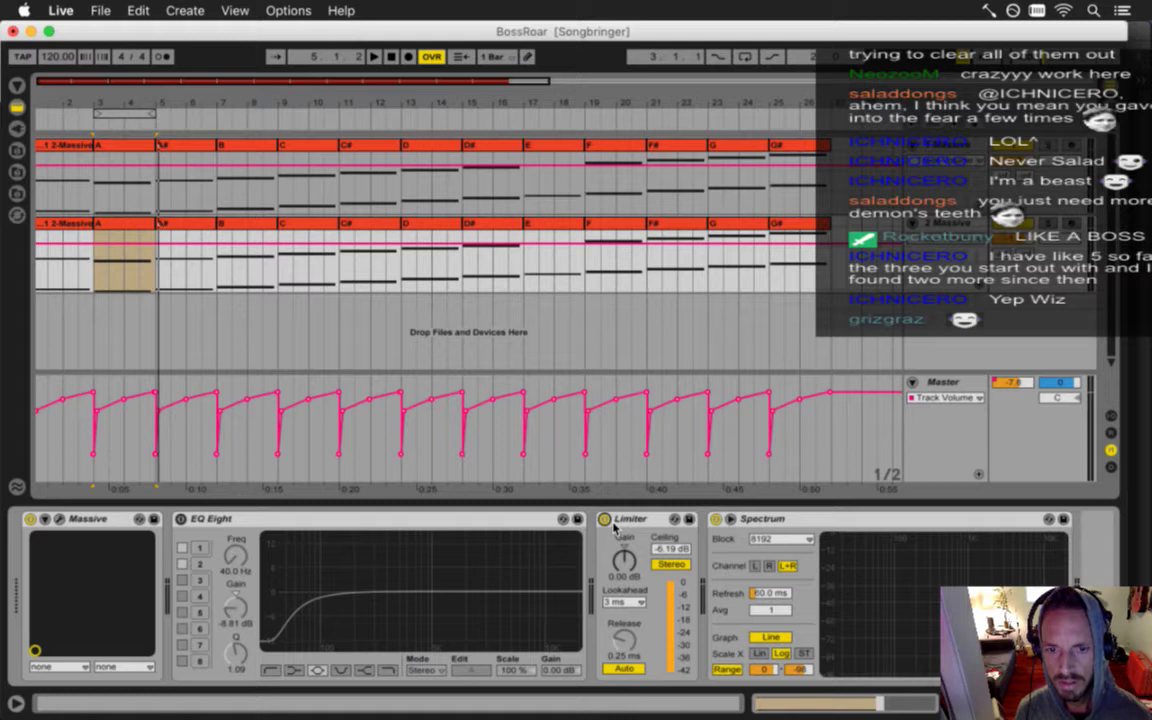
Open the duplicate track's Massive synth editor, solo the track and audition its sound.
left_click(59, 519)
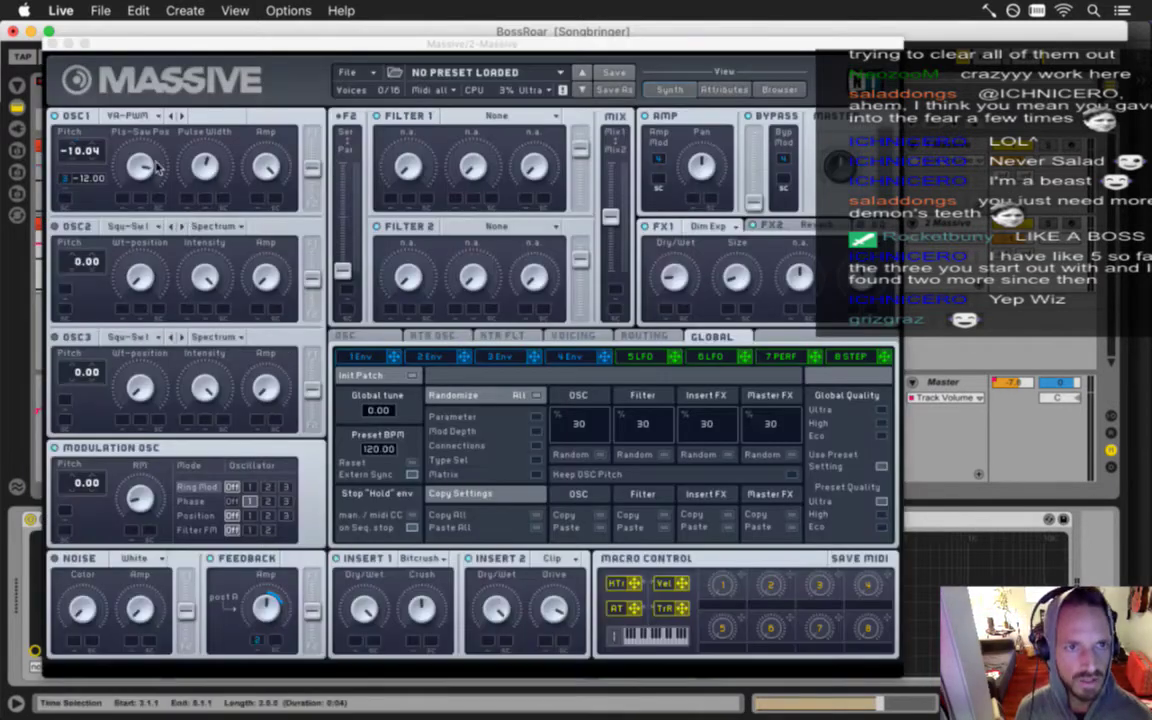
left_click_drag(178, 46, 157, 32)
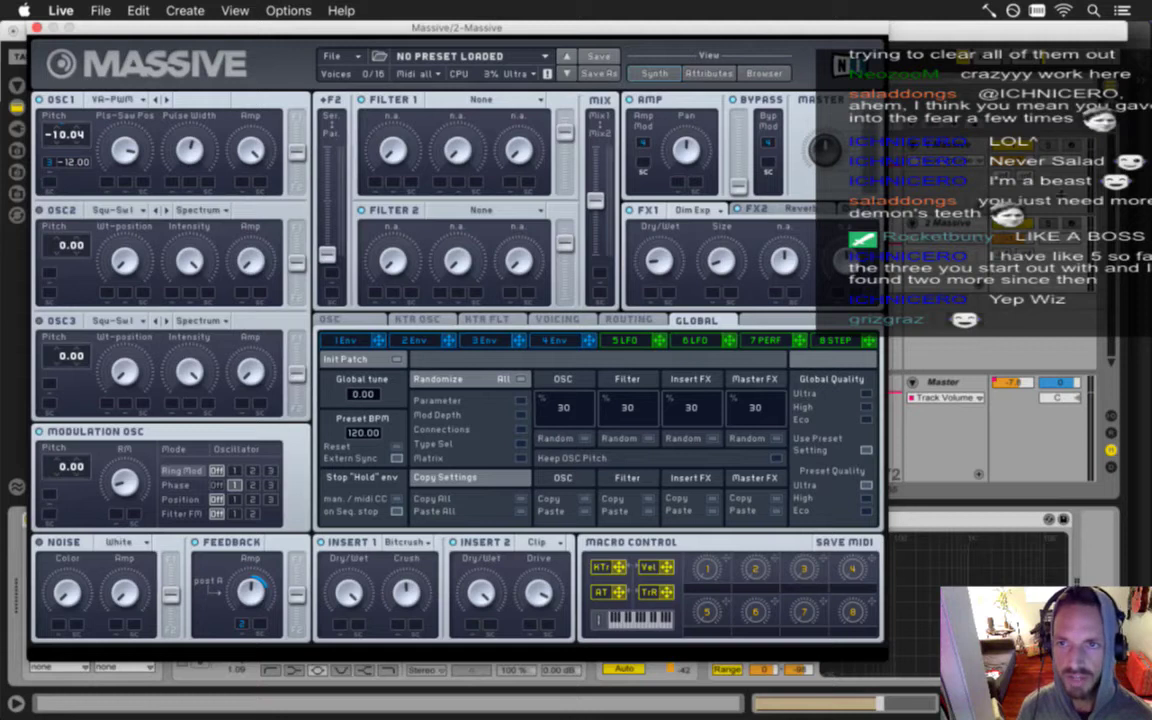
left_click_drag(833, 38, 847, 365)
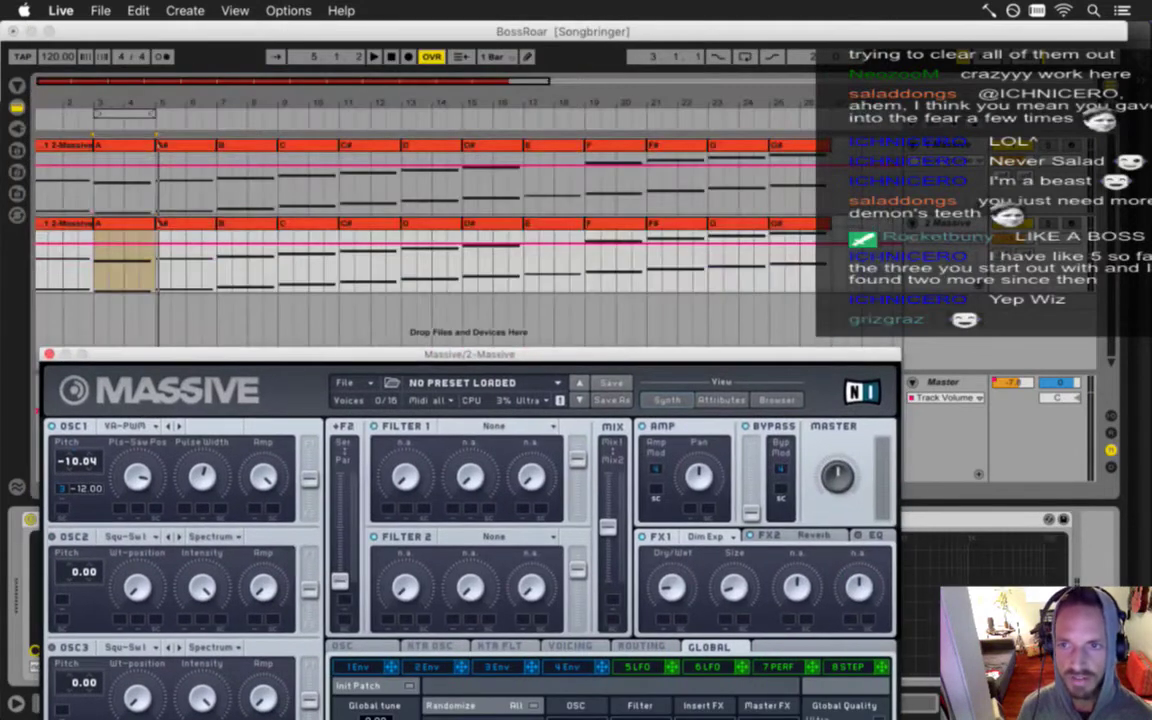
left_click(779, 308)
left_click_drag(732, 360, 802, 72)
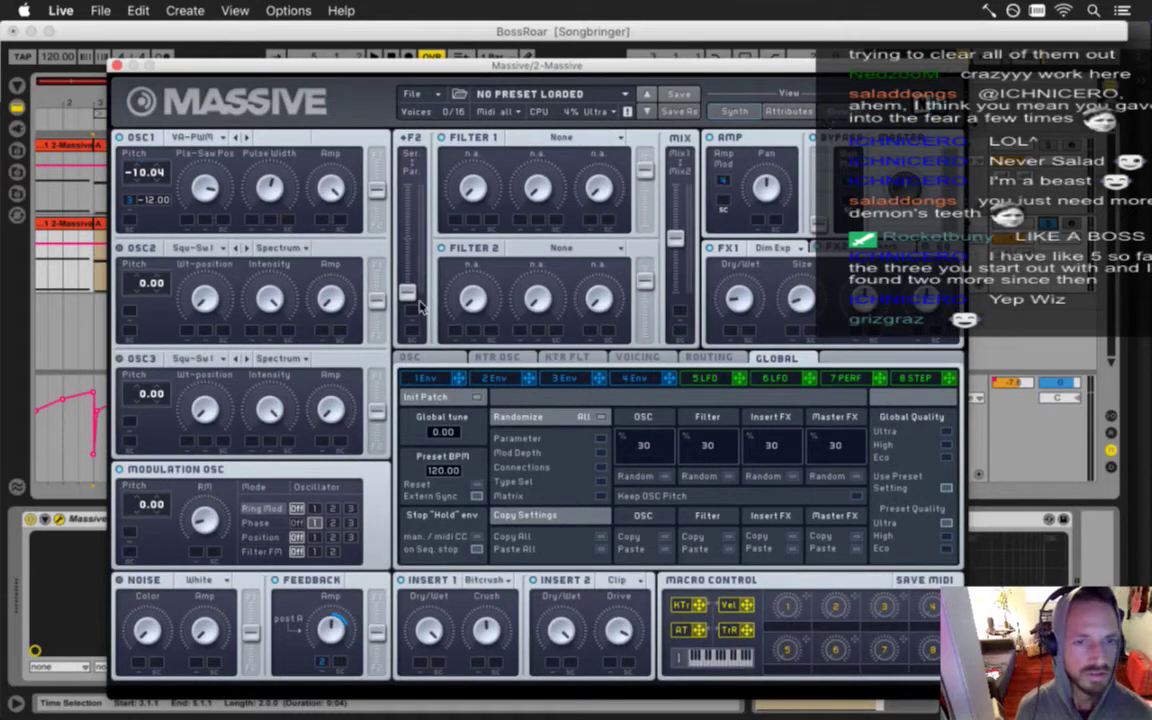
key("space")
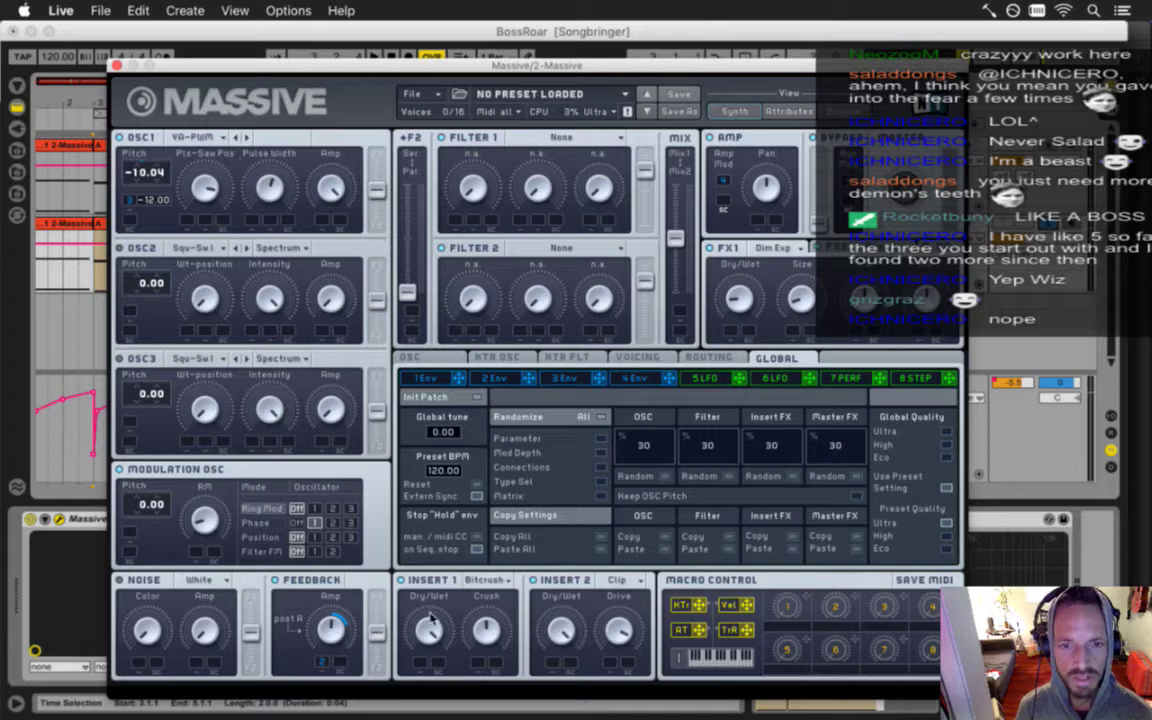
key("space")
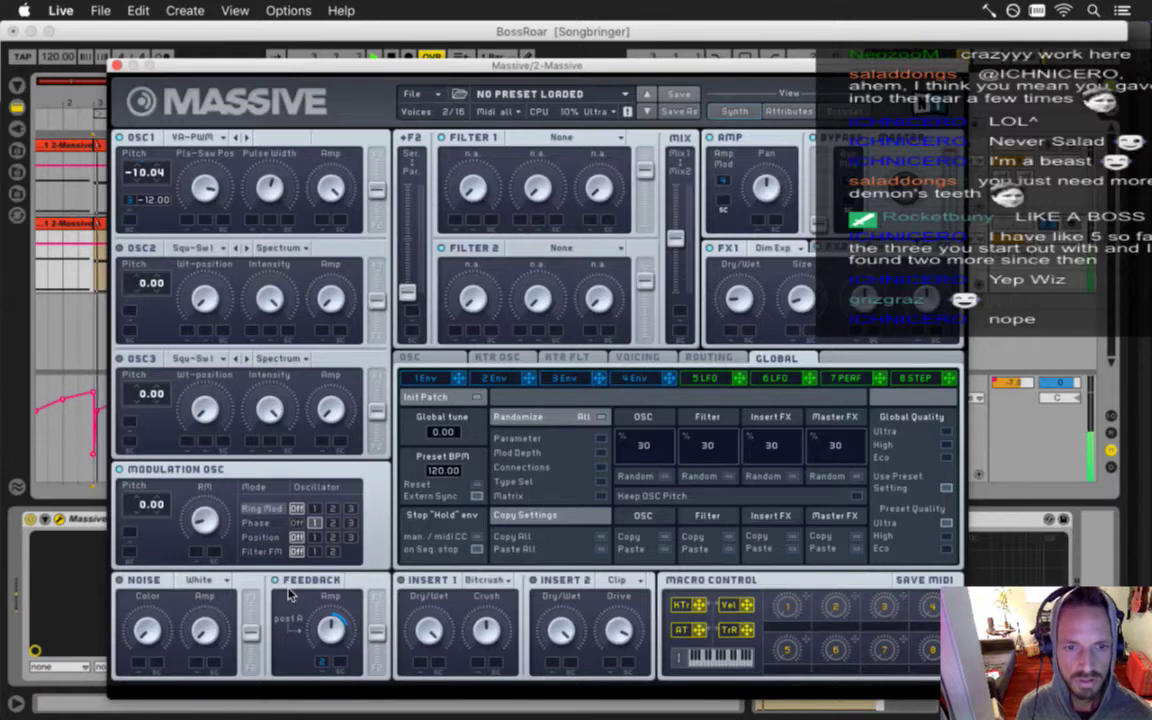
key("space")
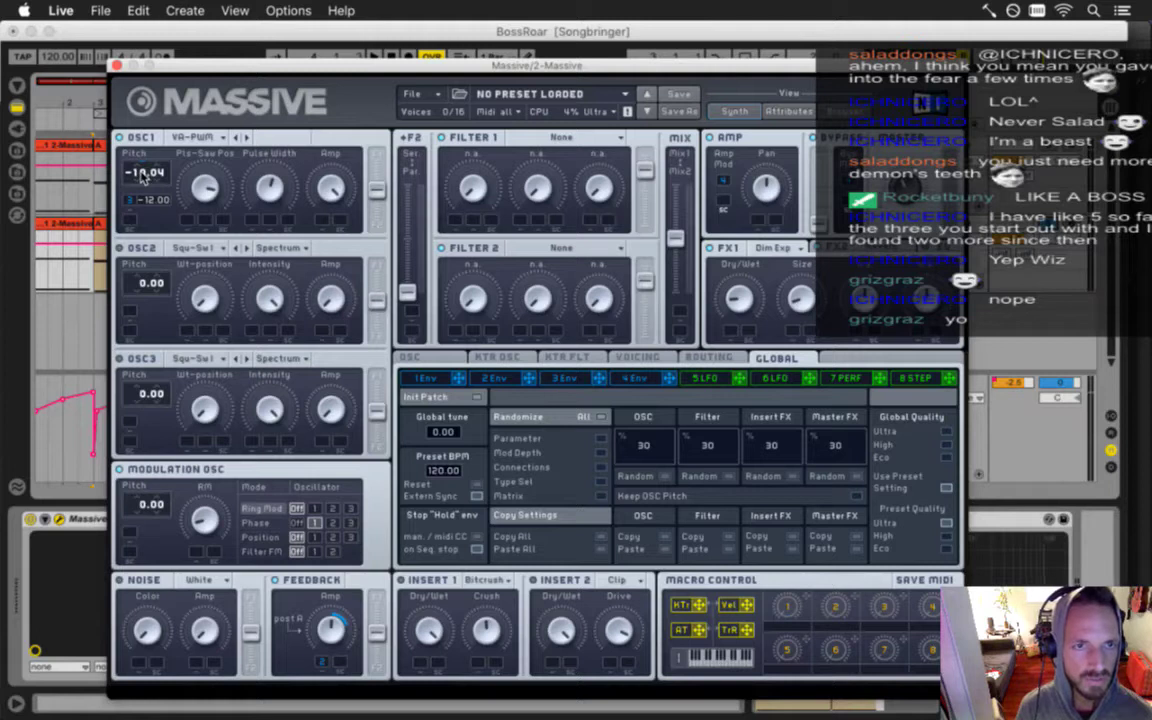
Lower Massive's OSC1 pitch to -22.04 and play the roar with it.
left_click_drag(143, 176, 146, 199)
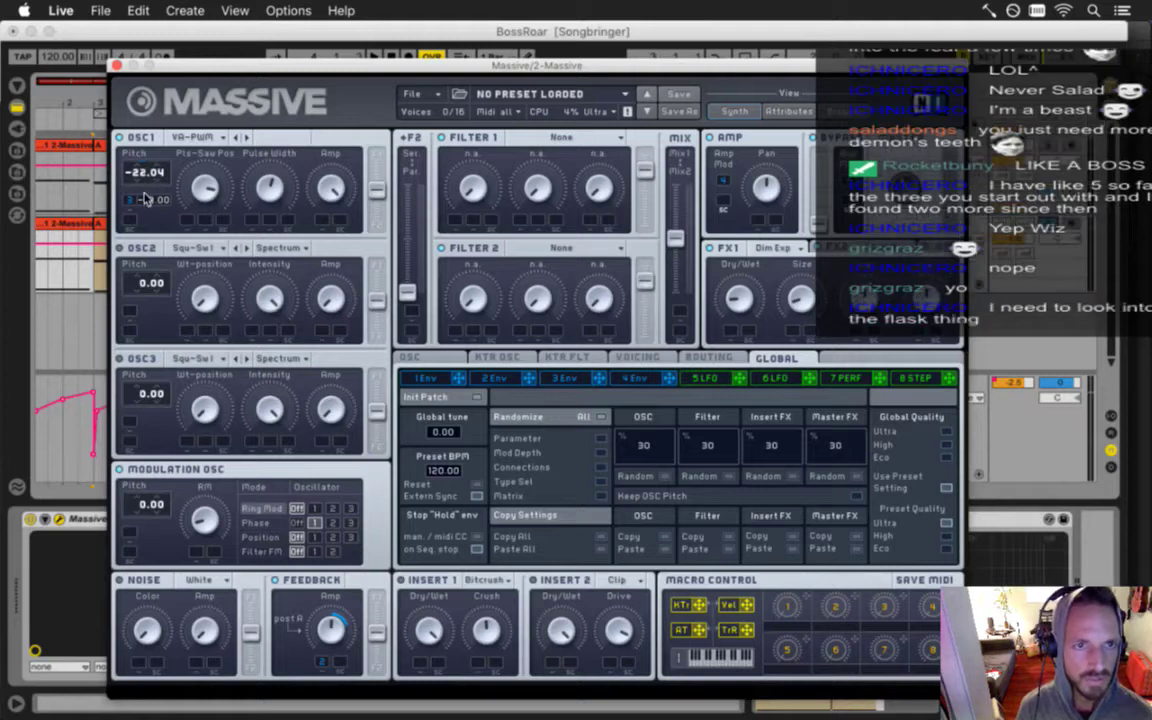
key("space")
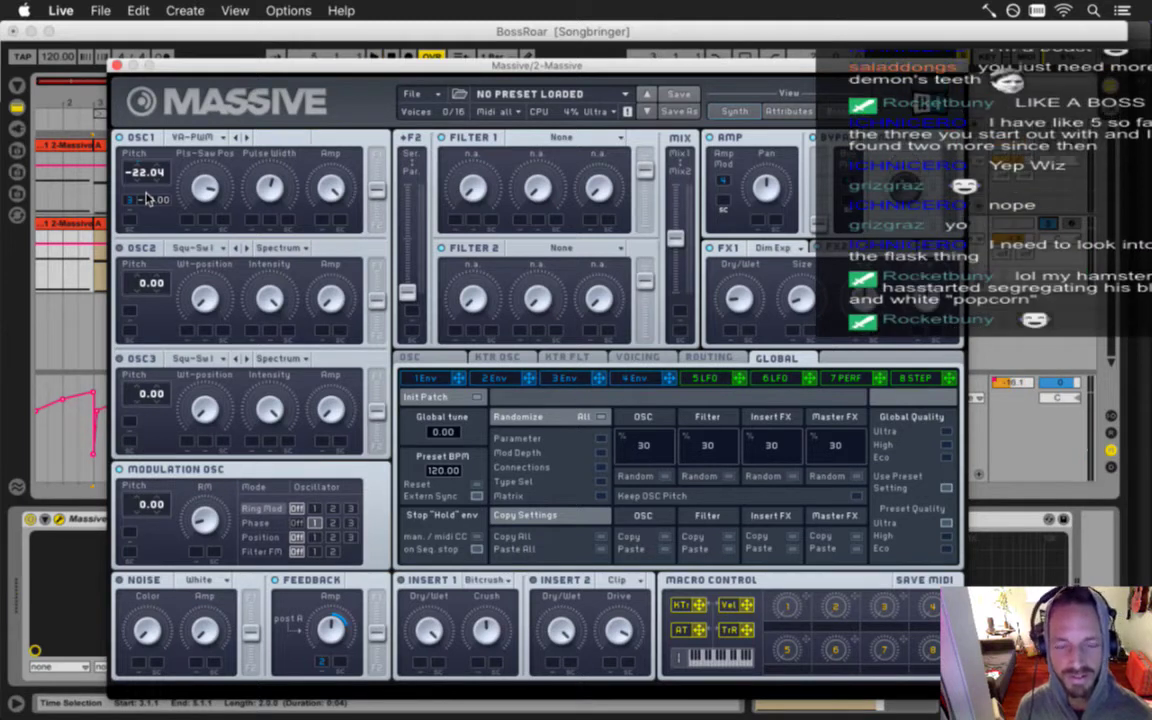
key("space")
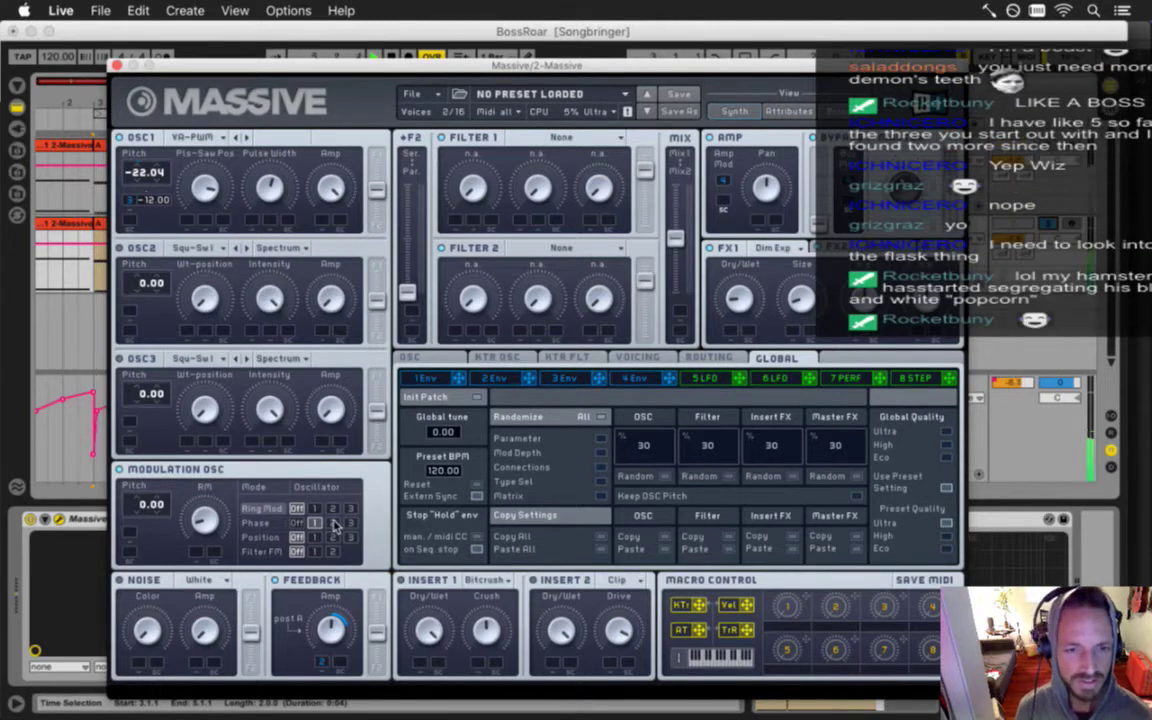
Try other oscillators for Massive's phase modulation, return it to oscillator 1 and set position modulation to oscillator 1.
left_click(333, 523)
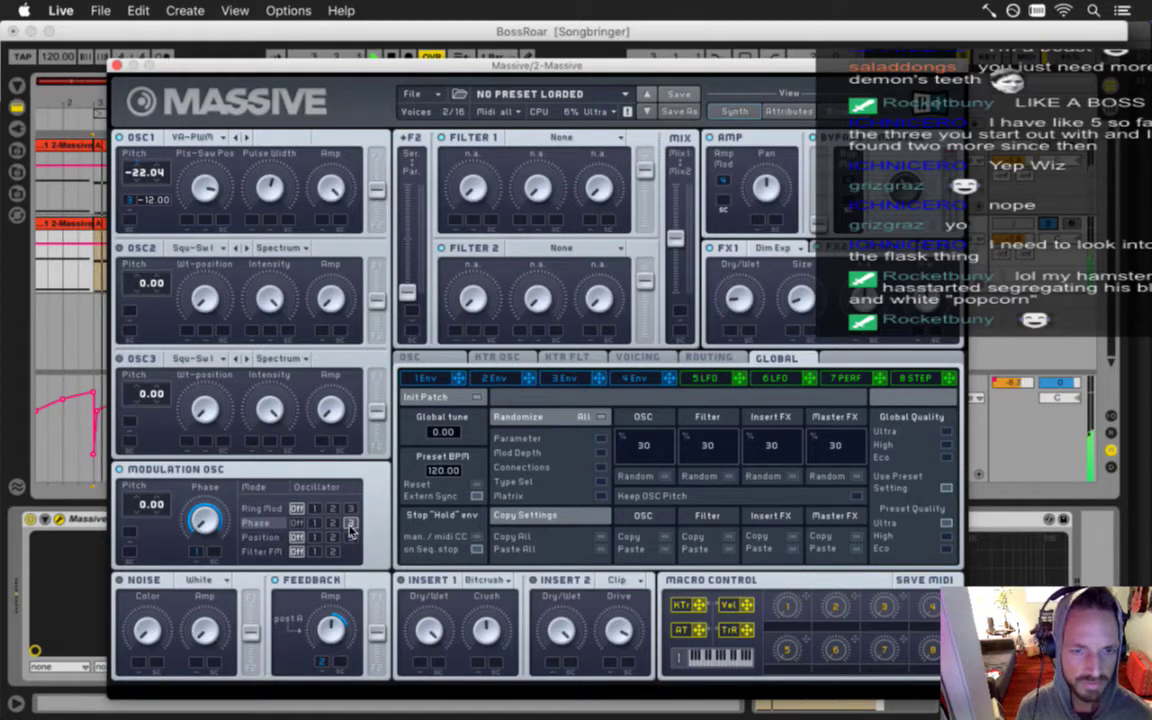
left_click(315, 523)
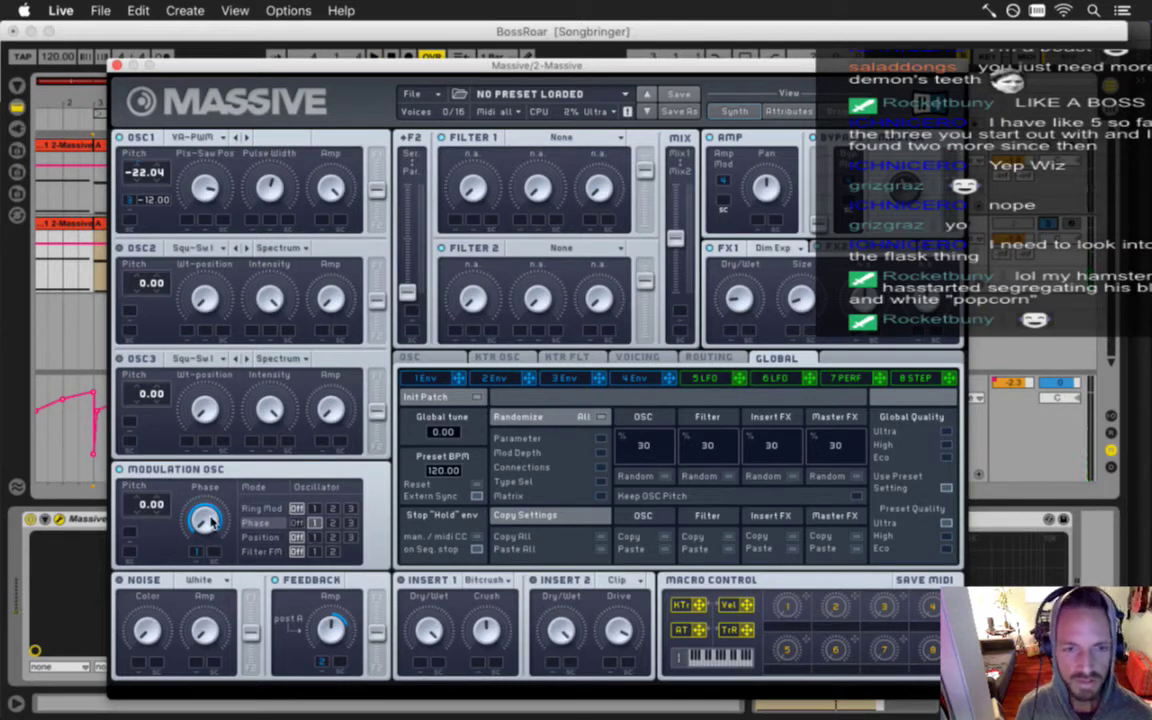
left_click(265, 538)
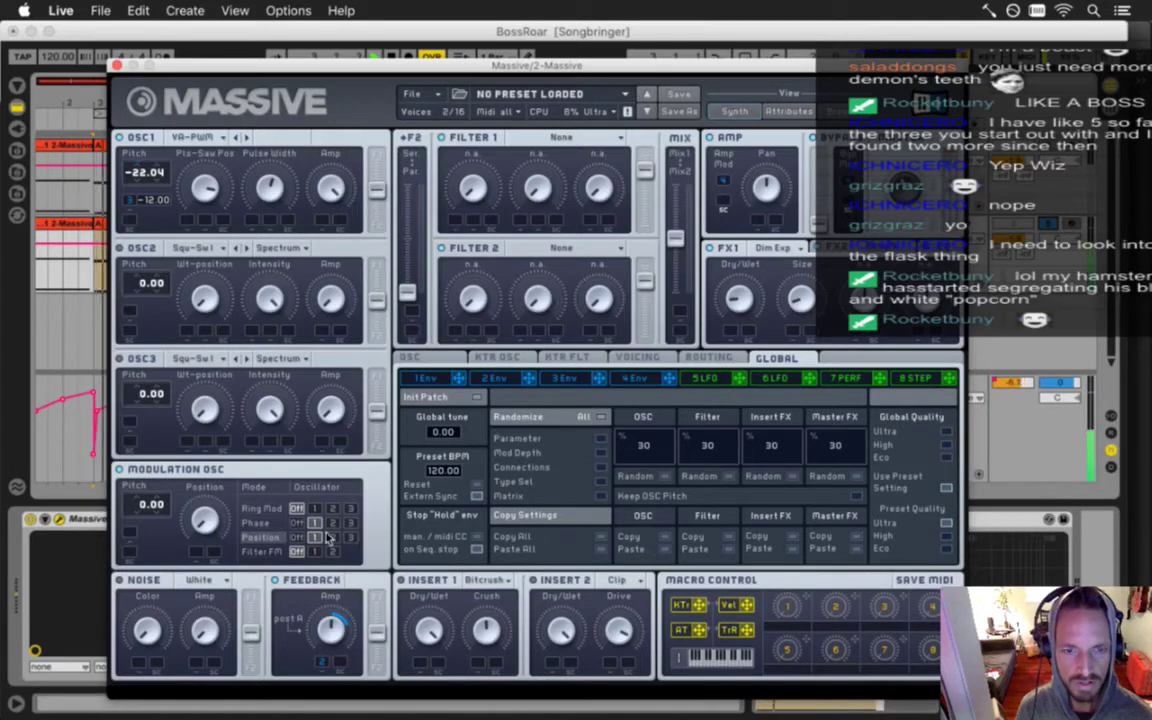
Try oscillators 2 and 3 for Massive's position modulation, turn it off, leave Filter FM off and save the set.
left_click(332, 537)
left_click(351, 538)
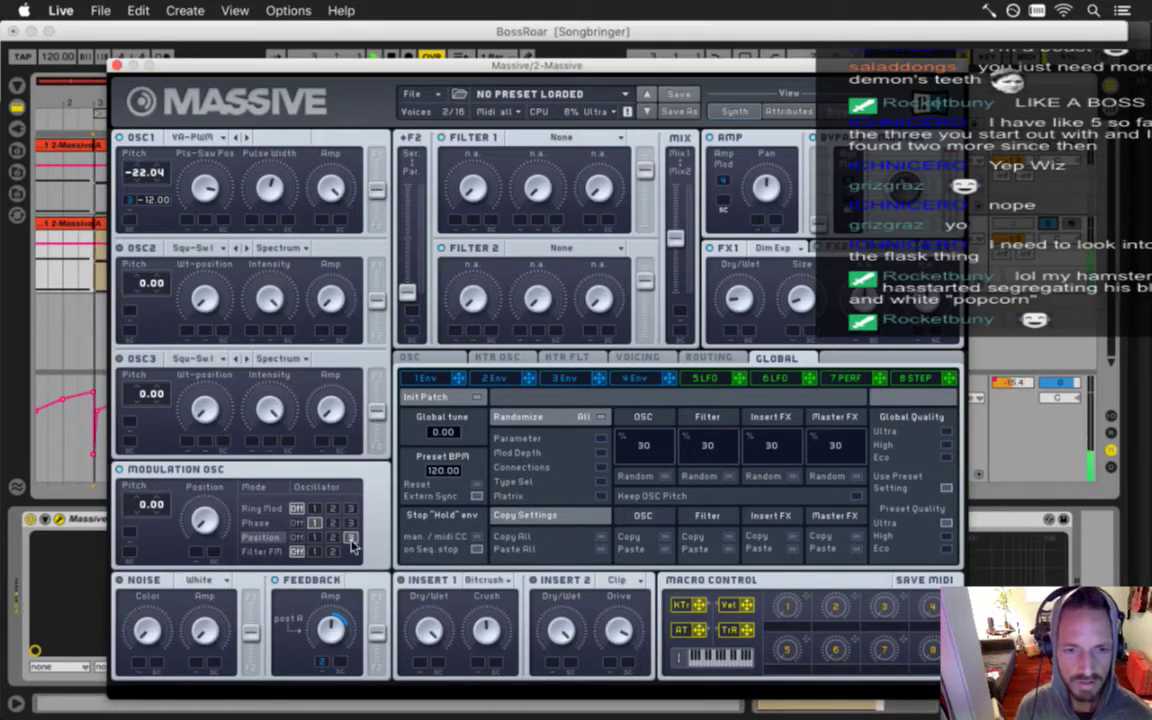
left_click(298, 537)
left_click(313, 552)
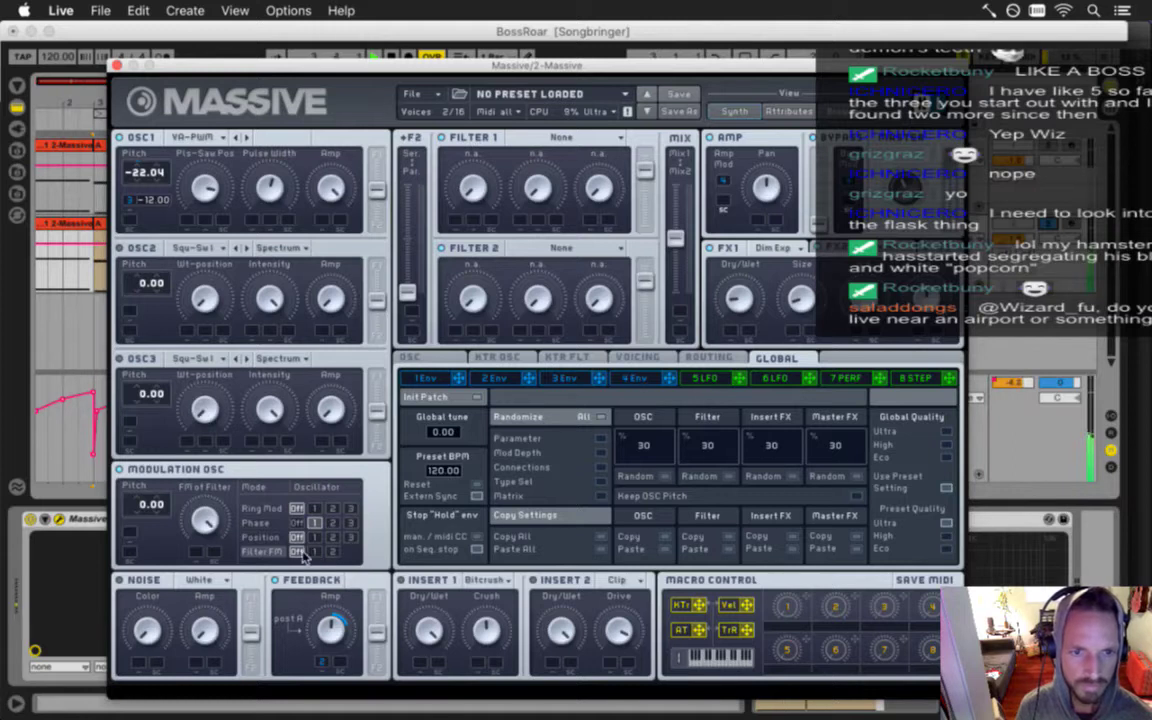
key("space")
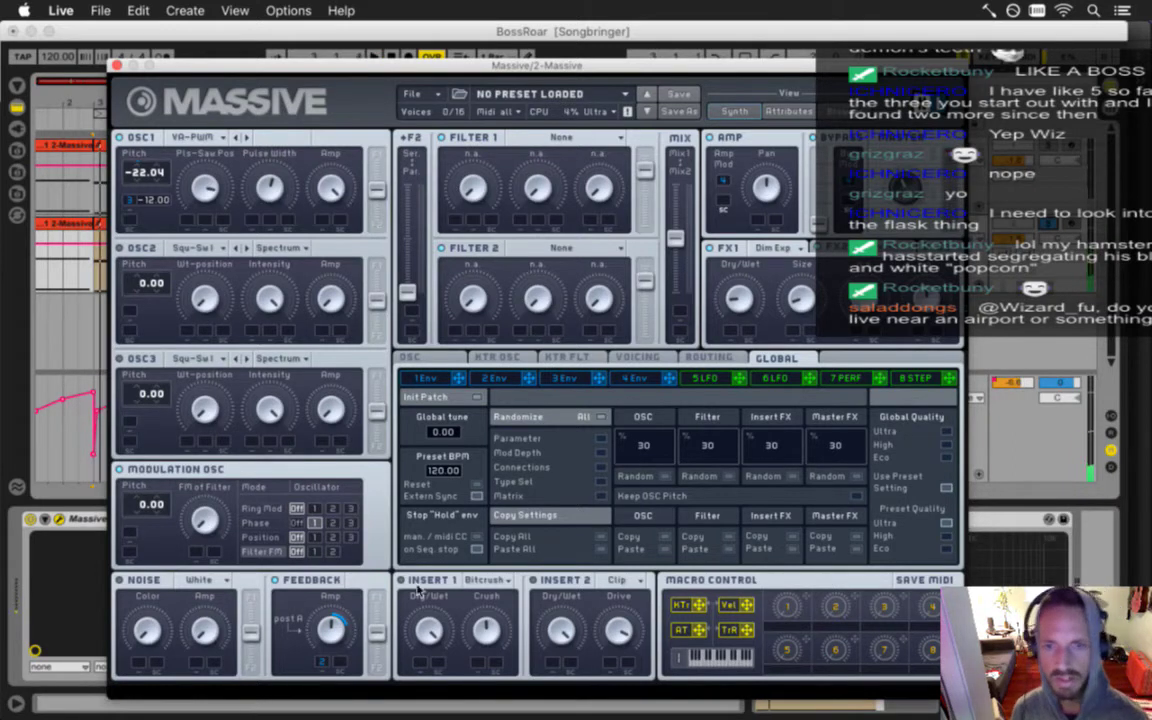
key("super+s")
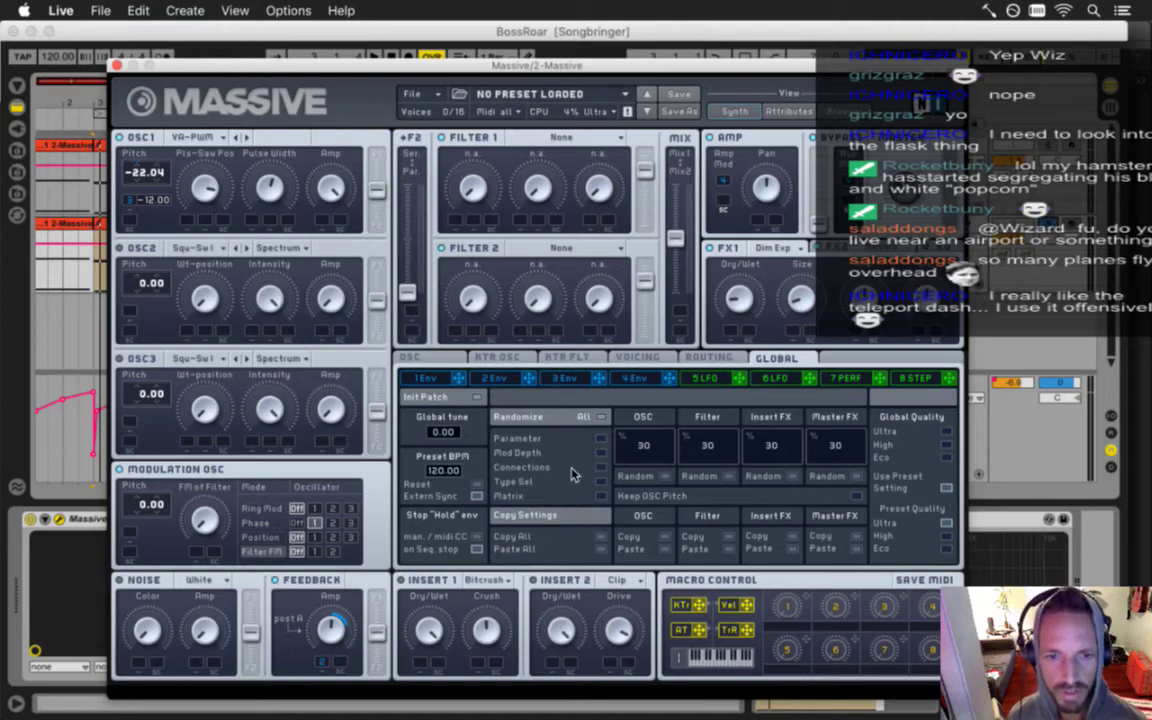
Play the roar, close the duplicate track's Massive editor and audition both layers from the arrangement.
key("space")
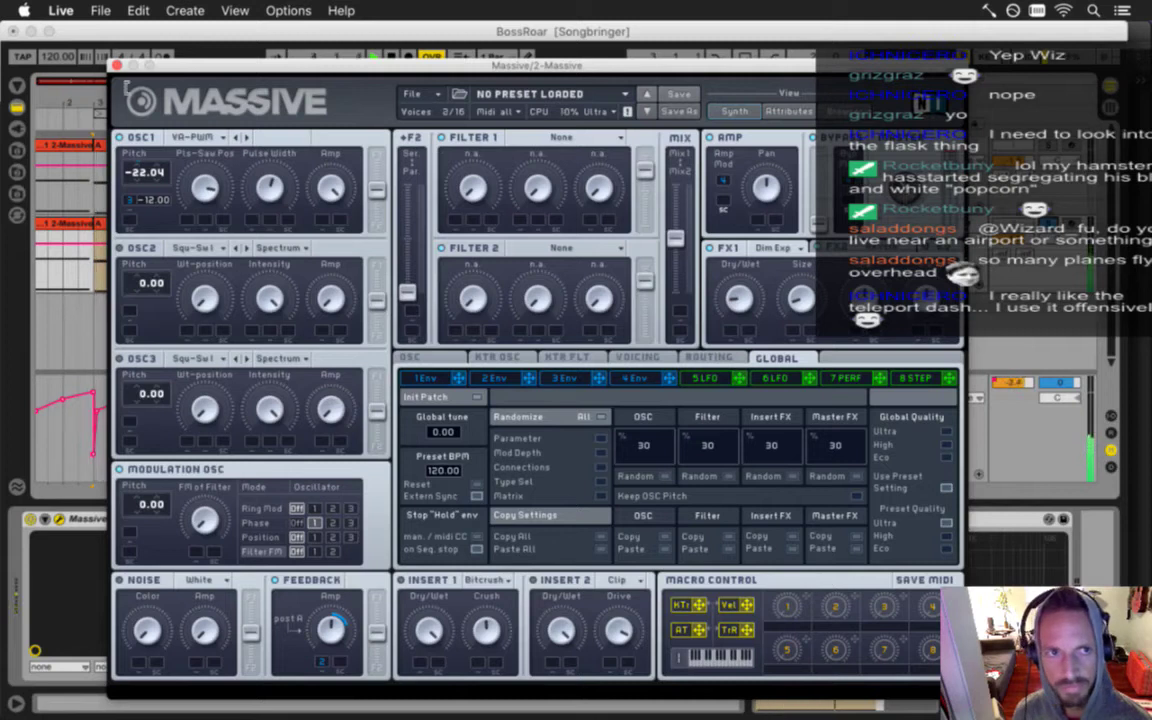
left_click(115, 65)
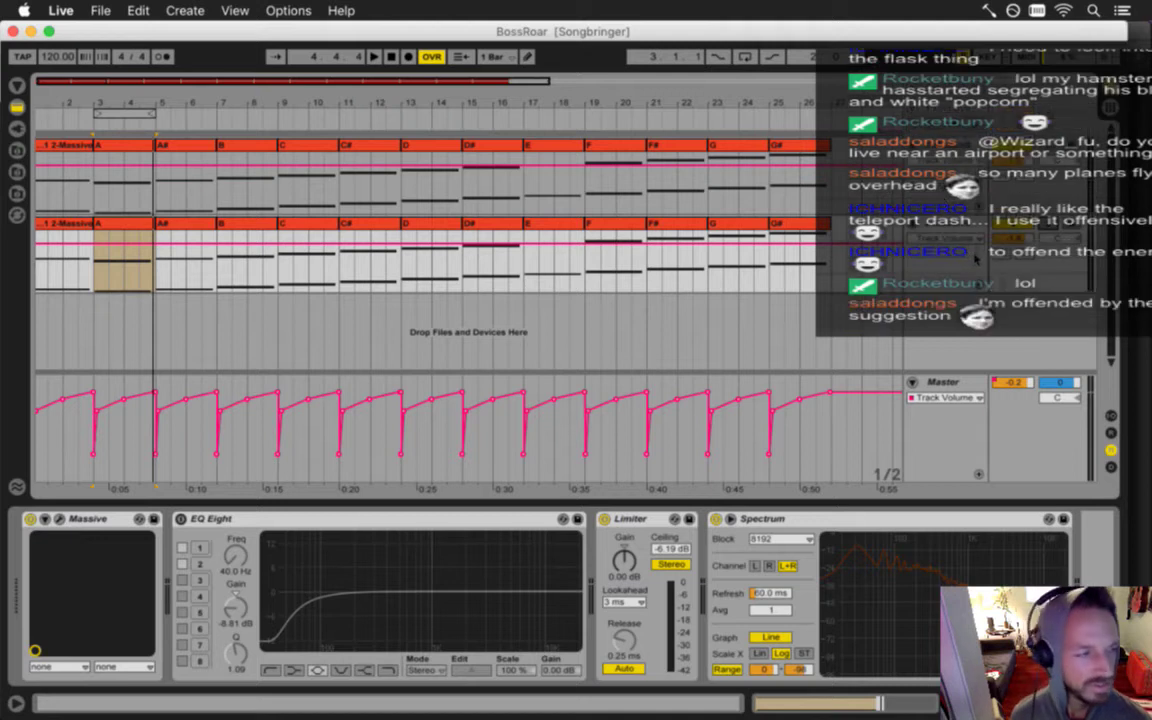
key("super+Tab")
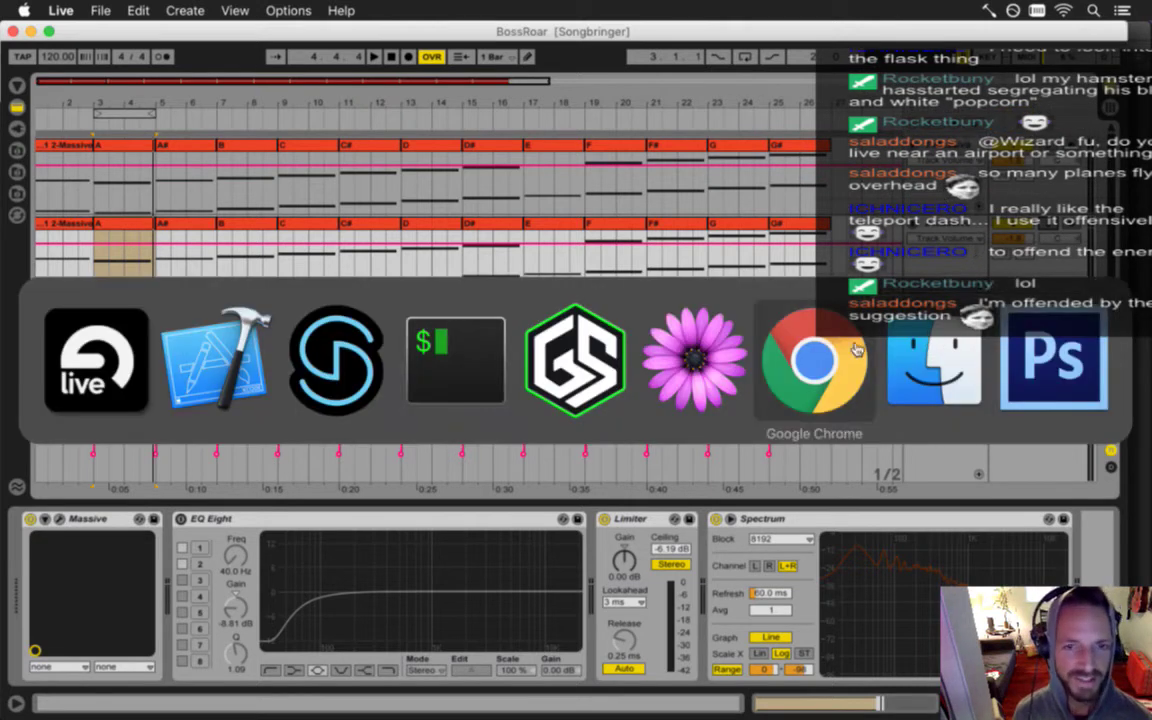
left_click(101, 396)
key("space")
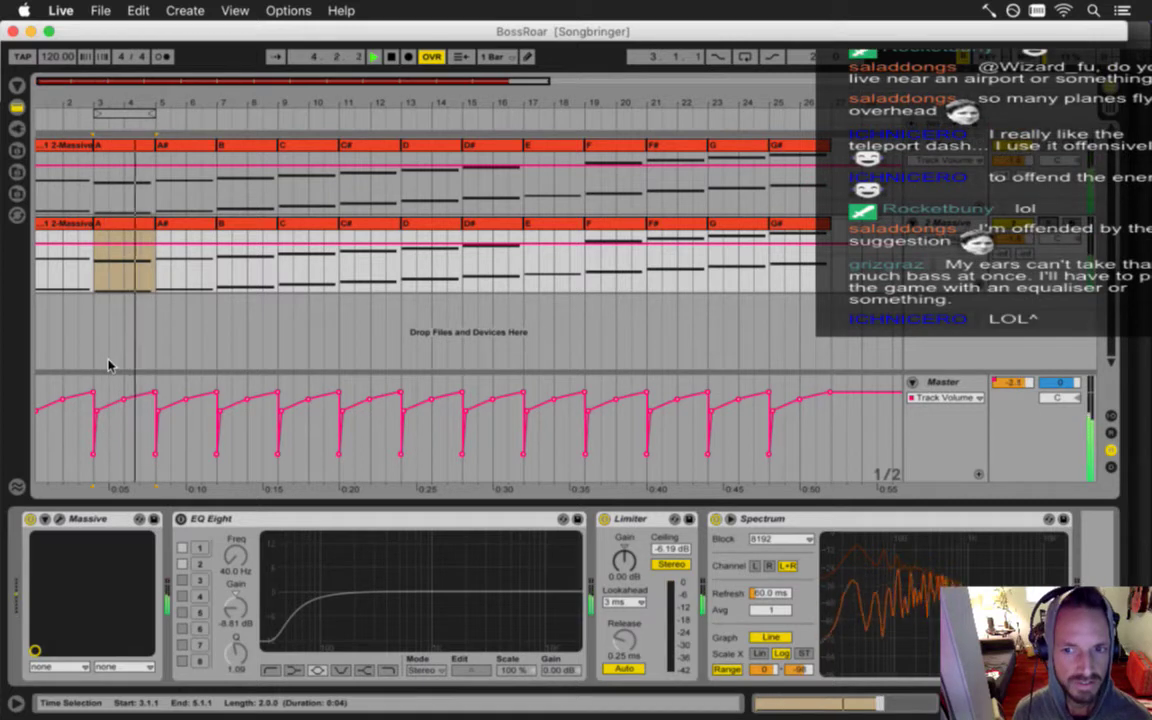
key("space")
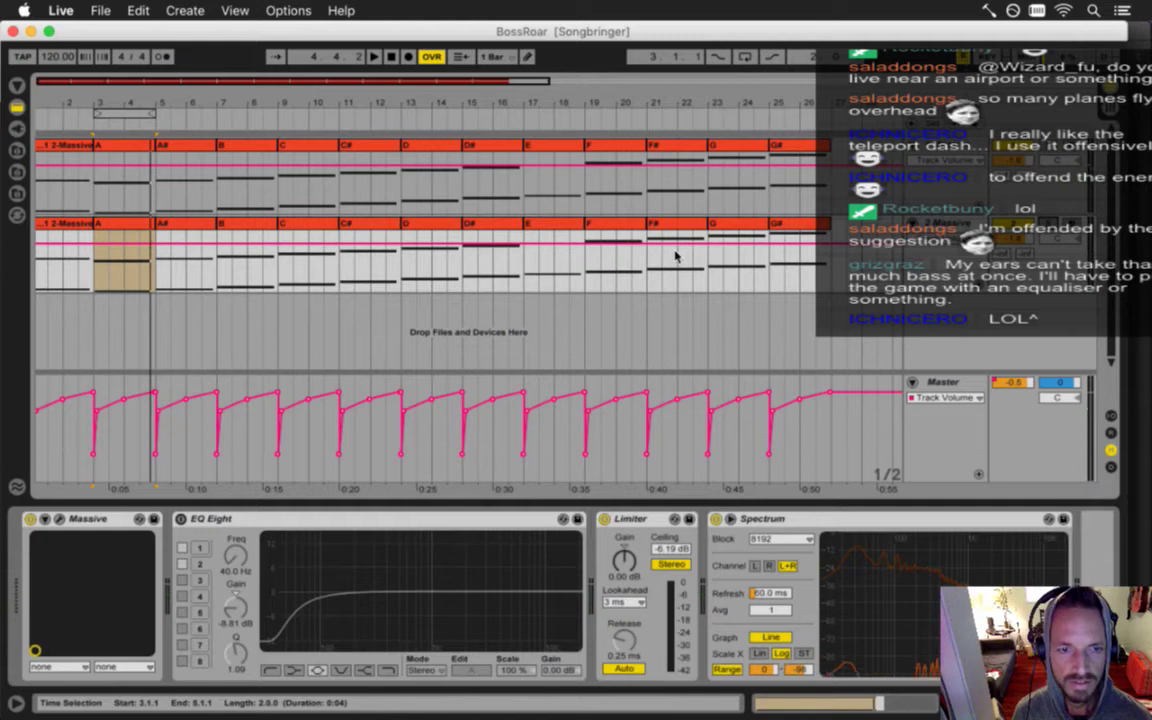
Set OSC1 pitch to -22.13 in the duplicate track's Massive, checking its EQ and phase modulation during playback.
left_click(118, 523)
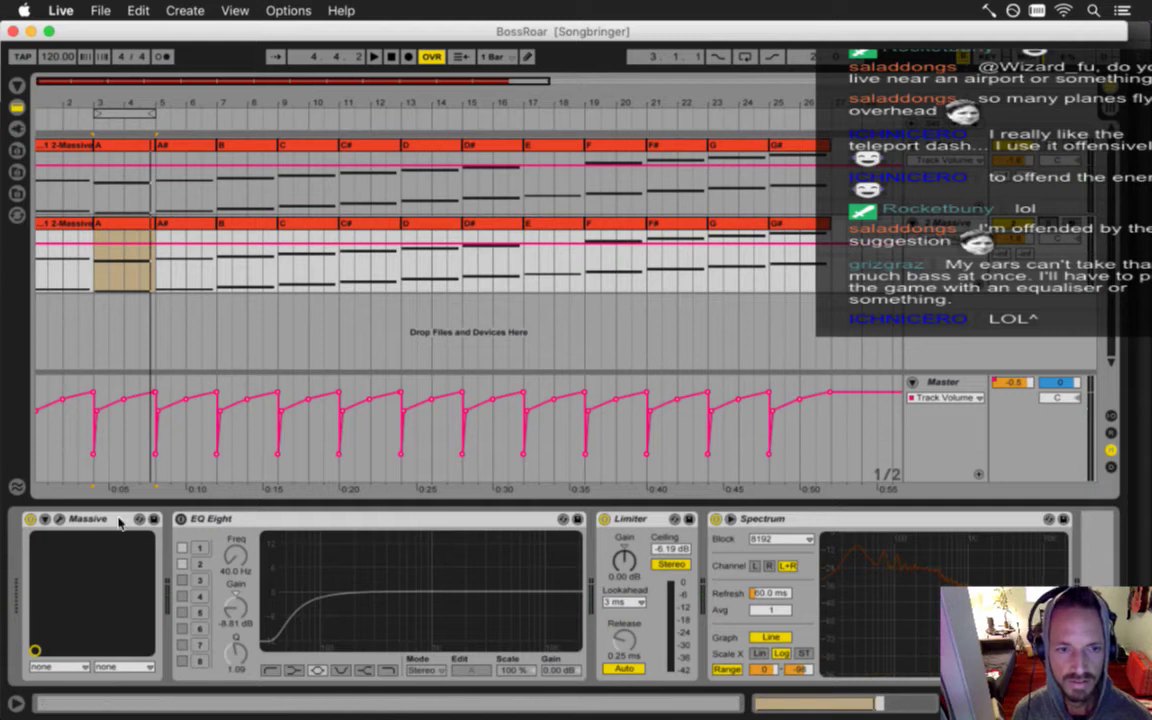
left_click(59, 520)
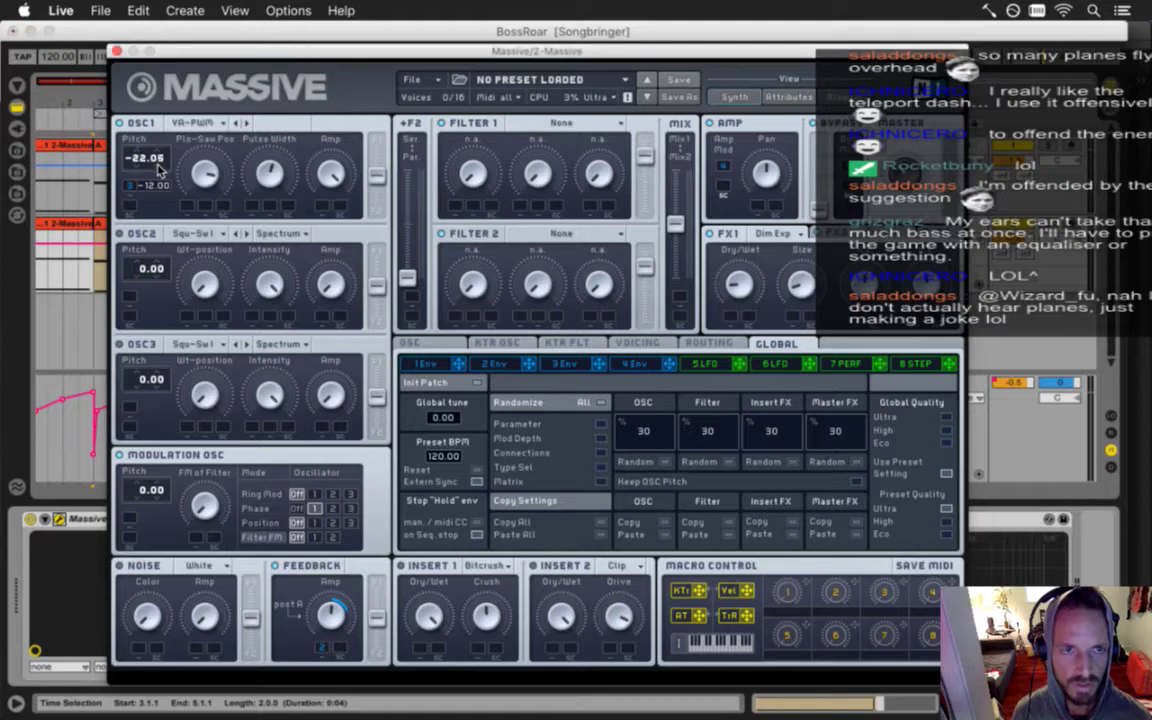
key("space")
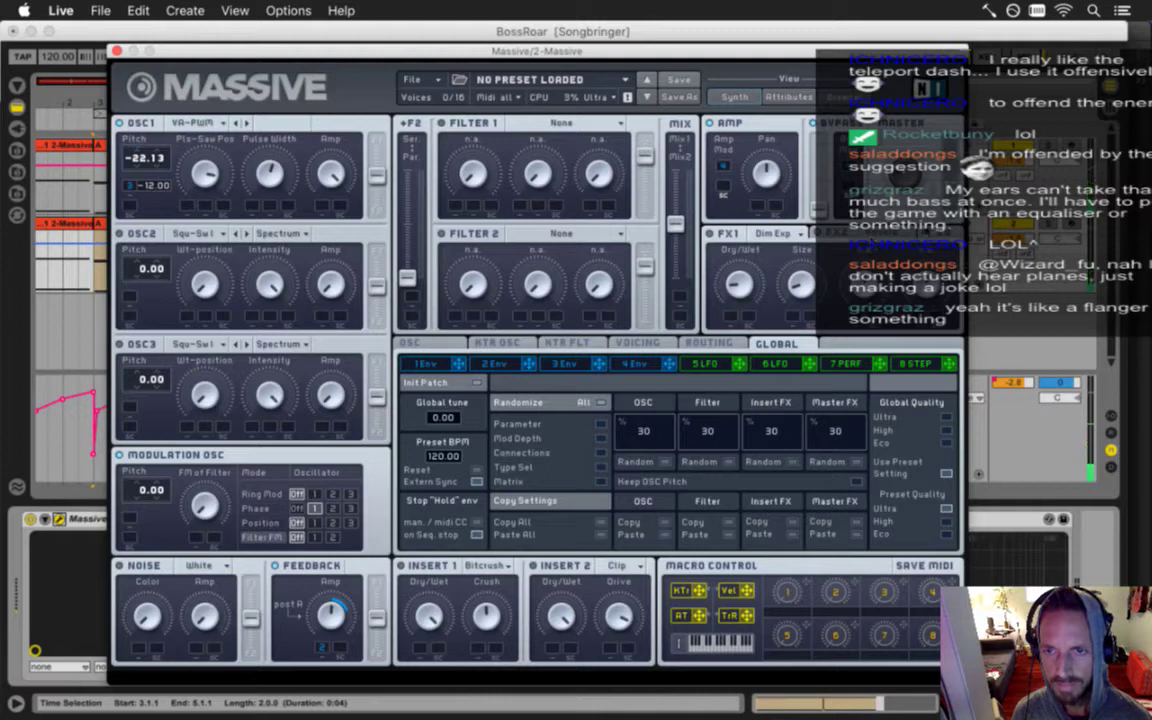
left_click(934, 235)
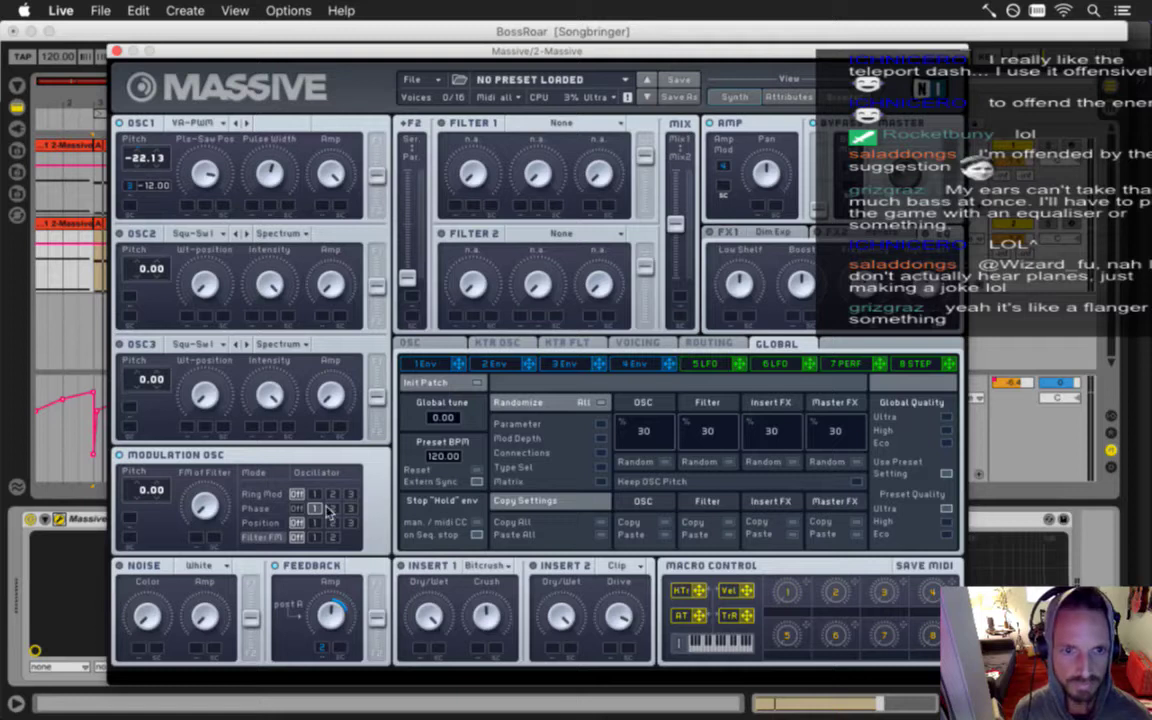
left_click(255, 508)
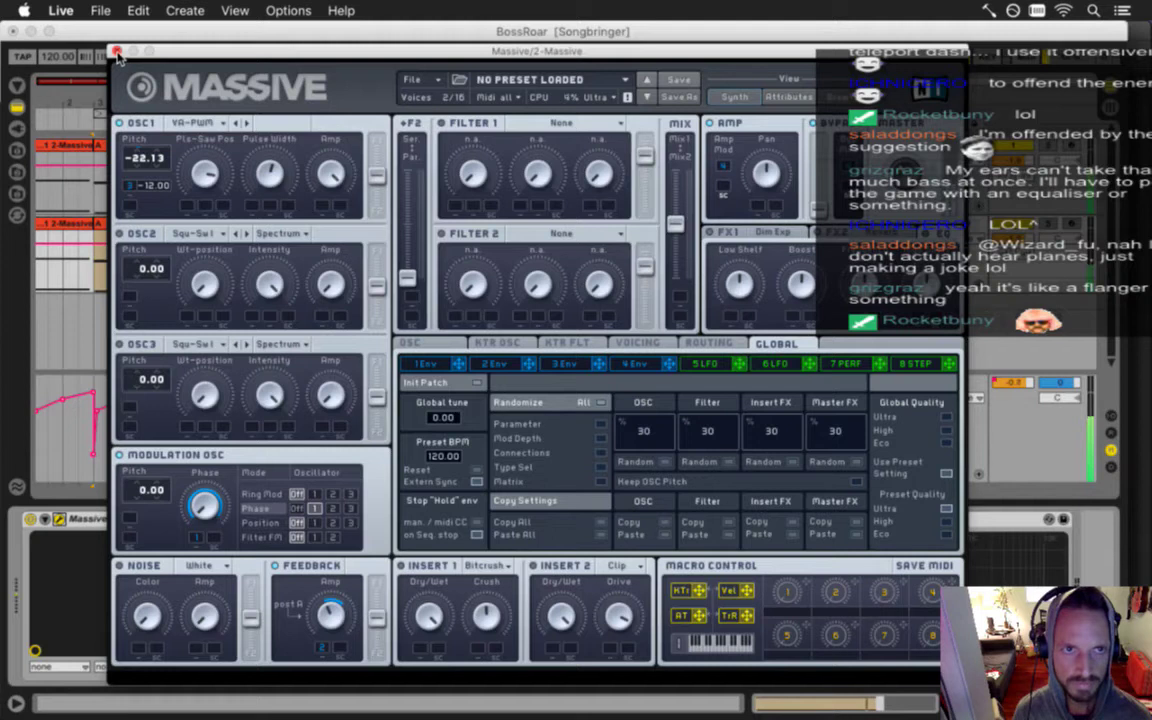
left_click(116, 52)
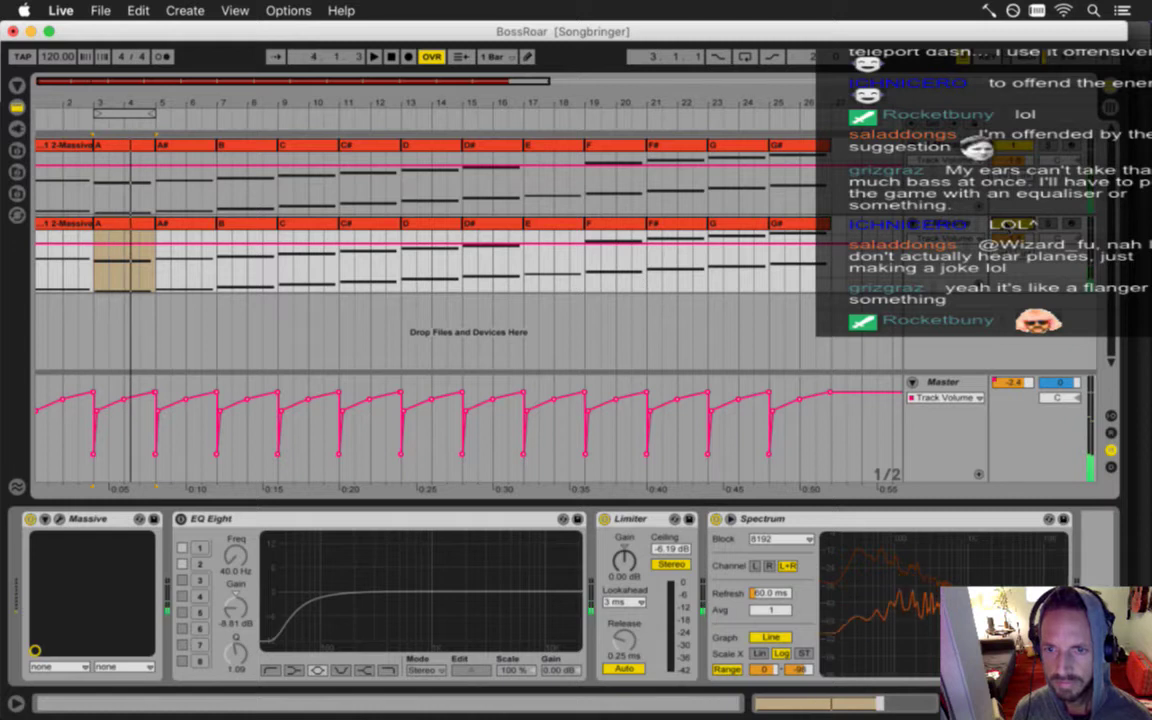
Pan the first Massive track to the left and audition the layered roar.
left_click(1050, 184)
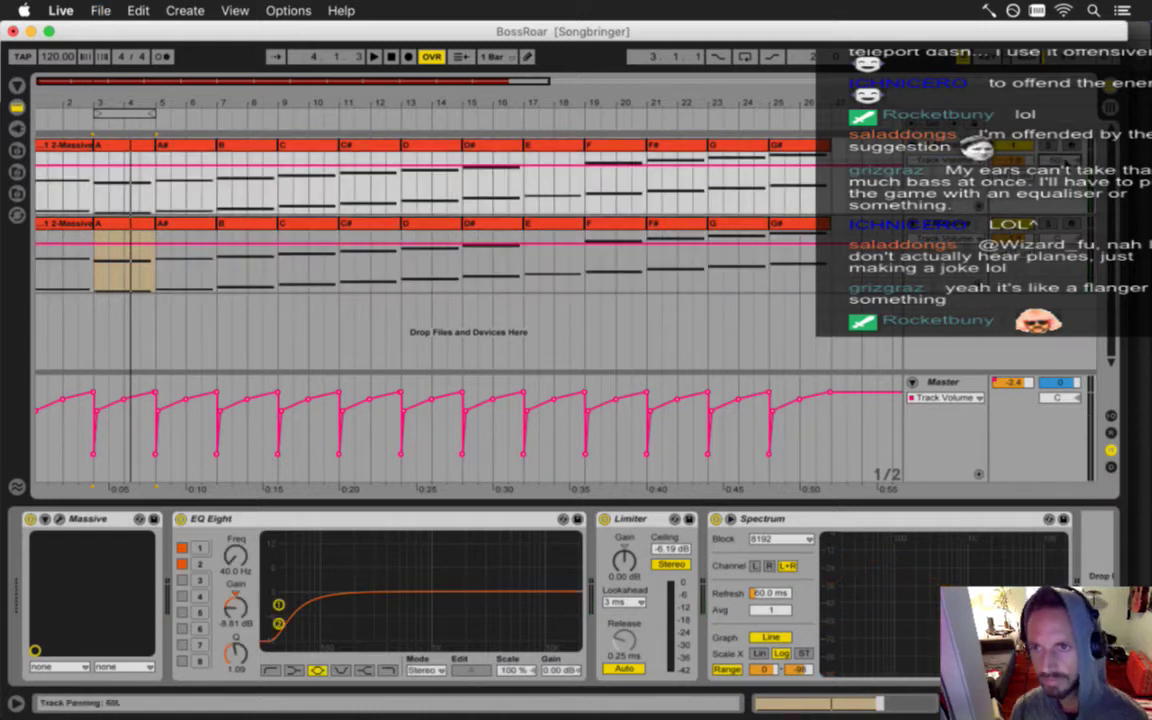
key("space")
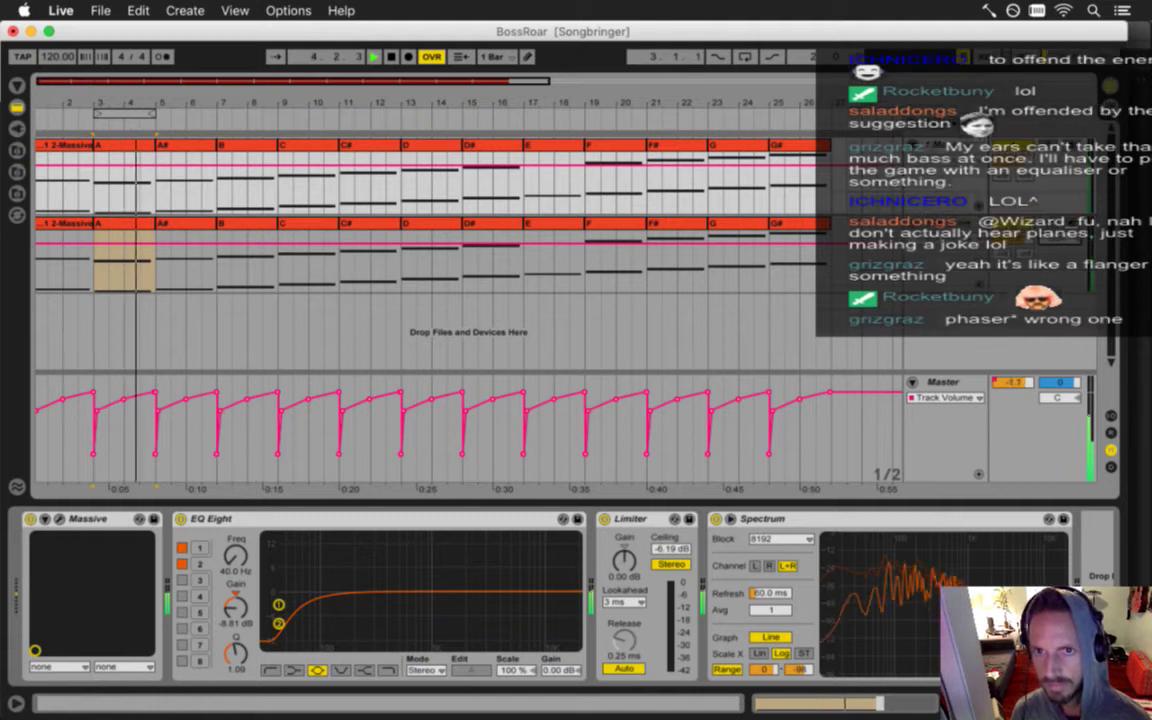
key("space")
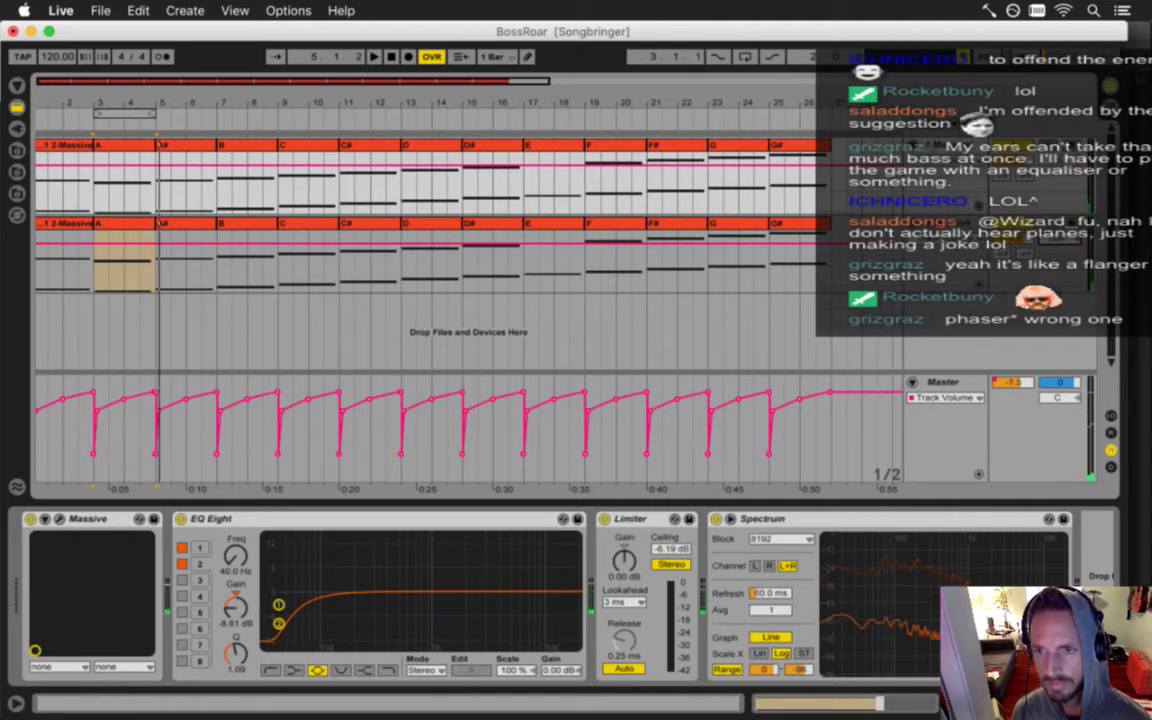
key("space")
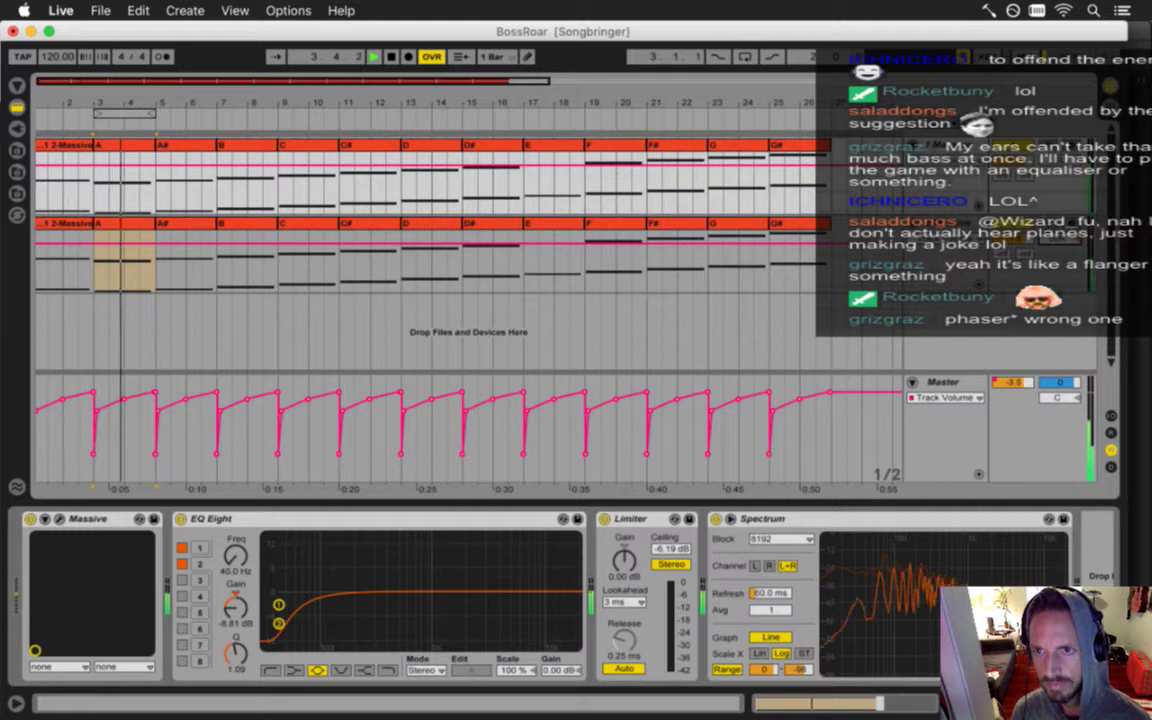
key("space")
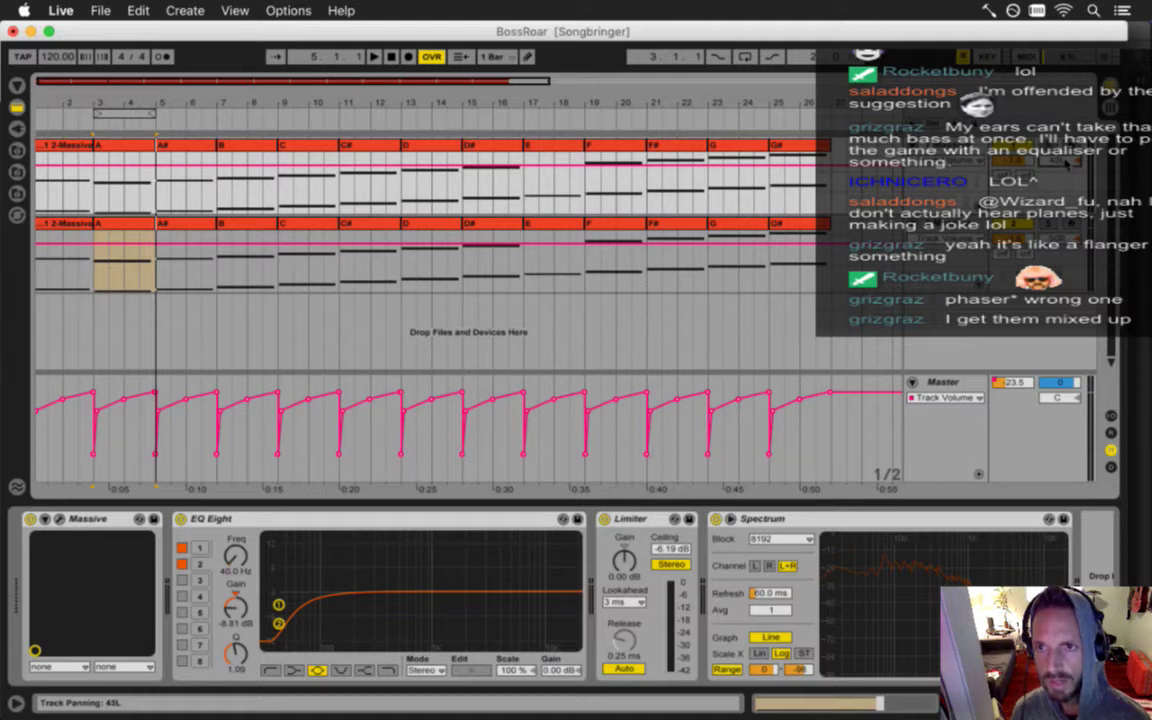
Pan the second Massive track to 49R, pan the first one similarly far left and audition the stereo spread.
left_click_drag(1065, 241, 1065, 243)
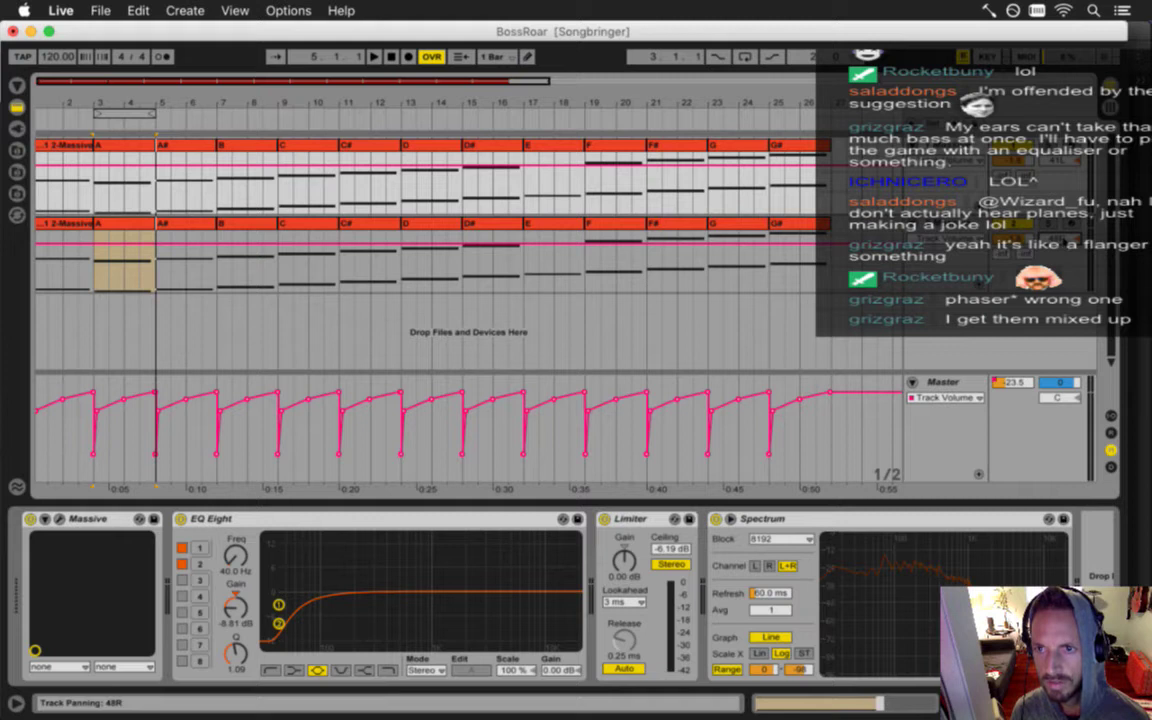
key("space")
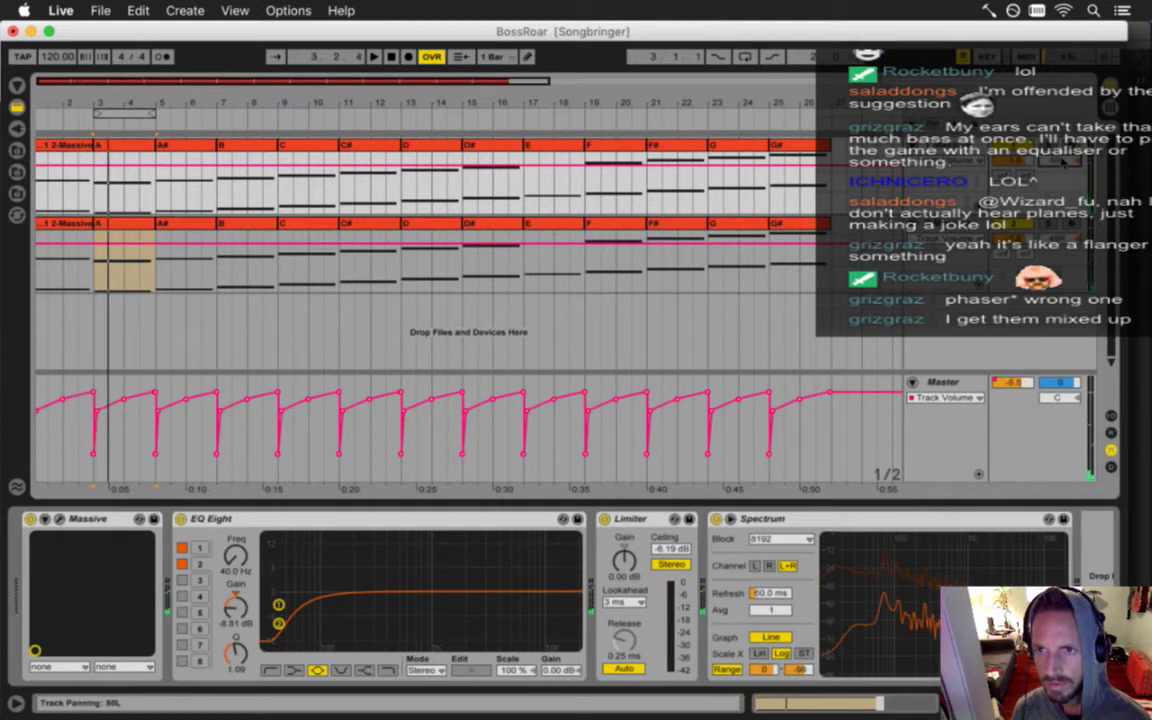
key("space")
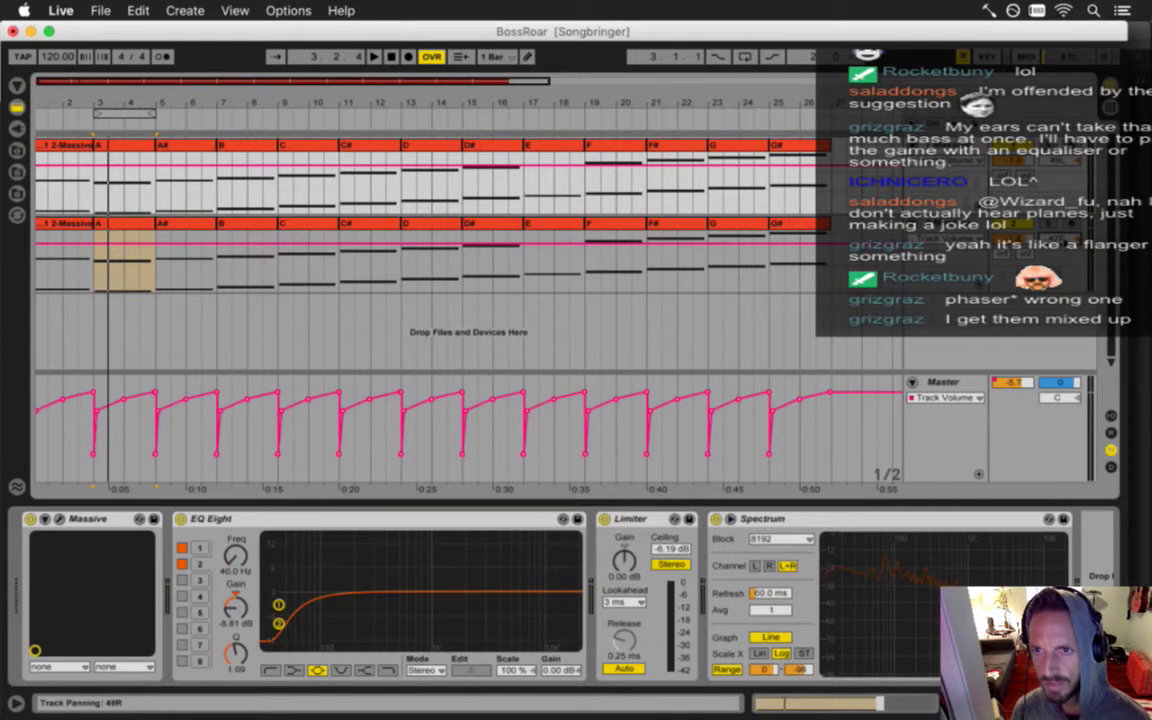
key("space")
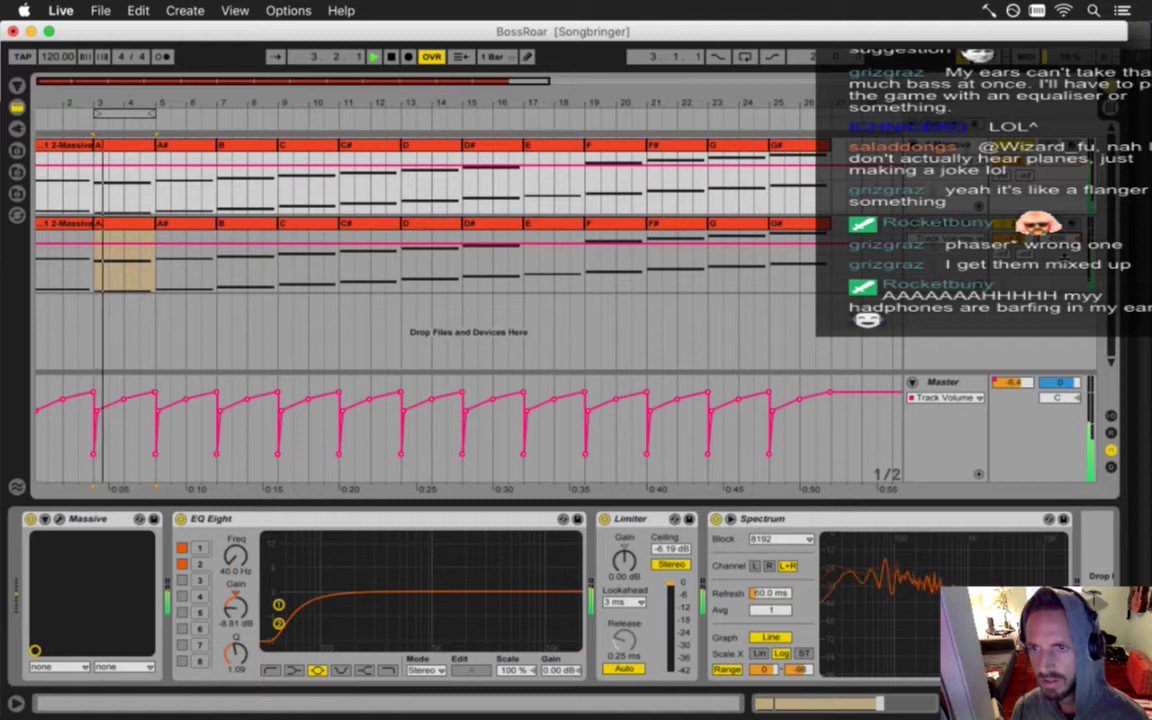
Switch to the Session View mixer and play the roar to check both tracks' levels and panning.
key("Tab")
key("space")
key("space")
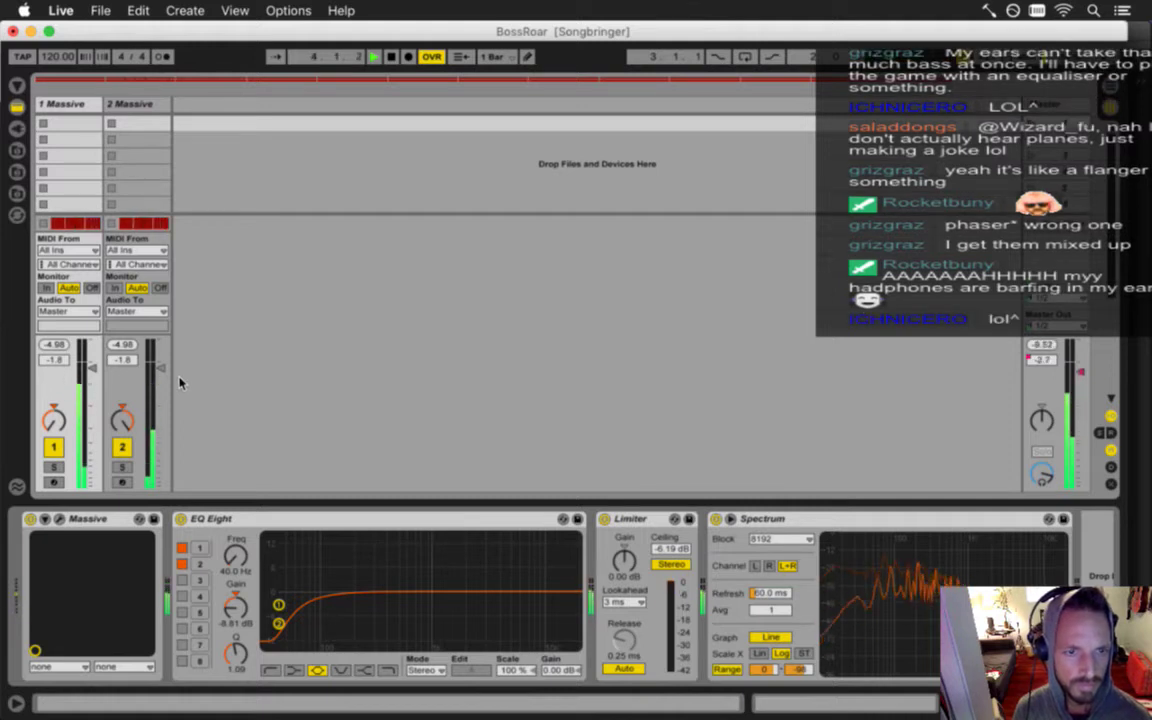
Review the first track's Massive settings in its editor, save the set and close the editor.
left_click(62, 107)
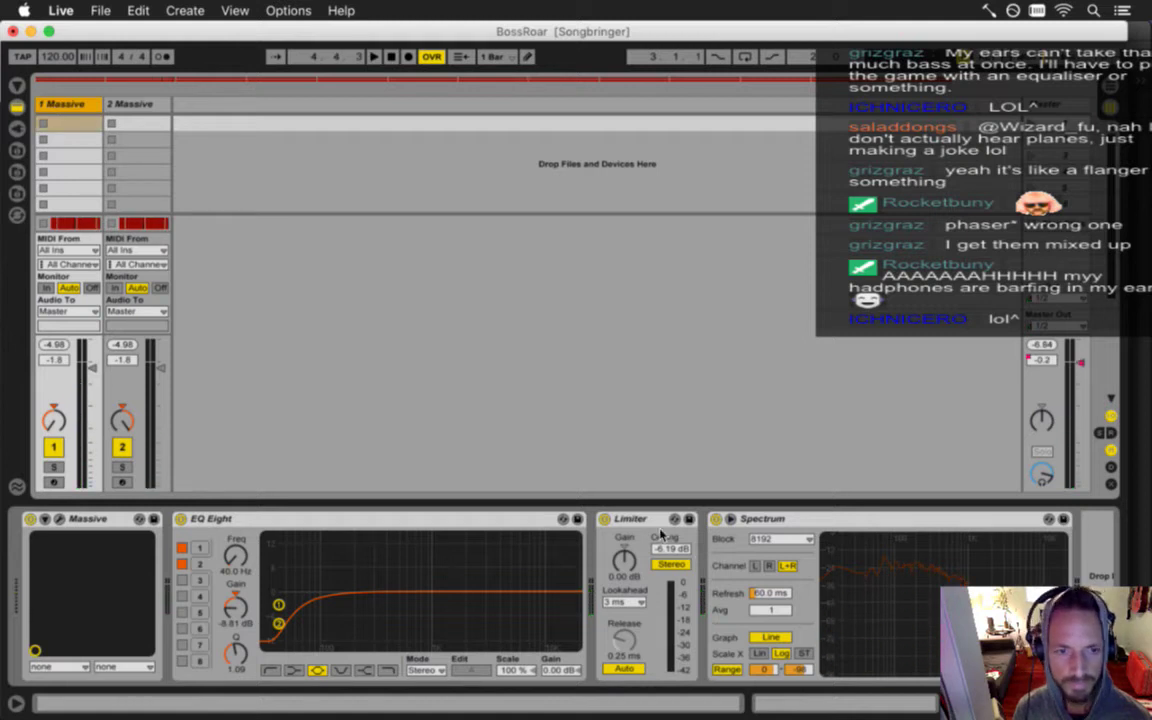
left_click(60, 520)
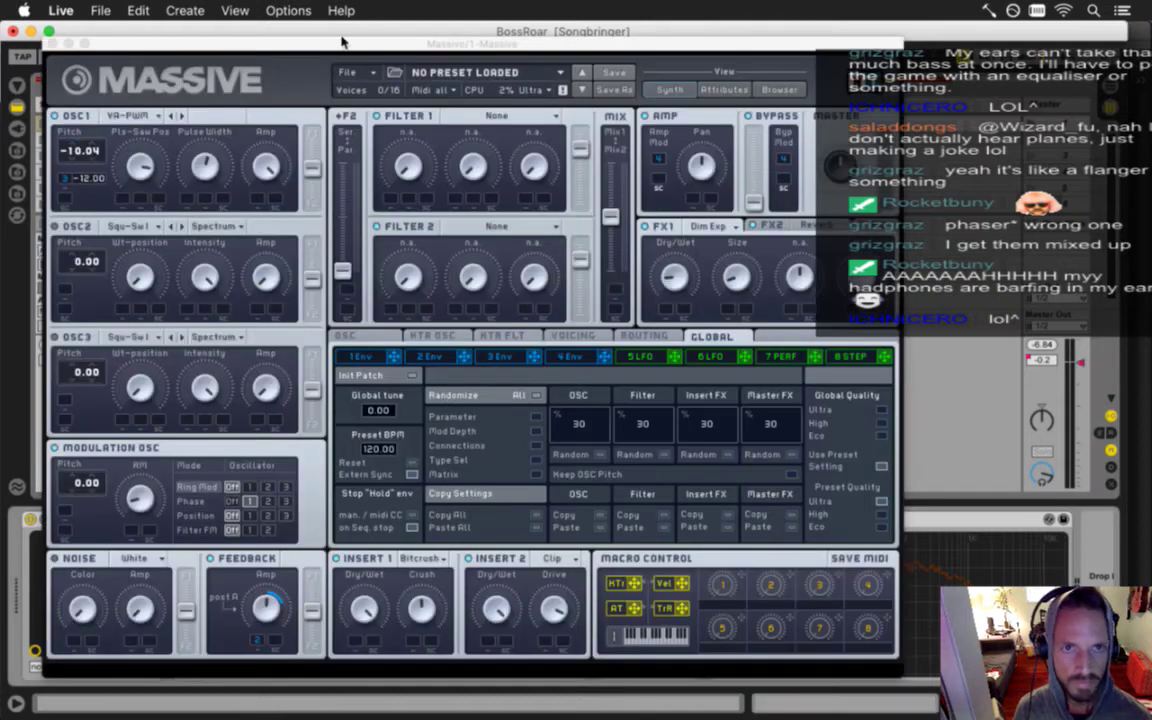
left_click_drag(341, 42, 562, 47)
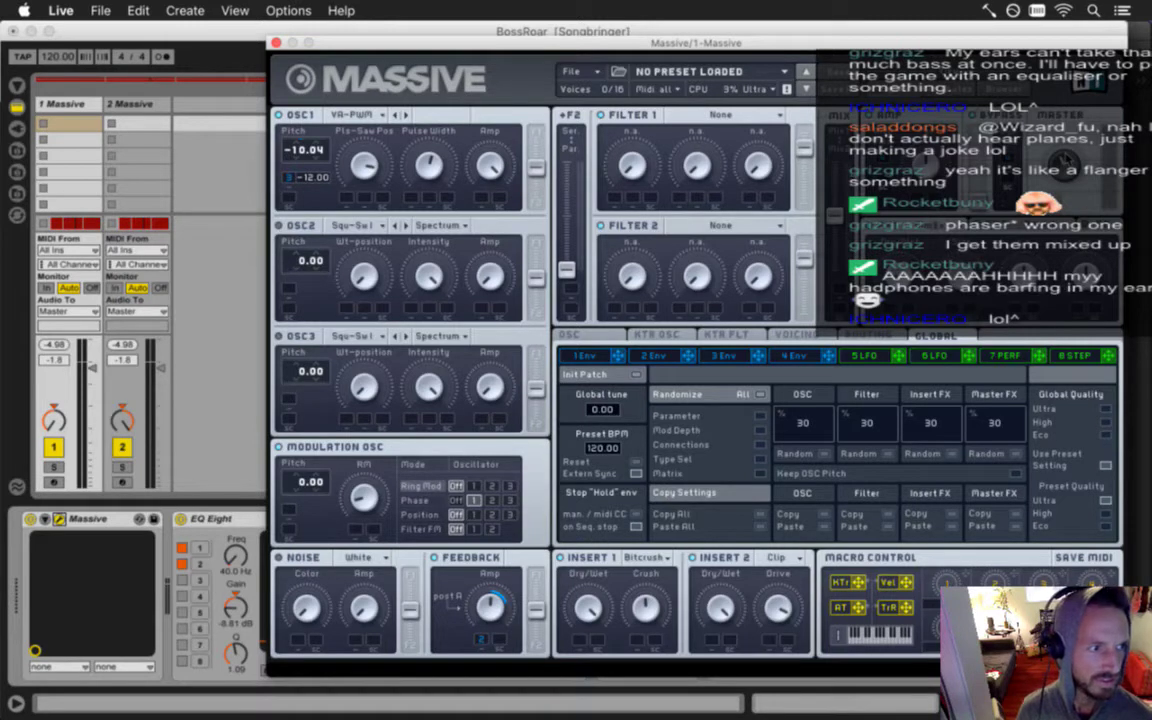
key("super+s")
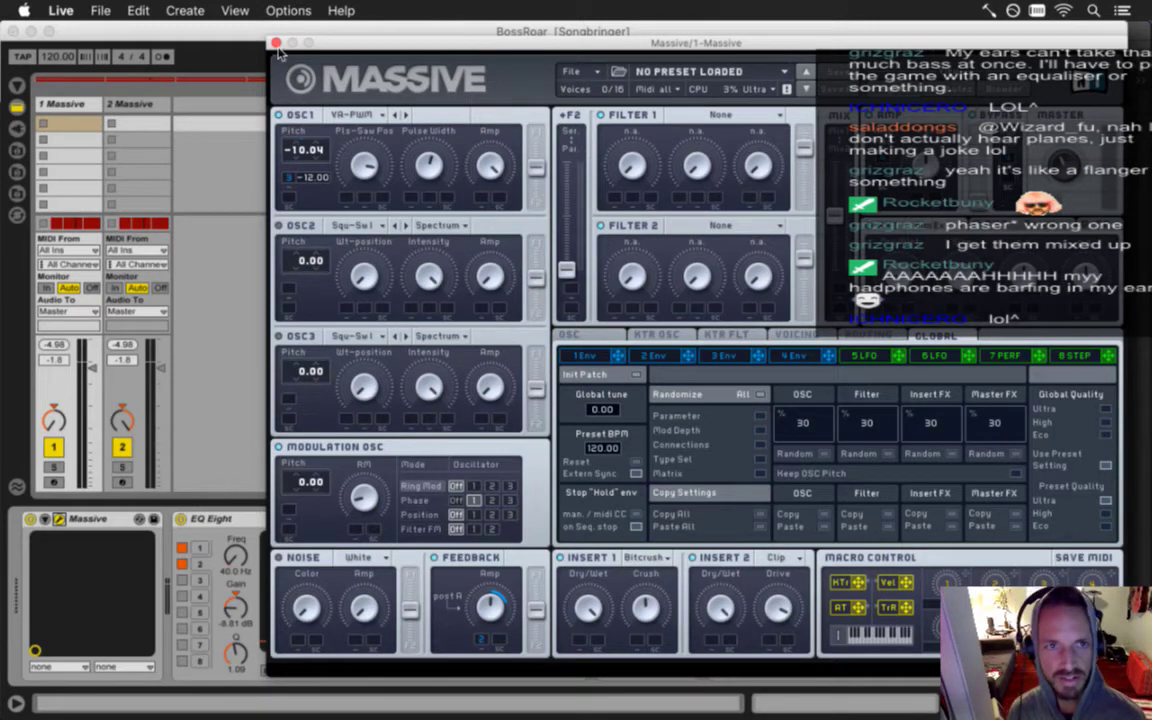
left_click(276, 44)
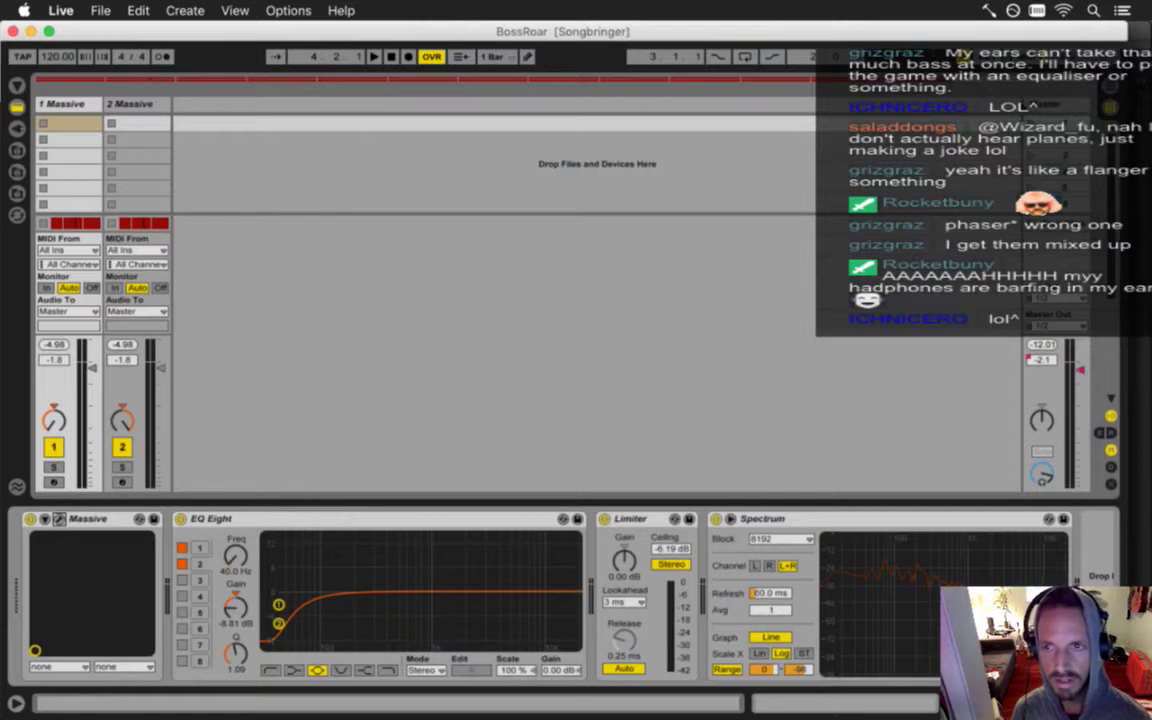
Copy the Spectrum analyzer from the first Massive track onto the Master track and play the roar through it.
left_click(1038, 105)
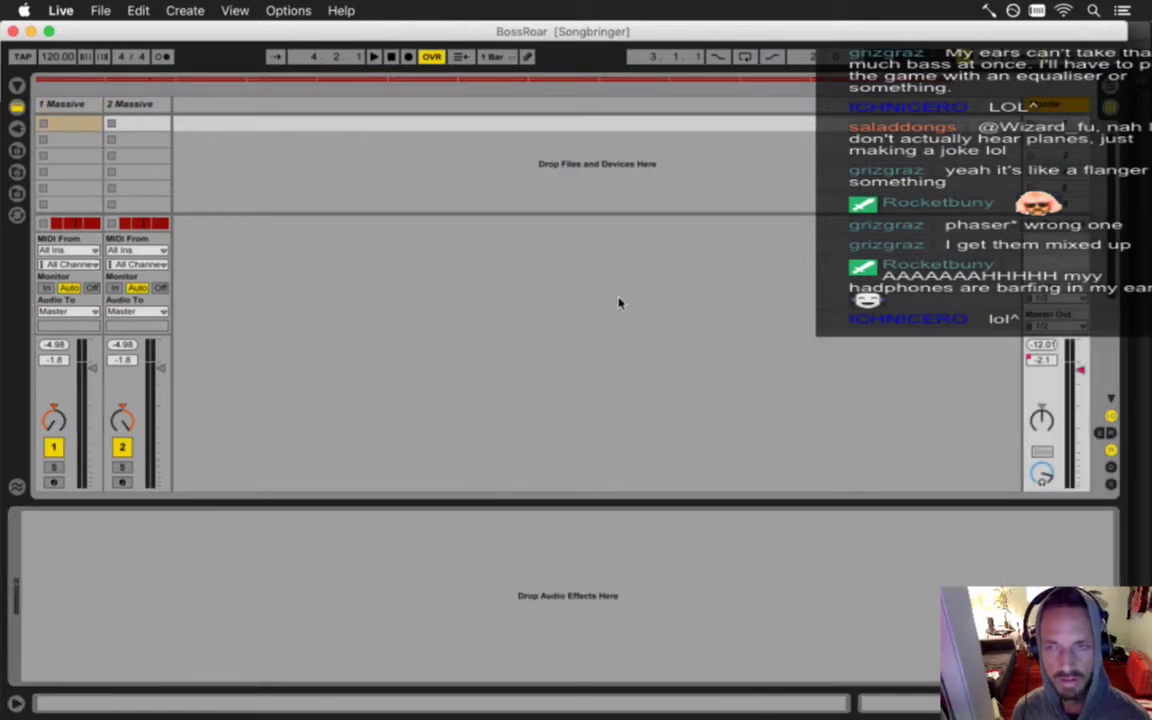
left_click(68, 104)
left_click_drag(780, 521, 975, 305)
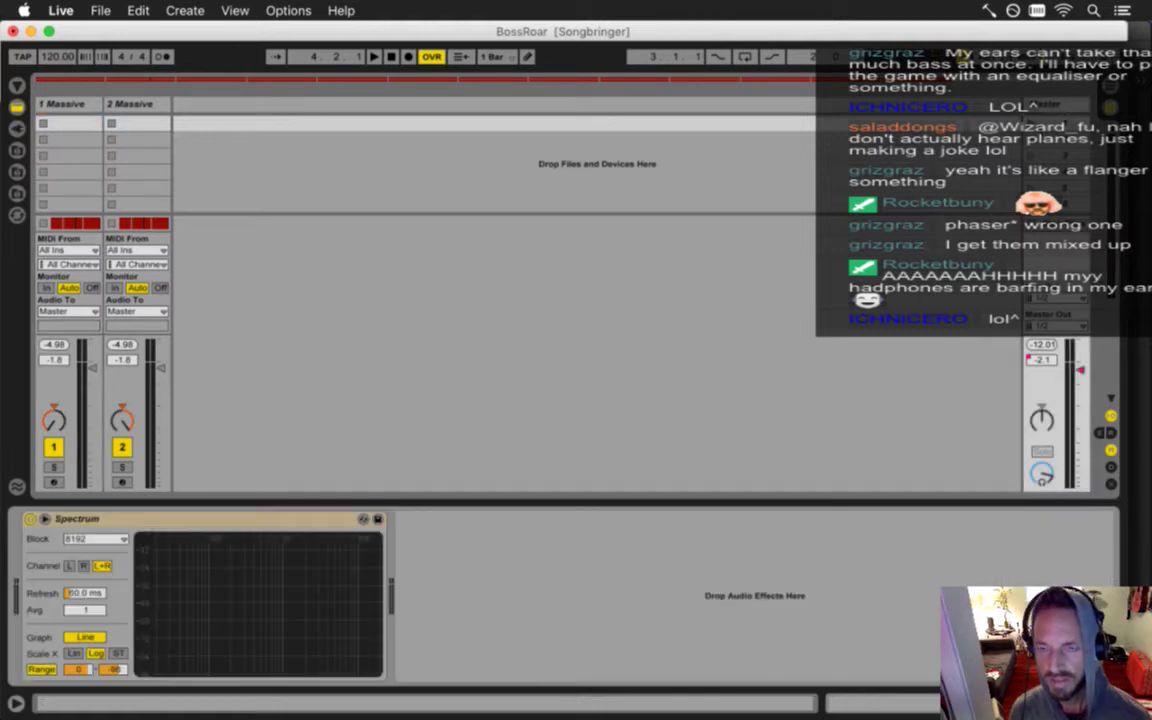
key("space")
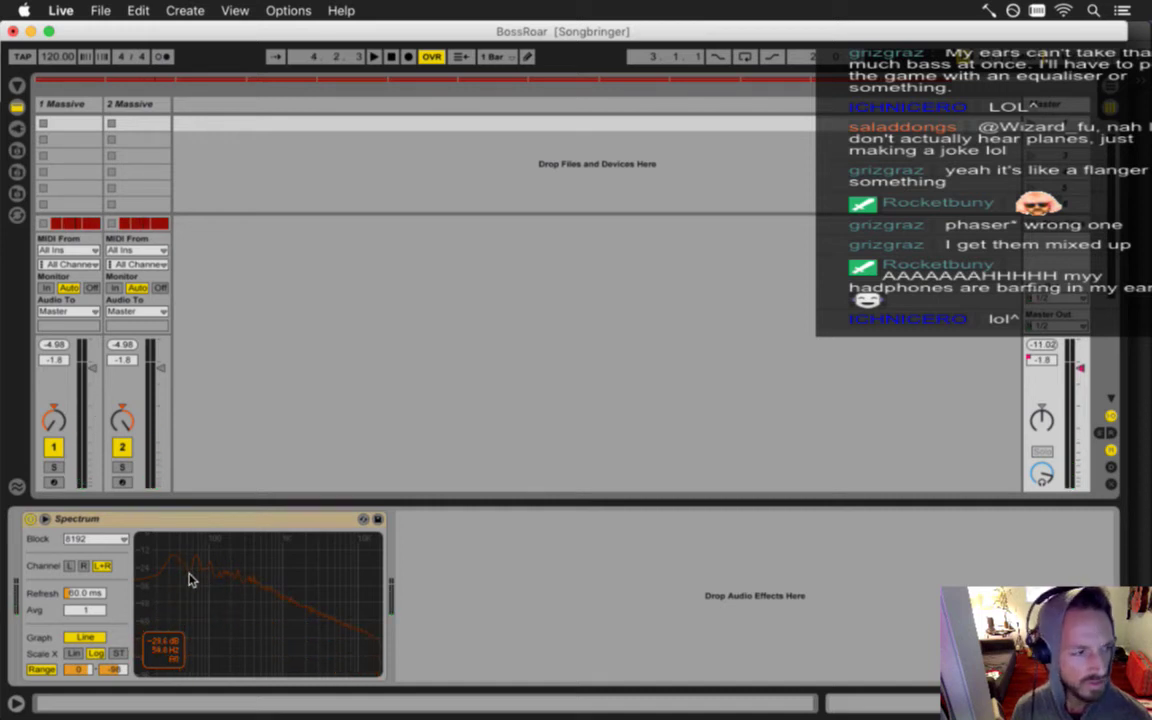
Check the first Massive track's device chain and oscillator settings in the Massive editor, and close the editor.
left_click(60, 104)
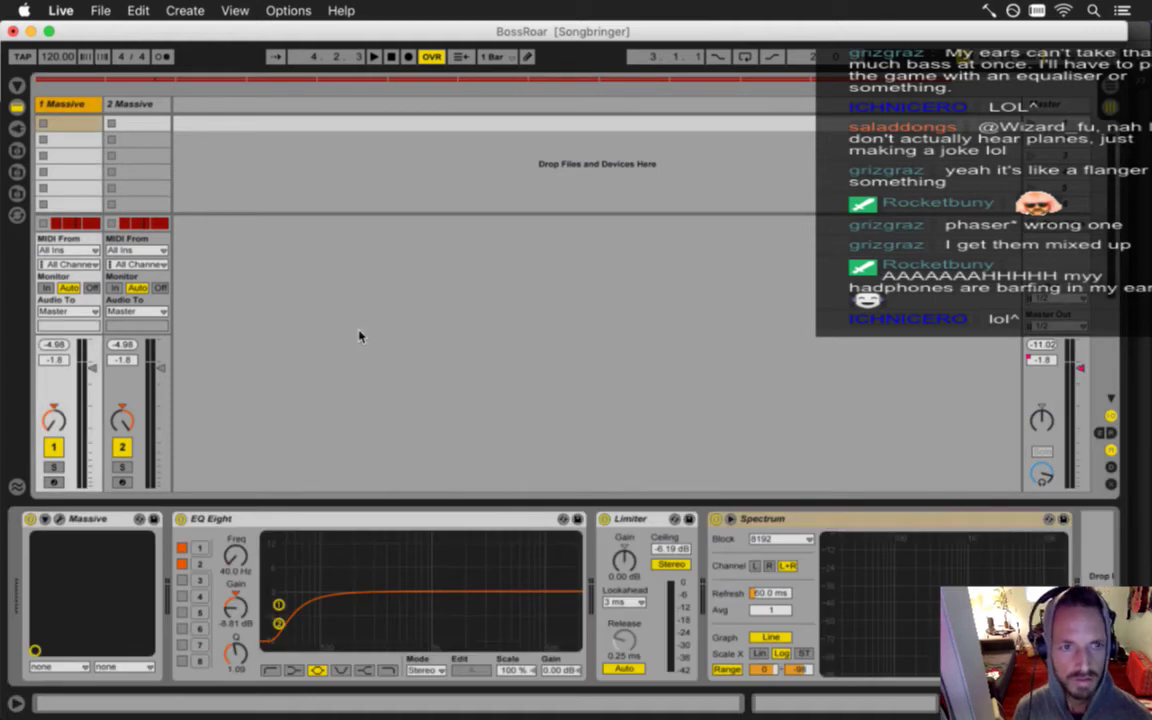
key("shift+Tab")
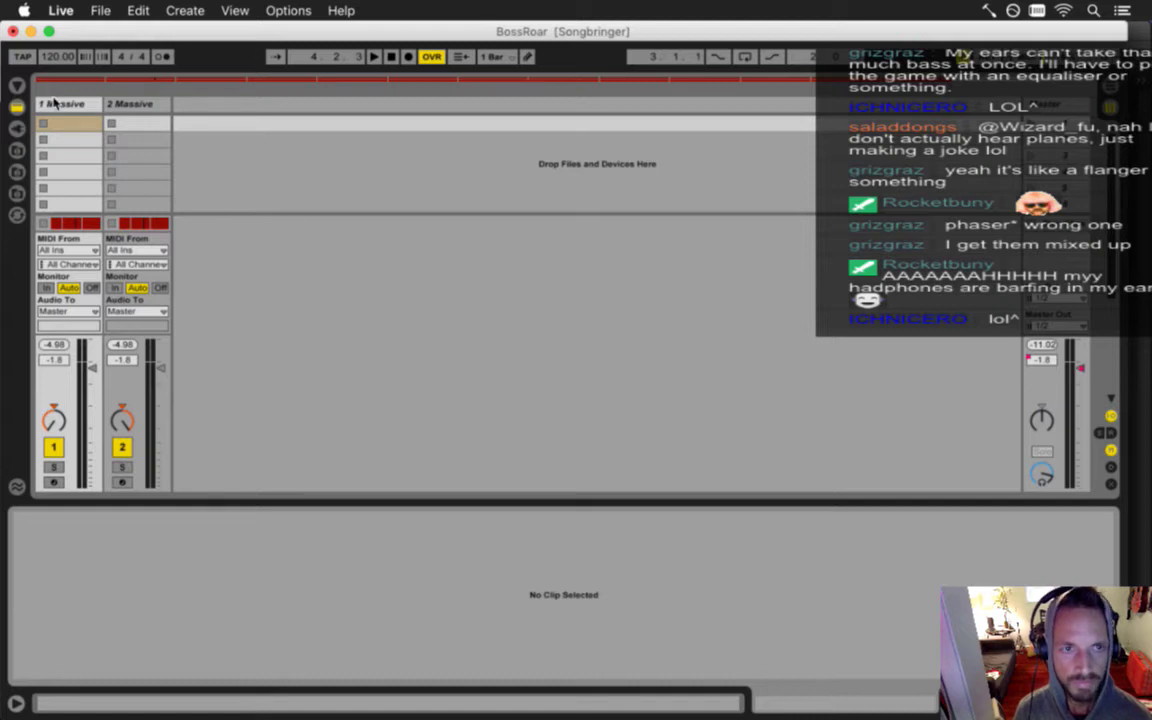
key("shift+Tab")
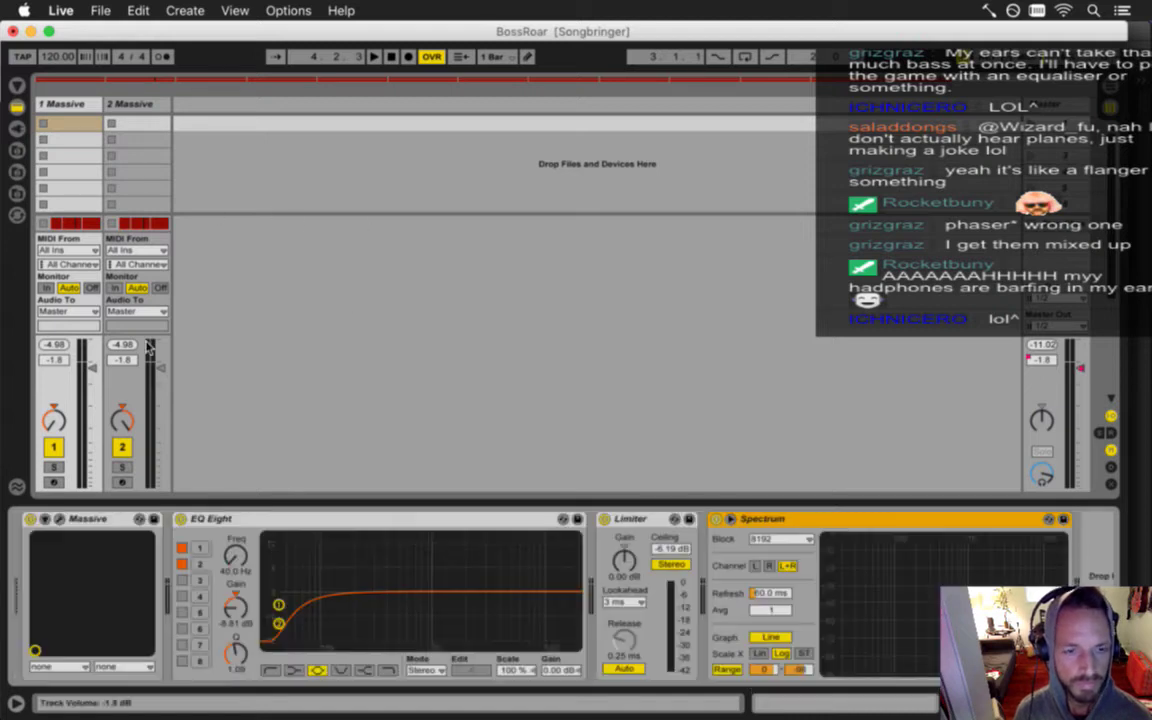
left_click(59, 520)
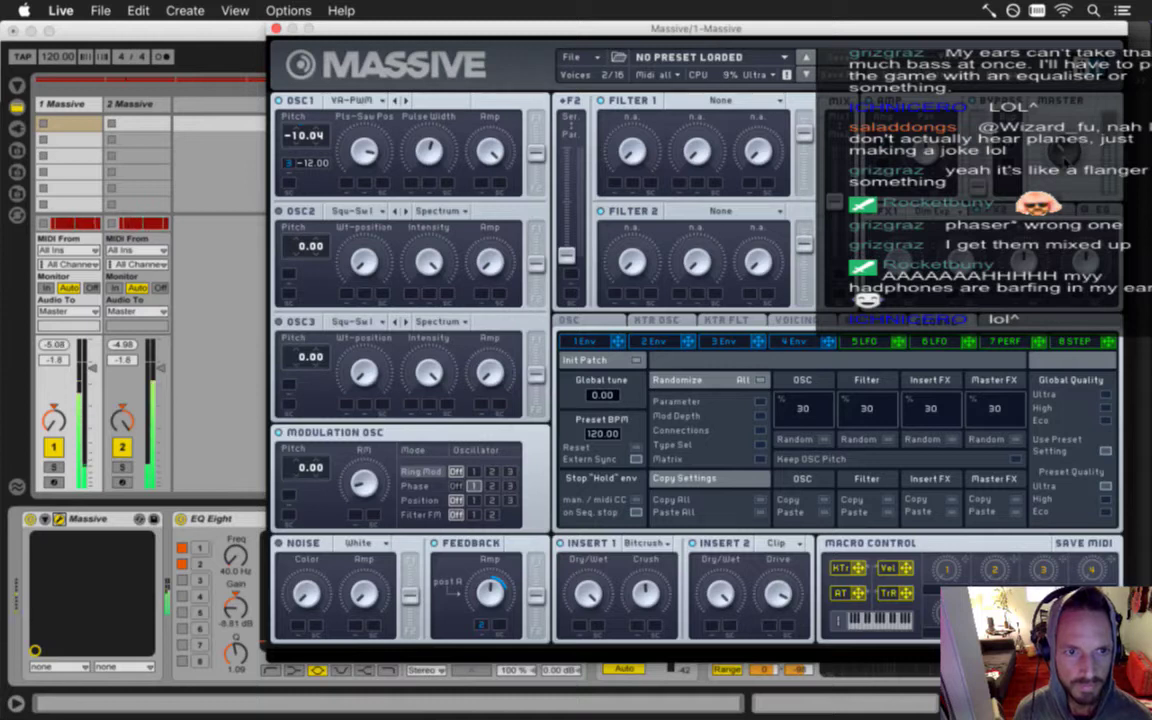
left_click(277, 28)
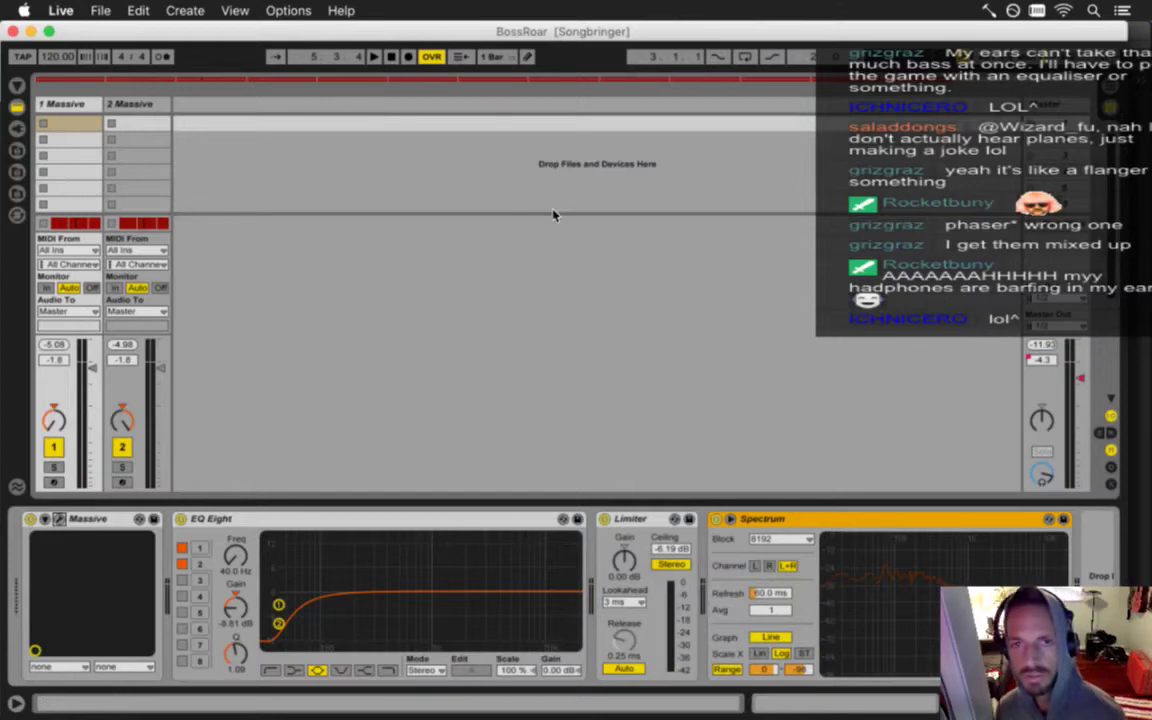
Return to the Arrangement View, stop playback and select the A clips in bars 3 to 5 on both tracks.
left_click(417, 201)
key("Tab")
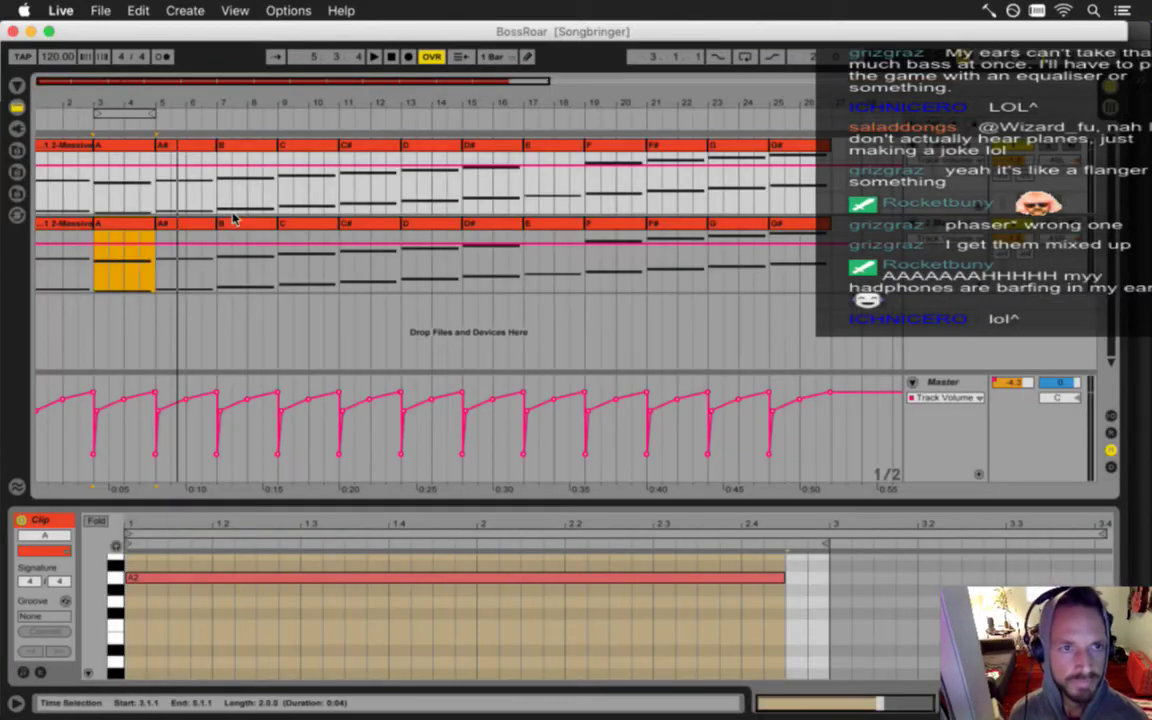
left_click(120, 113)
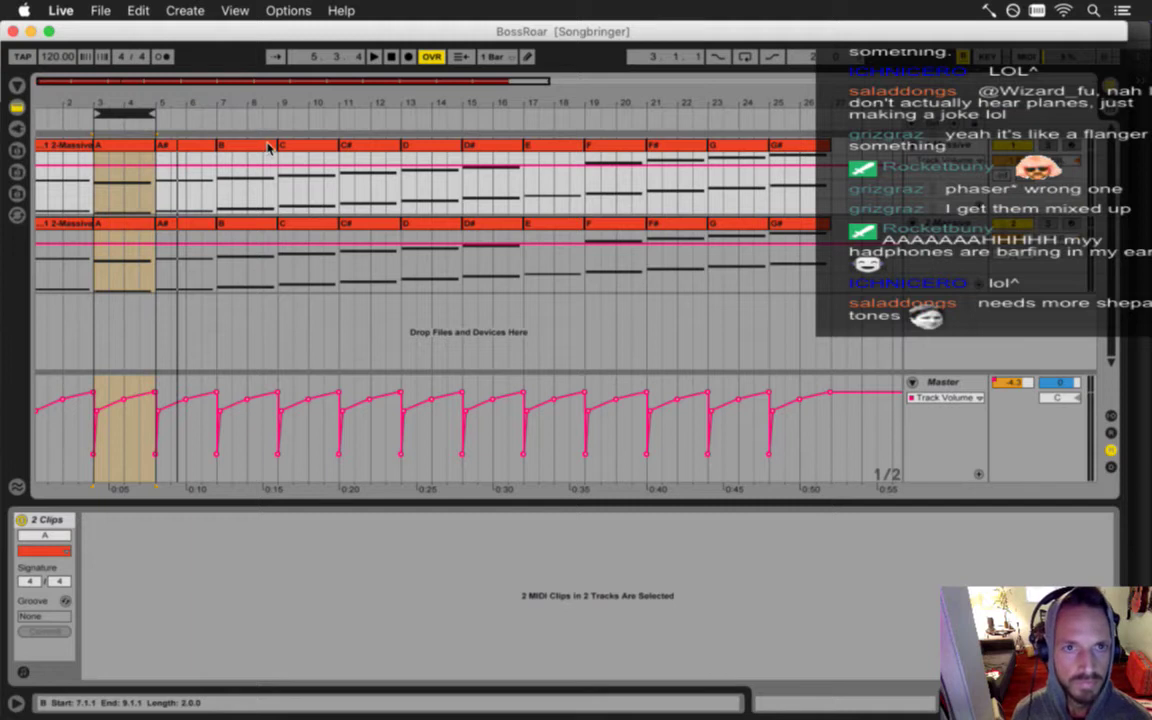
left_click(392, 57)
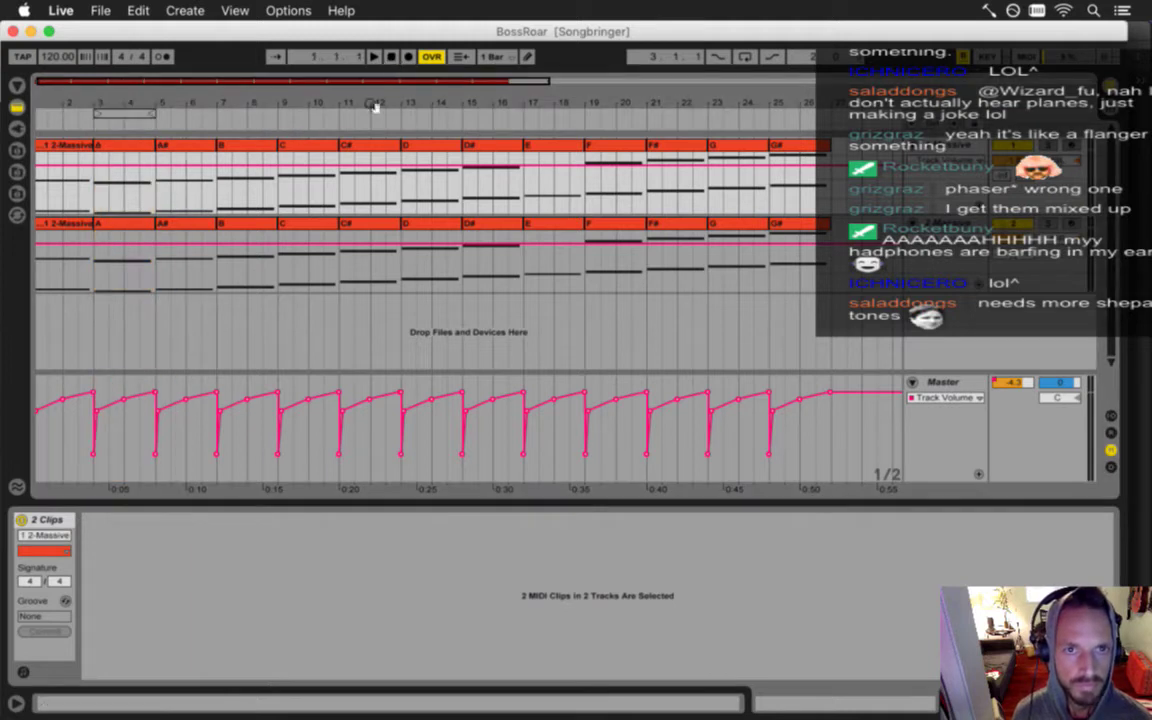
key("super+z")
Switch to TextMate, clear the untitled document and enter BossRoar.
key("super+Tab")
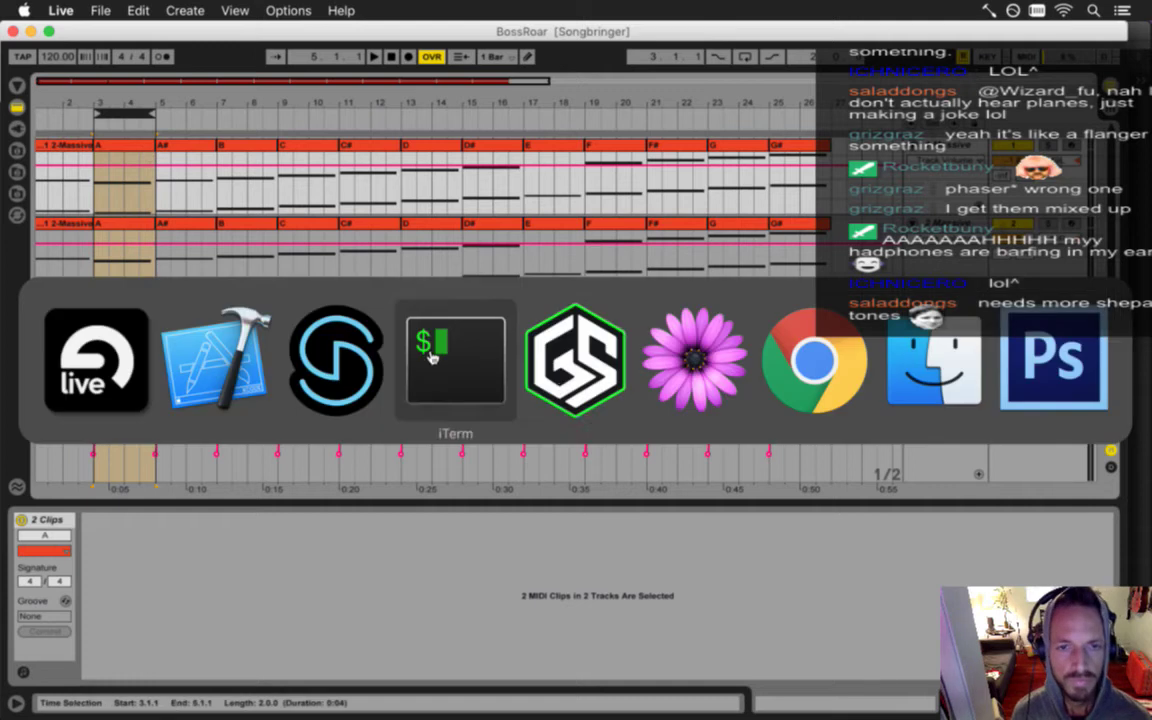
left_click(722, 393)
key("BackSpace")
key("BackSpace")
key("BackSpace")
key("BackSpace")
key("BackSpace")
key("BackSpace")
key("BackSpace")
key("BackSpace")
key("BackSpace")
key("BackSpace")
key("BackSpace")
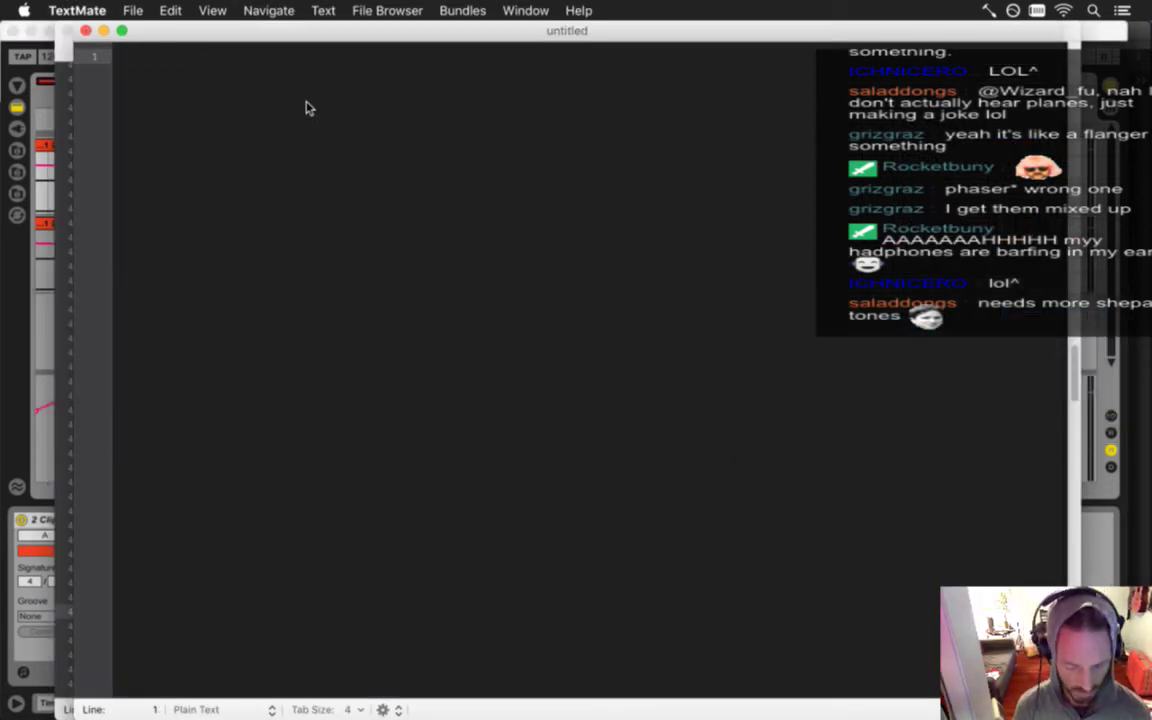
type("ossRoar")
Switch to Finder and look through the Assets folder's WAV files, past the Boss1 and BossRoar samples.
key("super+Tab")
key("super+Tab")
key("super+Tab")
key("super+Tab")
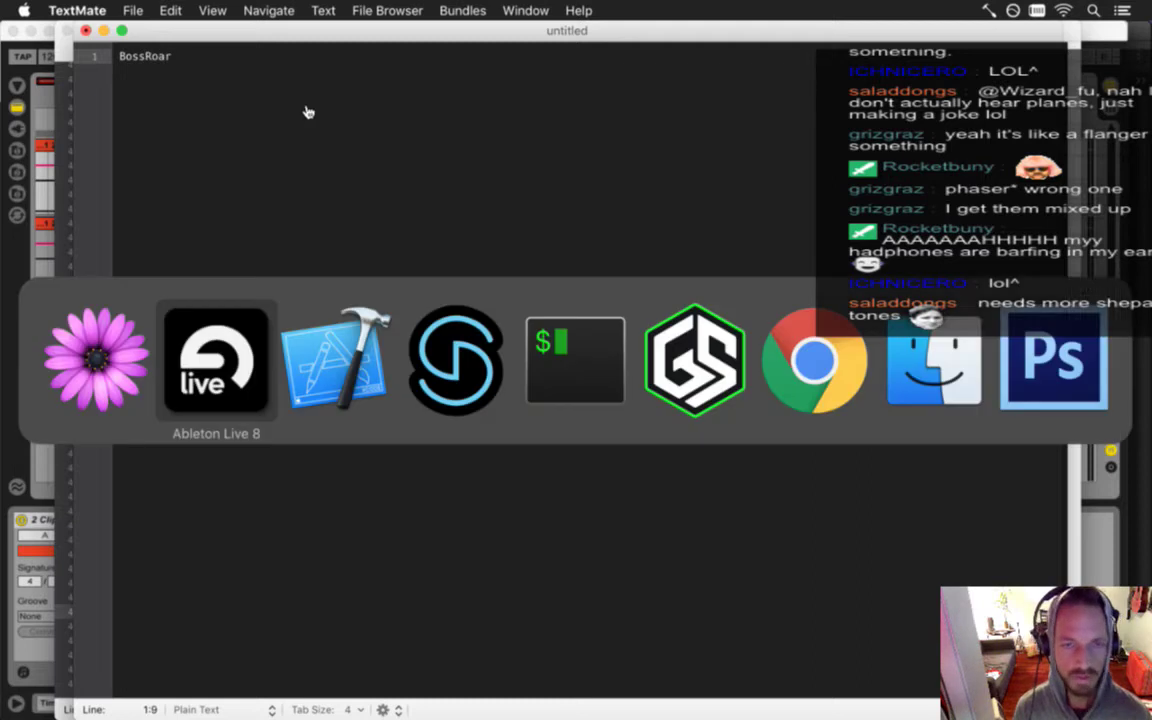
key("super+Tab")
key("super+Tab")
key("super+Tab")
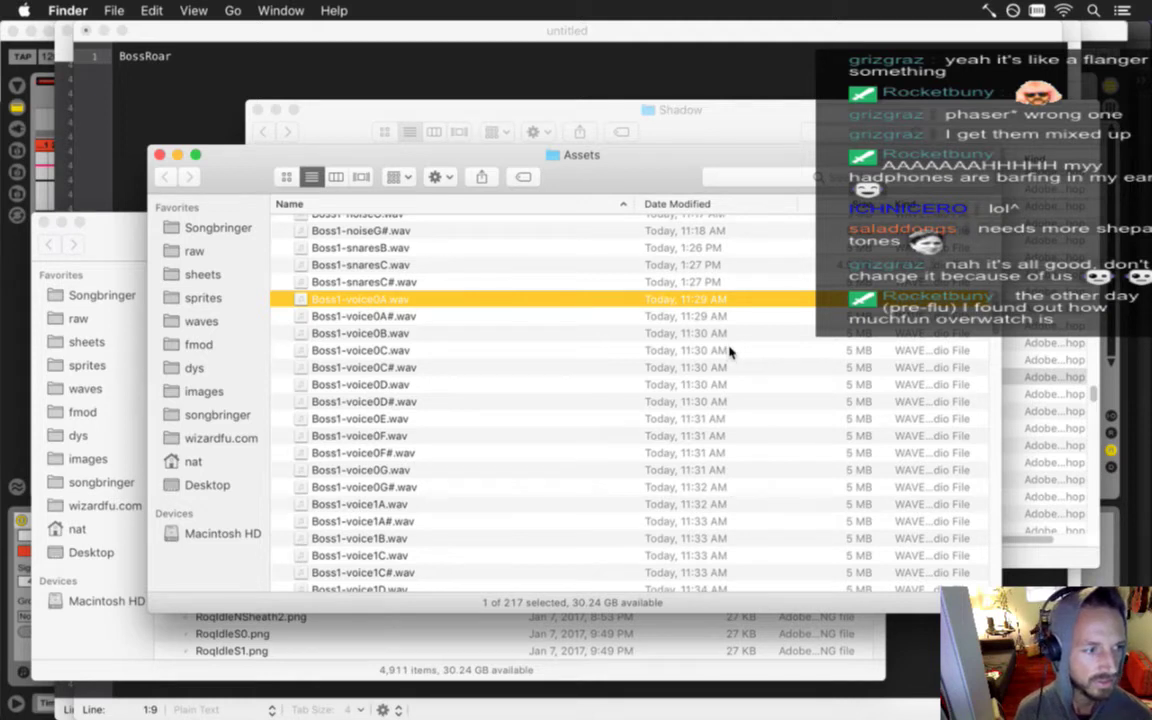
scroll(920, 360, "down", 20)
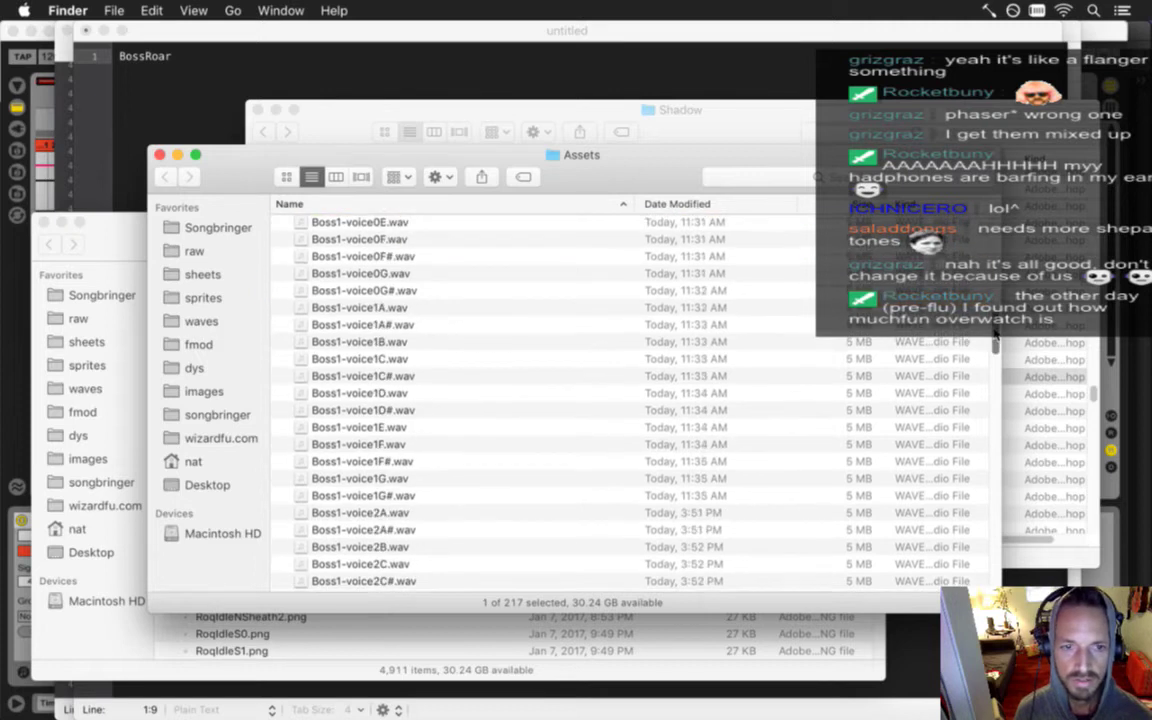
scroll(985, 415, "down", 10)
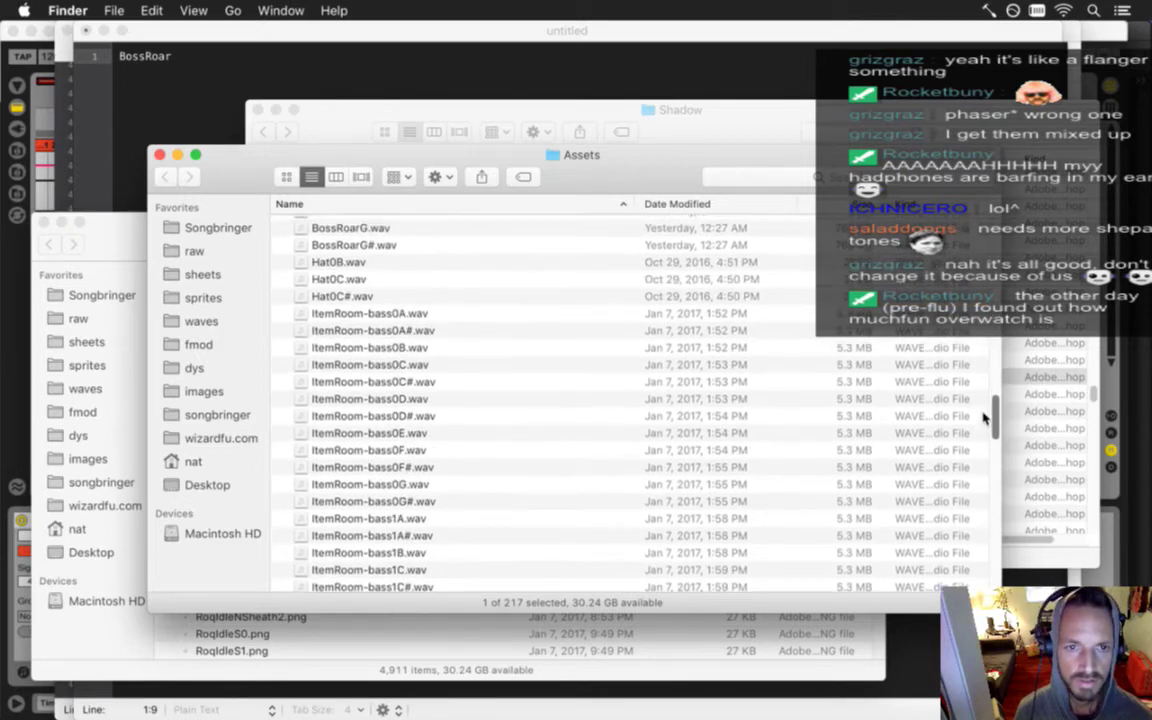
scroll(980, 460, "down", 10)
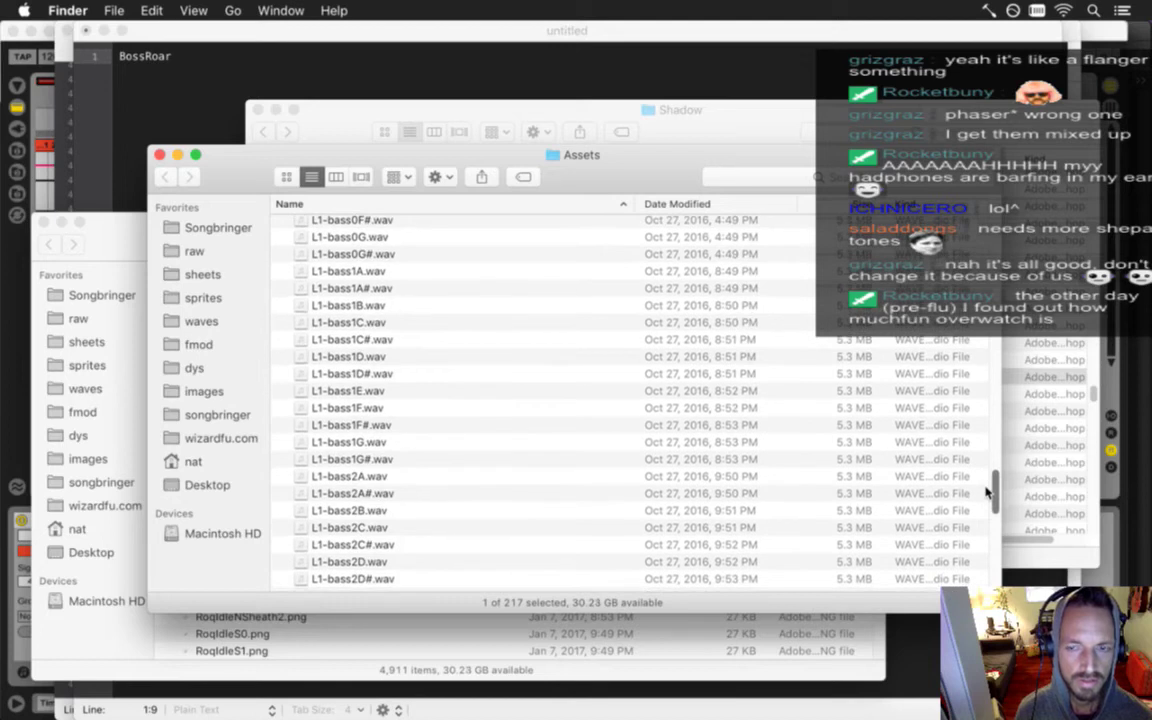
scroll(985, 490, "down", 1)
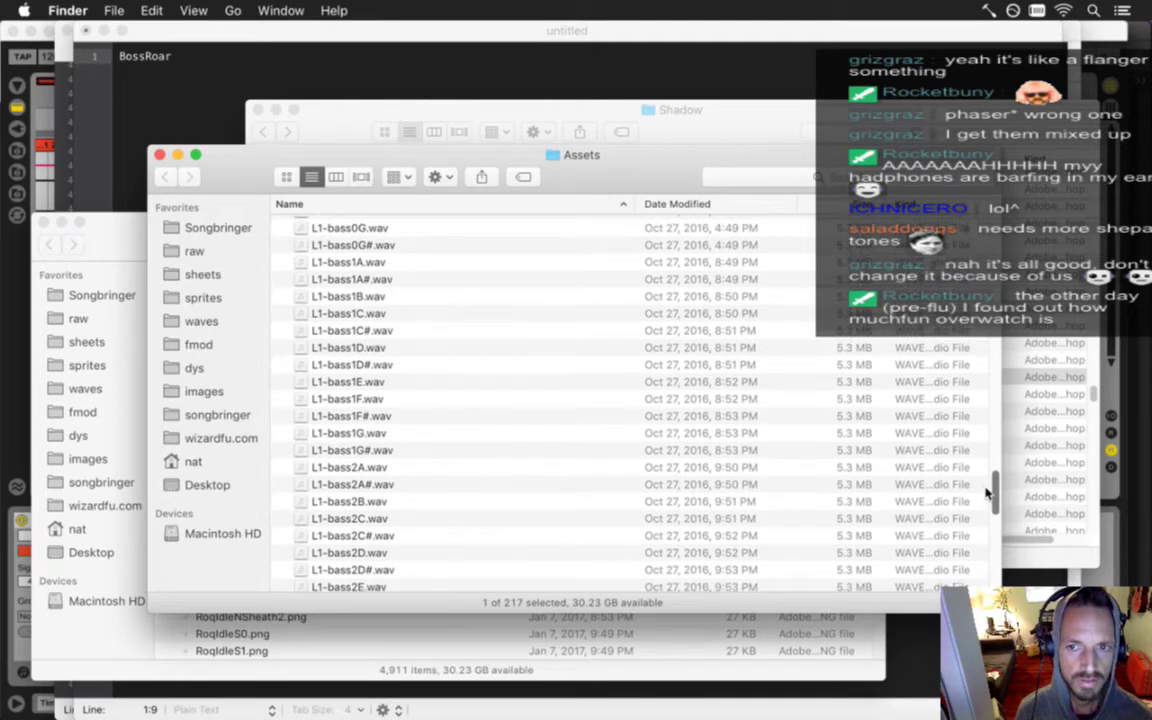
Switch back to Ableton Live and duplicate the first Massive track.
key("super+Tab")
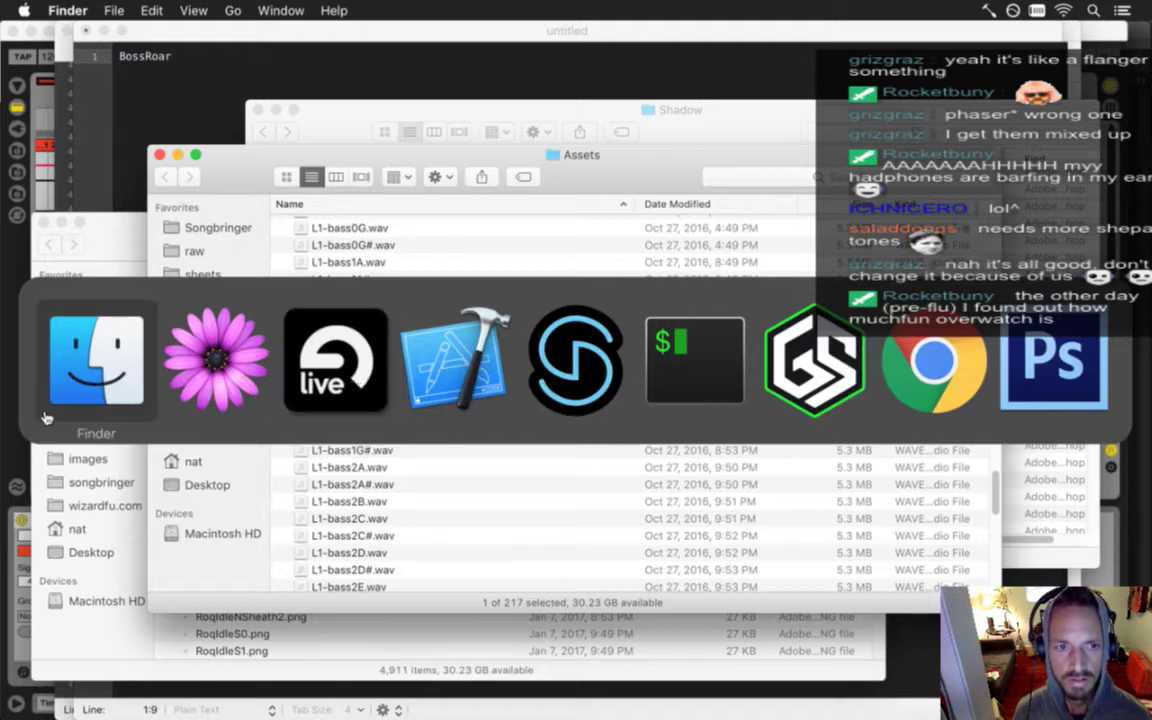
left_click(370, 400)
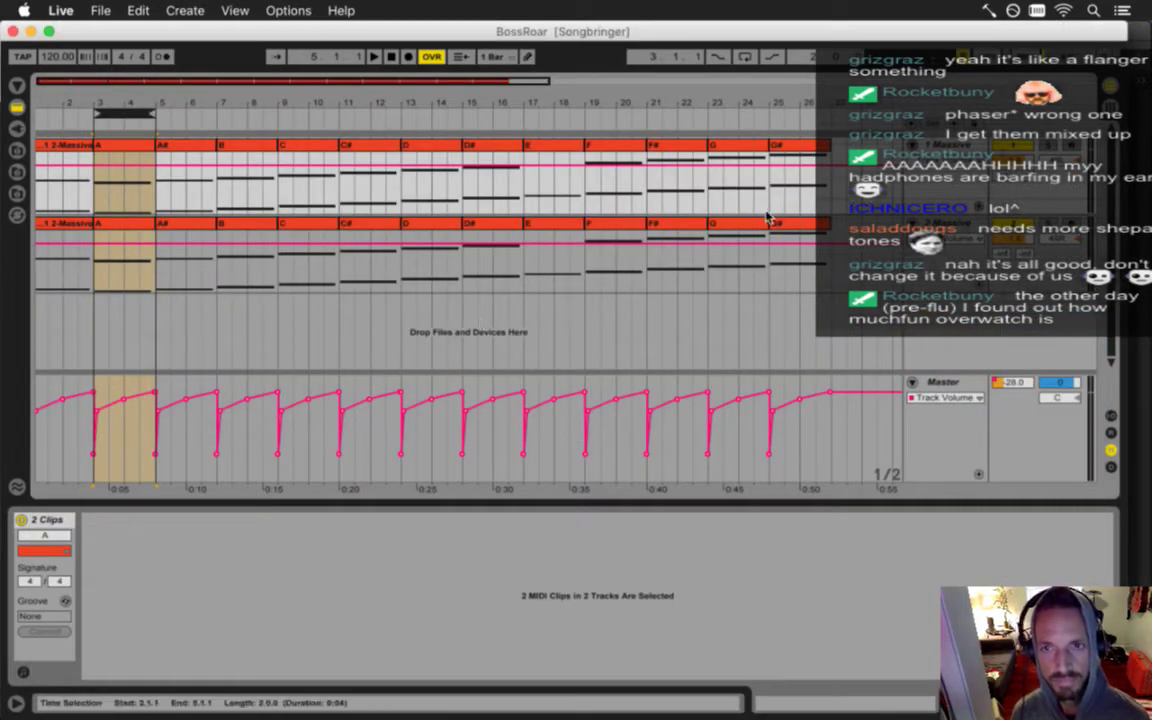
left_click(963, 145)
right_click(956, 147)
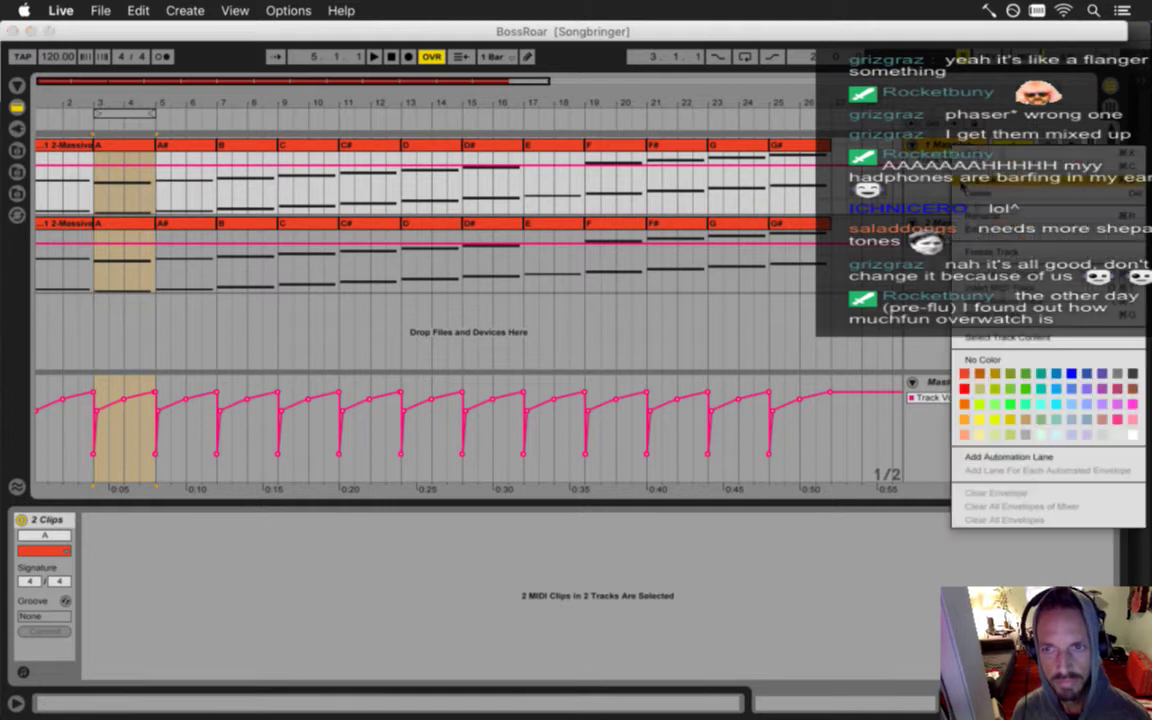
left_click(972, 187)
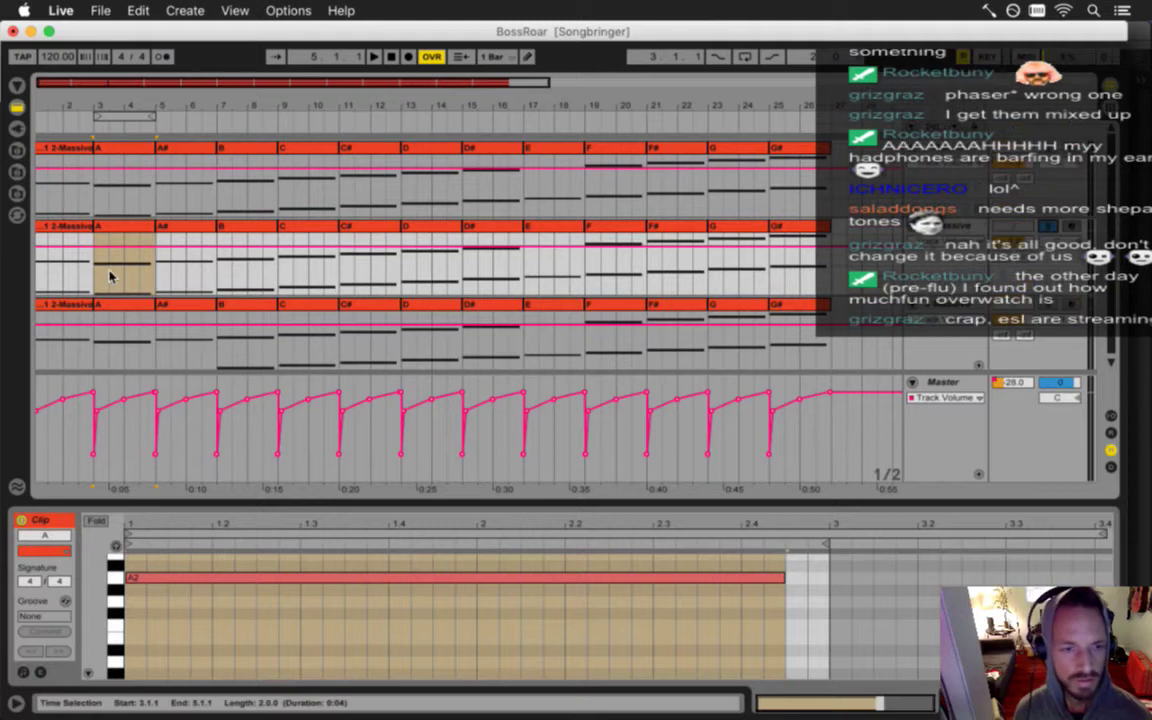
In the duplicated track's Massive, set OSC1 pitch to 1.96 with a modulation amount of -24.00 and close the editor.
key("shift+Tab")
left_click(45, 520)
left_click(58, 520)
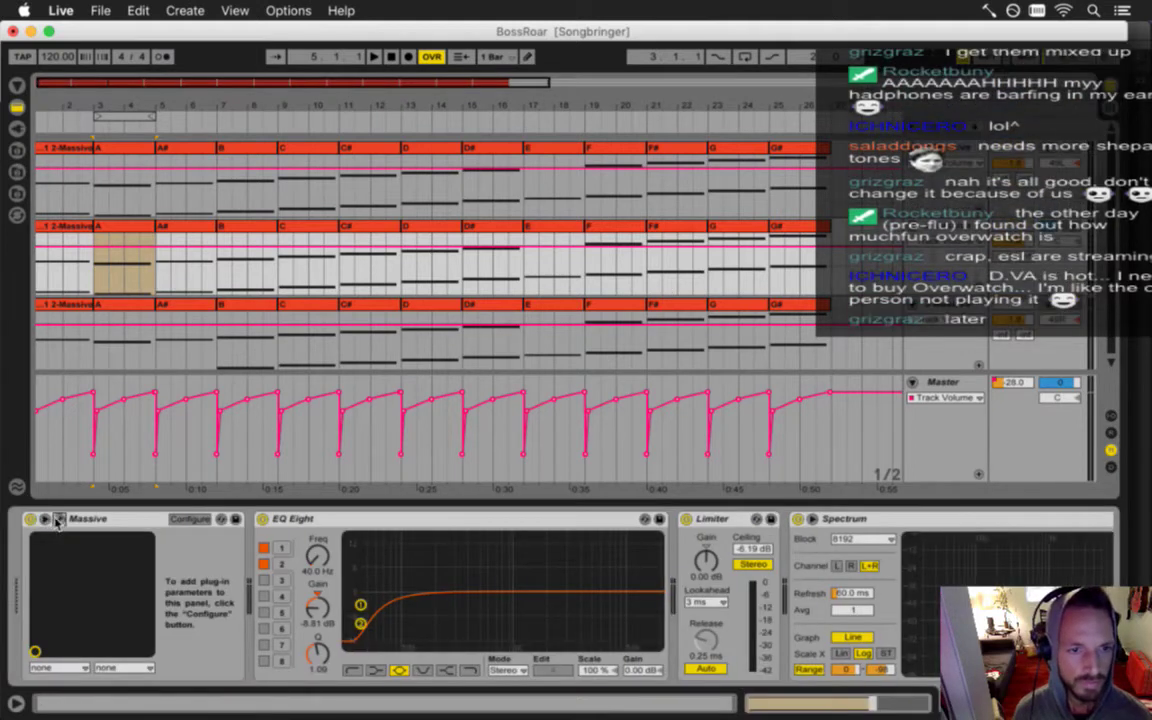
left_click(58, 520)
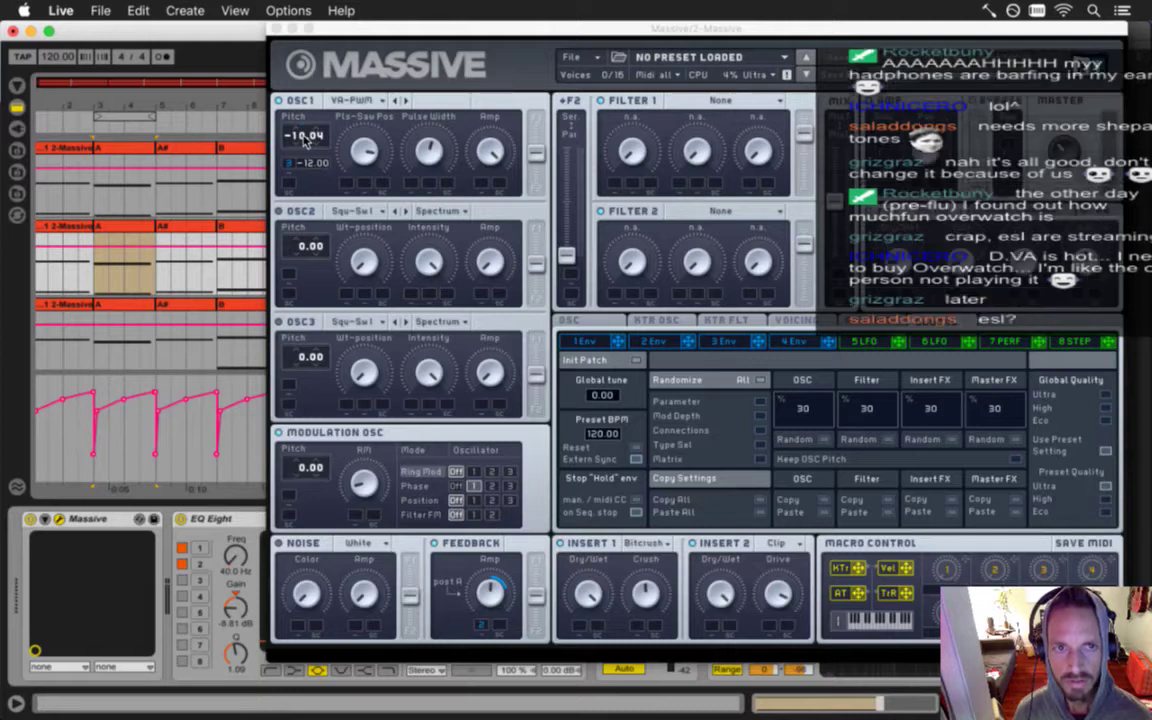
left_click_drag(307, 140, 313, 133)
scroll(311, 120, "up", 2)
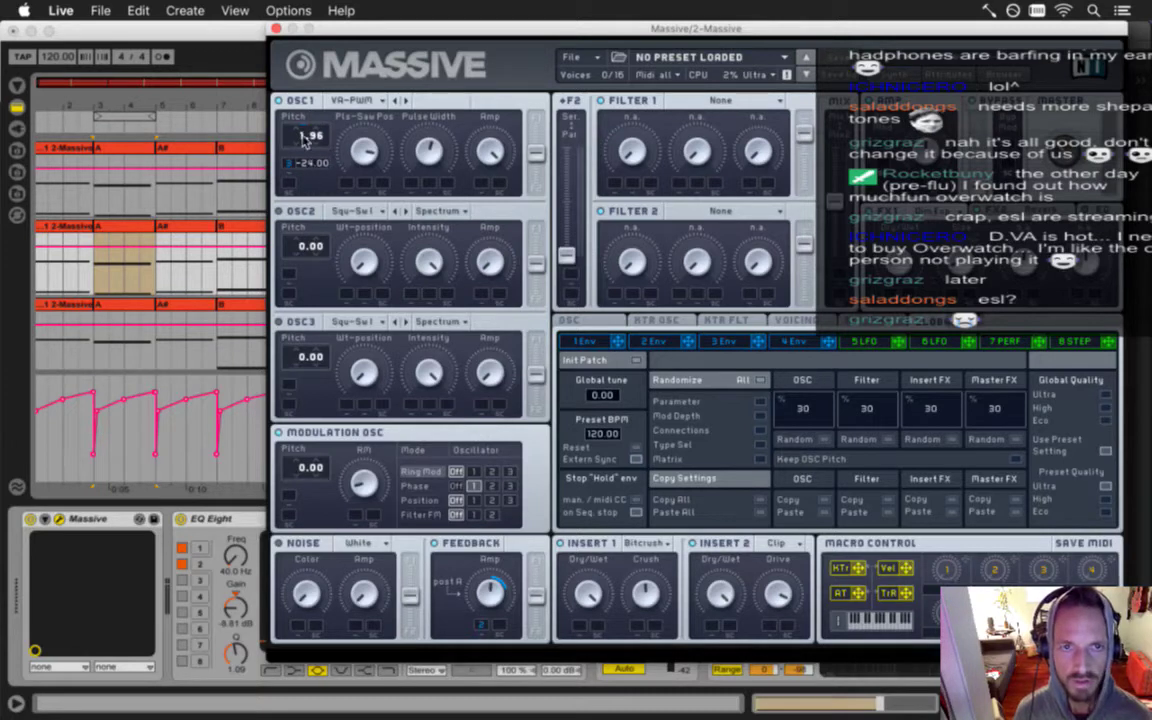
left_click(276, 32)
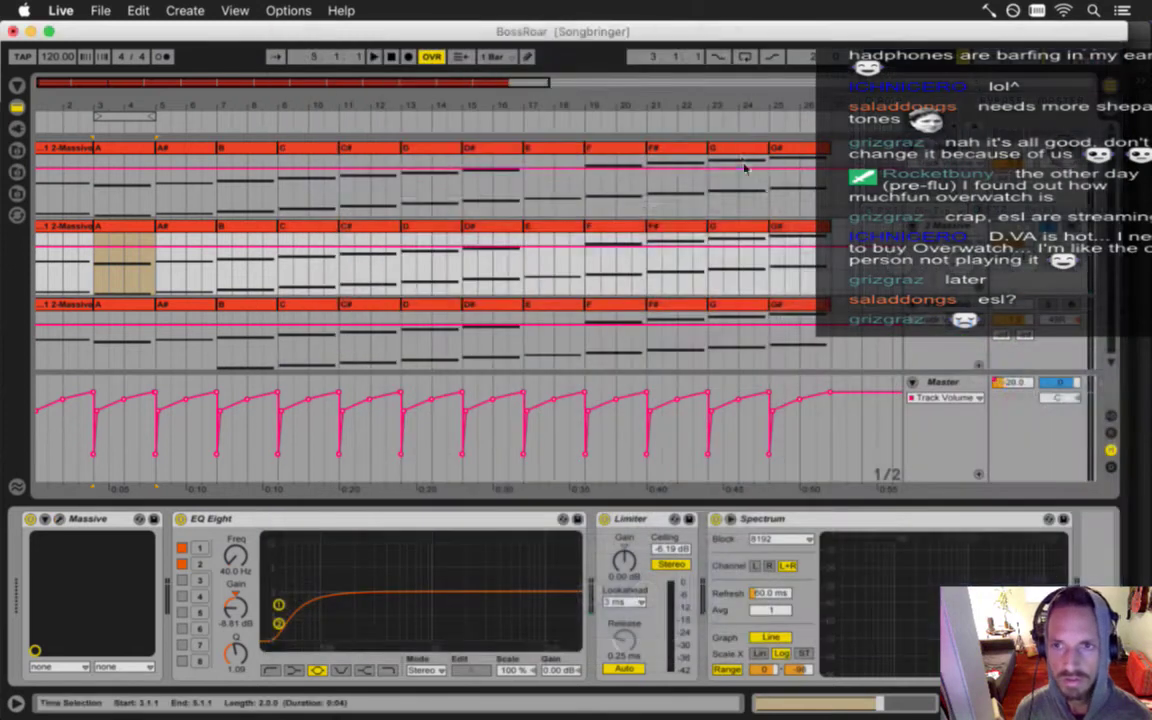
Audition the duplicated layer and set its OSC1 pitch to 13.96 with a modulation amount of -36.00 in Massive.
key("space")
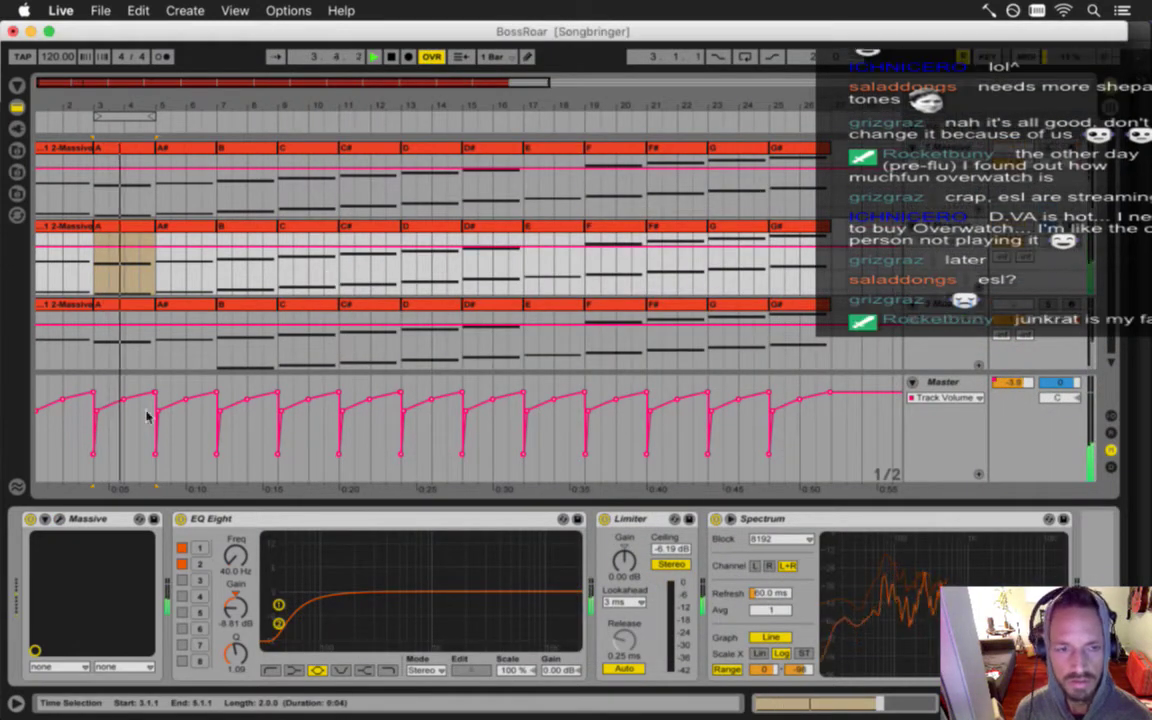
left_click(59, 520)
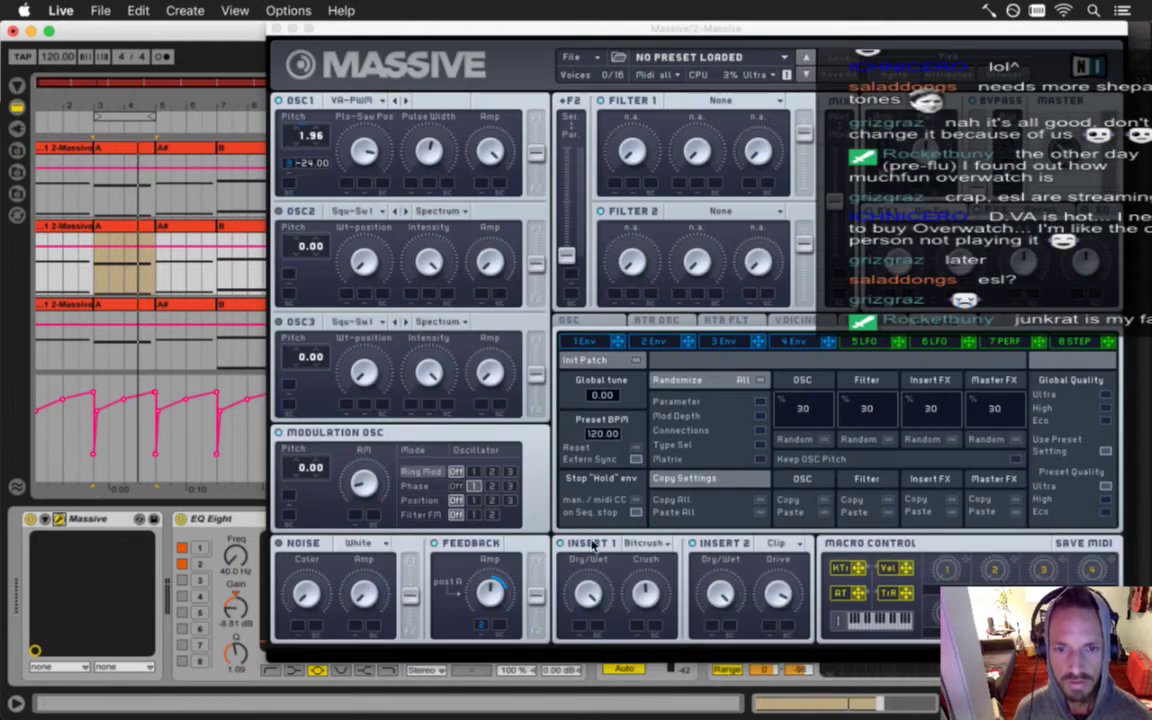
left_click(579, 543)
key("space")
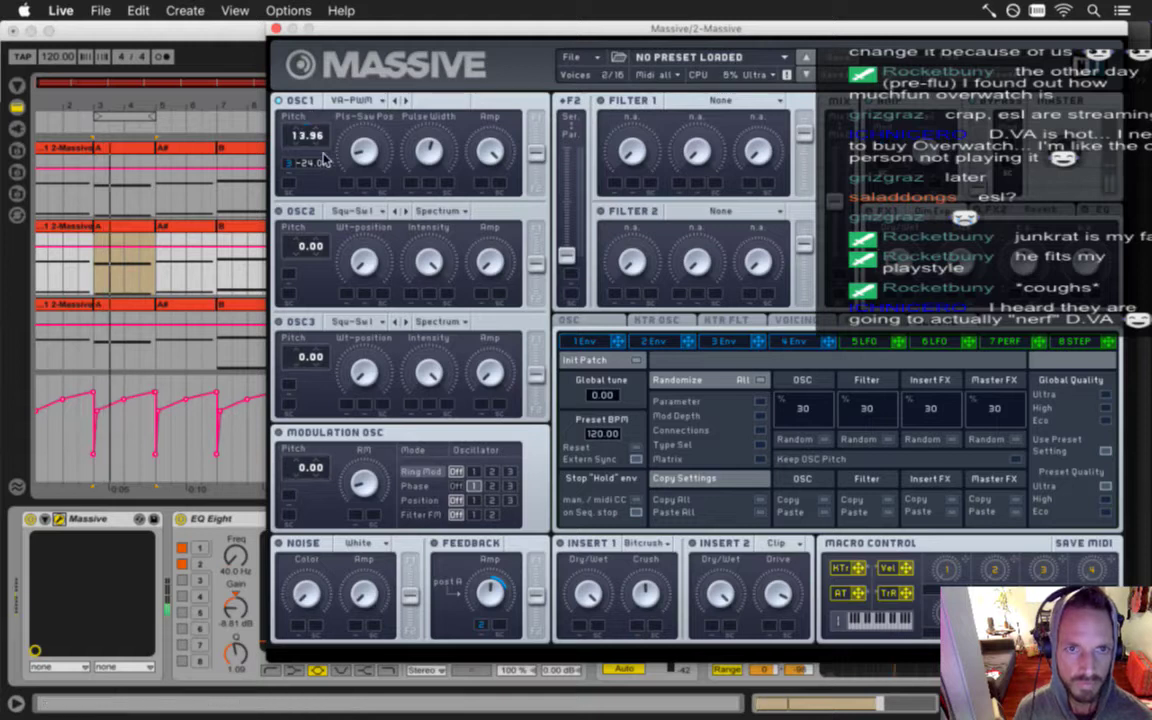
left_click_drag(310, 163, 313, 190)
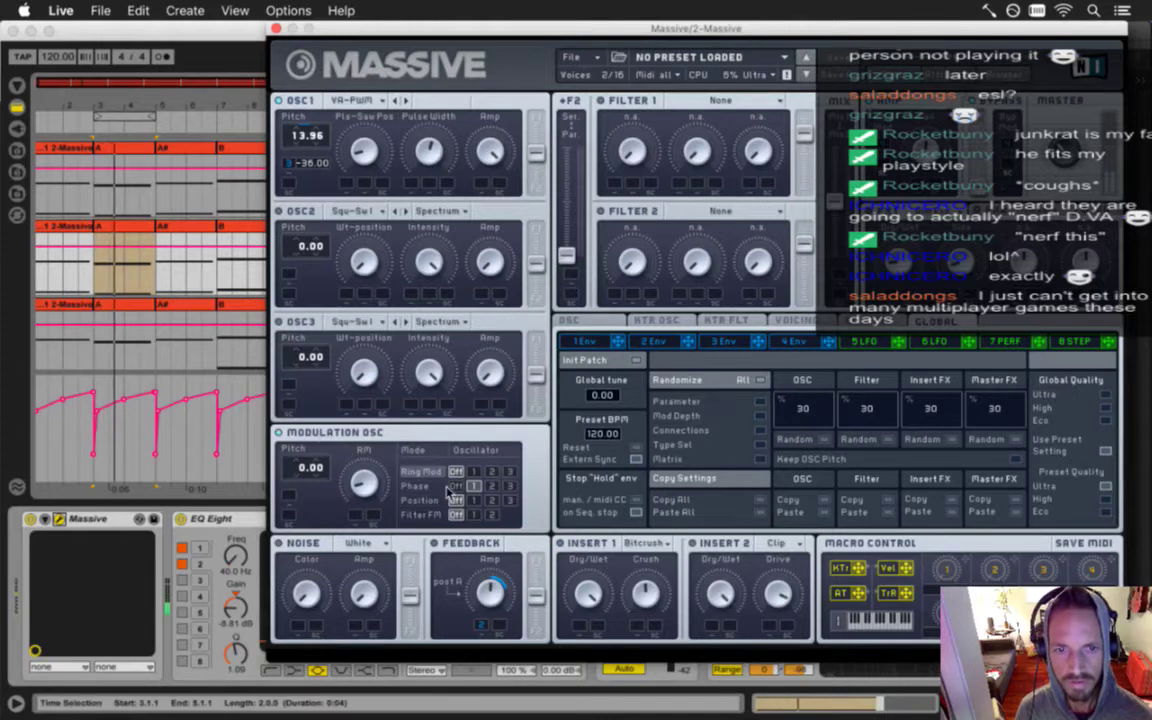
Try the modulation oscillator's phase modulation on oscillator 2, restore it to oscillator 1 and close the Massive editor.
left_click(490, 487)
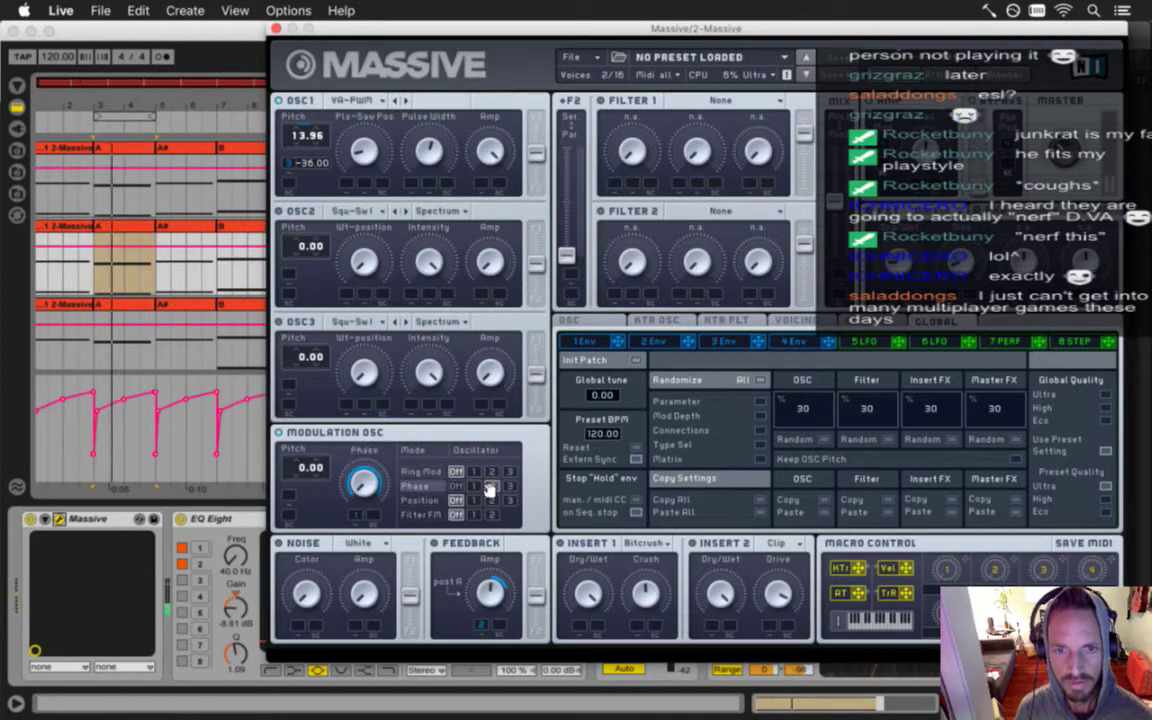
left_click(476, 486)
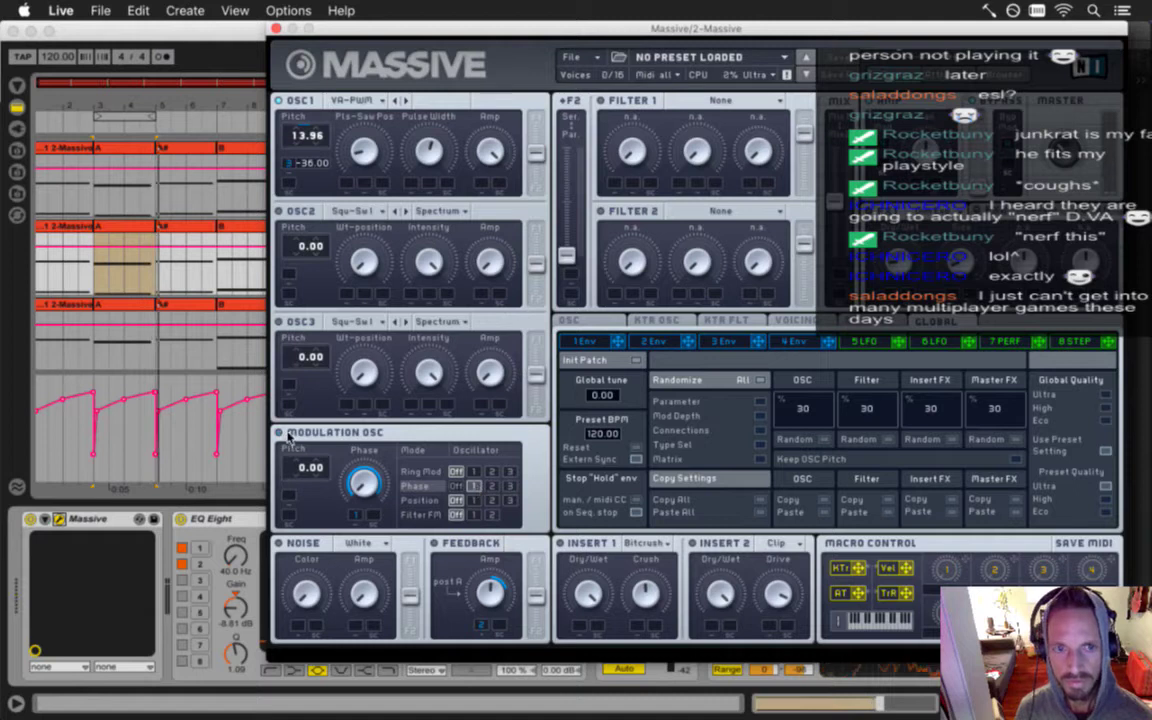
left_click(277, 28)
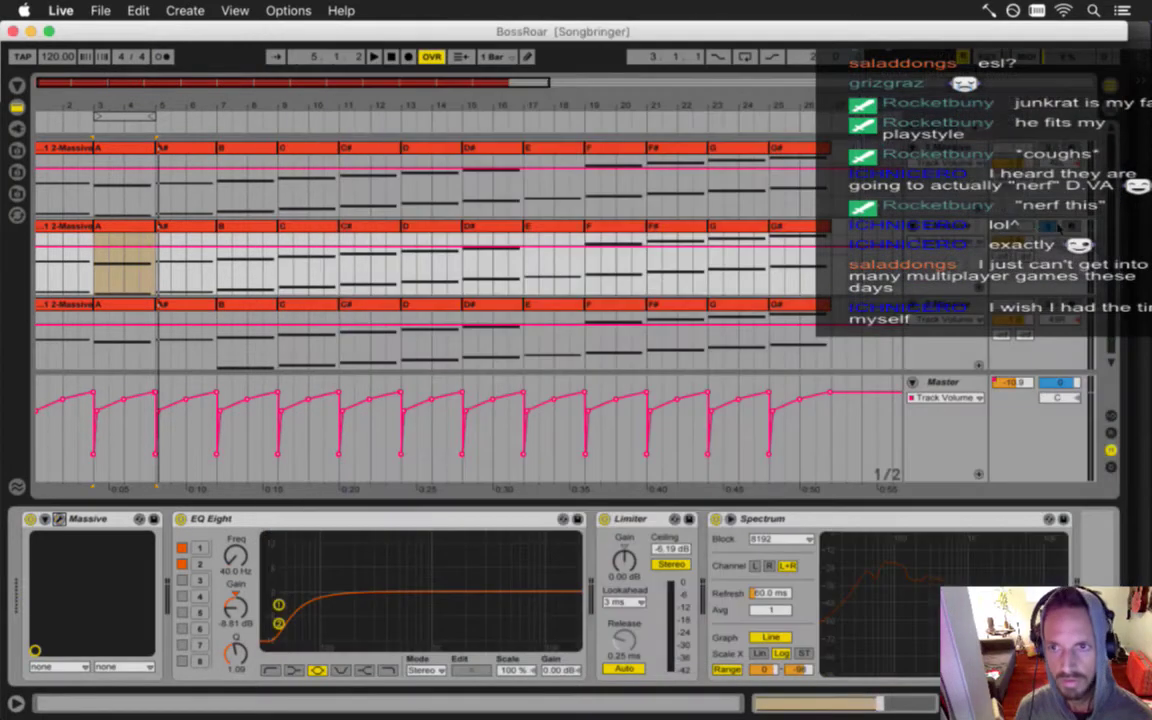
Play the A roar repeatedly to judge the duplicated layer within the full mix.
key("space")
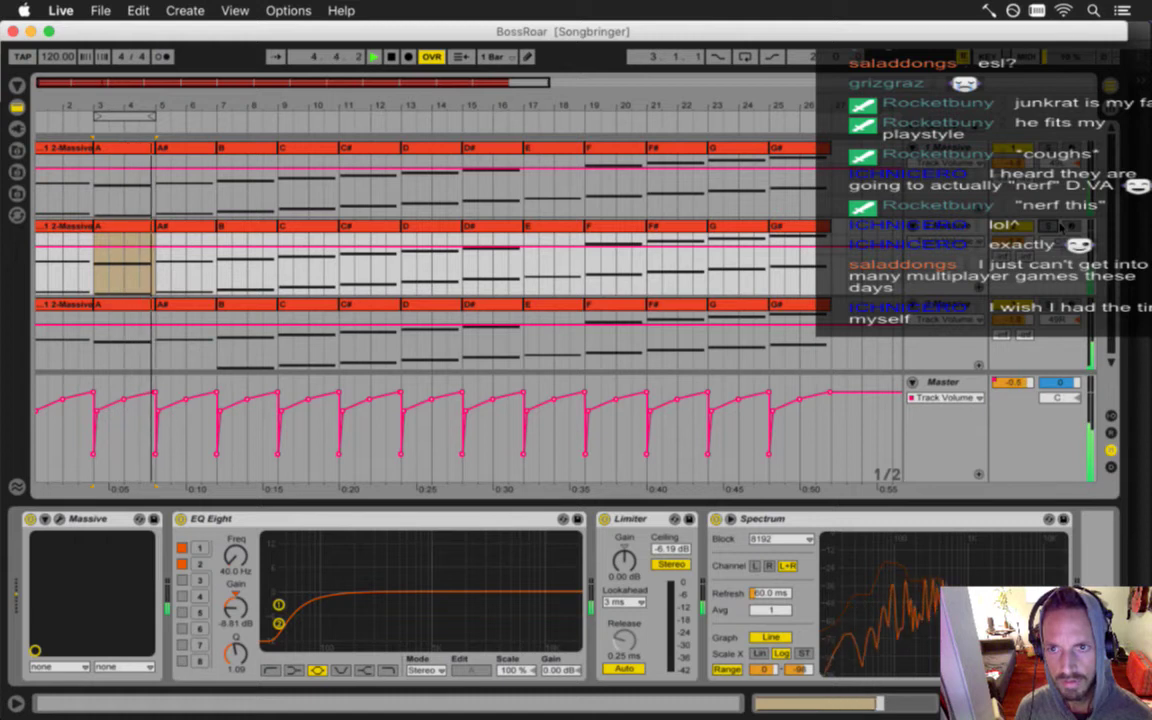
key("space")
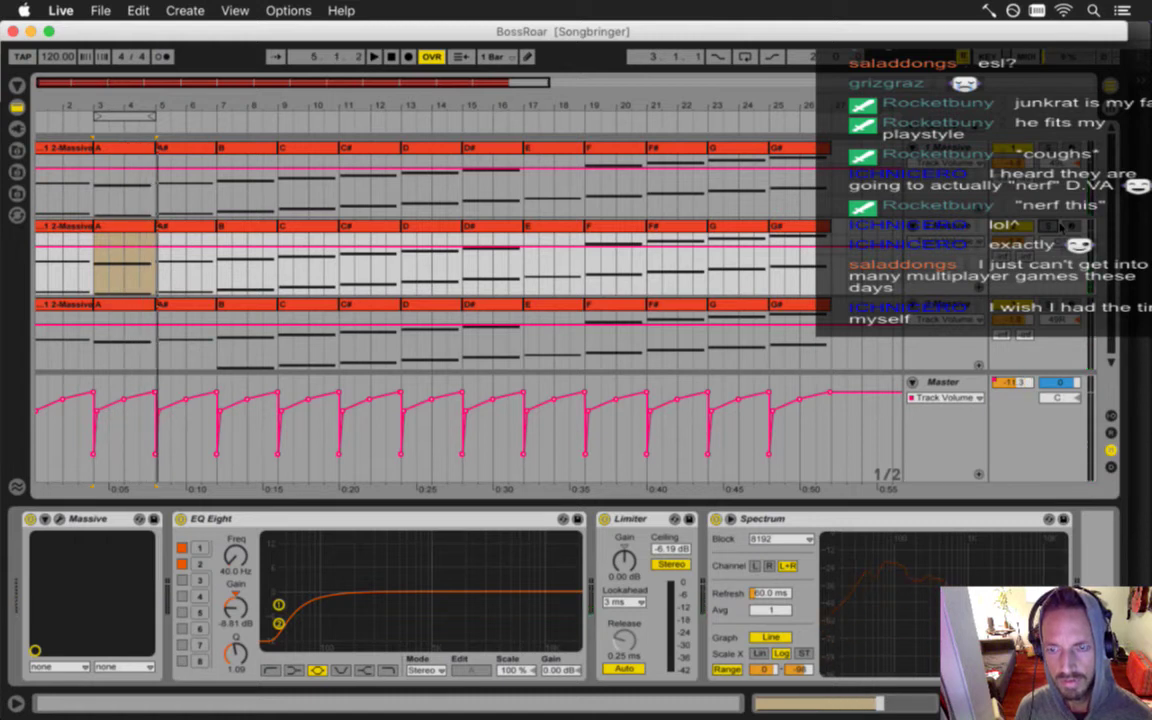
key("space")
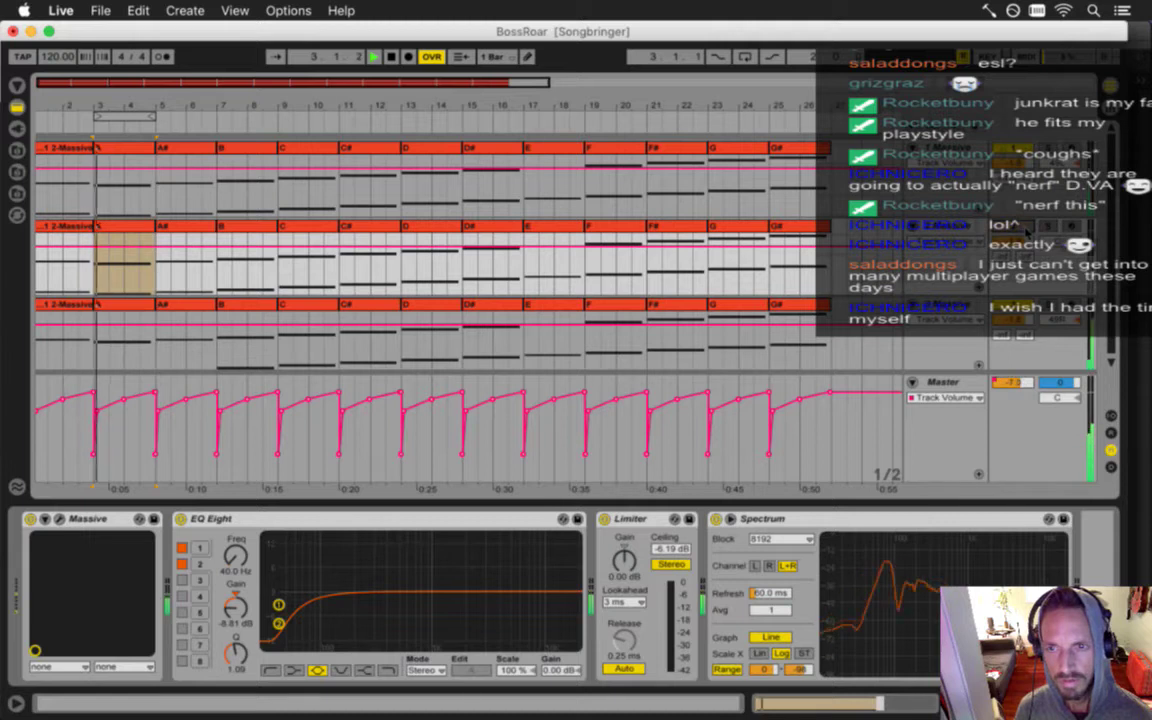
key("space")
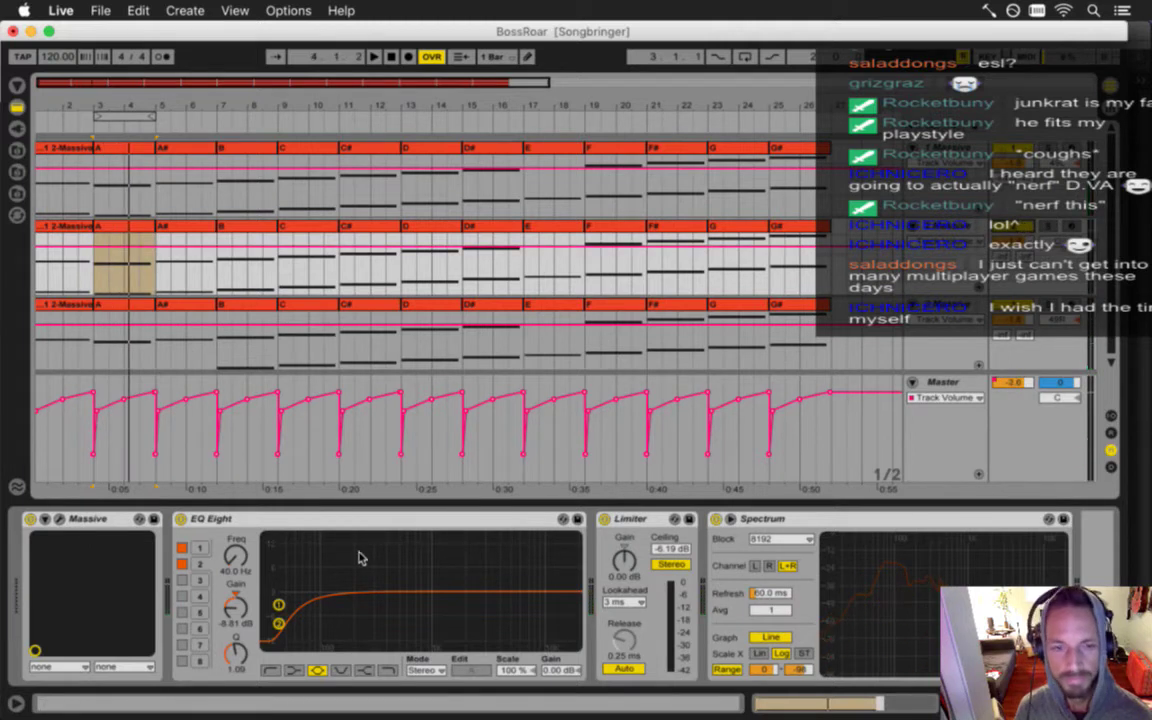
Reshape the duplicated layer's EQ Eight band 2 into a low cut at 257 Hz with Q 0.79 and save the set.
left_click(272, 670)
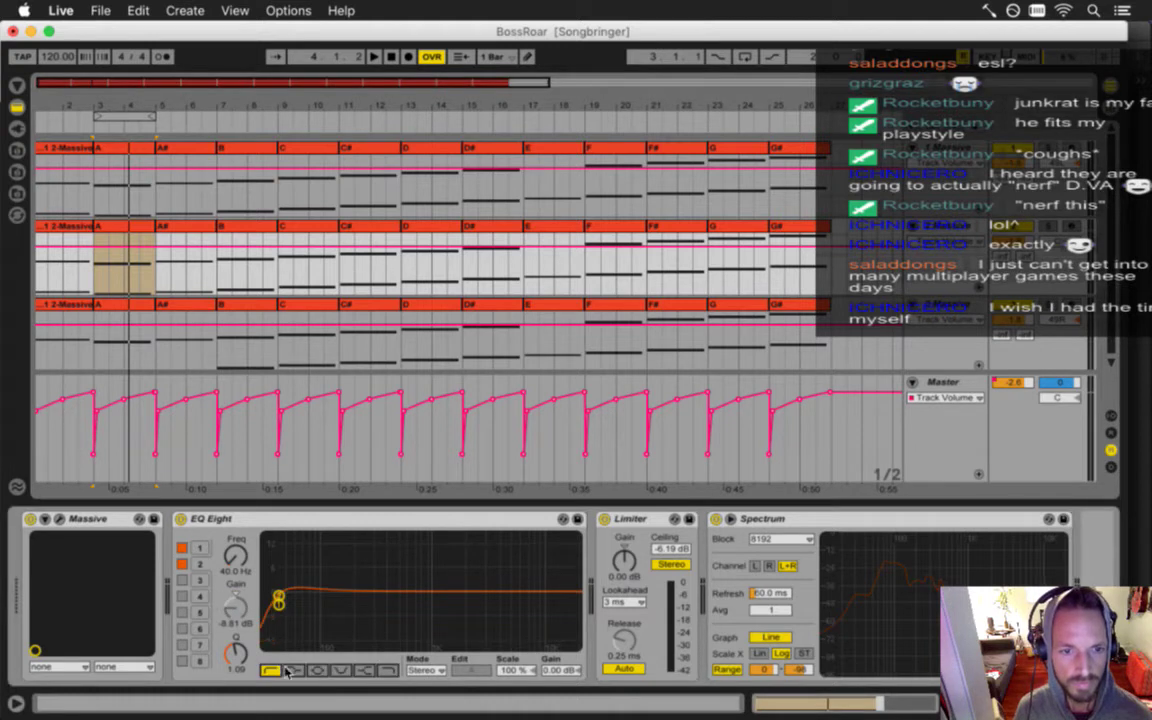
left_click_drag(236, 562, 237, 556)
key("space")
left_click_drag(236, 660, 236, 652)
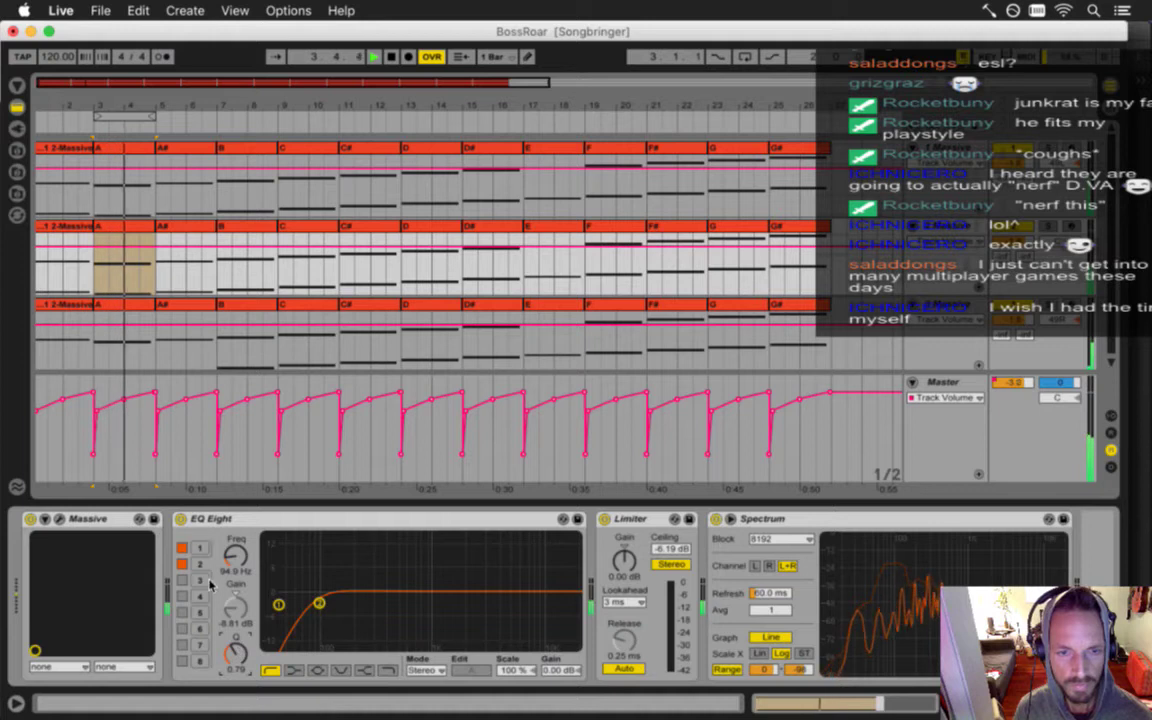
left_click_drag(234, 572, 234, 569)
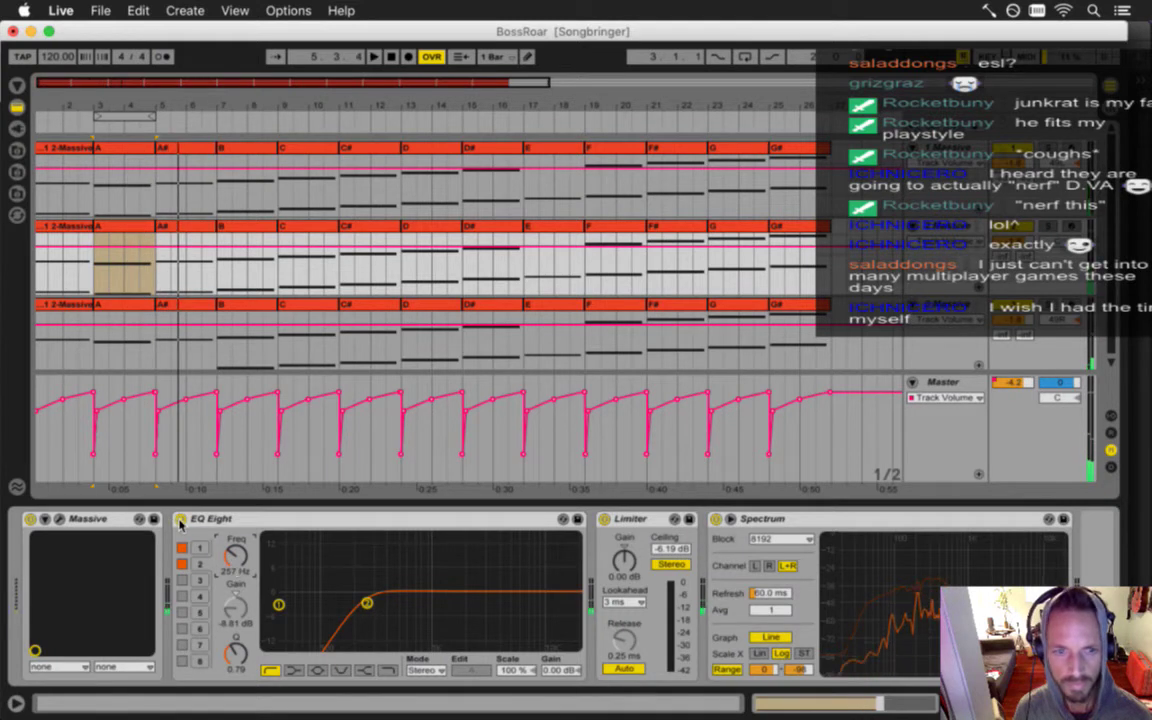
key("space")
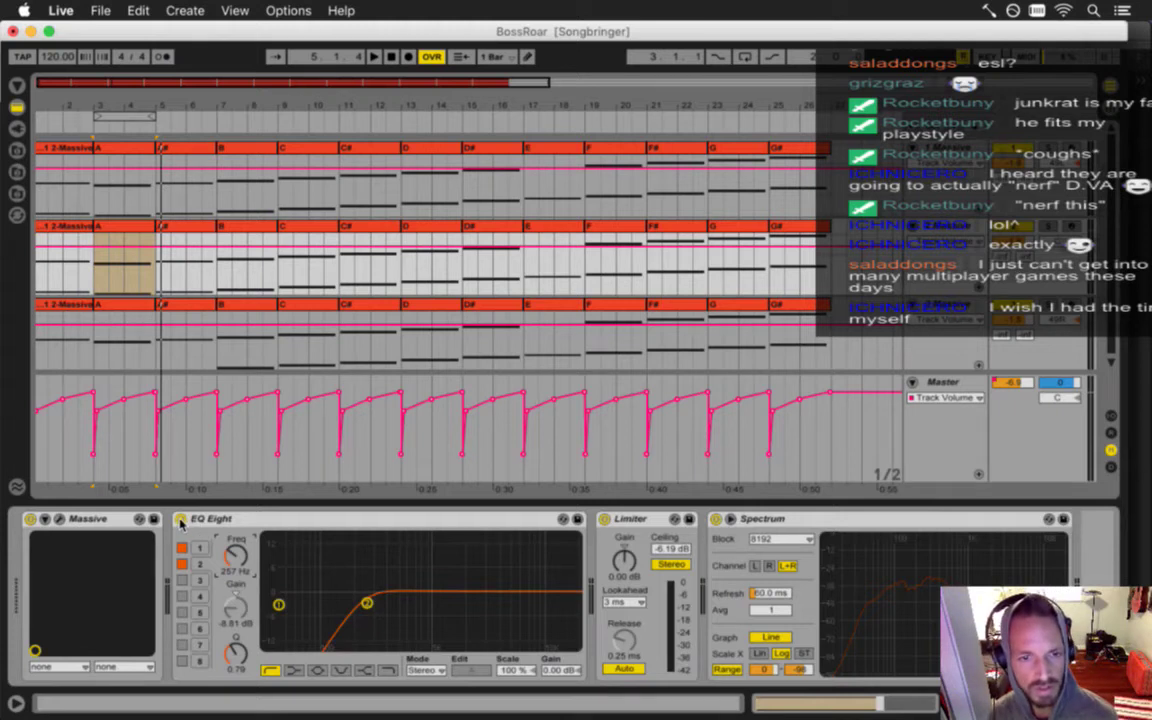
key("super+s")
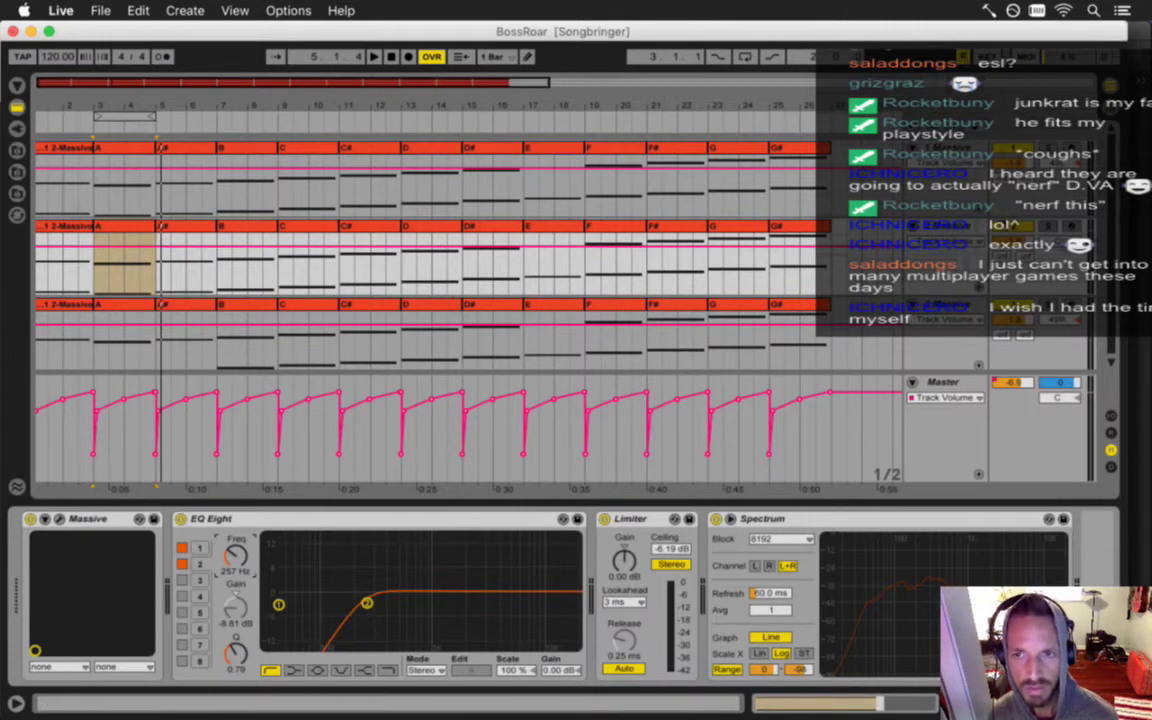
Play the A roar with and without the 2 Massive layer, comparing the mix on the Master track's Spectrum.
key("space")
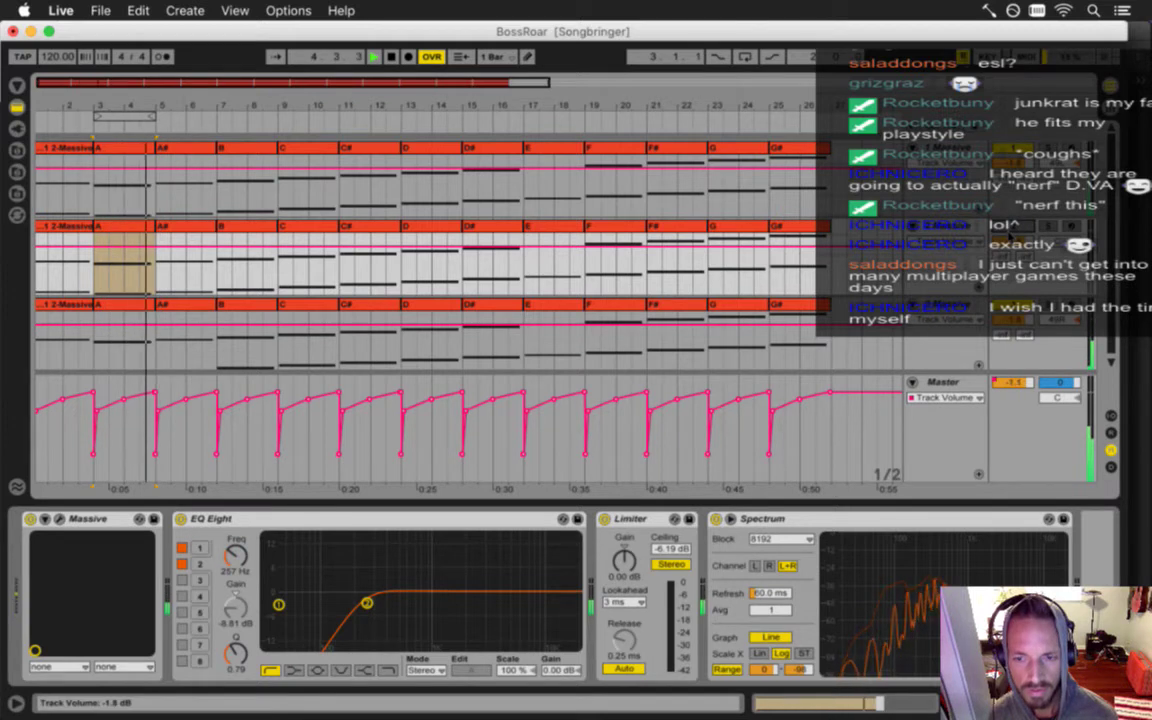
key("space")
left_click(942, 384)
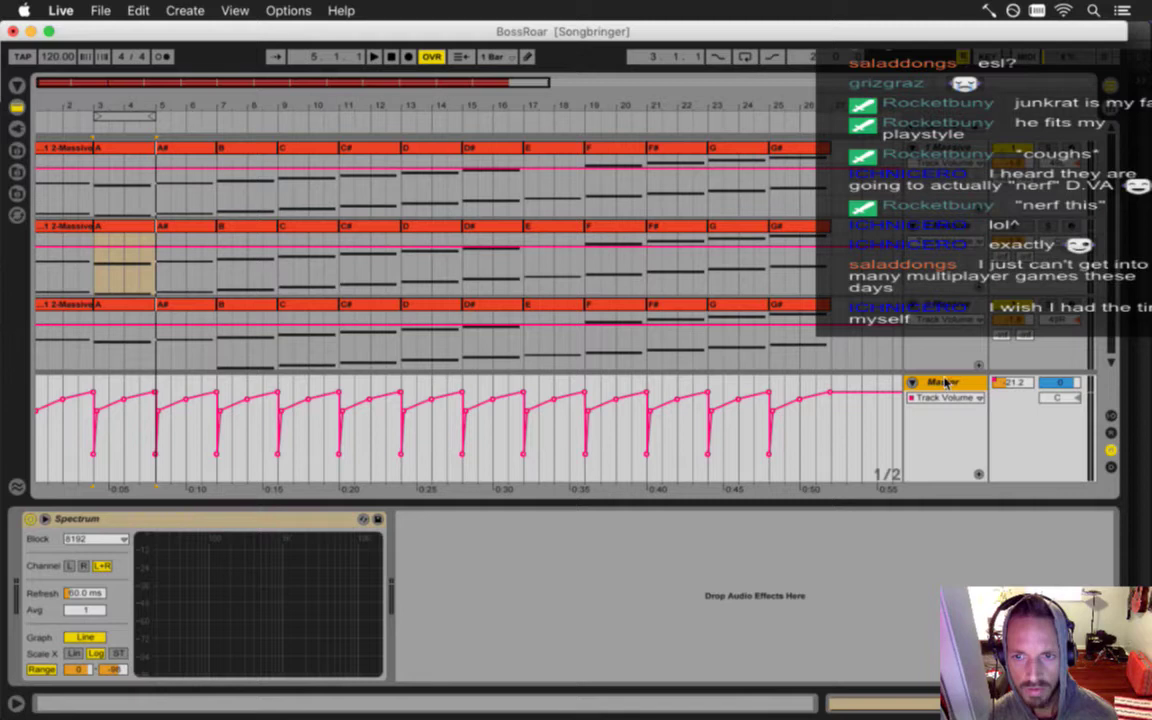
key("space")
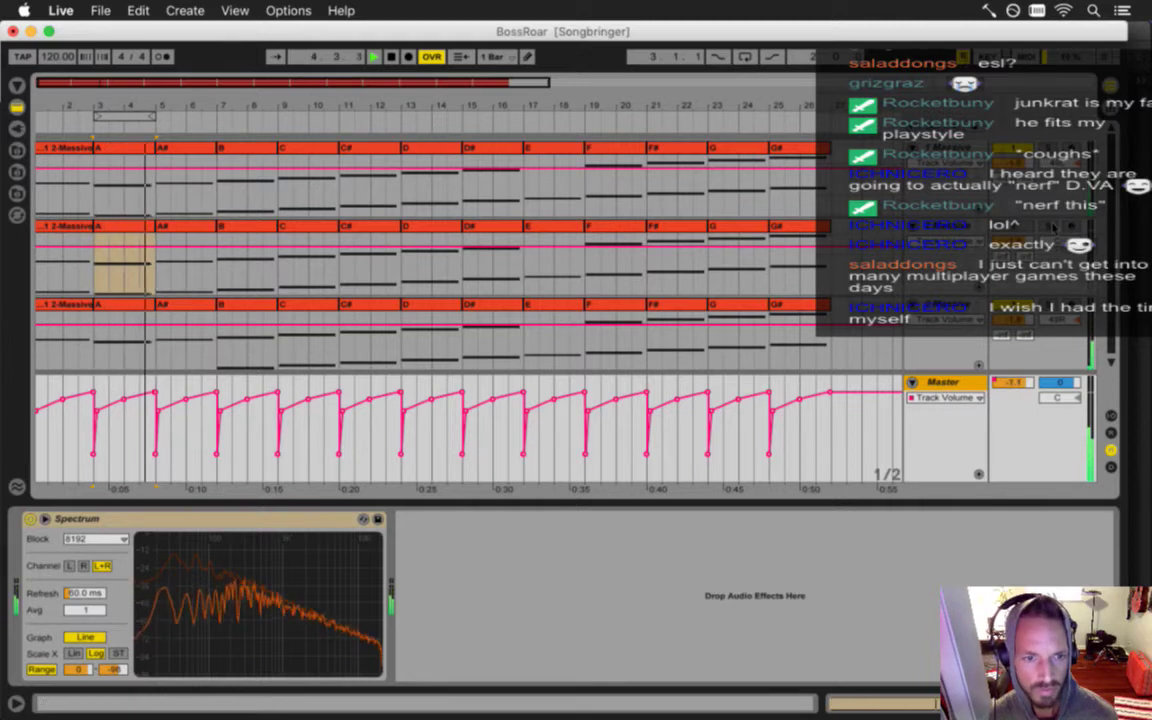
left_click(1012, 227)
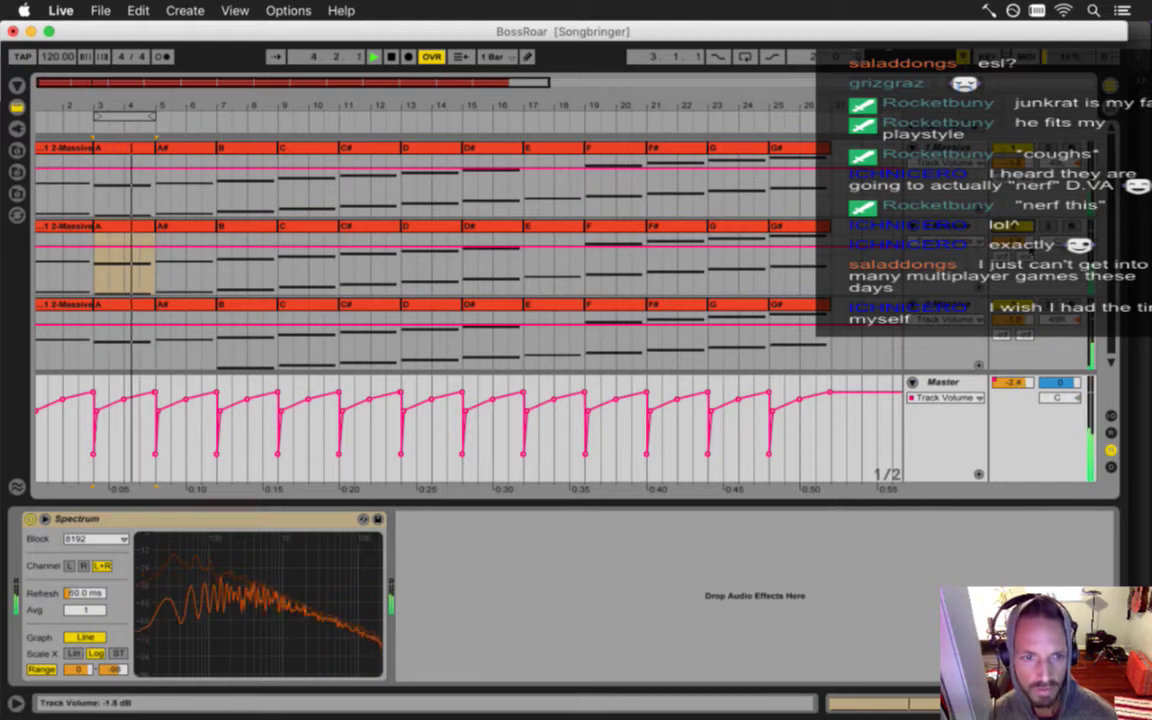
key("space")
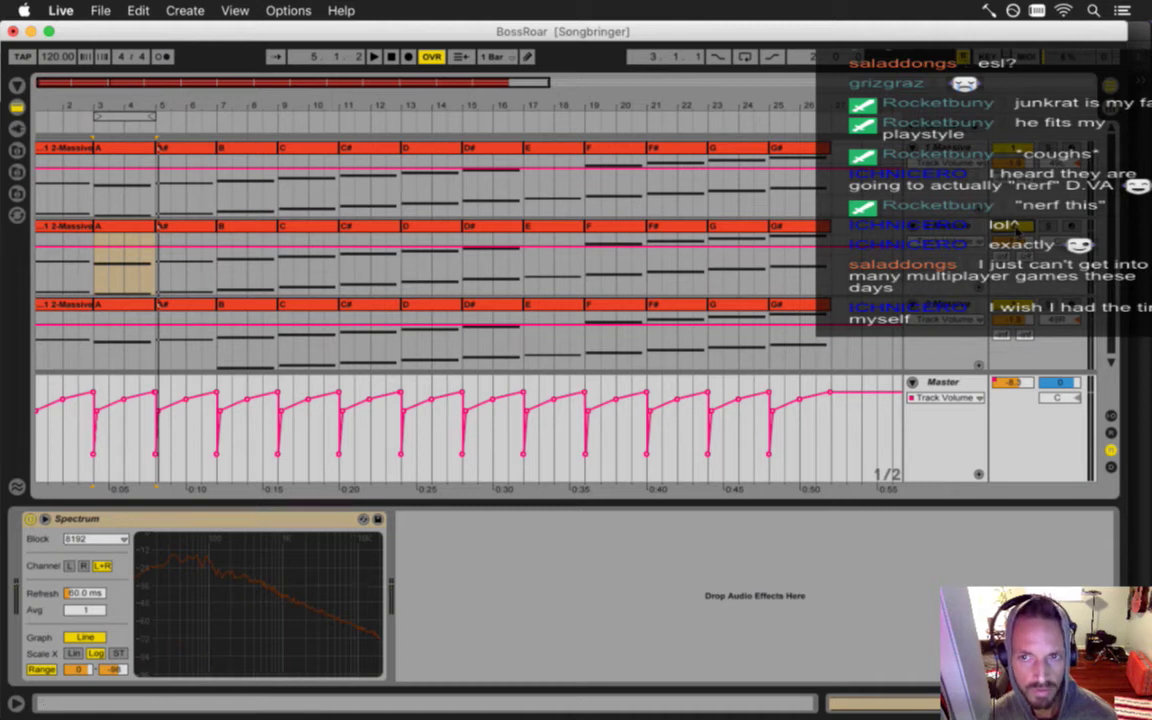
Lengthen the attack of envelope 4 in the 2 Massive track's synth while the roar plays, and close its editor.
left_click(963, 232)
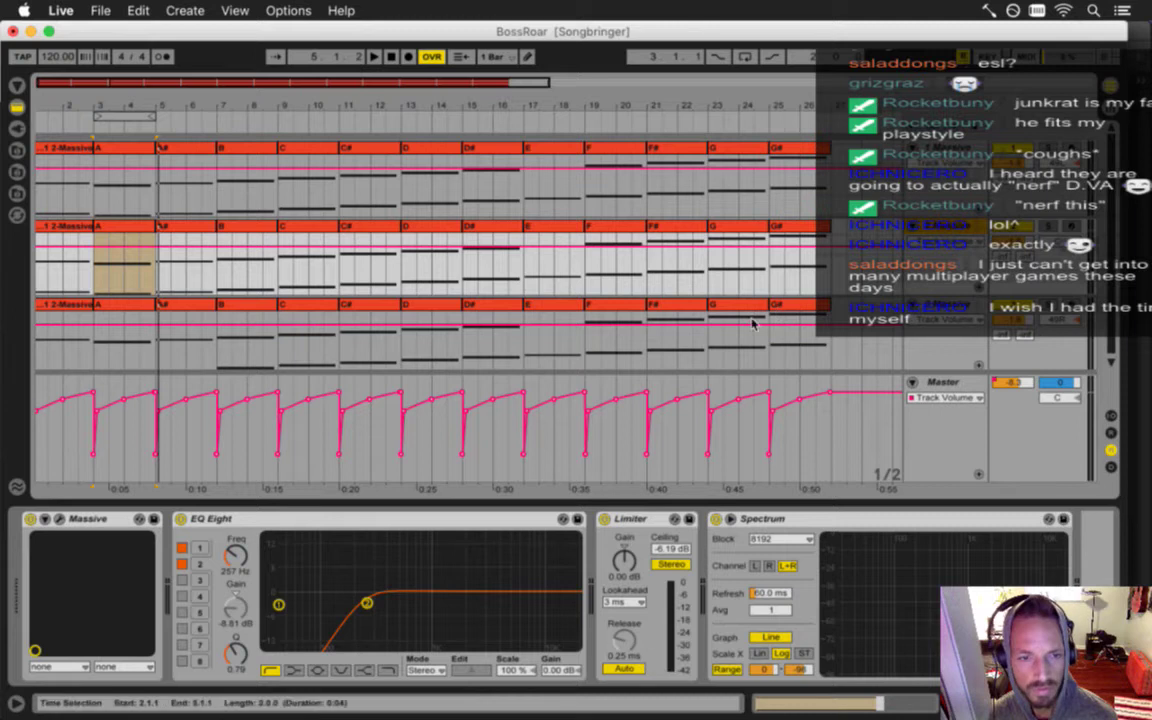
left_click(59, 519)
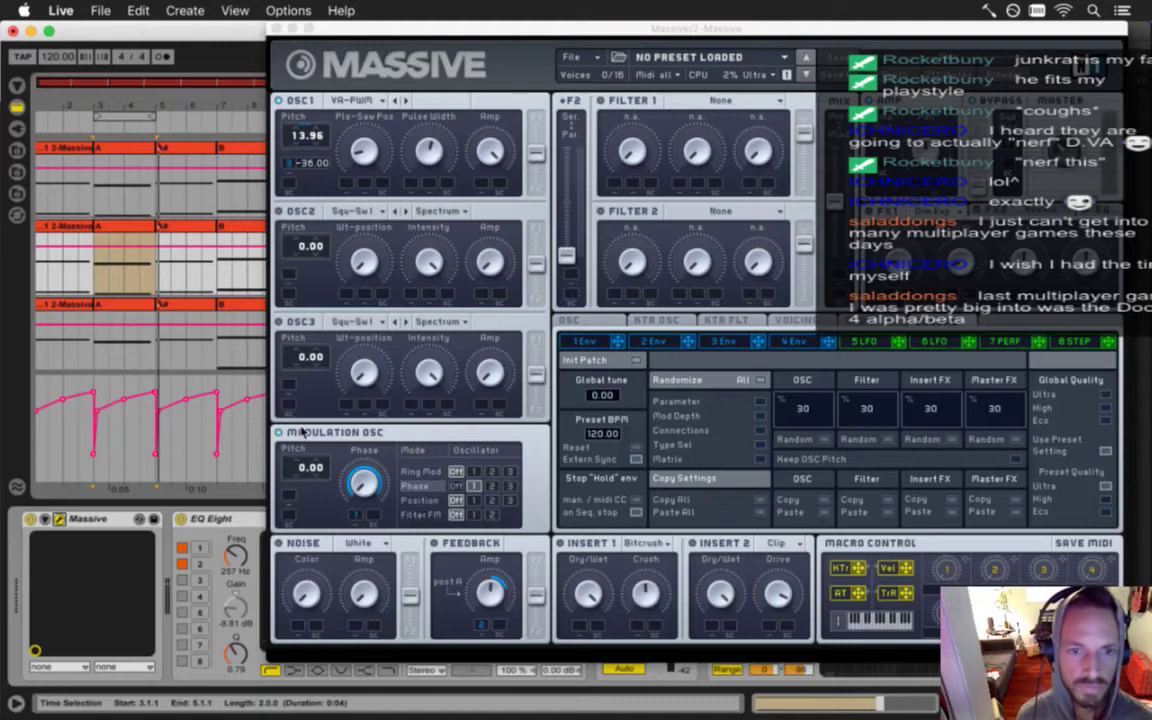
key("space")
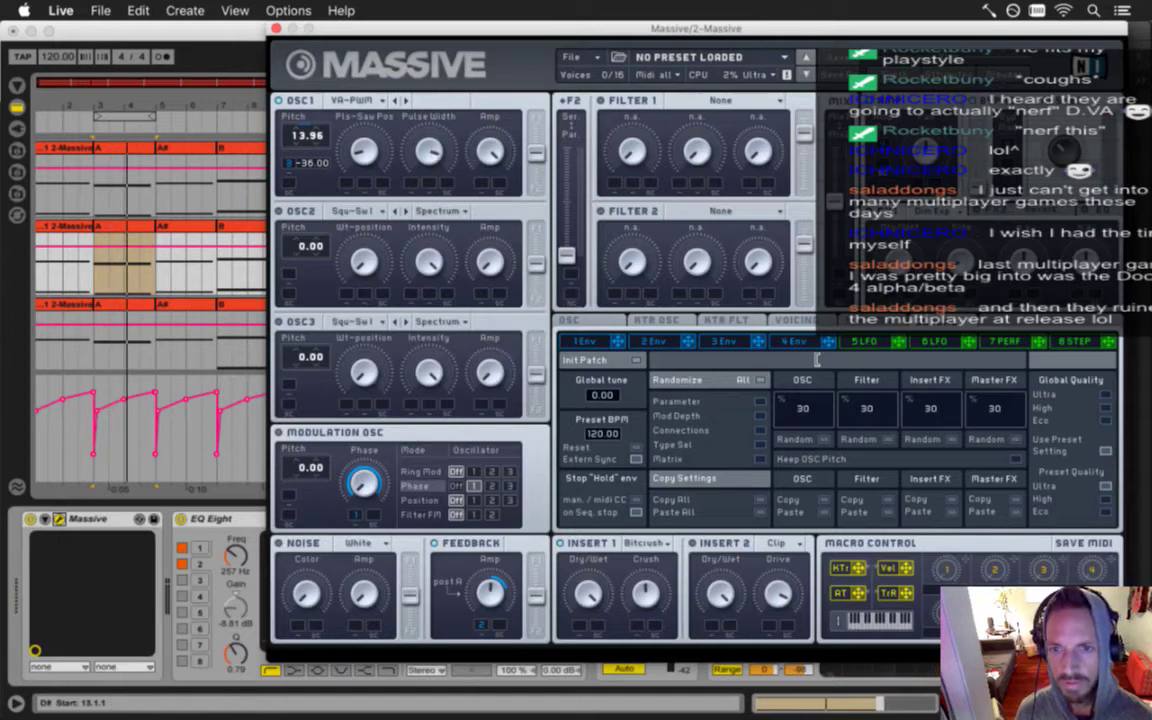
left_click(808, 342)
left_click_drag(663, 490, 663, 453)
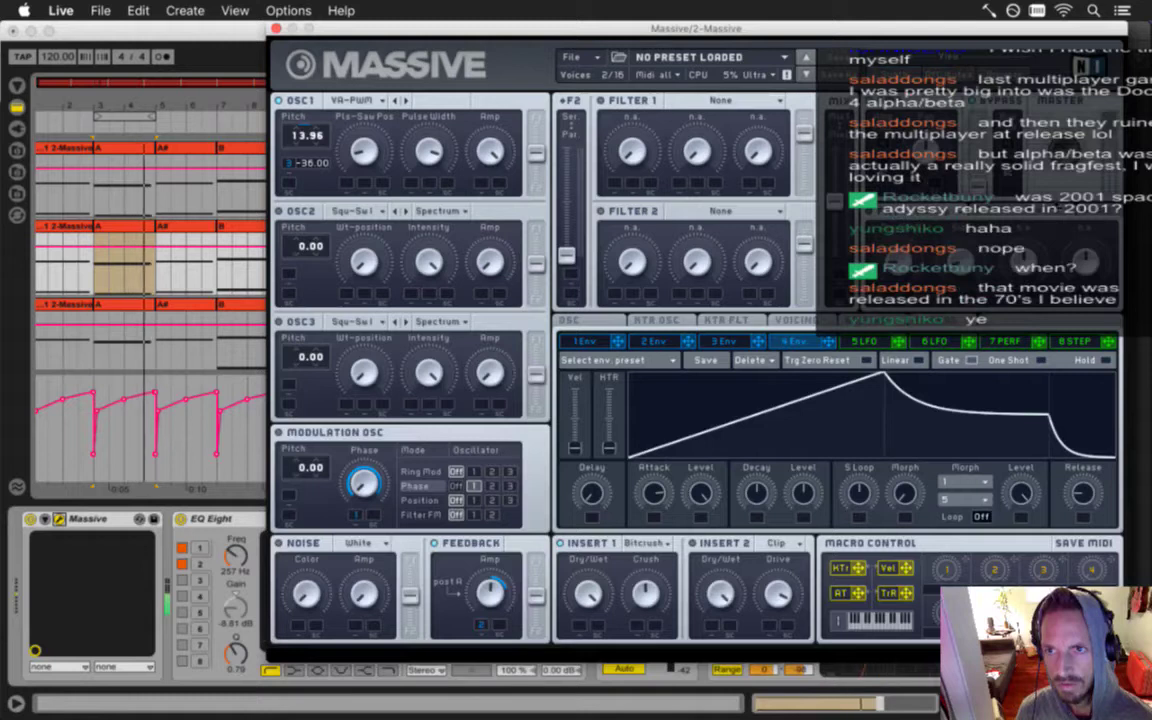
left_click(277, 29)
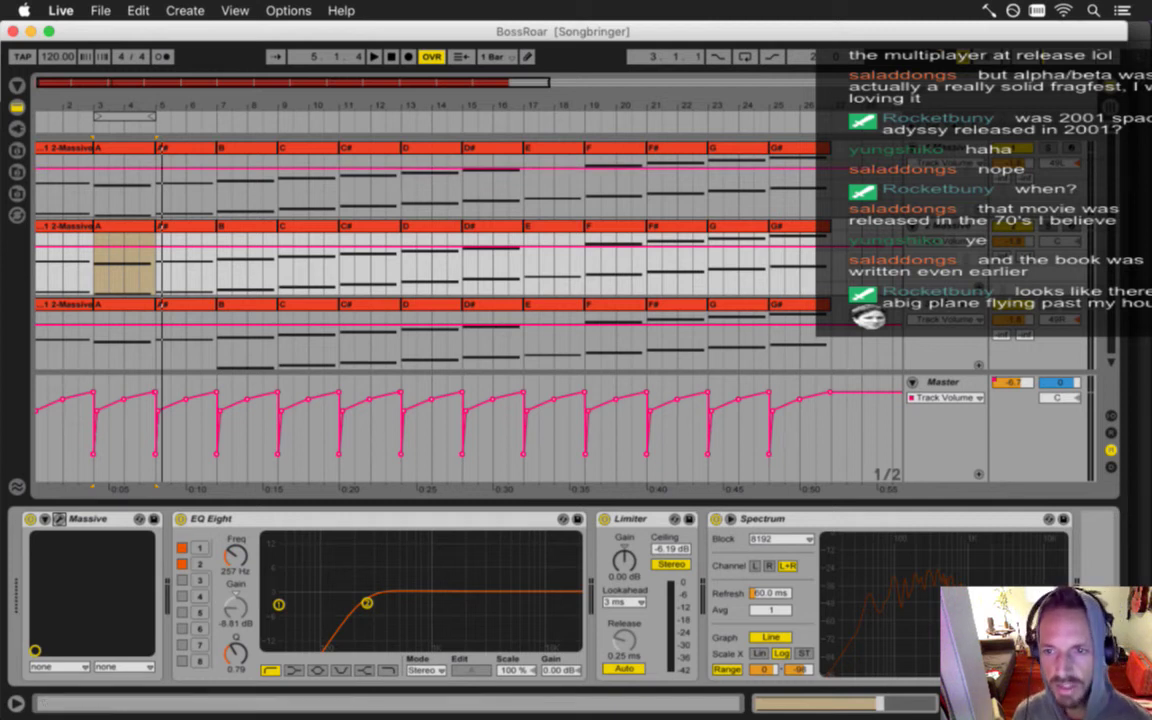
Check the oscillator and modulation settings of the 3 Massive track's synth and close its editor.
left_click(943, 304)
left_click(61, 520)
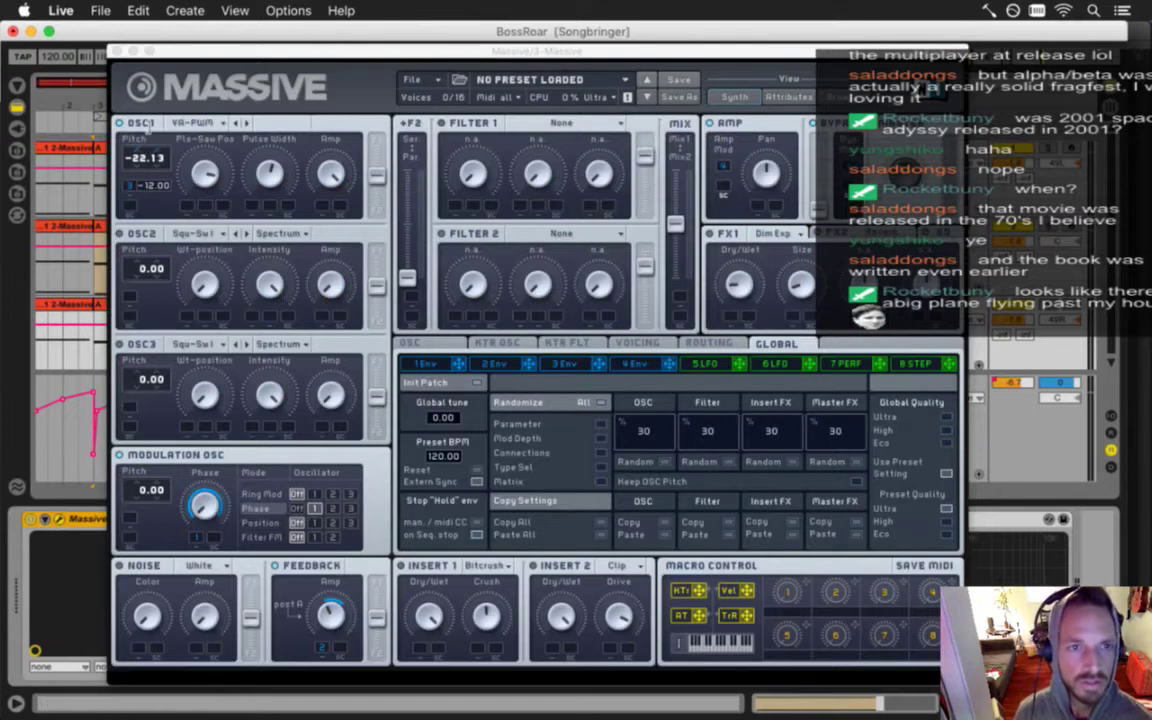
left_click(107, 48)
Lengthen envelope 4's attack in the 1 Massive track's synth while auditioning the A roar, and close its editor.
left_click(110, 148)
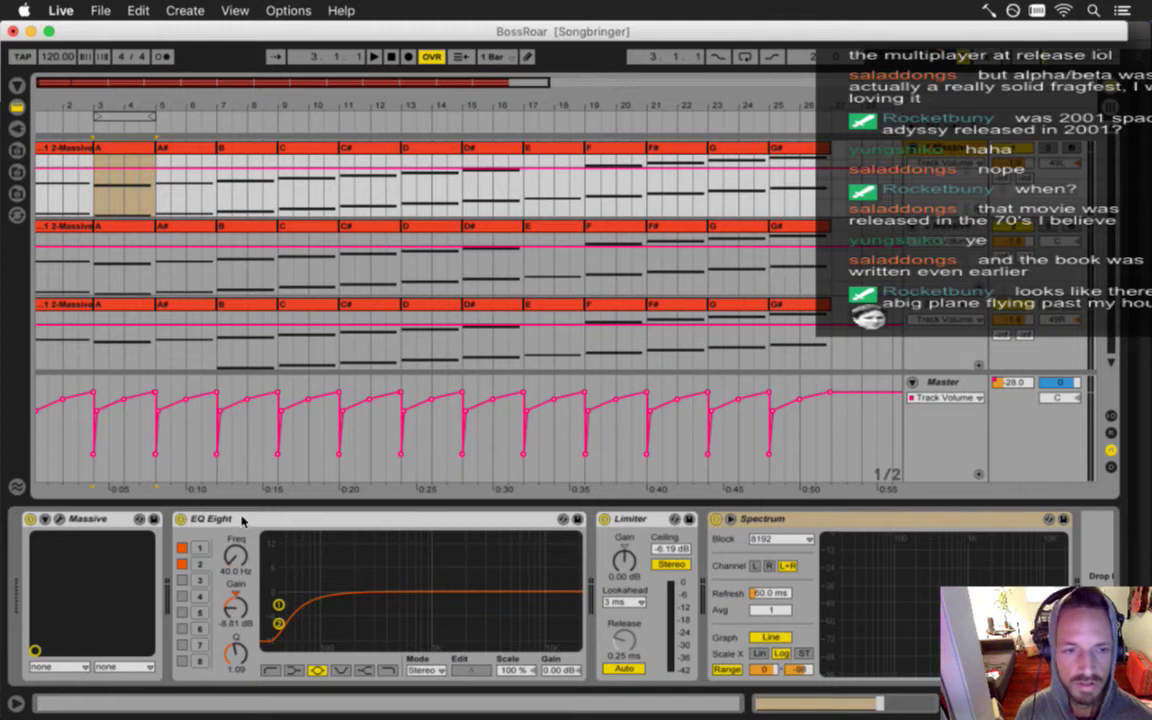
left_click(59, 519)
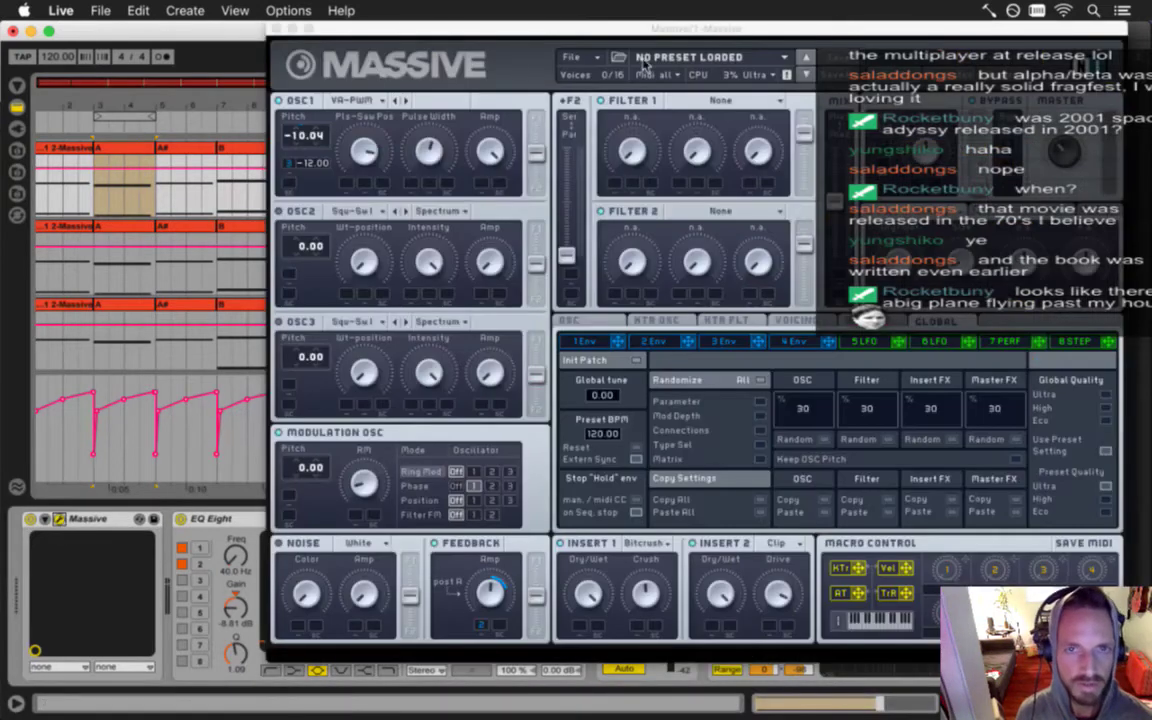
left_click_drag(616, 38, 490, 92)
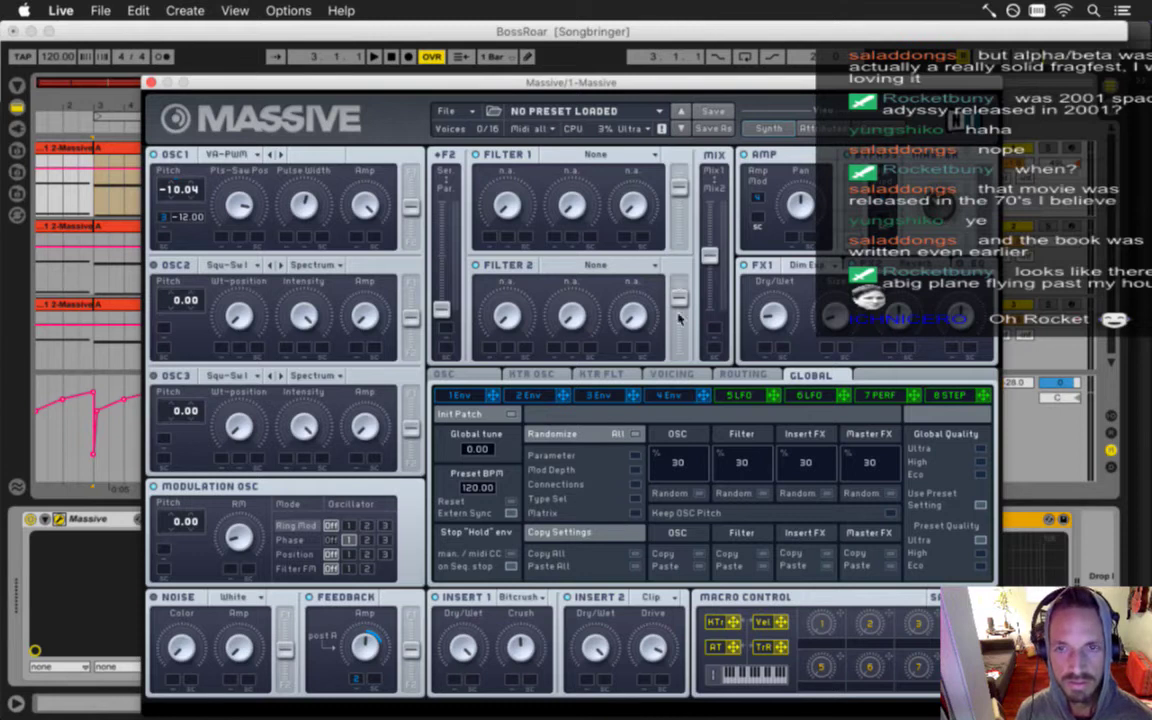
left_click(668, 396)
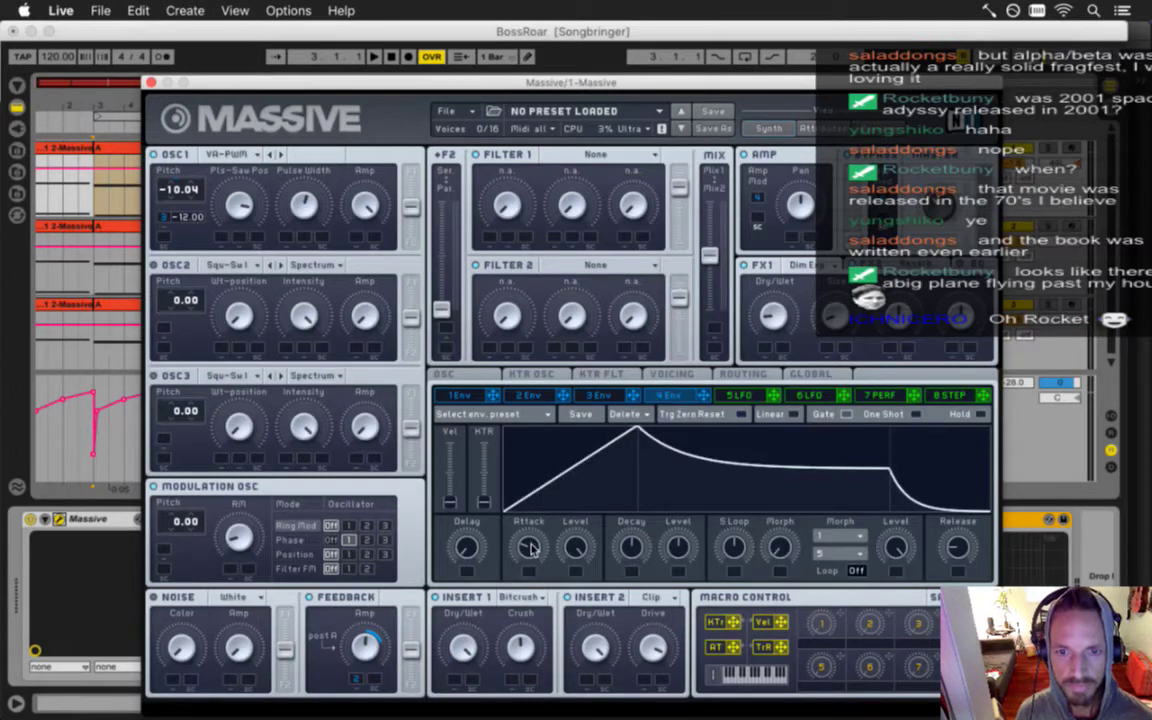
key("space")
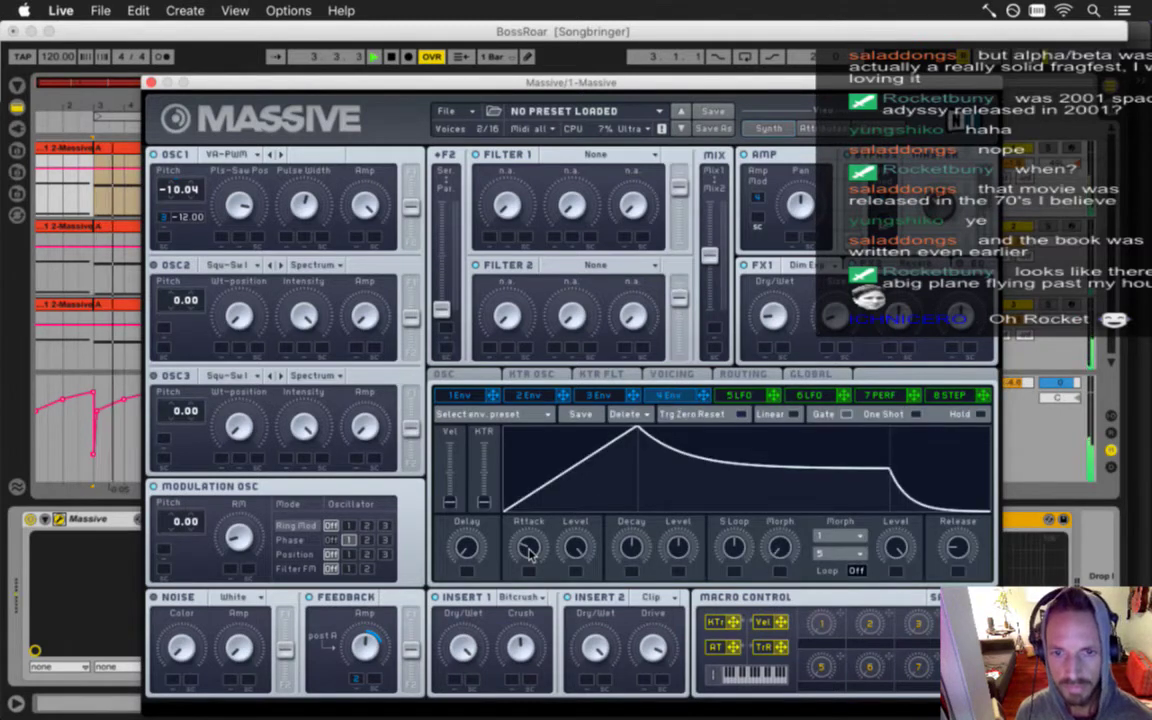
left_click_drag(530, 553, 532, 545)
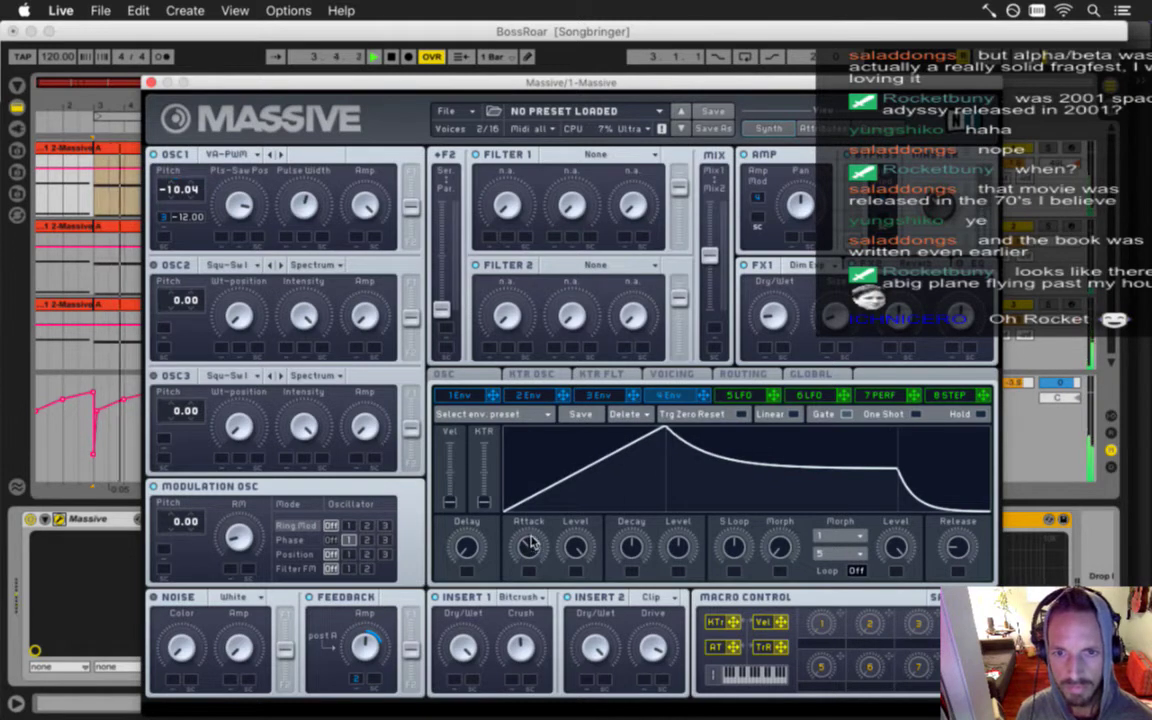
left_click_drag(530, 546, 531, 566)
key("space")
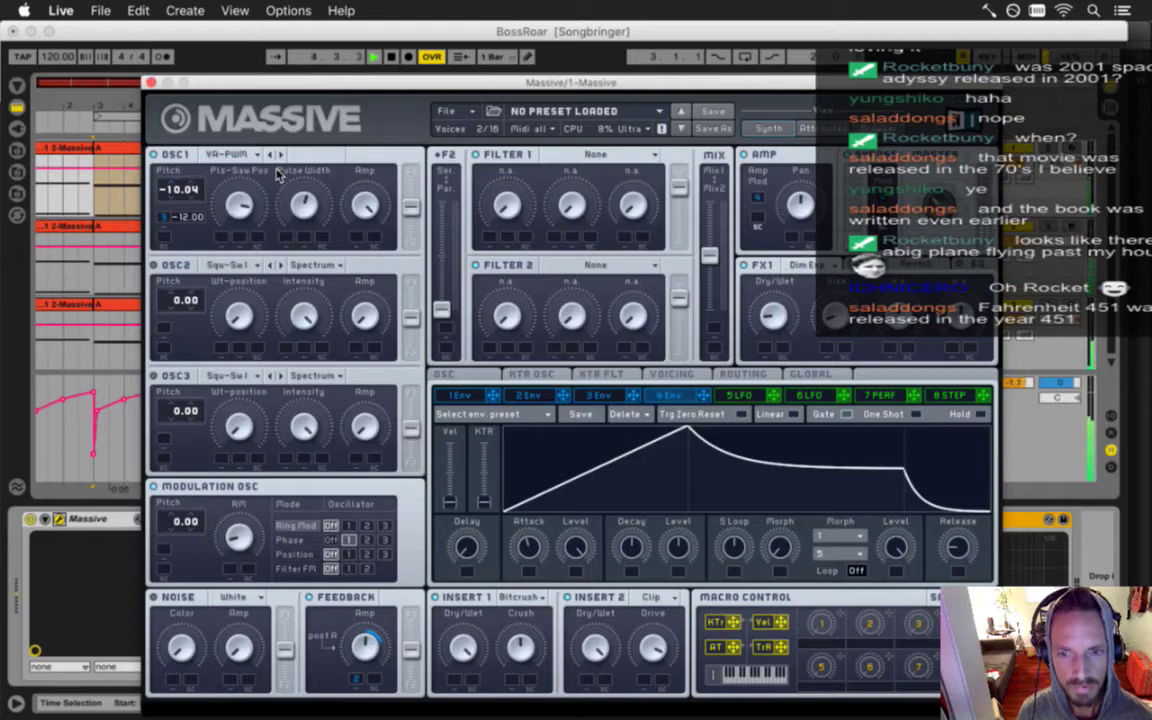
left_click(150, 82)
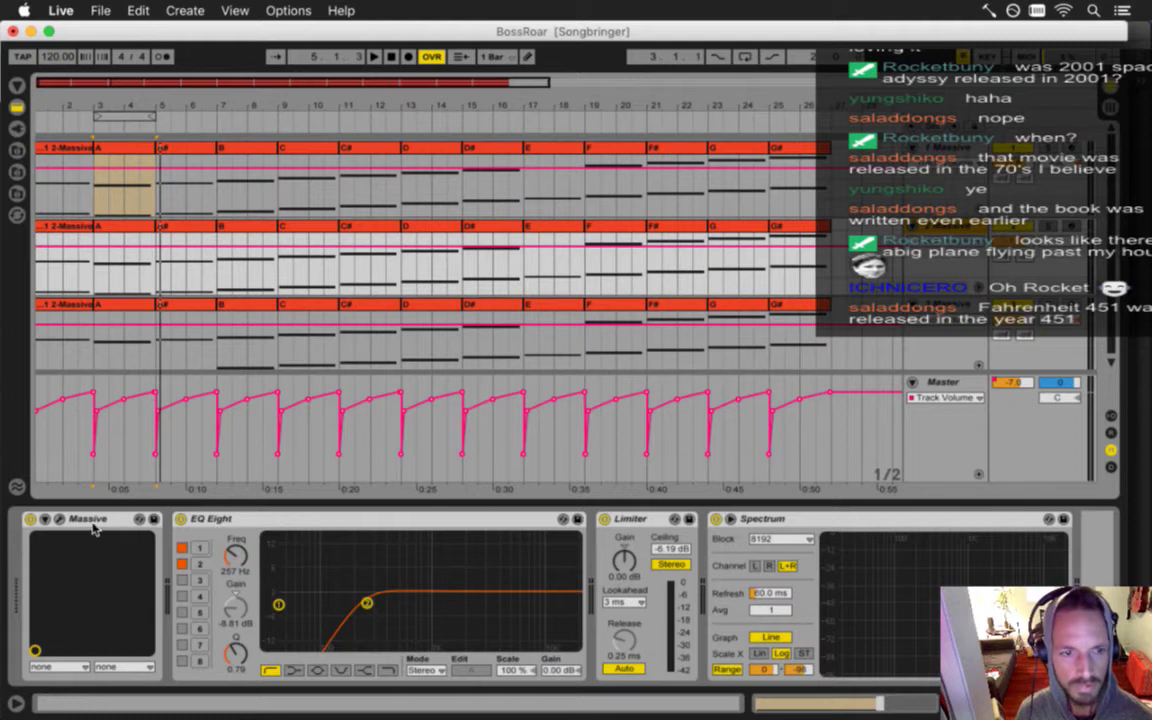
Review the 2 Massive track's synth settings, close the editor and select the loop range of the A roar across all tracks.
left_click(59, 519)
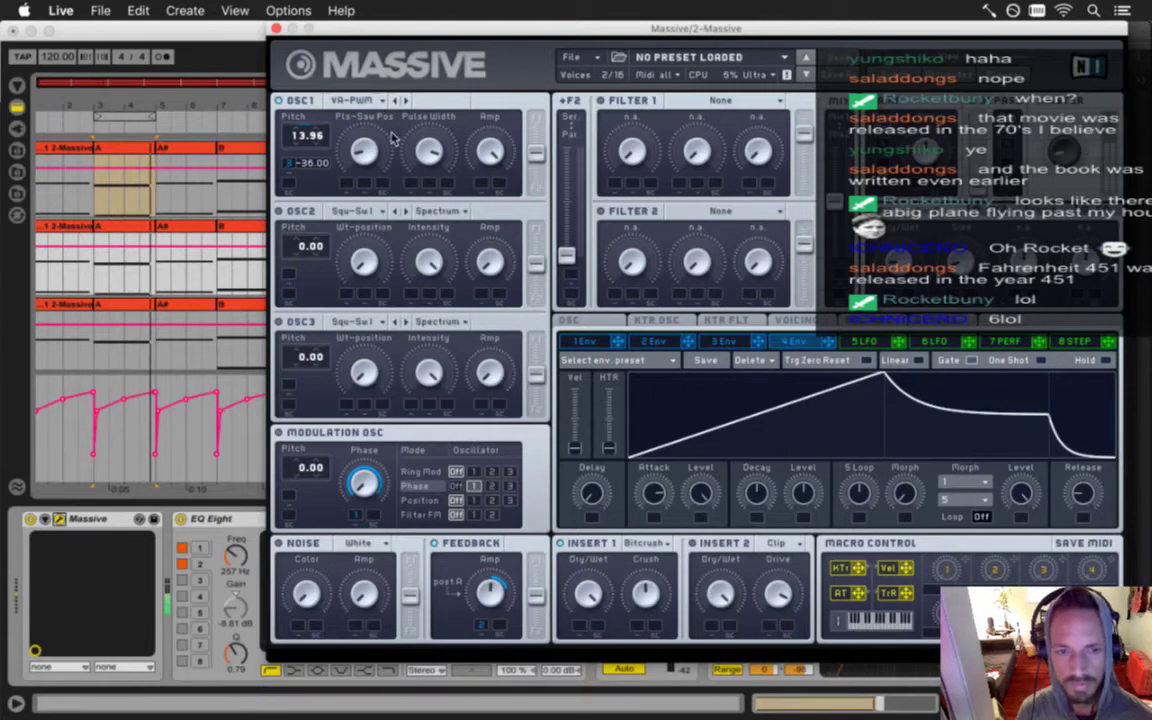
left_click(276, 30)
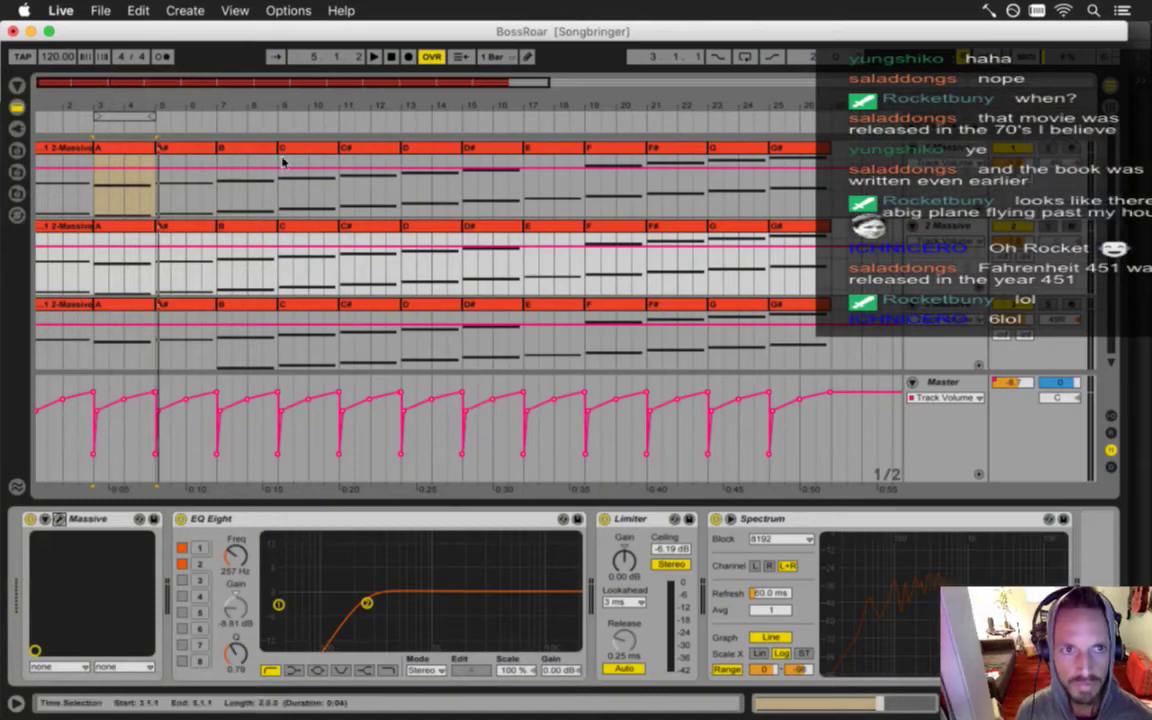
left_click(113, 120)
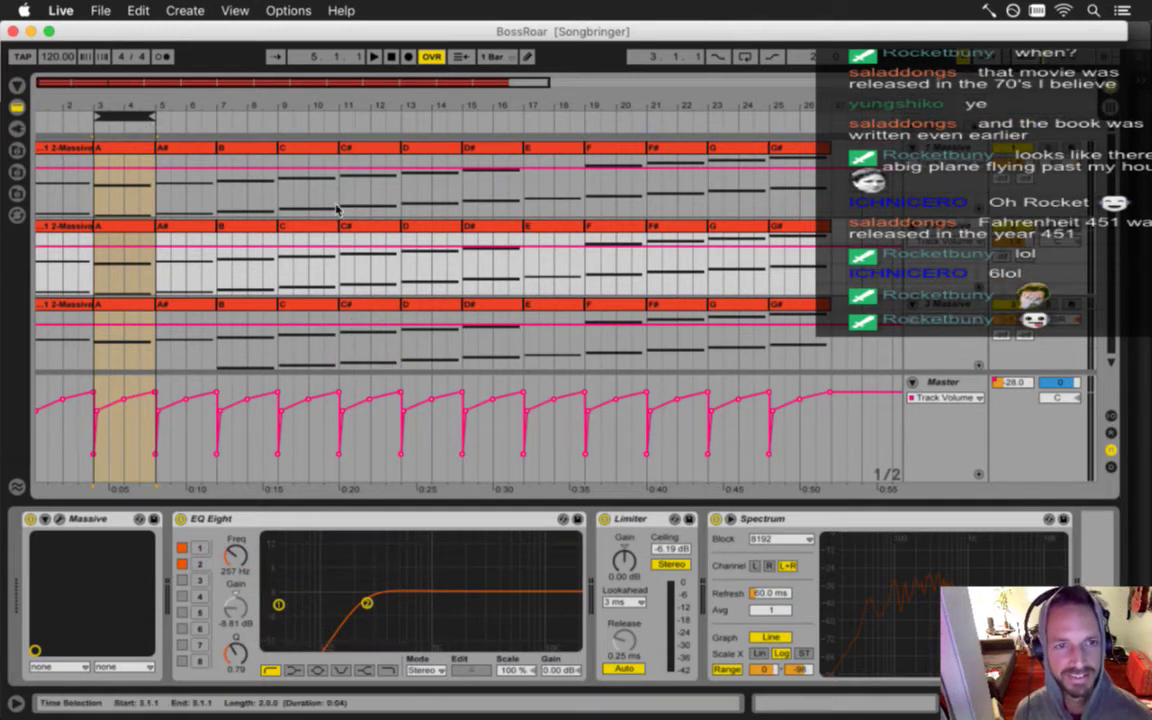
Switch to Finder and check the BossRoar WAV files in the Assets folder.
key("super+Tab")
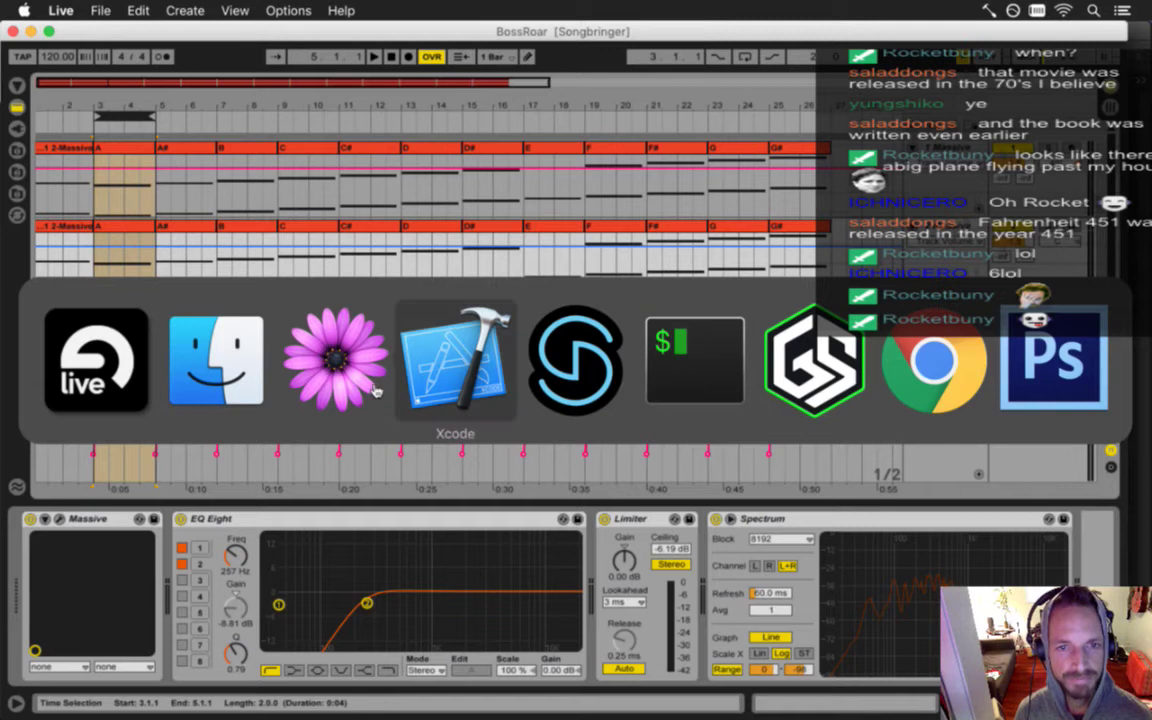
left_click(272, 384)
scroll(420, 335, "down", 10)
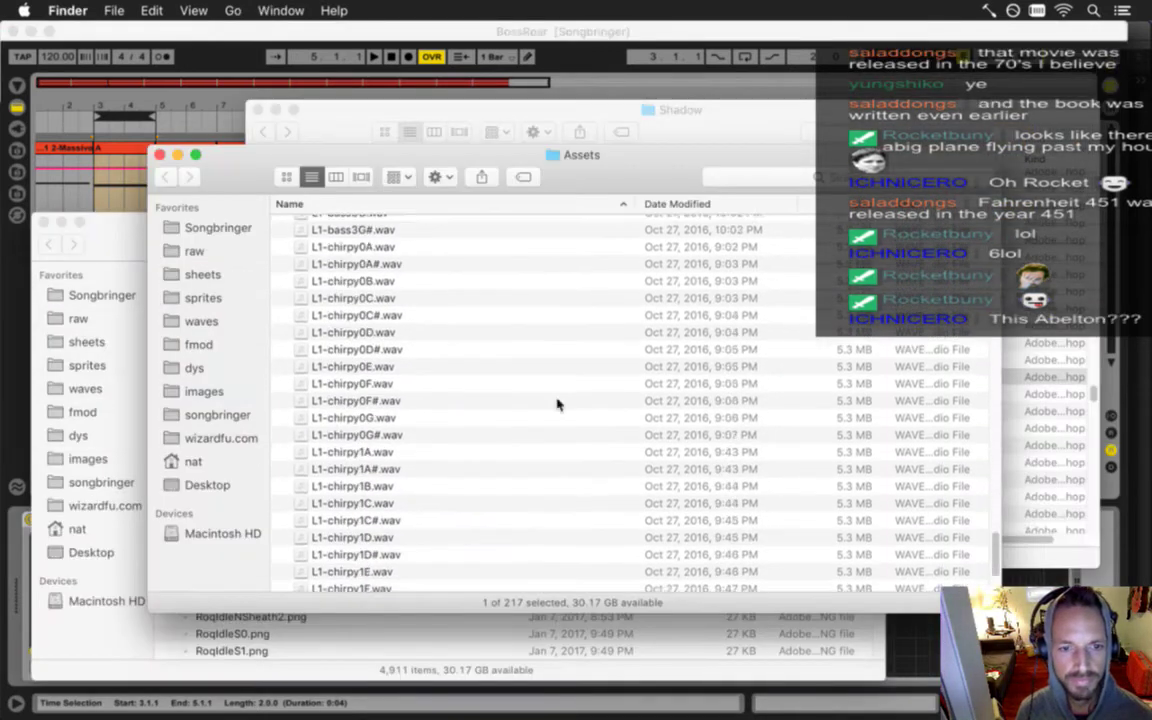
left_click_drag(998, 560, 972, 404)
scroll(586, 321, "up", 3)
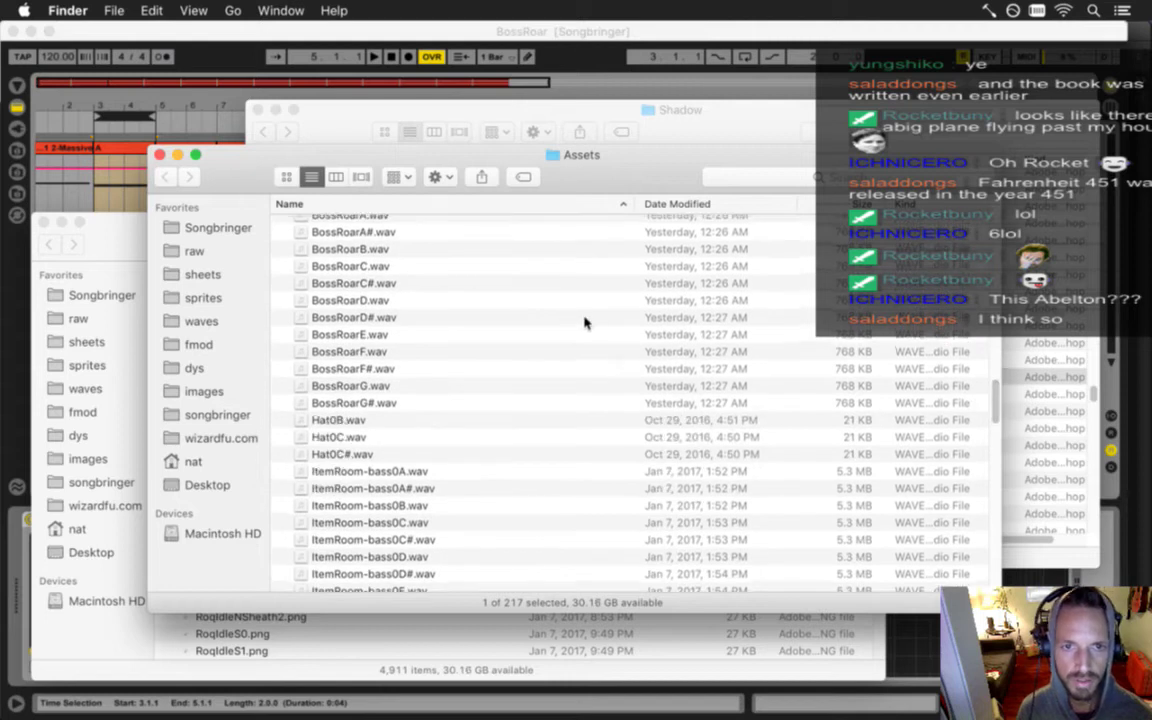
Switch to TextMate and copy the whole text "BossRoar" from the untitled document.
key("super+Tab")
key("super+Tab")
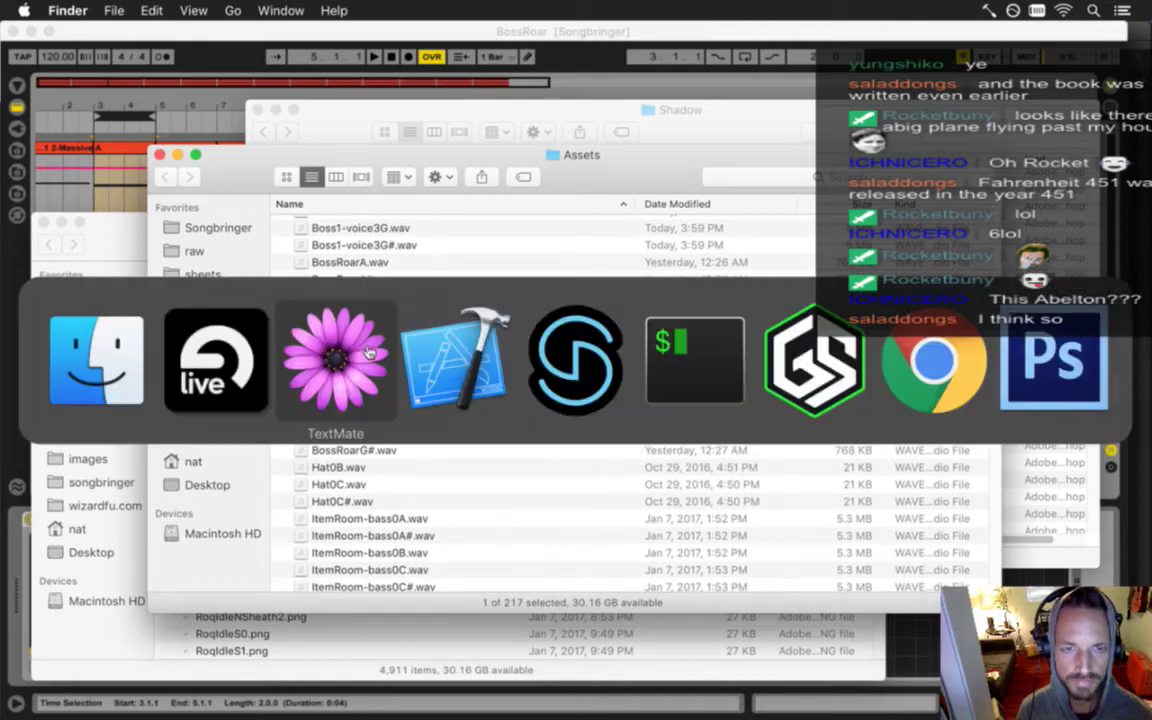
key("super+a")
key("super+c")
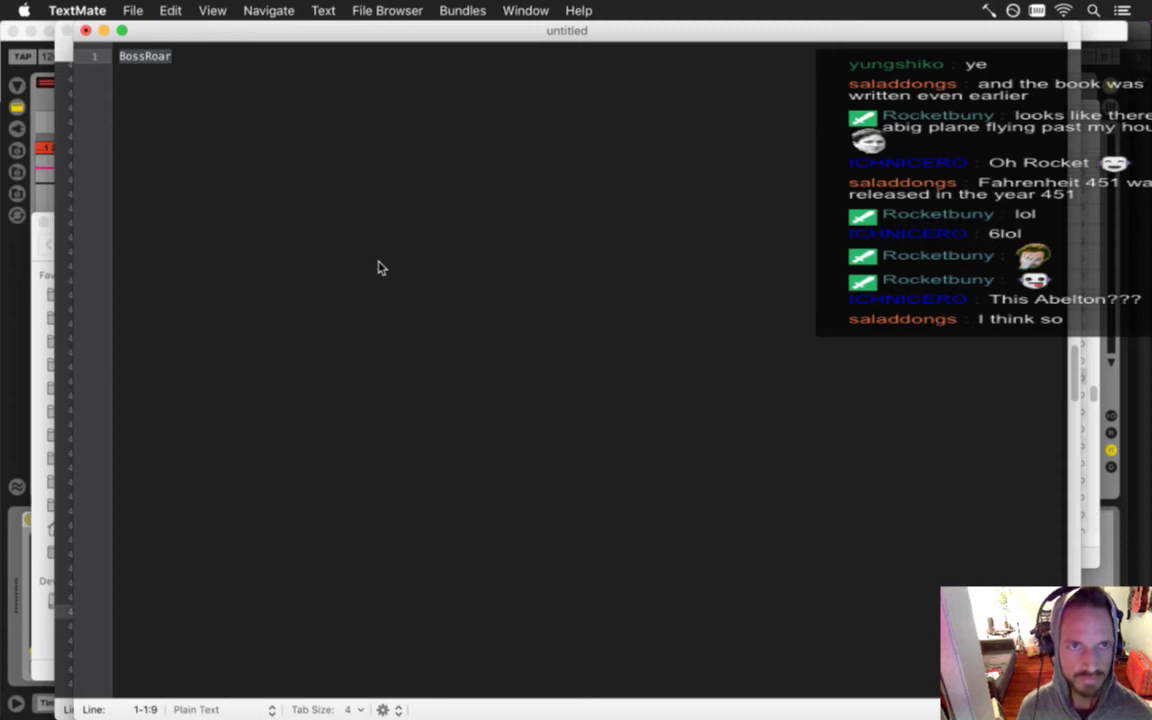
Return to Live and export the note A loop range, 3.1.1 to 5.1.1, from the Master track as a WAV file.
key("super+Tab")
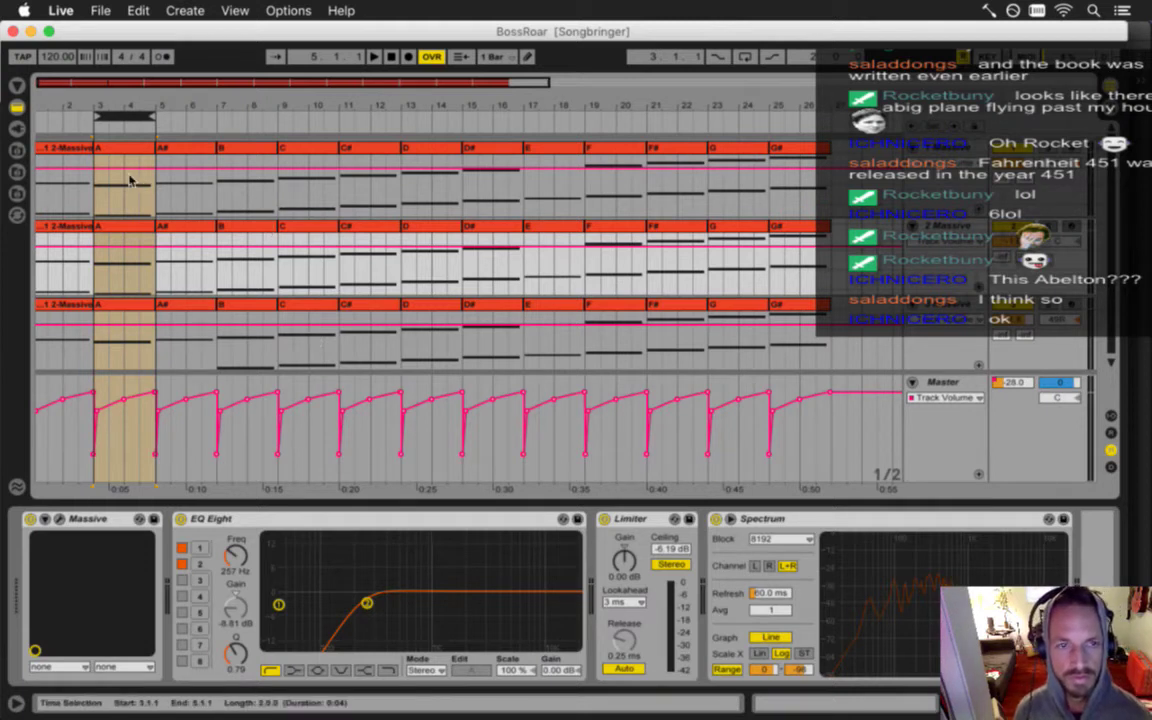
left_click(97, 278)
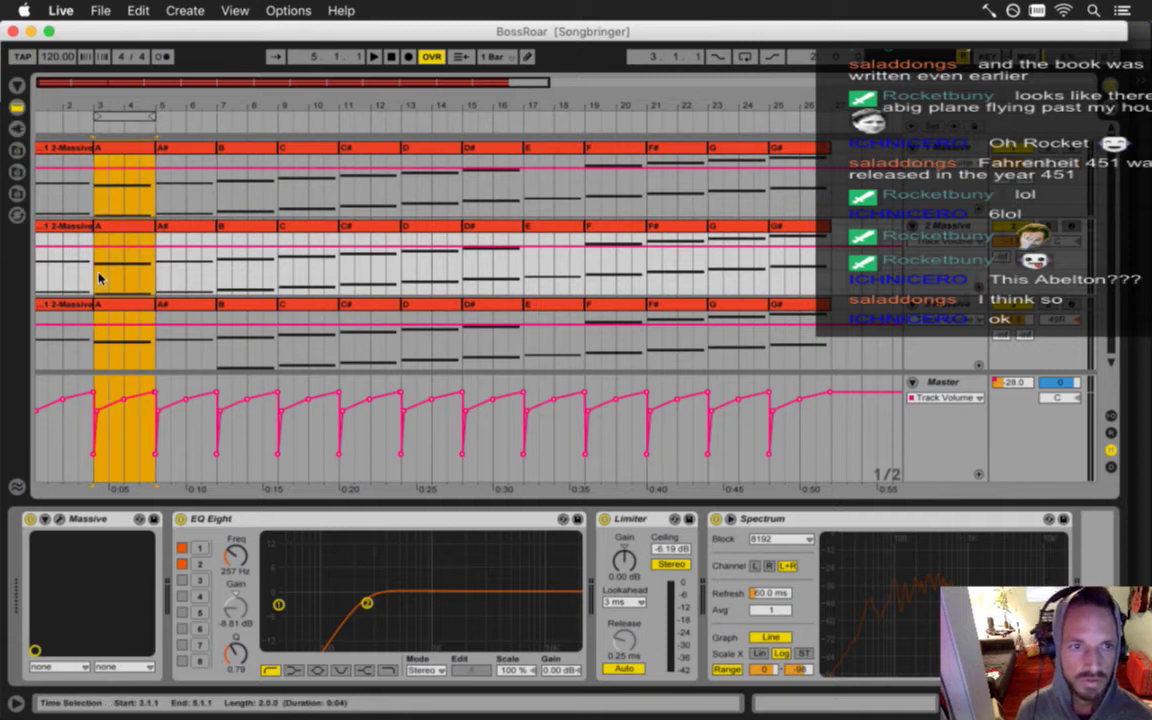
left_click(115, 119)
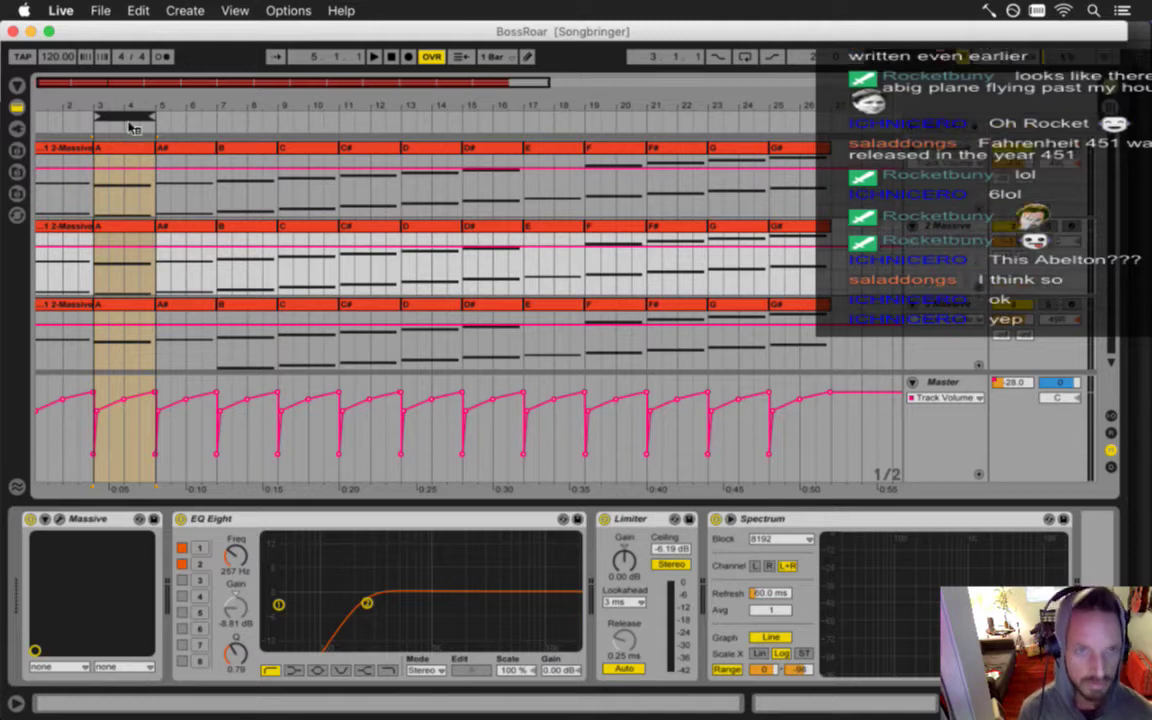
key("Tab")
key("Tab")
key("minus")
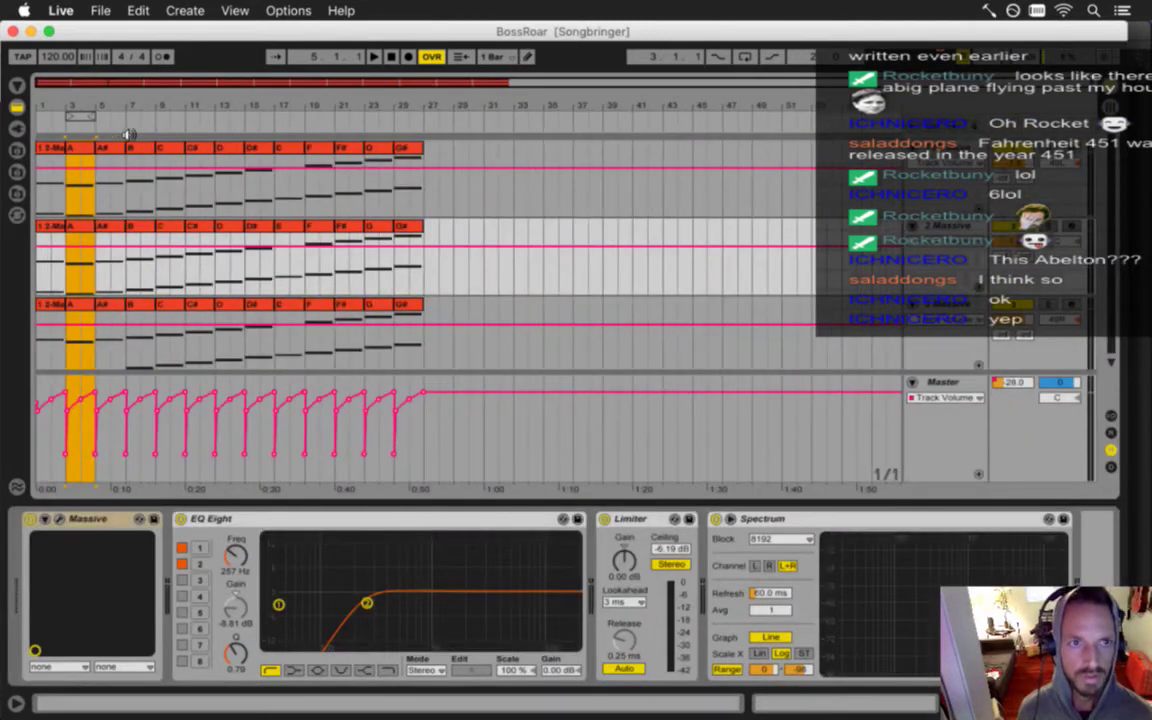
key("Tab")
key("Tab")
key("super+shift+r")
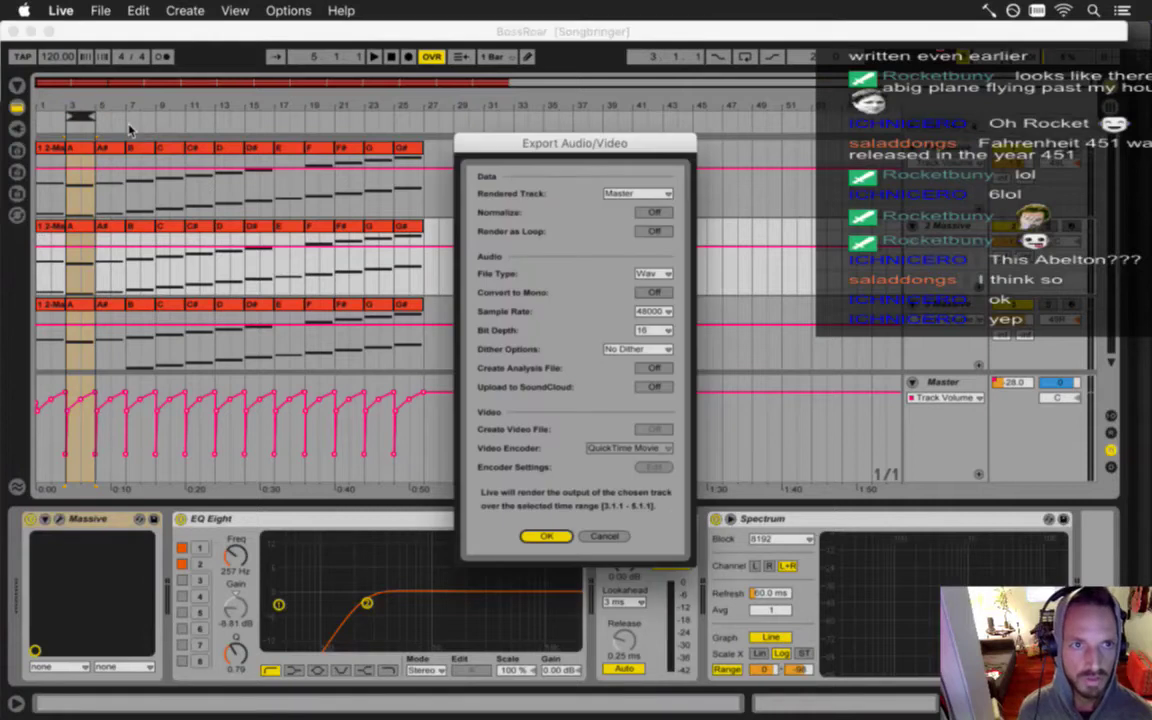
key("Return")
key("Return")
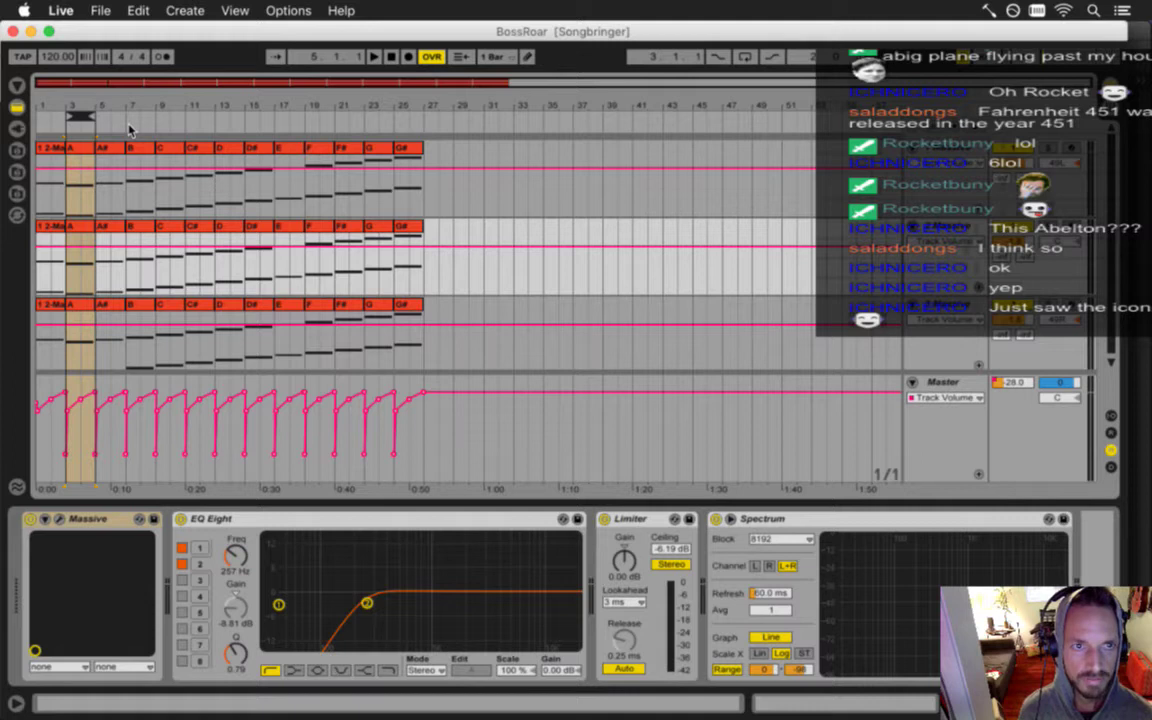
Try to move the loop three bars forward and export that range as BossRoarA#.
key("Right")
key("Right")
key("Right")
key("Tab")
key("Tab")
key("super+shift+r")
key("Return")
Switch to the terminal and run the hh command in the Songbringer folder to reload the Hammerspoon config.
key("super+Tab")
key("super+Tab")
key("super+Tab")
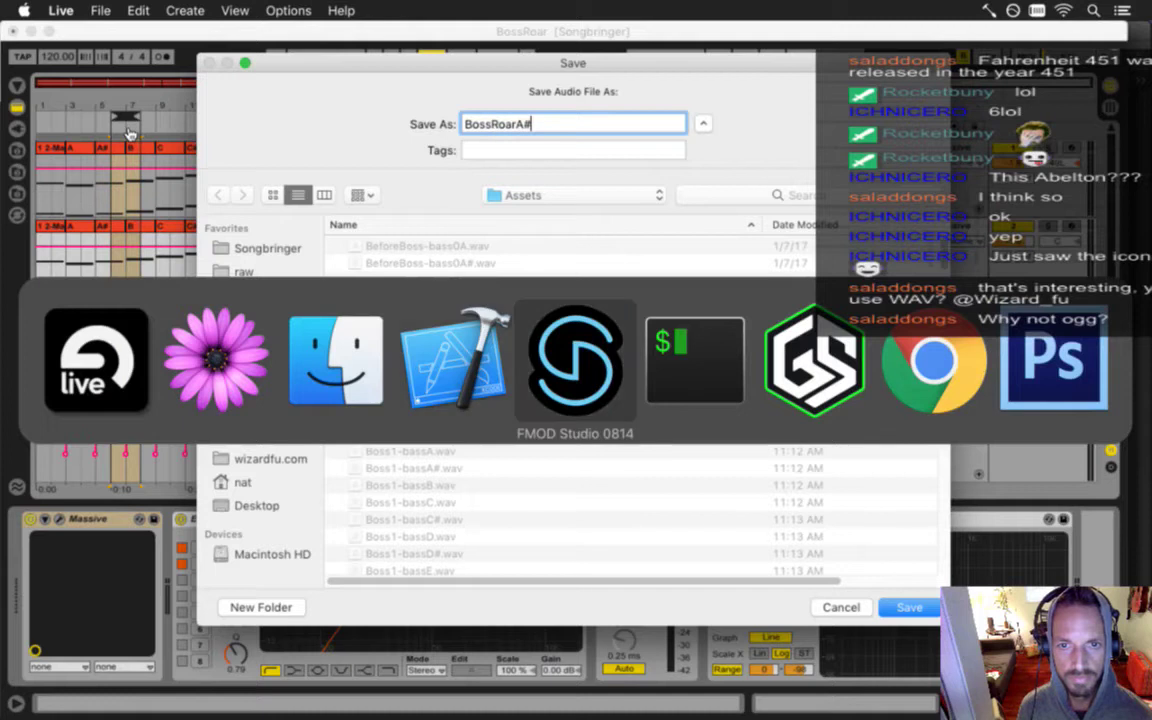
key("super+Tab")
key("super+Tab")
key("super+Tab")
key("super+Tab")
key("super+Tab")
type("hh")
key("Return")
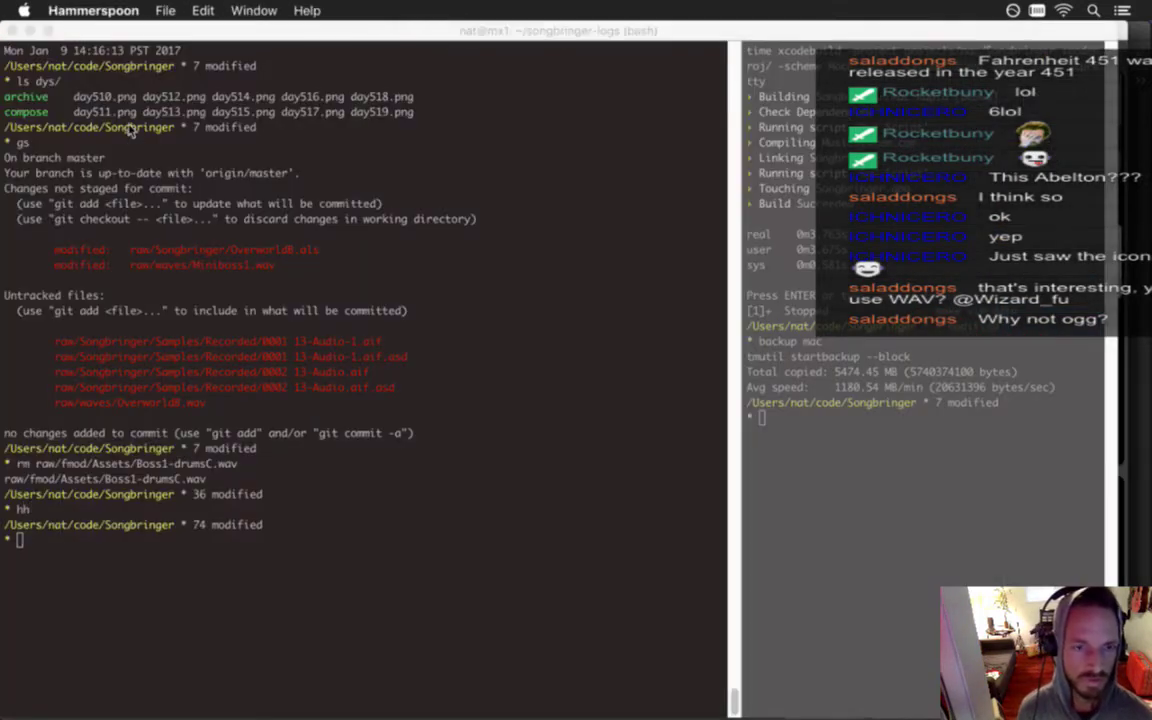
Return to Live and cancel saving BossRoarA# along with the audio export.
key("super+Tab")
key("super+Tab")
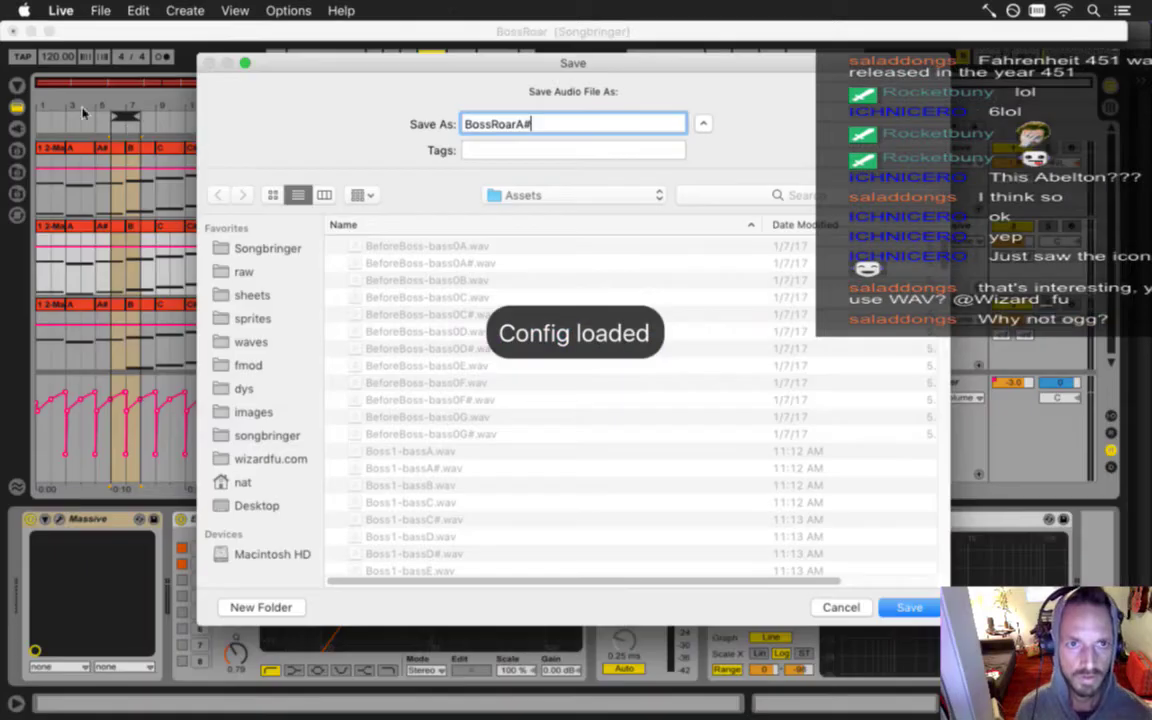
left_click(830, 606)
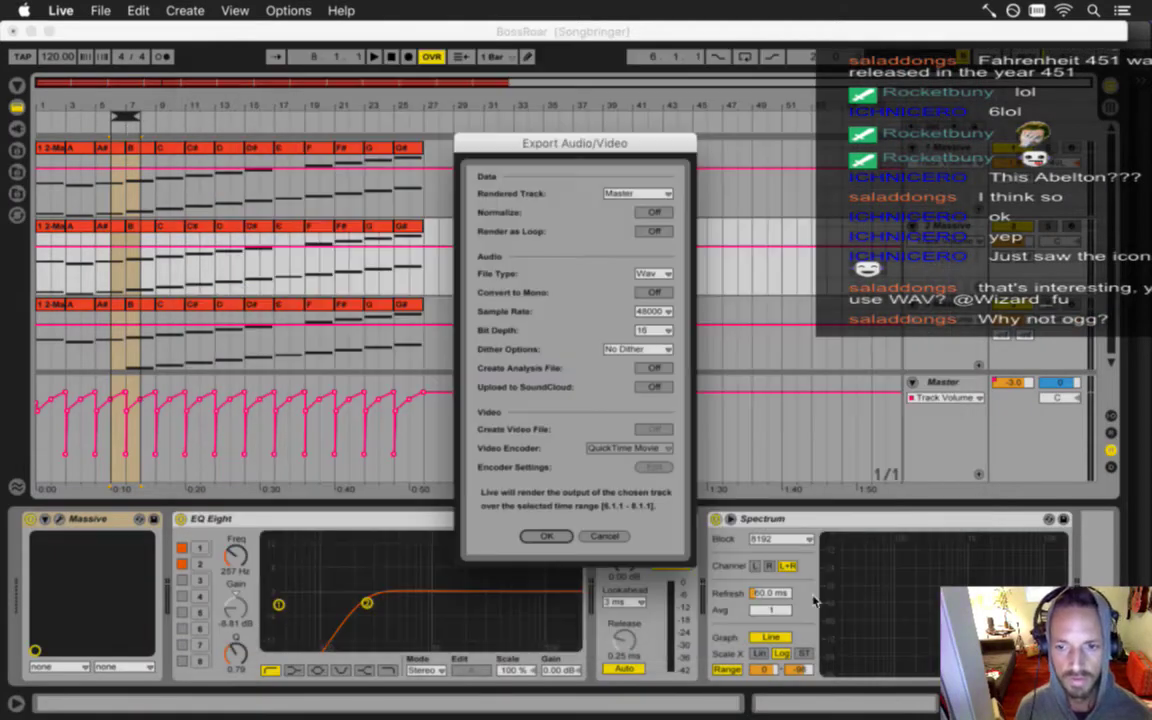
left_click(603, 536)
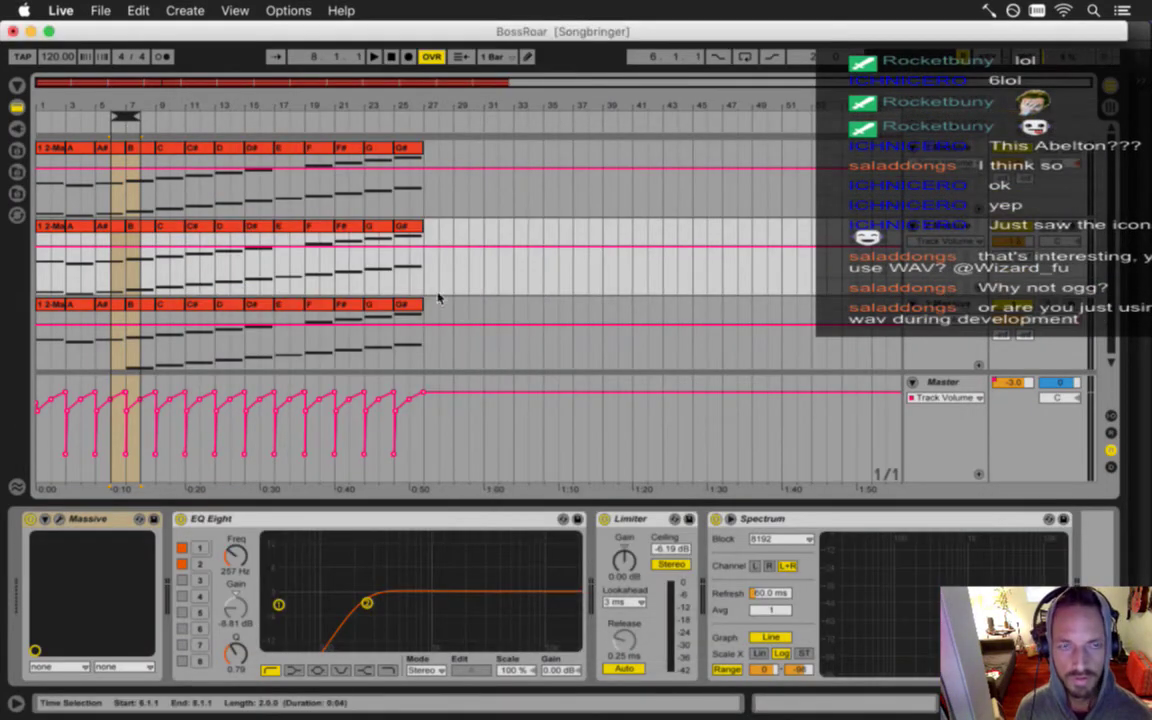
Switch to TextMate and bring up Hammerspoon's init.lua to examine the loop that exports all notes.
key("super+Tab")
left_click(425, 393, "super")
key("super+grave")
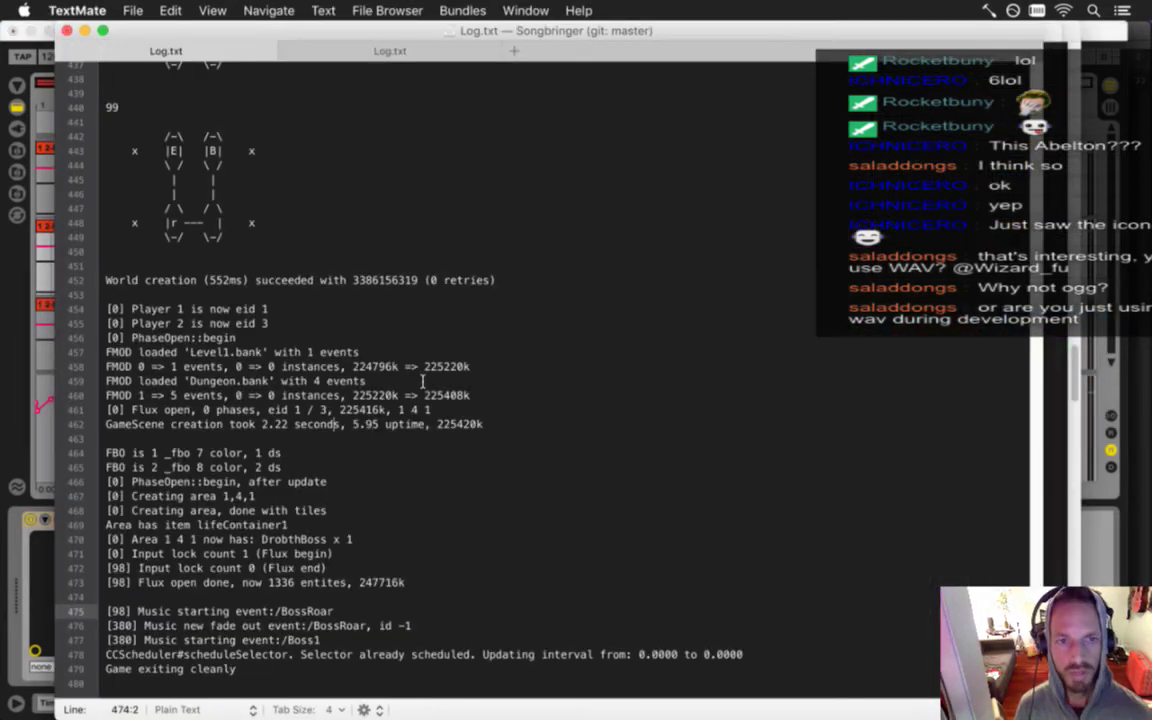
key("super+grave")
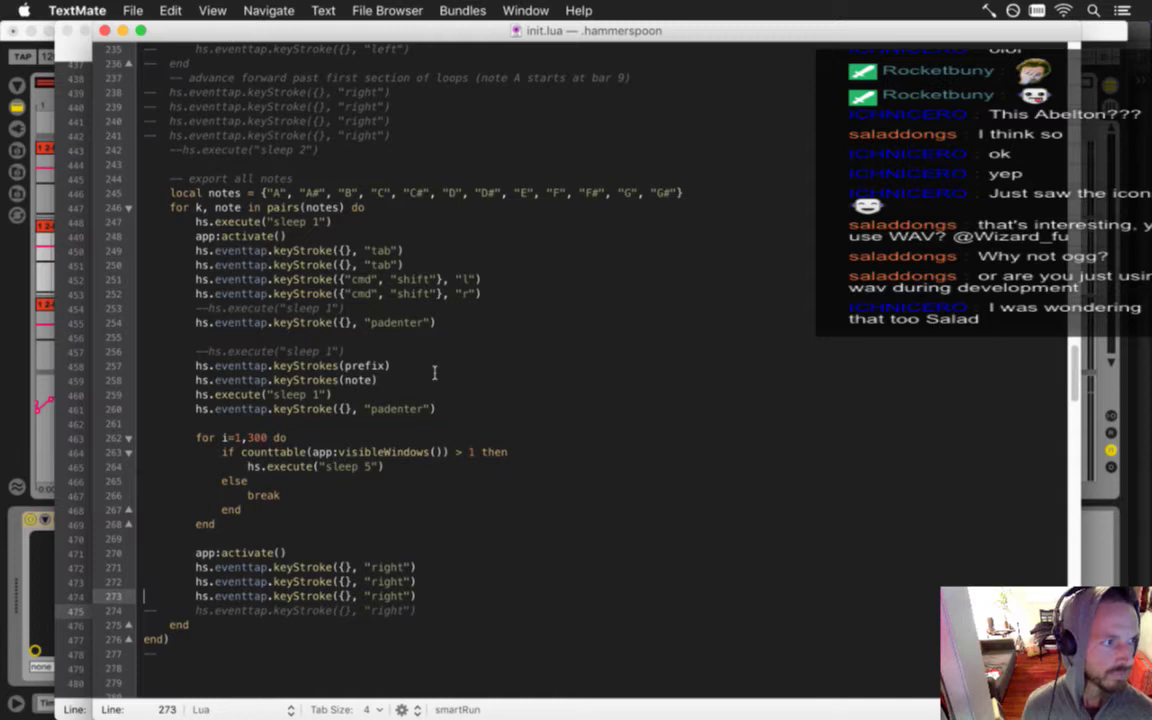
Switch to FMOD Studio and collapse the Level1 event in the events list.
key("super+Tab")
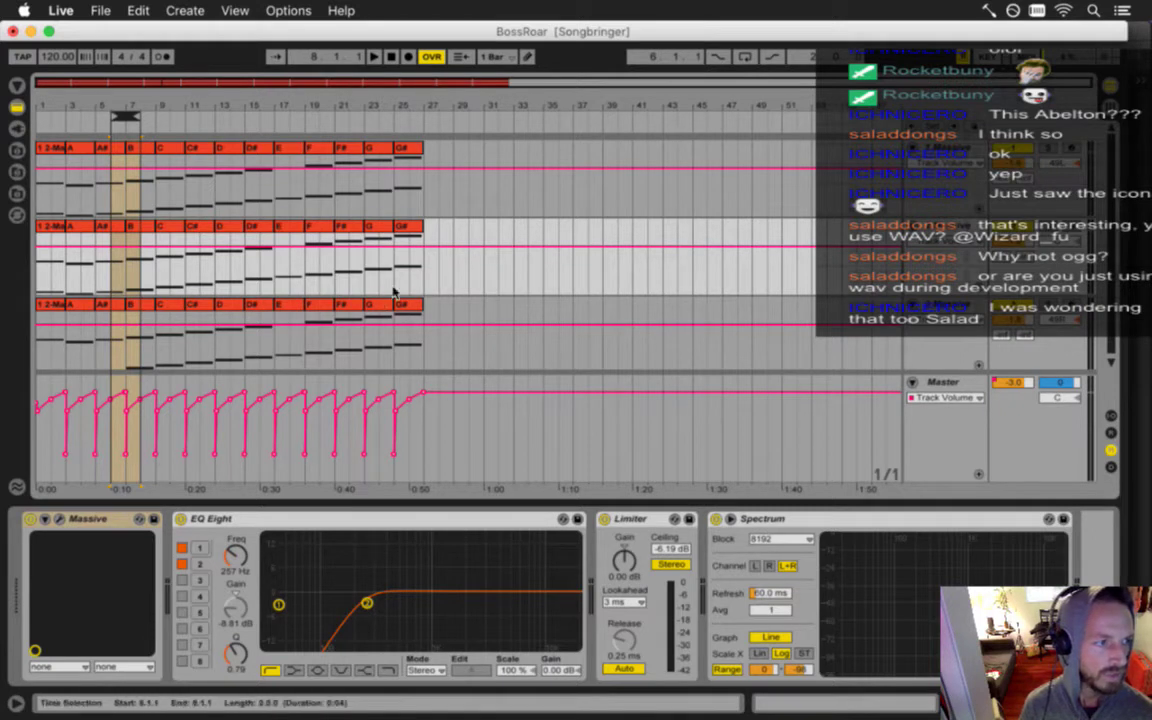
left_click(352, 290)
key("super+Tab")
key("Escape")
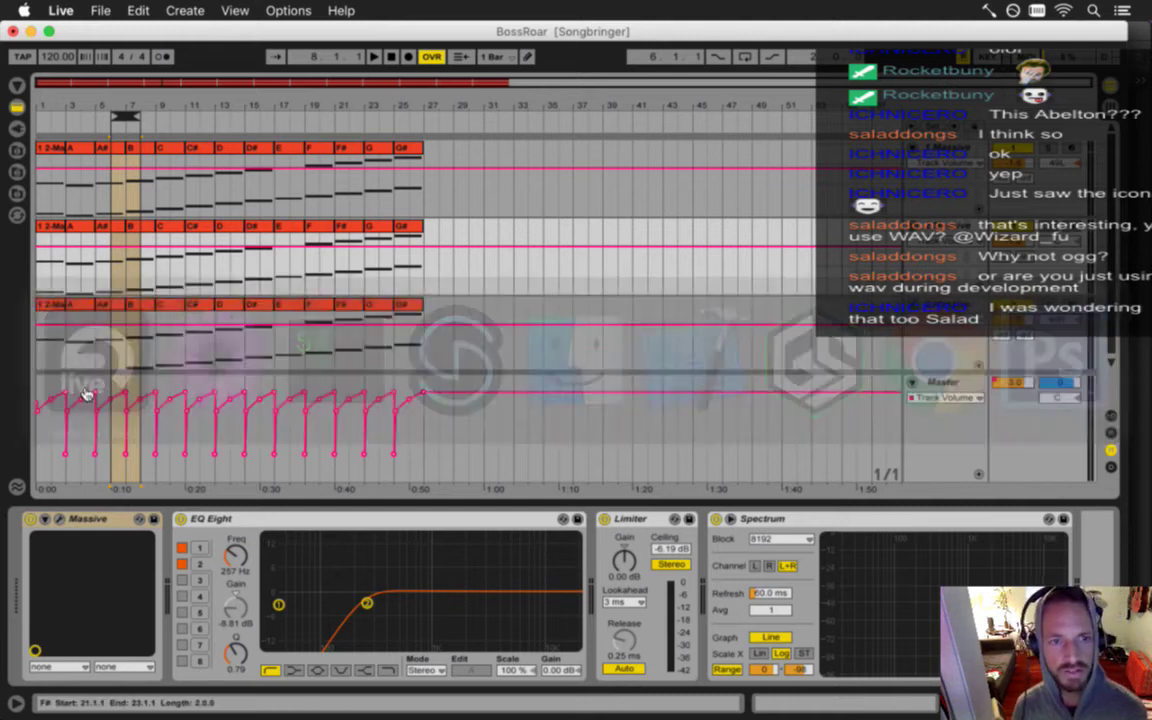
key("super+Tab")
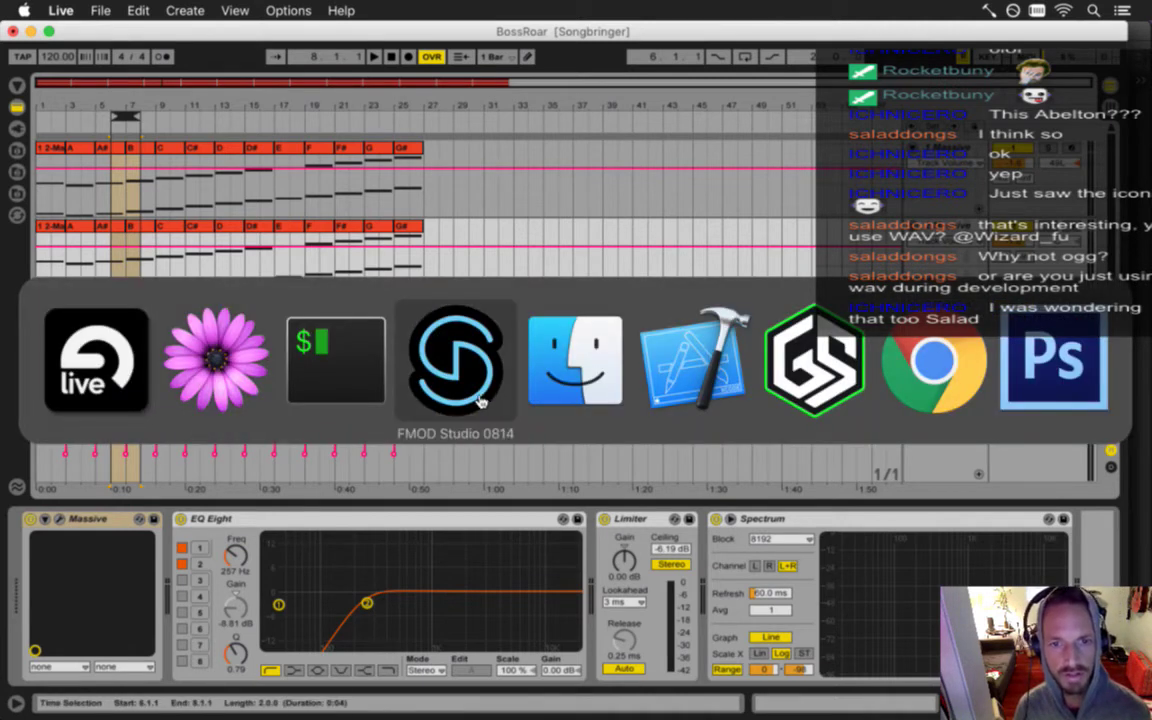
left_click(432, 360)
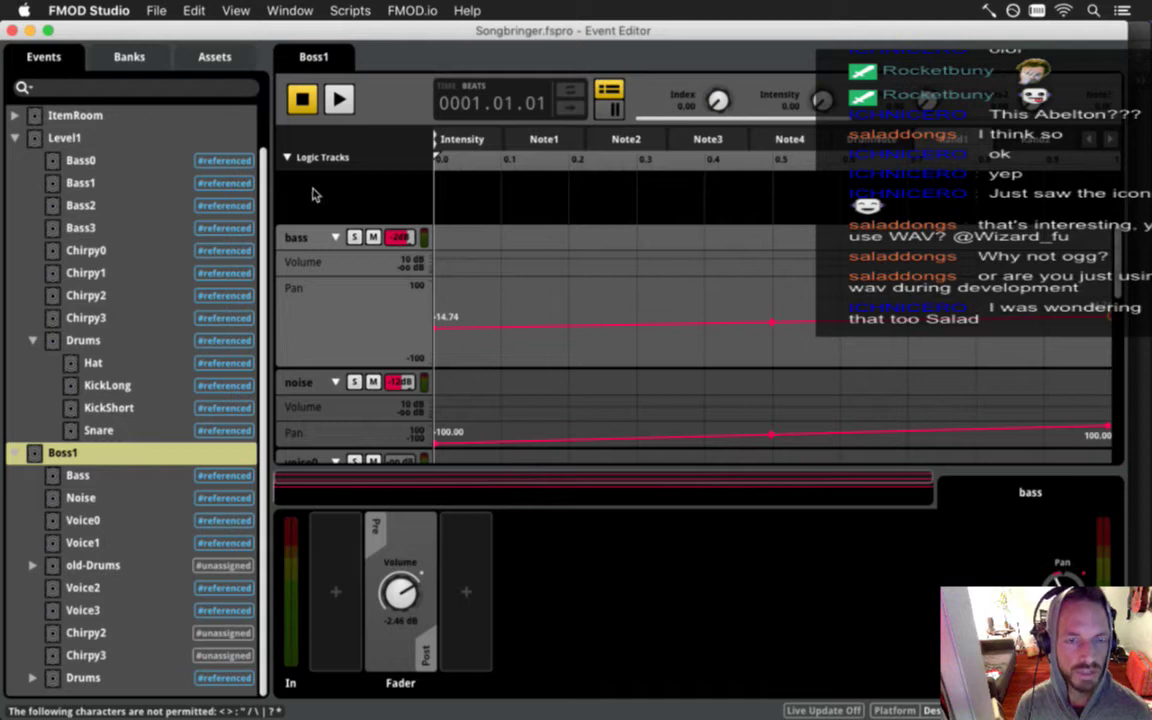
scroll(240, 175, "up", 2)
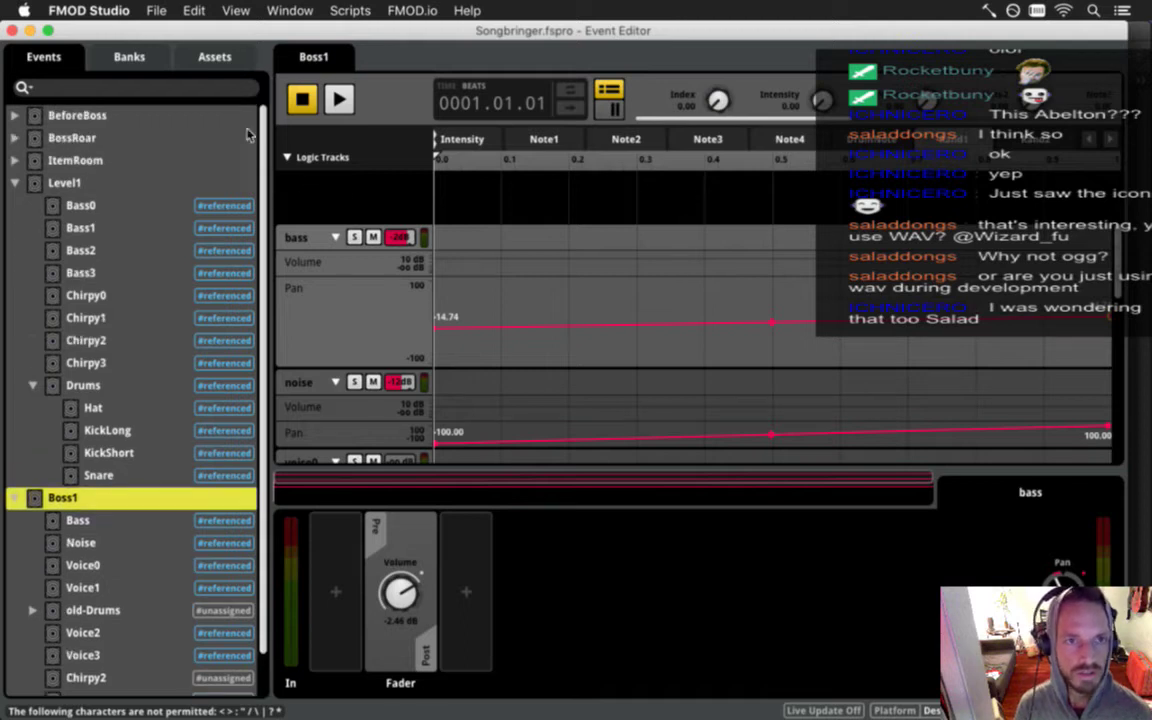
left_click(16, 183)
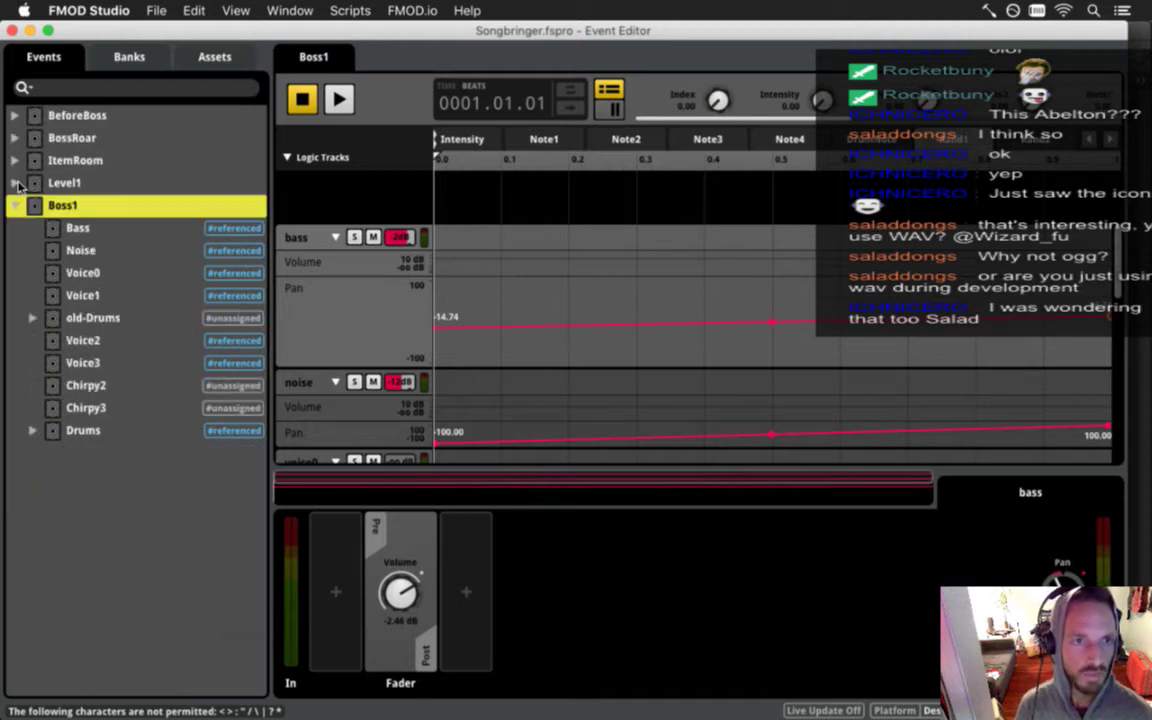
Examine the Dungeon, Level1 and Master Bank entries among the banks, and reselect the Boss1 event in the events list.
left_click(121, 58)
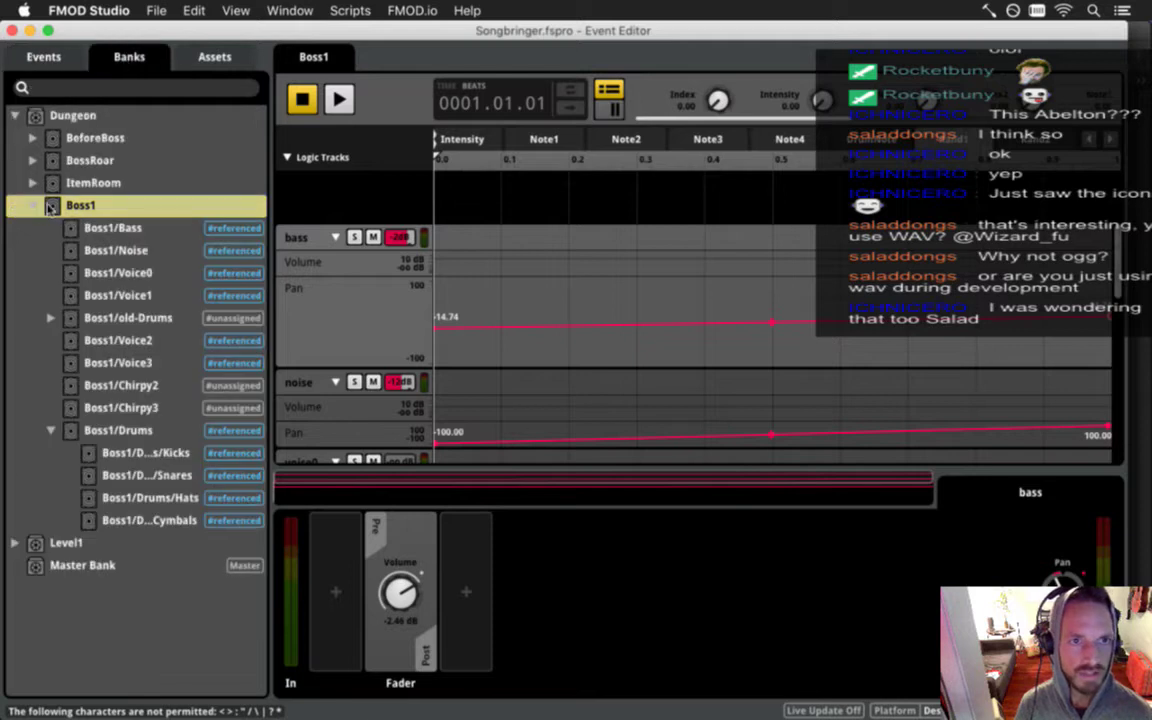
left_click(36, 206)
left_click(15, 115)
left_click(78, 118)
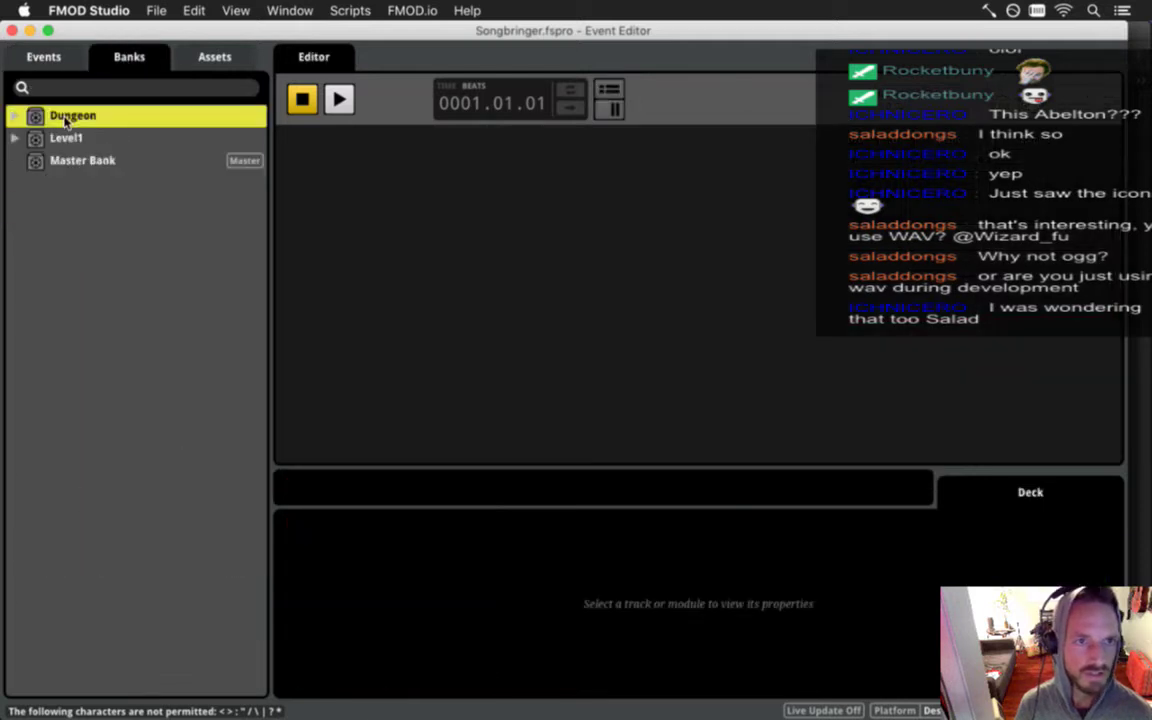
left_click(88, 140)
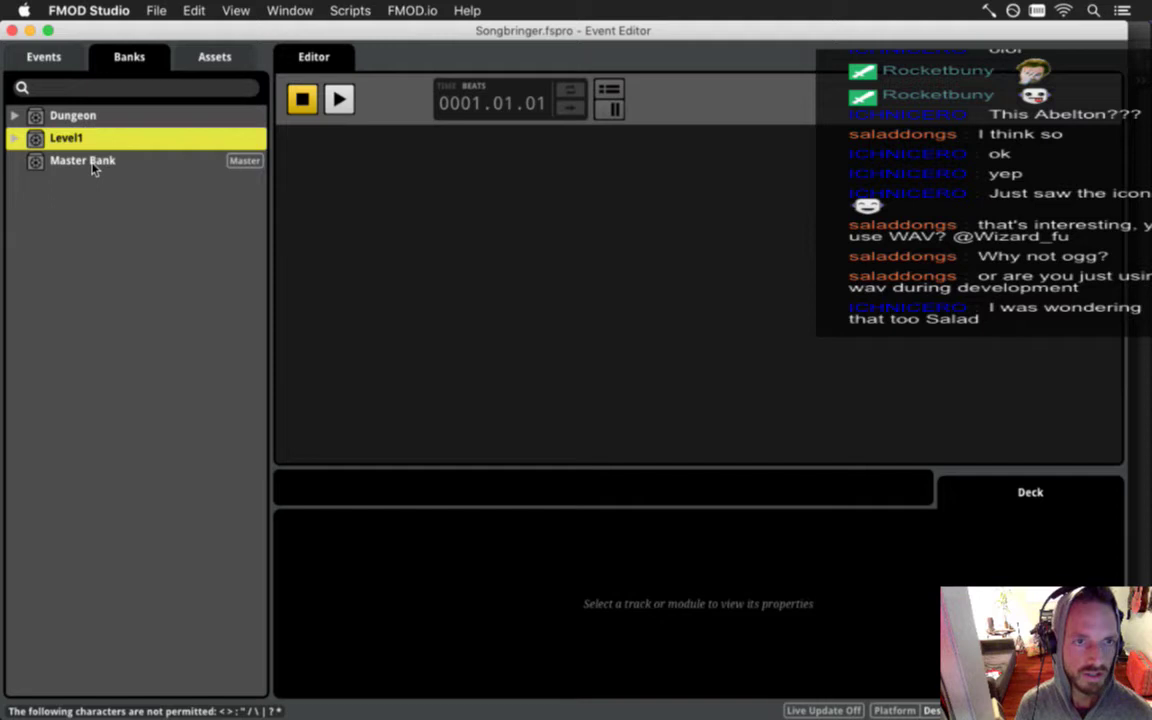
left_click(92, 167)
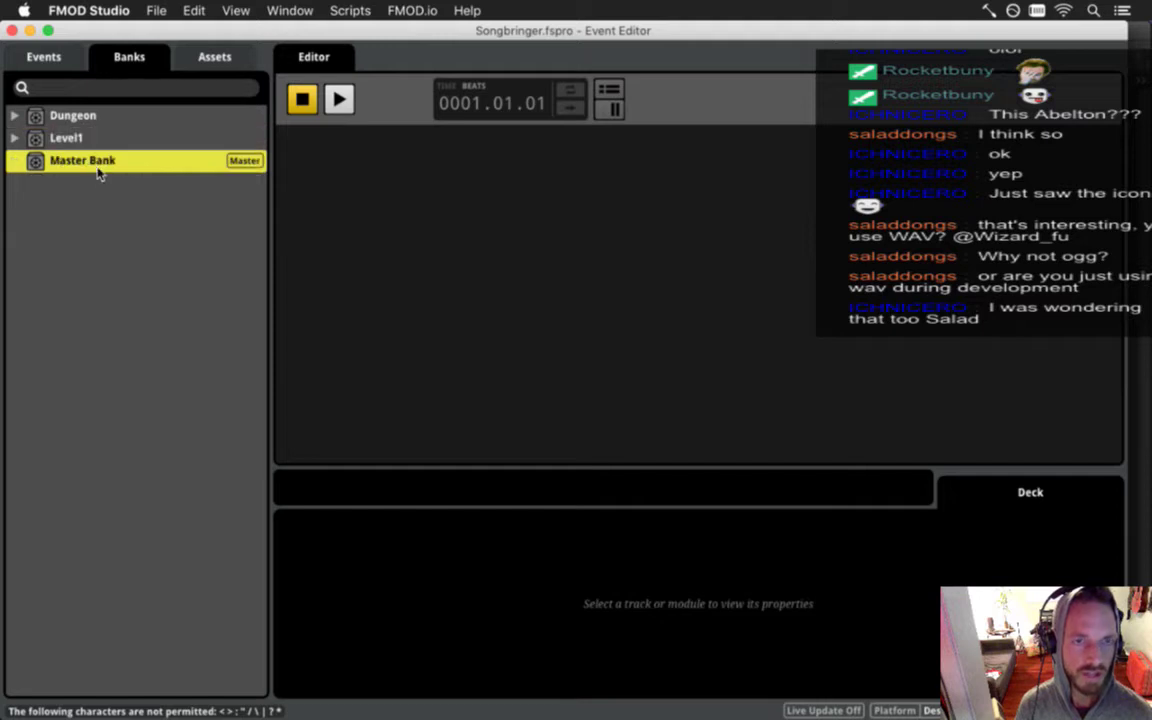
left_click(95, 118)
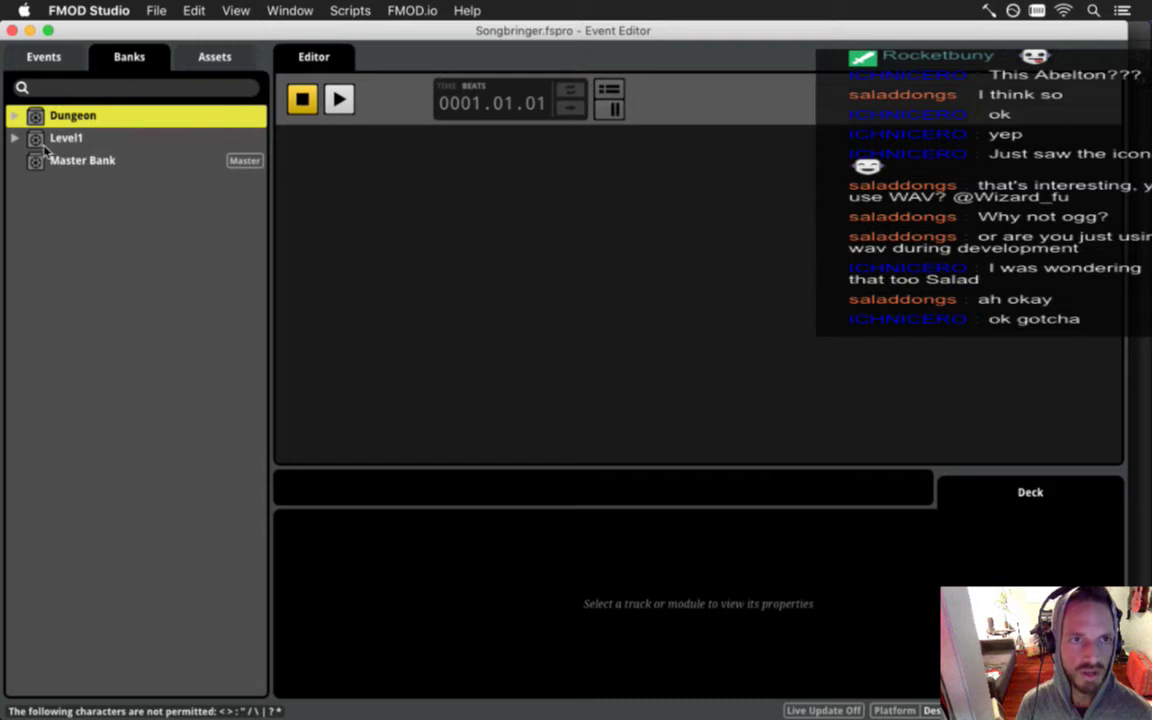
left_click(14, 139)
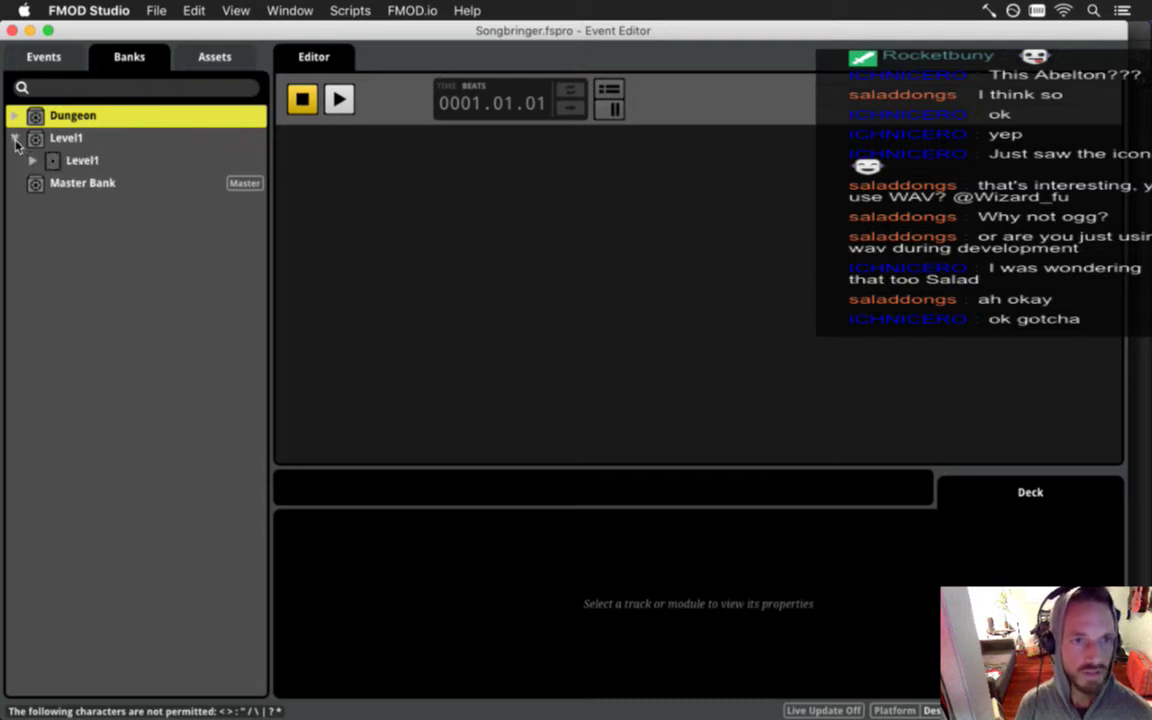
left_click(14, 115)
left_click(45, 57)
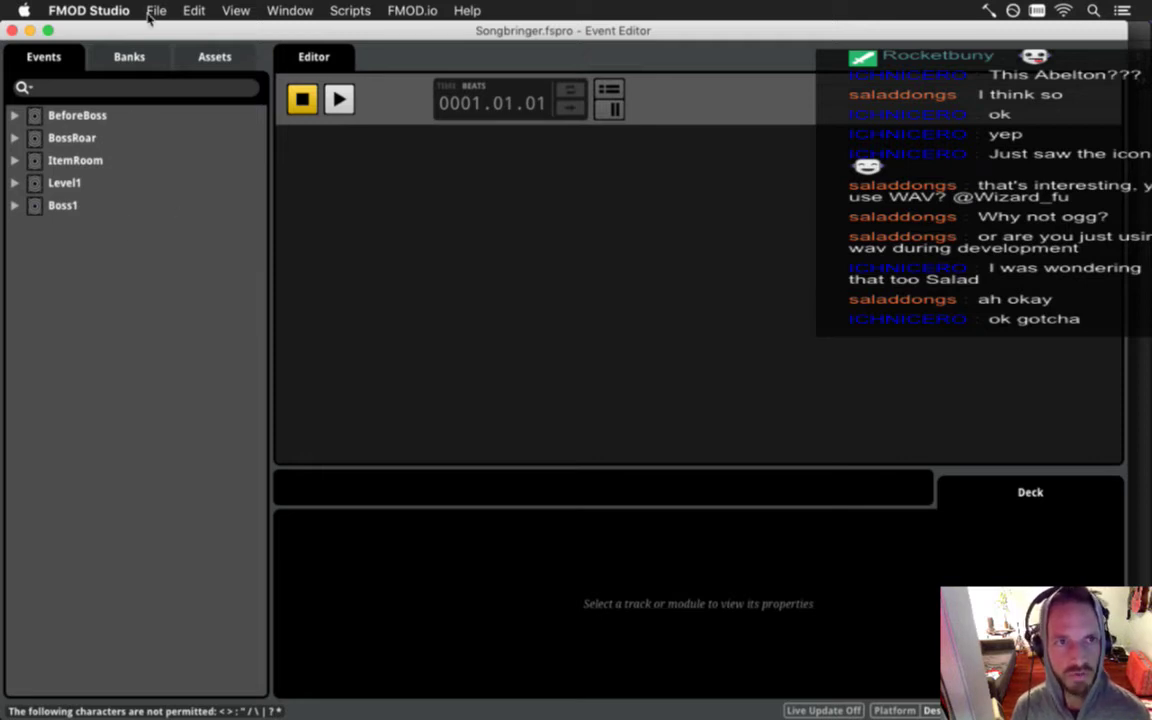
left_click(58, 205)
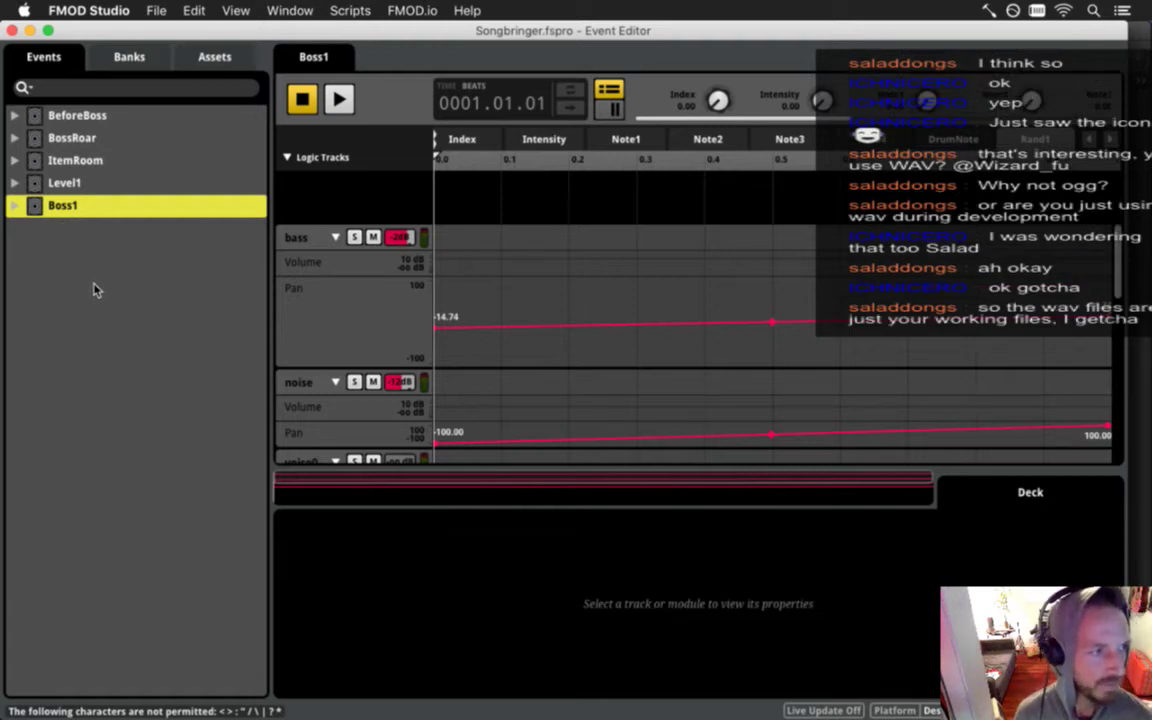
Switch to Live and move the loop range back to note A, 3.1.1 to 5.1.1.
key("super+Tab")
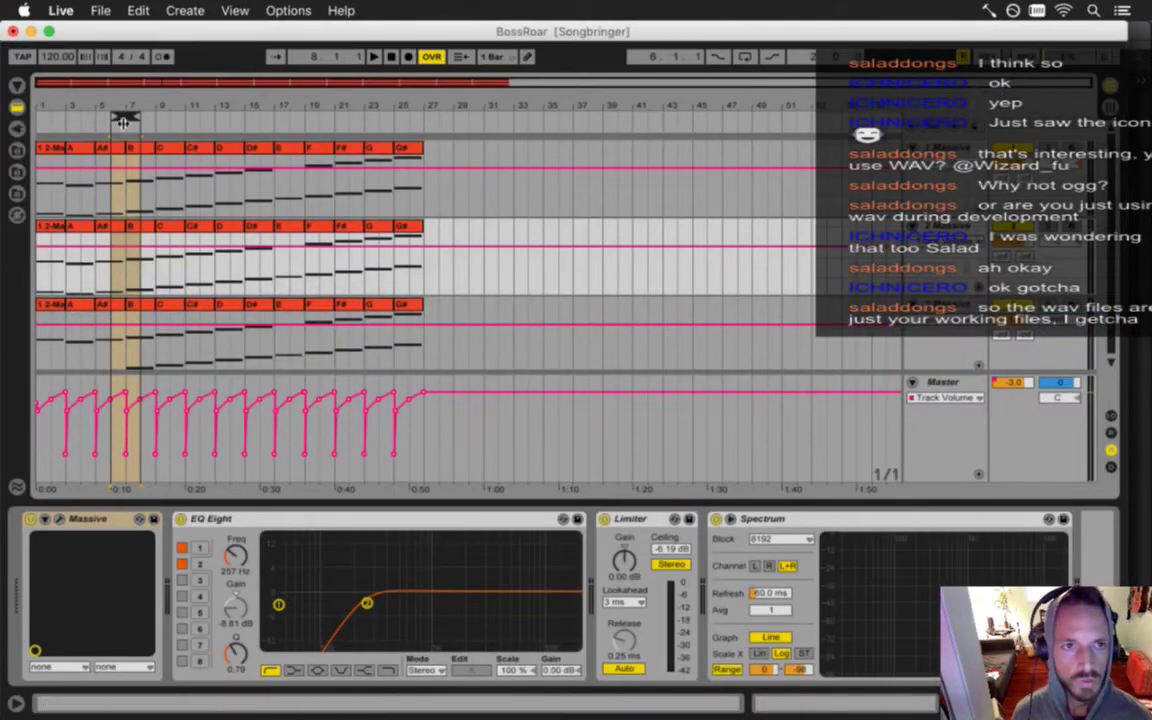
left_click_drag(128, 116, 114, 121)
Switch to TextMate, comment out the third "right" keystroke on line 273 of init.lua, and save the script.
key("super+Tab")
key("super+Tab")
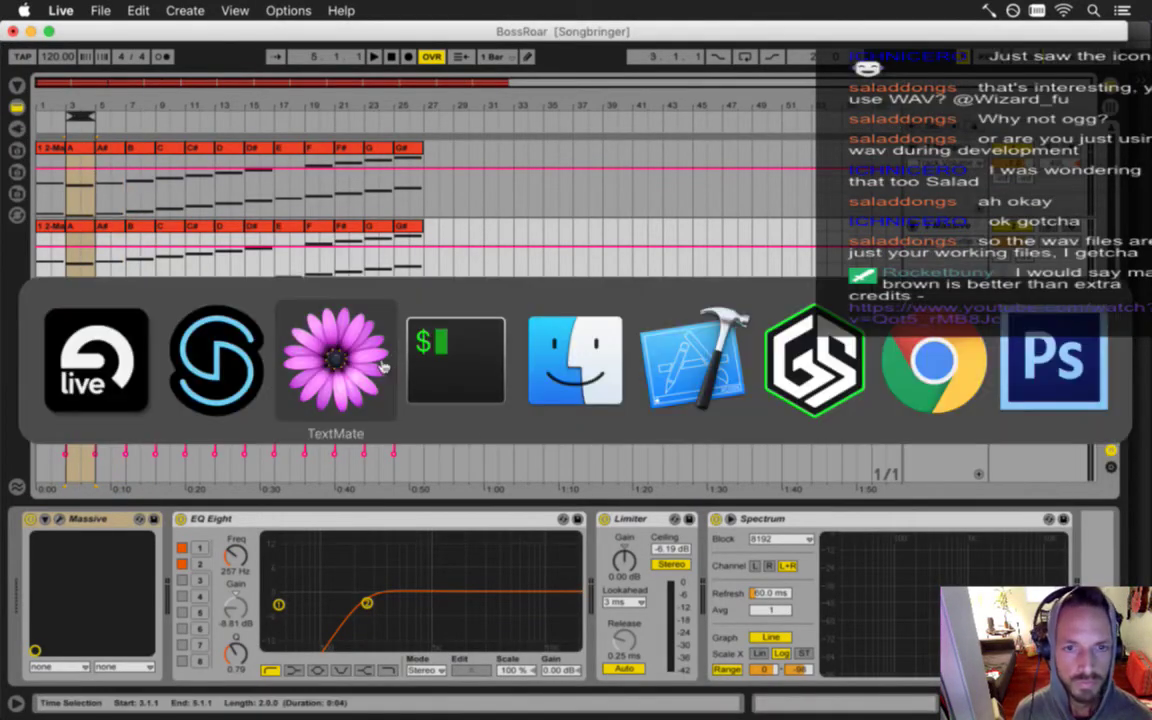
key("super+slash")
key("super+s")
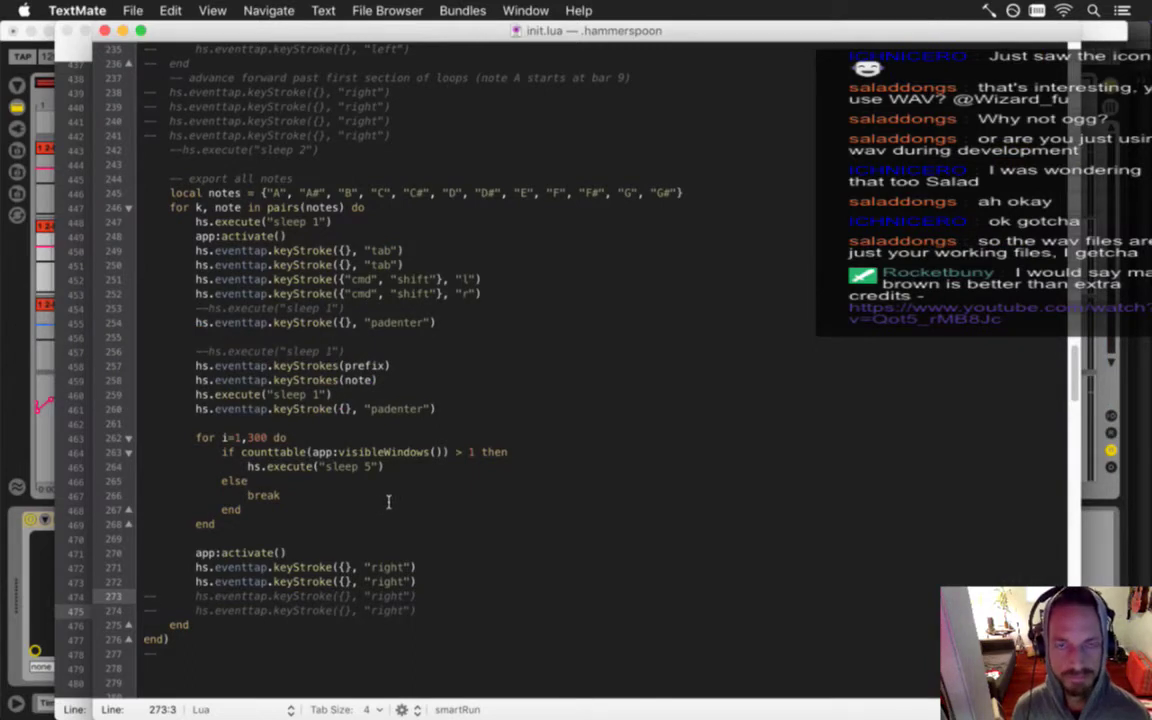
Switch to Live's BossRoar arrangement and start the note export with the loop over note A.
key("super+Tab")
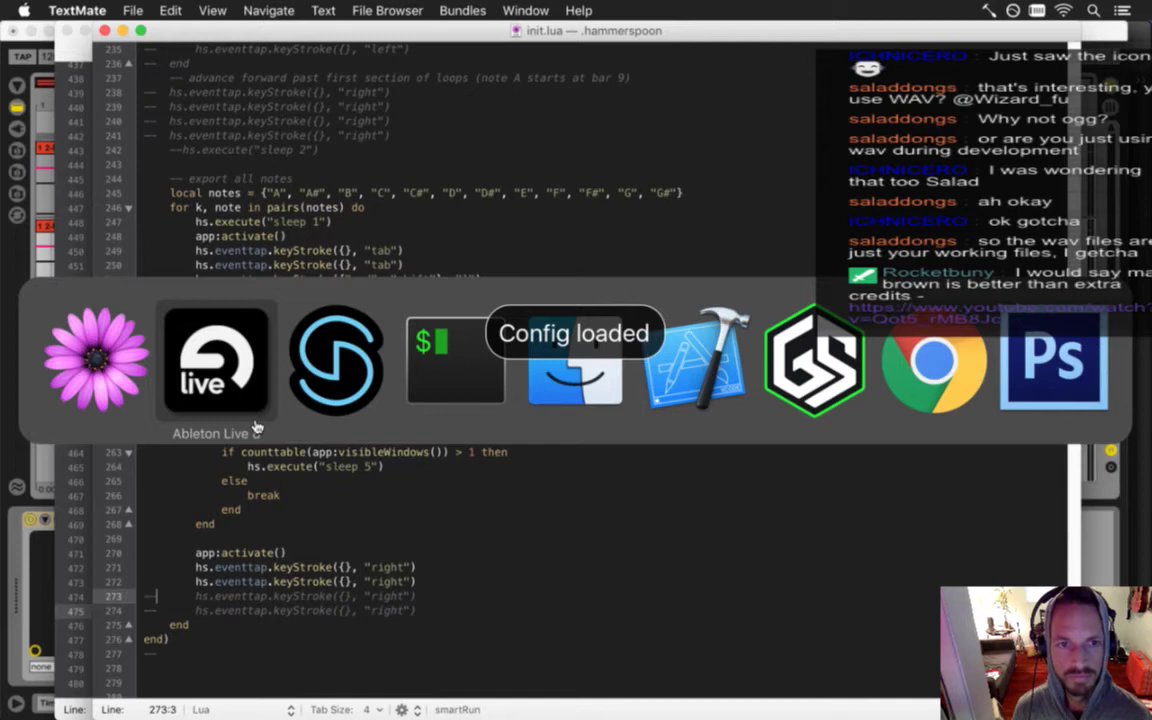
left_click(107, 381)
key("super+grave")
key("super+grave")
key("super+c")
key("super+Tab")
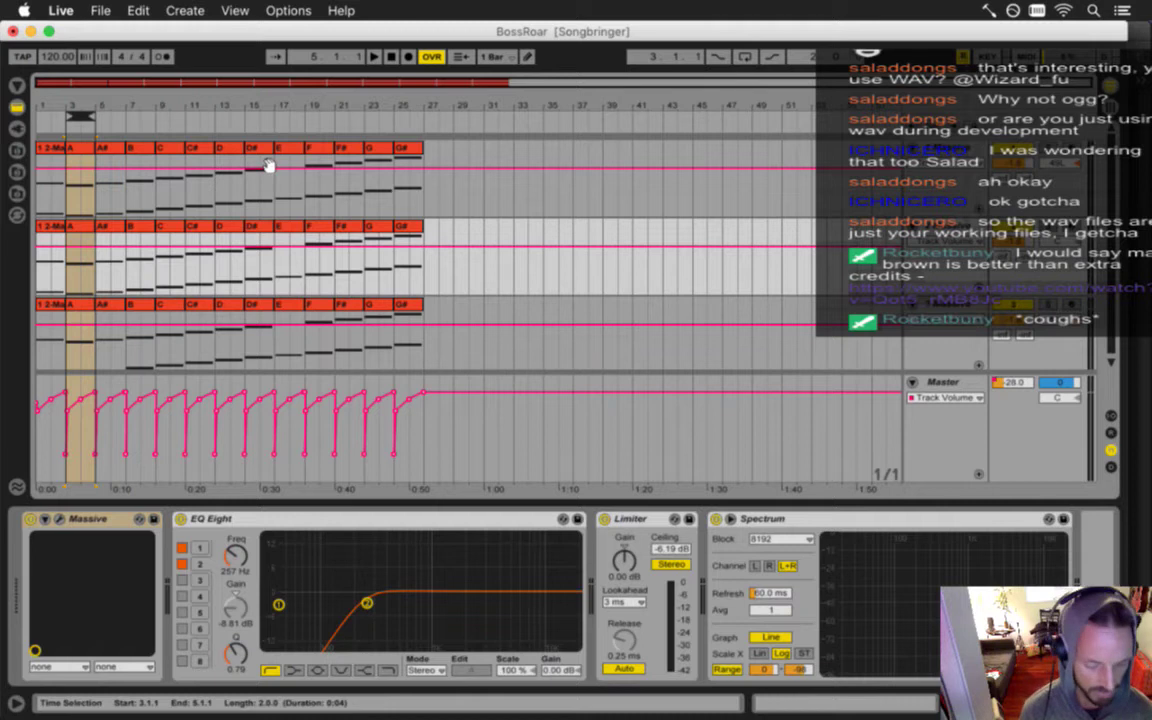
Select the loop over note A, 3.1.1 to 5.1.1, and export it as the WAV file BossRoarA.
key("Tab")
key("Tab")
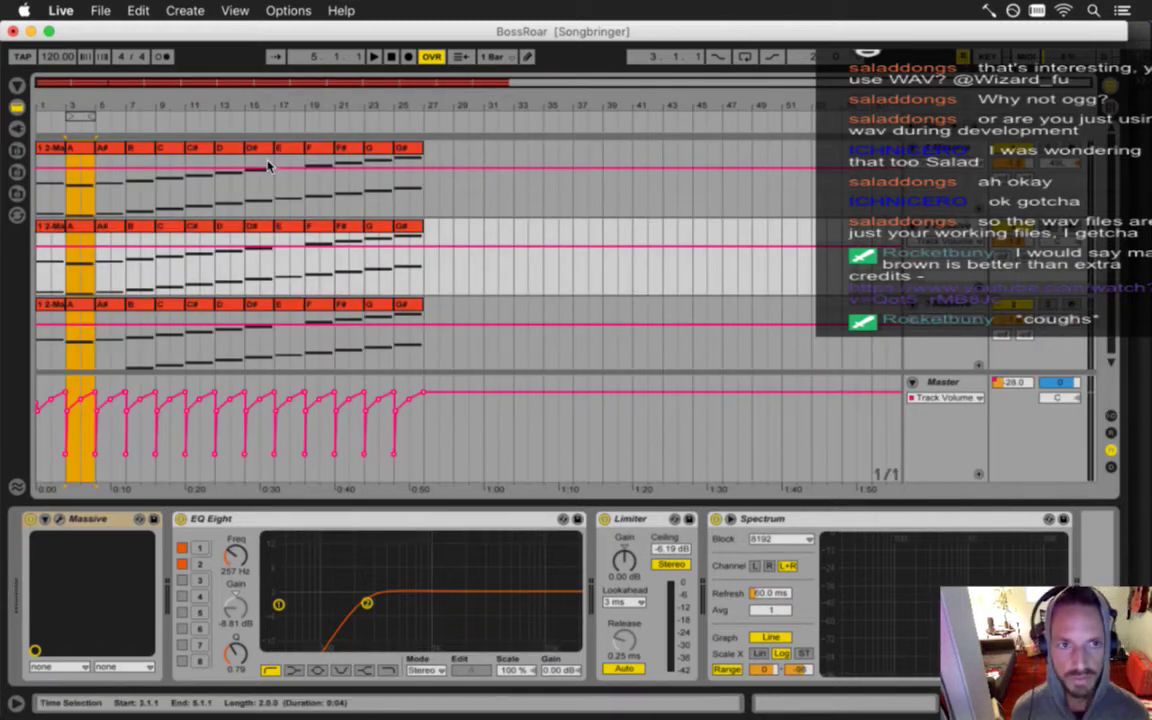
key("Tab")
key("Tab")
key("super+shift+r")
key("Return")
key("Return")
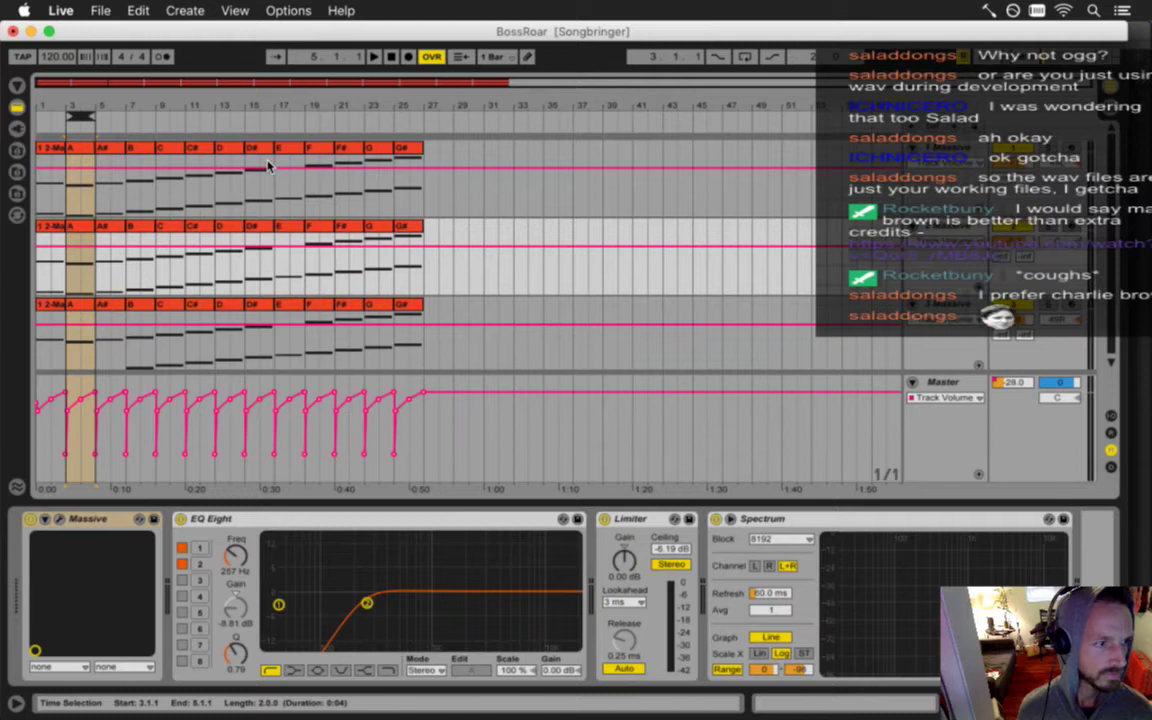
Advance the loop to note A#, 5.1.1 to 7.1.1, and export it to the Assets folder as BossRoarA#.
key("Up")
key("Tab")
key("Tab")
key("super+shift+r")
key("Return")
key("Right")
type("#")
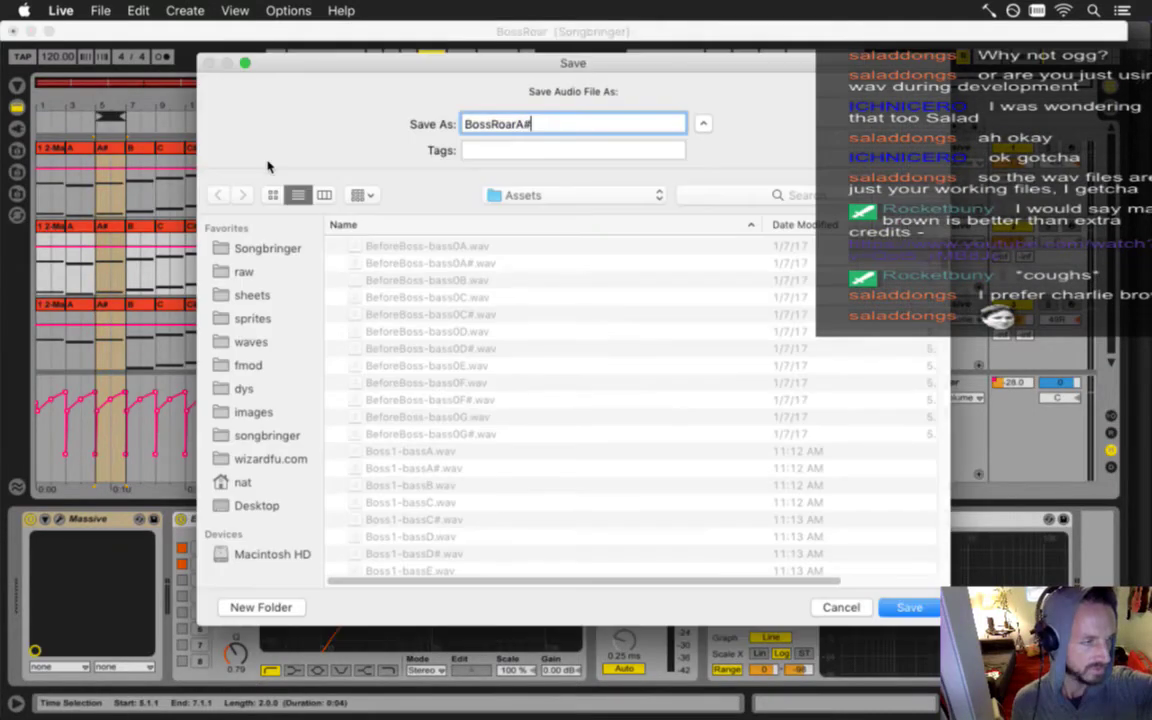
key("Return")
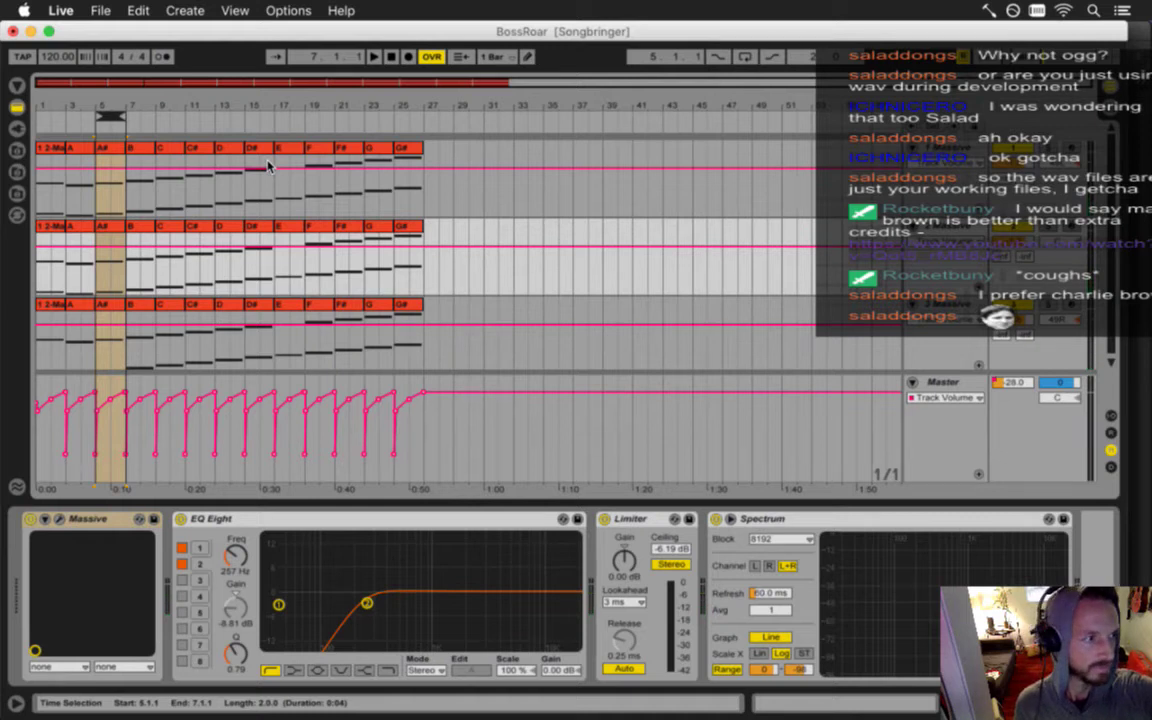
Advance the loop to note B, 7.1.1 to 9.1.1, and export it as the WAV file BossRoarB.
key("Up")
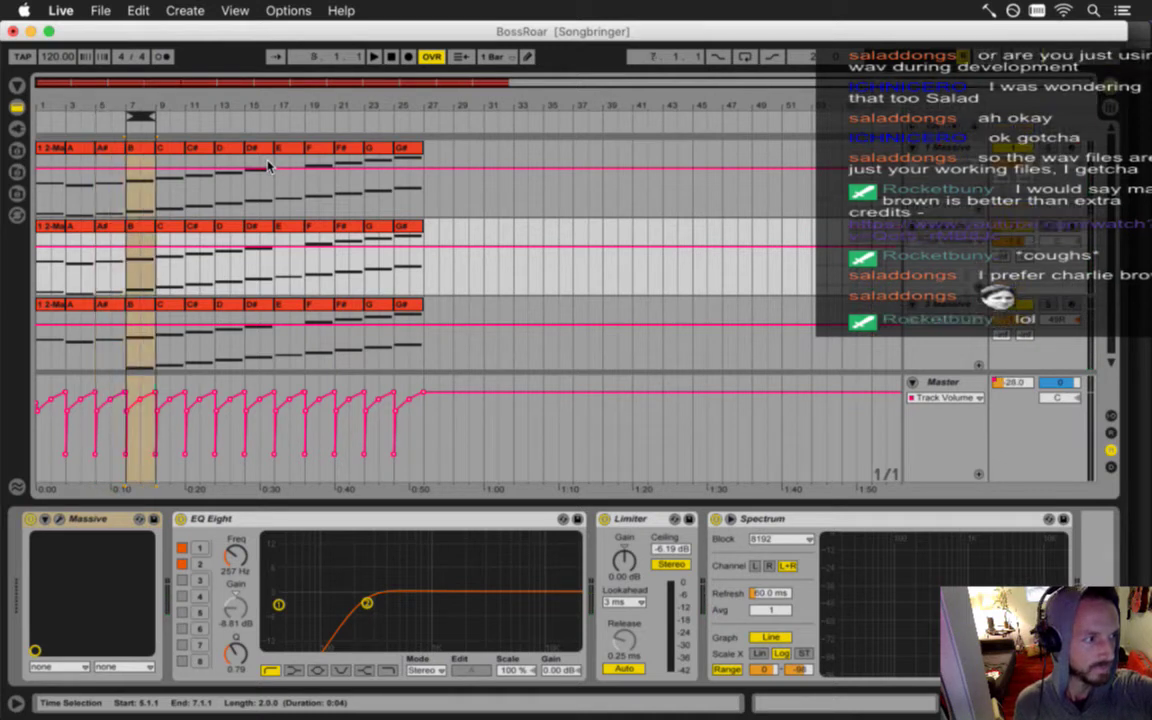
key("super+shift+r")
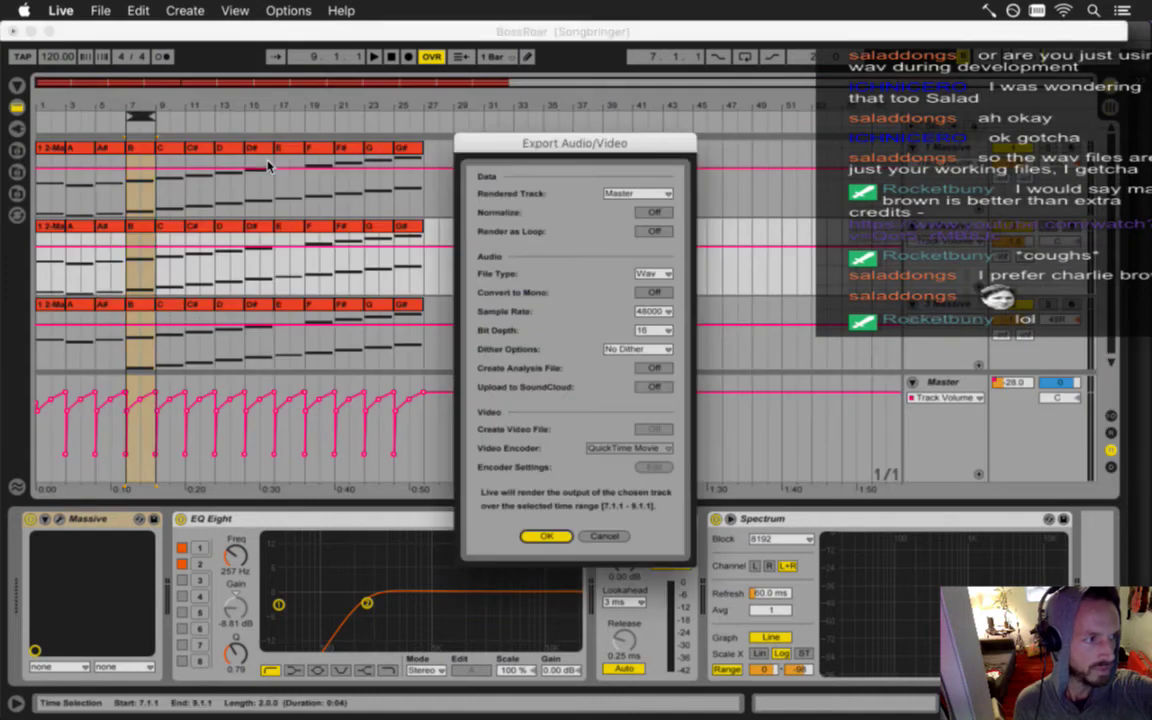
key("Return")
key("Right")
key("BackSpace")
key("BackSpace")
type("B")
key("Return")
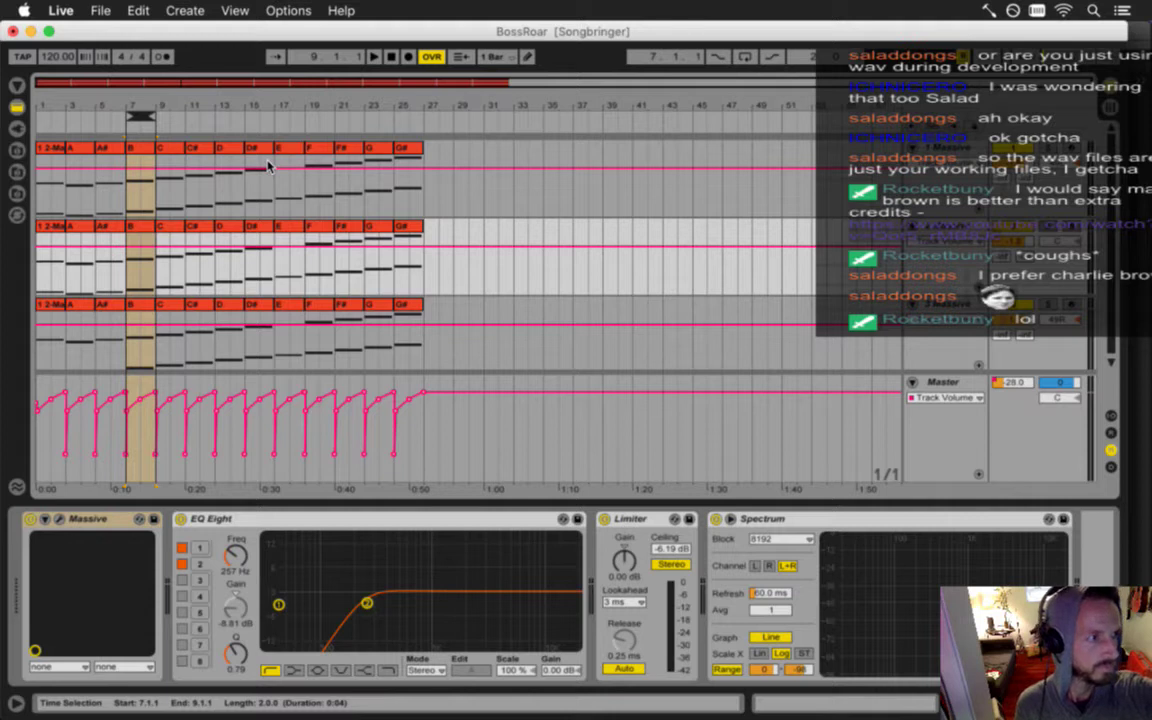
Advance the loop to note C, 9.1.1 to 11.1.1, and export it as the WAV file BossRoarC.
key("Down")
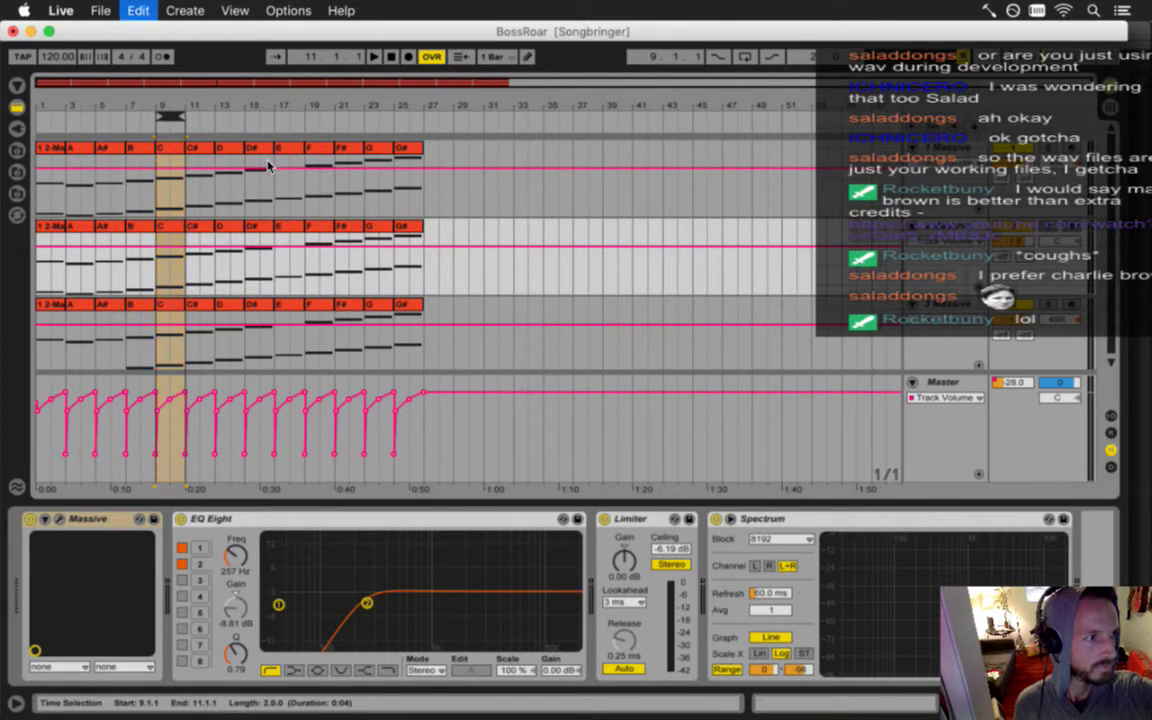
key("super+shift+r")
key("Return")
key("Return")
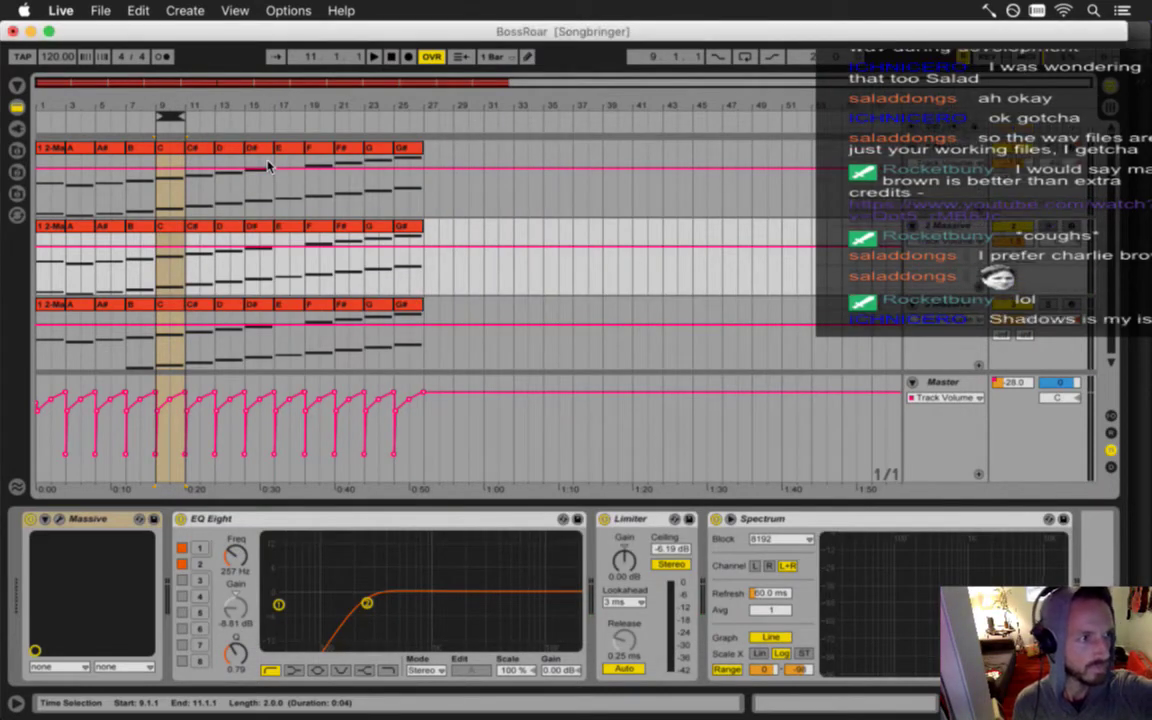
Advance the loop to note C#, 11.1.1 to 13.1.1, and export it as the WAV file BossRoarC#.
key("Down")
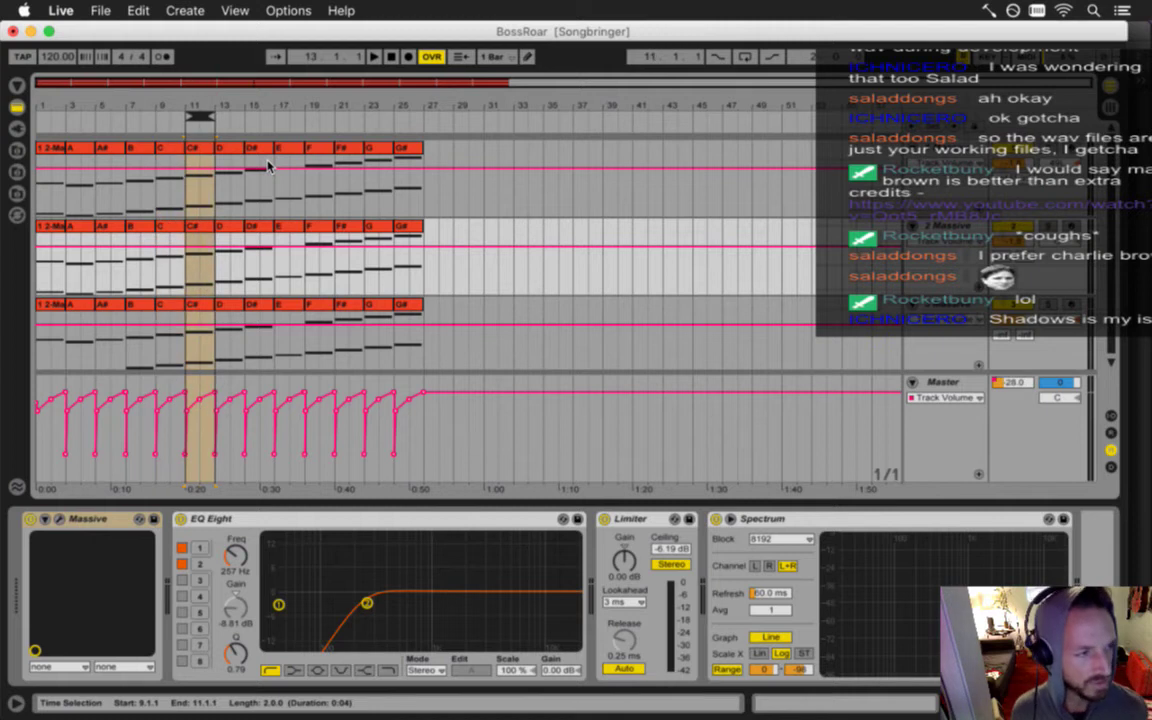
key("super+shift+r")
key("Return")
key("Right")
type("#")
key("Return")
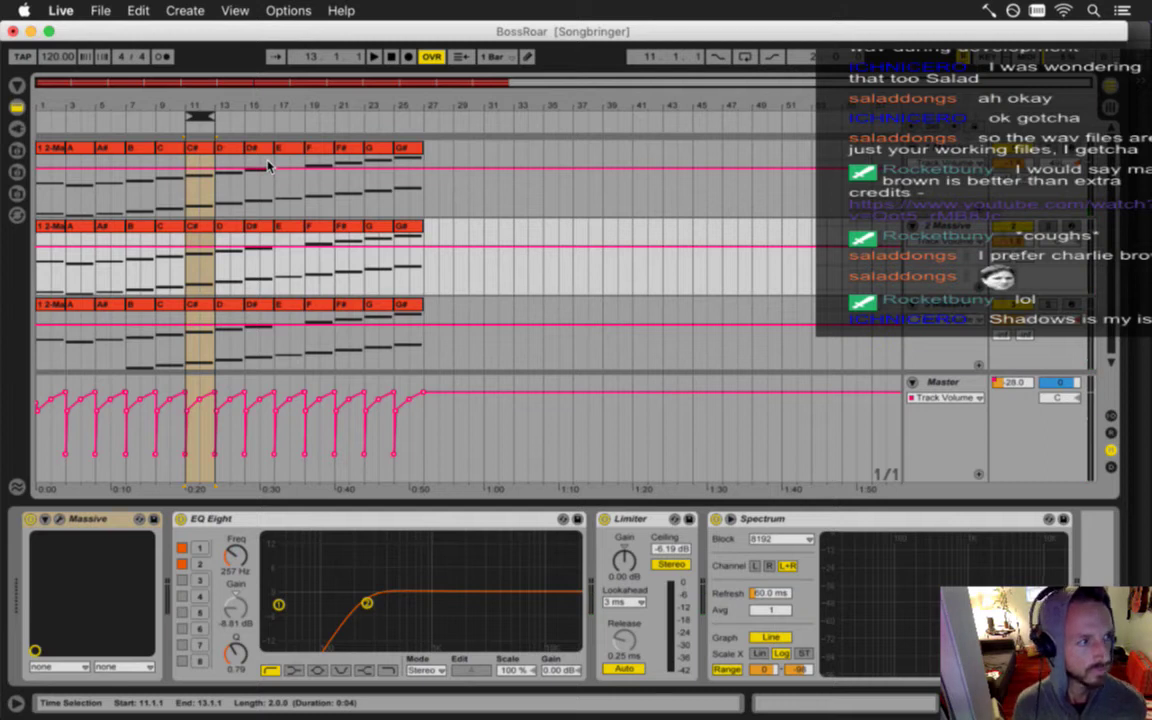
Advance the loop to note D, 13.1.1 to 15.1.1, and export it as the WAV file BossRoarD.
key("Right")
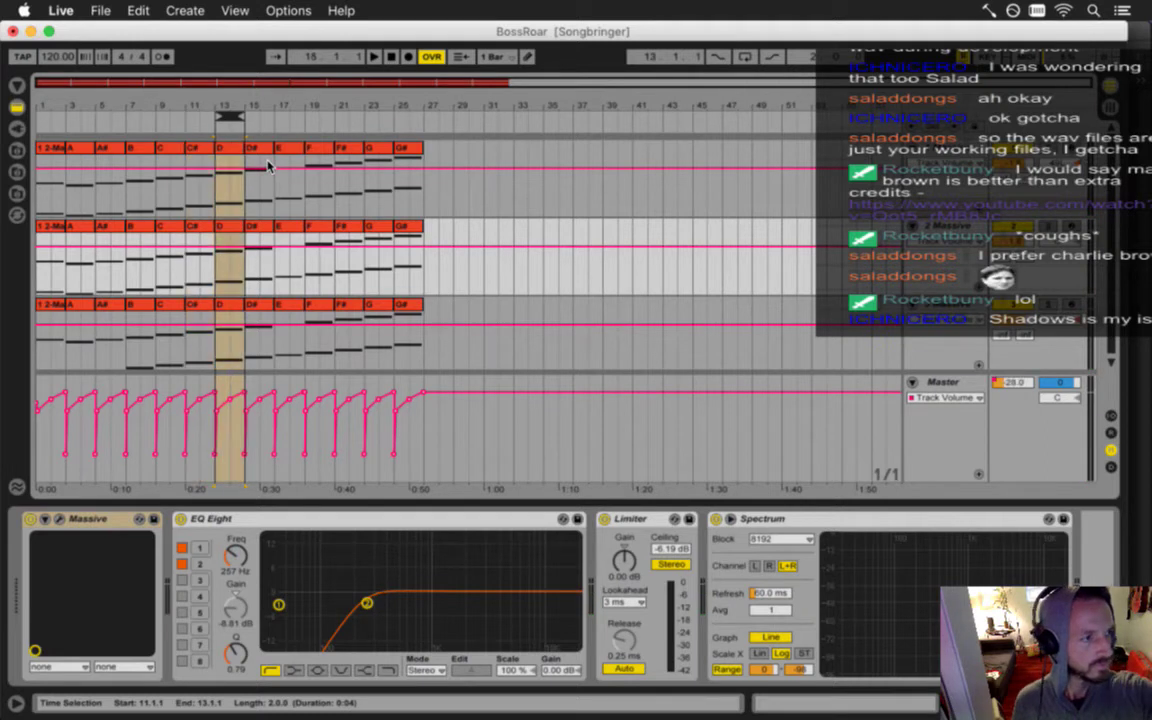
key("super+shift+r")
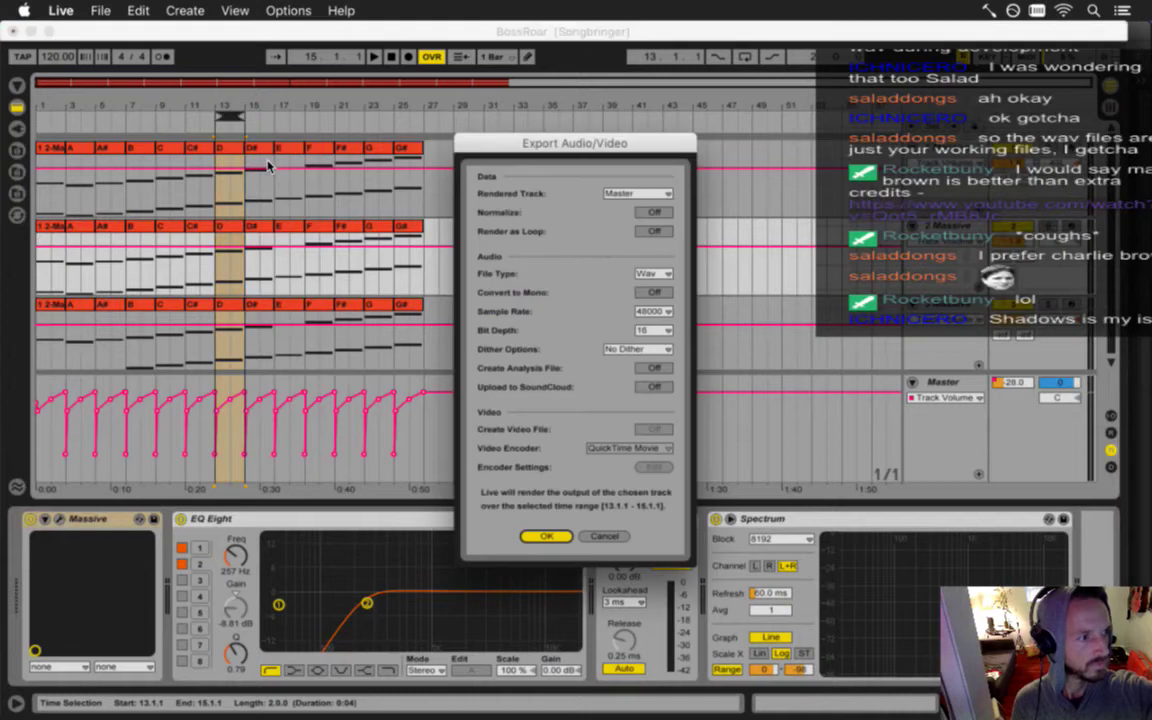
key("Return")
key("Right")
key("BackSpace")
key("BackSpace")
type("D")
key("Return")
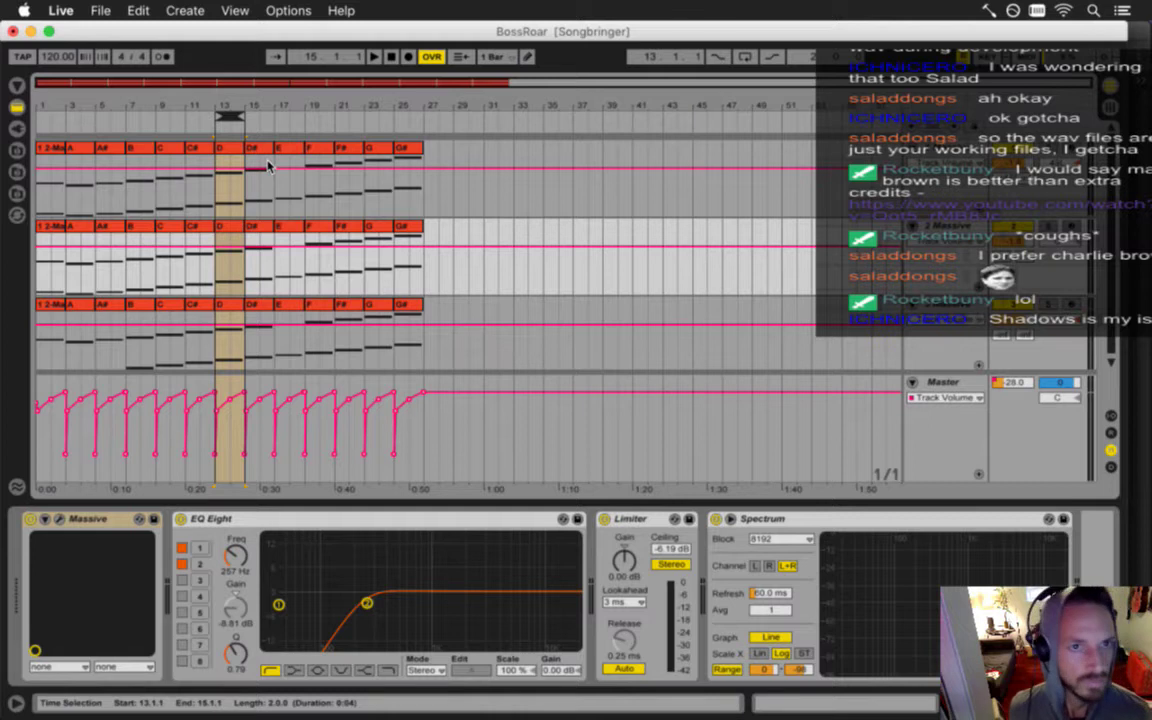
Advance the loop to note D#, 15.1.1 to 17.1.1, and export it to the Assets folder as BossRoarD#.
key("Right")
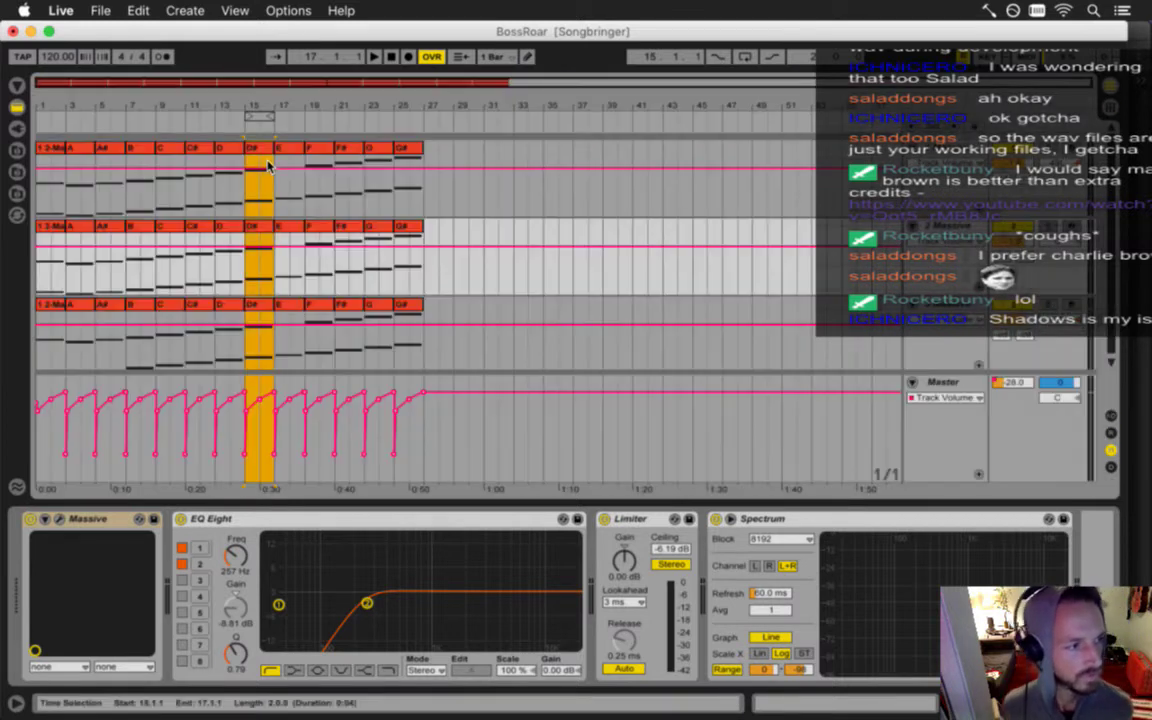
key("super+shift+r")
key("Return")
type("#")
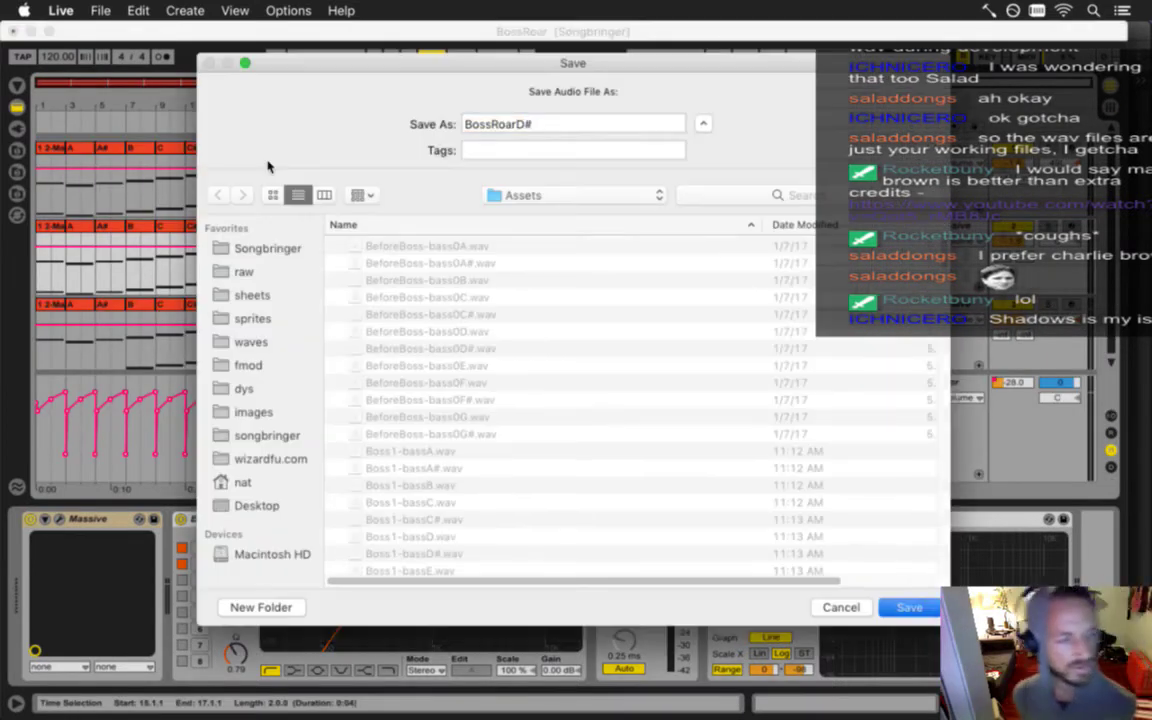
key("Return")
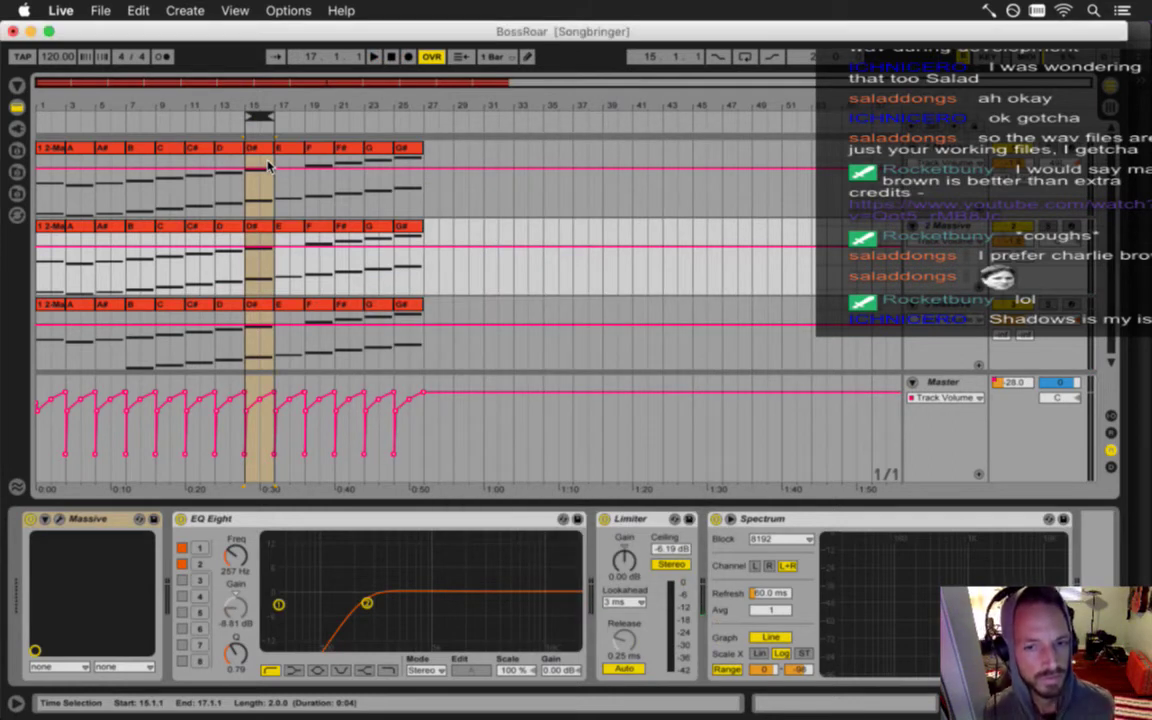
Advance the loop to note E, 17.1.1 to 19.1.1, and export it as the WAV file BossRoarE.
key("Up")
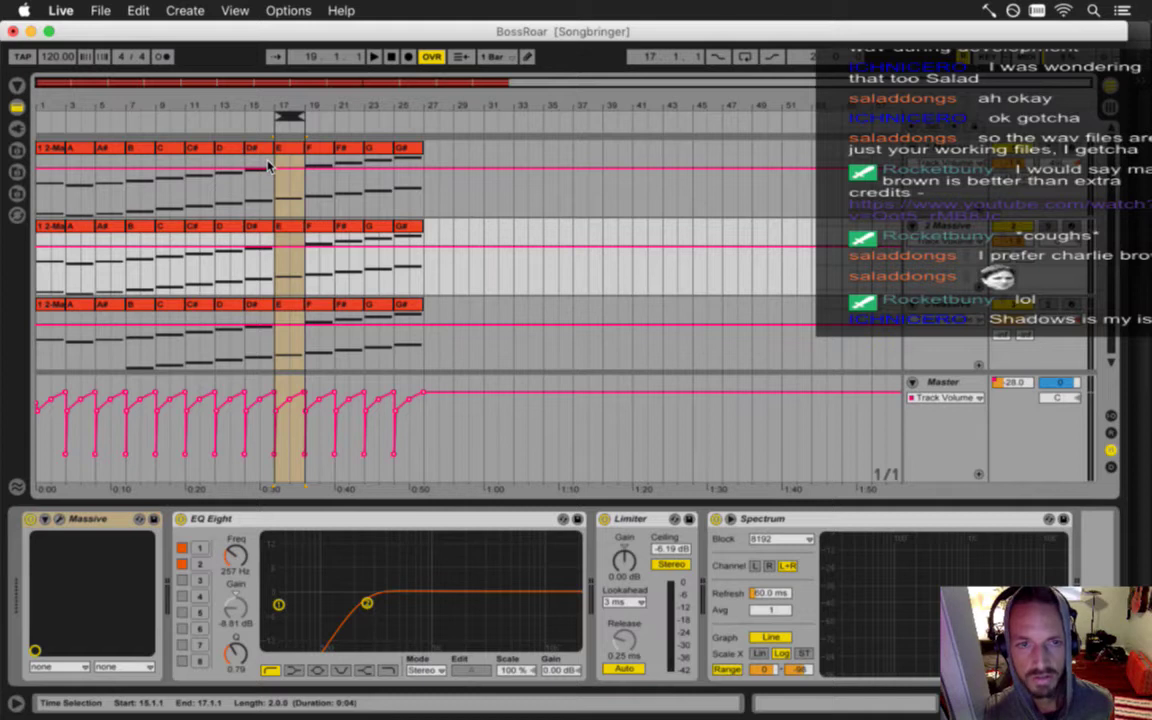
key("super+shift+r")
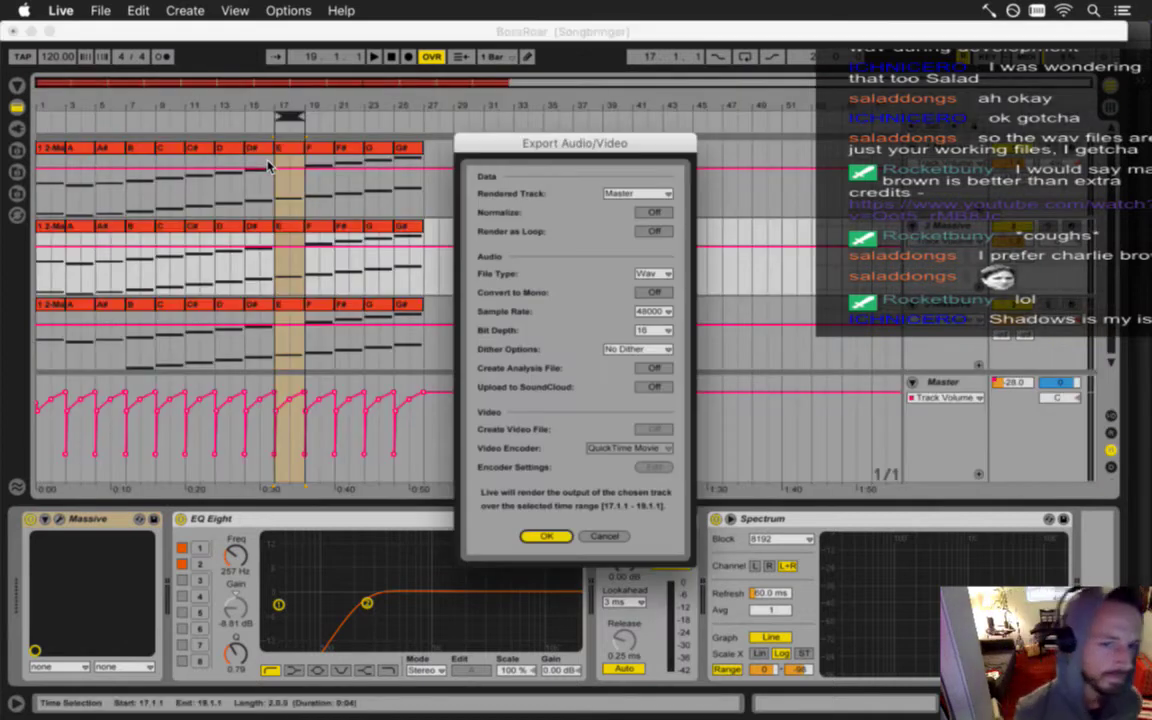
key("Return")
key("Return")
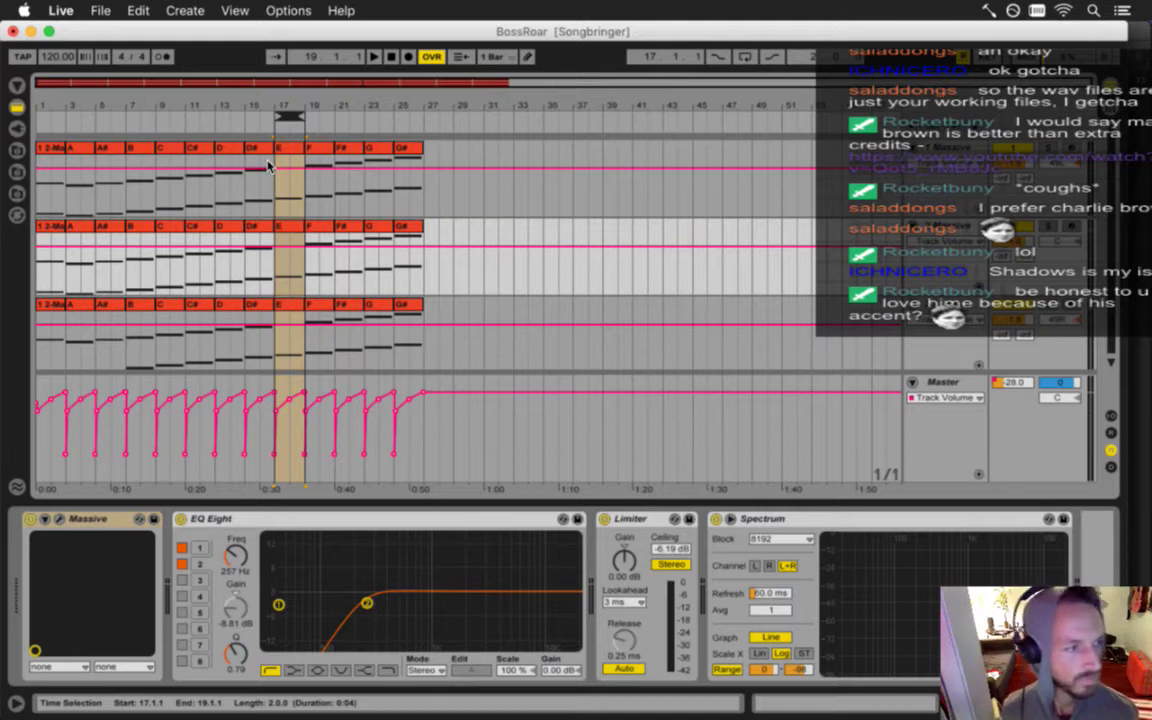
Advance the loop to note F, 19.1.1 to 21.1.1, and export it as the WAV file BossRoarF.
key("Up")
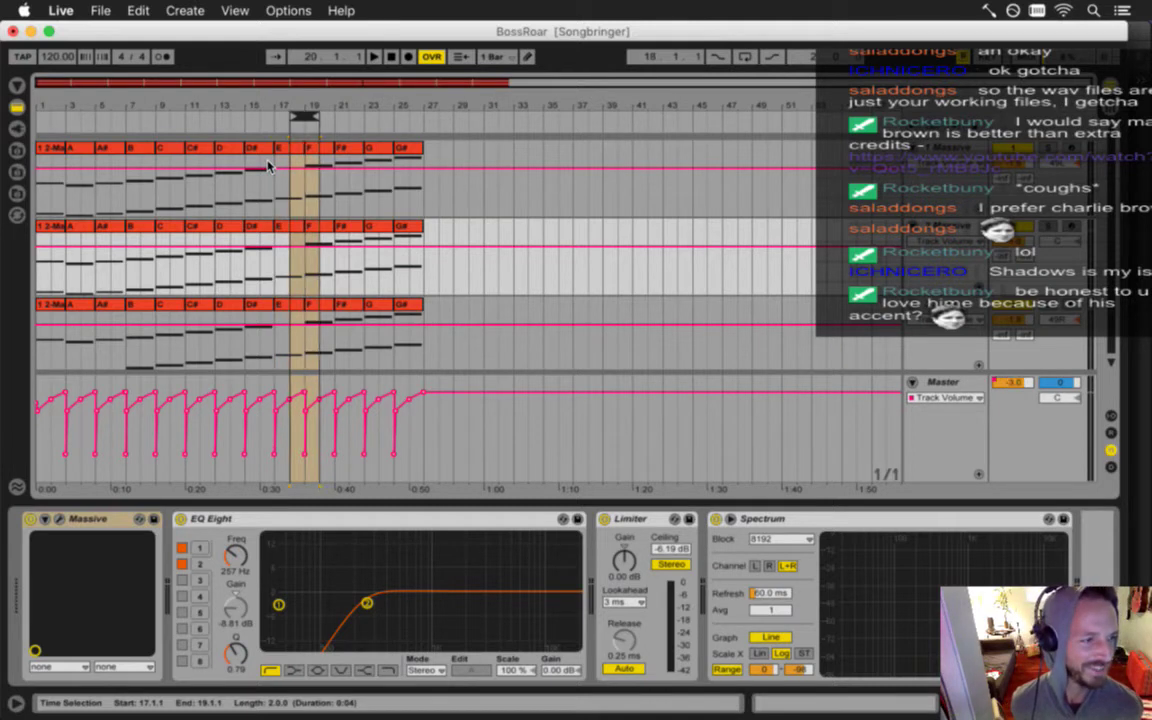
key("ctrl+shift+r")
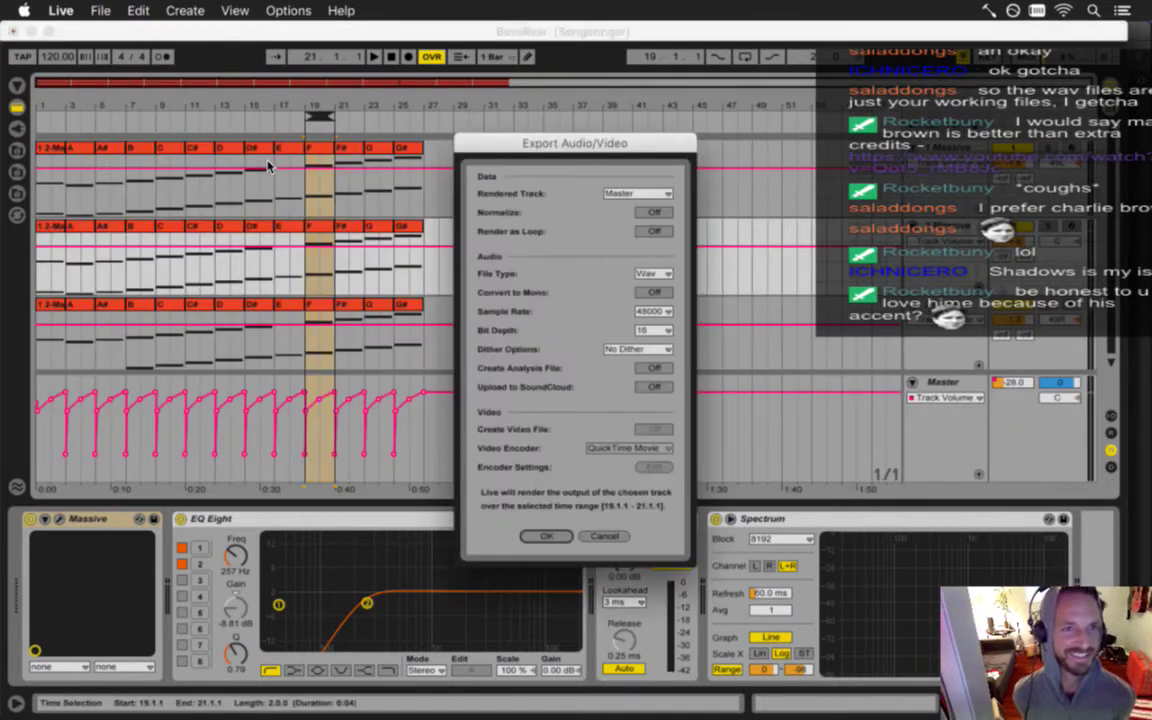
key("Return")
key("Return")
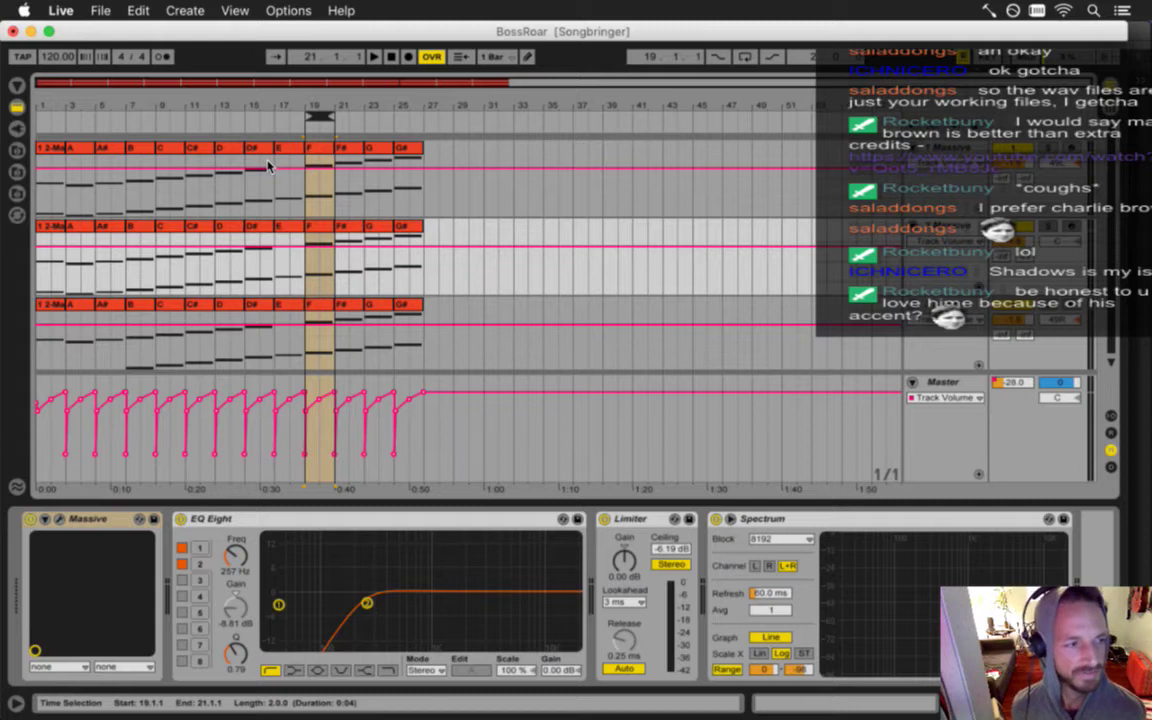
Advance the loop to note F#, 21.1.1 to 23.1.1, and export it as the WAV file BossRoarF#.
key("Up")
key("super+shift+r")
key("Return")
key("Return")
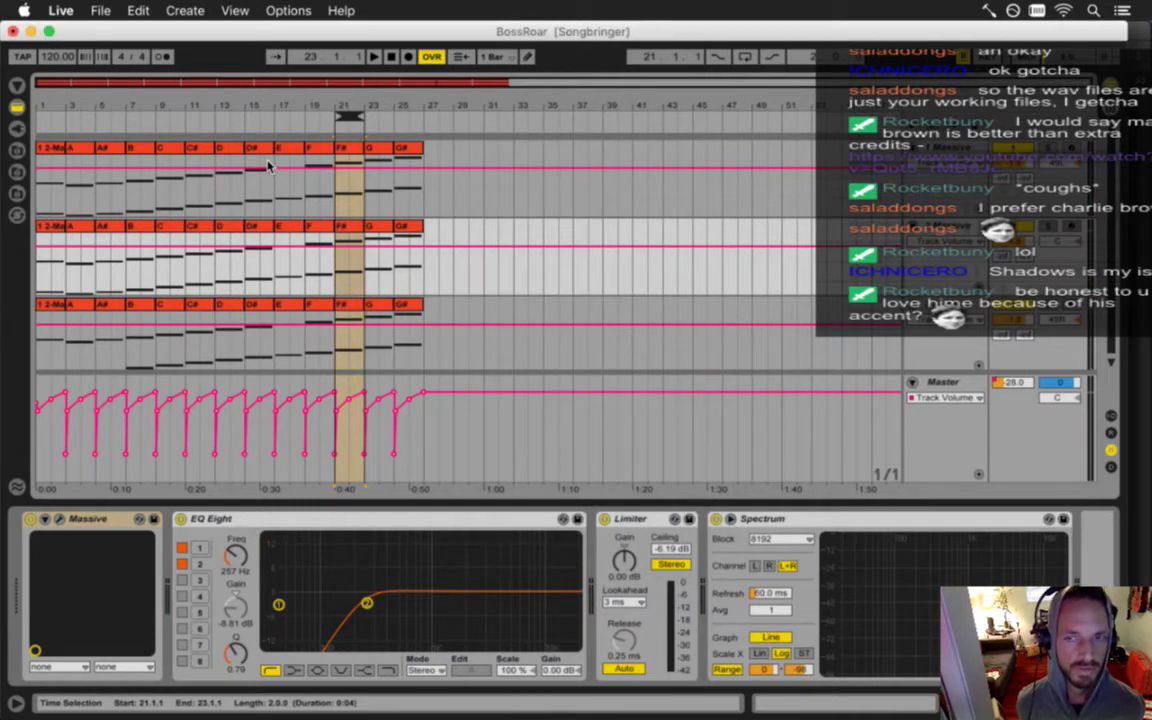
Advance the loop to note G, 23.1.1 to 25.1.1, and export it as the WAV file BossRoarG.
key("Right")
key("Right")
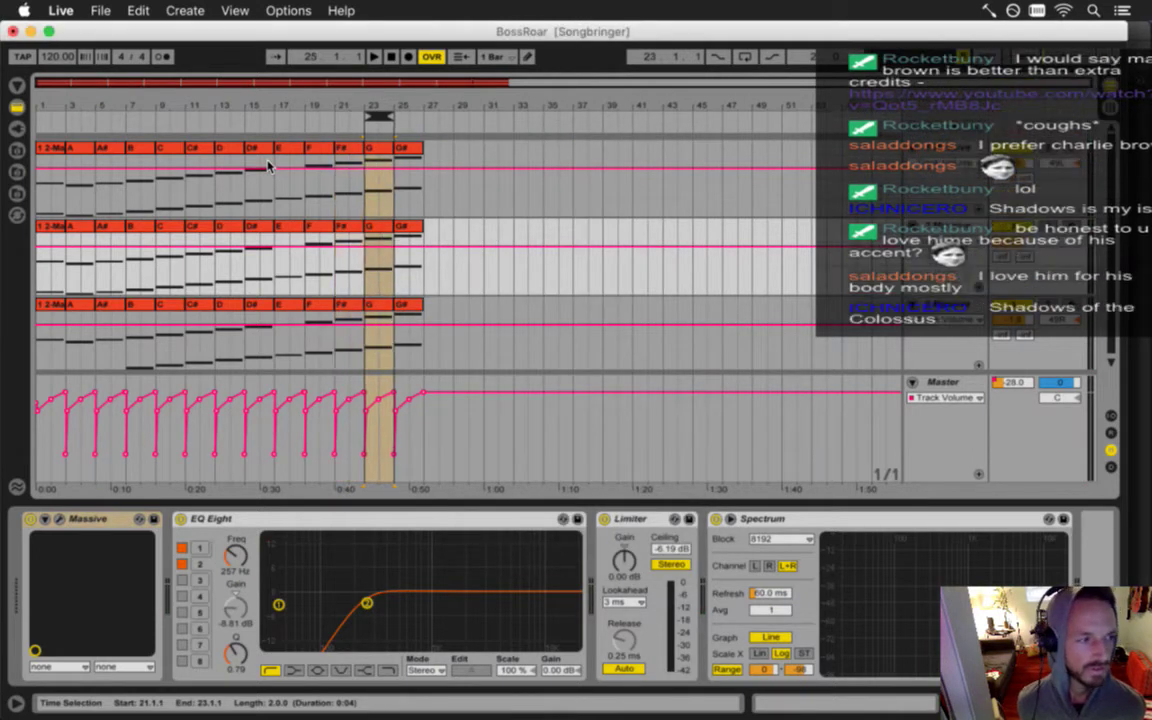
key("Tab")
key("Tab")
key("super+shift+r")
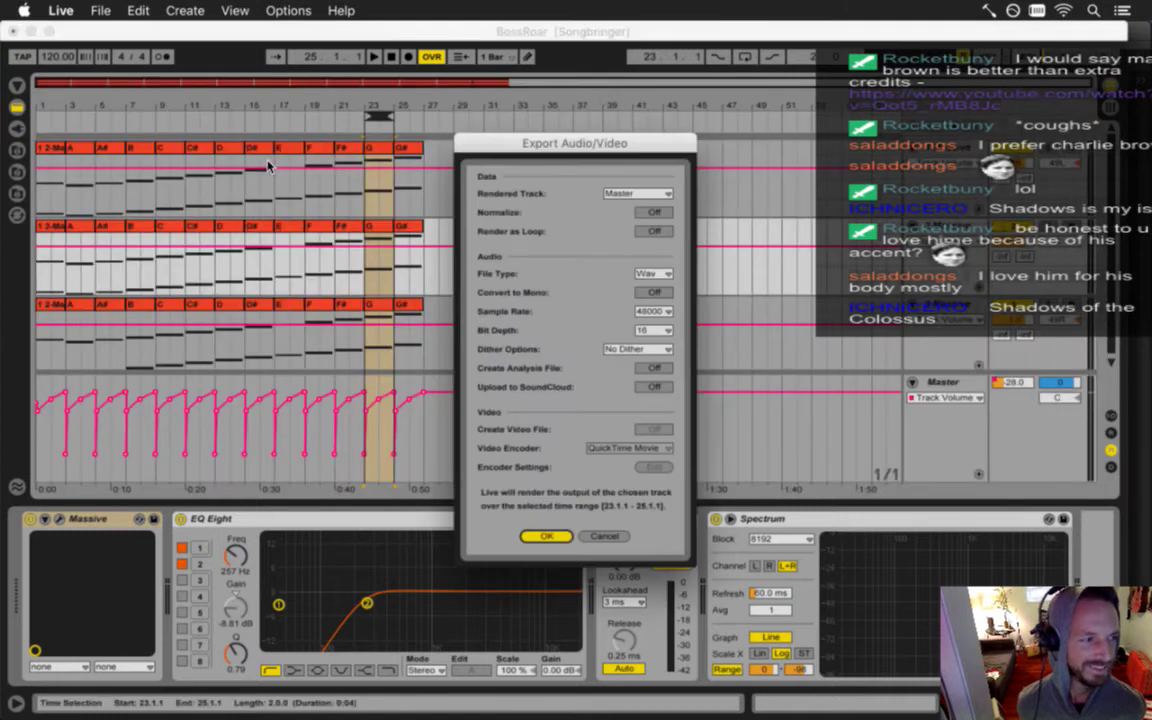
key("Return")
key("Right")
key("BackSpace")
key("BackSpace")
type("G")
key("Return")
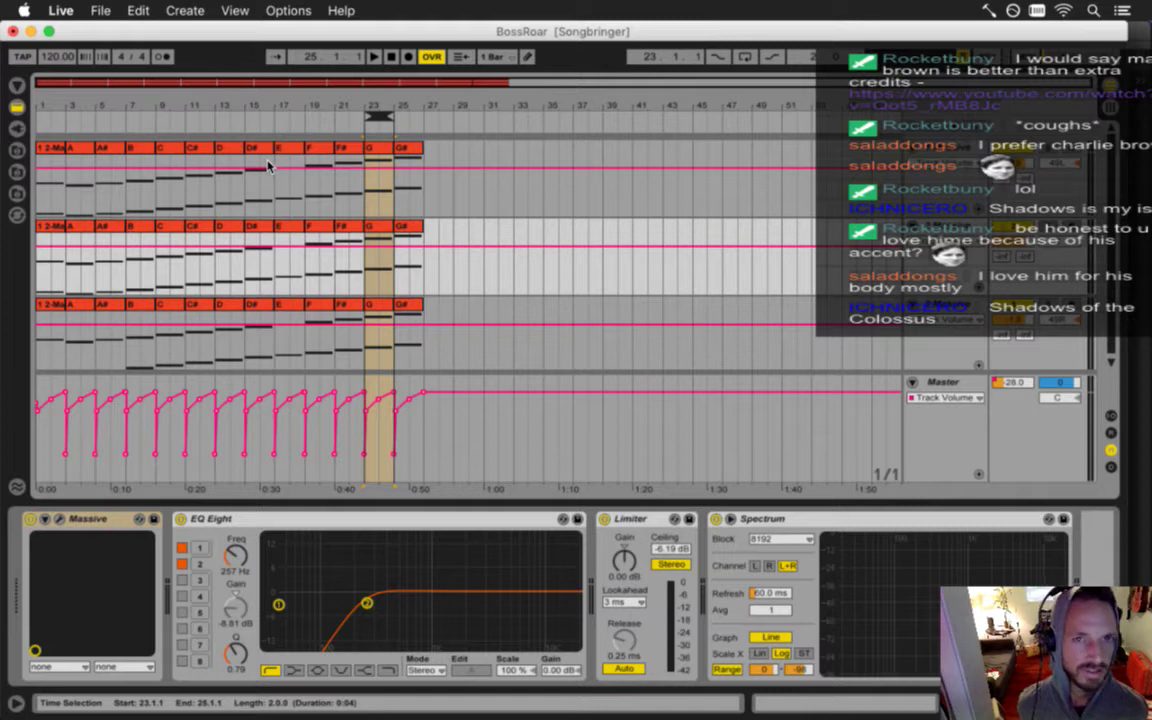
Advance the loop to note G#, 25.1.1 to 27.1.1, export it as BossRoarG#, and move the loop on to 27.1.1.
key("Up")
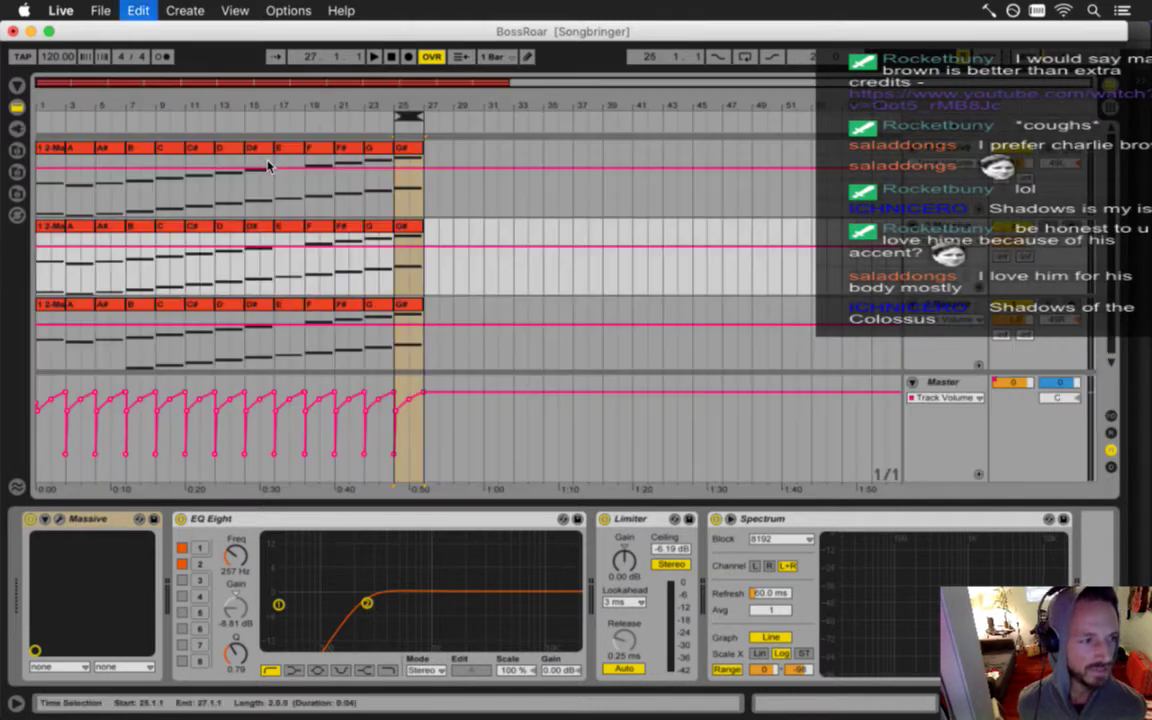
key("super+shift+r")
key("Return")
key("Return")
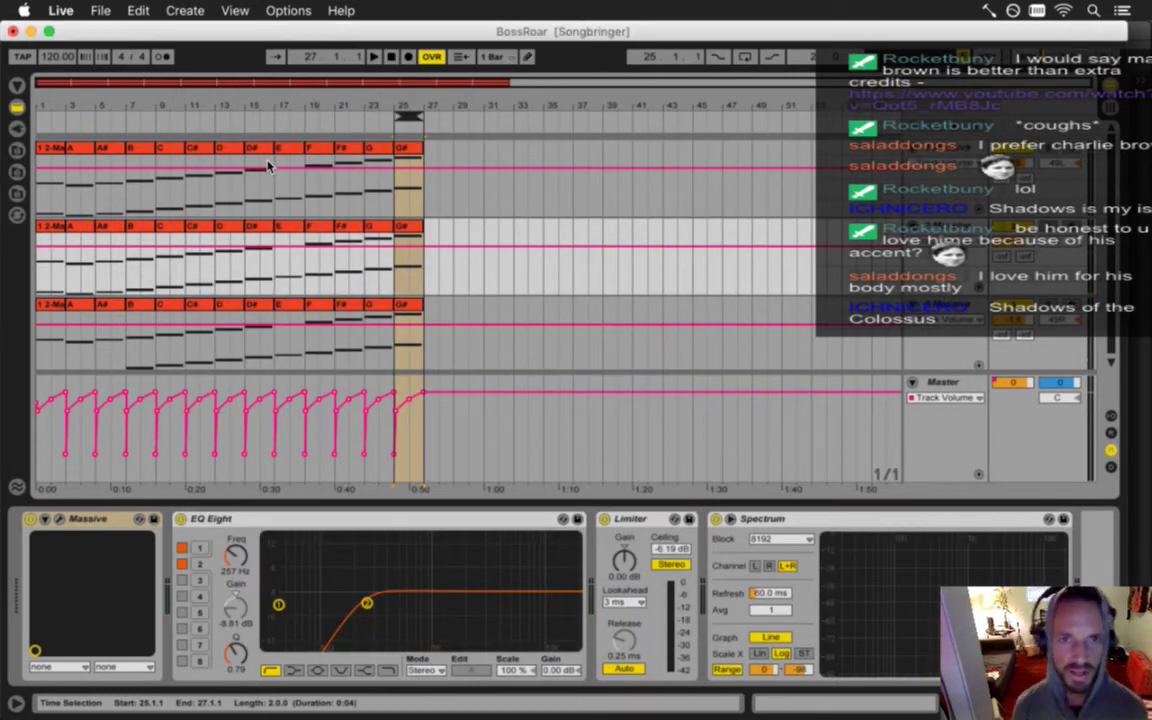
key("Up")
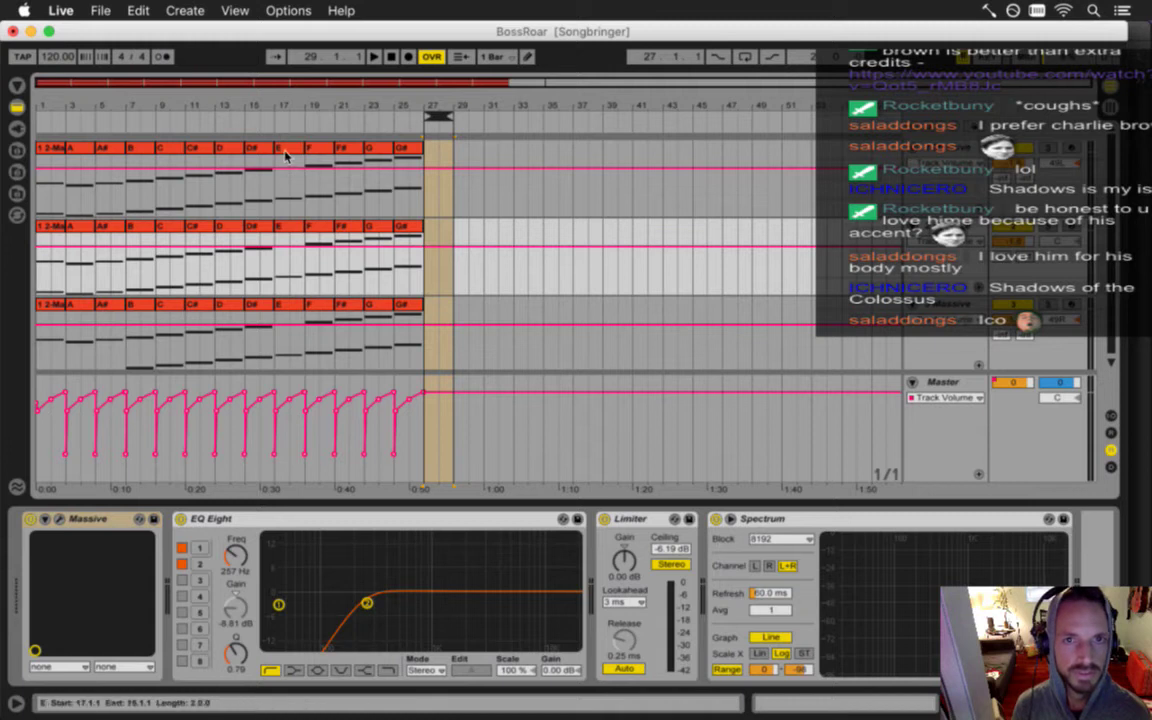
Switch to FMOD Studio and build the Songbringer project.
key("super+Tab")
left_click(366, 418)
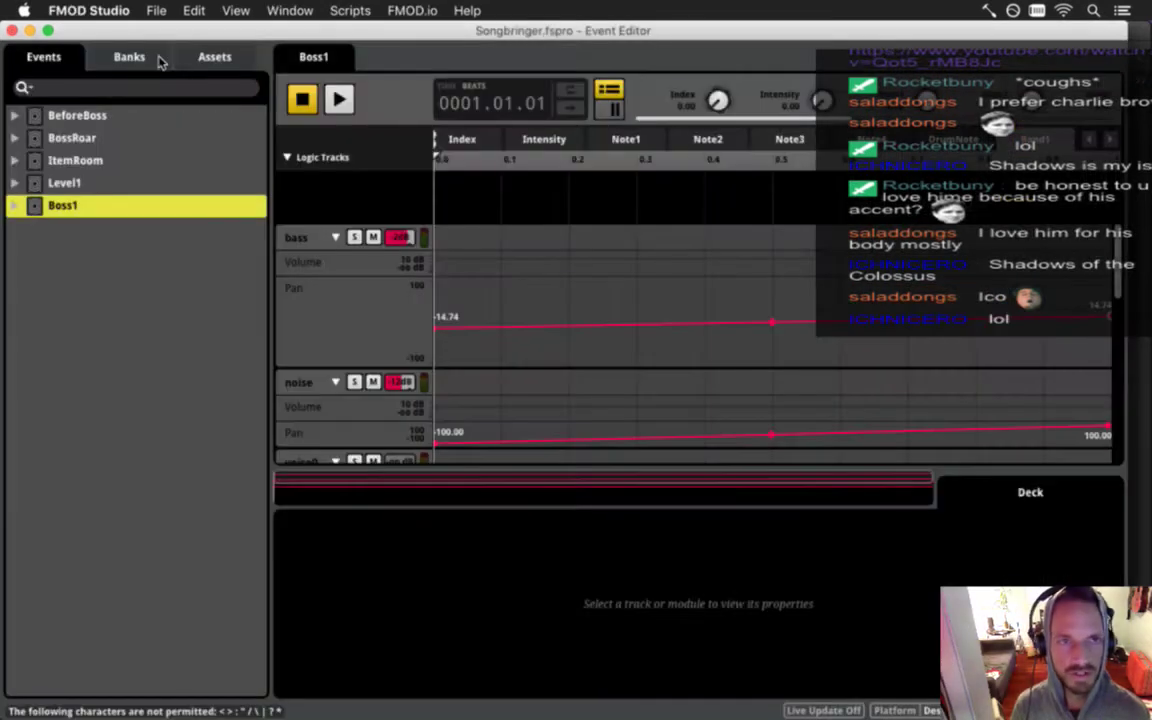
left_click(156, 10)
left_click(190, 200)
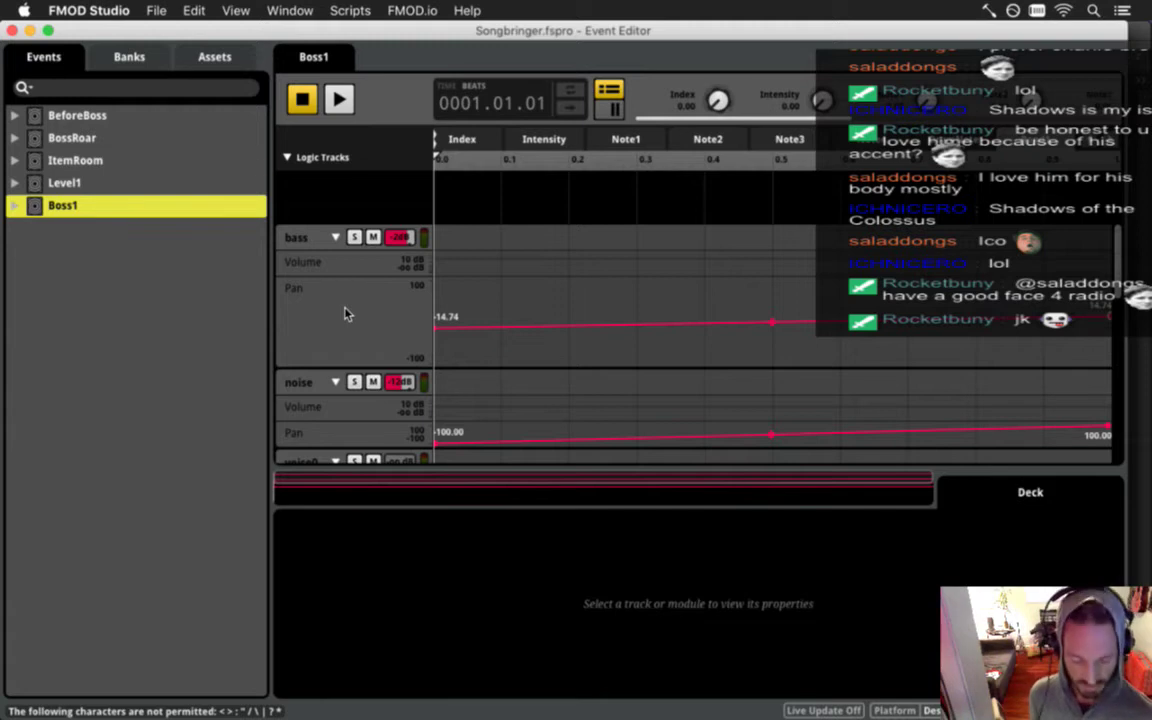
Switch to Xcode and run the Songbringer game on the Mac.
key("super+Tab")
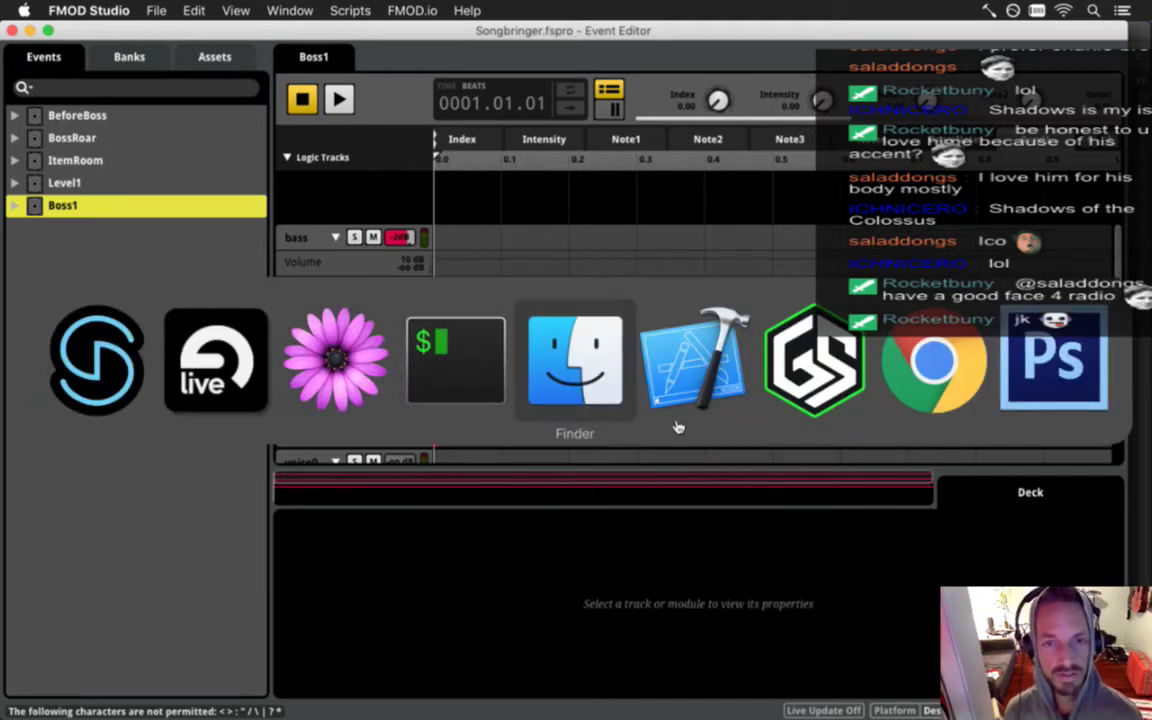
left_click(704, 405)
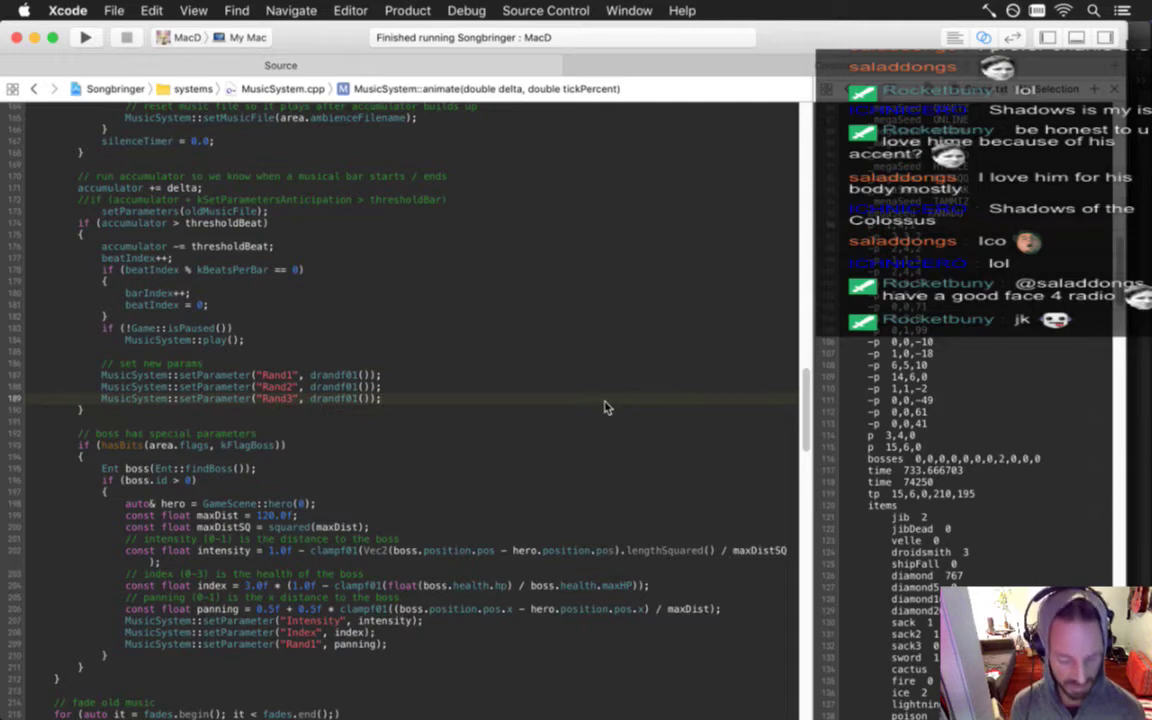
key("super+r")
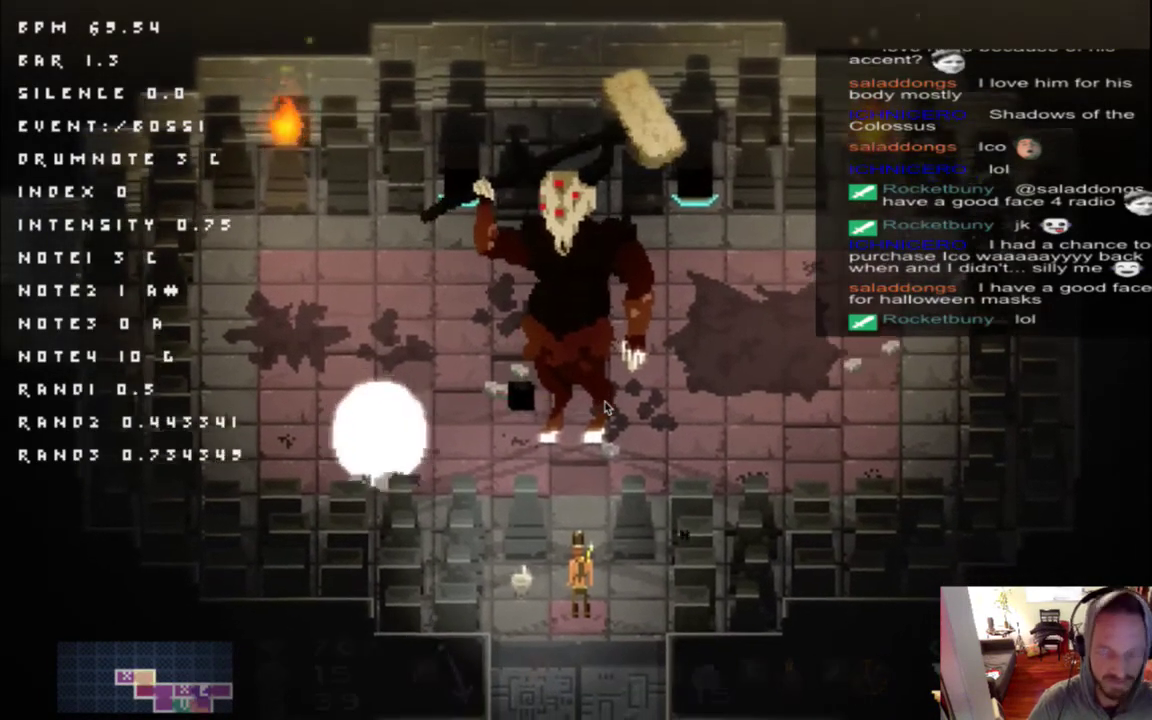
key("super+q")
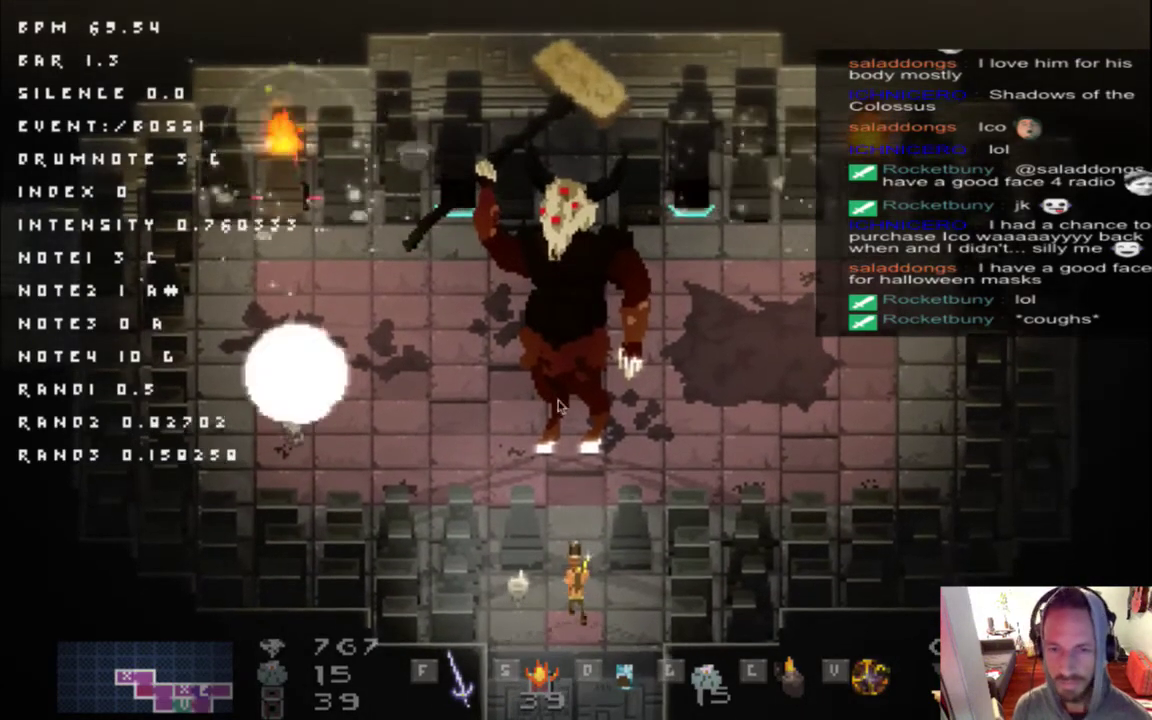
Fight the boss in the running game to test how the Boss1 music follows its parameters.
key("Up")
key("Left")
key("f")
key("Left")
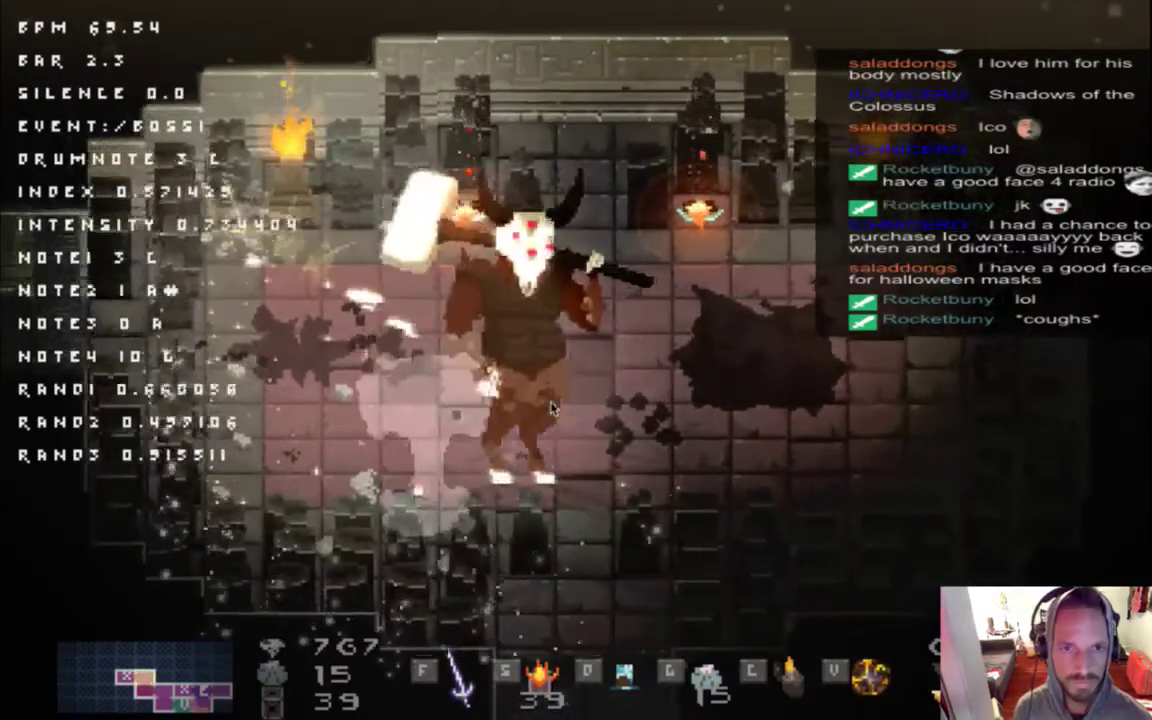
key("Right")
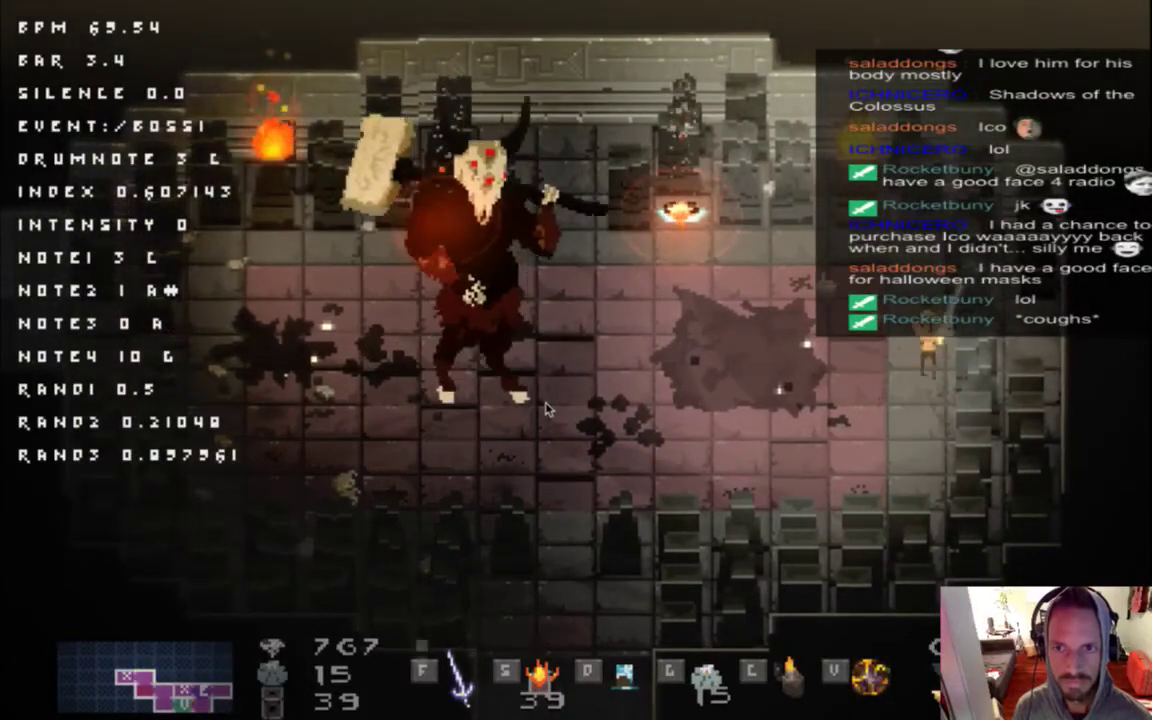
key("Left")
key("Right")
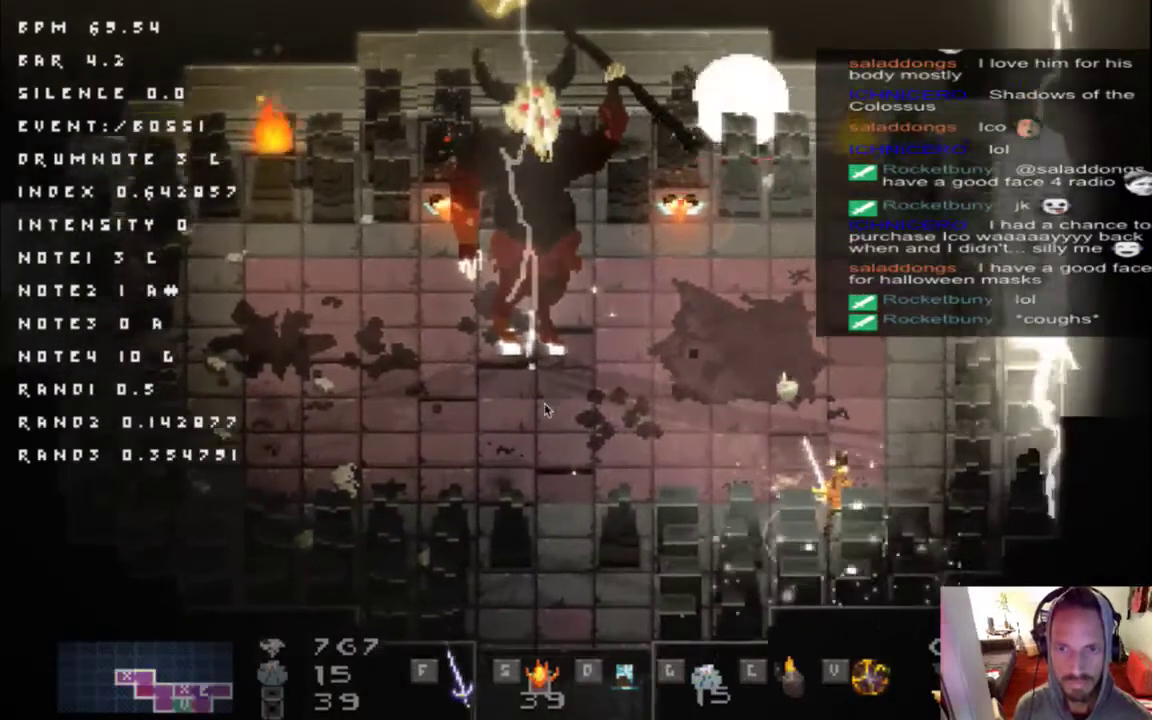
key("Right")
key("s")
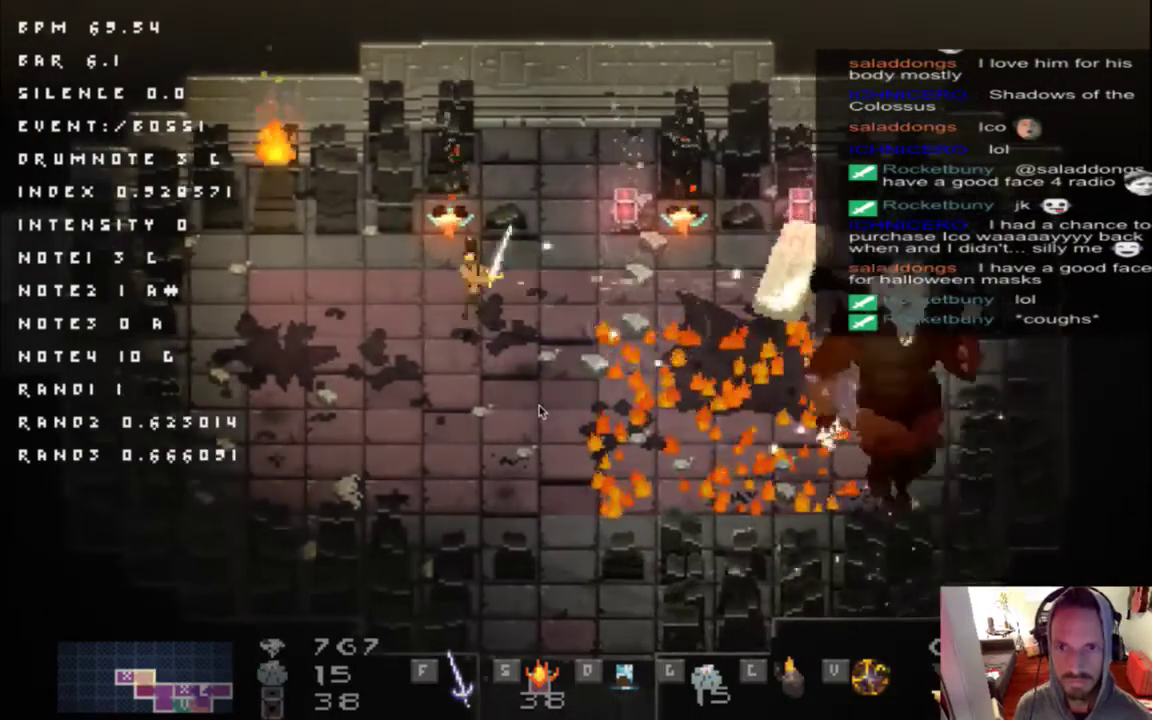
key("Down")
key("Right")
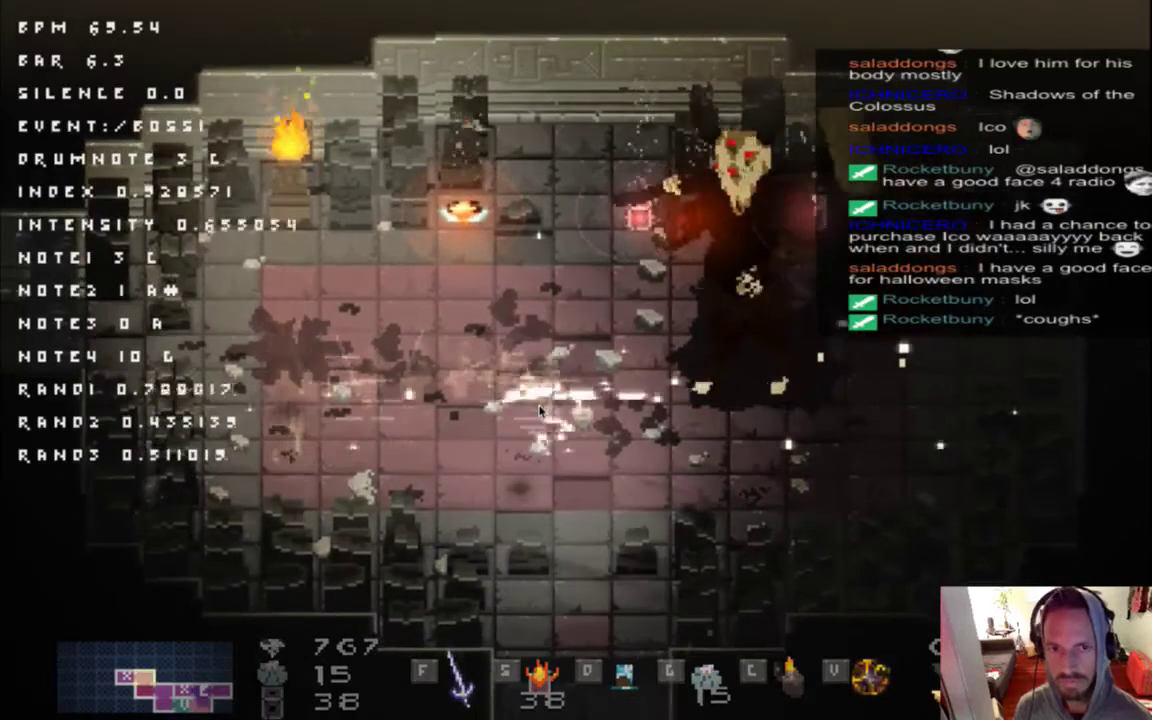
key("s")
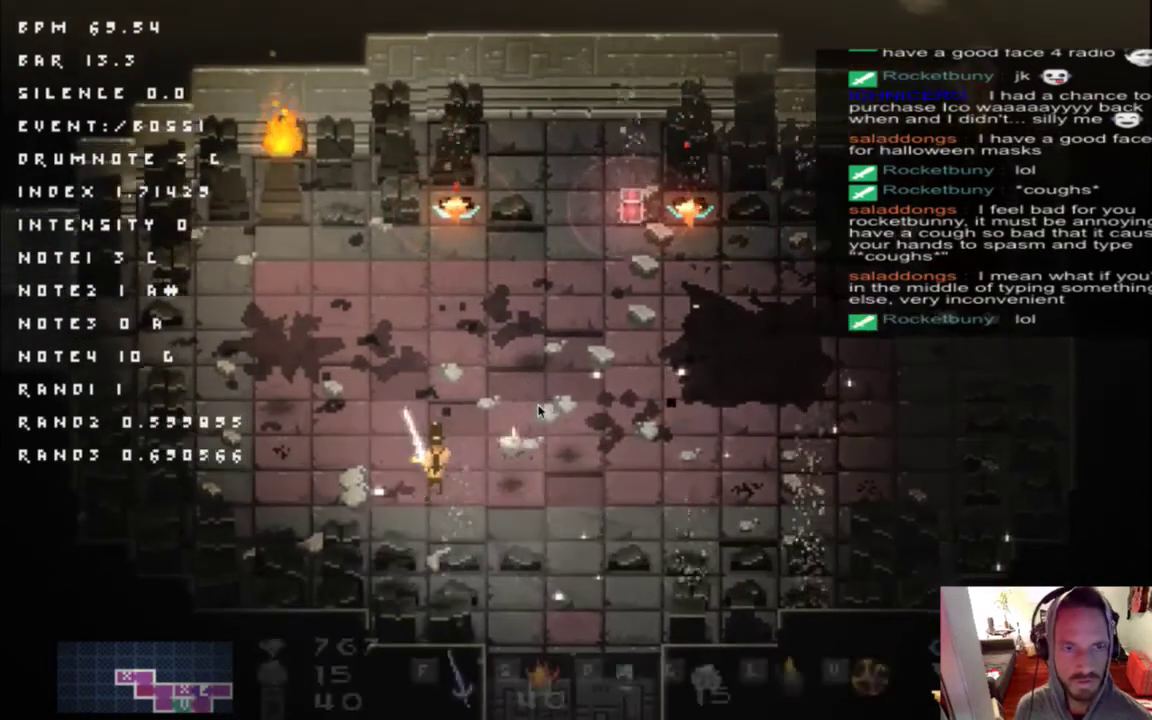
key("Up")
key("Right")
key("Right")
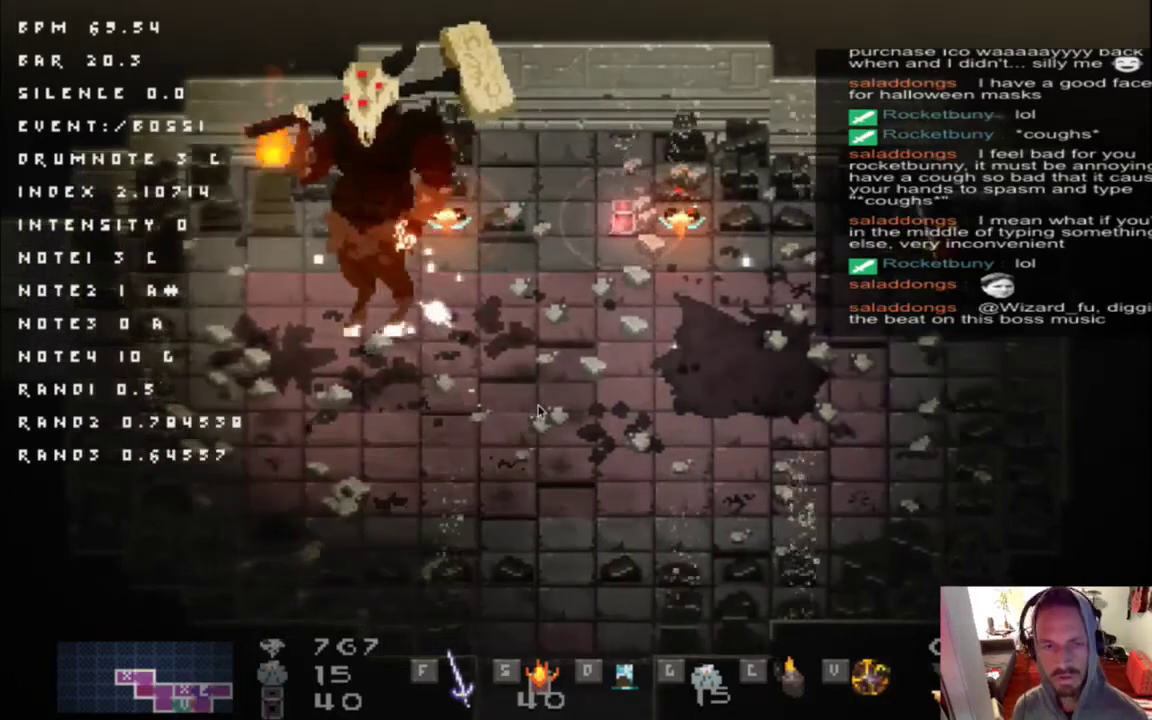
Quit the game and switch back to the Songbringer project in FMOD Studio.
key("super+q")
key("super+Tab")
mouse_move(292, 398)
left_click(216, 378)
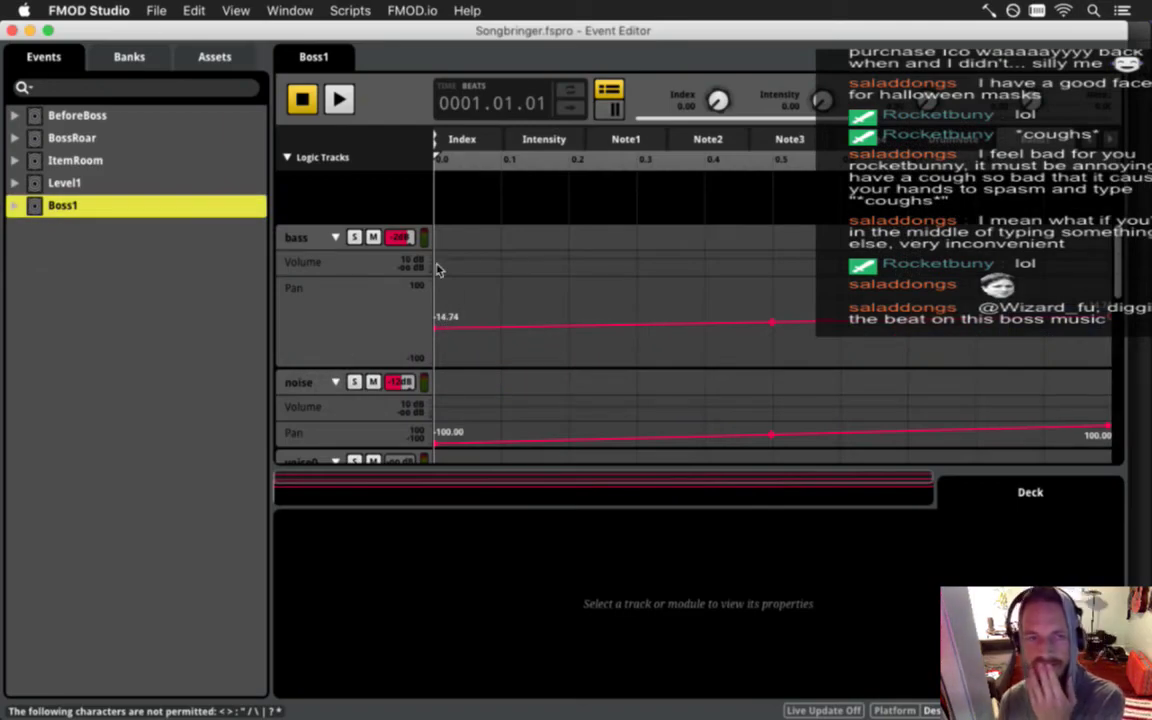
Expand the Boss1 event and examine its Bass and Voice2 events, including Voice2's Note1 parameter.
left_click(16, 206)
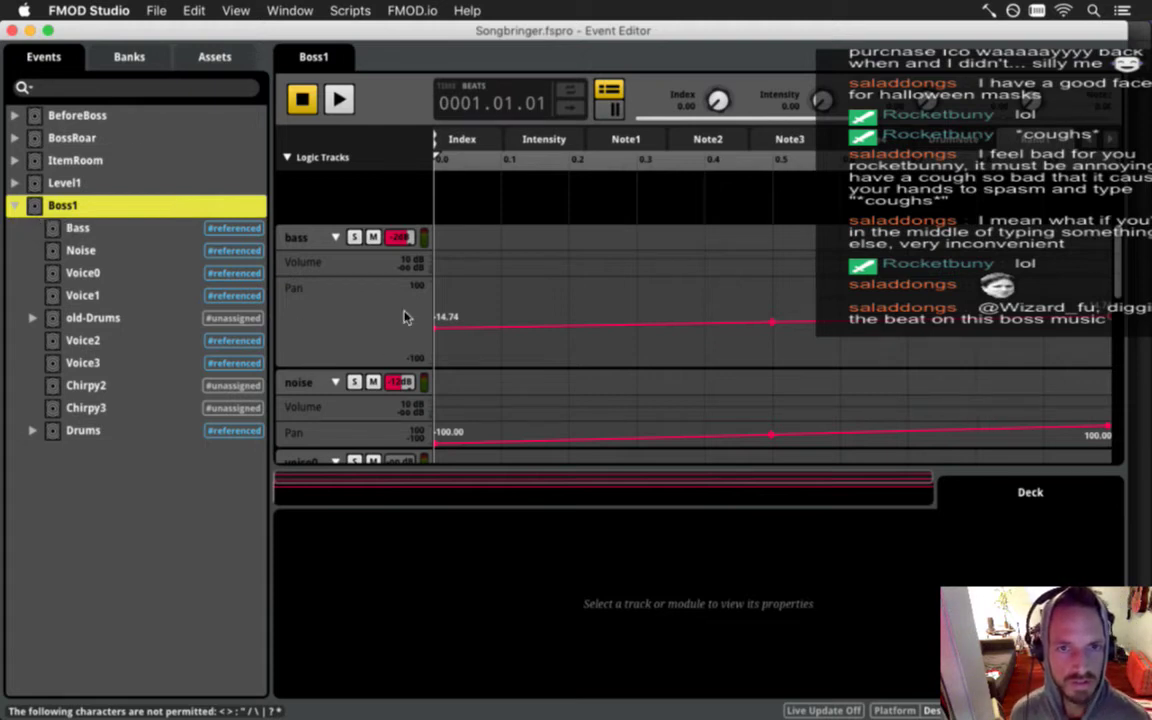
left_click(114, 231)
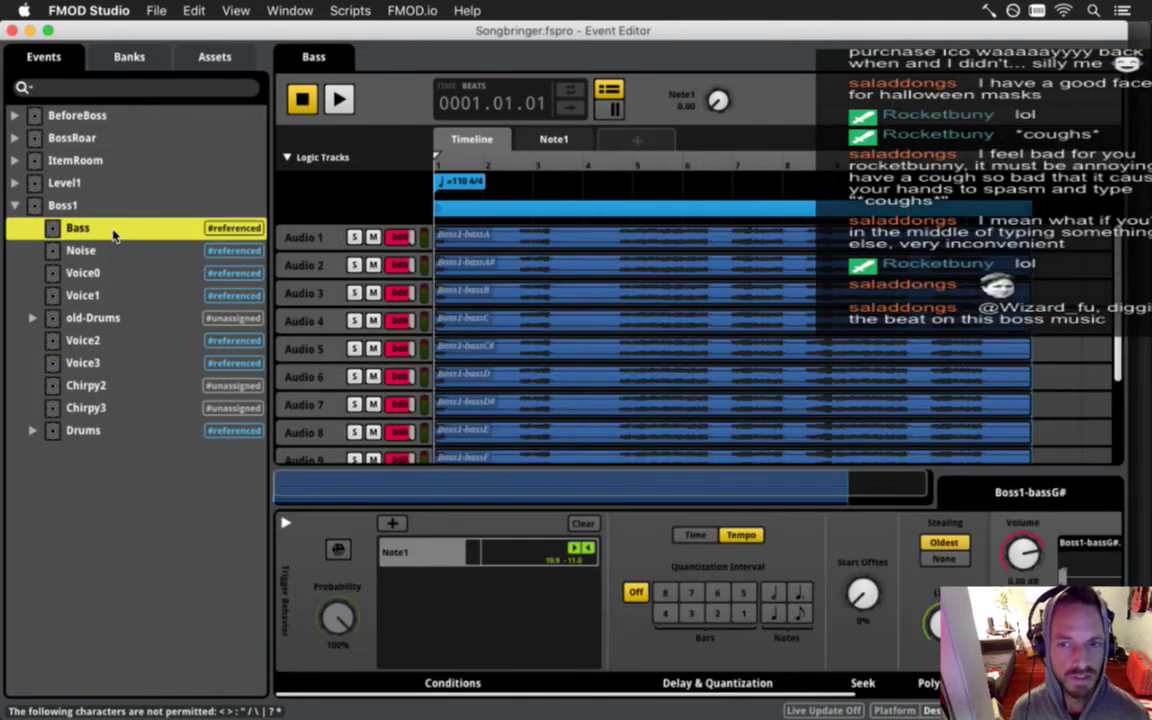
left_click(90, 341)
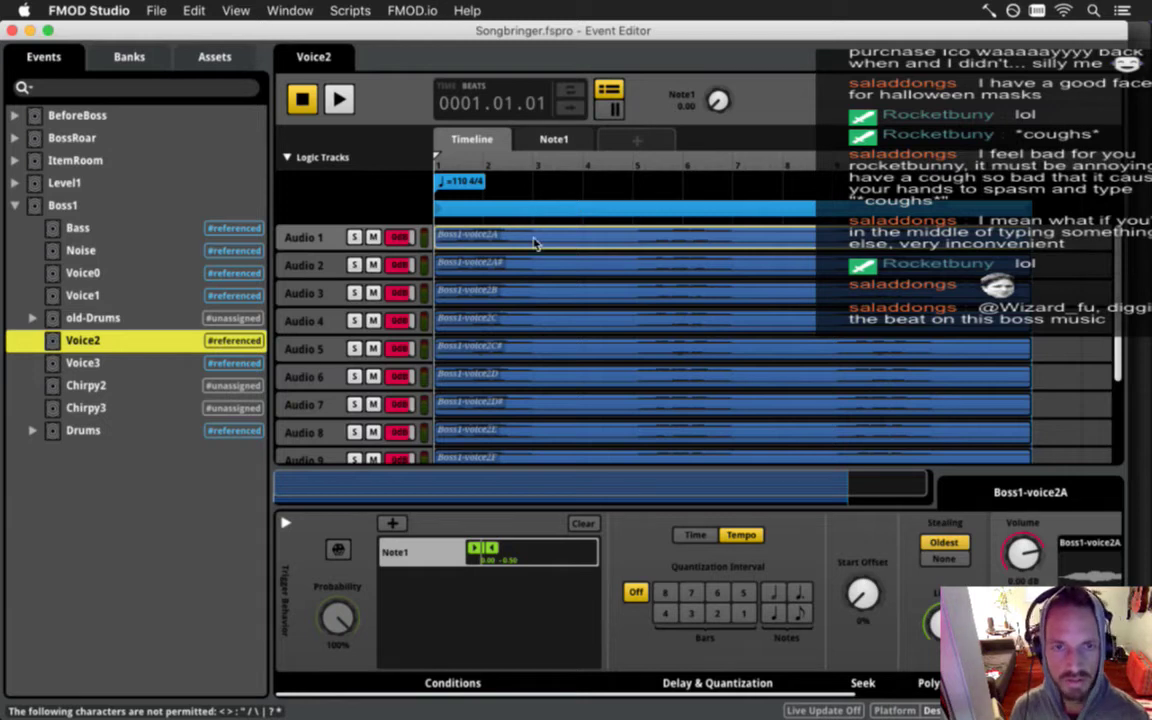
left_click(552, 140)
left_click(490, 140)
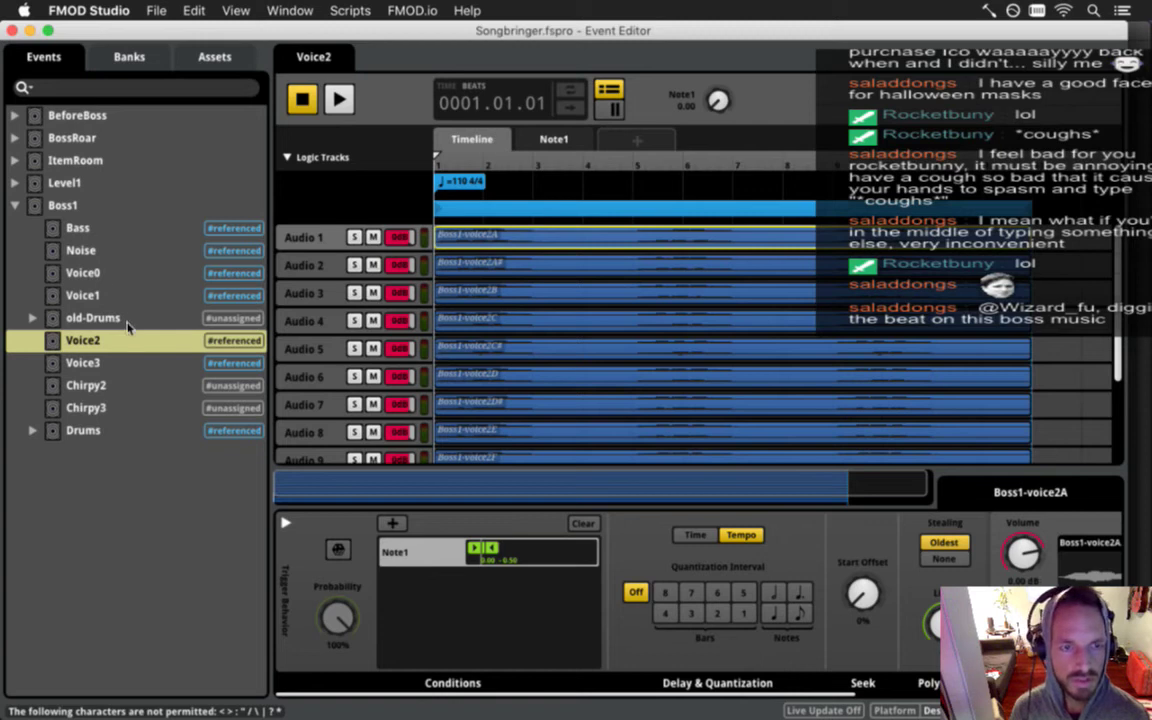
In the Boss1 event, add a pan automation point of 47 at the end of the voice2 track.
left_click(100, 205)
scroll(470, 356, "down", 6)
scroll(470, 353, "down", 1)
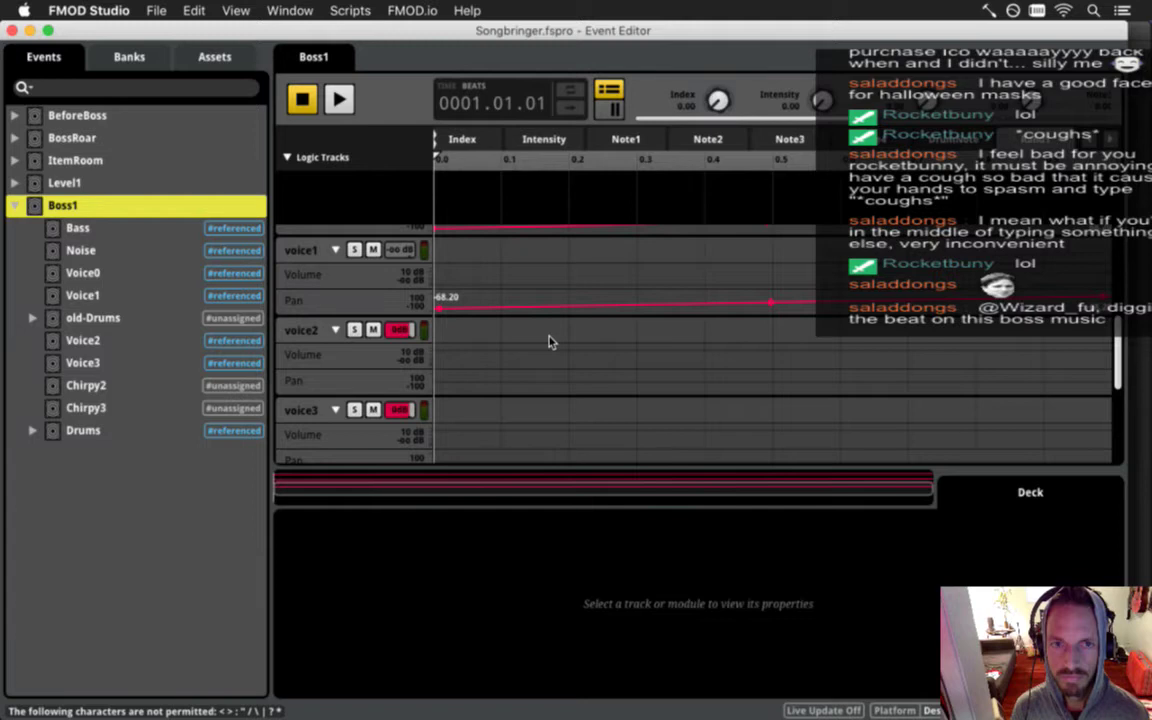
scroll(549, 343, "down", 5)
scroll(549, 343, "up", 6)
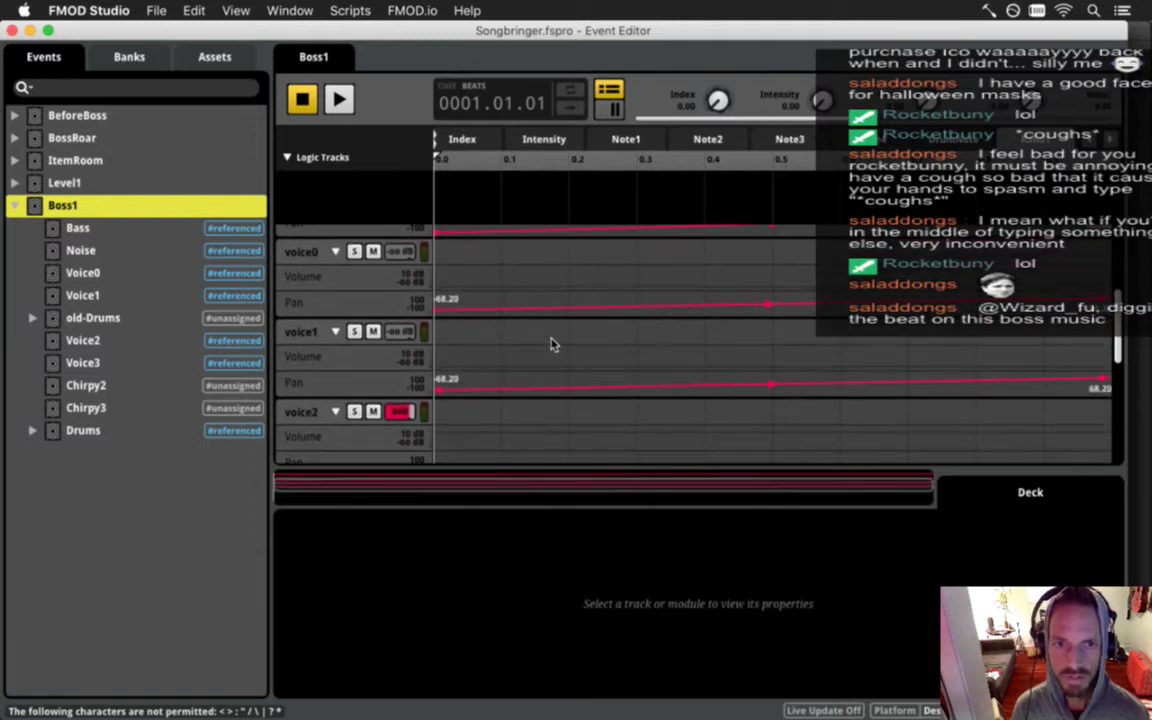
scroll(549, 343, "up", 1)
scroll(551, 344, "down", 4)
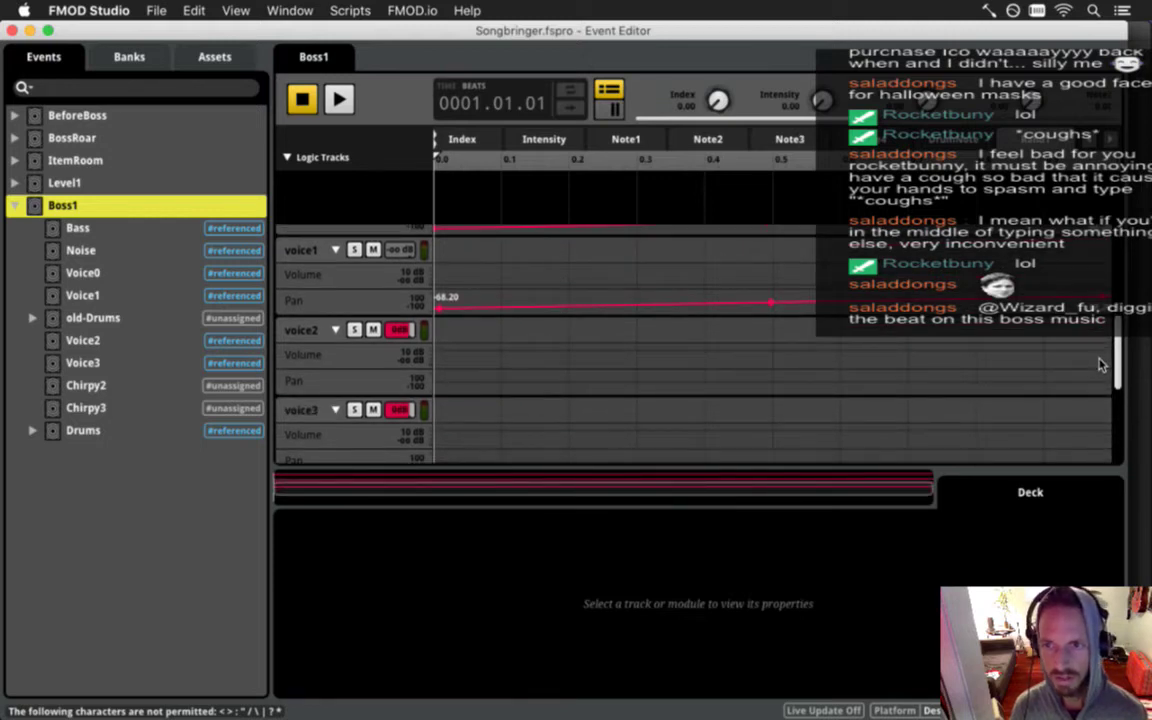
left_click(1108, 374)
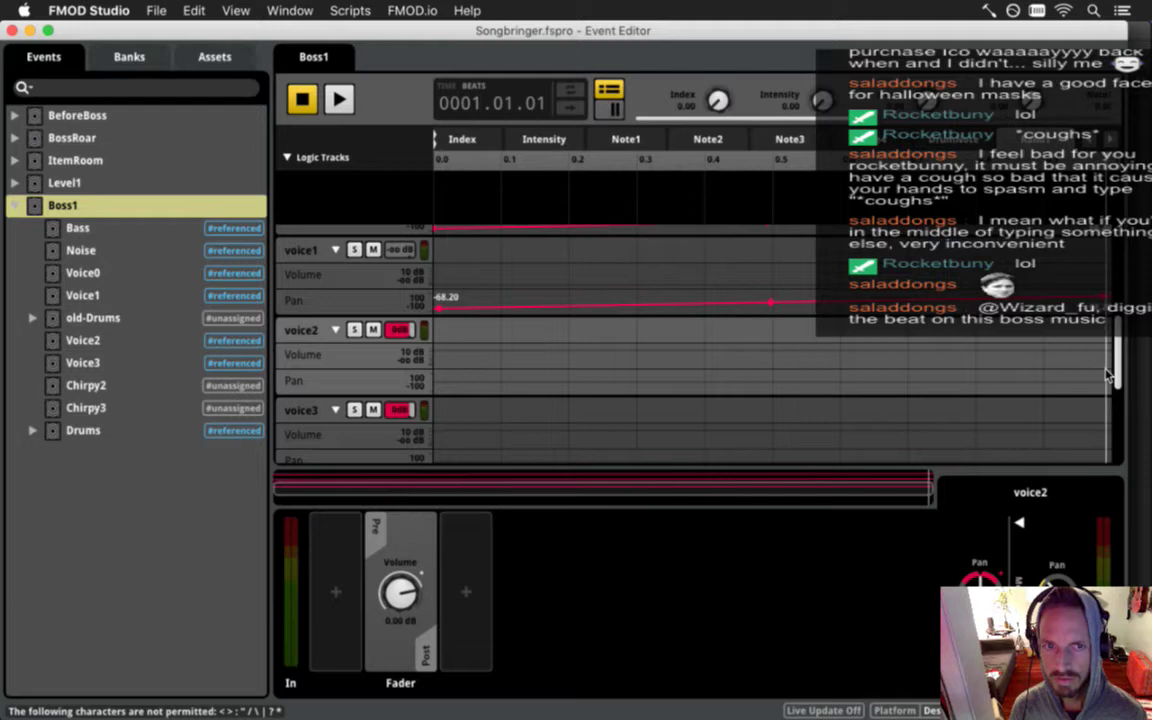
left_click(1103, 385)
left_click_drag(1103, 383, 1103, 377)
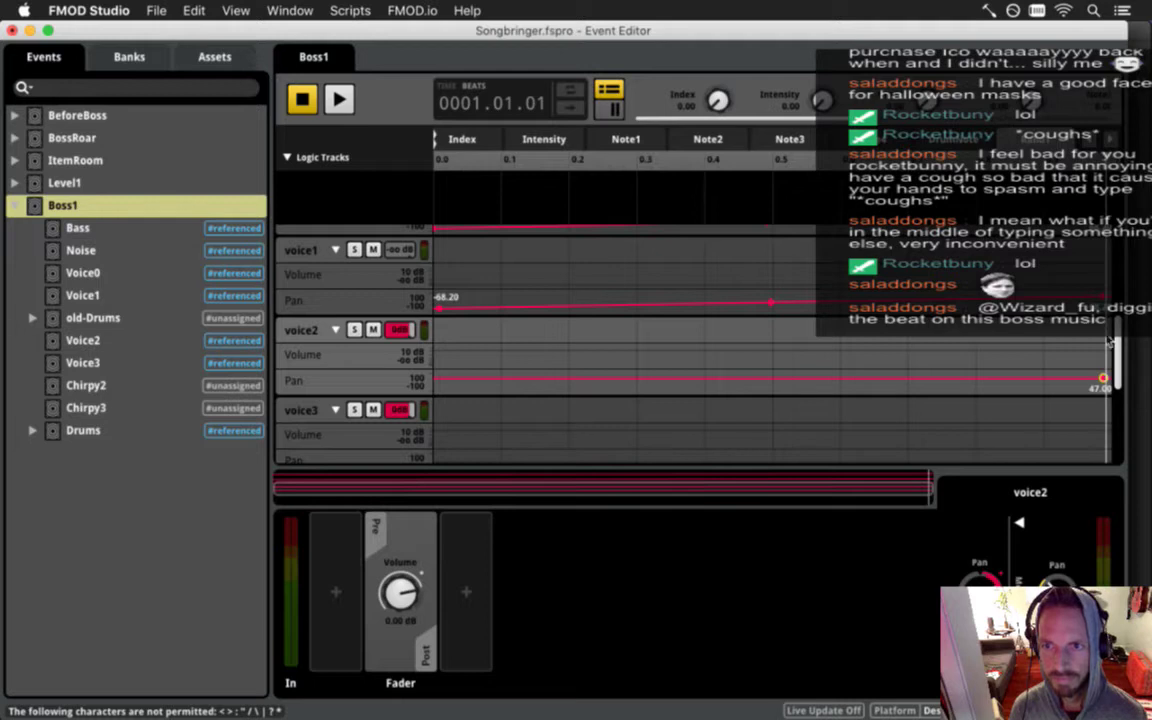
Set the start and end points of the voice1 and voice0 pan automation to -47 and 47.
left_click(1103, 297)
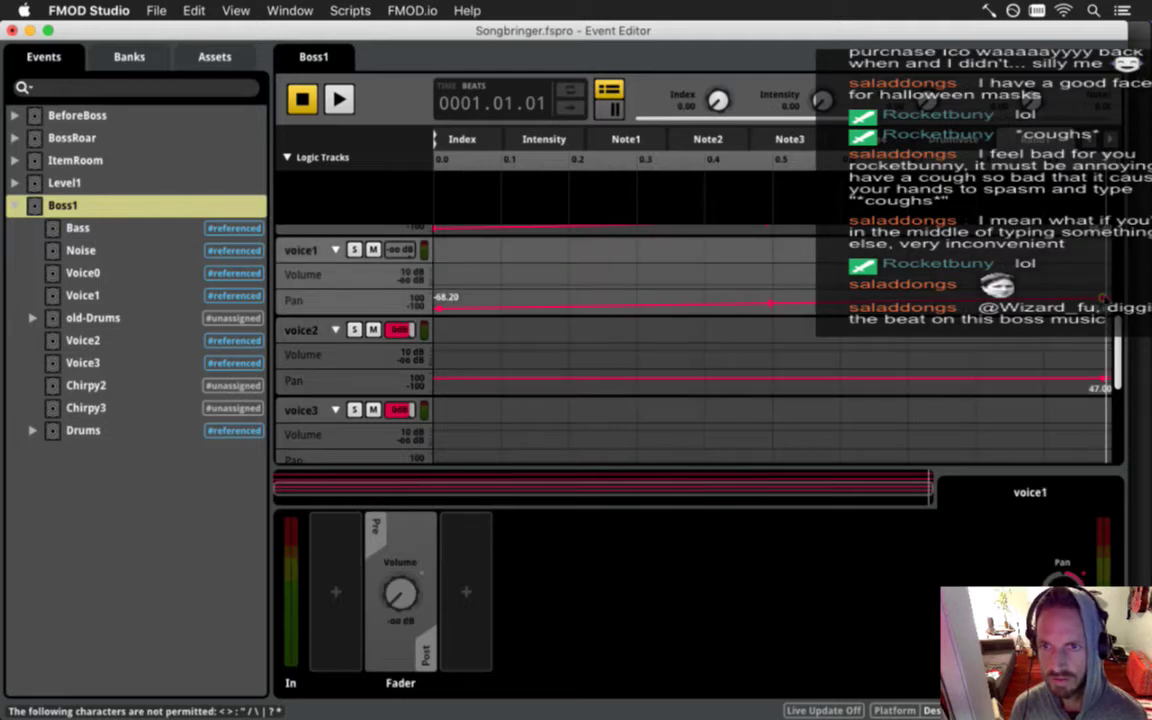
left_click_drag(441, 309, 441, 306)
scroll(461, 298, "up", 2)
scroll(460, 300, "up", 2)
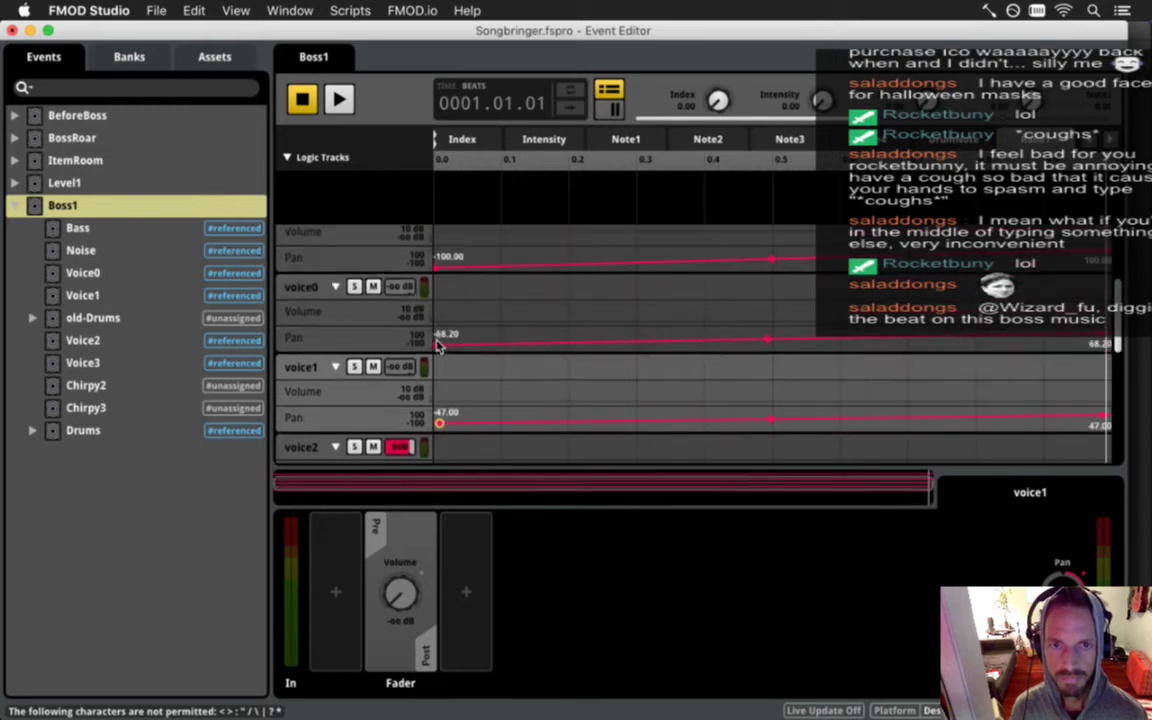
left_click(396, 310)
left_click_drag(435, 339, 435, 342)
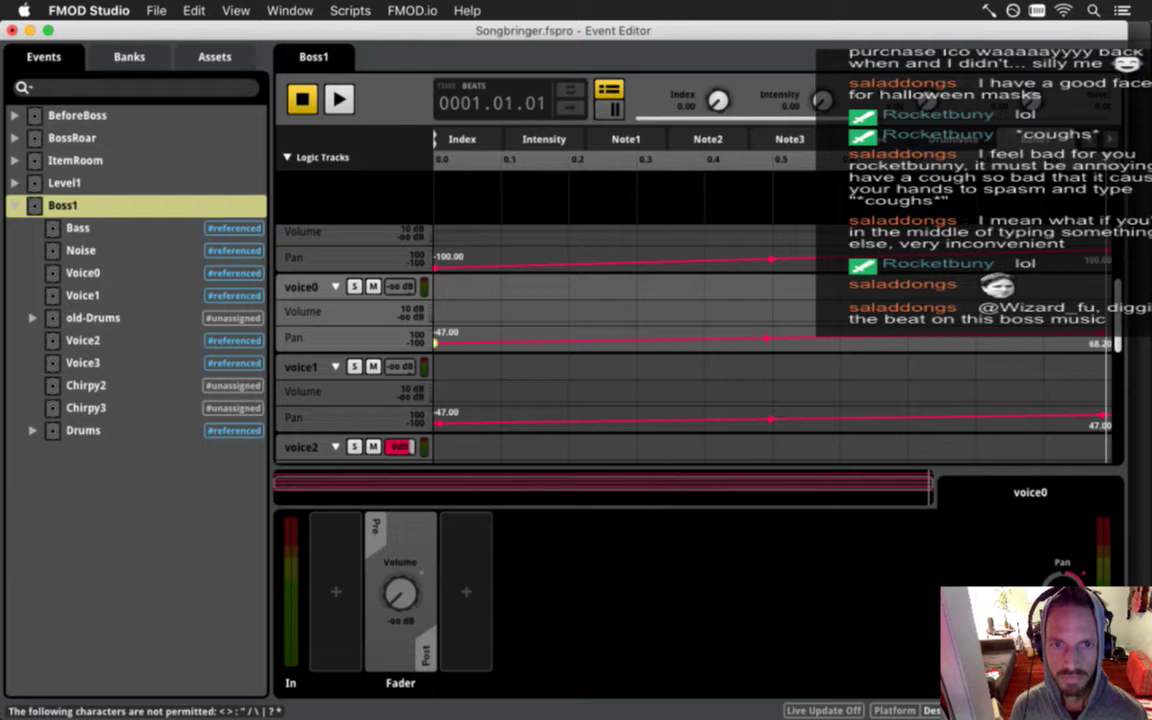
left_click_drag(1102, 333, 1101, 336)
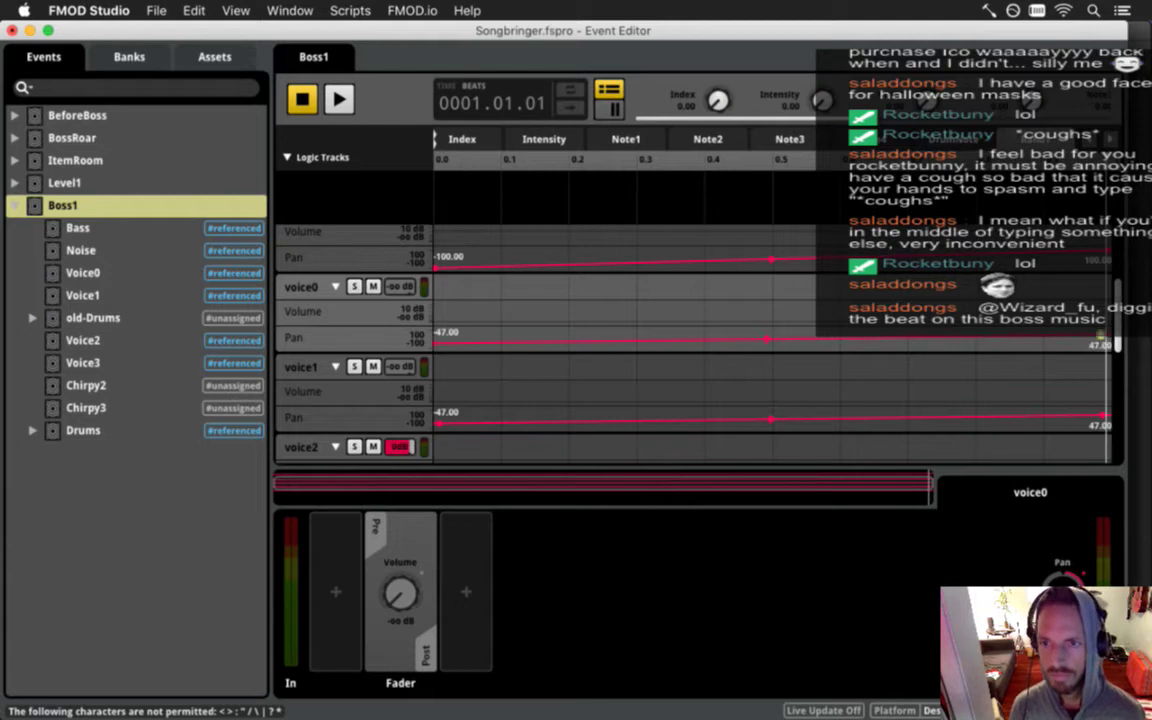
Add a start point of -47 and a midpoint at 0.5 to voice2's pan automation, keeping the end point at 47.
scroll(897, 330, "up", 4)
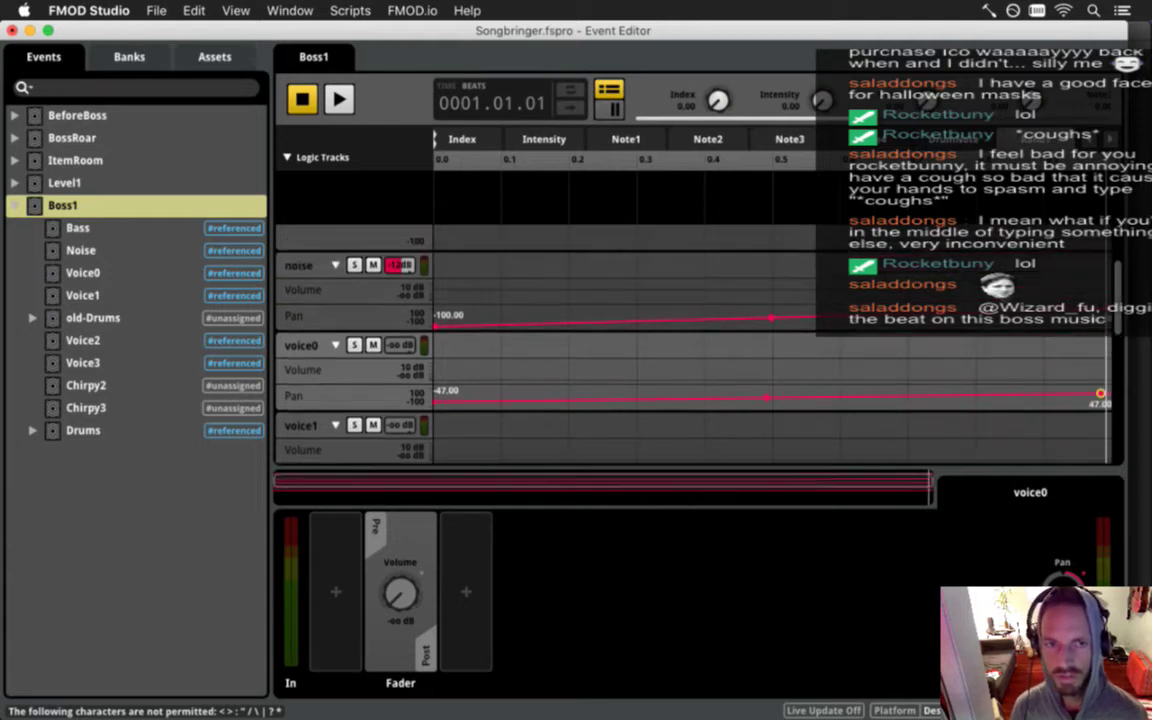
scroll(826, 338, "up", 2)
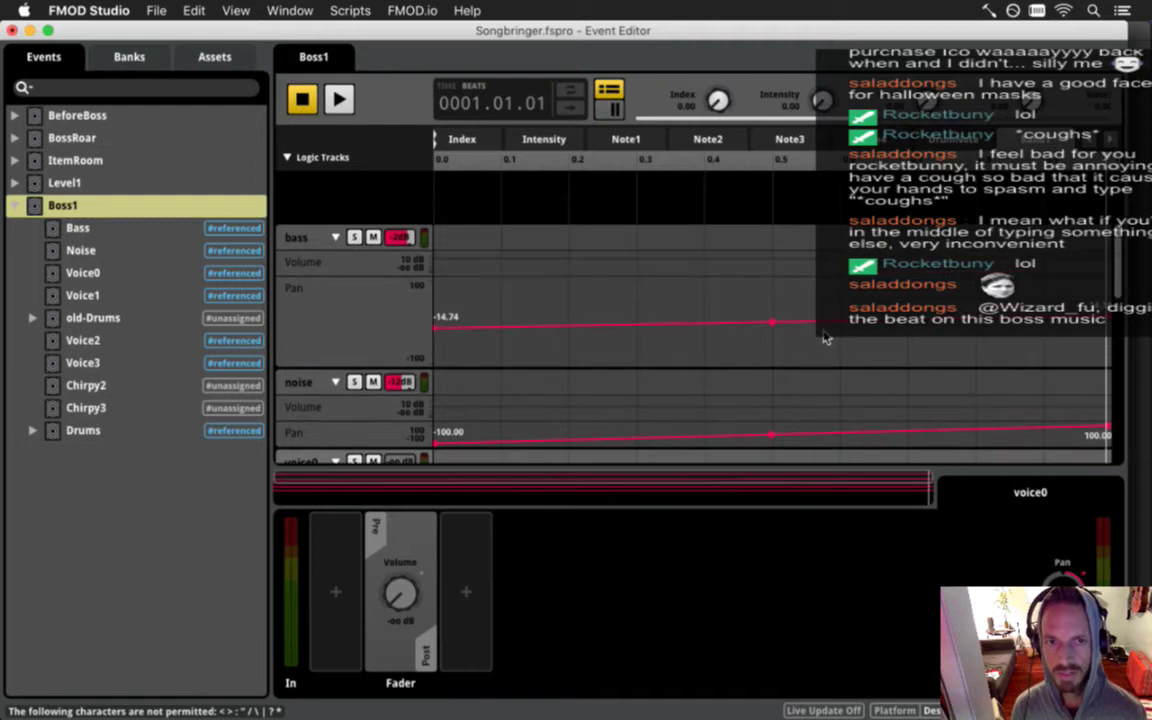
scroll(827, 342, "down", 4)
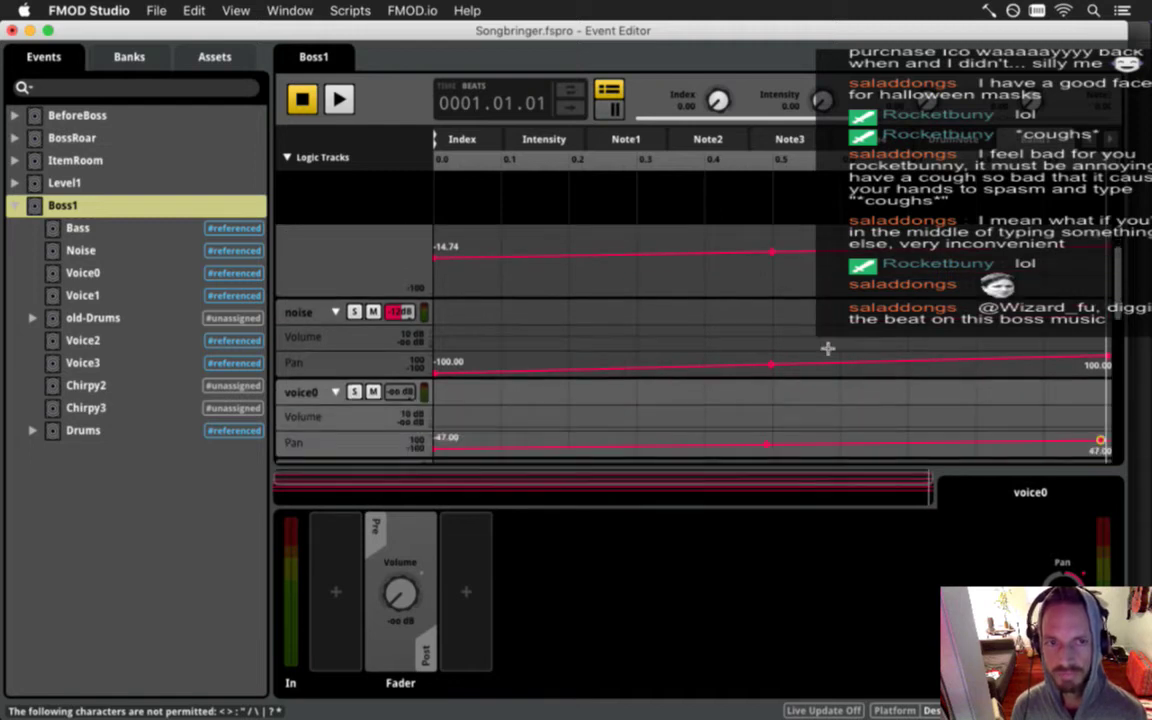
scroll(830, 343, "up", 2)
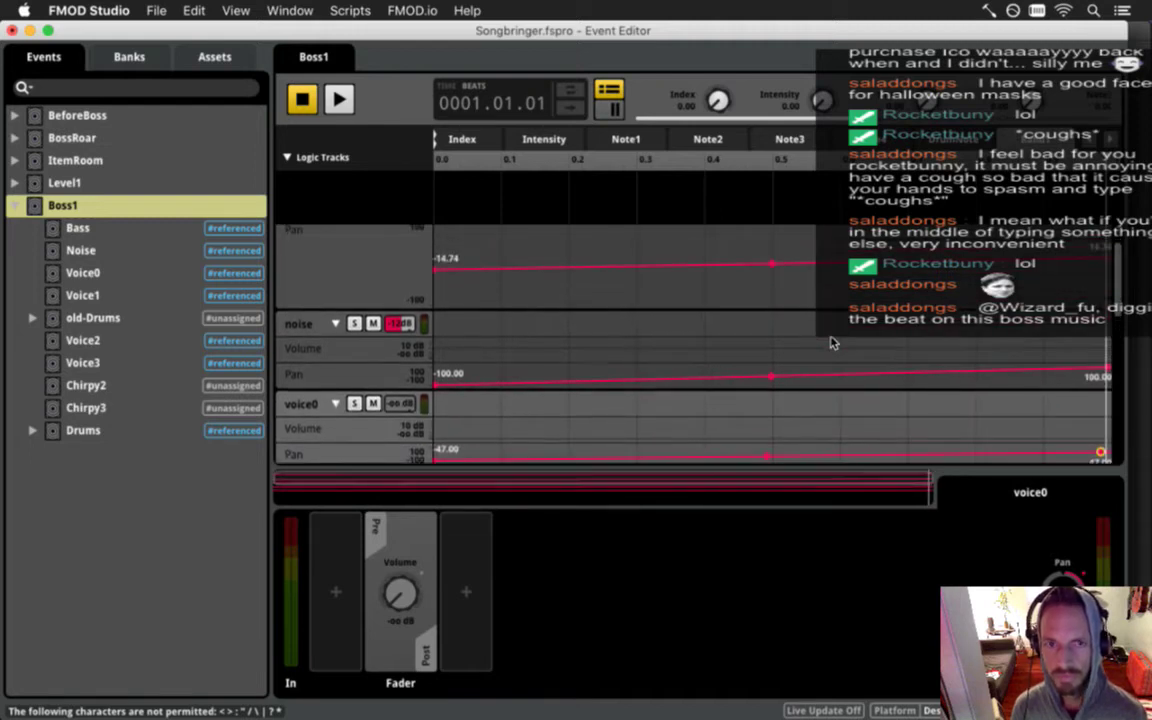
scroll(832, 343, "down", 6)
scroll(832, 343, "down", 2)
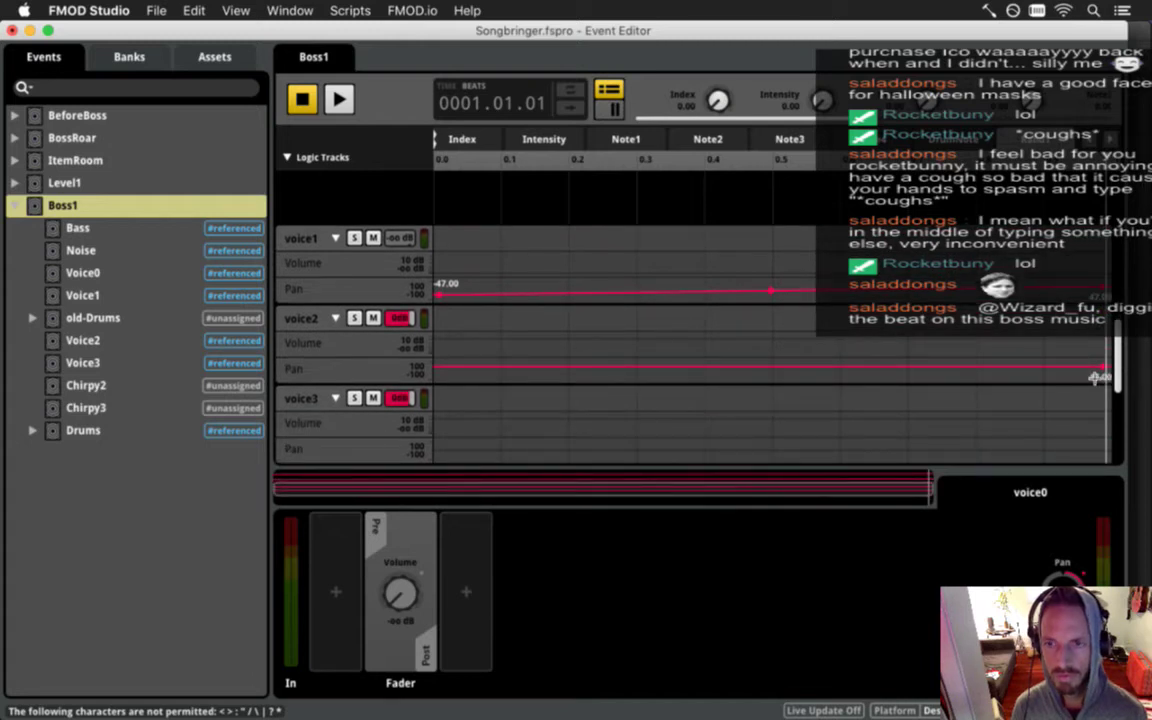
left_click(1100, 368)
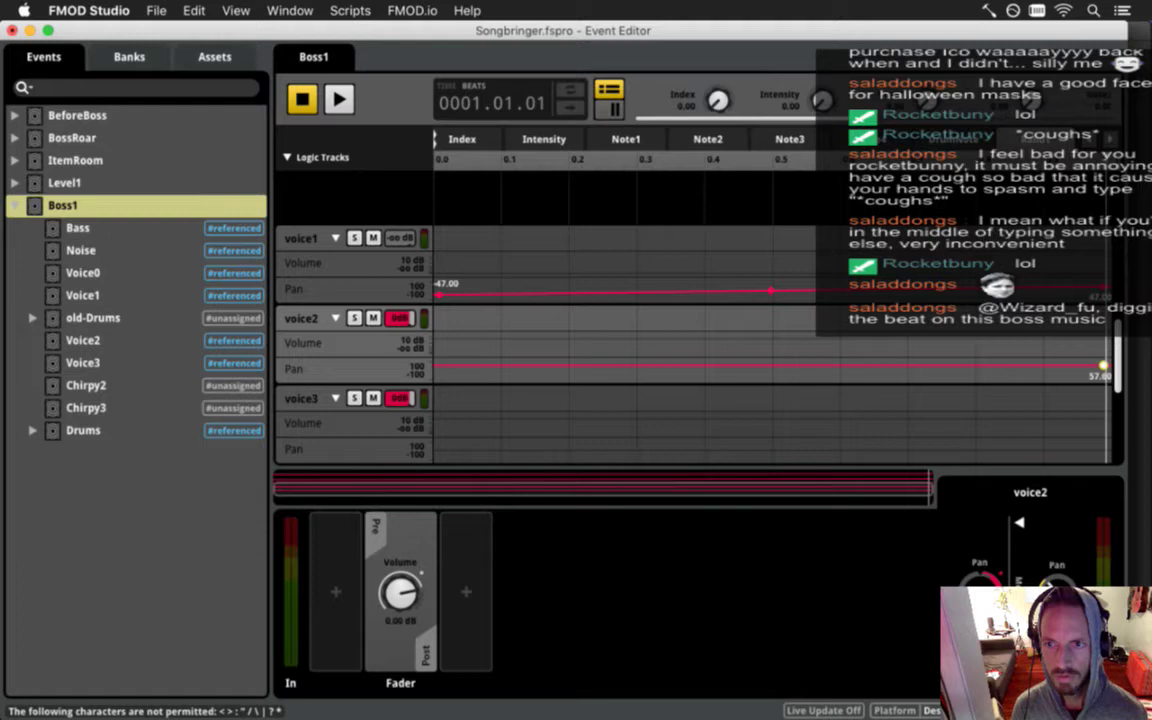
left_click(437, 368)
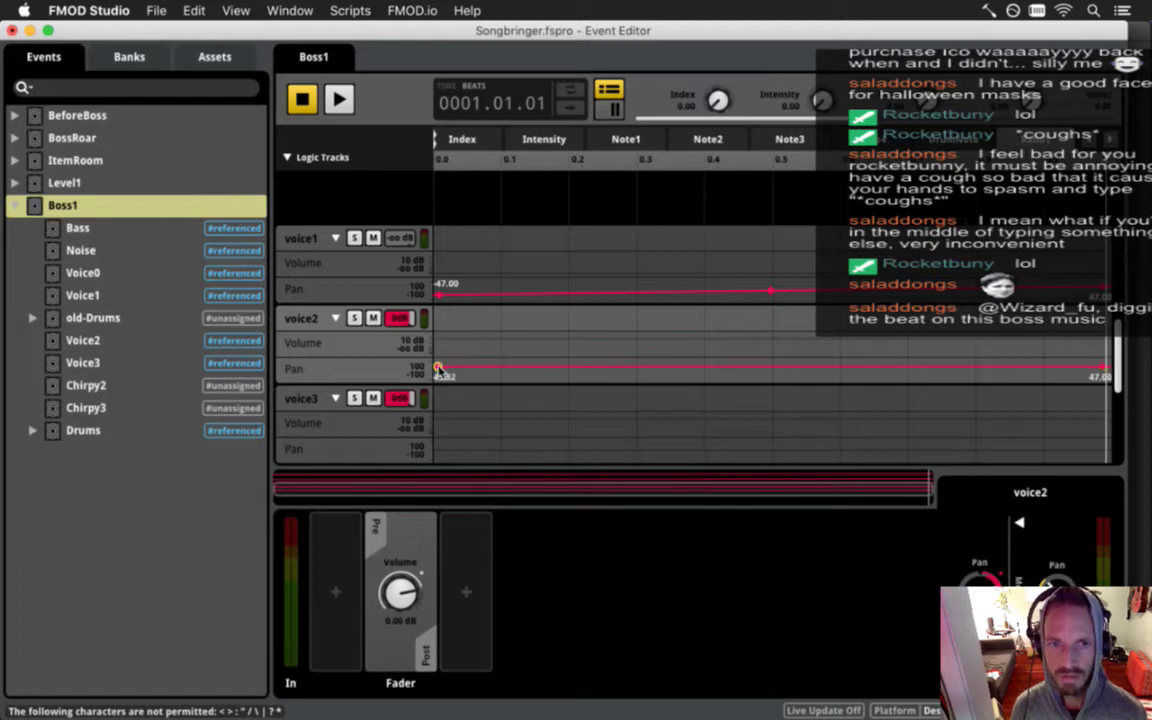
left_click_drag(438, 367, 438, 374)
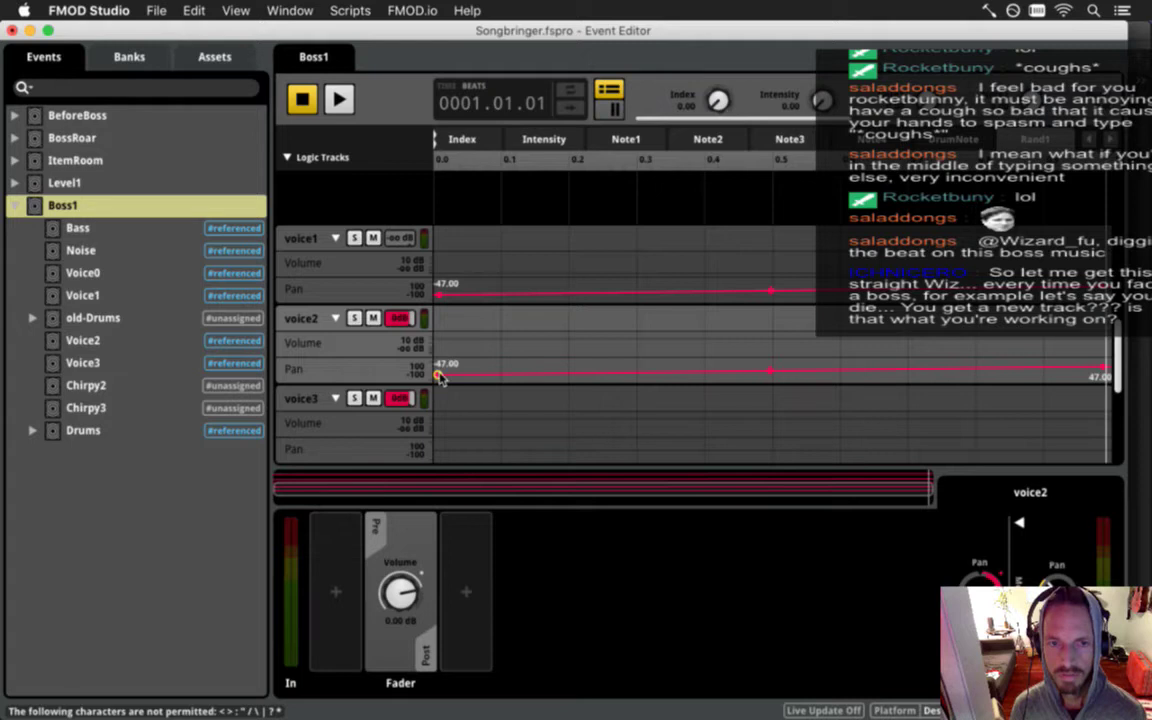
Add pan automation to the voice3 track with a start point of -47, a midpoint at 0.5 and an end point of 47, and save the project.
scroll(437, 360, "down", 3)
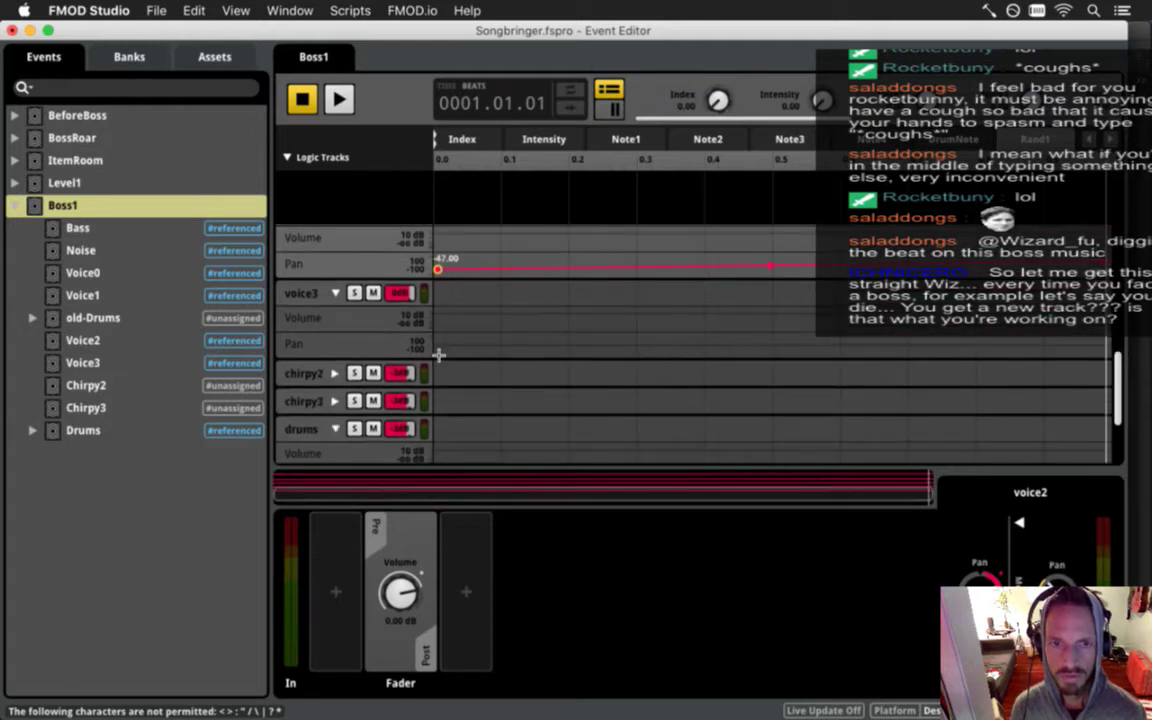
left_click(438, 353)
left_click_drag(439, 350, 439, 349)
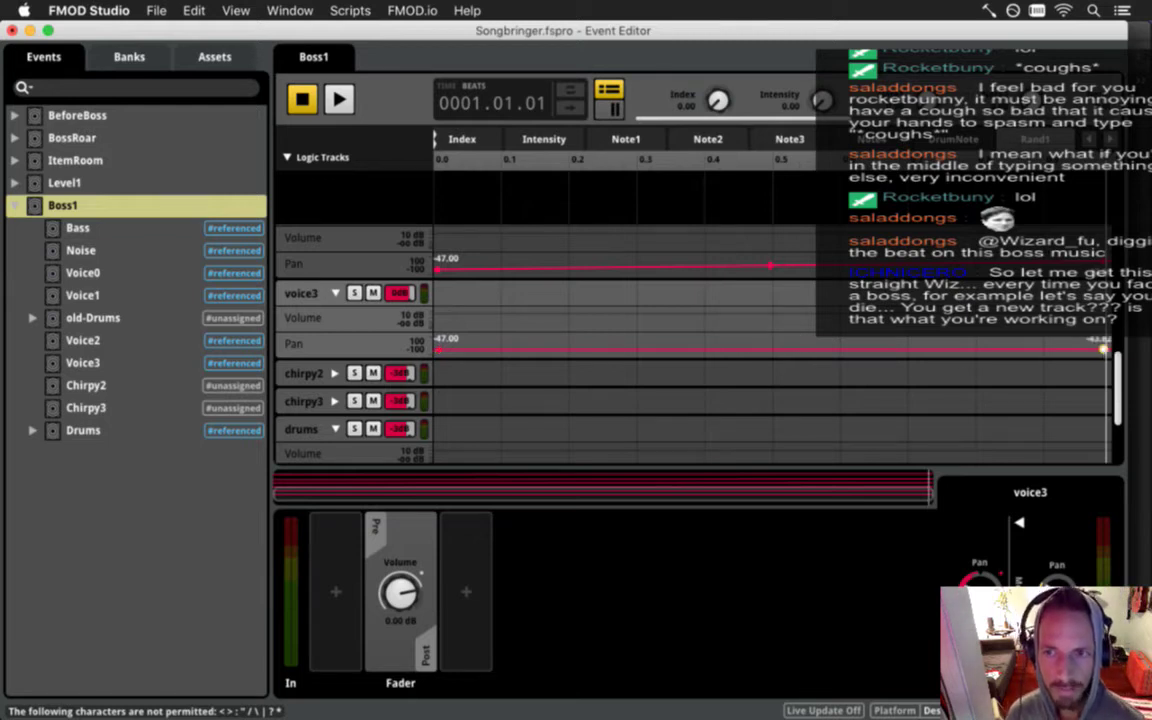
left_click_drag(1104, 350, 1103, 342)
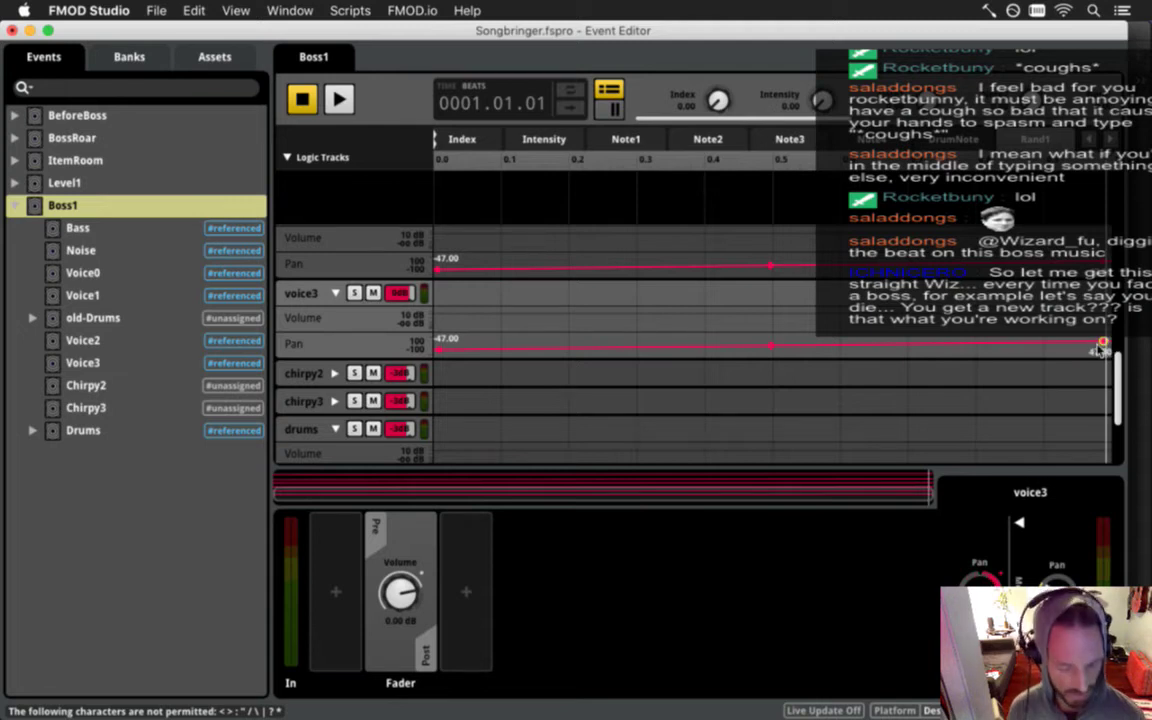
key("super+s")
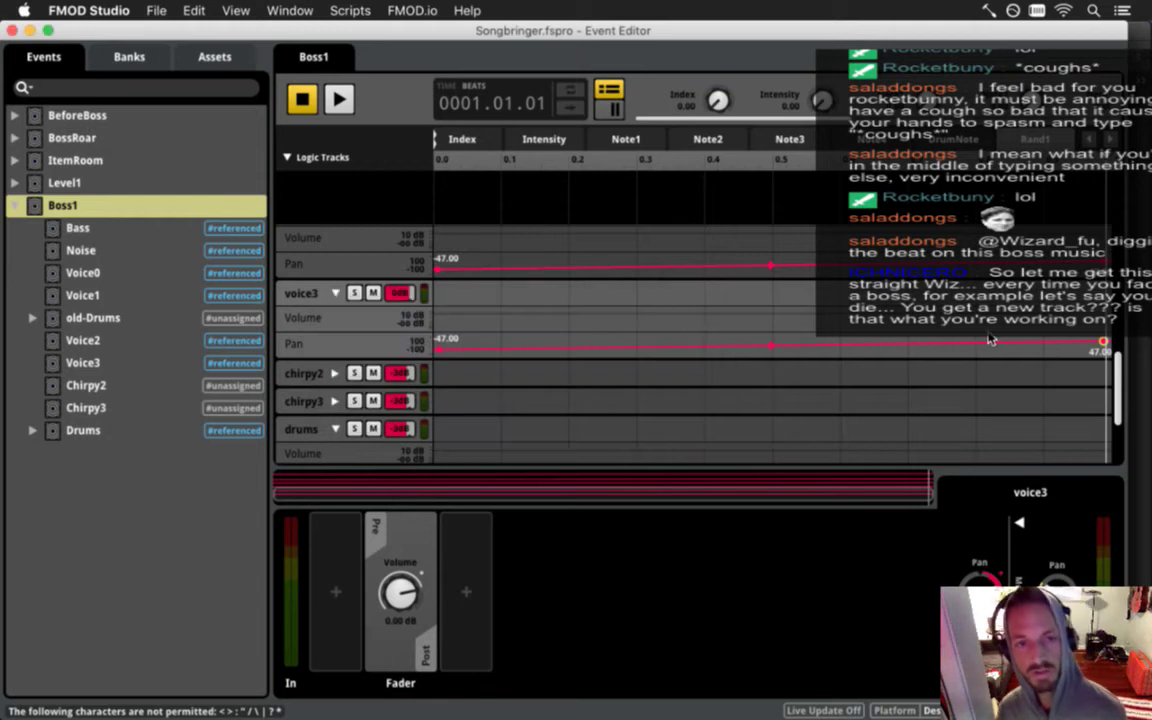
key("super+Tab")
key("super+Tab")
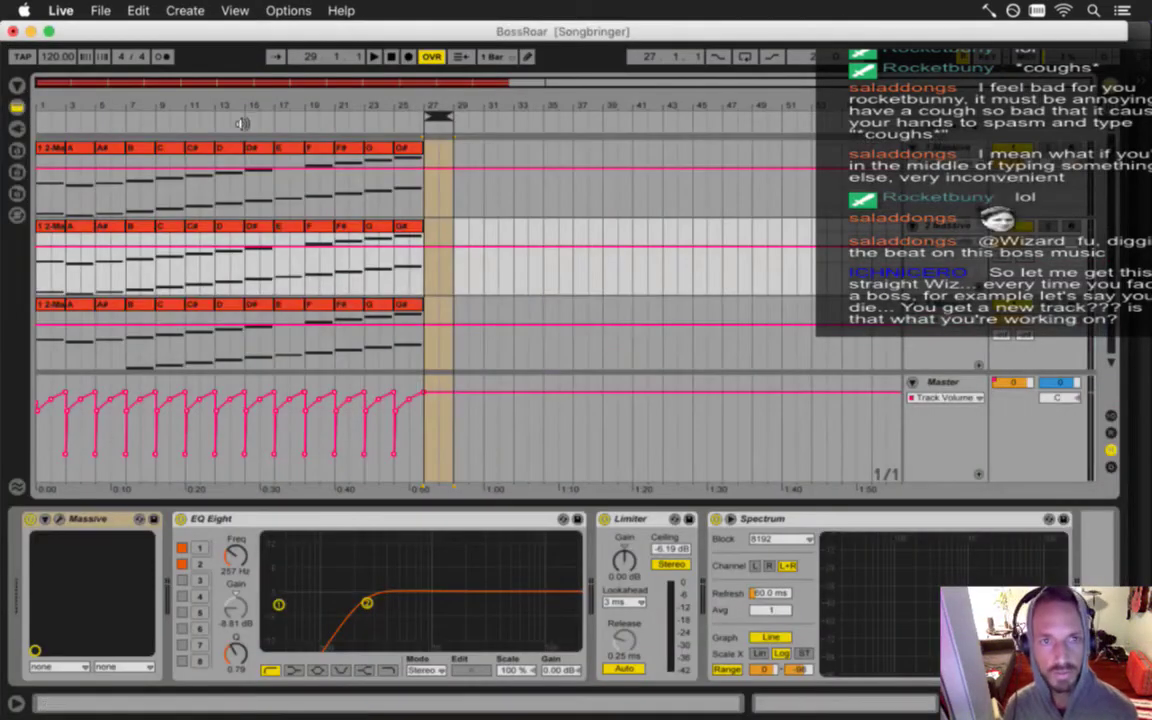
left_click(138, 10)
mouse_move(100, 10)
mouse_move(290, 66)
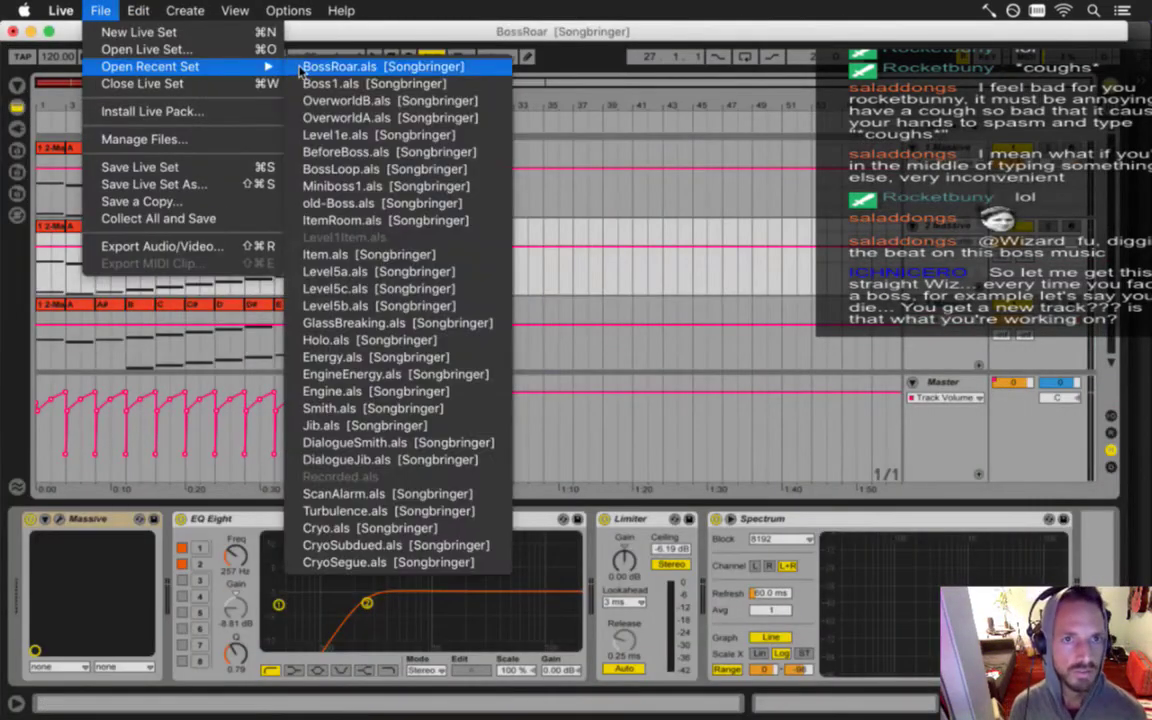
left_click(303, 68)
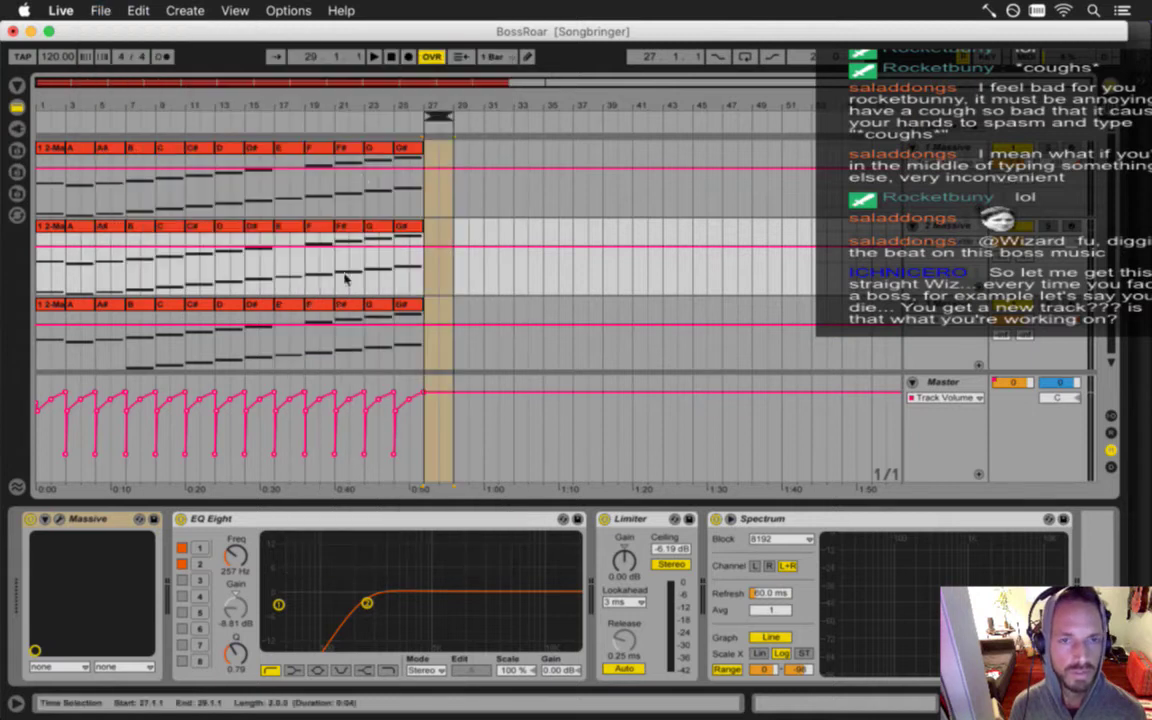
key("super+Tab")
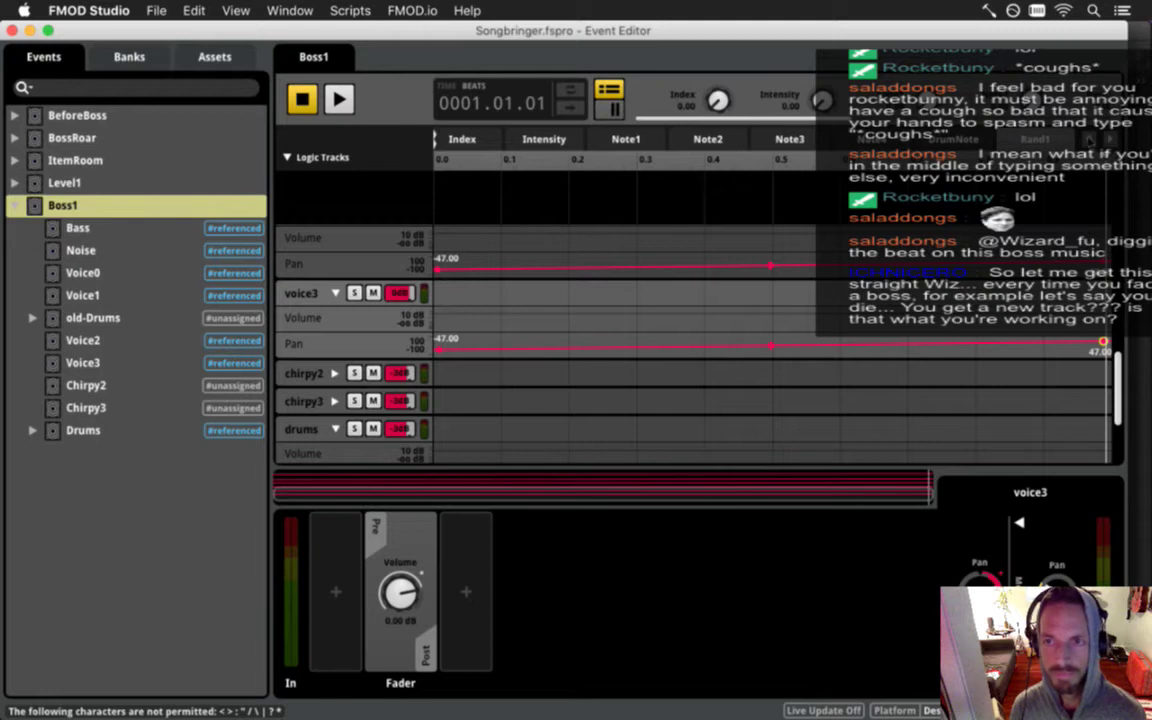
Examine the Boss1 event's timeline, covering all tracks from bass and noise through the voices to drums2.
left_click(471, 139)
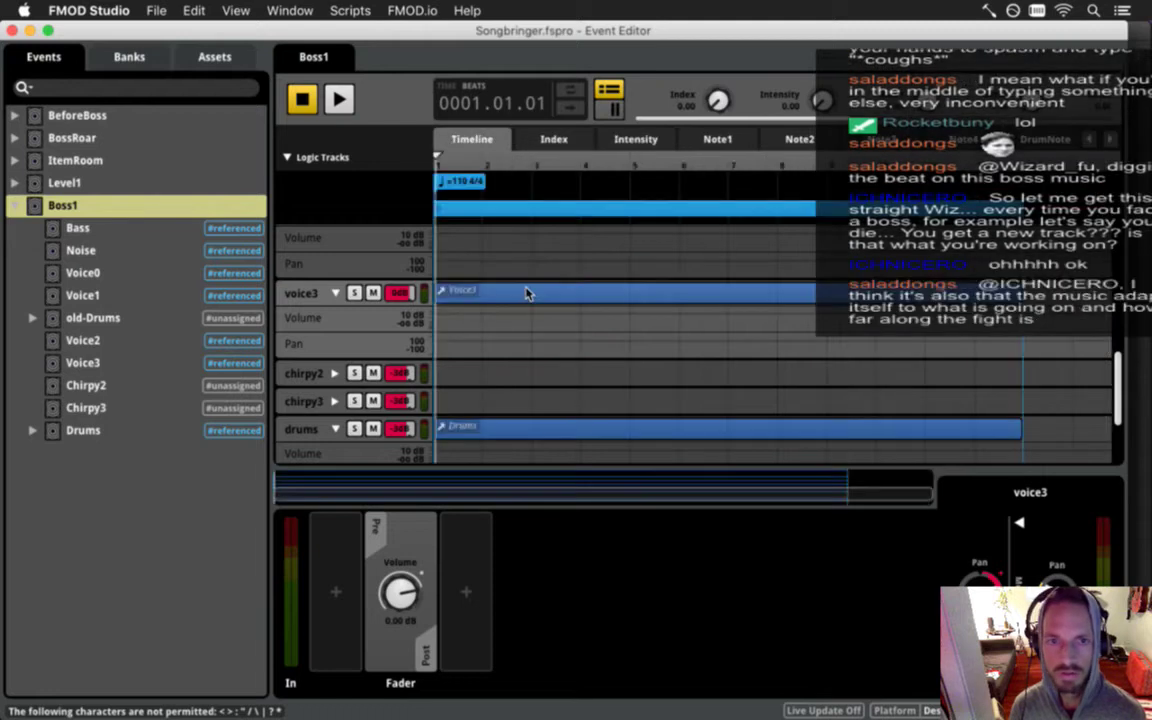
scroll(525, 293, "up", 5)
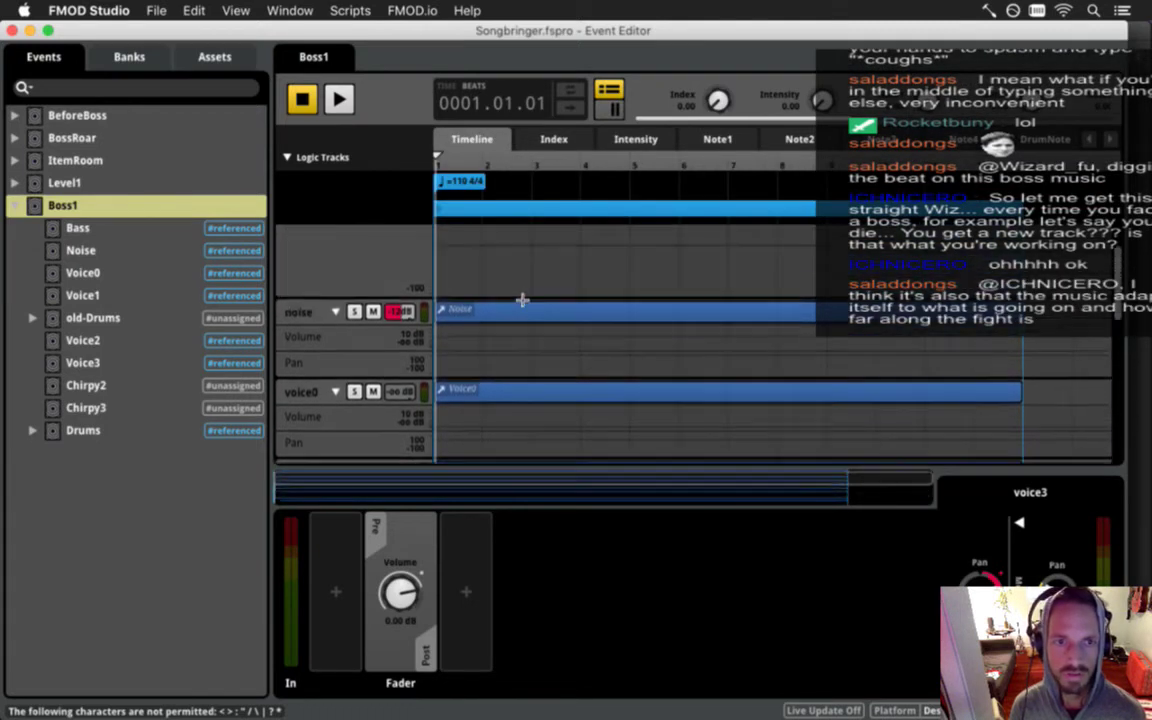
scroll(522, 296, "down", 1)
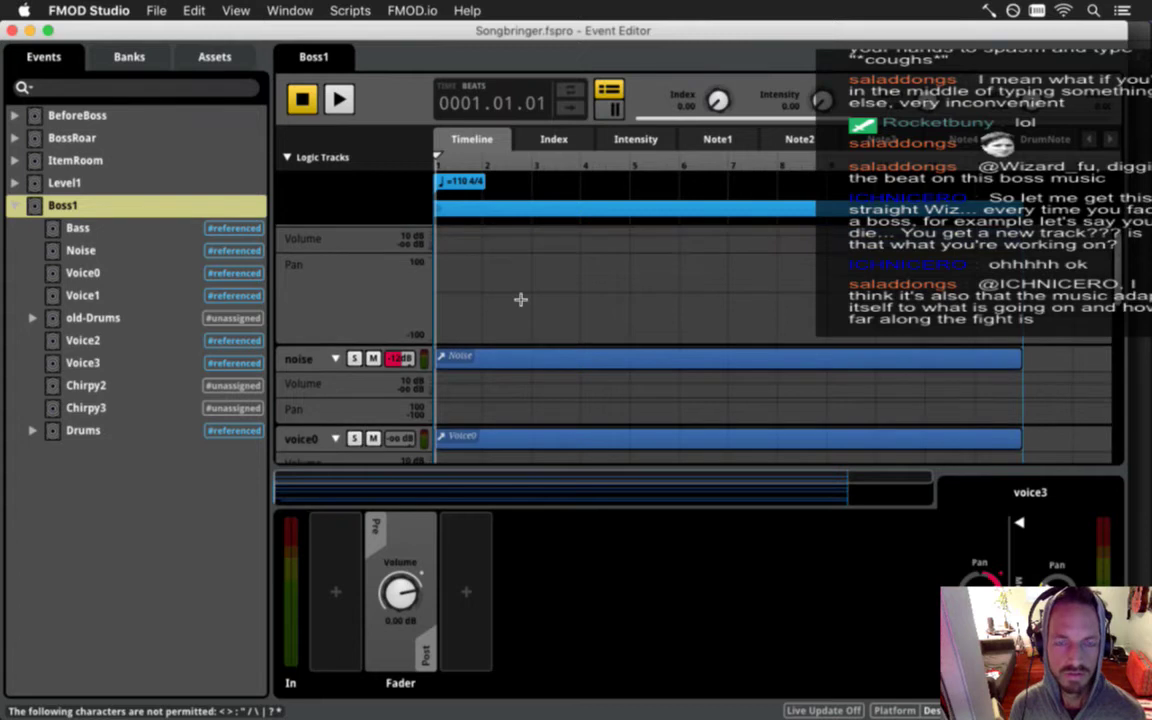
scroll(524, 295, "down", 10)
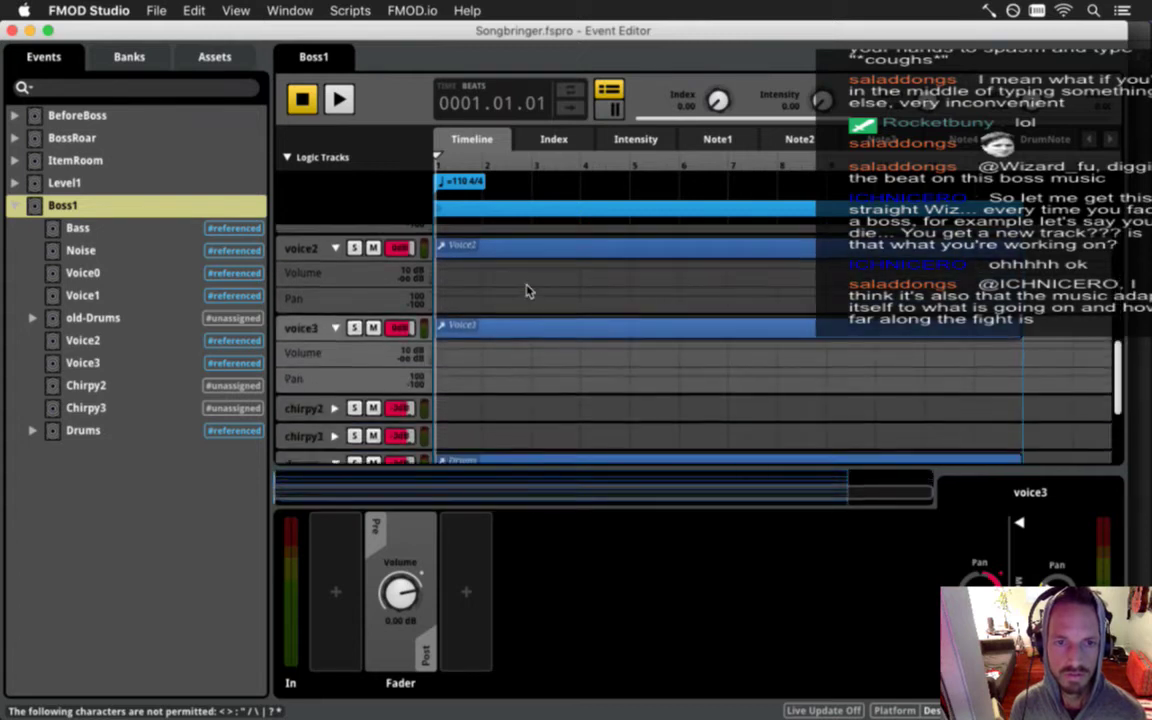
scroll(529, 292, "down", 3)
scroll(529, 291, "down", 3)
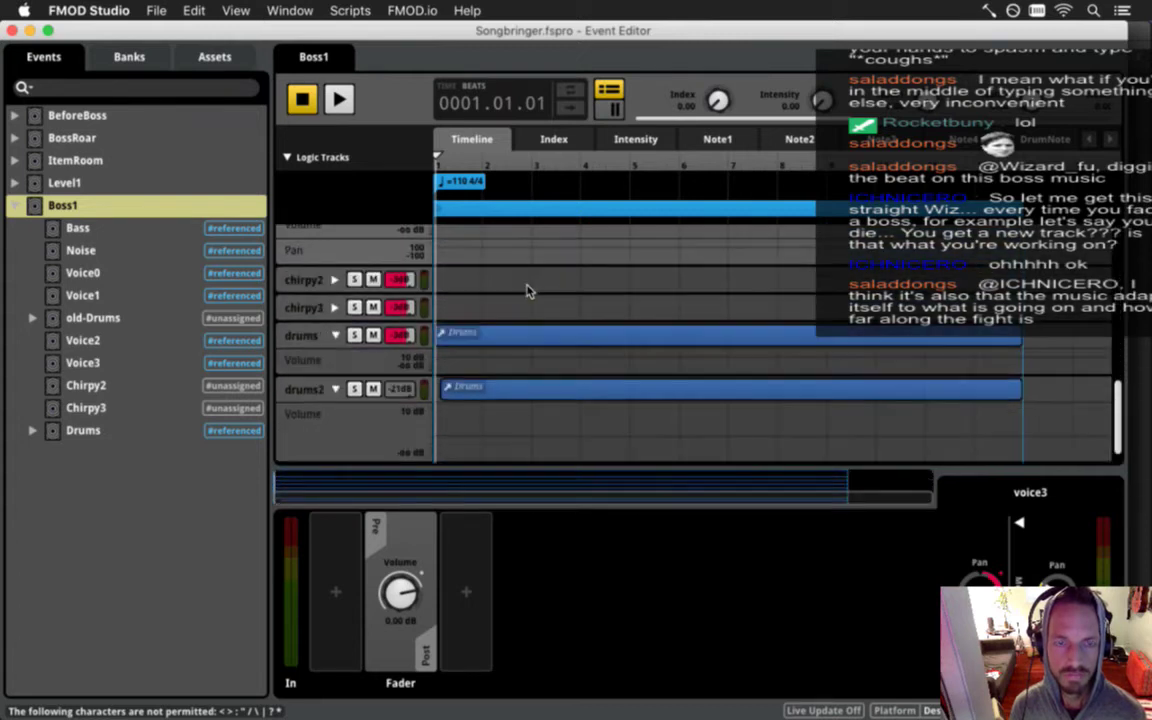
scroll(529, 291, "up", 10)
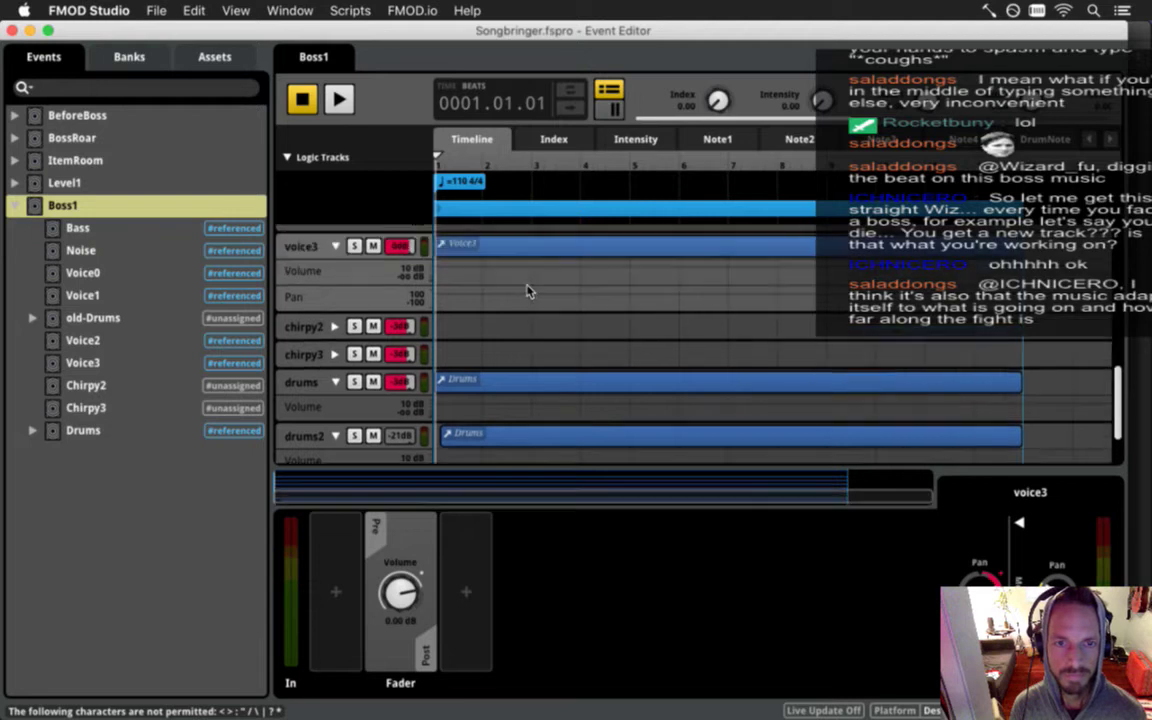
scroll(529, 292, "up", 2)
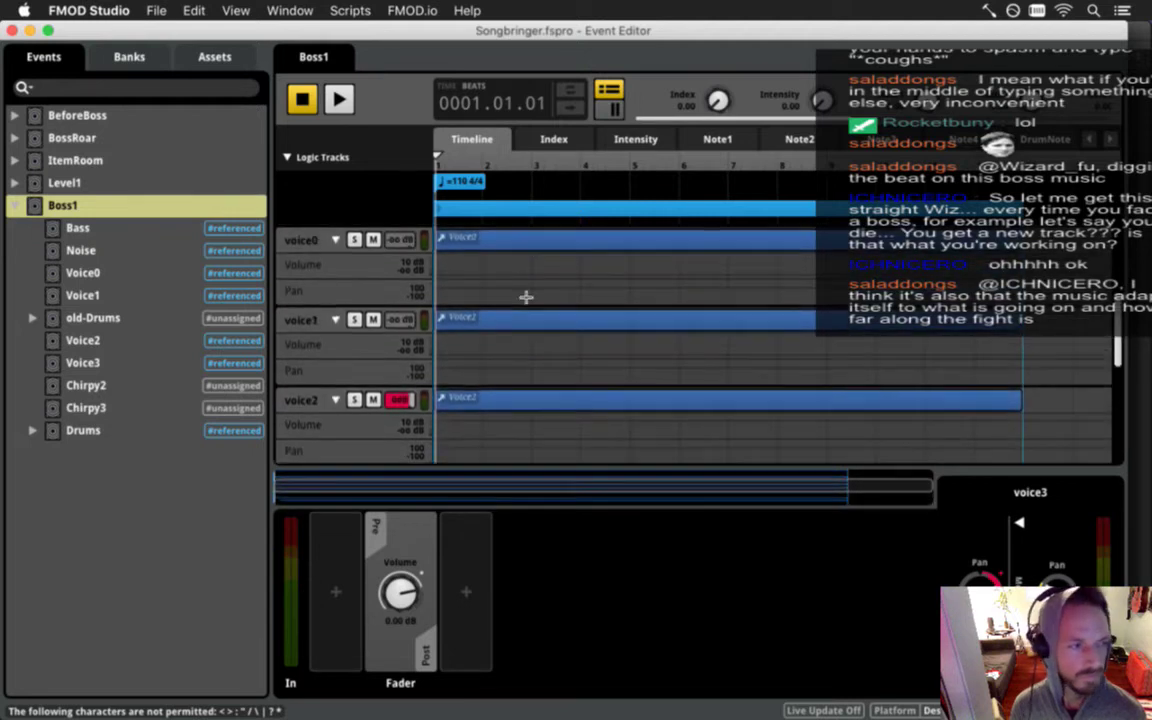
scroll(527, 293, "up", 3)
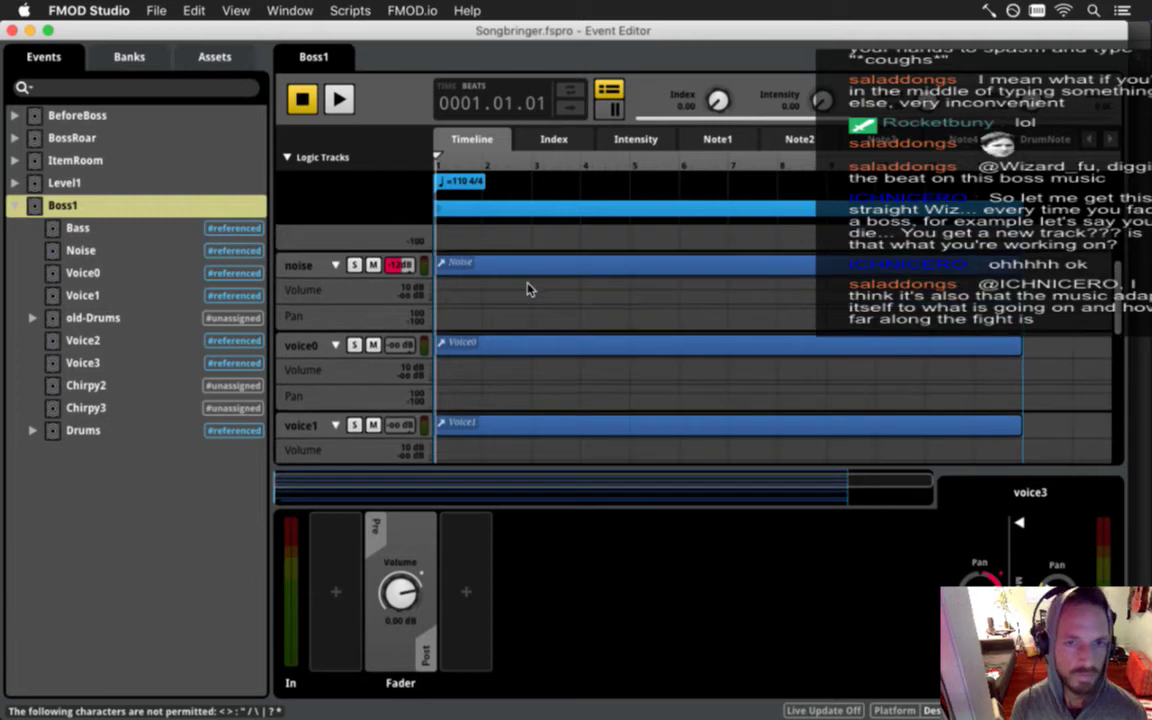
scroll(529, 289, "up", 2)
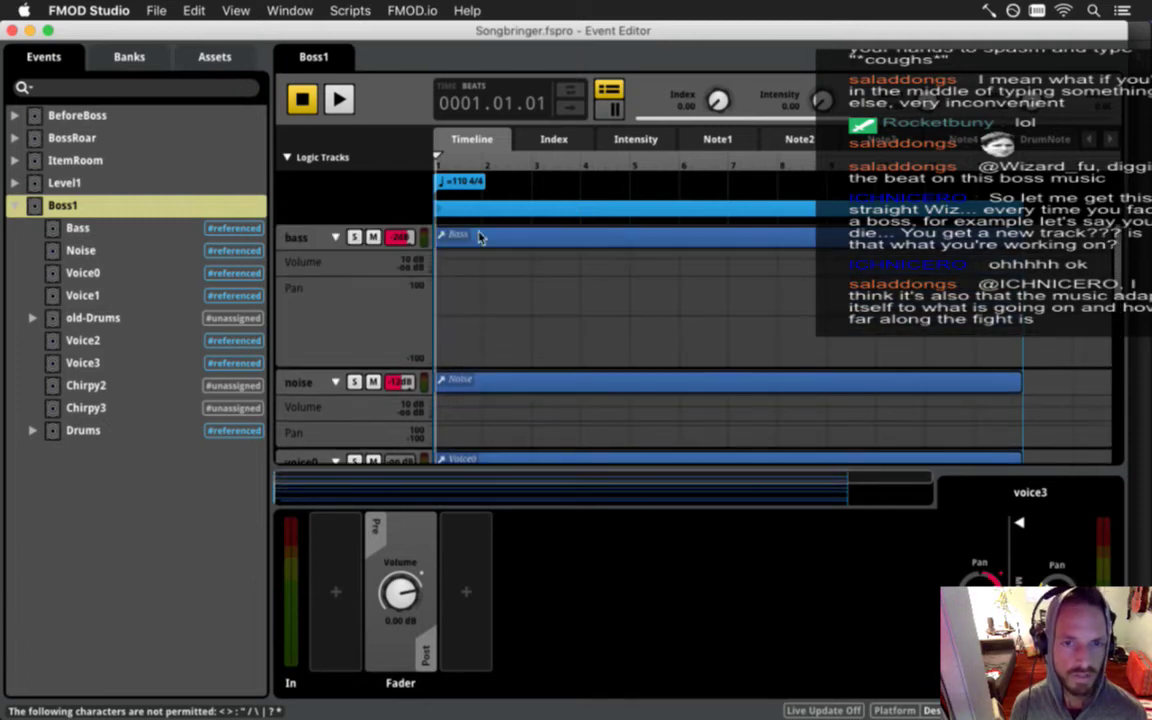
Solo the bass track in the Boss1 event and listen to its playback up to about bar 9.
left_click(354, 237)
key("space")
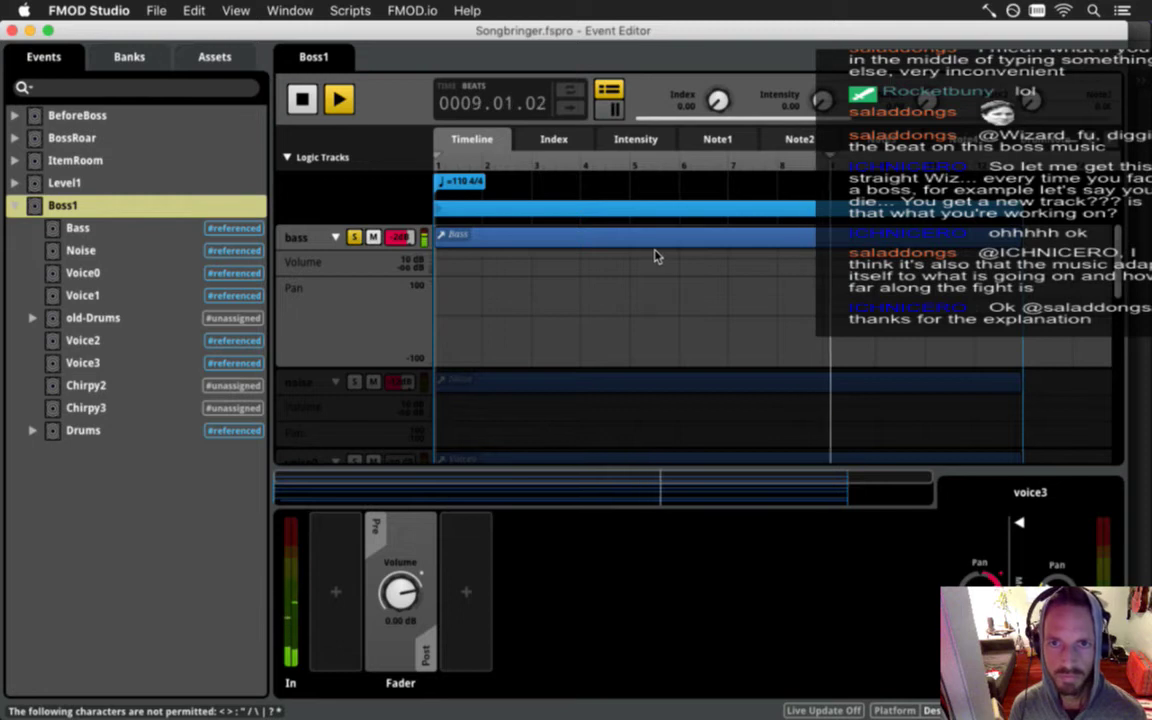
key("space")
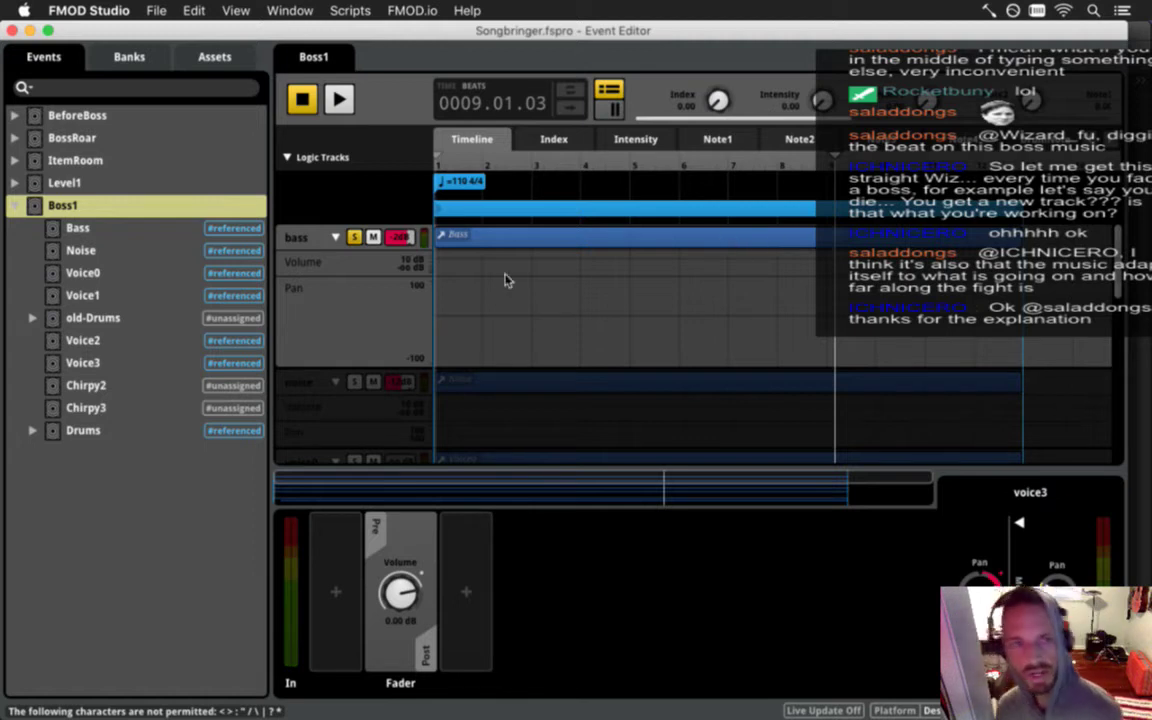
Examine the Bass event's Boss1-bassA clip and briefly compare with the BossRoar set in Ableton Live.
left_click(145, 228)
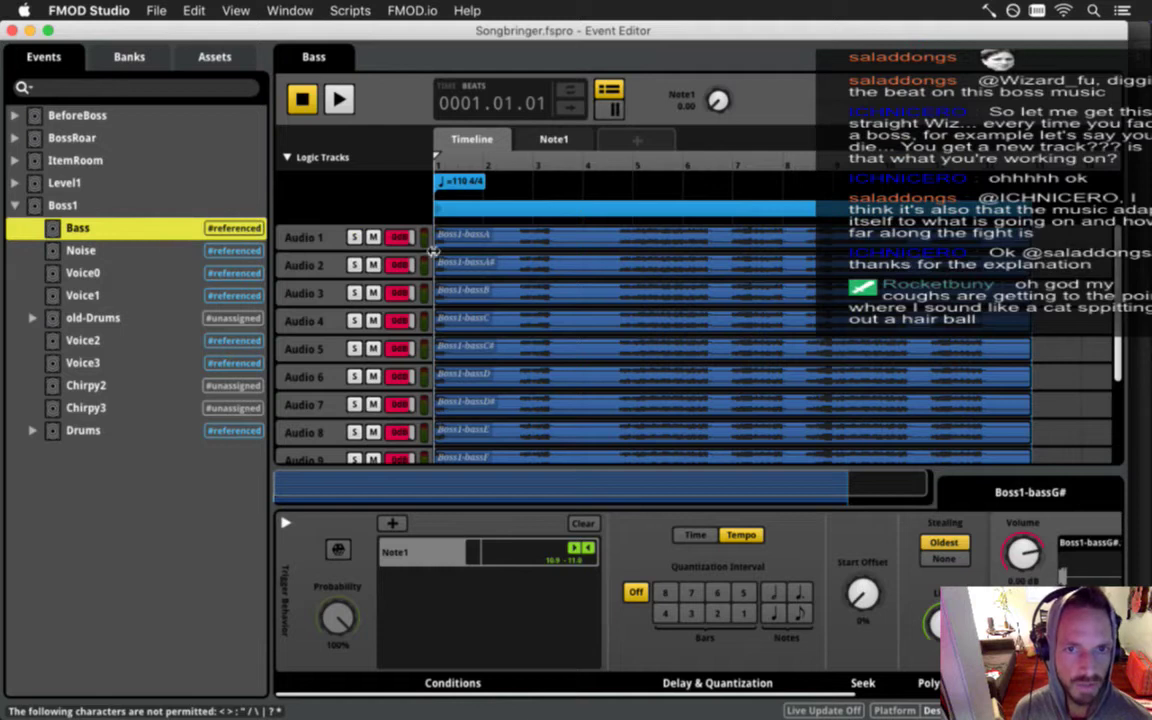
left_click(520, 240)
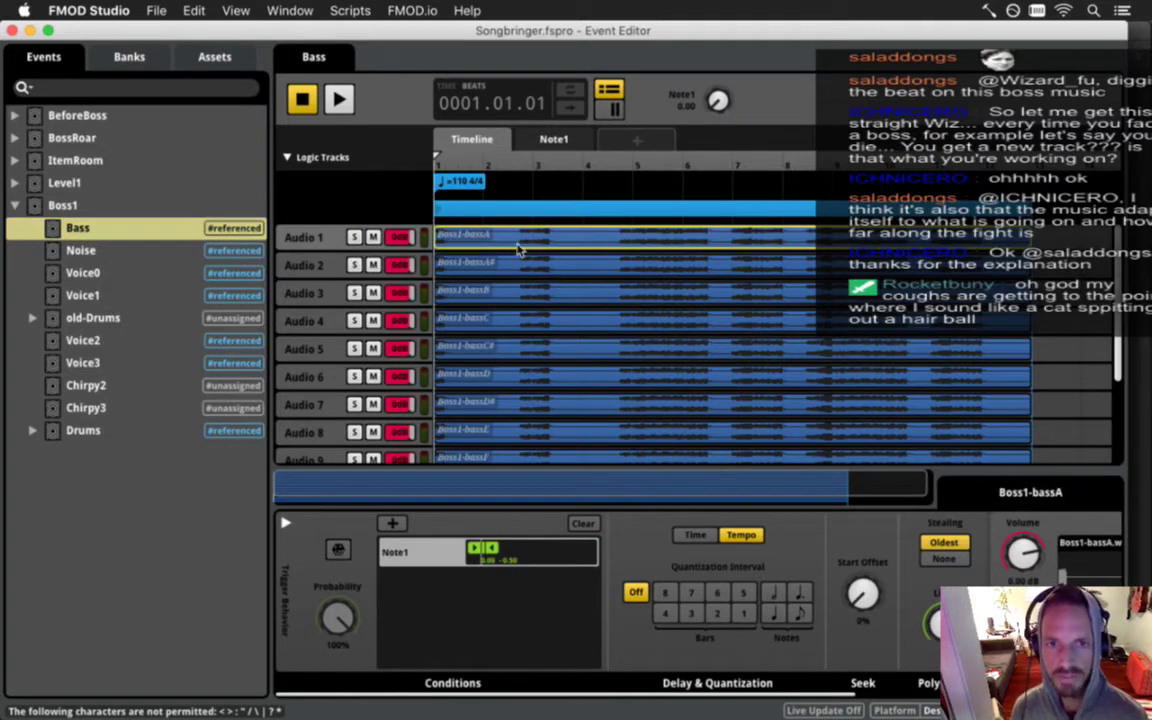
key("super+Tab")
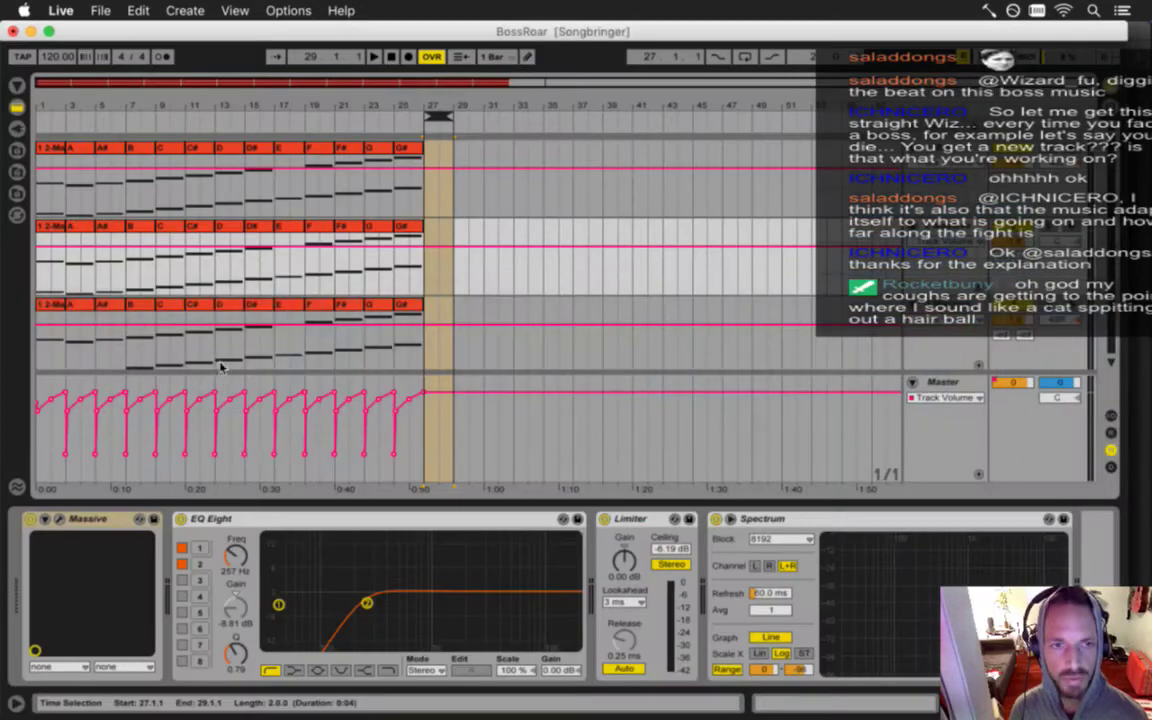
key("super+Tab")
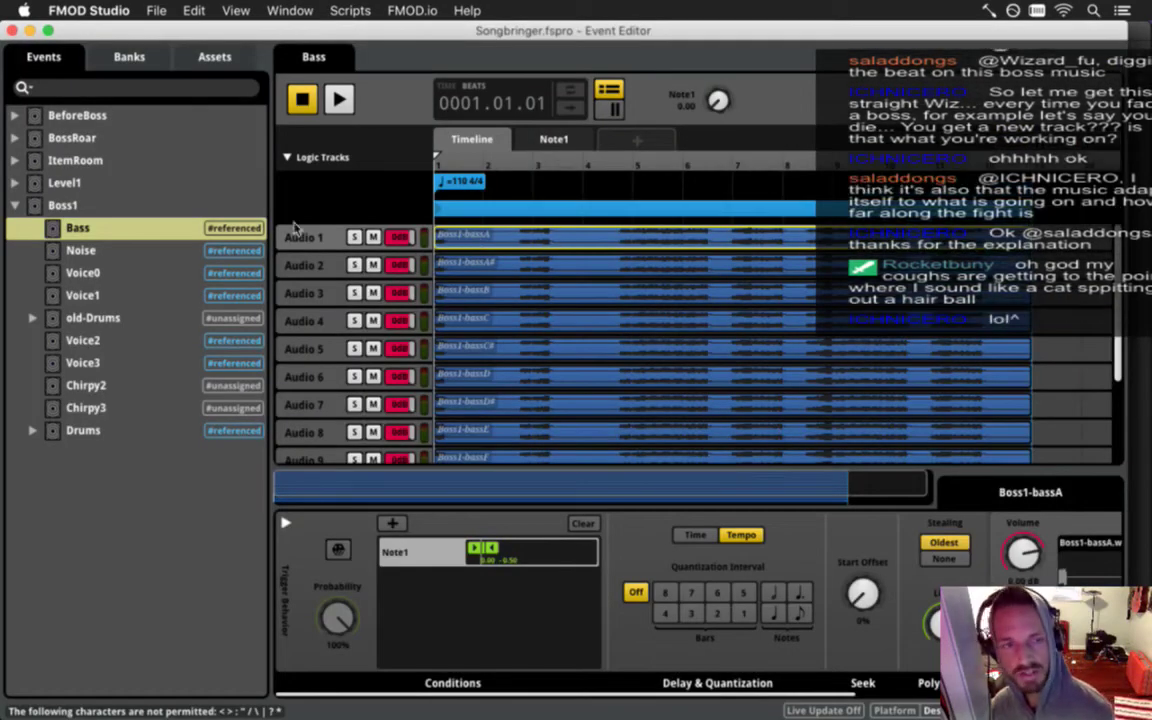
Return to the Boss1 event and turn off the bass track's solo.
left_click(125, 226)
left_click(143, 205)
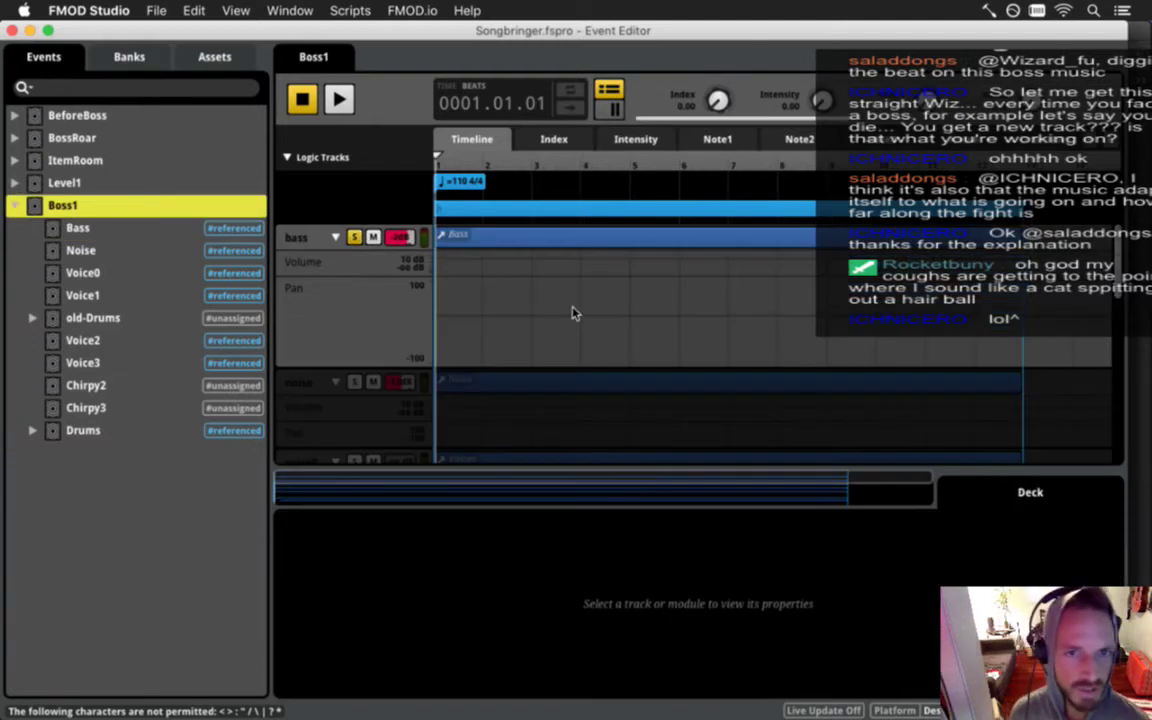
mouse_move(1118, 256)
left_mouse_down()
mouse_move(1130, 406)
mouse_move(1098, 244)
left_mouse_up()
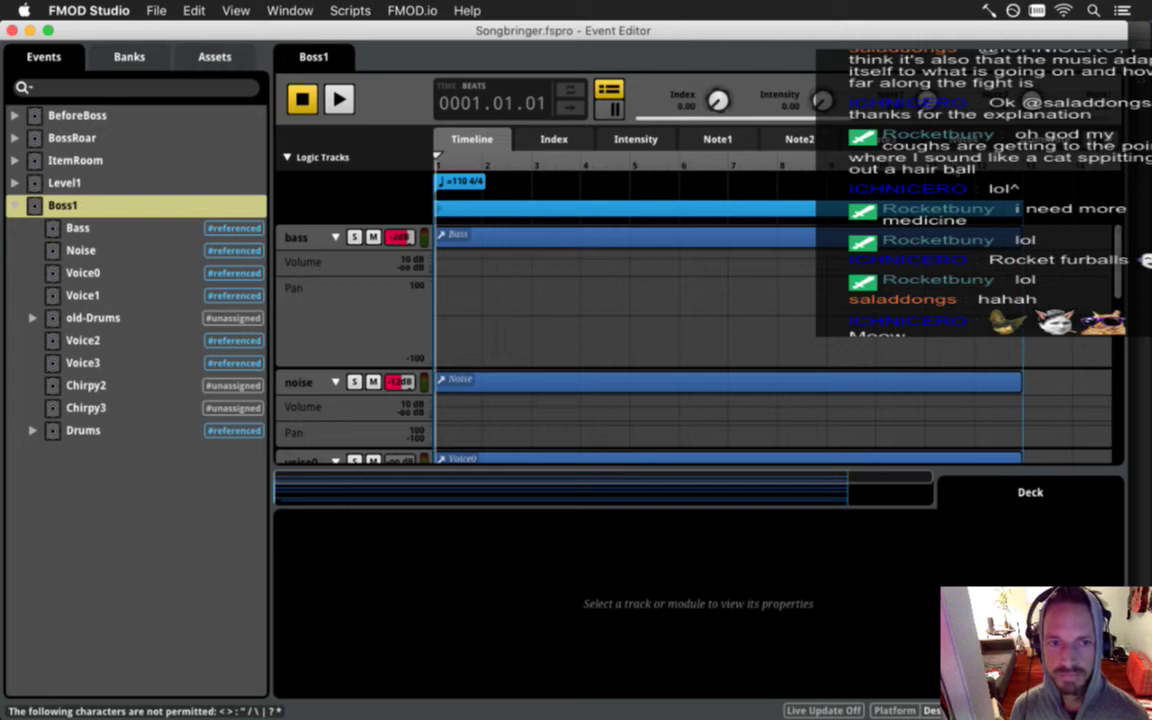
Examine how the Index parameter automates the volume of the voice0 to voice3 tracks in Boss1.
scroll(690, 320, "down", 5)
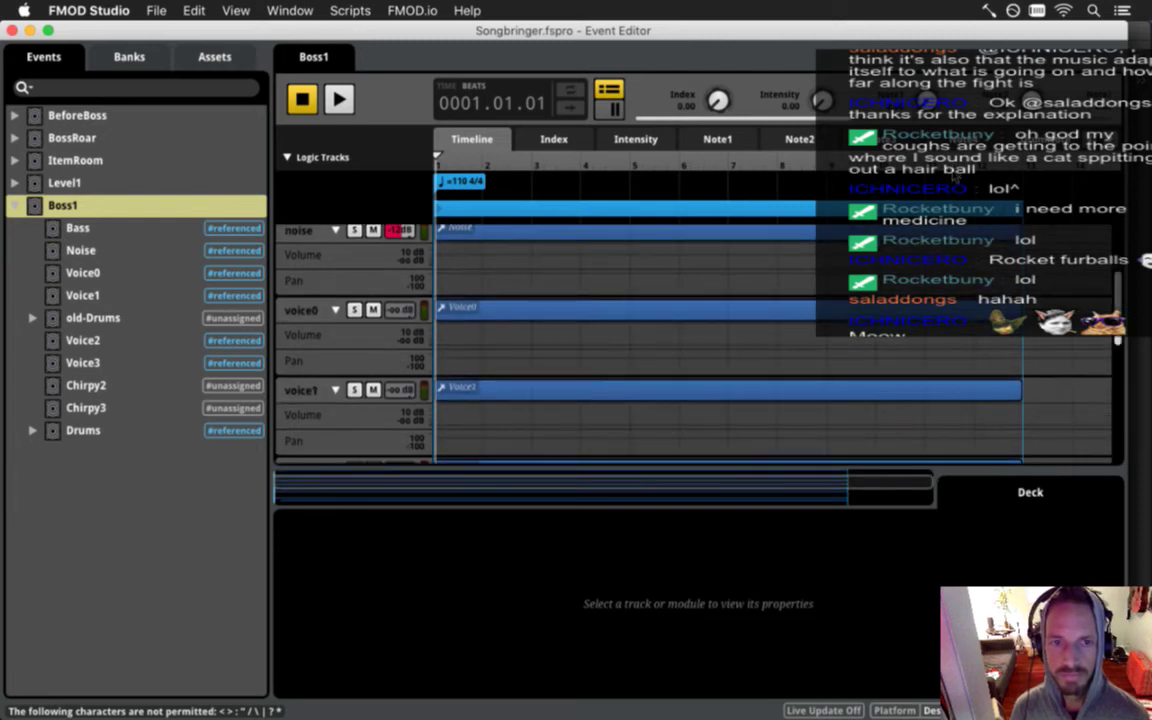
scroll(690, 340, "down", 2)
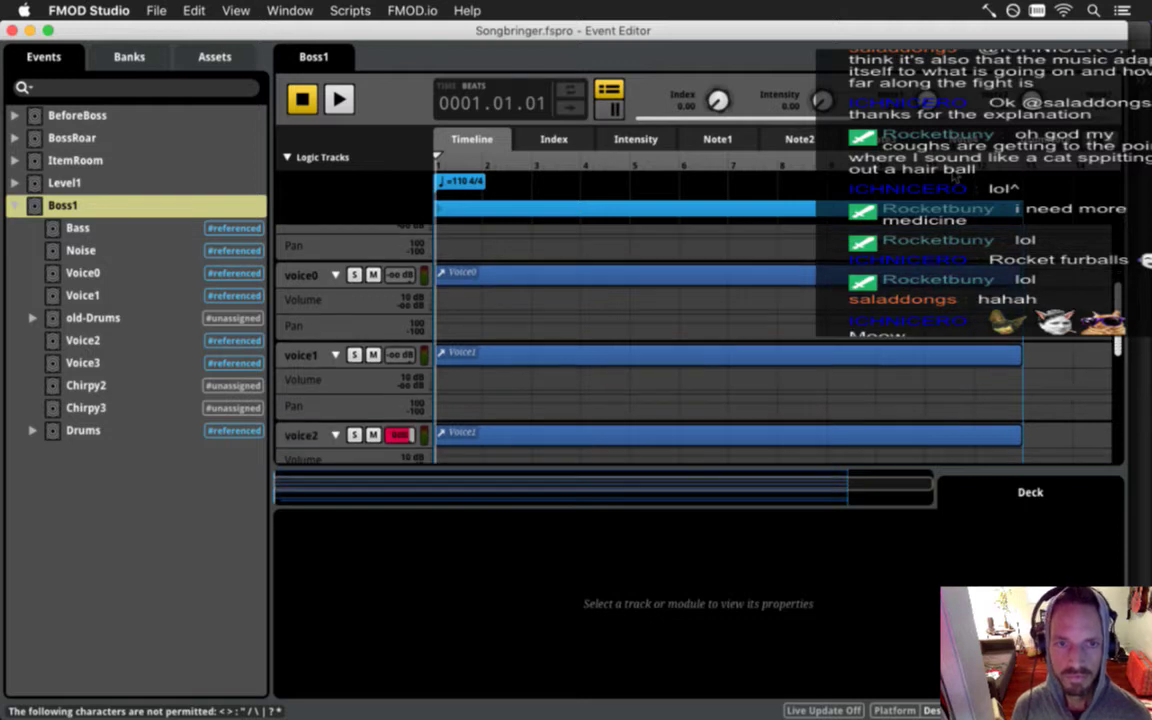
left_click(553, 139)
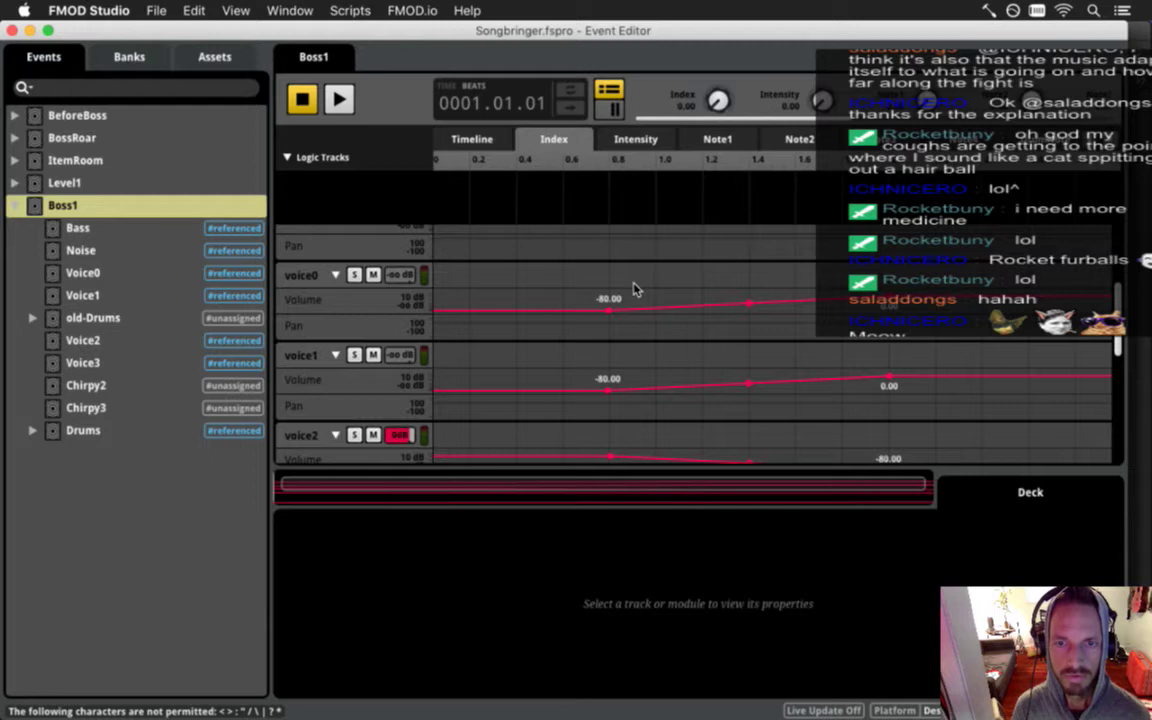
scroll(633, 289, "down", 3)
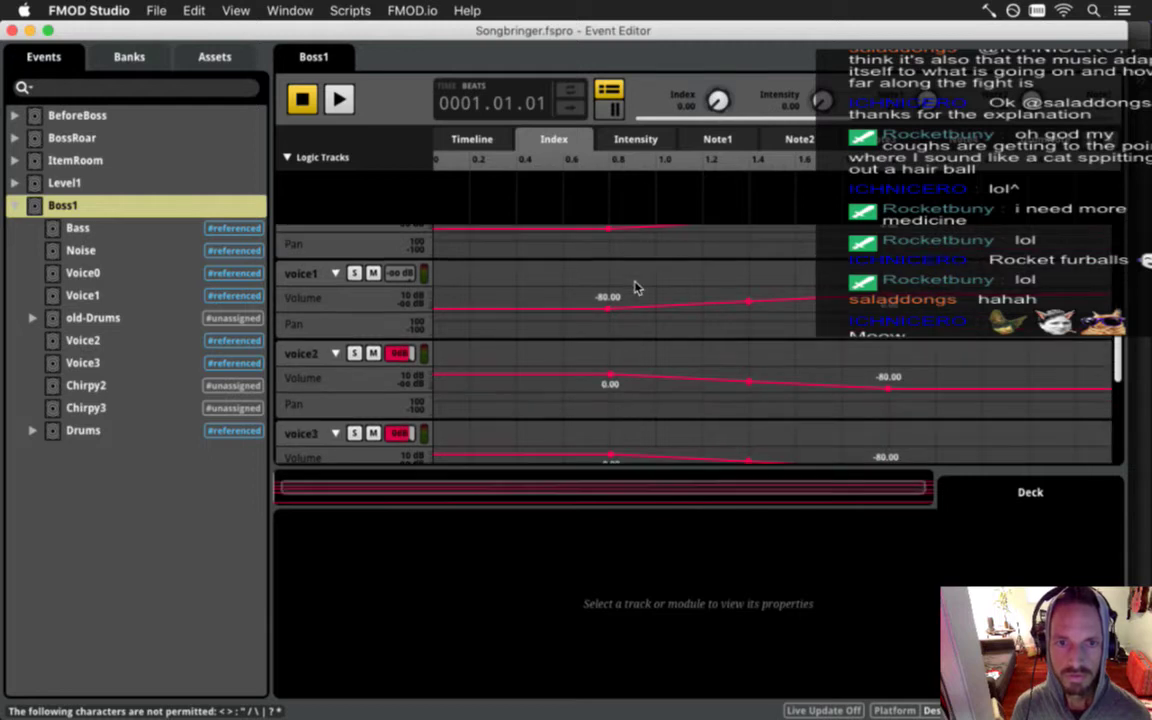
scroll(633, 289, "down", 1)
scroll(633, 289, "down", 1)
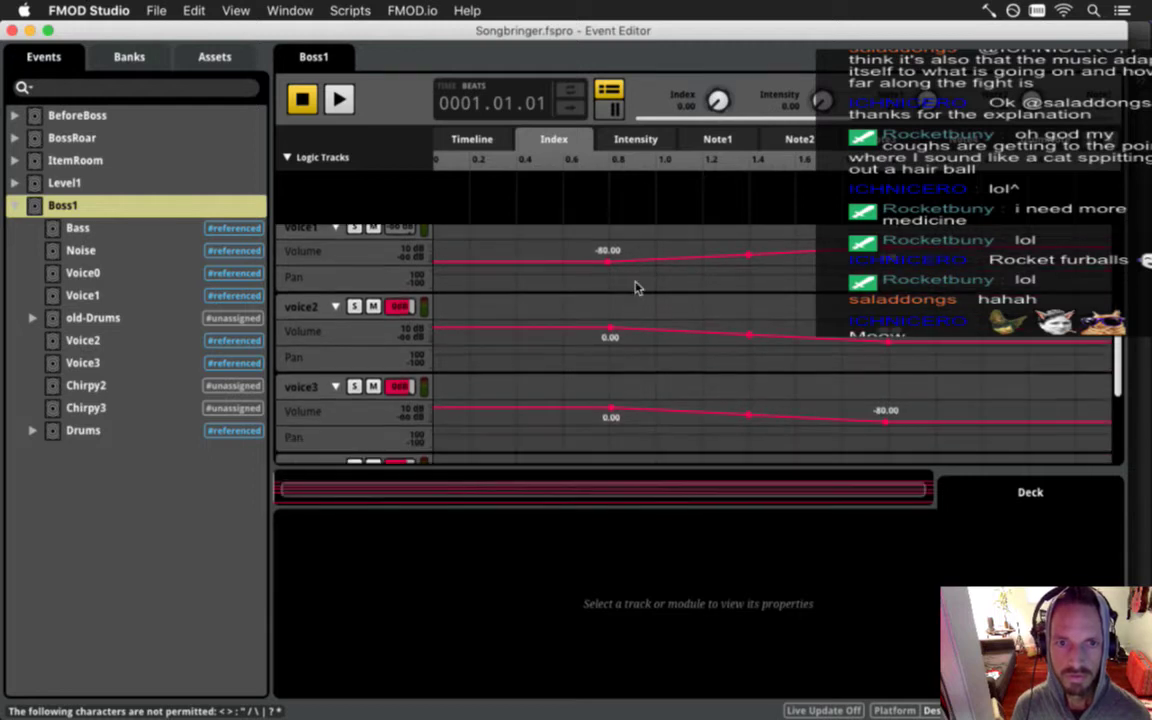
Audition the Voice2 and Voice3 events one after the other, stopping each after a few bars.
left_click(85, 340)
left_click(340, 108)
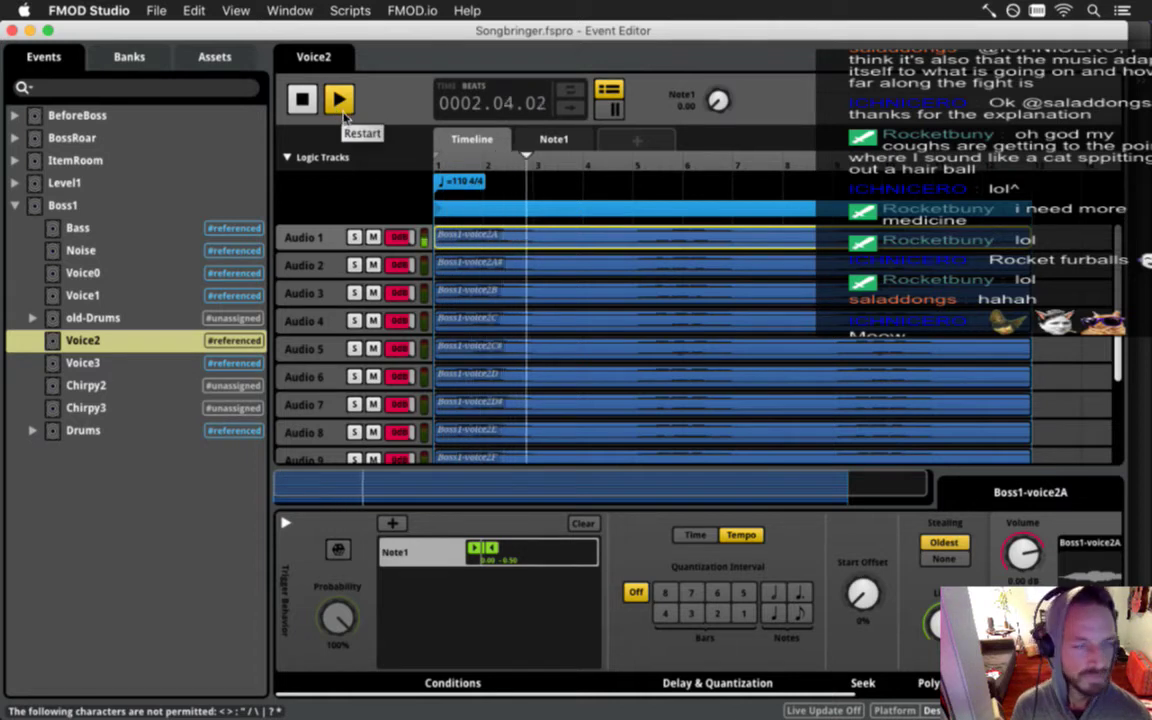
left_click(300, 101)
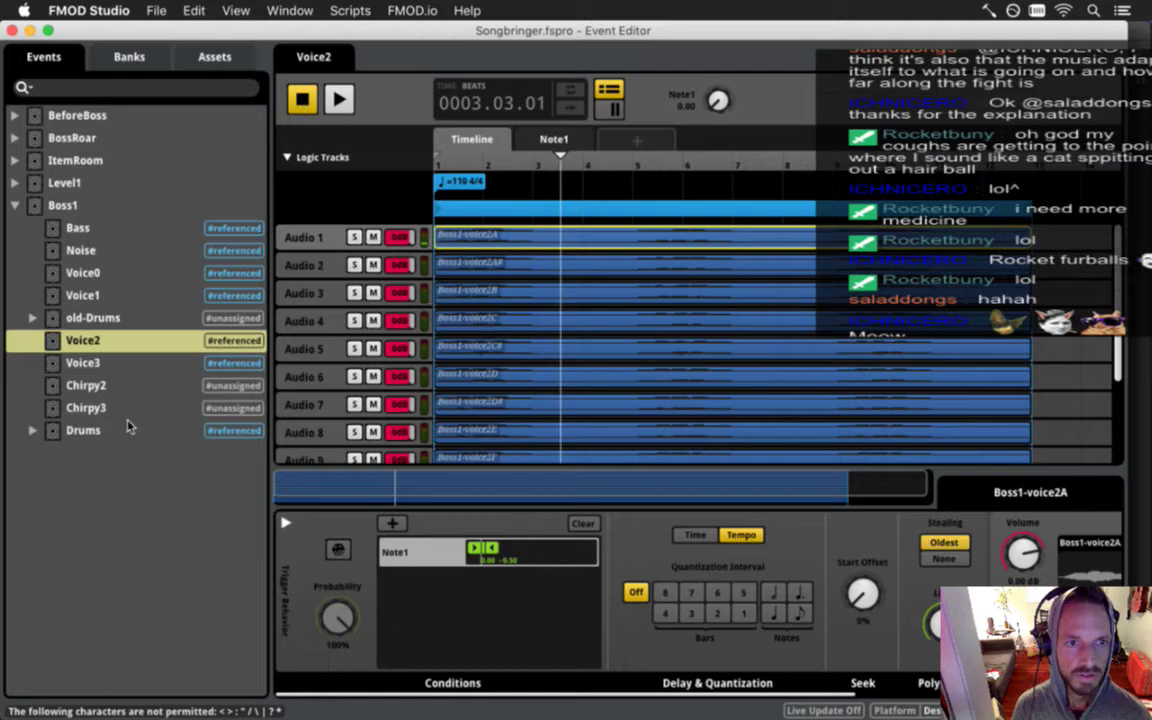
left_click(123, 362)
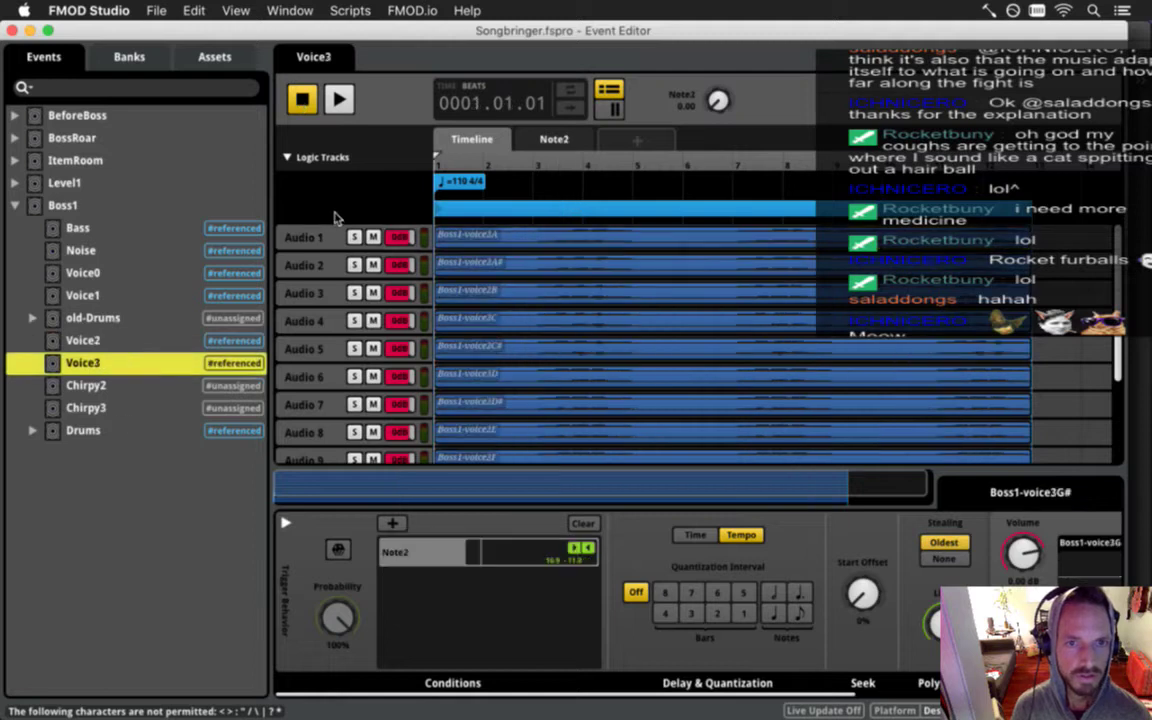
left_click(338, 100)
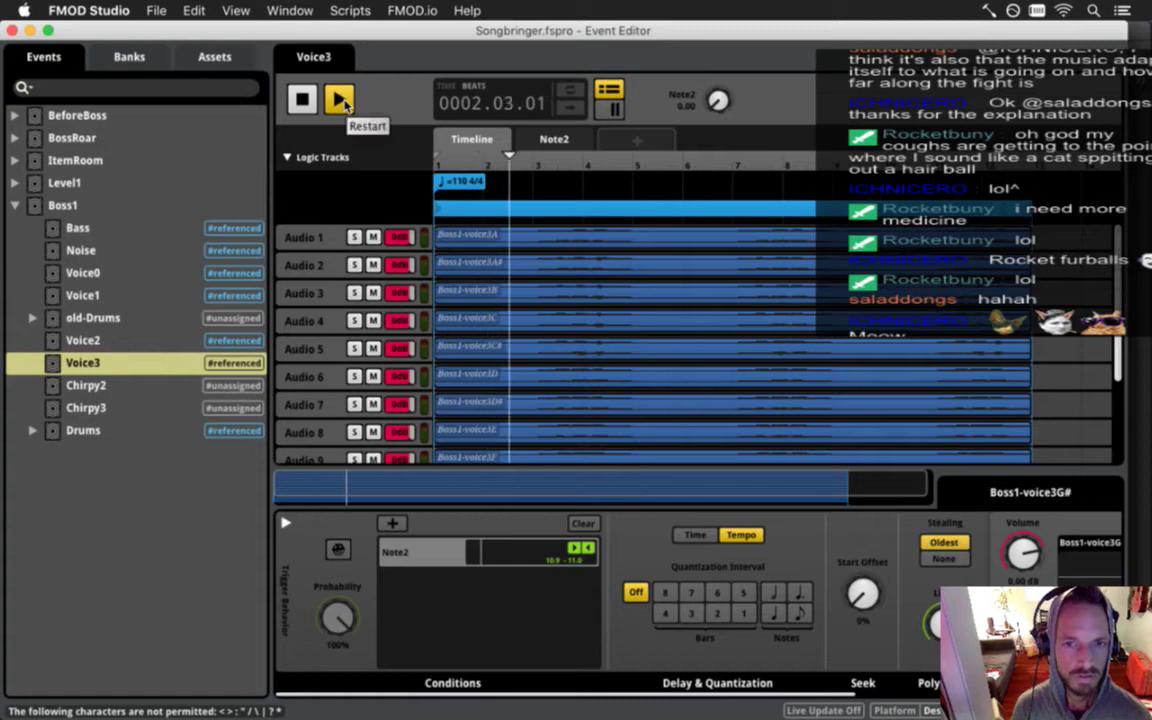
scroll(437, 256, "down", 2)
scroll(437, 256, "up", 2)
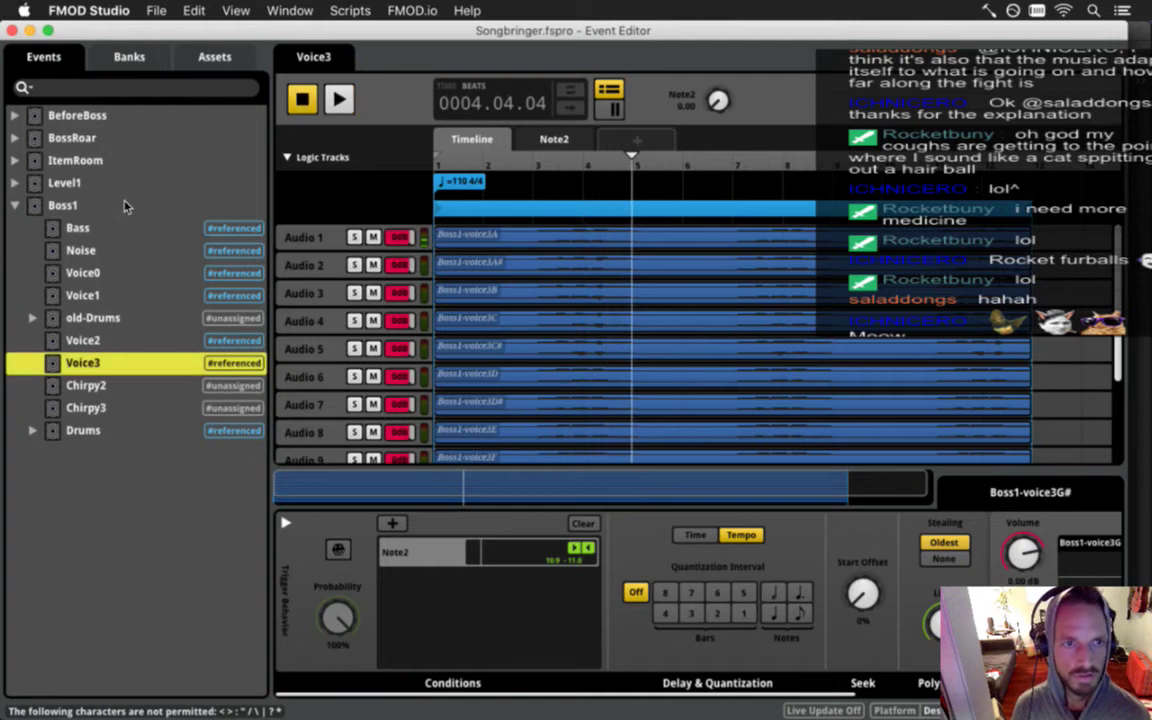
In the Boss1 event's Intensity automation, raise the starting volume points of the voice0 and voice1 tracks to -3.42 dB.
left_click(125, 206)
scroll(490, 333, "down", 3)
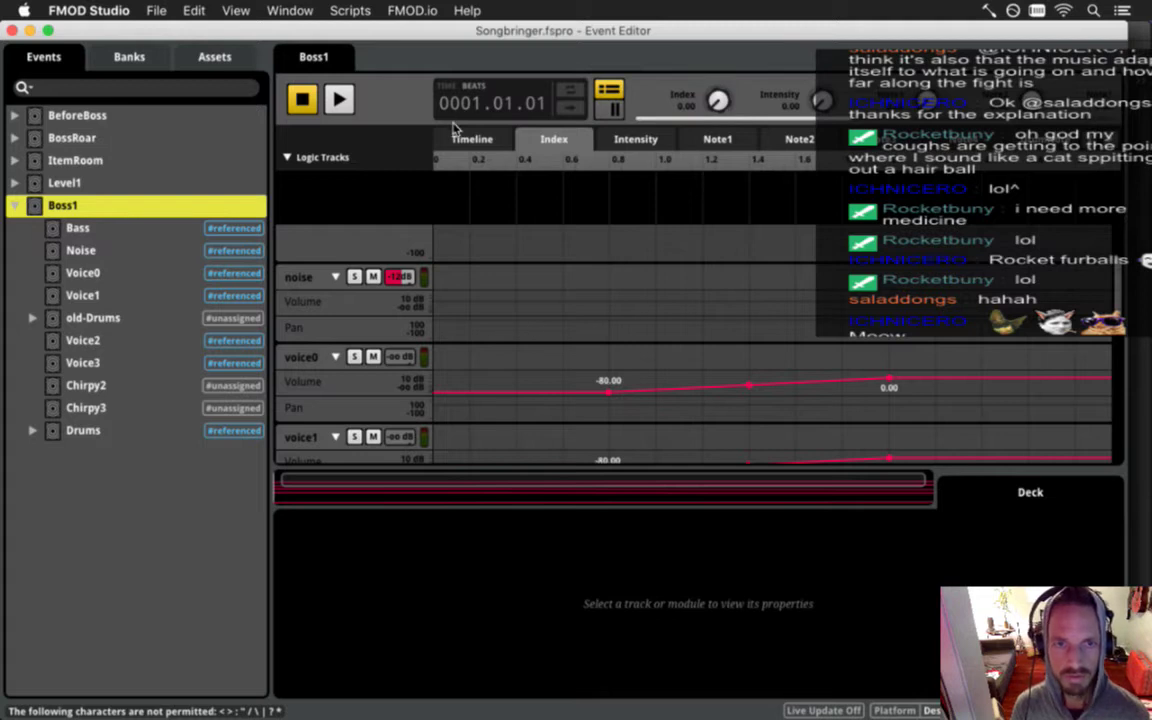
left_click(460, 136)
left_click(300, 355)
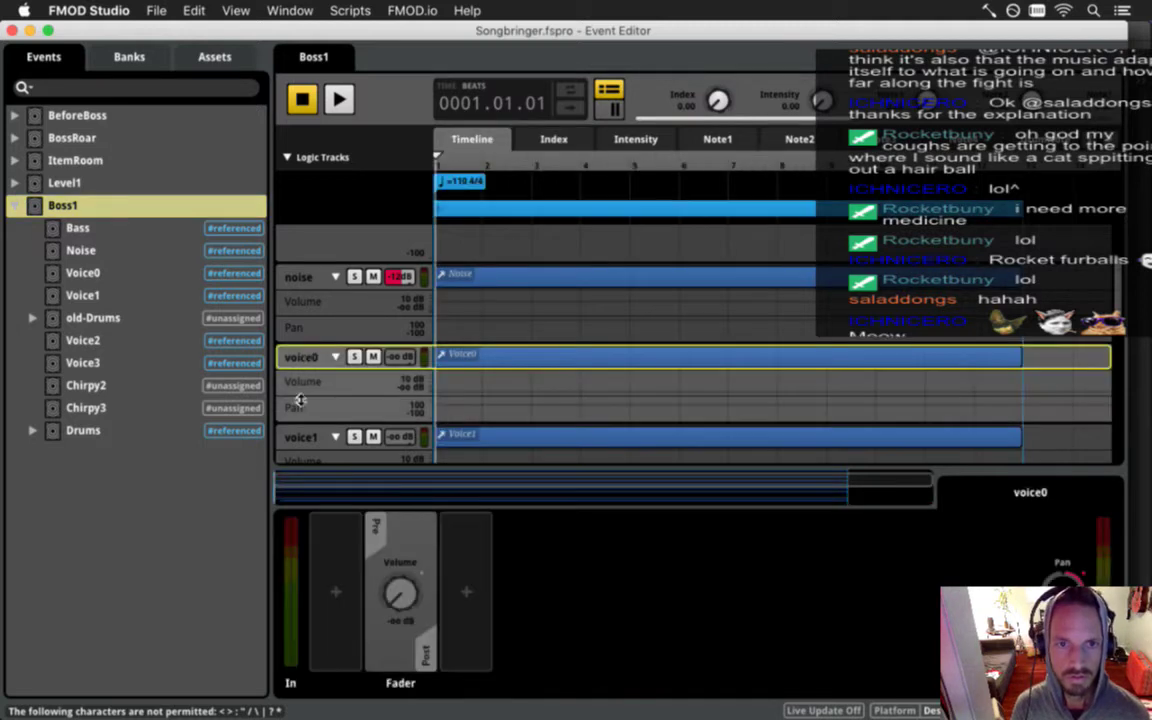
scroll(330, 388, "down", 3)
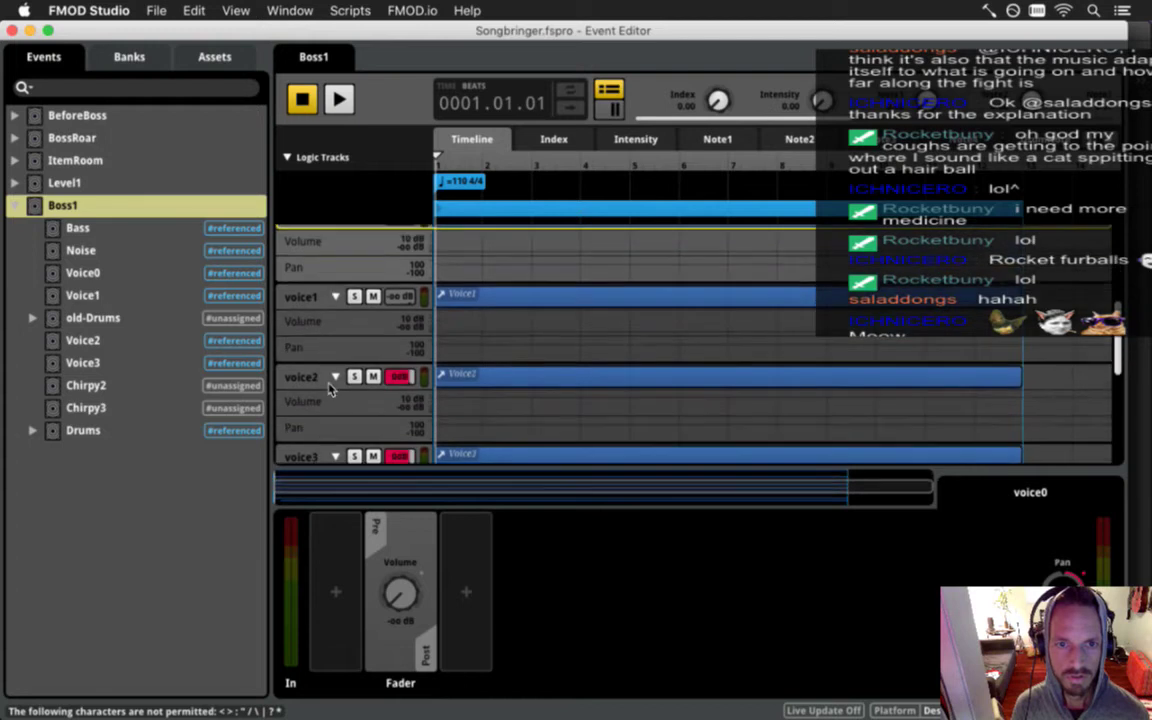
scroll(390, 355, "up", 3)
left_click(618, 140)
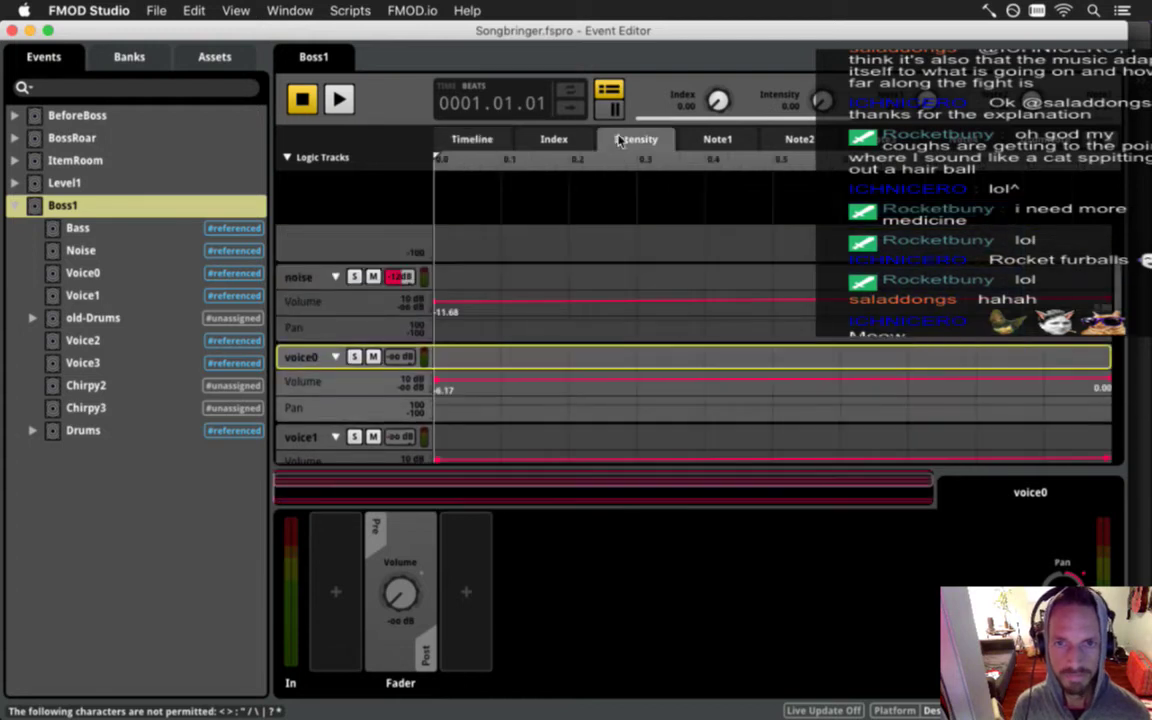
scroll(557, 331, "down", 2)
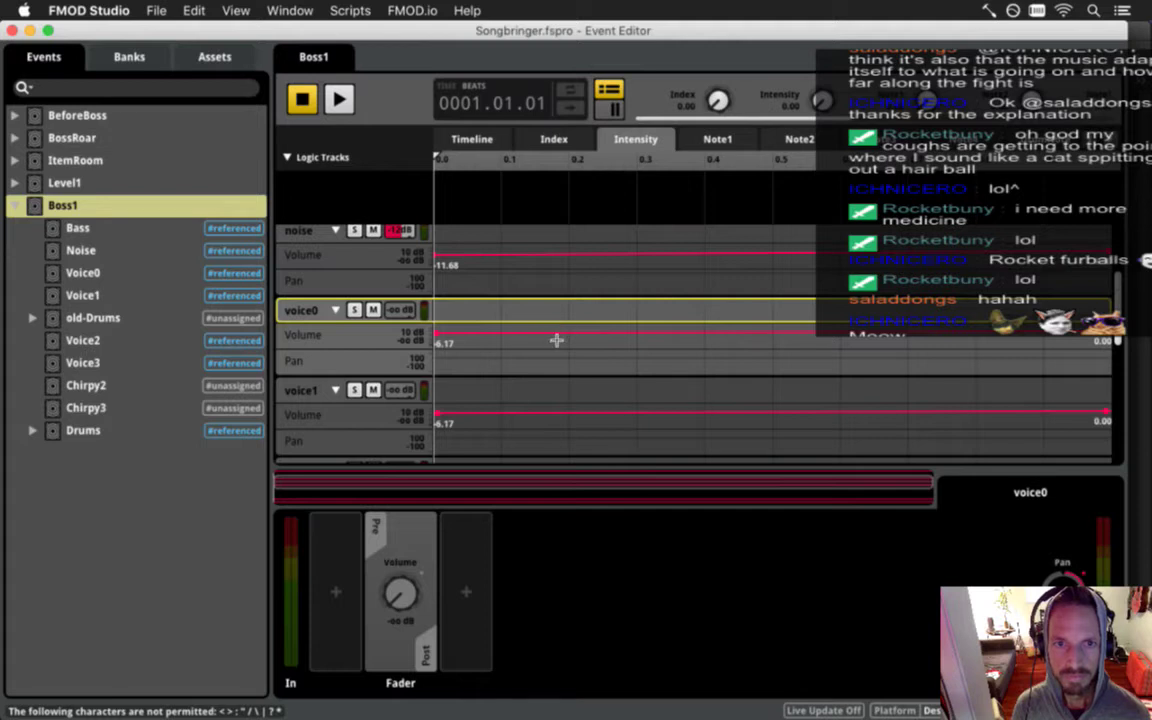
left_click(437, 334)
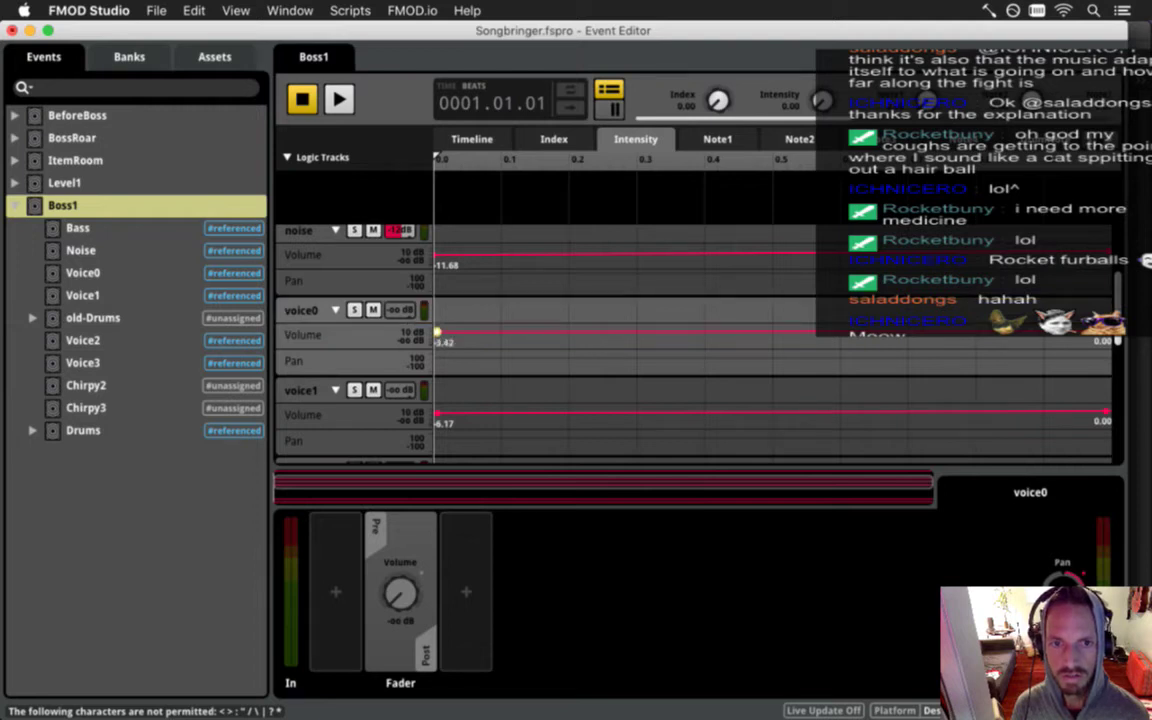
left_click(438, 411)
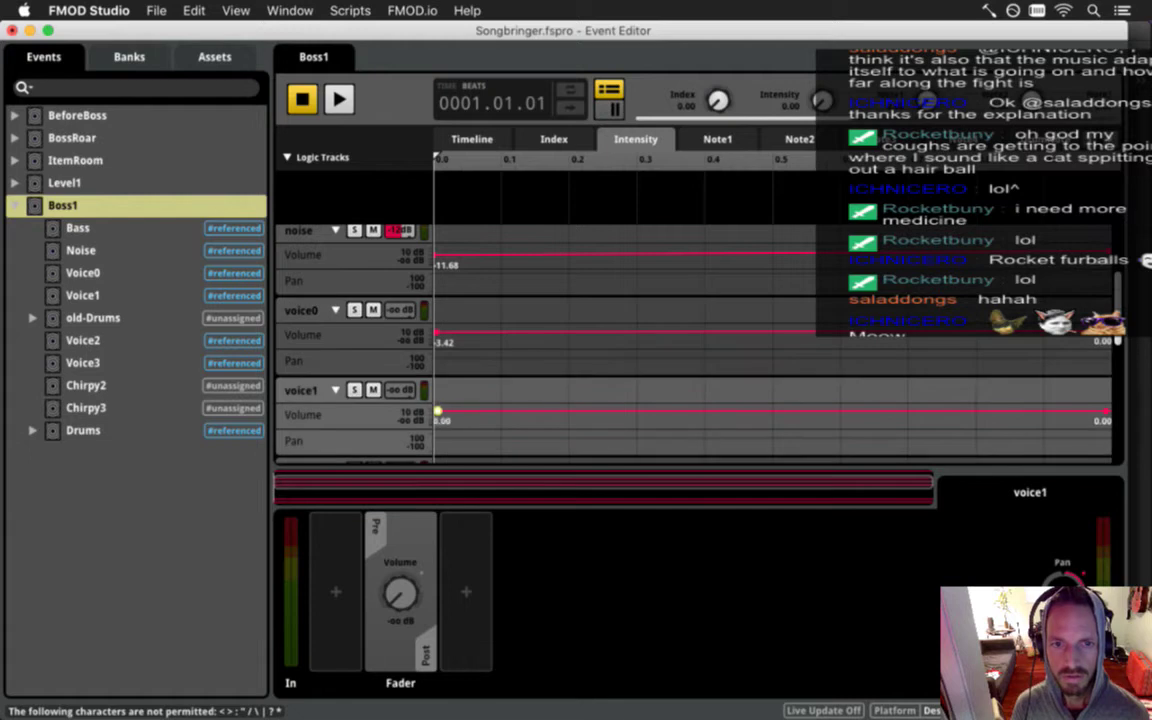
Save the project and build its banks.
key("super+s")
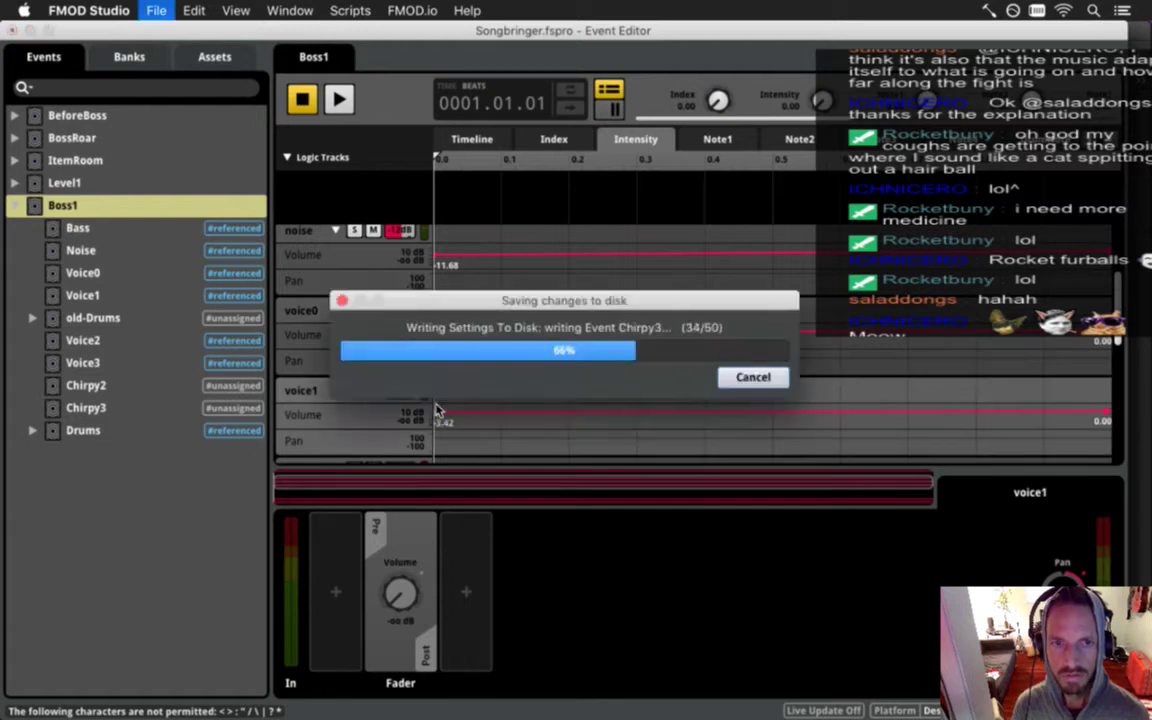
left_click(158, 8)
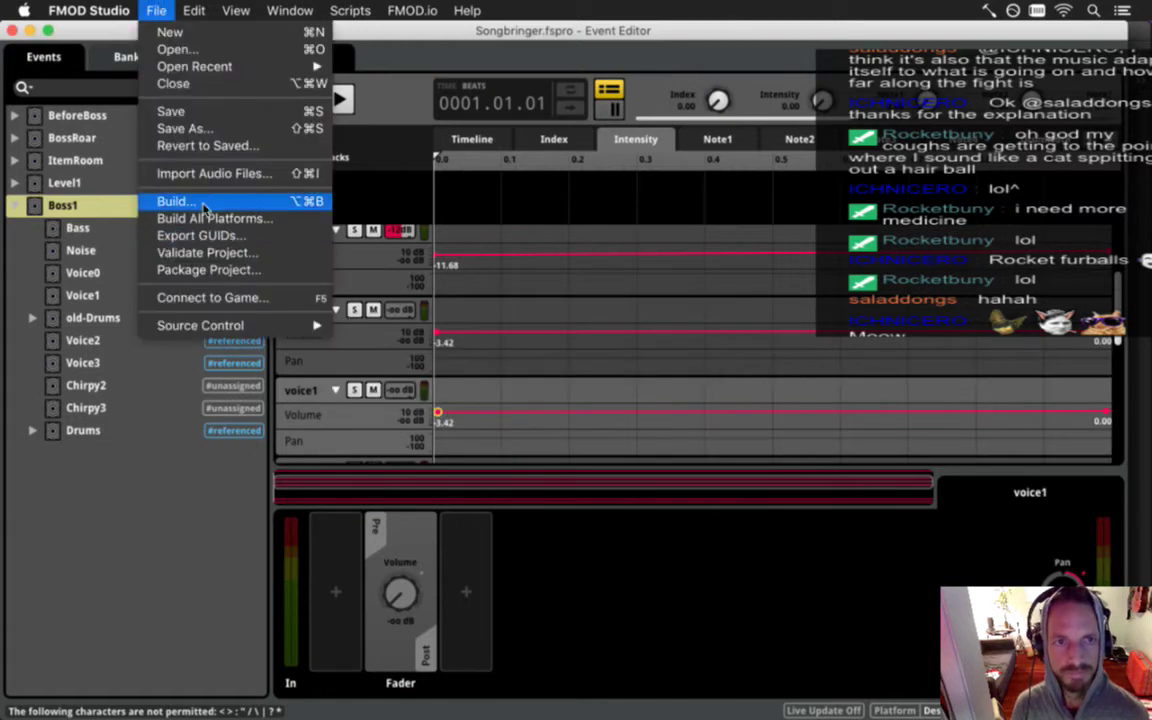
left_click(235, 187)
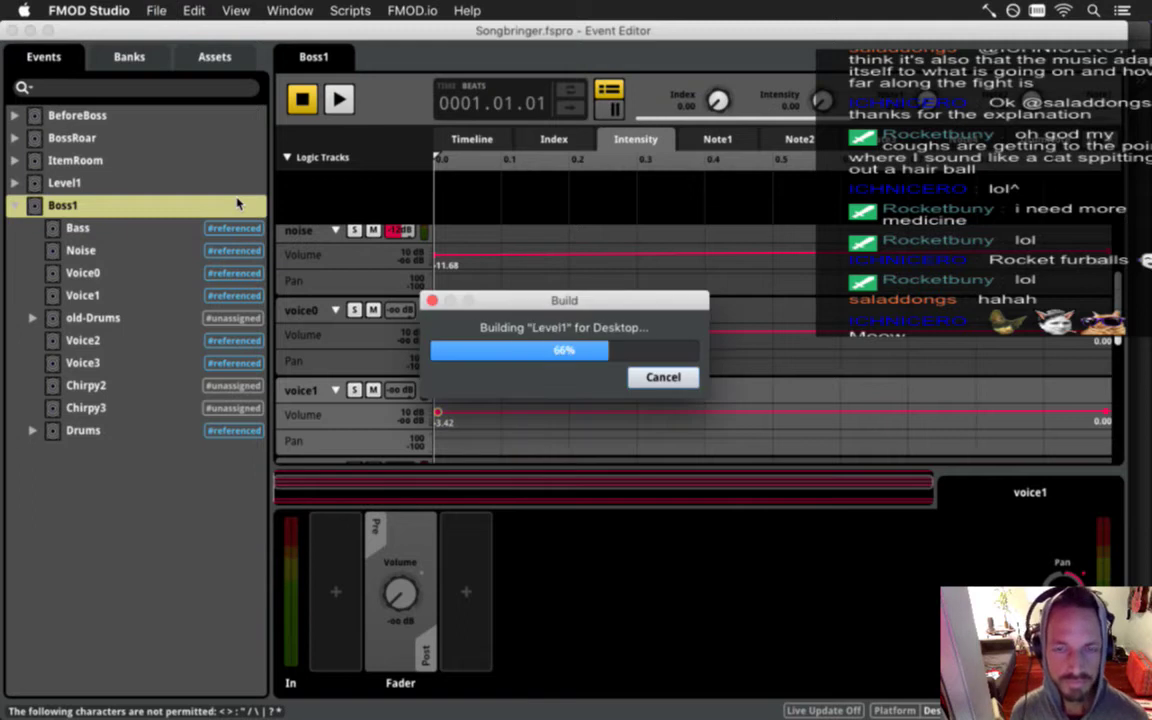
Switch to Xcode and run Songbringer to test the rebuilt music.
key("super+Tab")
key("super+Tab")
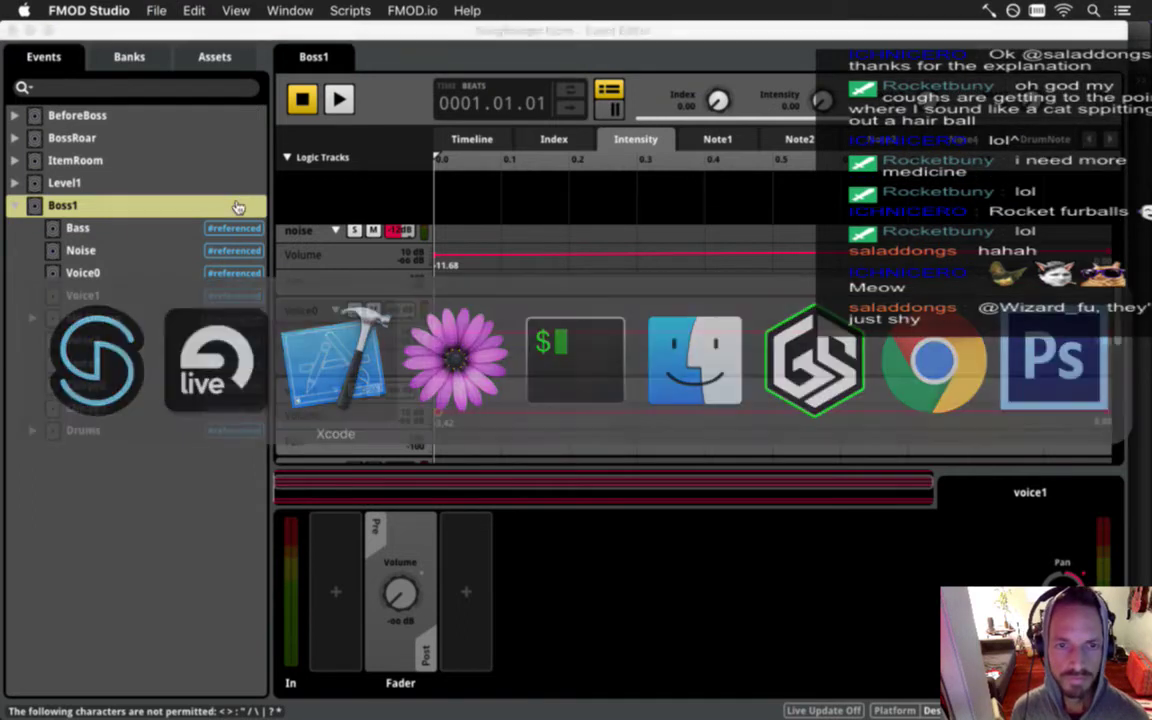
key("super+r")
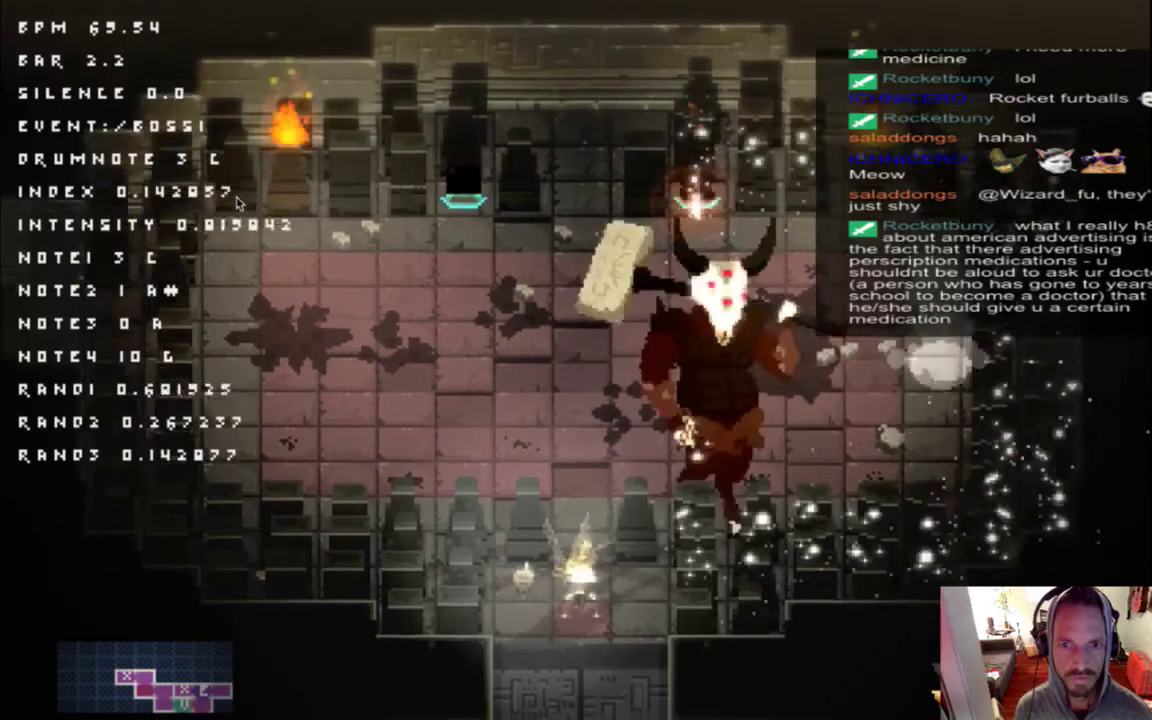
Fight the minotaur boss to hear how the Boss1 music reacts to distance and boss health, and quit the game.
key("Left")
key("Up")
key("Right")
key("Down")
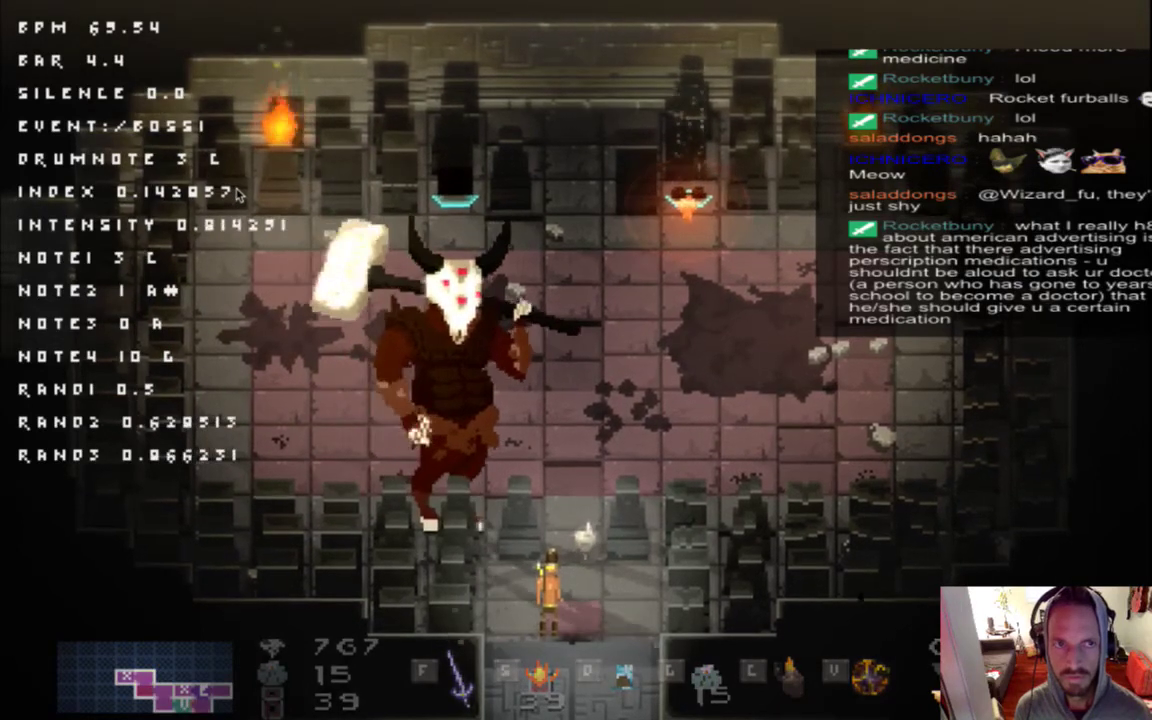
key("Right")
key("Up")
key("s")
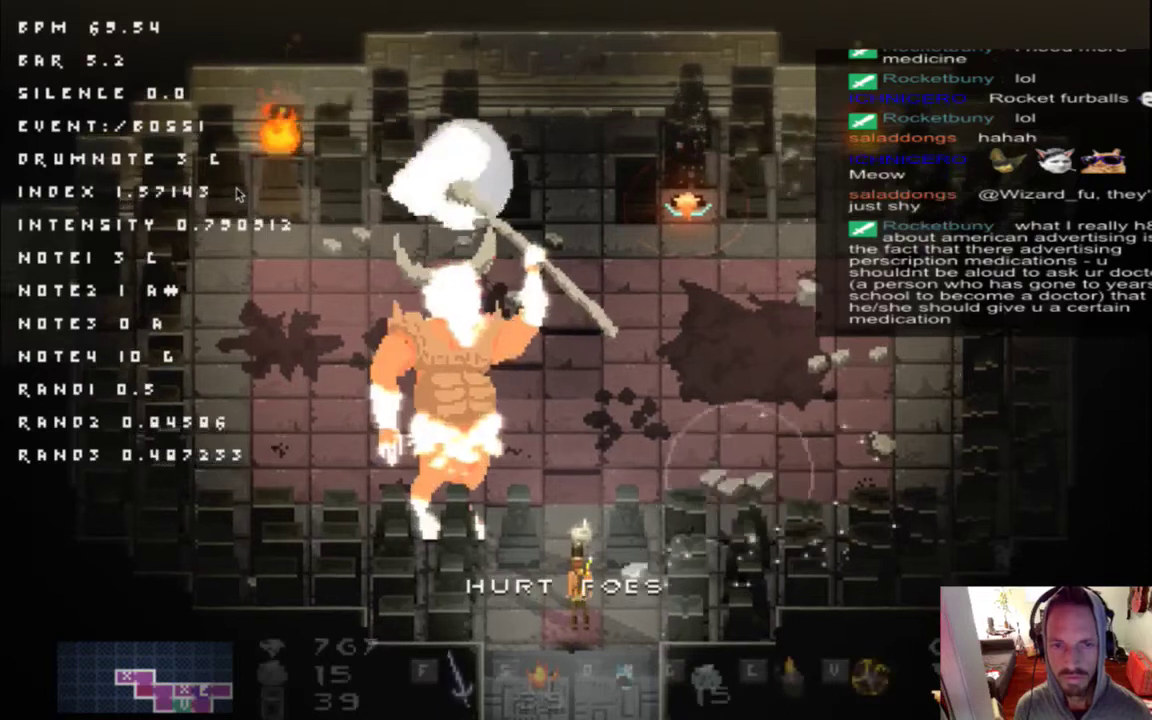
key("Right")
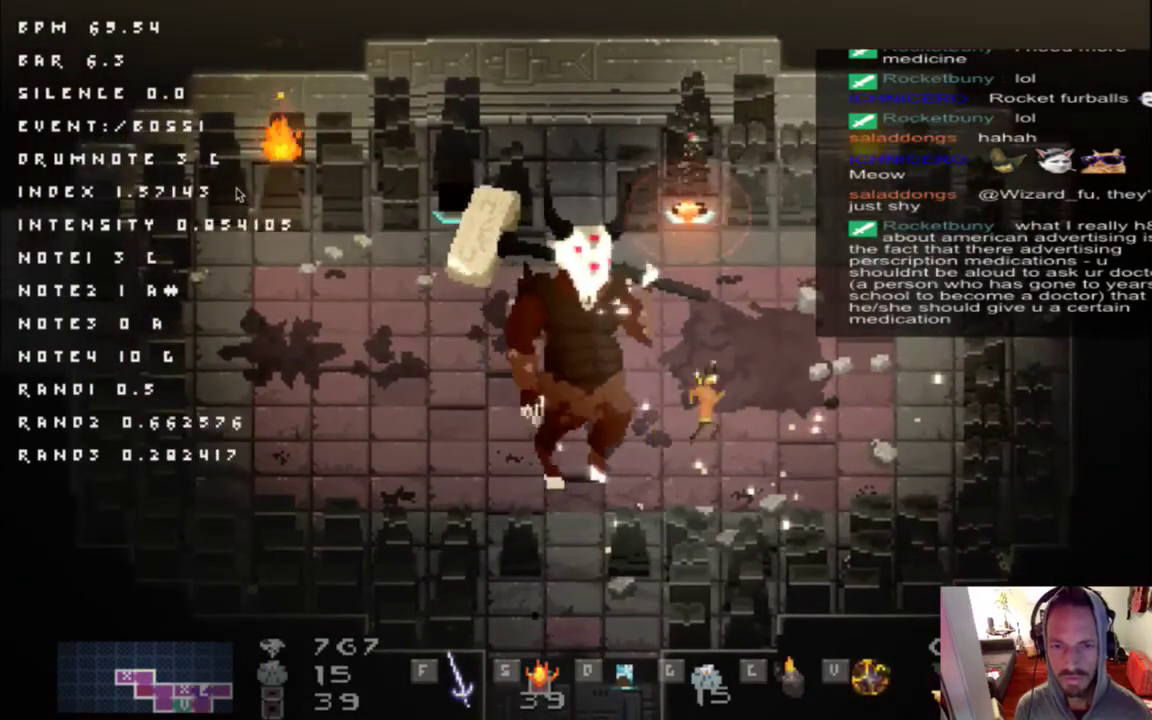
key("d")
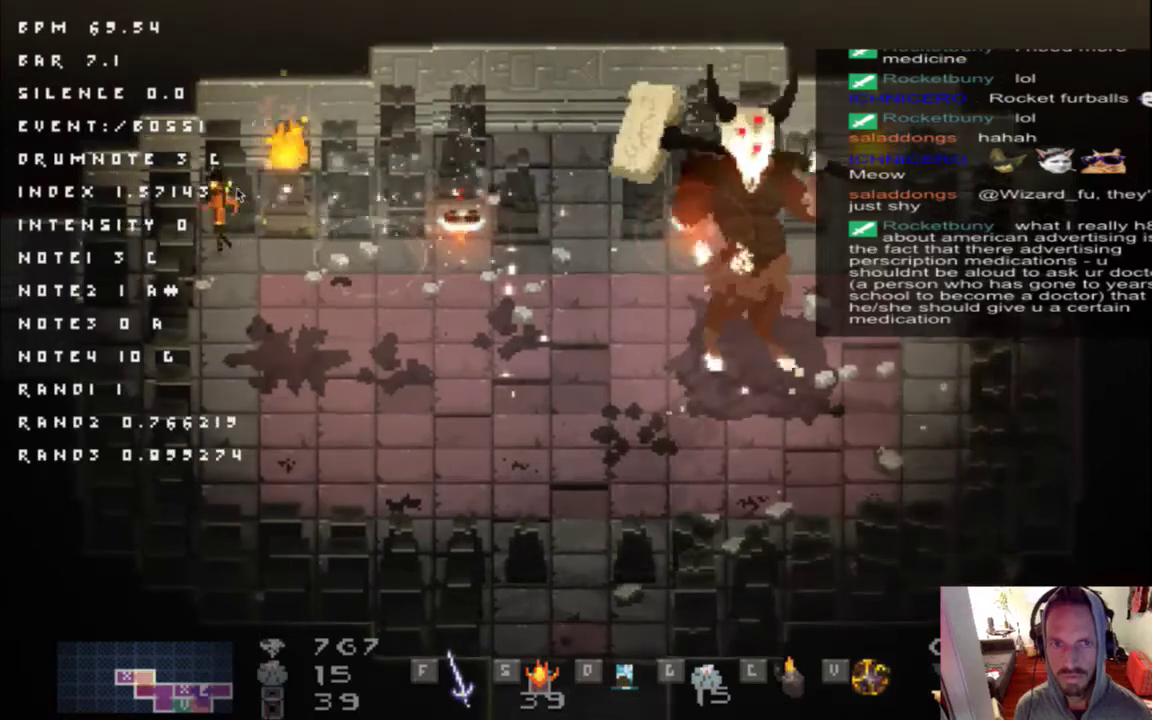
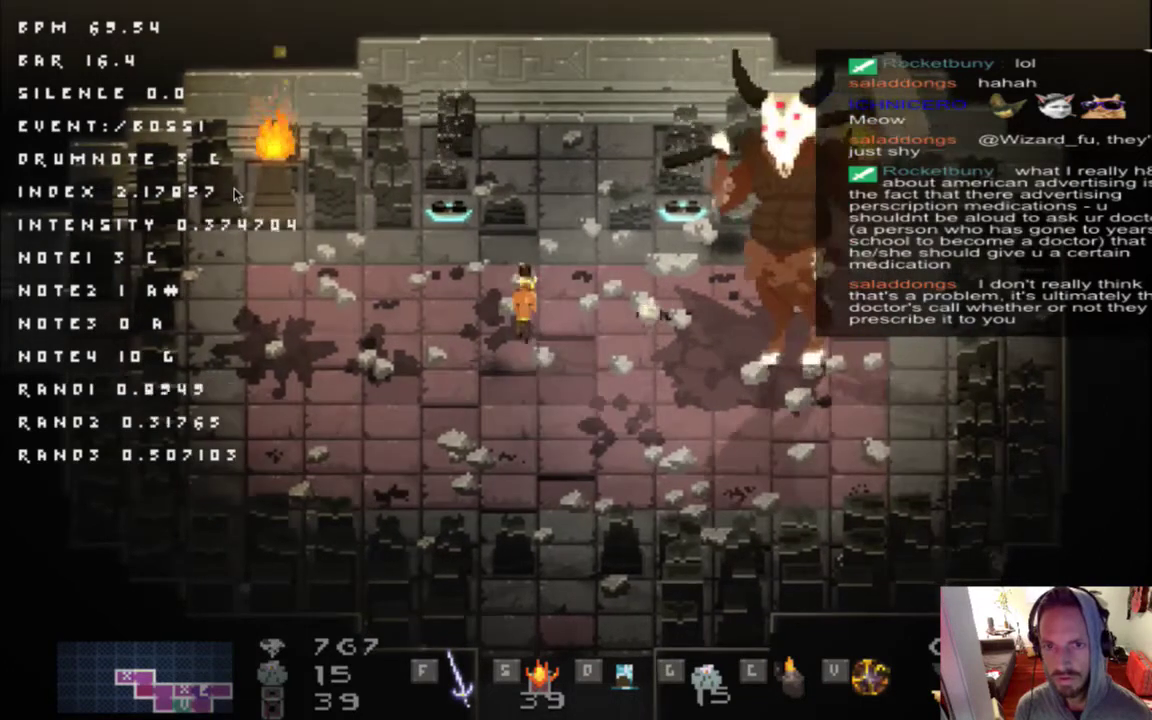
key("Left")
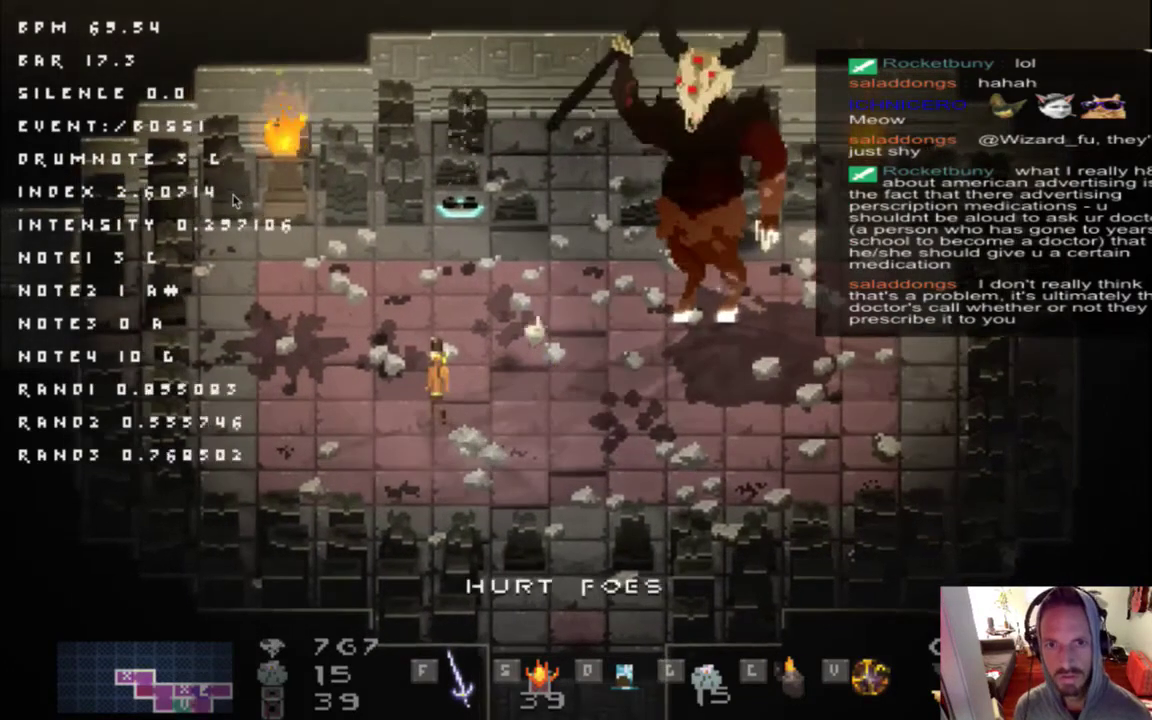
key("super+q")
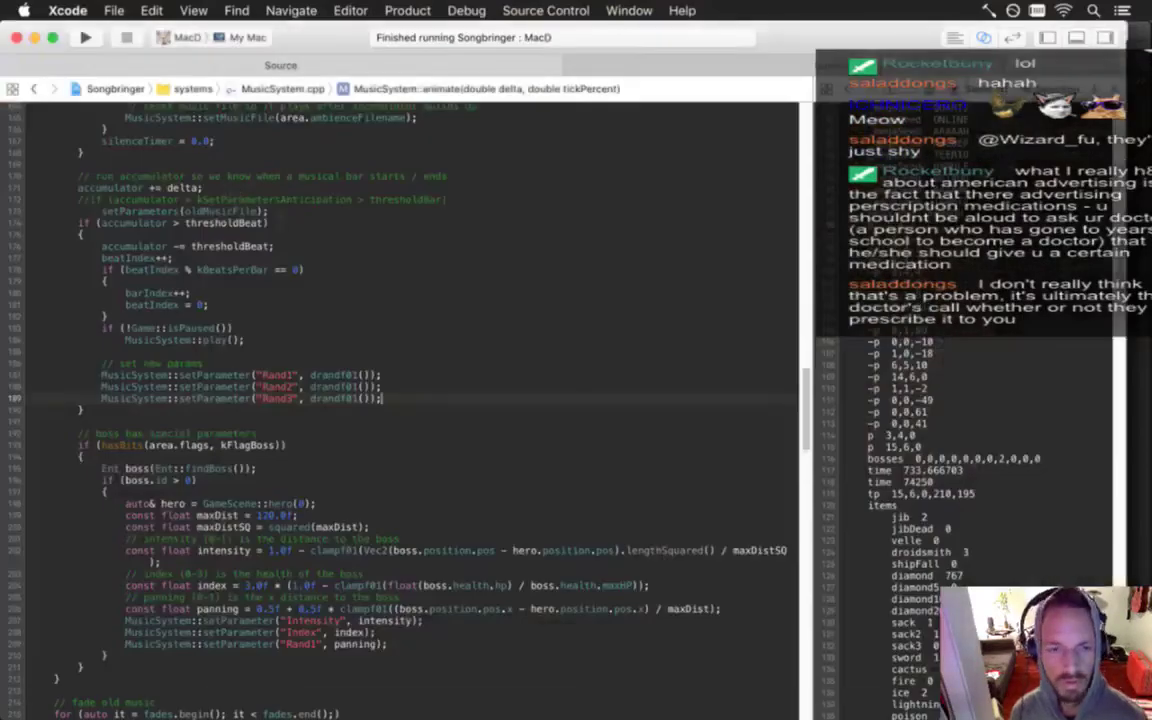
Switch back to FMOD Studio and examine which Boss1 tracks have volume automation on the Intensity parameter.
key("super+Tab")
key("super+Tab")
left_click(229, 364)
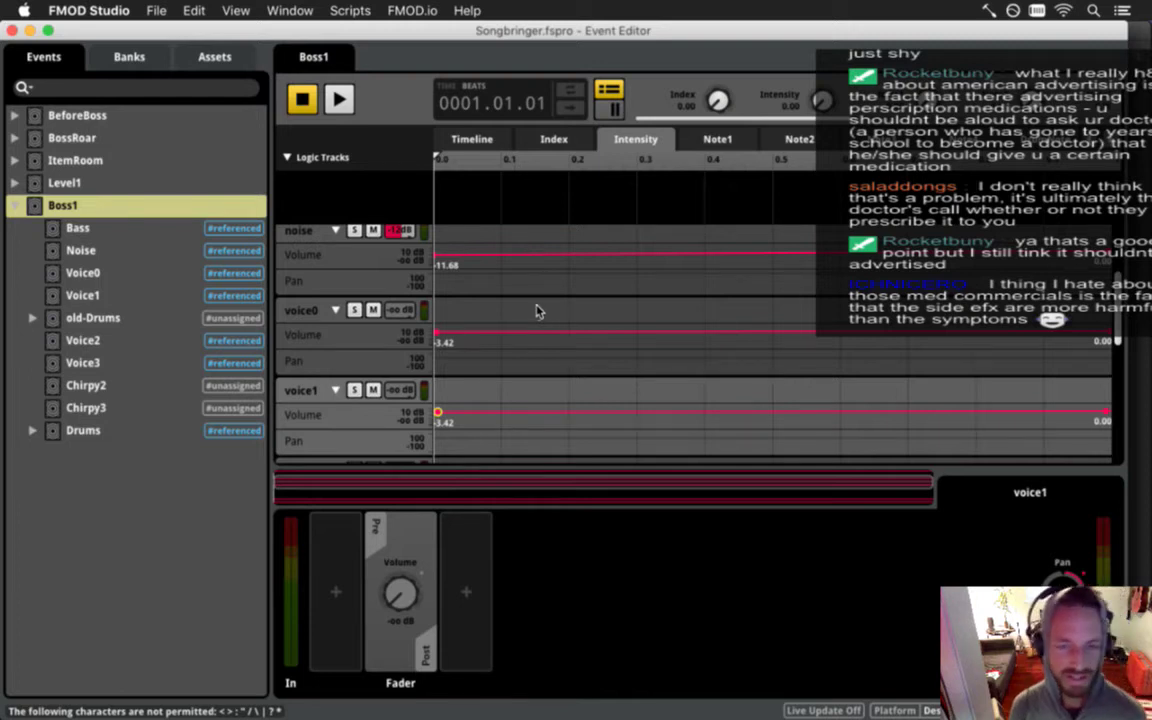
scroll(595, 340, "down", 1)
scroll(595, 340, "down", 5)
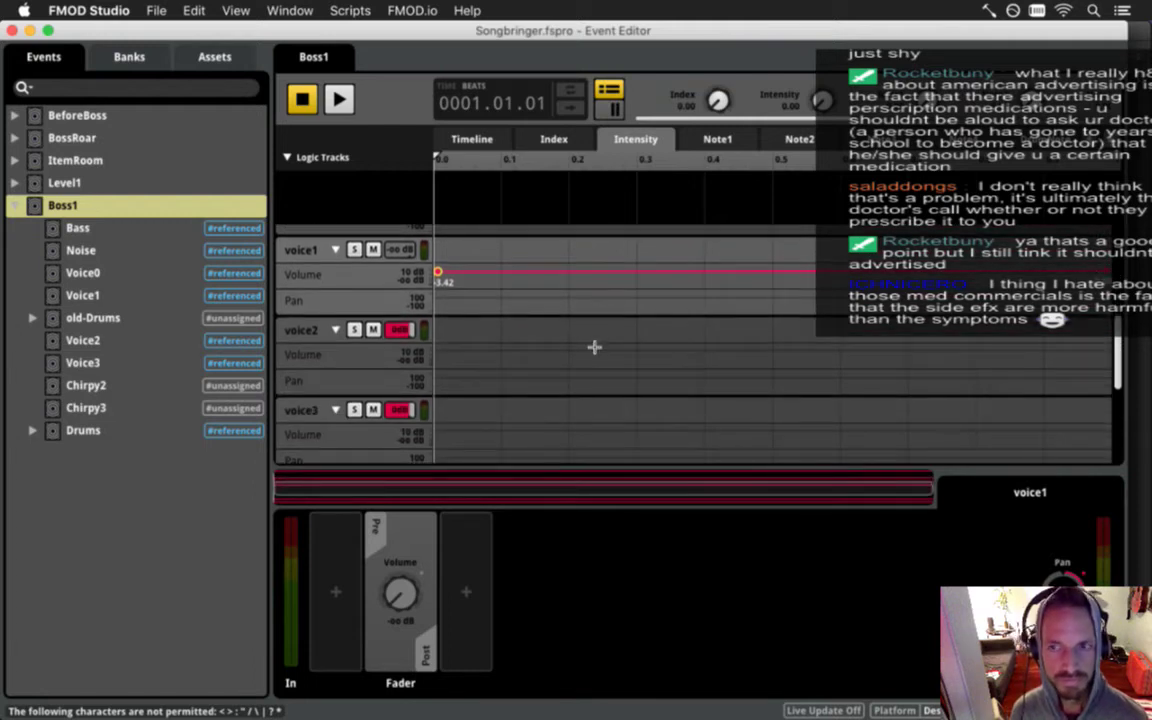
scroll(594, 347, "down", 5)
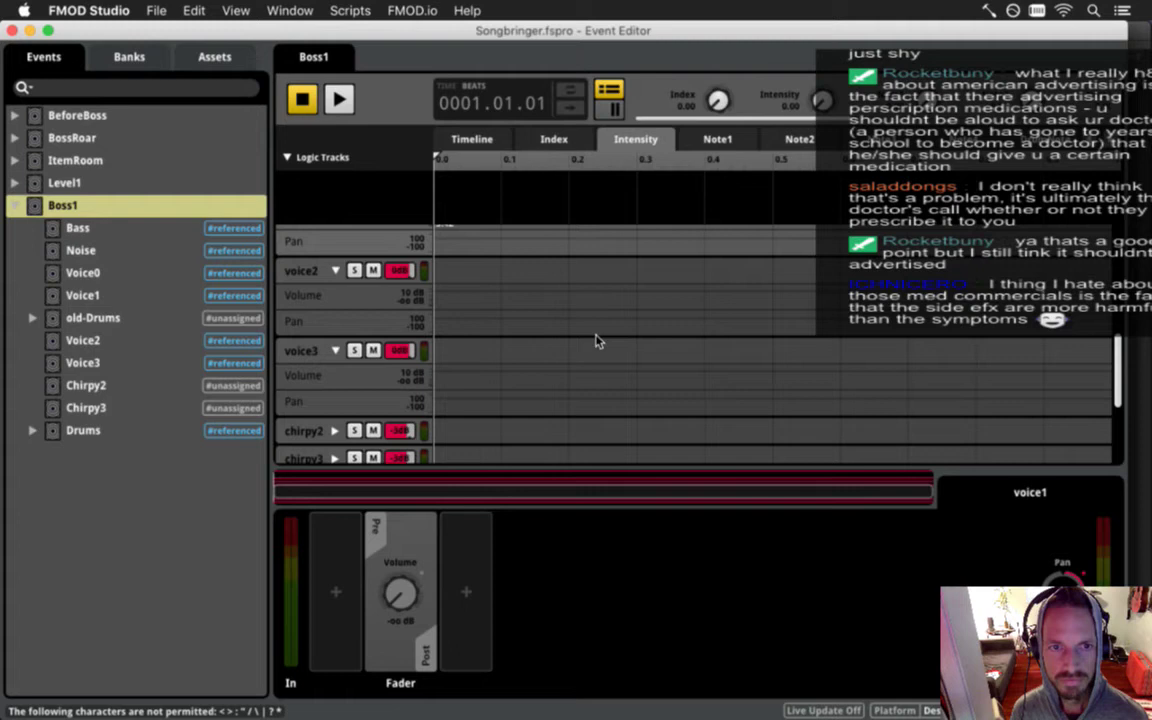
scroll(595, 341, "down", 1)
scroll(595, 341, "up", 4)
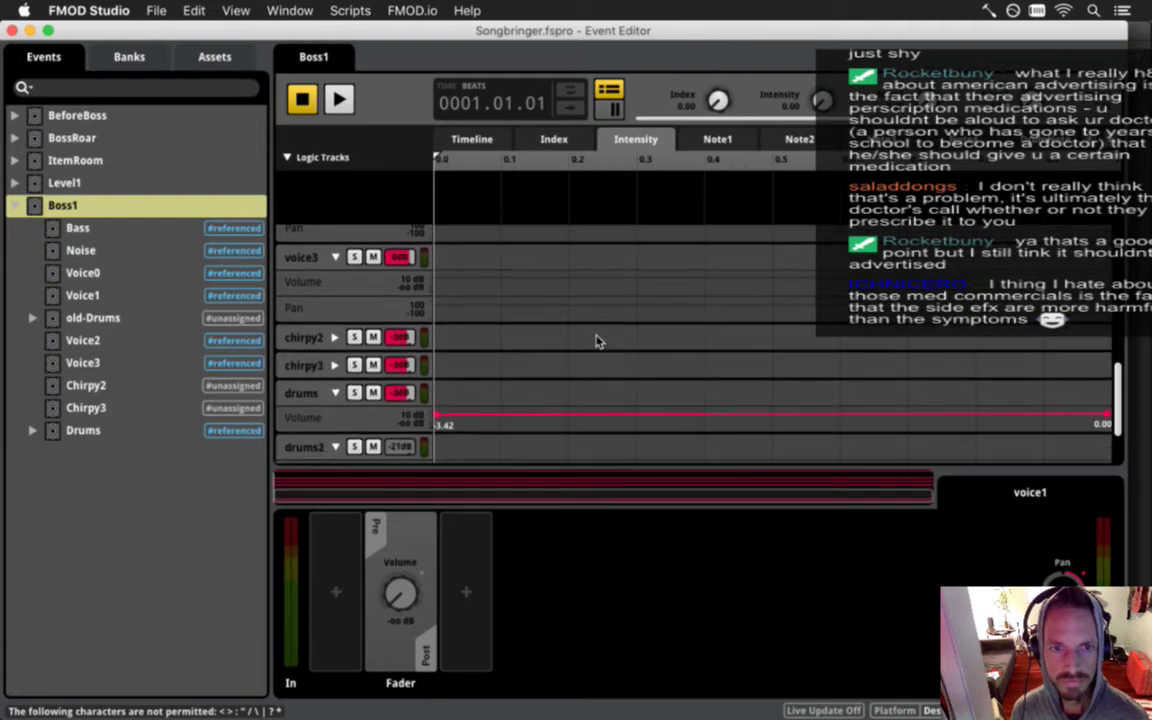
scroll(595, 341, "up", 4)
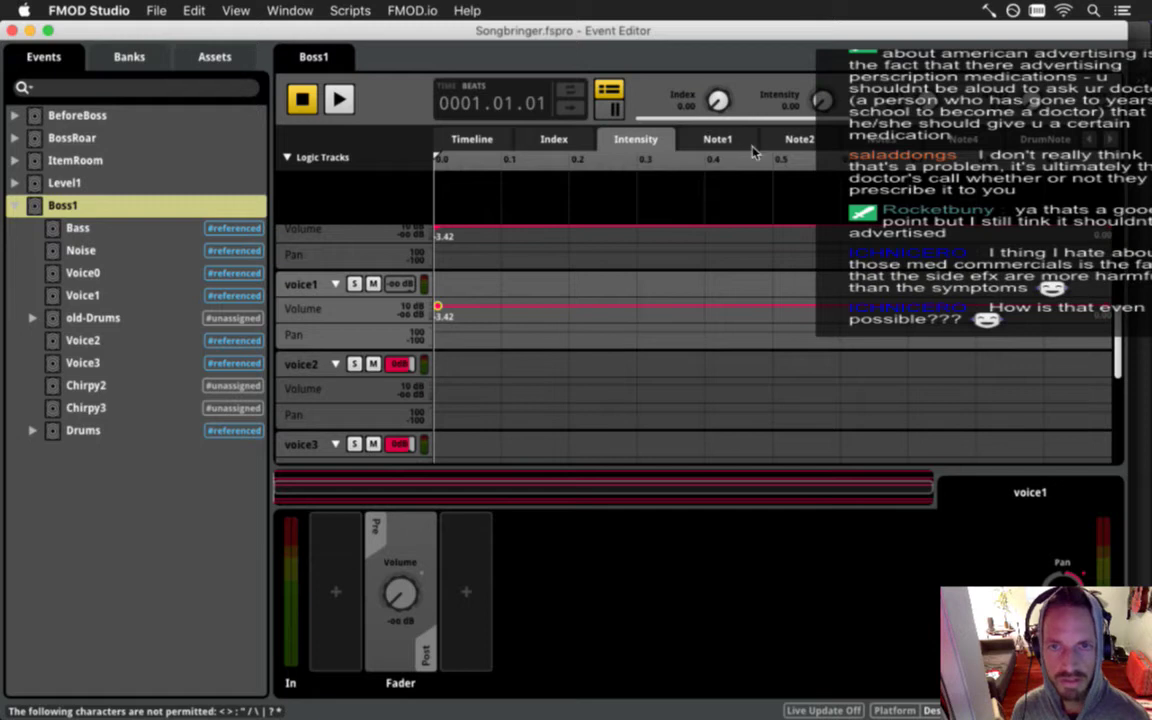
Look through Boss1's Note and Rand parameters, examining the pan automation on the noise and voice tracks.
left_click(712, 140)
left_click(790, 145)
left_click(877, 143)
left_click(935, 143)
left_click(1115, 141)
left_click(1115, 141)
left_click(1115, 141)
left_click(984, 142)
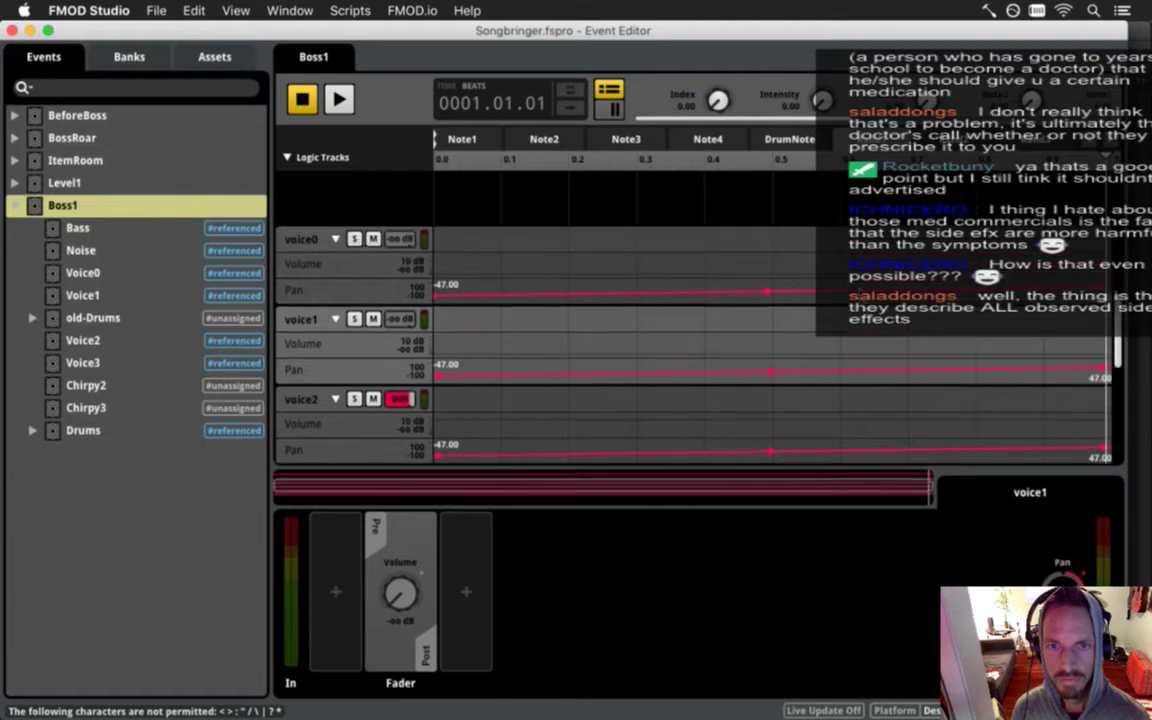
scroll(700, 340, "up", 5)
scroll(700, 340, "down", 5)
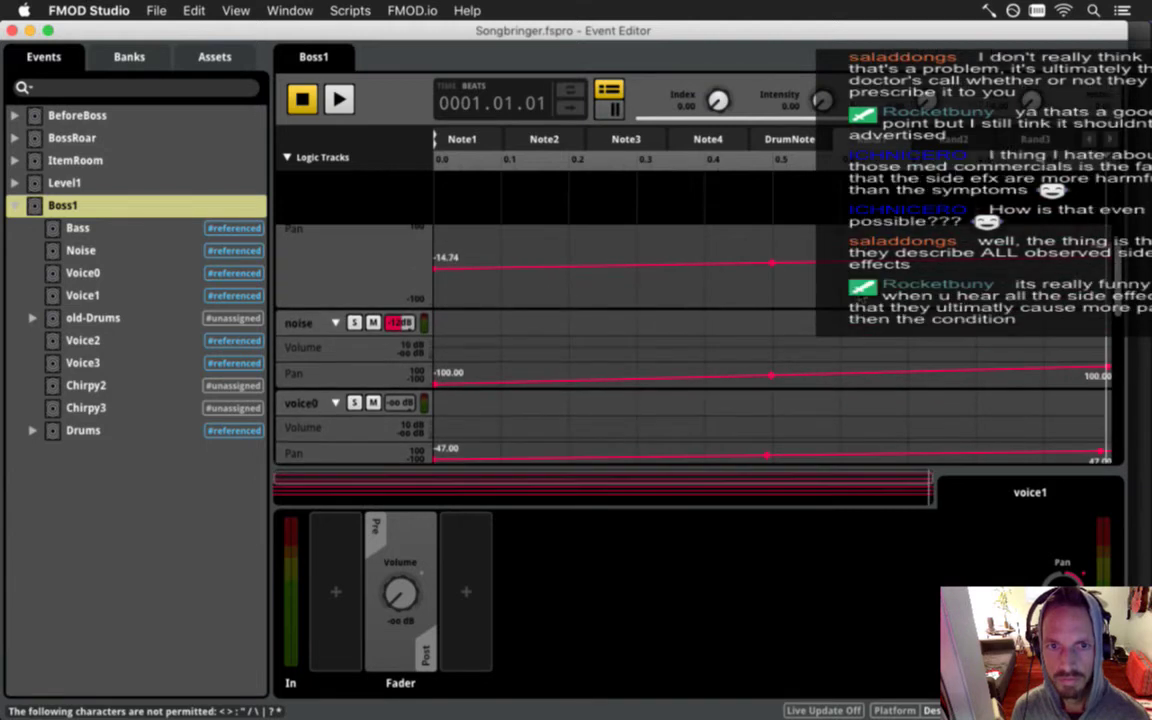
scroll(700, 340, "down", 1)
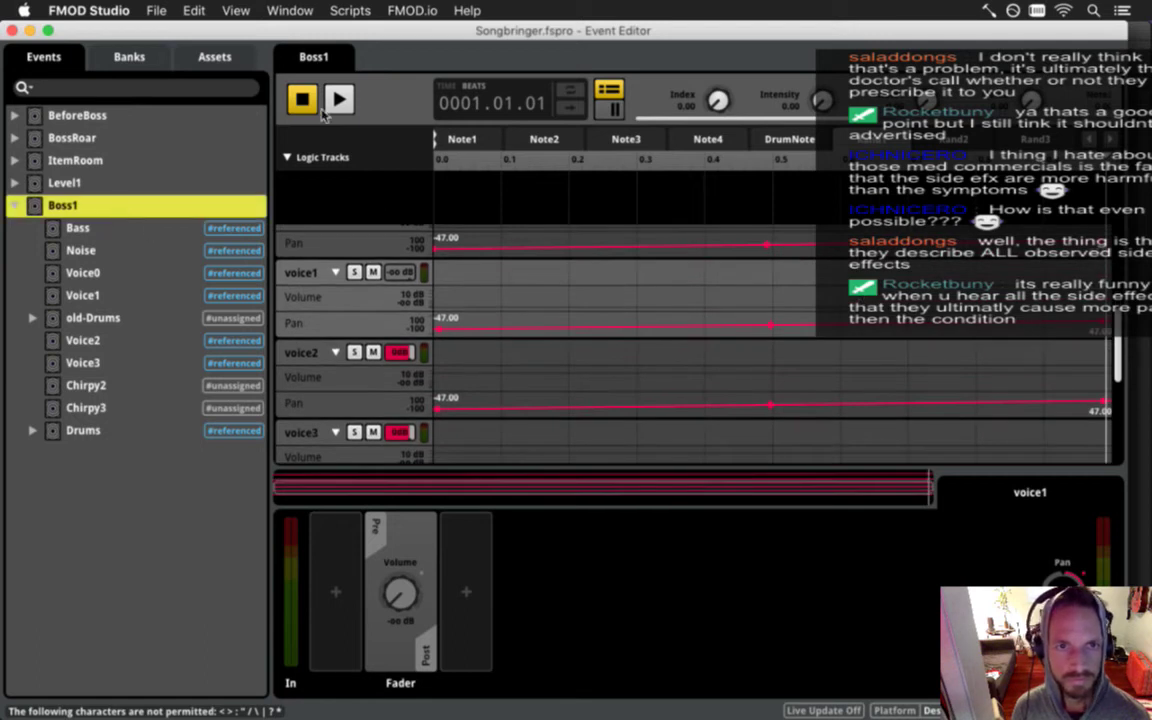
left_click(305, 107)
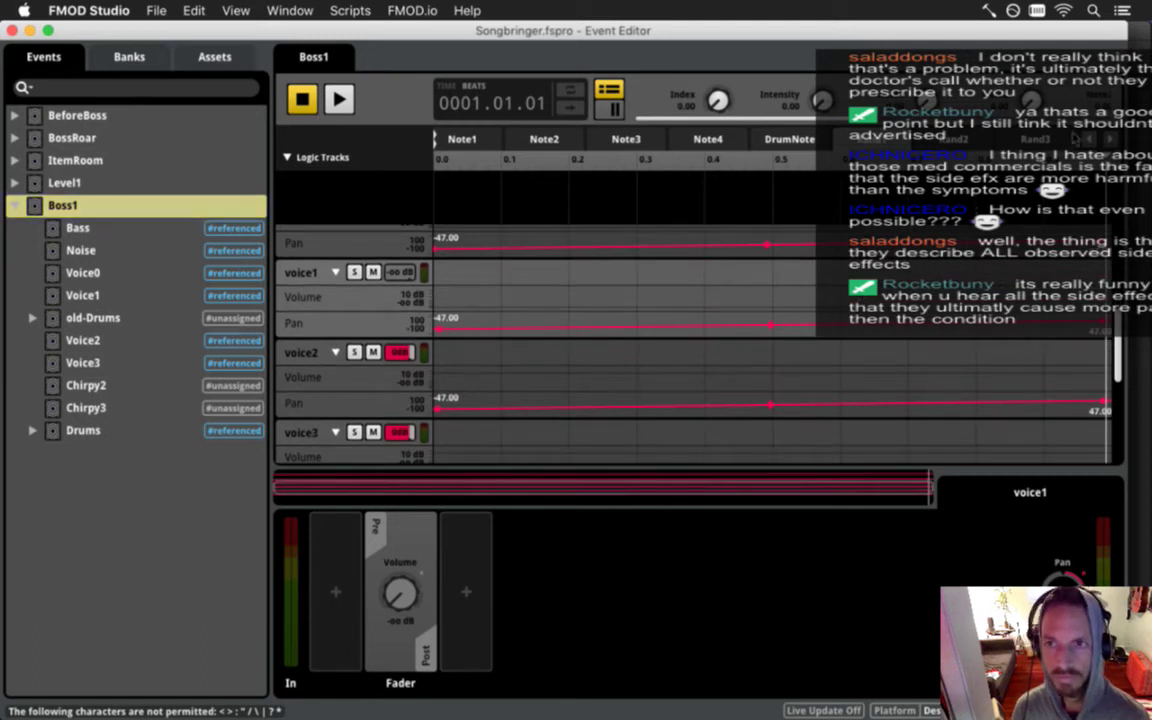
Go through Boss1's parameter list again and inspect the Rand2 parameter for automation on the noise and voice tracks.
left_click(1088, 140)
left_click(1088, 140)
left_click(1088, 140)
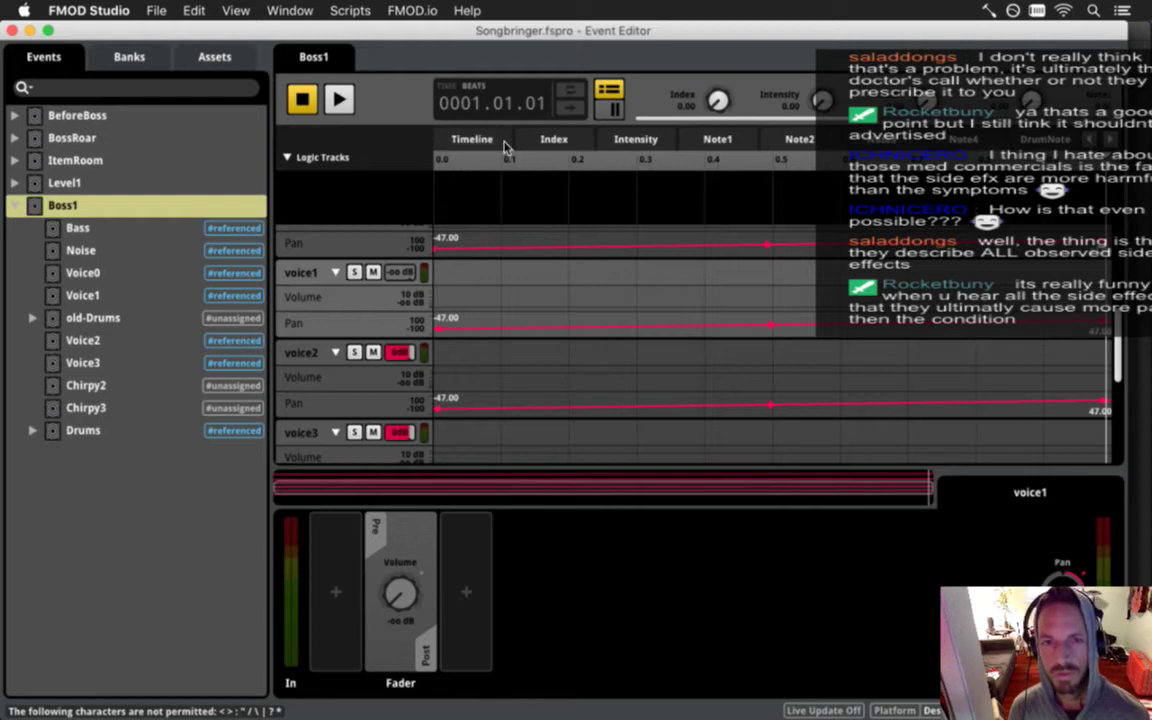
left_click(1112, 140)
left_click(1112, 140)
left_click(1112, 140)
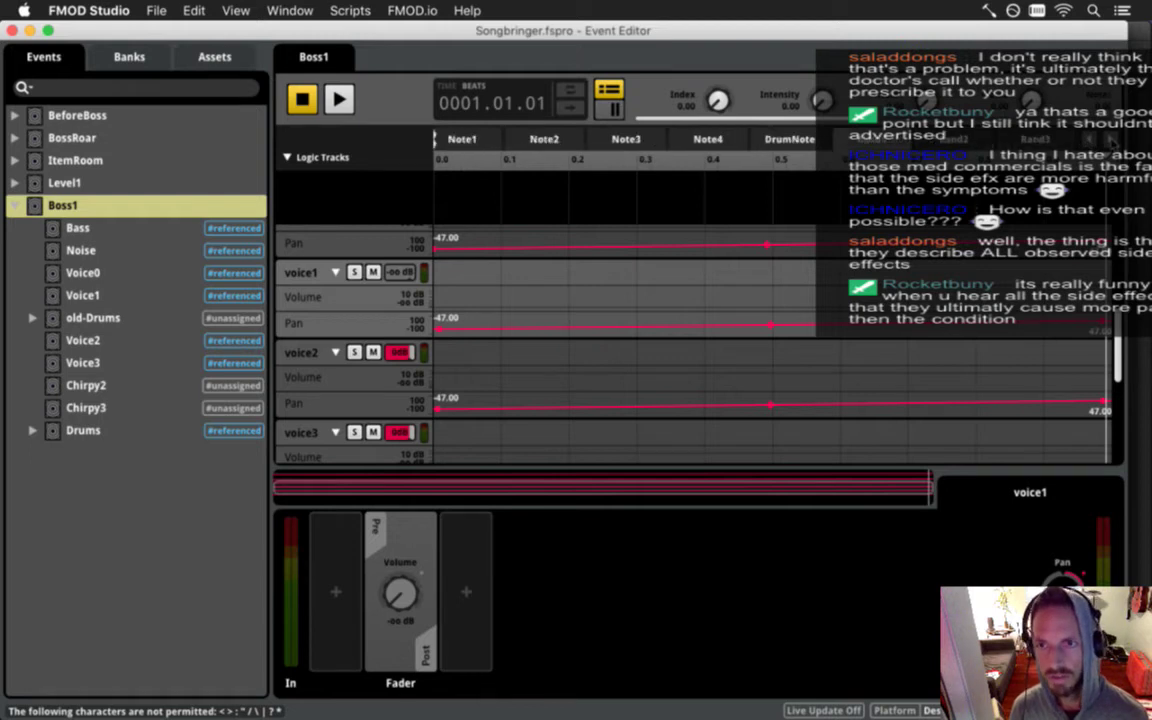
left_click(942, 143)
scroll(690, 345, "down", 5)
scroll(690, 345, "up", 10)
scroll(1018, 222, "up", 3)
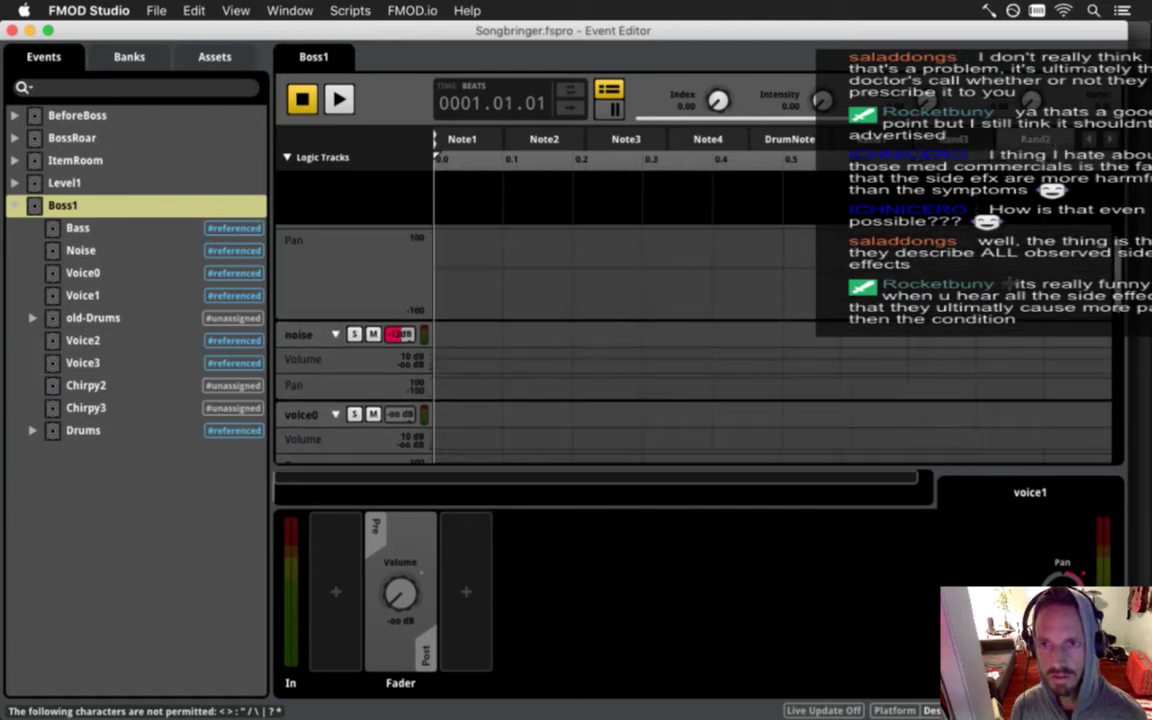
scroll(1018, 222, "down", 5)
scroll(690, 340, "down", 3)
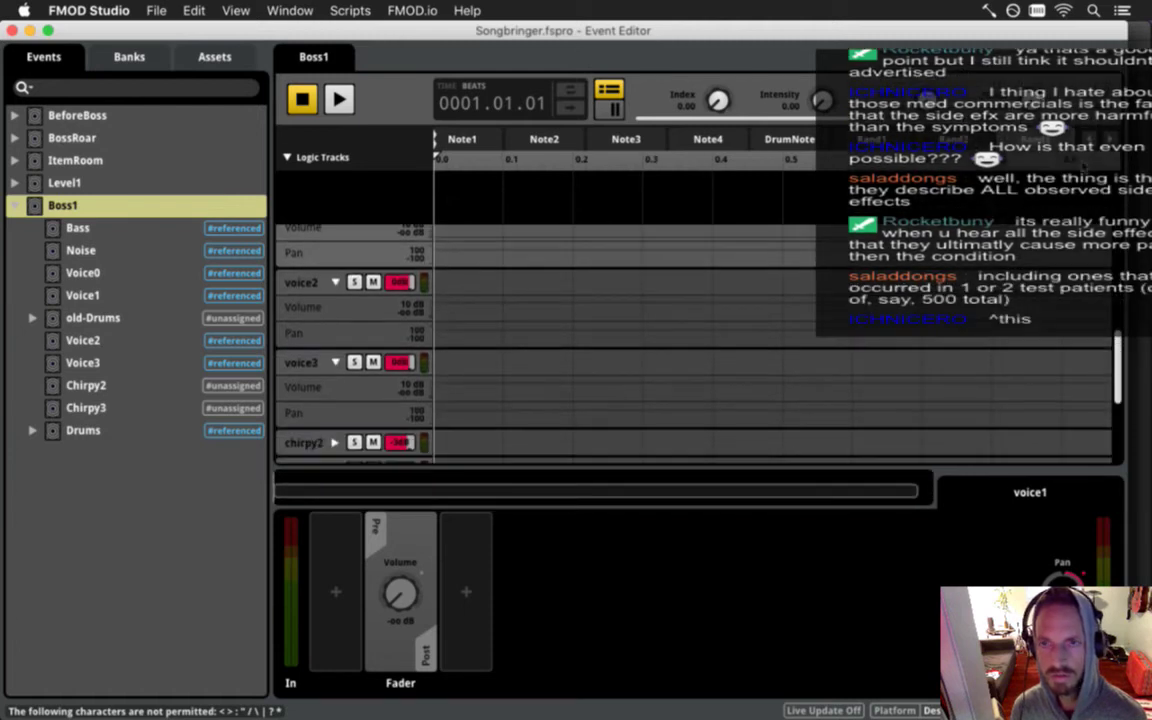
Play the Boss1 event from its timeline and examine how the Index parameter automates the drums2 track's volume.
left_click(1089, 139)
left_click(1089, 139)
left_click(1089, 139)
left_click(1089, 139)
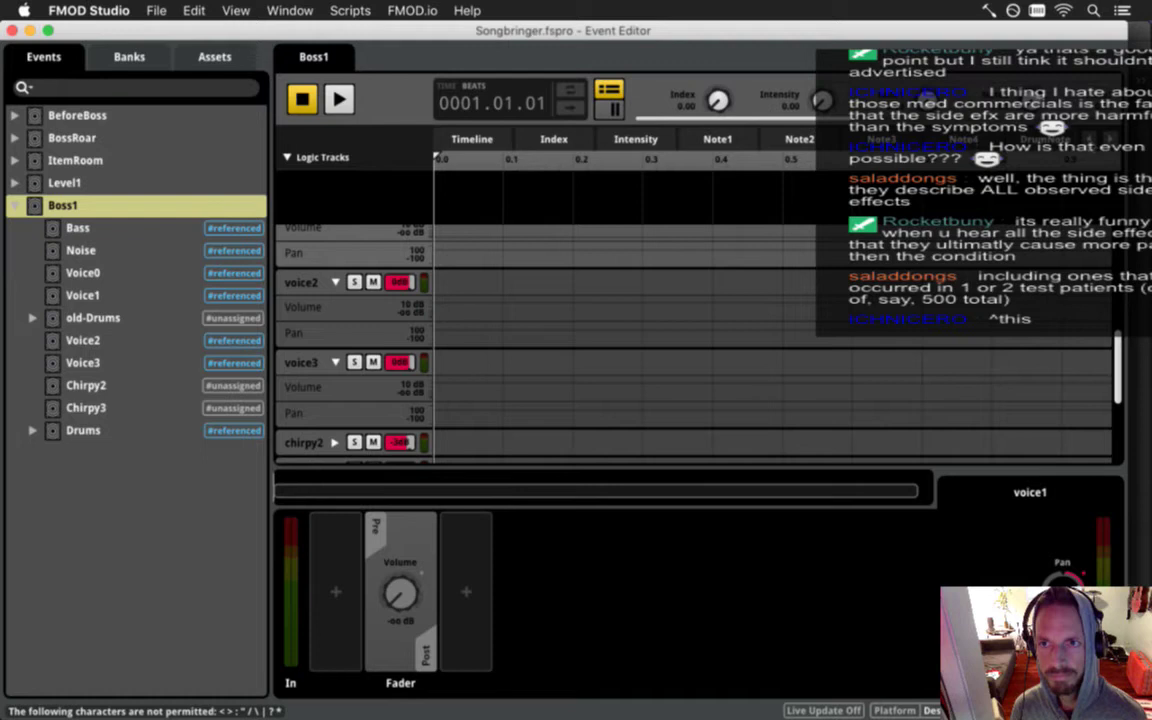
left_click(471, 140)
key("space")
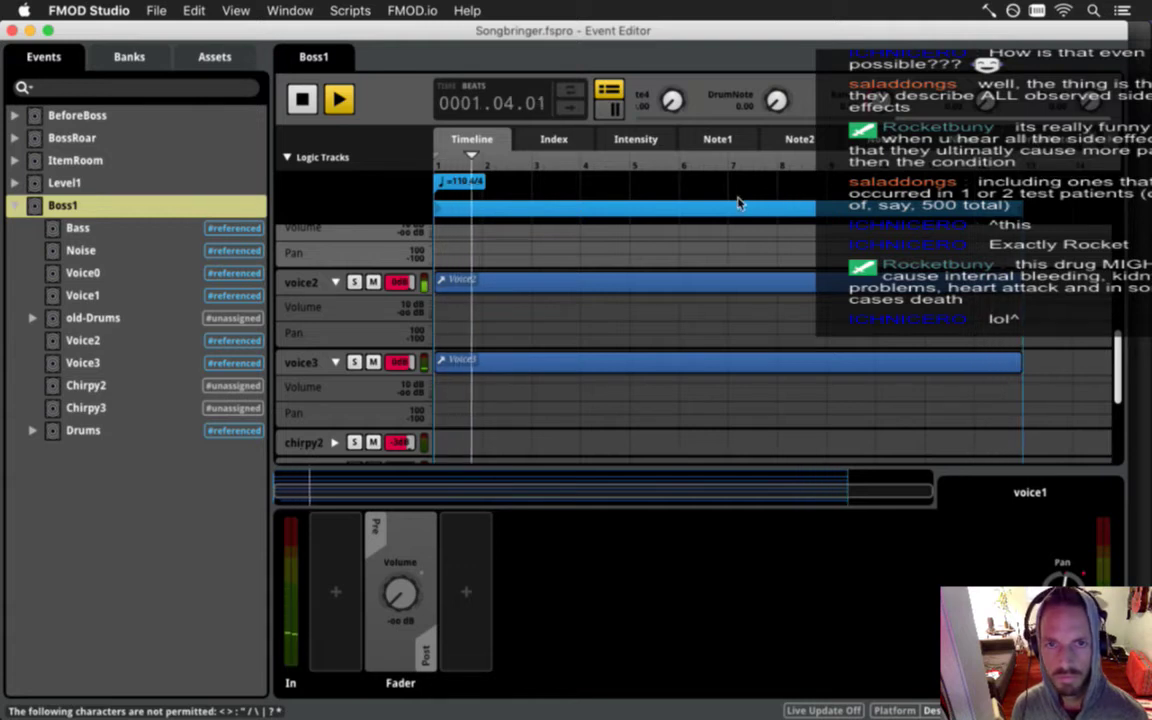
left_click(580, 143)
left_click_drag(1118, 370, 1122, 448)
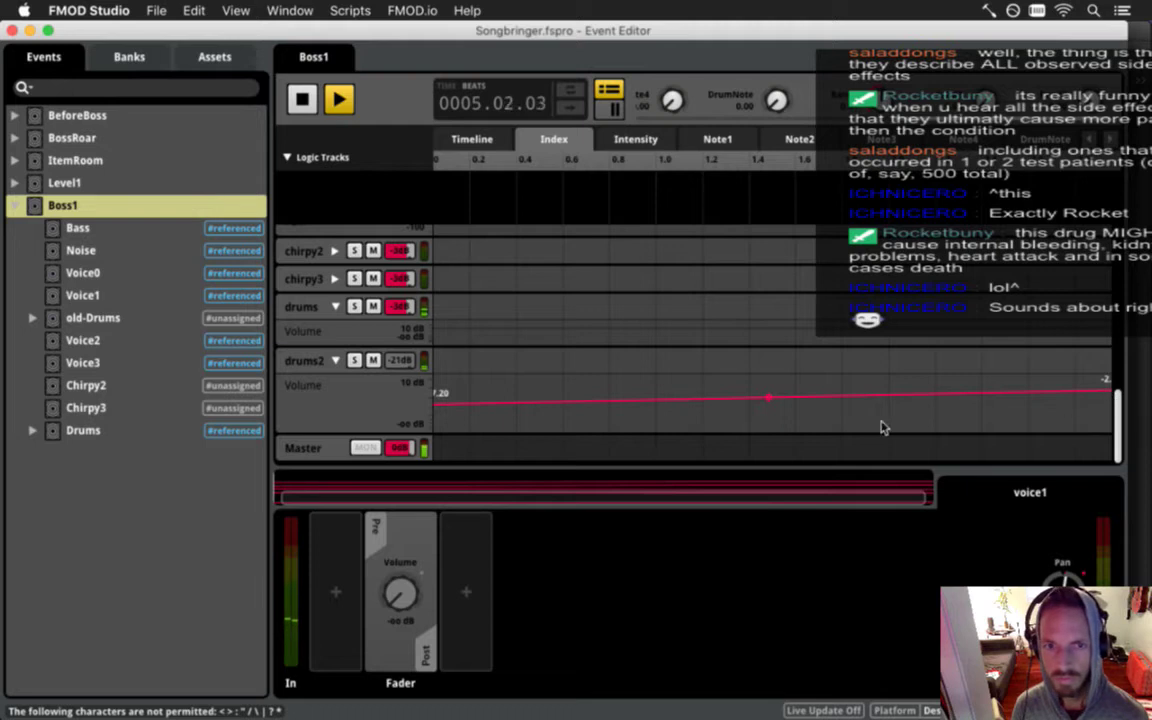
On drums2's Index volume automation, add a point of about -11.06 dB near Index 1.5 and lower the starting point to -80 dB.
left_click_drag(282, 503, 257, 501)
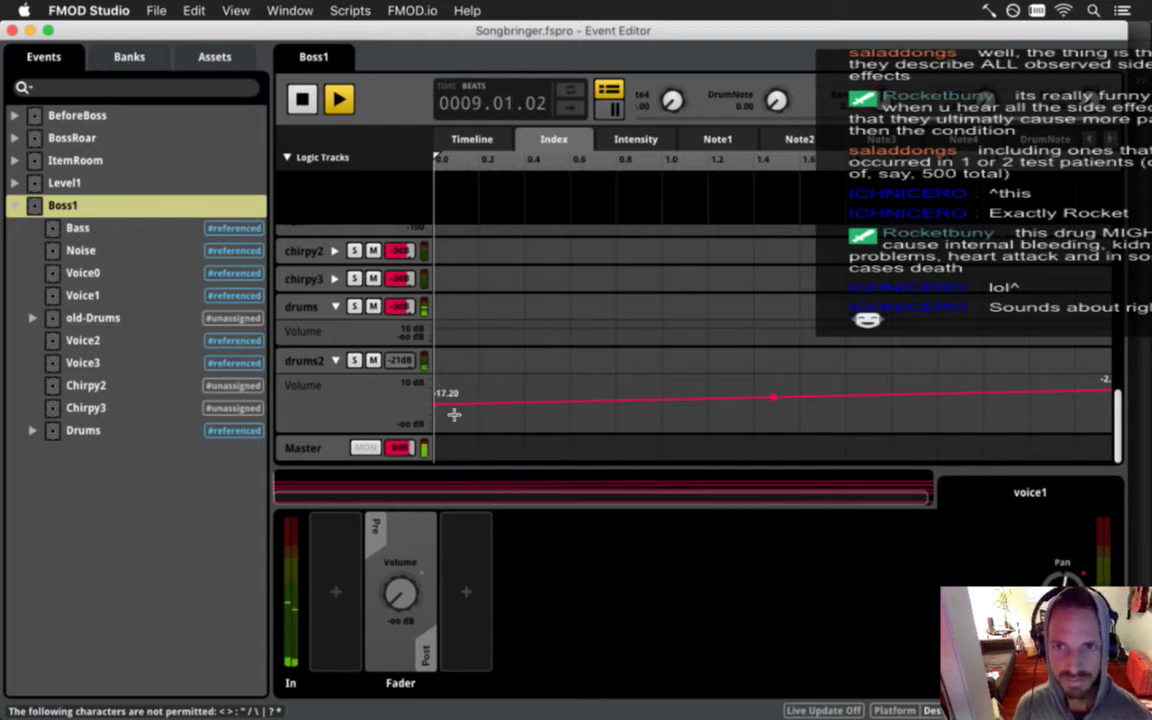
left_click(775, 398)
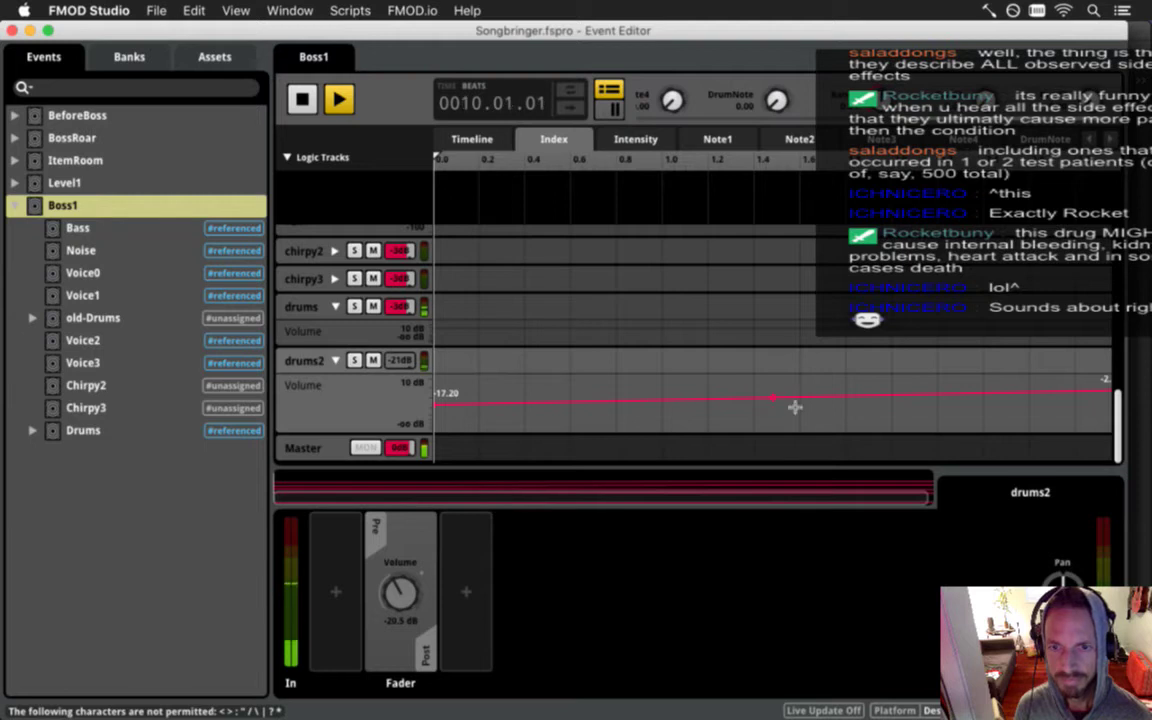
left_click_drag(765, 398, 778, 399)
left_click_drag(437, 408, 432, 491)
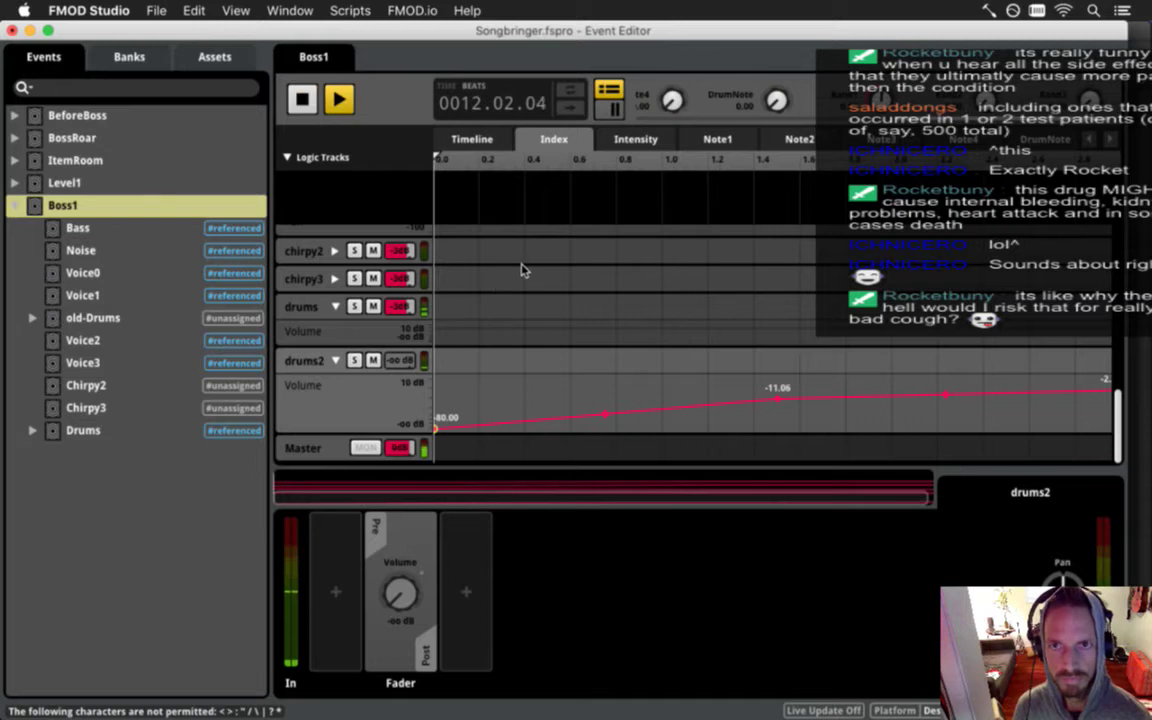
Play Boss1 from the start of its timeline with Intensity raised to 1.00, stop playback and save the project.
left_click(472, 140)
left_click(302, 100)
left_click(302, 100)
left_click(341, 100)
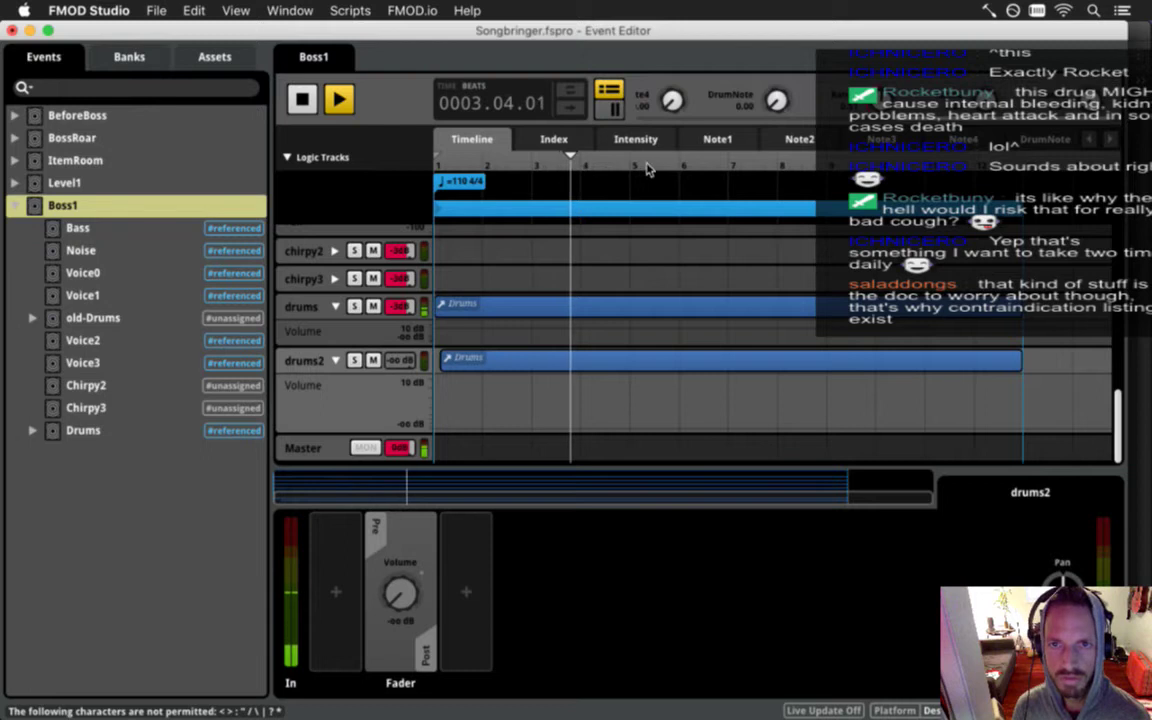
left_click_drag(963, 119, 832, 119)
scroll(830, 115, "left", 3)
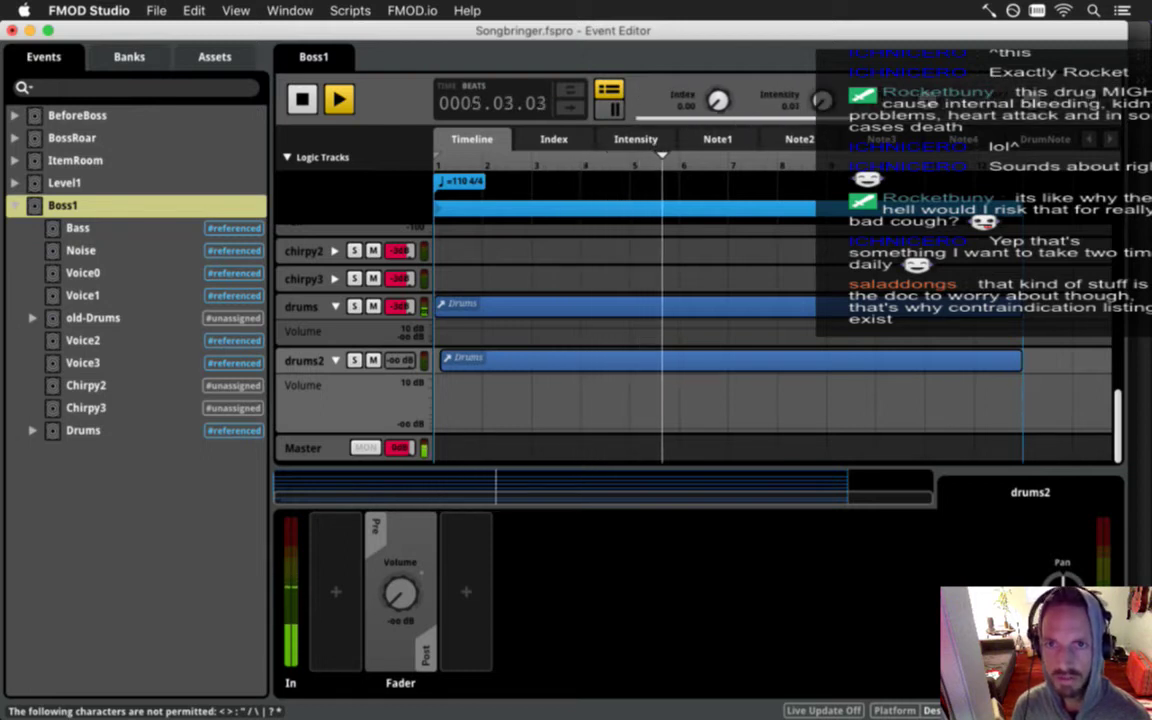
left_click_drag(817, 105, 817, 50)
scroll(820, 100, "up", 4)
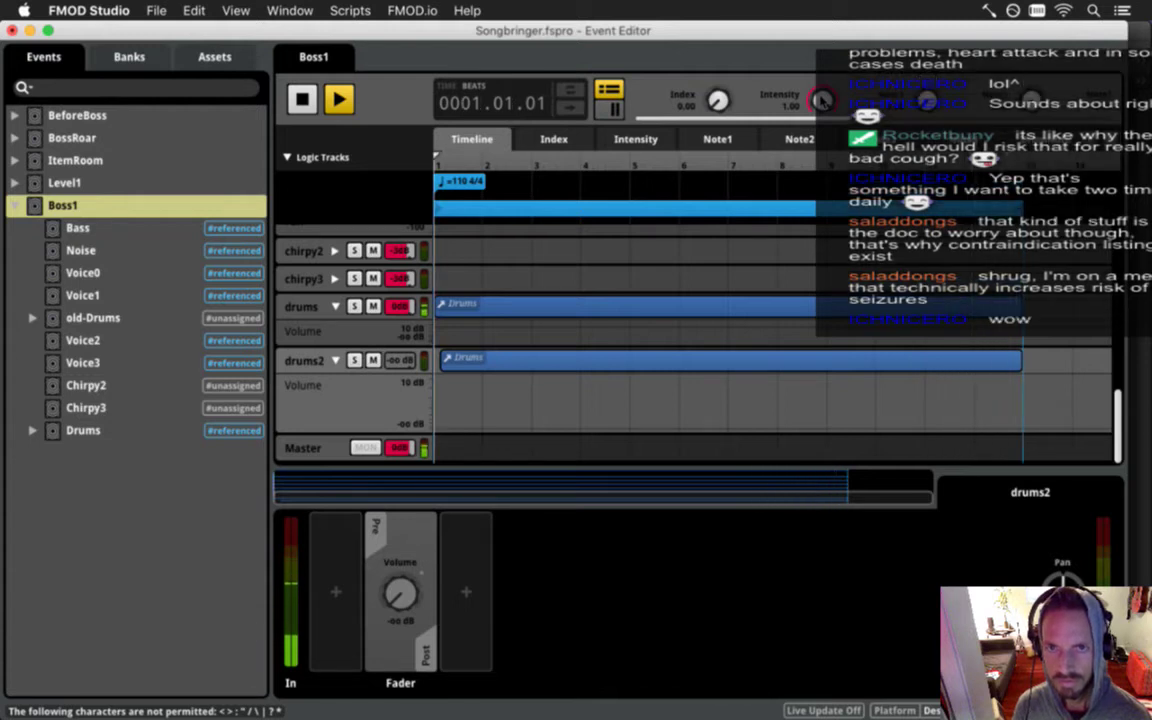
key("space")
key("super+s")
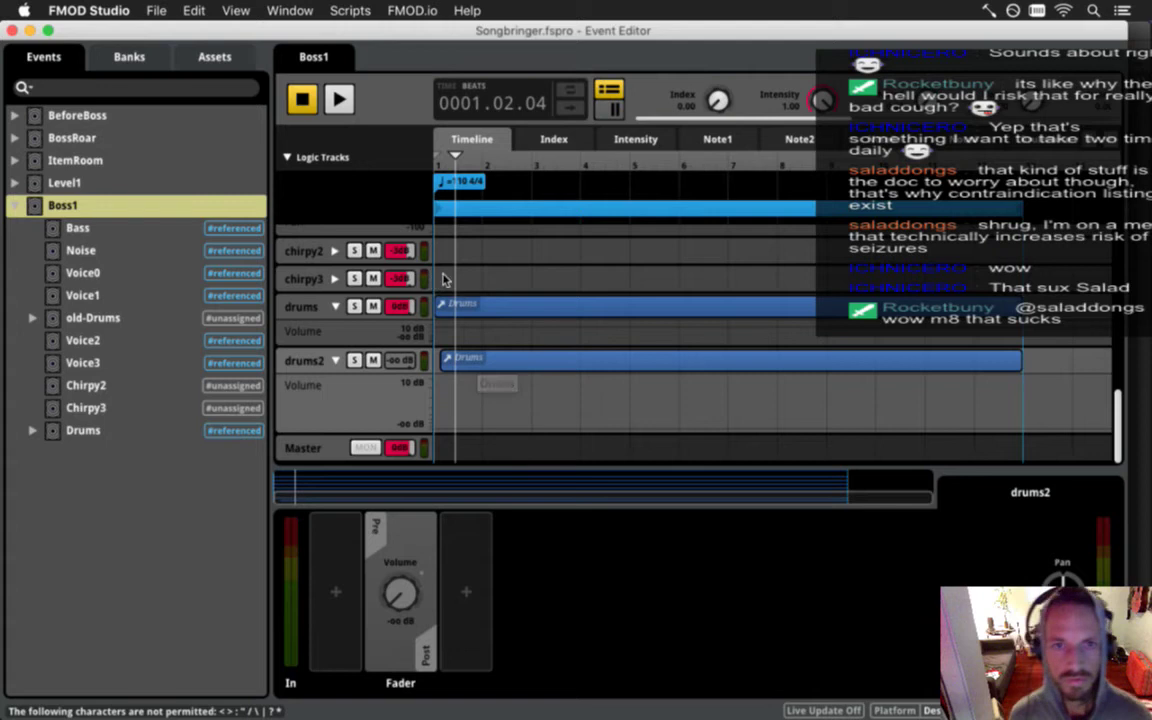
Audition Boss1 from the timeline start while raising the Index parameter to 2.38, and stop playback.
left_click(440, 162)
left_click_drag(440, 162, 390, 173)
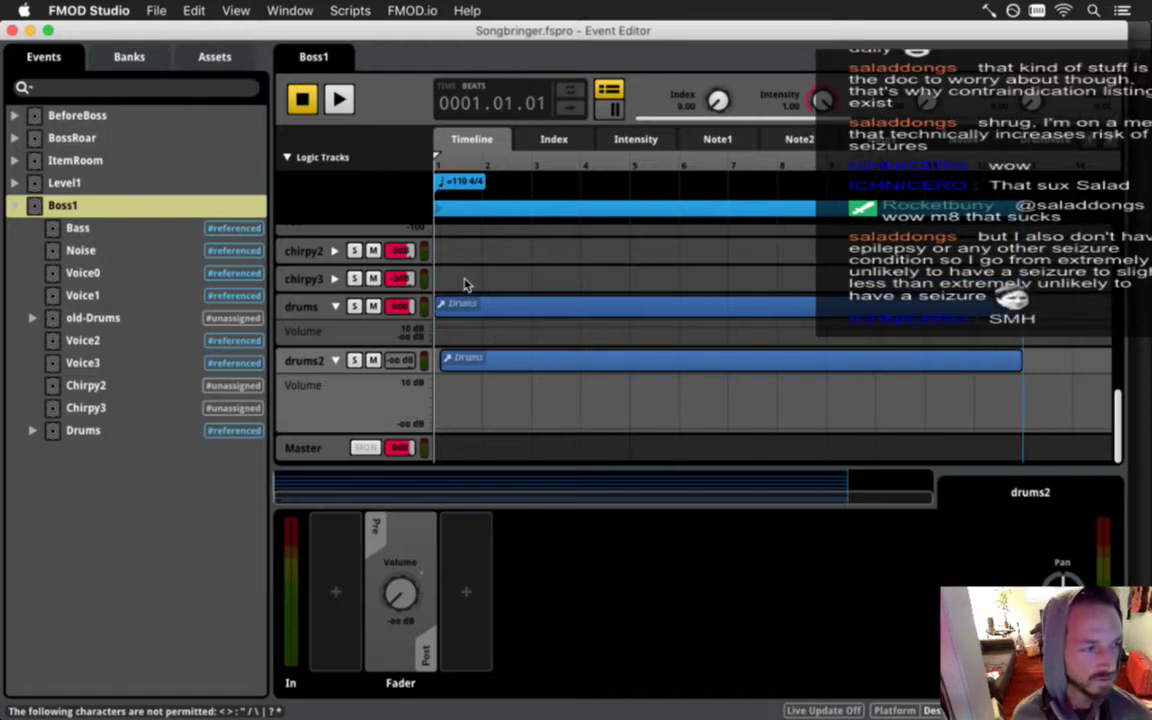
scroll(470, 281, "up", 2)
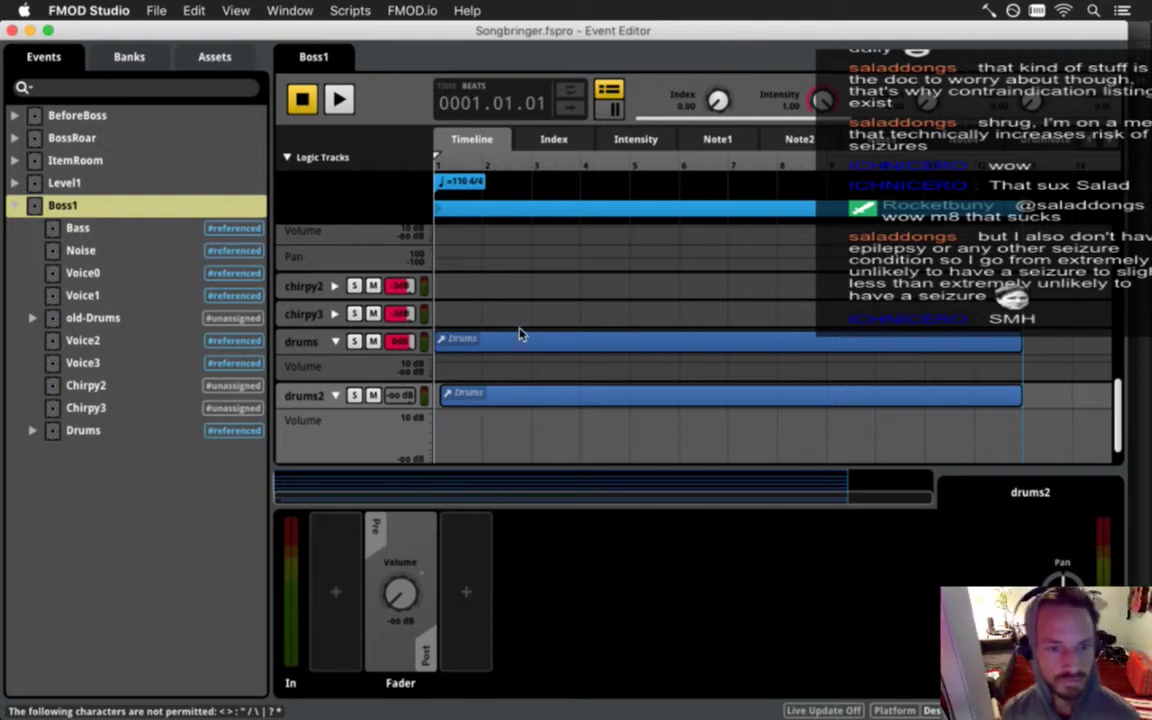
key("space")
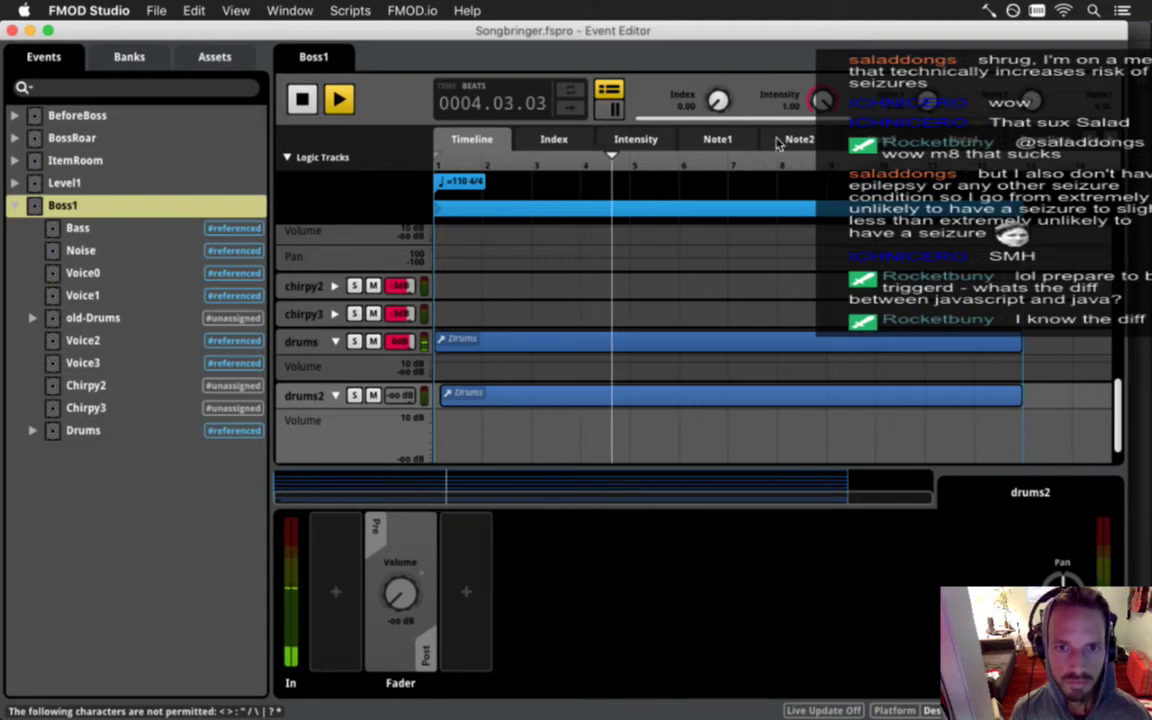
key("space")
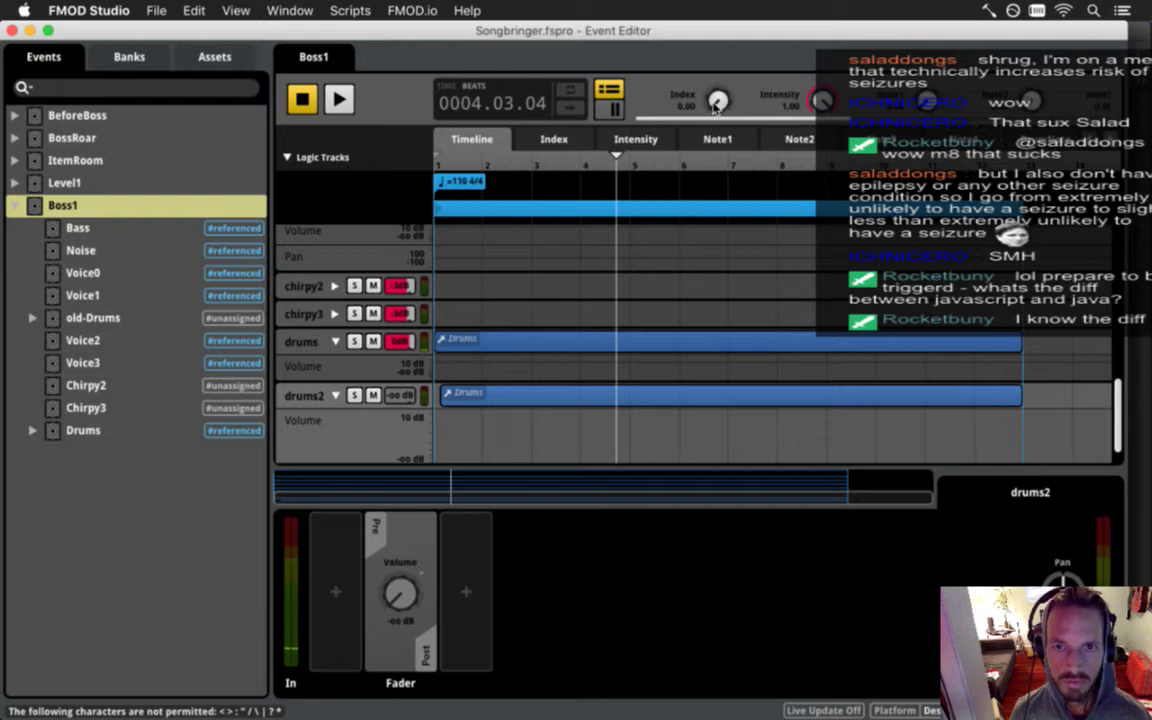
key("space")
left_click_drag(716, 108, 716, 76)
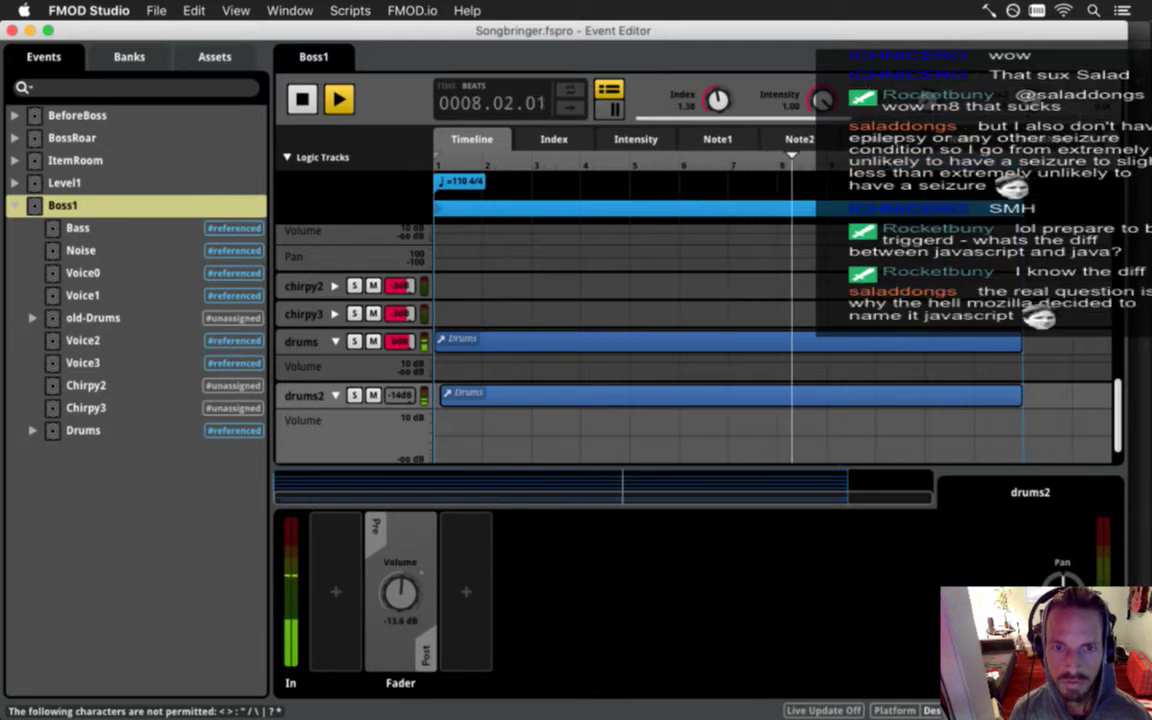
left_click_drag(400, 396, 400, 382)
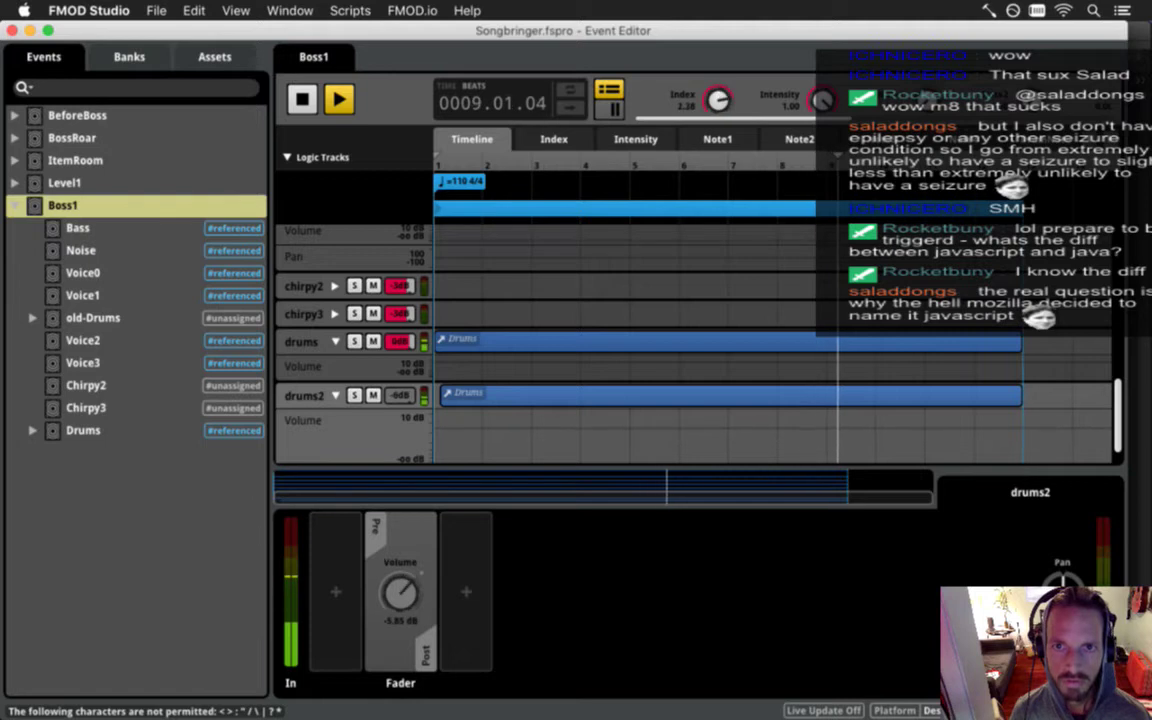
key("space")
left_click(303, 99)
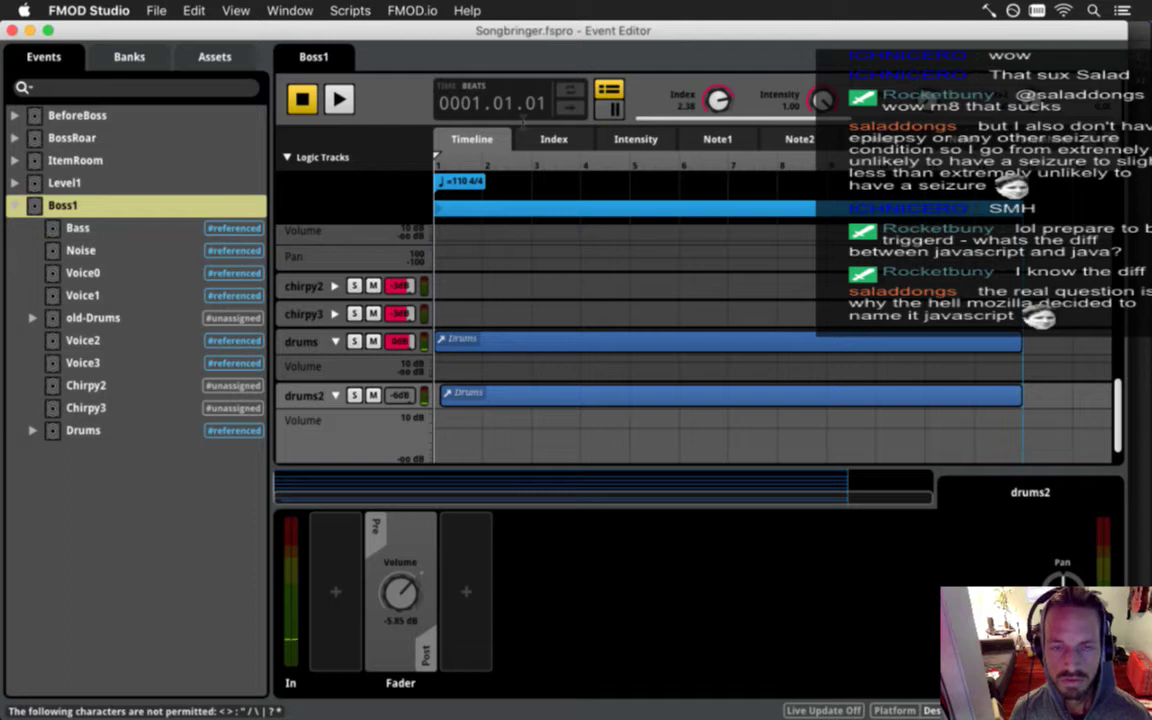
Replay Boss1 from the start with Index raised to 3.00 to hear the drums2 level at maximum.
key("space")
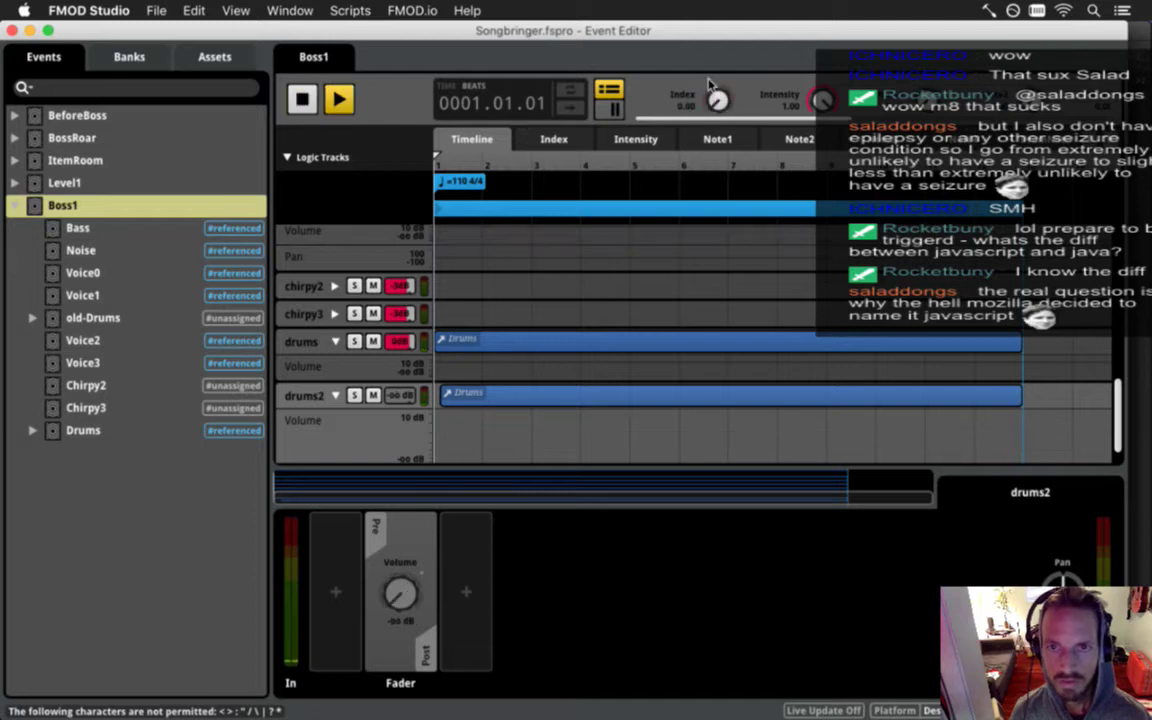
left_click_drag(721, 104, 722, 66)
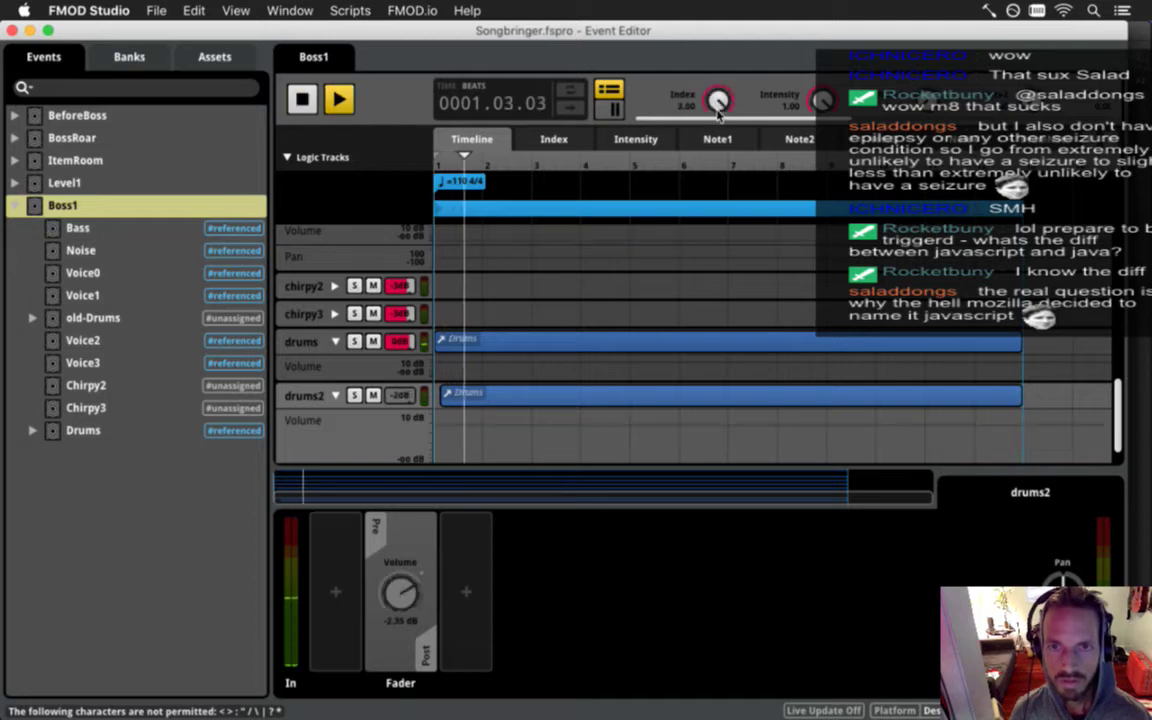
left_click(300, 100)
left_click(300, 100)
left_click(338, 100)
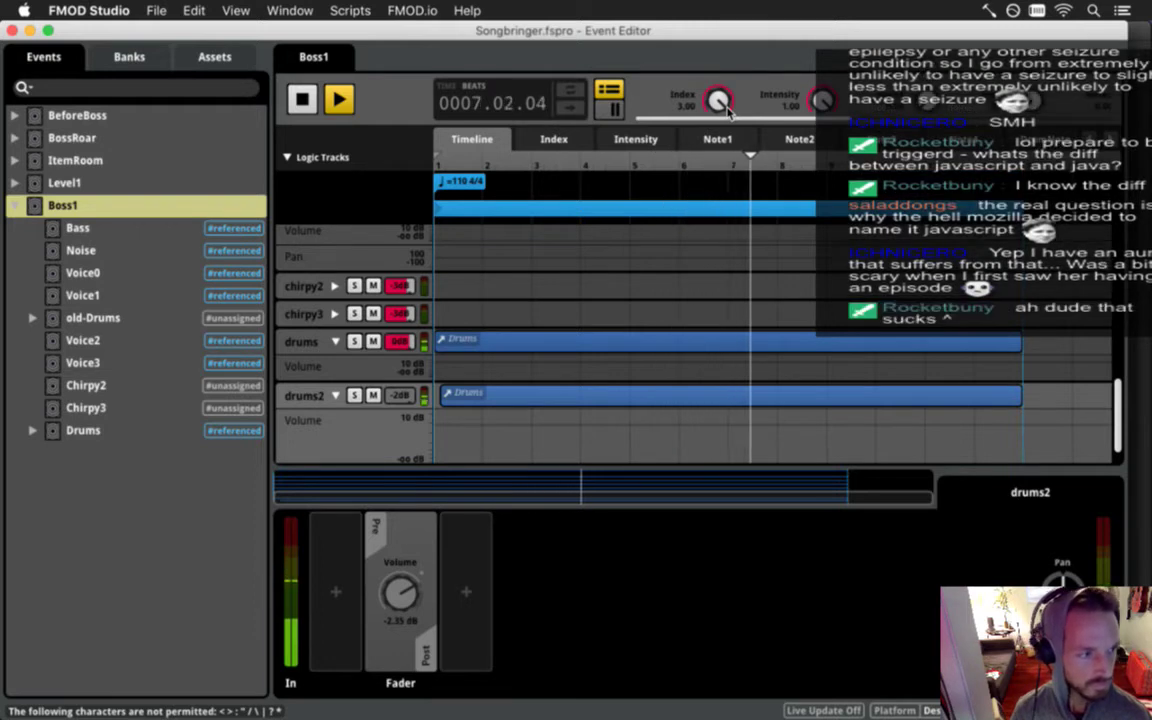
key("space")
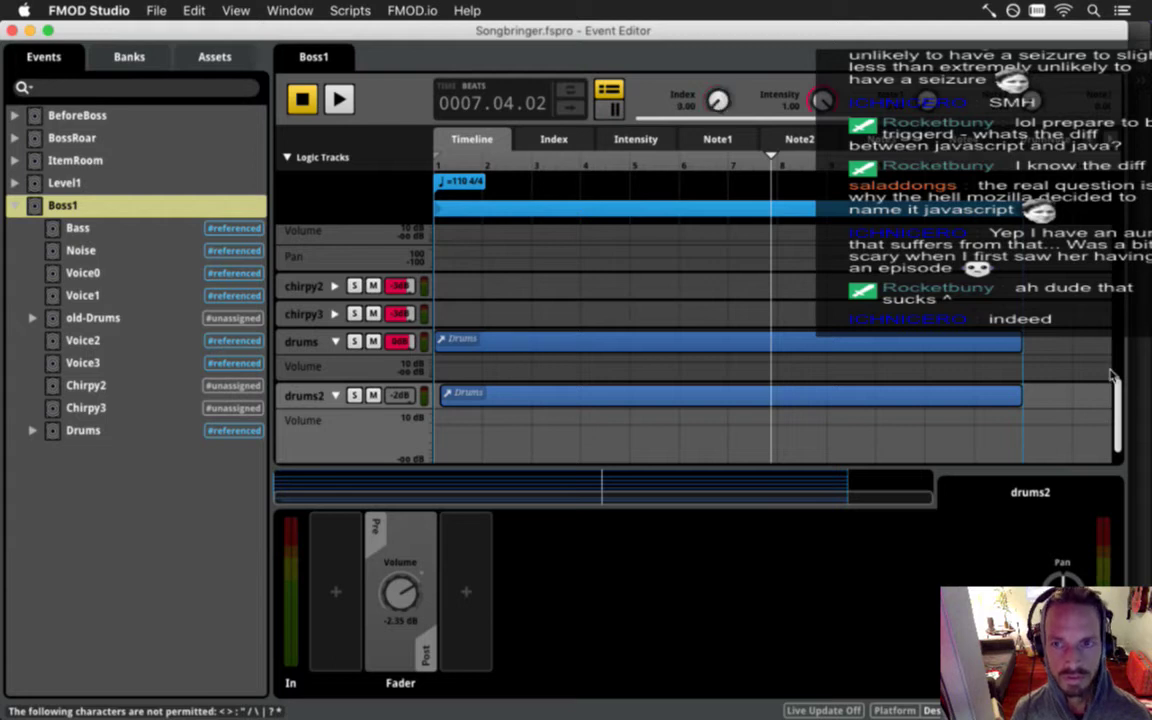
Play Boss1 from the start at Index 0.00 while examining the noise and voice track levels.
scroll(700, 340, "up", 1)
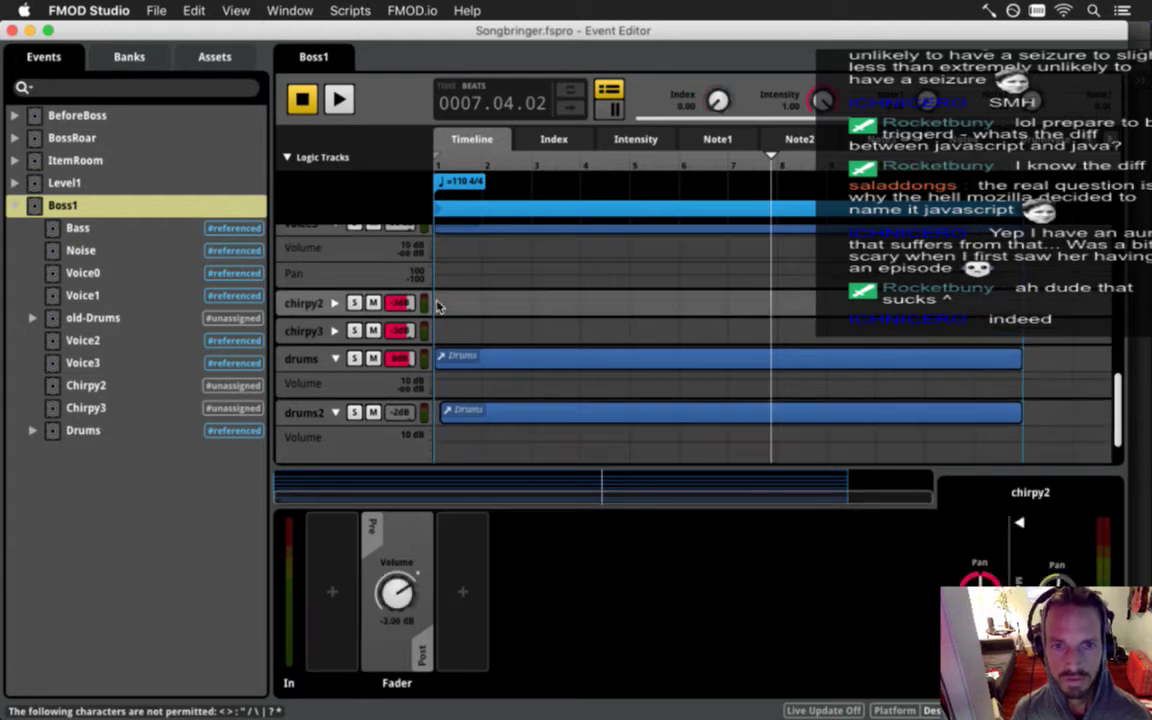
left_click(306, 104)
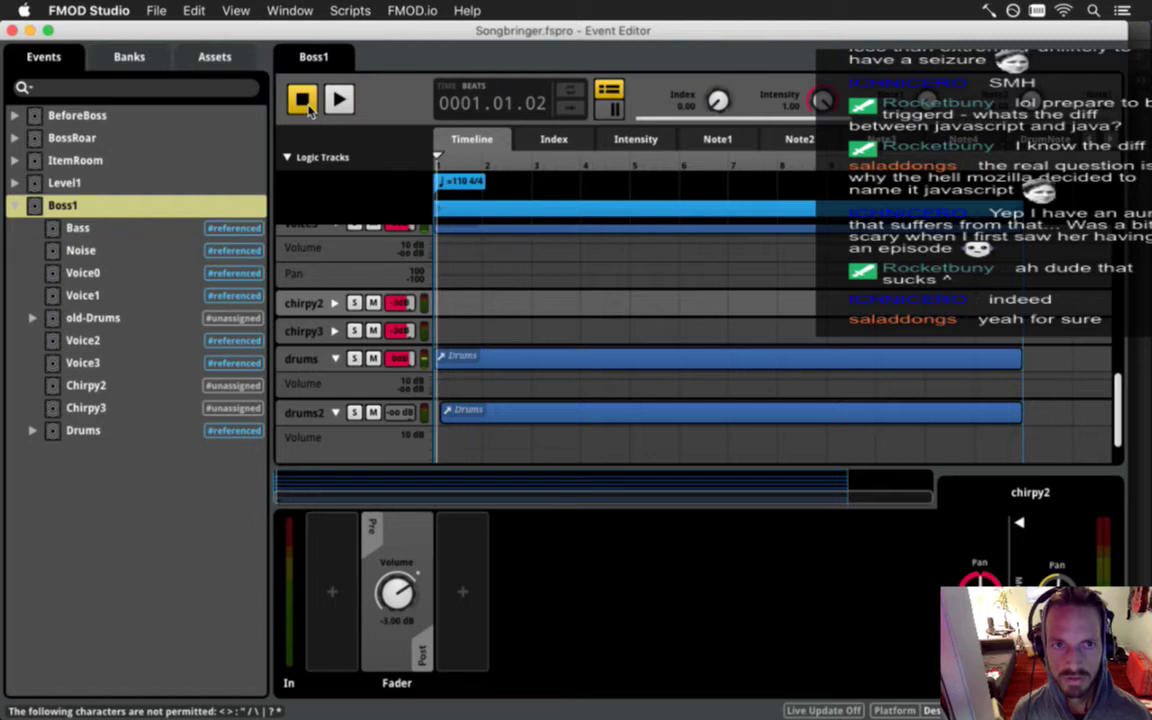
scroll(549, 260, "up", 5)
key("space")
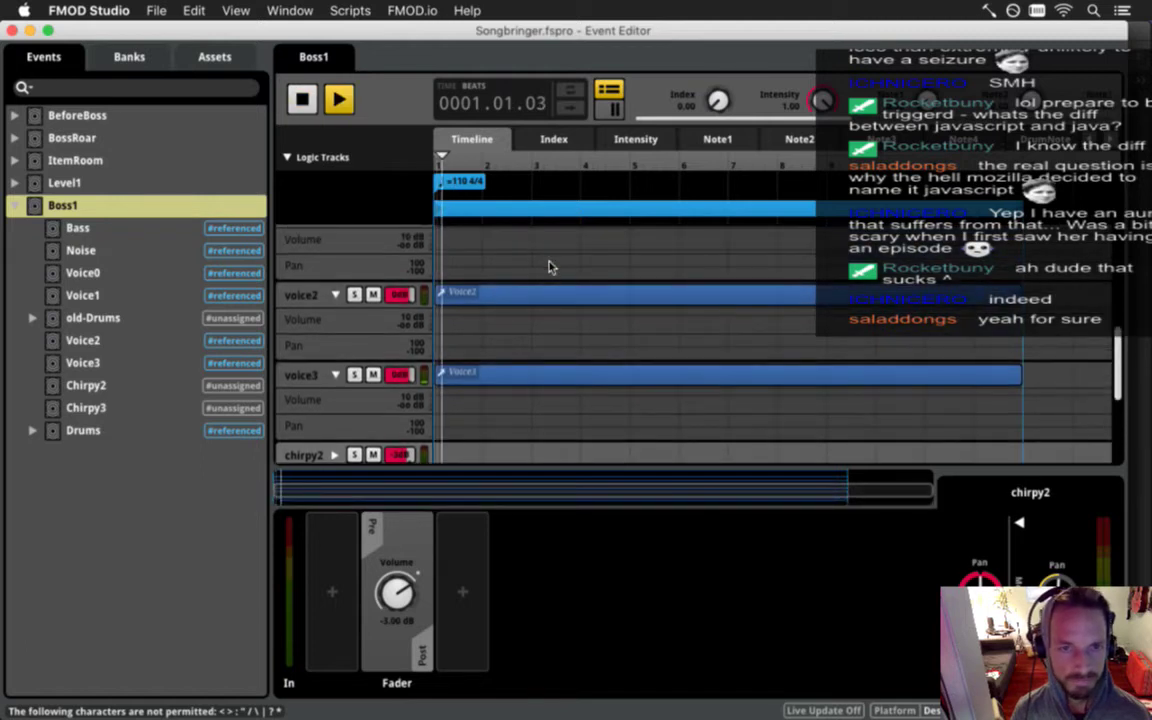
scroll(549, 267, "up", 3)
scroll(549, 267, "up", 10)
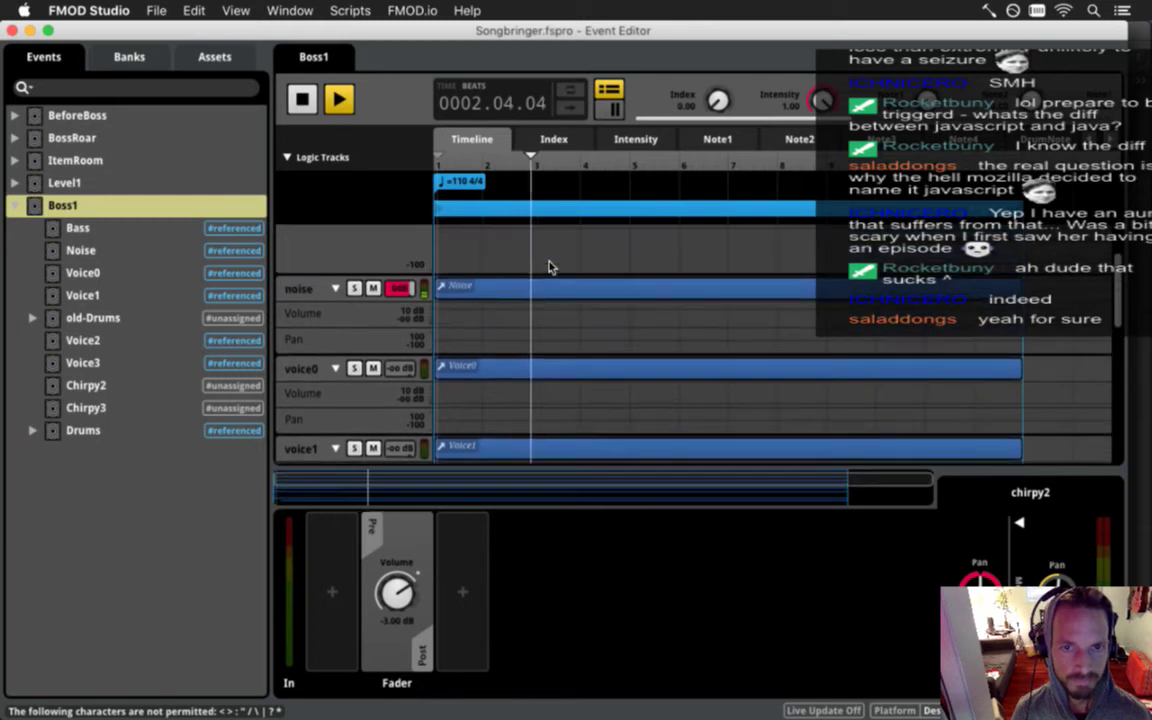
scroll(549, 267, "up", 2)
scroll(549, 267, "up", 2)
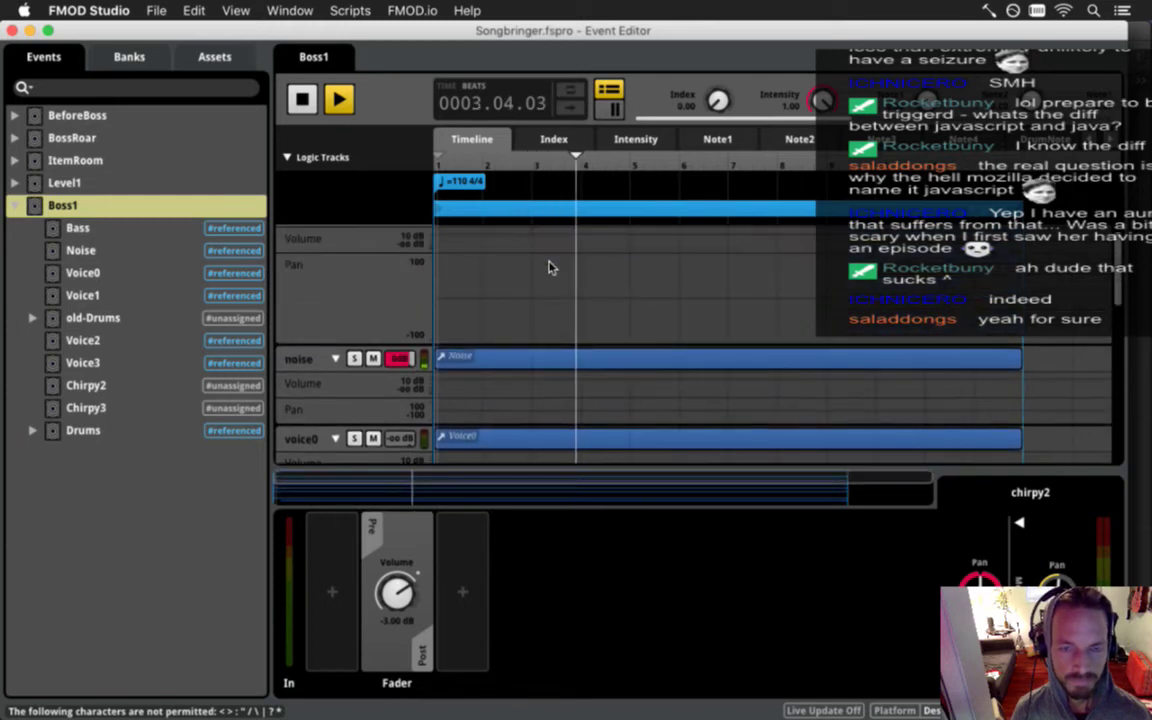
scroll(549, 267, "down", 7)
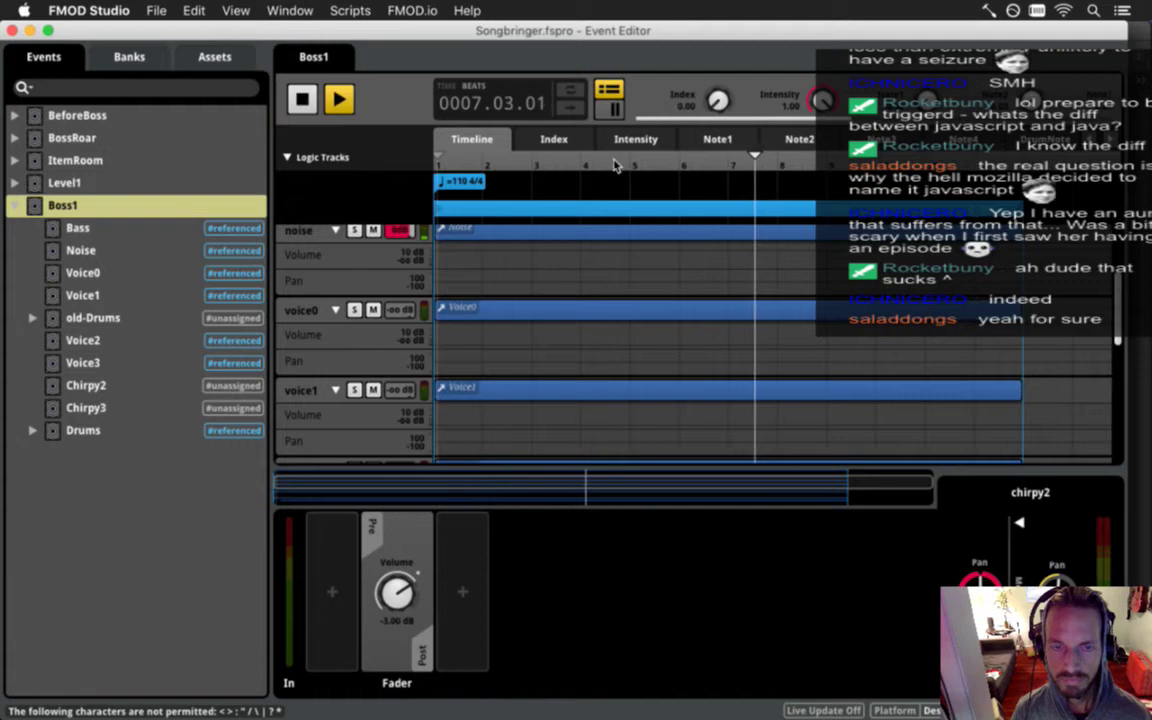
key("space")
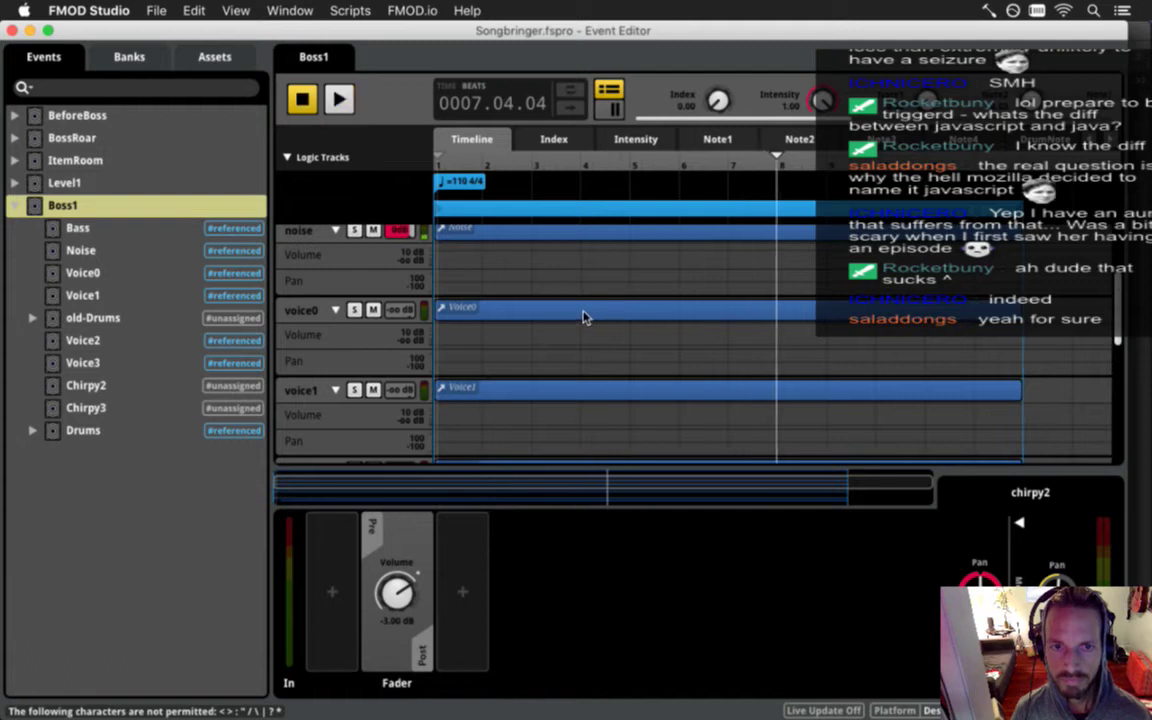
Examine the noise and voice tracks' volume automation on the Intensity parameter while auditioning voice2 and voice3.
left_click(624, 144)
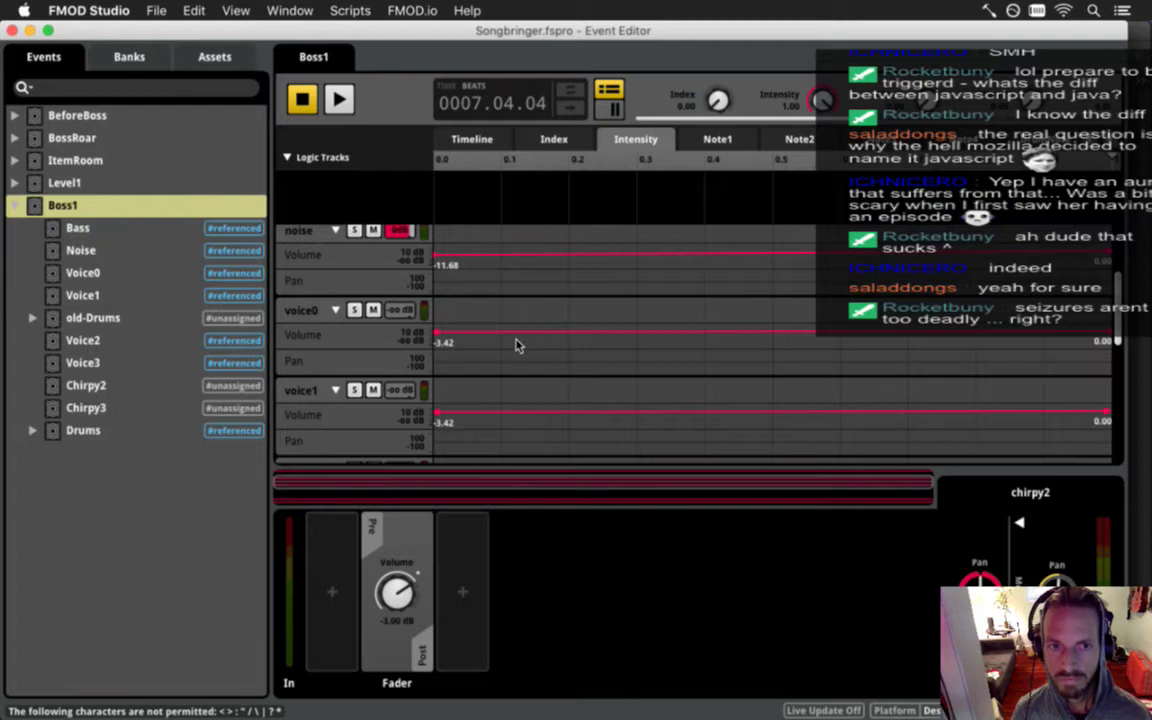
scroll(481, 350, "down", 5)
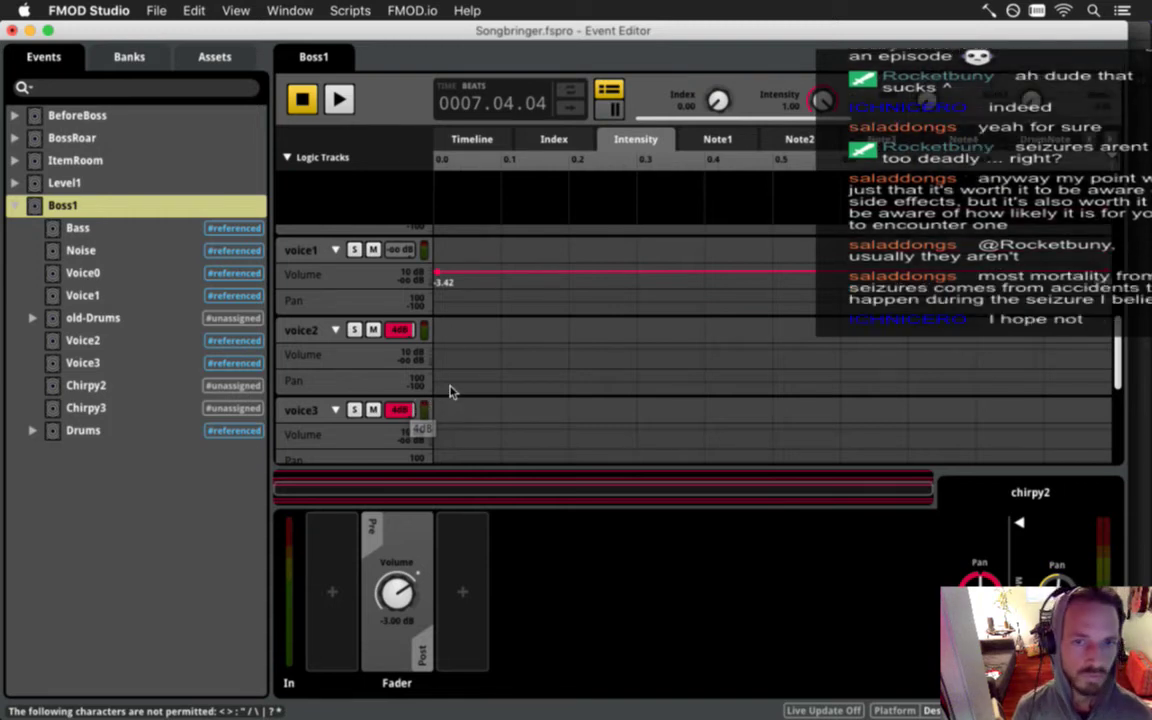
key("space")
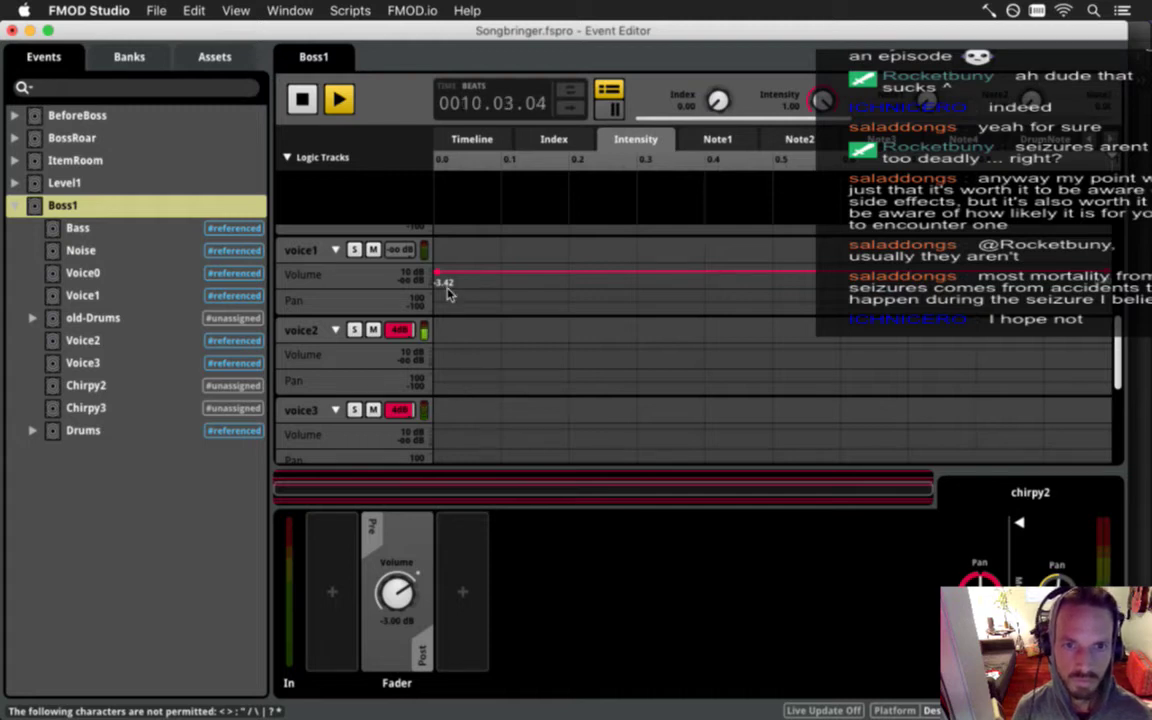
key("space")
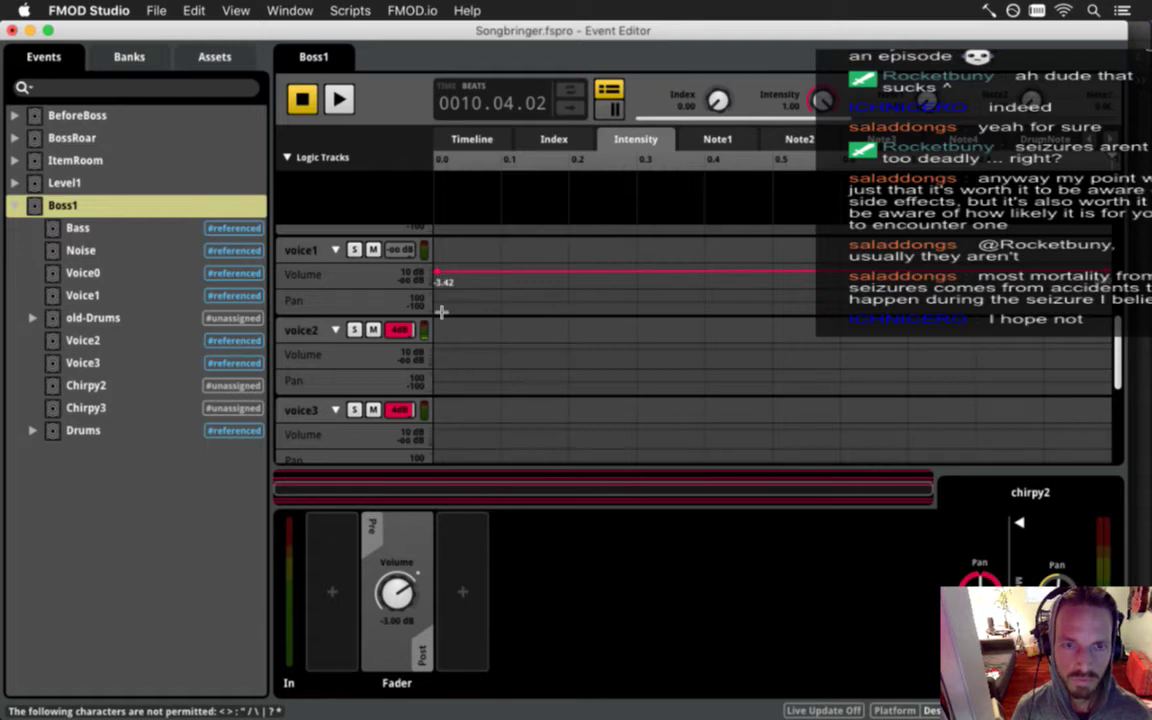
scroll(441, 311, "down", 3)
key("space")
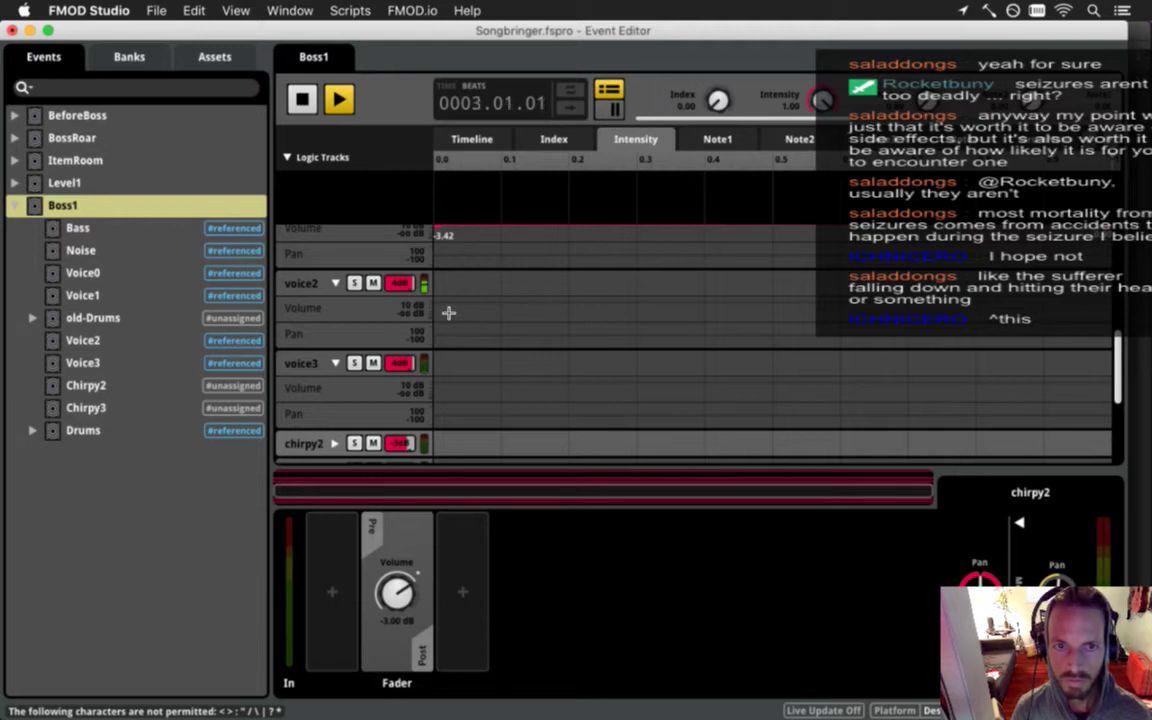
key("space")
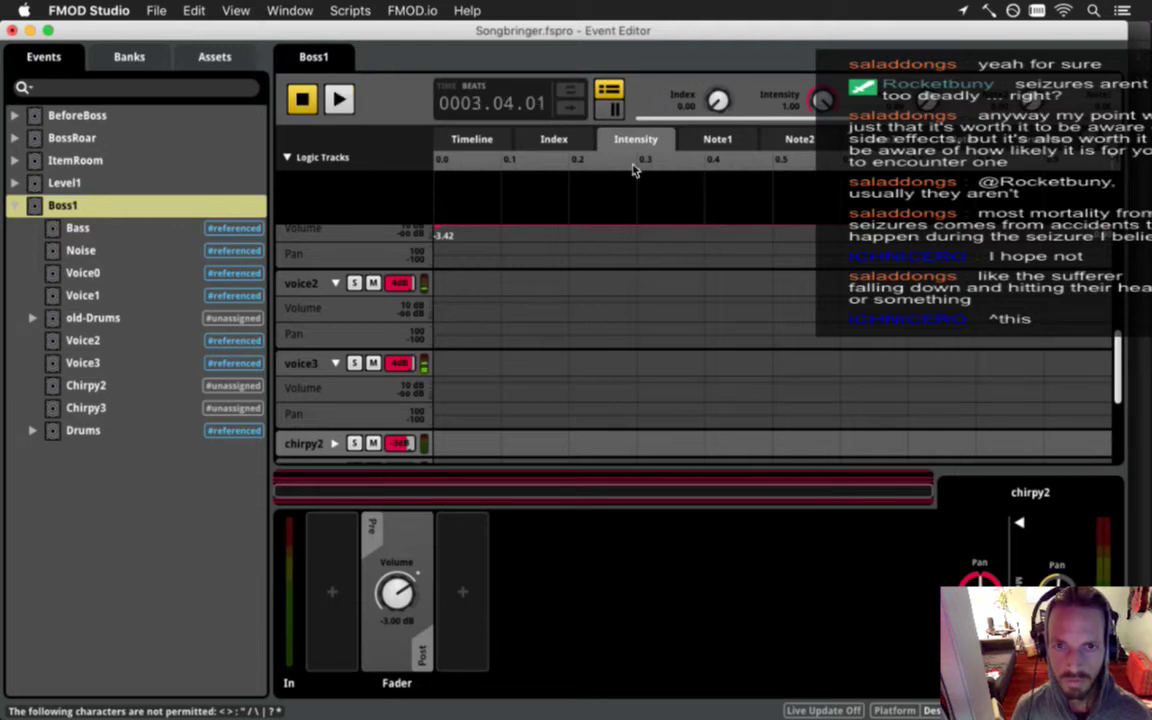
Set the voice2 and voice3 volume automation points near Index 0.8 to 0.00 dB and save the project.
left_click(556, 140)
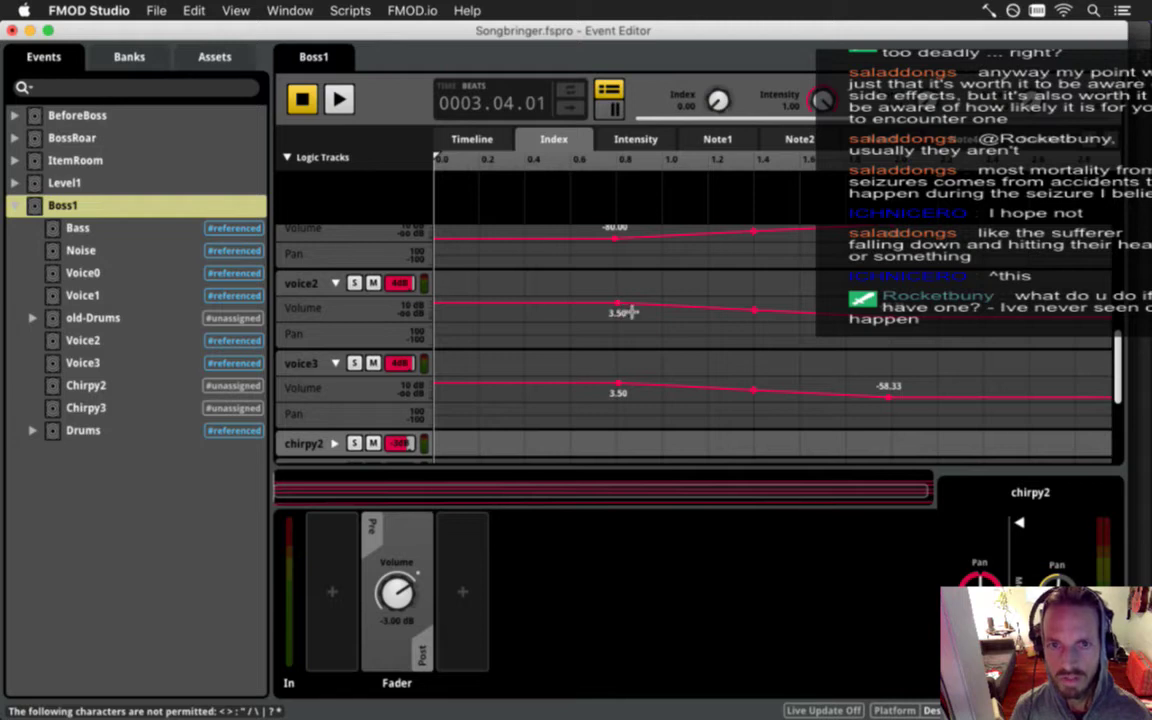
left_click_drag(617, 308, 617, 304)
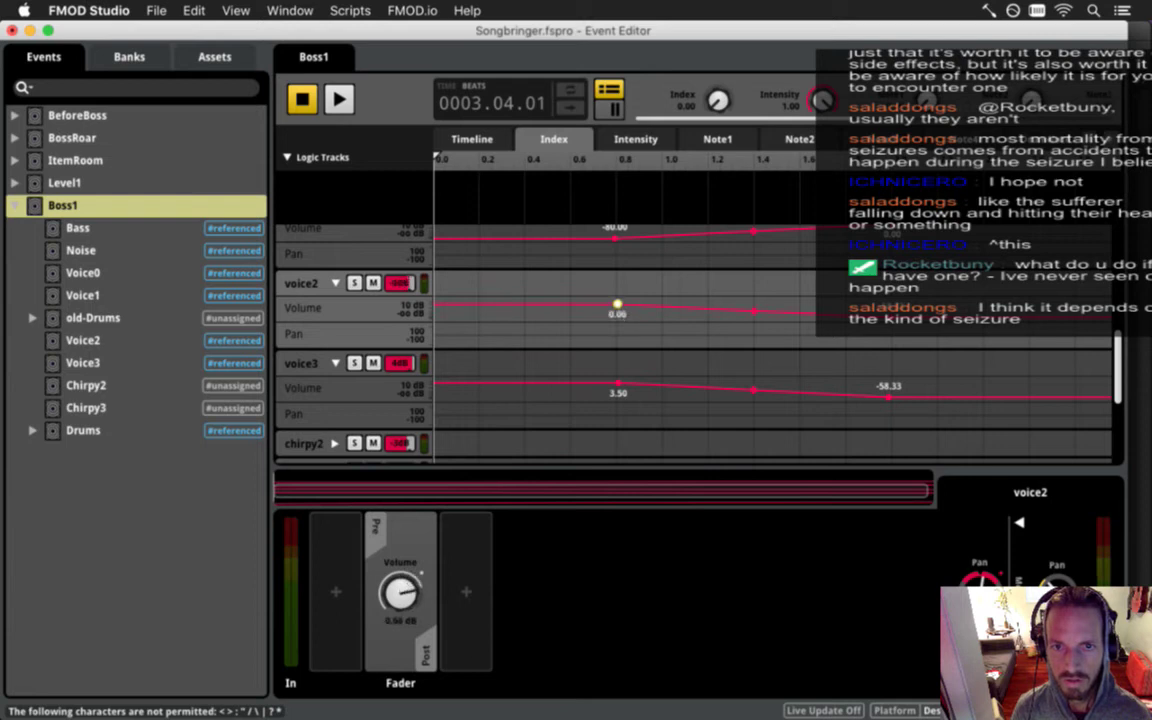
left_click(617, 384)
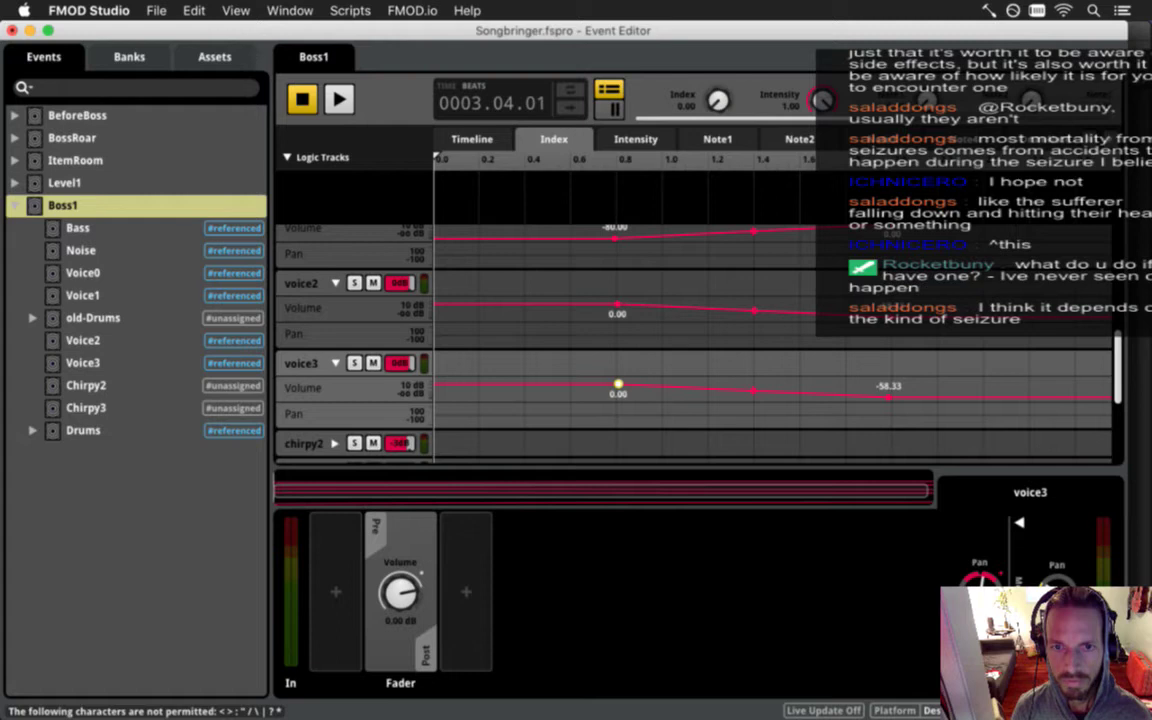
key("super+s")
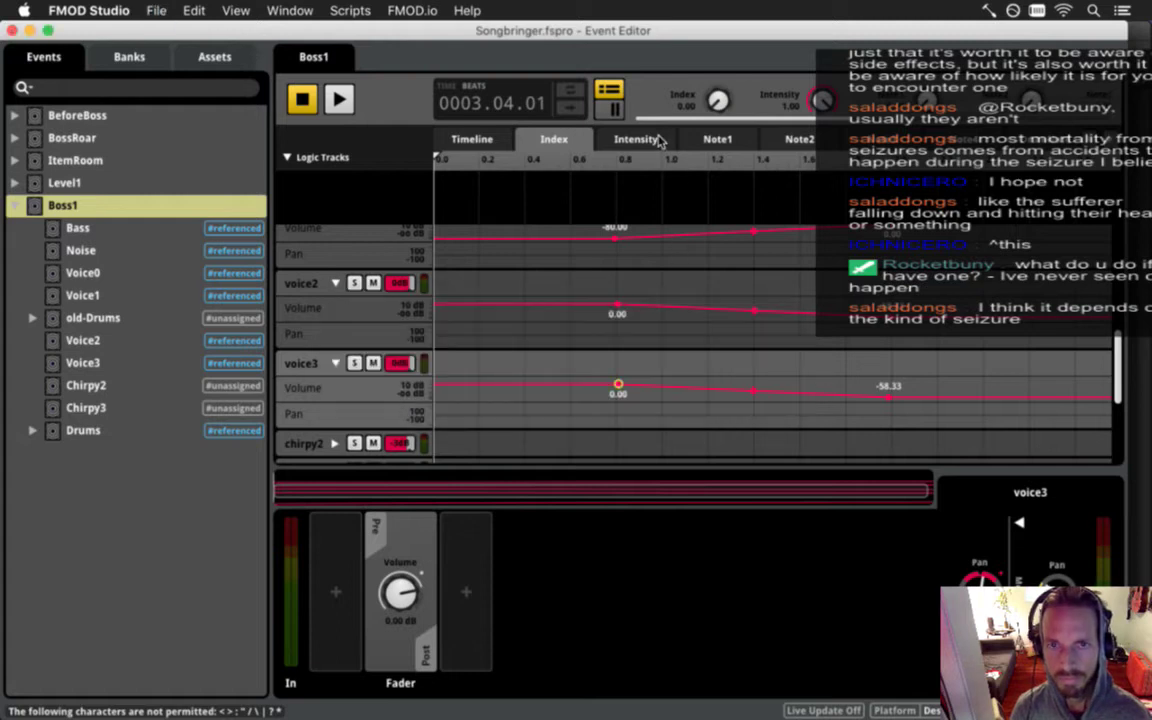
Add a 0.00 dB volume automation point to voice2 at the start of the Intensity parameter and compare it with the Index automation.
left_click(642, 140)
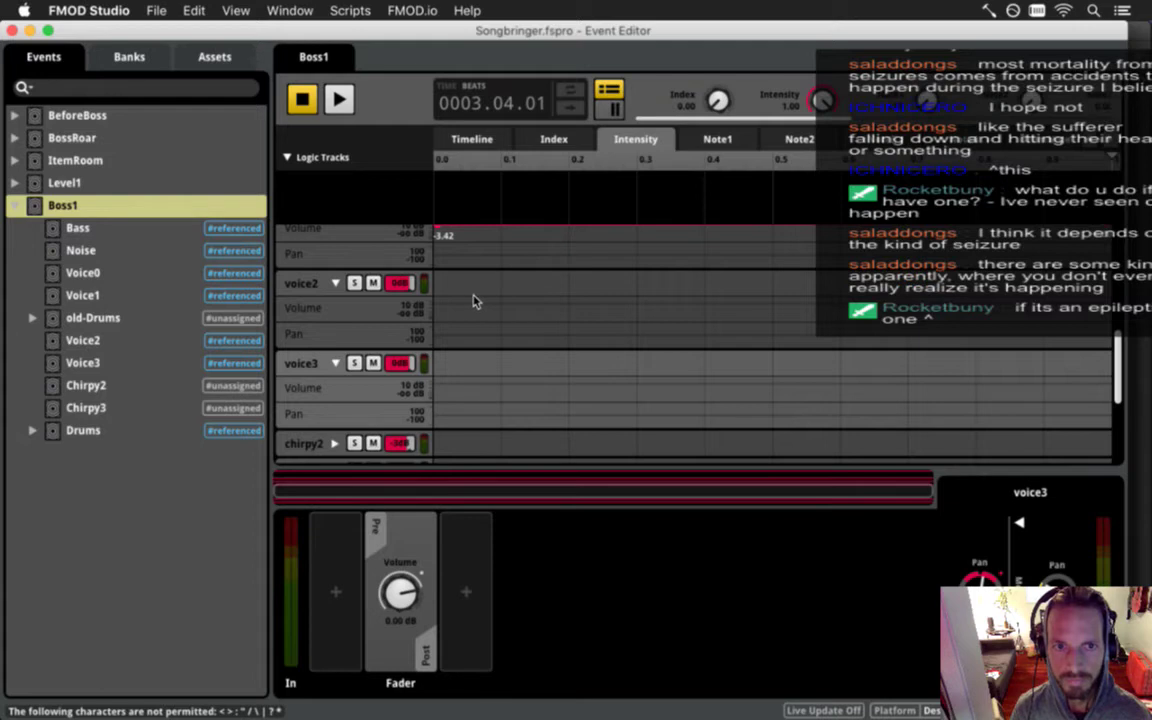
left_click_drag(441, 314, 435, 303)
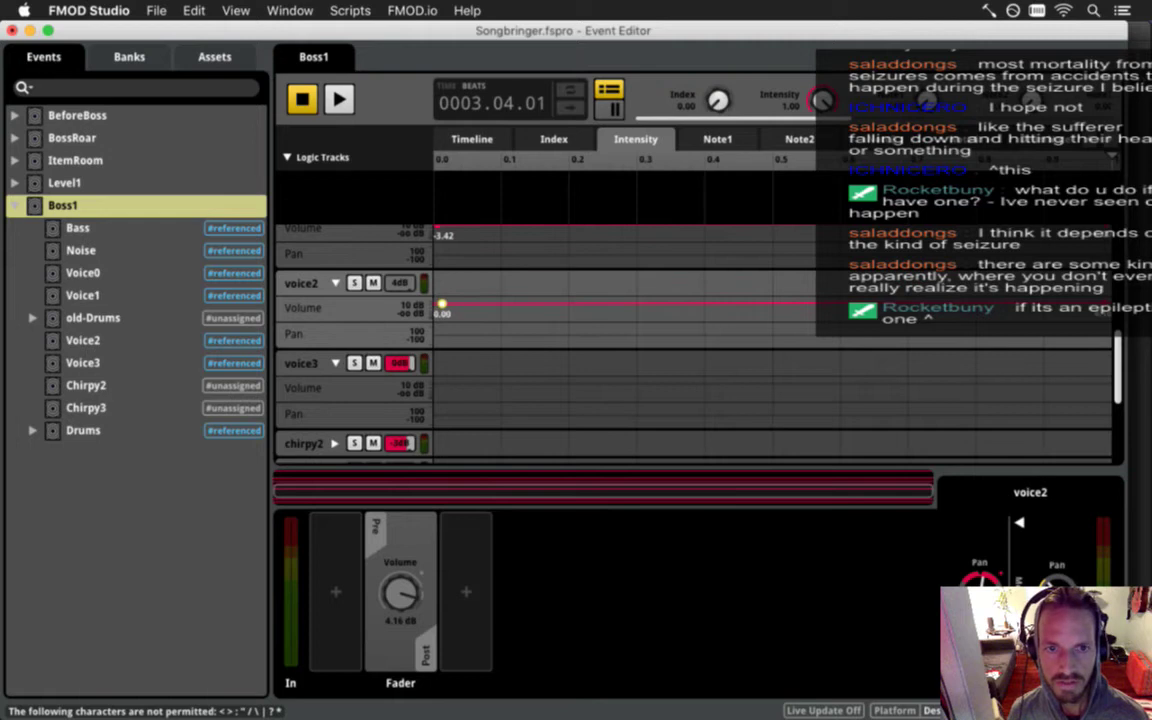
left_click(556, 140)
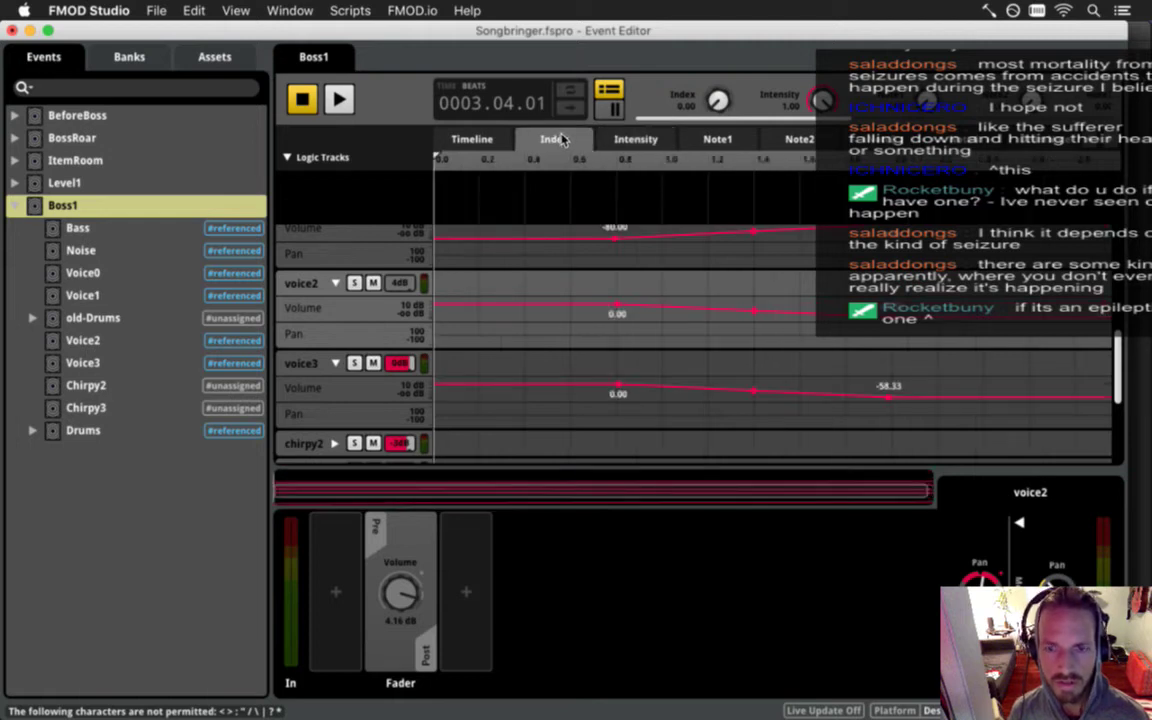
left_click(645, 140)
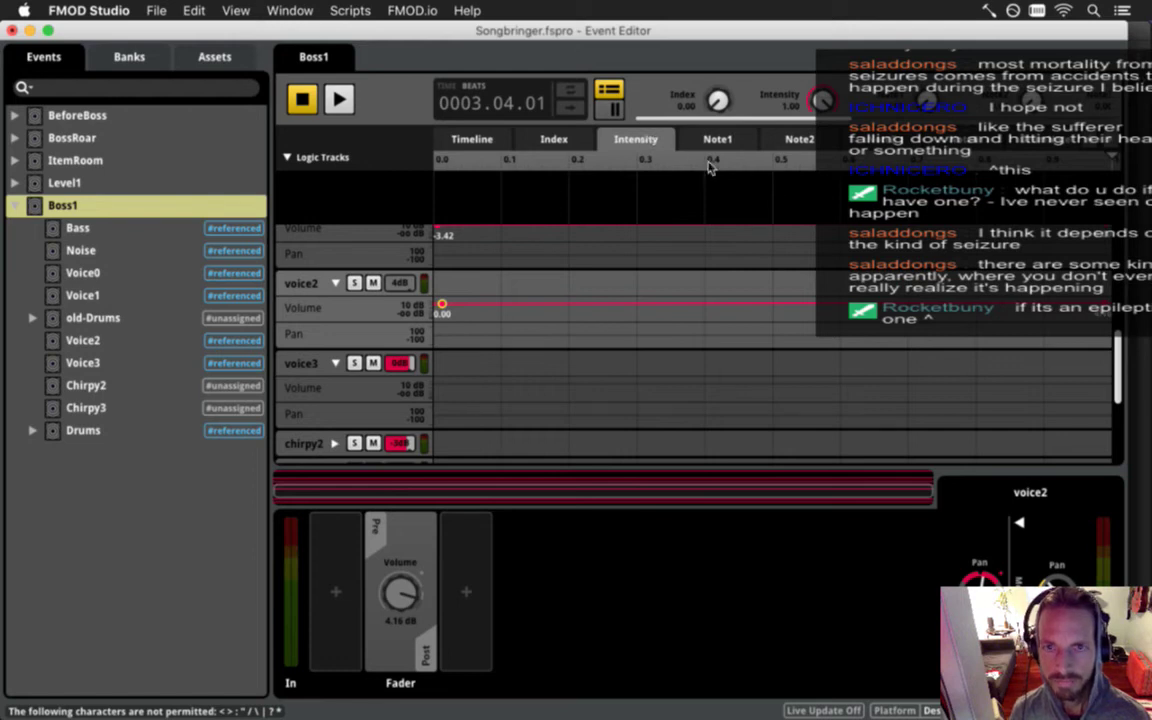
Try a 4.49 dB volume automation point on voice2 near Intensity 0.5, and delete that point.
key("Delete")
left_click(771, 304)
left_click_drag(770, 304, 773, 302)
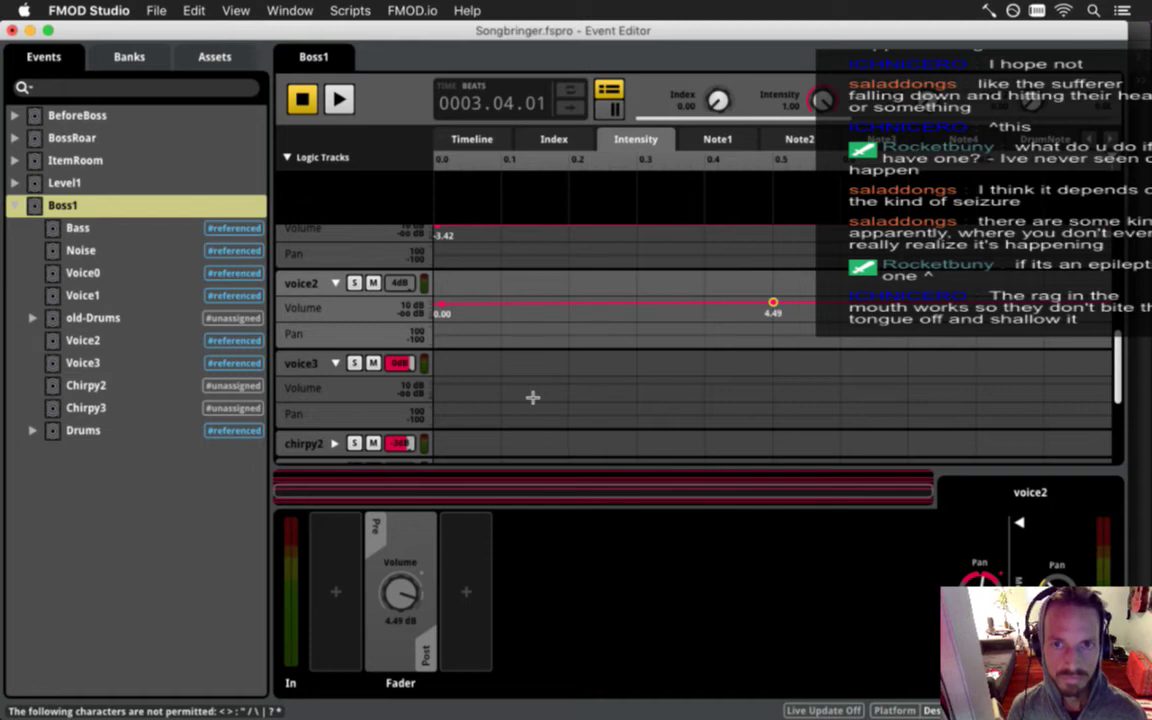
key("Delete")
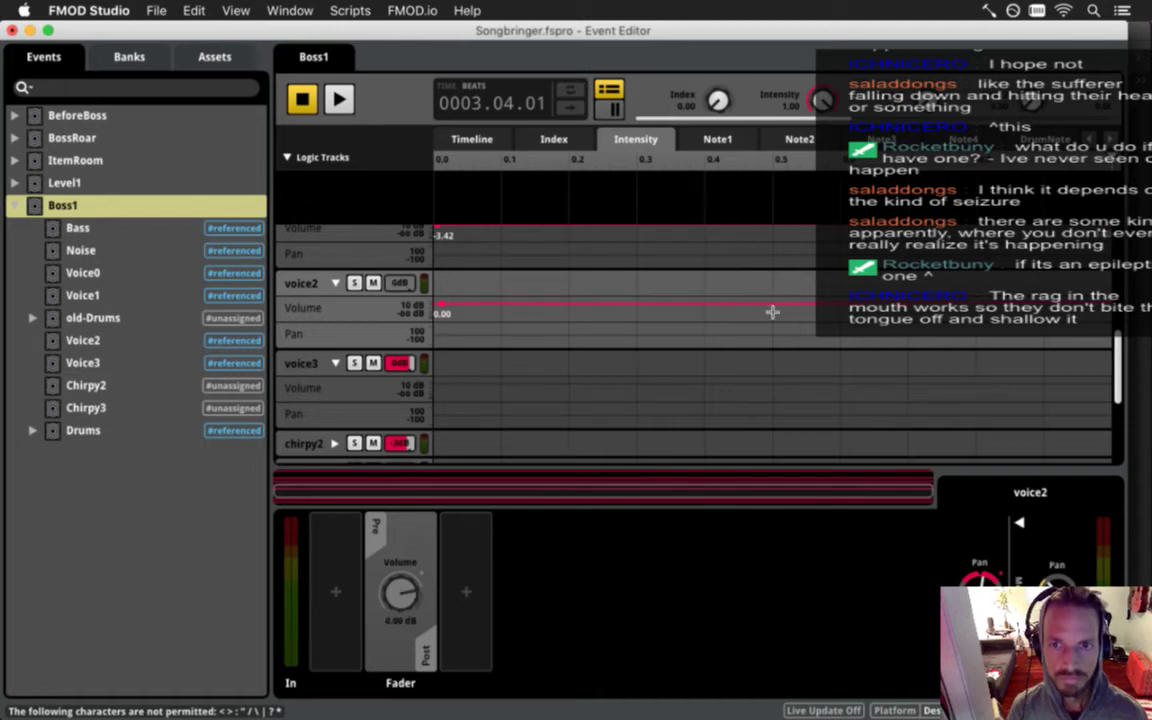
Raise the voice3 and voice2 volume automation points near Index 0.8 to 4.49 dB.
left_click(566, 139)
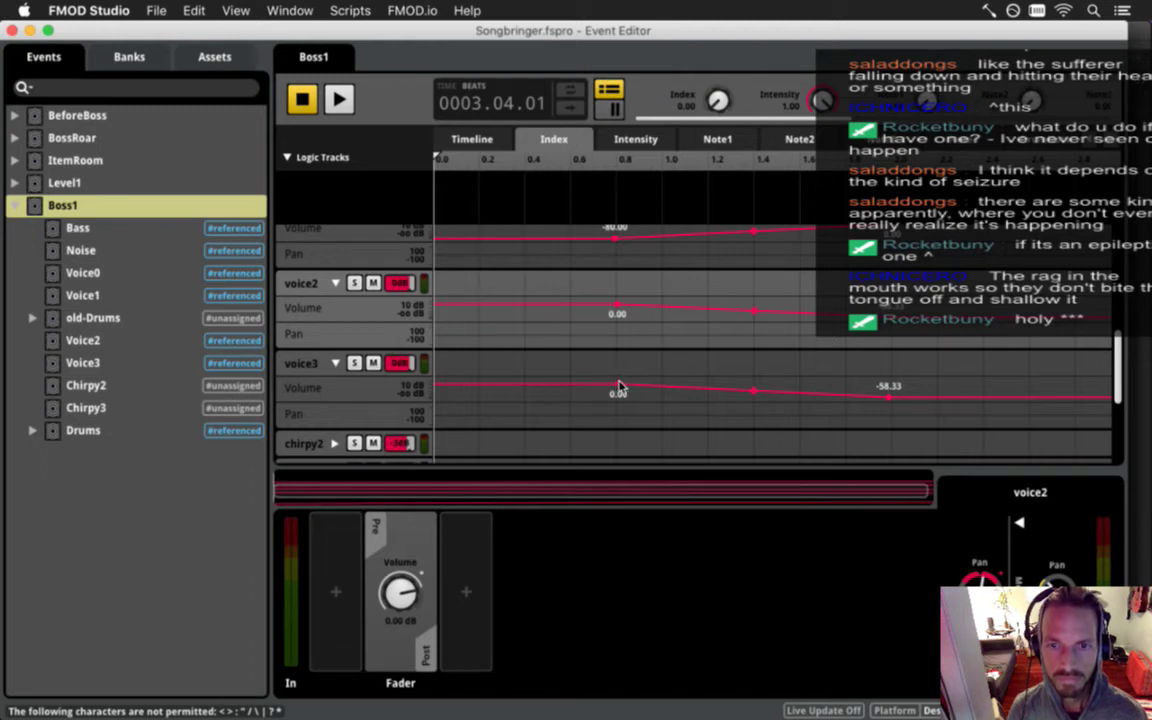
left_click_drag(619, 386, 610, 393)
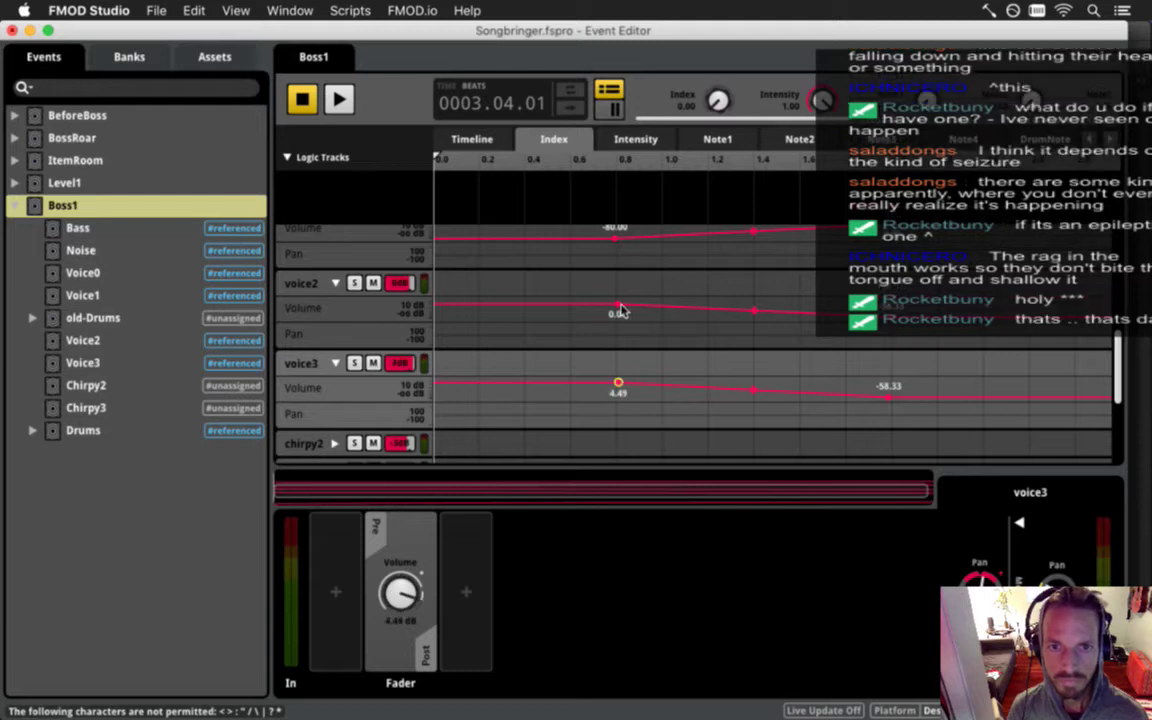
left_click_drag(617, 304, 617, 302)
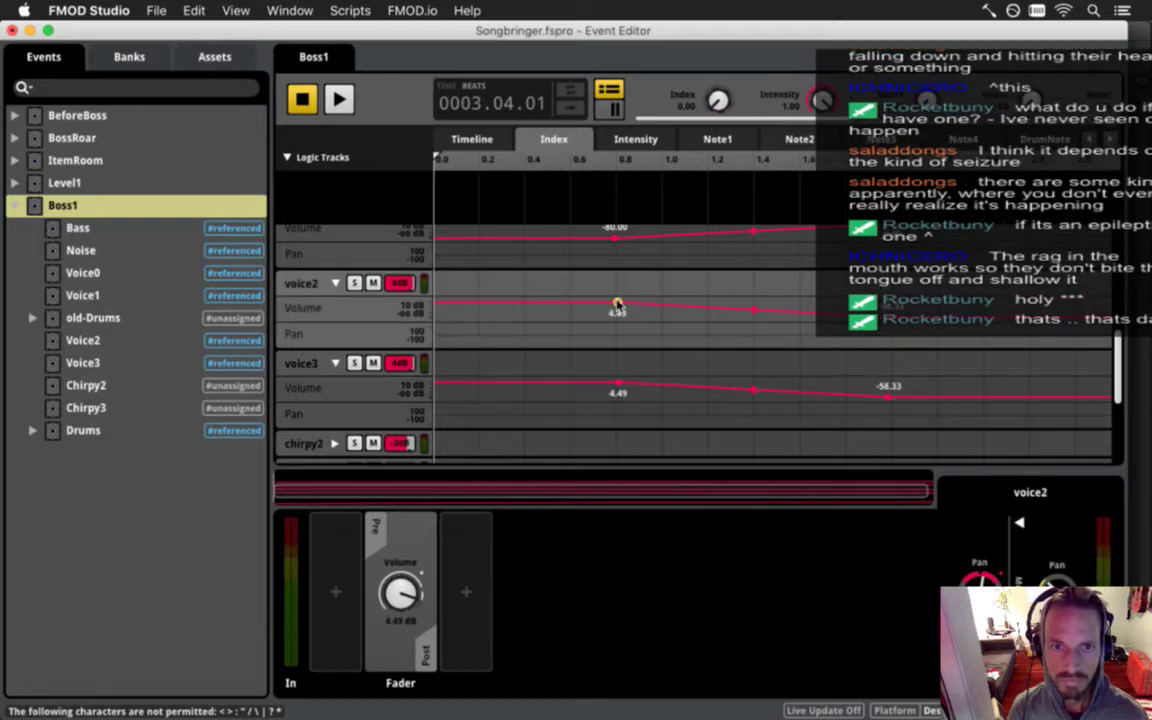
Audition Boss1 repeatedly from the start at Index 0.00 to judge the voice2 and voice3 levels, lowering Intensity to 0.00.
left_click(469, 137)
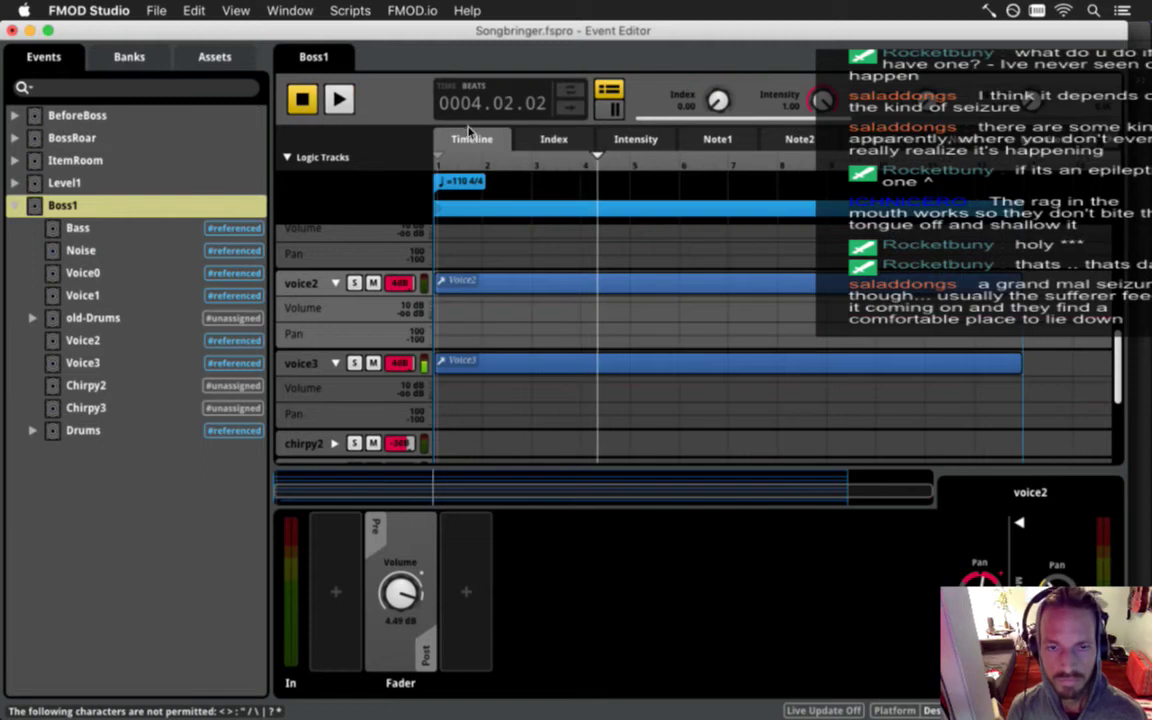
left_click(302, 99)
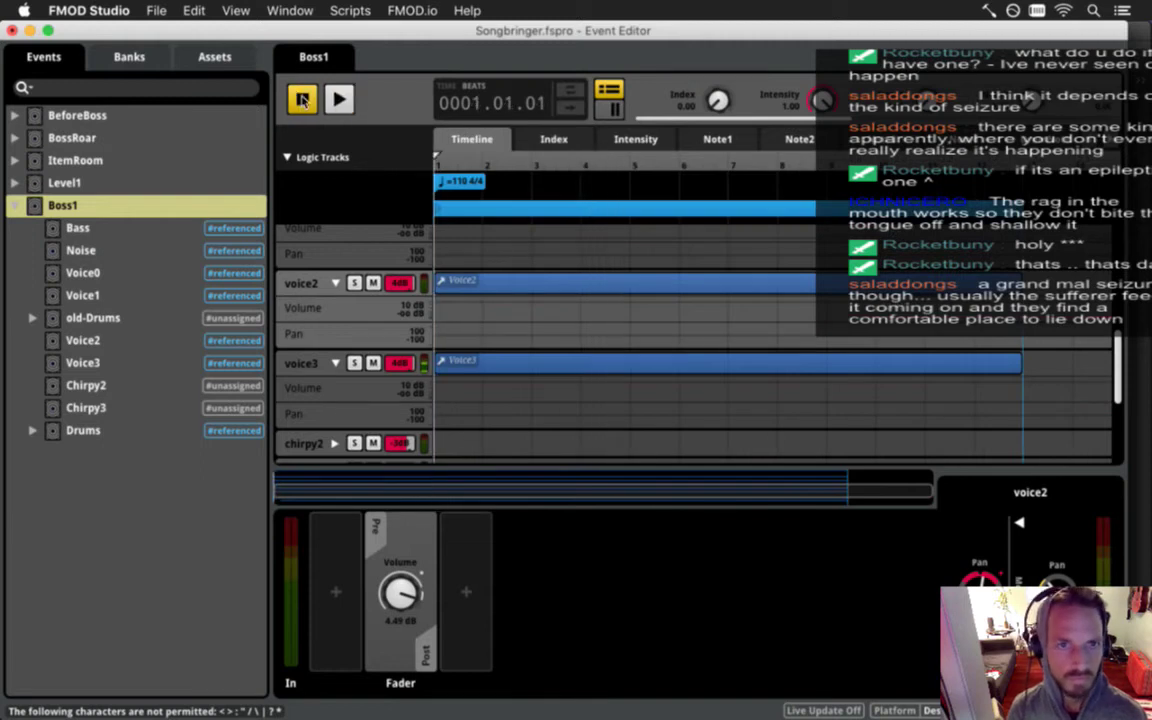
key("space")
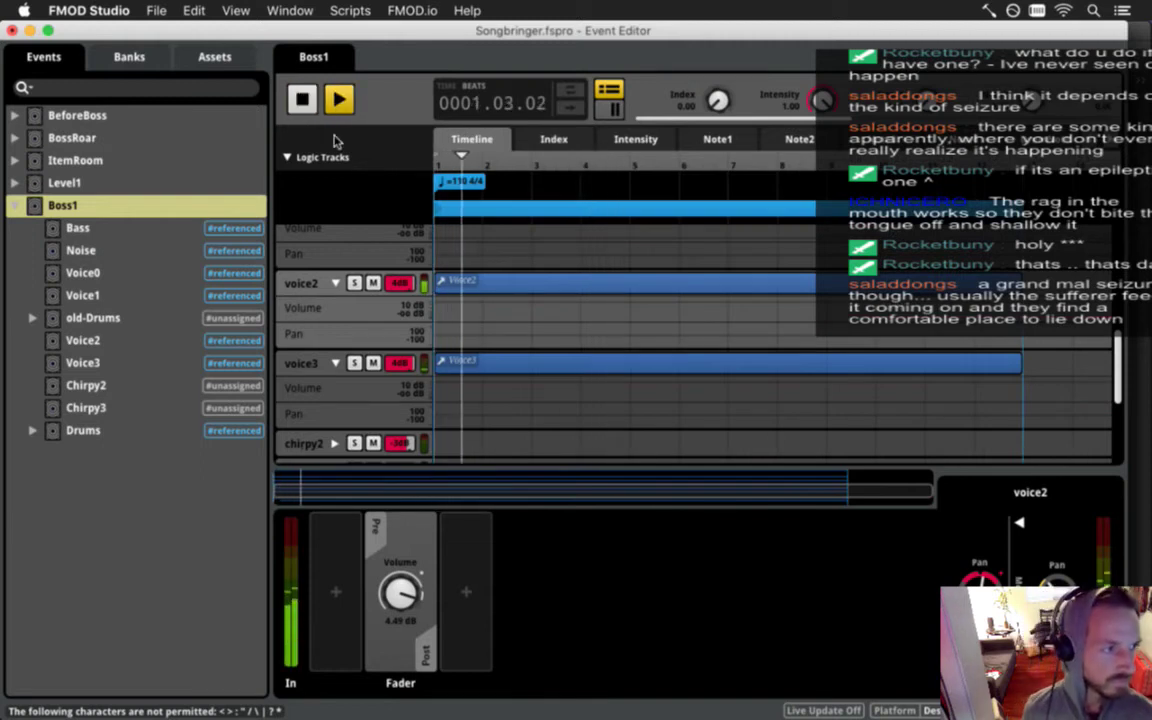
key("space")
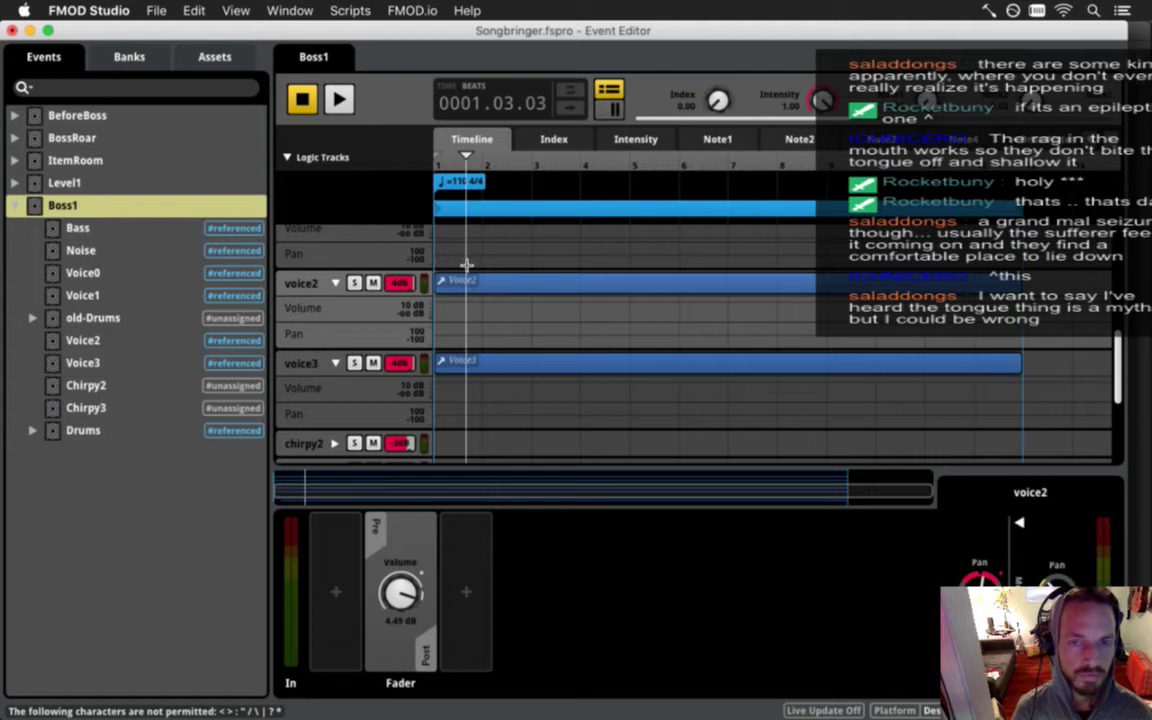
left_click(302, 104)
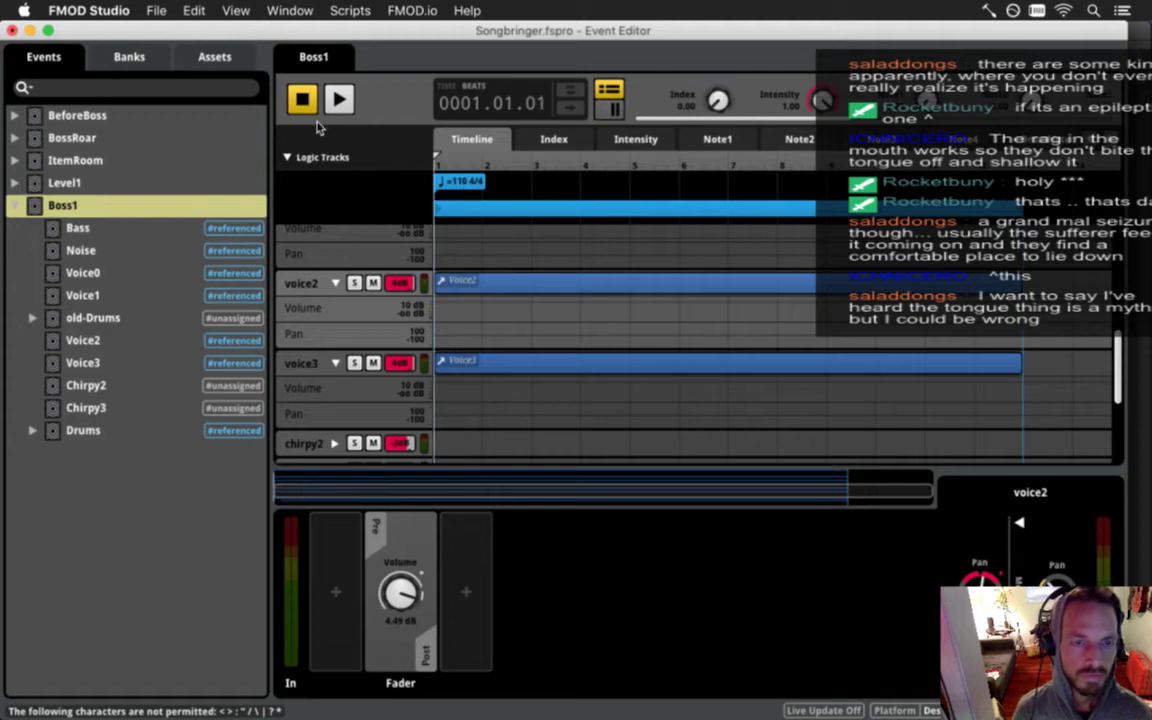
key("space")
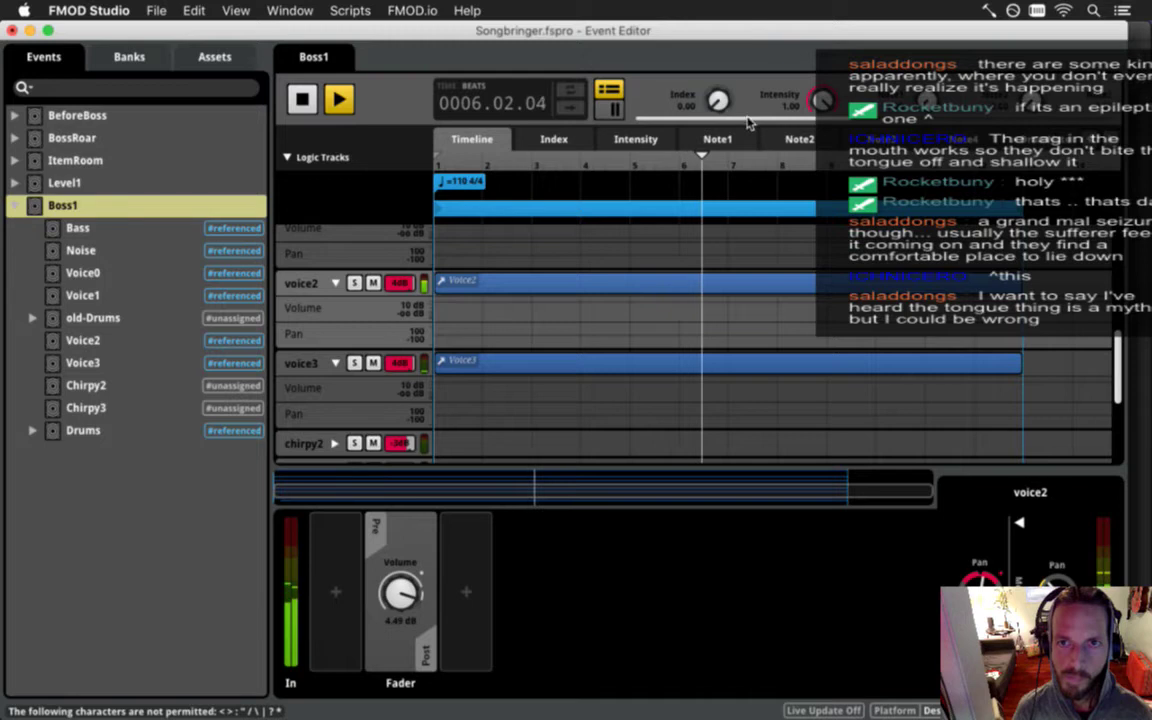
key("space")
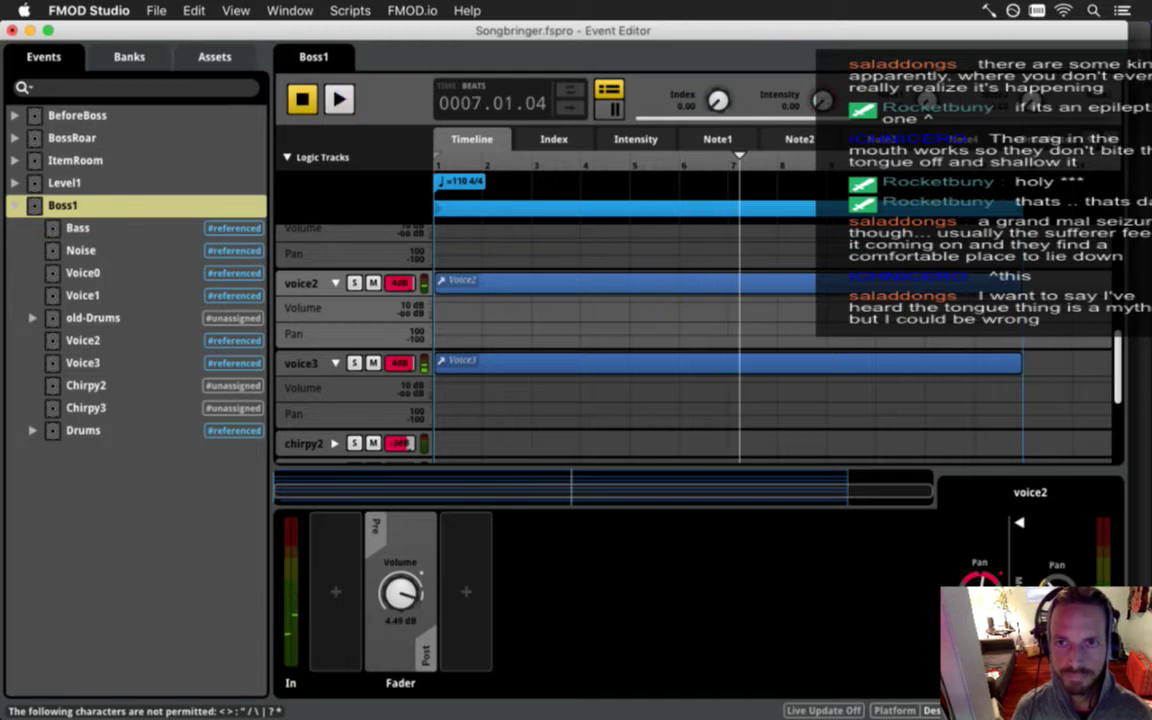
Replay Boss1 from the start at Index 0.00 and Intensity 0.00 to hear the low-intensity mix.
left_click(300, 100)
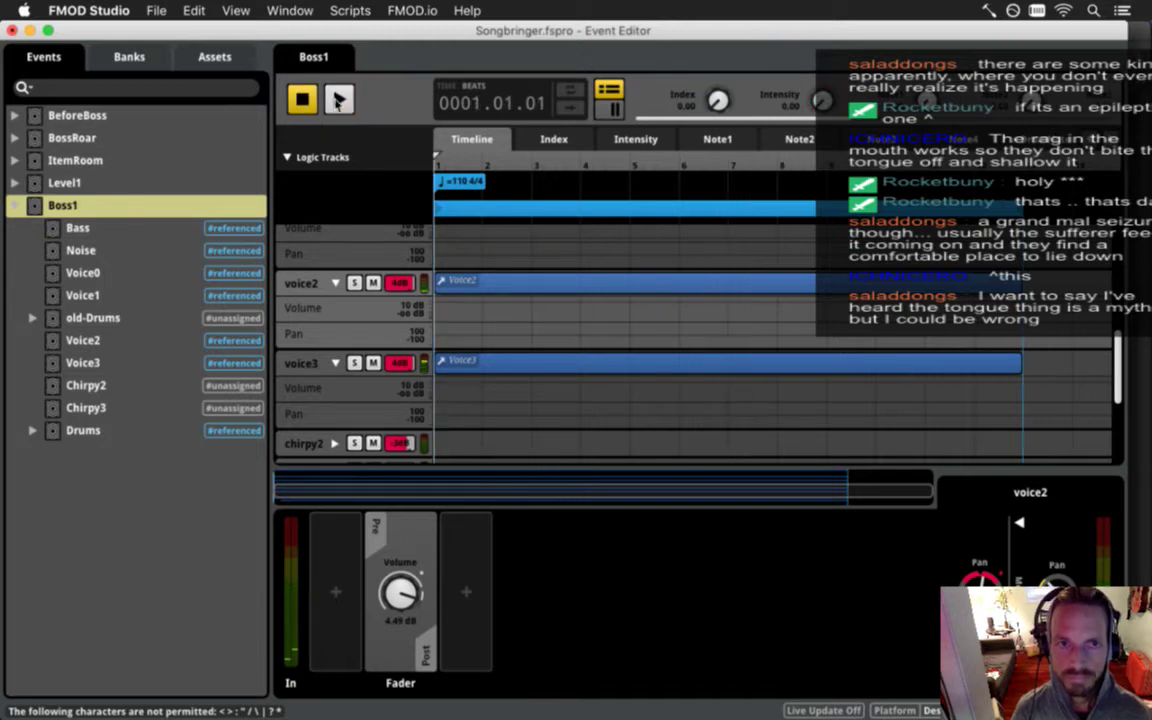
left_click(338, 100)
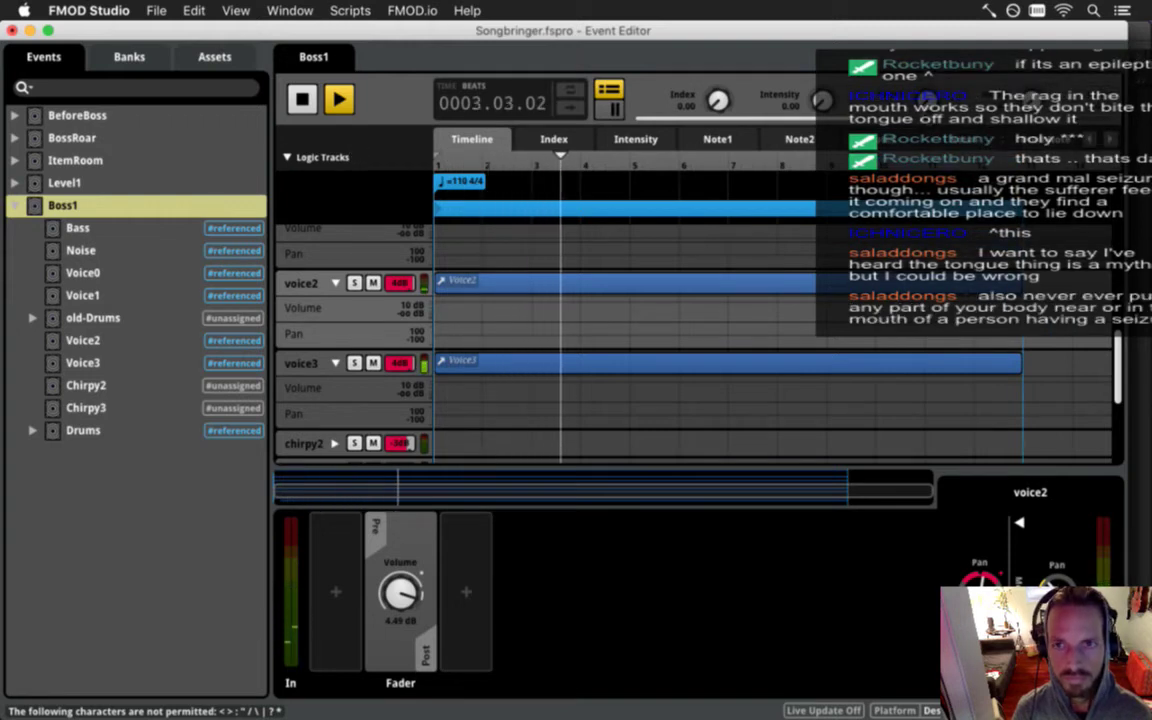
scroll(870, 103, "right", 5)
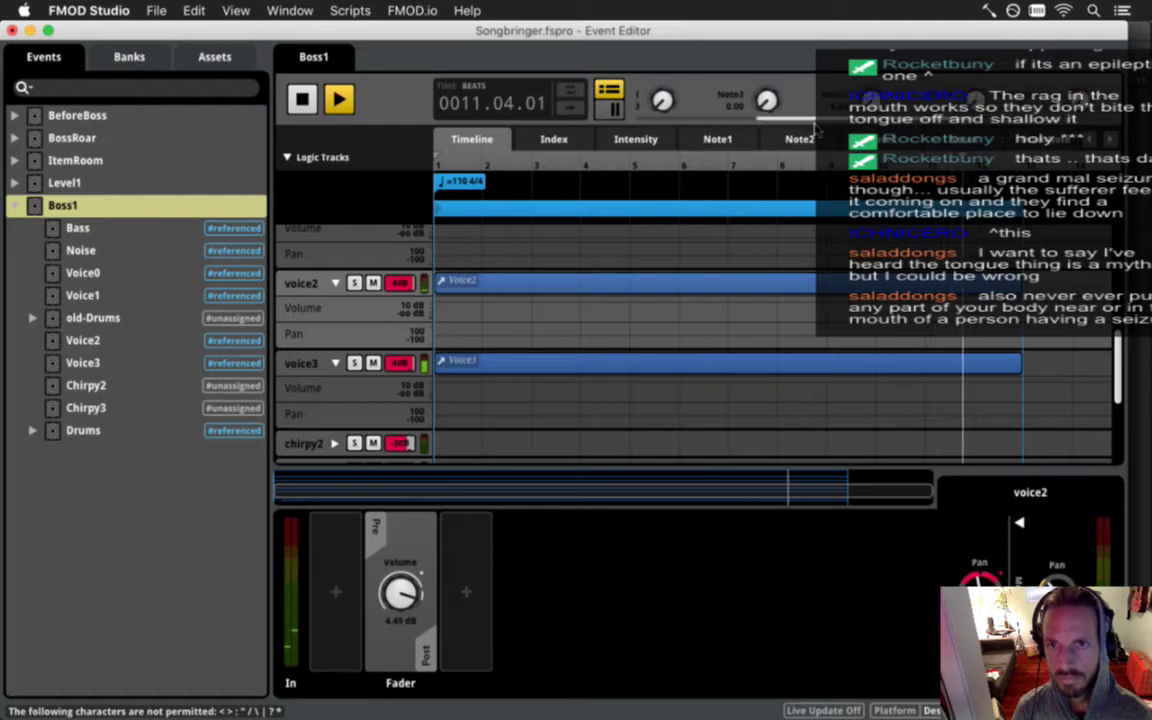
key("space")
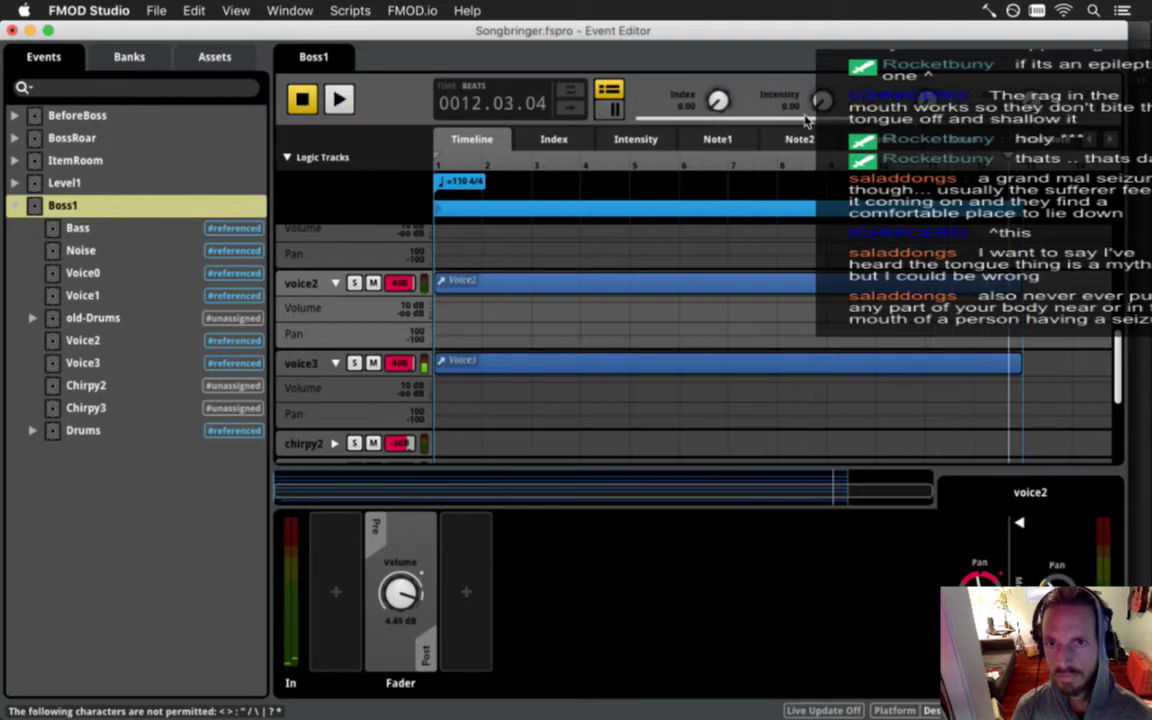
Play Boss1 from the start with Index raised to 1.50 while examining the bass, noise and voice track levels.
scroll(760, 175, "up", 5)
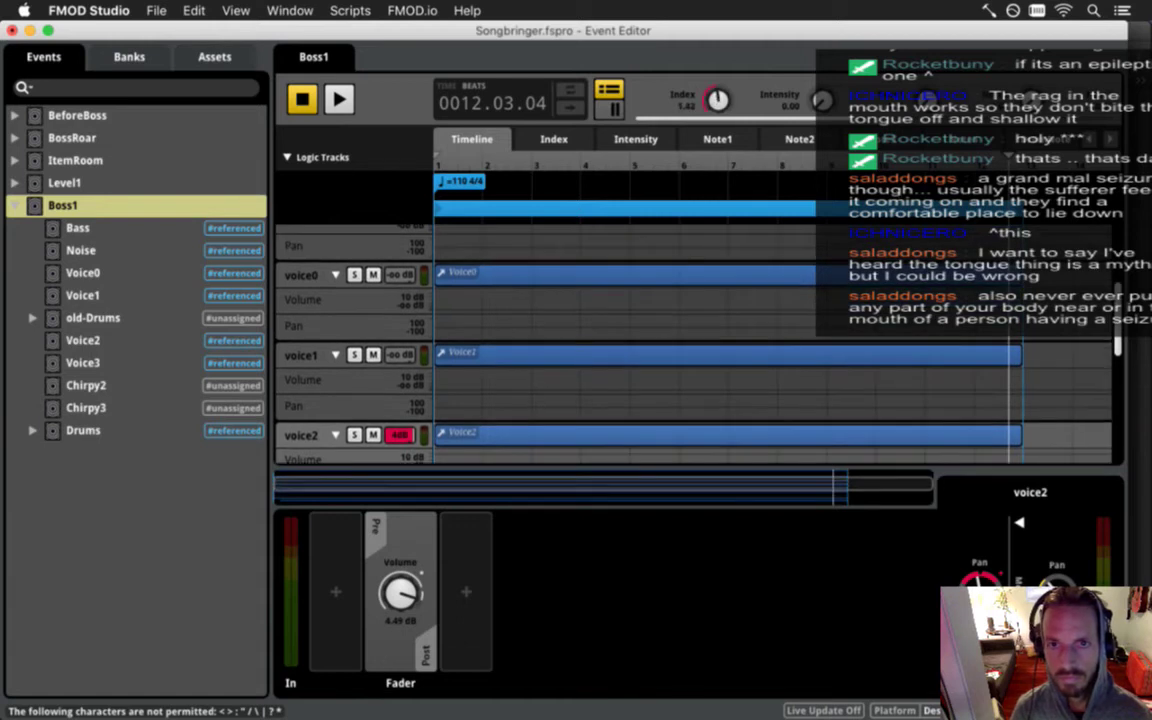
left_click(296, 107)
left_click(349, 101)
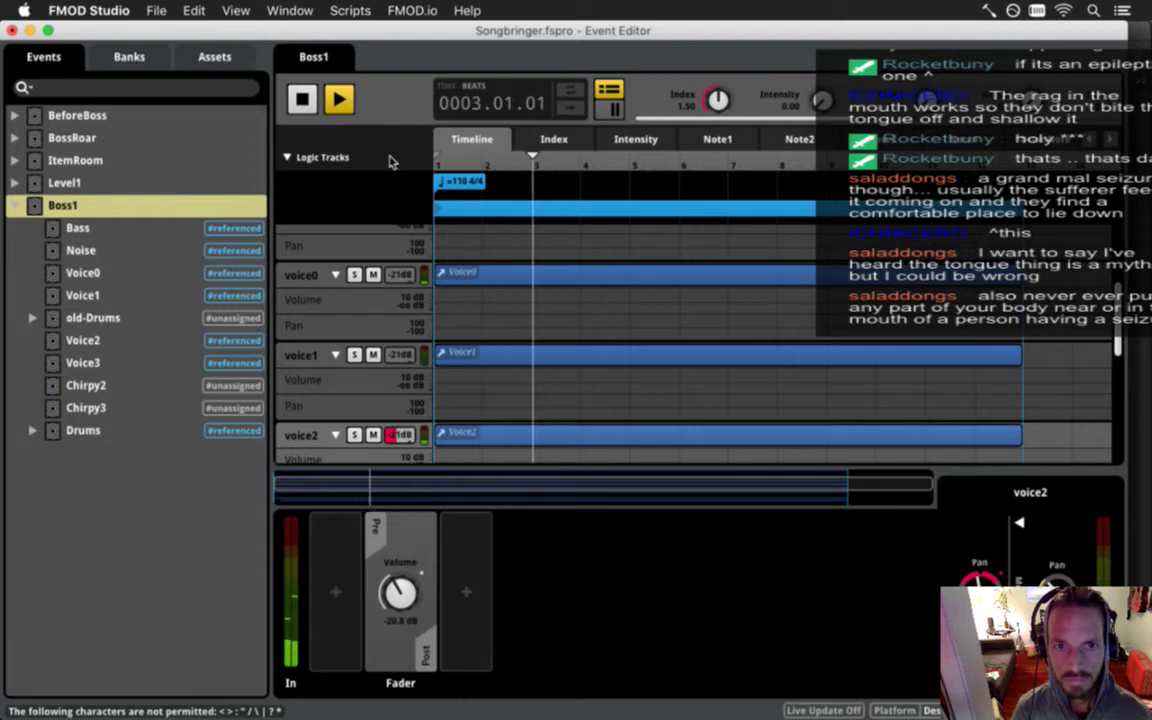
scroll(472, 304, "up", 3)
scroll(472, 304, "up", 3)
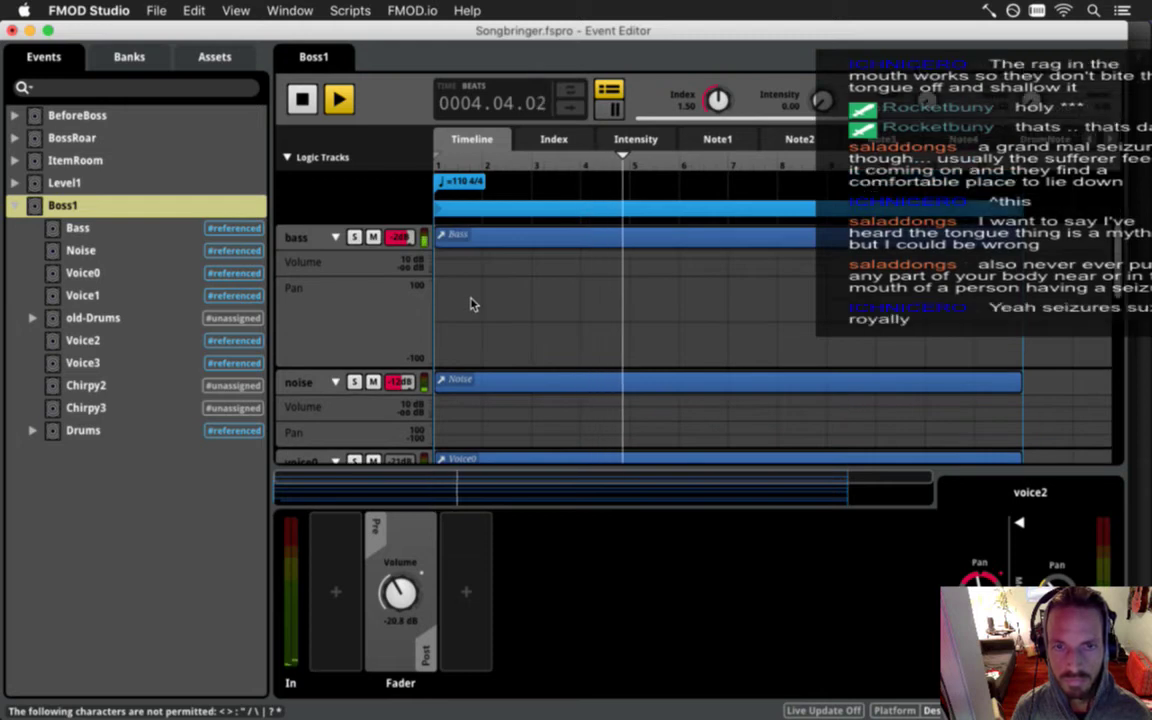
key("space")
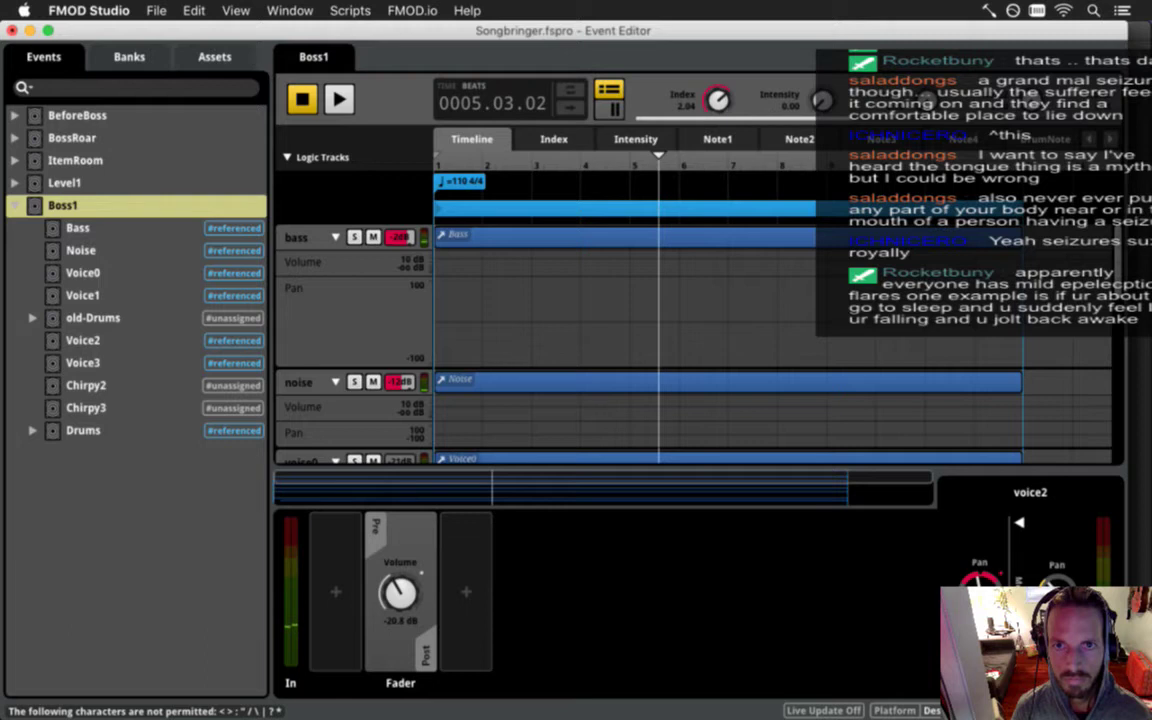
Continue auditioning Boss1 with Index near 2.00, lower Index to 1.52, and replay the event from the start.
key("space")
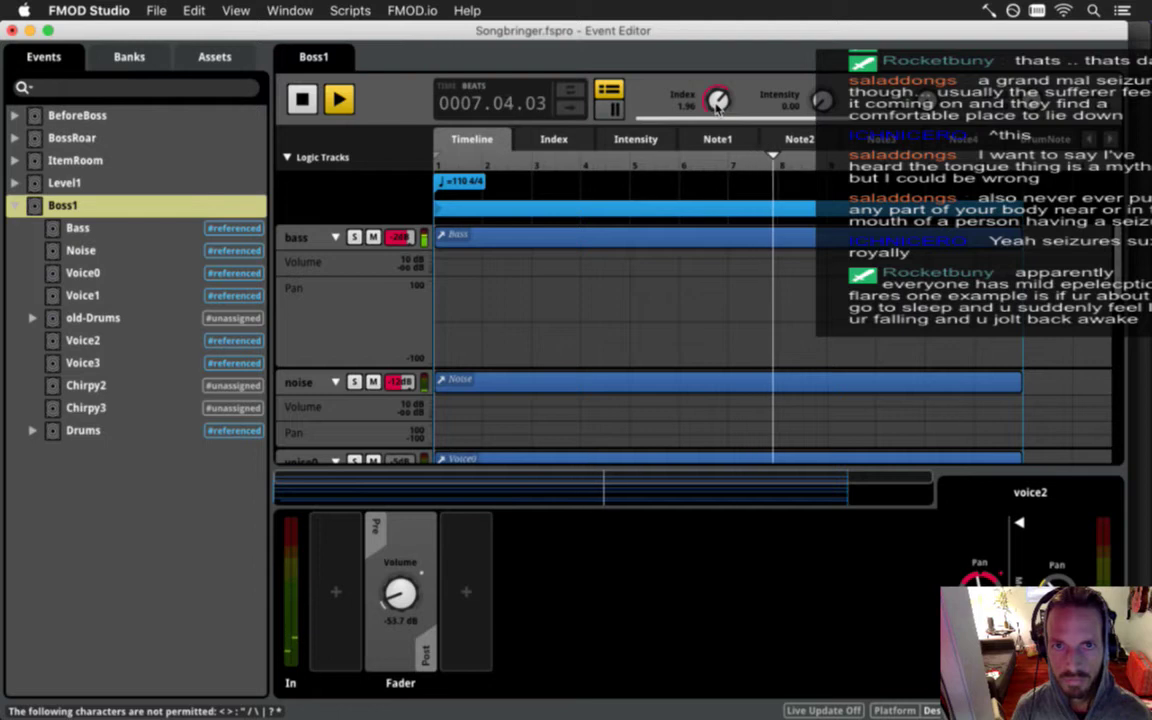
key("space")
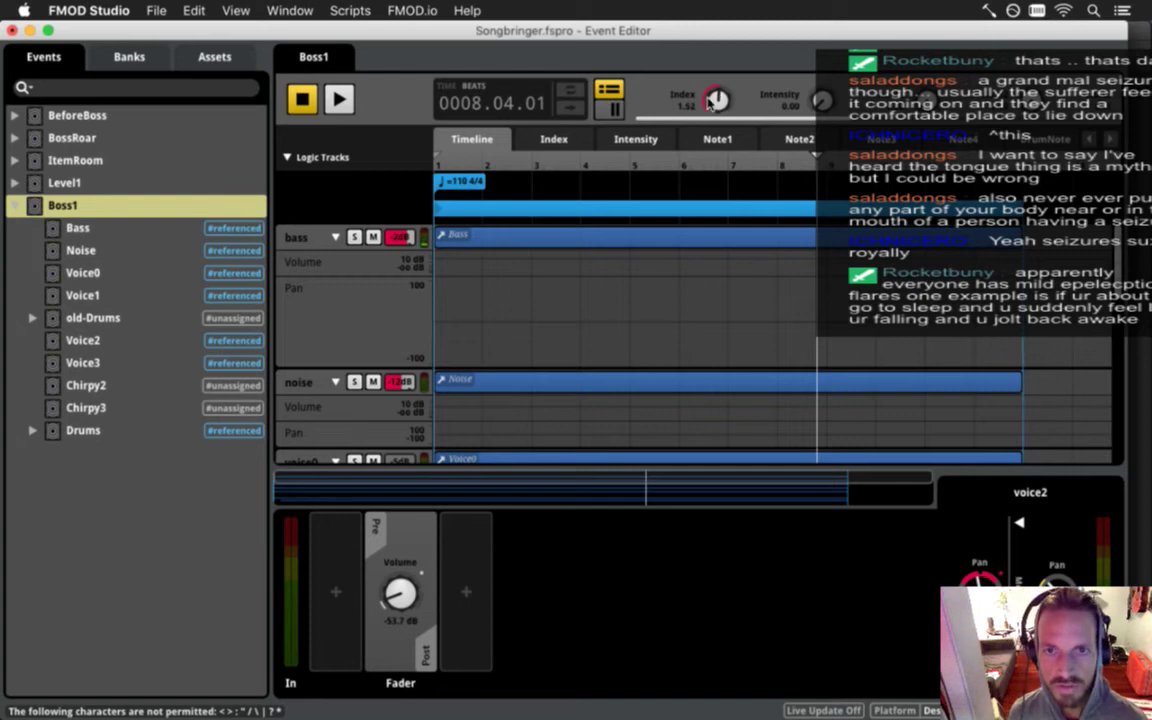
key("space")
key("space")
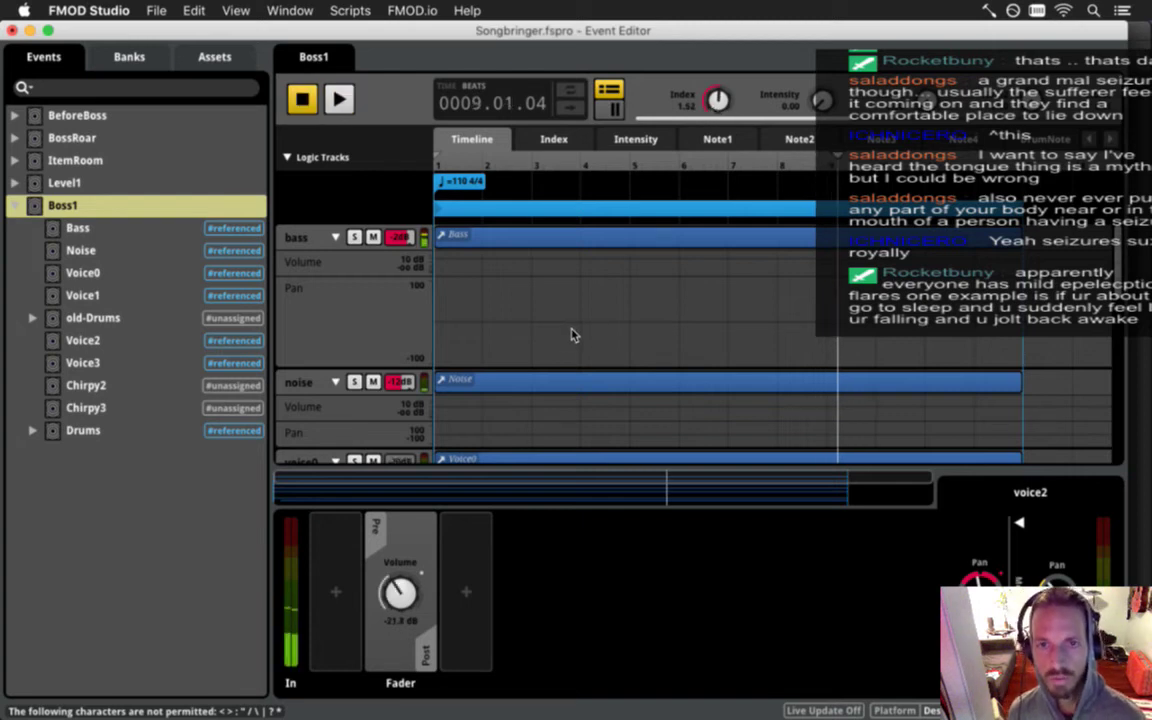
left_click(294, 109)
key("space")
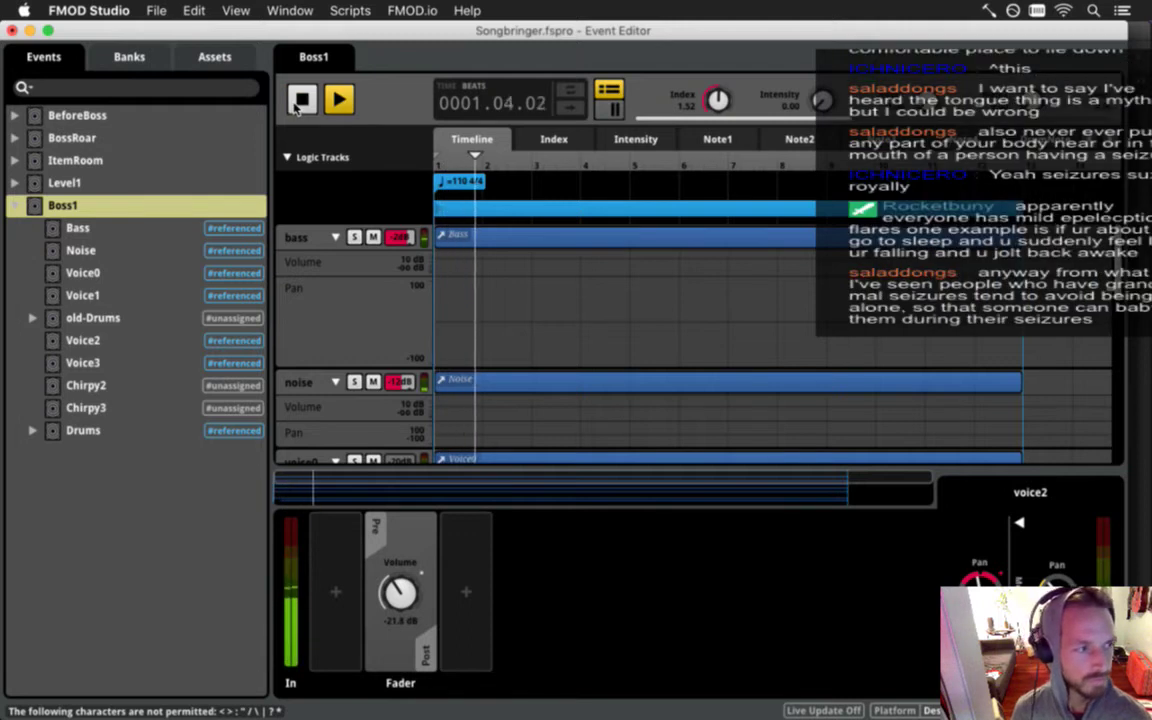
Try soloing the voice0 and voice1 tracks, and release the solos.
scroll(428, 320, "down", 3)
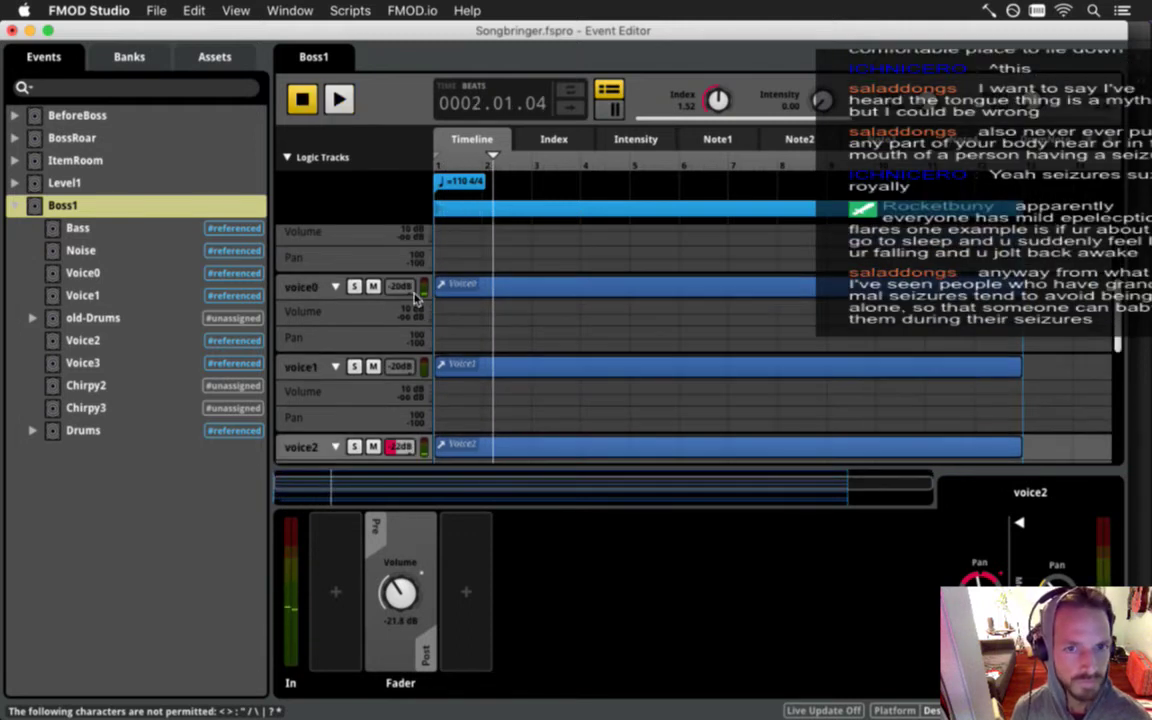
left_click(354, 287)
left_click(355, 367)
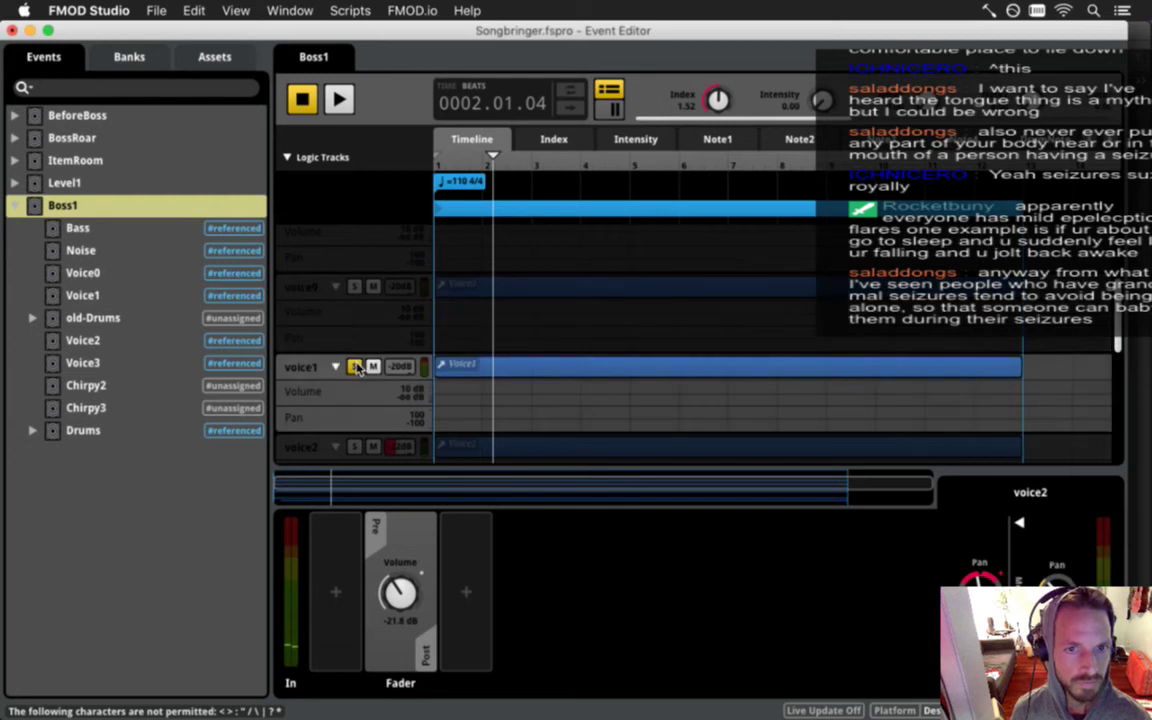
left_click(356, 288)
left_click(356, 288)
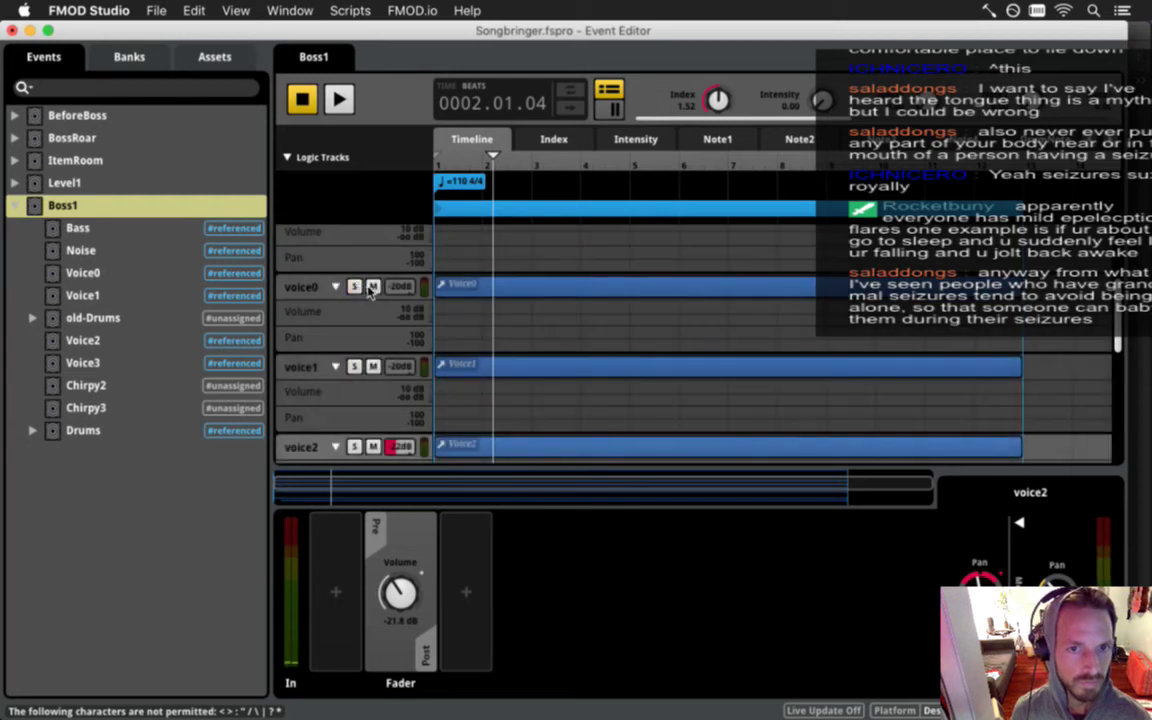
Mute the bass, noise, both chirpy, drums and drums2 tracks so that only the voice tracks play.
scroll(370, 291, "up", 3)
scroll(368, 291, "up", 1)
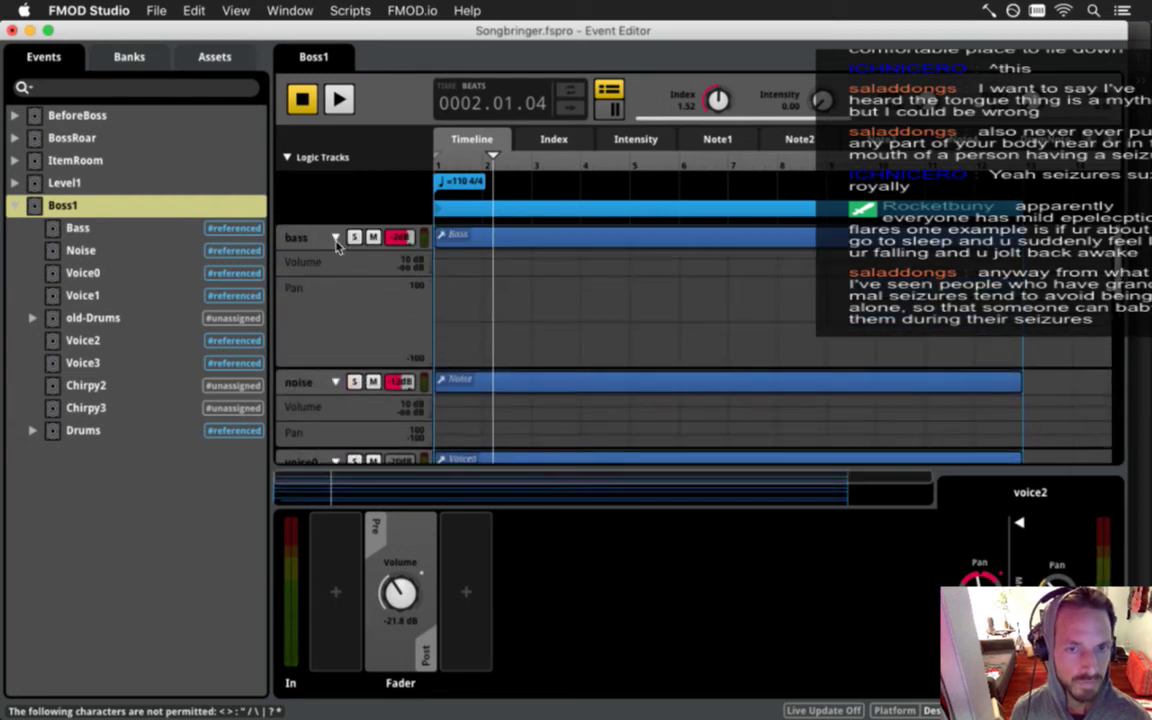
scroll(382, 256, "down", 2)
scroll(382, 256, "up", 2)
left_click(376, 240)
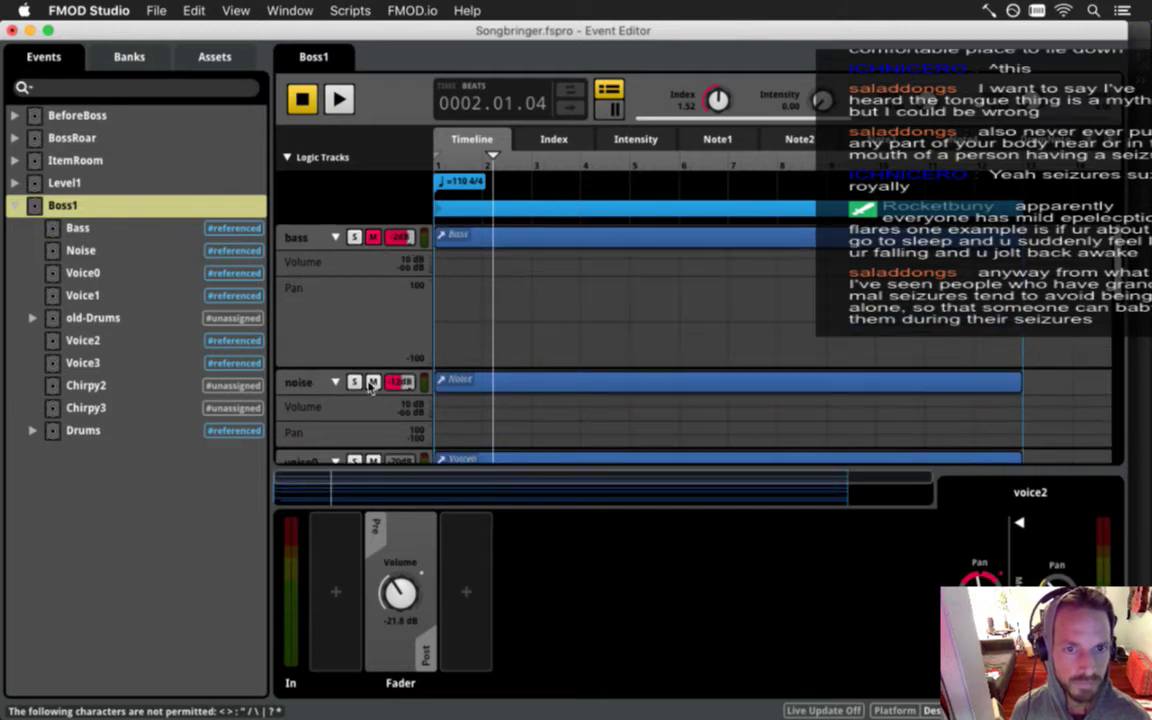
scroll(377, 385, "down", 10)
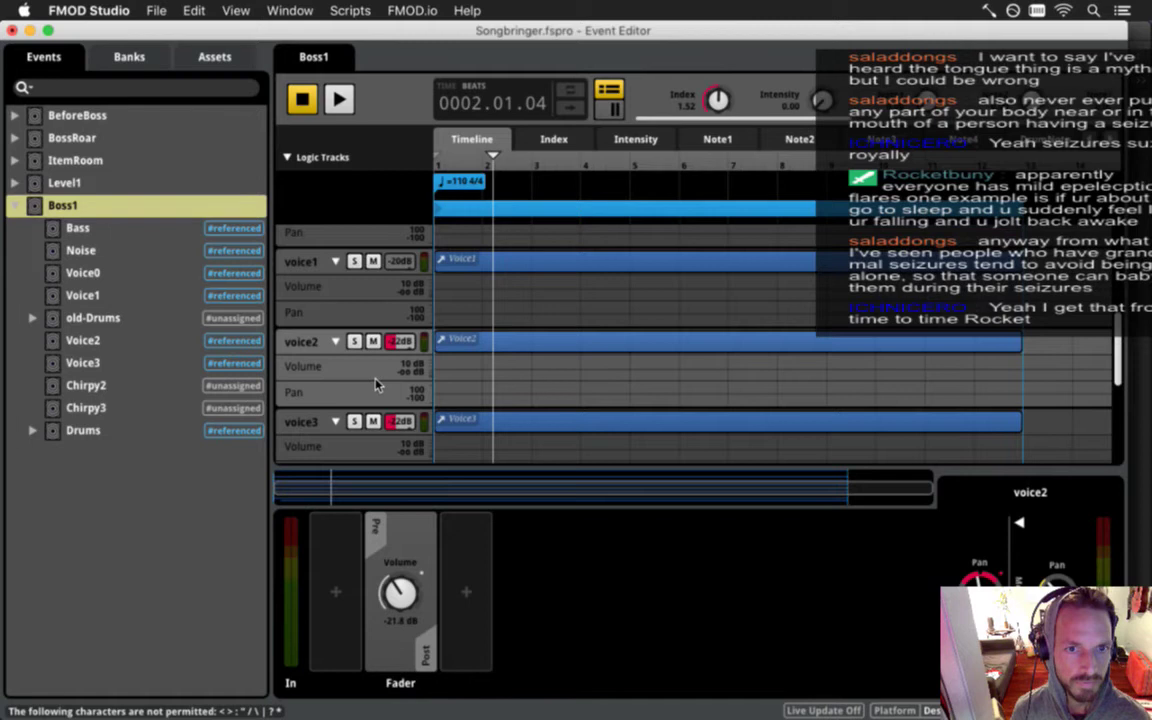
scroll(377, 385, "down", 4)
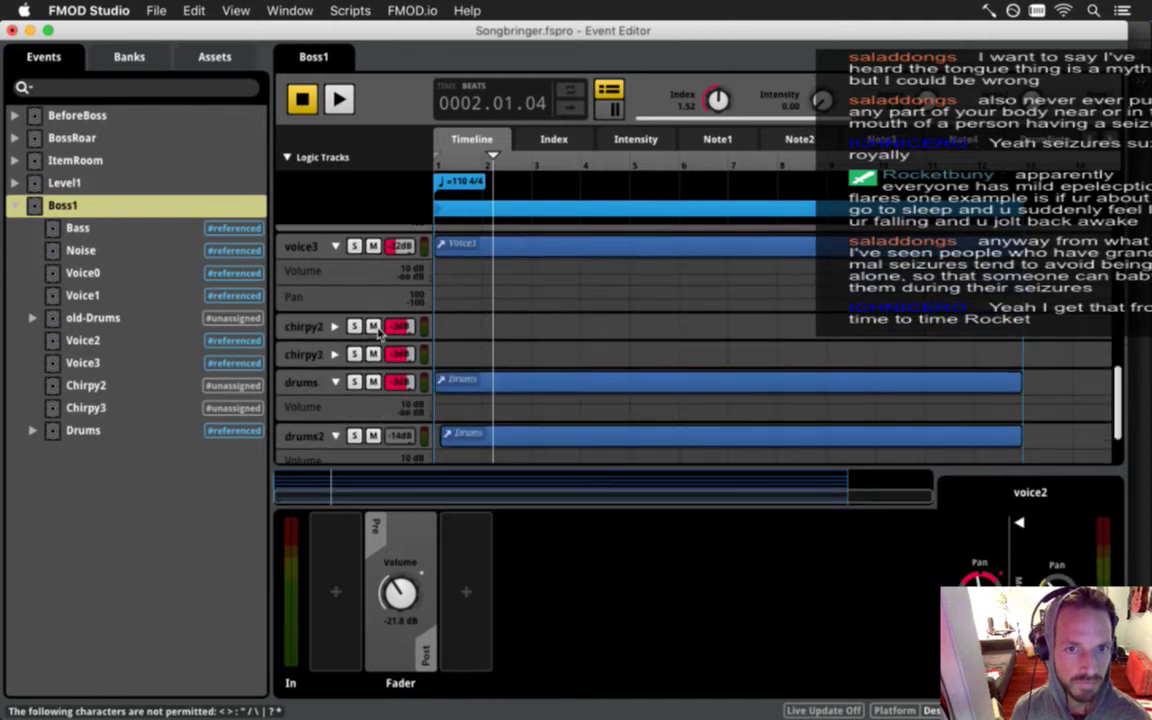
scroll(375, 388, "down", 3)
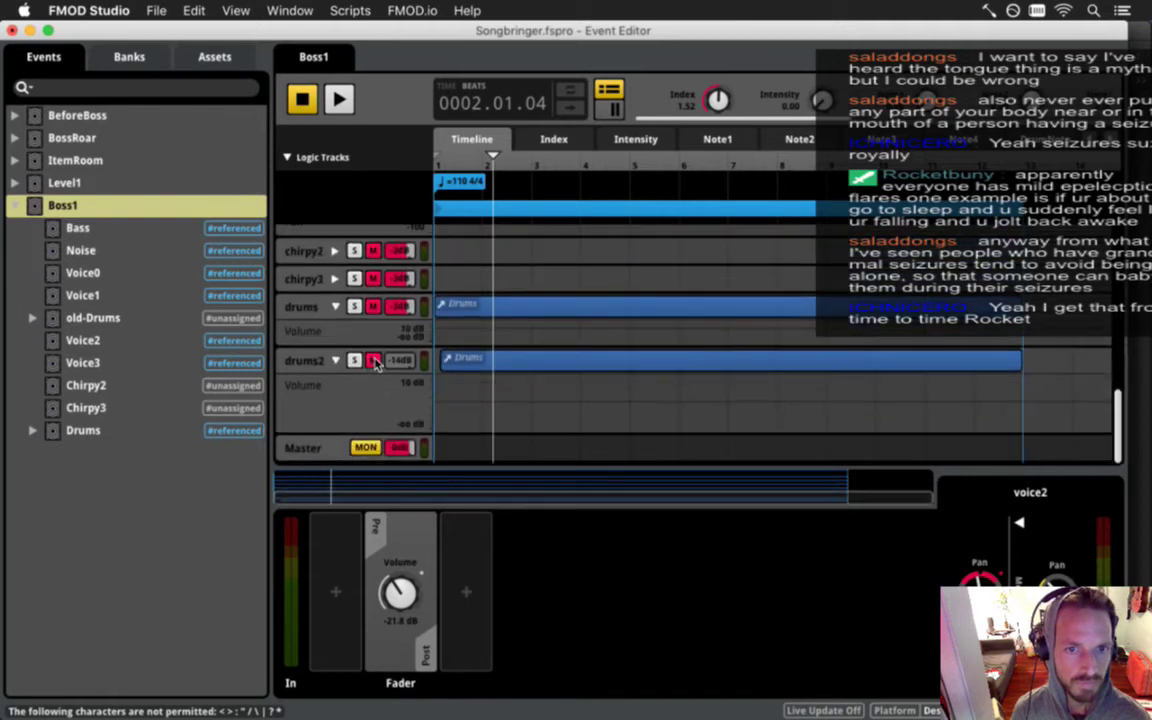
Play Boss1 from the start at Index 1.52, lower Index to 1.06, and replay the voices from the start.
scroll(377, 360, "up", 15)
left_click_drag(479, 163, 402, 163)
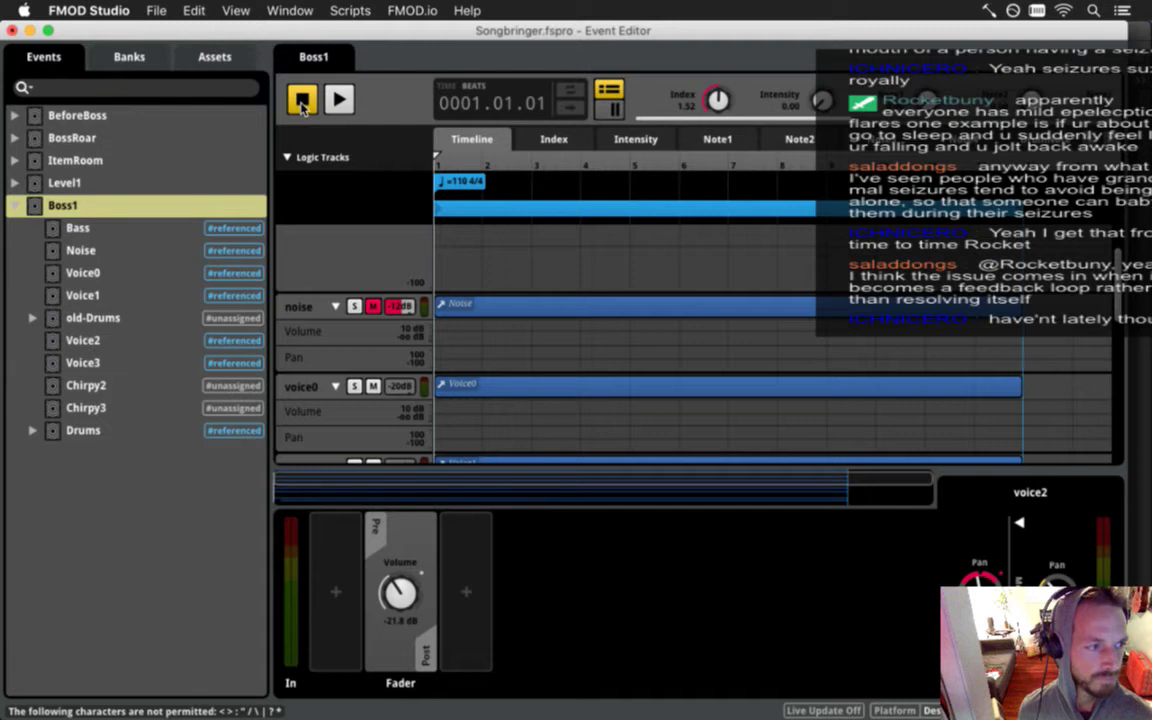
key("space")
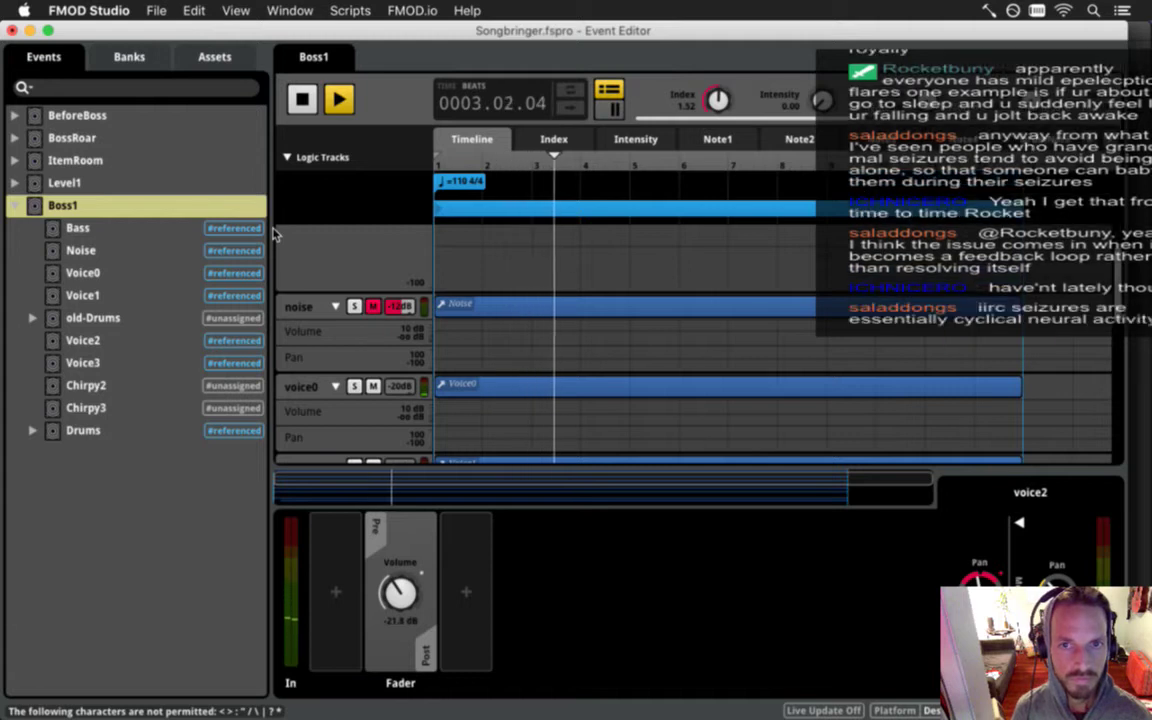
key("space")
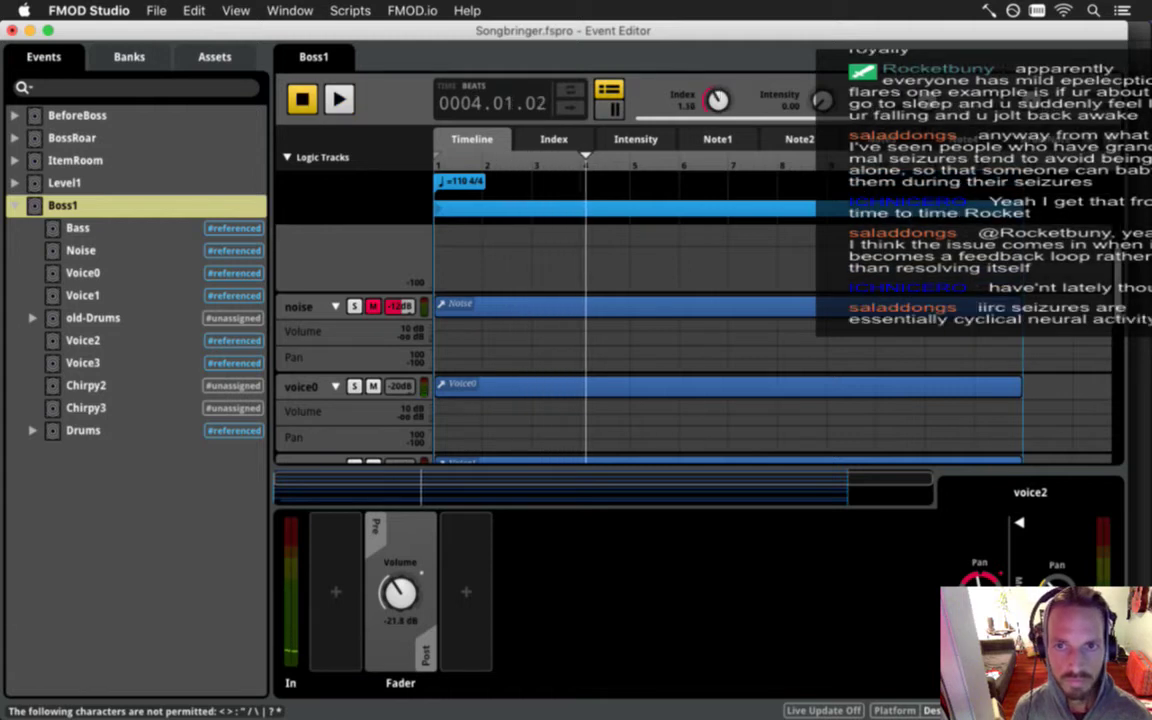
left_click(294, 107)
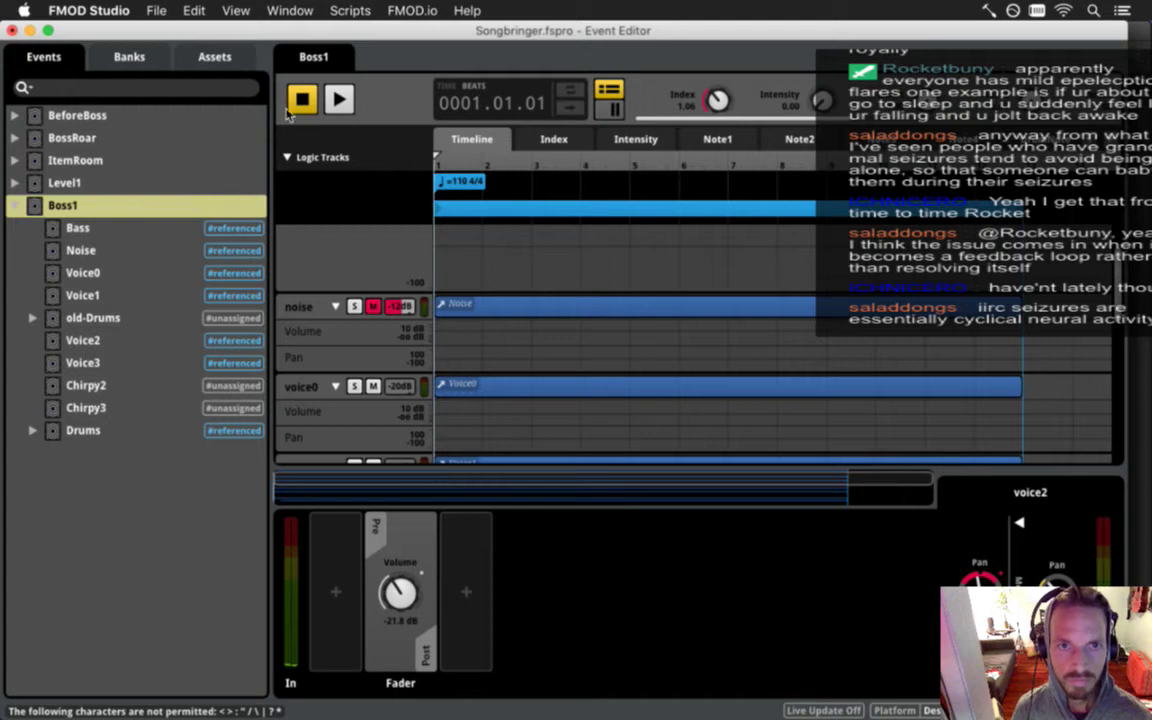
key("space")
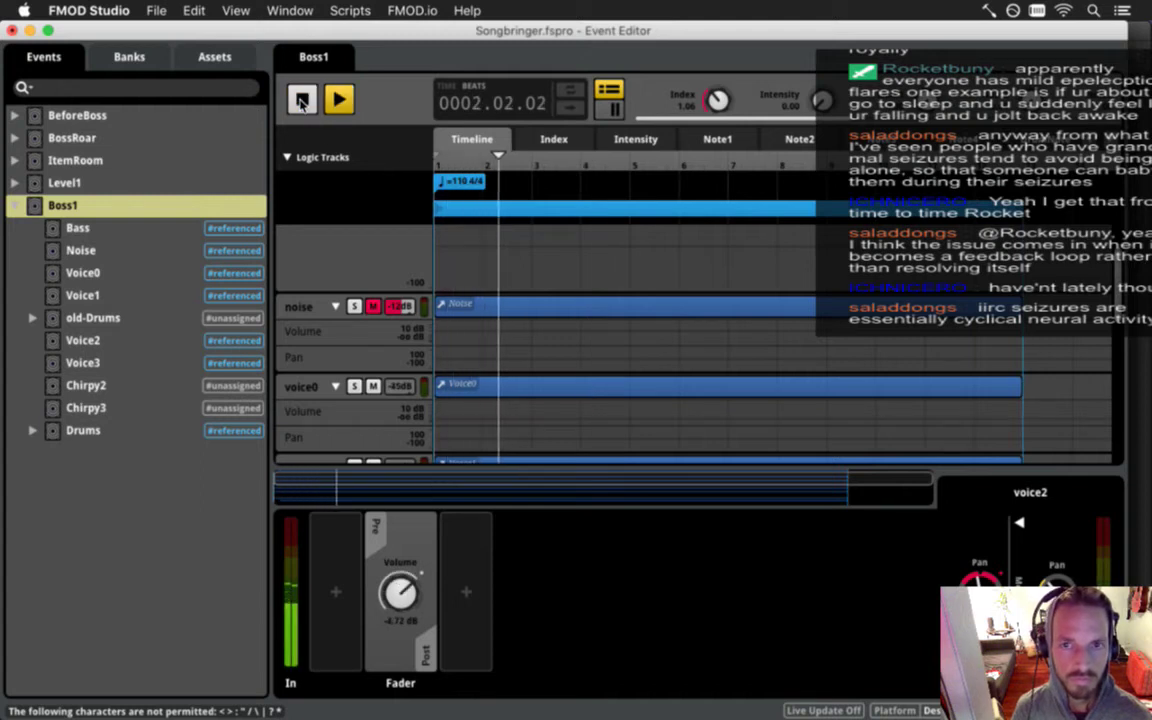
left_click(301, 103)
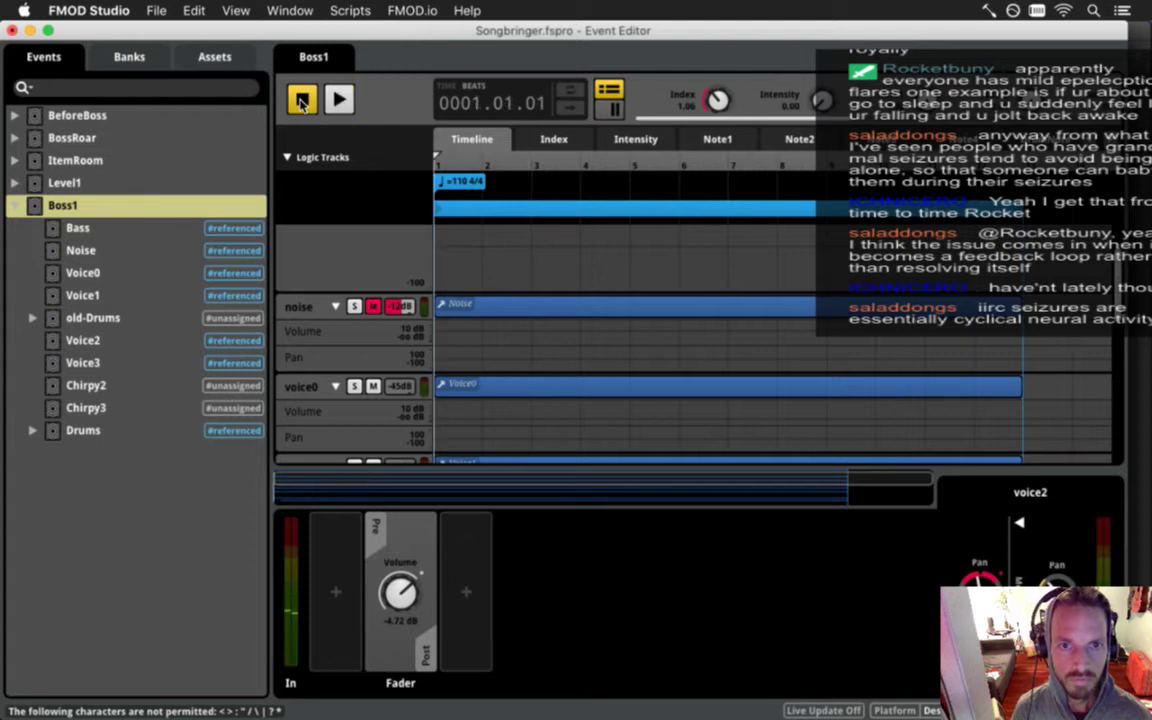
Examine the voice tracks' volume automation over Index, and audition Boss1 with Index set to 0.00.
left_click(556, 140)
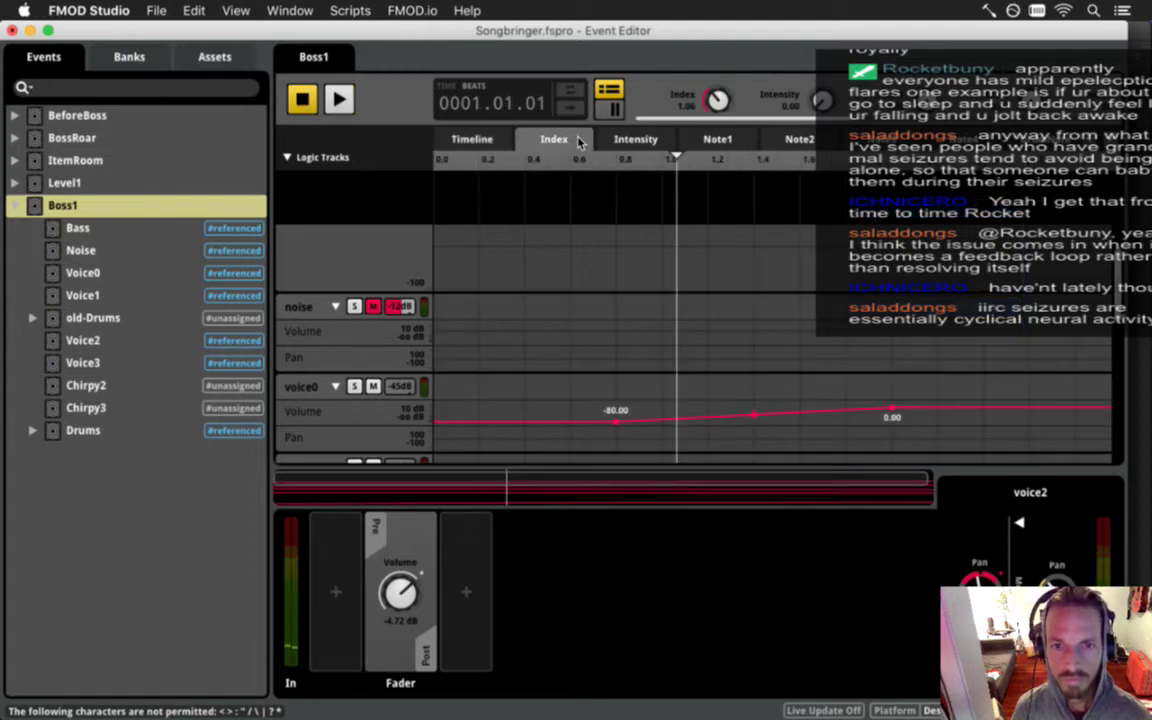
scroll(583, 314, "down", 5)
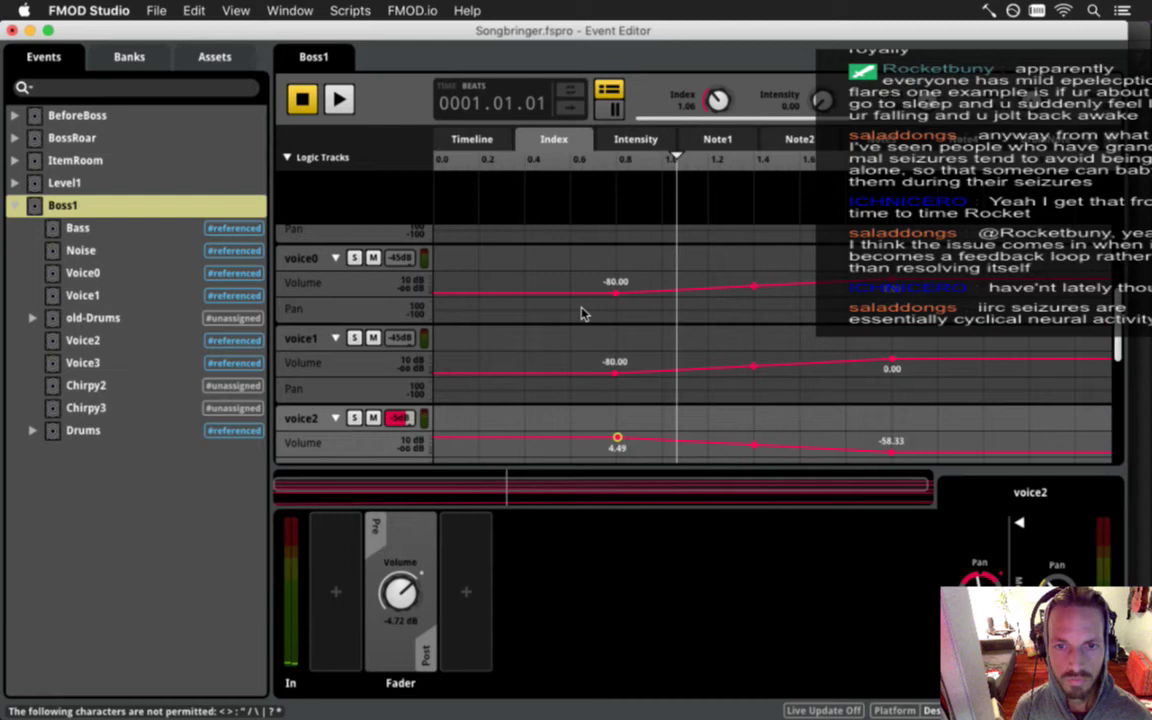
scroll(583, 314, "down", 1)
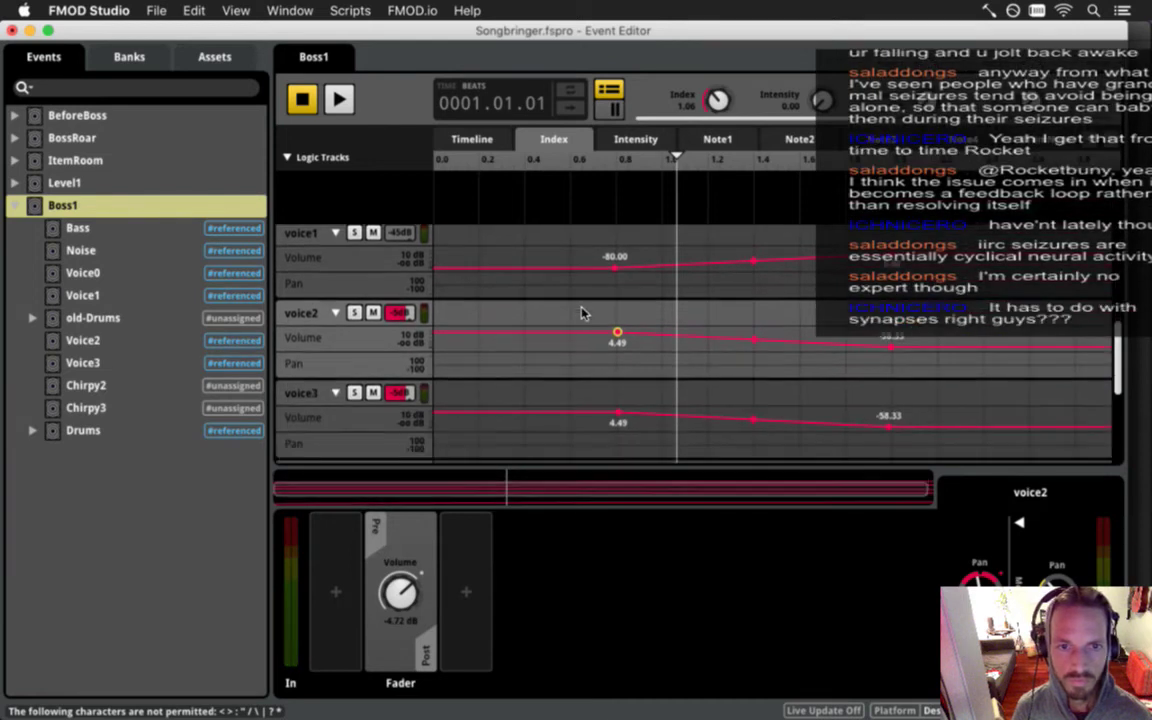
left_click(434, 155)
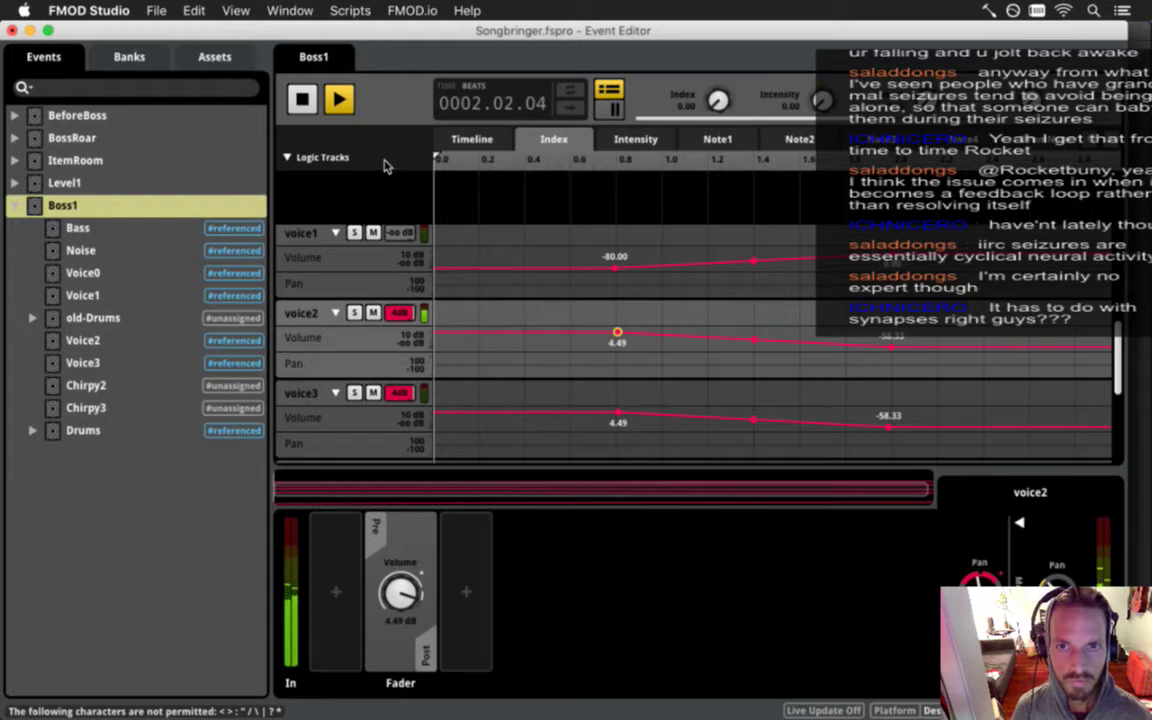
key("space")
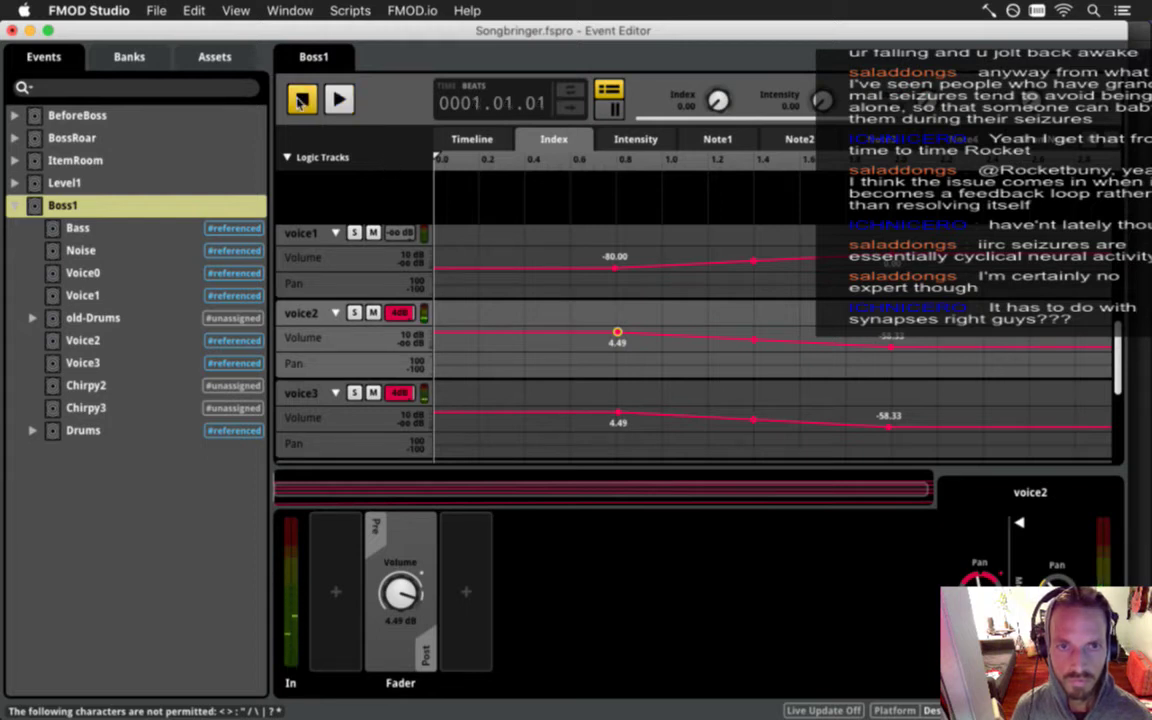
Replay Boss1 on the timeline at Index 0.00, and raise Index to 0.96 and 1.50 to hear the voices crossfade.
left_click(472, 139)
key("space")
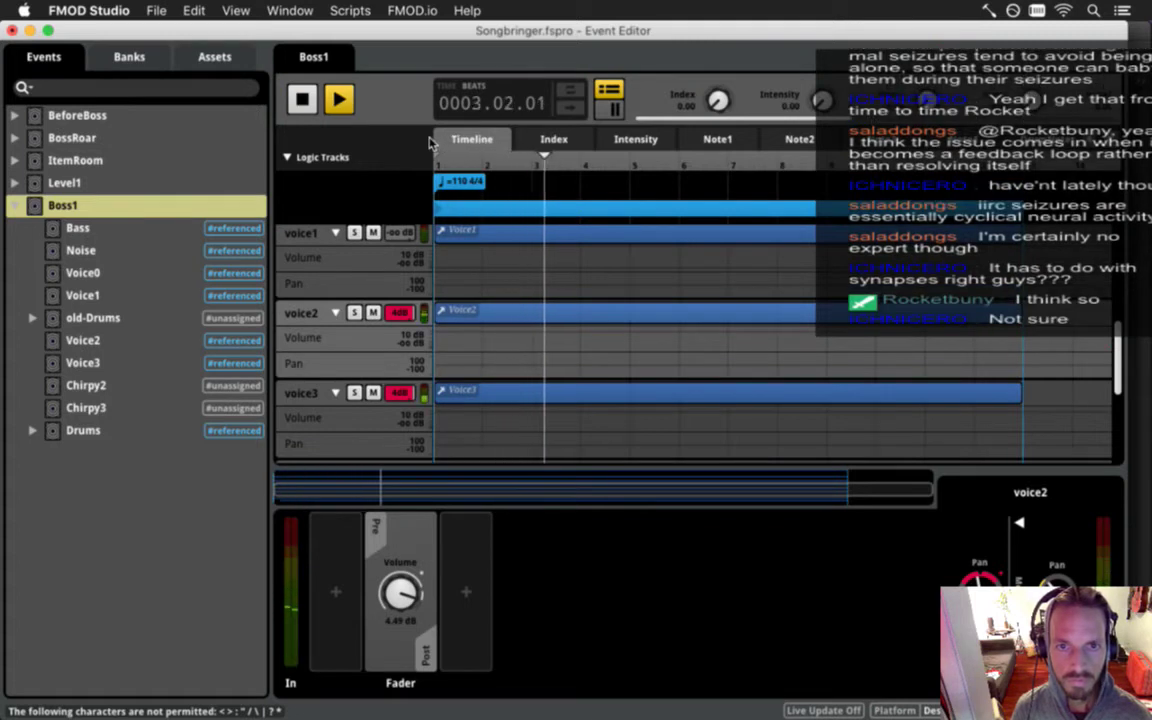
left_click(304, 104)
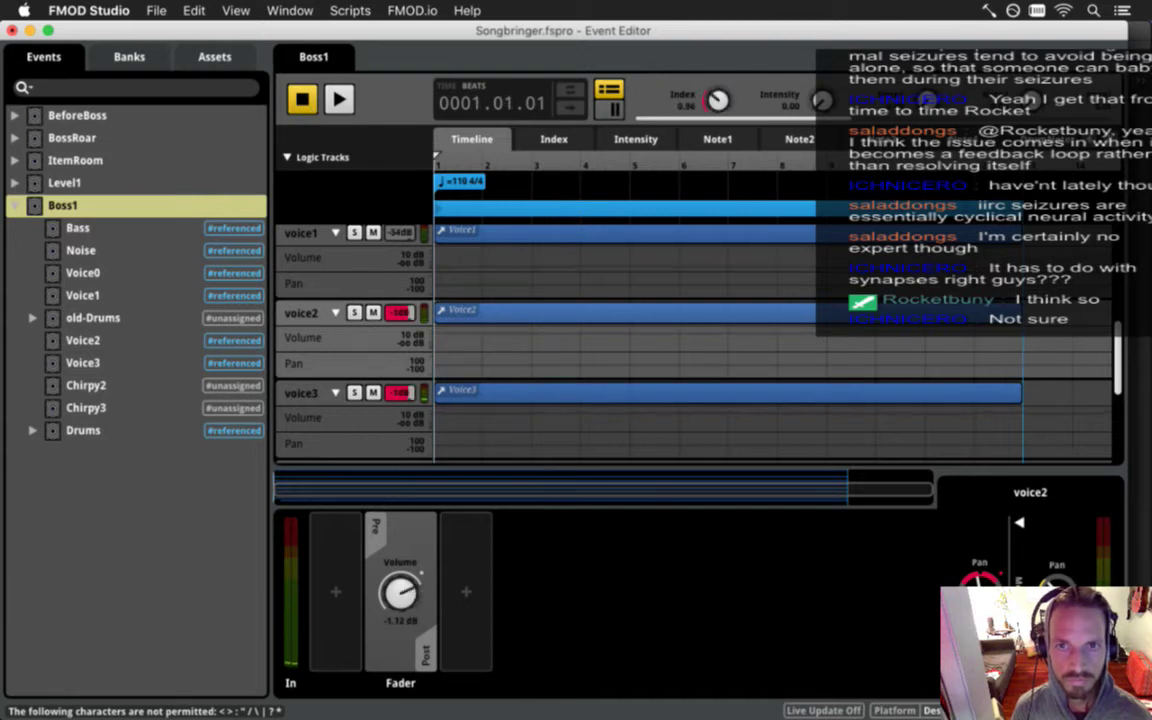
key("space")
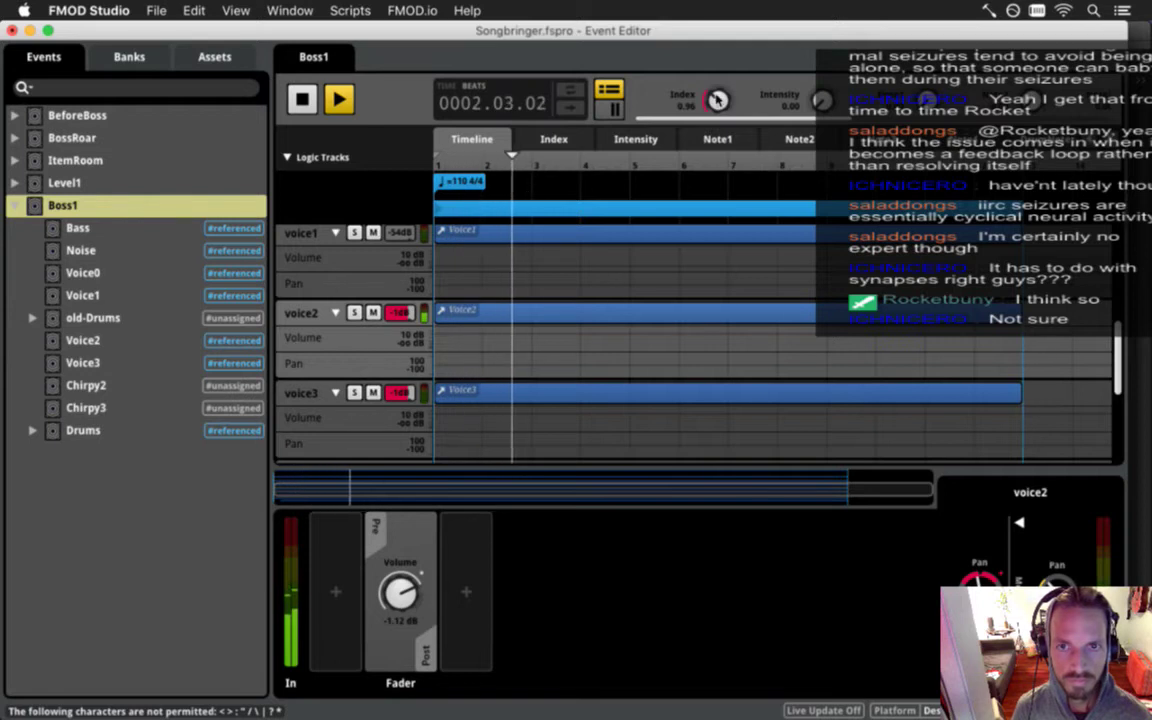
key("space")
left_click_drag(718, 103, 718, 94)
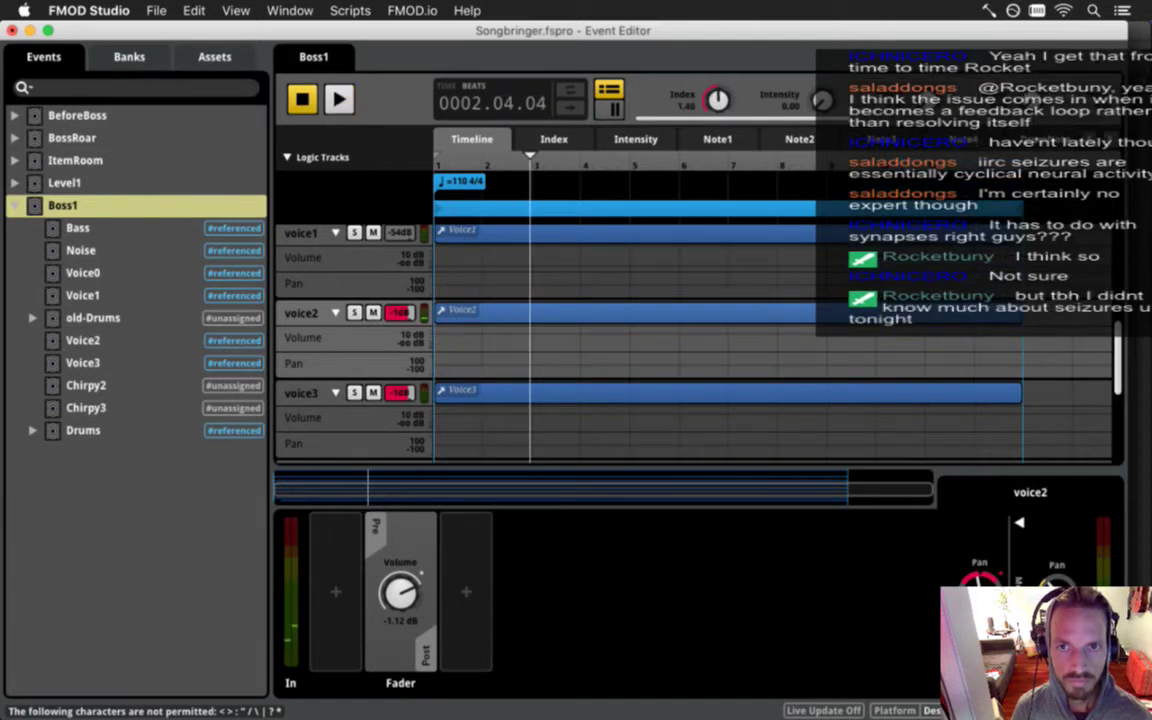
key("space")
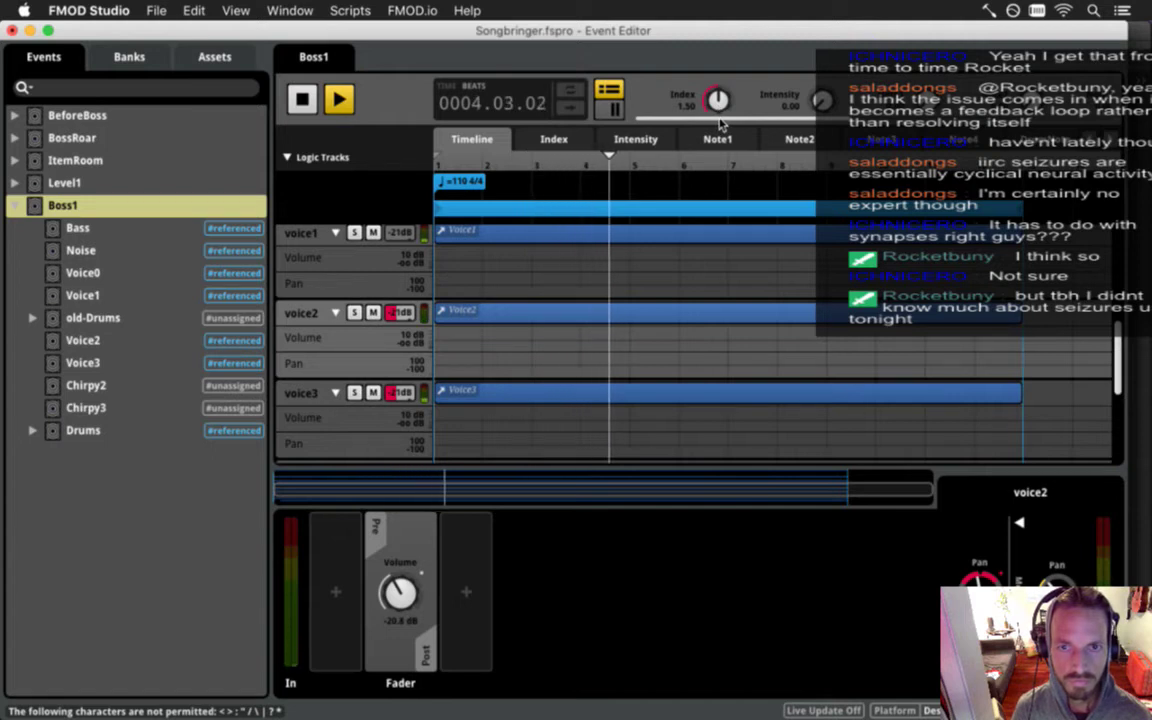
key("space")
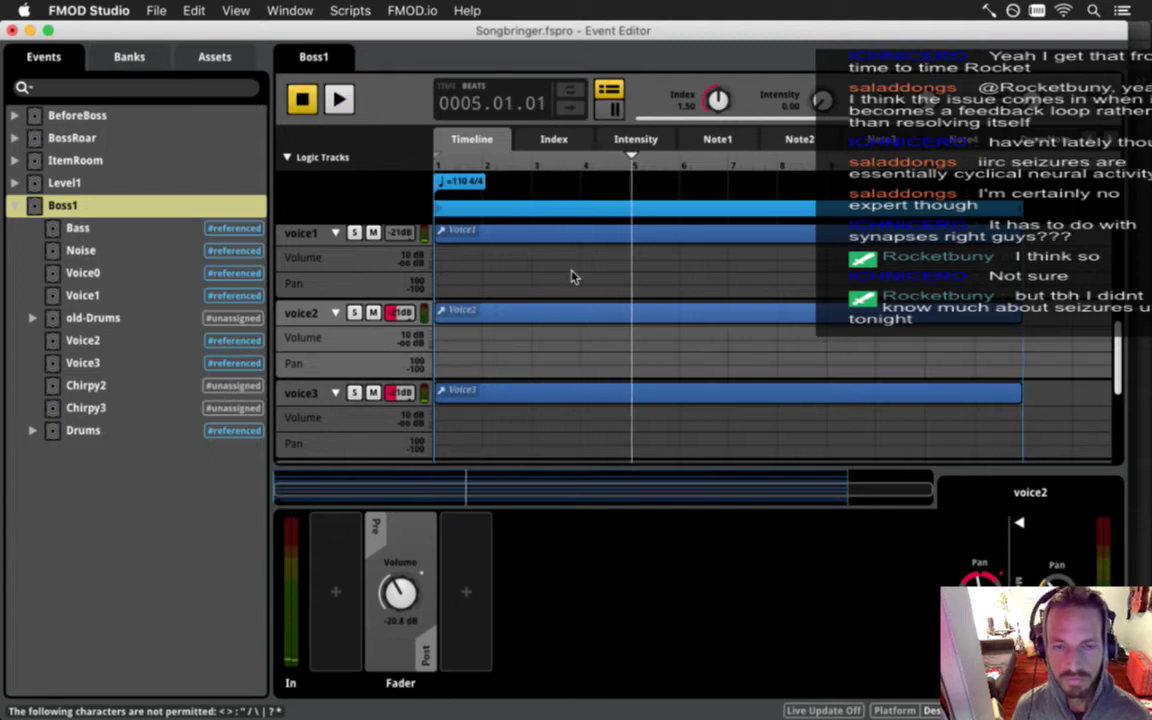
Show the Index automation and enlarge the volume lanes of voice2 and voice3 for finer curve editing.
left_click(535, 315)
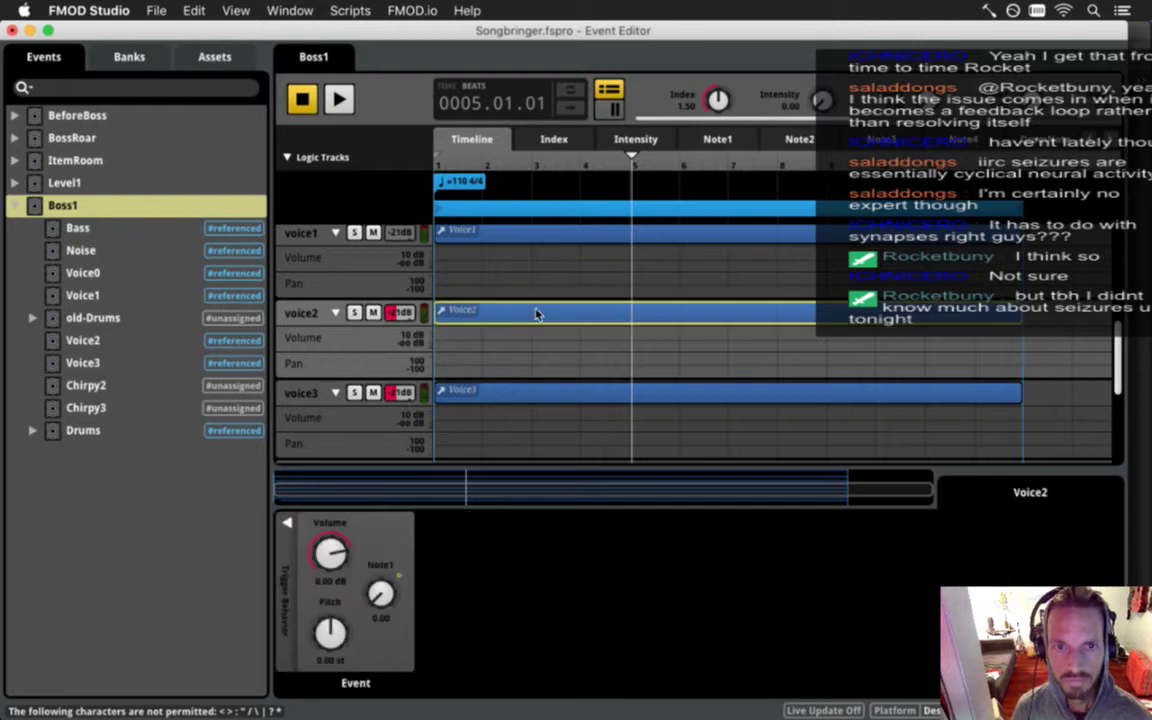
left_click(554, 140)
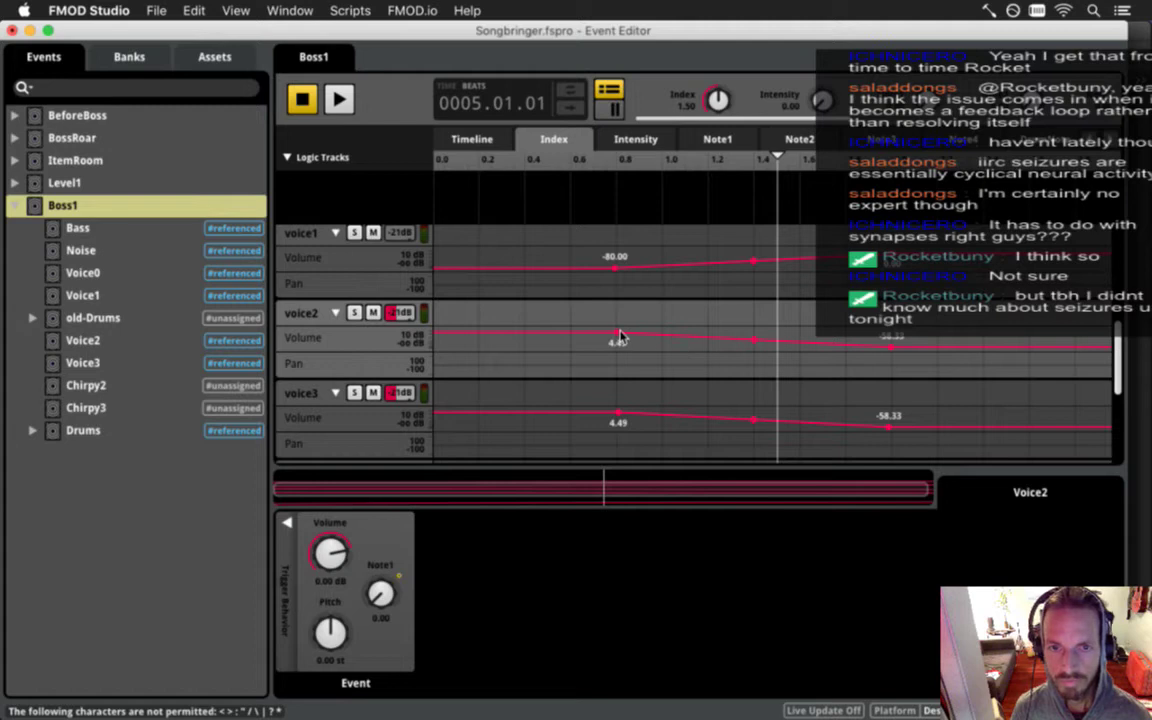
left_click_drag(618, 336, 617, 332)
left_click_drag(377, 358, 378, 382)
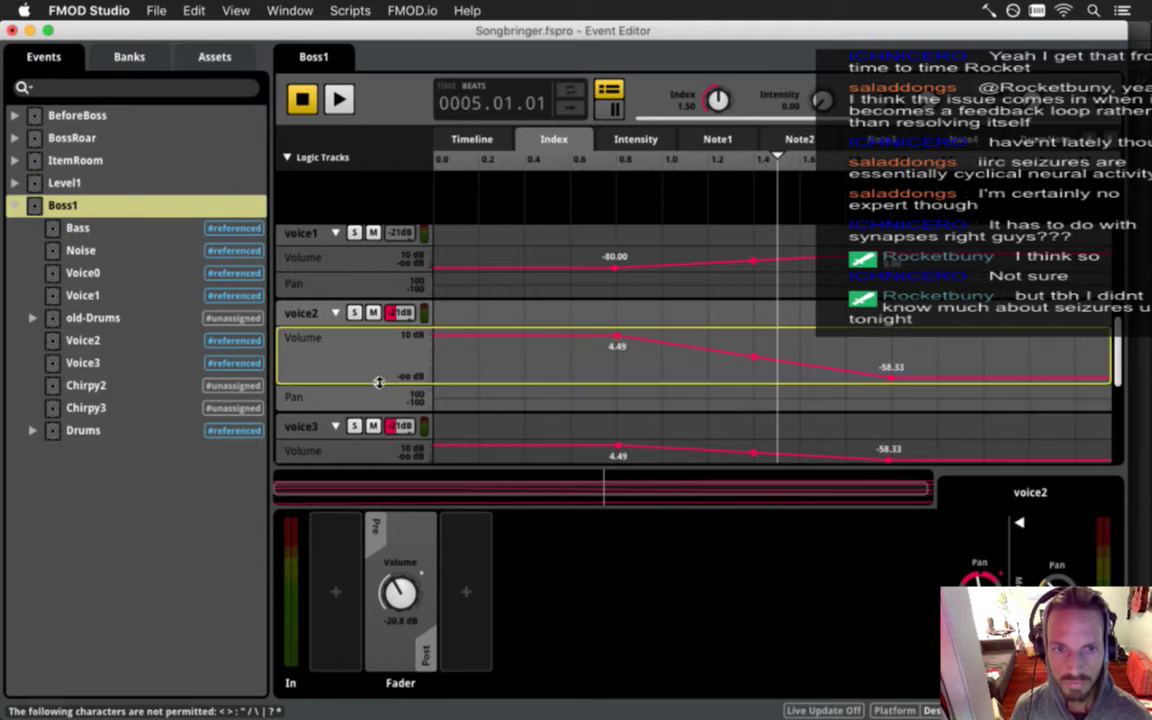
scroll(440, 360, "down", 2)
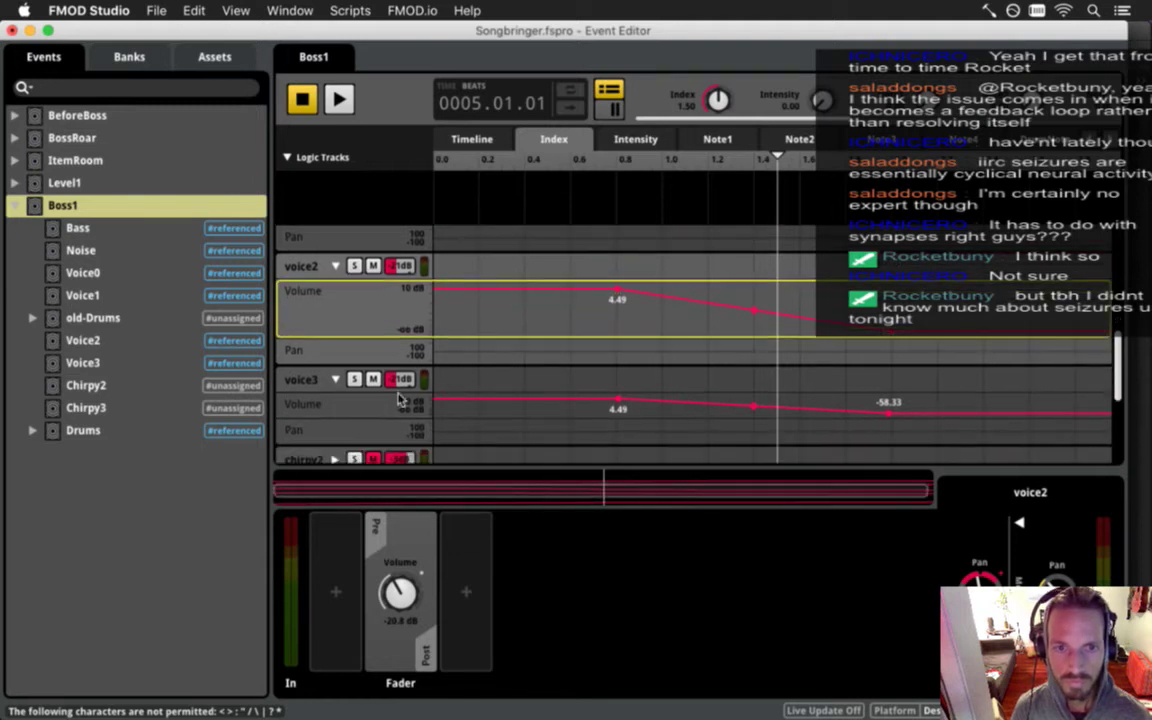
left_click(362, 426)
left_click_drag(366, 418, 366, 450)
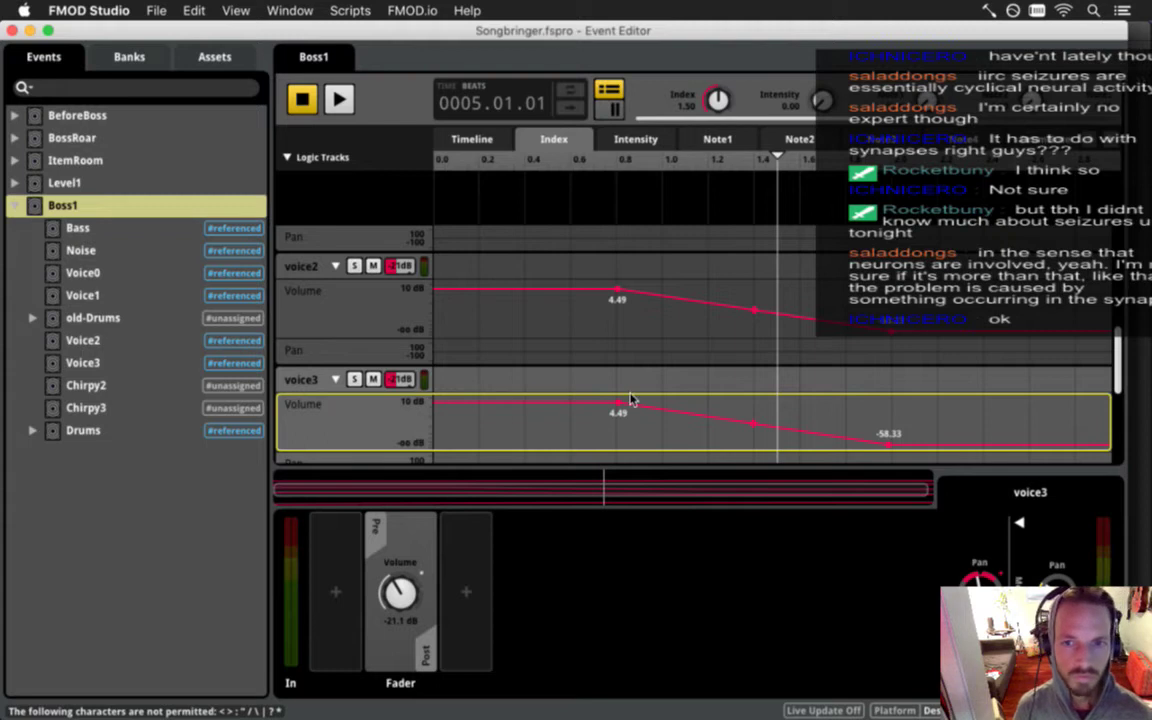
Reshape the voice3 and voice2 Index volume curves to -12.99 and -12.02 dB near Index 2.0, both falling to -80 dB at the end.
left_click_drag(888, 443, 888, 425)
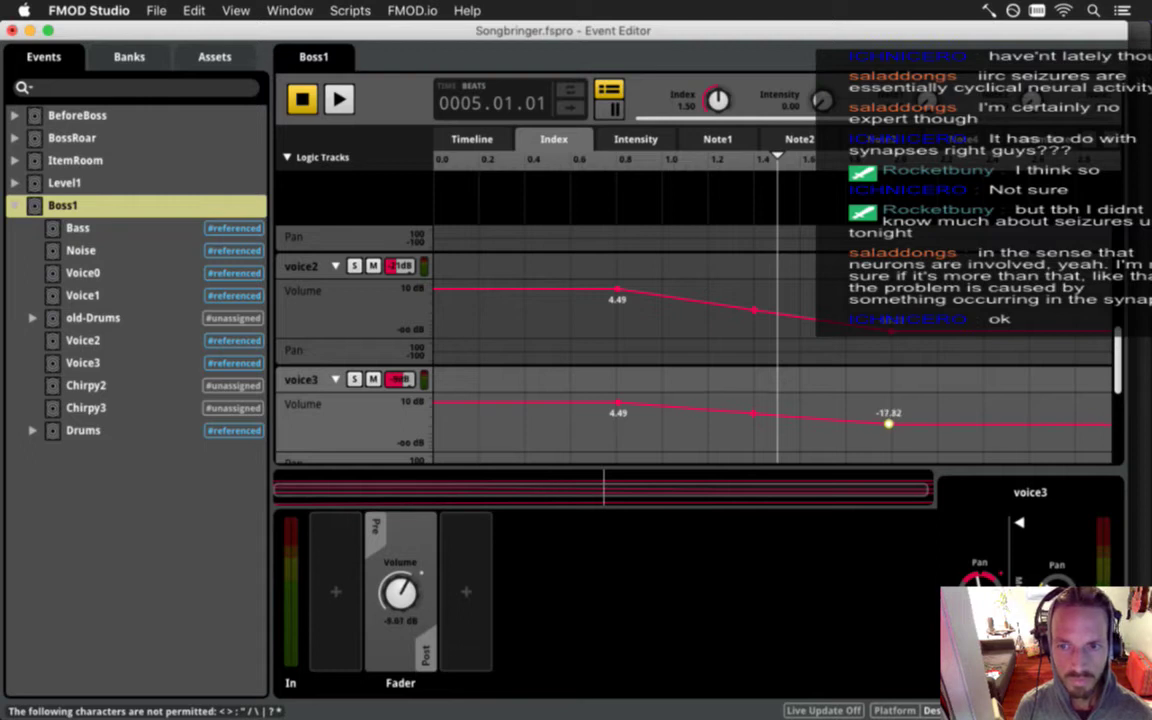
left_click_drag(888, 421, 888, 418)
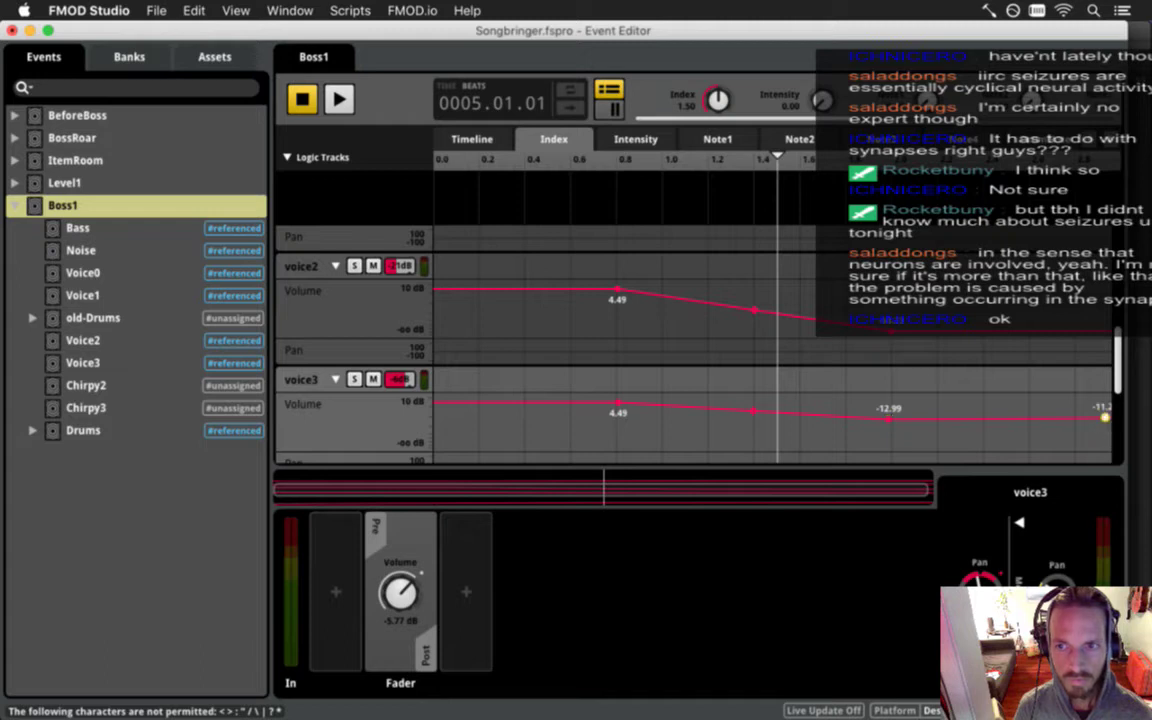
left_click_drag(1098, 432, 1105, 473)
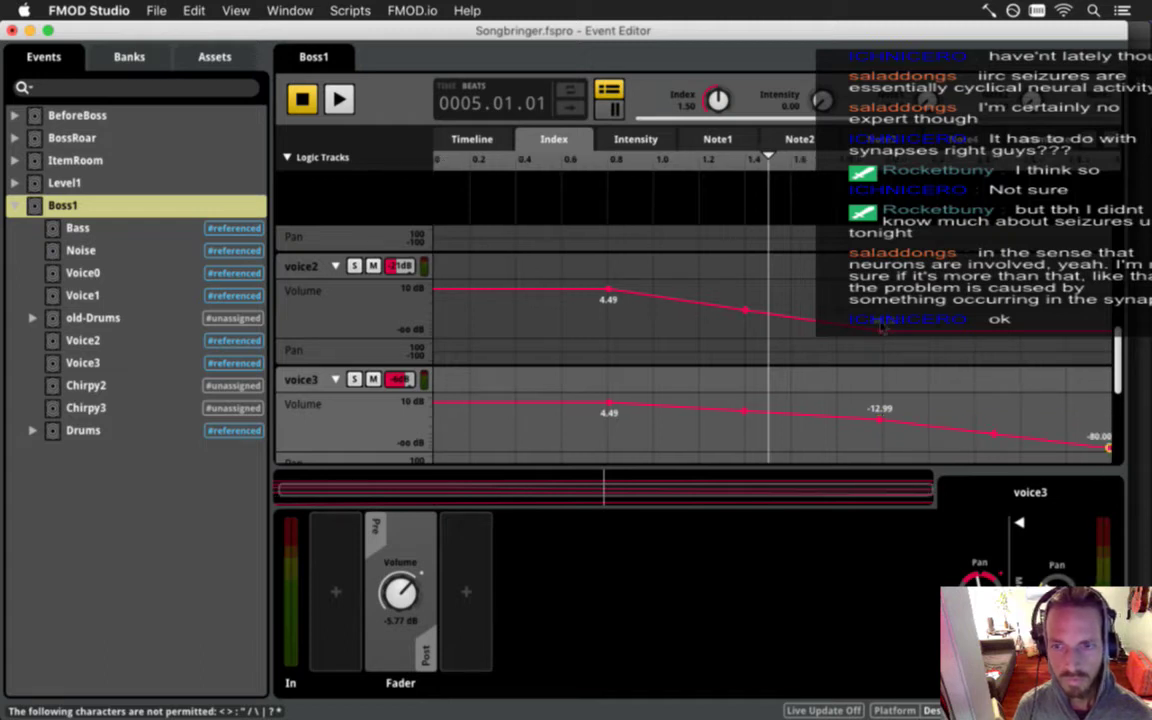
left_click_drag(881, 329, 882, 309)
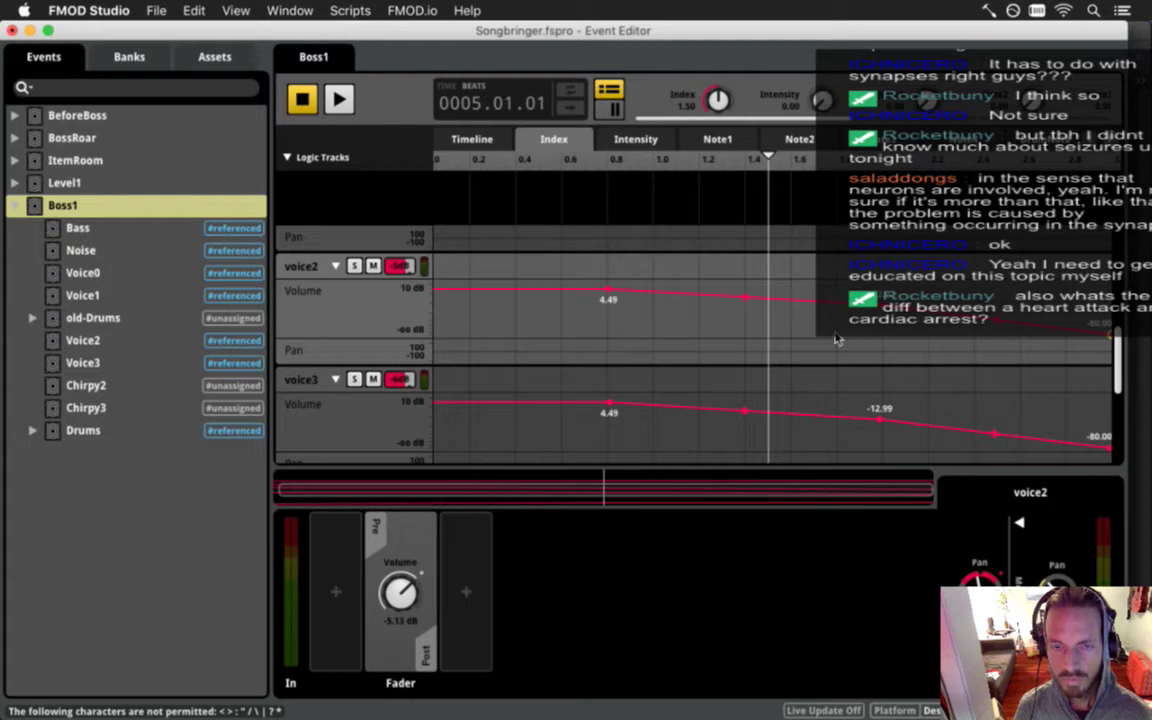
Add a point of about -6.17 dB near Index 1.4 on voice1's volume curve so it rises sooner.
scroll(740, 312, "up", 4)
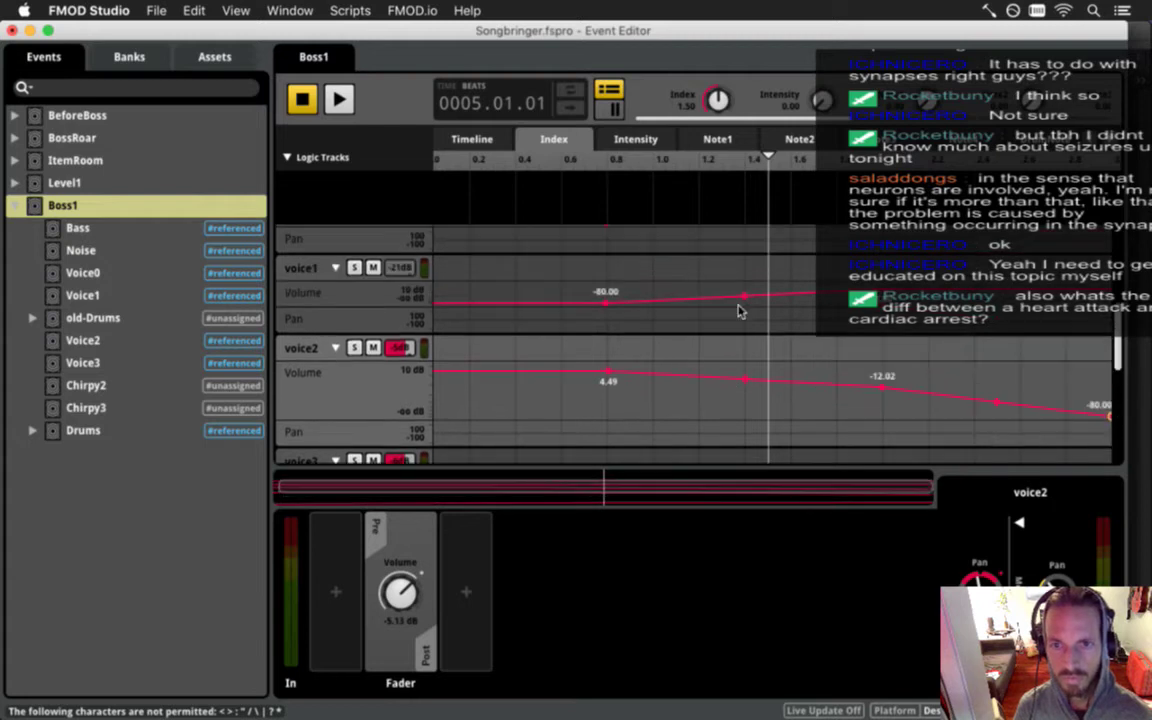
scroll(737, 311, "up", 3)
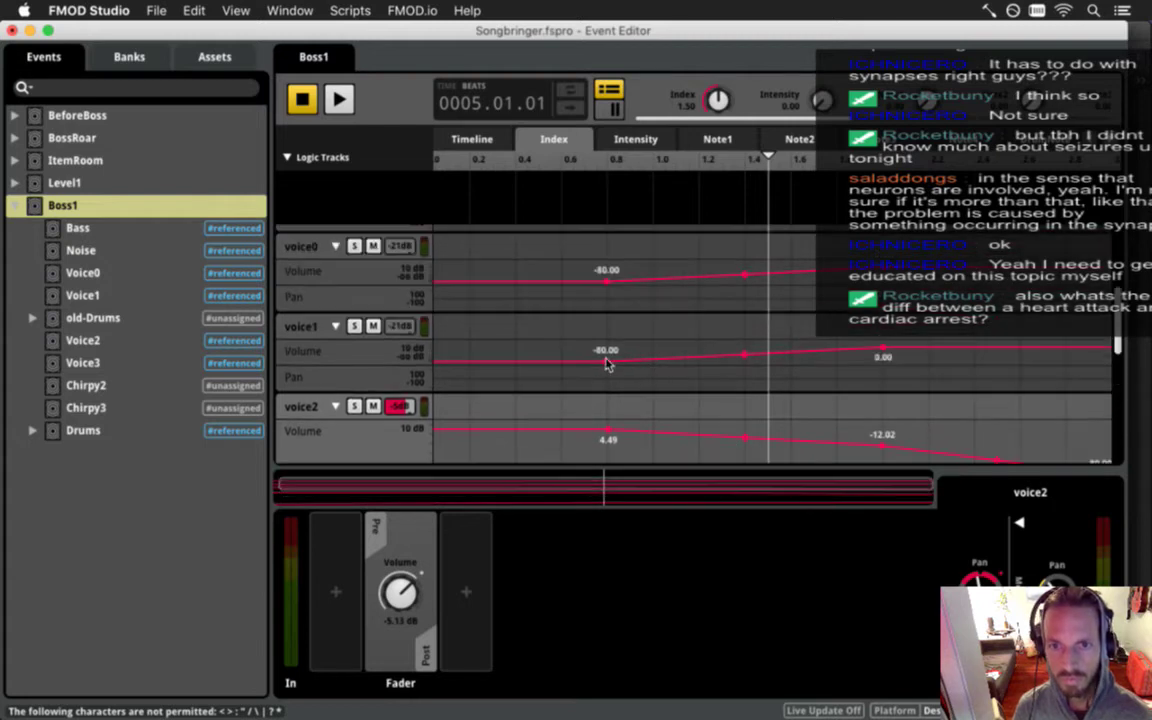
left_click_drag(607, 362, 605, 372)
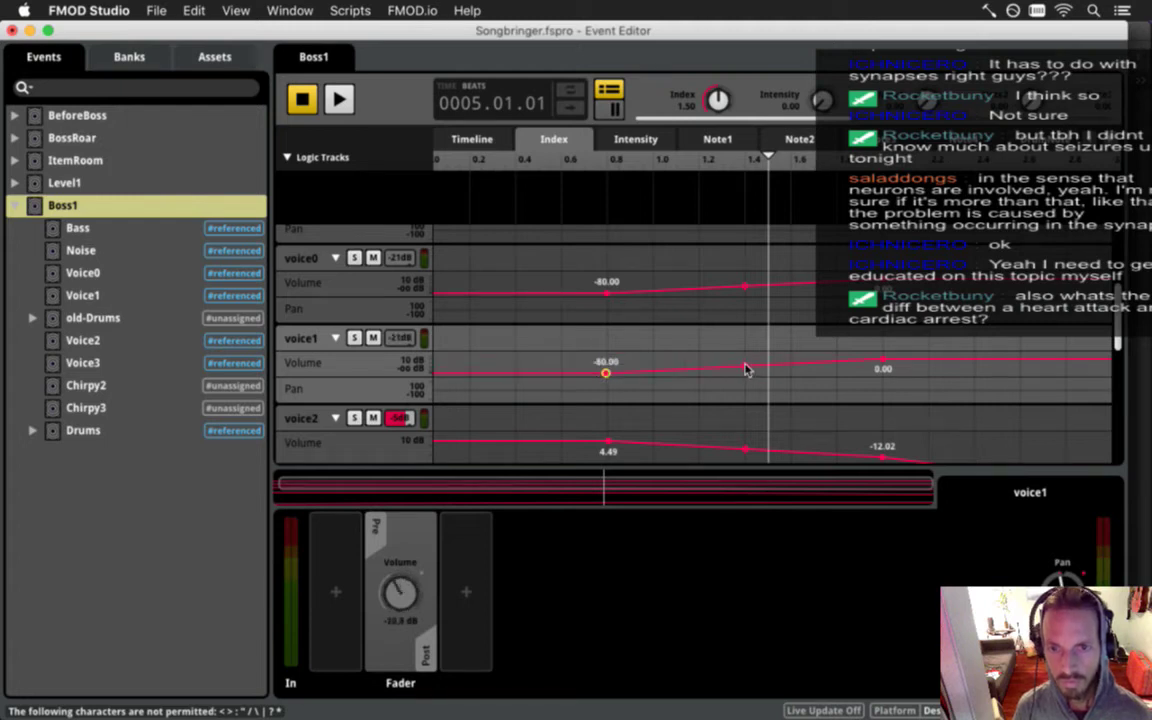
left_click_drag(738, 368, 737, 360)
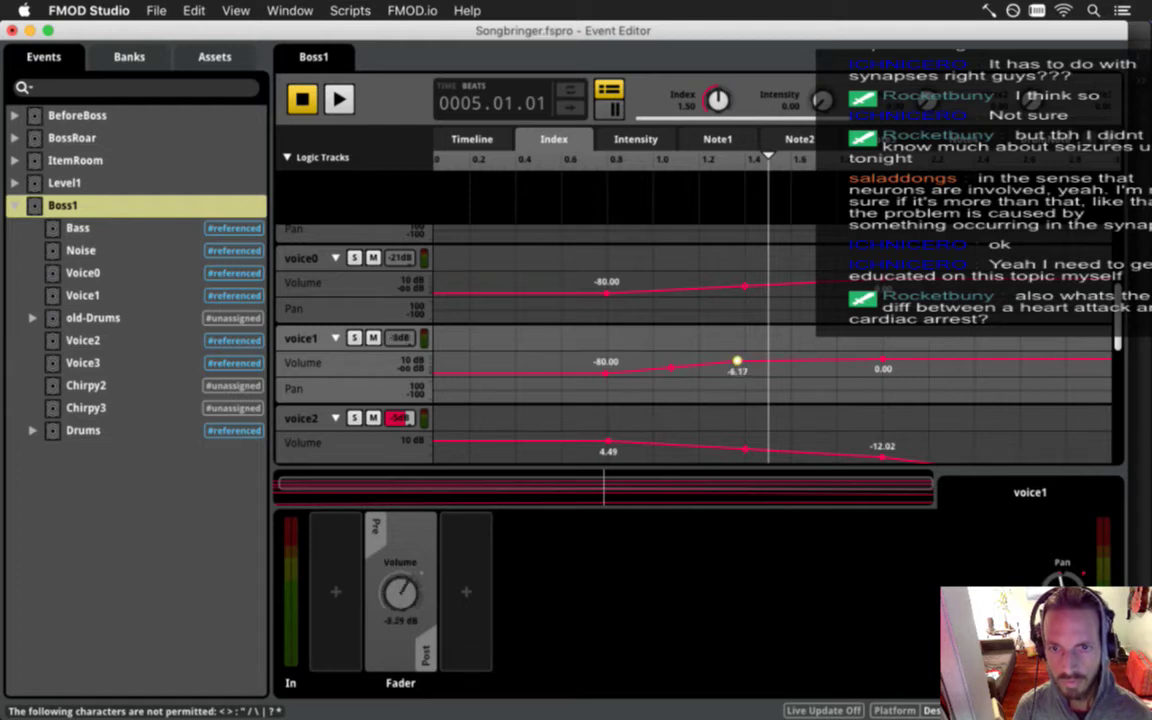
Add a point of about -6.17 dB near Index 1.4 on voice0's volume curve to match voice1.
left_click_drag(737, 288, 737, 282)
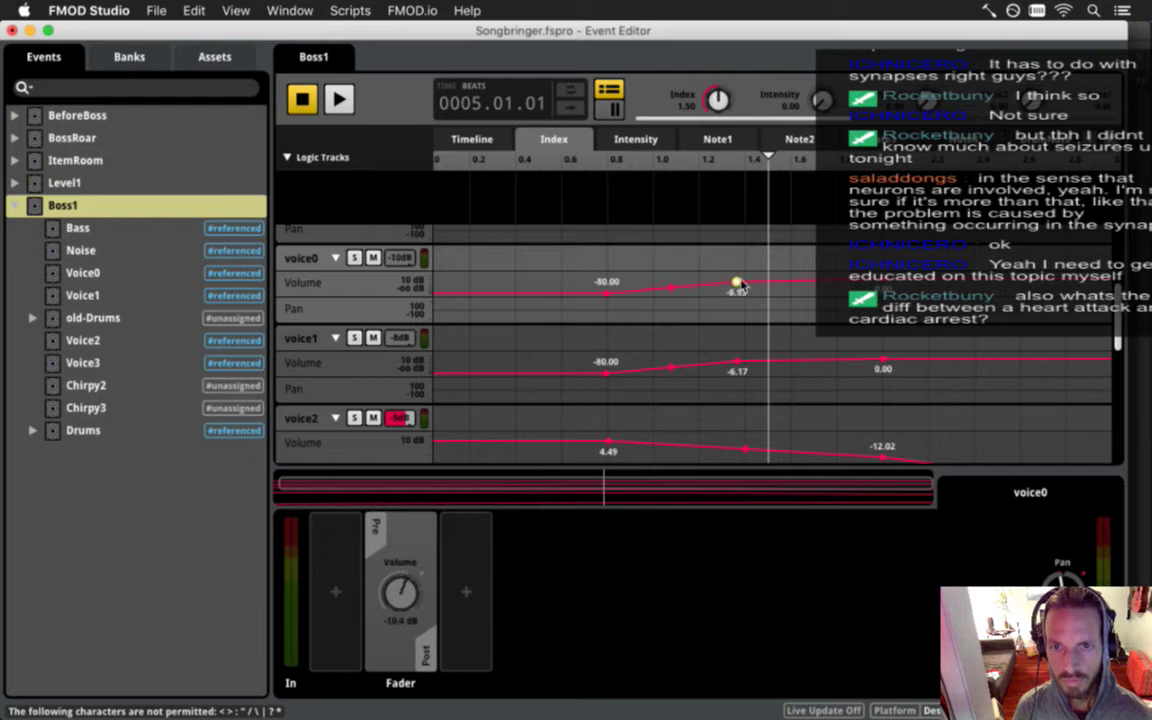
left_click_drag(737, 282, 737, 281)
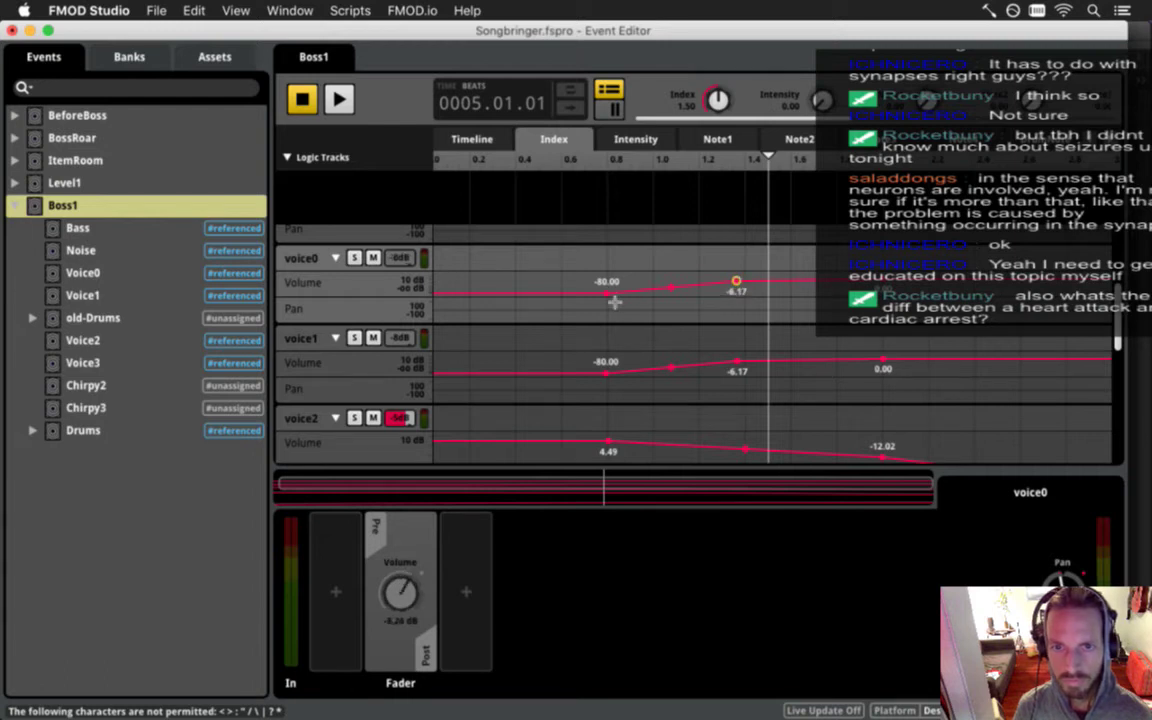
Play Boss1 while sweeping Index to 1.04, up to 2.58 and back to 0.00 to audition the voice crossfade.
key("space")
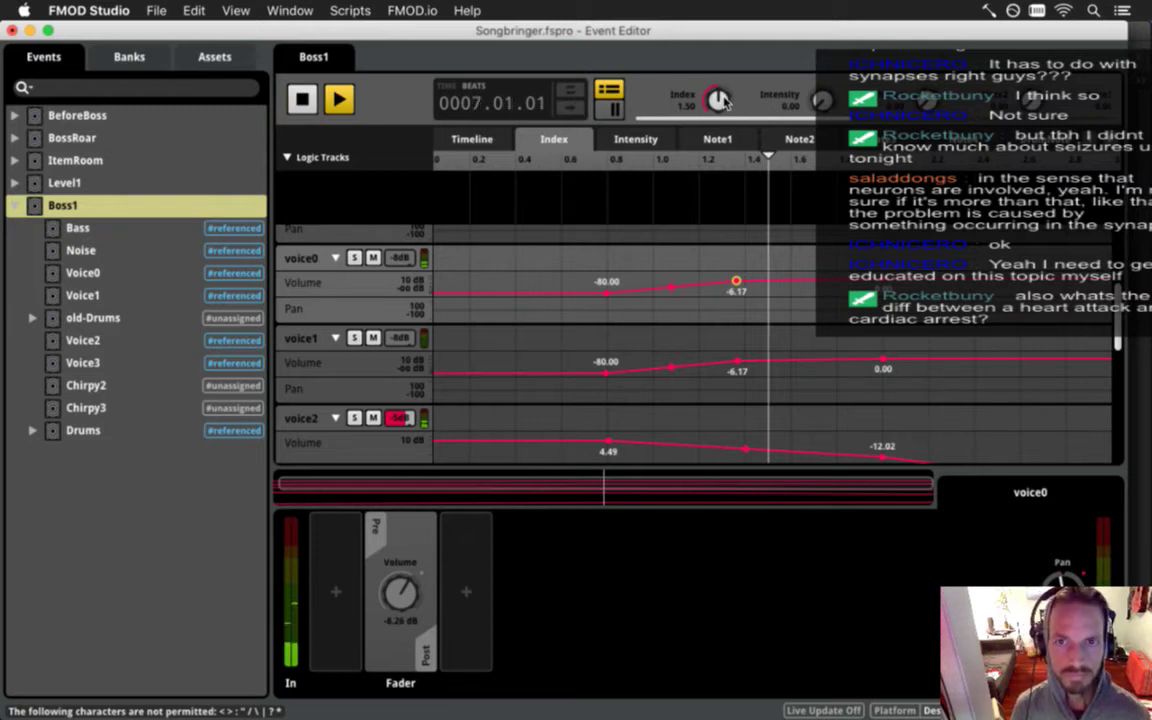
key("space")
key("space")
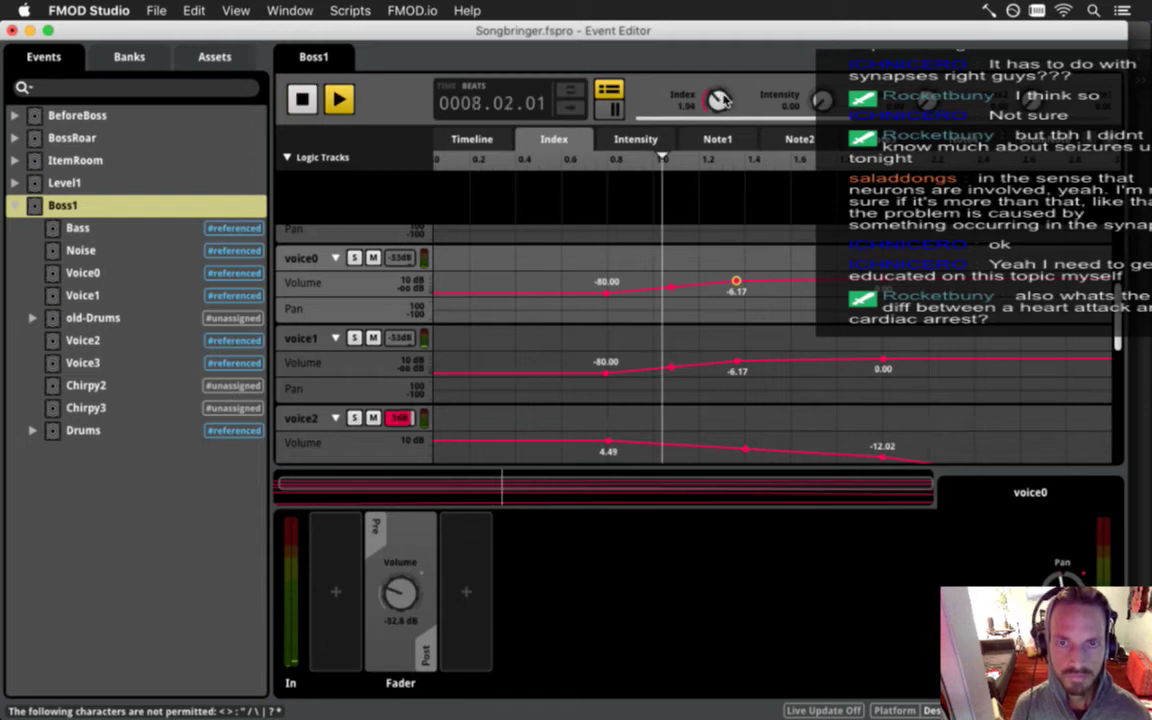
key("space")
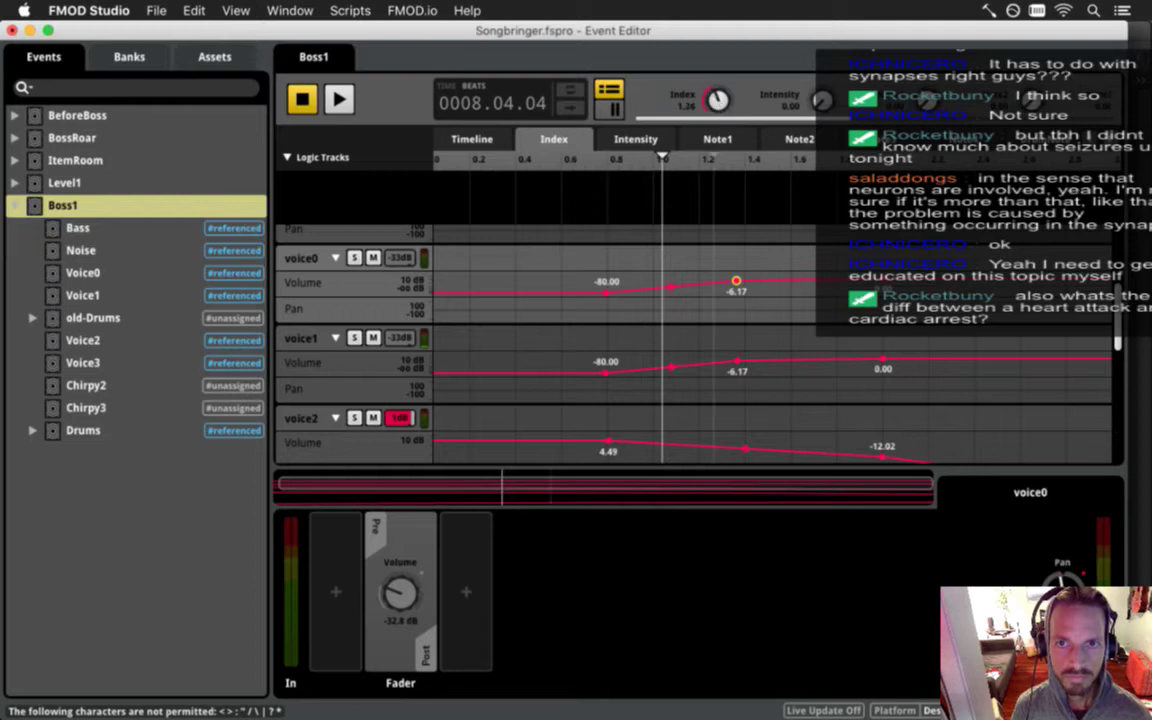
key("space")
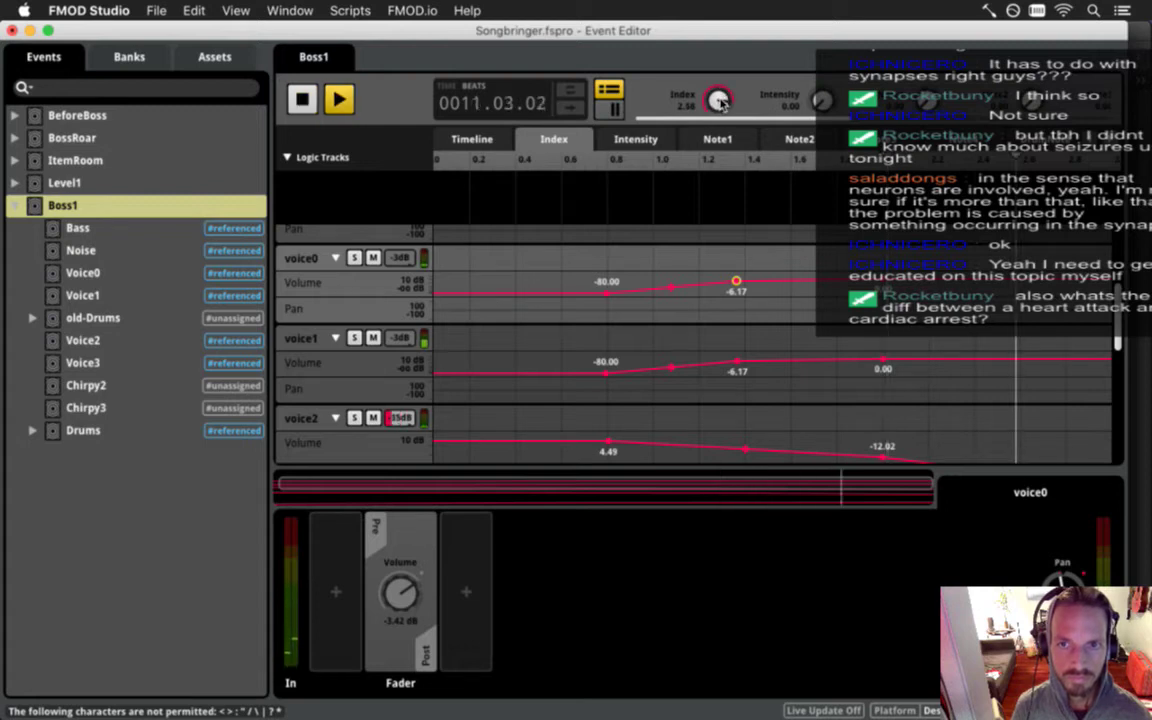
key("space")
key("space")
left_click_drag(720, 99, 716, 104)
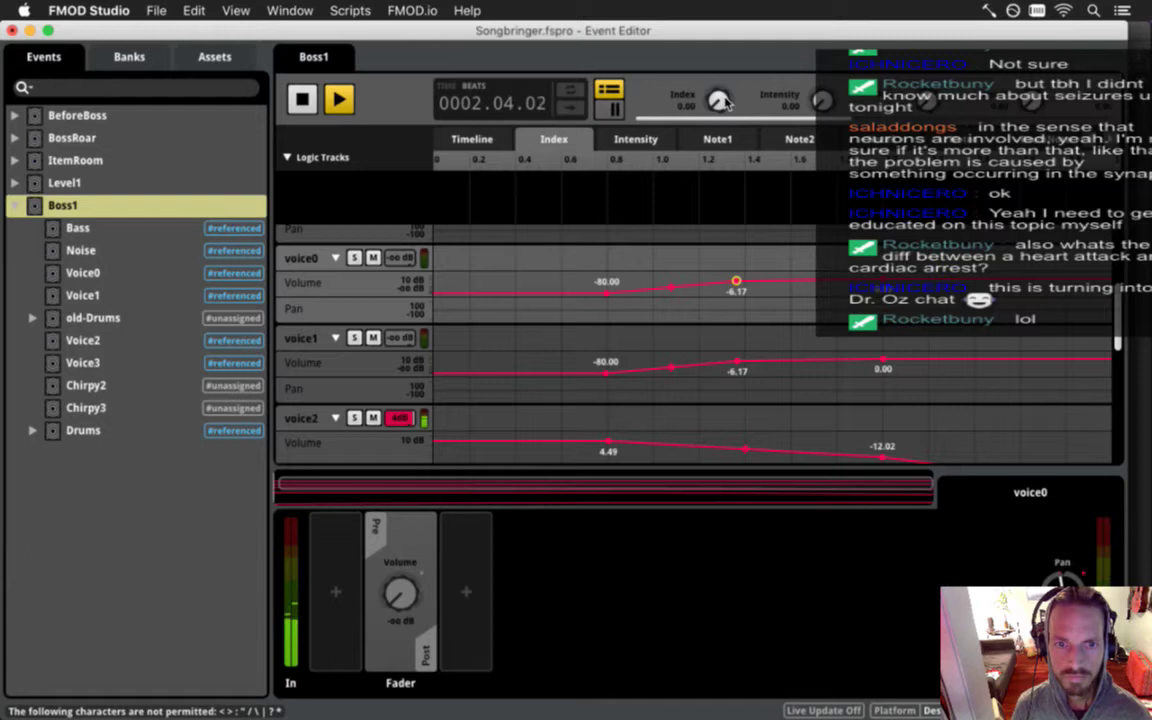
Lower the volume points near Index 0.8 on voice2 and voice3 to 3.23 dB, and save the project.
scroll(490, 383, "down", 1)
scroll(490, 383, "down", 2)
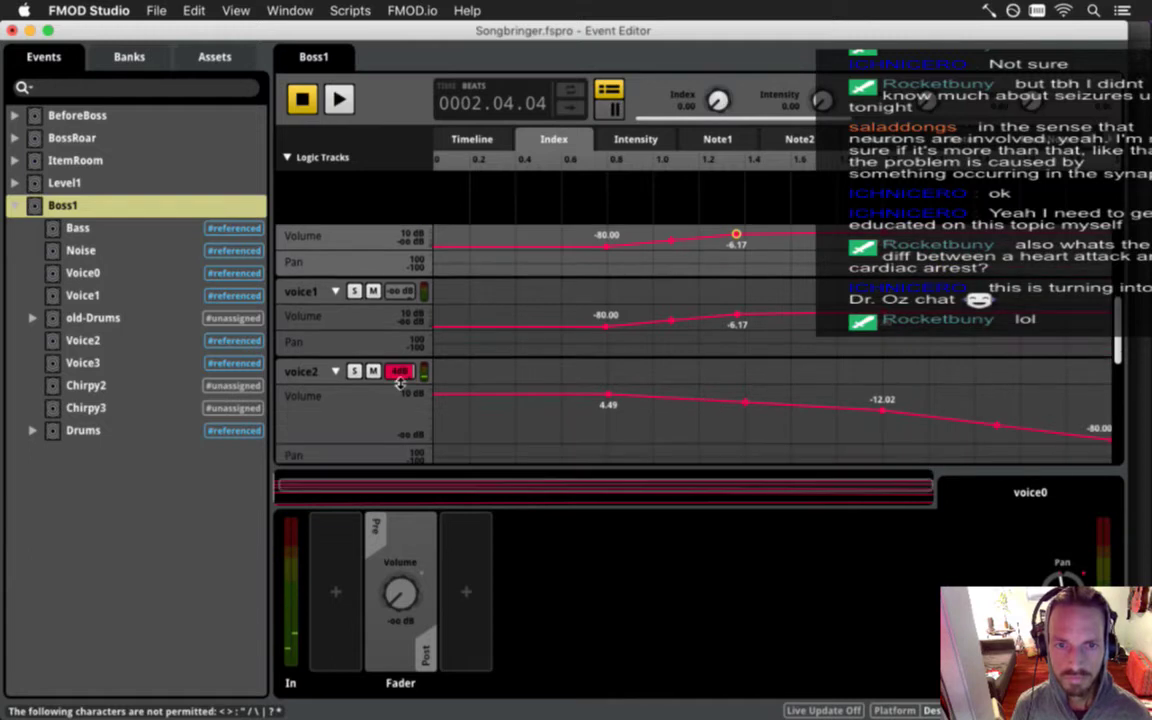
left_click_drag(607, 398, 608, 400)
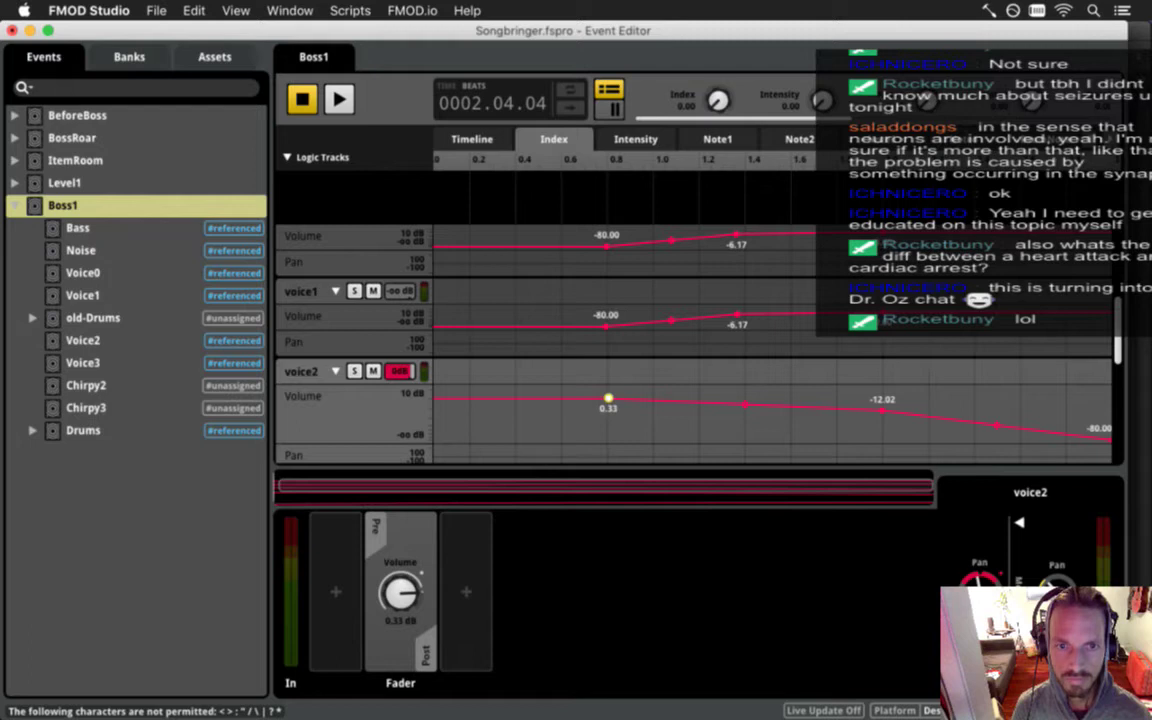
left_click_drag(608, 397, 608, 398)
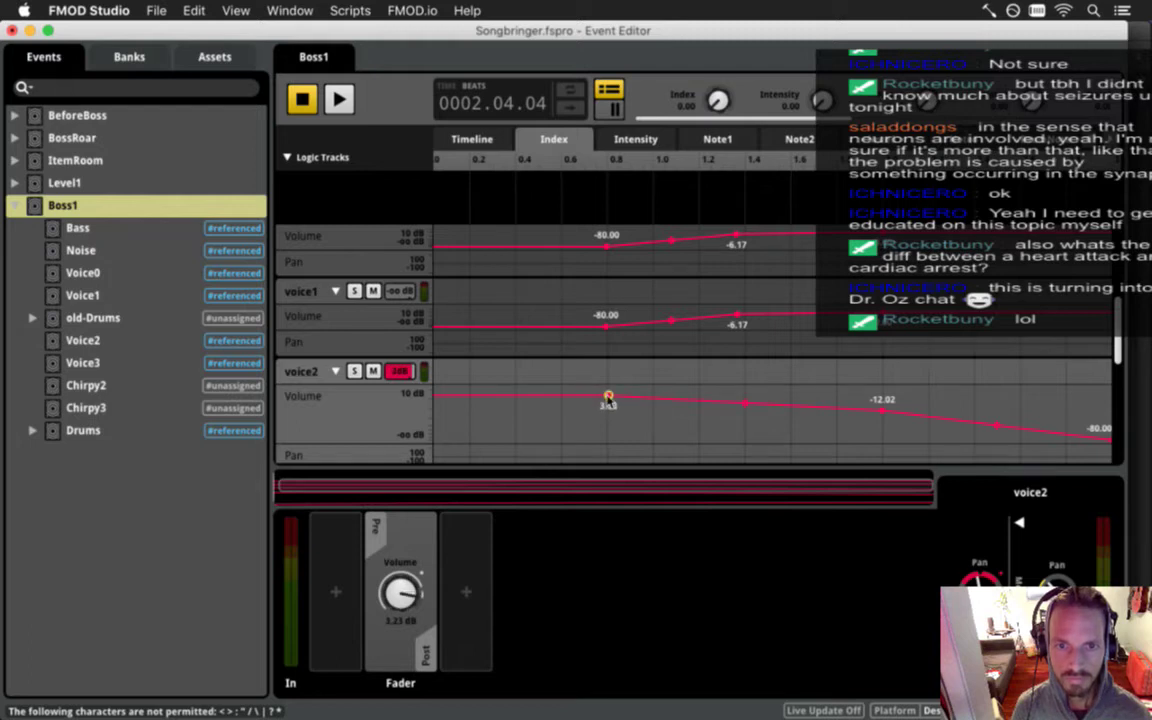
scroll(609, 403, "down", 4)
left_click_drag(609, 412, 609, 415)
key("super+s")
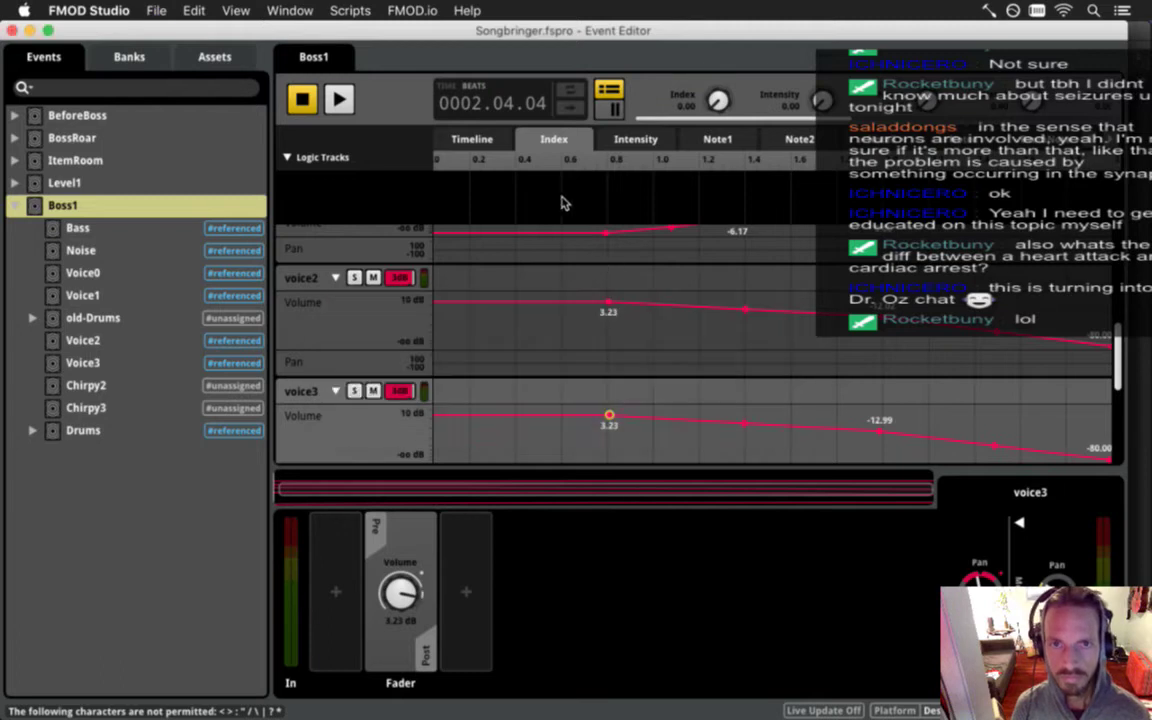
Play Boss1 again and raise Index gradually from 0.00 through 1.08 and 1.36 to 2.64, listening to the adjusted voices.
key("space")
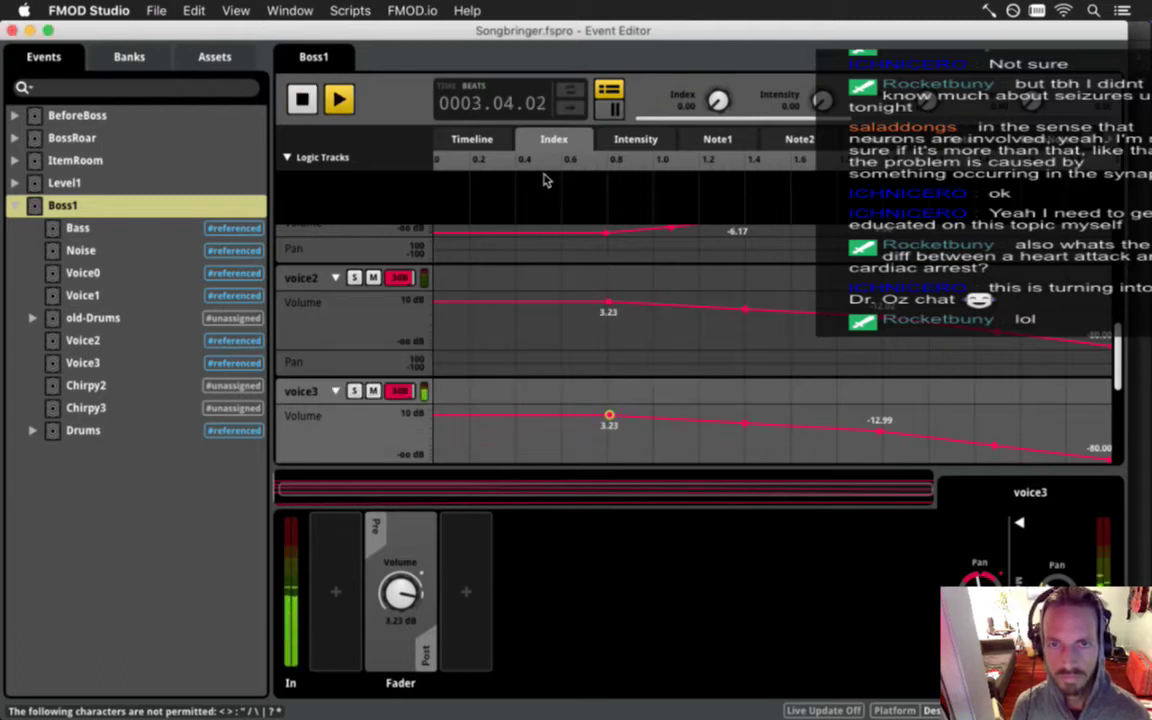
left_click_drag(726, 100, 716, 104)
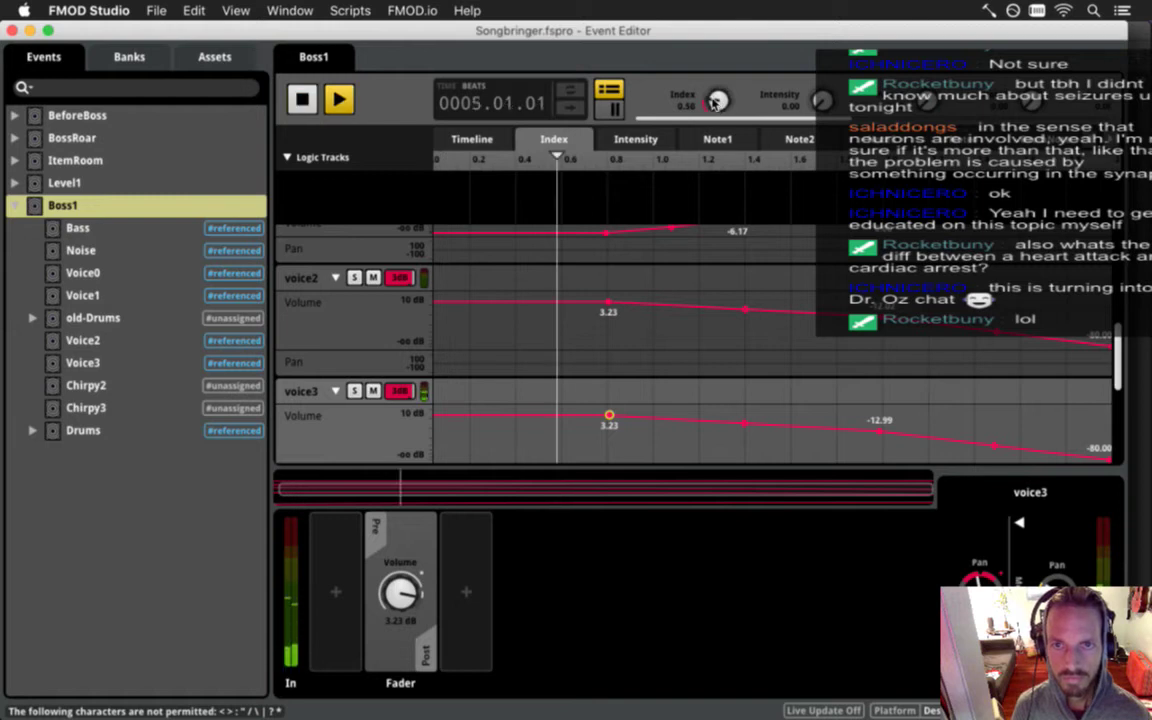
left_click_drag(717, 101, 706, 109)
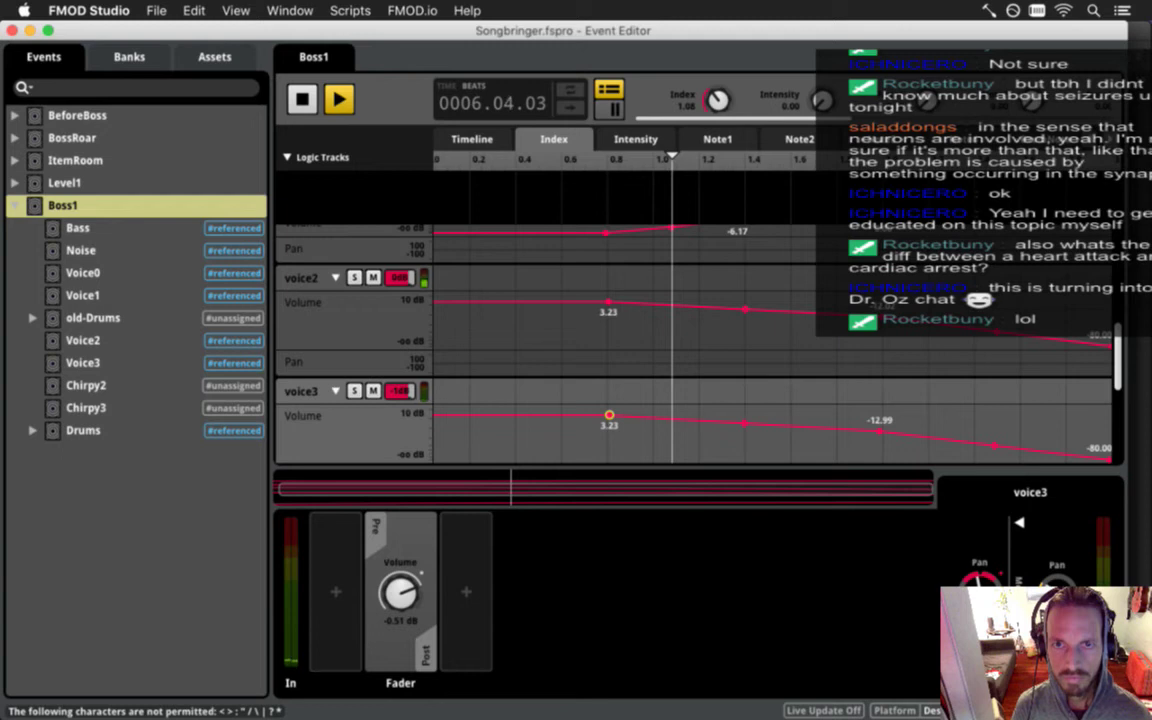
left_click_drag(717, 100, 717, 90)
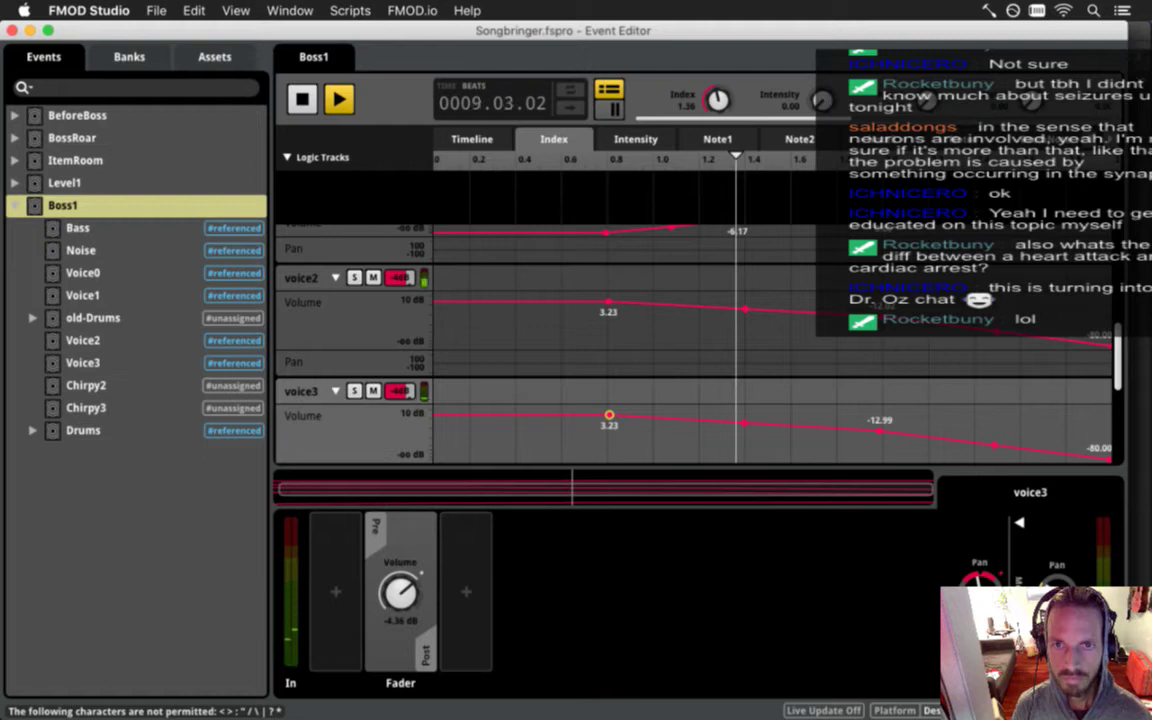
left_click_drag(717, 100, 704, 78)
key("space")
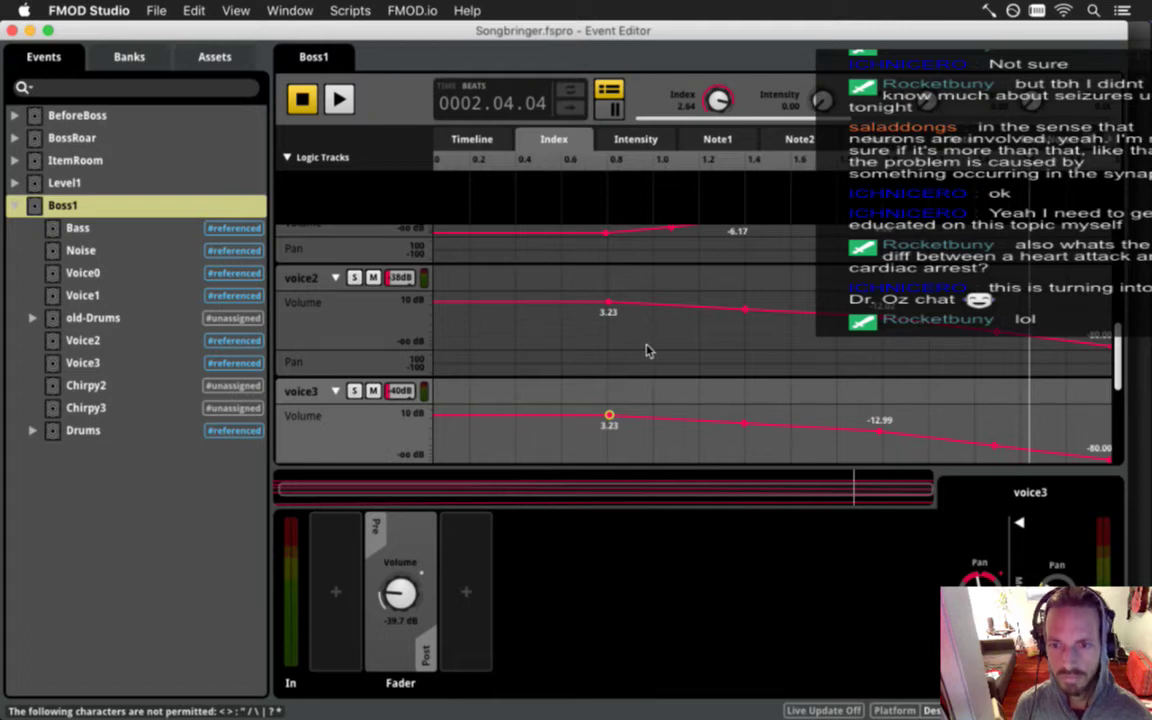
Save the project, and build its banks with the Boss1 timeline open.
scroll(647, 350, "up", 5)
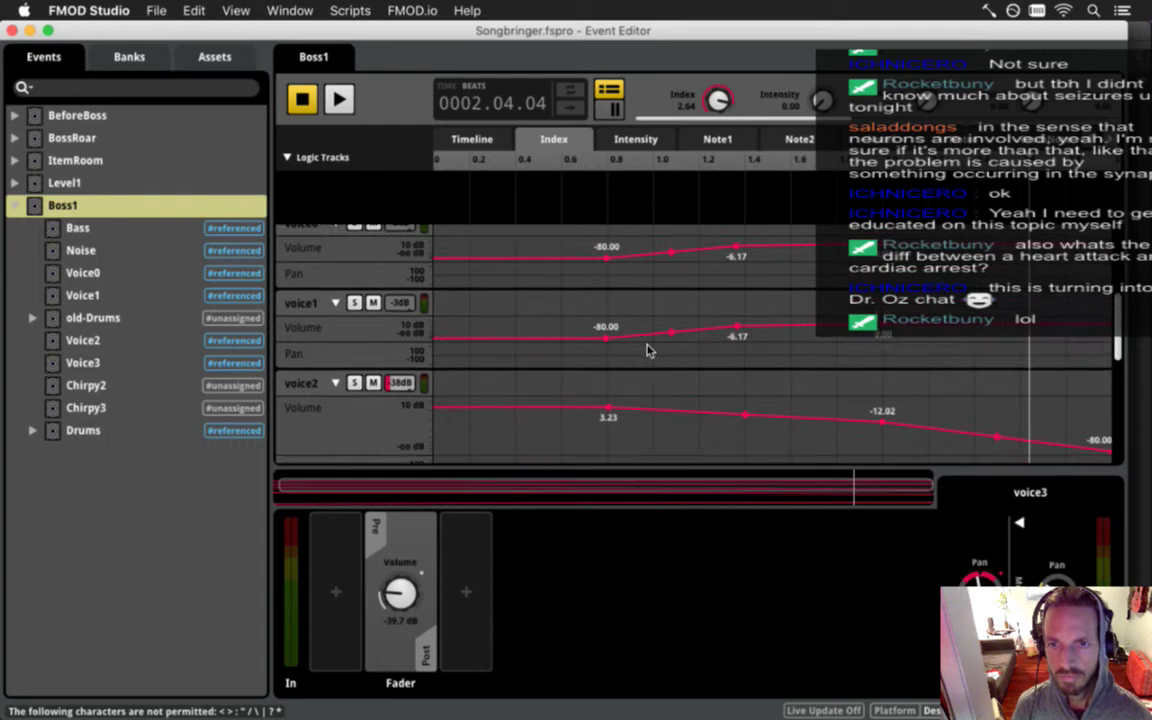
scroll(647, 350, "up", 1)
key("super+s")
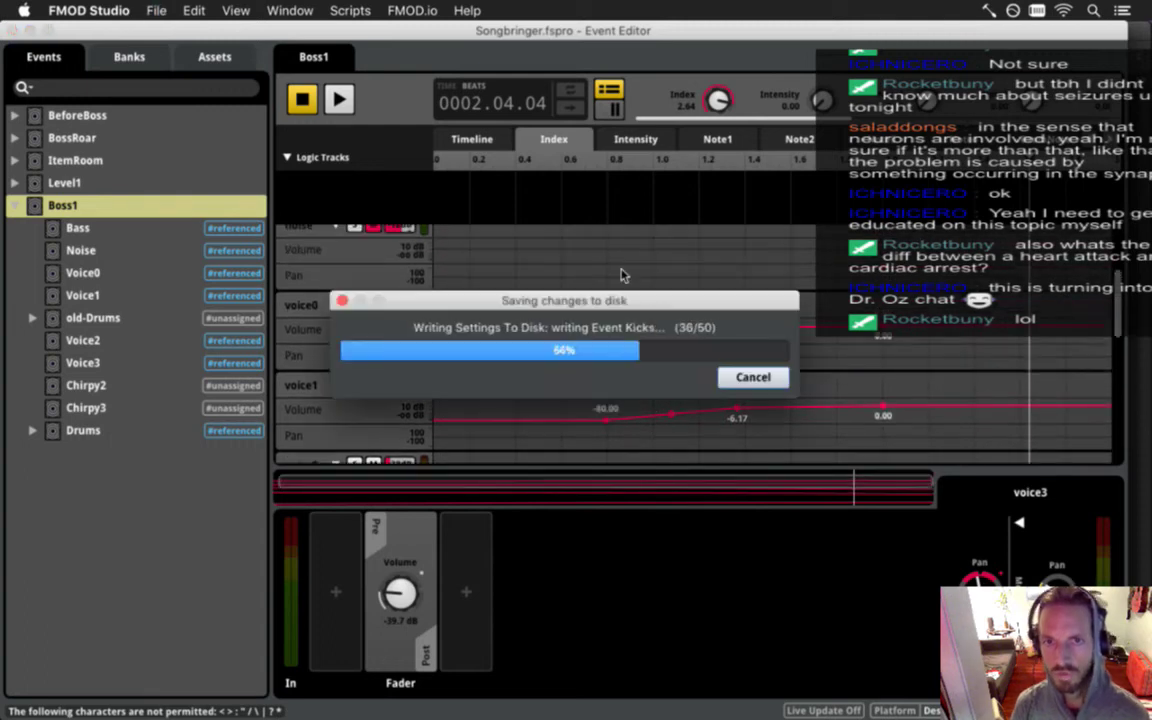
left_click(458, 139)
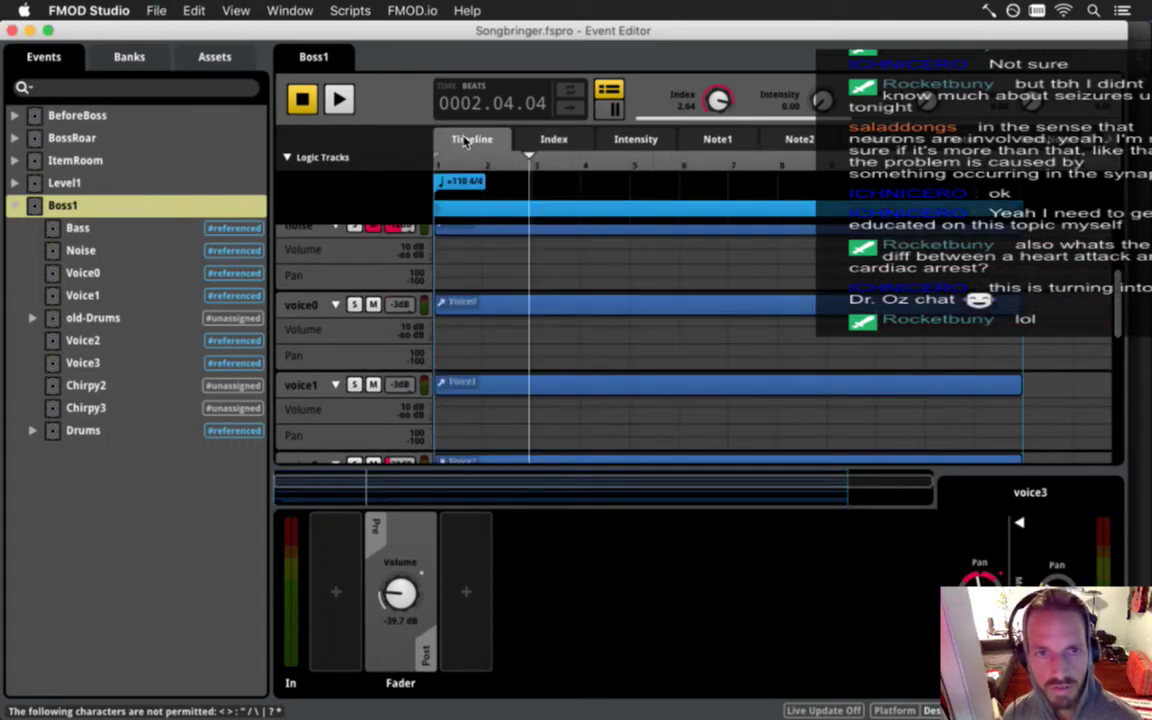
left_click(156, 11)
left_click(180, 201)
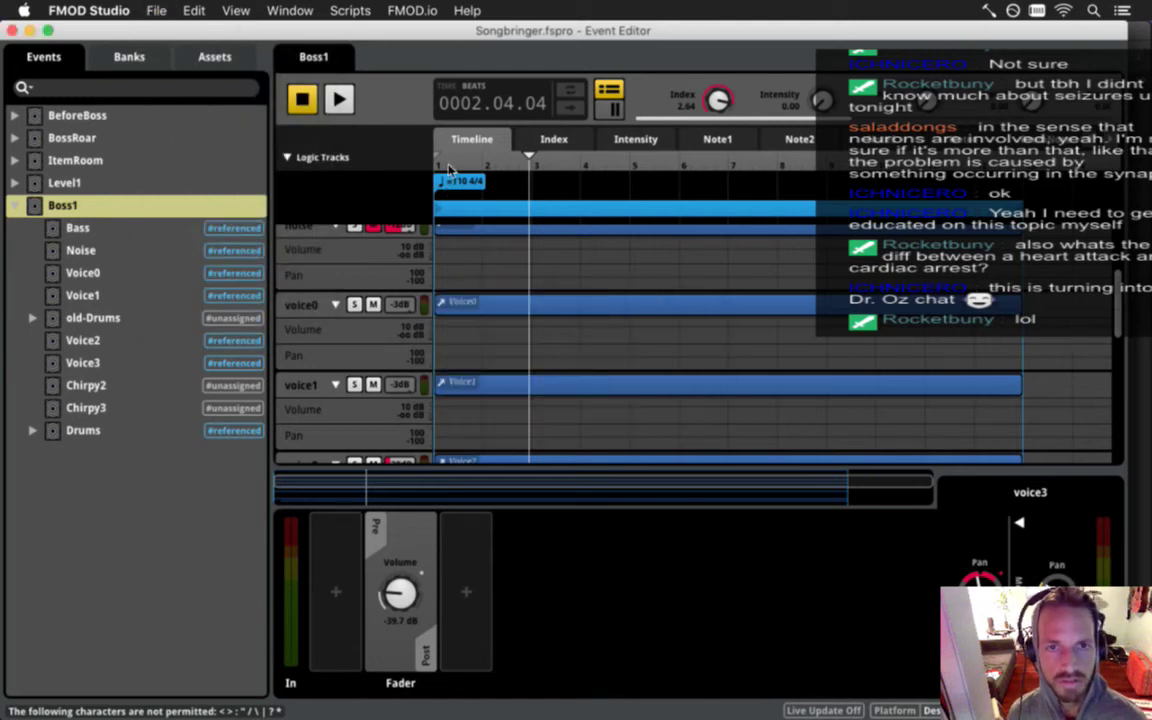
Unmute the drums and drums2 tracks in Boss1, and play the event from the start.
scroll(394, 275, "up", 5)
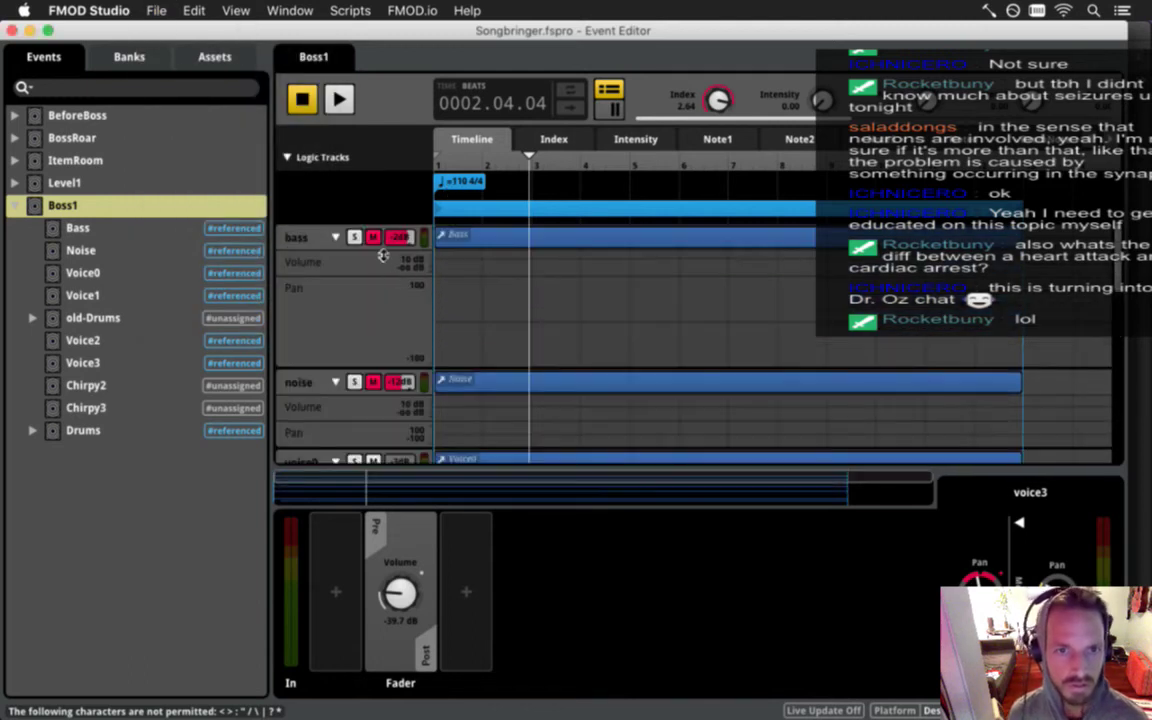
scroll(380, 380, "down", 10)
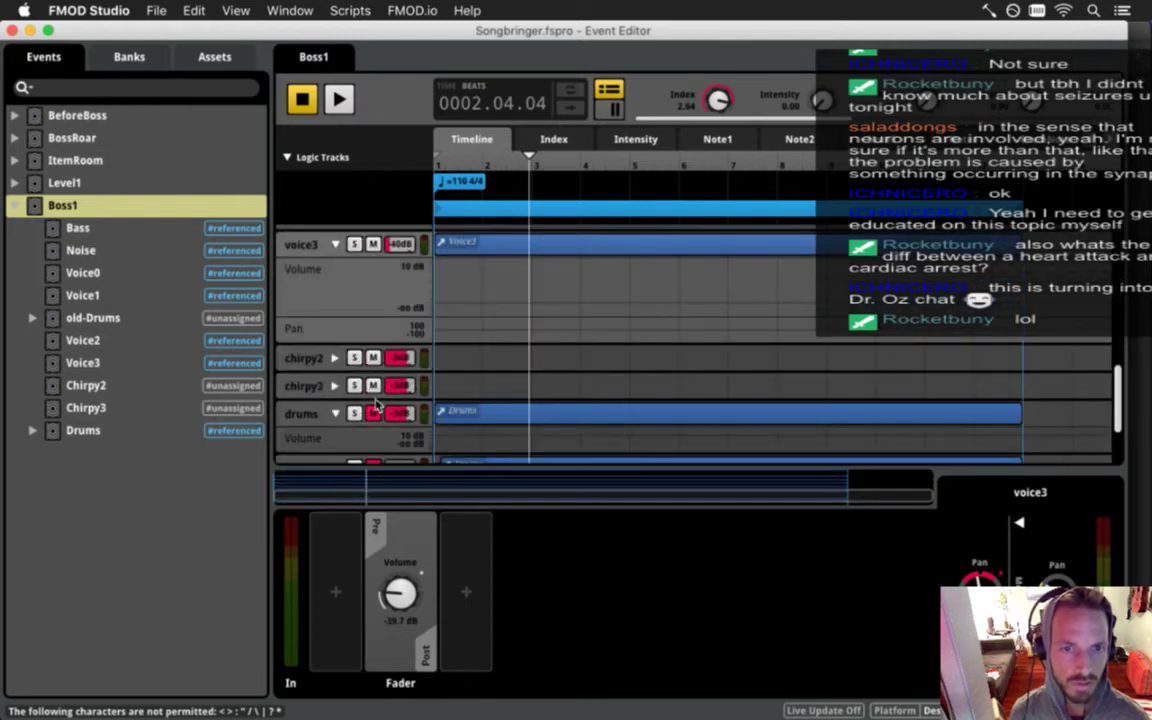
scroll(372, 390, "down", 3)
left_click(372, 362)
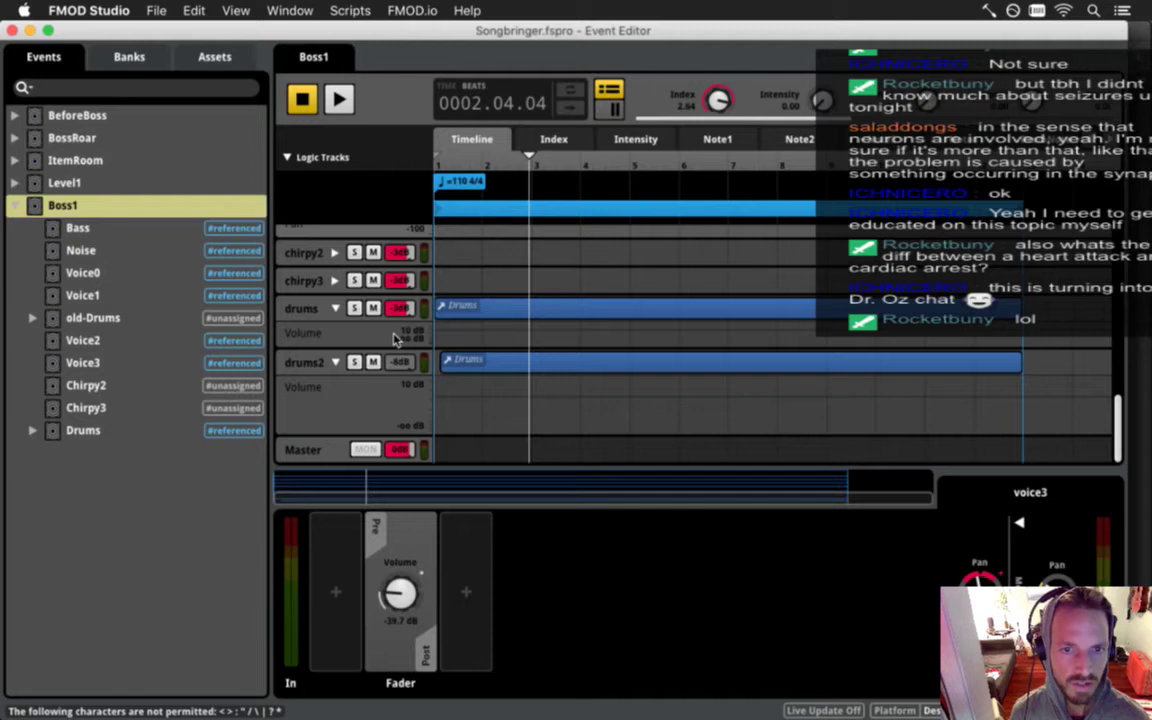
left_click(302, 103)
key("space")
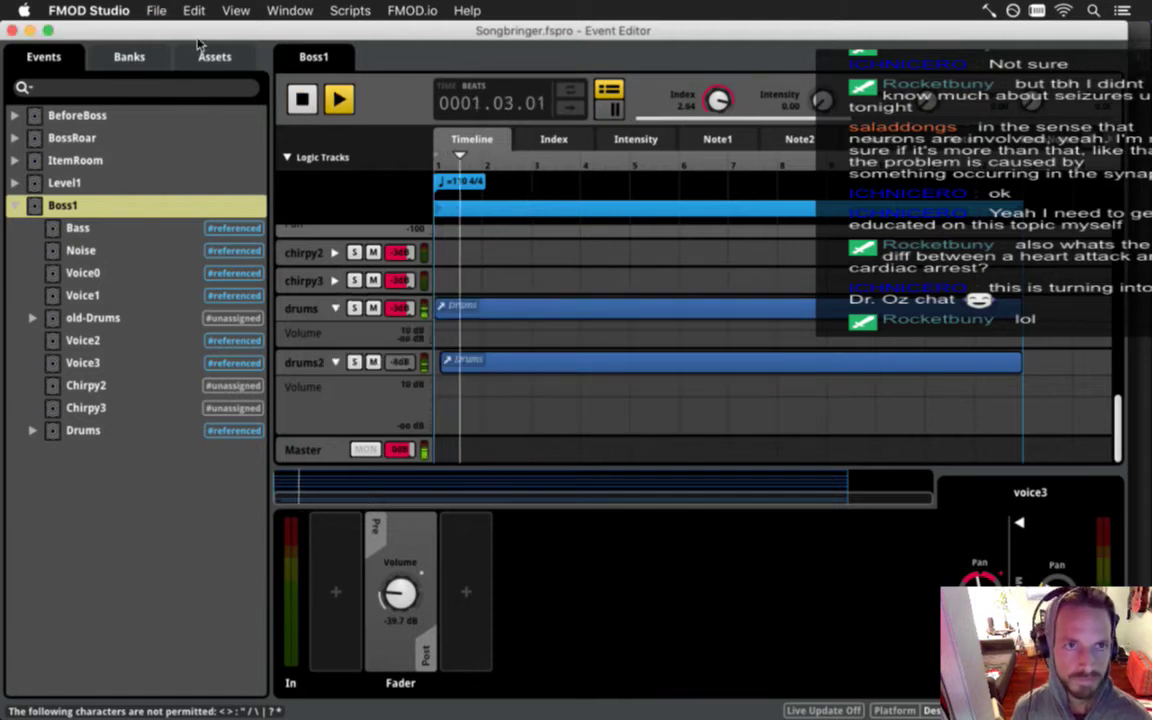
Rebuild the project's banks, and switch to Xcode to run Songbringer on My Mac.
left_click(155, 12)
left_click(205, 198)
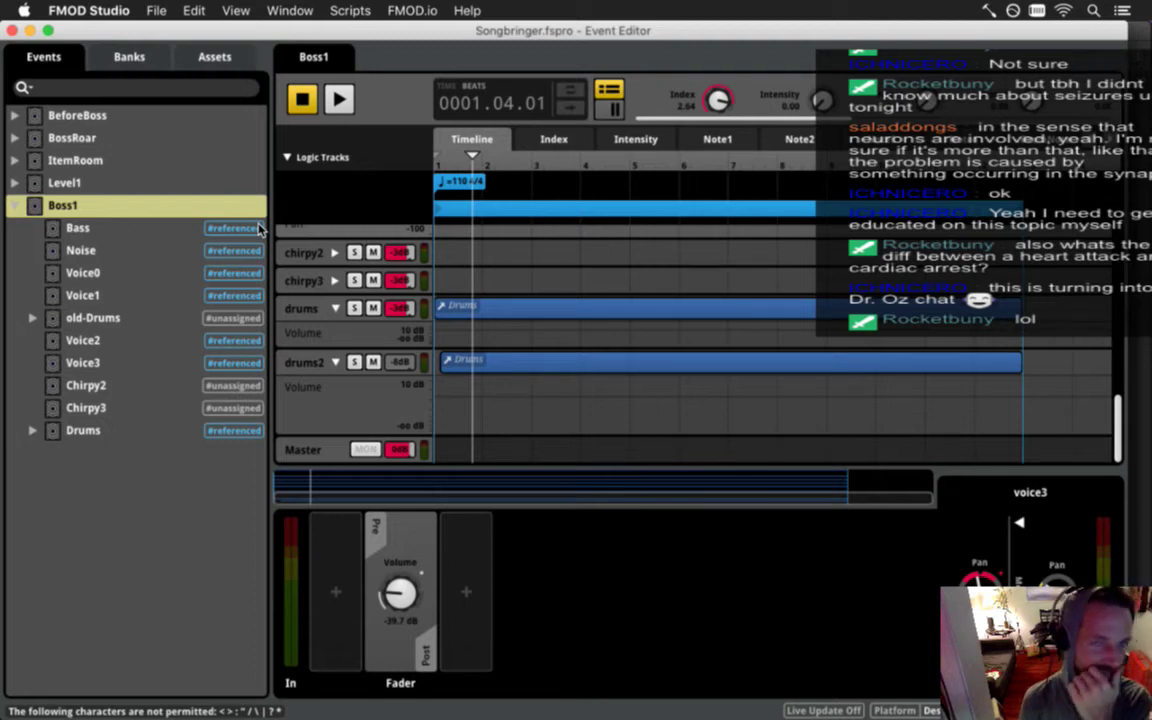
key("super+Tab")
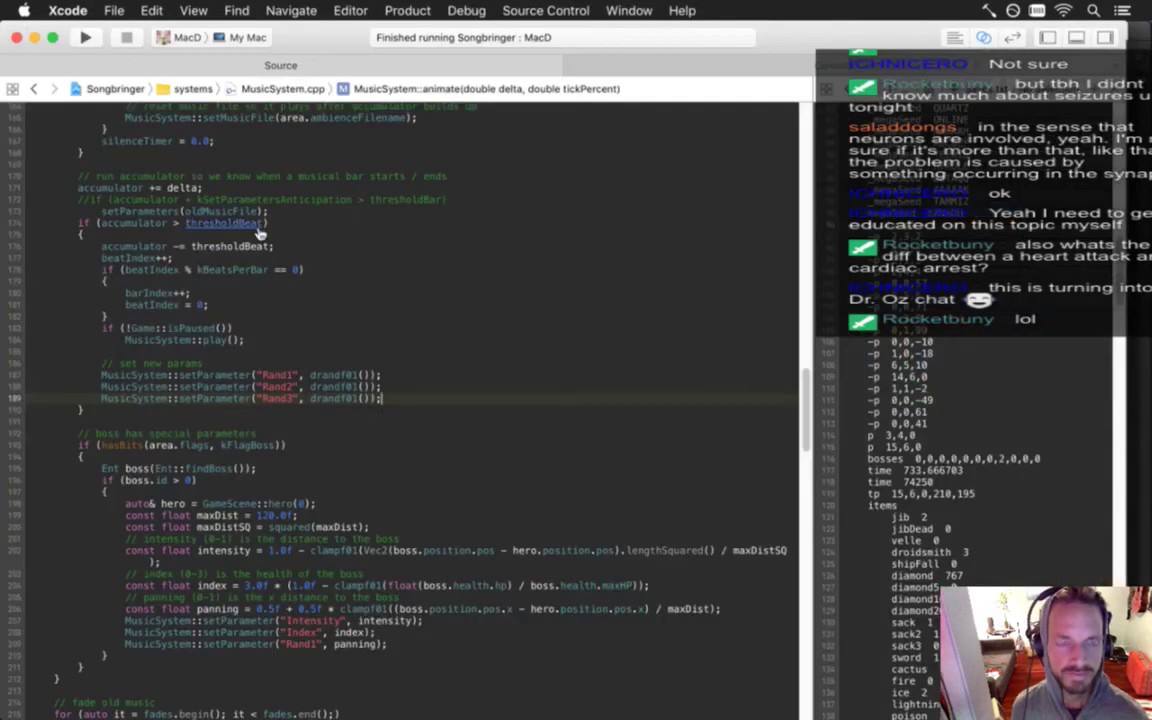
key("super+Tab")
left_click(336, 322)
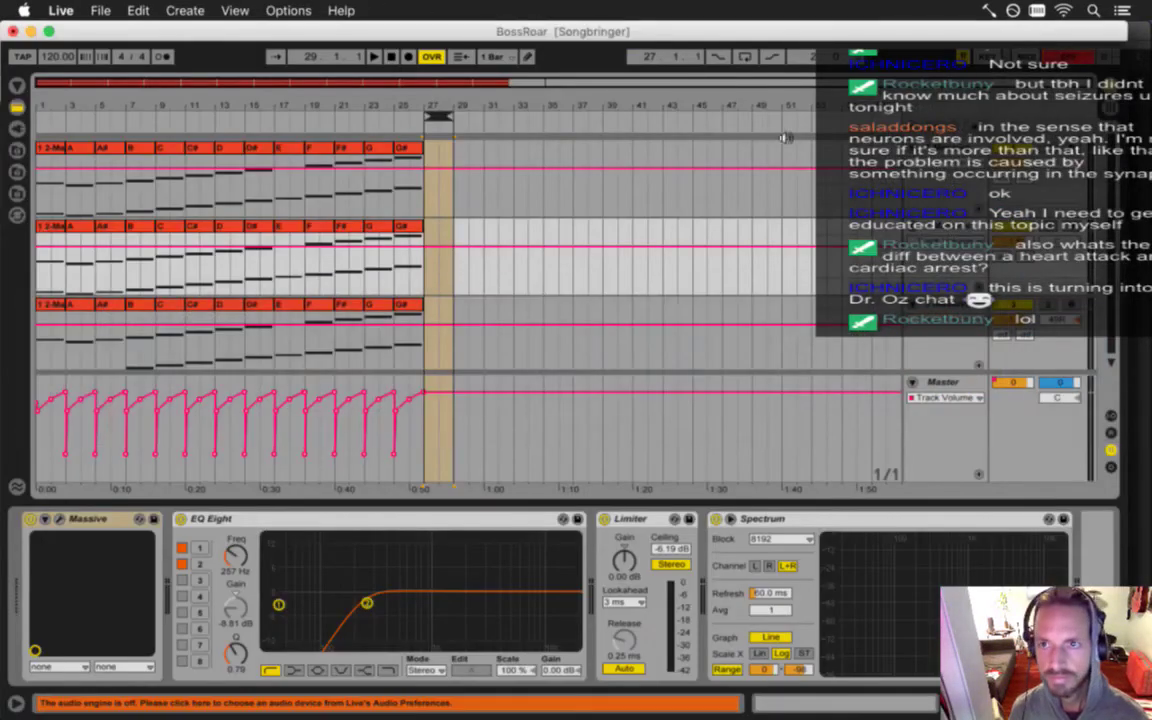
key("super+Tab")
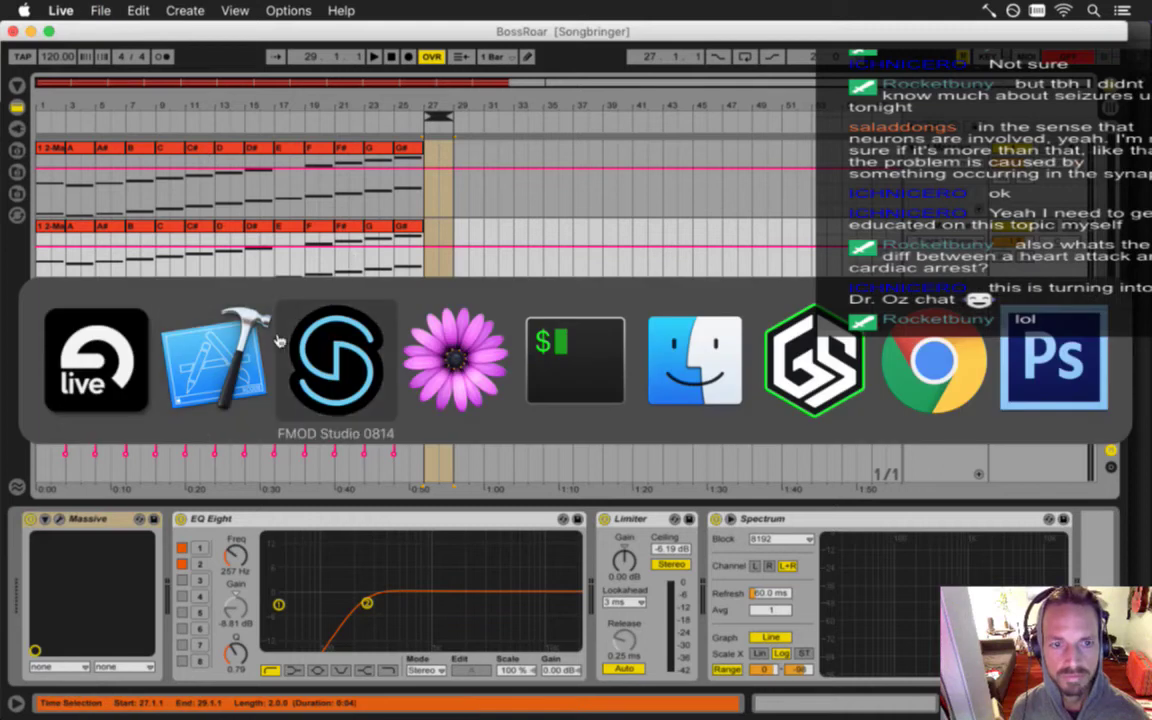
left_click(248, 377)
left_click(272, 342)
key("super+r")
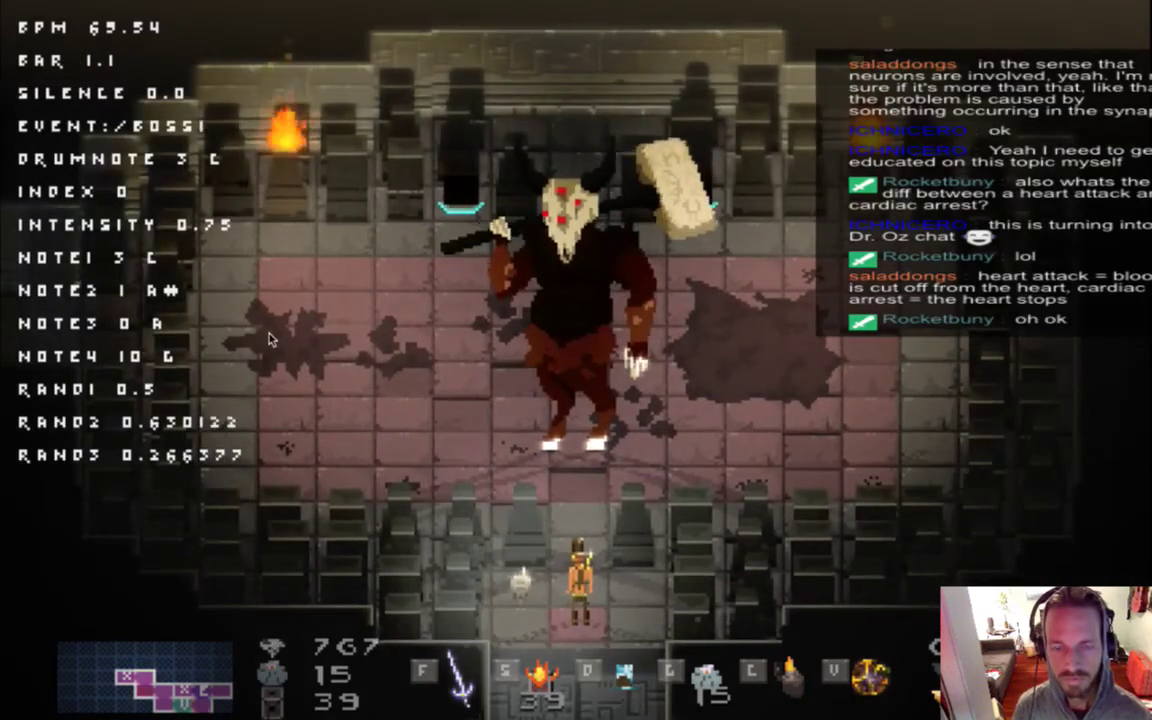
Start the Boss1 fight and strike the horned boss with the sword, raising the music's Index from 0 to about 0.64.
key("Up")
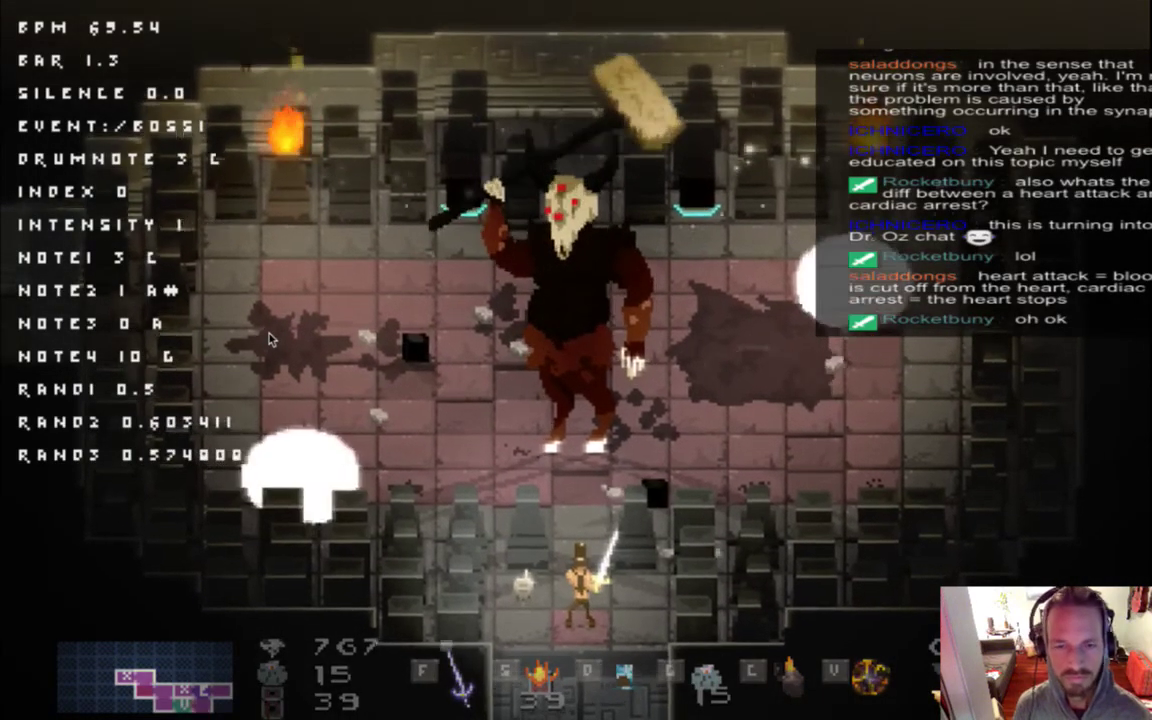
key("f")
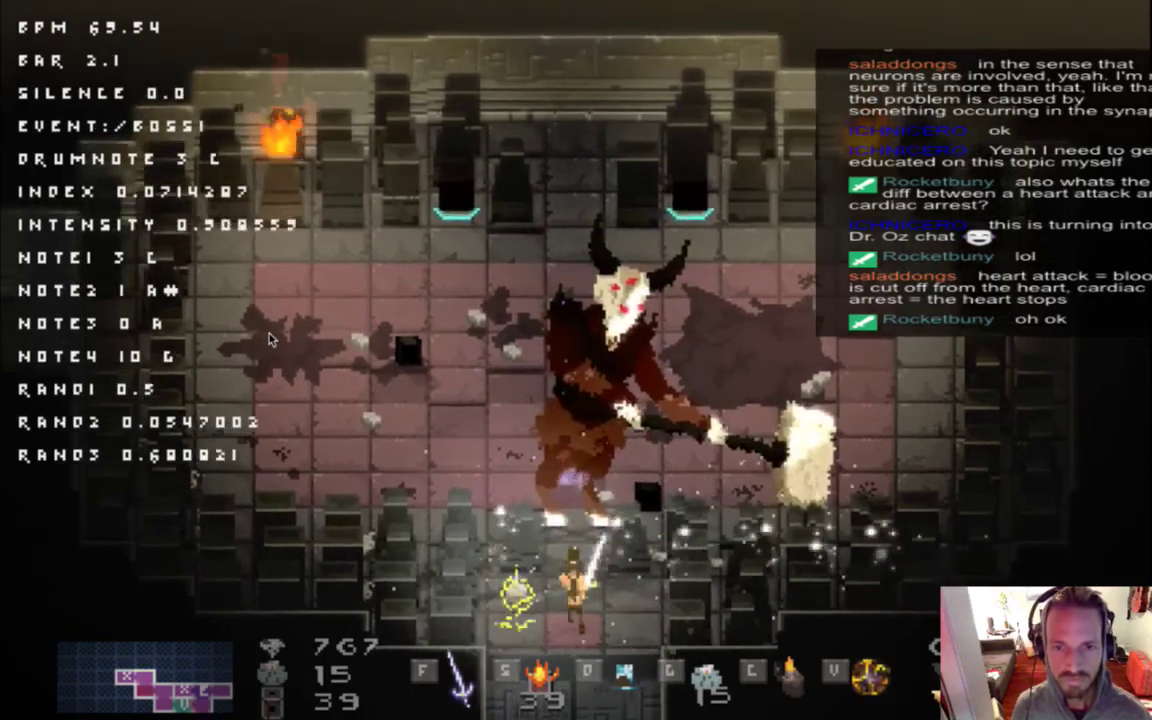
key("f")
key("Left")
key("Up")
key("Right")
key("Down")
key("Left")
key("Up")
key("f")
key("Down")
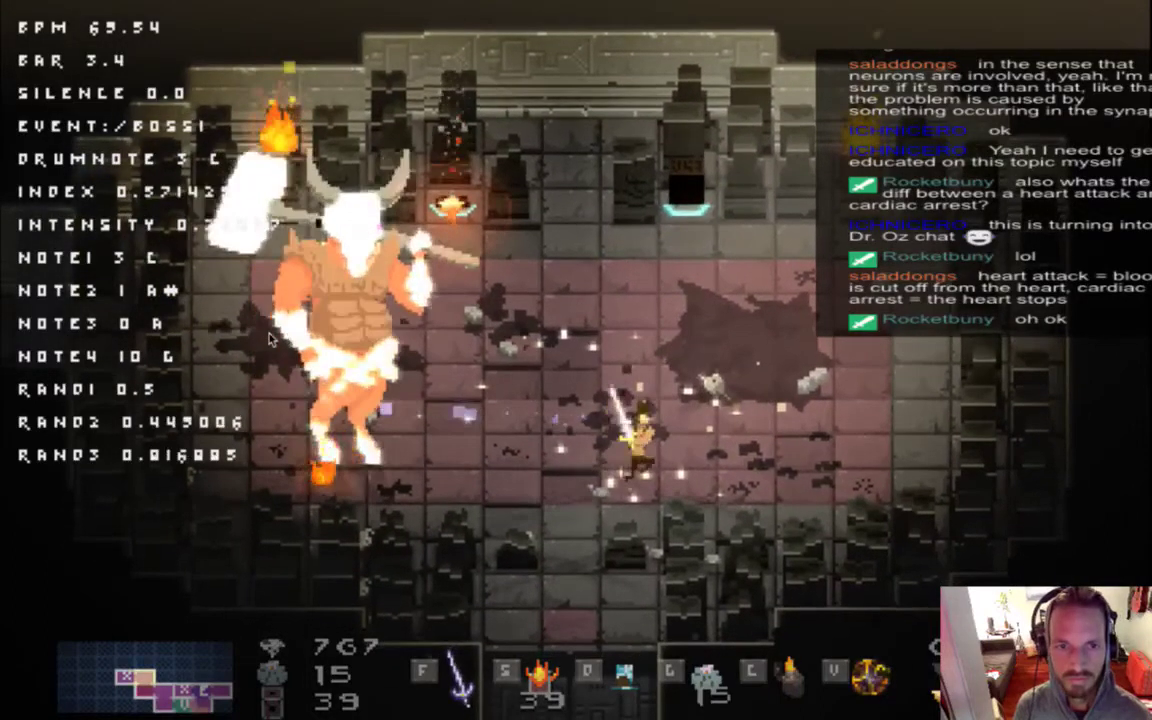
key("f")
key("Right")
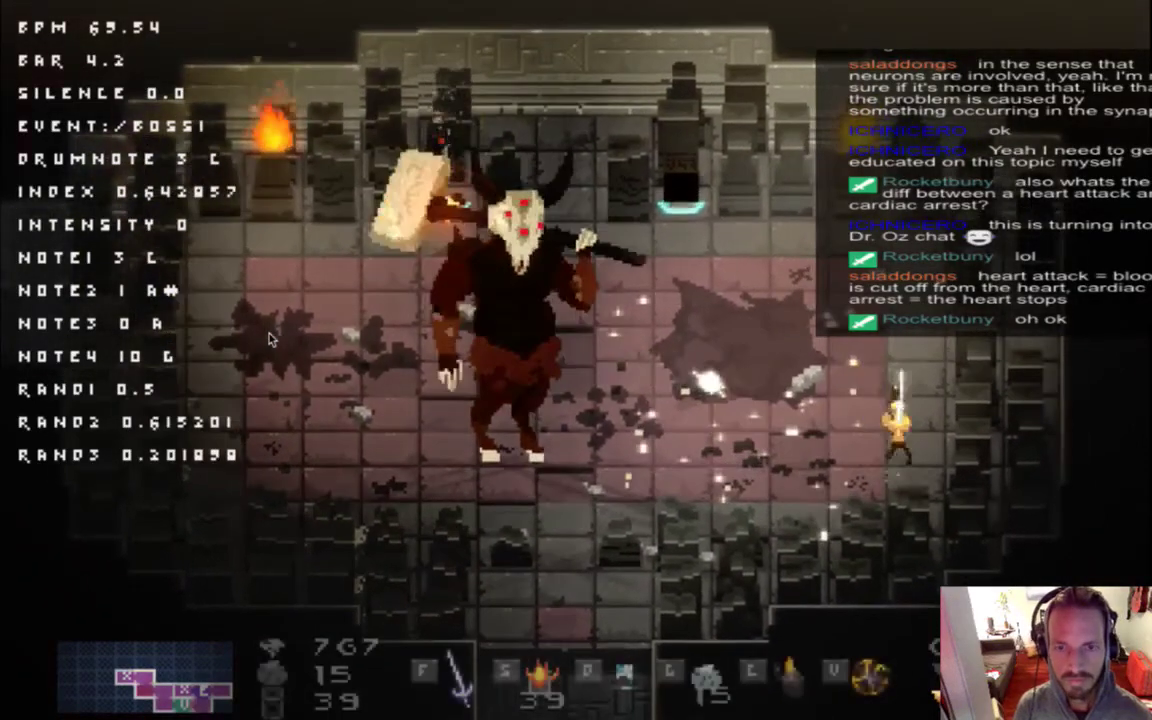
key("Right")
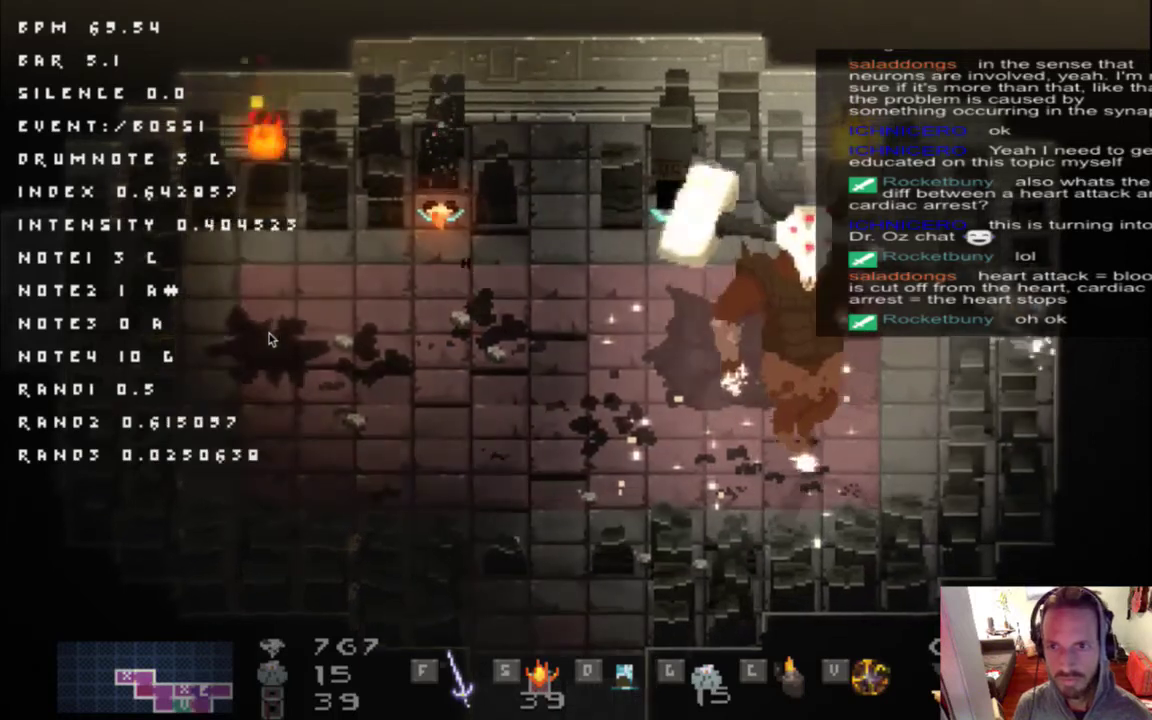
Dodge across the arena and keep hitting the boss until Index reaches about 0.96, listening to how the voices crossfade.
key("f")
key("Left")
key("Left")
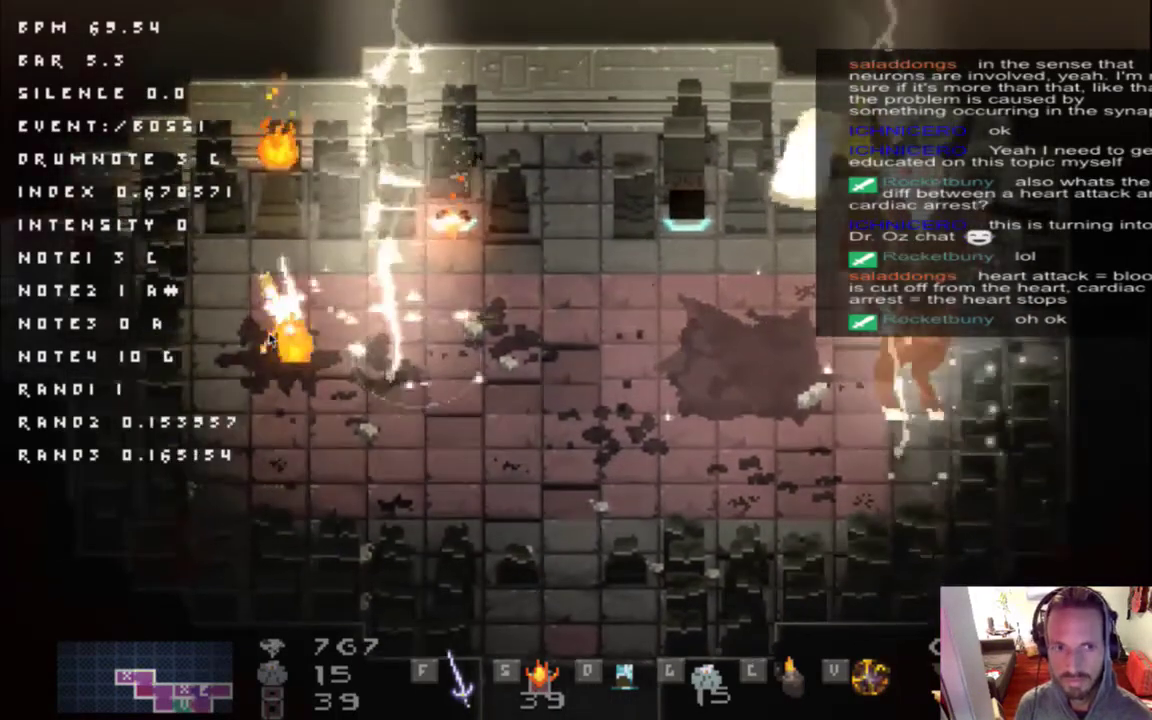
key("Left")
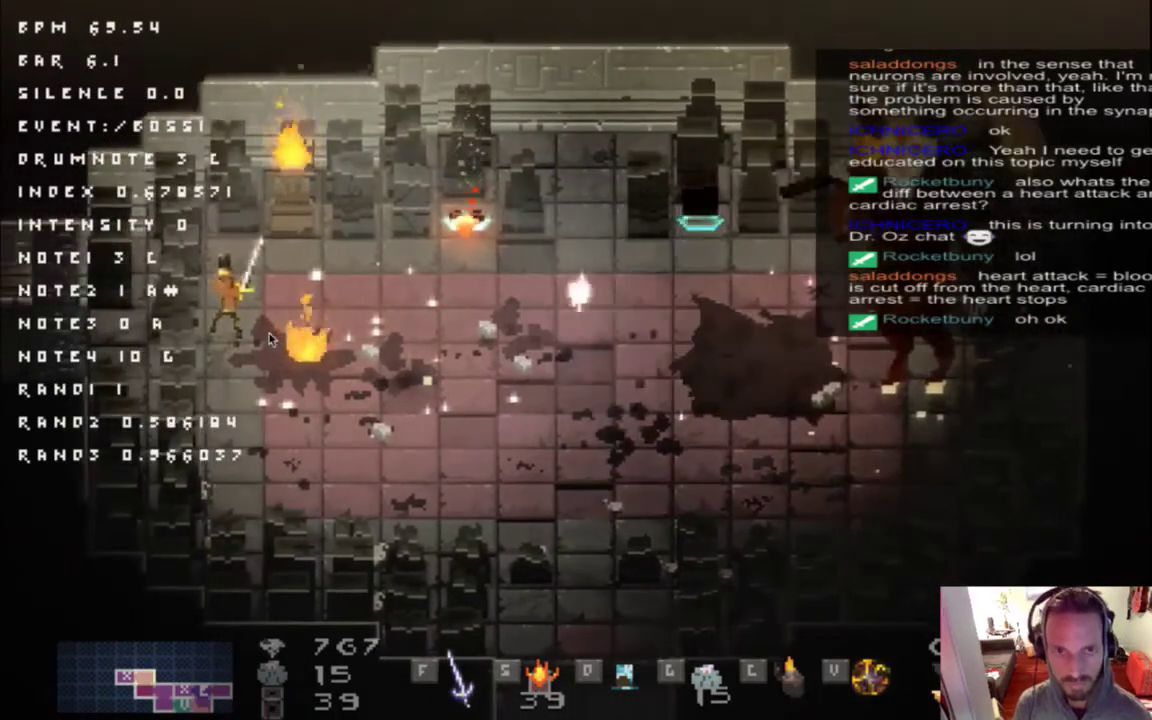
key("Right")
key("Down")
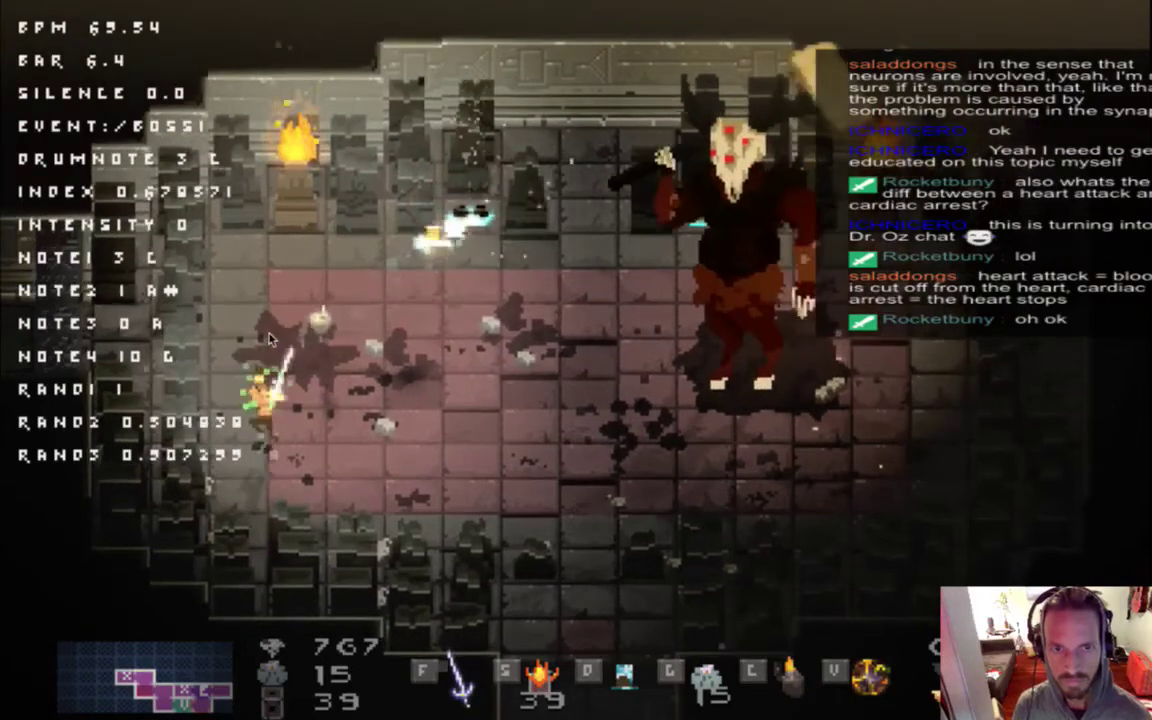
key("Left")
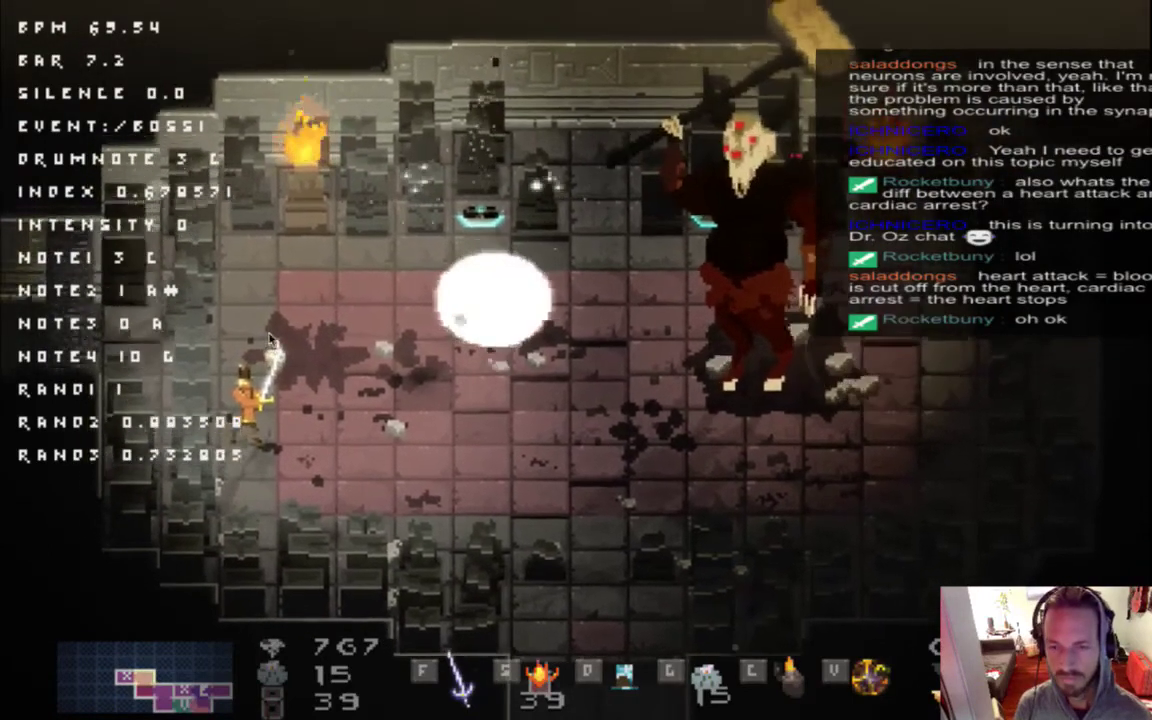
key("Down")
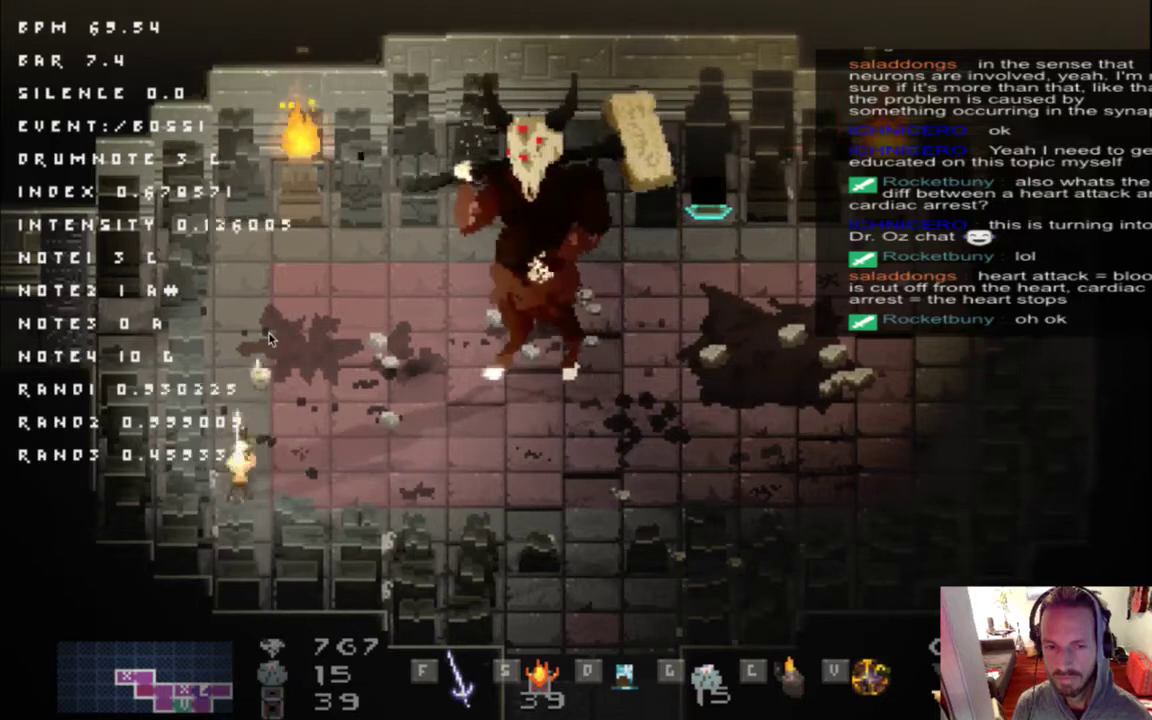
key("Right")
key("Up")
key("f")
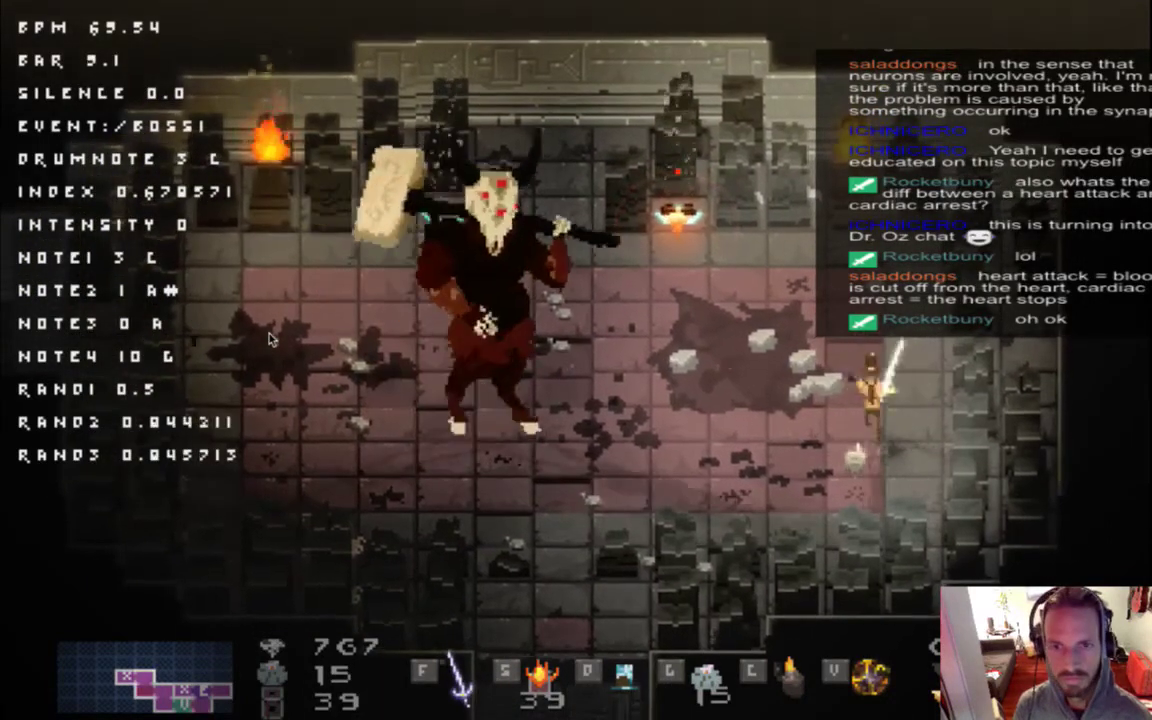
key("Left")
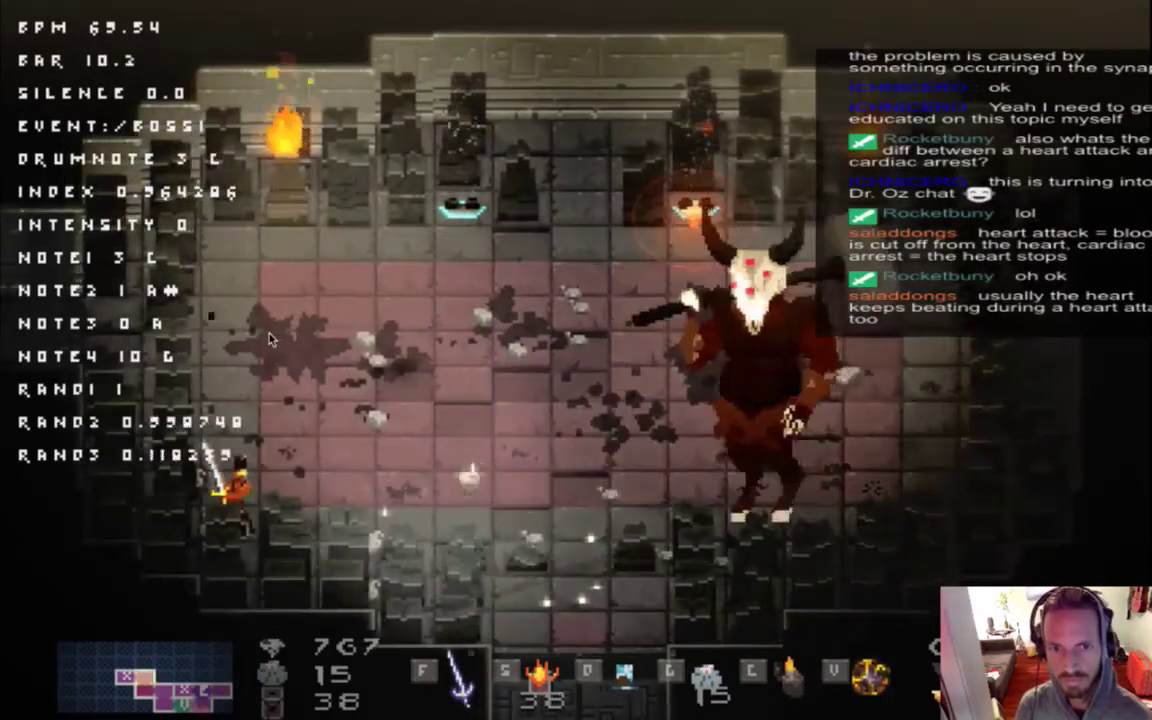
Damage the boss further while avoiding its hammer, bringing the in-game Index through 1.25 to about 1.61.
key("s")
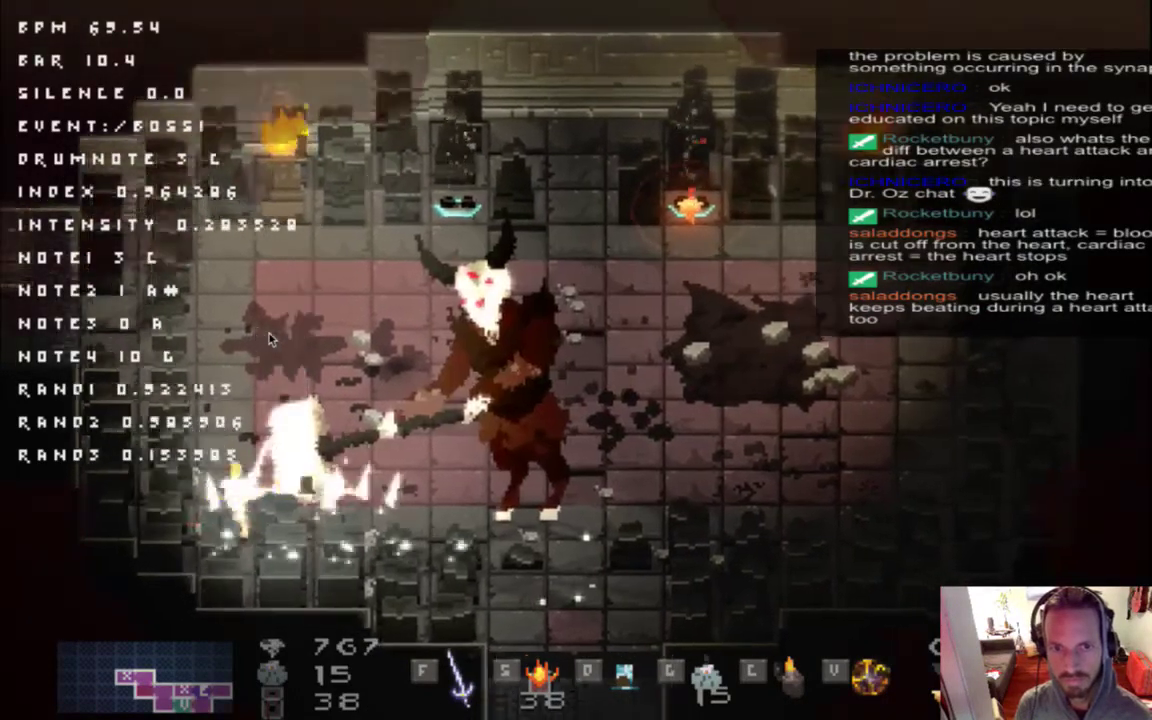
key("Up")
key("Right")
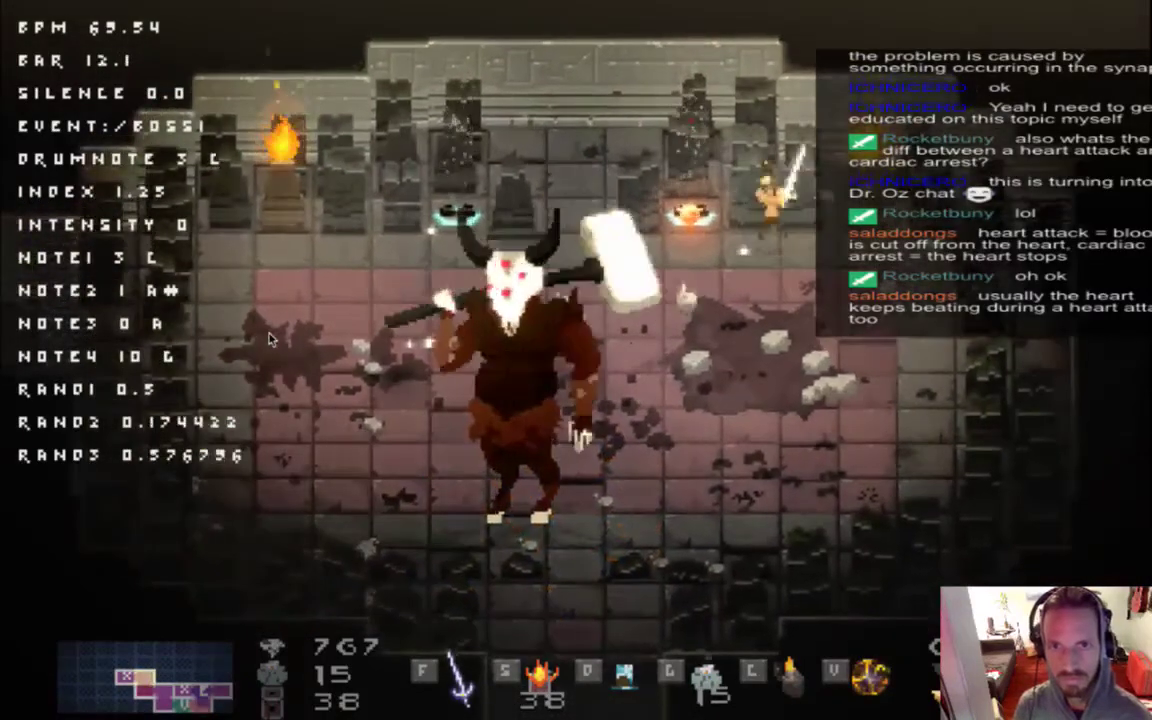
key("Down")
key("f")
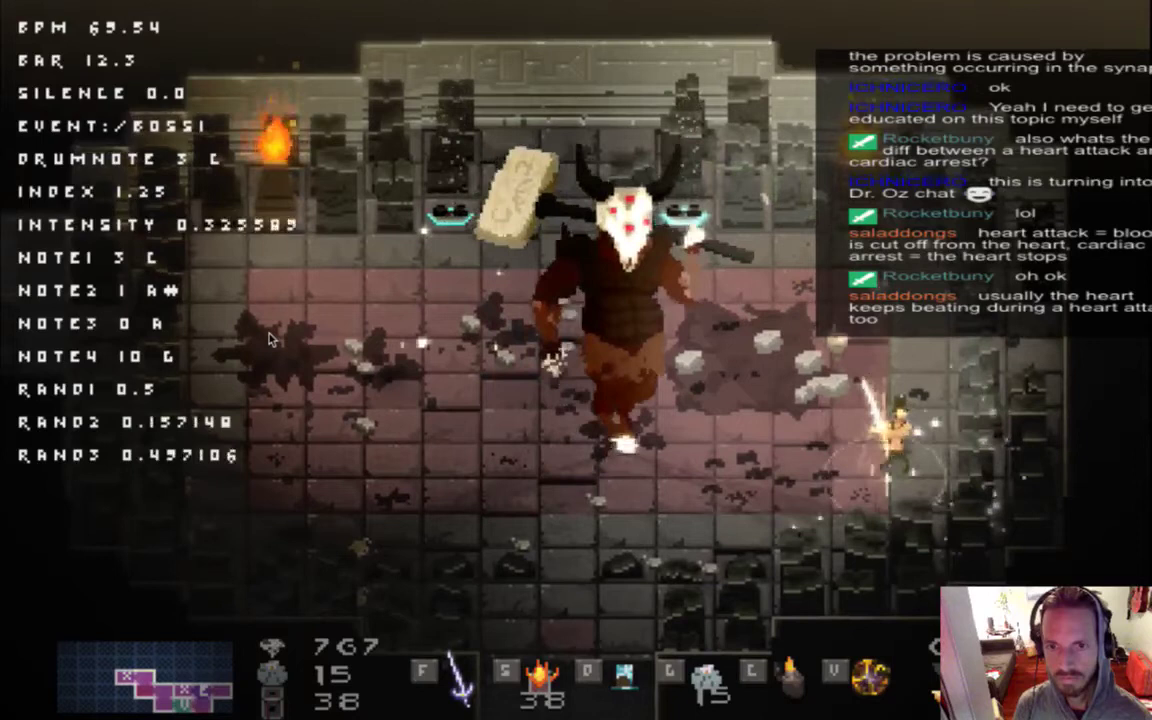
key("Left")
key("Up")
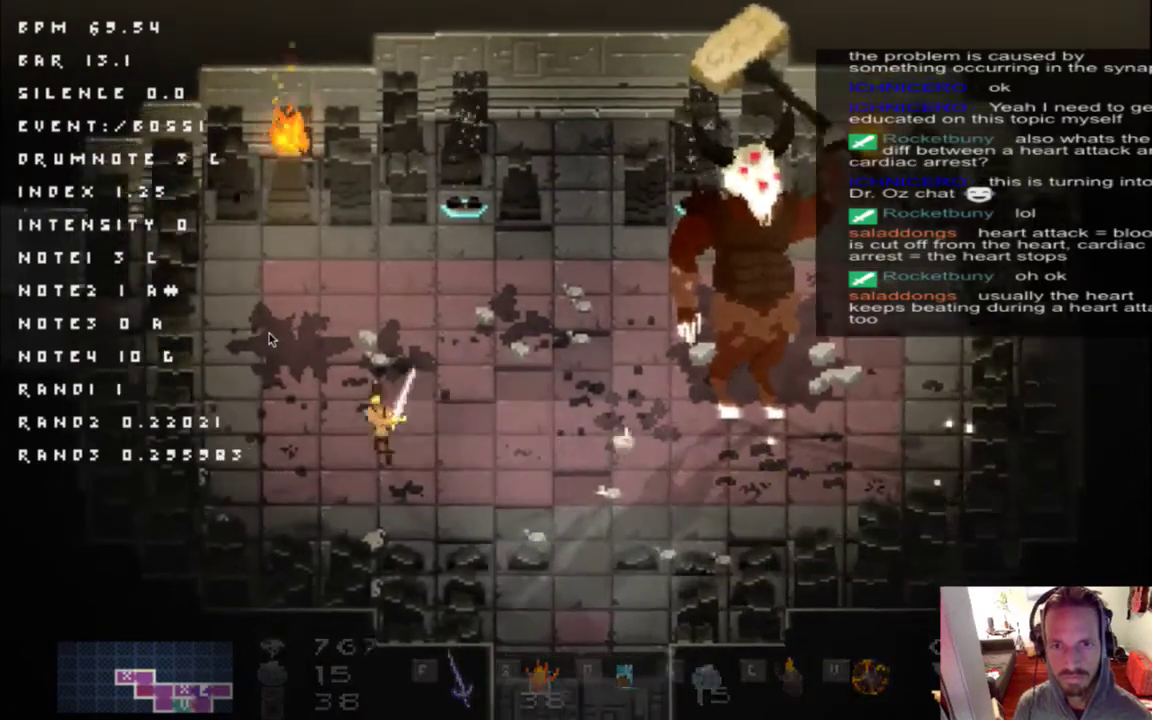
key("Up")
key("f")
key("Left")
key("Up")
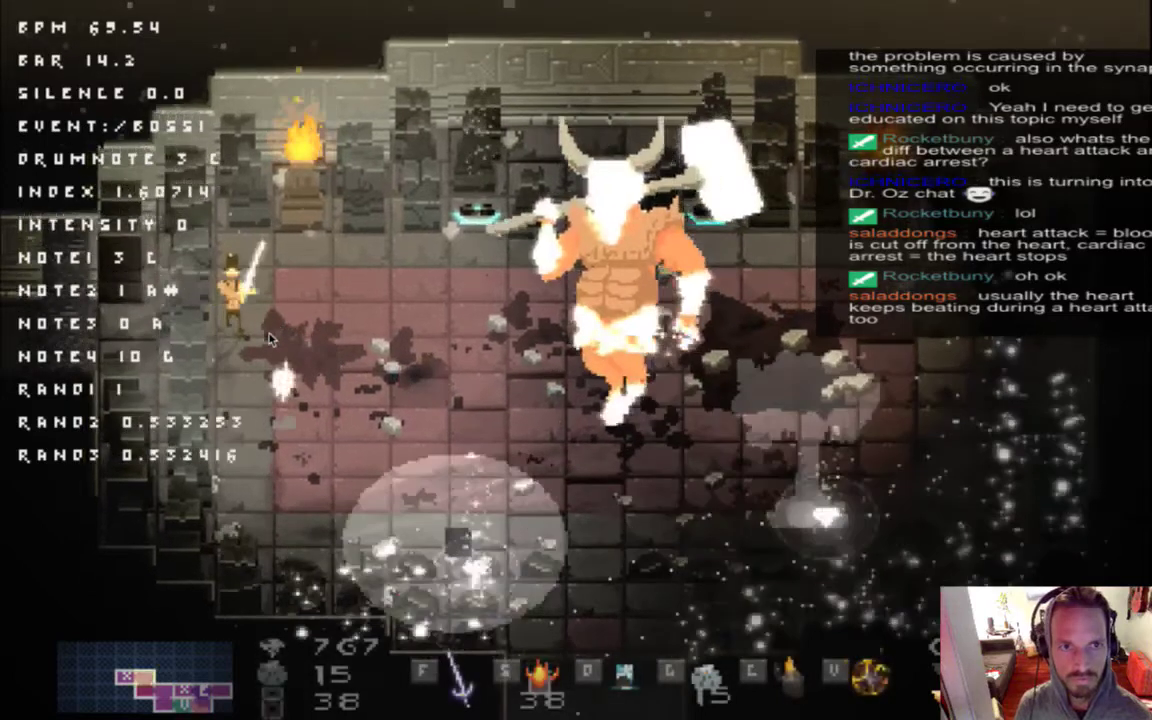
Circle the boss and attack it to push Index through 1.75 to about 2.07 while the Boss1 music plays.
key("Down")
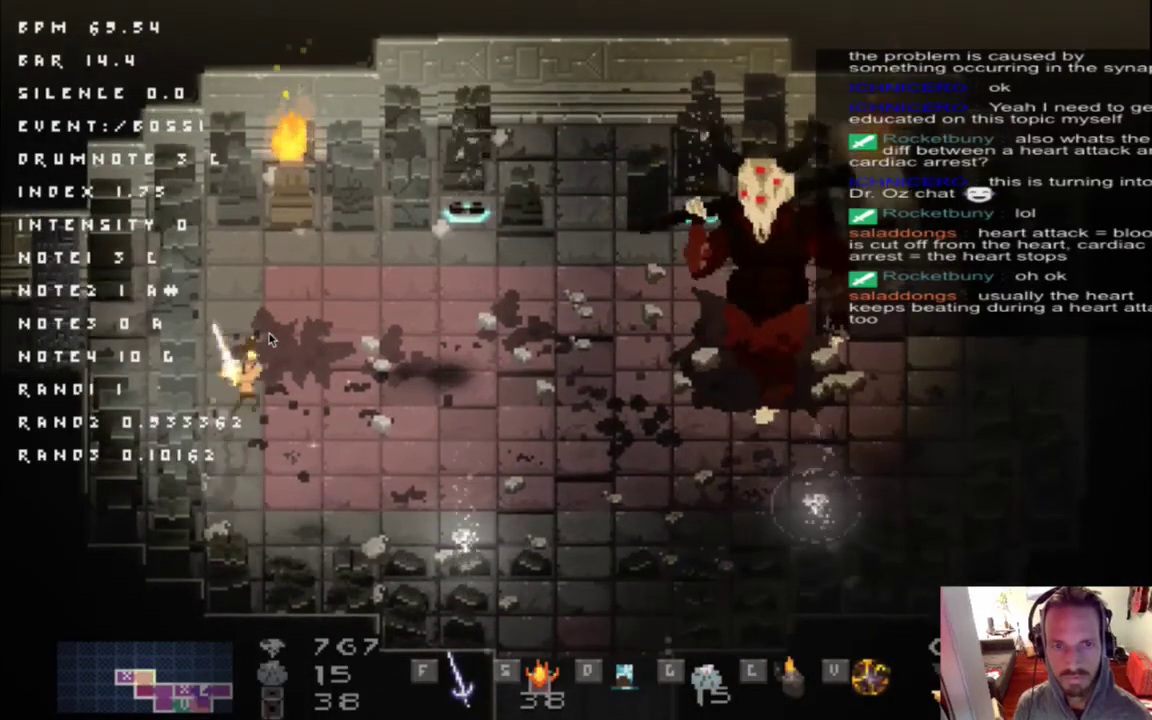
key("Down")
key("Right")
key("d")
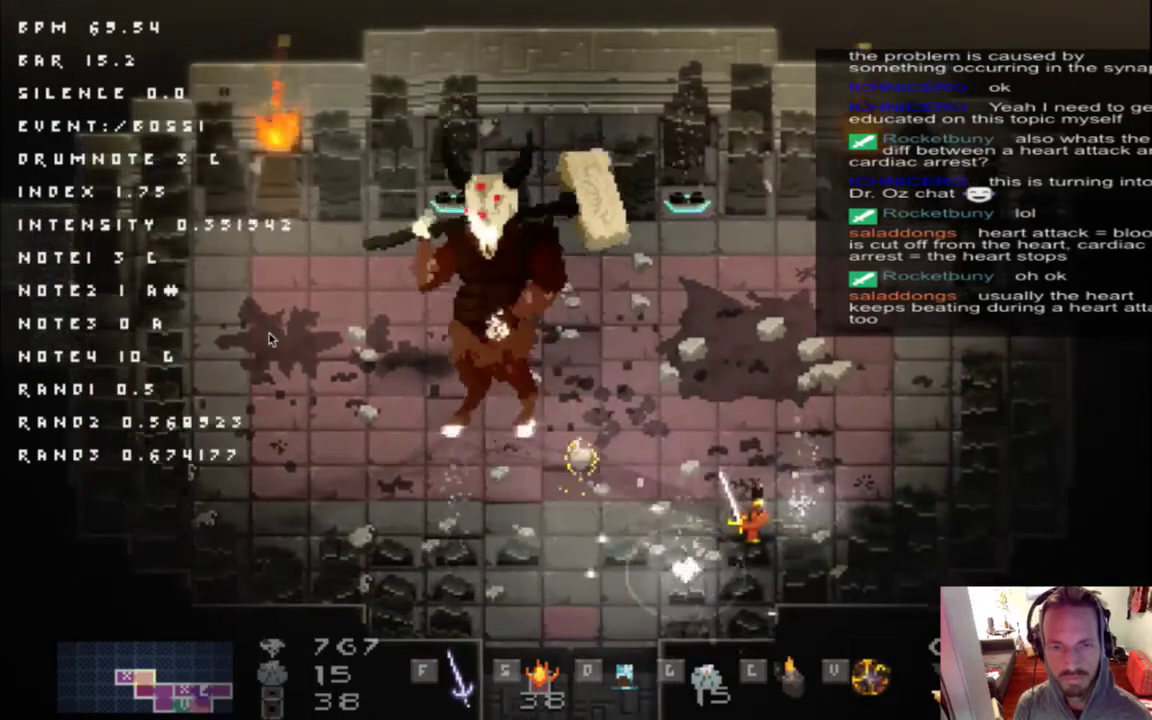
key("Right")
key("Left")
key("Up")
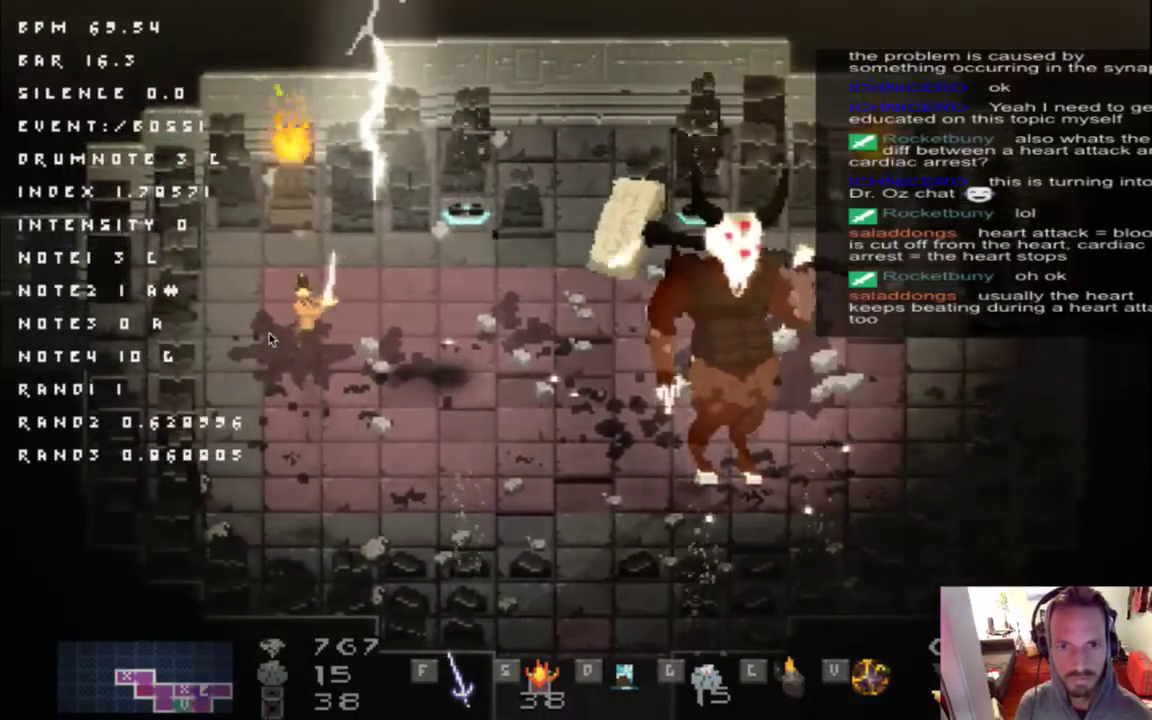
key("Down")
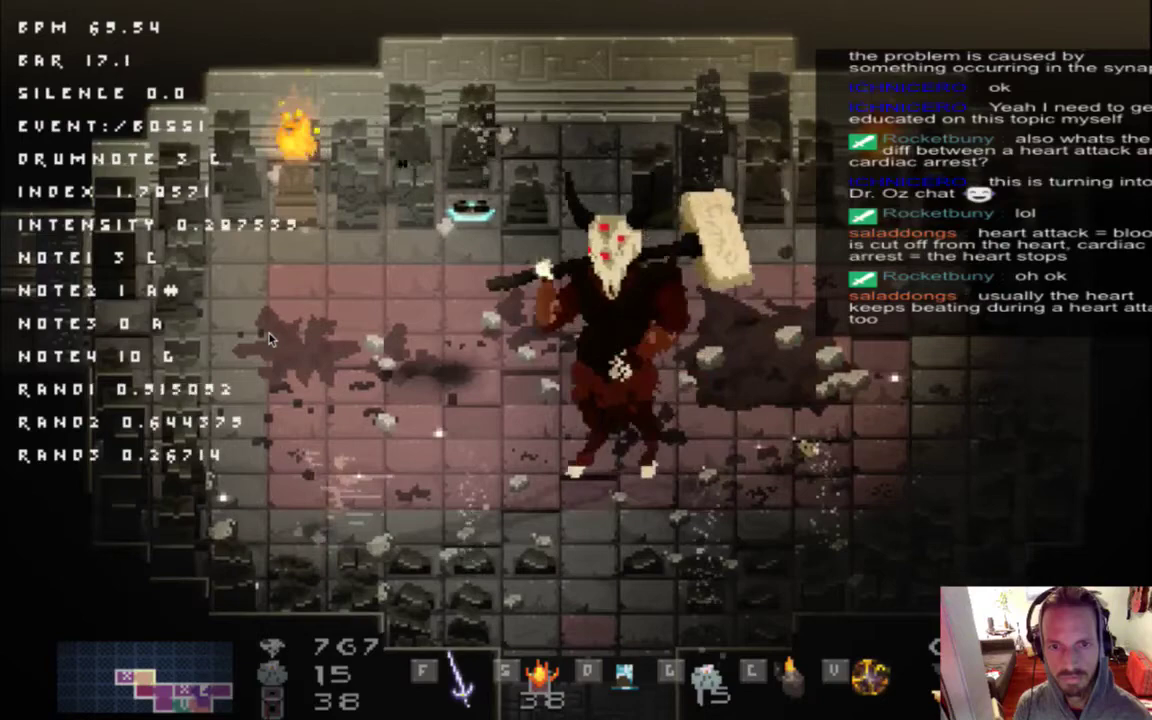
key("Right")
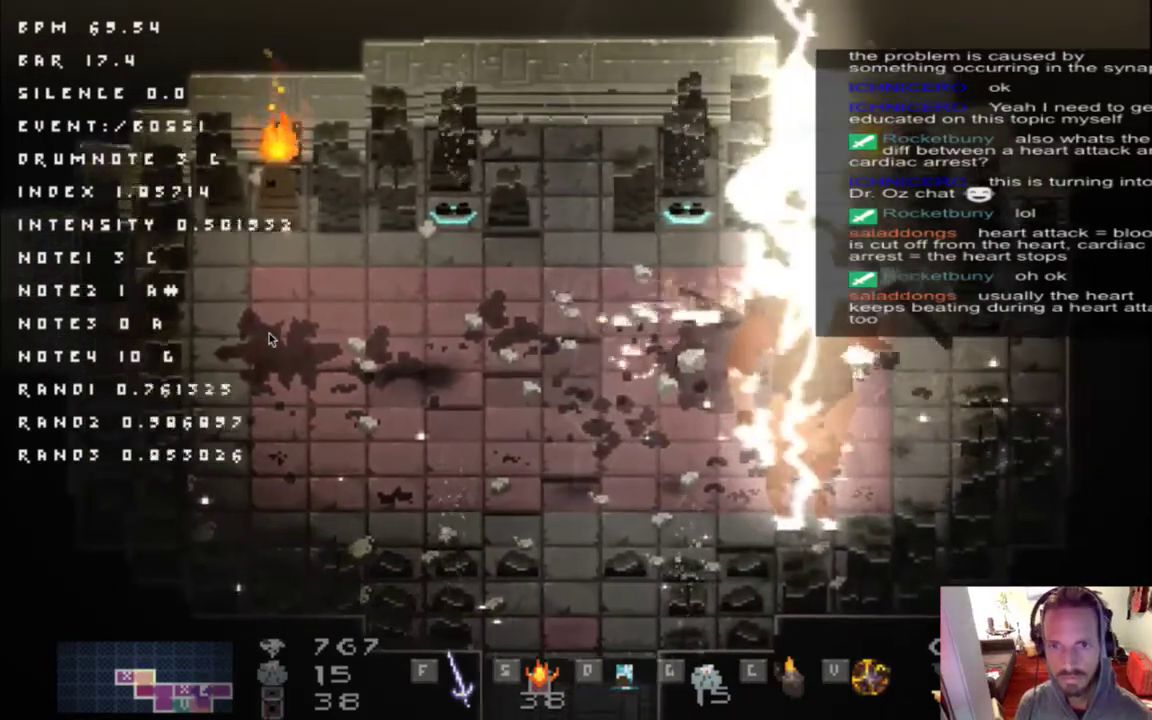
key("Left")
key("Left")
key("Down")
key("Down")
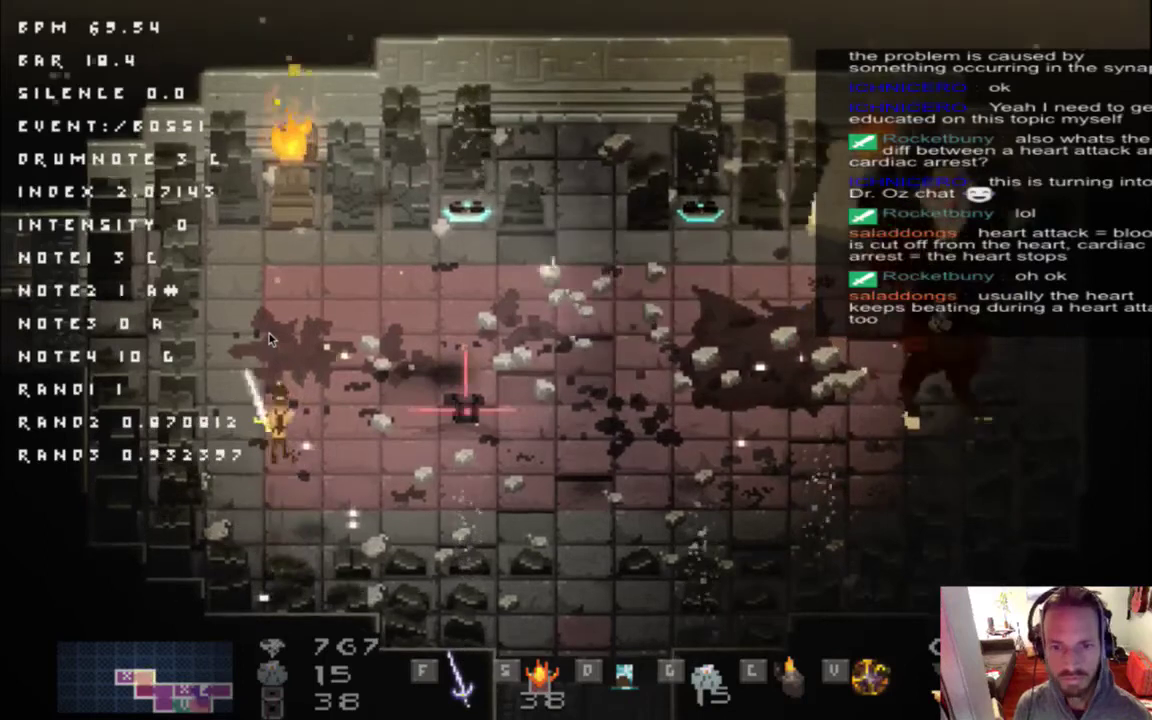
Evade the boss around the room with Index held near 2.07, listening to the music, and raise it to about 2.14.
key("Up")
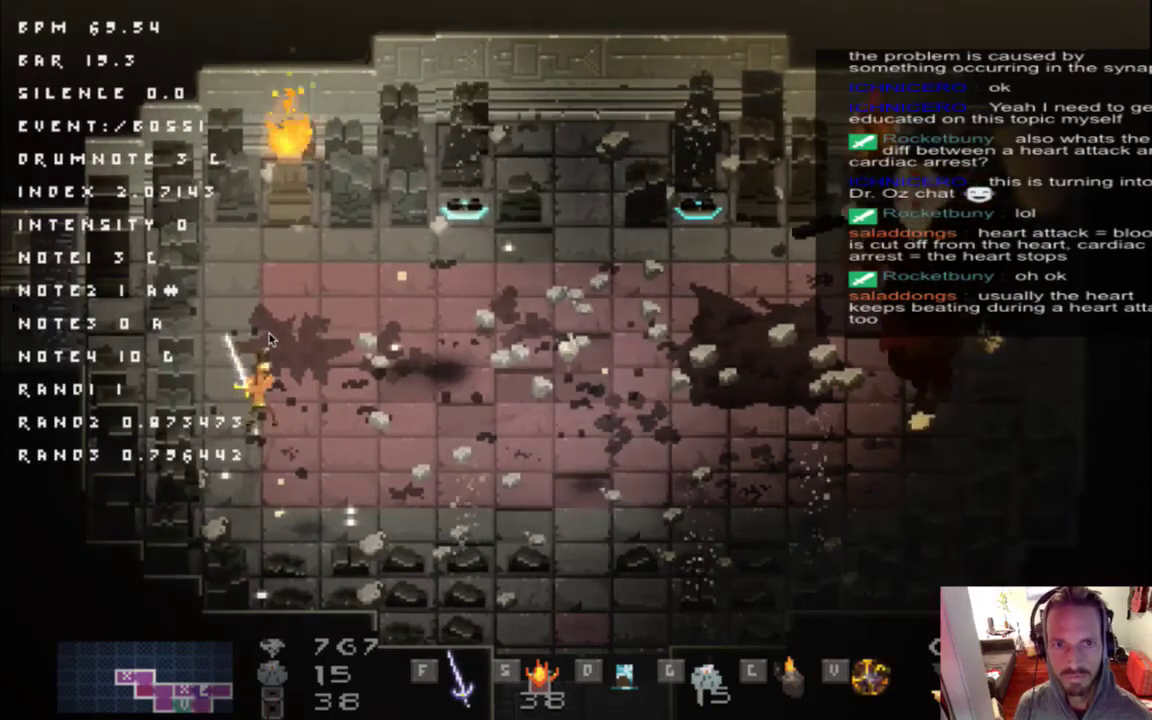
key("Right")
key("Down")
key("Up")
key("f")
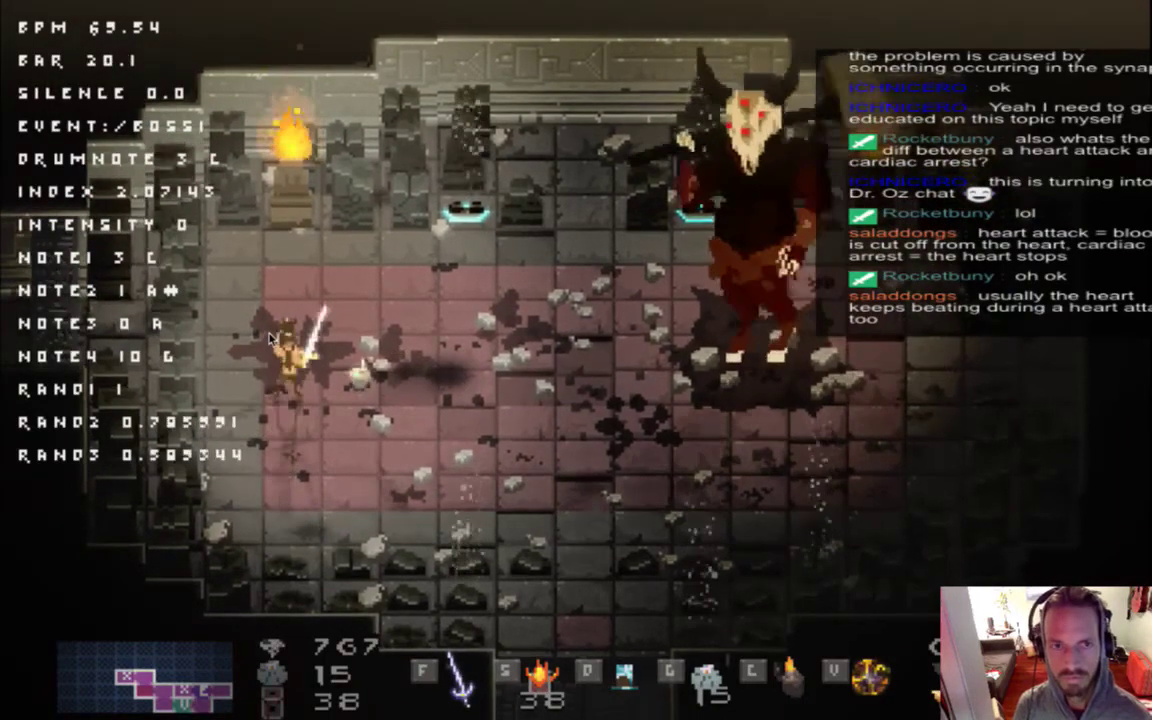
key("Down")
key("Right")
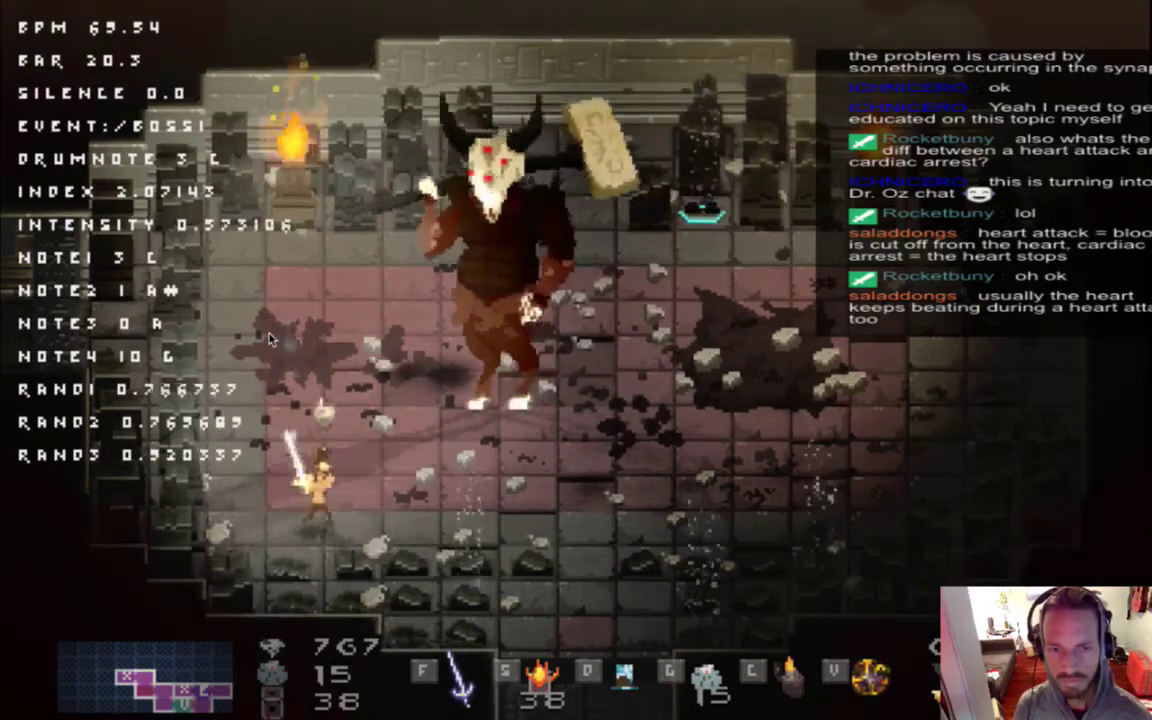
key("Down")
key("Up")
key("Right")
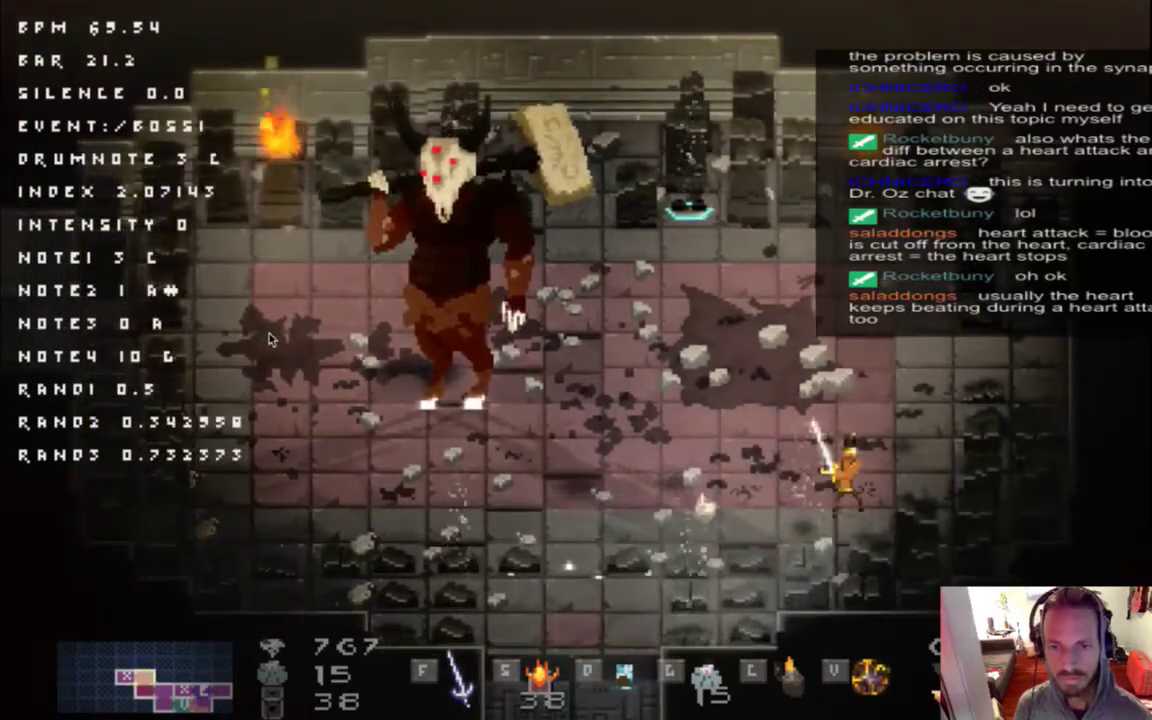
key("Up")
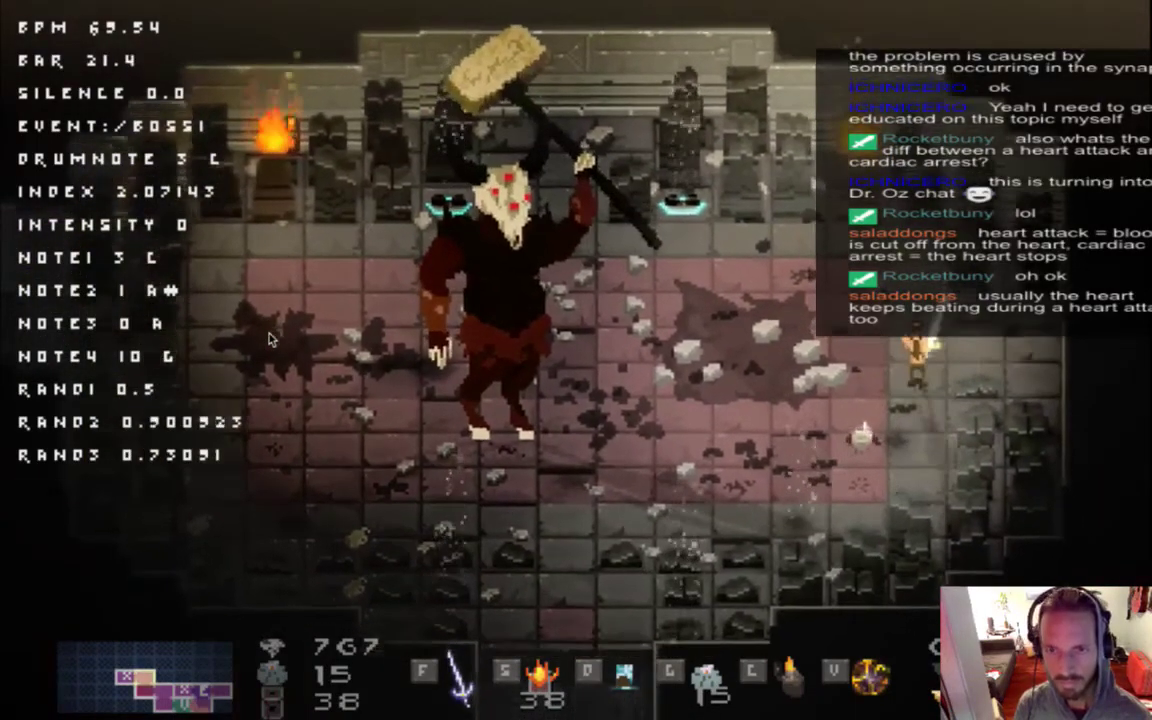
key("Right")
key("Left")
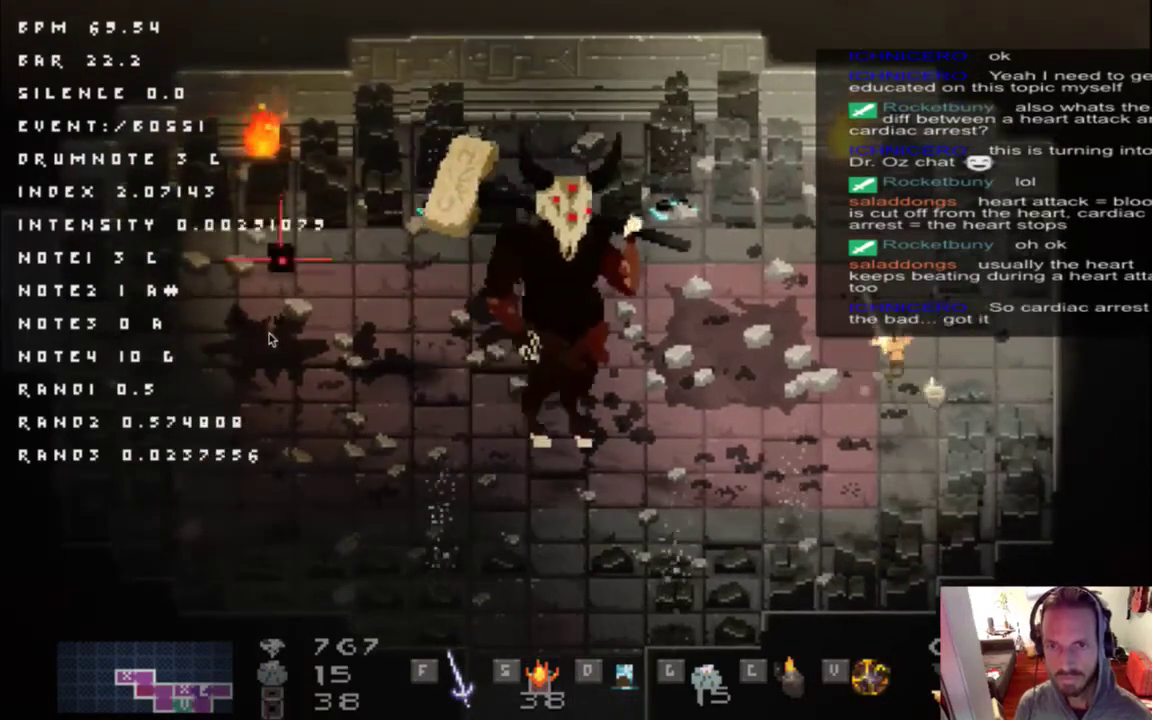
key("Left")
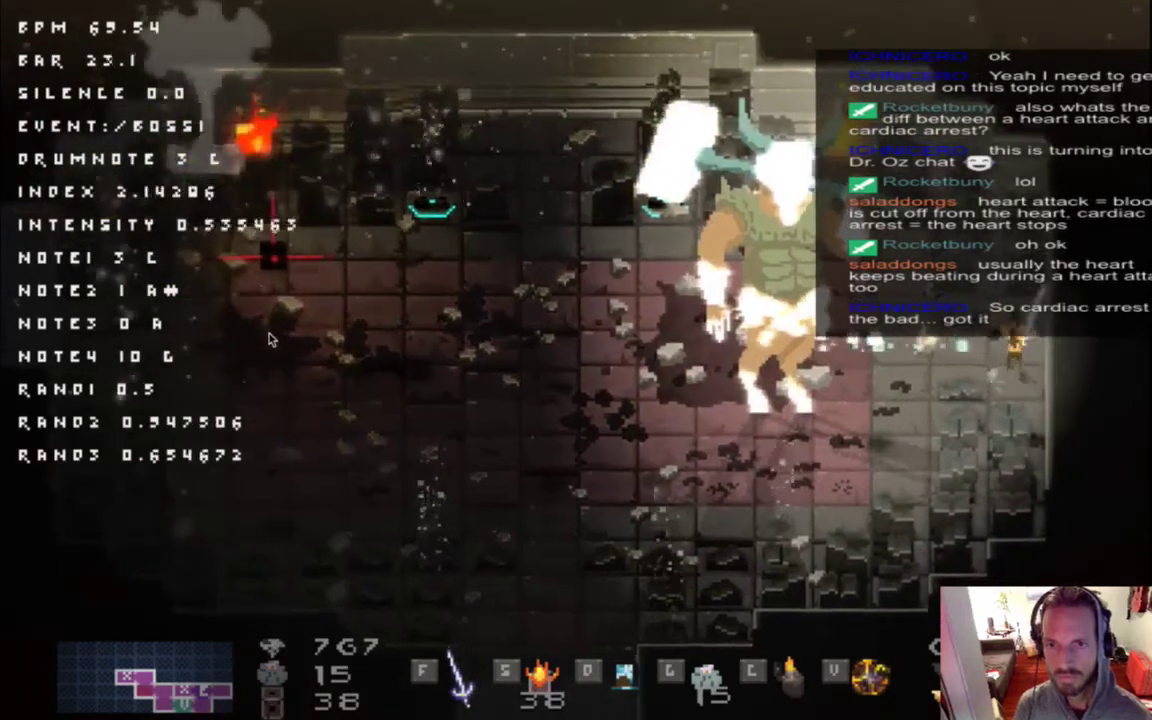
Resume attacking the boss to raise Index through 2.25 and 2.54 to 2.75, checking the late-fight voices.
key("Left")
key("f")
key("Left")
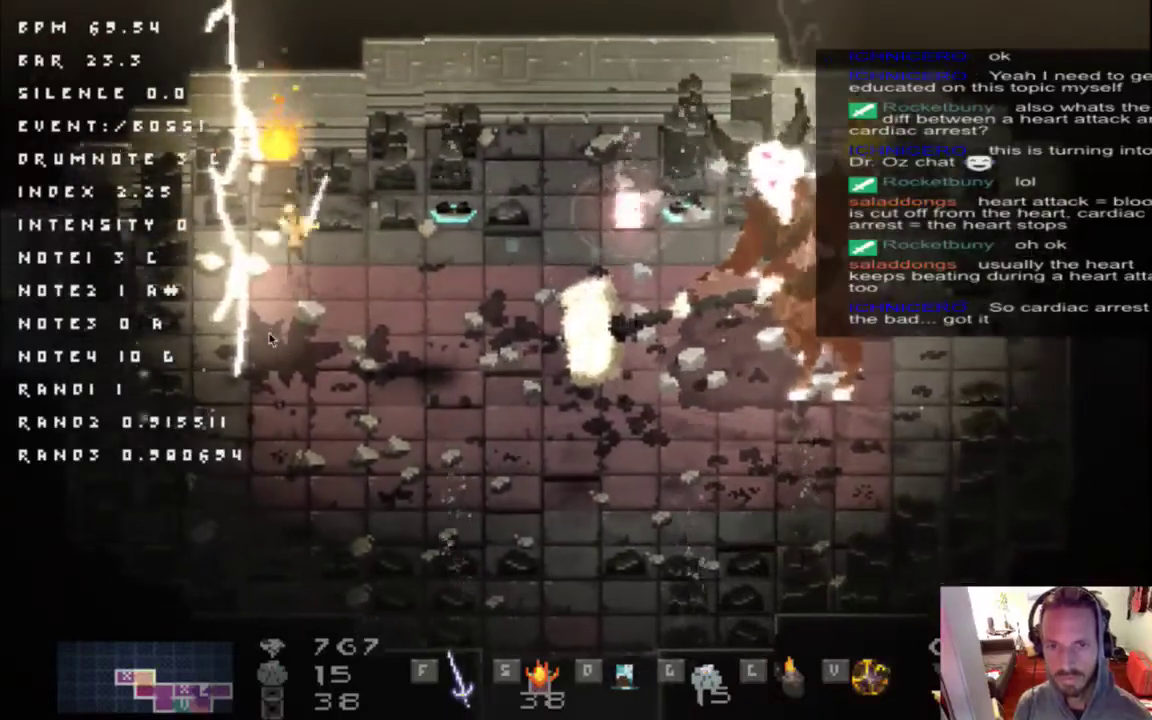
key("Down")
key("Right")
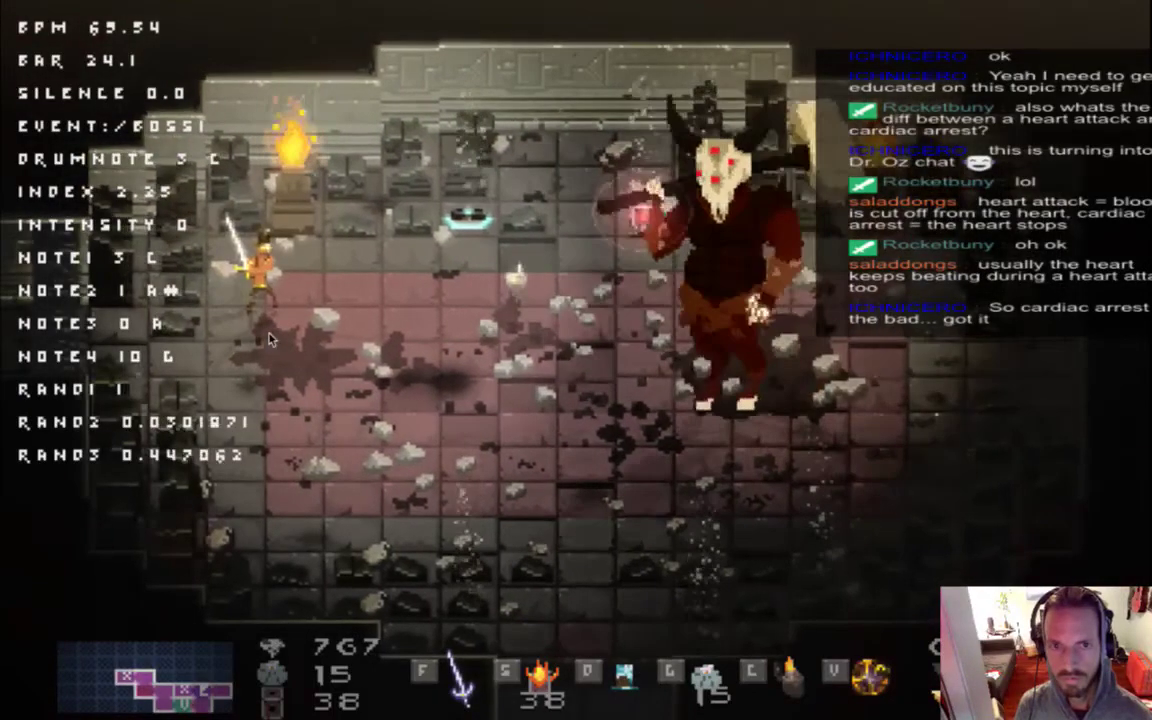
key("s")
key("Down")
key("Down")
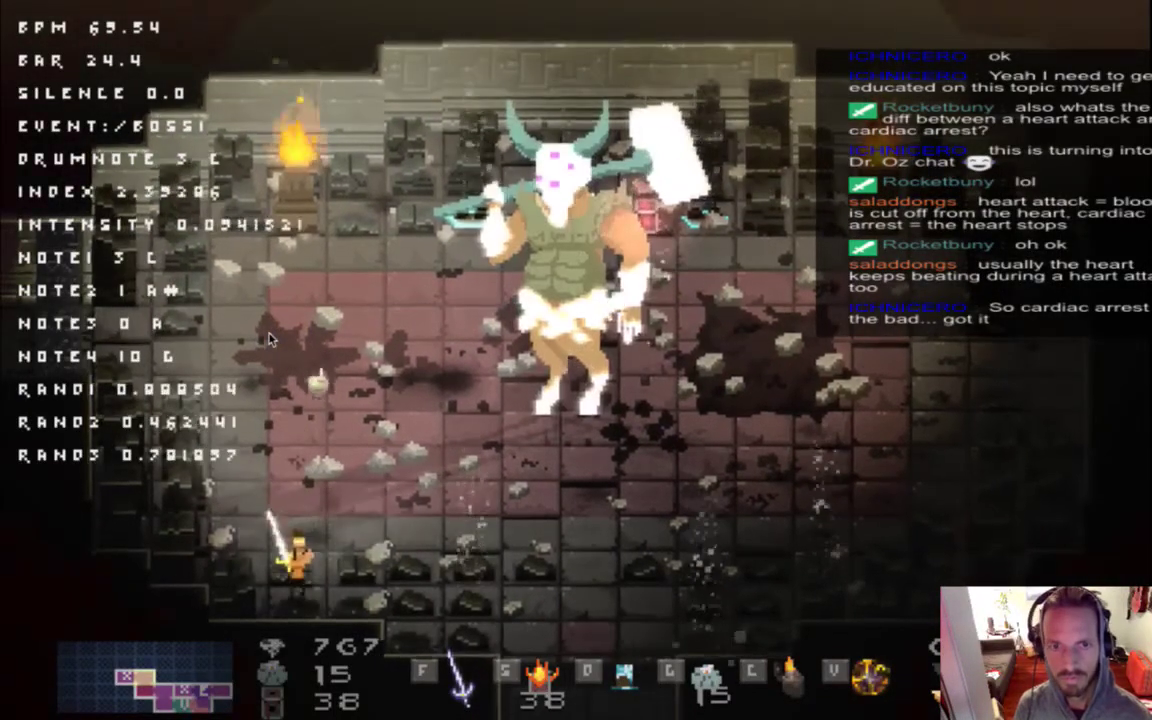
key("c")
key("Right")
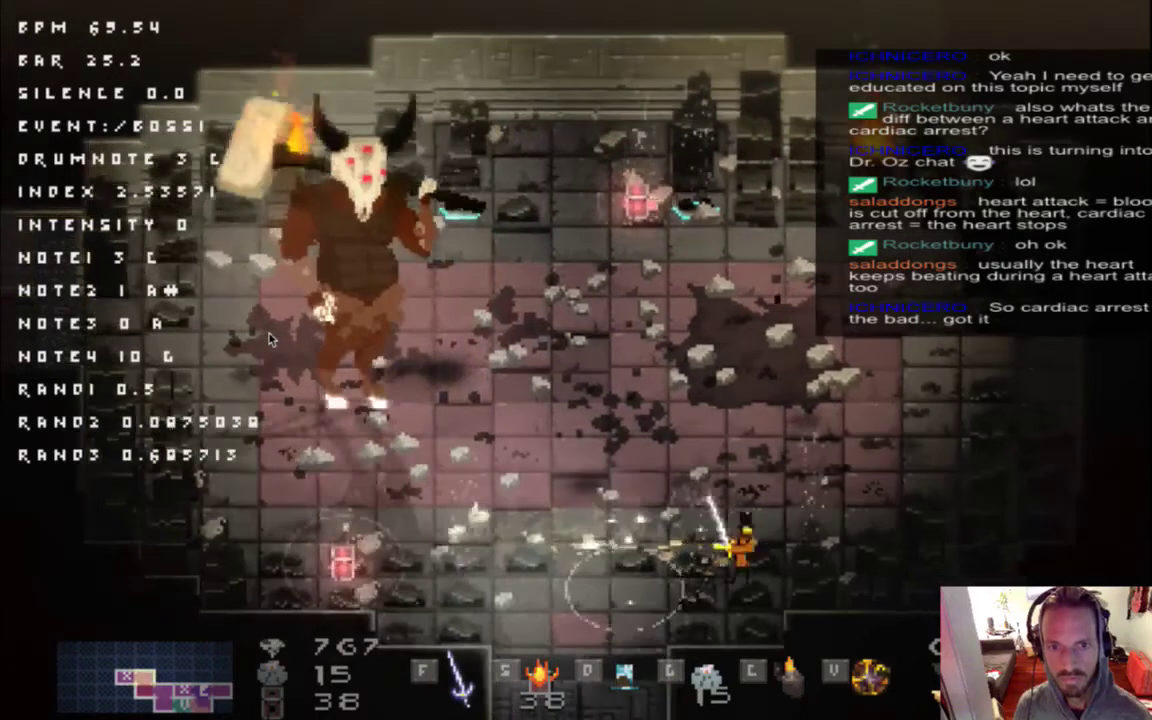
key("Up")
key("Right")
key("d")
key("Up")
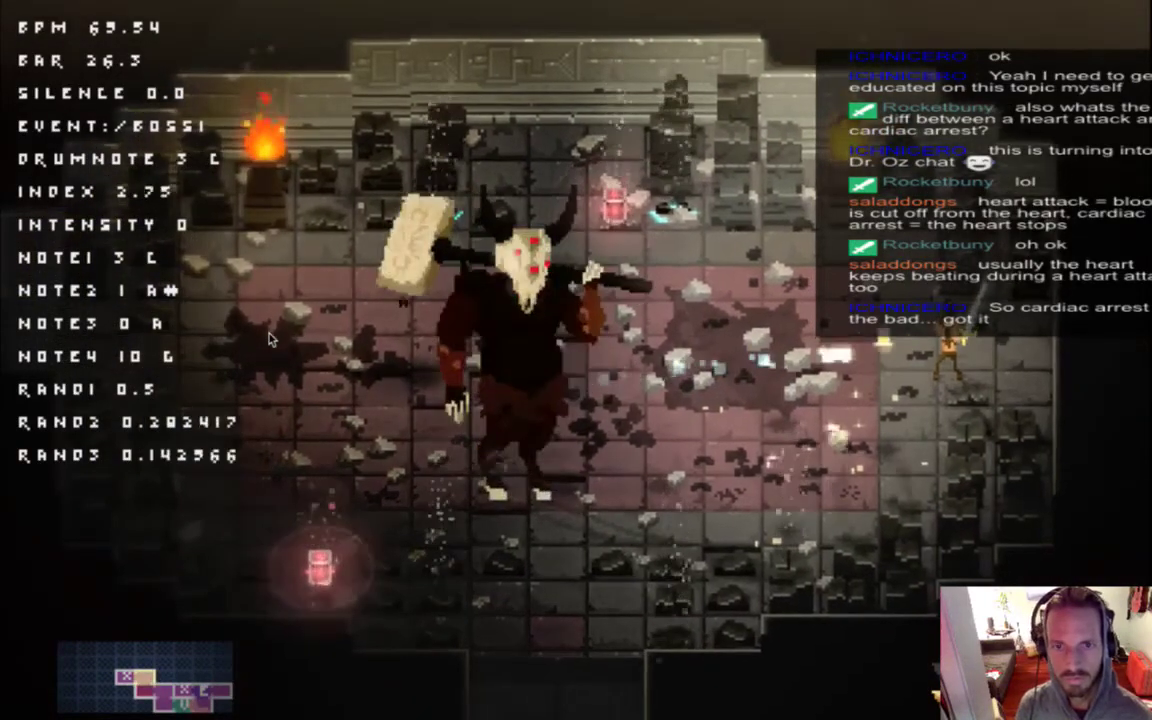
Strike the boss with the sword and retreat across the room, raising the in-game Index to 3.
key("Down")
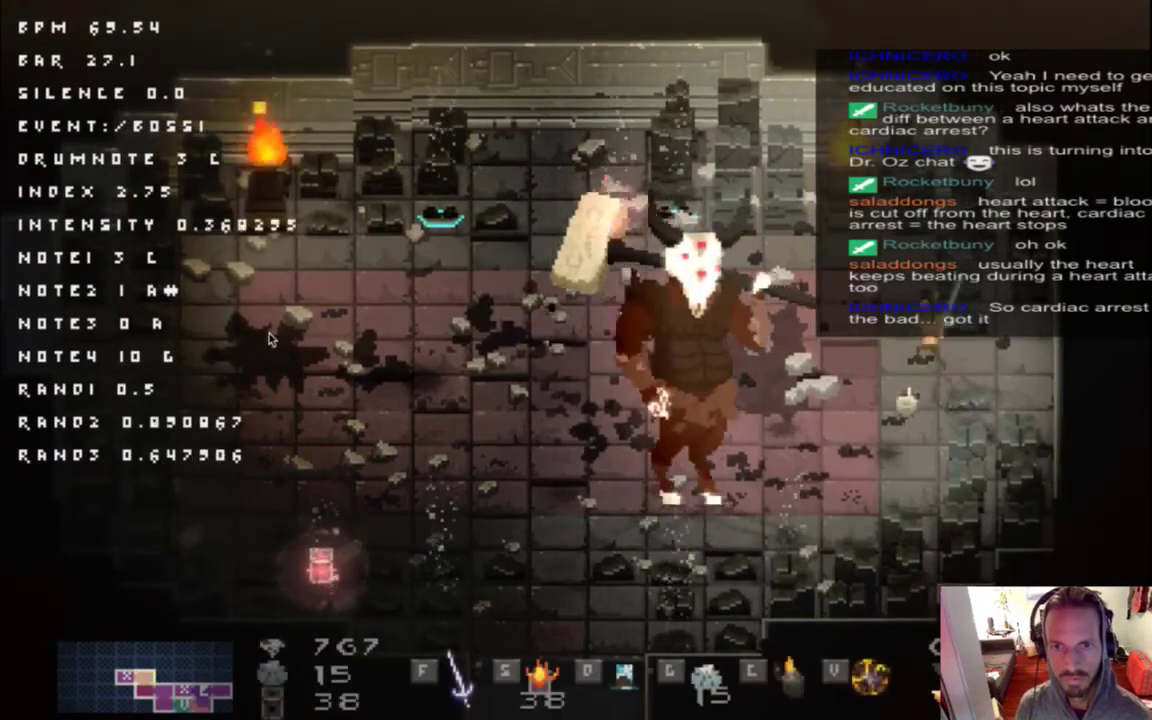
key("Left")
key("f")
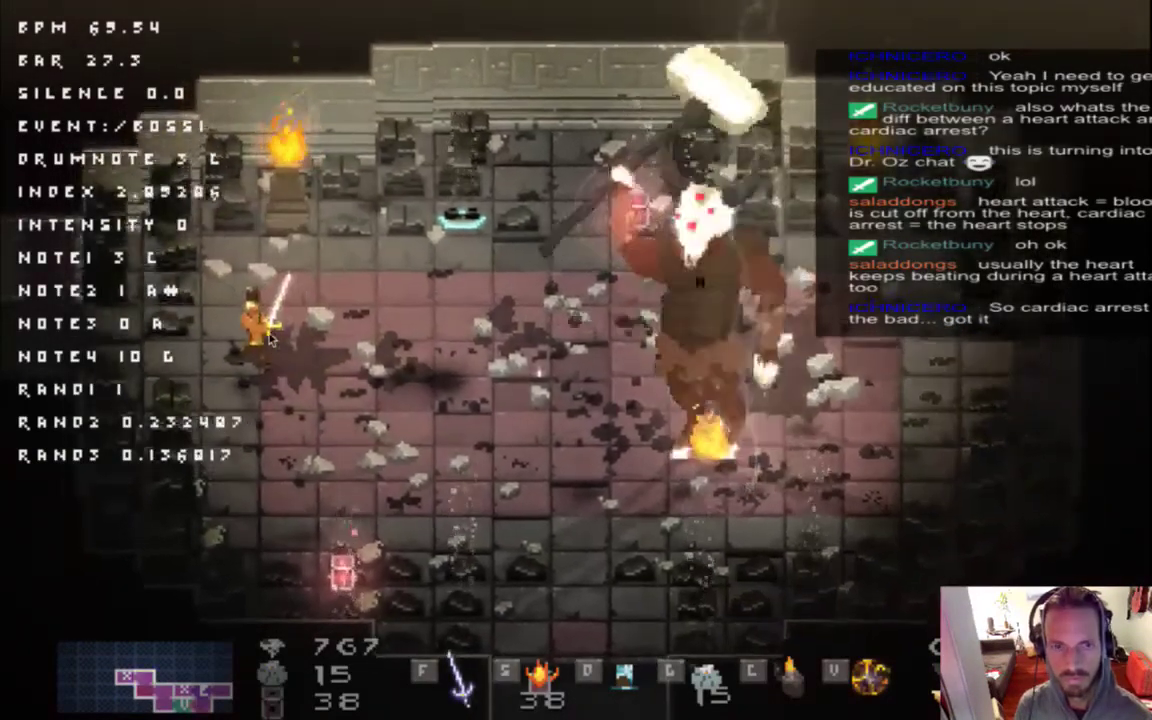
key("Up")
key("Left")
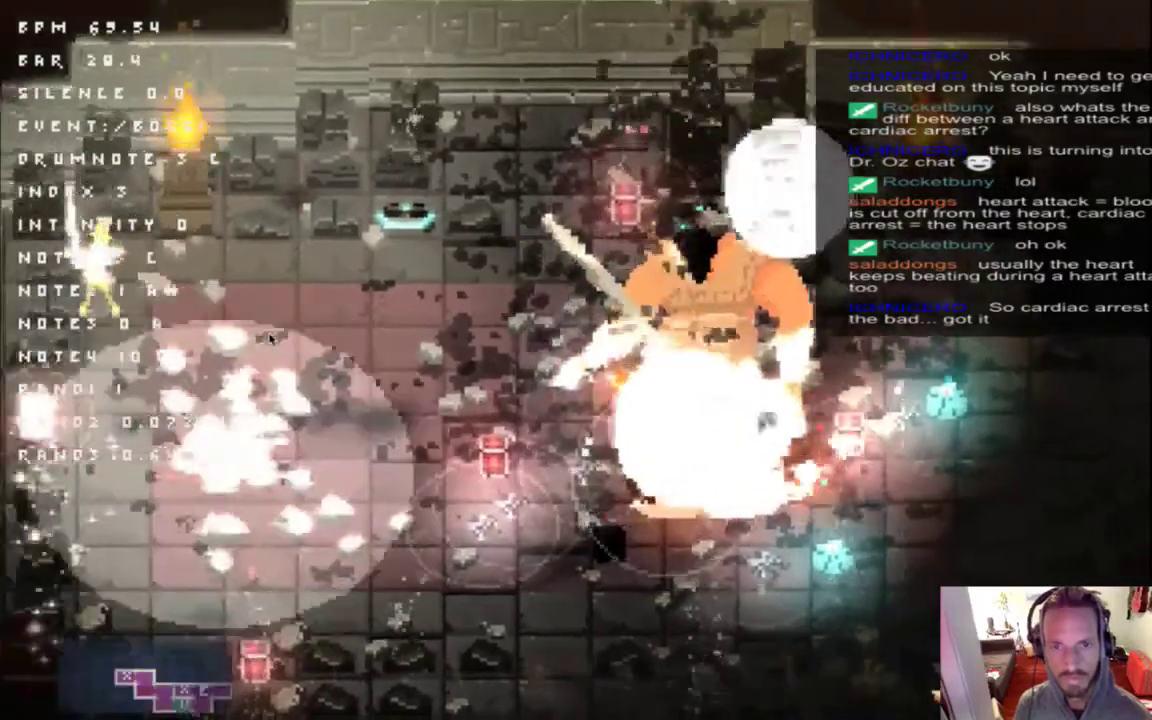
Keep the hero clear of the boss's death explosions, listening to how the Boss1 music ends at Index 3.
key("Right")
key("Down")
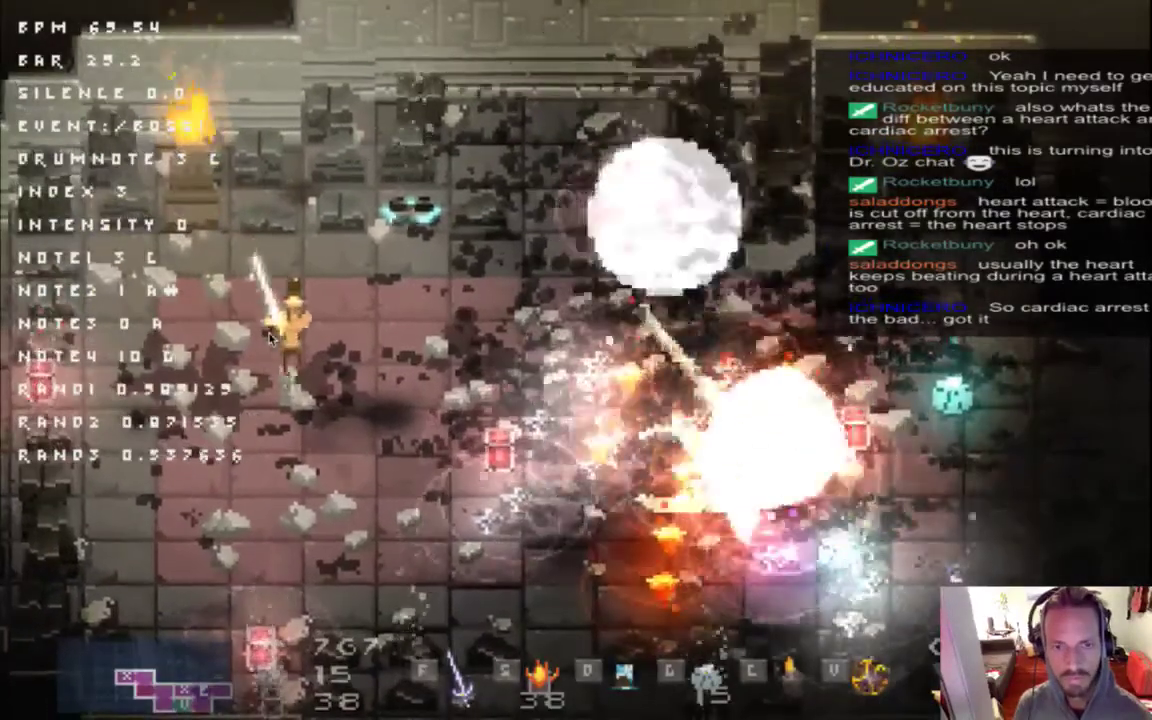
key("Down")
key("Right")
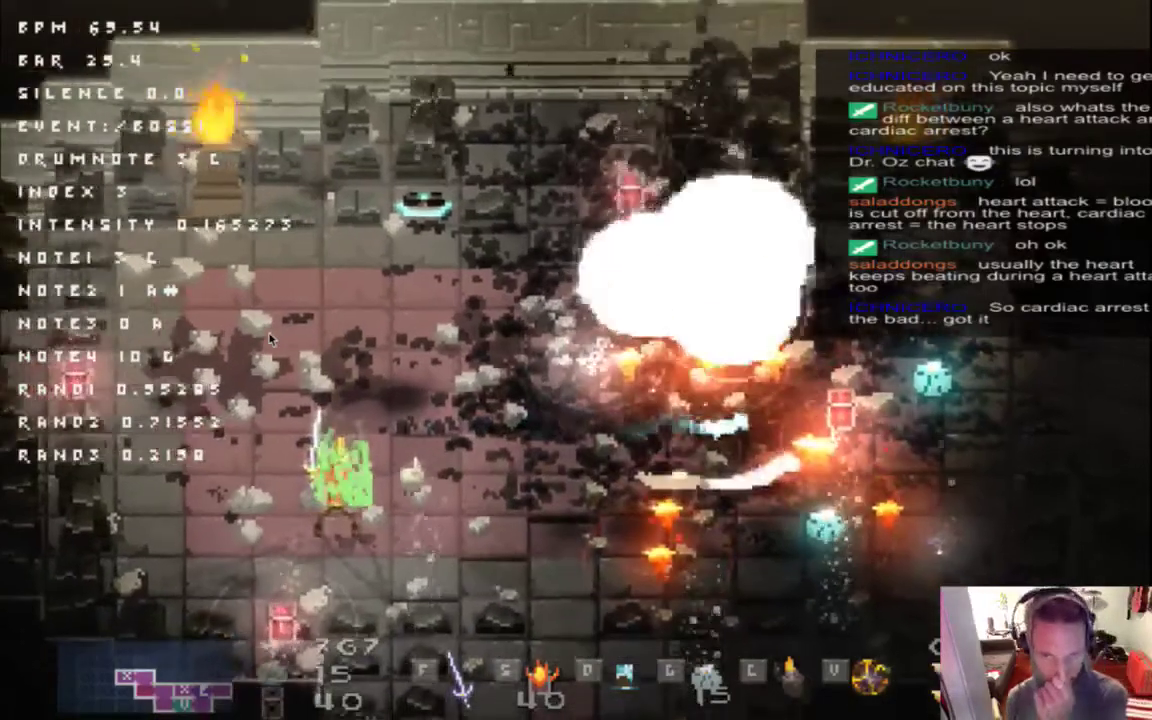
key("Up")
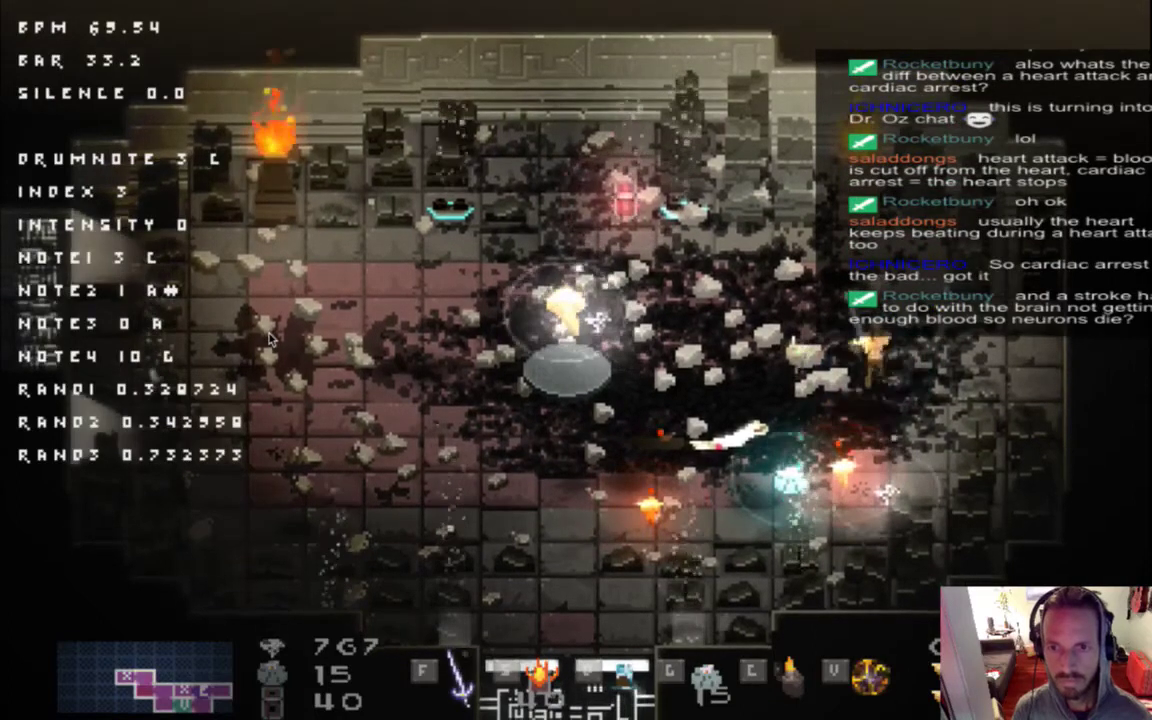
Move the hero around the cleared boss room and collect the Demon's Tooth from the pedestal.
key("Left")
key("Down")
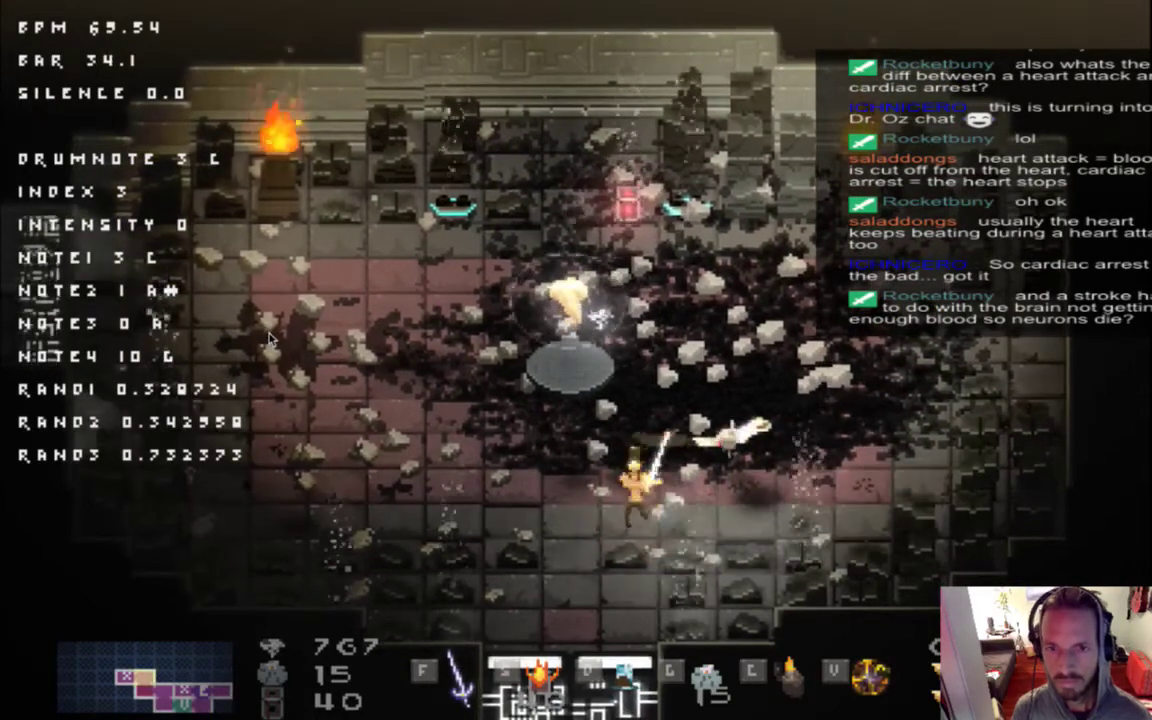
key("Left")
key("Up")
key("Down")
key("Right")
key("Up")
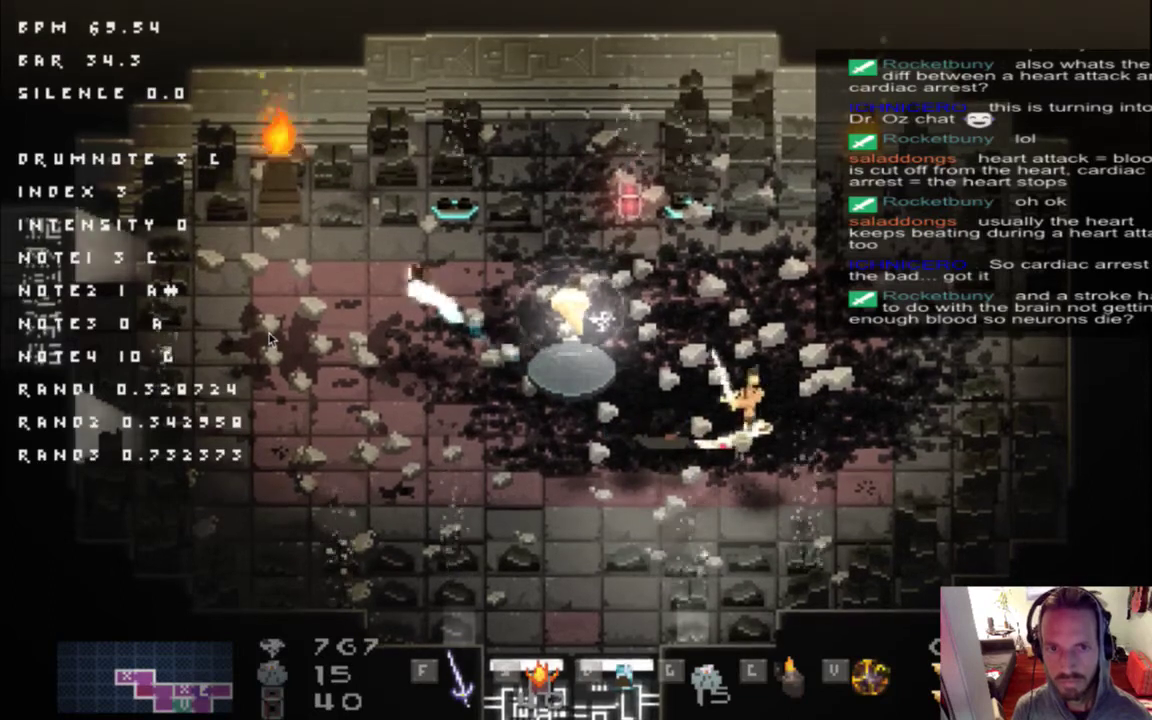
key("Left")
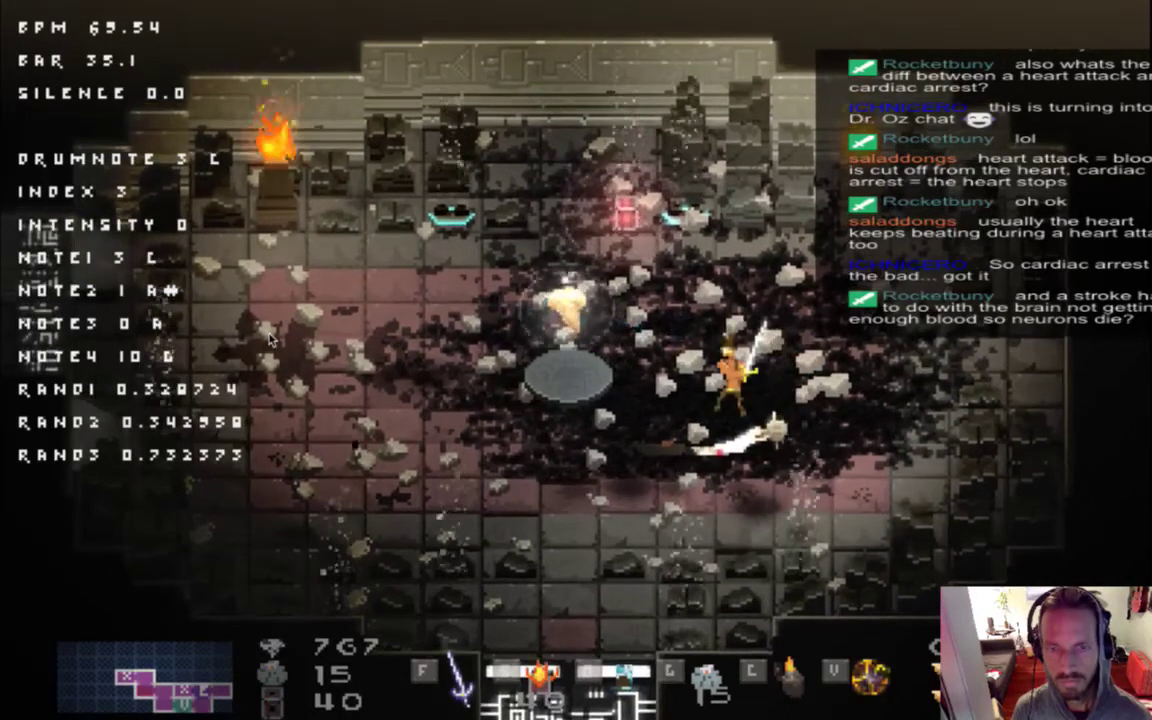
key("Left")
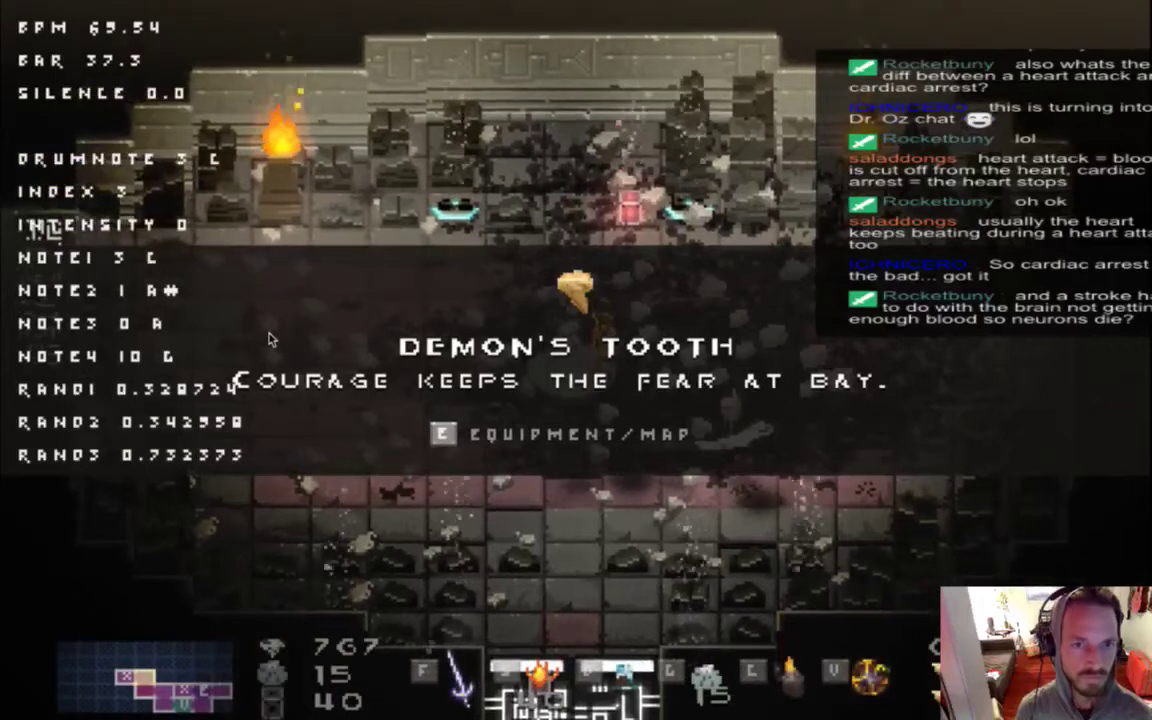
Leave the game, save and quit the FMOD Studio project, and switch to the iTerm2 terminal.
key("super+Tab")
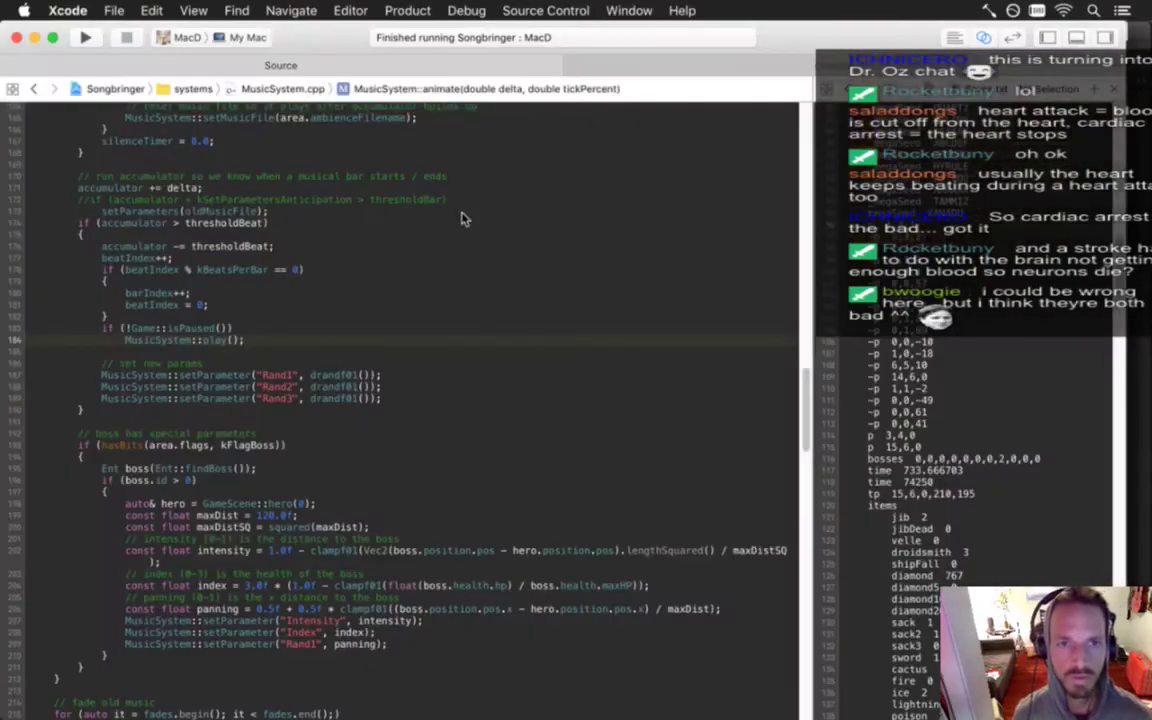
key("super+Tab")
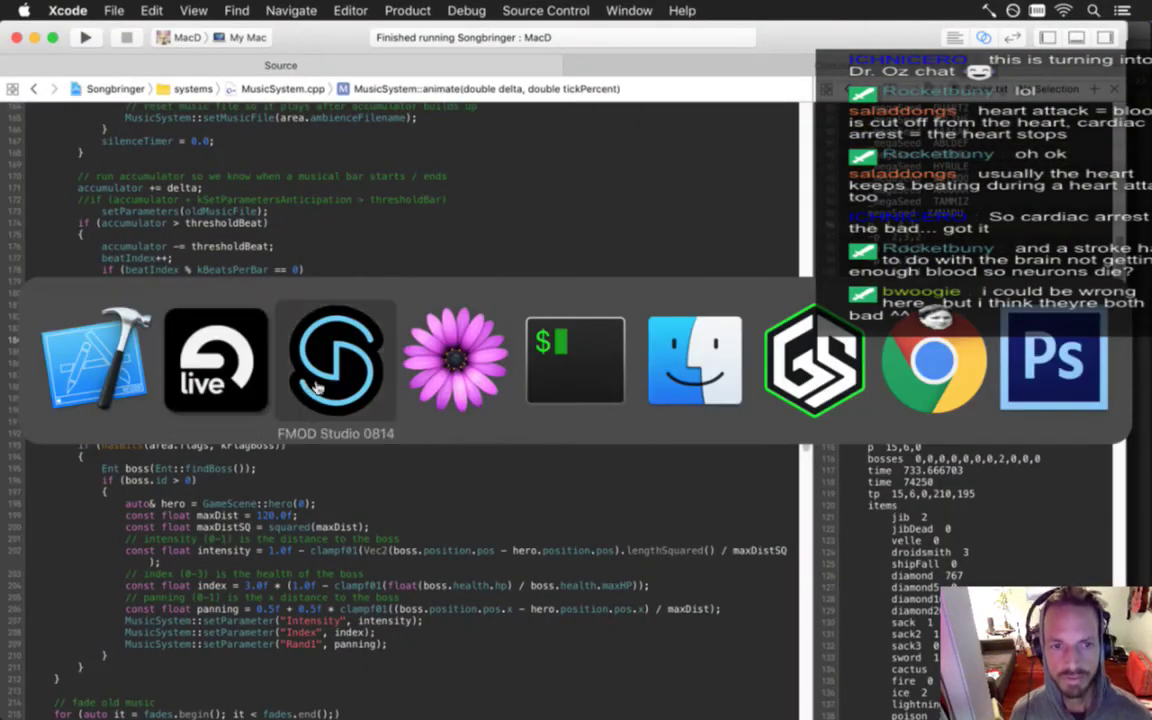
left_click(342, 362)
key("super+s")
key("super+Tab")
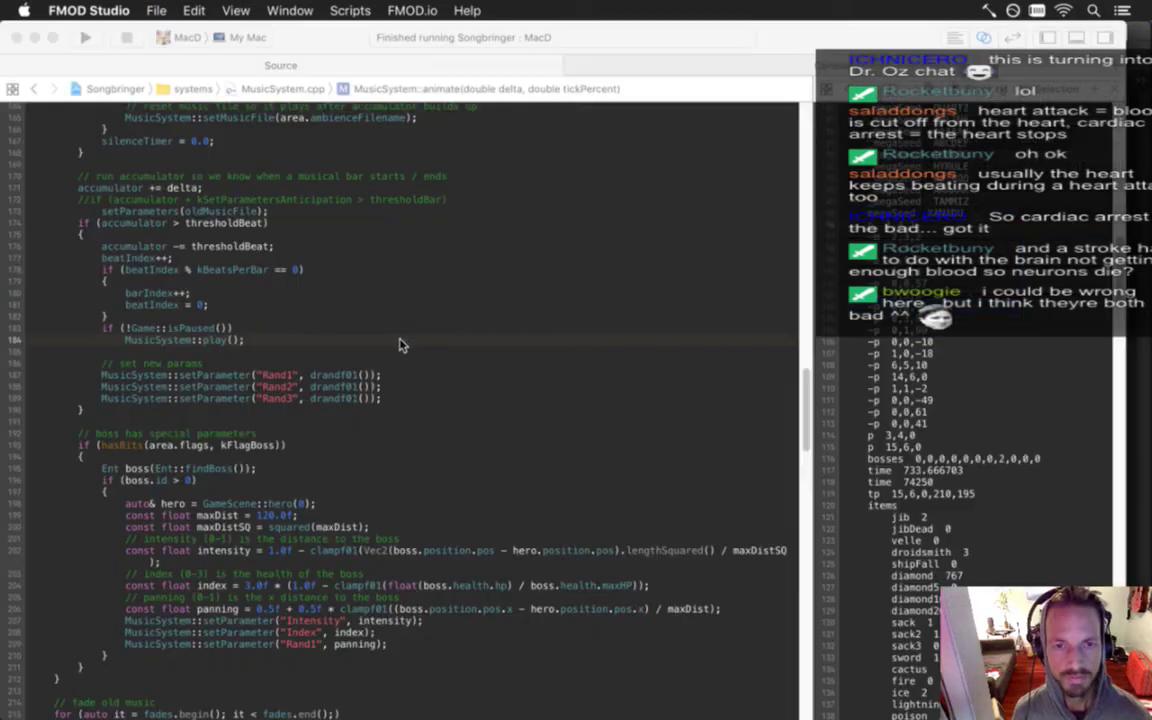
key("super+Tab")
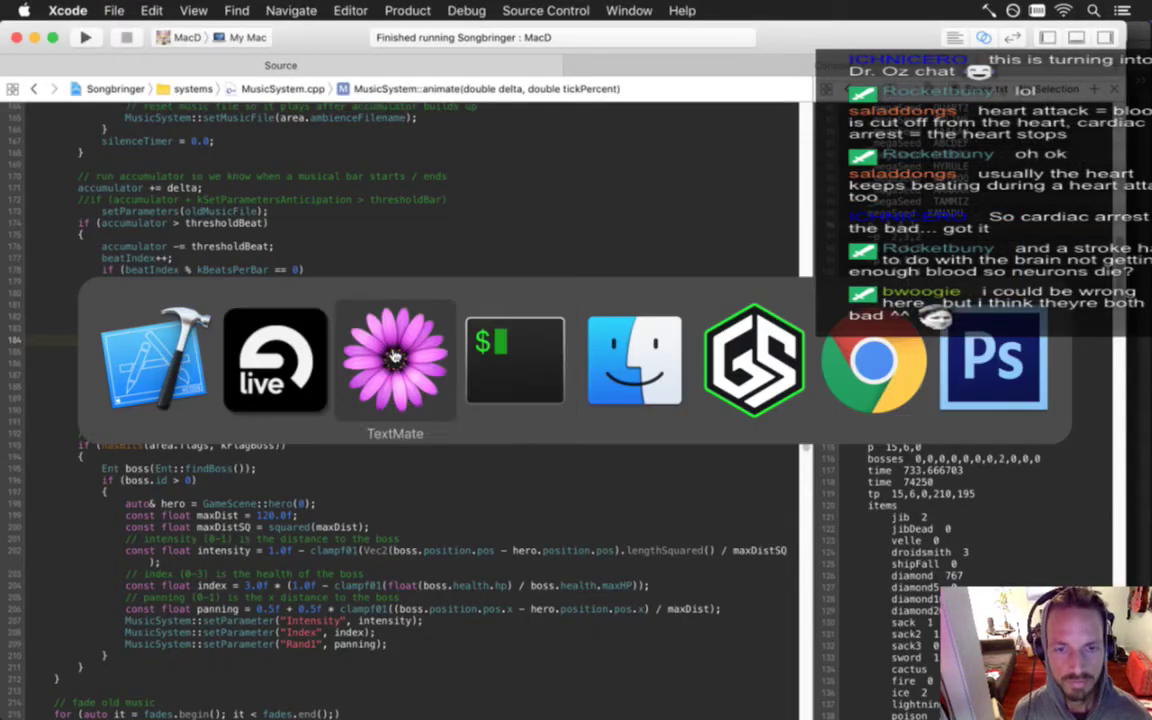
left_click(494, 385)
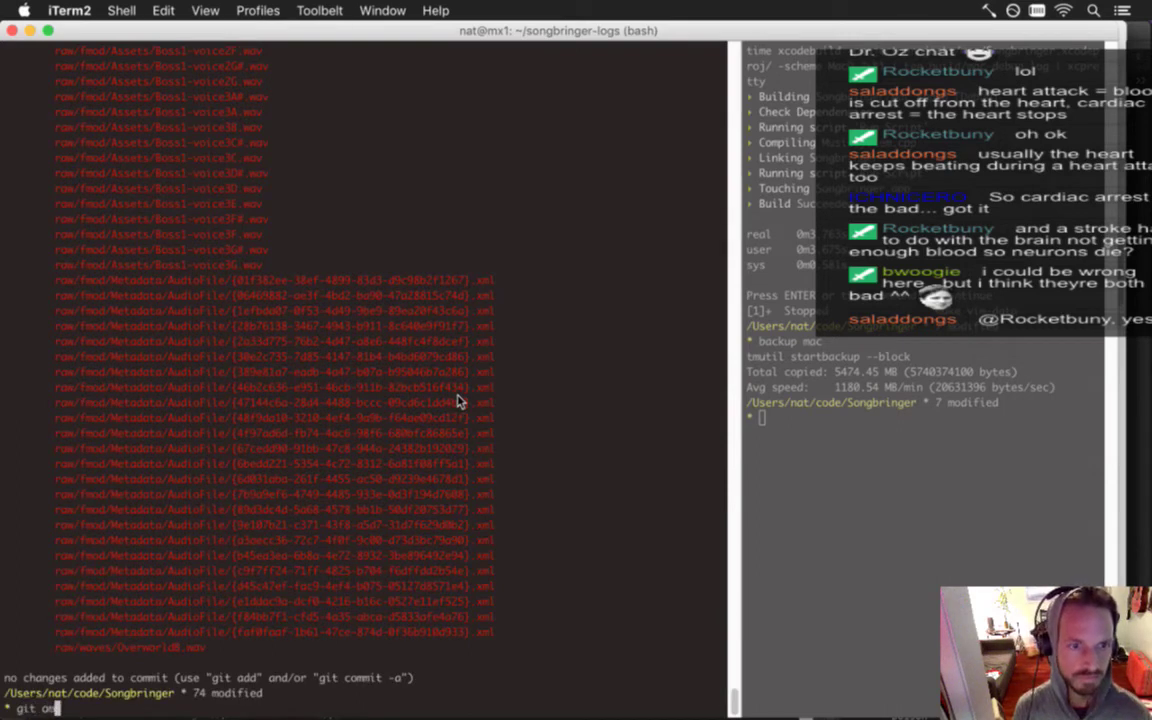
Try a git commit of raw/fmod/Metadata/, raw/fmod/Assets/, raw/Songbringer/Boss1.als and raw/Songbringer/BossRoar.als, checking the modified files for paths.
key("BackSpace")
key("BackSpace")
type("commit ro")
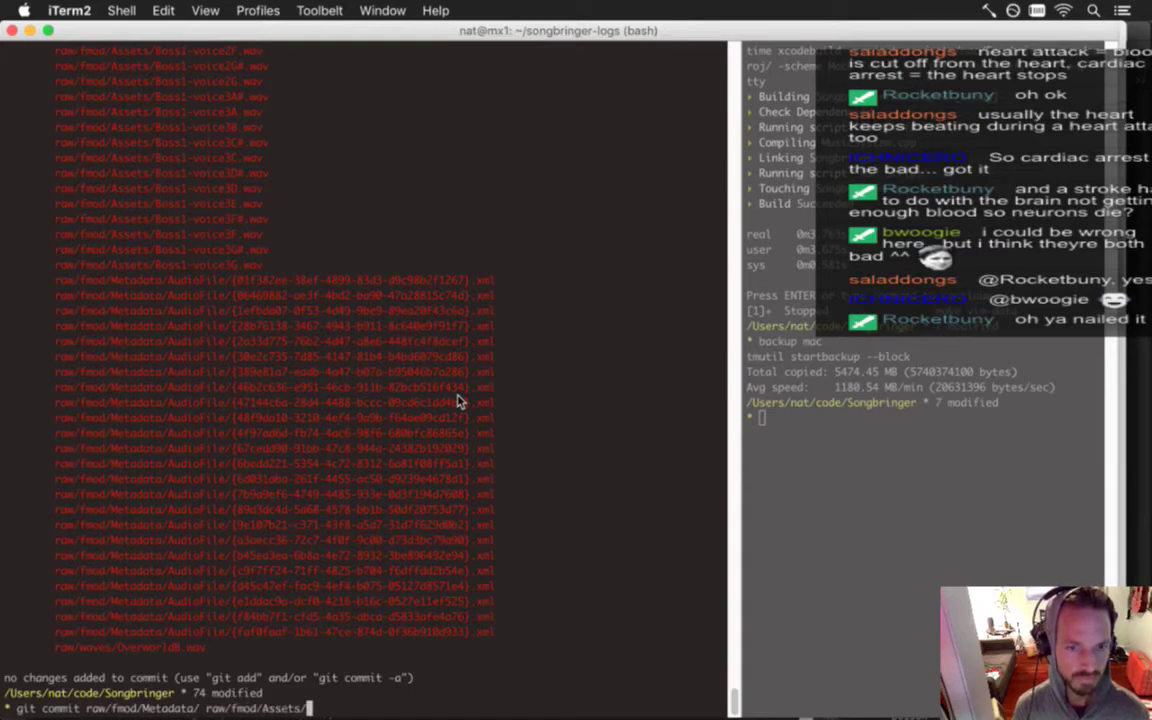
scroll(587, 389, "up", 10)
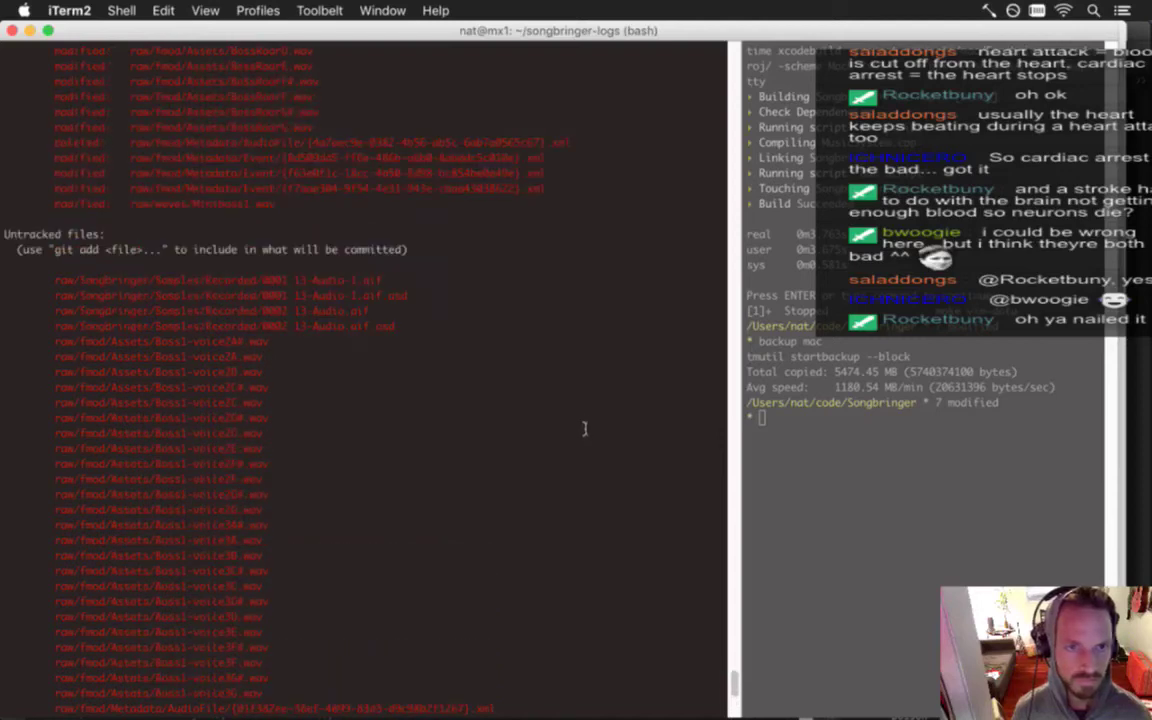
scroll(585, 430, "up", 4)
scroll(581, 424, "up", 1)
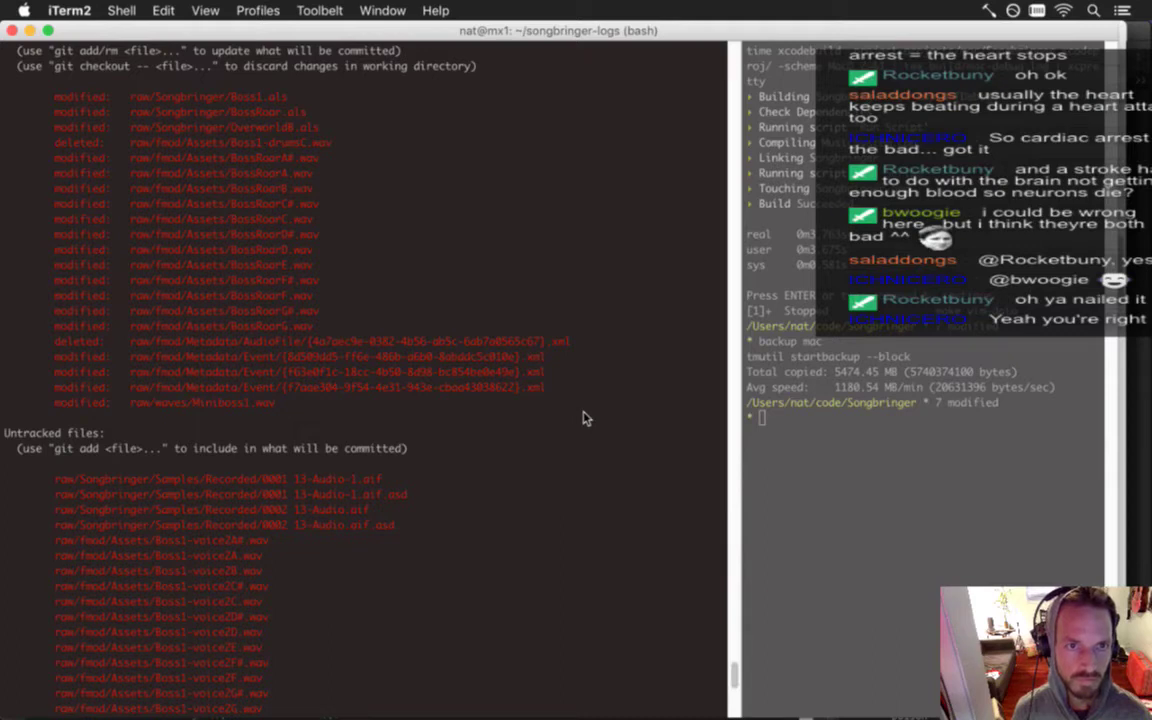
scroll(585, 418, "down", 15)
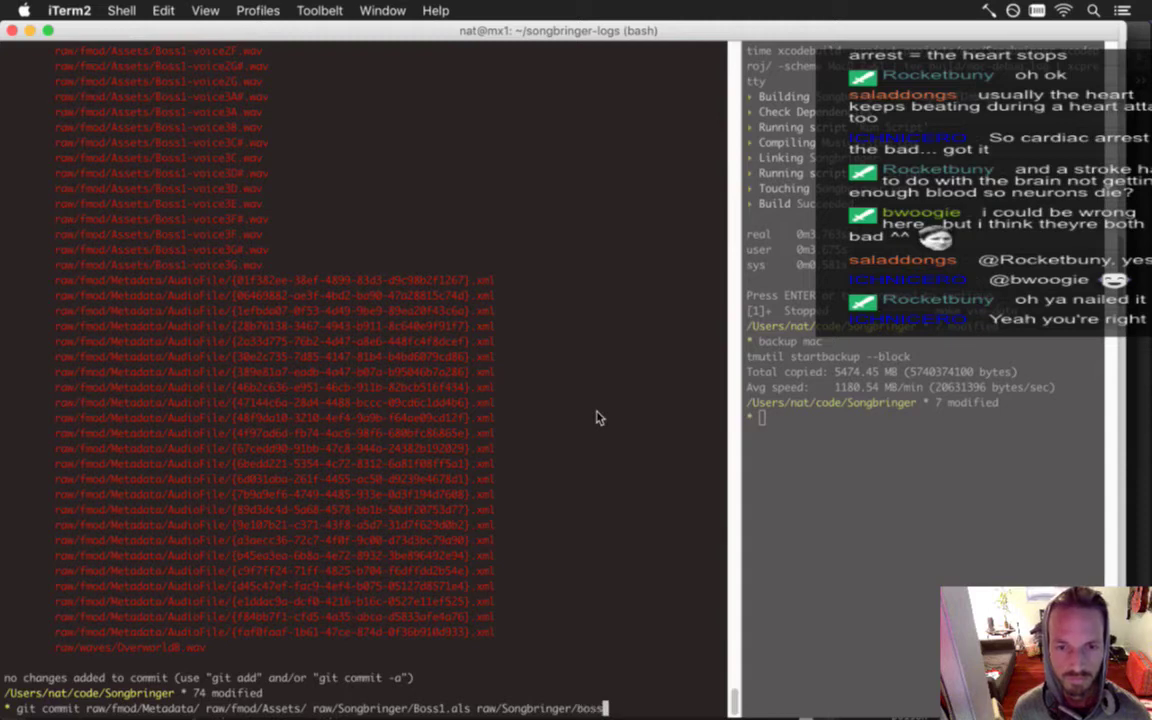
key("Return")
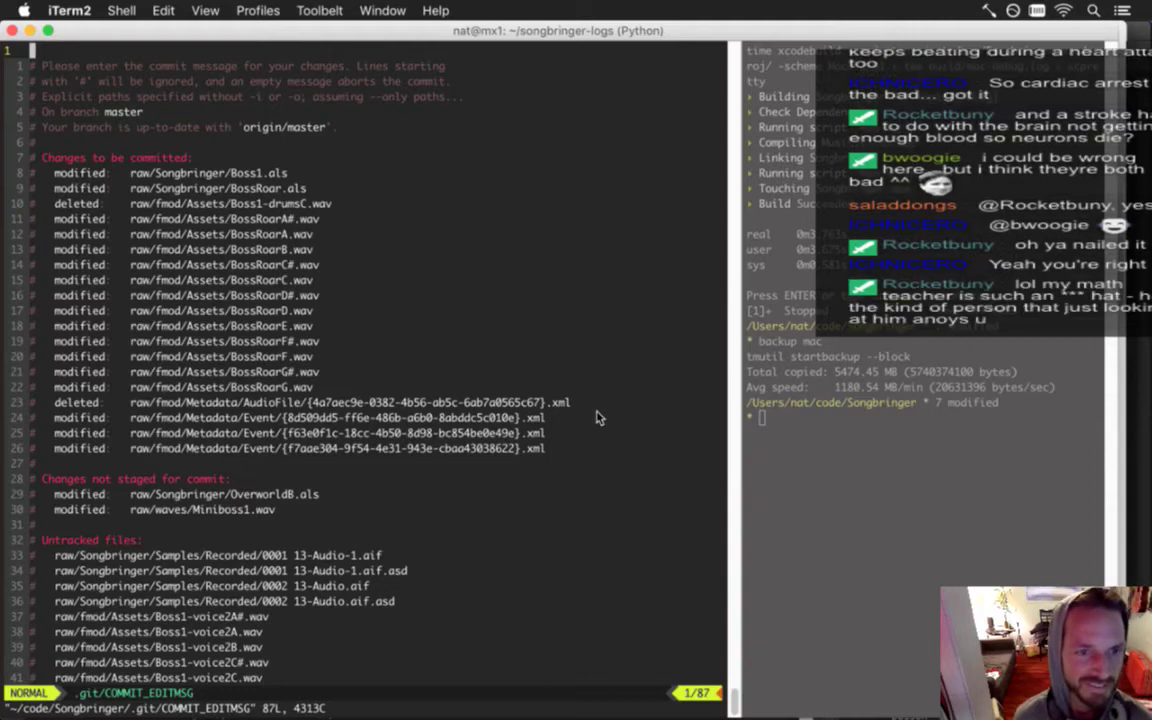
Review the untracked files listed in the commit message file and quit without a message to abort the commit.
scroll(597, 418, "down", 15)
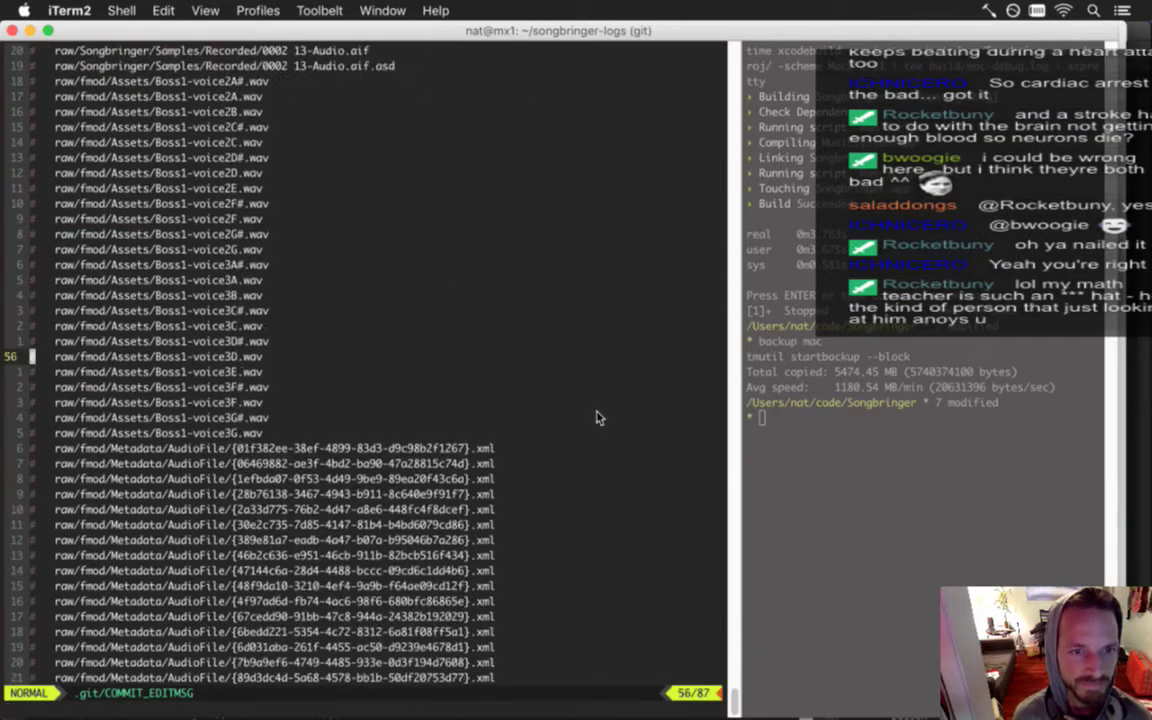
scroll(597, 418, "up", 8)
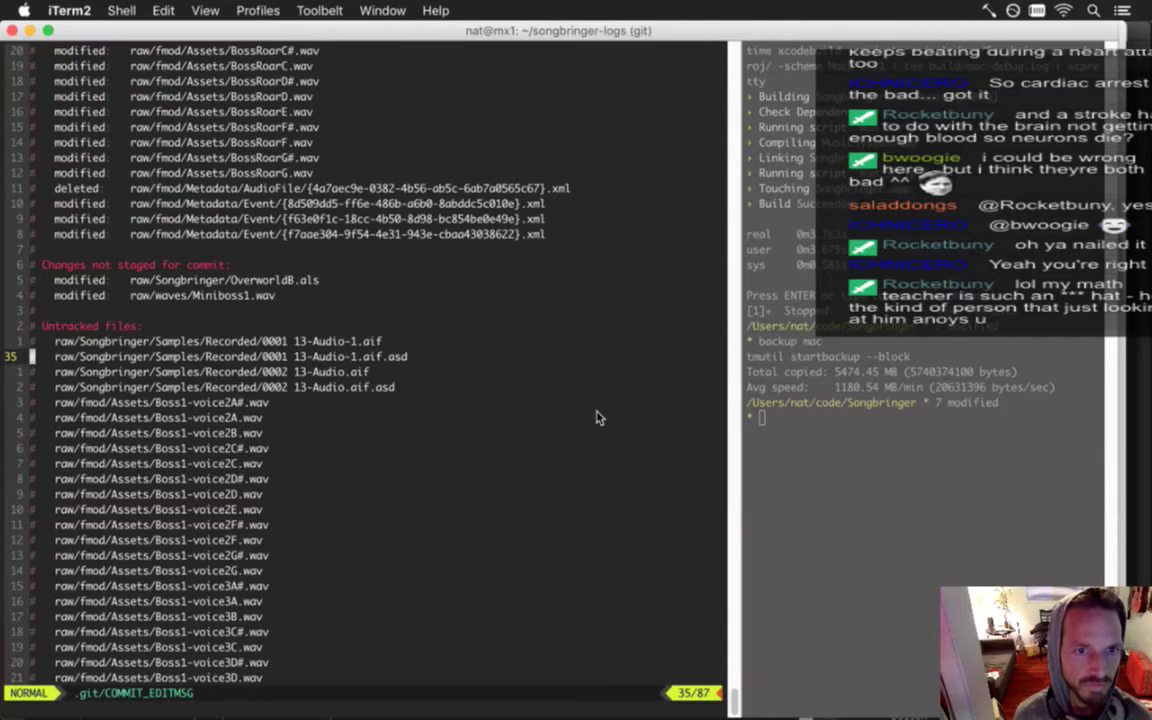
scroll(597, 418, "down", 6)
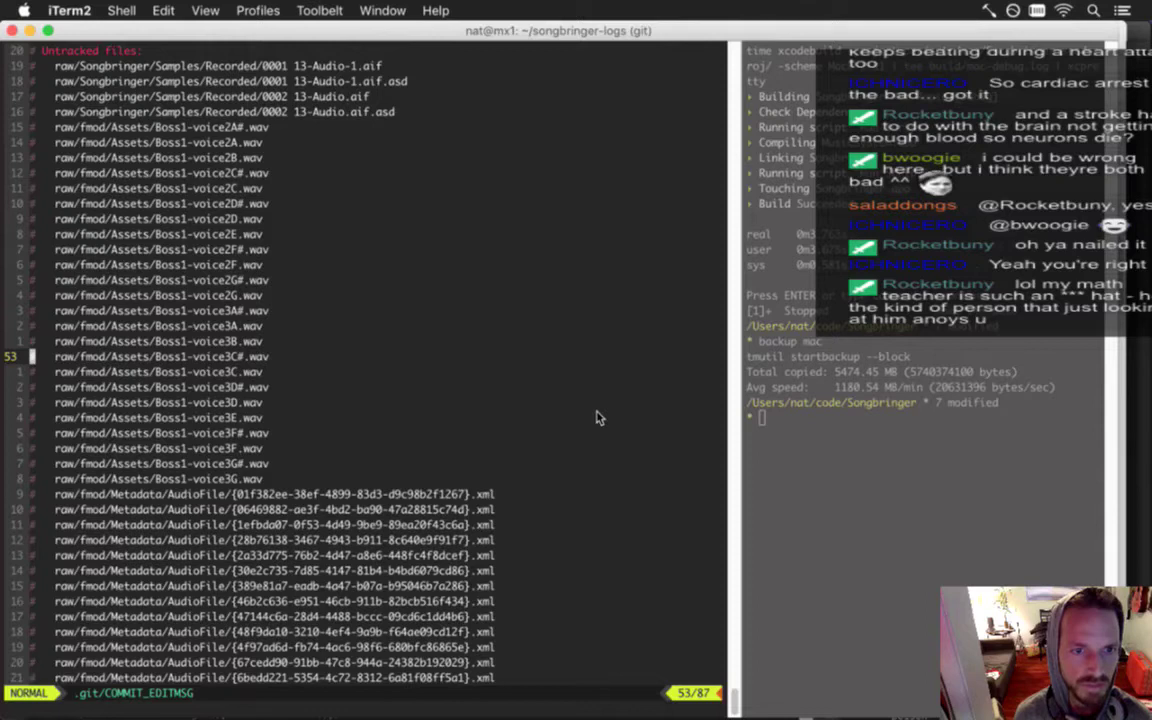
type("q")
key("Return")
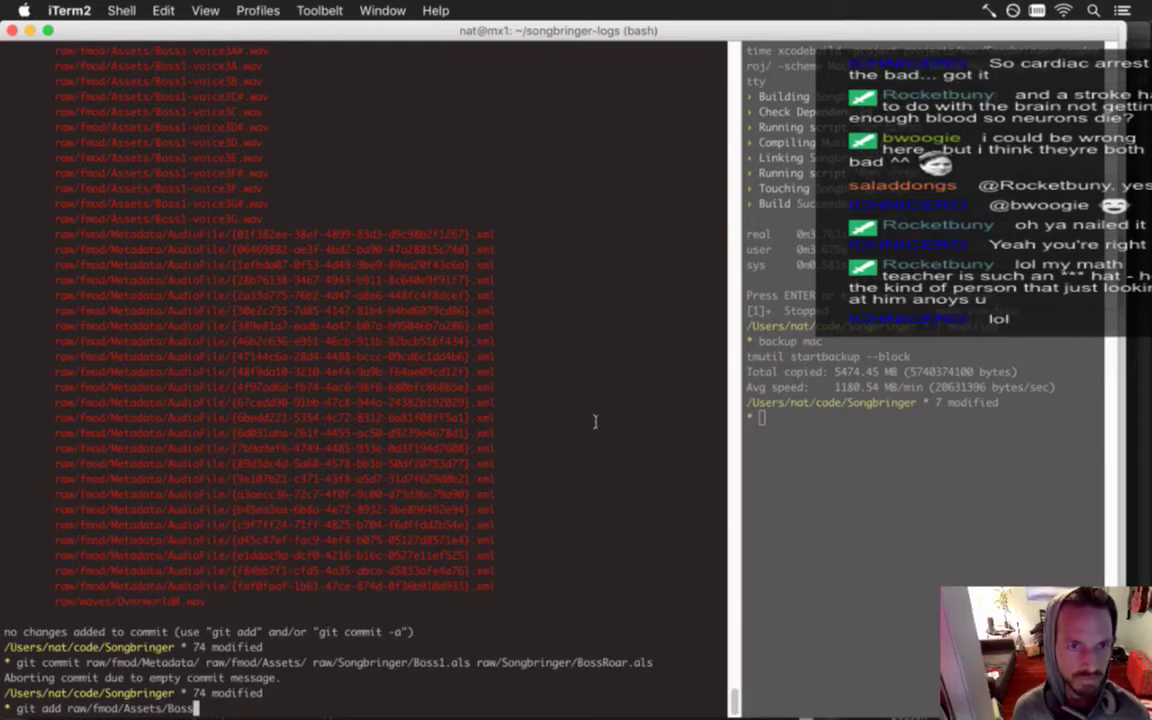
Stage the new voice samples with git add, using raw/fmod/Assets/Boss1-voice2* and raw/fmod/Assets/Boss1-voice3*.
type("1-voice")
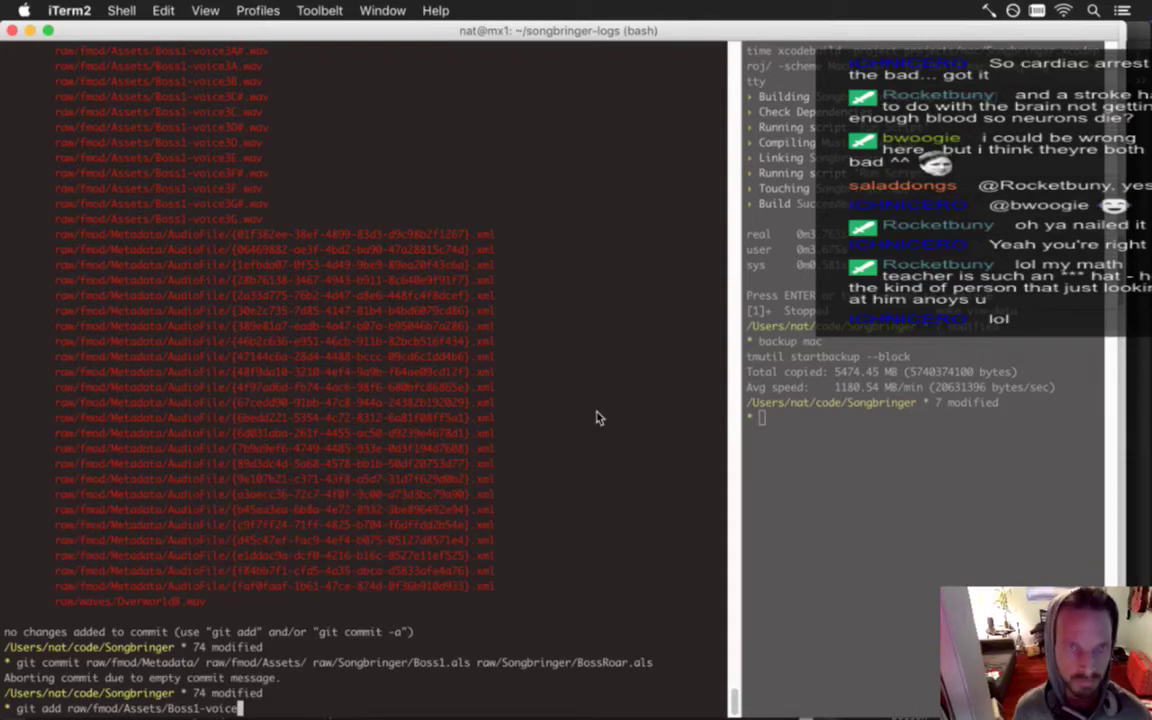
type("2*")
key("Return")
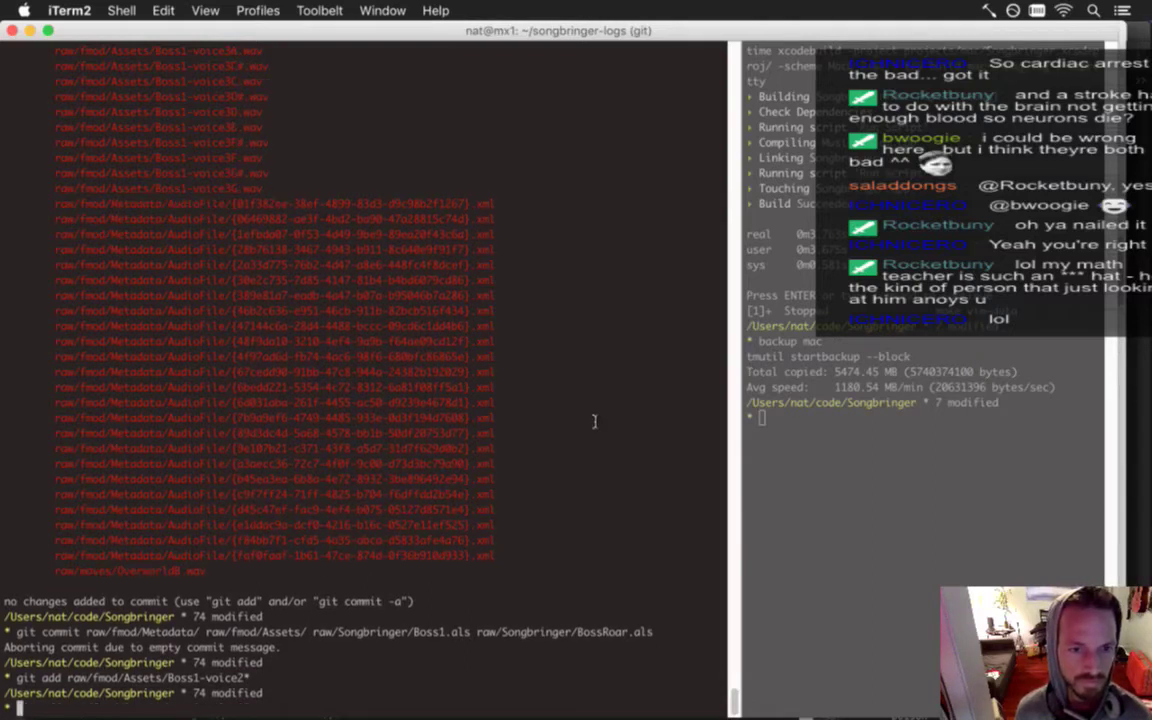
key("Up")
key("BackSpace")
key("BackSpace")
type("3*")
key("Return")
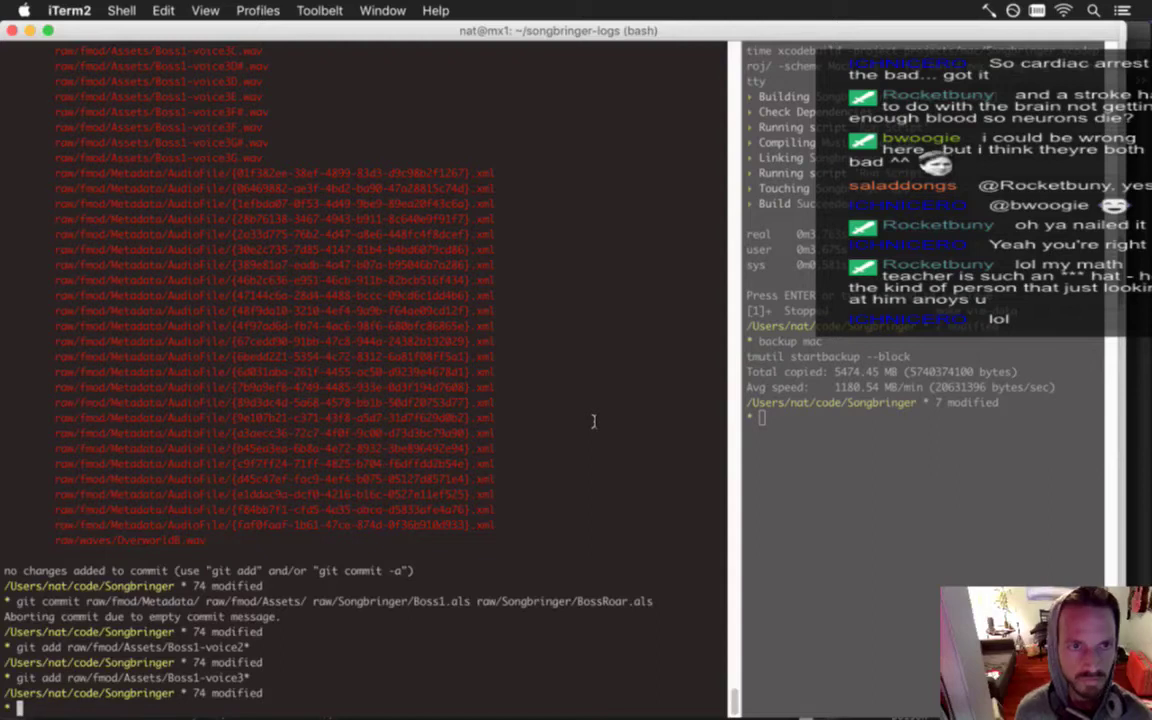
Stage the new FMOD metadata files under raw/fmod/Metadata/ with git add.
type("git add")
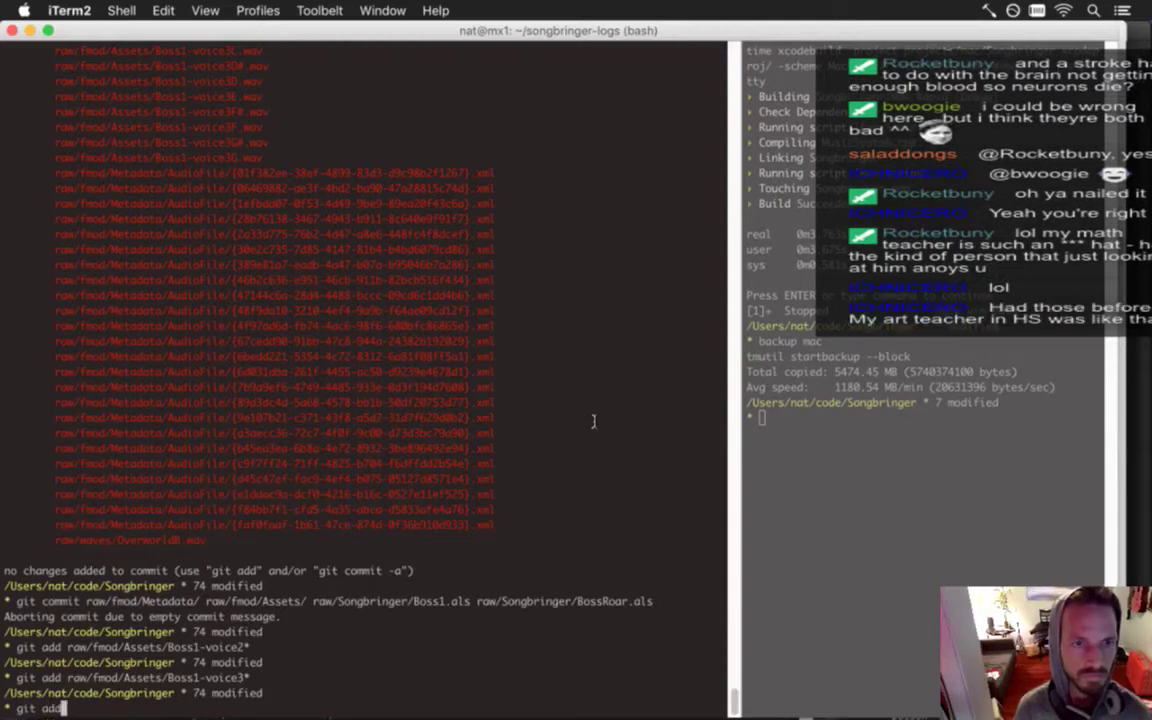
type(" raw/fmod/Metadata/")
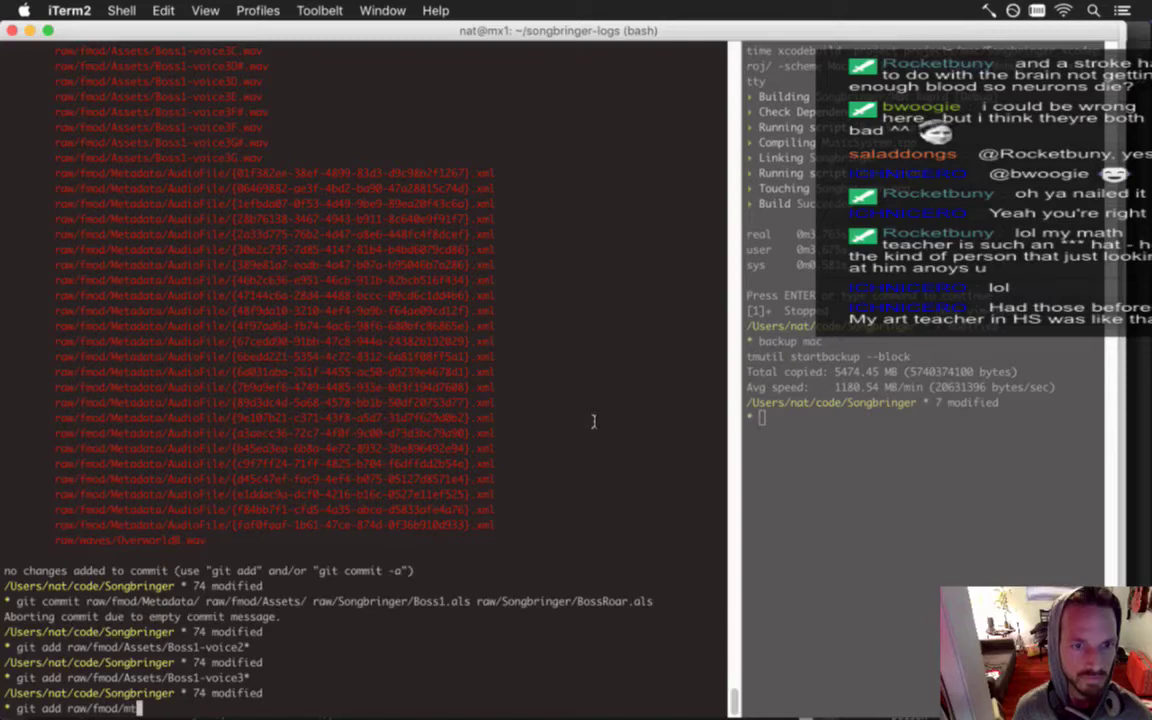
Stage the raw/fmod/Metadata/ folder in git and check the repository status.
key("Return")
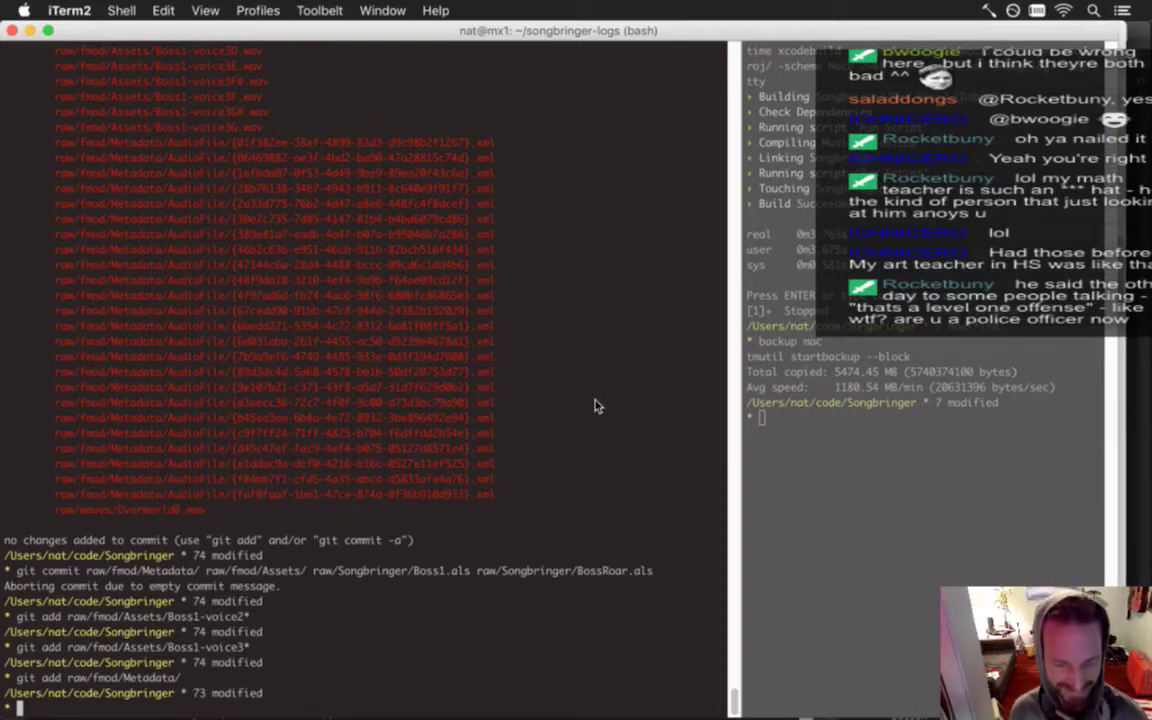
type("gs")
key("Return")
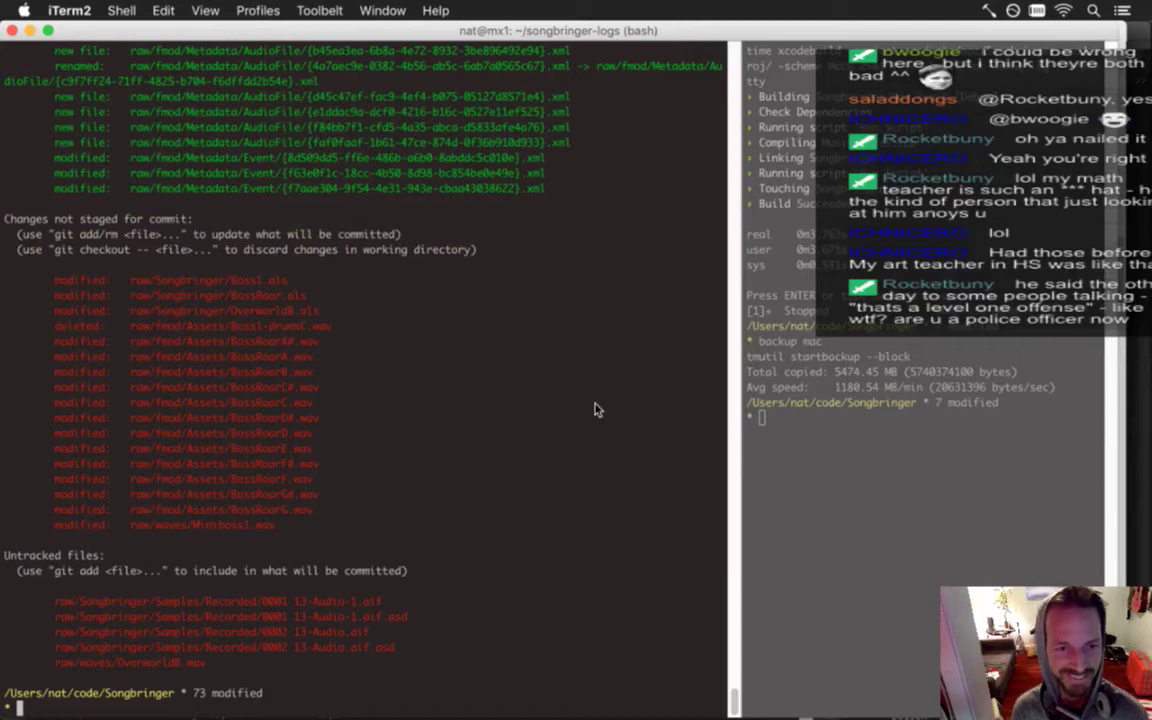
Start a git commit of raw/fmod/Metadata/, raw/fmod/Assets/, raw/Songbringer/Boss1.als and raw/Songbringer/BossRoar.als.
type("git add raw/fmod/Assets/Boss1-voice3*")
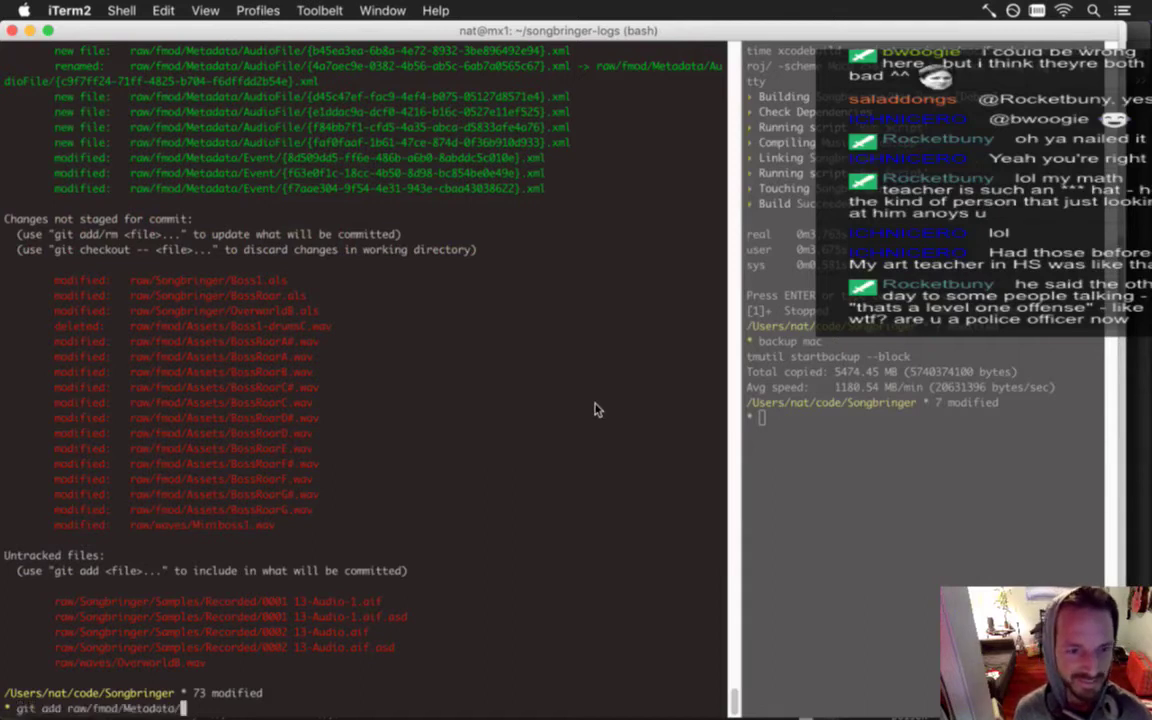
key("Up")
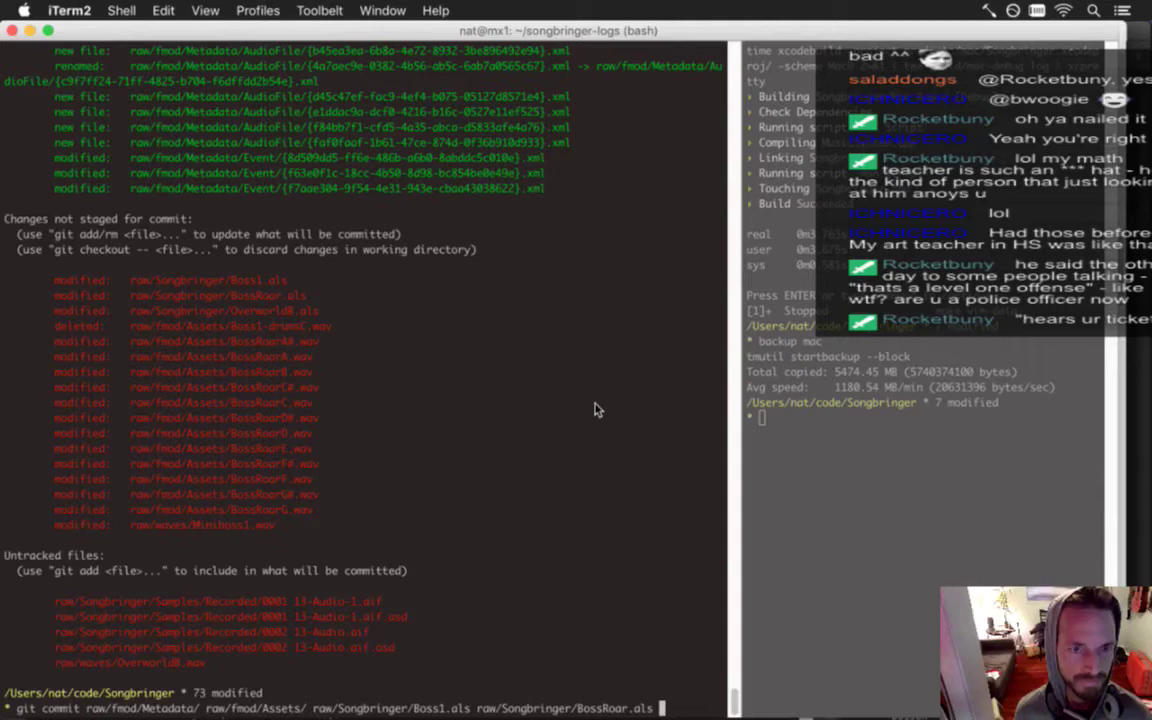
key("Return")
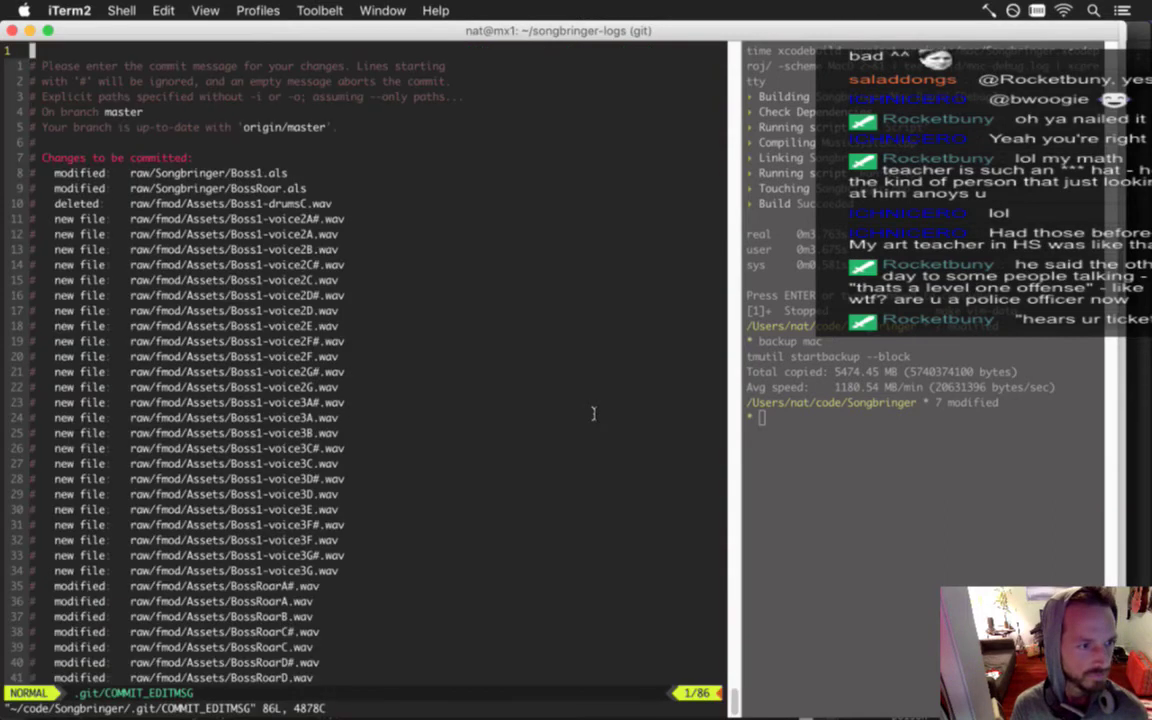
Review the staged, unstaged and untracked files listed in the commit message template.
key("j")
key("j")
key("j")
key("j")
key("j")
key("j")
key("j")
key("j")
key("j")
key("j")
key("j")
key("j")
key("j")
key("j")
key("j")
key("j")
key("j")
key("j")
key("j")
key("j")
key("j")
key("j")
key("j")
key("j")
key("j")
key("j")
key("j")
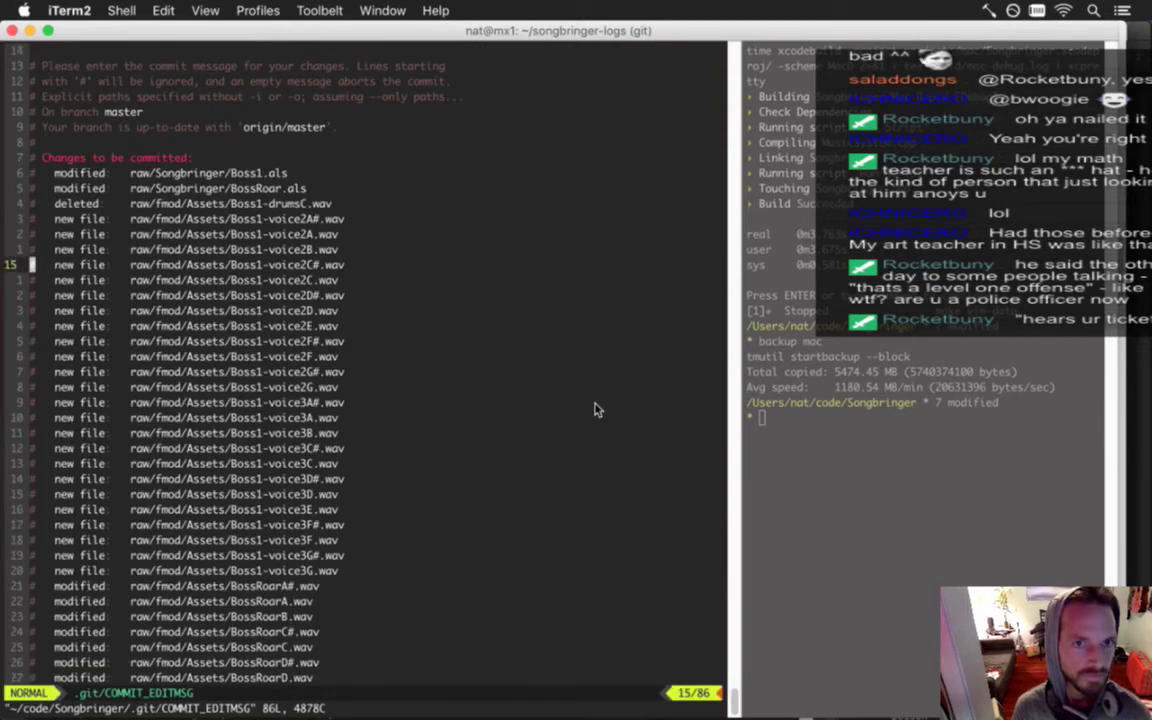
key("j")
key("j")
key("j")
key("j")
key("j")
key("j")
key("j")
key("j")
key("j")
key("j")
key("j")
key("j")
key("j")
key("j")
key("j")
key("j")
key("j")
key("j")
key("j")
key("j")
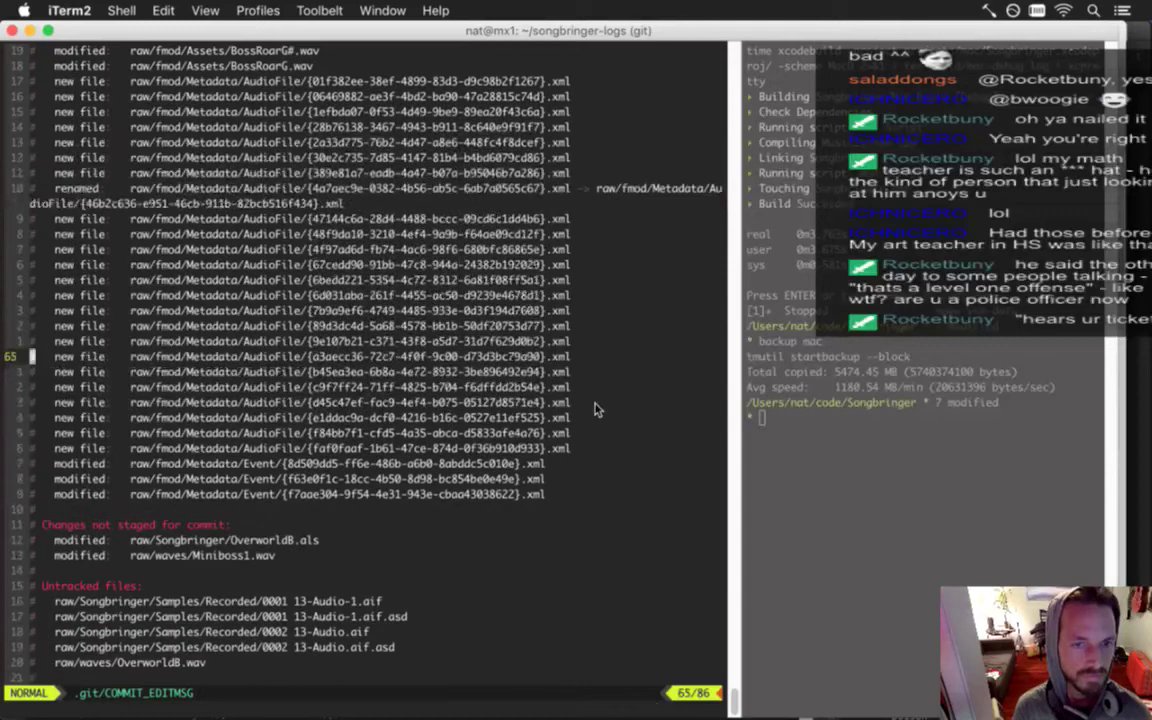
key("k")
key("k")
key("k")
key("k")
key("k")
key("k")
key("k")
key("k")
key("k")
key("k")
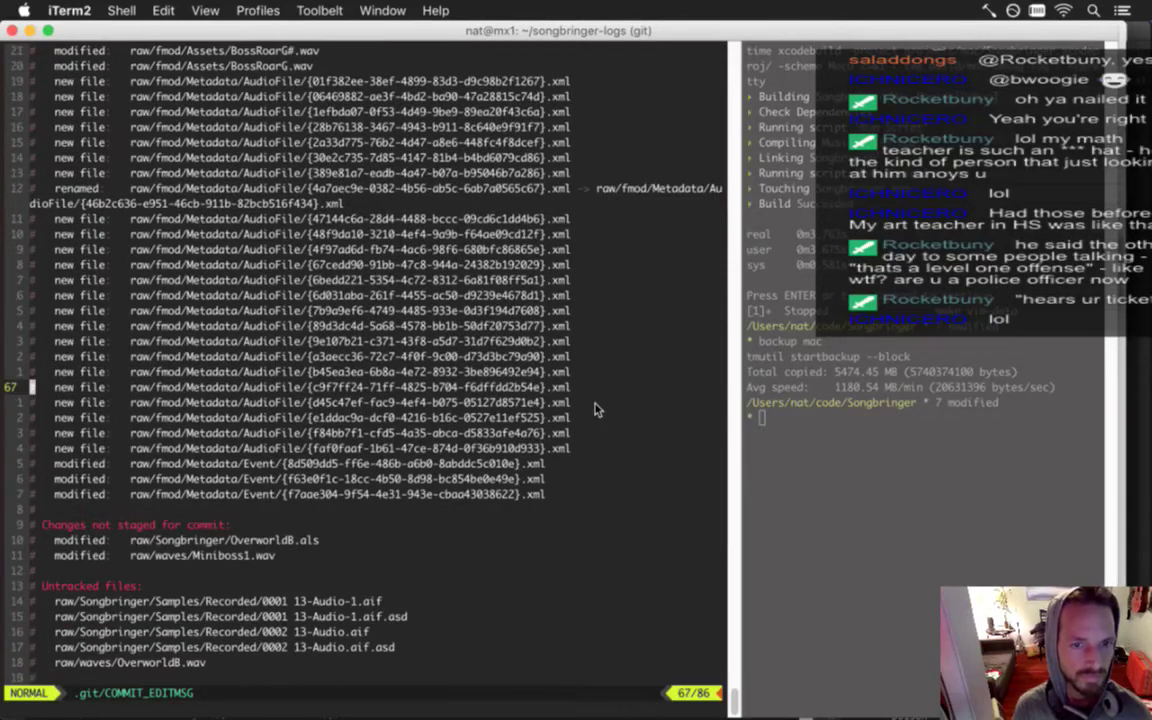
key("k")
key("k")
key("k")
key("k")
key("k")
key("k")
key("k")
key("k")
key("k")
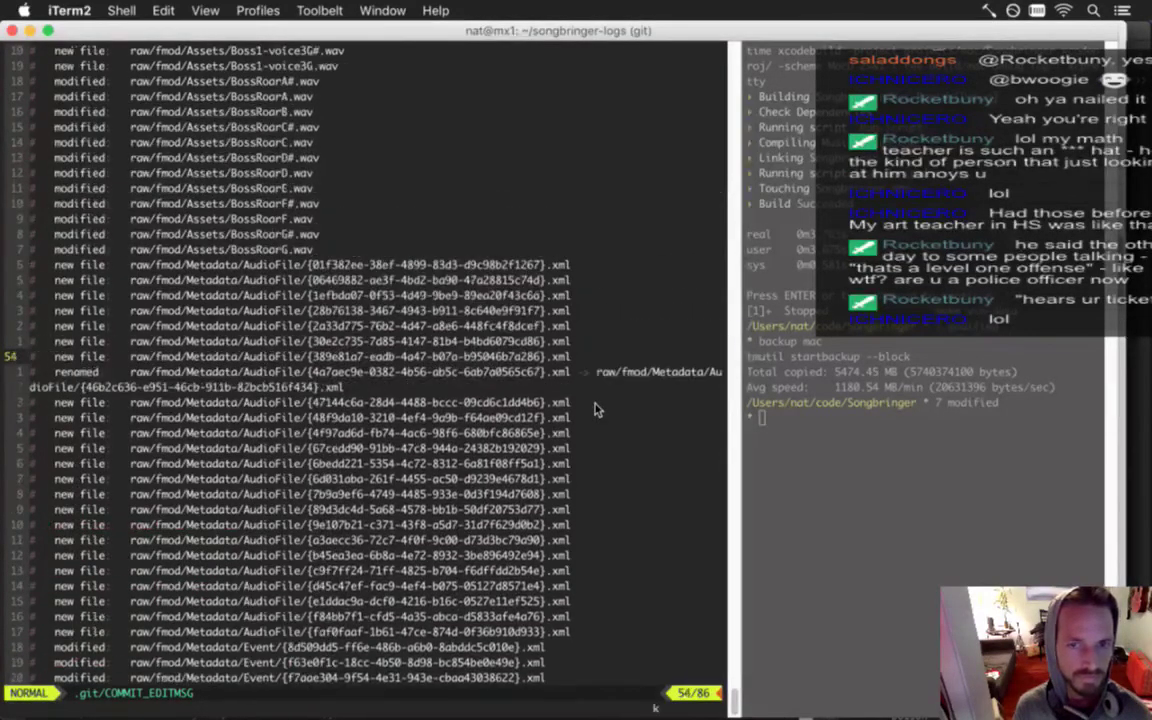
key("k")
key("k")
key("k")
key("k")
key("k")
key("k")
key("k")
key("k")
key("k")
key("k")
key("k")
key("k")
key("k")
key("k")
key("k")
key("k")
key("k")
key("k")
key("k")
key("k")
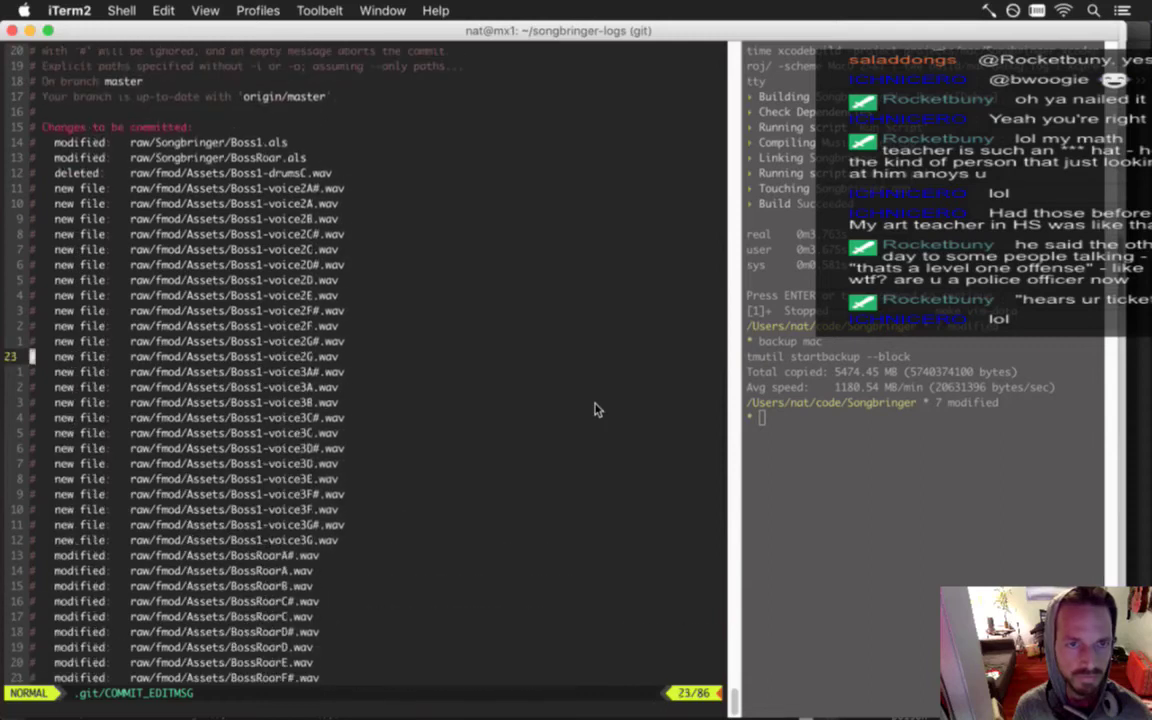
key("k")
key("k")
key("k")
key("k")
key("k")
key("k")
key("k")
key("k")
key("k")
key("k")
key("k")
key("k")
key("k")
key("k")
key("k")
key("k")
key("k")
key("k")
Complete the commit with the message "boss roar refined, boss voice refined" and push it with gp.
type("i")
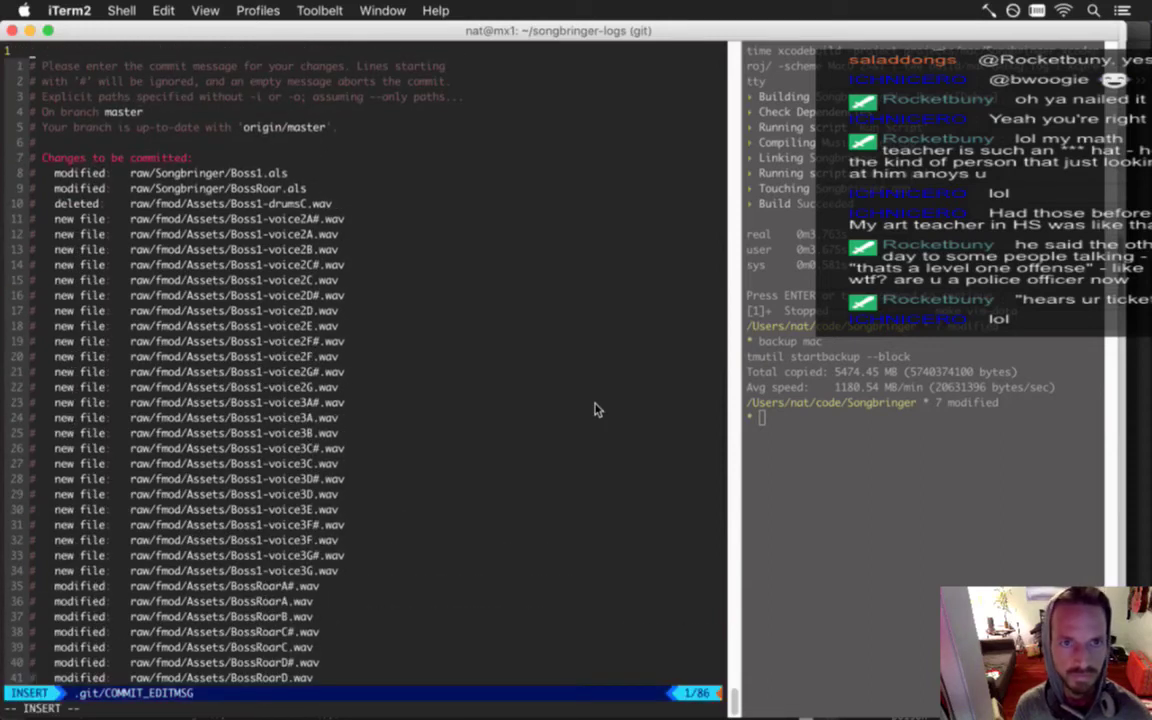
type("boss roar ")
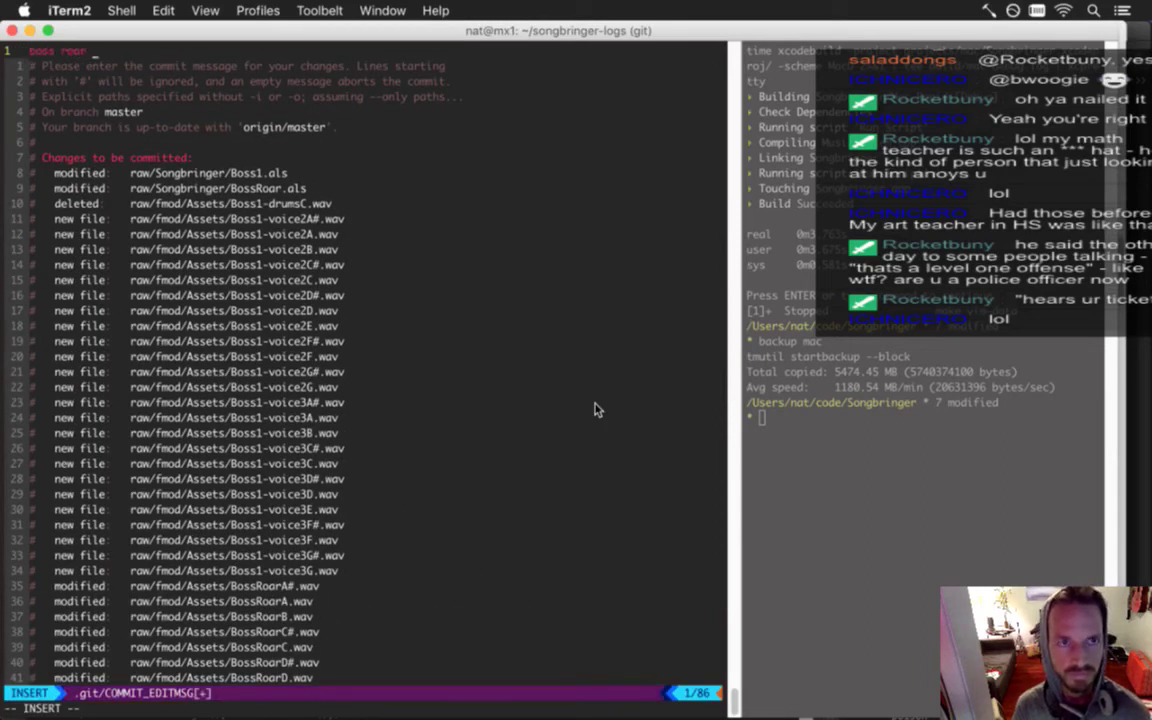
type("refined. boos voice")
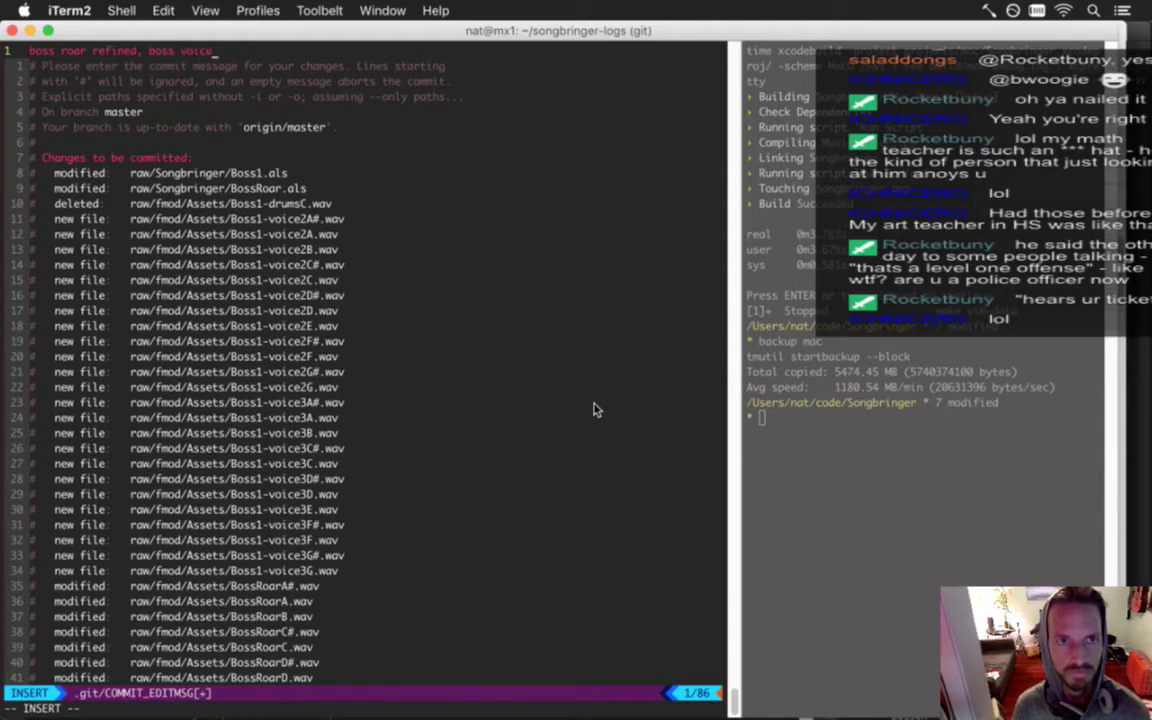
type(" refined")
key("Escape")
type(":wq")
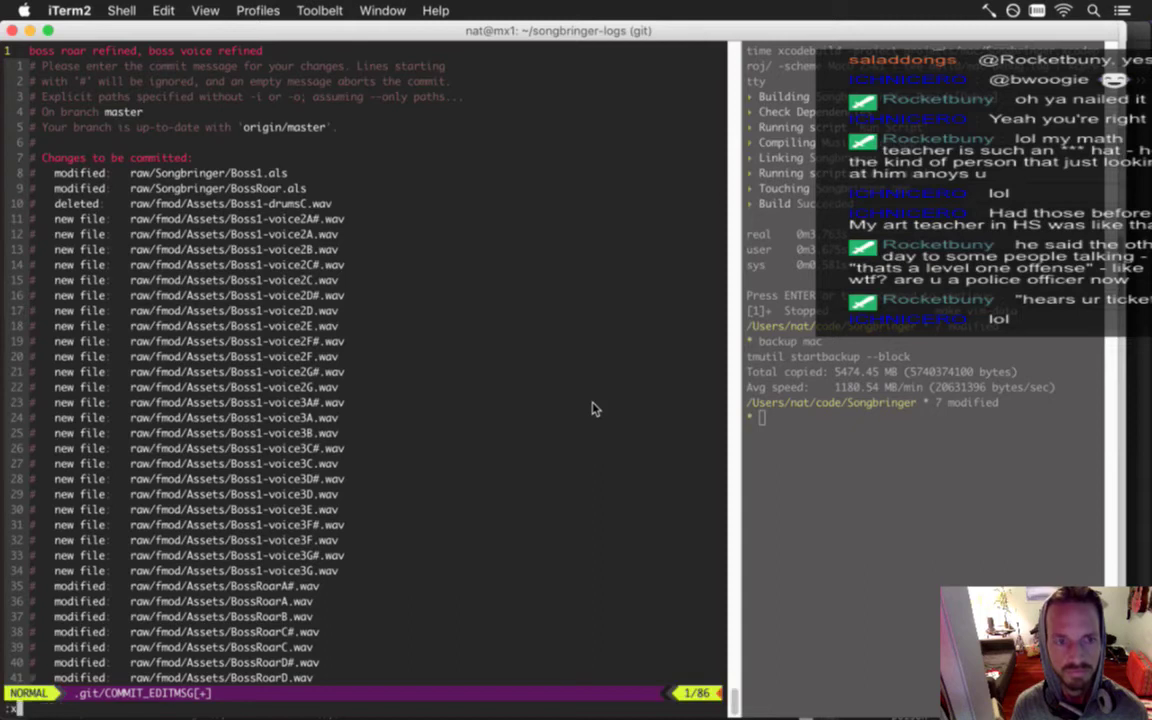
key("Return")
type("gp")
key("Return")
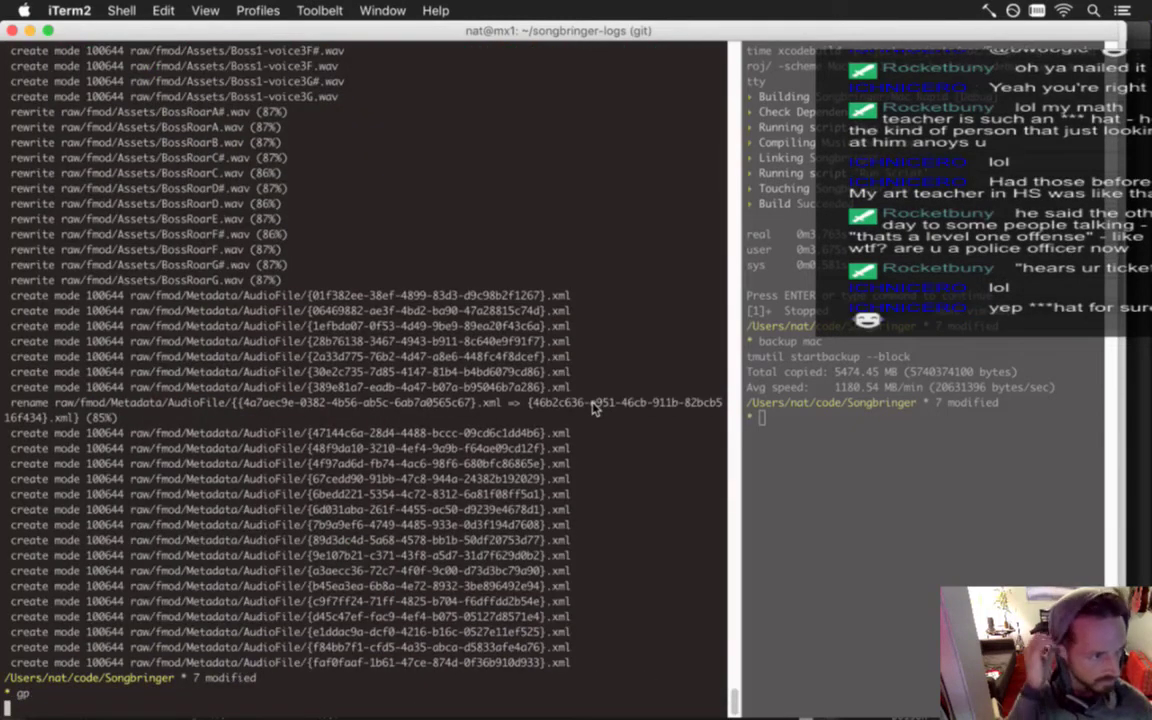
Switch to Ableton Live and move the BossRoar loop region to start at bar 3, over the A clips.
key("super+Tab")
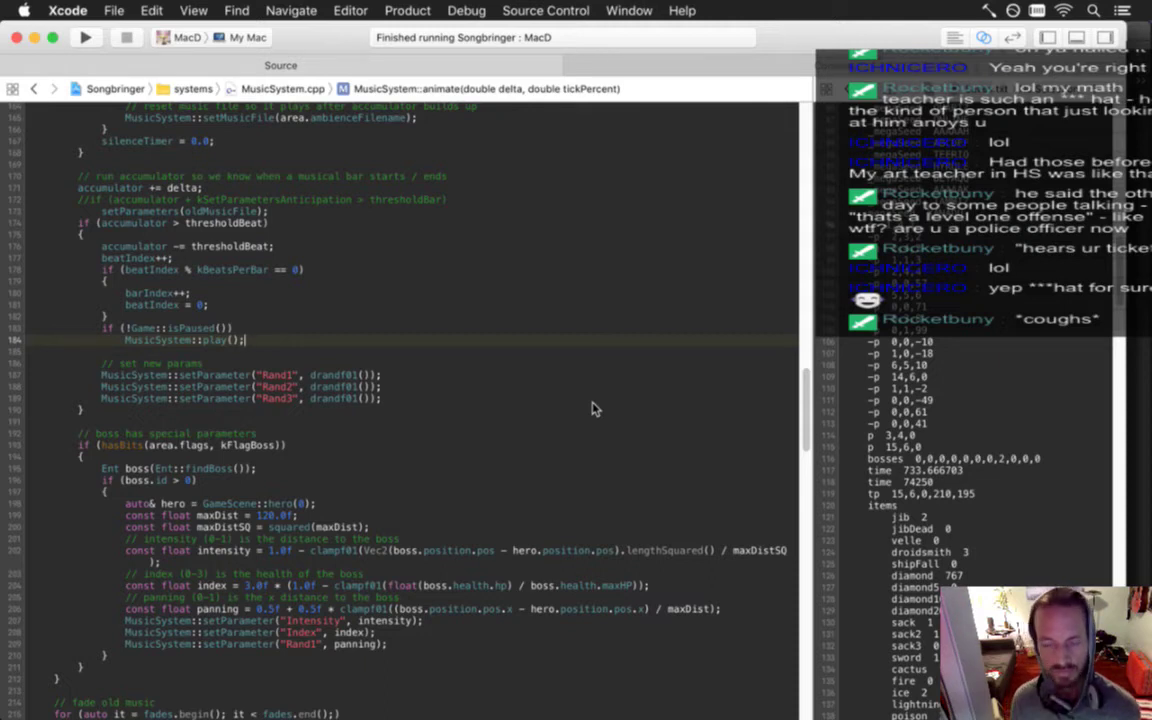
key("super+Tab")
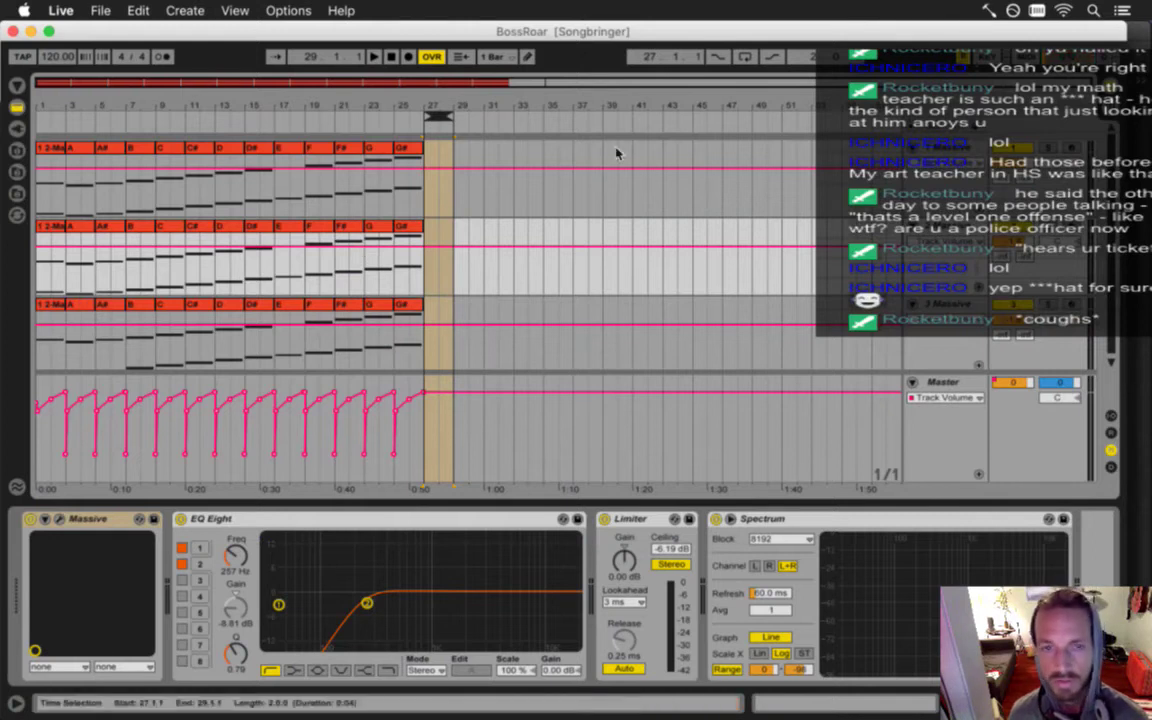
left_click_drag(440, 116, 88, 123)
Open the recent set Boss1.als, saving the changes to BossRoar.
left_click(100, 10)
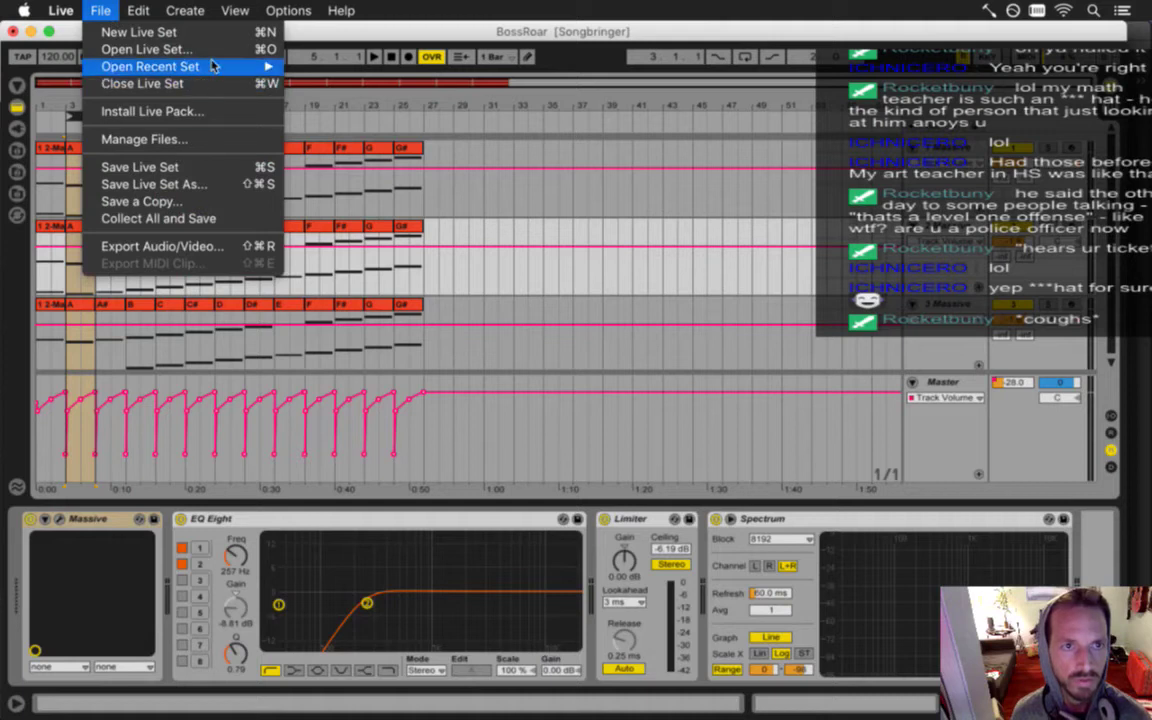
mouse_move(204, 68)
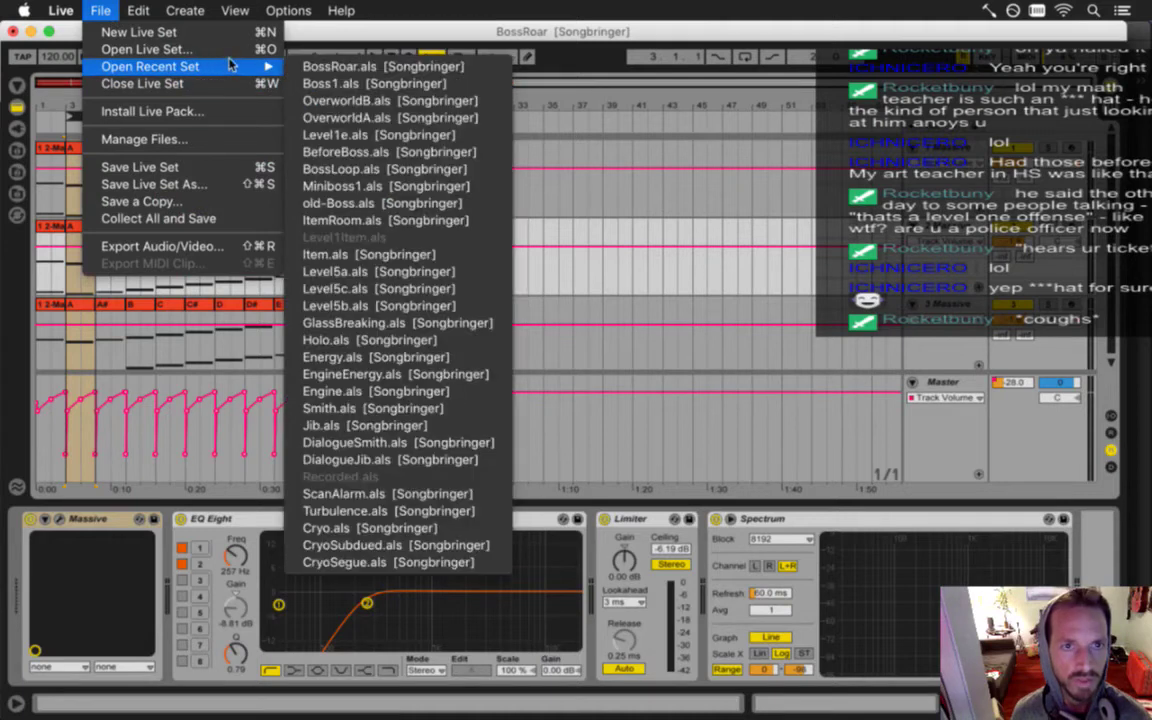
left_click(330, 86)
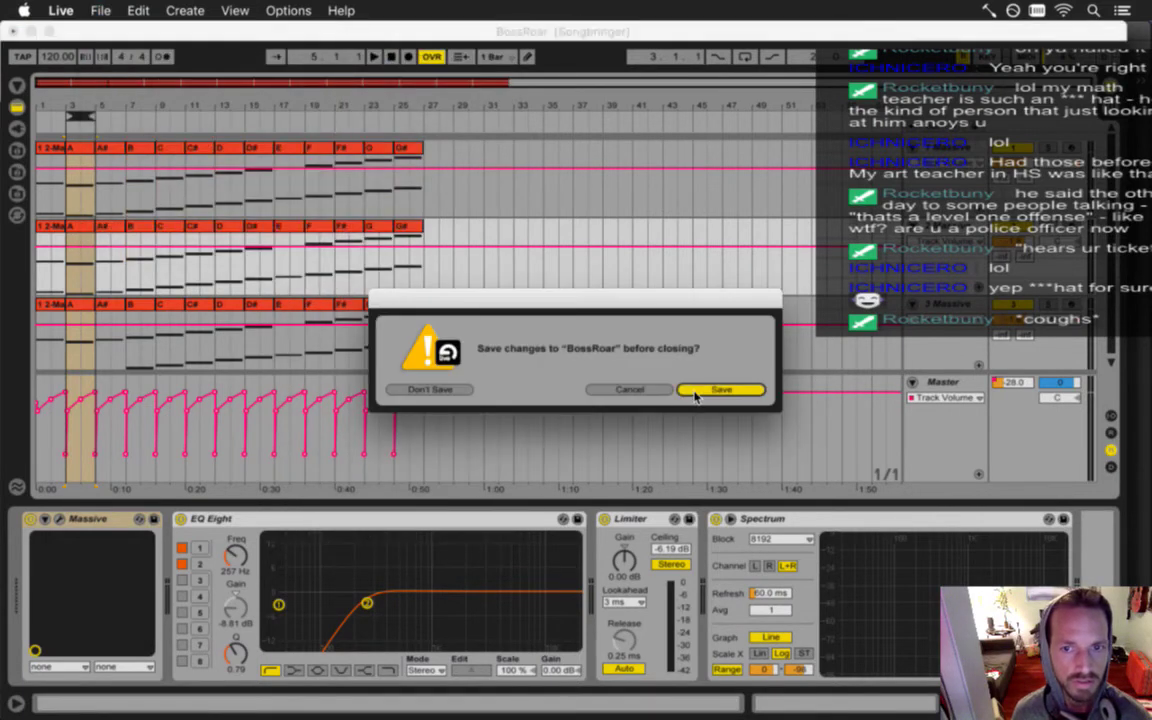
left_click(696, 393)
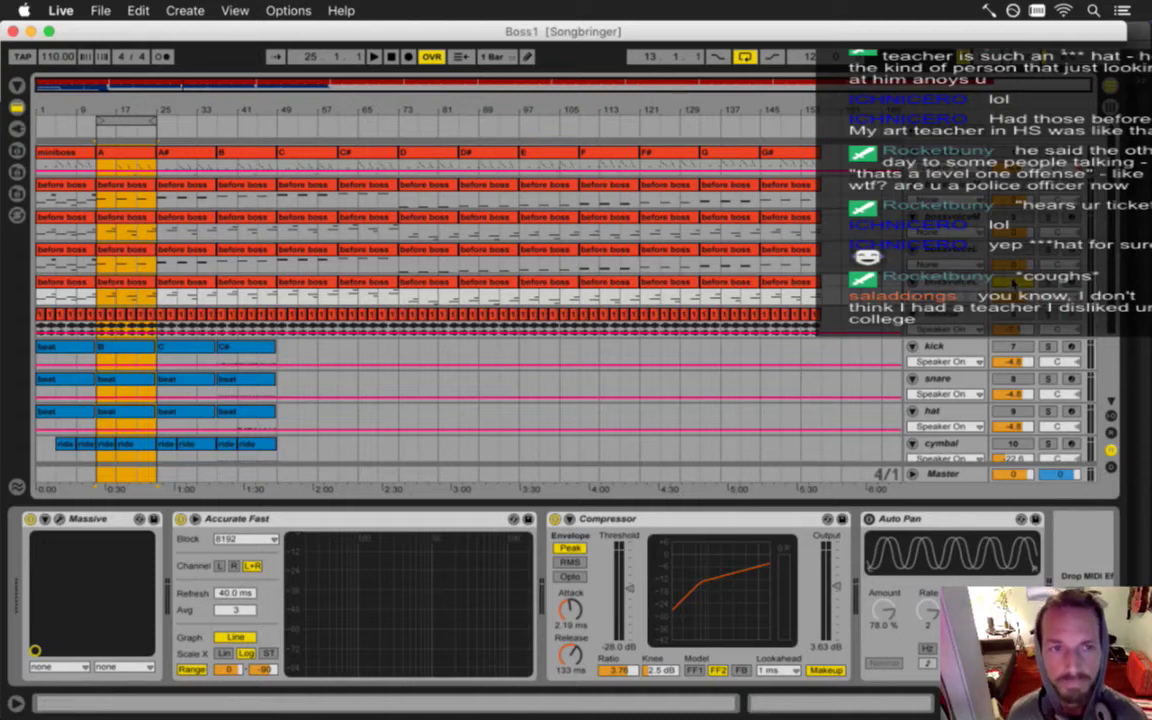
Play the bassline track's A clip from bar 13 and listen to the looped section.
left_click(1013, 168)
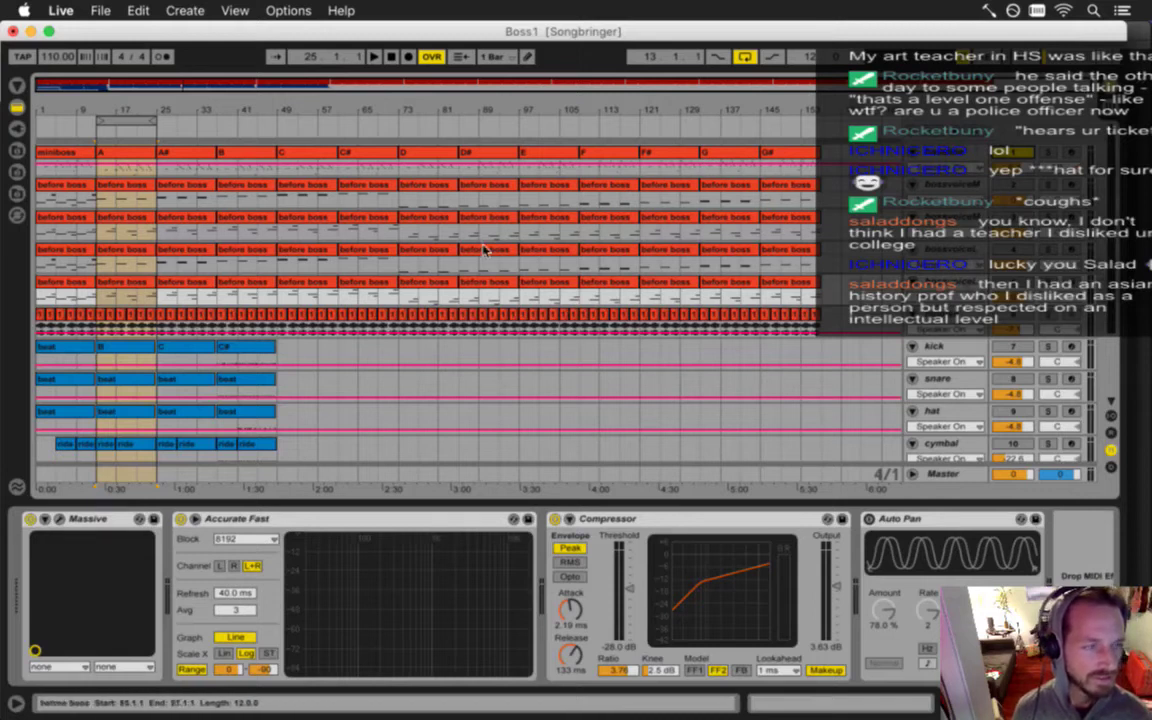
left_click(121, 156)
key("space")
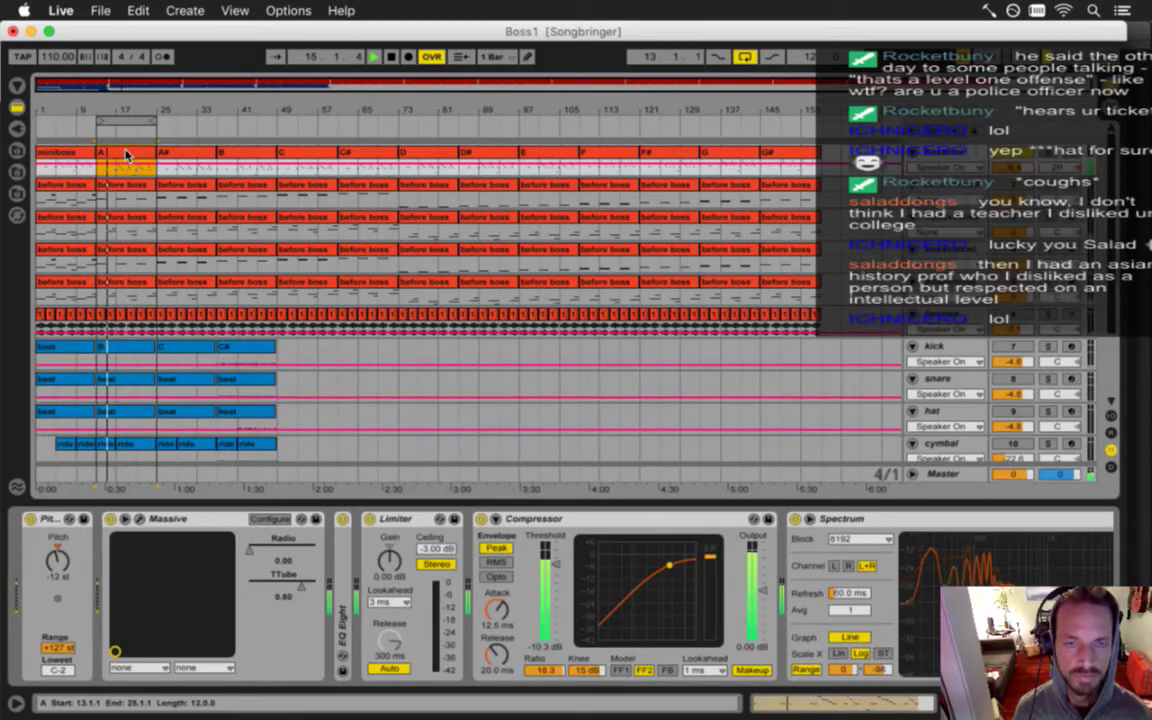
left_click(116, 177)
left_click(116, 171)
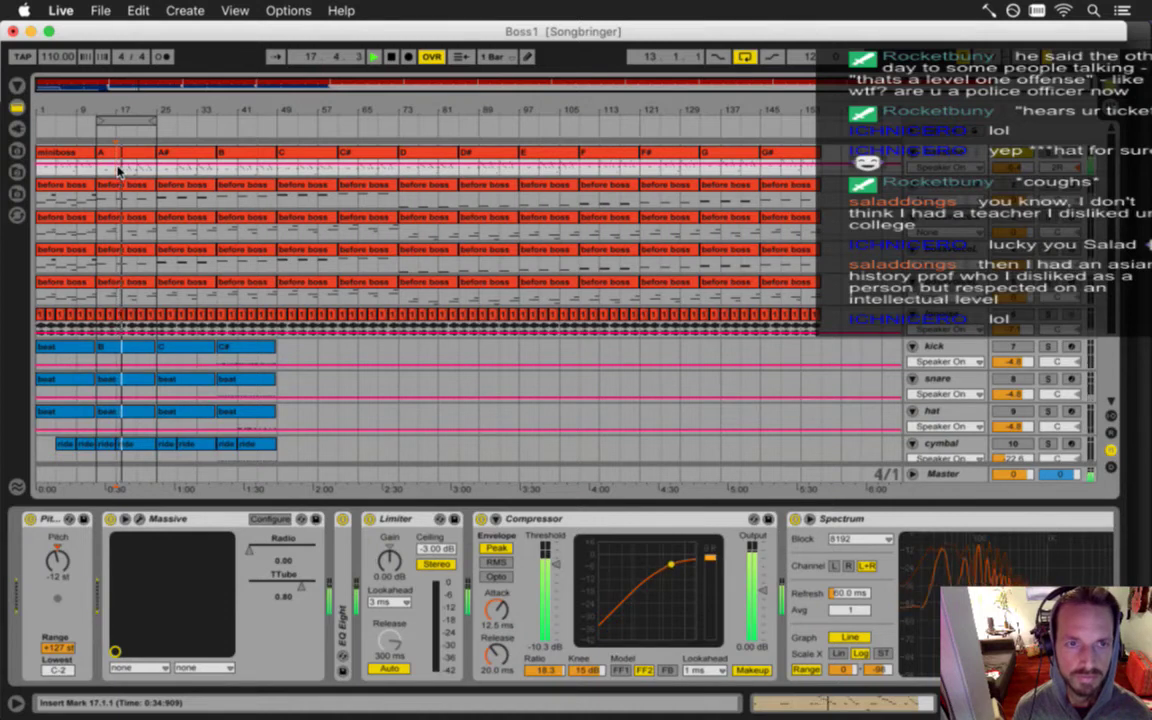
left_click_drag(112, 115, 114, 115)
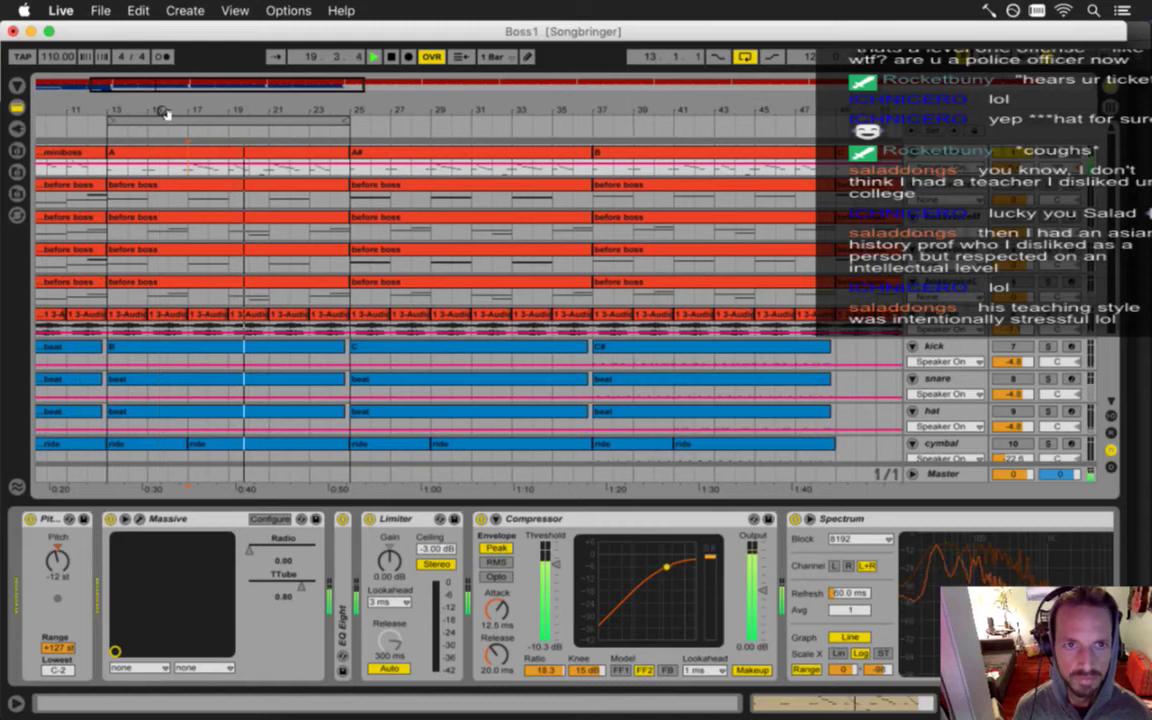
key("space")
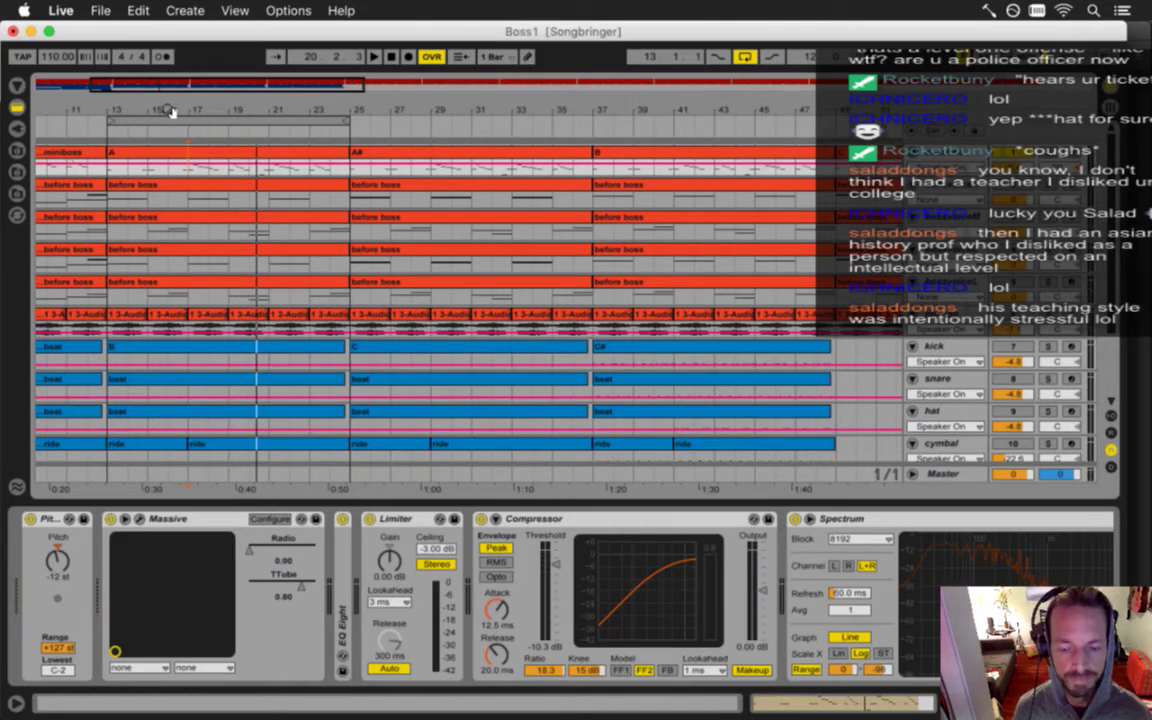
Open the bassline track's A clip in the note editor and examine the pitches of its notes.
left_click(186, 157)
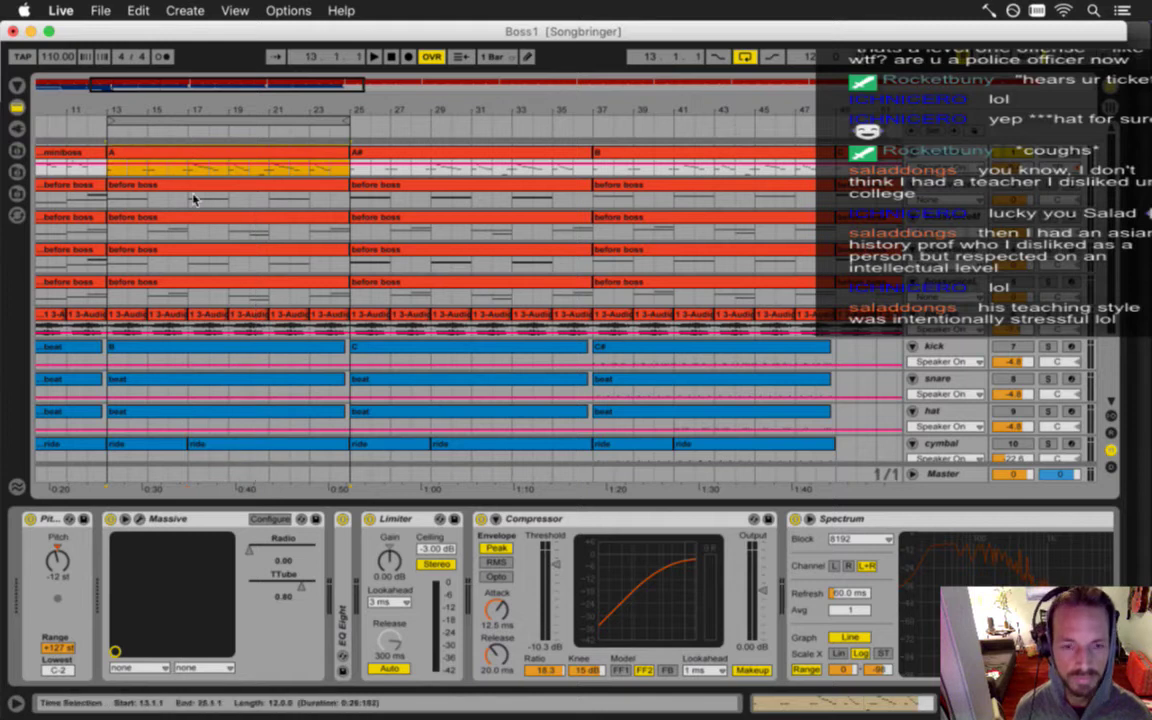
key("shift+Tab")
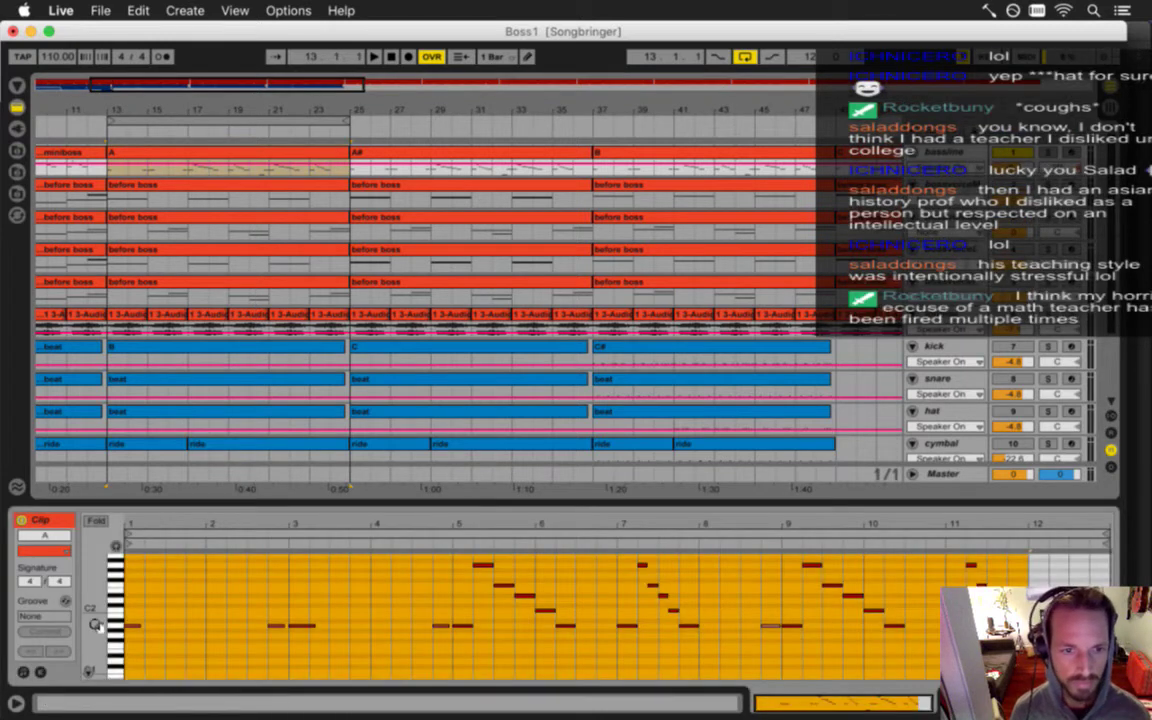
scroll(95, 625, "up", 3)
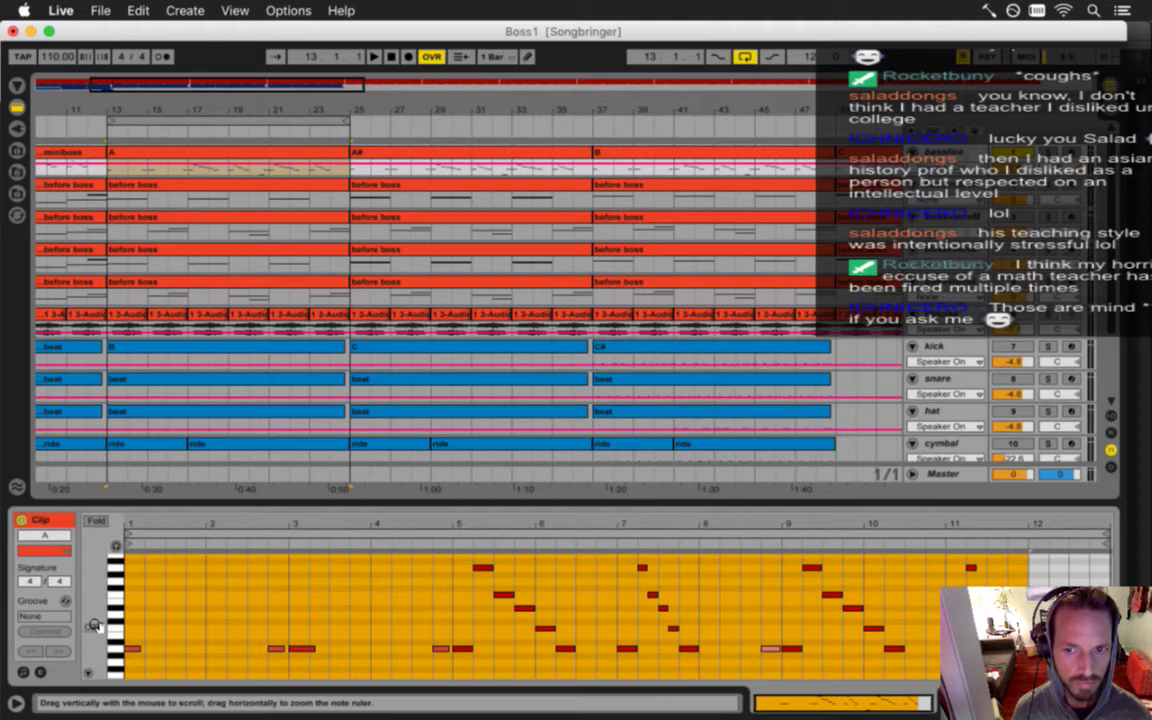
scroll(95, 625, "up", 10)
scroll(95, 625, "up", 10)
scroll(95, 625, "up", 3)
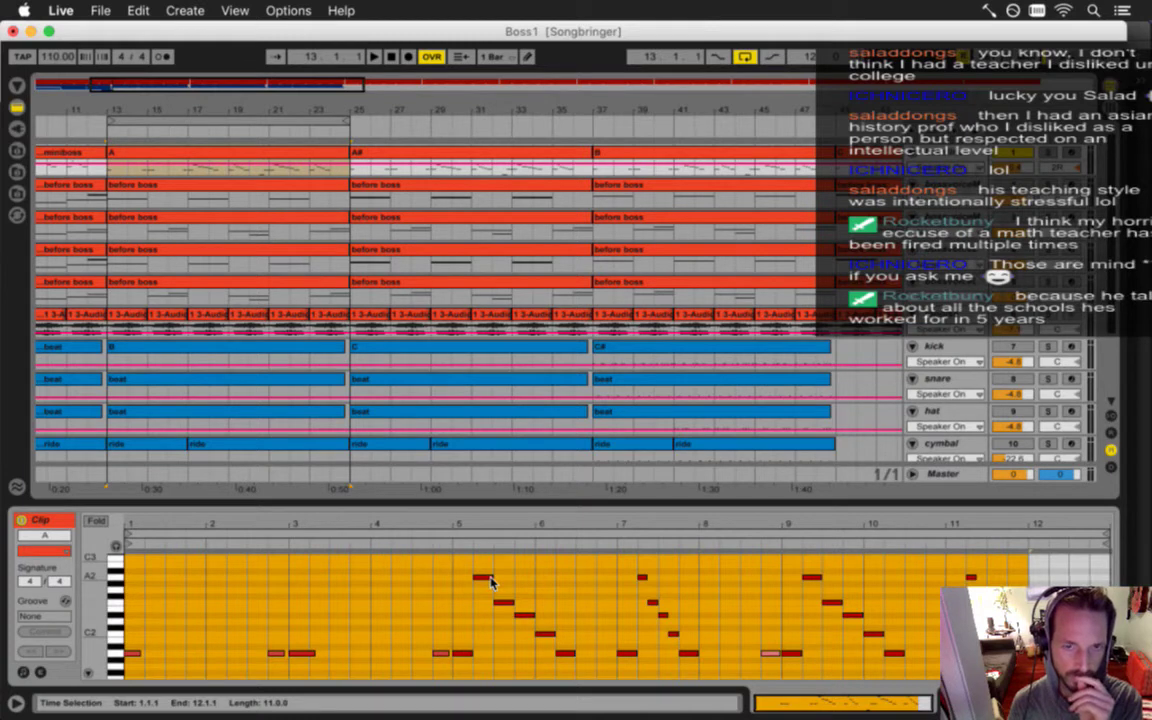
scroll(489, 585, "down", 5)
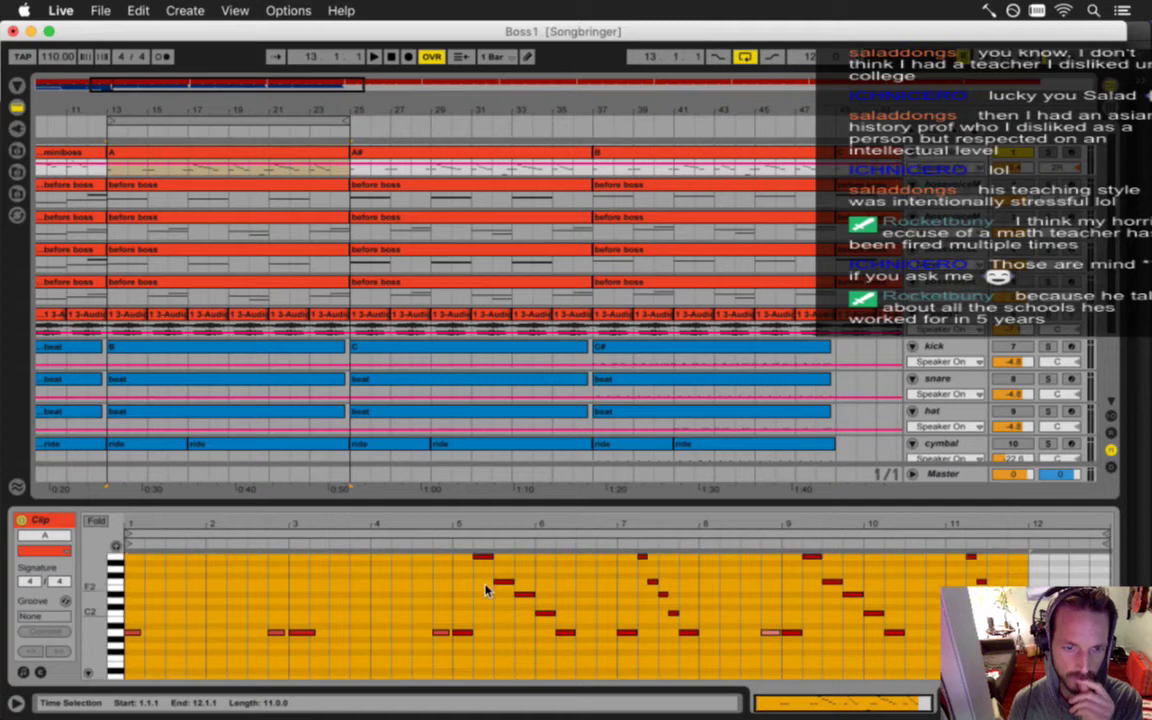
scroll(485, 591, "up", 2)
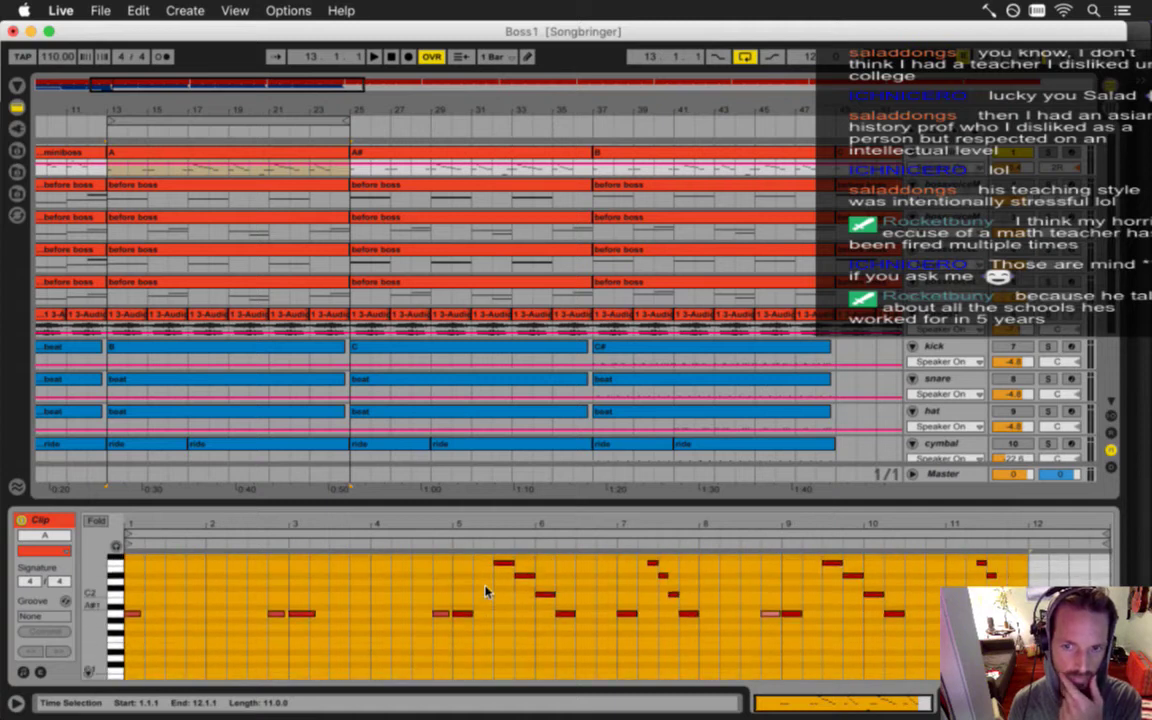
scroll(485, 591, "up", 2)
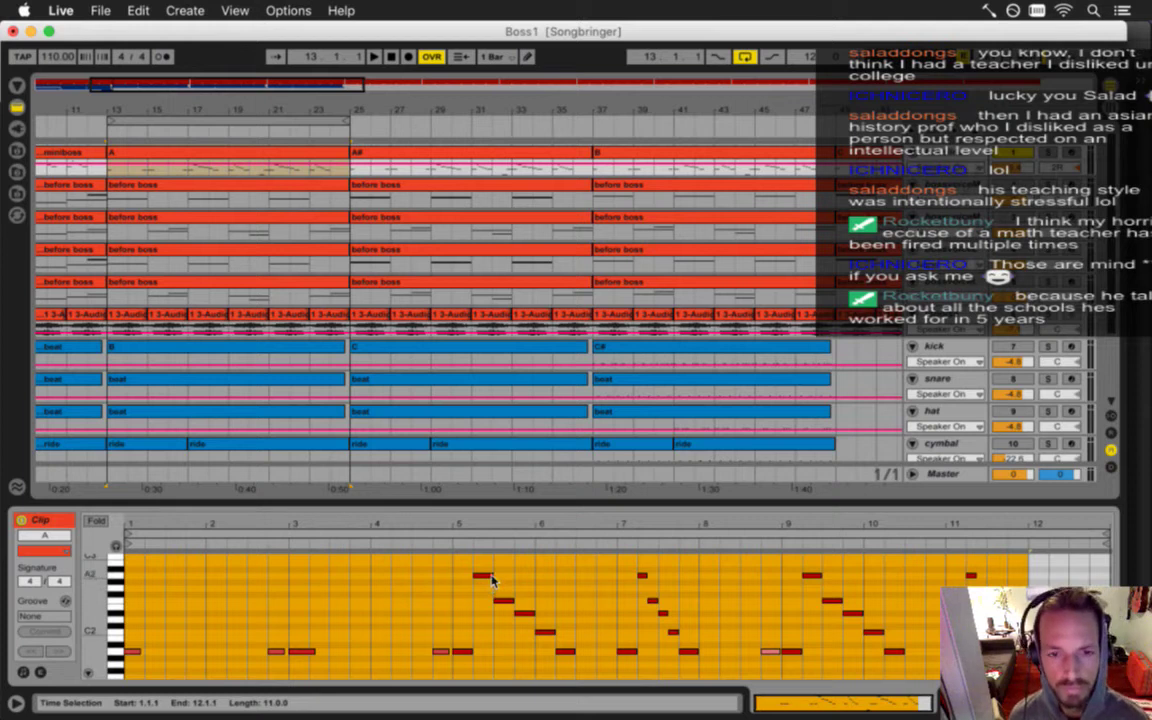
Briefly play the A section from bar 13, stop it, and place the insert marker at bar 17 on the bassline track.
key("space")
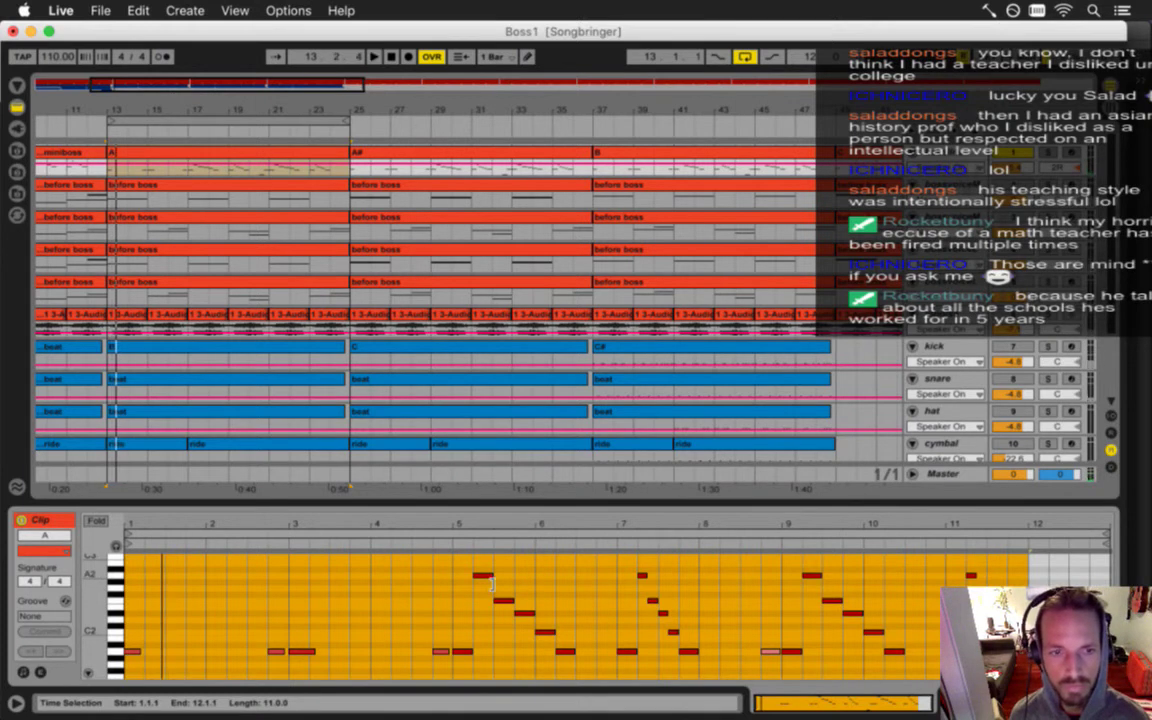
key("space")
left_click(186, 172)
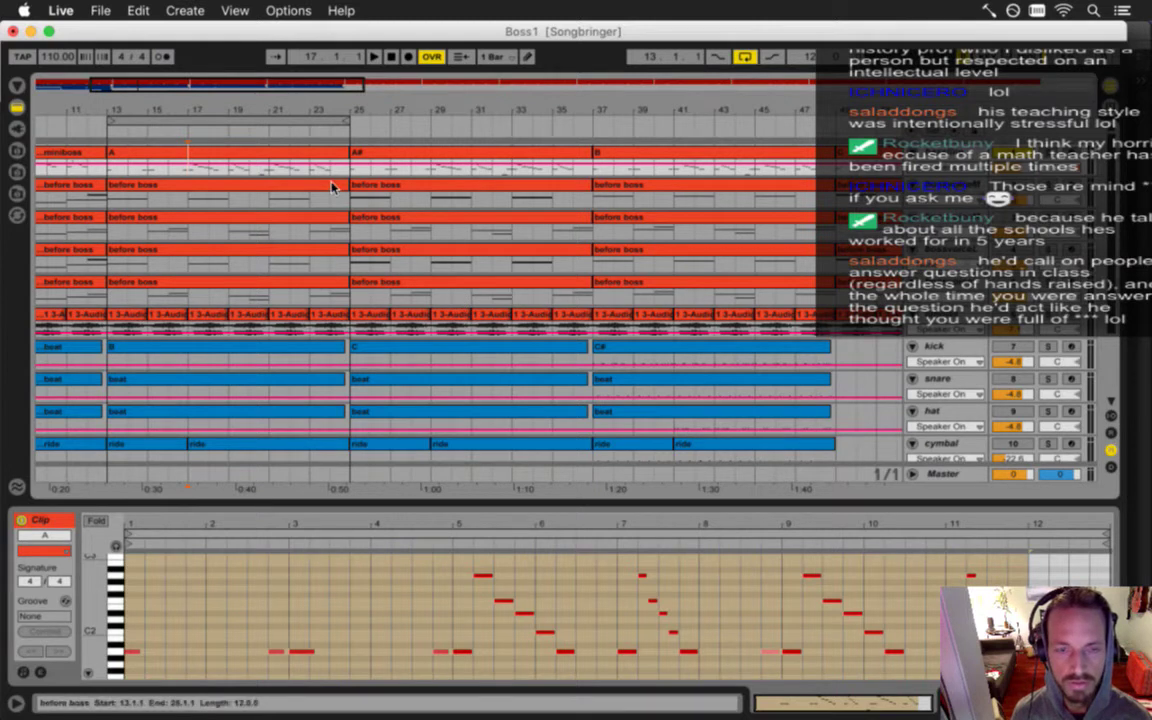
Switch to iTerm and check the Songbringer repository's git status.
key("super+Tab")
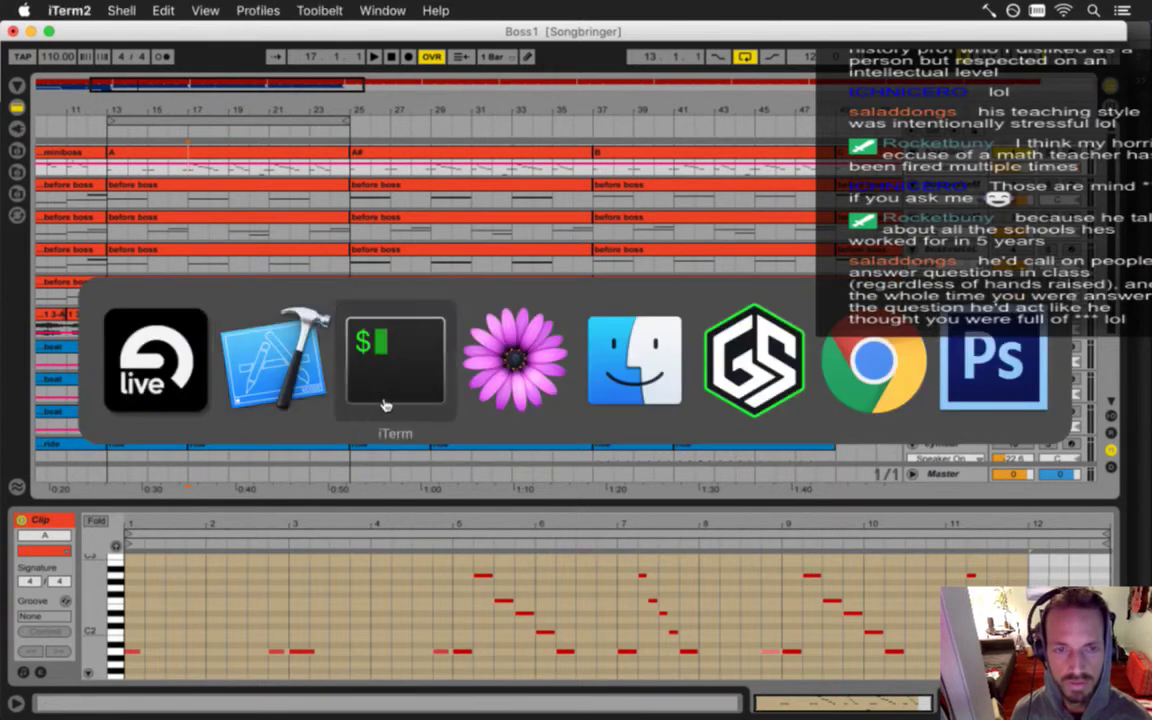
type("gs")
key("Return")
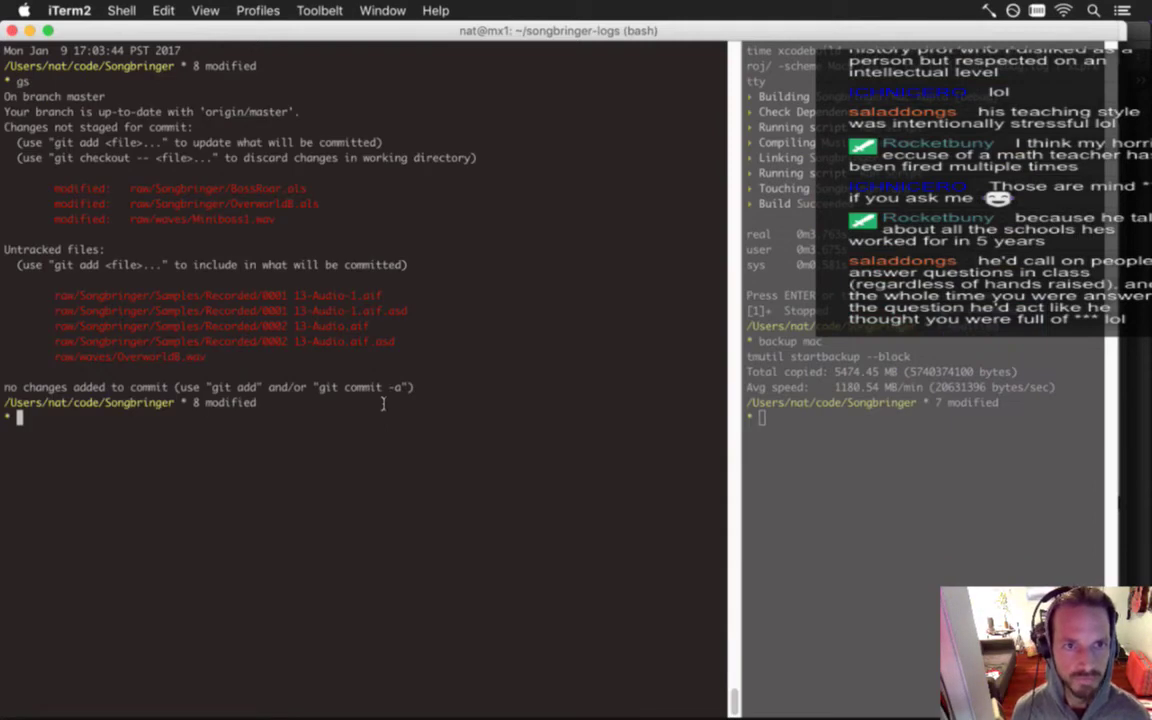
Commit raw/Songbringer/BossRoar.als with "." as the commit message.
type("git commit raw/son")
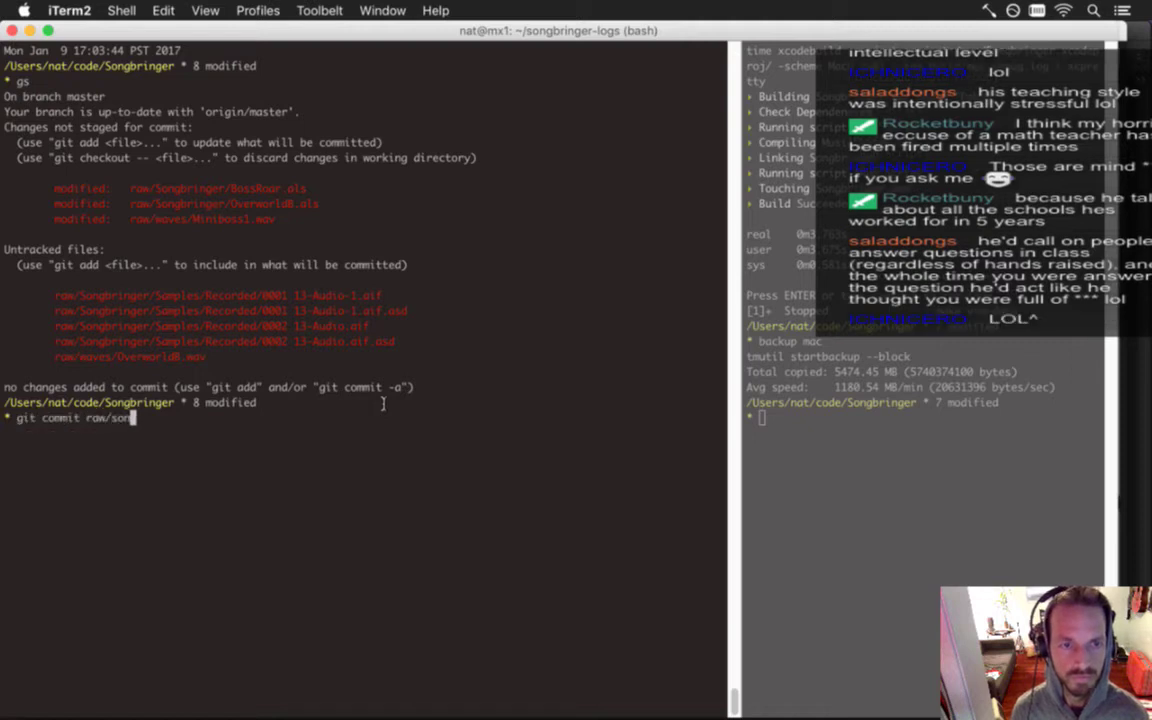
key("Tab")
type("Boss")
key("Tab")
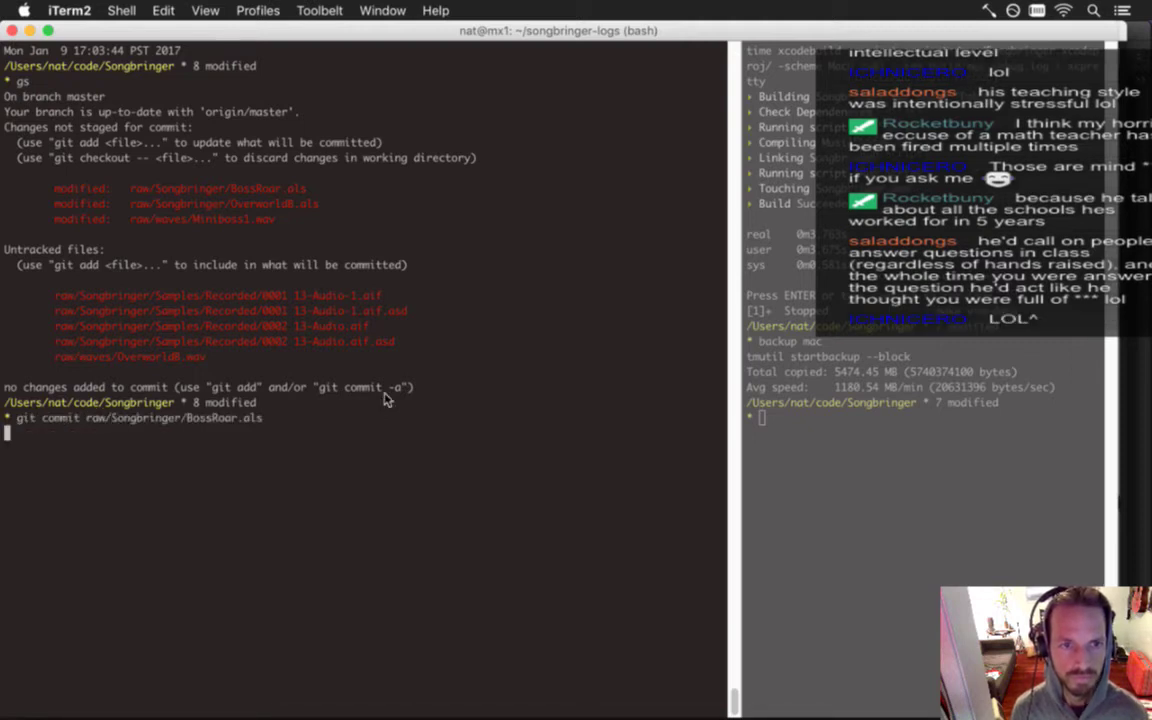
key("Return")
type("i")
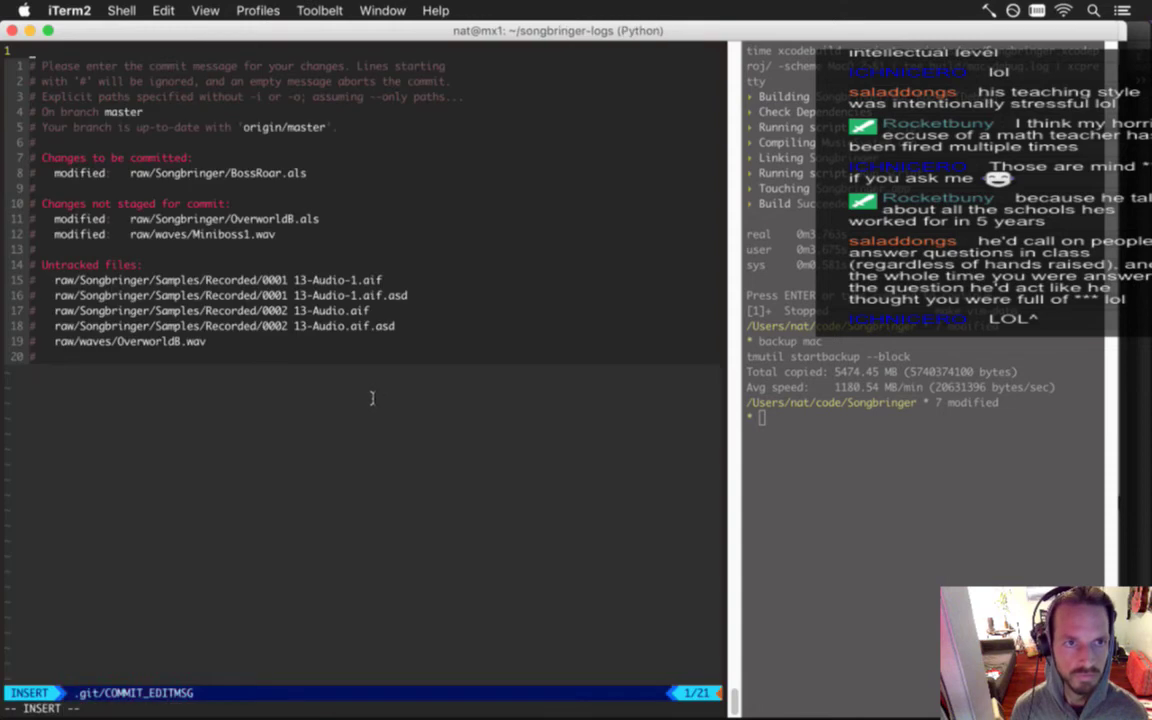
type(".")
key("Escape")
type(":wq")
key("Return")
type(":q")
key("Return")
Push the commit with gp and check the repository status again with gs.
type("g")
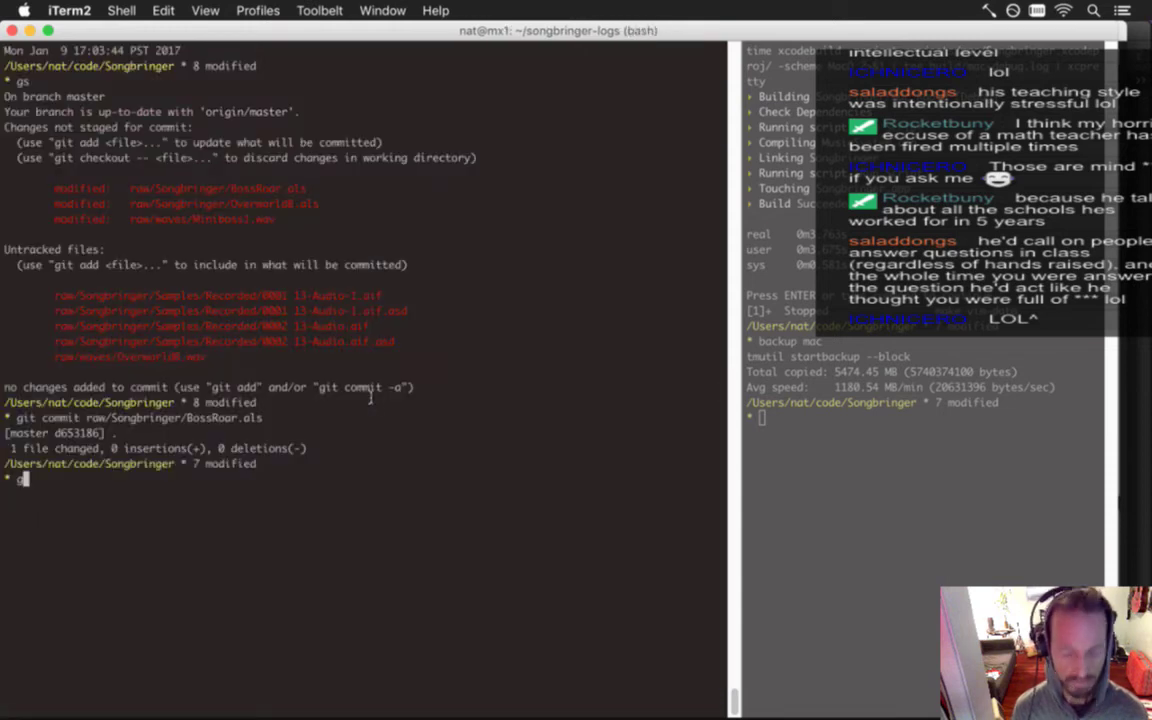
type("p")
key("Return")
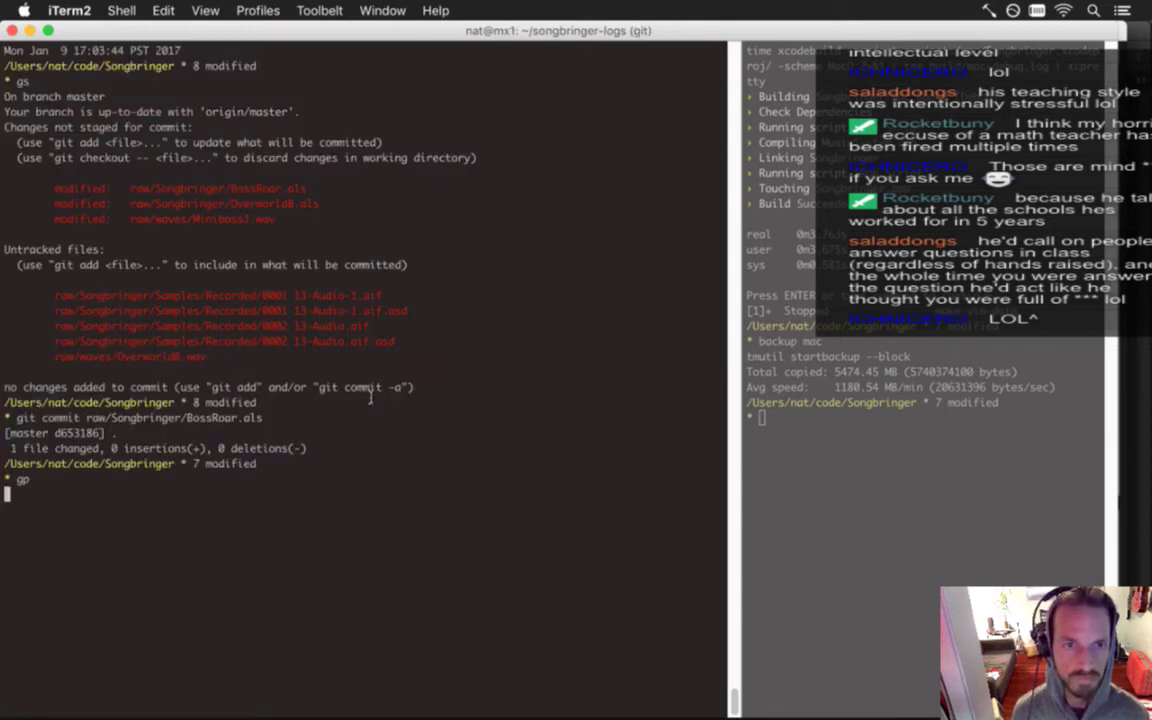
type("gs")
key("Return")
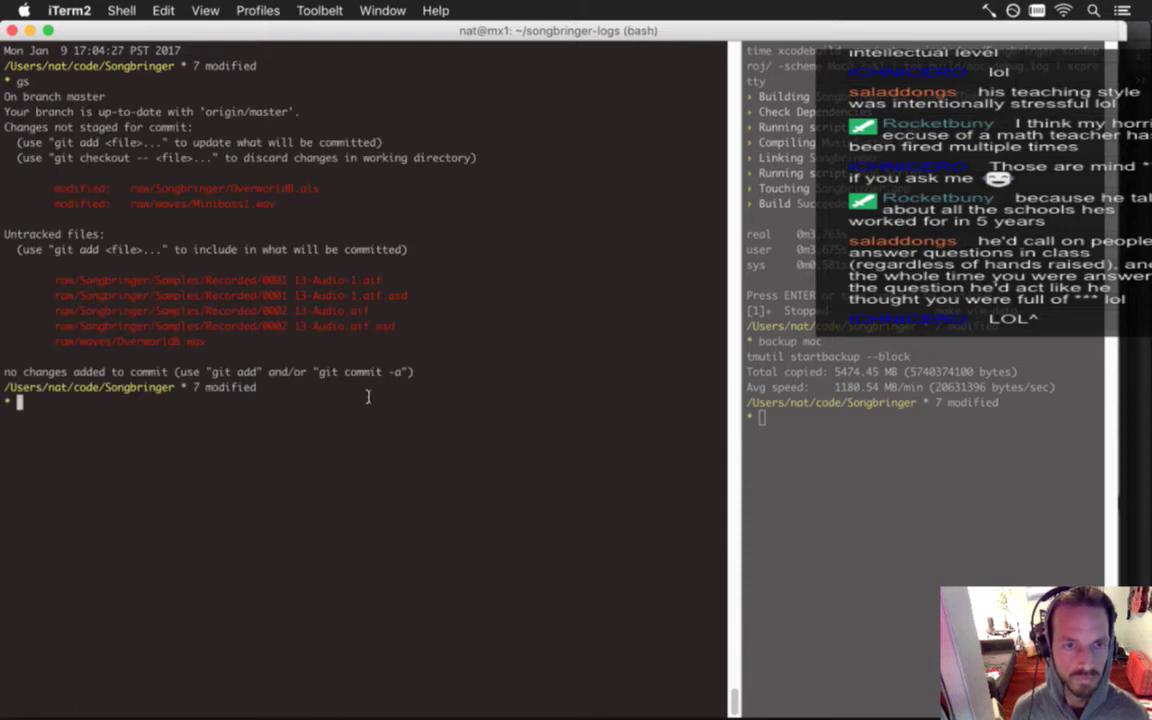
Switch back to Live and raise the C2 notes in the bassline's A clip, from clip bar 6 onward, to D#2.
key("super+Tab")
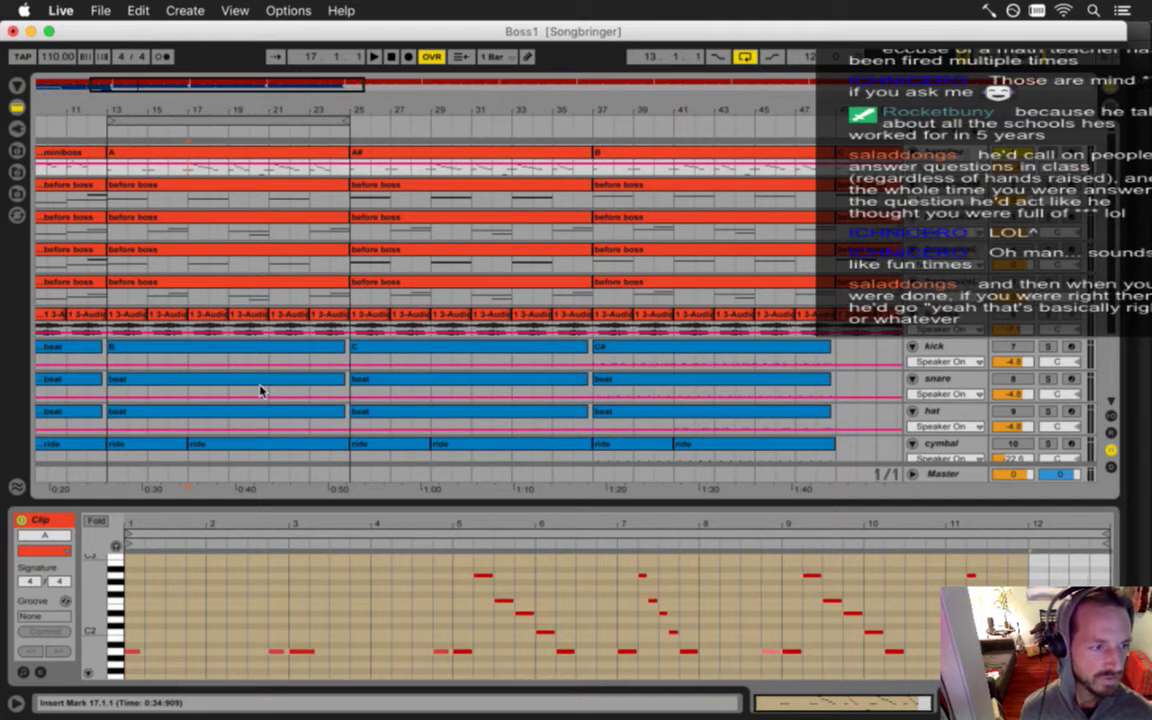
left_click(512, 585)
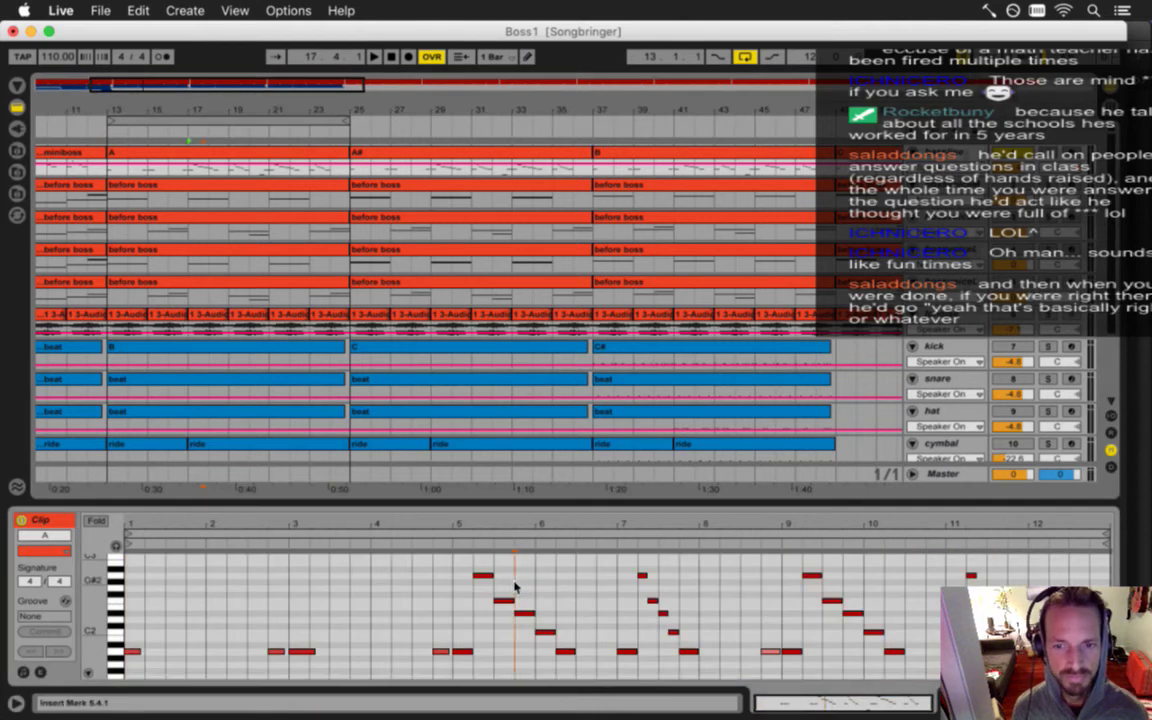
left_click_drag(530, 628, 945, 643)
left_click_drag(1048, 643, 1052, 643)
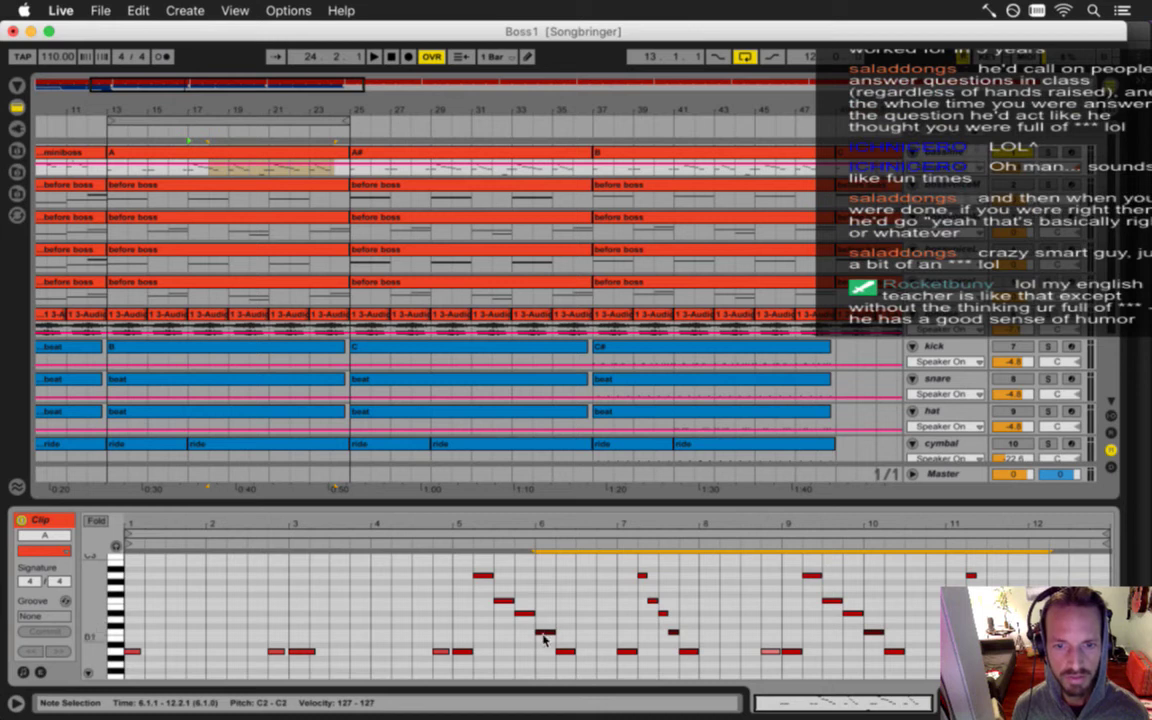
left_click_drag(545, 633, 546, 616)
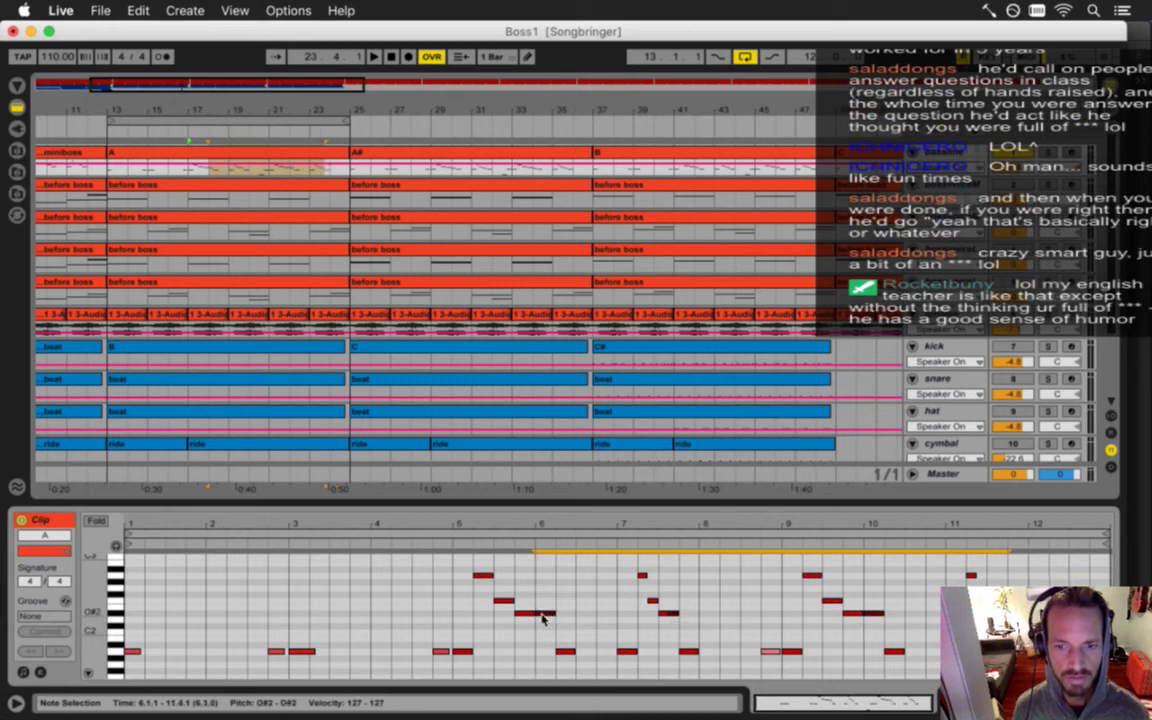
Play the A section from bar 17 to hear the edited bassline, and replay it from bar 19.
left_click(190, 171)
key("space")
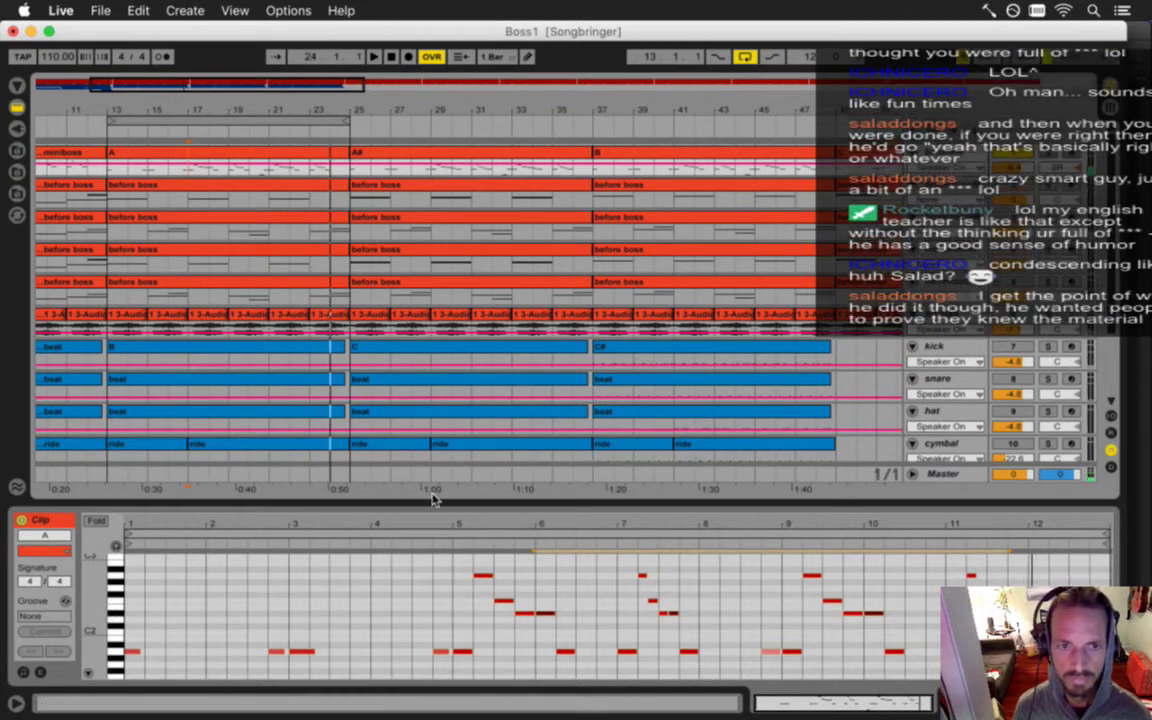
left_click(229, 171)
key("space")
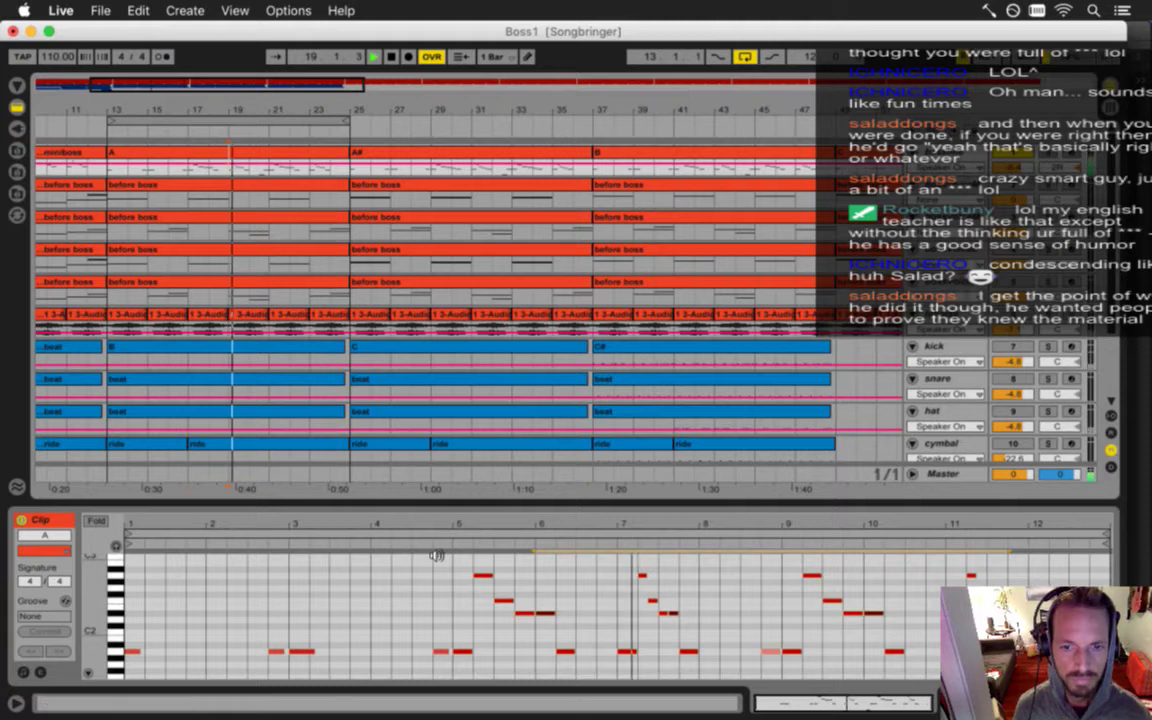
Examine the high and low notes of the A clip in the note editor, comparing their pitches across octaves.
scroll(450, 608, "down", 5)
scroll(449, 606, "up", 4)
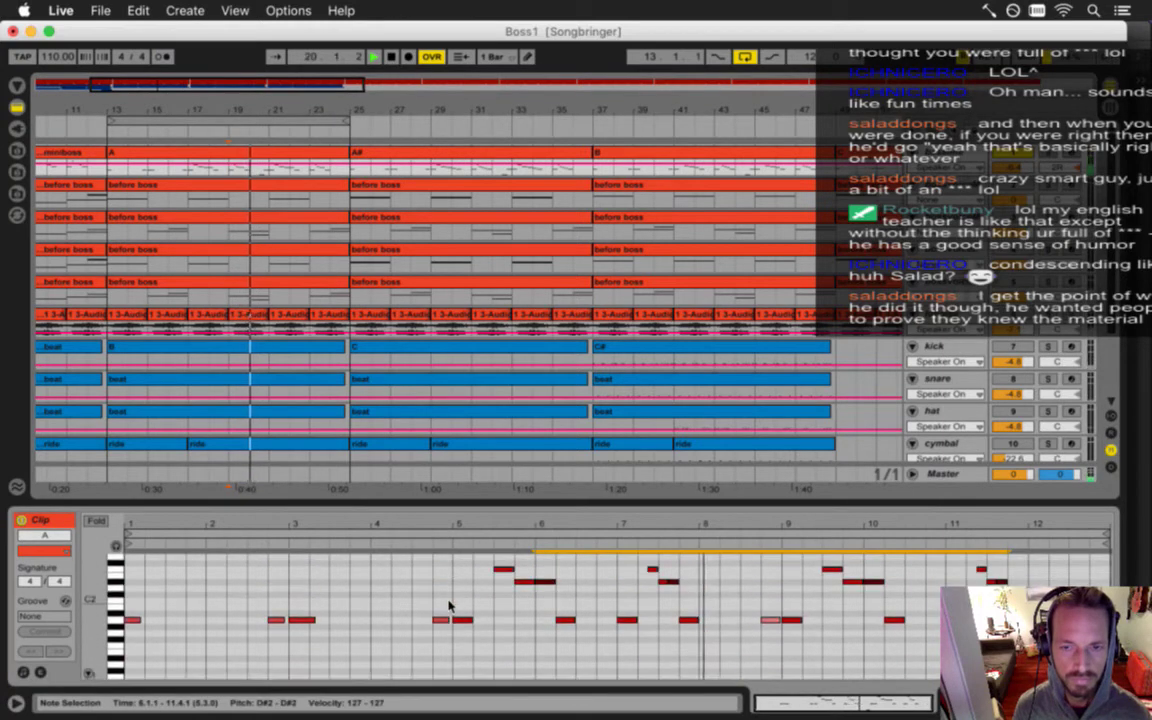
scroll(447, 607, "up", 1)
scroll(447, 607, "up", 2)
scroll(449, 606, "down", 10)
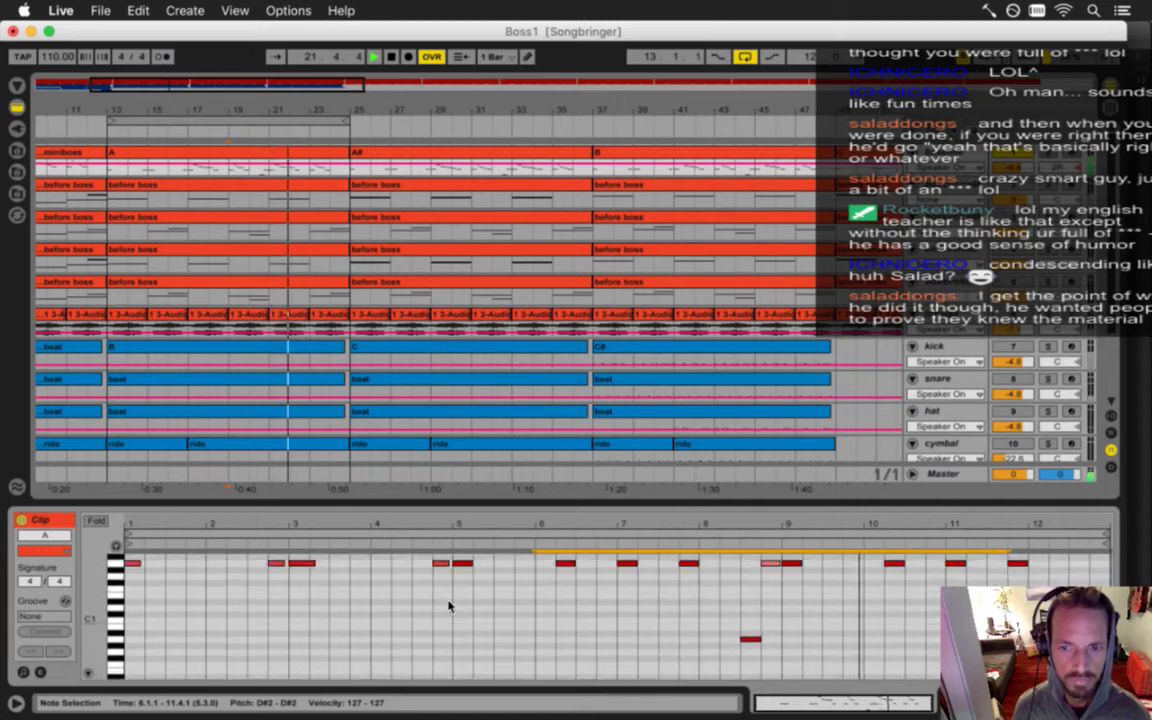
scroll(449, 606, "up", 6)
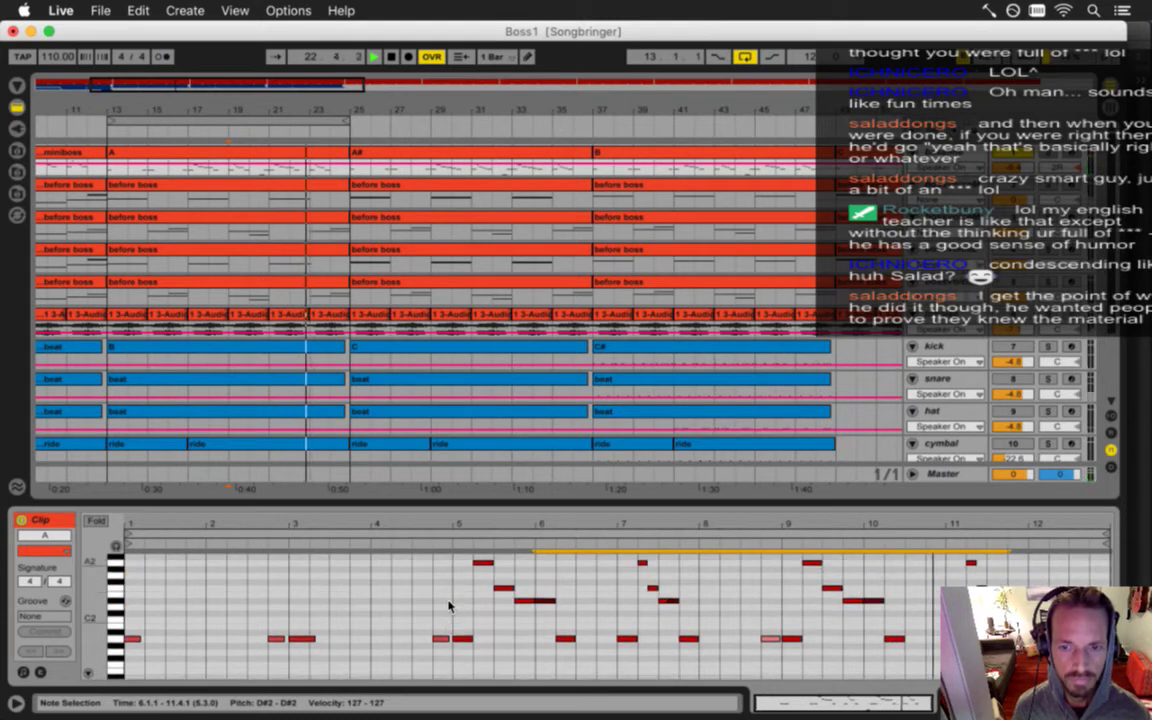
scroll(449, 606, "down", 6)
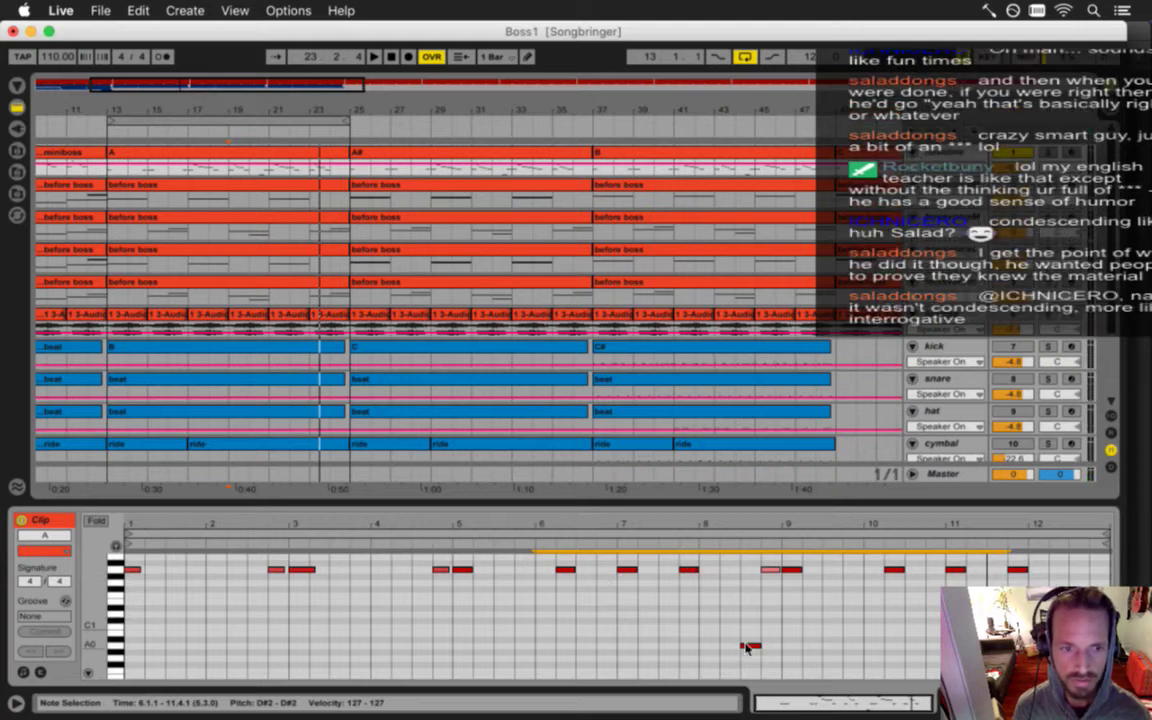
scroll(735, 635, "up", 6)
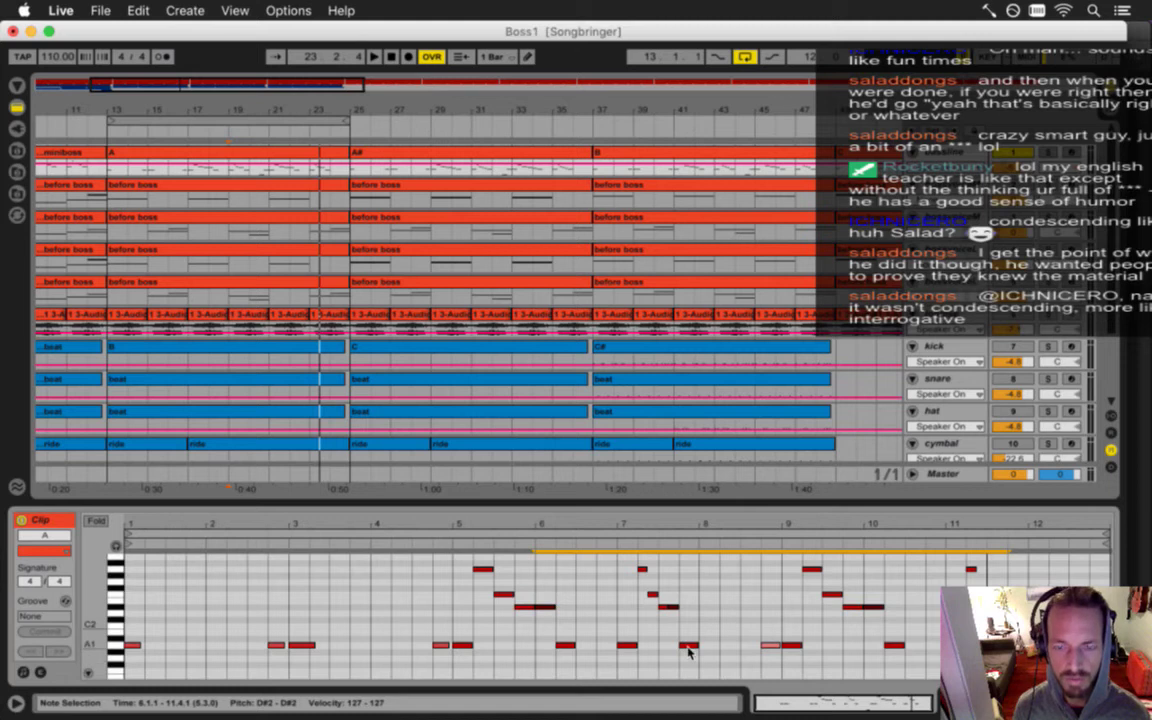
scroll(660, 635, "up", 2)
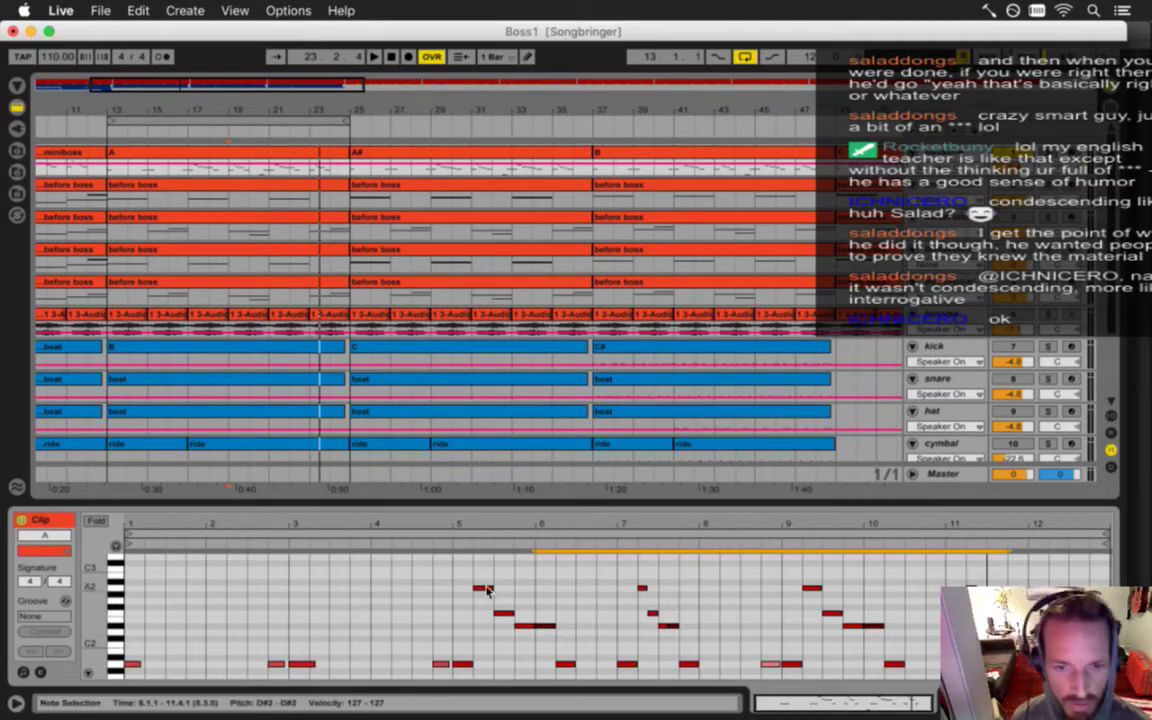
Try turning the A clip's first two descending runs into ascending ones by swapping their A2 and D#2 notes, and listen to the result.
left_click_drag(487, 590, 532, 594)
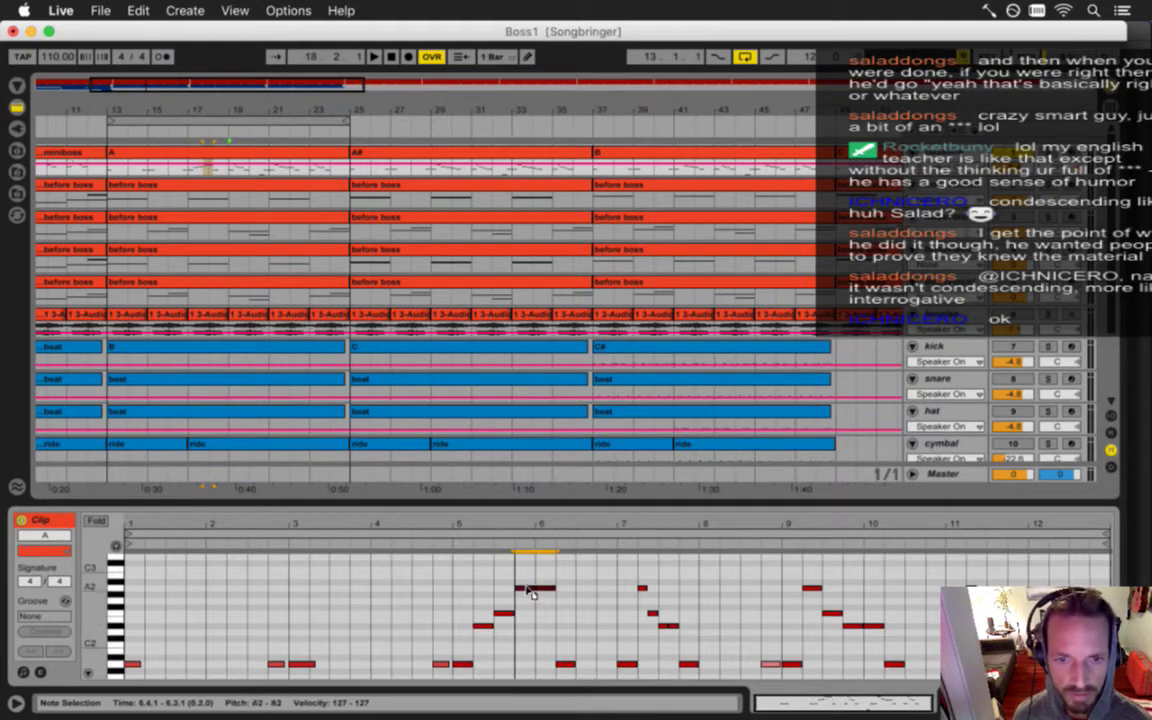
left_click_drag(644, 590, 668, 592)
key("space")
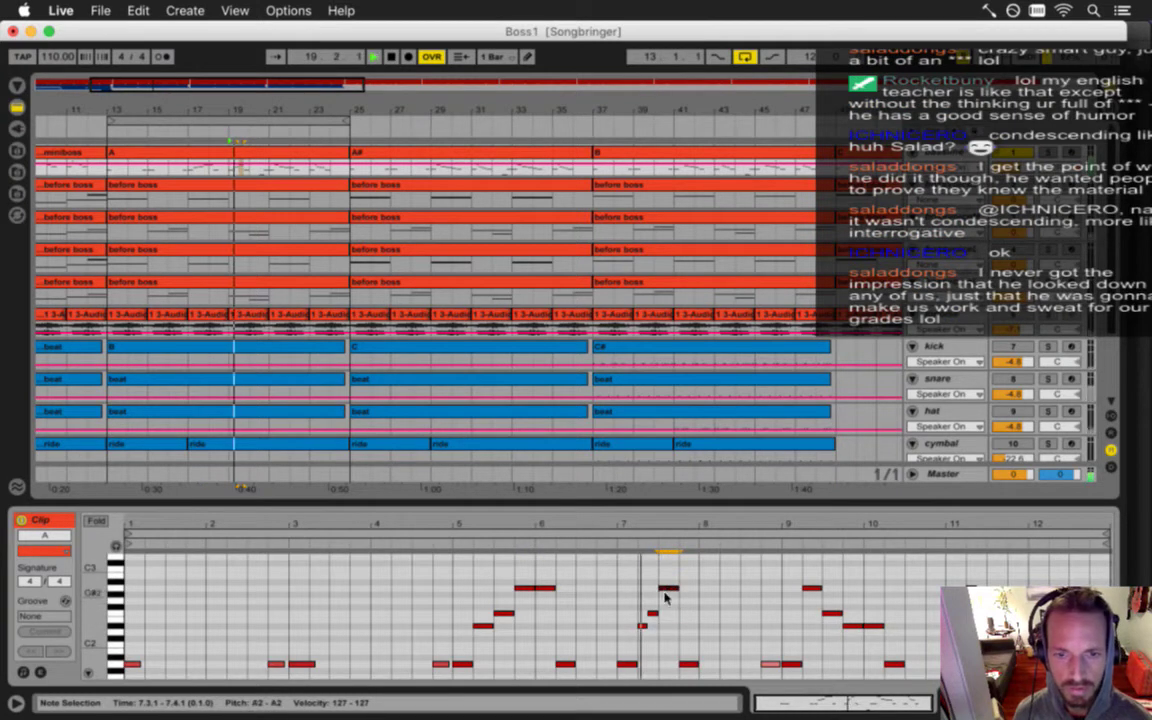
left_click(187, 172)
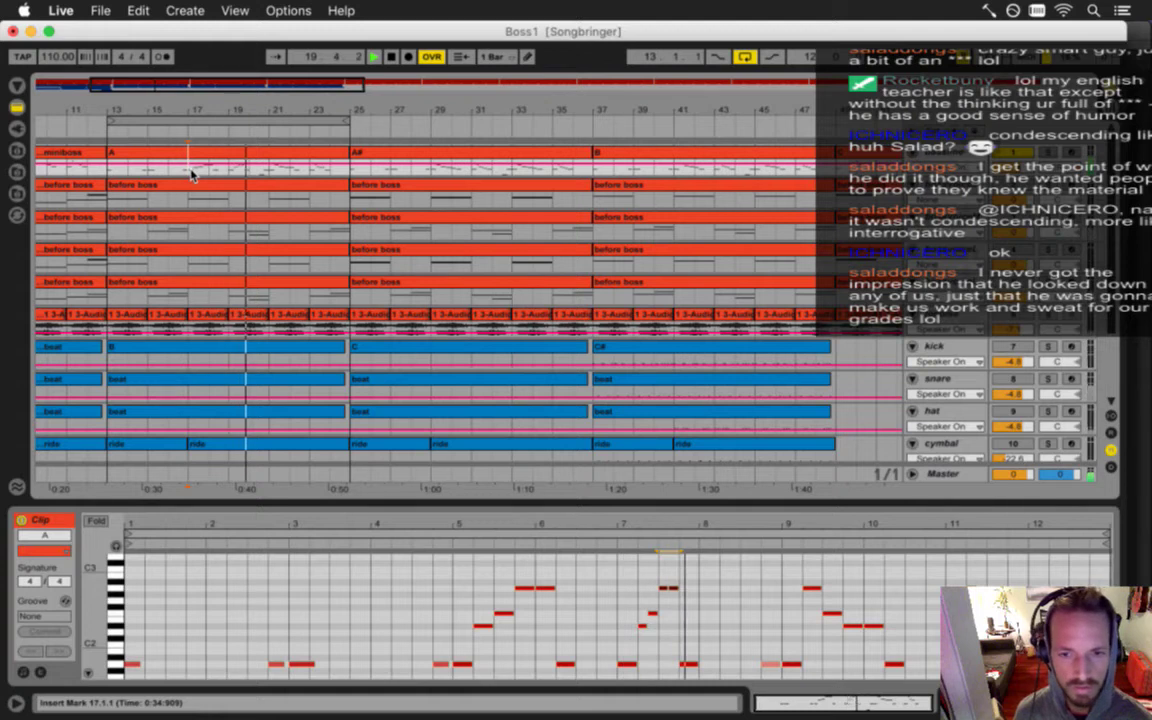
Undo the swaps of the A2 and D#2 notes in the A clip and save the set.
key("super+z")
key("super+z")
key("super+z")
key("super+z")
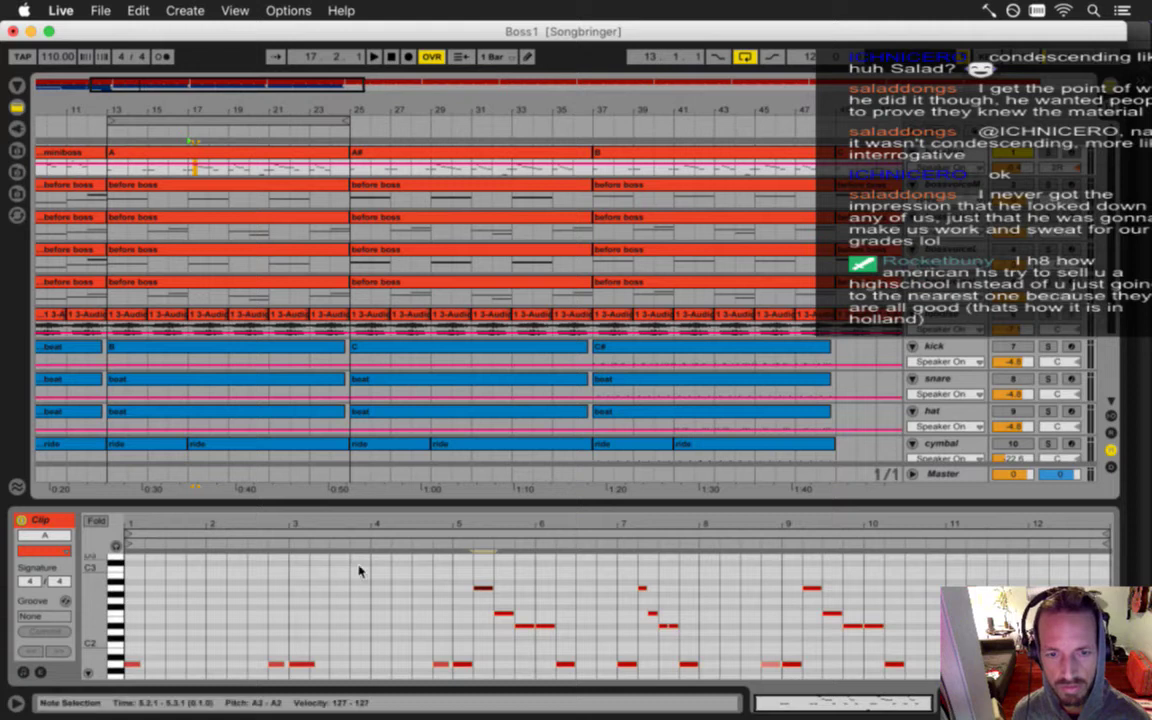
key("super+s")
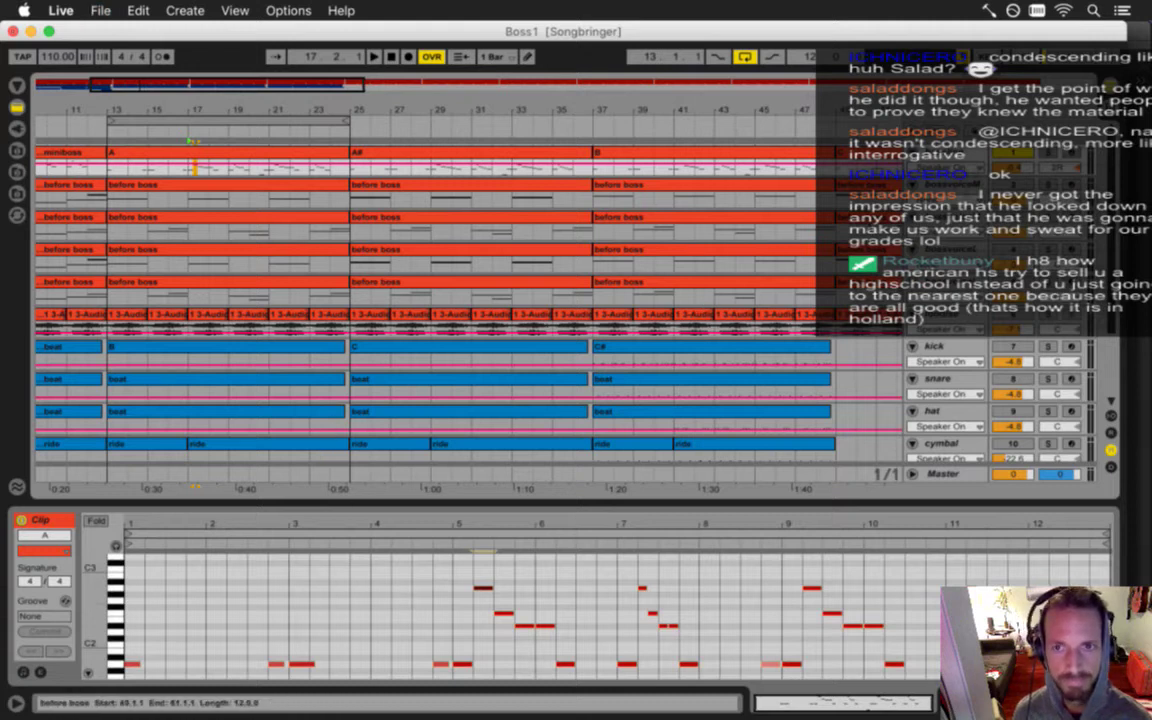
Try duplicating the bassline track and deleting the miniboss clip from the copy.
left_click_drag(619, 112, 236, 112)
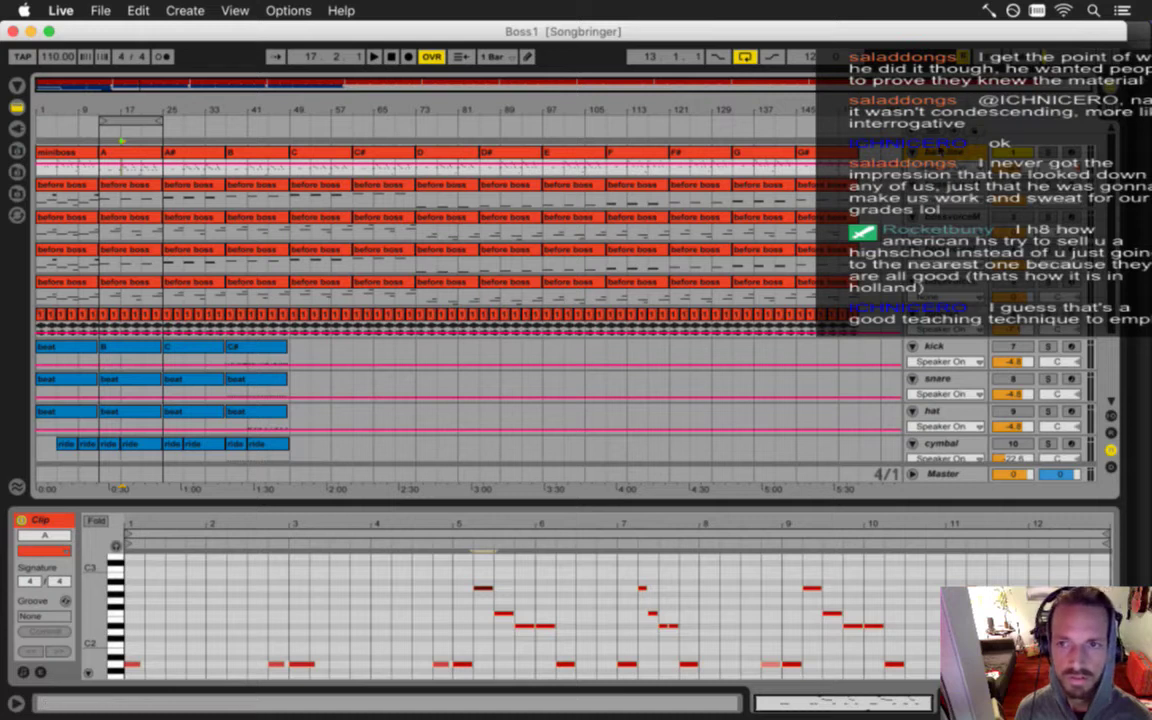
right_click(940, 150)
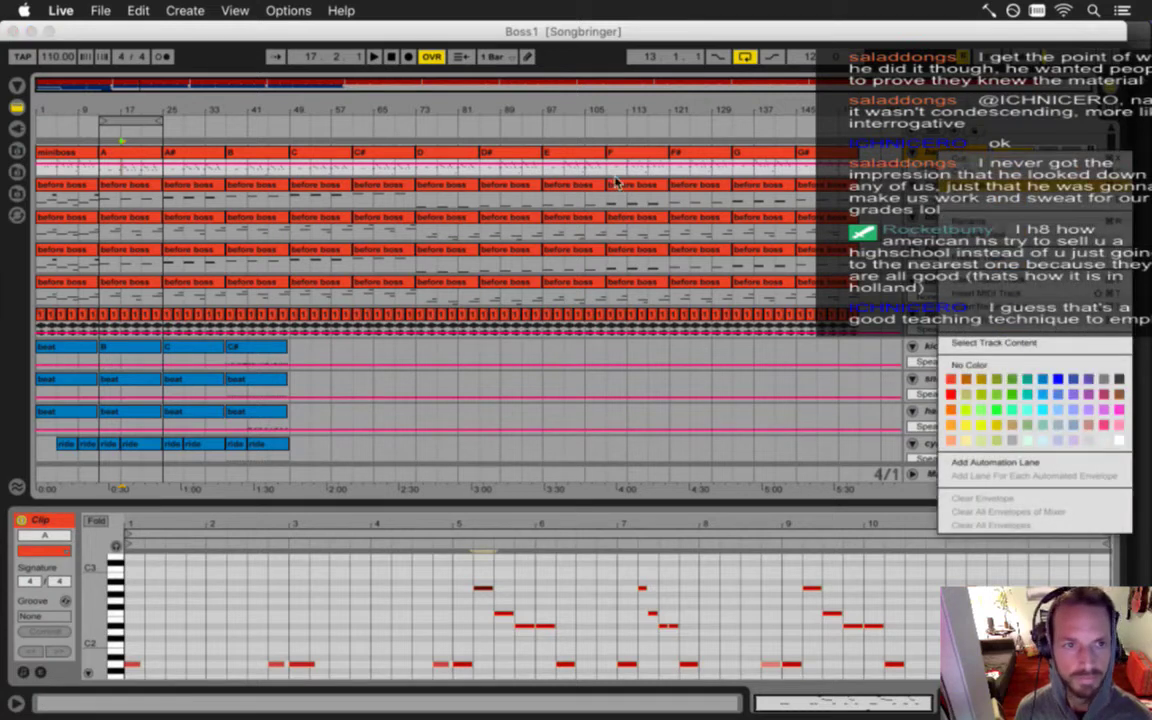
key("super+d")
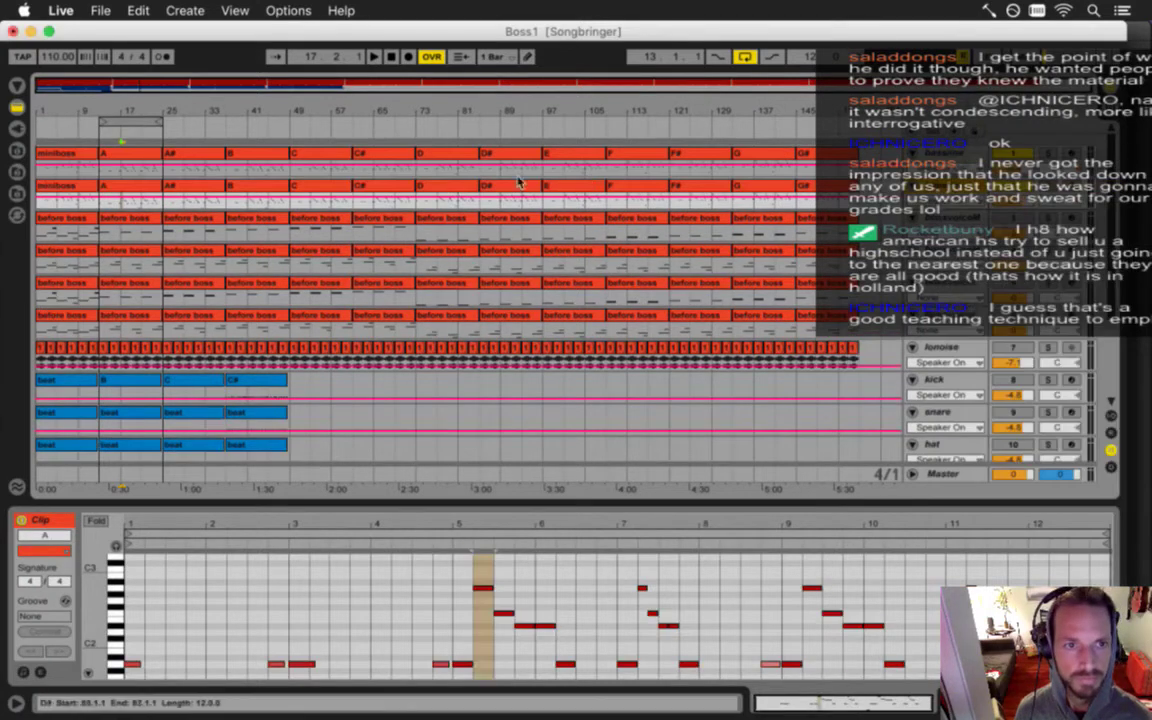
left_click(61, 190)
key("Delete")
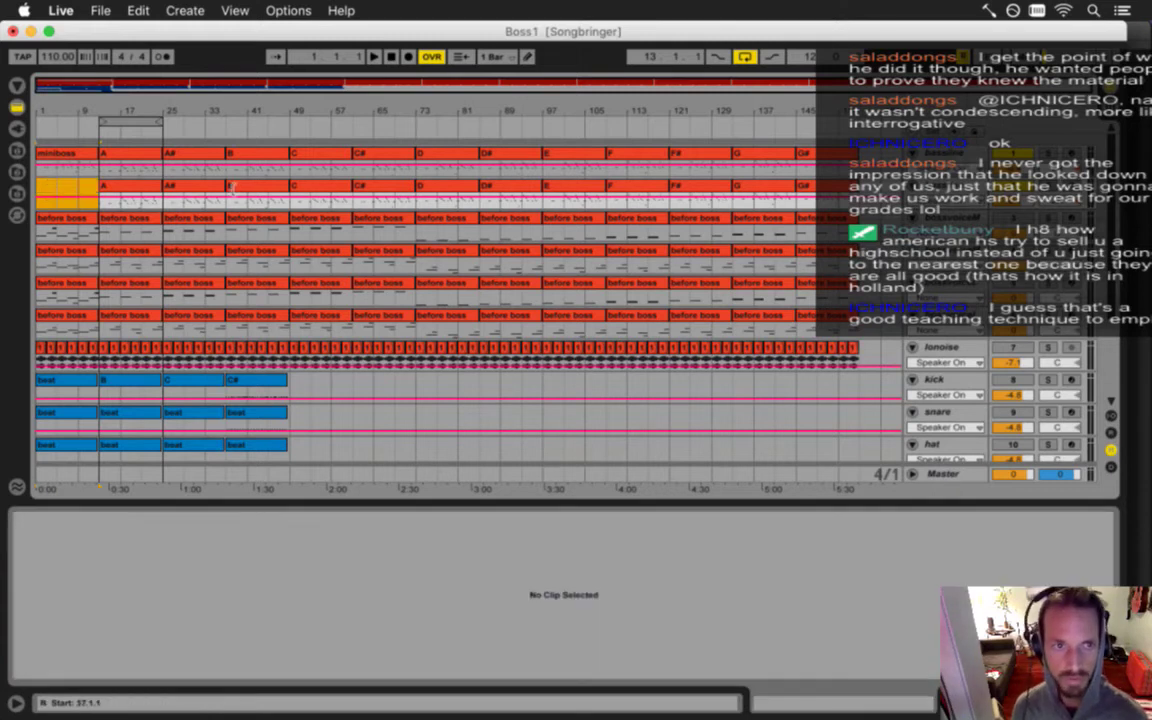
Undo the miniboss clip deletion and the bassline track duplication, and save the set.
key("super+z")
key("super+z")
key("super+z")
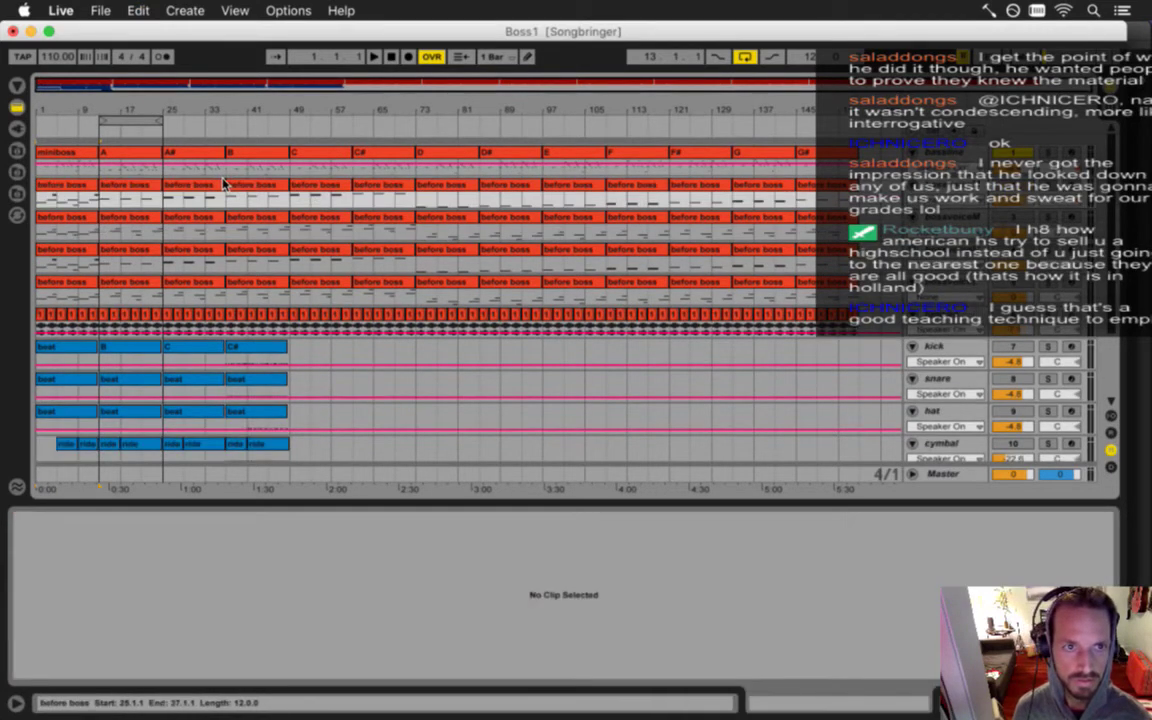
key("super+shift+z")
key("super+z")
key("super+s")
Select the bassline's A clip and duplicate the bassline track three times.
left_click(136, 162)
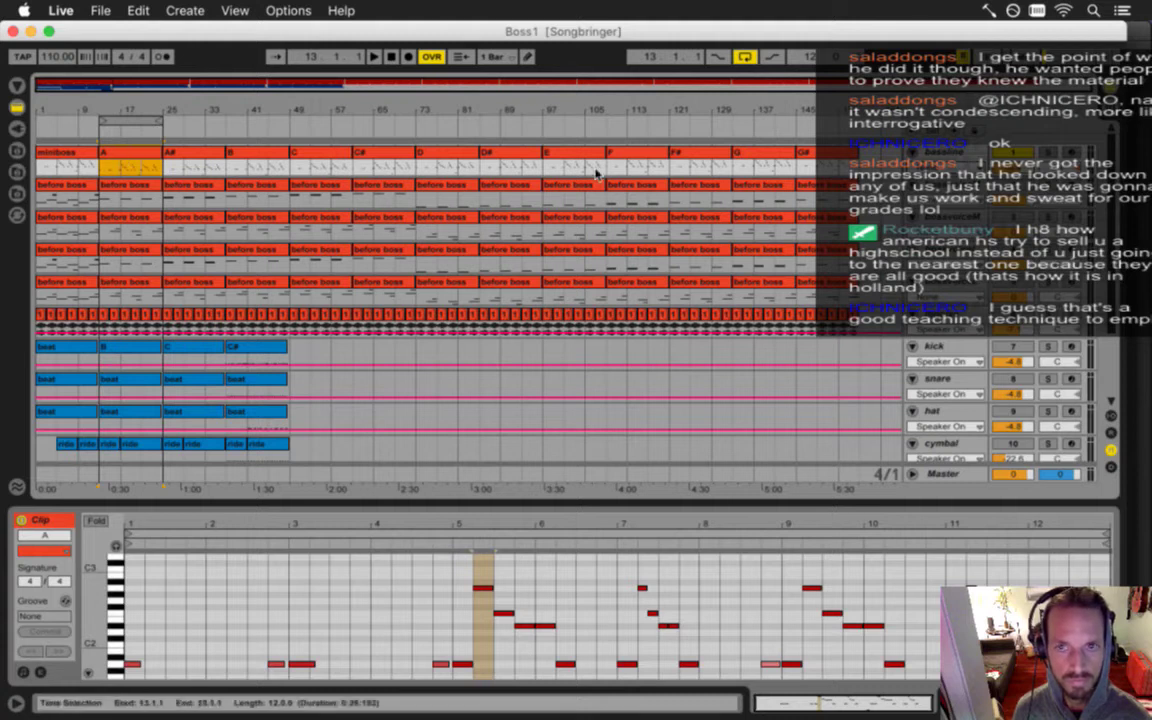
key("super+d")
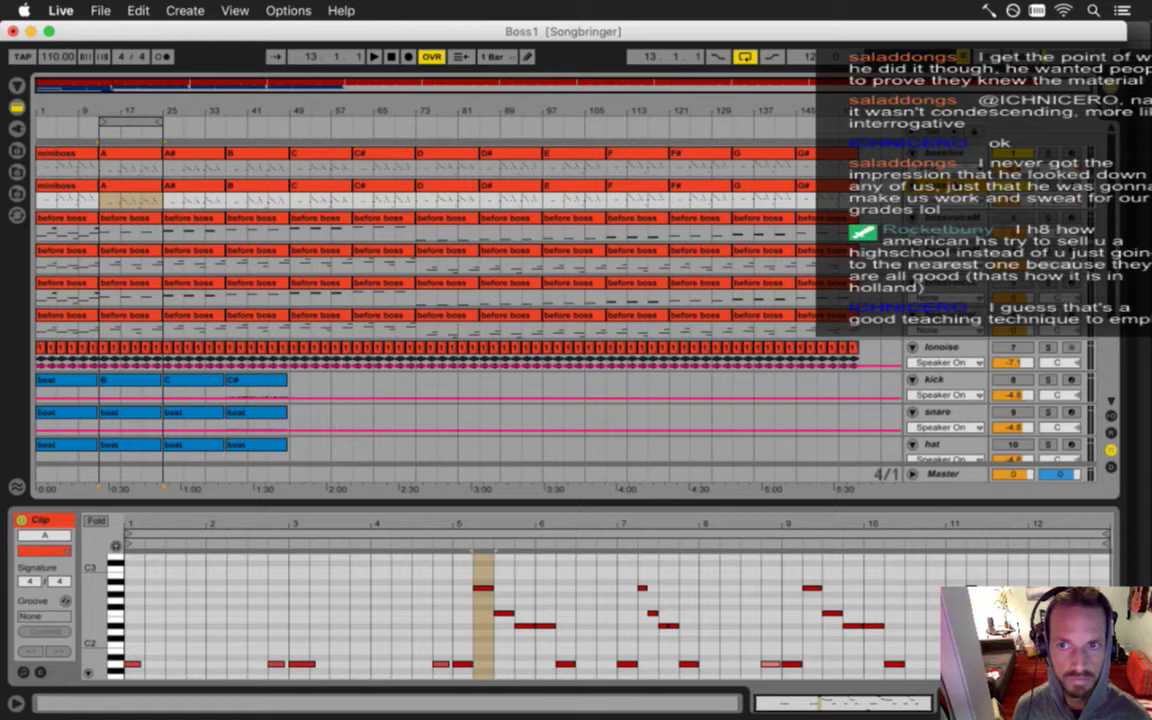
key("super+d")
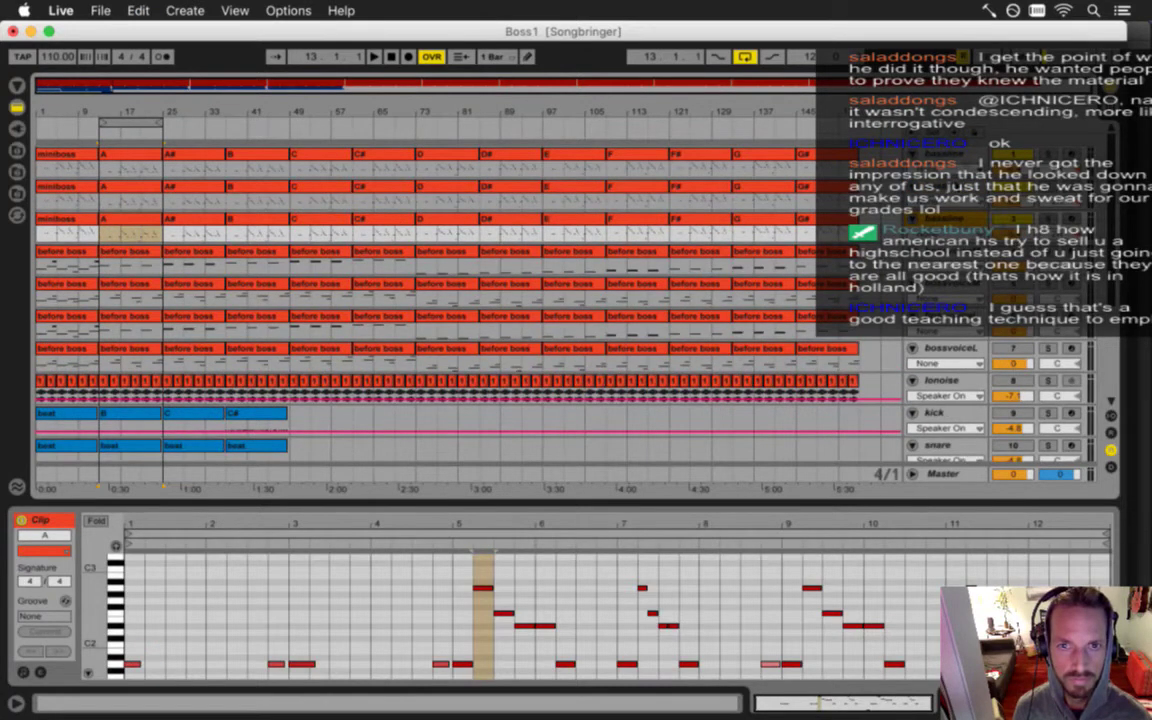
key("super+d")
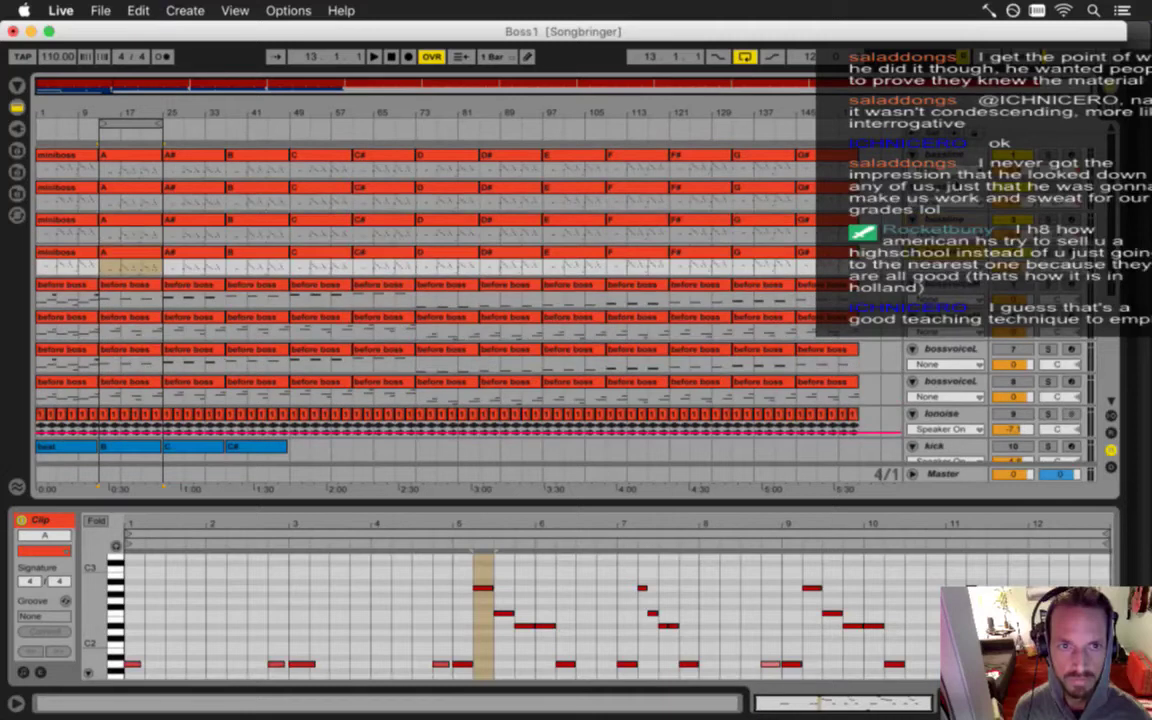
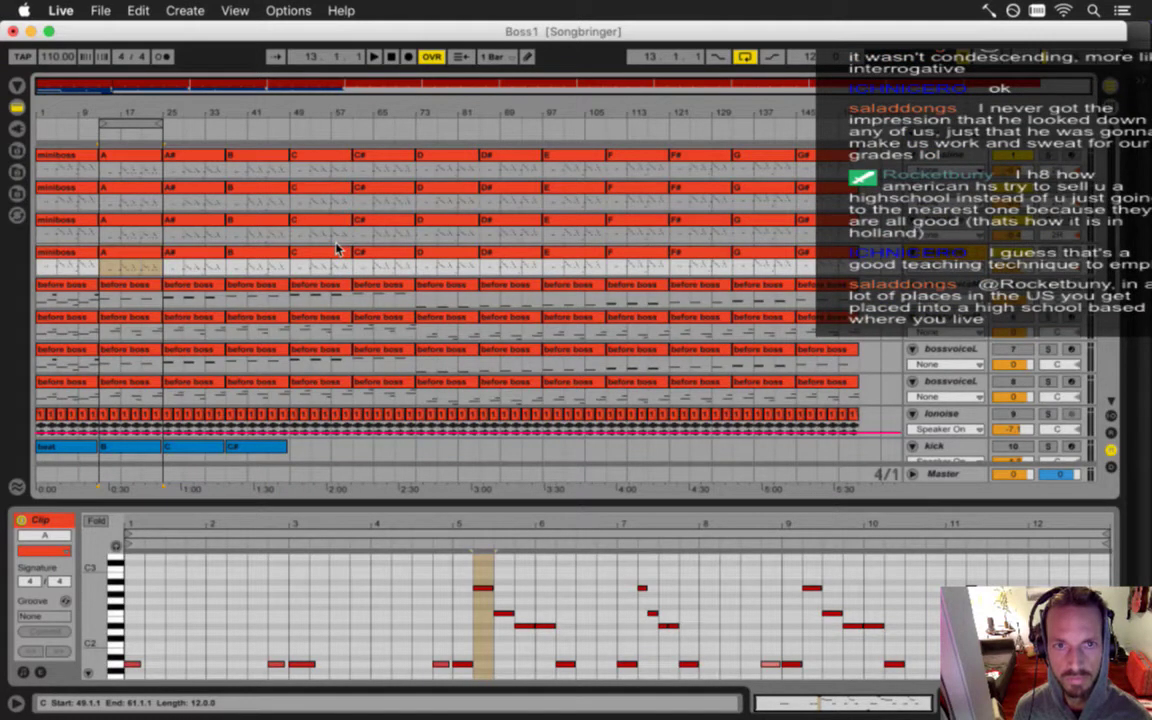
Delete the A2, F2 and D#2 notes from the first bassline track's A clip and save the set.
left_click(125, 166)
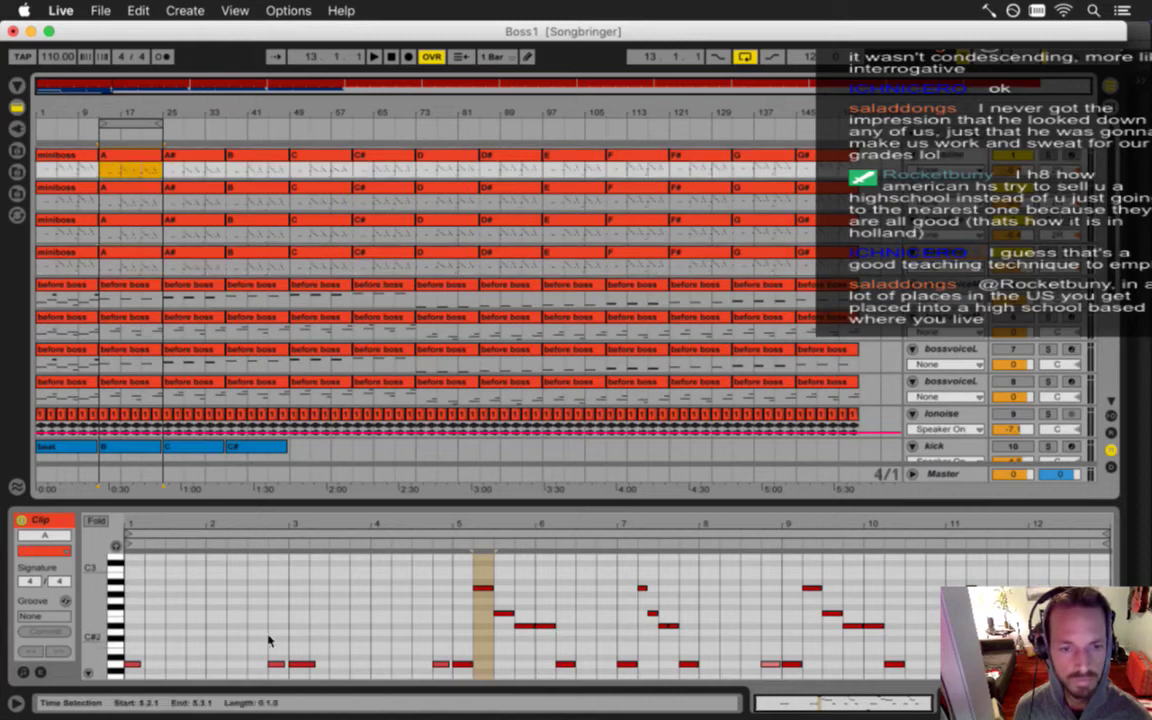
left_click_drag(80, 509, 84, 300)
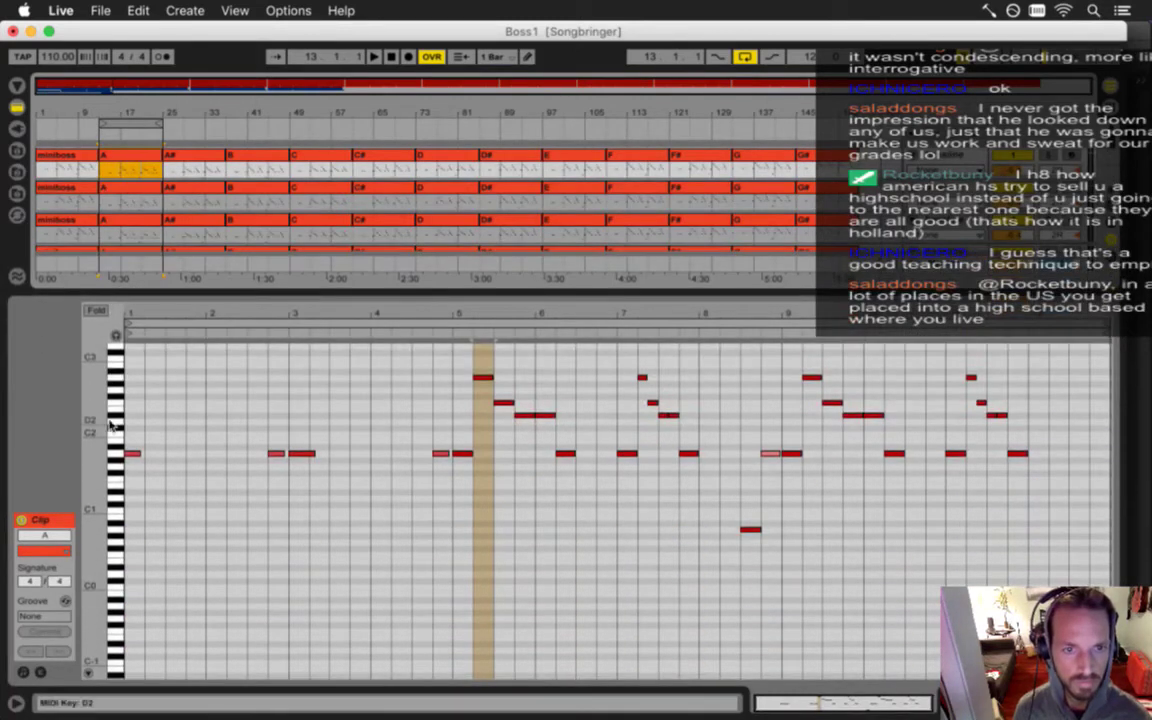
left_click_drag(92, 414, 100, 465)
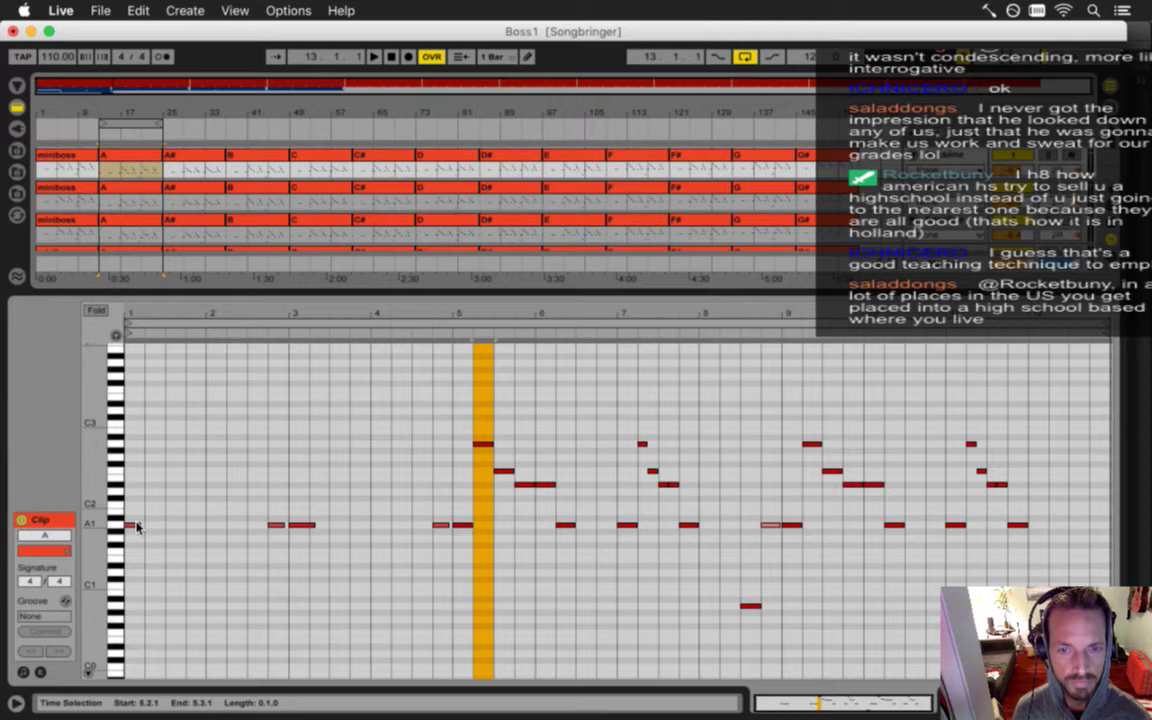
left_click_drag(258, 397, 1003, 505)
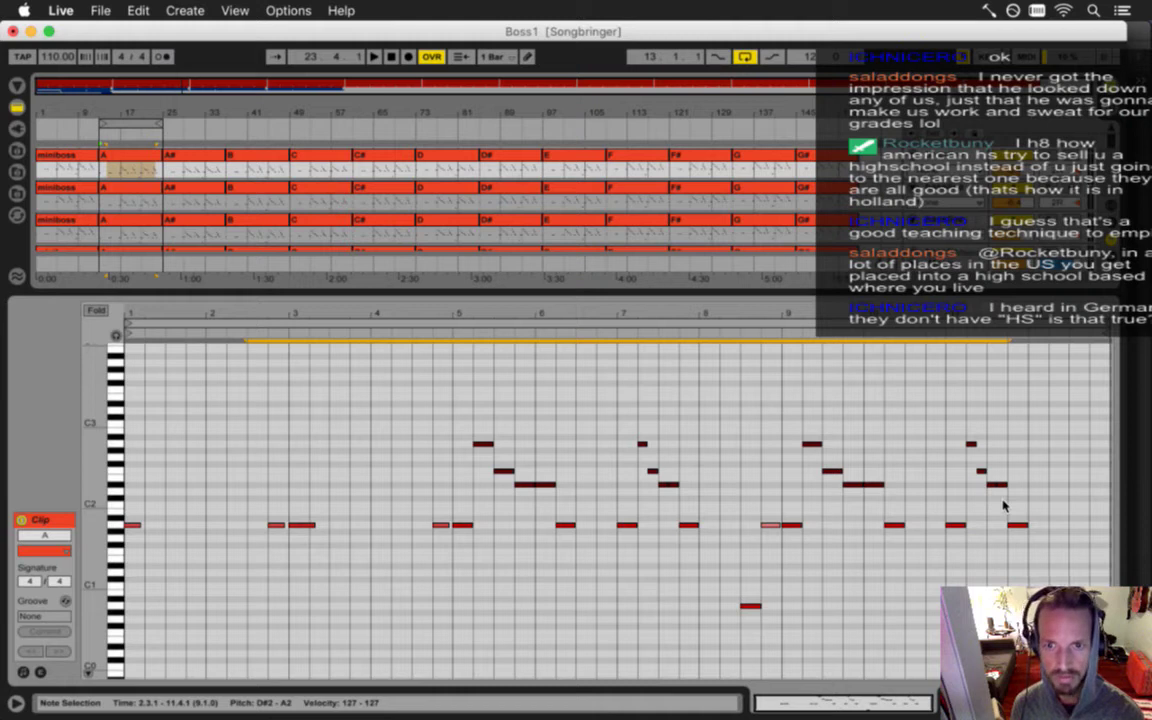
key("Delete")
key("super+s")
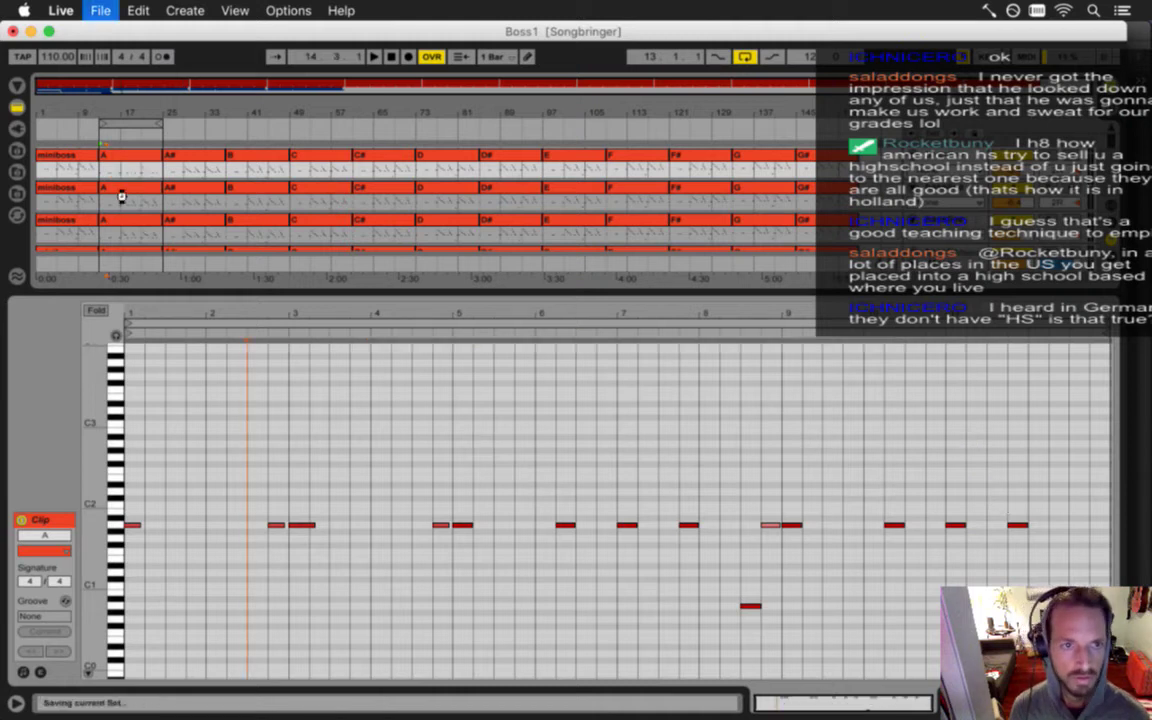
Delete all A1 notes and the single lower note in bar 8 from the second bassline track's A clip.
left_click(122, 197)
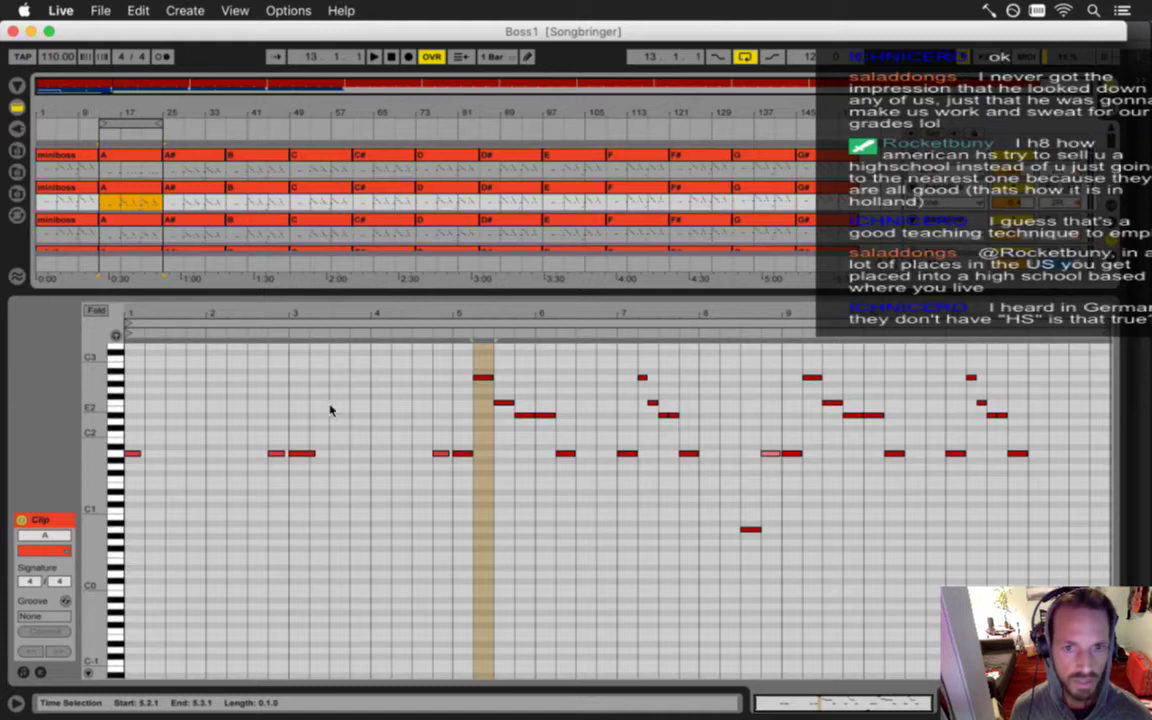
scroll(170, 440, "up", 3)
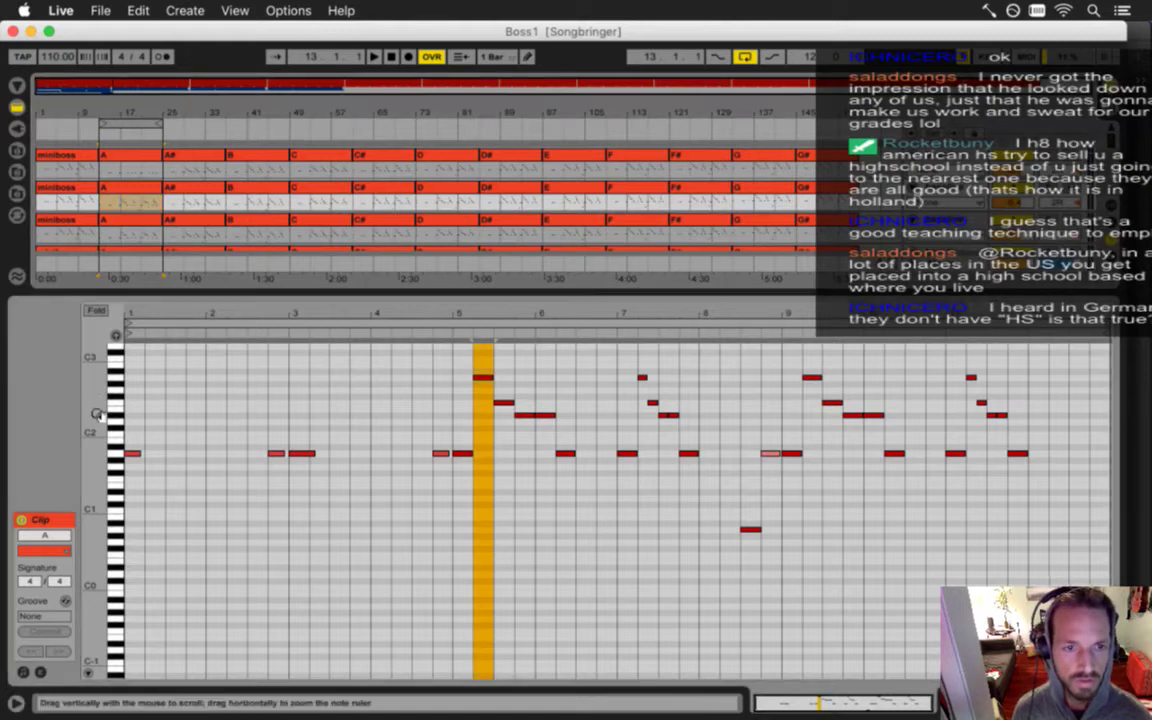
left_click(116, 503)
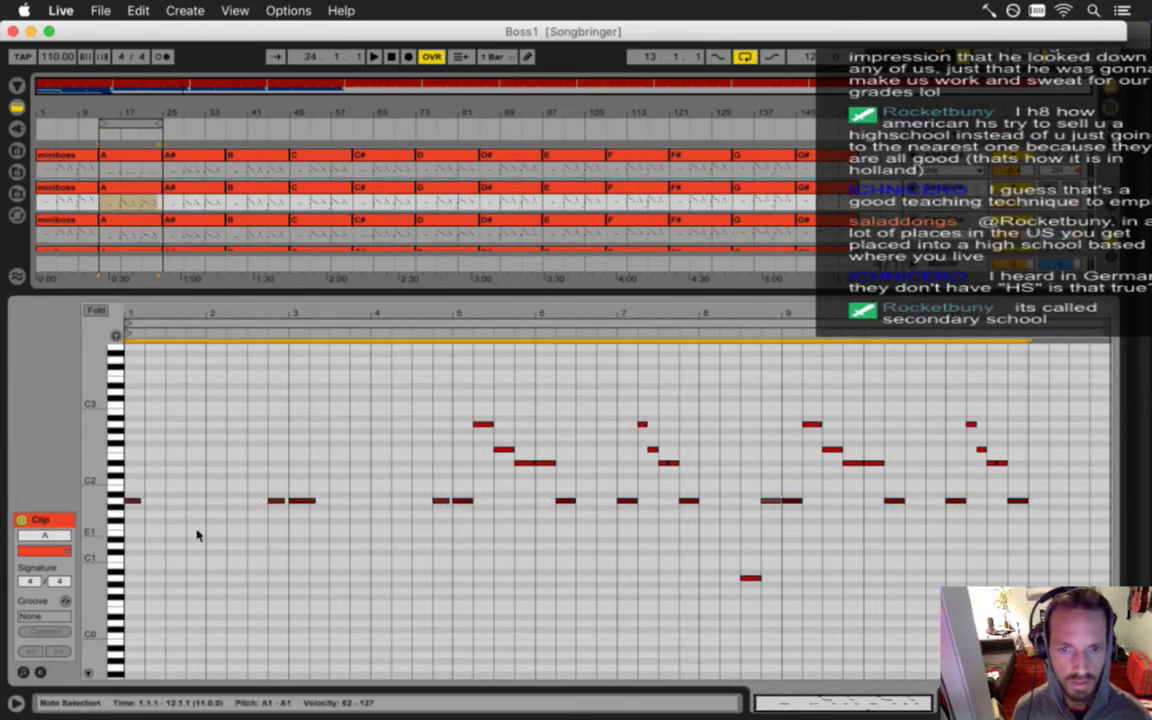
key("Delete")
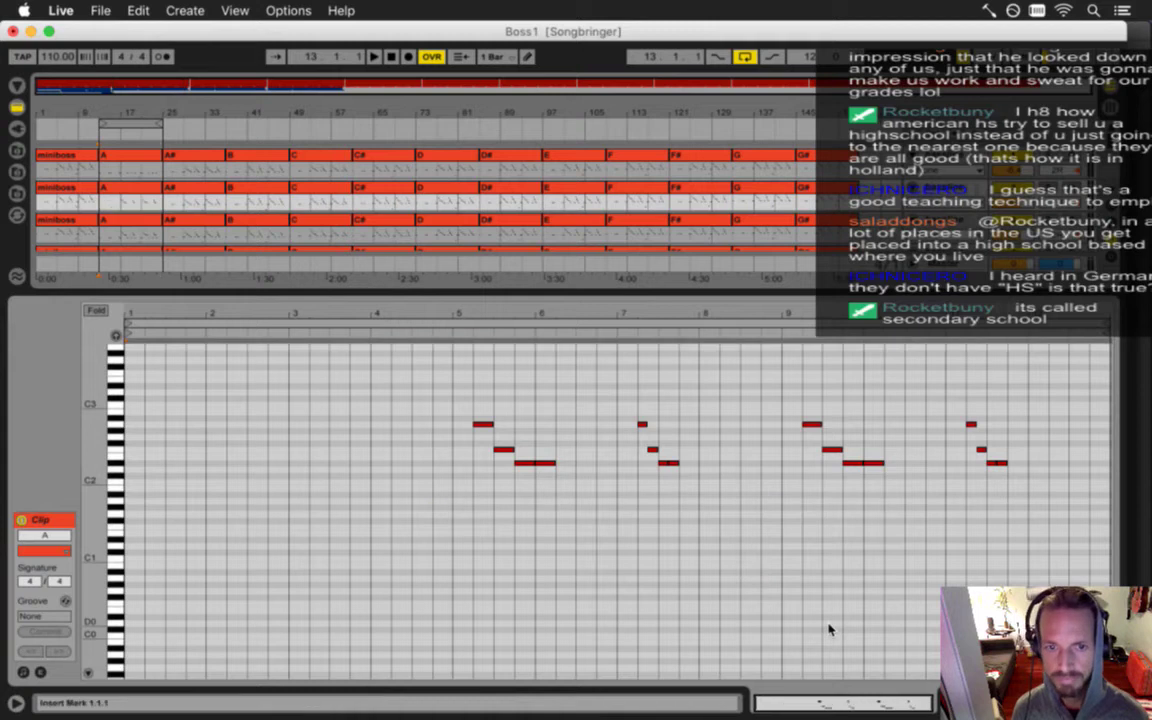
Delete the F2 and D#2 notes from the second bassline track's A clip and save the set.
left_click_drag(432, 390, 843, 440)
left_click(463, 476)
left_click_drag(432, 490, 1074, 446)
key("Delete")
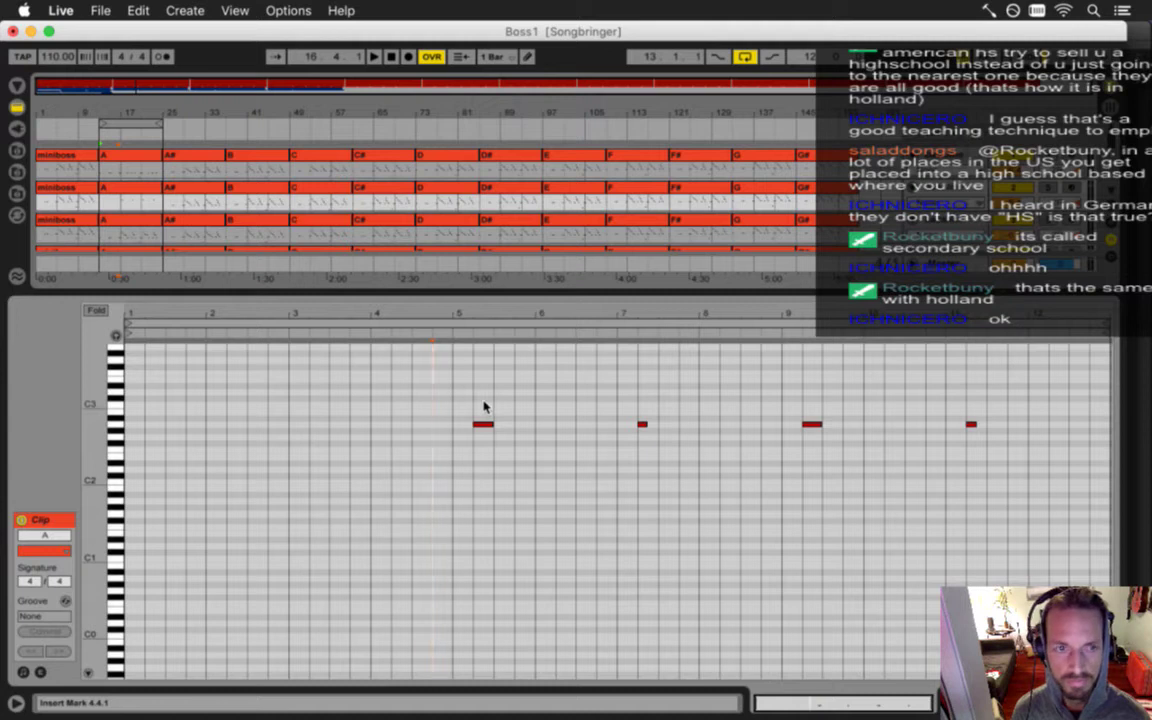
key("super+s")
Compare the A2 notes kept in the second bassline track's A clip with the third track's A clip.
left_click(131, 222)
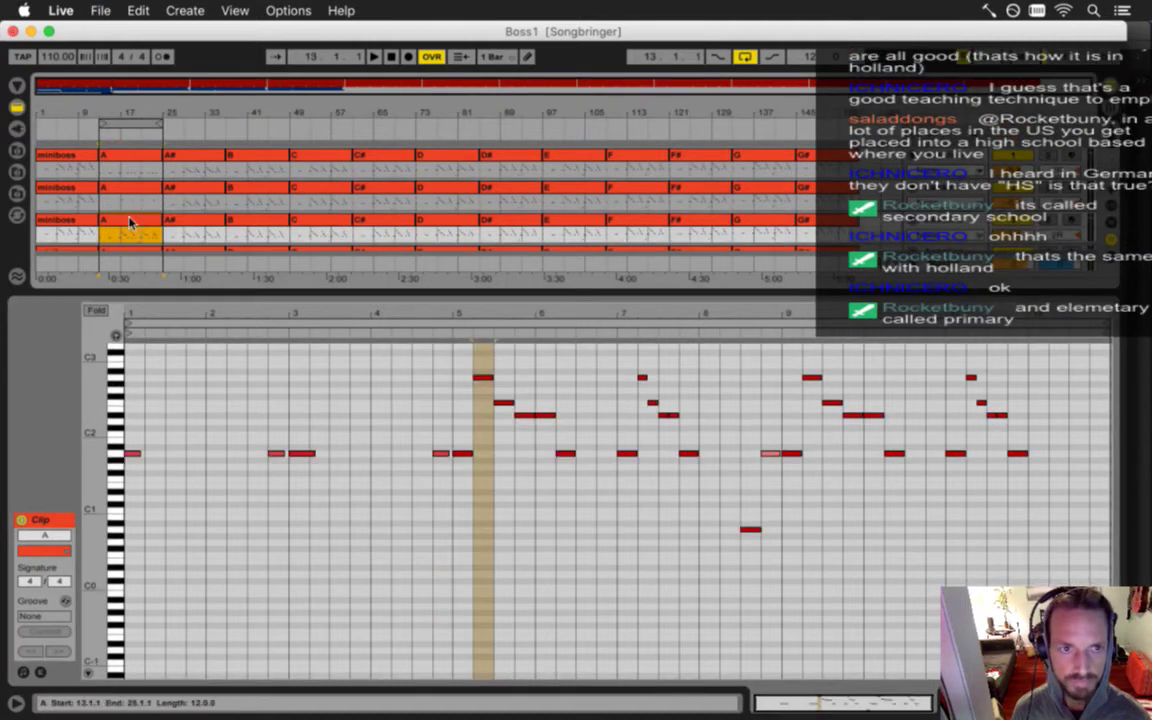
left_click(130, 200)
left_click_drag(443, 403, 1016, 470)
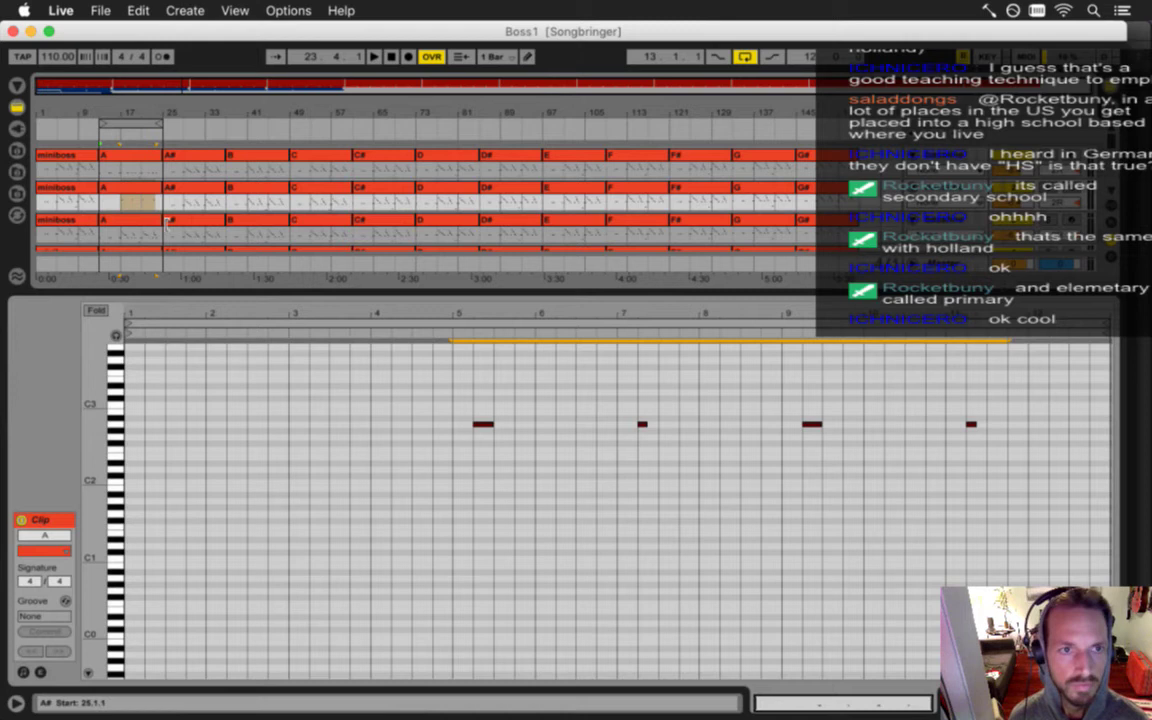
left_click(140, 188)
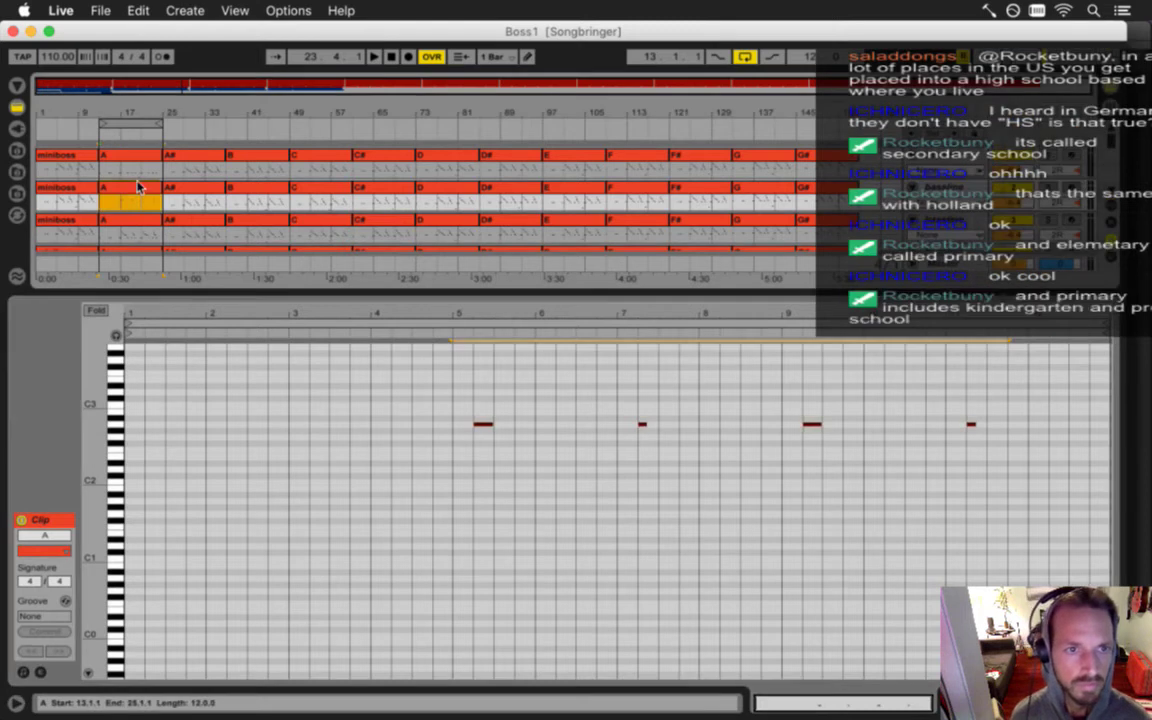
left_click(470, 425)
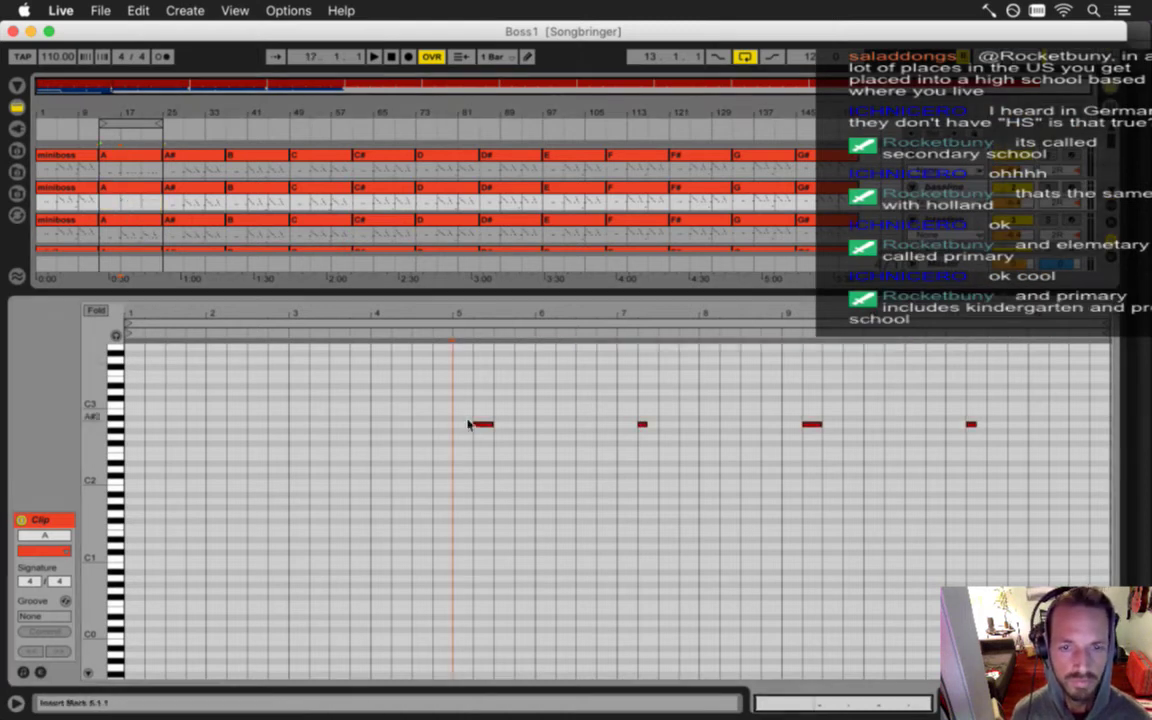
Delete every note except the F2 notes from the third bassline track's A clip.
left_click(130, 233)
left_click(474, 413)
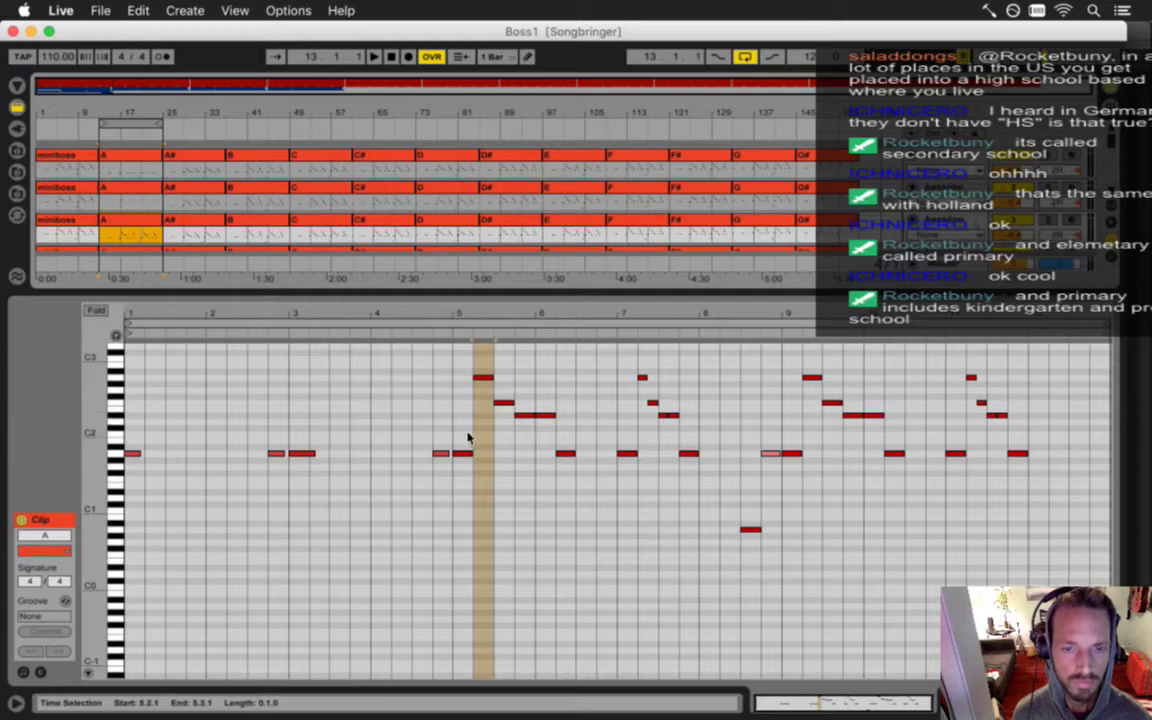
left_click(425, 450)
left_click_drag(139, 570, 1049, 435)
left_click_drag(470, 366, 1071, 395)
key("Delete")
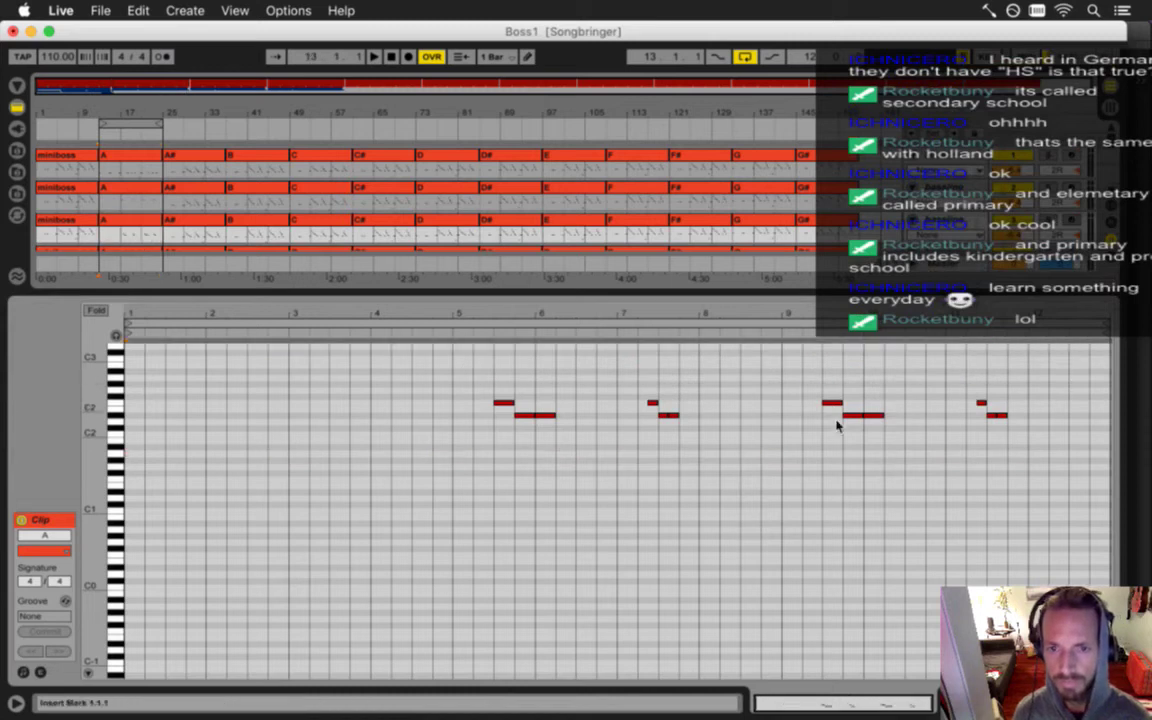
left_click_drag(514, 430, 1013, 410)
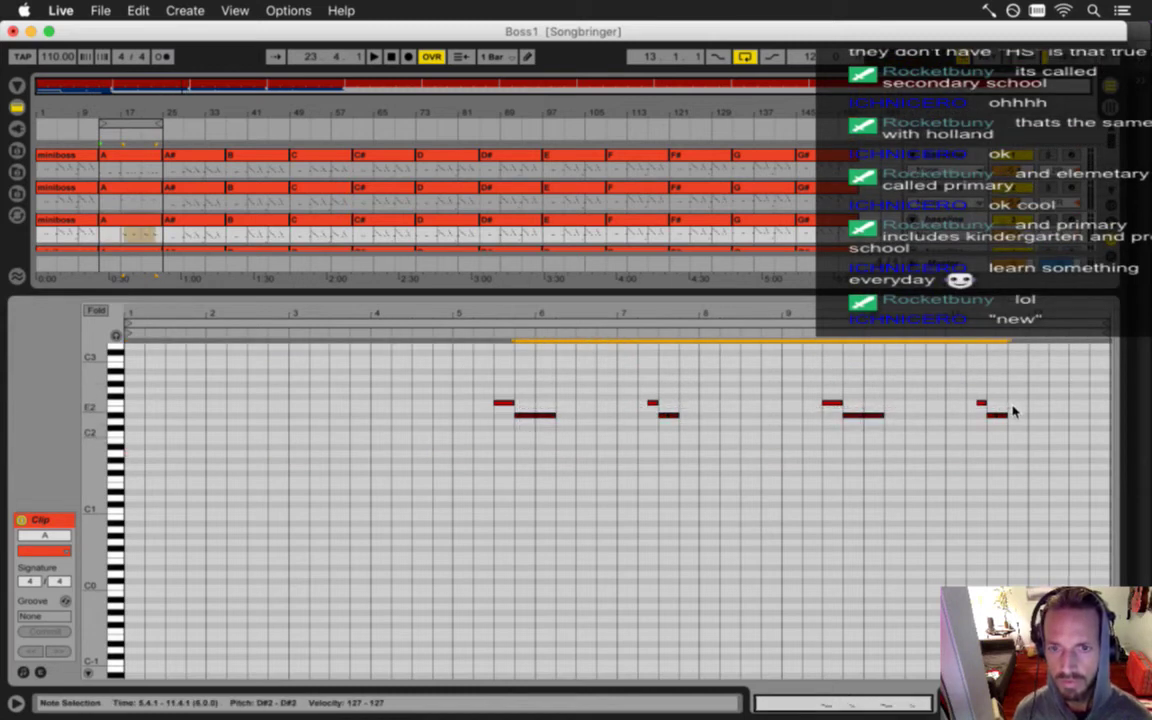
key("Delete")
Raise the F2 notes in the third bassline track's A clip to A2 and save the set.
left_click_drag(437, 388, 1007, 441)
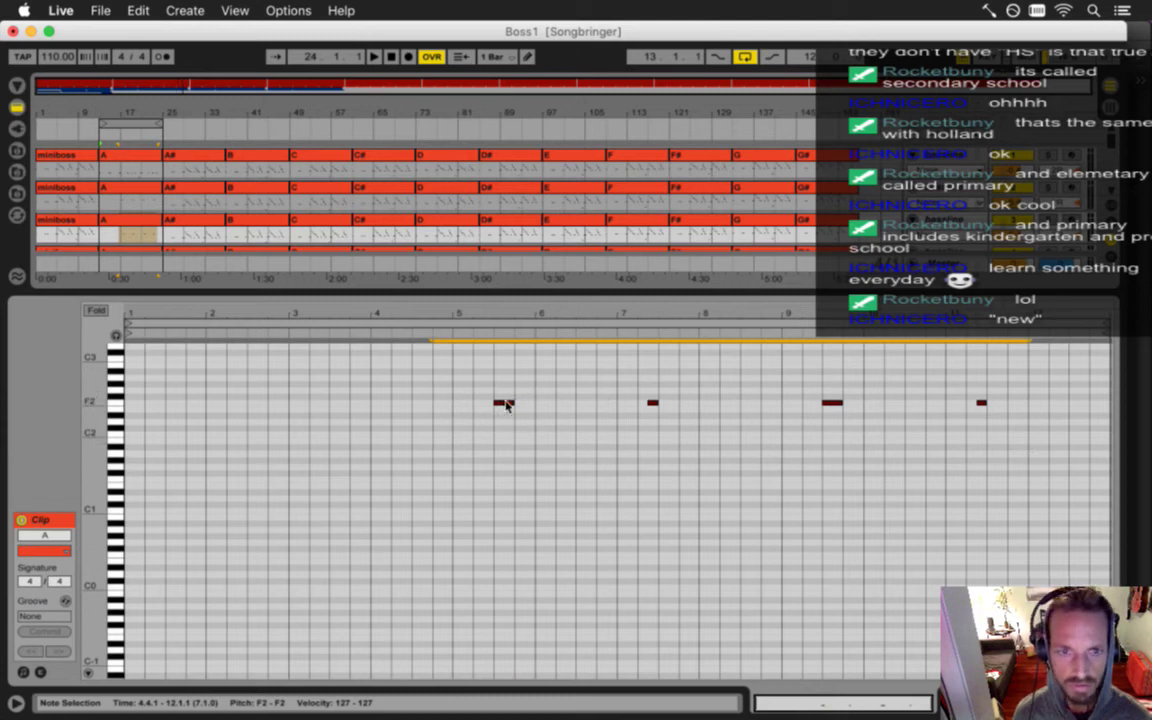
left_click_drag(506, 404, 507, 381)
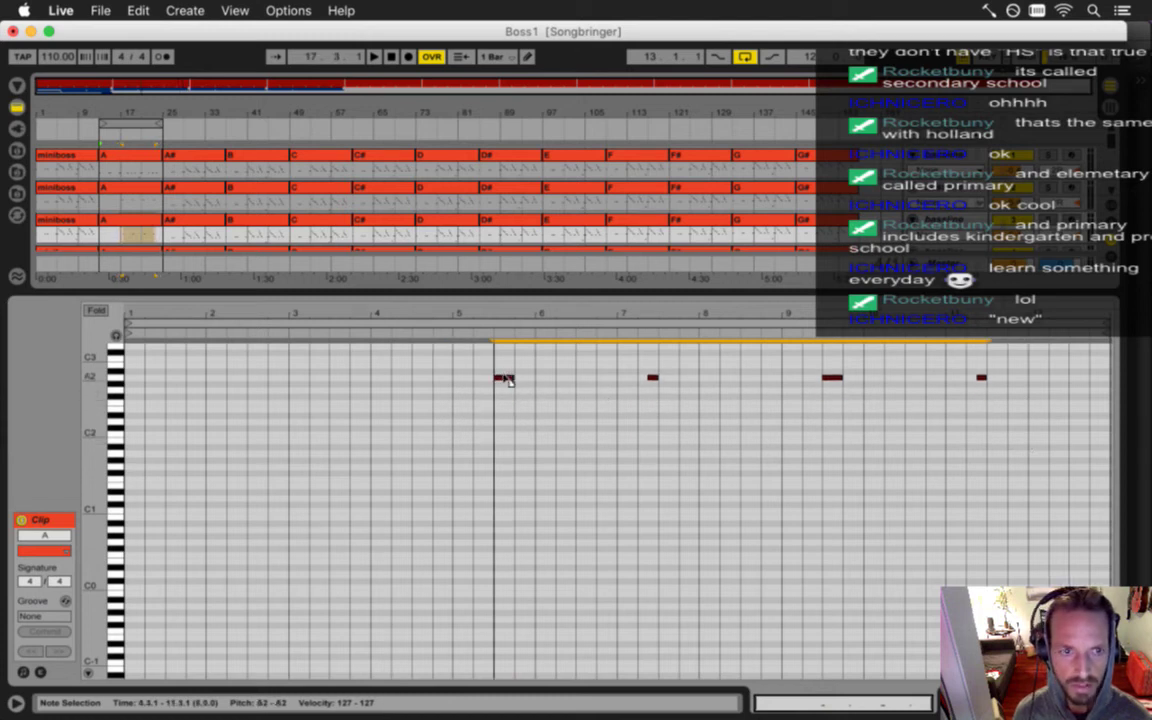
key("super+z")
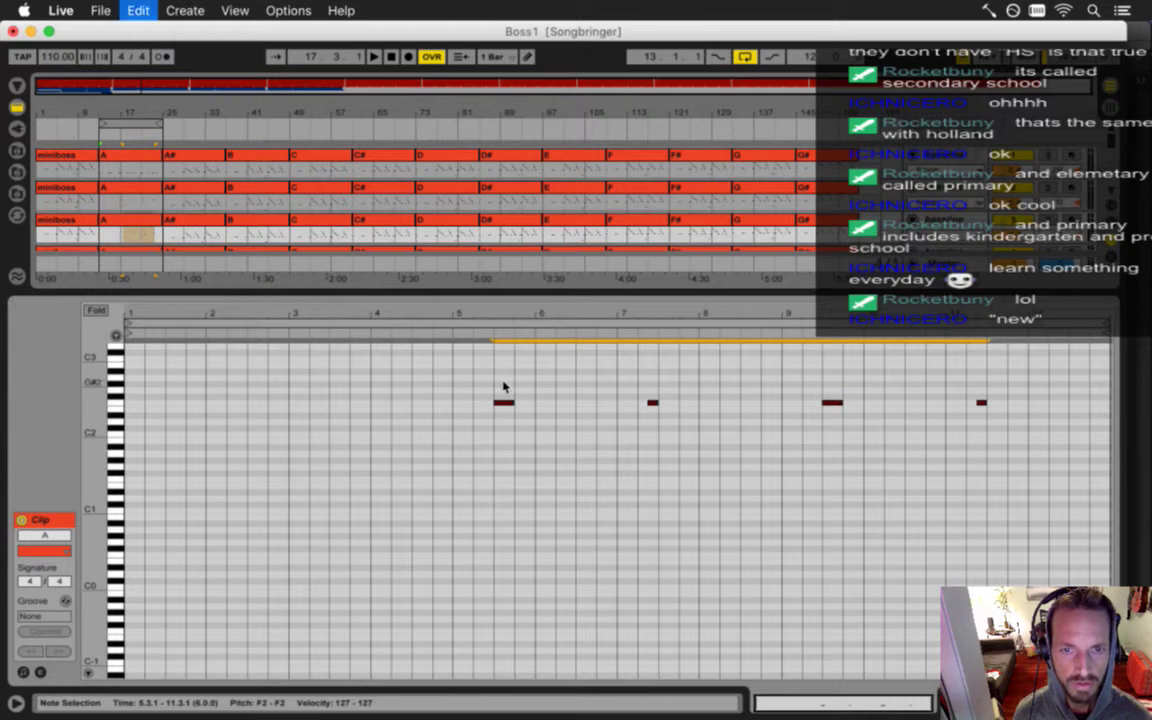
key("super+s")
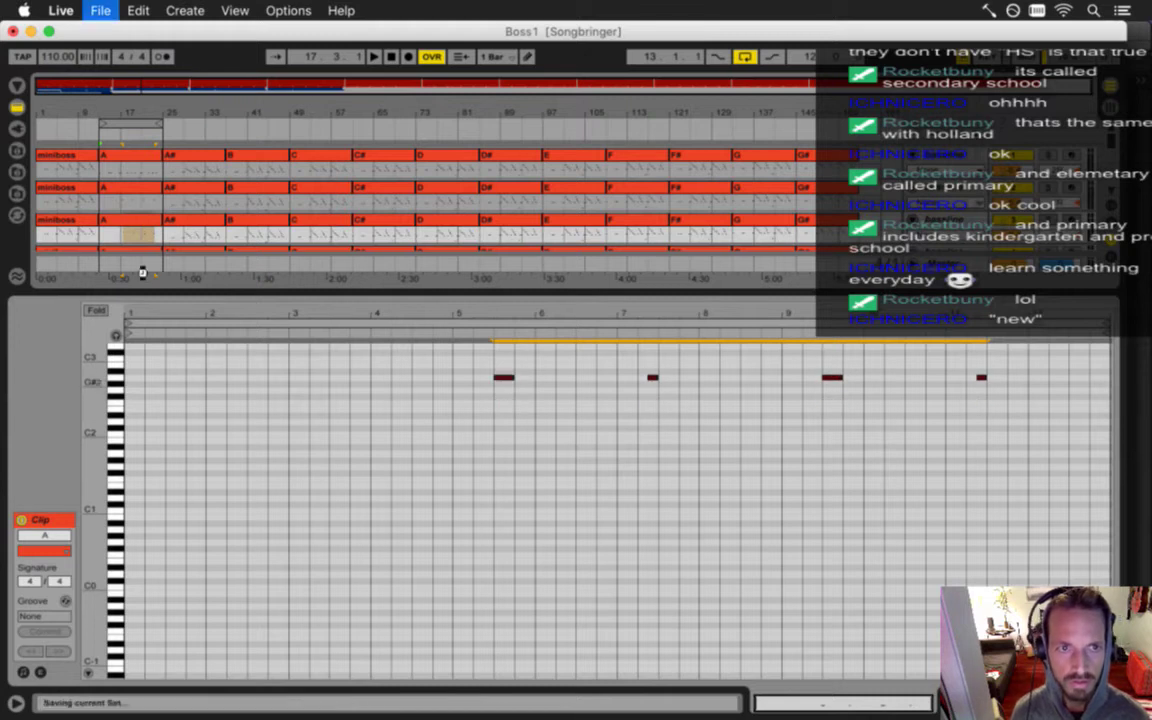
Delete every note except the D#2 notes from the fourth bassline track's A clip.
left_click(136, 225)
left_click(138, 215)
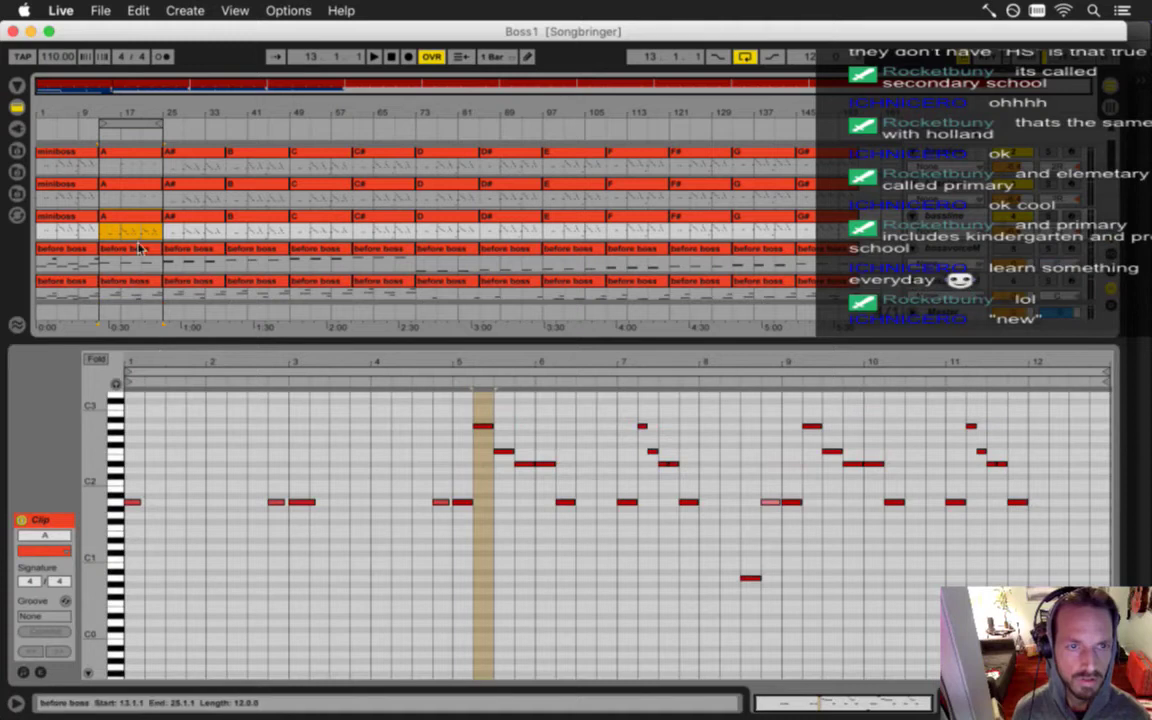
scroll(135, 230, "up", 1)
left_click(472, 412)
left_click_drag(130, 547, 507, 422)
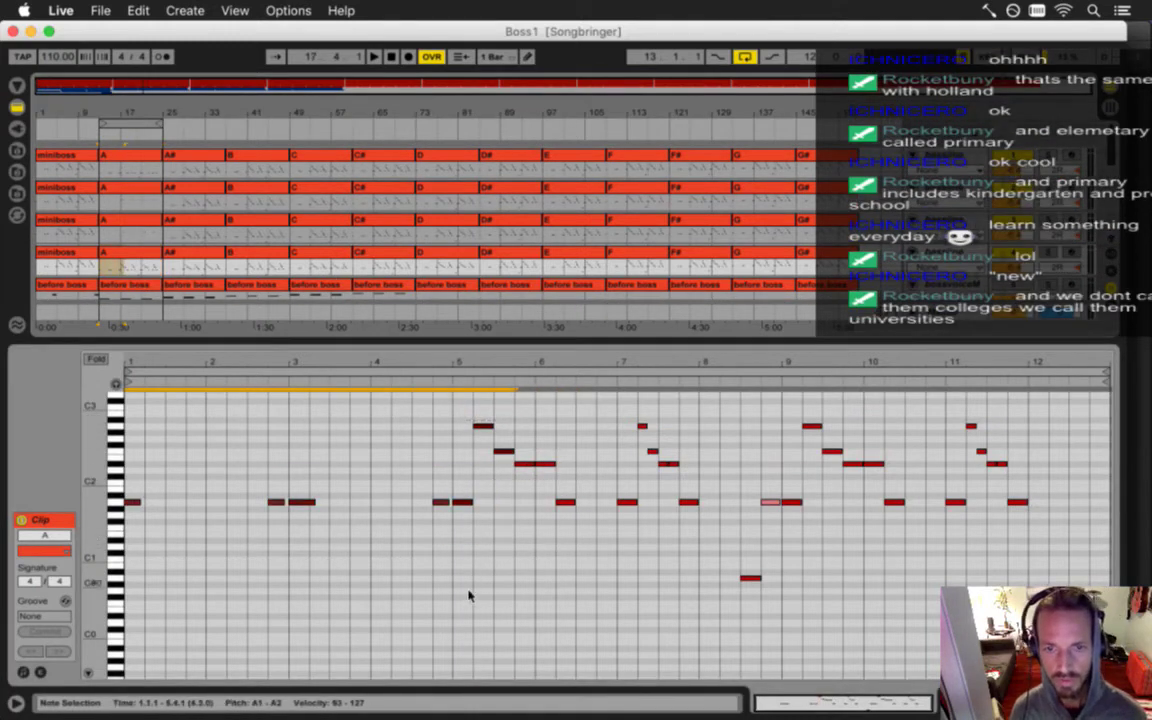
left_click_drag(138, 613, 1066, 488)
key("Delete")
left_click_drag(1018, 411, 267, 458)
key("Delete")
Lower the D#2 notes in the fourth bassline track's A clip to A1 and save the set.
left_click_drag(509, 501, 1010, 462)
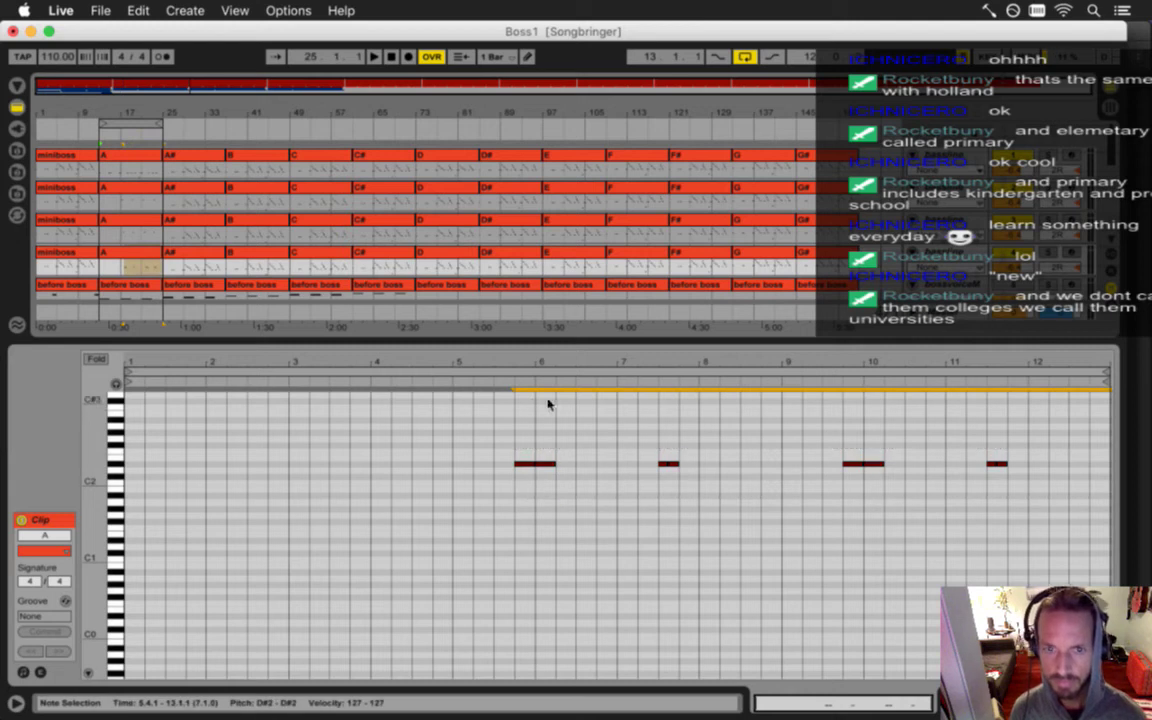
left_click_drag(527, 467, 530, 503)
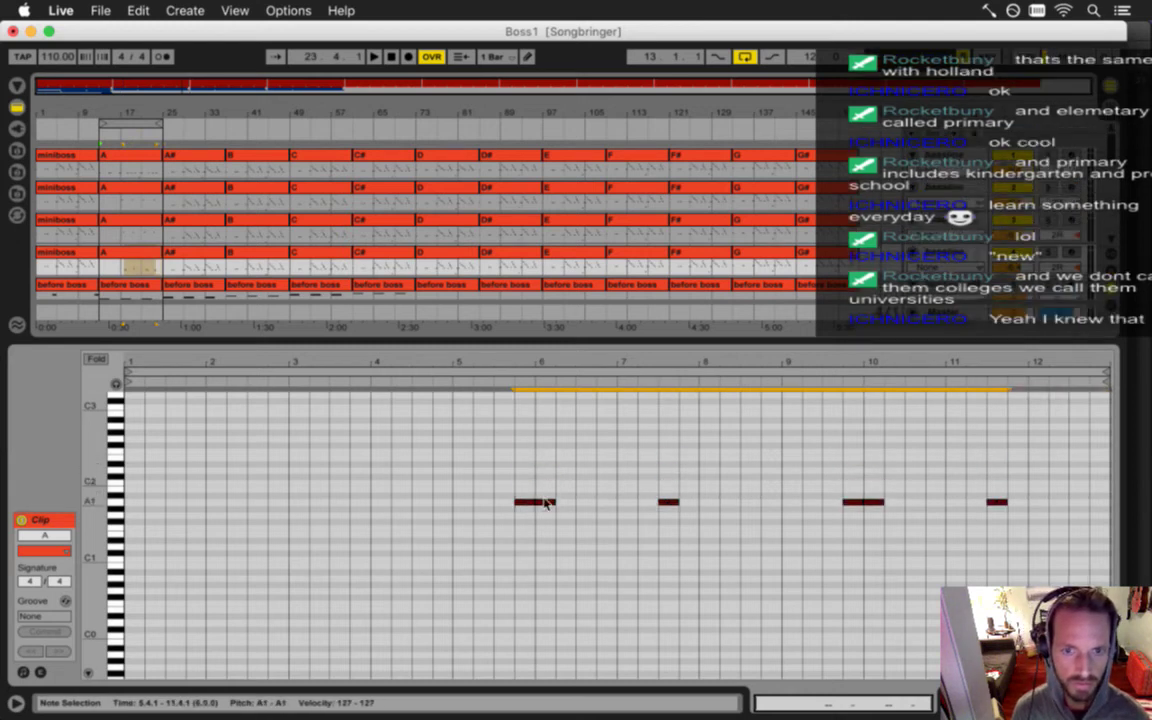
key("super+z")
key("super+shift+z")
key("super+s")
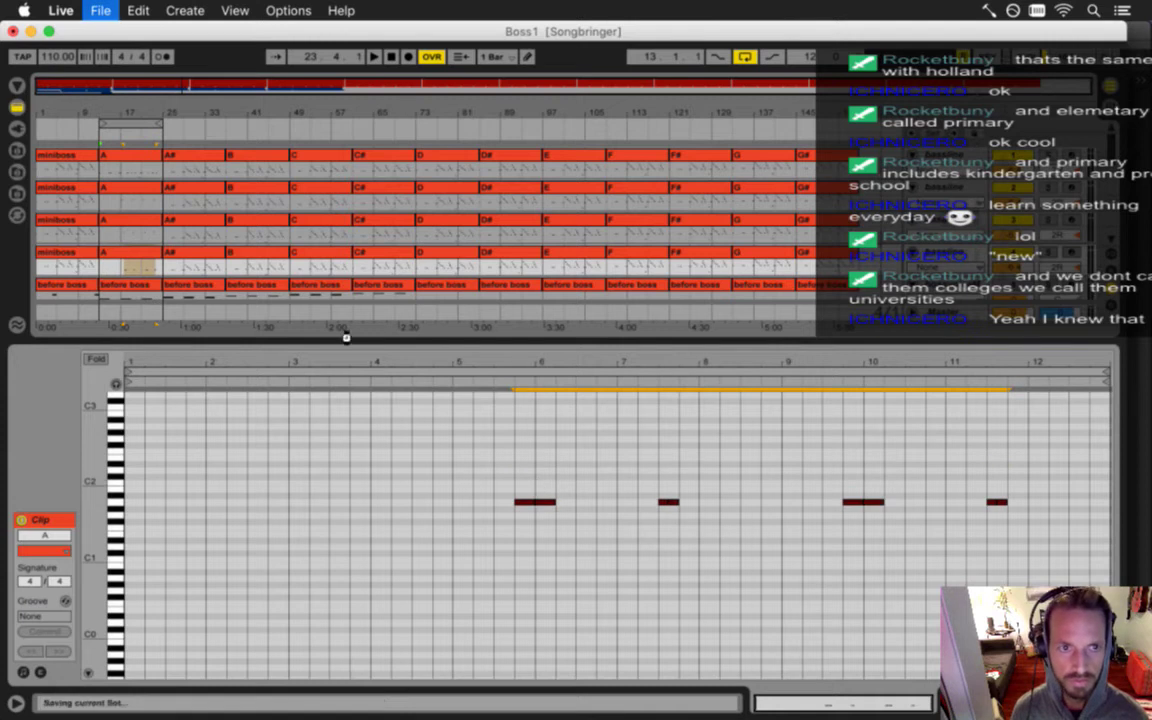
left_click_drag(273, 352, 265, 512)
Try copying the A clips of all four bassline tracks over the A# clips at bar 25, and undo the copy.
left_click(128, 257)
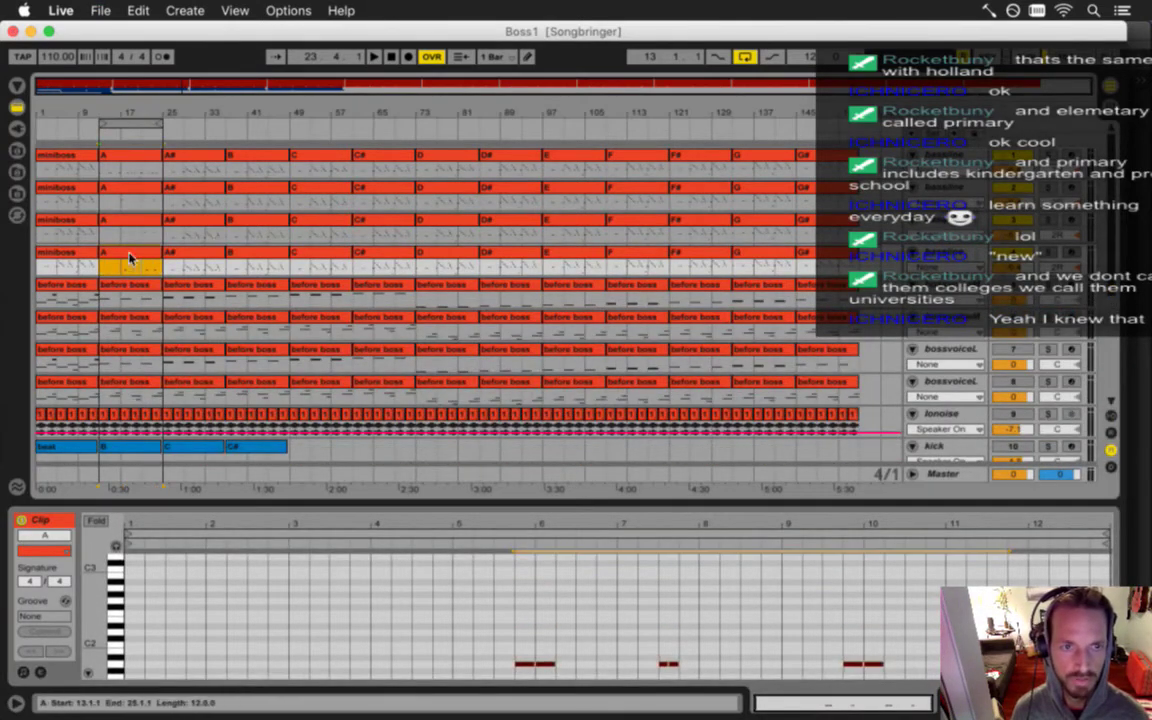
left_click(118, 159, "shift")
left_click_drag(108, 157, 174, 160)
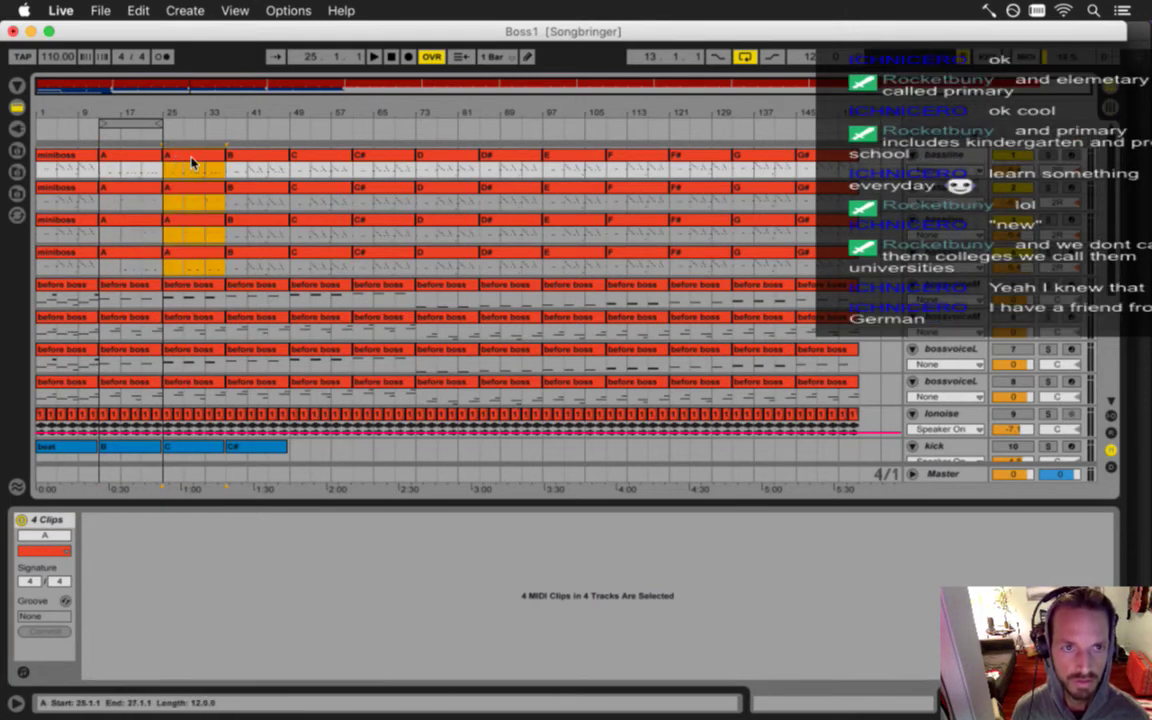
left_click(189, 161)
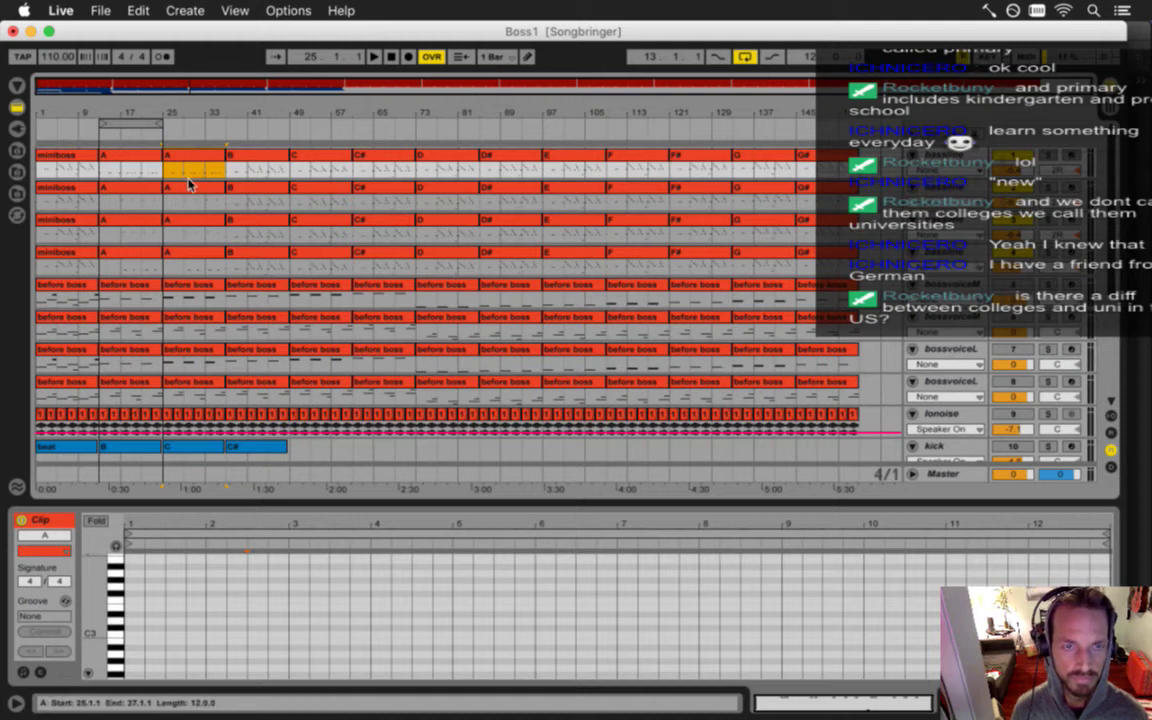
key("super+z")
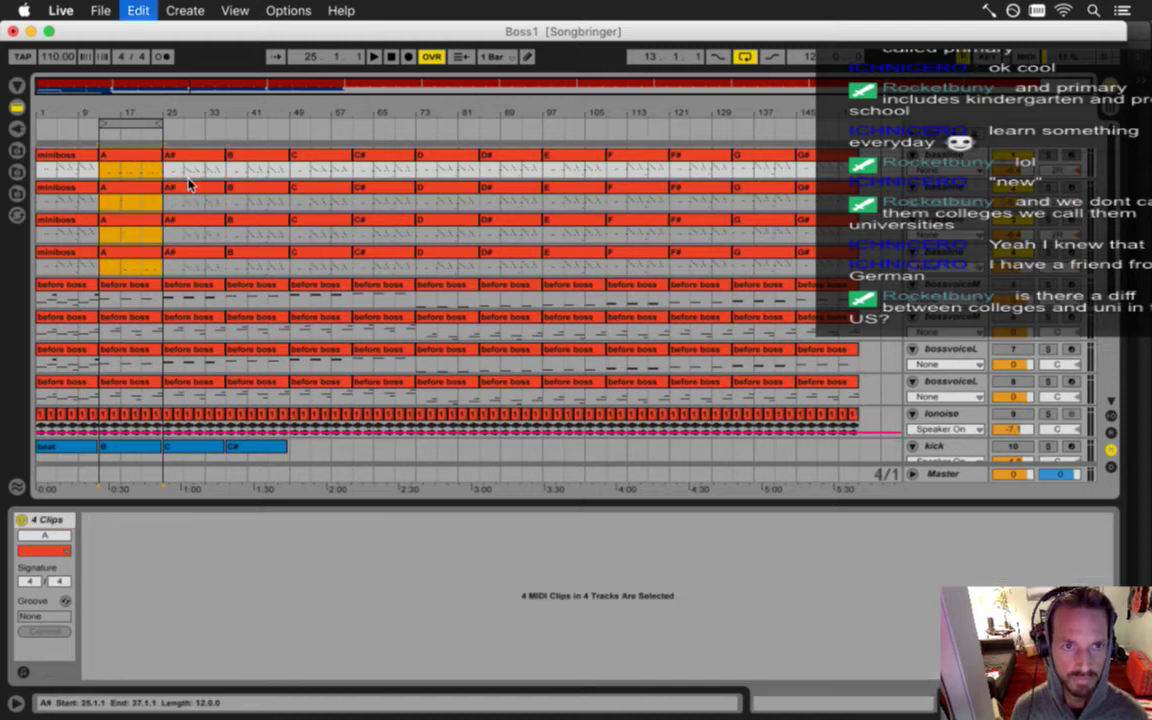
Clear the names of the A clips on the second, third and fourth bassline tracks.
left_click(125, 196)
key("super+r")
key("BackSpace")
key("Return")
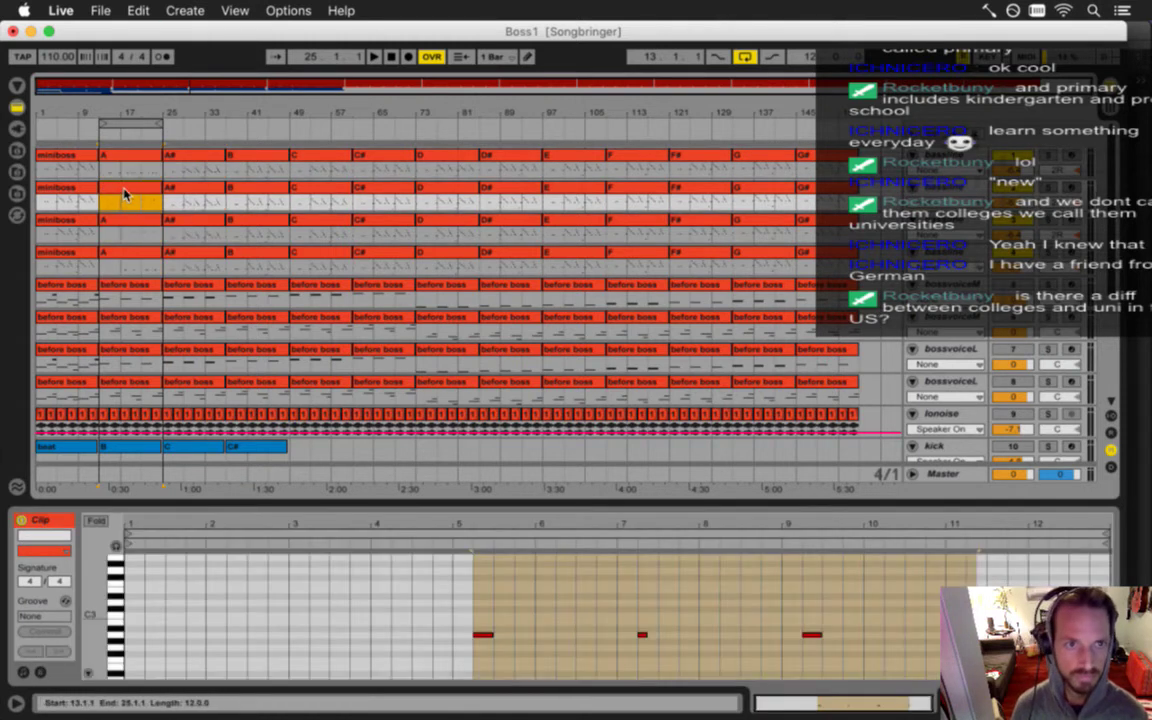
left_click(138, 222)
key("super+r")
key("BackSpace")
key("Return")
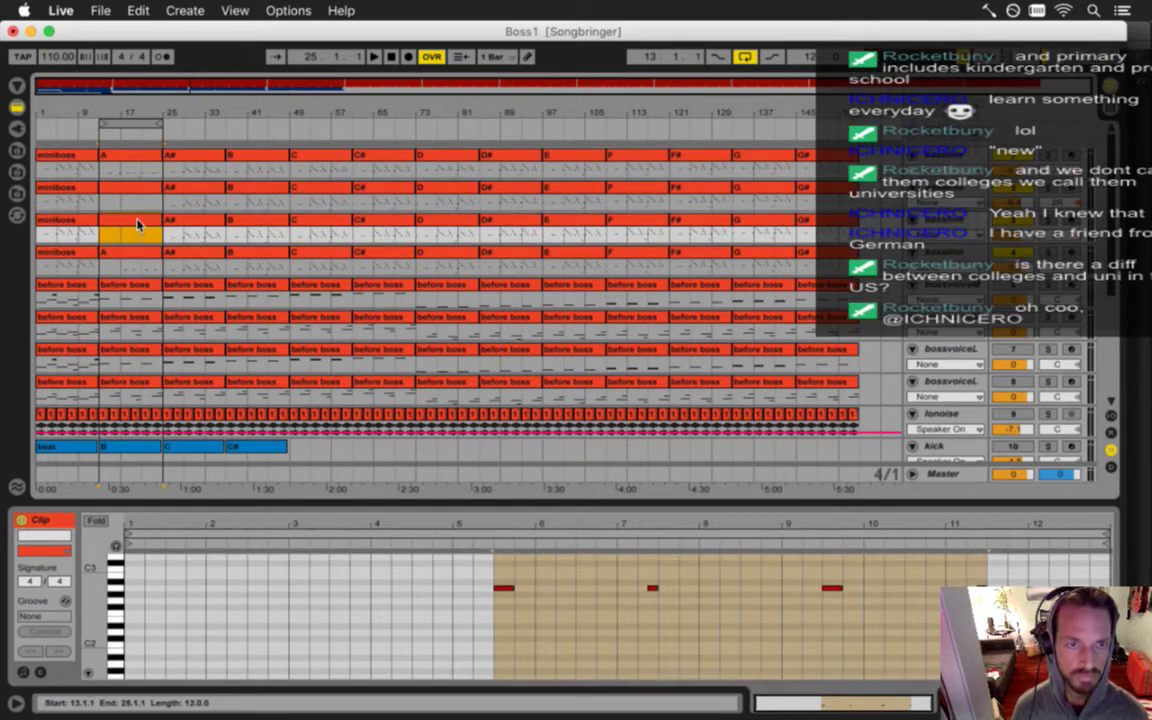
left_click(117, 257)
key("super+r")
key("BackSpace")
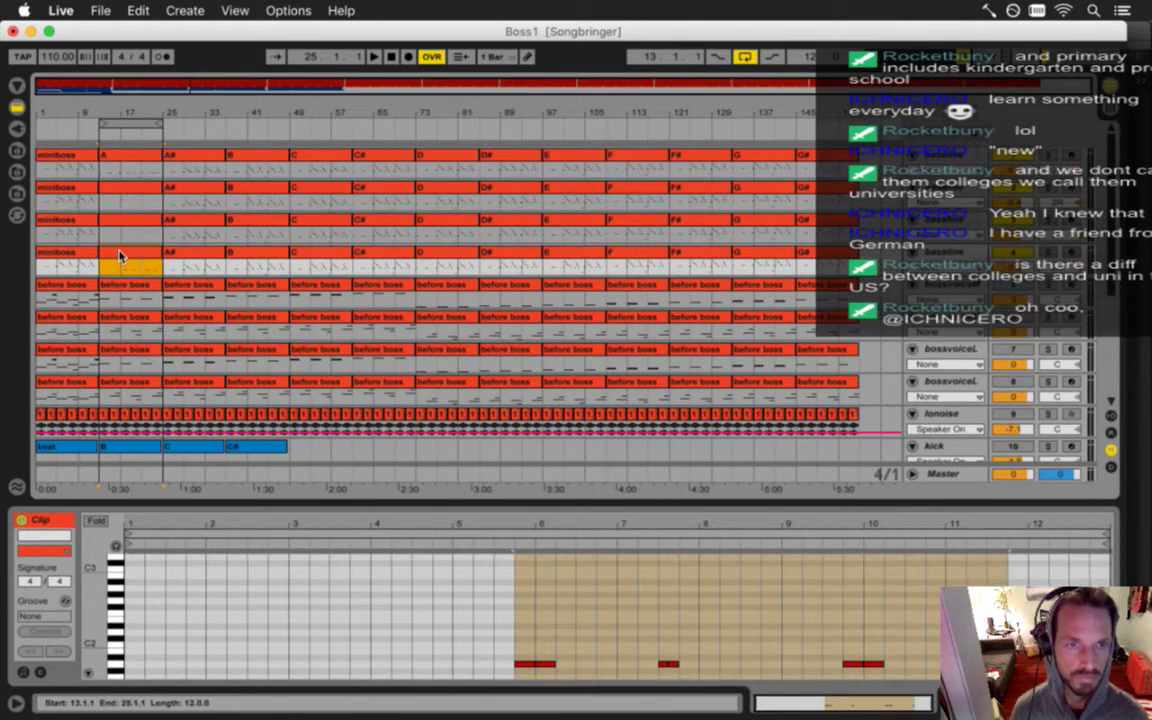
Save the set and show the A1 notes of the first bassline track's A clip.
left_click(125, 166)
key("super+s")
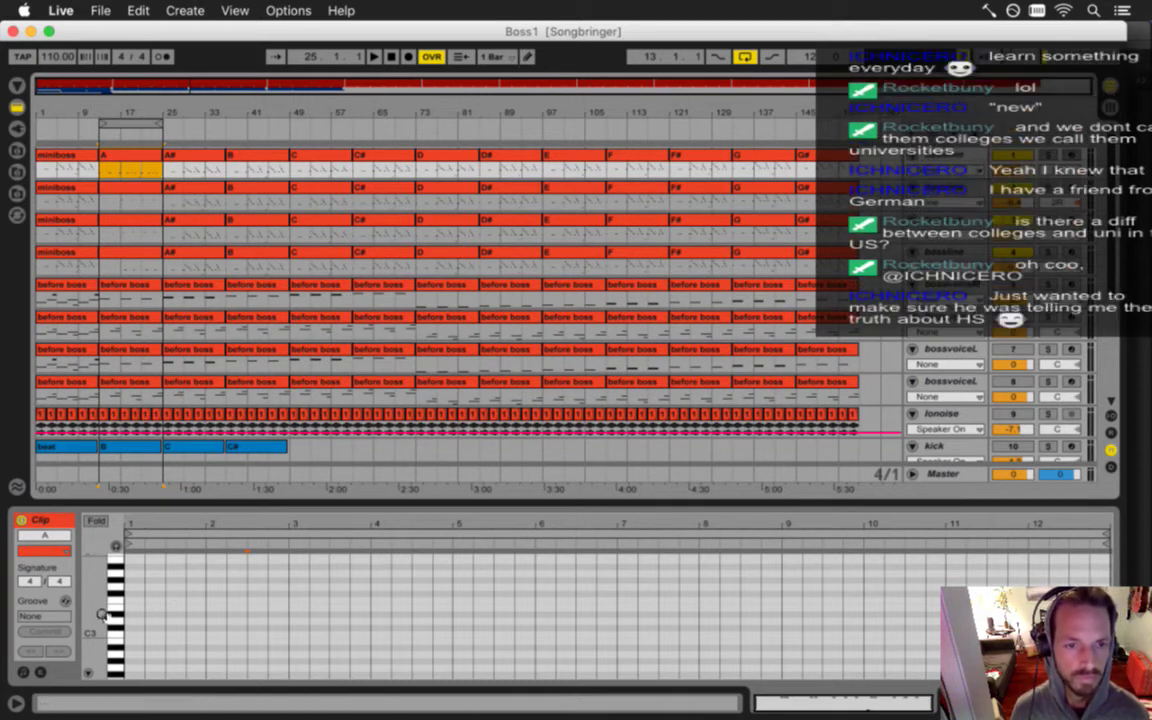
left_click(203, 599)
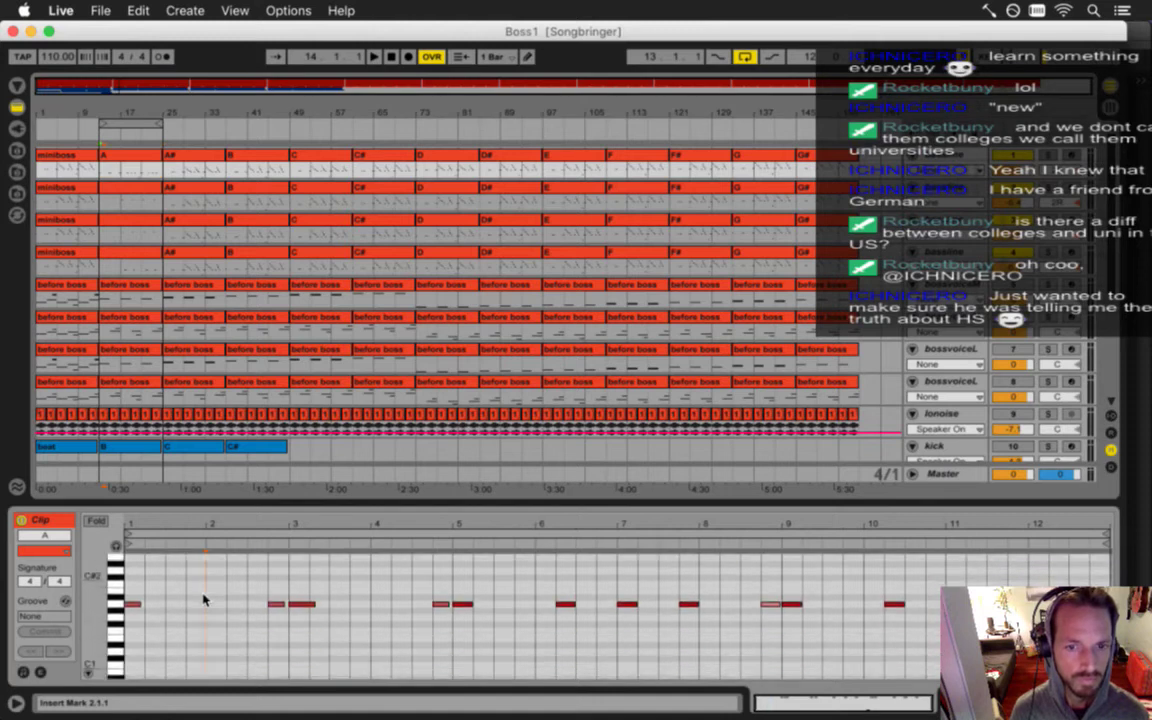
Fold the note view of the A clips on all four bassline tracks to their used pitches only.
left_click(134, 160)
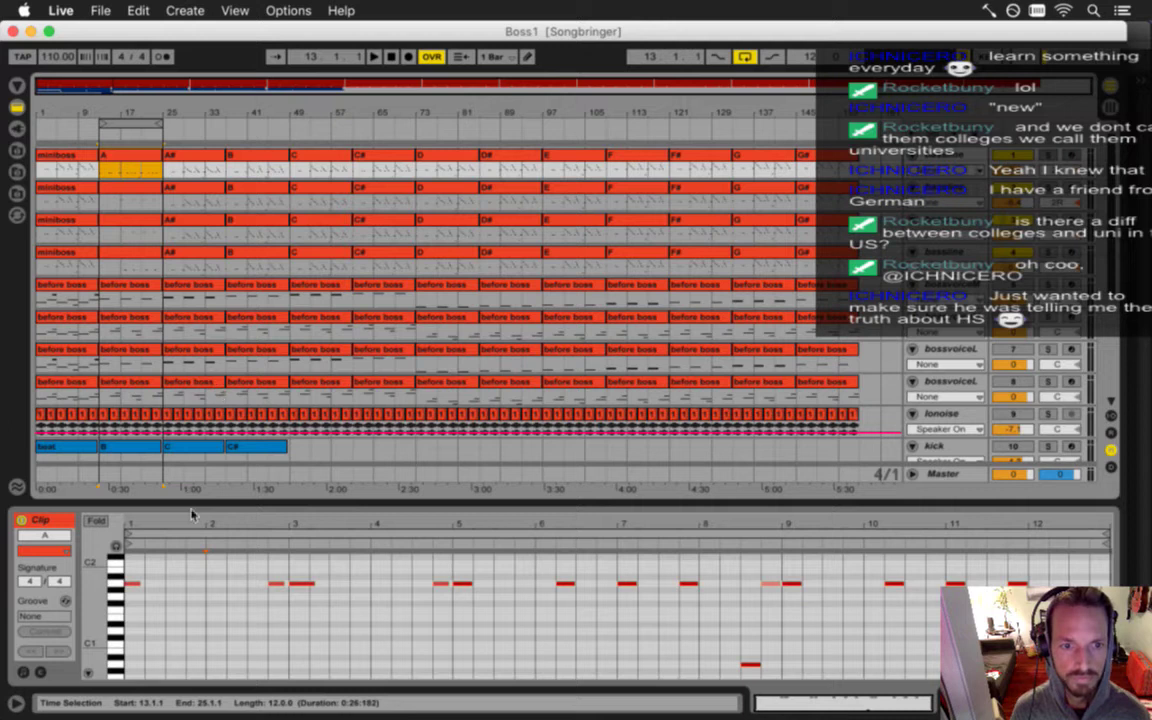
left_click(96, 520)
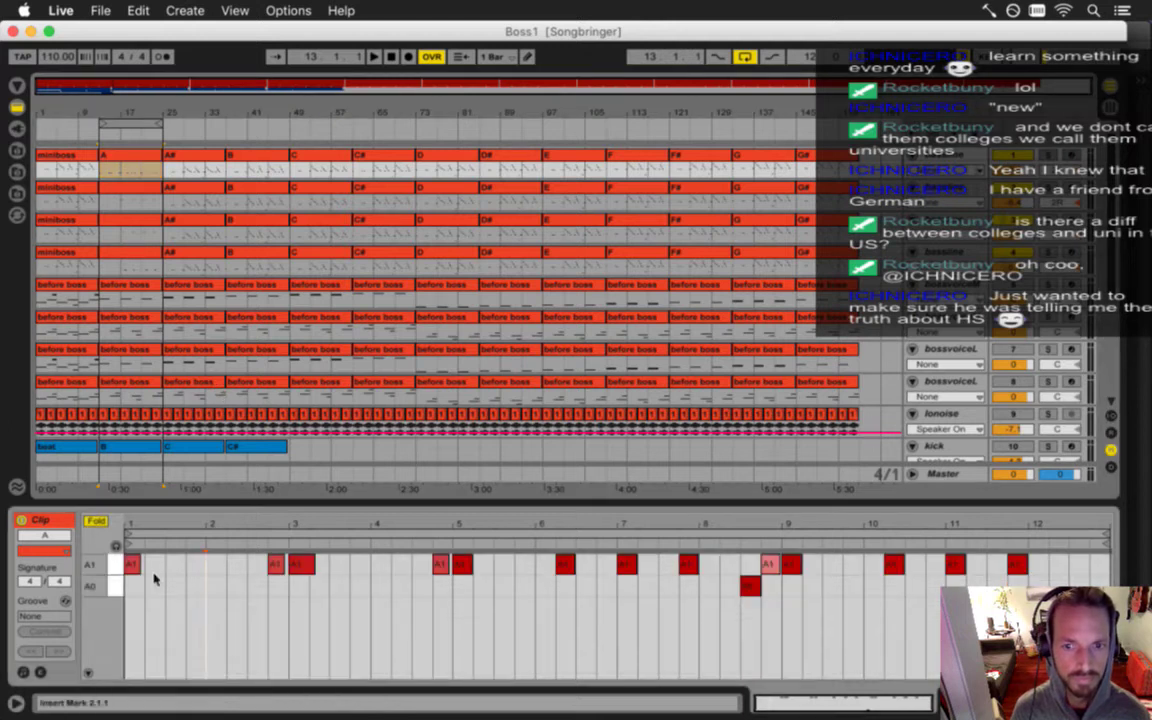
left_click(122, 195)
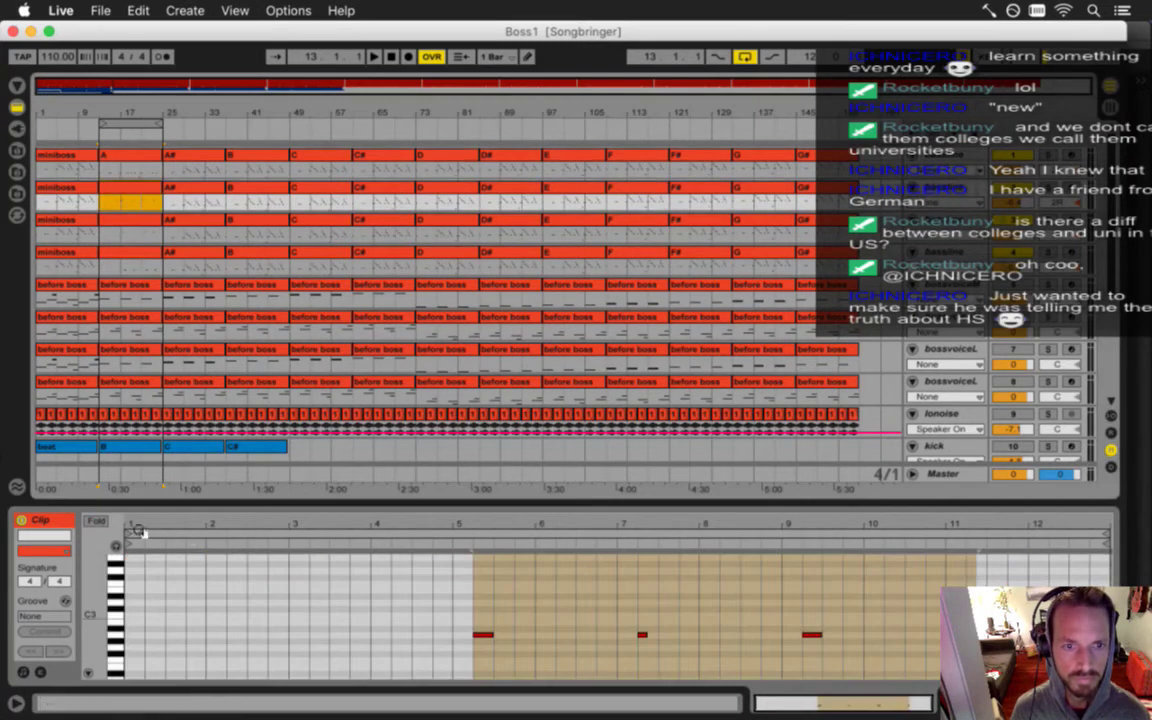
left_click(96, 520)
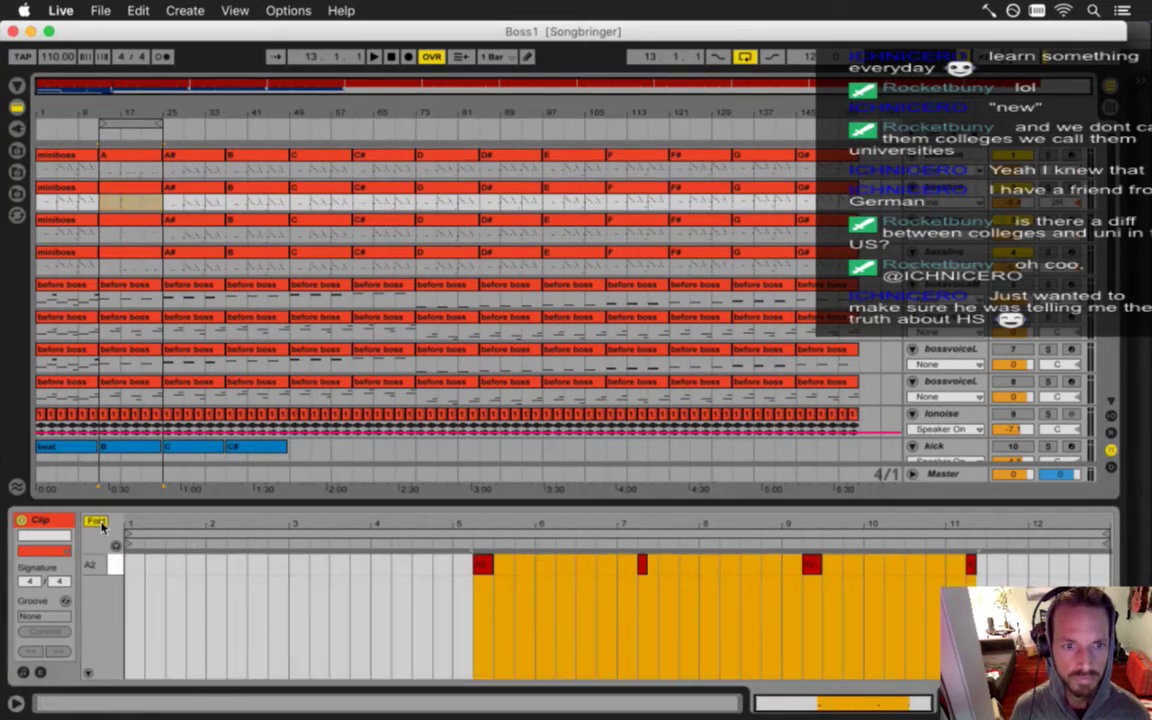
left_click(125, 235)
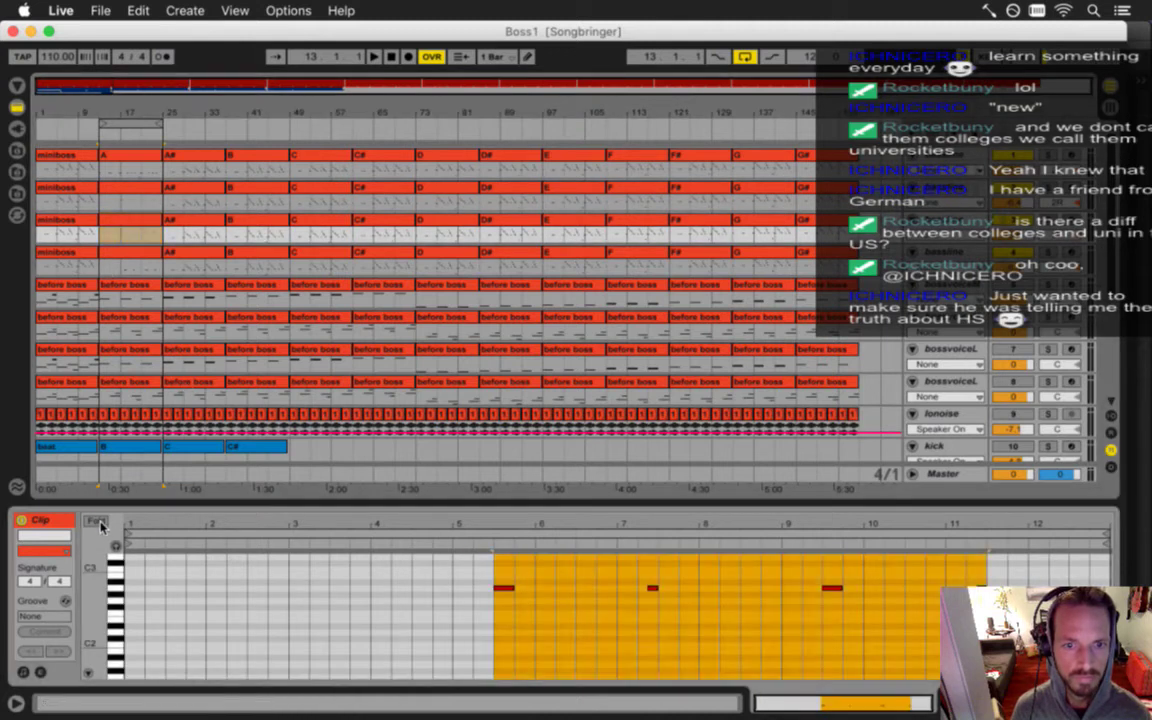
left_click(96, 520)
left_click(125, 262)
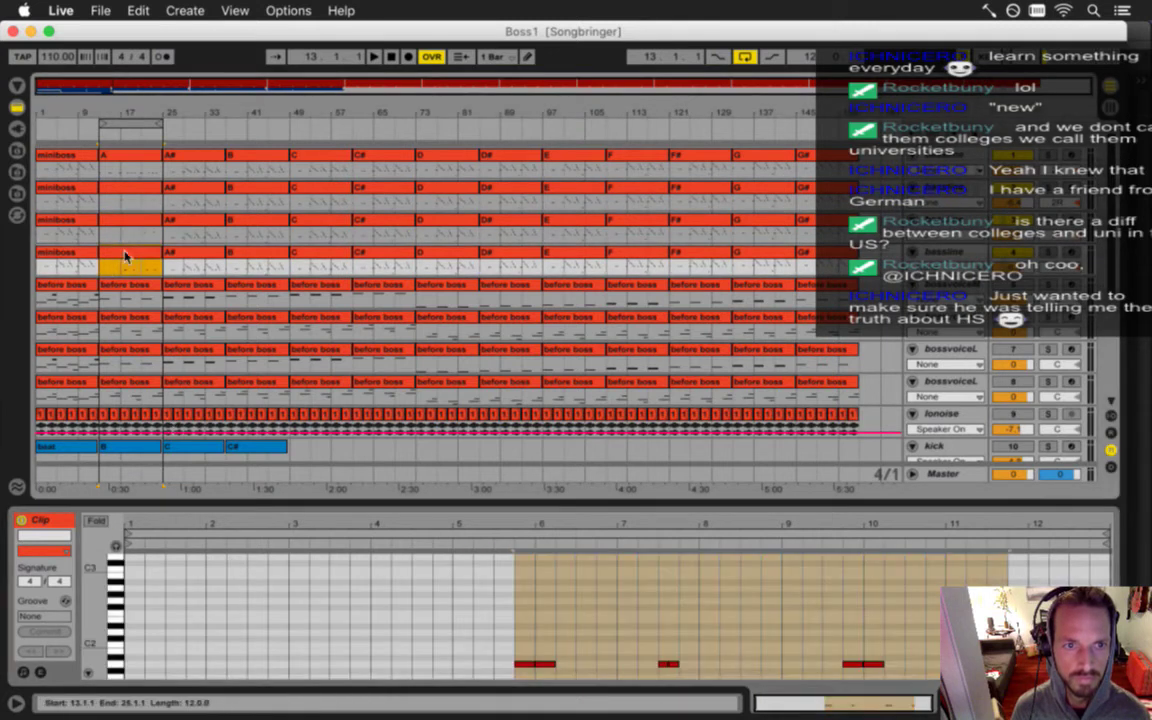
left_click(98, 520)
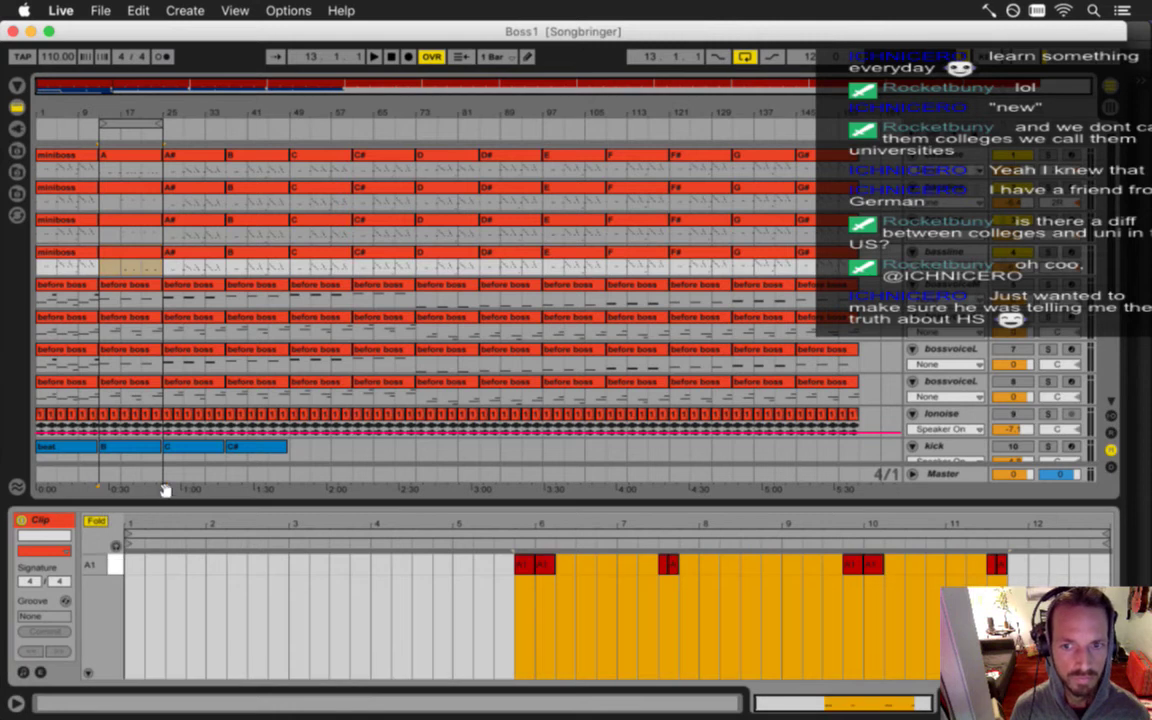
Try duplicating the folded A clips of all four bassline tracks over the A# clips at bar 25, and undo the copy.
left_click(128, 158, "shift")
key("super+d")
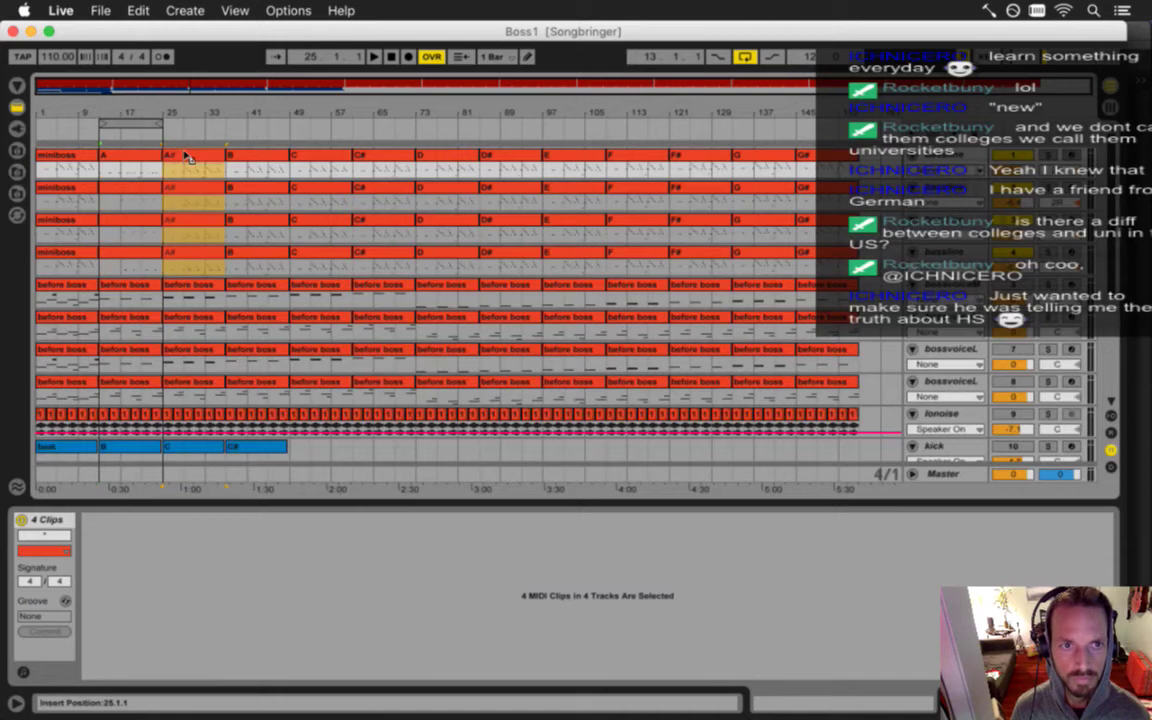
left_click(185, 155)
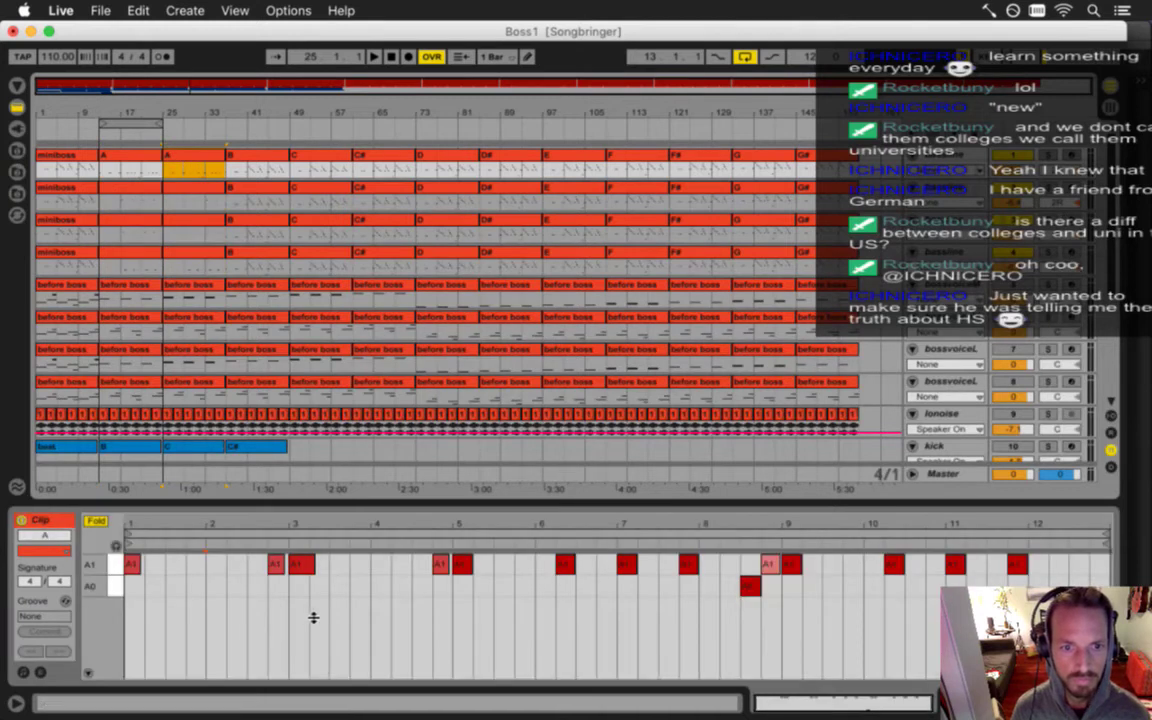
key("super+a")
left_click(193, 156)
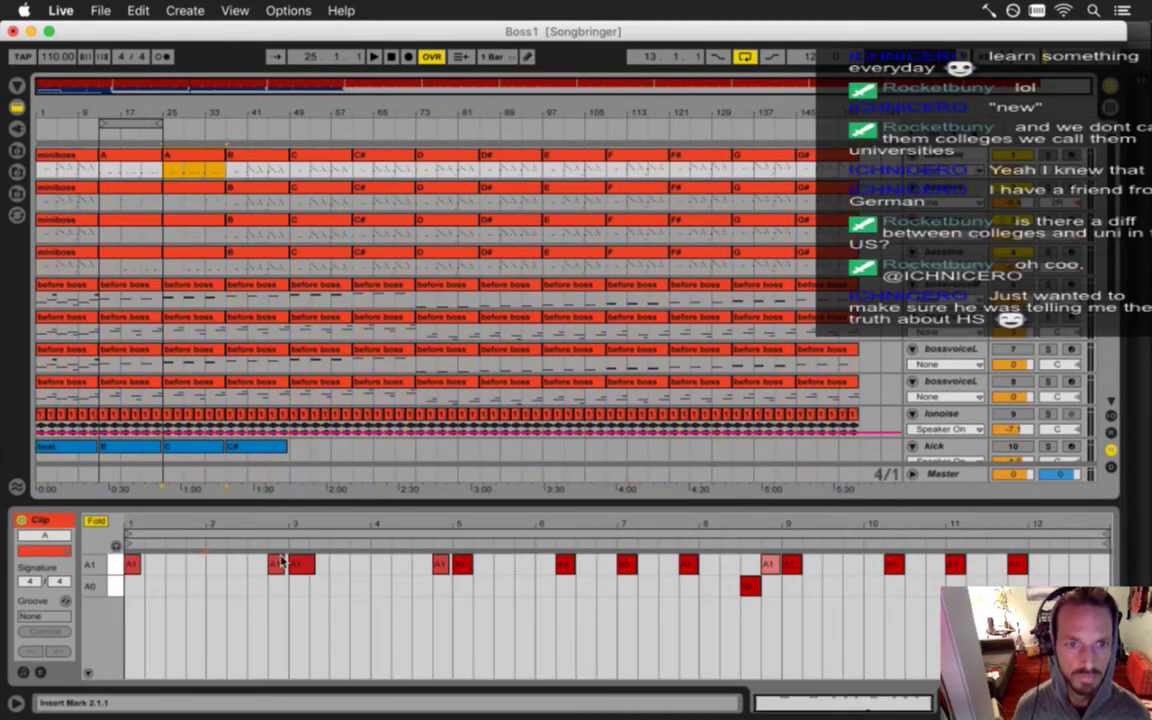
left_click(253, 583)
key("super+a")
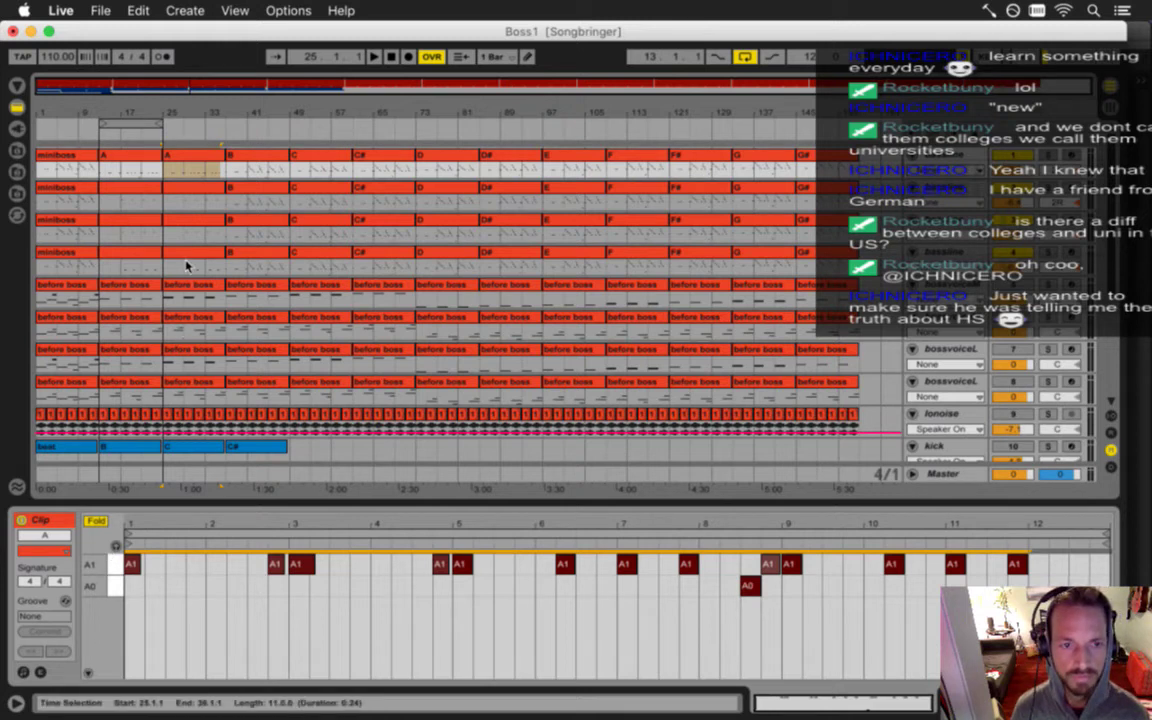
key("super+z")
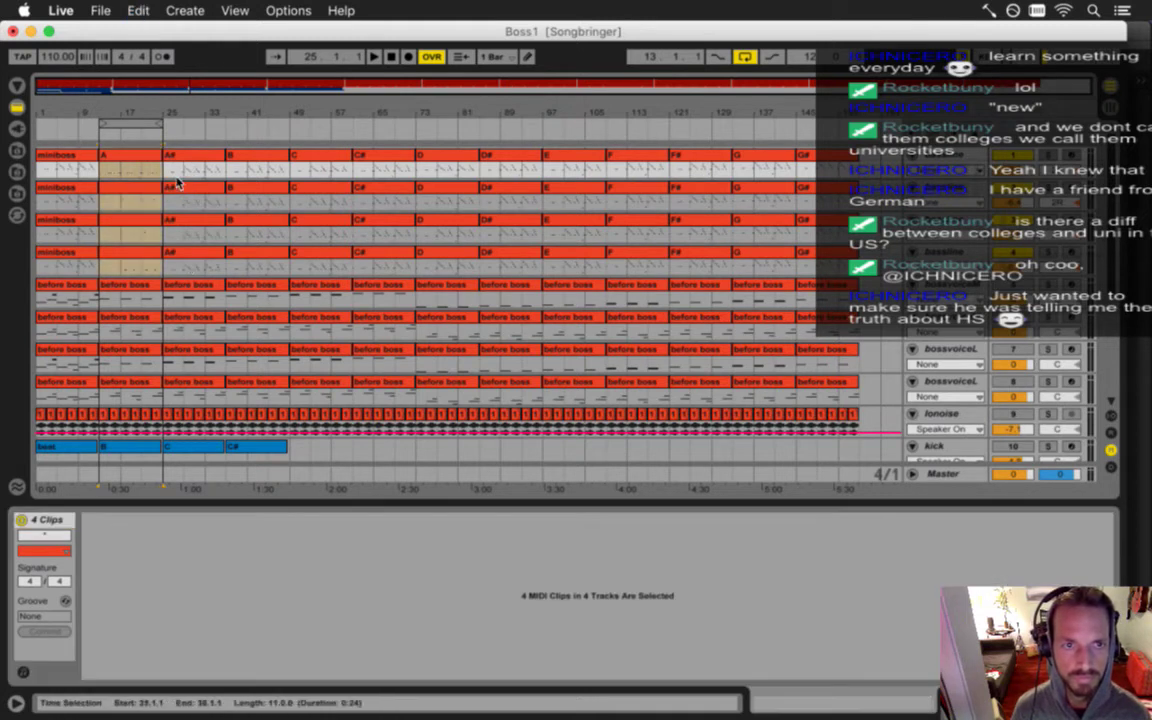
Unfold the note view of the first bassline track's A clip, enlarge the rows around A1 and save the set.
left_click(128, 157)
left_click(93, 522)
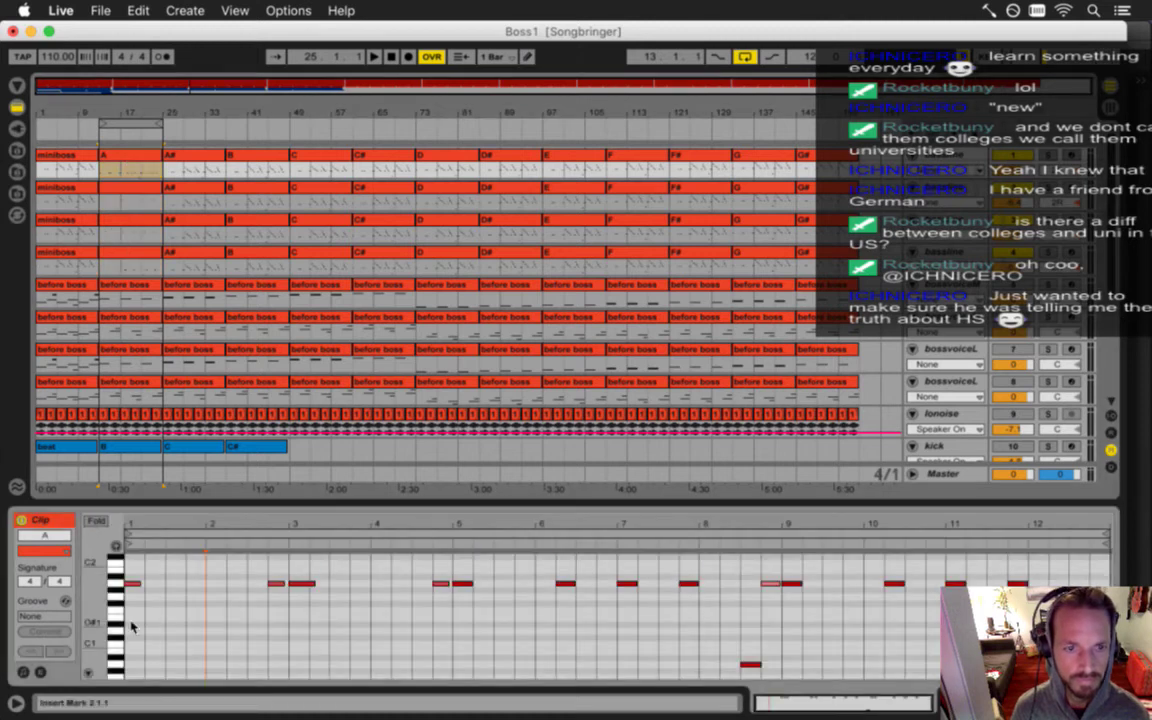
left_click_drag(93, 609, 95, 610)
key("super+s")
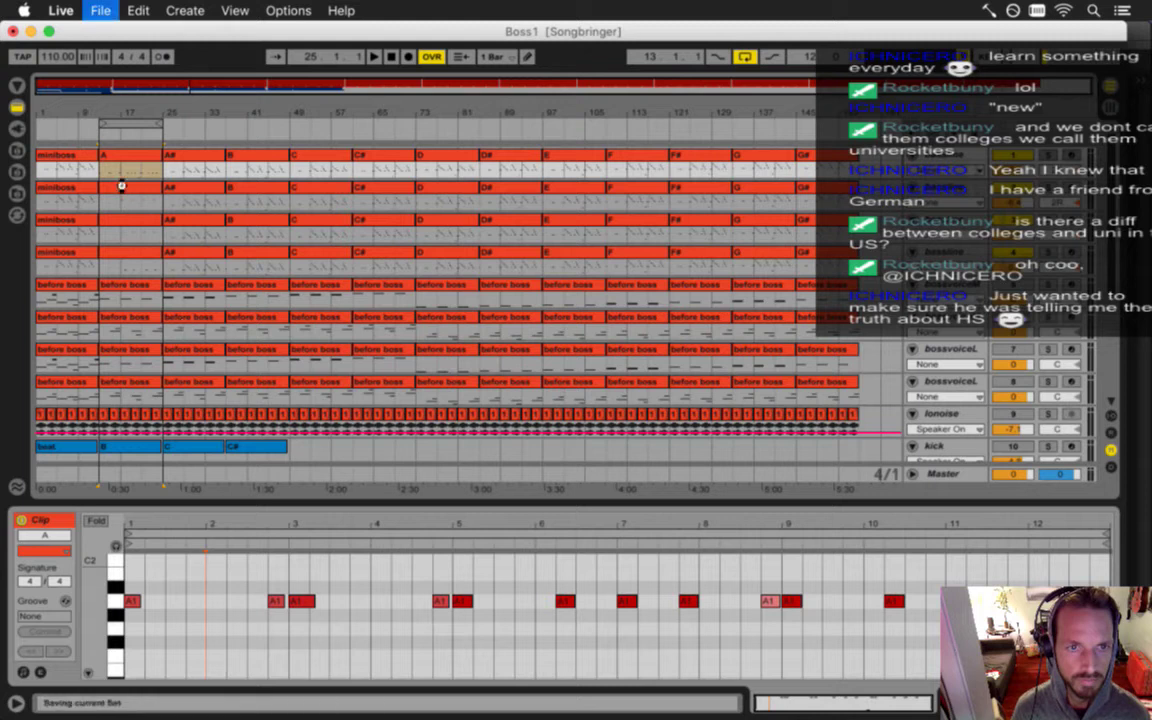
Unfold the note views of the second and third bassline tracks' A clips and enlarge the rows around A2.
key("Down")
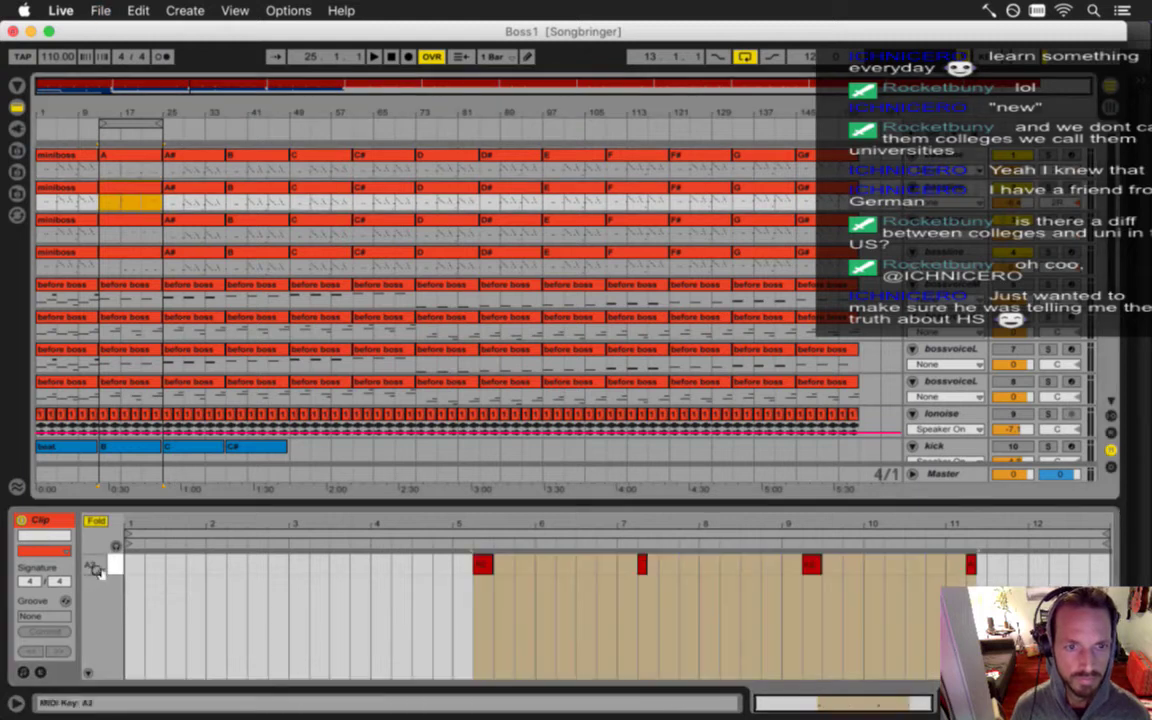
left_click(96, 521)
left_click_drag(96, 600, 93, 604)
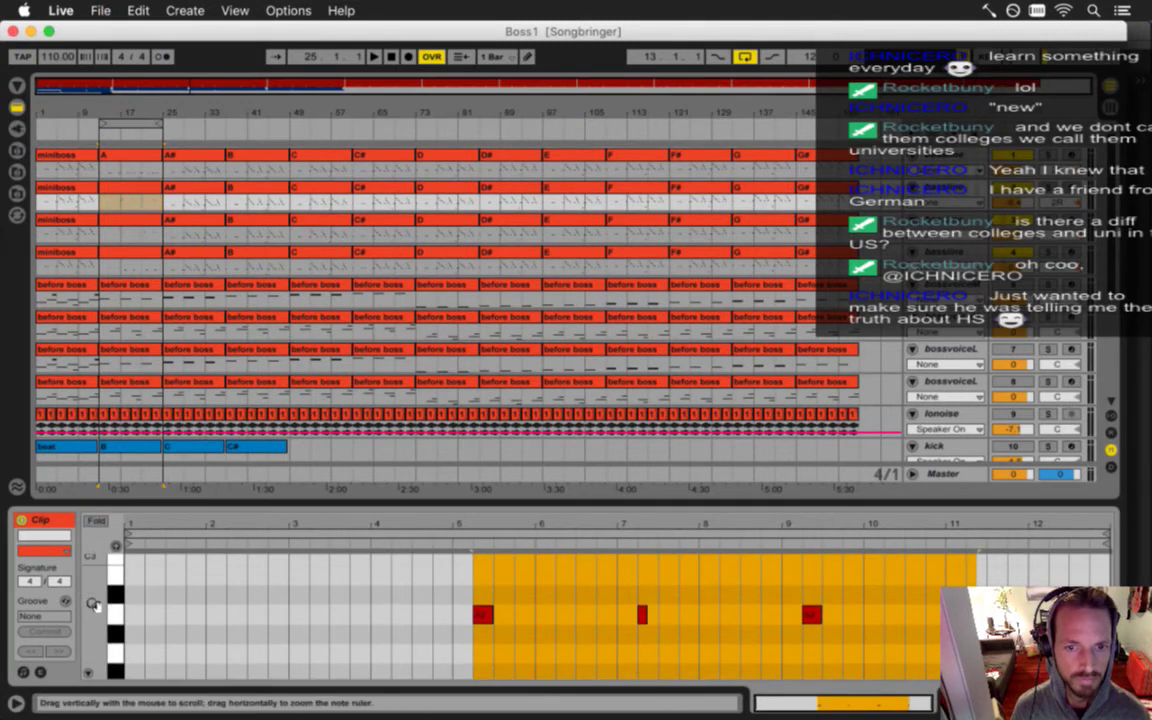
left_click(105, 236)
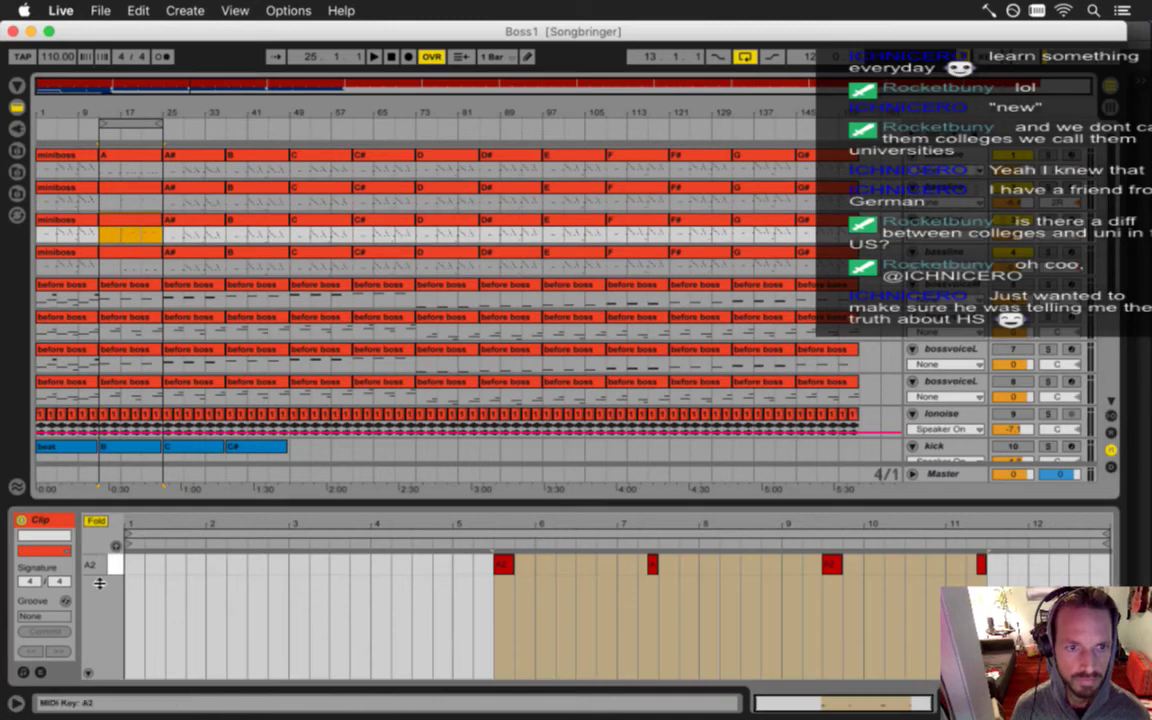
left_click(96, 521)
left_click_drag(96, 598, 93, 607)
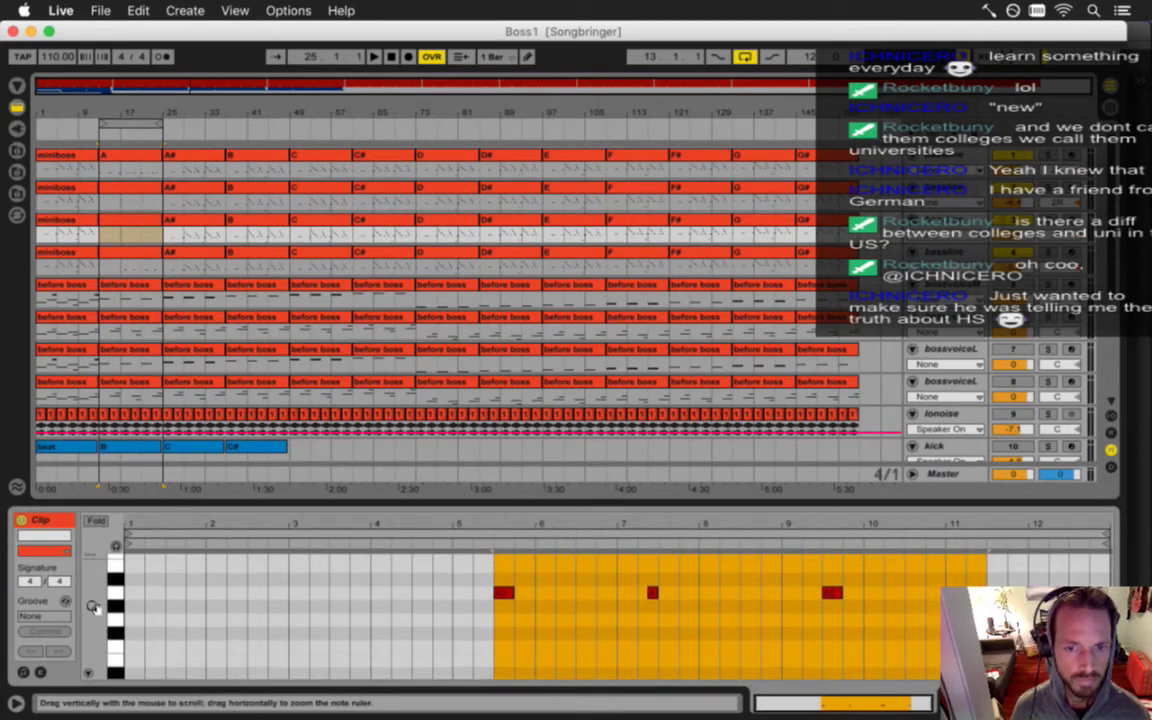
Unfold the note view of the fourth bassline track's A clip and enlarge the rows around A1.
left_click(128, 264)
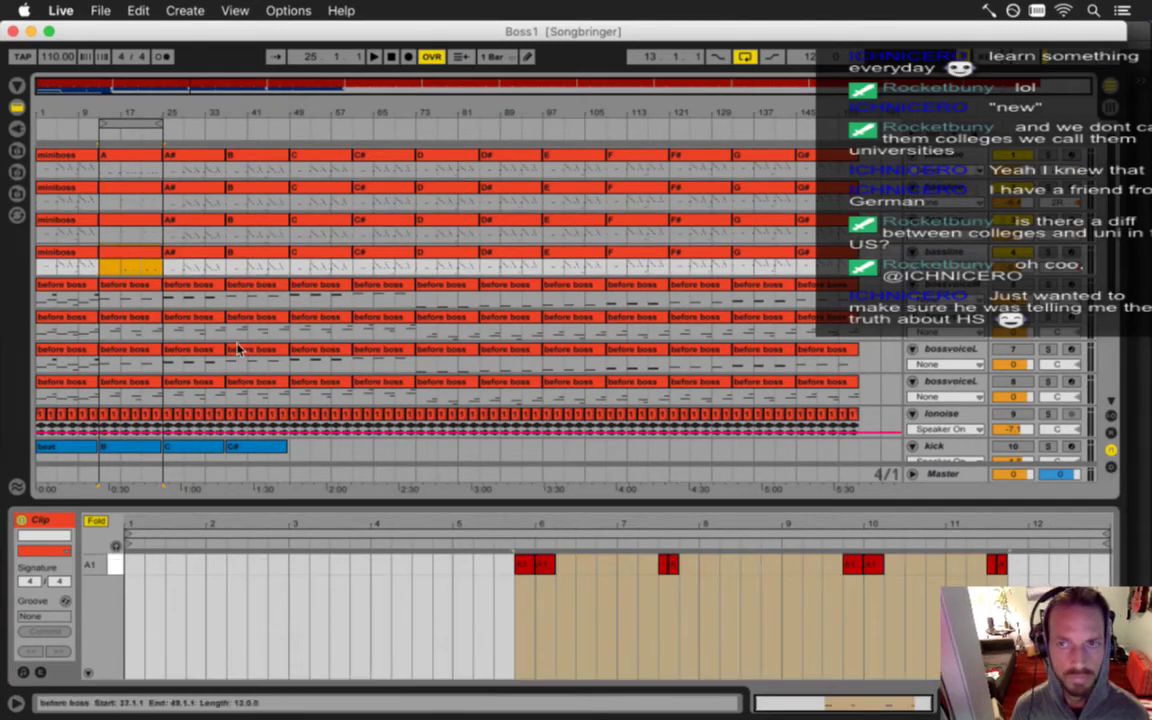
left_click(1013, 10)
mouse_move(885, 122)
left_click(828, 140)
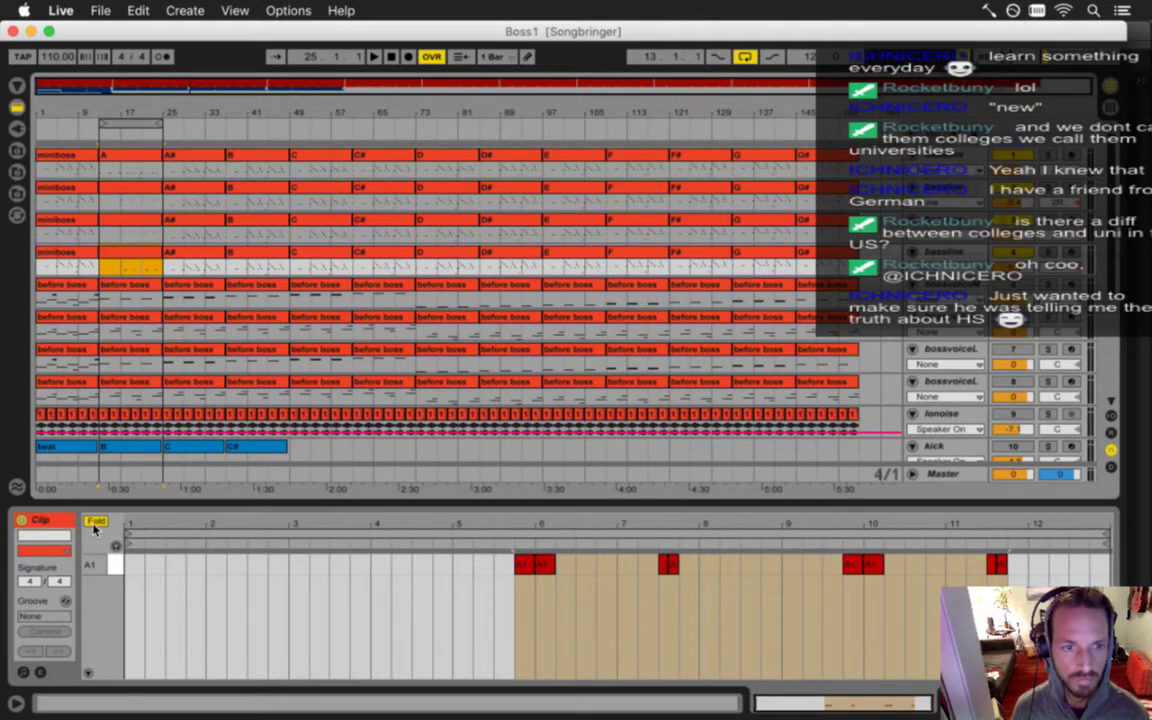
left_click(95, 522)
scroll(93, 637, "down", 2)
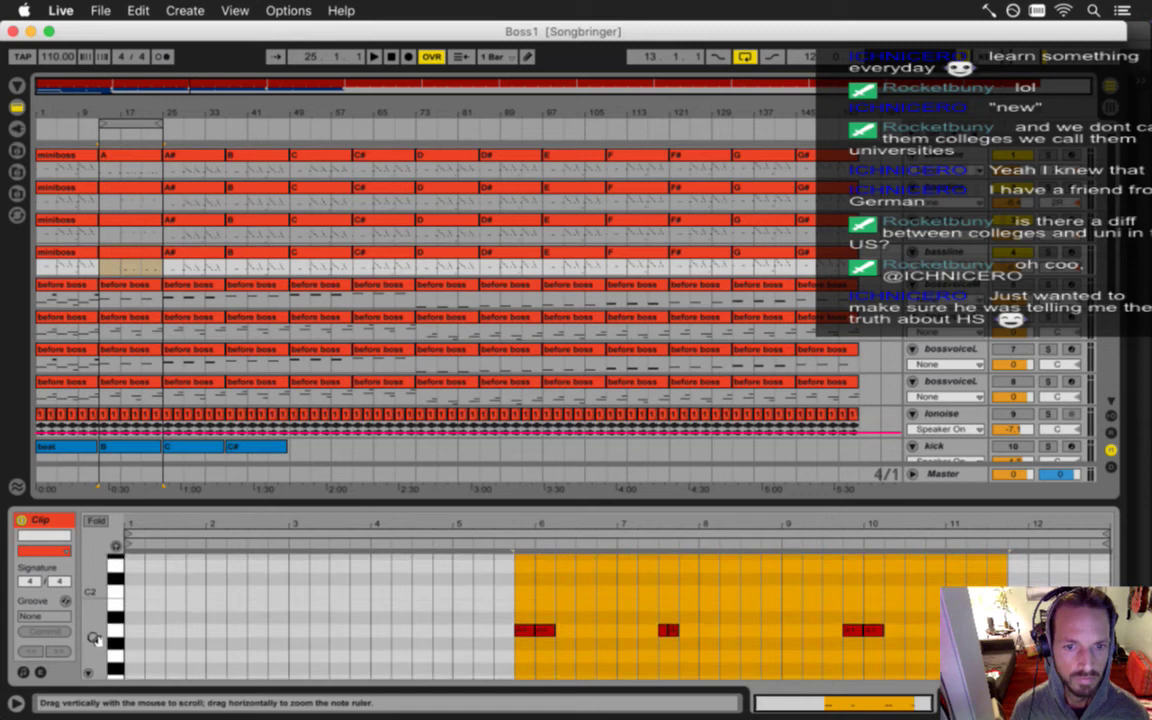
scroll(93, 637, "down", 2)
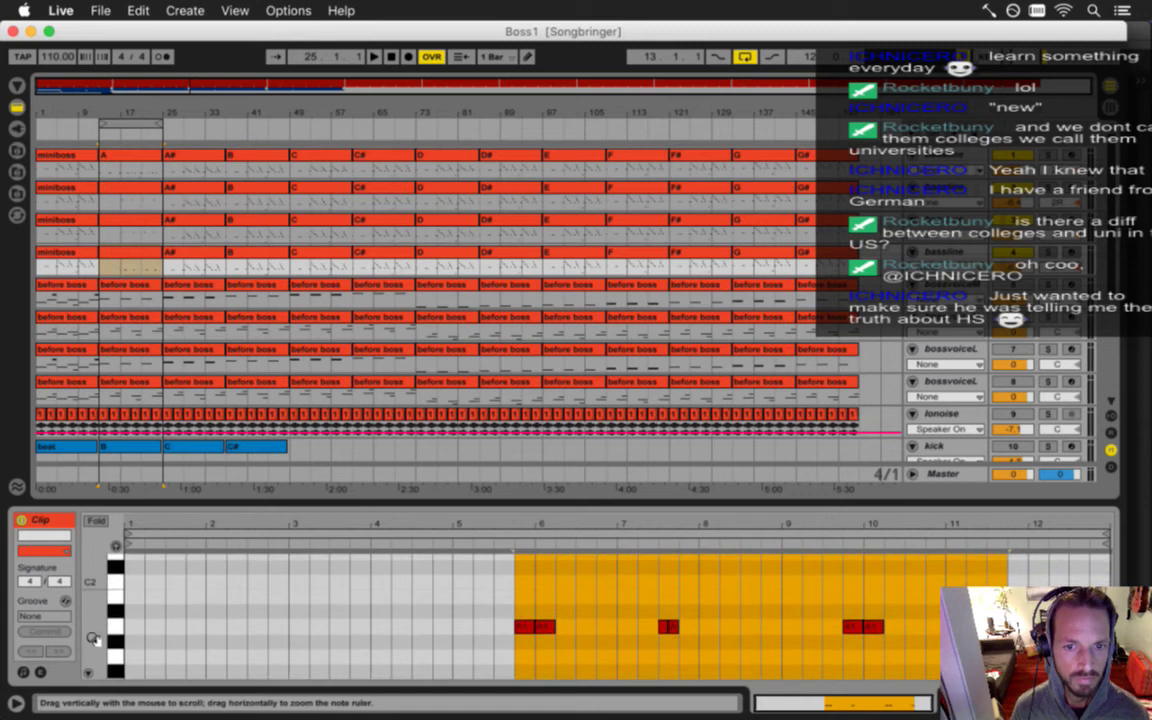
Copy the A clips of all four bassline tracks over the A# clips at bar 25.
left_click(133, 158)
left_click(140, 254, "shift")
left_click_drag(152, 155, 205, 154)
Rename the first bassline track's copied clip at bar 25 to A#, raise all its notes one semitone and save the set.
left_click(187, 158)
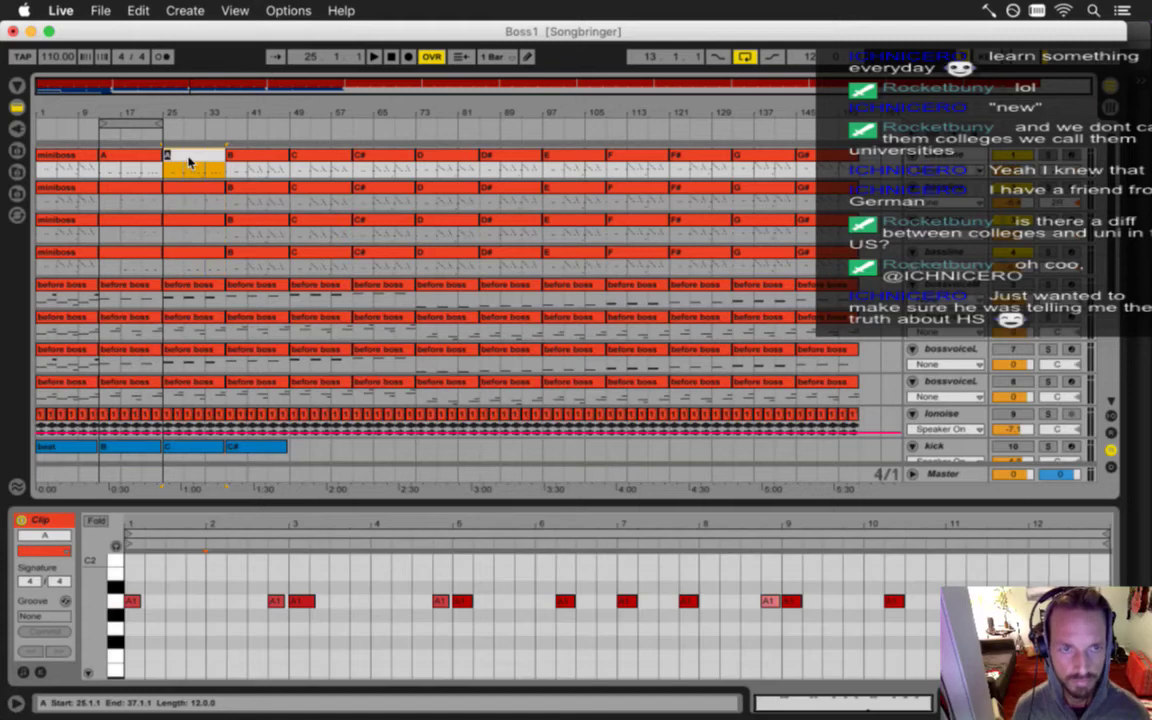
left_click(272, 621)
key("super+a")
key("Up")
key("super+s")
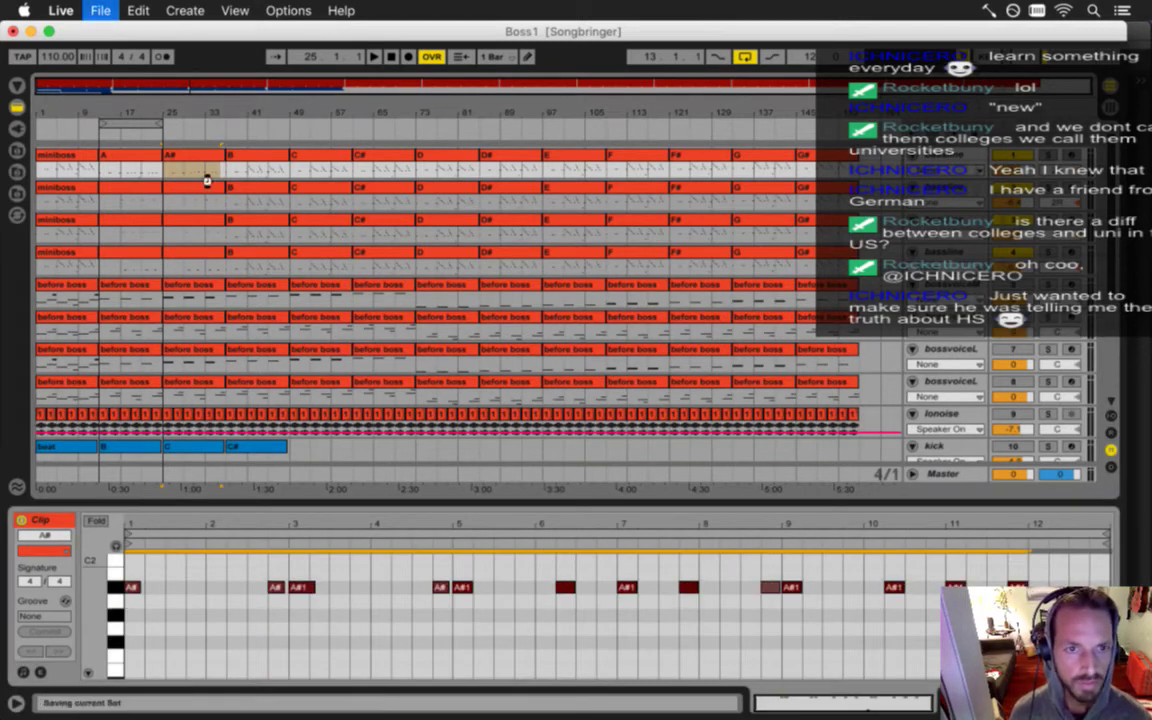
Raise all notes in the second and third bassline tracks' clips at bar 25 by one semitone and save the set.
left_click(189, 193)
left_click(373, 602)
key("super+a")
key("Up")
left_click(210, 233)
left_click(491, 622)
key("super+a")
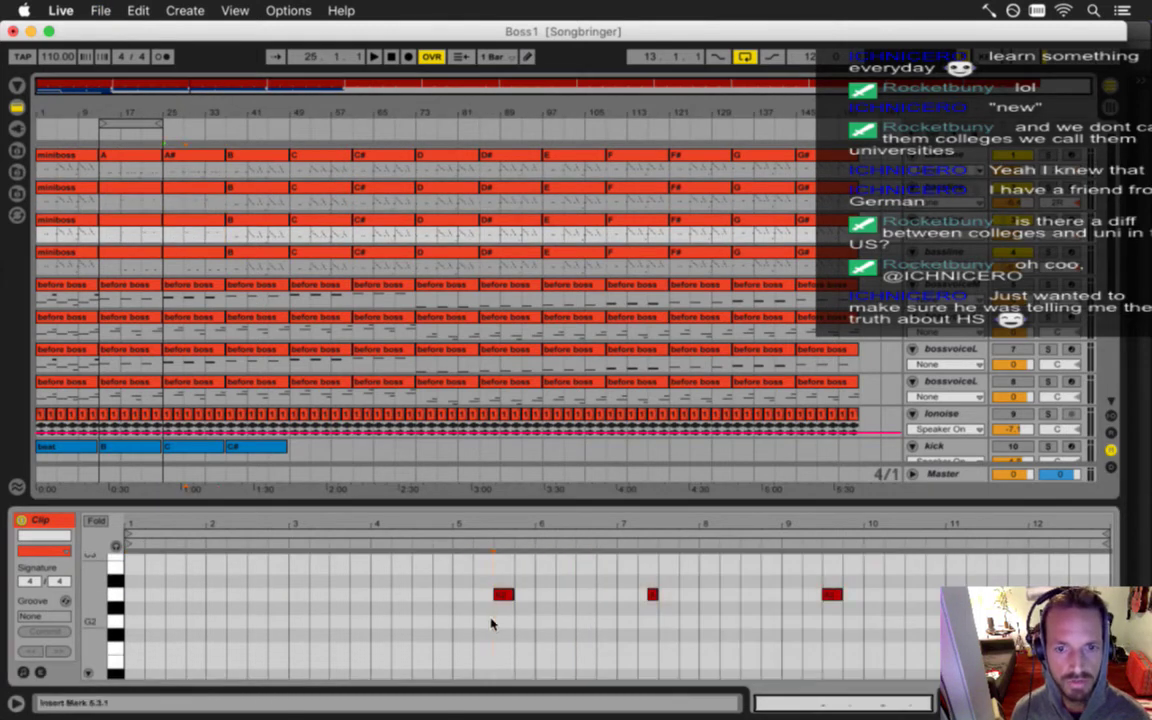
key("Up")
key("super+s")
Raise all notes in the fourth bassline track's clip at bar 25 to A#1 and save the set.
left_click(199, 260)
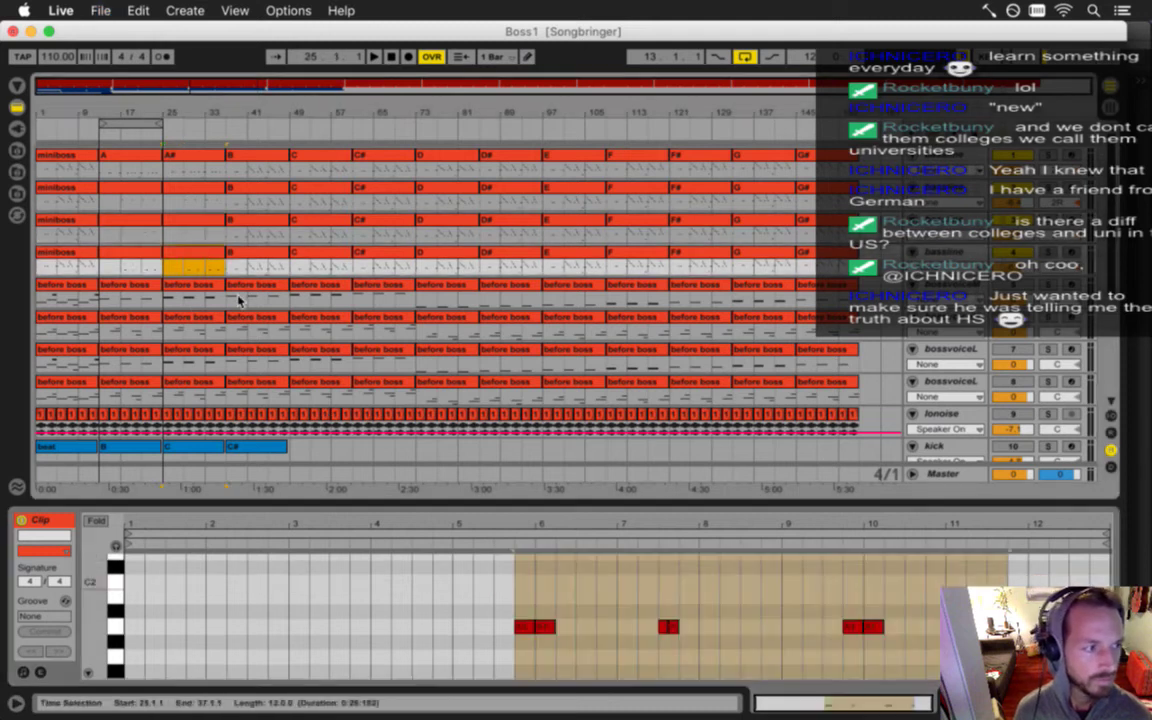
key("super+a")
key("Up")
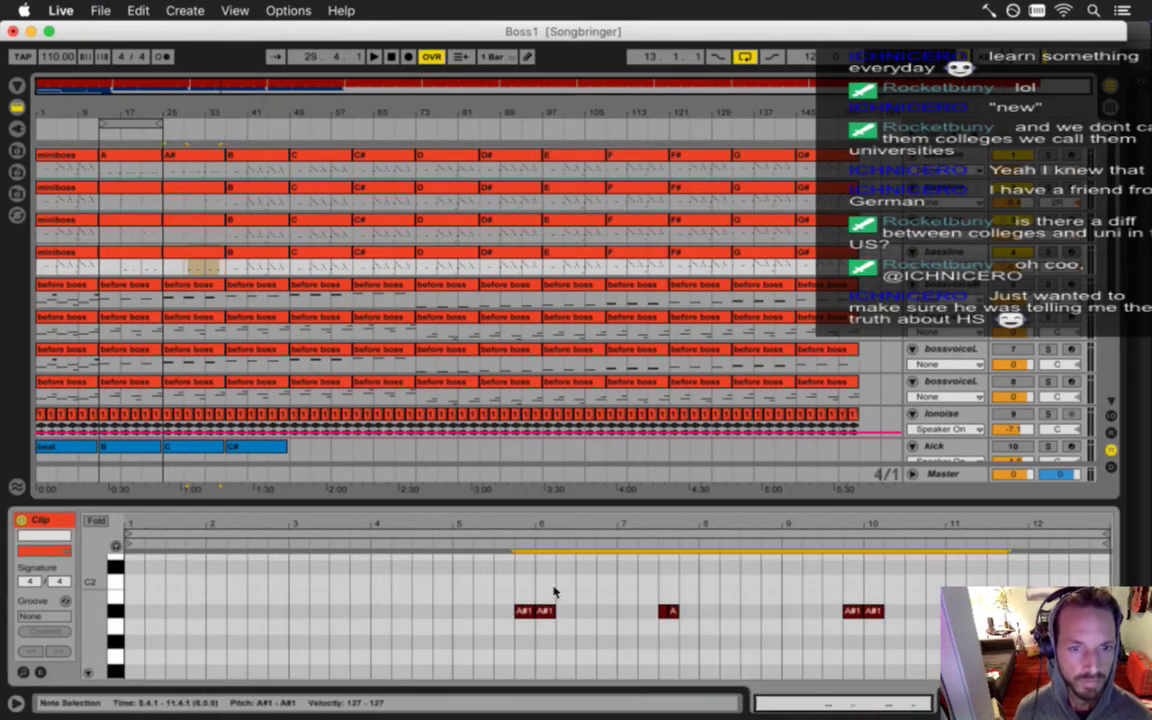
key("super+s")
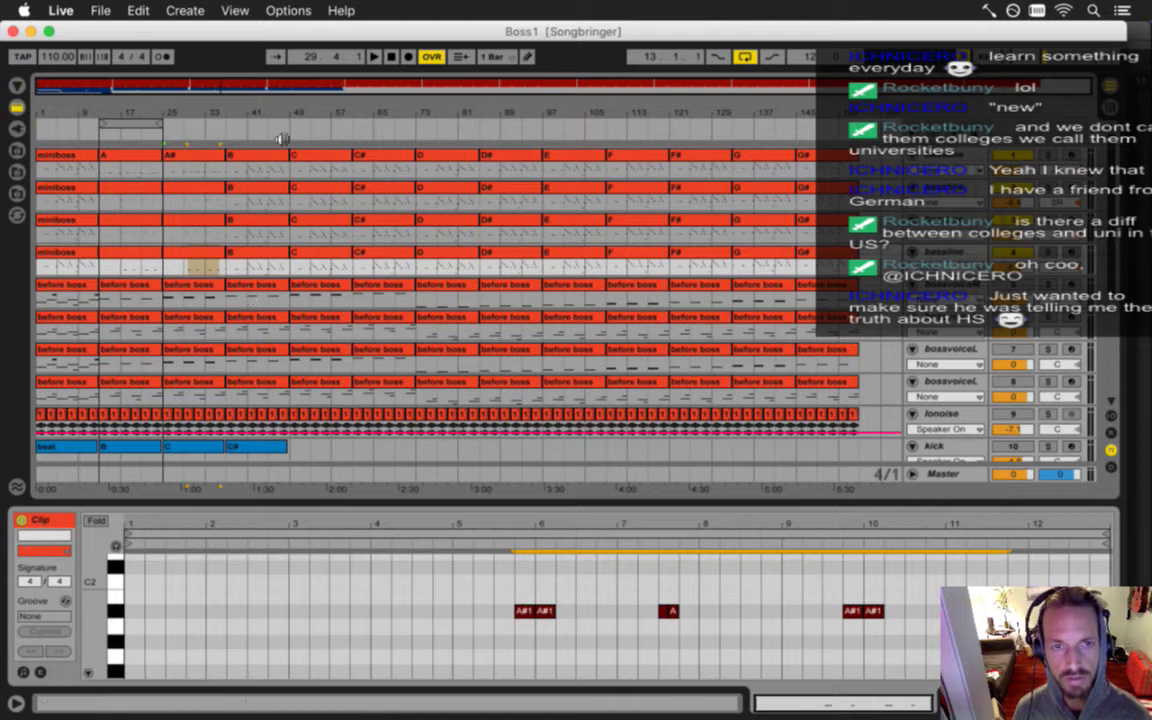
Check the notes in the four bassline clips at bar 25 and in the first bassline track's B and C clips.
left_click(206, 167)
left_click(211, 190)
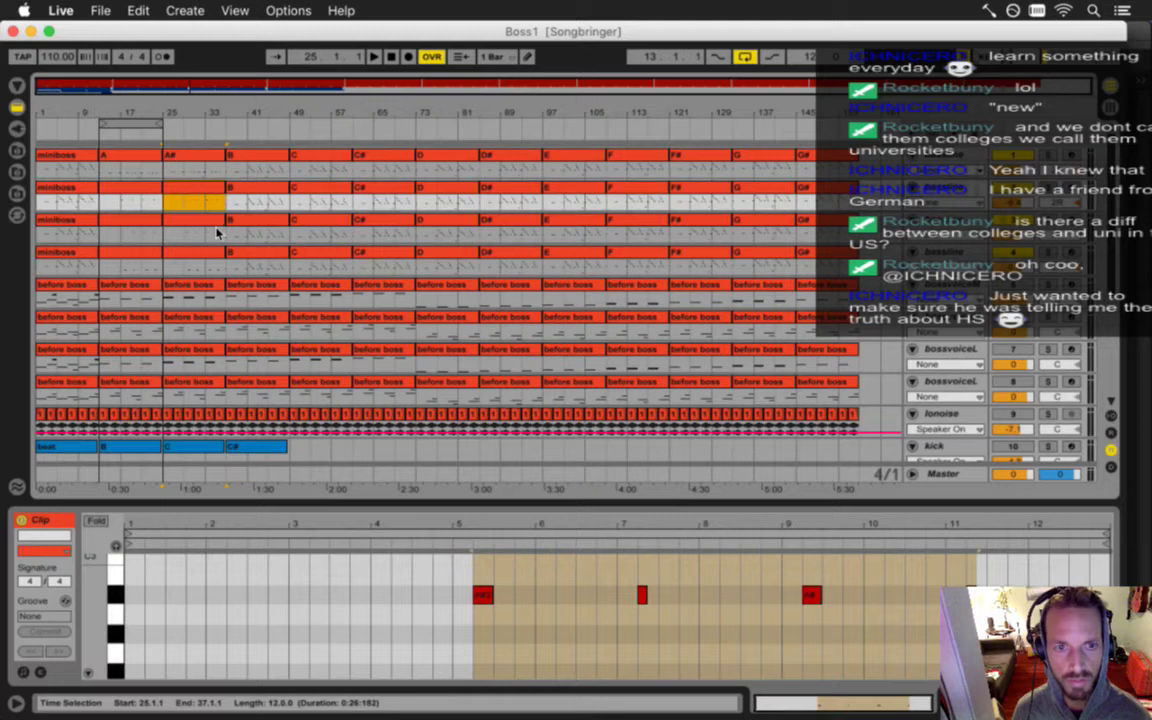
left_click(217, 221)
left_click(208, 254)
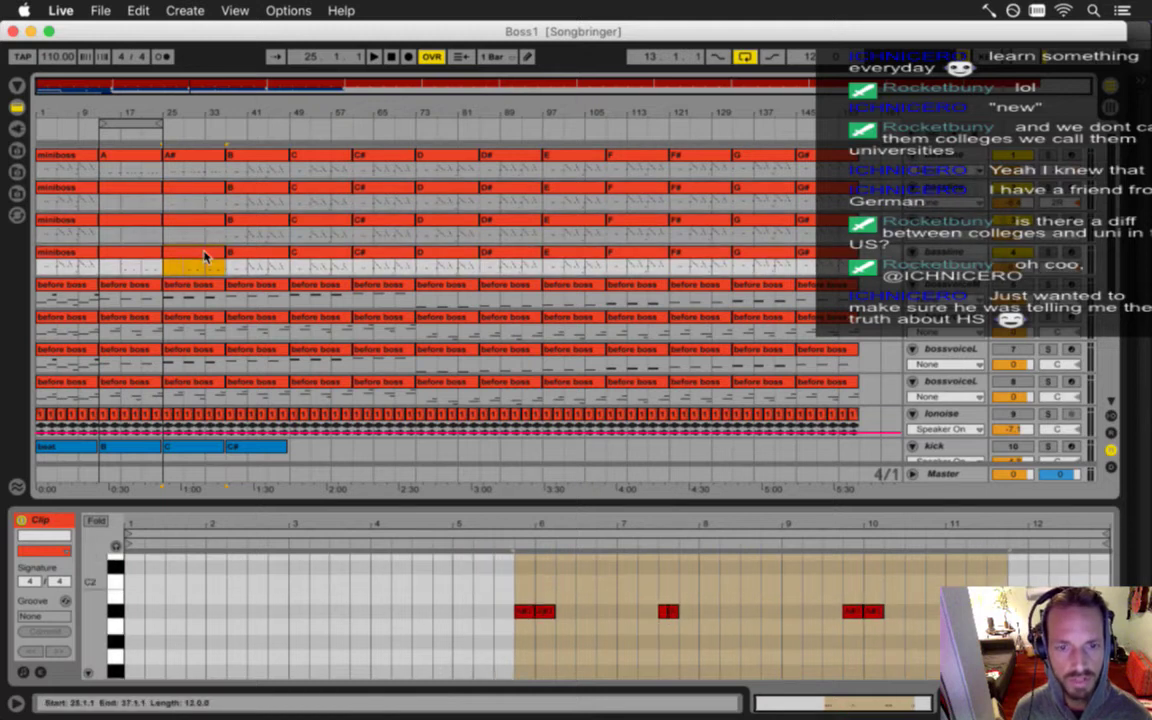
left_click(249, 172)
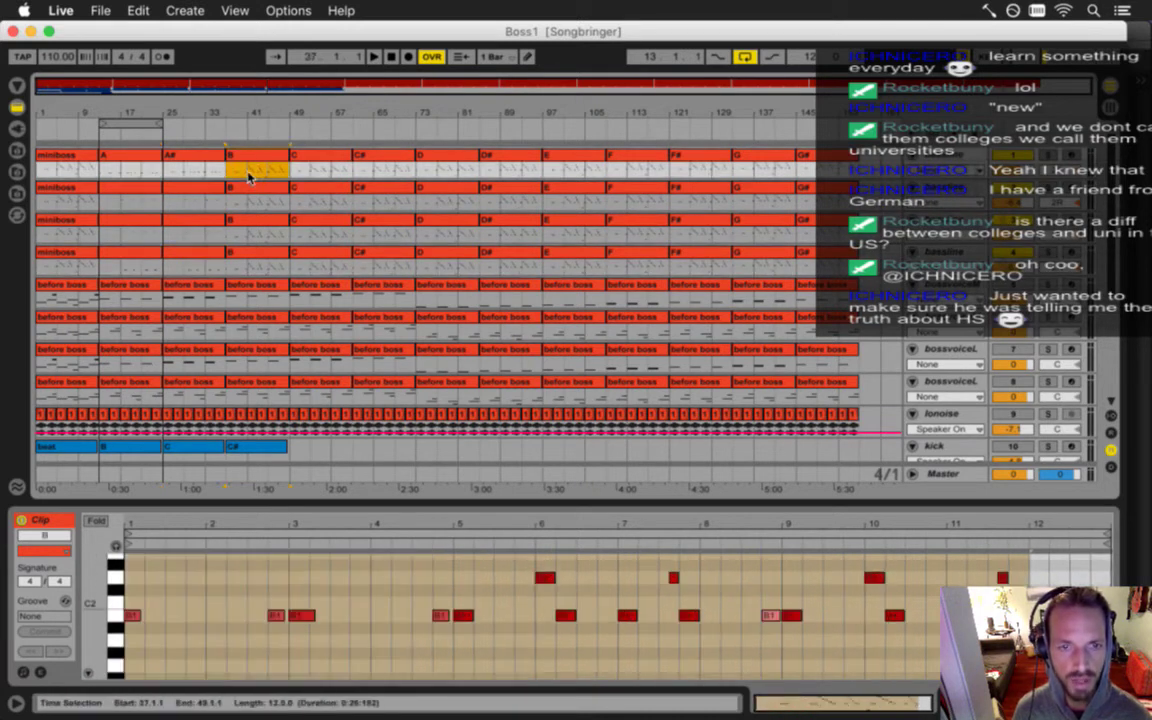
key("super+r")
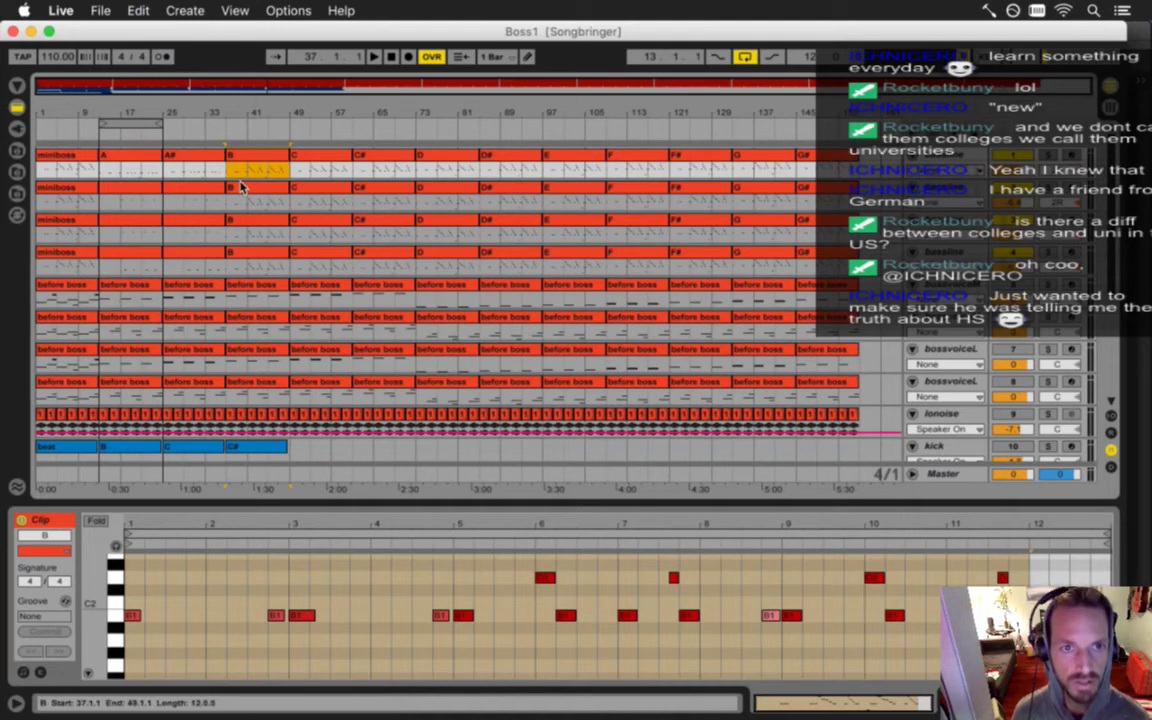
left_click(195, 155)
left_click(186, 254, "shift")
mouse_move(185, 156)
left_mouse_down()
mouse_move(270, 154)
mouse_move(188, 159)
left_mouse_up()
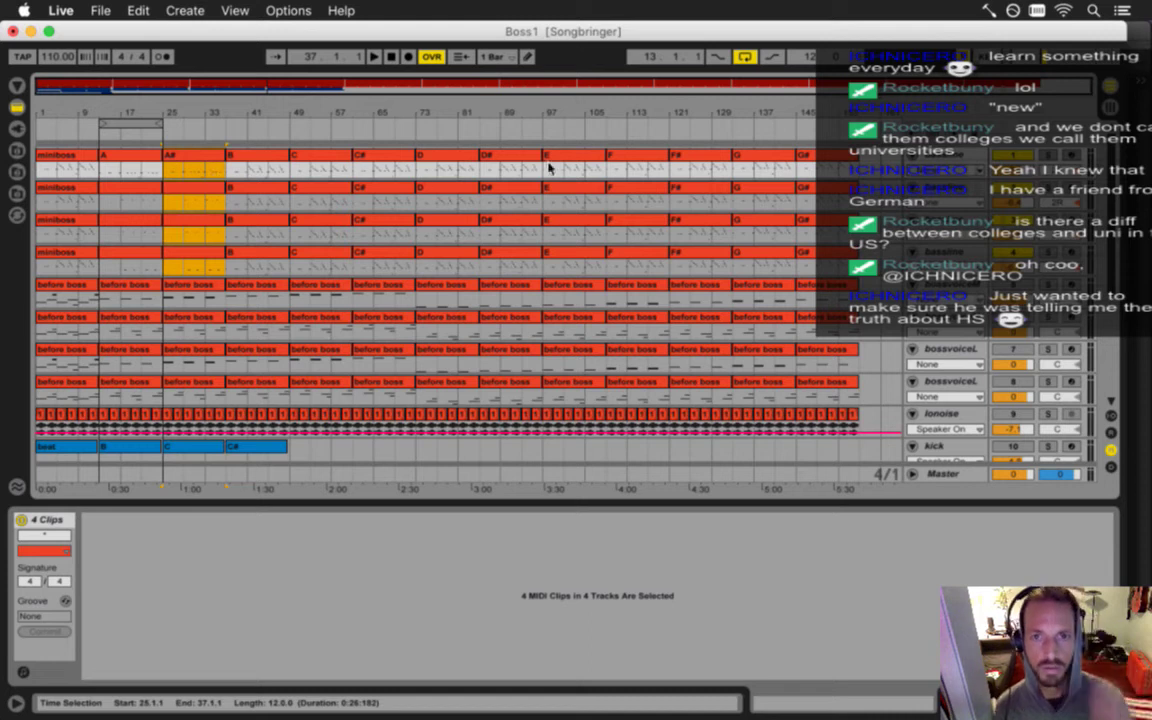
left_click(257, 165)
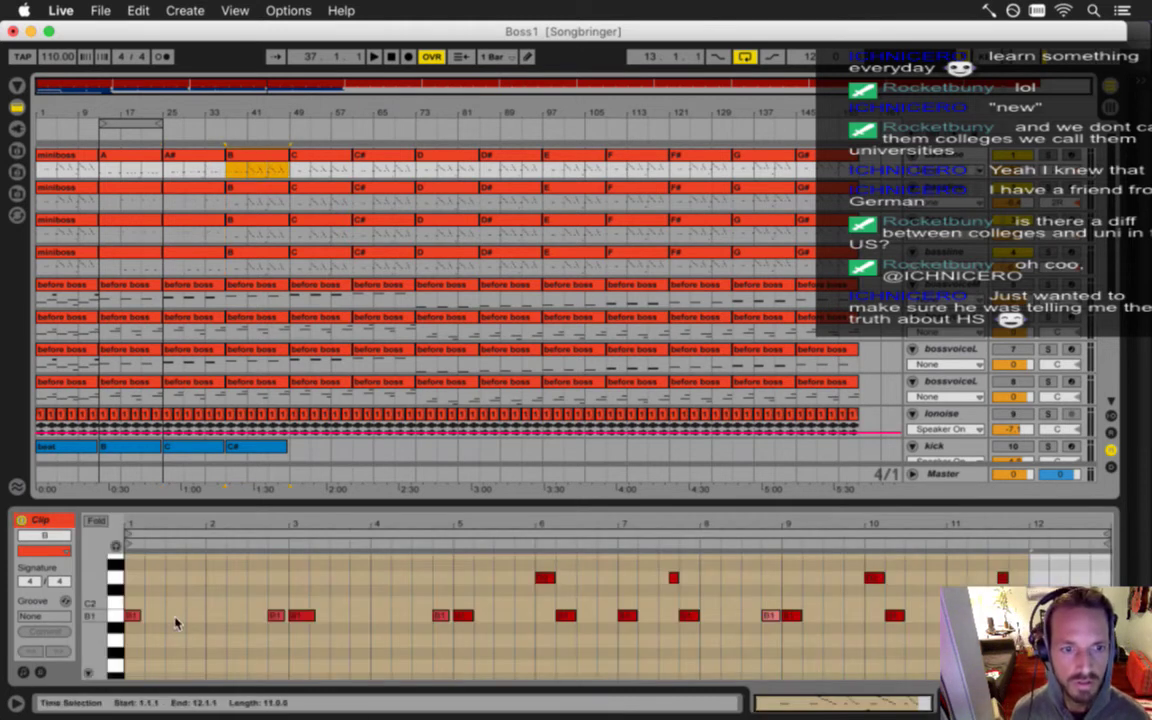
left_click(305, 163)
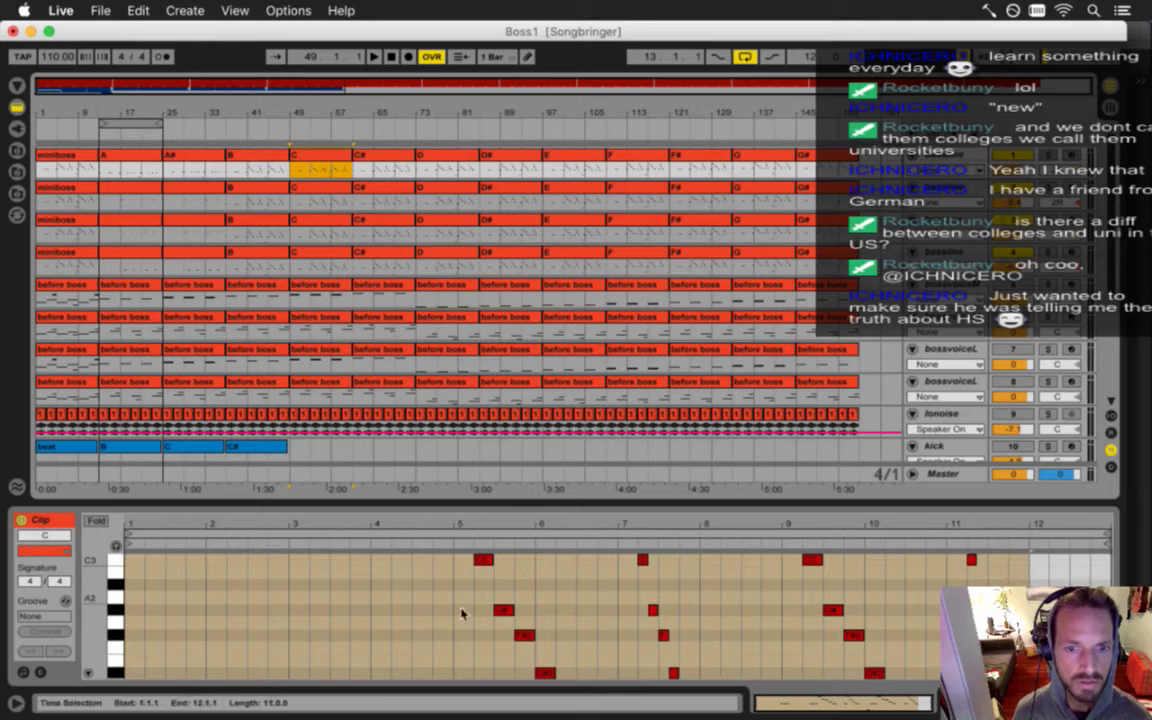
Play the solo first bassline track from bars 37 and 49 and inspect the notes in its C clip.
scroll(446, 600, "down", 5)
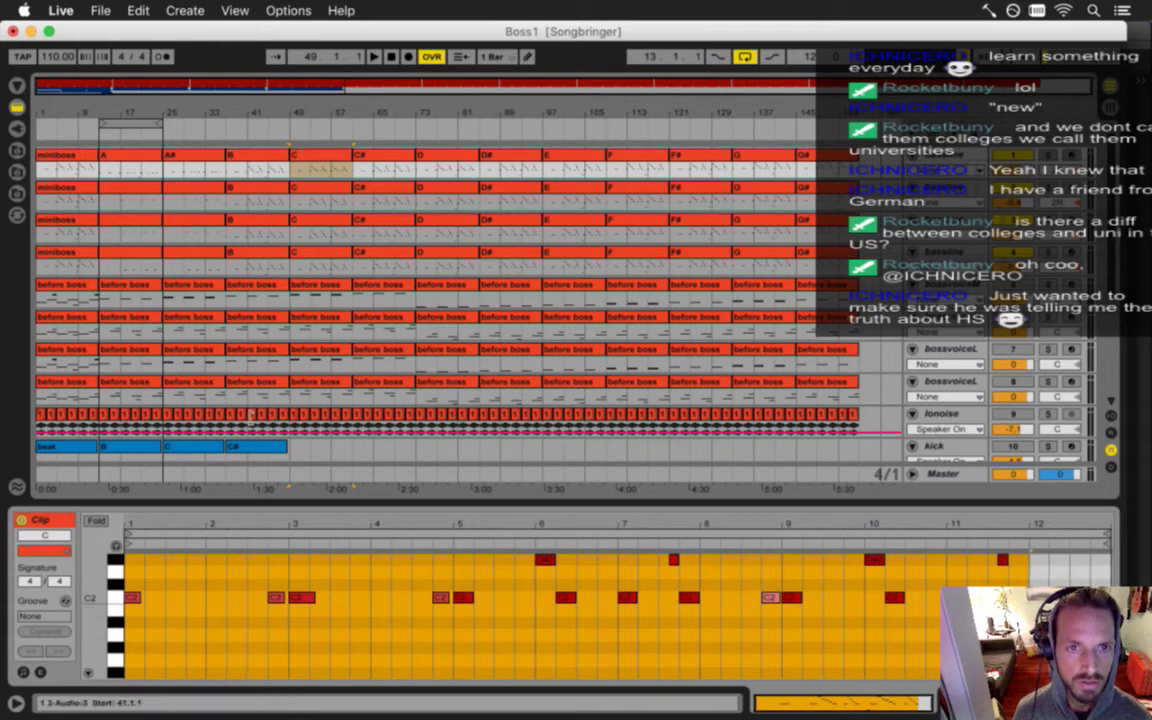
left_click(226, 172)
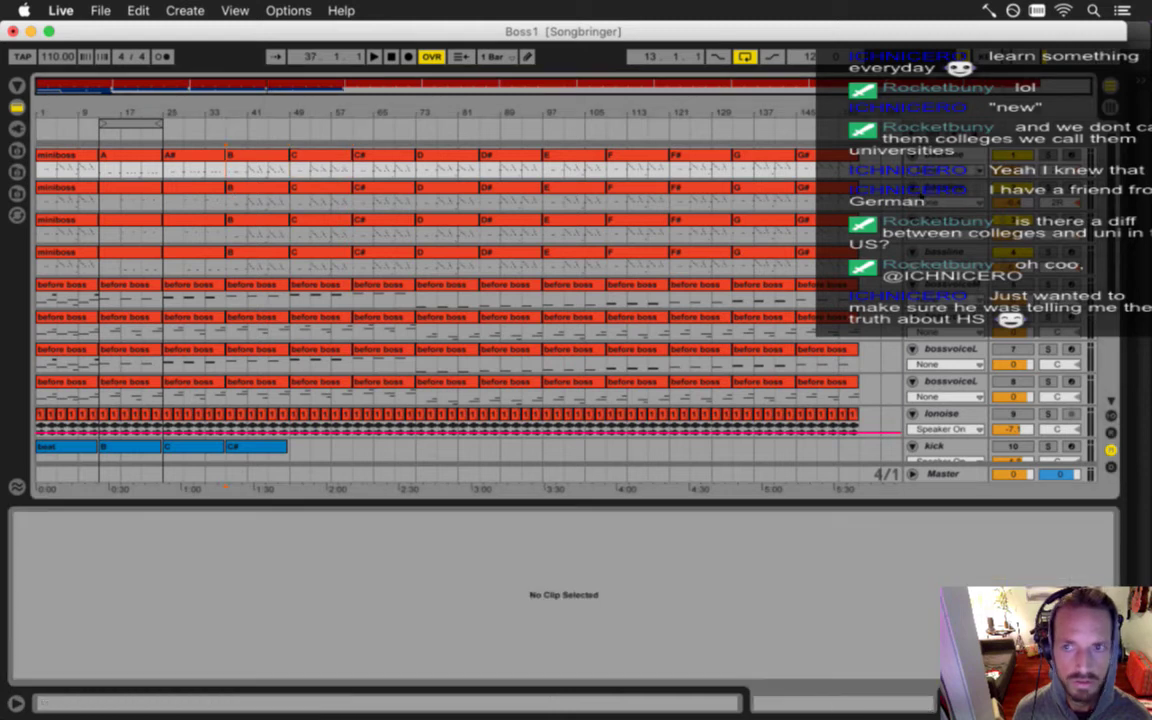
key("space")
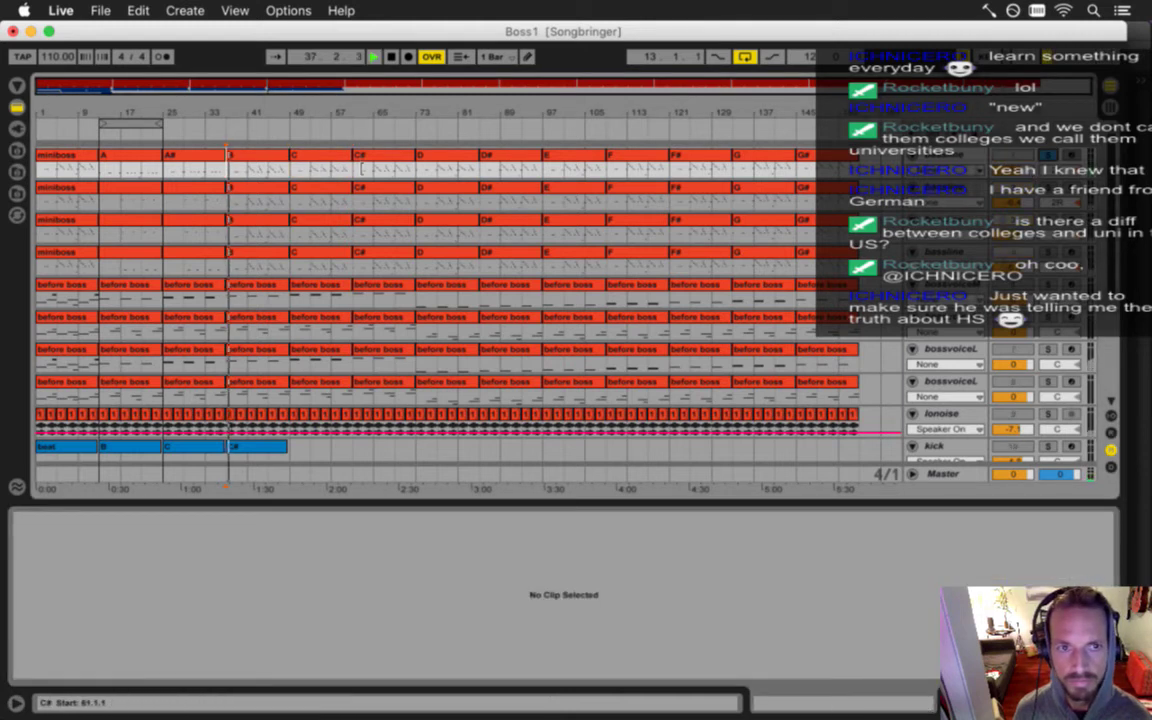
left_click(290, 170)
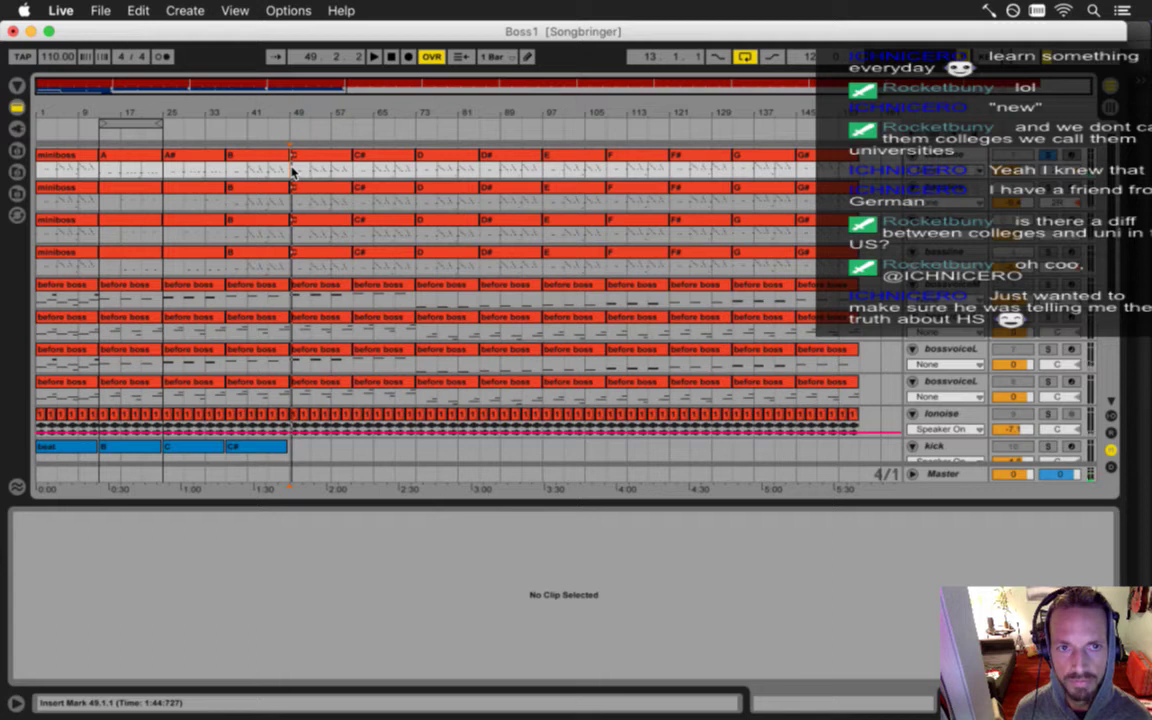
left_click(303, 160)
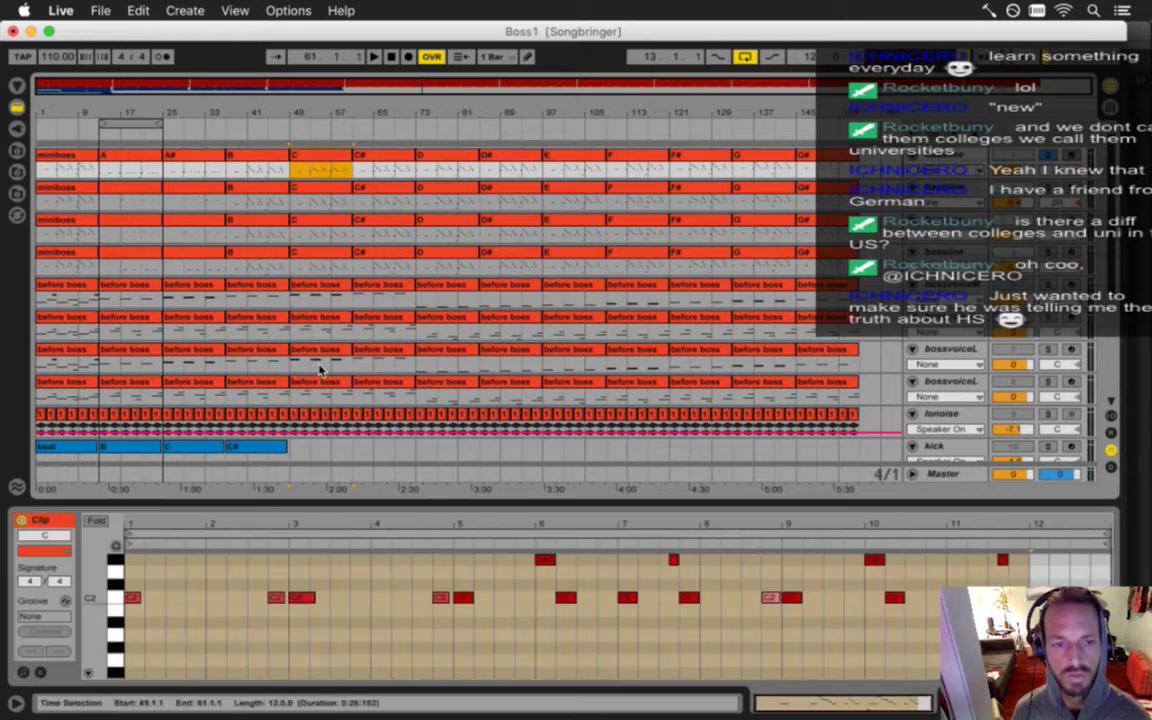
Examine the notes in the first bassline track's C# clip at bar 61 and G# clip at bar 145.
left_click(382, 162)
left_click(345, 569)
key("super+a")
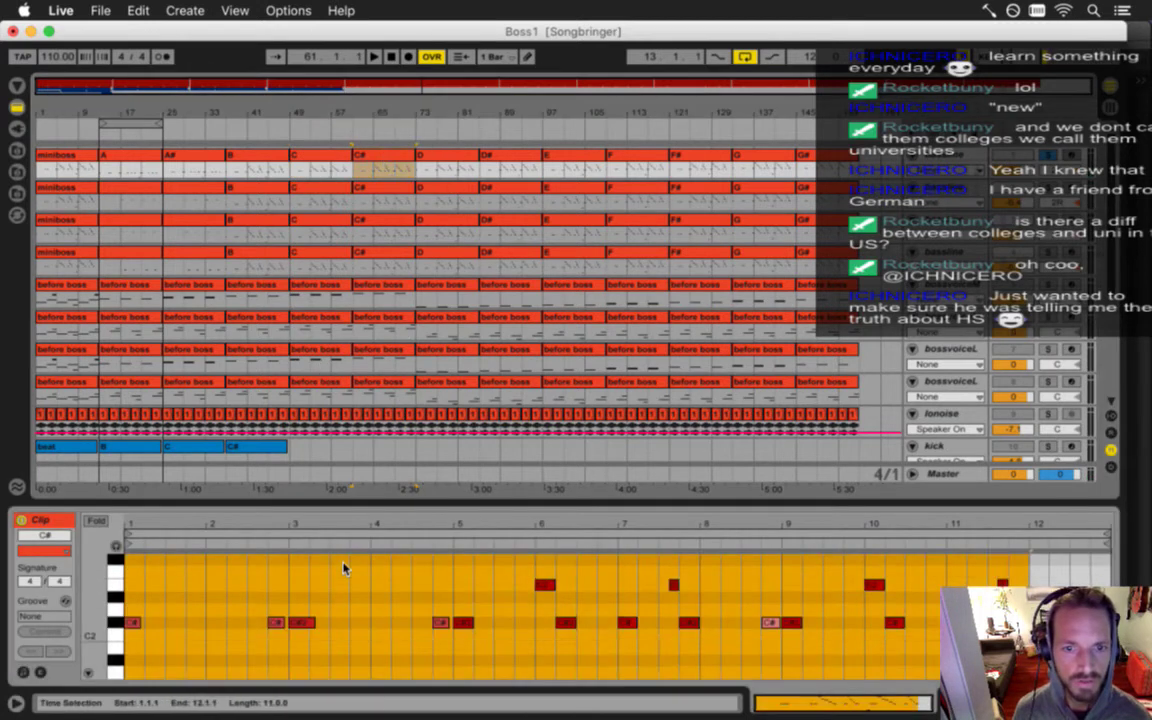
key("shift+Down")
key("shift+Up")
key("shift+Down")
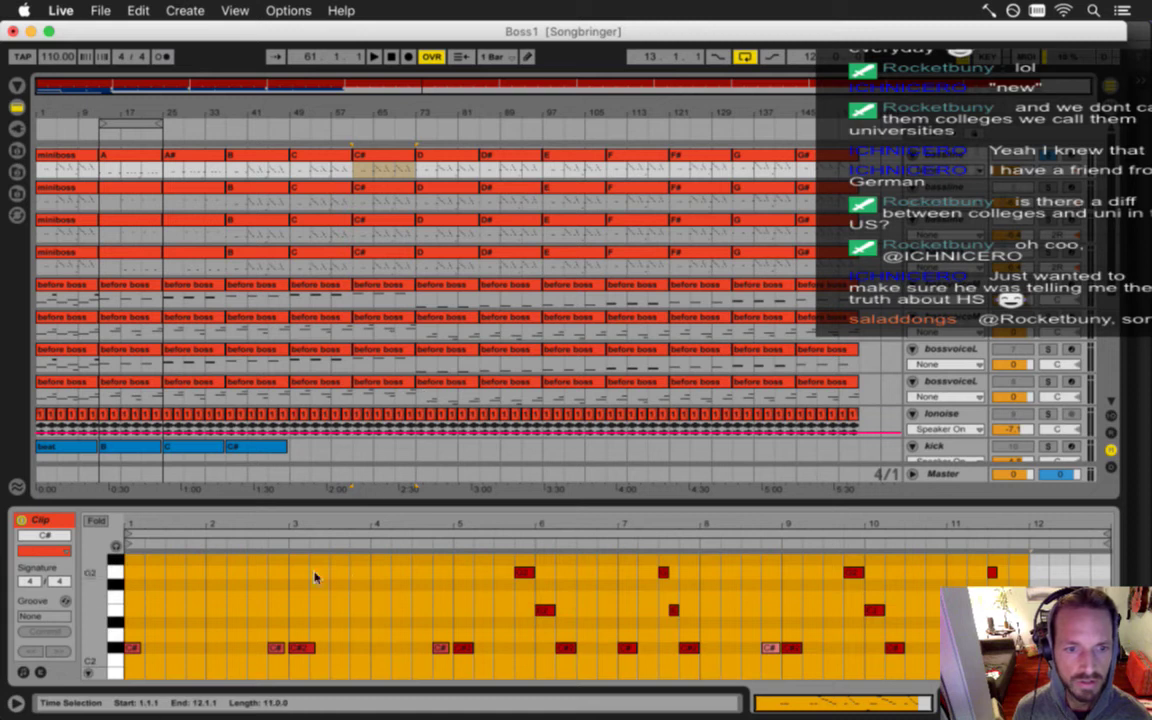
left_click_drag(131, 527, 132, 529)
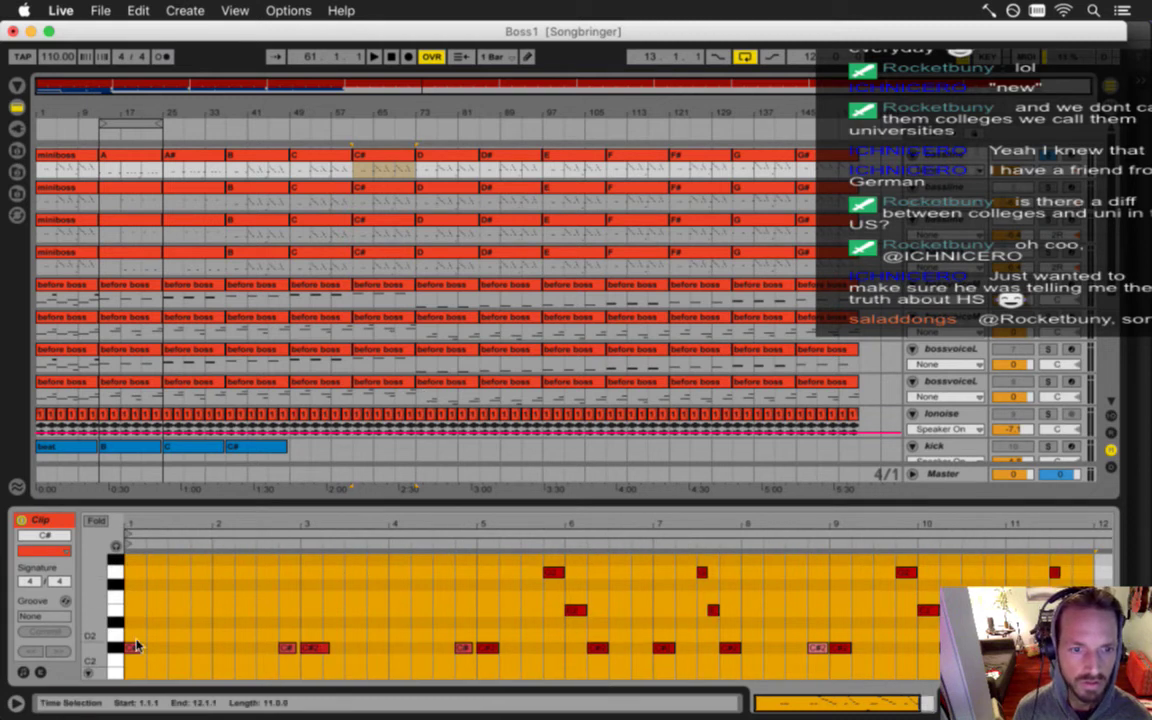
left_click(805, 168)
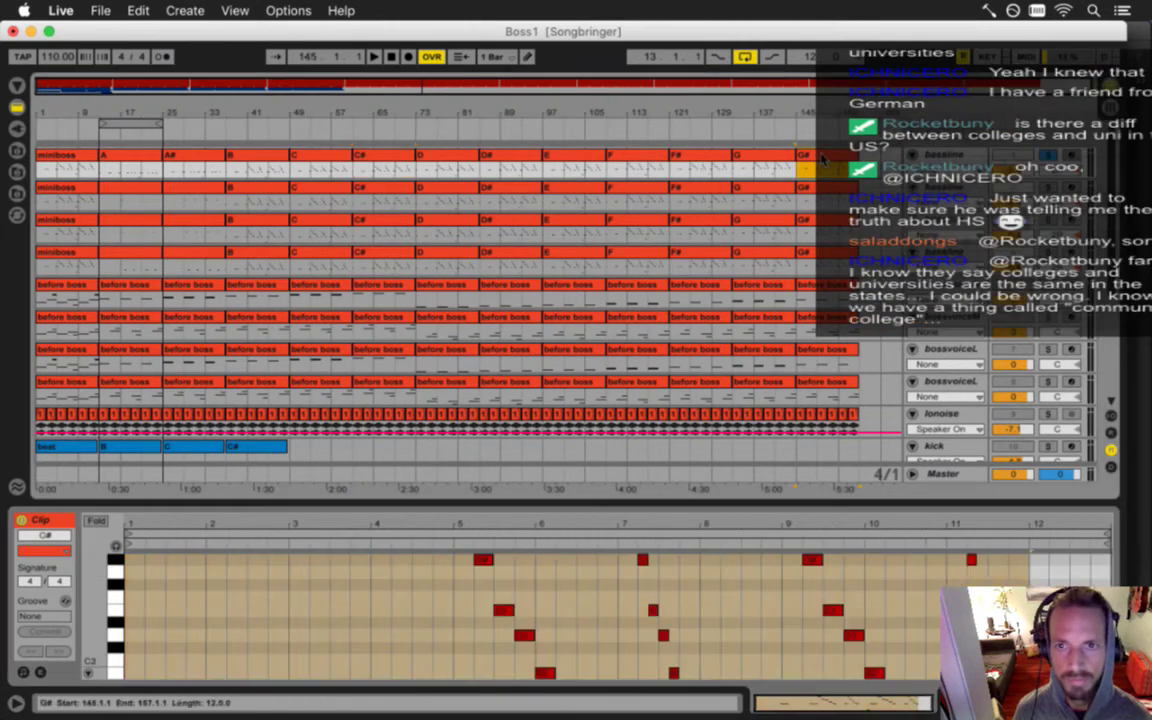
left_click(162, 591)
key("super+a")
scroll(162, 591, "down", 3)
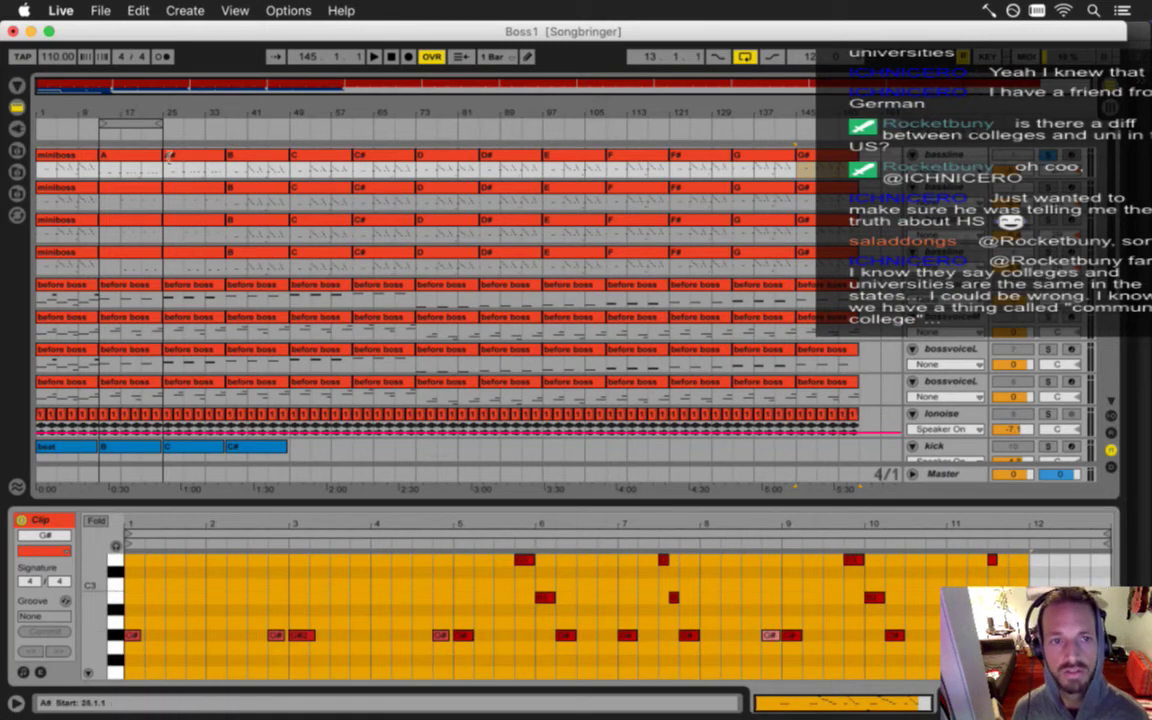
Check the original B clips at bar 37 across the four bassline tracks.
left_click(229, 168)
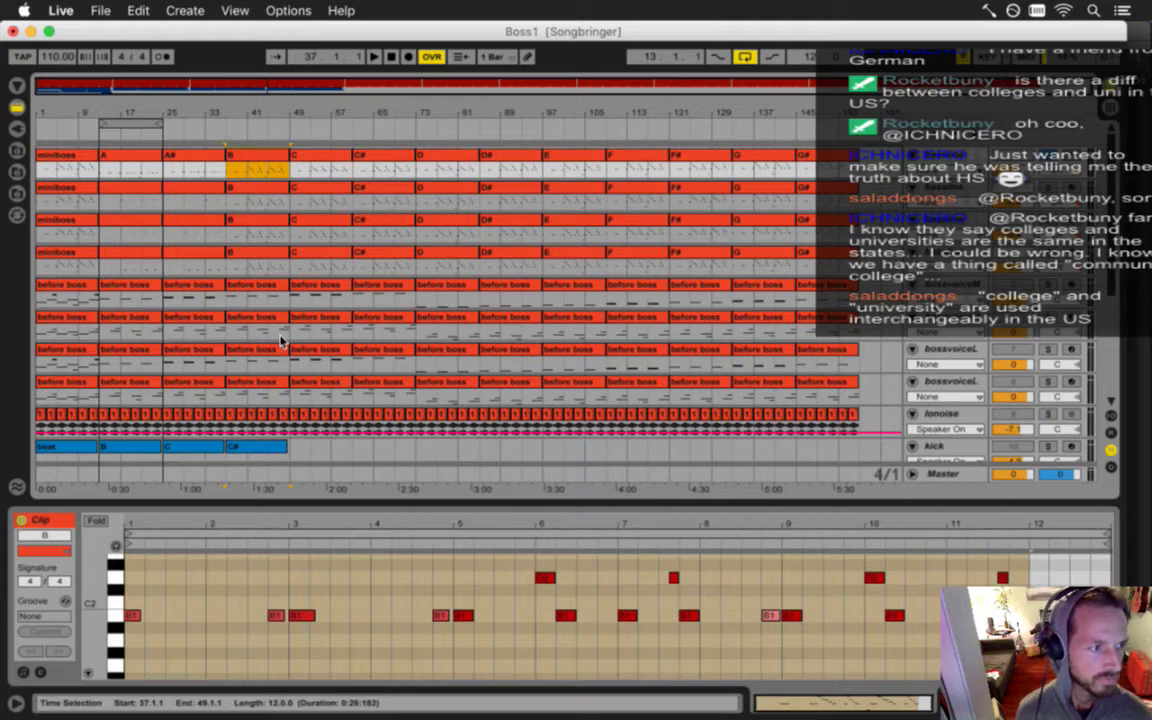
left_click(251, 602)
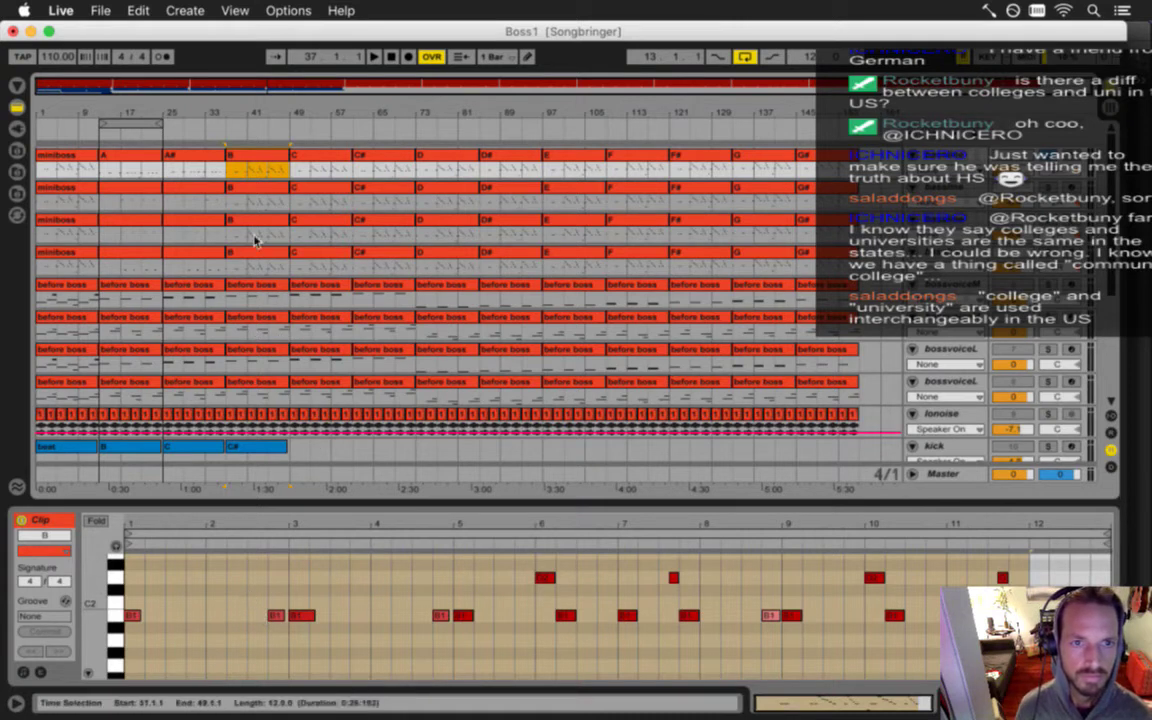
left_click(256, 197)
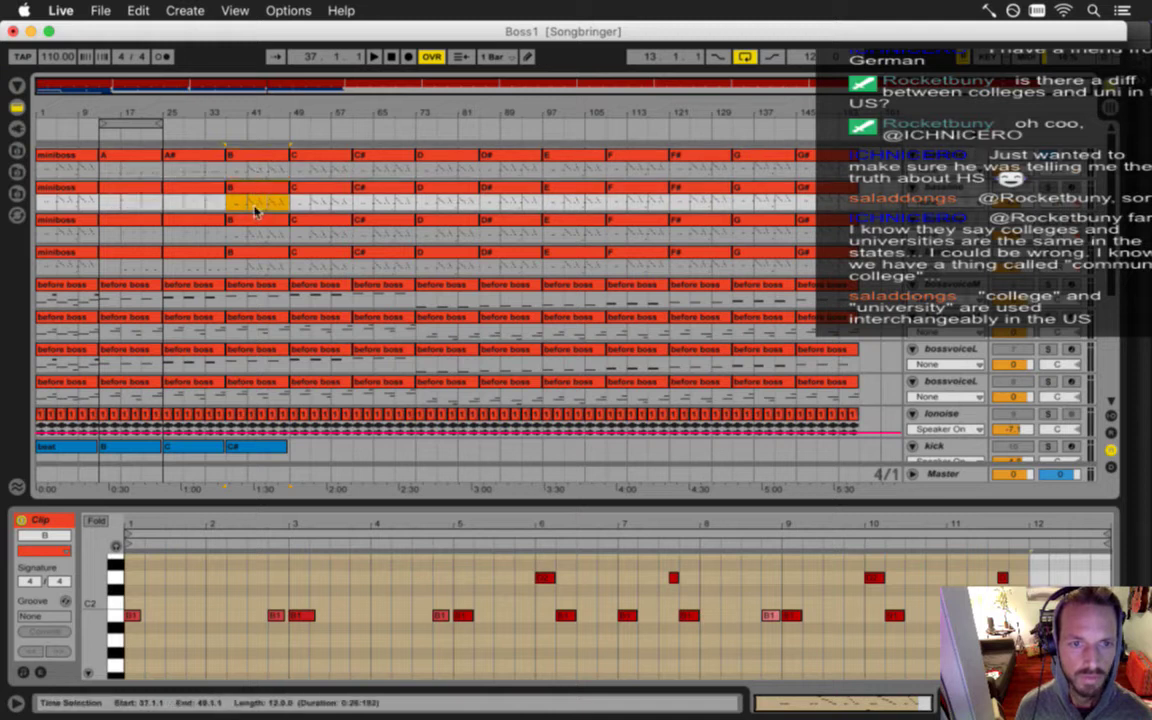
left_click(256, 232)
left_click(257, 250)
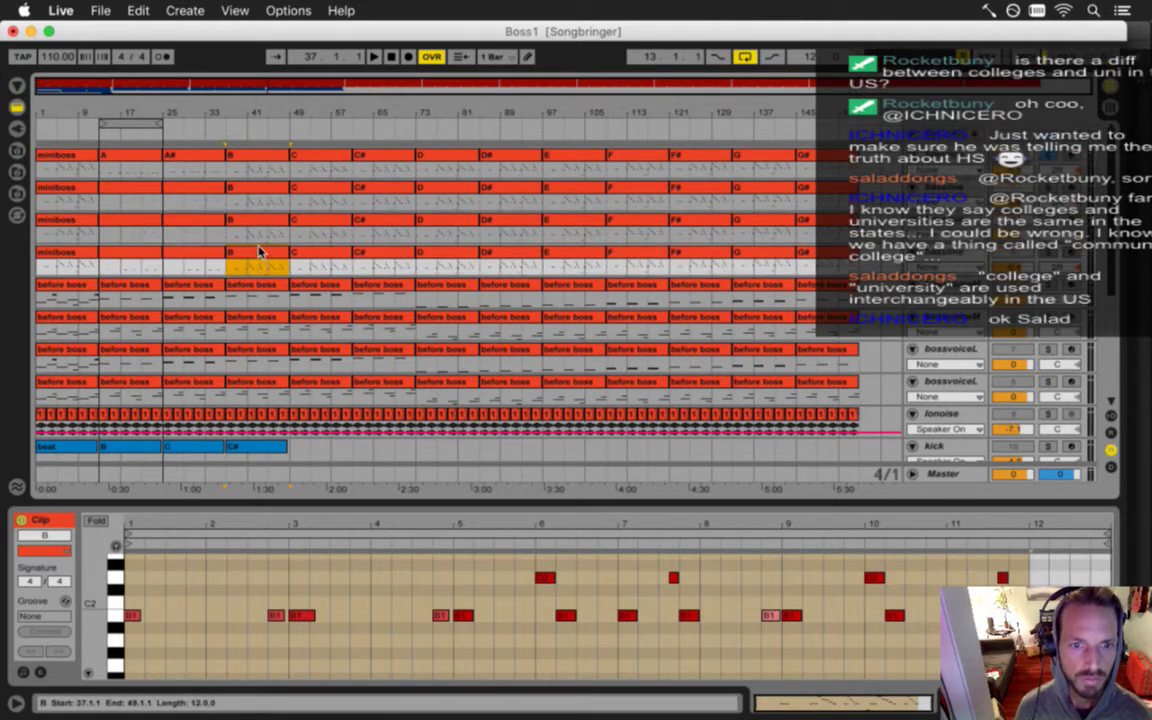
left_click(247, 157)
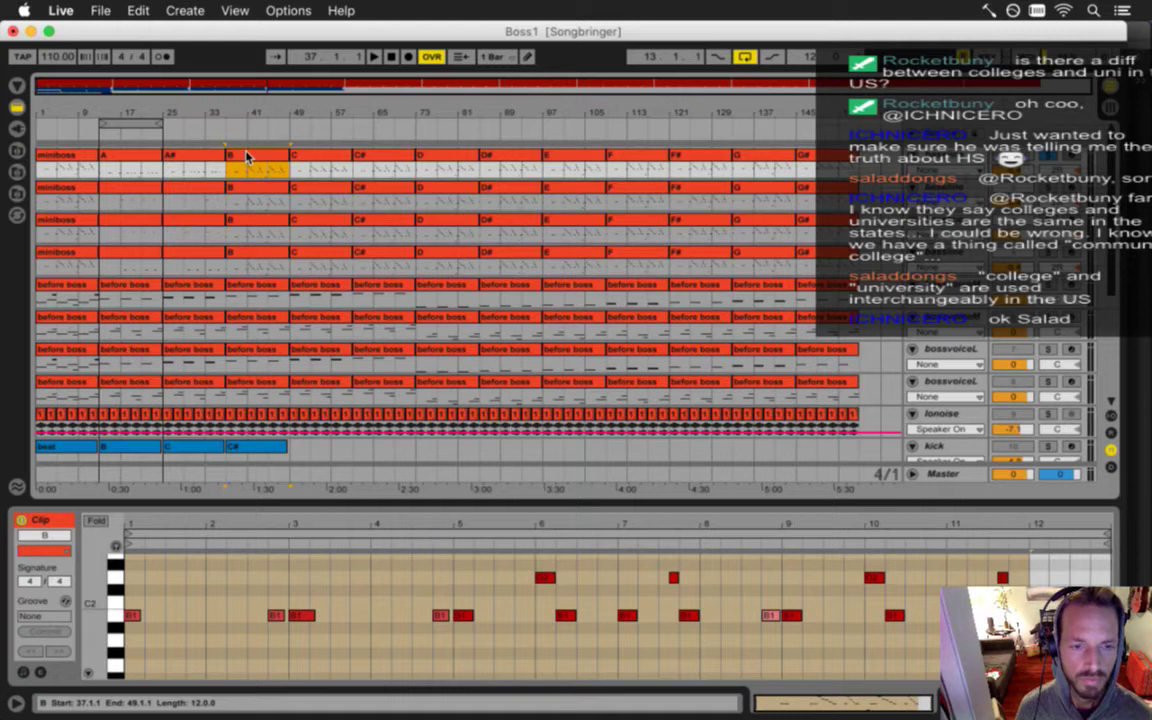
Copy the four bassline clips from bar 25 to bar 37 and rename the first track's copy as B.
left_click(211, 155)
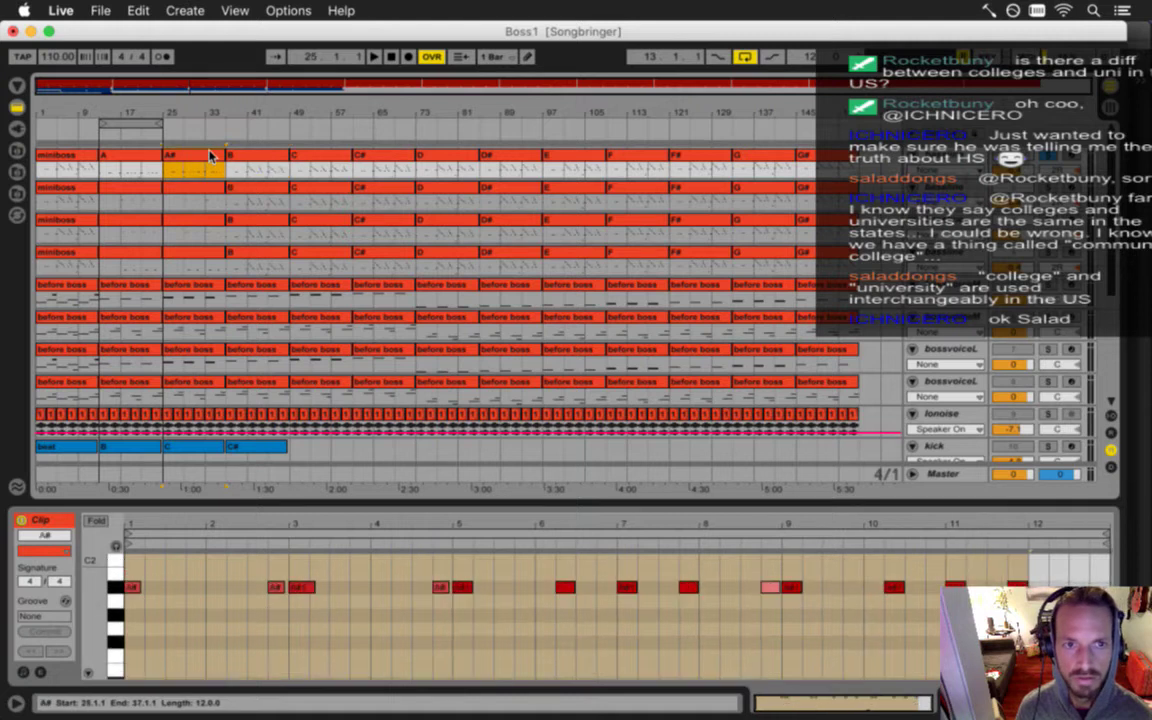
left_click(203, 254, "shift")
left_click_drag(203, 156, 267, 157)
left_click(268, 157)
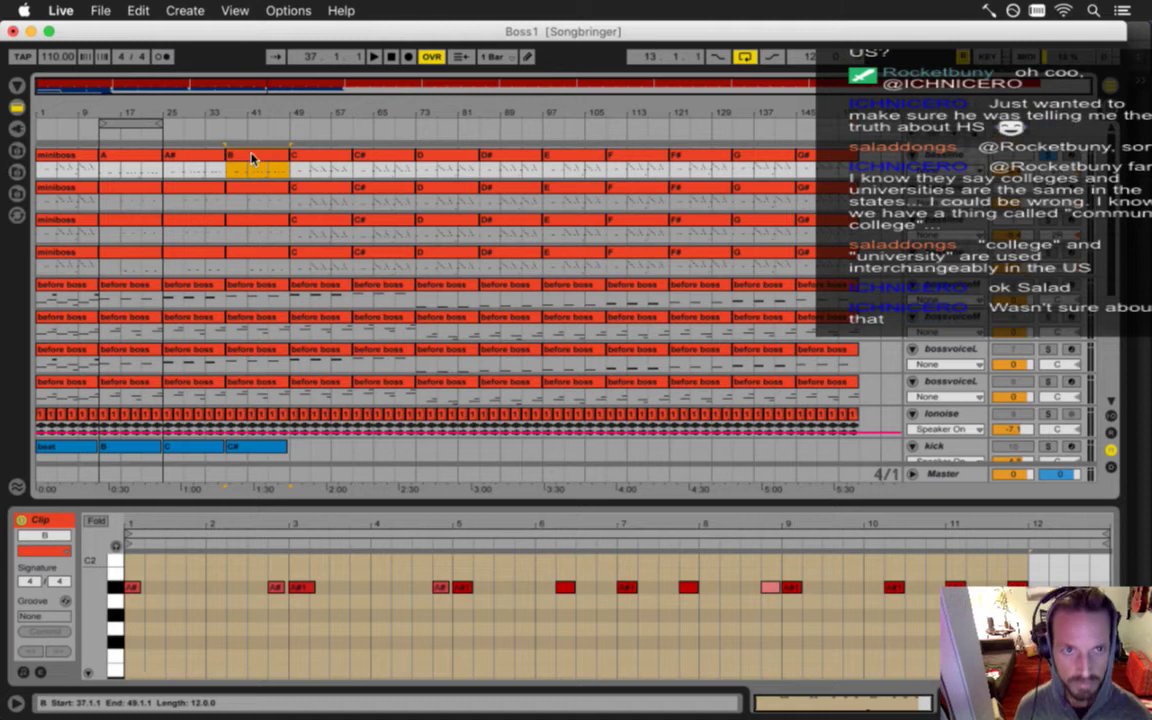
Raise all notes in the first, second and third bassline tracks' clips at bar 37 by one semitone.
left_click(300, 590)
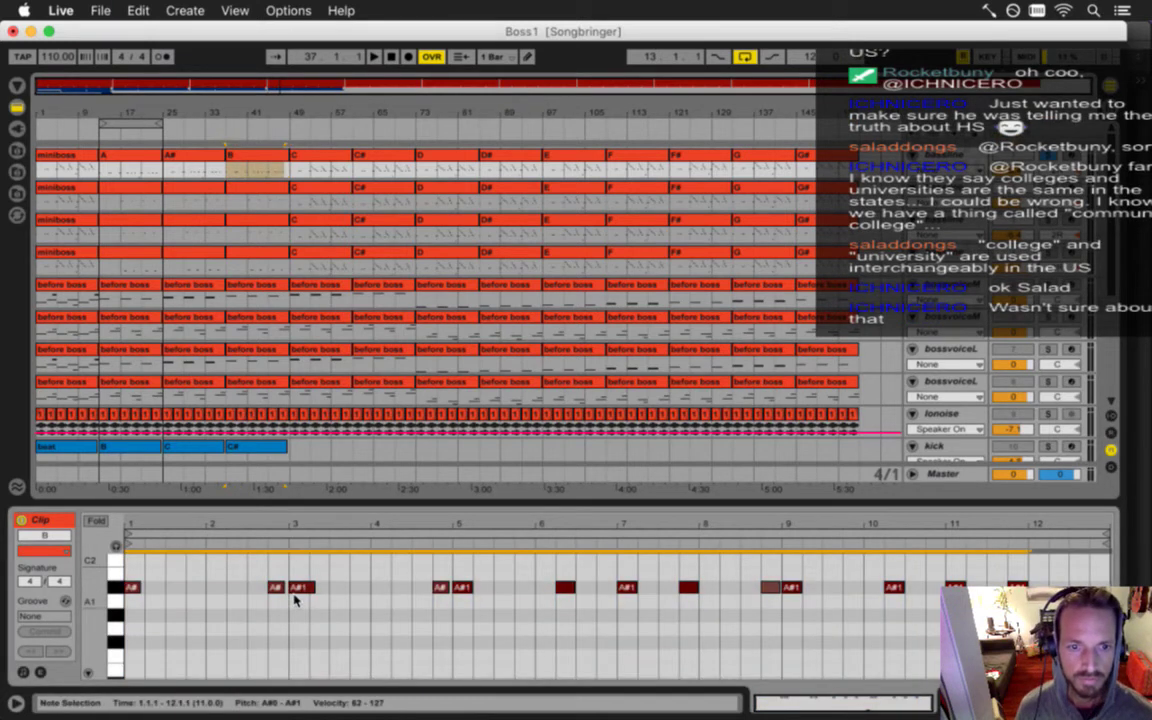
left_click(253, 192)
left_click(337, 607)
key("super+a")
left_click(245, 223)
left_click(357, 597)
key("super+a")
Raise all notes in the fourth bassline track's clip at bar 37 to B1 and save the set.
left_click(278, 257)
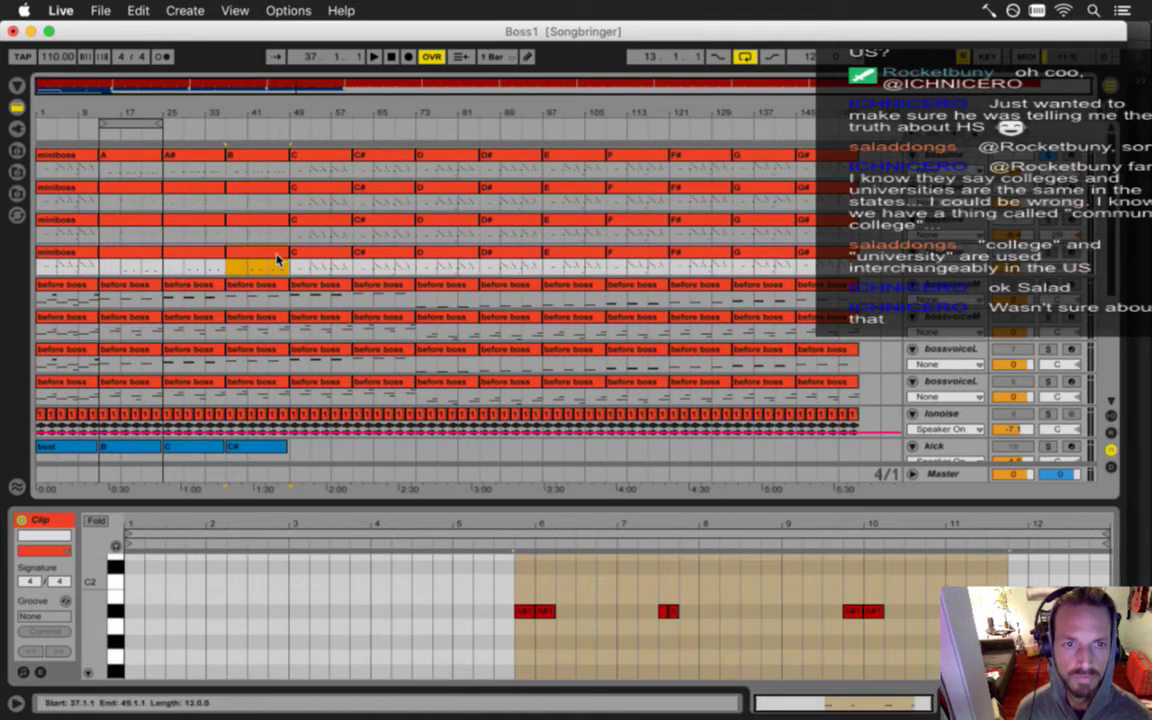
left_click(384, 664)
key("super+a")
key("super+s")
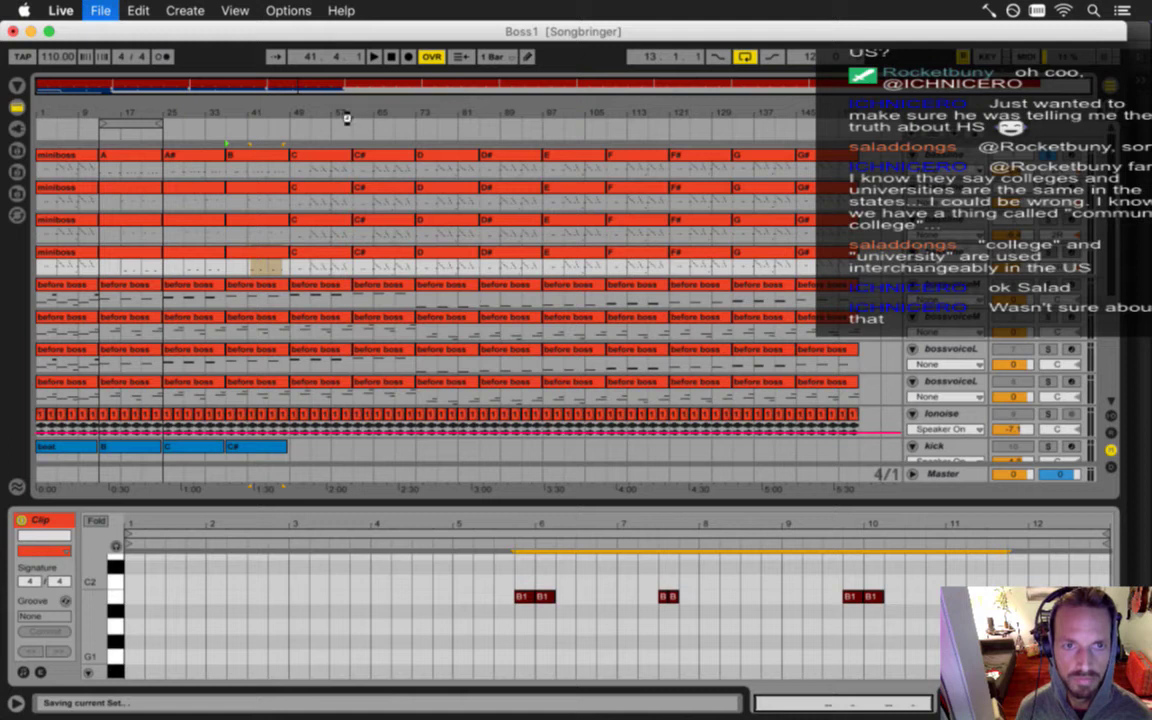
left_click(320, 168)
left_click(352, 614)
key("super+a")
key("super+v")
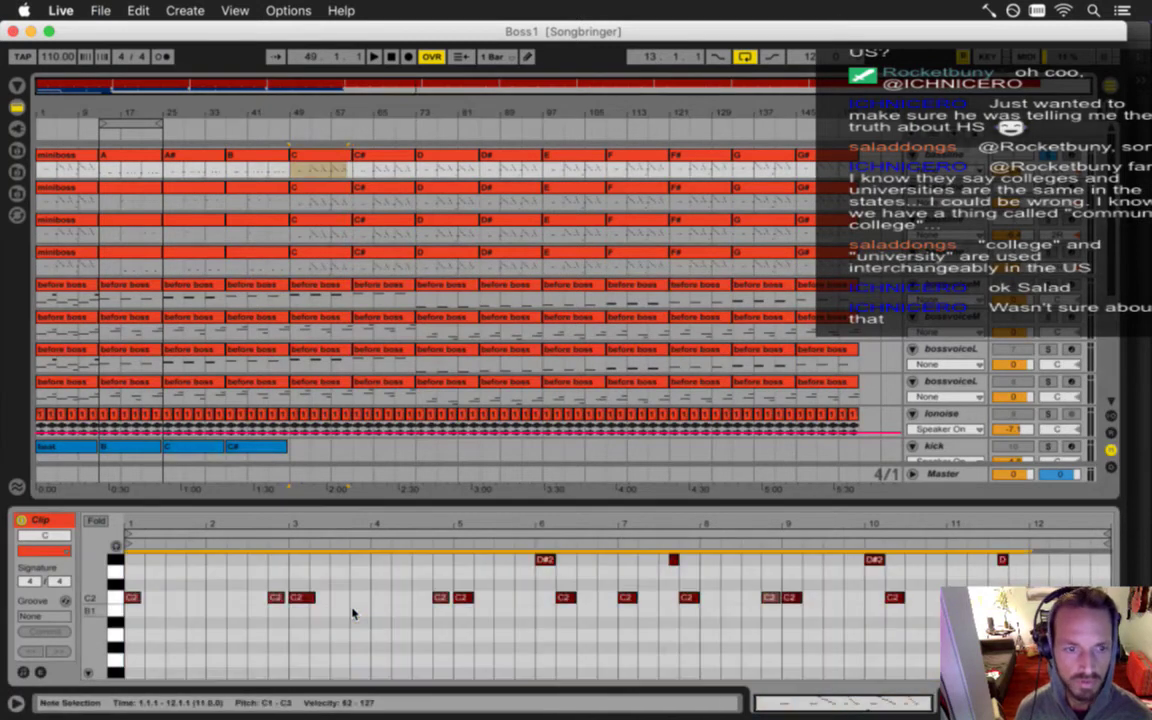
key("super+z")
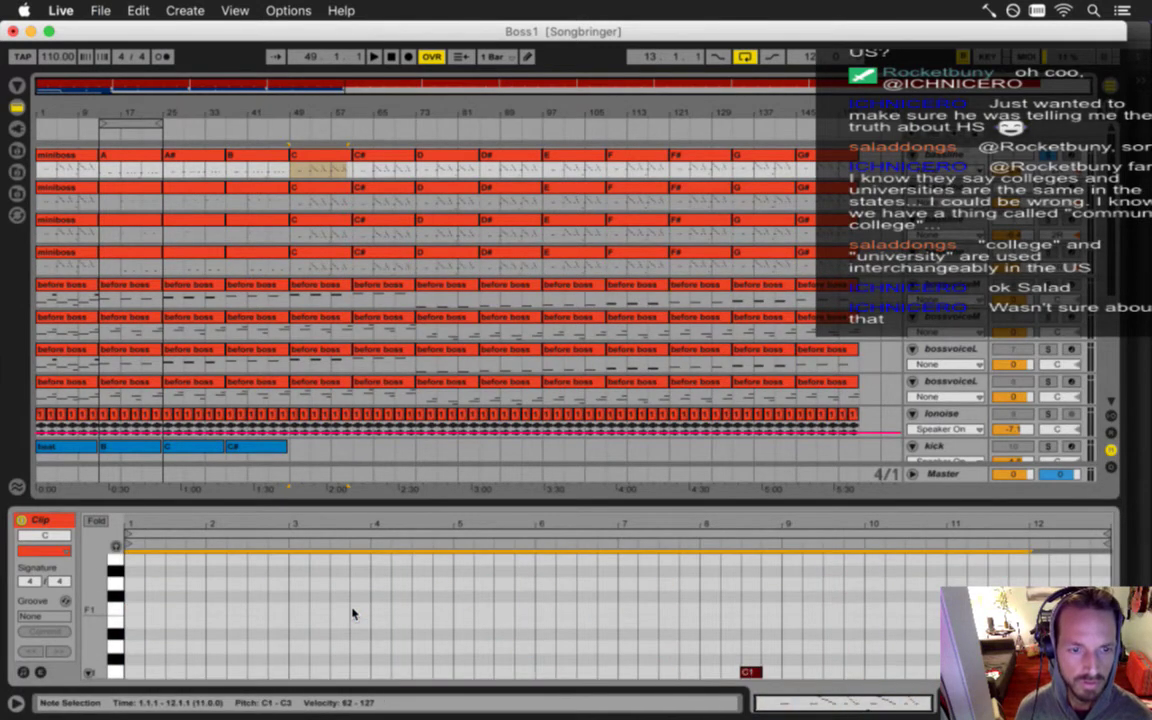
Copy the four bassline clips from bar 37 to bar 49 and rename the first track's copy as C.
left_click(241, 154)
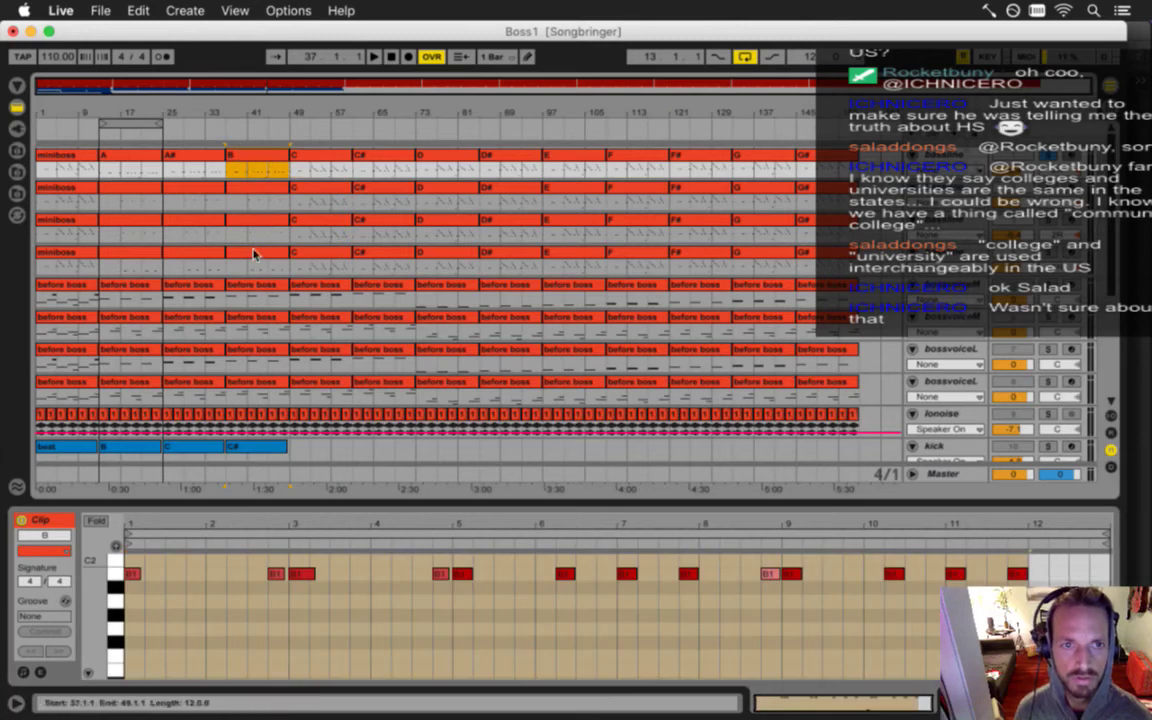
left_click(251, 252, "shift")
left_click_drag(243, 154, 310, 155)
left_click(311, 155)
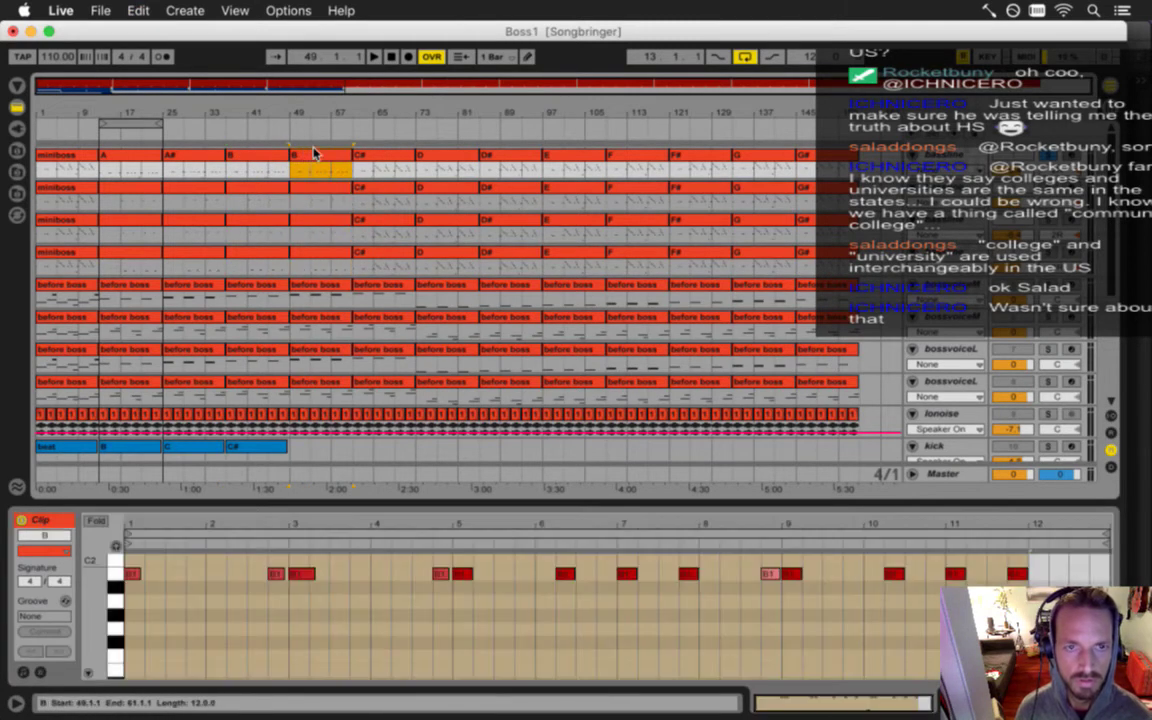
Raise all notes in the first, second and third bassline tracks' clips at bar 49 by one semitone.
left_click(360, 643)
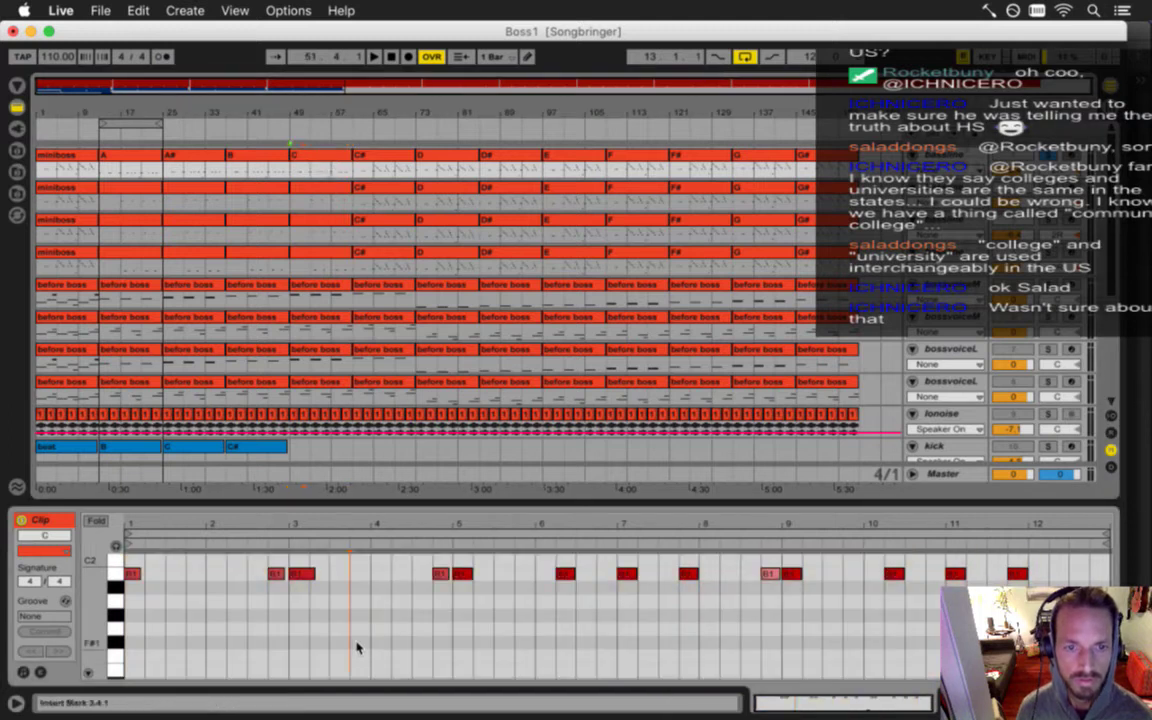
left_click(322, 188)
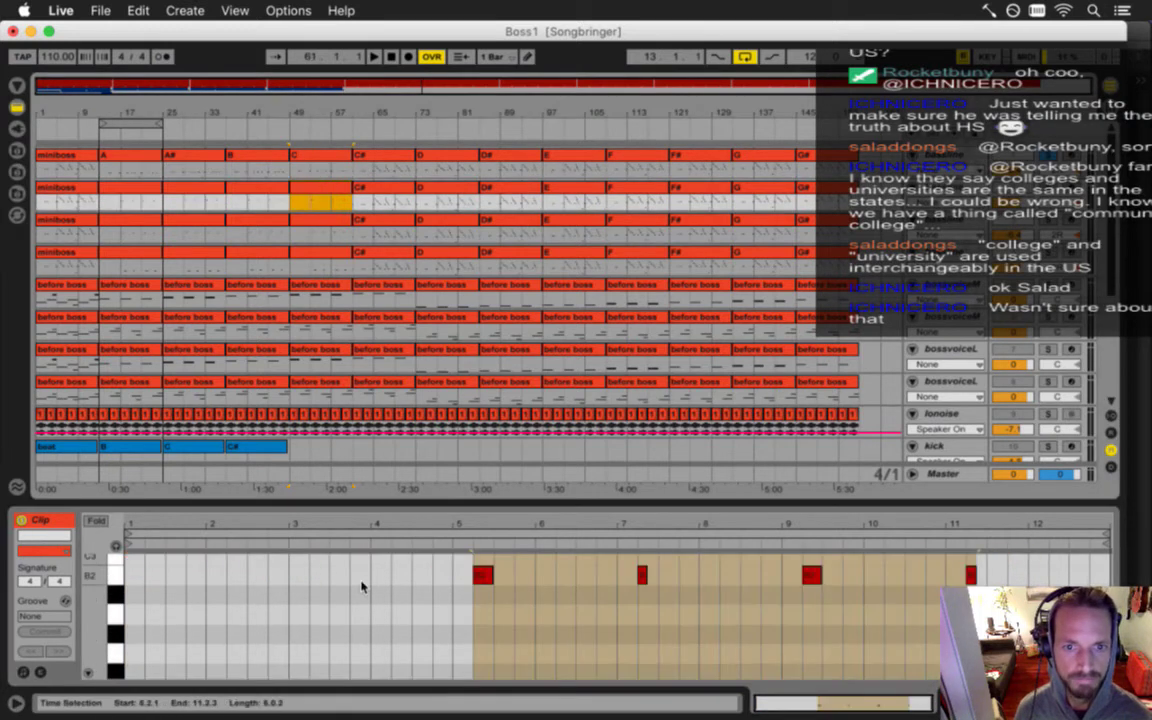
left_click(362, 586)
key("super+a")
key("Up")
left_click(322, 221)
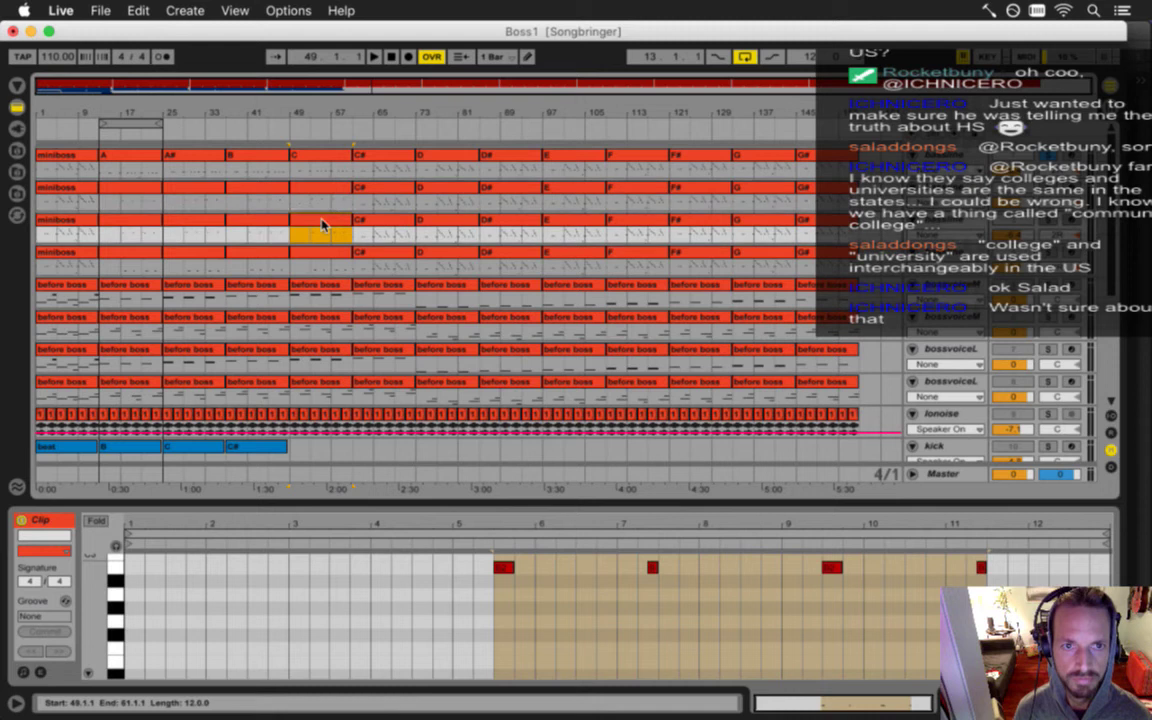
left_click(476, 581)
key("super+a")
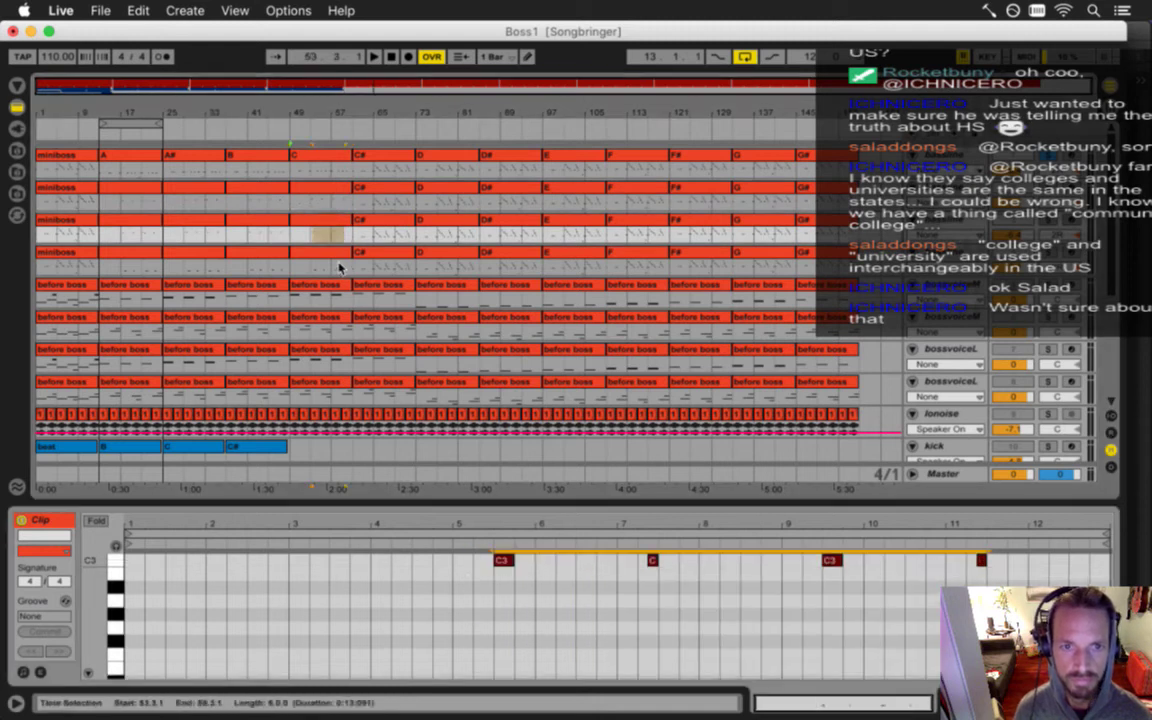
Raise all notes in the fourth bassline track's clip at bar 49 to C2 and save the set.
left_click(322, 253)
left_click(430, 604)
key("super+a")
key("super+s")
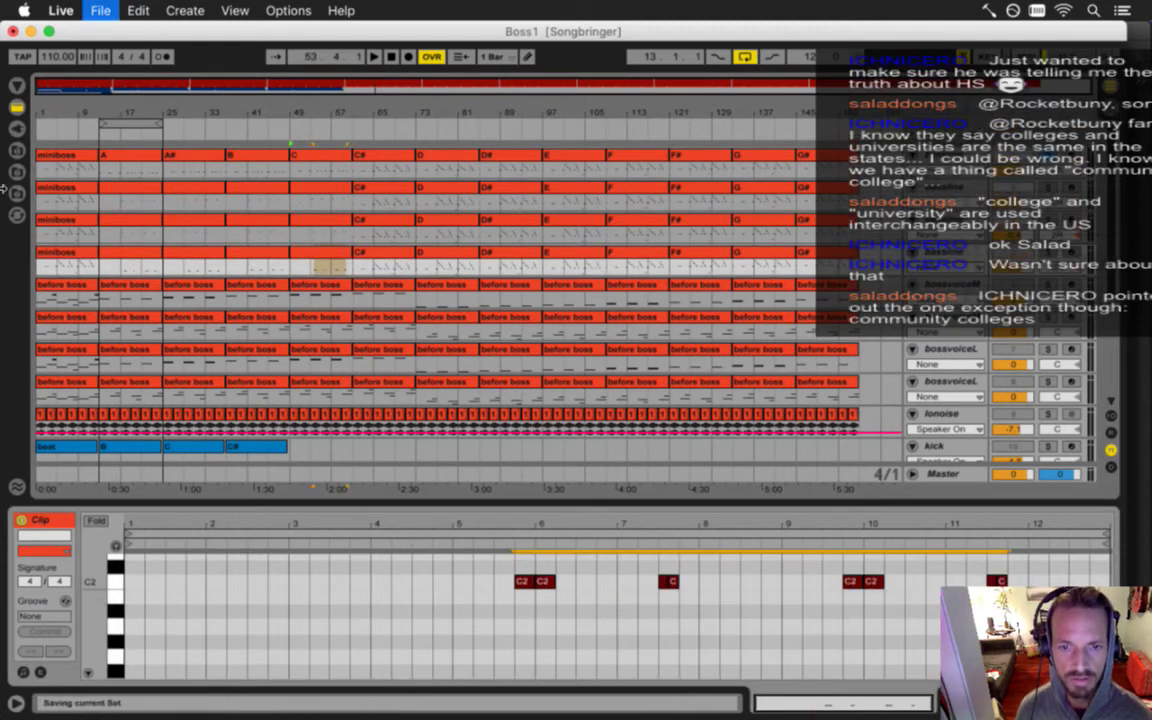
Copy the four bassline clips from bar 49 to bar 61, replacing the original C# clips.
left_click(380, 166)
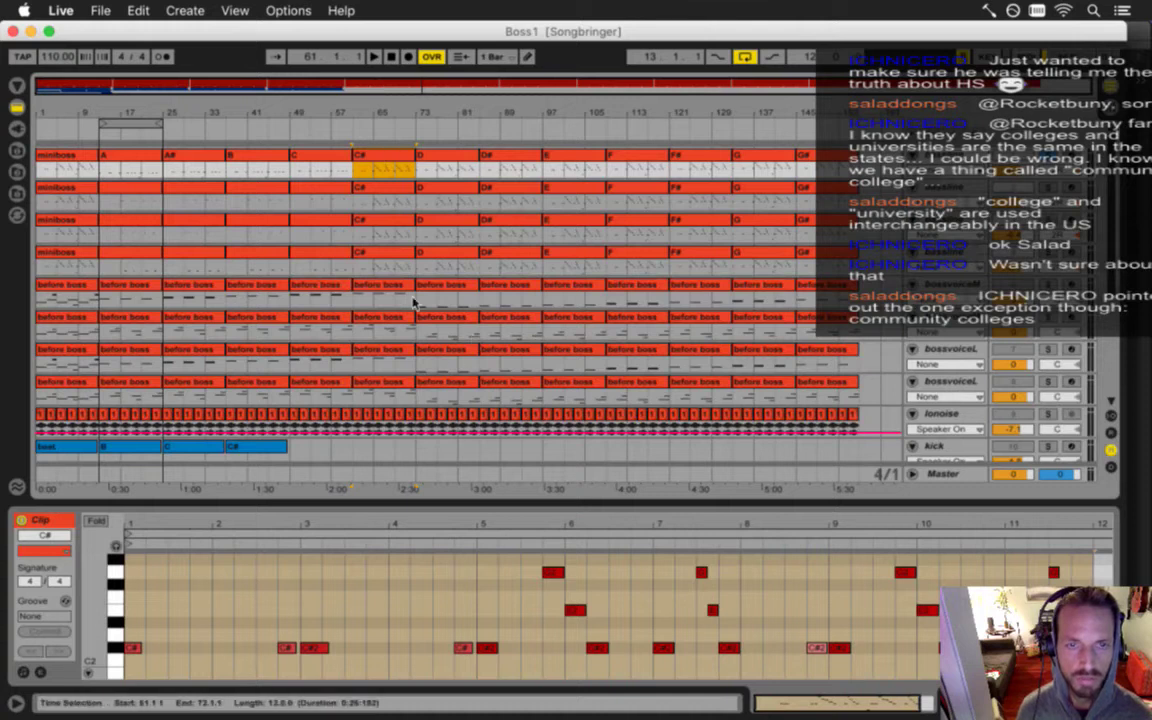
left_click(309, 166)
left_click(328, 155)
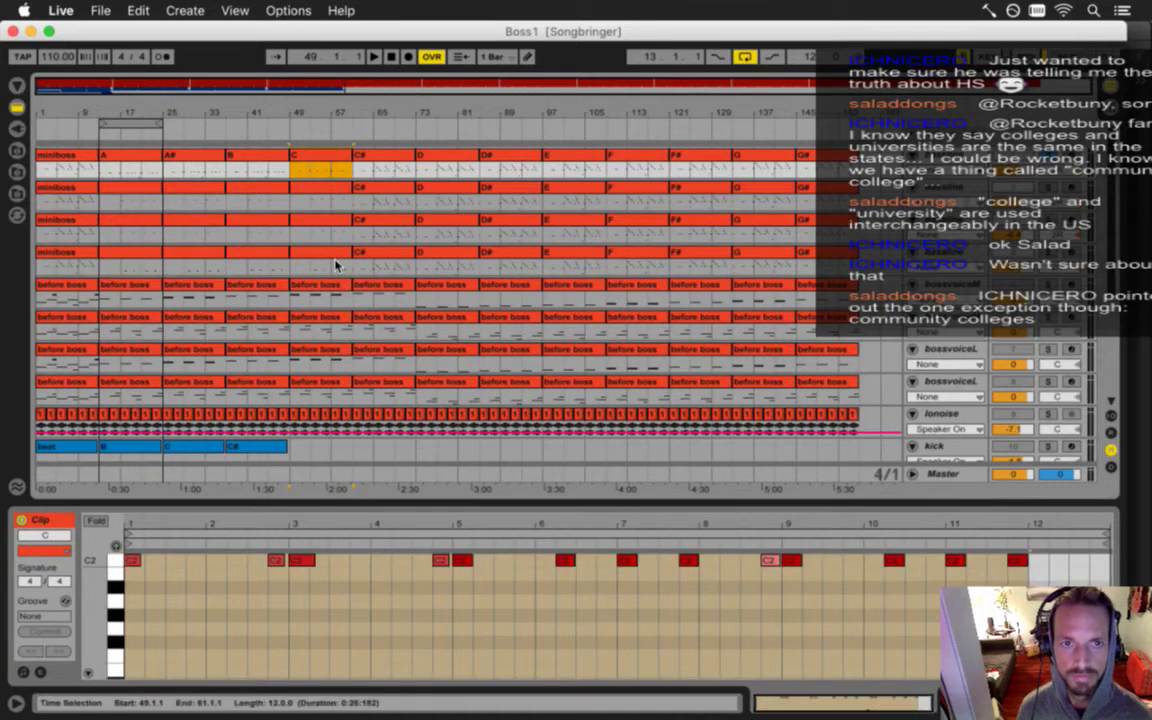
left_click(331, 252, "shift")
left_click_drag(316, 156, 362, 160)
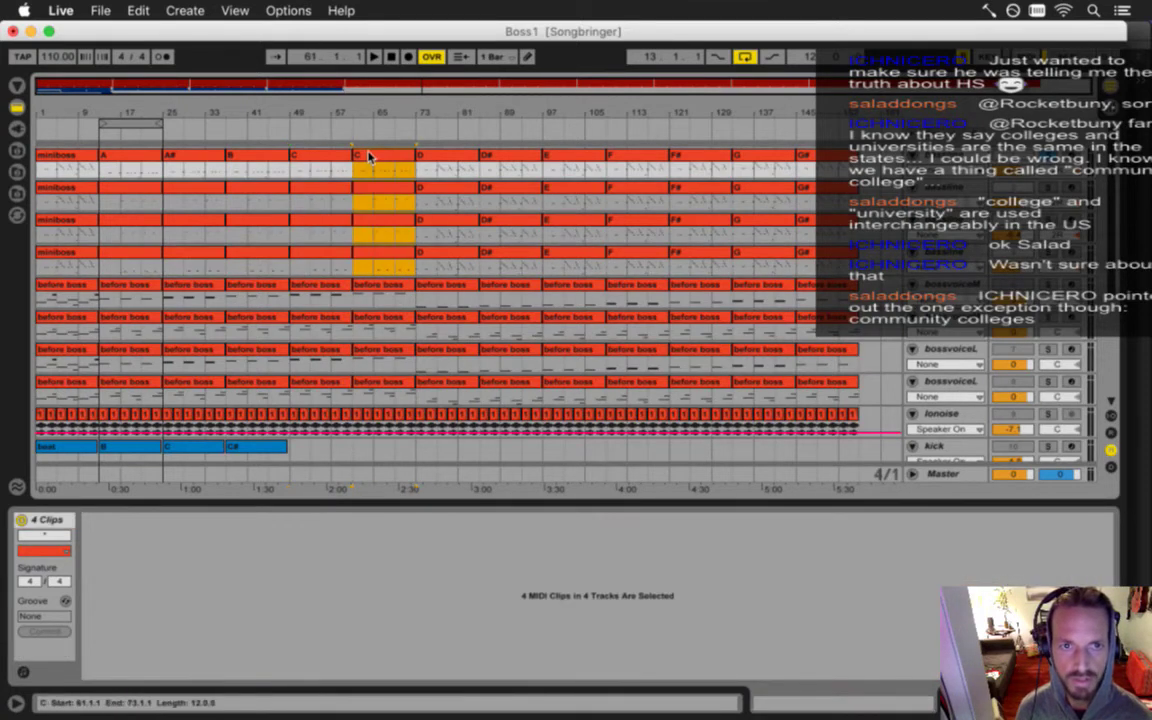
Rename the first bassline track's copied clip at bar 61 to C# and raise all its notes one semitone.
left_click(358, 164)
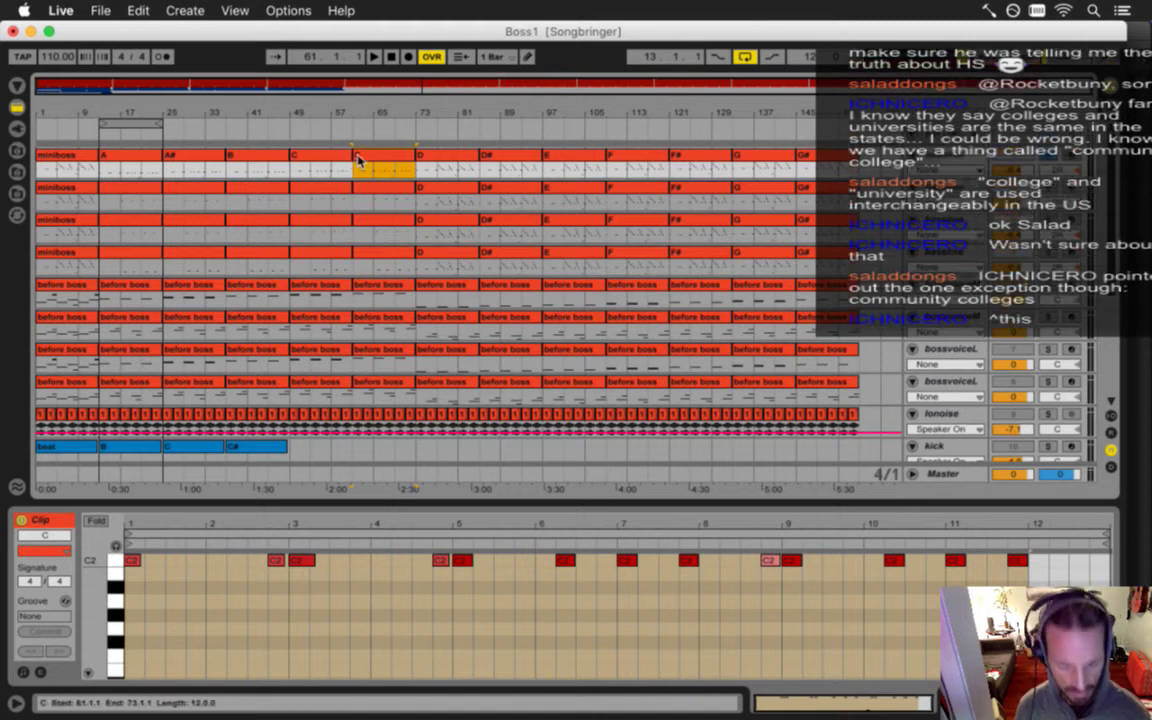
key("super+r")
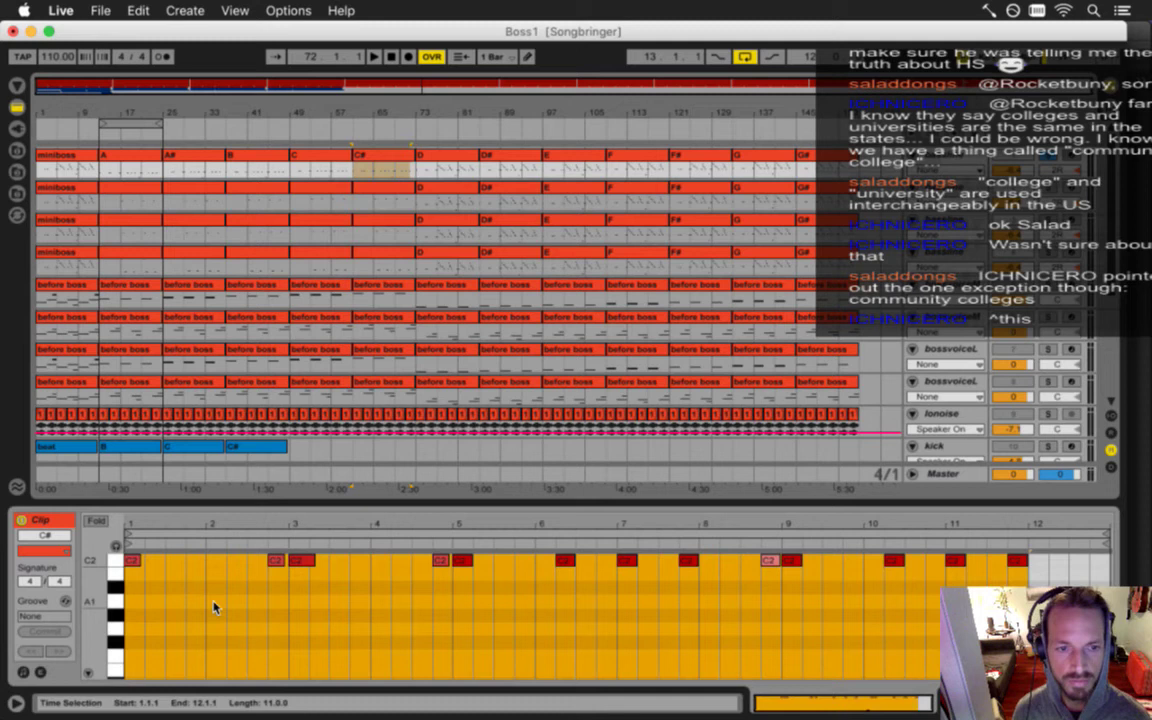
left_click(206, 607)
key("super+a")
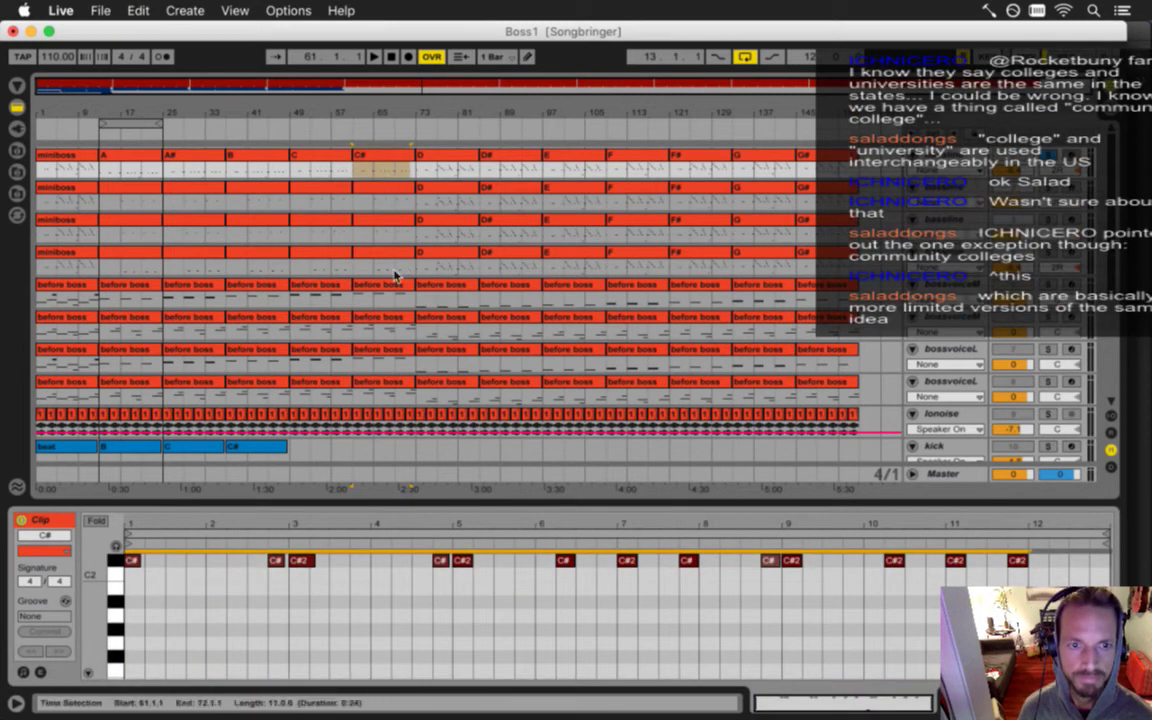
Lower the first bassline track's notes at bar 61 by one semitone, return them to C#2, and save the set.
left_click(299, 631)
key("super+a")
key("Down")
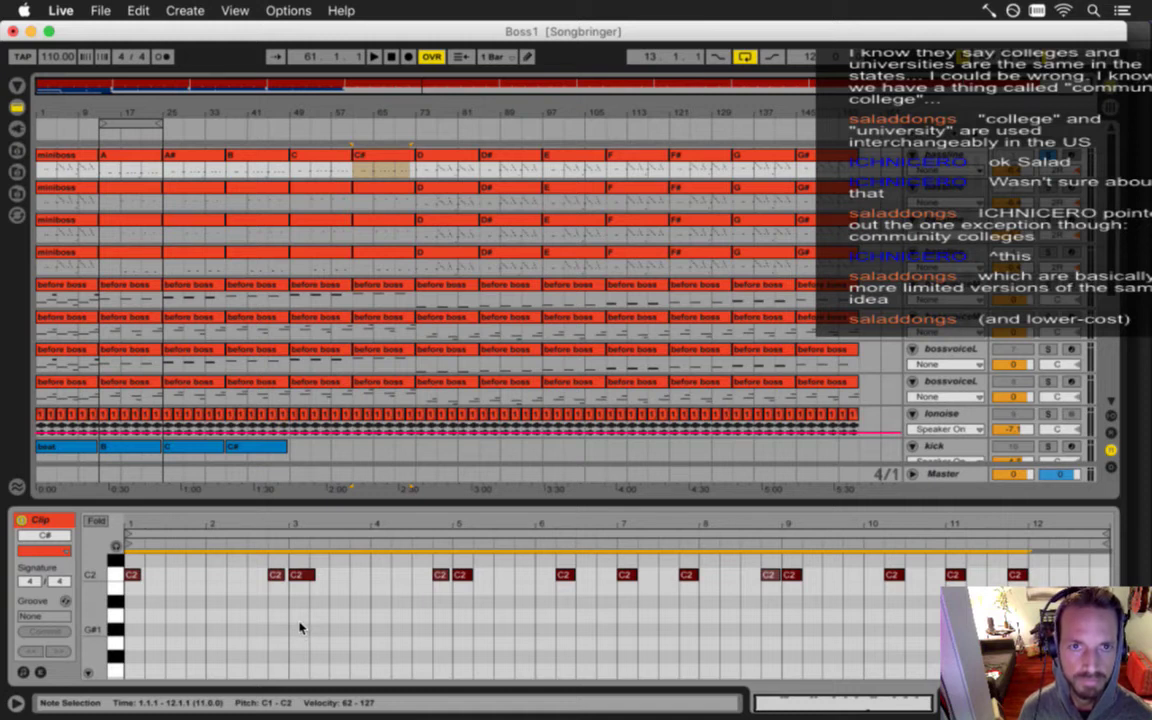
key("Up")
key("super+s")
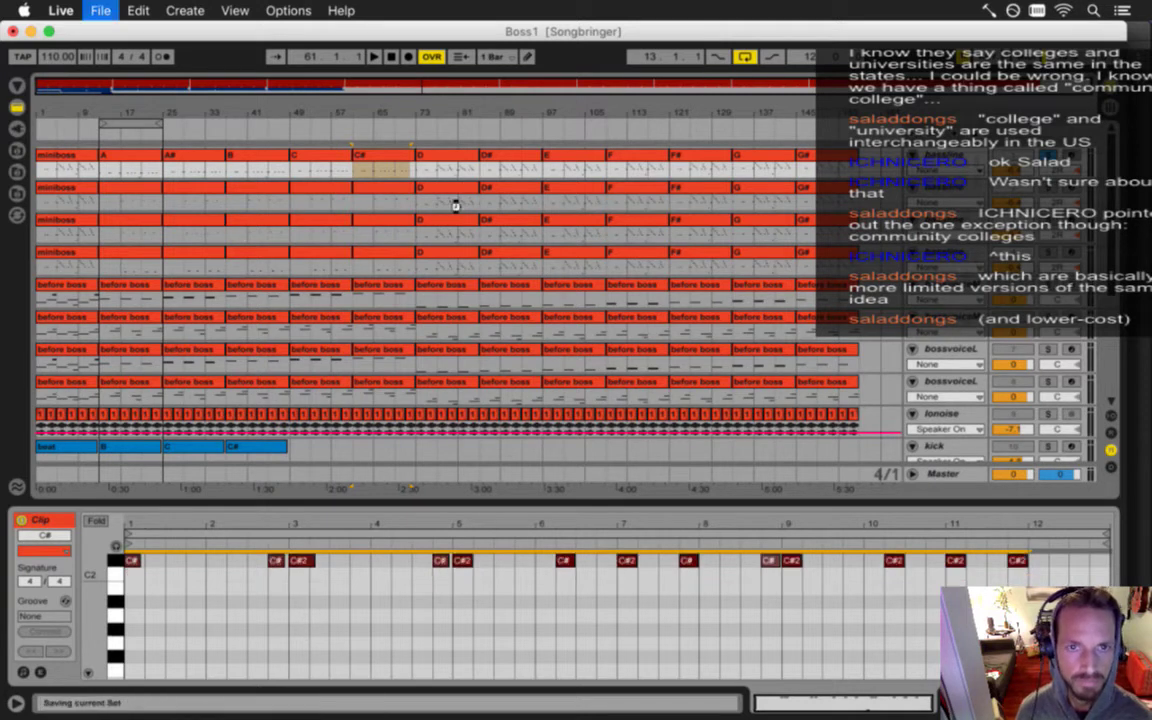
Raise all notes in the second and third bassline tracks' clips at bar 61 by one semitone.
left_click(403, 200)
left_click(398, 638)
key("super+a")
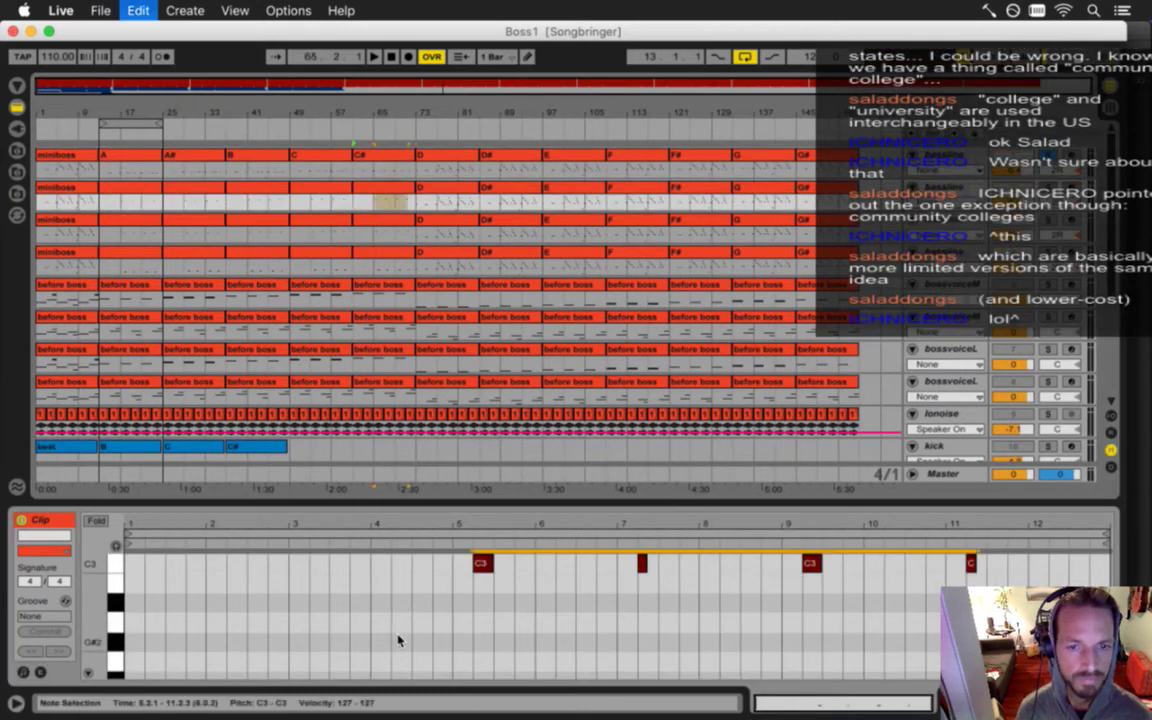
left_click(390, 234)
left_click(429, 592)
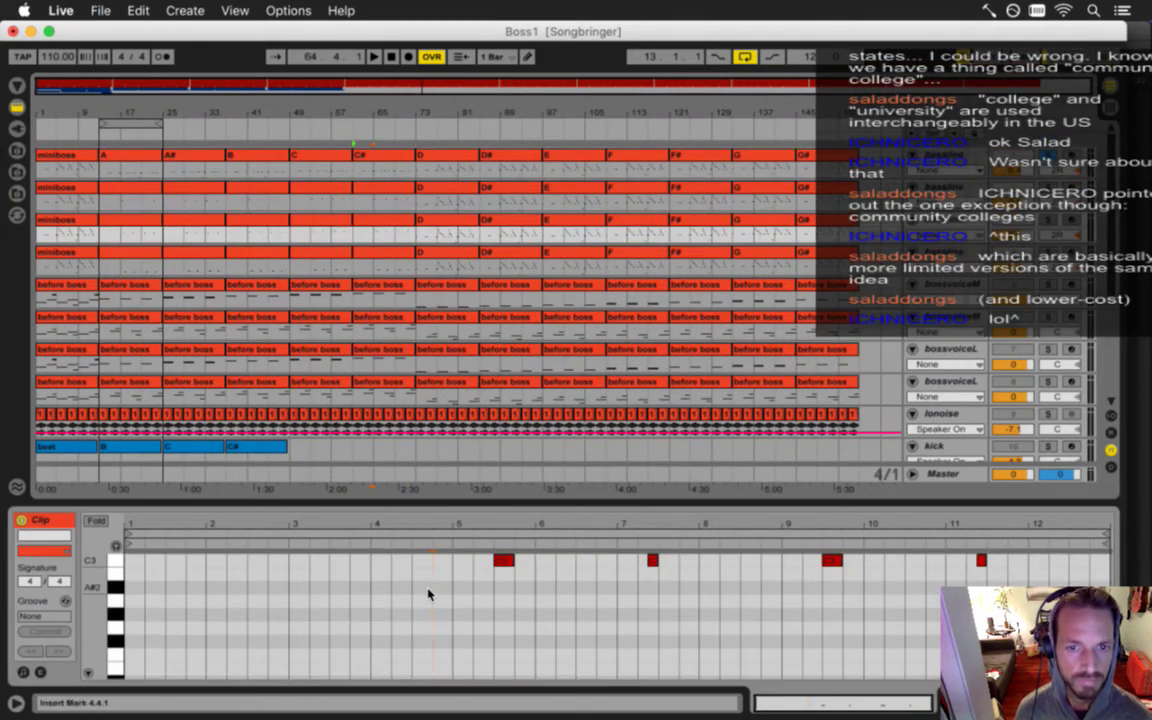
key("super+a")
Raise all notes in the fourth bassline track's clip at bar 61 to C#2 and save the set.
left_click(385, 263)
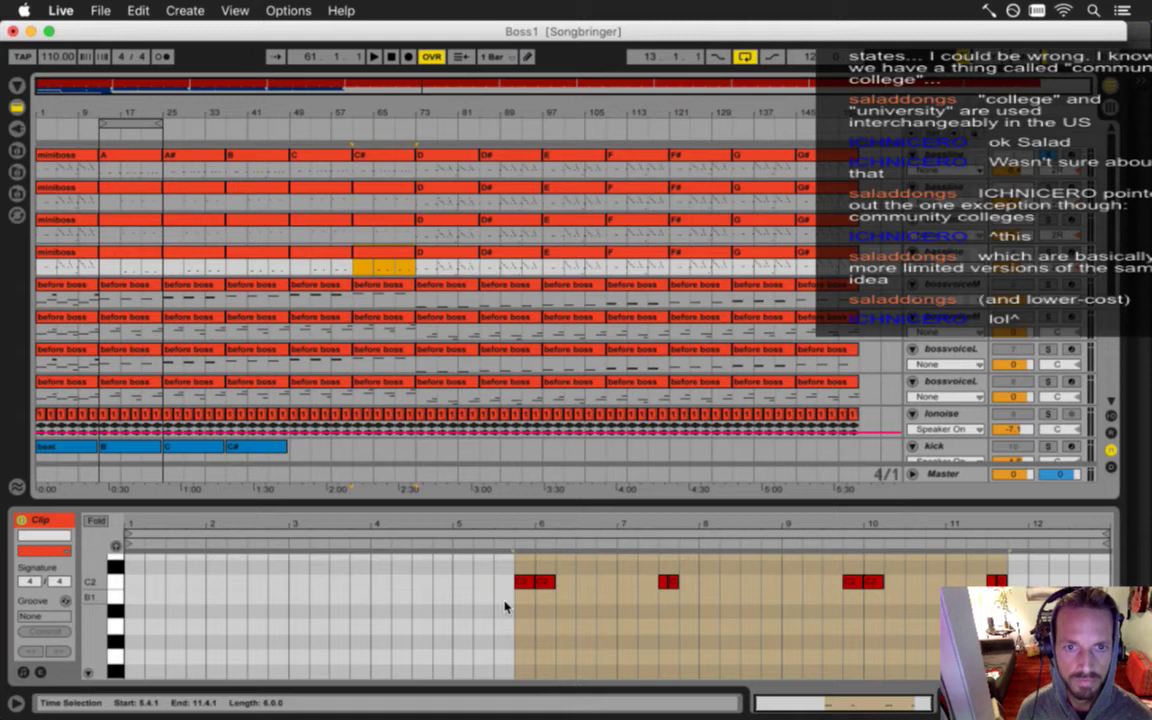
left_click(493, 605)
key("super+a")
key("Up")
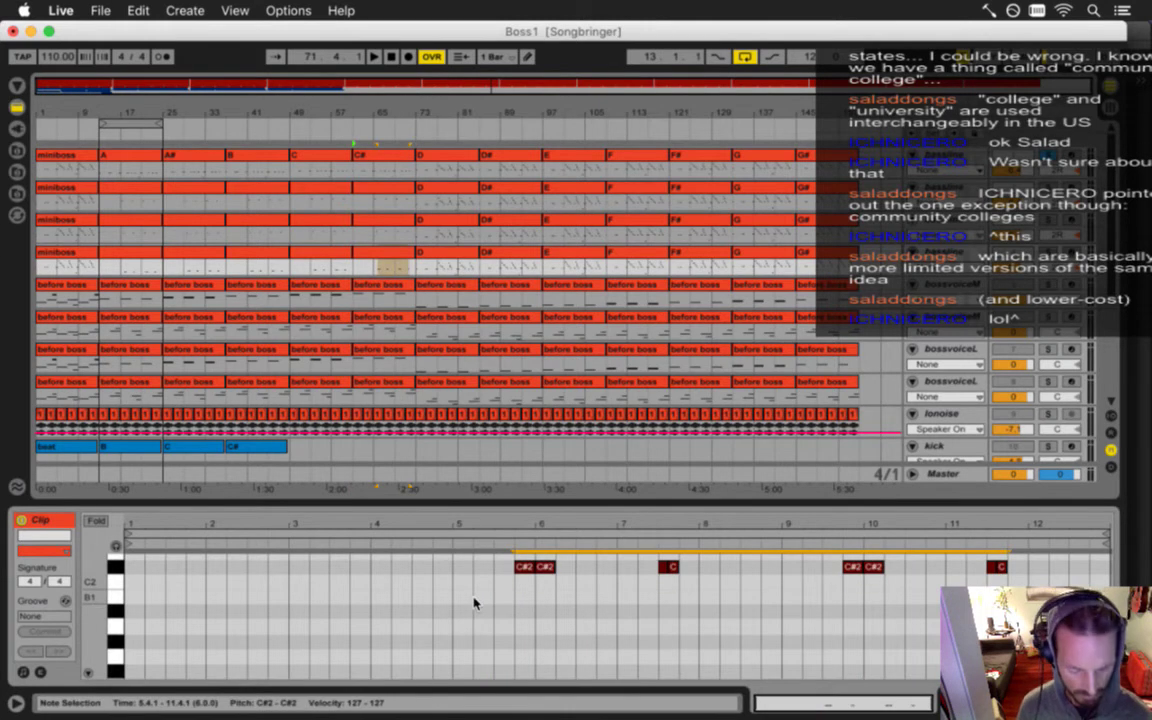
key("super+s")
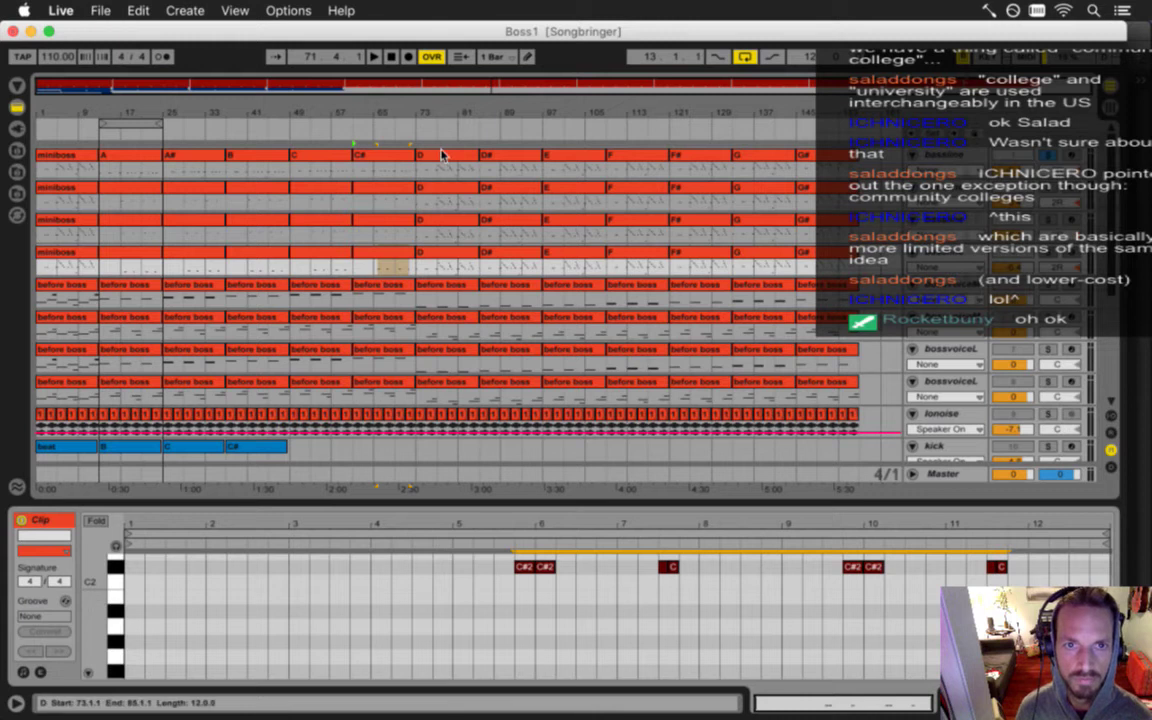
Copy the four bassline clips from bar 61 to bar 73, replacing the original D clips.
left_click(446, 158)
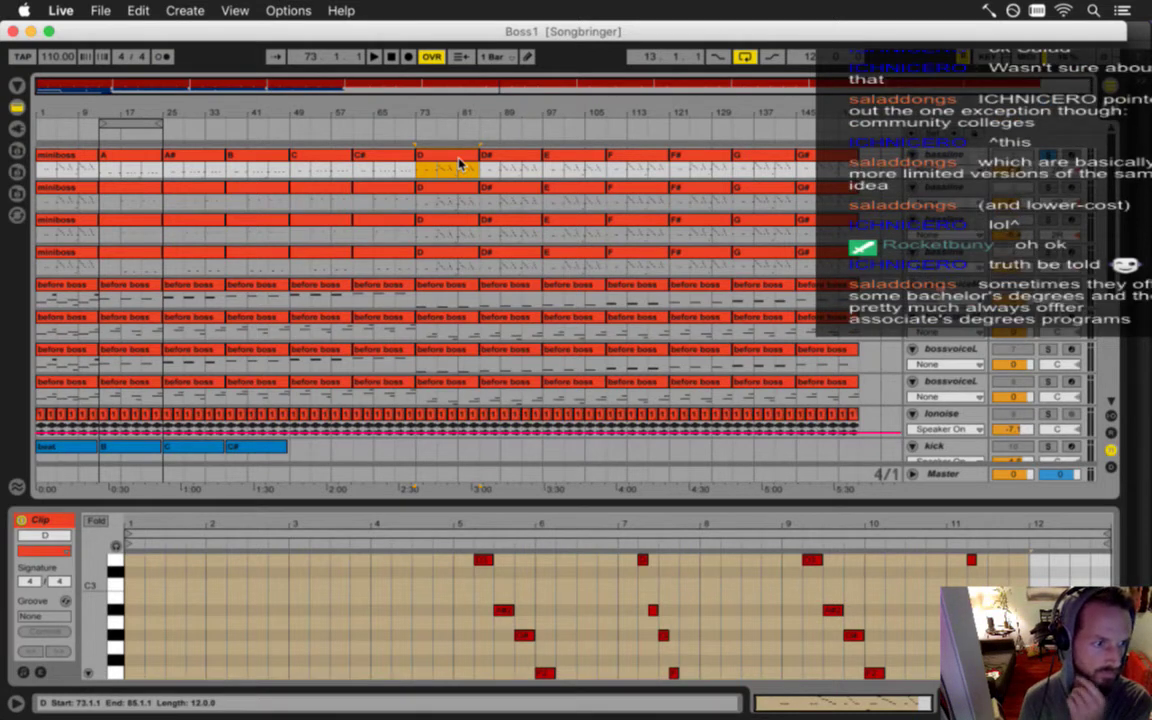
left_click(457, 168)
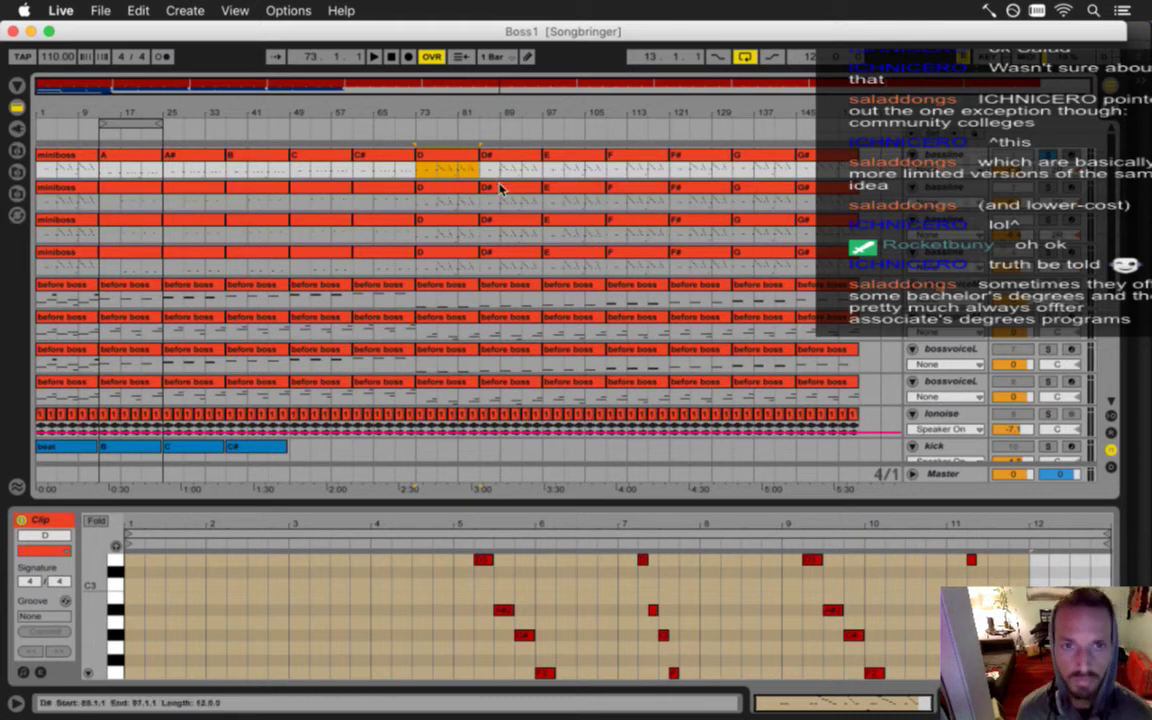
left_click(398, 166)
left_click(386, 255, "shift")
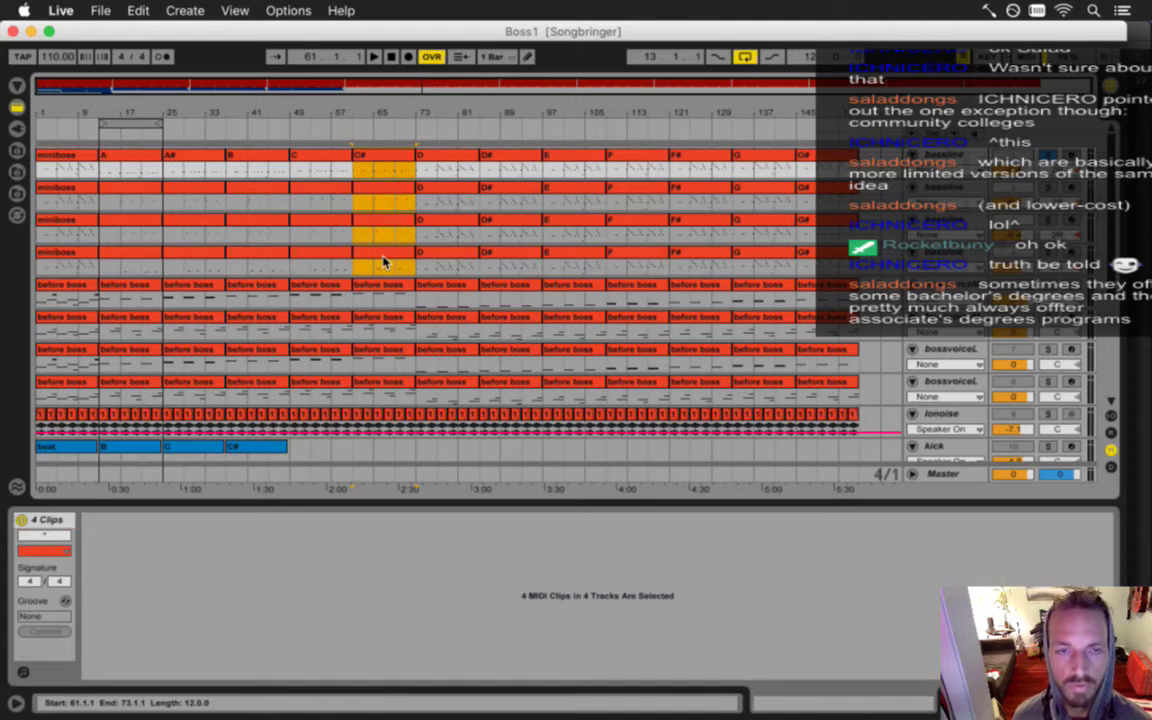
left_click_drag(386, 159, 447, 160)
Rename the first bassline track's copied clip at bar 73 to D, raise all its notes to D2, and save.
left_click(437, 158)
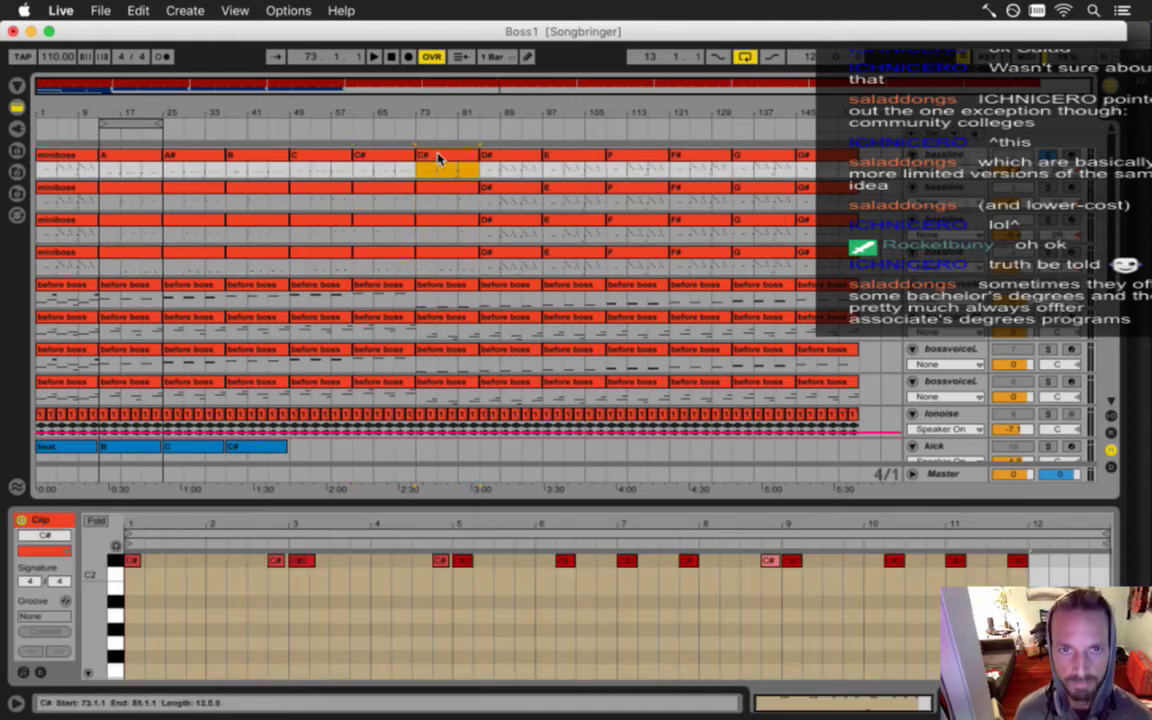
key("super+r")
type("D")
key("Return")
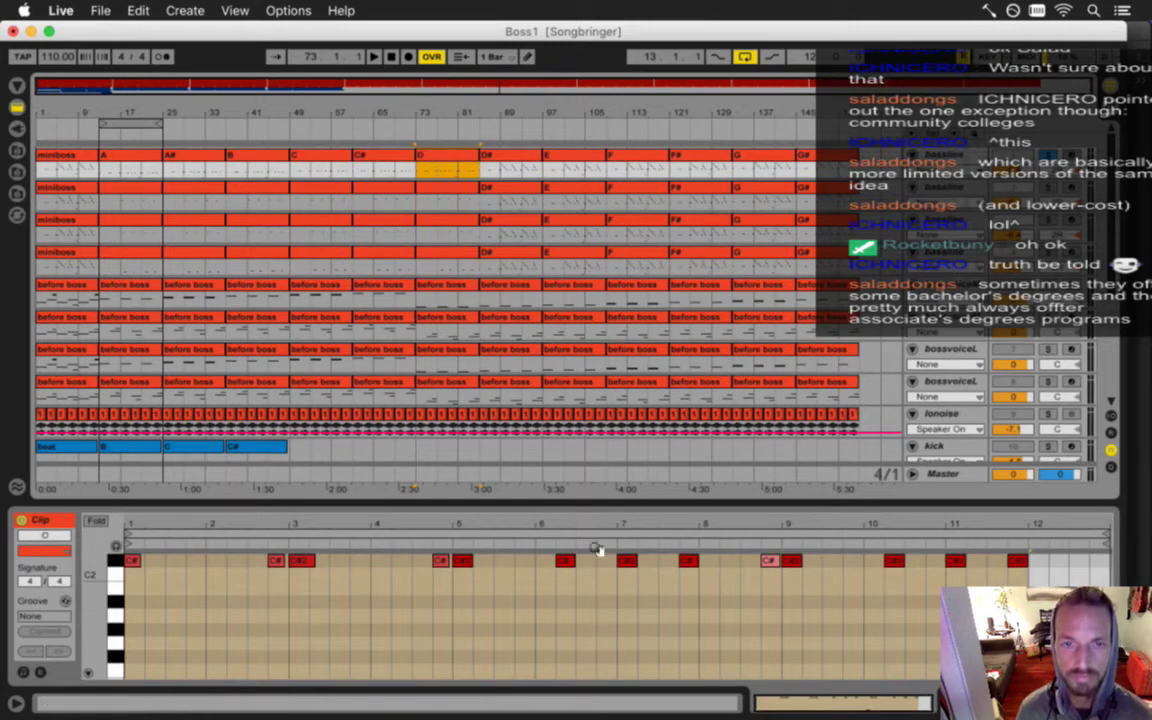
left_click(537, 623)
key("super+a")
key("Up")
key("super+s")
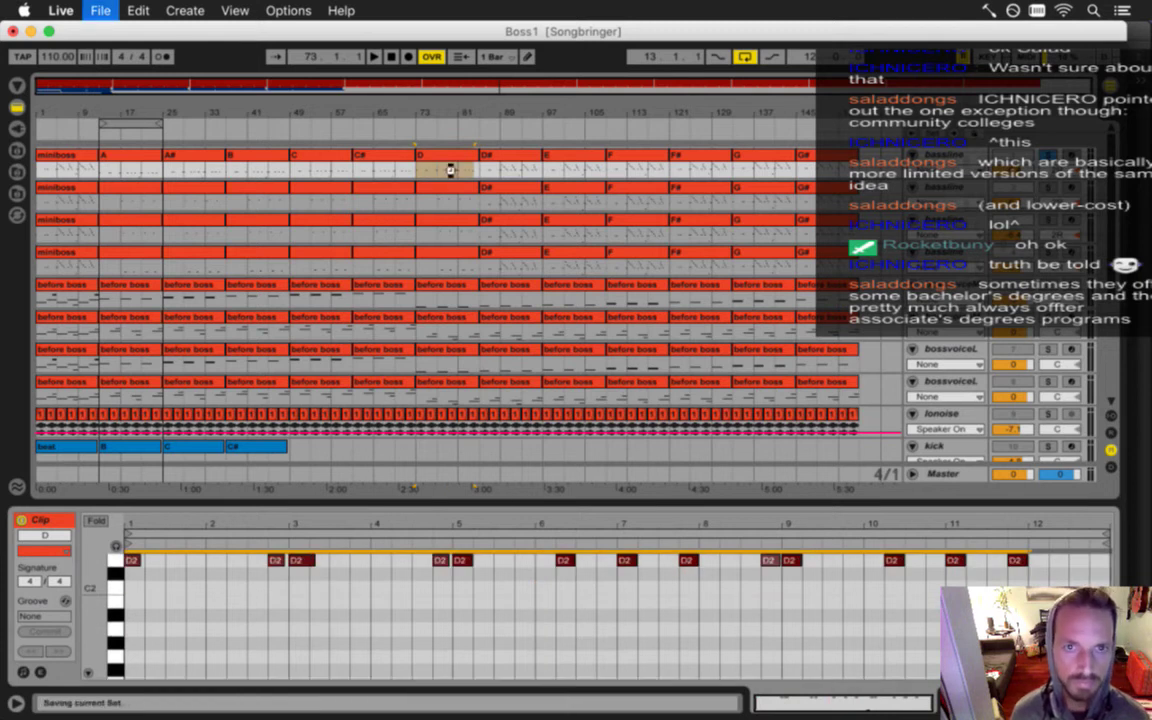
Raise all notes in the second and third bassline tracks' clips at bar 73 to D3 and save the set.
left_click(447, 192)
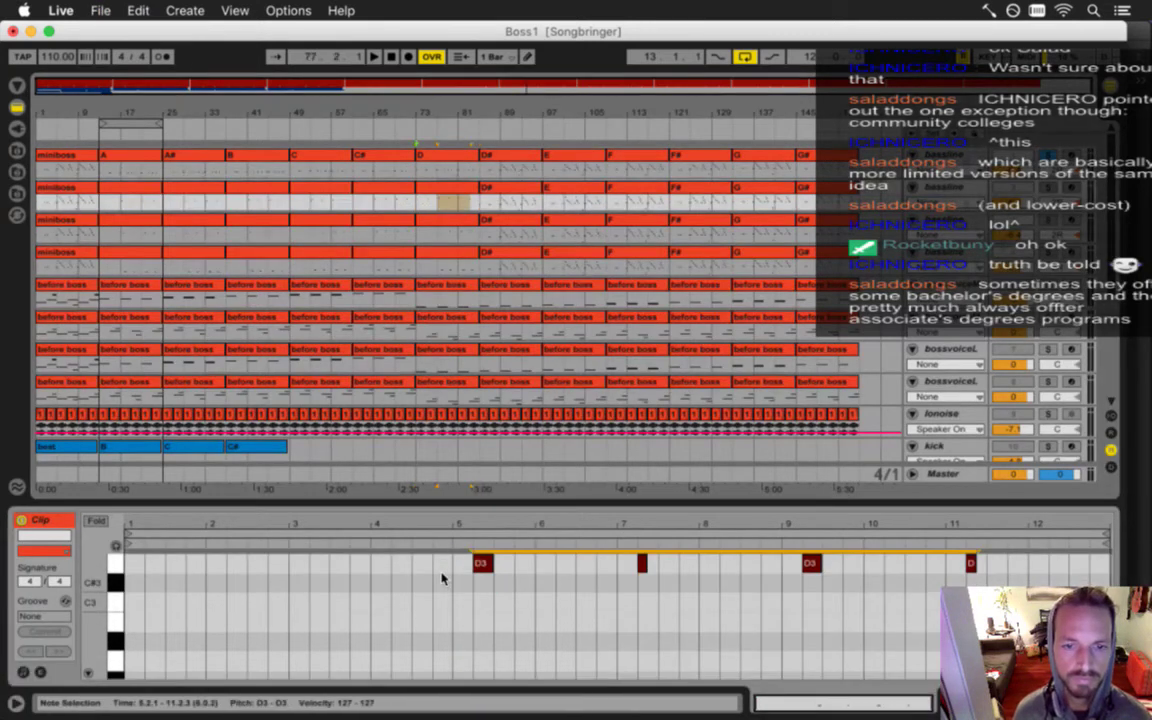
left_click(441, 238)
left_click(442, 571)
key("super+a")
key("super+s")
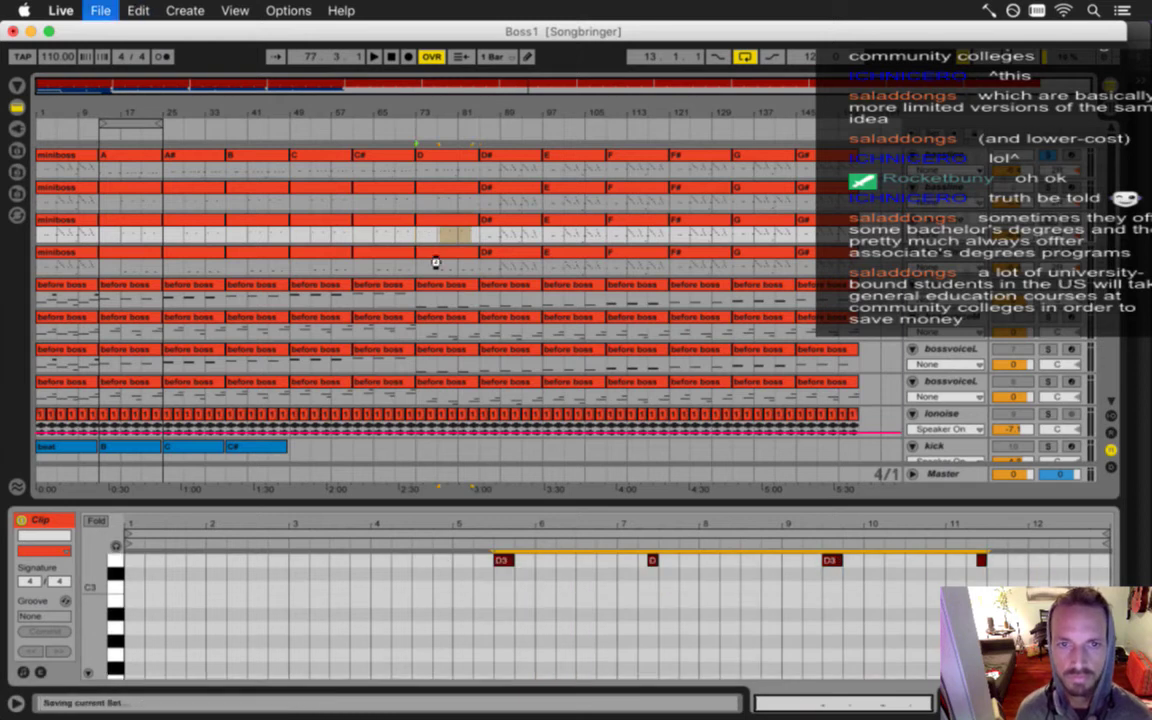
Raise all notes in the fourth bassline track's clip at bar 73 by one semitone and save the set.
left_click(435, 262)
left_click(483, 571)
key("super+a")
key("super+s")
Copy the four bassline clips from bar 73 to bar 85, replacing the original D# clips.
left_click(505, 165)
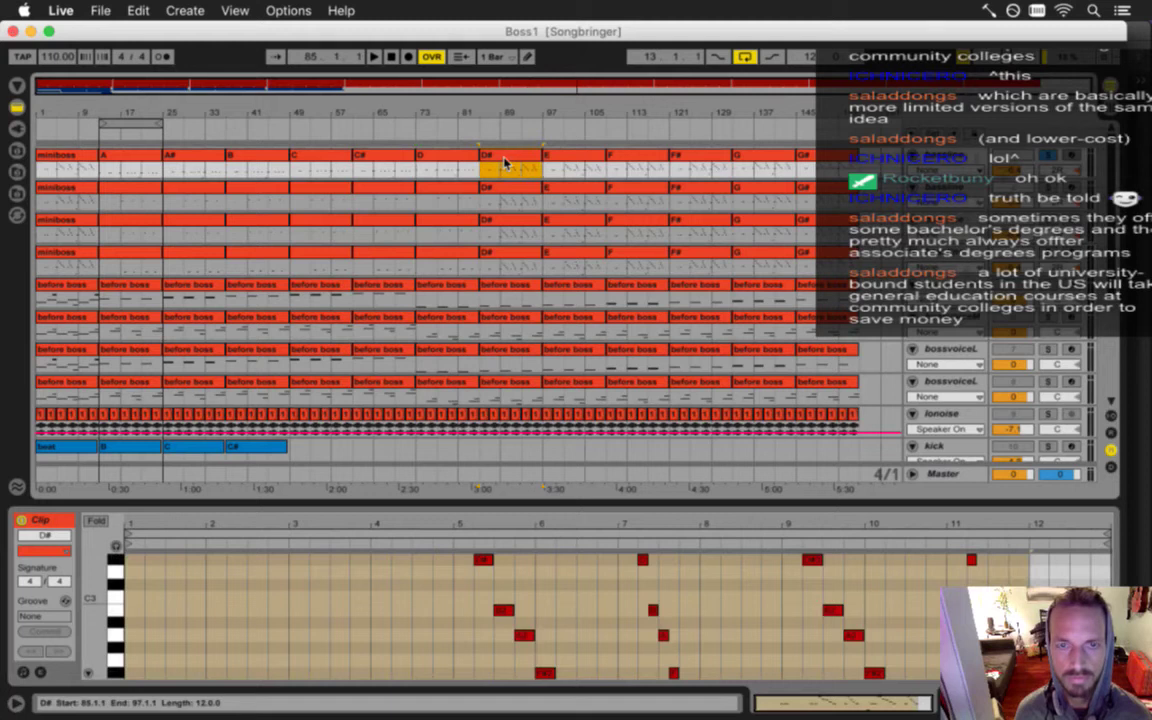
left_click(445, 156)
left_click(448, 257, "shift")
left_click_drag(457, 156, 500, 156)
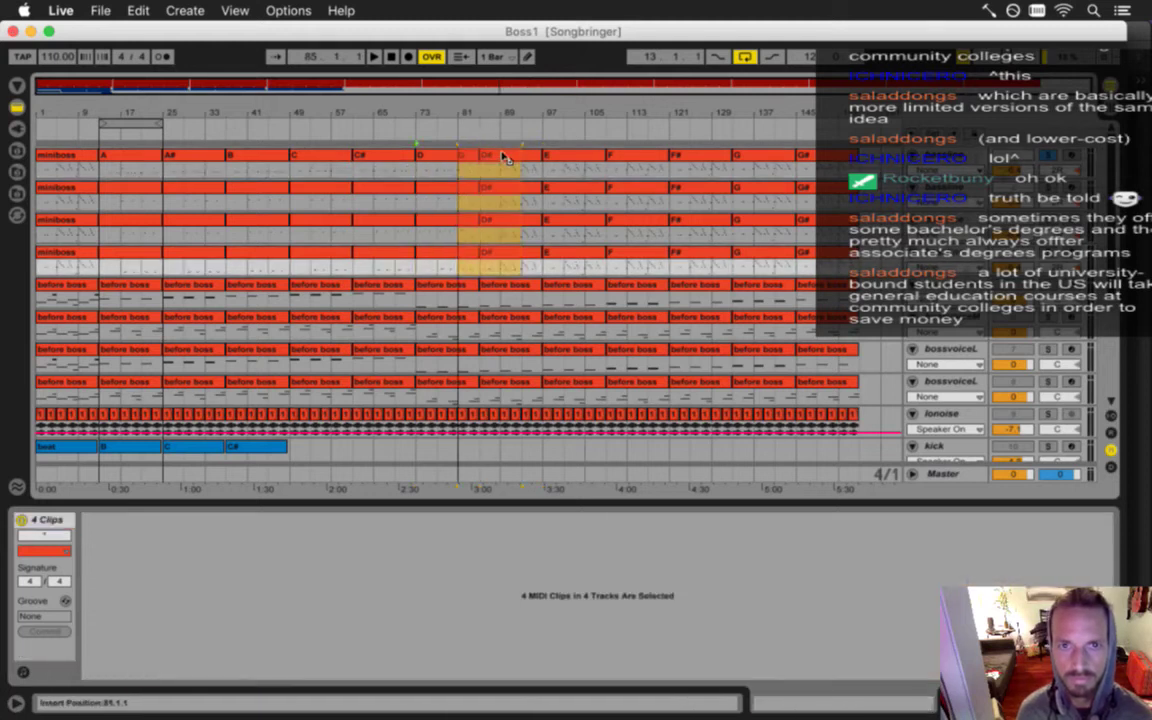
Rename the first bassline track's copied clip at bar 85 to D#, raise all its notes to D#2, and save.
left_click(500, 157)
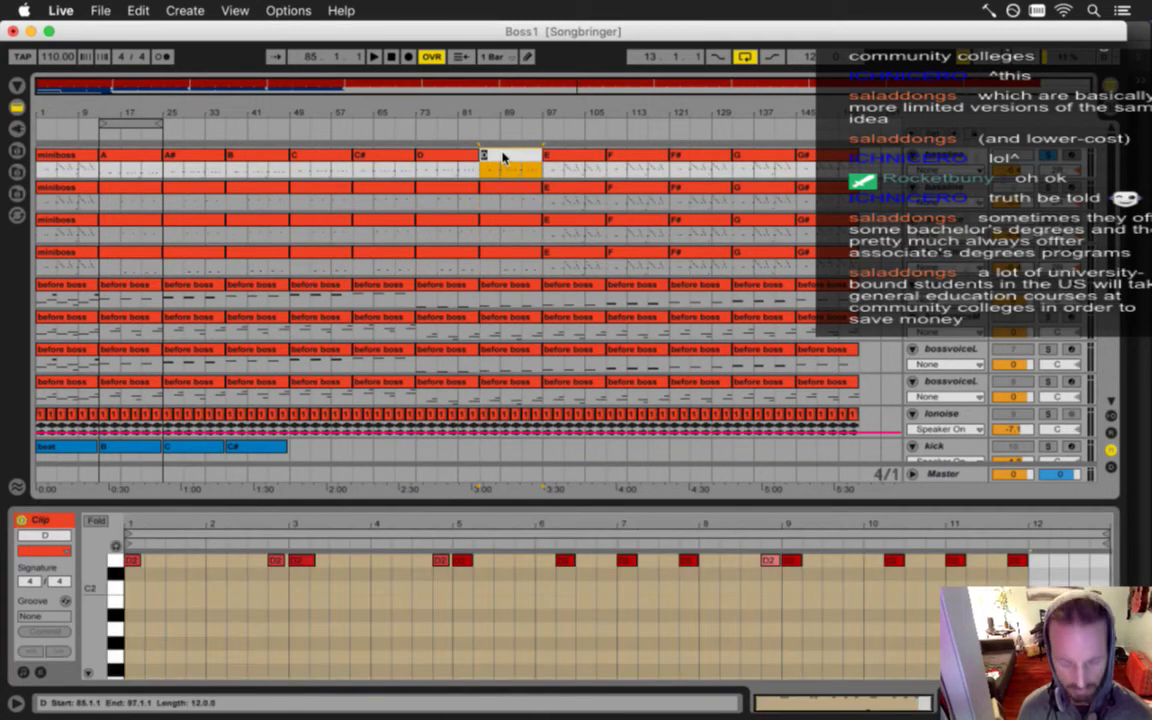
key("Return")
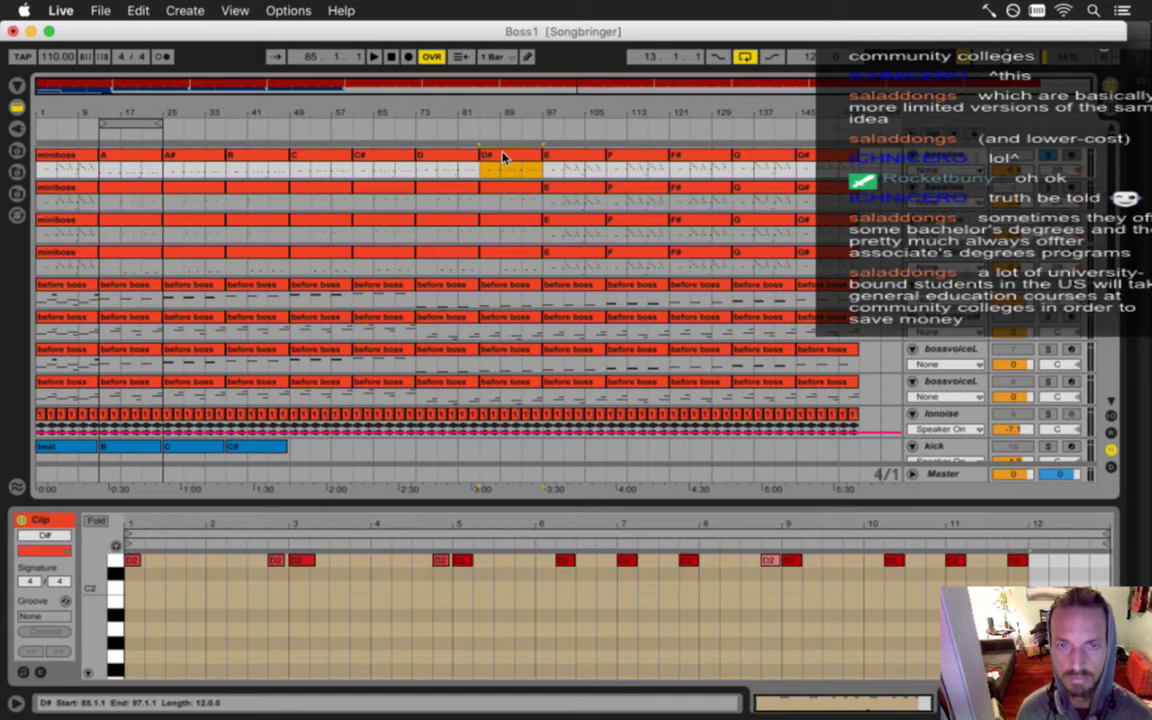
left_click(386, 608)
key("super+a")
key("Up")
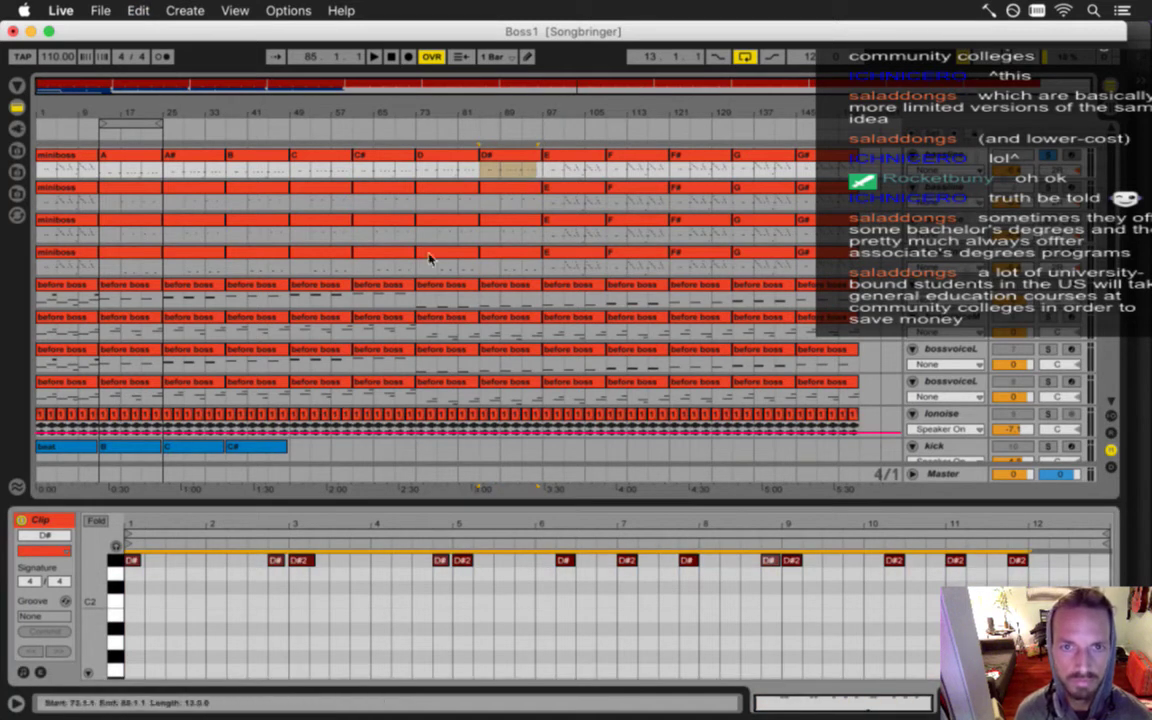
key("super+s")
Raise all notes in the second and third bassline tracks' clips at bar 85 by one semitone.
left_click(500, 189)
left_click(450, 604)
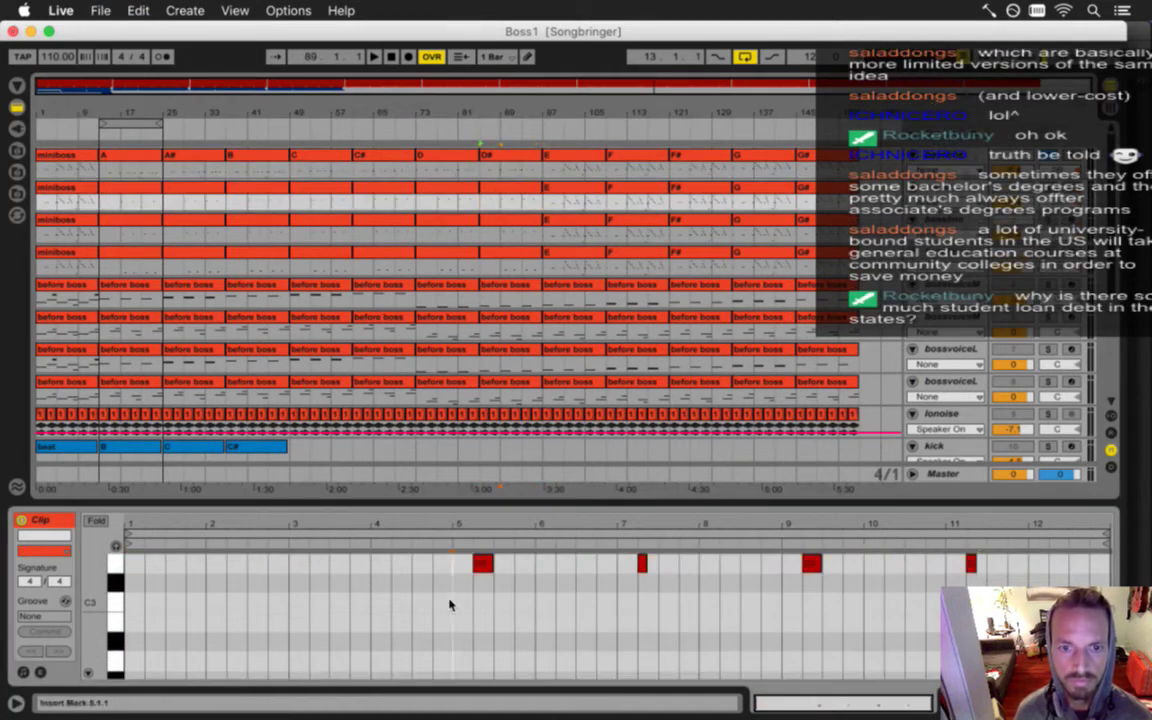
key("super+a")
key("Up")
left_click(516, 221)
left_click(516, 656)
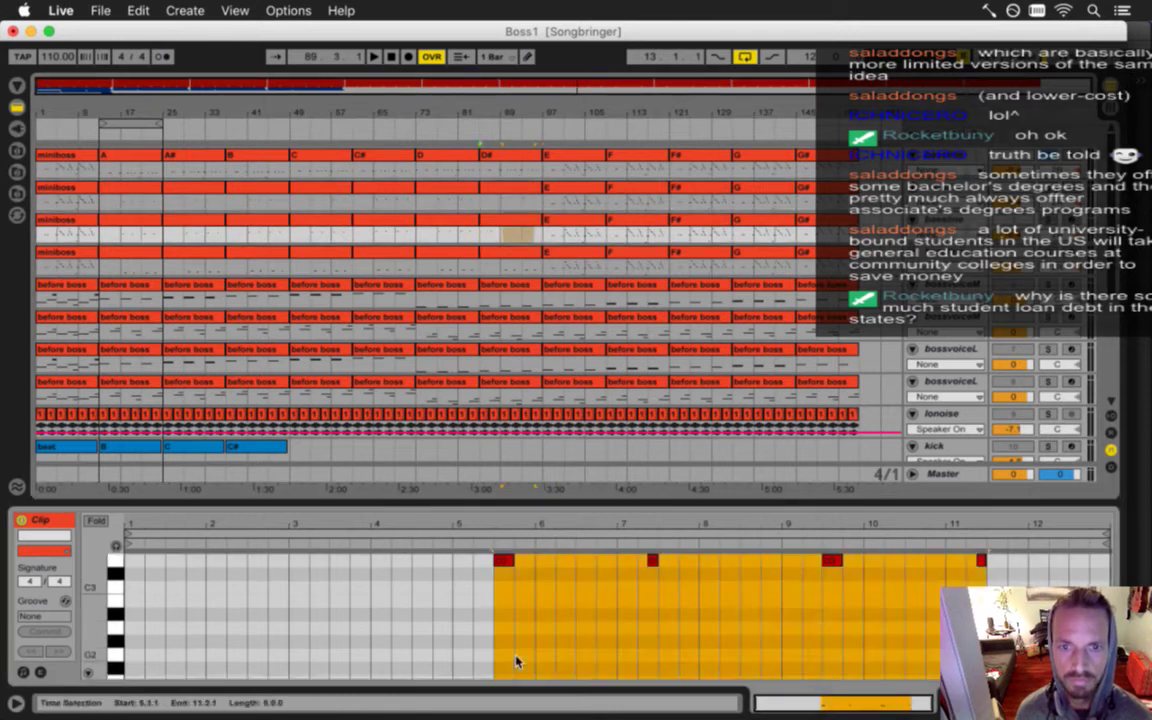
key("super+a")
key("Up")
key("Down")
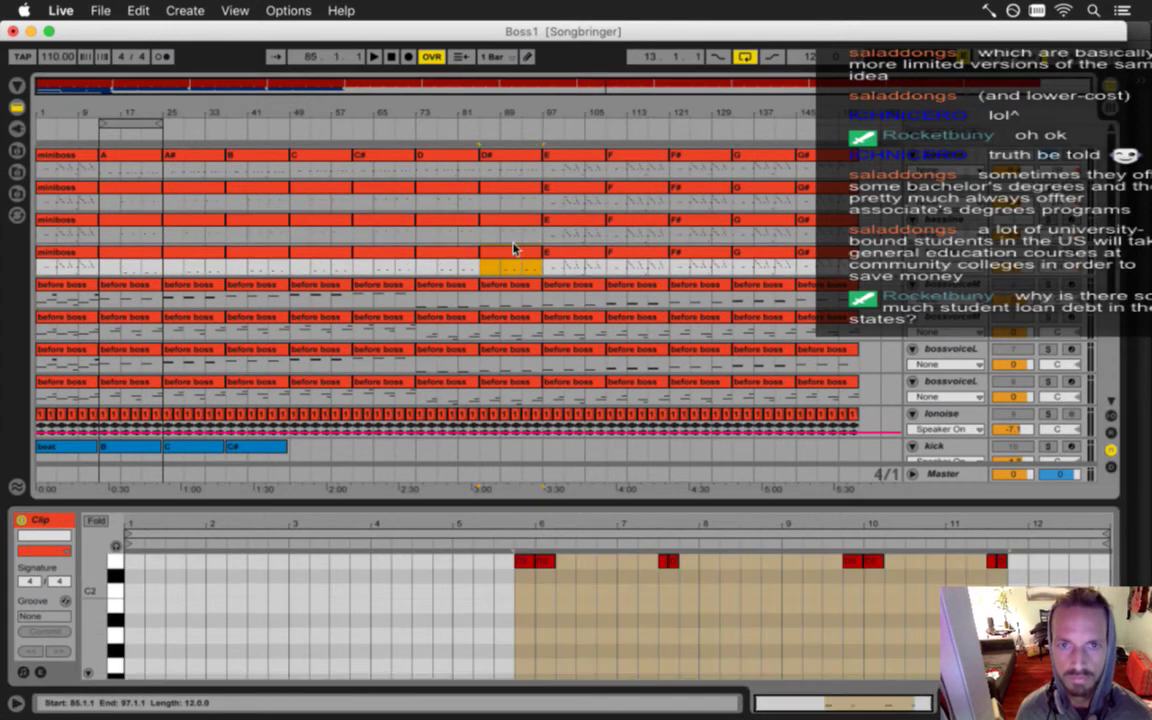
Raise all notes in the fourth bassline track's clip at bar 85 to D#2 and save the set.
left_click(593, 614)
key("super+a")
key("Up")
key("super+s")
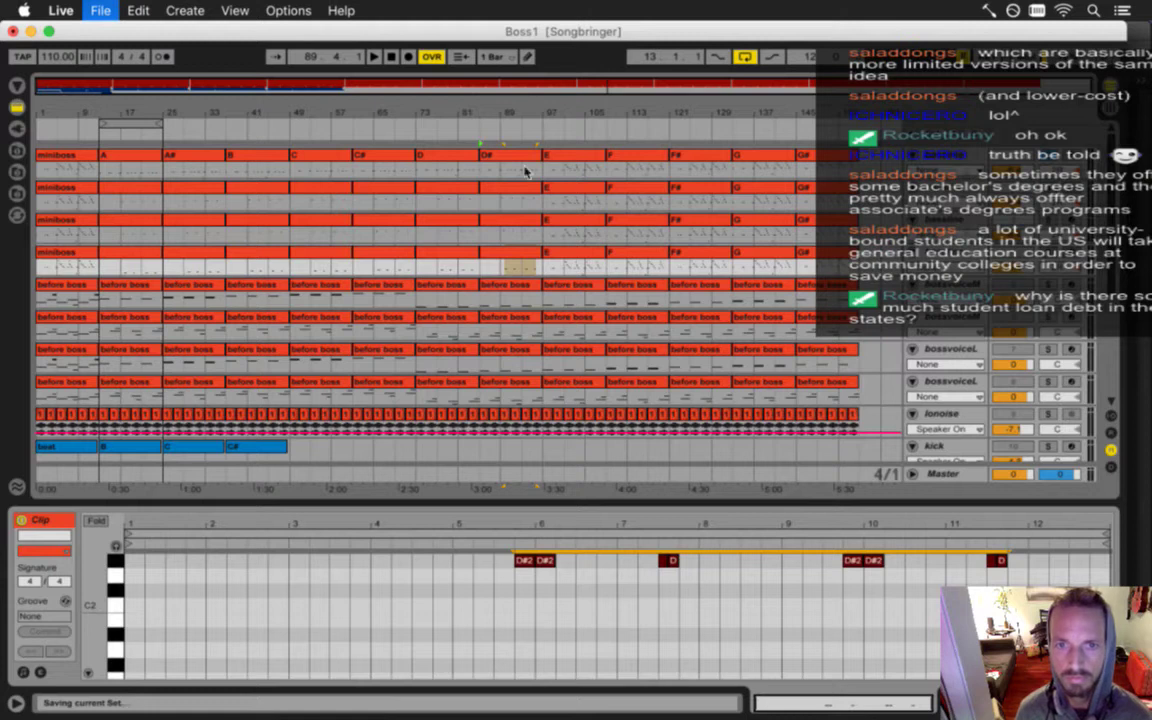
Copy the four bassline clips from bar 85 to bar 97, replacing the original E clips.
left_click(565, 165)
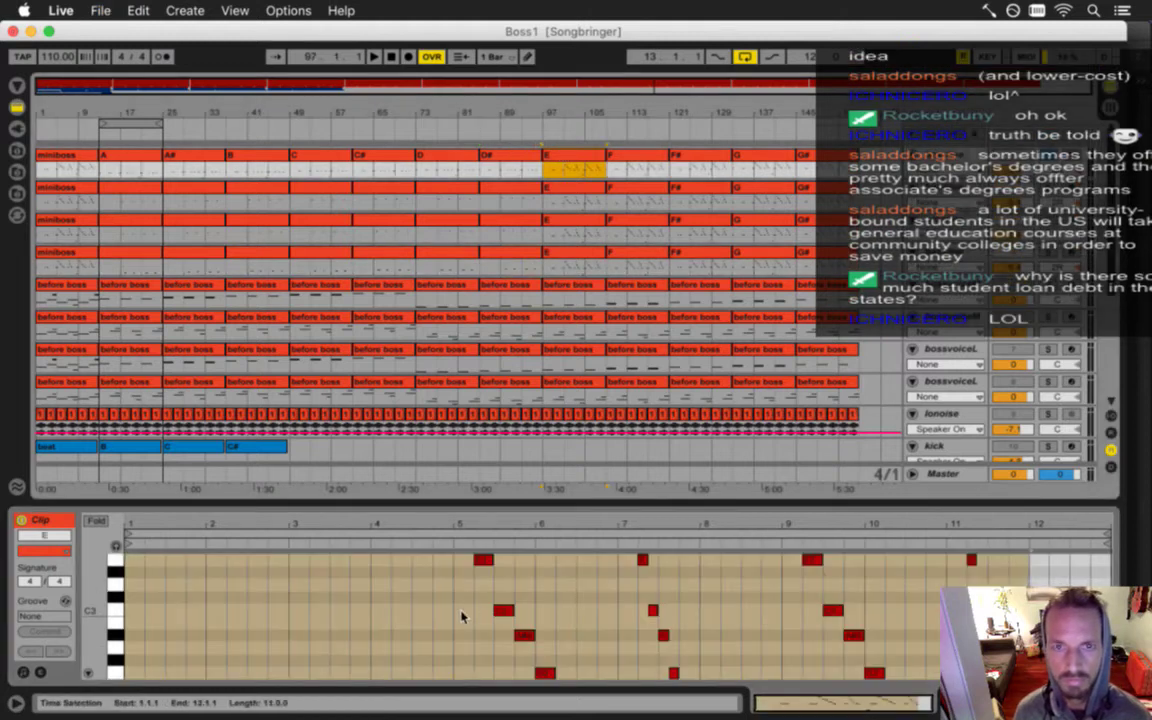
left_click(480, 165)
left_click(463, 260, "shift")
key("super+d")
Rename the first bassline track's copied clip at bar 97 to E and raise all its notes to E2.
key("super+r")
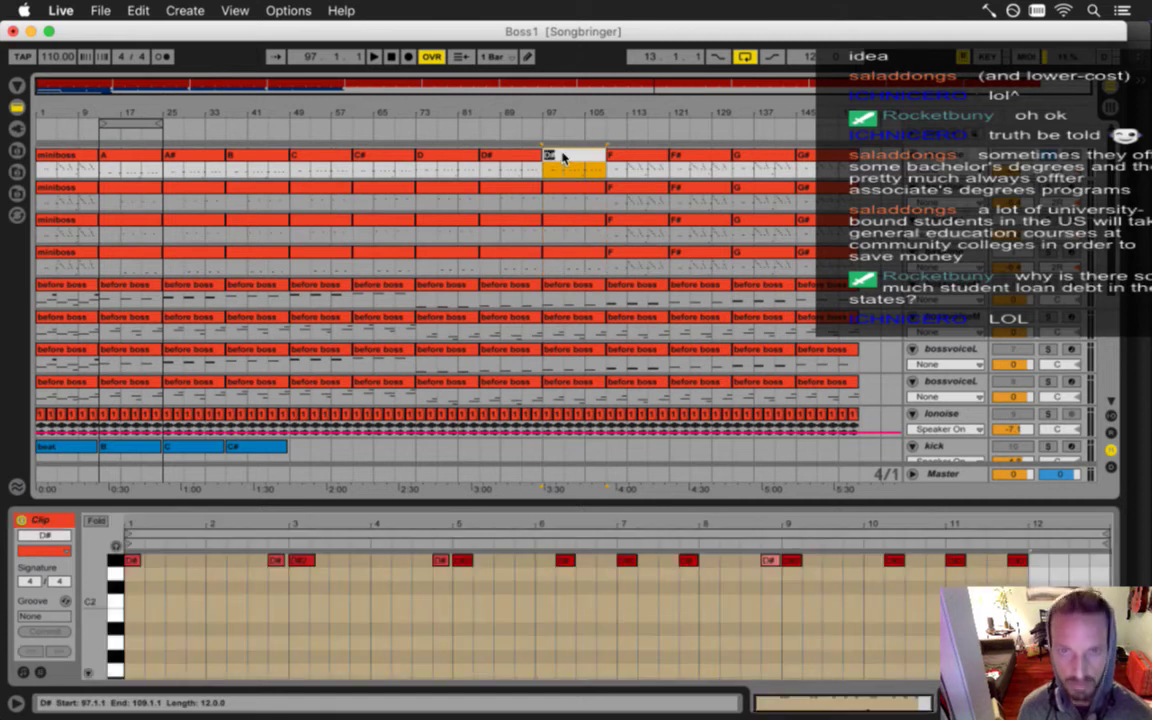
type("E")
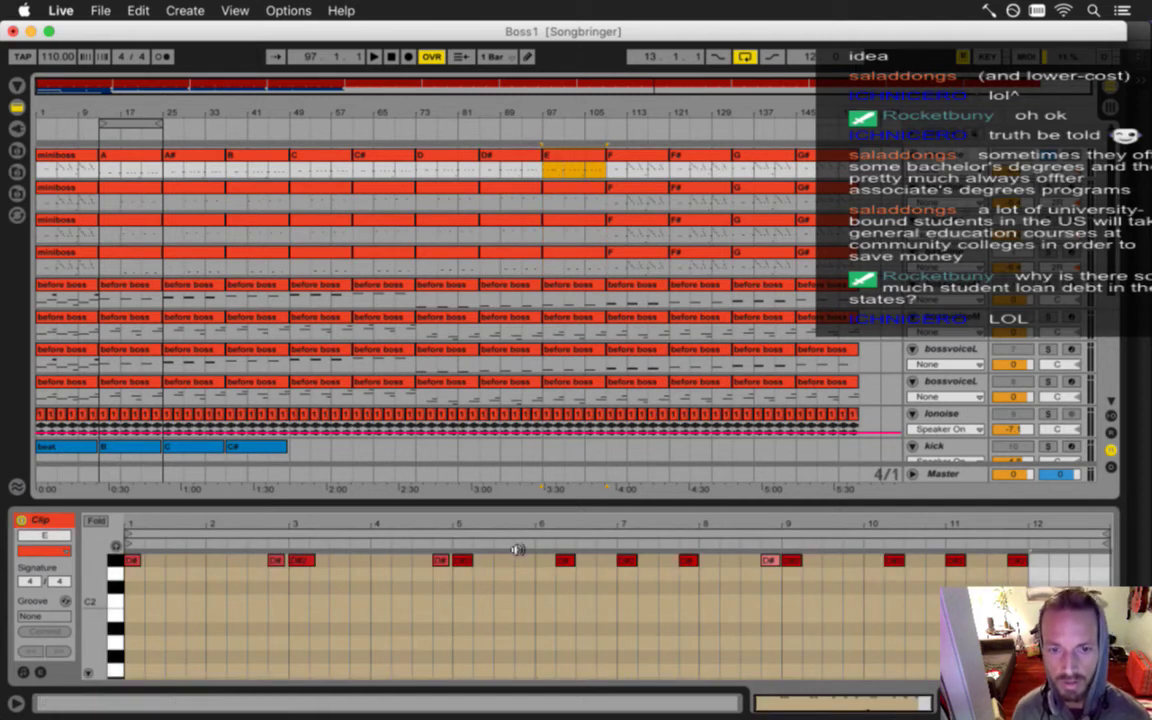
left_click(473, 620)
key("super+a")
key("Up")
Raise all notes in the second and third bassline tracks' clips at bar 97 by one semitone, saving after each.
left_click(573, 187)
left_click(498, 595)
key("super+a")
key("Up")
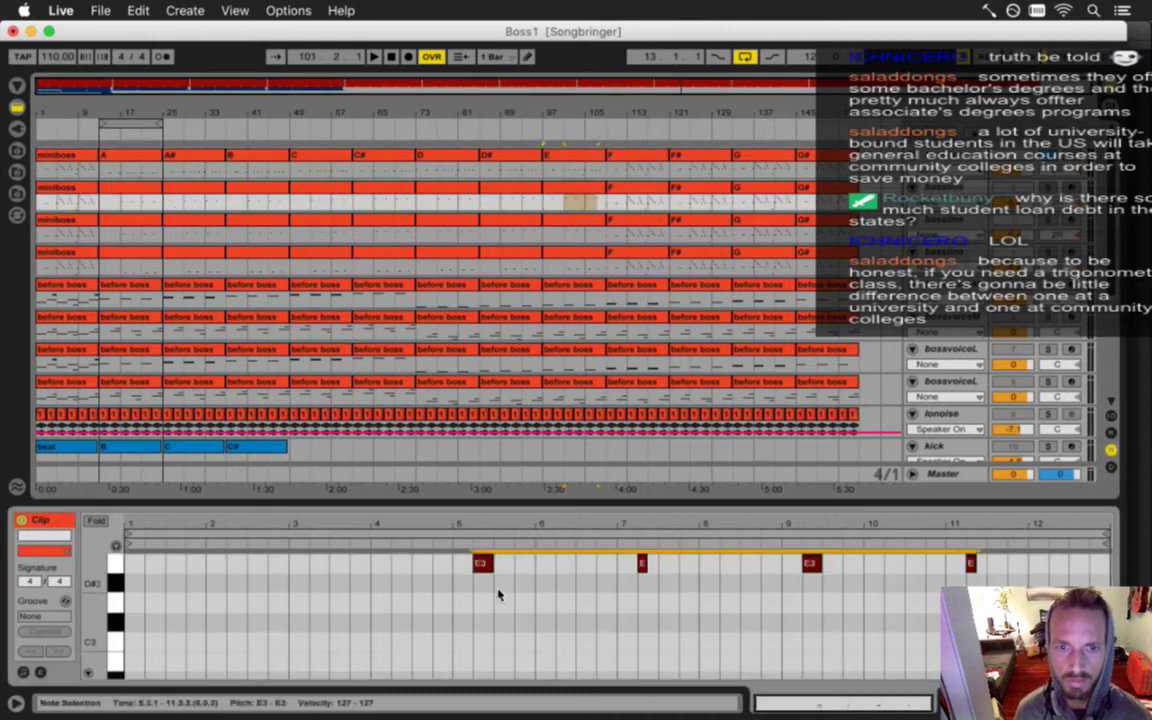
key("super+s")
left_click(551, 232)
left_click(566, 609)
key("super+a")
key("Up")
key("super+s")
Raise all notes in the fourth bassline track's clip at bar 97 to E2 and save the set.
left_click(588, 265)
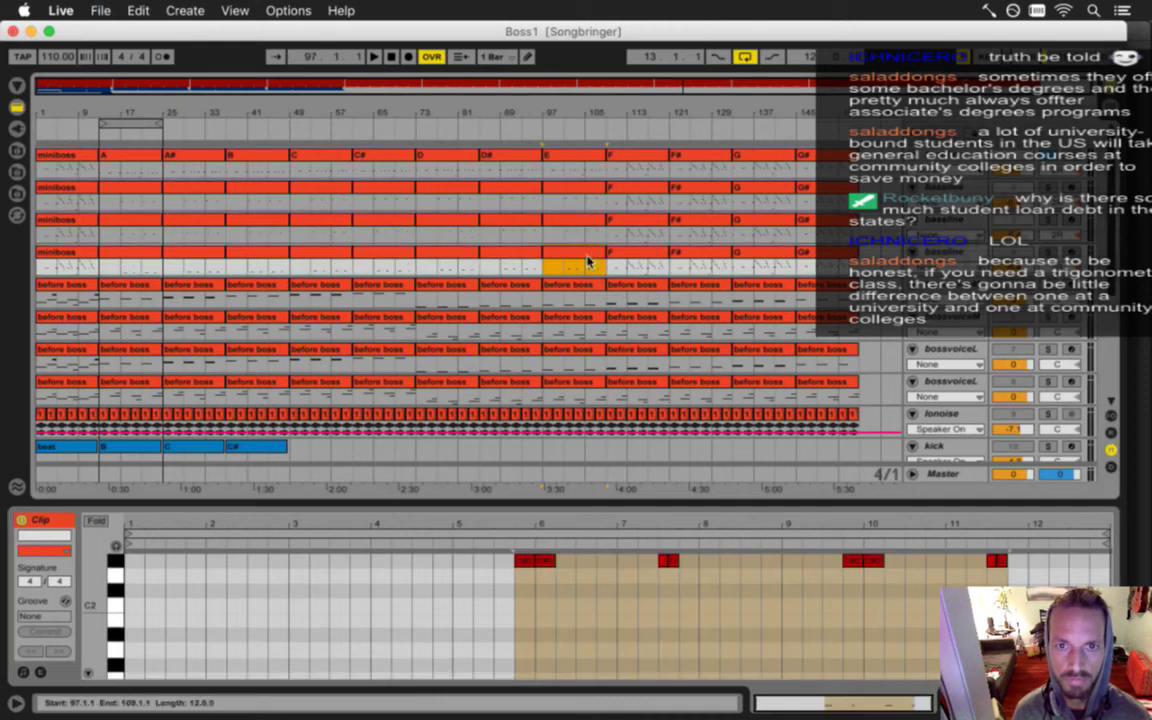
left_click(604, 597)
key("super+a")
key("Up")
key("super+s")
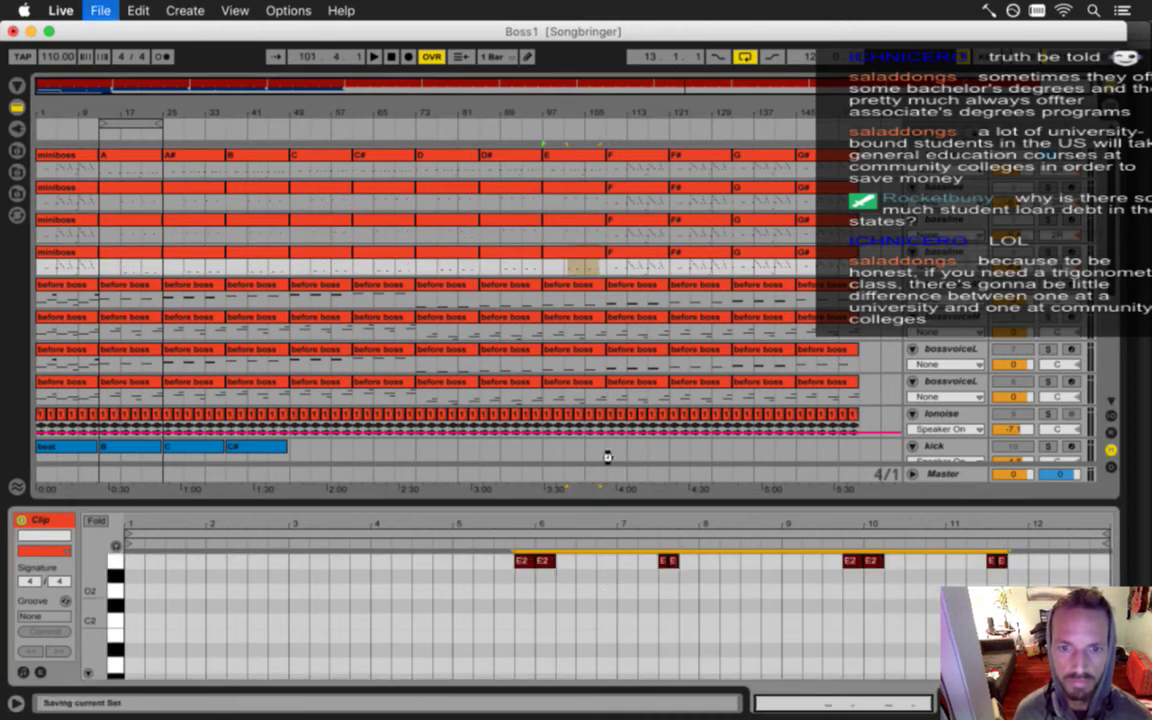
Duplicate the four bassline clips from bar 97 to bar 109, replacing the original F clips.
left_click(560, 155)
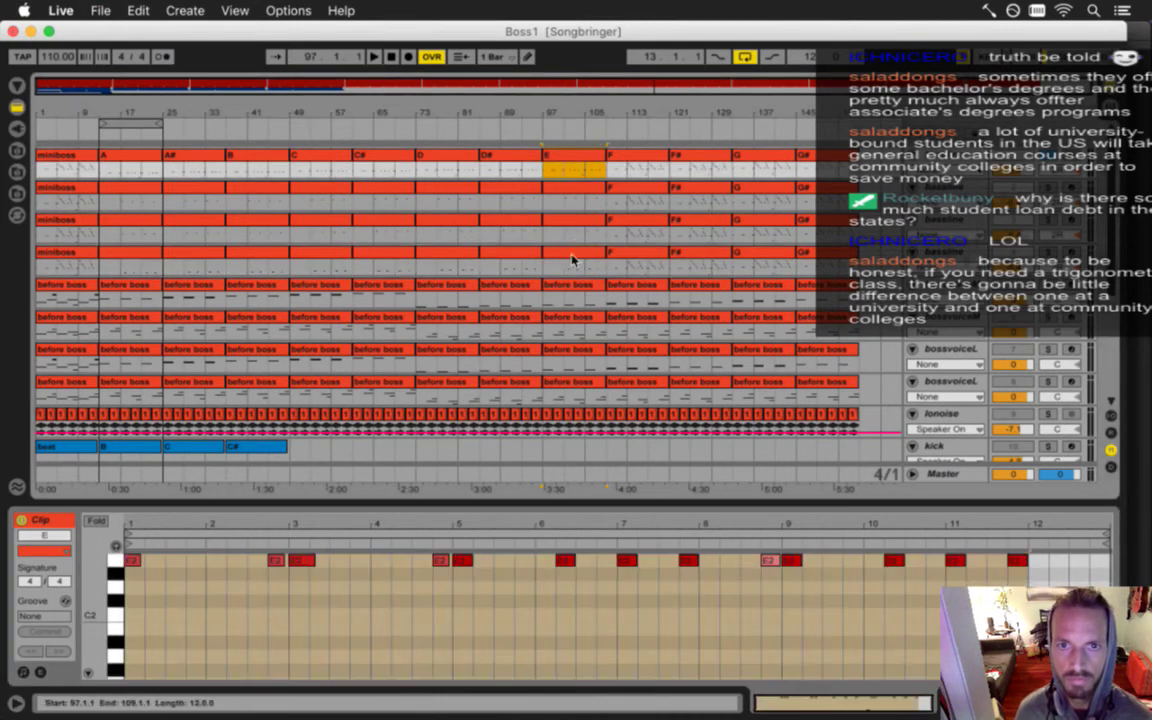
left_click(573, 255, "shift")
key("super+d")
Rename the first bassline track's copied clip at bar 109 to F, raise all its notes to F2, and save.
left_click(628, 157)
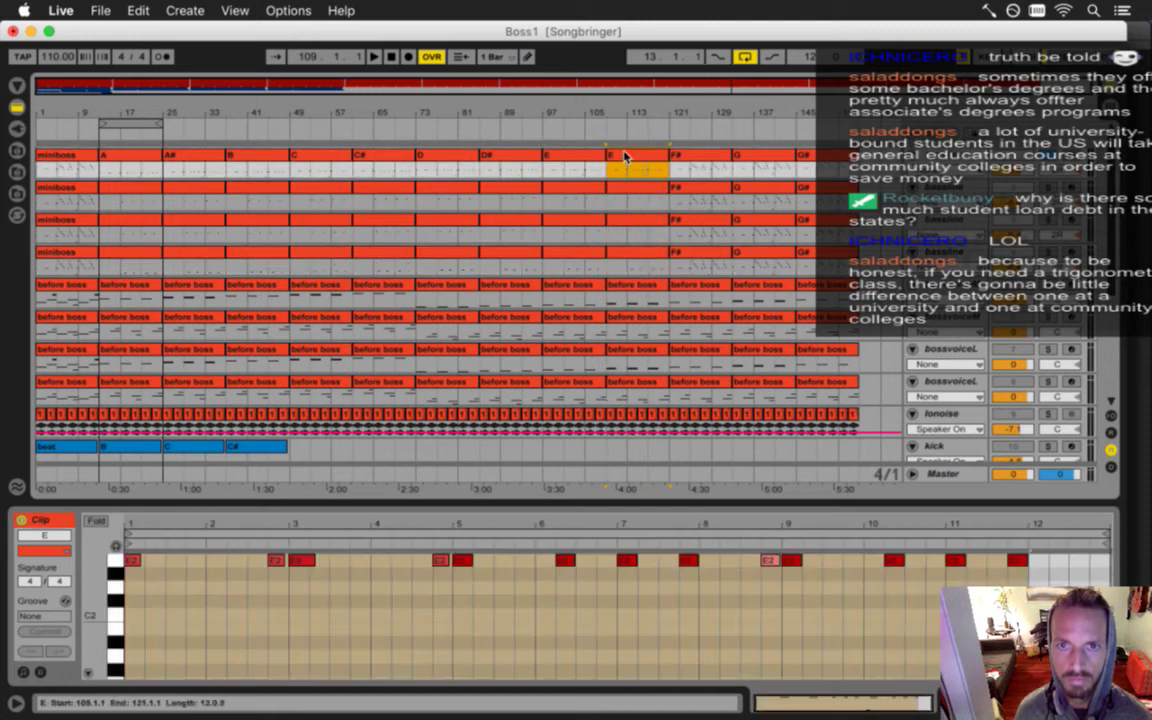
key("super+r")
type("F")
key("Return")
left_click(509, 596)
key("super+a")
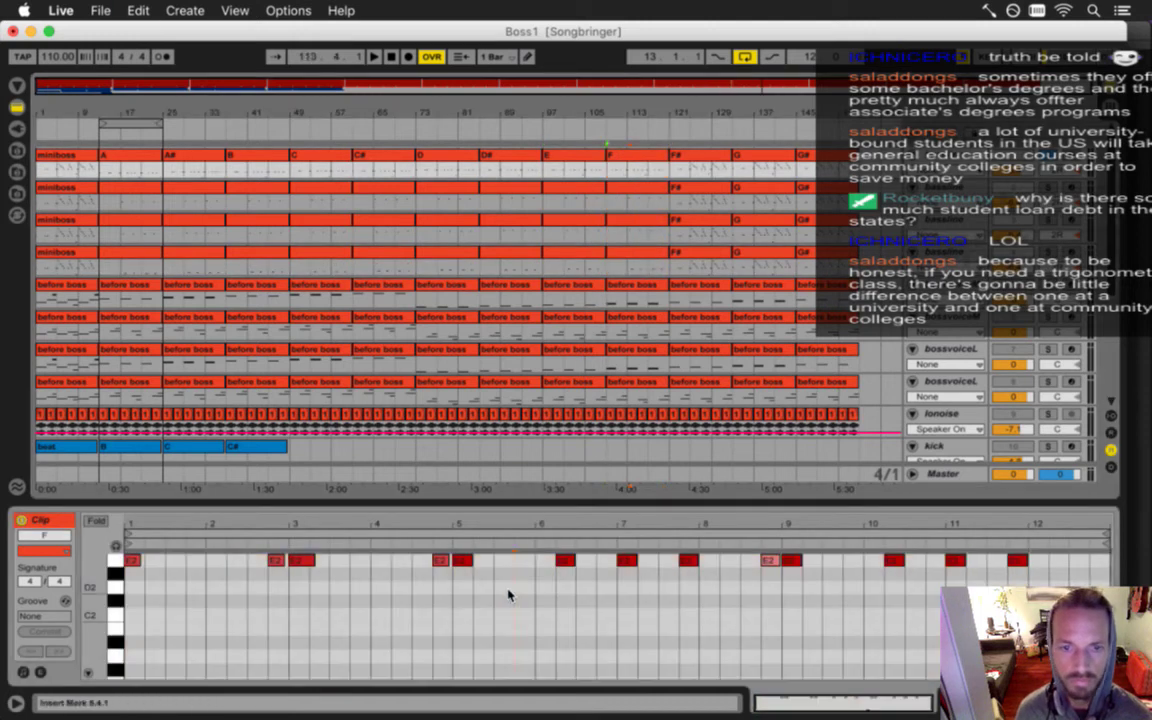
key("Up")
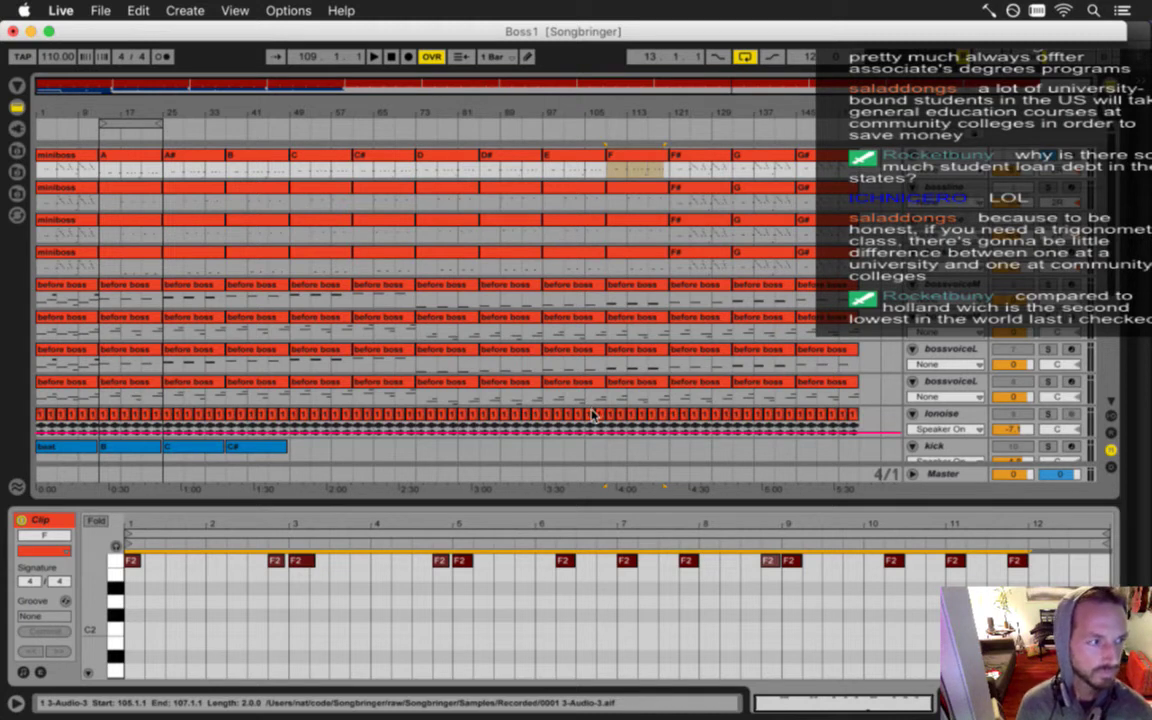
key("super+s")
Raise all notes in the second bassline track's clip at bar 109 to F3.
left_click(640, 200)
left_click(530, 618)
key("super+a")
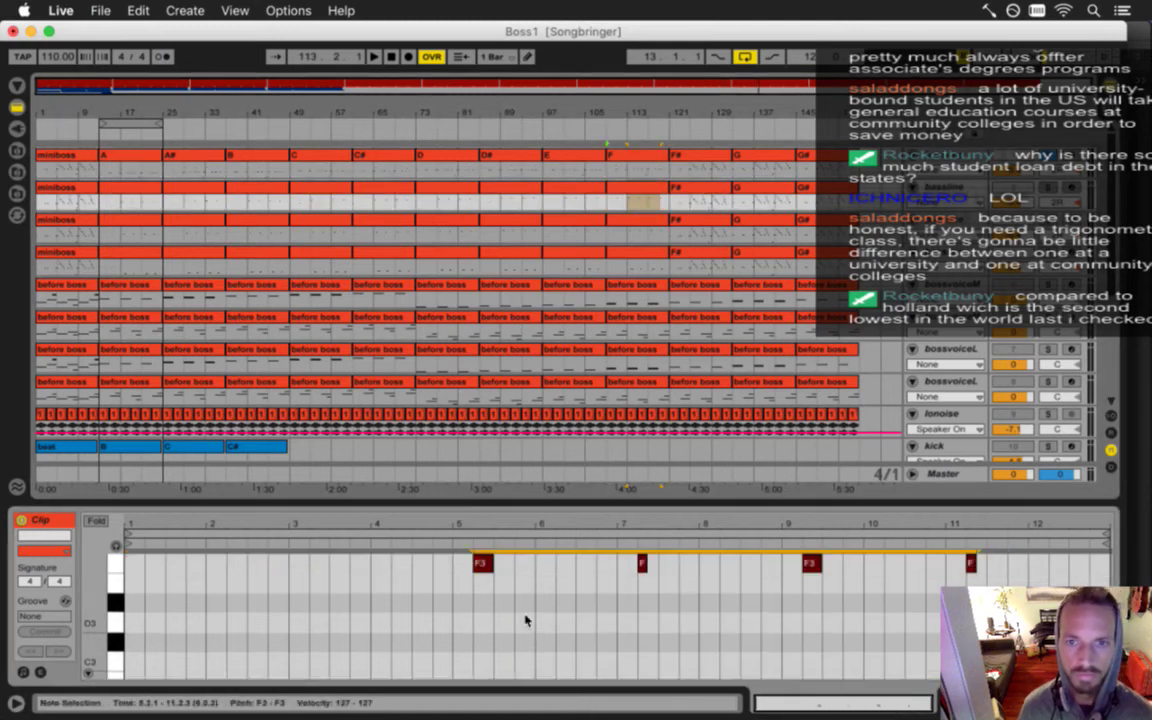
Raise all notes in the third and fourth bassline tracks' clips at bar 109 to F3 and F2 respectively, and save the set.
left_click(631, 218)
left_click(617, 558)
key("super+a")
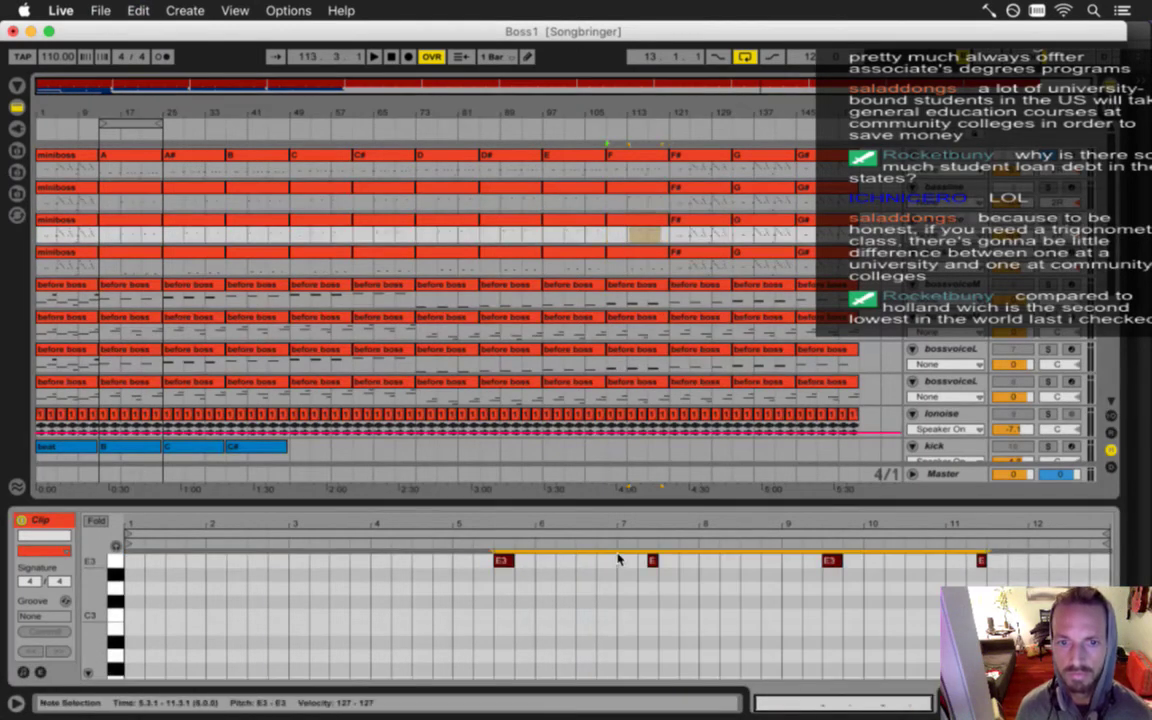
left_click(643, 260)
left_click(630, 638)
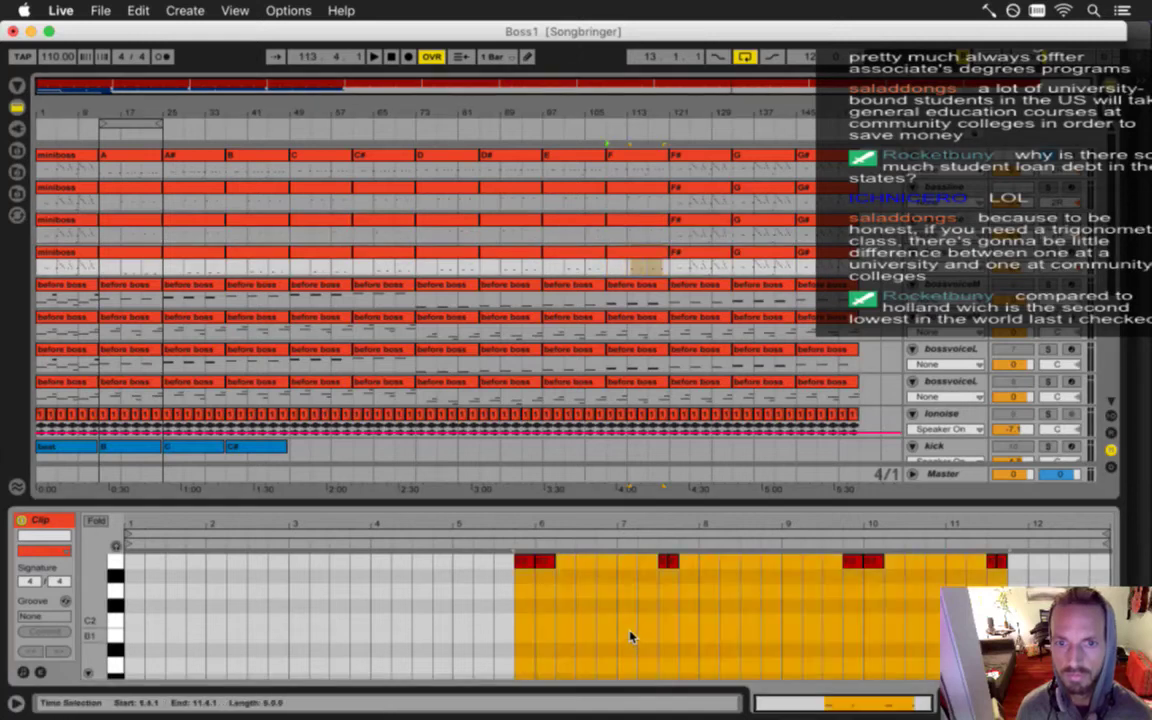
key("super+a")
key("super+s")
Duplicate the four bassline clips from bar 109 to bar 121, replacing the original F# clips.
left_click(688, 157)
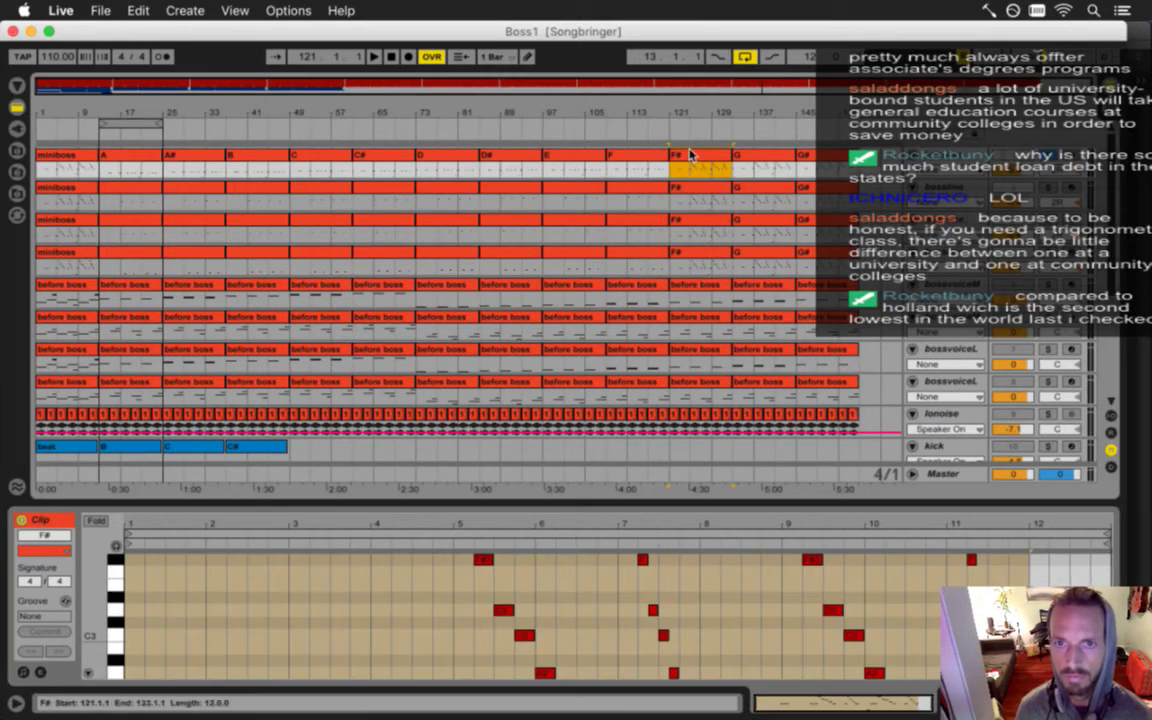
left_click(638, 157)
left_click(635, 257, "shift")
key("super+d")
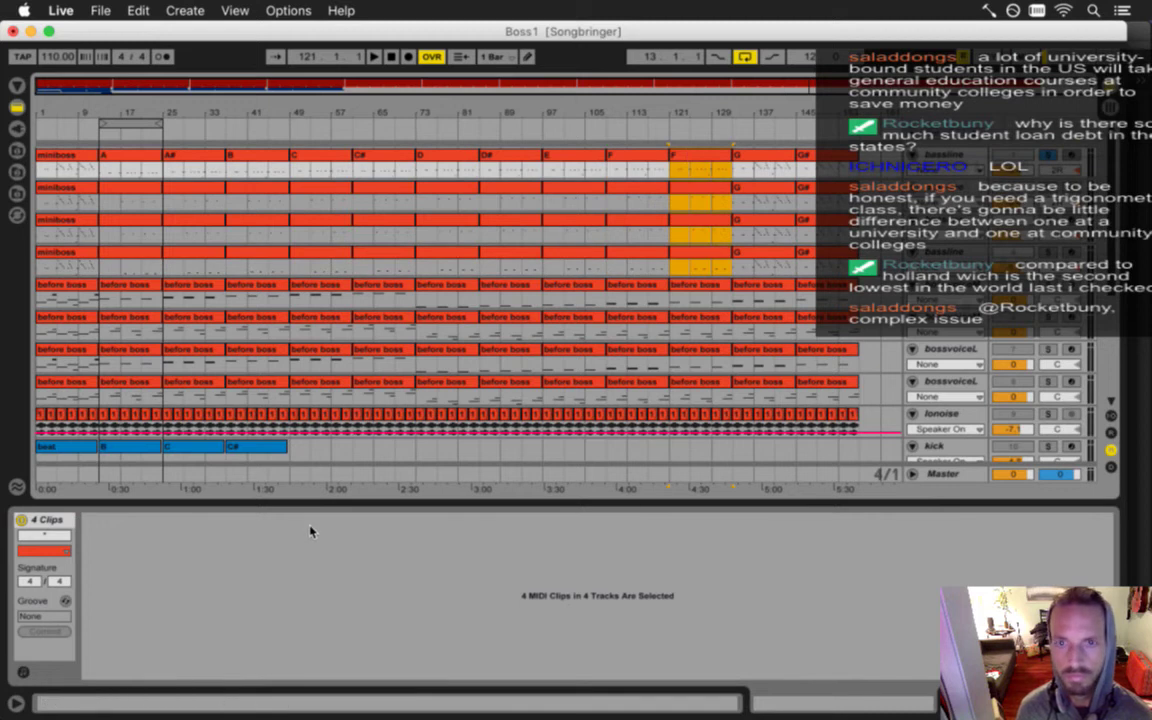
Raise all notes in the first bassline track's clip at bar 121 to F#2 and in the second track's clip to F#3.
left_click(695, 168)
left_click(543, 581)
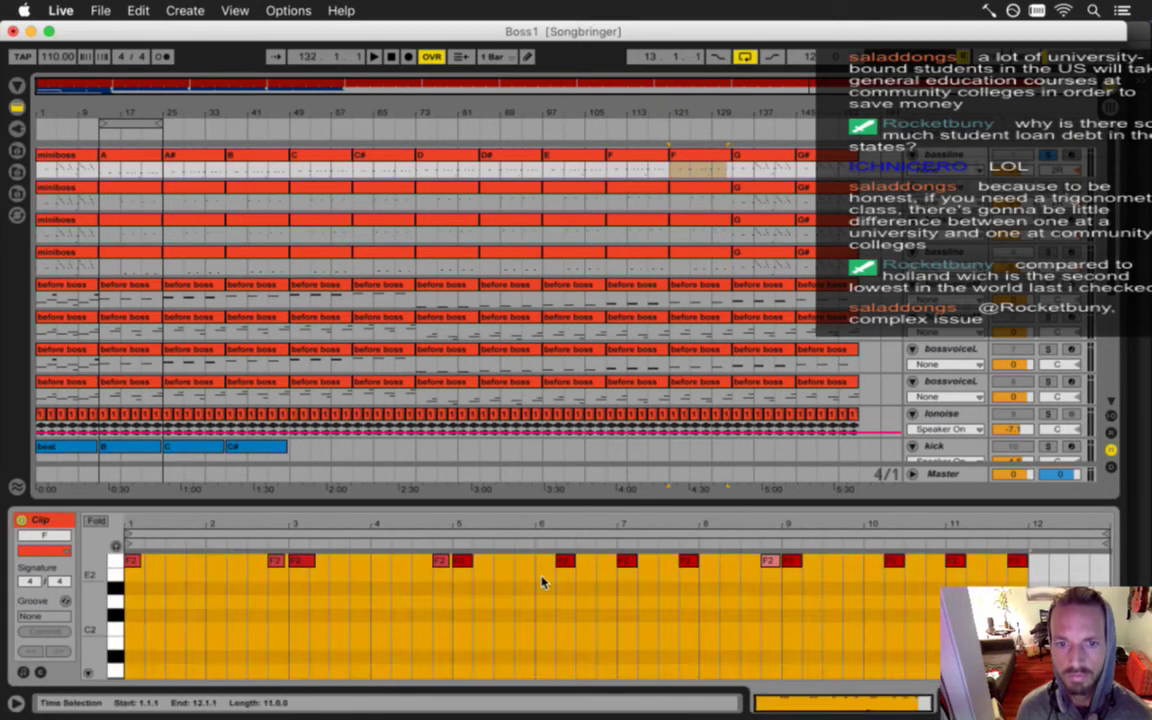
key("super+a")
key("Up")
left_click(714, 199)
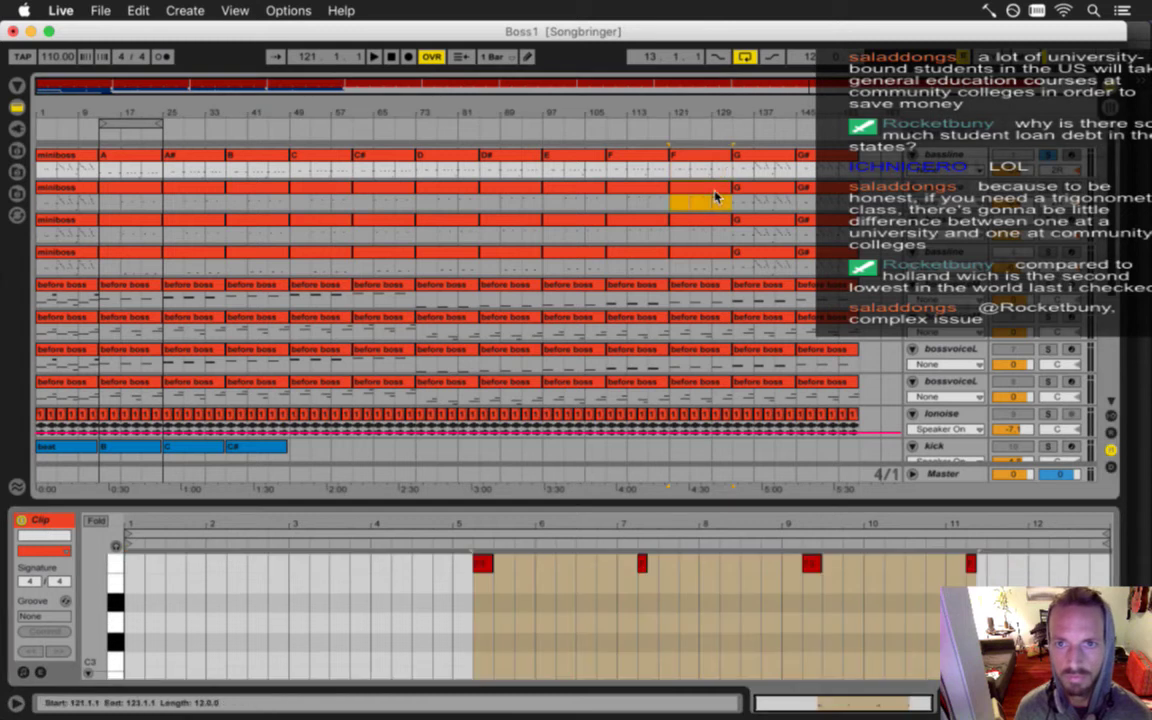
left_click(673, 594)
key("super+a")
key("Up")
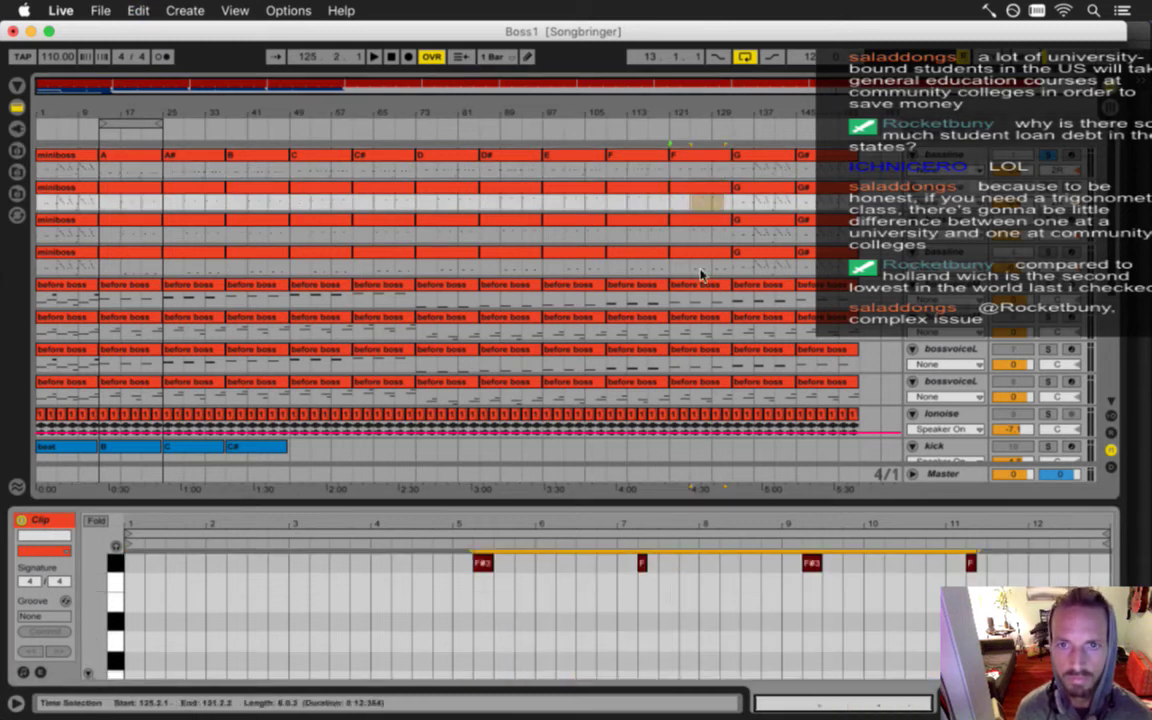
Raise all notes in the third bassline track's clip at bar 121 to F#3 and the fourth's to F#2, and save the set.
left_click(712, 232)
left_click(670, 585)
key("super+a")
key("Up")
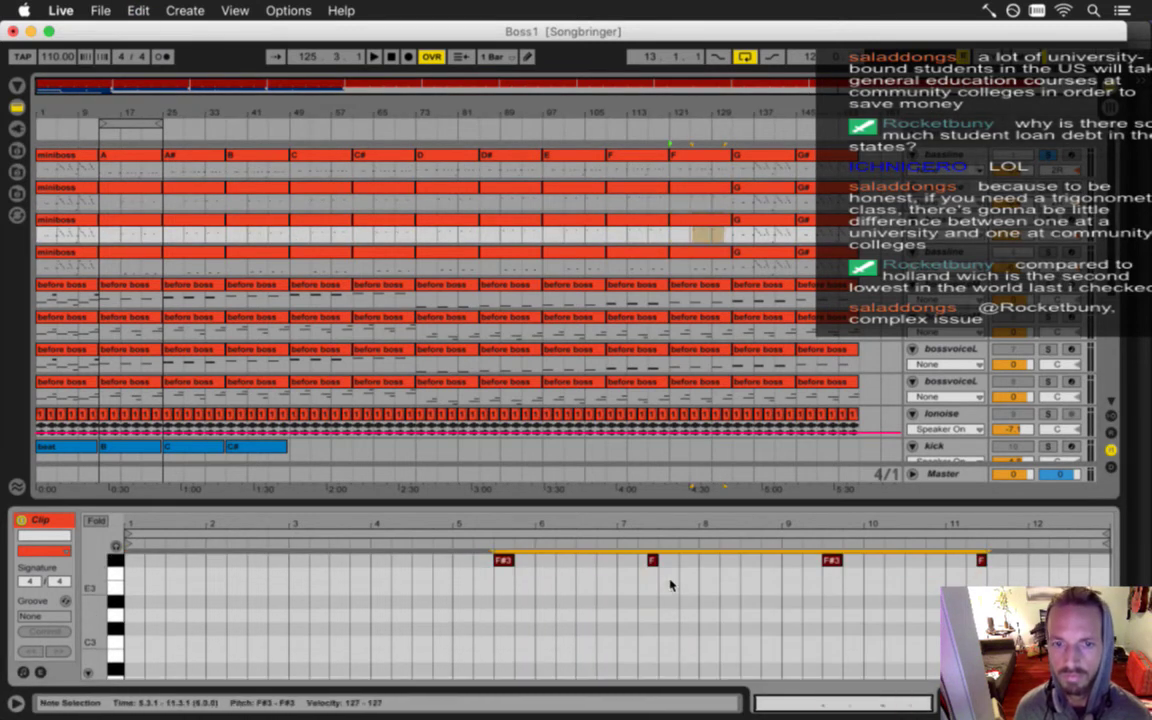
left_click(700, 267)
left_click(680, 578)
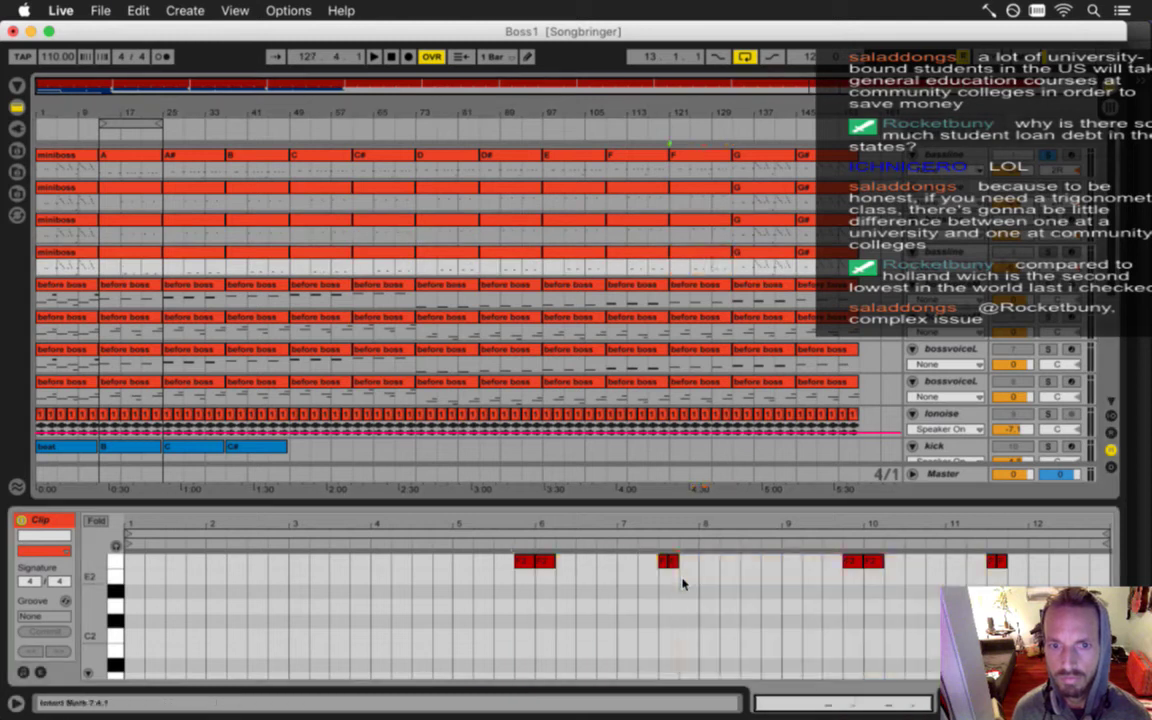
key("super+a")
key("Up")
key("super+s")
Copy the four bassline clips from bar 121 to bar 133, replacing the original G clips.
left_click(766, 152)
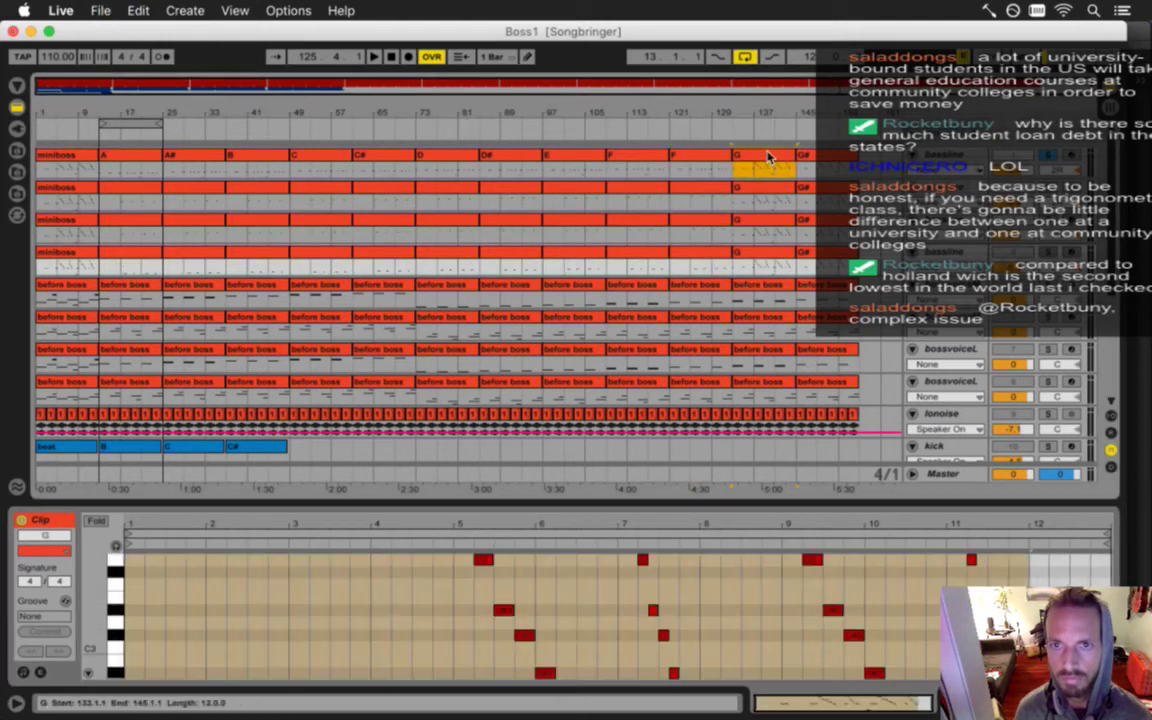
left_click(598, 613)
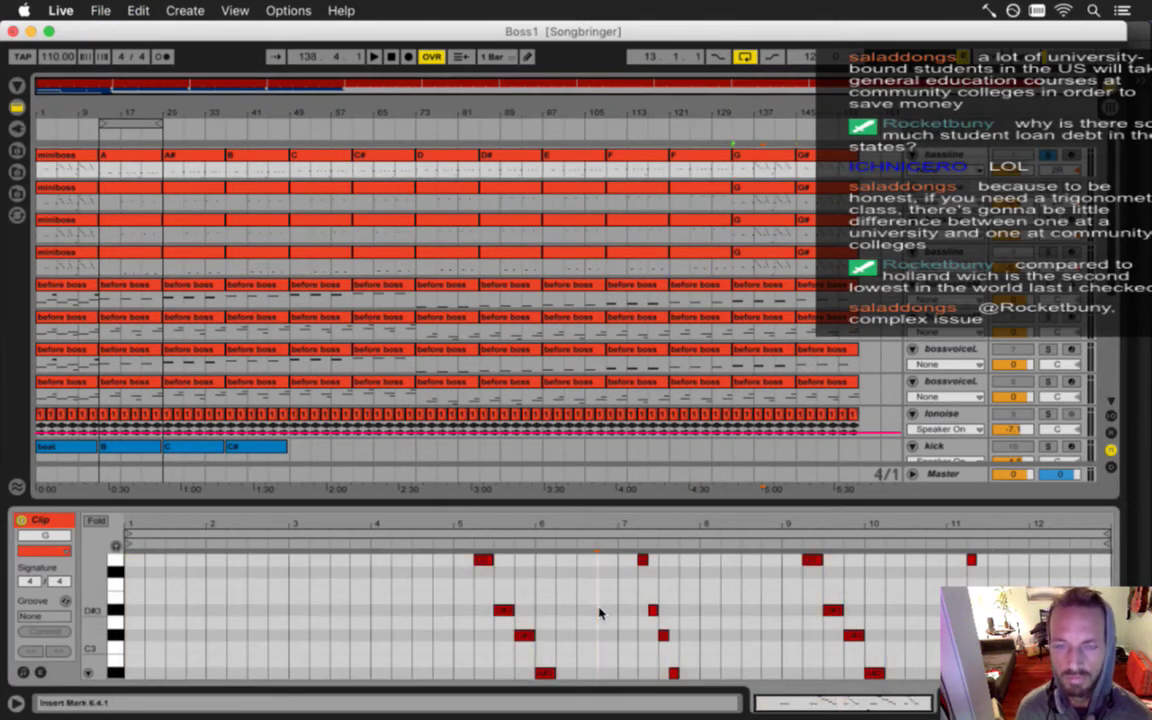
left_click_drag(699, 182, 703, 252)
left_click_drag(697, 156, 755, 158)
Raise all notes in the first bassline track's clip at bar 133 to G2 and rename the clip to G.
left_click(755, 157)
left_click(561, 613)
key("super+a")
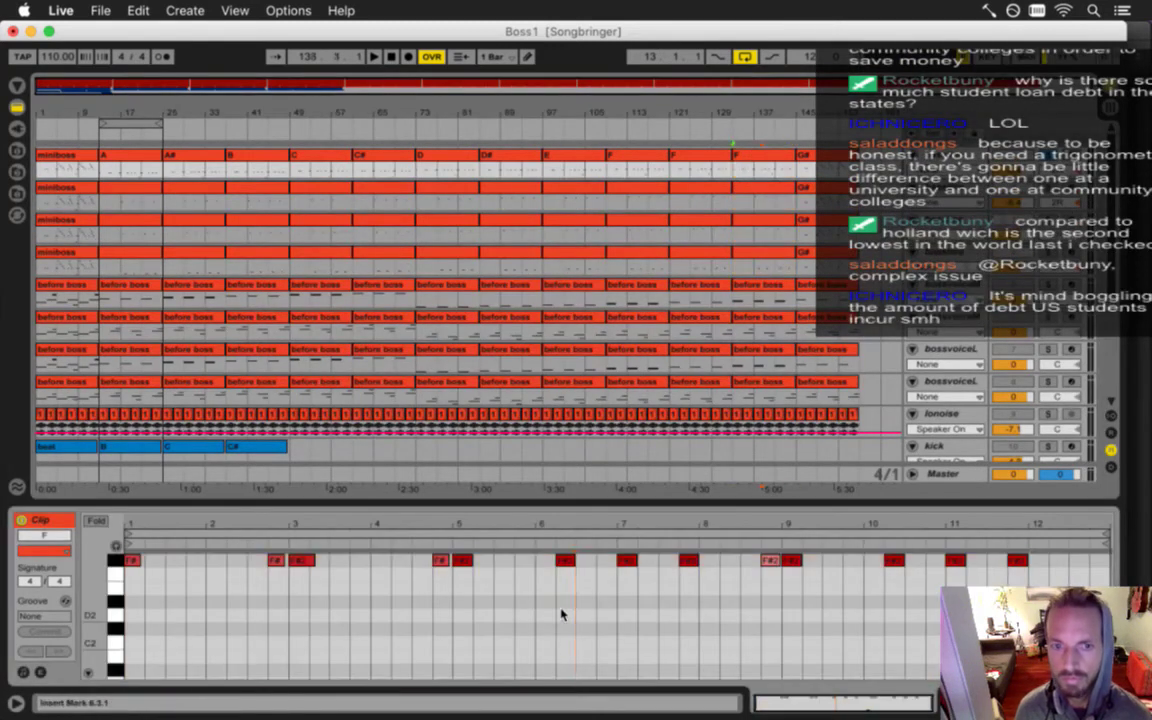
key("Up")
left_click(734, 193)
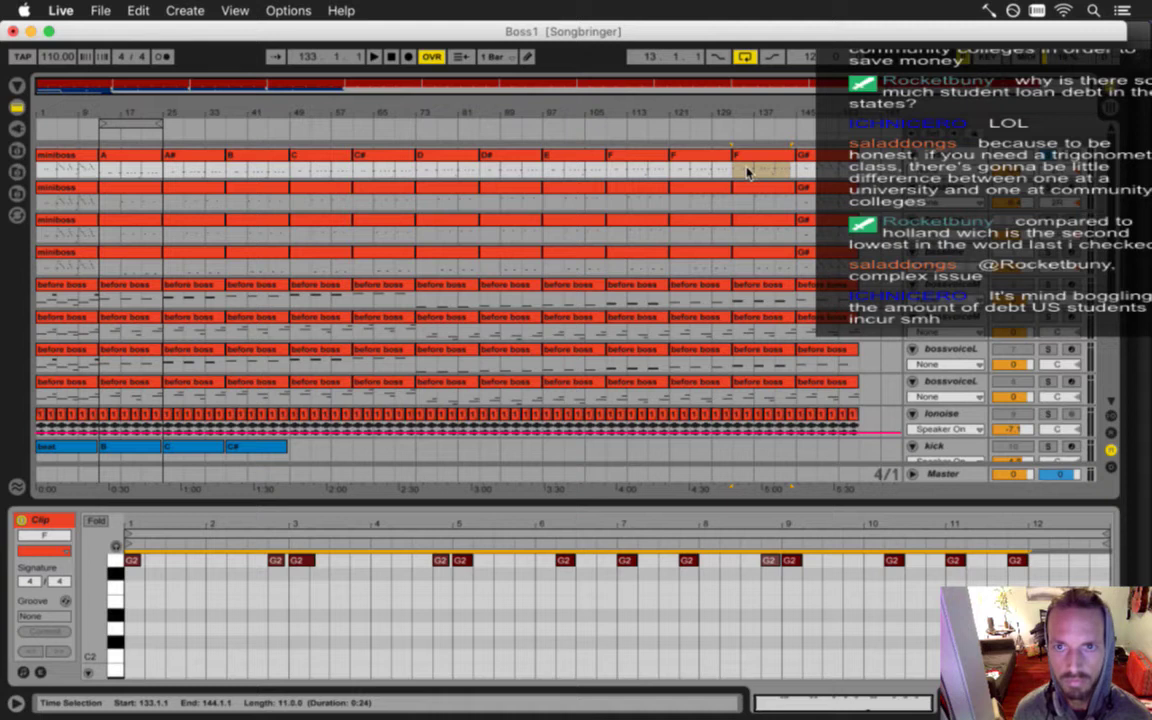
left_click(746, 155)
key("super+c")
key("Return")
Raise all notes in the second and third bassline tracks' clips at bar 133 to G3.
left_click(766, 188)
left_click(625, 625)
key("super+a")
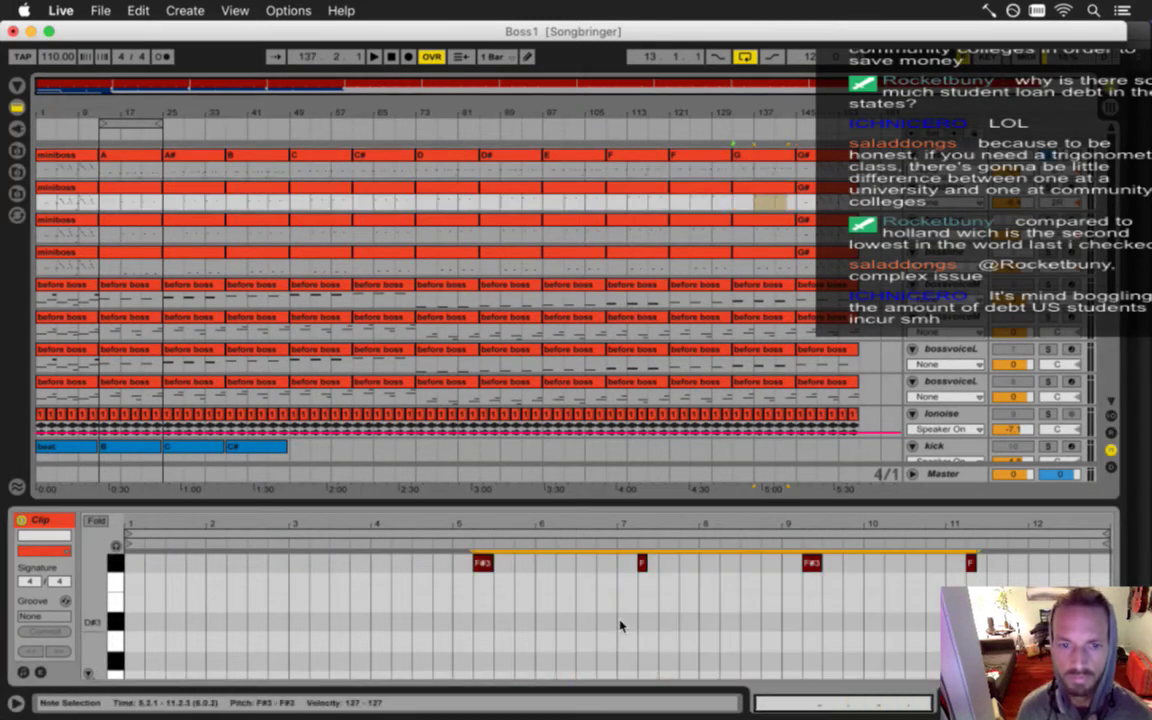
left_click(766, 234)
left_click(700, 602)
key("super+a")
key("Up")
Raise all notes in the fourth bassline track's clip at bar 133 to G2 and save the set.
left_click(778, 252)
left_click(745, 577)
key("super+s")
Copy the four bassline clips from bar 133 to bar 145, replacing the original G# clips.
left_click(830, 163)
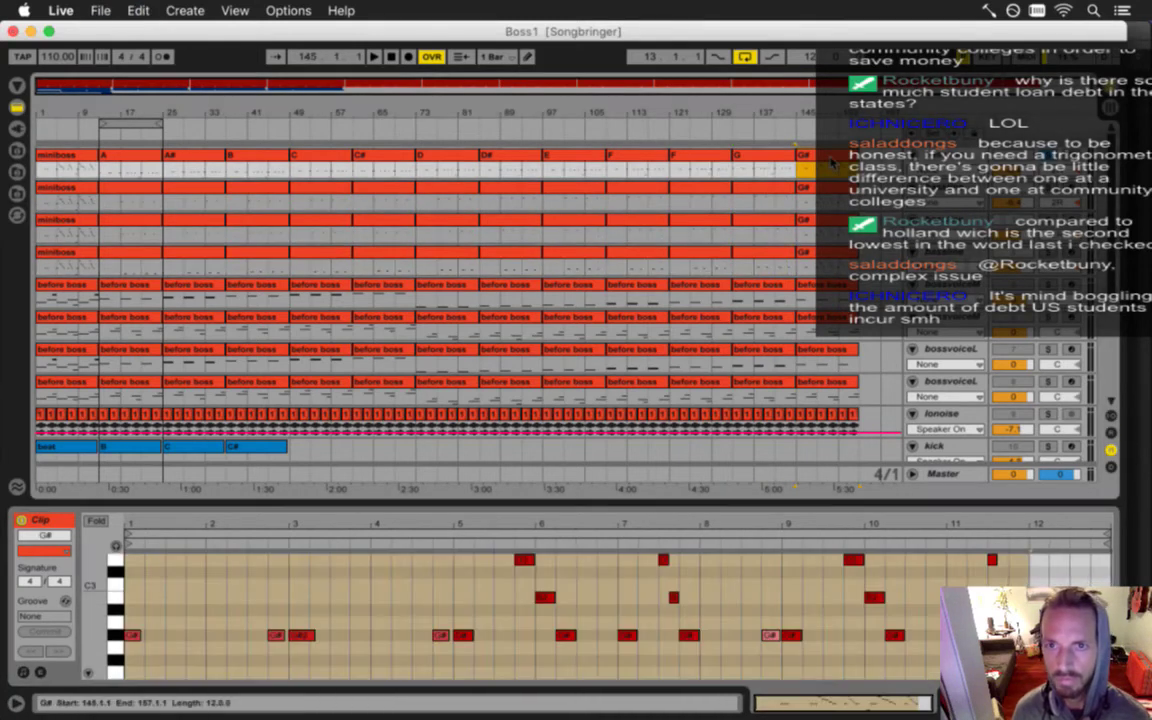
left_click(760, 157)
left_click(756, 252, "shift")
left_click_drag(758, 157, 818, 155)
Rename the first bassline track's copied clip at bar 145 to G# and raise all its notes one semitone to G#2.
left_click(816, 156)
key("super+c")
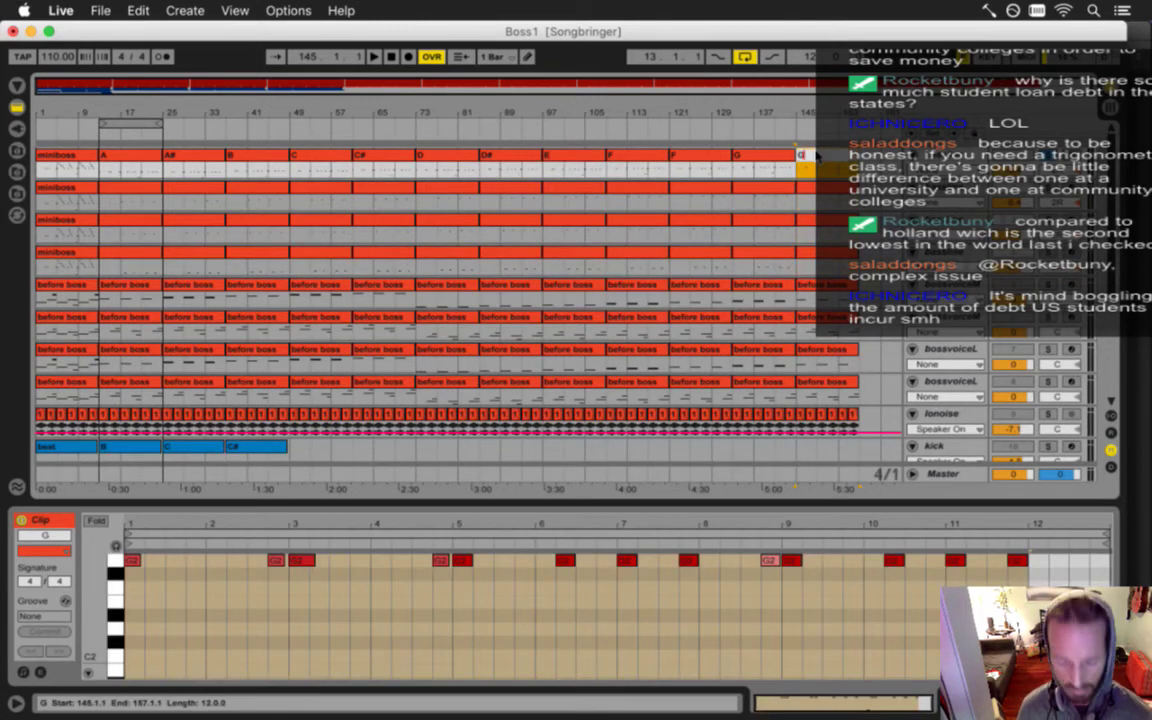
key("Return")
left_click(726, 608)
key("super+a")
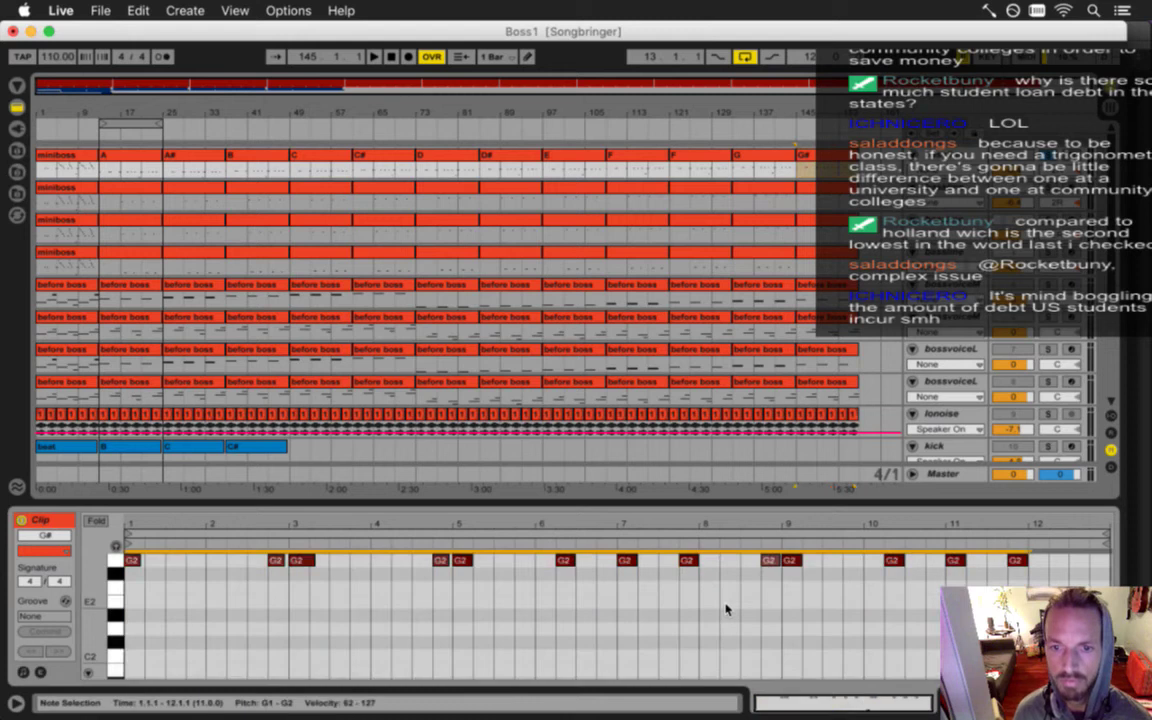
key("Up")
Raise all notes in the second and third bassline tracks' clips at bar 145 by one semitone to G#.
left_click(810, 188)
left_click(743, 592)
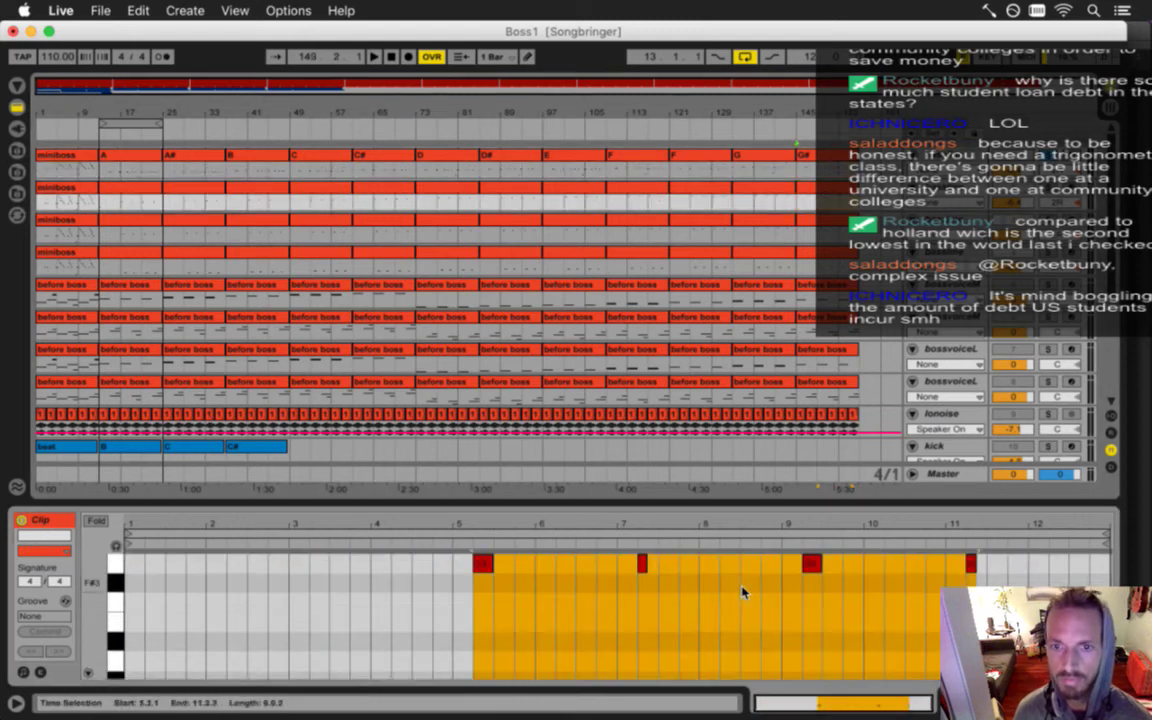
key("super+a")
key("Up")
key("Down")
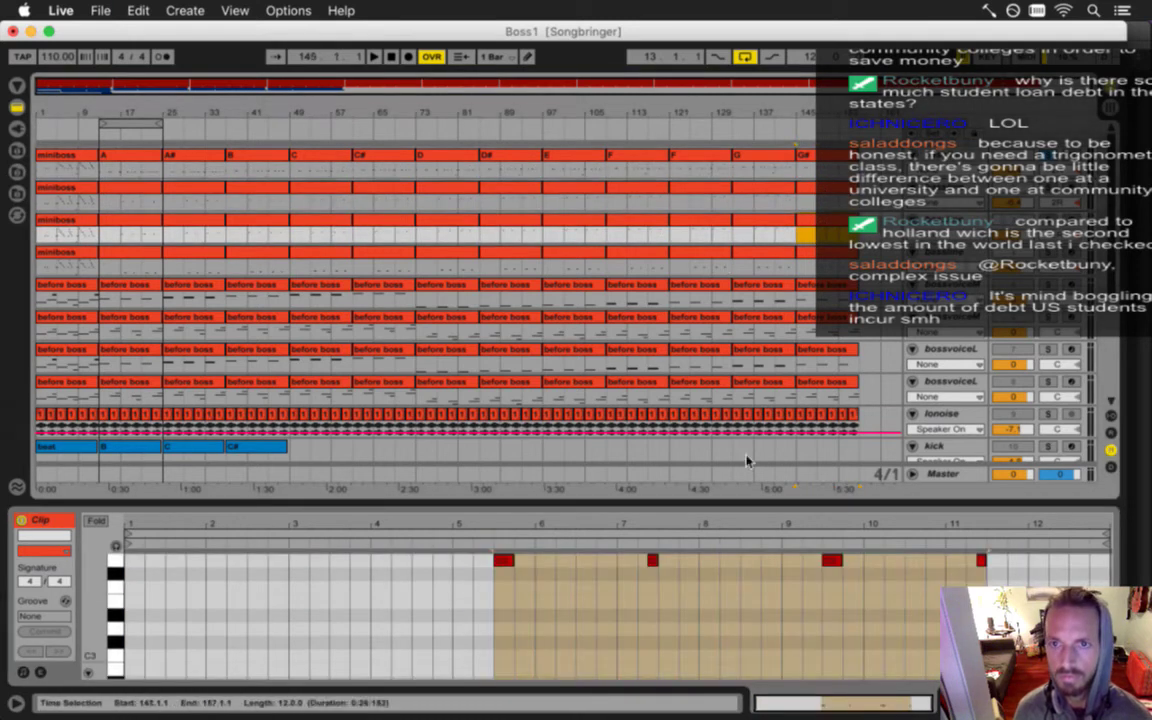
left_click(704, 564)
key("super+a")
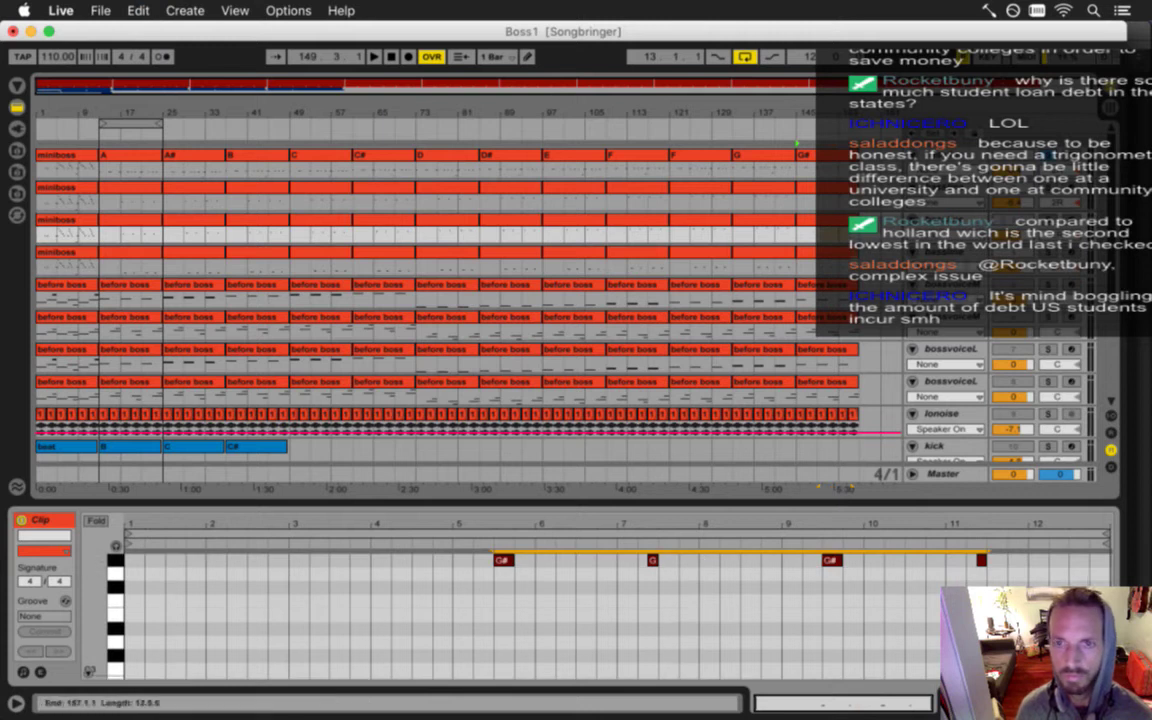
Raise all notes in the fourth bassline track's clip at bar 145 to G# and save the set.
left_click(811, 253)
left_click(775, 627)
key("super+a")
key("Up")
key("super+s")
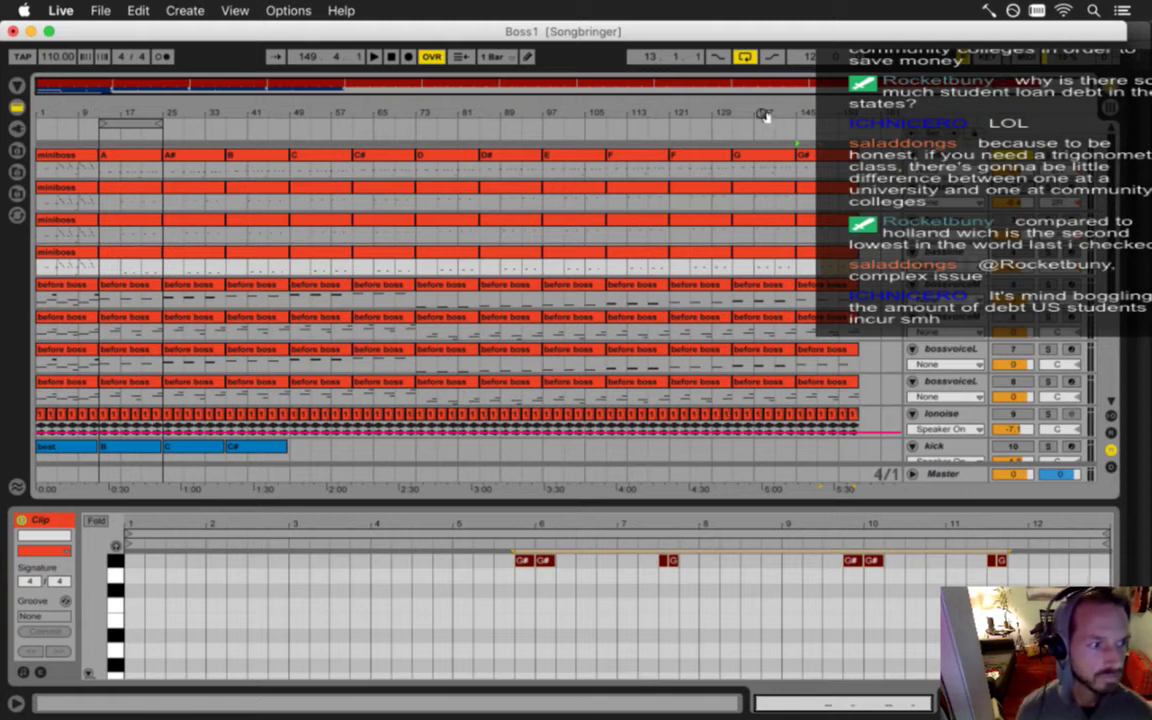
Play the arrangement from bar 13 to listen to the reworked bassline in the A section.
key("space")
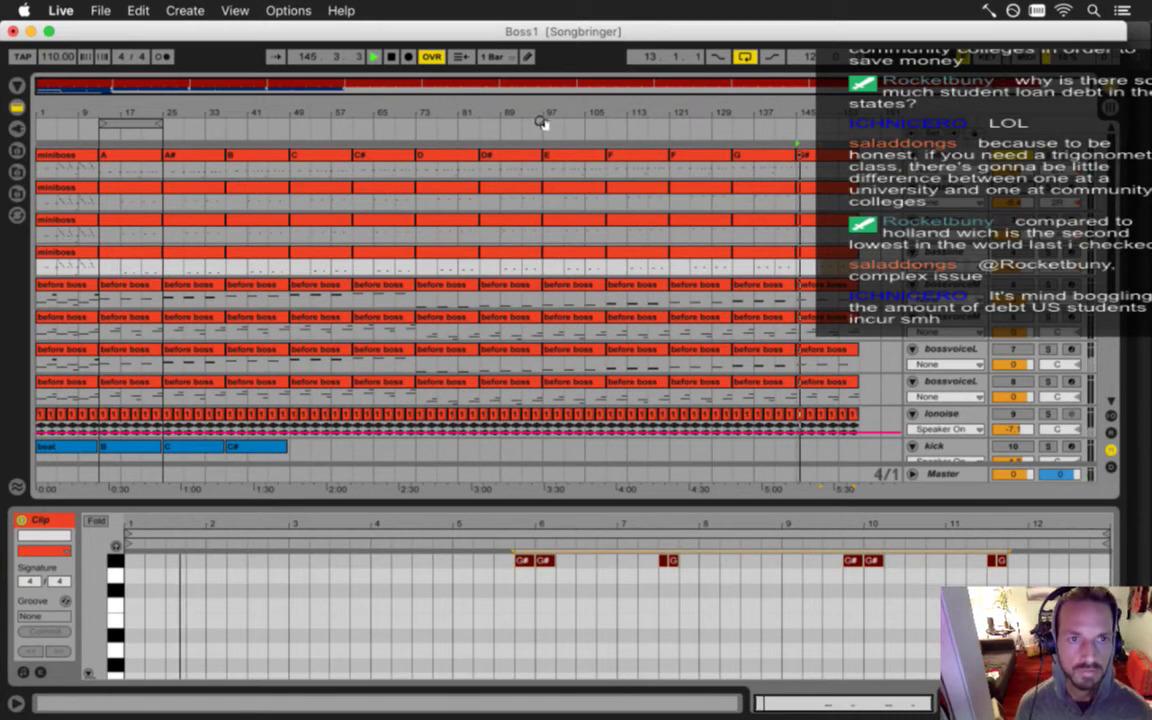
left_click(103, 174)
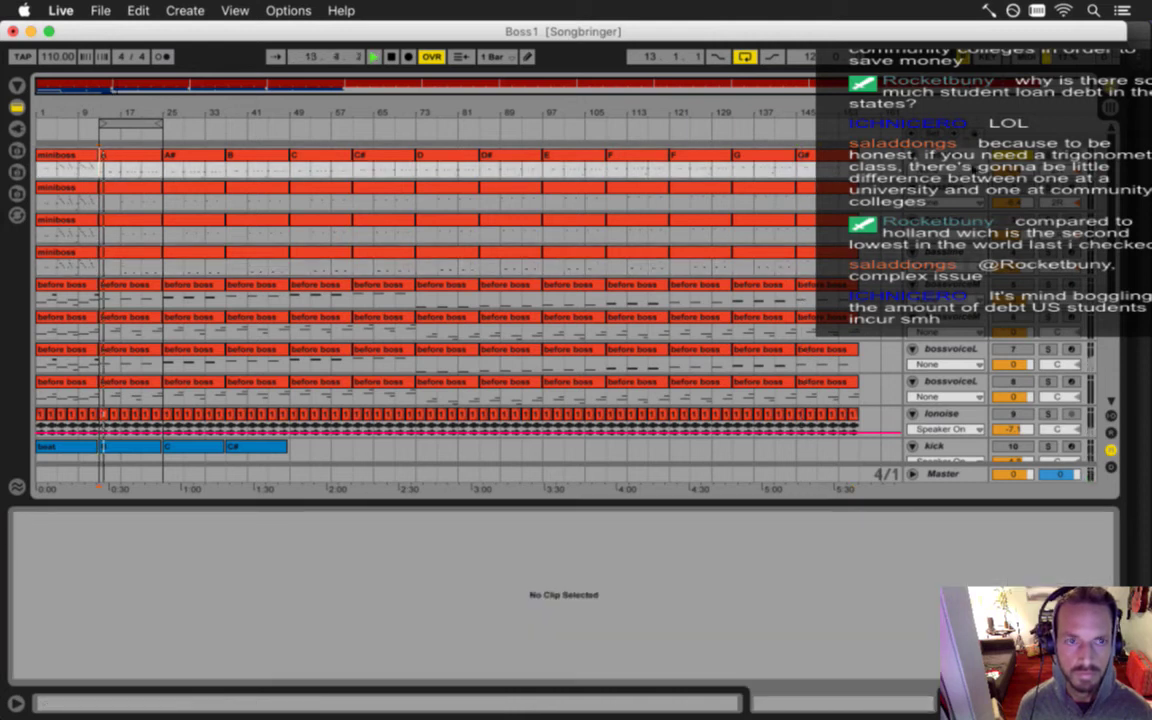
key("space")
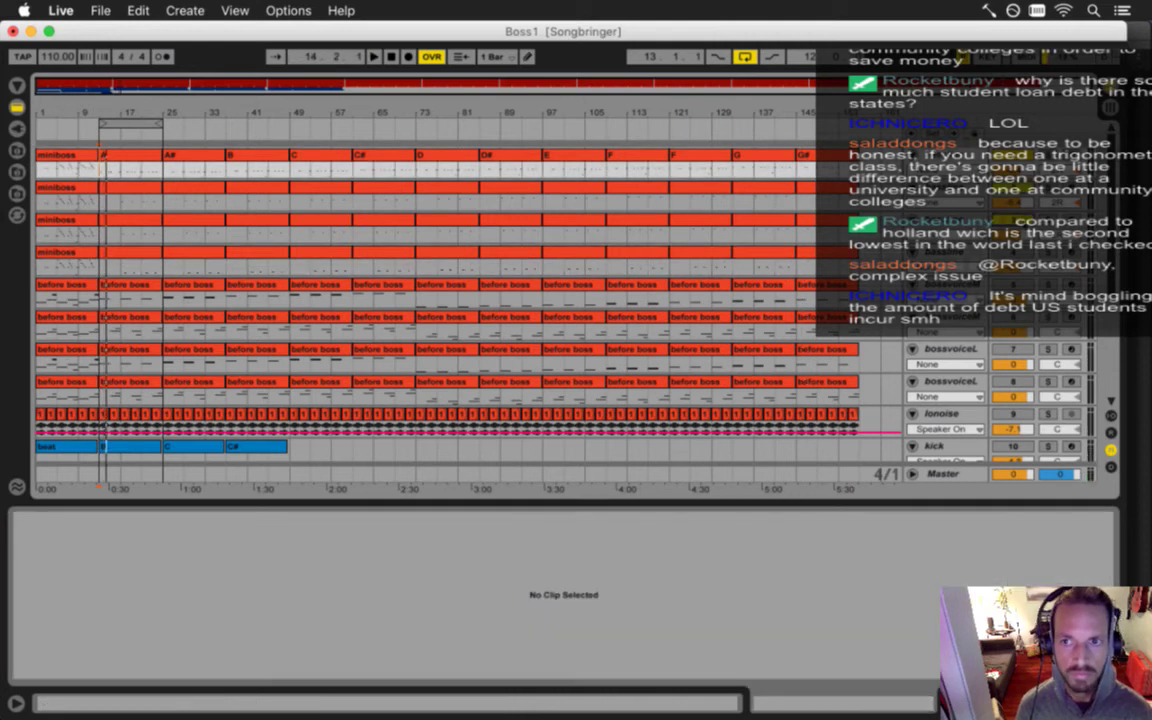
key("space")
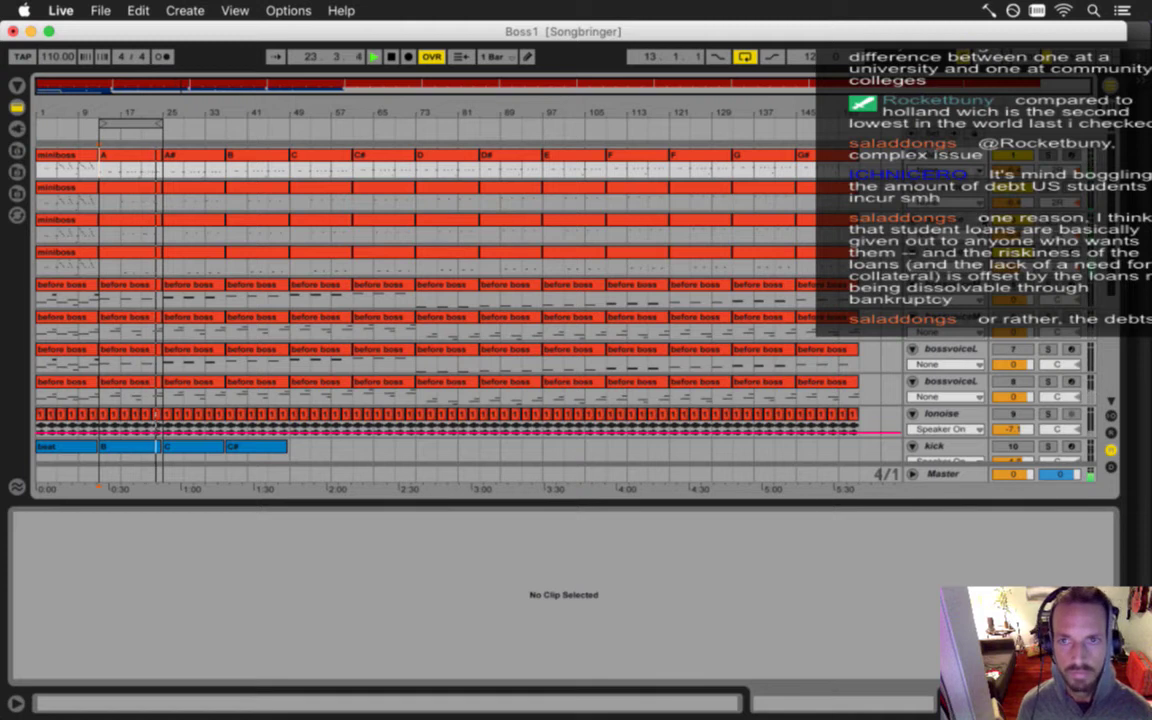
Stop playback, select the loop region from bar 13 to bar 25 across all tracks, and save the set.
left_click(148, 124)
key("space")
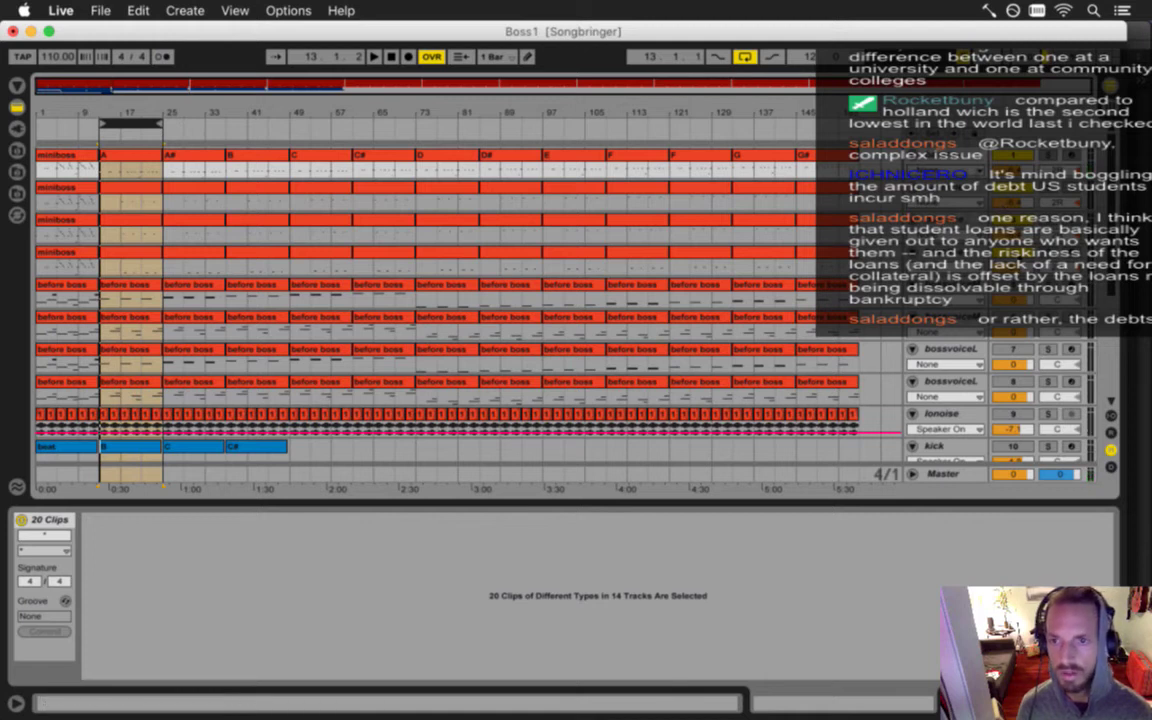
key("super+s")
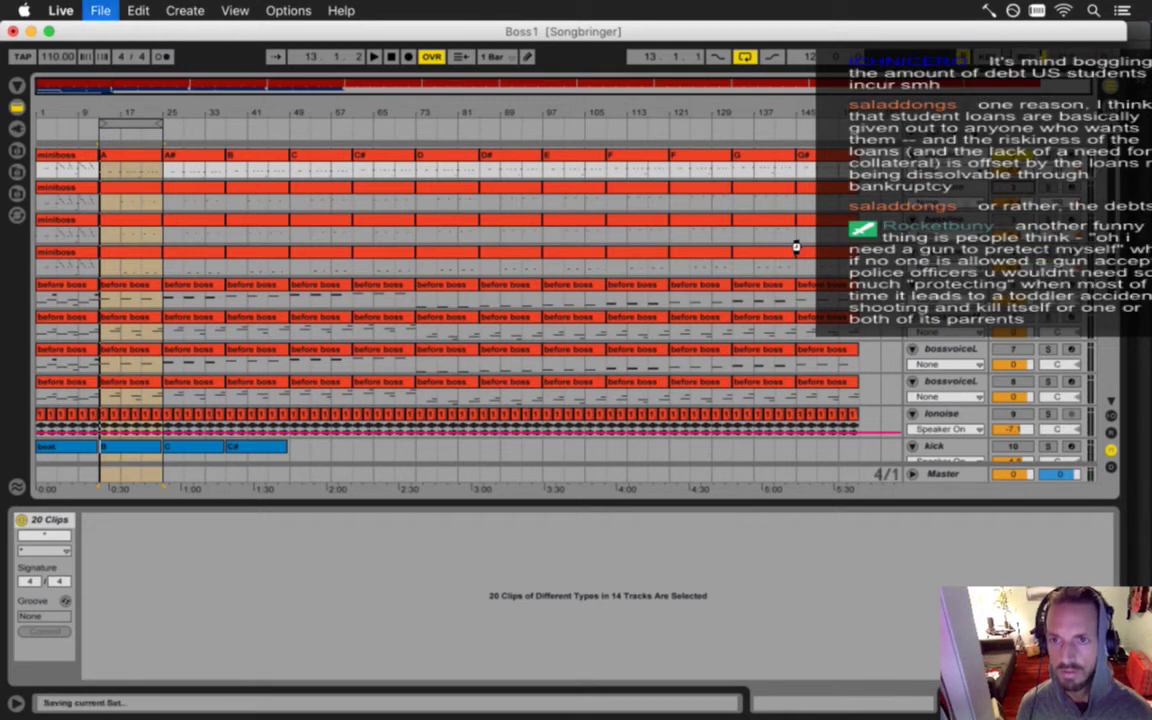
left_click(146, 128)
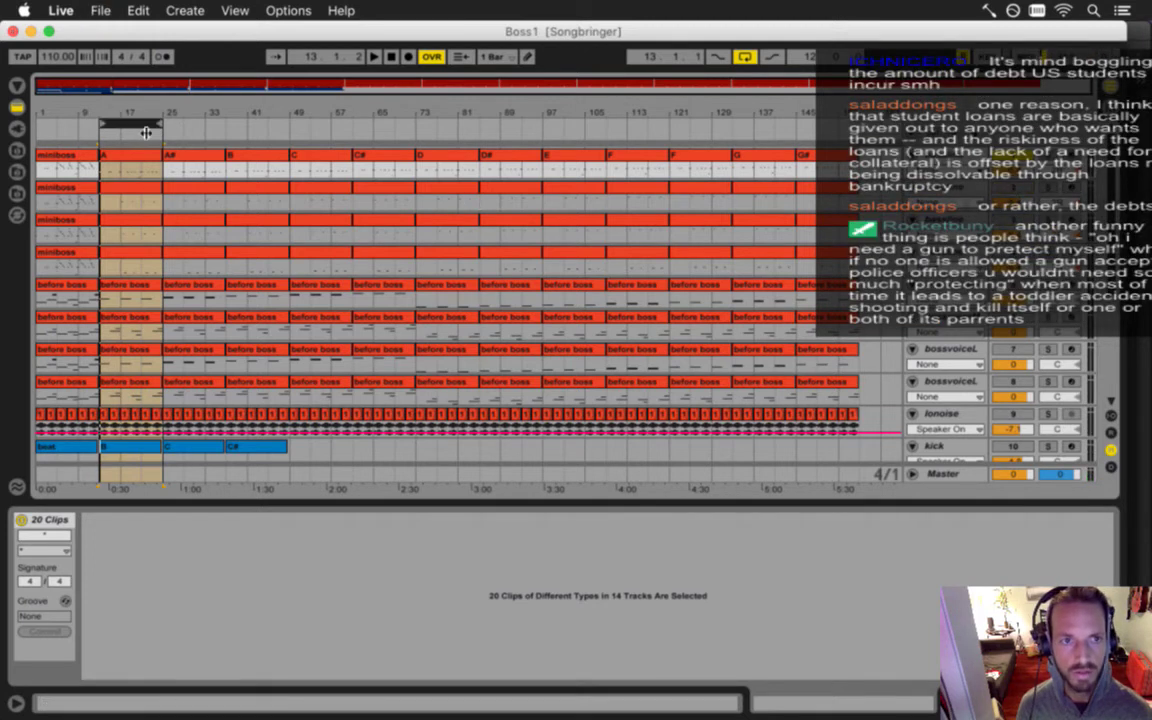
left_click(100, 10)
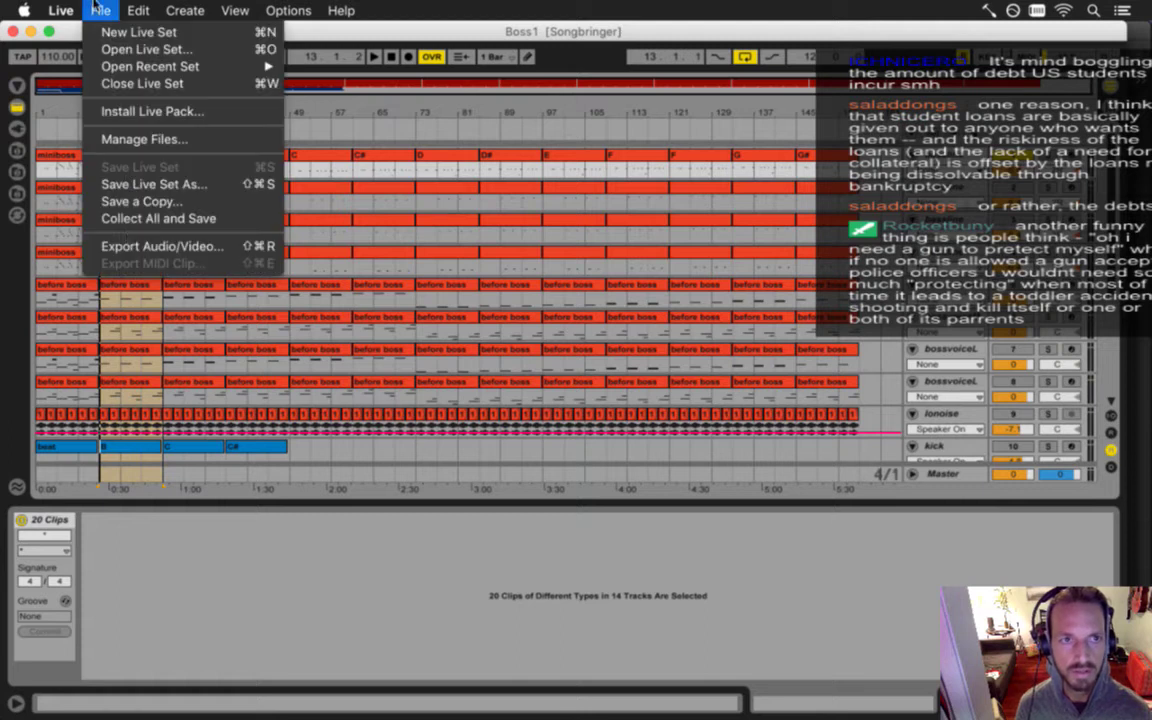
Switch to TextMate, enter "Boss1-bass0" in the untitled document, and select all of its text.
key("super+Tab")
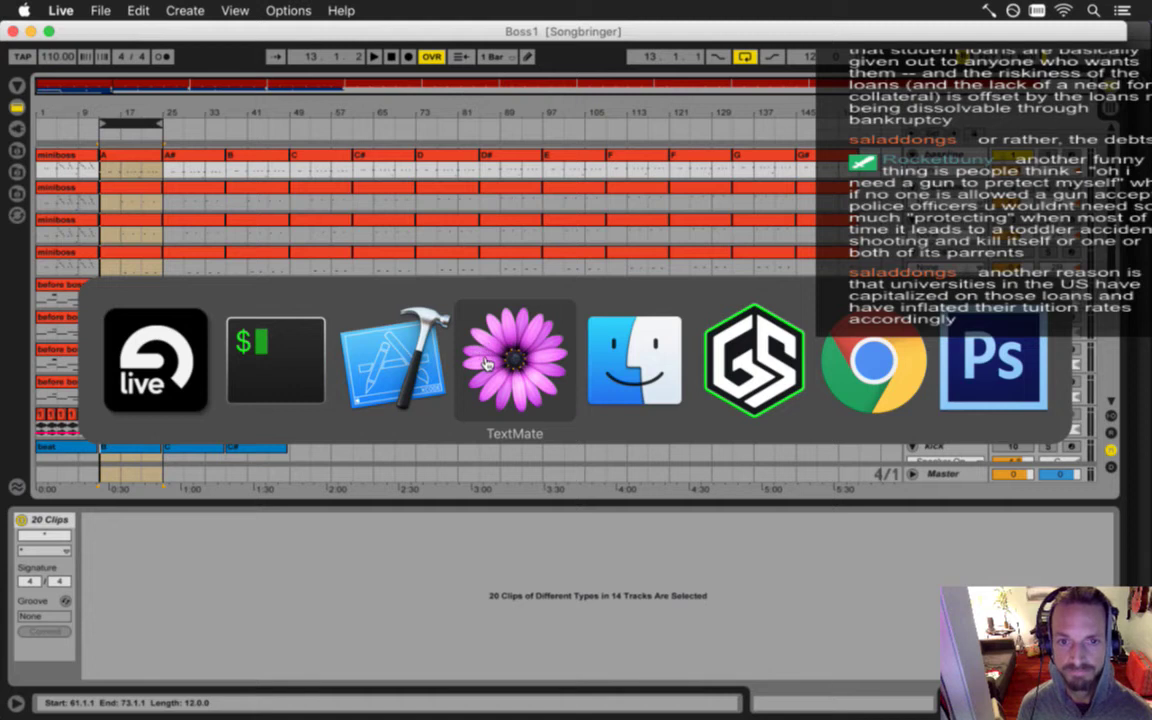
left_click(487, 362)
type("B")
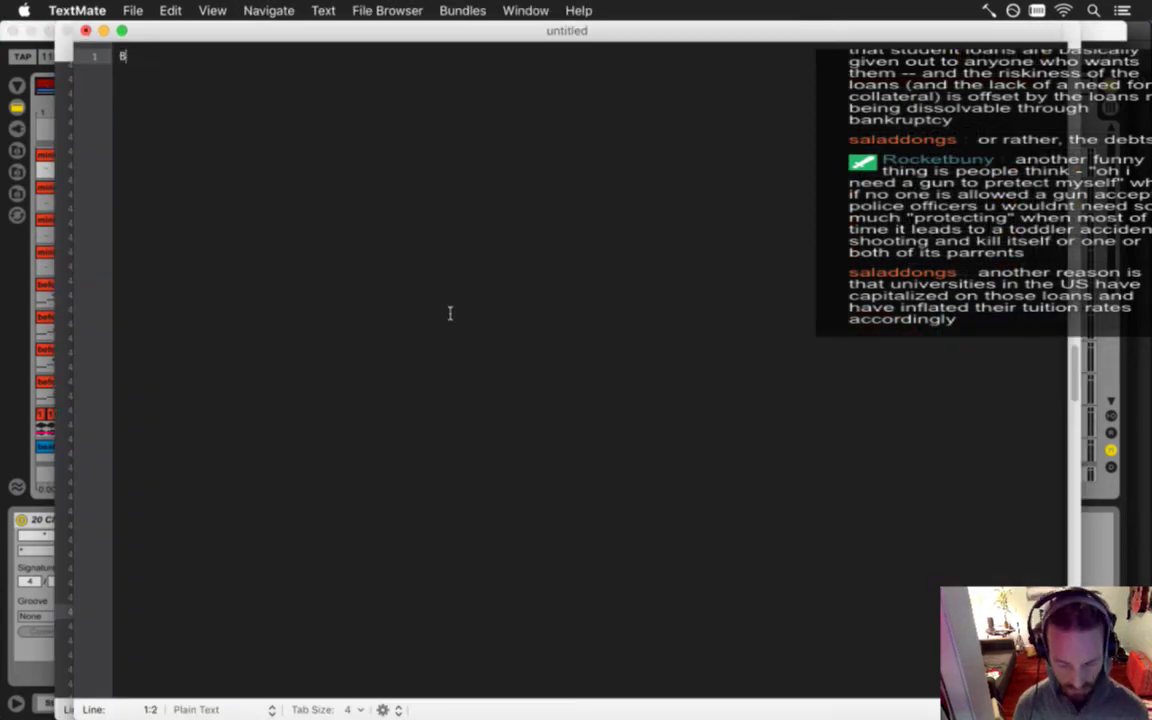
type("oss1-bass0")
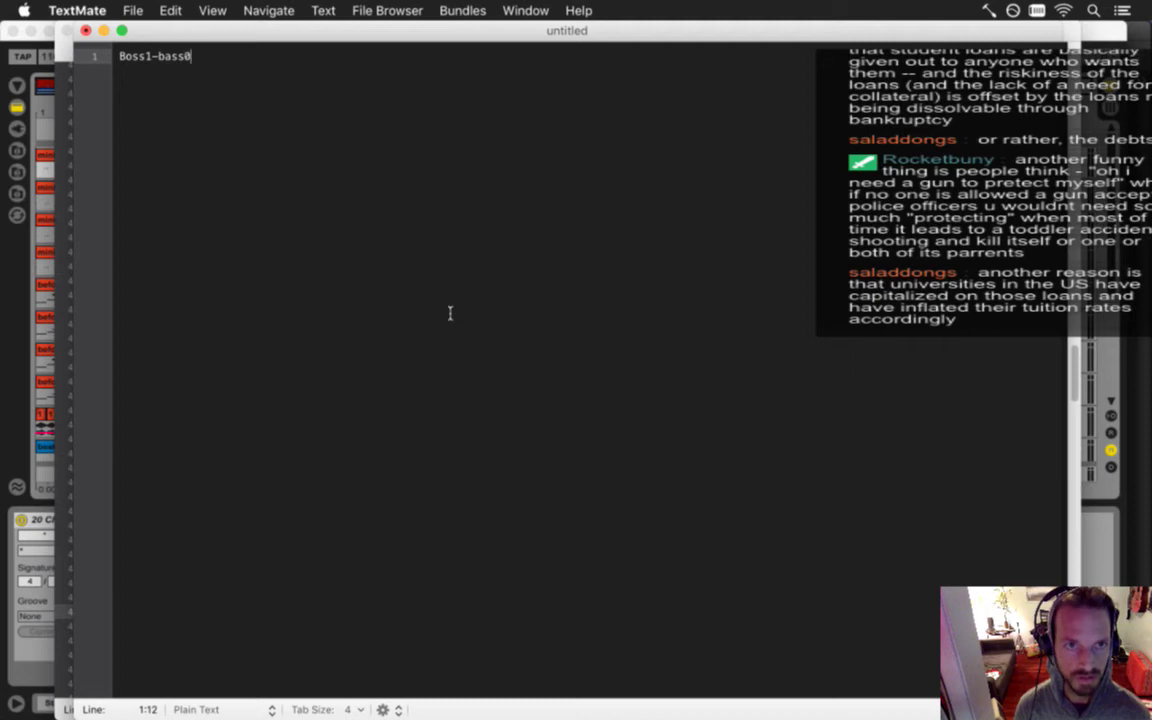
key("super+a")
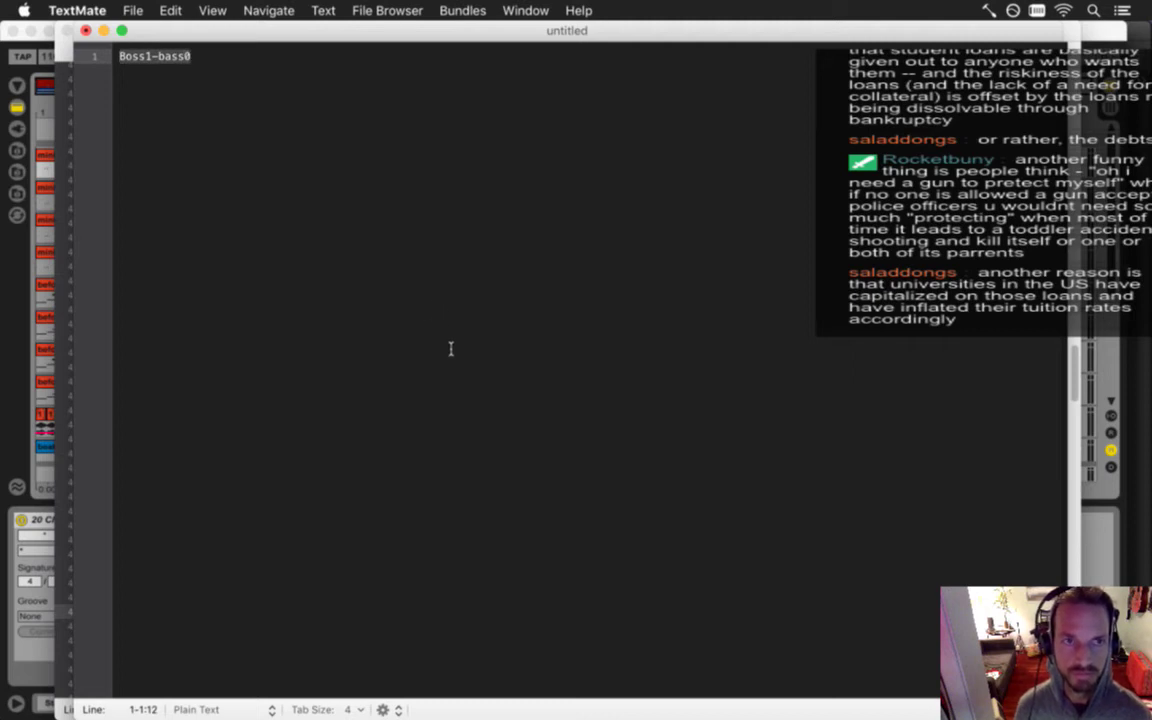
key("super+Tab")
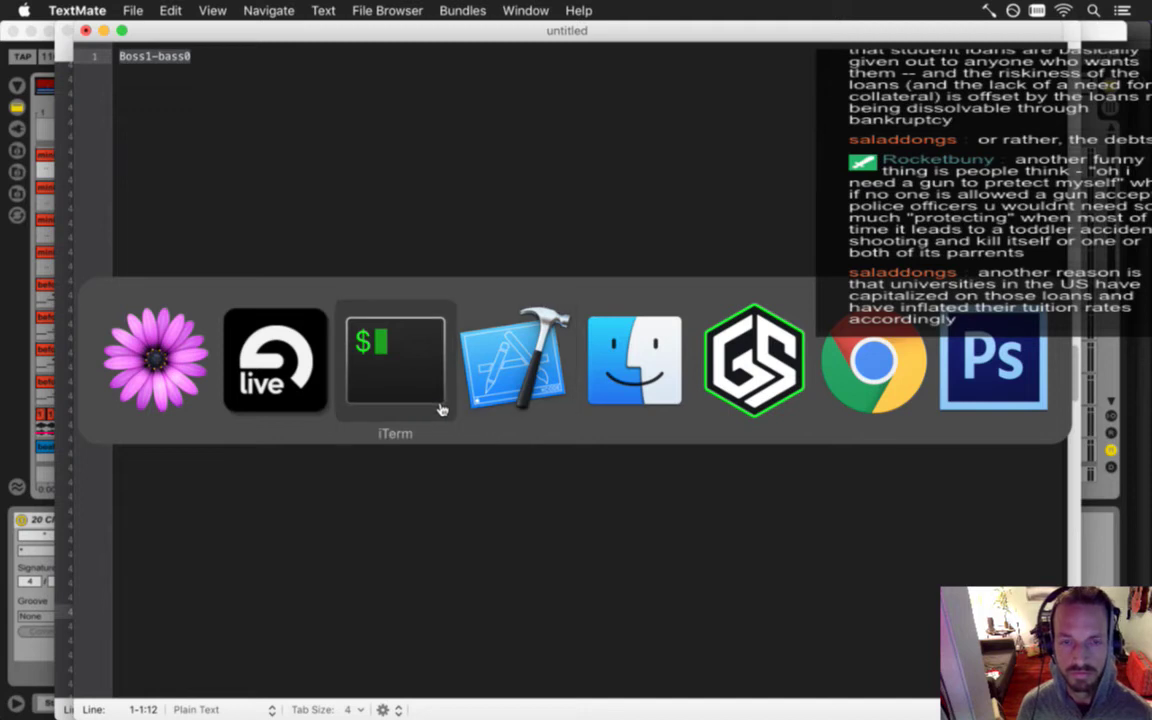
left_click(152, 404)
key("super+Tab")
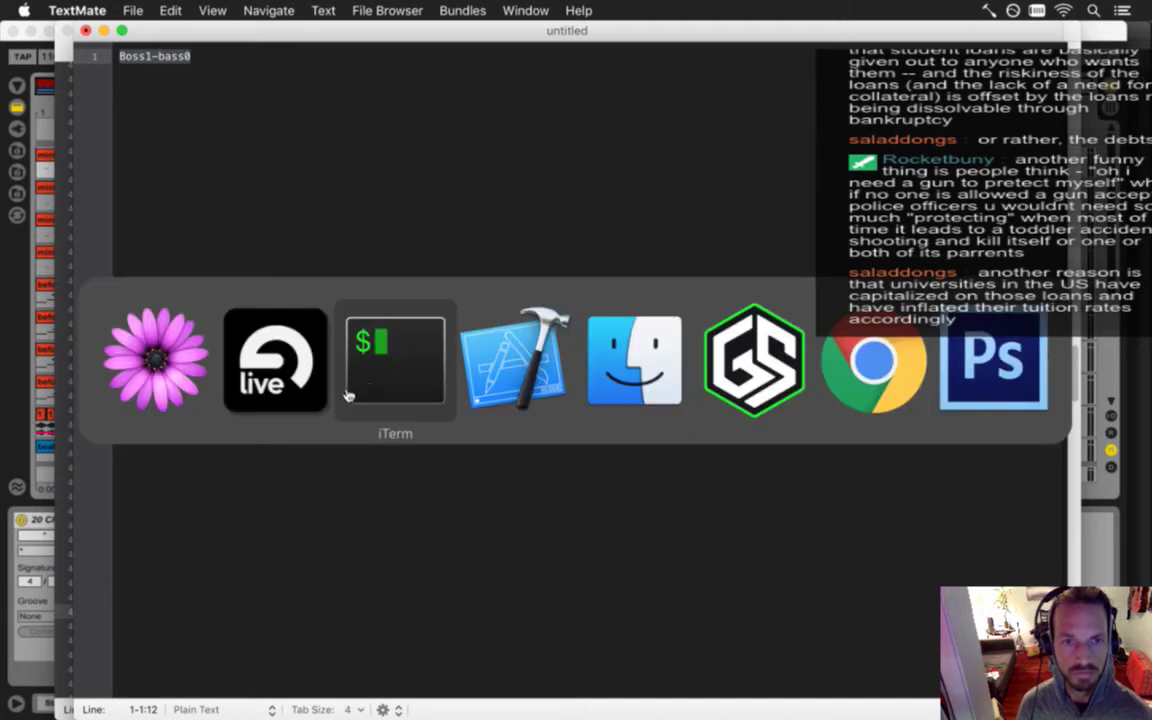
left_click(275, 360)
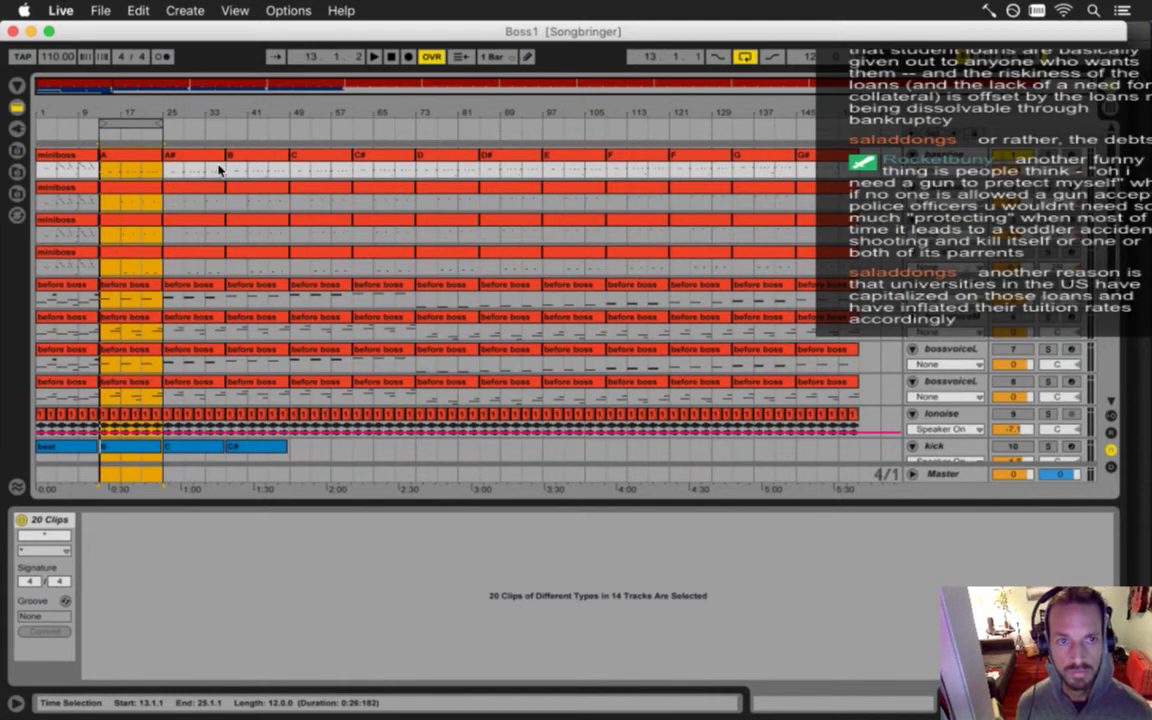
key("super+shift+r")
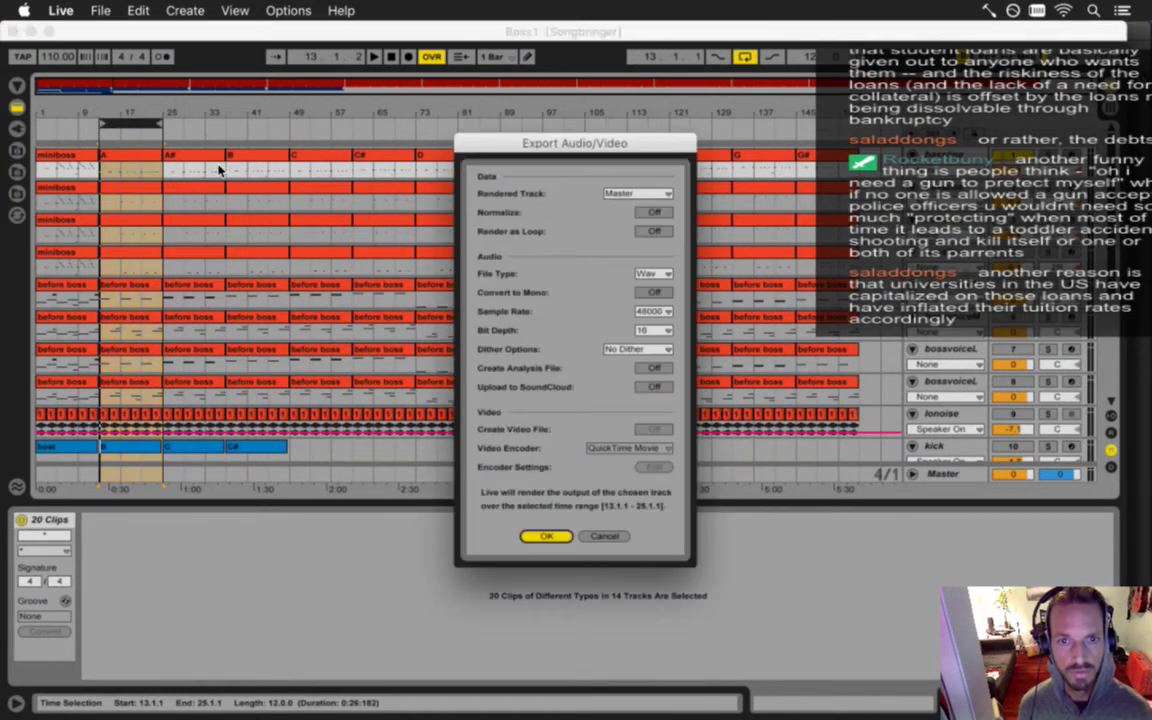
key("Return")
key("Return")
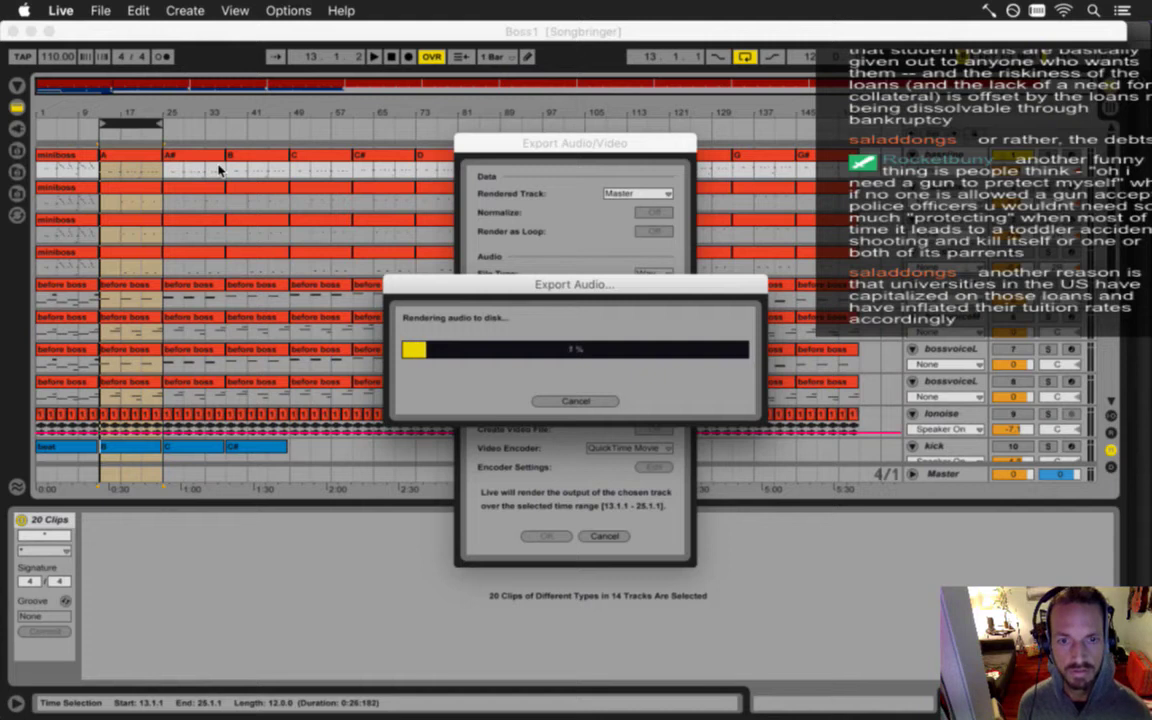
Switch to iTerm, run hh to reload Hammerspoon, and cancel the running audio render in Ableton Live.
key("super+Tab")
key("super+Tab")
key("BackSpace")
key("BackSpace")
type("hh")
key("Return")
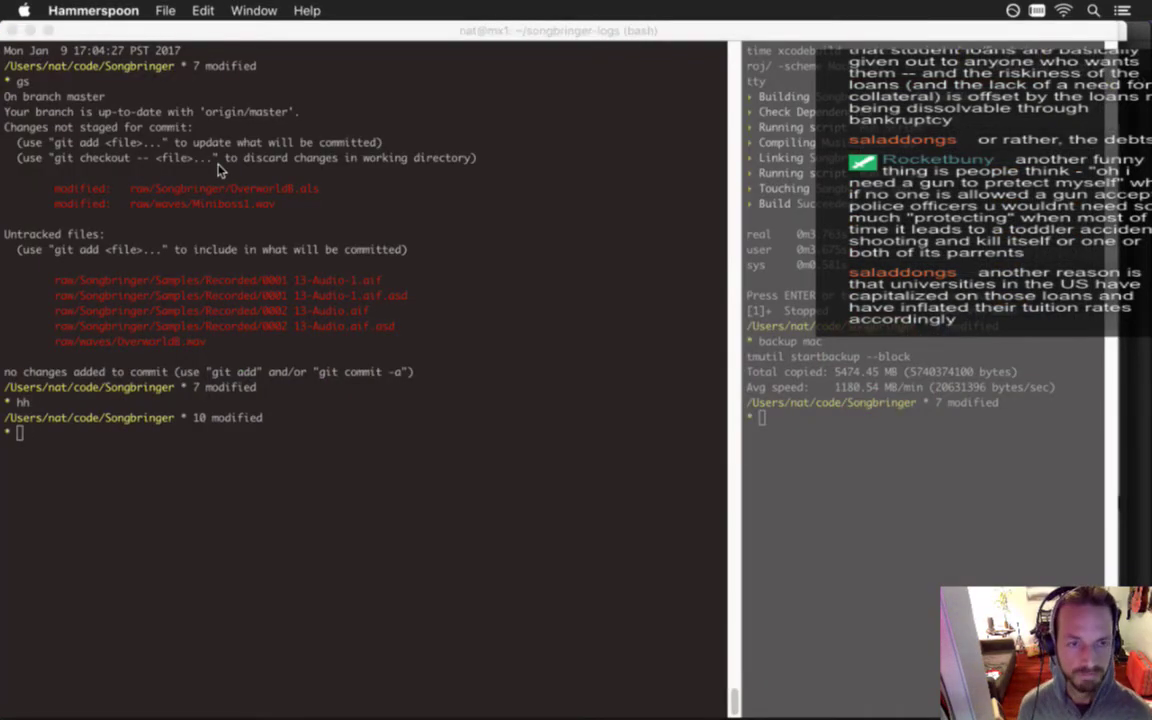
key("super+Tab")
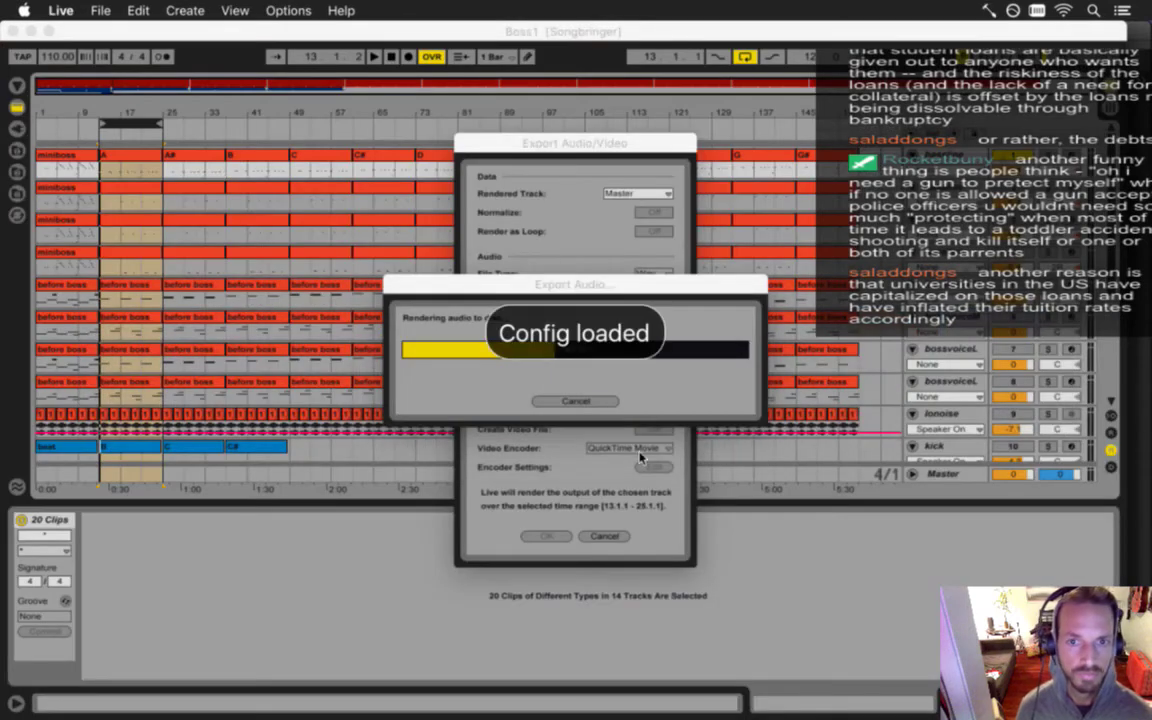
left_click(598, 401)
Switch to TextMate, uncomment the third closing "right" keystroke at line 273 of init.lua, and save the script.
key("super+Tab")
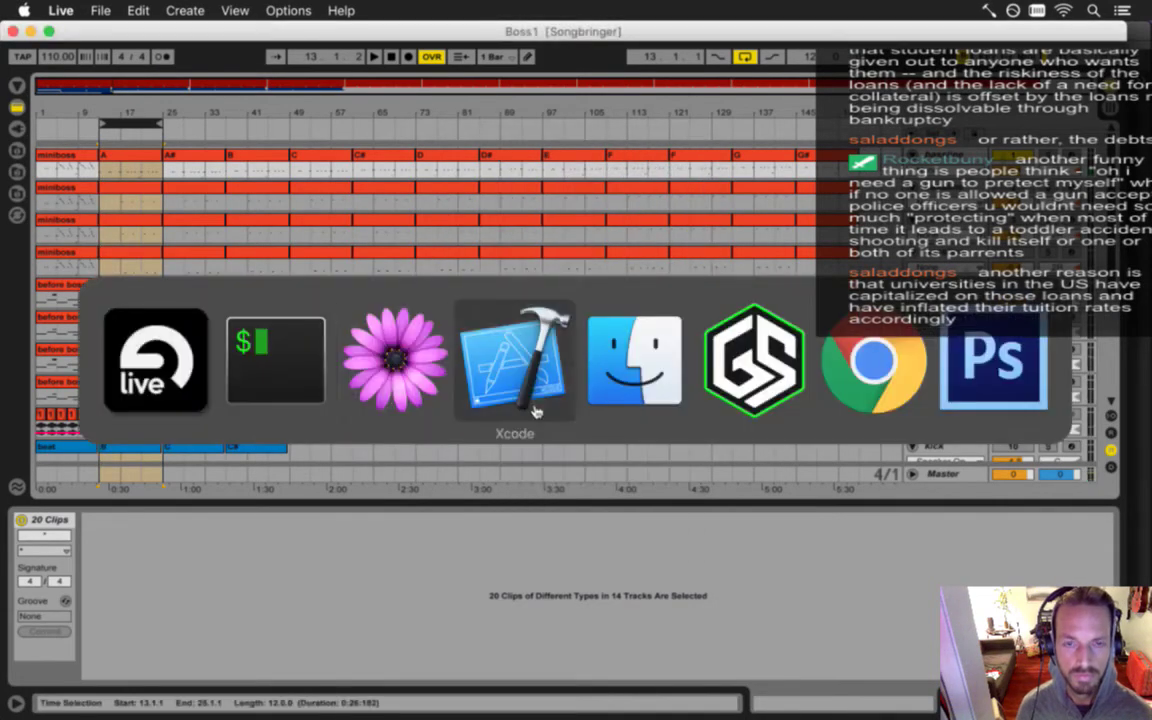
left_click(405, 395)
key("super+grave")
key("super+grave")
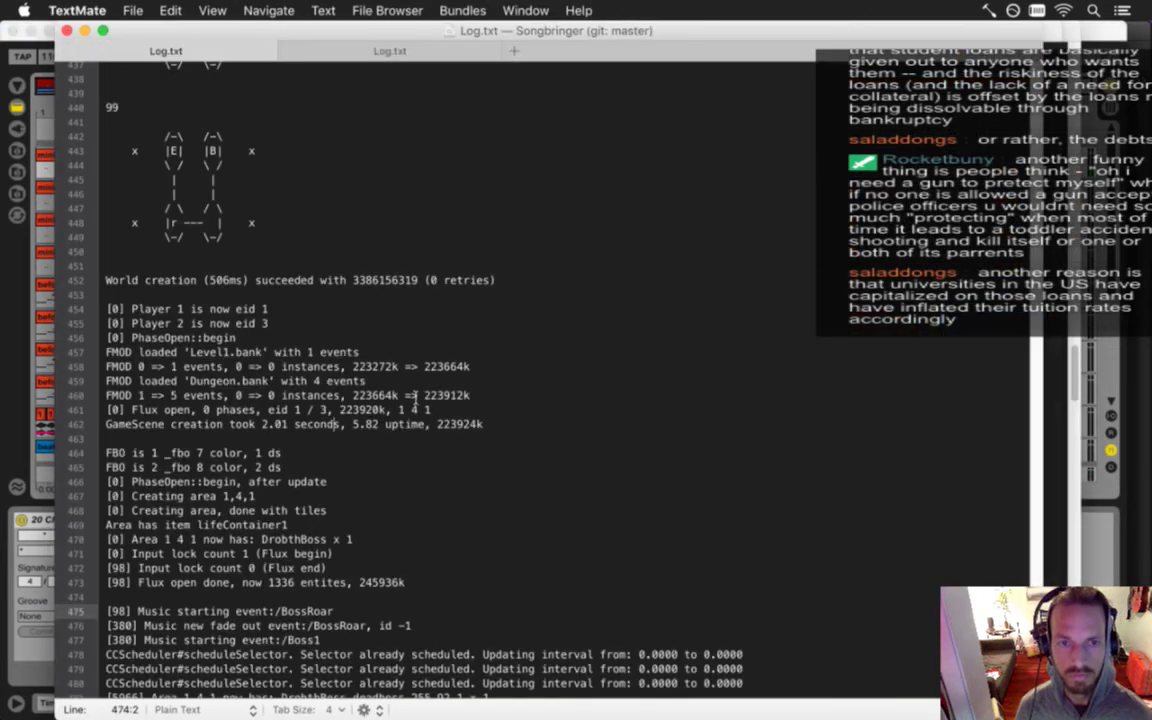
key("super+slash")
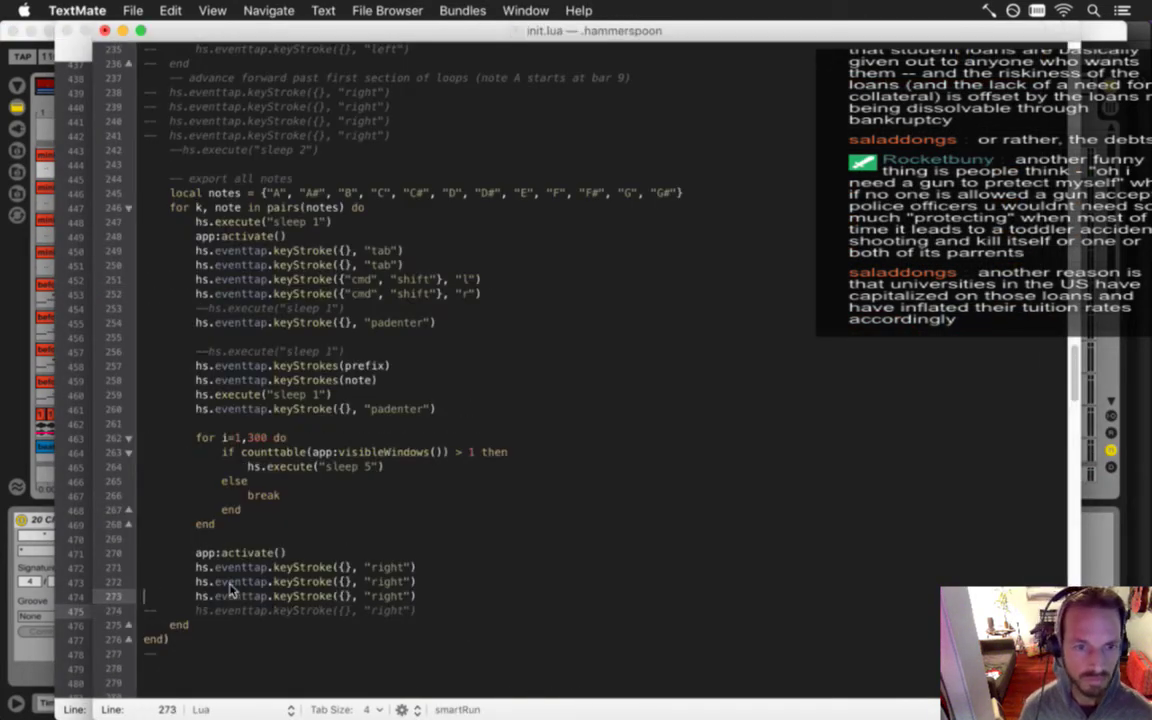
key("super+s")
Copy the selected text "Boss1-bass0" from the untitled TextMate document.
key("super+Tab")
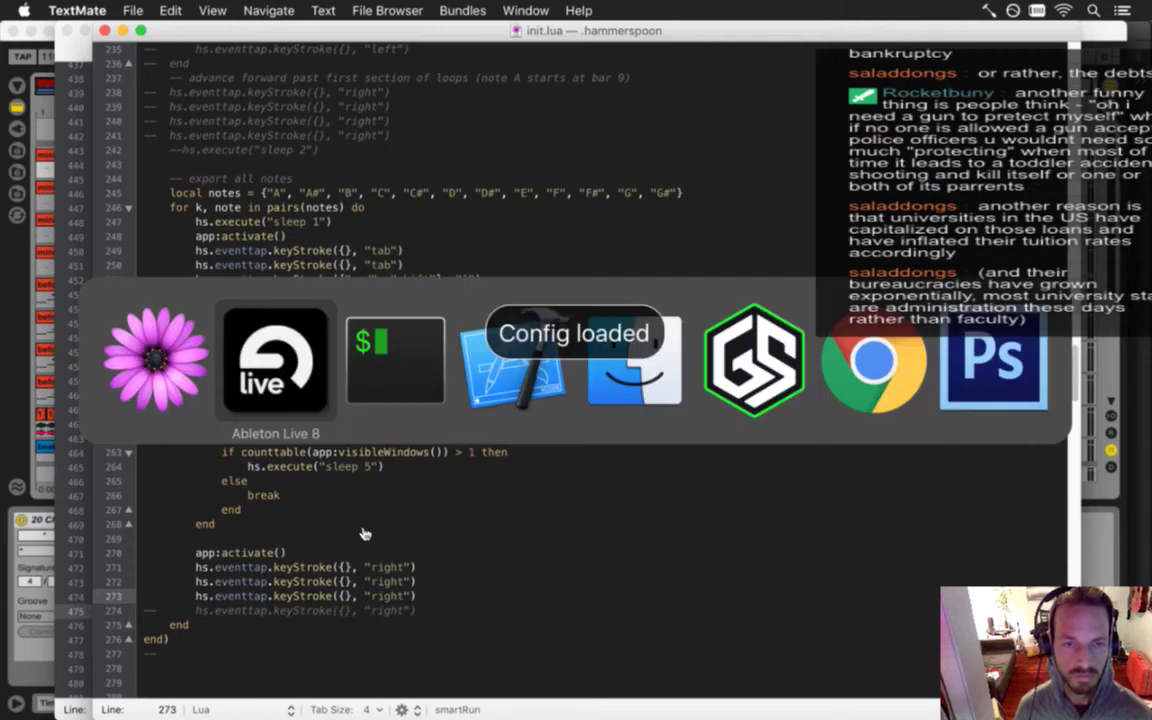
left_click(164, 382)
key("super+grave")
key("super+c")
Switch to Ableton Live, save the set, and reselect the loop region from bar 13 to bar 25 across all tracks.
key("super+Tab")
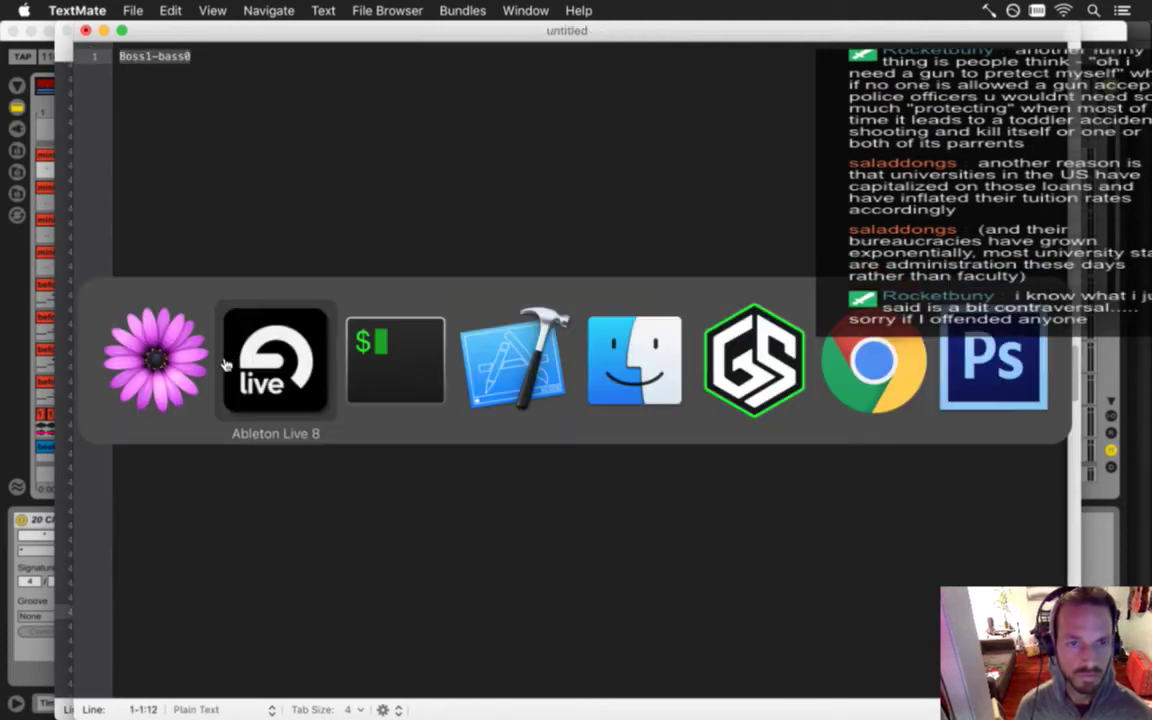
mouse_move(129, 122)
left_mouse_down()
mouse_move(97, 127)
mouse_move(129, 128)
left_mouse_up()
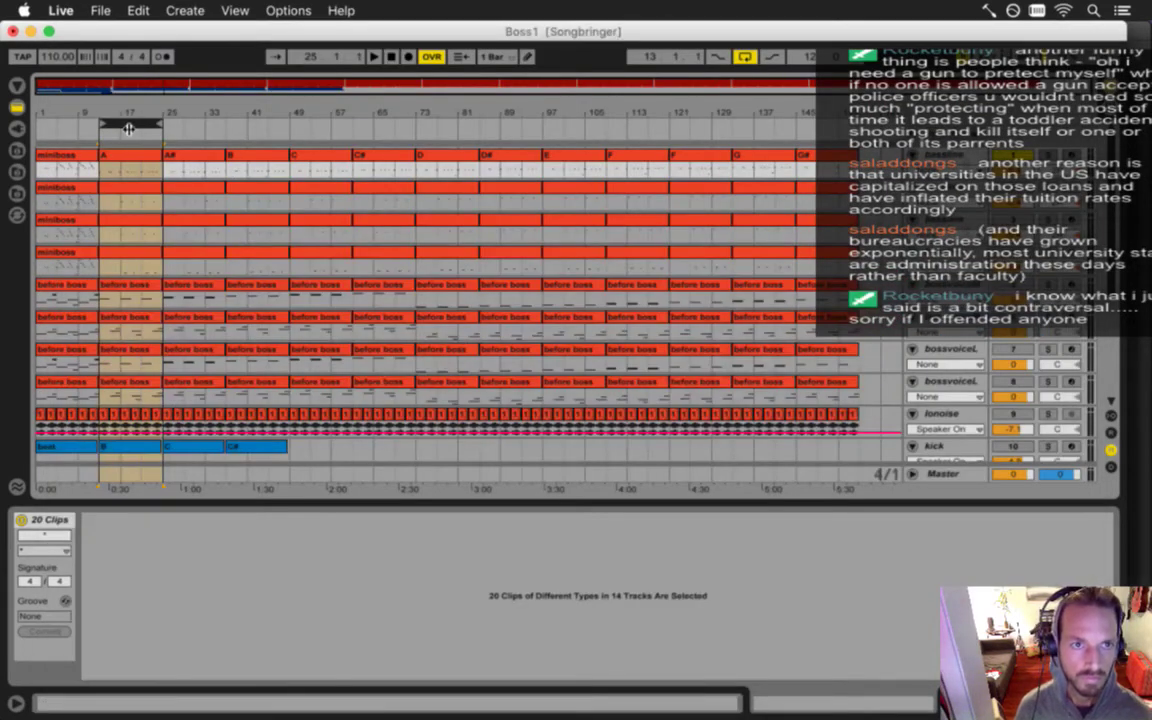
key("super+s")
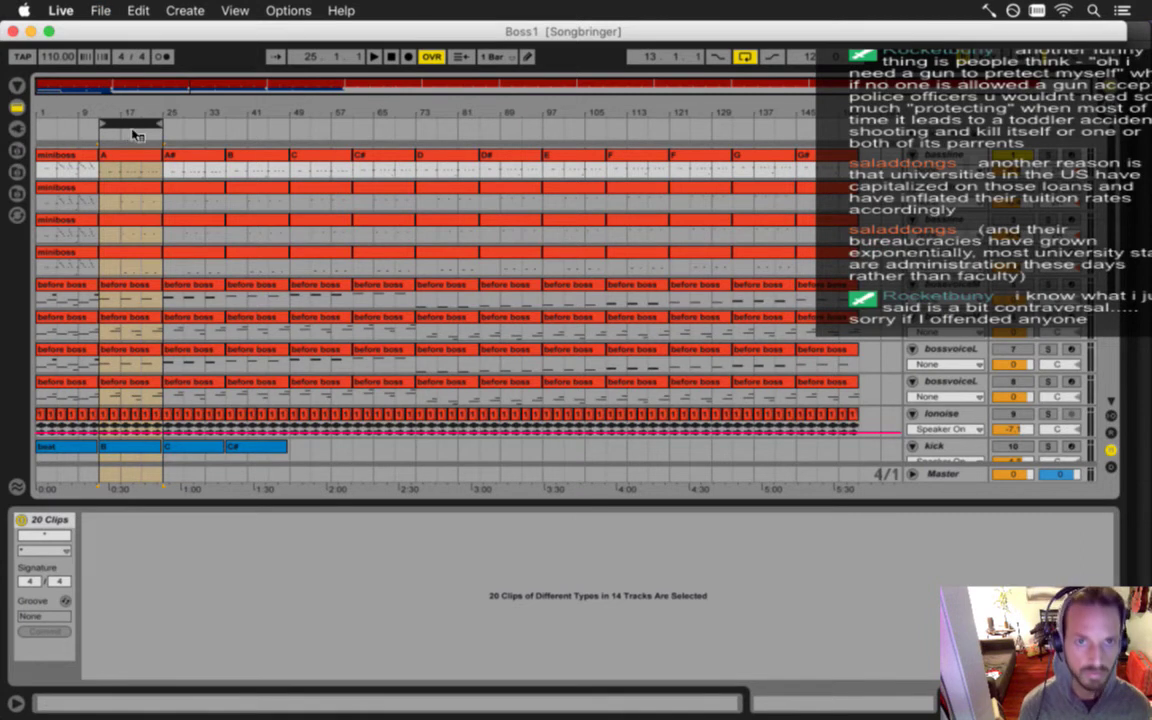
left_click(131, 138)
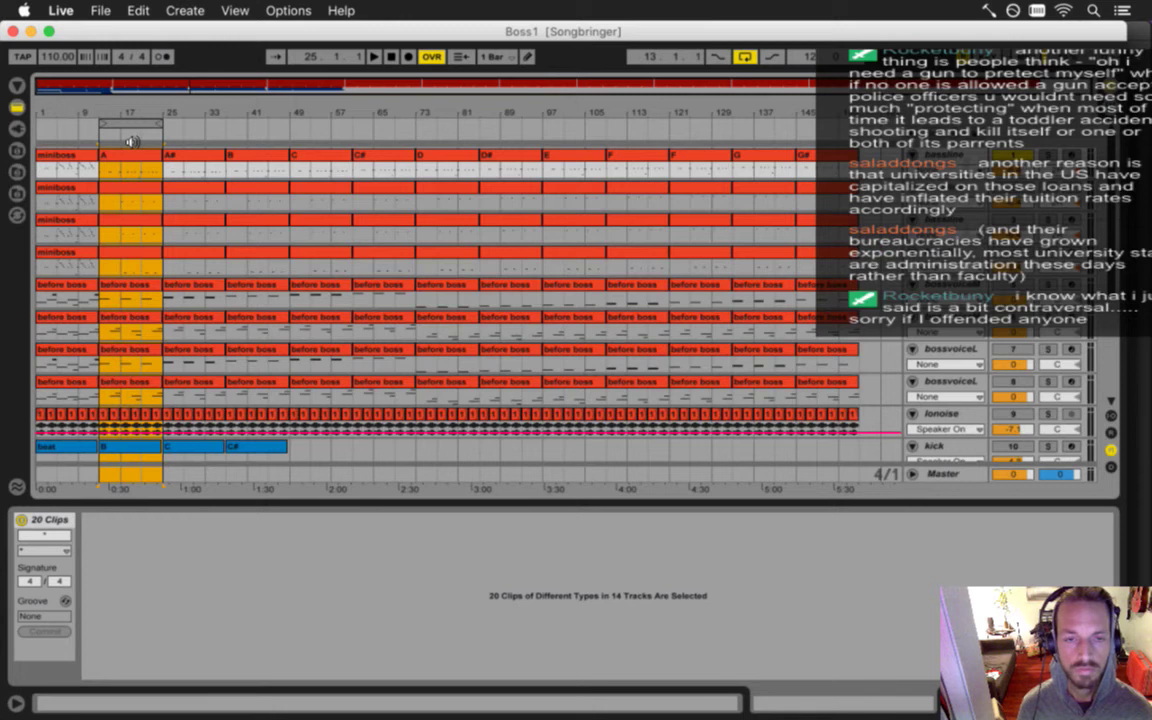
Export the A section from bar 13 to bar 25 as the WAV file Boss1-bass0A in the Assets folder.
key("super+shift+r")
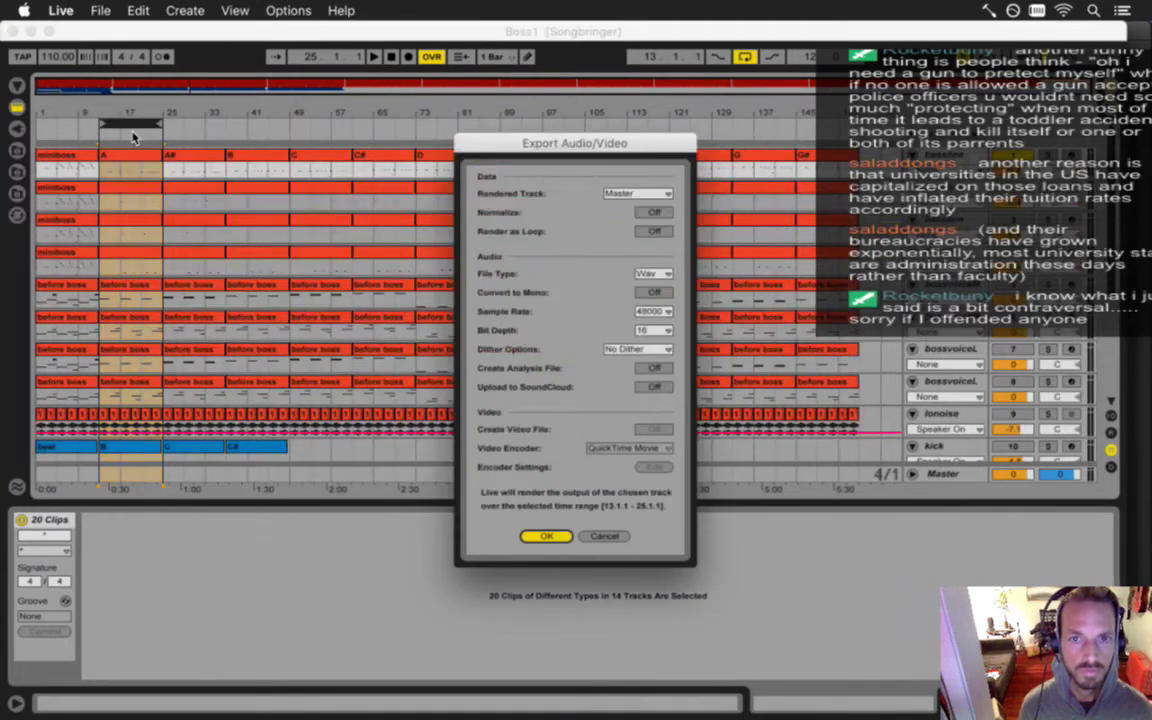
key("Return")
key("Return")
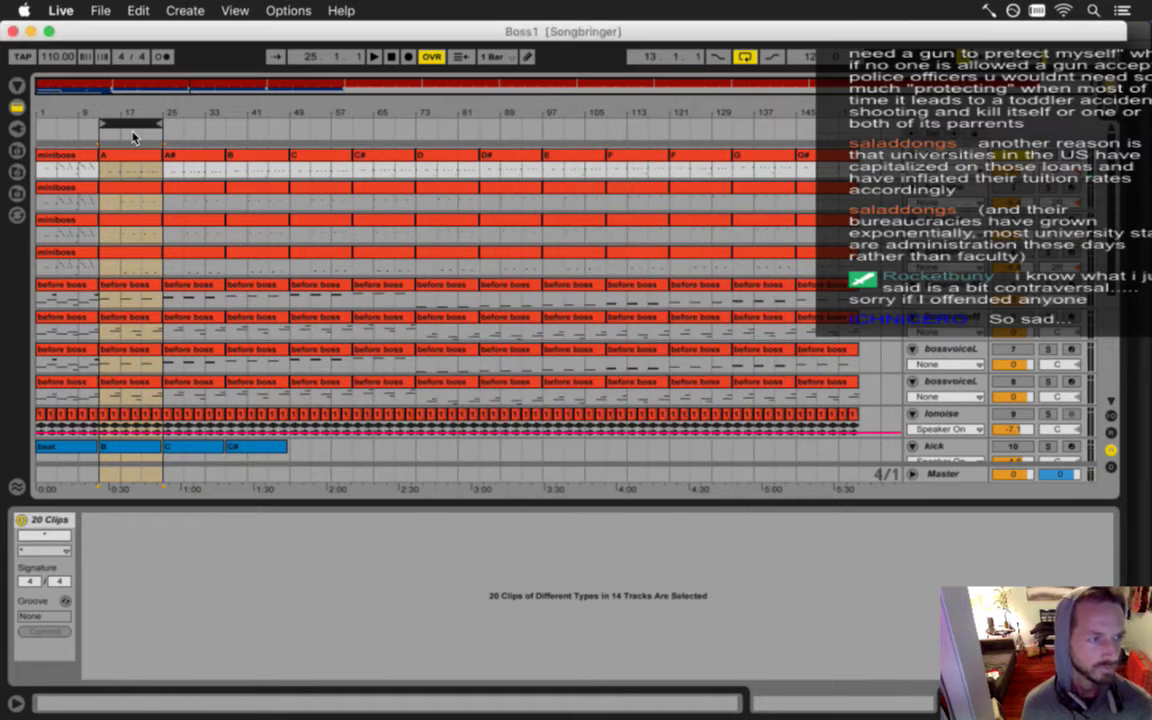
Move the loop region to bars 25 to 37 and export the A# section as Boss1-bass0A#.
key("Right")
key("Right")
key("Right")
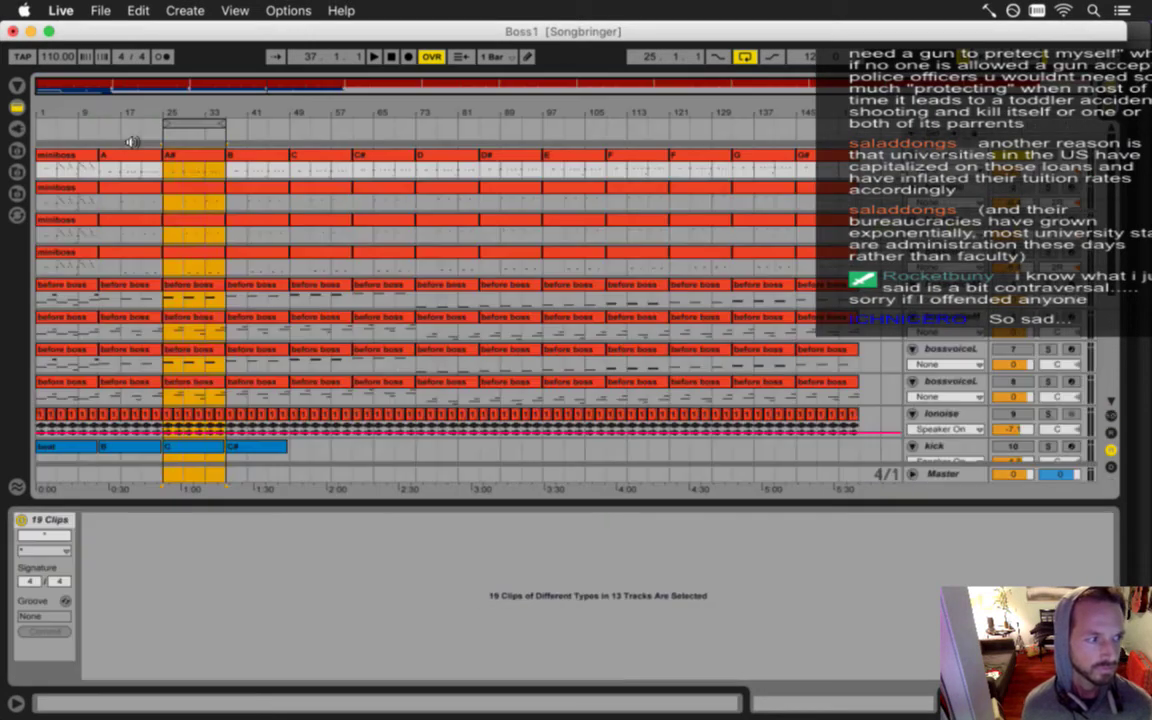
key("super+shift+r")
key("Return")
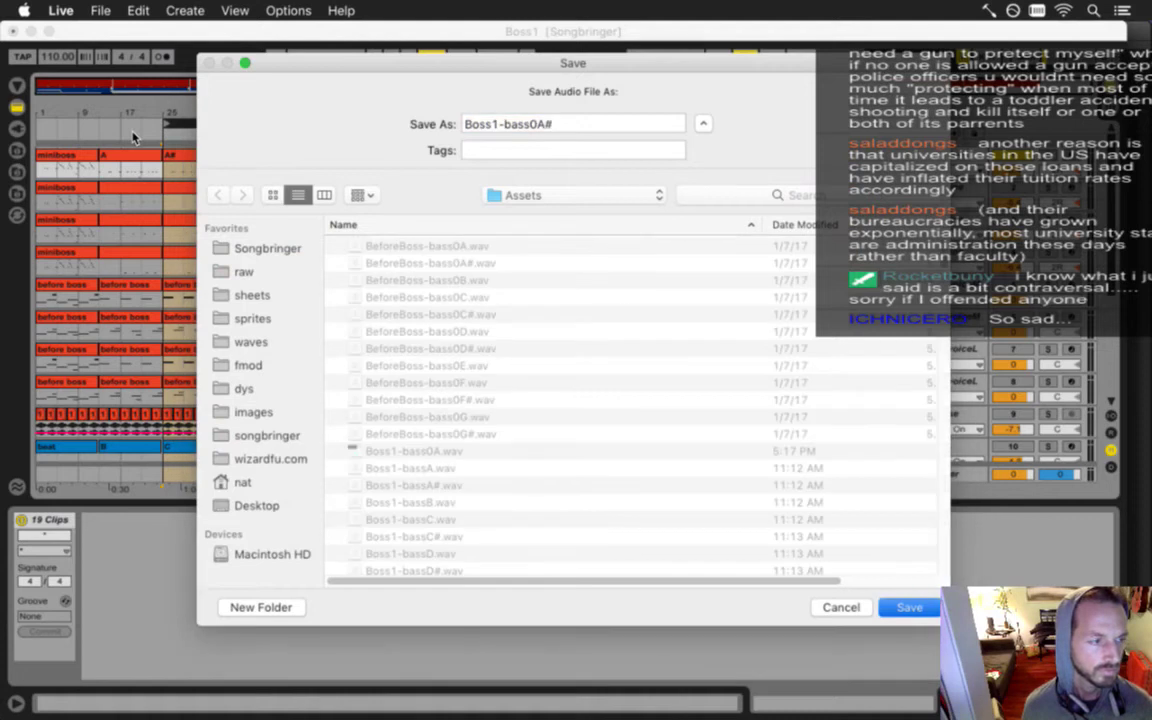
key("Return")
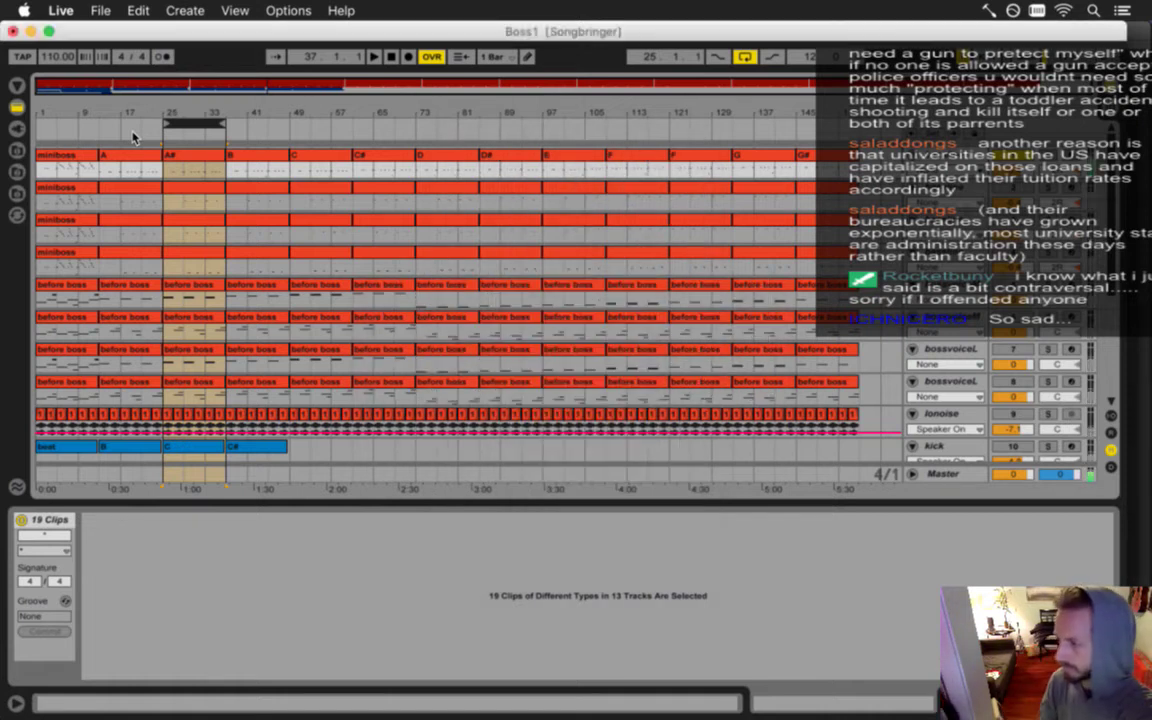
Move the loop region to bars 37 to 49 and export the B section as Boss1-bass0B.
key("Right")
key("Right")
key("Right")
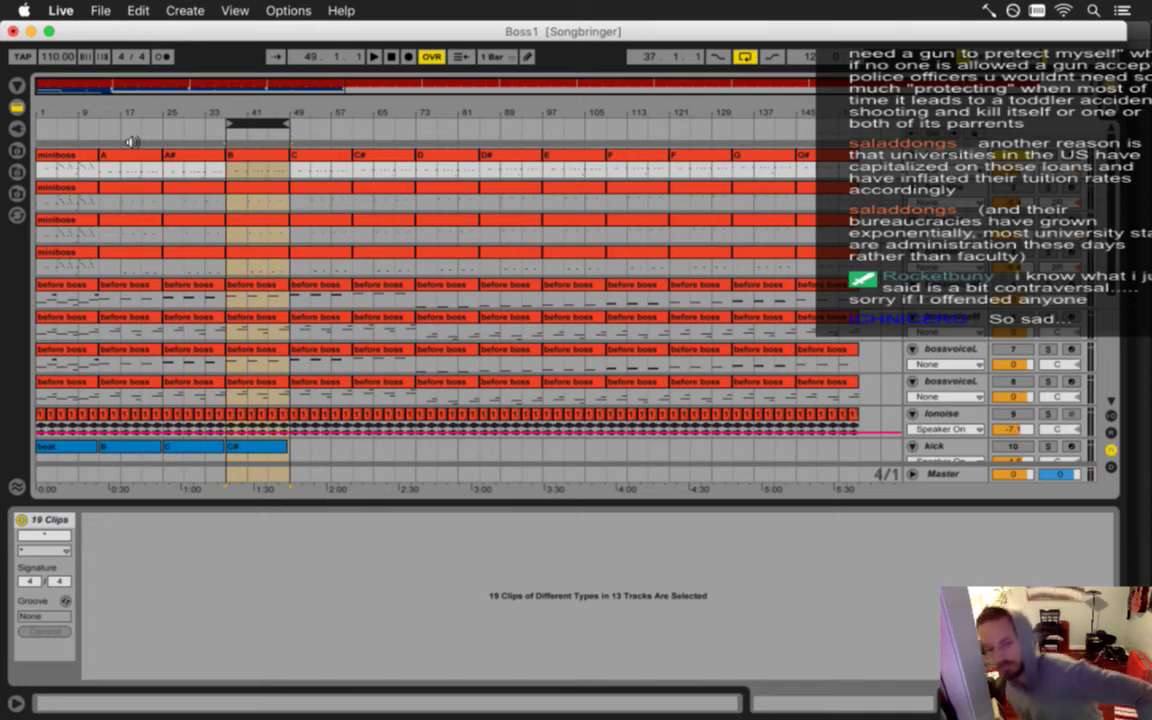
key("Tab")
key("Tab")
key("super+shift+r")
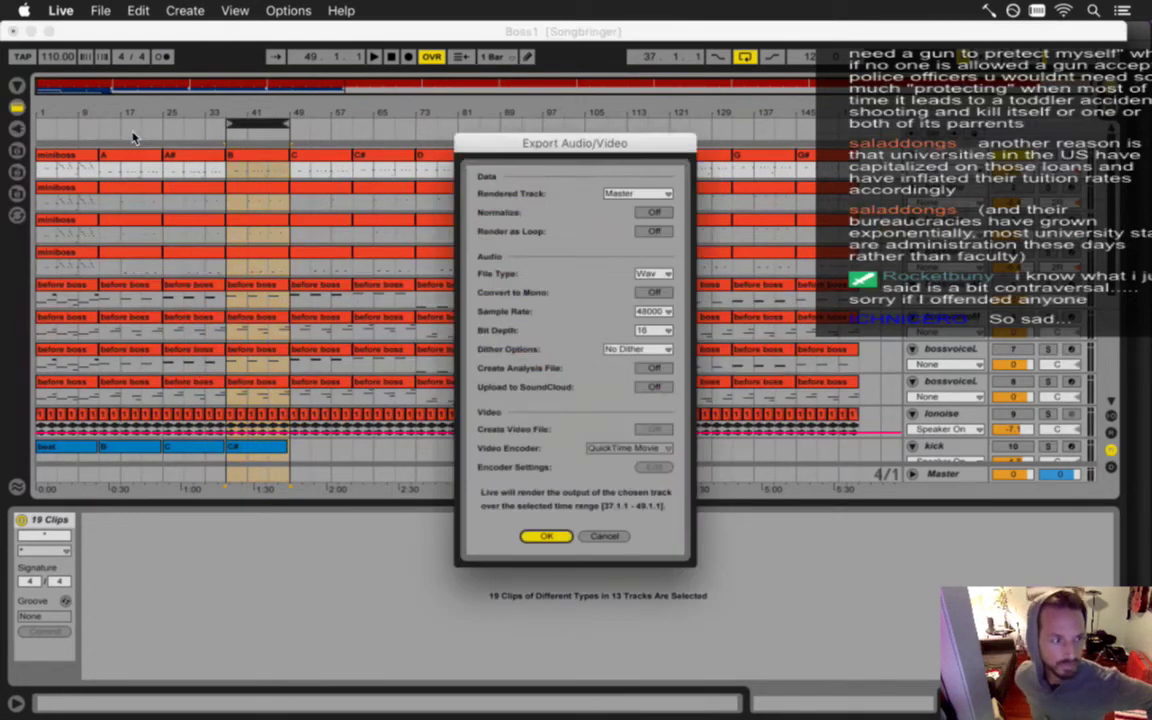
key("Return")
key("Return")
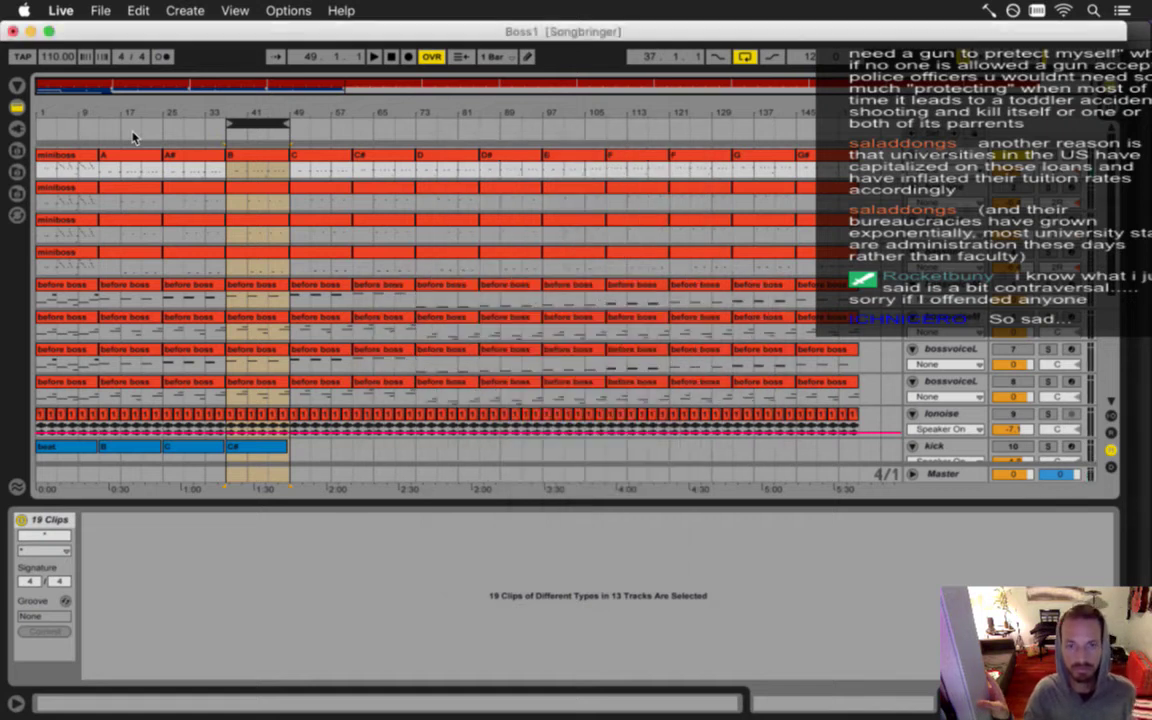
Move the loop region to bars 49 to 61 and export the C section as Boss1-bass0C.
key("Right")
key("Right")
key("Right")
key("Tab")
key("Tab")
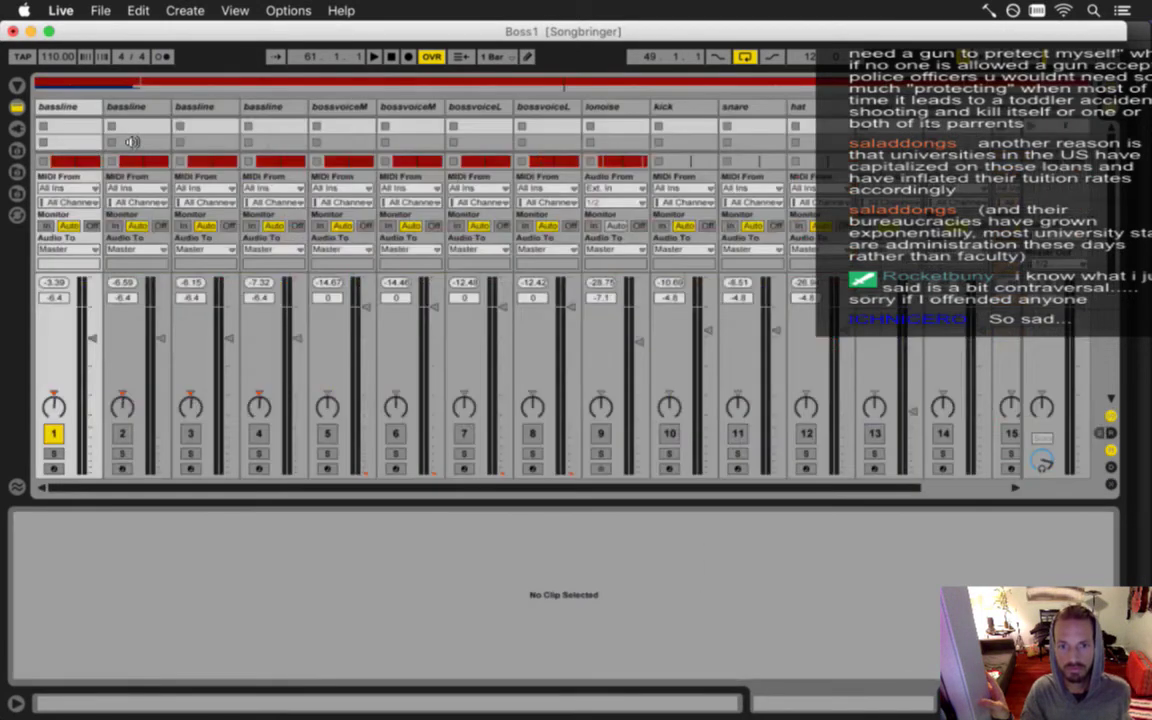
key("super+shift+r")
key("Return")
key("Right")
key("BackSpace")
type("C")
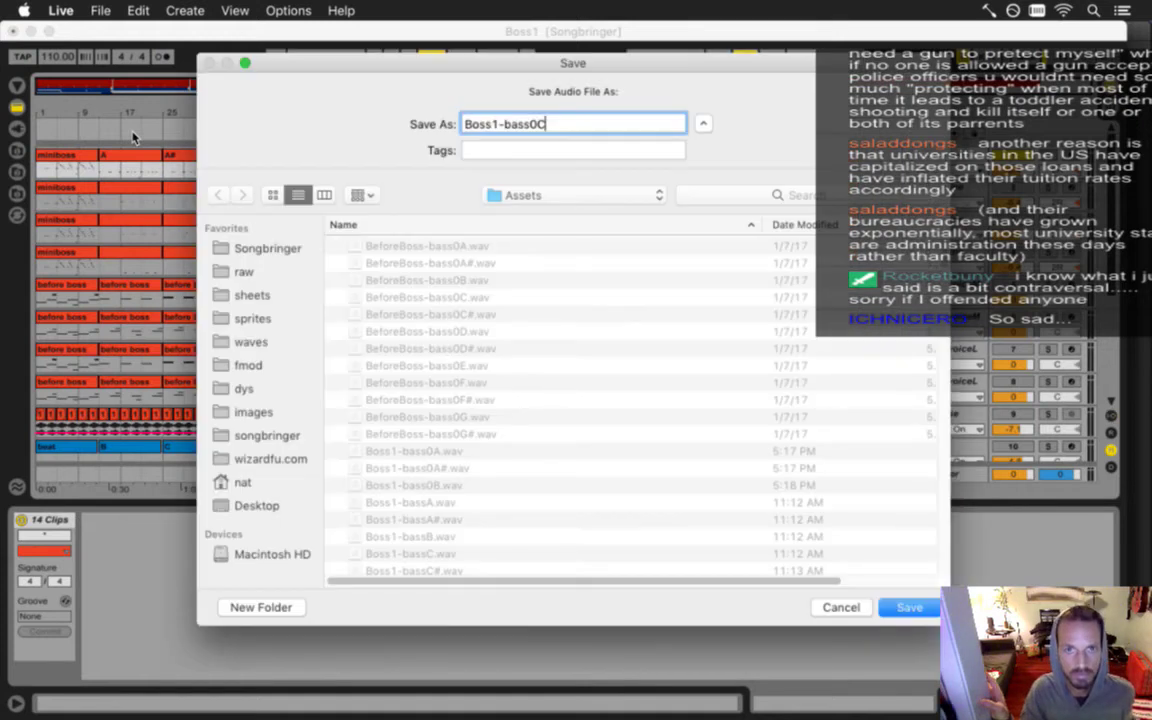
key("Return")
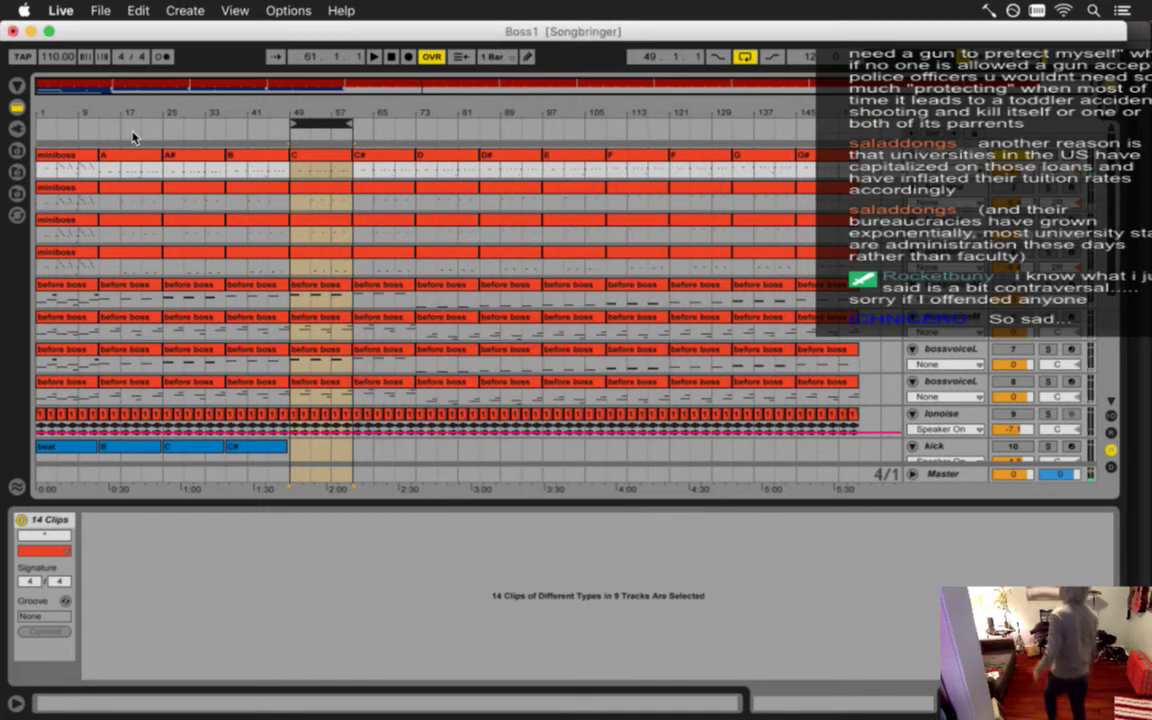
Move the loop region to bars 61 to 73 and export the C# section as Boss1-bass0C#.
key("Right")
key("Right")
key("Right")
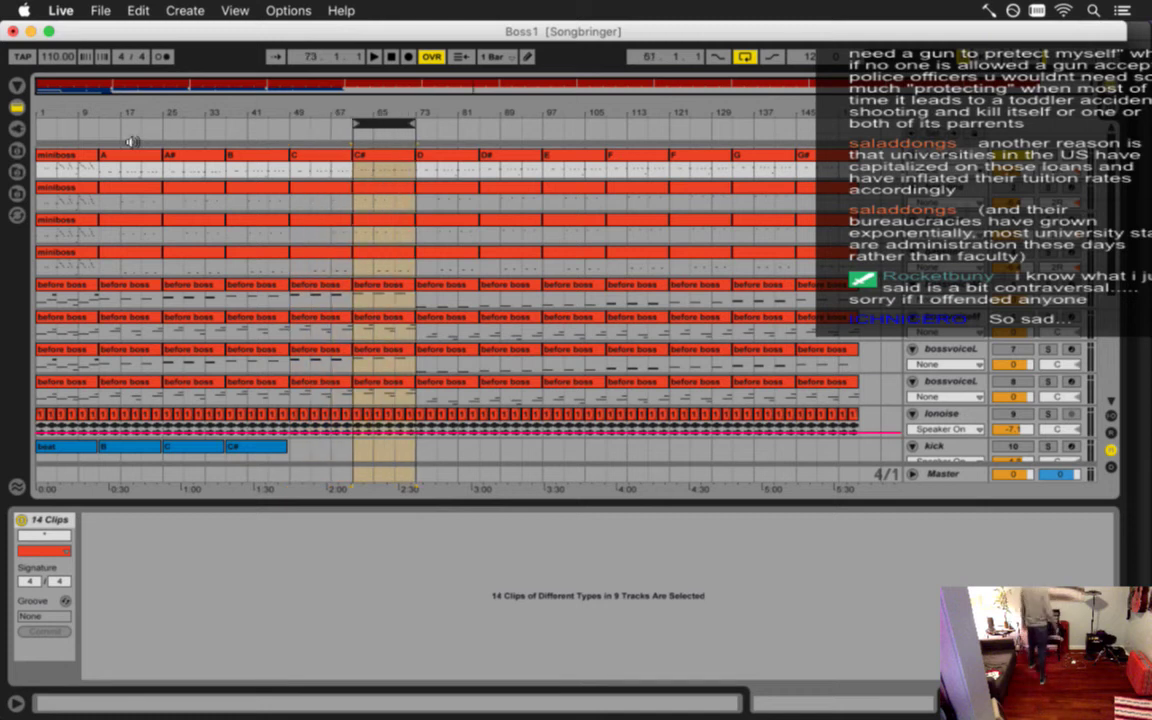
key("Tab")
key("Tab")
key("super+shift+r")
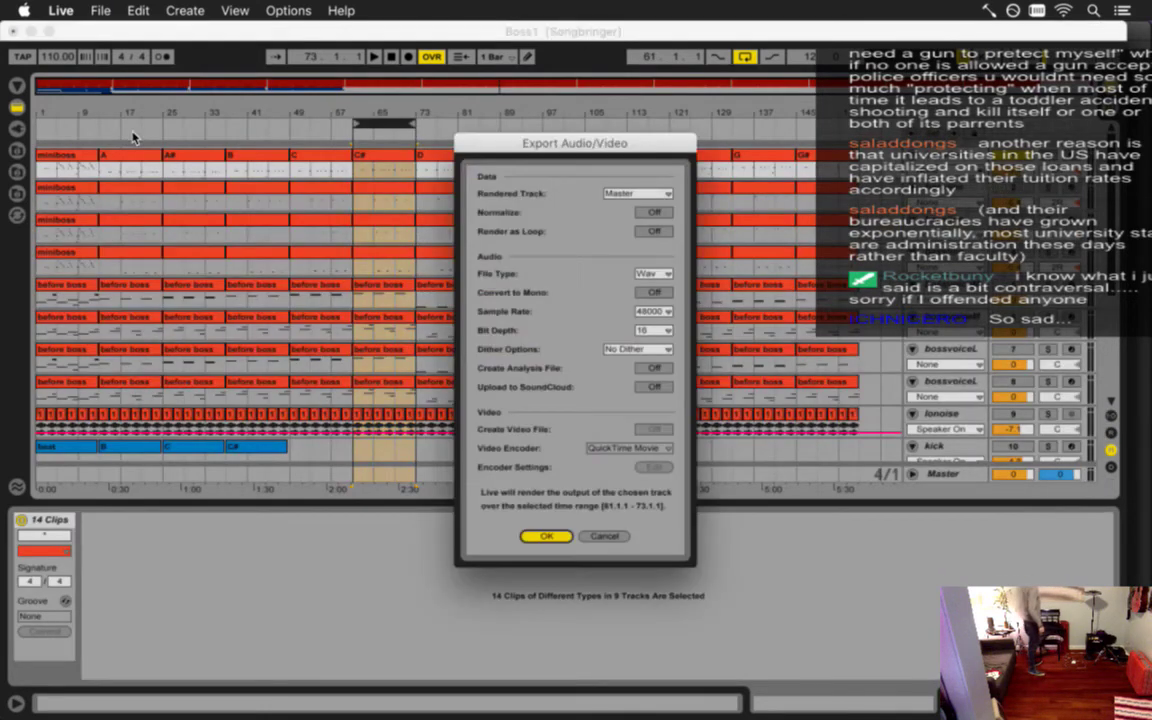
key("Return")
key("Right")
type("#")
key("Return")
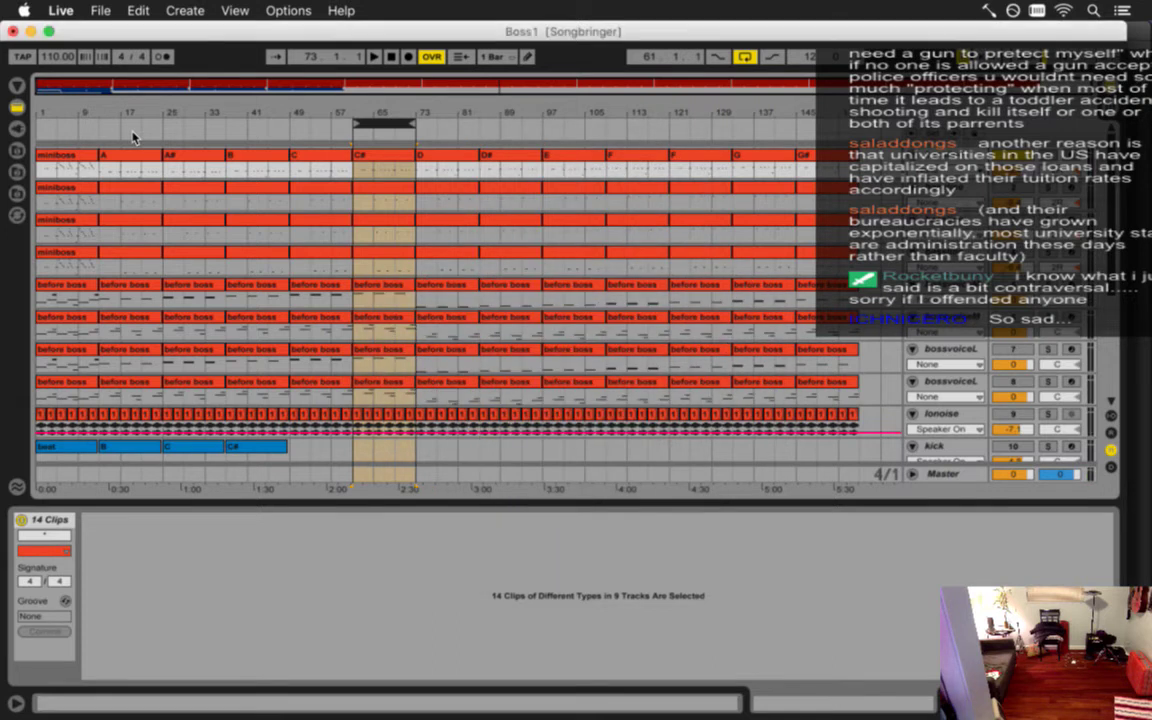
Move the loop region to bars 73 to 85 and export the D section as Boss1-bass0D.
key("Down")
key("Tab")
key("Tab")
key("super+shift+r")
key("Return")
type("Boss1-bass0D")
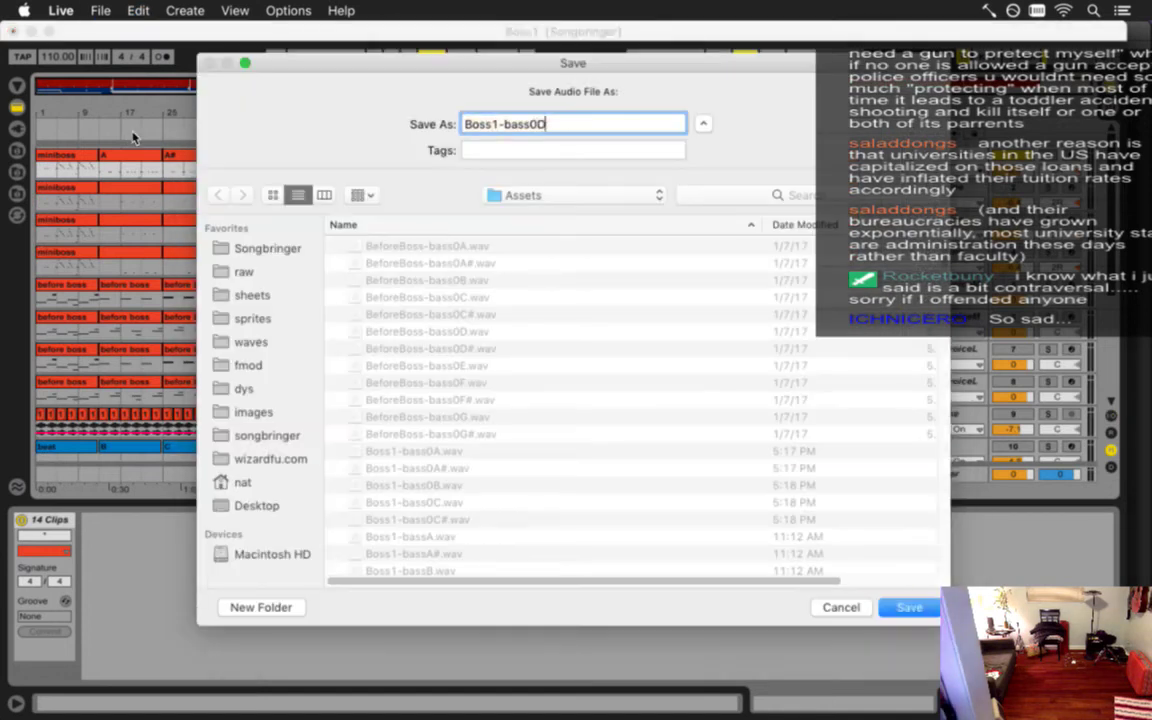
key("Return")
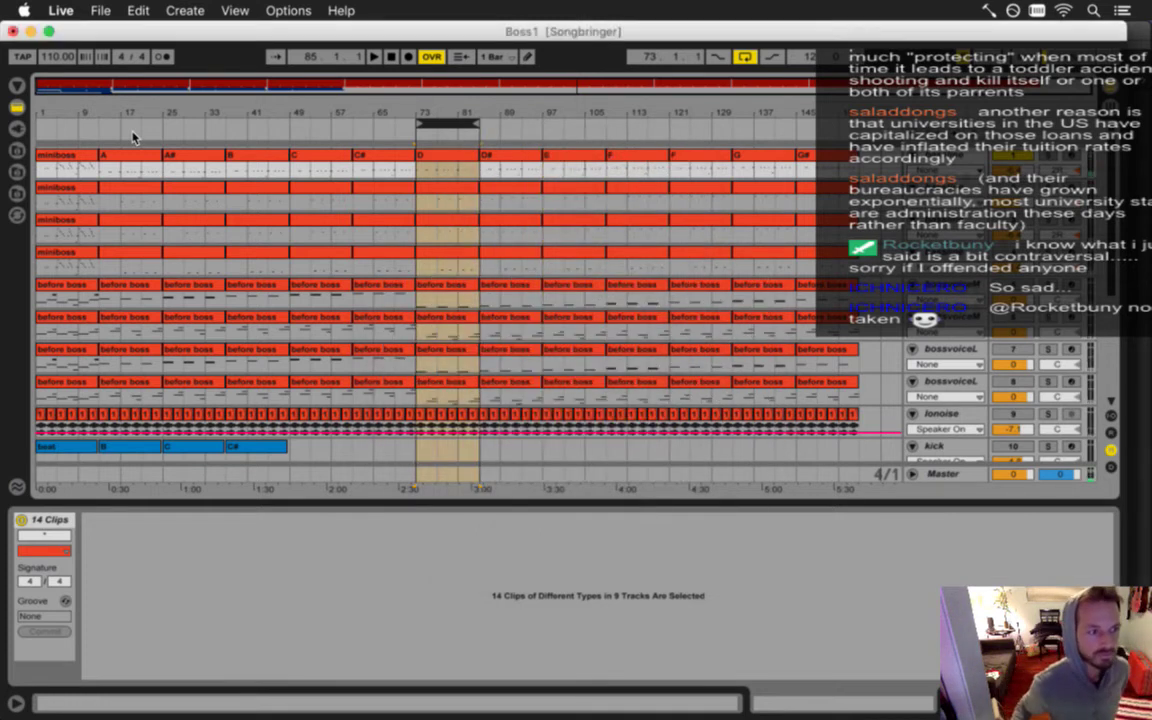
Move the loop region to bars 85 to 97 and export the D# section as the next Boss1-bass0 WAV file.
key("Right")
key("Right")
key("Right")
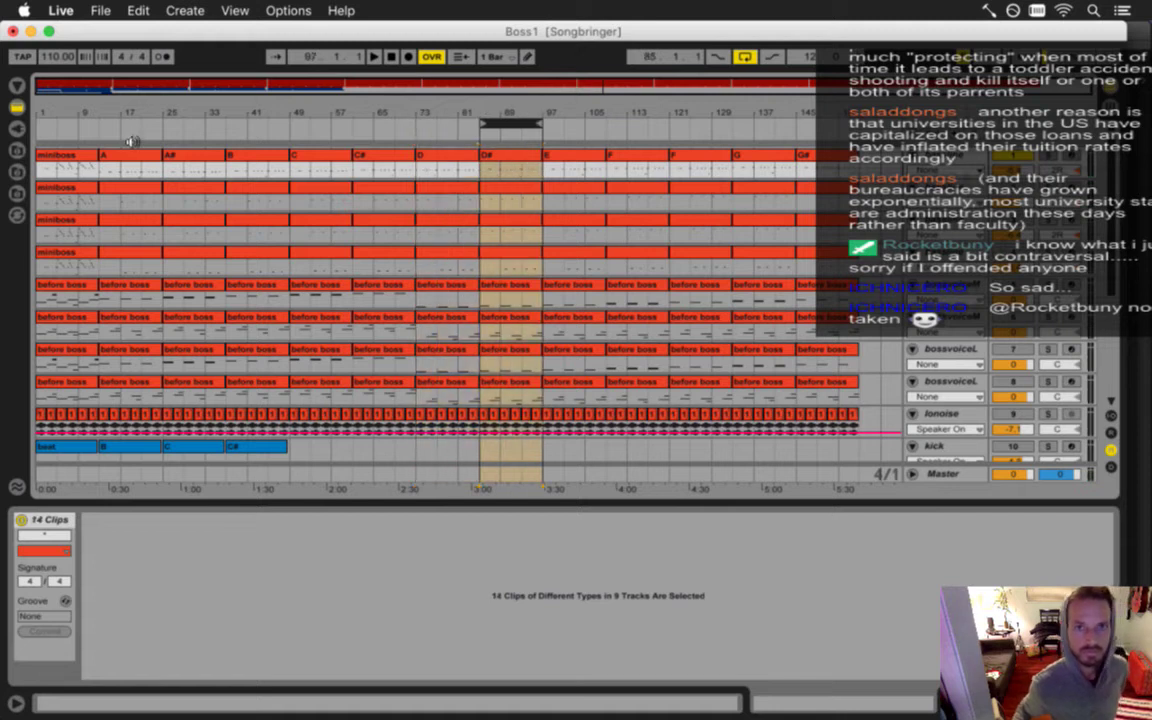
key("super+shift+r")
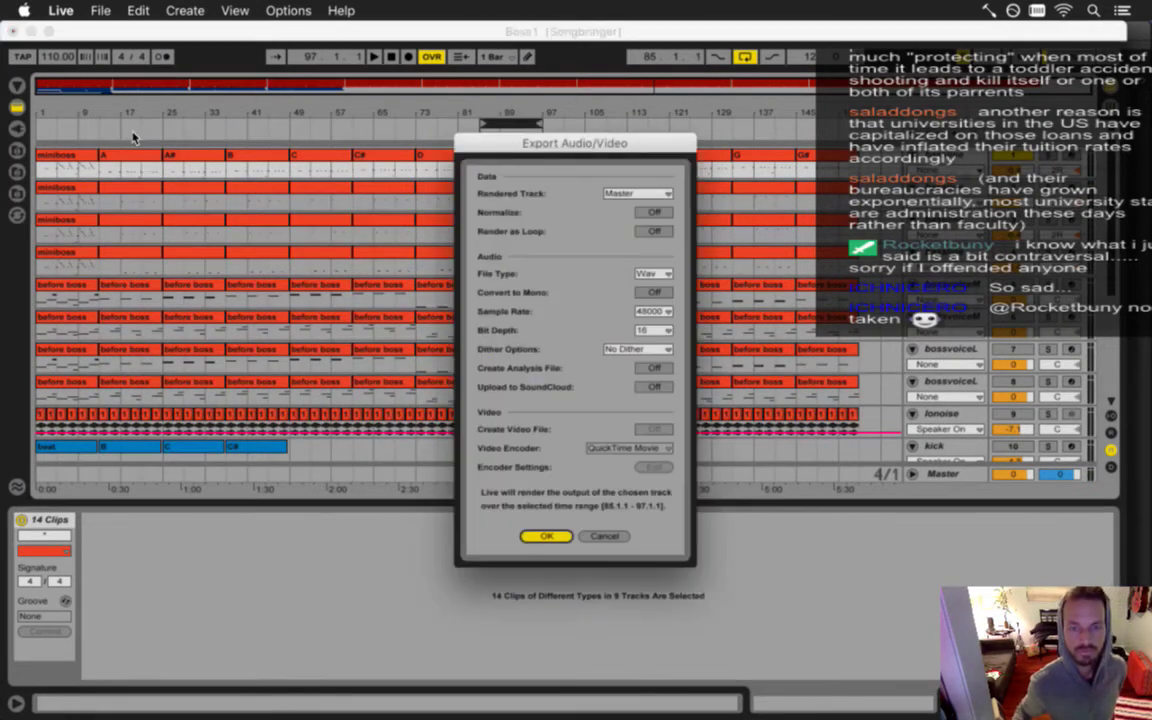
key("Return")
key("Return")
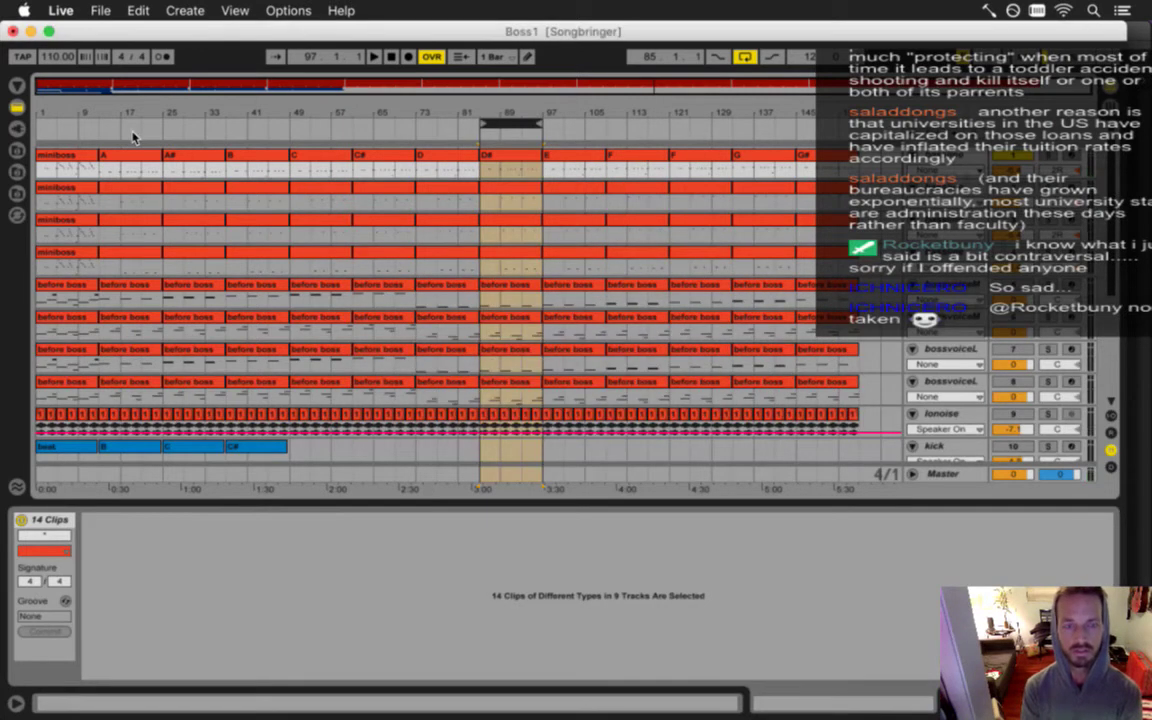
Move the loop region to bars 97 to 109 and export the E section to its own Boss1-bass0 WAV file.
key("Right")
key("Right")
key("Right")
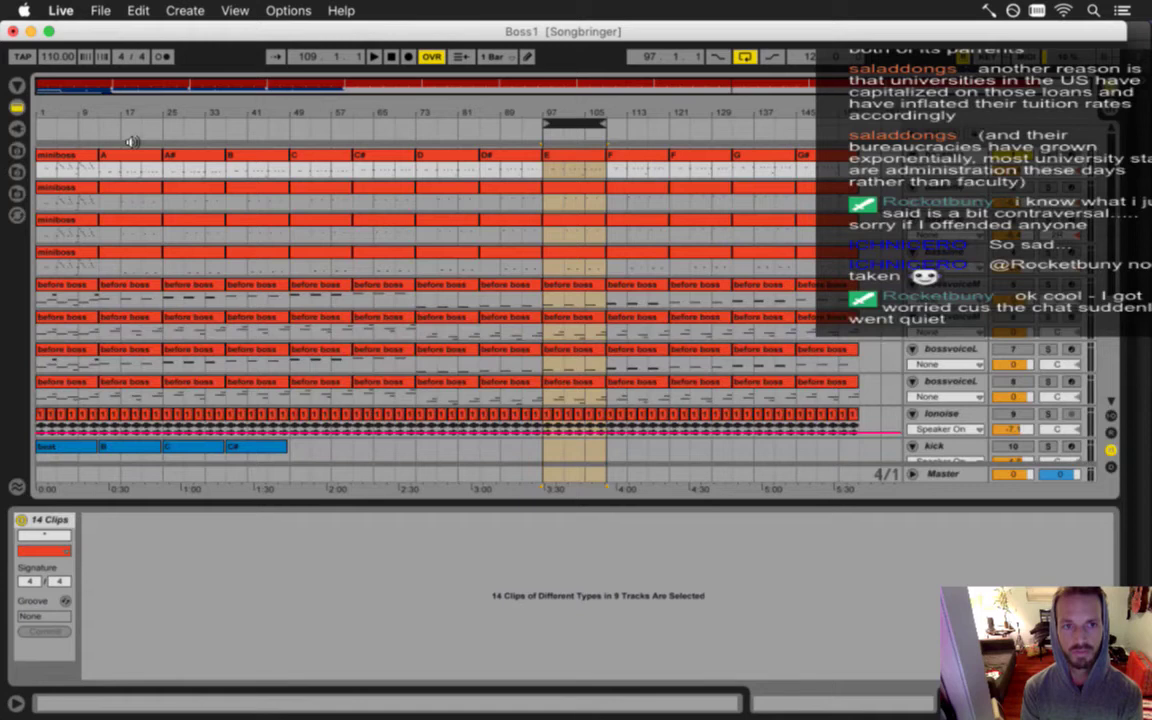
key("super+shift+r")
key("Return")
key("Return")
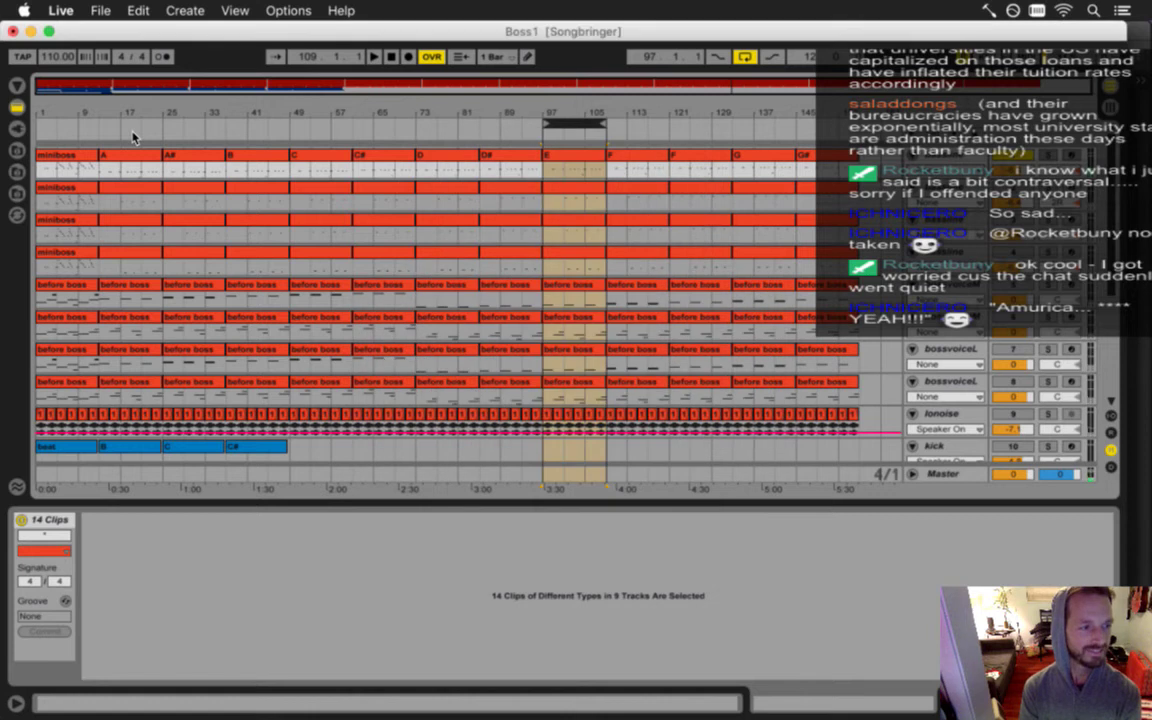
Move the loop region to bars 109 to 121 and export the F section as Boss1-bass0F.
key("Right")
key("Right")
key("Right")
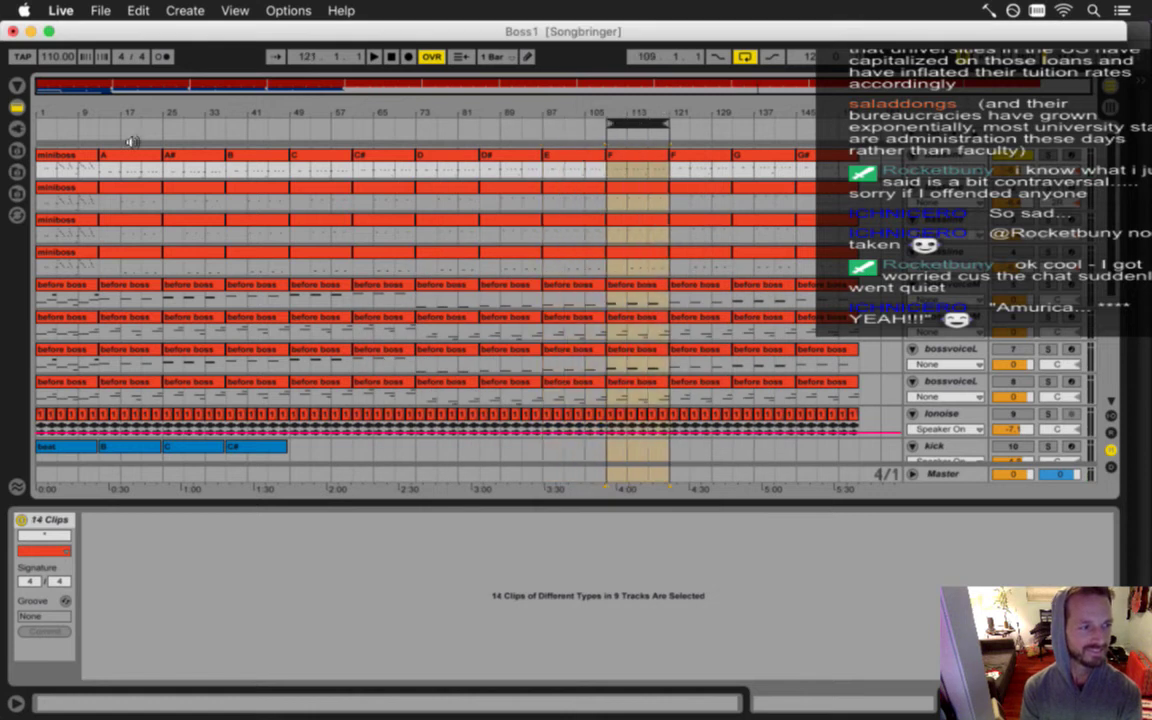
key("super+shift+r")
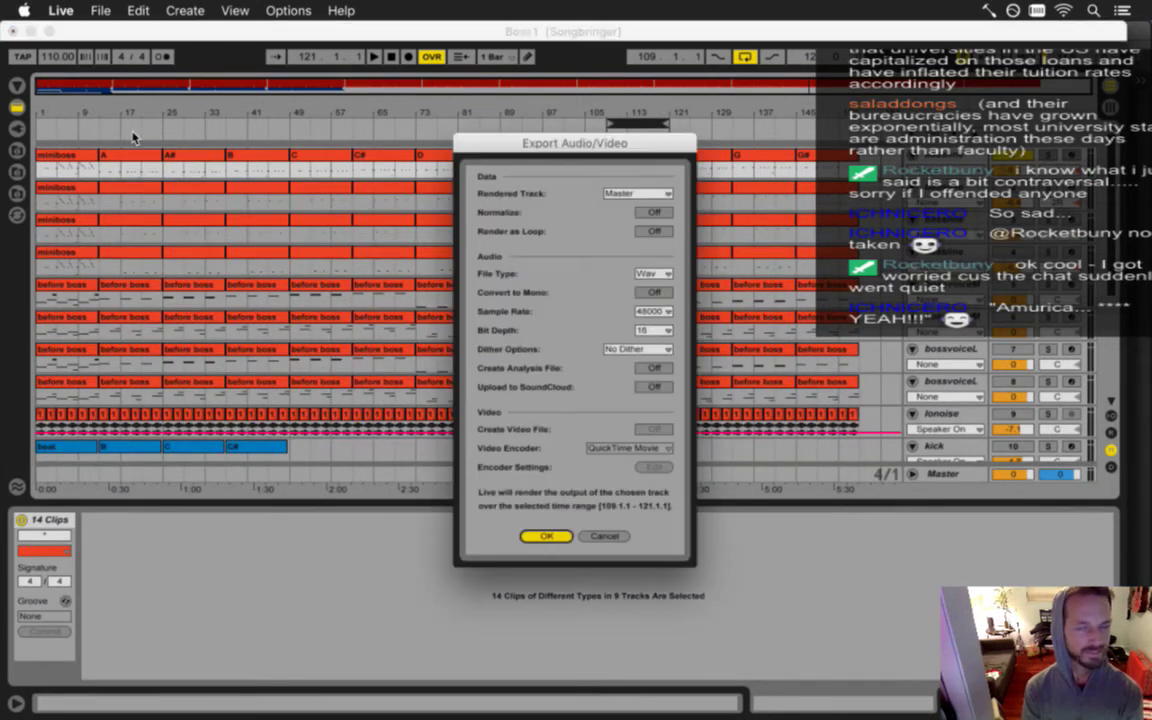
key("Return")
key("Return")
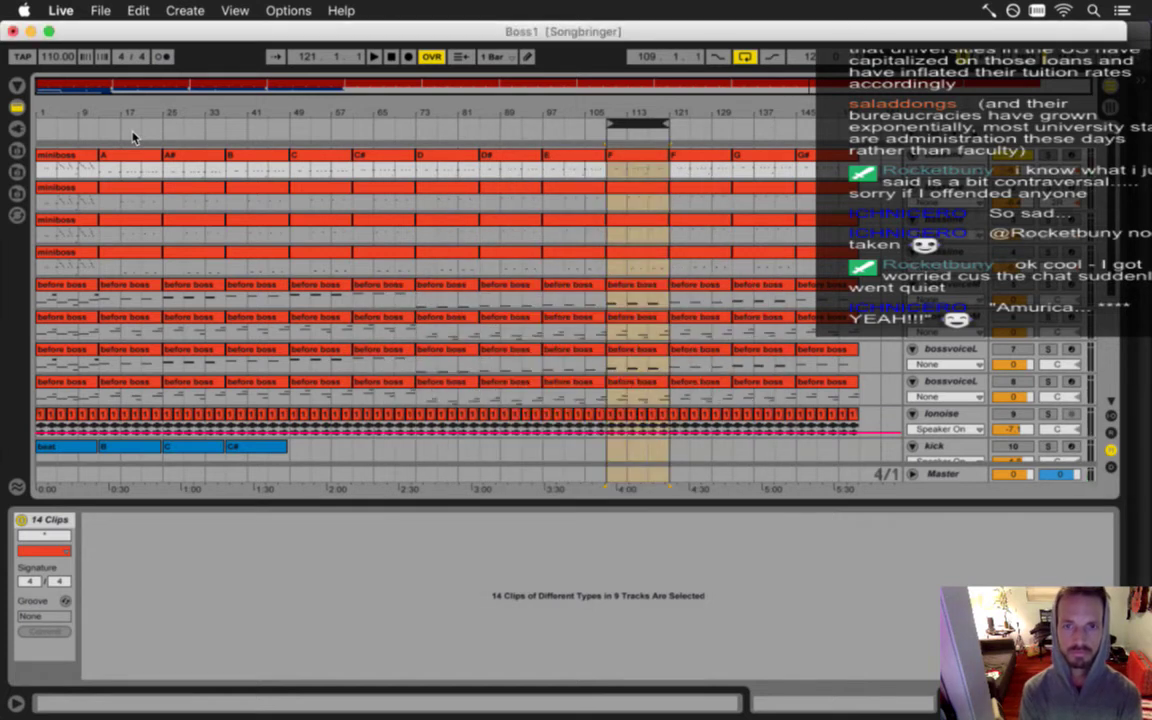
Move the loop region to bars 121 to 133 and export the F# section as Boss1-bass0F#.
key("Up")
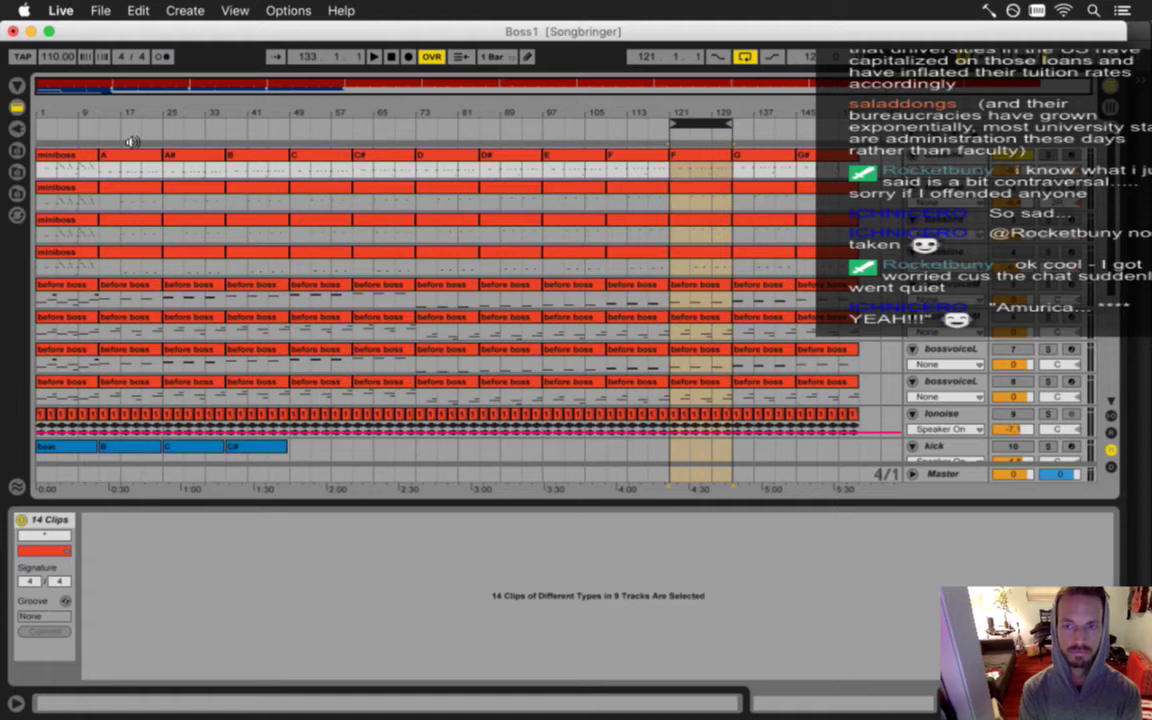
key("super+shift+r")
key("Return")
key("Return")
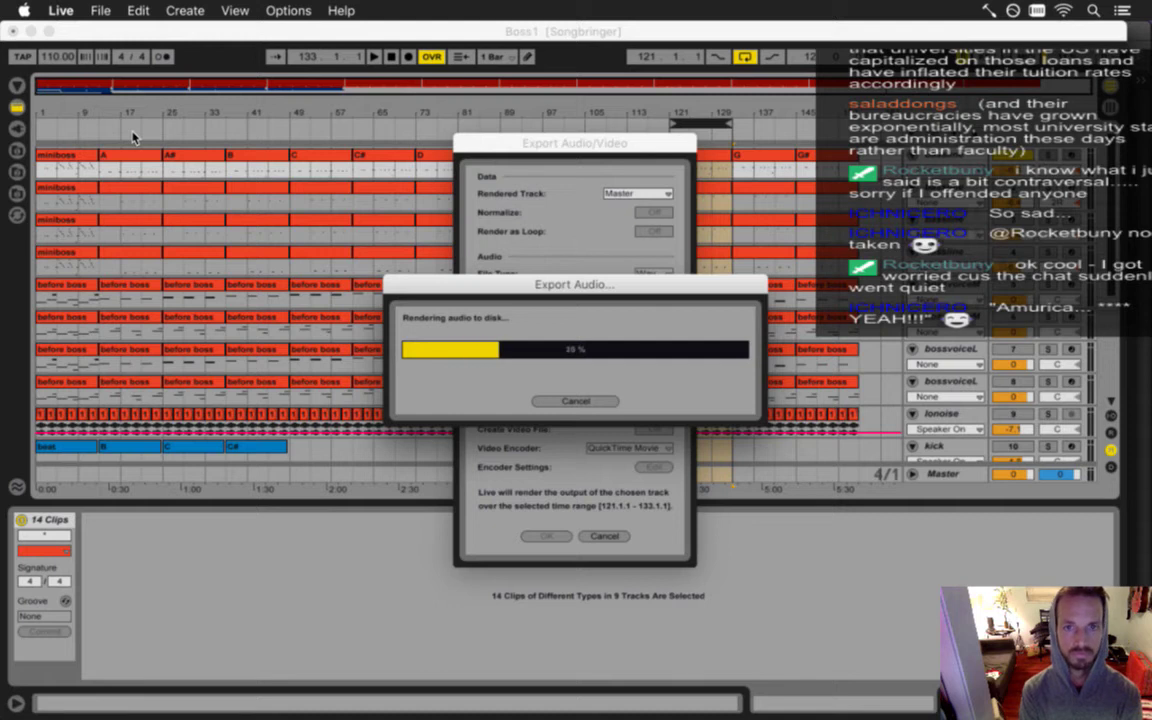
Switch to Chrome and open Dog Park Software's iSpectrum page from the search results, going to its download links.
key("super+Tab")
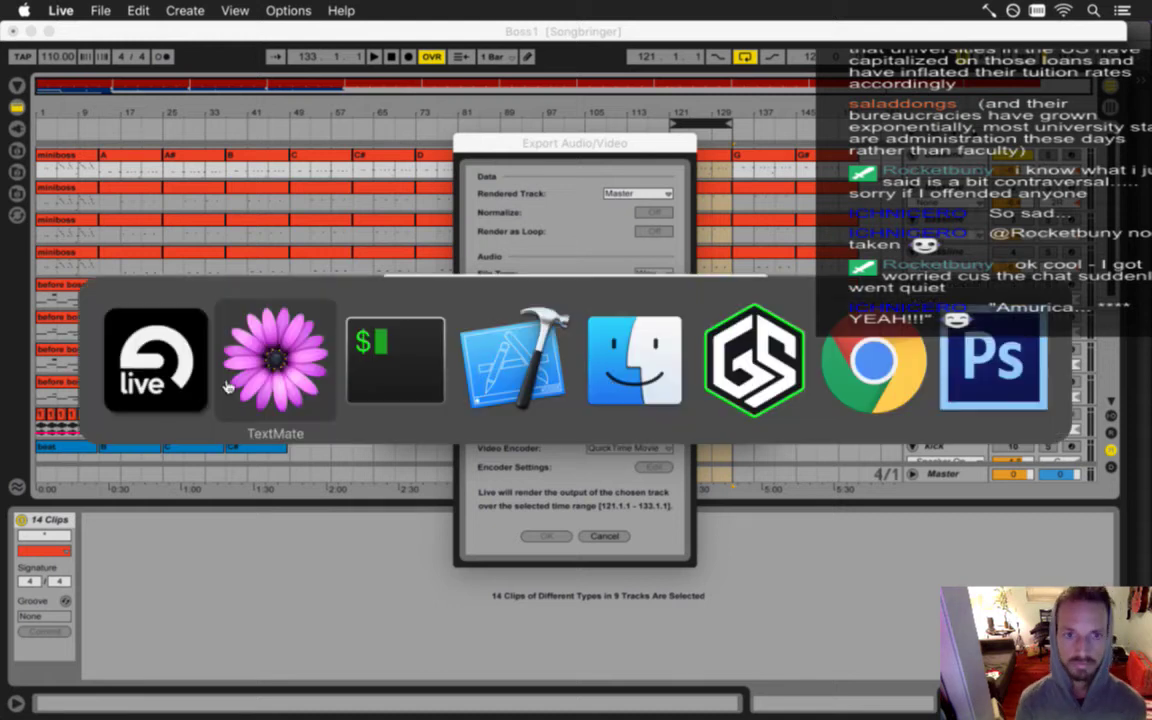
left_click(855, 397)
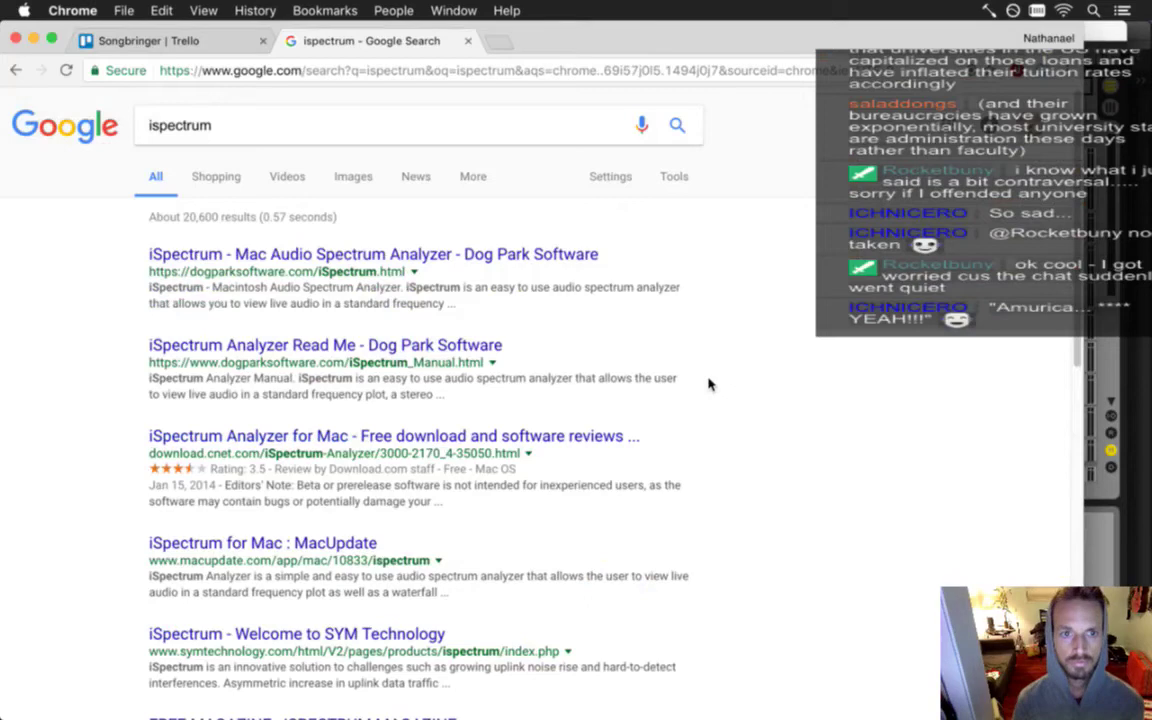
left_click(424, 256)
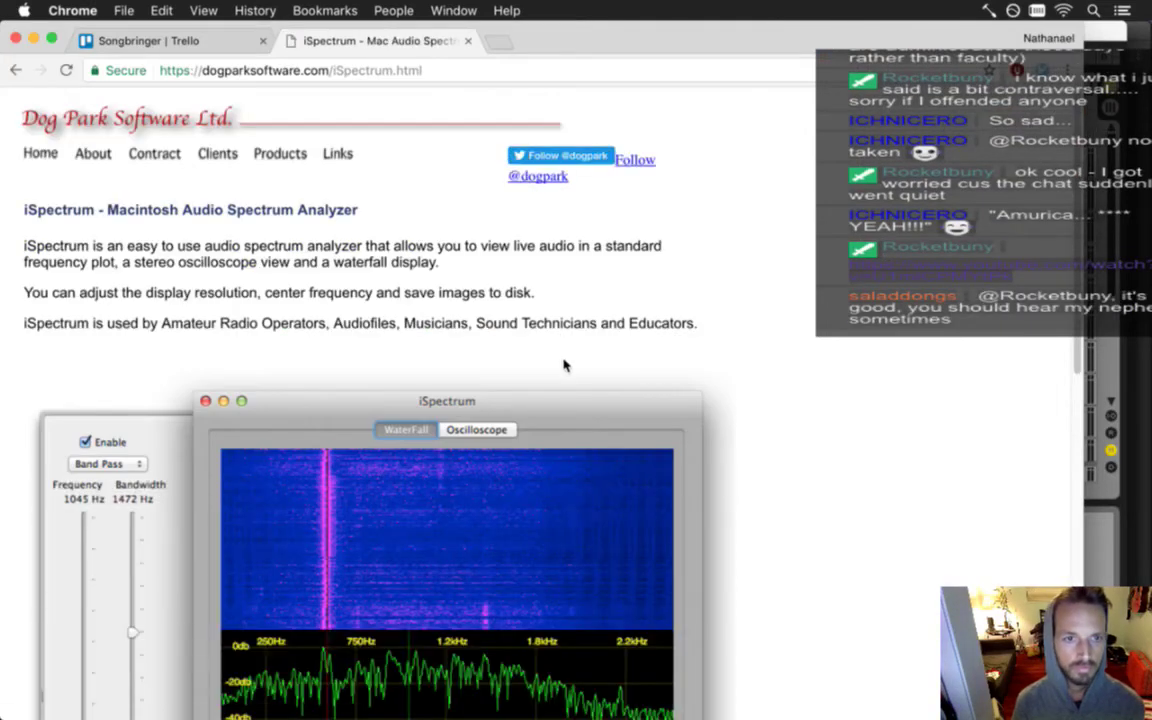
scroll(365, 200, "down", 10)
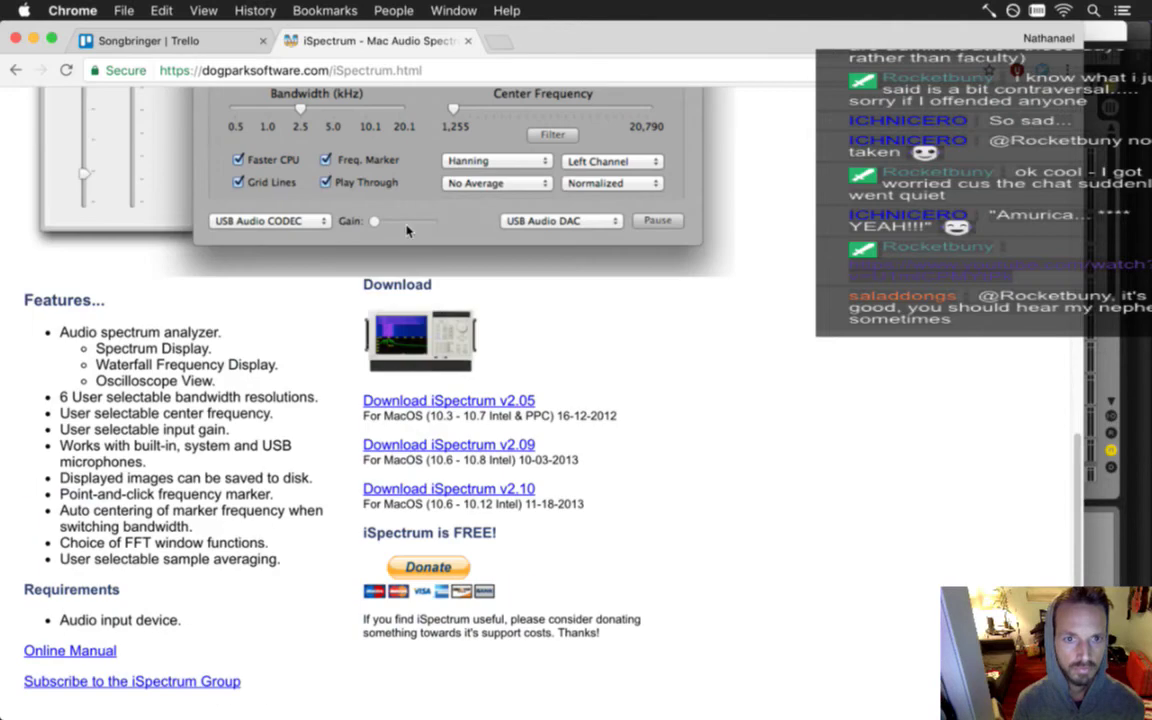
Switch back to Ableton Live and export the G section, bars 133 to 145, as Boss1-bass0G.
key("super+Tab")
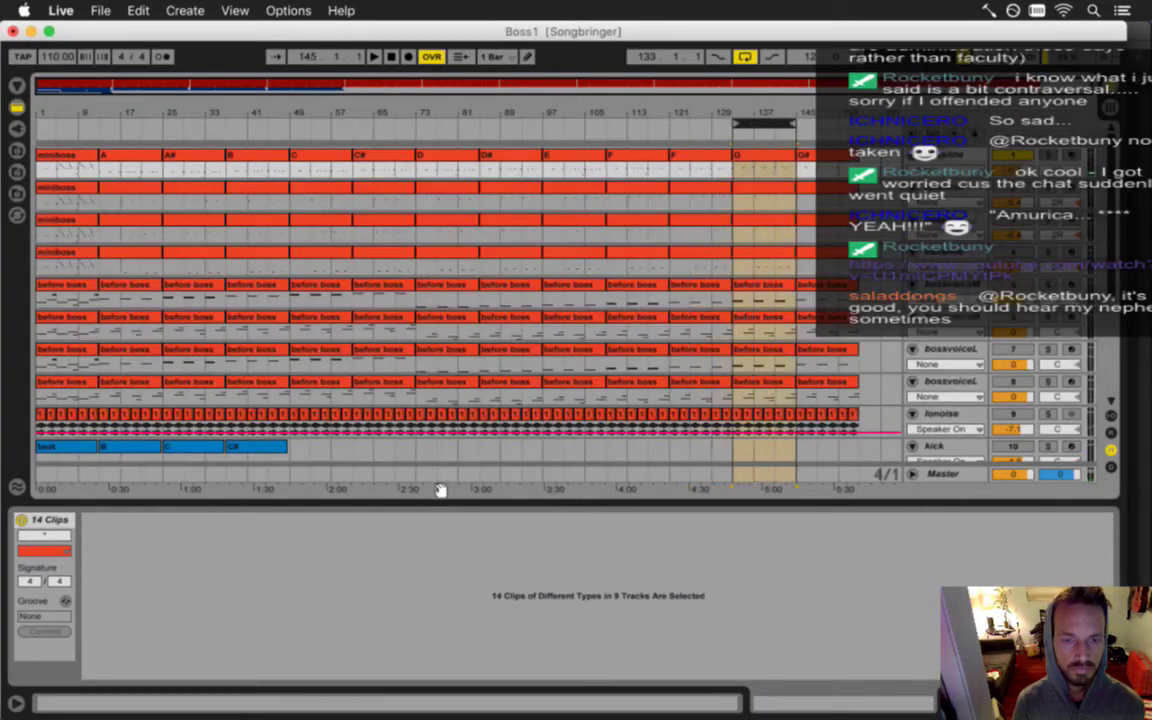
key("super+shift+r")
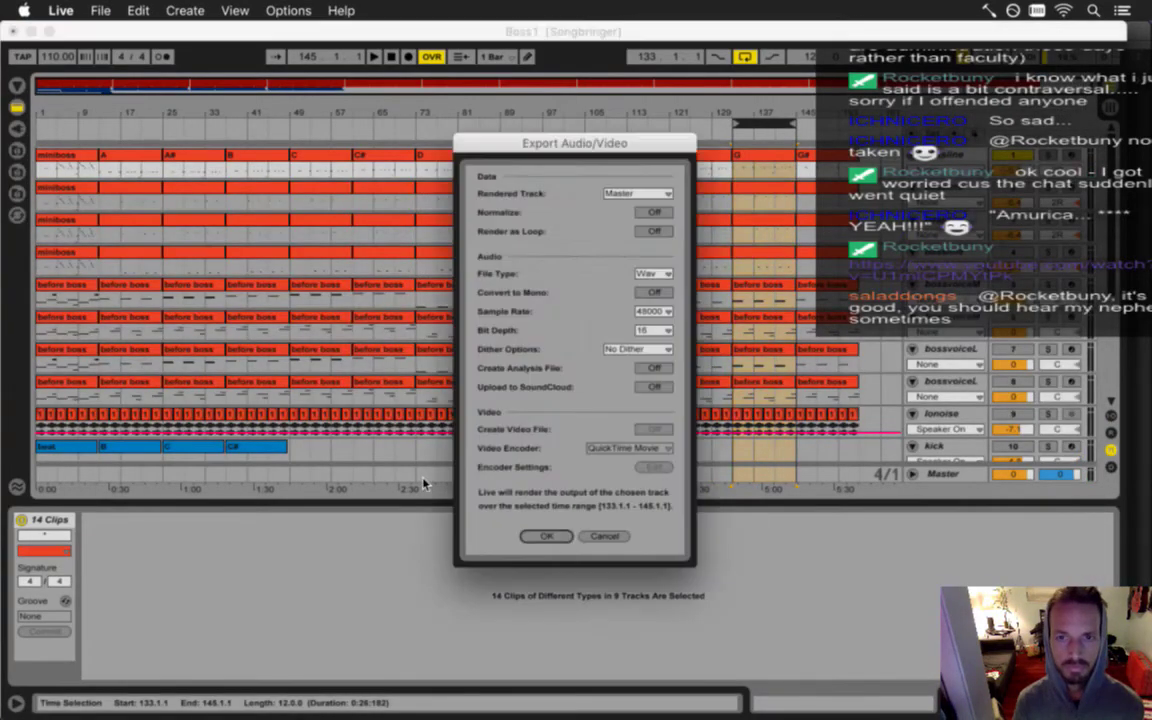
key("Return")
key("Right")
key("BackSpace")
key("BackSpace")
type("G")
key("Return")
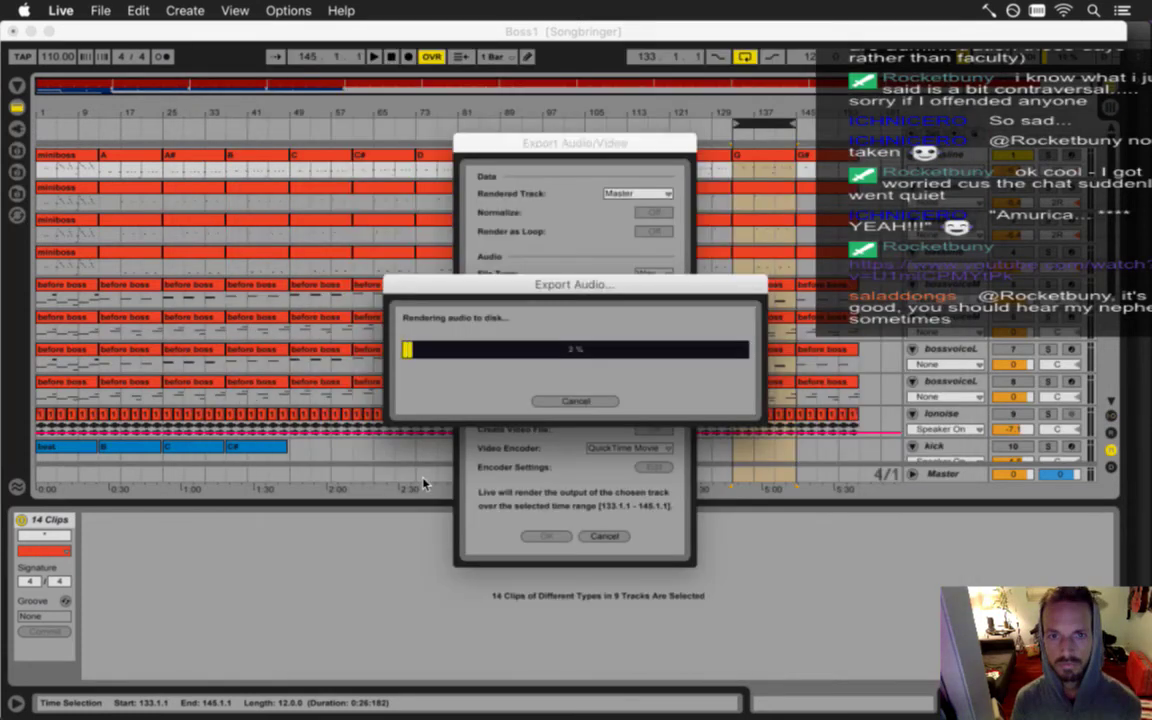
Switch to Chrome, download iSpectrum v2.10 and look over its product page.
key("super+Tab")
left_click(430, 490)
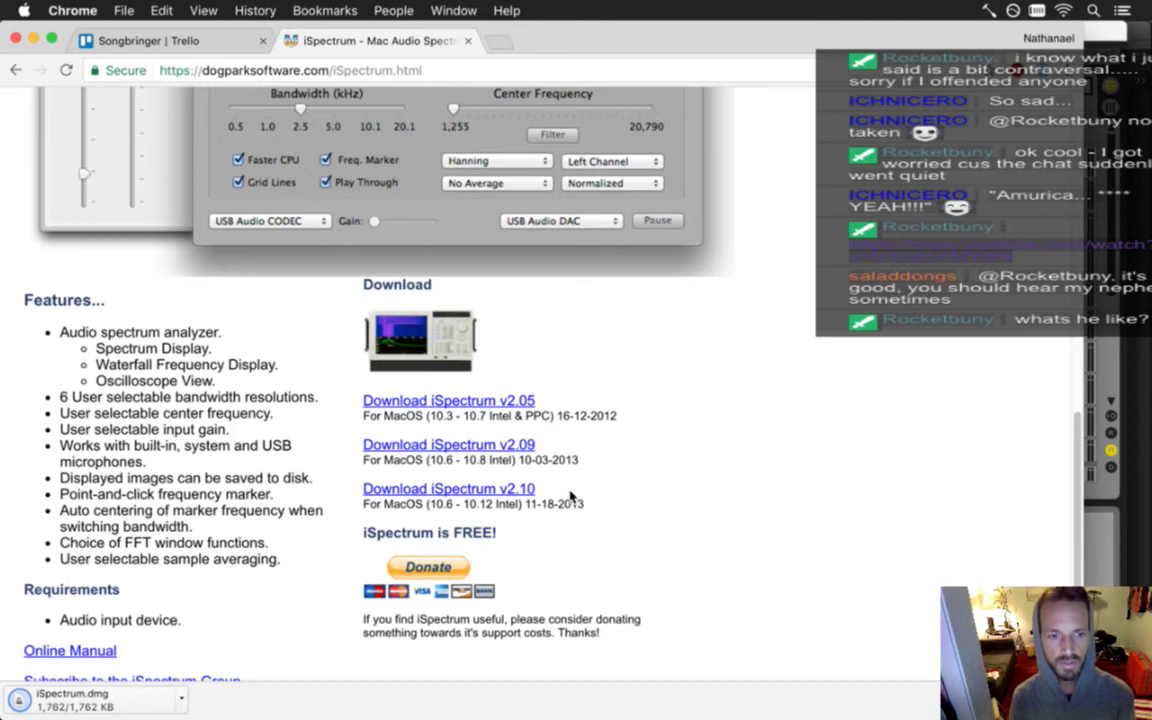
scroll(571, 497, "up", 7)
scroll(570, 498, "down", 1)
scroll(570, 498, "up", 1)
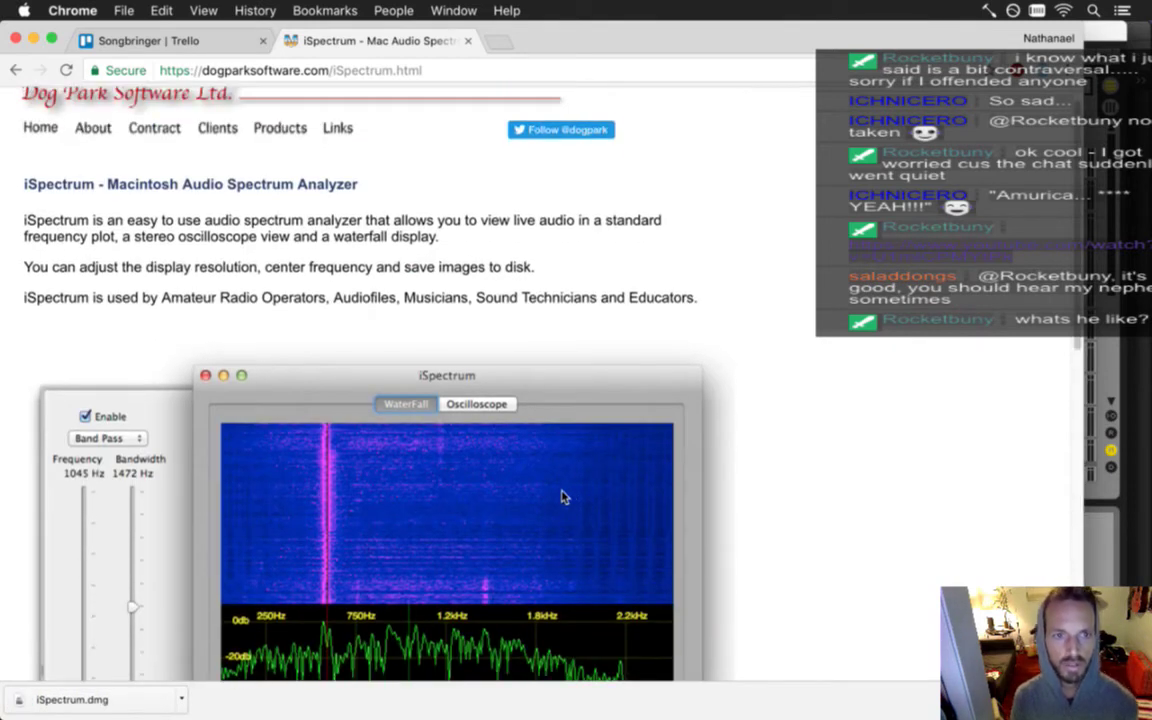
Switch back to Ableton Live, move the loop region to bars 145 to 157 and export the G# section as Boss1-bass0G#.
key("super+Tab")
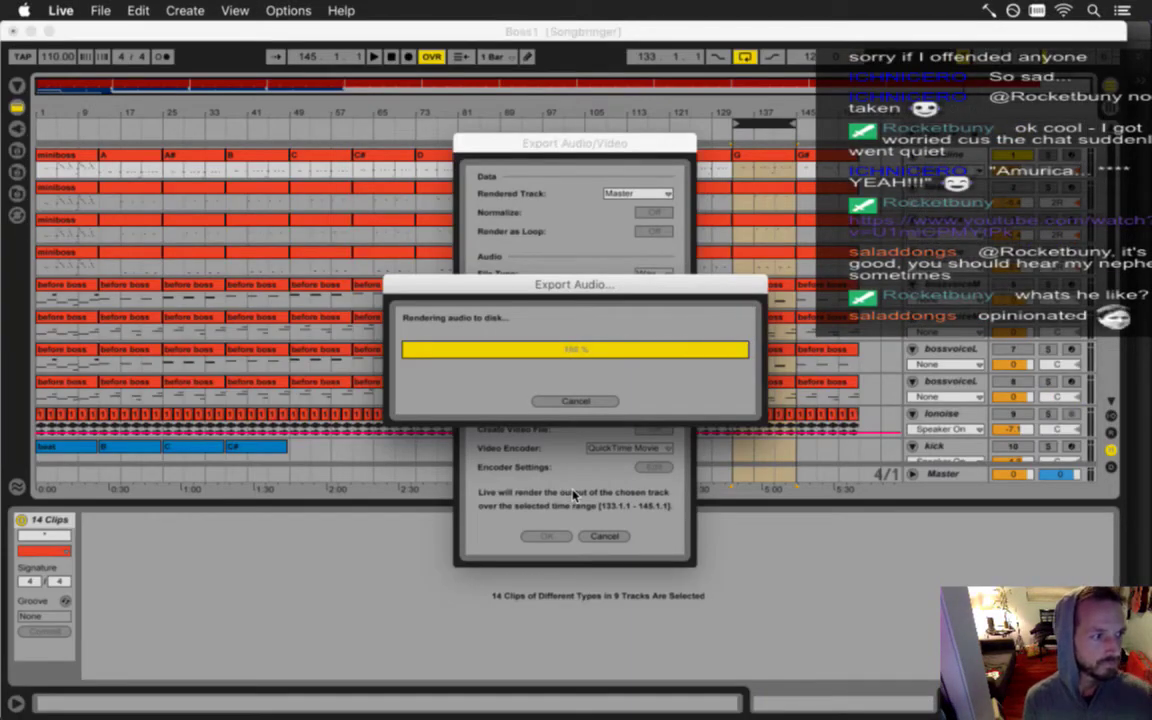
key("Right")
key("Right")
key("Tab")
key("Tab")
key("super+shift+r")
key("Return")
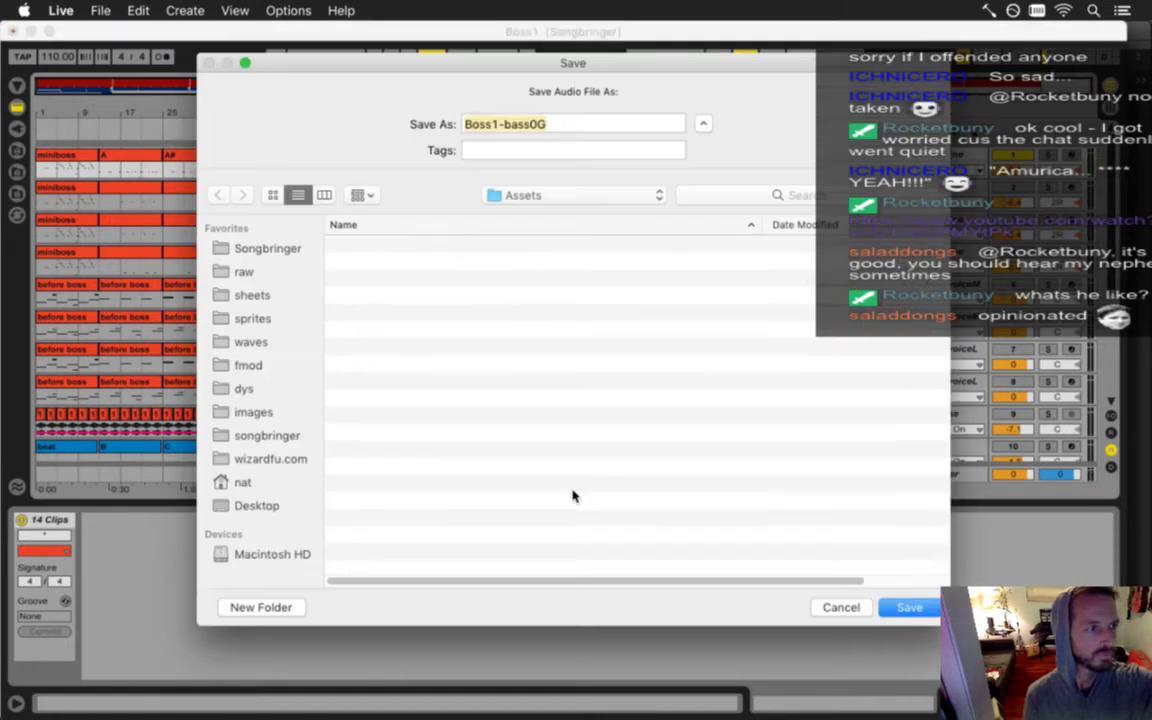
key("Right")
type("#")
key("Return")
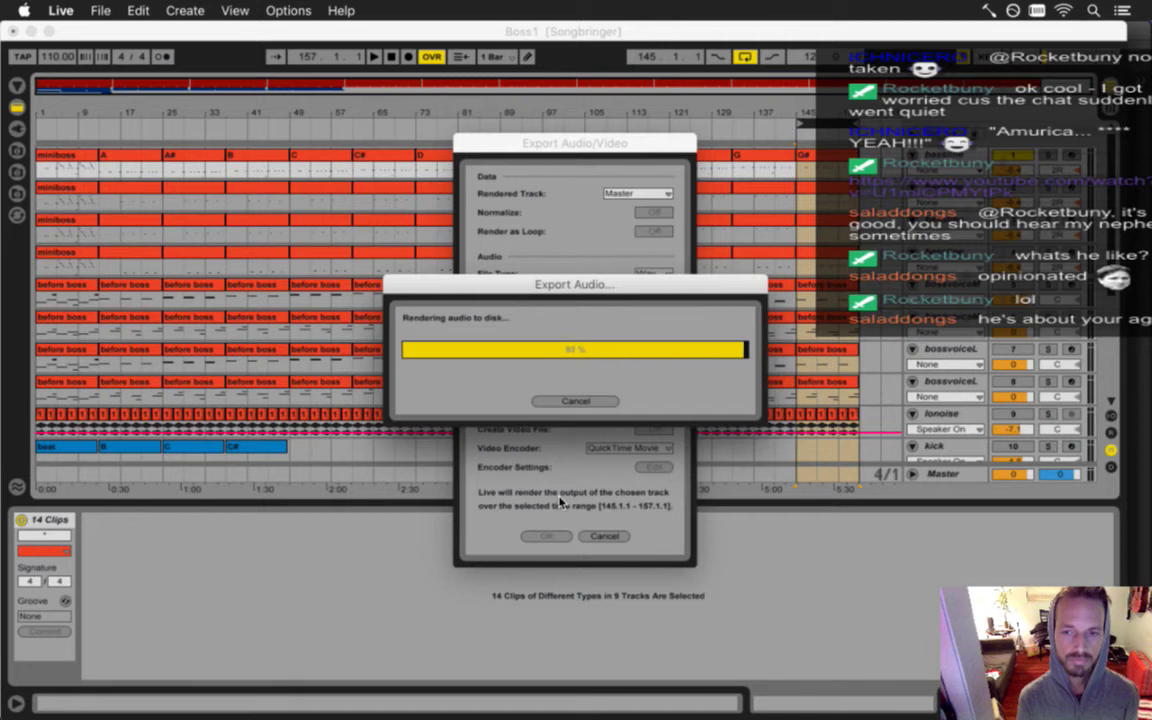
Move the loop region back to the A section at bars 13 to 25.
key("Right")
key("Right")
key("Right")
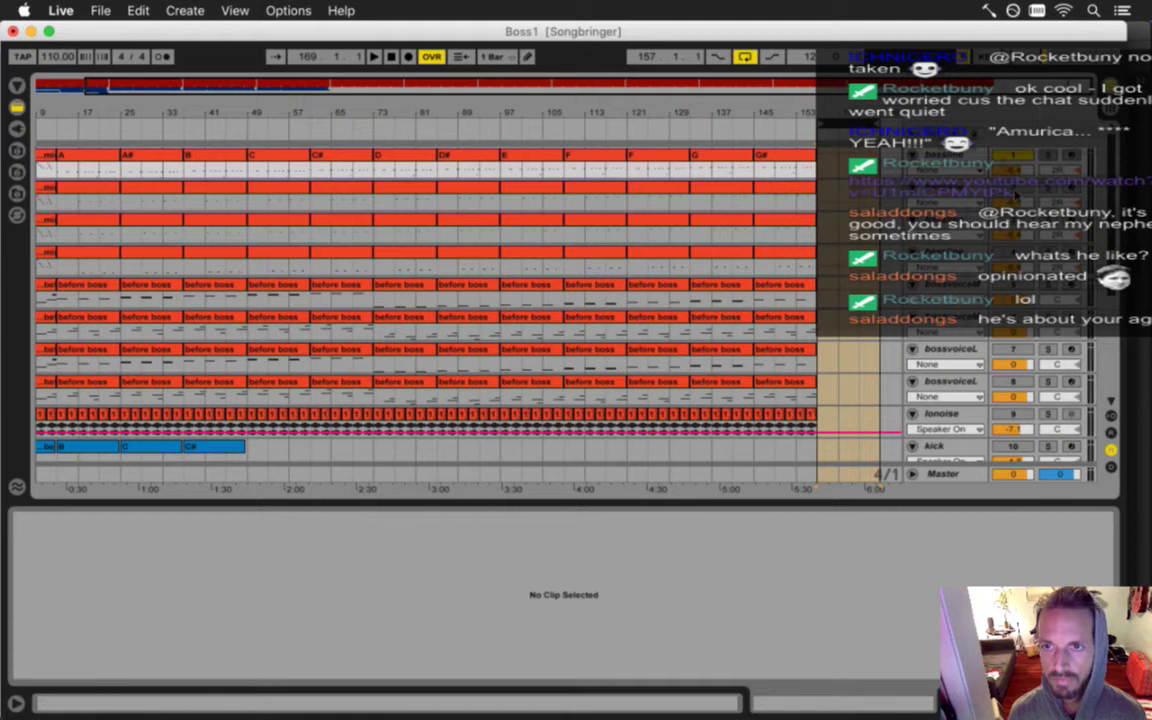
left_click_drag(869, 126, 108, 154)
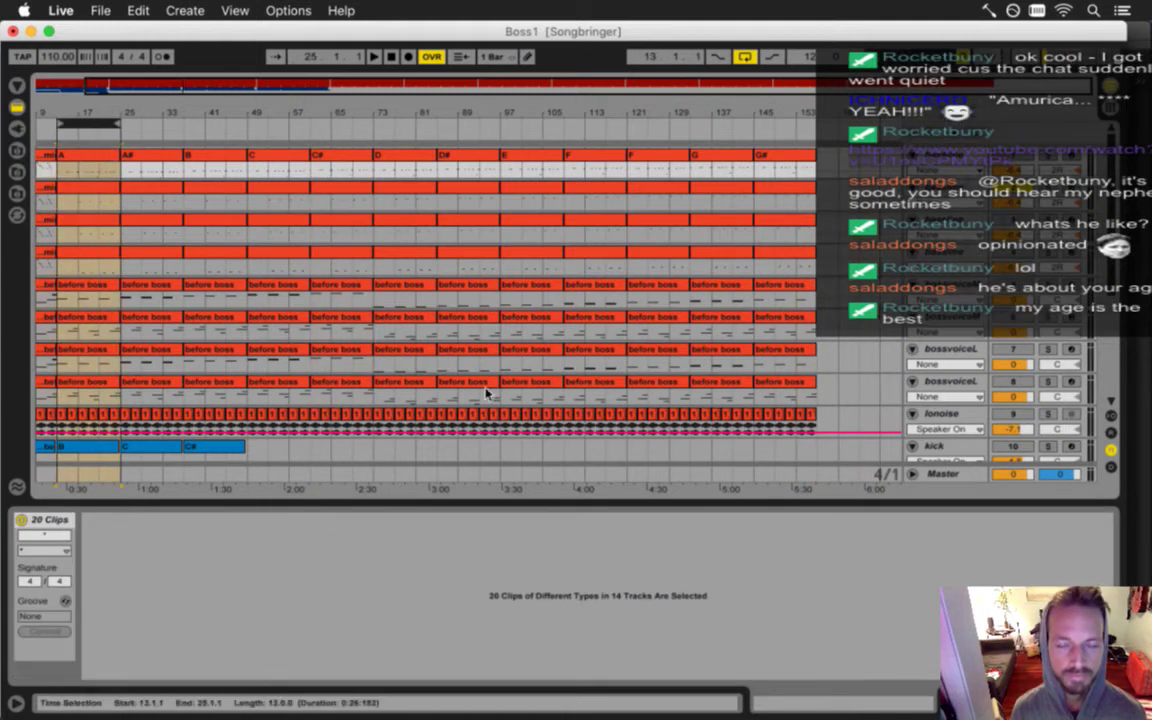
Switch to TextMate, change the untitled note's file name prefix to Boss1-bass1 and select the whole text.
key("super+Tab")
key("super+Tab")
left_click(302, 215)
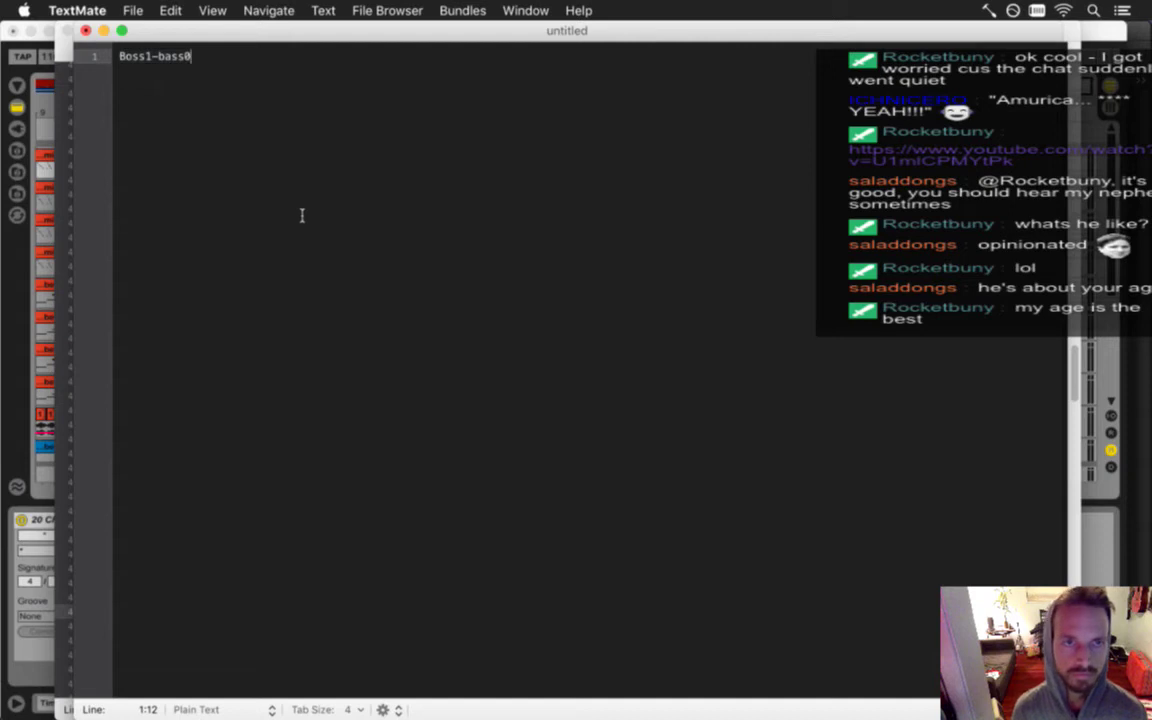
key("super+a")
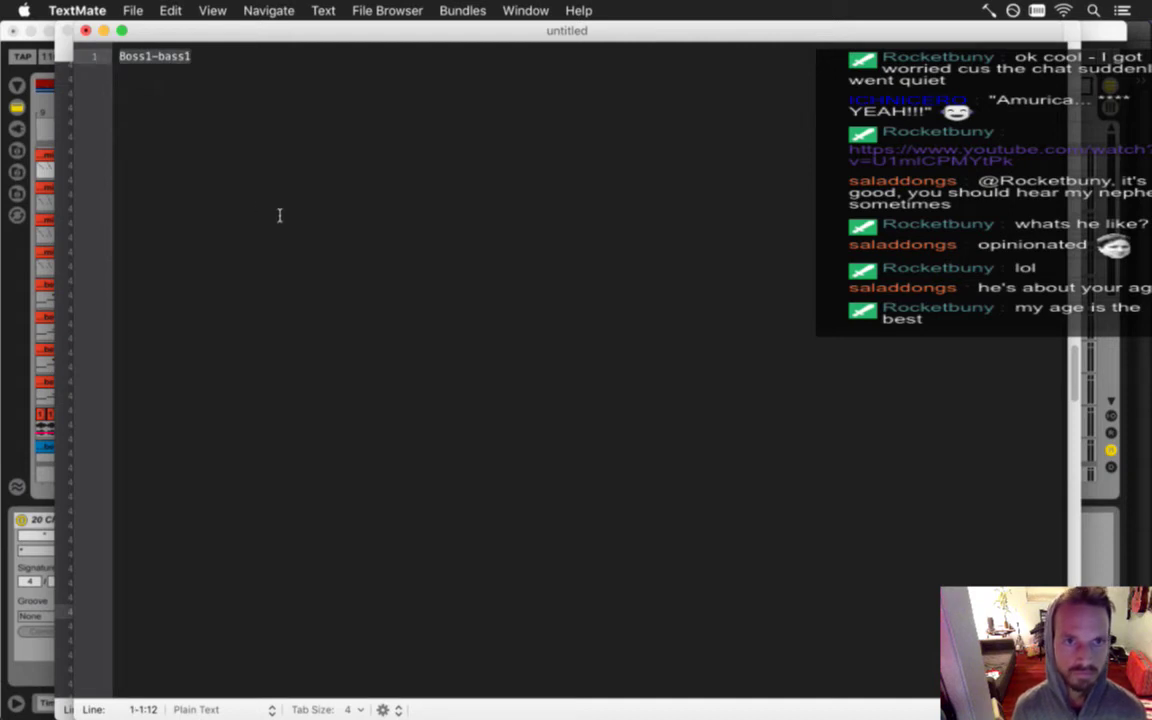
Return to Ableton Live and export the A section, bars 13 to 25, as Boss1-bass1A.
key("super+Tab")
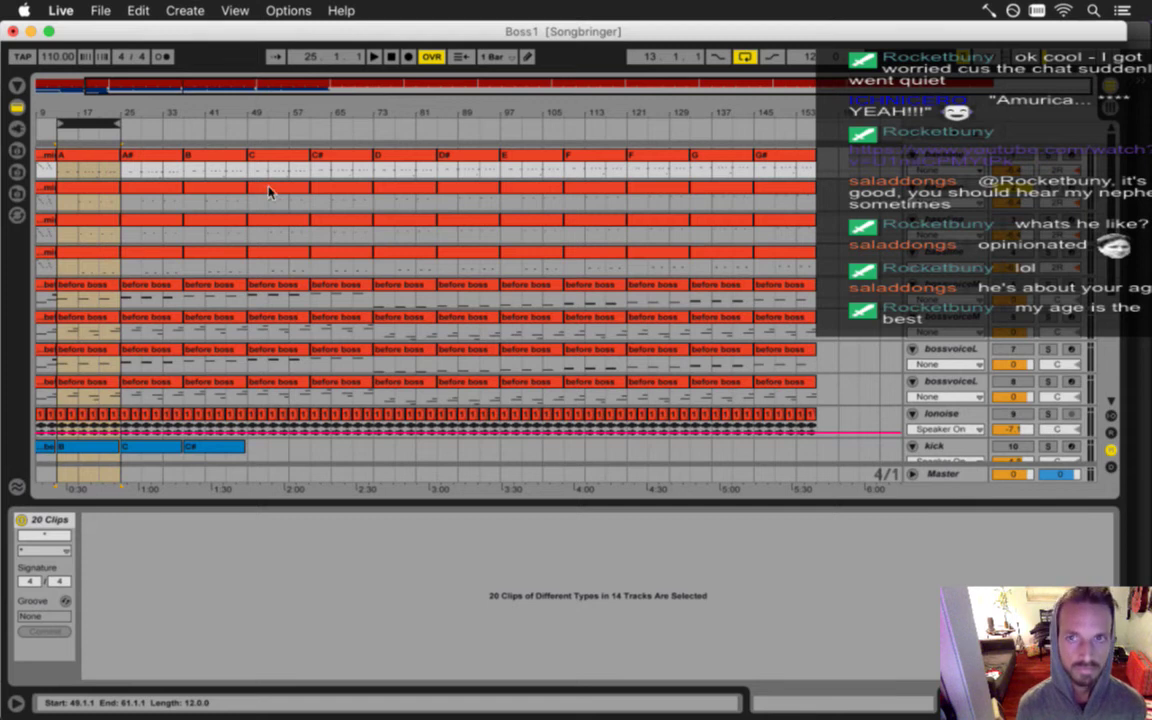
key("minus")
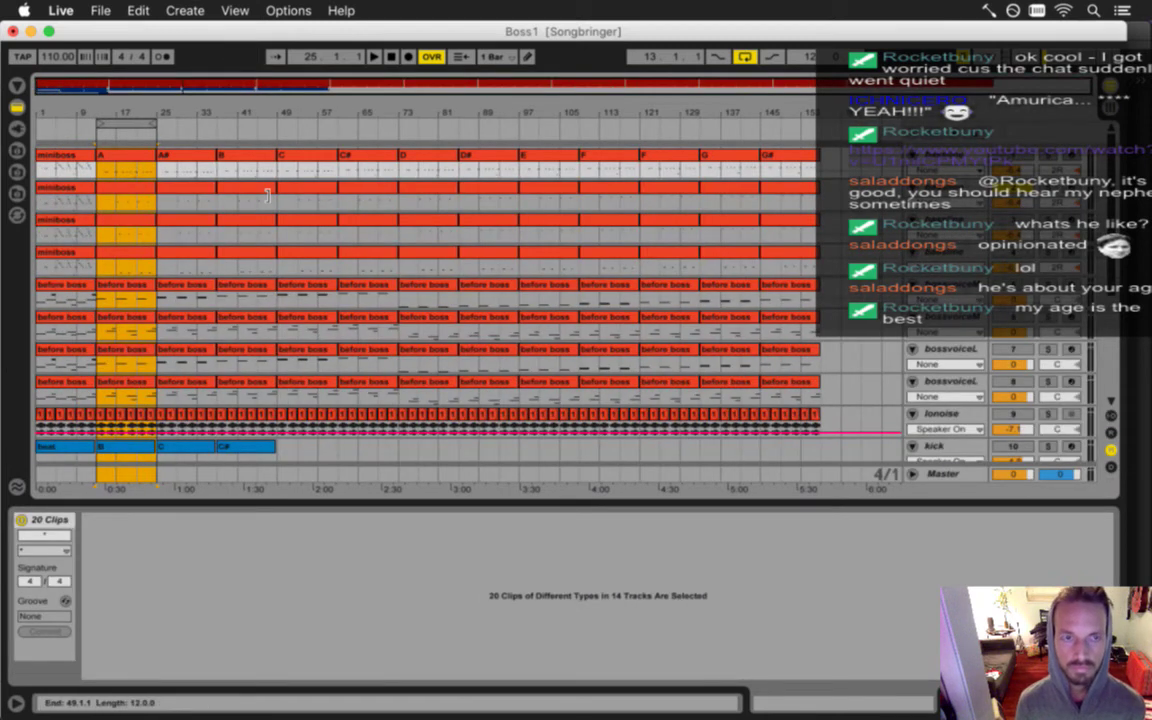
key("super+shift+r")
key("Return")
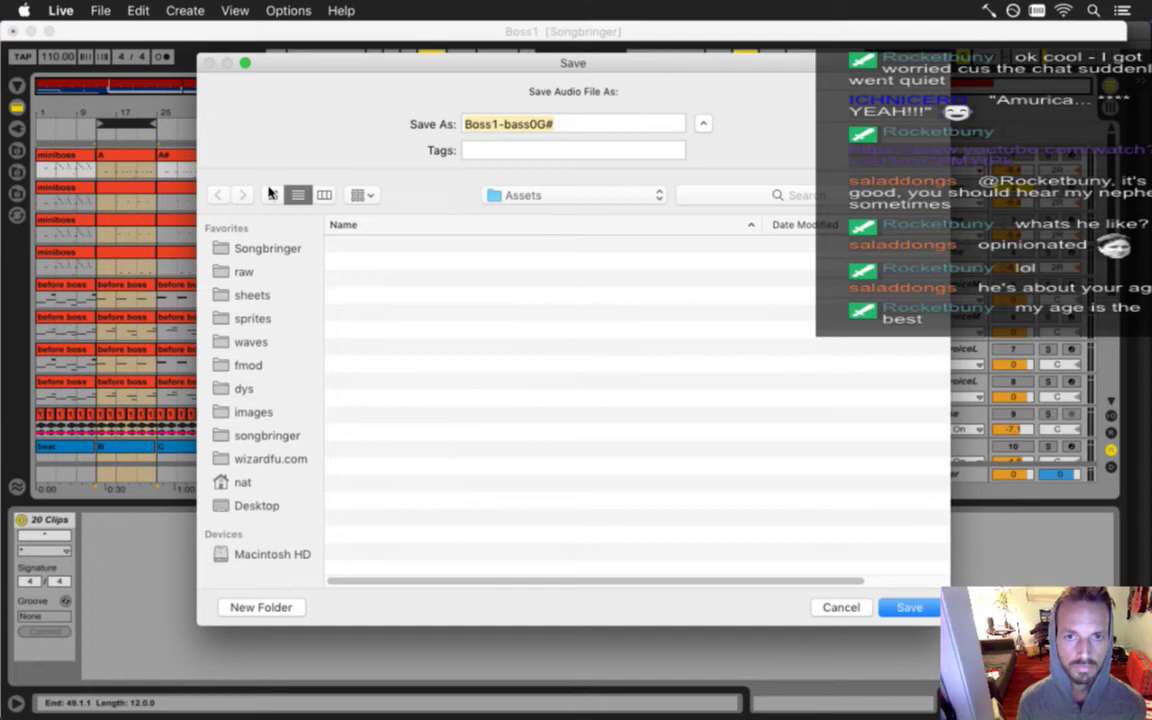
type("Boss1-bass1A")
key("Return")
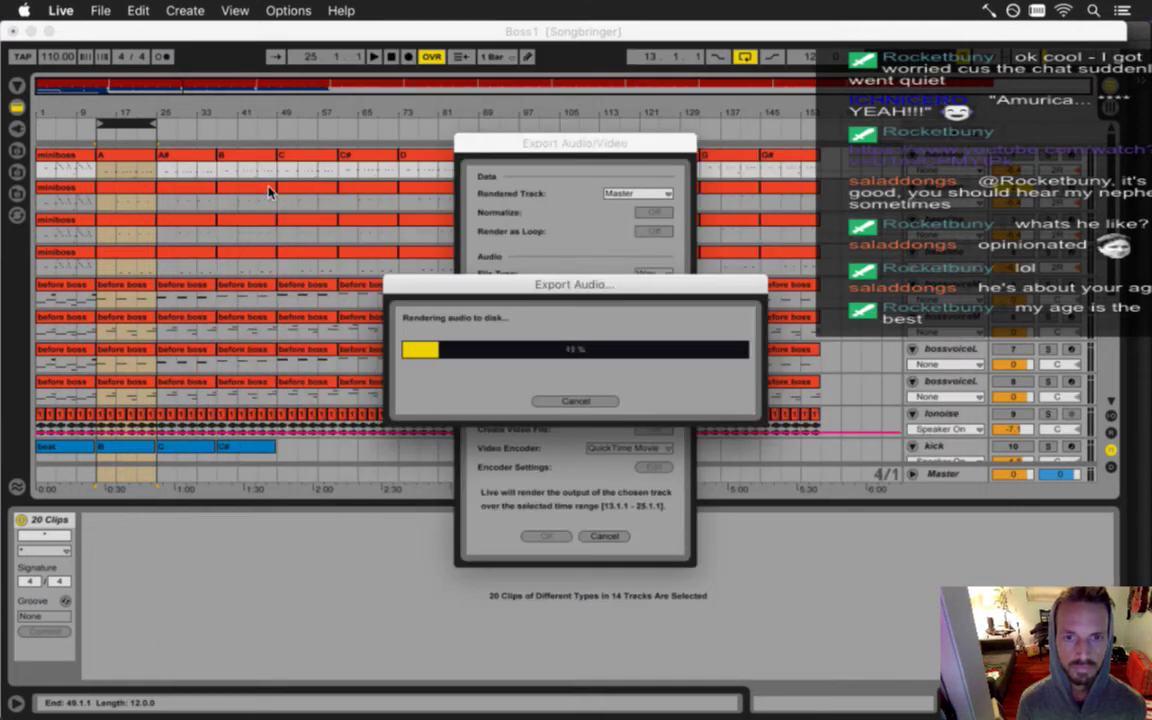
Switch to iTerm and run gs to check the exported Boss1 files in the Git status.
key("super+Tab")
key("super+Tab")
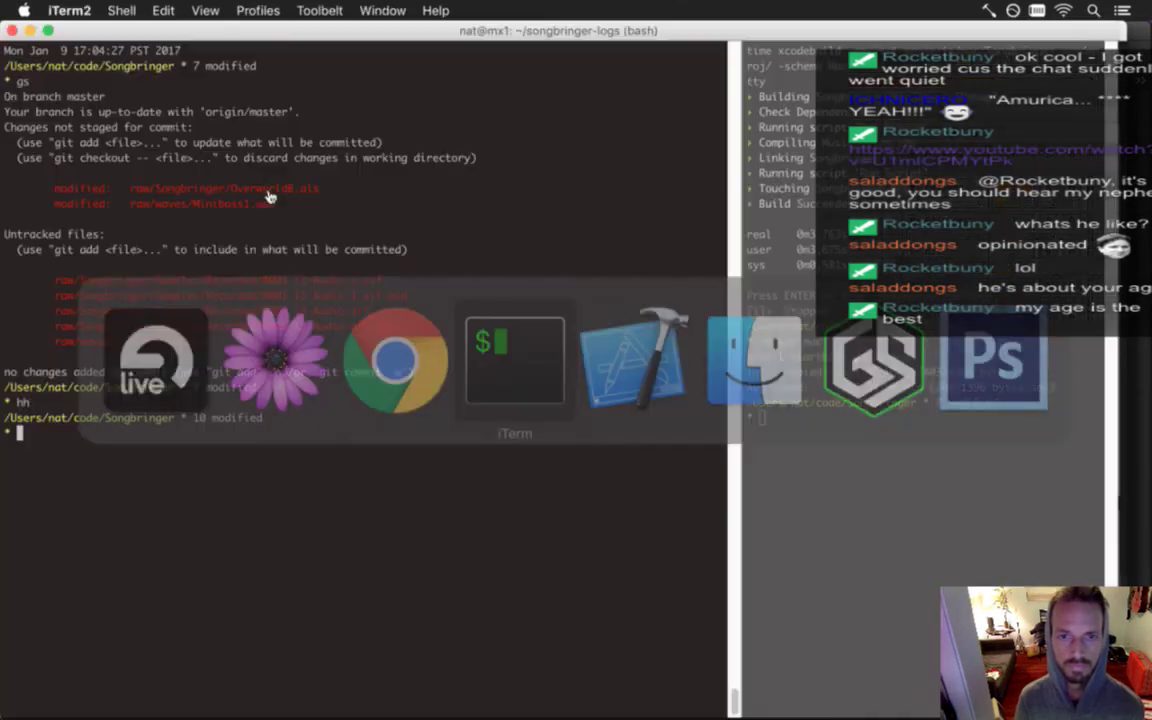
type("gs")
key("Return")
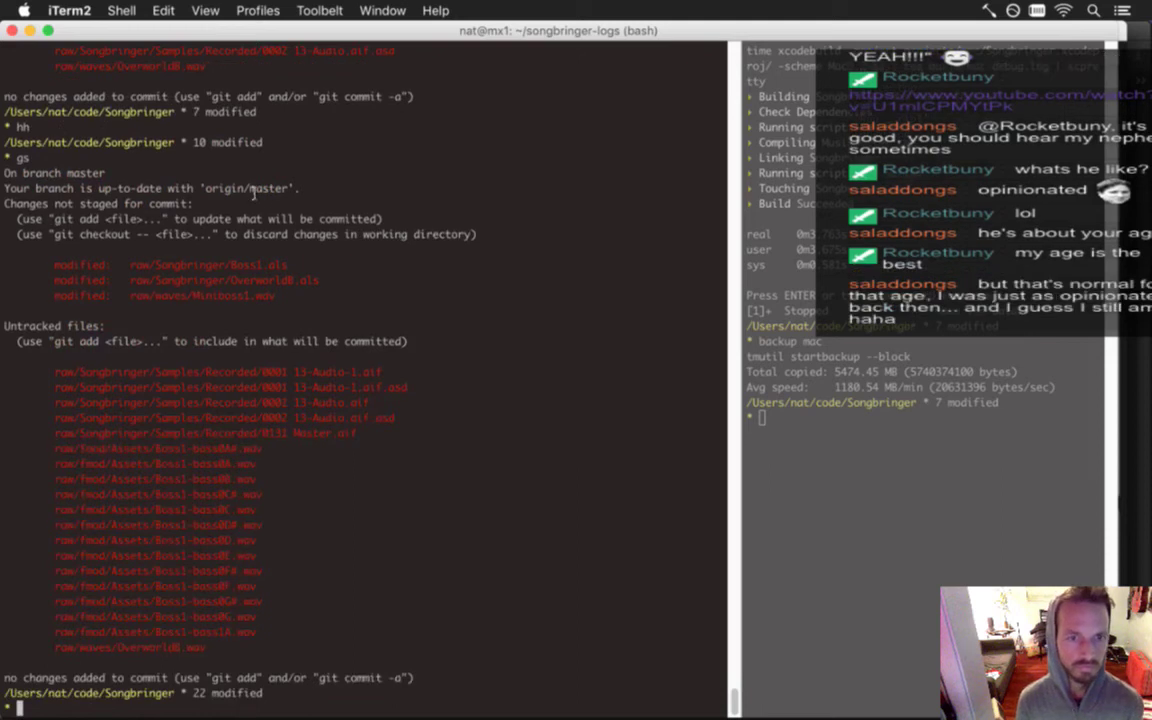
key("super+Tab")
key("super+Tab")
key("super+Tab")
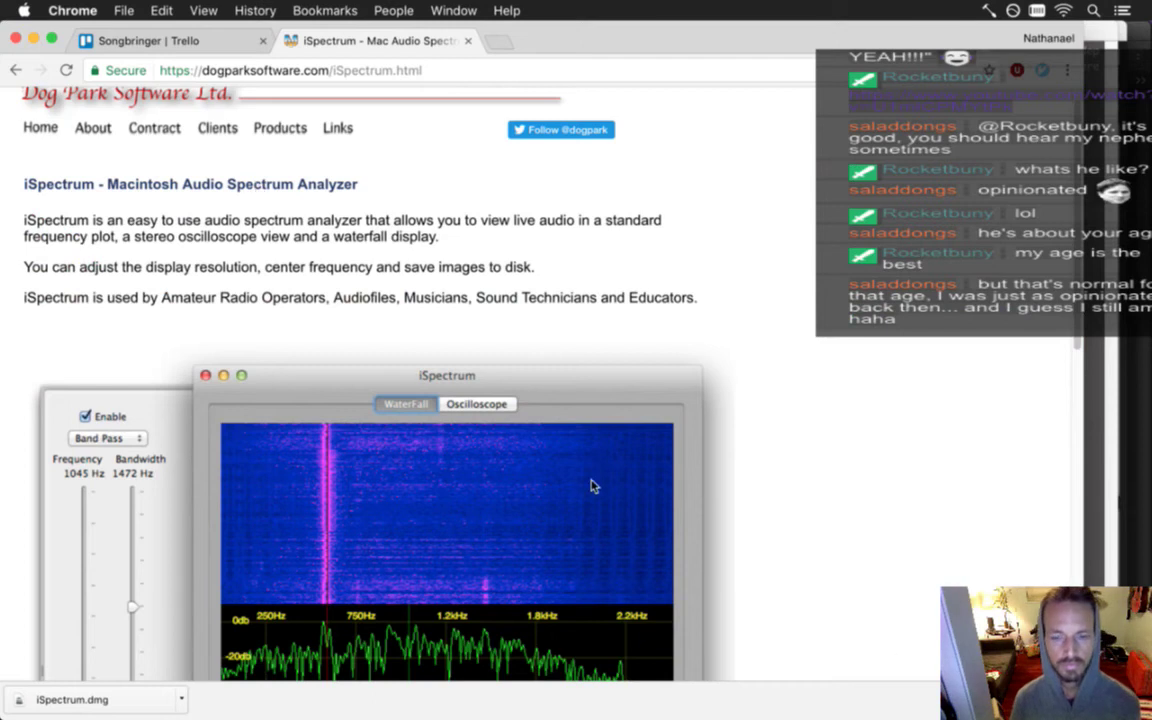
left_click(1067, 700)
key("F11")
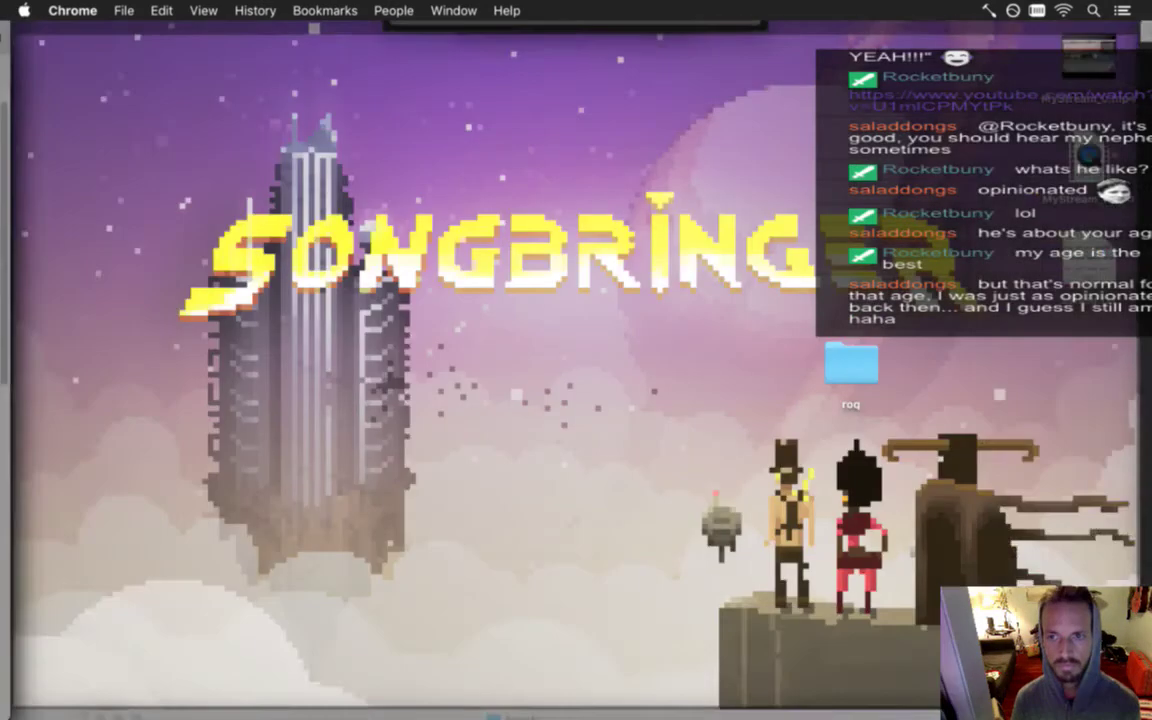
key("F11")
Switch back to Ableton Live and run another audio export of the A section, bars 13 to 25.
key("super+Tab")
key("super+Tab")
key("super+Tab")
key("super+Tab")
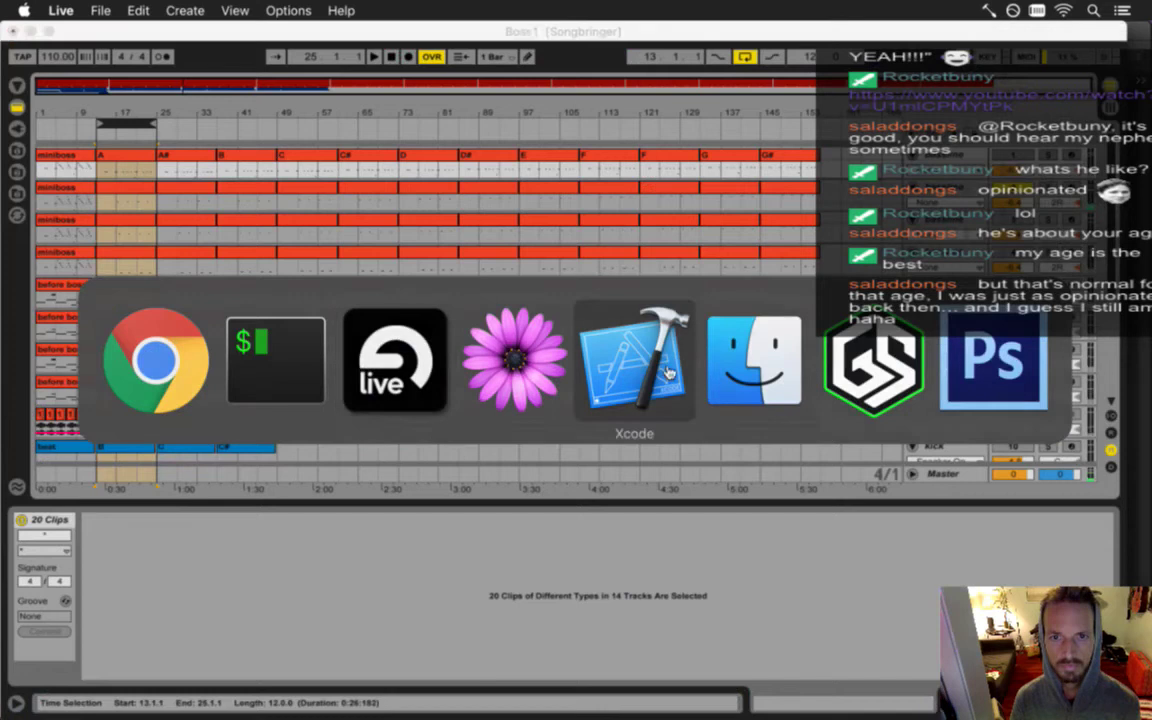
key("super+Tab")
key("Tab")
key("super+shift+r")
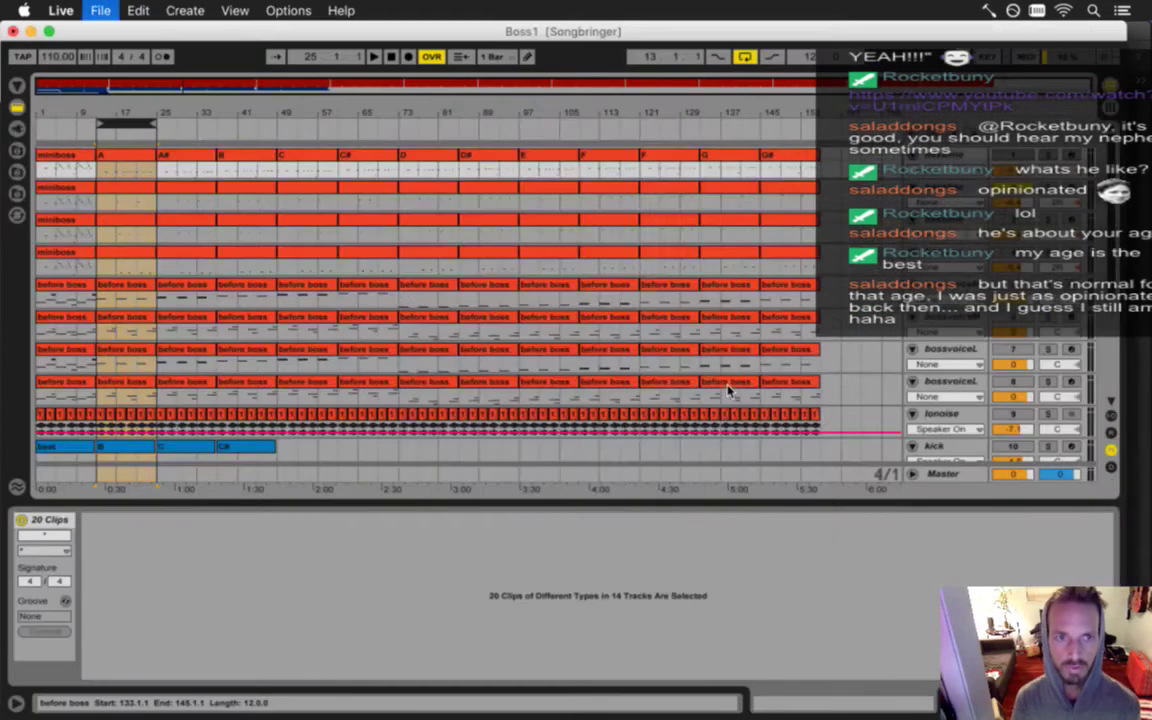
key("Return")
key("Return")
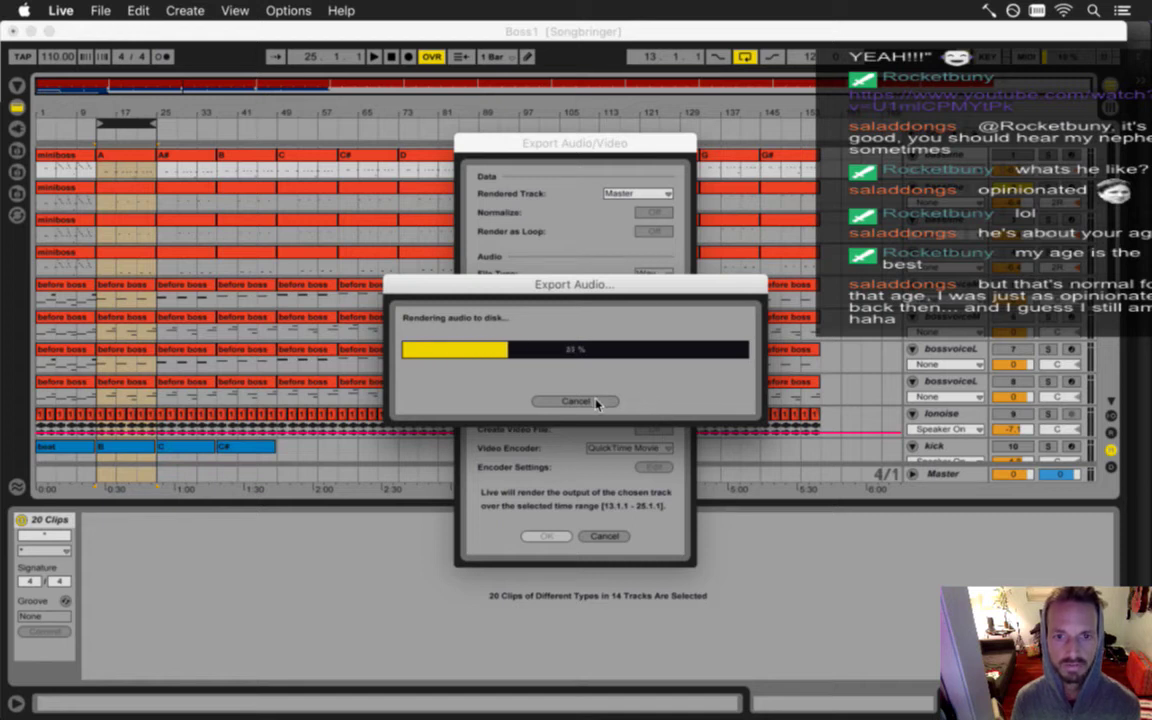
Run the hh command from the Songbringer folder in iTerm and return to Ableton Live.
key("super+Tab")
left_click(520, 390)
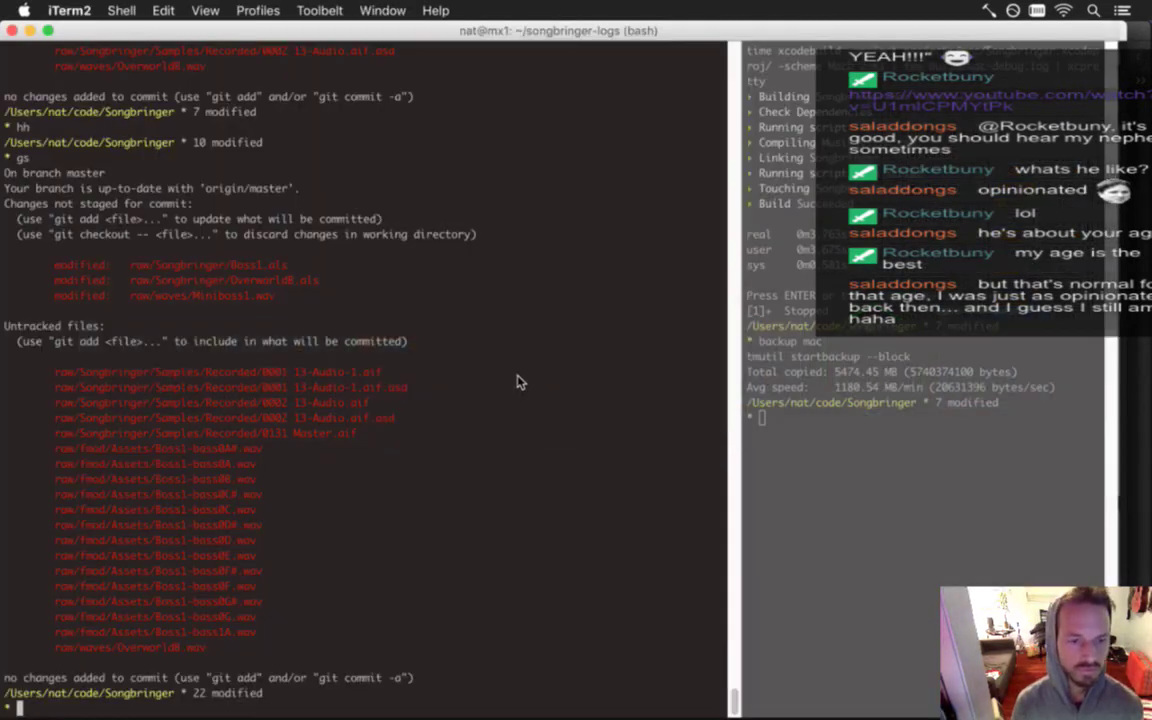
type("hh")
key("Return")
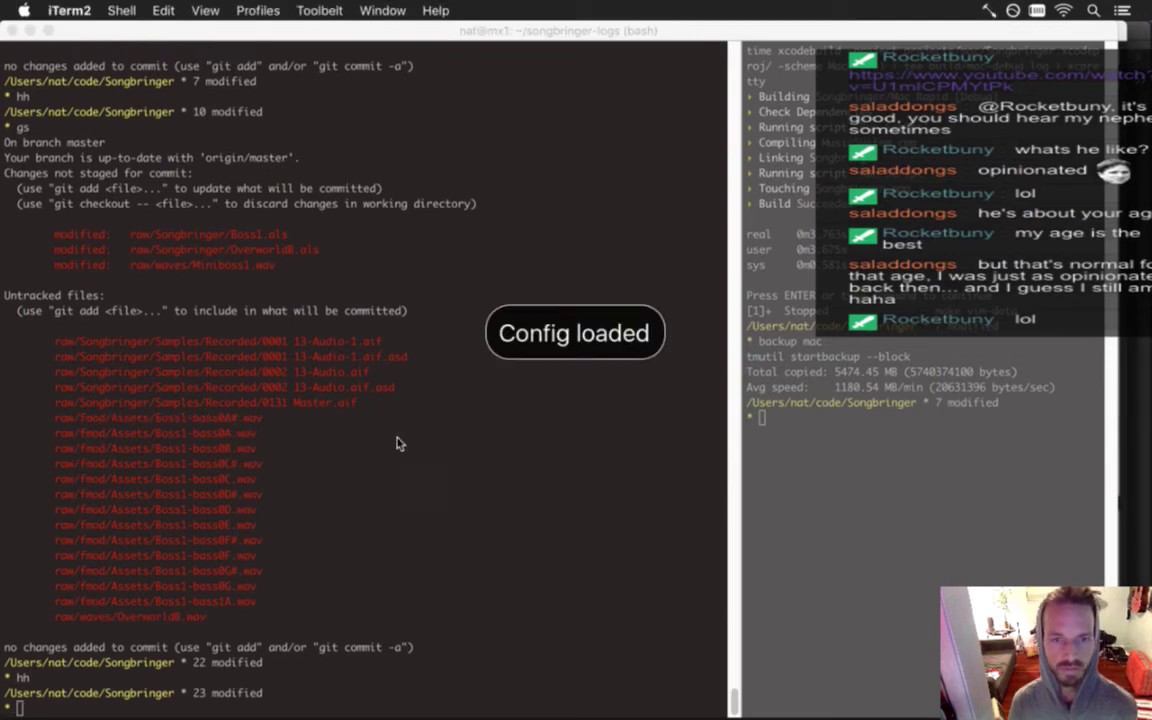
key("super+Tab")
left_click(276, 358)
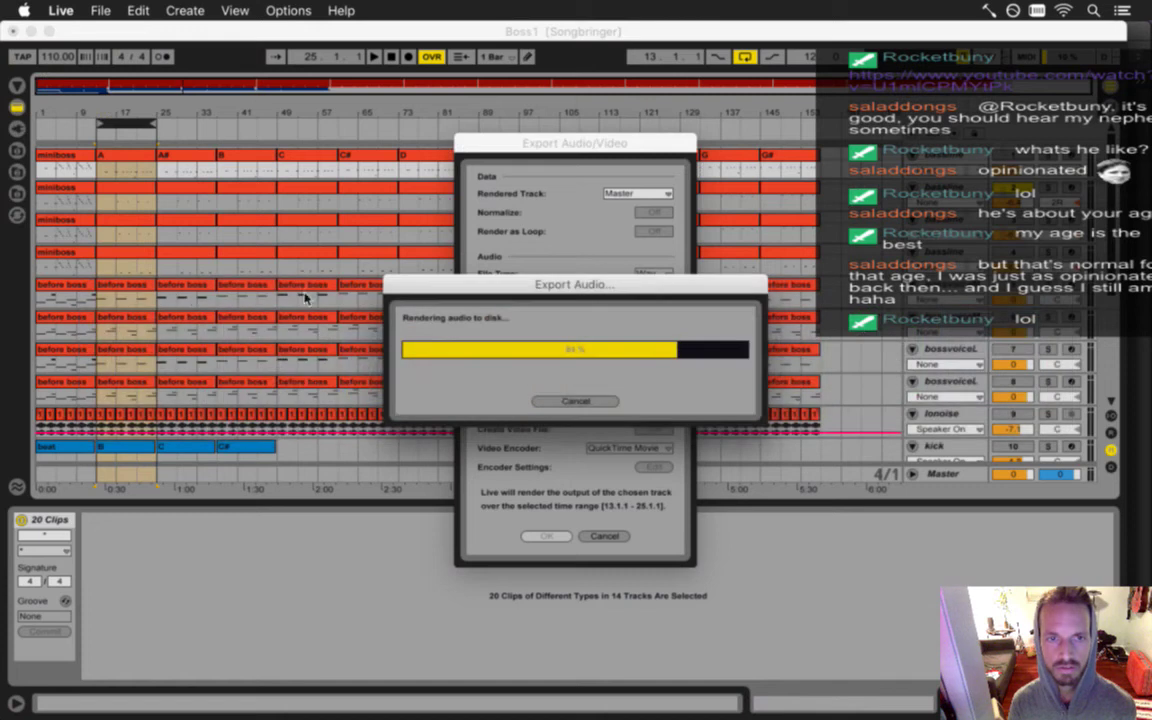
Cancel the running audio export and save the Boss1 set.
left_click(575, 401)
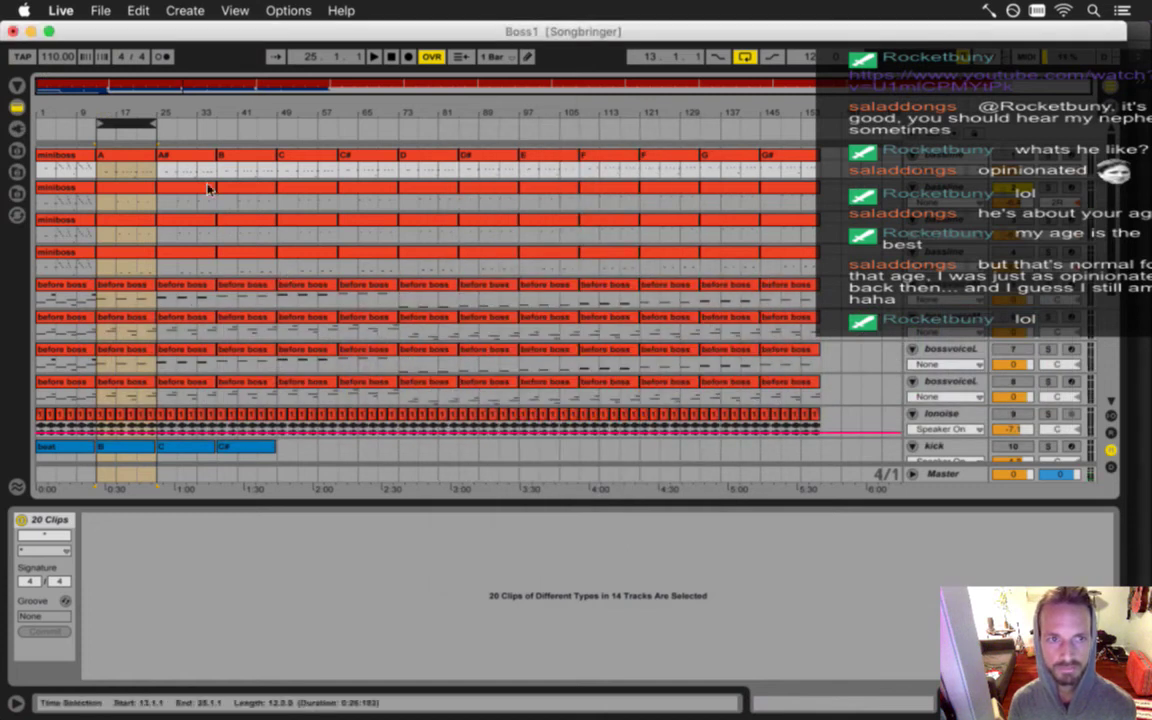
mouse_move(128, 125)
left_mouse_down()
mouse_move(176, 125)
mouse_move(116, 125)
left_mouse_up()
key("super+s")
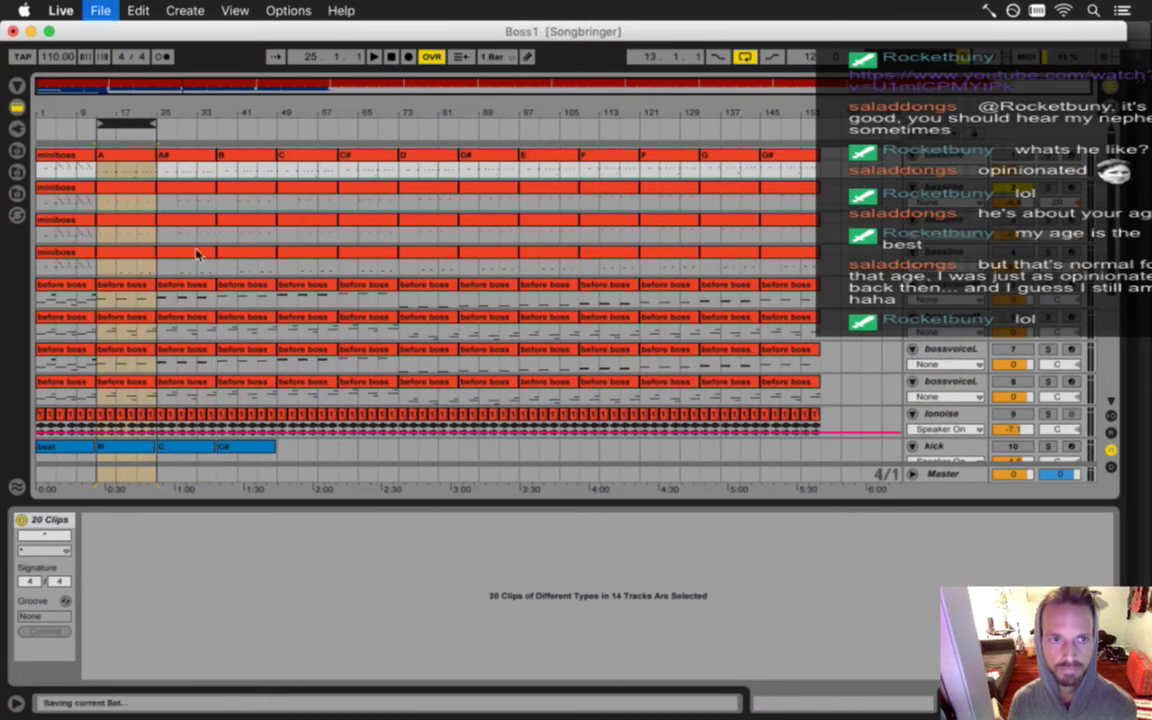
Switch to TextMate and copy the base file name Boss1-bass1.
key("super+Tab")
left_click(650, 385)
key("super+c")
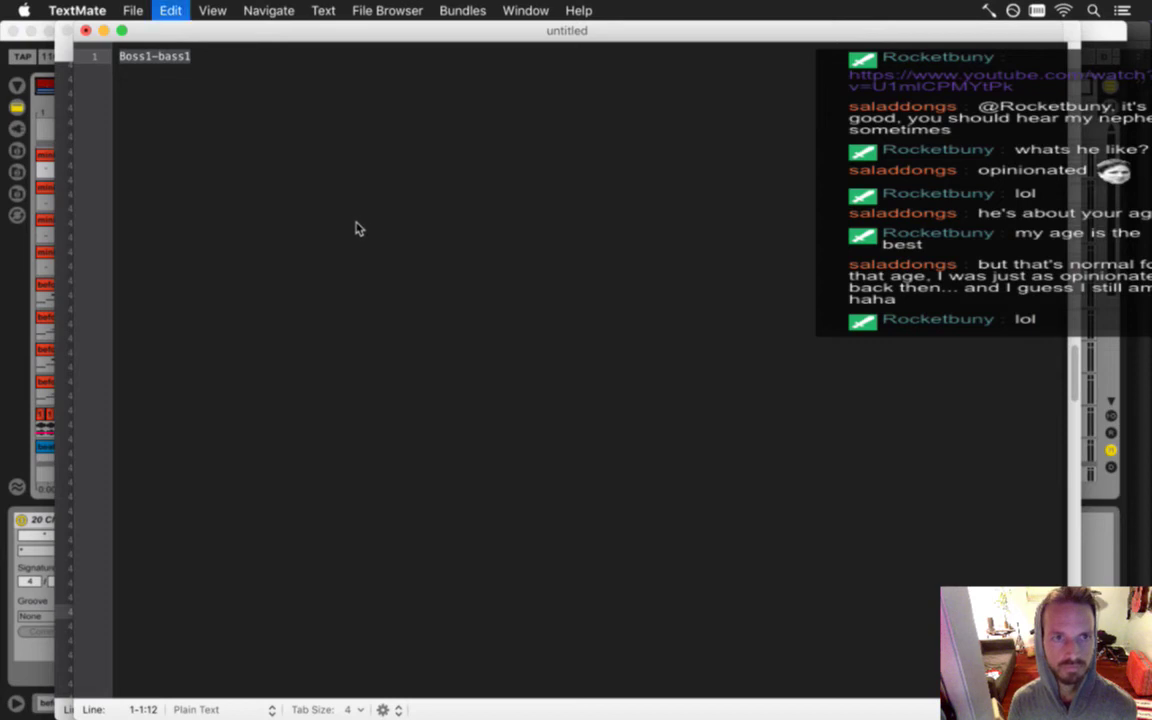
Return to Ableton Live and export the A section, bars 13 to 25, as Boss1-bass1A in the Assets folder.
key("super+Tab")
left_click(285, 370)
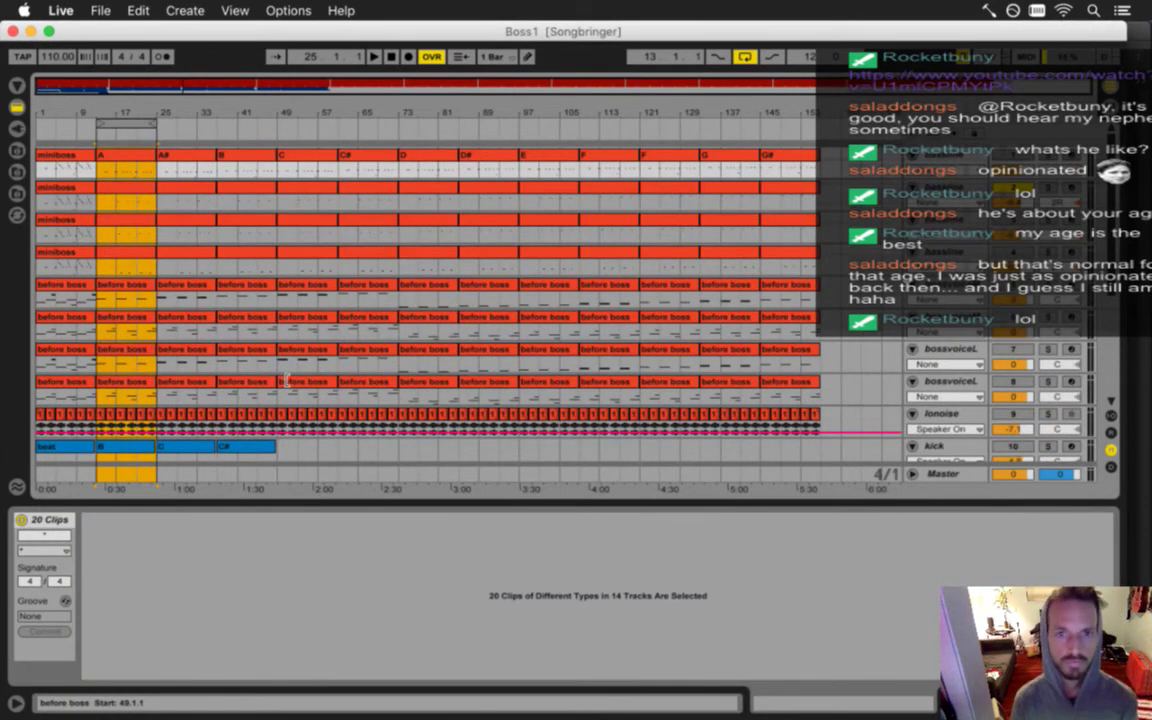
key("Tab")
key("Tab")
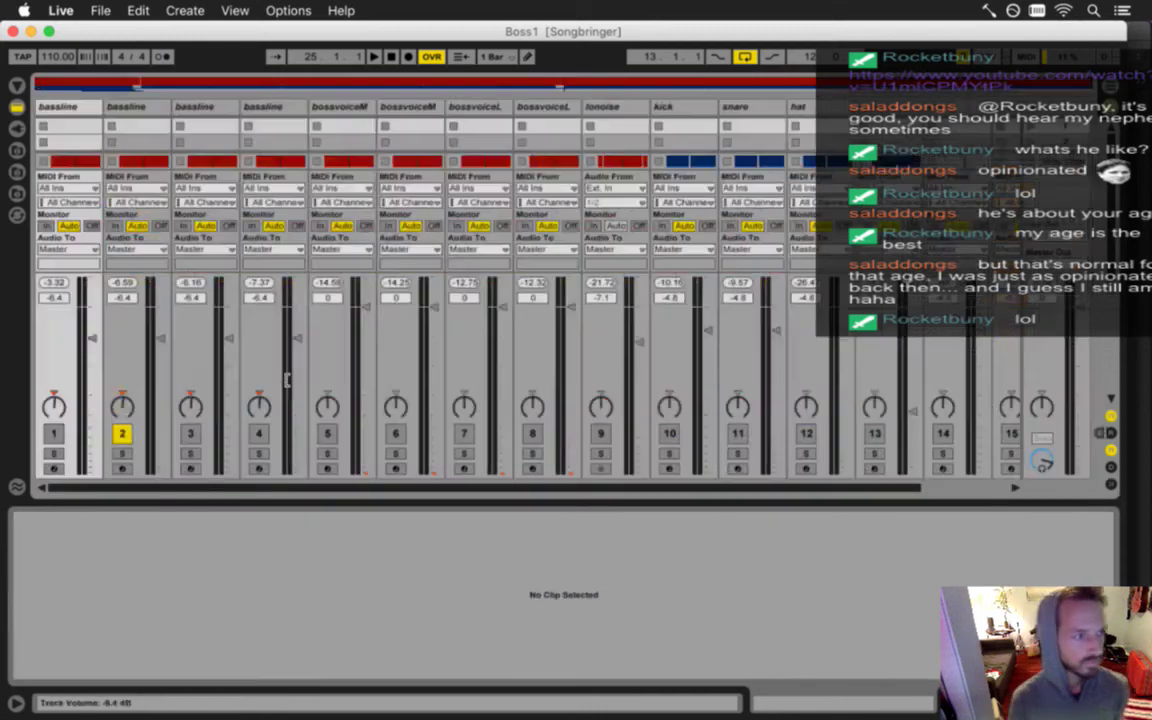
key("super+shift+r")
key("Return")
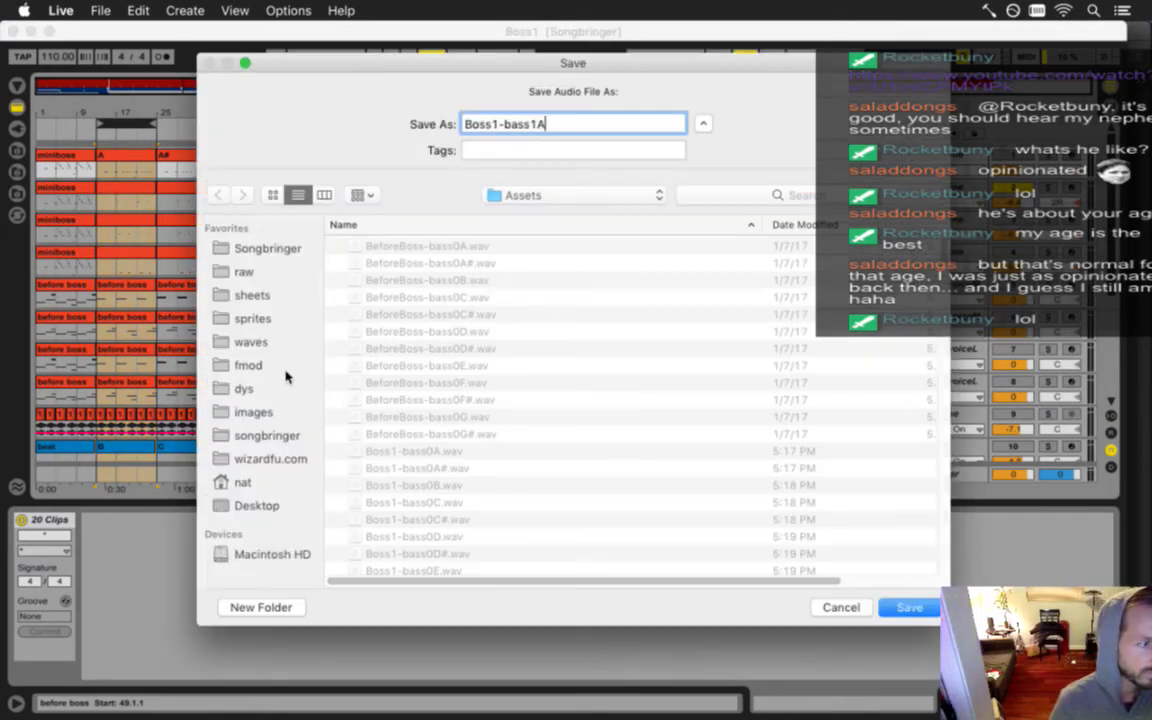
key("Return")
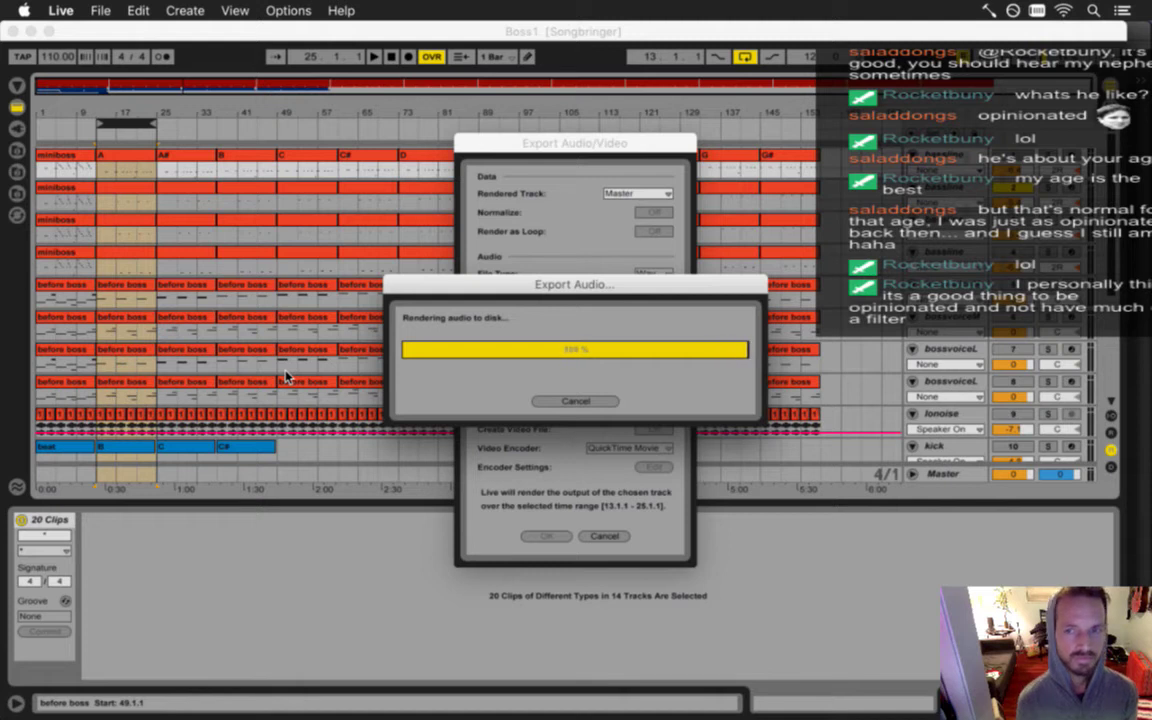
Move the loop to the A# section, bars 25 to 37, and export it as a WAV file.
key("Right")
key("Right")
key("Right")
key("Right")
key("Right")
key("Right")
key("Right")
key("Right")
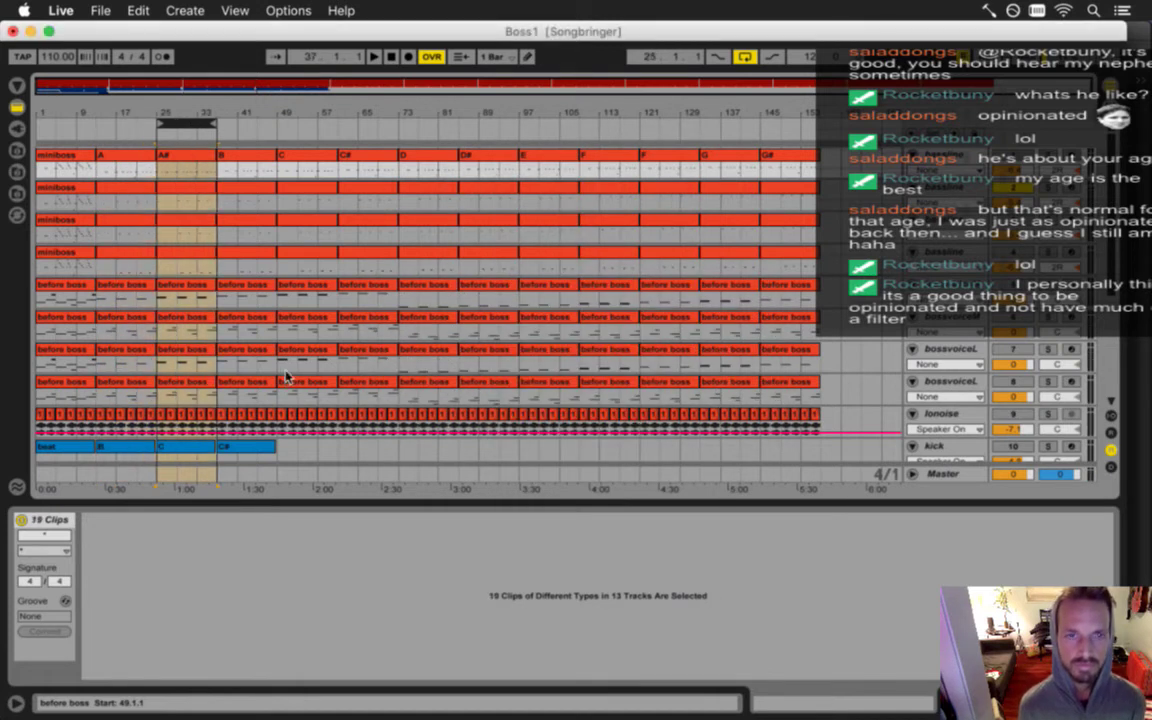
key("Tab")
key("Tab")
key("super+shift+r")
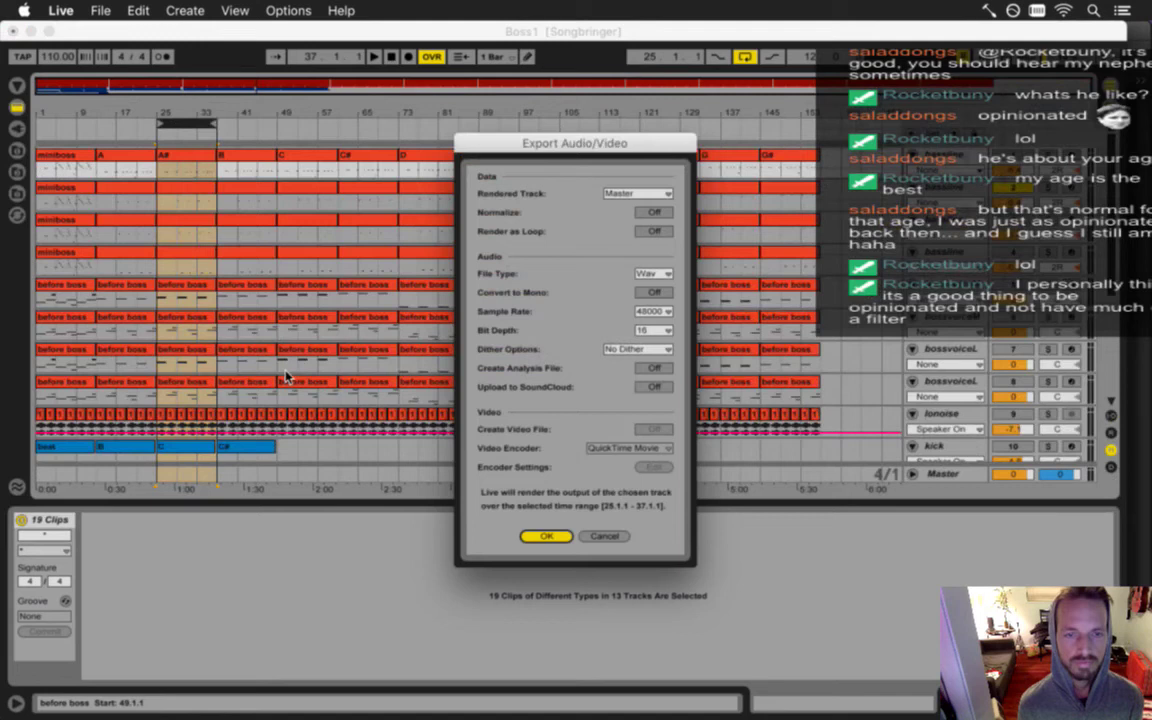
key("Return")
key("Return")
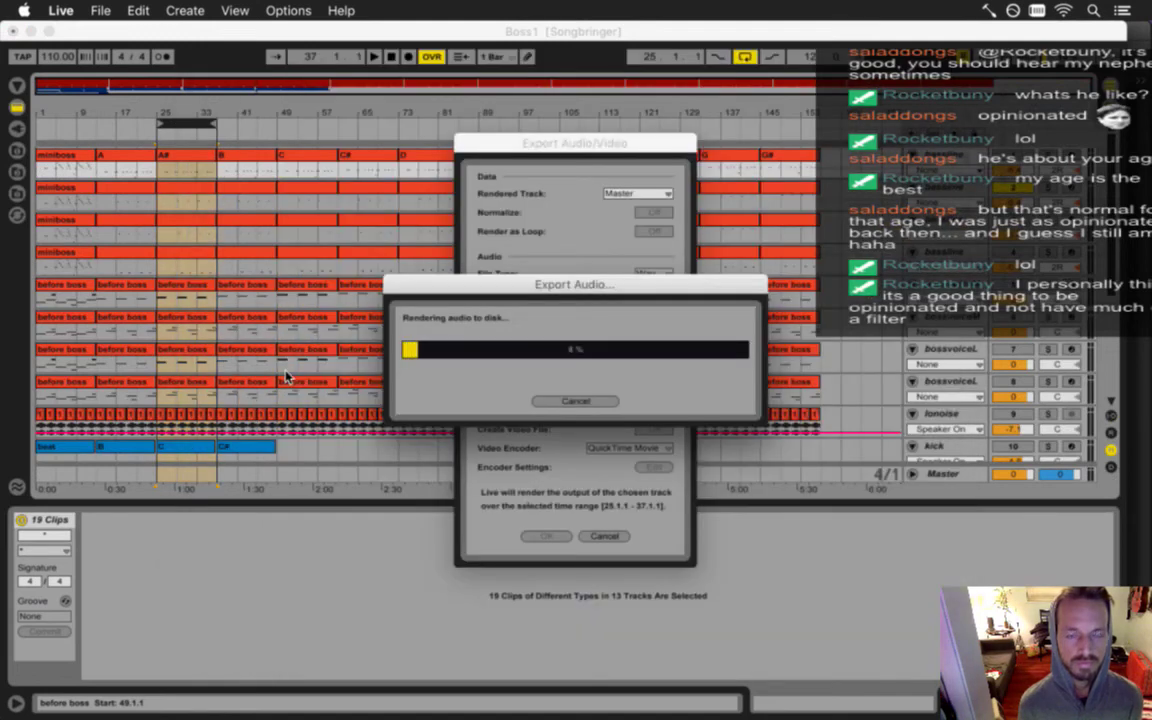
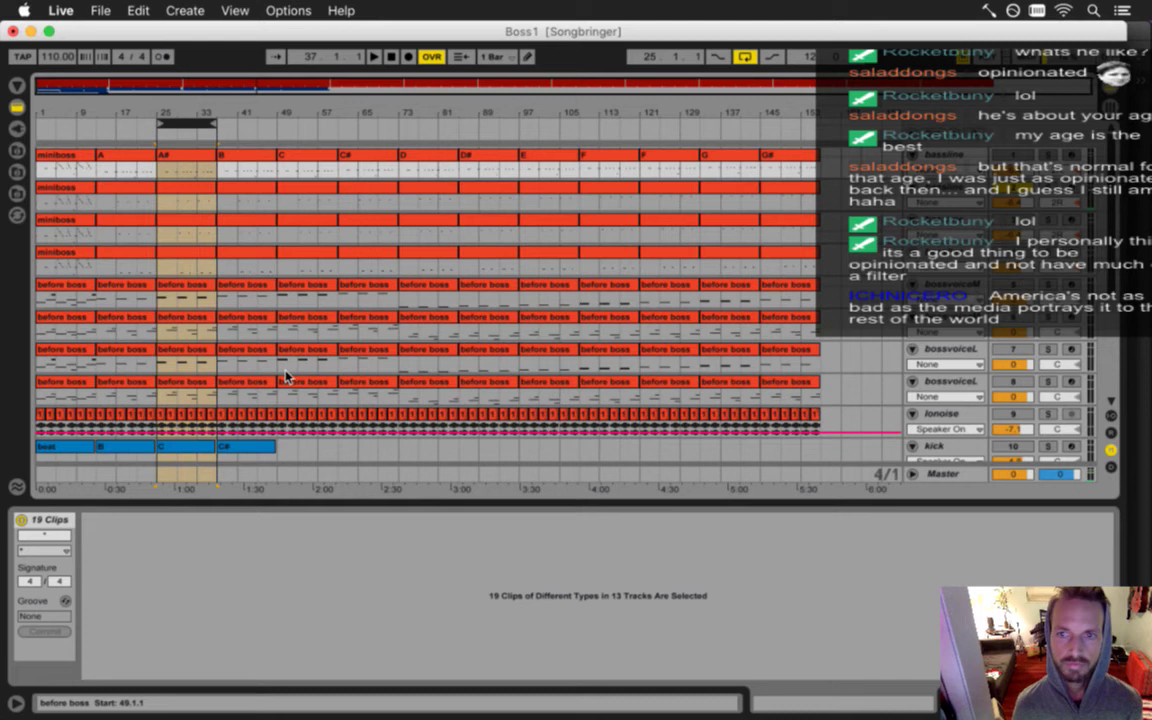
Move the loop to the B section, bars 37 to 49, and export it as Boss1-bass1B.
key("Right")
key("Right")
key("Right")
key("Tab")
key("Tab")
key("super+shift+r")
key("Return")
key("Right")
key("BackSpace")
key("BackSpace")
type("B")
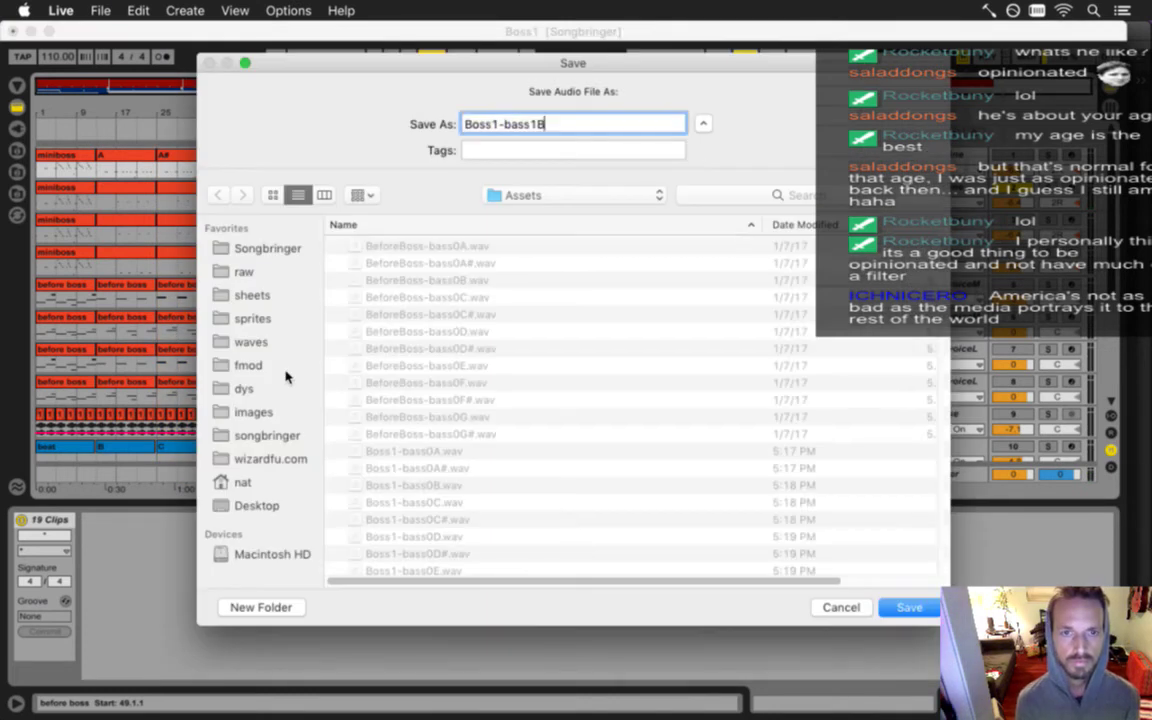
key("Return")
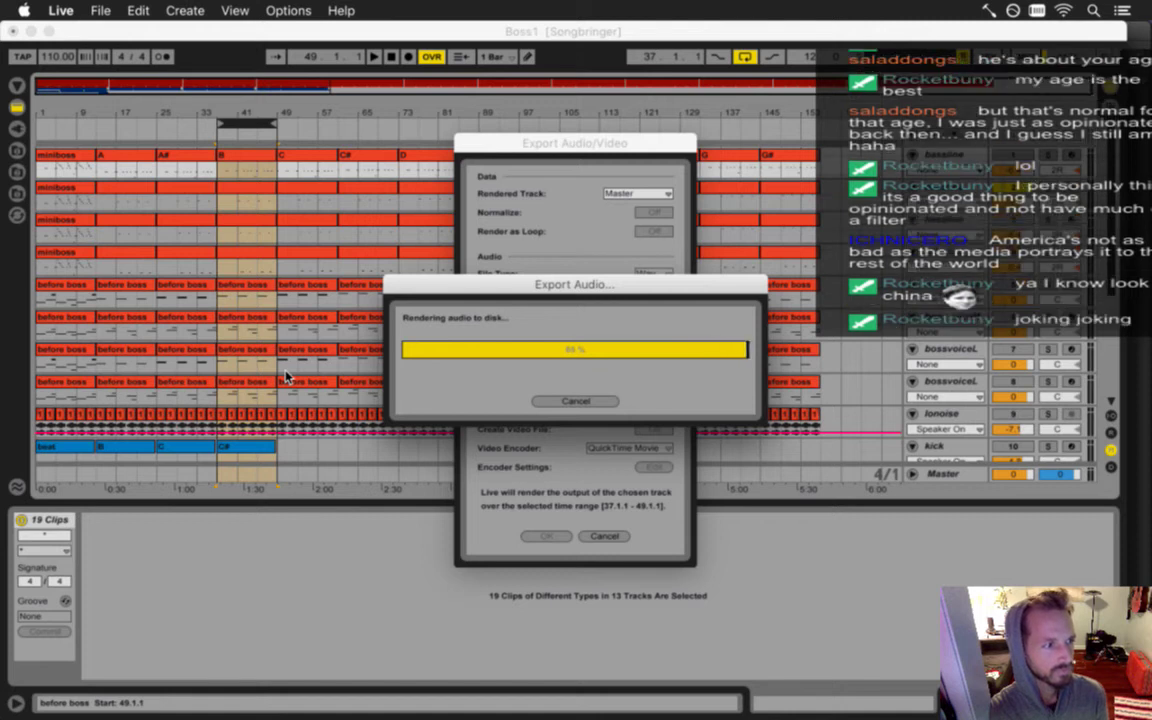
Move the loop to the C section, bars 49 to 61, and export it as Boss1-bass1C.
key("Right")
key("Right")
key("Right")
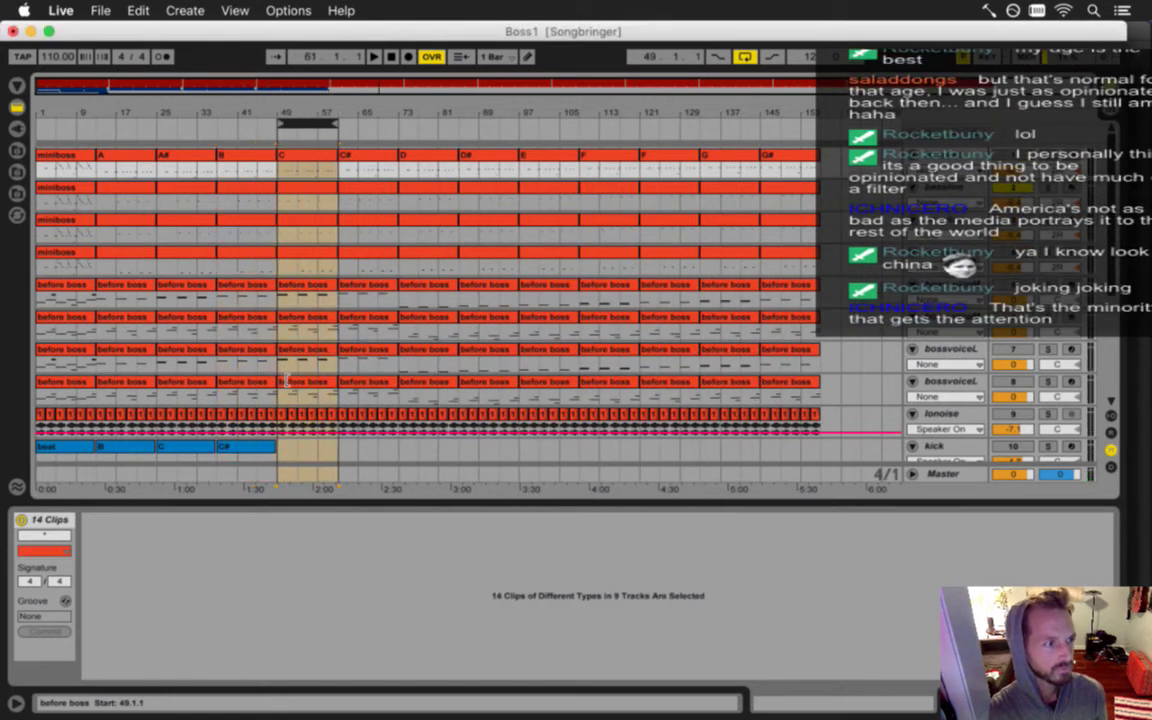
key("Tab")
key("Tab")
key("super+shift+r")
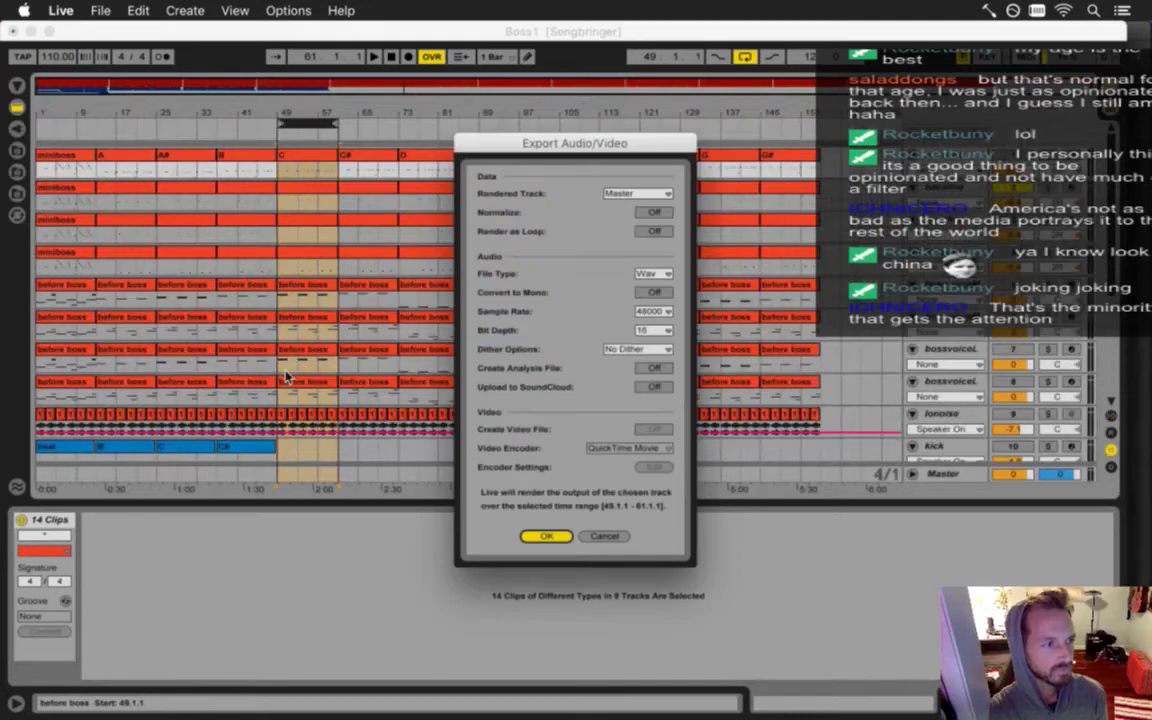
key("Return")
key("Right")
key("BackSpace")
type("C")
key("Return")
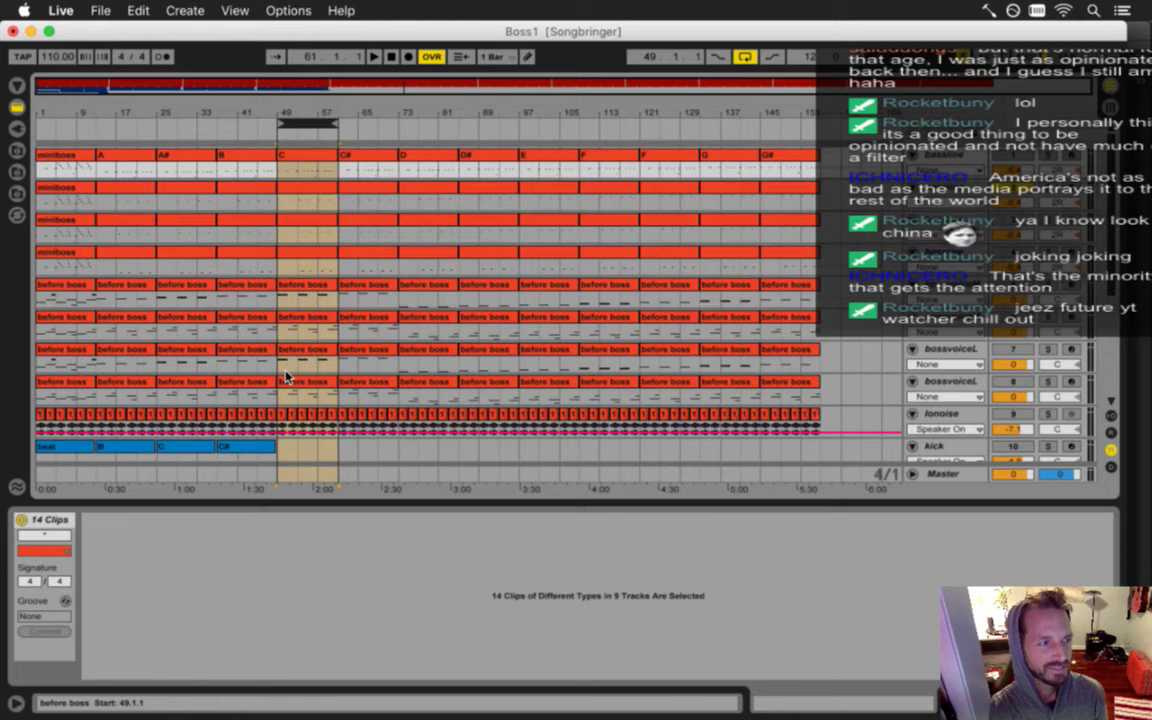
Move the loop to the C# section, bars 61 to 73, and export it as Boss1-bass1C#.
key("Right")
key("Right")
key("Right")
key("Tab")
key("Tab")
key("super+shift+r")
key("Return")
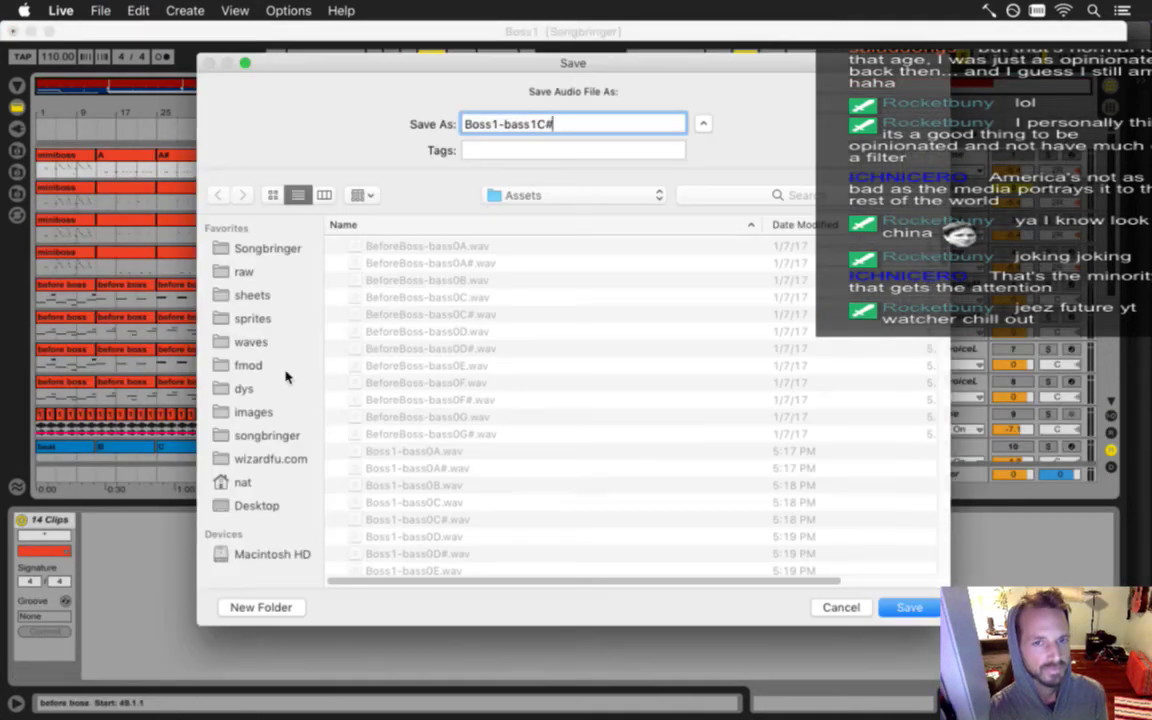
key("Return")
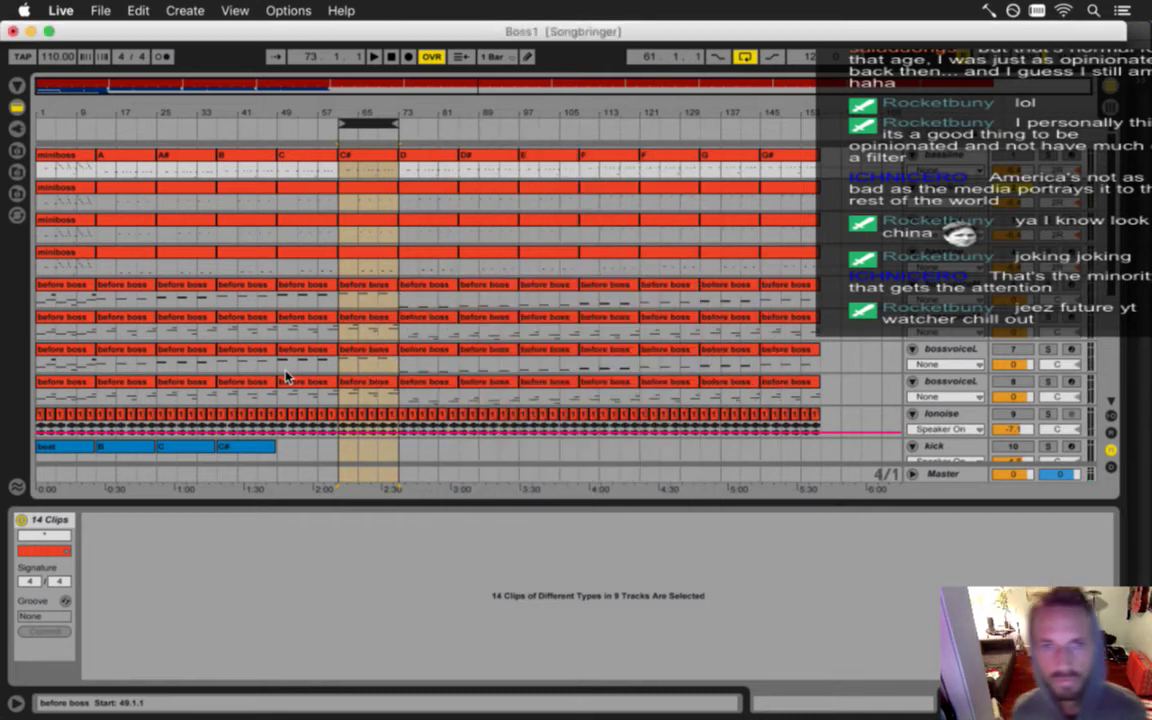
Move the loop to the D section, bars 73 to 85, and export it as Boss1-bass1D.
key("Right")
key("Right")
key("Right")
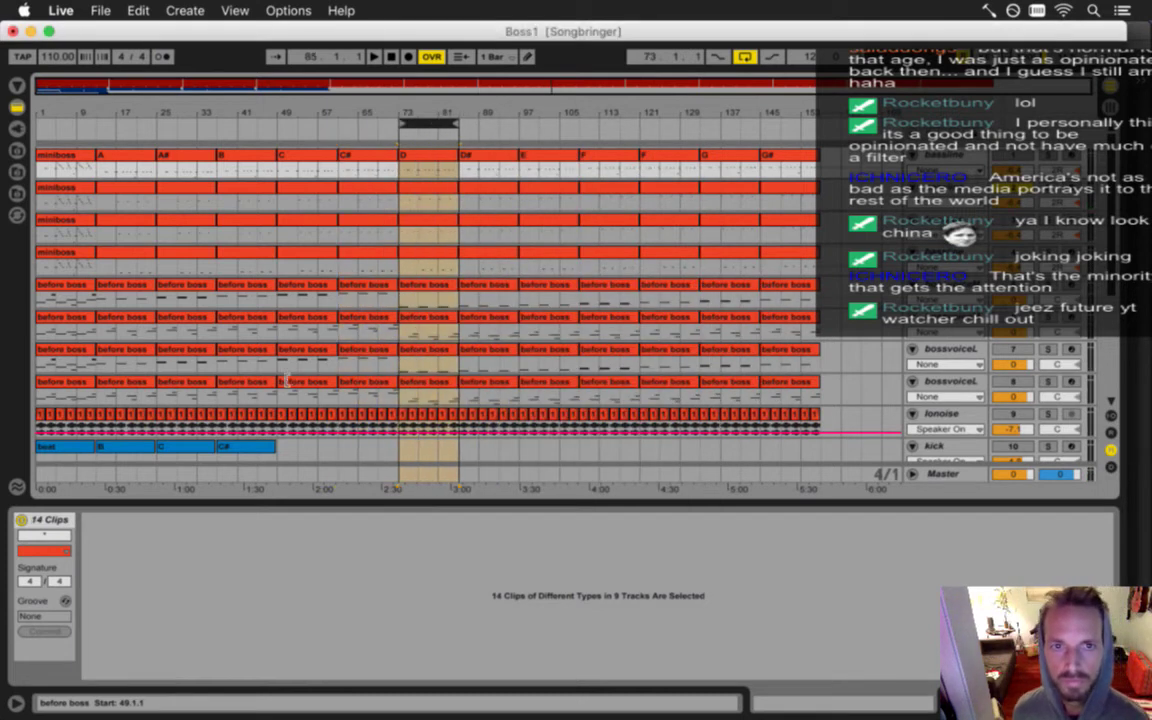
key("Tab")
key("Tab")
key("super+shift+r")
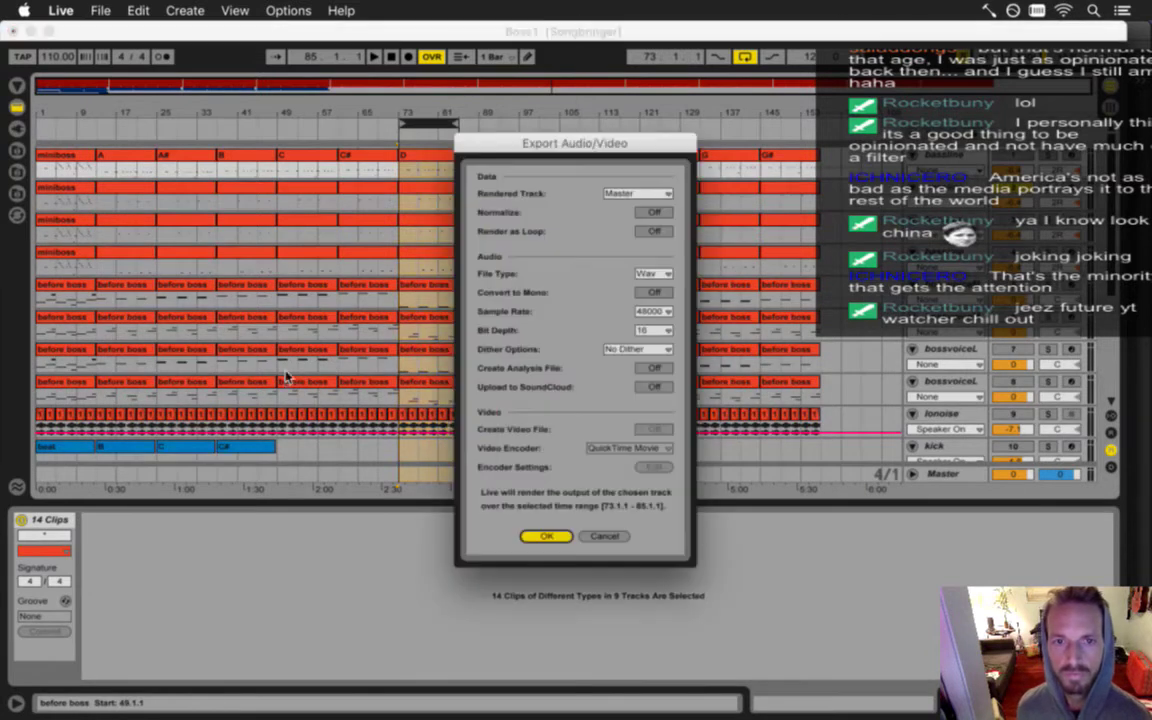
key("Return")
key("Right")
key("BackSpace")
key("BackSpace")
type("D")
key("Return")
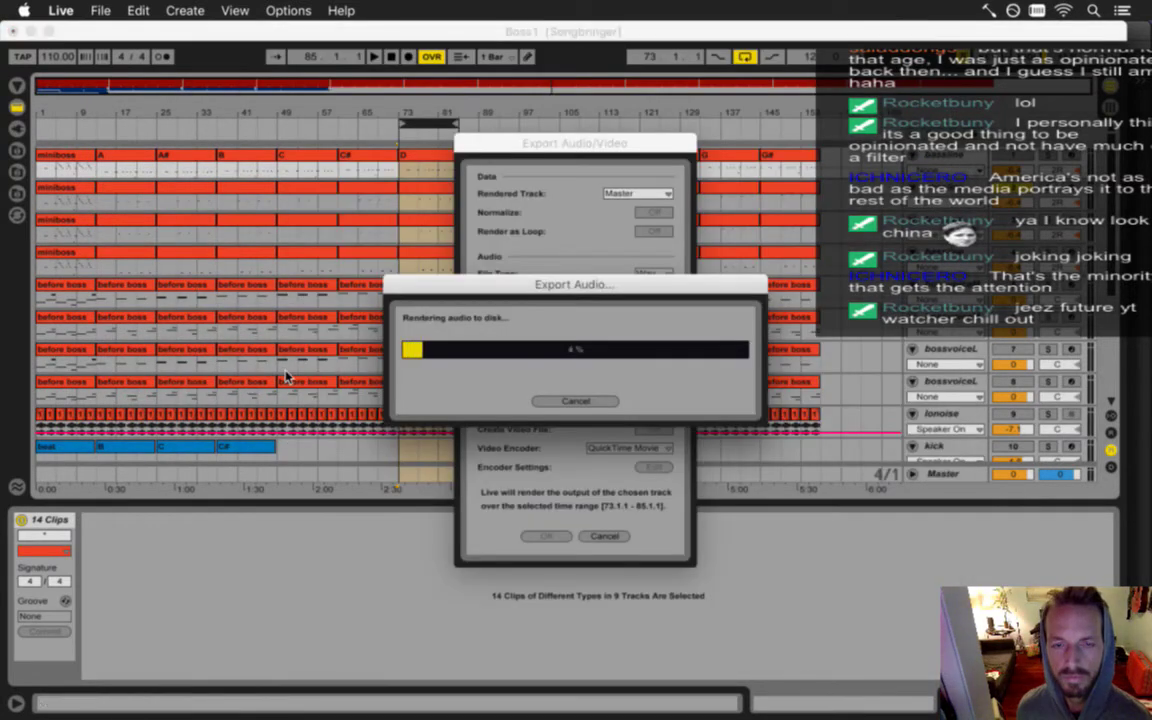
Switch to Finder and open iSpectrum.dmg from the Downloads folder in a new window.
key("super+Tab")
key("super+Tab")
key("super+Tab")
key("super+Tab")
key("super+Tab")
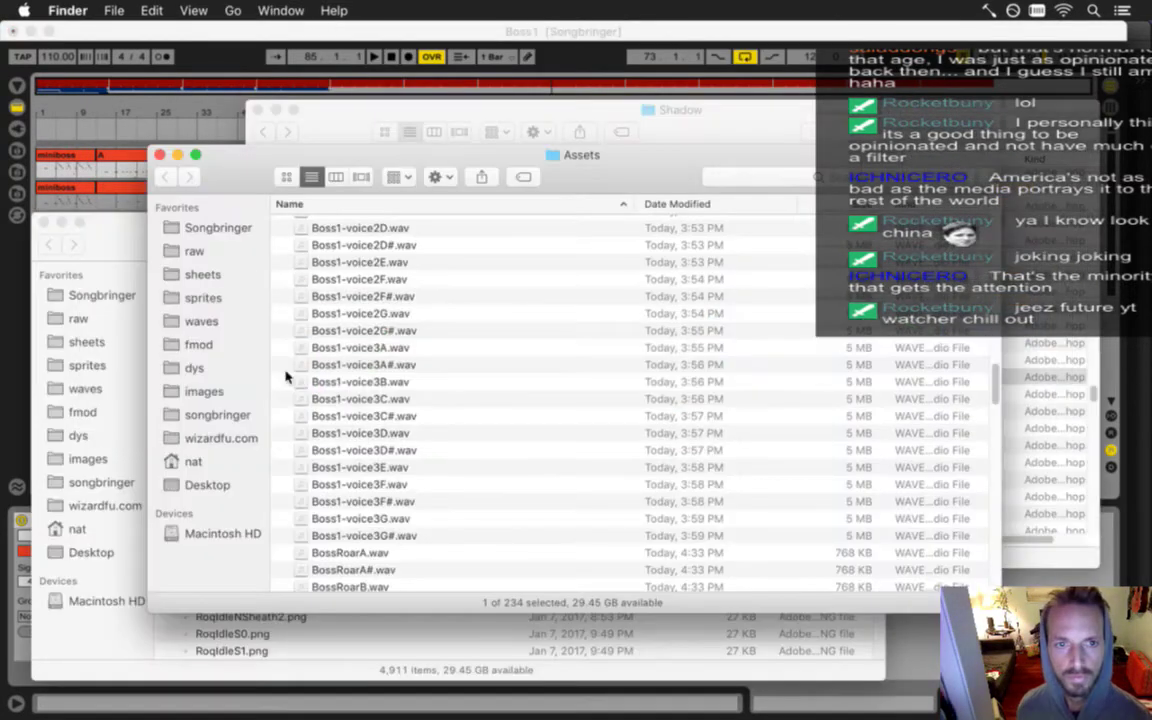
key("super+n")
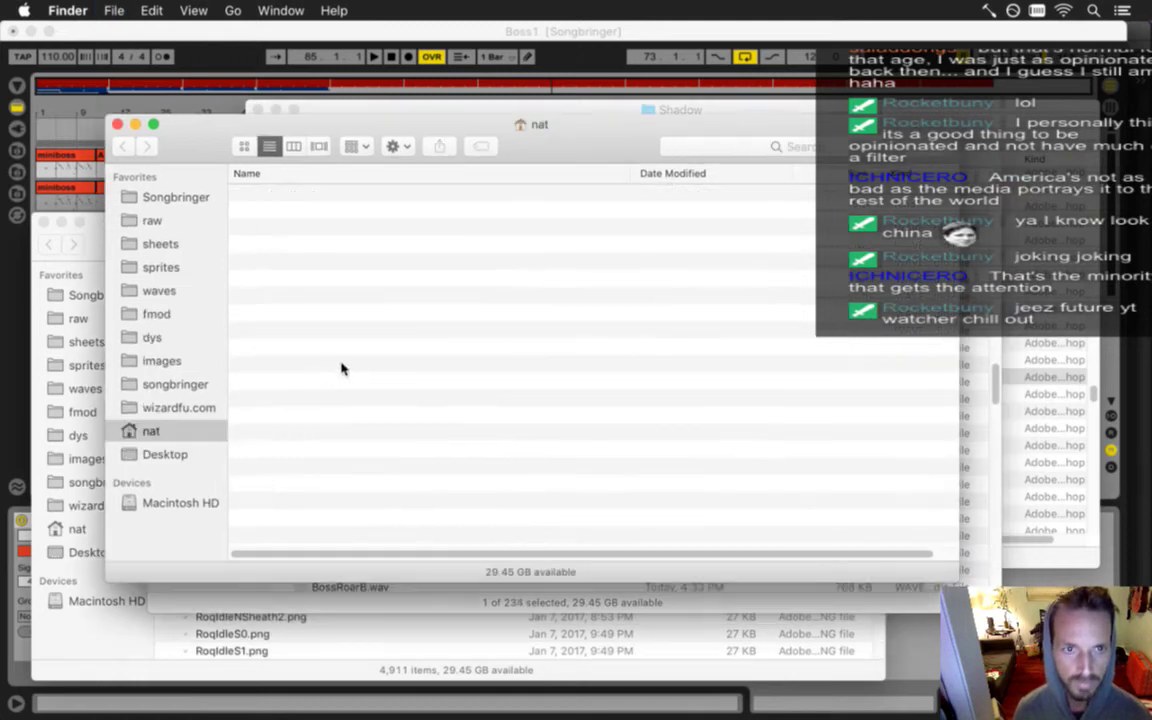
double_click(310, 314)
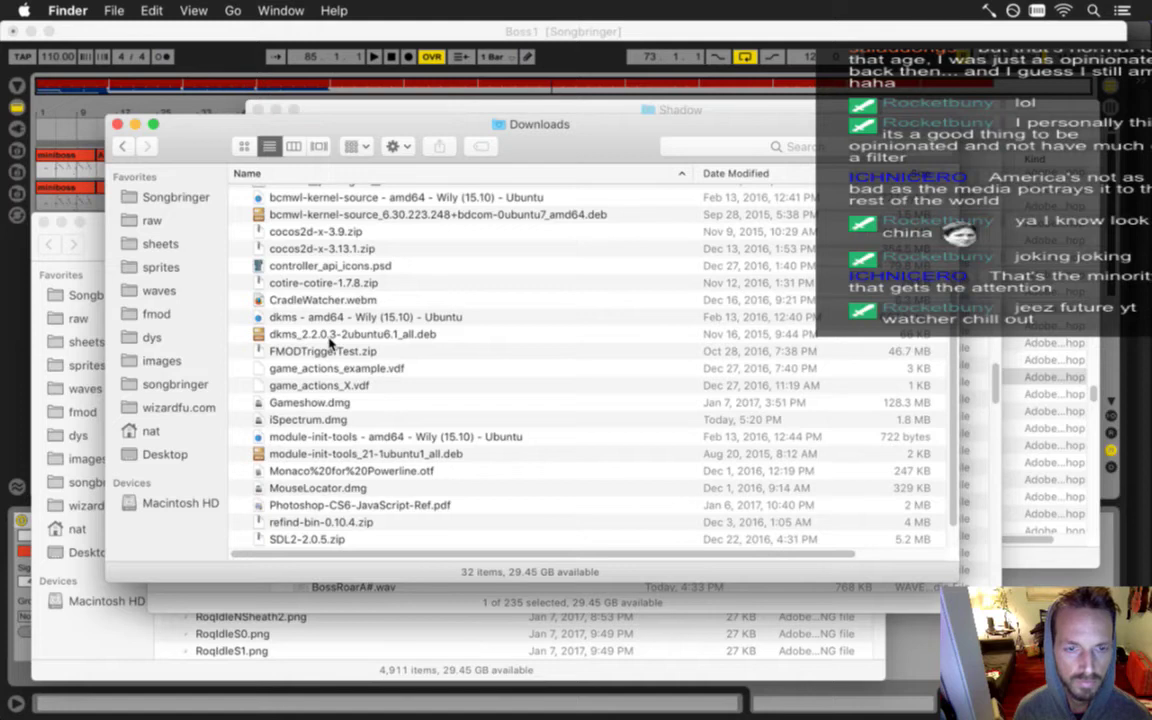
left_click(310, 421)
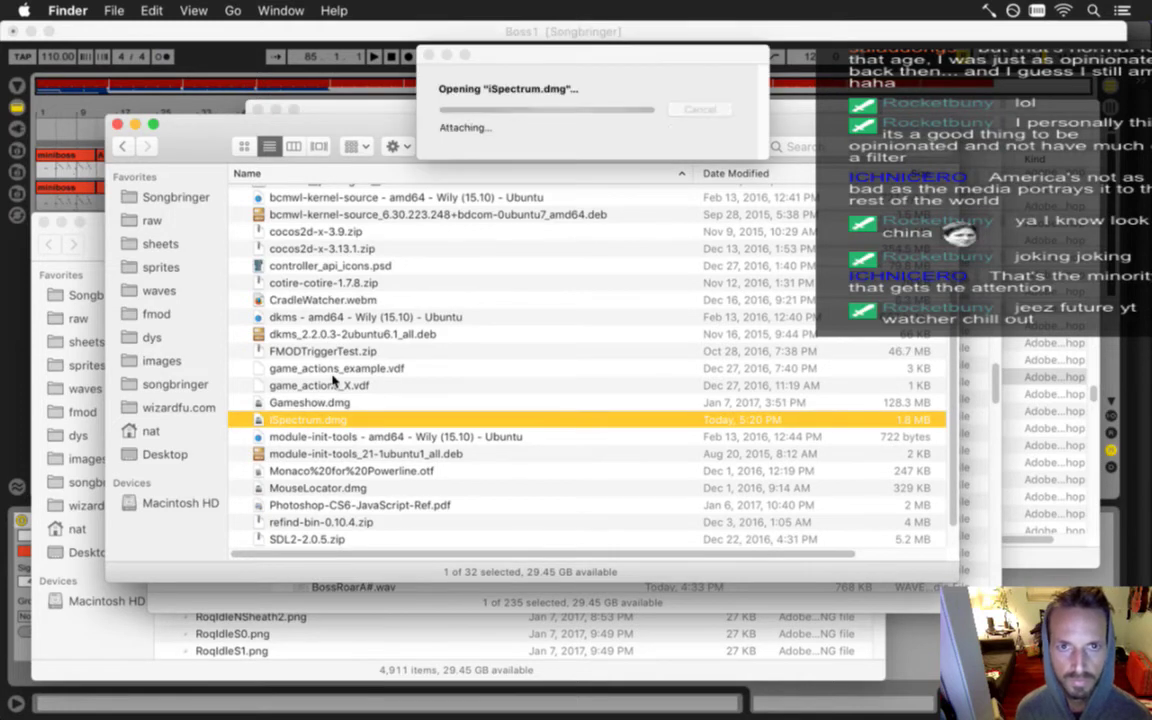
Return to Ableton Live and export the D# section, bars 85 to 97, as a WAV file.
key("super+Tab")
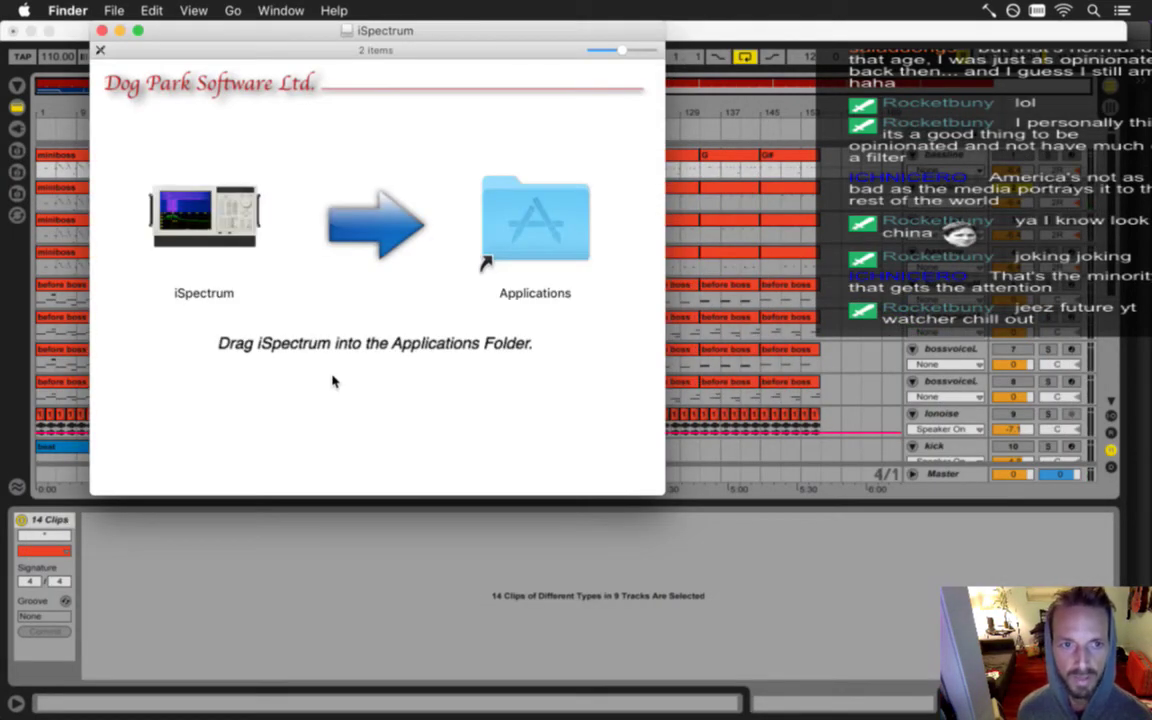
key("super+Tab")
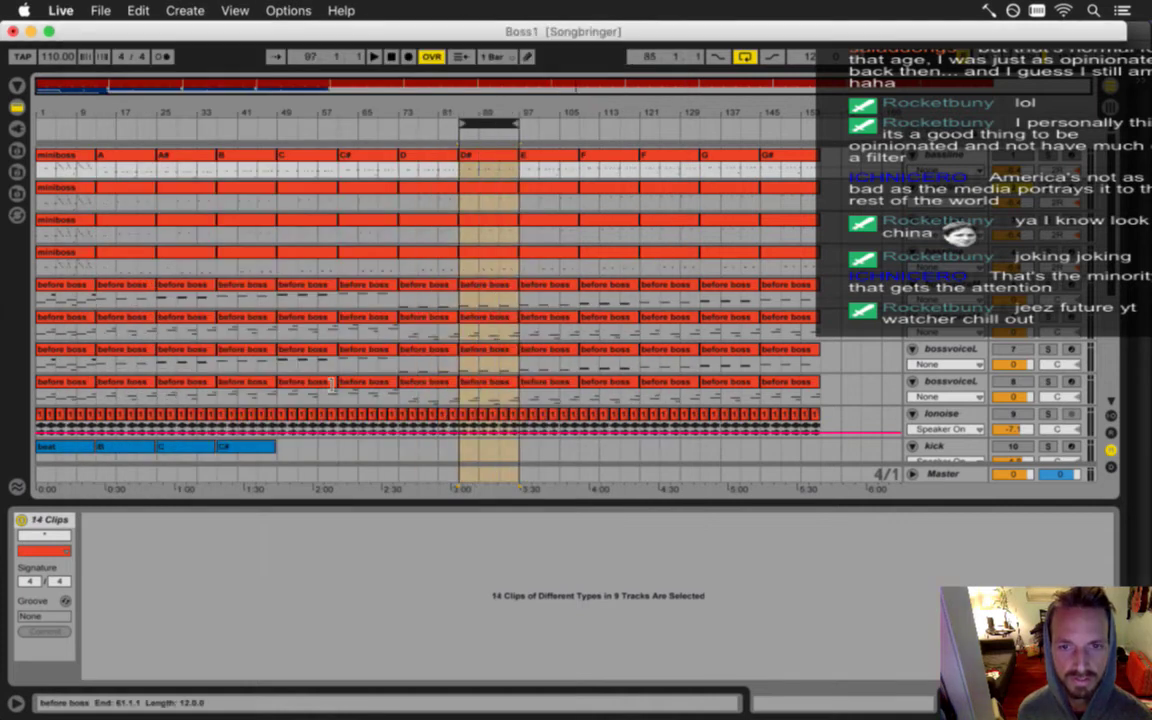
key("super+shift+r")
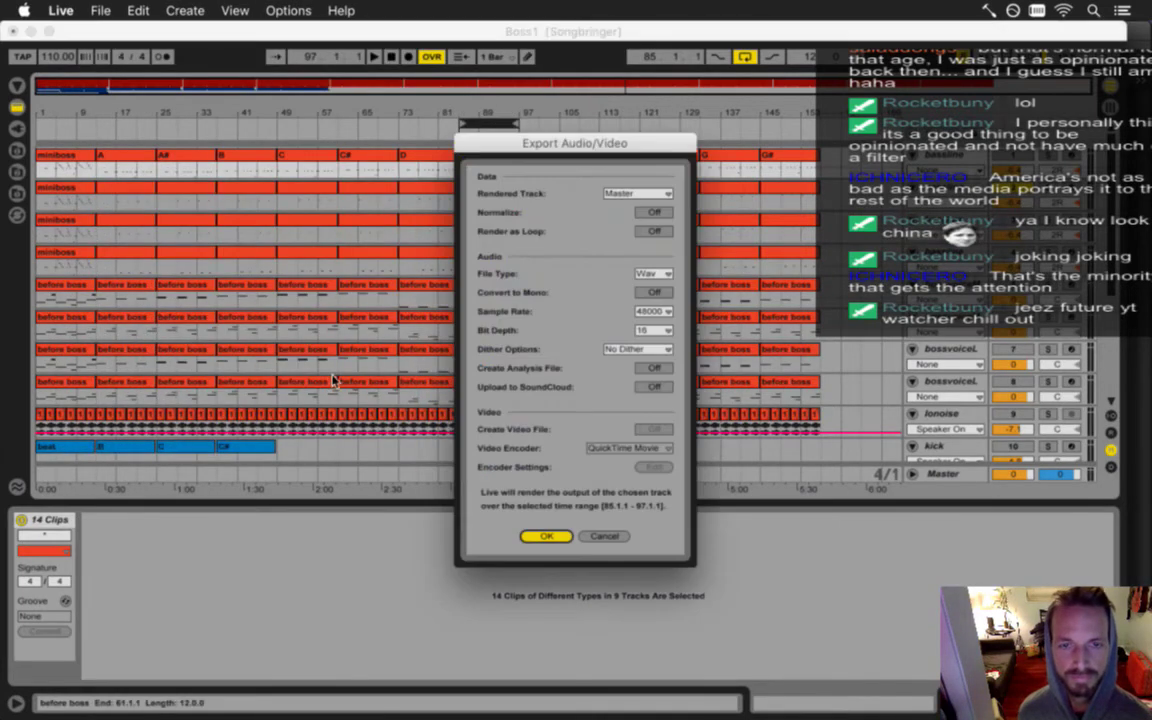
key("Return")
key("Return")
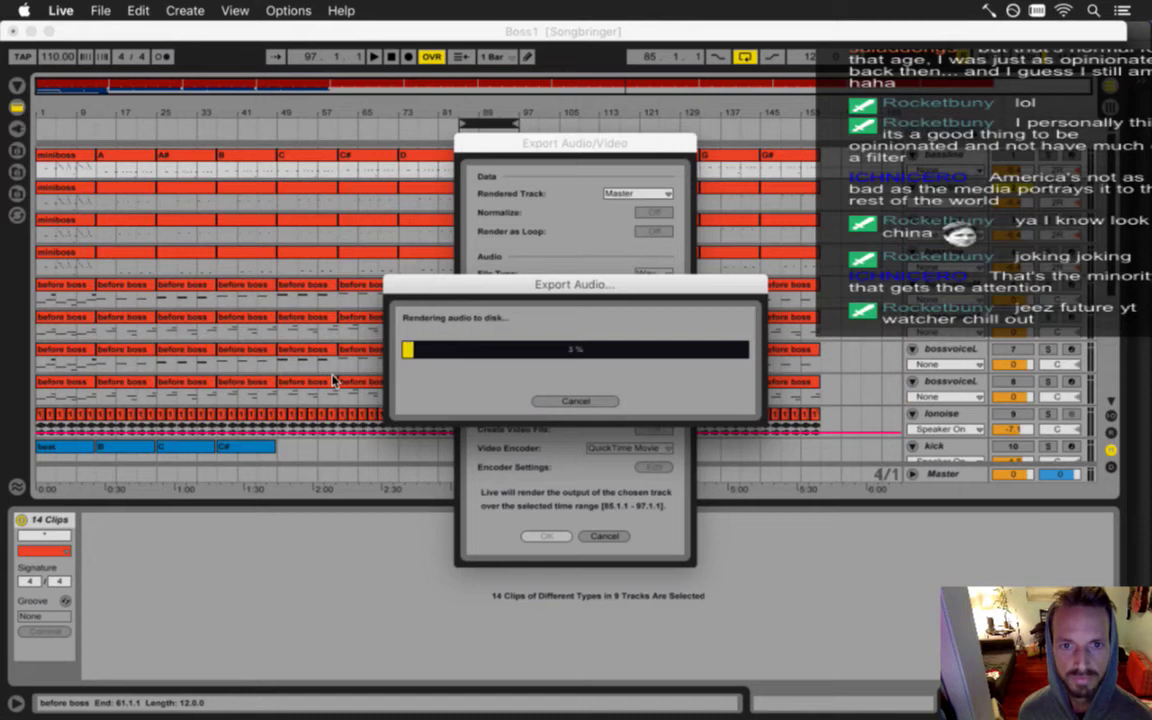
Switch to Finder, copy iSpectrum into the Applications folder, and return to Ableton Live.
key("super+Tab")
left_click_drag(204, 212, 520, 232)
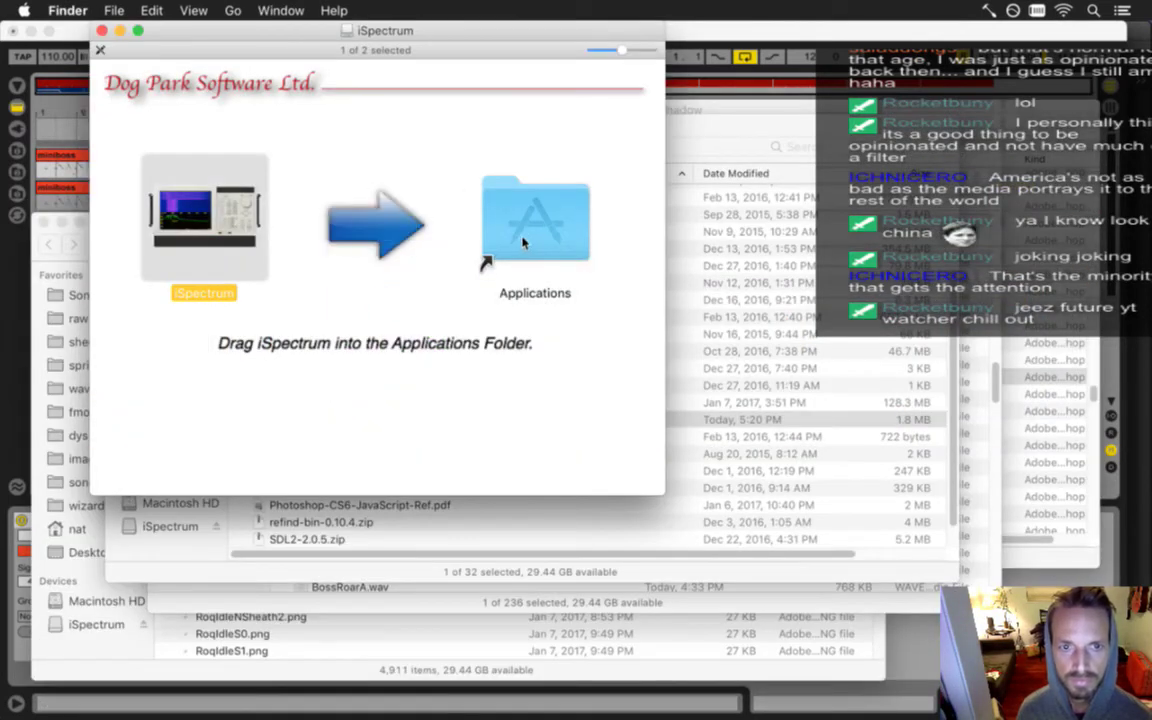
left_click(101, 31)
key("super+Tab")
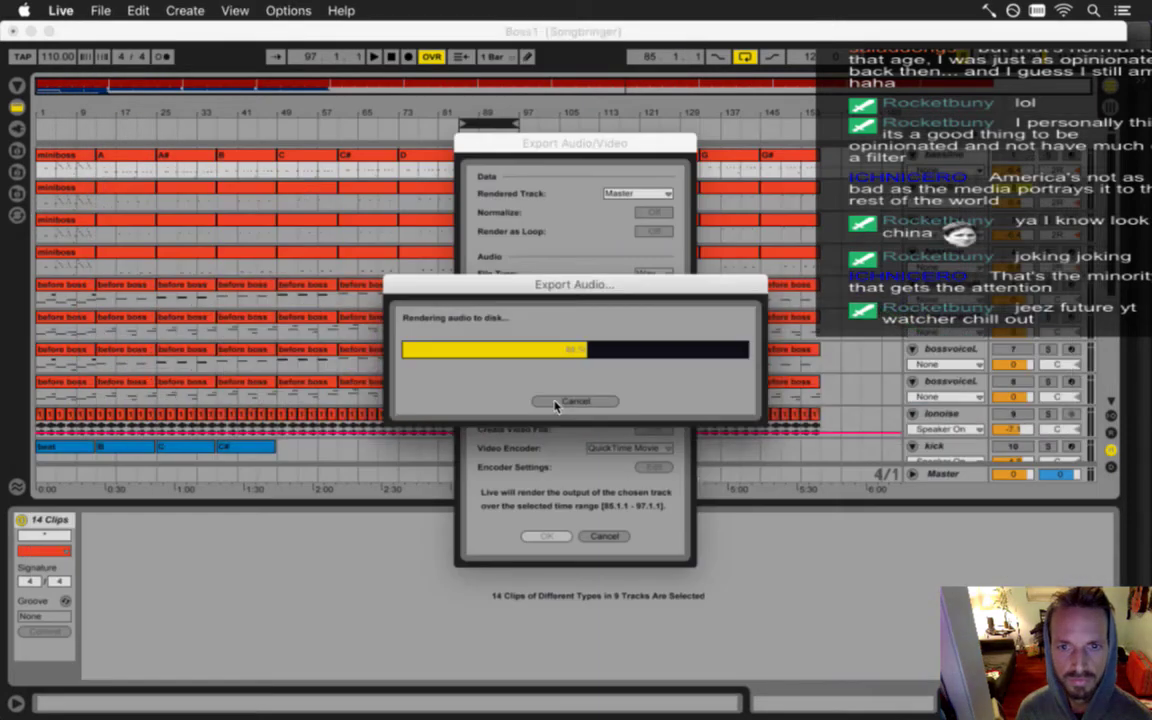
left_click(1134, 640)
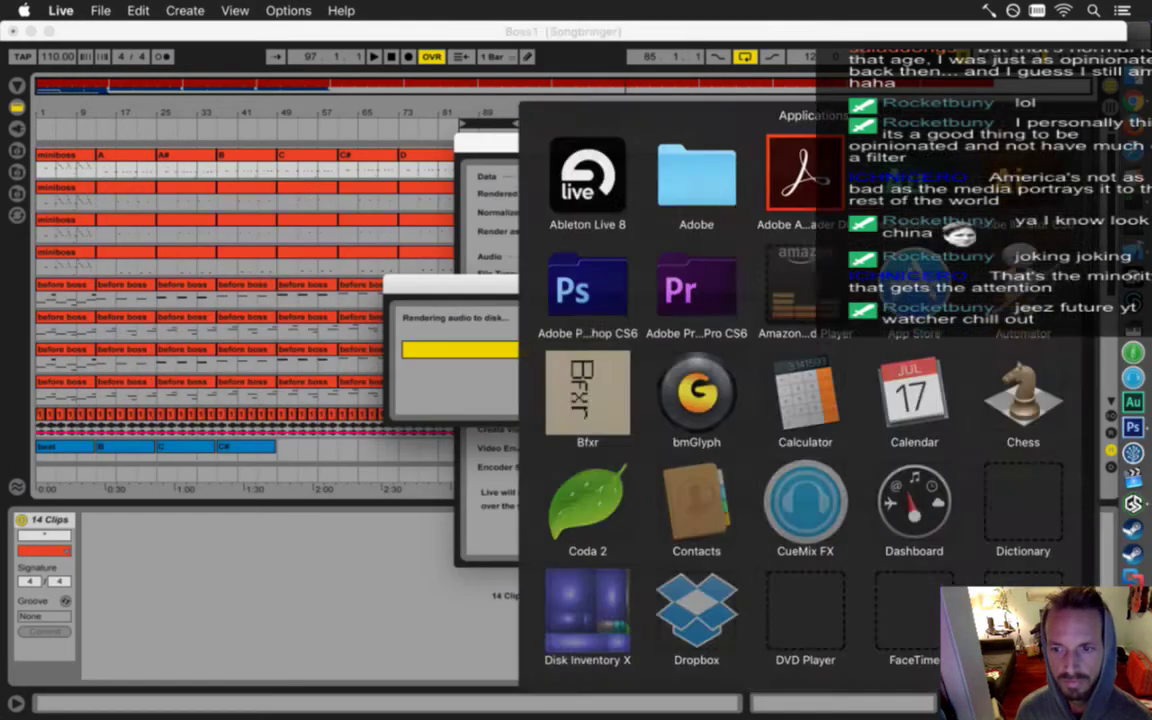
left_click(438, 386)
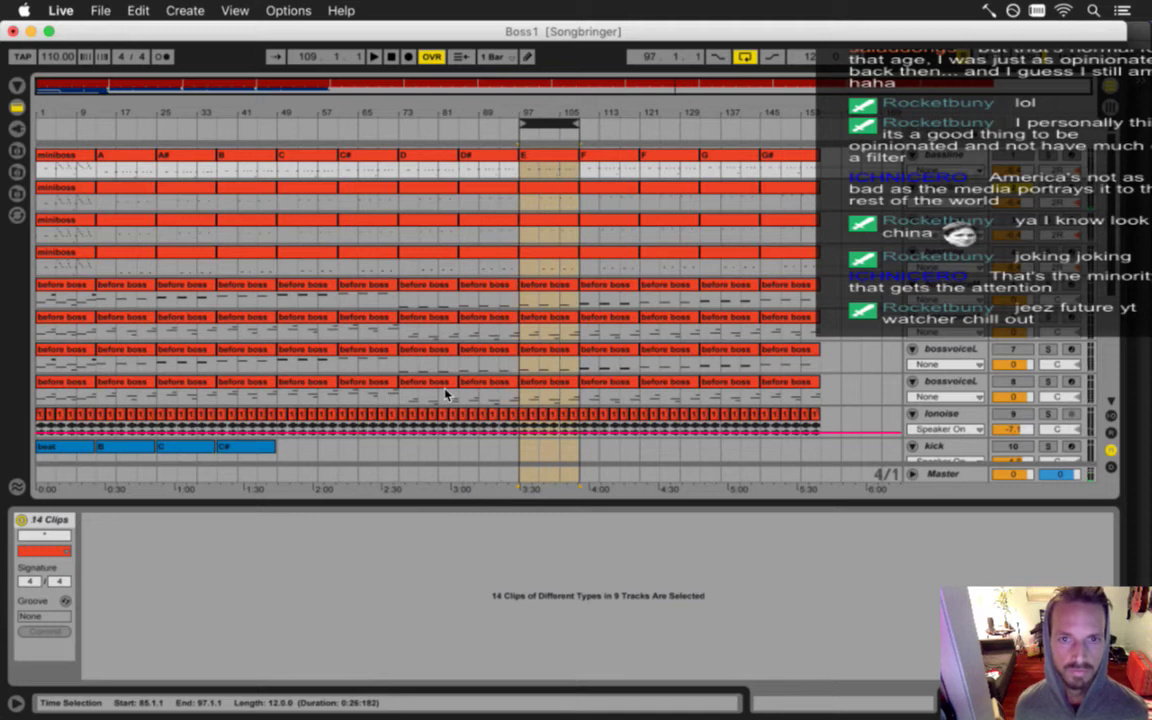
Export the E section, bars 97 to 109, as a WAV file.
key("Tab")
key("Tab")
key("super+shift+r")
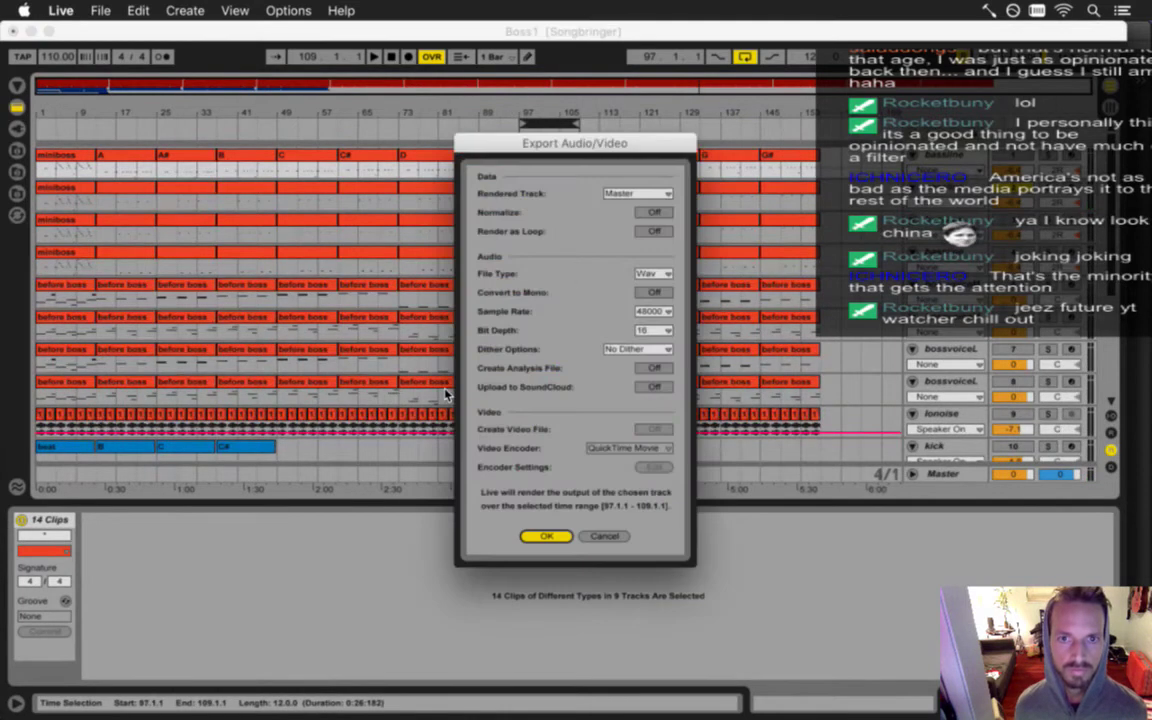
key("Return")
key("Return")
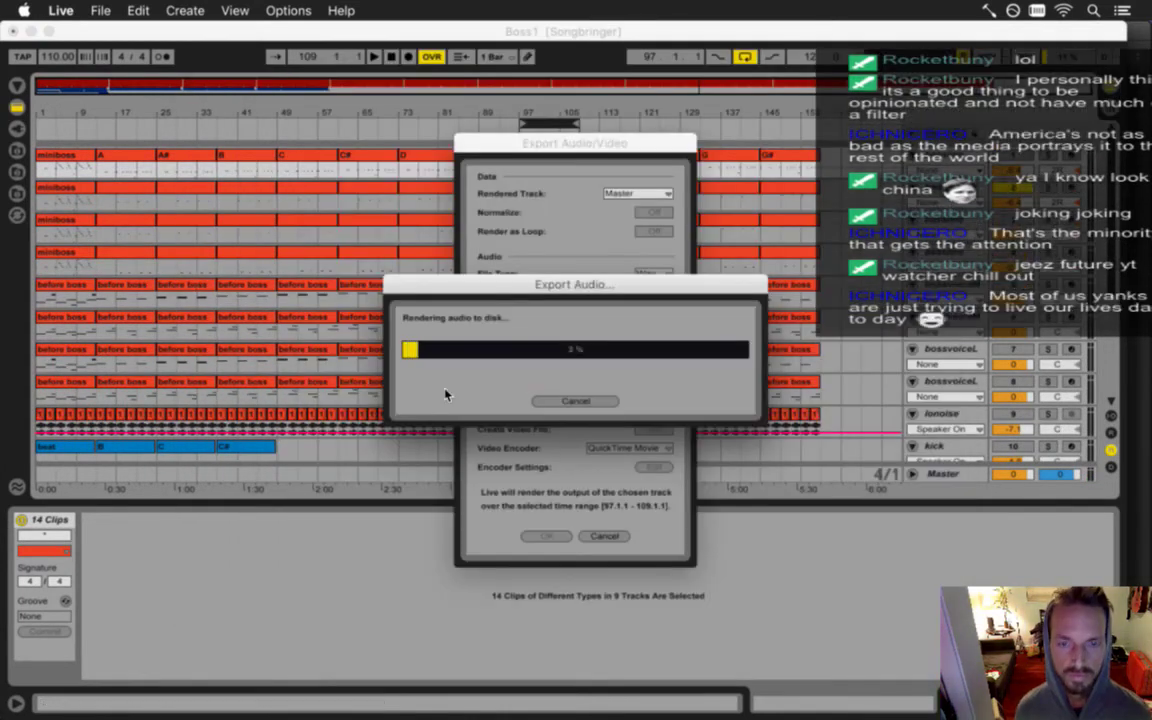
Launch iSpectrum from the Applications folder, allow the downloaded app to open, and show its Oscilloscope view.
mouse_move(1149, 598)
left_click(1133, 637)
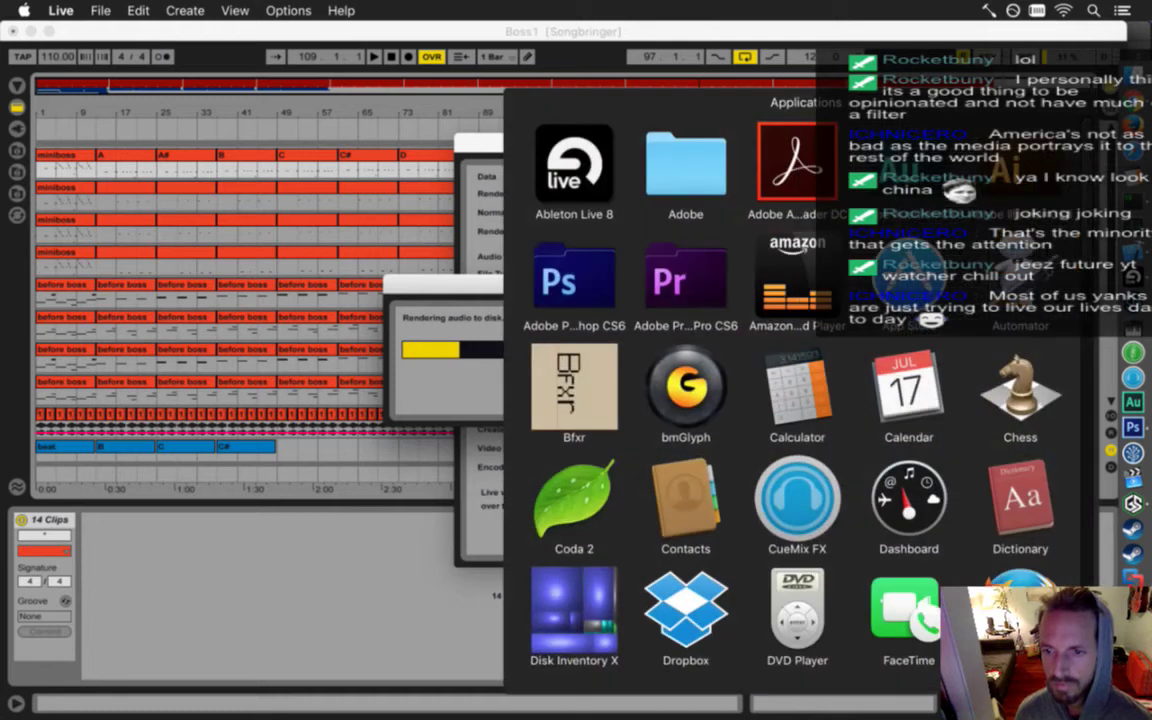
scroll(912, 392, "down", 6)
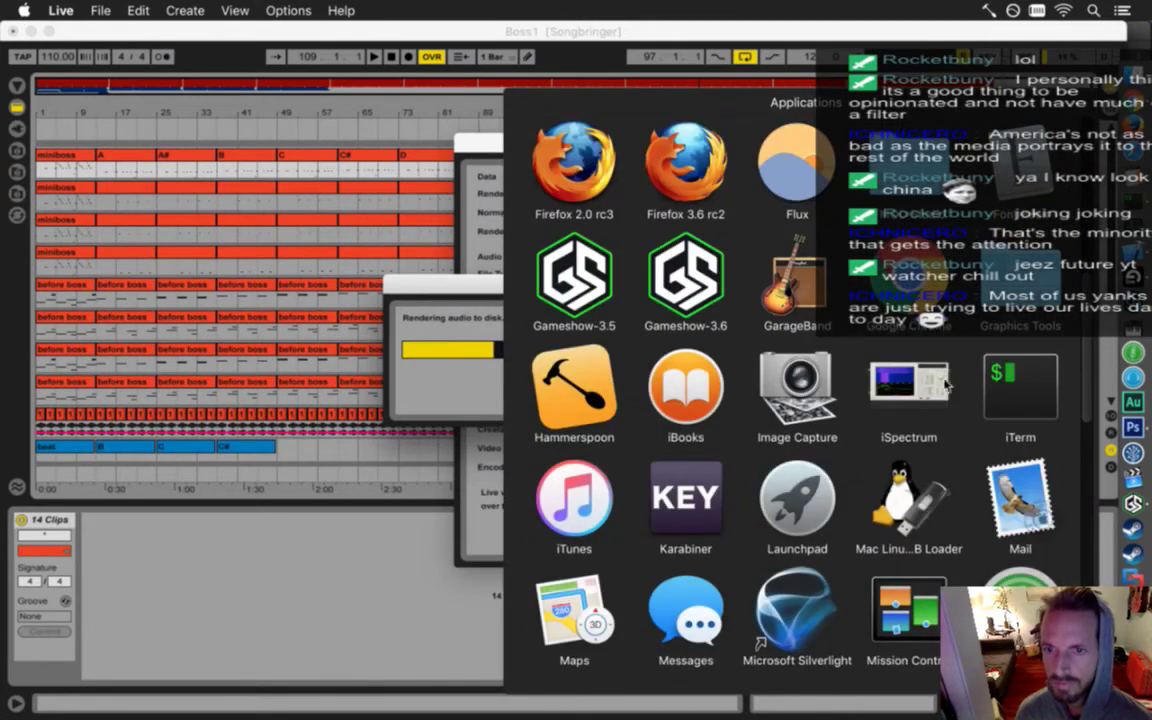
left_click(912, 390)
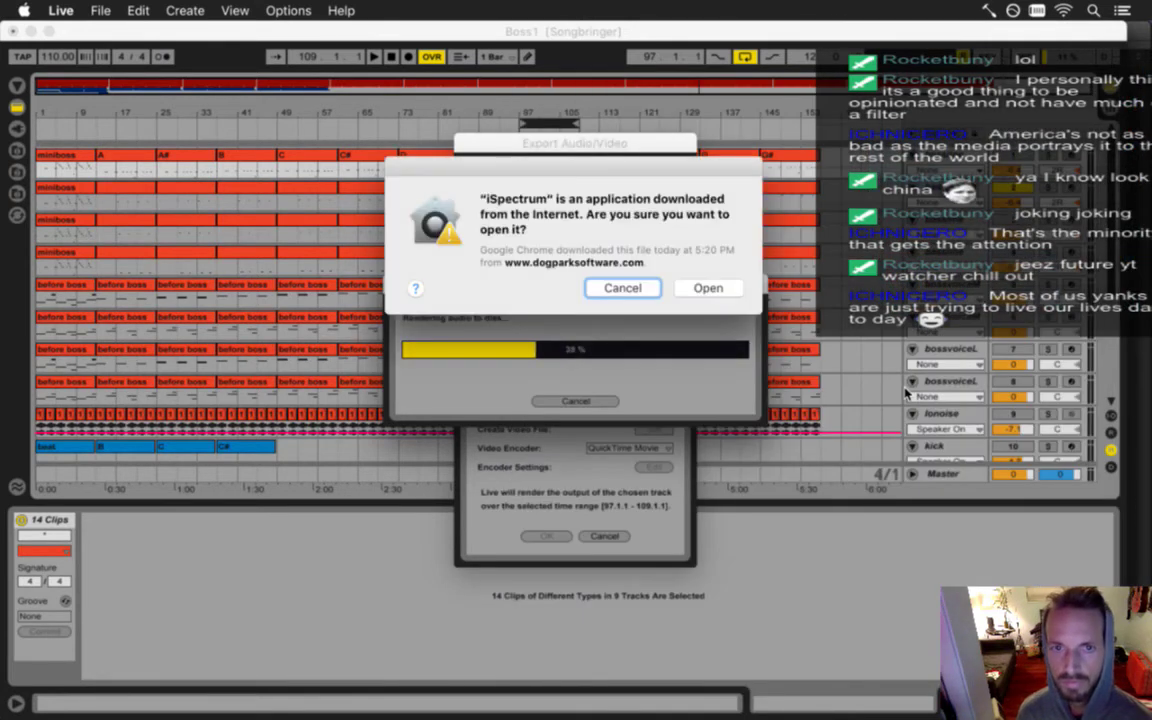
left_click(738, 291)
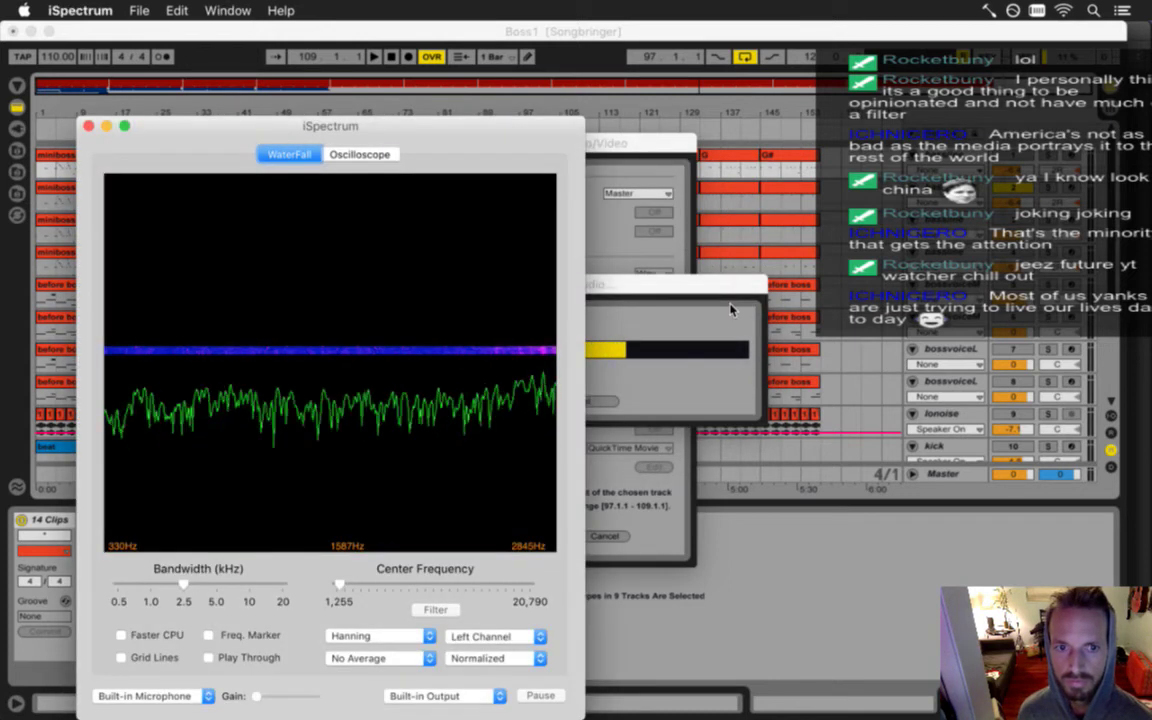
left_click(349, 158)
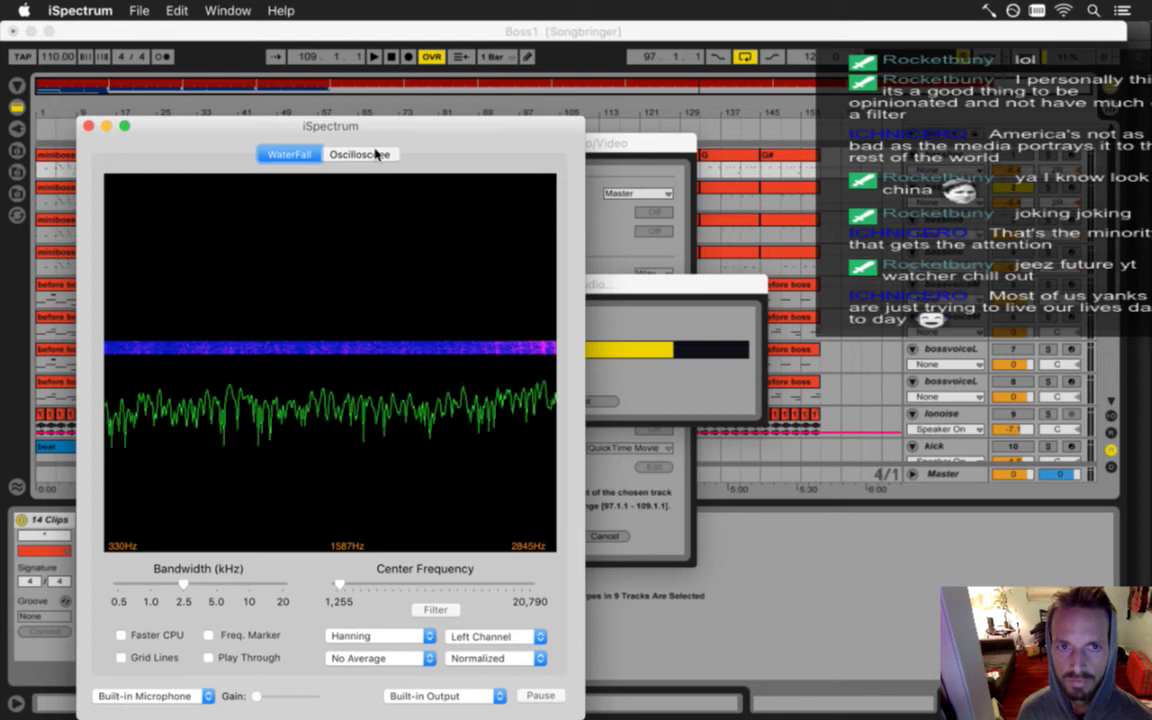
Return to Ableton Live and export the first F section, bars 109 to 121, as a WAV file.
left_click(716, 341)
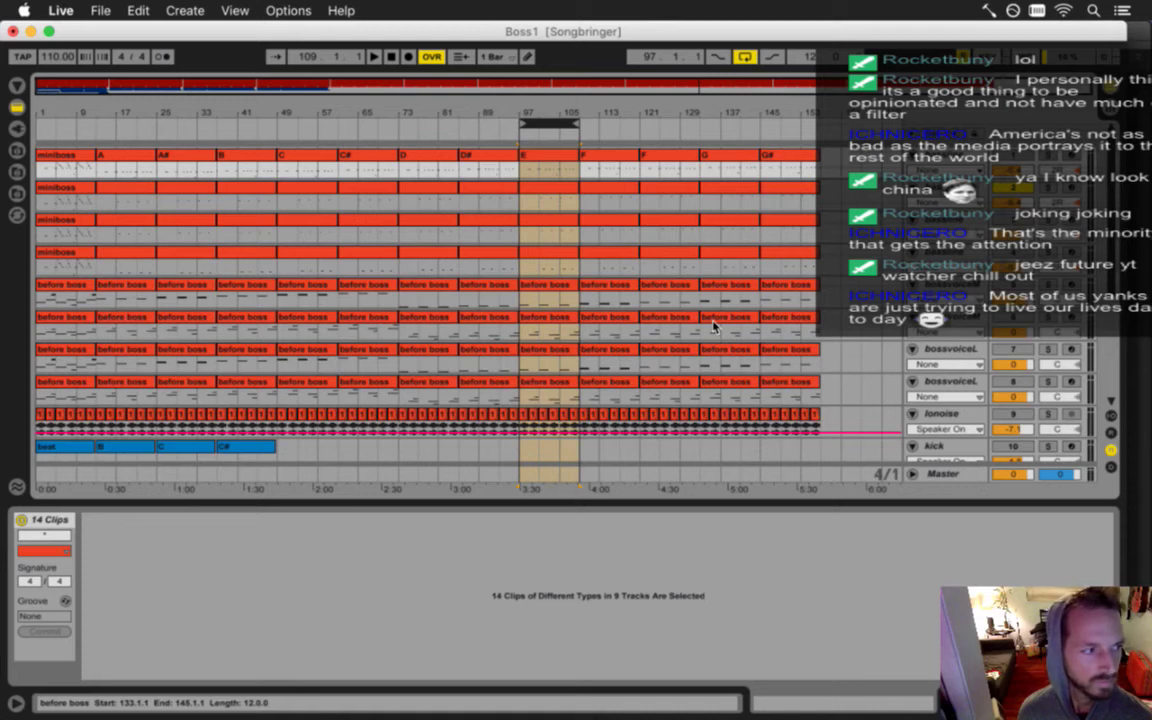
key("Right")
key("Right")
key("Right")
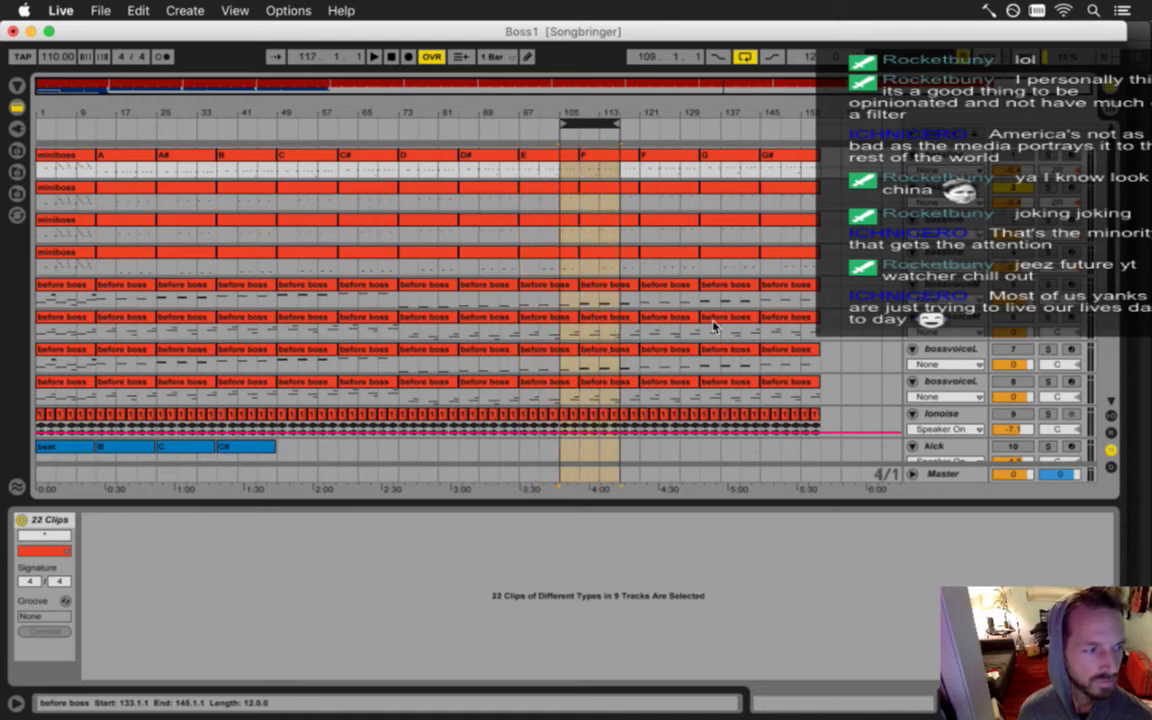
key("super+shift+r")
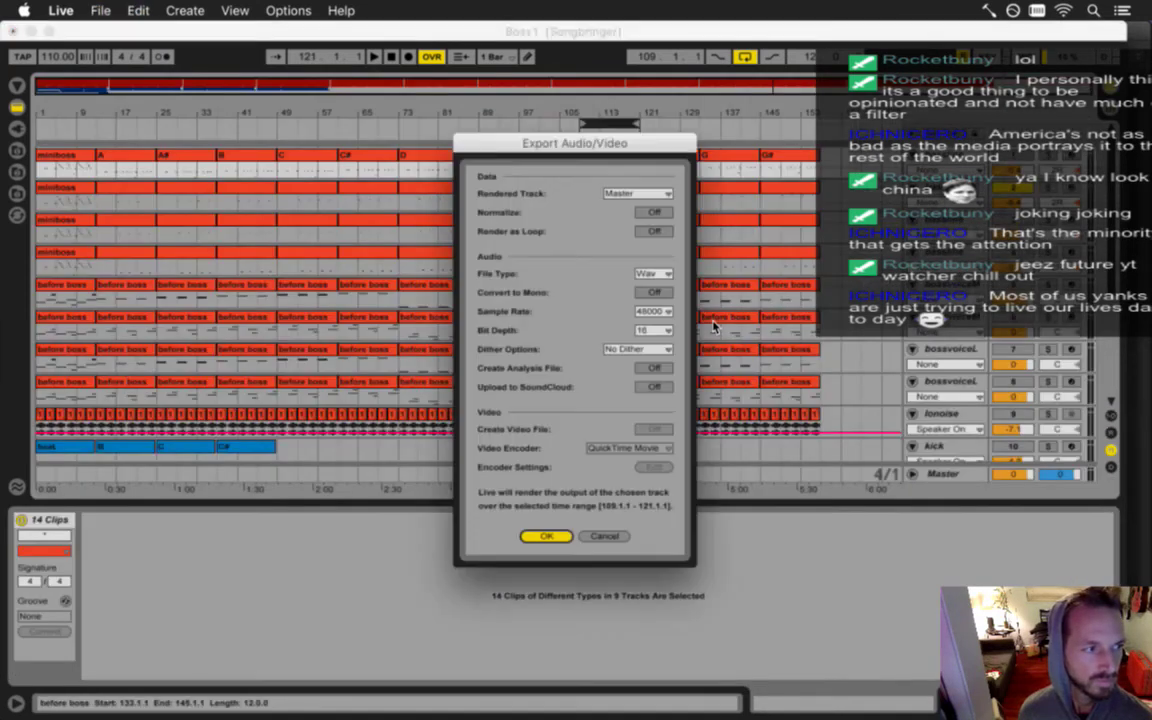
key("Return")
key("Return")
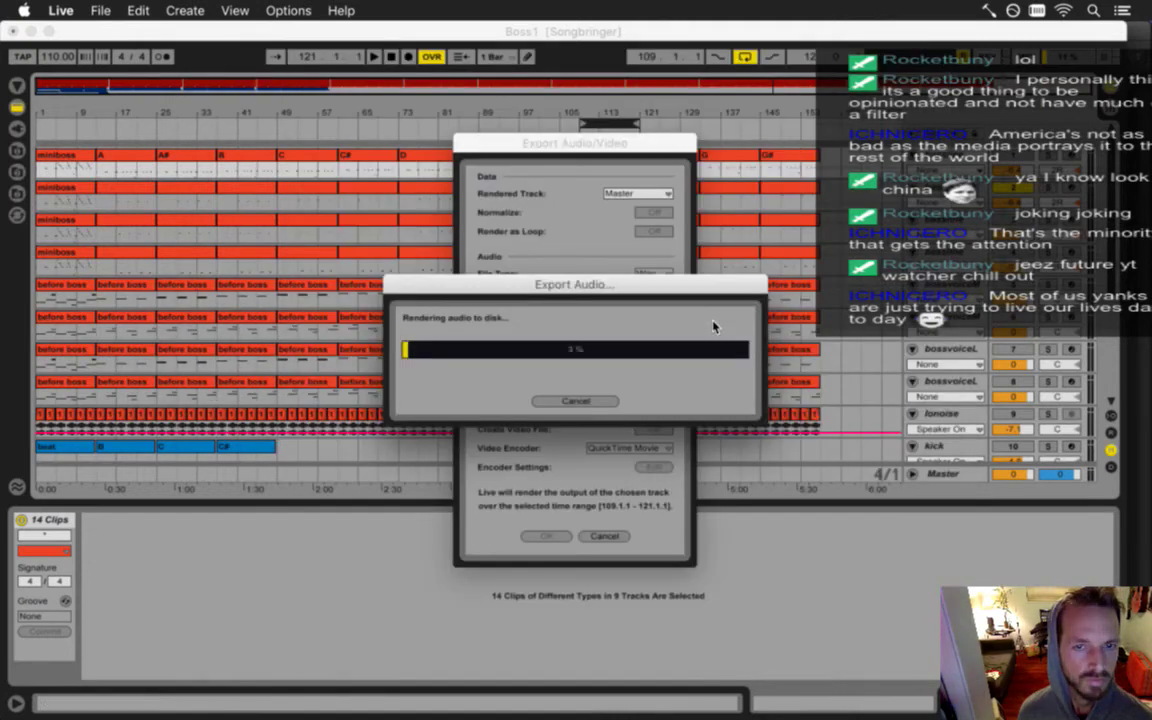
Switch to iSpectrum, postpone the donation request, and set the audio input to Soundflower (2ch).
key("super+Tab")
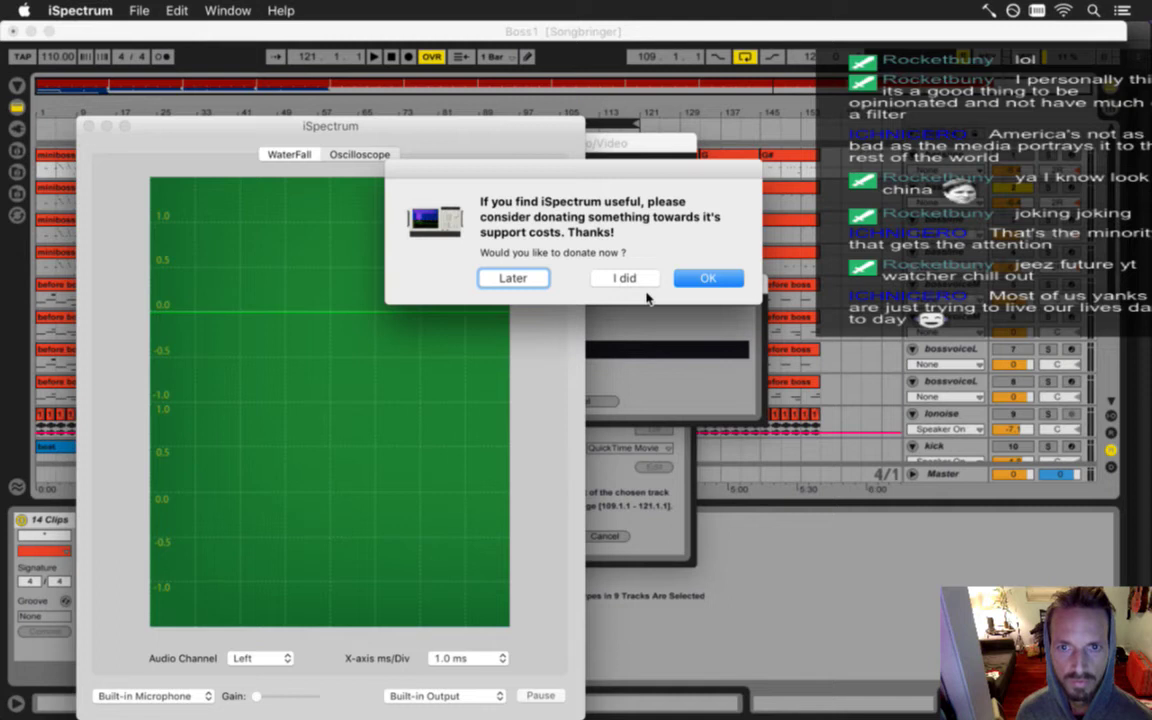
left_click(528, 280)
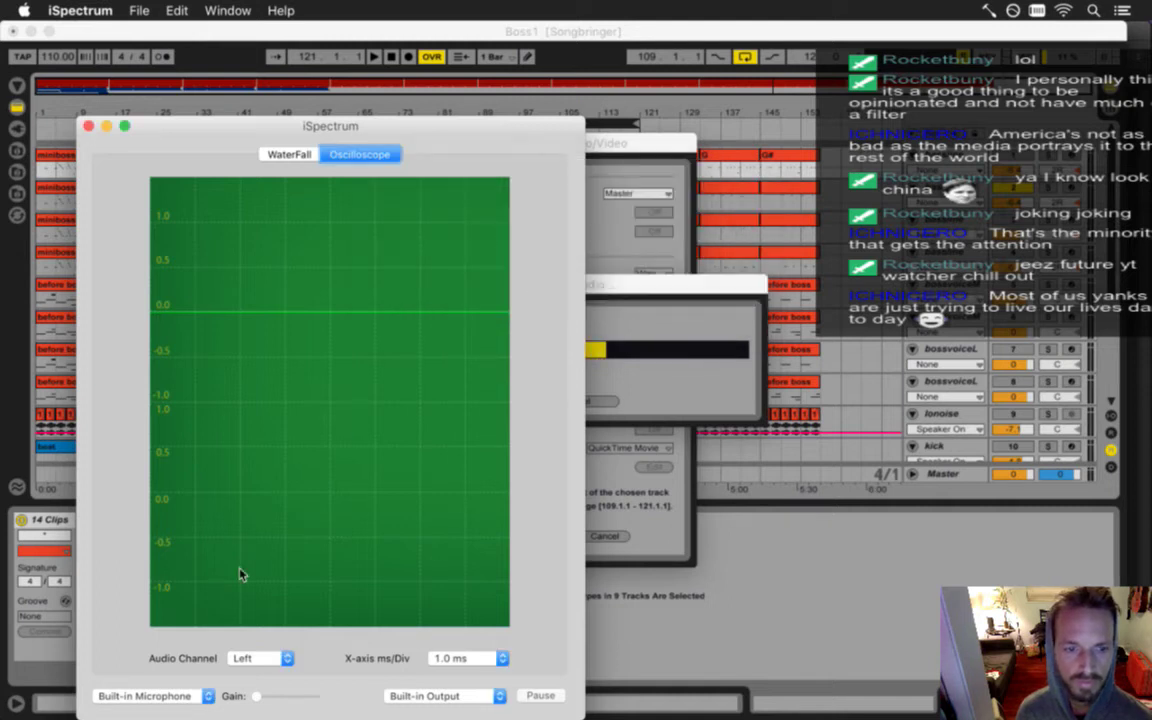
left_click(185, 696)
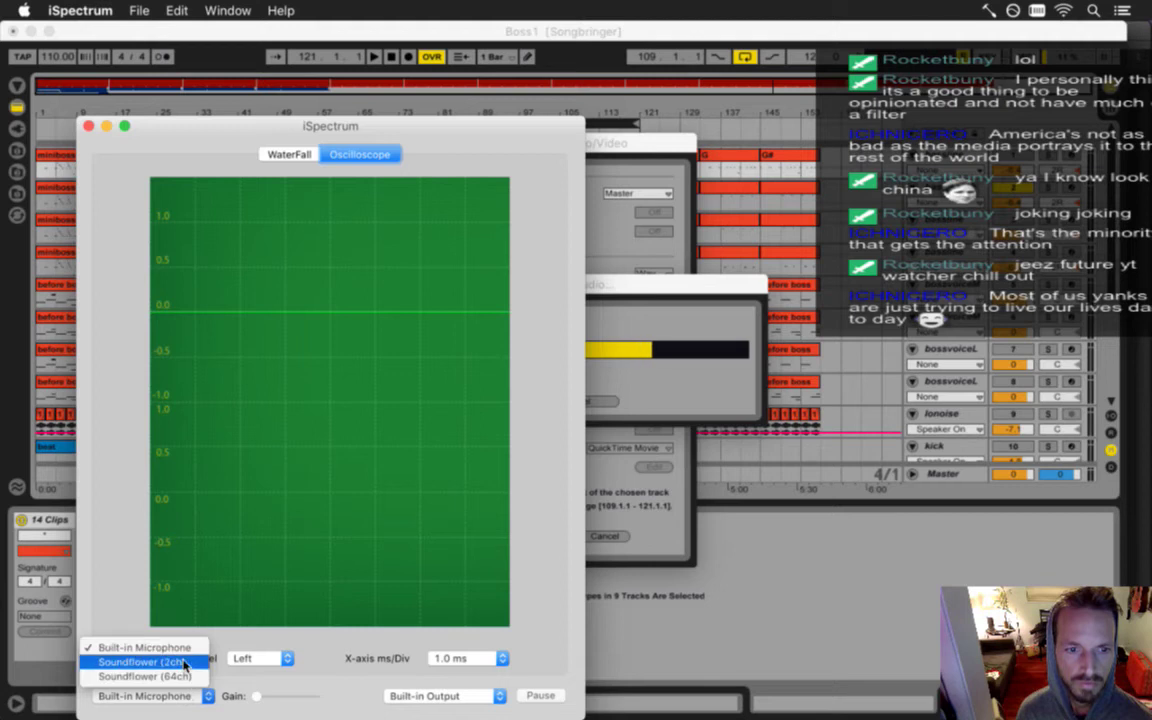
left_click(185, 663)
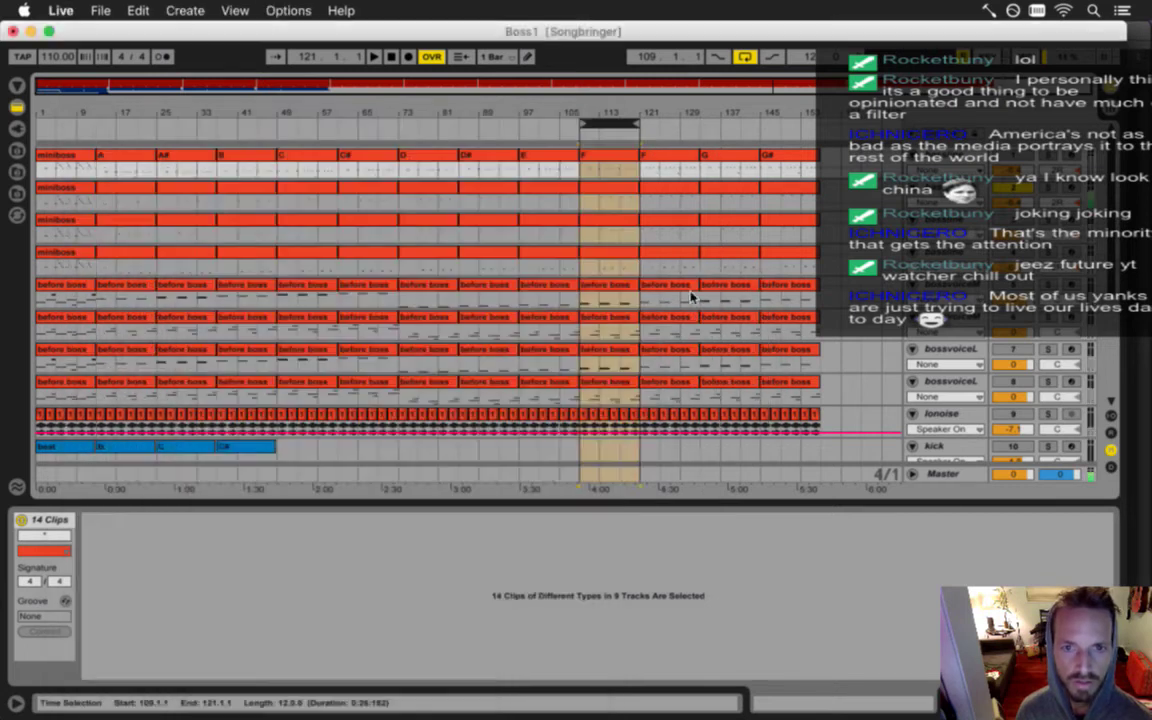
In Ableton Live, export the second F section, bars 121 to 133, as a WAV file.
key("Right")
key("Right")
key("Right")
key("Tab")
key("Tab")
key("super+shift+r")
key("Return")
key("Return")
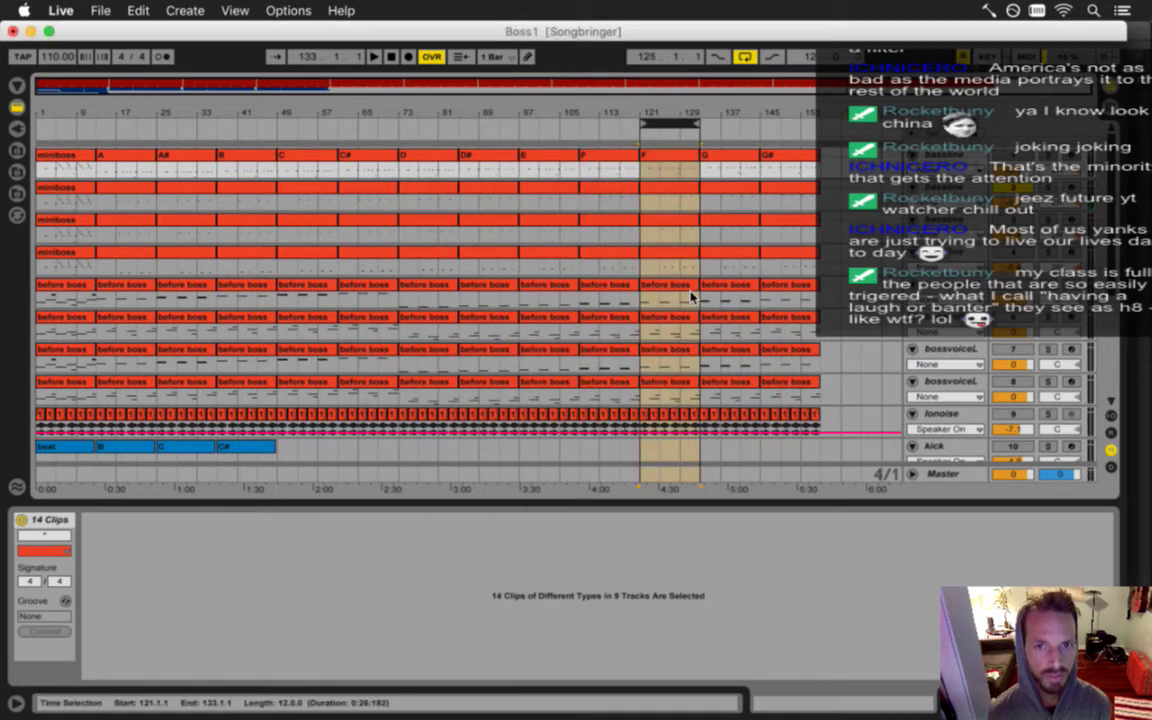
Export the G section, bars 133 to 145, as a WAV file.
key("Up")
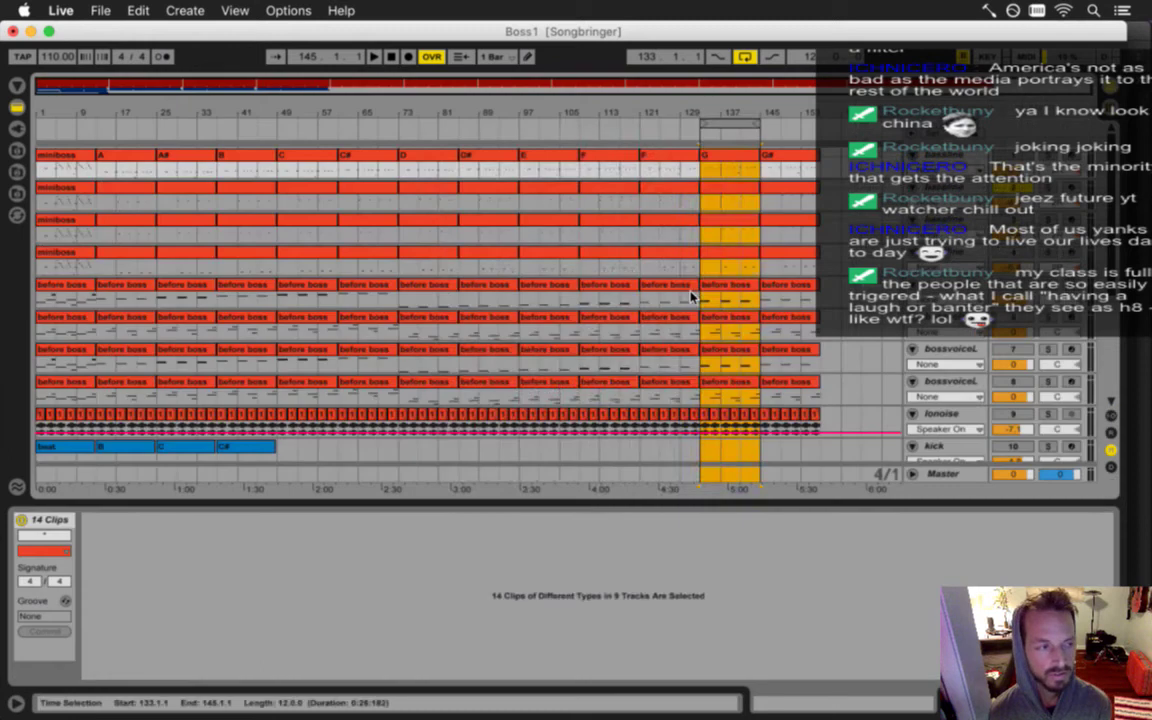
key("super+shift+r")
key("Return")
key("Return")
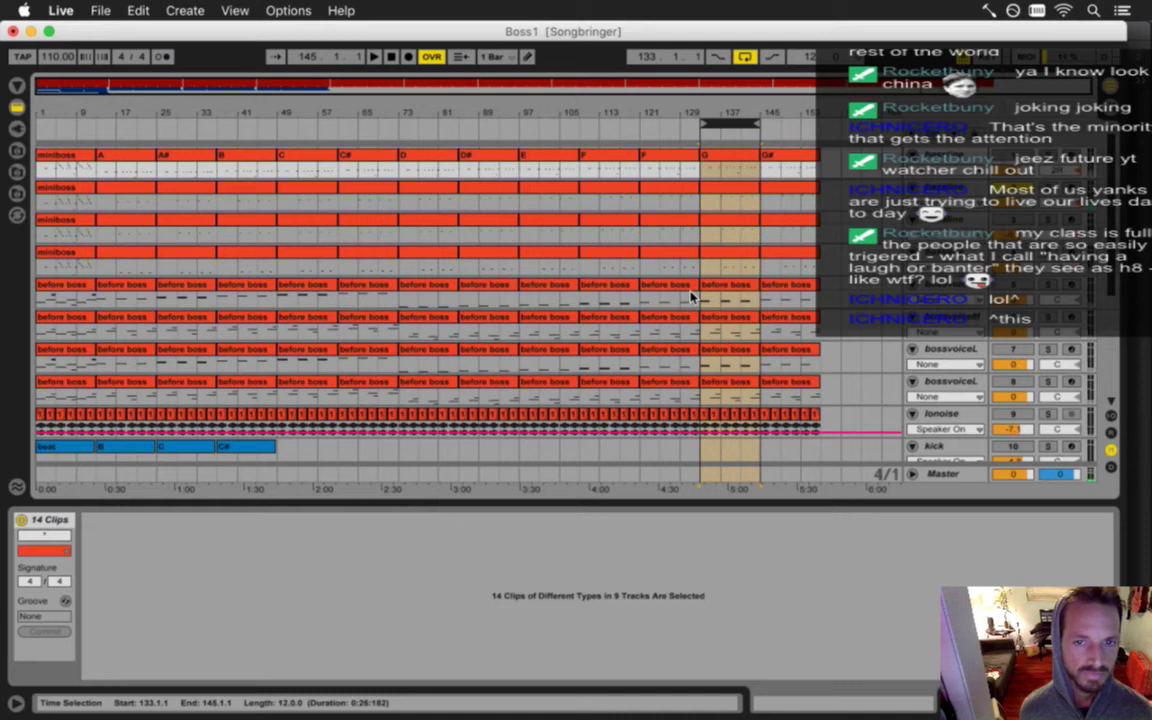
Export the G# section, bars 145 to 157, as a WAV file.
key("Right")
key("Right")
key("Right")
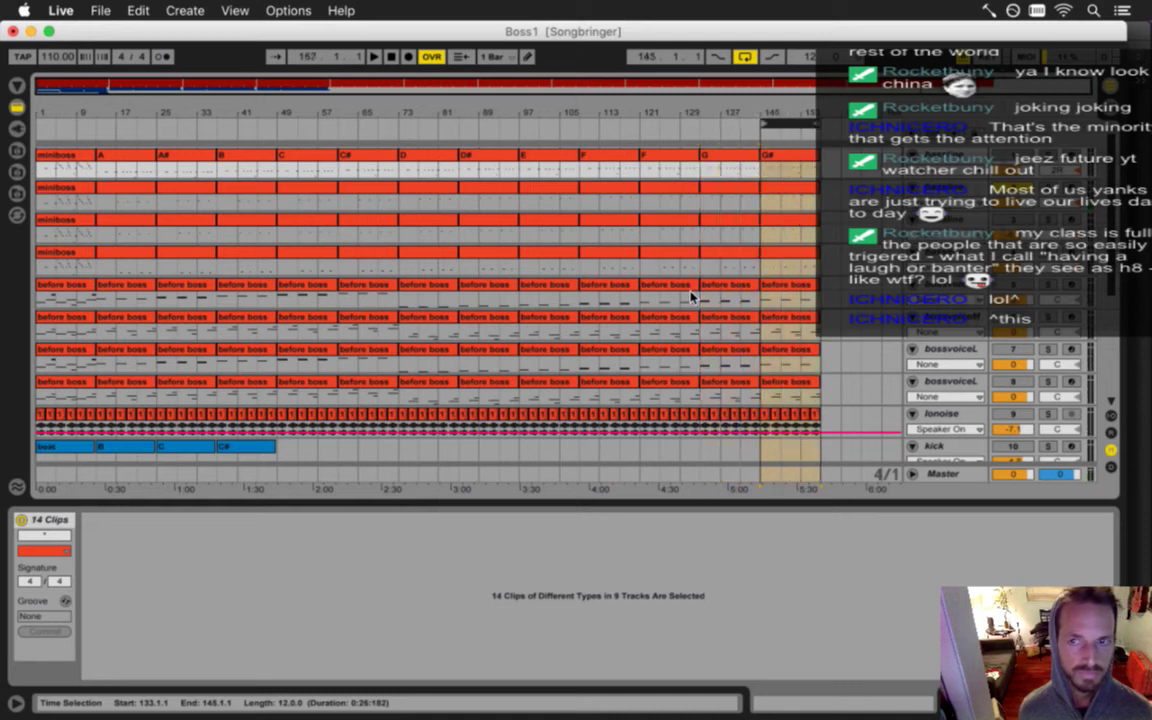
key("super+shift+r")
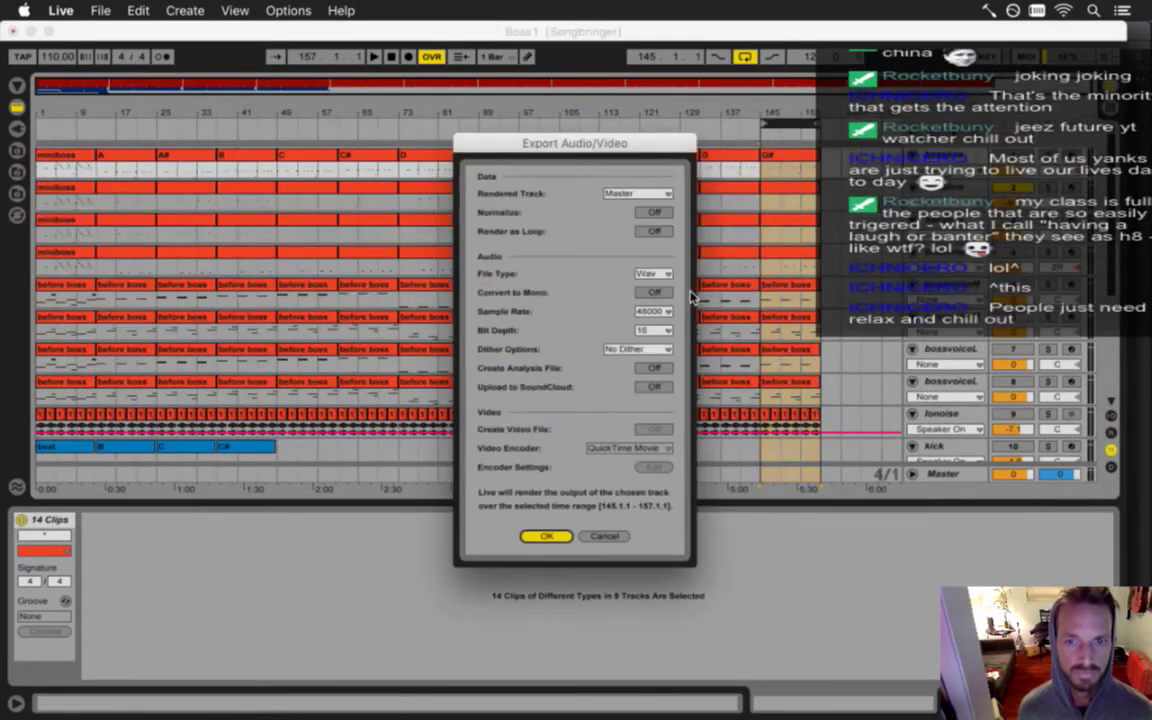
Export the G# section, bars 145 to 157, as a WAV file, adding # to the file name.
key("Return")
key("Right")
type("#")
key("Return")
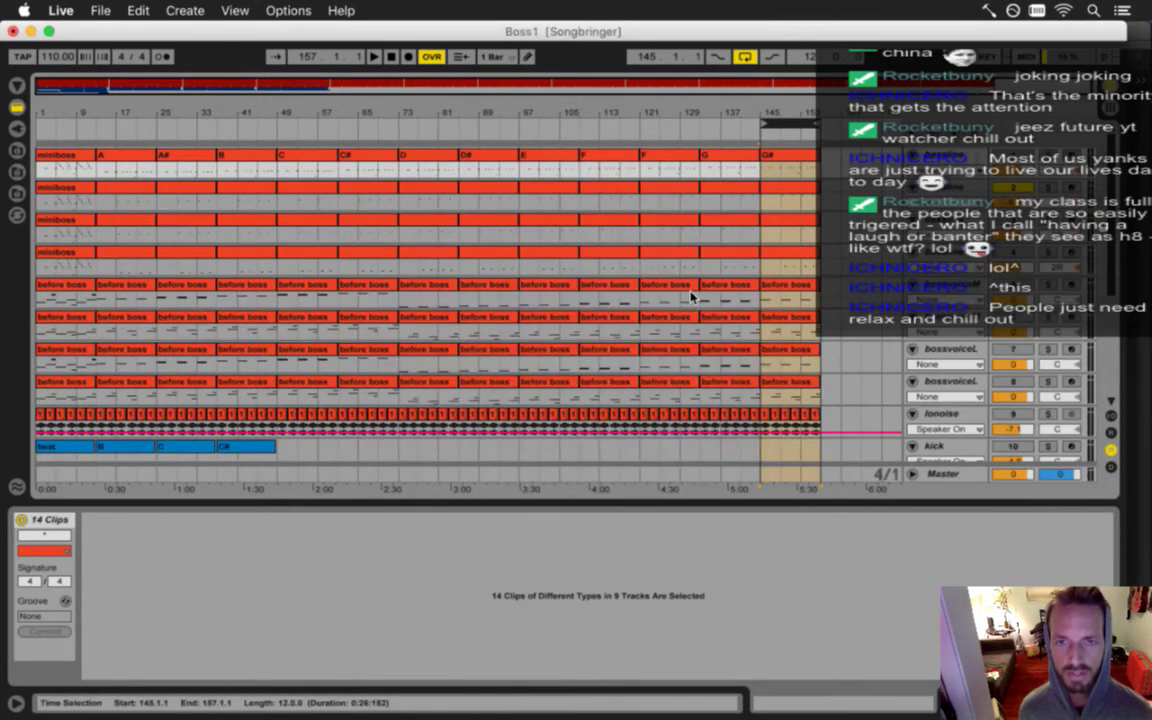
Select the fourth track with the device chain showing and move the loop region to the A section, bars 13 to 25.
key("Right")
key("Right")
key("Right")
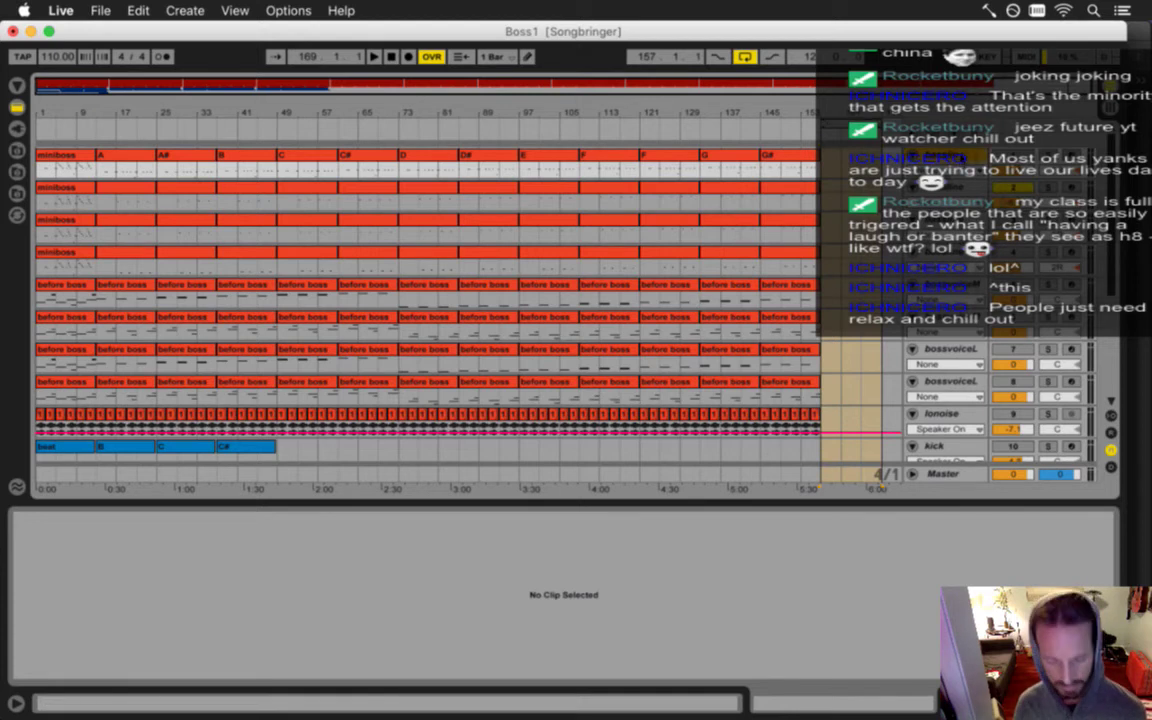
key("shift+Tab")
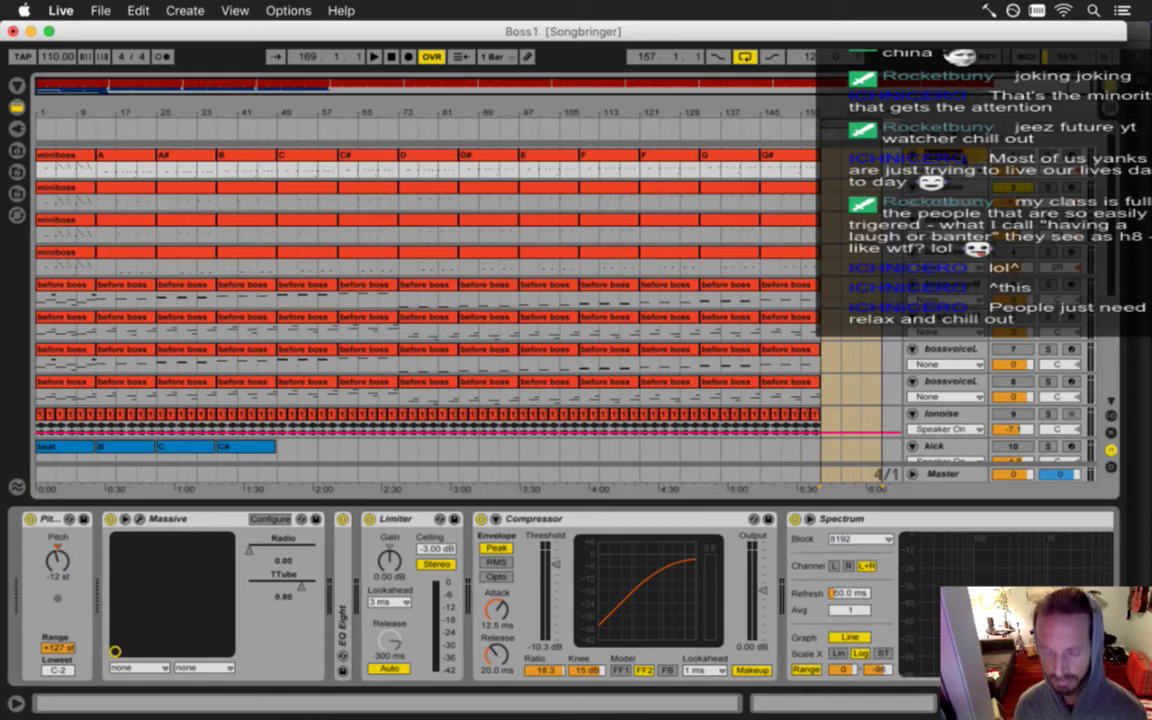
key("Down")
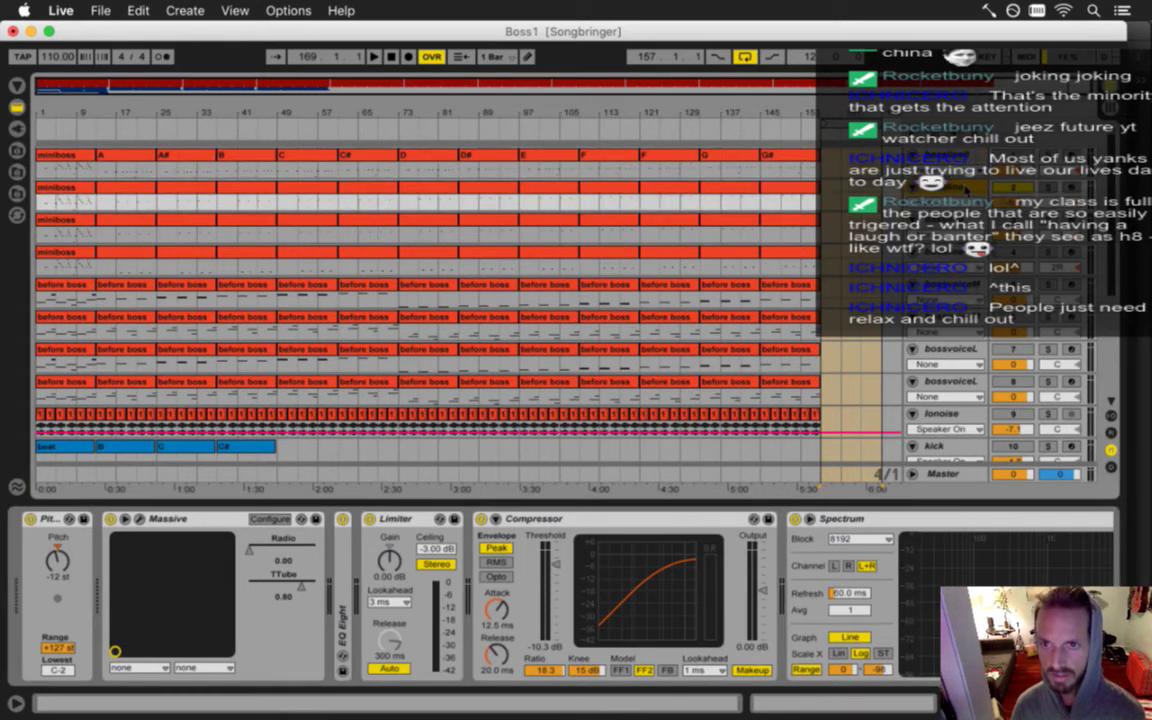
key("Down")
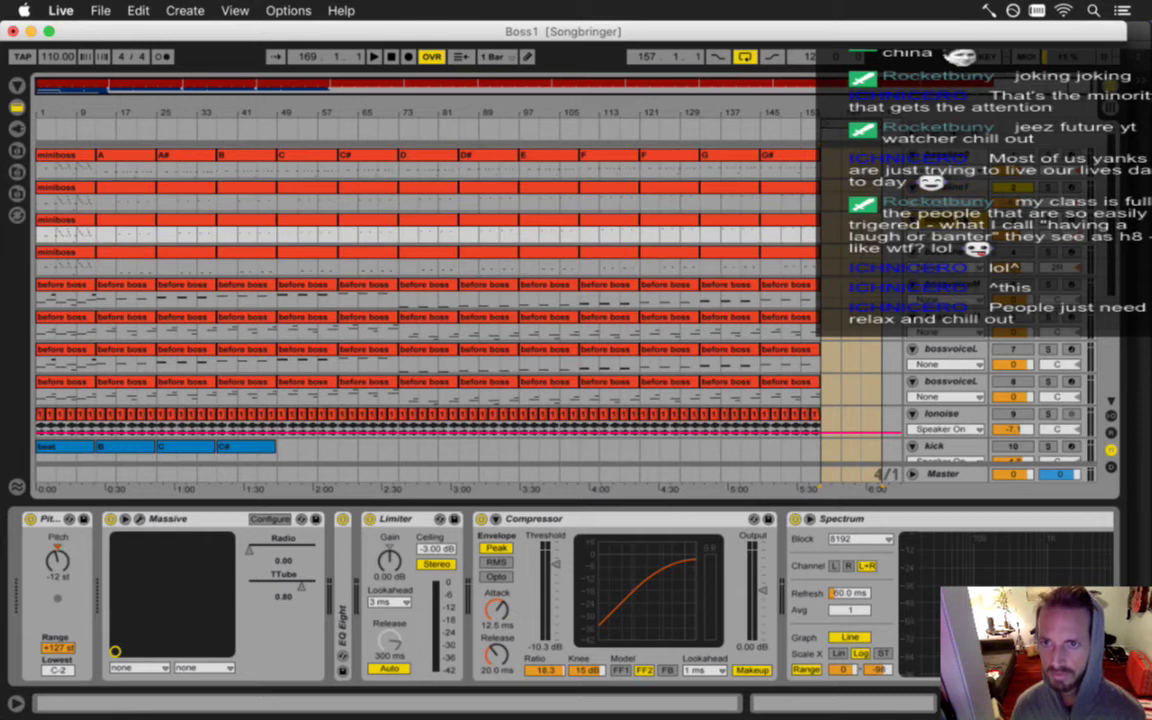
key("Down")
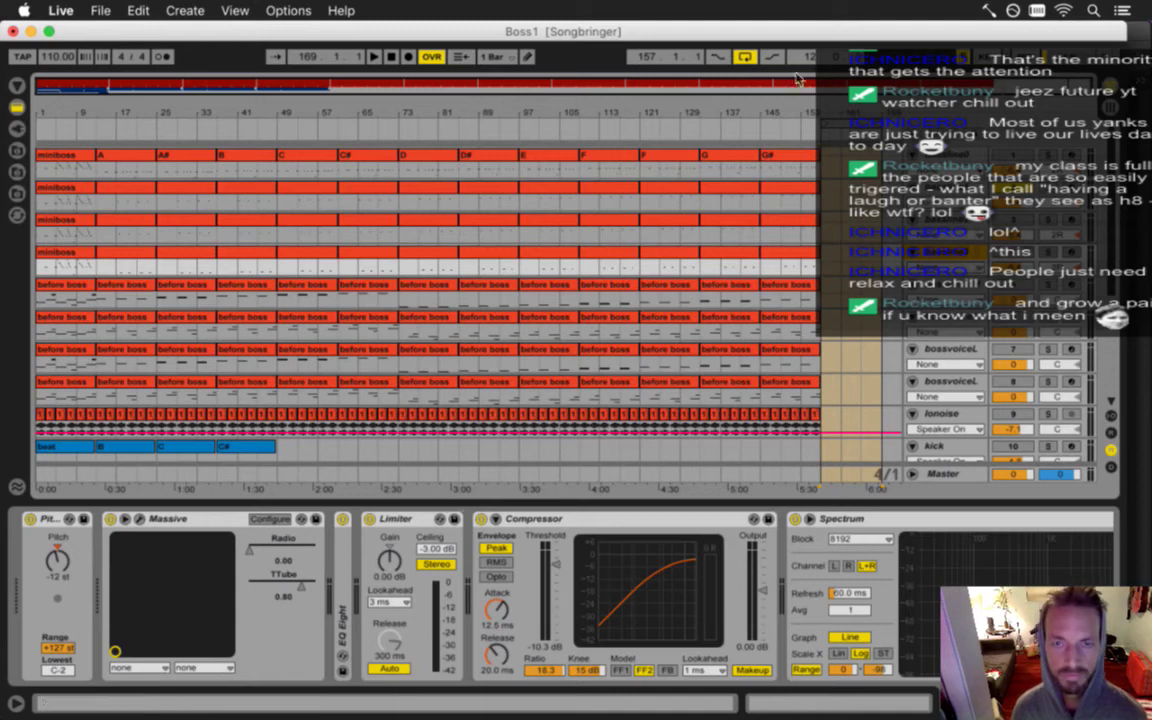
left_click_drag(850, 123, 136, 123)
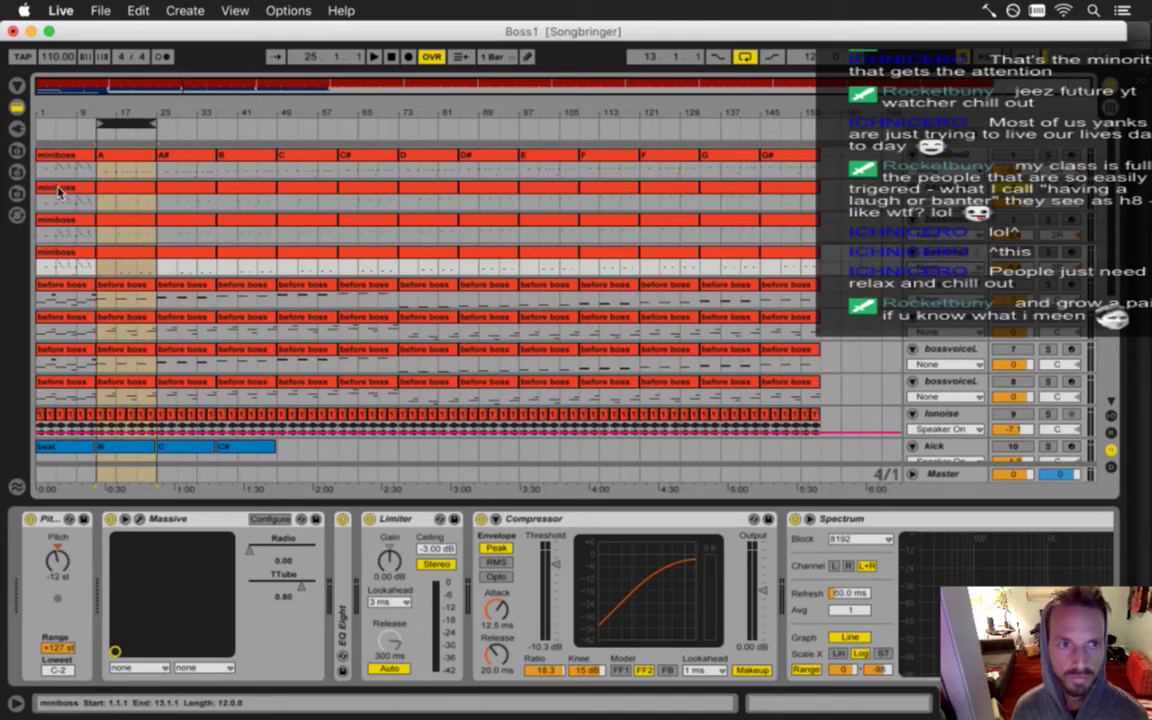
Delete the opening 12-bar miniboss clips from the second, third and fourth tracks and save the set.
left_click_drag(62, 190, 60, 258)
key("Delete")
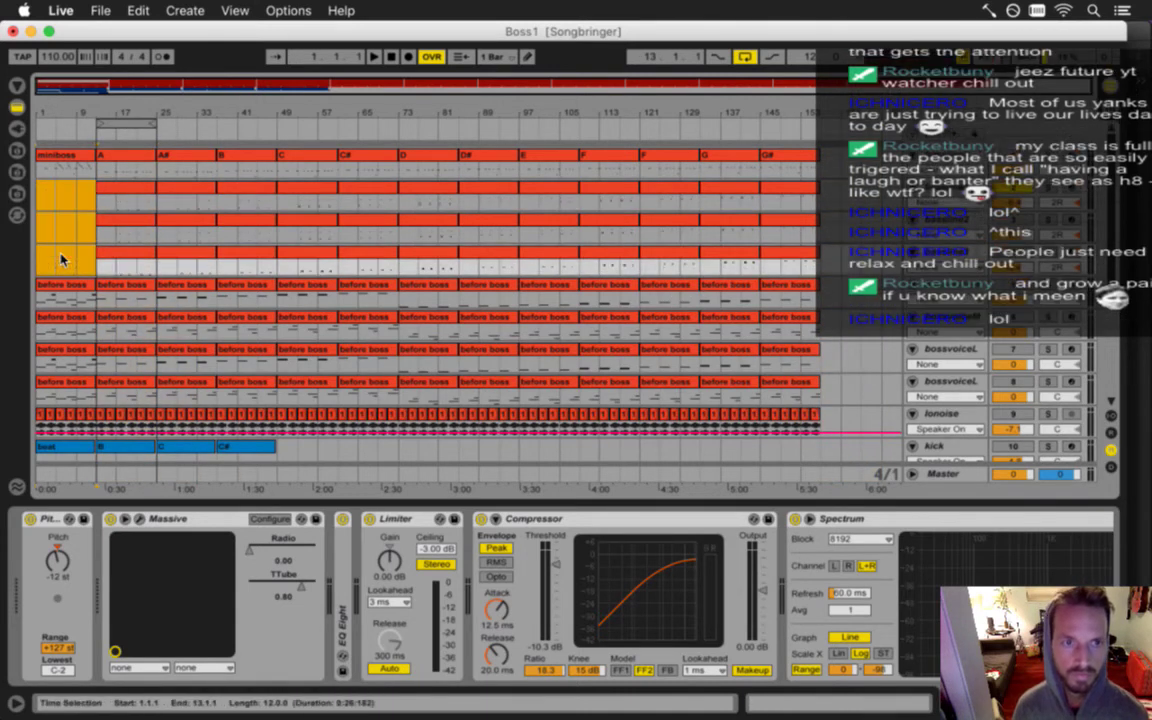
key("super+s")
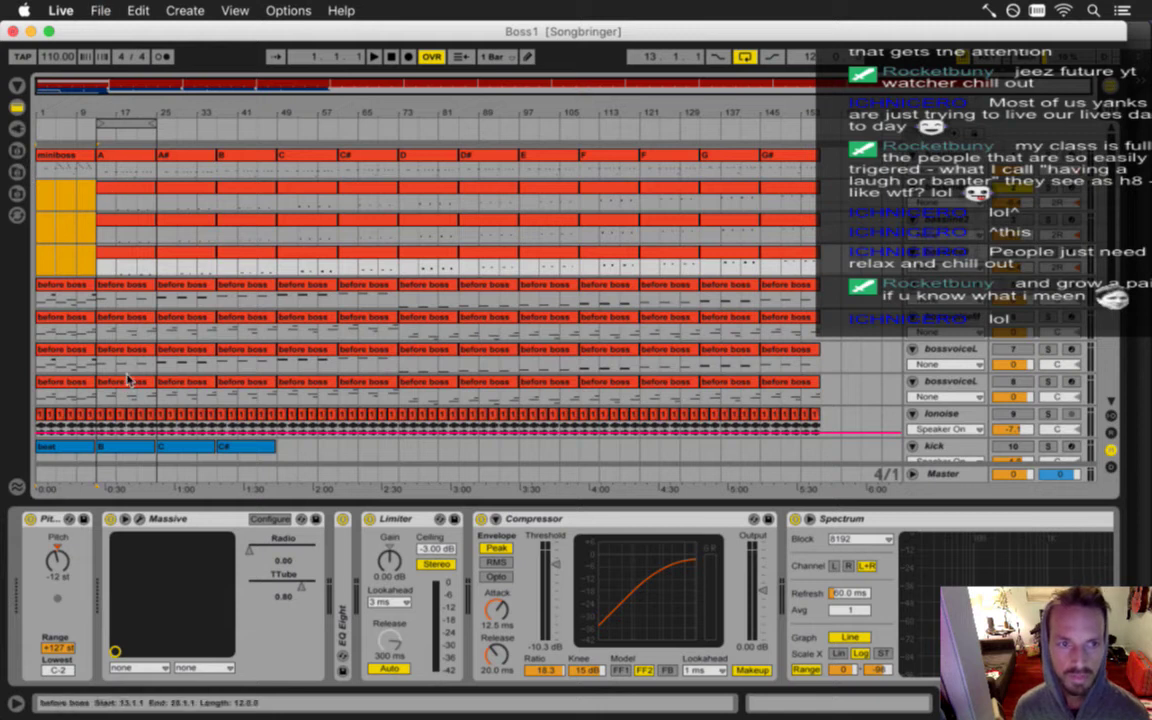
Delete the opening before boss clips from the three tracks below the first before boss track and save the set.
left_click(64, 317)
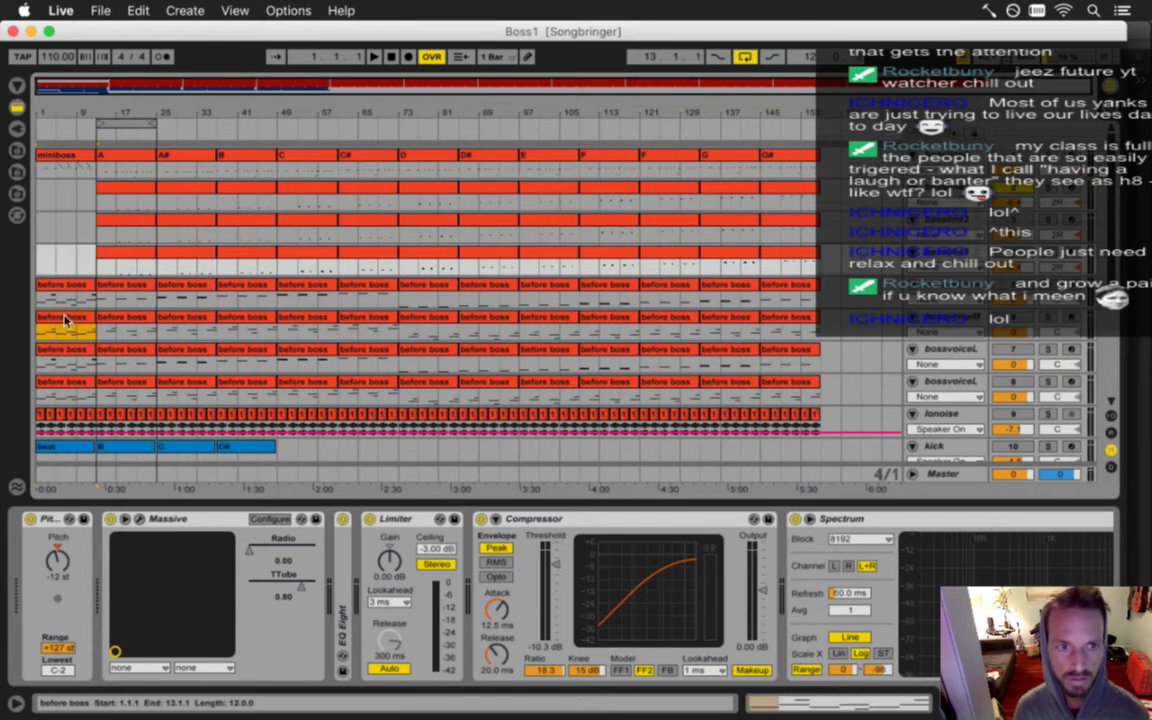
left_click(67, 383, "shift")
key("Delete")
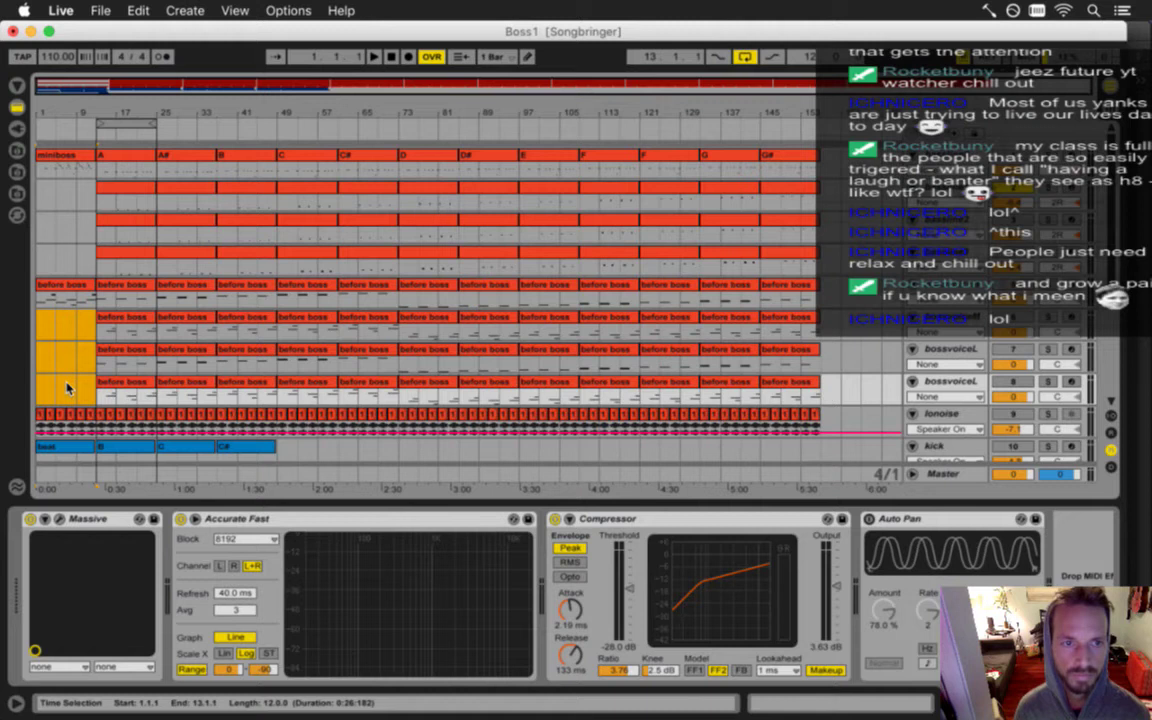
key("super+s")
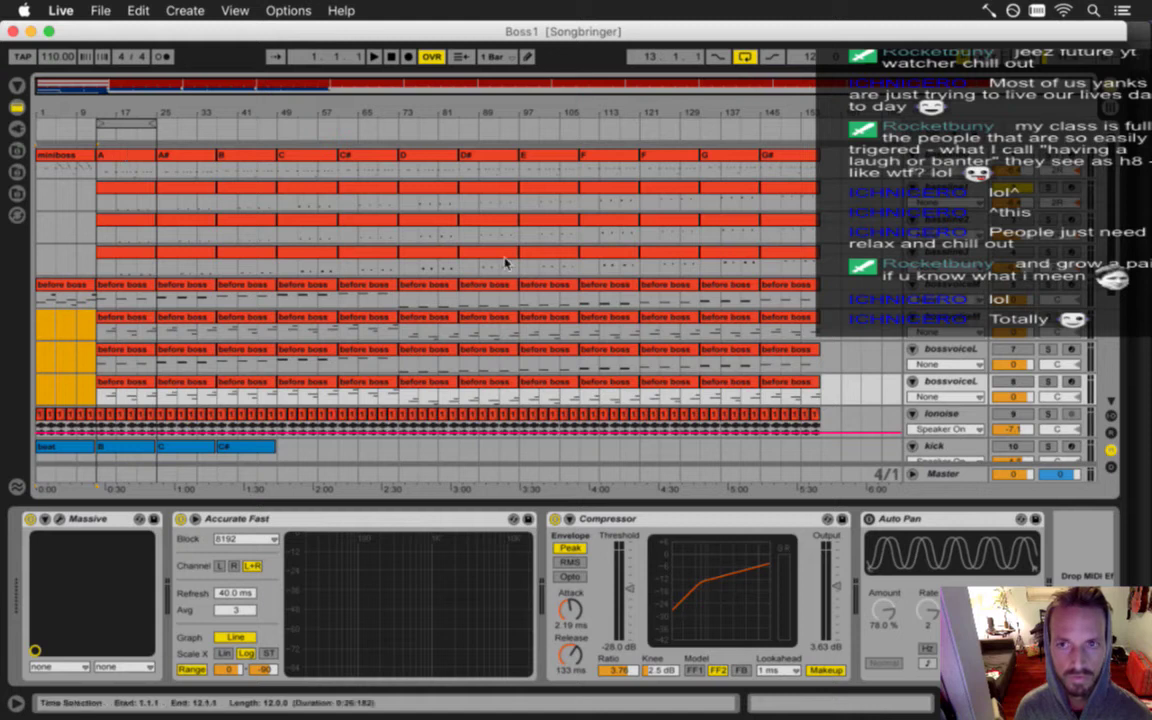
Deactivate the second track and activate the third track, bassline2, for the next set of exports.
left_click(1017, 190)
left_click(1015, 220)
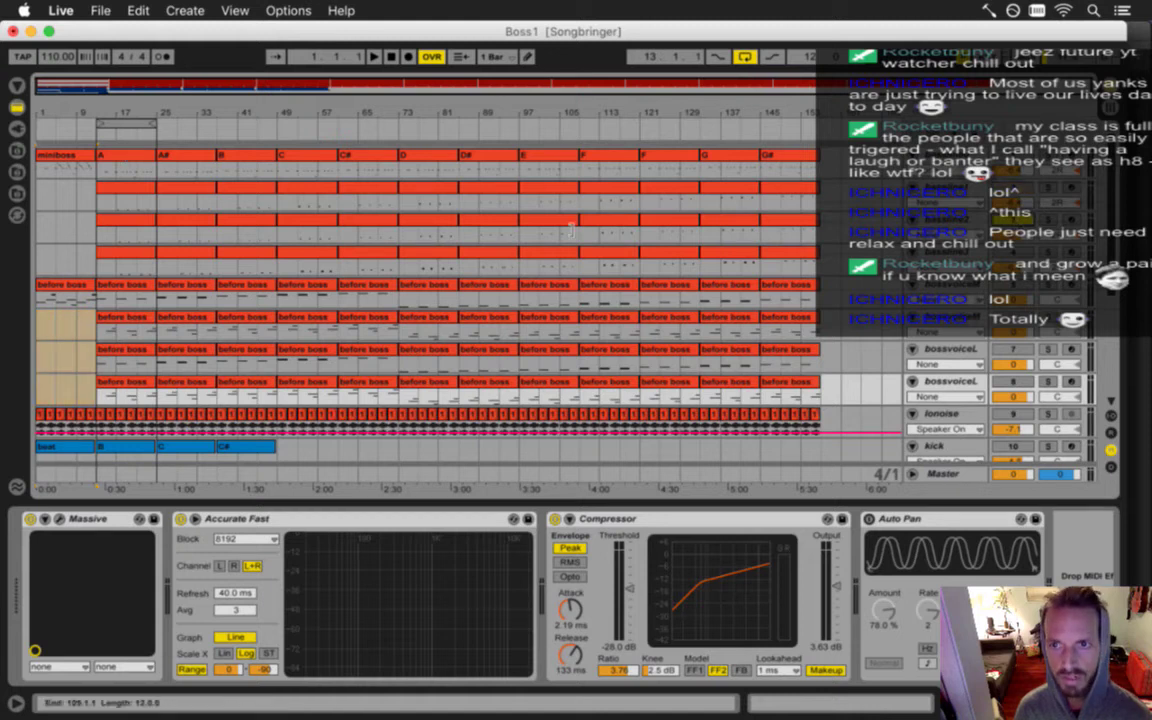
Switch to TextMate to prepare the base file name Boss1-bass2, and return to Live.
key("super+Tab")
key("super+Tab")
key("super+Tab")
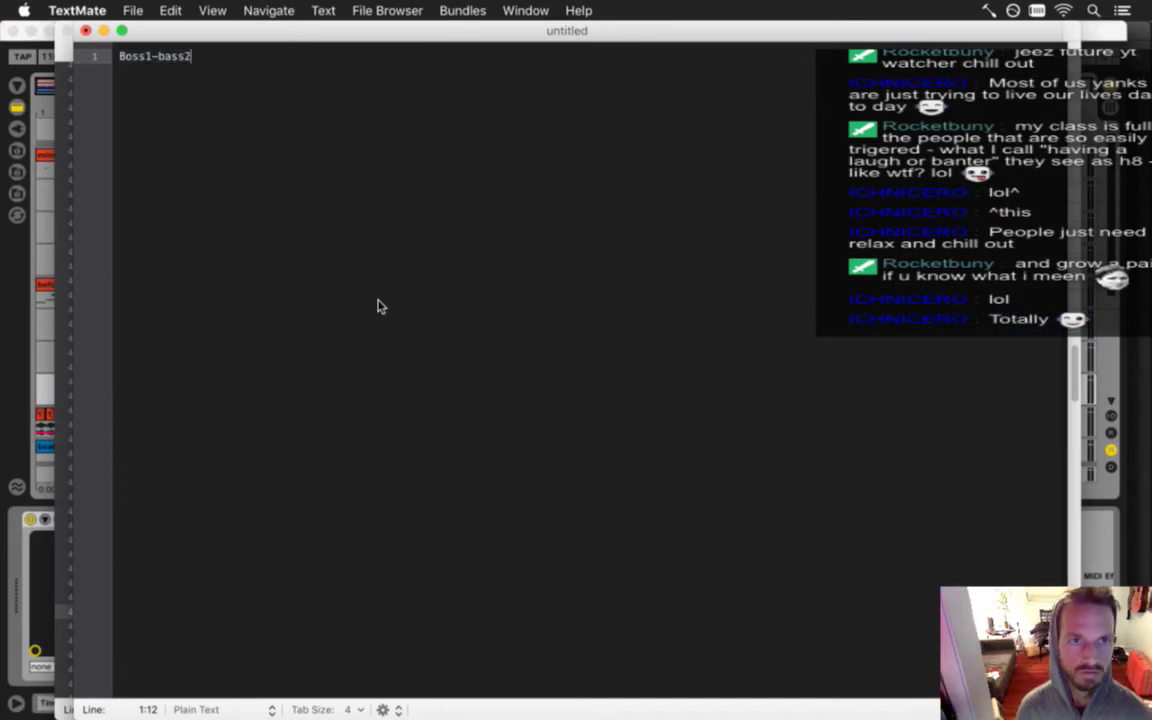
key("super+Tab")
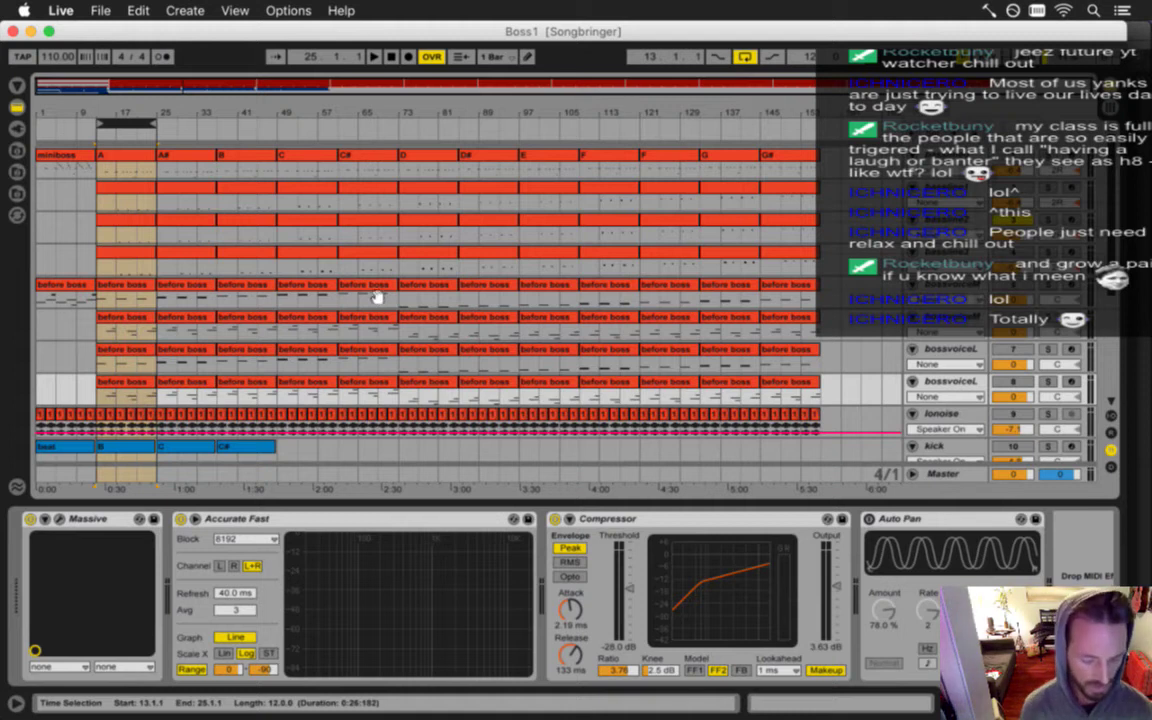
Export the A section, bars 13 to 25, from the Master track as a 48000 Hz, 16-bit WAV file.
key("Tab")
key("Tab")
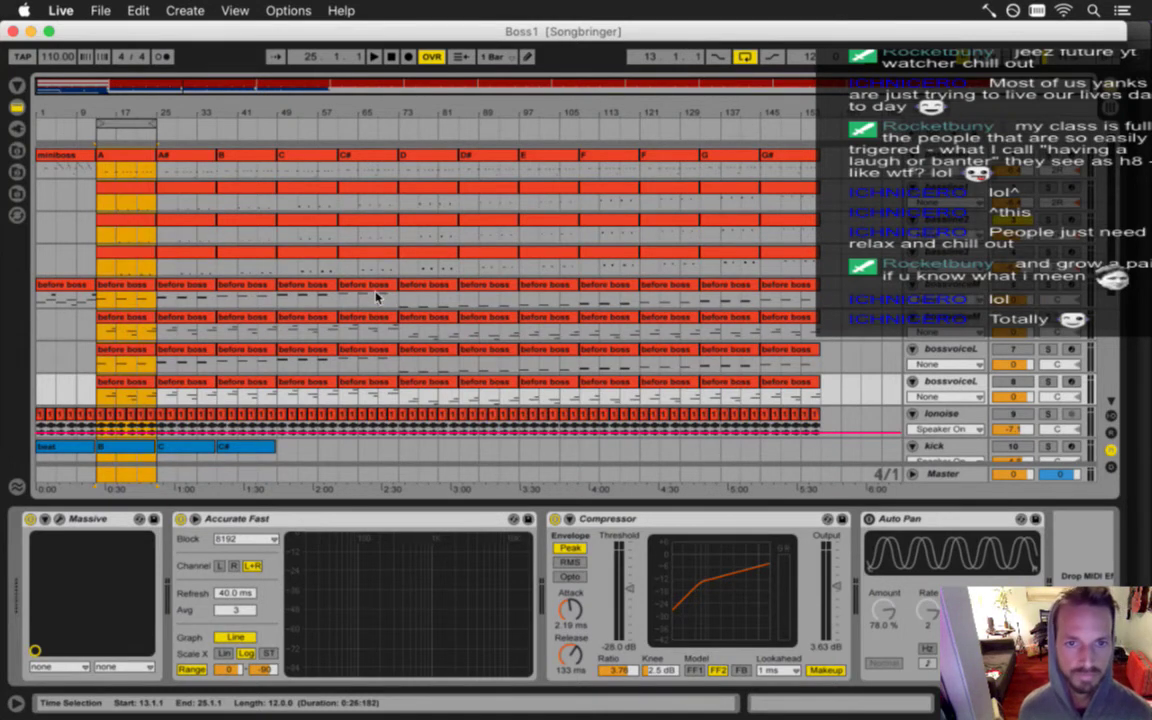
key("super+shift+r")
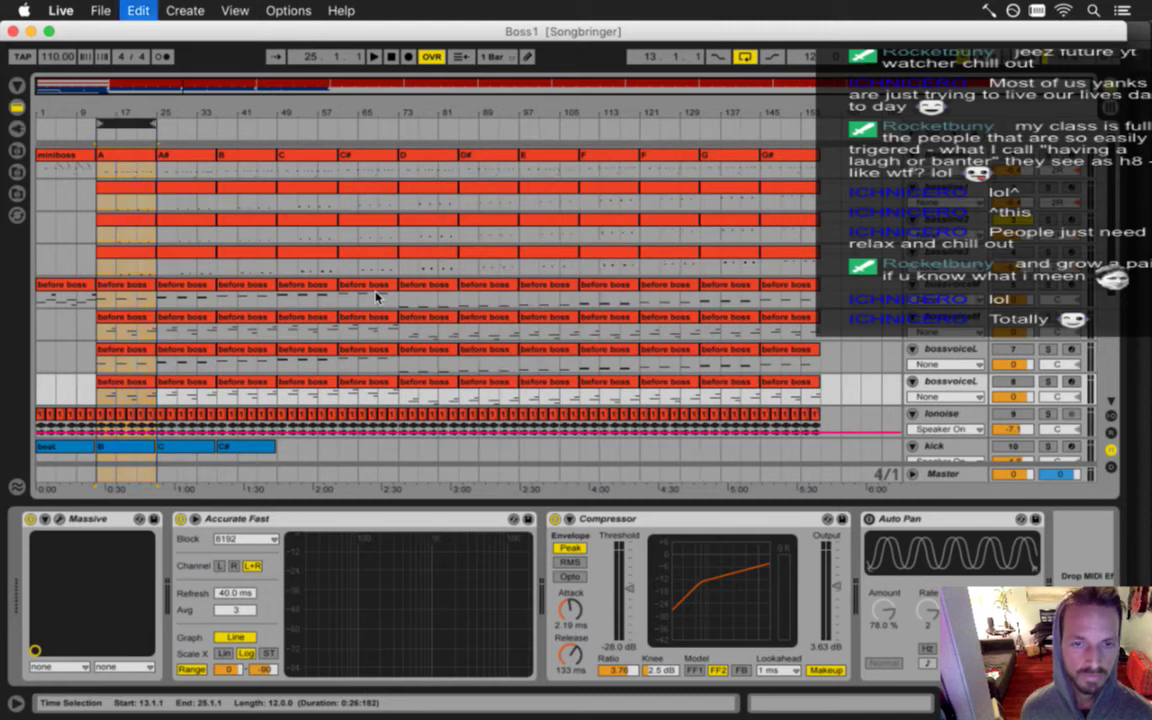
key("Return")
key("Return")
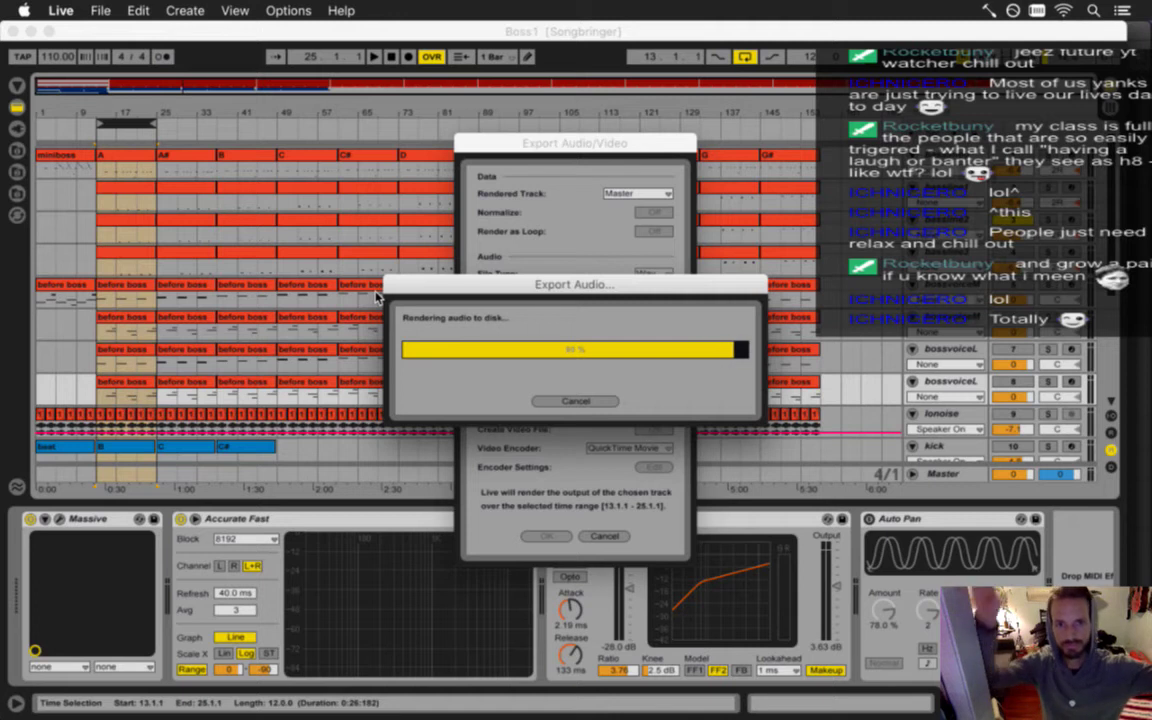
Export the A# section, bars 25 to 37, as a WAV file.
key("Up")
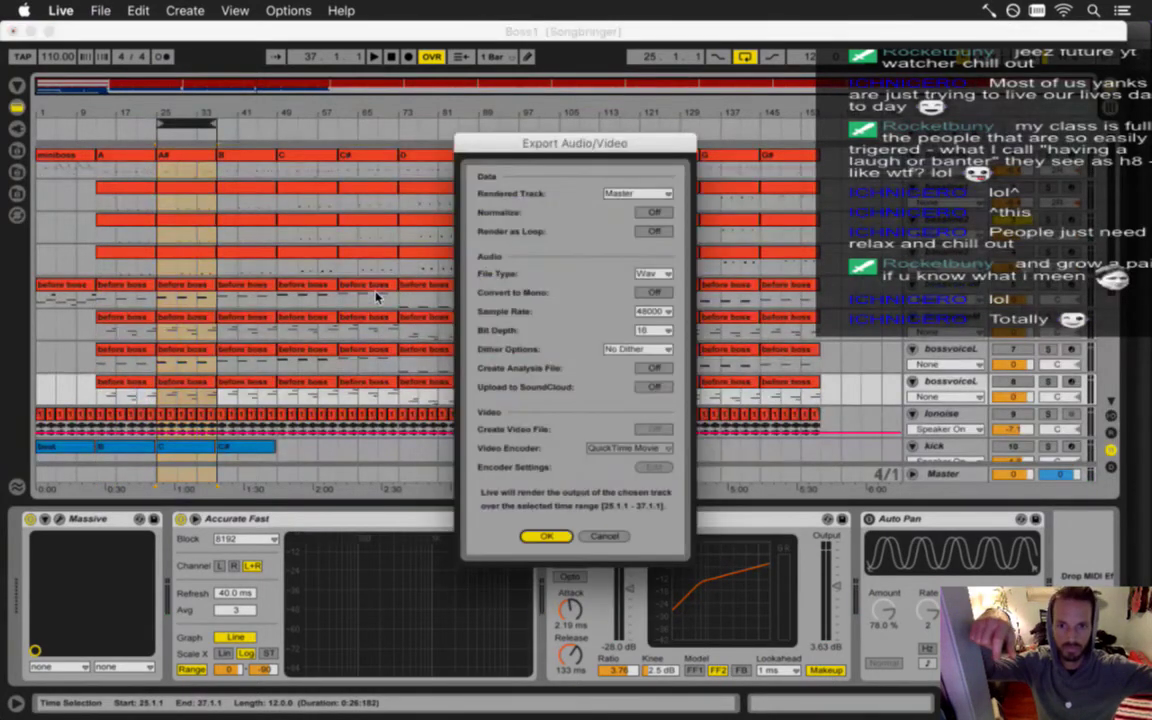
key("Return")
key("Return")
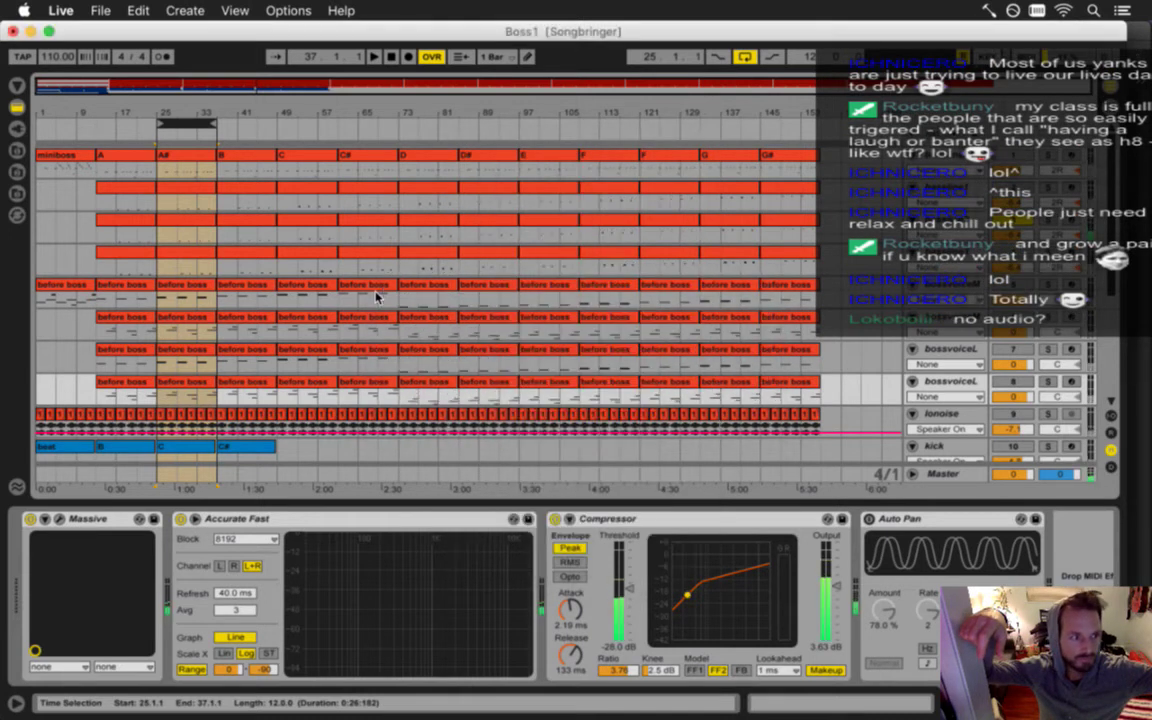
Move the loop to the B section, bars 37 to 49, and export it as Boss1-bass2B.
key("Down")
key("Tab")
key("Tab")
key("super+shift+r")
key("Return")
key("Right")
key("BackSpace")
key("BackSpace")
type("B")
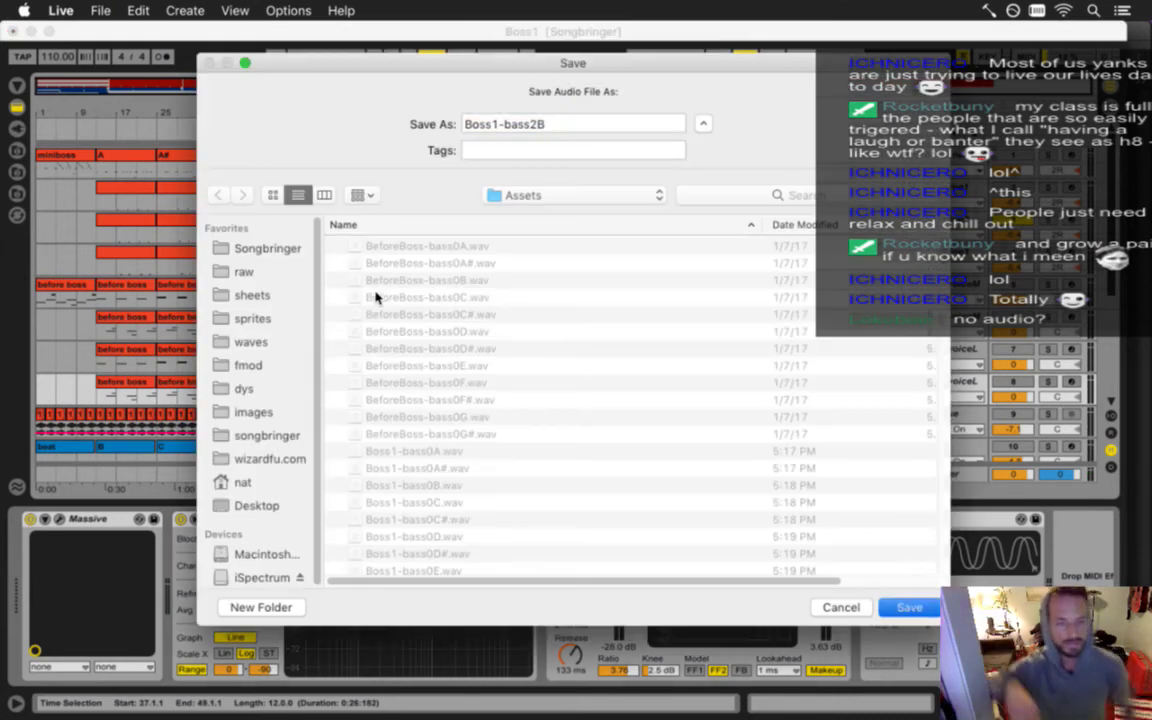
key("Return")
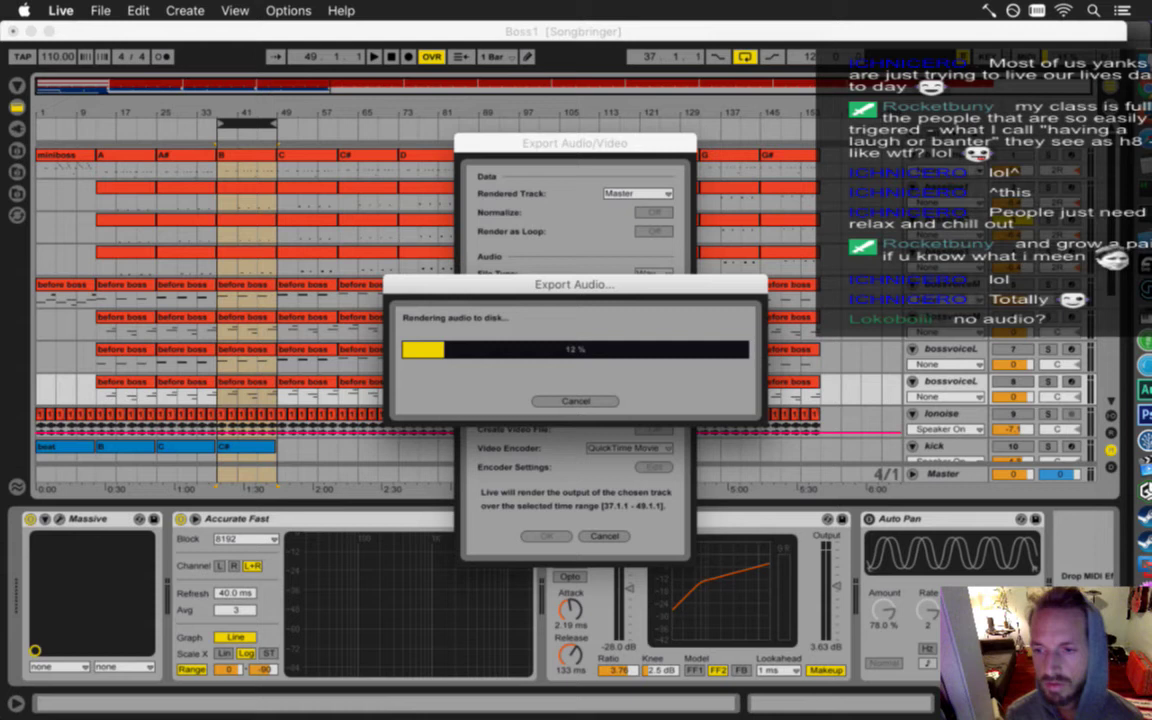
Switch to Gameshow and toggle the output's speaker and headphone controls to check the stream audio.
left_click(1133, 490)
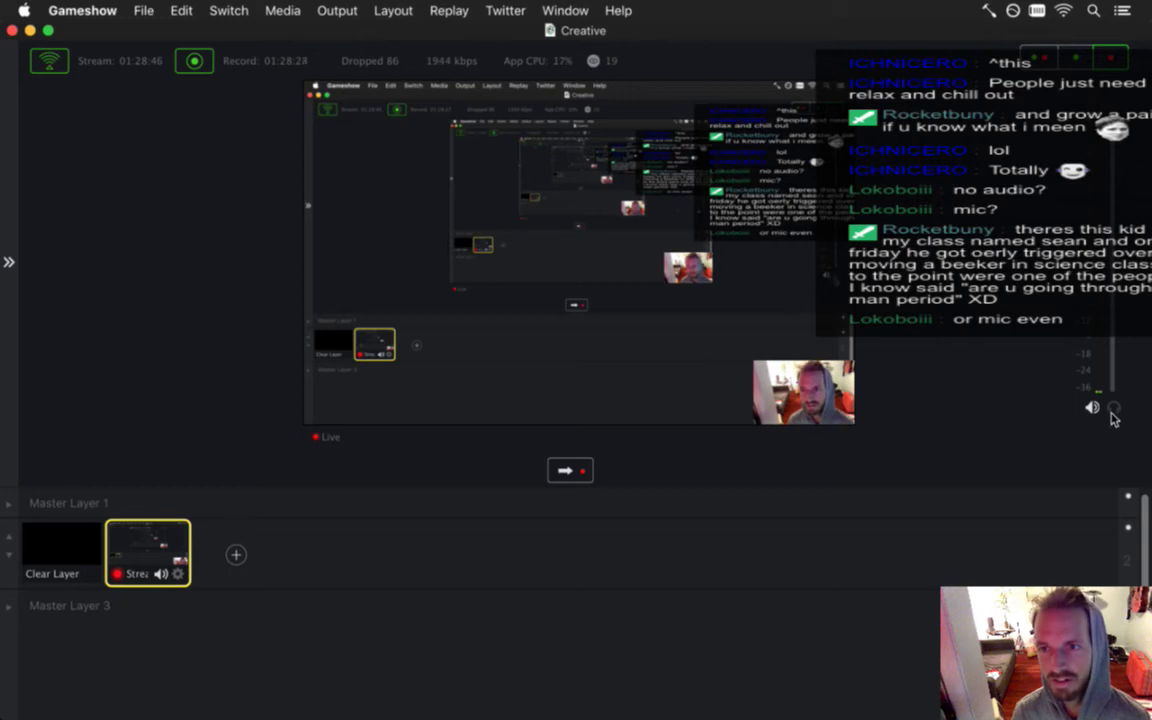
left_click(1092, 409)
left_click(1113, 409)
left_click(1113, 409)
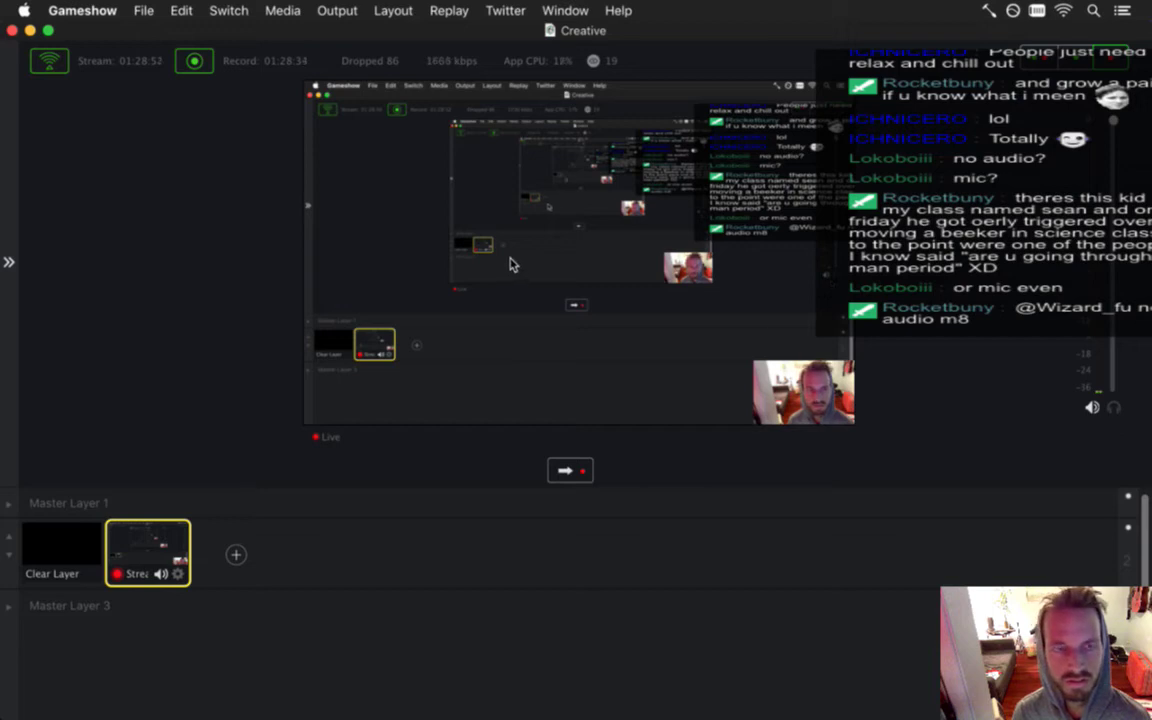
Return to Live and export the C section, bars 49 to 61, as a WAV file.
key("super+Tab")
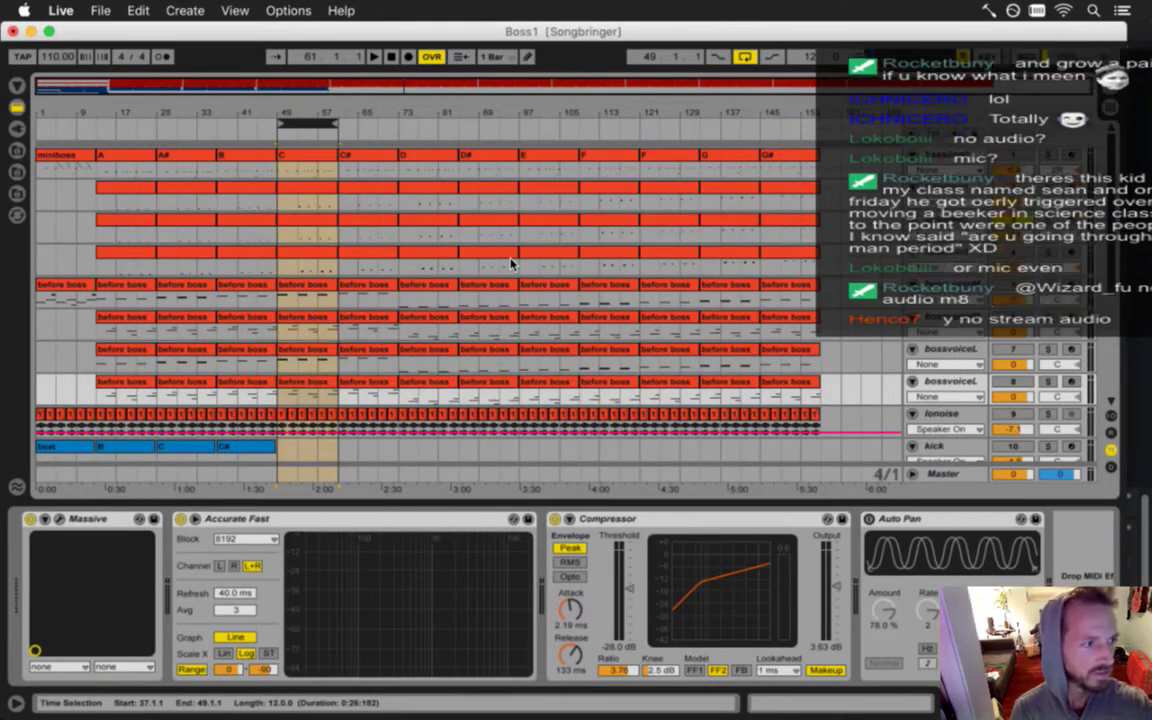
key("super+shift+r")
key("Return")
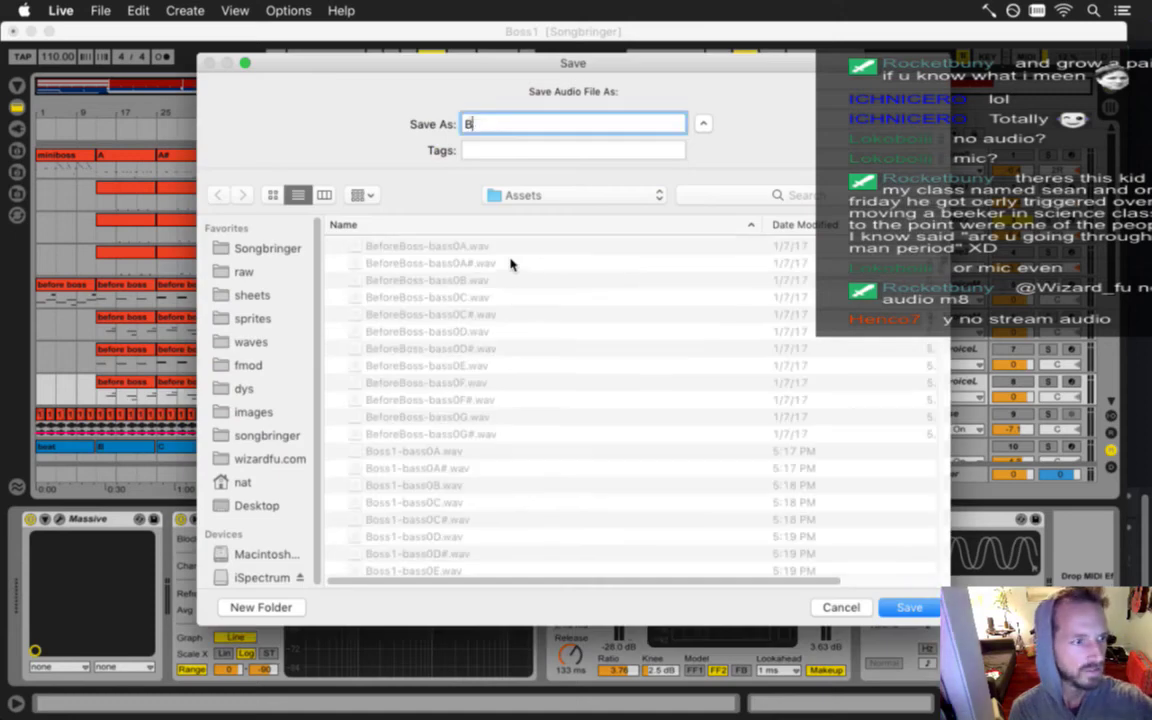
key("Return")
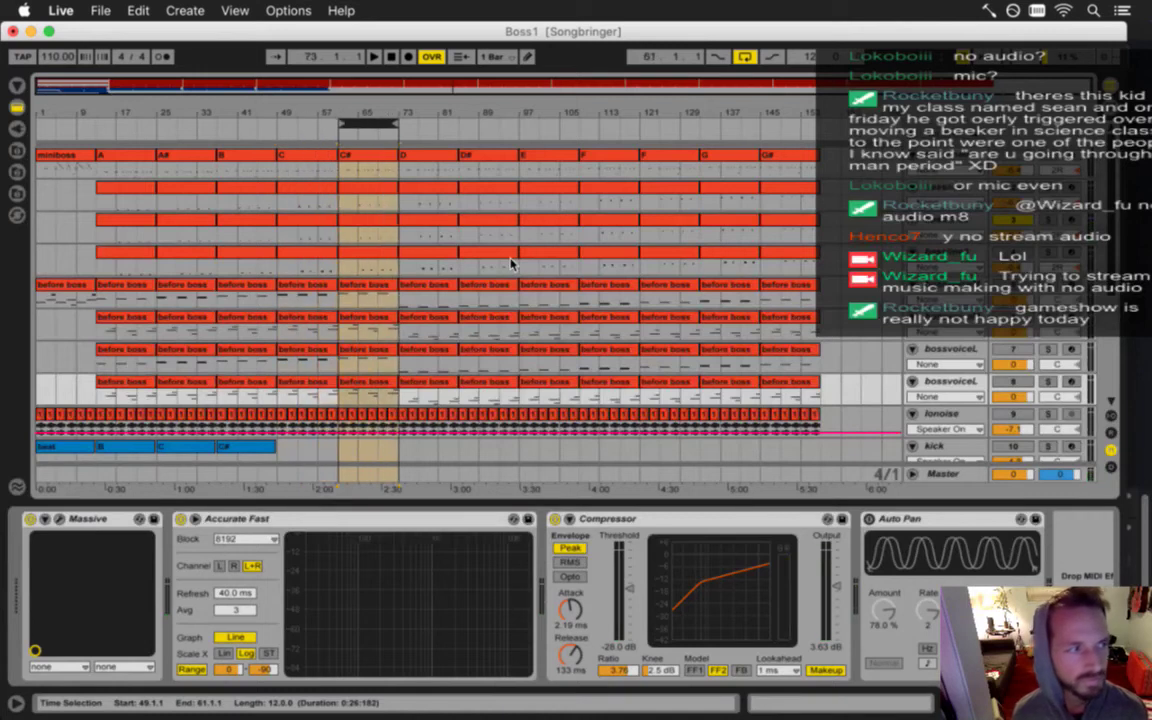
Export the C# section, bars 61 to 73, as Boss1-bass2C#.
key("super+shift+r")
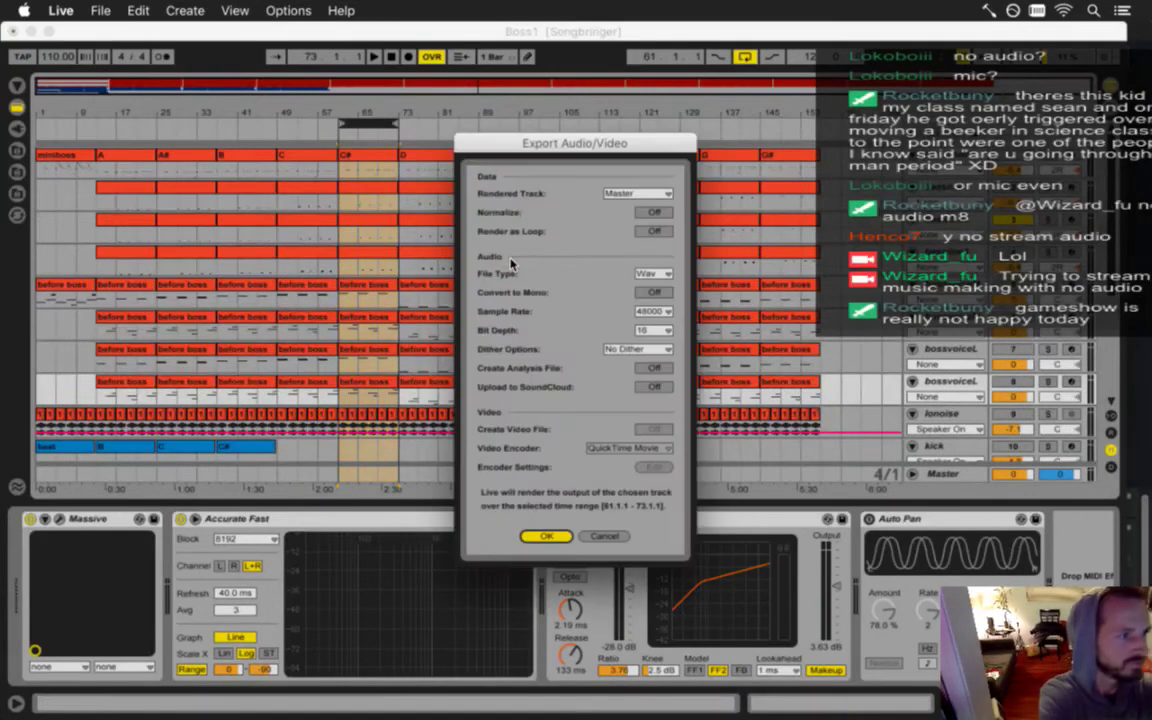
key("Return")
key("Return")
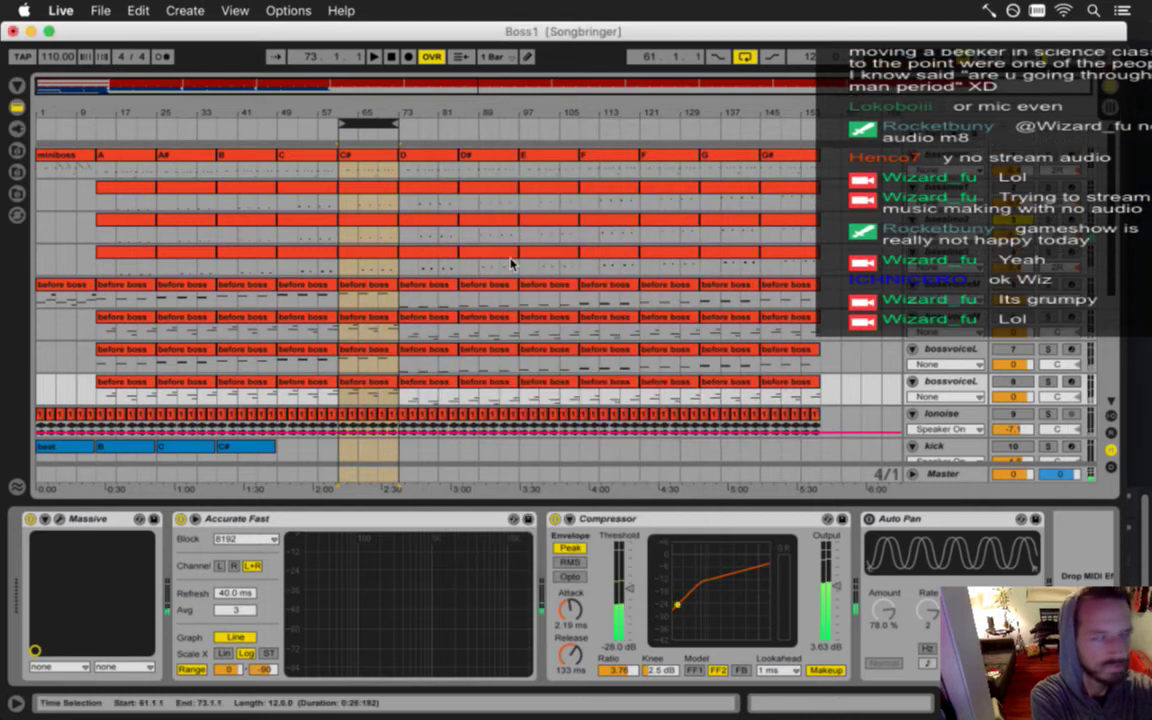
Move the loop to the D section, bars 73 to 85, and export it as Boss1-bass2D.
key("Right")
key("Right")
key("Right")
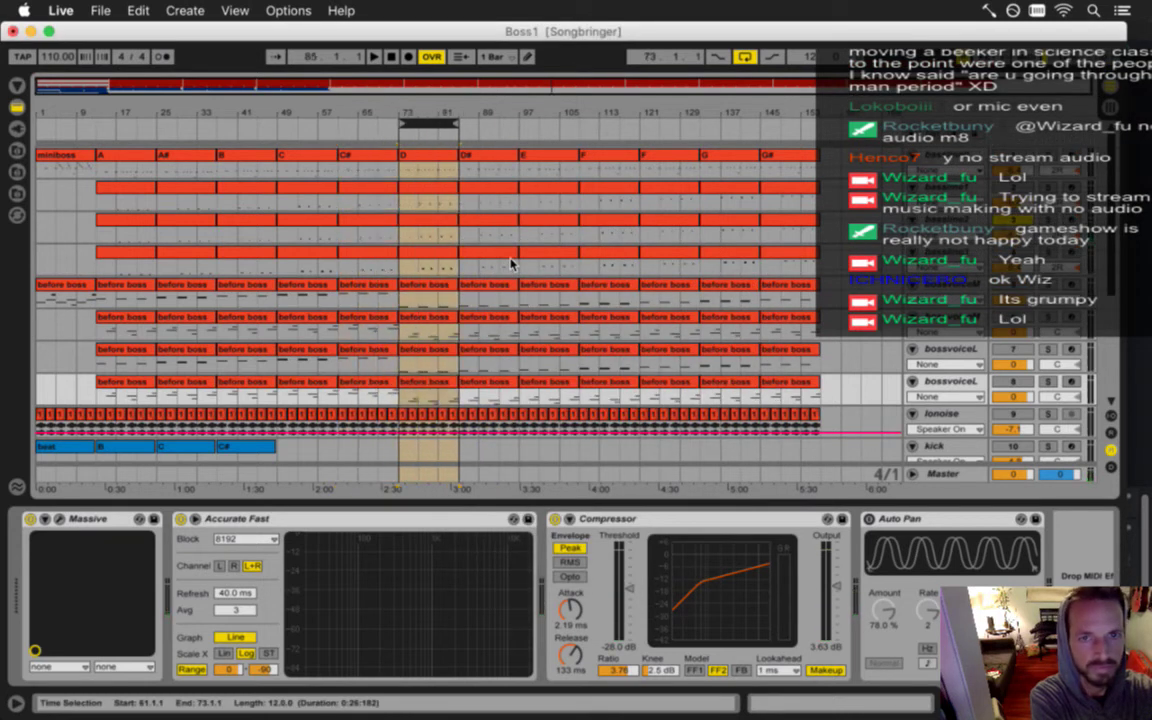
key("super+shift+r")
key("Return")
key("super+Tab")
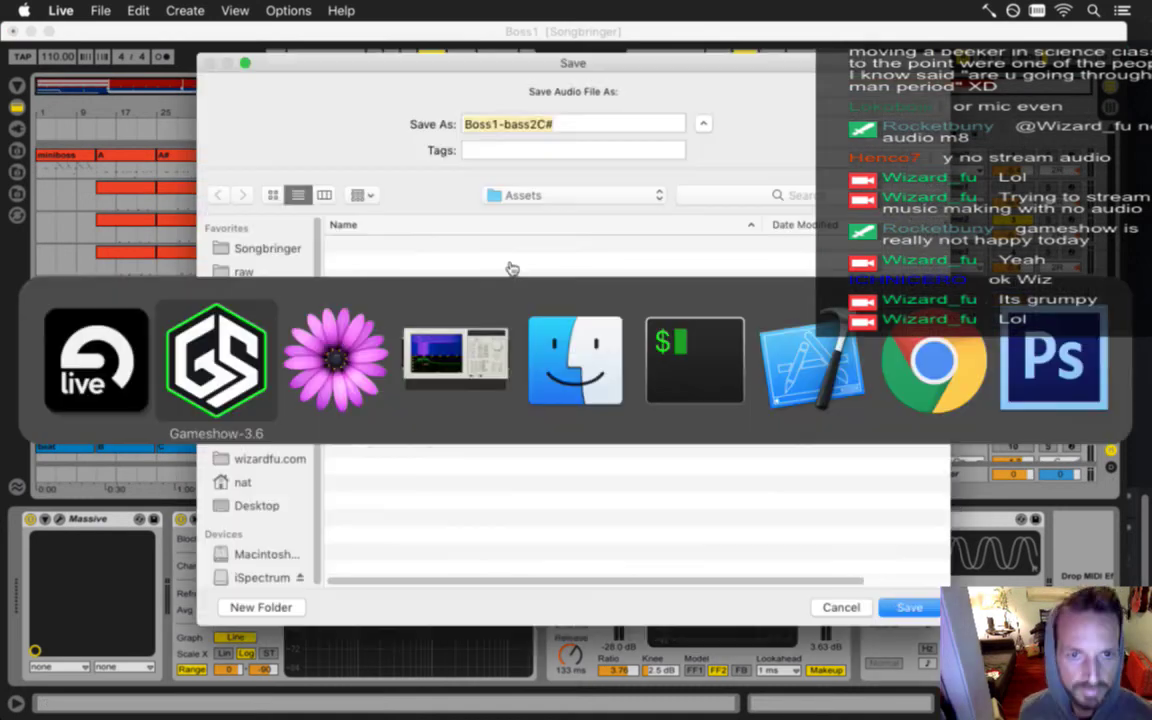
key("super+Tab")
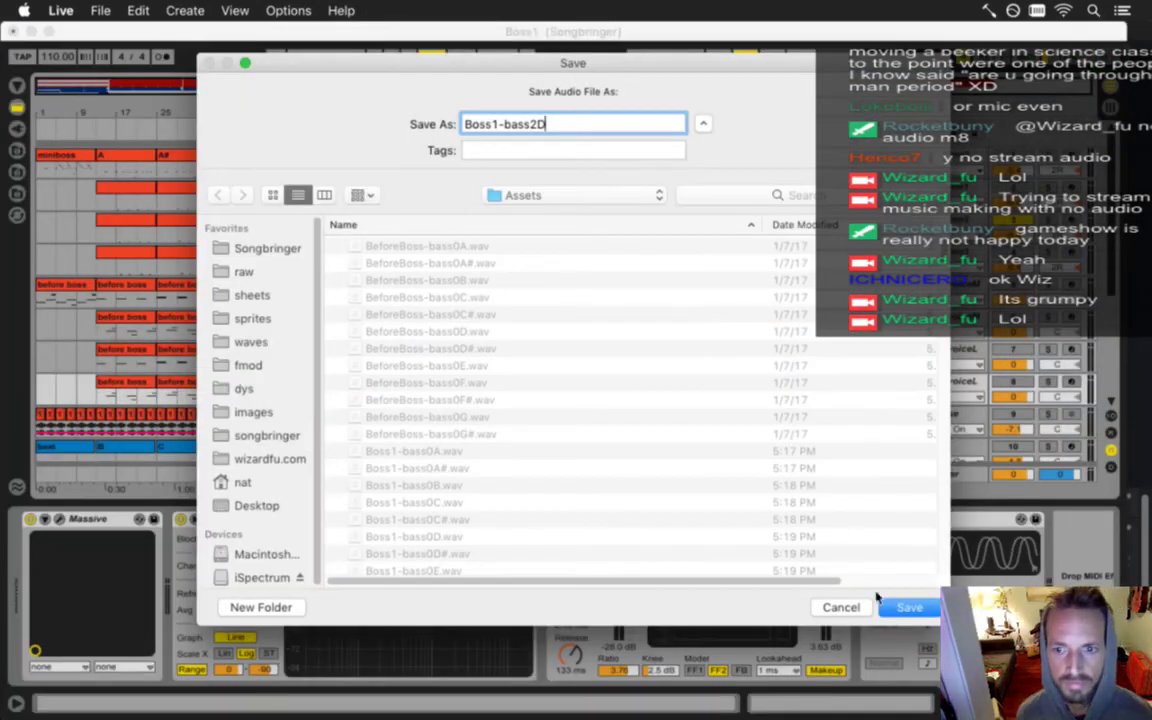
left_click(889, 609)
Check the stream in Gameshow, then return to Live and export the D# section, bars 85 to 97, as a WAV file.
key("super+Tab")
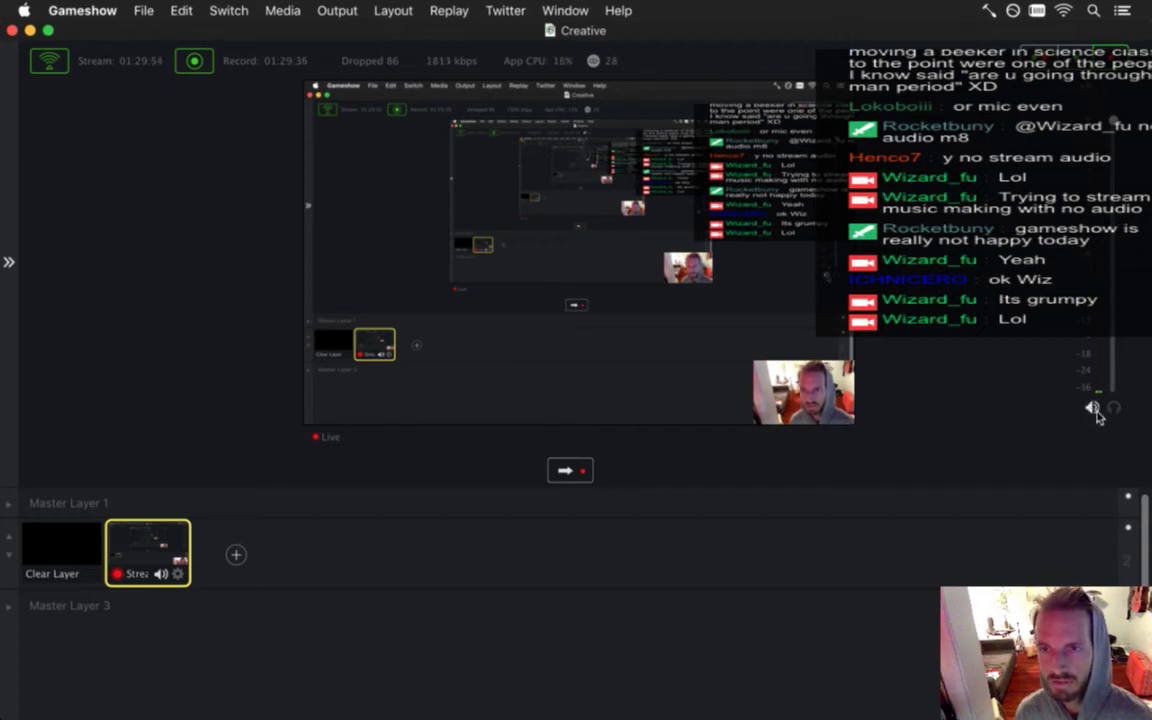
key("super+Tab")
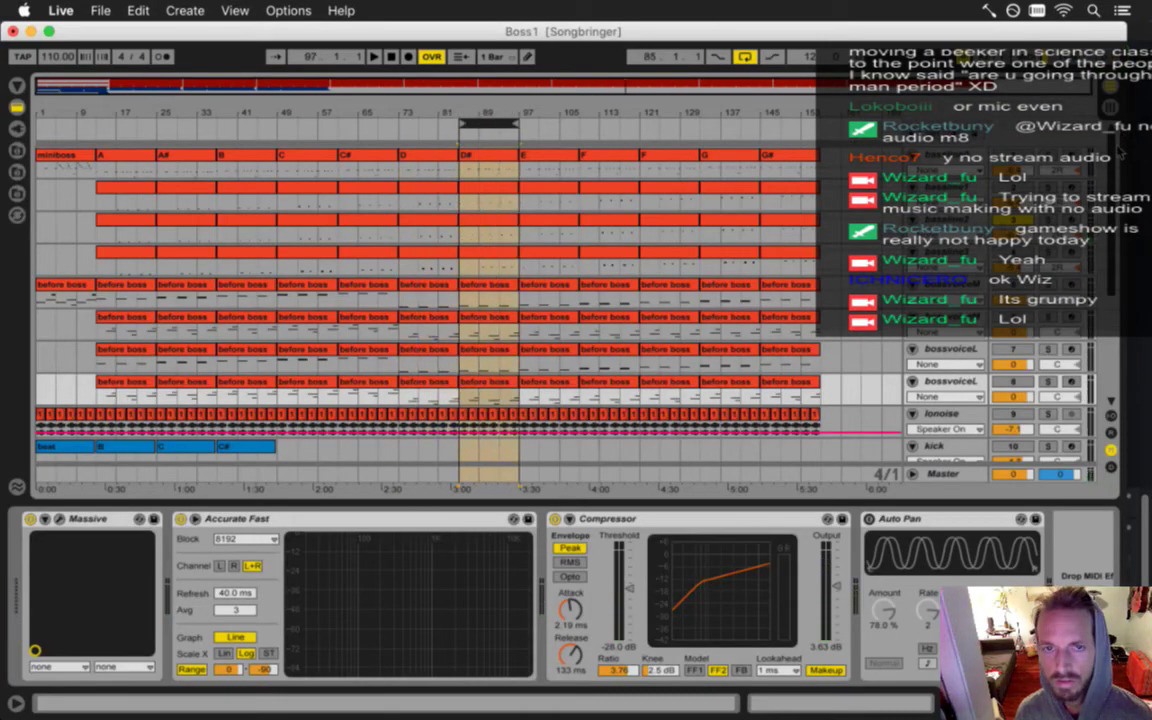
key("super+shift+r")
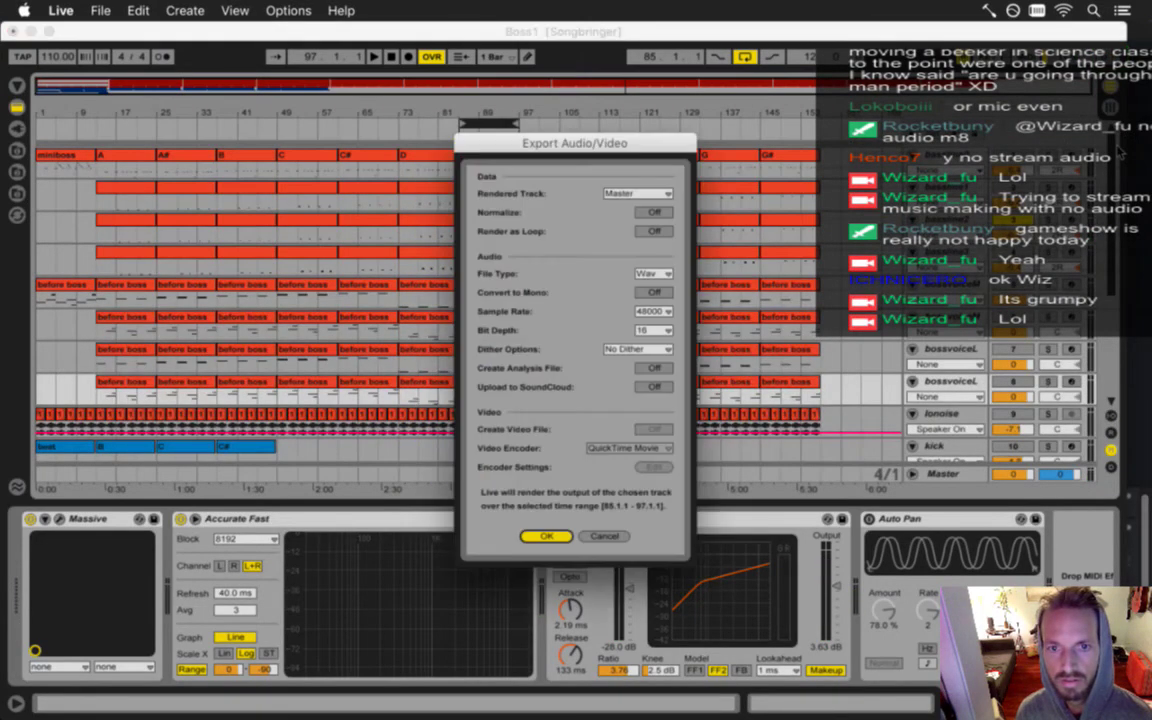
key("Return")
key("Return")
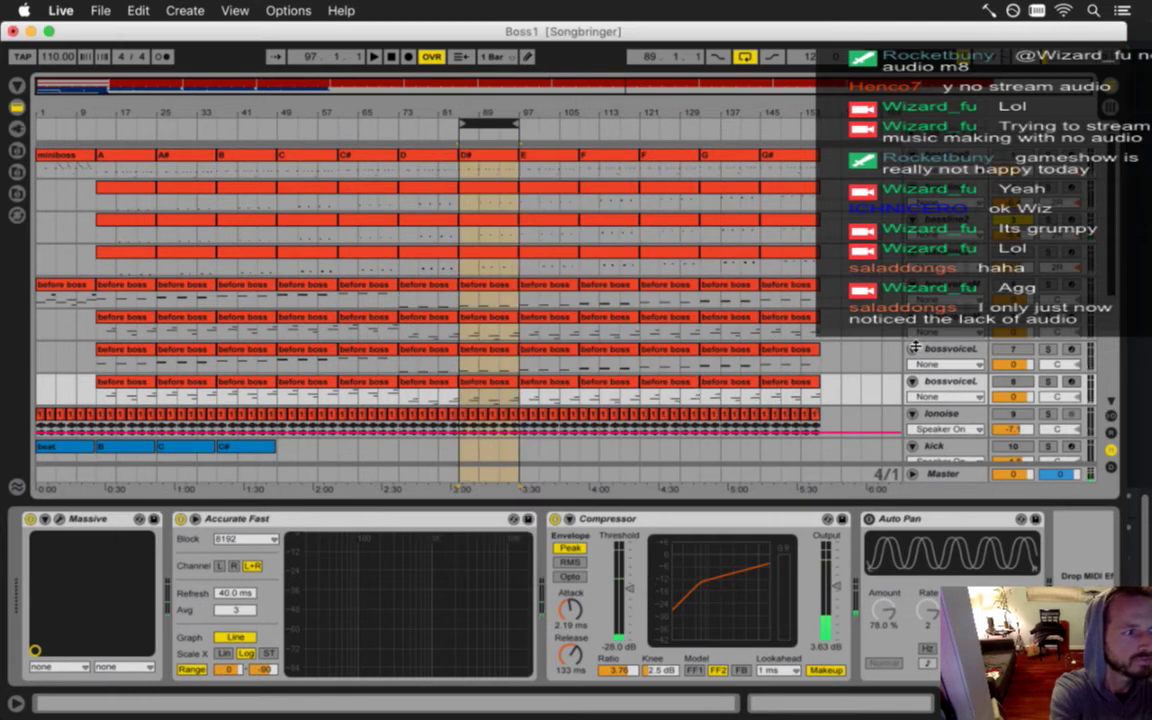
Move the loop to the E section, bars 97 to 109, and export it as a WAV file.
key("Up")
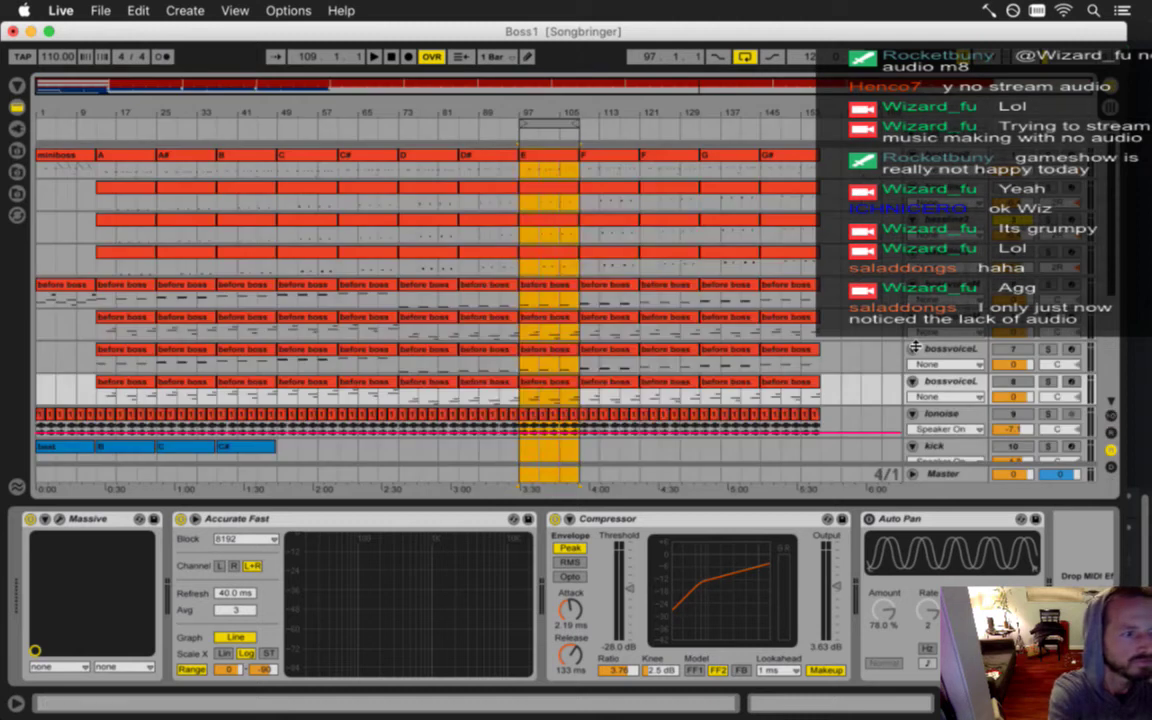
key("super+shift+r")
key("Return")
key("Return")
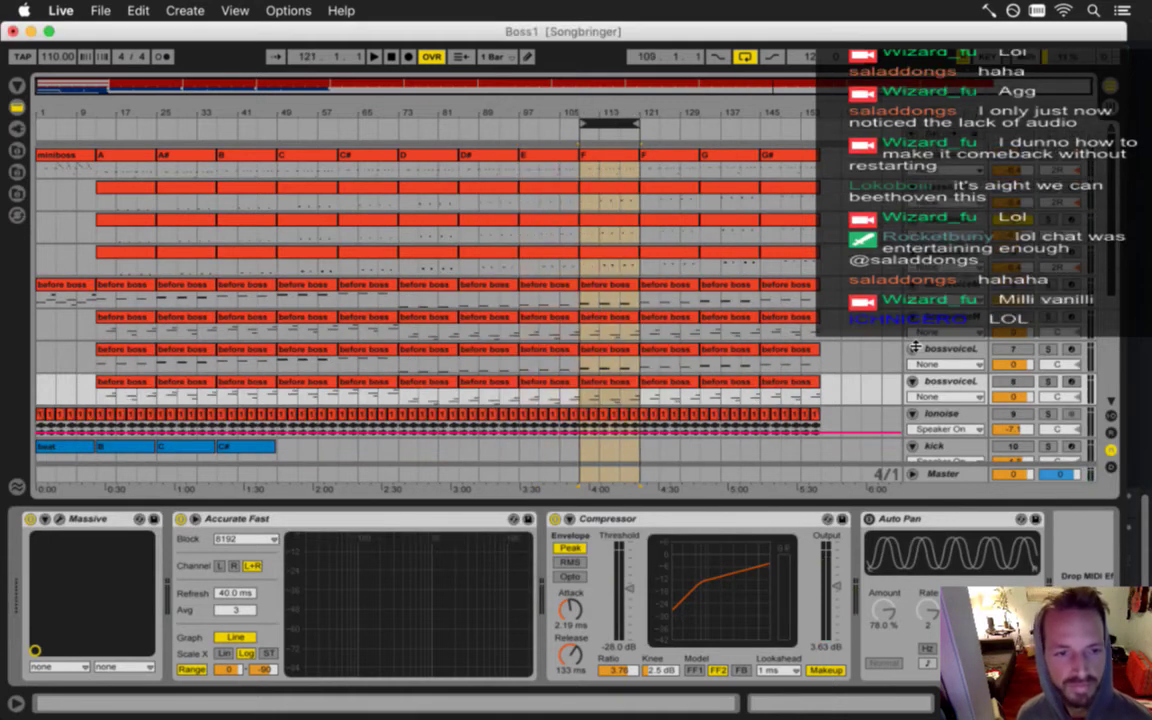
Export the F section, bars 109 to 121, as a 48000 Hz, 16-bit WAV file.
key("super+shift+r")
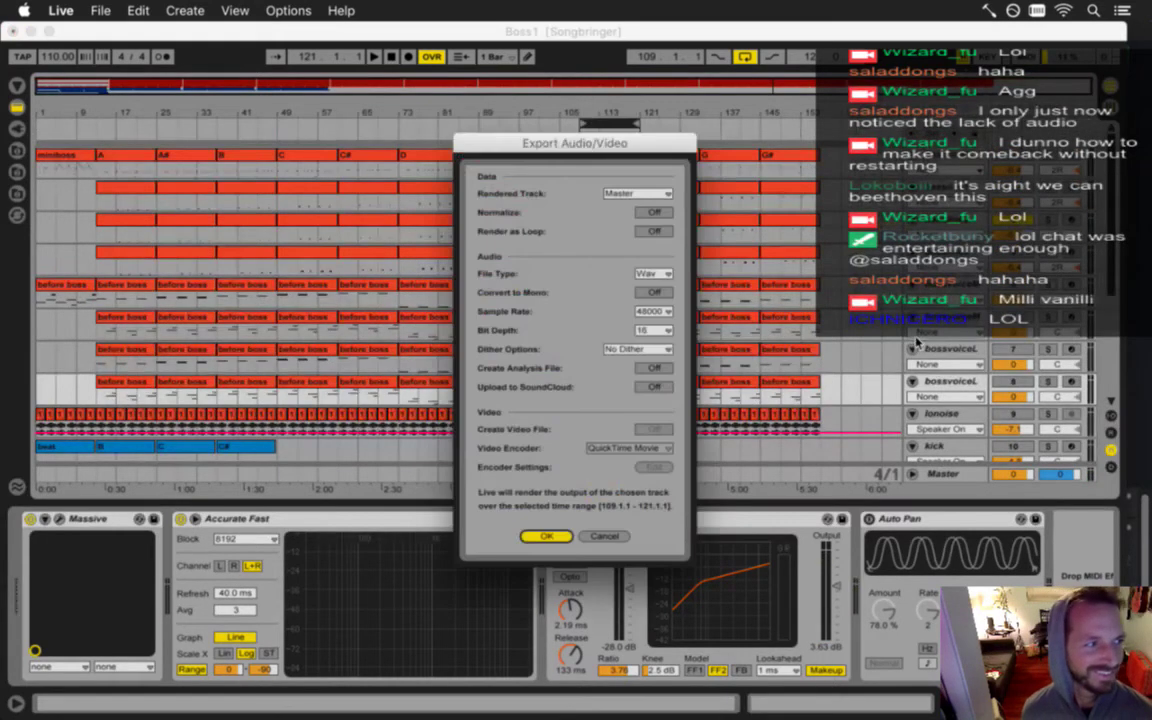
key("Return")
key("Return")
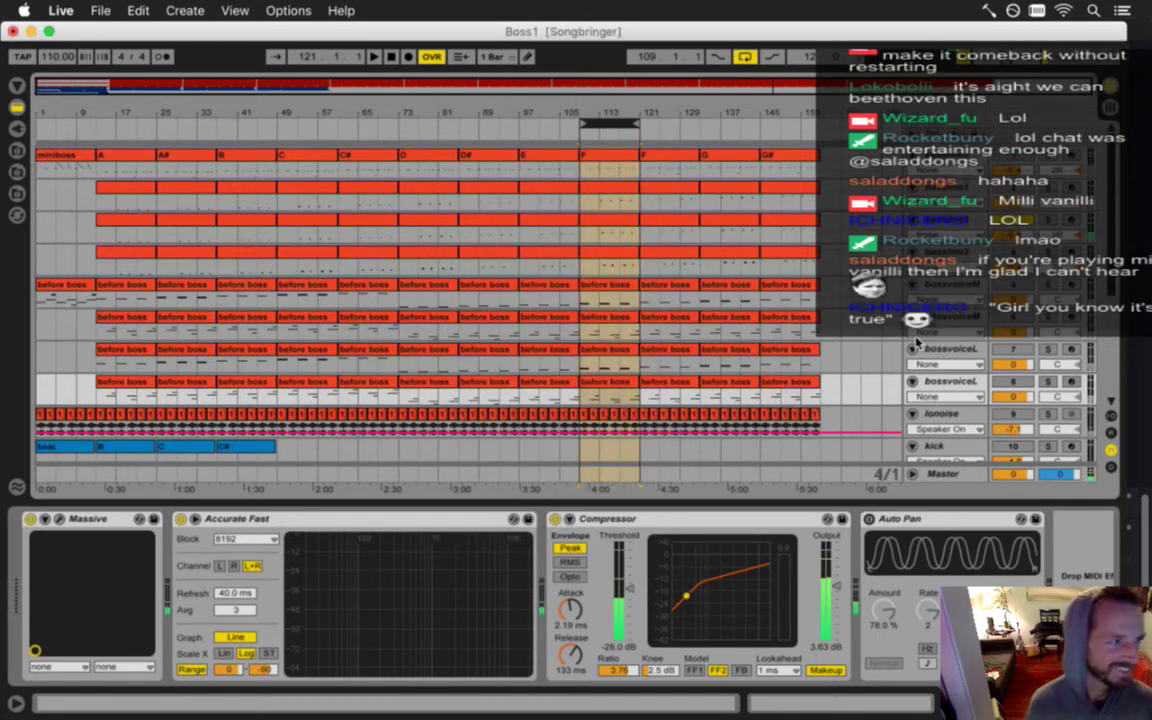
Move the loop to the F# section, bars 121 to 133, and export it as Boss1-bass2F#.
key("Right")
key("Right")
key("Right")
key("Tab")
key("Tab")
key("super+shift+r")
key("Return")
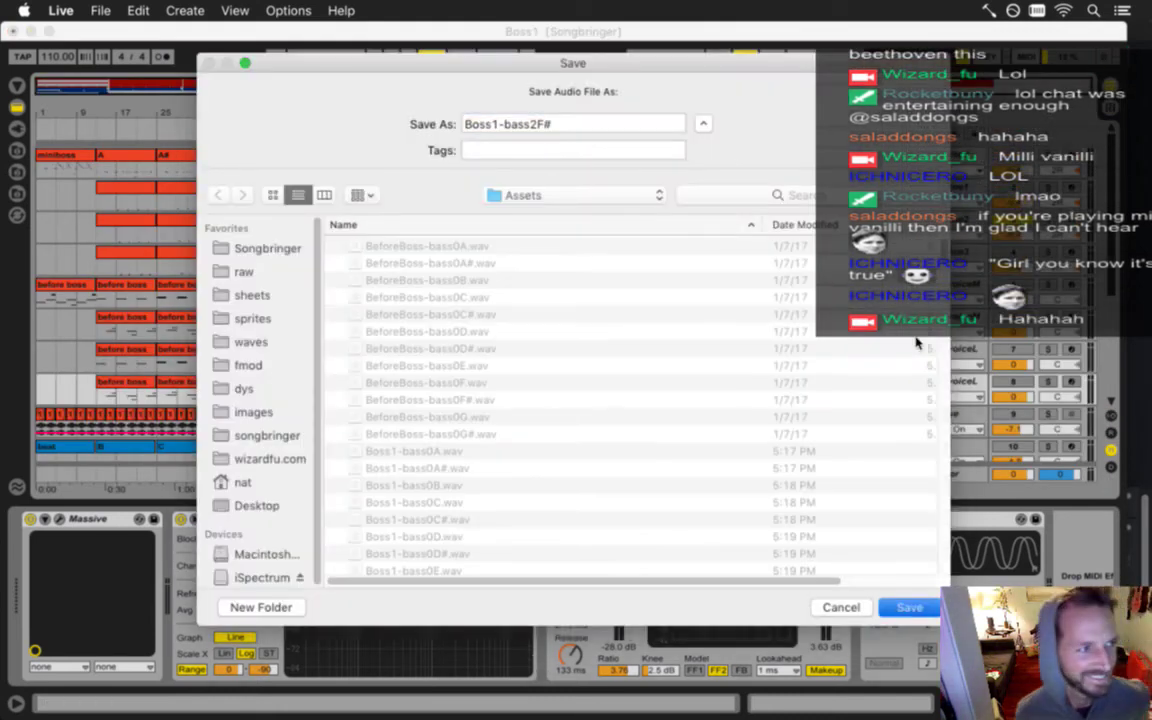
key("Return")
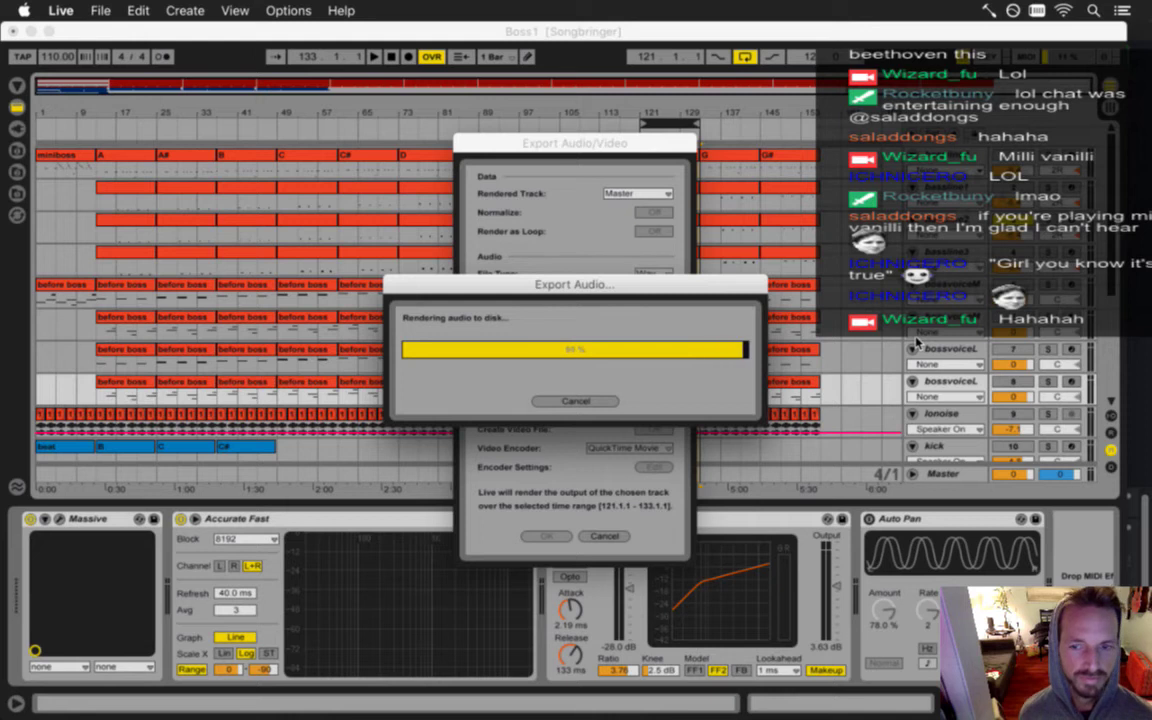
Move the loop to the G section, bars 133 to 145, and export it as Boss1-bass2G.
key("Right")
key("Right")
key("Right")
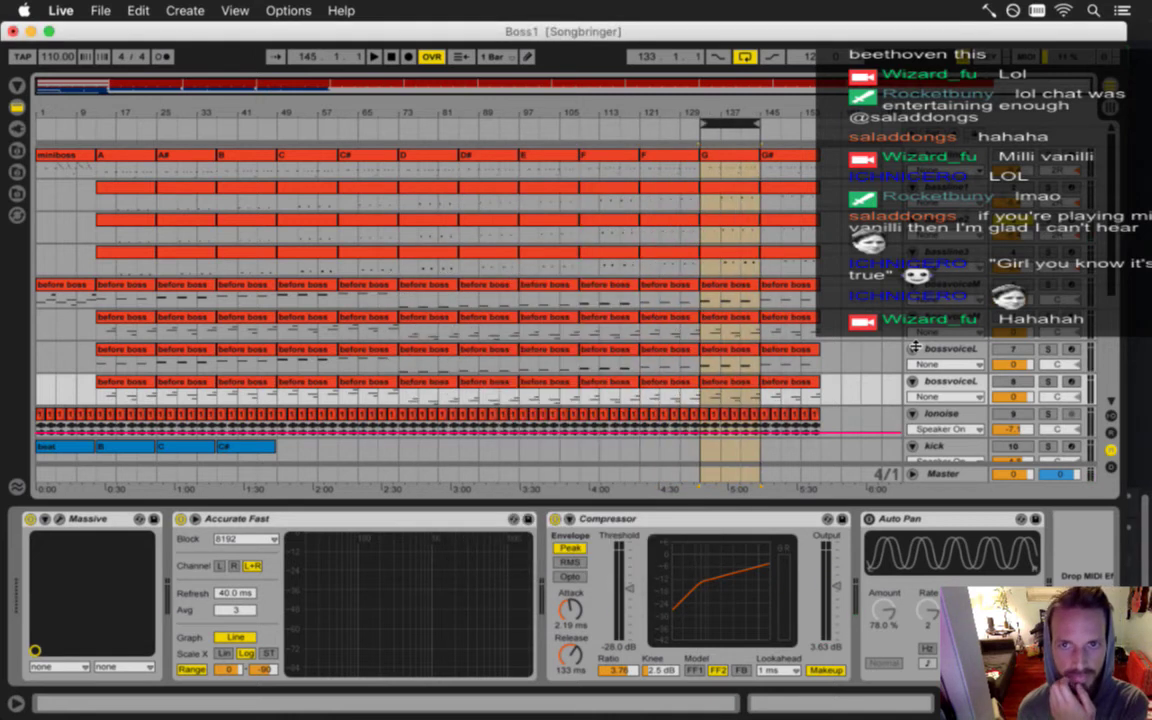
key("Tab")
key("Tab")
key("super+shift+r")
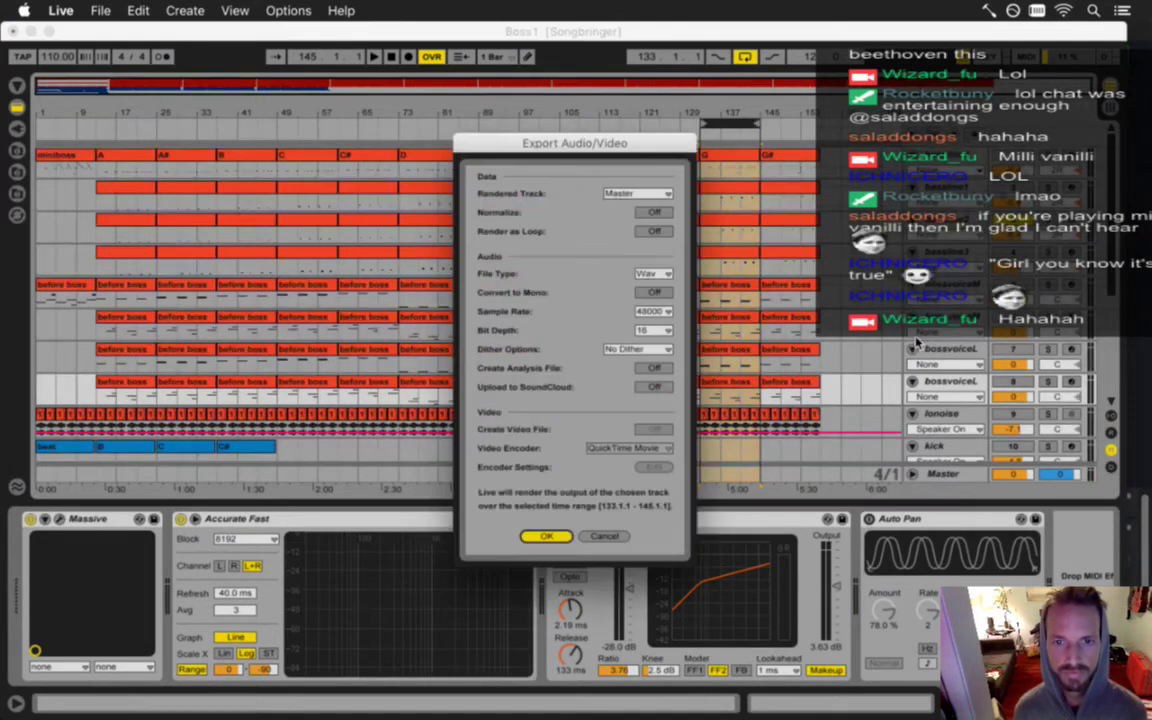
key("Return")
key("Return")
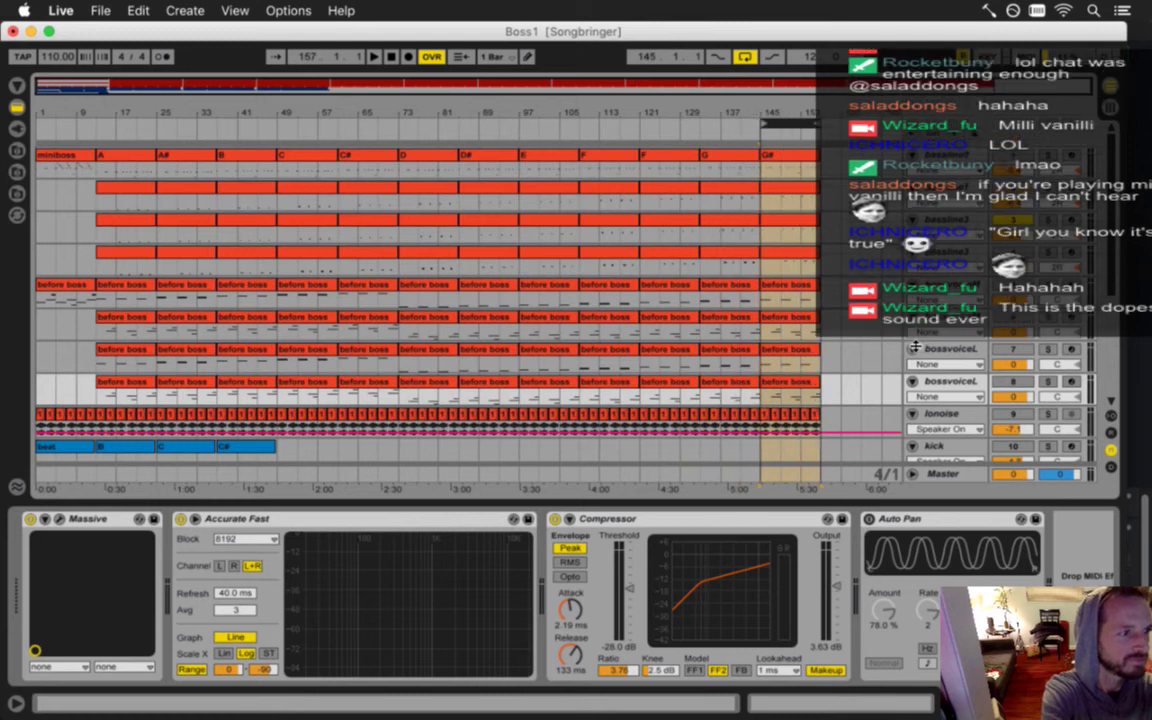
Export the G# section, bars 145 to 157, as Boss1-bass2G#.
key("super+shift+r")
key("Return")
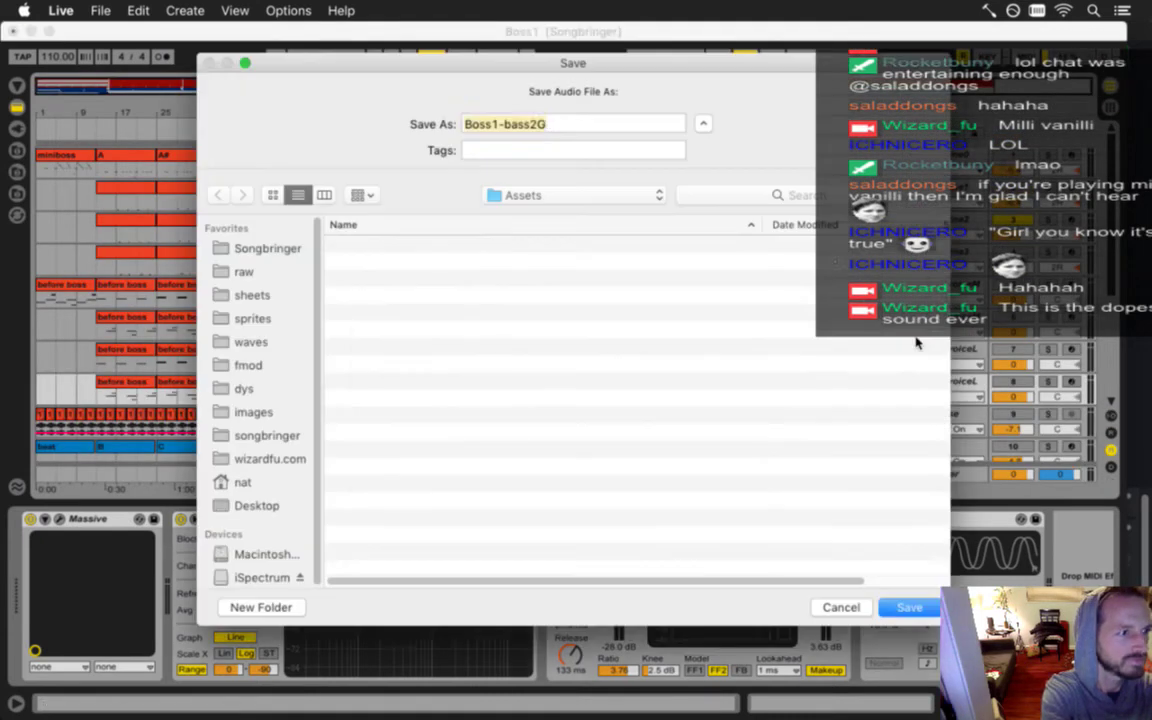
key("Return")
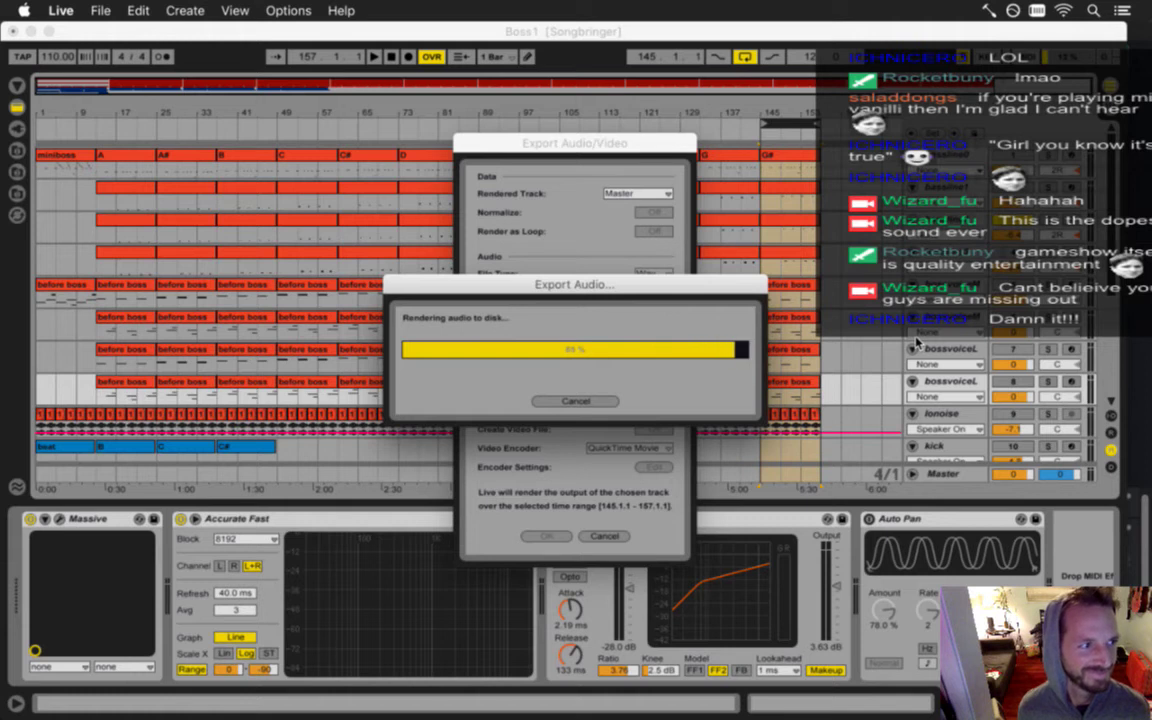
Move the loop back to the A section, bars 13 to 25, and save the set.
key("Up")
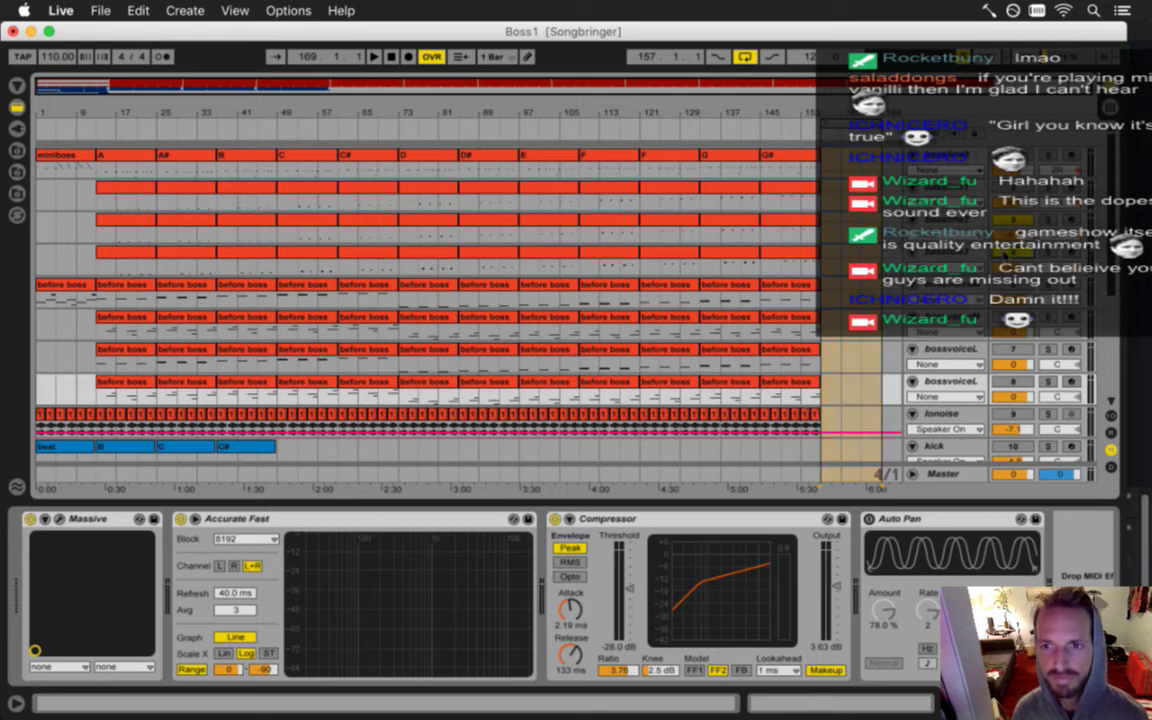
left_click_drag(878, 122, 157, 122)
key("super+s")
Switch to TextMate, change the base file name to Boss1-bass3, select it for reuse, and return to Live.
key("super+Tab")
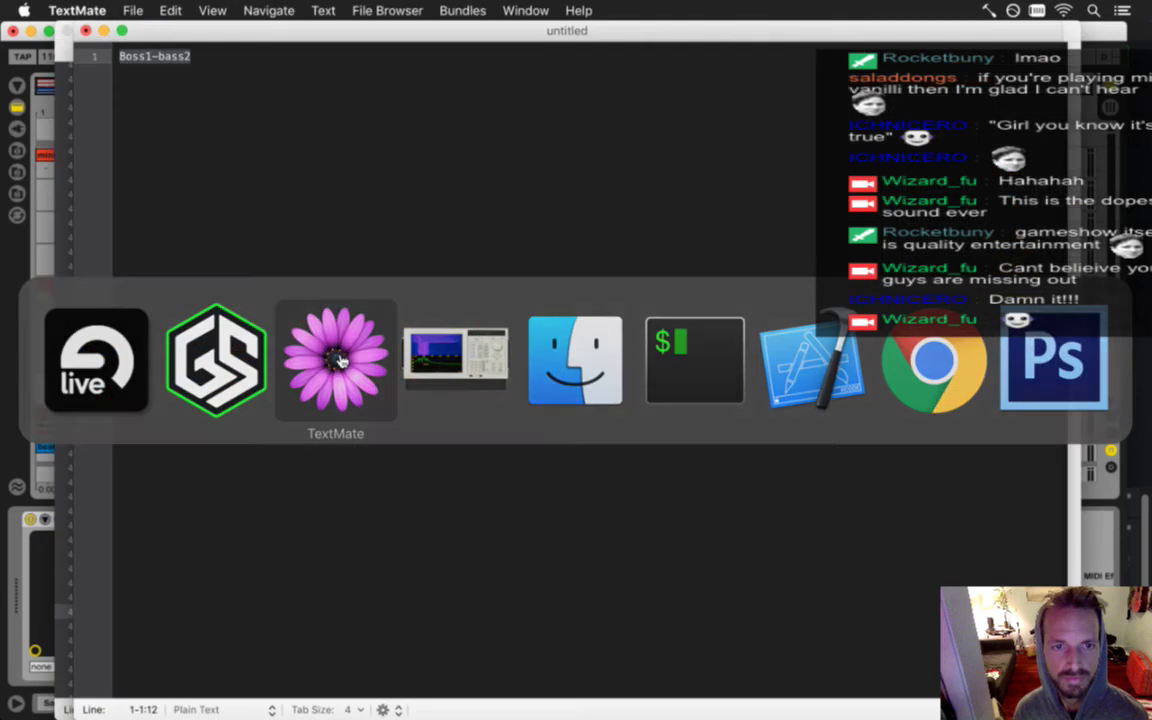
key("Right")
key("BackSpace")
type("3")
key("super+a")
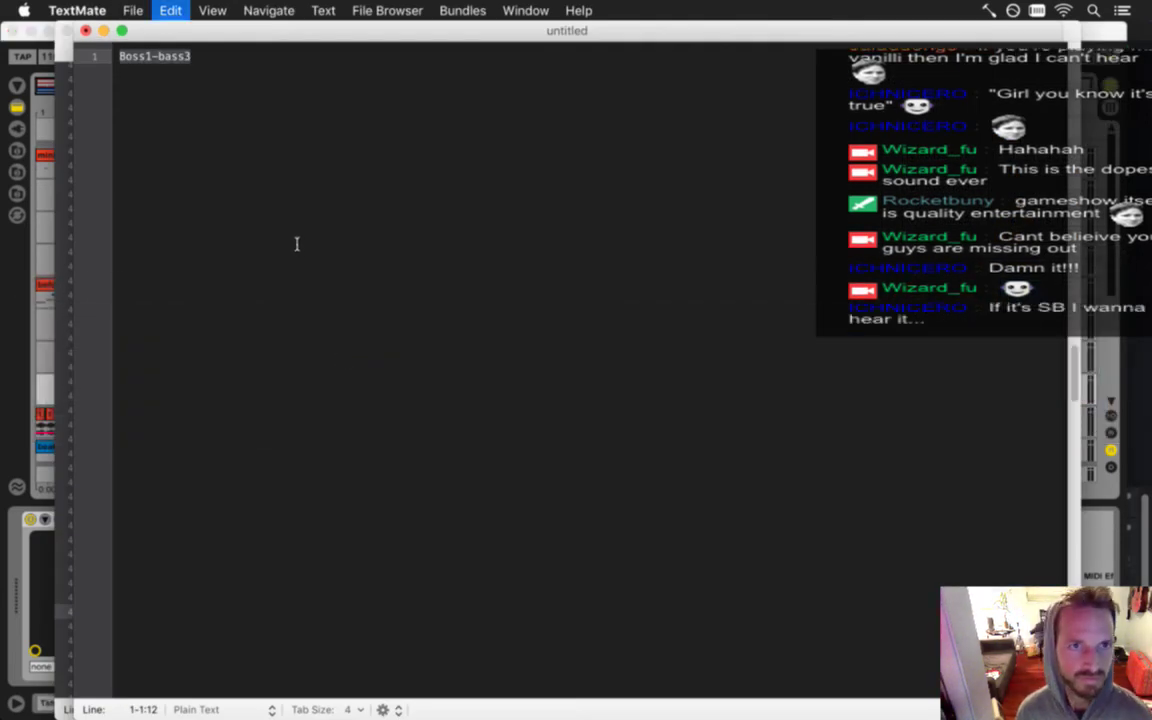
key("super+Tab")
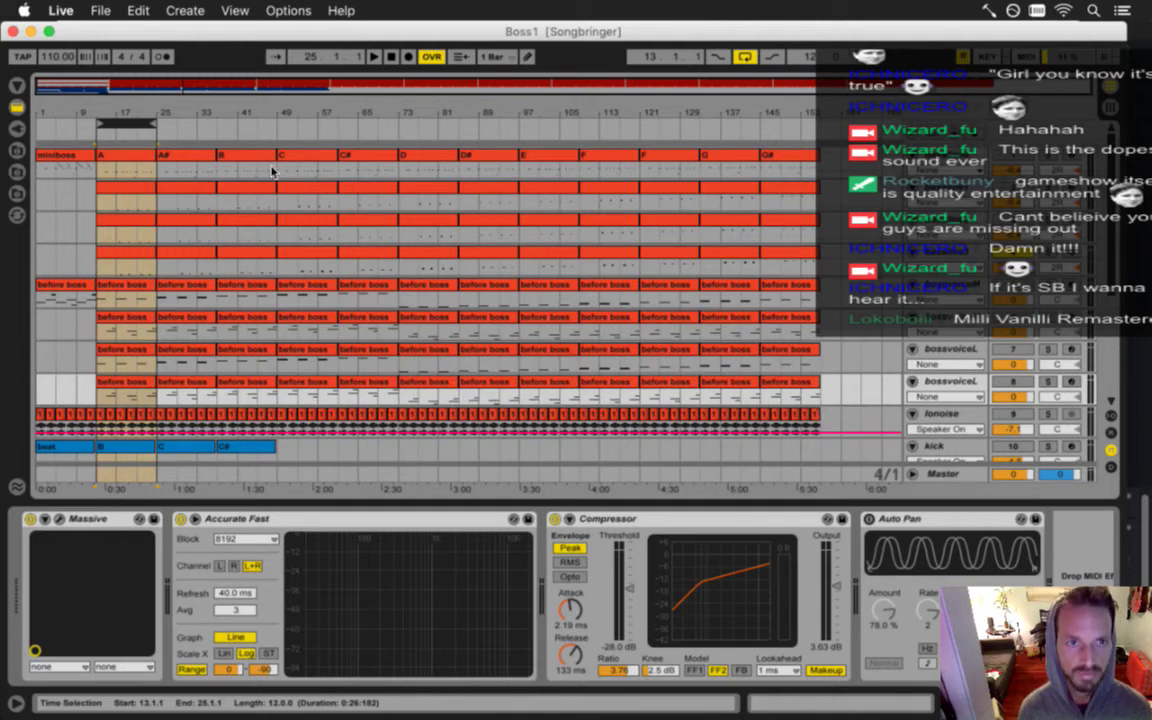
Export the A section, bars 13 to 25, as the first WAV file of the Boss1-bass3 series.
key("Tab")
key("Tab")
key("Tab")
key("Tab")
key("super+shift+r")
key("Return")
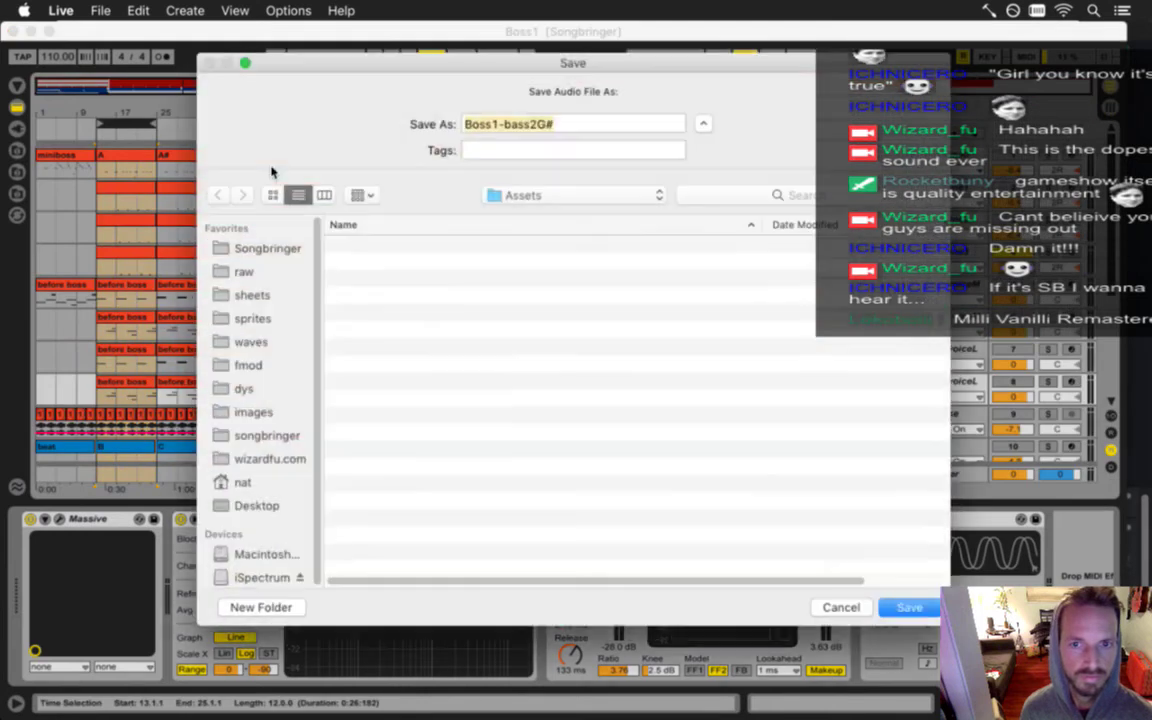
key("Return")
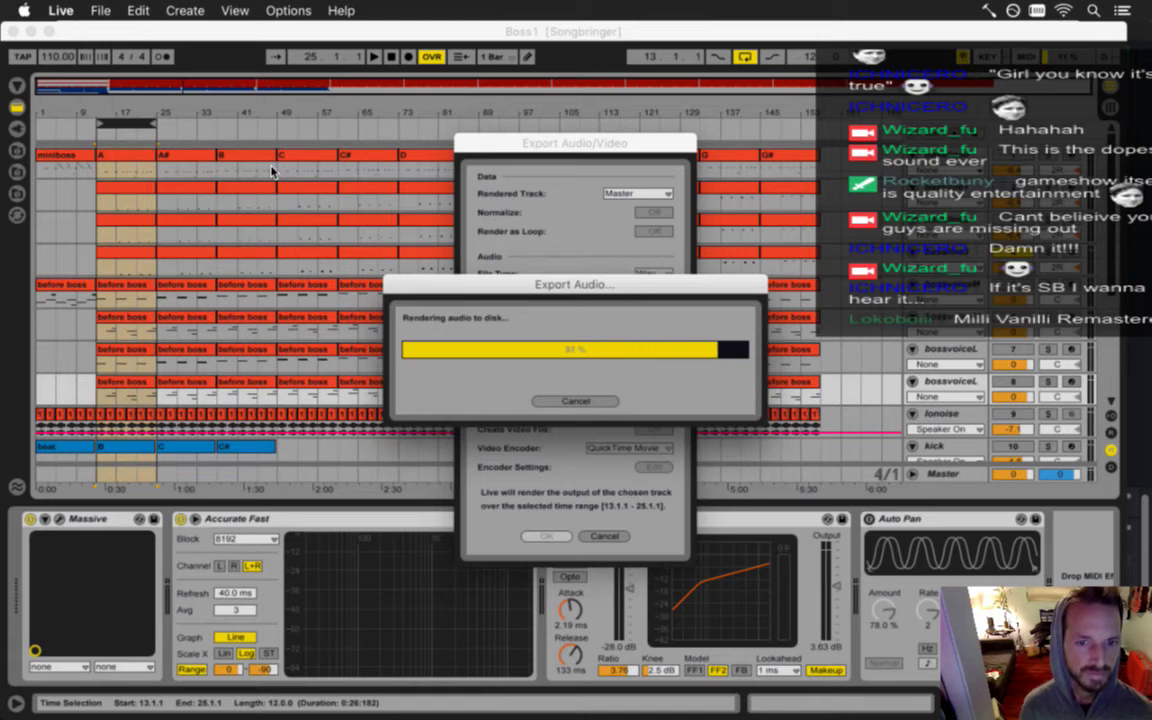
Move the loop to the A# section, bars 25 to 37, and export it as a WAV file.
key("Right")
key("Right")
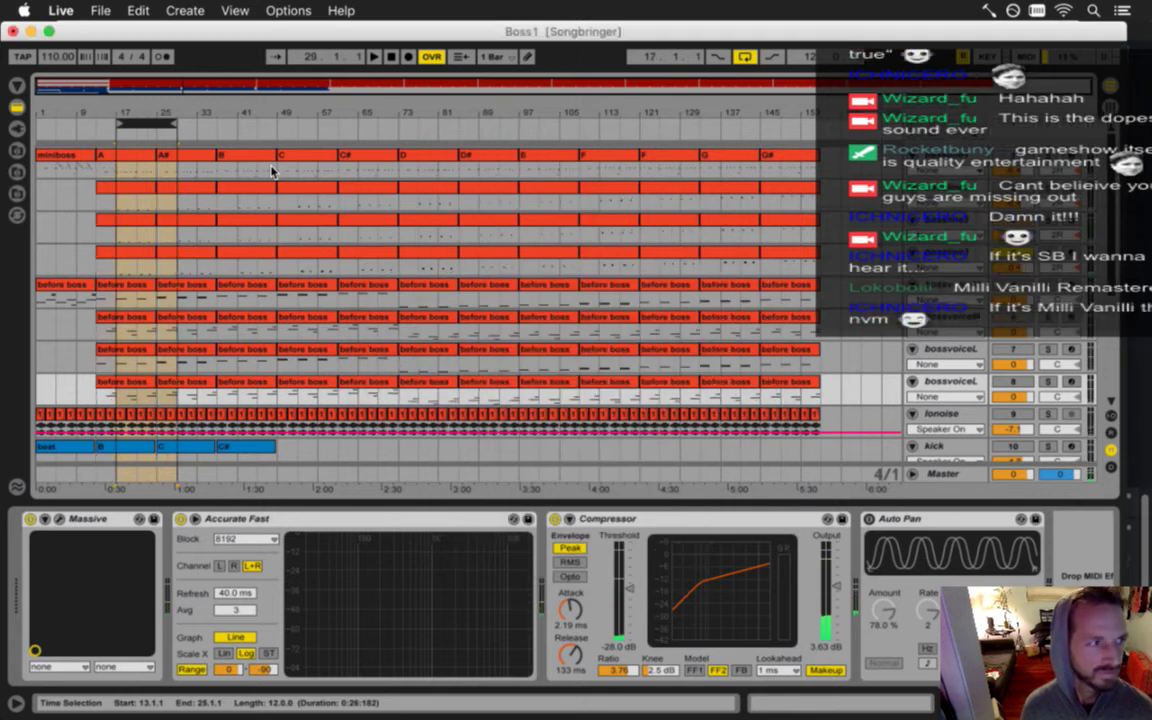
key("Tab")
key("Tab")
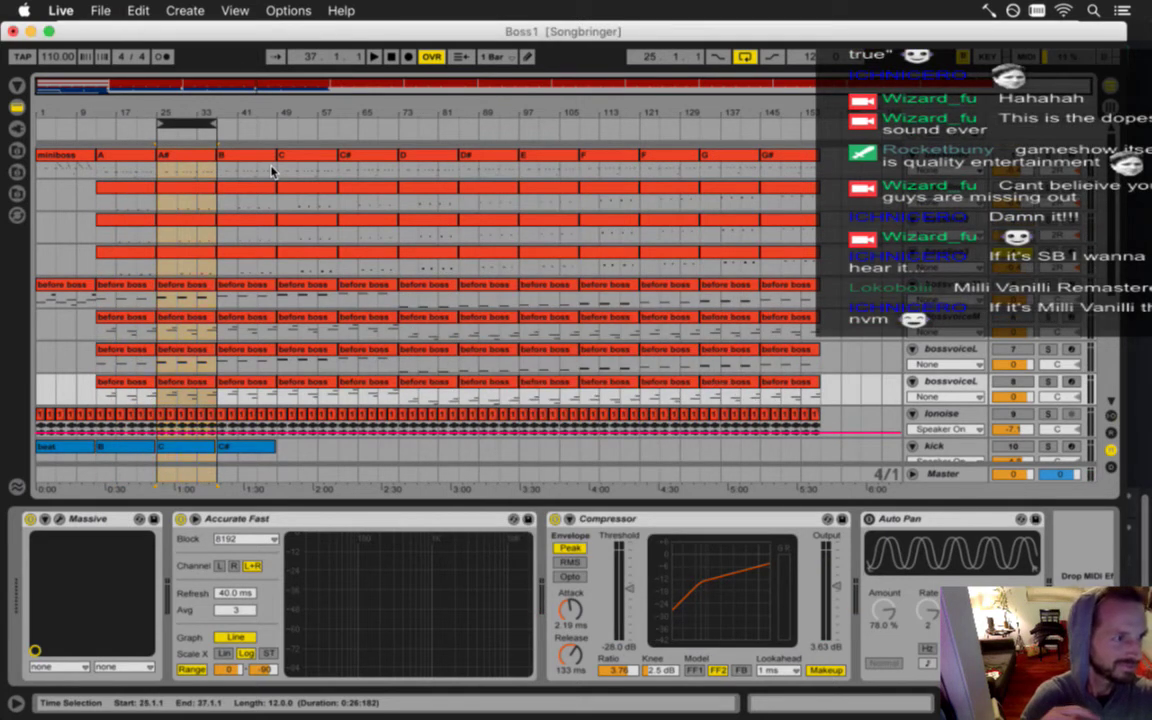
key("super+shift+r")
key("Return")
key("Return")
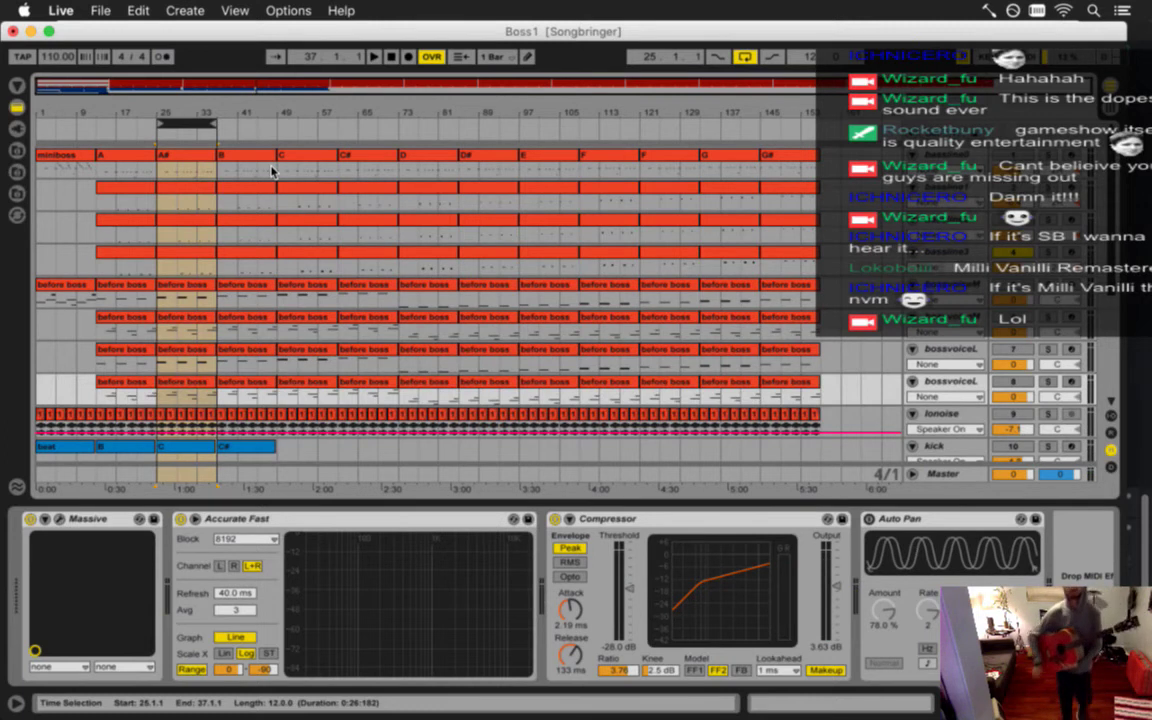
Move the loop to the B section, bars 37 to 49, and export it as Boss1-bass3B.
key("Up")
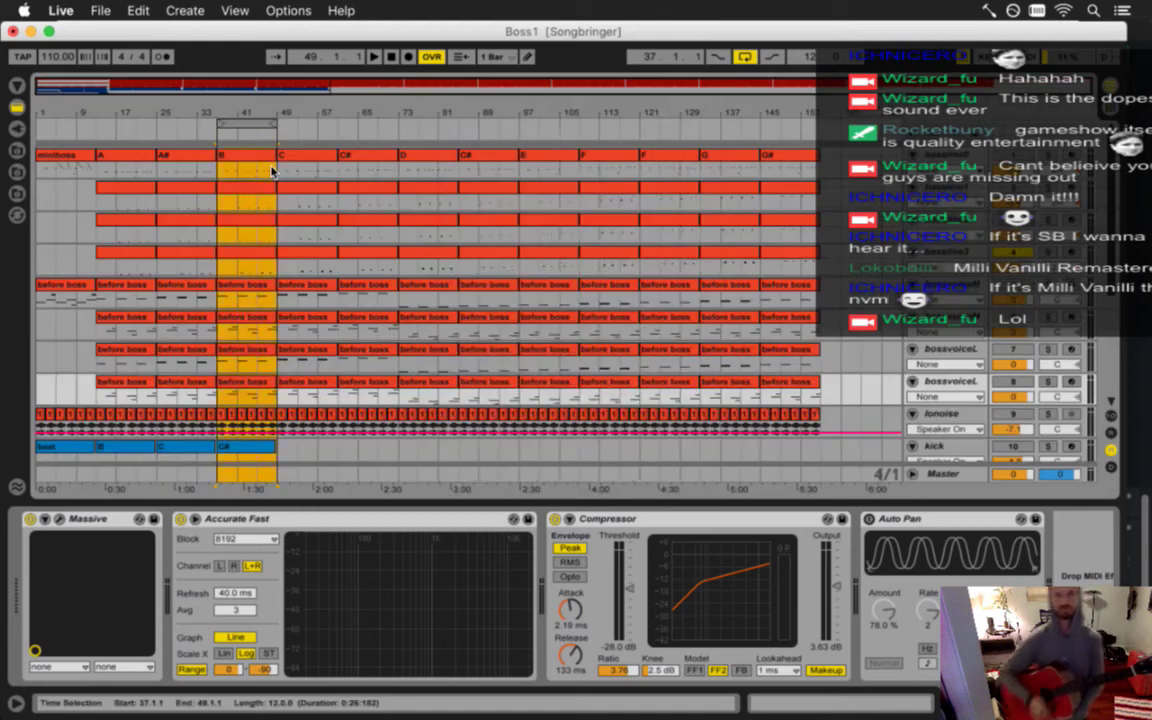
key("super+shift+r")
key("Return")
key("Right")
key("BackSpace")
key("BackSpace")
type("B")
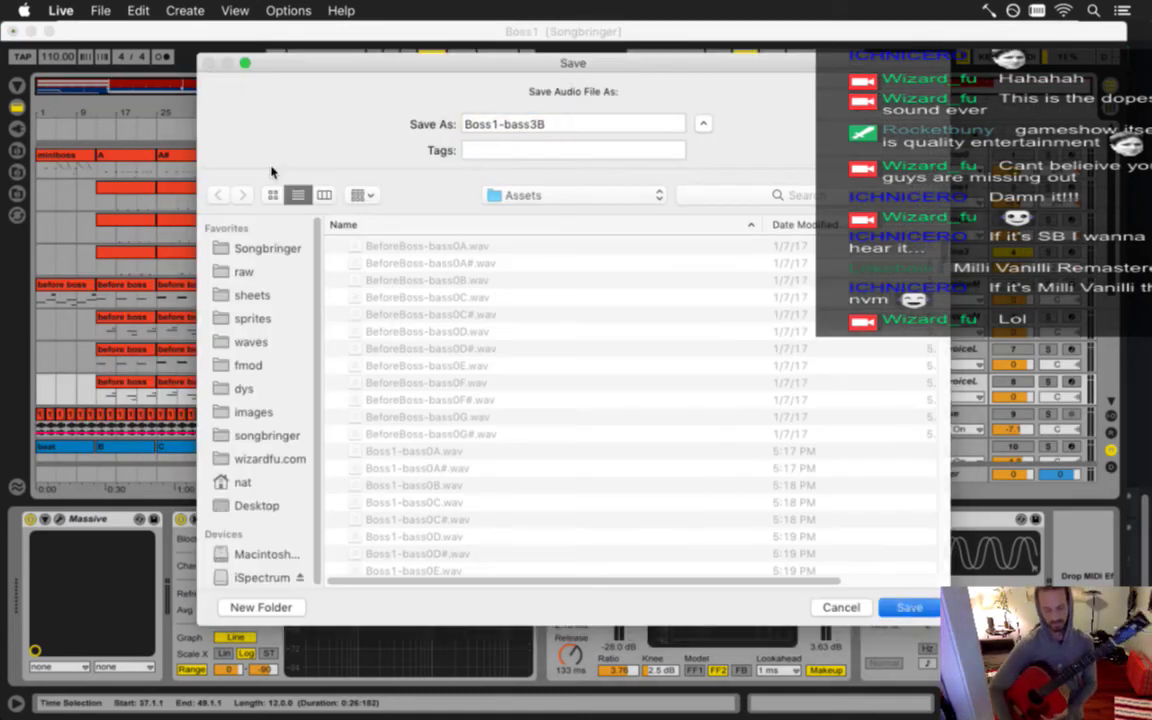
key("Return")
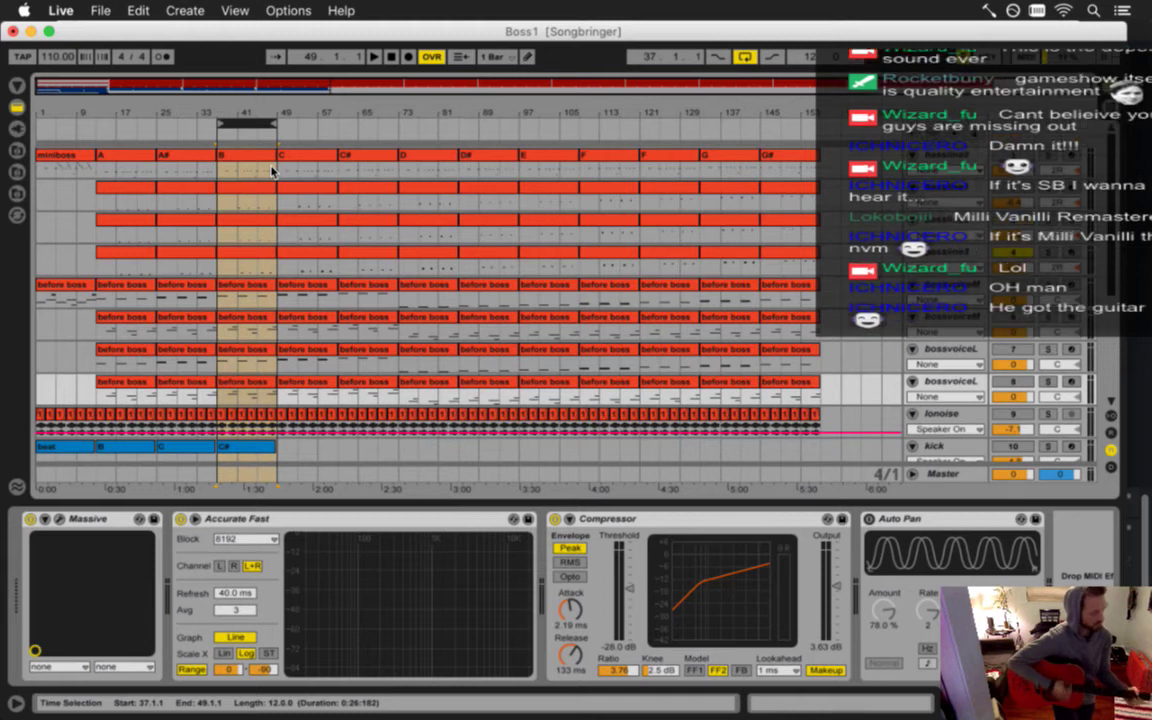
Move the loop to the C section, bars 49 to 61, and export it as Boss1-bass3C.
key("Right")
key("Right")
key("Right")
key("Tab")
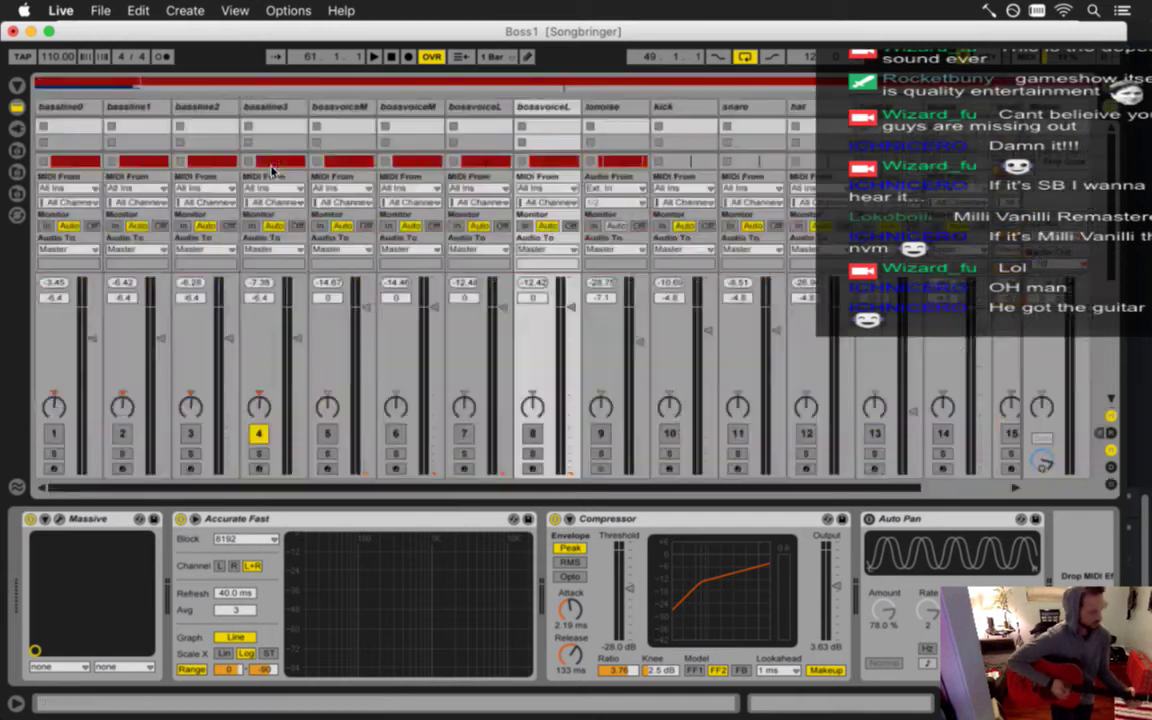
key("Tab")
key("super+shift+r")
key("Return")
key("Right")
key("BackSpace")
type("C")
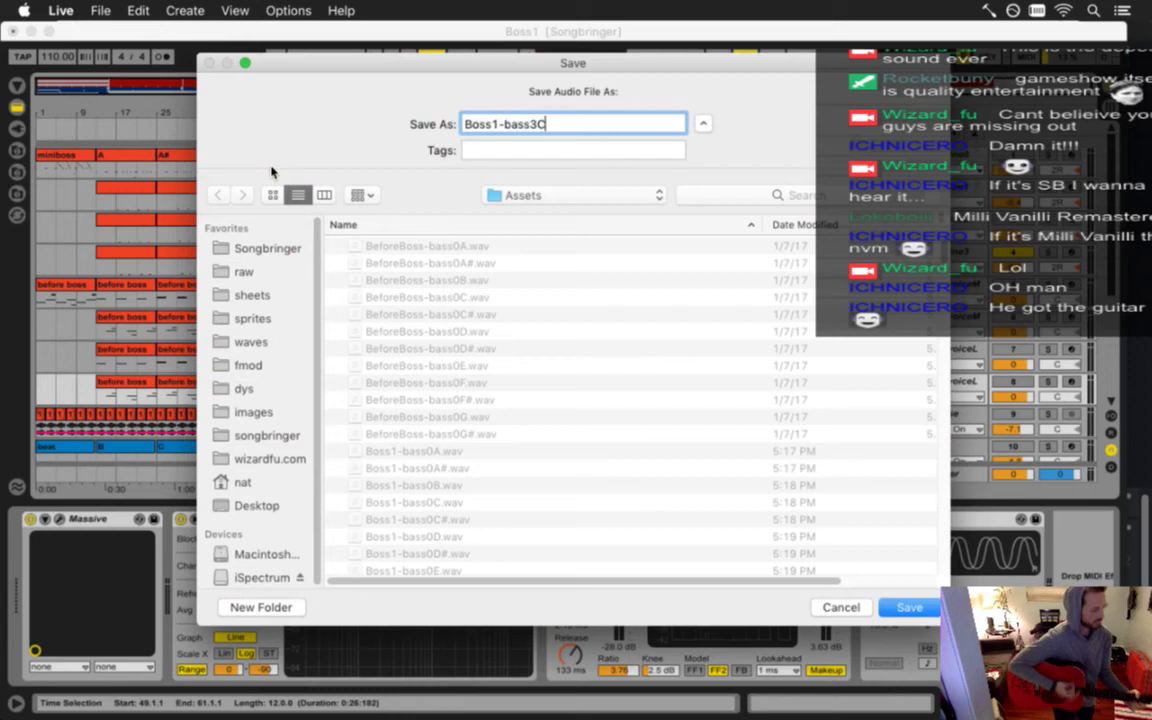
key("Return")
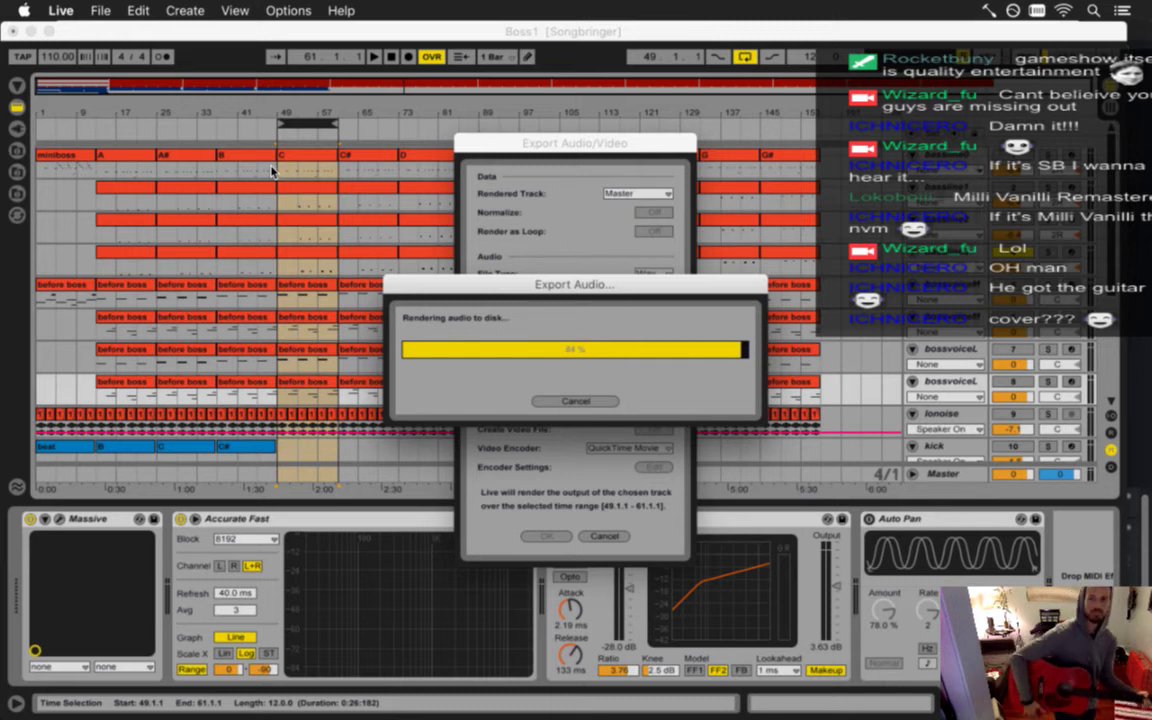
Move the loop to the C# section, bars 61 to 73, and export it as a WAV file.
key("Right")
key("Right")
key("Right")
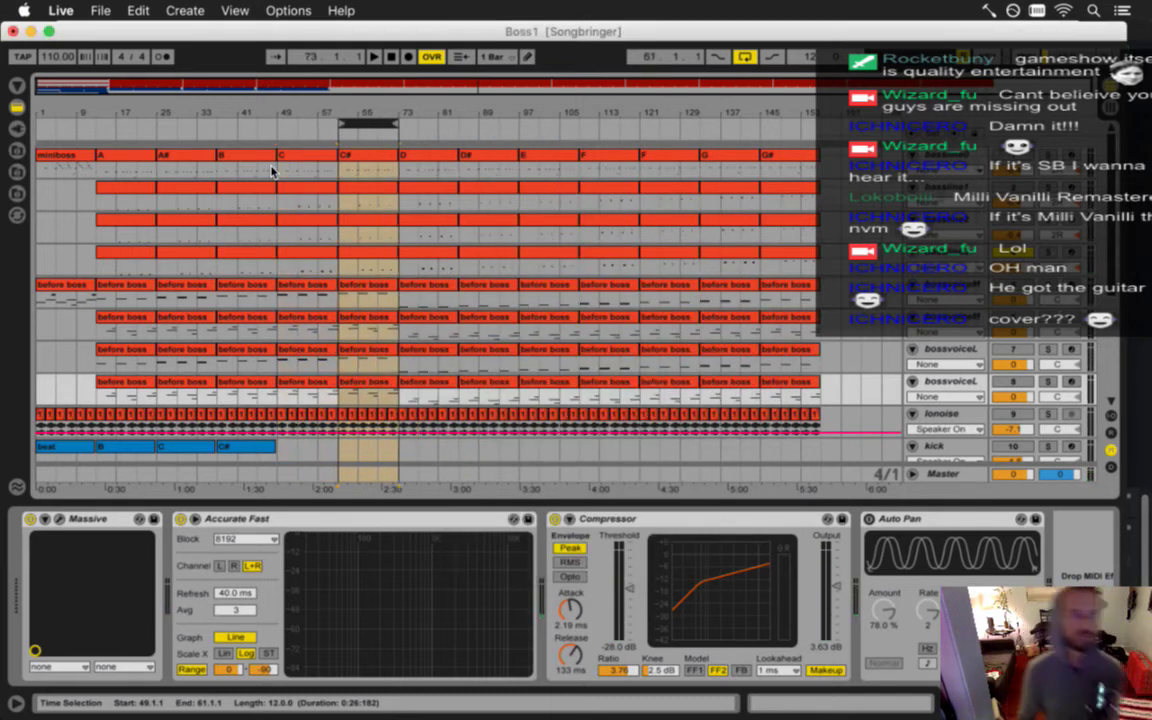
key("Tab")
key("Tab")
key("super+shift+r")
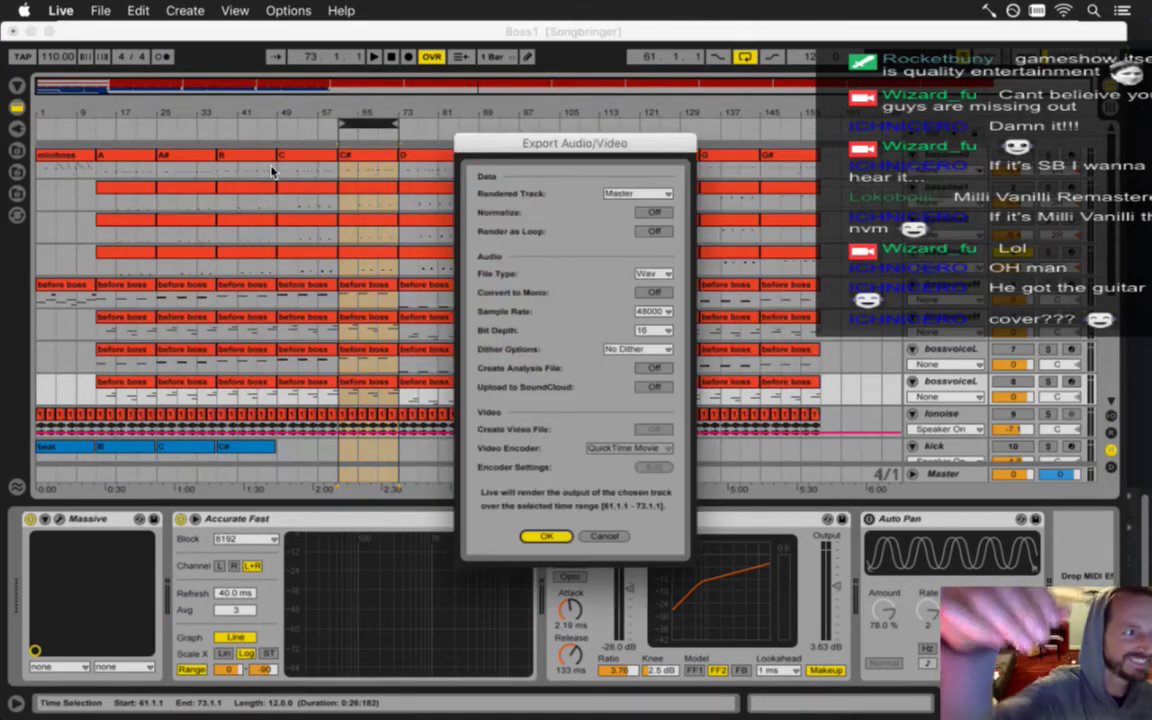
key("Return")
key("Return")
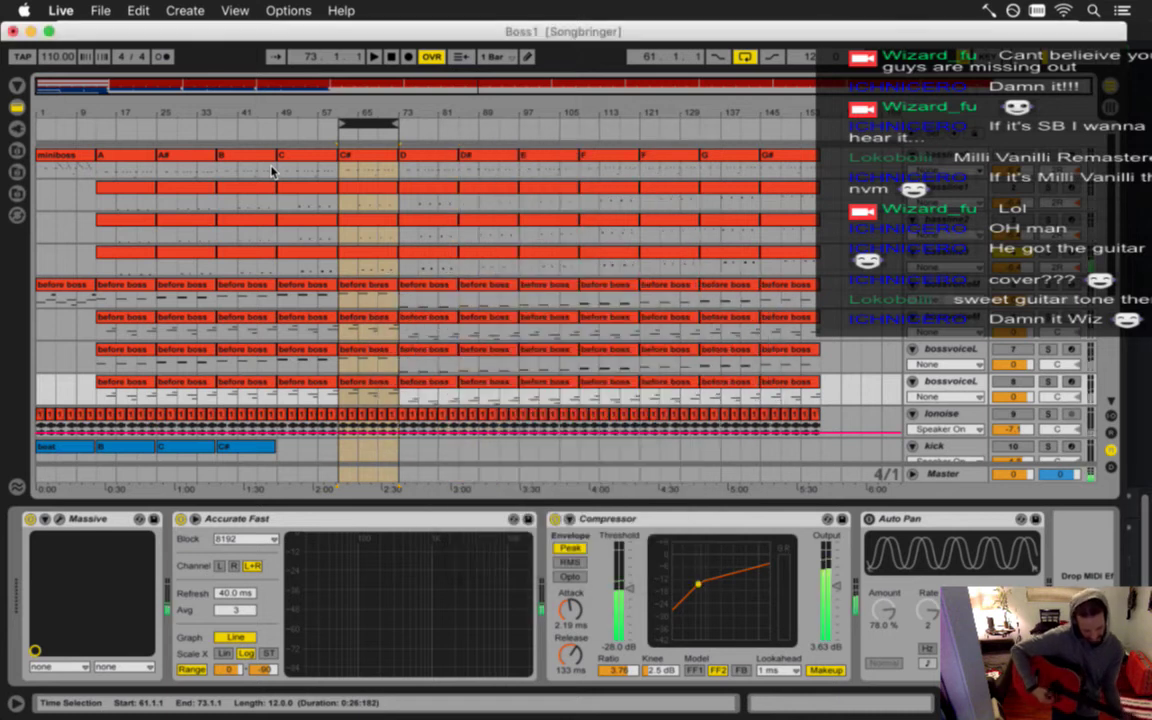
Export the D section, bars 73 to 85, as a WAV file.
key("super+shift+r")
key("Return")
key("Return")
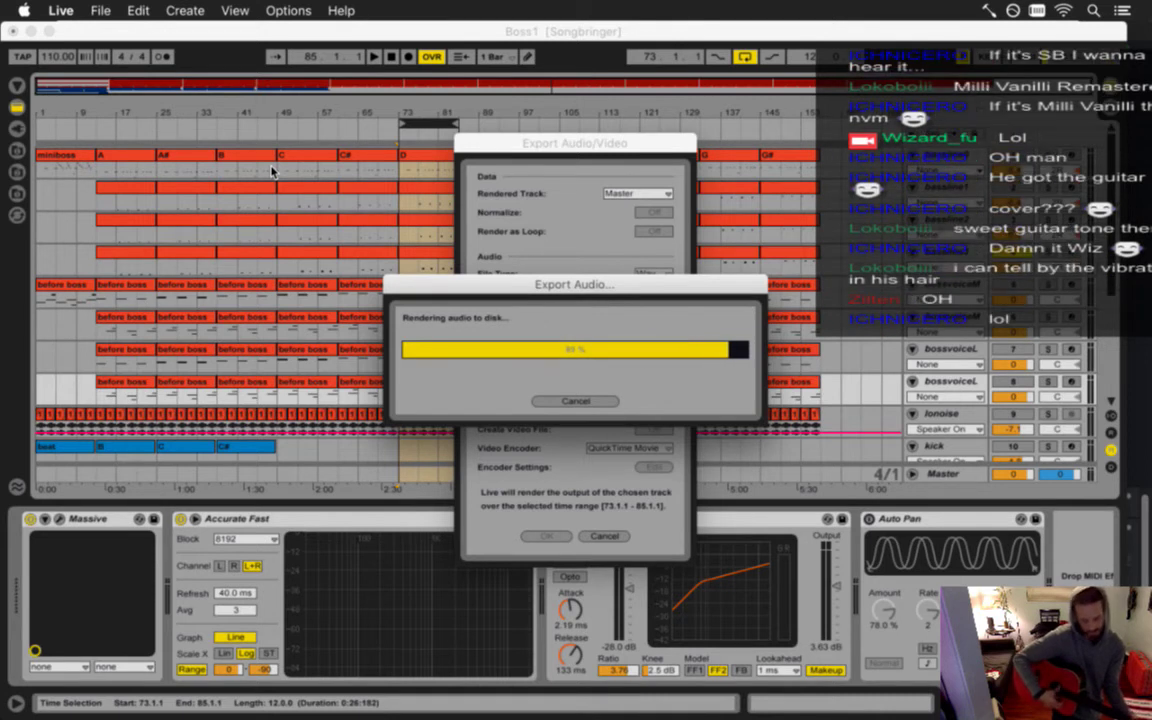
Move the loop to the D# section, bars 85 to 97, and export it as Boss1-bass3D#.
key("Right")
key("Right")
key("Right")
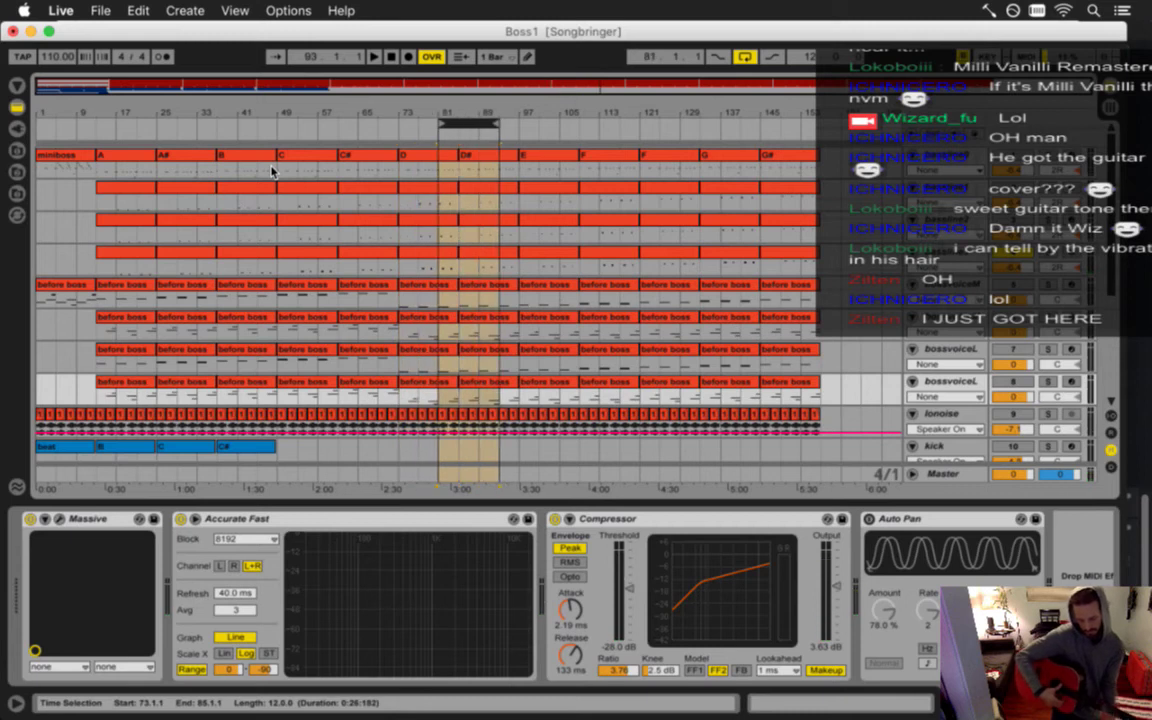
key("super+shift+r")
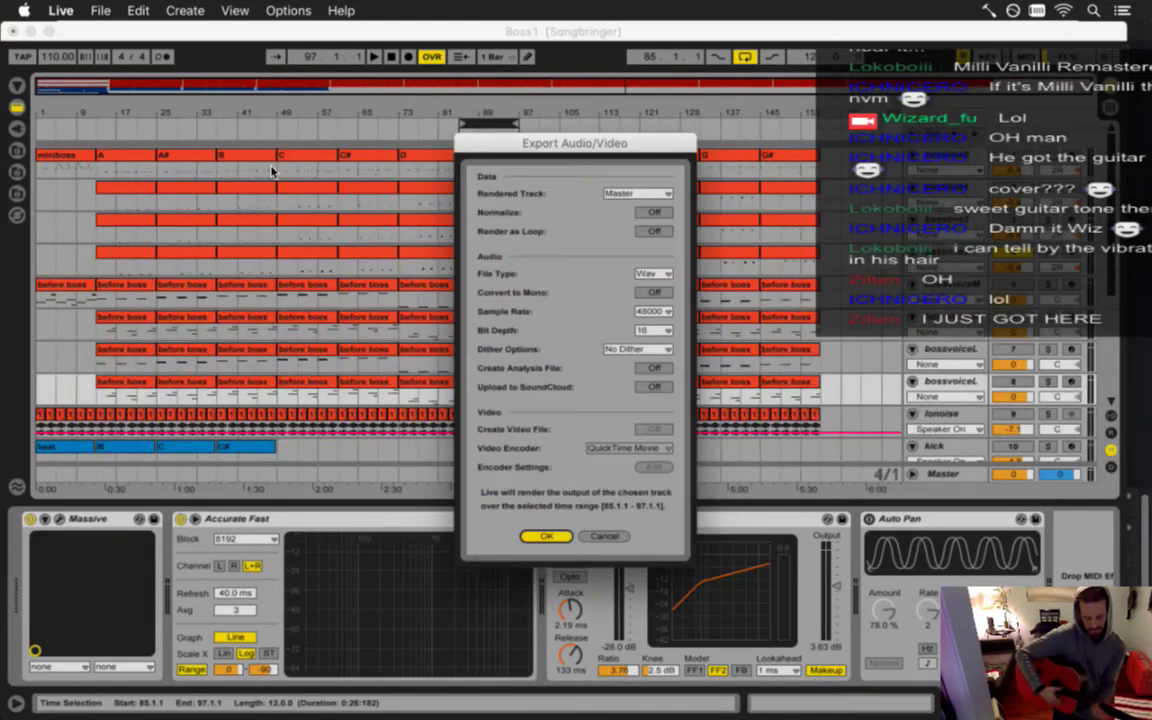
key("Return")
key("Return")
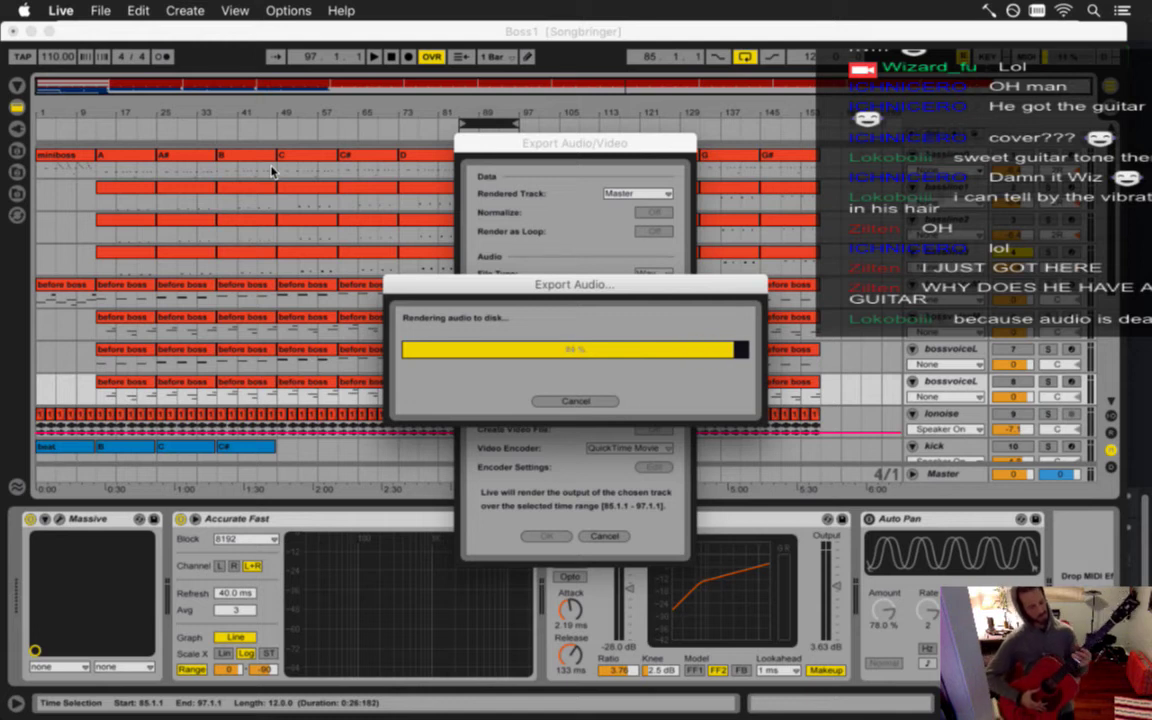
Move the loop to the E section, bars 97 to 109, and export it as Boss1-bass3E.
key("Right")
key("Tab")
key("Tab")
key("super+shift+r")
key("Return")
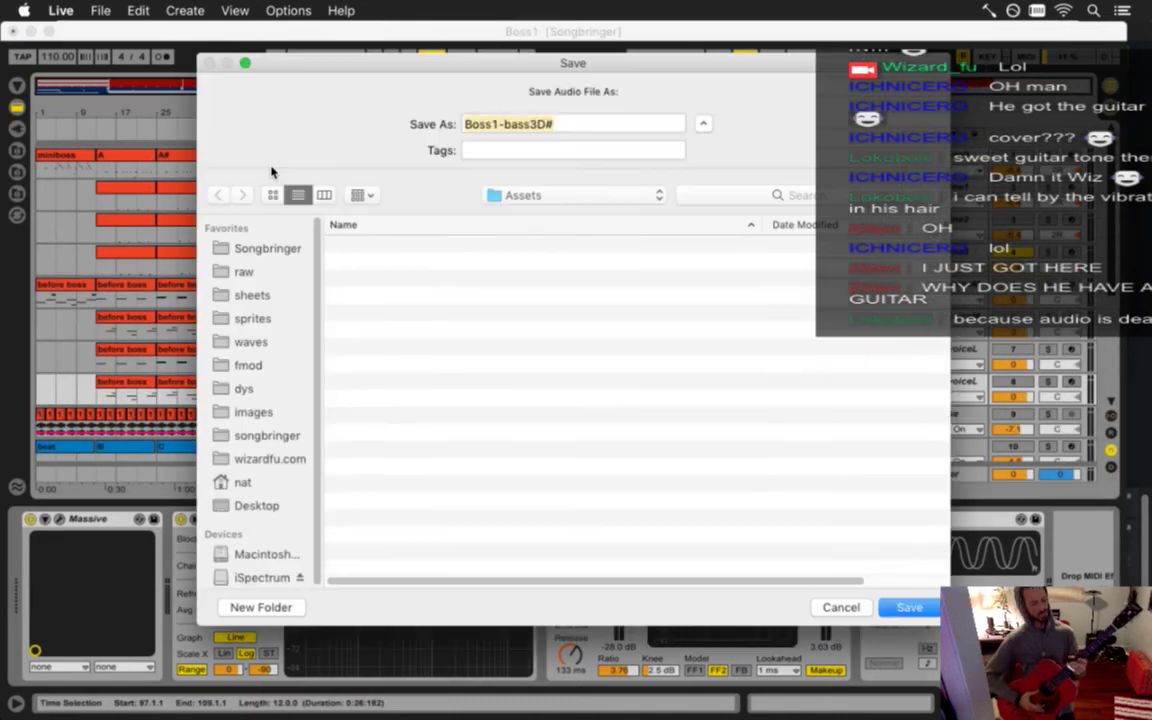
type("Boss1-bass3E")
key("Return")
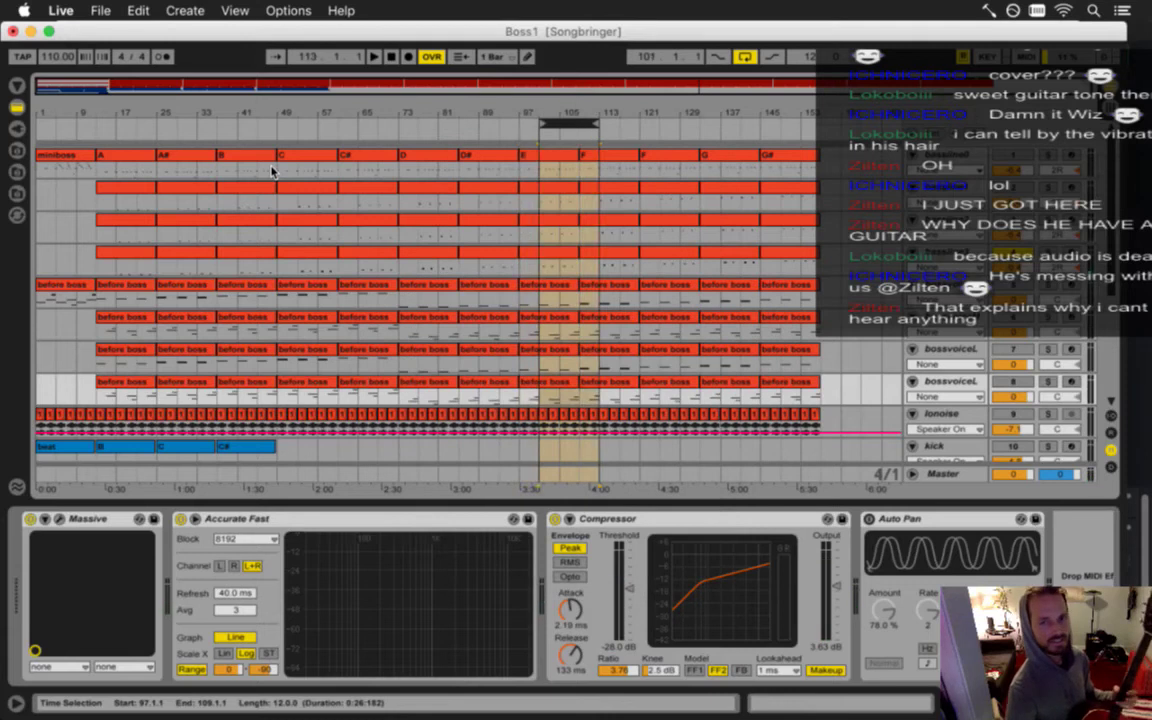
Export the first F section, bars 109 to 121, as Boss1-bass3F.
key("super+shift+r")
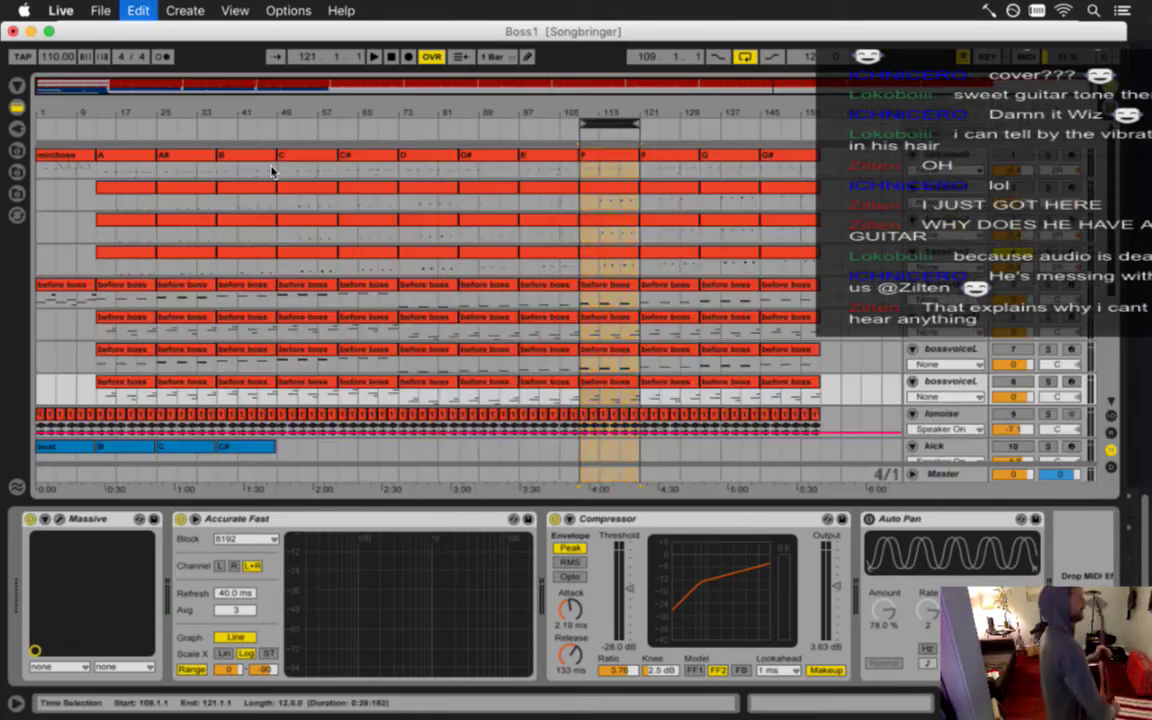
key("Return")
key("Return")
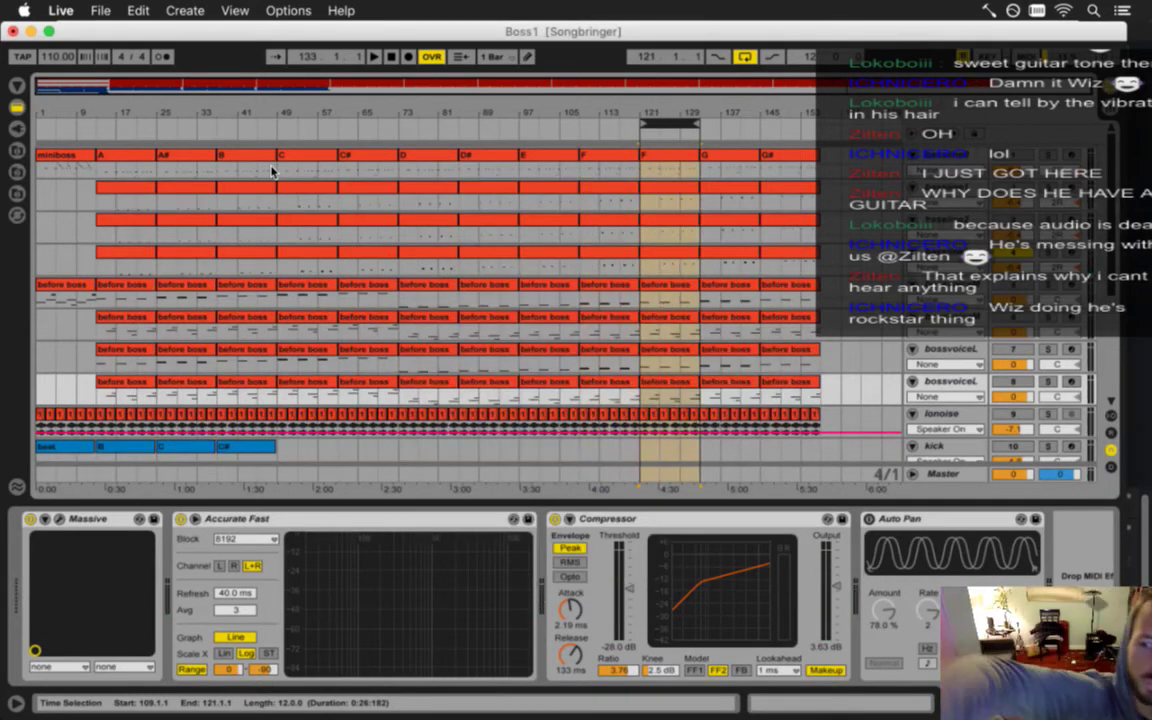
Export the second section labelled F, bars 121 to 133, as Boss1-bass3F#.
key("super+shift+r")
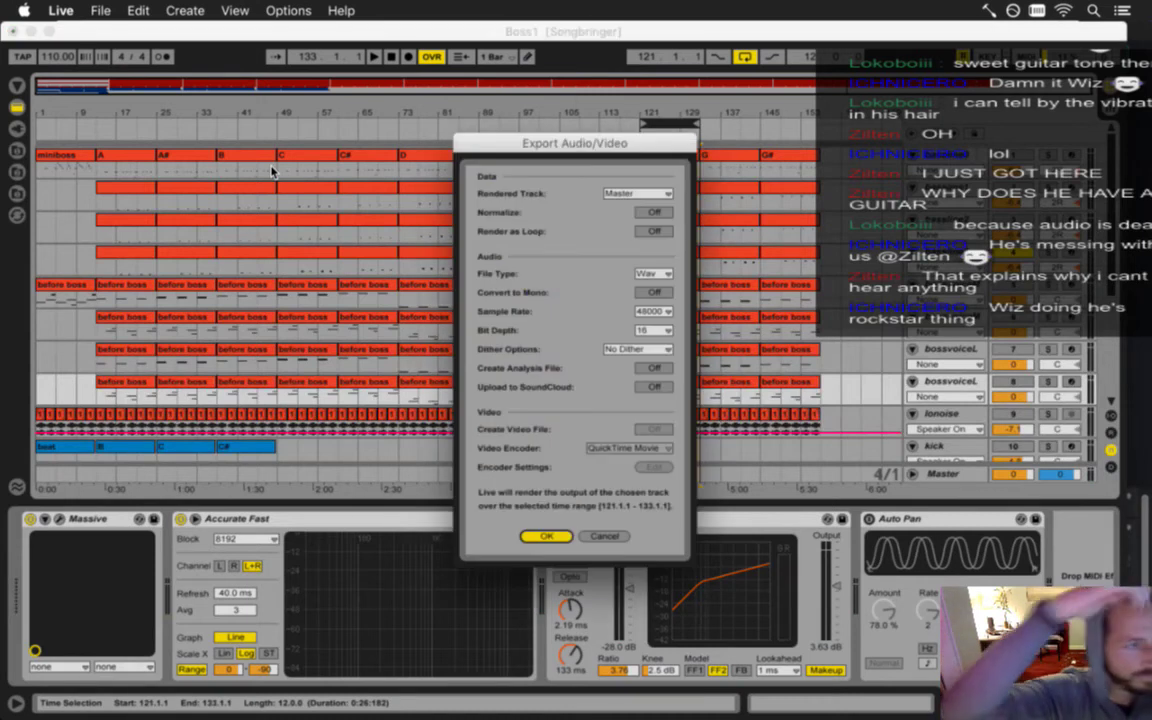
key("Return")
key("Return")
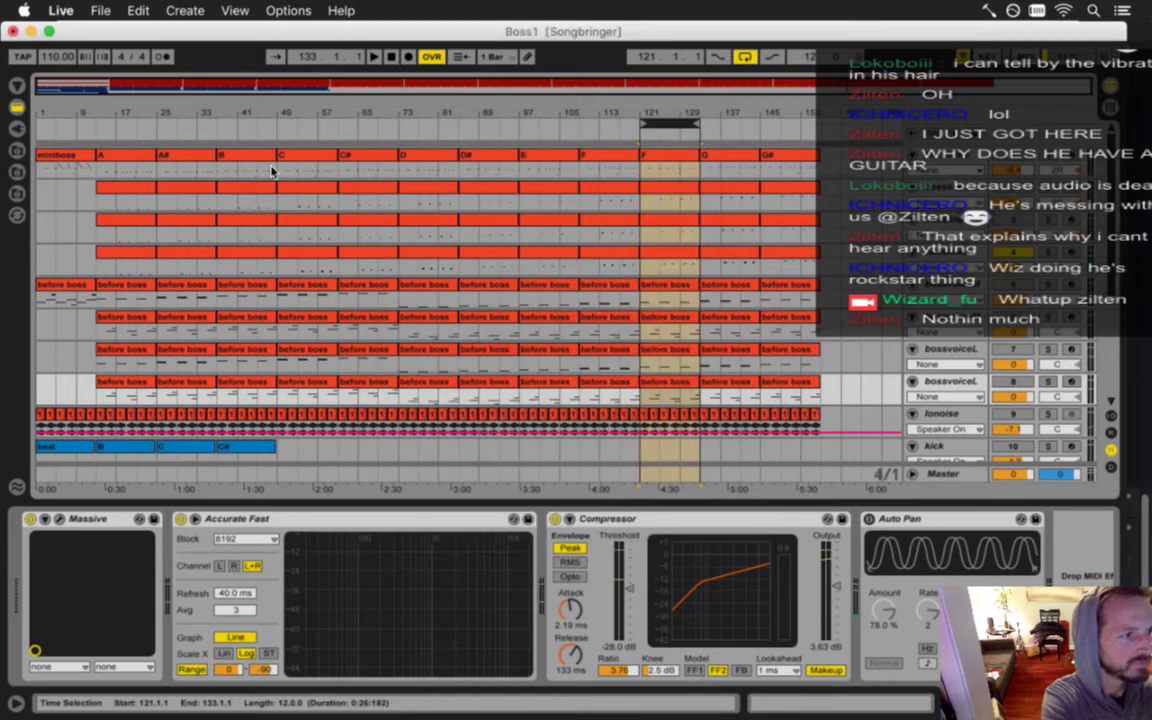
Move the loop to the G section, bars 133 to 145, and export it as Boss1-bass3G.
key("Right")
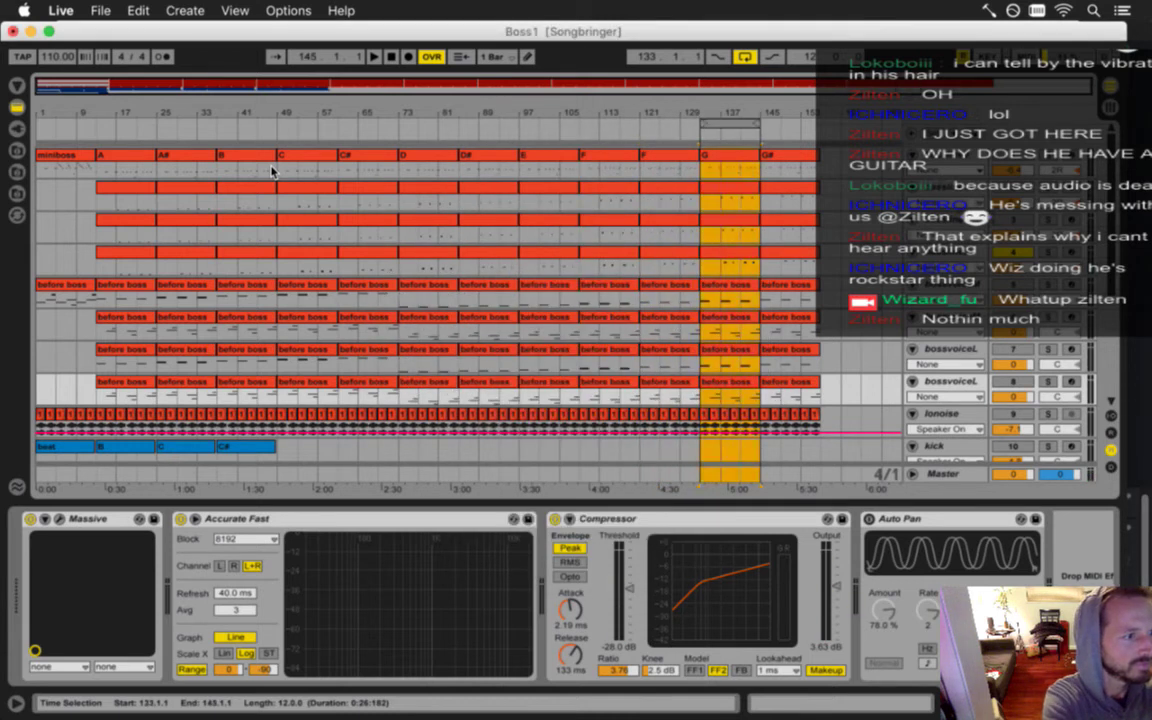
key("super+shift+r")
key("Return")
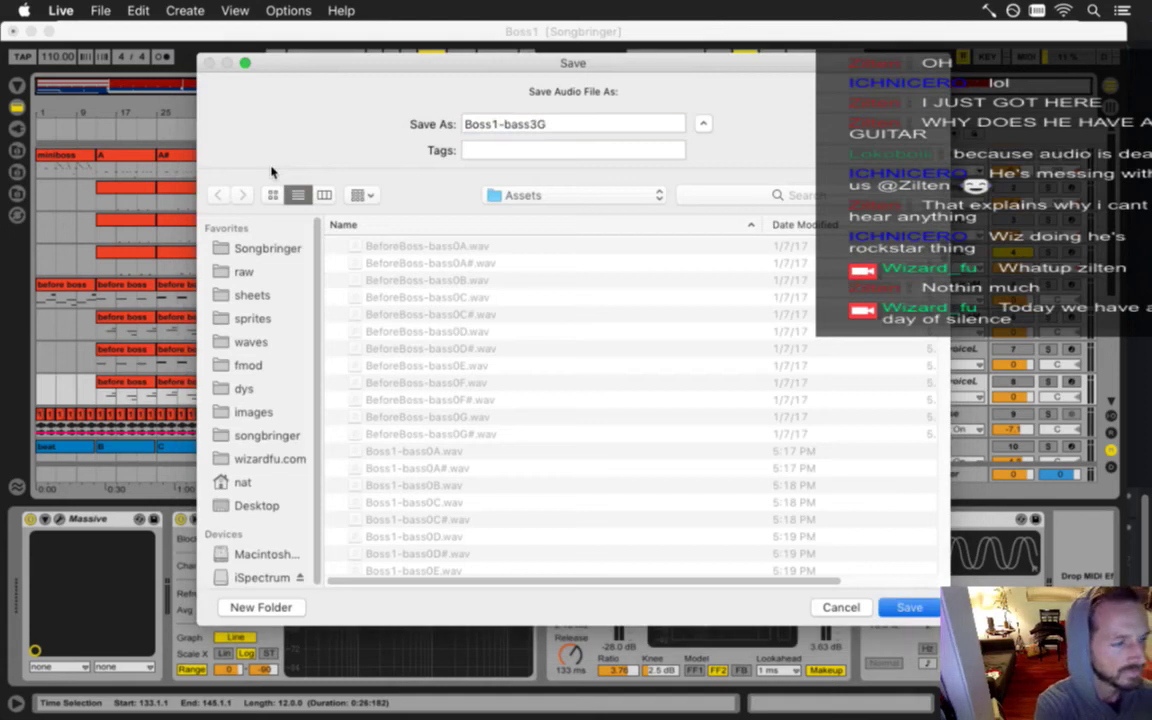
key("Return")
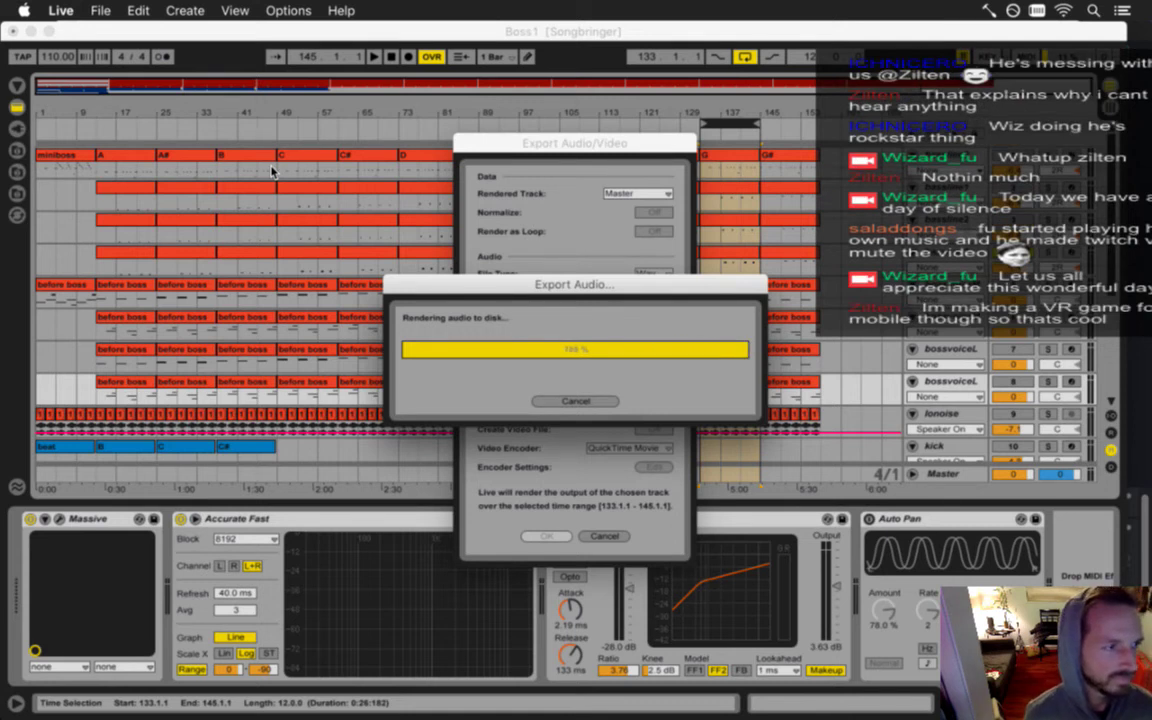
Move the loop to the G# section, bars 145 to 157, and export it as Boss1-bass3G#.
key("Right")
key("Right")
key("Right")
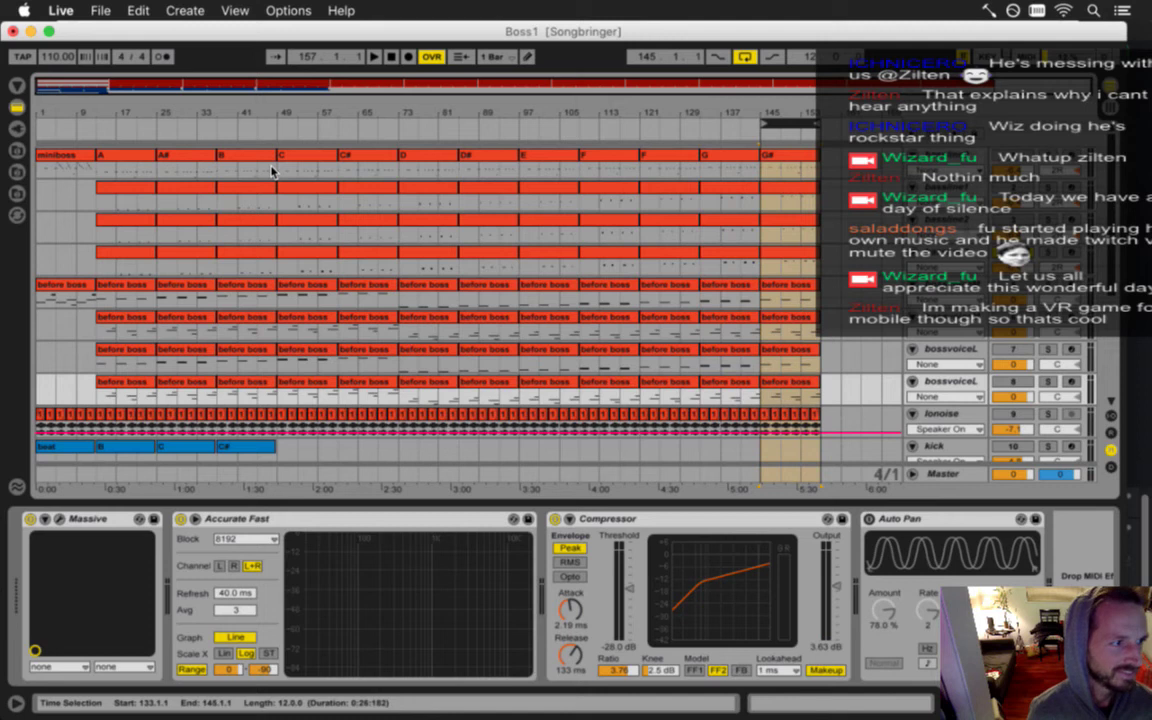
key("Tab")
key("Tab")
key("super+shift+r")
key("Return")
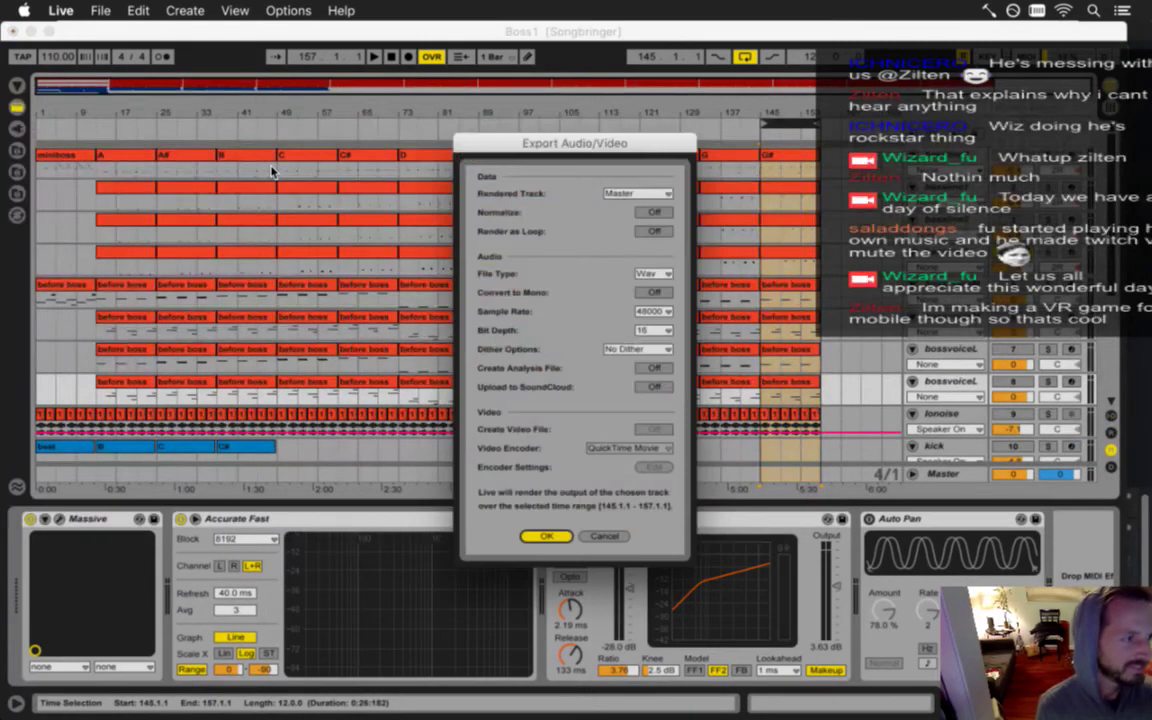
key("Right")
type("#")
key("Return")
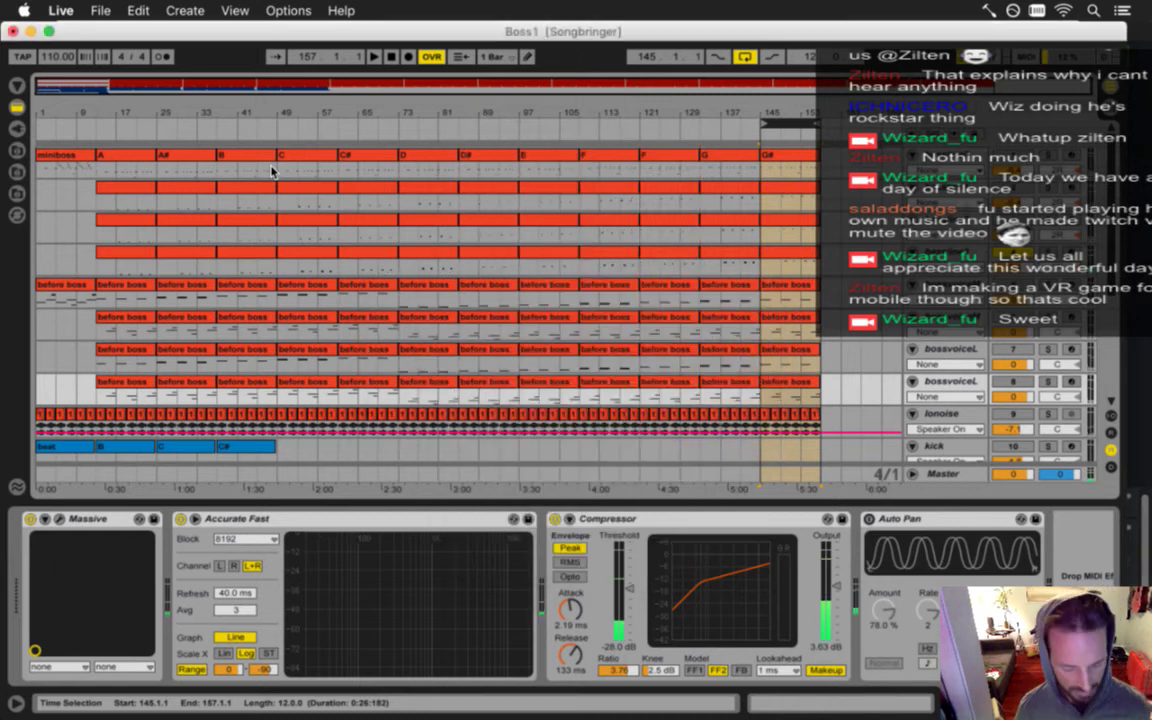
key("Right")
key("Right")
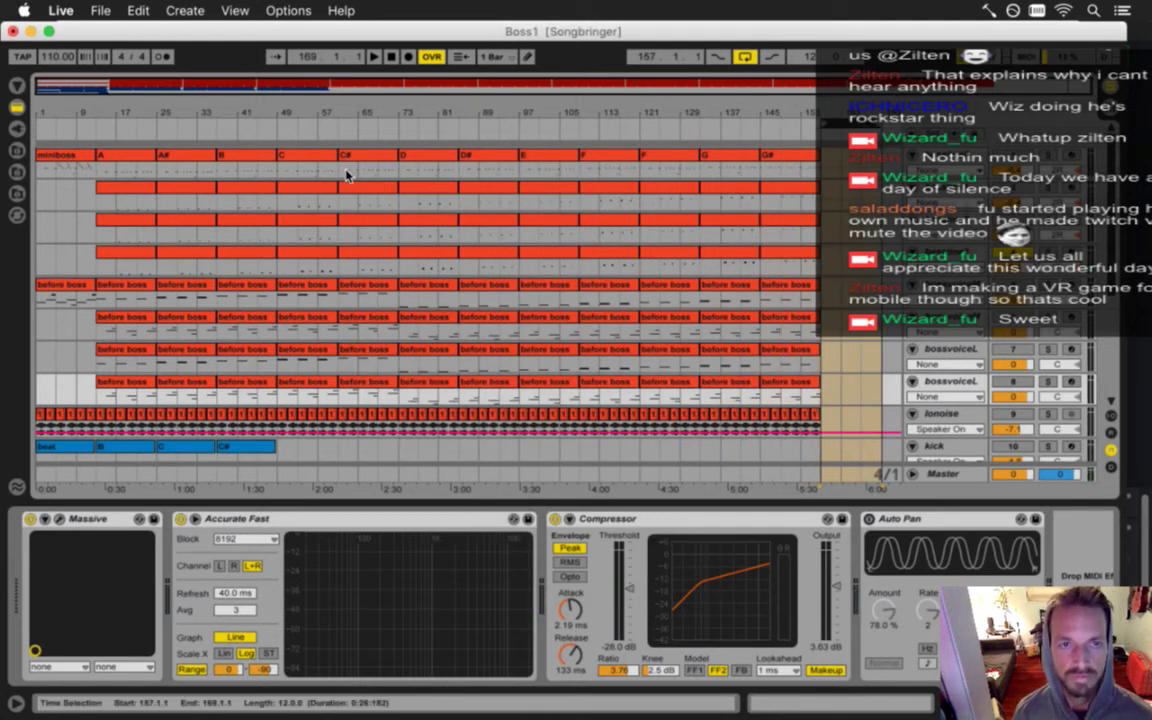
Switch to FMOD Studio and open the recent project Songbringer.fspro.
key("super+Tab")
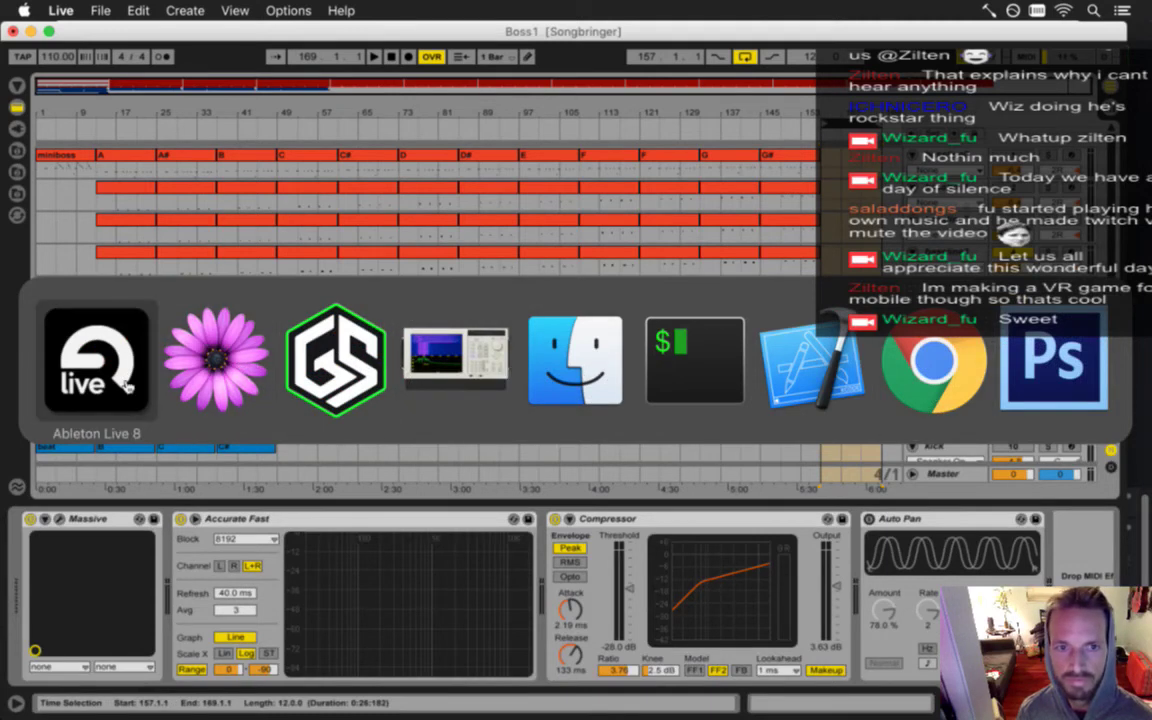
left_click(96, 362)
mouse_move(1149, 360)
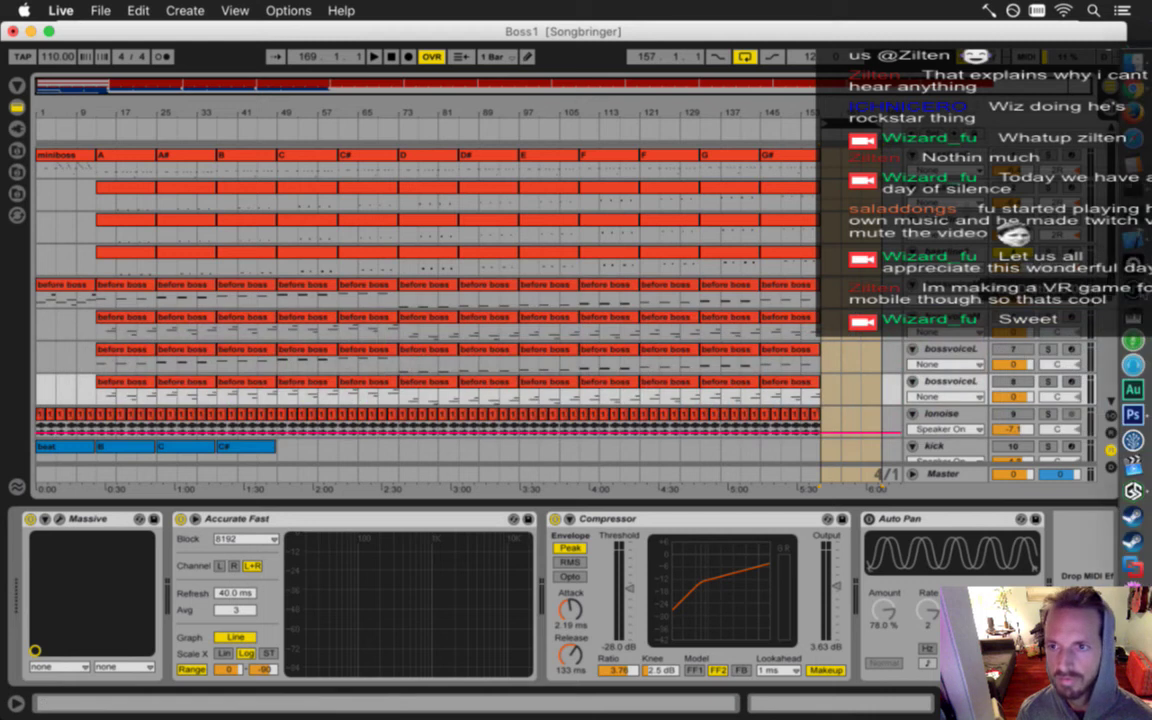
left_click(1145, 287)
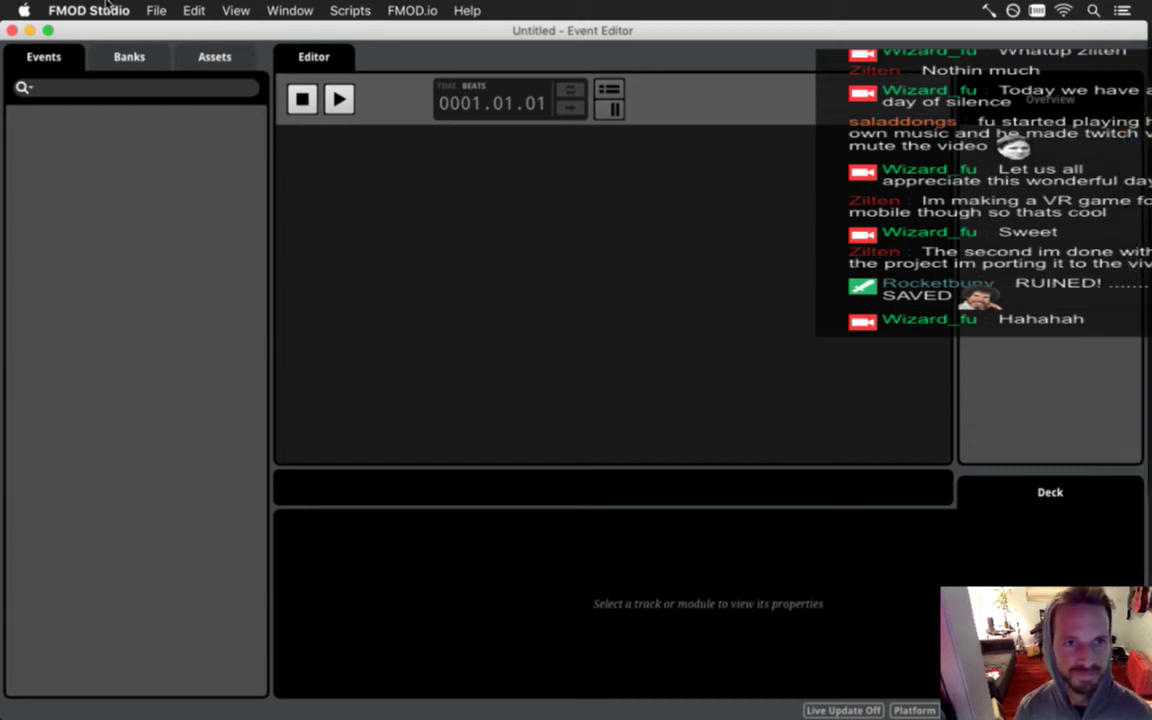
left_click(156, 10)
mouse_move(260, 66)
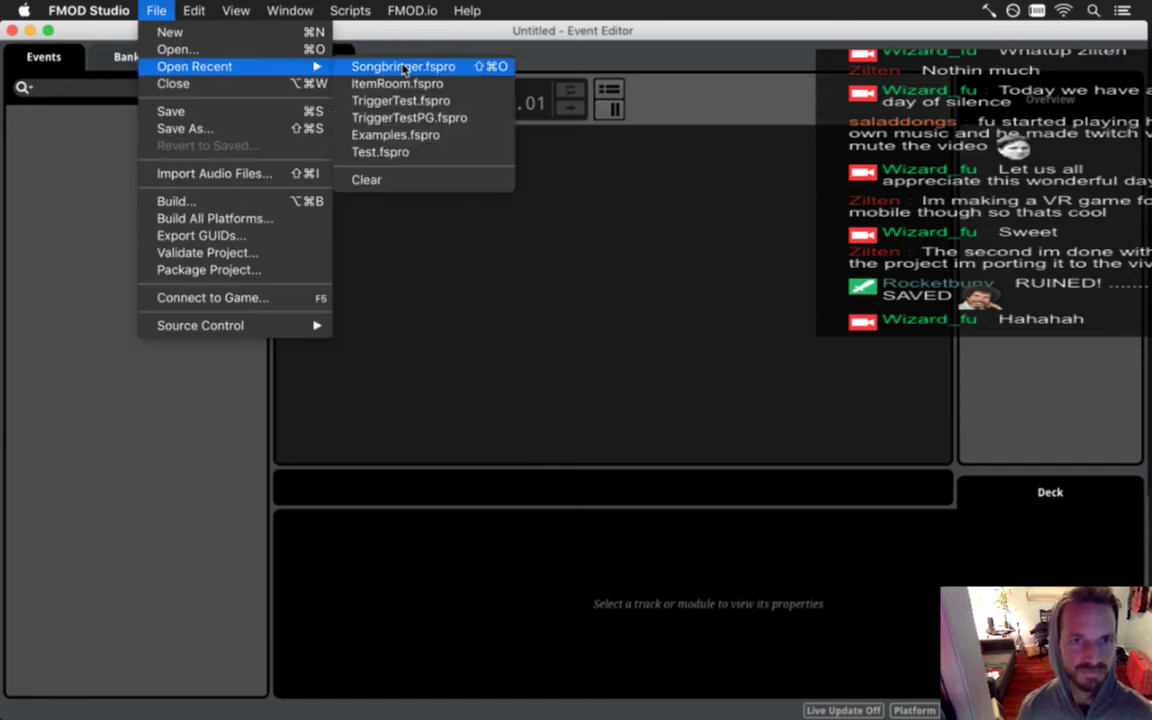
left_click(408, 64)
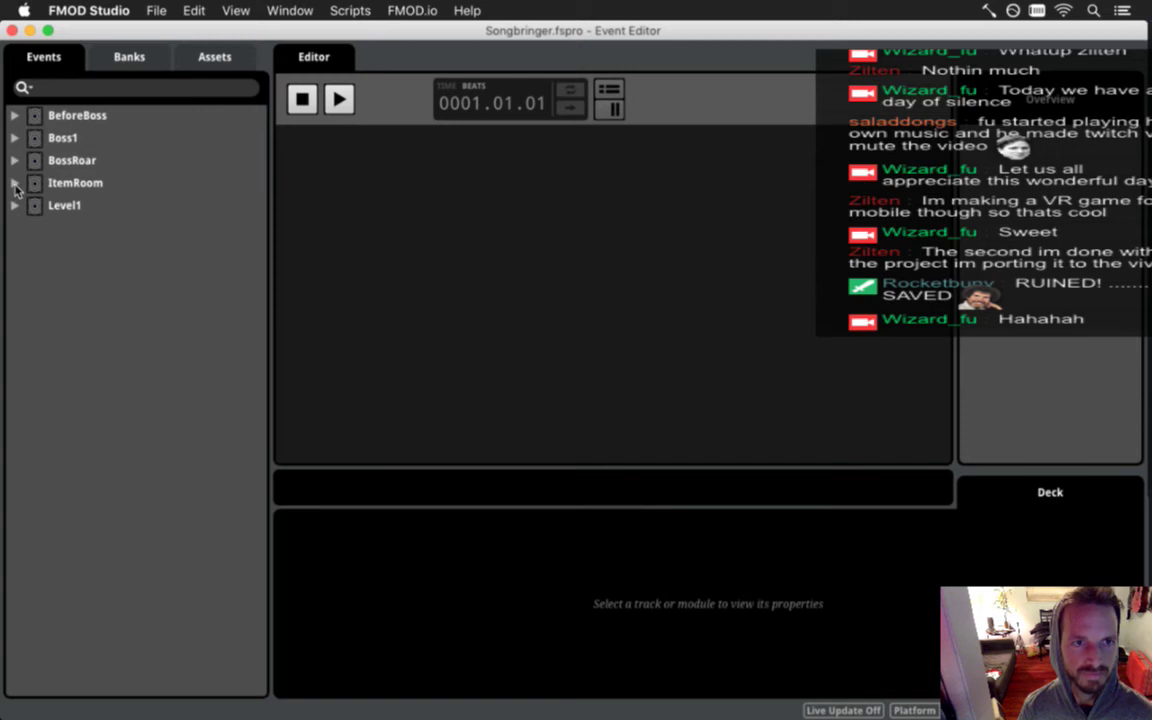
Open the Bass event in the Boss1 folder and fit its full clips in the timeline.
left_click(15, 139)
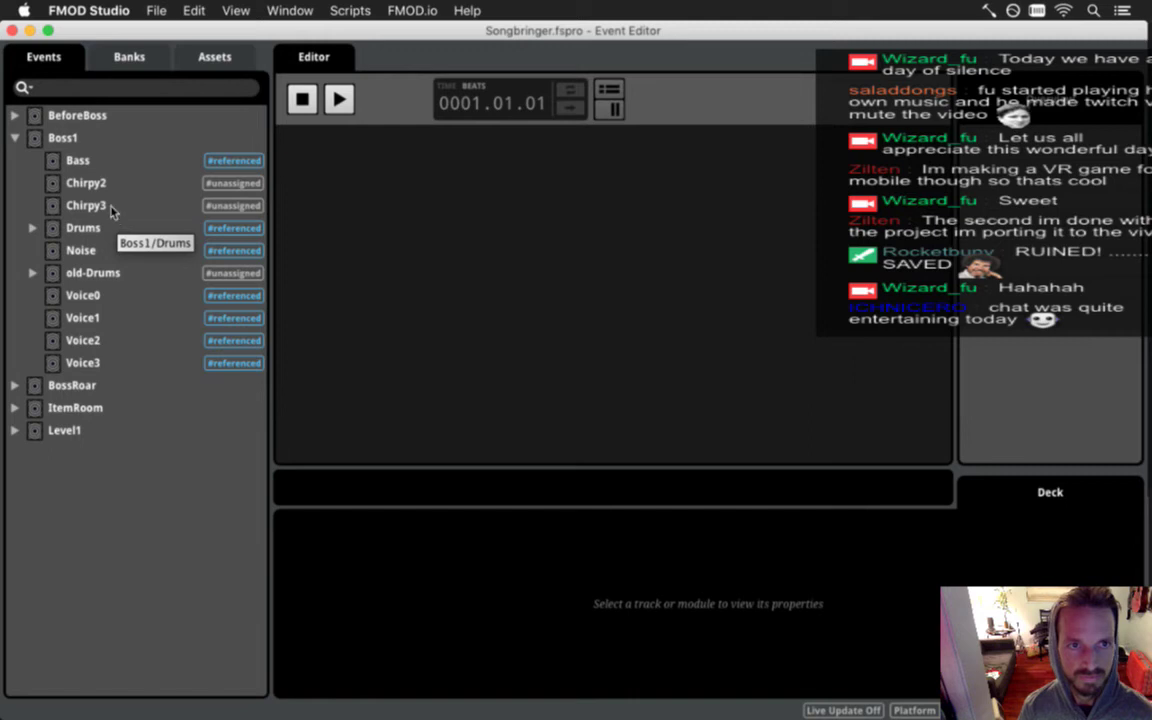
left_click(98, 160)
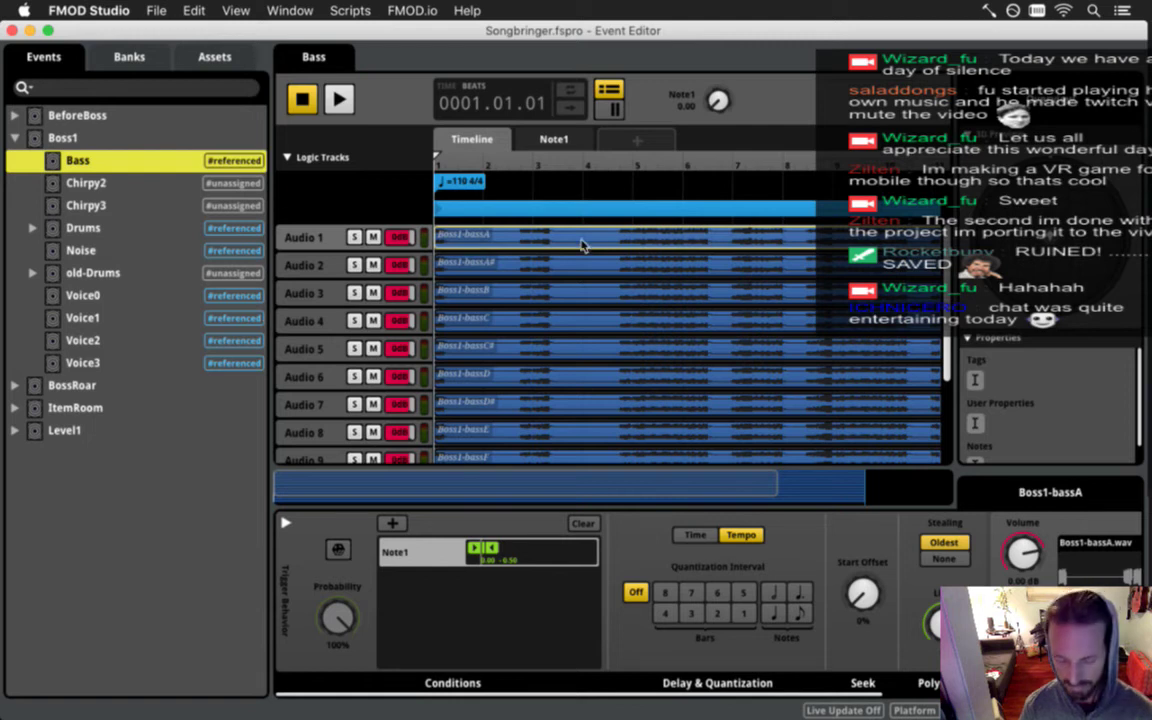
left_click(583, 246)
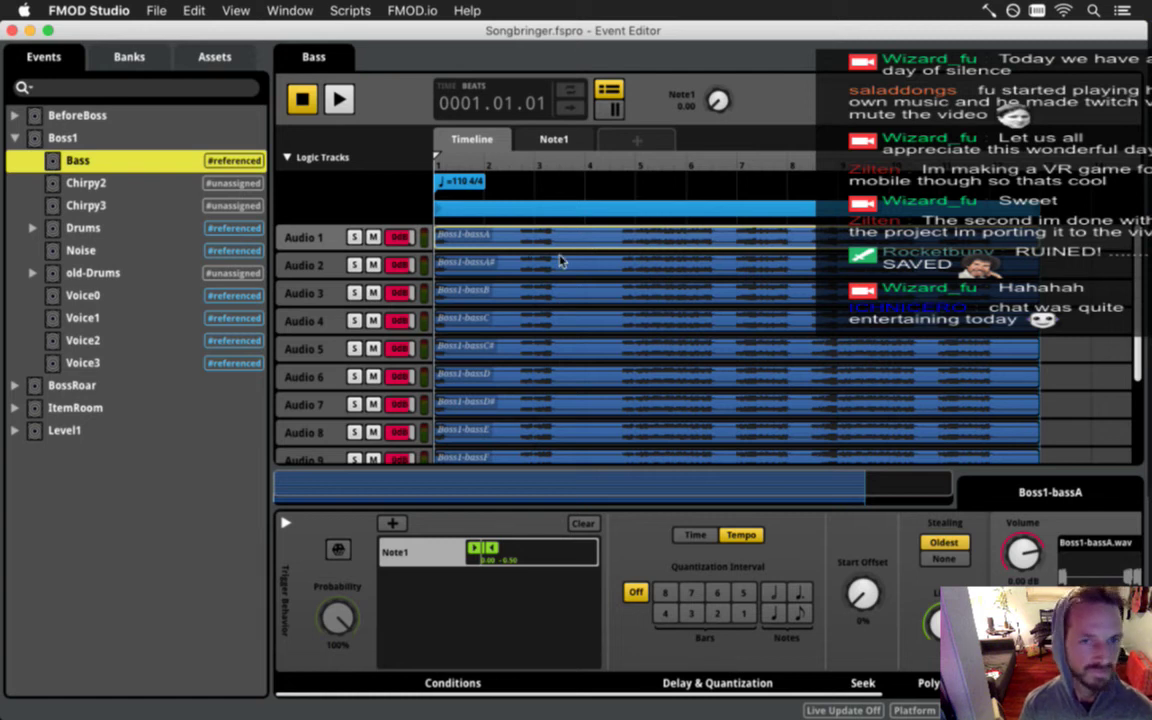
Replace the Boss1-bassA clip on Audio 1 with the new asset Boss1-bass0A.wav.
left_click(438, 232)
left_click(214, 57)
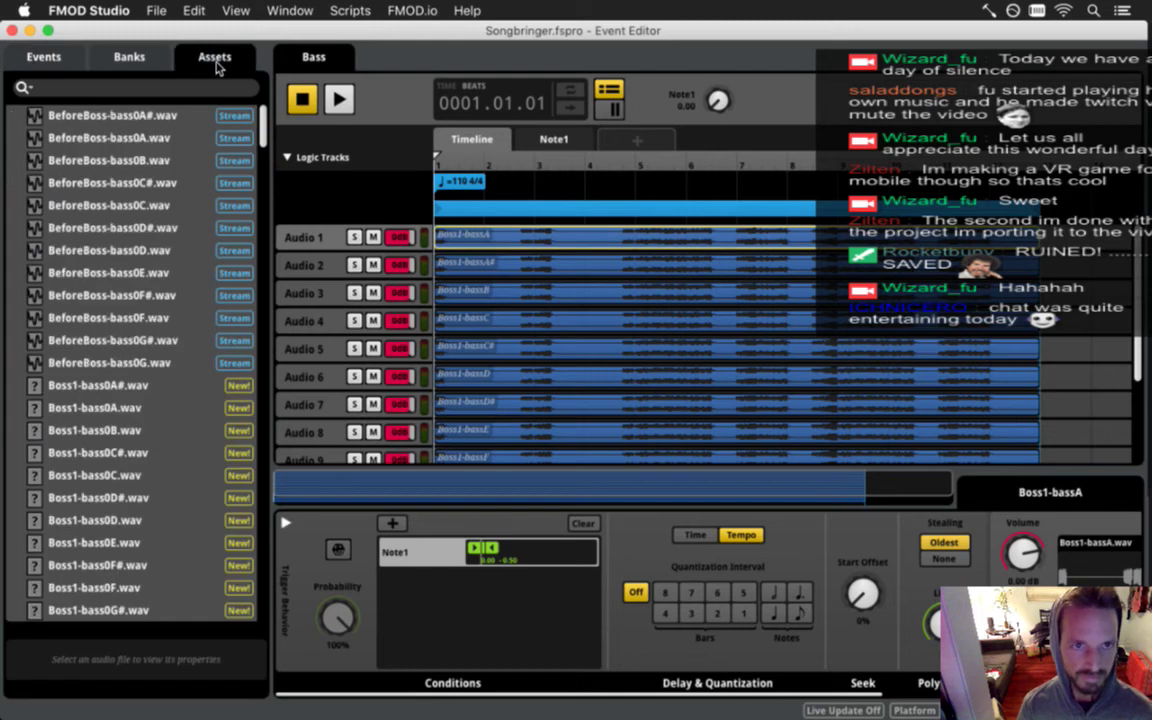
scroll(196, 195, "down", 3)
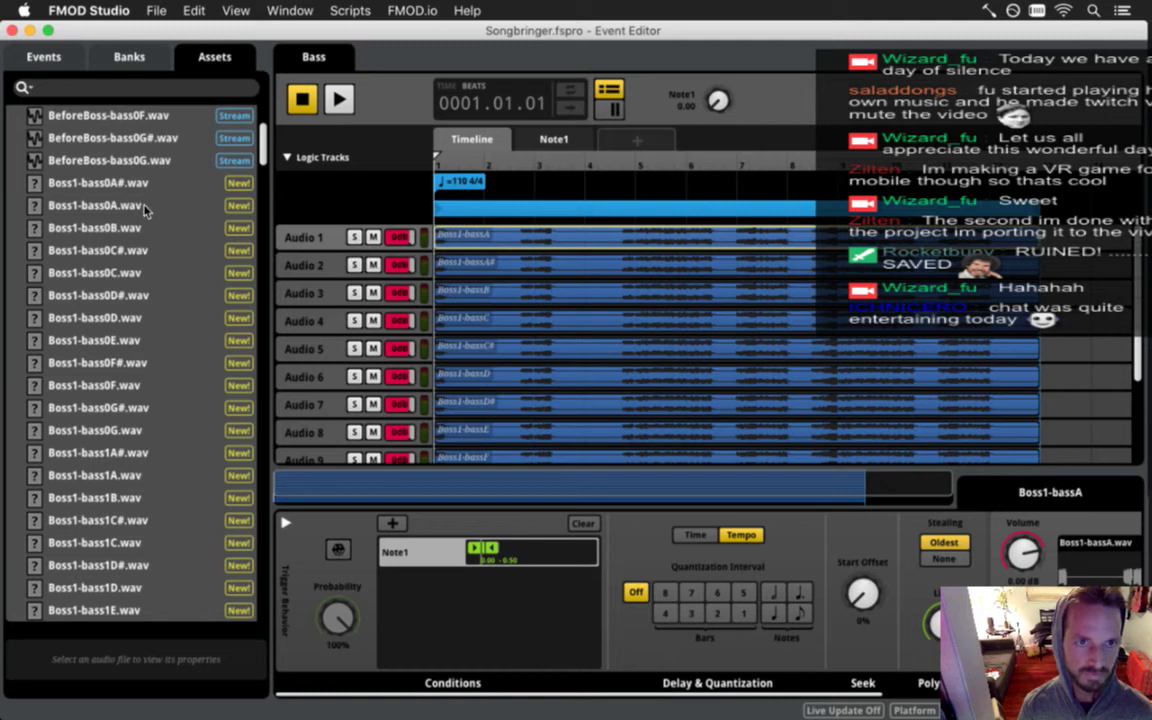
scroll(145, 208, "up", 3)
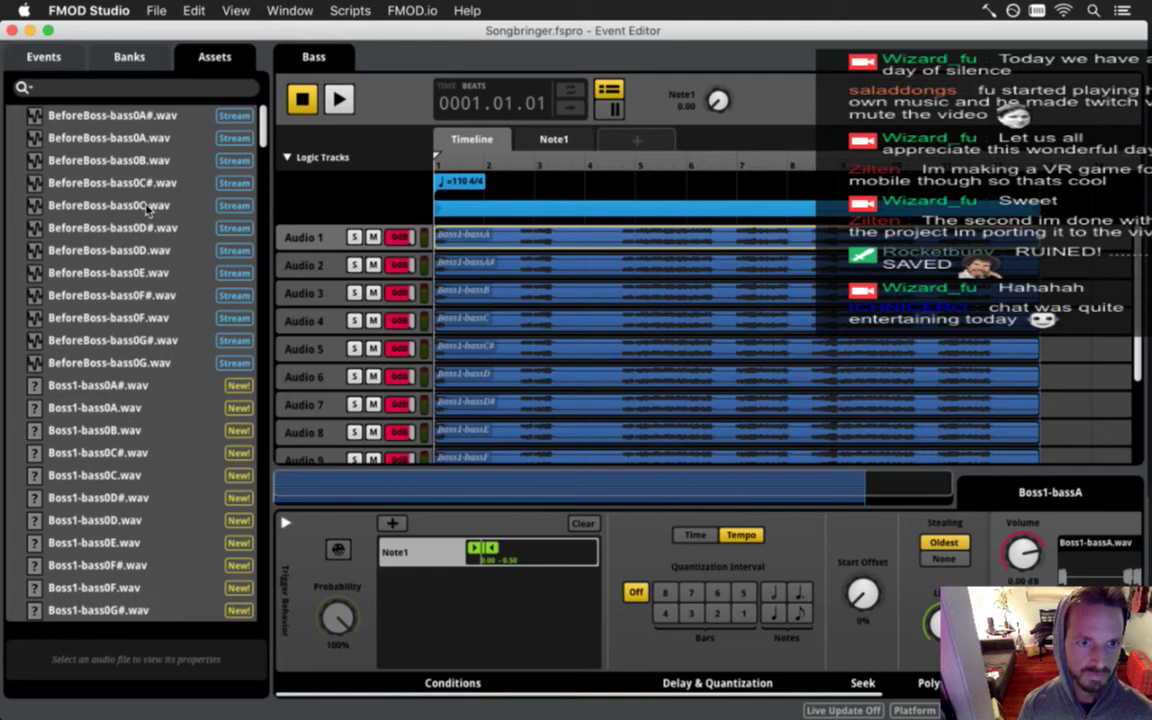
scroll(147, 208, "down", 15)
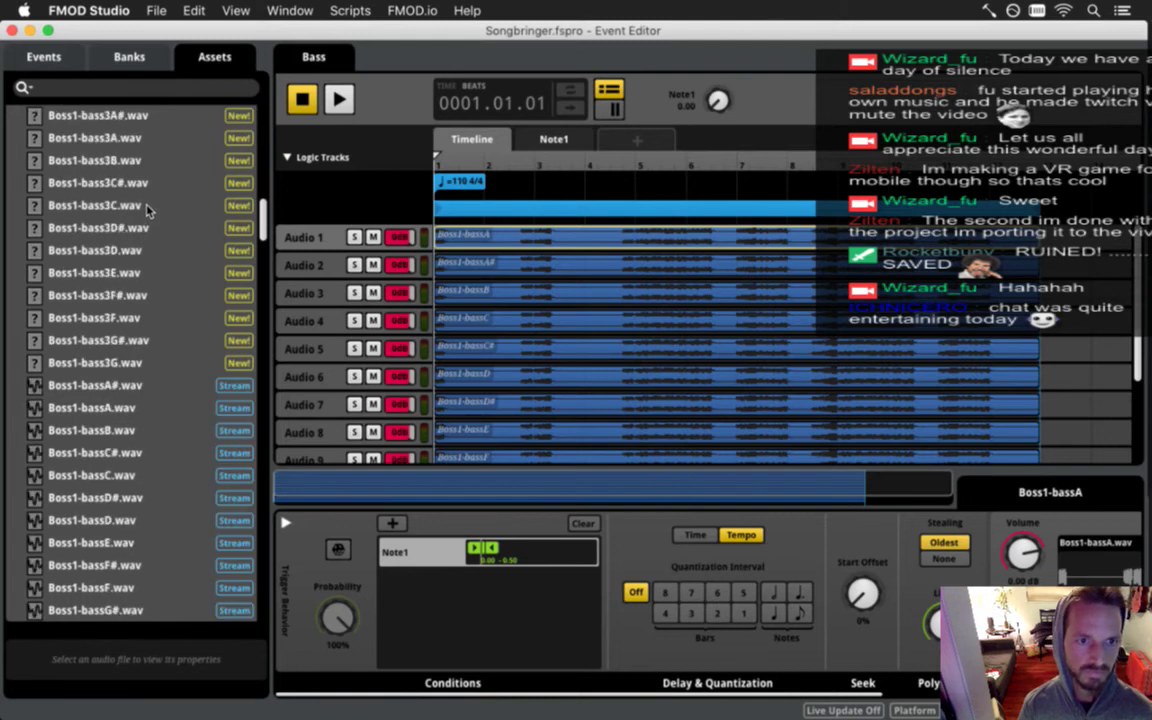
scroll(145, 208, "up", 9)
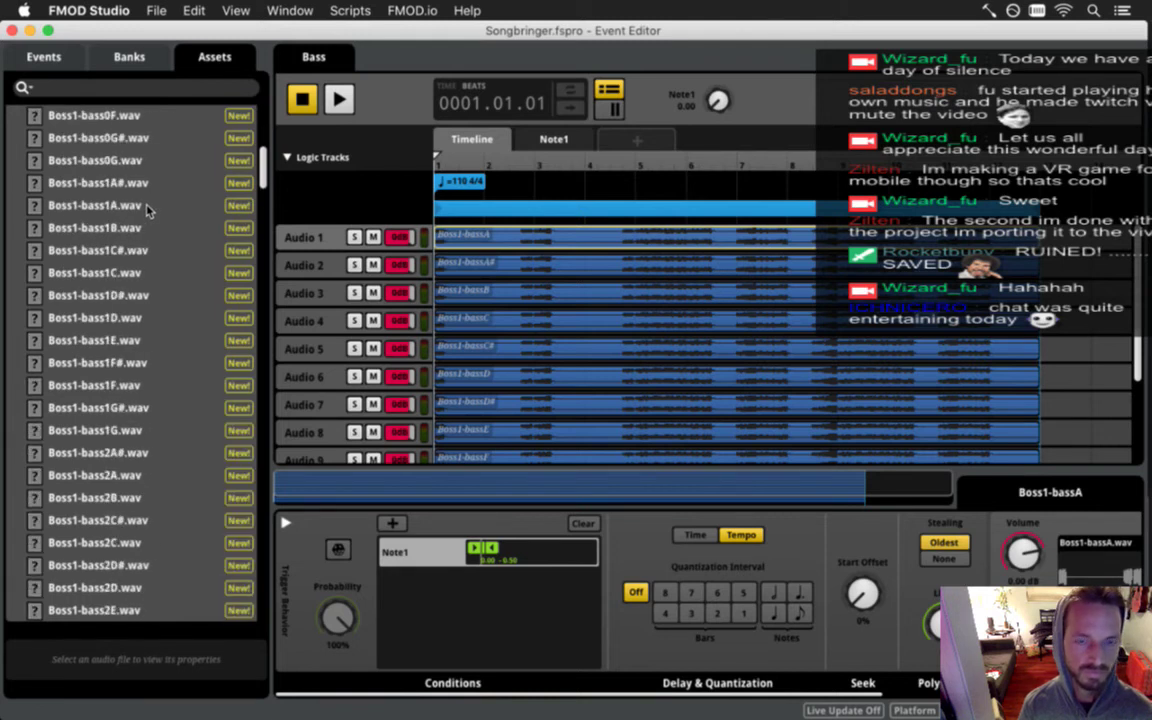
scroll(147, 208, "up", 1)
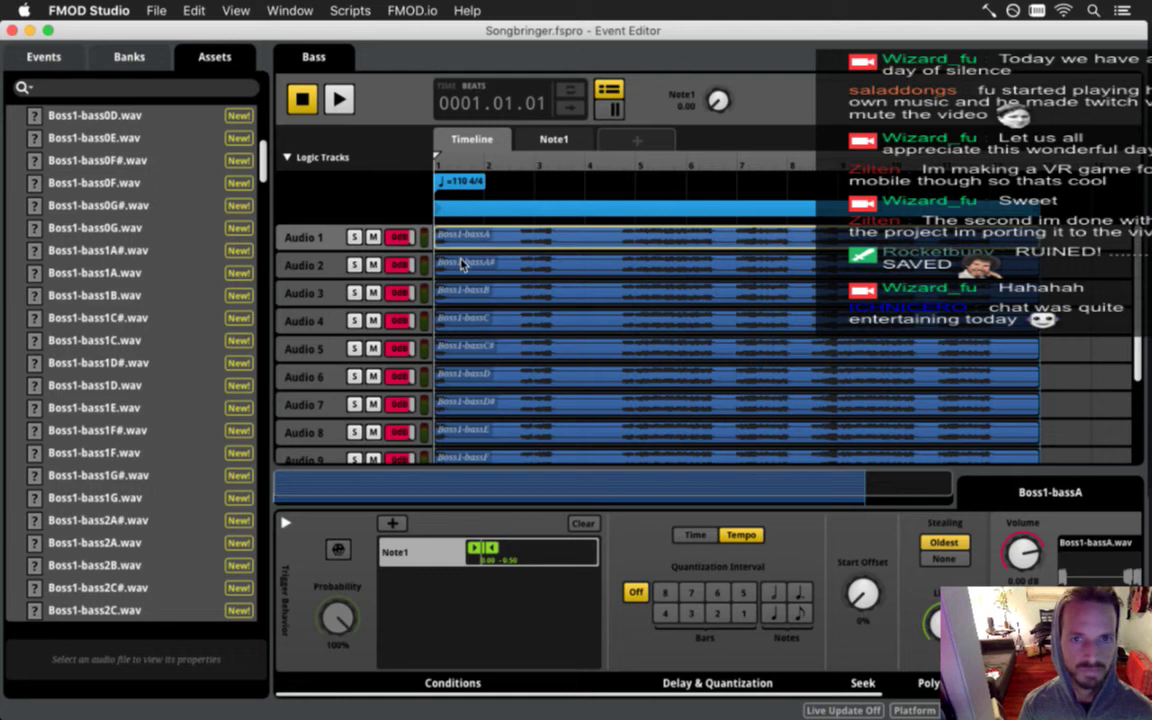
left_click(149, 273)
scroll(152, 268, "up", 2)
scroll(152, 268, "up", 3)
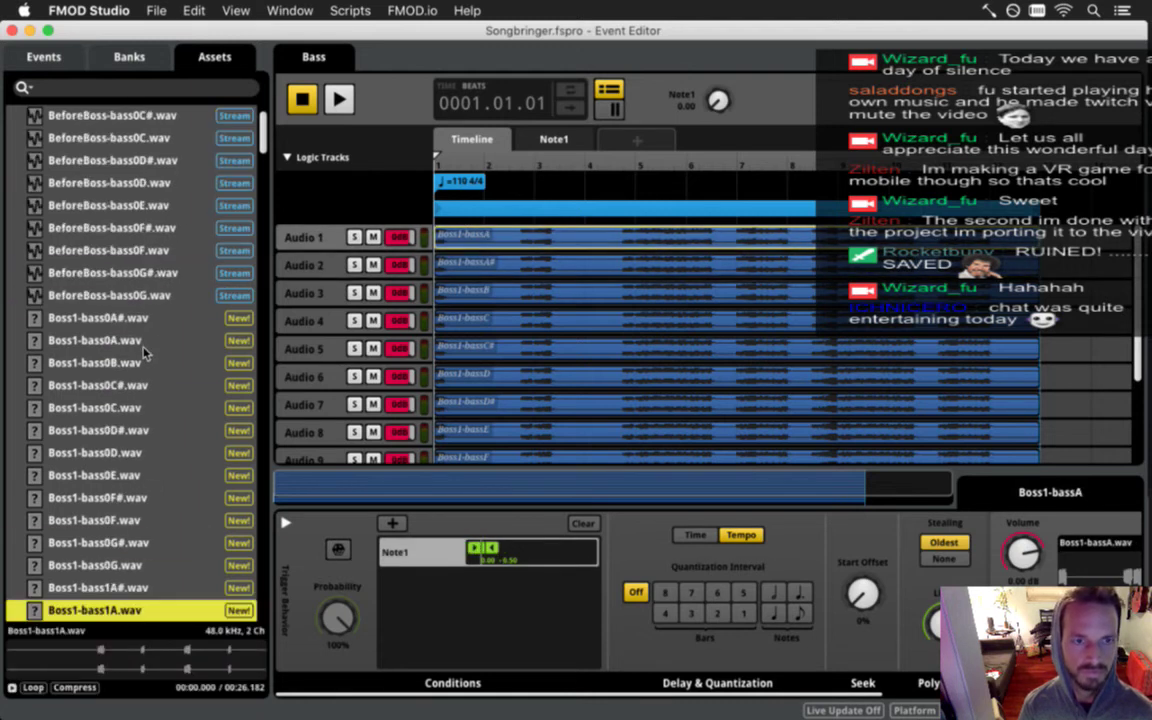
left_click(110, 340)
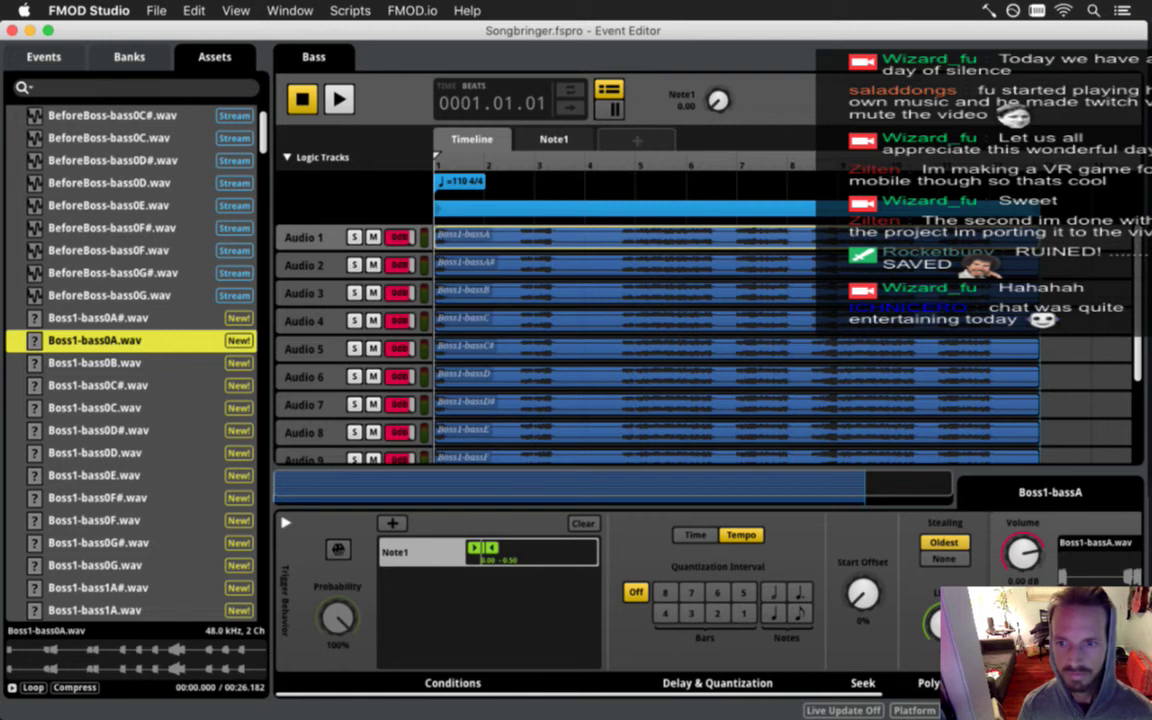
Replace the Boss1-bassA# clip on Audio 2 with the new asset Boss1-bass0A#.wav.
left_click(490, 263)
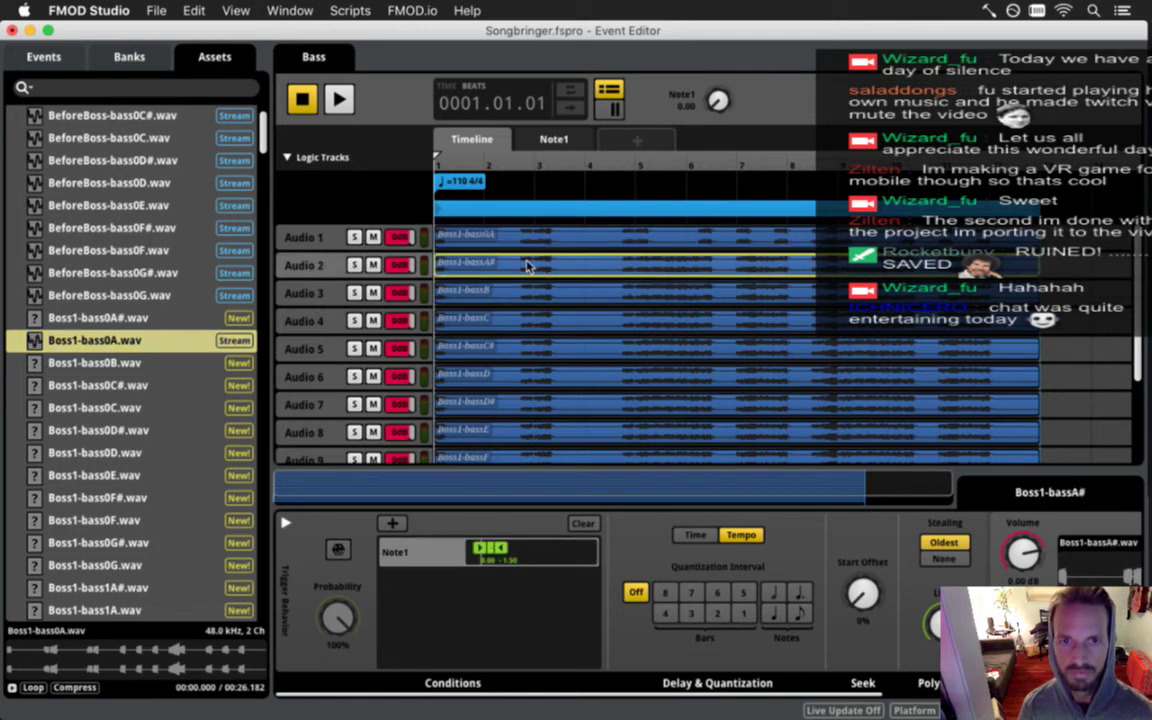
left_click_drag(167, 320, 1098, 569)
Replace the Boss1-bassB clip on Audio 3 with the new asset Boss1-bass0B.wav.
left_click(165, 366)
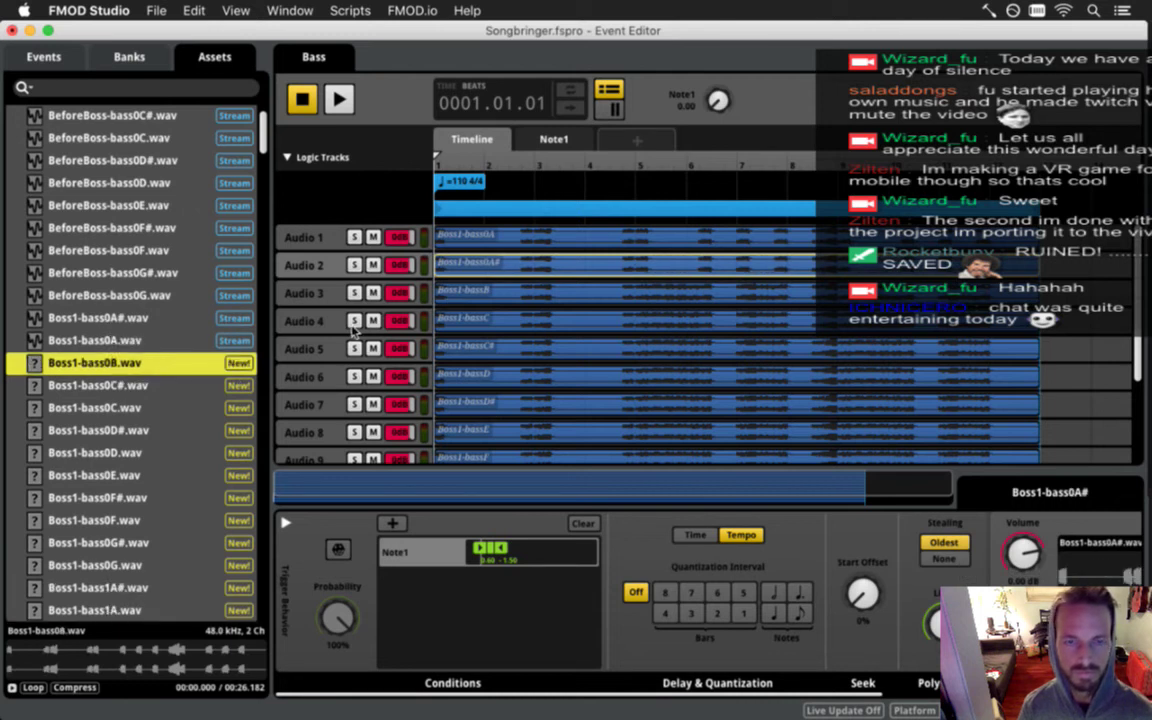
mouse_move(162, 367)
left_mouse_down()
mouse_move(903, 493)
mouse_move(1092, 567)
mouse_move(294, 431)
mouse_move(168, 325)
mouse_move(175, 360)
left_mouse_up()
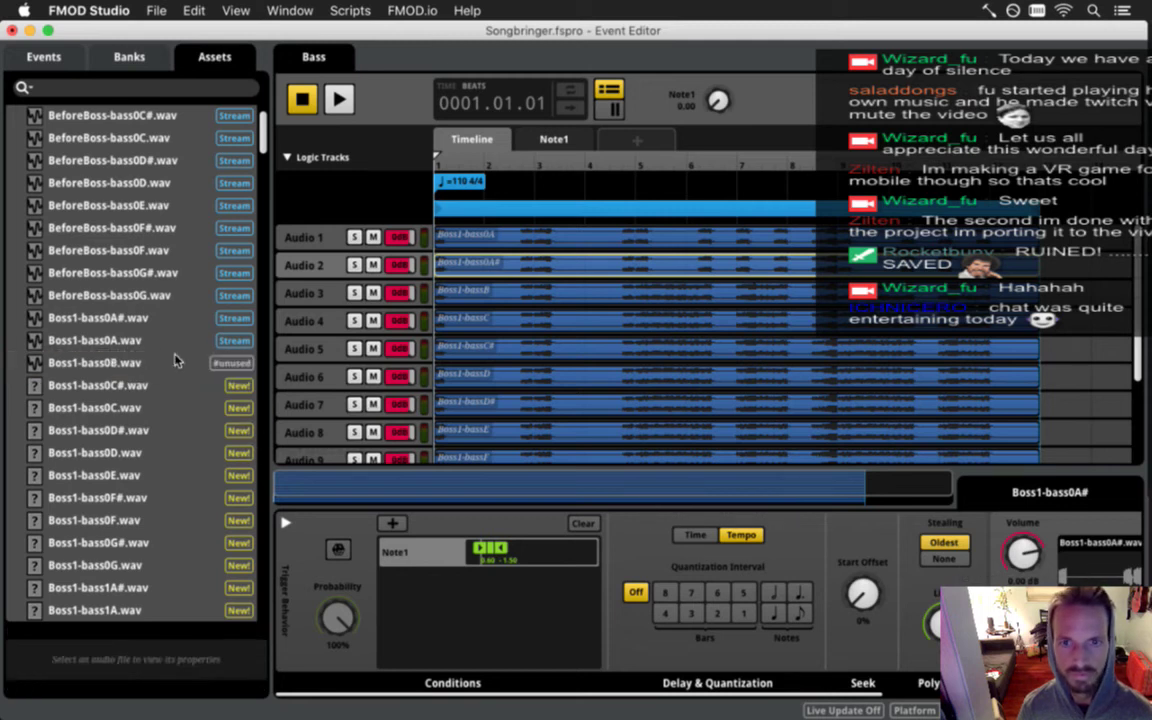
left_click(490, 292)
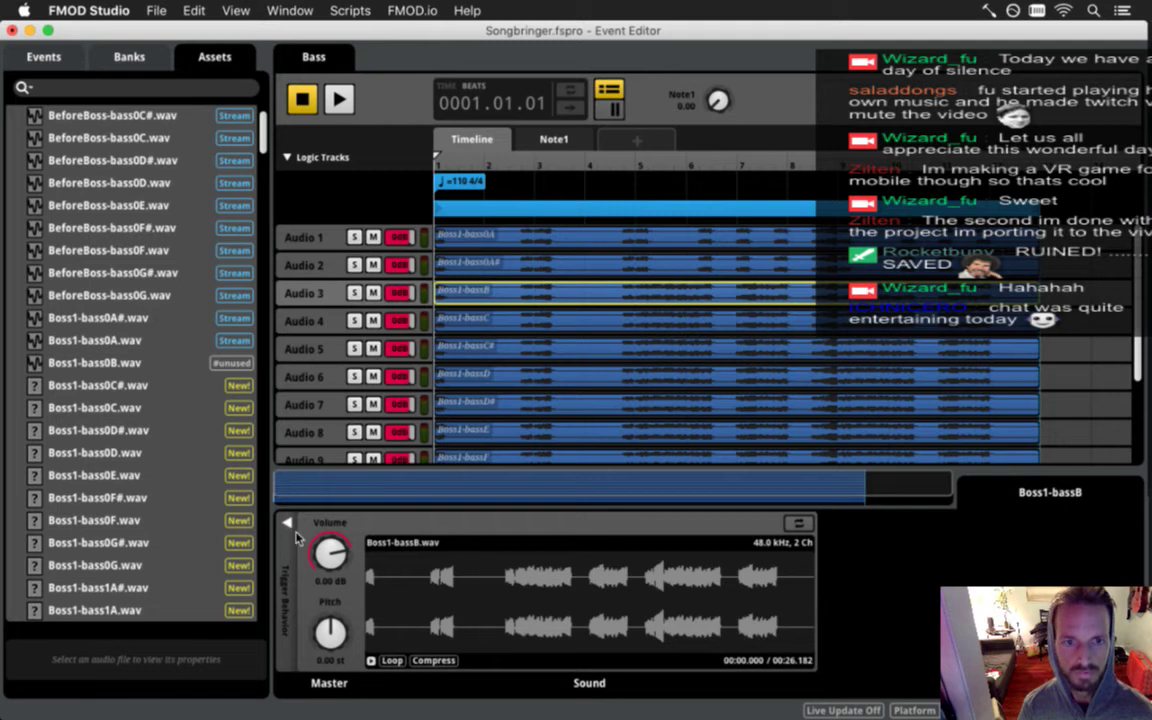
left_click(287, 524)
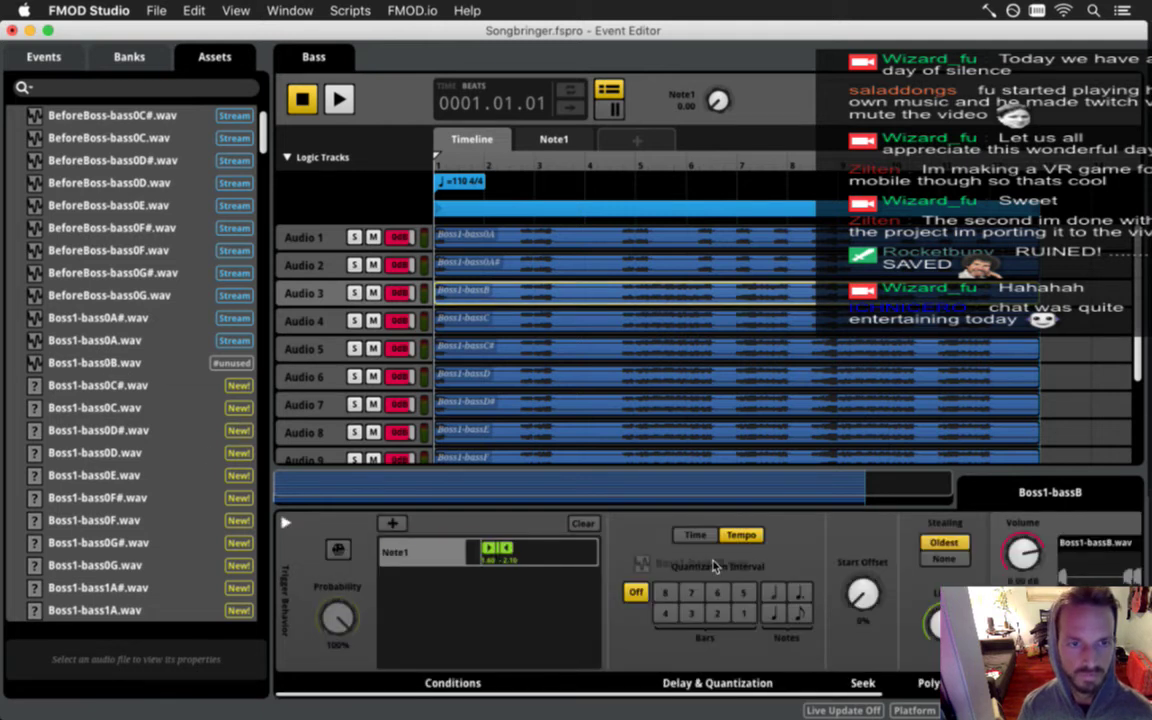
left_click_drag(1091, 584, 1092, 586)
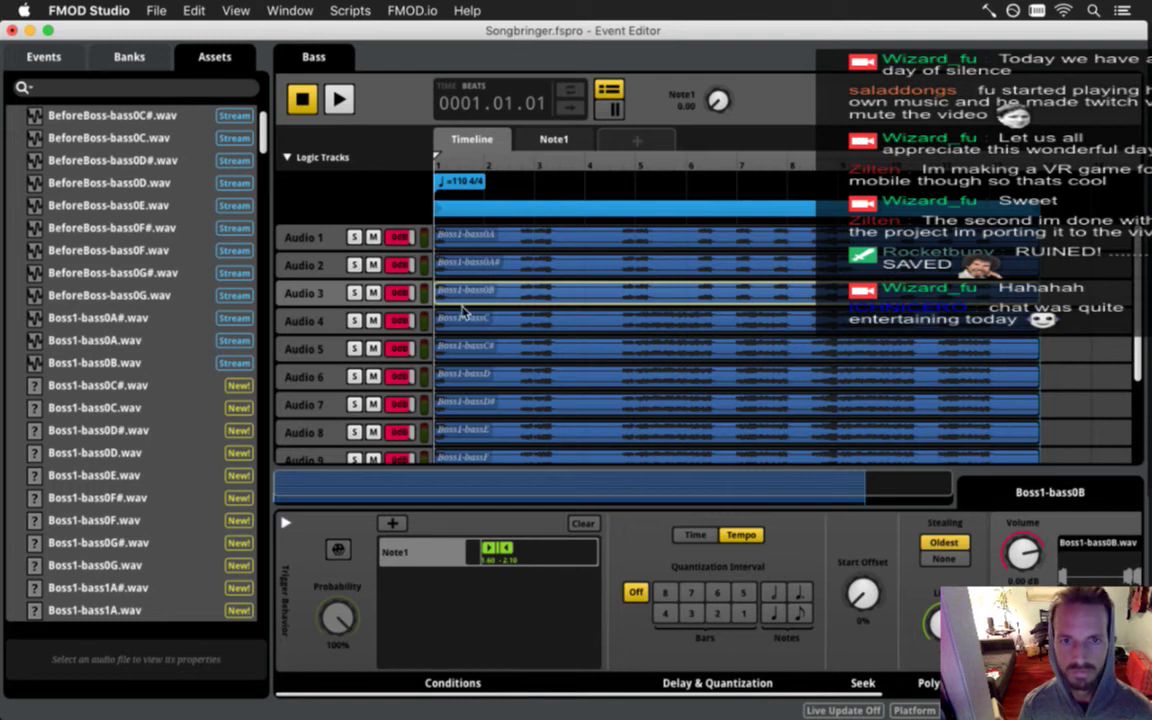
Replace the clips on Audio 4 and Audio 5 with Boss1-bass0C.wav and Boss1-bass0C#.wav respectively.
left_click(442, 320)
left_click_drag(170, 412, 497, 624)
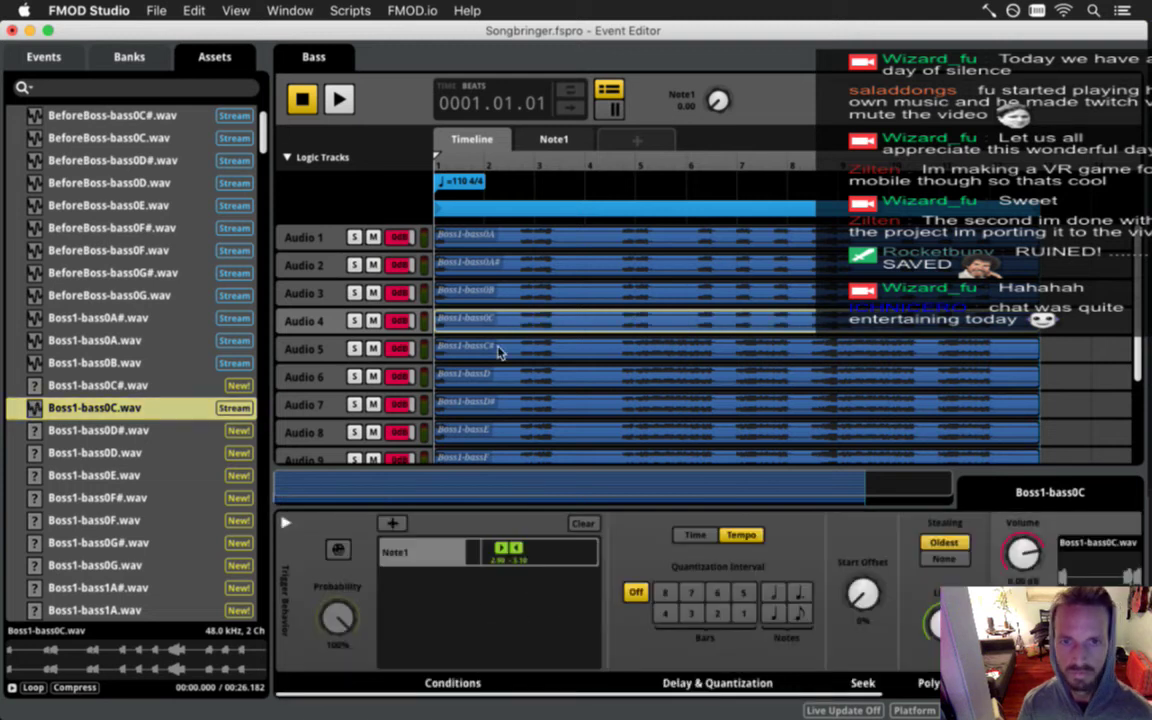
left_click(500, 350)
left_click_drag(108, 386, 497, 556)
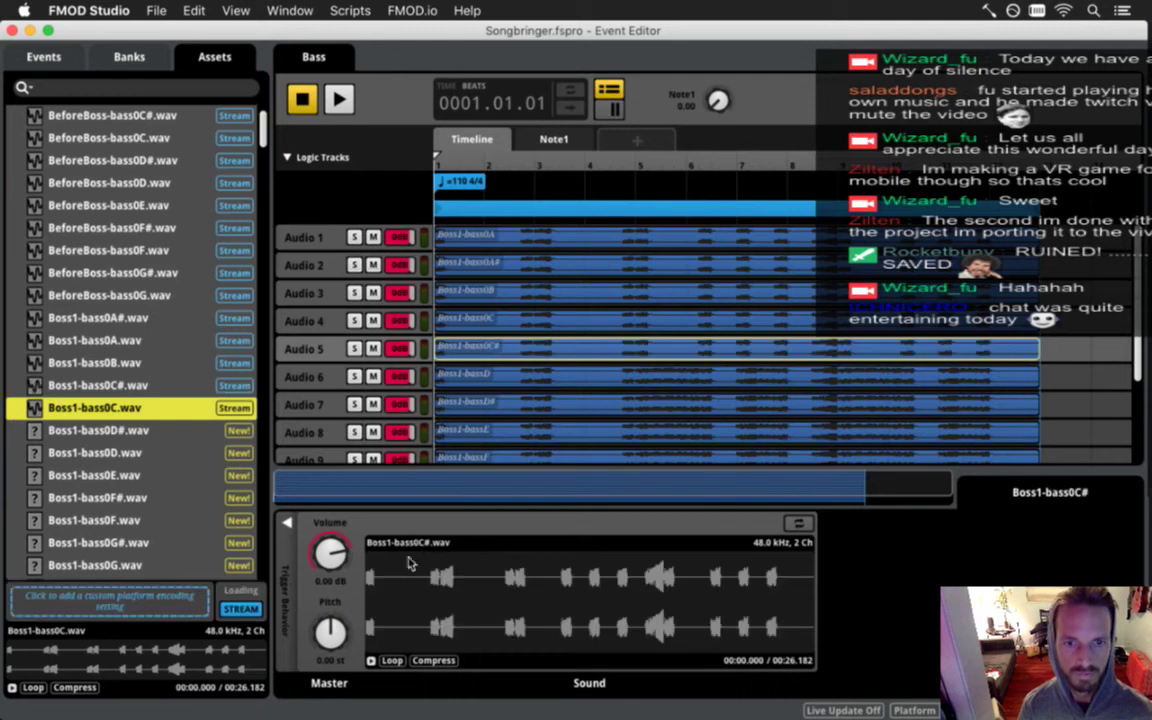
Replace the clips on Audio 6 and Audio 7 with Boss1-bass0D.wav and Boss1-bass0D#.wav respectively.
left_click(287, 524)
left_click(500, 378)
left_click_drag(137, 456, 1090, 564)
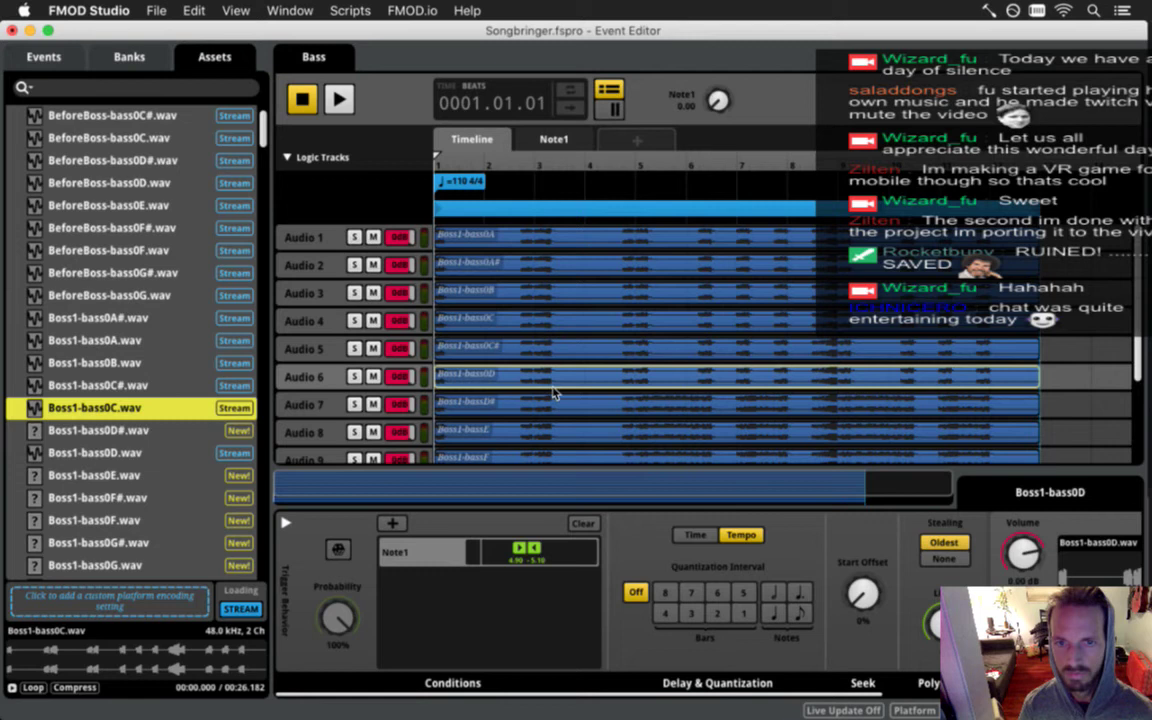
left_click(540, 404)
left_click_drag(155, 350, 180, 395)
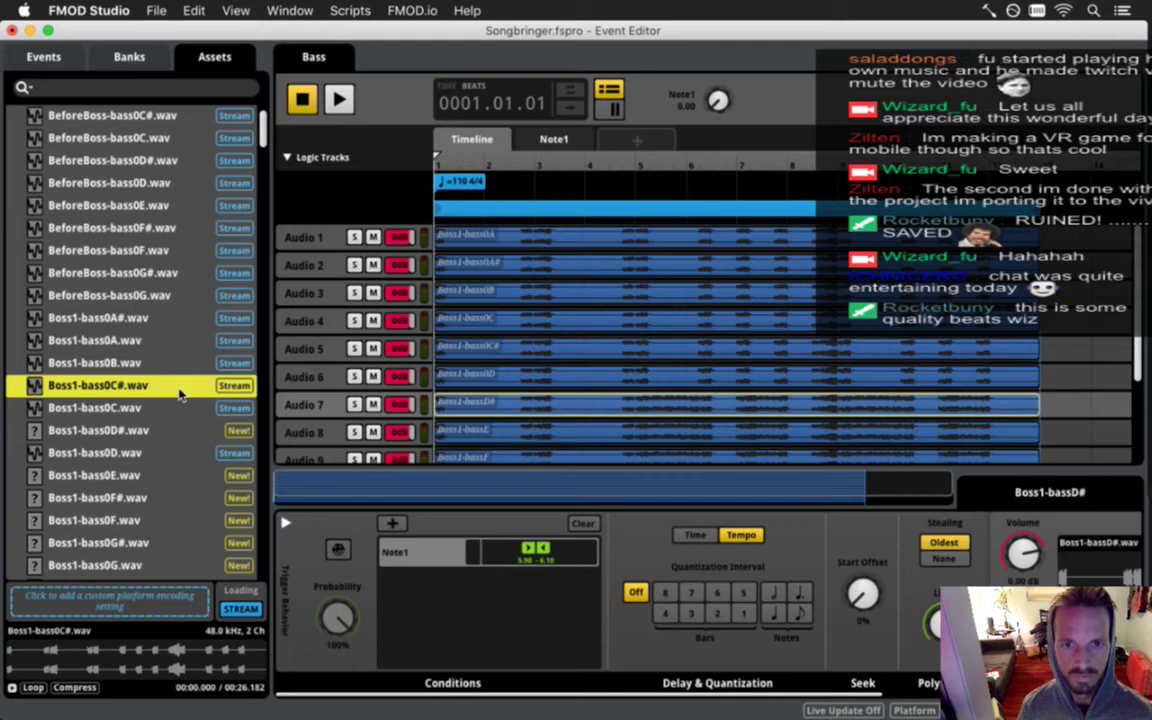
left_click_drag(147, 430, 1092, 573)
Replace the Boss1-bassE clip on Audio 8 with the new asset Boss1-bass0E.wav.
scroll(589, 378, "down", 2)
scroll(590, 378, "down", 2)
left_click(508, 355)
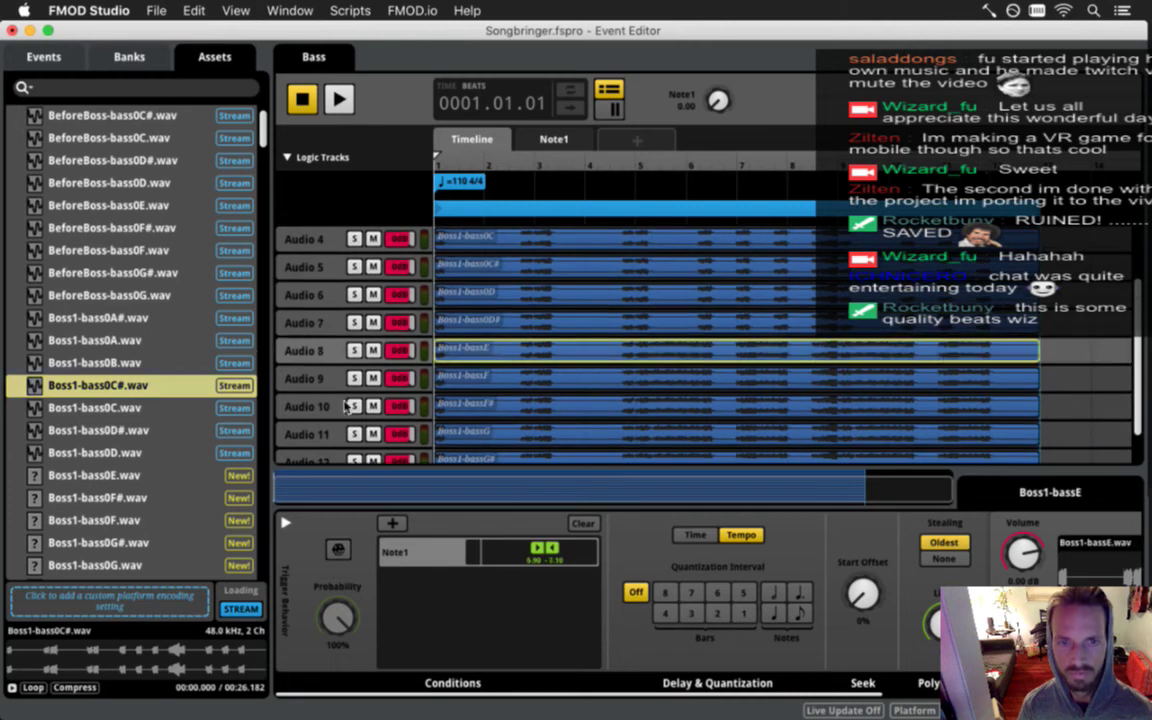
left_click(110, 474)
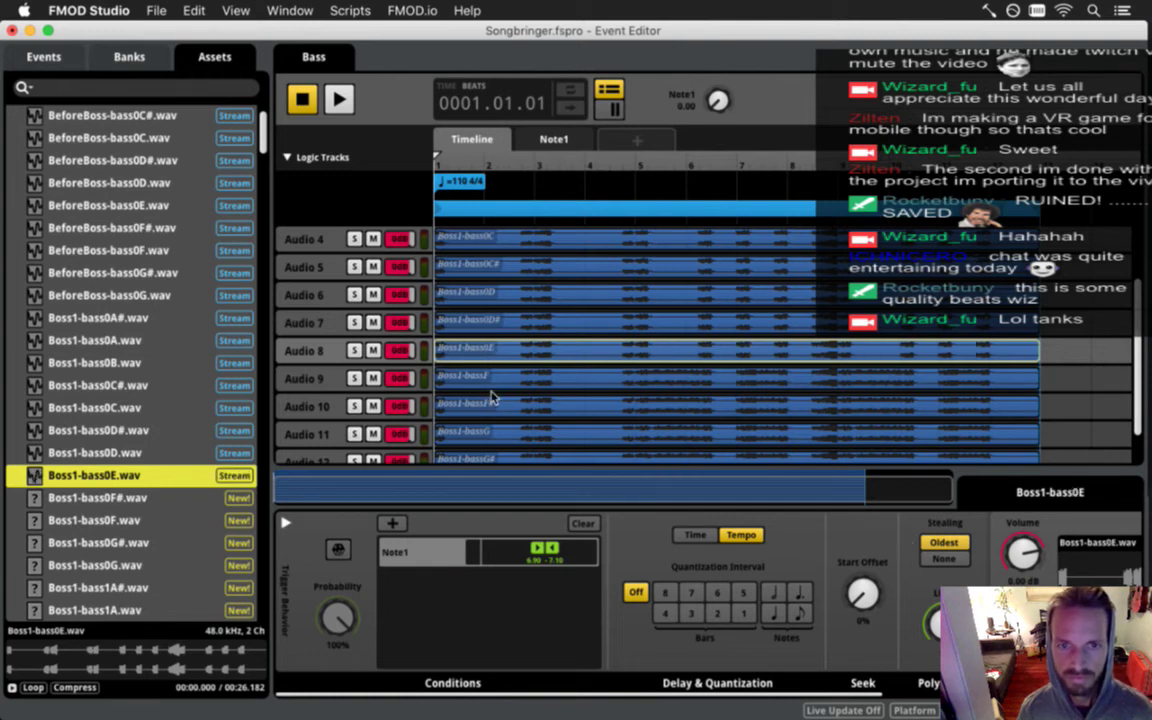
Replace the clip on Audio 10 with Boss1-bass0F#.wav and the clip on Audio 9 with Boss1-bass0F.wav.
left_click(490, 381)
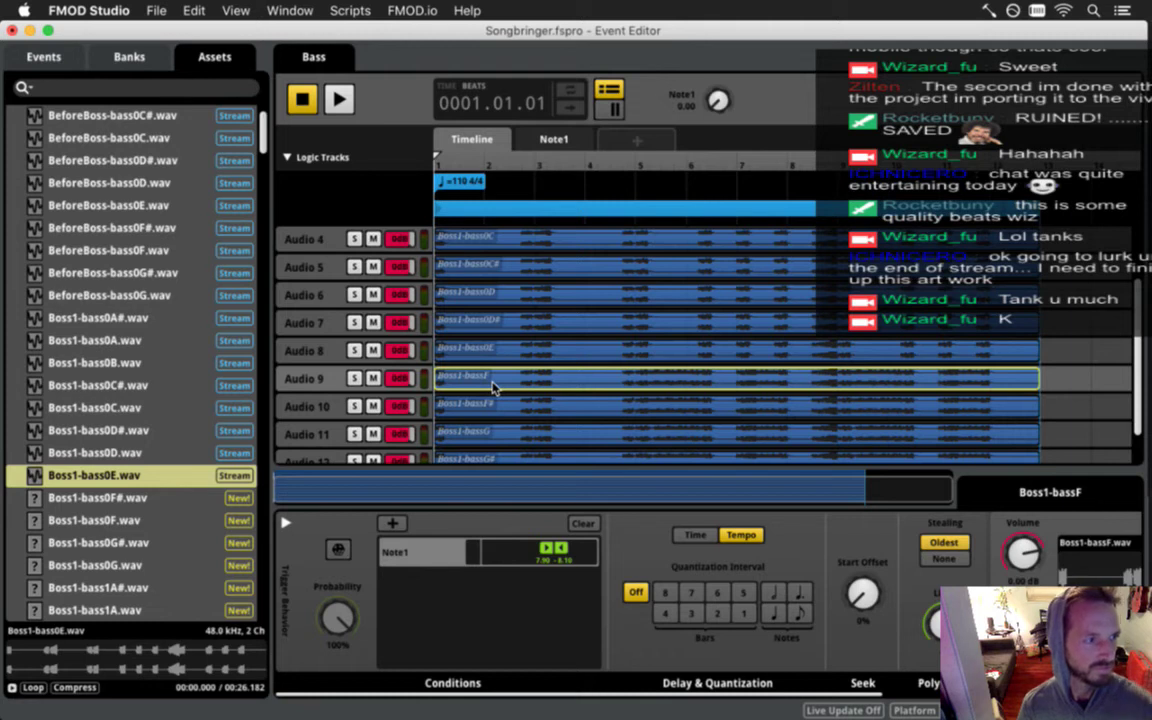
left_click(532, 352)
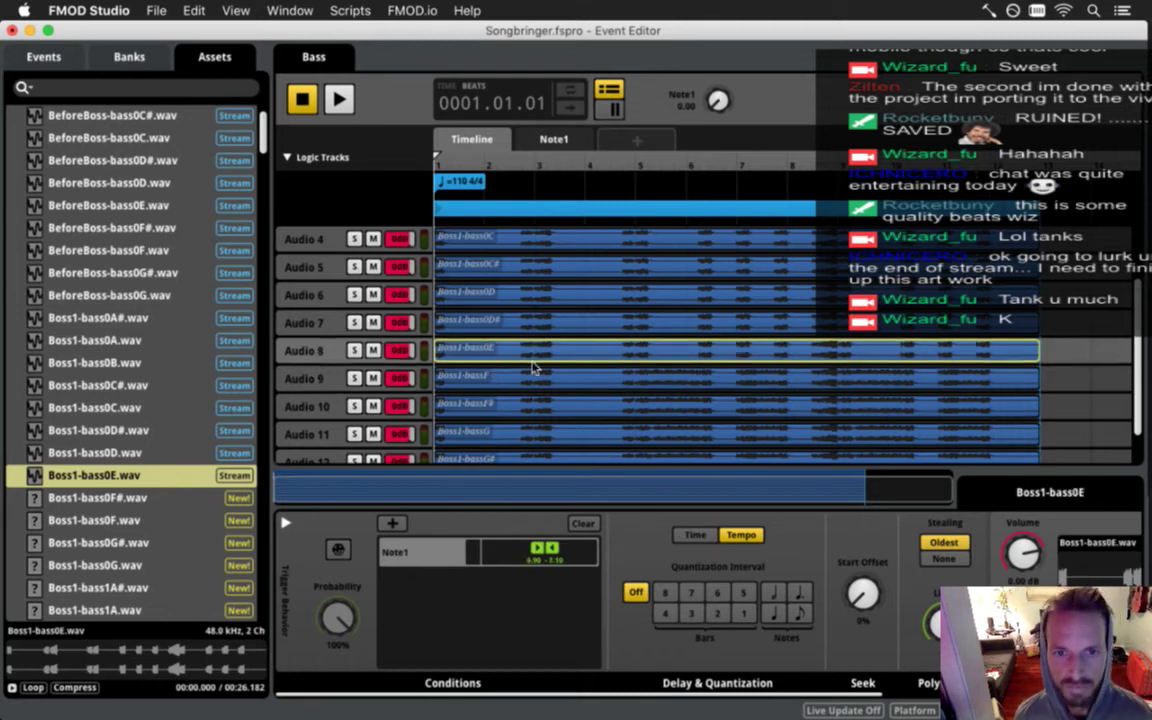
left_click(535, 381)
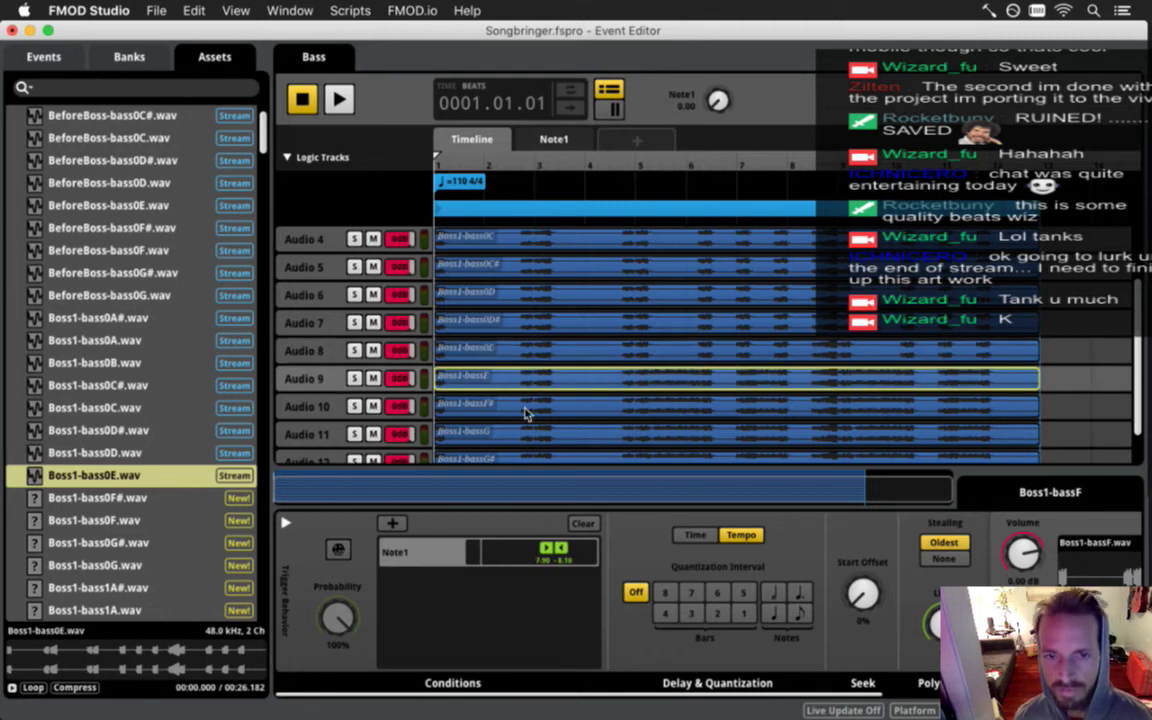
left_click(527, 405)
left_click_drag(483, 537, 658, 406)
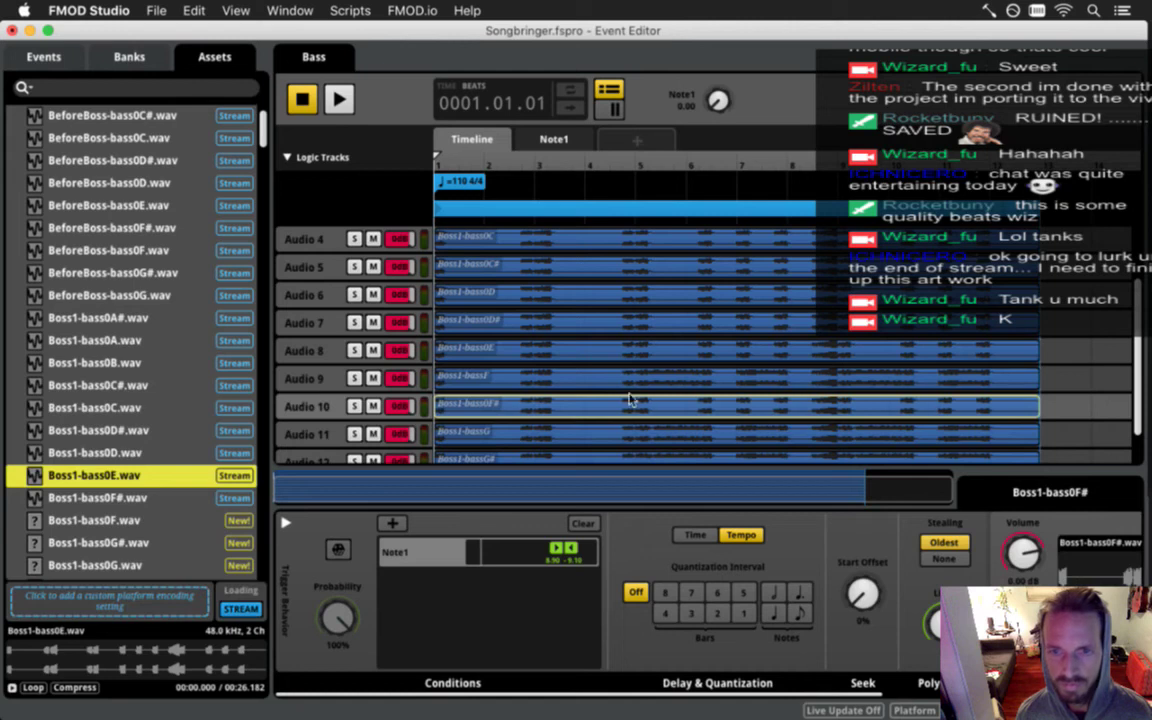
left_click(628, 380)
left_click_drag(137, 527, 1133, 585)
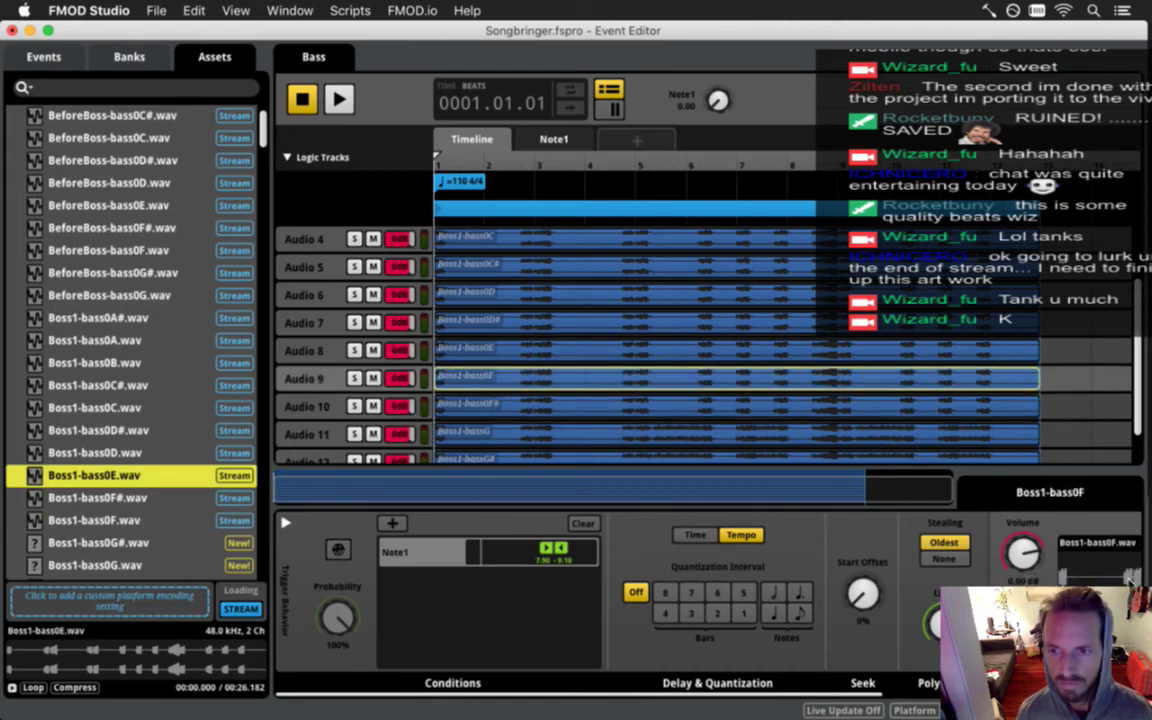
Replace the clips on Audio 11 and Audio 12 with Boss1-bass0G.wav and Boss1-bass0G#.wav, and check all tracks.
scroll(689, 395, "down", 2)
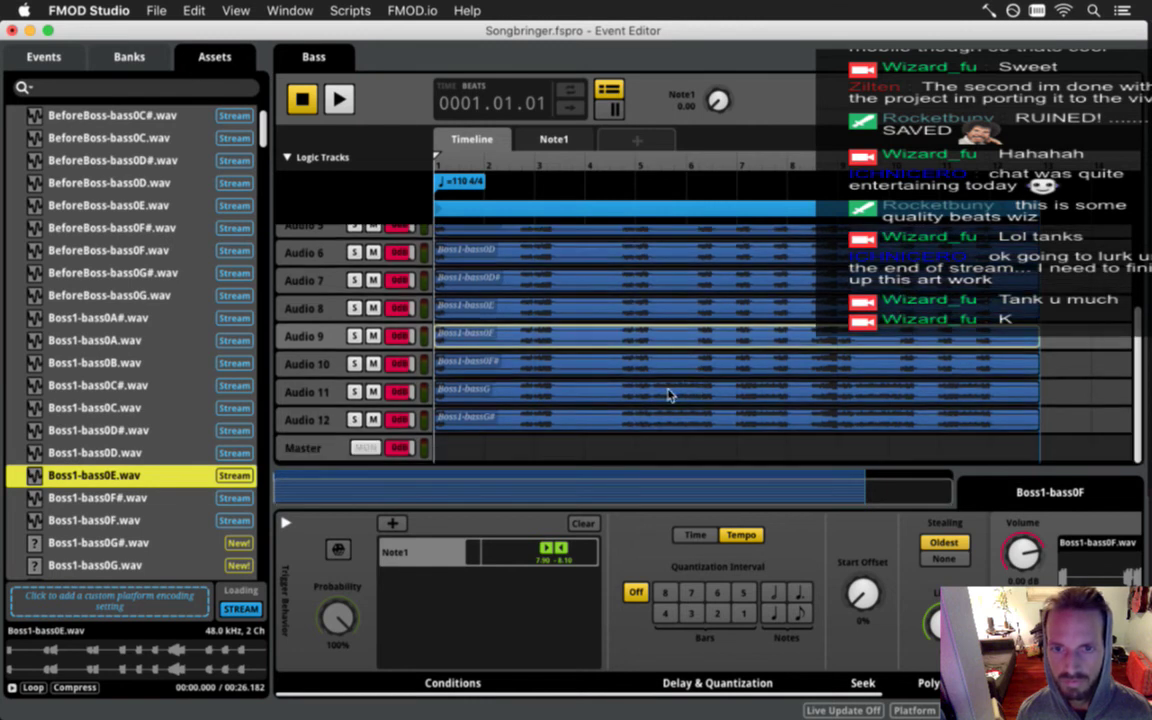
left_click(670, 395)
left_click_drag(122, 562, 900, 515)
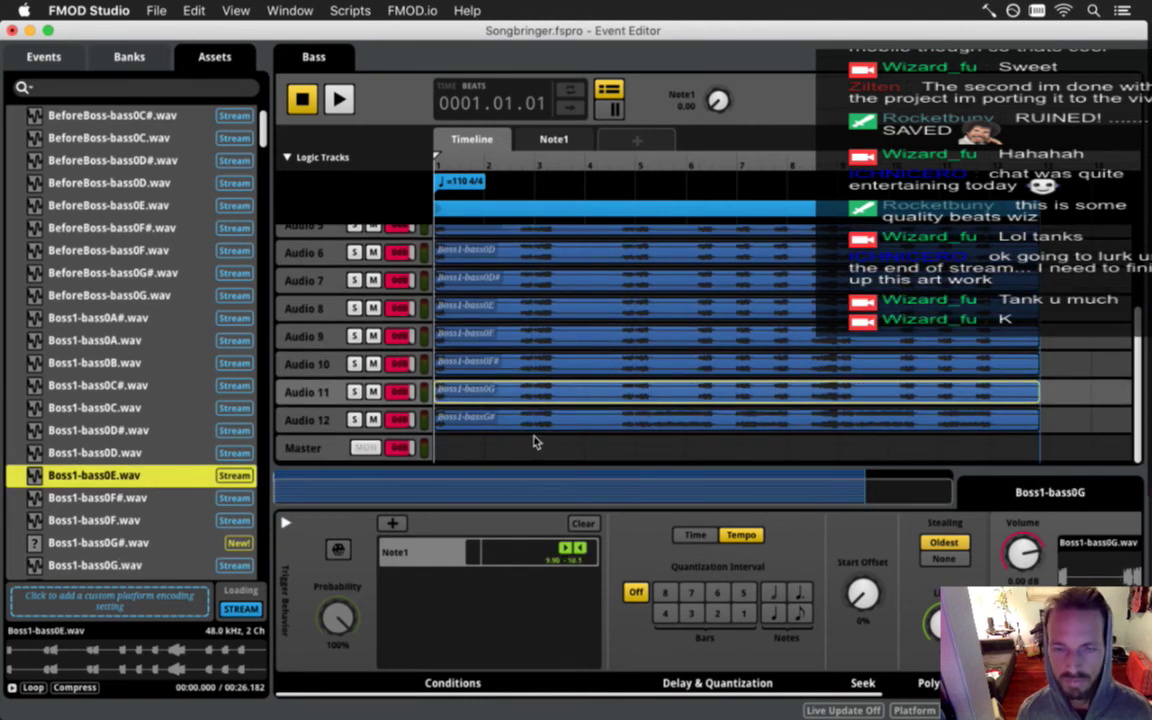
left_click(471, 424)
left_click_drag(114, 540, 1095, 582)
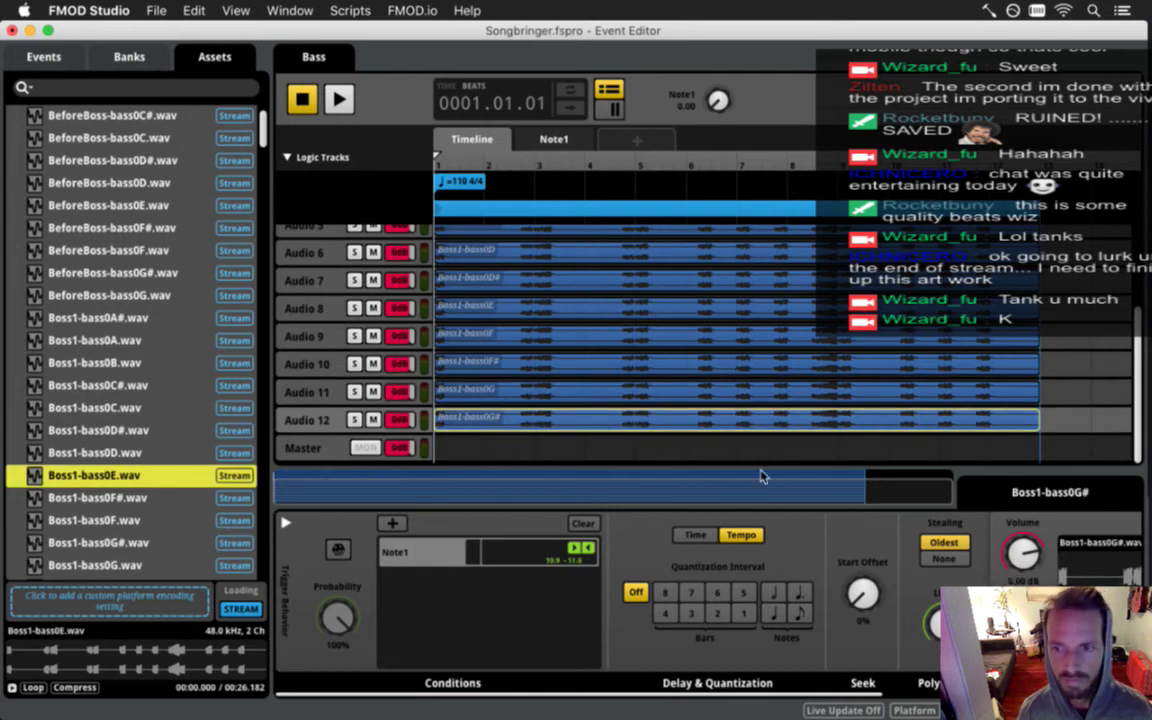
scroll(555, 430, "up", 5)
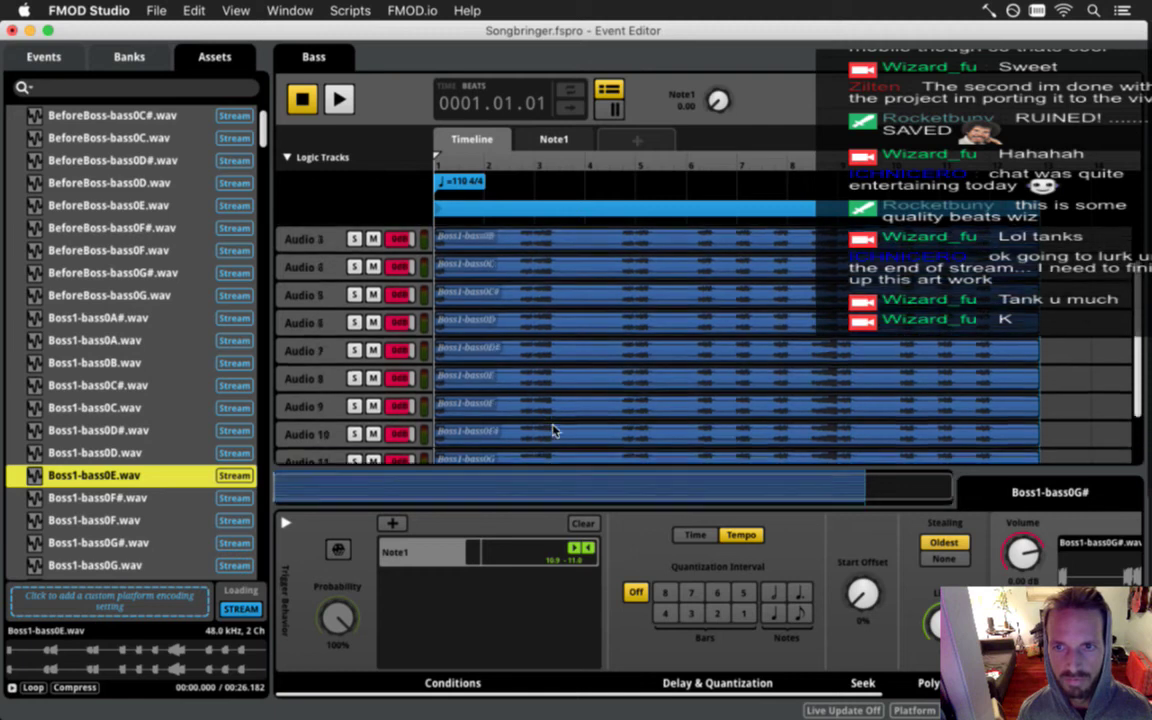
scroll(558, 431, "down", 5)
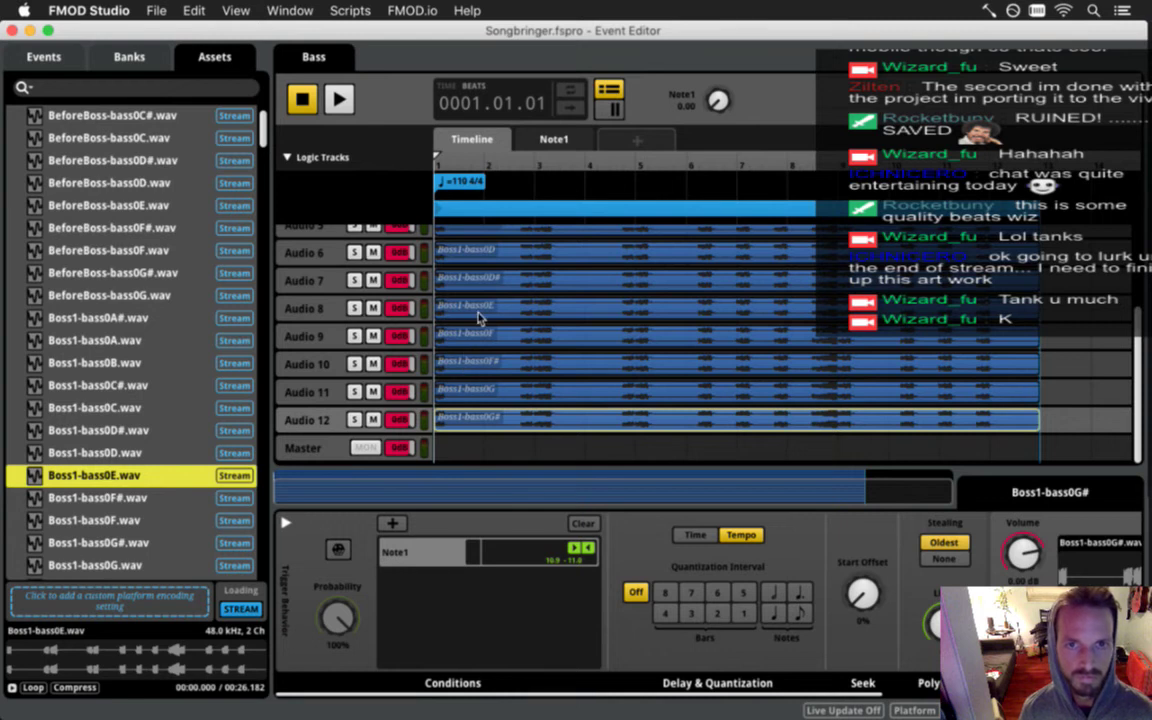
scroll(476, 318, "up", 5)
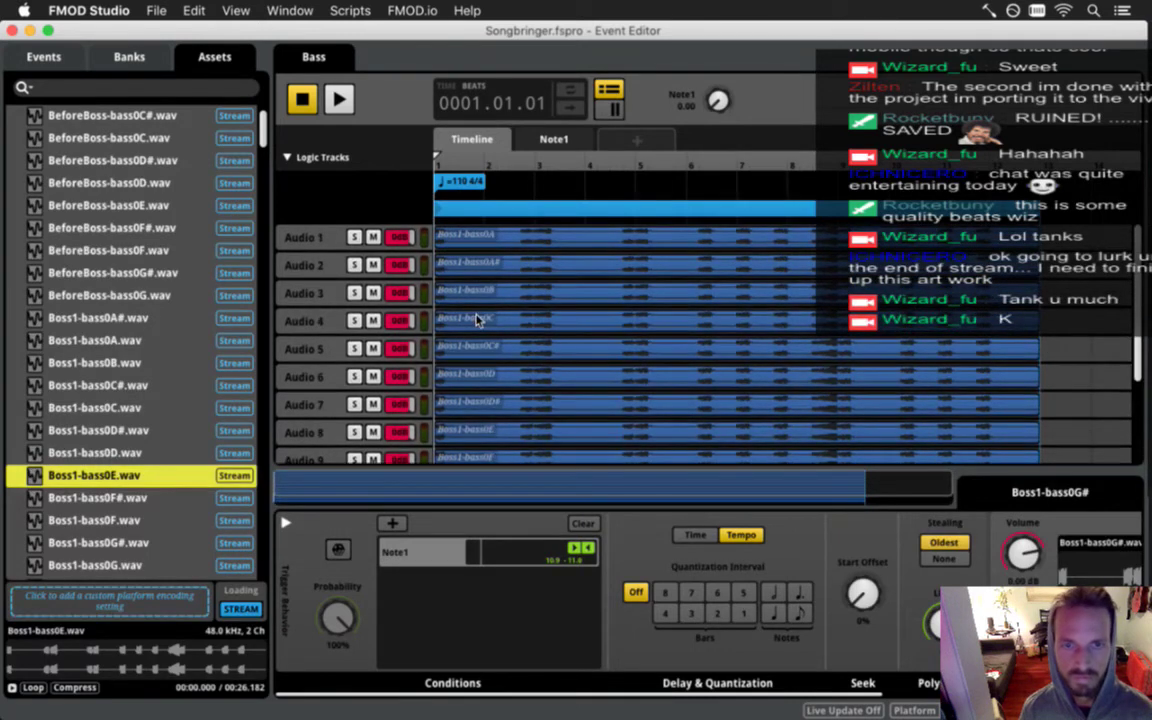
Rename the Bass event in the Boss1 folder to Bass0.
left_click(58, 60)
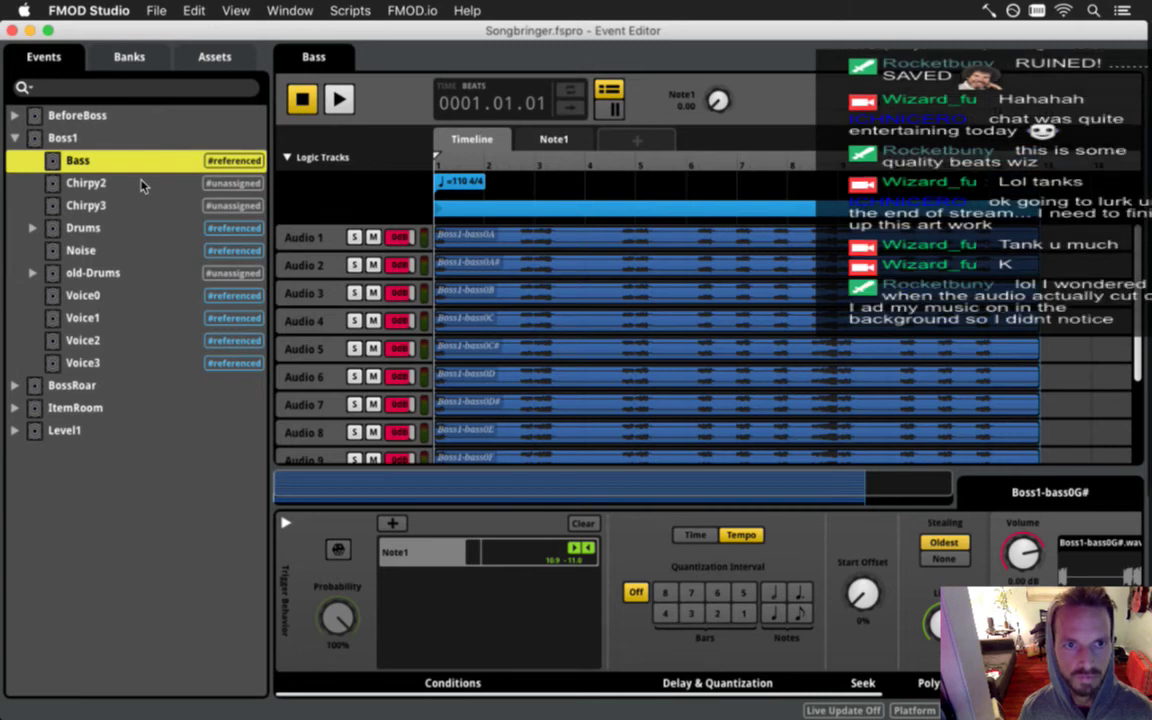
left_click(141, 186)
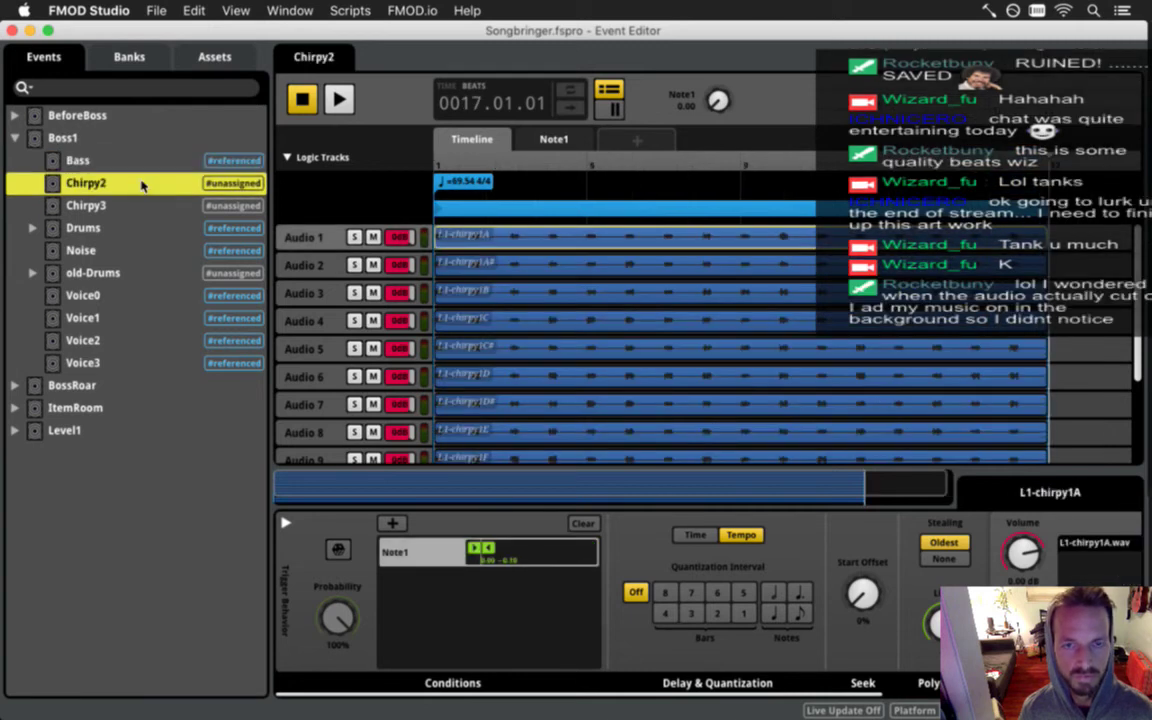
left_click(90, 183)
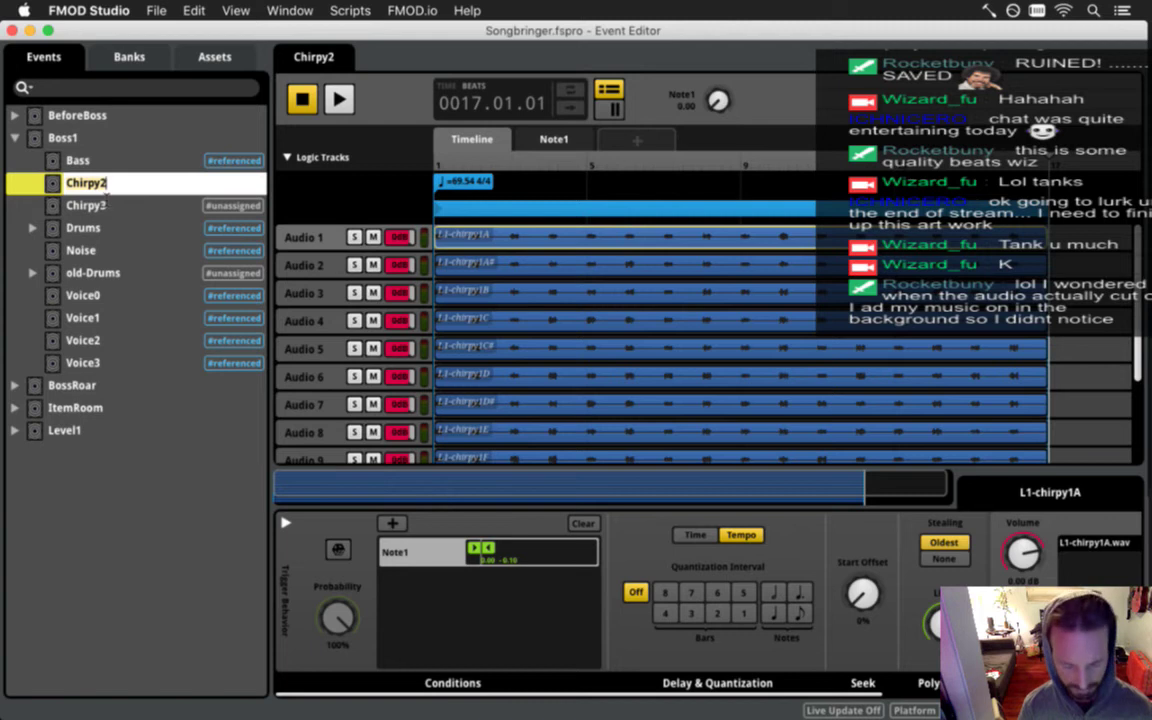
key("Return")
left_click(80, 162)
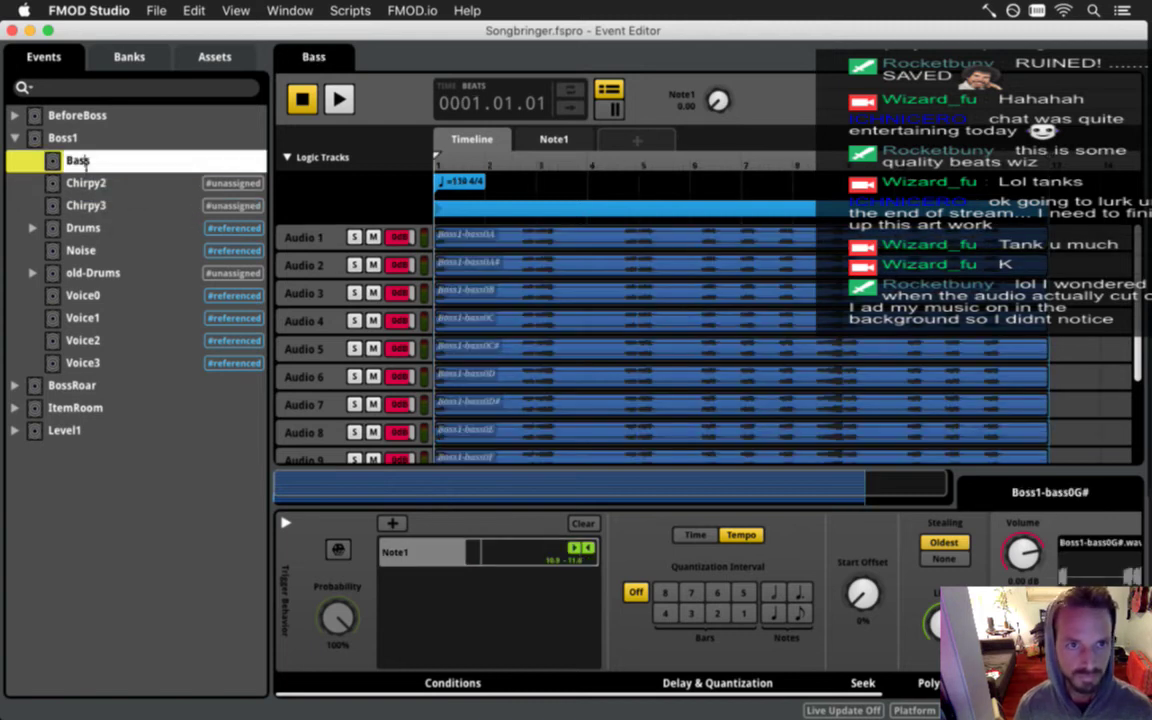
left_click(102, 167)
type("0")
key("Return")
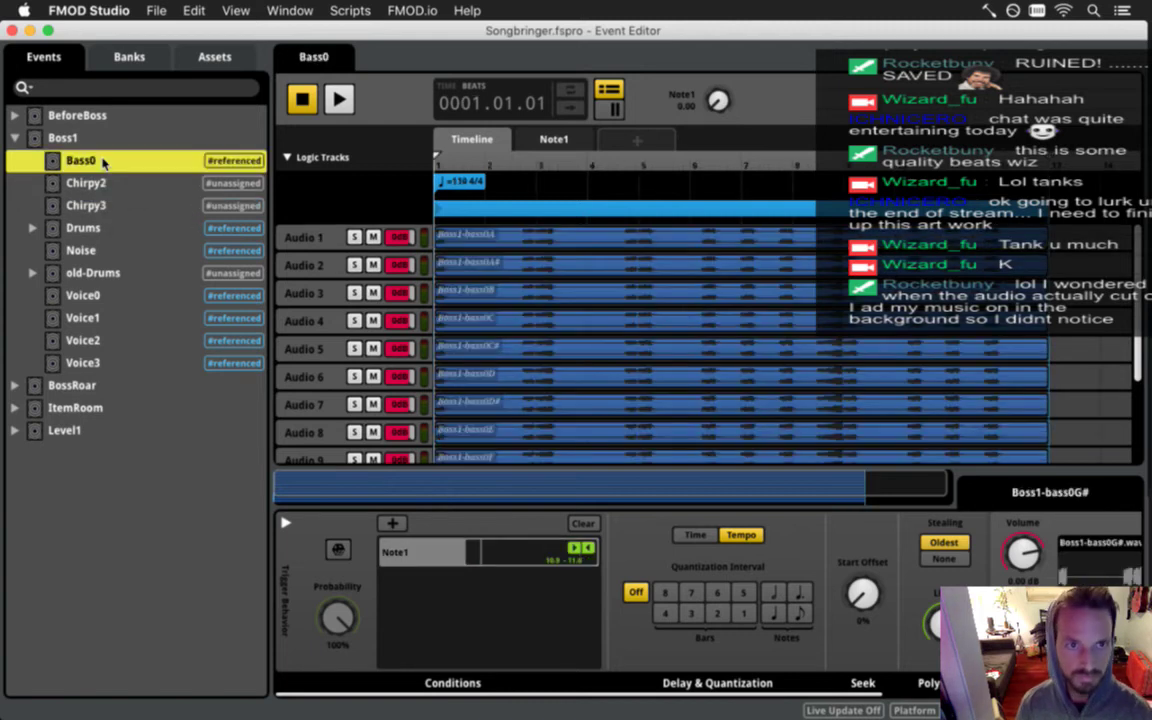
Rename the Chirpy2 event in the Boss1 folder to Bass1.
left_click(97, 184)
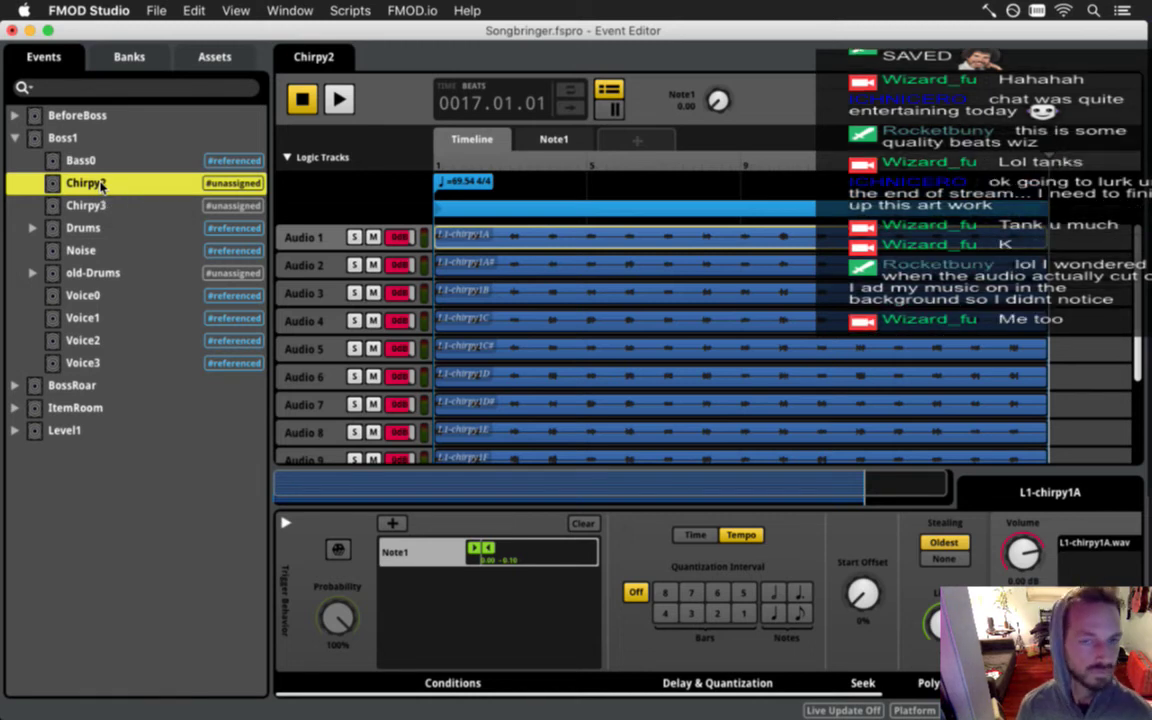
left_click(498, 240)
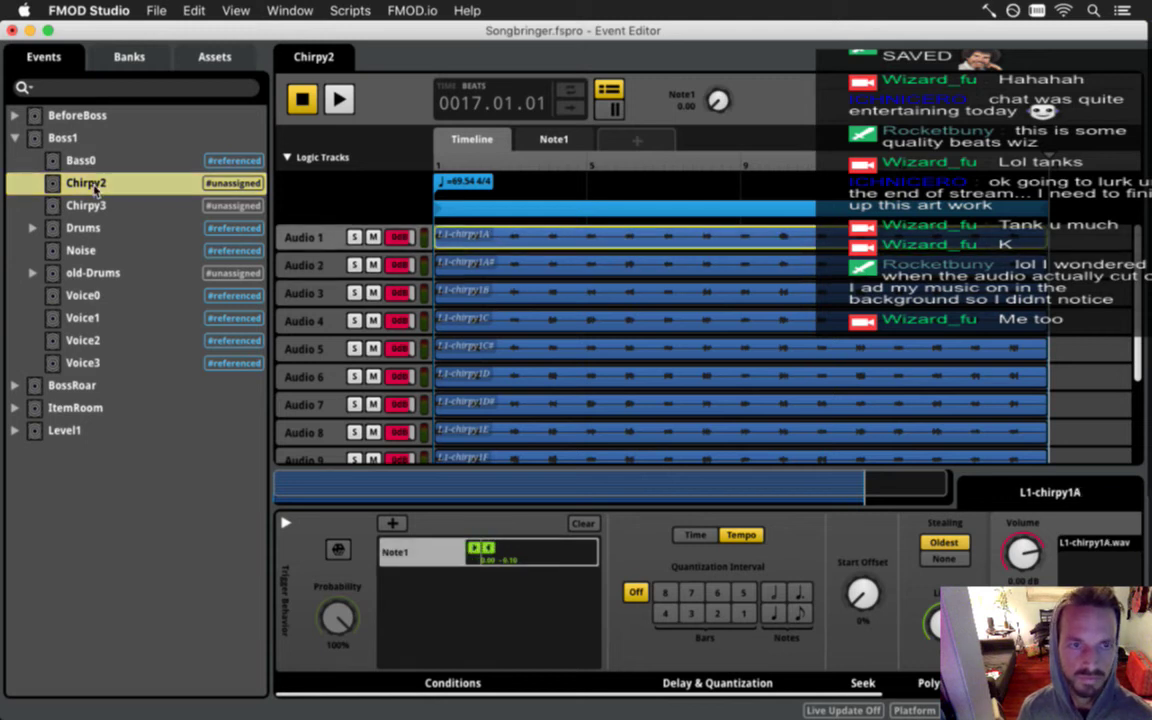
double_click(88, 183)
type("Bass1")
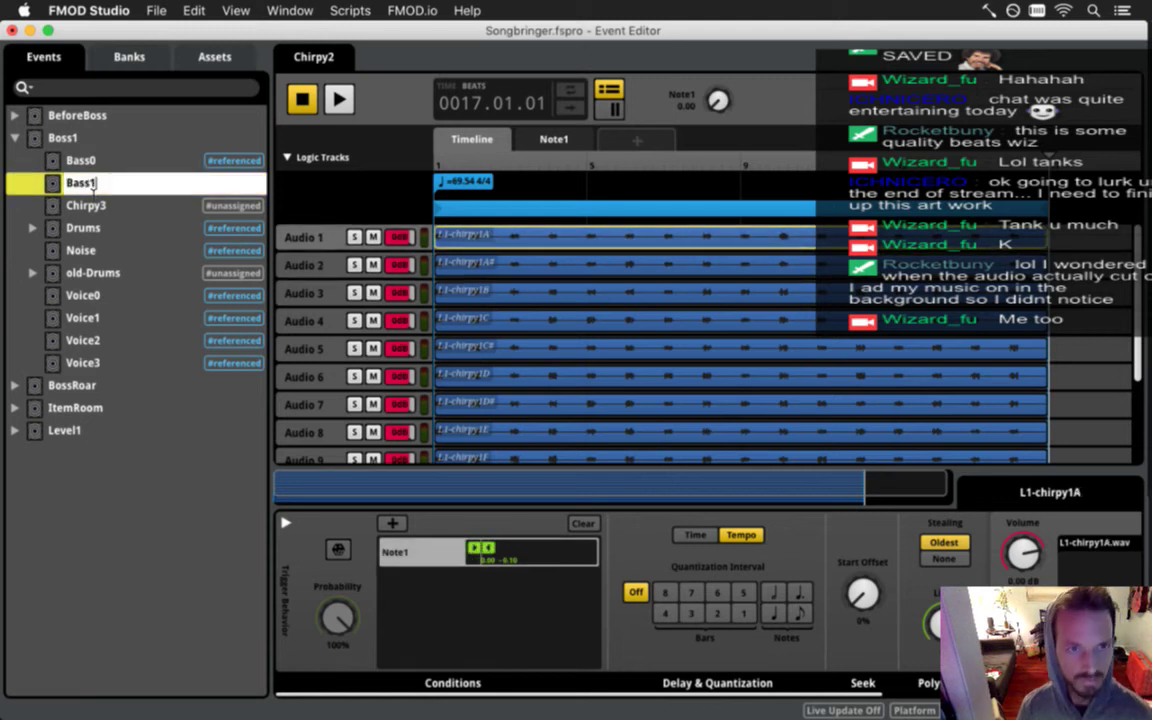
key("Return")
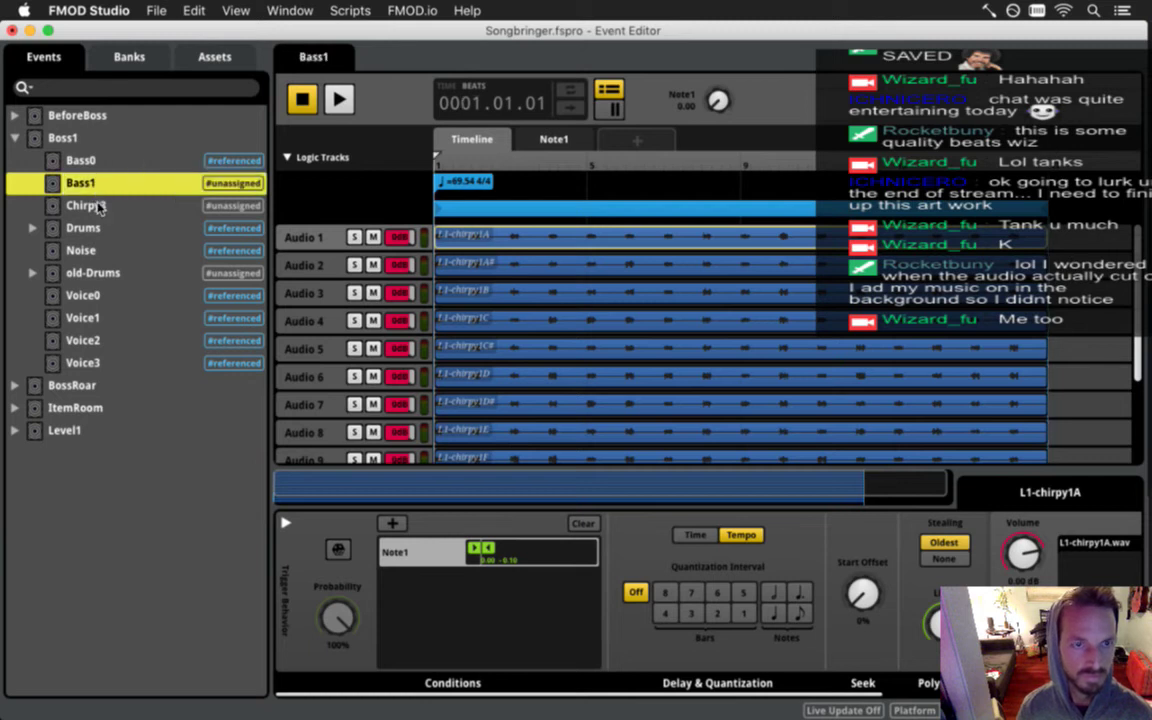
Rename the Chirpy3 event in the Boss1 folder to Bass2.
left_click(98, 208)
double_click(97, 206)
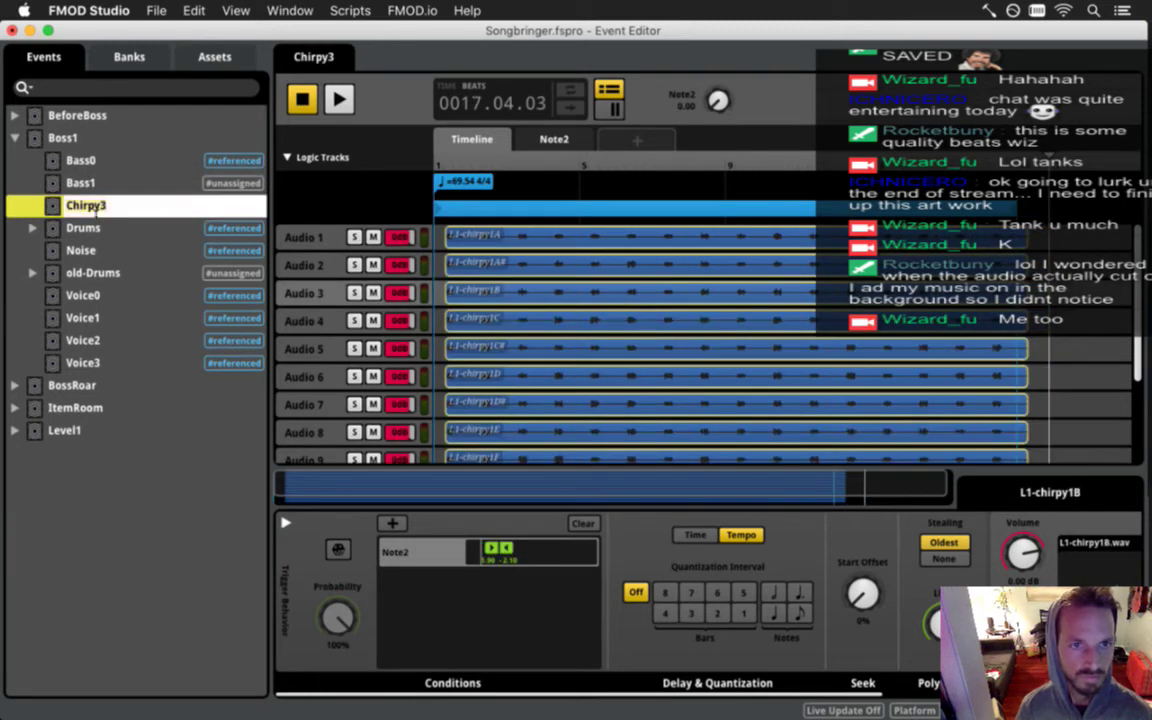
type("Bass2")
key("Return")
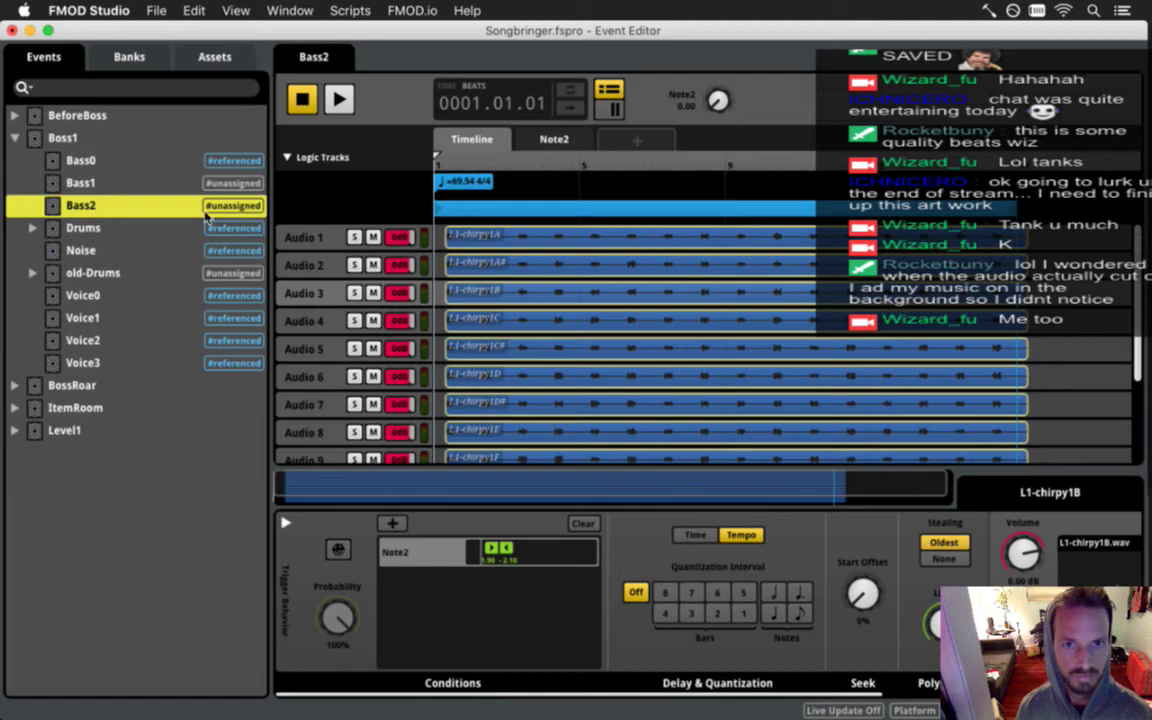
Align all clips of the Bass2 event with the start of the timeline and save the project.
scroll(505, 250, "down", 3)
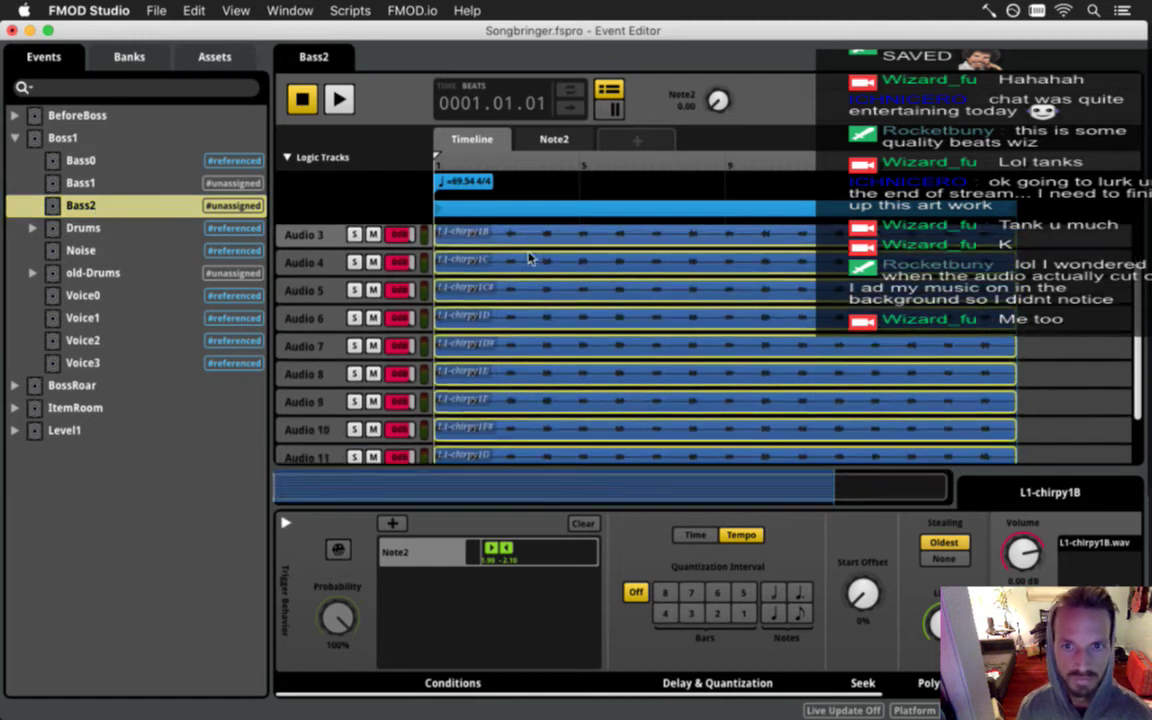
scroll(530, 258, "up", 3)
key("ctrl+s")
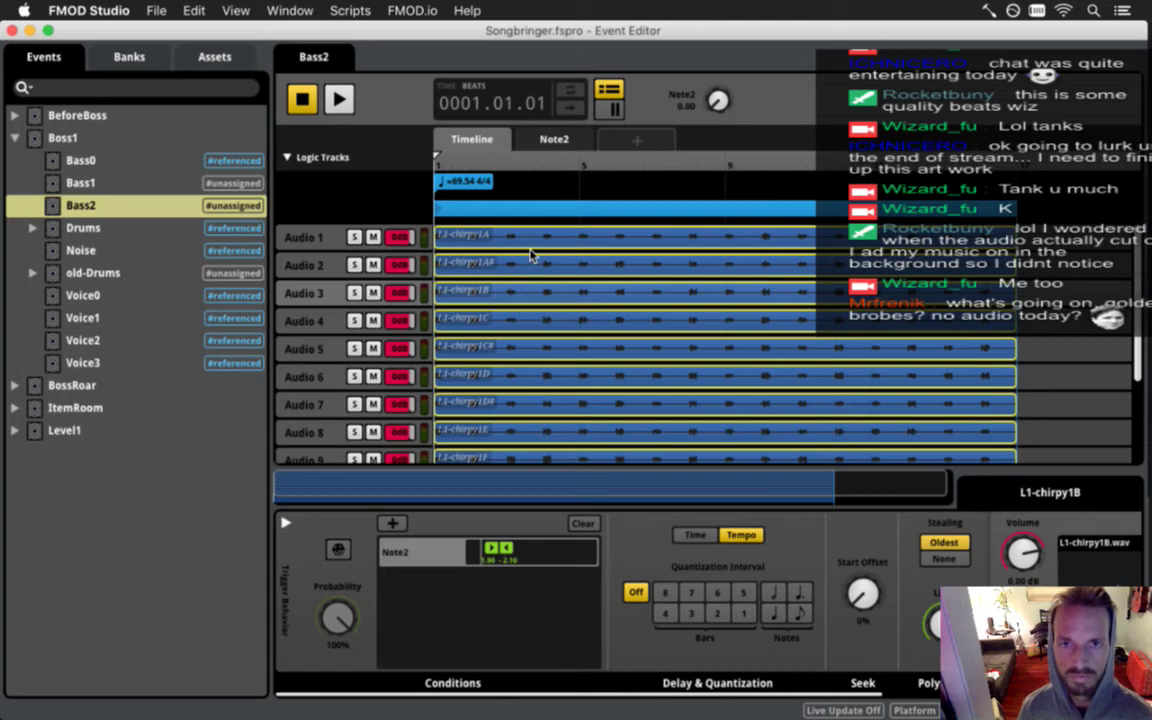
Open the Boss1 event and reduce the tall automation lanes of its tracks, including bass and drums2, to compact height.
left_click(180, 188)
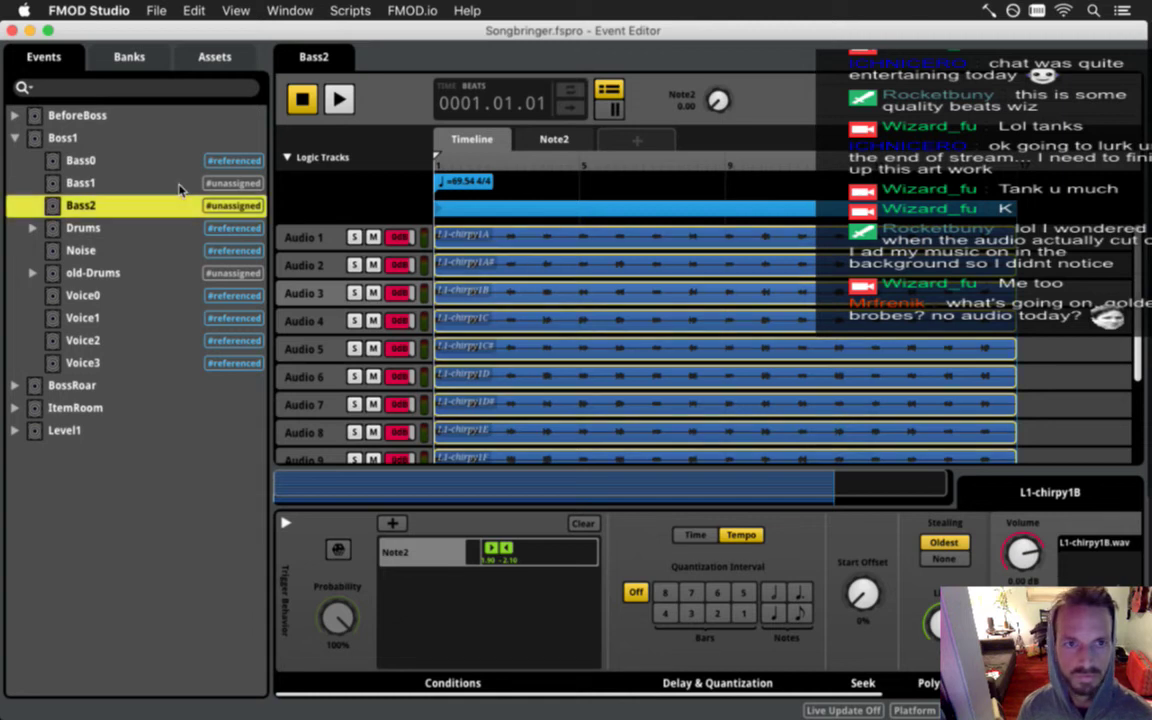
left_click(155, 142)
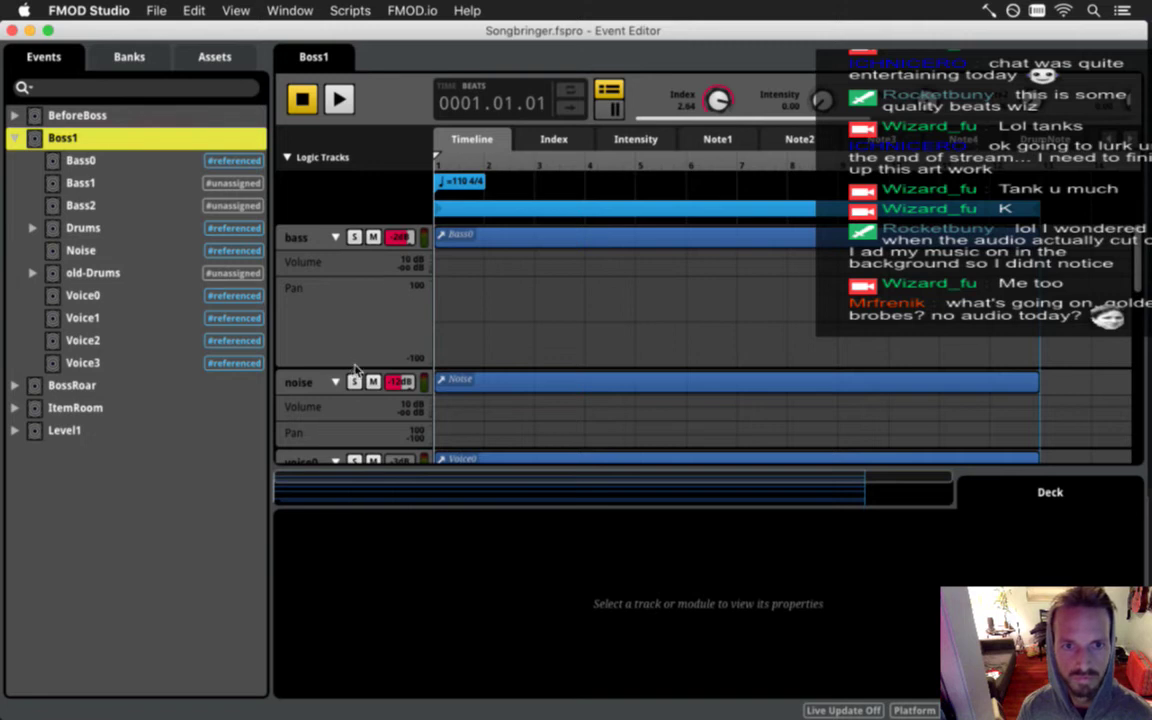
left_click(314, 330)
scroll(335, 366, "down", 5)
left_click_drag(335, 318, 341, 243)
left_click_drag(333, 406, 341, 330)
scroll(350, 382, "down", 5)
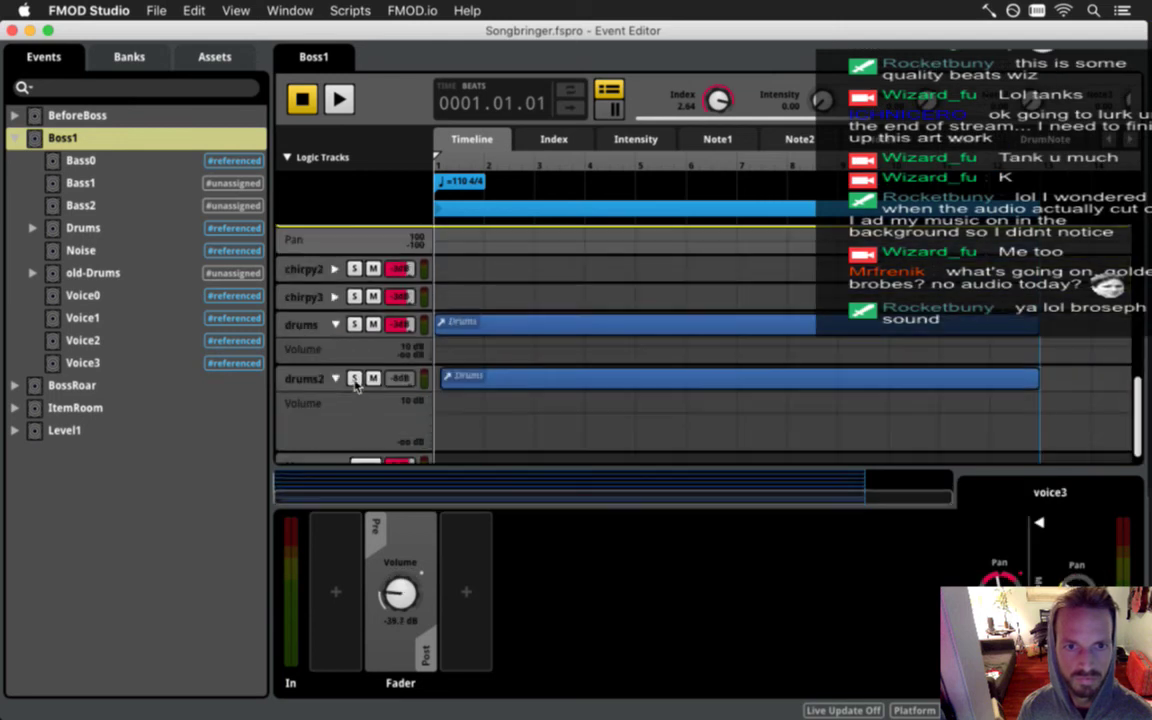
left_click_drag(335, 458, 330, 426)
scroll(329, 429, "up", 5)
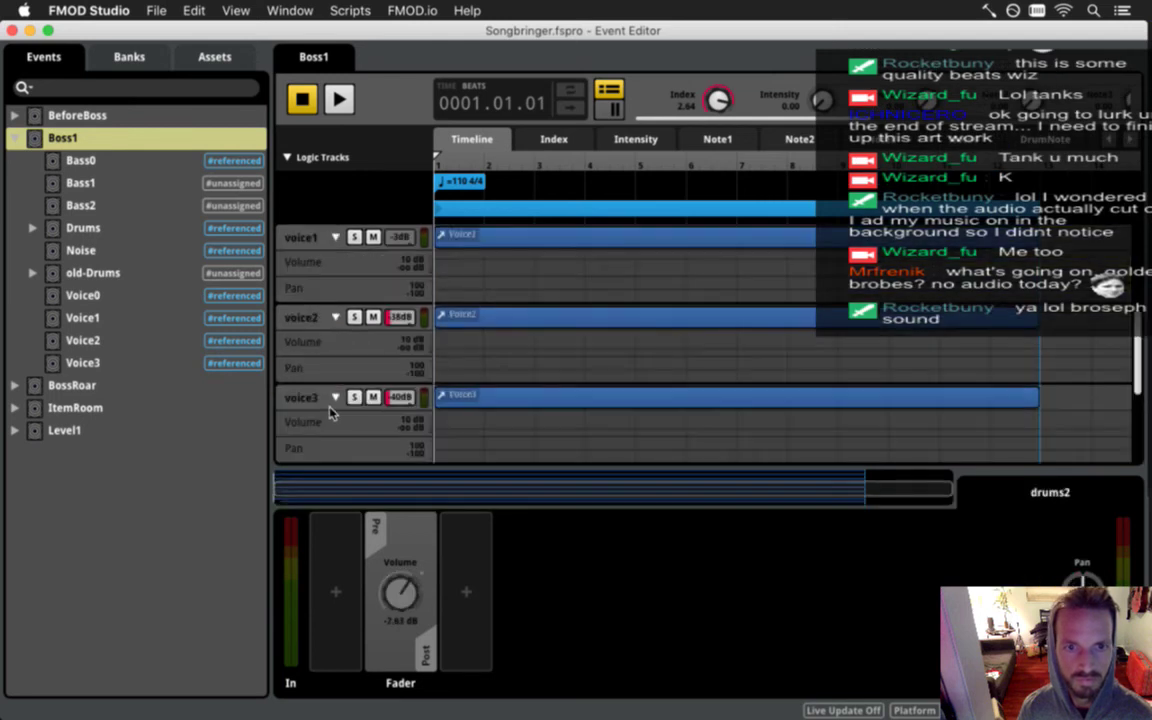
Delete the empty chirpy2 and chirpy3 tracks from the Boss1 event.
scroll(332, 418, "down", 5)
scroll(332, 413, "up", 5)
scroll(332, 412, "down", 5)
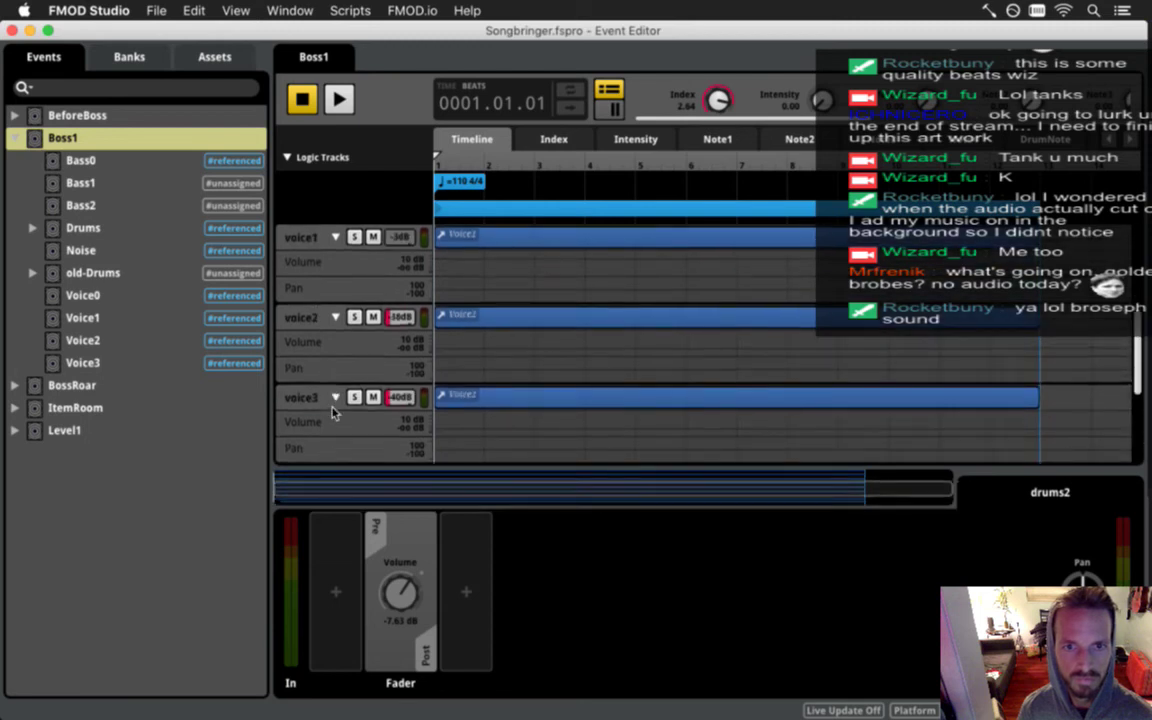
scroll(333, 412, "up", 3)
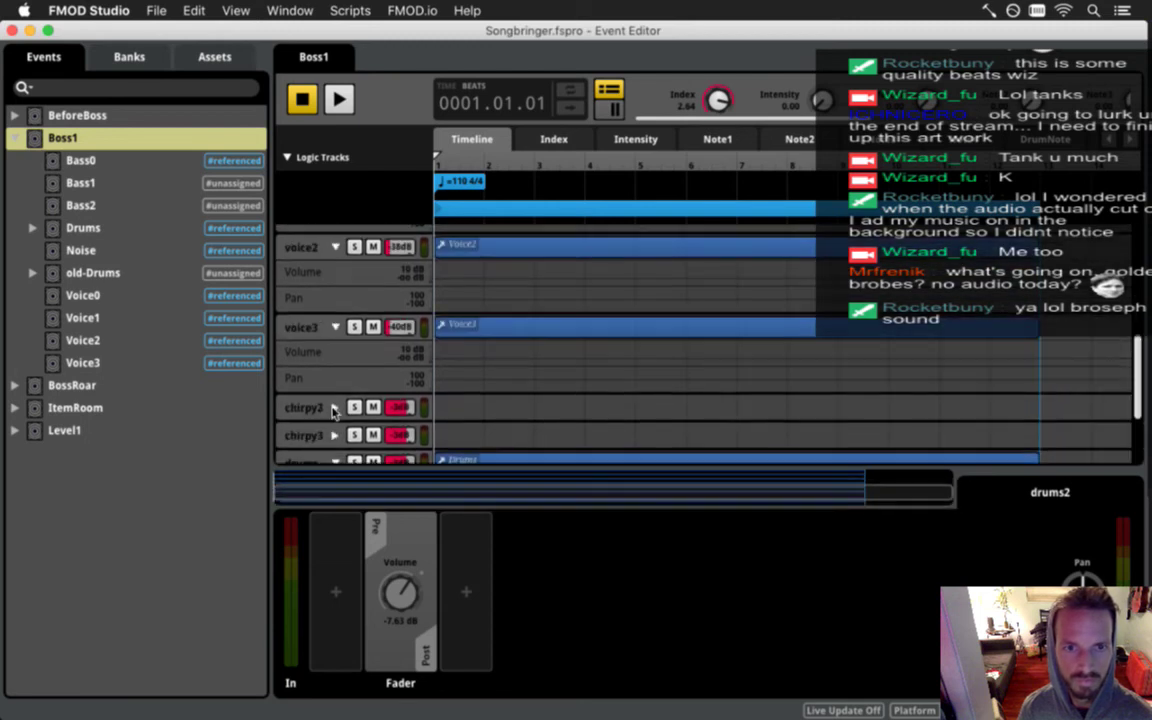
scroll(333, 412, "up", 1)
scroll(333, 412, "up", 8)
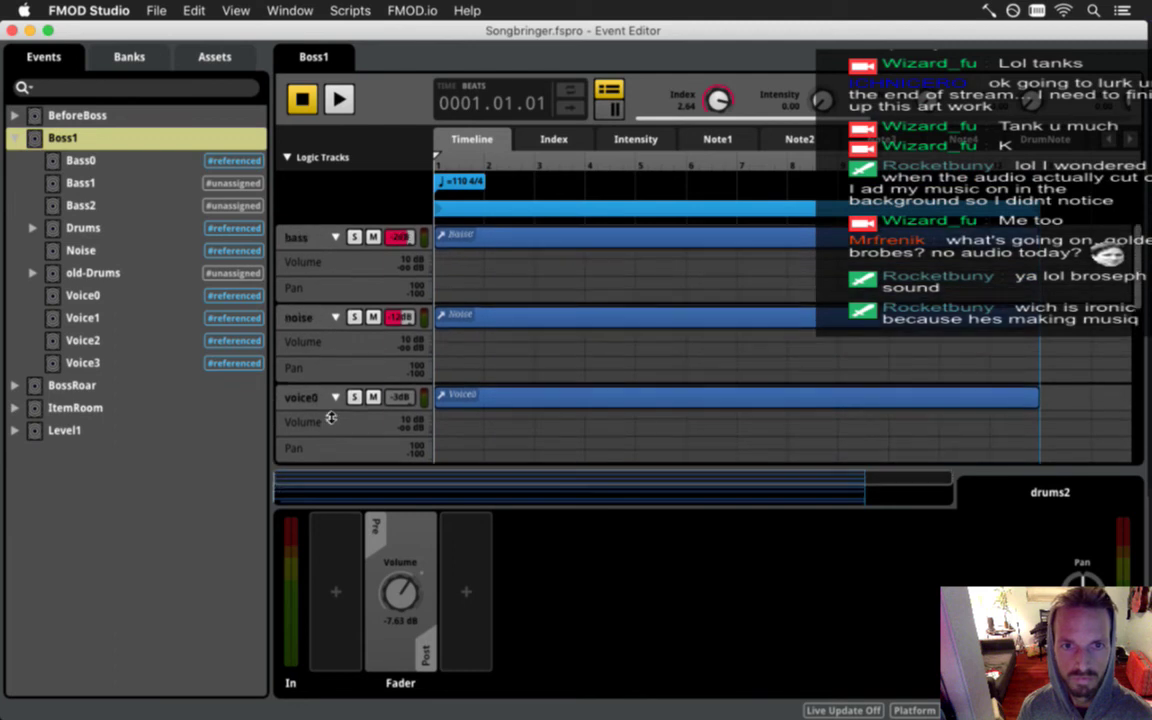
scroll(331, 417, "down", 10)
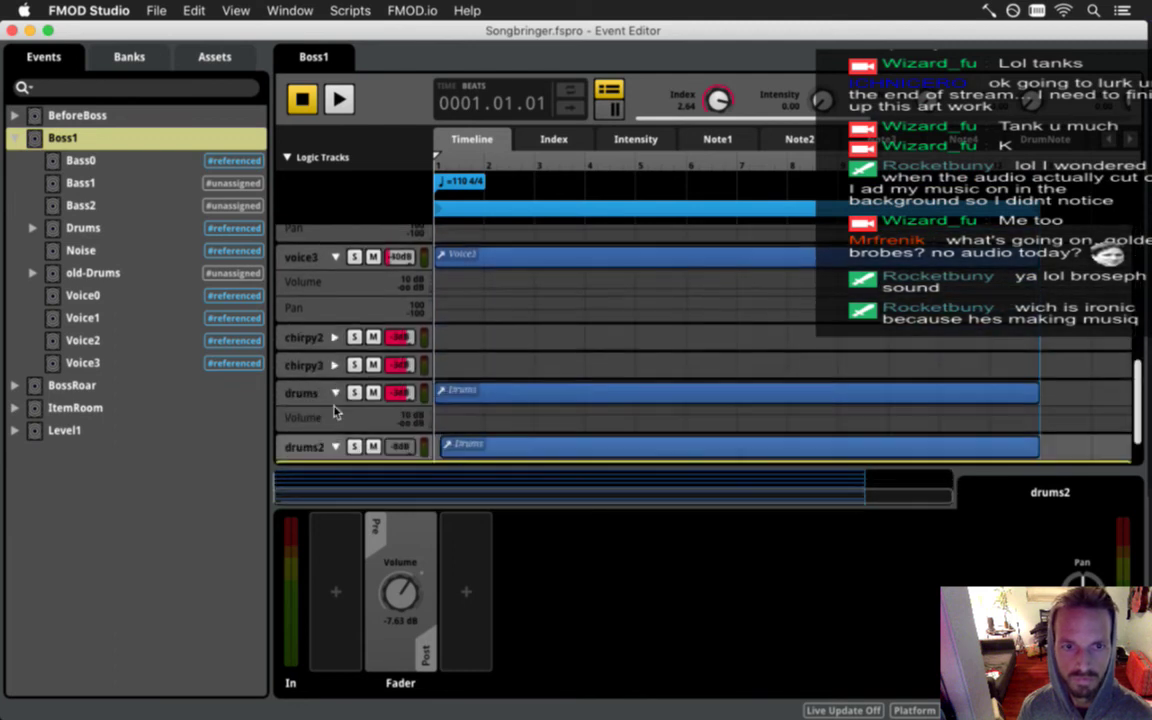
left_click(306, 338)
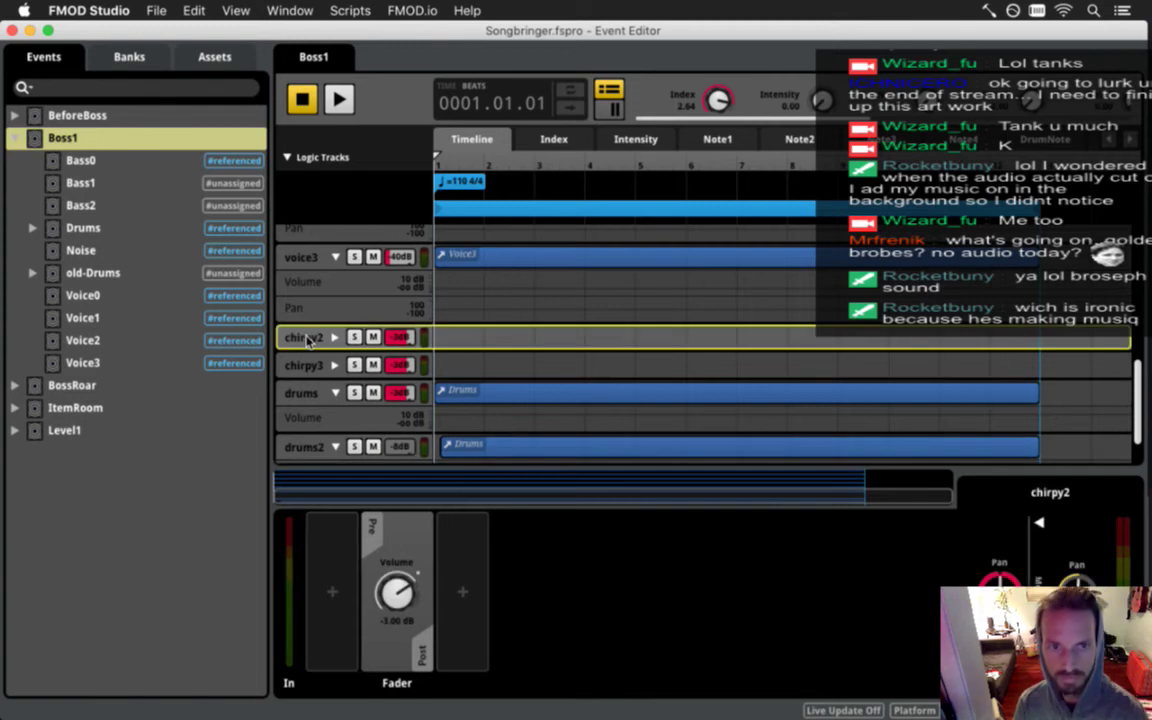
key("Delete")
scroll(320, 348, "down", 1)
left_click(316, 327)
key("Delete")
scroll(350, 370, "up", 8)
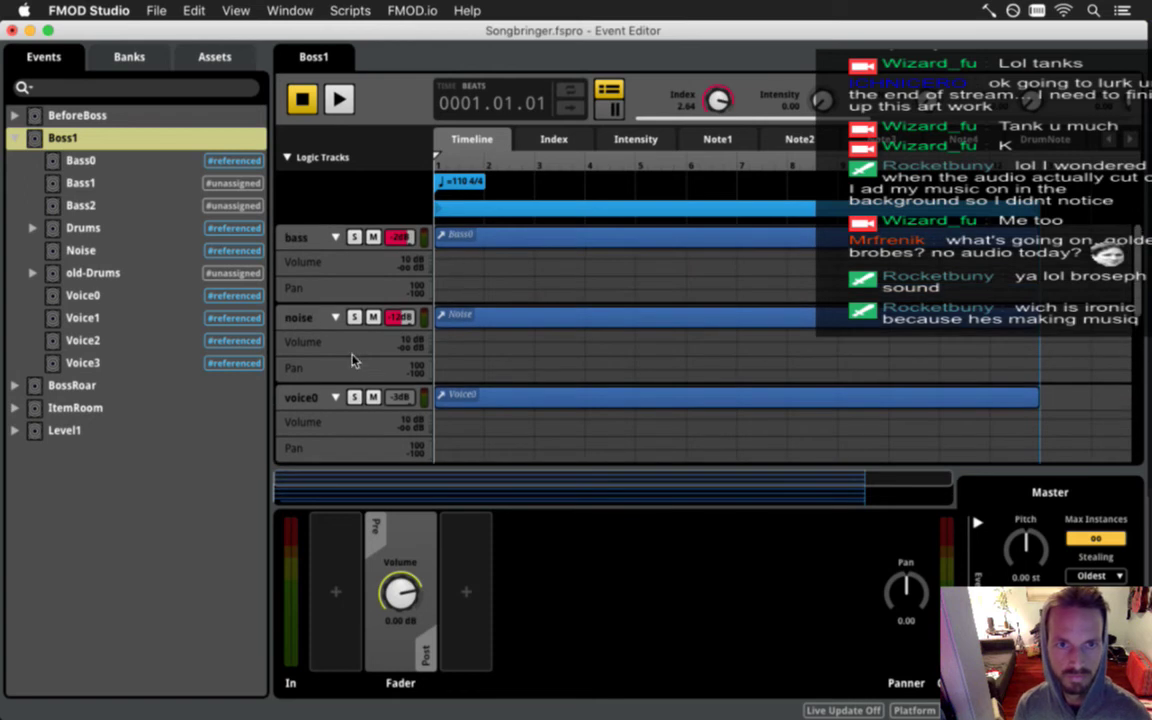
left_click(296, 240)
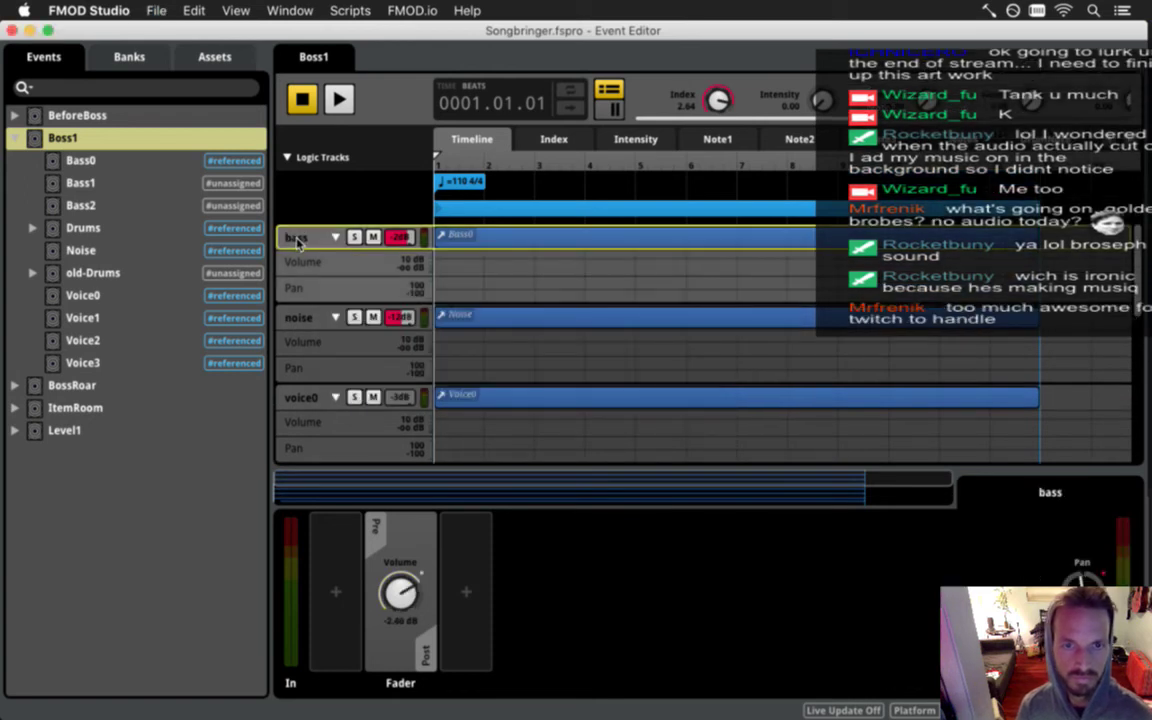
right_click(297, 241)
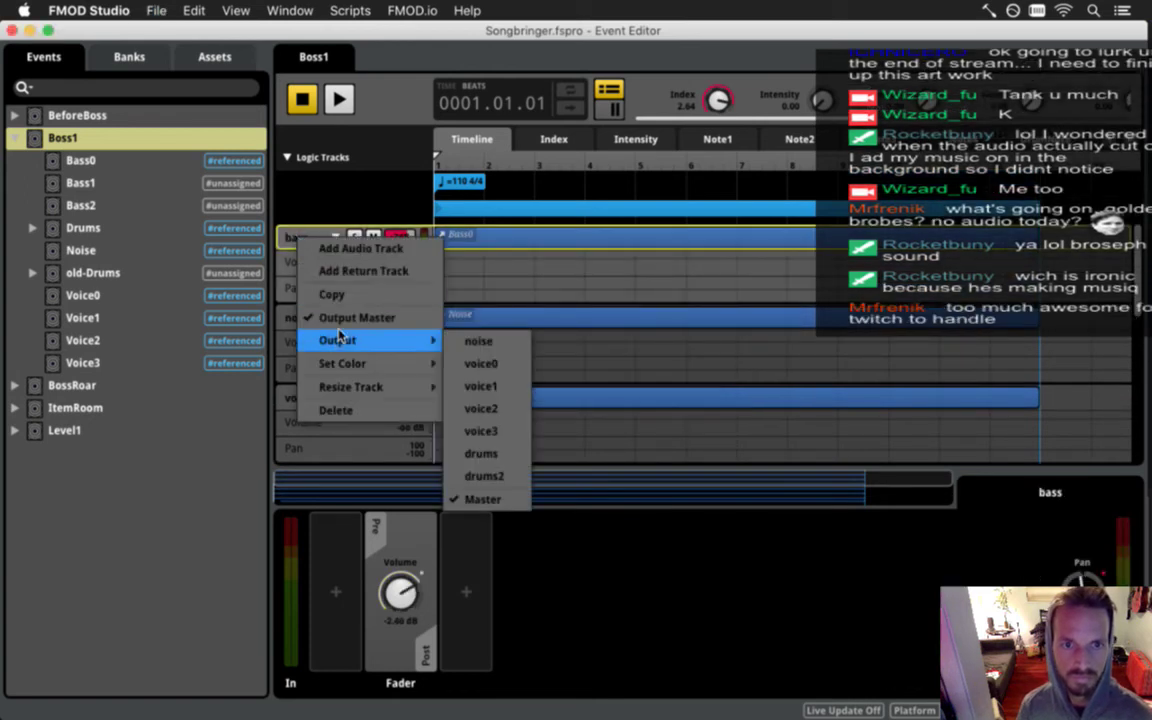
mouse_move(347, 373)
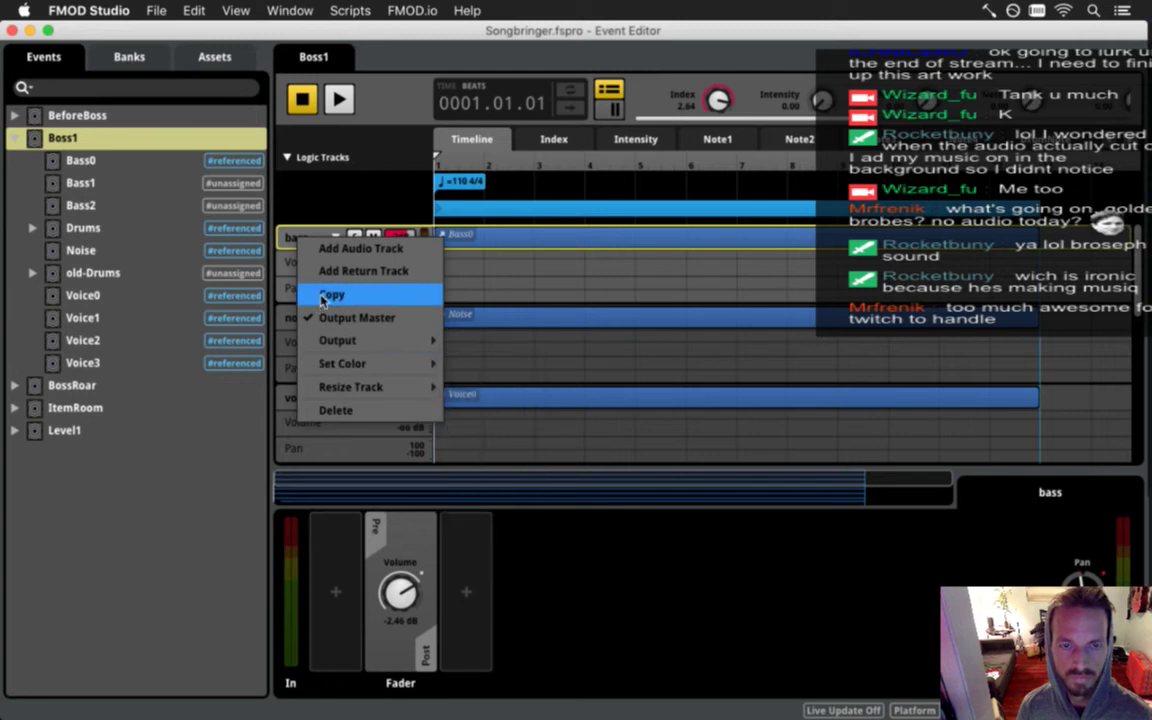
left_click(293, 242)
left_click(306, 230)
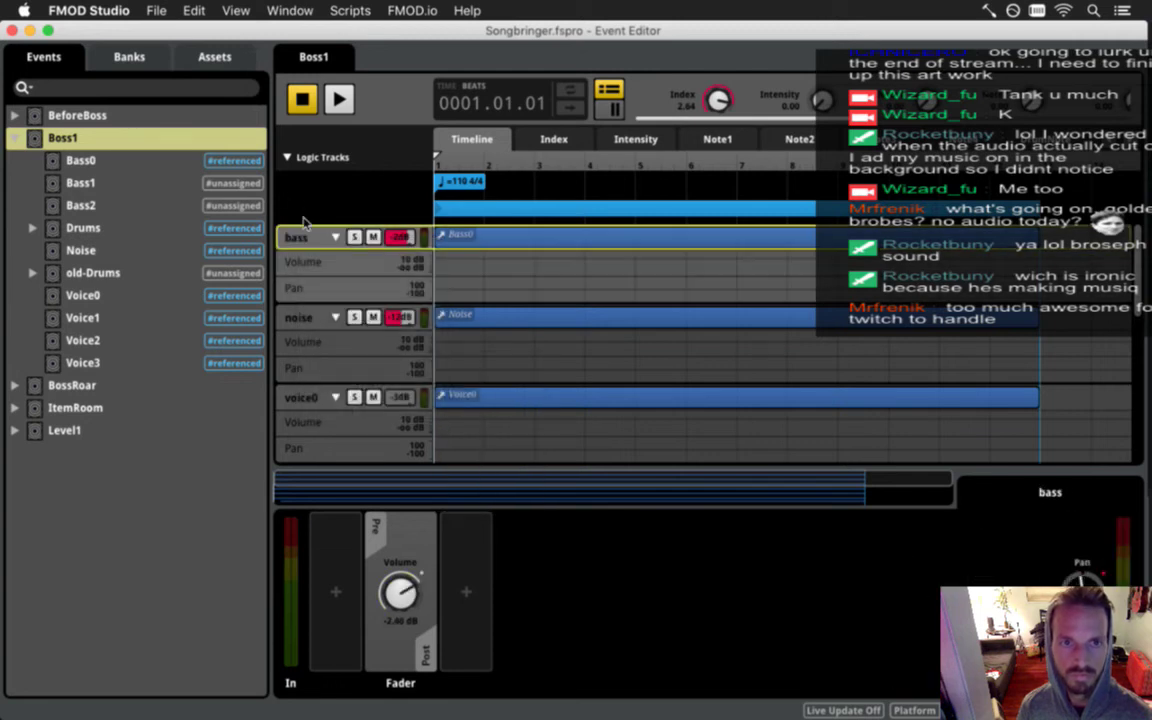
left_click(192, 10)
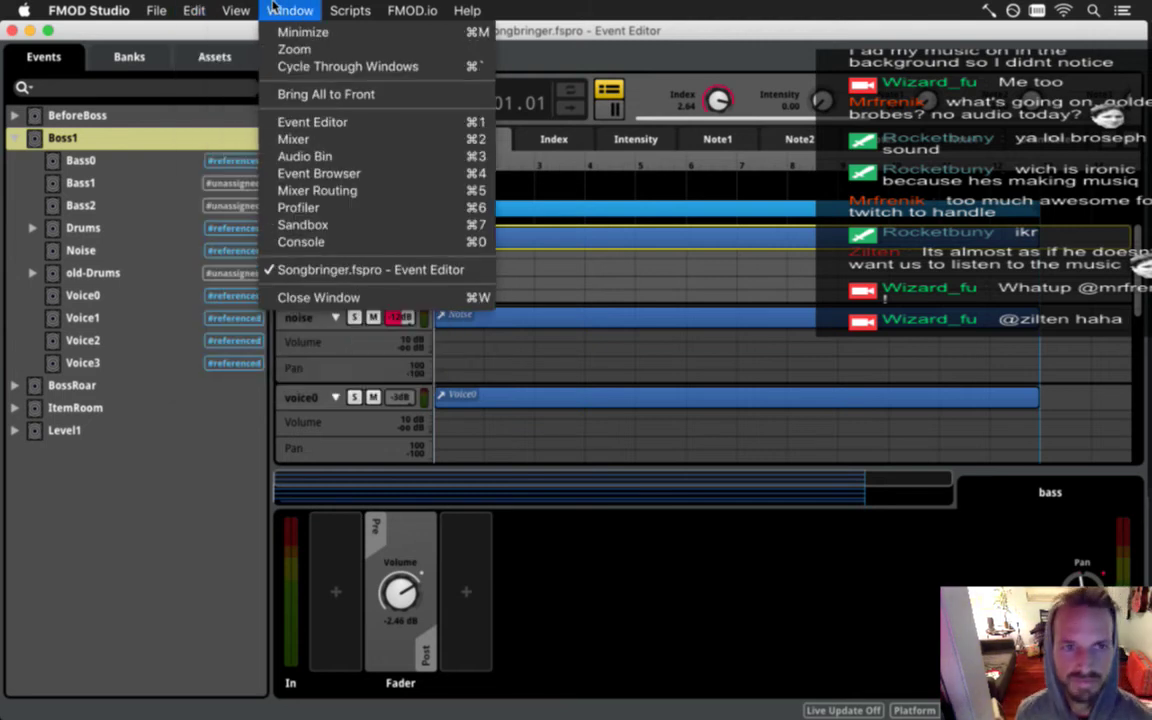
left_click(134, 78)
left_click(325, 320)
left_click(315, 241)
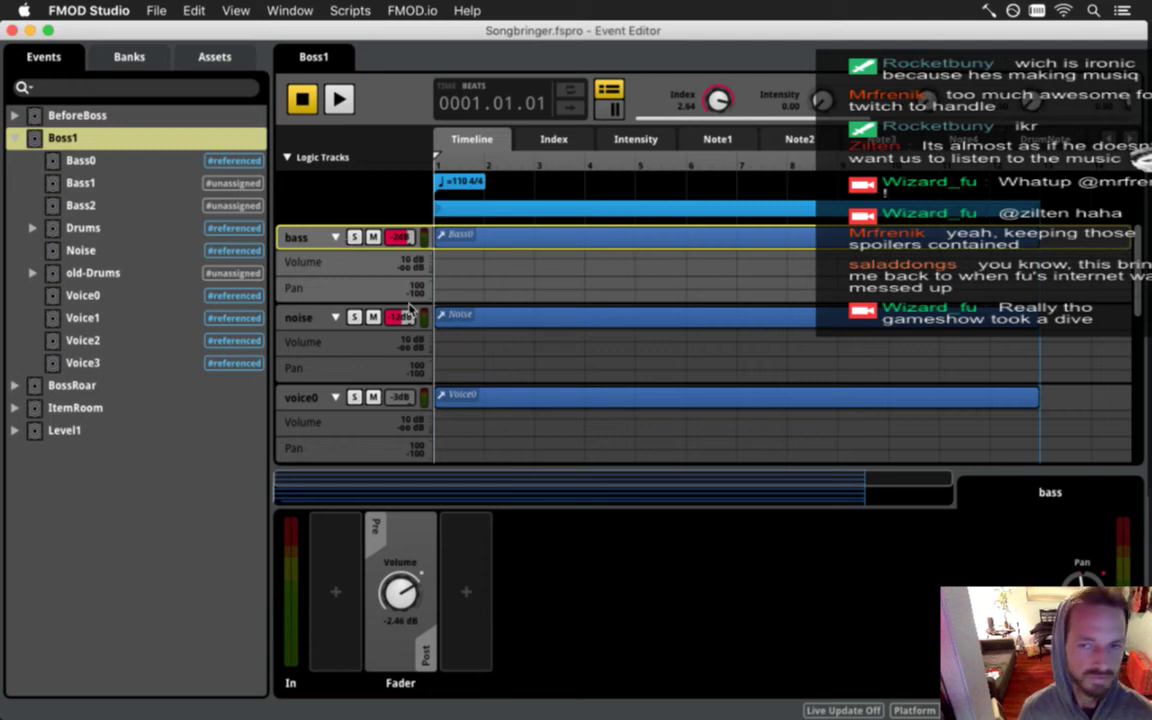
Switch to Gameshow to check the live stream's audio meter, and return to FMOD Studio.
mouse_move(1133, 560)
left_click(1133, 491)
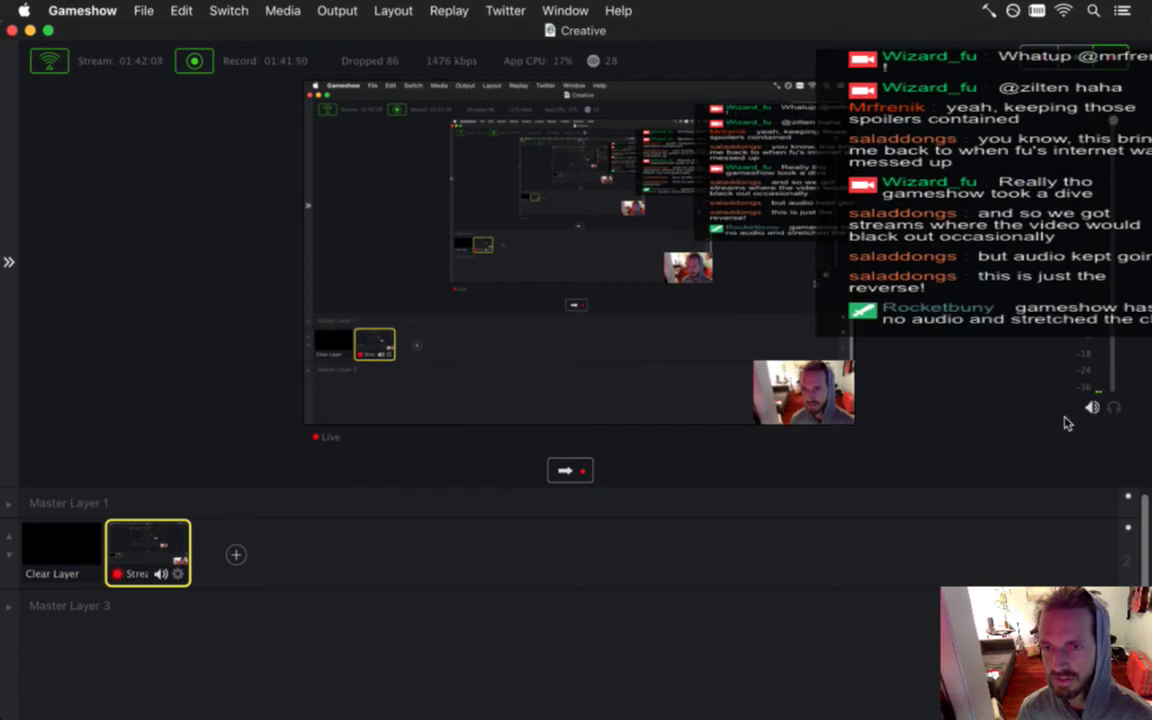
left_click(30, 31)
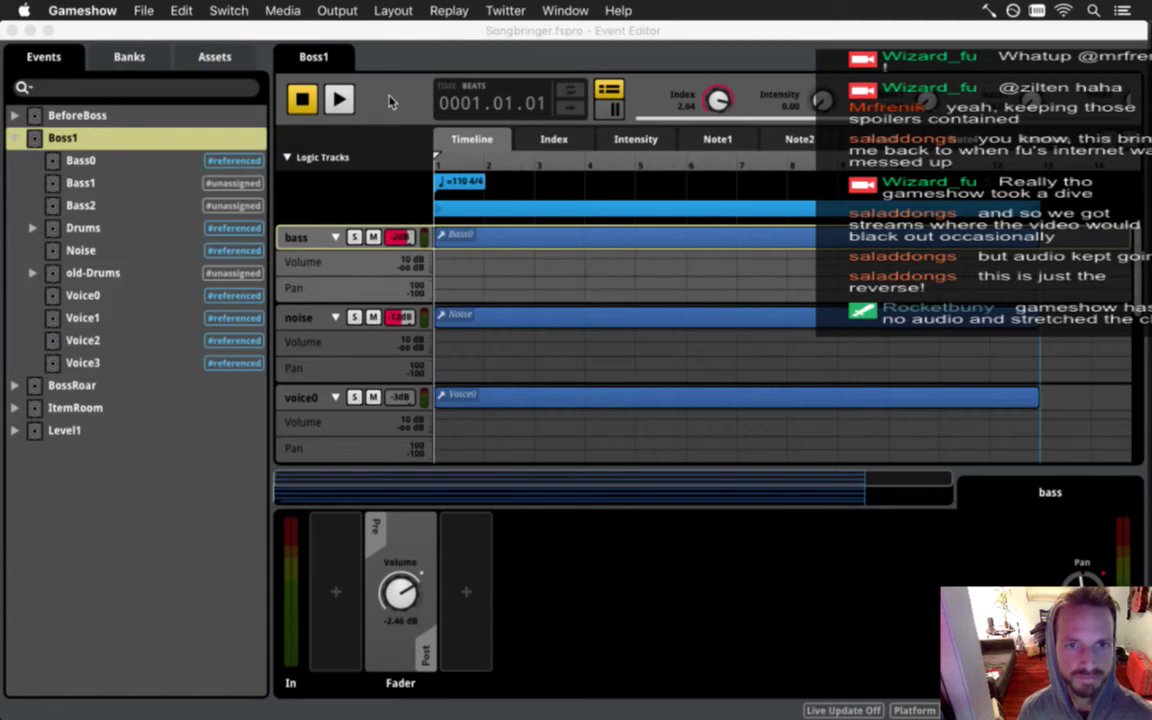
right_click(305, 241)
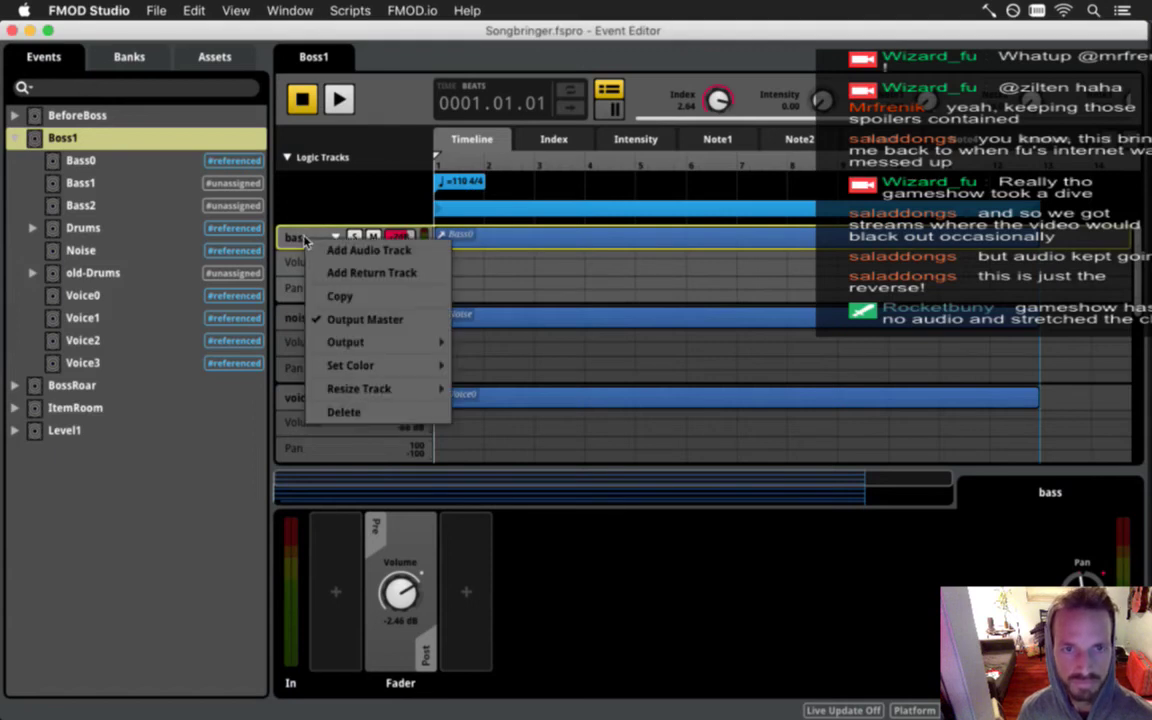
left_click(298, 238)
left_click(322, 238)
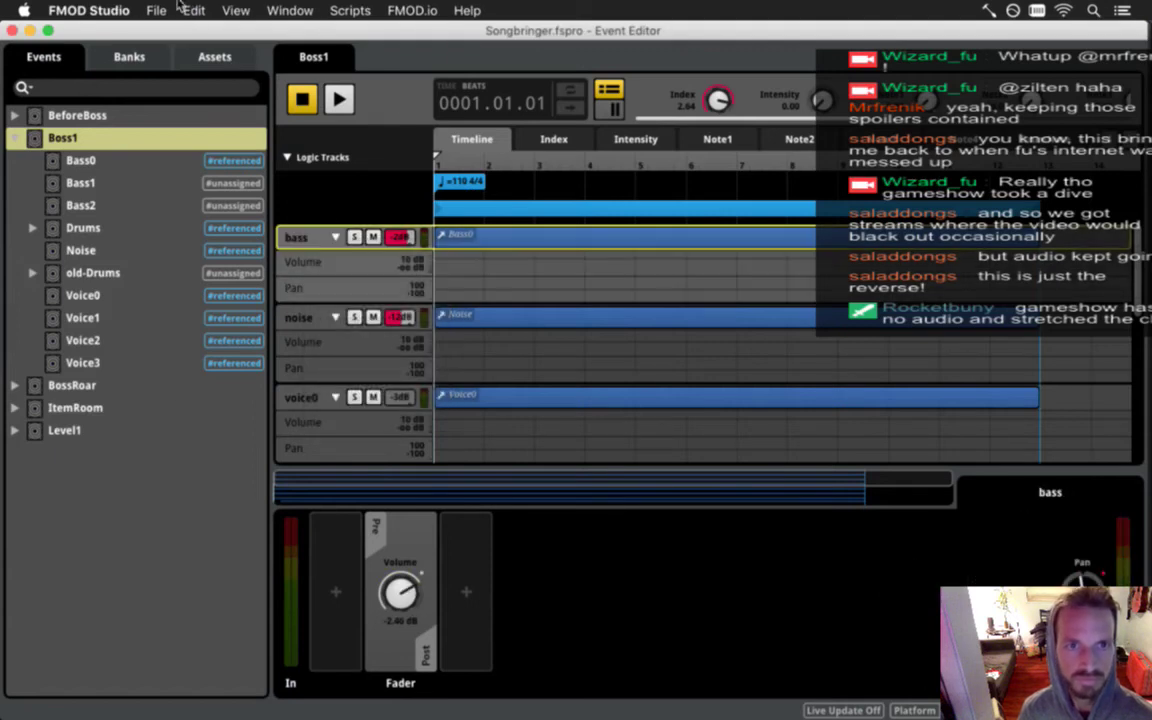
left_click(190, 10)
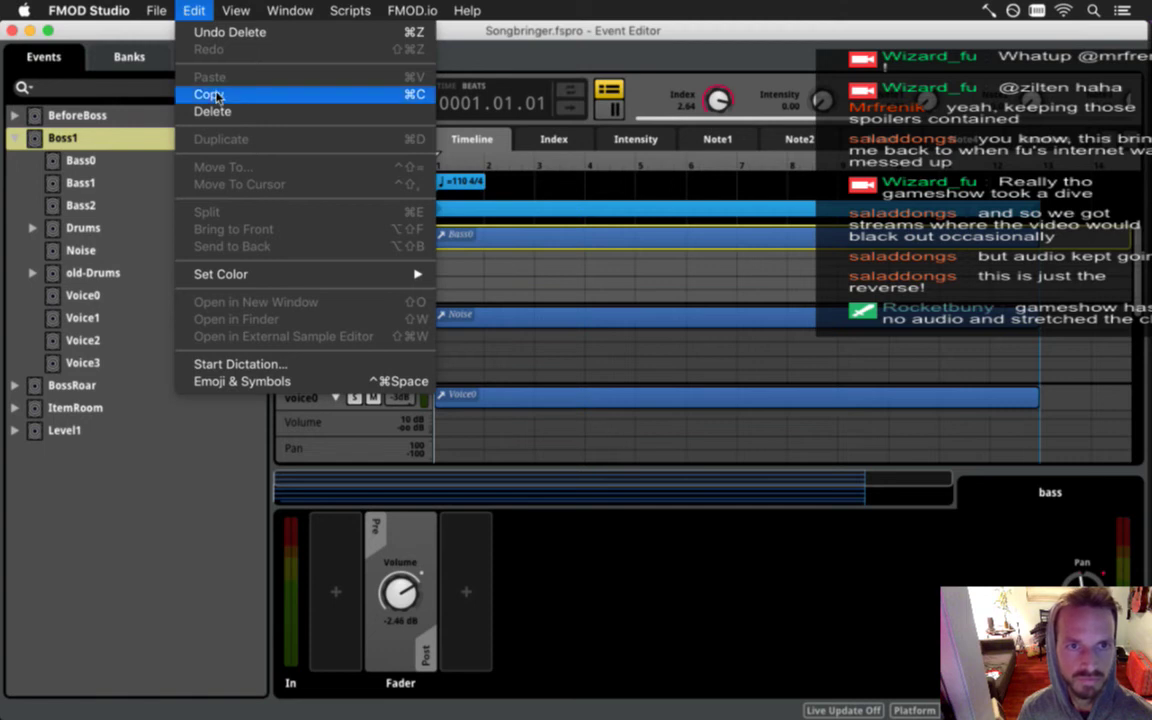
mouse_move(238, 14)
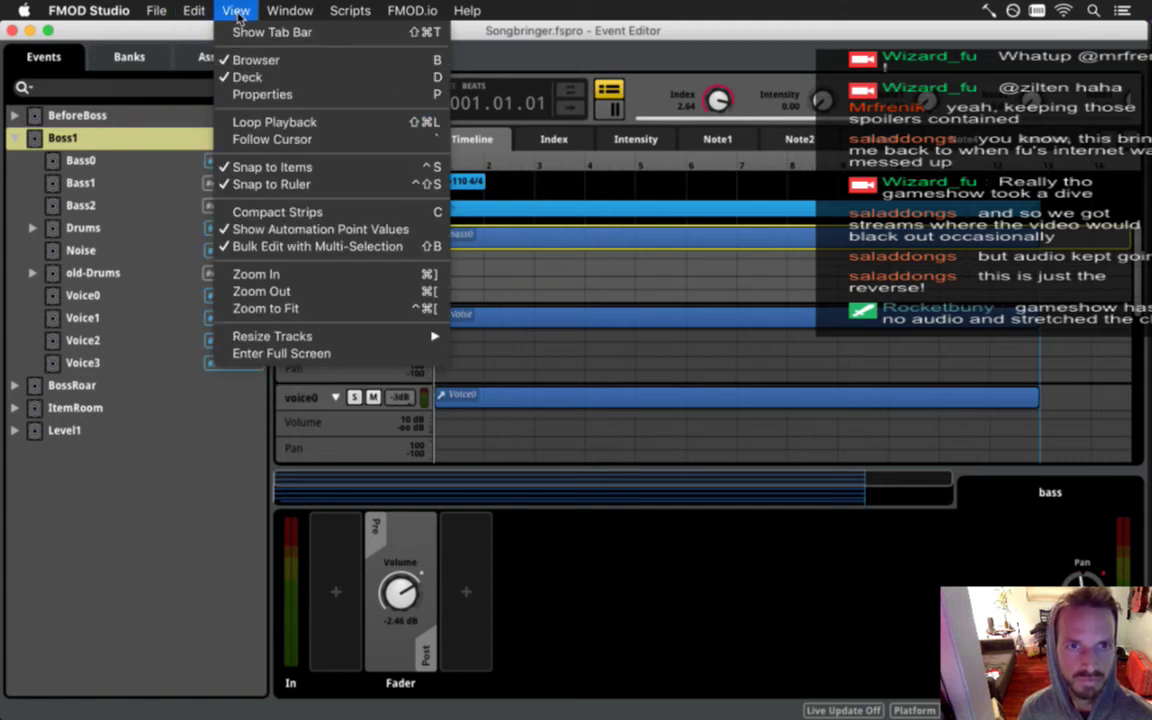
left_click(506, 291)
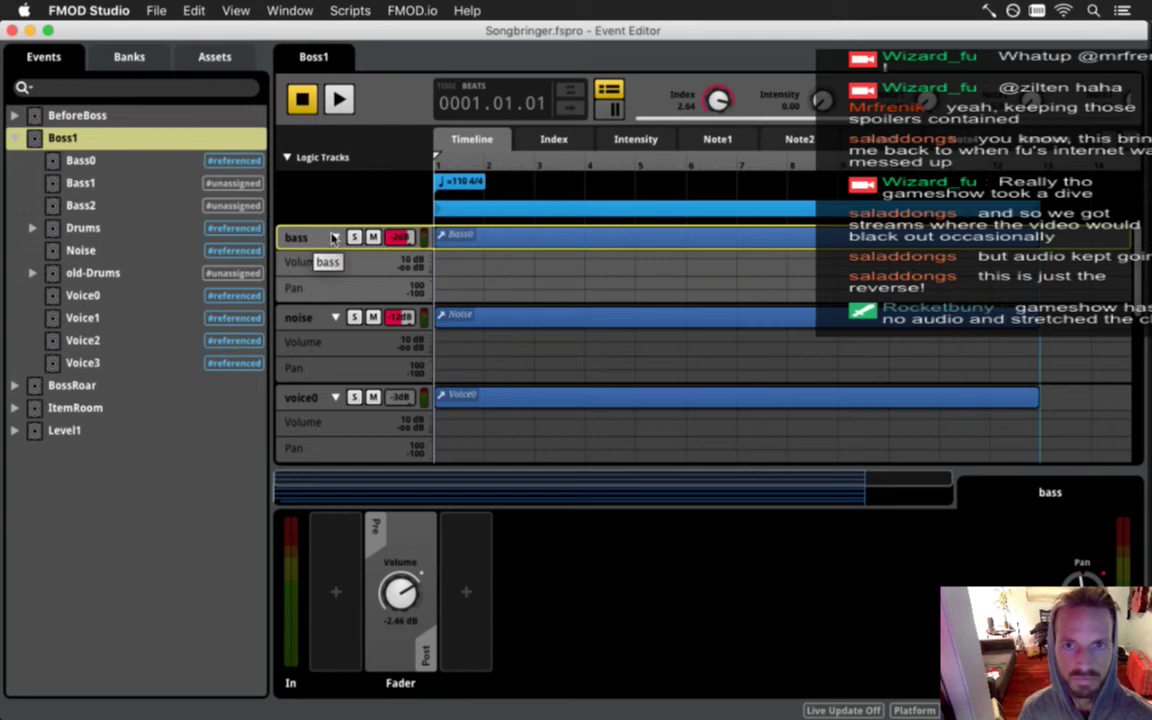
Examine the track automation on the Boss1 event's Index, Intensity, Note1 and further parameter sheets, and return to the timeline.
left_click(562, 139)
left_click(633, 139)
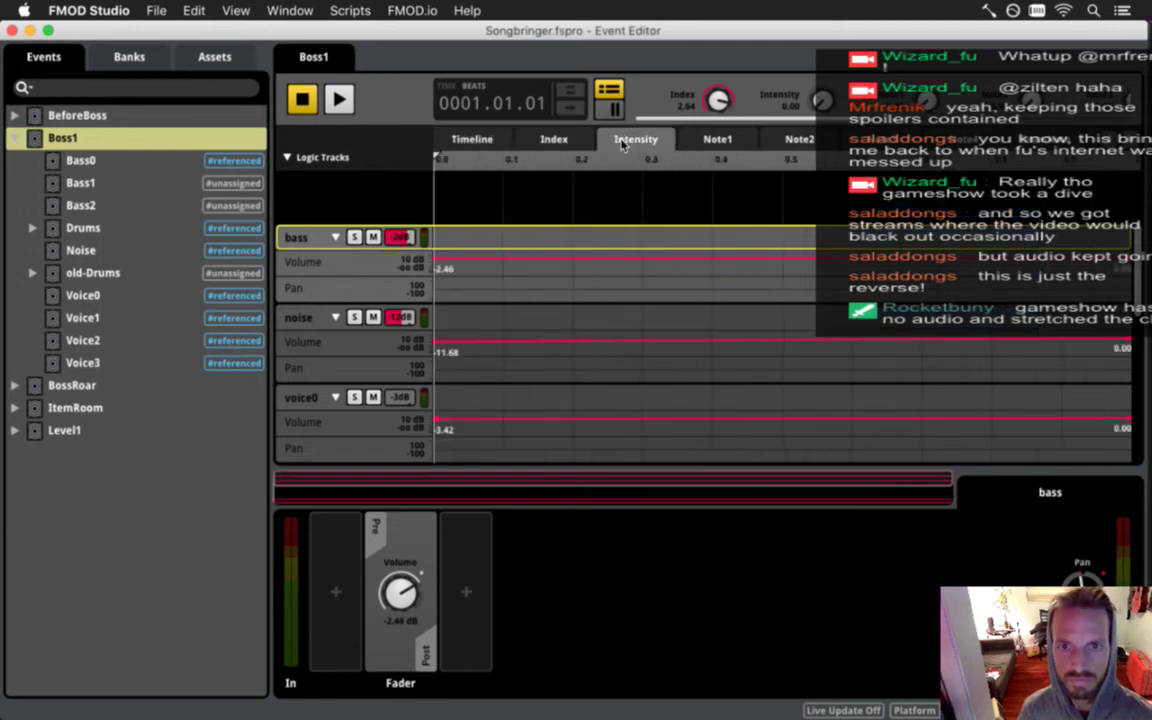
left_click(705, 138)
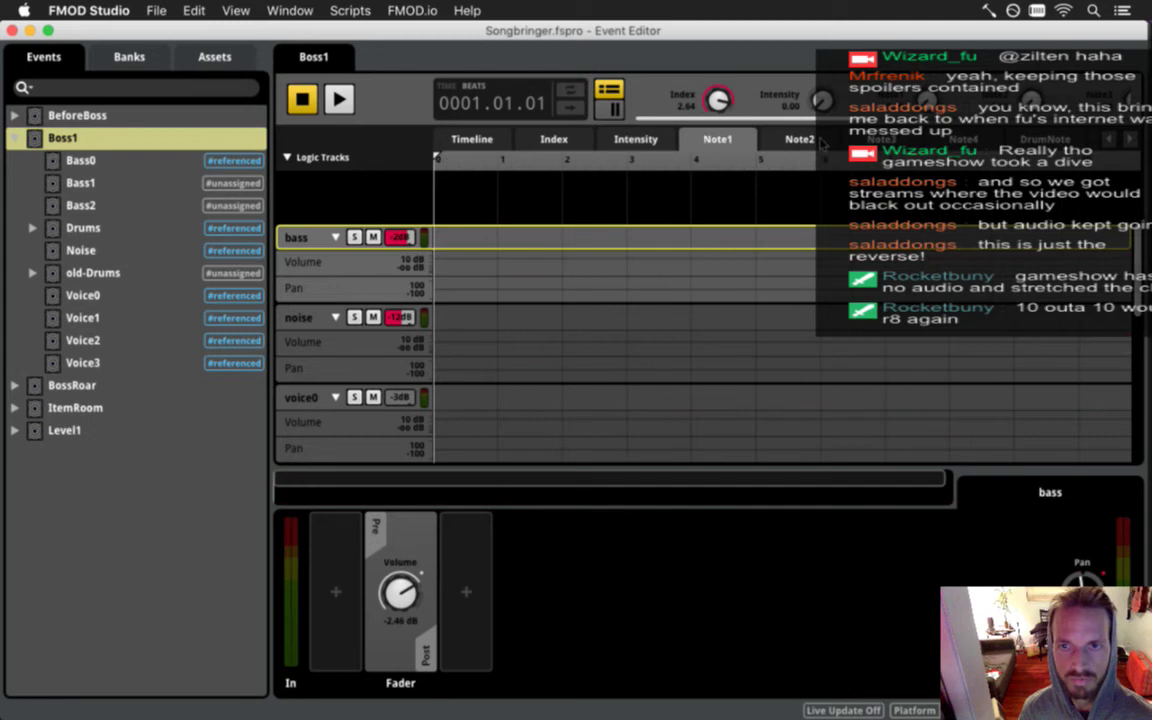
left_click(953, 126)
scroll(1018, 128, "right", 3)
left_click(828, 127)
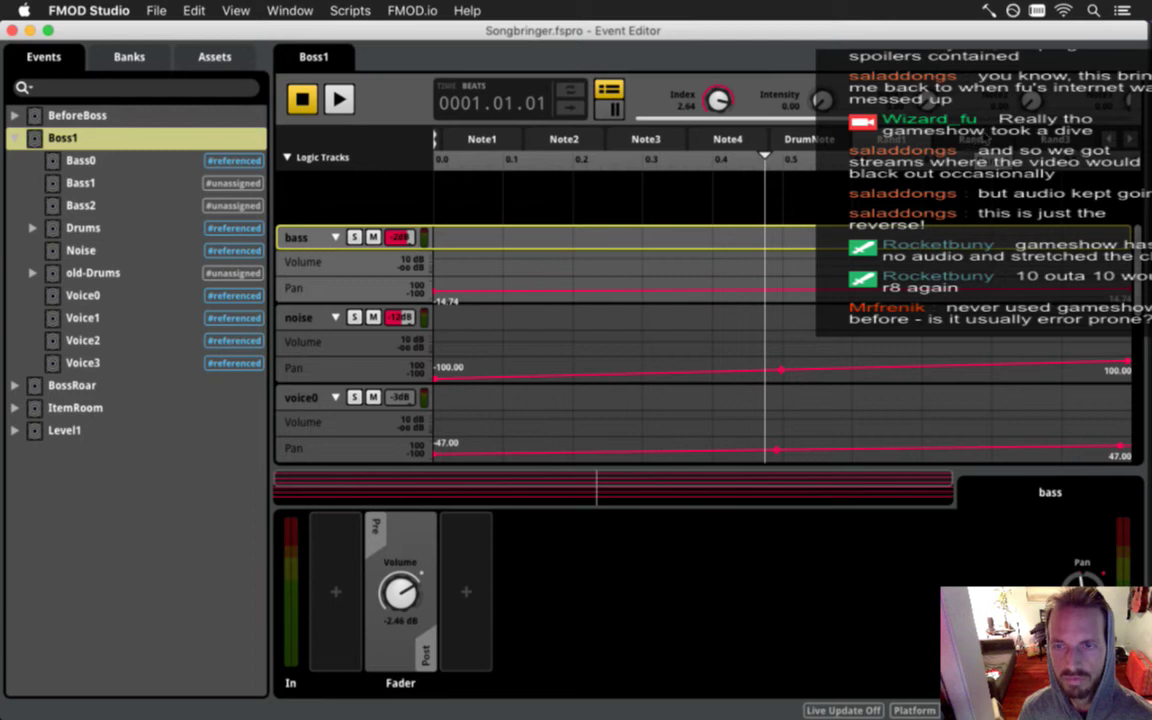
scroll(598, 145, "left", 3)
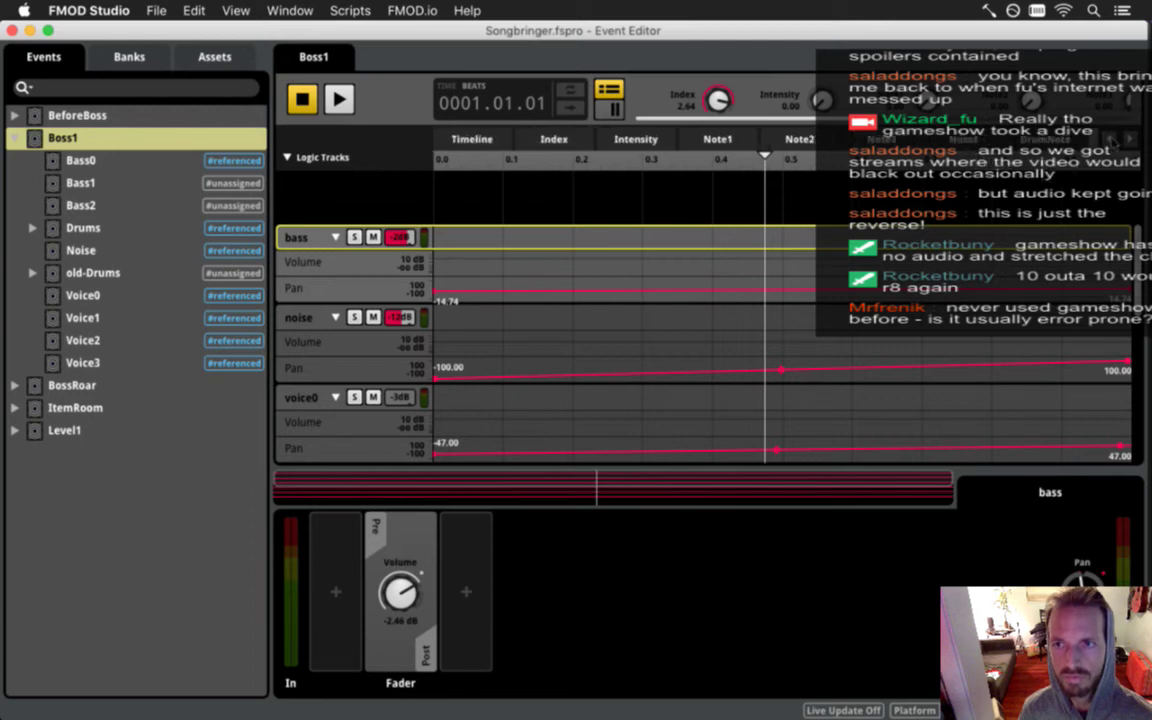
left_click(476, 140)
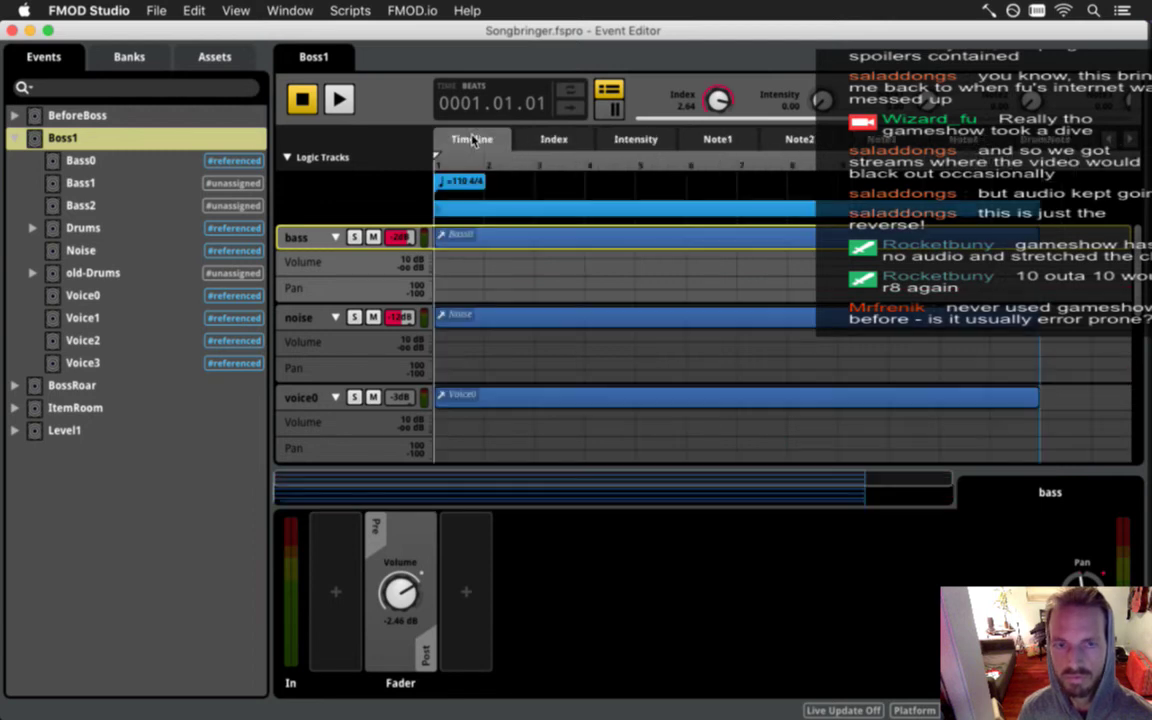
Copy the bass track of the Boss1 event and add a new empty audio track.
right_click(302, 242)
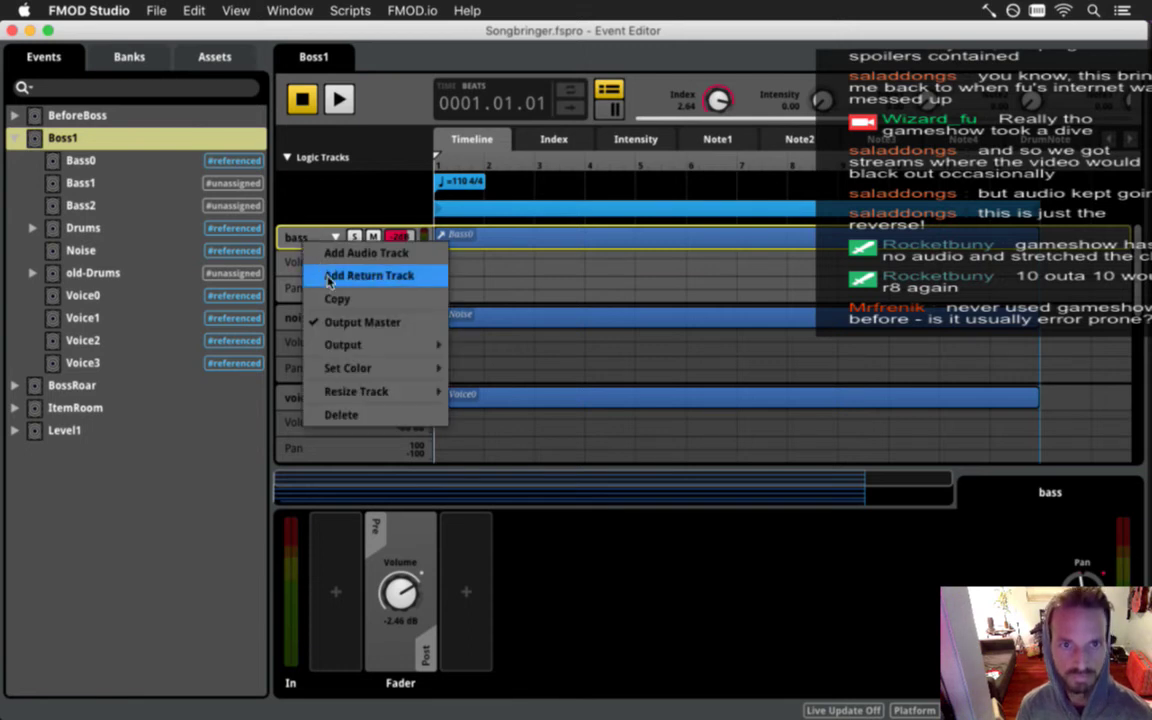
left_click(337, 298)
right_click(298, 244)
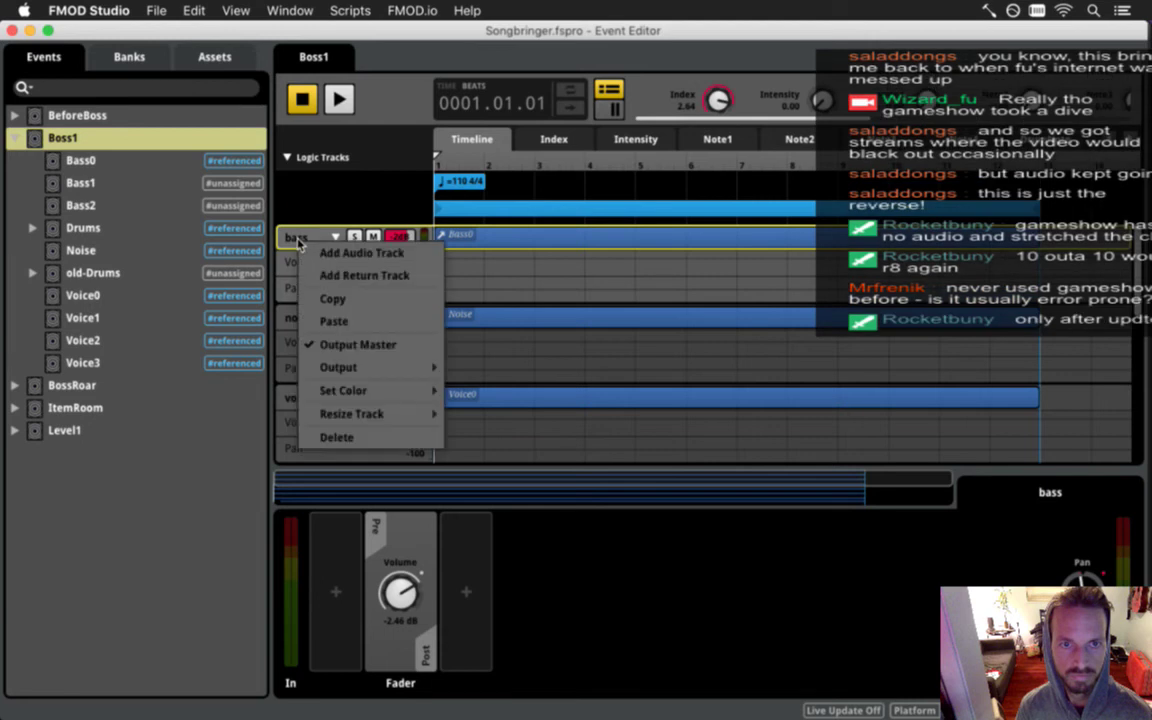
left_click(345, 256)
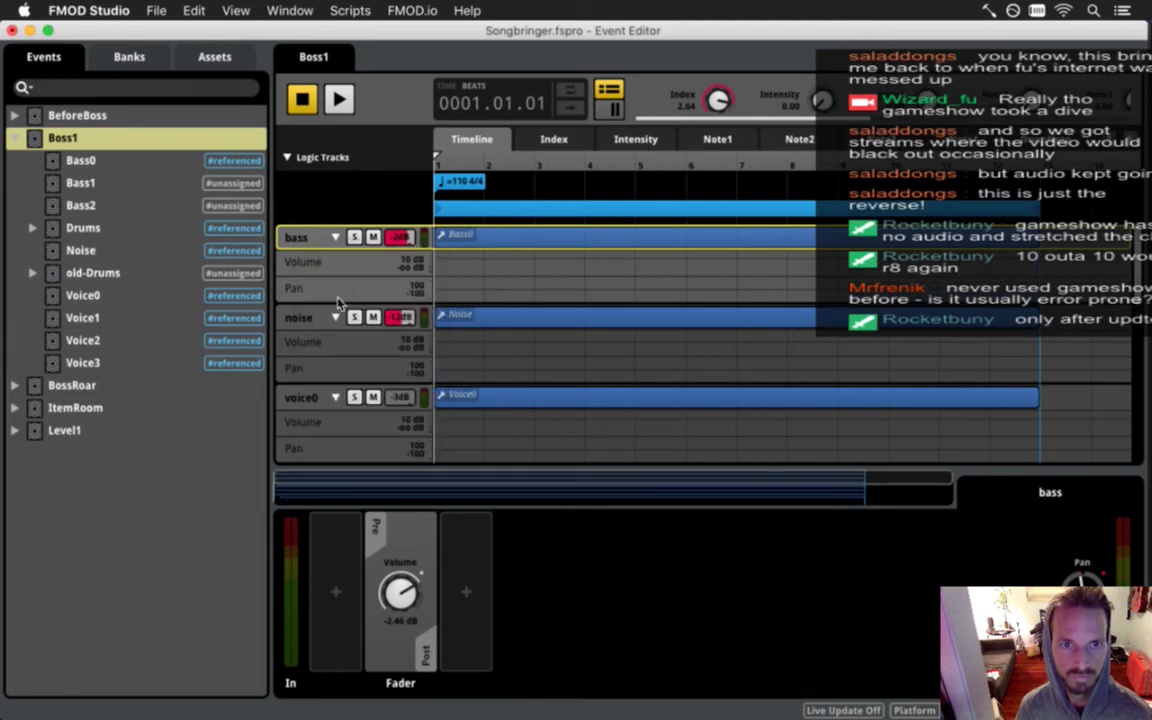
Paste the copied bass track into the Boss1 event from the new empty audio track.
scroll(1138, 460, "down", 5)
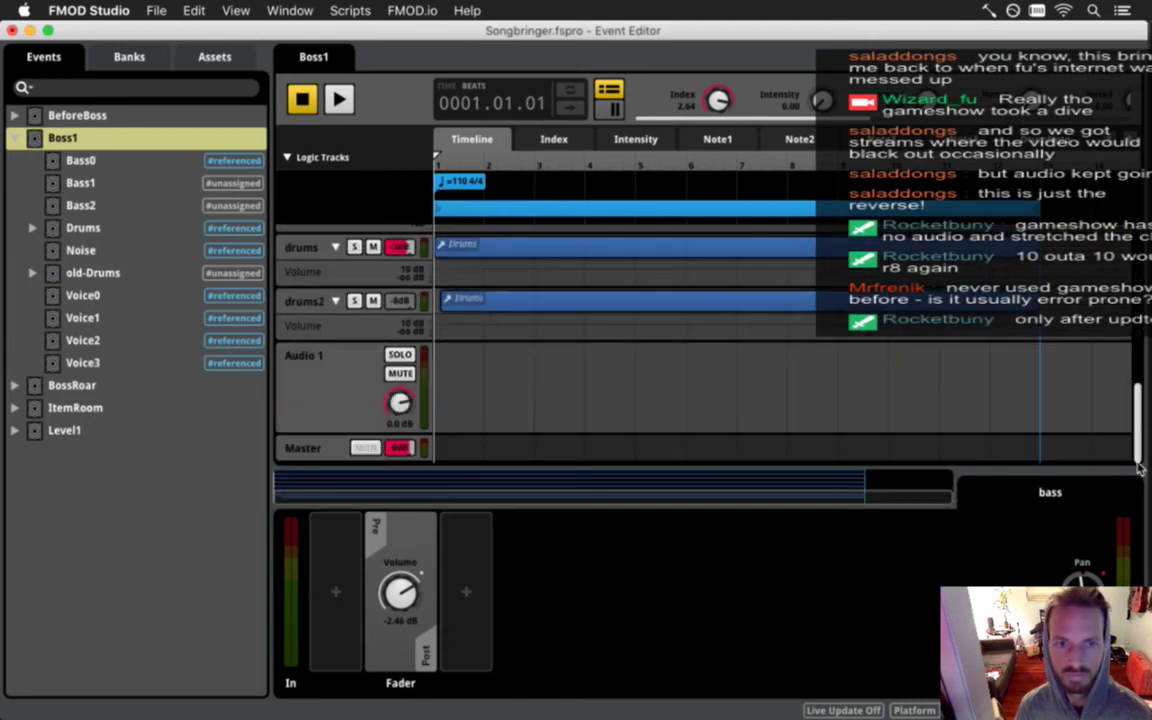
left_click(330, 357)
right_click(331, 357)
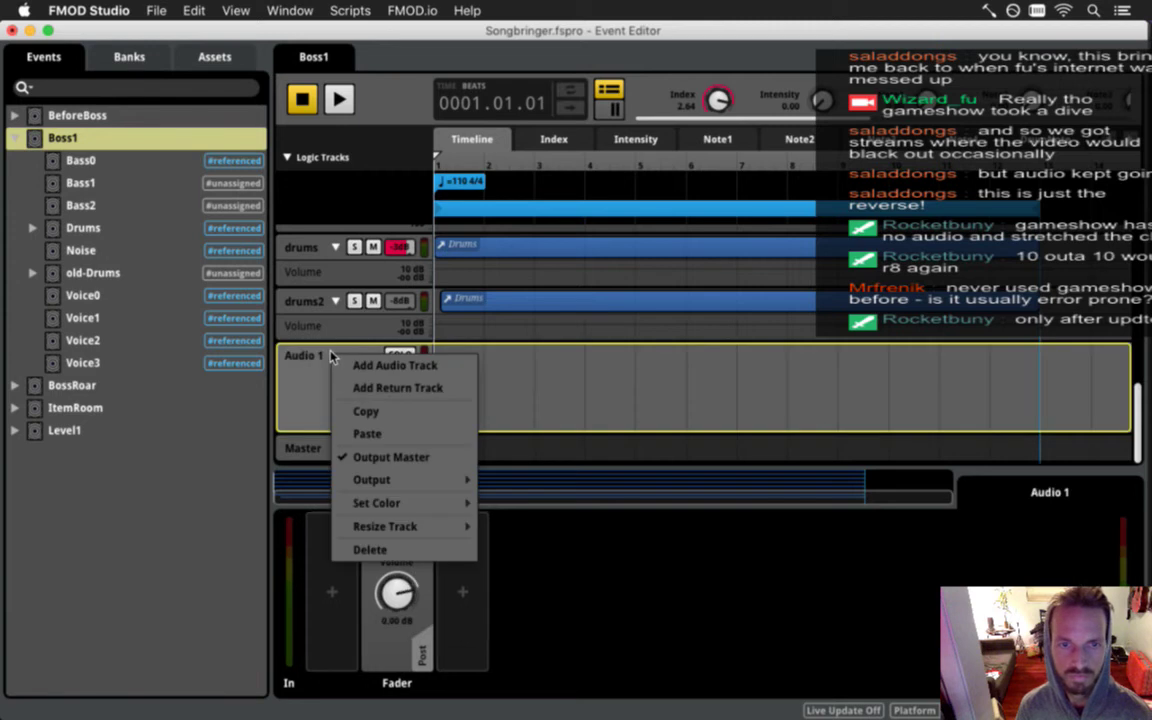
left_click(367, 433)
scroll(352, 390, "up", 2)
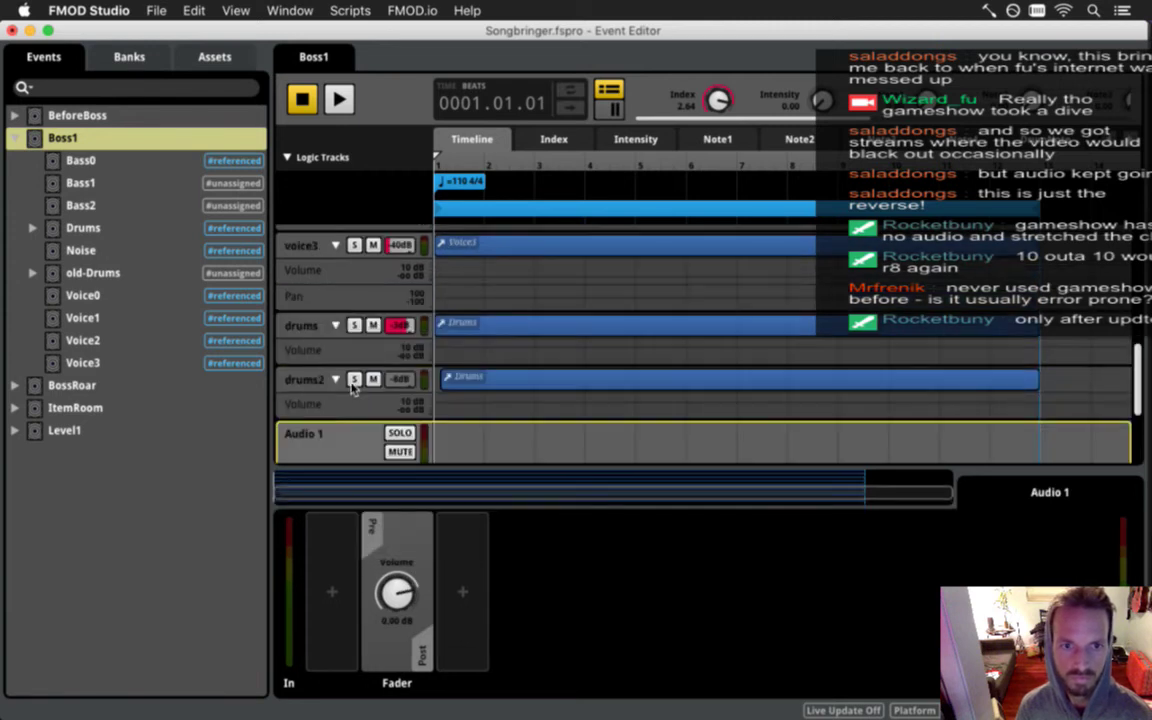
scroll(352, 388, "down", 3)
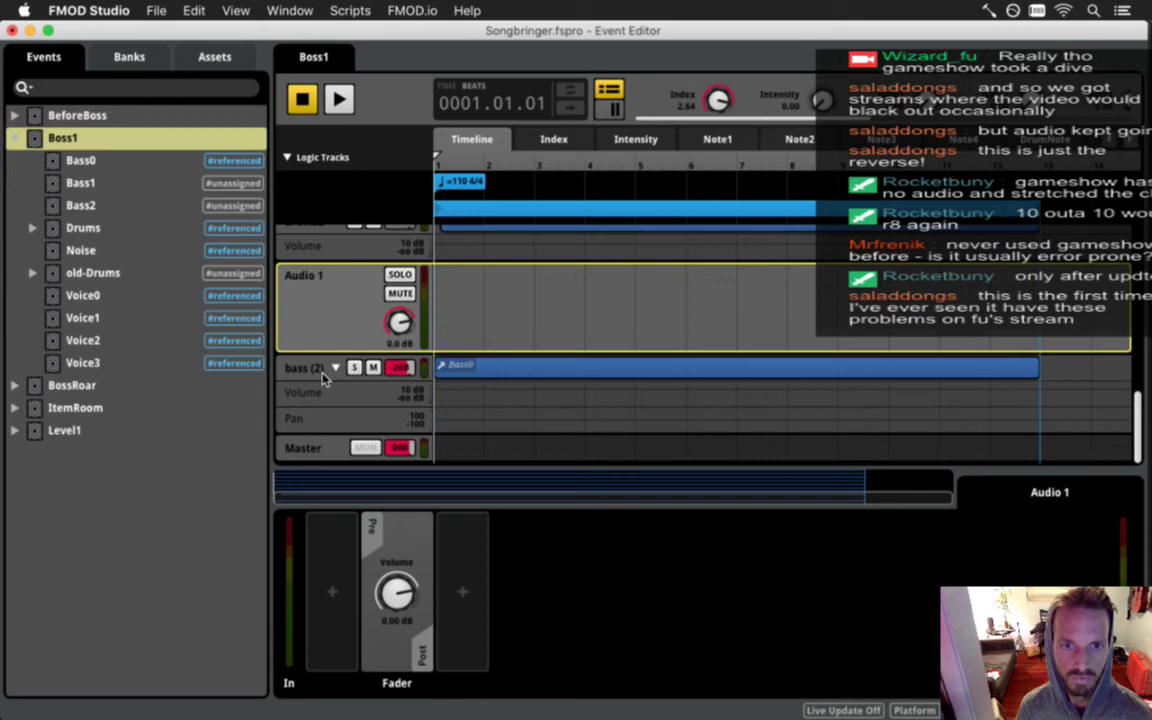
Paste two more copies of the bass track below the bass (2) track.
left_click(315, 369)
right_click(315, 369)
left_click(362, 425)
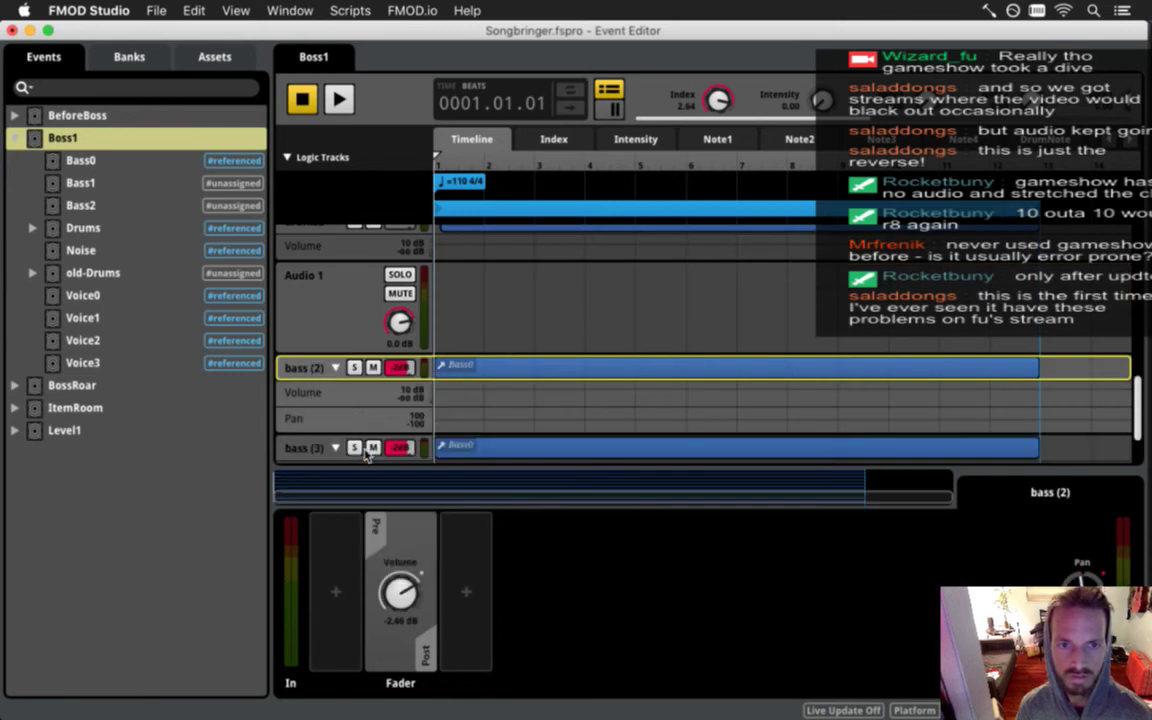
scroll(362, 420, "up", 2)
scroll(362, 420, "down", 1)
scroll(292, 378, "down", 2)
left_click(295, 383)
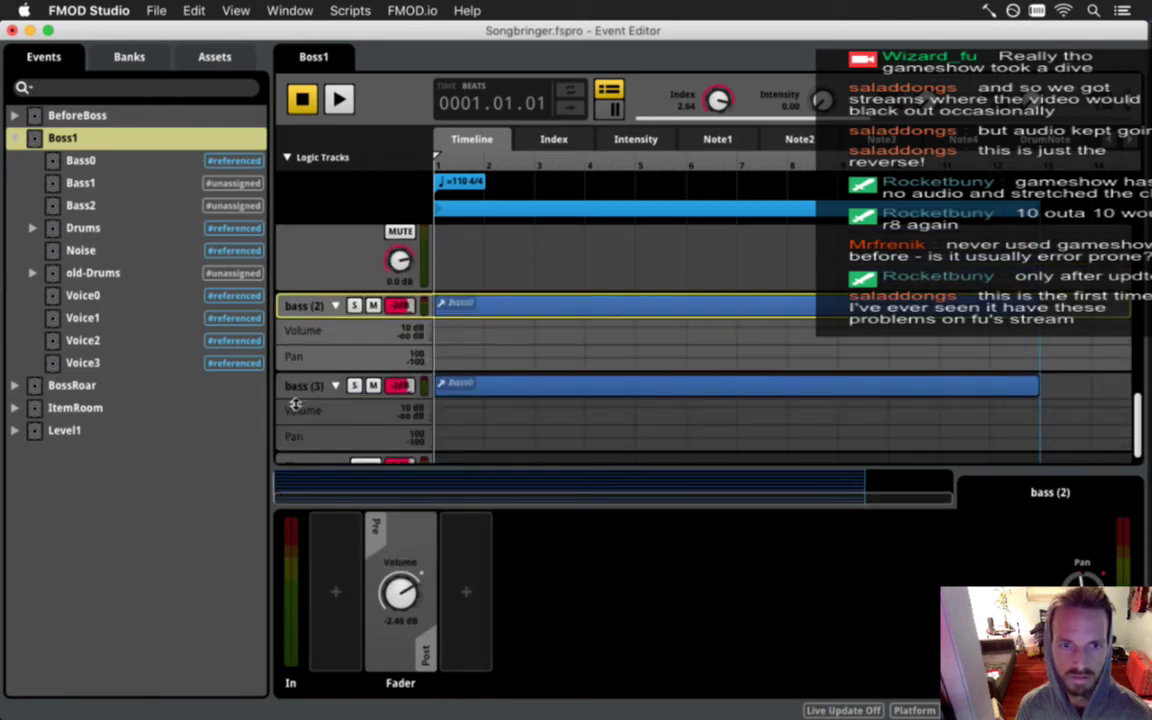
right_click(300, 388)
left_click(336, 468)
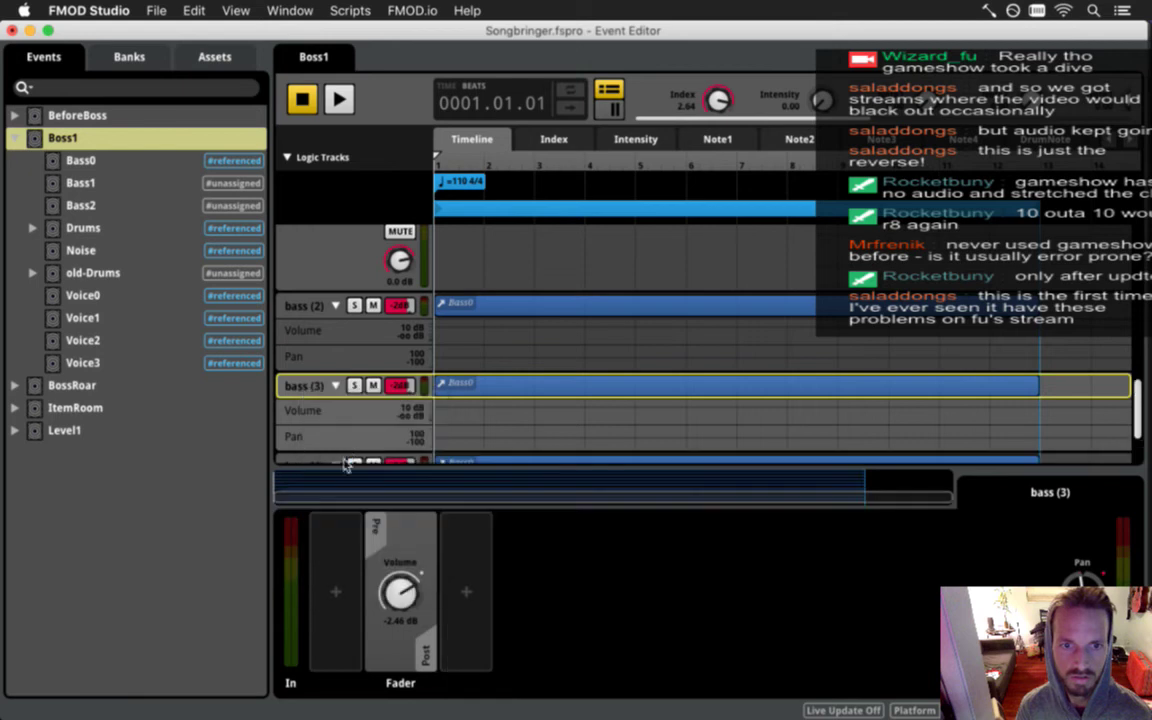
Delete the empty Audio 1 track from the Boss1 event.
scroll(348, 422, "up", 2)
scroll(348, 422, "down", 1)
scroll(340, 400, "up", 2)
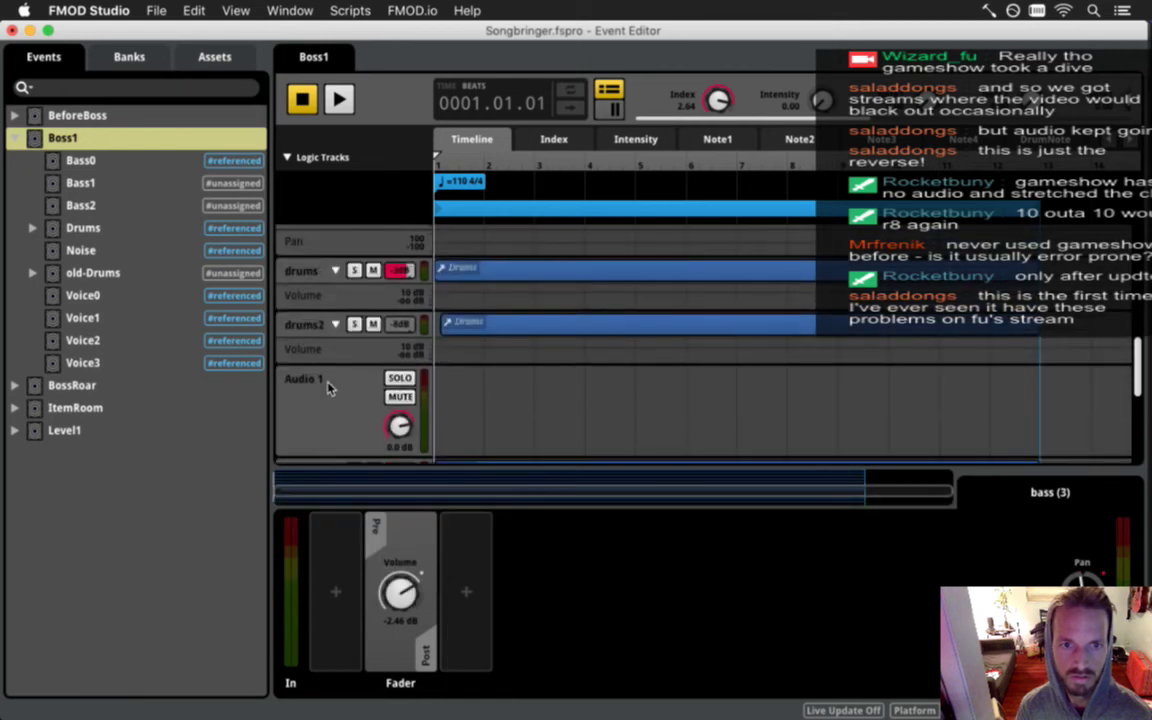
right_click(330, 388)
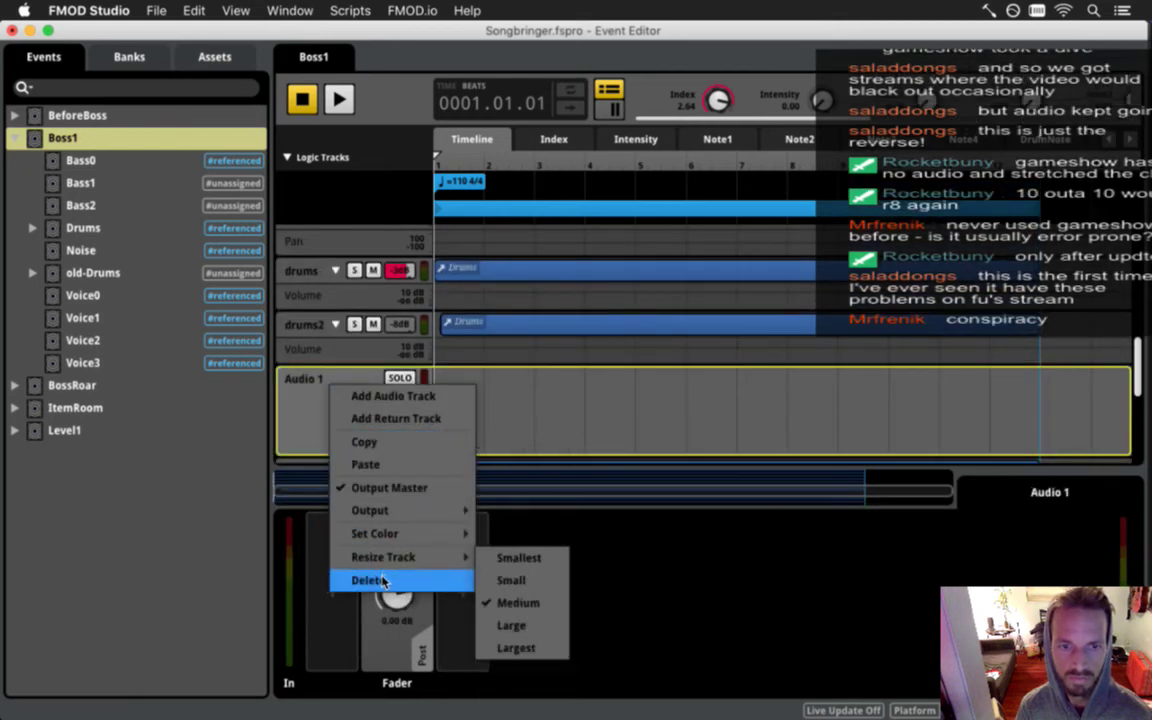
left_click(362, 580)
Move the bass (2), bass (3) and bass (4) tracks up, in order, between voice2 and voice3.
left_click(316, 404)
scroll(305, 400, "down", 4)
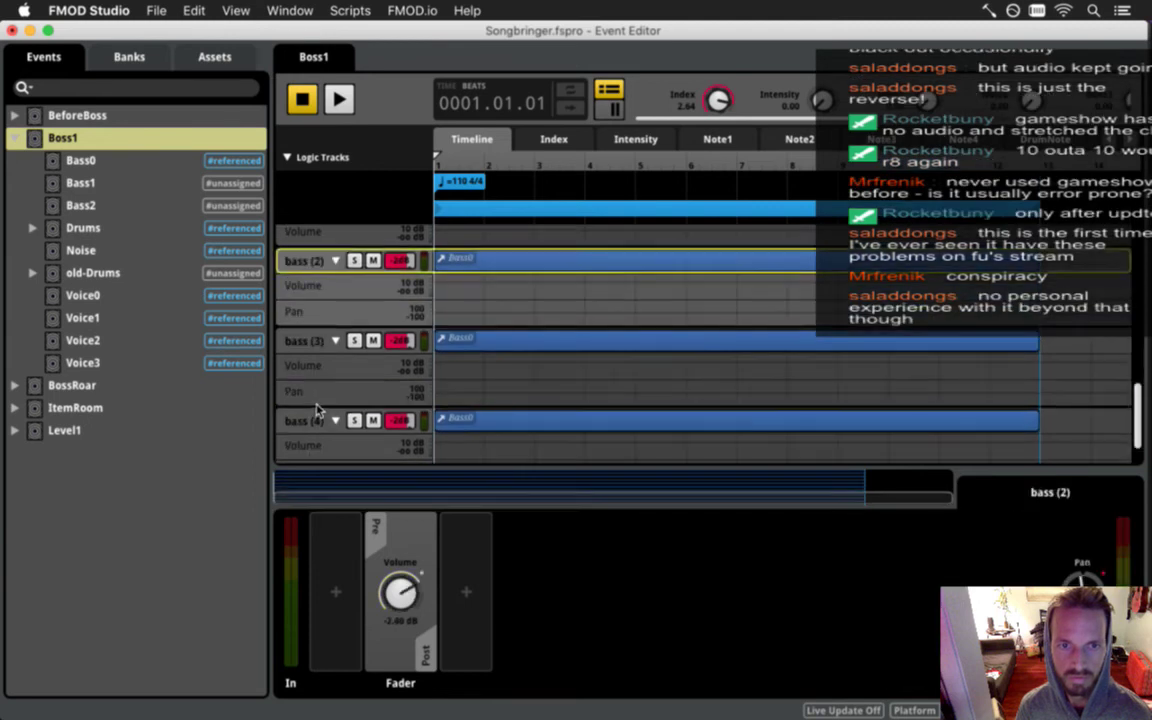
scroll(308, 390, "up", 4)
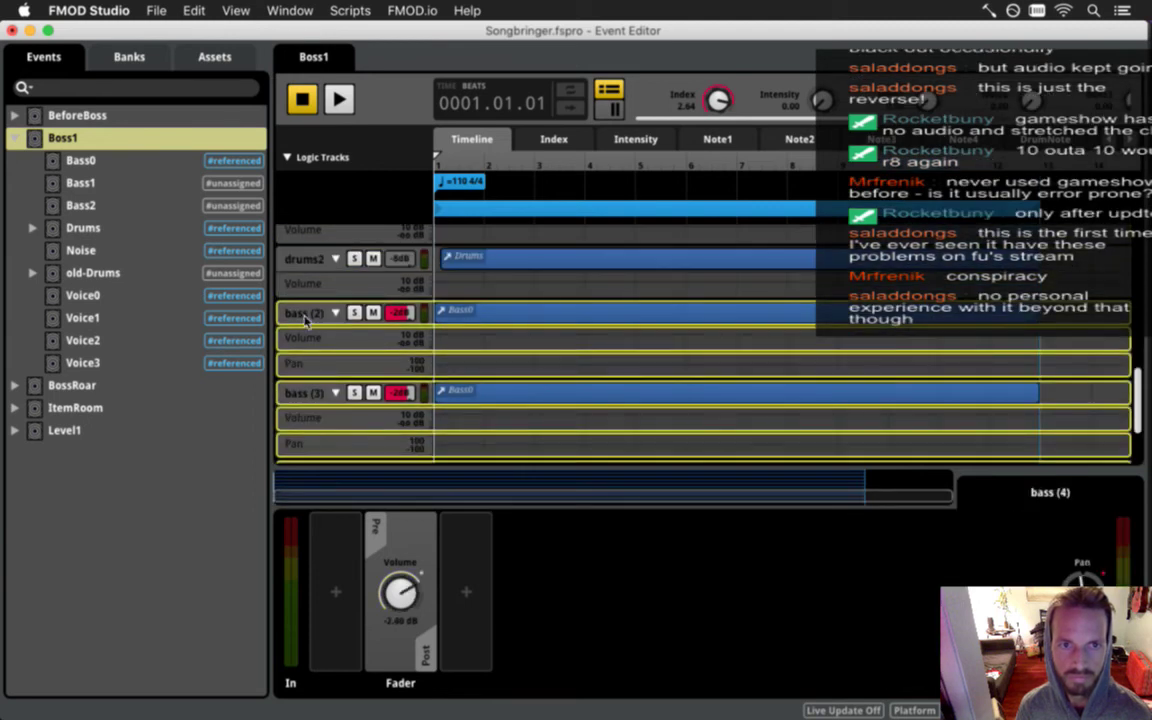
left_click_drag(312, 200, 343, 225)
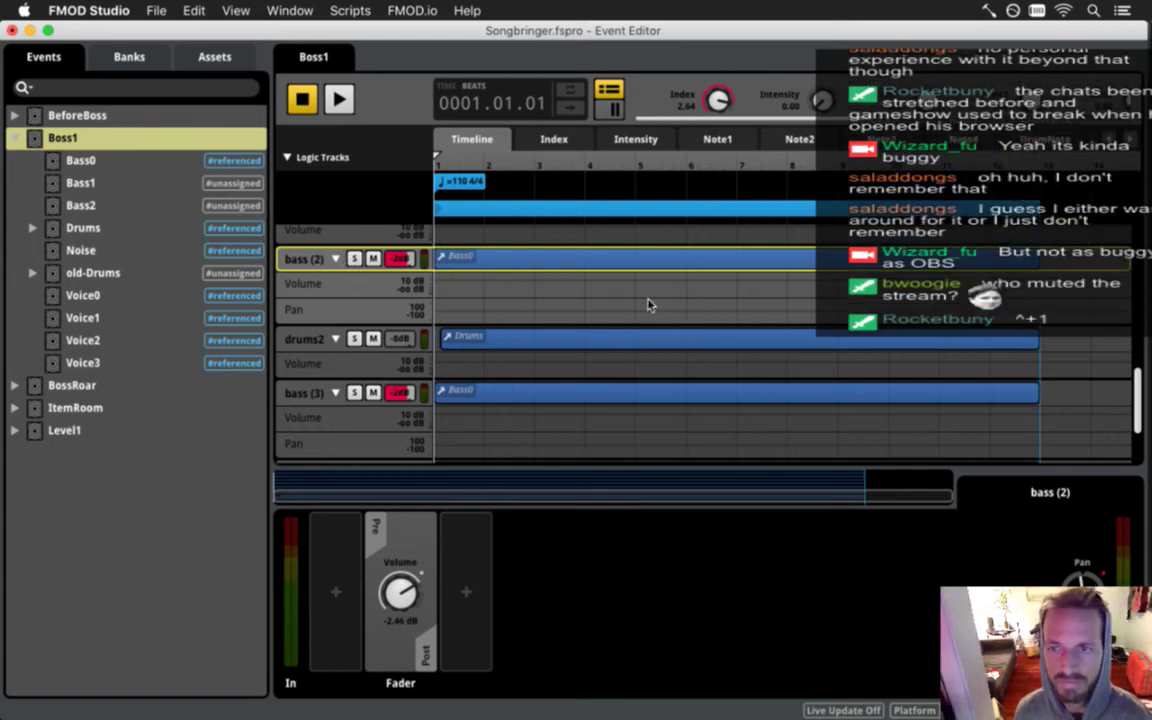
scroll(690, 308, "up", 3)
scroll(680, 310, "up", 2)
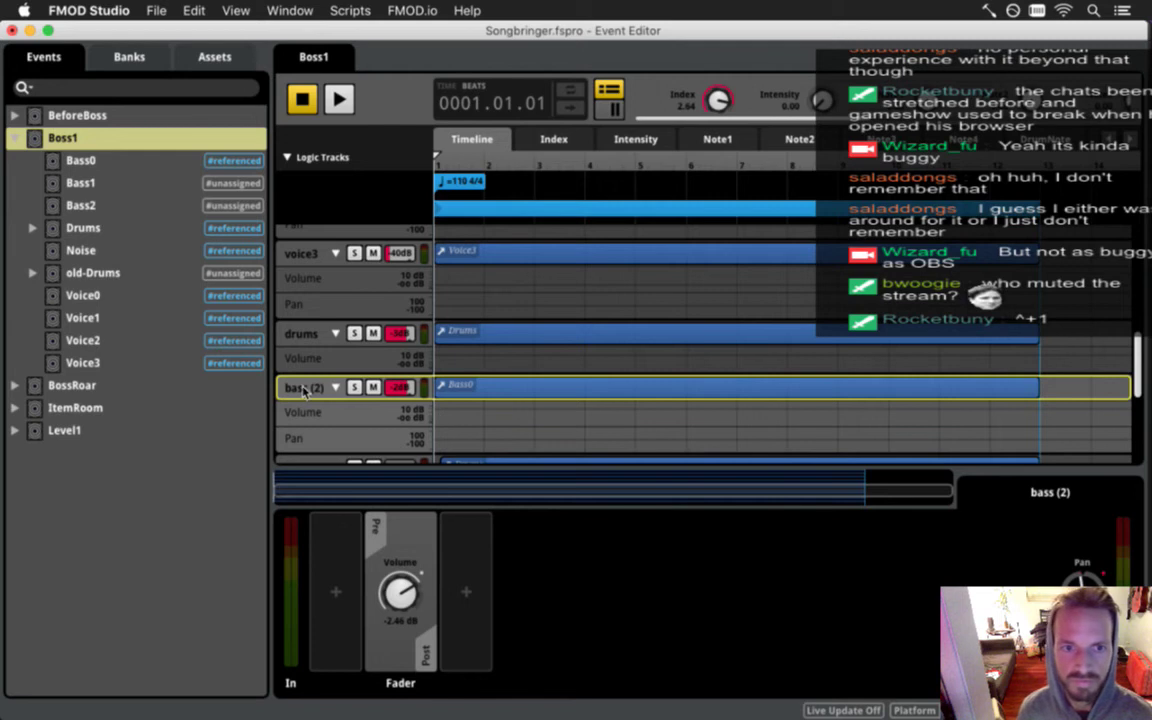
left_click_drag(344, 188, 323, 246)
scroll(350, 325, "down", 3)
left_click_drag(300, 446, 294, 228)
left_click_drag(305, 455, 302, 262)
scroll(324, 305, "up", 5)
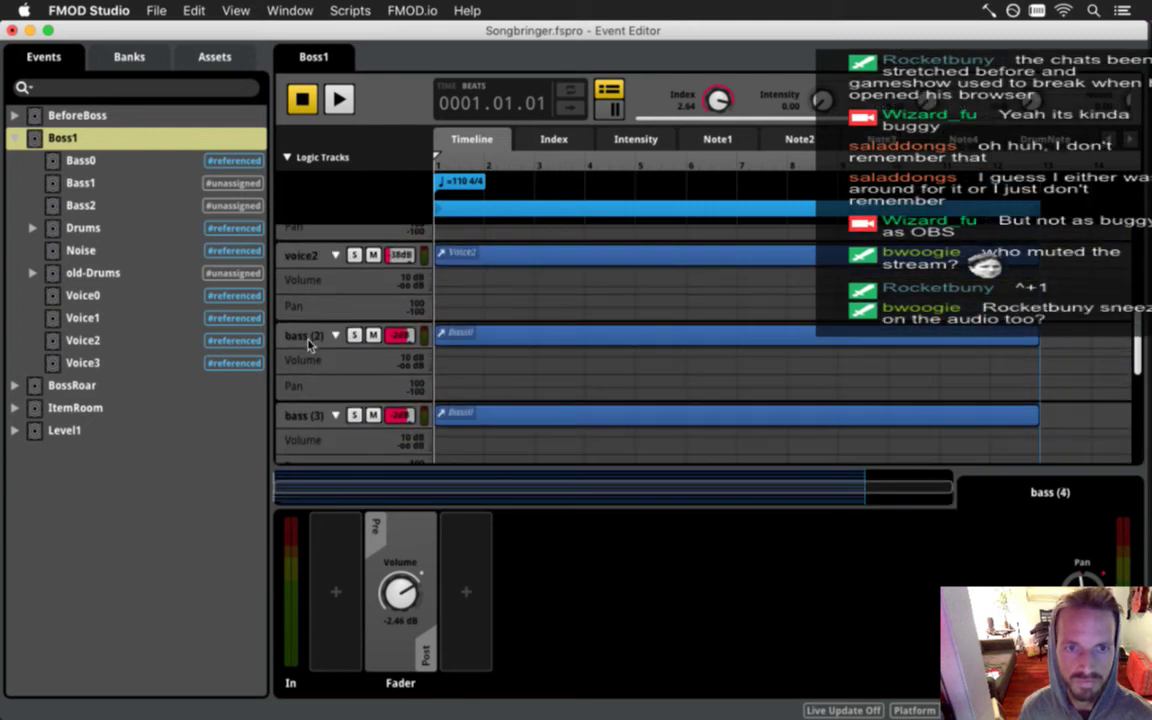
Hide the deck and move the three copied bass tracks up between noise and voice0.
left_click(226, 9)
left_click(247, 77)
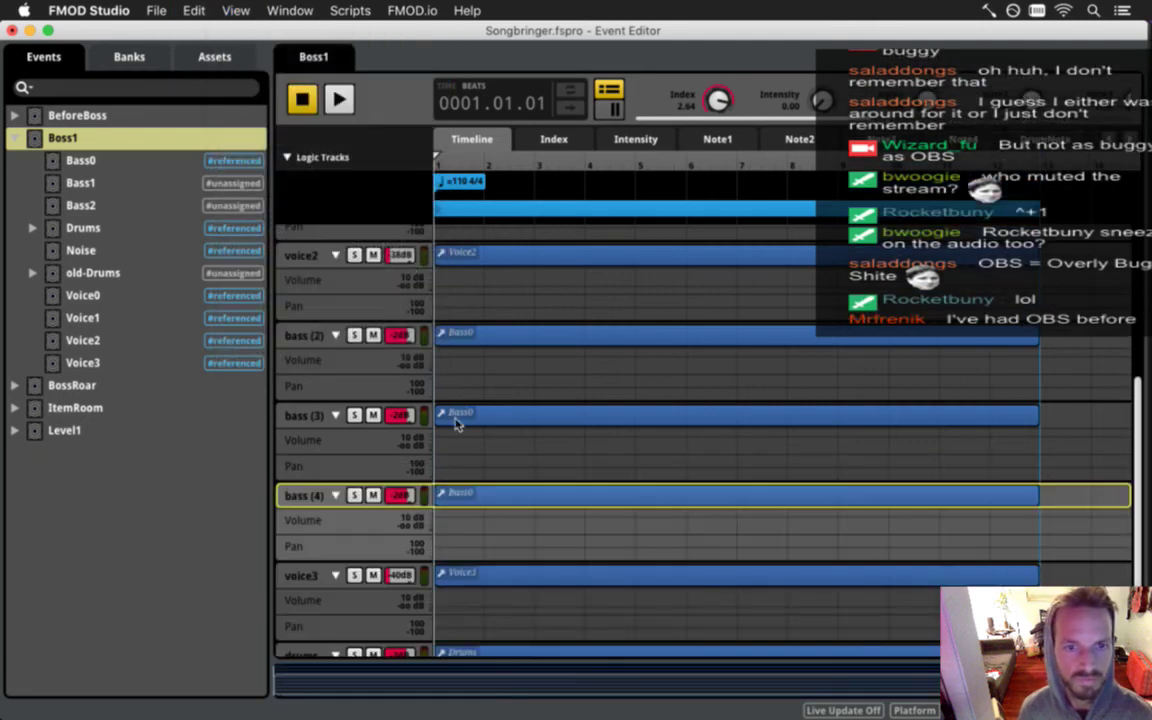
scroll(327, 453, "up", 3)
left_click_drag(318, 526, 308, 258)
left_click_drag(314, 597, 329, 340)
left_click_drag(308, 573, 318, 328)
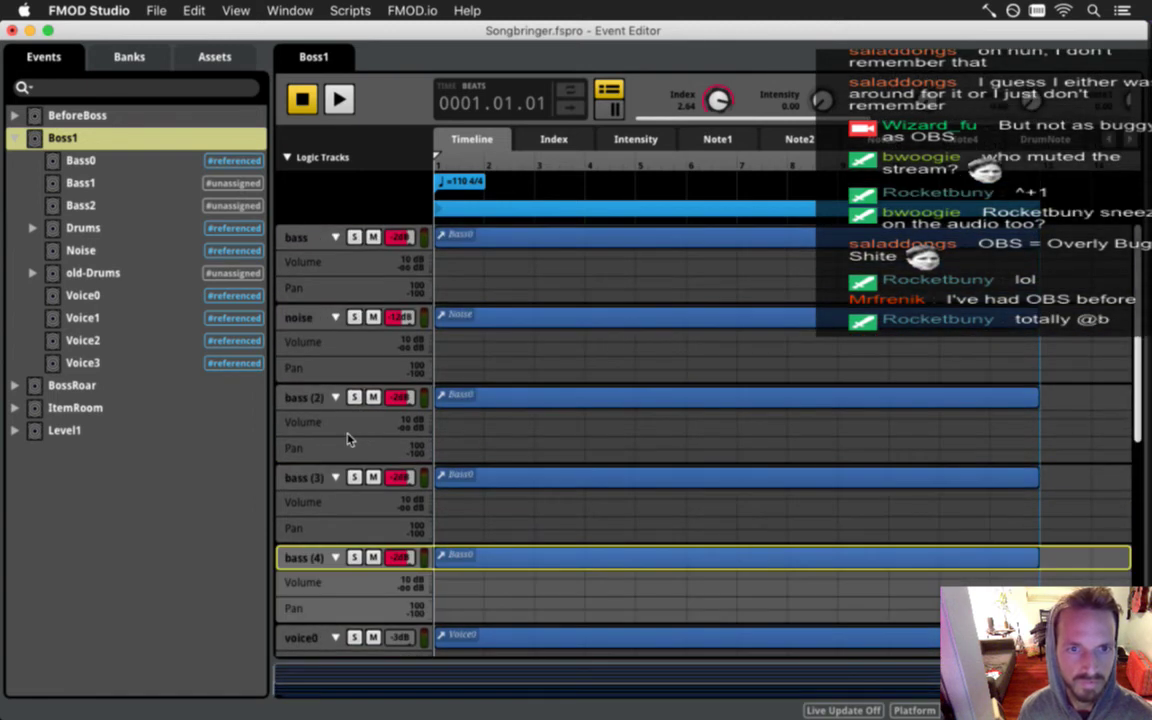
Move the three copied bass tracks above noise, in order directly below the original bass track.
left_click_drag(309, 398, 324, 344)
left_click_drag(309, 478, 329, 440)
left_click_drag(308, 557, 302, 455)
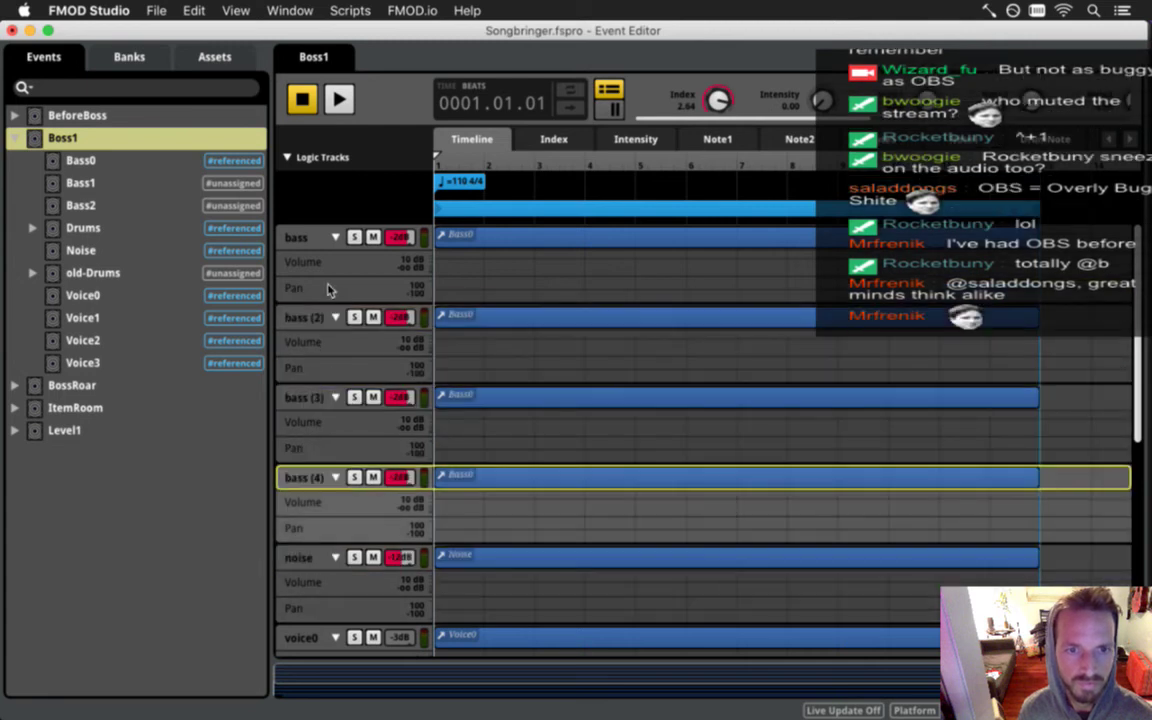
Rename the original bass track as bass0 and the bass (2) track as bass1.
double_click(296, 238)
type("bass0")
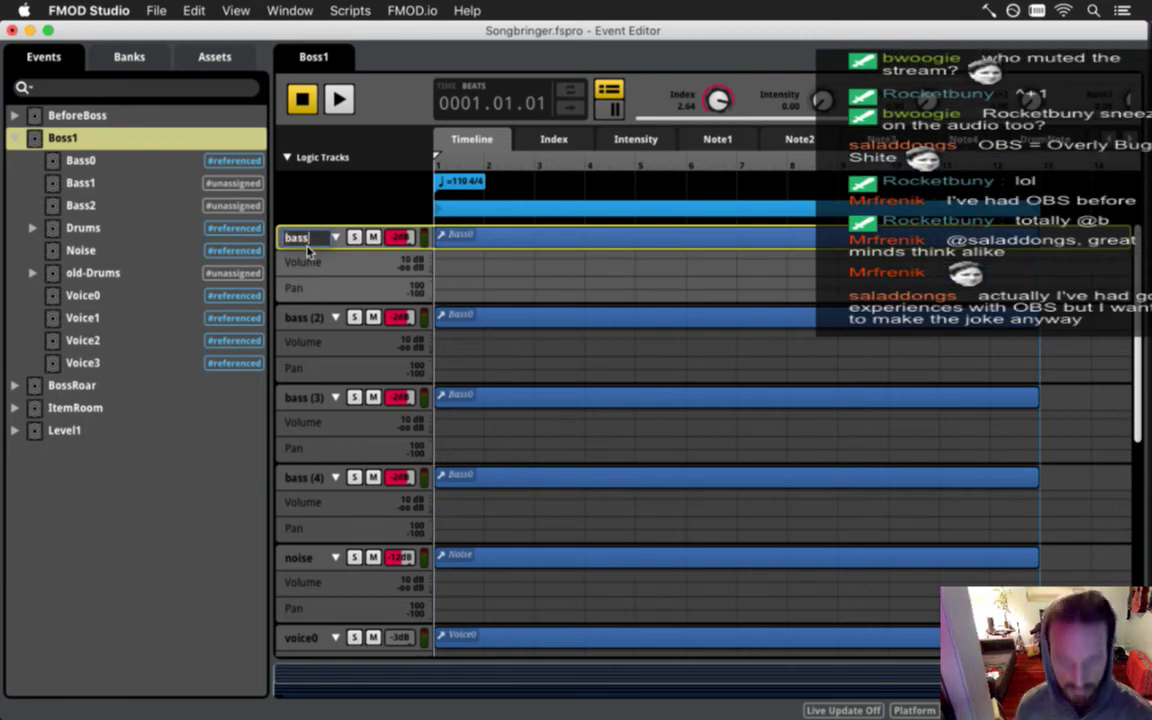
key("Return")
left_click(313, 318)
double_click(313, 318)
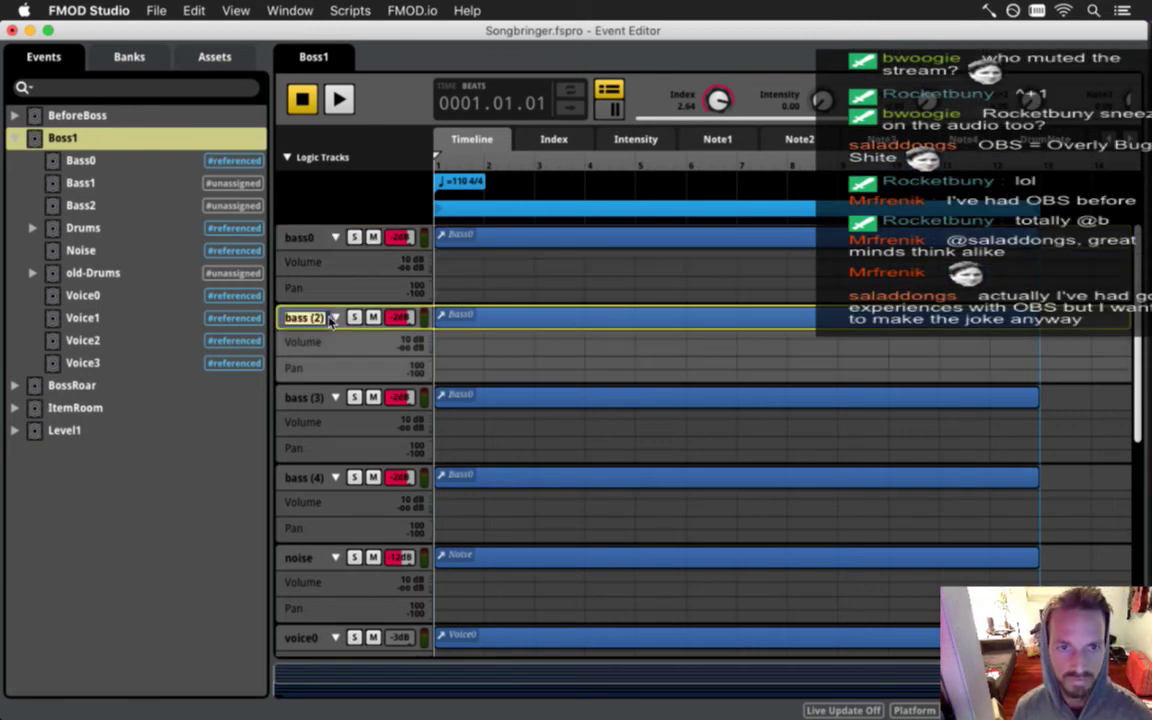
key("BackSpace")
type("bass1")
key("Return")
Rename the bass (3) track as bass2 and the bass (4) track as bass3.
left_click(305, 398)
double_click(305, 398)
type("bass2")
key("Return")
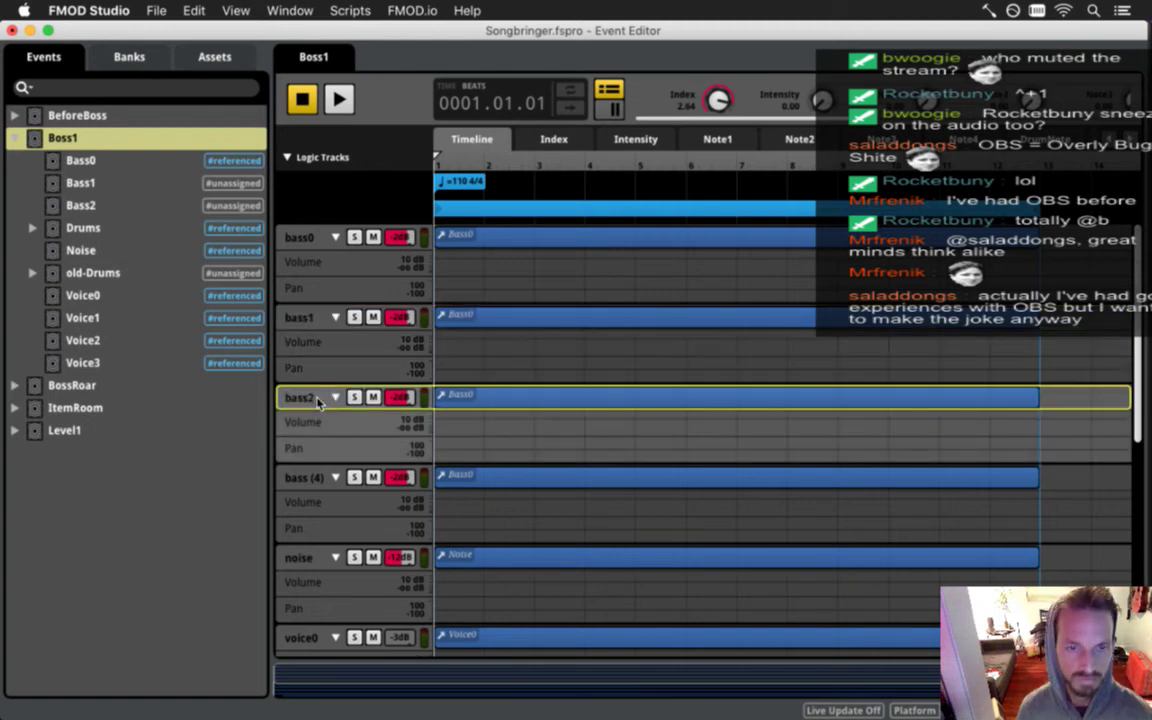
left_click(298, 478)
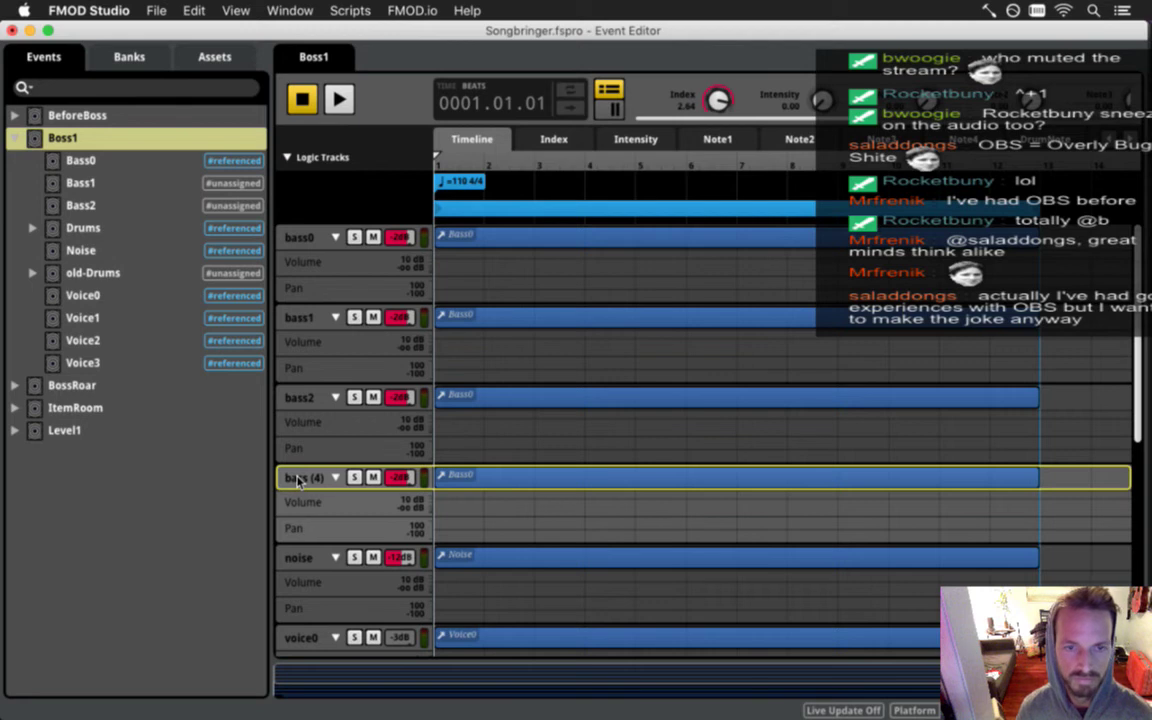
double_click(298, 478)
type("bass3")
key("Return")
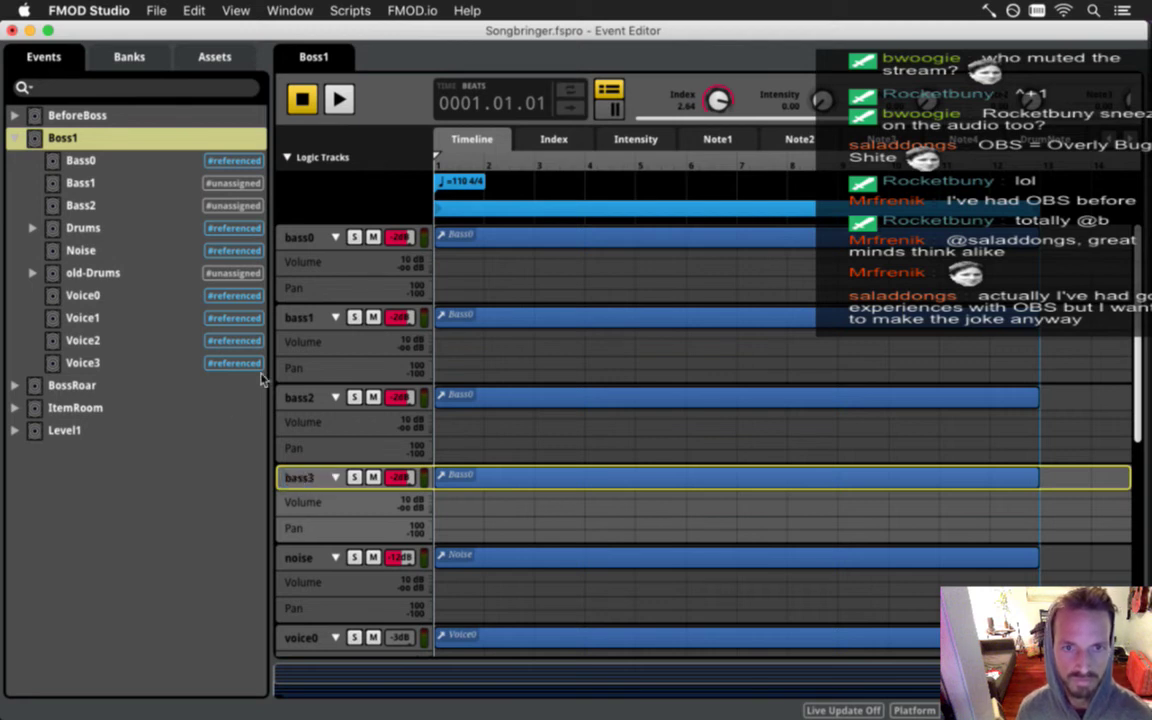
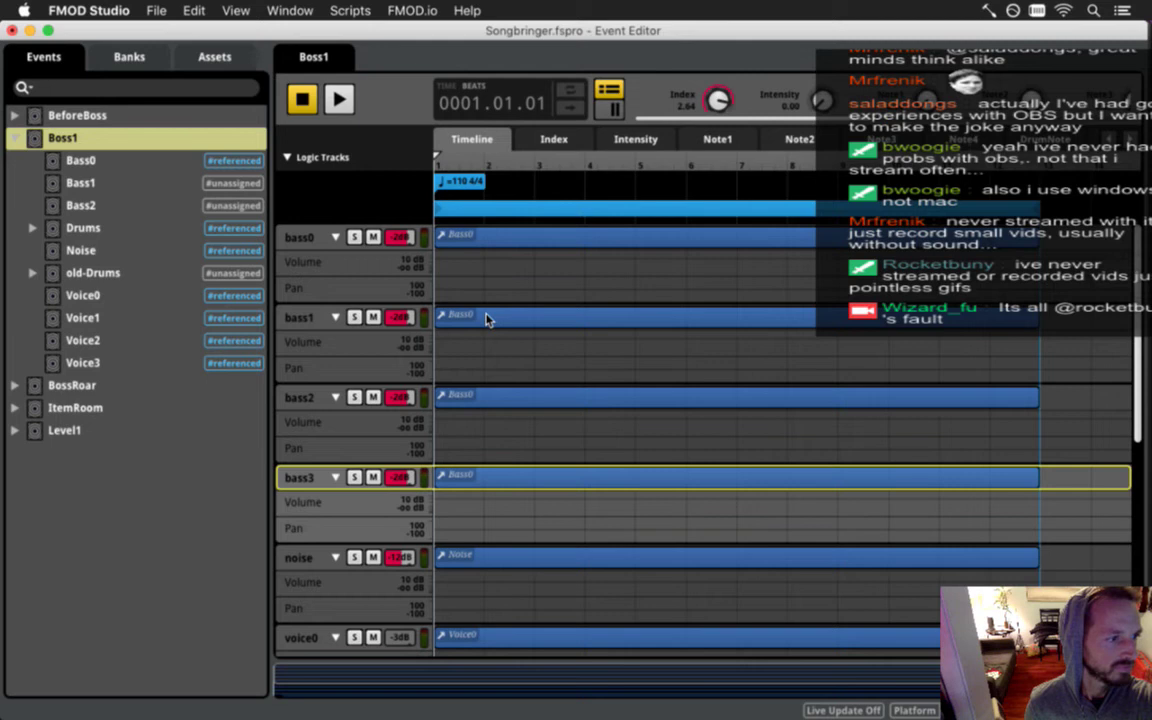
Delete the Bass0 instruments from the bass1, bass2 and bass3 tracks and save the project.
left_click(534, 246)
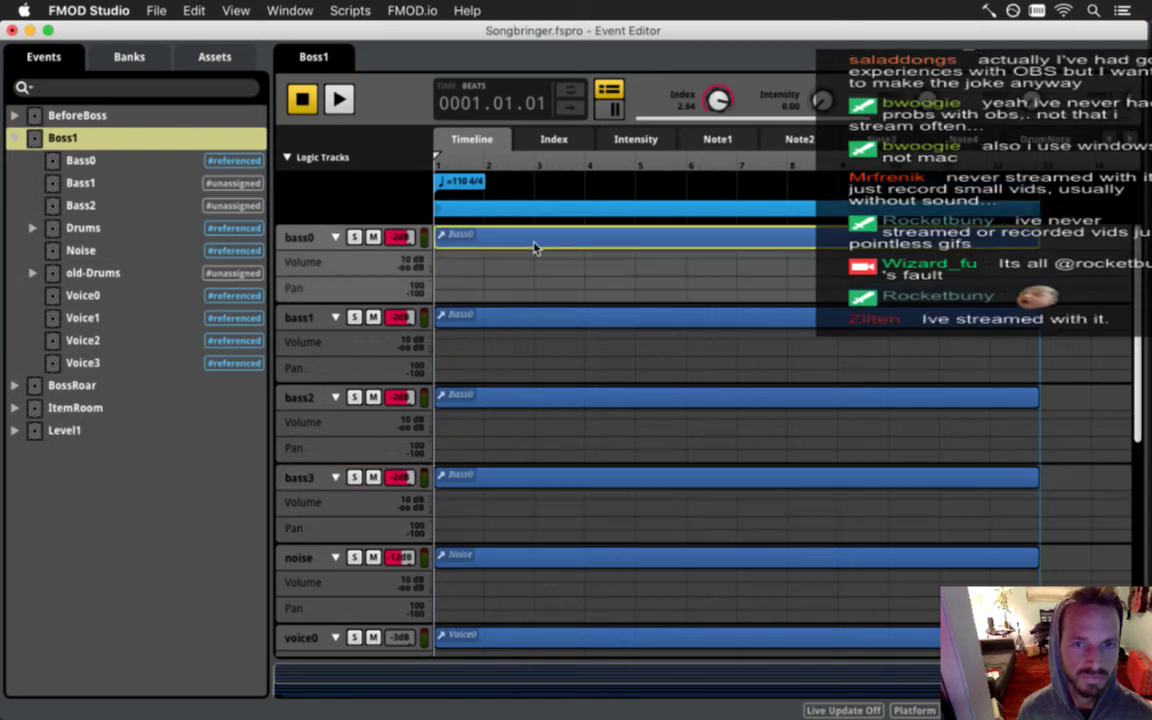
left_click(540, 318)
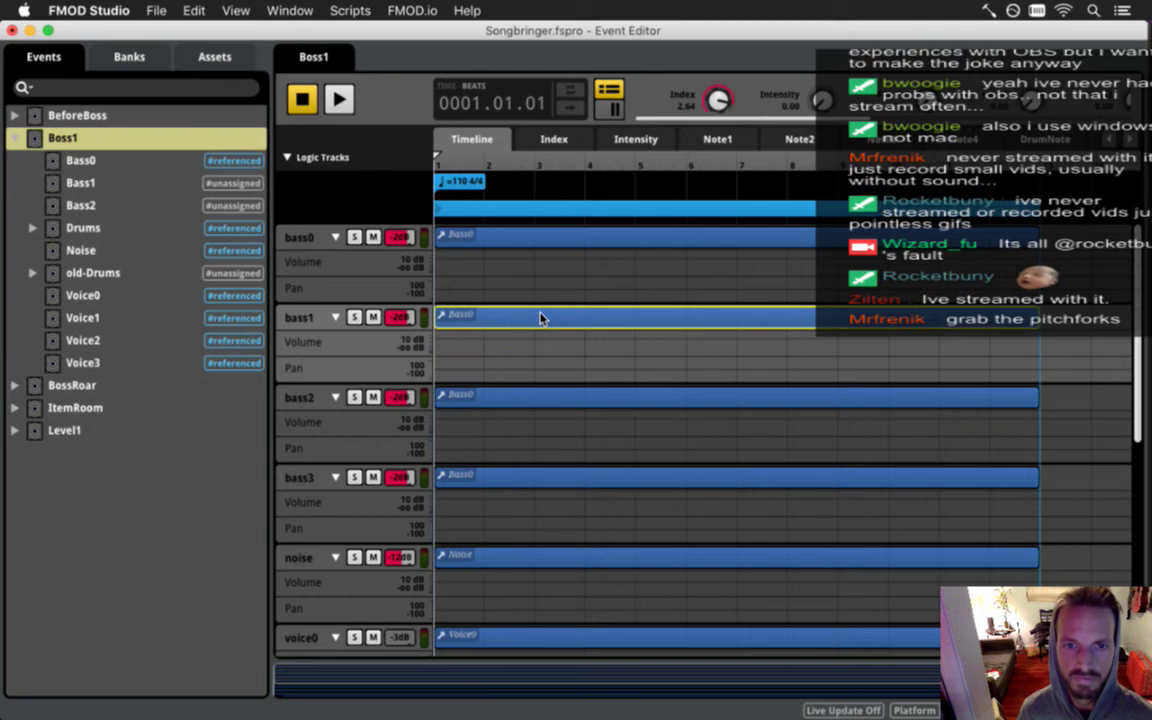
left_click(527, 399)
left_click(507, 478)
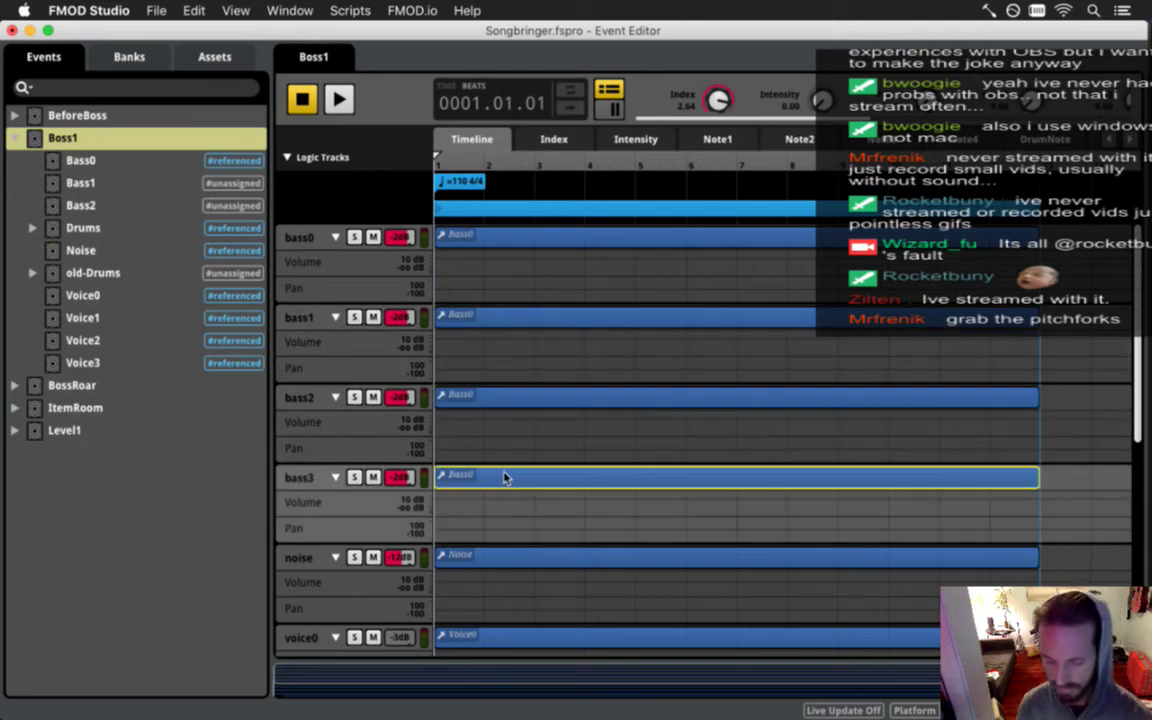
key("Delete")
left_click(506, 400)
key("Delete")
left_click(486, 320)
key("Delete")
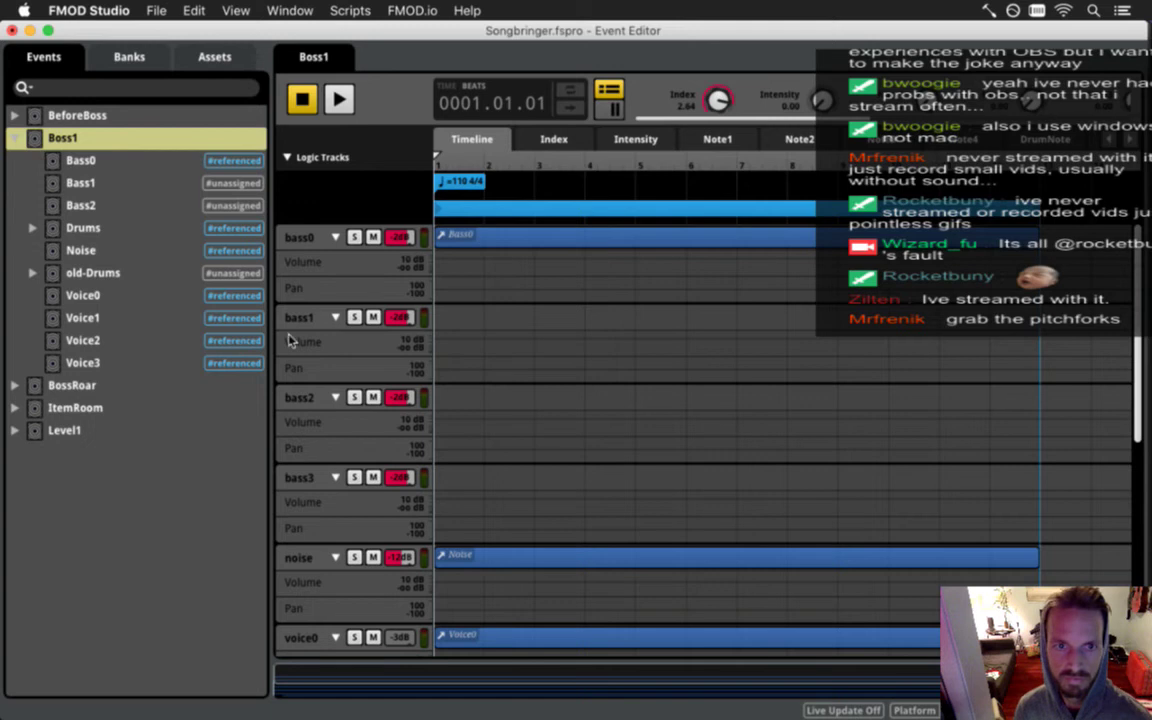
key("super+s")
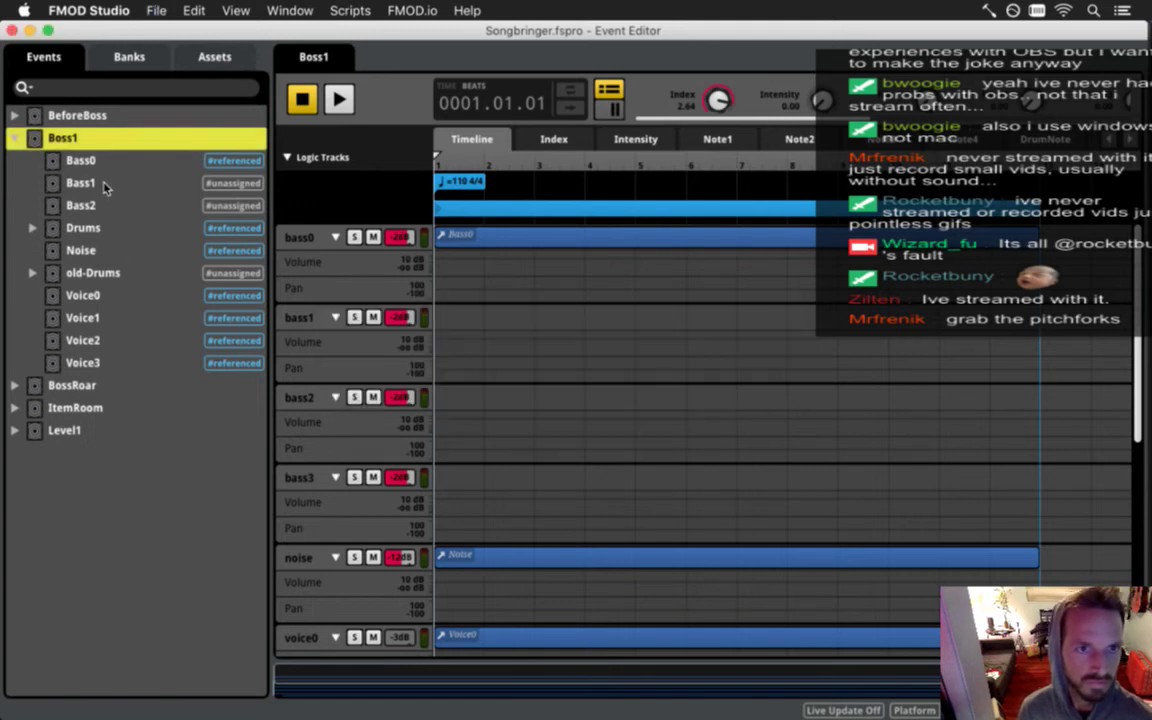
Place the Bass1 event on the bass1 track and the Bass2 event on the bass2 track of Boss1.
left_click(80, 183)
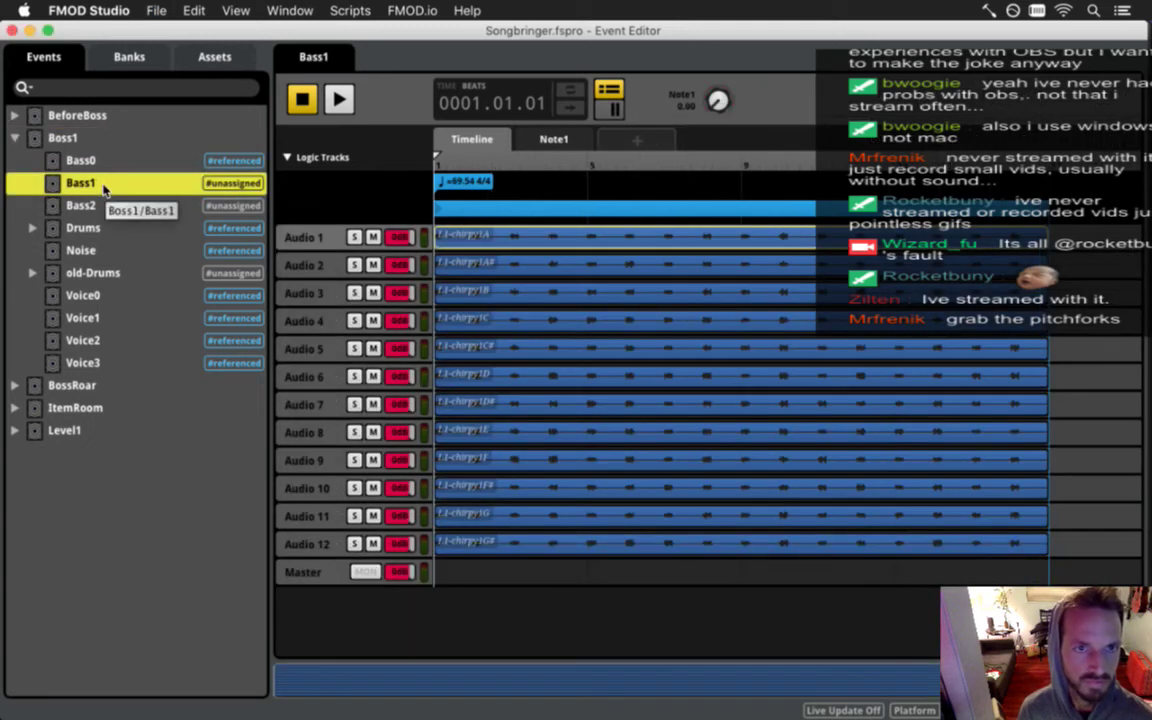
left_click(82, 140)
left_click_drag(94, 188, 452, 318)
left_click_drag(94, 213, 478, 396)
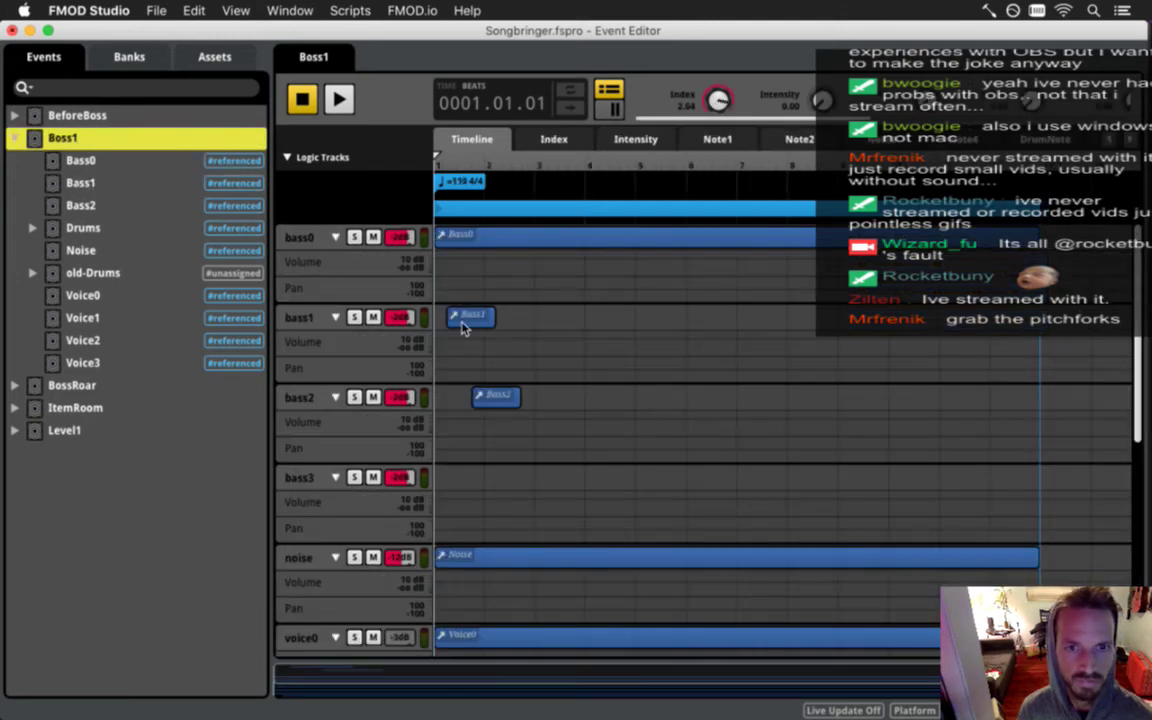
Align the Bass1 and Bass2 instruments to the timeline start, extend both to the loop's end, and save the project.
left_click_drag(463, 328, 451, 328)
left_click_drag(489, 398, 452, 398)
left_click_drag(481, 326, 935, 318)
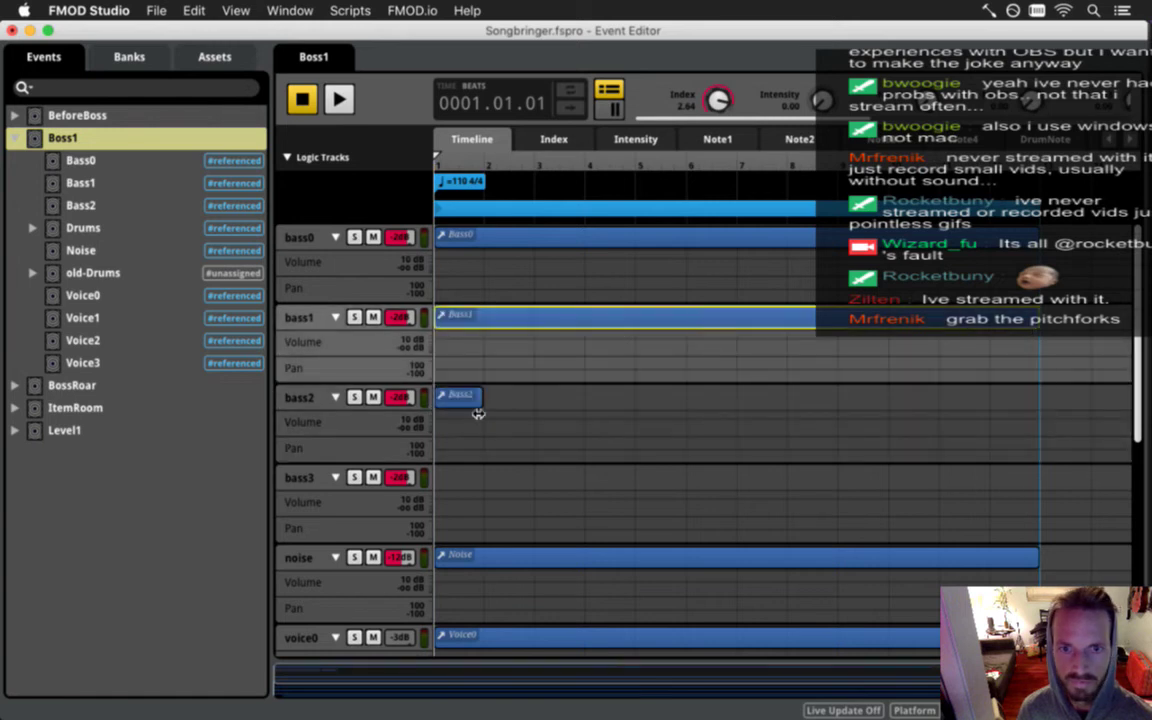
left_click_drag(479, 412, 1038, 402)
key("super+s")
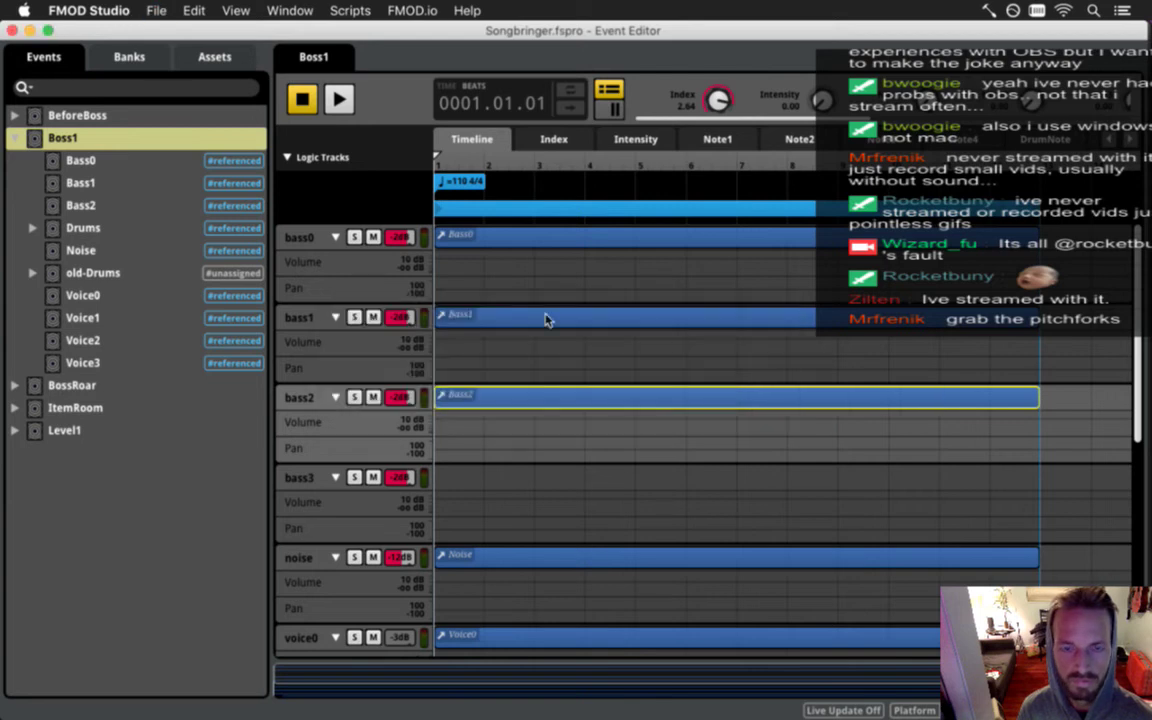
View the tracks of the Bass1 event and open the Bass0 event for comparison.
double_click(88, 182)
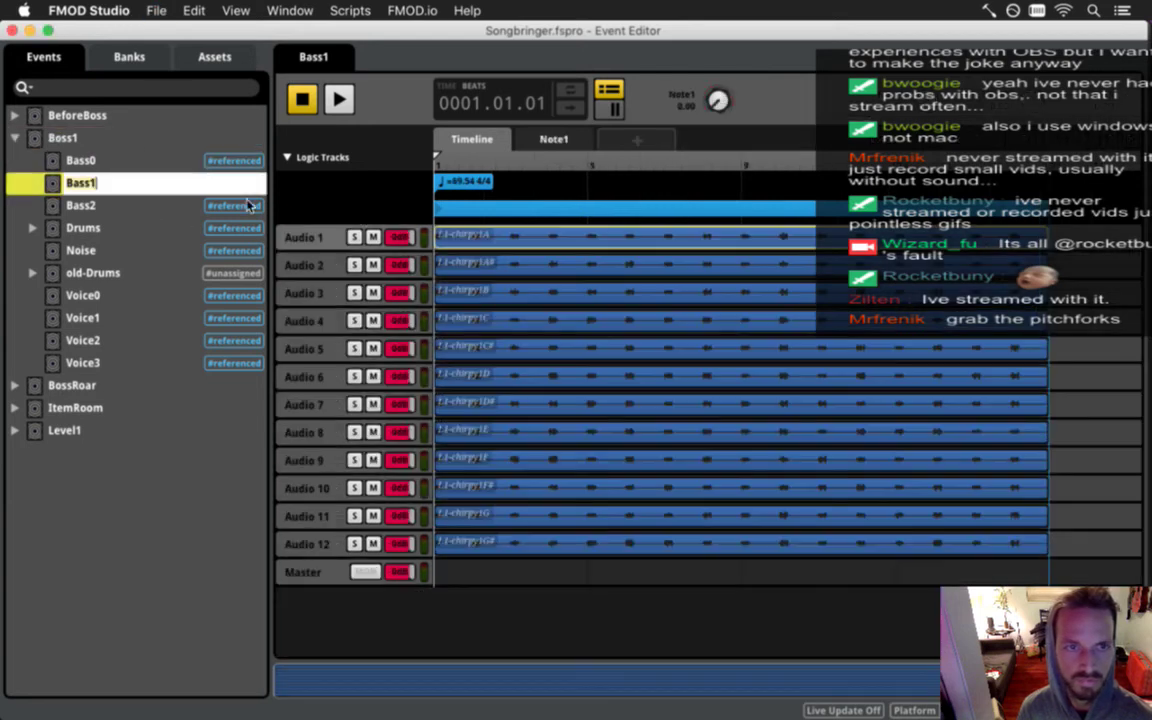
key("Return")
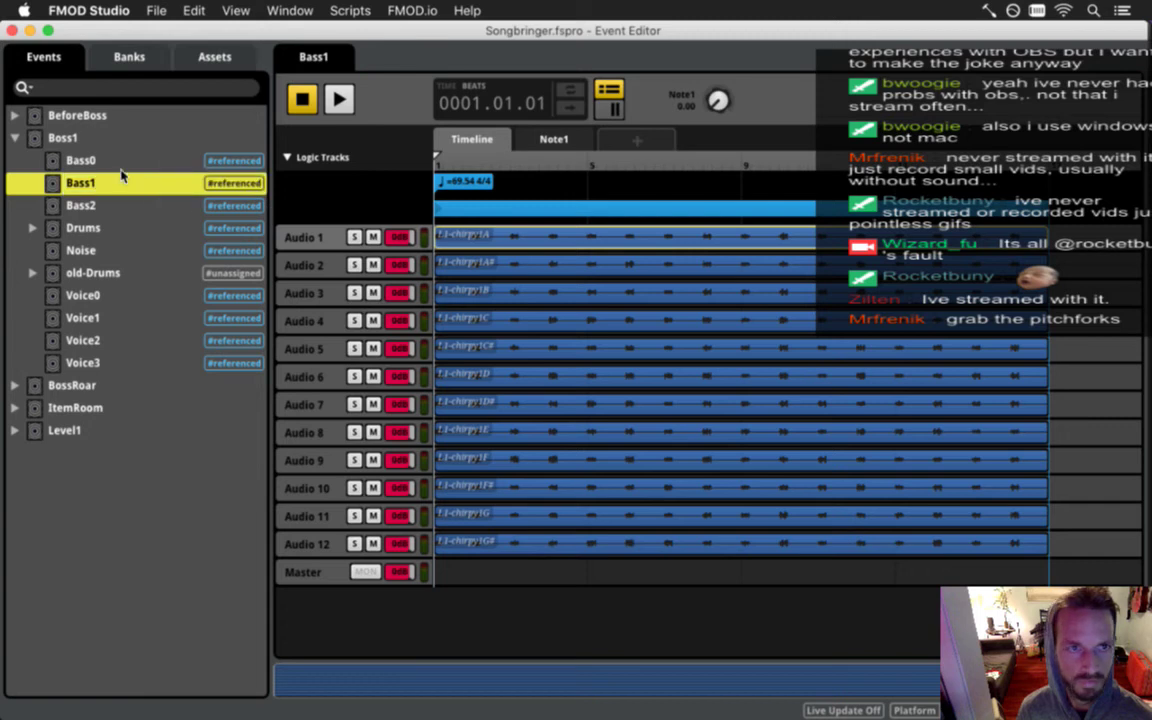
key("Up")
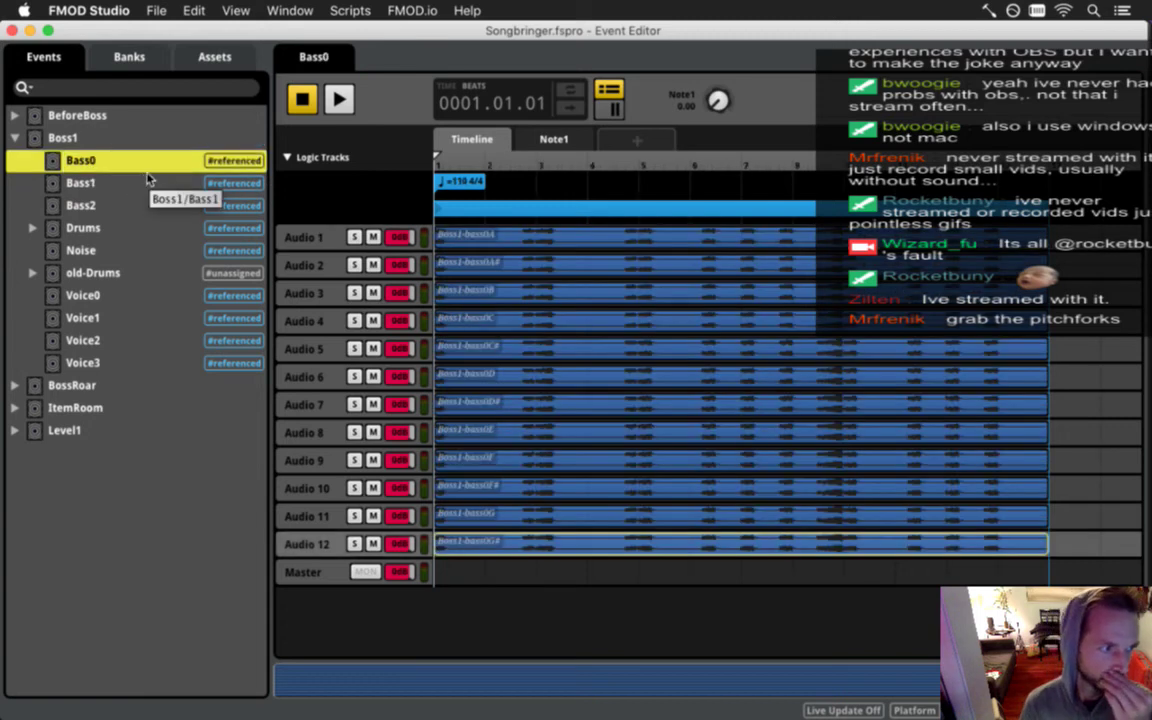
Select the Audio 1 instrument in Bass0, list the Boss1-bass1 audio files among the assets, and show the deck.
left_click(462, 230)
left_click(218, 56)
scroll(198, 334, "down", 5)
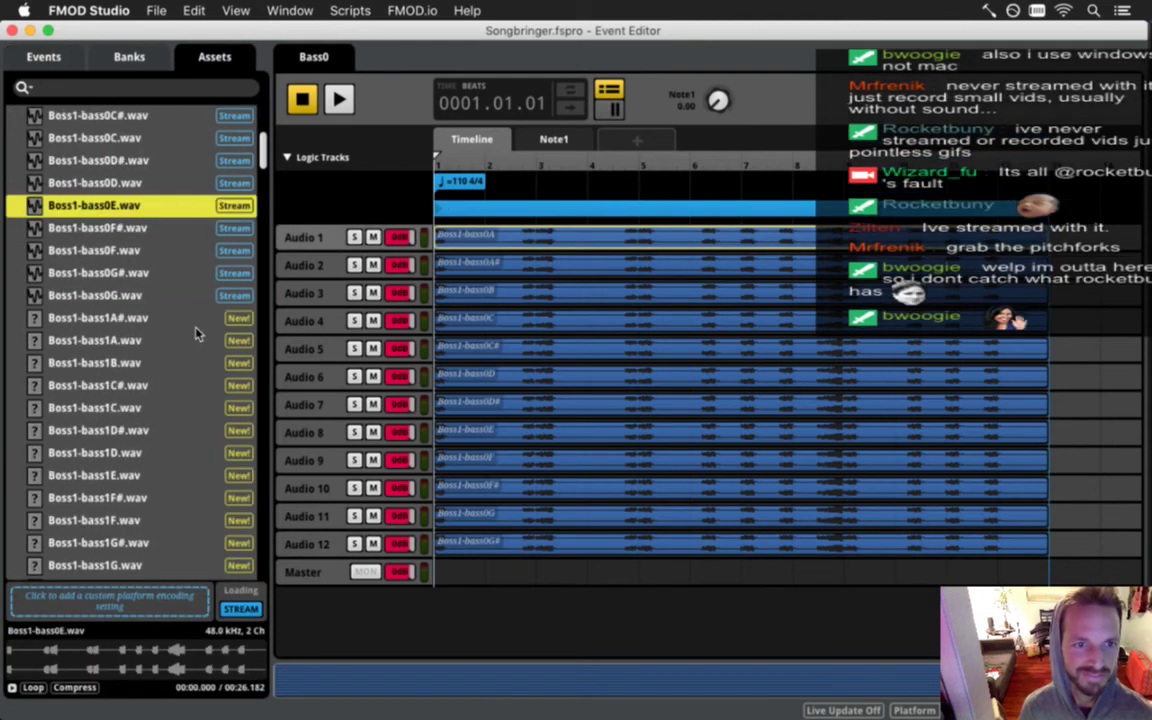
scroll(197, 334, "down", 1)
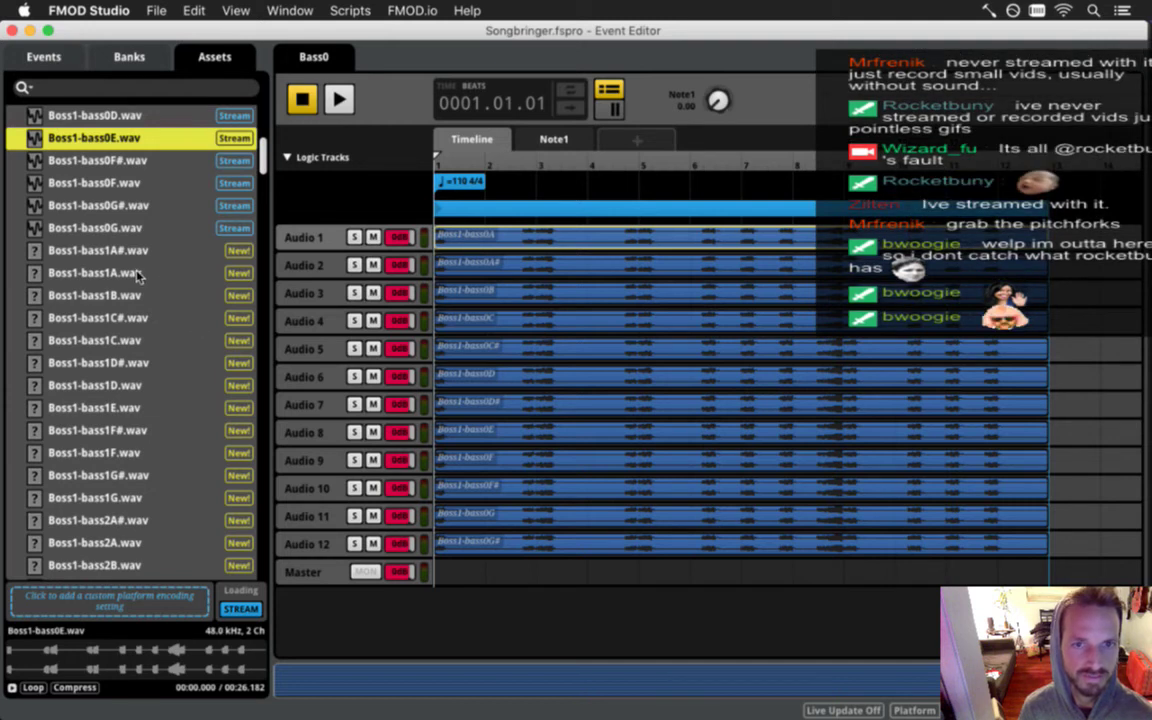
left_click(218, 10)
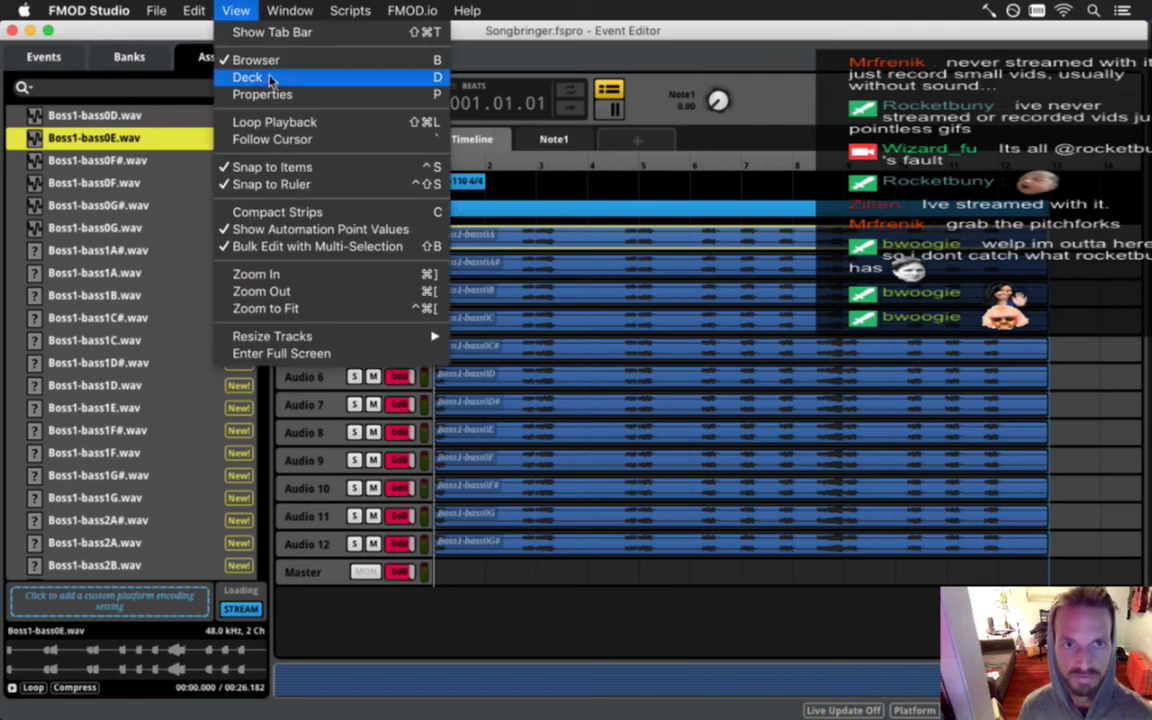
left_click(245, 77)
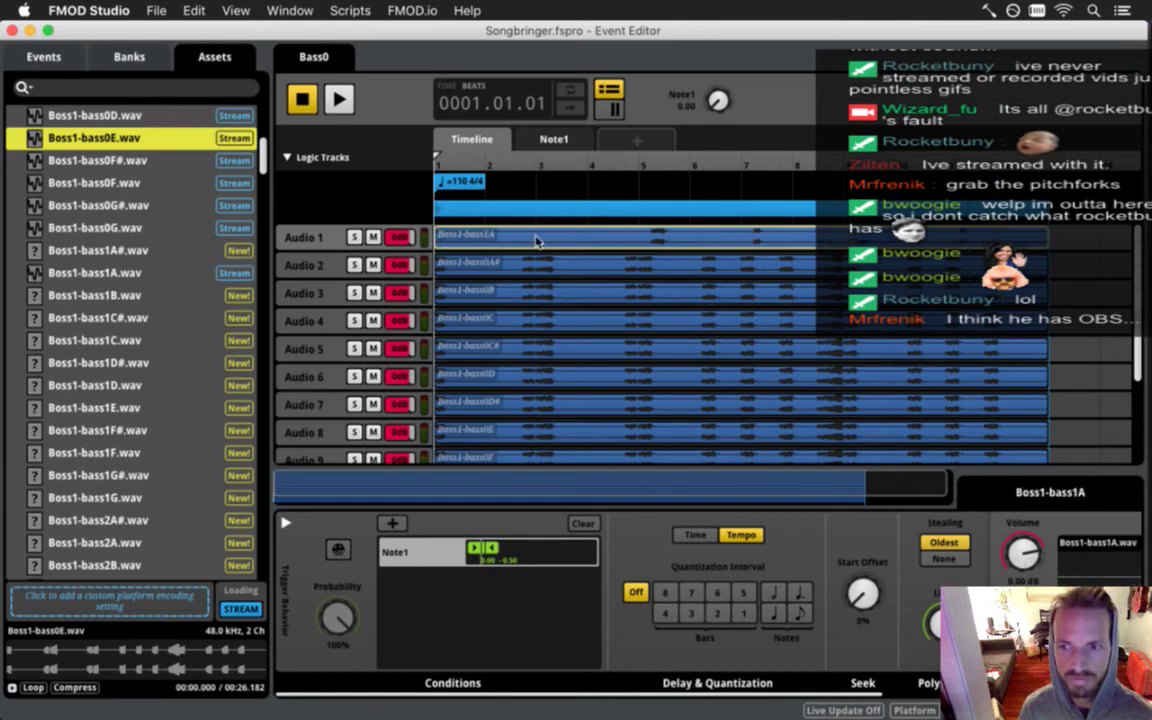
Replace the audio of the Audio 2, 3 and 4 instruments in Bass0 with Boss1-bass1A#, Boss1-bass1B and Boss1-bass1C.
left_click(526, 262)
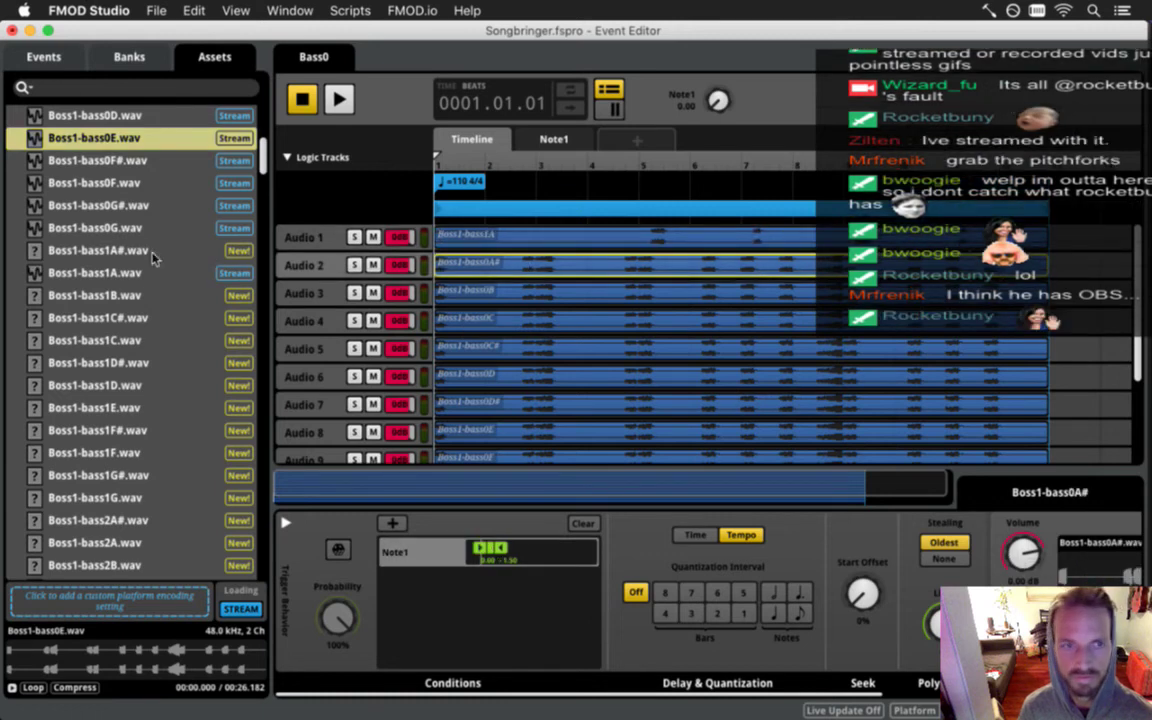
left_click_drag(120, 138, 1112, 562)
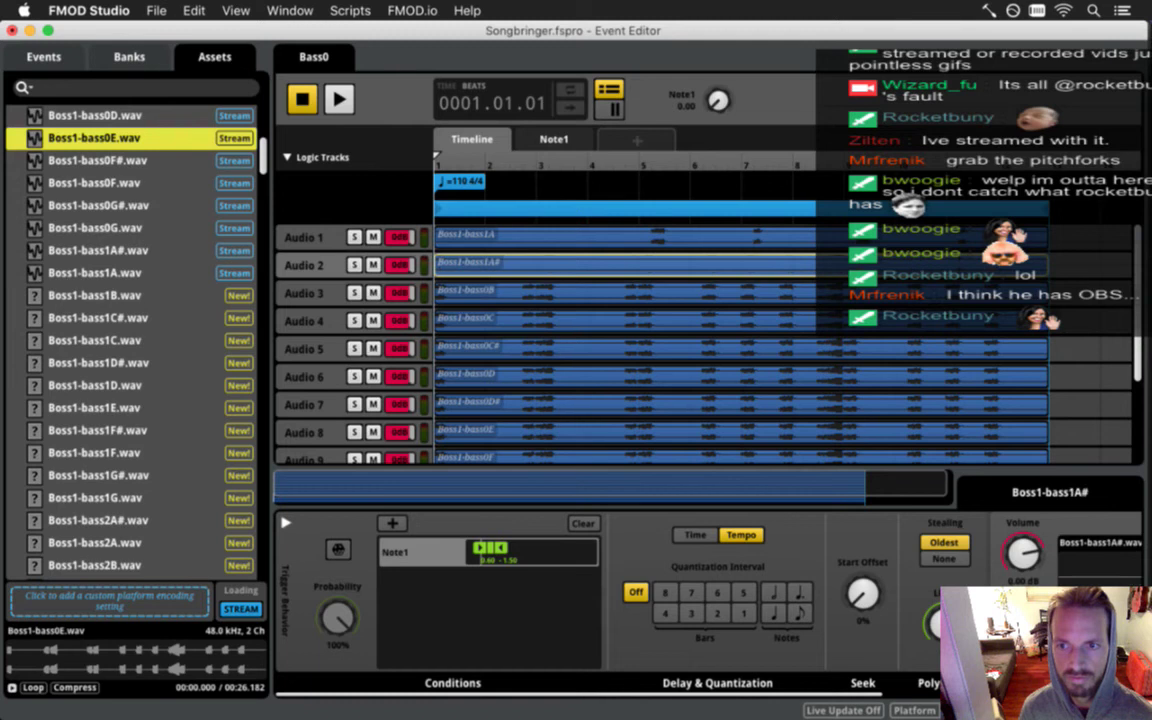
left_click(576, 300)
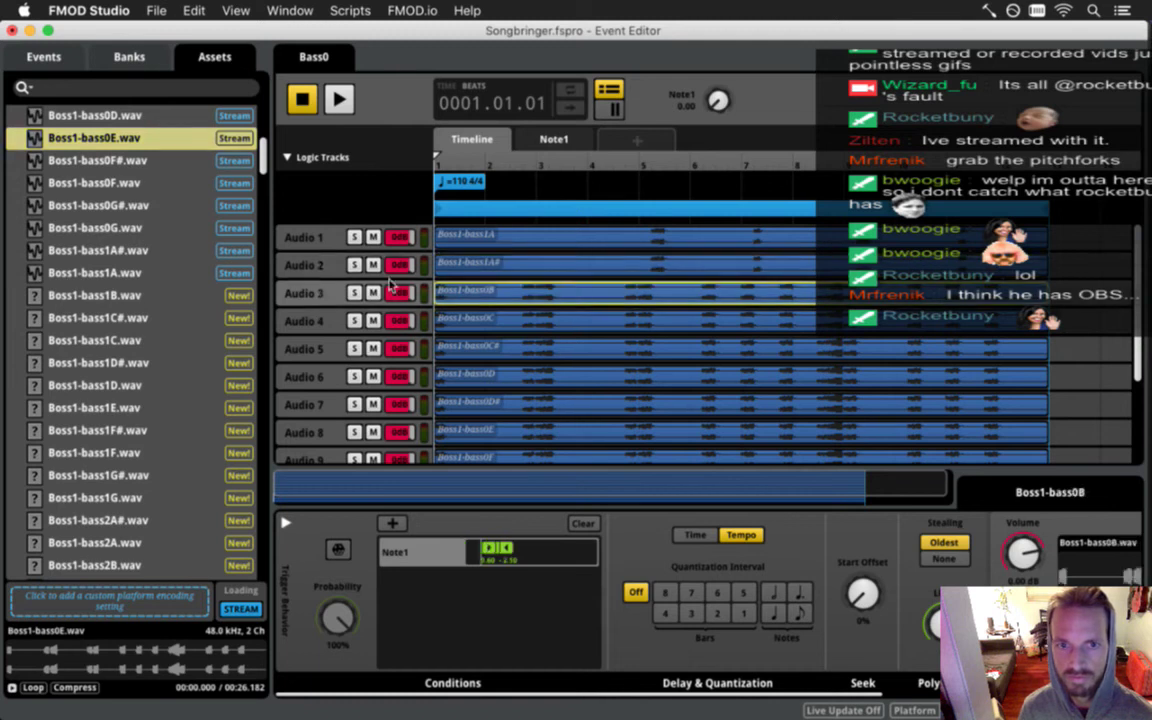
left_click_drag(107, 300, 1085, 583)
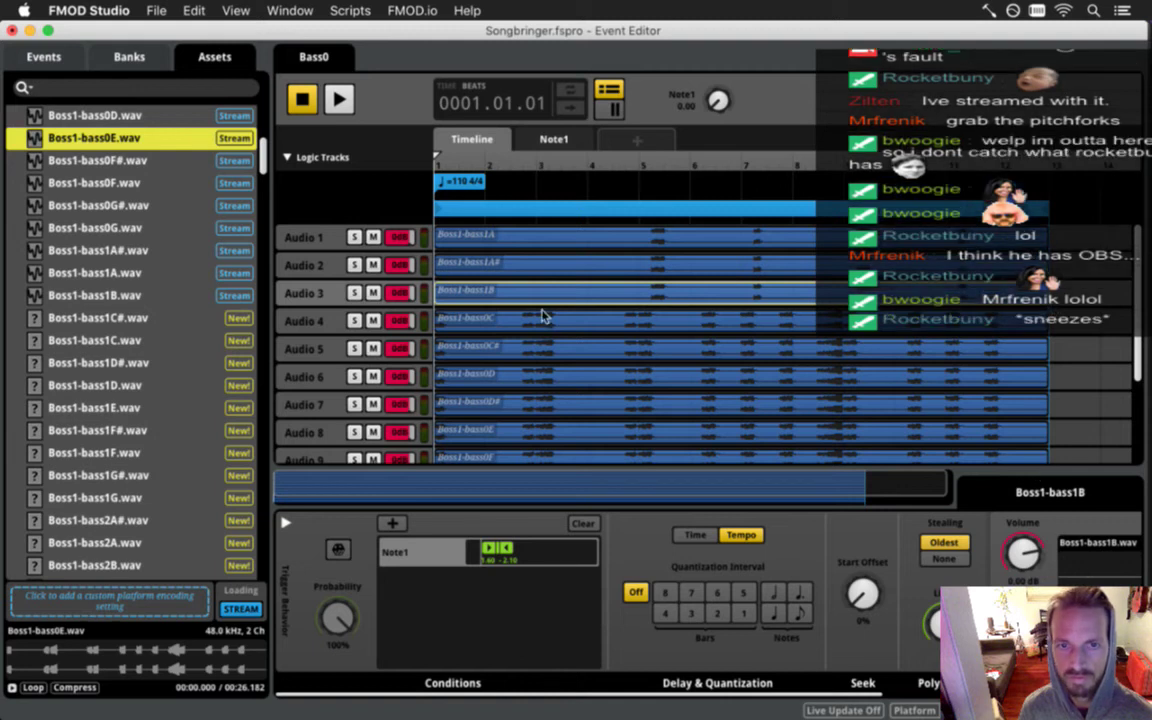
left_click(540, 322)
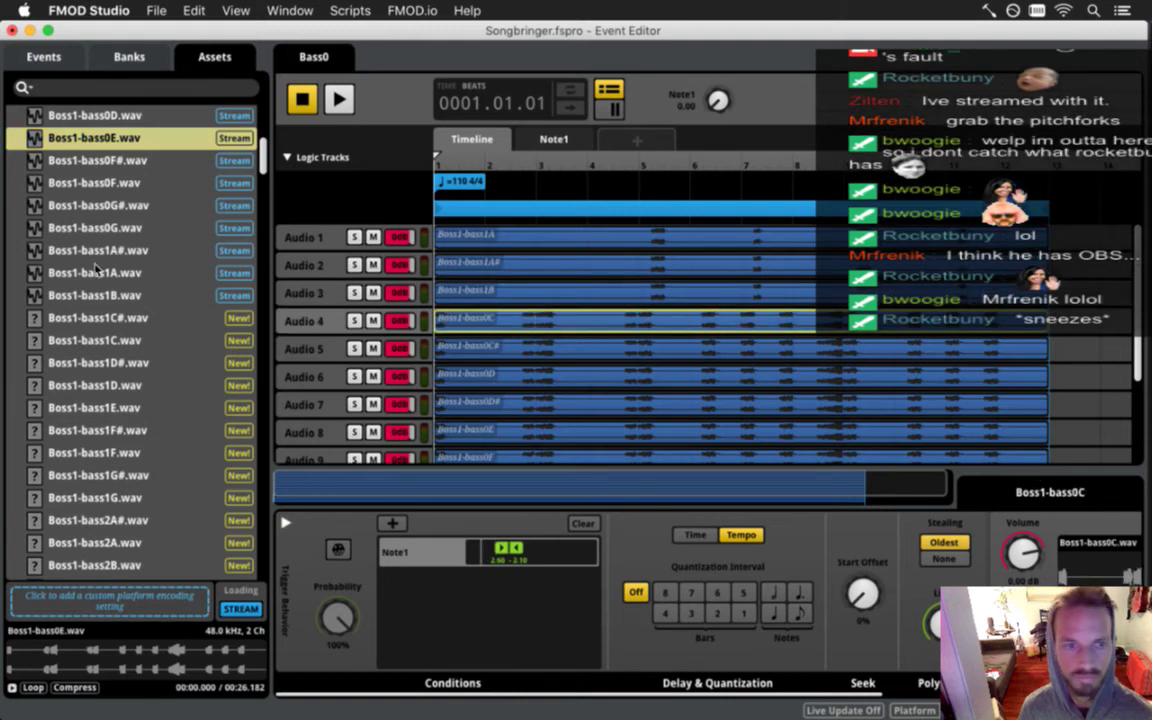
left_click_drag(128, 342, 1092, 575)
left_click(771, 356)
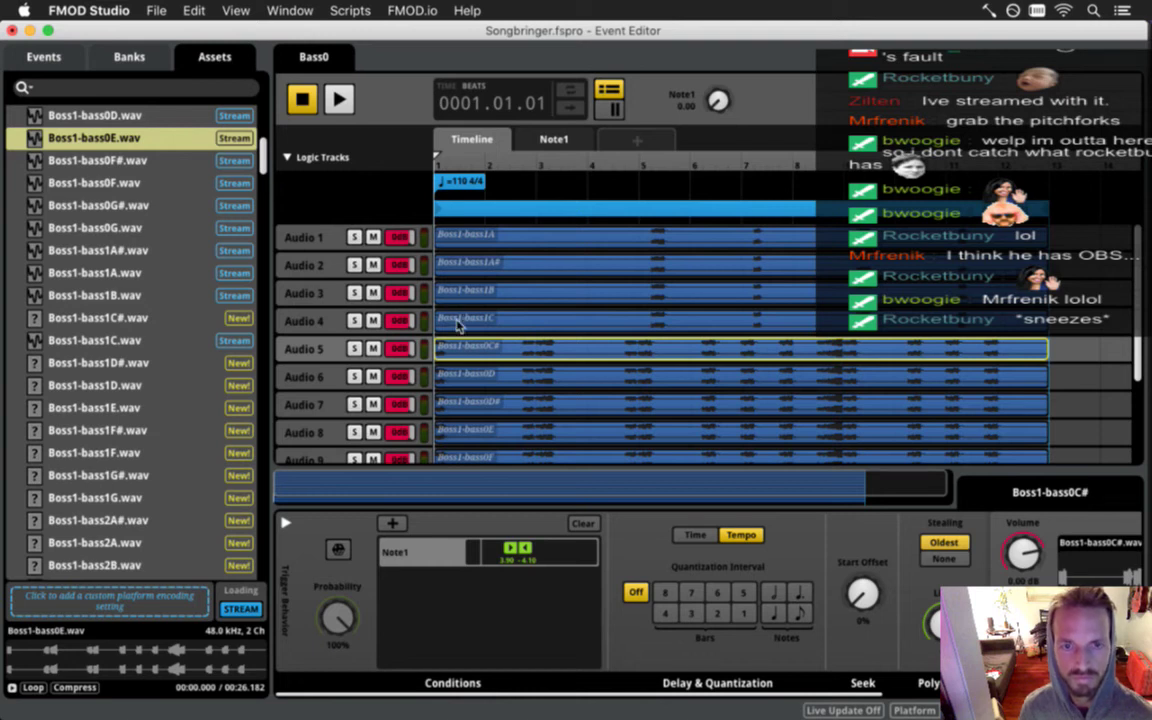
Undo the audio replacements made on the Audio 1 to Audio 4 instruments of the Bass0 event.
key("super+z")
key("super+z")
key("super+z")
key("super+z")
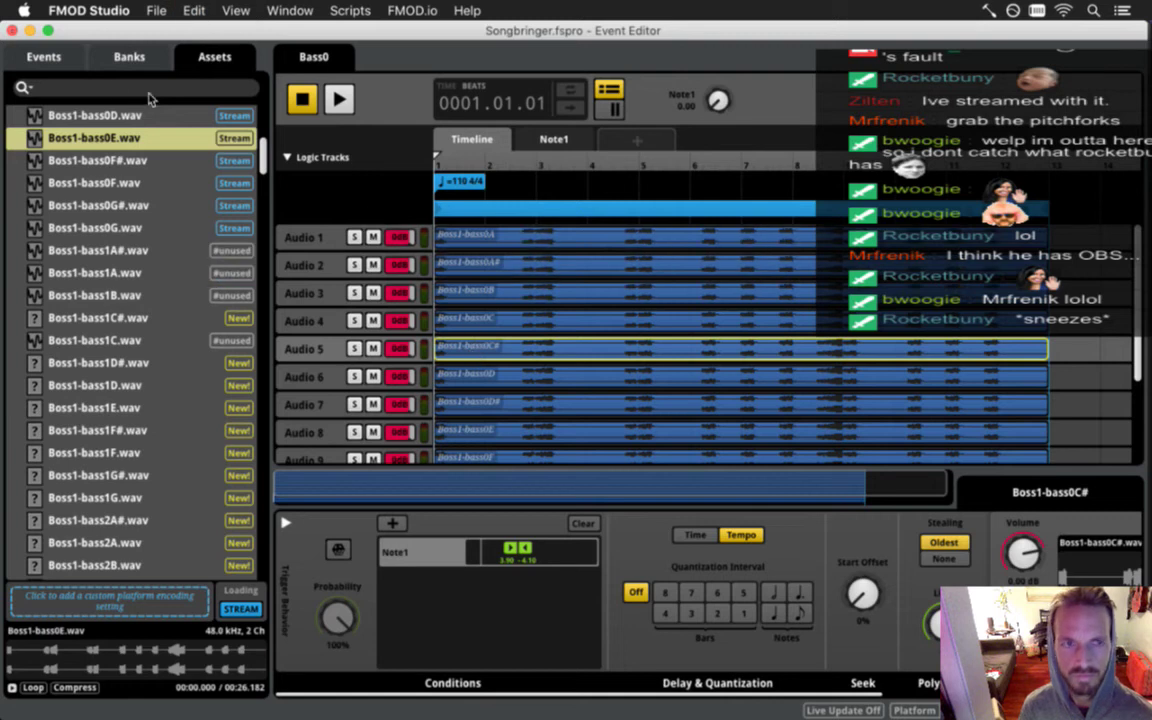
Open the Bass1 event and replace the audio of its Audio 1 instrument with Boss1-bass1A.wav.
left_click(51, 58)
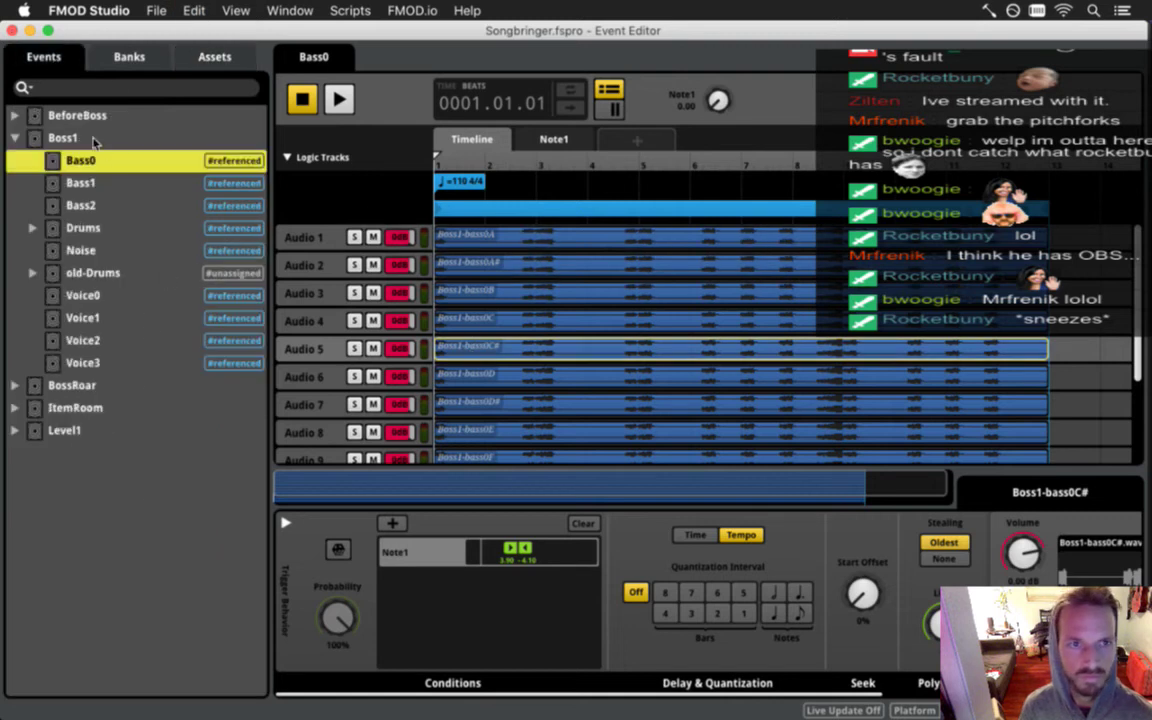
left_click(93, 140)
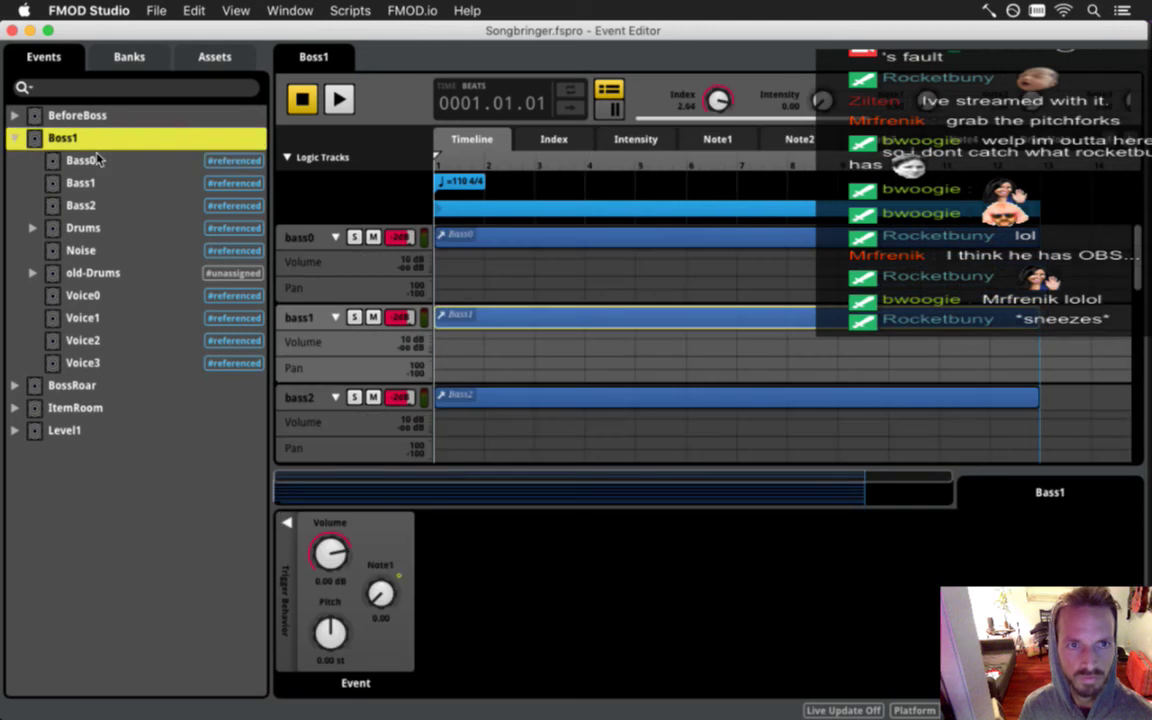
left_click(98, 160)
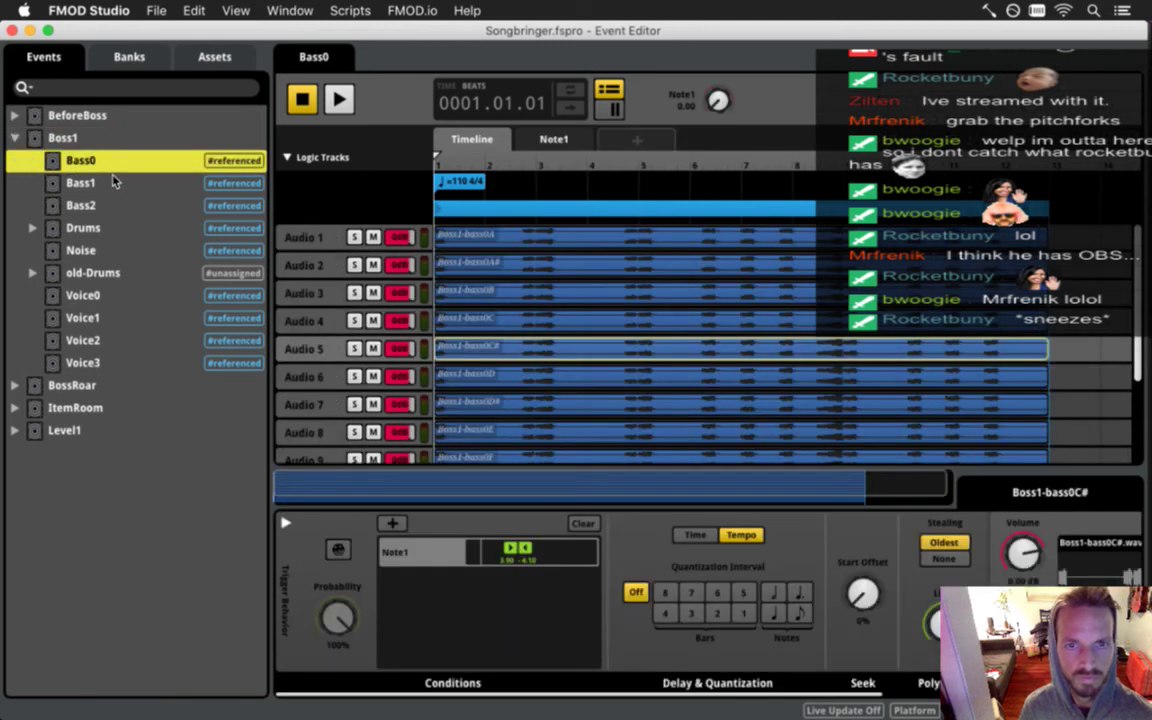
left_click(114, 180)
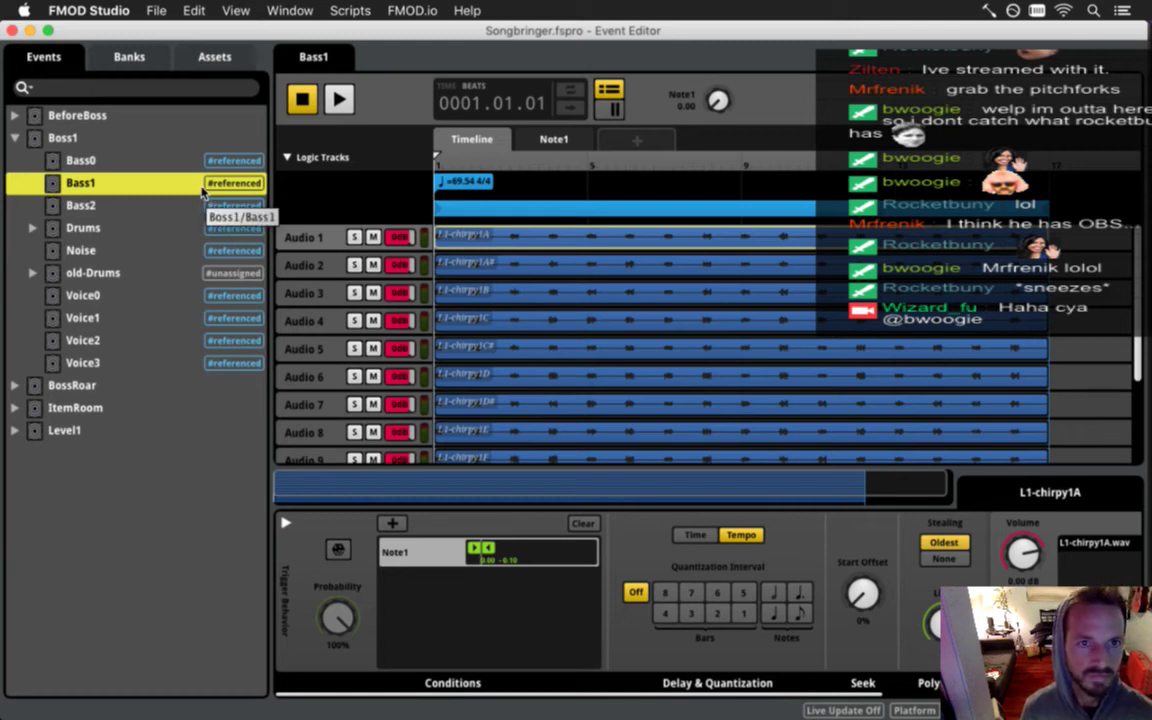
left_click(497, 260)
left_click(497, 236)
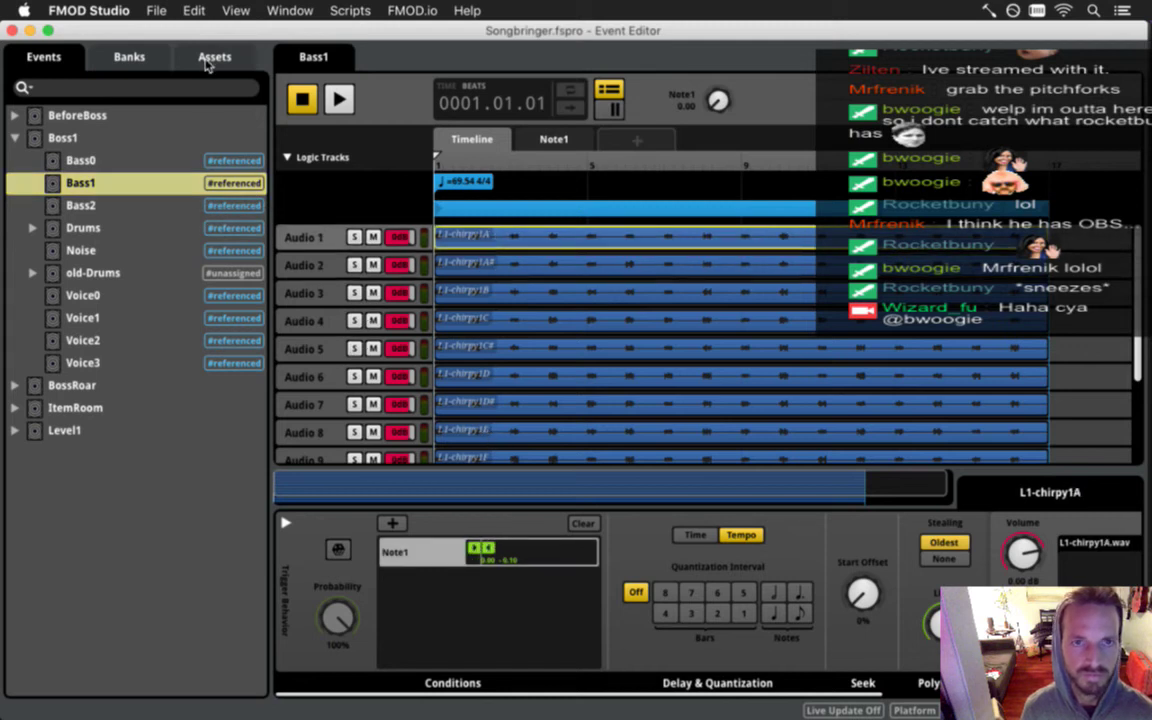
left_click(210, 60)
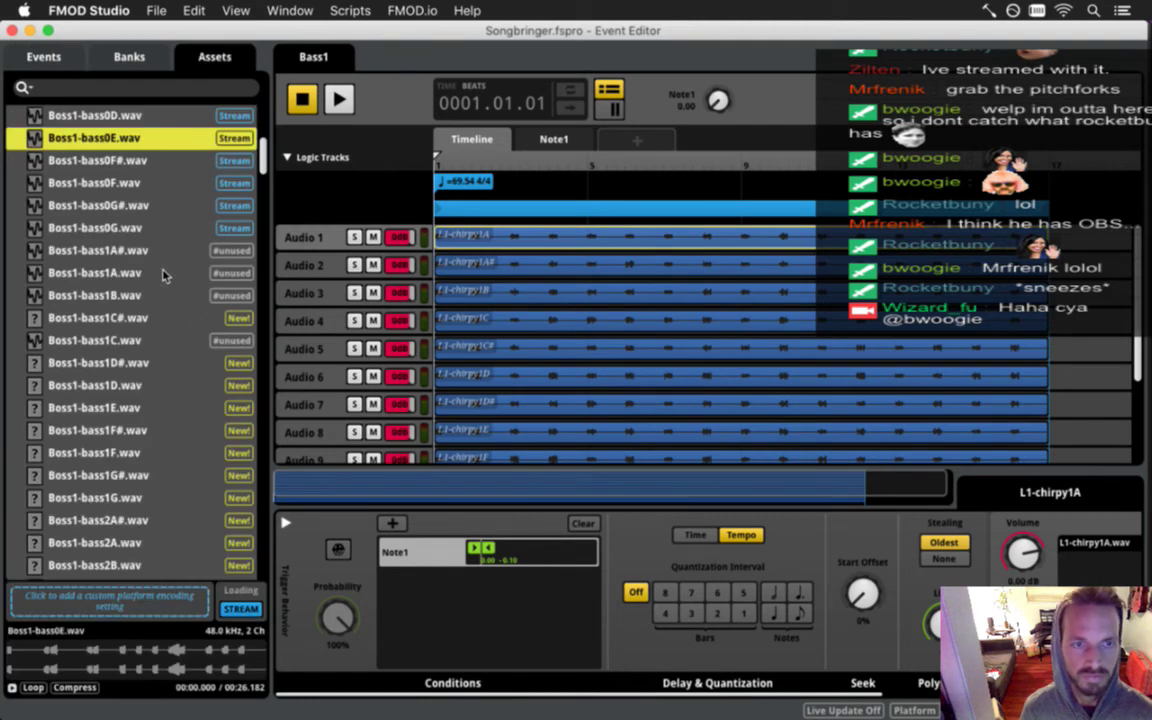
left_click(164, 273)
left_click_drag(140, 277, 1045, 605)
left_click_drag(878, 474, 568, 272)
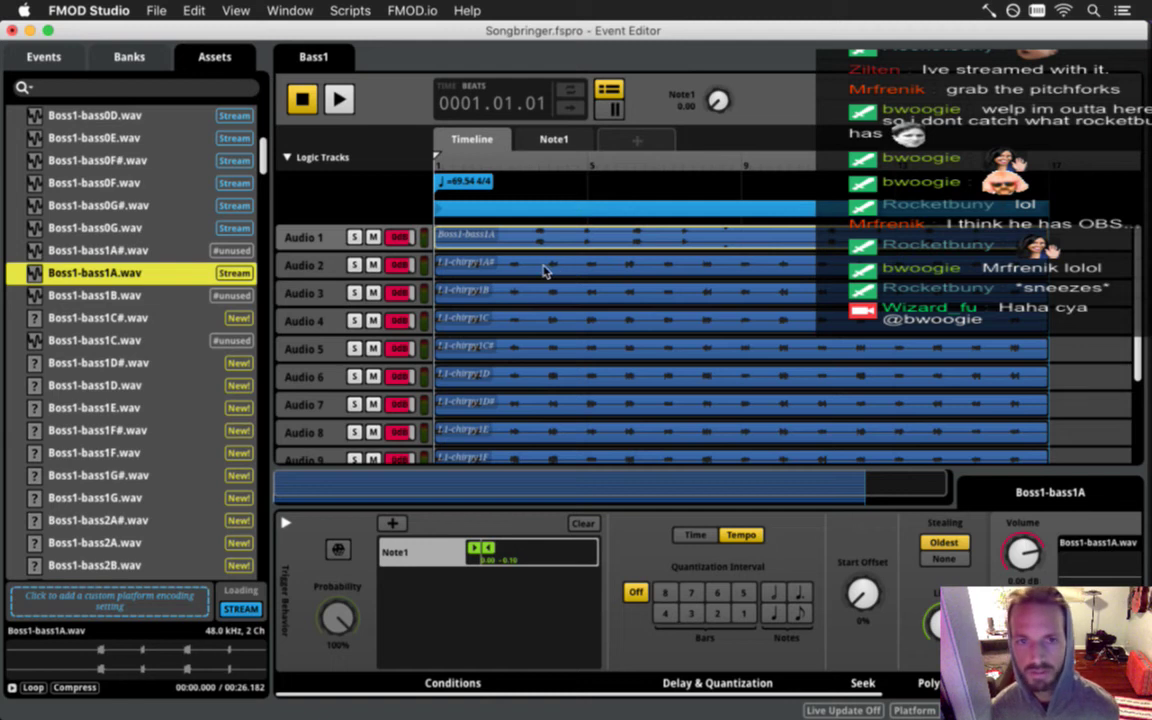
Set the Bass1 event's tempo to 110 and shorten its loop region to end at bar 13.
left_click(545, 267)
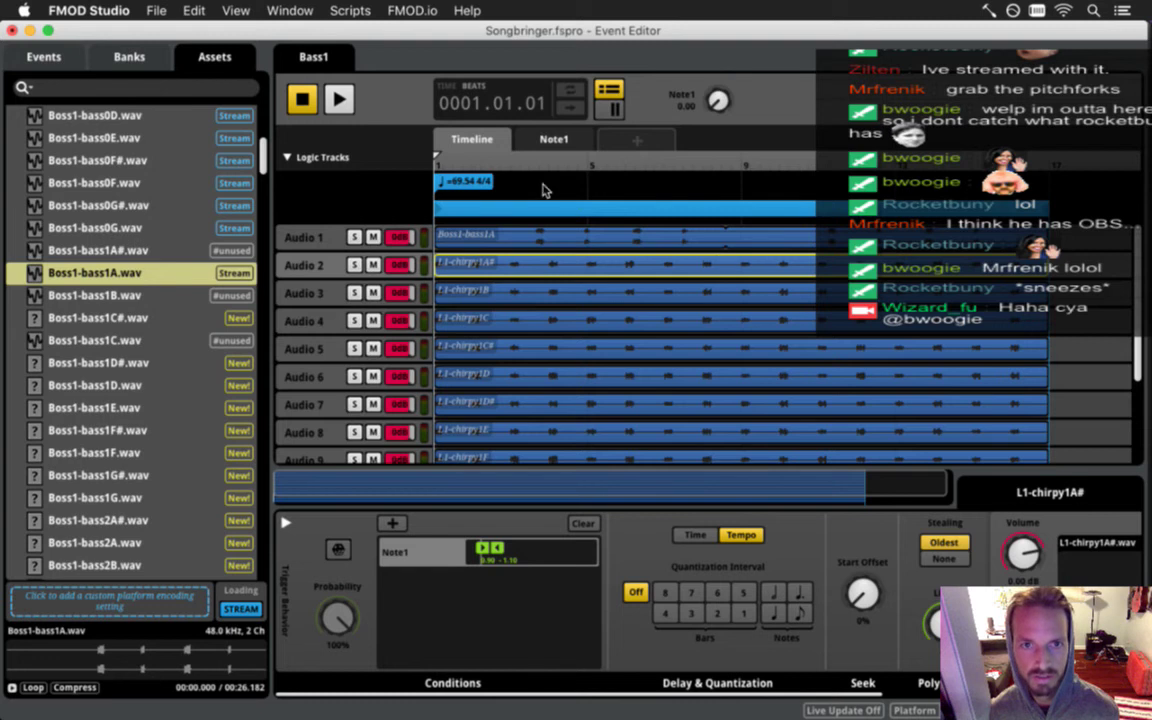
double_click(462, 181)
type("118")
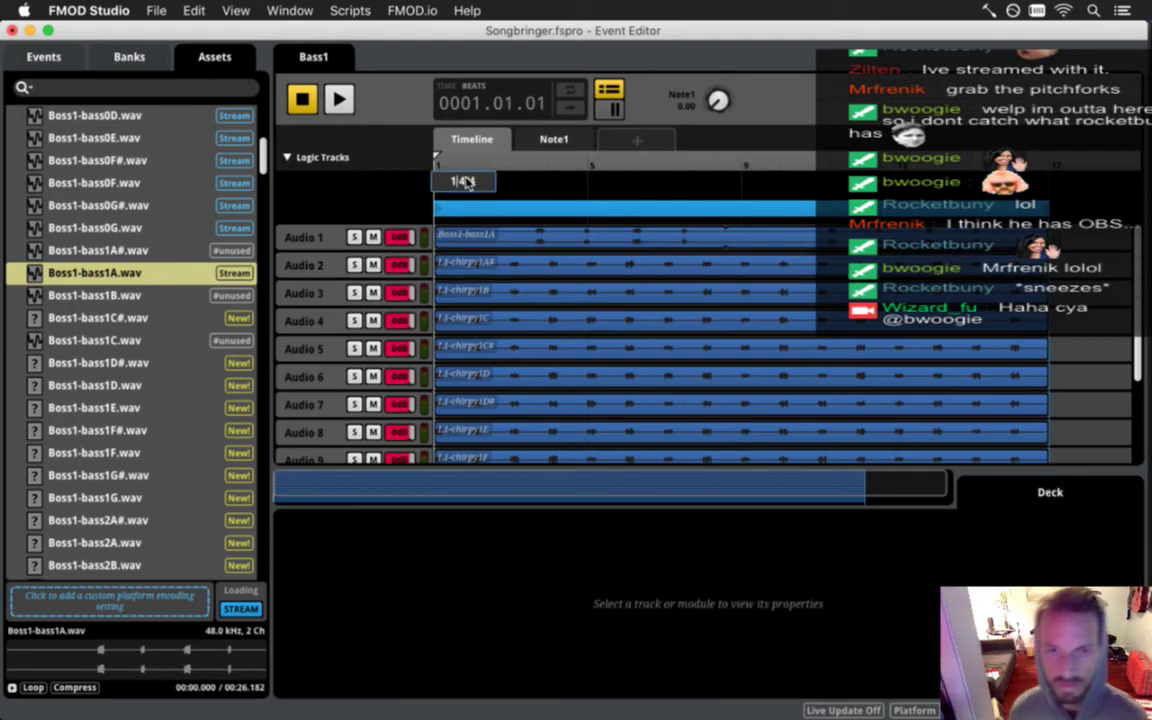
key("Return")
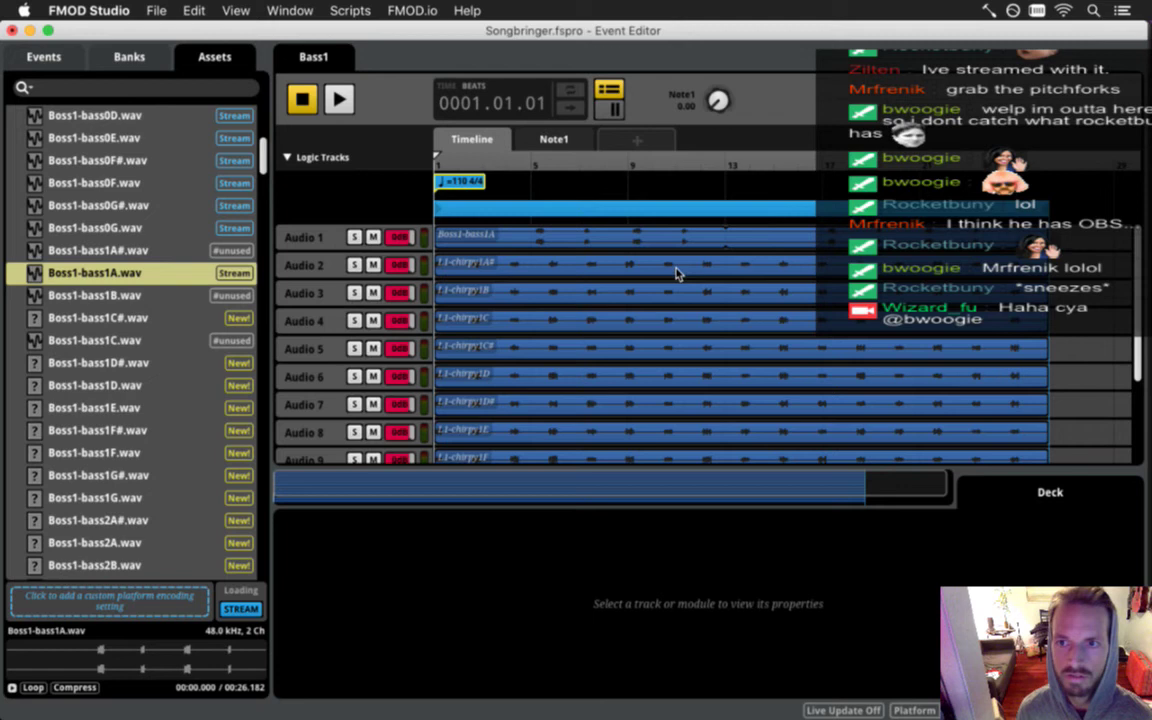
left_click_drag(1048, 214, 727, 219)
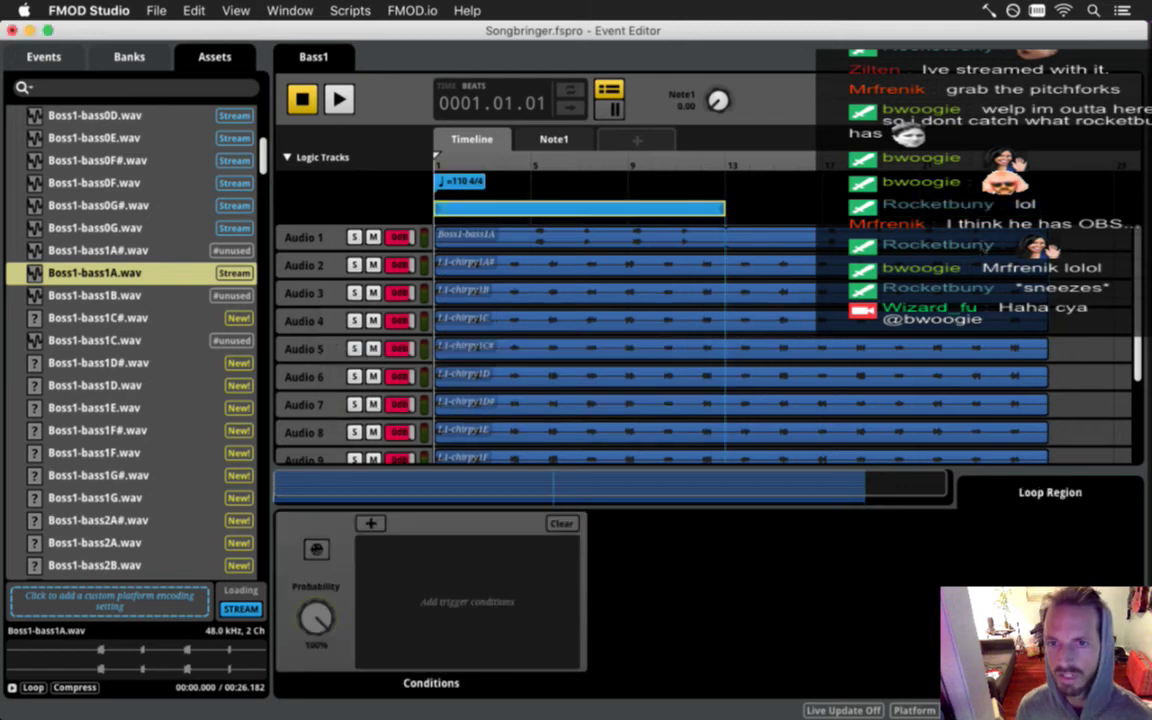
Shorten the instruments on tracks Audio 1 through Audio 7 of Bass1 to the loop region's end.
left_click(700, 236)
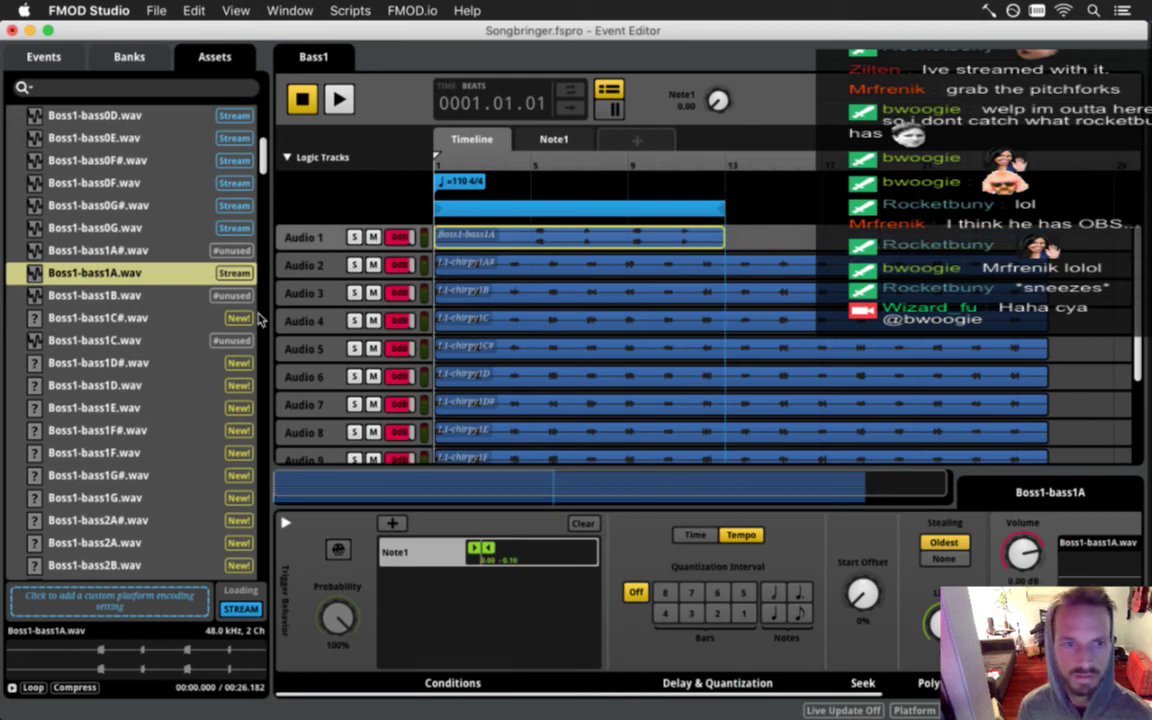
left_click_drag(940, 252, 727, 282)
left_click(1049, 299)
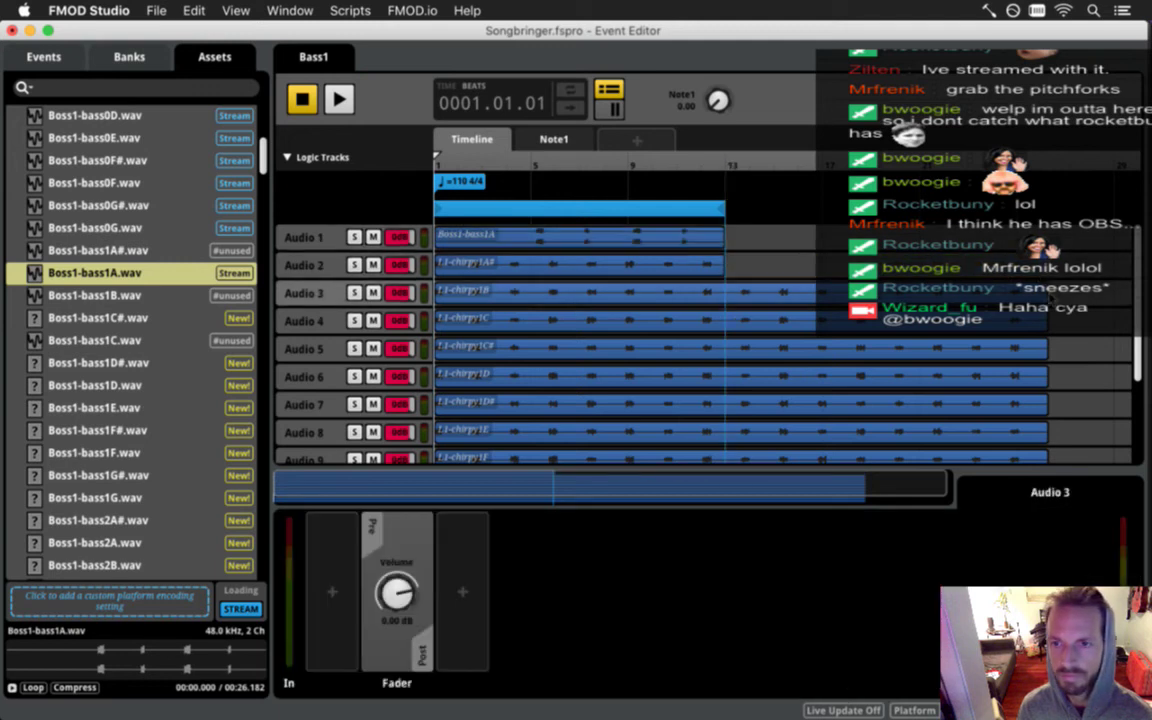
left_click_drag(1046, 303, 733, 311)
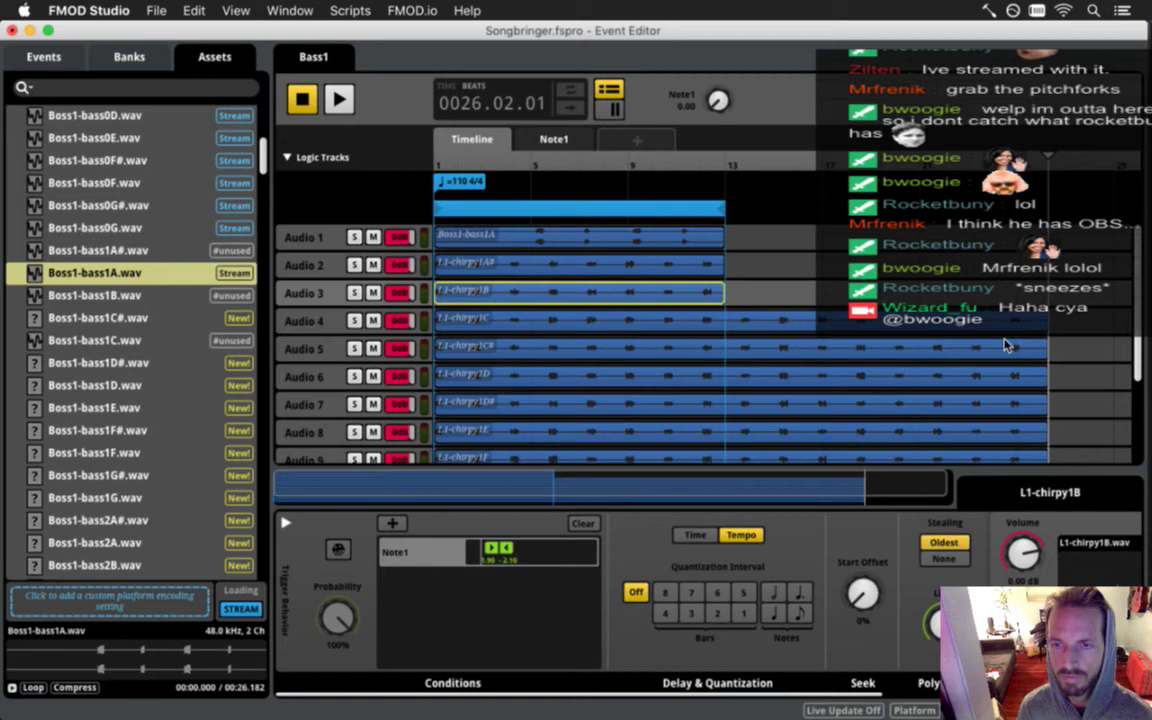
left_click_drag(1045, 336, 778, 336)
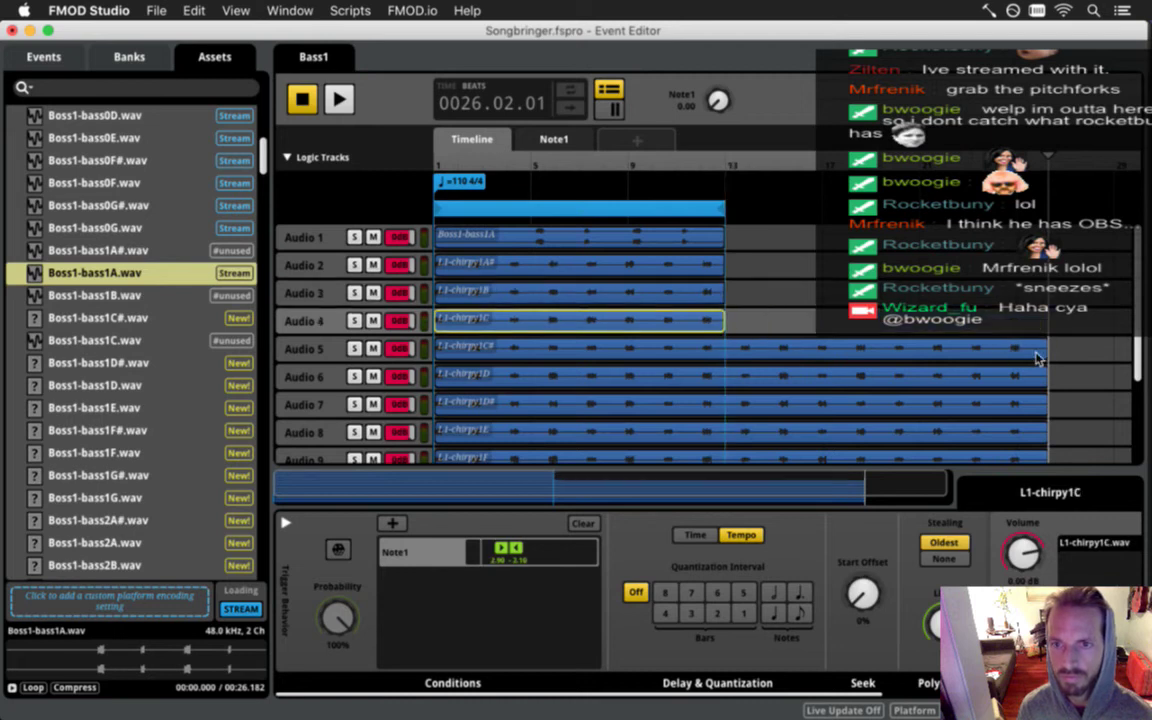
left_click_drag(1043, 350, 732, 360)
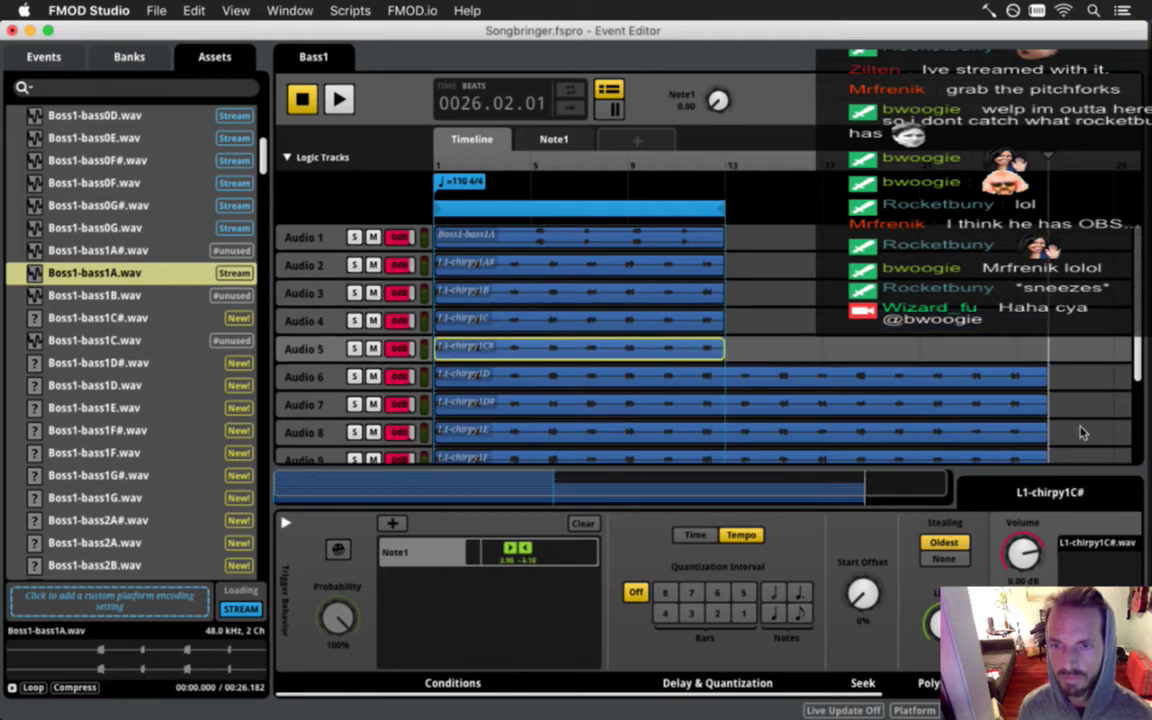
mouse_move(1047, 377)
left_mouse_down()
mouse_move(708, 383)
mouse_move(722, 380)
left_mouse_up()
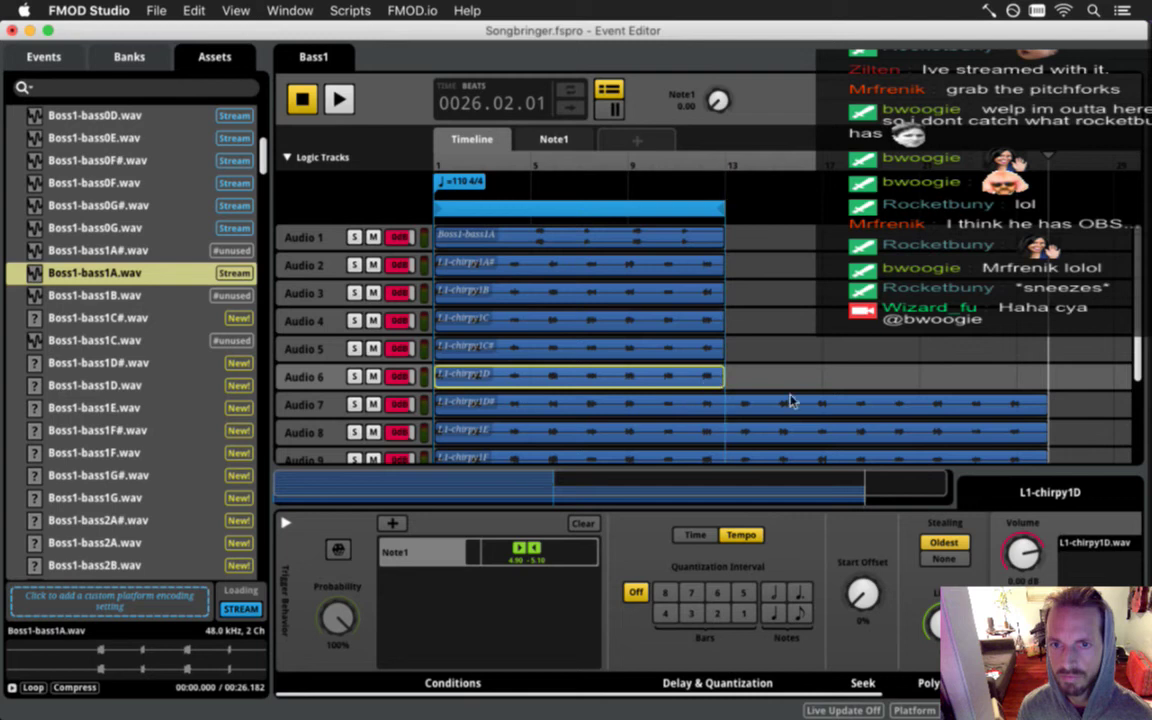
left_click_drag(1046, 415, 725, 408)
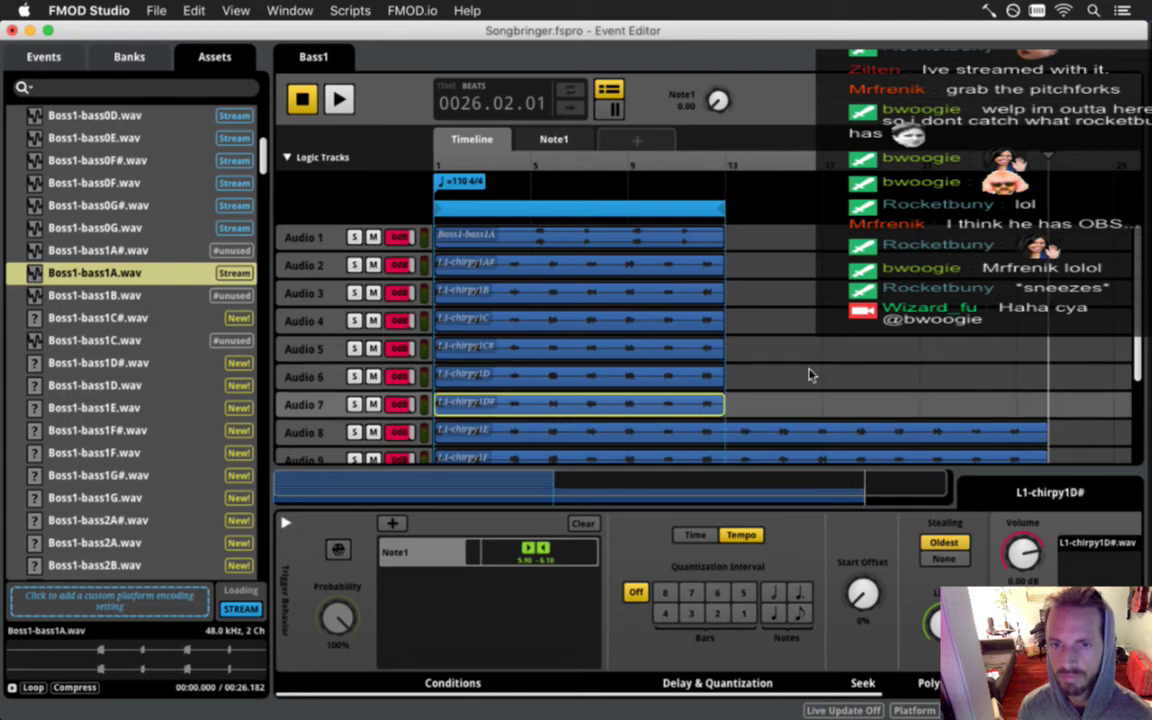
Shorten the instruments on tracks Audio 8 through Audio 12 to the loop region's end and save the project.
scroll(779, 393, "down", 4)
left_click(1048, 337)
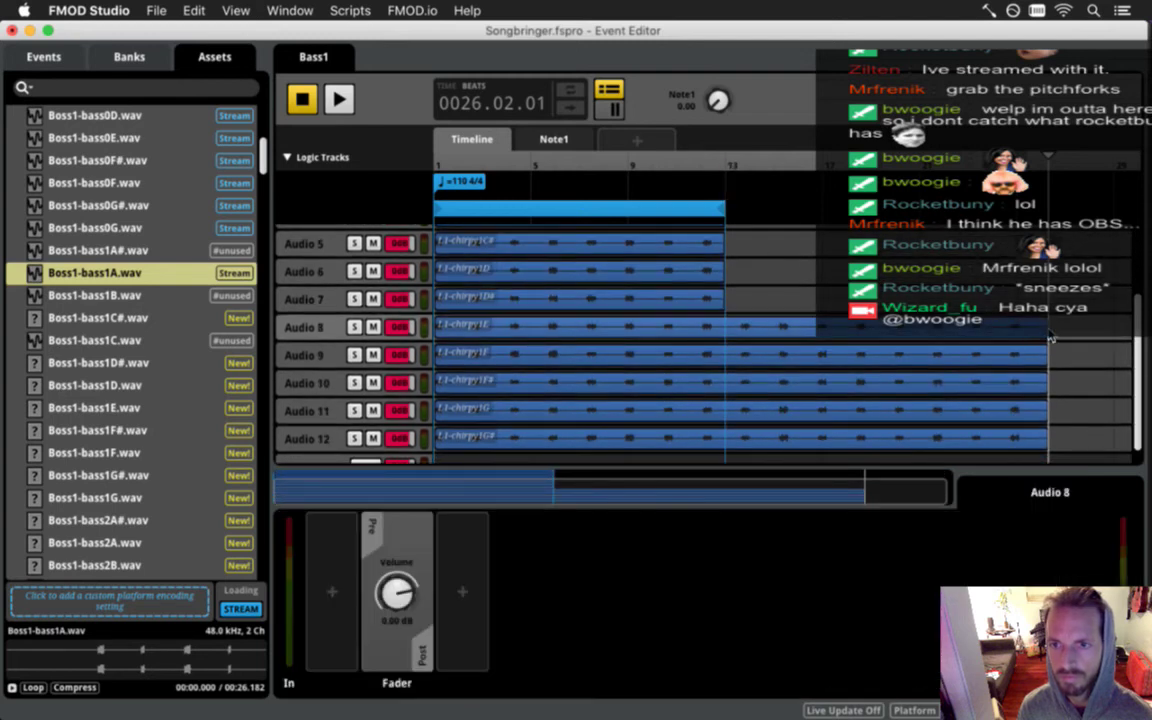
left_click_drag(1045, 341, 732, 337)
scroll(732, 337, "down", 1)
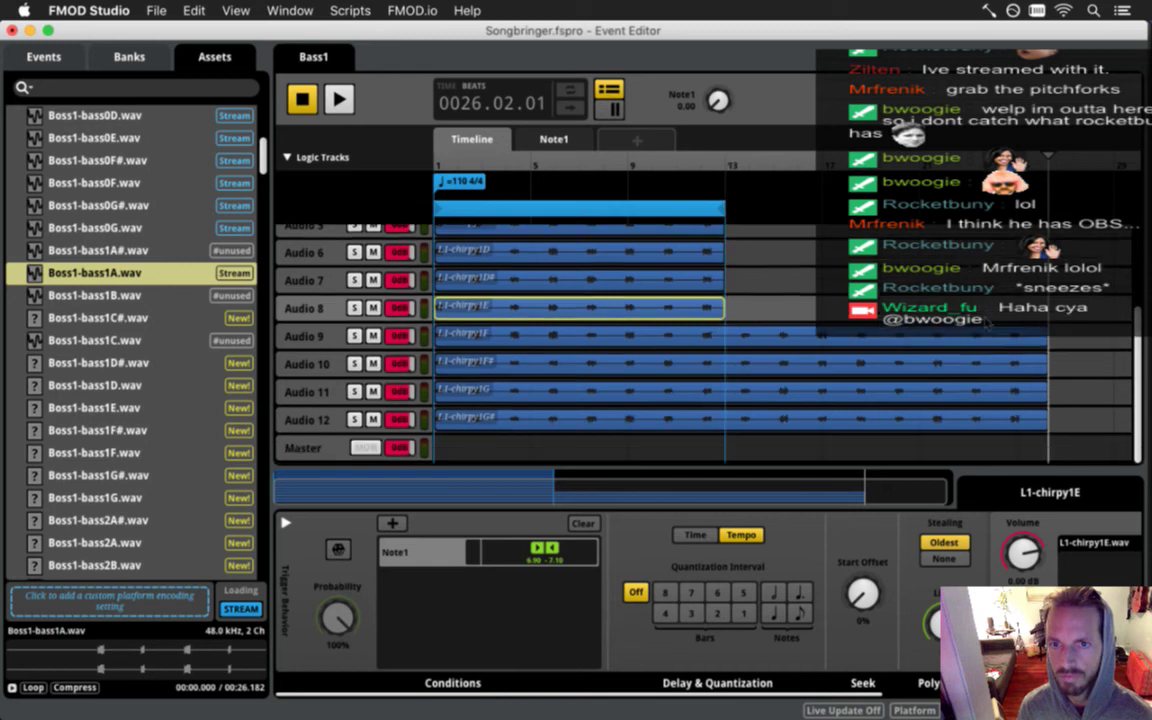
left_click_drag(1045, 348, 722, 337)
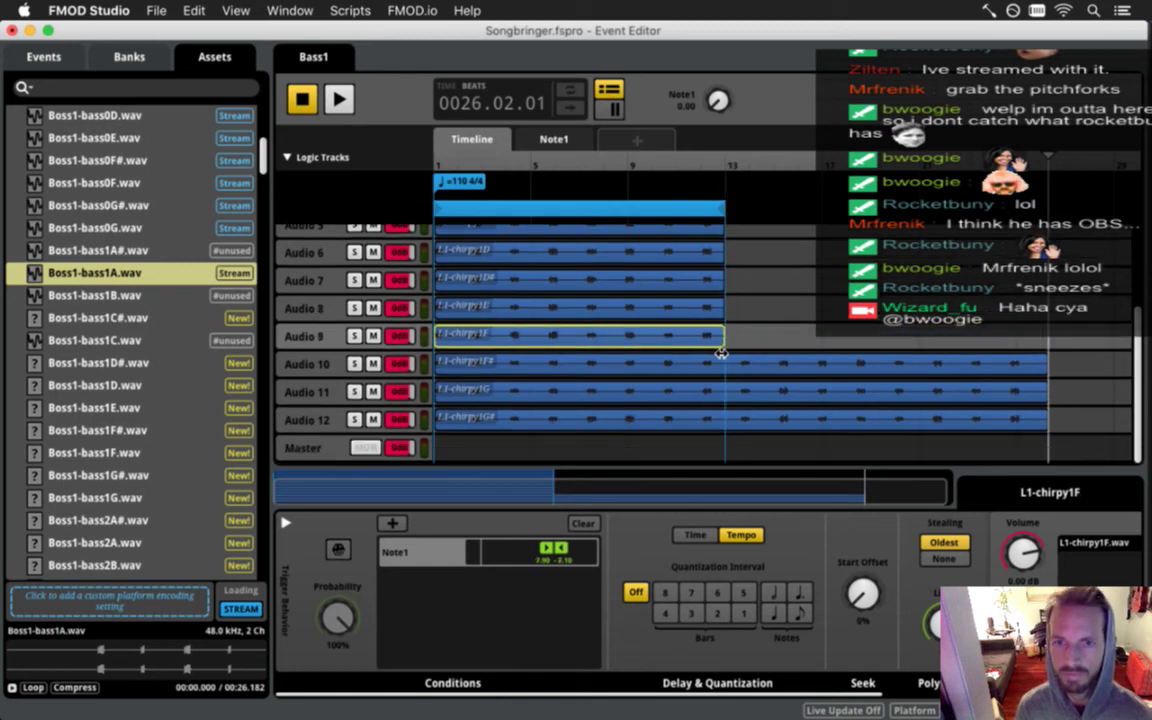
left_click_drag(1045, 365, 728, 366)
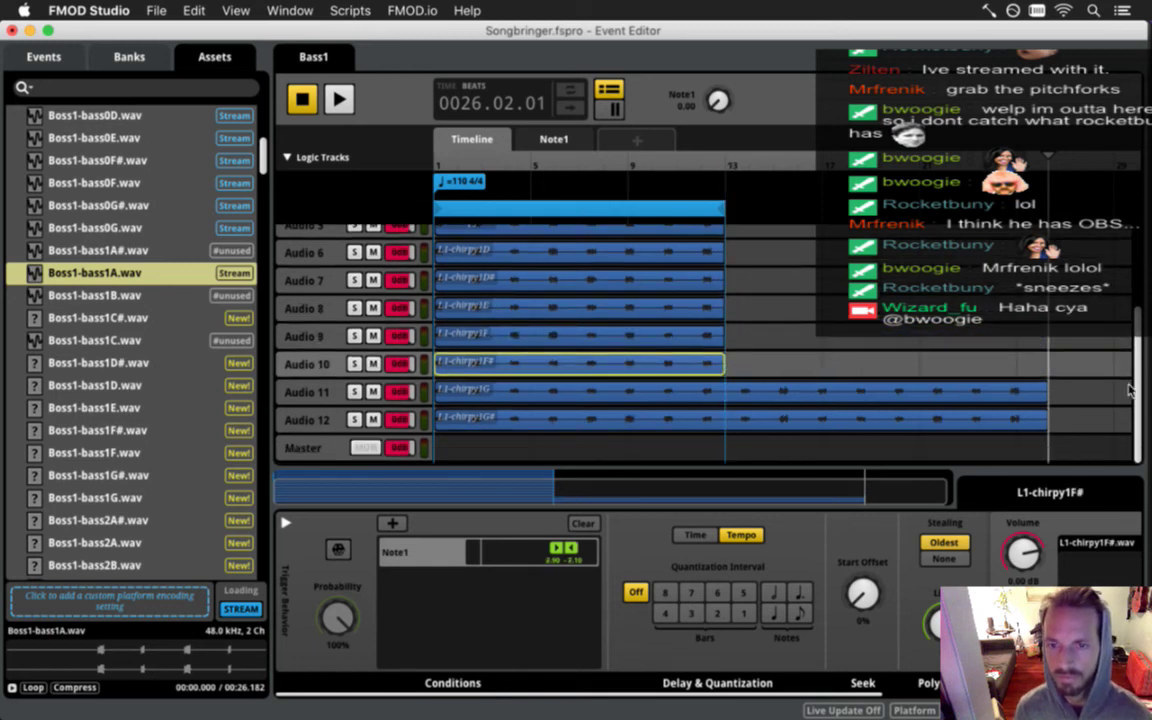
left_click_drag(1045, 393, 726, 392)
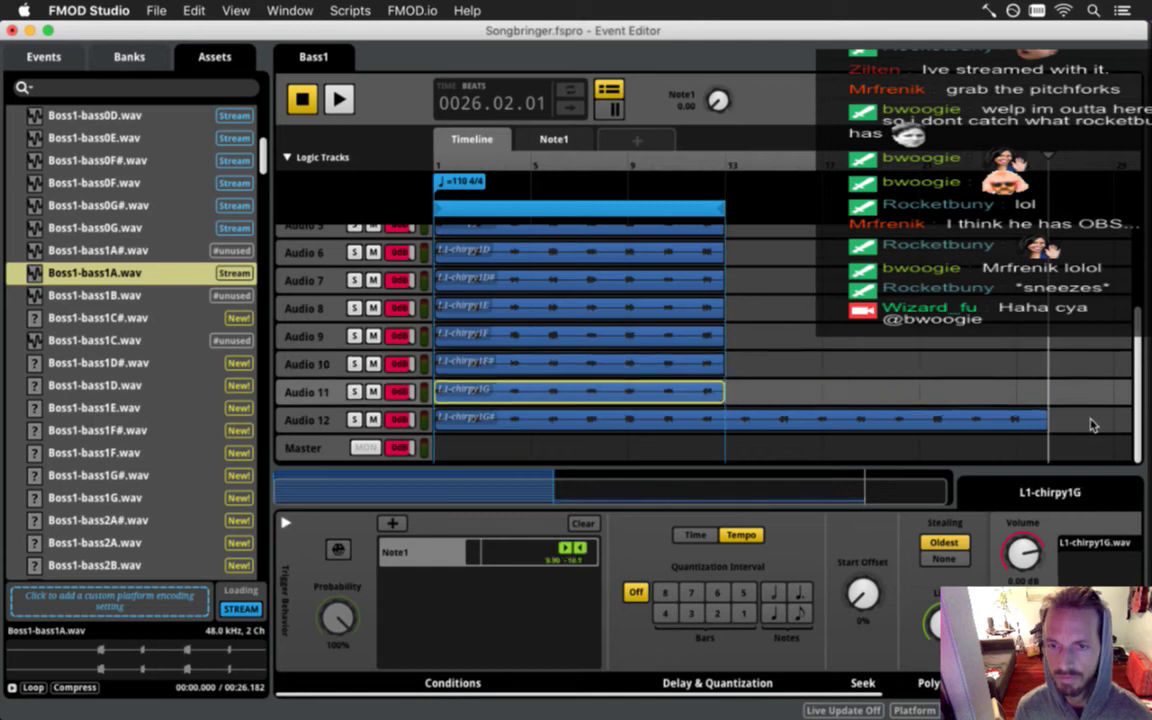
left_click_drag(1045, 419, 727, 398)
key("super+s")
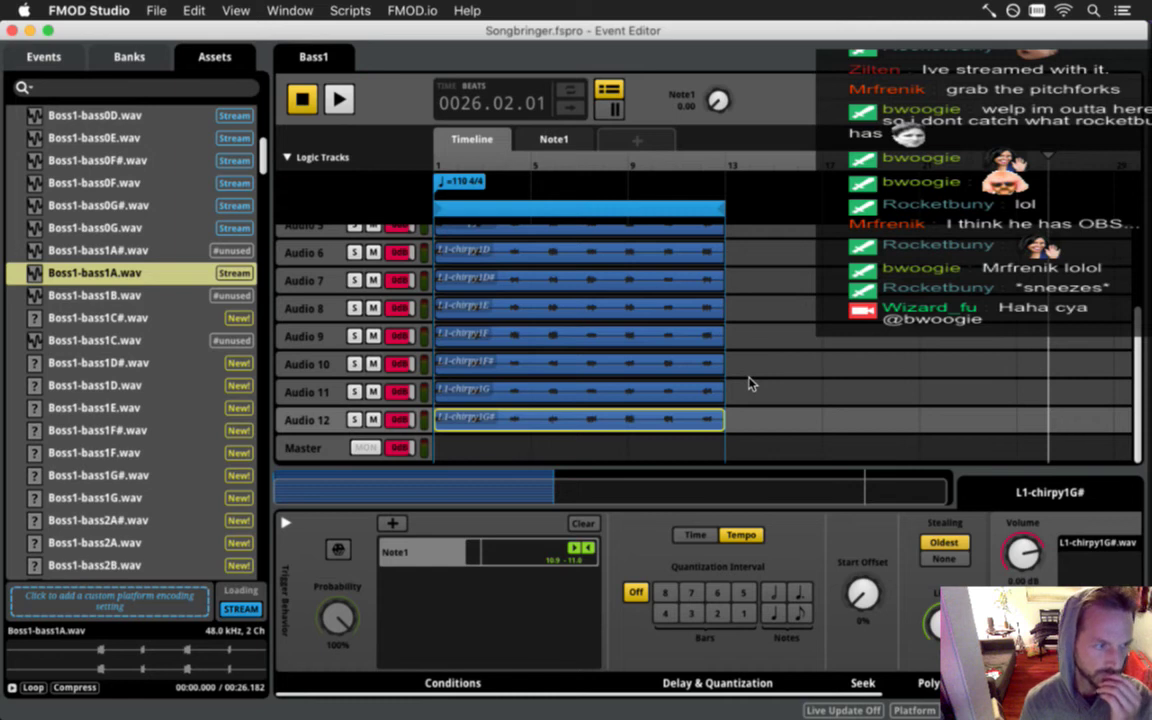
Replace the audio of the Bass1 instruments on Audio 2 and Audio 3 with Boss1-bass1A#.wav and Boss1-bass1B.wav.
scroll(750, 383, "up", 5)
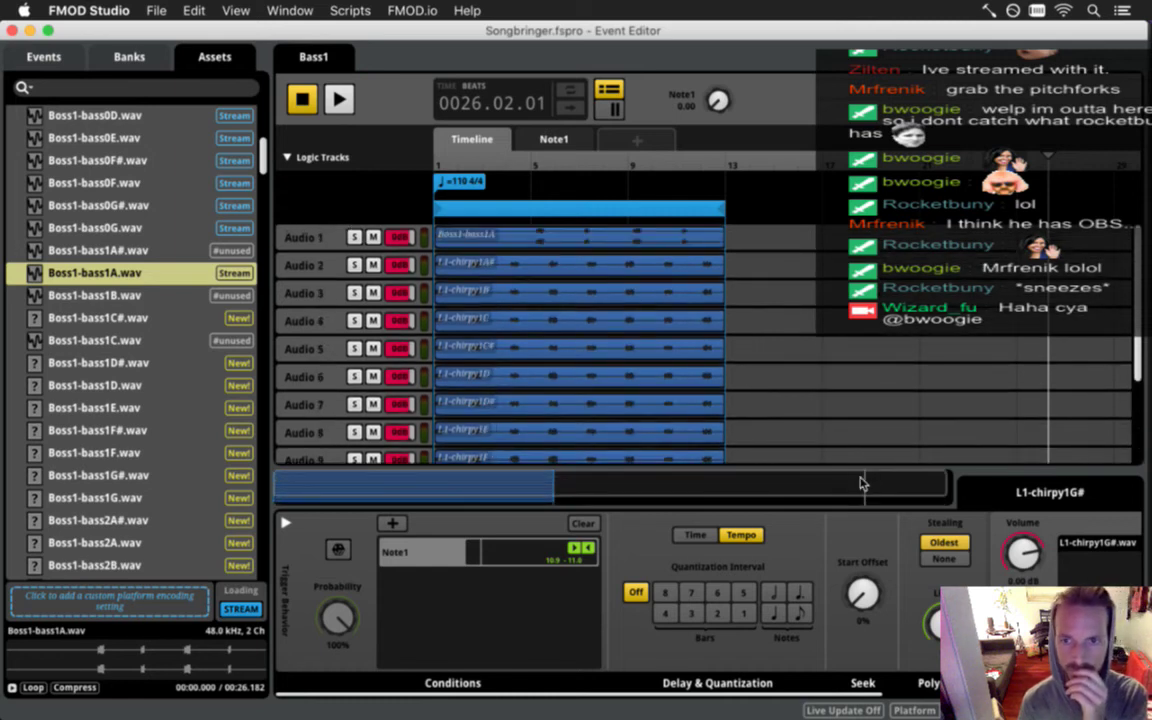
scroll(948, 490, "down", 3)
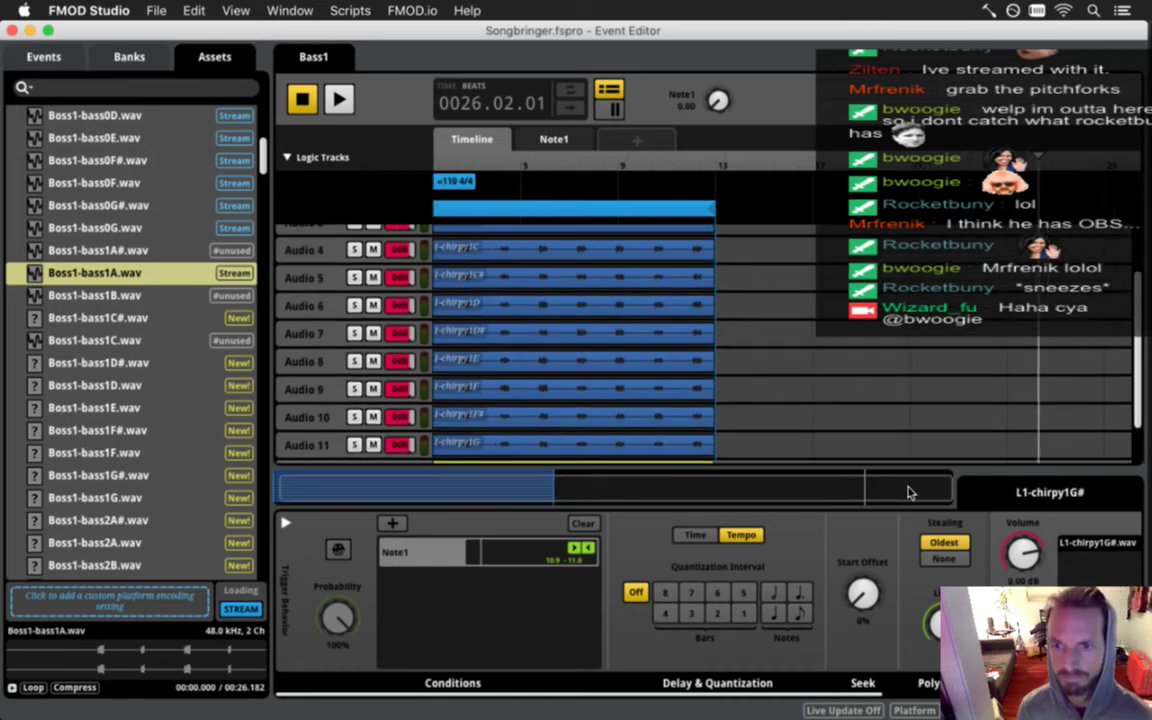
left_click_drag(863, 490, 734, 495)
left_click_drag(442, 496, 376, 495)
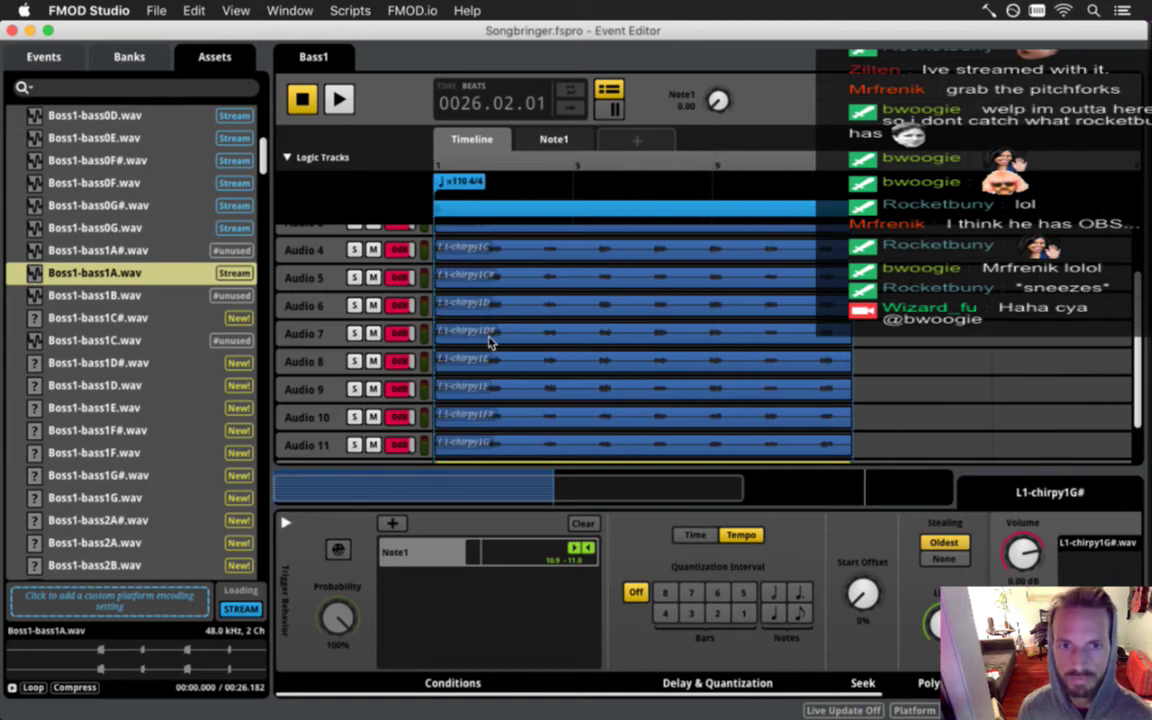
scroll(546, 305, "up", 2)
scroll(547, 300, "up", 1)
left_click(540, 247)
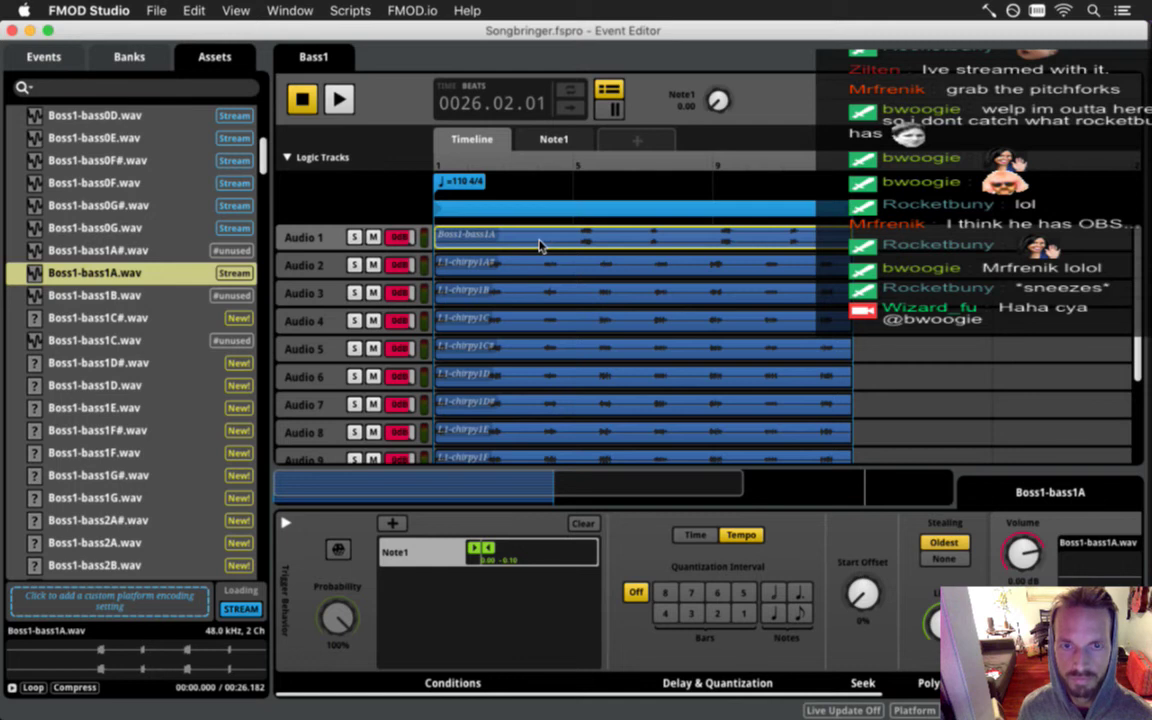
left_click(540, 264)
left_click_drag(132, 256, 1090, 582)
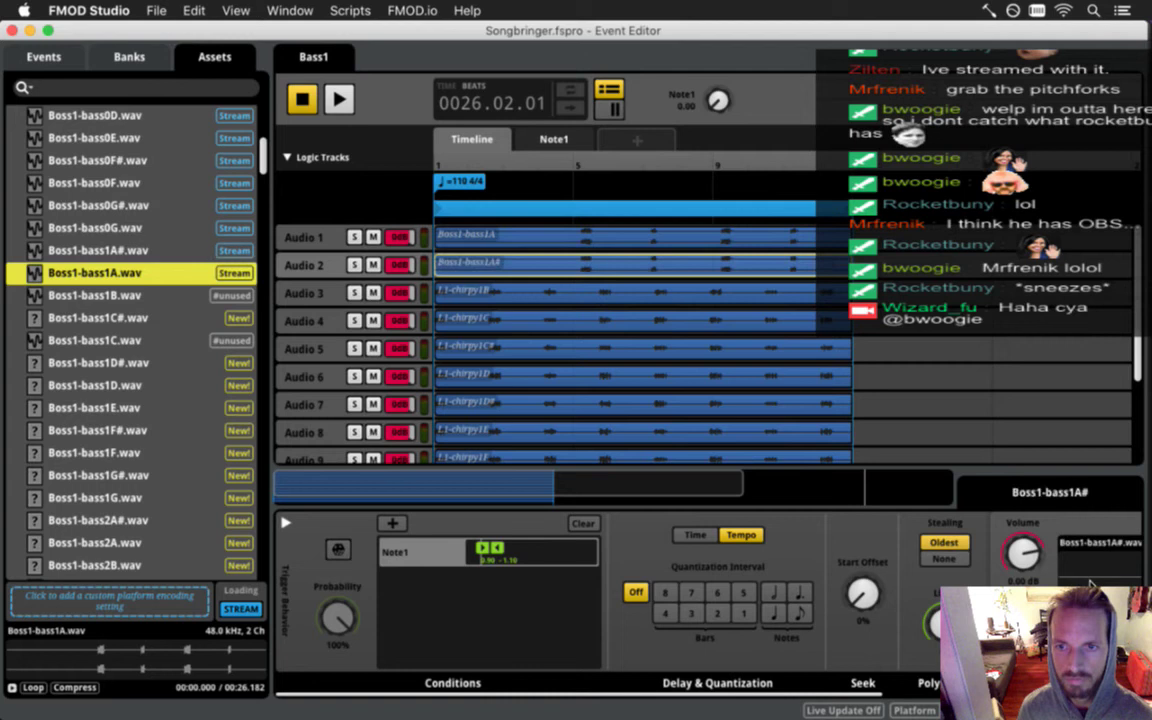
left_click(656, 290)
left_click_drag(163, 296, 1075, 562)
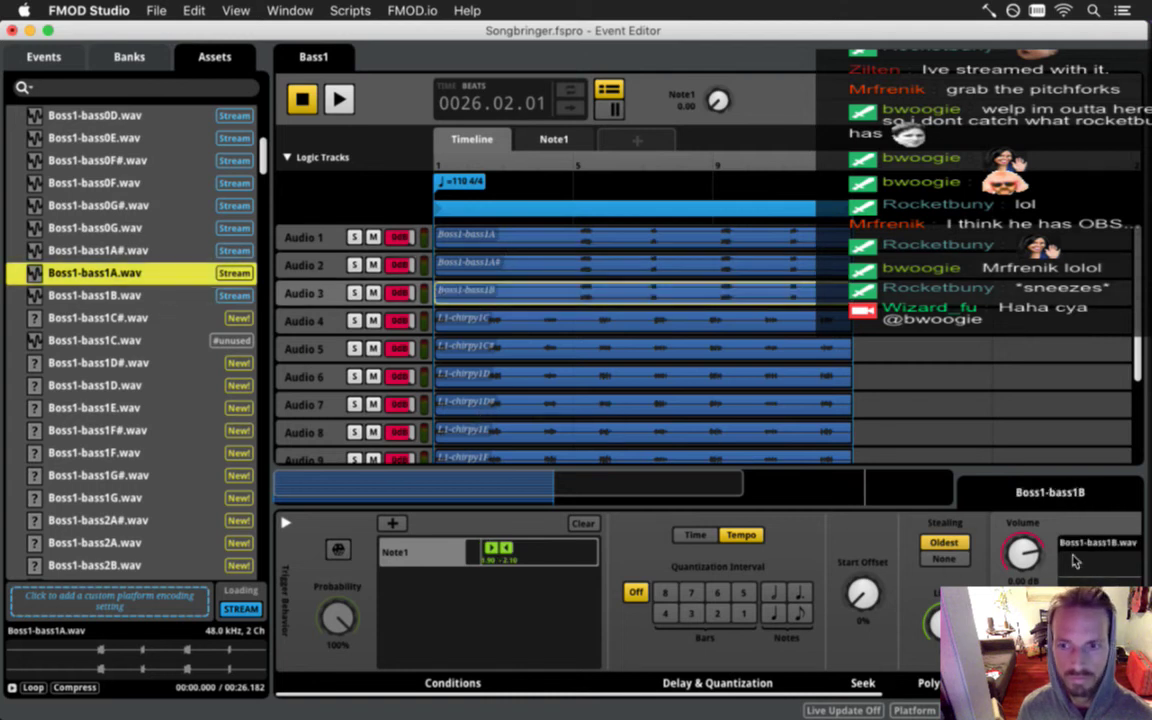
Replace the audio of the Bass1 instruments on Audio 4 and Audio 5 with Boss1-bass1C.wav and Boss1-bass1C#.wav.
left_click(652, 320)
left_click_drag(97, 340, 1050, 500)
left_click(733, 352)
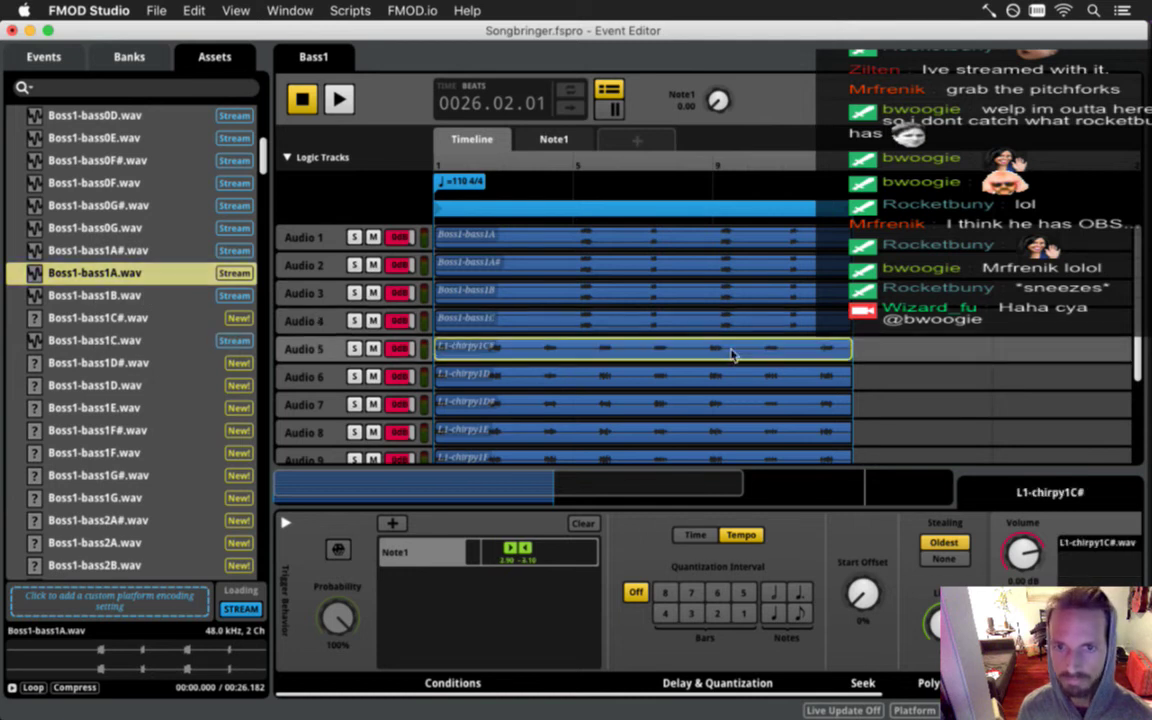
left_click_drag(138, 317, 1078, 570)
Replace the audio of the Bass1 instruments on Audio 6, 7 and 8 with Boss1-bass1D.wav, Boss1-bass1D#.wav and Boss1-bass1E.wav.
scroll(573, 322, "down", 3)
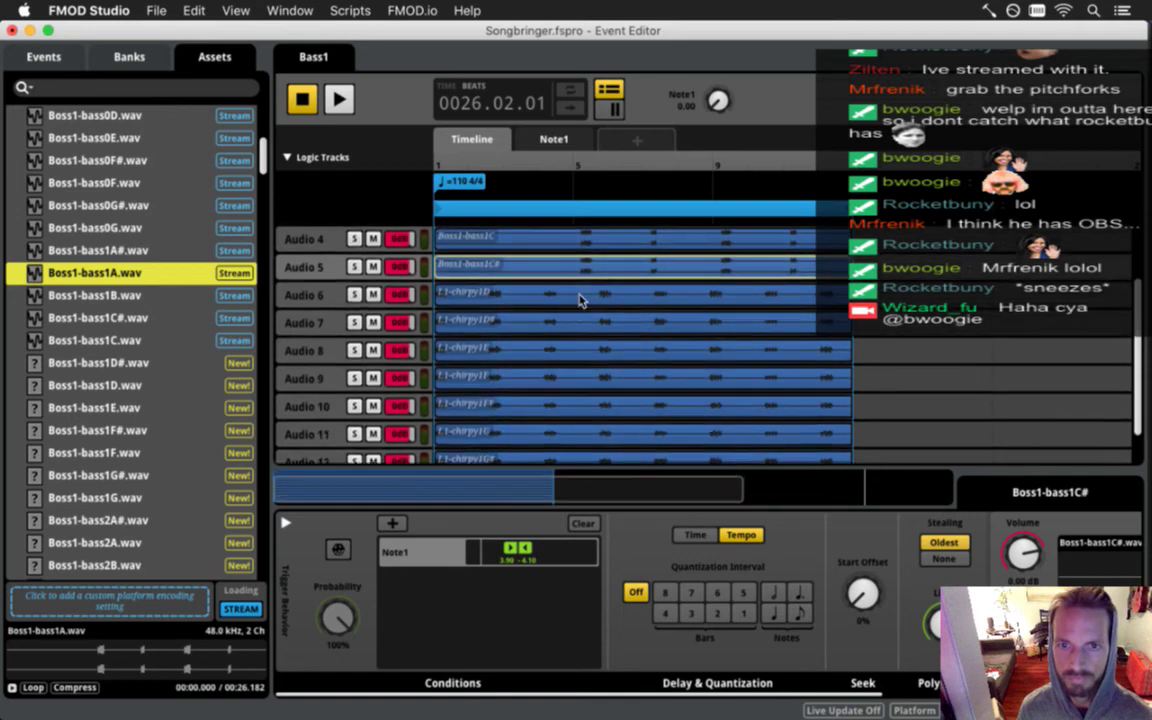
left_click(576, 291)
left_click_drag(122, 375, 734, 503)
left_click(630, 333)
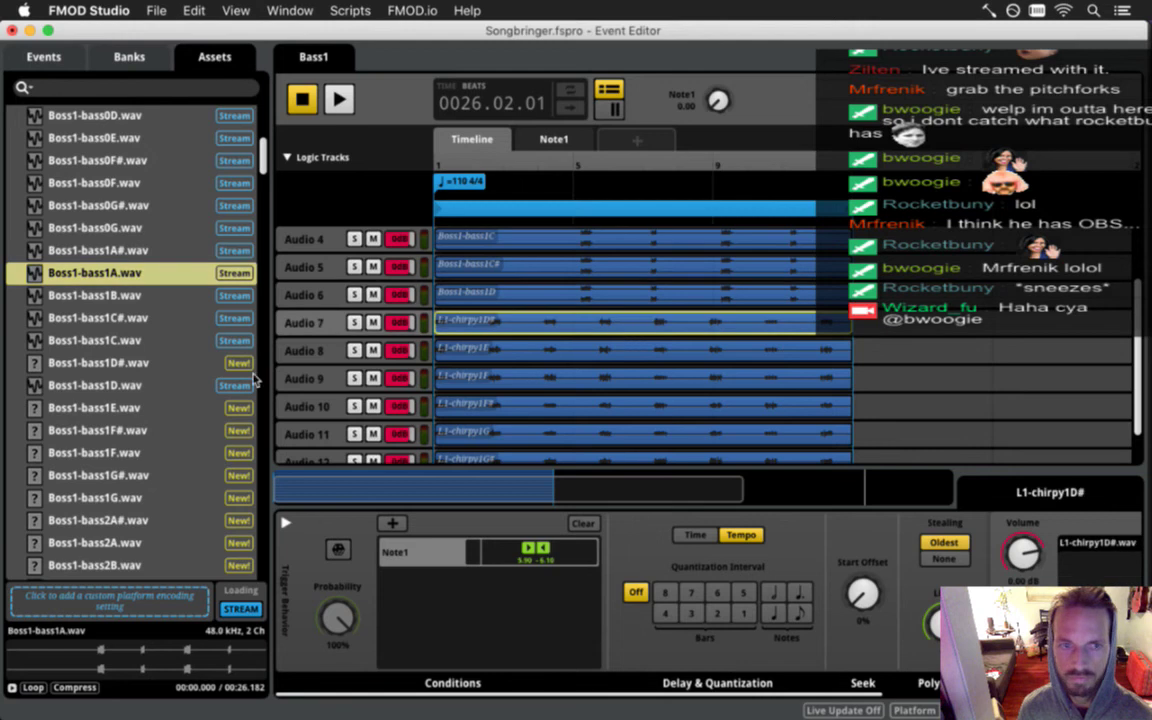
left_click_drag(120, 360, 937, 506)
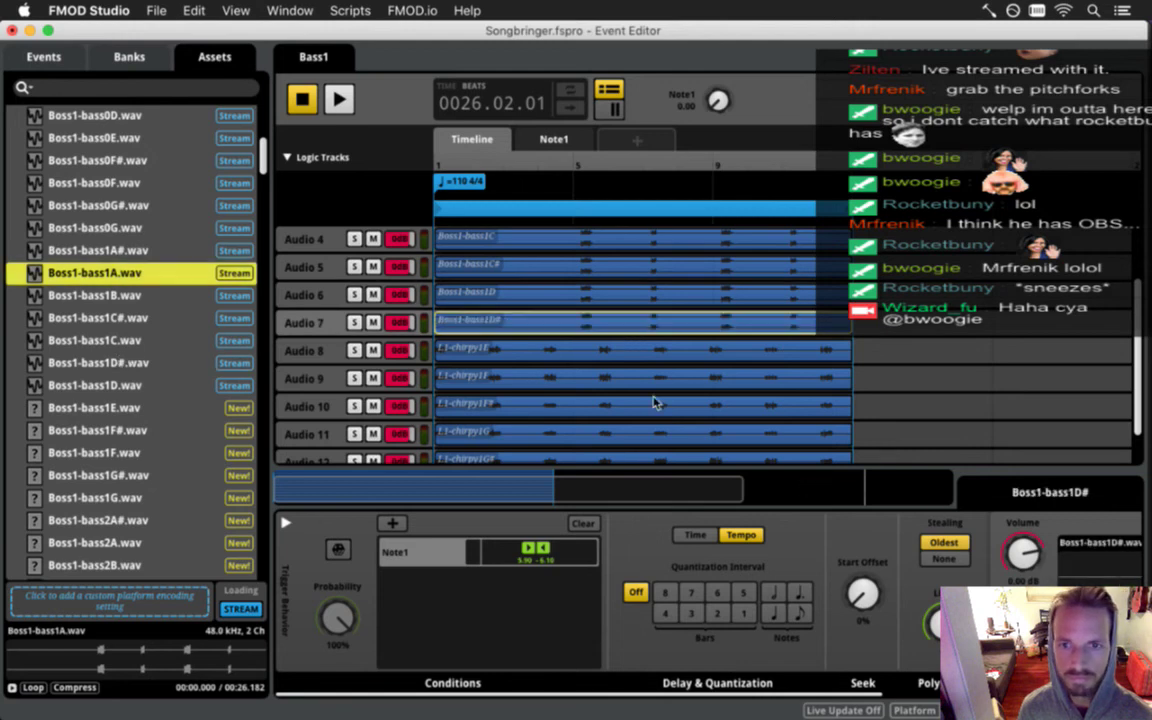
left_click(630, 352)
left_click_drag(167, 413, 890, 505)
Replace the audio of the Bass1 instruments on Audio 9 and Audio 10 with Boss1-bass1F.wav and Boss1-bass1F#.wav.
scroll(478, 327, "down", 2)
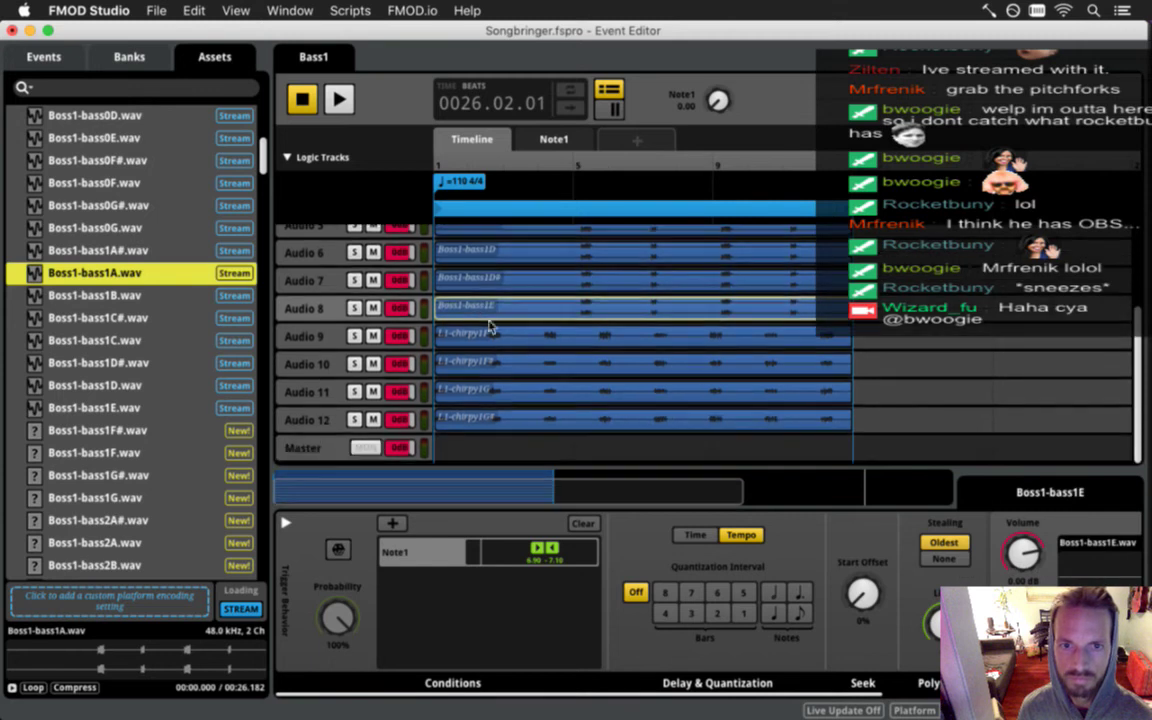
left_click(505, 338)
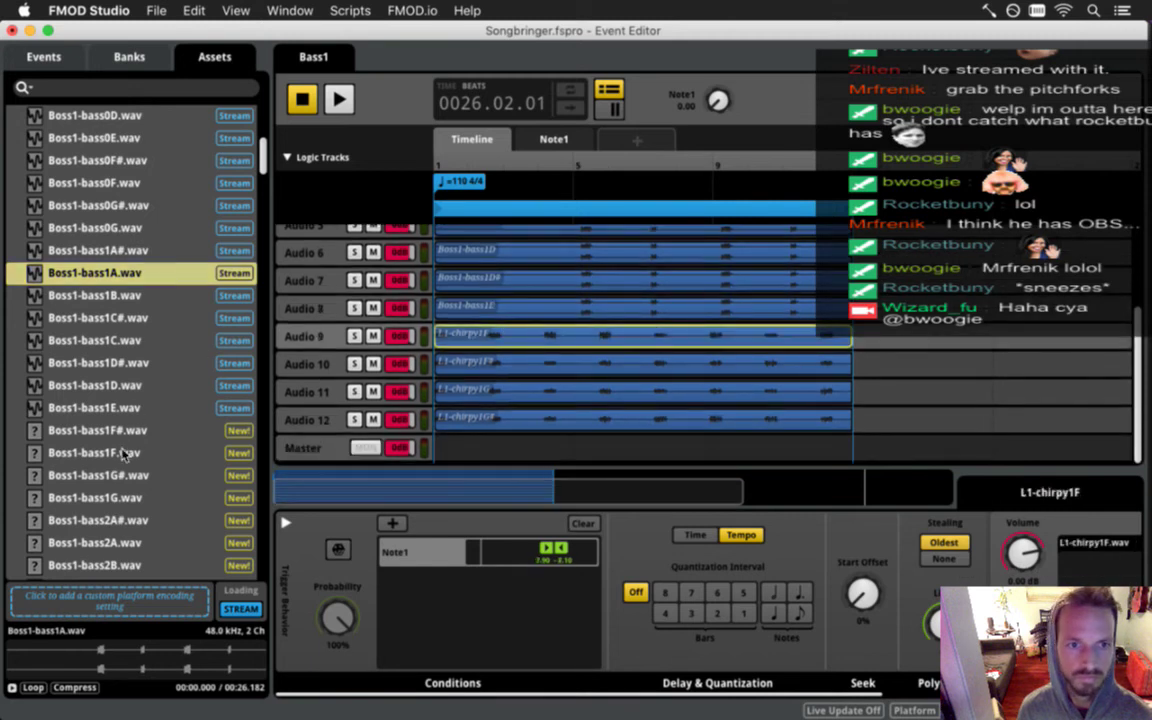
left_click_drag(122, 446, 786, 528)
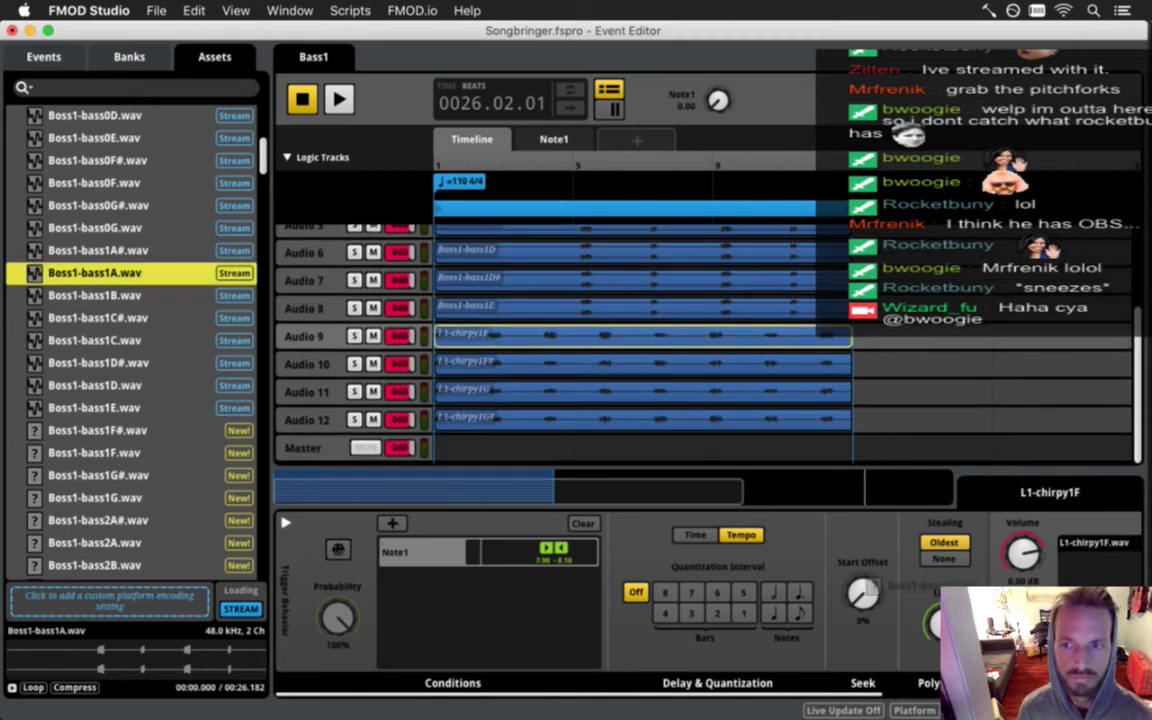
left_click(657, 367)
left_click_drag(130, 437, 1065, 588)
Replace the audio on Bass1's Audio 11 and Audio 12 with Boss1-bass1G.wav and Boss1-bass1G#.wav, and save the project.
left_click(535, 390)
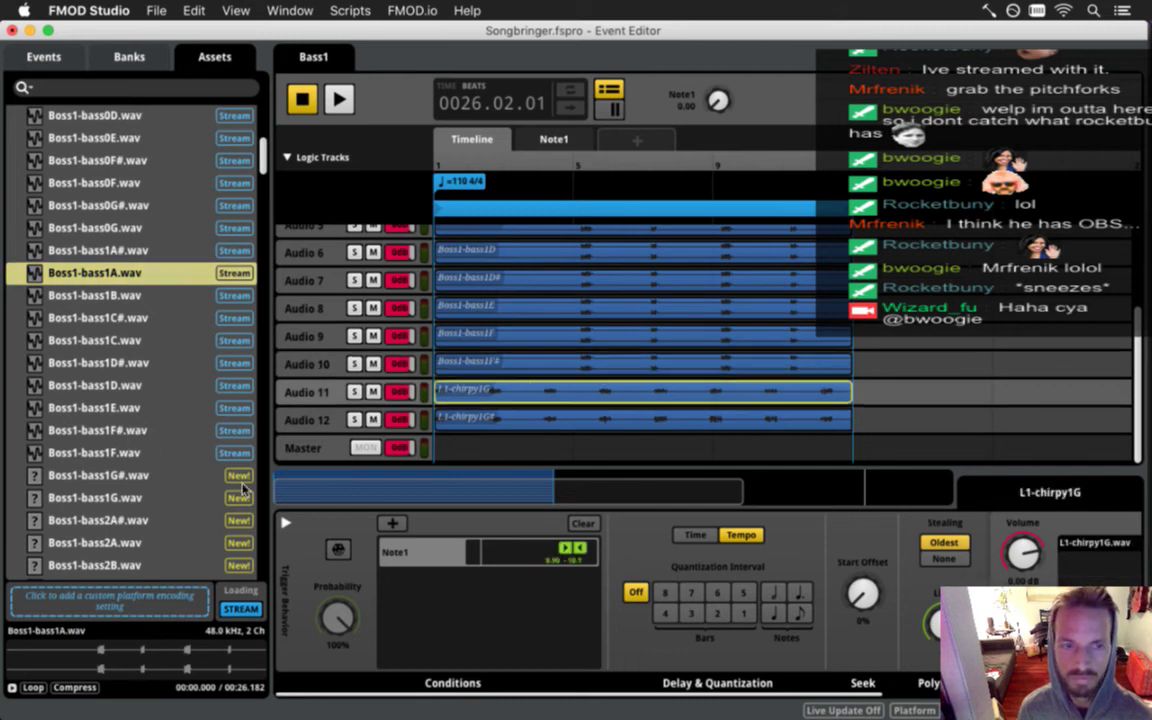
left_click_drag(145, 497, 523, 494)
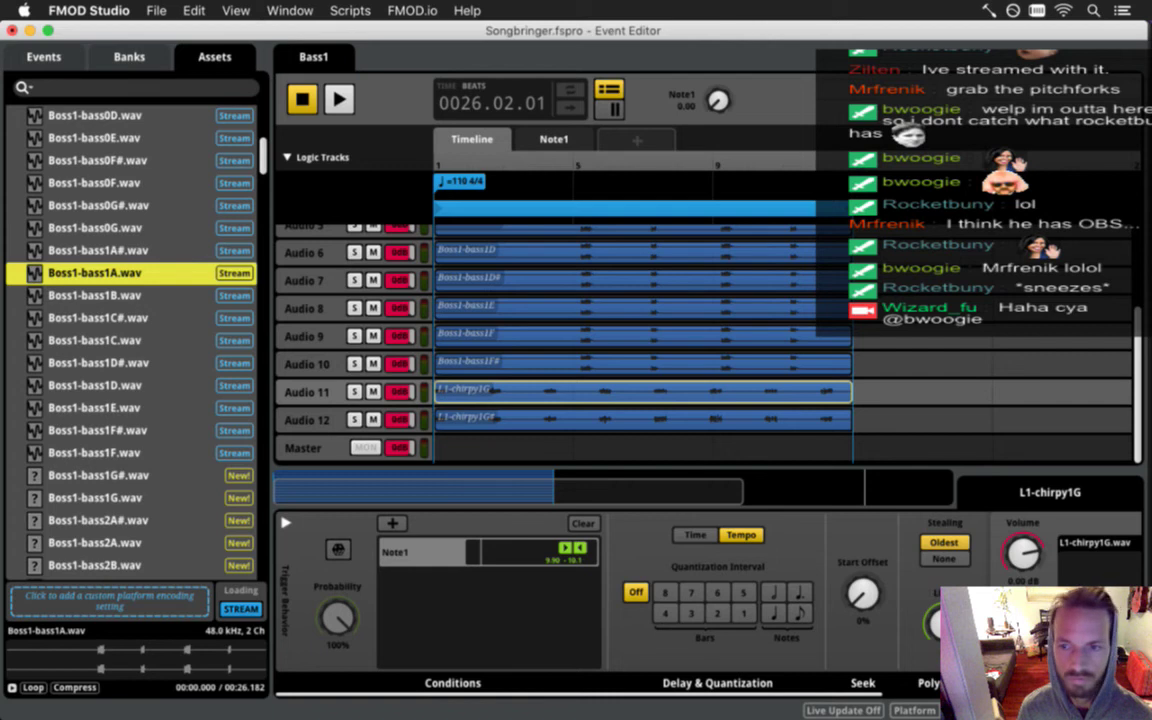
left_click(491, 414)
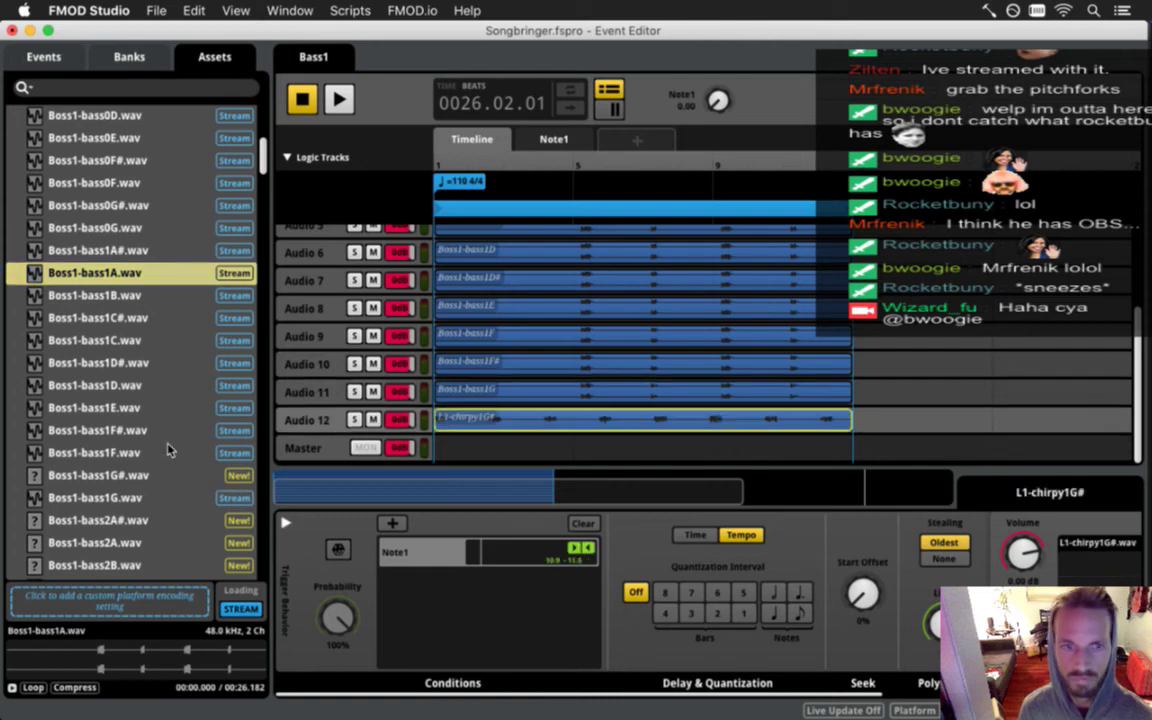
left_click_drag(137, 474, 1080, 573)
key("super+s")
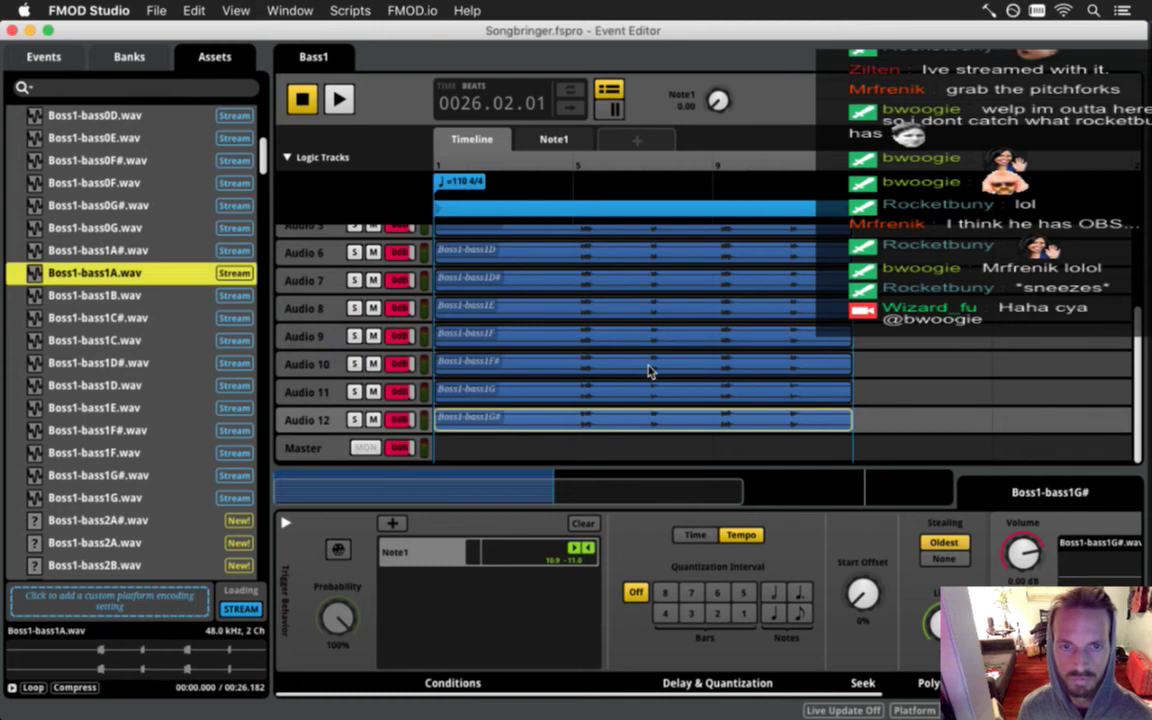
Open the Bass2 event, set its tempo to 110 and shorten its loop region to end at bar 13.
scroll(648, 370, "up", 5)
left_click(44, 58)
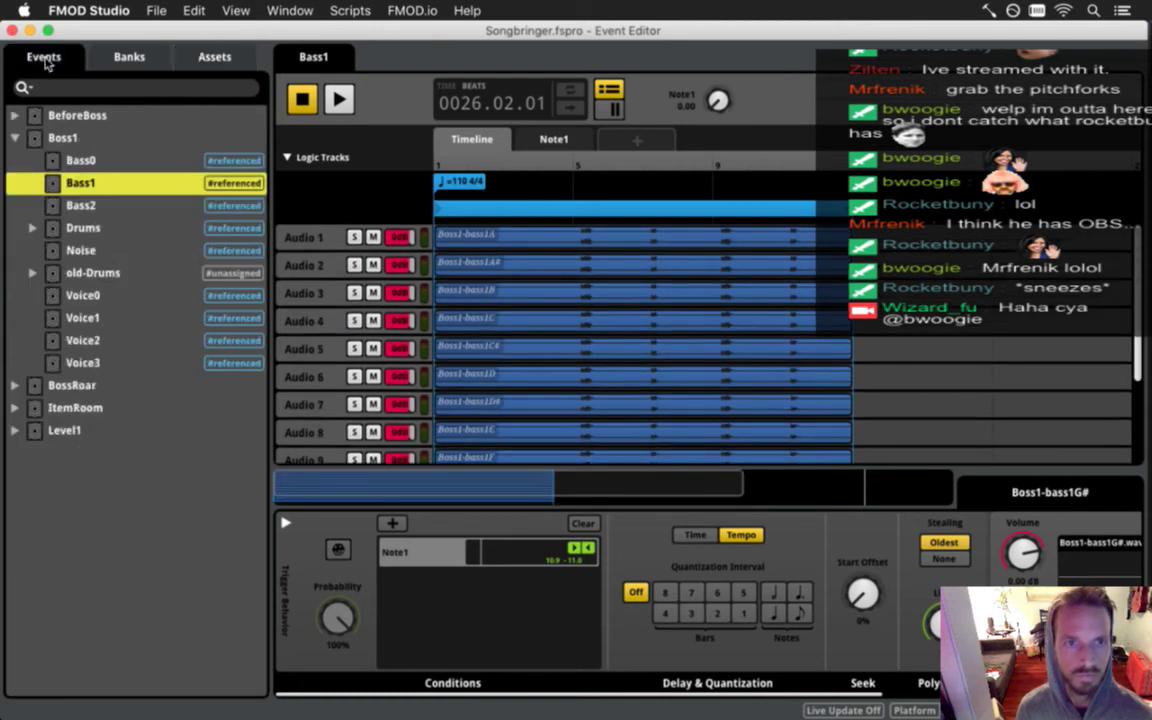
left_click(141, 204)
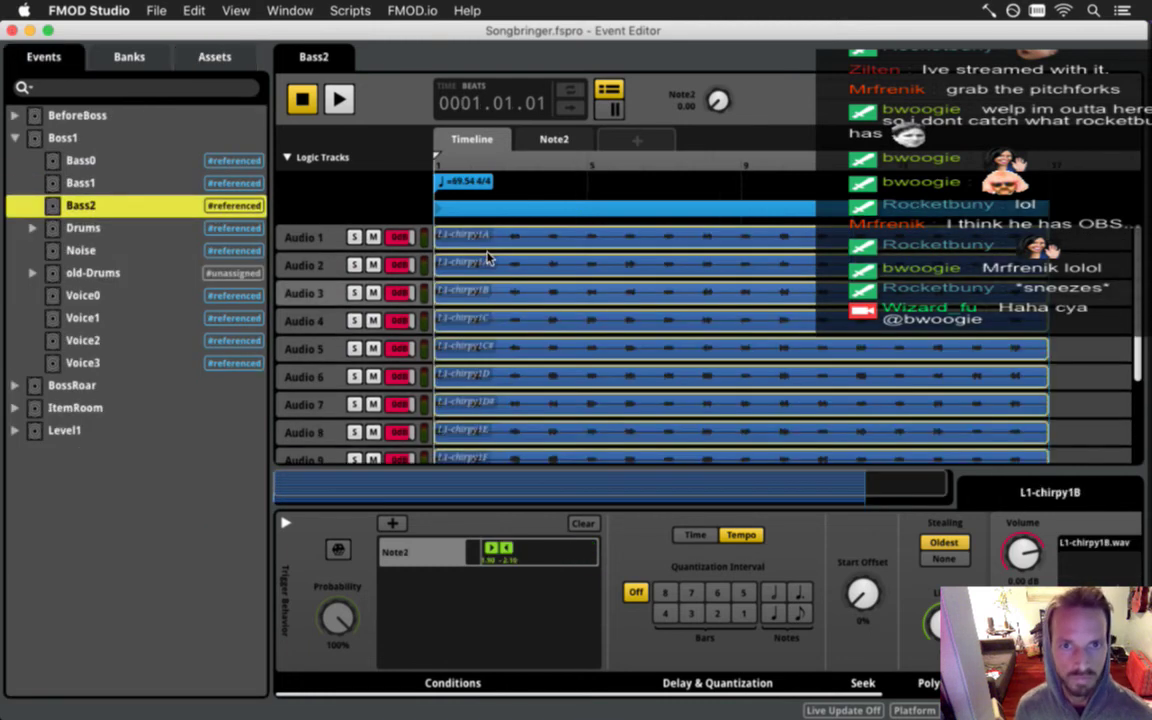
left_click(458, 183)
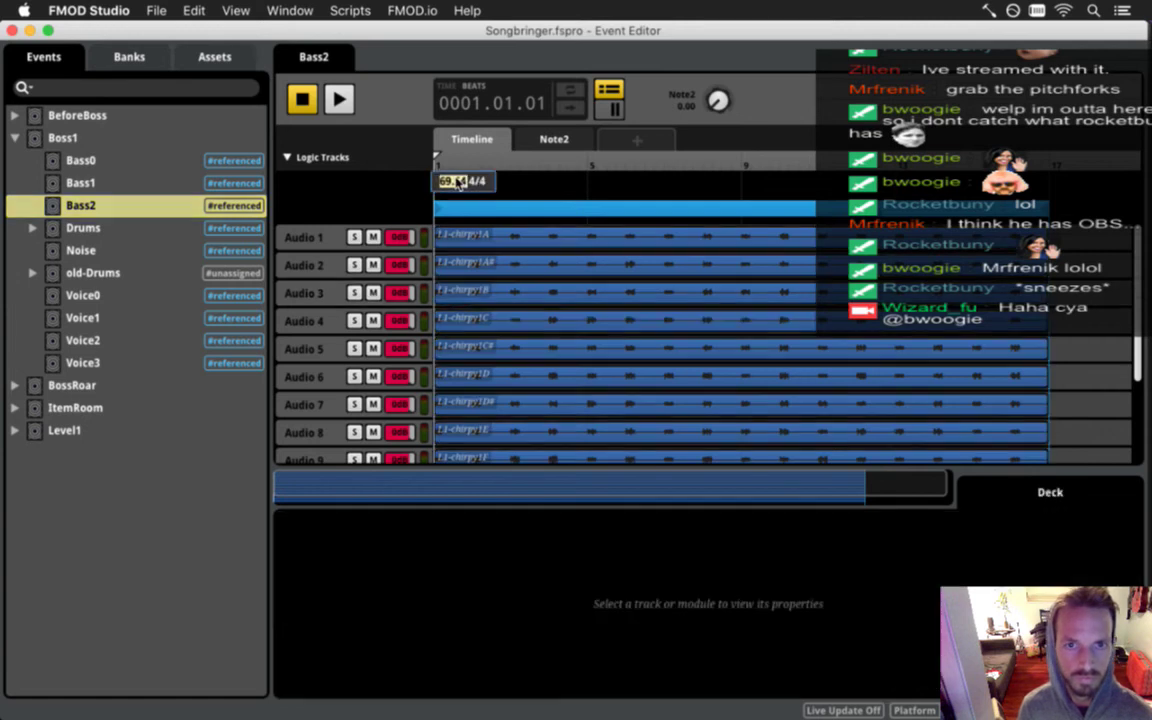
type("110")
key("Return")
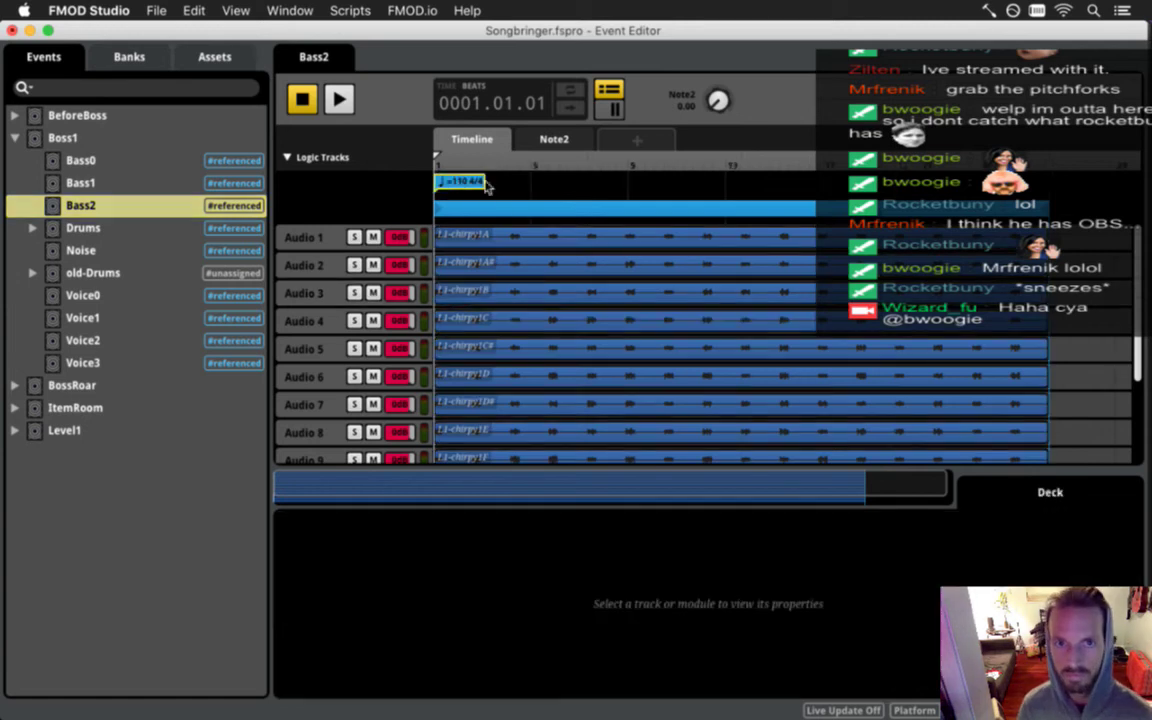
left_click(532, 208)
left_click_drag(1045, 209, 730, 210)
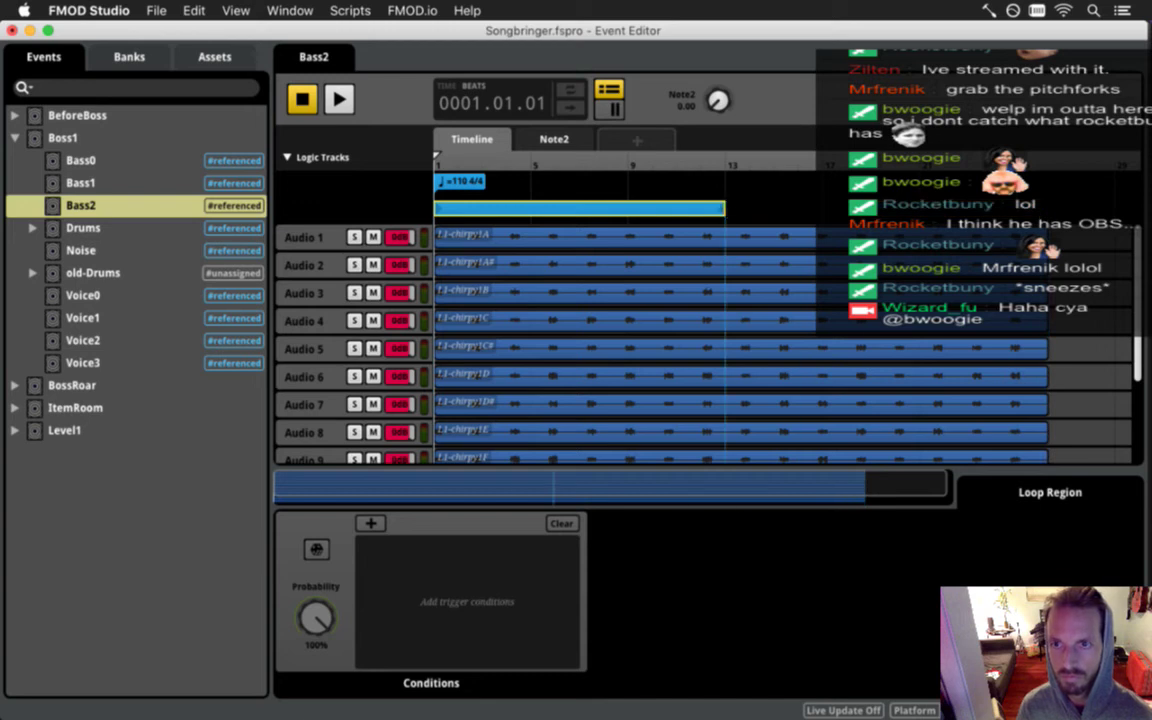
Shorten the instruments on tracks Audio 1 through Audio 8 of Bass2 to the loop region's end at bar 13.
left_click(705, 236)
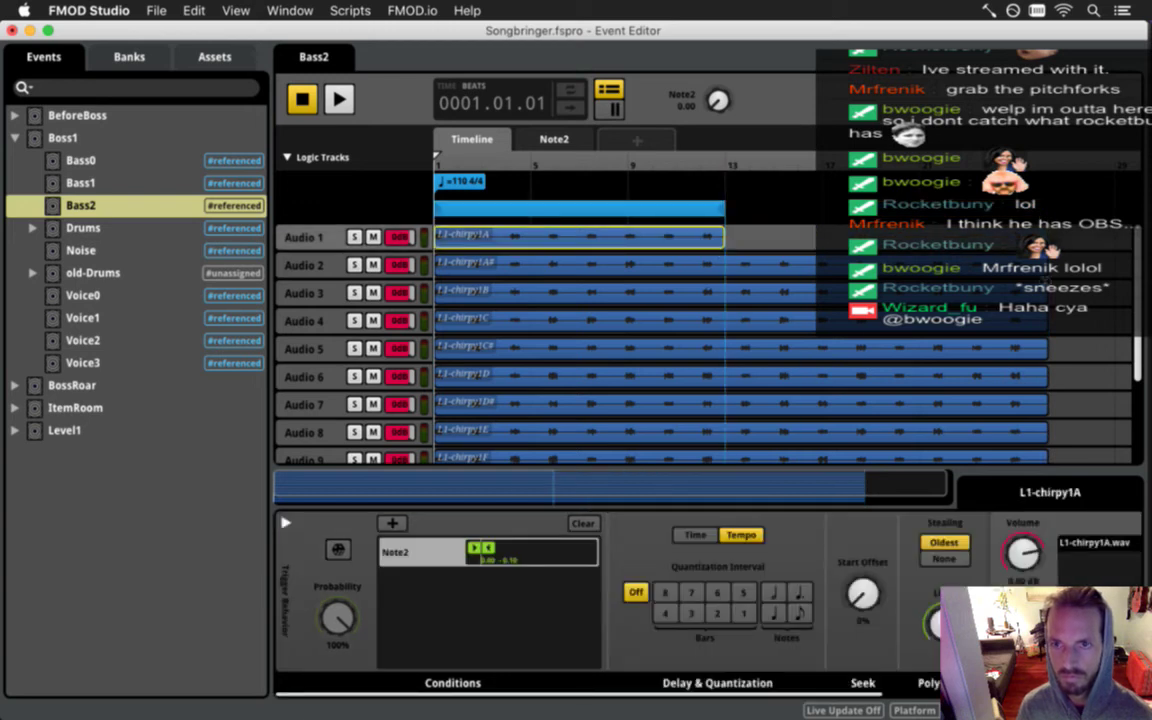
left_click(630, 263)
left_click_drag(1045, 292, 725, 300)
left_click_drag(1045, 320, 725, 322)
left_click_drag(1041, 351, 725, 352)
left_click_drag(1050, 384, 725, 388)
left_click_drag(1047, 405, 725, 404)
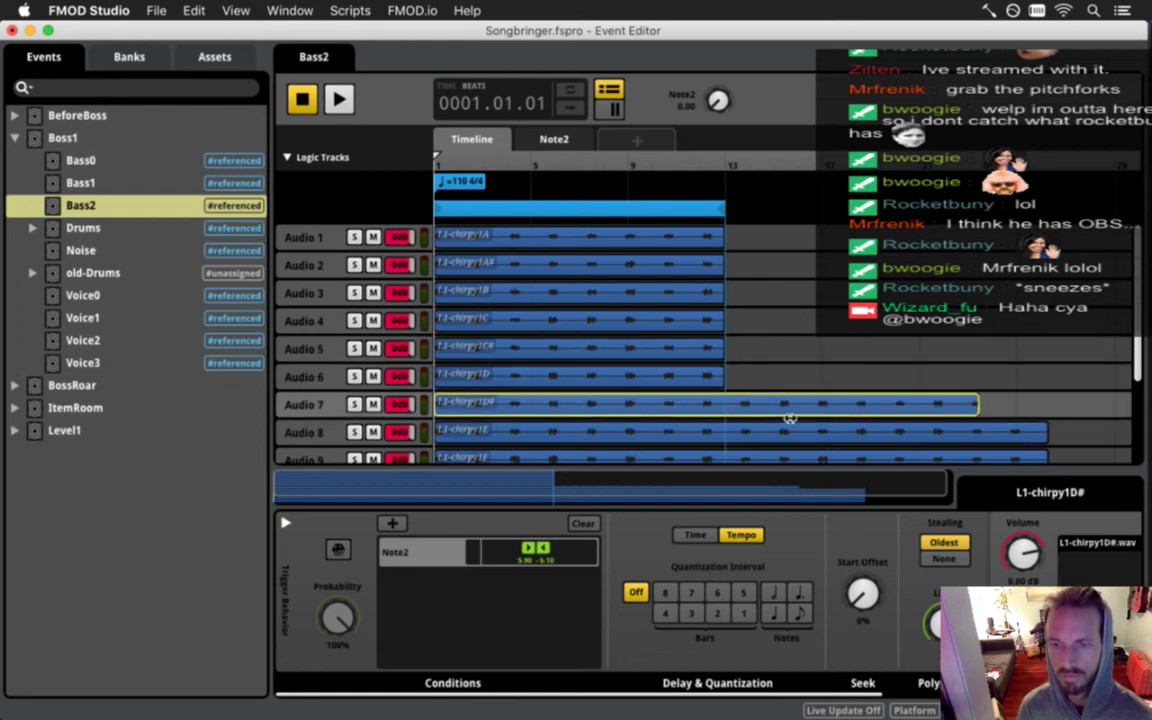
left_click_drag(1043, 436, 725, 432)
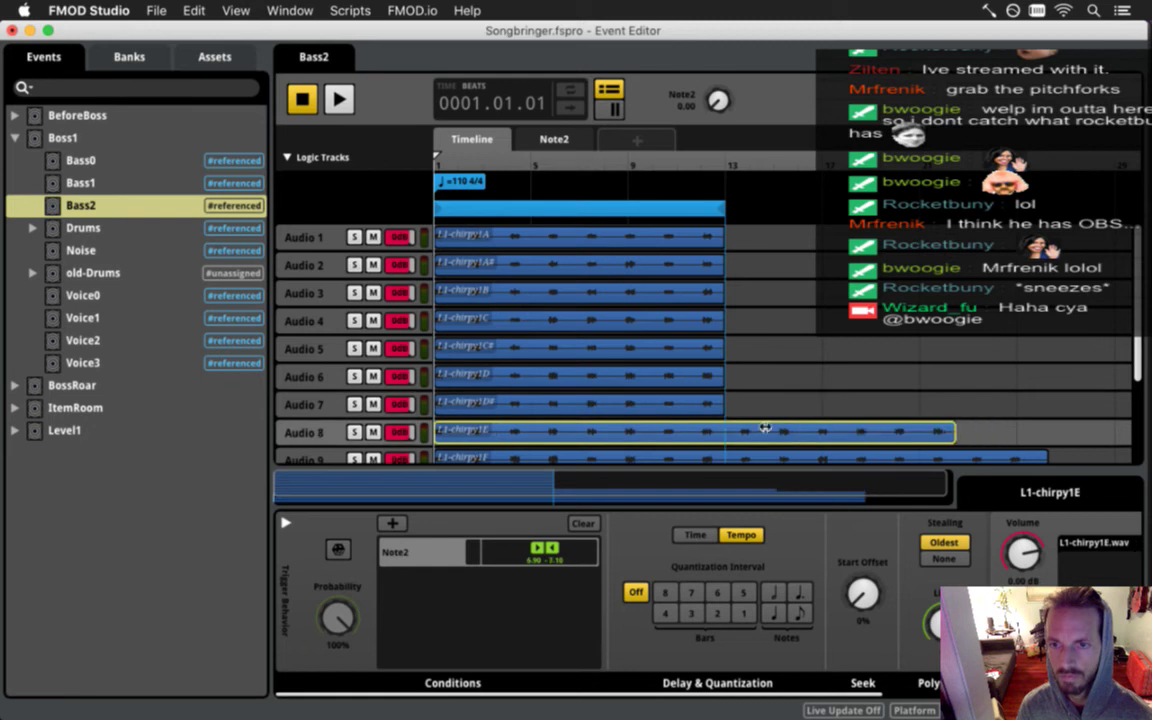
Shorten the instruments on tracks Audio 9 through Audio 12 of Bass2 to the loop region's end at bar 13.
scroll(802, 391, "down", 4)
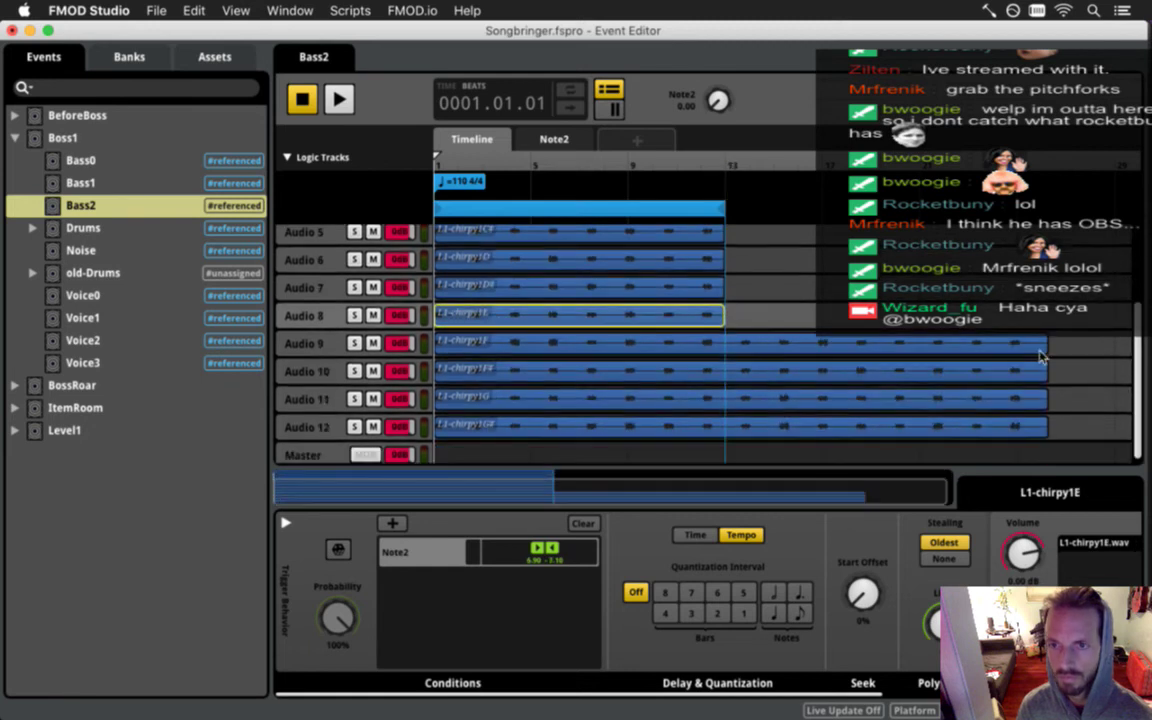
left_click_drag(1043, 356, 735, 352)
left_click_drag(1044, 375, 725, 372)
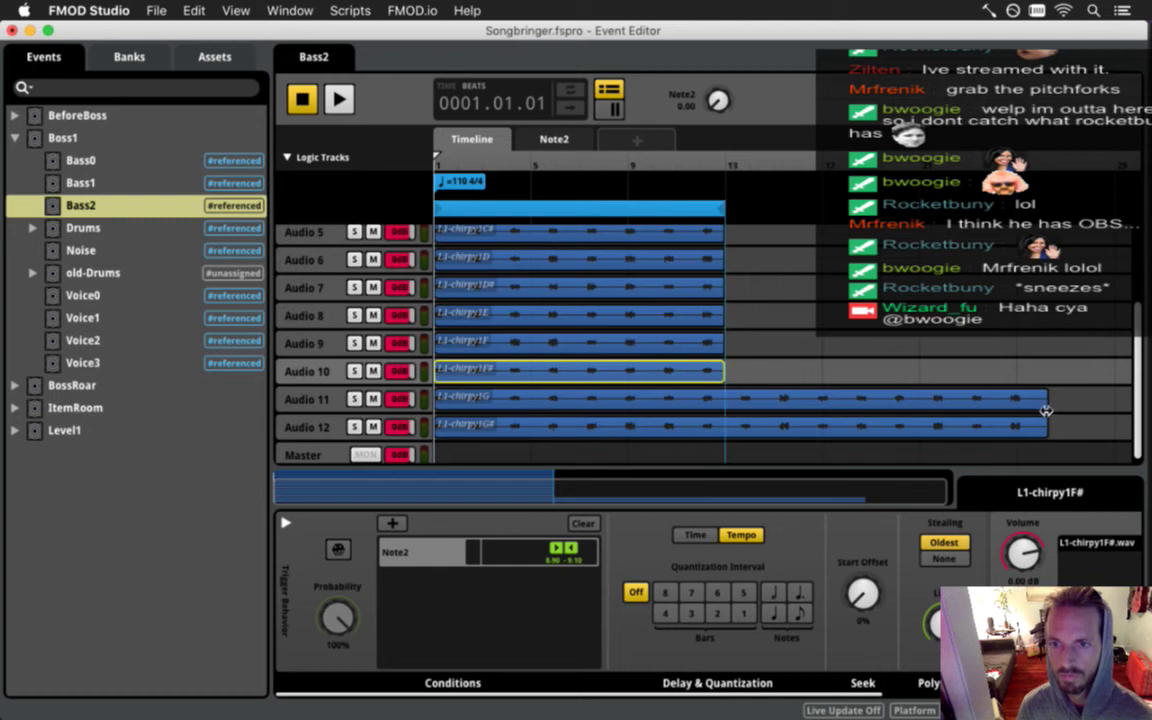
left_click_drag(1044, 400, 721, 407)
left_click_drag(1050, 430, 725, 430)
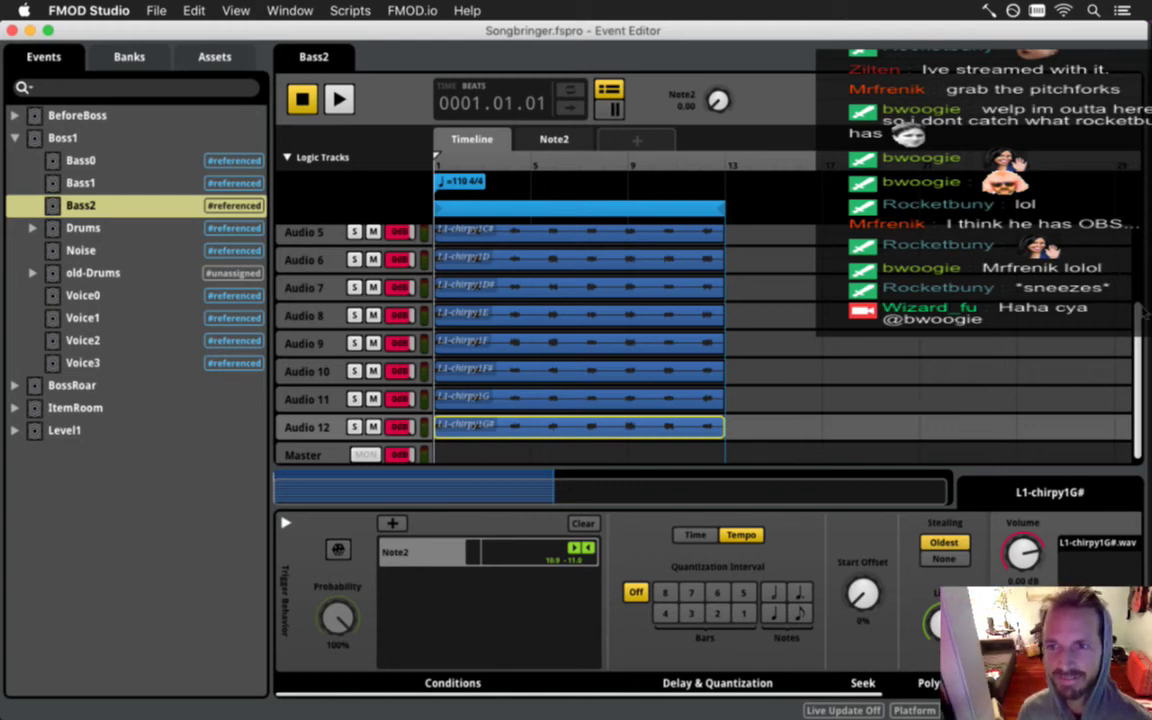
Replace the audio of the Bass2 instrument on Audio 1 with Boss1-bass2A.wav.
left_click_drag(1139, 340, 1139, 180)
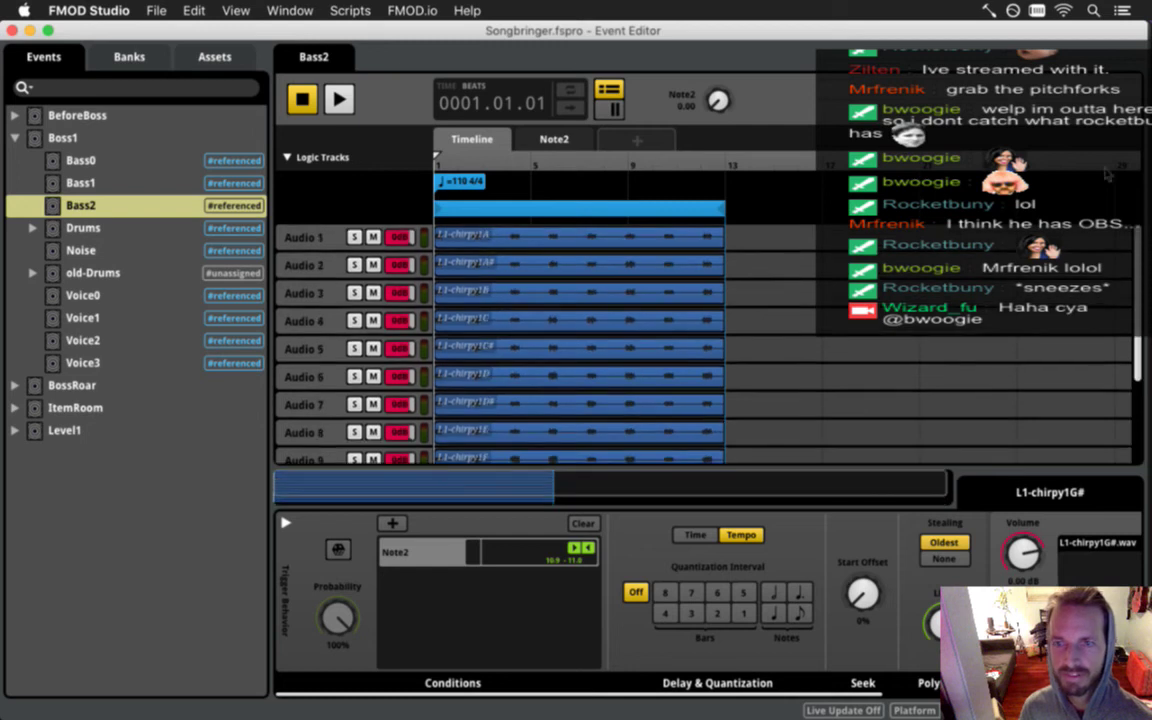
left_click(591, 233)
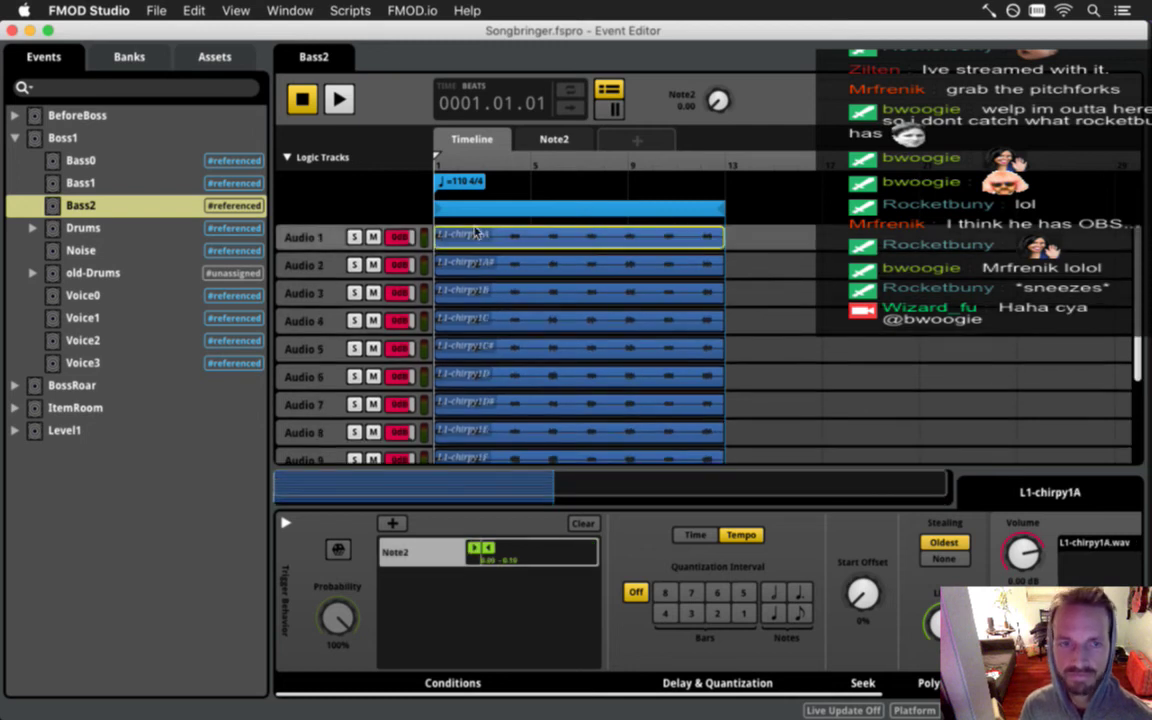
left_click(215, 56)
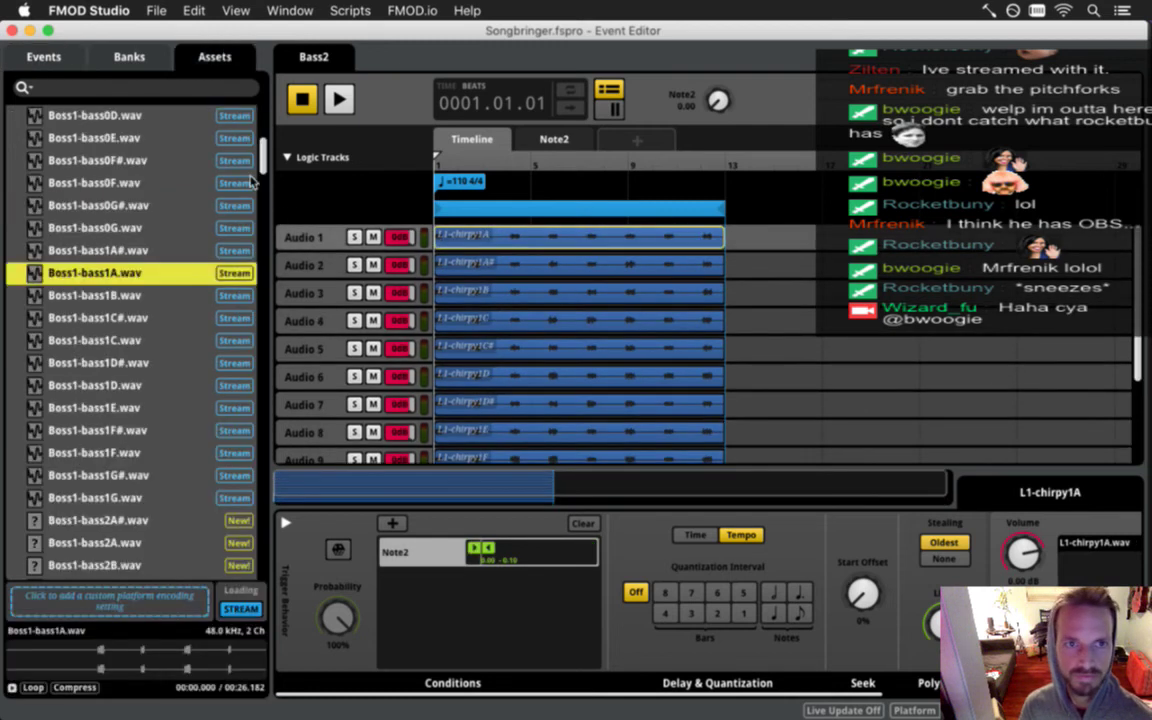
scroll(248, 228, "down", 5)
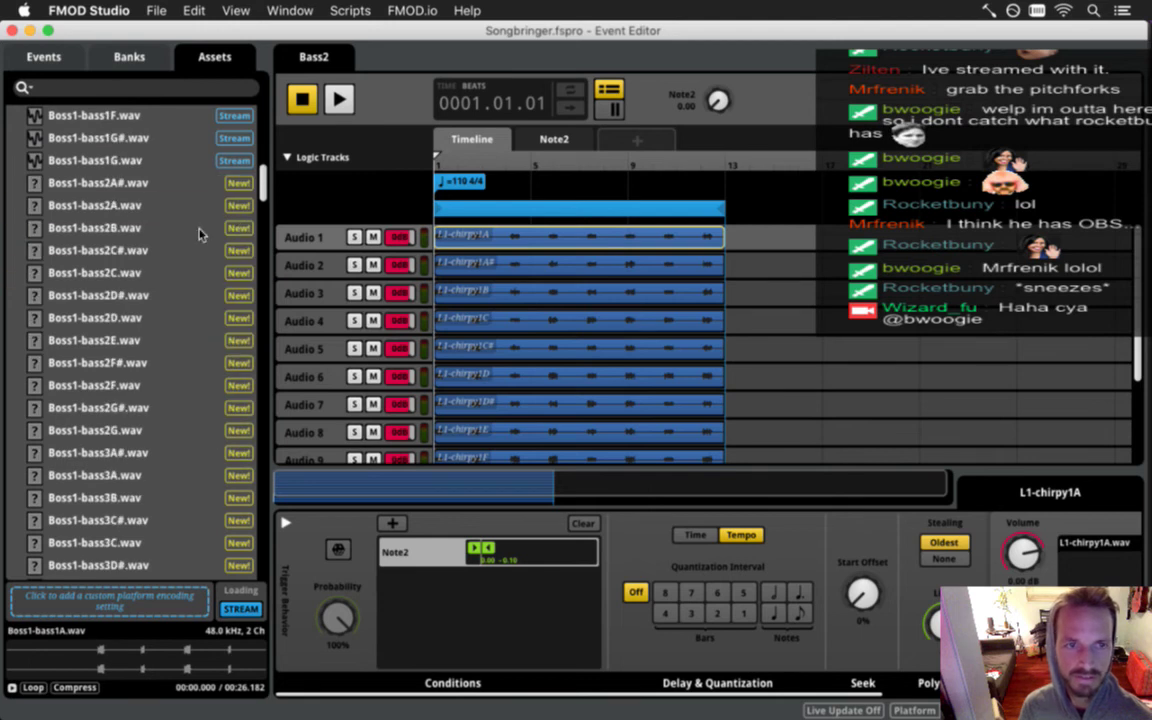
left_click(163, 205)
left_click_drag(163, 205, 995, 537)
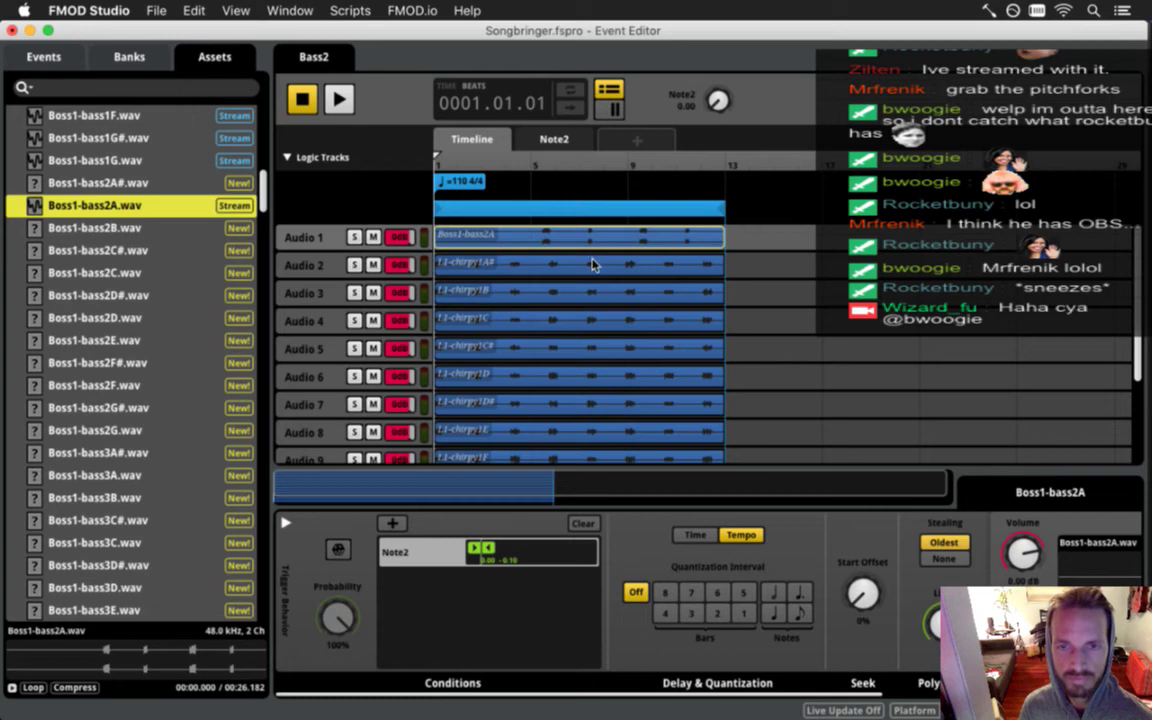
Replace the audio of the Bass2 instruments on Audio 2 and Audio 3 with Boss1-bass2A#.wav and Boss1-bass2B.wav.
left_click(488, 265)
left_click_drag(150, 183, 890, 517)
left_click(574, 298)
left_click_drag(104, 234, 605, 288)
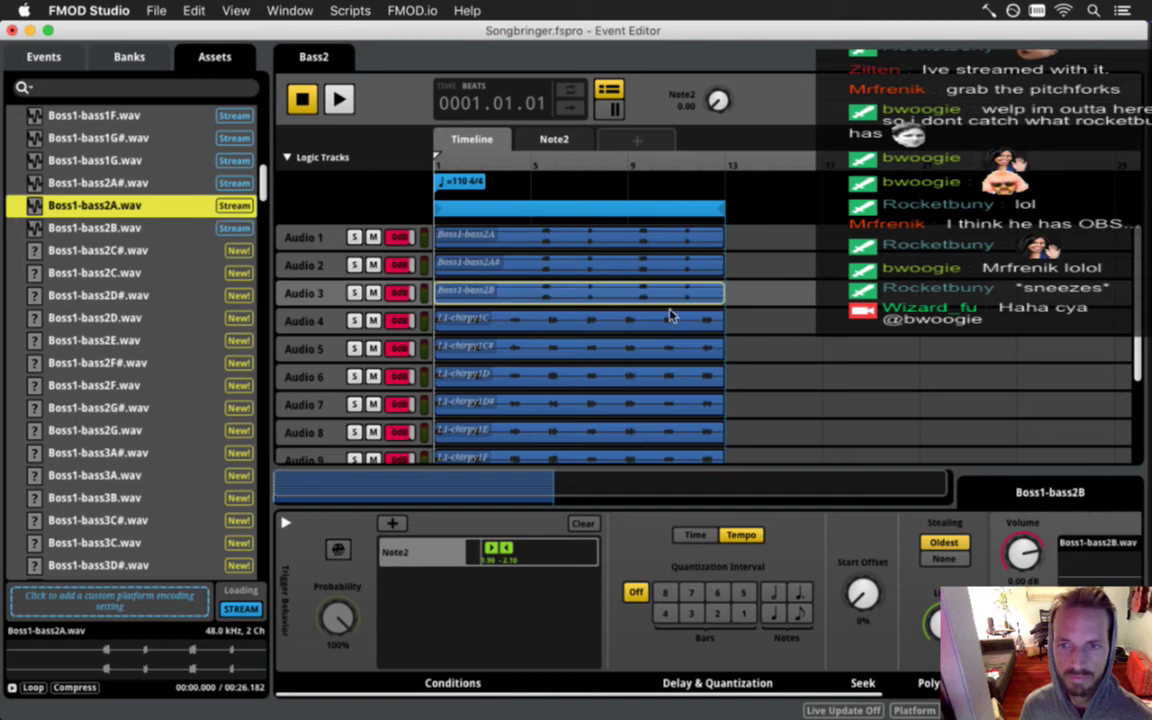
Replace the audio of the Bass2 instruments on Audio 4 and Audio 5 with Boss1-bass2C.wav and Boss1-bass2C#.wav.
left_click(605, 317)
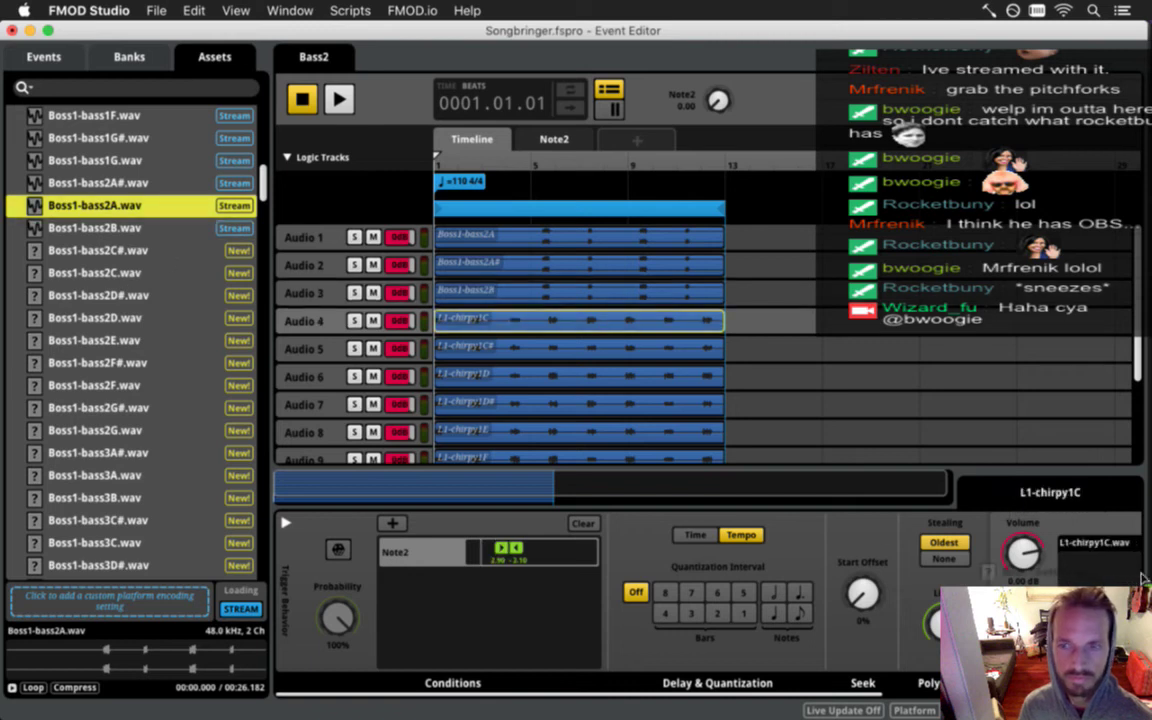
left_click_drag(1130, 578, 1128, 576)
left_click(602, 350)
left_click_drag(148, 249, 580, 348)
Replace the audio of the Bass2 instruments on Audio 6 and Audio 7 with Boss1-bass2D.wav and Boss1-bass2D#.wav.
scroll(527, 288, "down", 1)
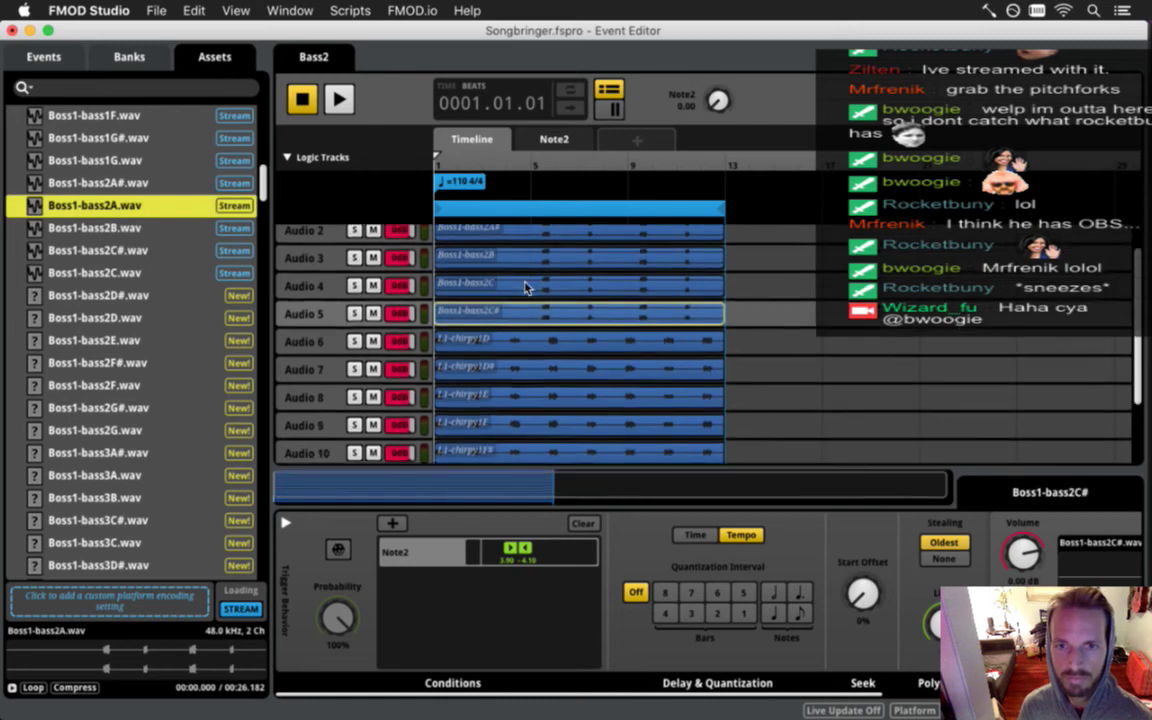
scroll(527, 288, "down", 1)
left_click(537, 316)
left_click_drag(162, 319, 787, 468)
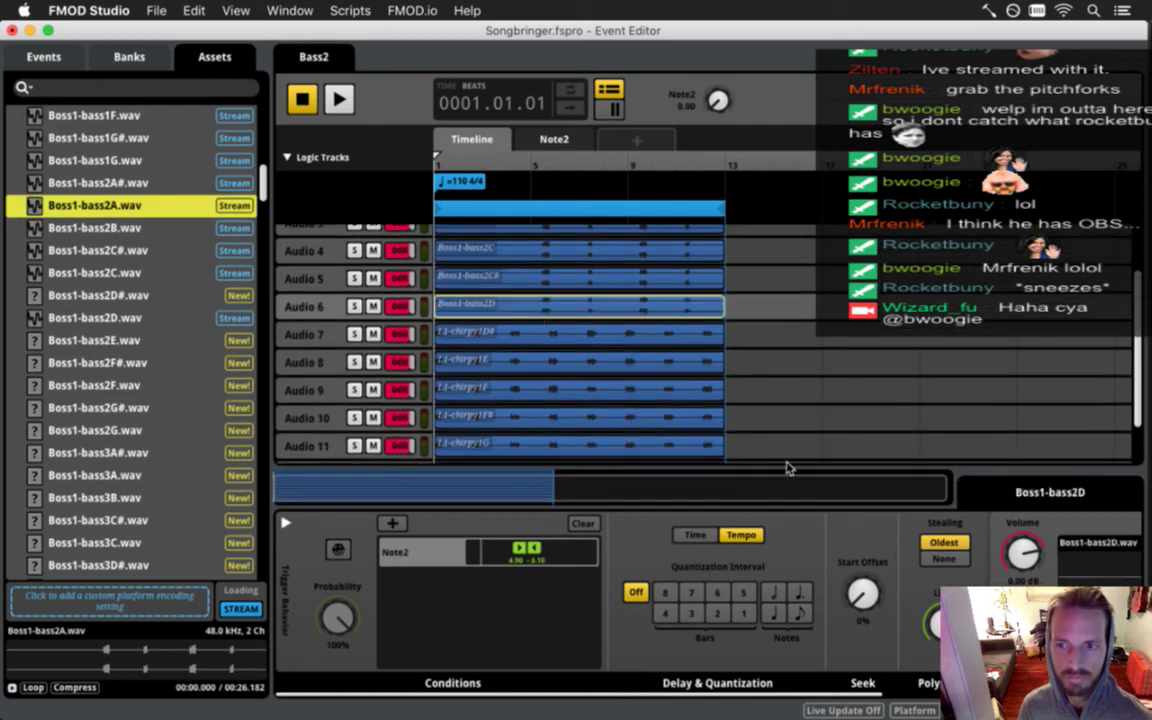
left_click(562, 343)
left_click_drag(1092, 527, 630, 334)
Replace the audio of the Bass2 instruments on Audio 8 and Audio 9 with Boss1-bass2E.wav and Boss1-bass2F.wav.
scroll(630, 334, "down", 2)
left_click(594, 312)
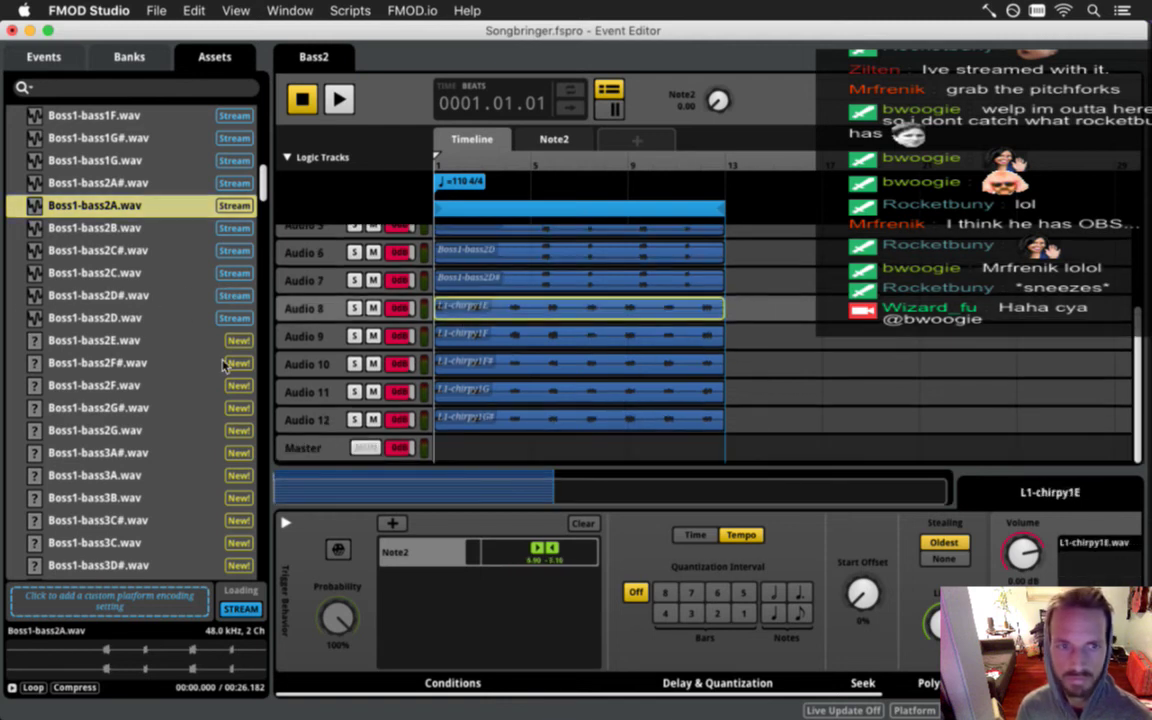
left_click_drag(145, 345, 595, 312)
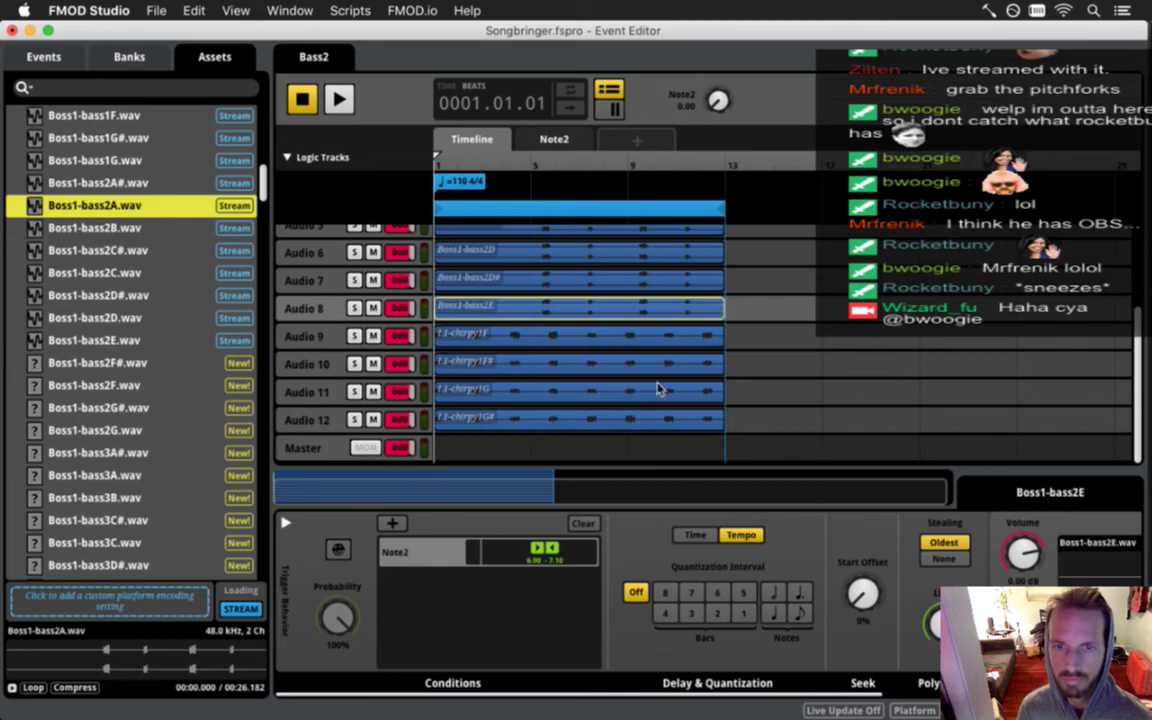
left_click(628, 340)
left_click_drag(145, 385, 580, 335)
Replace the audio on Audio 10, Audio 11 and Audio 12 of Bass2 with Boss1-bass2F#.wav, Boss1-bass2G.wav and Boss1-bass2G#.wav, and save the project.
left_click(461, 356)
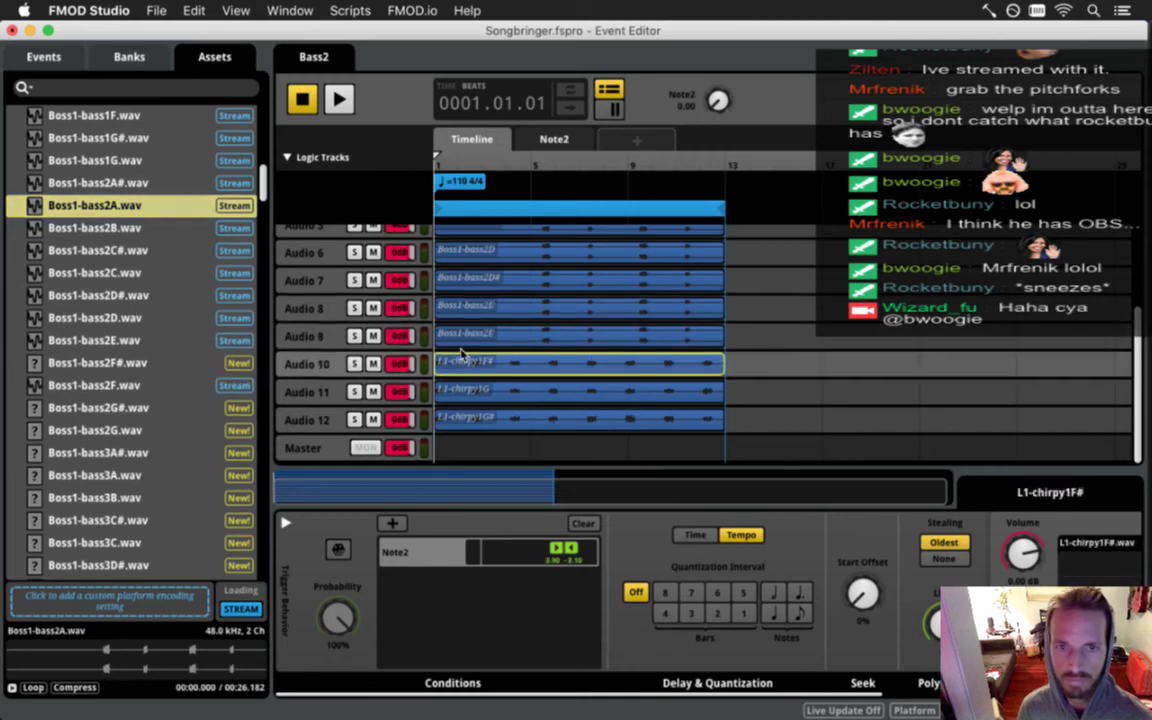
left_click_drag(190, 362, 648, 362)
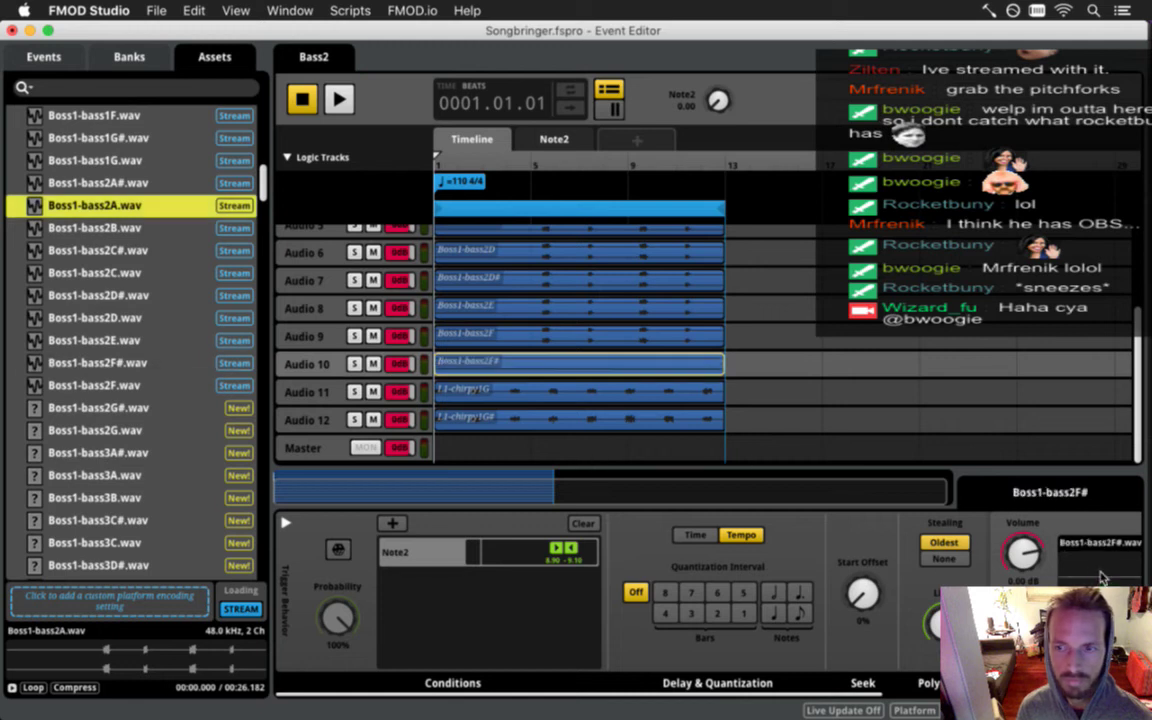
left_click(600, 389)
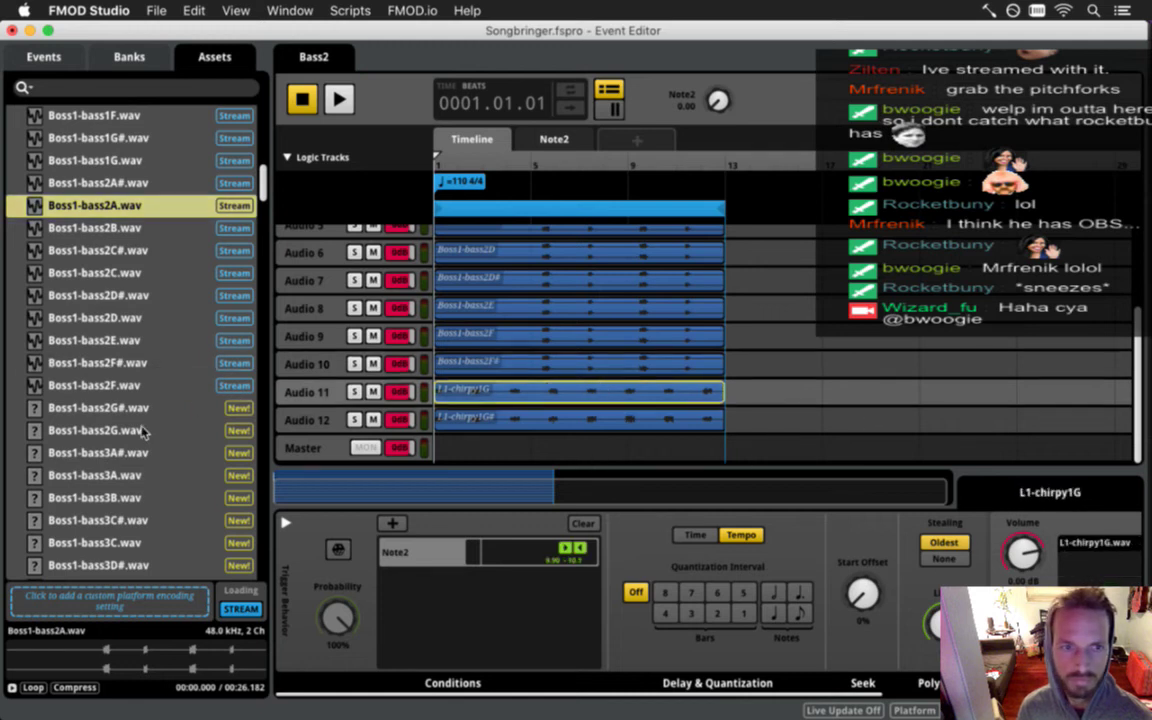
left_click_drag(143, 430, 580, 392)
left_click(587, 414)
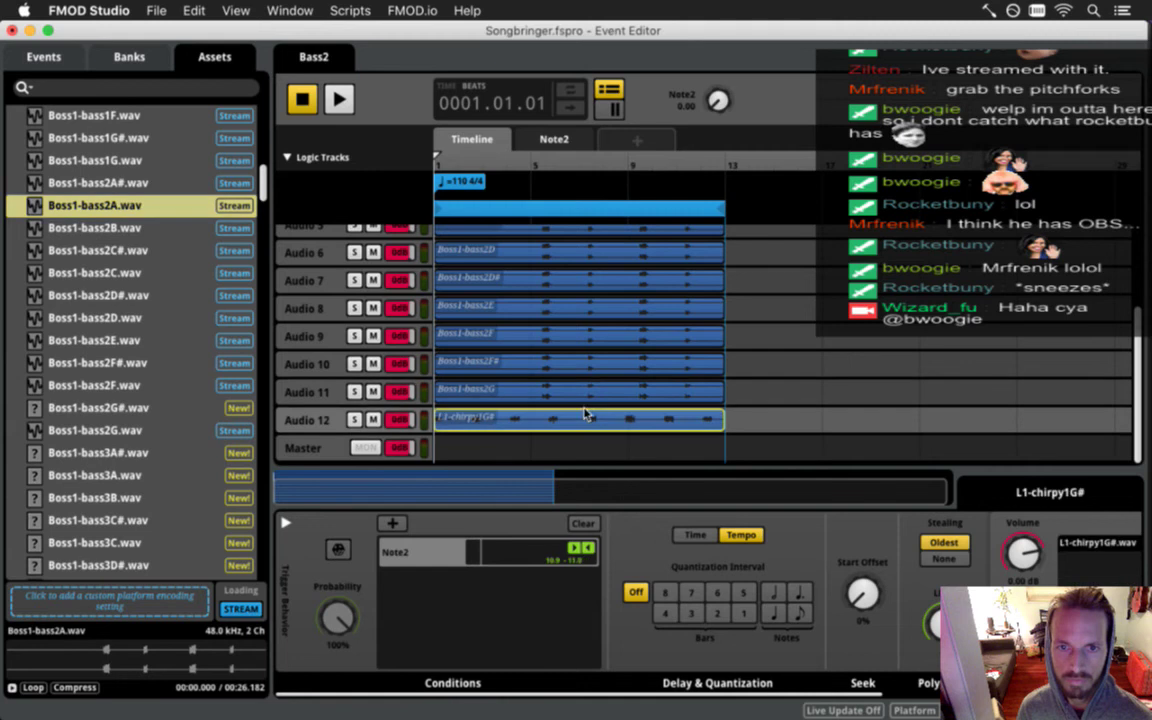
left_click_drag(158, 405, 700, 420)
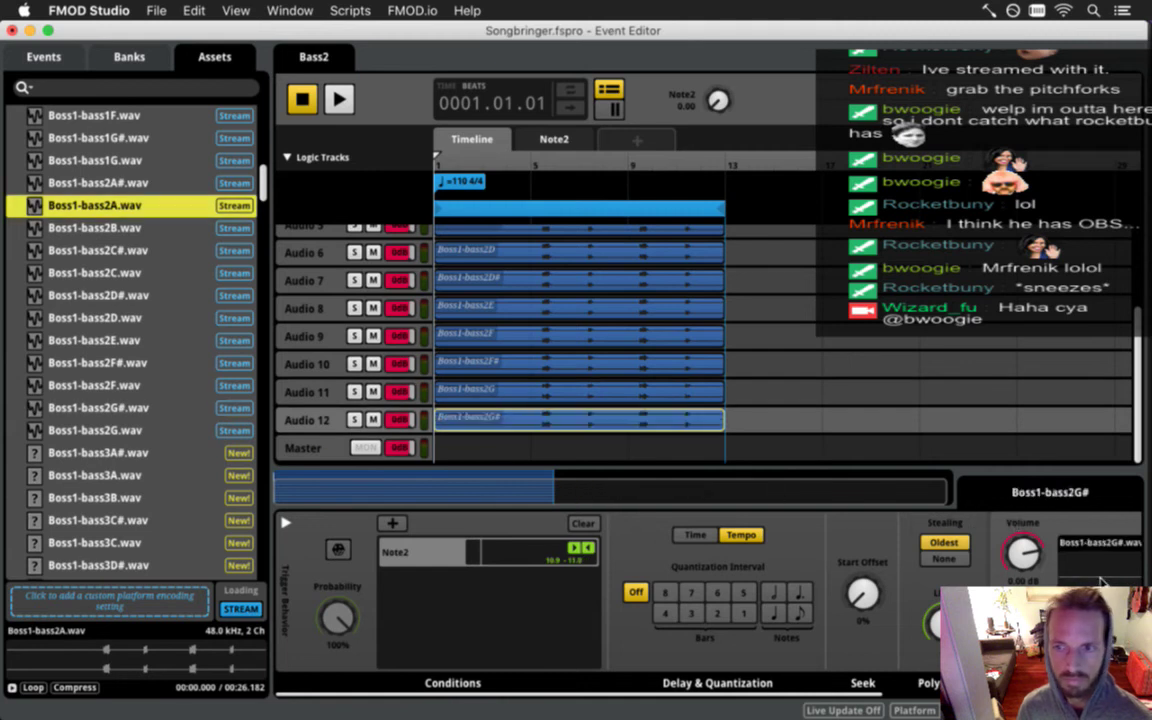
key("super+s")
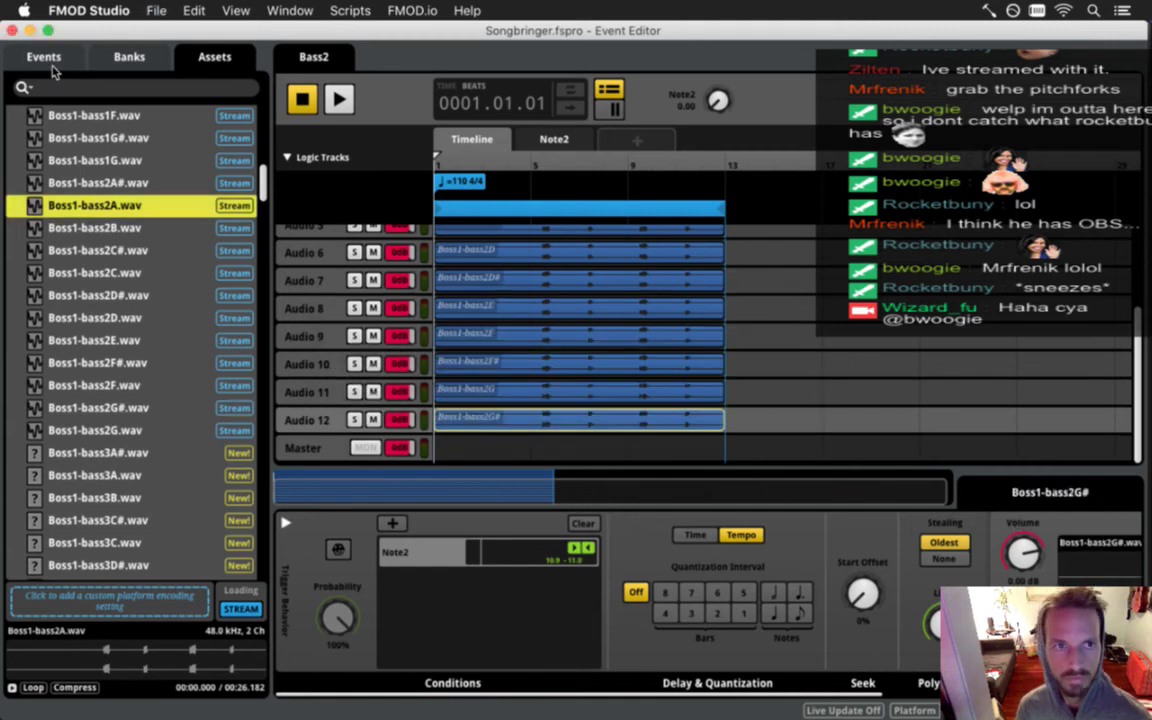
Try to move the Bass2 event to another place in the event list, undo the move and save.
left_click(48, 60)
left_click_drag(78, 200, 67, 147)
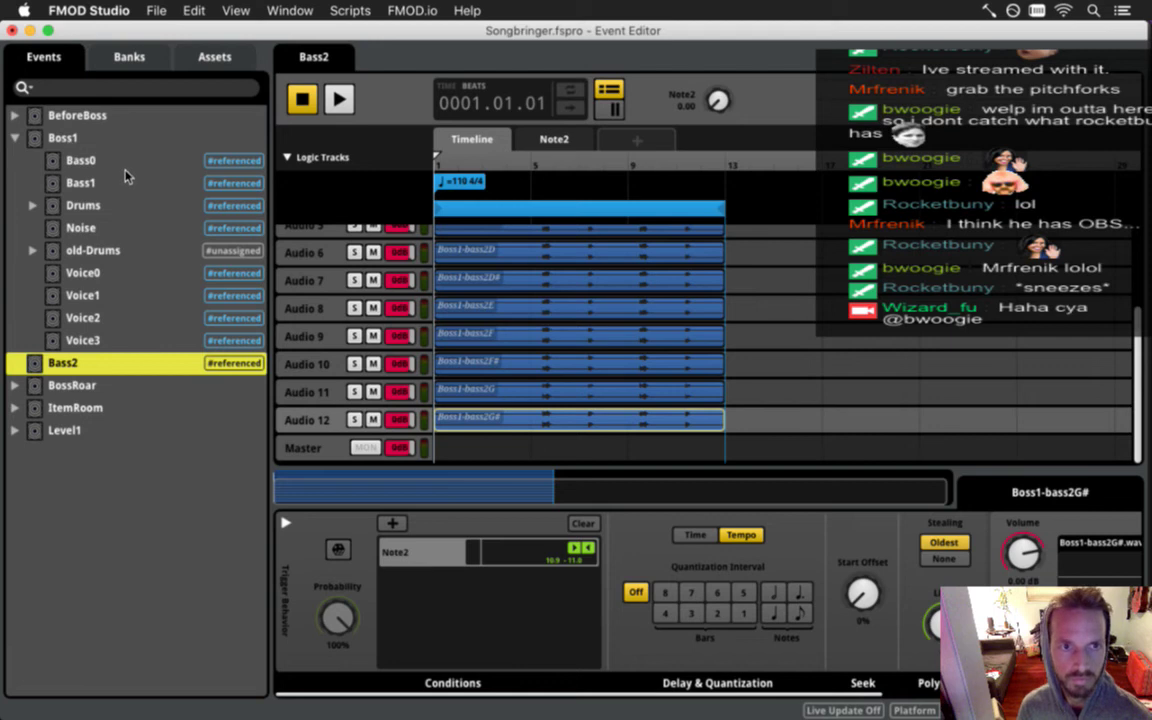
key("super+z")
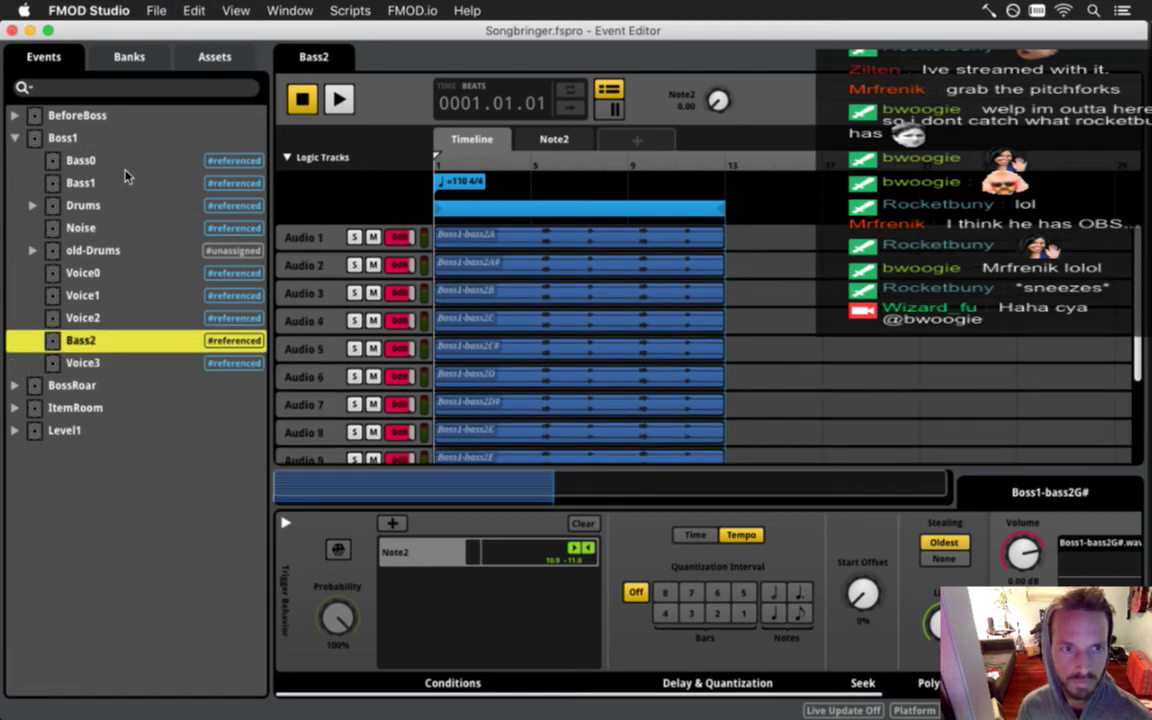
key("super+s")
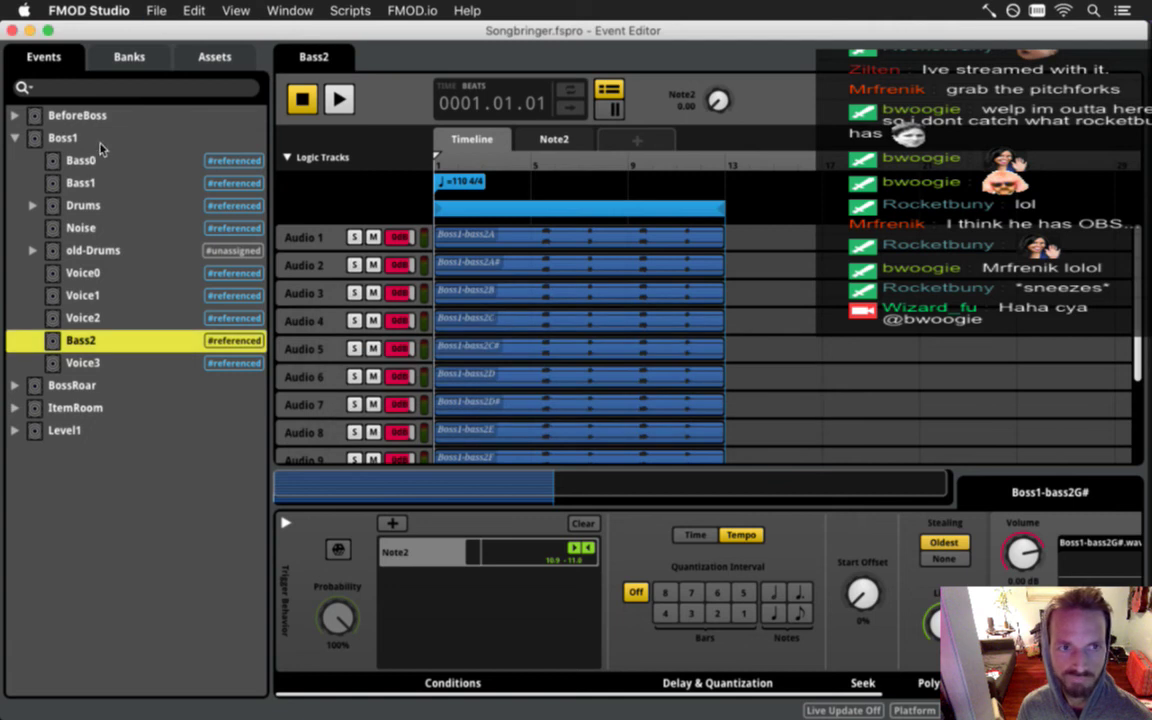
Try to place a copy of the Bass2 instrument on the bass3 track of Boss1 and delete the copy.
left_click(100, 144)
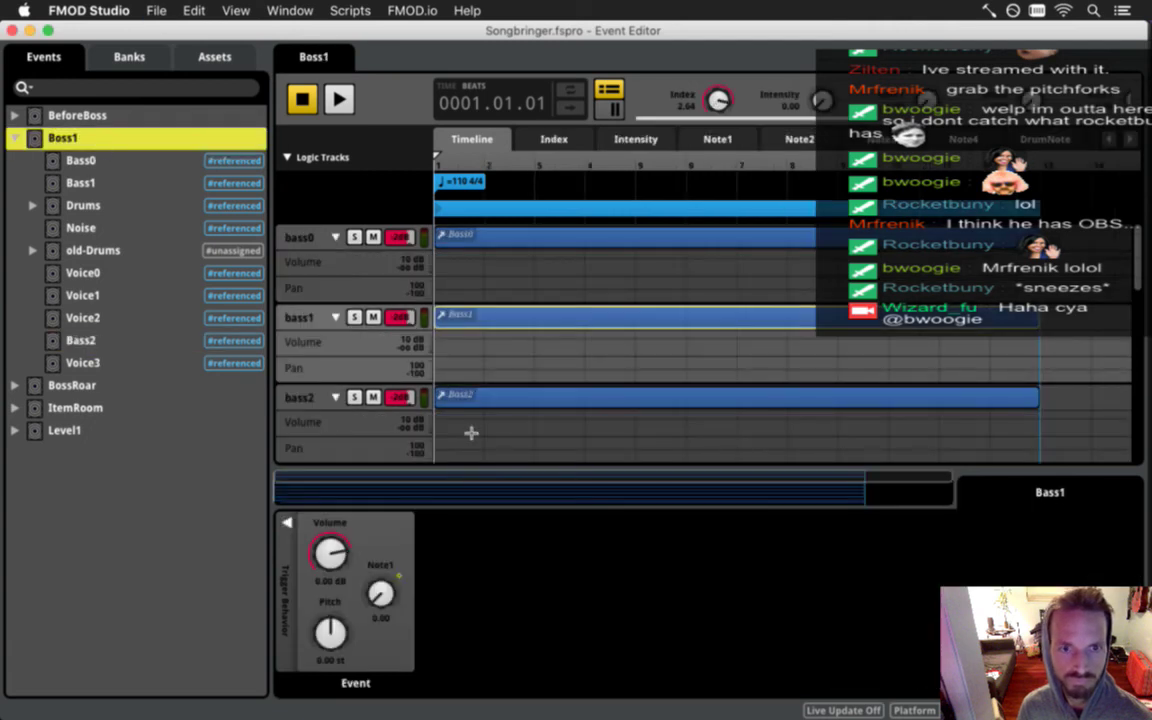
scroll(471, 422, "down", 3)
left_click(493, 345)
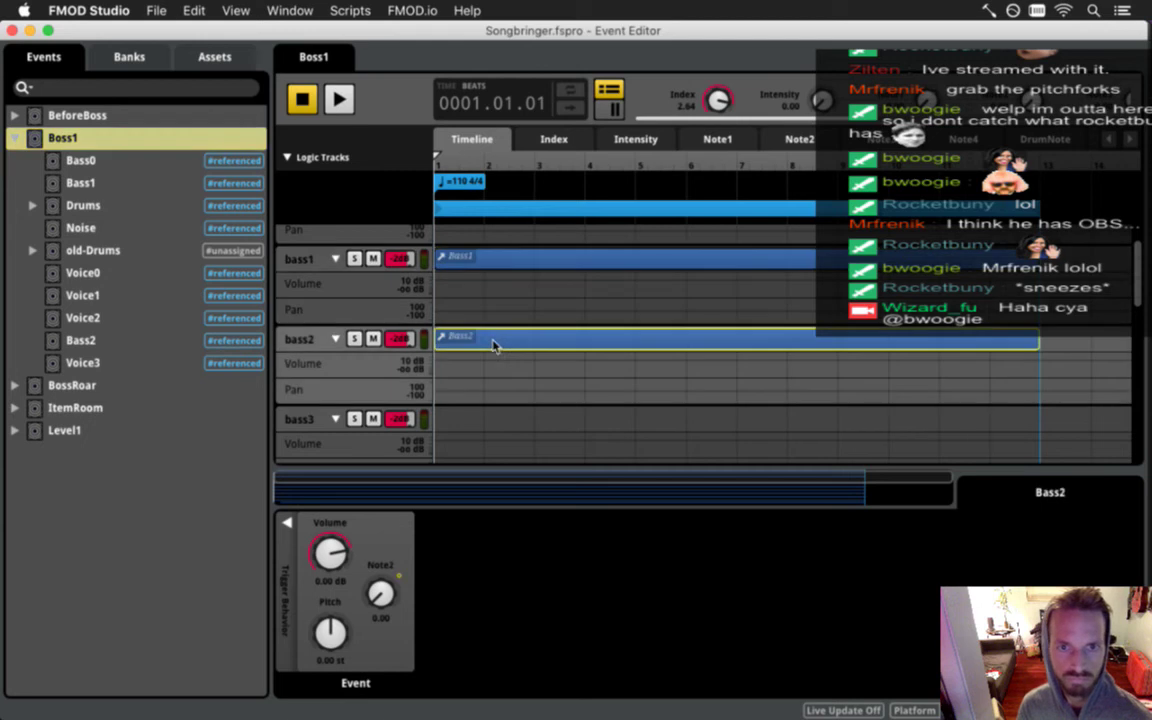
left_click(447, 419)
key("super+v")
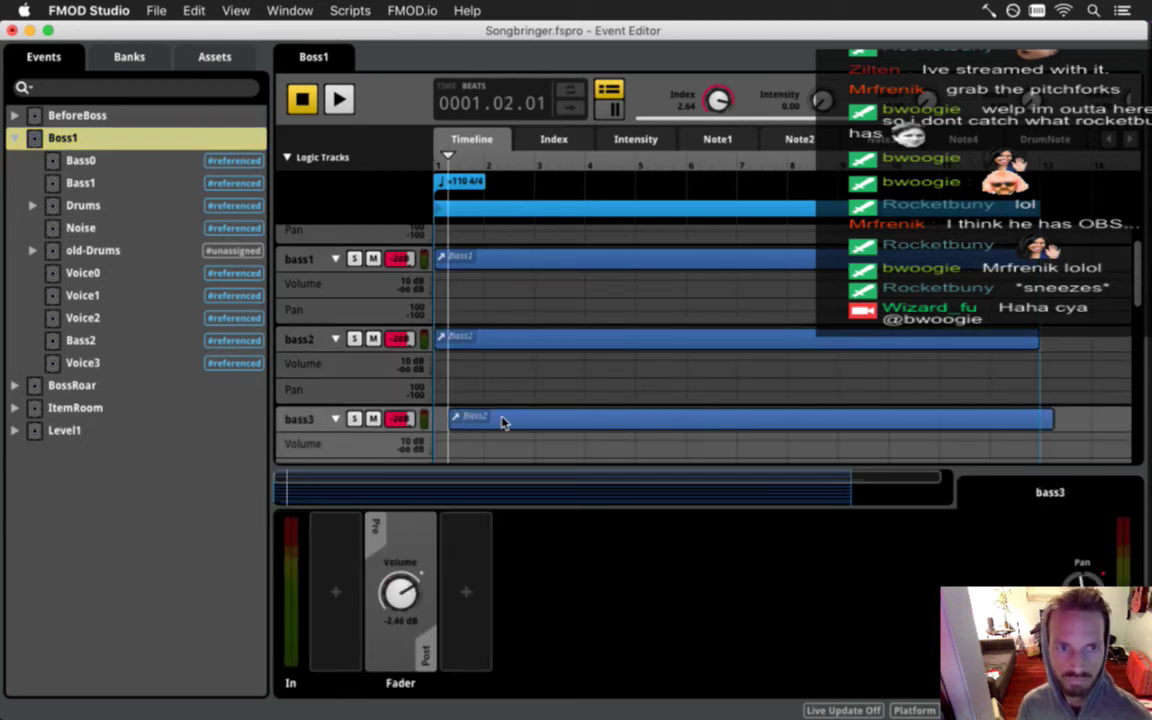
left_click(503, 422)
key("Delete")
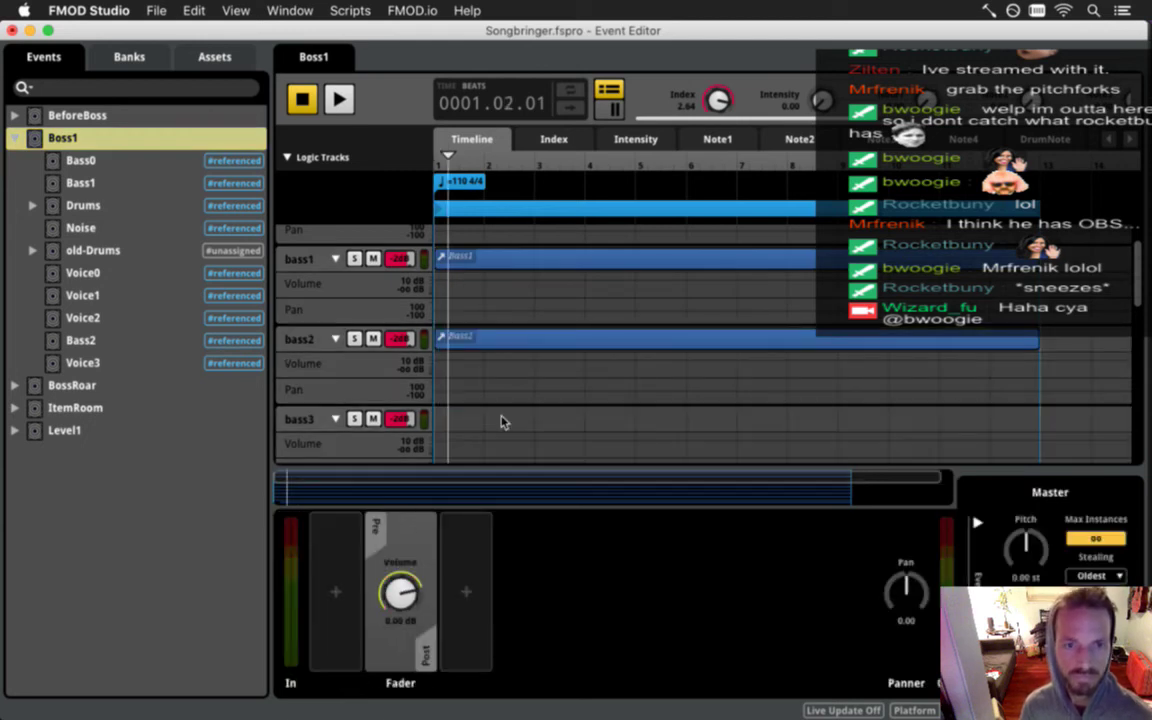
Add an event sound spanning the loop region on the bass3 track of Boss1 and rename the nested event Bass3.
right_click(447, 424)
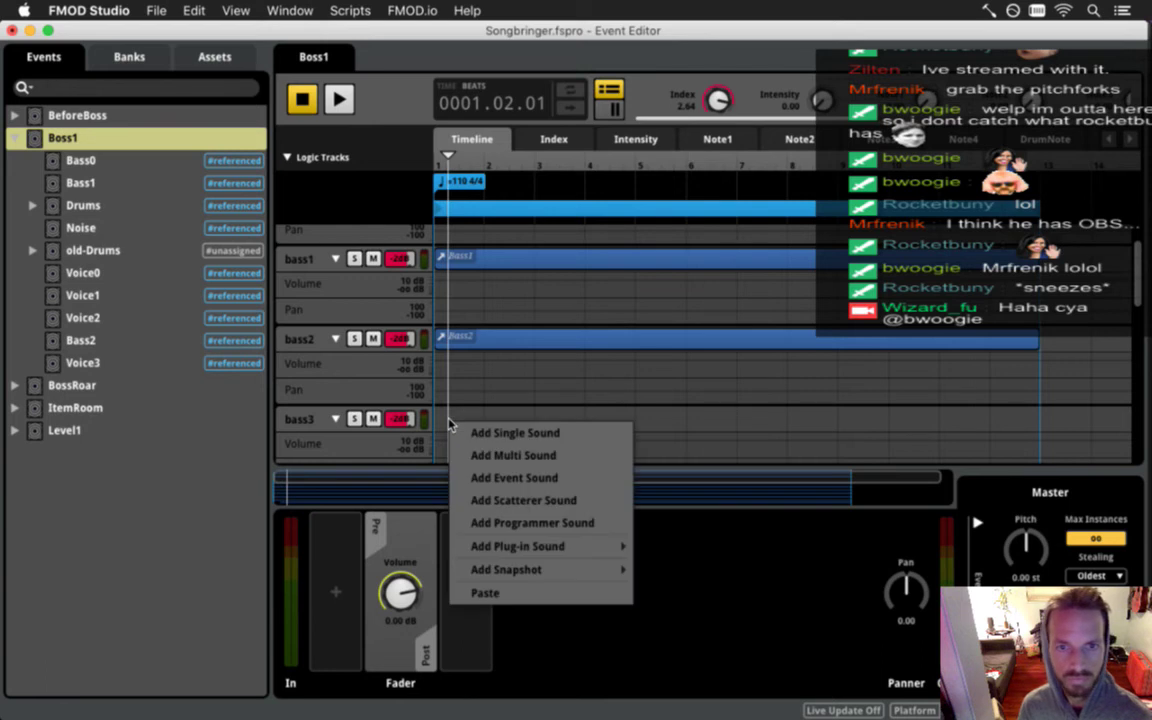
left_click(516, 475)
left_click_drag(467, 418, 1030, 427)
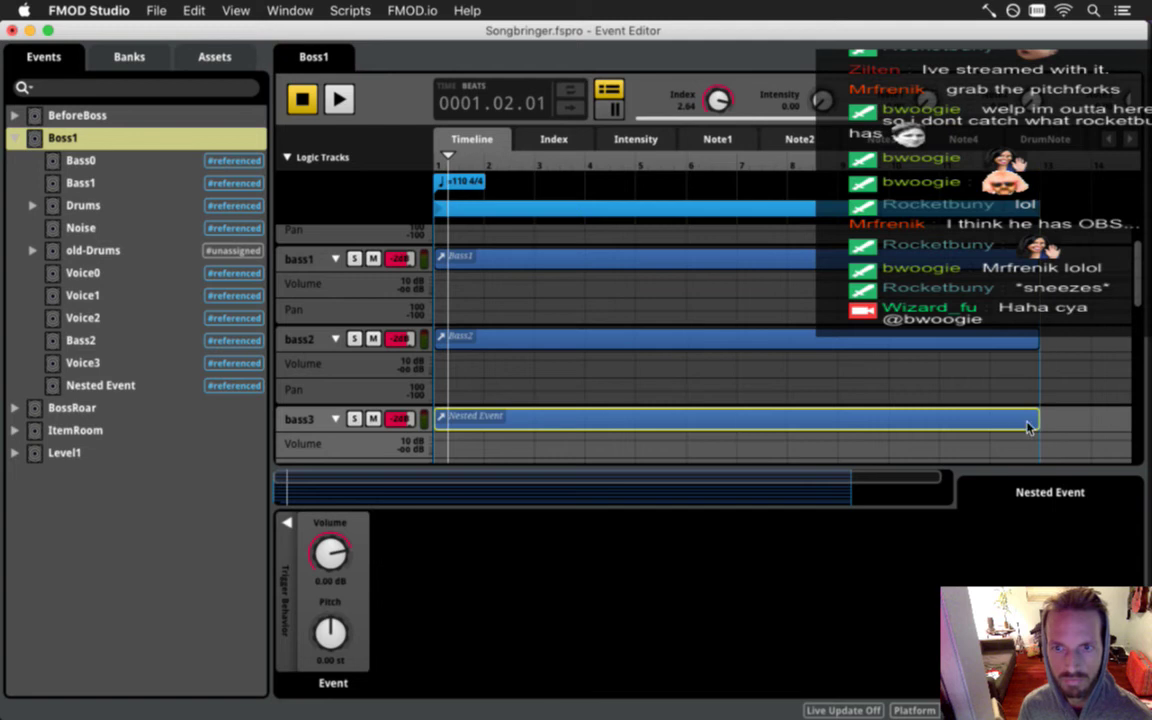
double_click(98, 388)
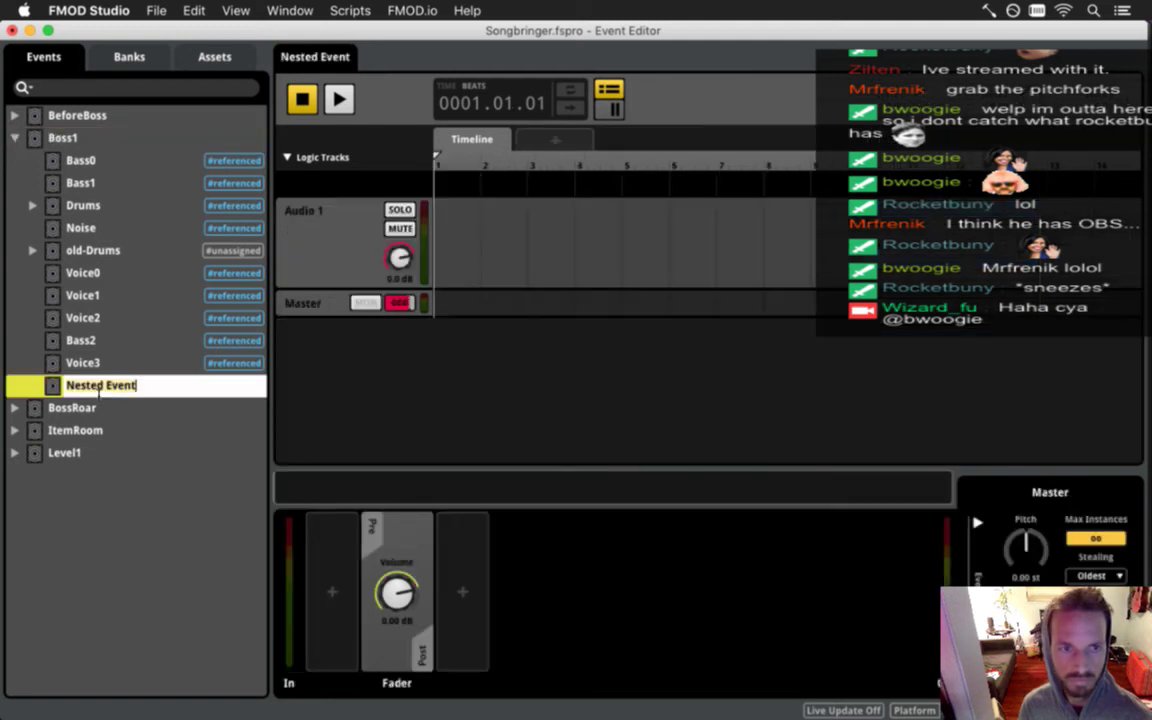
type("s3")
key("Return")
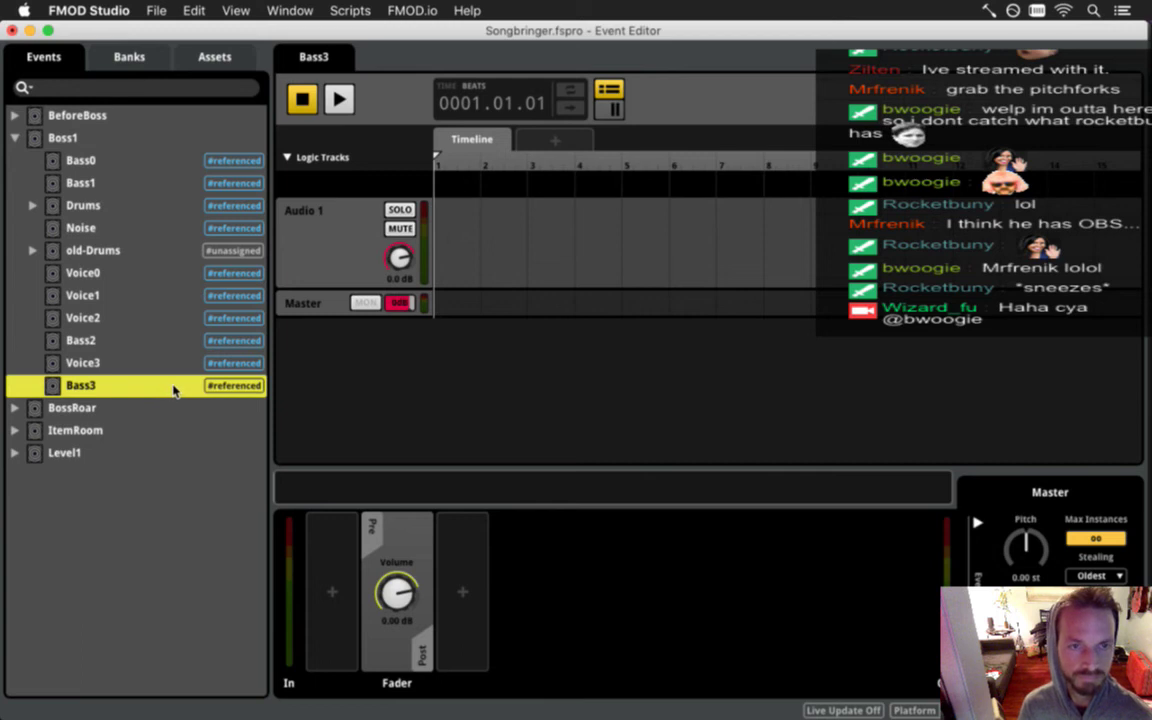
Give Bass3 a 110 BPM 4/4 tempo marker at bar 1 and a loop region ending at bar 13, and save.
right_click(441, 180)
left_click(465, 216)
left_click(452, 182)
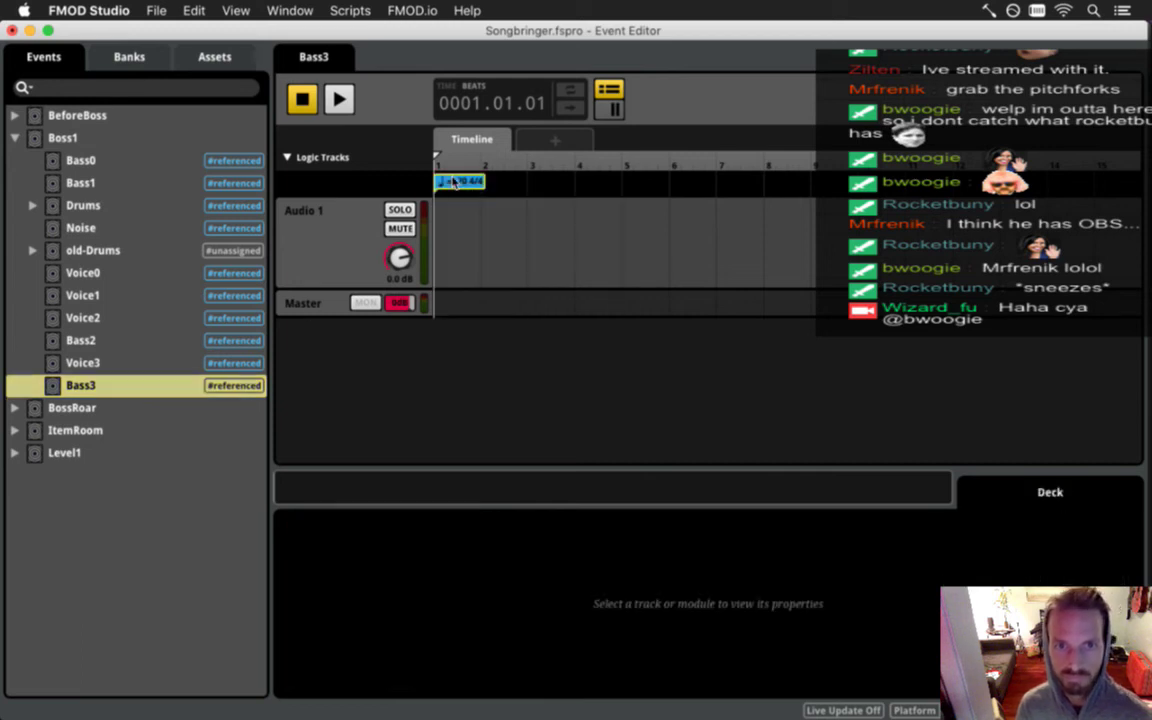
right_click(508, 197)
left_click(530, 244)
left_click_drag(535, 184, 972, 212)
left_click_drag(870, 200, 883, 200)
left_click_drag(577, 483, 463, 491)
key("super+s")
Shrink the Audio 1 track of Bass3 to its minimum height and add audio tracks up to Audio 12.
left_click(321, 250)
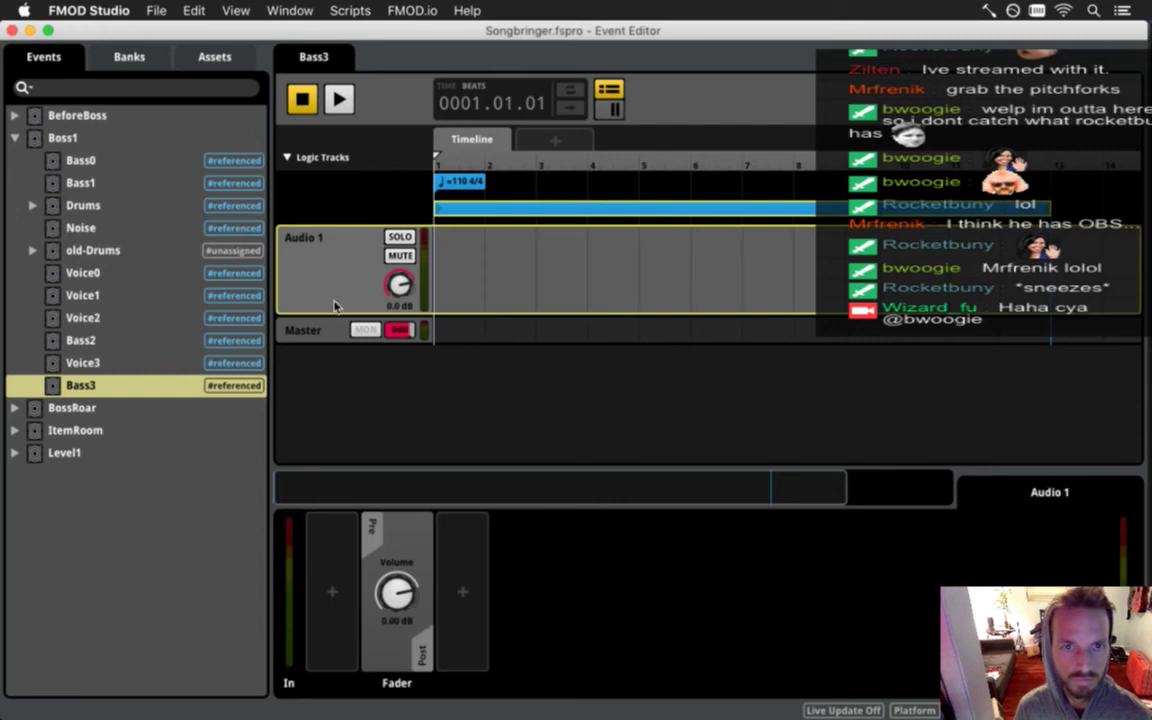
left_click_drag(333, 321, 340, 256)
right_click(341, 245)
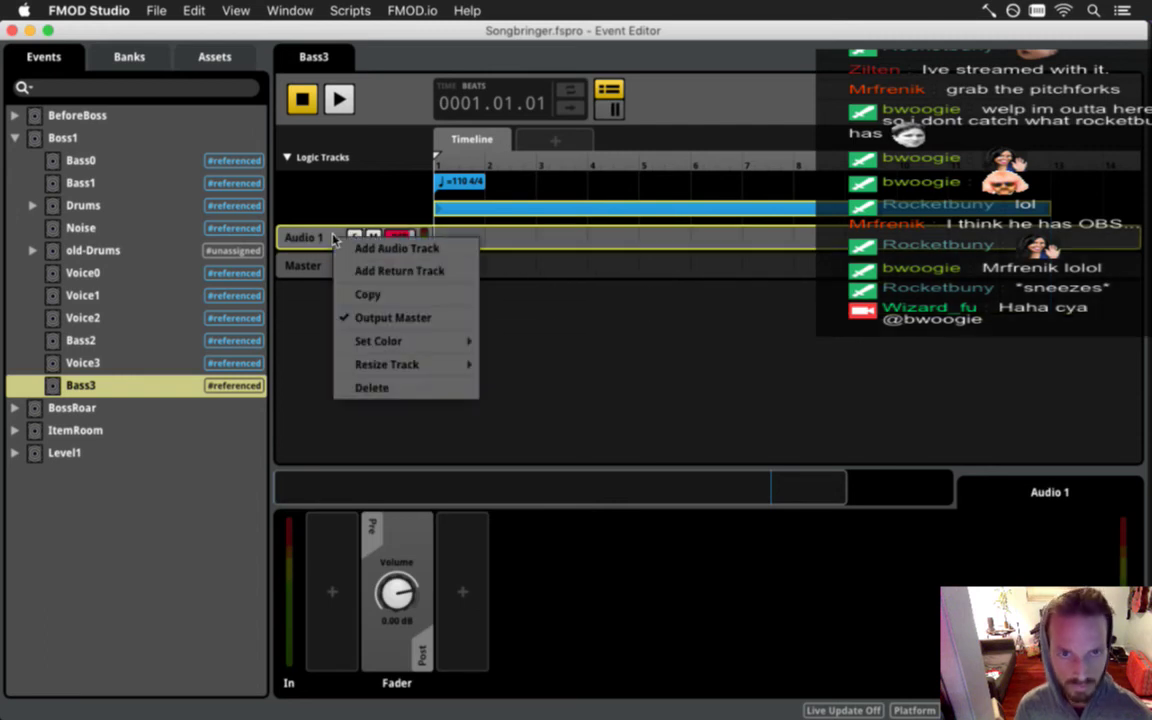
left_click(342, 249)
right_click(341, 245)
left_click(386, 254)
right_click(335, 242)
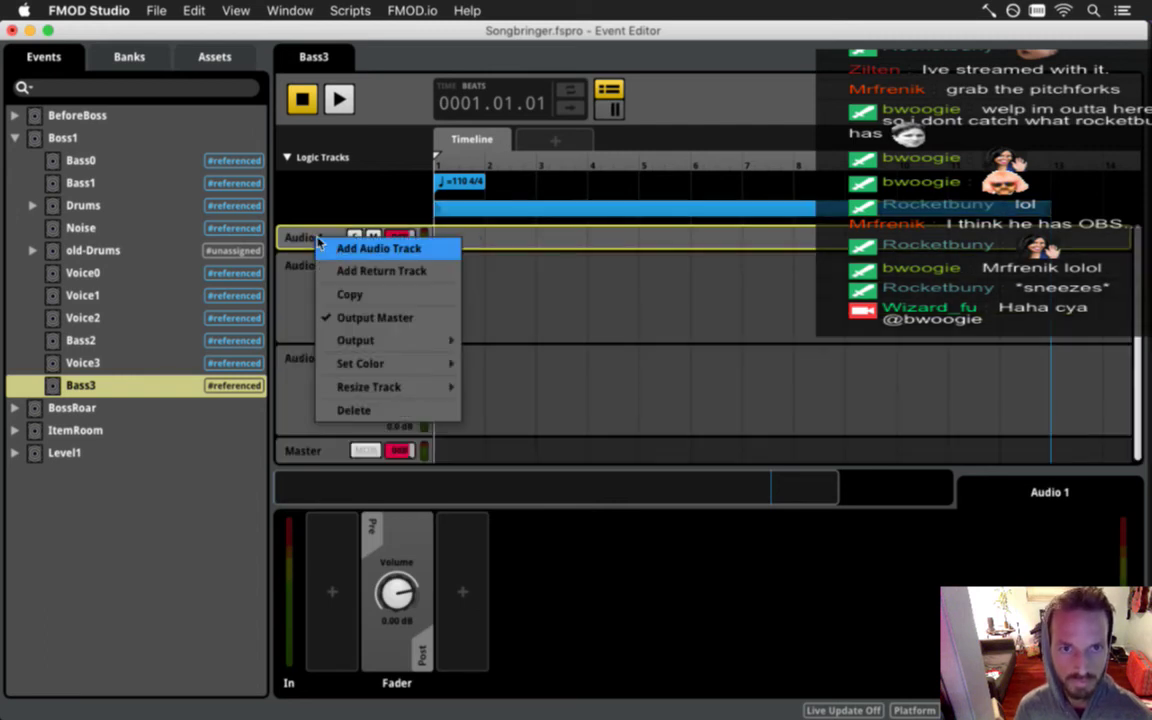
left_click(345, 254)
right_click(323, 243)
left_click(330, 253)
right_click(323, 243)
left_click(330, 253)
right_click(330, 243)
left_click(360, 253)
right_click(330, 243)
left_click(360, 253)
right_click(330, 243)
left_click(355, 257)
right_click(330, 243)
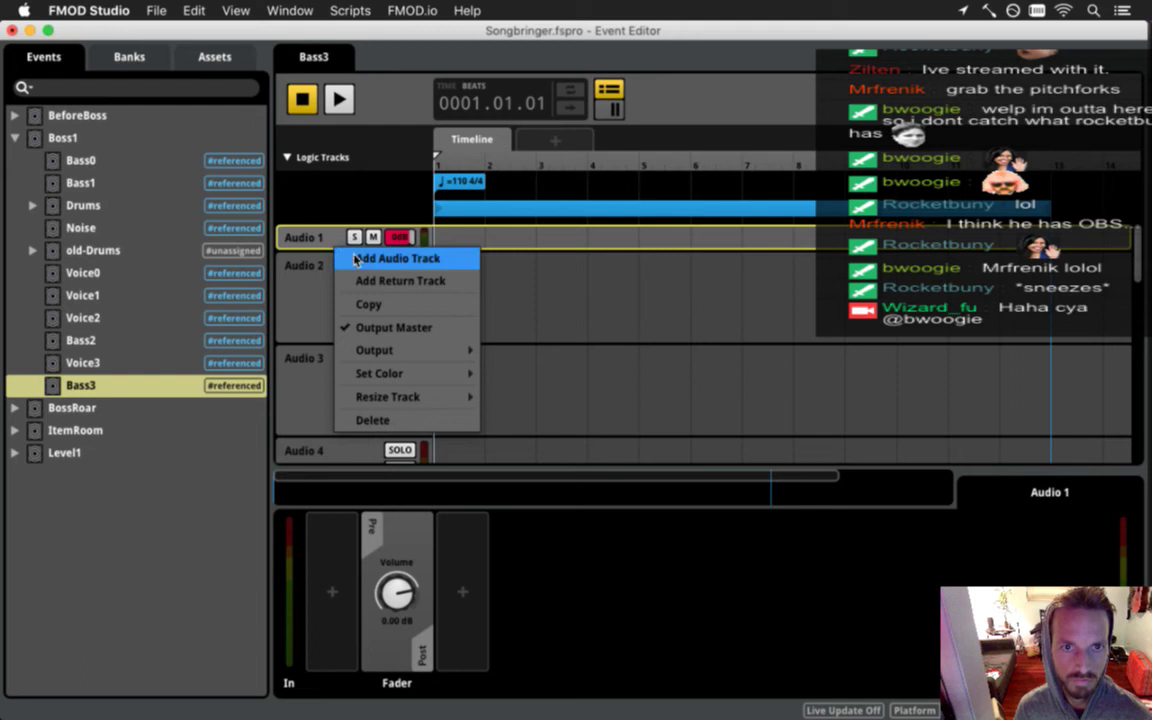
left_click(351, 257)
Resize tracks Audio 2 through Audio 12 of Bass3 to the same small height as Audio 1, and save.
scroll(350, 293, "down", 10)
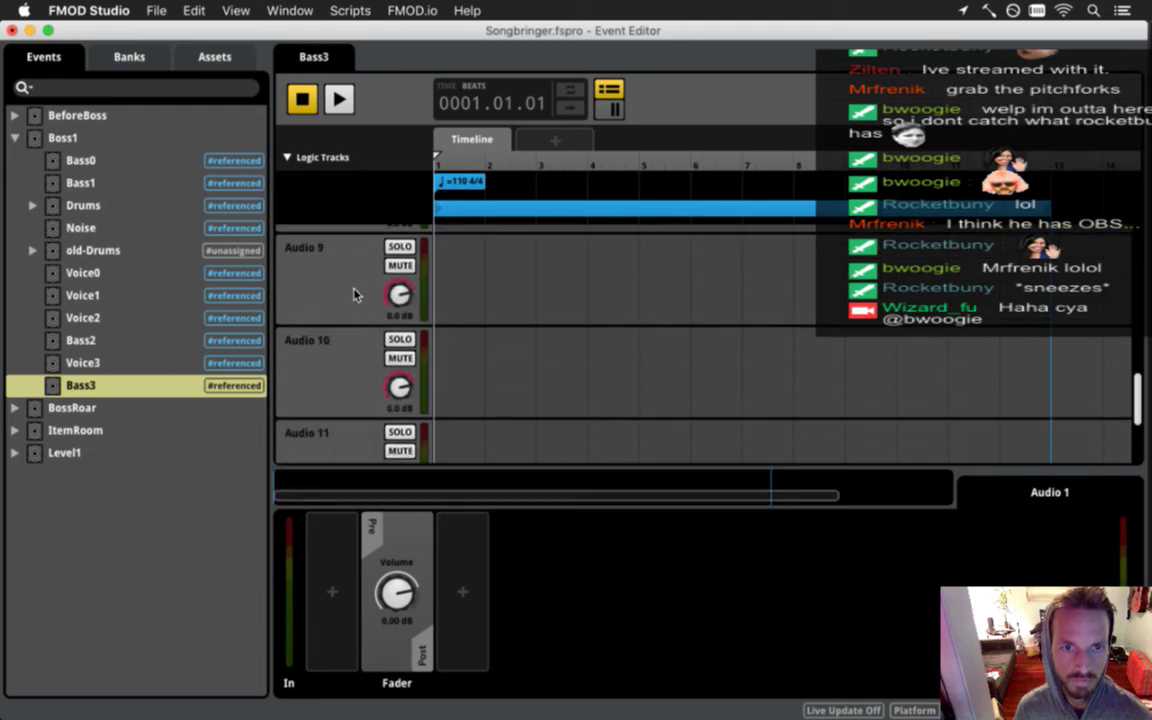
scroll(354, 292, "up", 2)
scroll(340, 330, "down", 2)
scroll(324, 360, "up", 5)
scroll(323, 346, "up", 7)
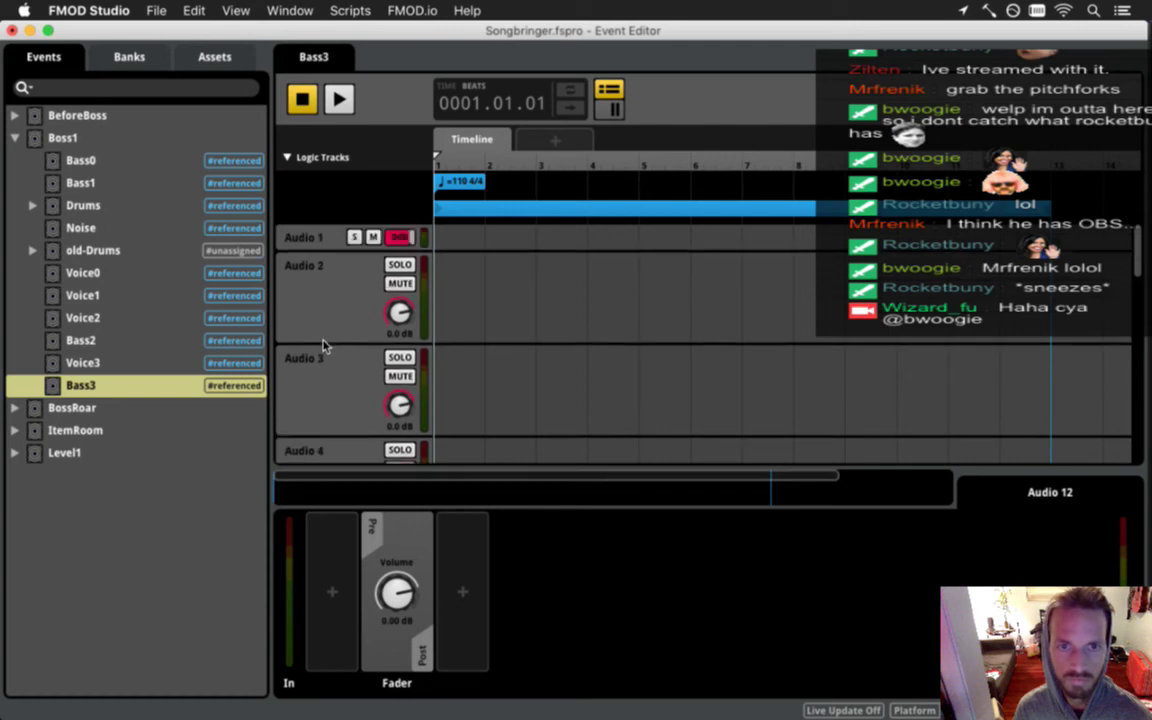
left_click(330, 275, "shift")
right_click(346, 301)
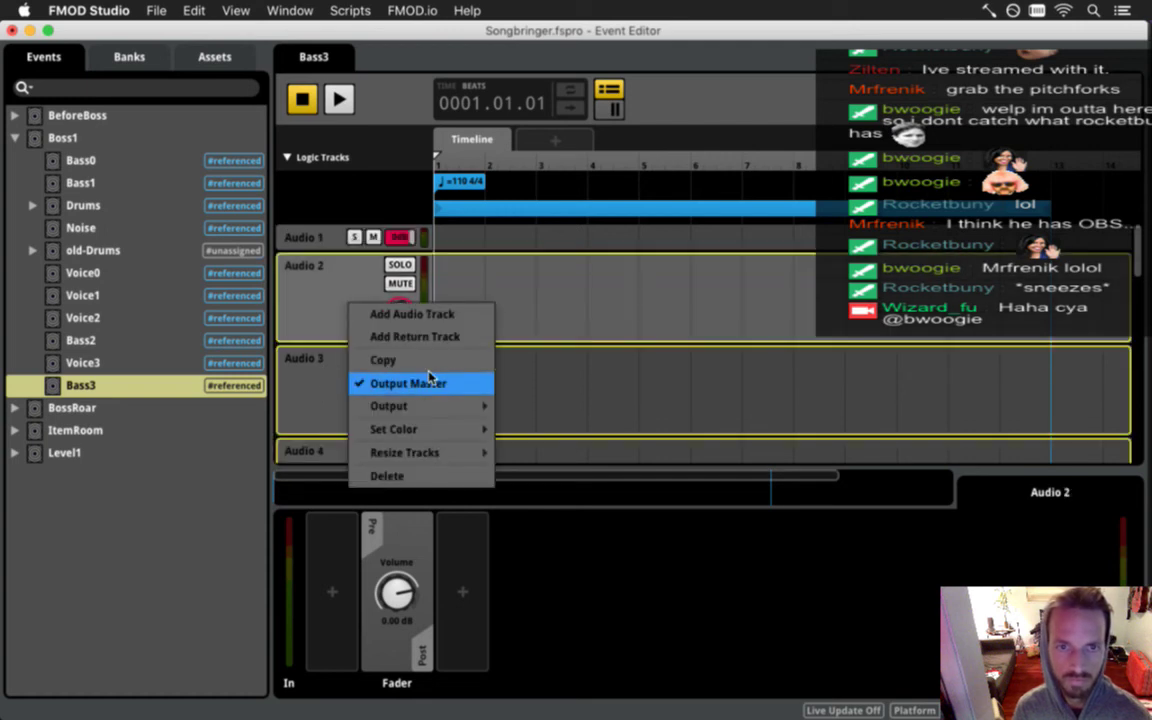
mouse_move(458, 428)
mouse_move(405, 452)
left_click(530, 452)
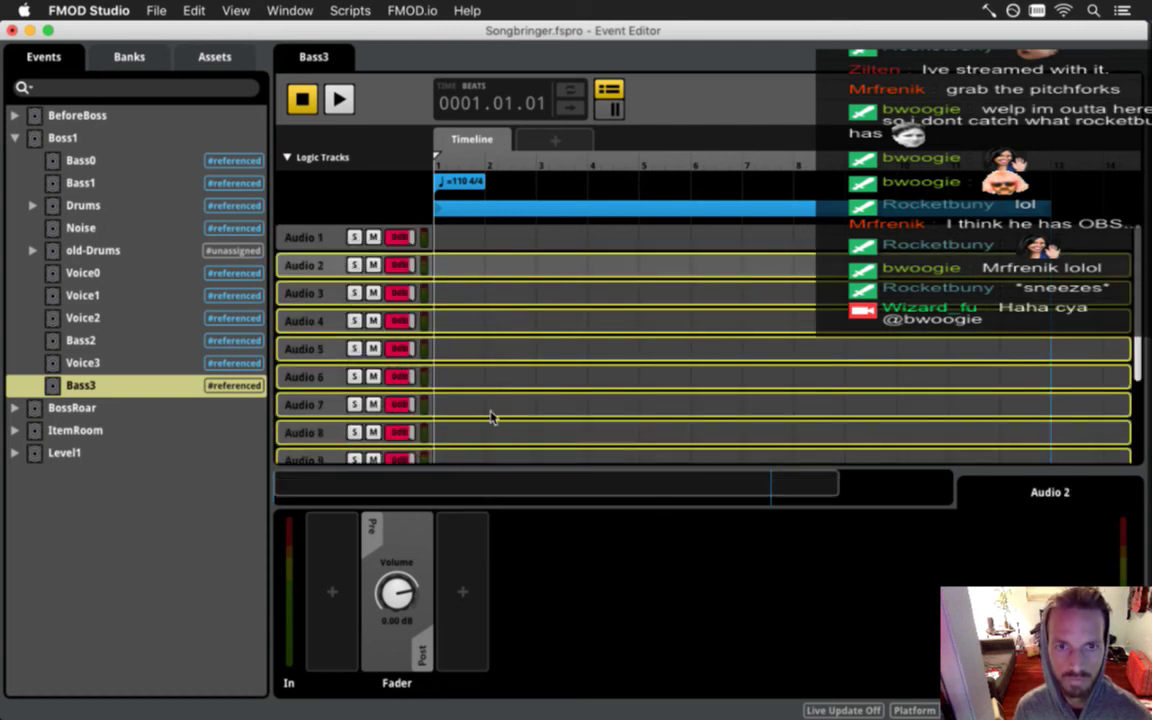
left_click(315, 240)
key("super+s")
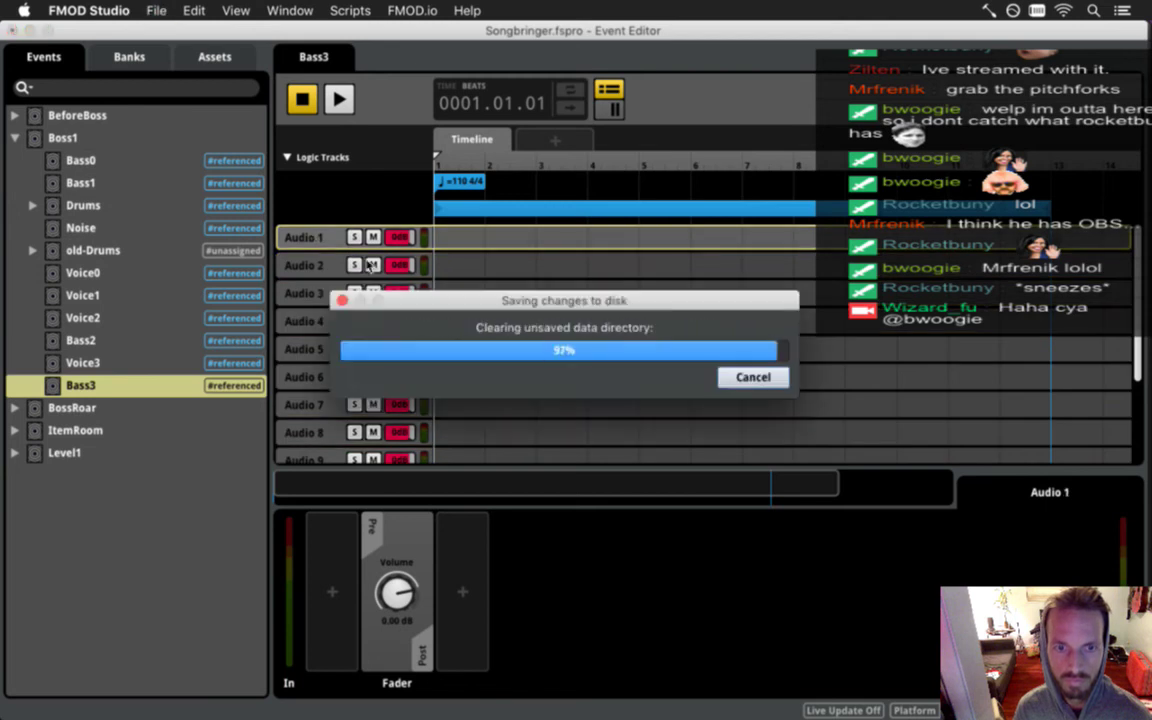
Add a parameter named Note3 to the Bass3 event and save the project.
left_click(552, 143)
left_click(575, 153)
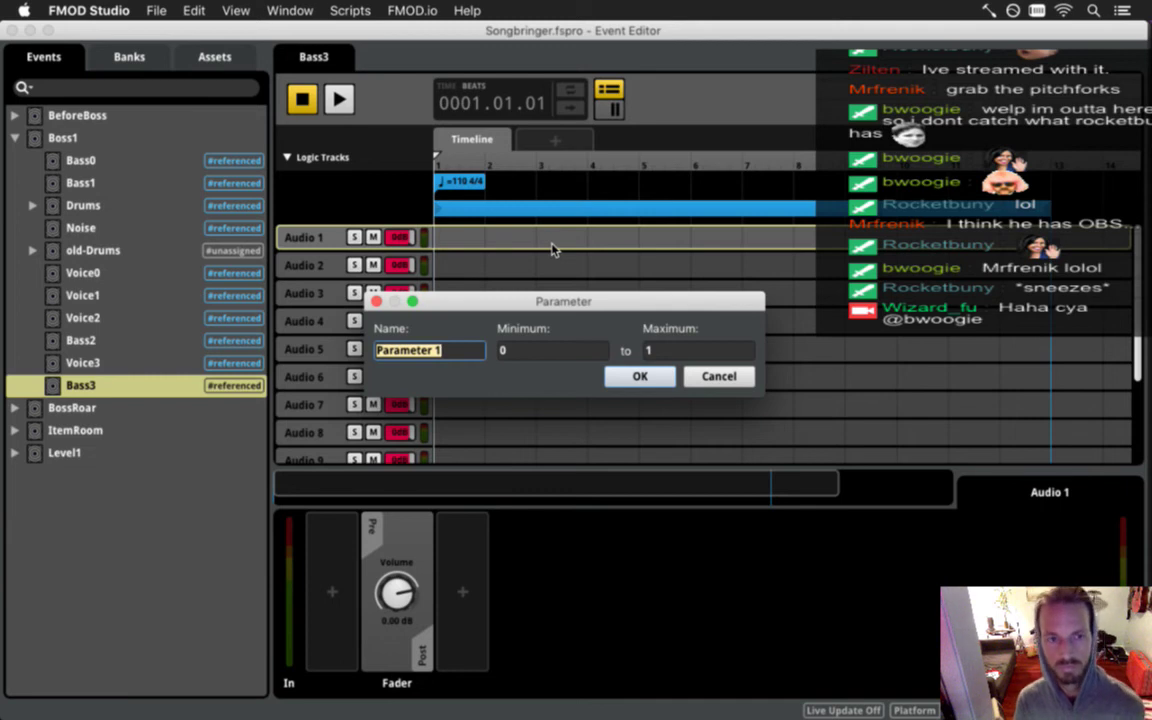
type("Note3")
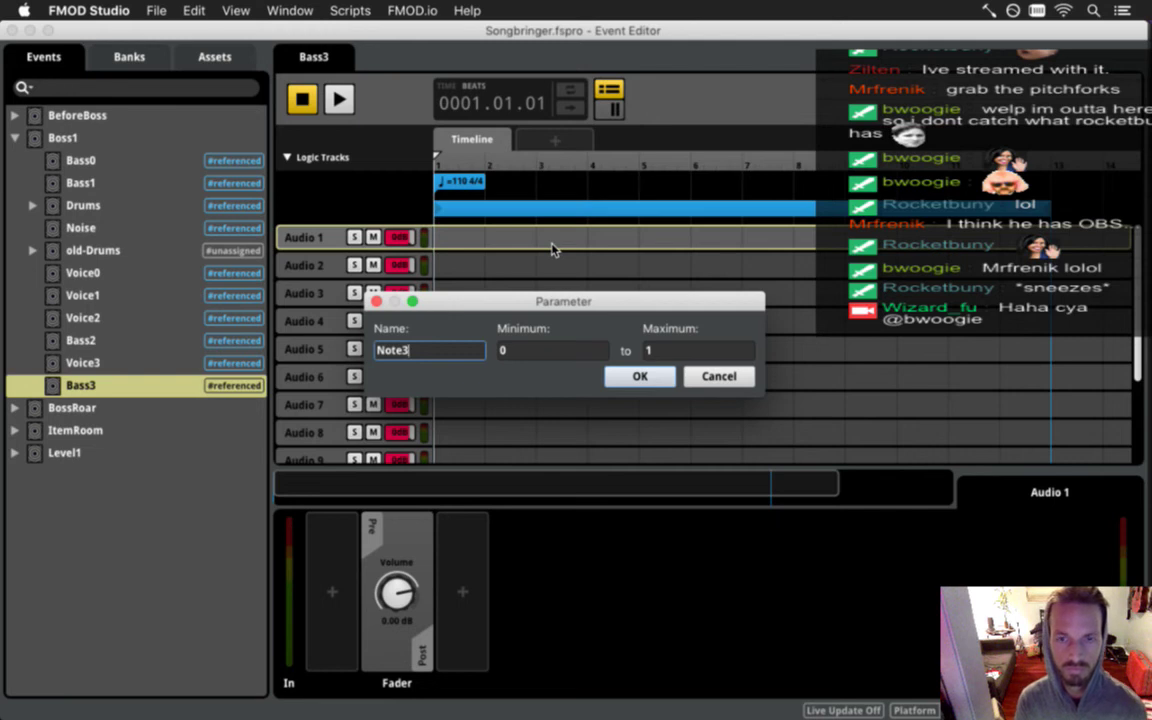
key("Return")
key("super+s")
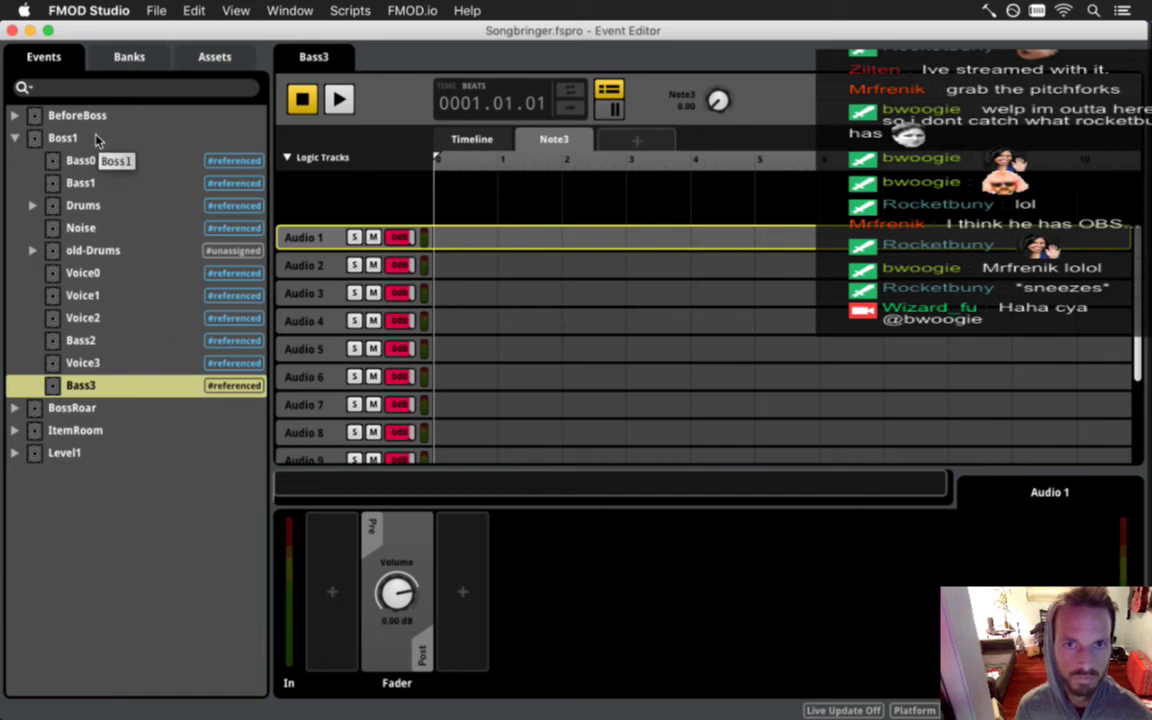
Place the assets Boss1-bass3A, A#, B, C and C# on tracks Audio 1 through Audio 5 of Bass3's Note3 parameter sheet.
left_click(97, 342)
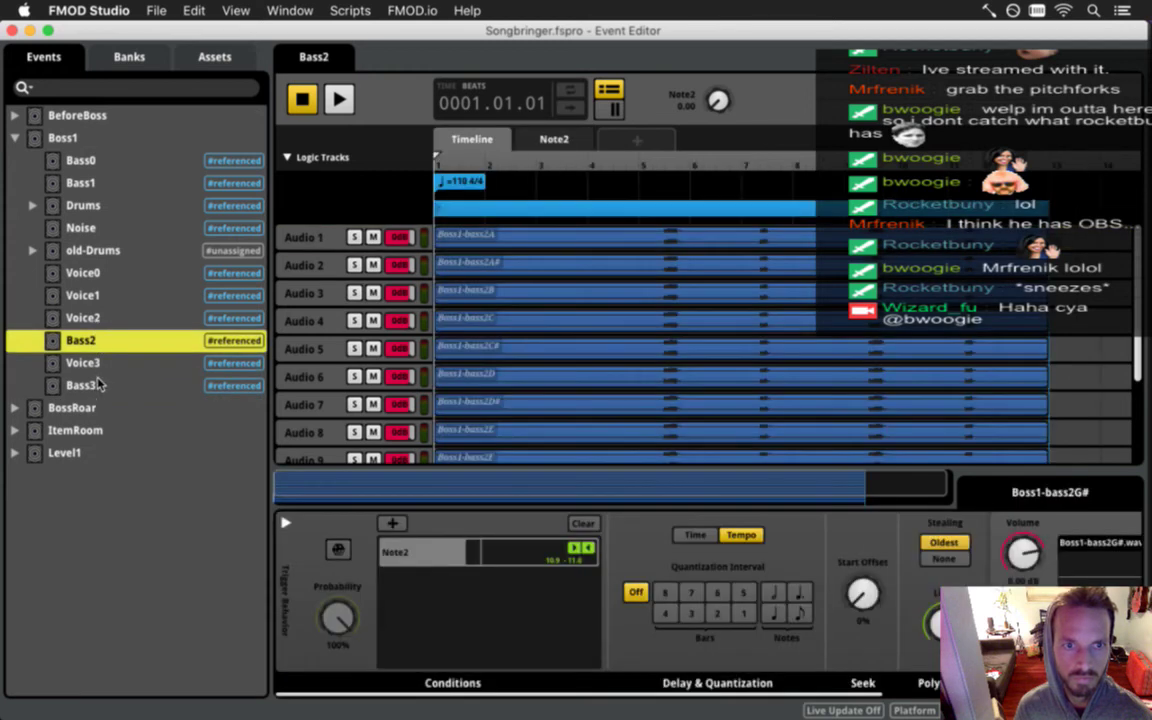
left_click(97, 388)
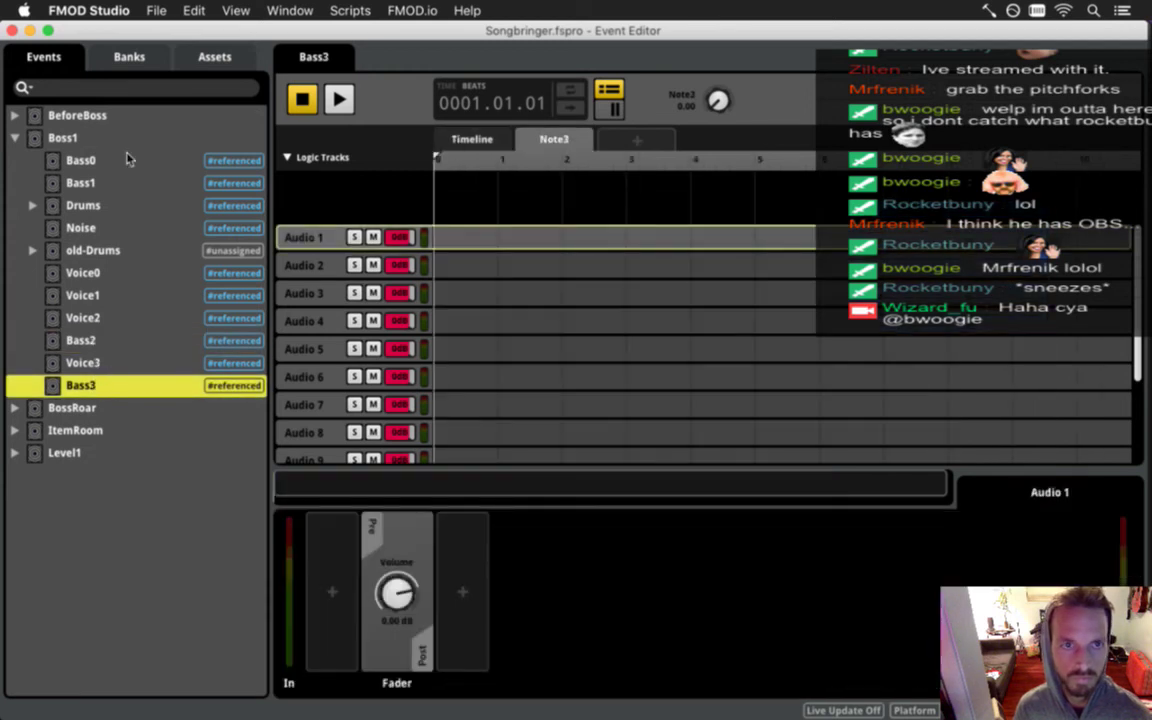
left_click(215, 57)
scroll(210, 183, "up", 3)
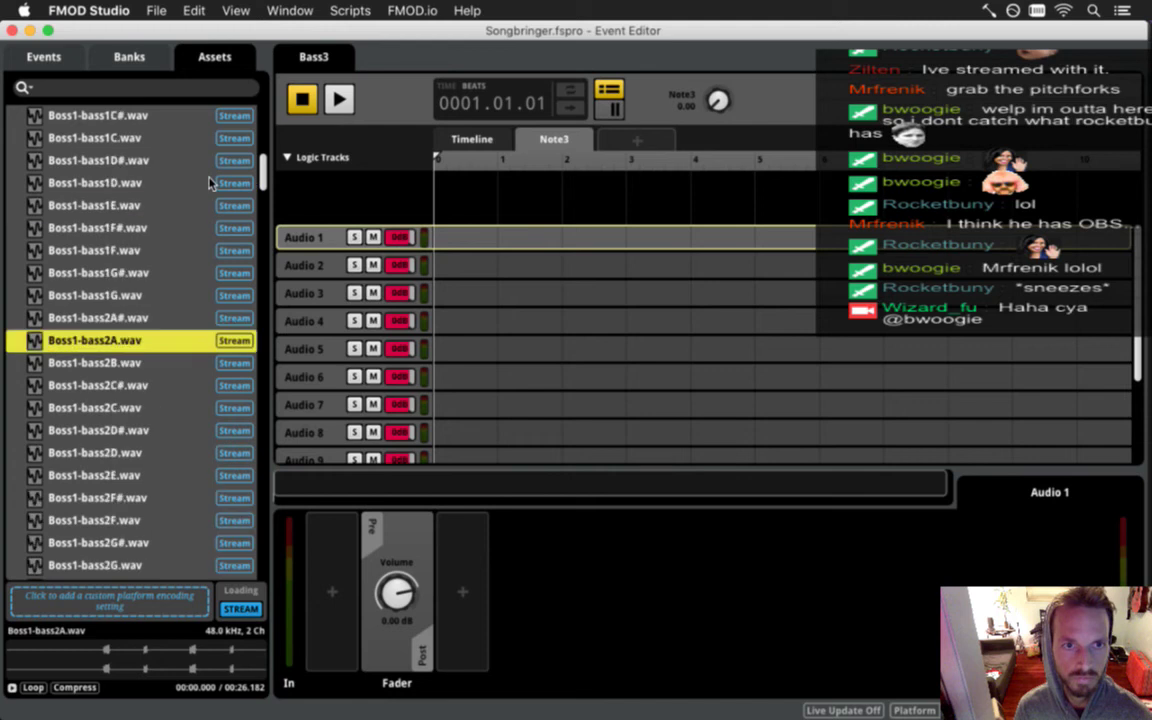
scroll(210, 183, "down", 9)
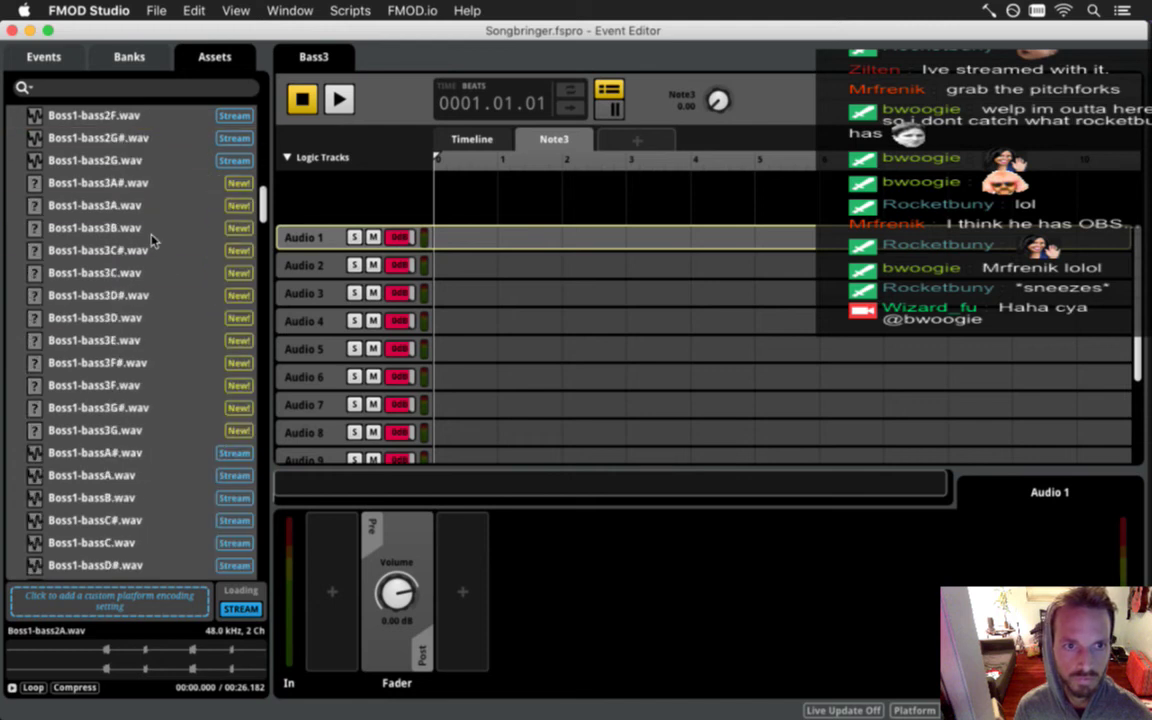
left_click_drag(123, 207, 474, 240)
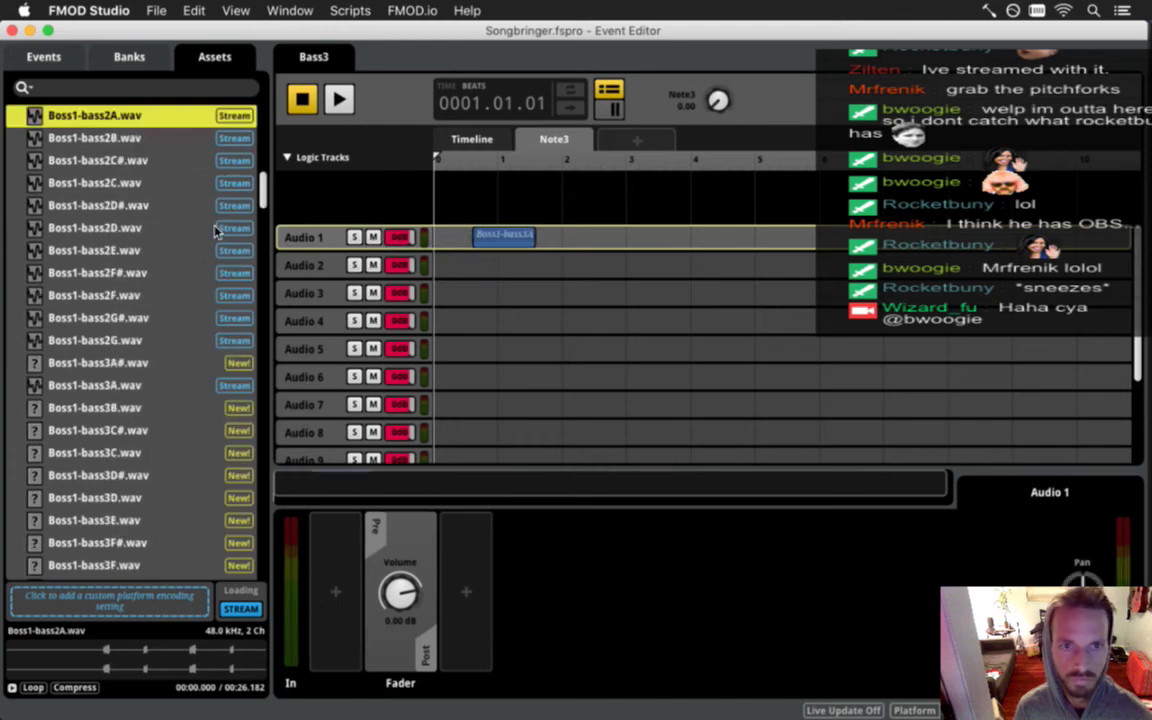
left_click_drag(165, 392, 491, 281)
left_click_drag(187, 411, 466, 292)
left_click_drag(128, 452, 490, 320)
left_click_drag(162, 432, 514, 358)
Place Boss1-bass3D, D#, E, F, F#, G and G# on tracks Audio 6 through Audio 12 of the Note3 sheet.
scroll(514, 358, "down", 2)
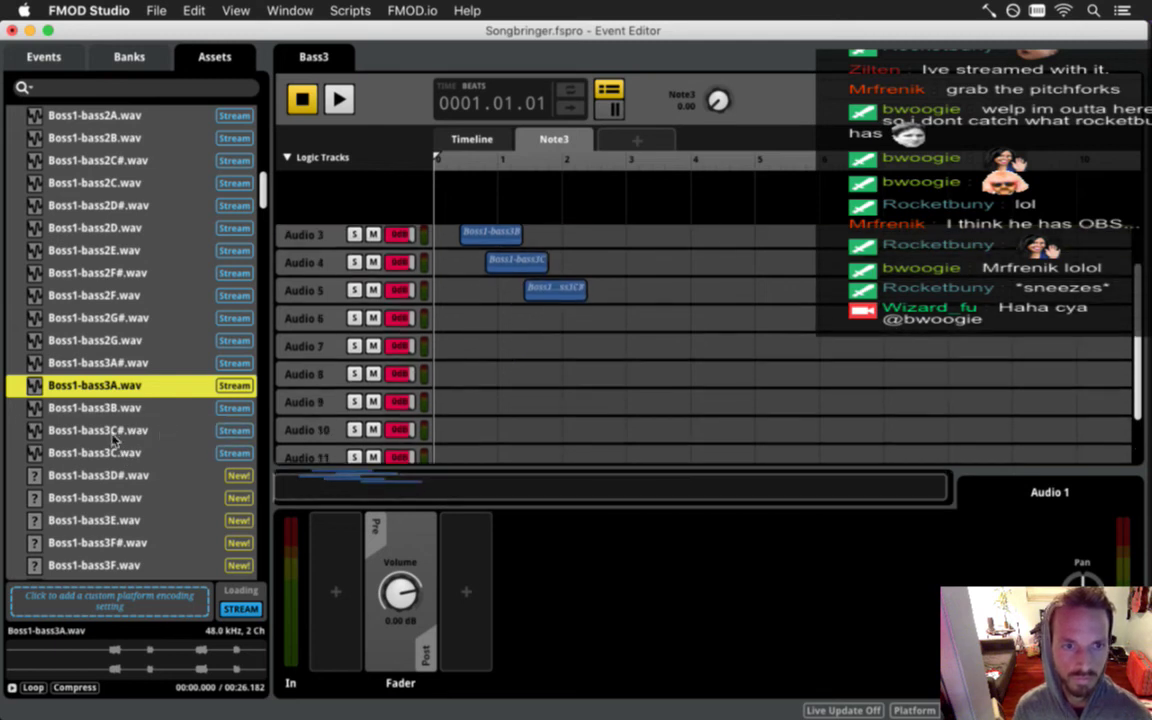
left_click_drag(130, 497, 466, 318)
left_click_drag(128, 484, 491, 344)
left_click_drag(120, 530, 476, 372)
scroll(452, 432, "down", 2)
scroll(452, 432, "down", 1)
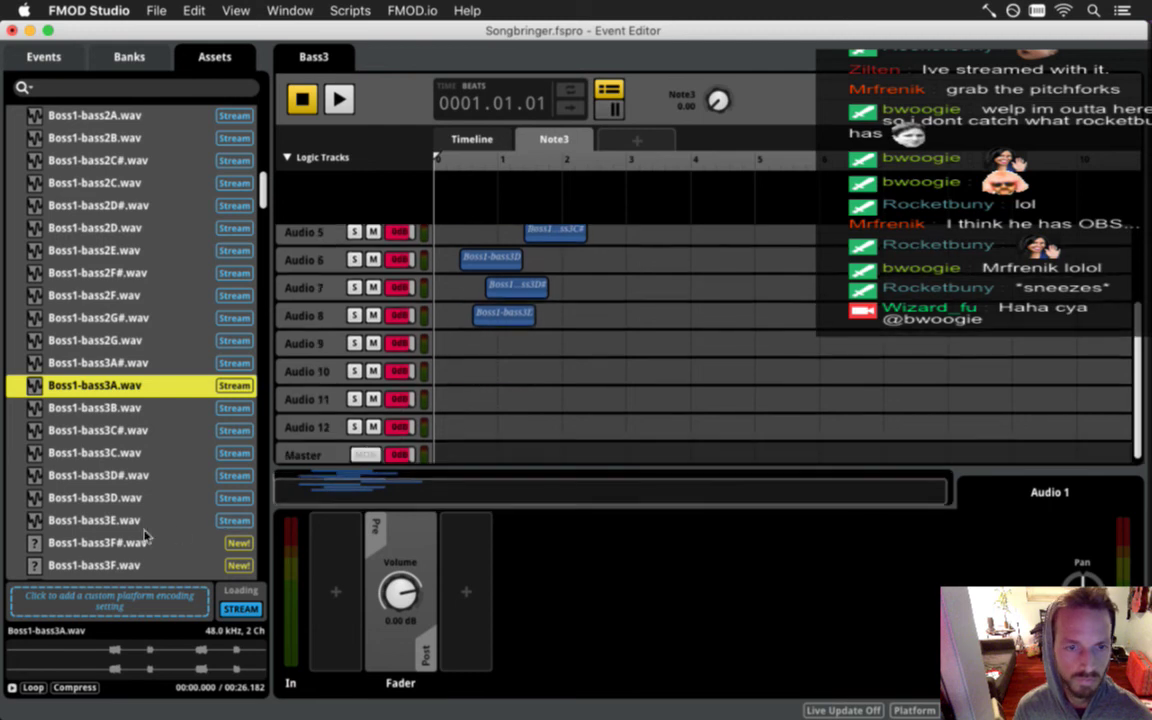
left_click_drag(115, 570, 462, 347)
left_click_drag(124, 548, 470, 371)
scroll(80, 520, "down", 5)
scroll(122, 458, "up", 3)
left_click_drag(127, 405, 476, 396)
left_click_drag(173, 387, 474, 262)
Align the remaining bass3 clips on the upper tracks to position 0 of the Note3 sheet.
scroll(510, 345, "up", 4)
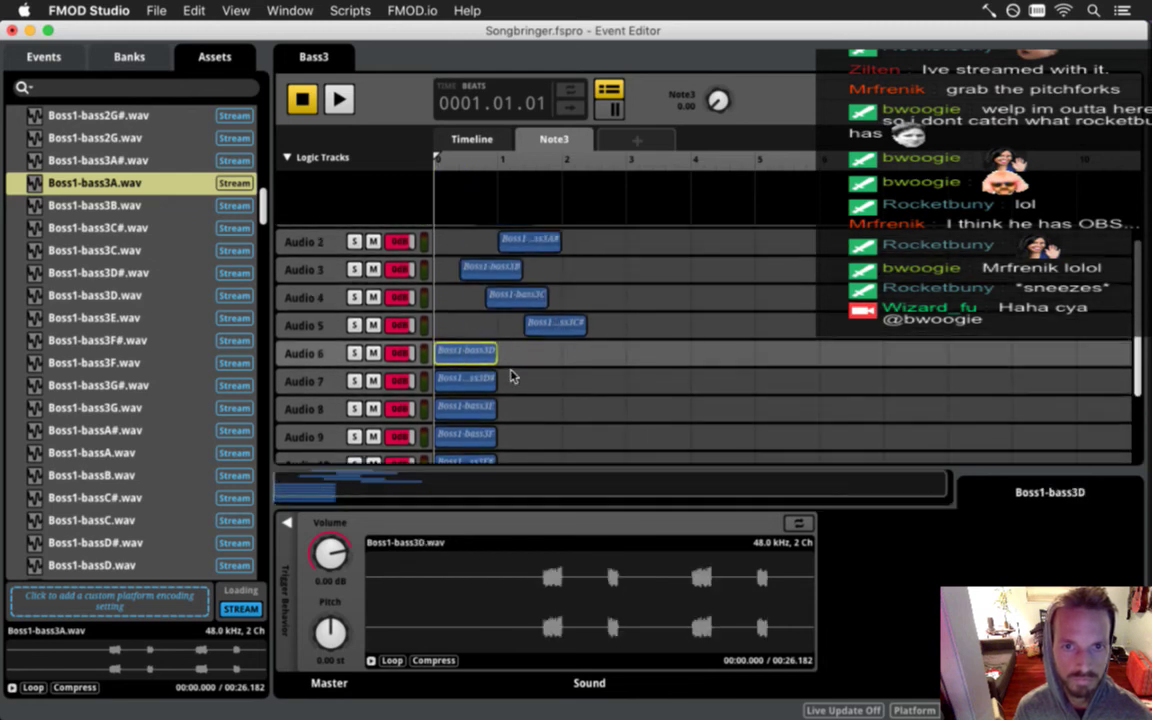
left_click_drag(560, 350, 461, 290)
left_click_drag(524, 265, 440, 247)
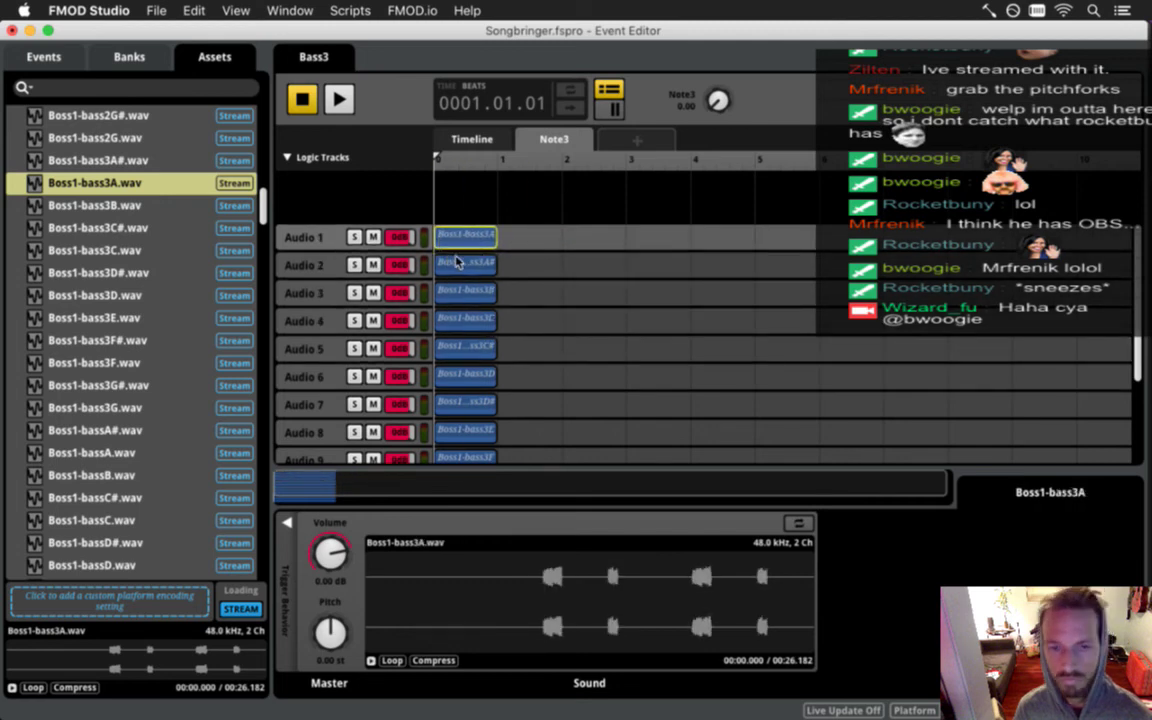
Select all twelve bass3 clips on the Note3 sheet and delete them.
left_click(288, 523)
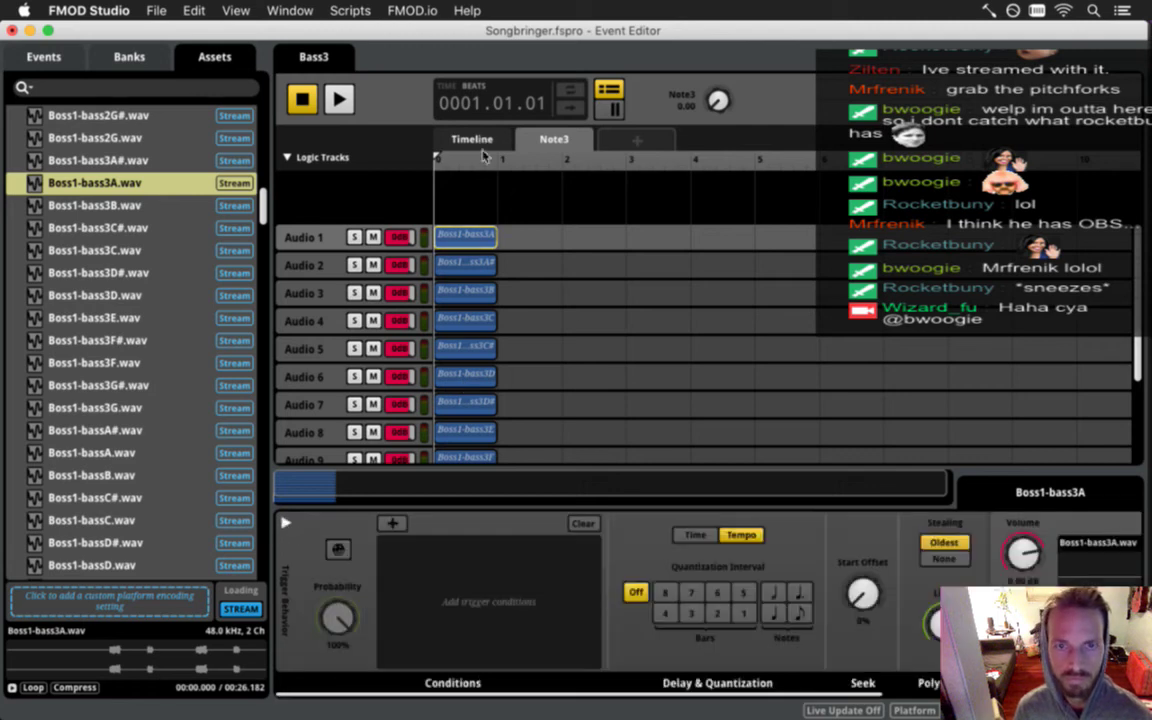
left_click_drag(515, 247, 445, 565)
scroll(517, 424, "down", 4)
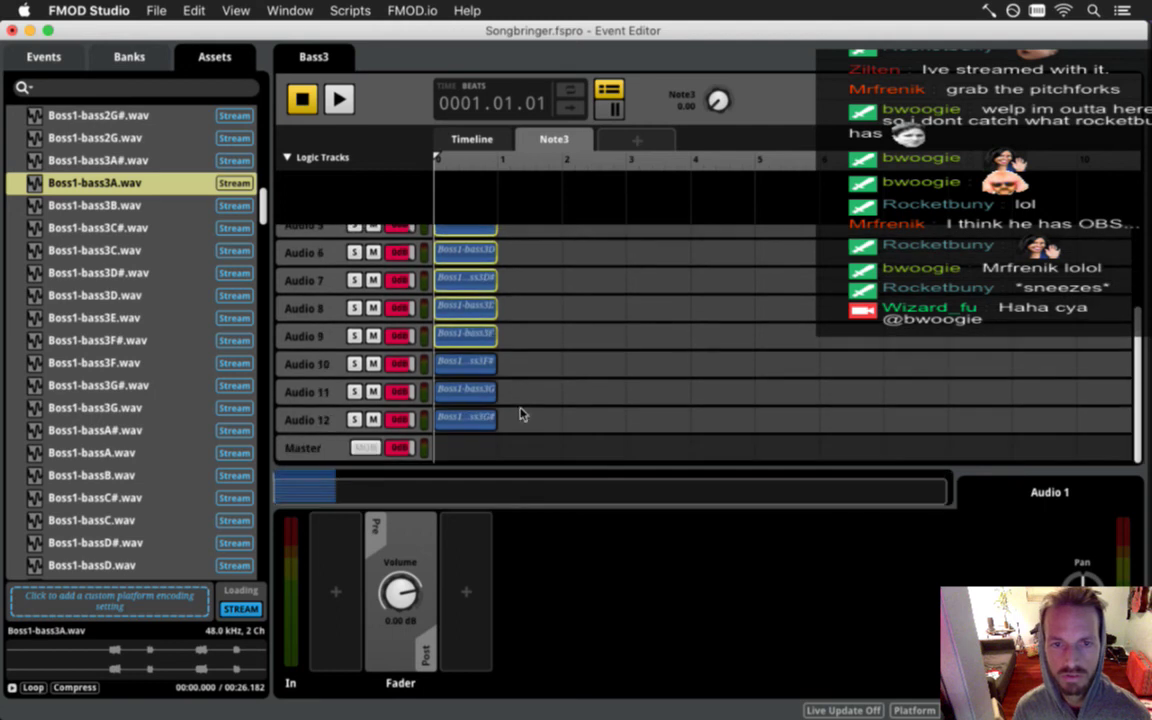
left_click(517, 366)
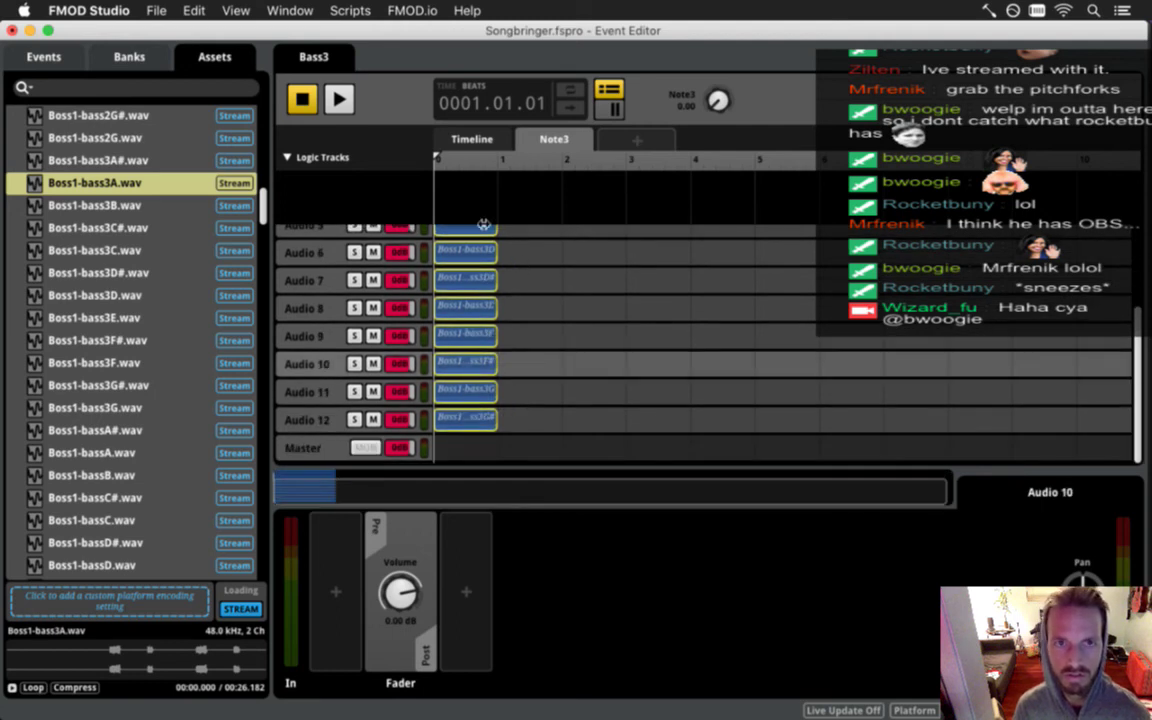
left_click(193, 10)
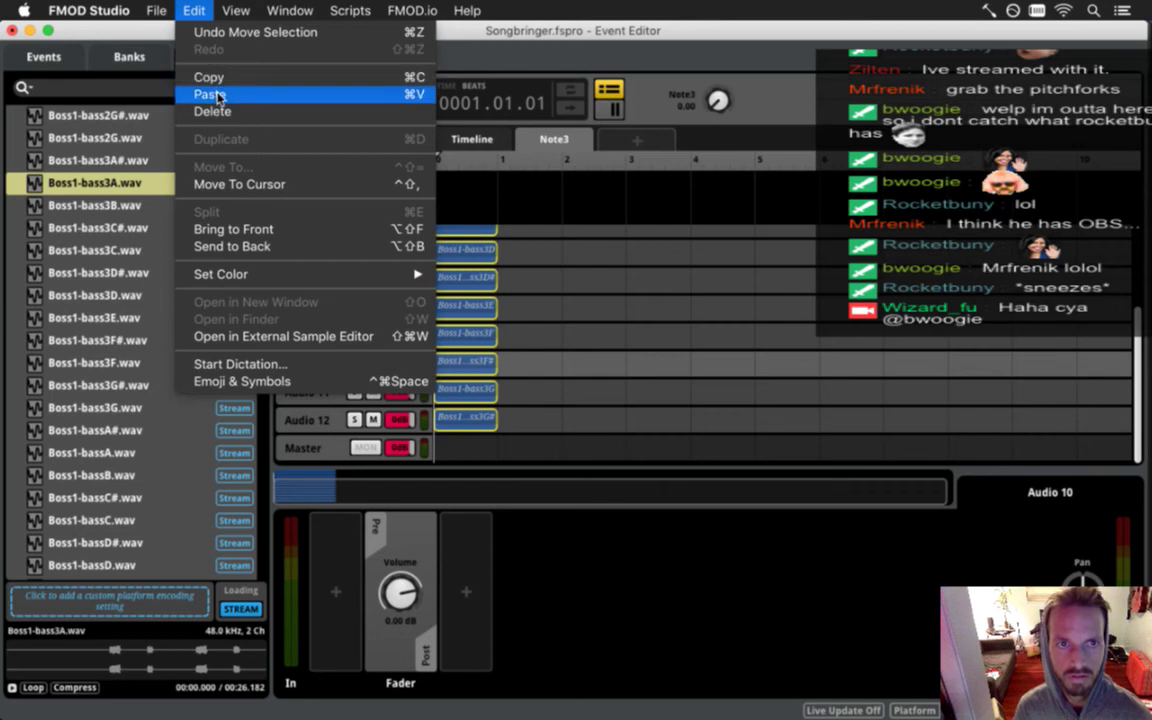
left_click(190, 11)
left_click(190, 11)
left_click(214, 111)
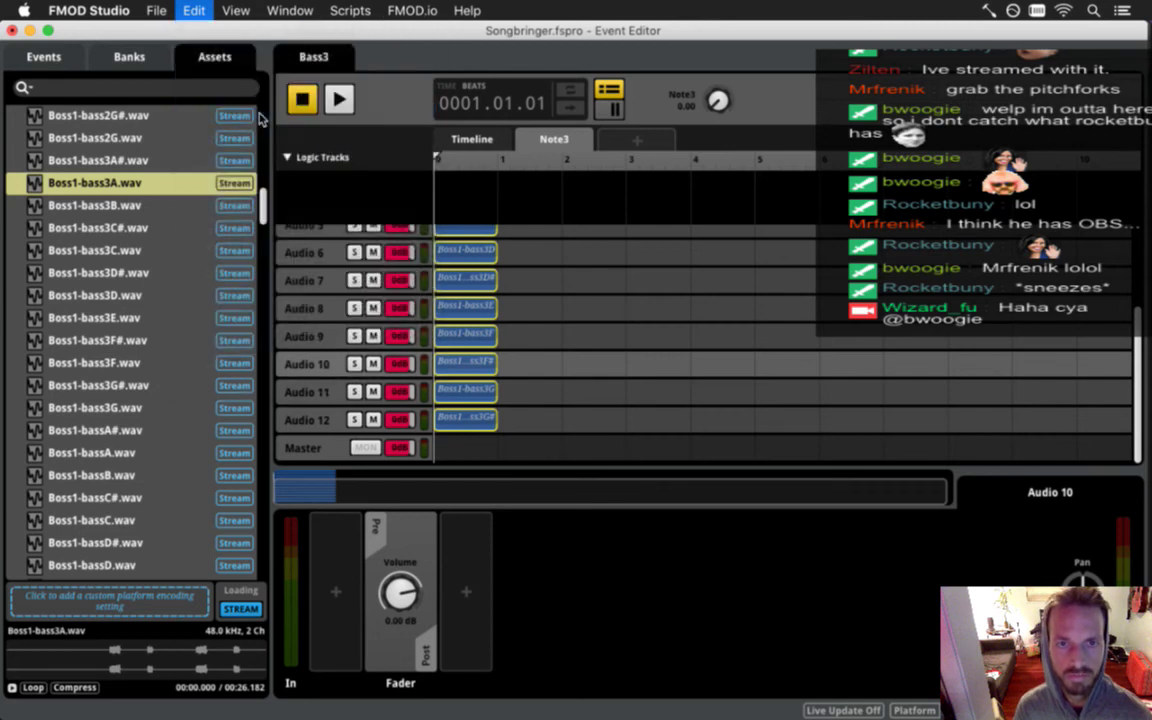
Try to paste the clips onto Bass3's timeline at bar 1, starting from Audio 1, and save the project.
scroll(480, 263, "up", 5)
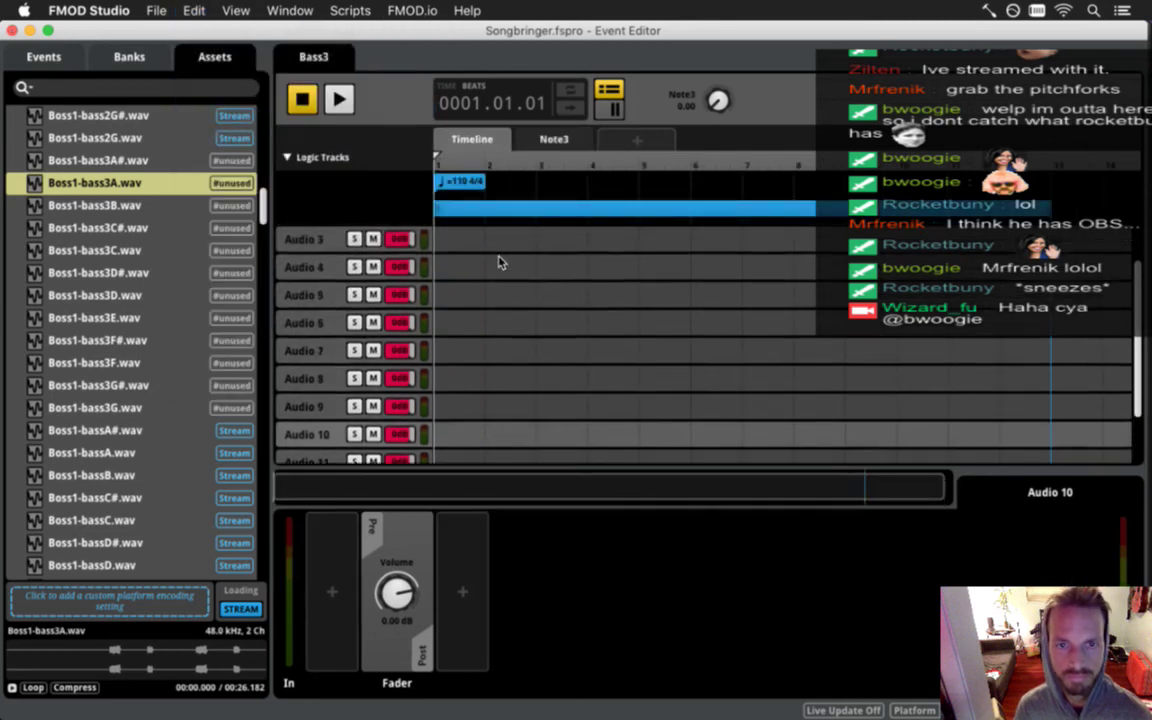
left_click(440, 238)
left_click_drag(440, 158, 384, 157)
left_click(193, 10)
left_click(206, 92)
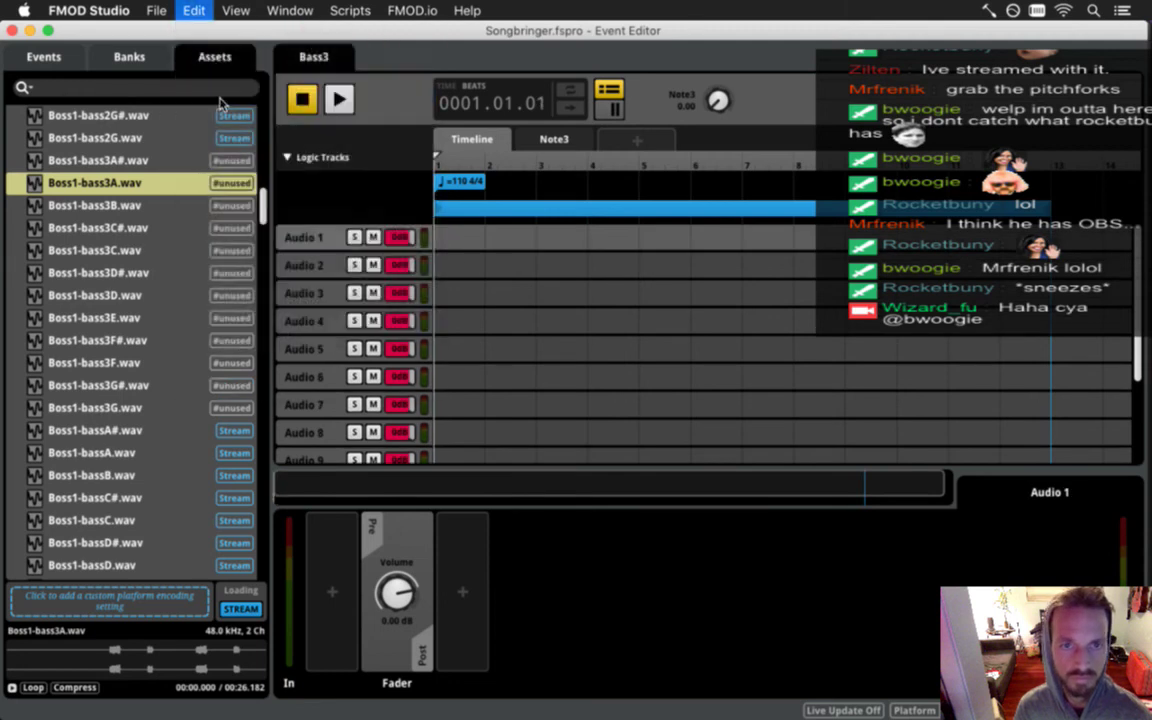
key("super+z")
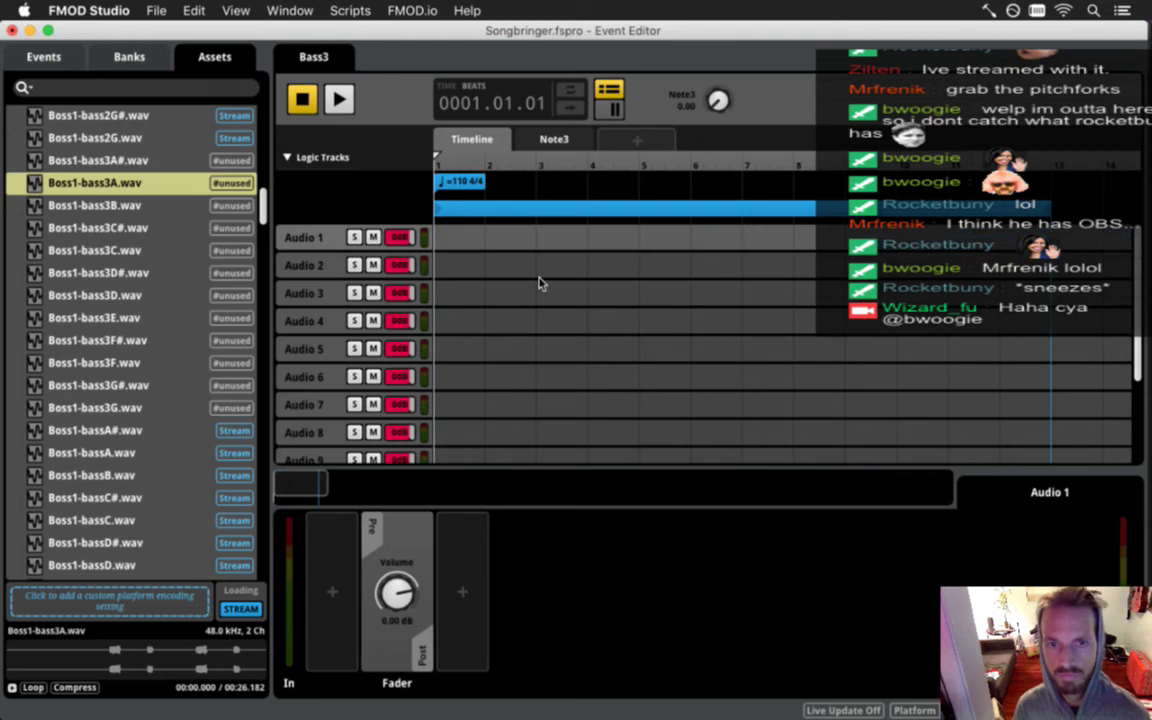
key("super+s")
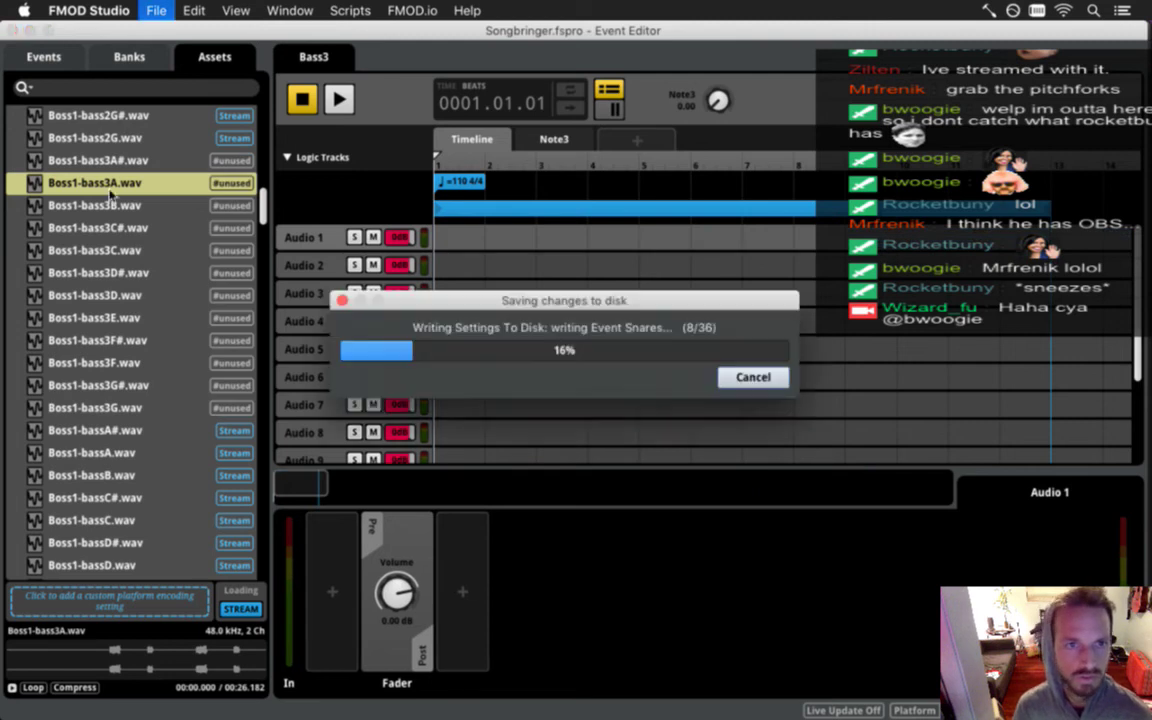
Place Boss1-bass3A, A#, B, C and C# on tracks Audio 1 through Audio 5 of Bass3's timeline.
left_click_drag(90, 185, 430, 255)
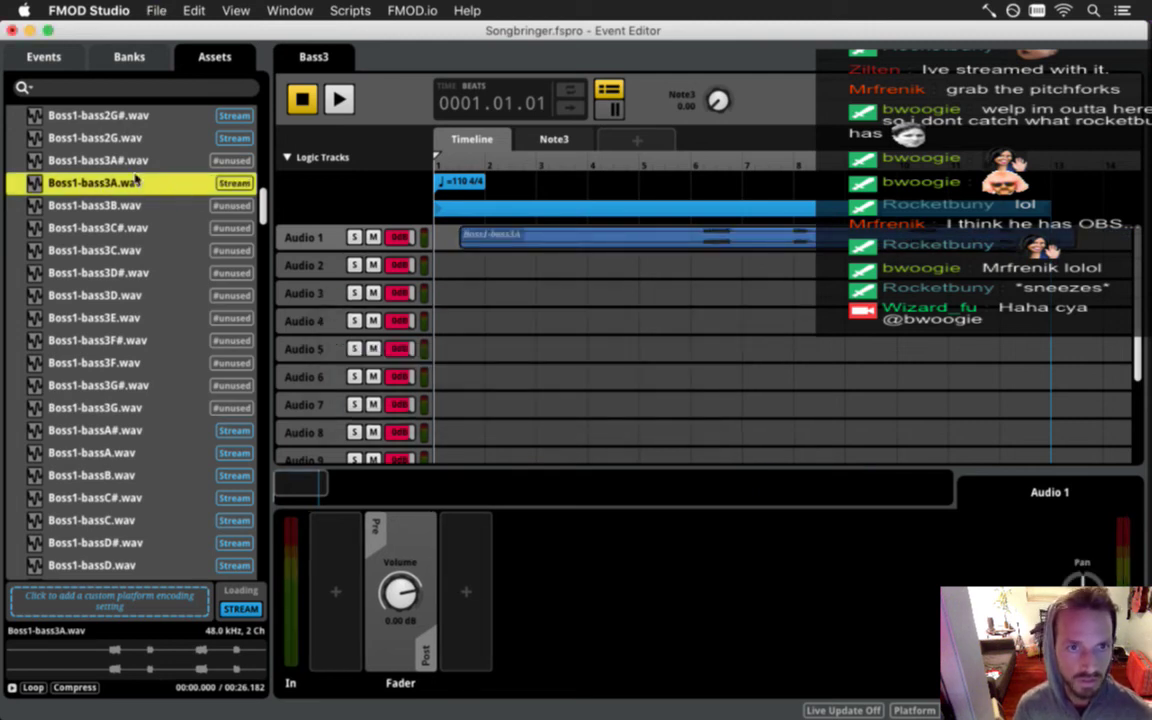
left_click_drag(130, 164, 501, 266)
left_click_drag(140, 204, 453, 292)
left_click_drag(118, 226, 452, 322)
left_click(130, 252)
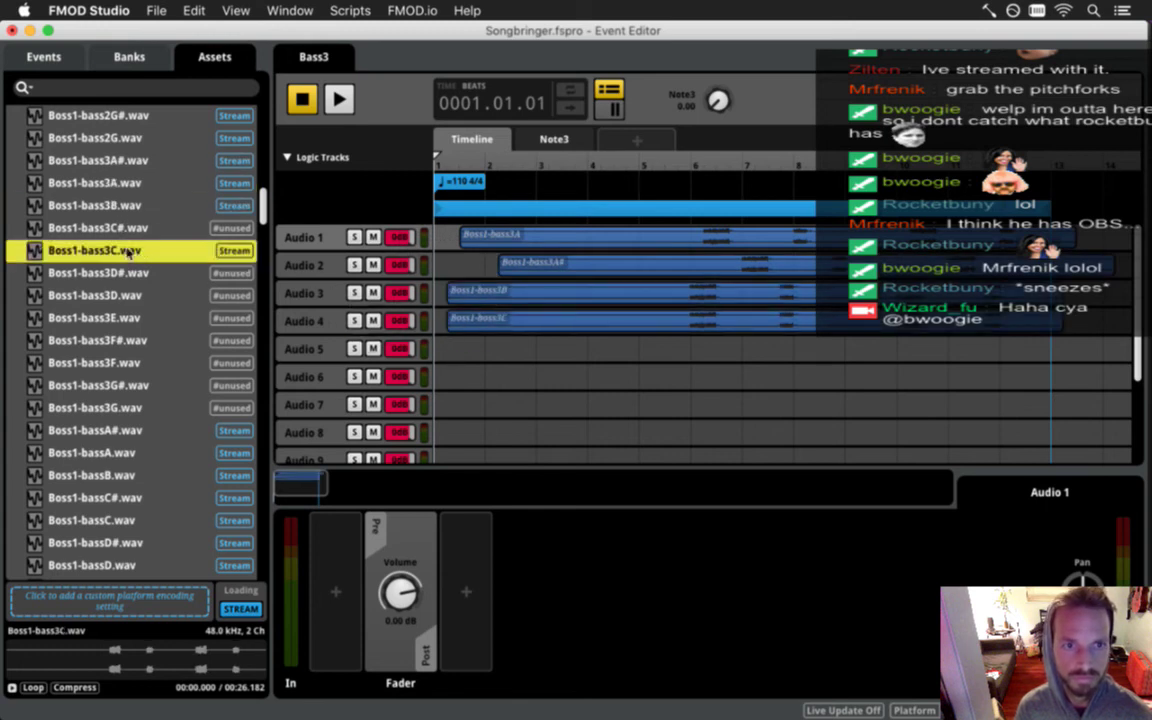
left_click_drag(138, 229, 462, 349)
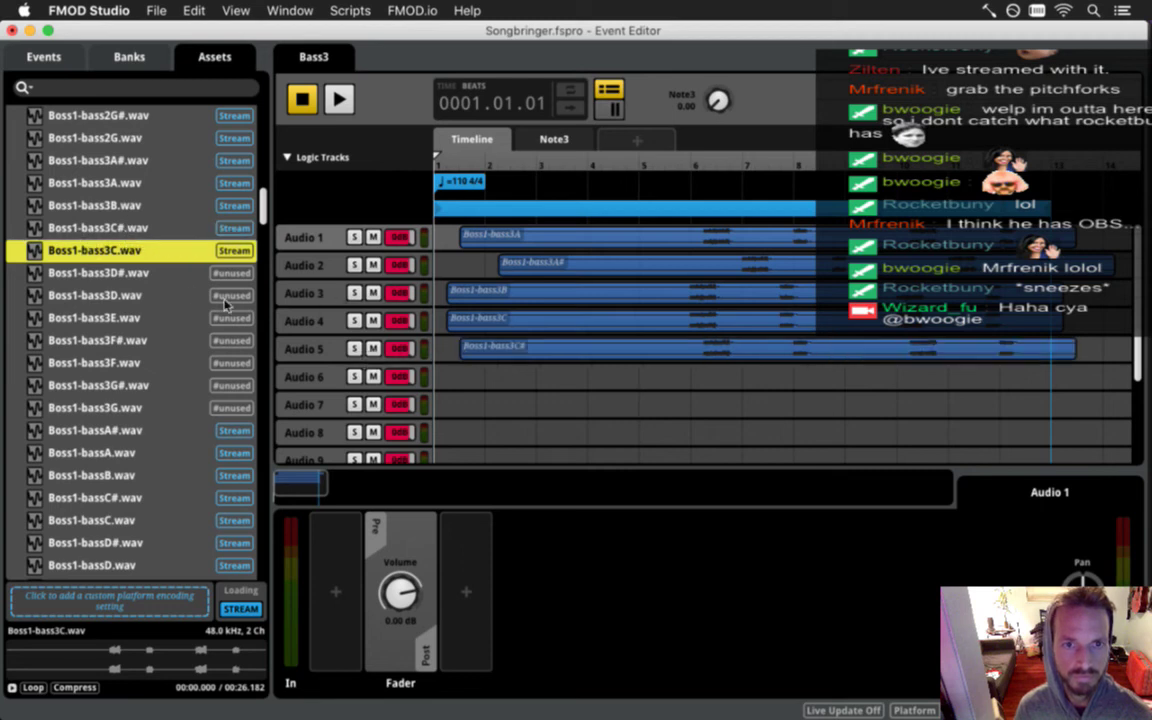
Place Boss1-bass3D, D#, E, F, F#, G and G# on tracks Audio 6 through Audio 12 of the timeline.
left_click_drag(137, 291, 461, 368)
left_click_drag(158, 271, 462, 397)
left_click_drag(122, 320, 462, 430)
scroll(461, 412, "down", 4)
left_click_drag(105, 360, 448, 340)
left_click_drag(140, 342, 487, 365)
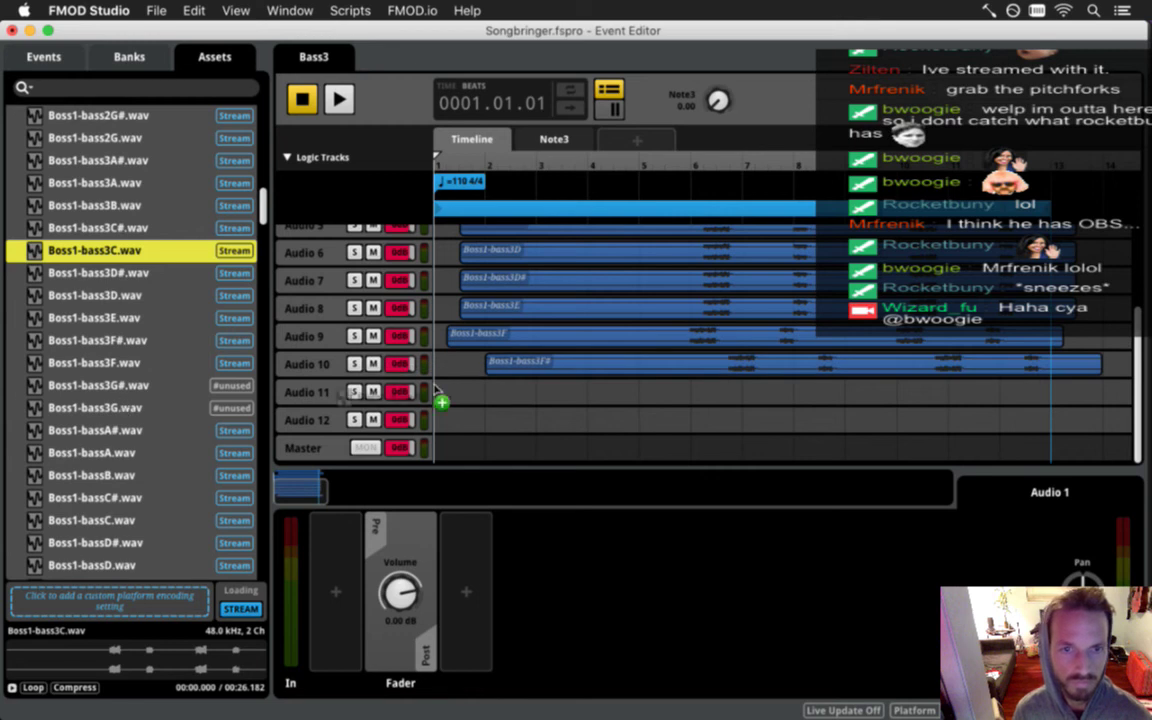
left_click_drag(366, 399, 437, 397)
left_click_drag(125, 383, 448, 400)
Align all twelve bass3 clips to the start of bar 1 on the timeline and save the project.
left_click_drag(519, 371, 462, 254)
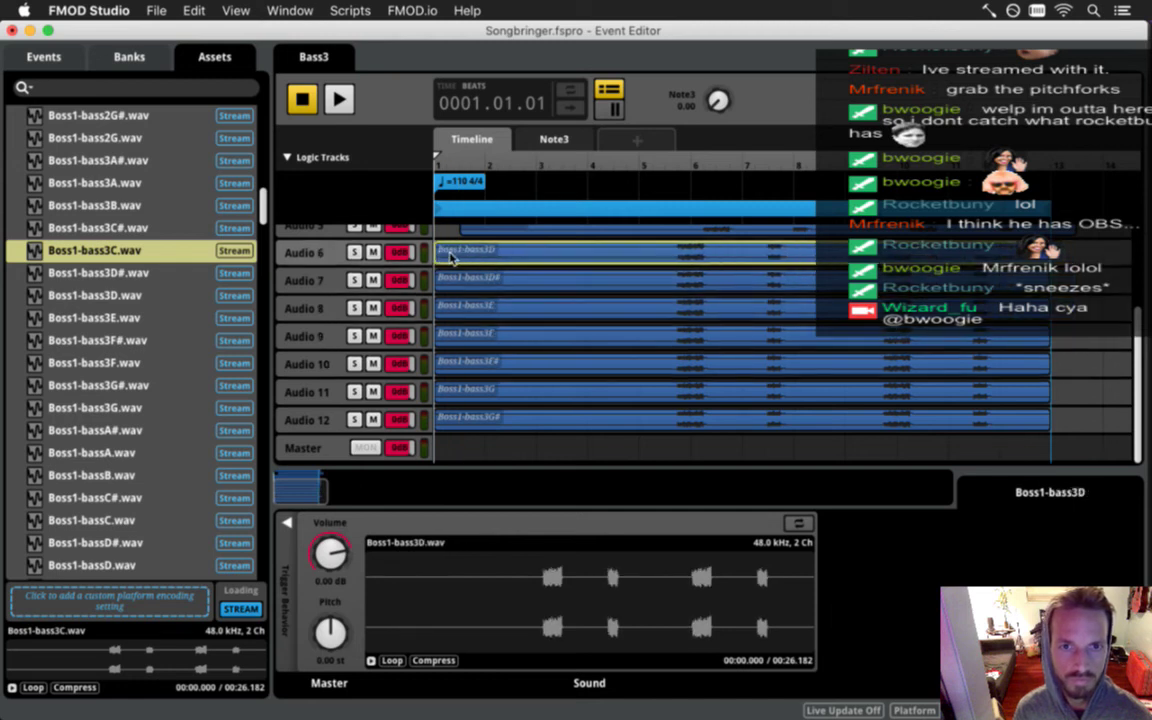
scroll(502, 370, "up", 5)
left_click_drag(519, 347, 443, 292)
left_click_drag(511, 263, 467, 245)
key("ctrl+s")
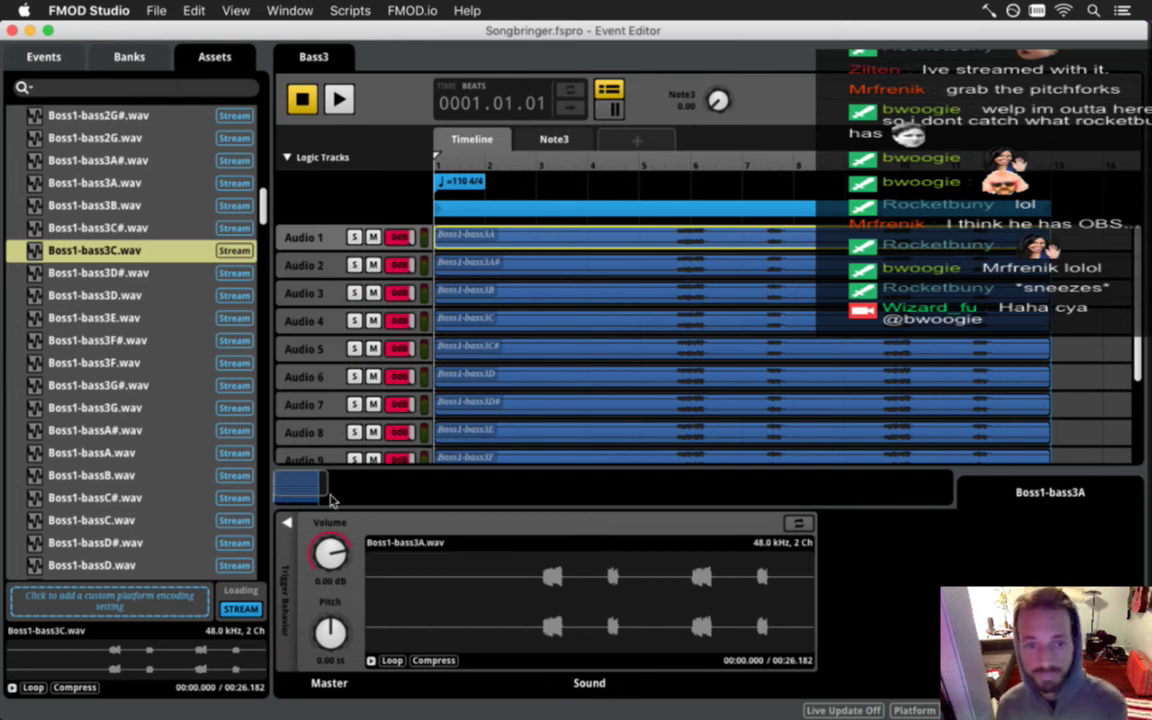
Add a Note3 parameter trigger condition to the Boss1-bass3A clip and save the project.
left_click(287, 522)
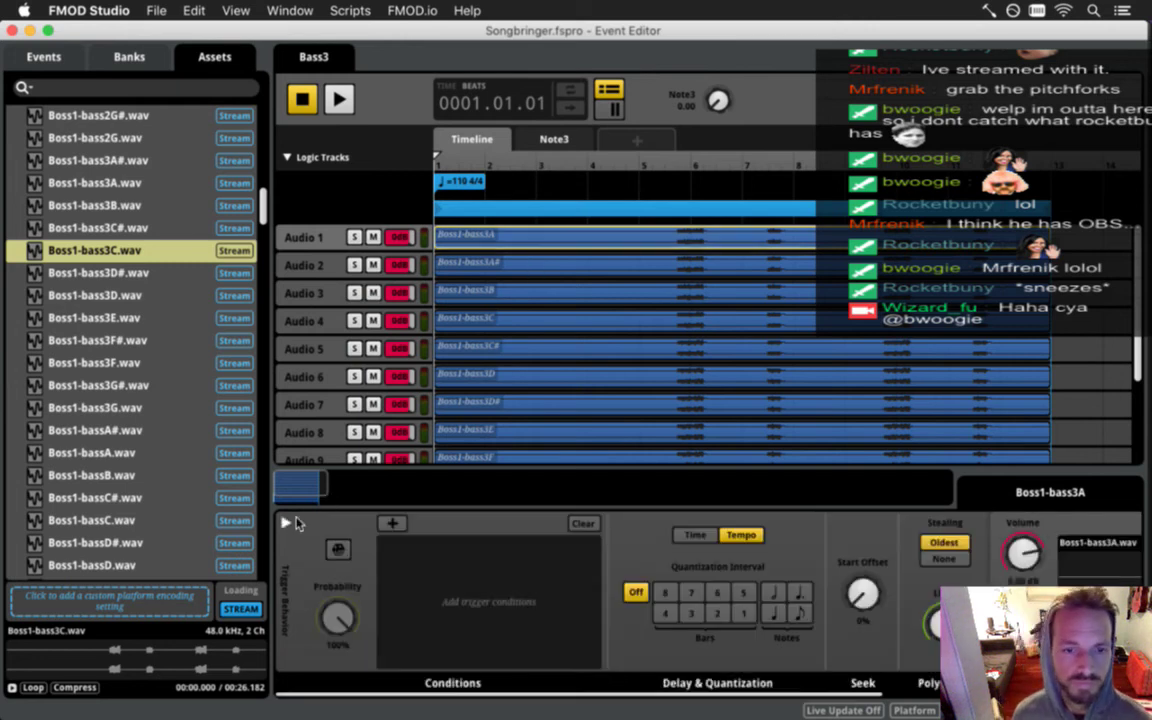
left_click(390, 524)
mouse_move(470, 543)
left_click(606, 543)
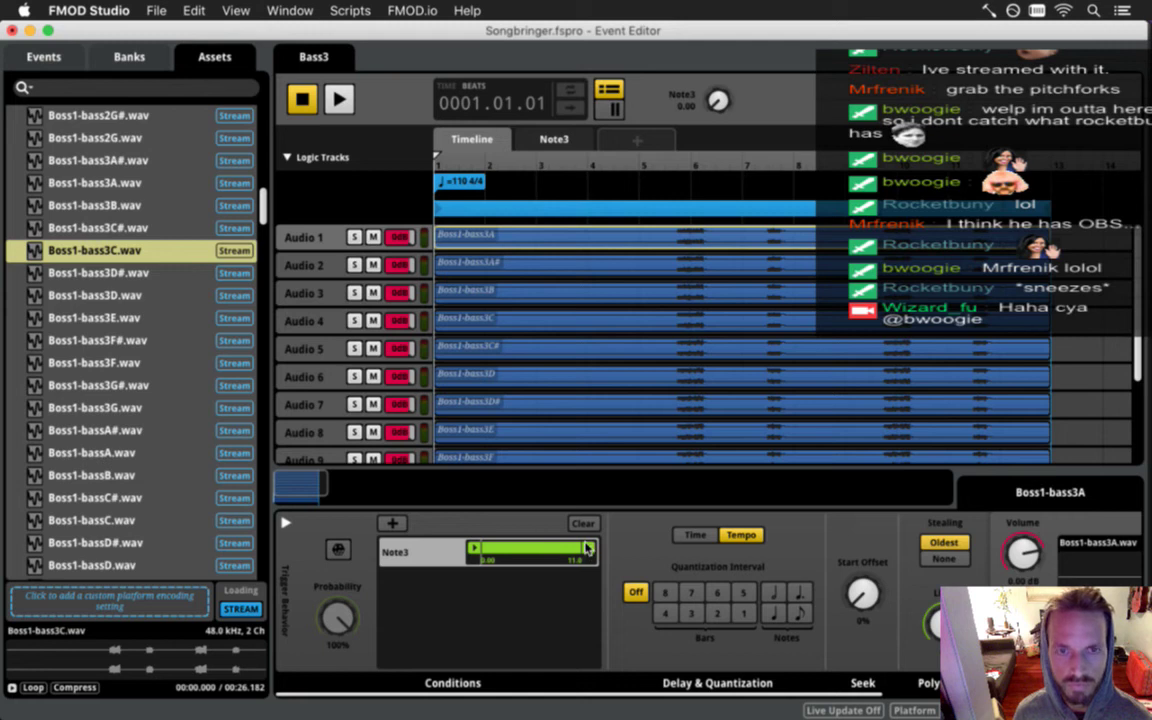
key("super+s")
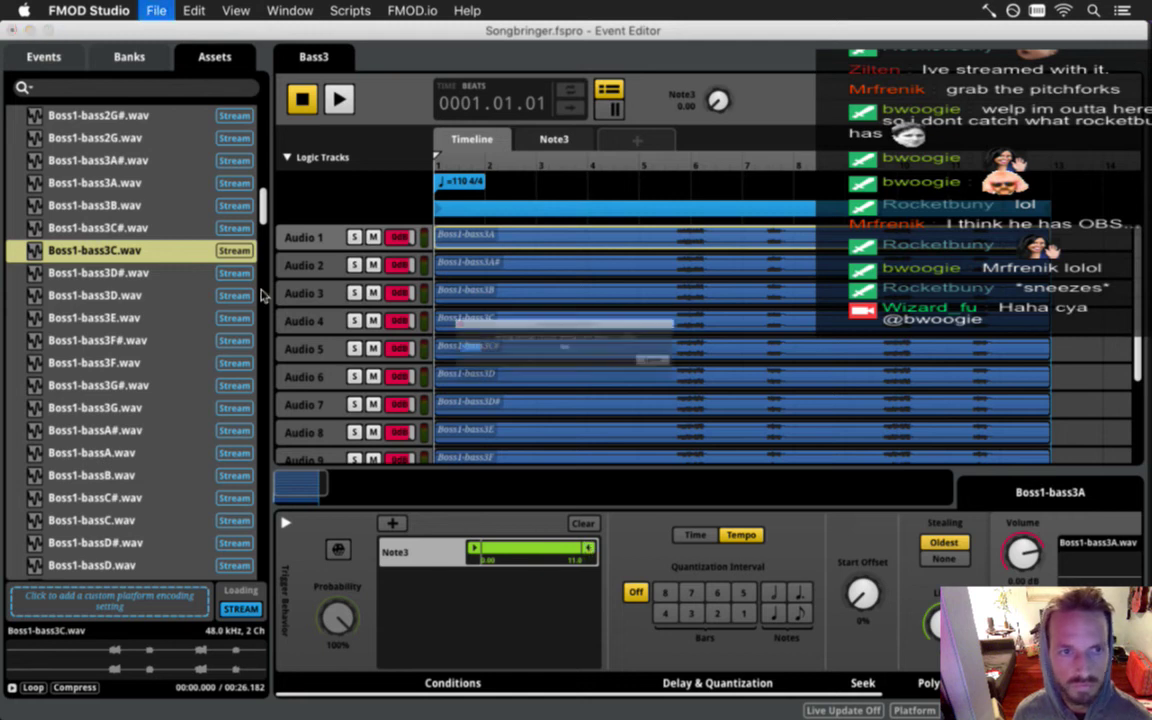
Set Boss1-bass3A's Note3 condition range to 0.00–0.10, using Boss1-bass2A in the Bass2 event as reference, and save.
left_click(52, 62)
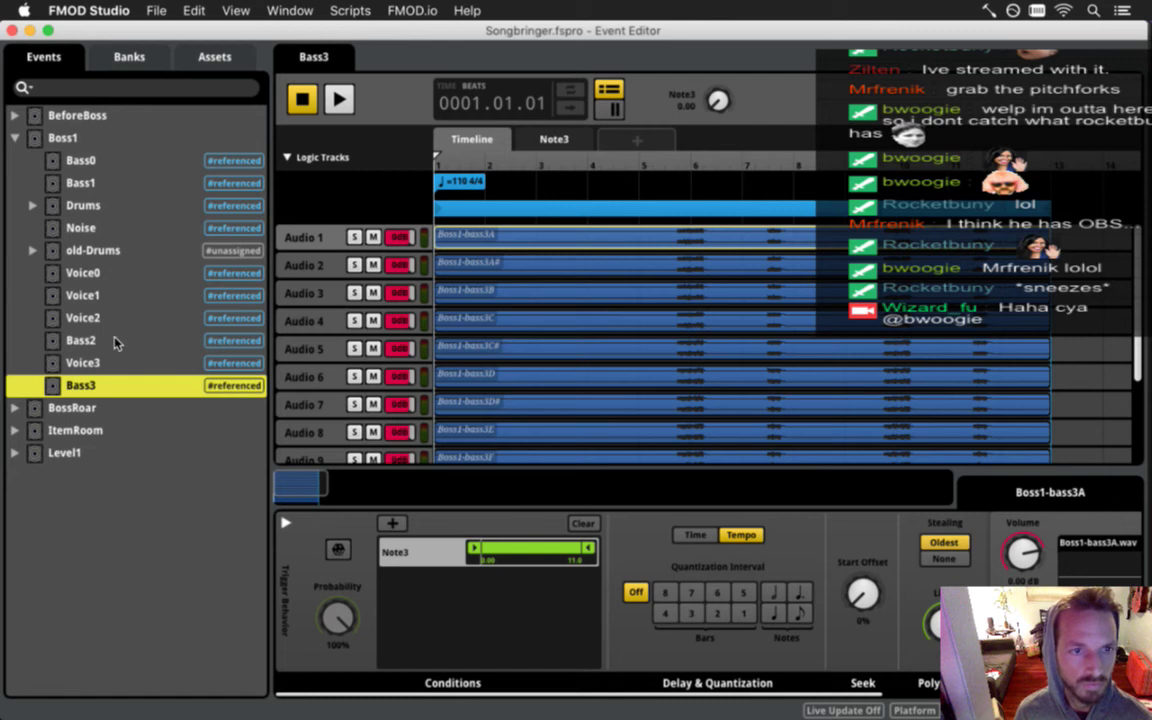
key("Up")
key("Up")
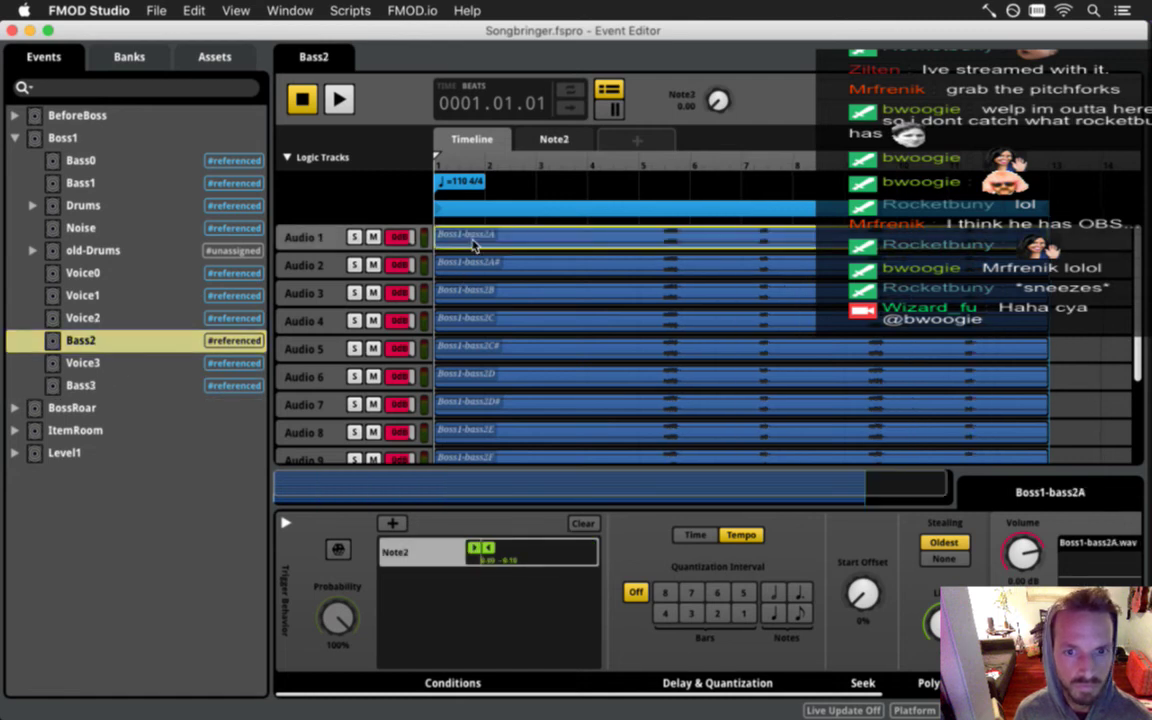
left_click(480, 263)
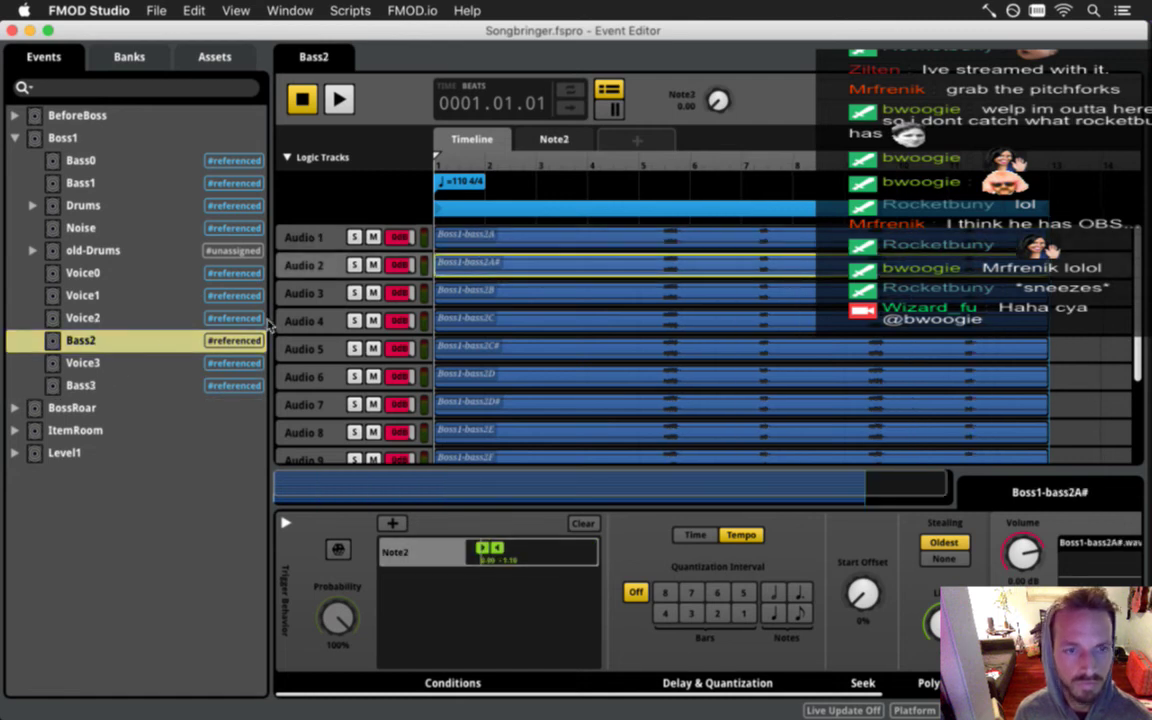
left_click(112, 341)
left_click(147, 387)
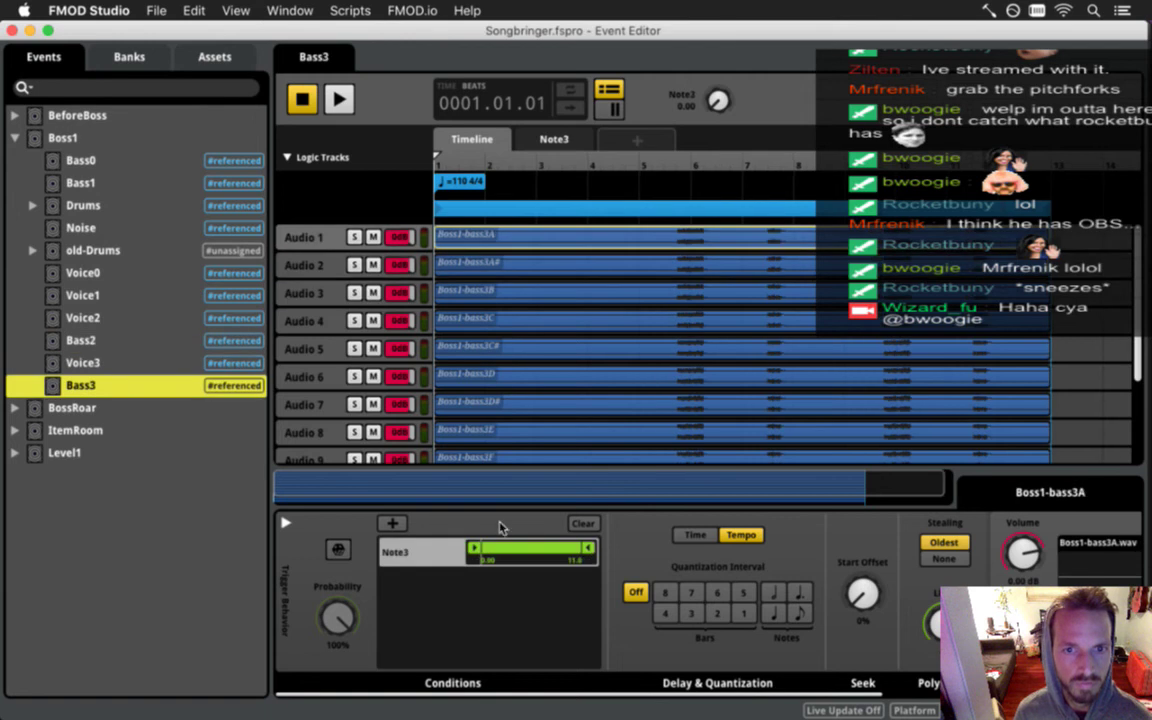
left_click_drag(587, 548, 488, 548)
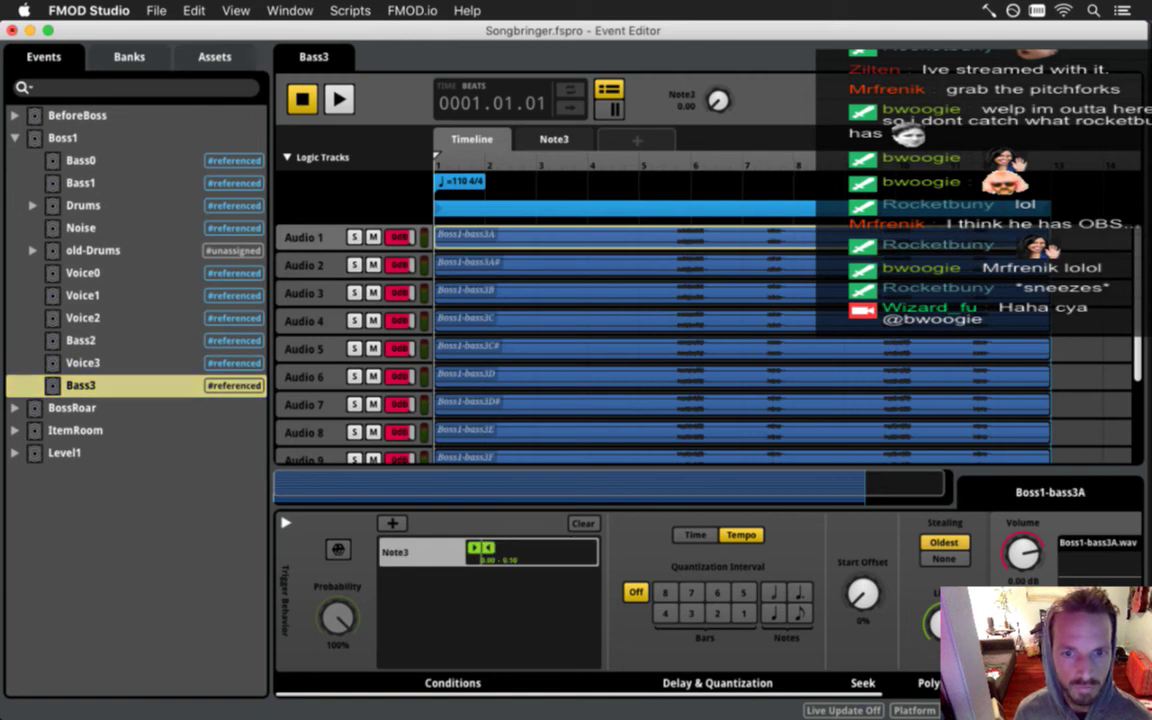
key("ctrl+s")
Add a Note3 parameter trigger condition to the Boss1-bass3A# clip and narrow its range to 0.90–1.20.
left_click(507, 265)
left_click(284, 523)
left_click(389, 526)
mouse_move(495, 545)
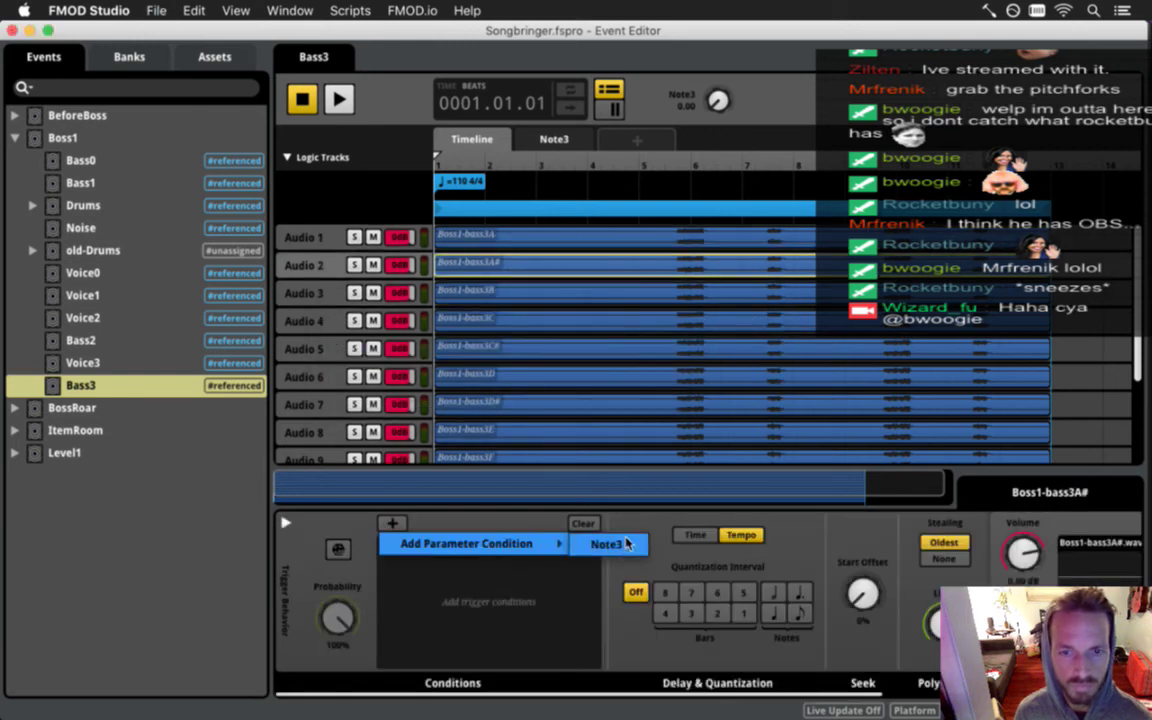
left_click(605, 545)
left_click_drag(477, 550, 484, 550)
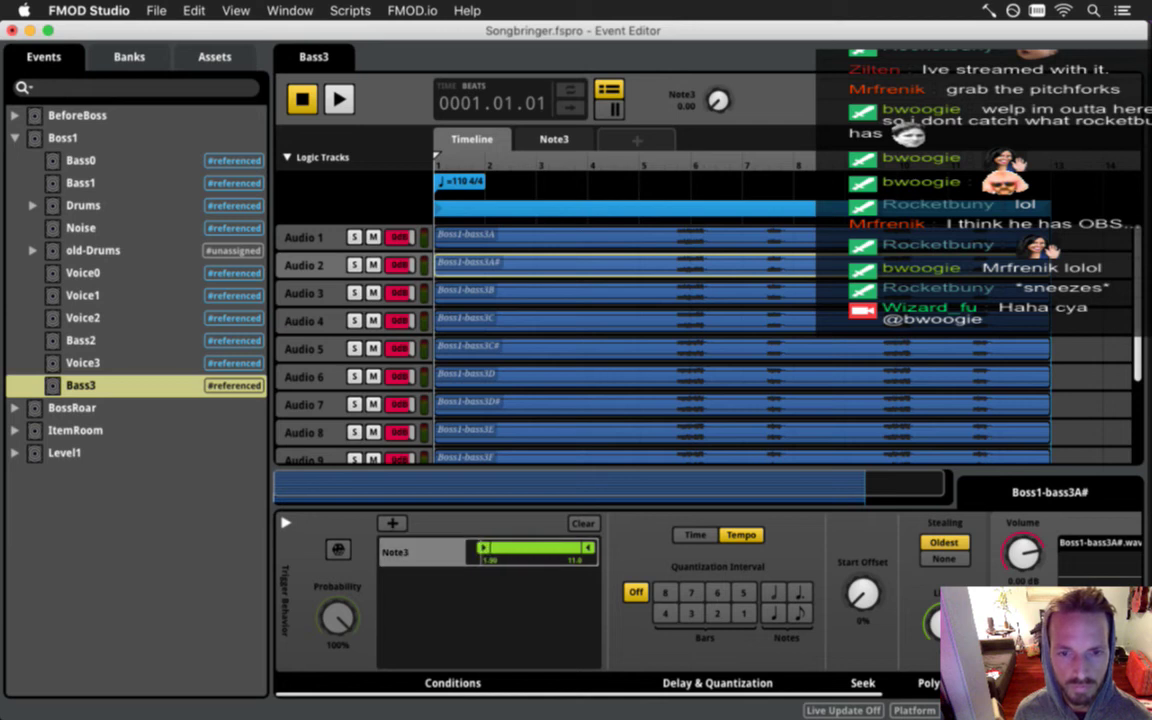
left_click_drag(588, 553, 505, 549)
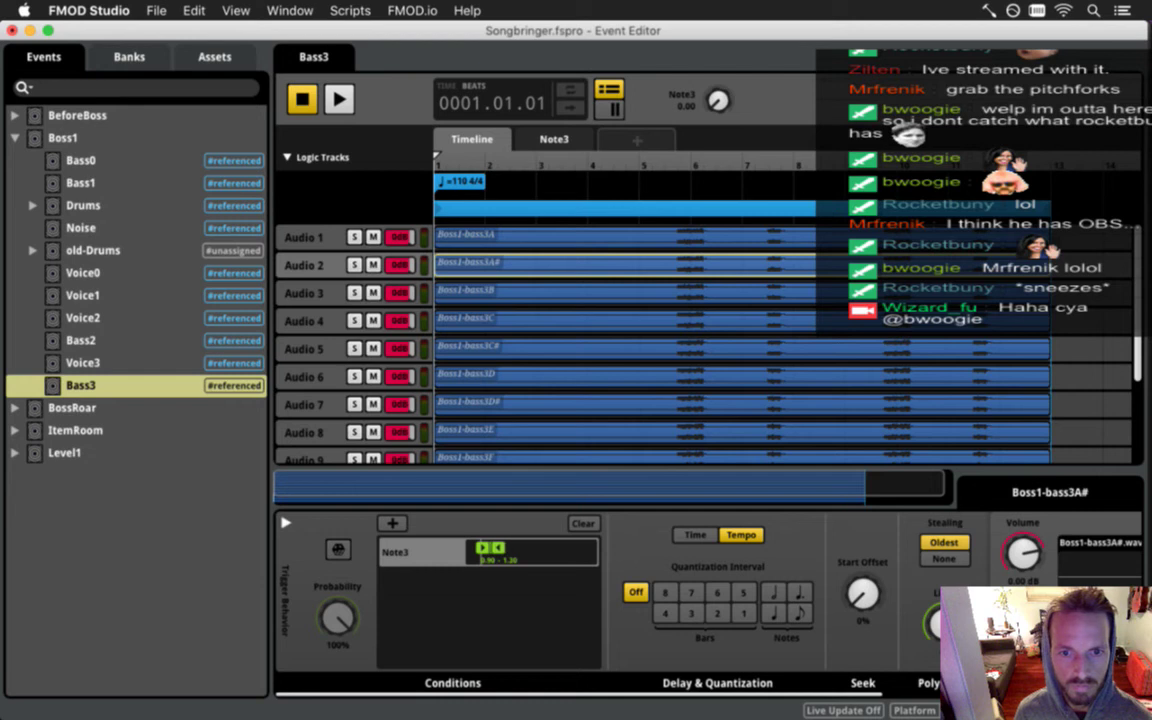
Save the project and give the Boss1-bass3B clip a Note3 parameter trigger condition with a range of 1.90–2.10.
key("super+s")
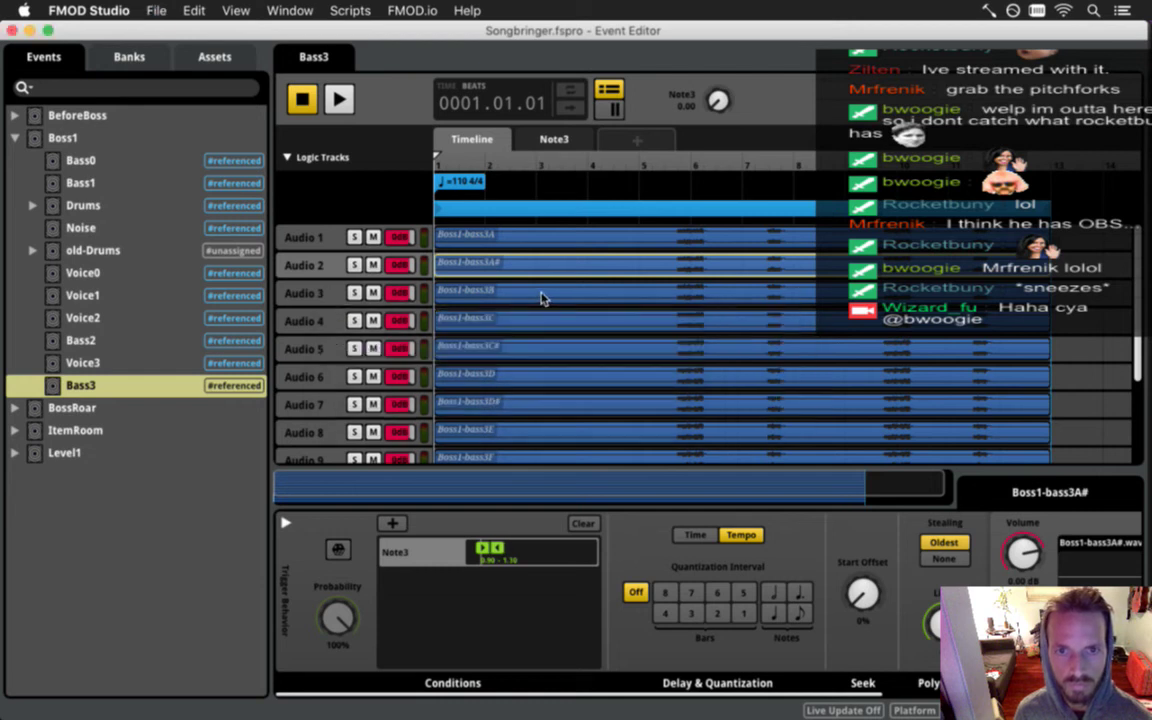
left_click(542, 295)
left_click(285, 521)
left_click(391, 523)
mouse_move(520, 545)
left_click(605, 546)
left_click_drag(476, 548, 488, 548)
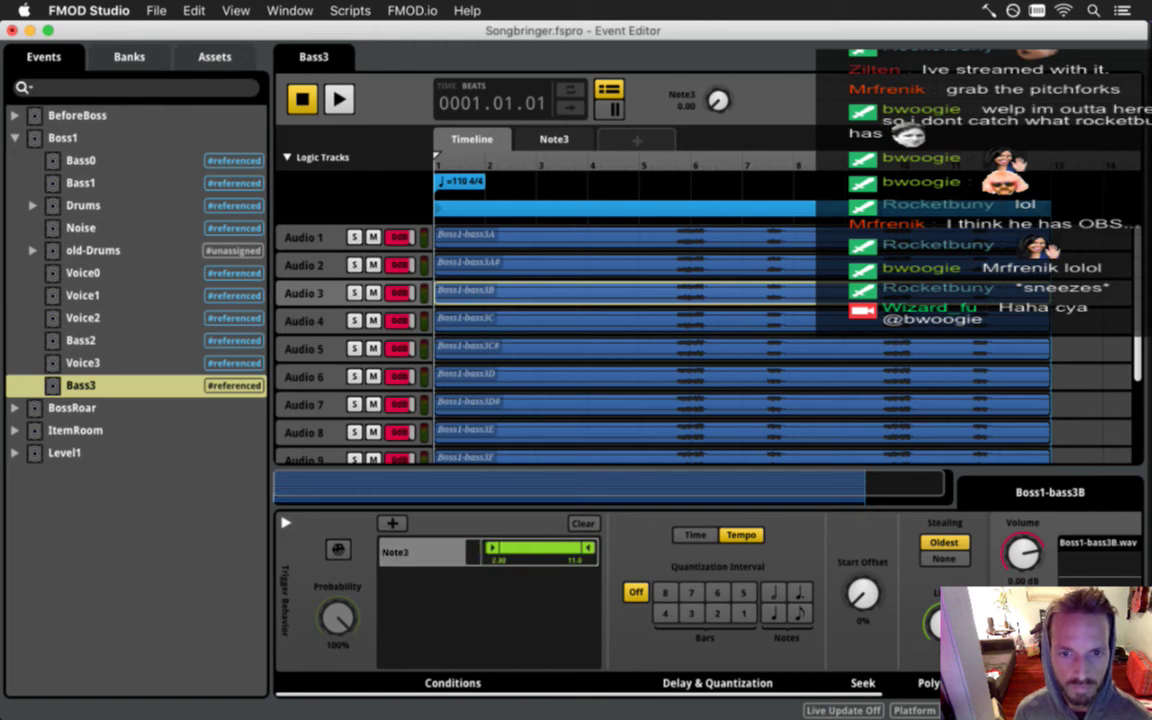
left_click_drag(588, 548, 513, 548)
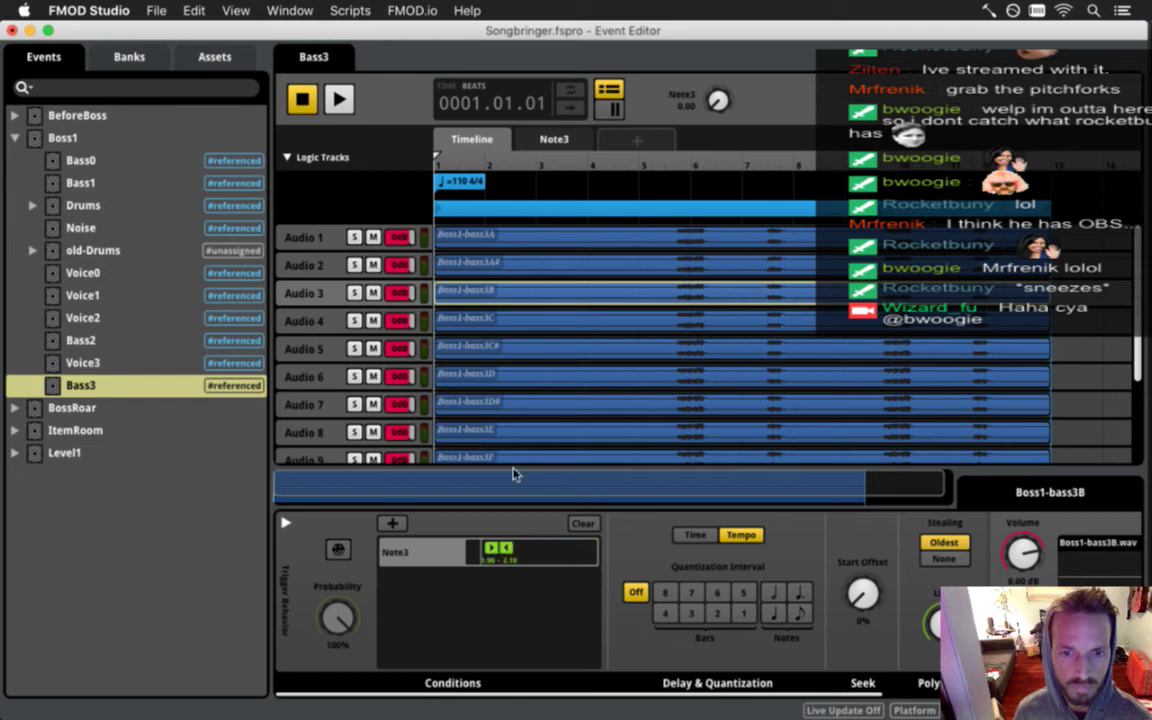
Add a Note3 parameter trigger condition to the Boss1-bass3C clip and narrow its range to 2.90–3.10.
left_click(496, 325)
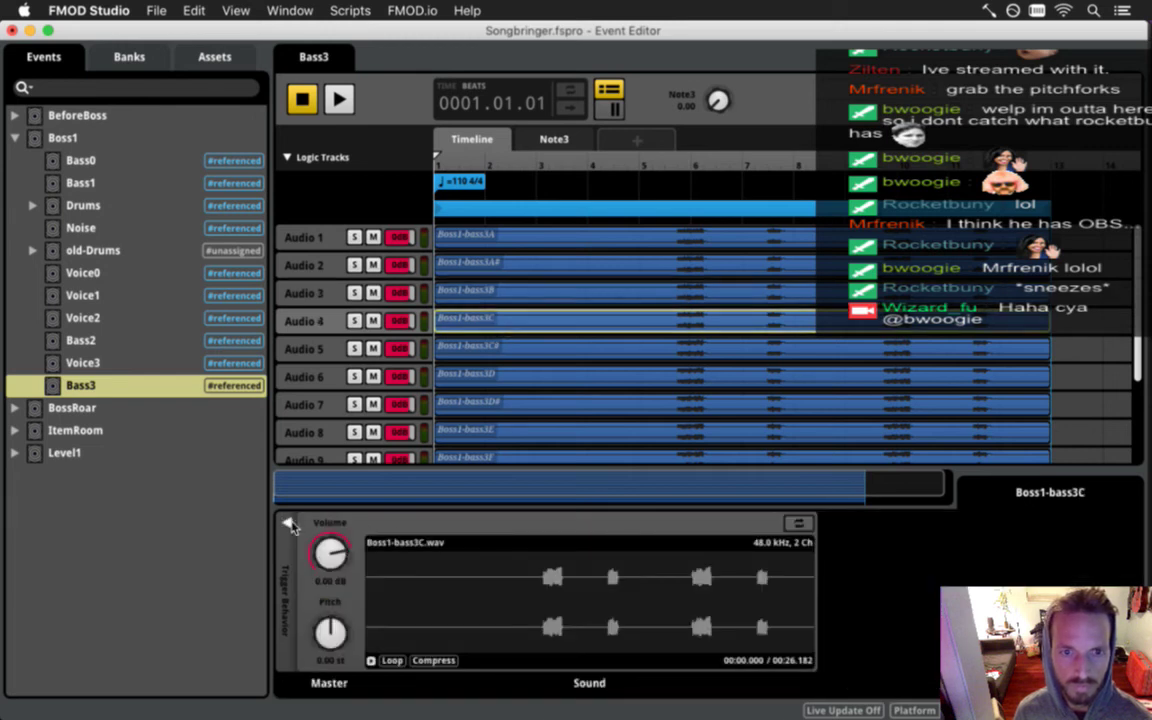
left_click(288, 525)
left_click(399, 527)
mouse_move(540, 543)
left_click(614, 545)
left_click_drag(473, 548, 503, 548)
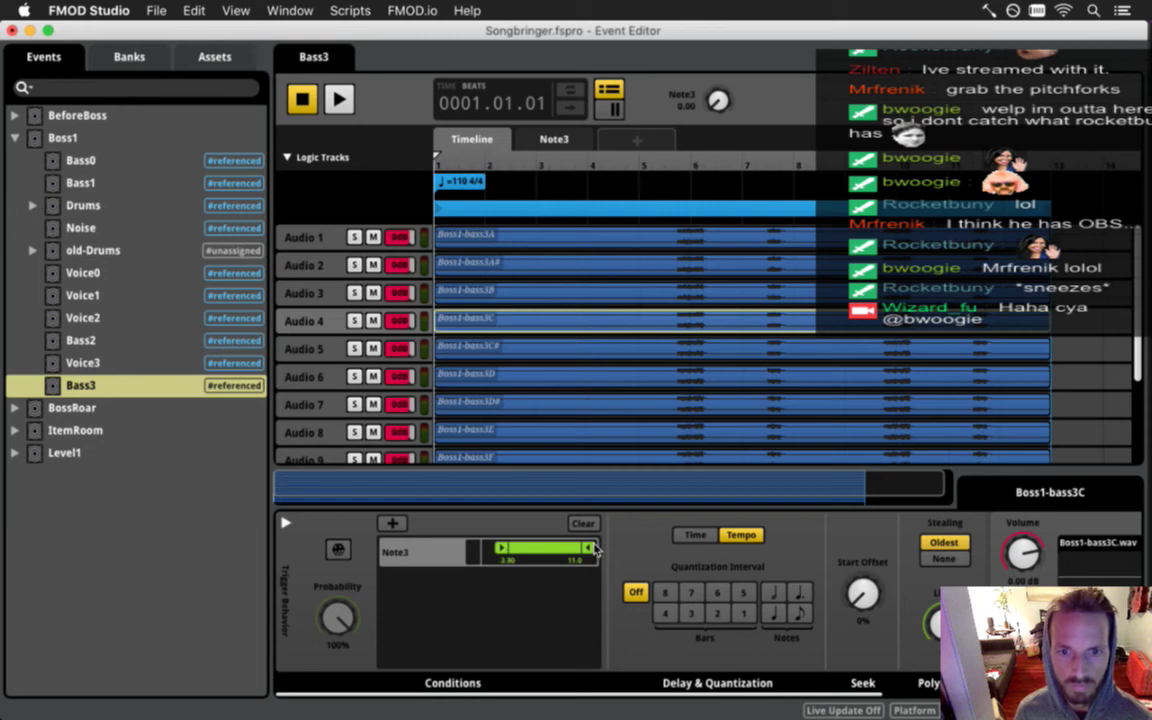
left_click_drag(592, 548, 518, 548)
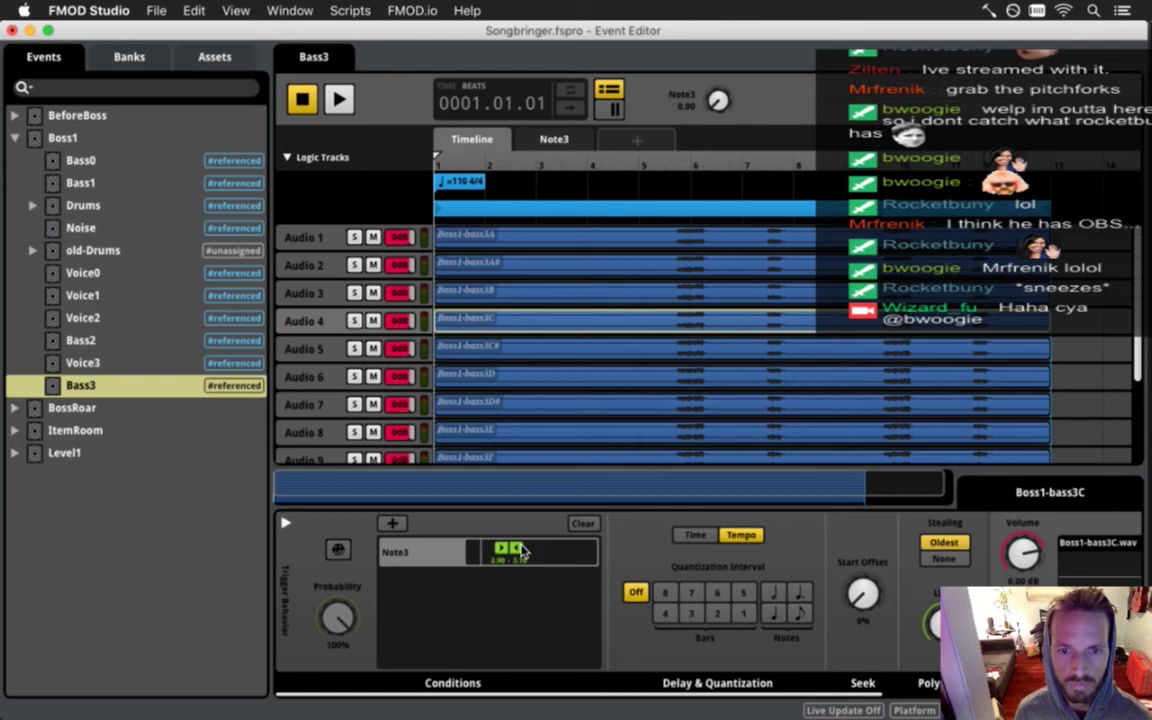
Add a Note3 parameter trigger condition to the Boss1-bass3C# clip, narrow its range to 3.90–4.10, and save the project.
left_click(515, 355)
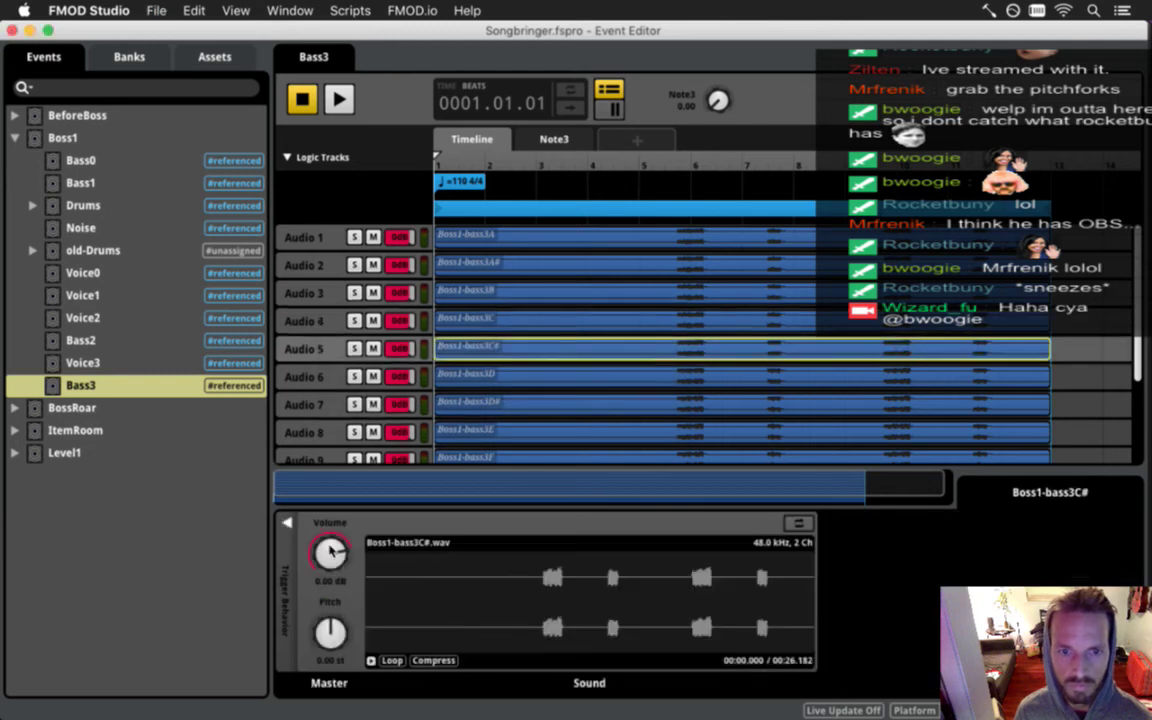
left_click(287, 522)
left_click(392, 523)
mouse_move(470, 540)
left_click(590, 542)
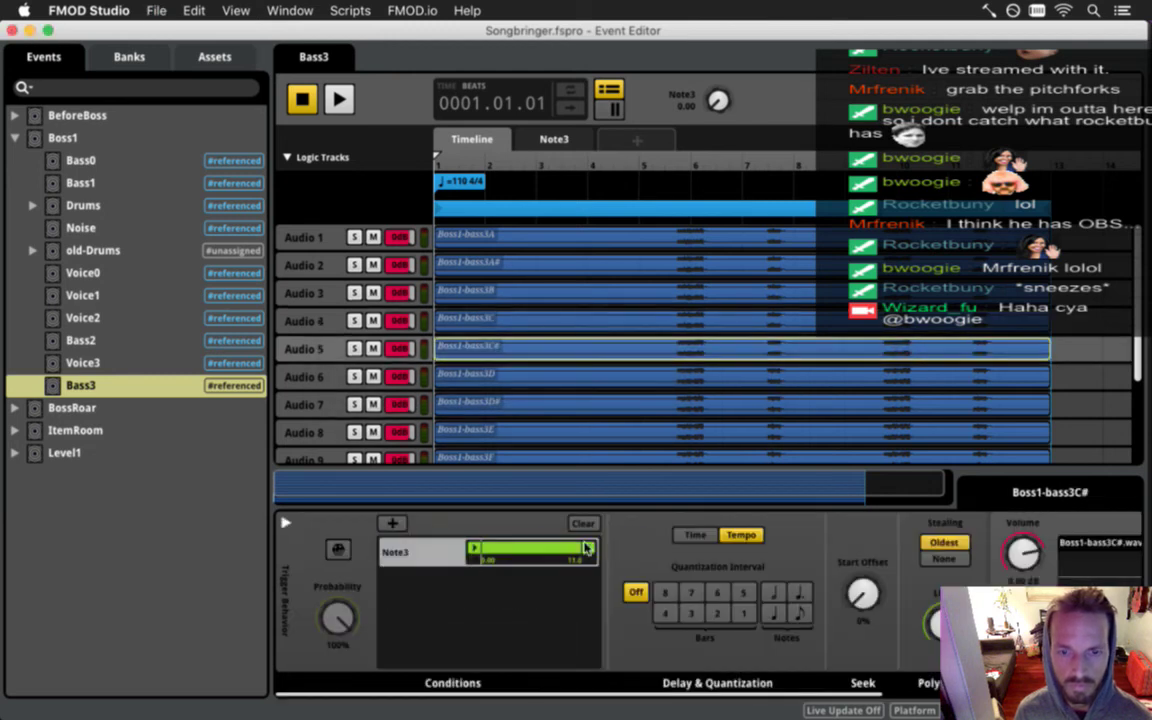
left_click_drag(473, 548, 509, 548)
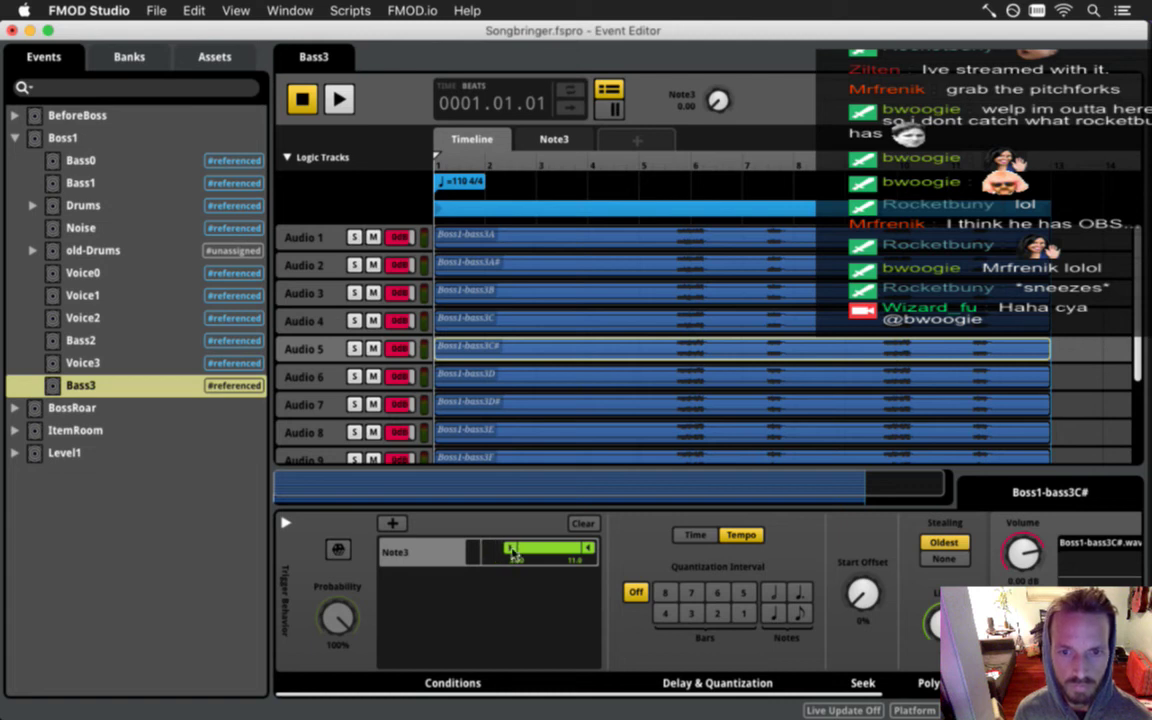
left_click_drag(588, 548, 530, 548)
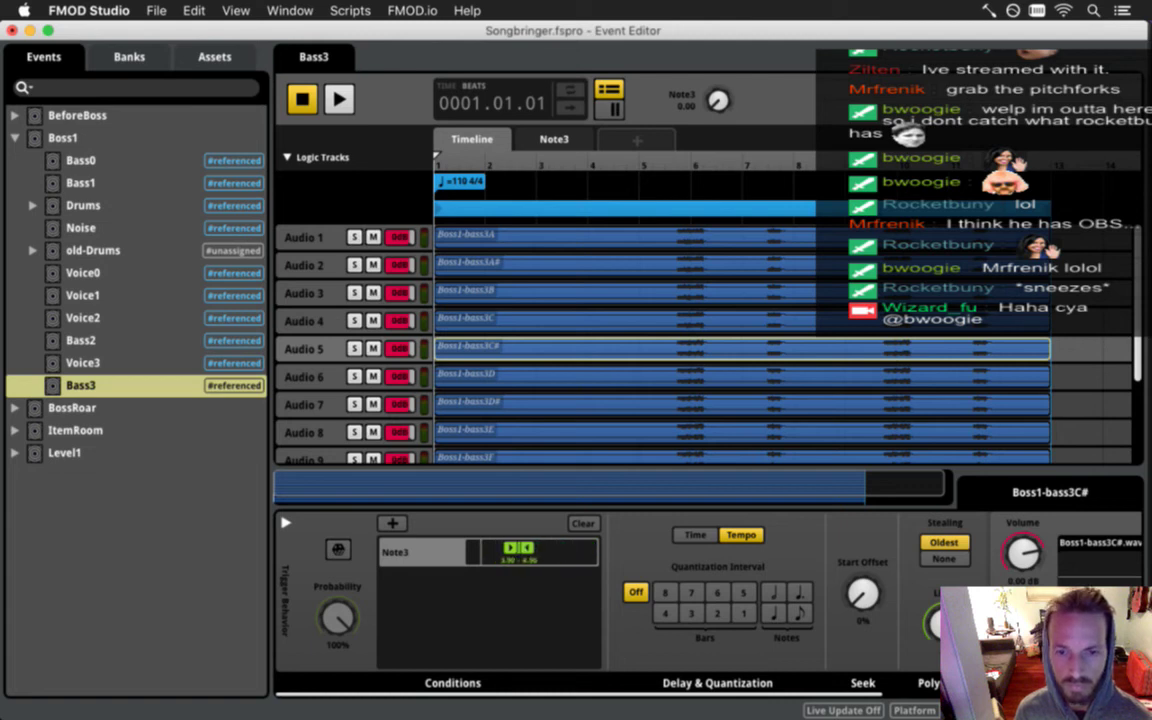
key("super+s")
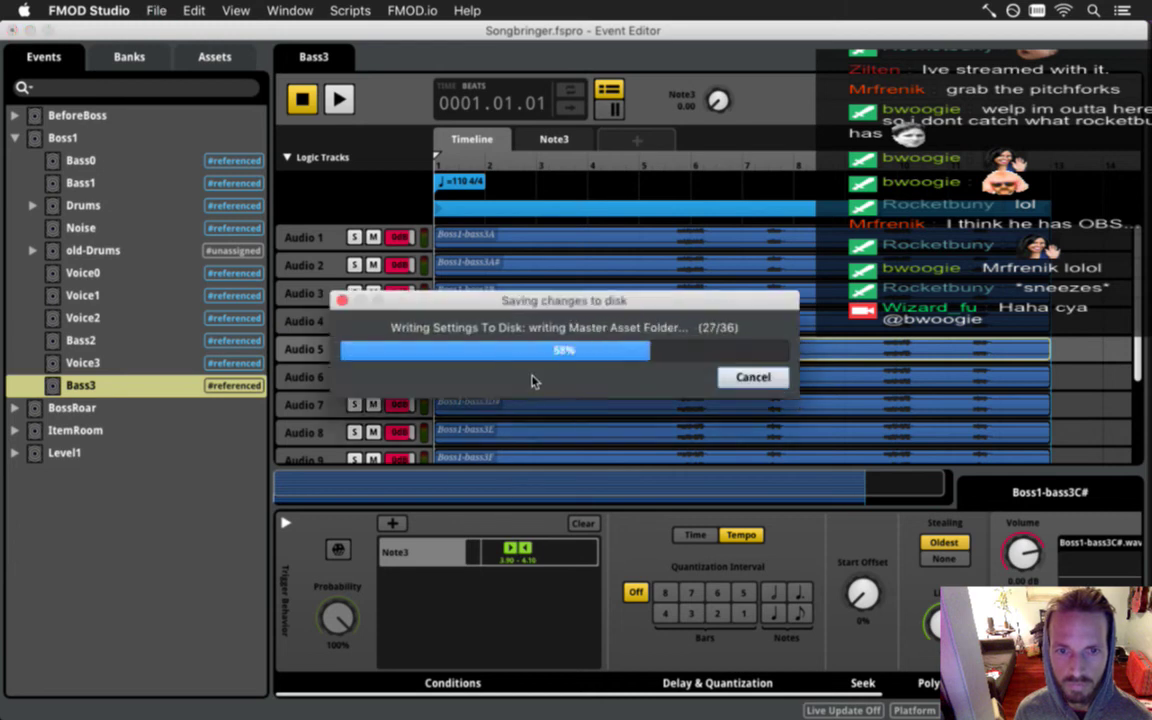
Add a Note3 parameter trigger condition to the Boss1-bass3D clip and raise the lower limit of its range.
left_click(533, 378)
scroll(555, 452, "down", 3)
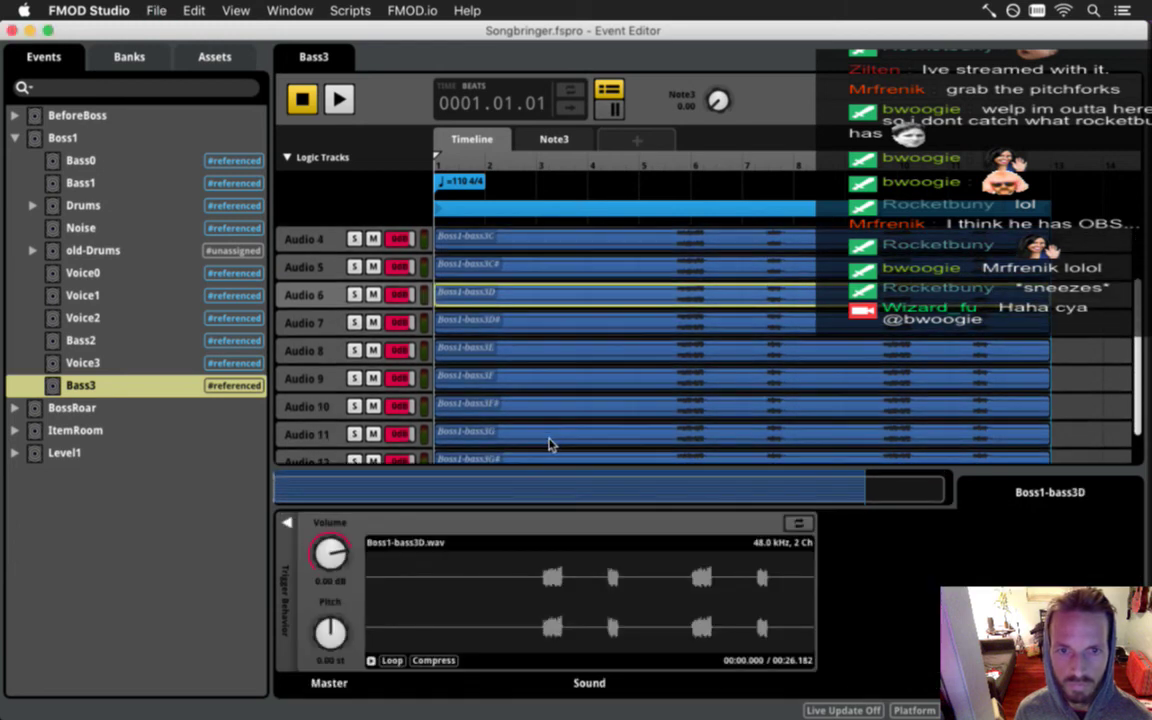
left_click(287, 525)
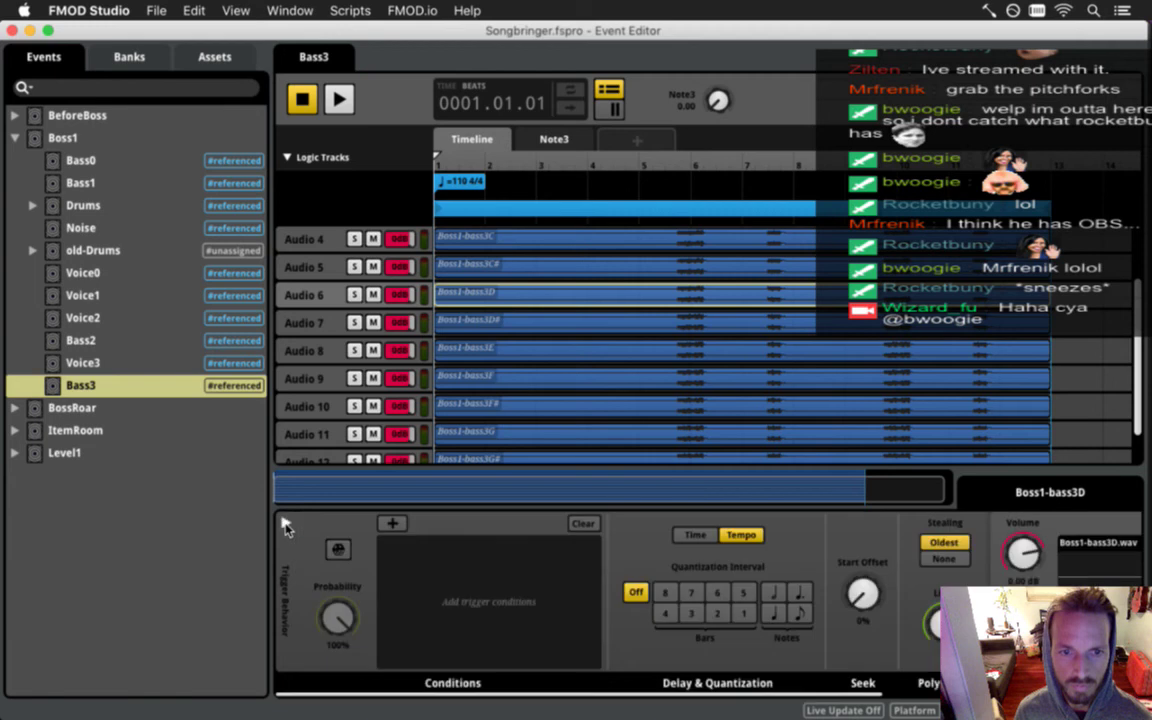
left_click(392, 523)
mouse_move(463, 542)
left_click(598, 542)
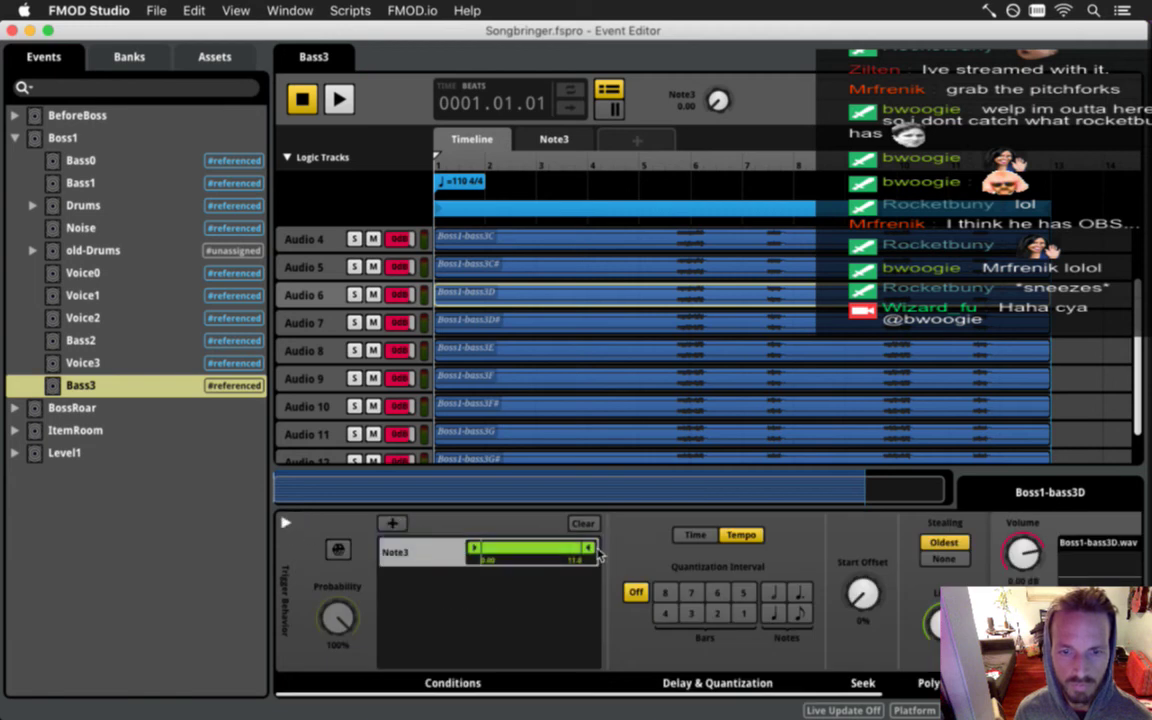
left_click_drag(475, 549, 515, 549)
Set Boss1-bass3D's Note3 condition range to 4.90–5.10, using the conditions on the bass3A#, bass3B and bass3C# clips as reference.
left_click(512, 262)
scroll(525, 350, "up", 3)
left_click(531, 263)
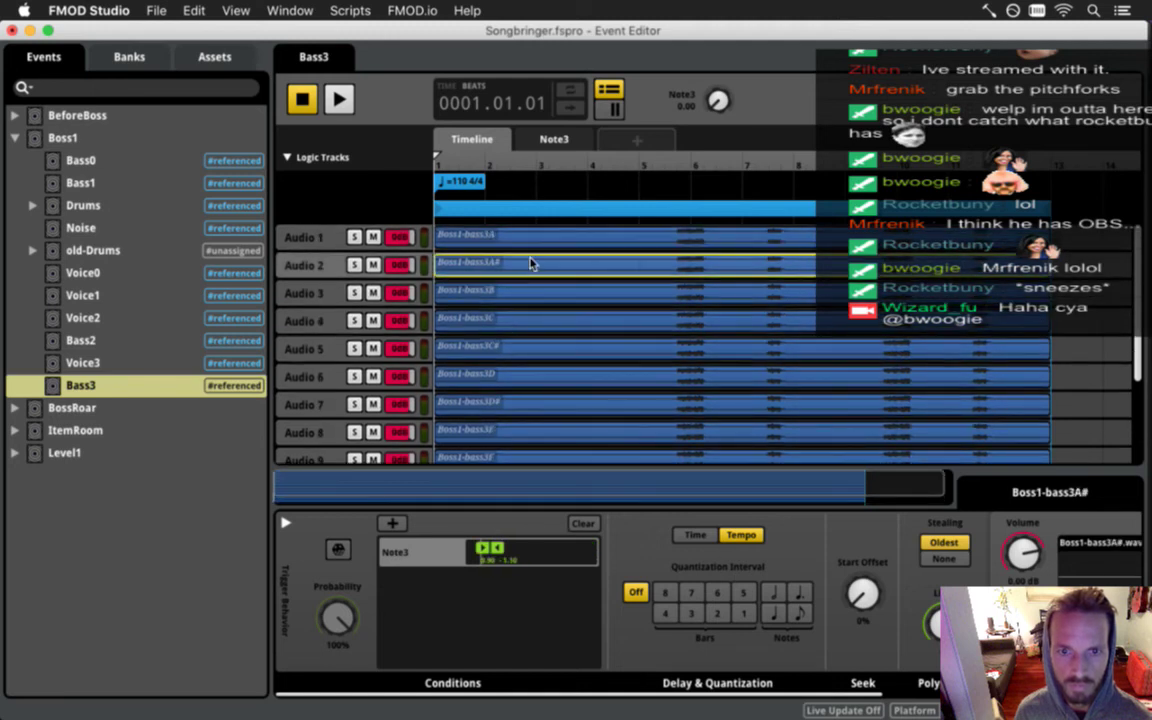
left_click(526, 292)
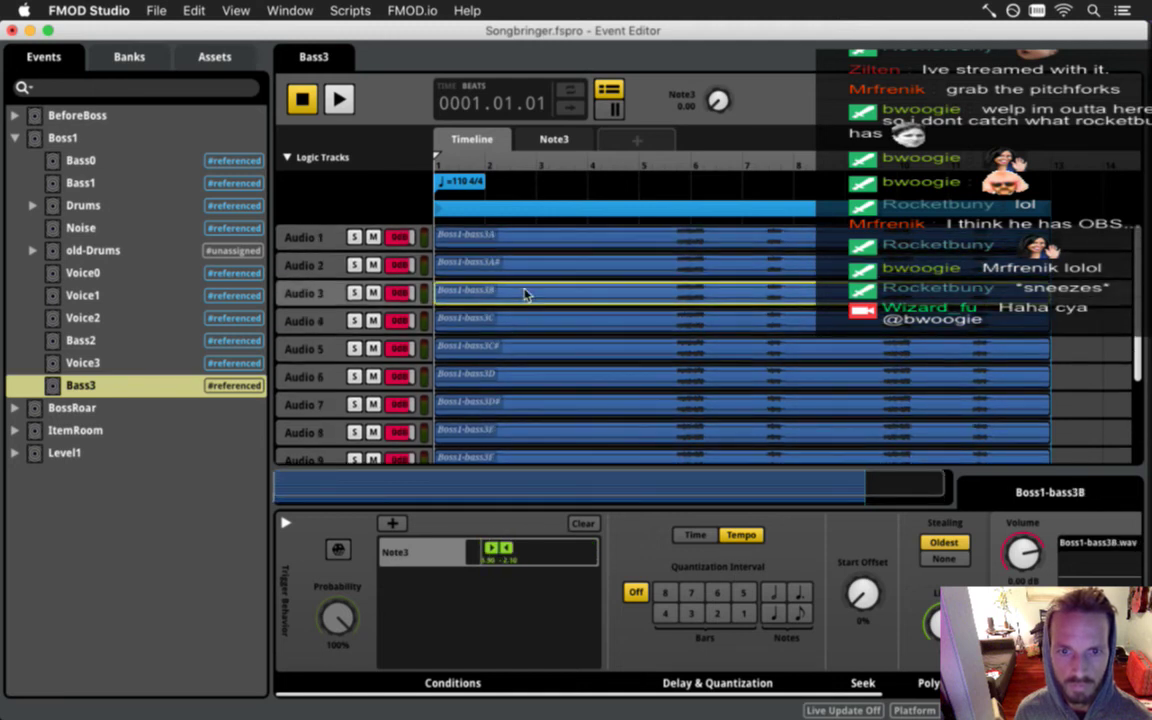
left_click(533, 352)
left_click(533, 387)
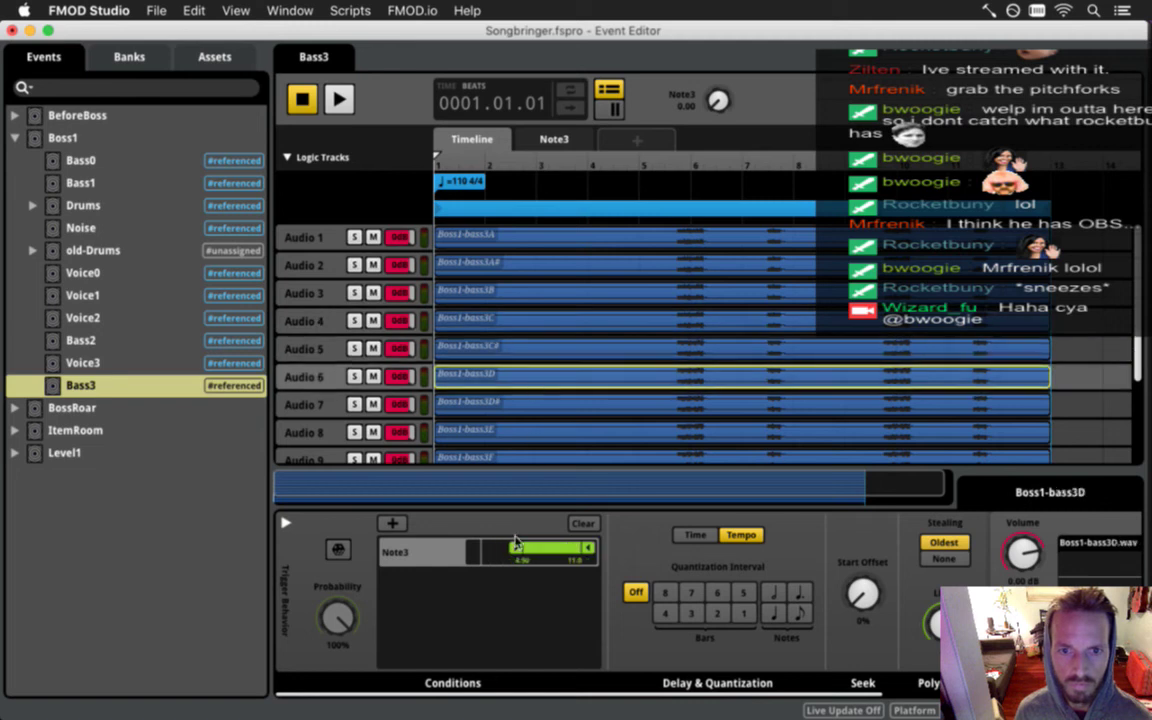
left_click_drag(522, 548, 519, 548)
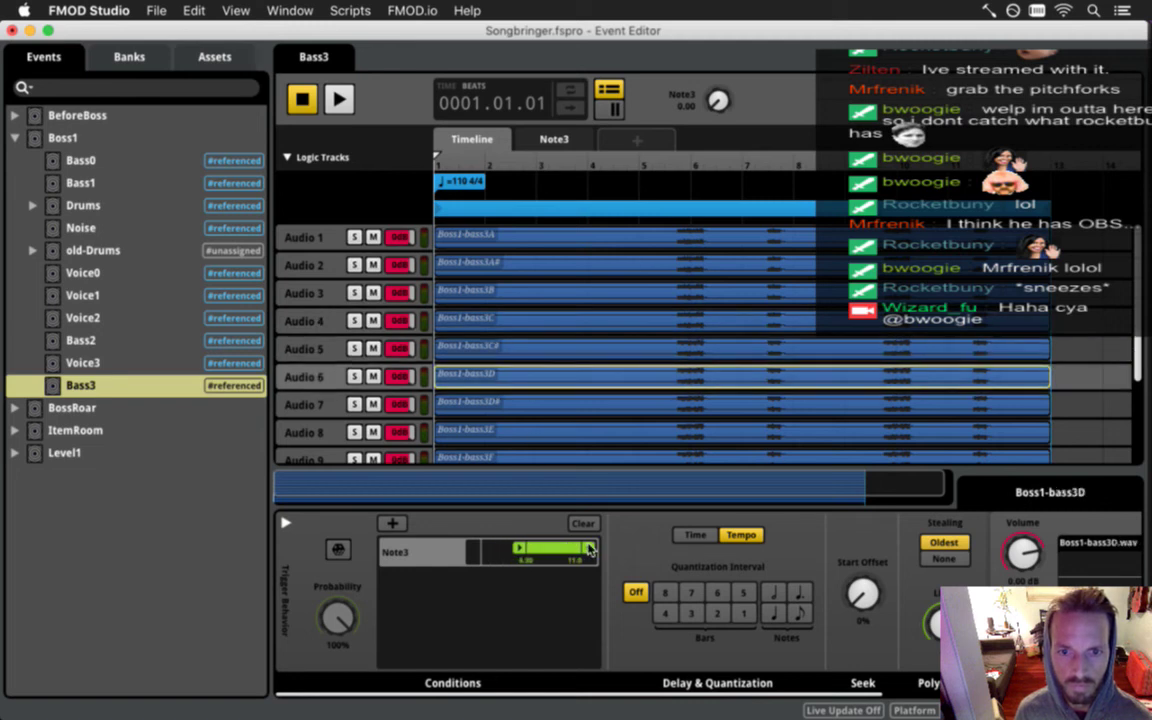
left_click_drag(591, 549, 537, 548)
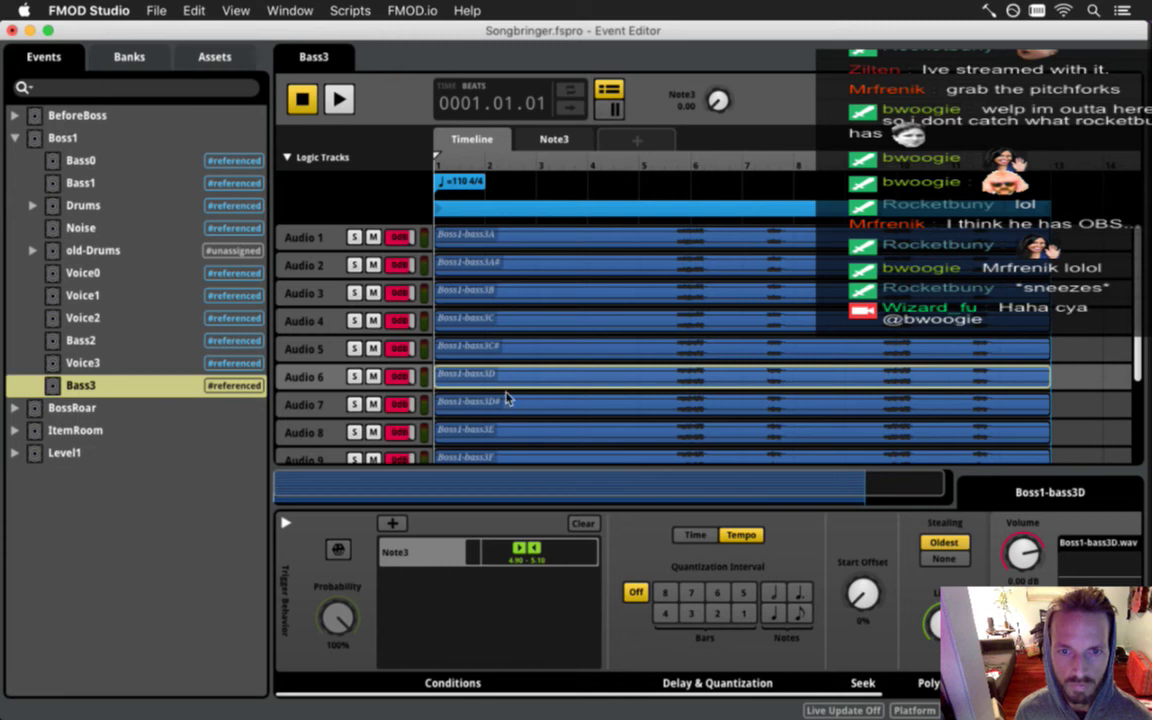
Add a Note3 parameter trigger condition to the Boss1-bass3D# clip and narrow its range to 5.90–6.20, using Boss1-bass3D as reference.
left_click(507, 397)
scroll(520, 380, "down", 4)
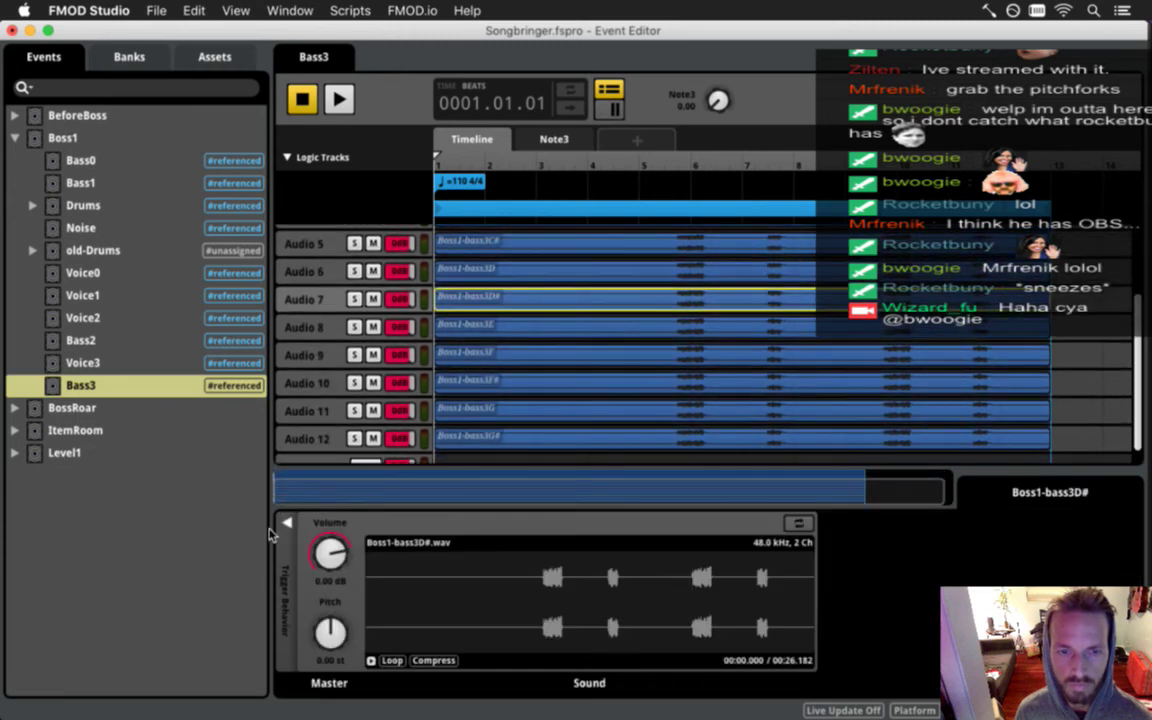
left_click(286, 522)
left_click(392, 523)
mouse_move(470, 543)
left_click(605, 543)
left_click_drag(473, 551, 517, 549)
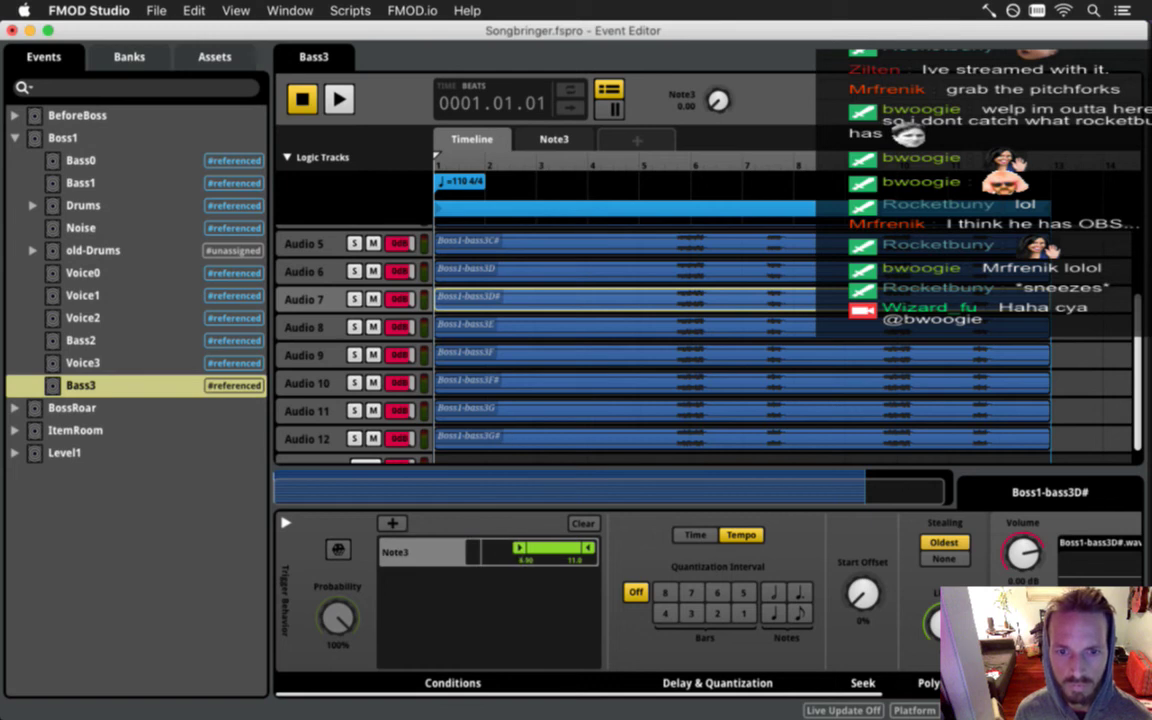
left_click(503, 272)
left_click(503, 296)
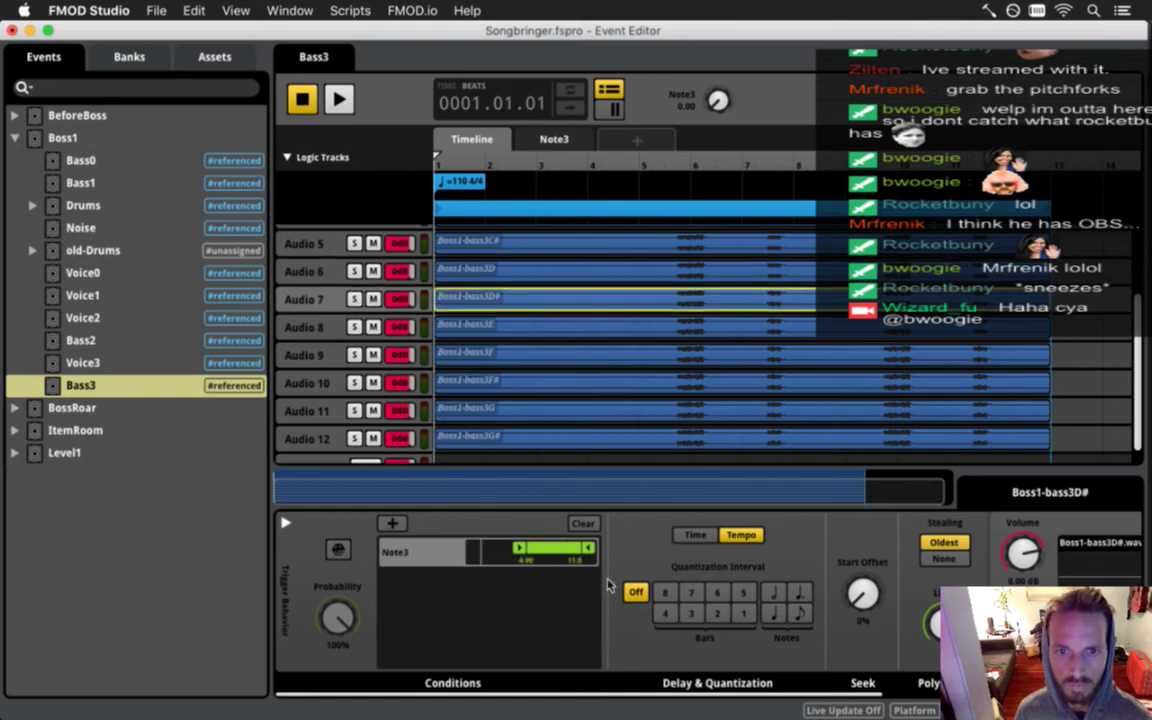
left_click_drag(519, 549, 546, 548)
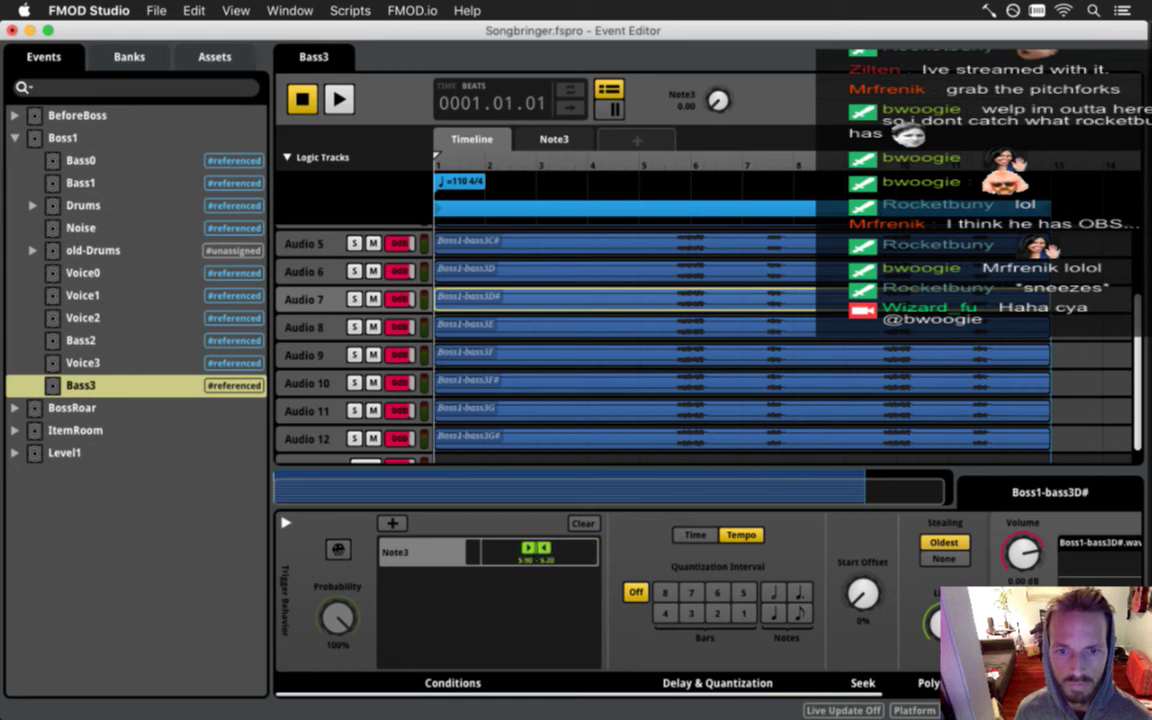
Add a Note3 parameter trigger condition to the Boss1-bass3E clip, narrow its range to 6.90–7.10, and save the project.
left_click(527, 328)
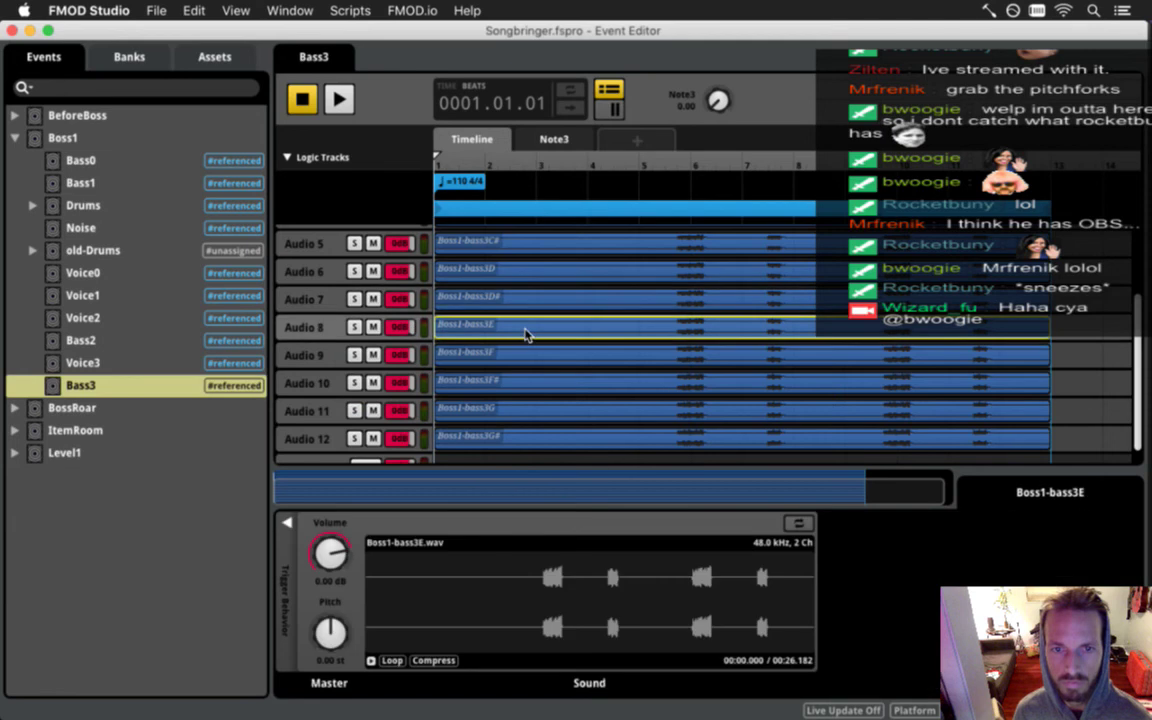
left_click(286, 522)
left_click(392, 523)
mouse_move(540, 545)
left_click(583, 547)
left_click_drag(482, 548, 550, 548)
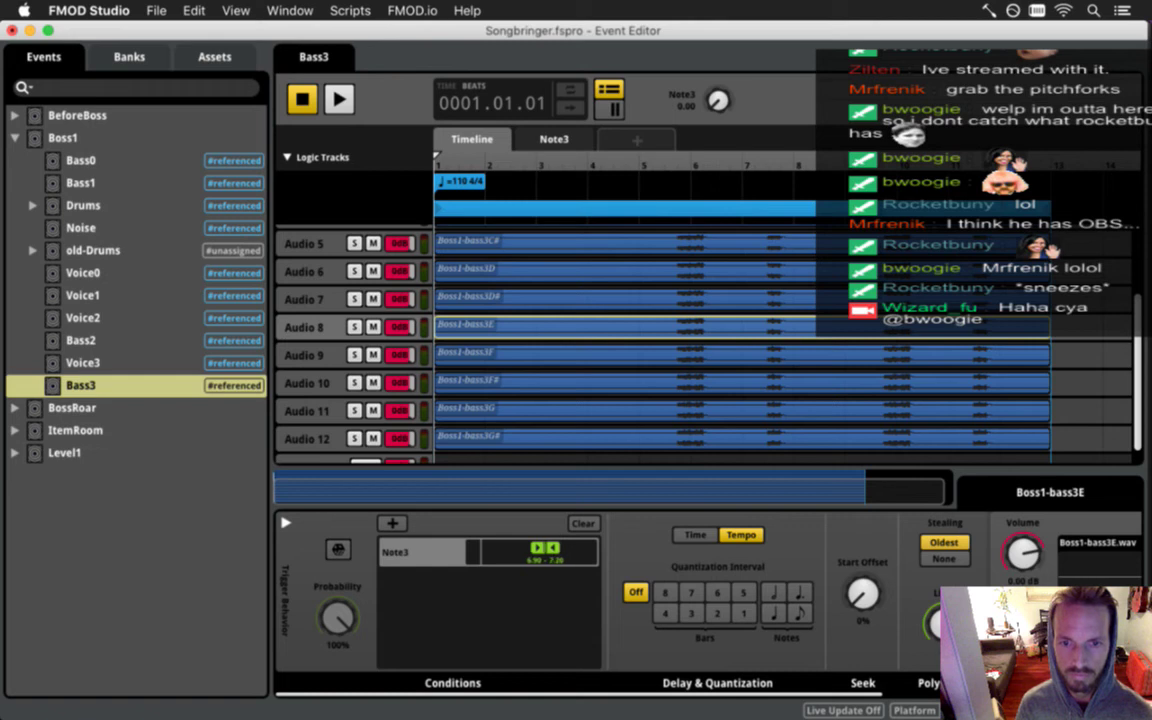
key("super+s")
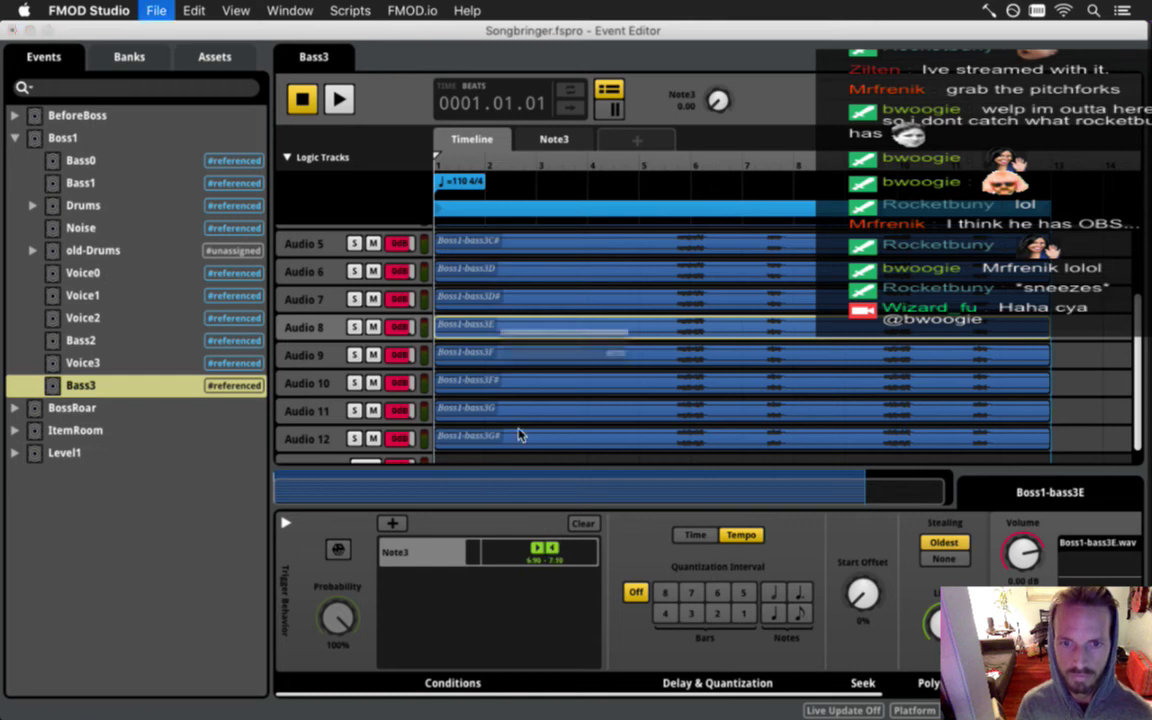
Open the trigger behavior settings of the Boss1-bass3F clip.
left_click(528, 355)
left_click(286, 522)
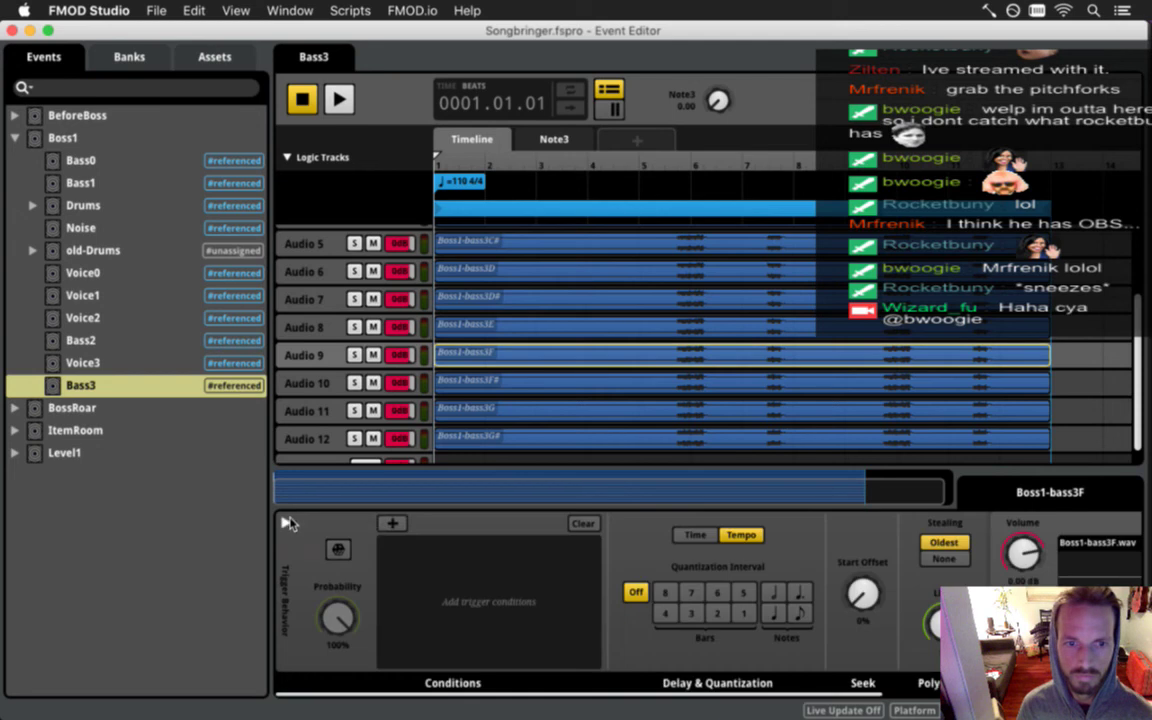
Add a Note3 trigger condition to the Boss1-bass3F clip, ranging from 7.90 to about 8.
left_click(393, 525)
mouse_move(488, 548)
left_click(600, 546)
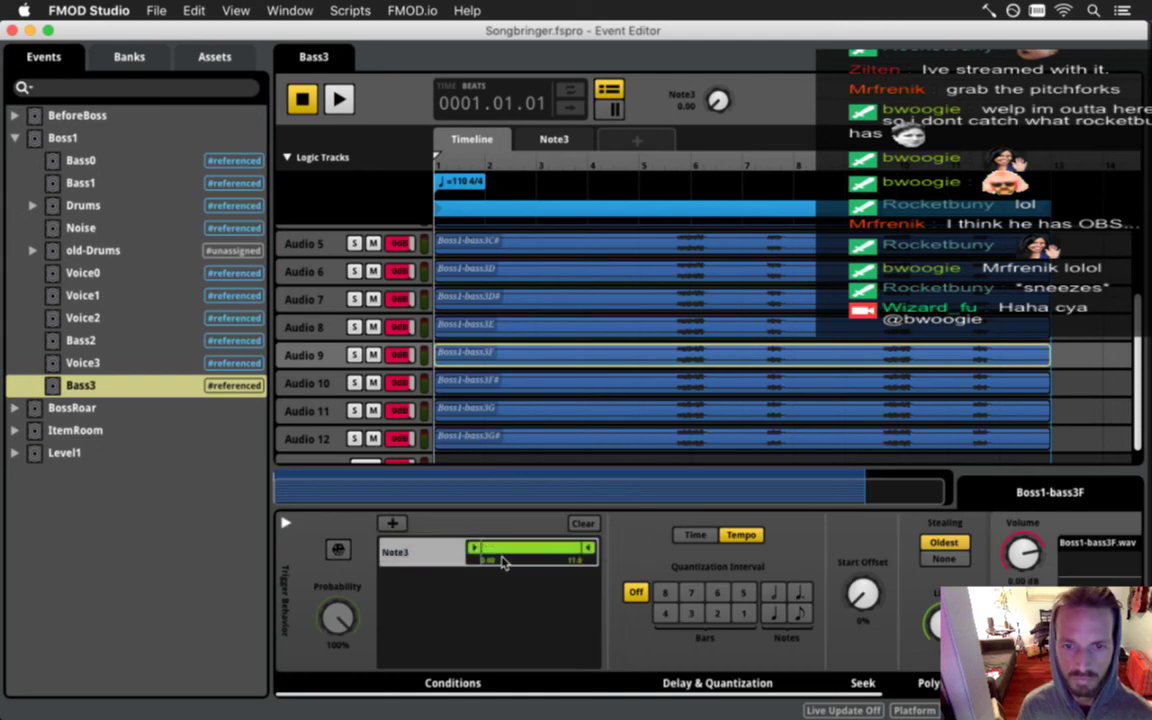
left_click_drag(476, 550, 540, 549)
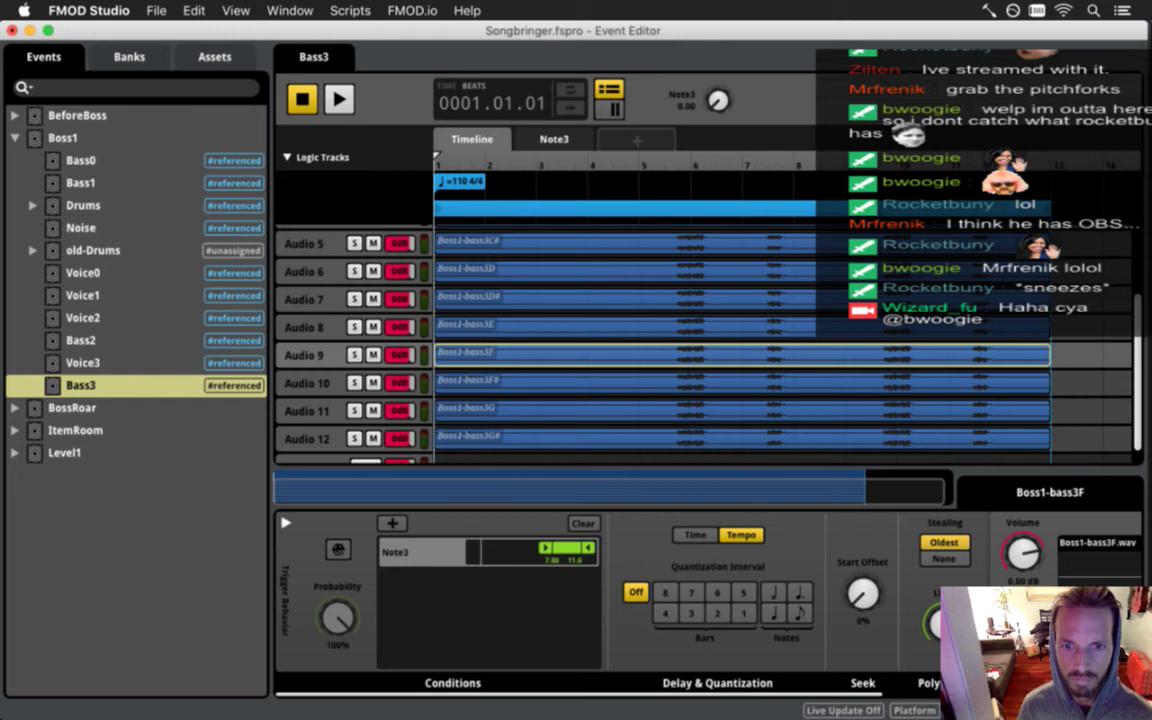
left_click(537, 325)
left_click(537, 352)
left_click_drag(588, 547, 560, 547)
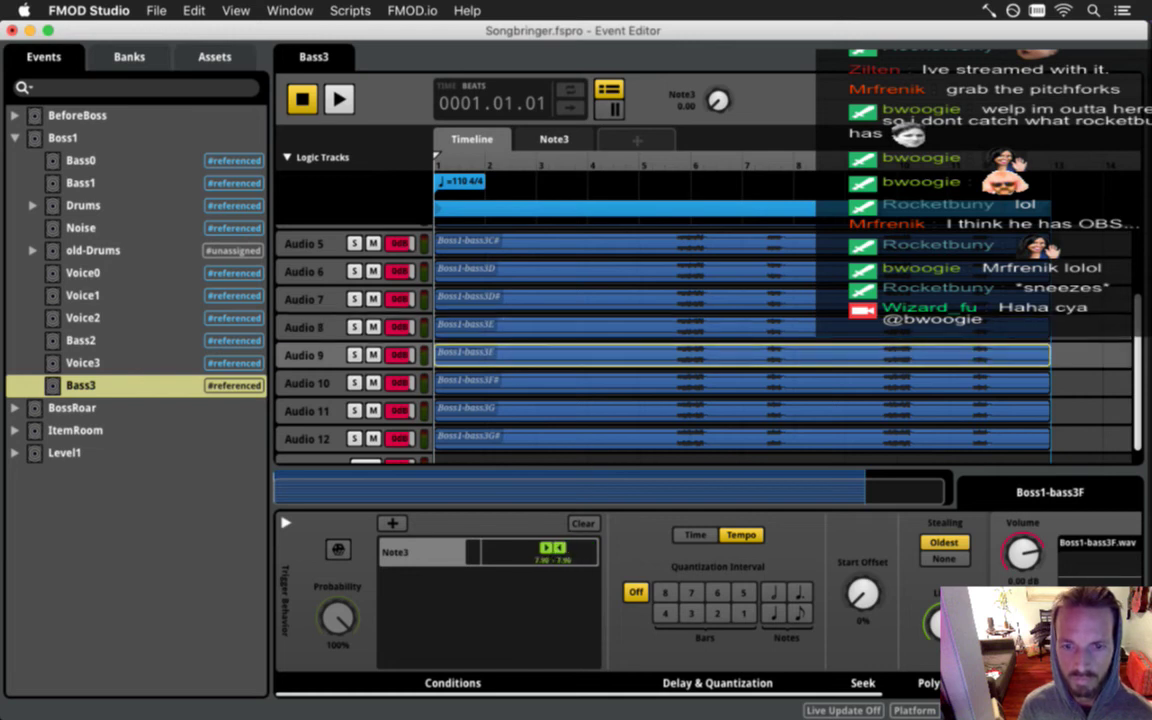
Add a Note3 trigger condition to the Boss1-bass3F# clip, with a range of 8.90 to 9.10.
left_click(538, 389)
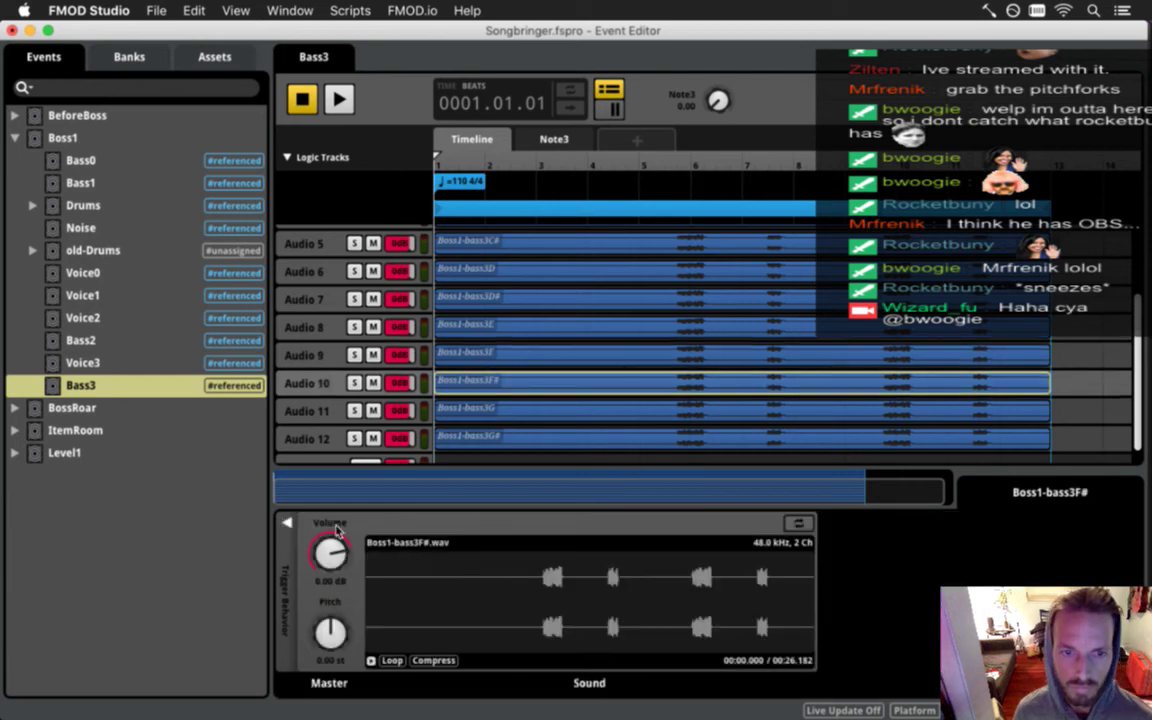
left_click(287, 523)
left_click(391, 523)
mouse_move(555, 544)
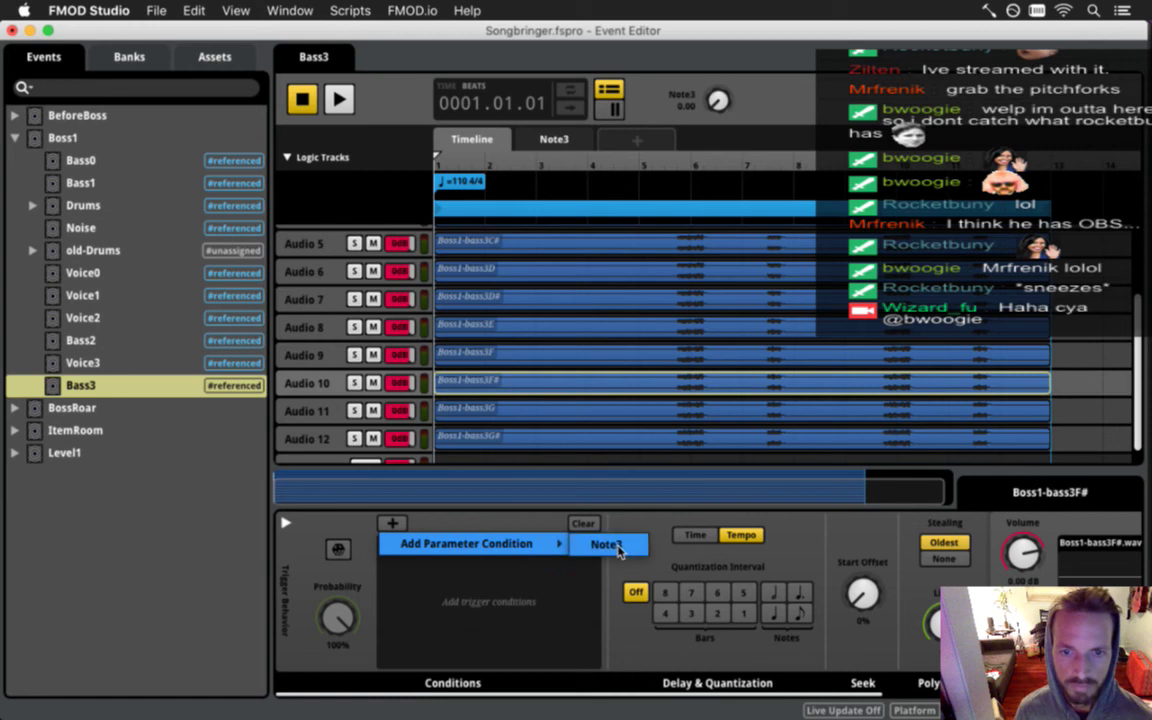
left_click(605, 544)
left_click_drag(545, 548, 554, 548)
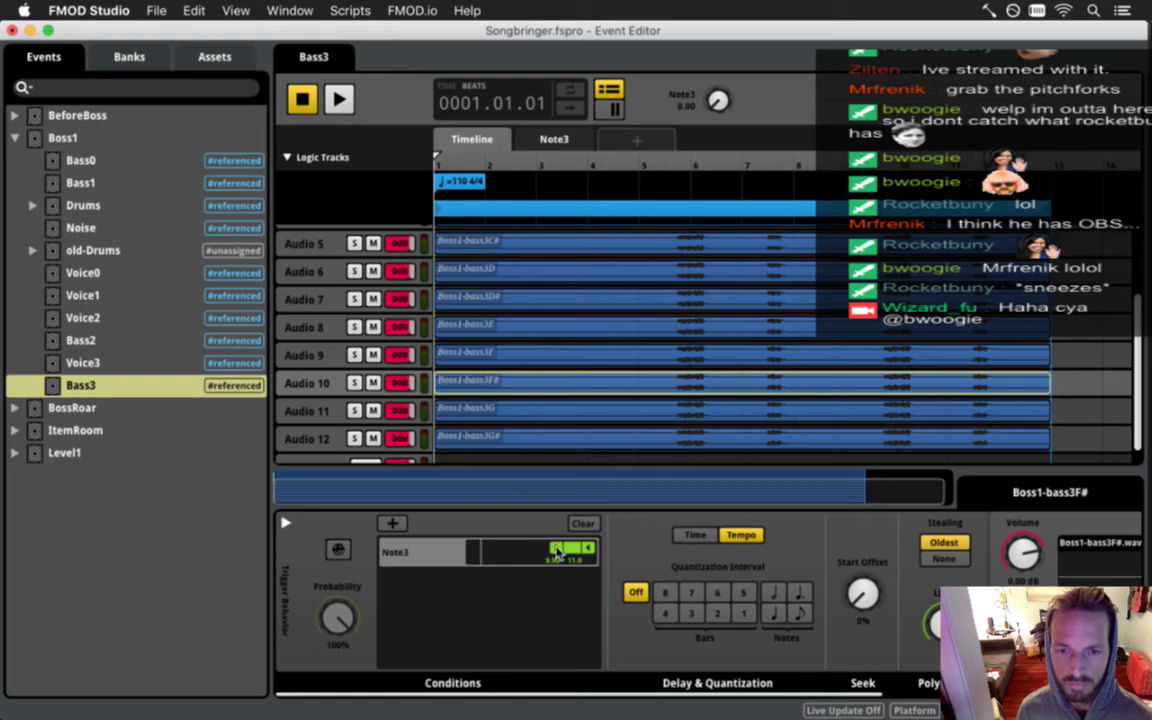
left_click_drag(588, 548, 575, 548)
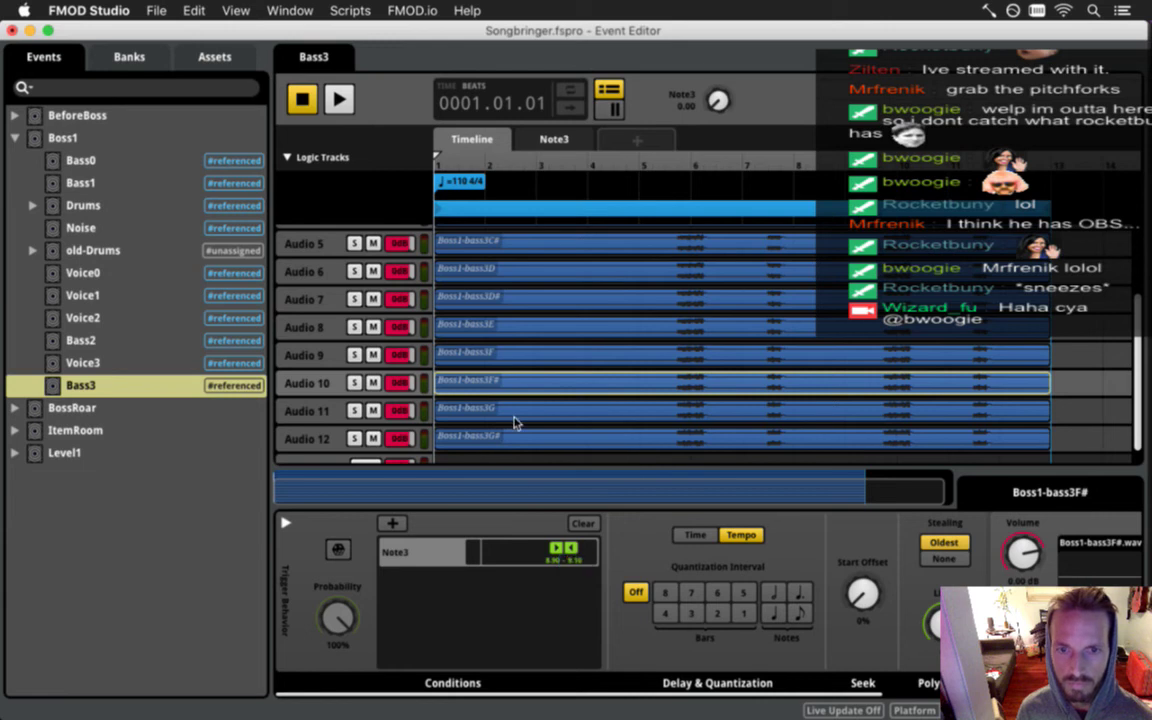
Add a Note3 trigger condition to the Boss1-bass3G clip, with a range of 9.90 to 10.1.
left_click(513, 420)
left_click(286, 524)
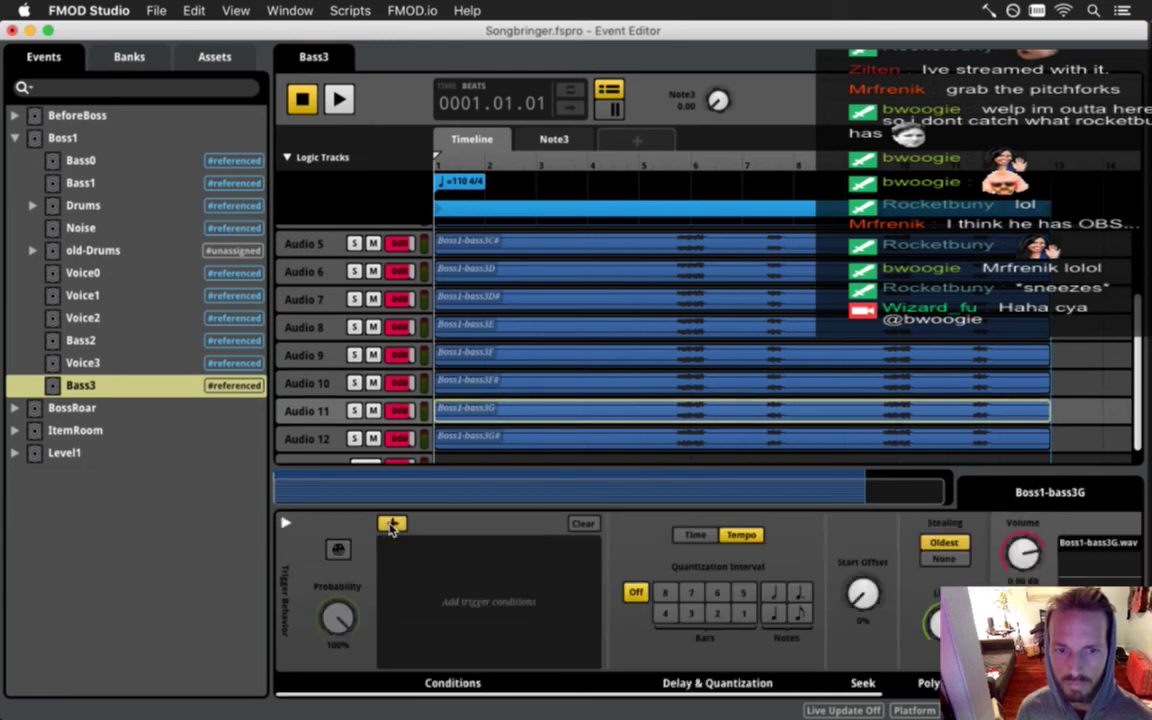
left_click(392, 523)
mouse_move(550, 543)
left_click(608, 545)
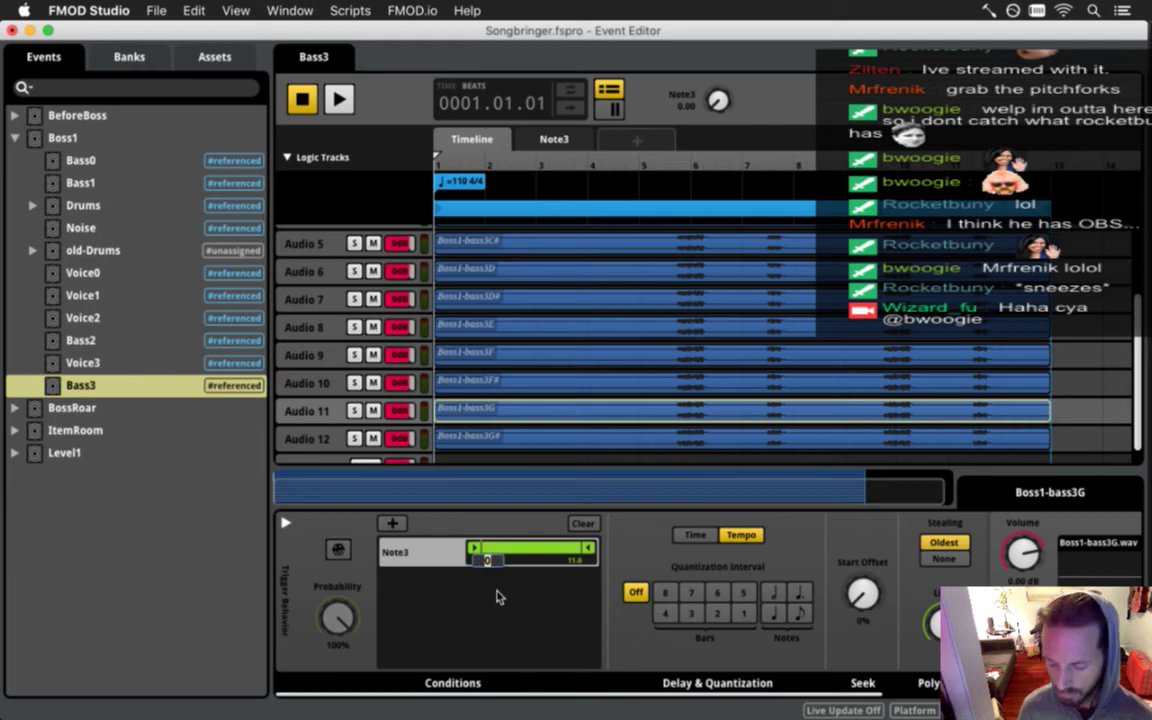
type("9.9")
key("Return")
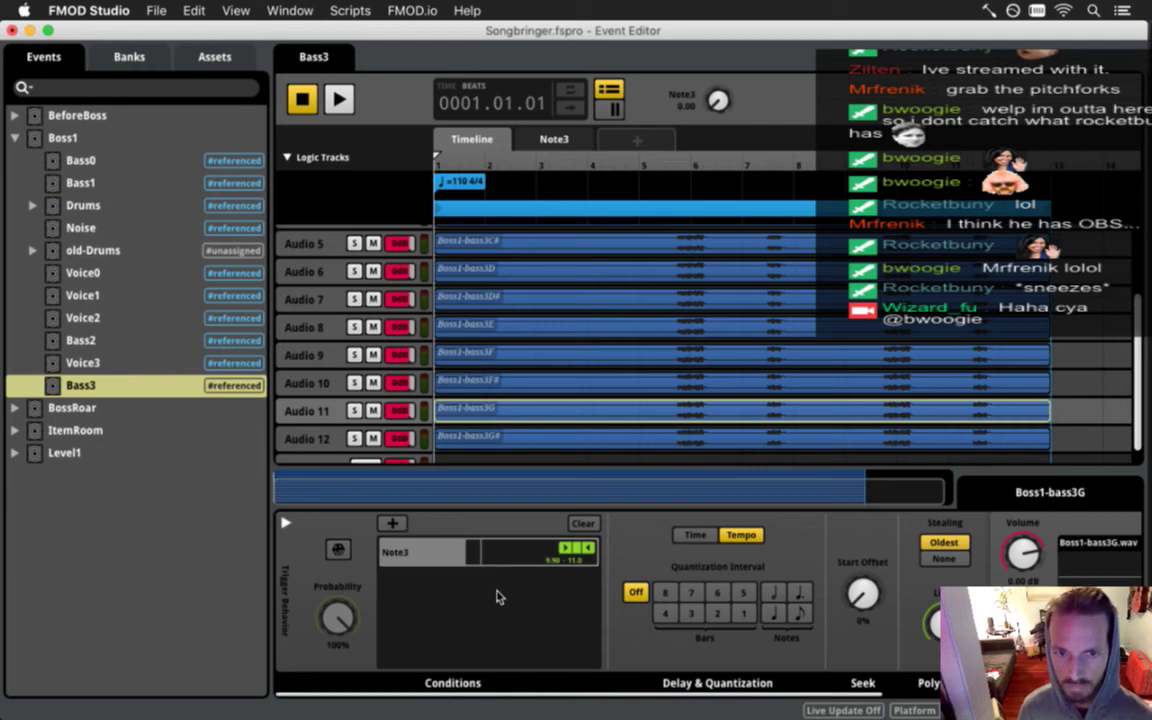
left_click(580, 560)
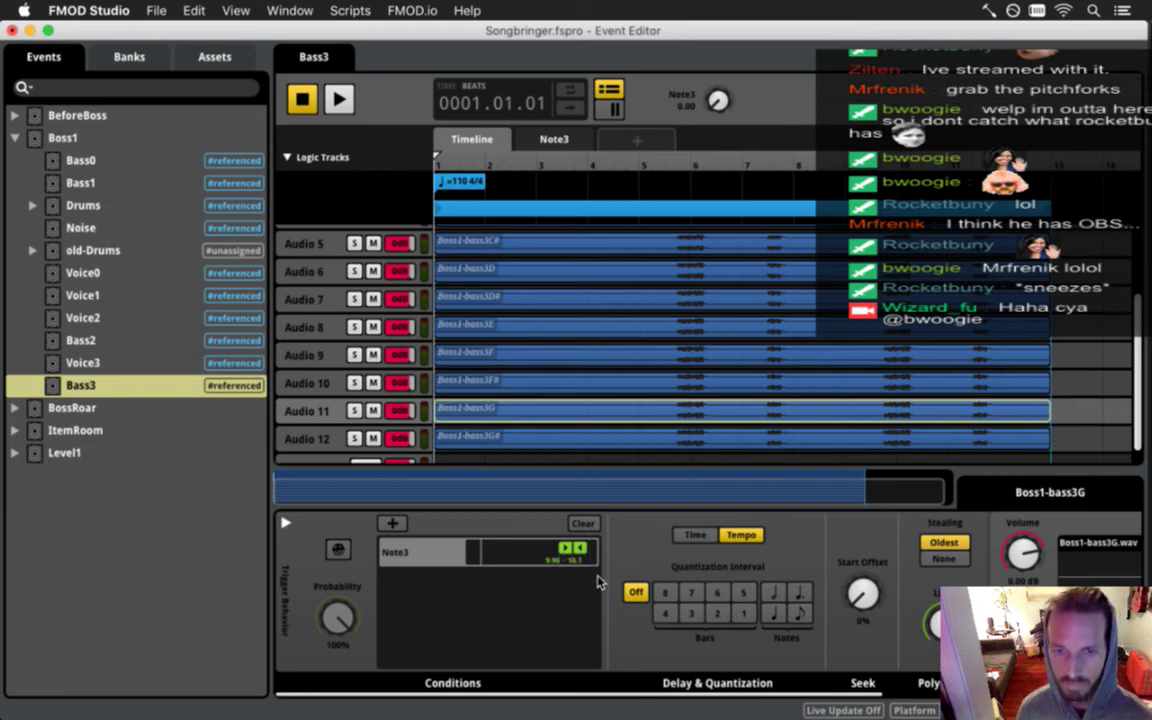
Add a Note3 trigger condition of 10.9 to 11.0 to the Boss1-bass3G# clip and save the project.
left_click(532, 439)
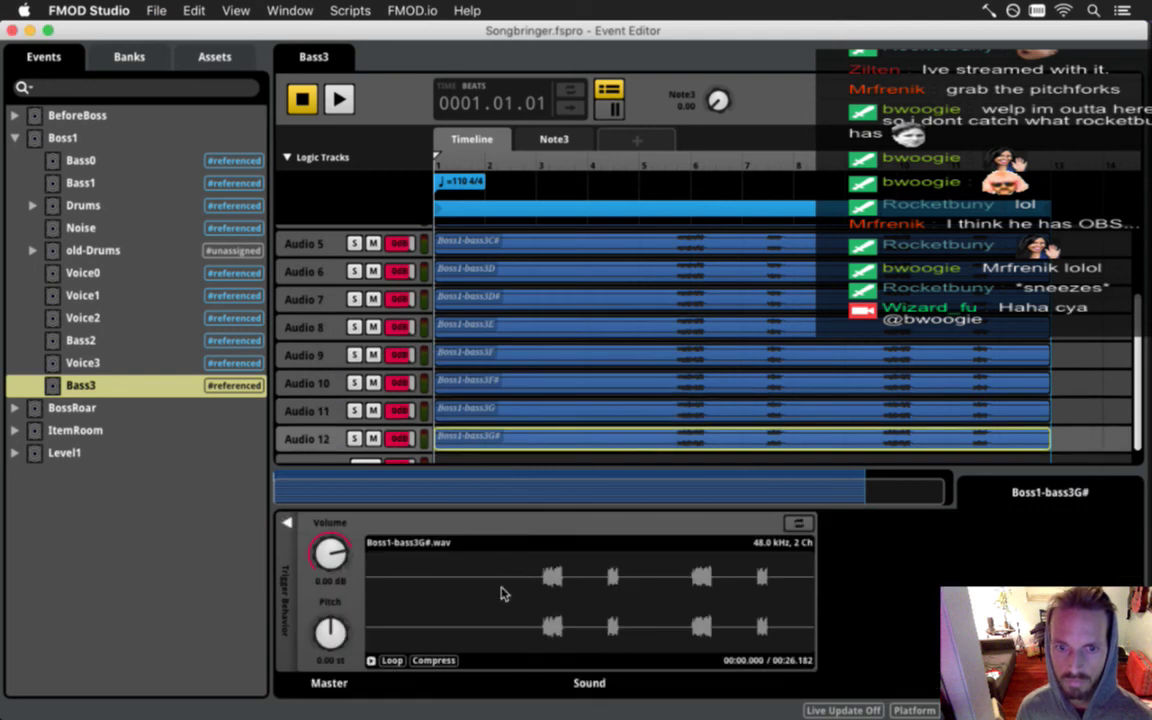
left_click(288, 524)
left_click(391, 523)
mouse_move(490, 543)
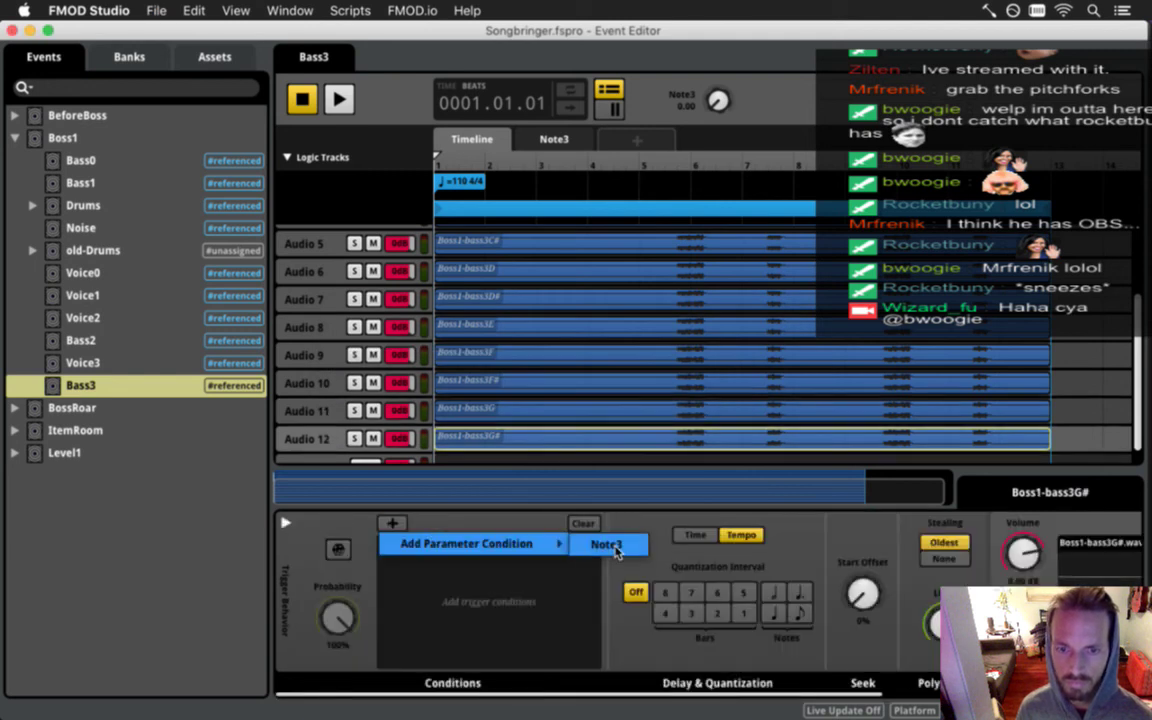
left_click(607, 545)
left_click_drag(474, 548, 577, 548)
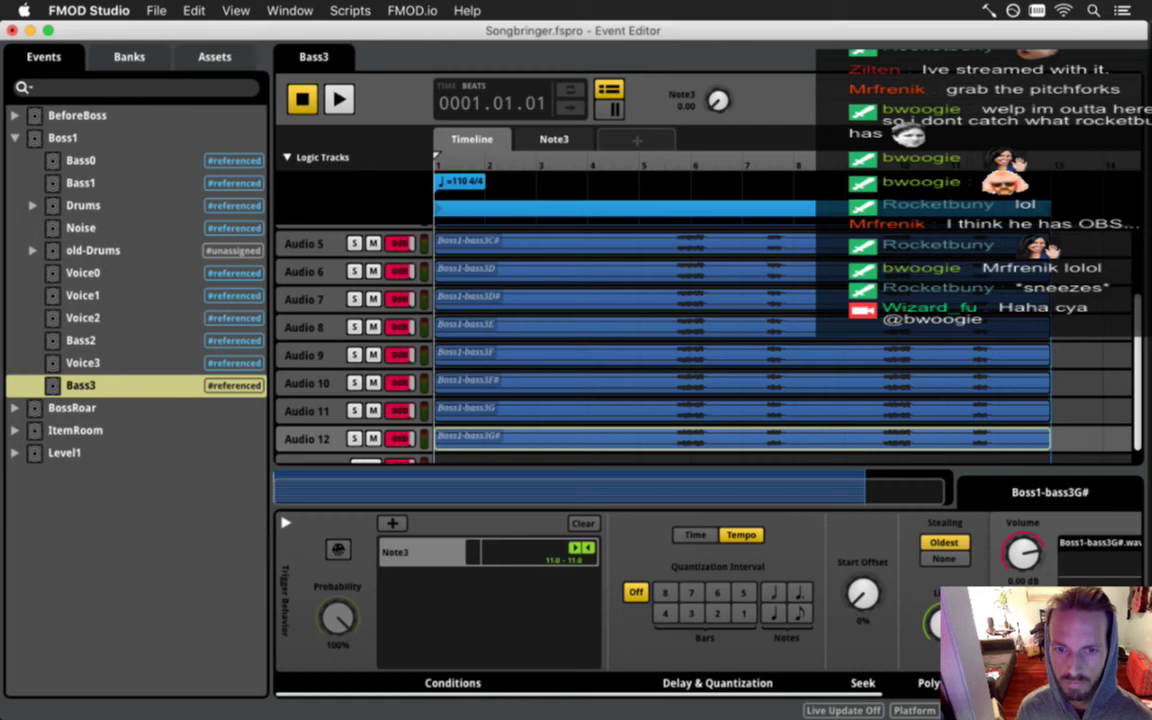
key("super+s")
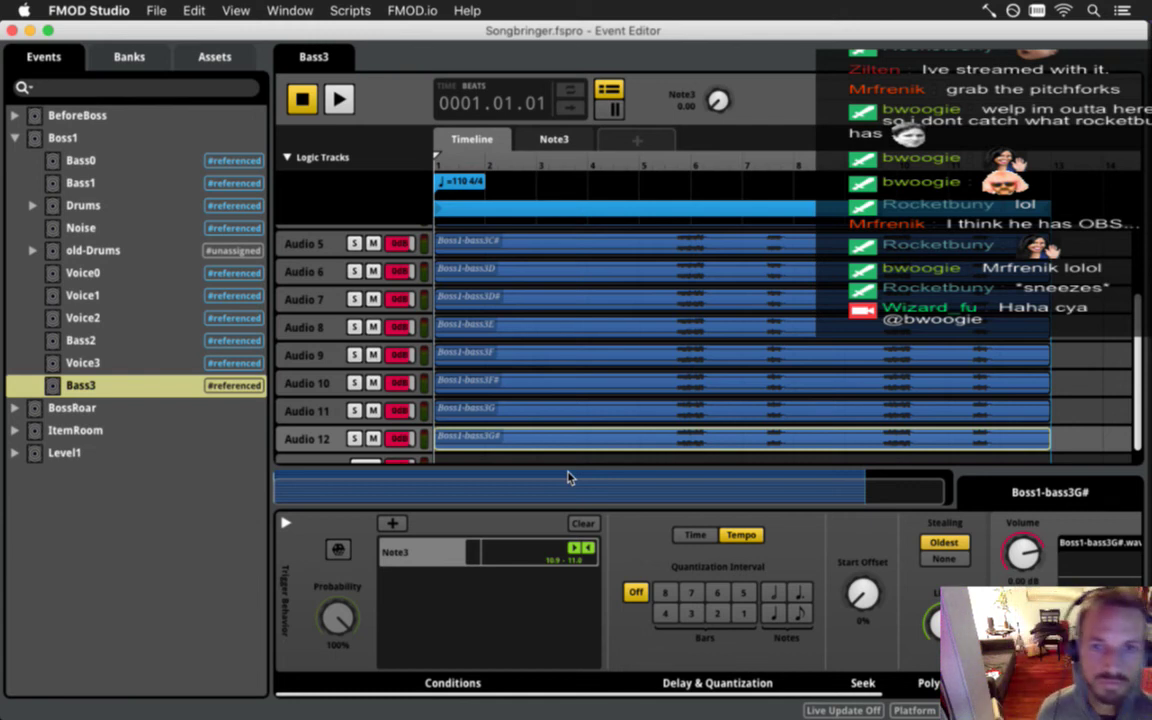
Open the Boss1 event and play it from the start to audition its bass tracks and review its parameters.
left_click(97, 138)
left_click(168, 140)
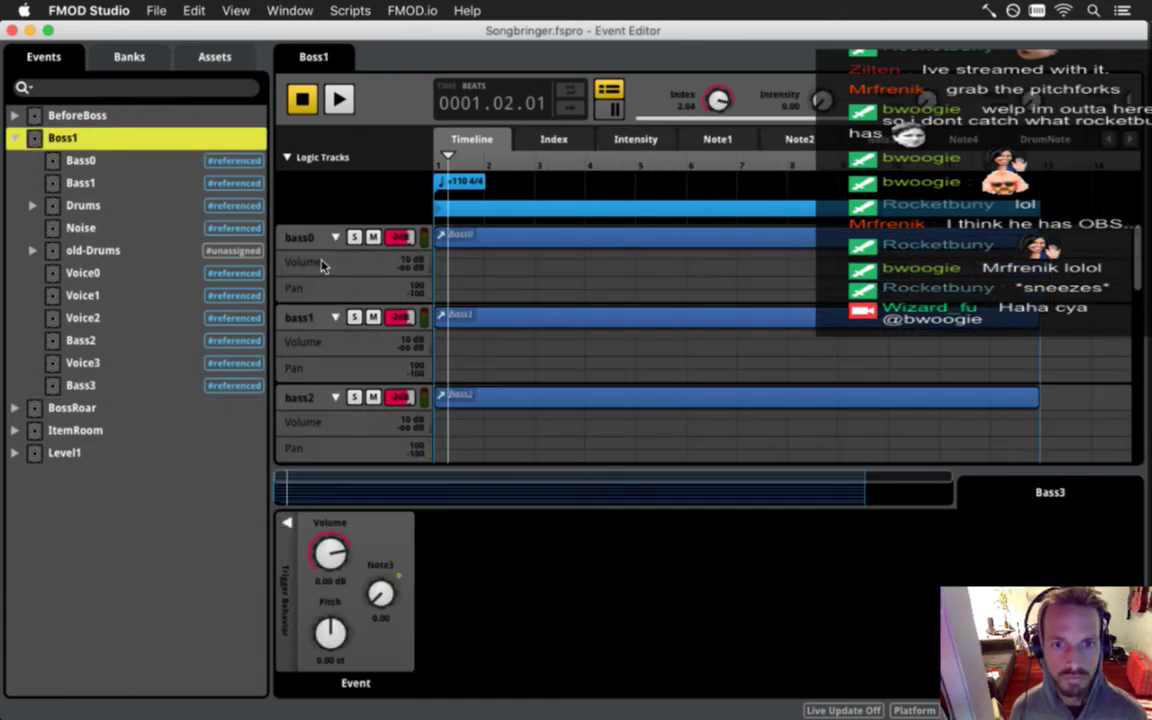
left_click_drag(448, 163, 398, 179)
key("space")
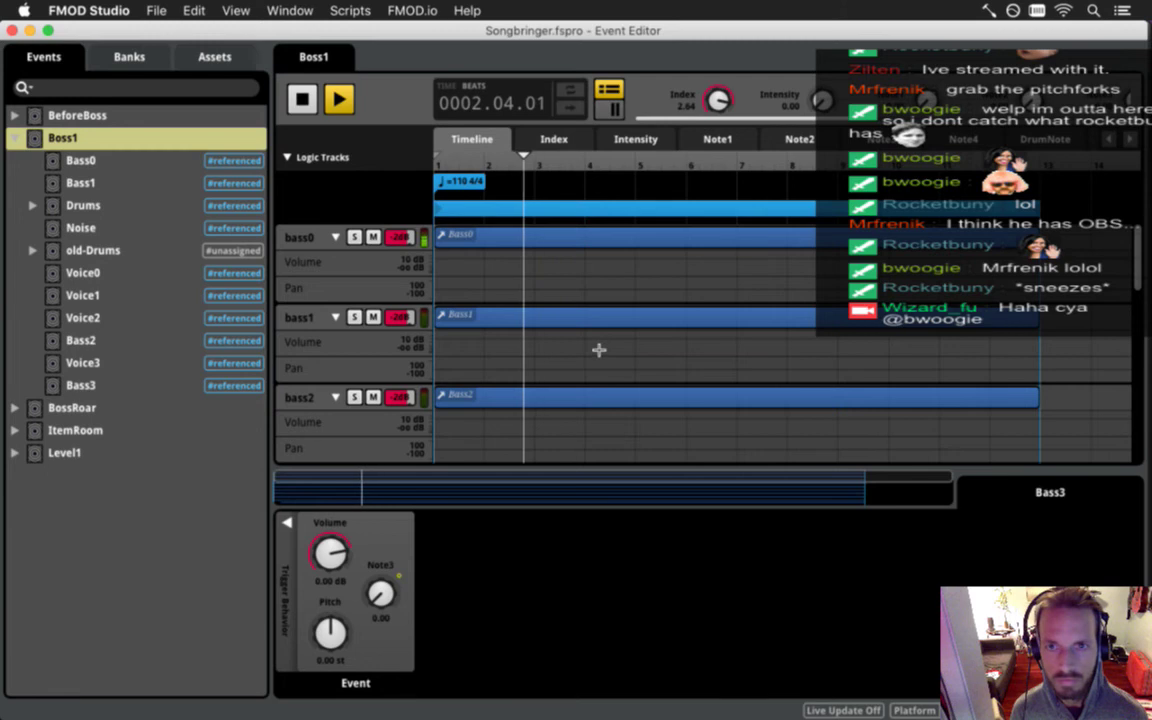
scroll(605, 345, "down", 2)
scroll(605, 343, "down", 1)
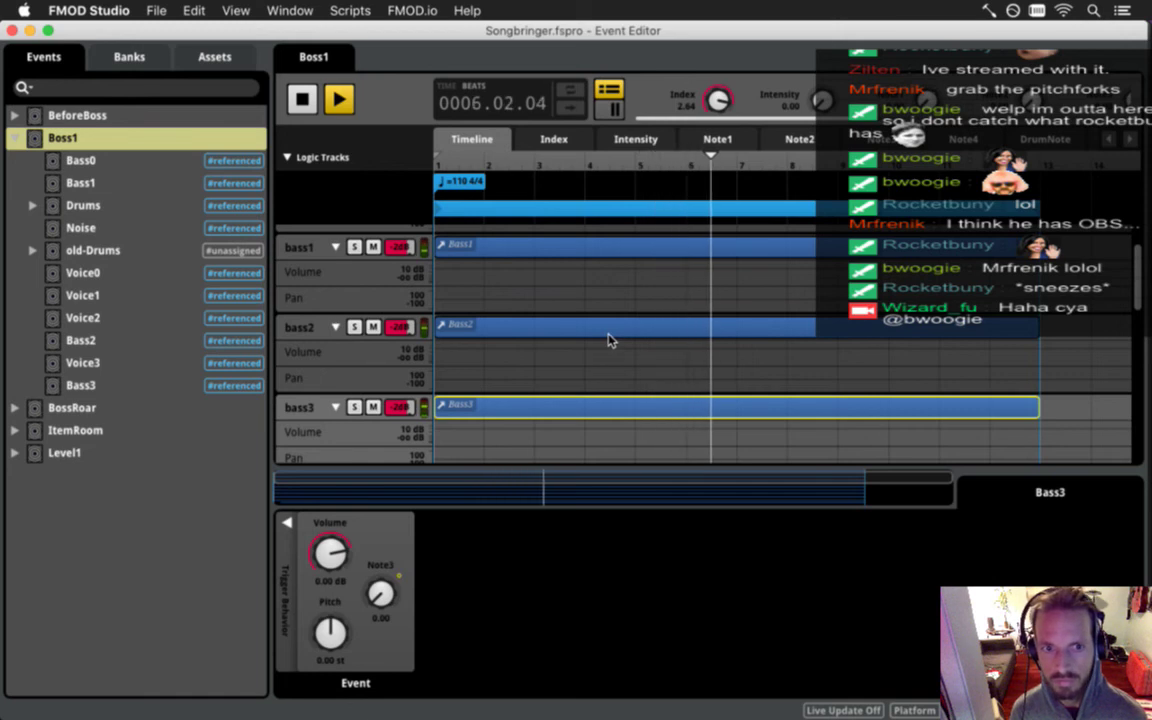
scroll(610, 341, "down", 3)
scroll(612, 342, "up", 5)
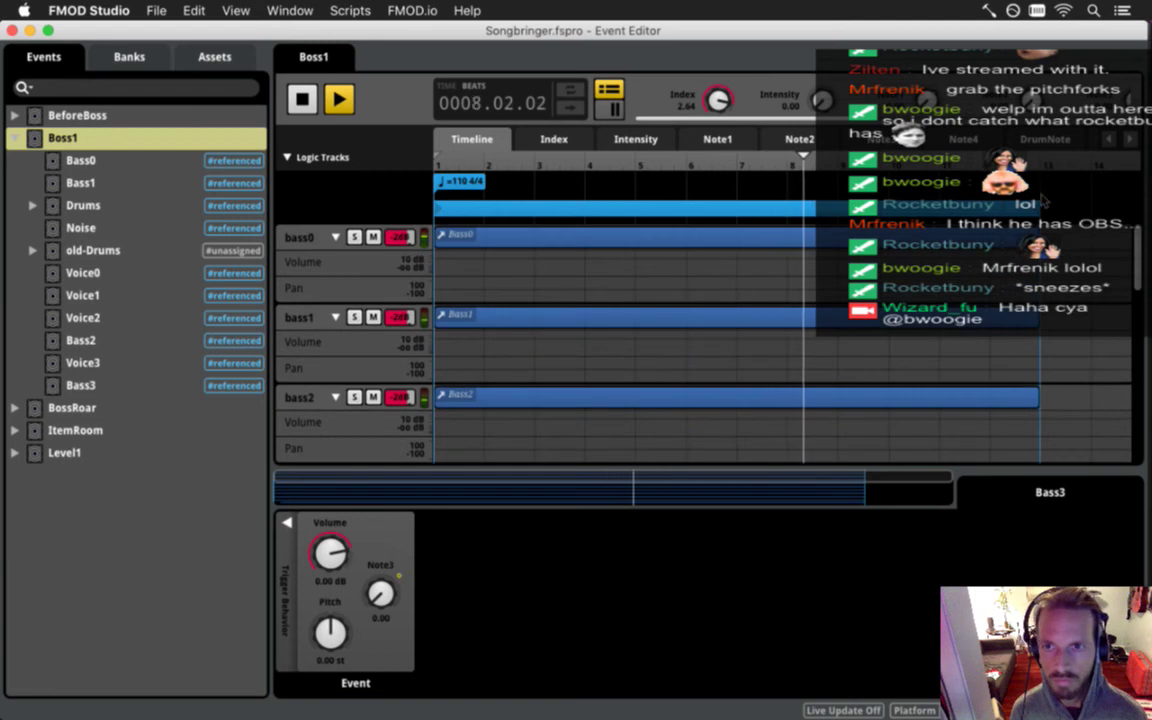
scroll(826, 122, "down", 3)
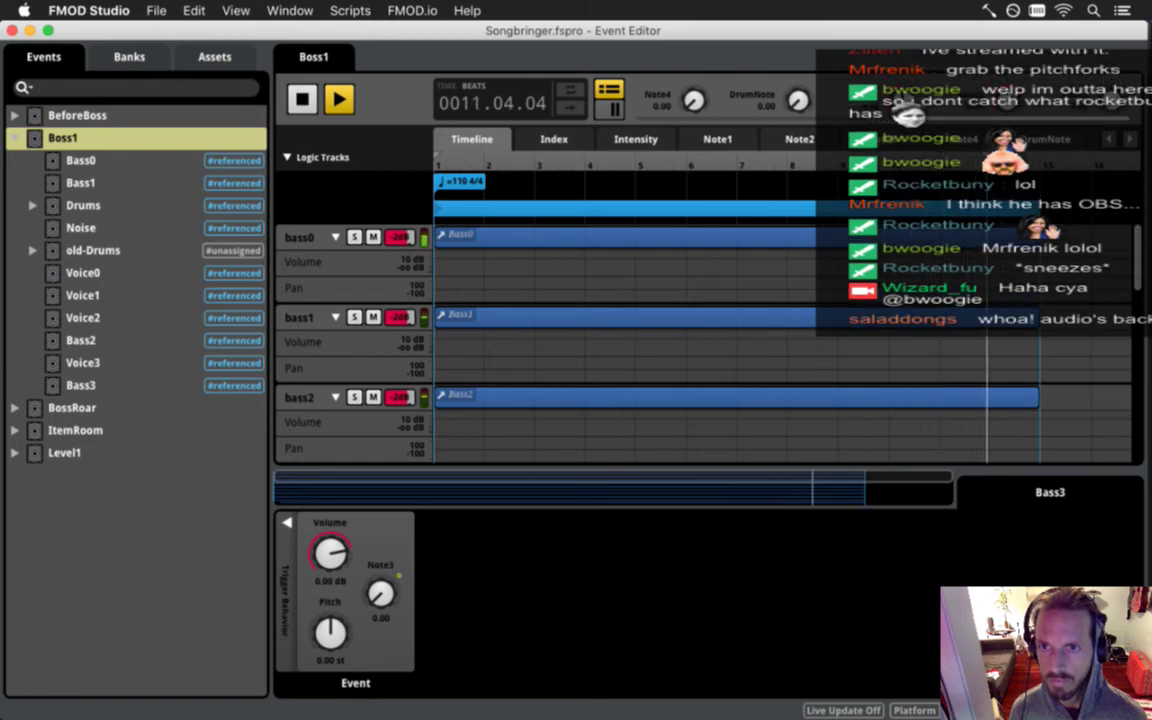
left_click_drag(946, 118, 810, 122)
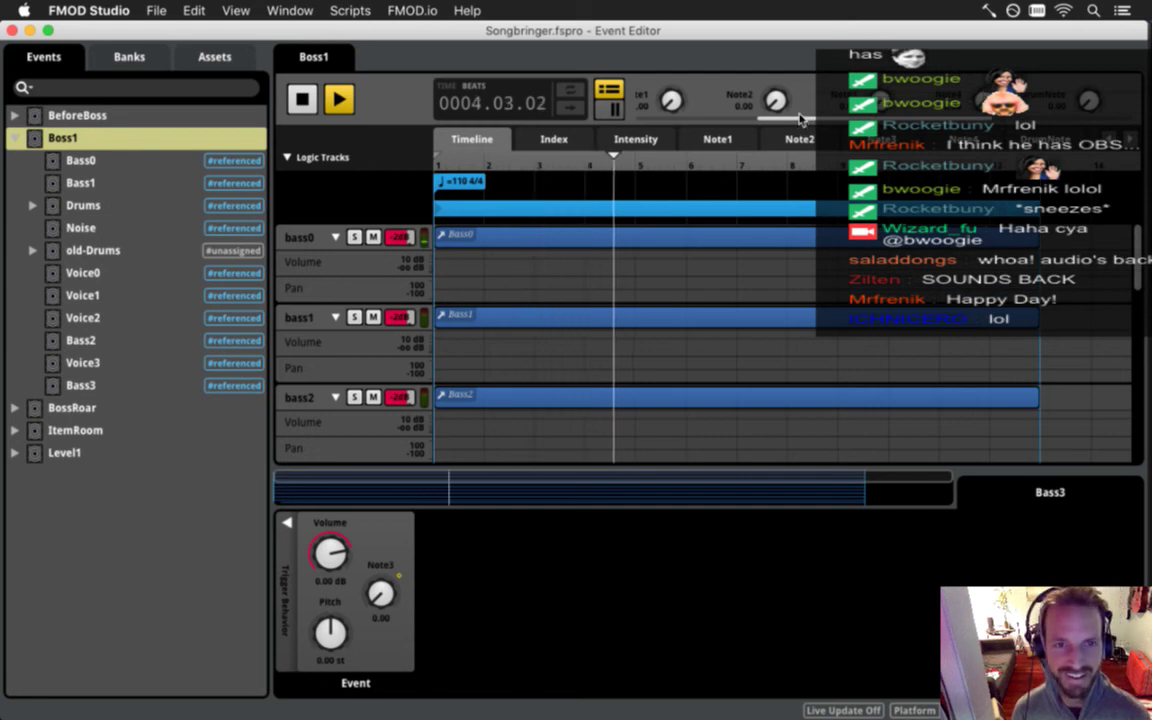
Switch to Gameshow to check the live stream's audio, and return to FMOD Studio.
key("super+Tab")
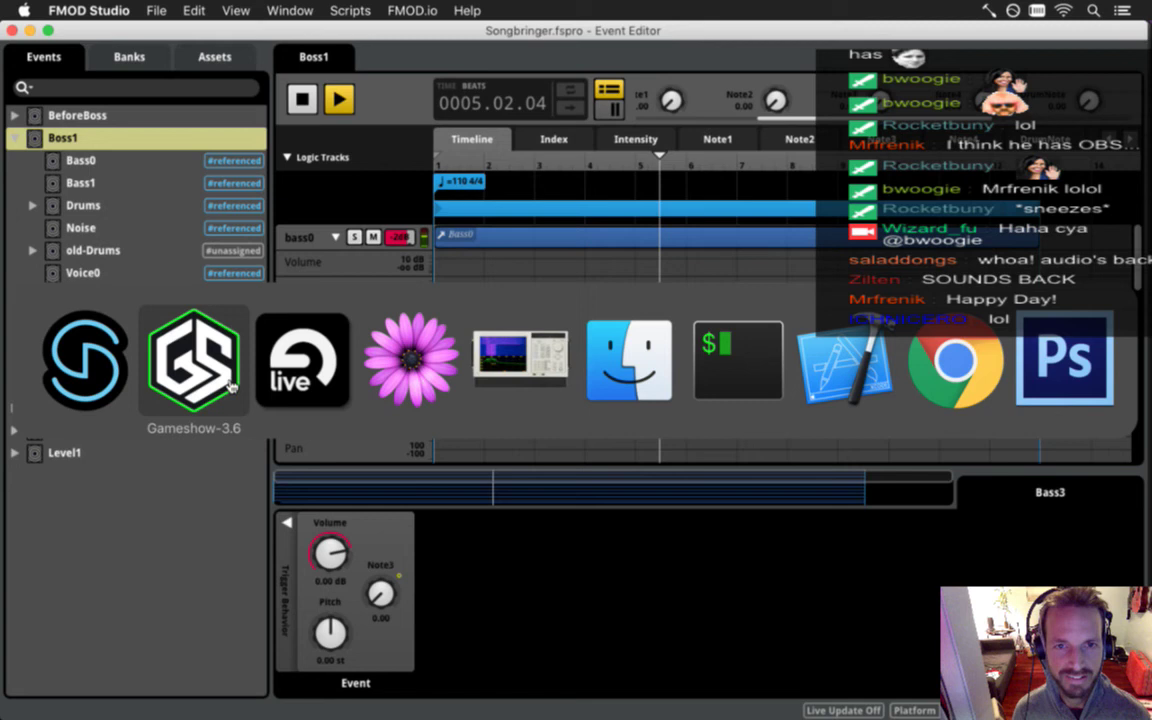
left_click(192, 390)
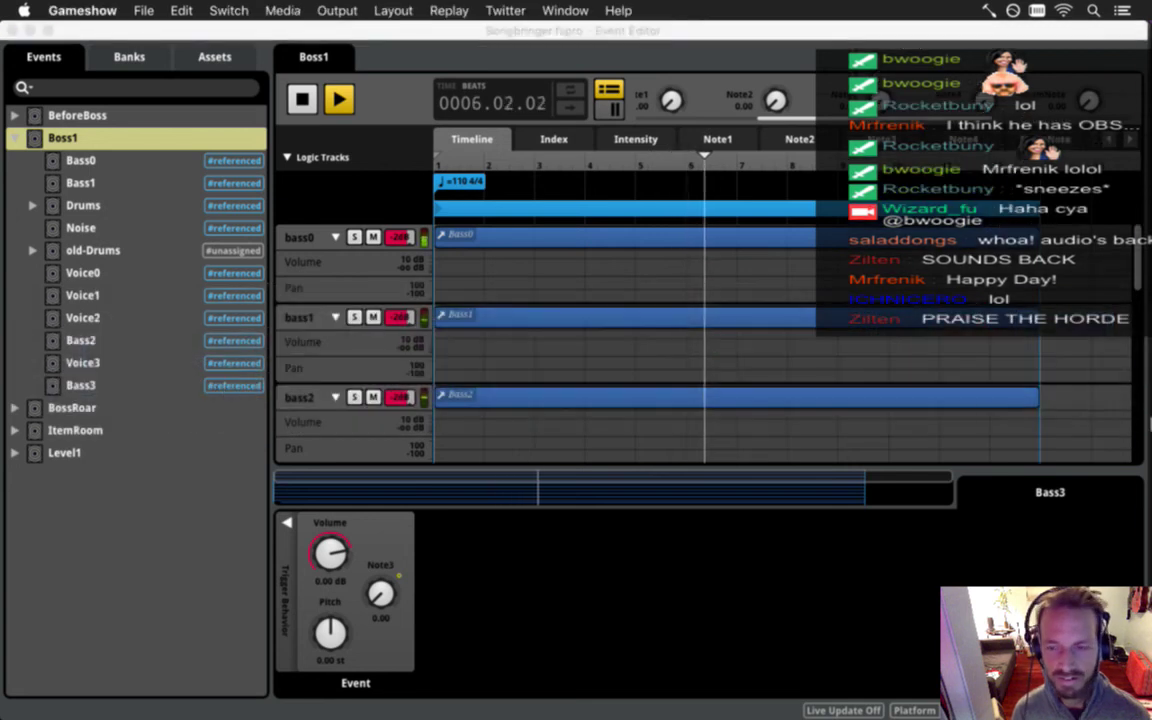
left_click(1134, 490)
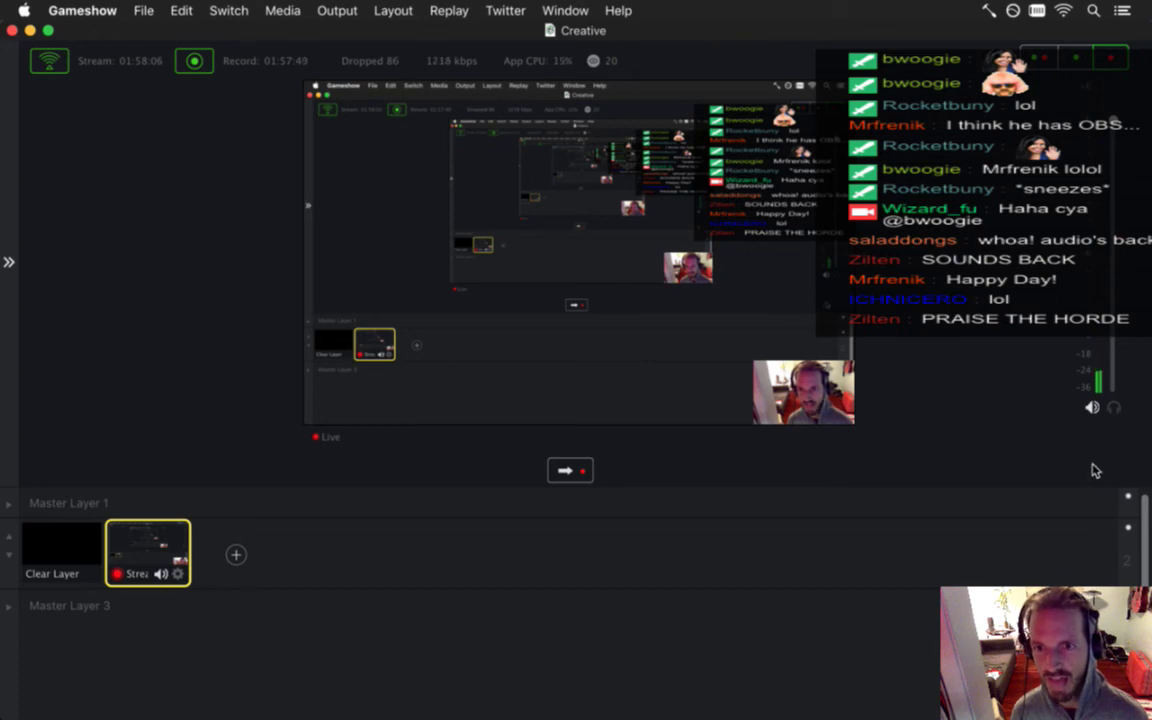
key("super+Tab")
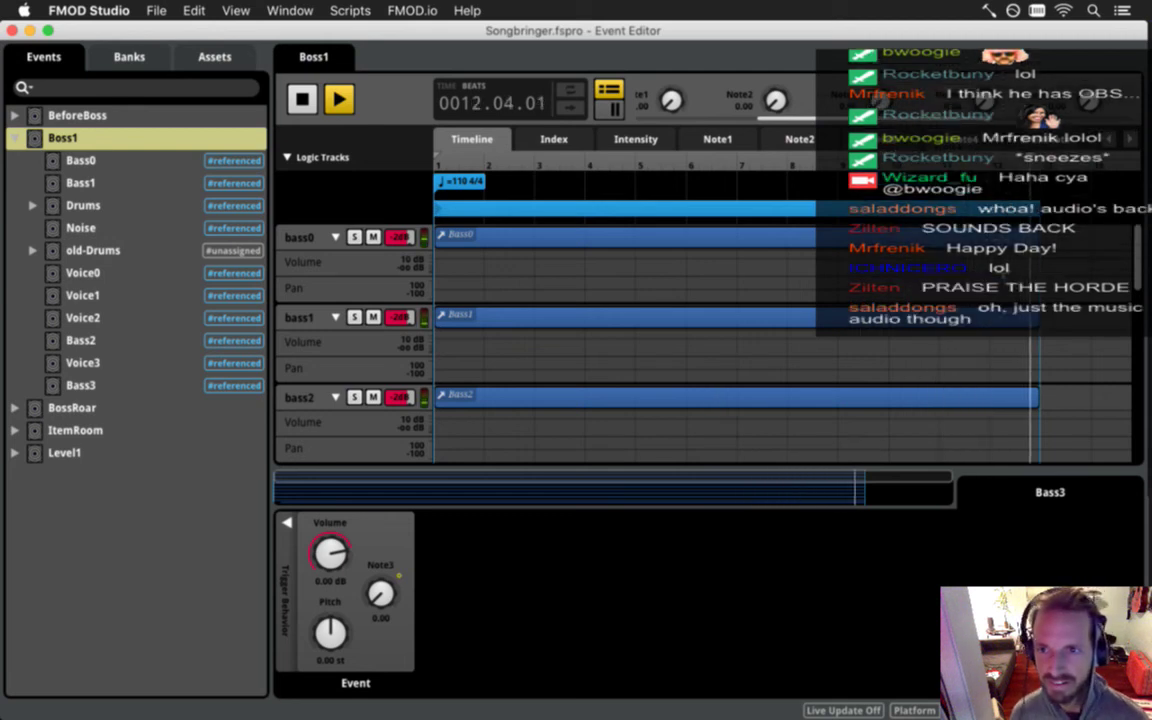
Stop the playback of the Boss1 event and save the project.
key("space")
key("super+s")
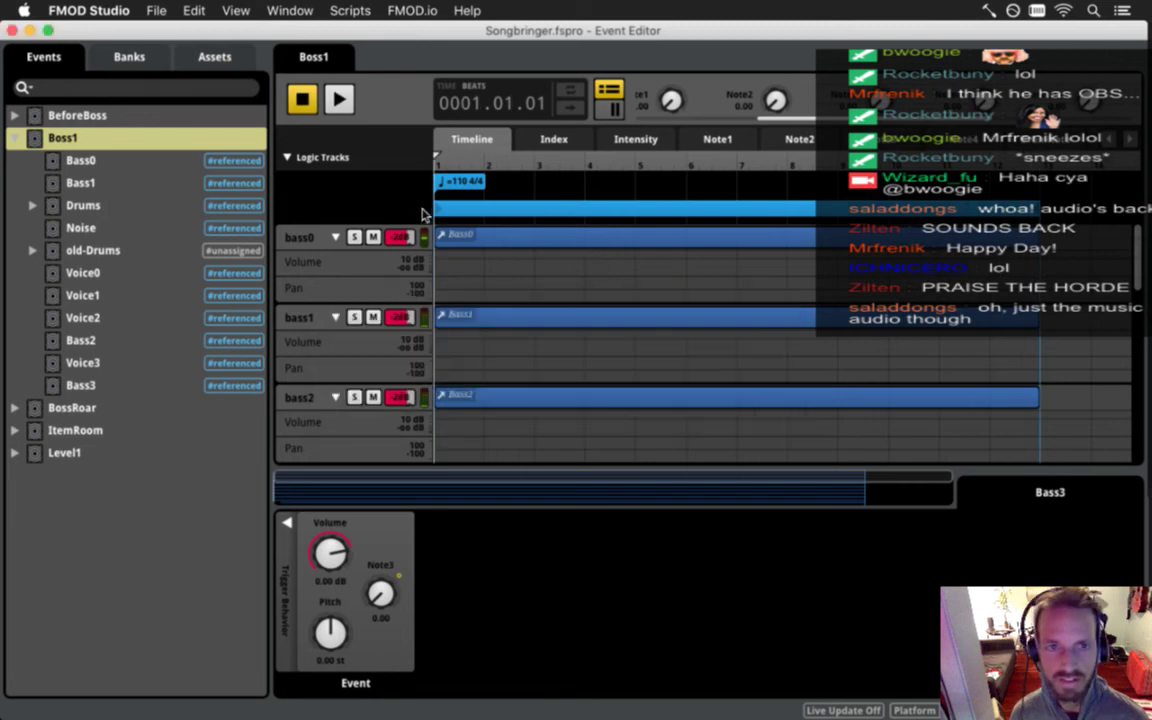
Take another look at the stream status in Gameshow and come back to FMOD Studio.
key("super+Tab")
left_click(195, 395)
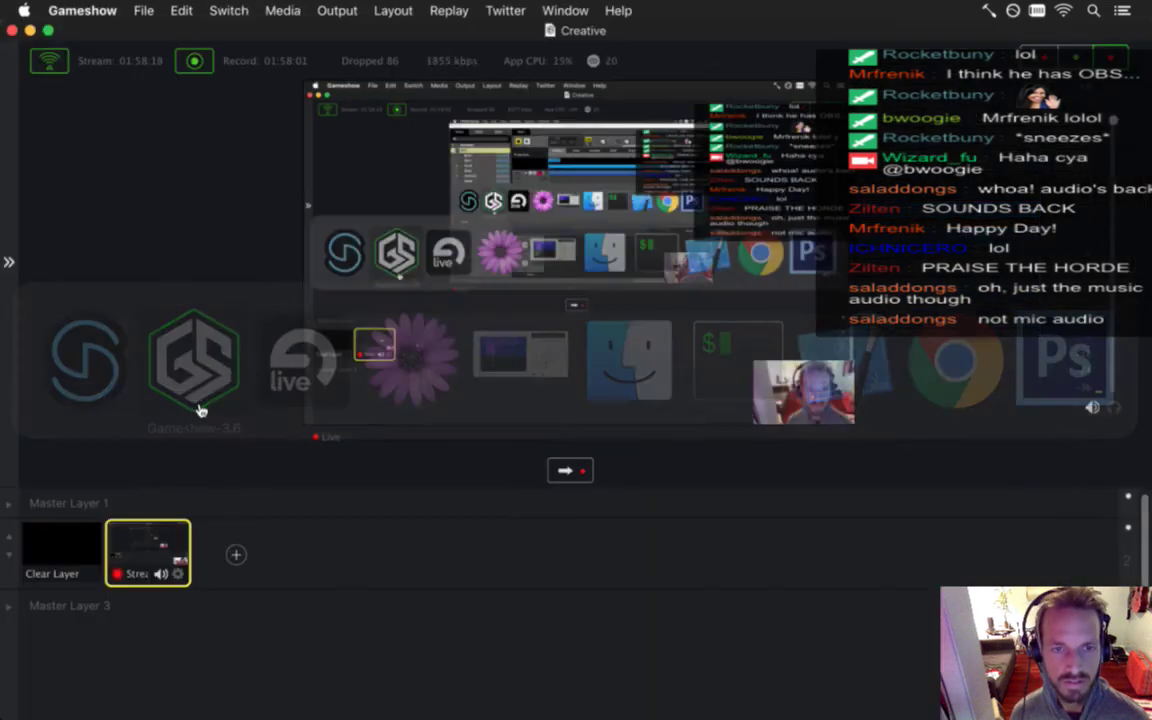
key("super+Tab")
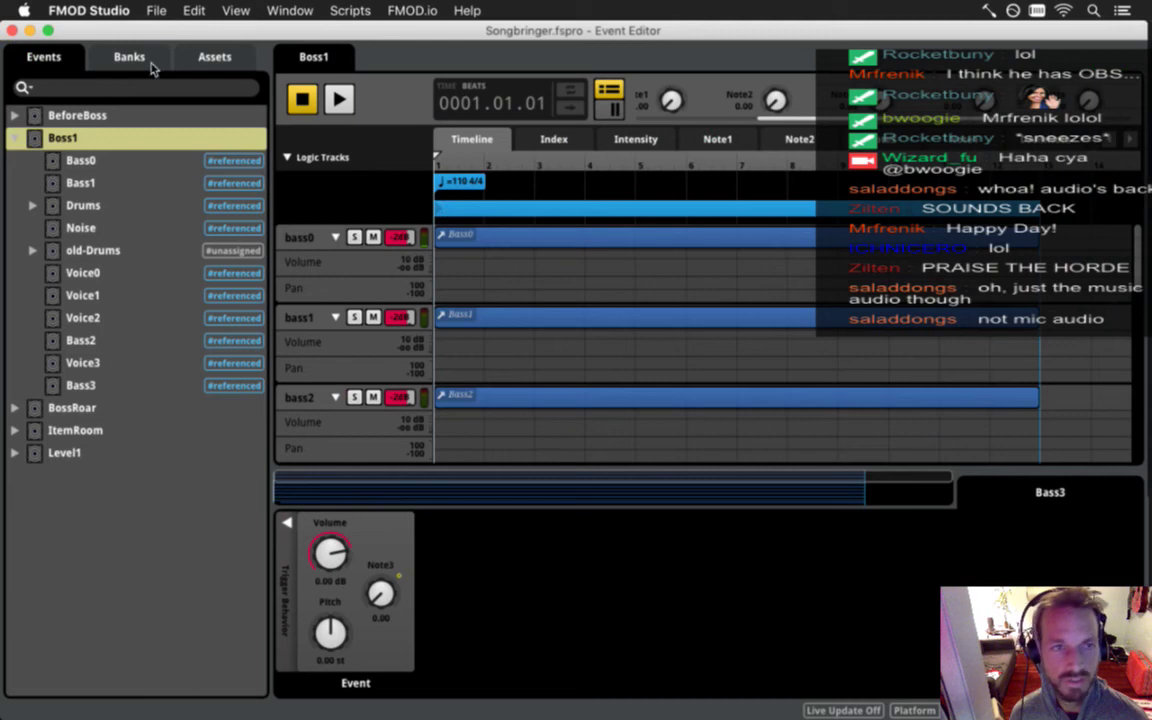
Build the Songbringer project's banks.
left_click(156, 10)
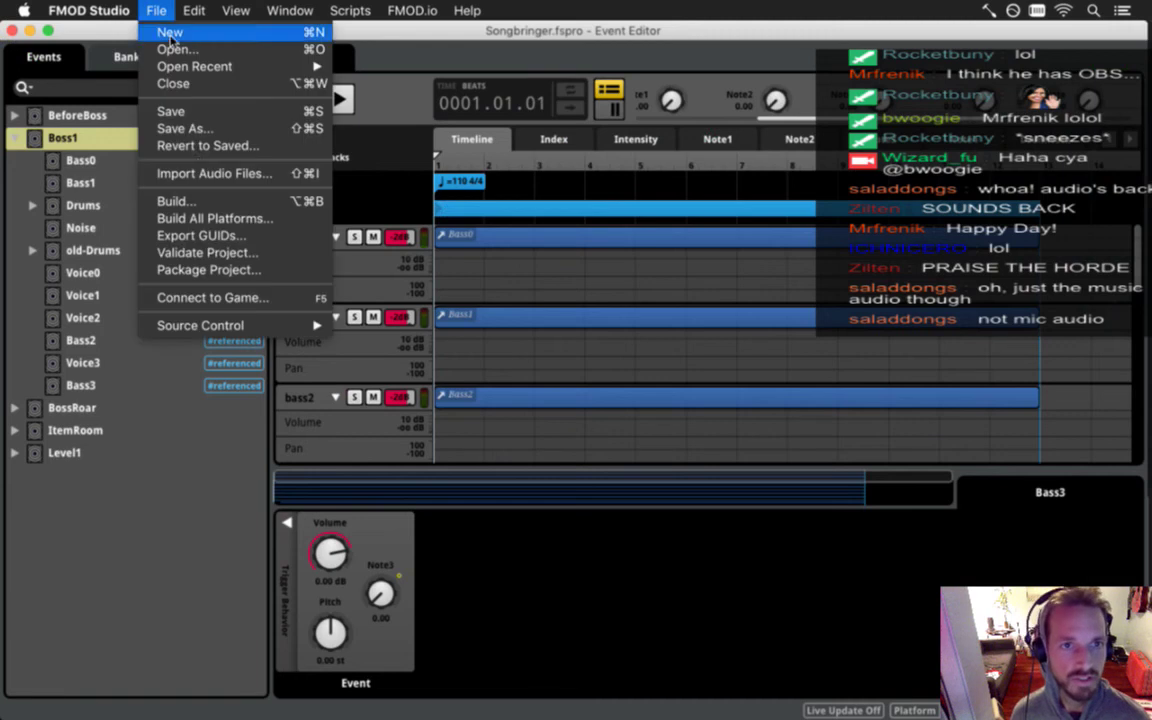
left_click(172, 201)
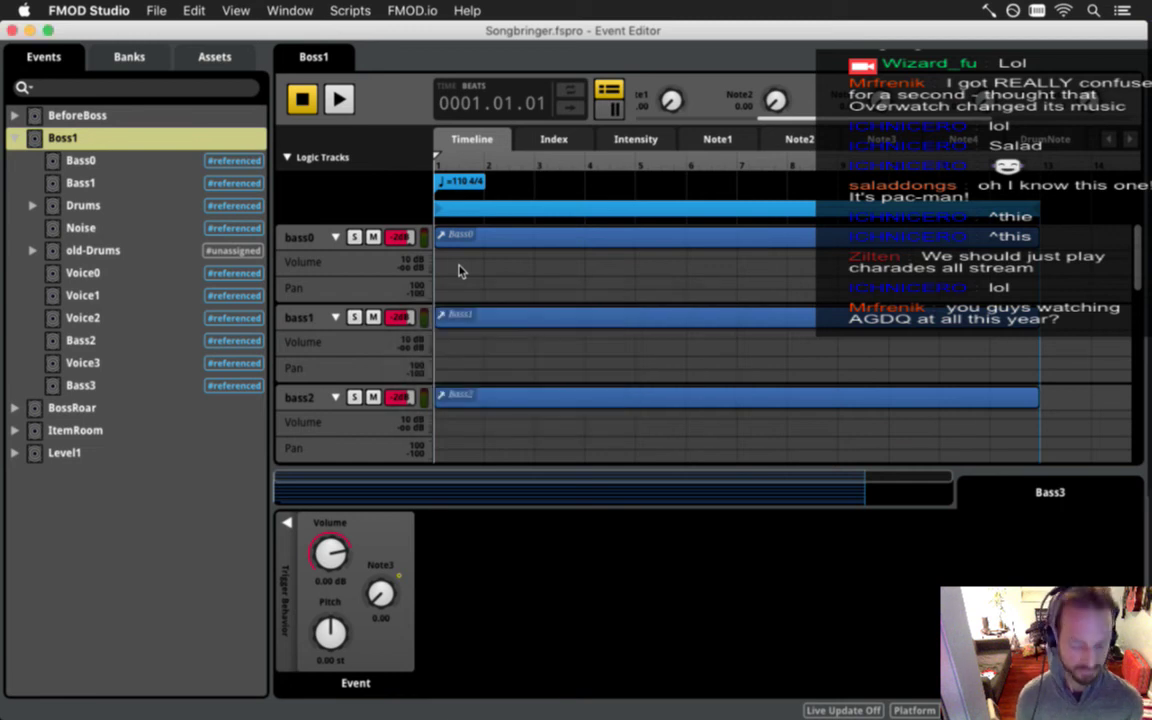
Switch to the running game and play the boss fight to test the Boss1 music with its note parameters.
key("super+Tab")
key("super+Tab")
key("super+Tab")
key("super+Tab")
key("super+Tab")
key("super+Tab")
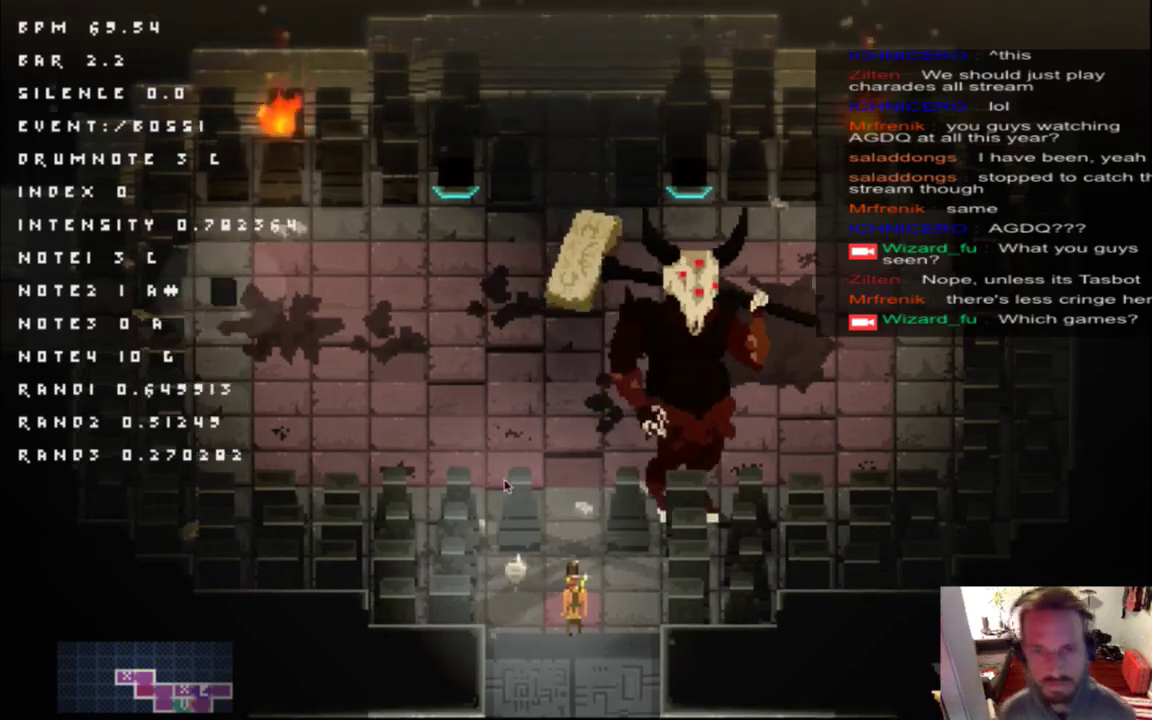
key("Up")
key("Left")
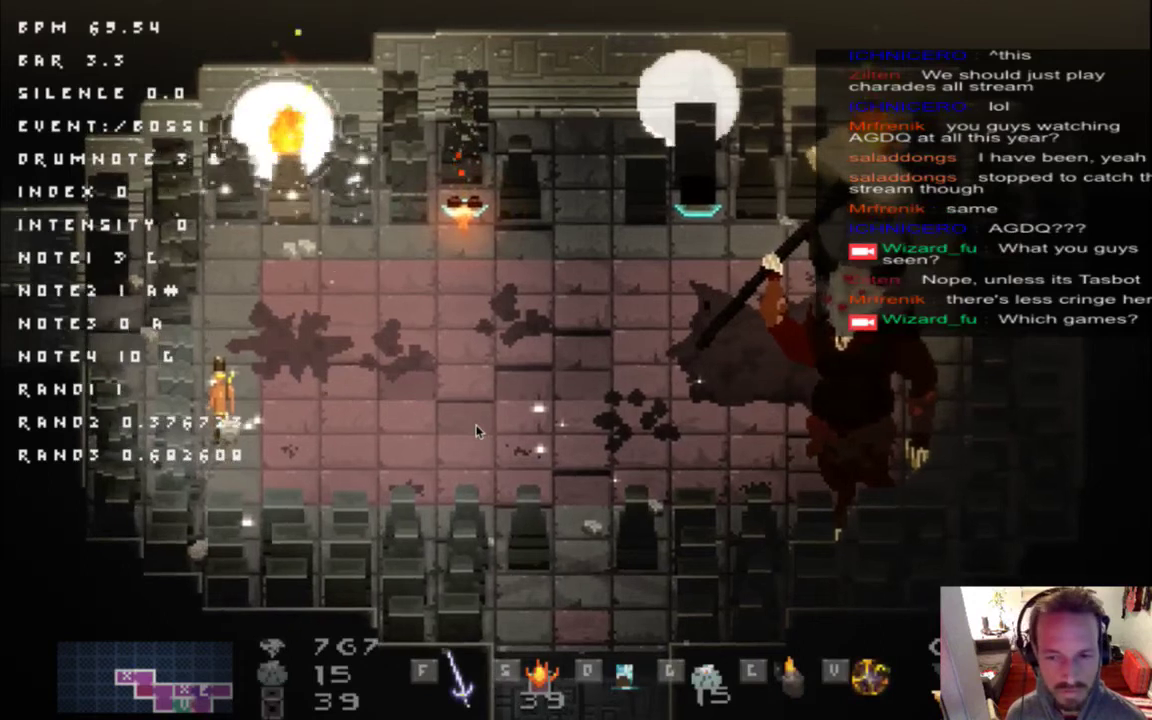
left_click(476, 430)
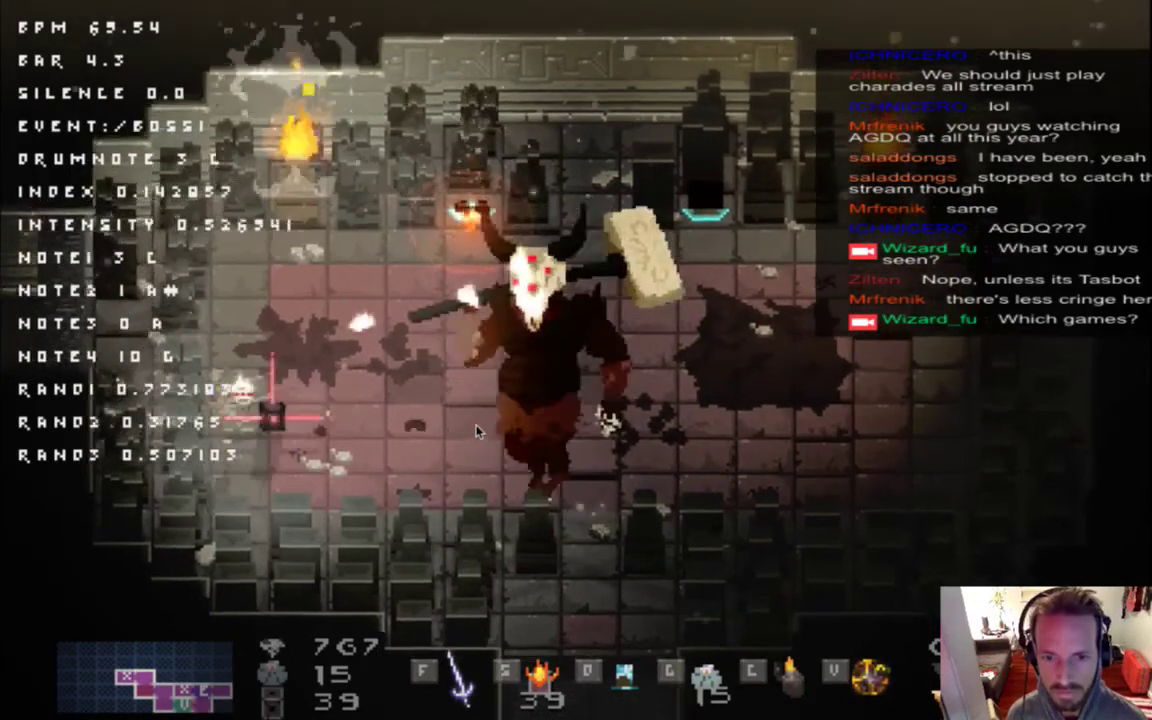
key("f")
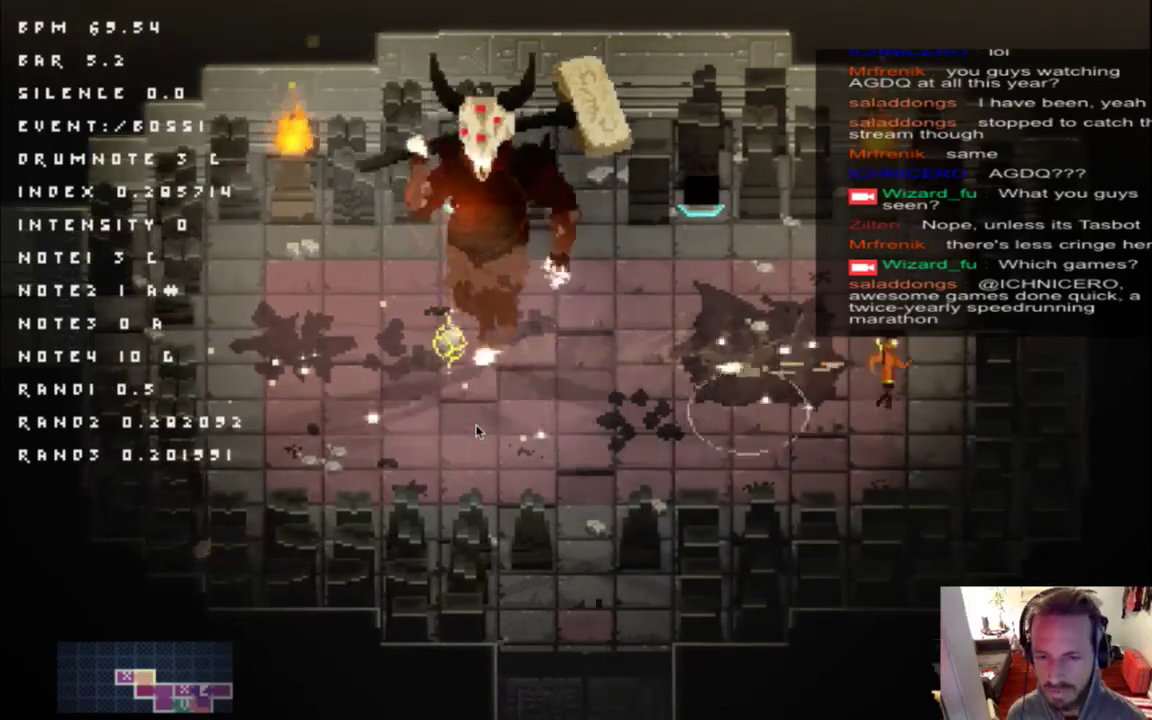
key("Down")
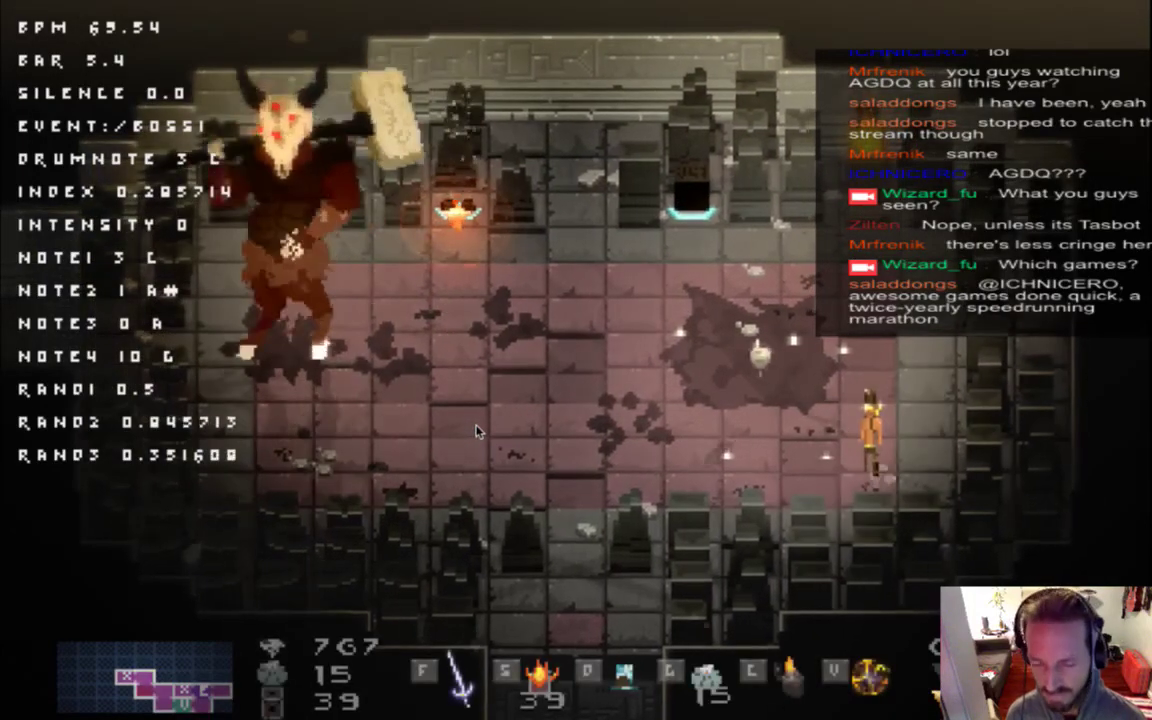
Try a higher sound volume for the boss fight and turn it back down.
key("XF86AudioRaiseVolume")
key("XF86AudioRaiseVolume")
key("XF86AudioRaiseVolume")
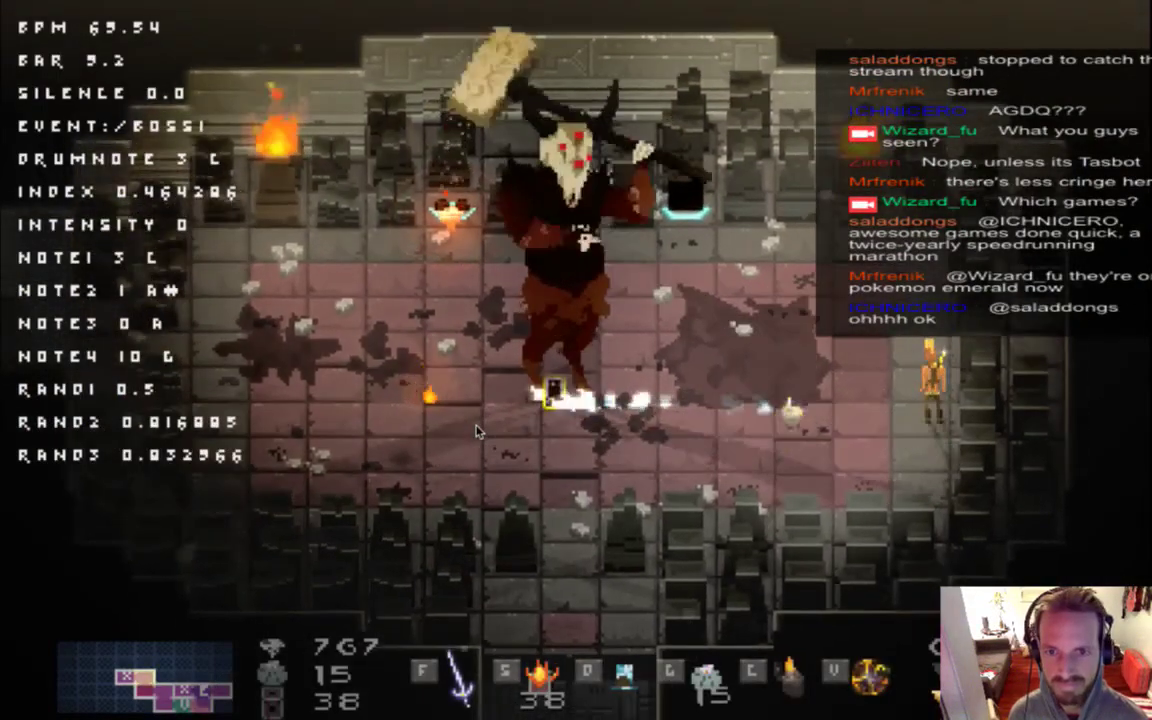
key("XF86AudioLowerVolume")
key("XF86AudioLowerVolume")
key("XF86AudioLowerVolume")
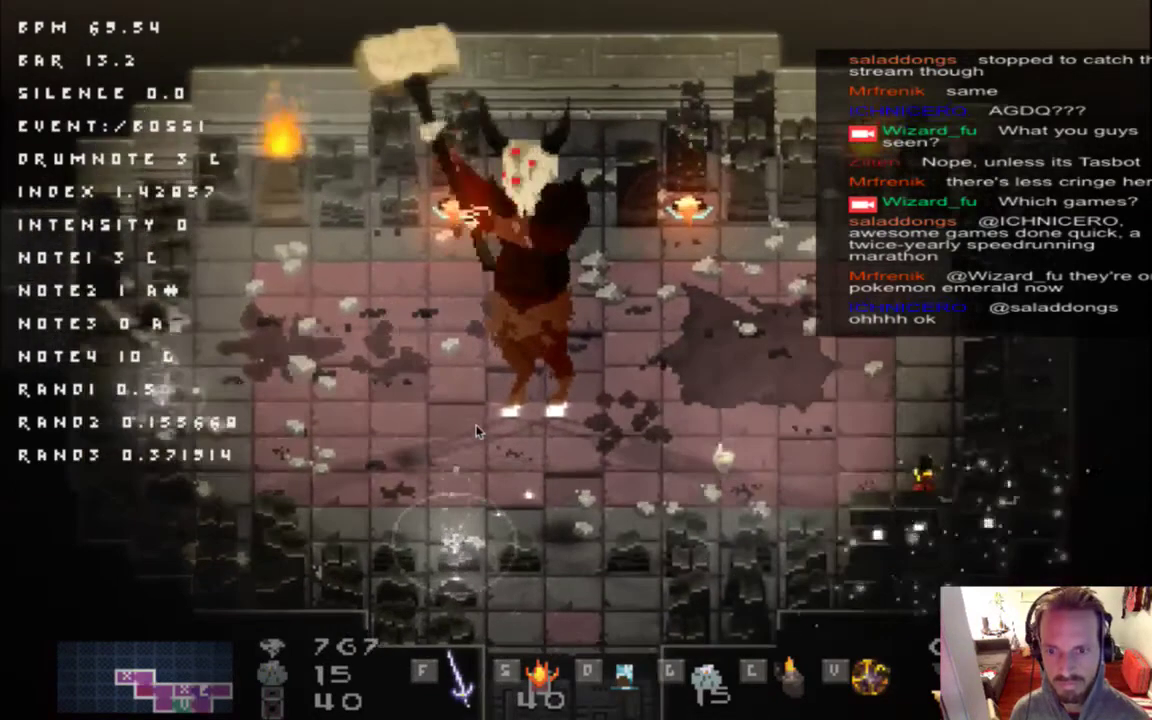
Pause the boss fight and continue playing it.
key("i")
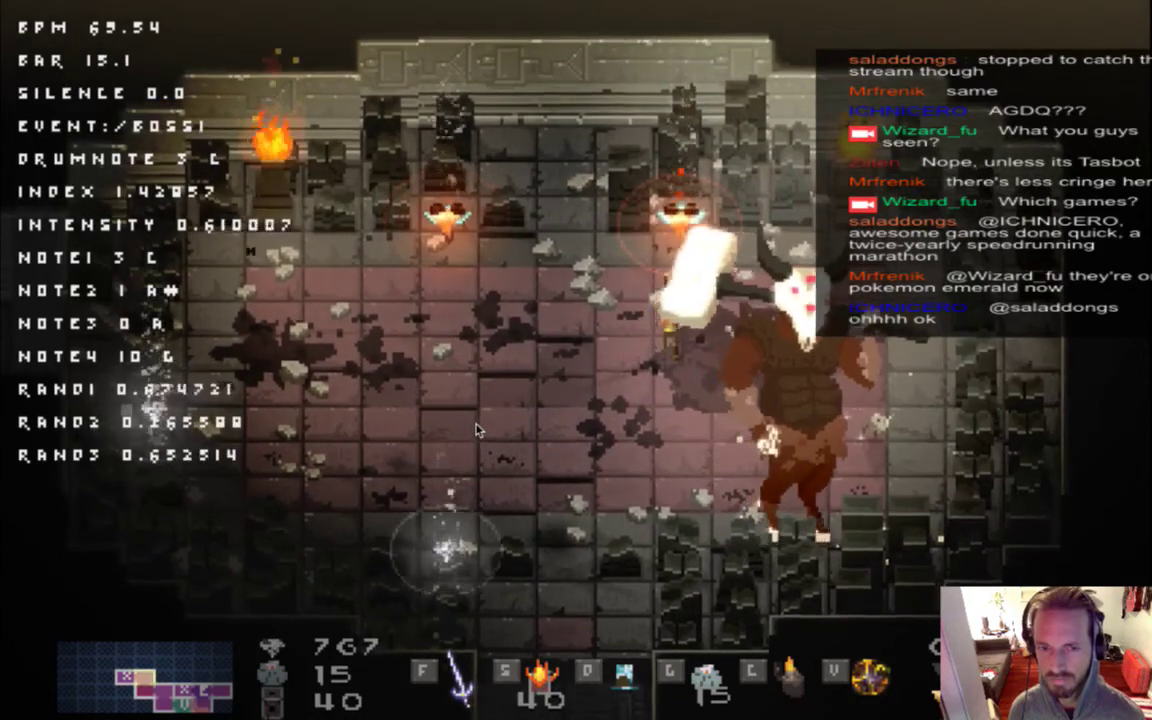
key("Escape")
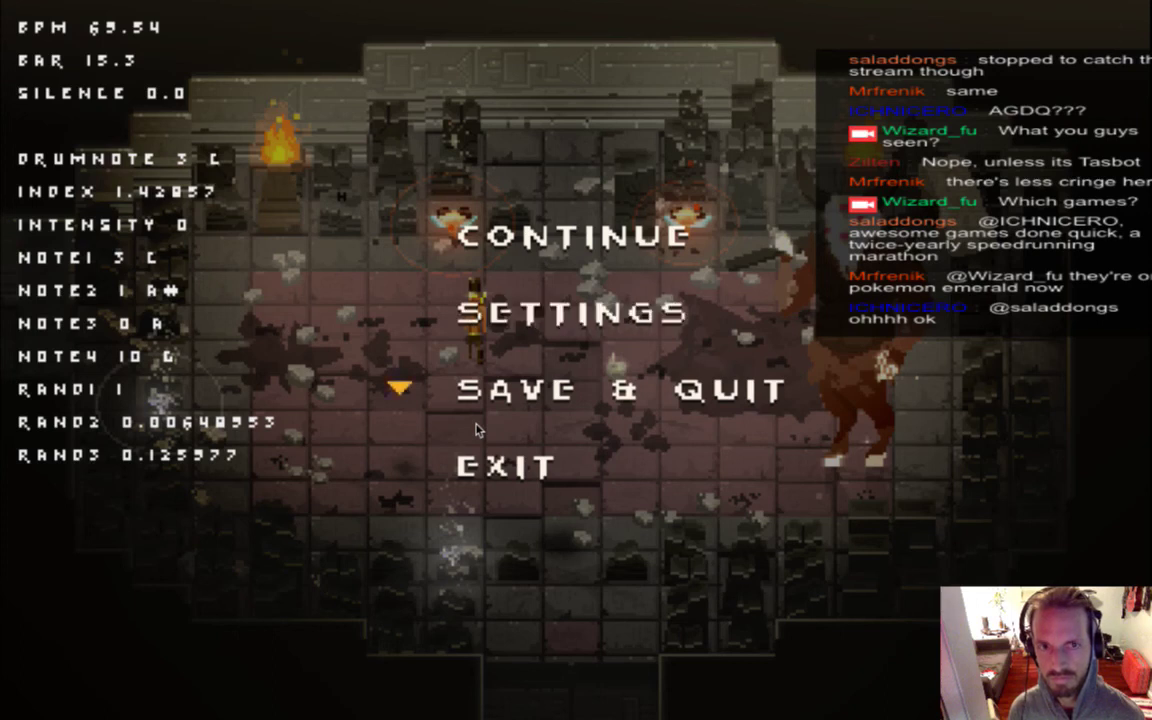
key("Up")
key("Up")
key("Return")
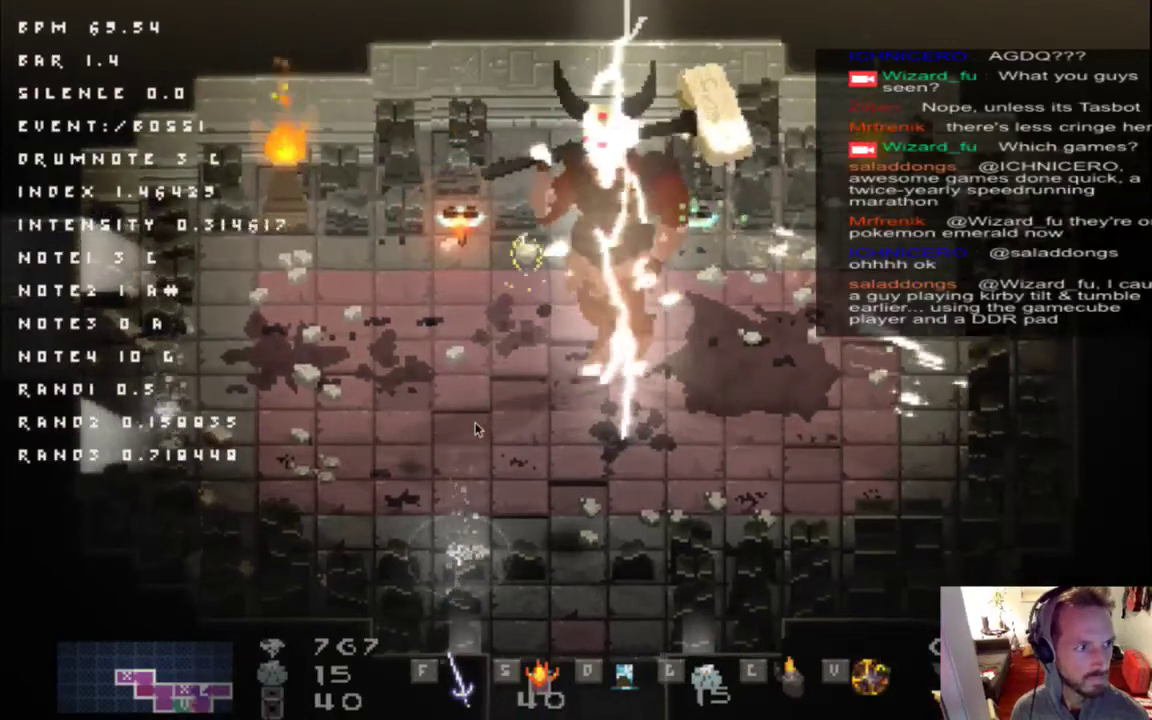
Dodge the horned boss around the arena and use the equipped items while listening to the Boss1 music.
key("Down")
key("Left")
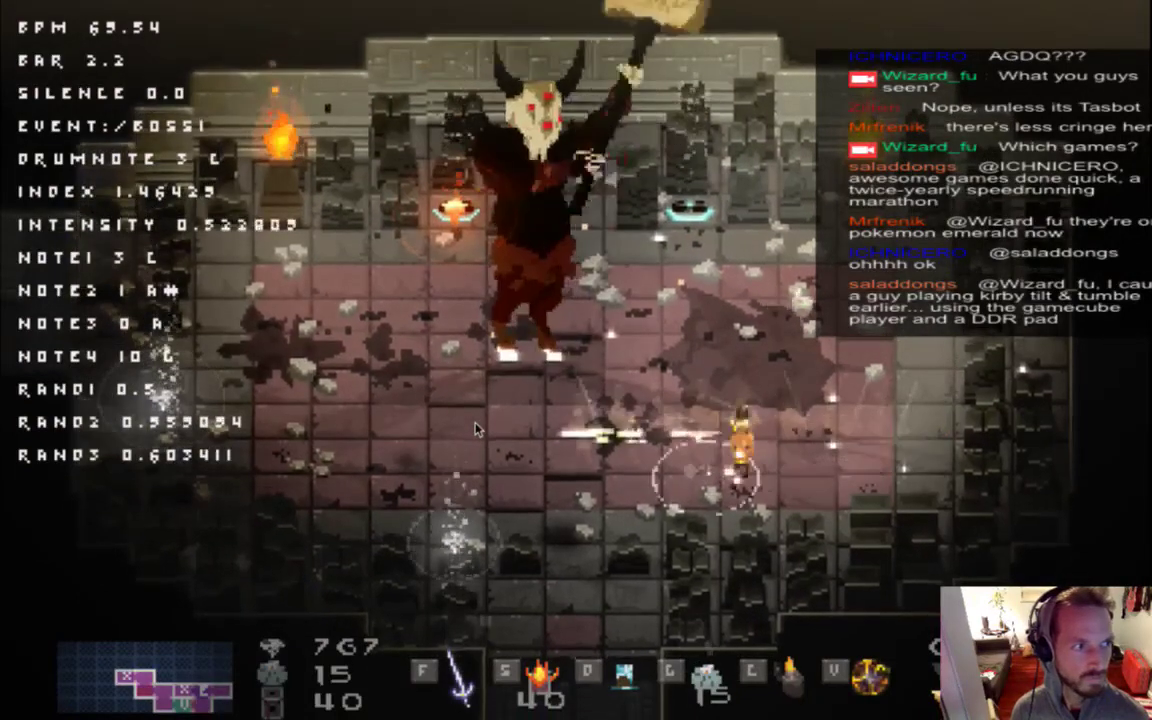
key("Down")
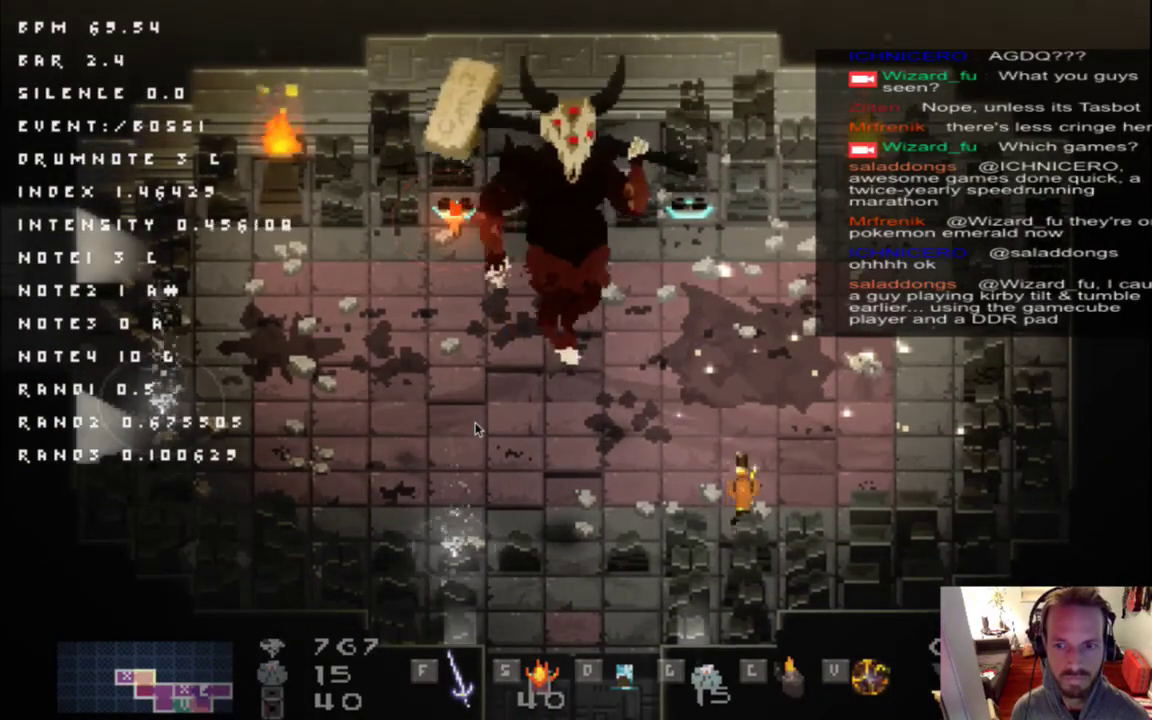
key("d")
key("Up")
key("Right")
key("Down")
key("Left")
key("s")
key("Left")
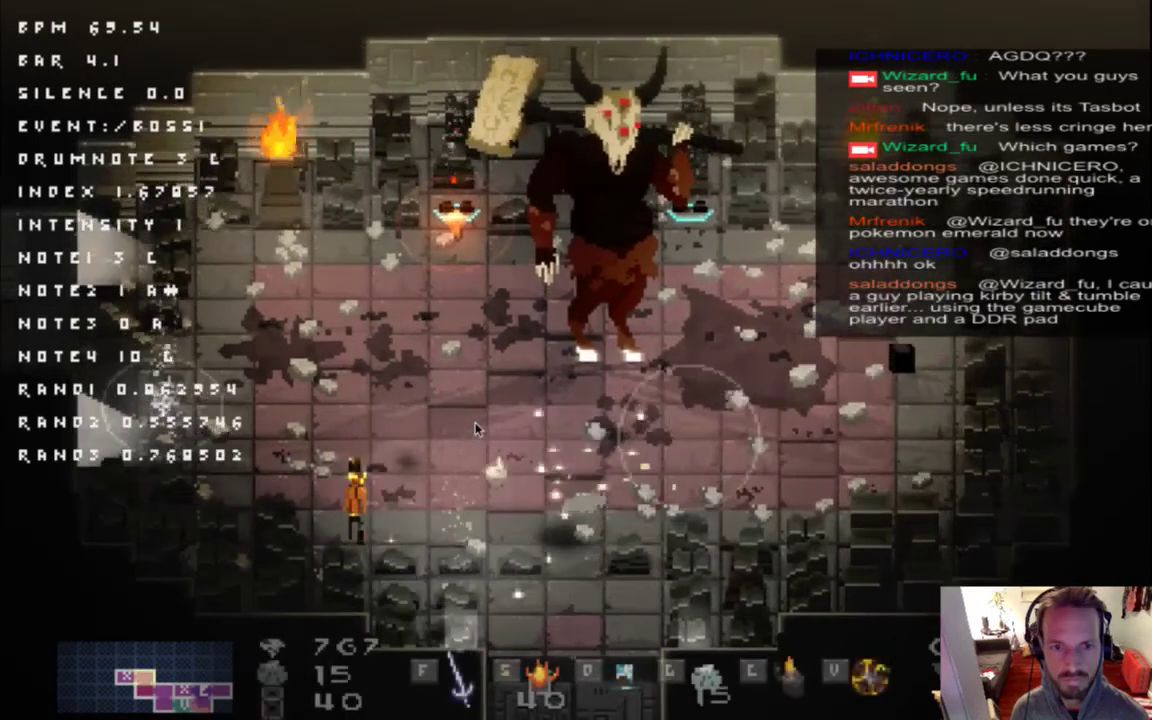
key("Left")
key("d")
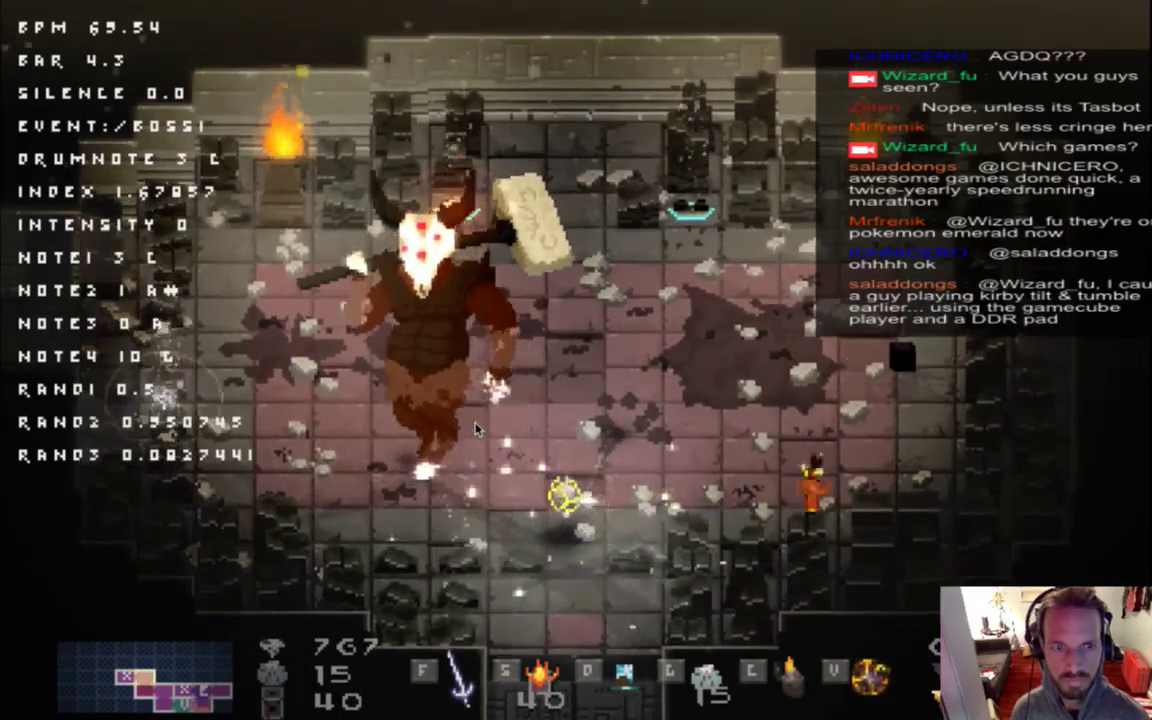
key("Up")
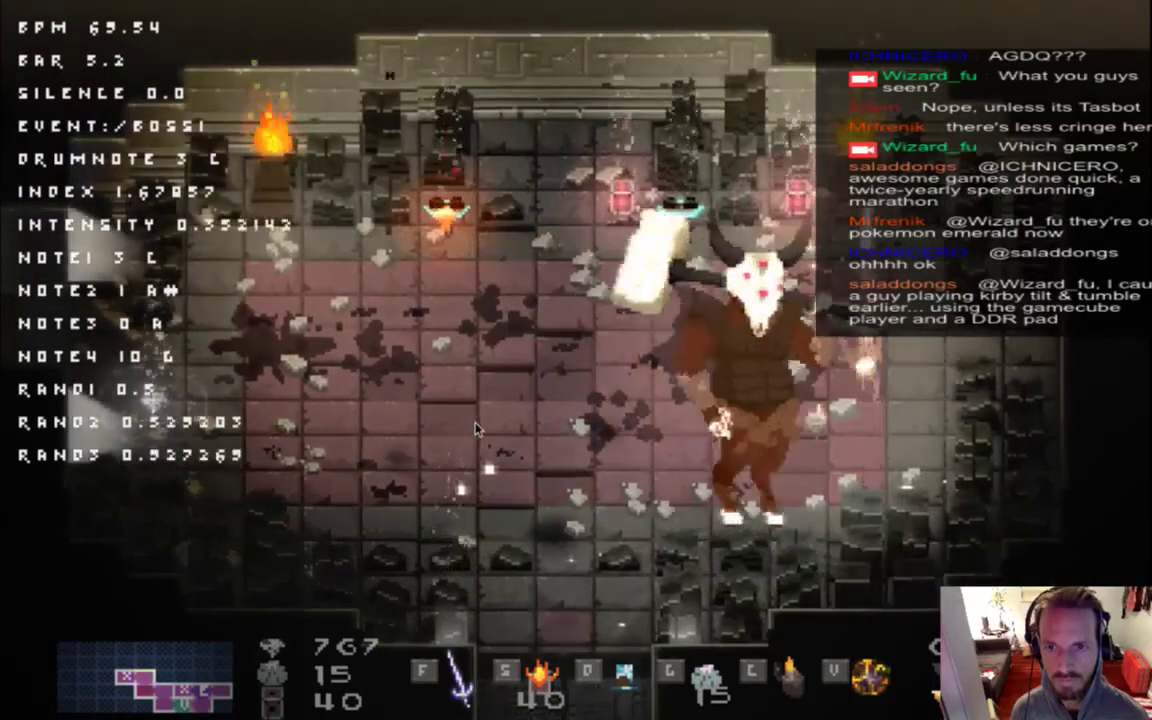
key("Left")
key("Down")
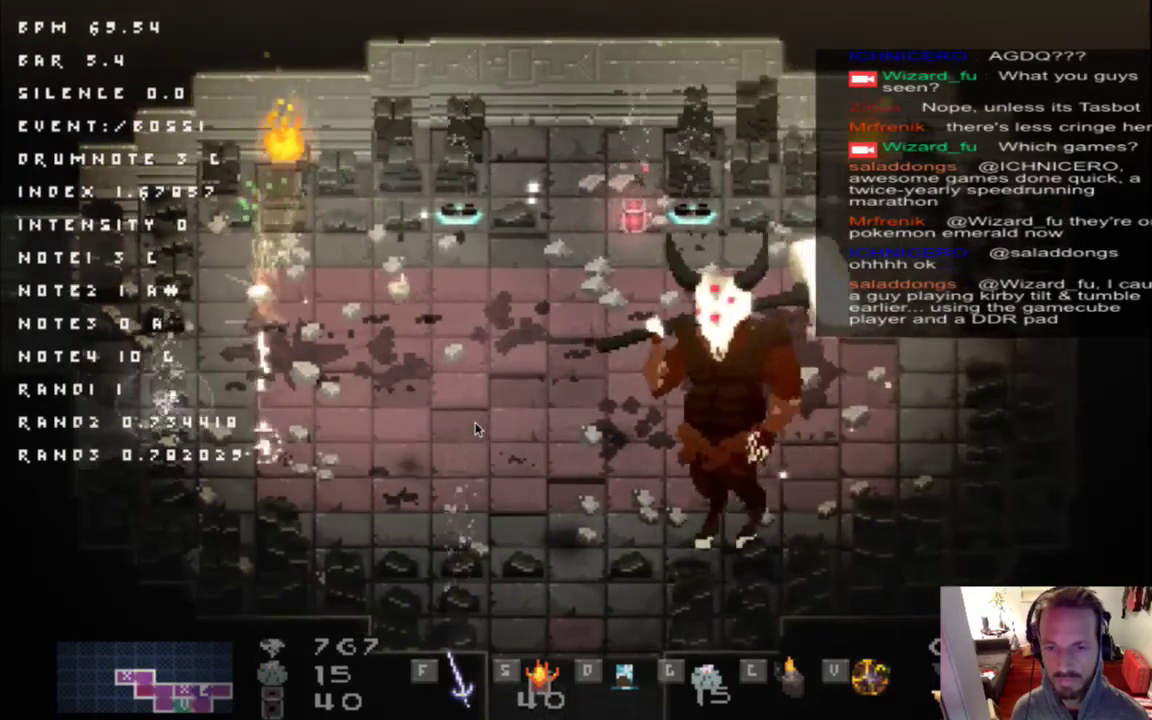
key("Up")
key("Right")
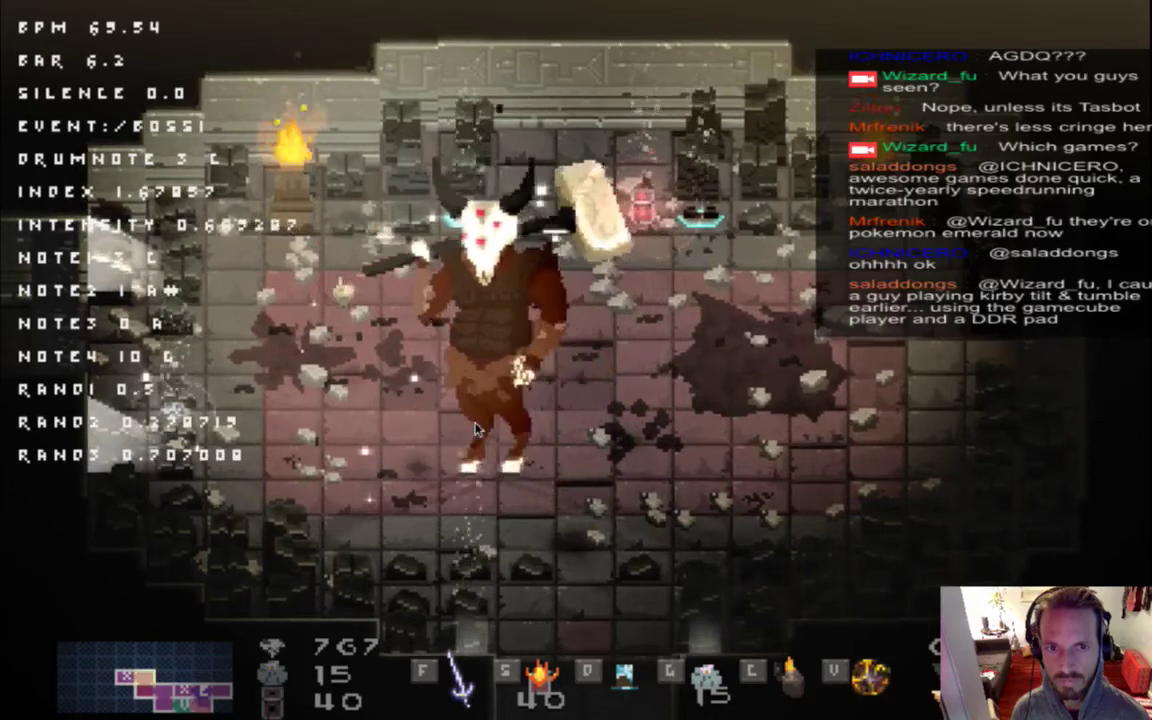
Swing the sword during the boss fight and circle around the arena away from the hammer.
key("Down")
key("f")
key("Down")
key("Right")
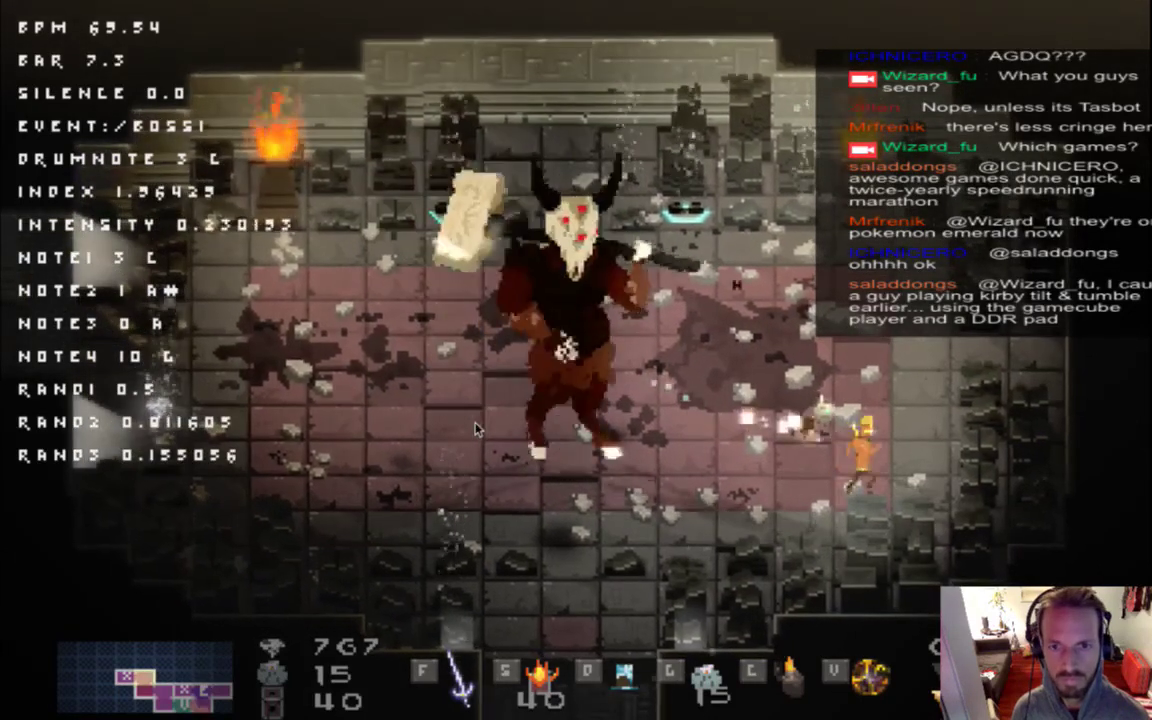
key("f")
key("Left")
key("Up")
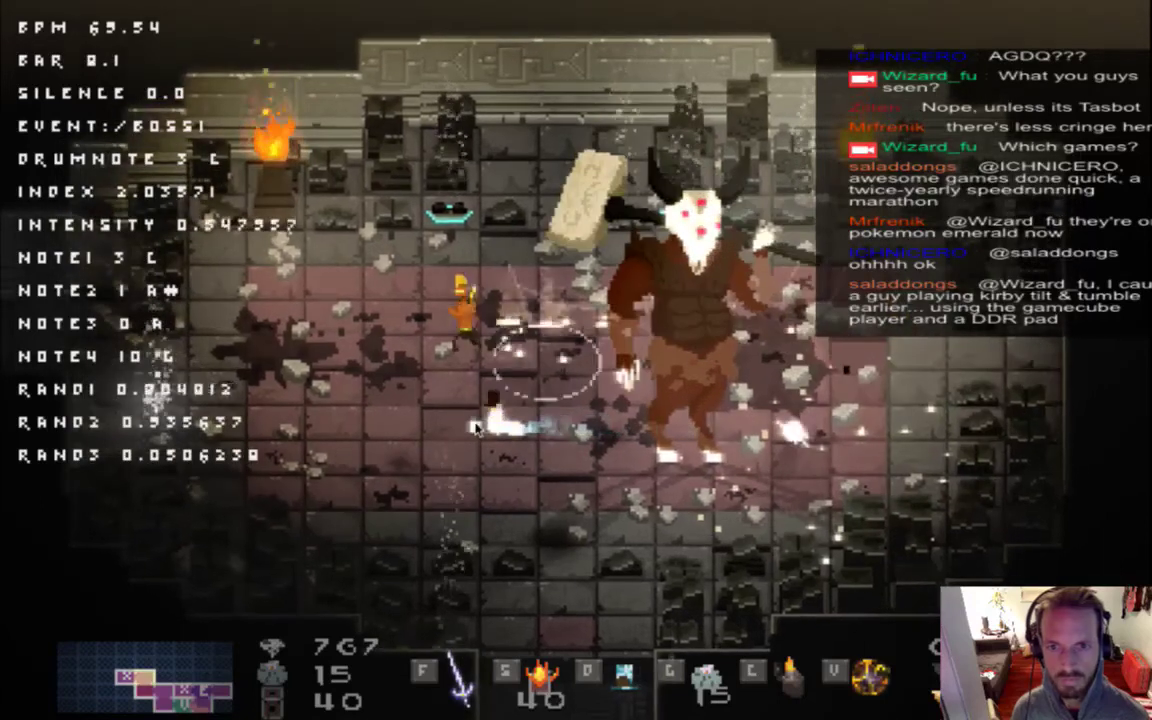
key("Left")
key("Down")
key("Right")
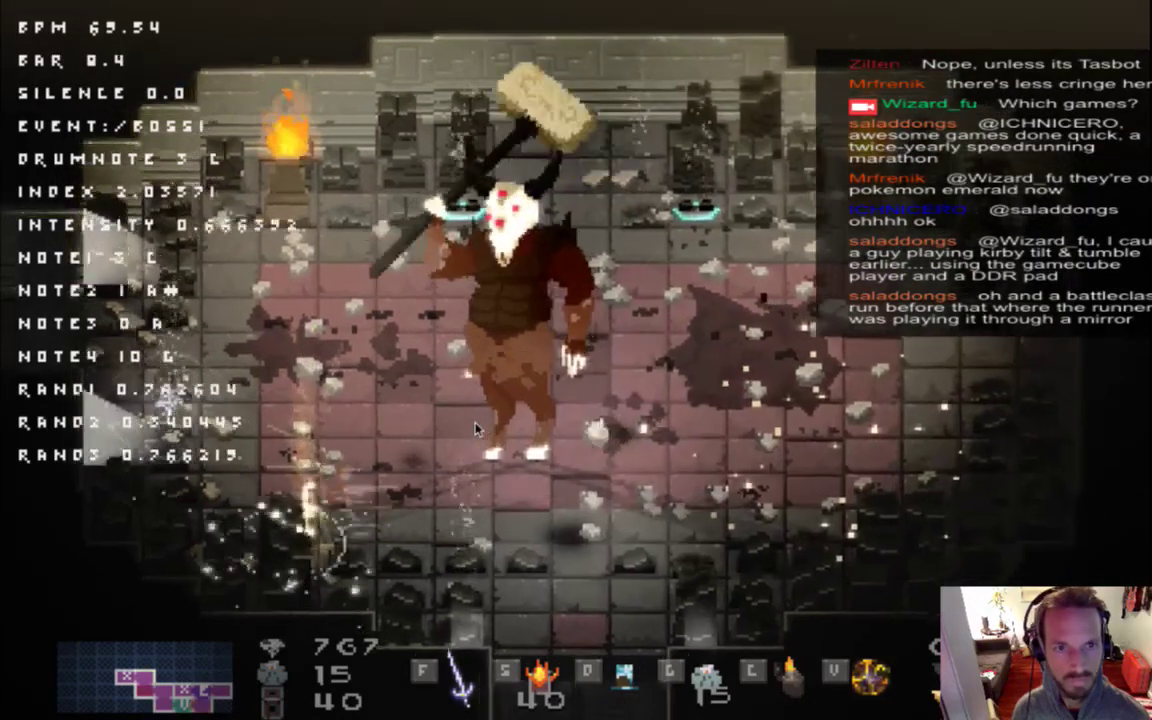
Lure the boss toward the arena's east side, hit it with a fire and escape to the west.
key("Right")
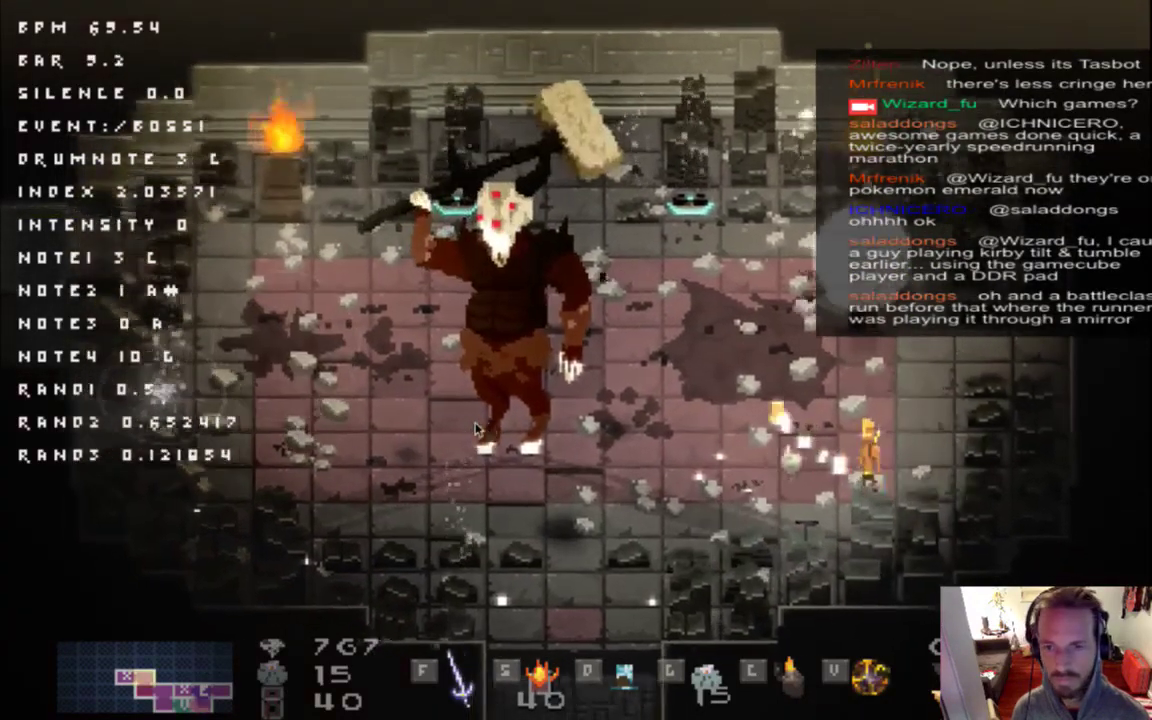
key("Right")
key("Right")
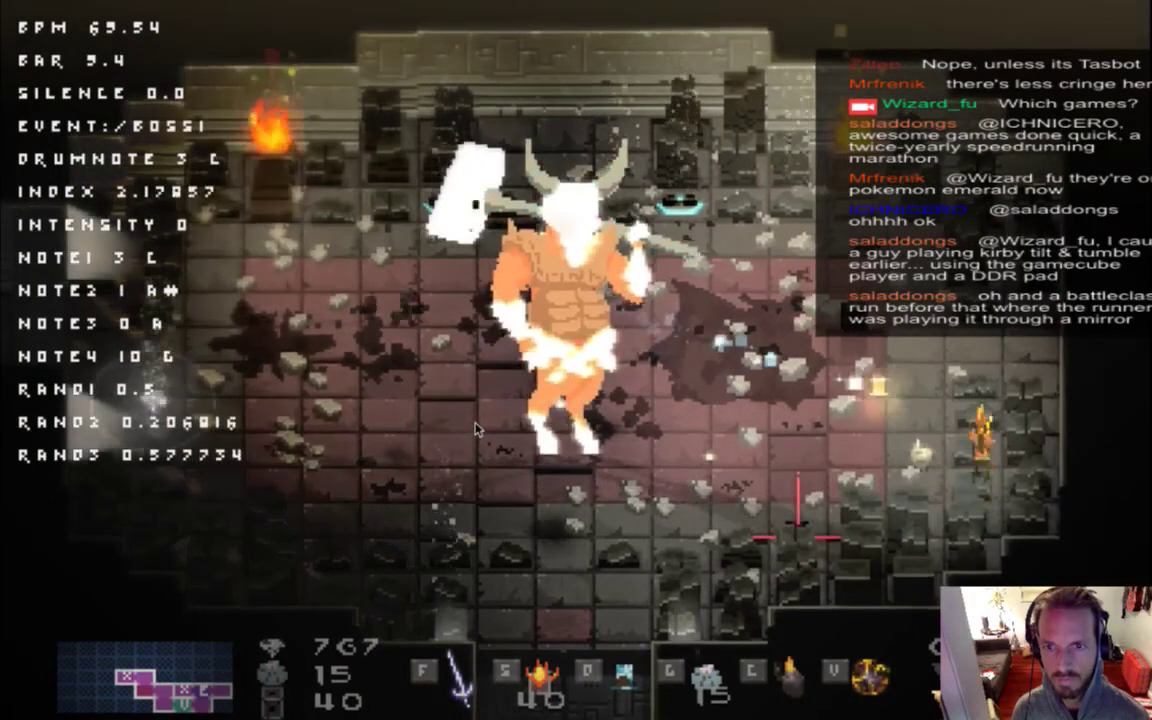
key("Up")
key("Down")
key("Right")
key("Down")
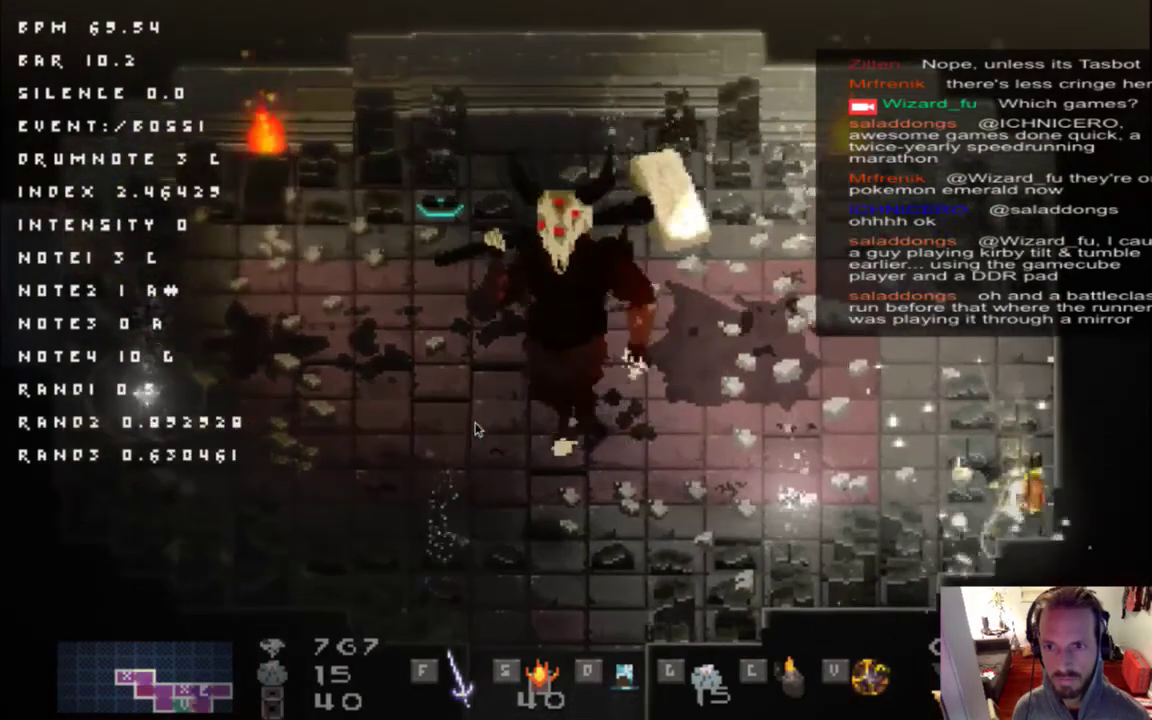
key("Left")
key("s")
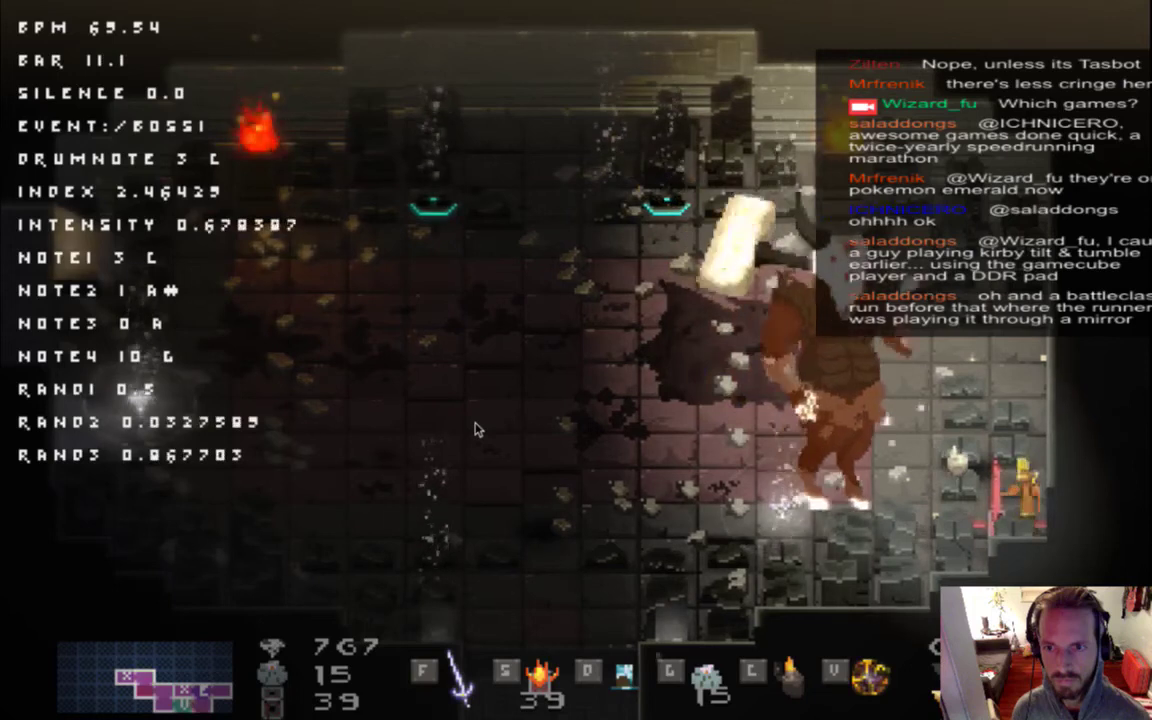
key("Up")
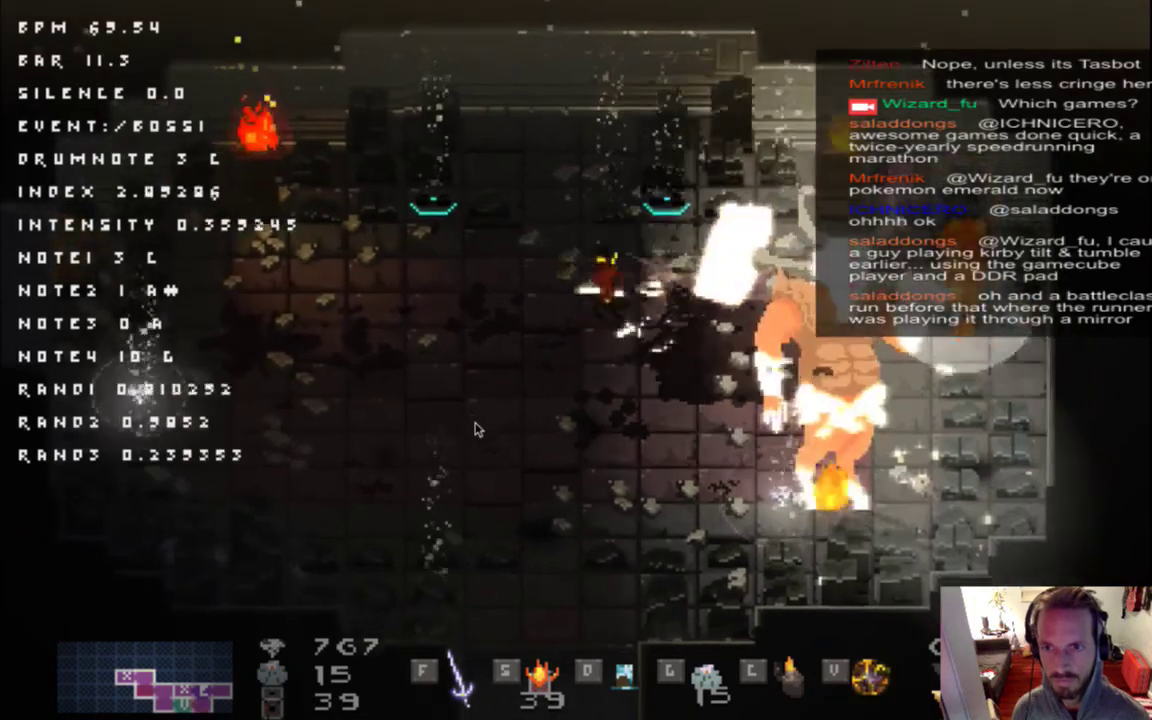
key("Left")
key("Down")
key("Left")
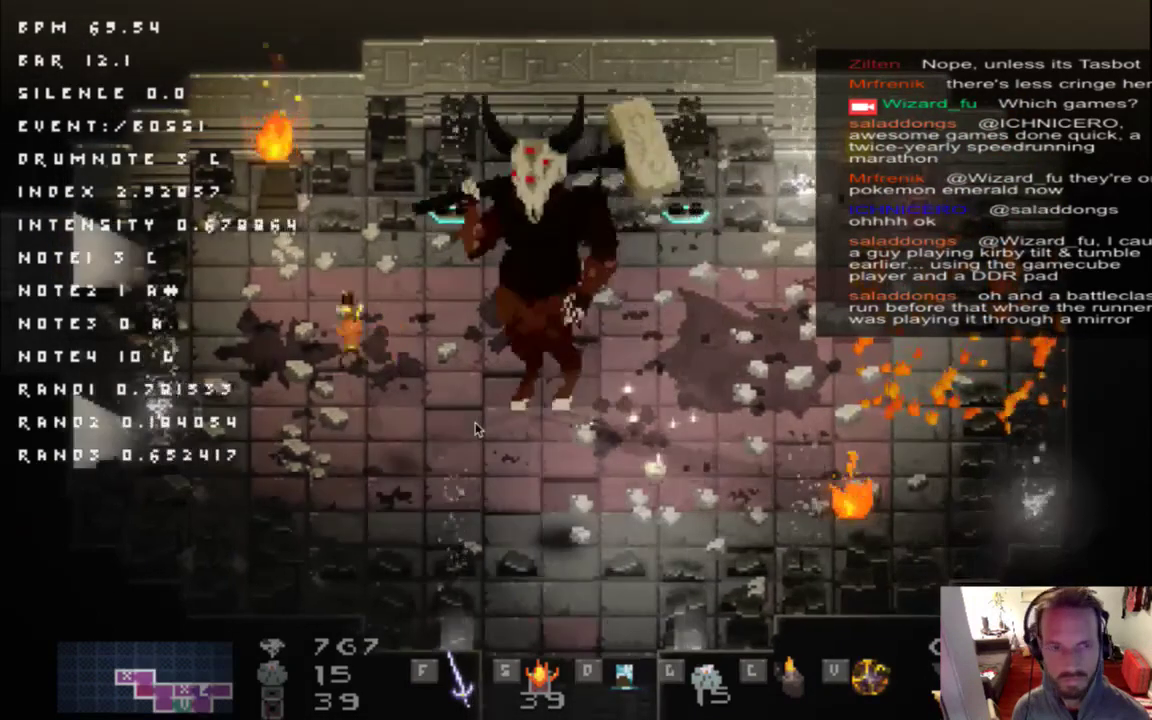
Keep evading the boss and strike it with the sword until it is defeated, moving clear of the explosions.
key("Left")
key("Down")
key("Right")
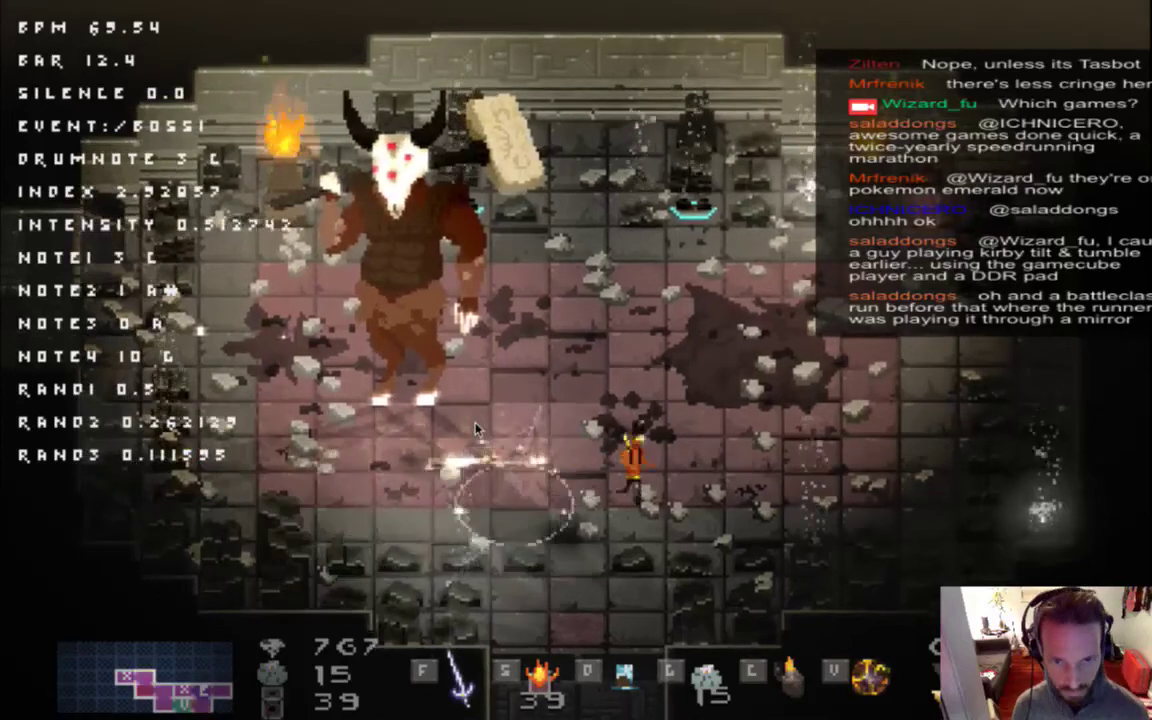
key("Right")
key("Right")
key("Left")
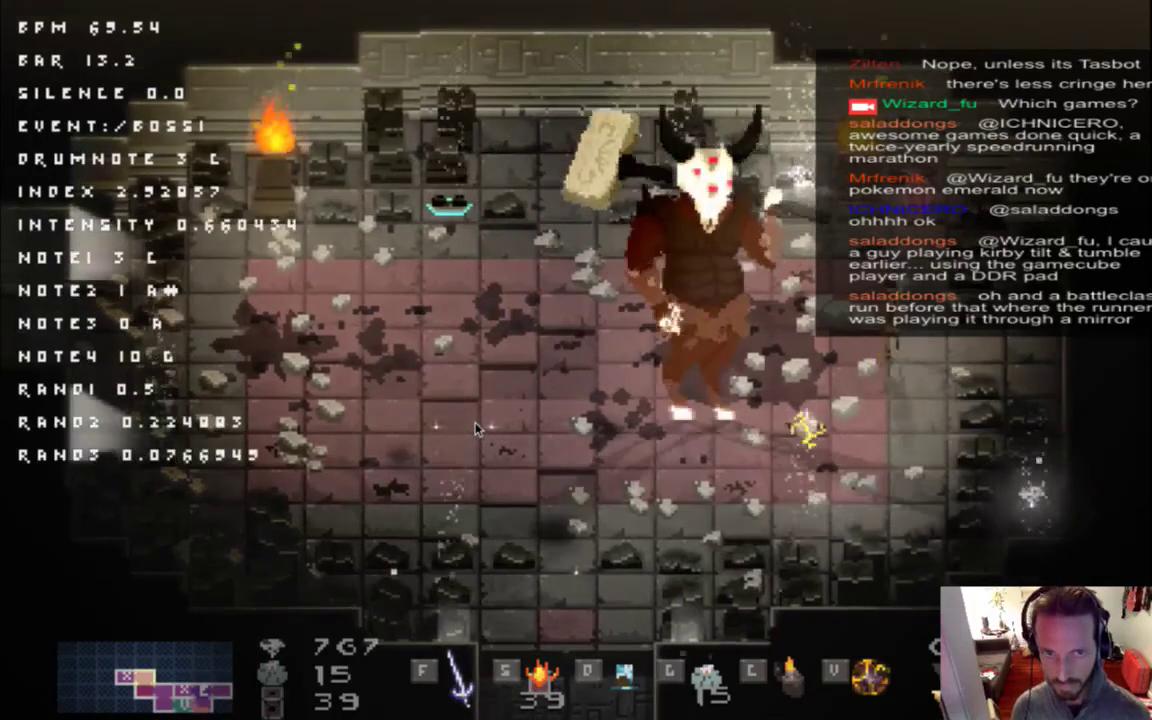
key("Up")
key("Left")
key("Down")
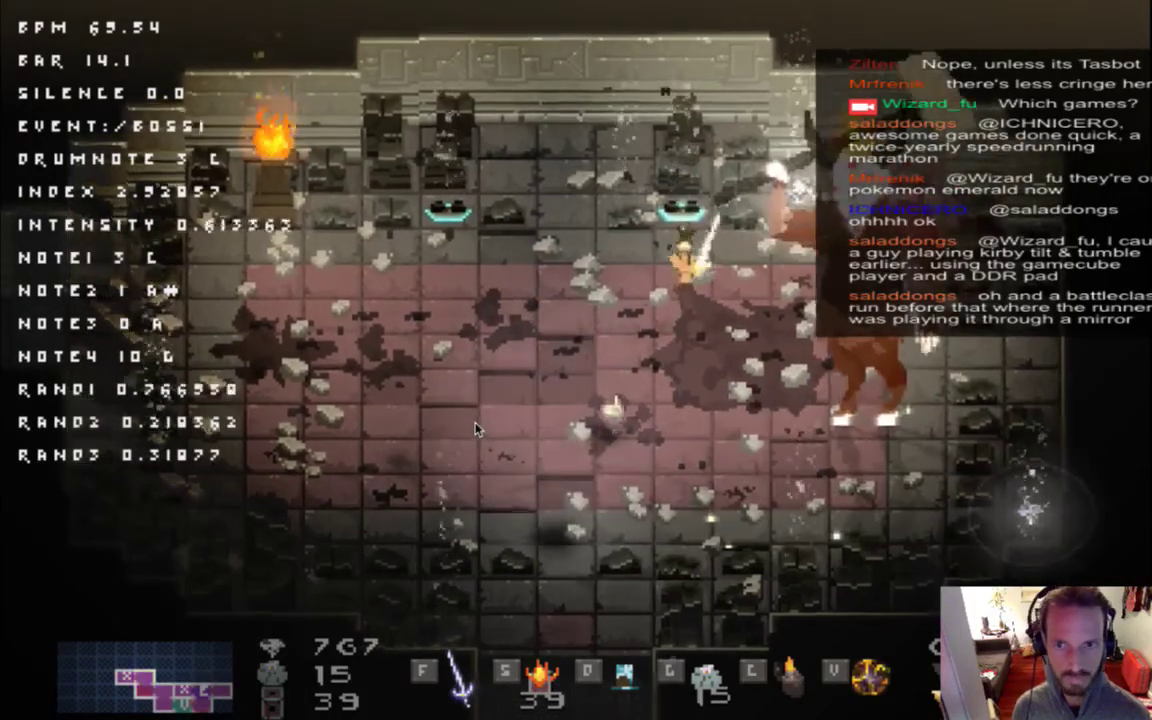
key("Right")
key("Down")
key("Up")
key("f")
key("f")
key("Left")
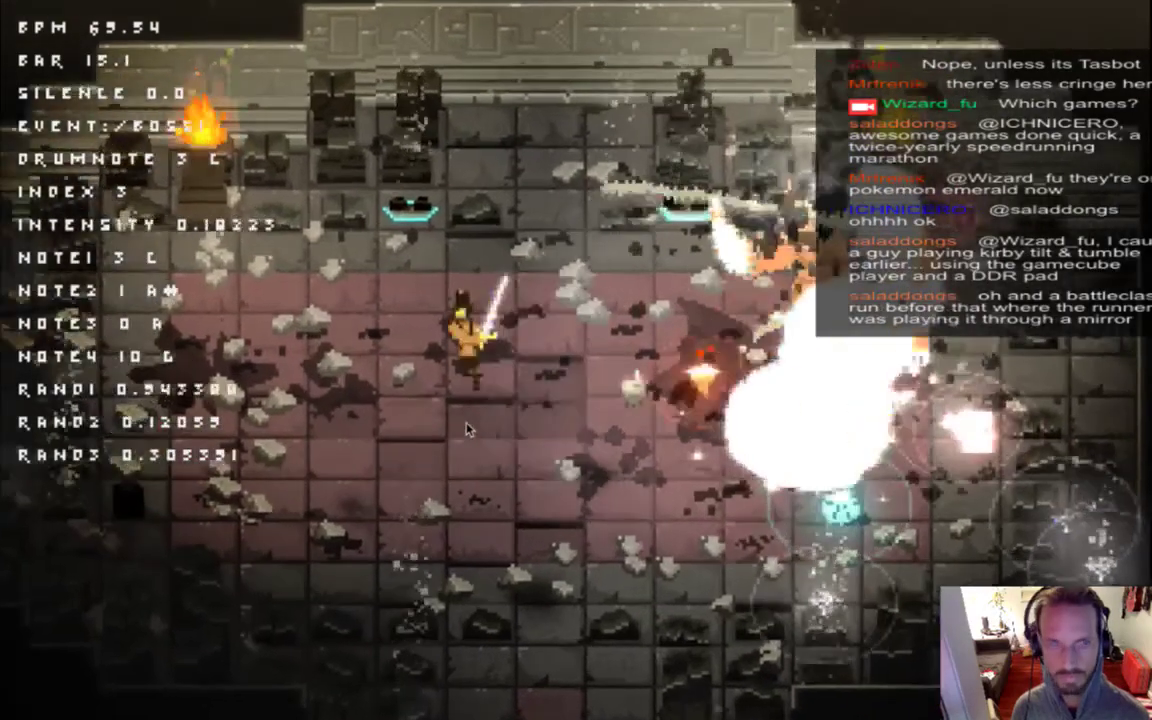
key("Left")
key("Down")
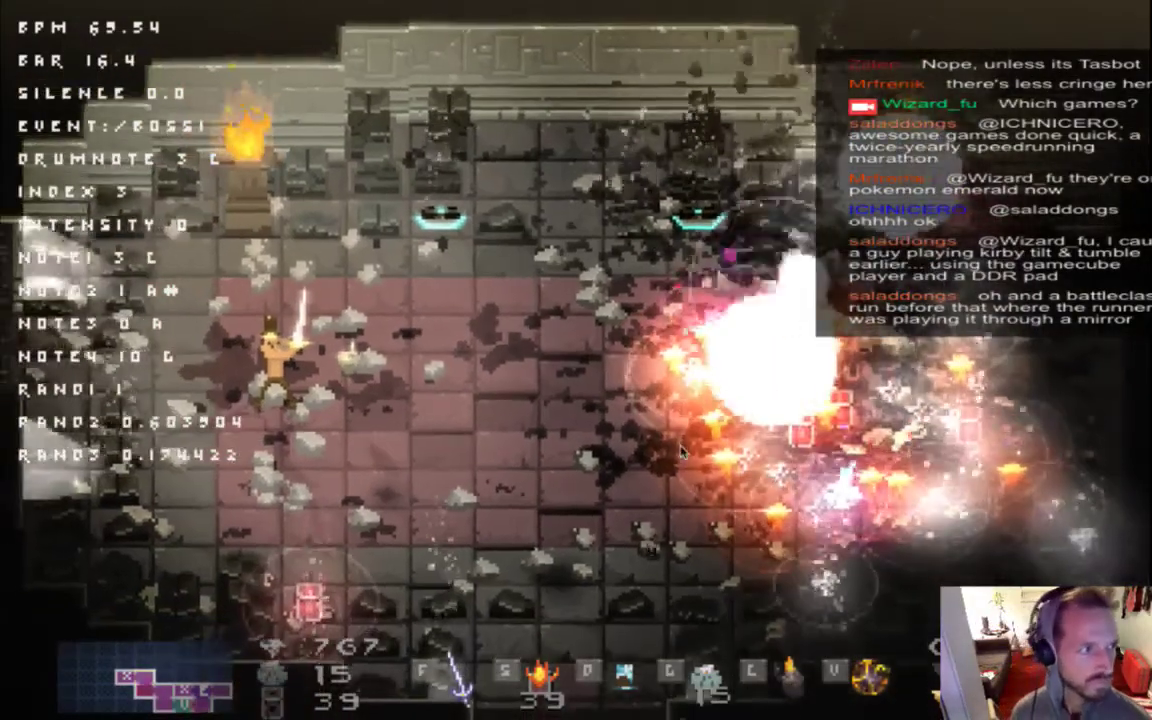
Check the stream status in Gameshow twice, going back to the game in between.
key("super+Tab")
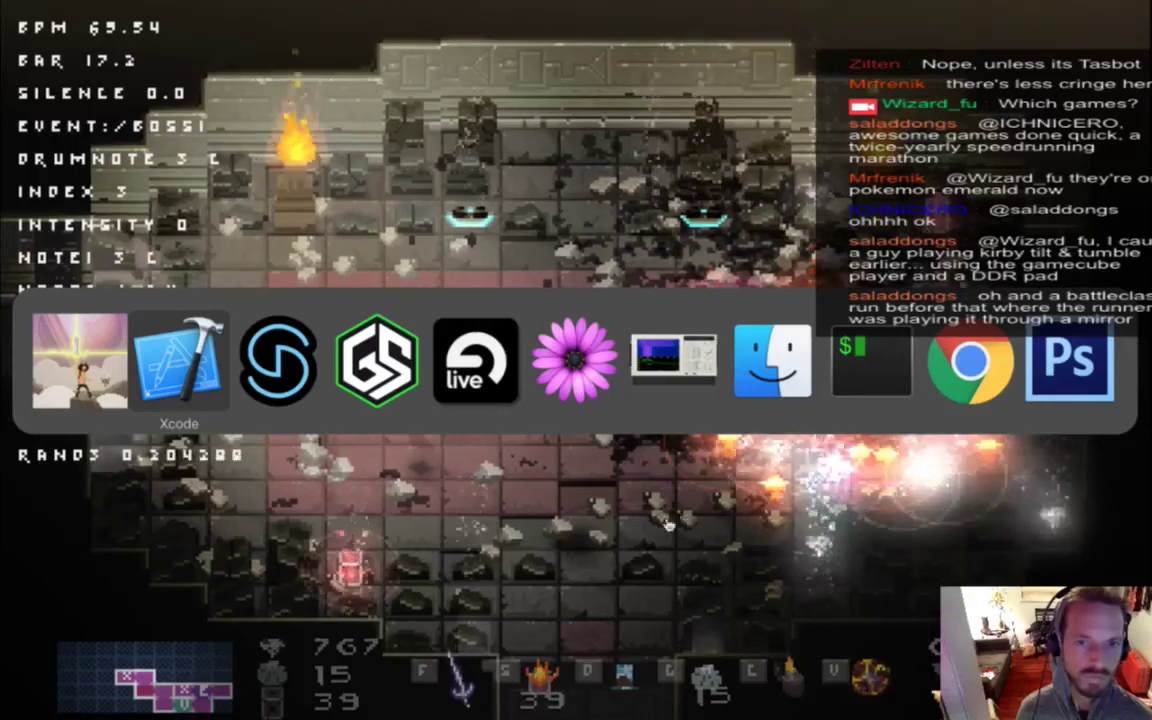
left_click(375, 386)
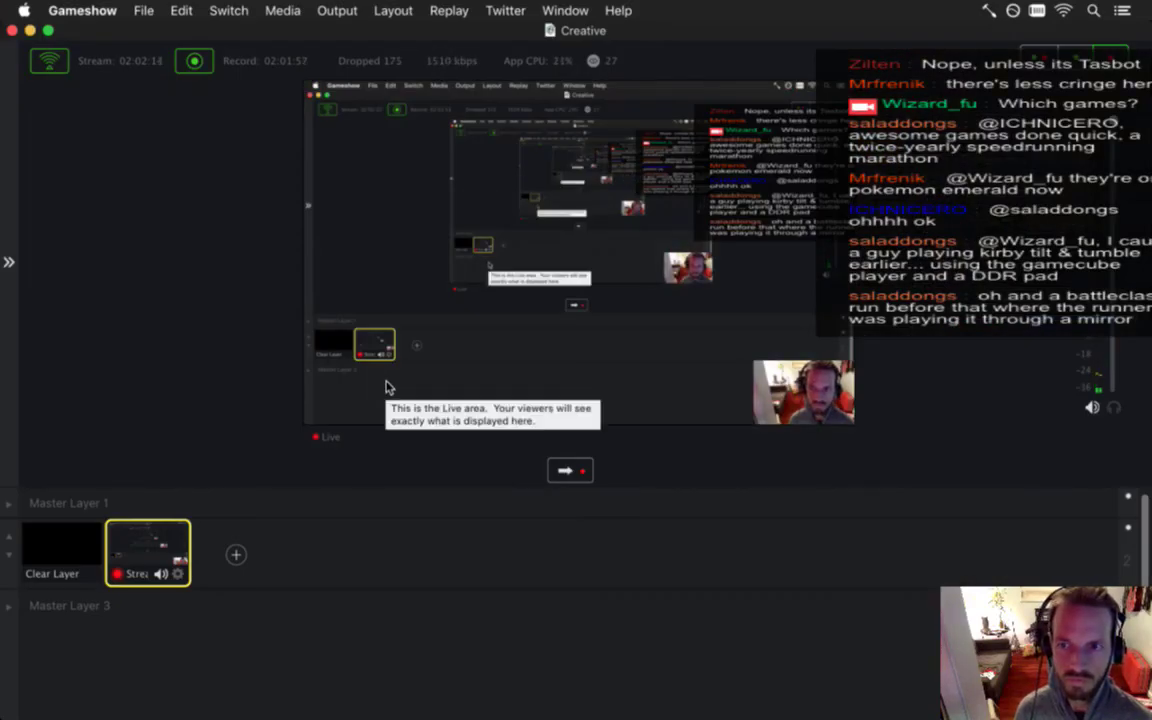
key("super+Tab")
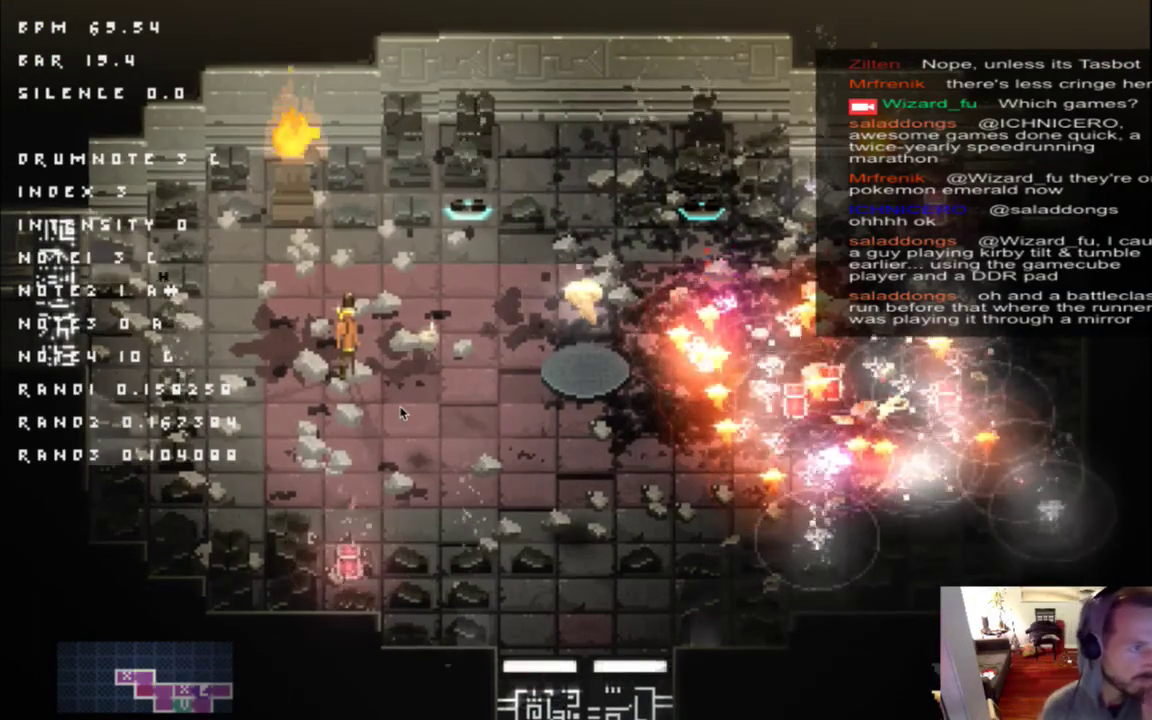
key("super+Tab")
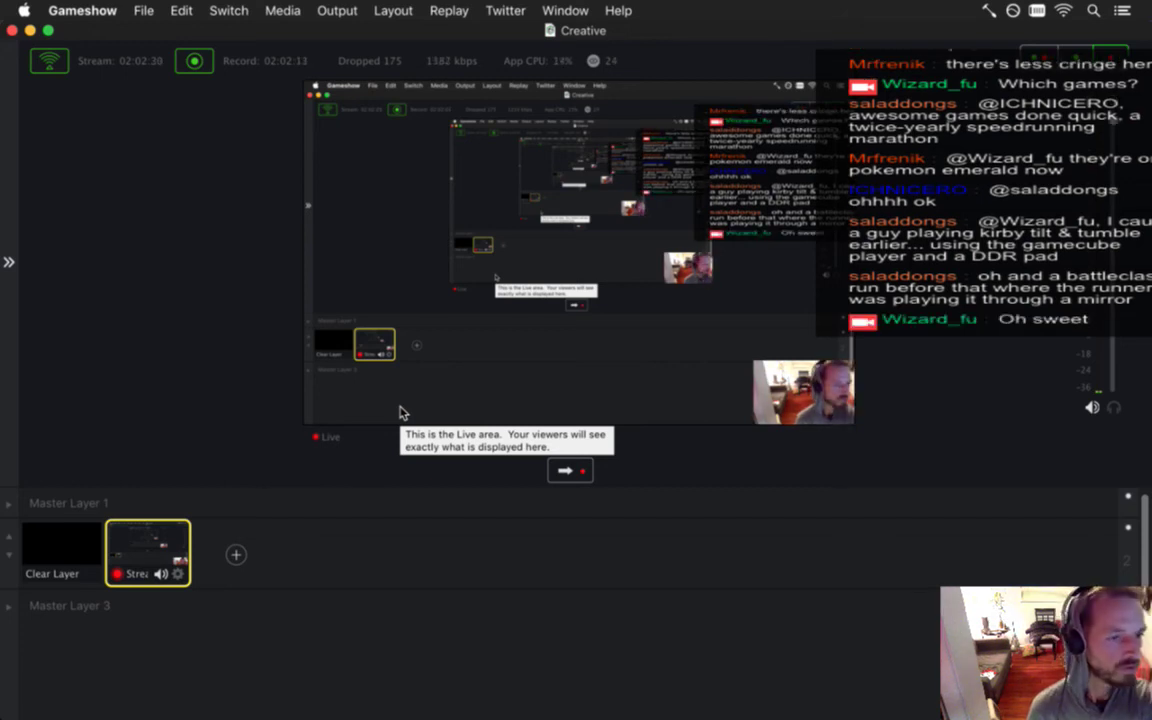
Switch to iTerm2 and resume the suspended Vim session with fg, bringing up the bosses and position entries in Saves.txt.
key("super+Tab")
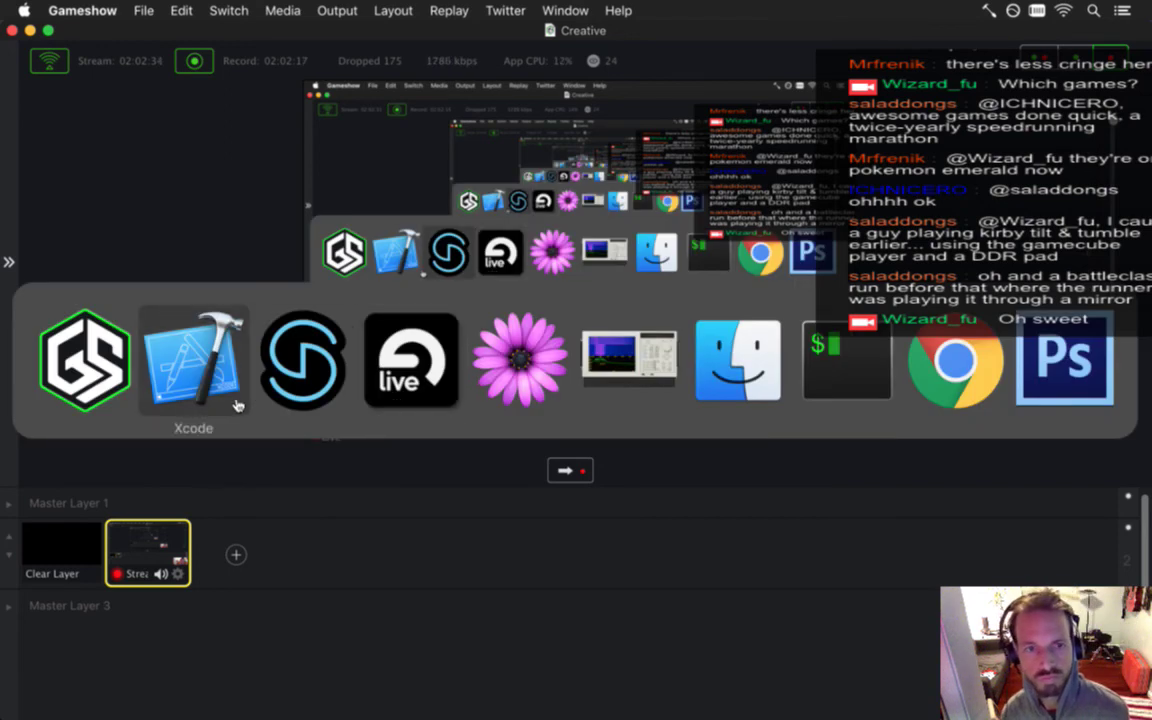
left_click(828, 393)
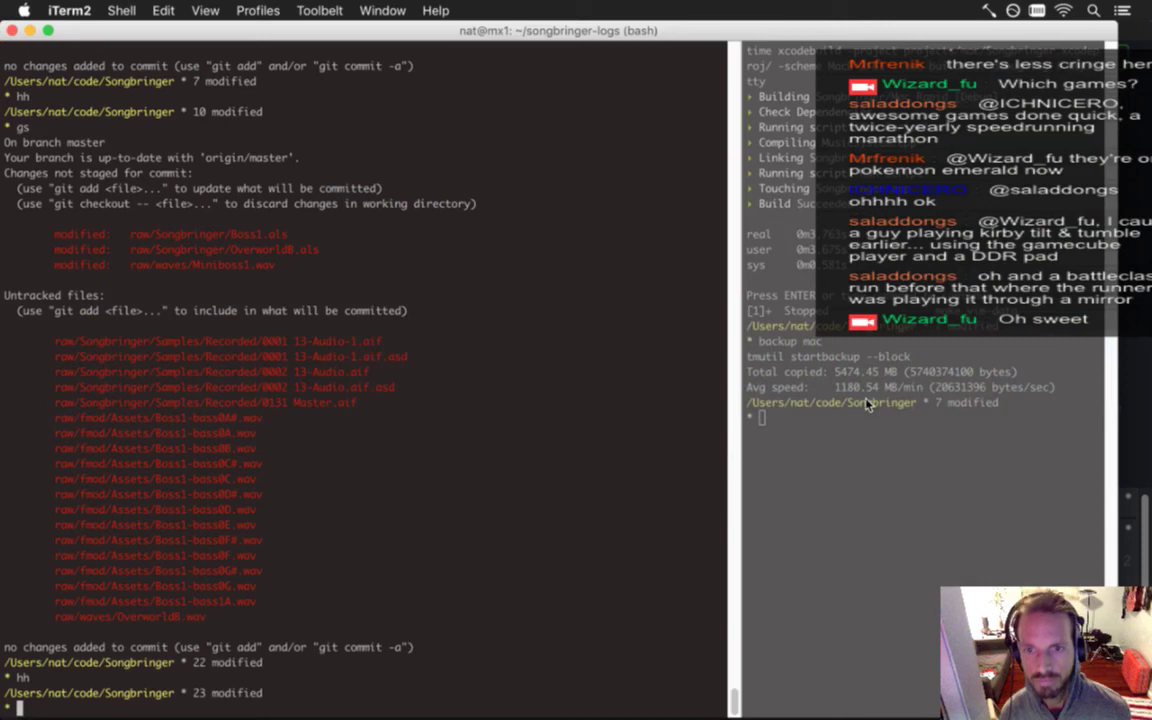
left_click(864, 405)
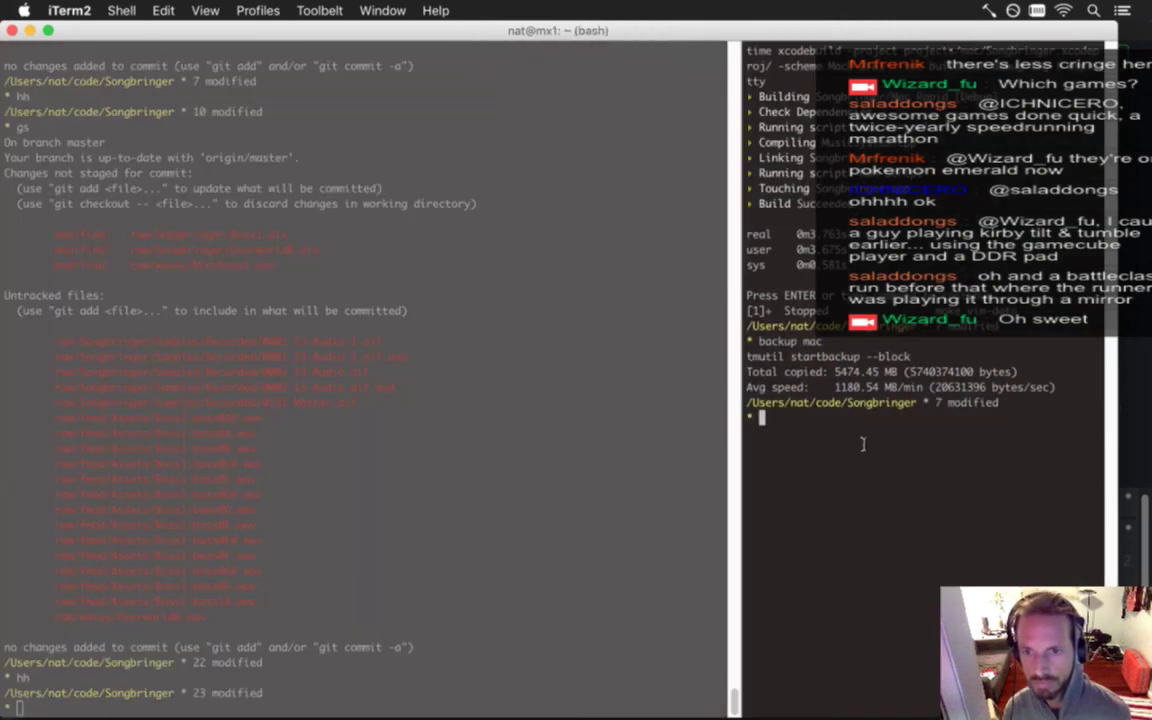
type("fg")
key("Return")
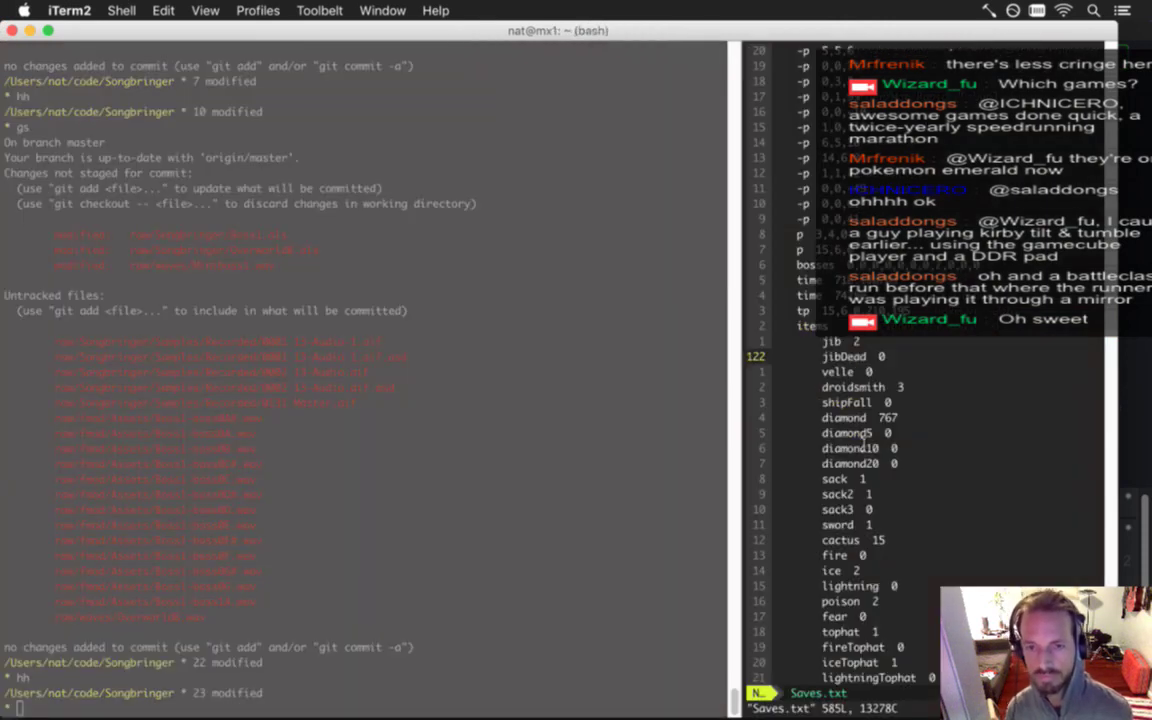
scroll(865, 442, "up", 7)
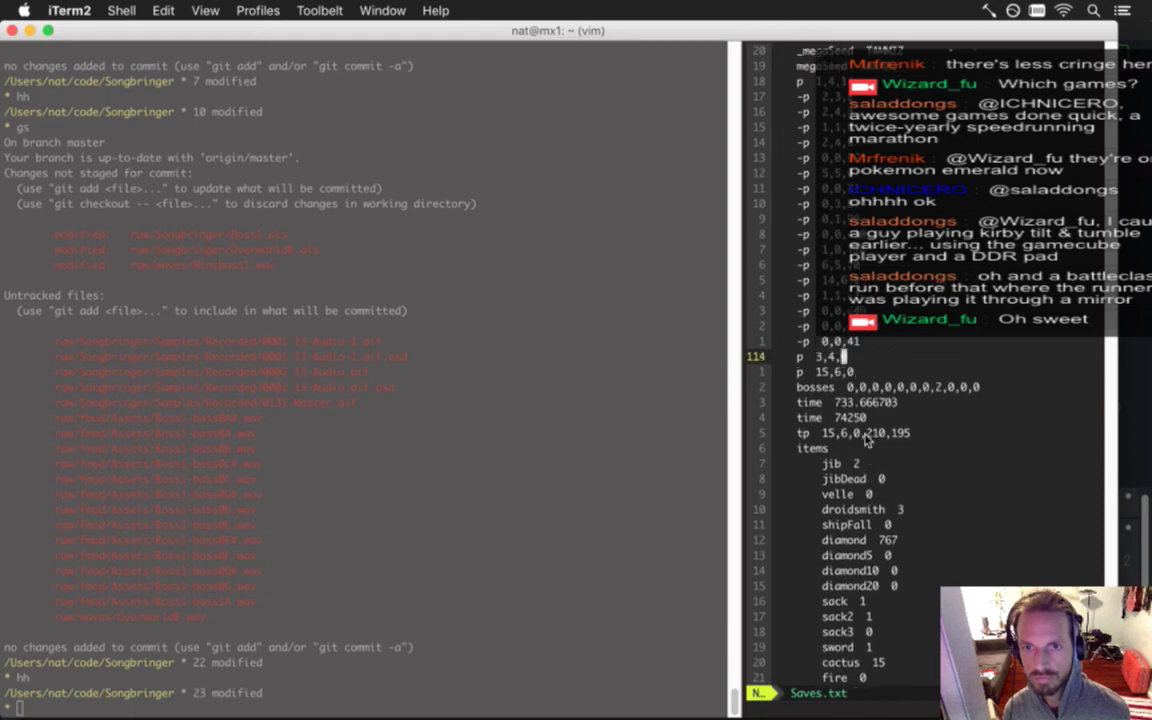
Disable the p 1,4,1 entry under megaSeed XANADU in Saves.txt with a leading dash and start the Songbringer build with xcodebuild.
scroll(867, 440, "up", 2)
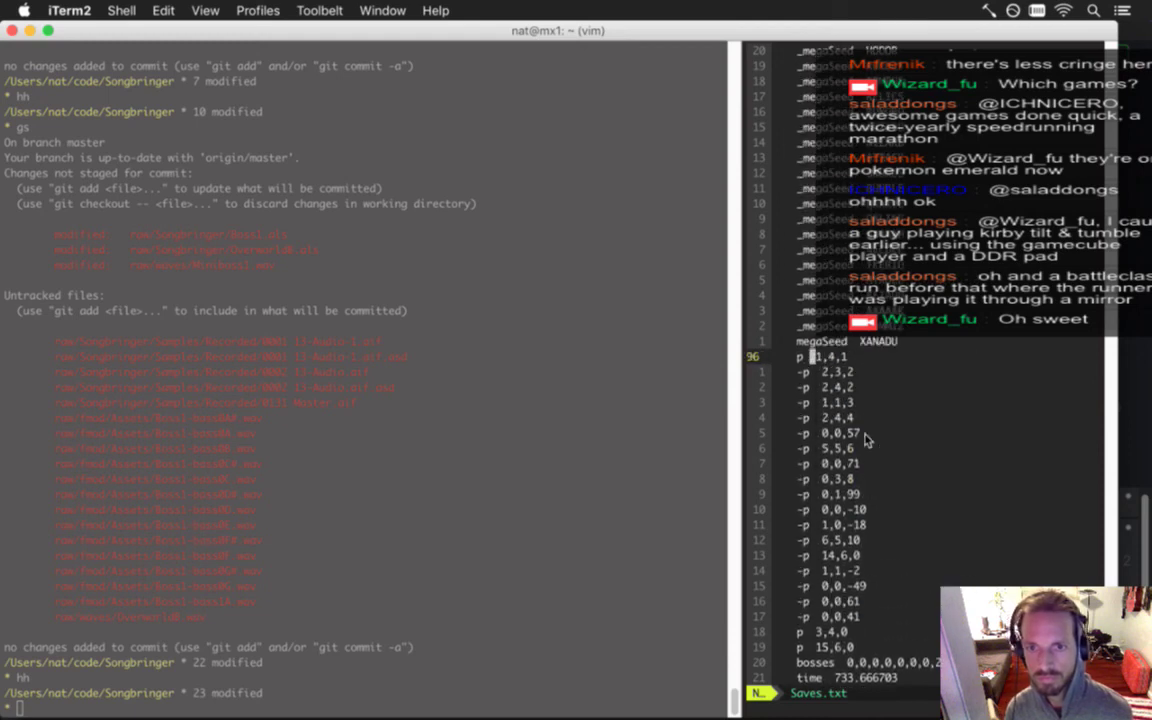
type("-")
key("Escape")
key("j")
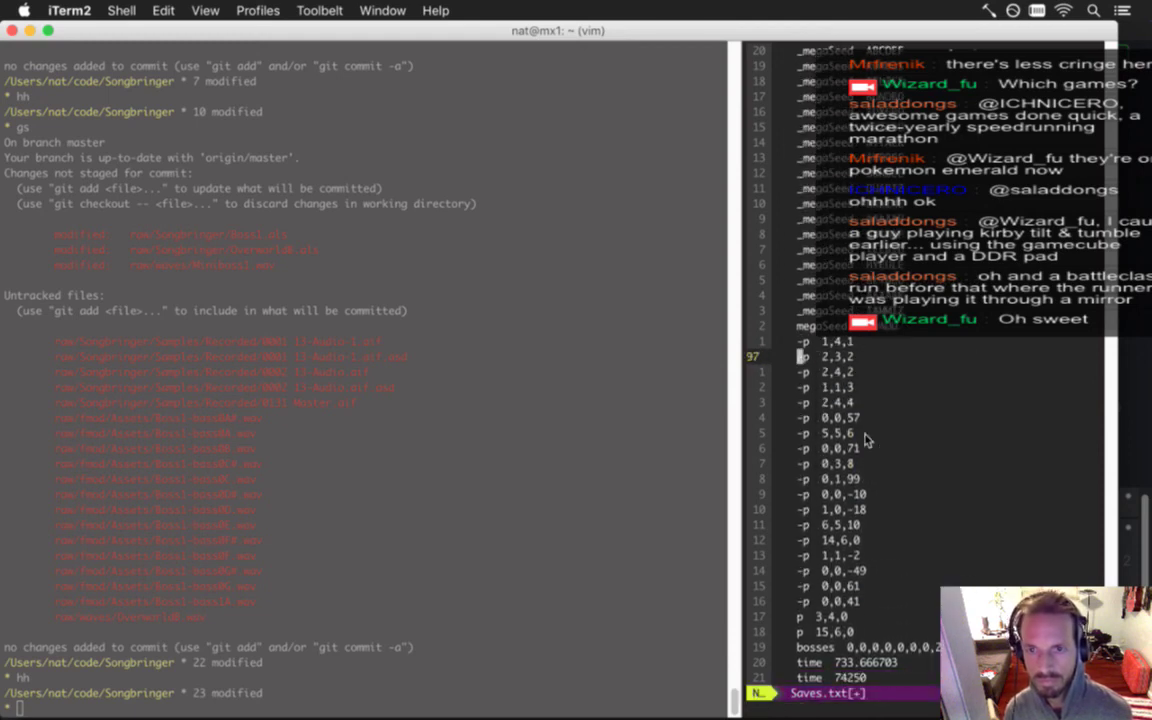
type("q")
key("Return")
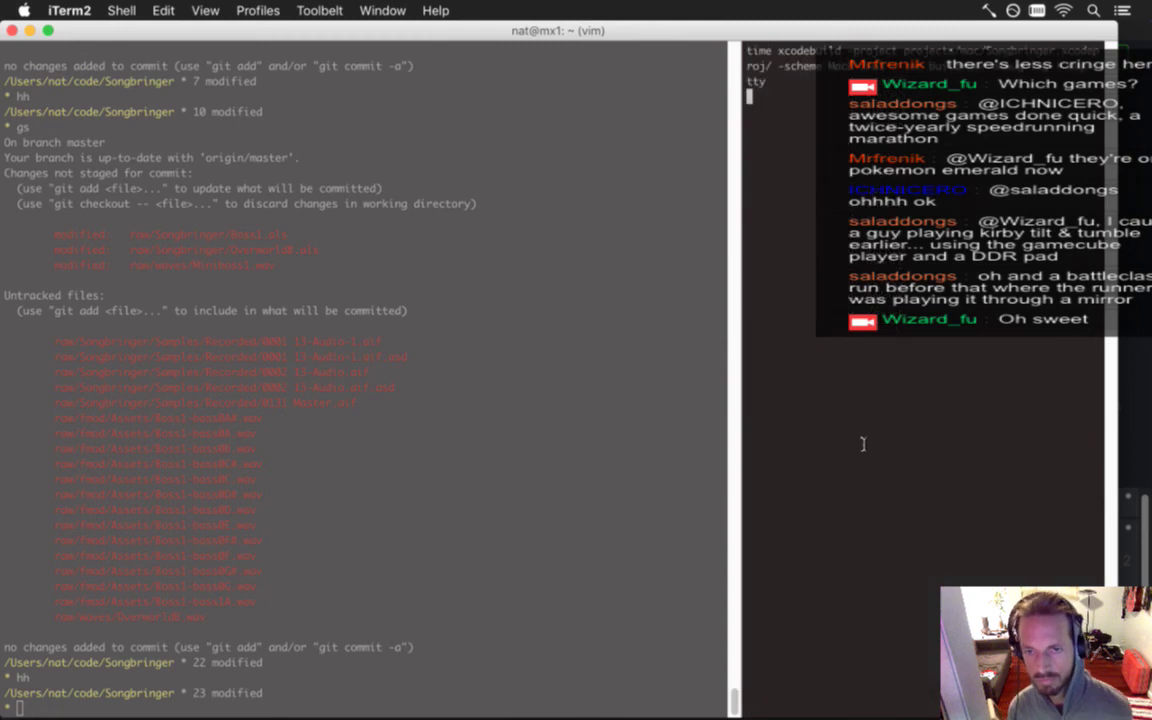
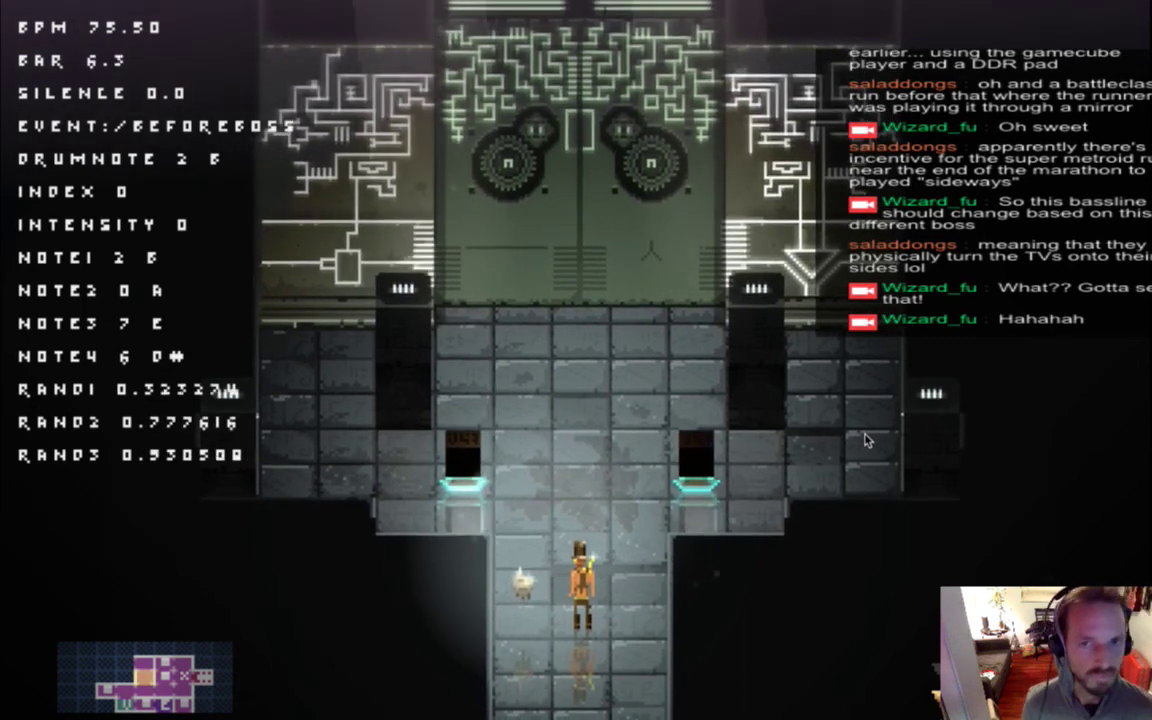
Walk north through the gear door and along the corridor into the boss arena.
key("Up")
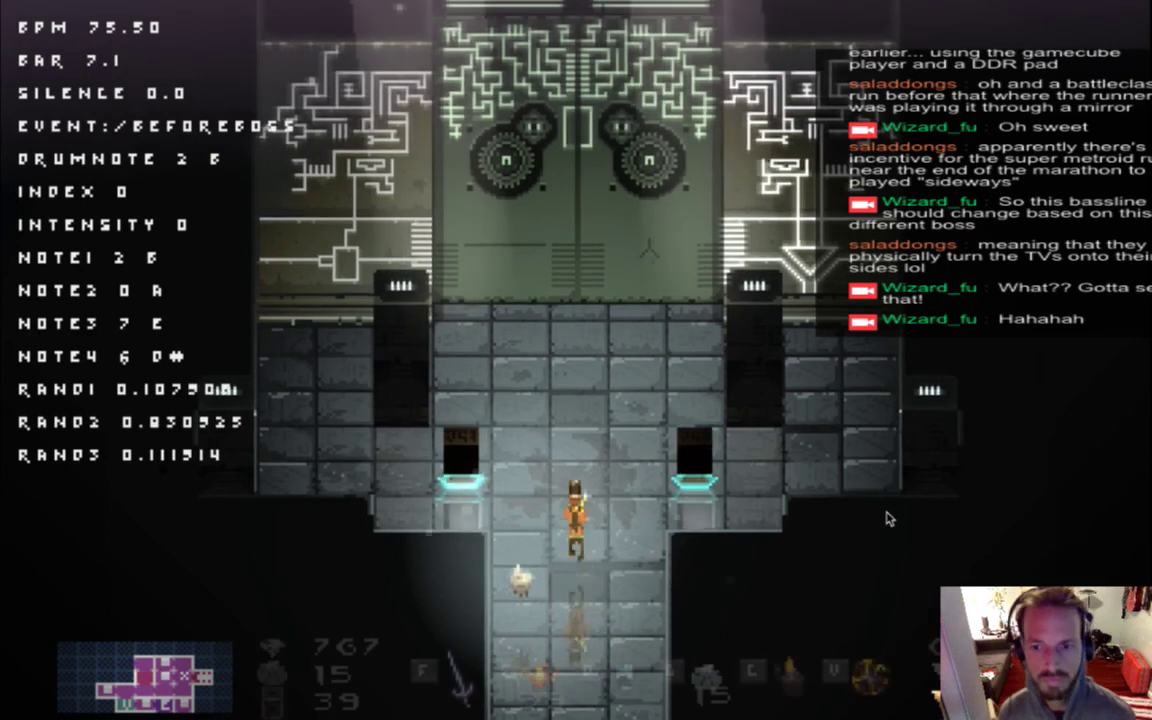
key("Right")
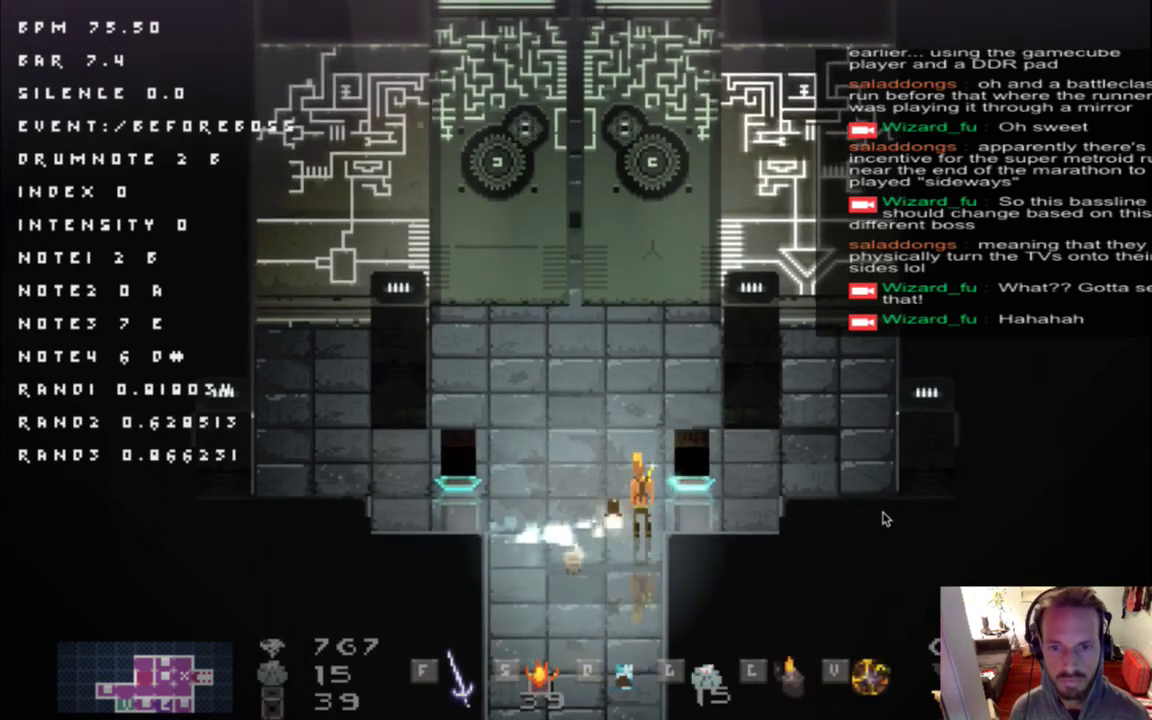
key("d")
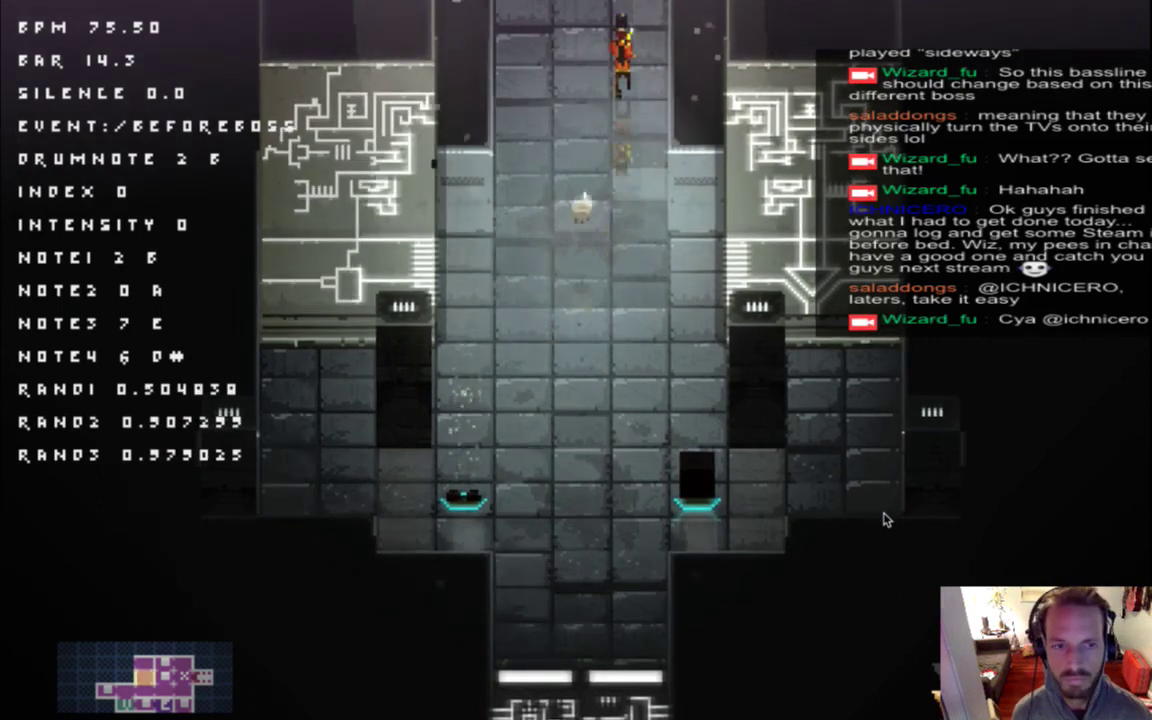
key("Up")
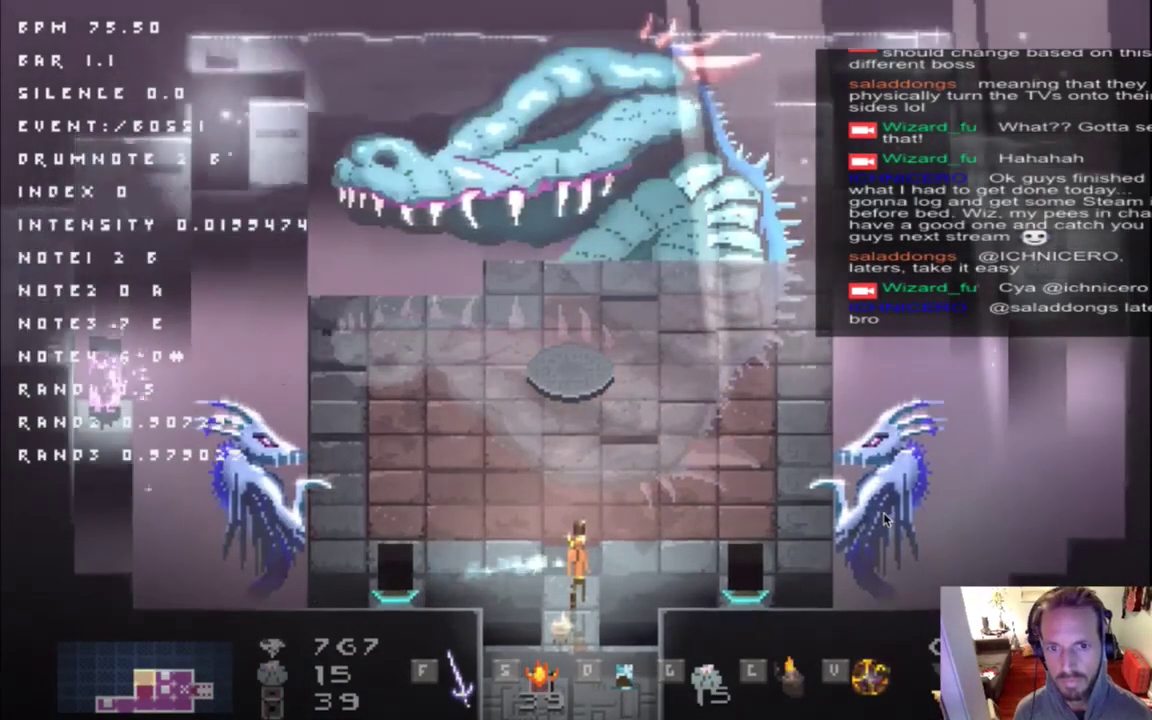
Strike at the dragon heads on the arena's east edge, crossing to the west edge to attack the head there.
key("Right")
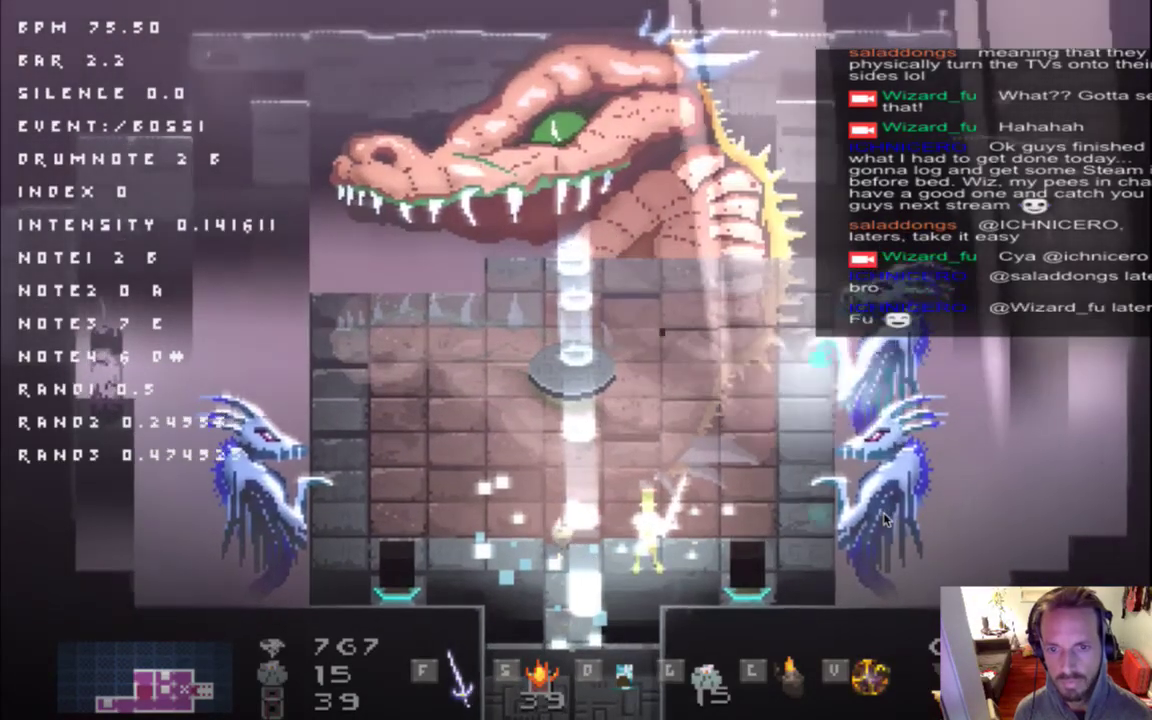
key("Right")
key("Up")
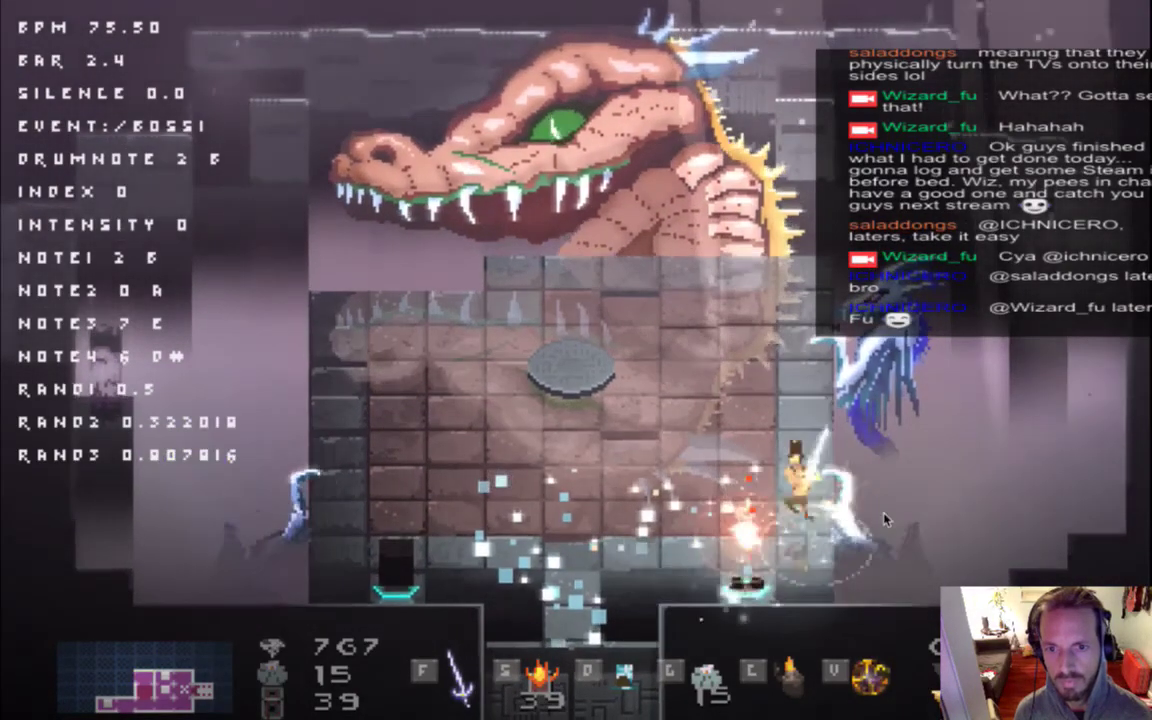
key("Left")
key("Up")
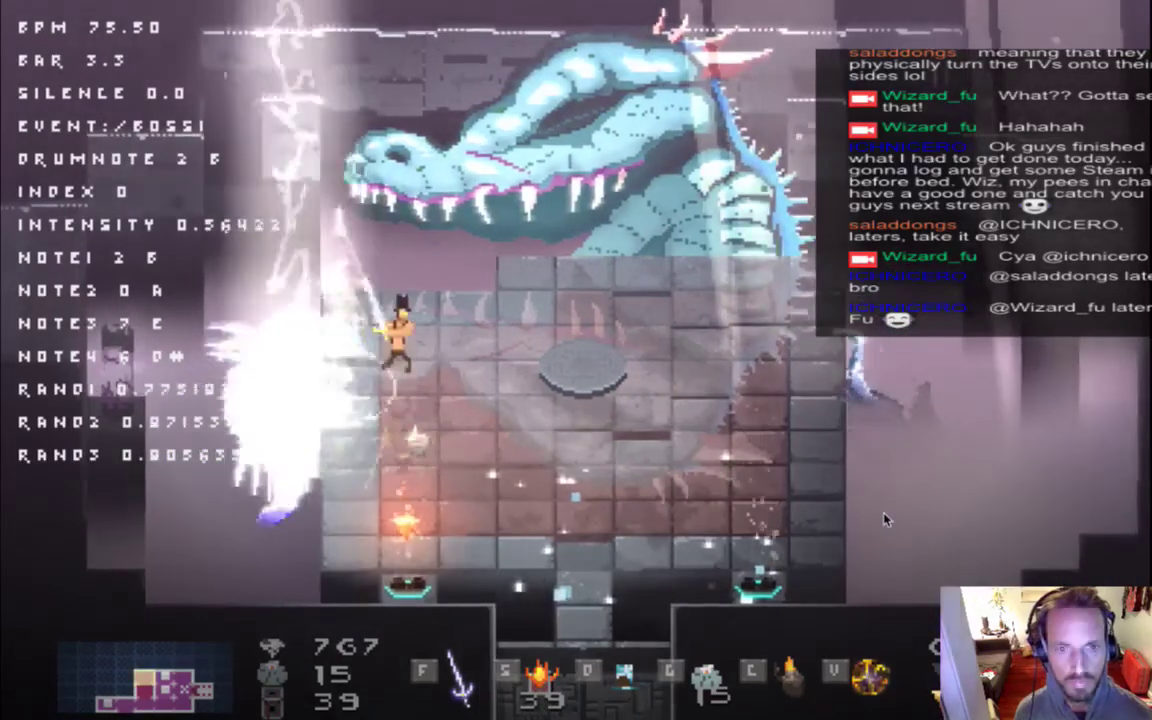
Evade the boss's beam by crossing between the arena's east and west sides, shielding near the centre.
key("Down")
key("Right")
key("Left")
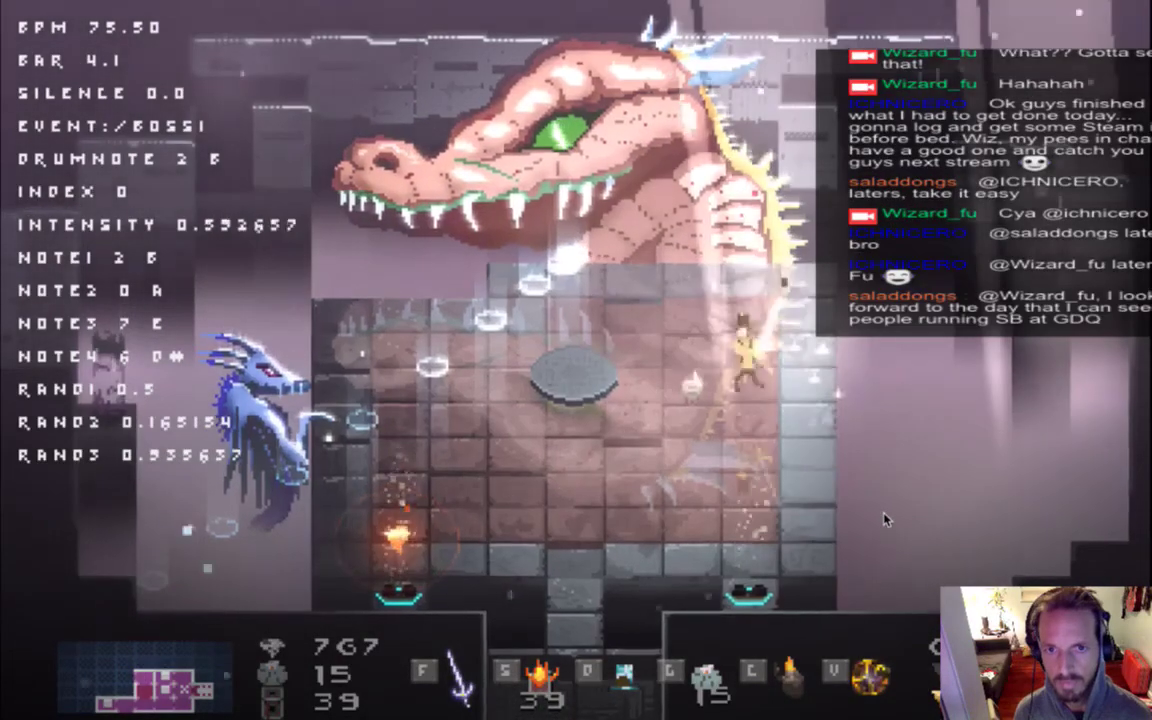
key("Left")
key("Down")
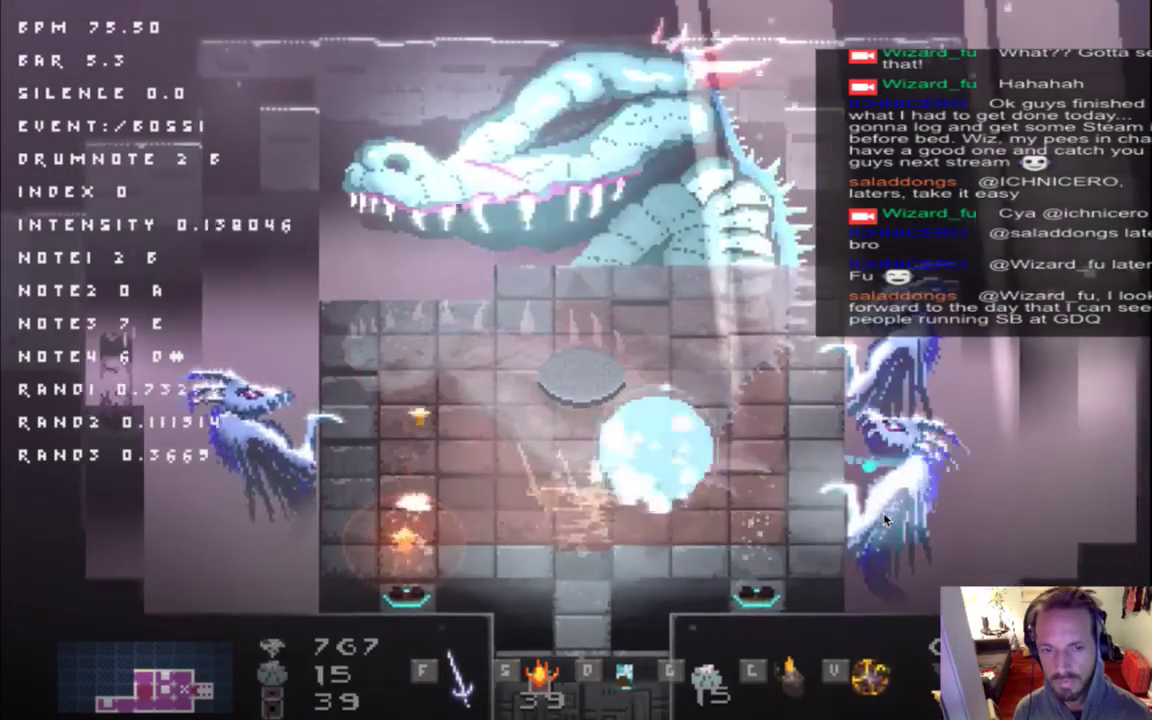
key("Left")
key("Up")
key("Right")
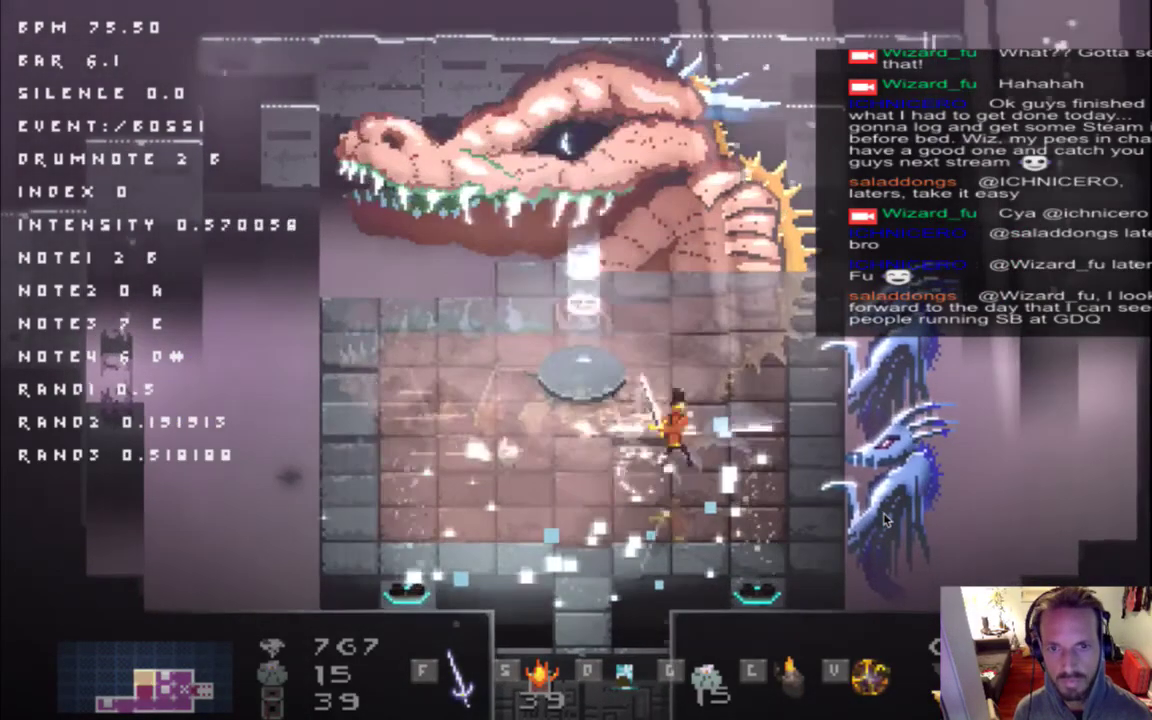
Dodge the beam around the arena's northeast part and swing the sword at the dragon on the east edge.
key("Up")
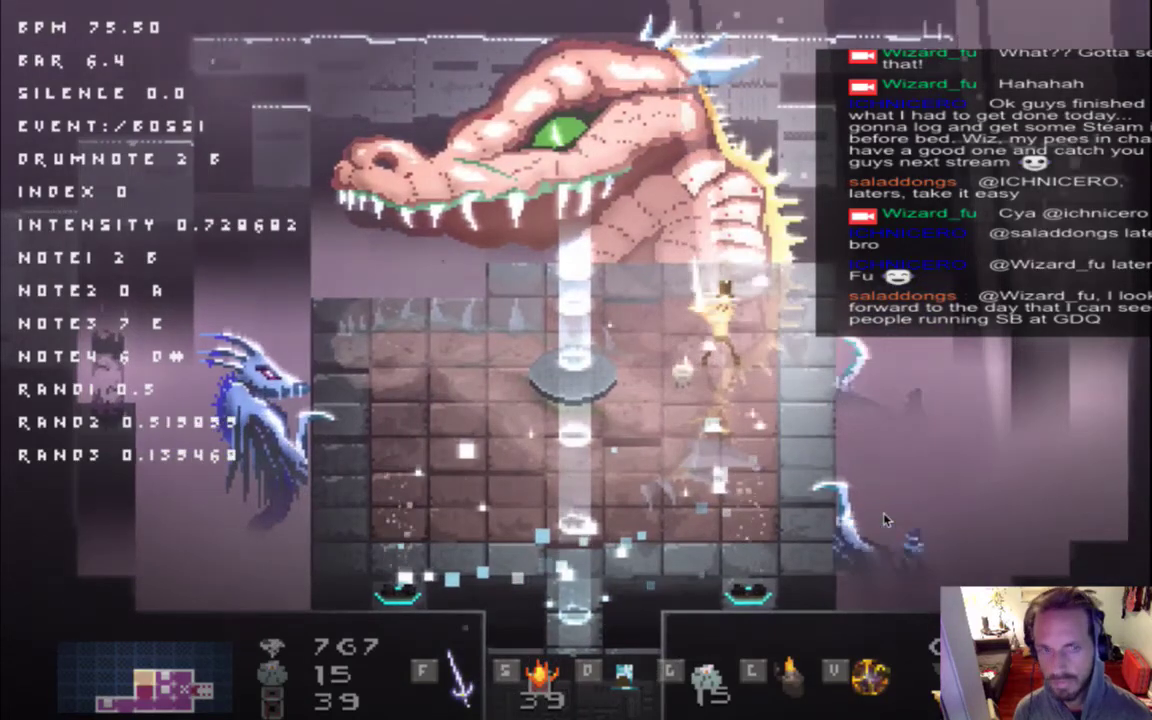
key("Down")
key("Left")
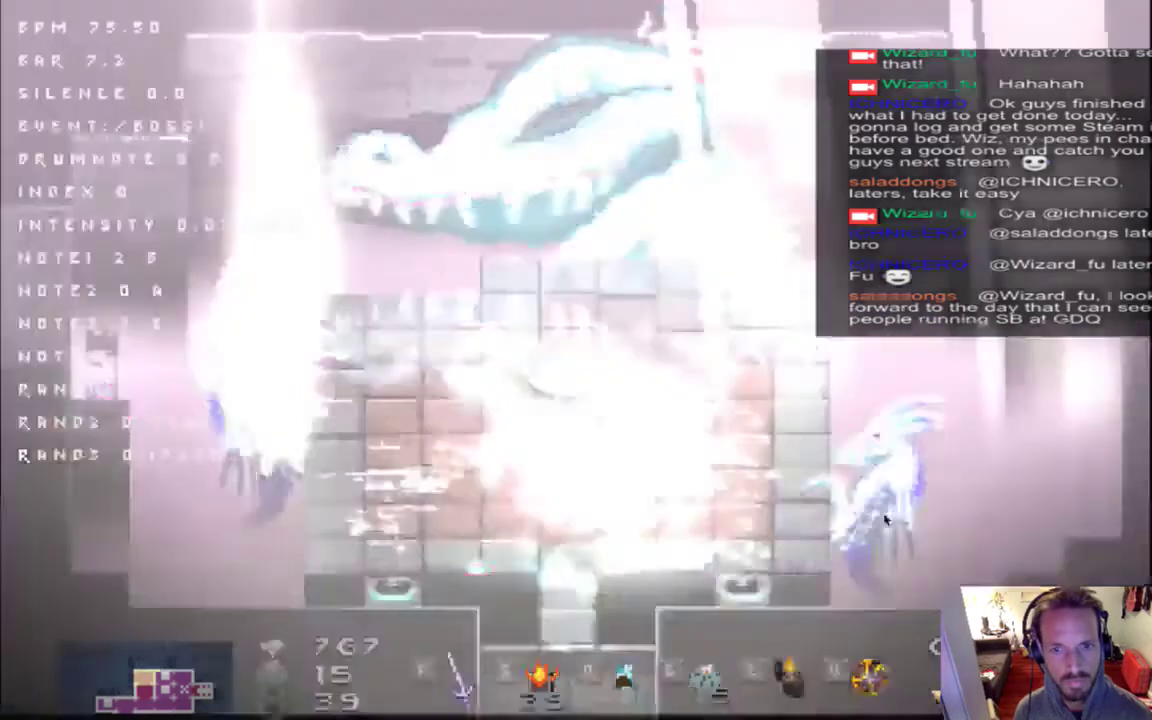
key("Right")
key("Right")
key("f")
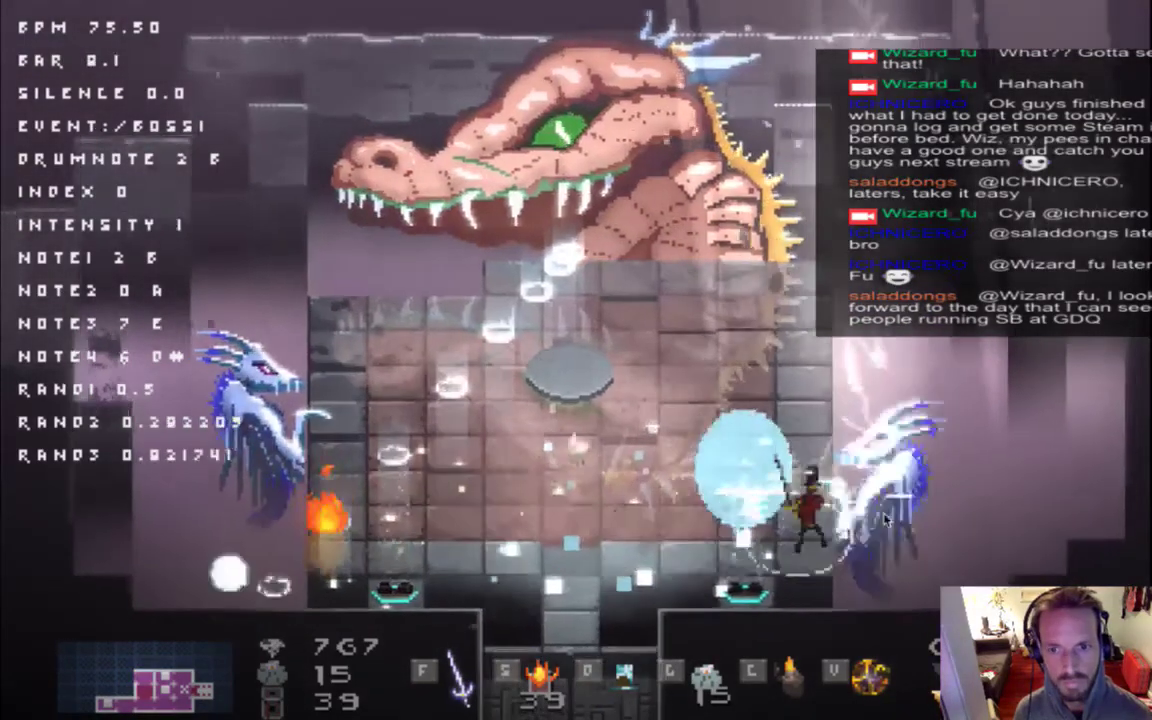
Hit the boss with a fire from the arena's northeast side and retreat southwest away from the attacks.
key("Left")
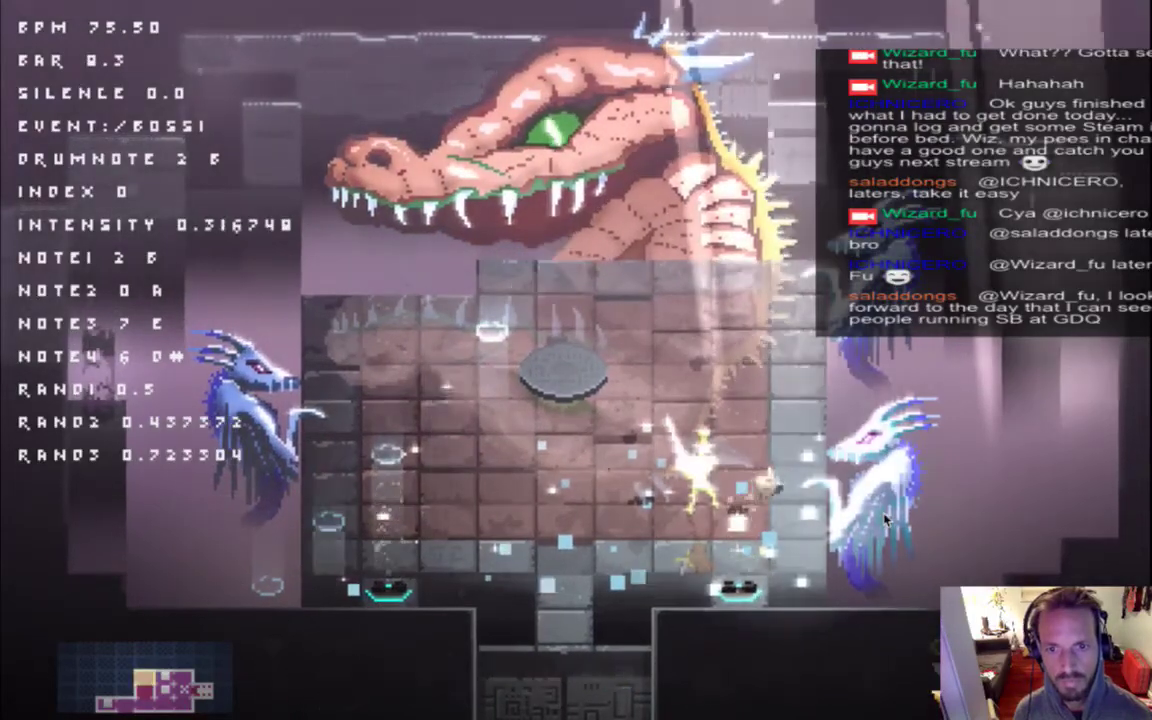
key("Up")
key("Down")
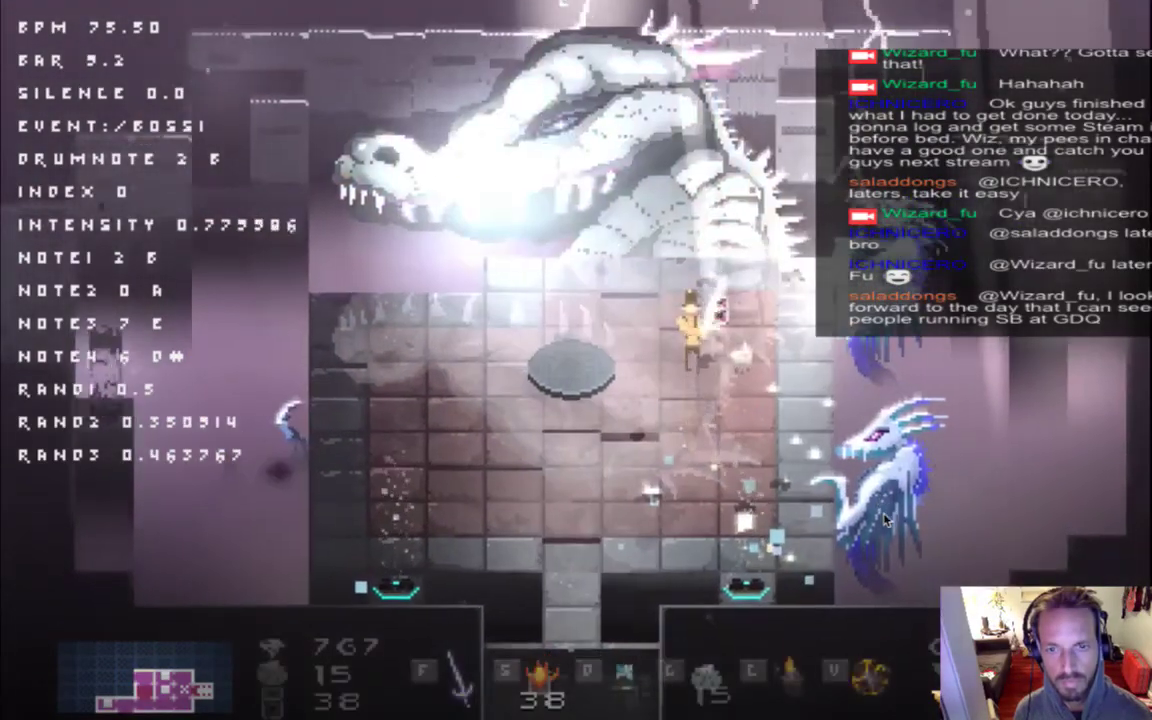
key("Left")
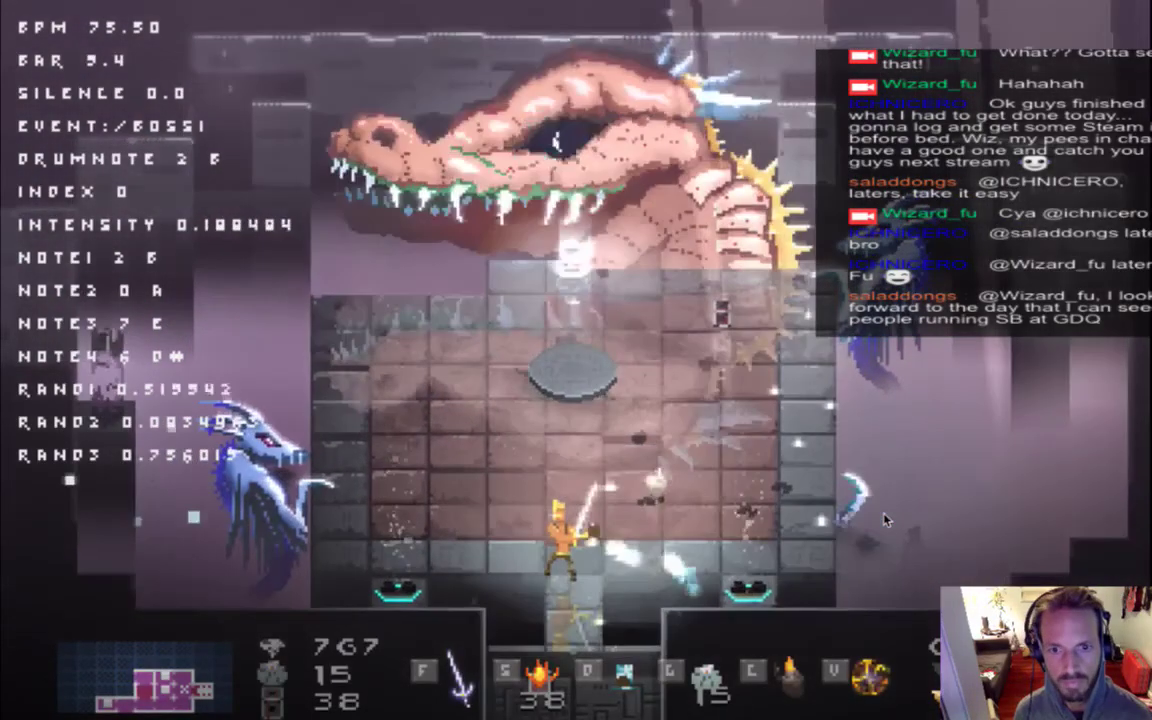
key("Left")
key("Right")
key("Down")
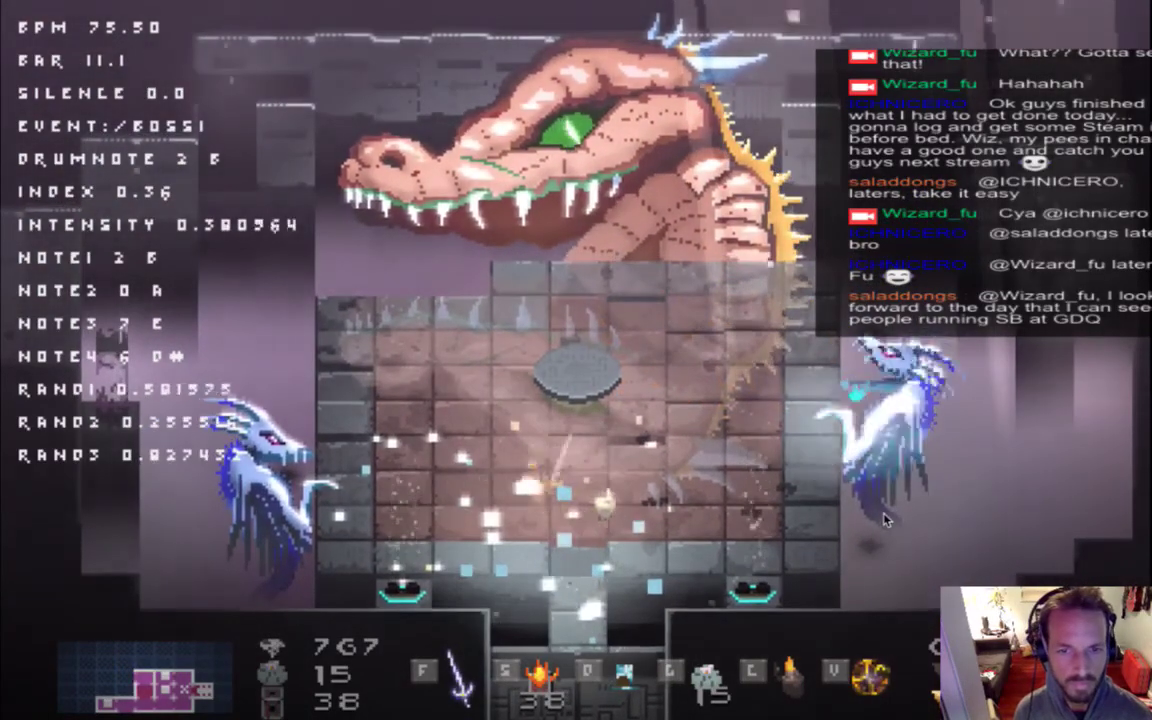
Avoid the beam in the south of the arena and run up the east side to the boss.
key("Left")
key("Down")
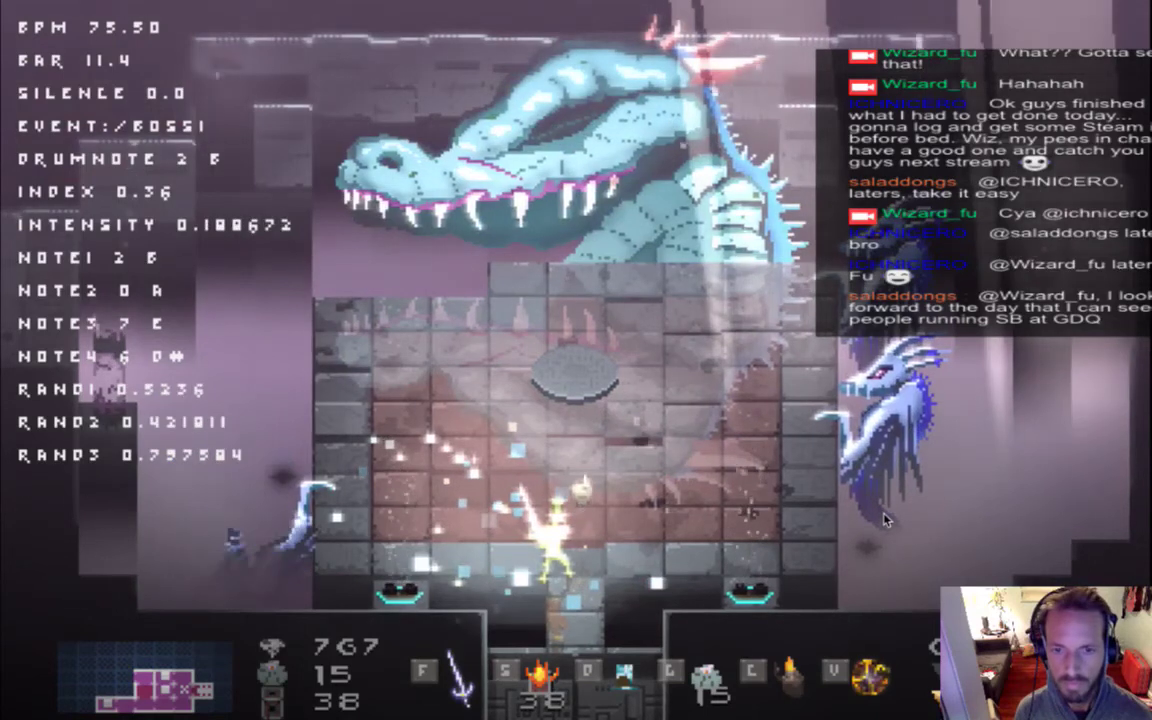
key("Right")
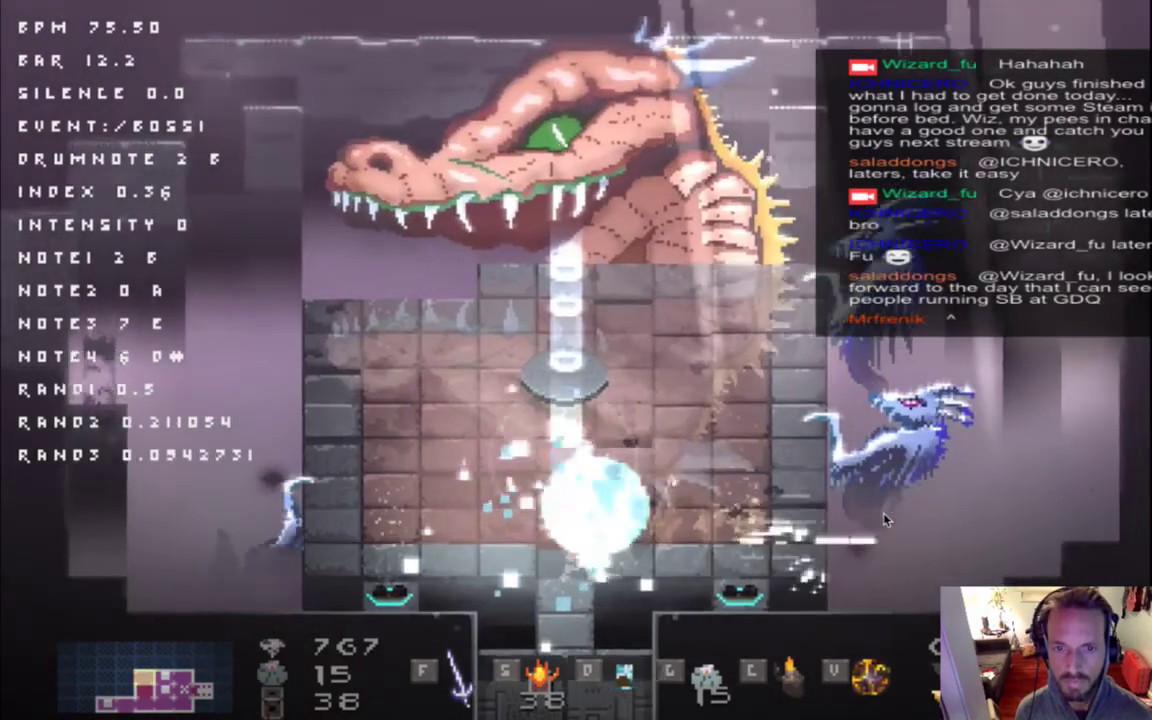
key("Right")
key("Up")
key("Left")
key("Up")
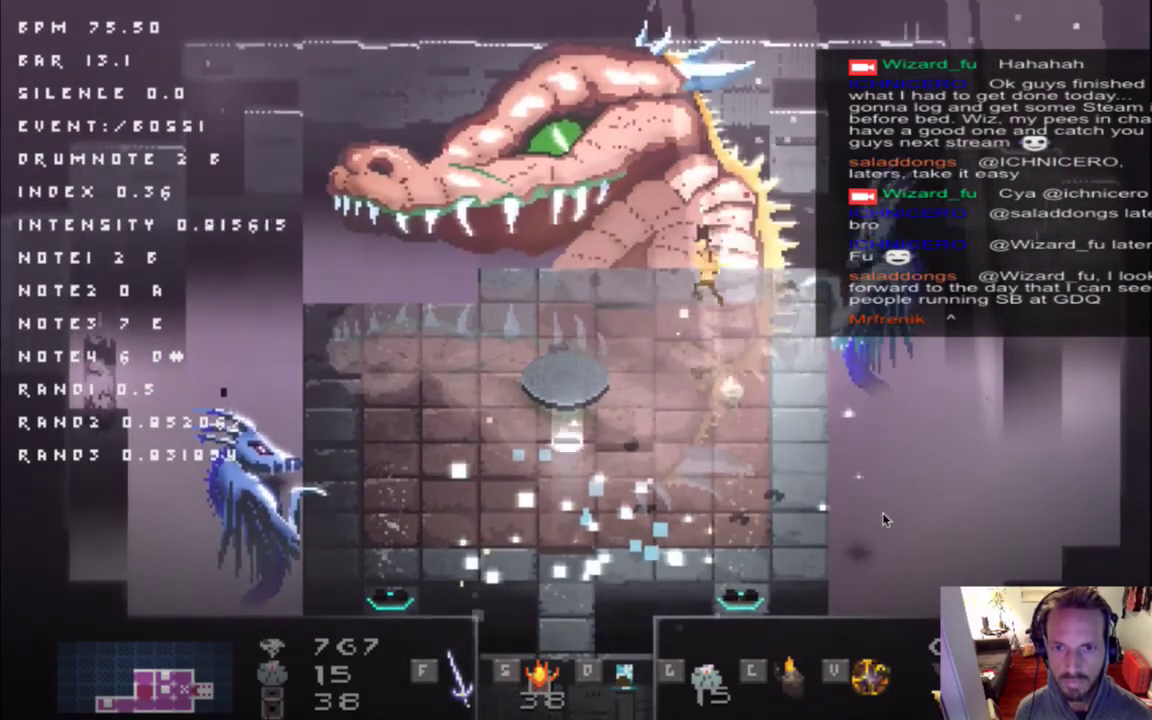
Set the boss ablaze with a fire and back away south from the blast.
key("Left")
key("s")
key("Down")
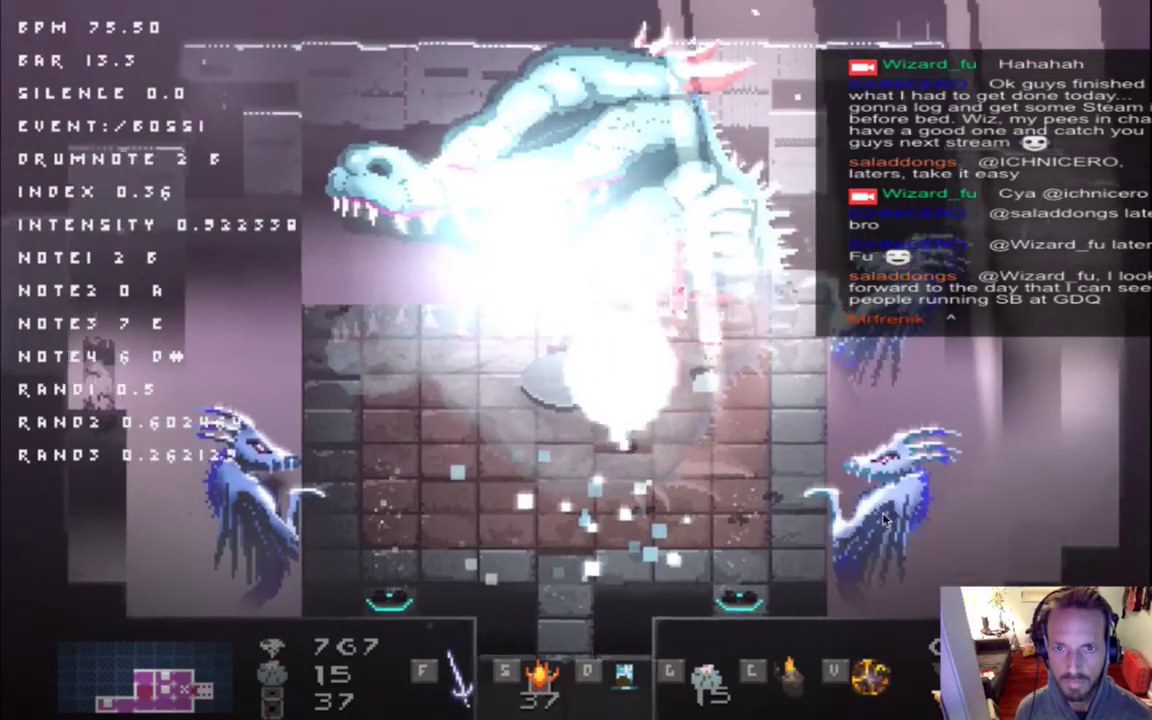
key("Right")
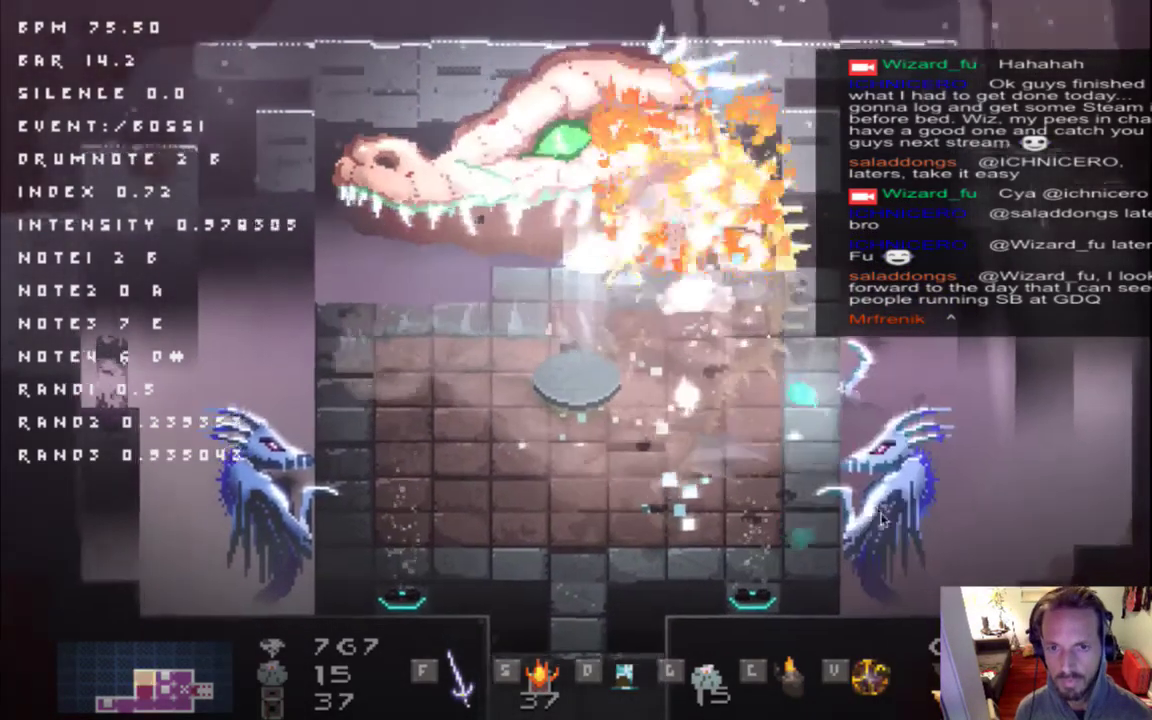
Sidestep the boss's attacks from the centre to the west edge and return to the arena's northeast side.
key("Left")
key("Right")
key("Right")
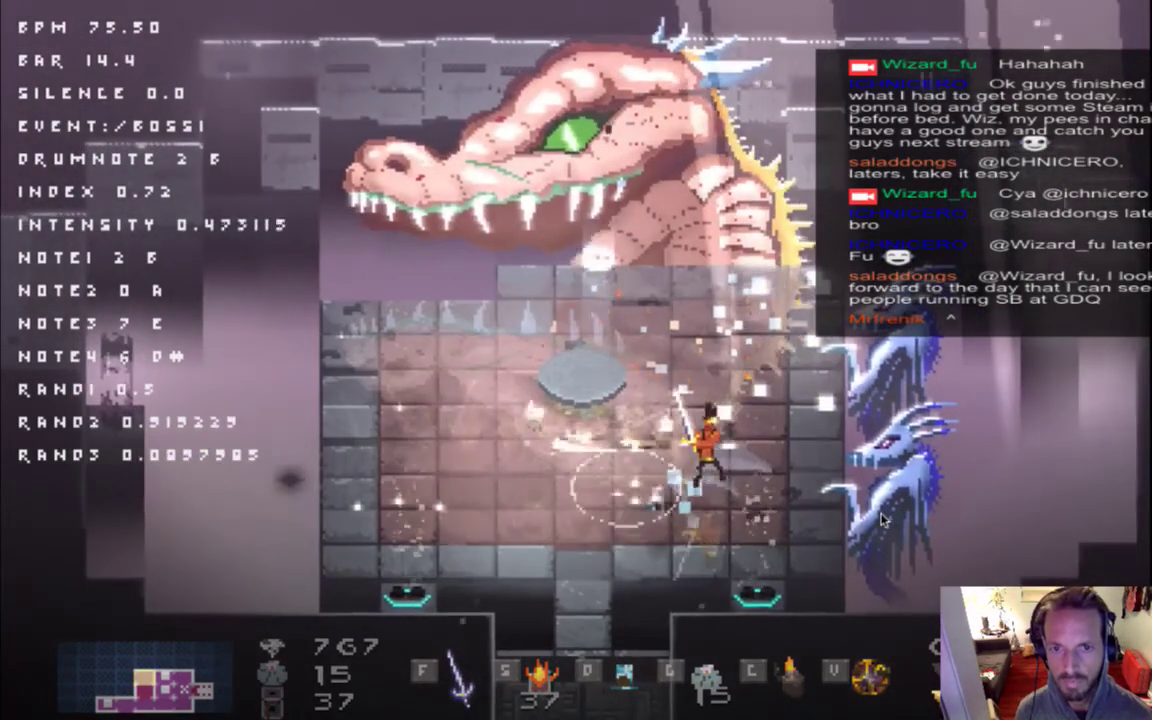
key("Left")
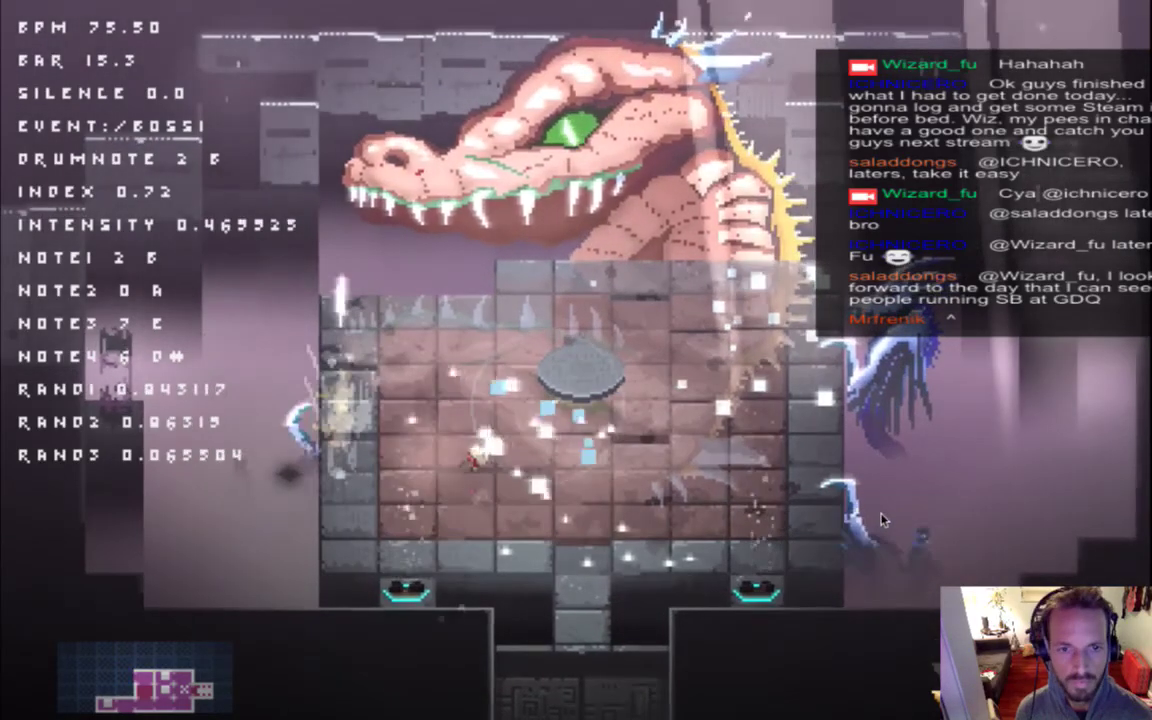
key("Up")
key("Right")
key("Right")
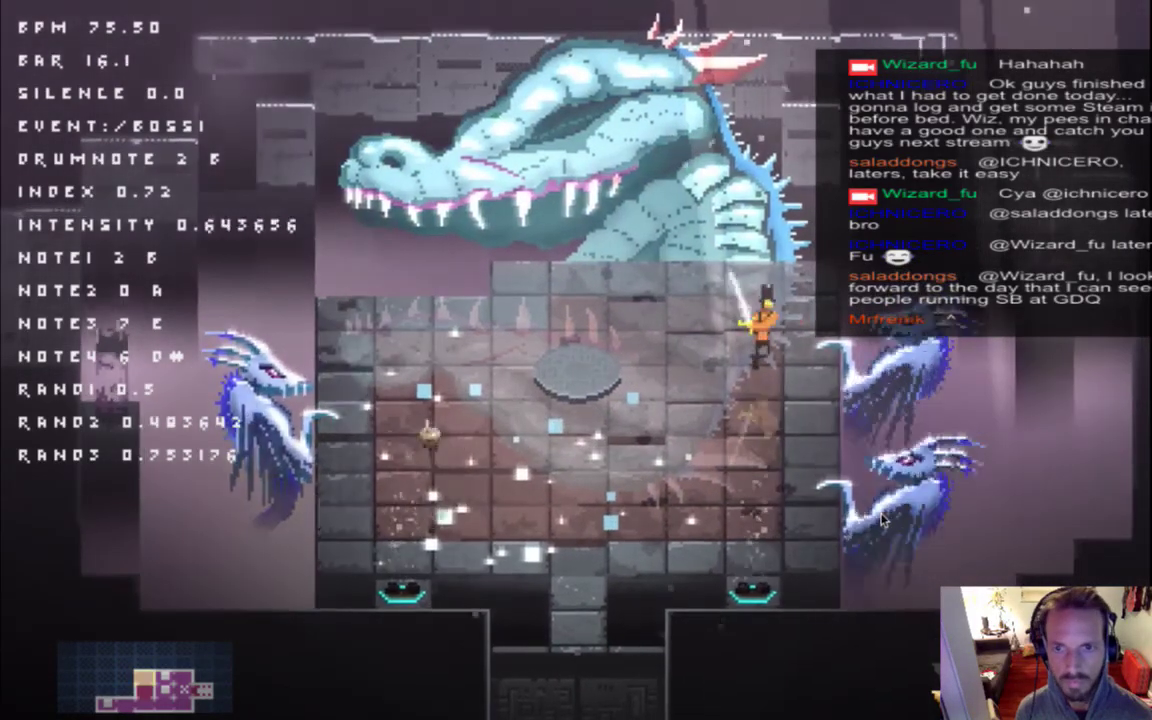
Circle past the central disc to its west side to escape the boss's beam.
key("Up")
key("Left")
key("Left")
key("Down")
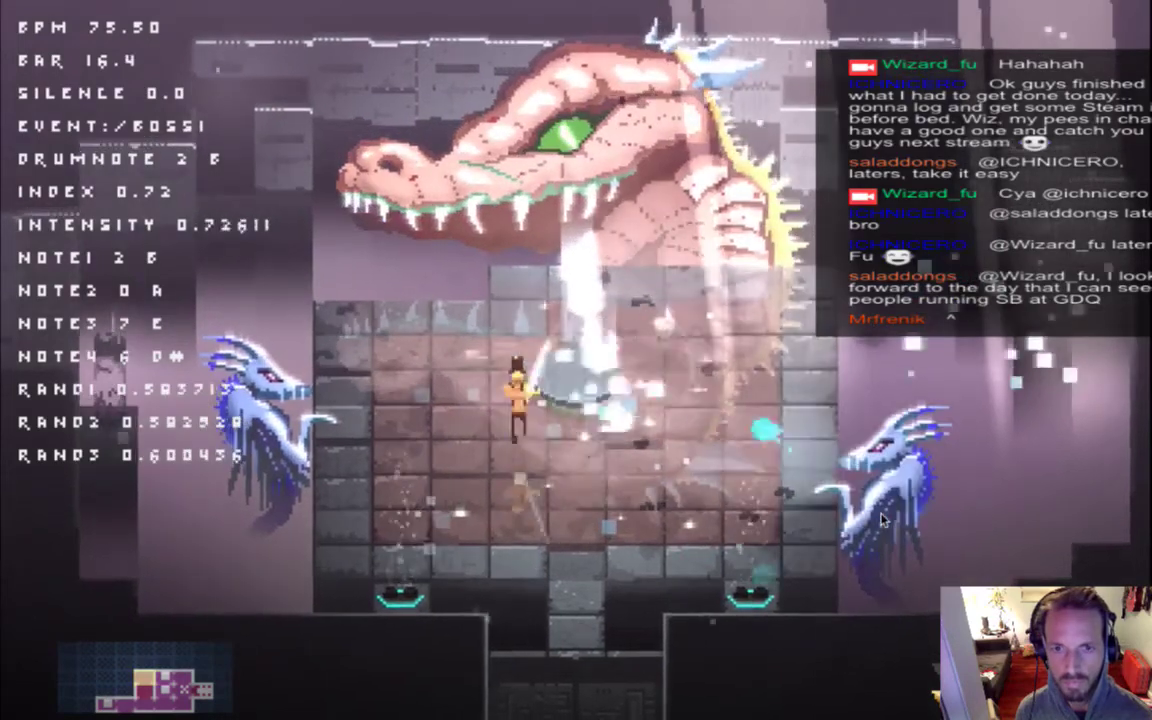
Use two fires against the dragon on the arena's west edge.
key("Up")
key("Left")
key("s")
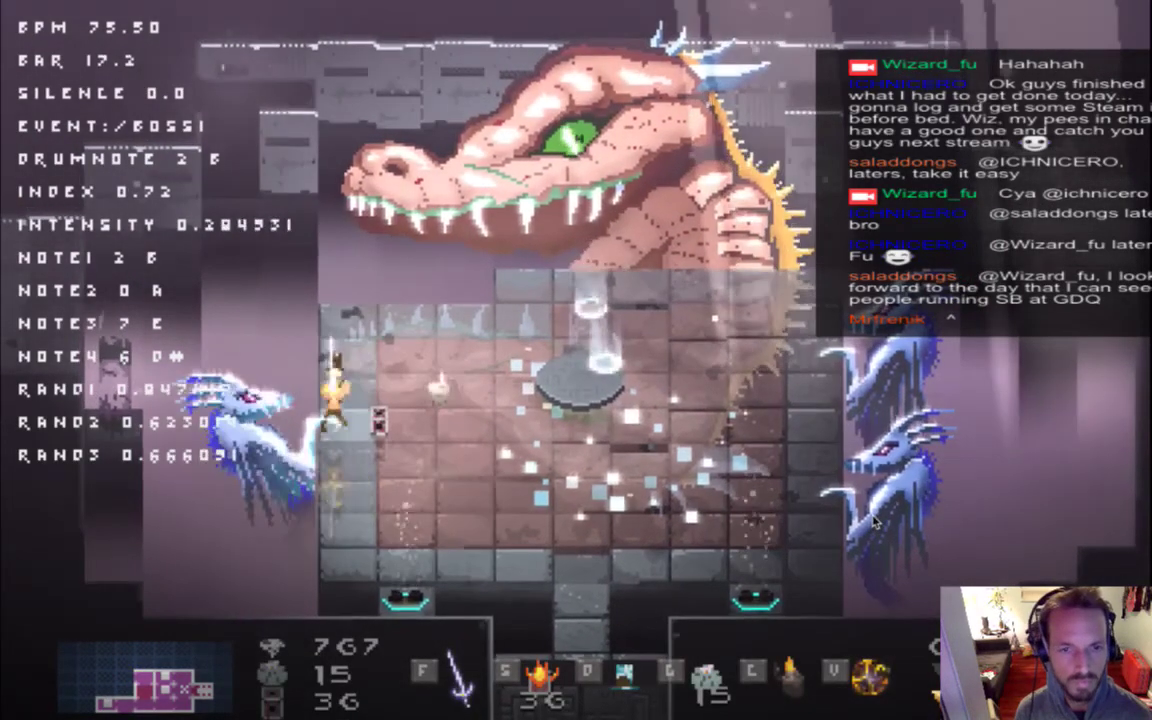
key("Right")
key("s")
key("Left")
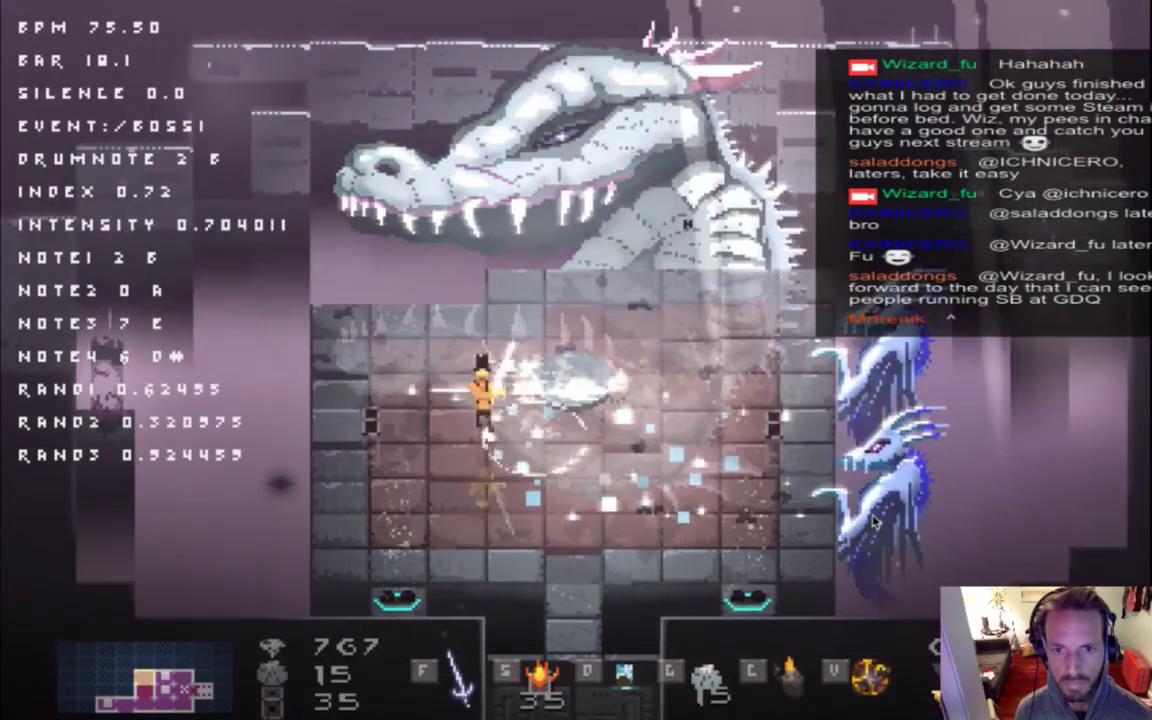
Escape the flames toward the arena's southeast corner and shield against the dragons on the east edge.
key("Right")
key("Down")
key("d")
key("Right")
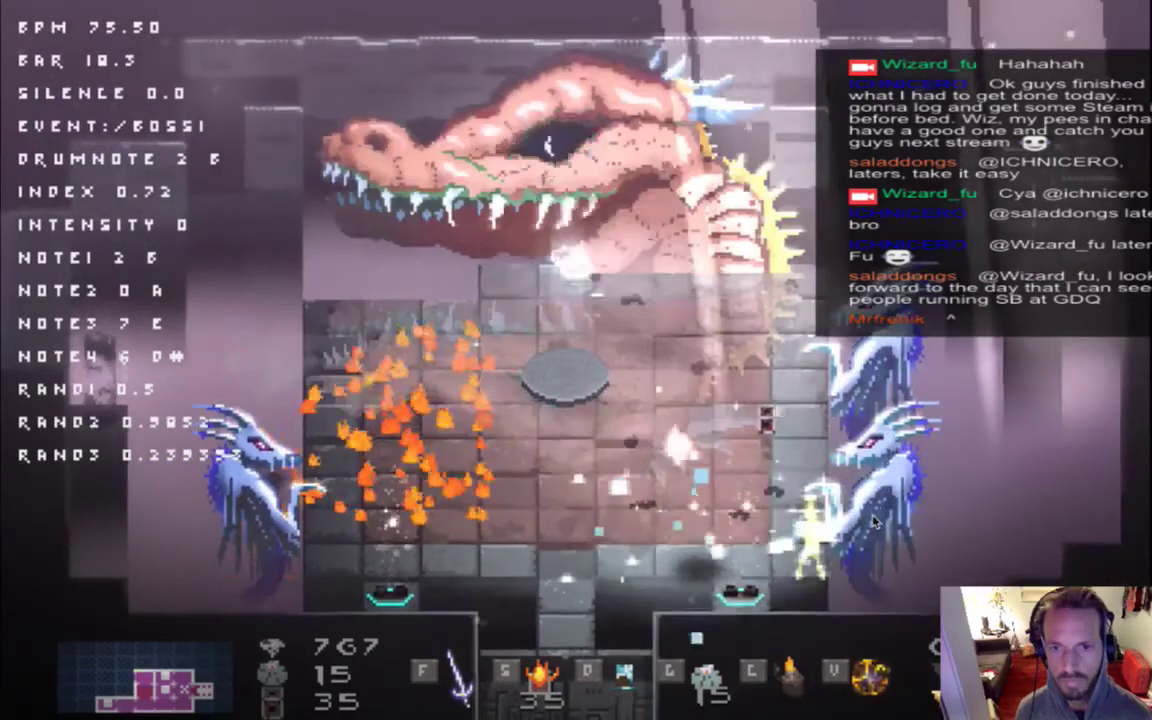
key("d")
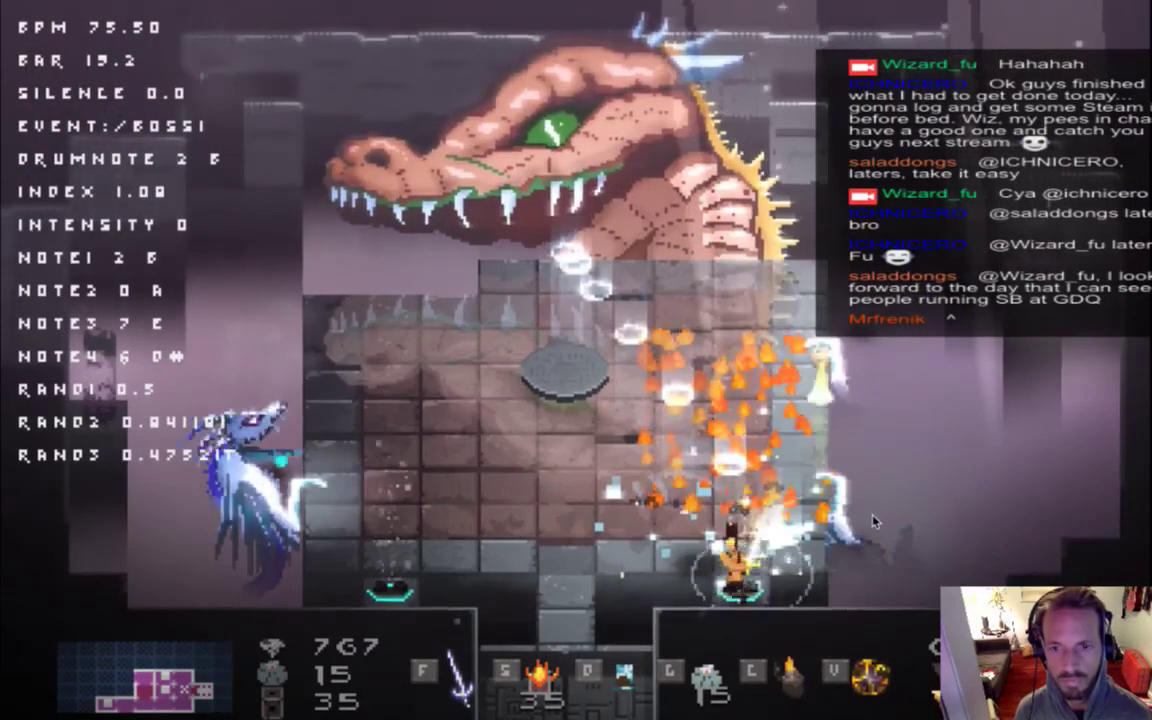
Run from the southeast corner to the dragon on the west edge and enable invincibility.
key("Left")
key("Up")
key("Left")
key("Up")
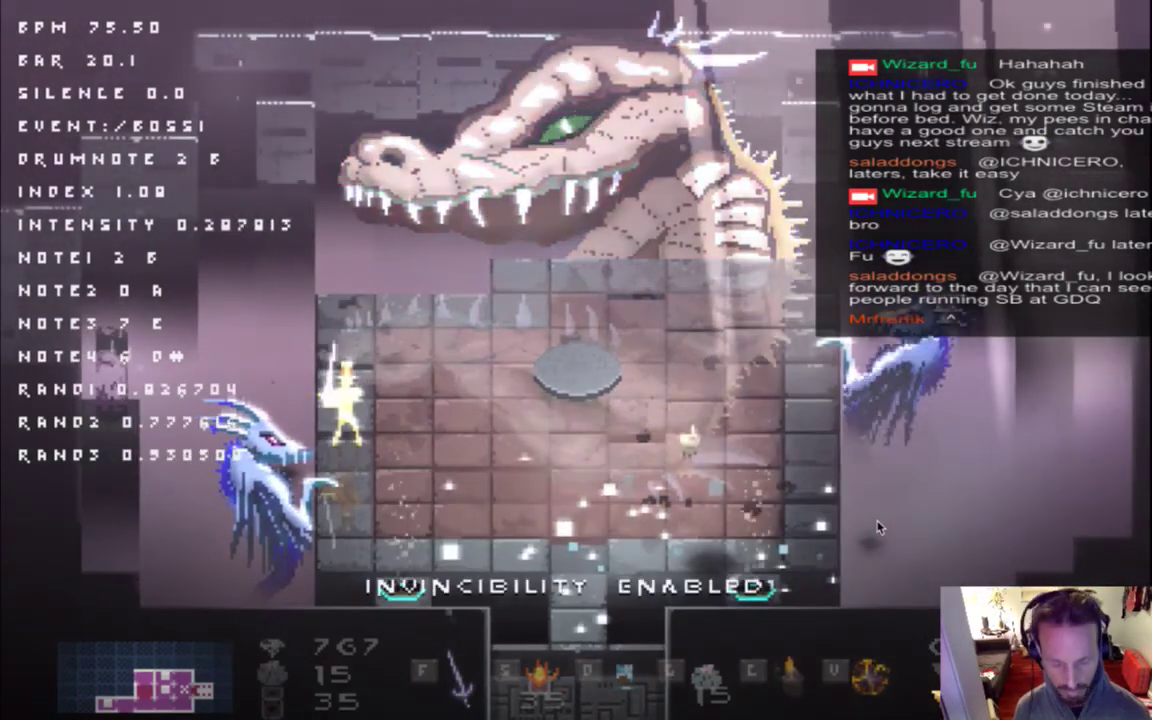
Turn invincibility off and run from the arena's west edge past the central disc to the boss's jaw.
key("i")
key("i")
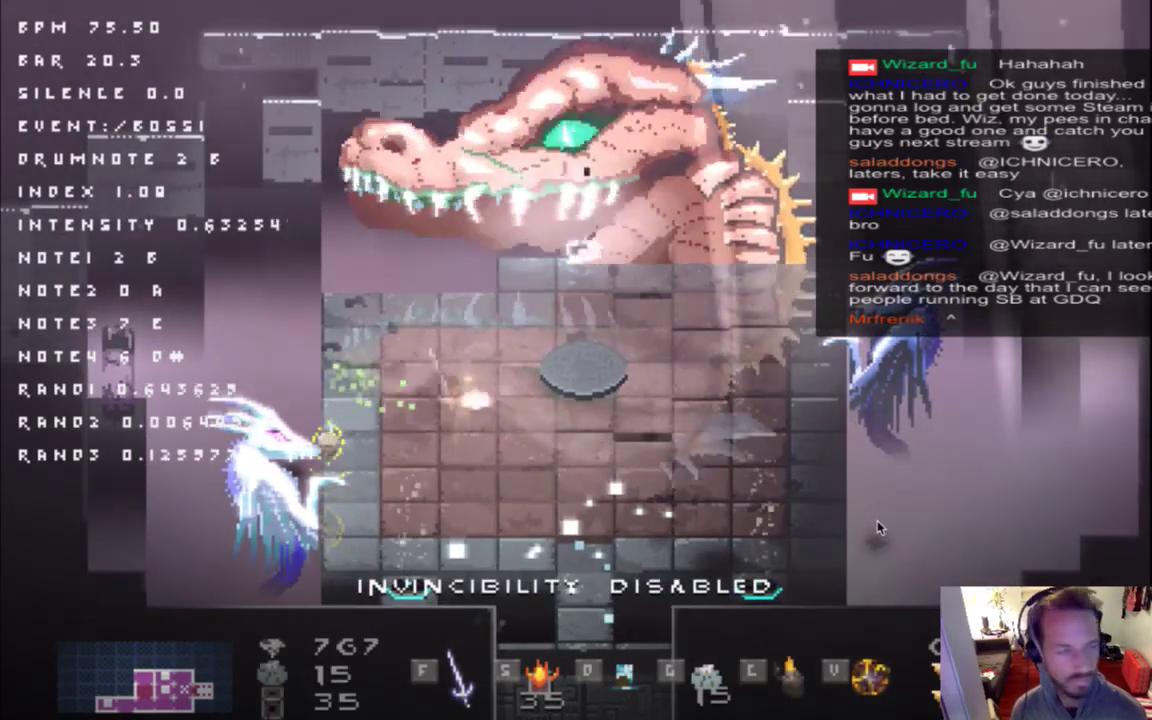
key("Right")
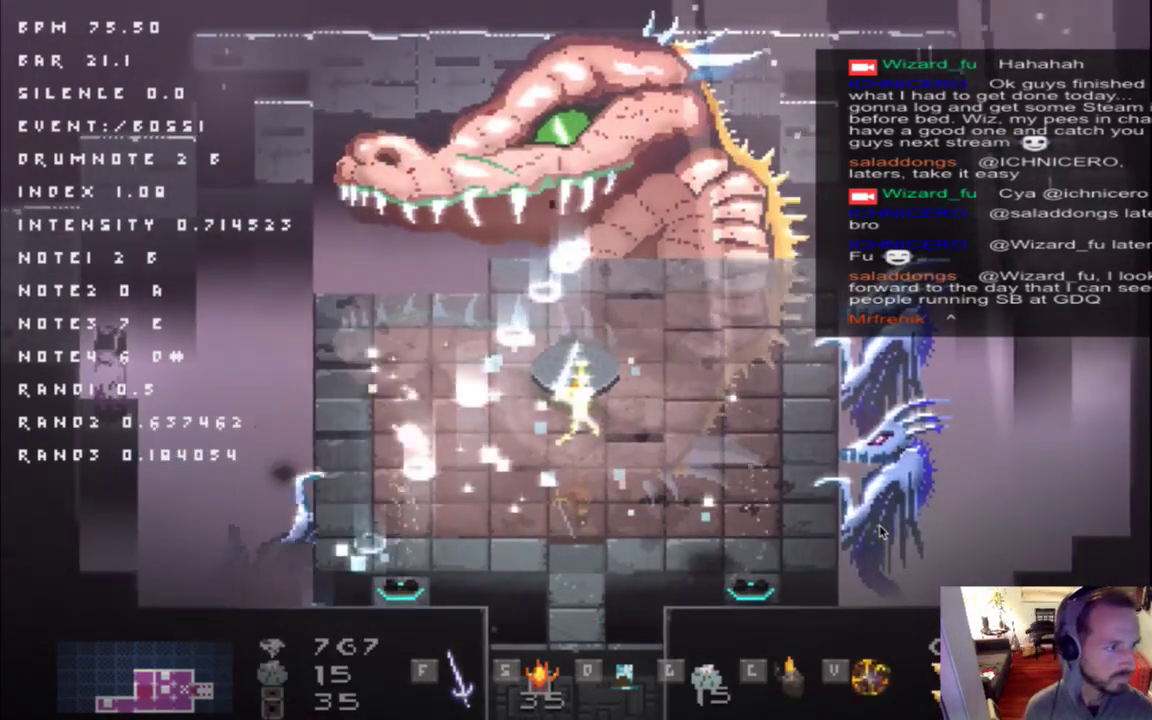
key("Up")
key("Left")
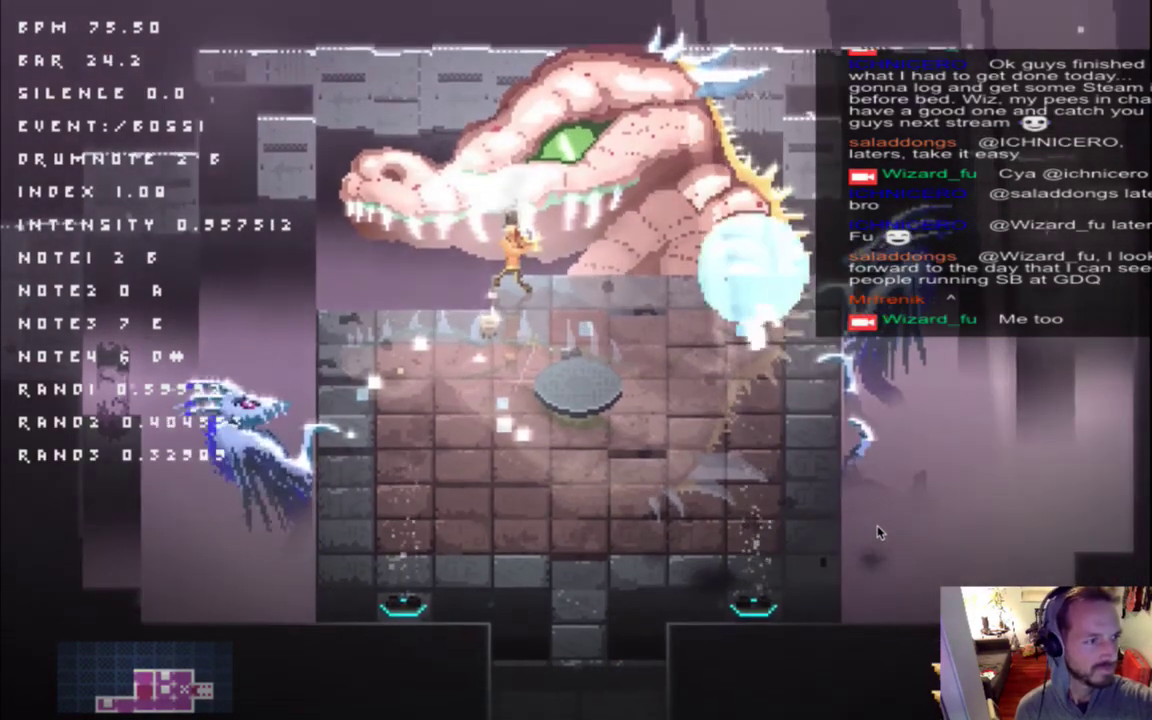
Circle south and back to the boss's north side, using one fire against the dragon on the east edge.
key("Down")
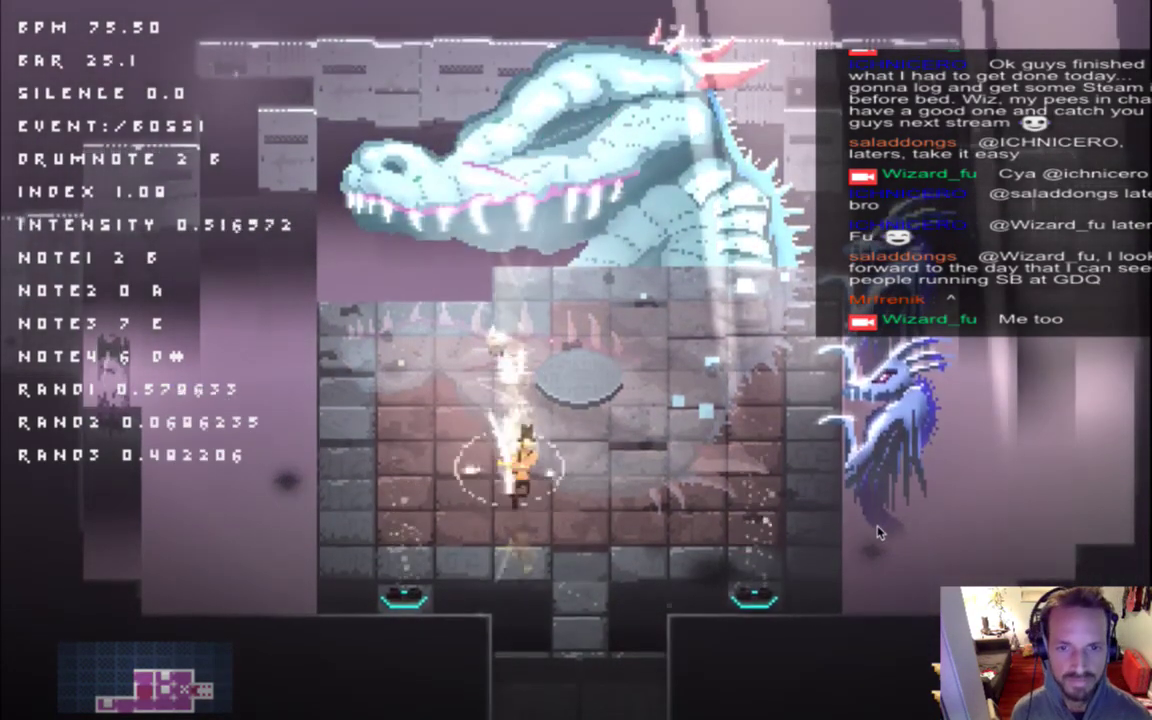
key("Right")
key("Up")
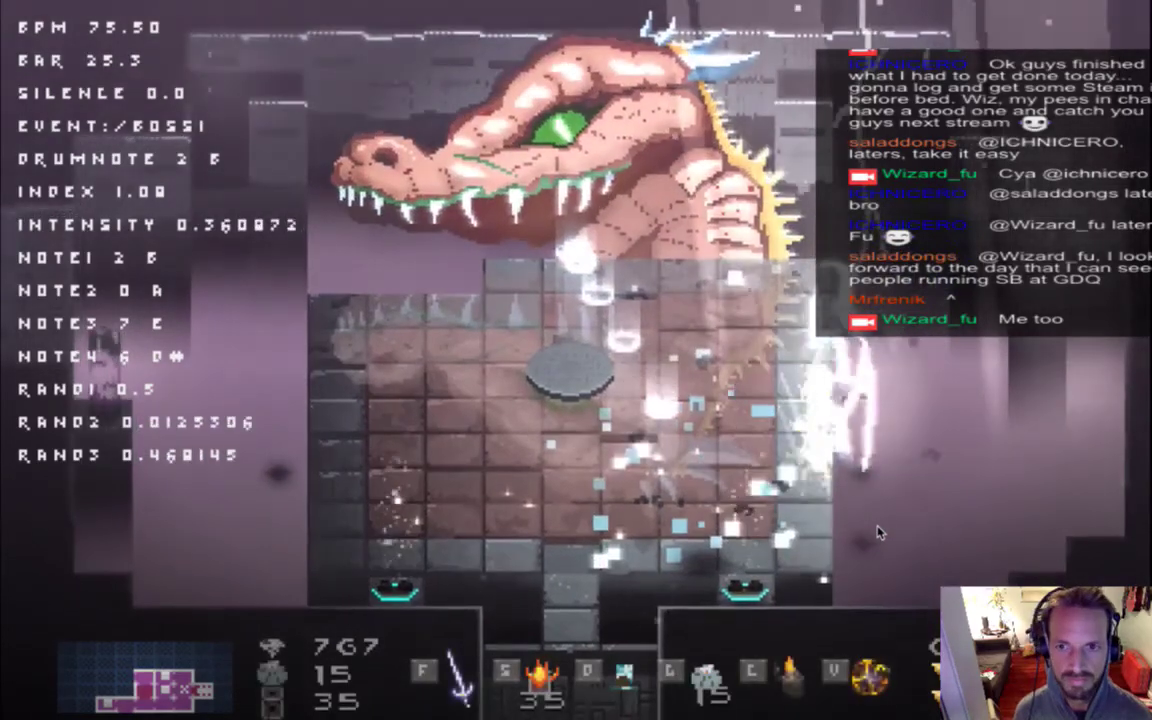
key("s")
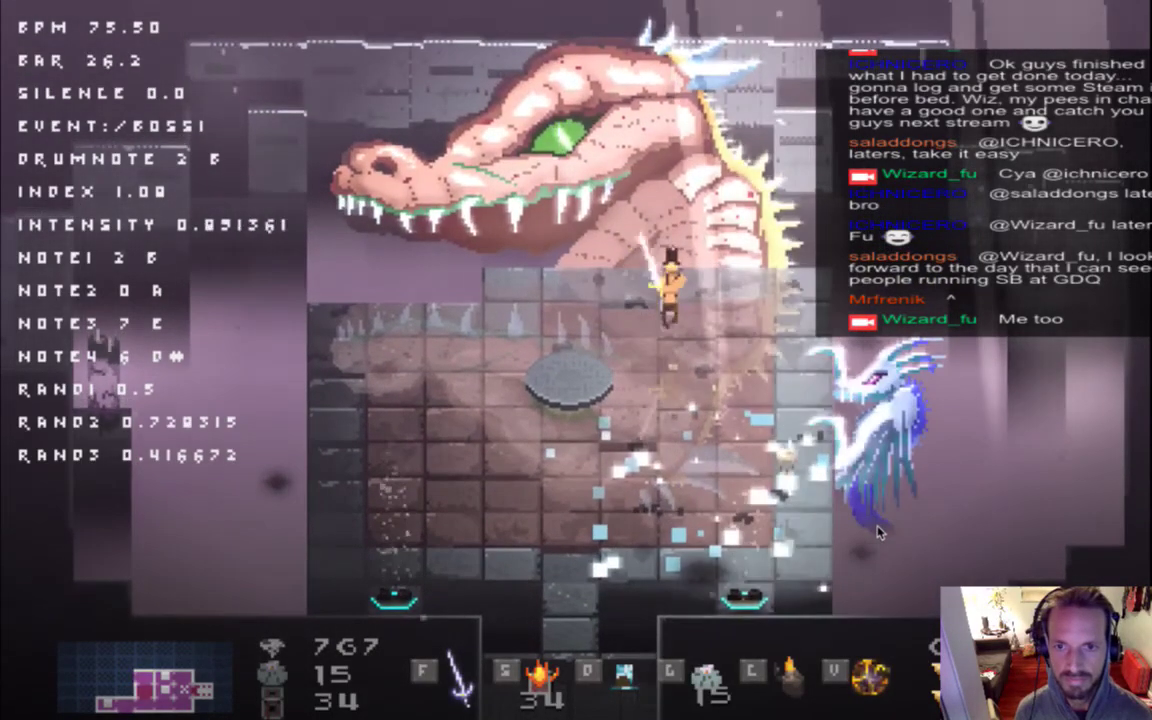
key("Down")
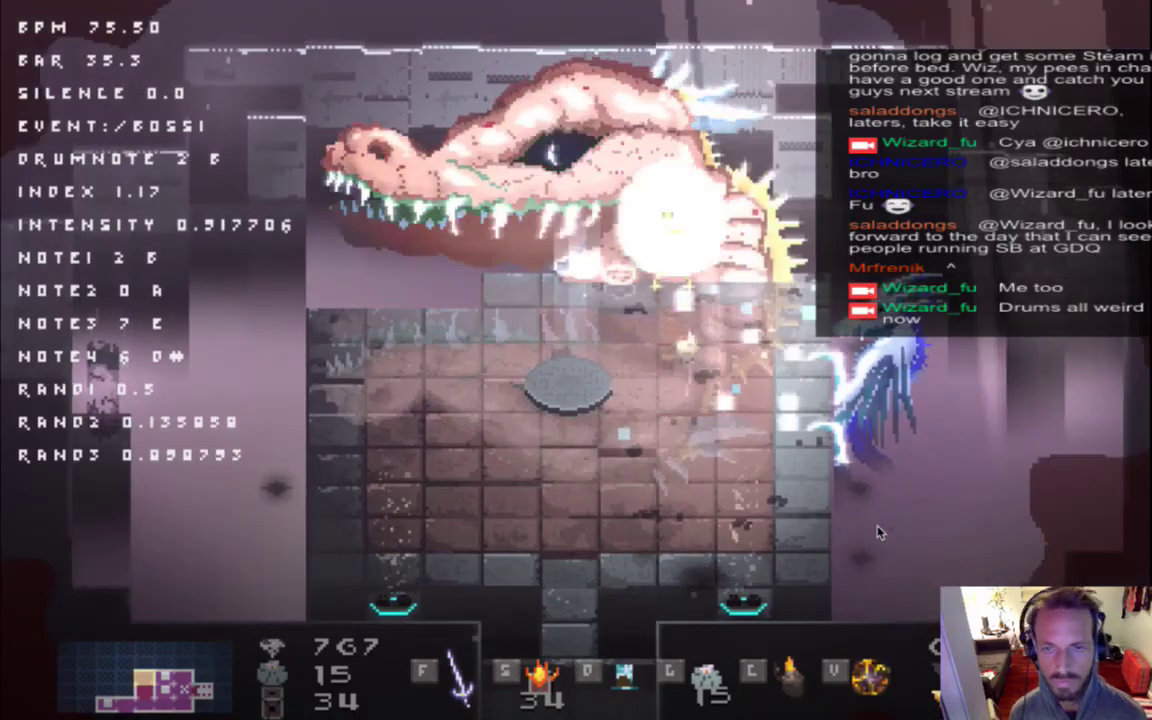
Switch to Saves.txt in iTerm2, disable position 1,1,3 with a leading hyphen and activate position 2,4,4.
key("super+Tab")
type("-")
key("Escape")
key("j")
key("j")
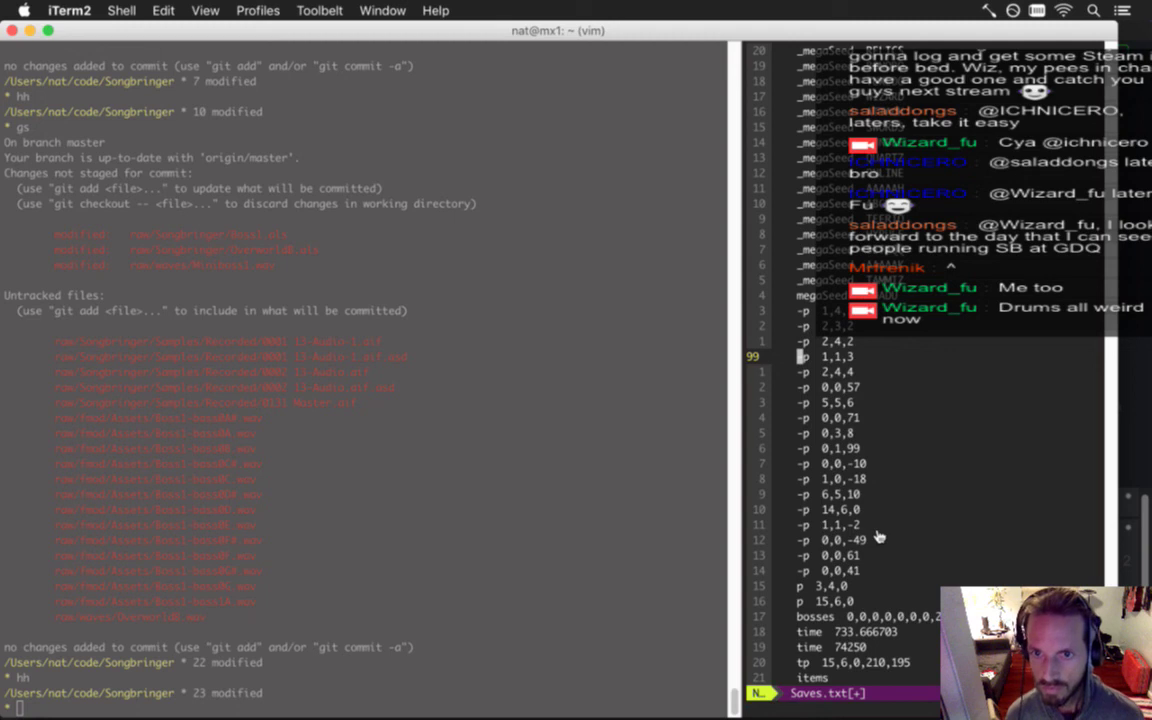
key("j")
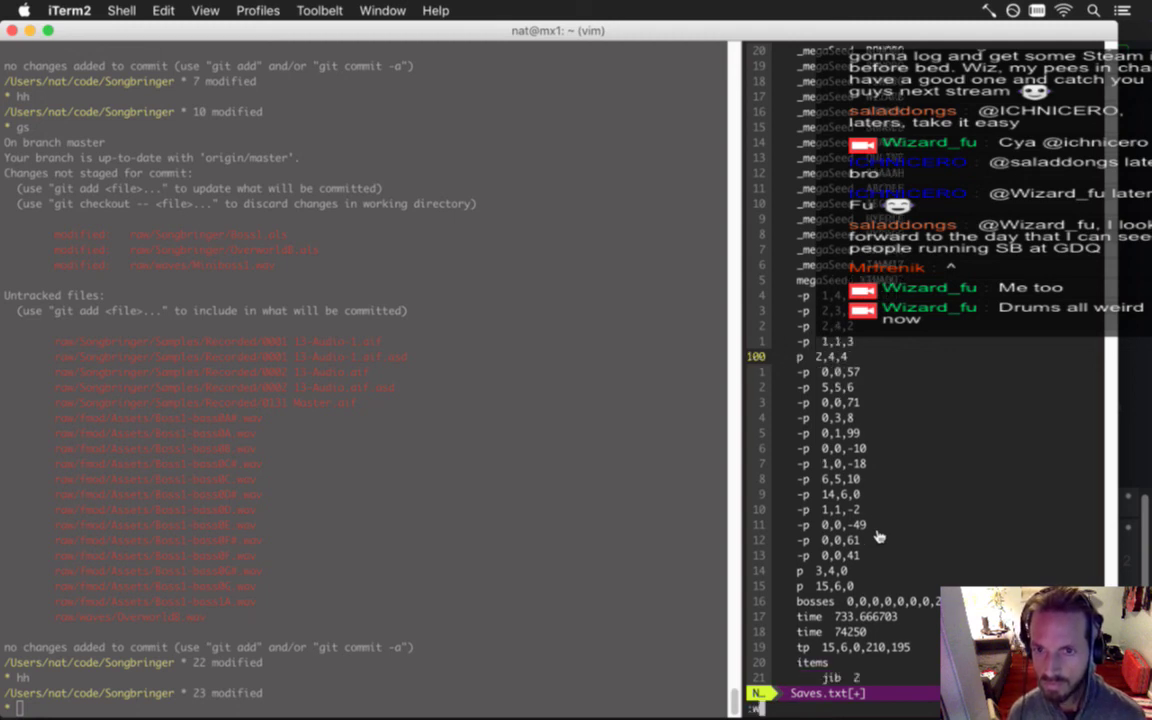
Save Saves.txt and rebuild and launch Songbringer.
type(":w")
key("Return")
key("F5")
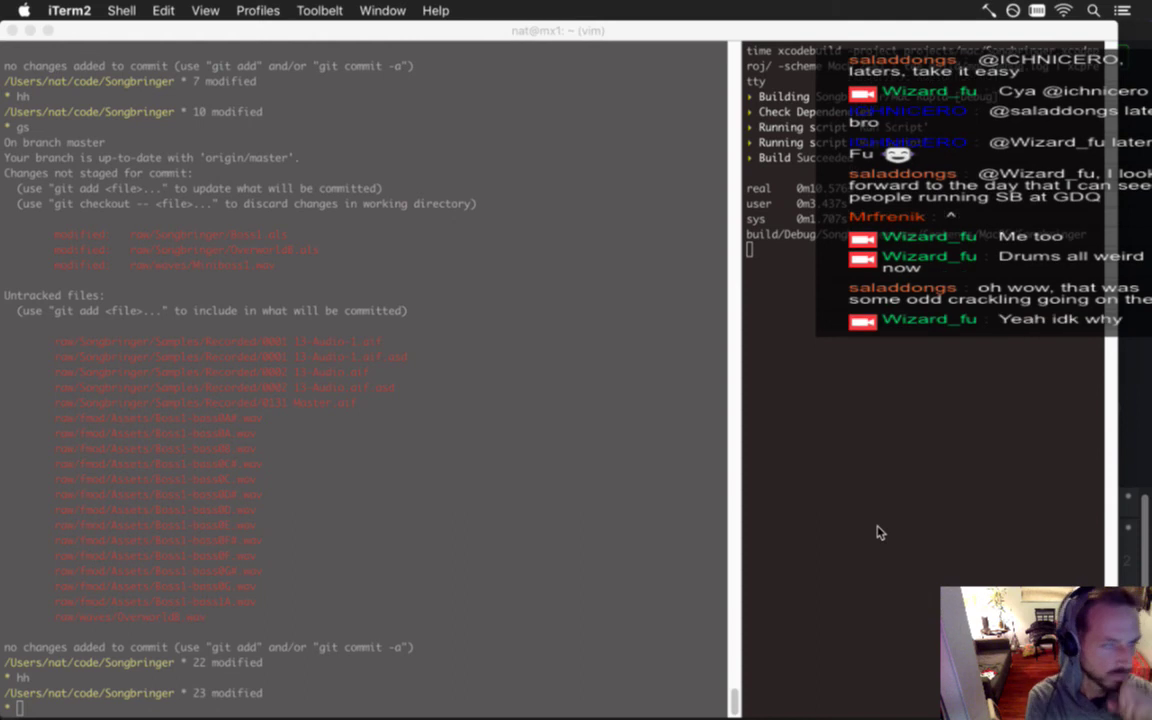
Bring iSpectrum forward, open Activity Monitor and sort its processes by CPU usage, highest first.
key("super+Tab")
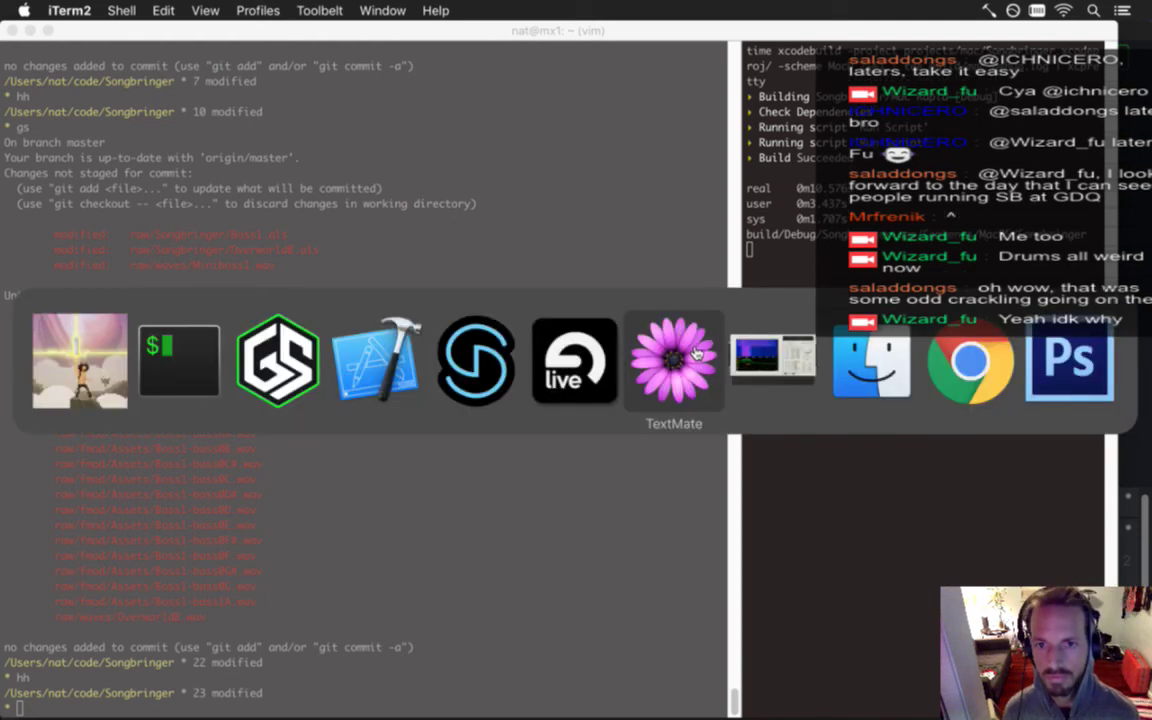
key("super+Tab")
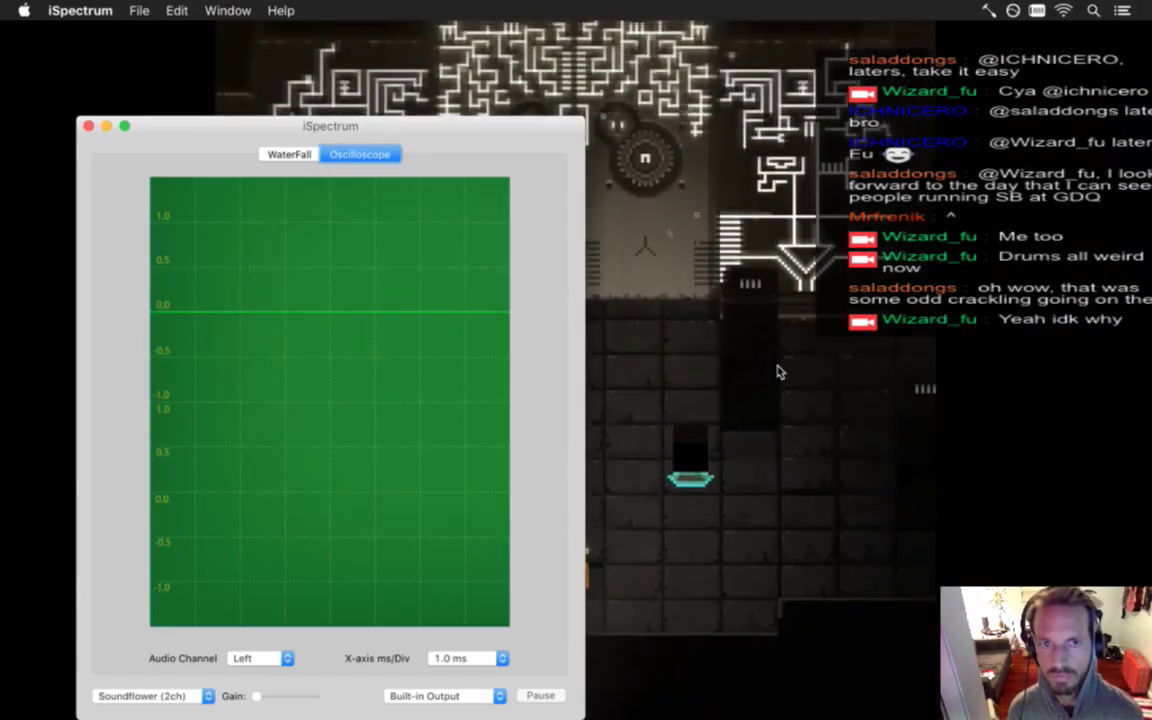
mouse_move(1143, 207)
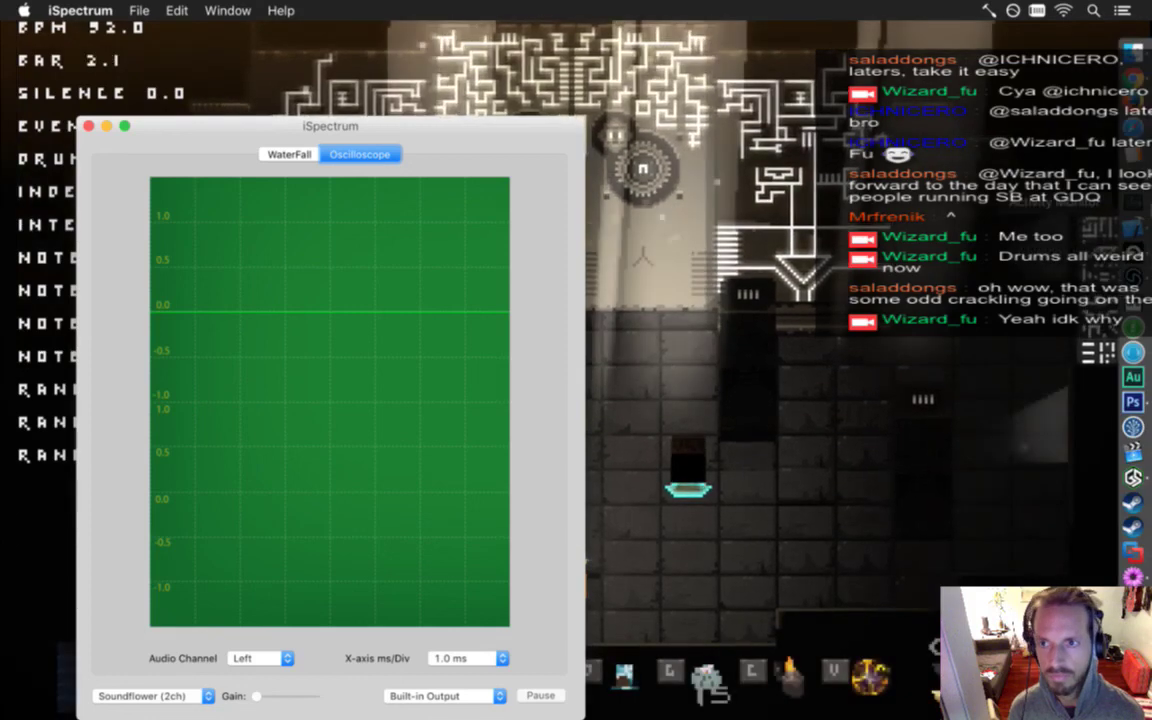
left_click(1141, 205)
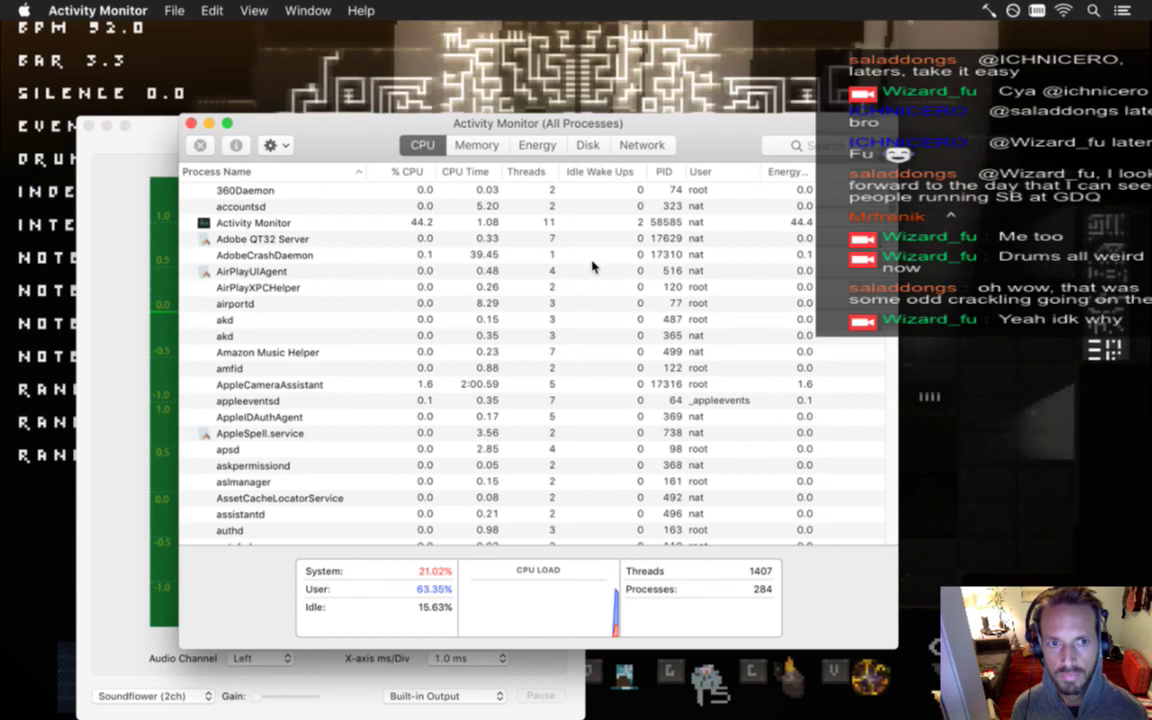
left_click(406, 171)
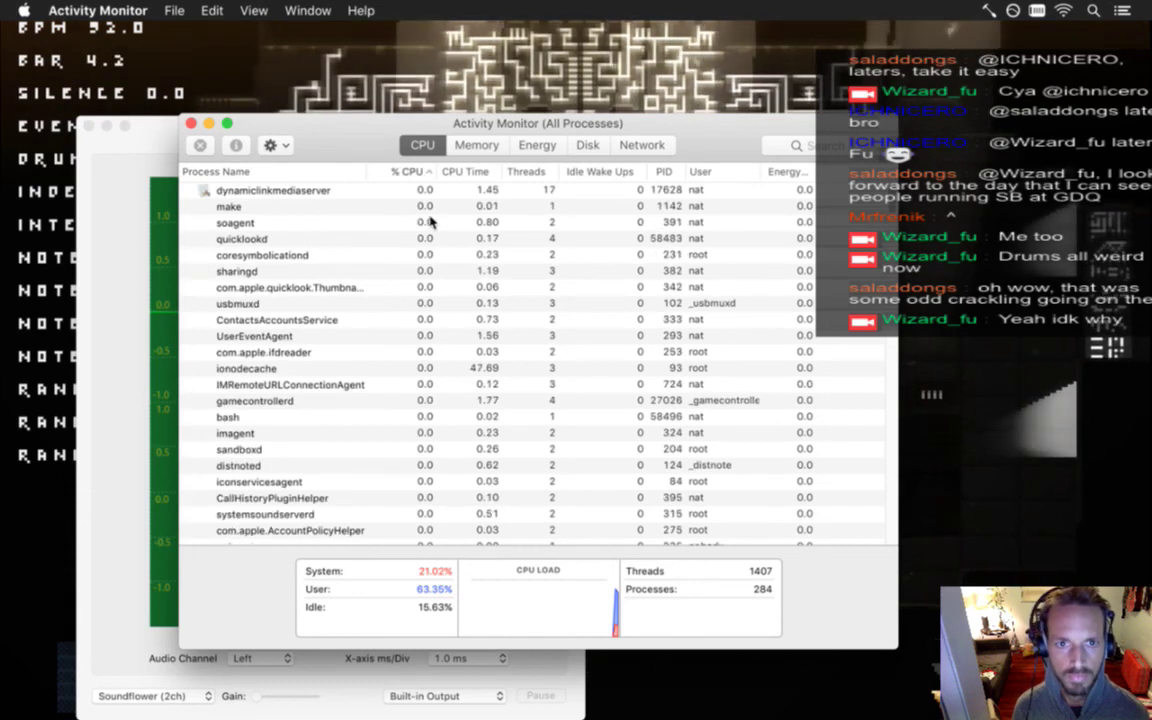
left_click(415, 175)
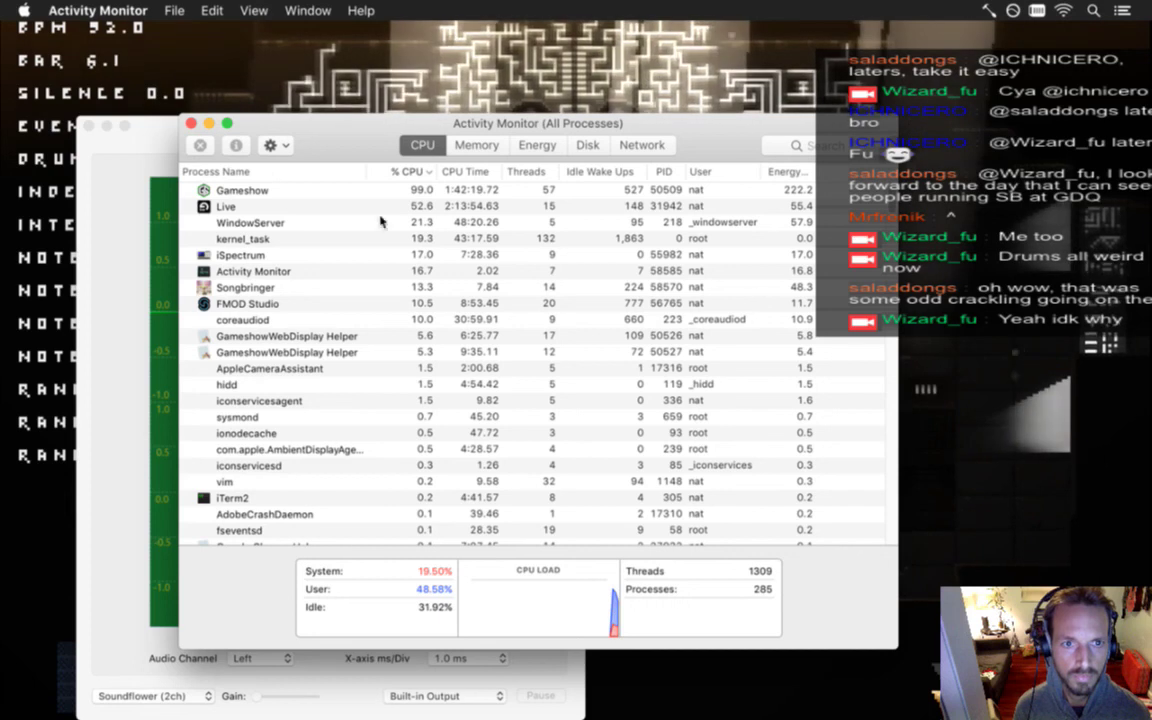
Pick out iSpectrum among the heavy processes, quit it and return to the Songbringer game.
left_click(269, 256)
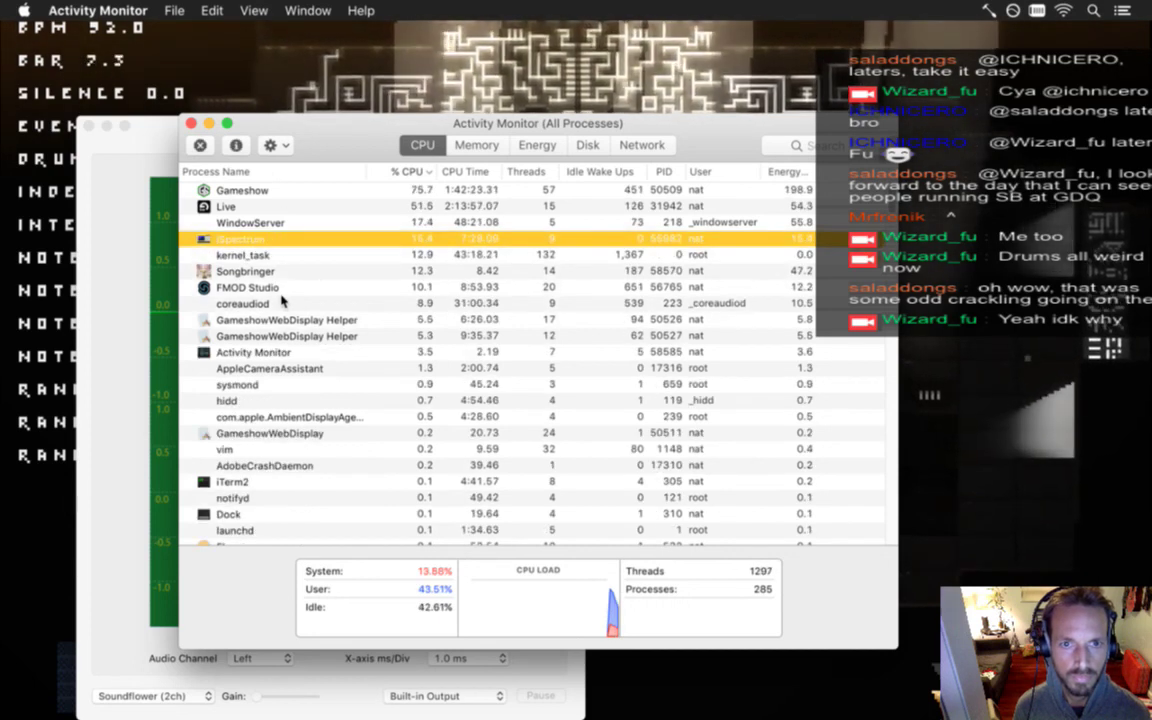
left_click(163, 145)
key("super+q")
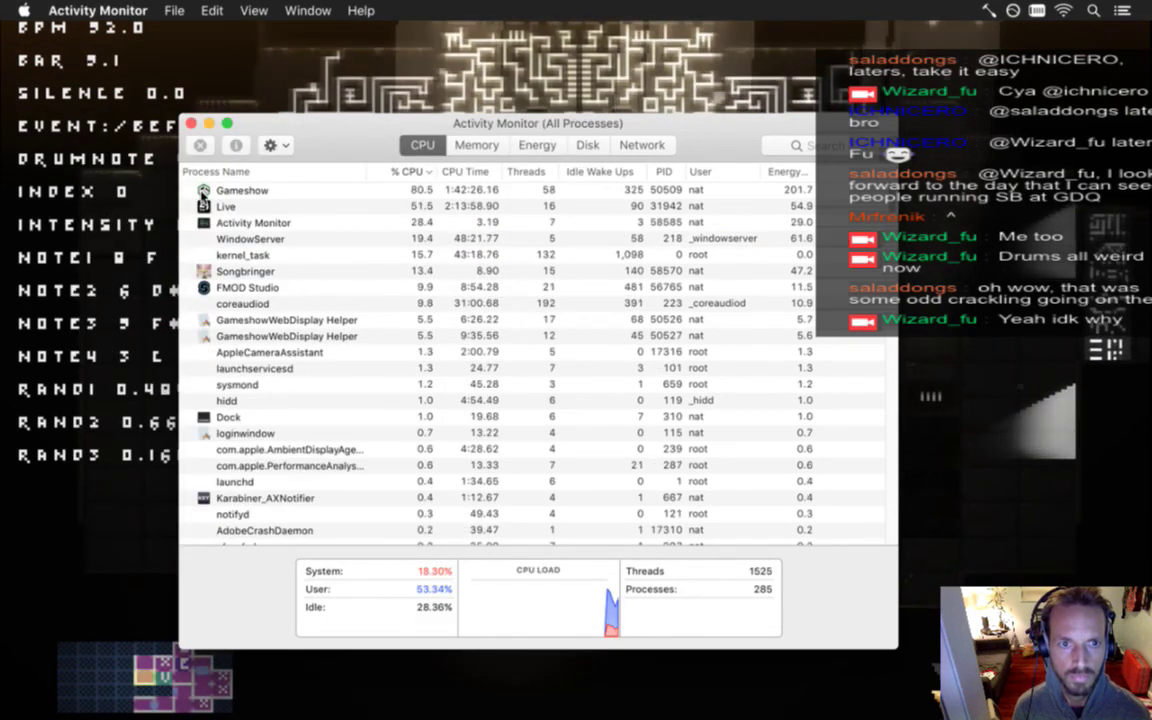
left_click(144, 197)
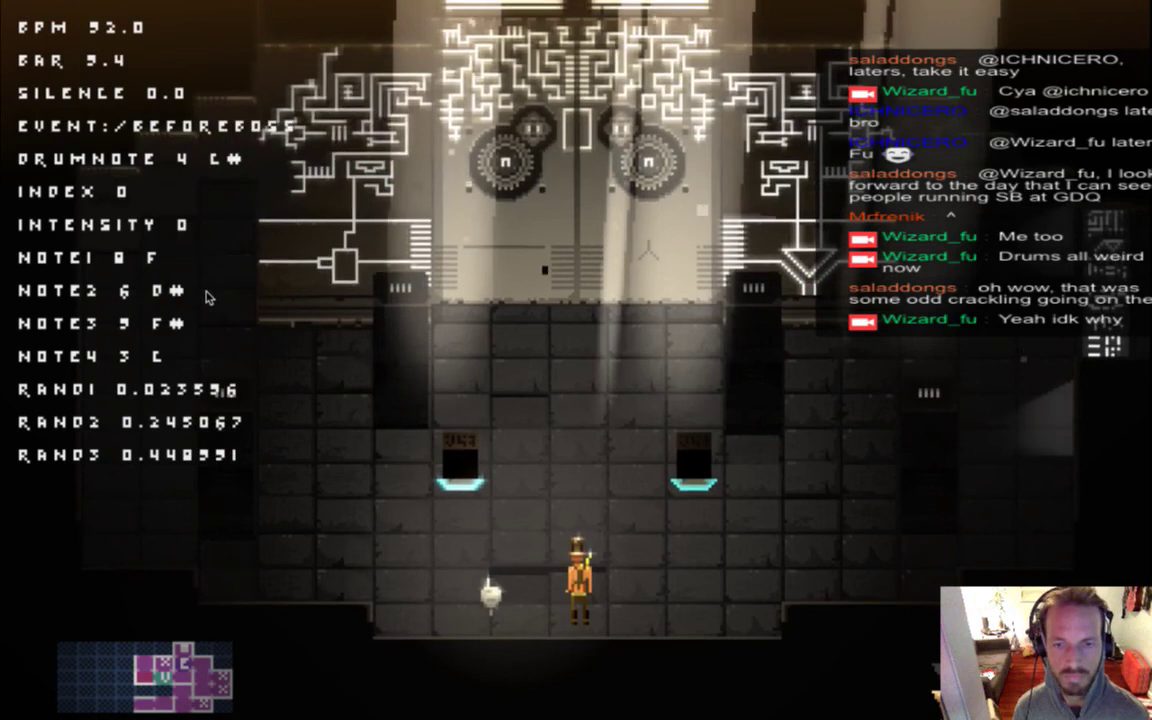
Walk north through the gear doors into the boss hall and toggle god mode.
key("Up")
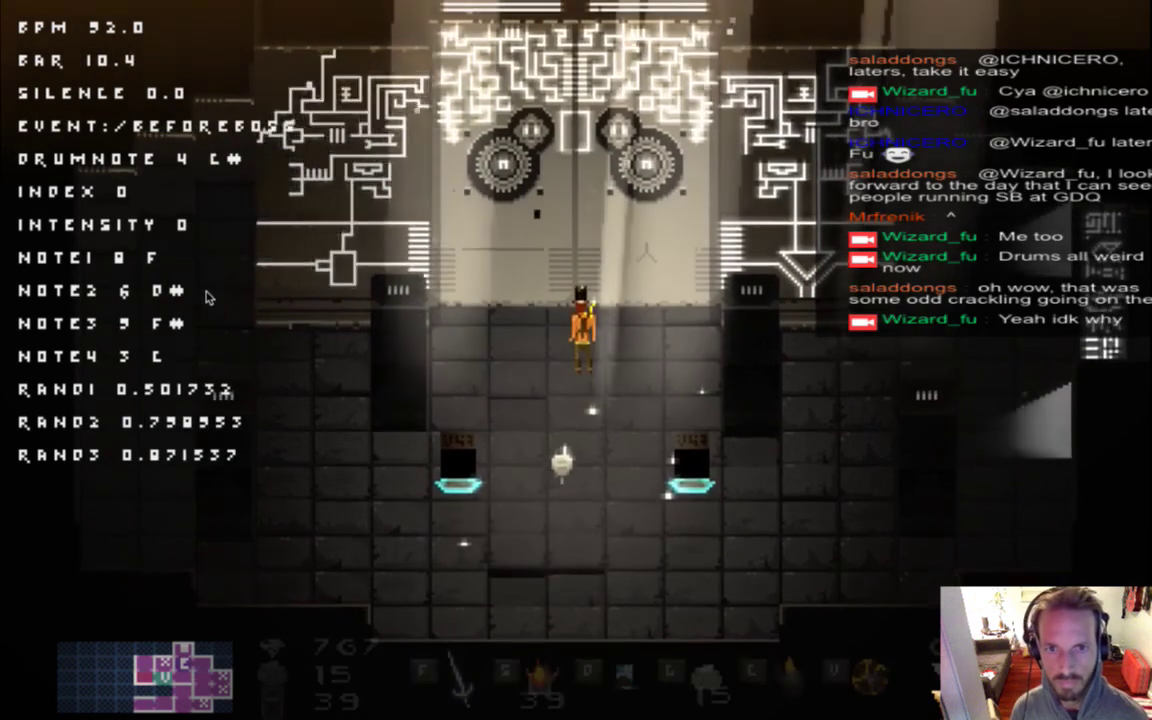
key("g")
key("g")
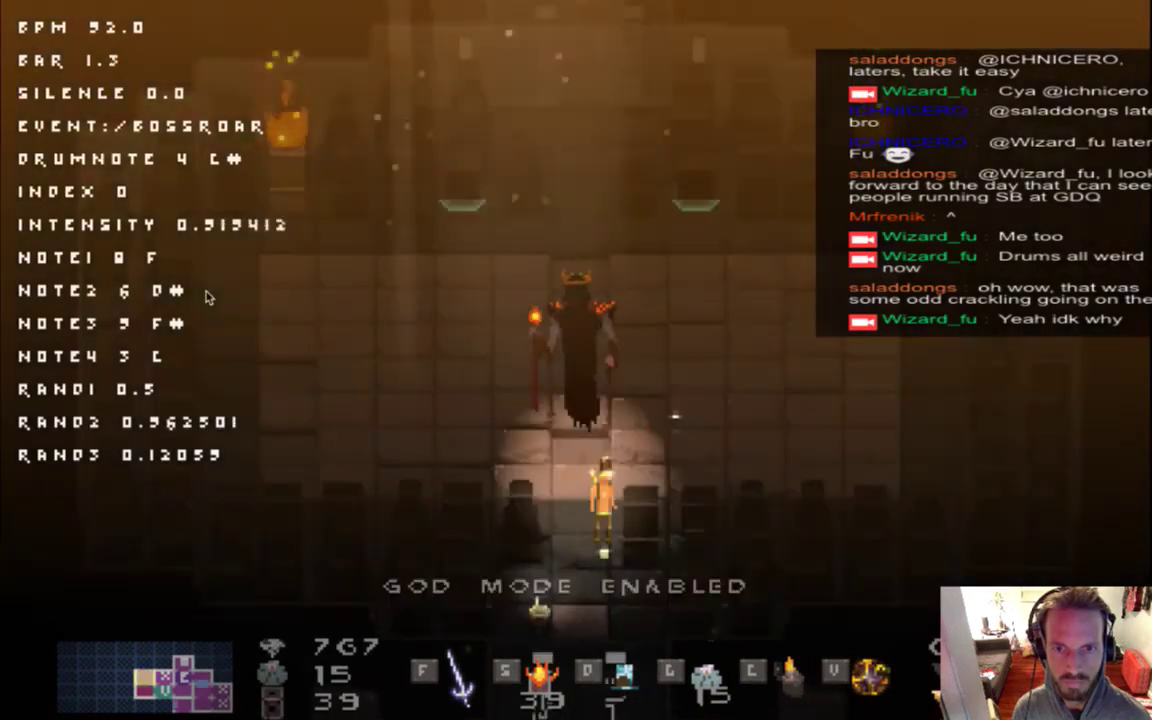
key("g")
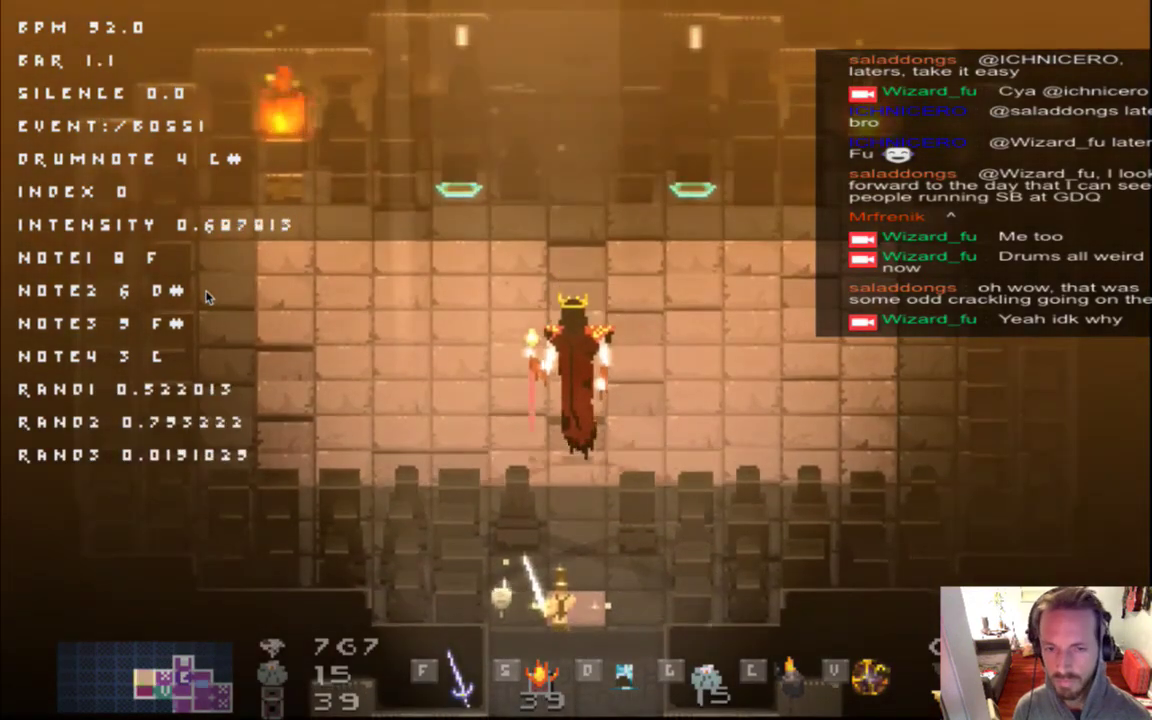
Attack the crowned boss with the sword from the hall's south entrance.
key("Right")
key("f")
key("Up")
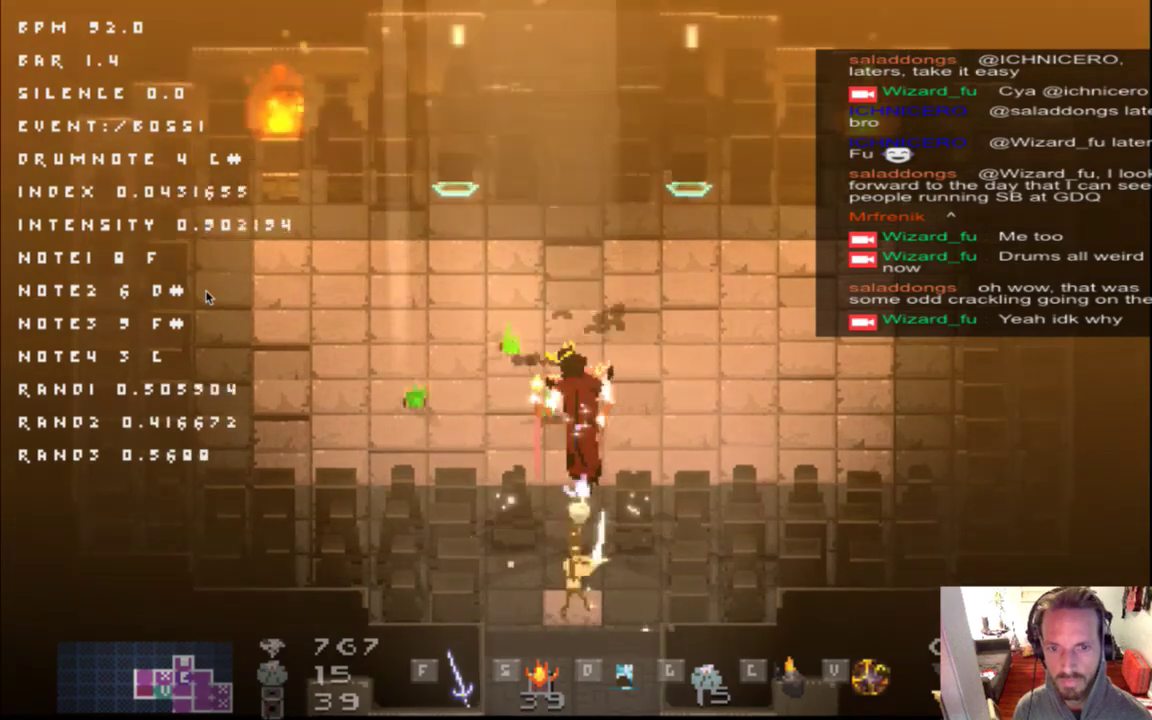
key("f")
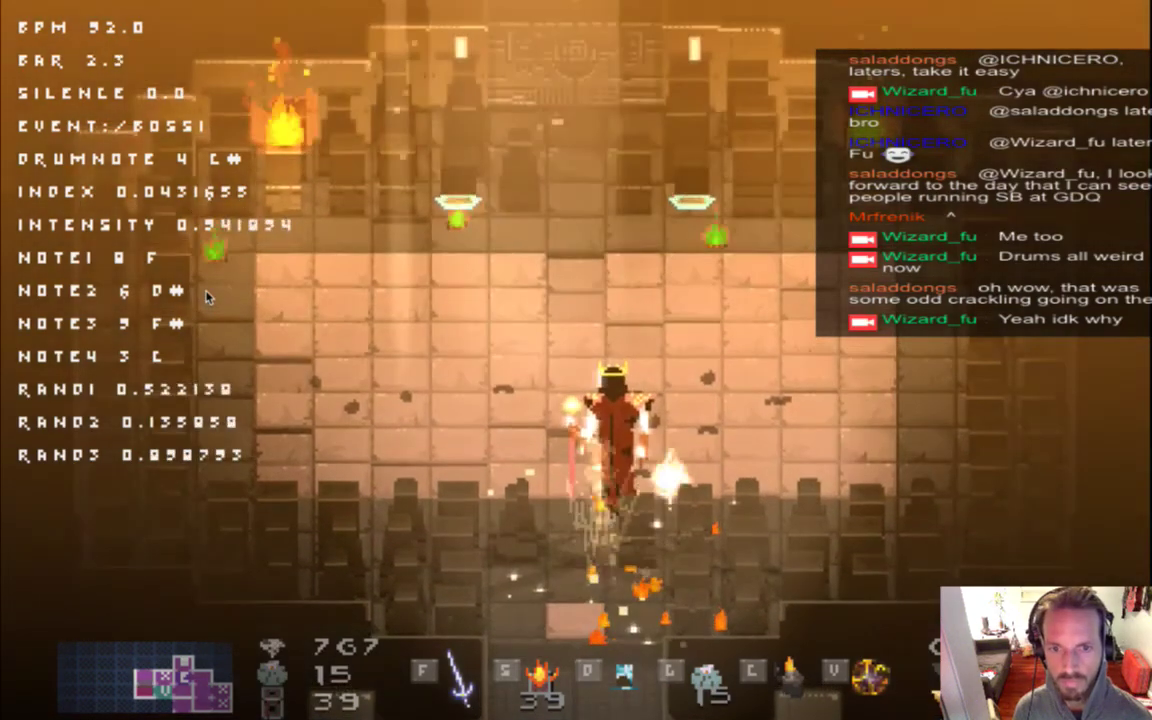
key("Left")
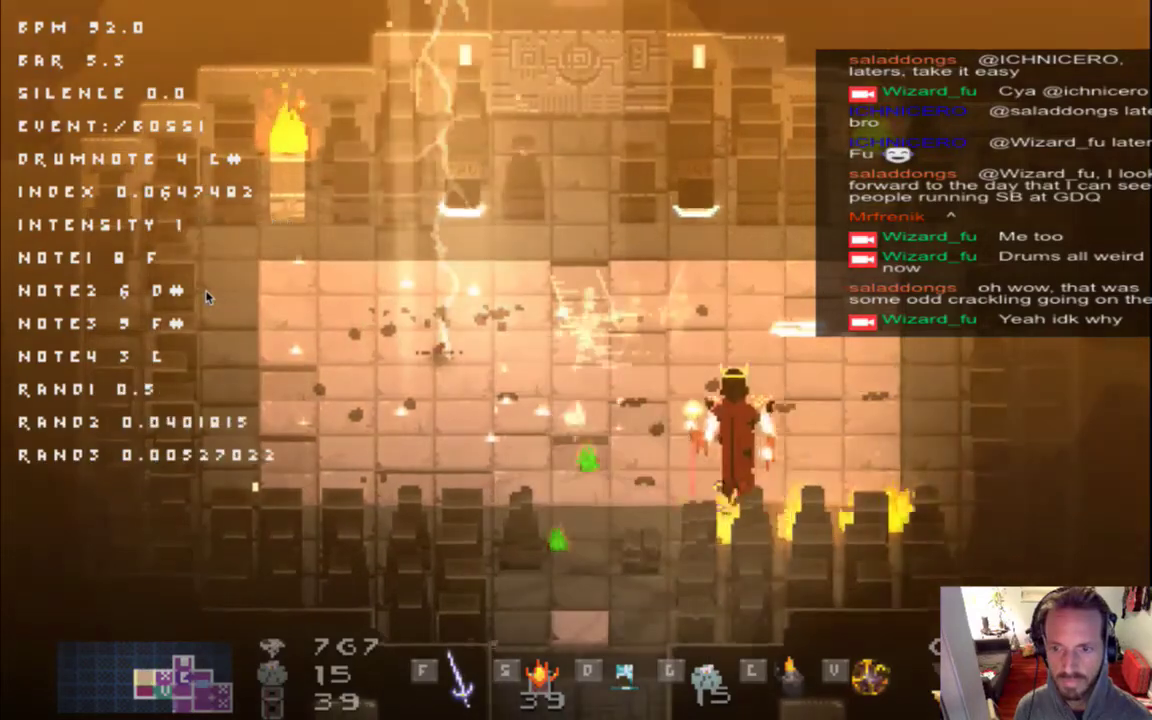
Toggle invincibility on and off while moving from the hall's east side toward the boss near the center.
key("i")
key("i")
key("i")
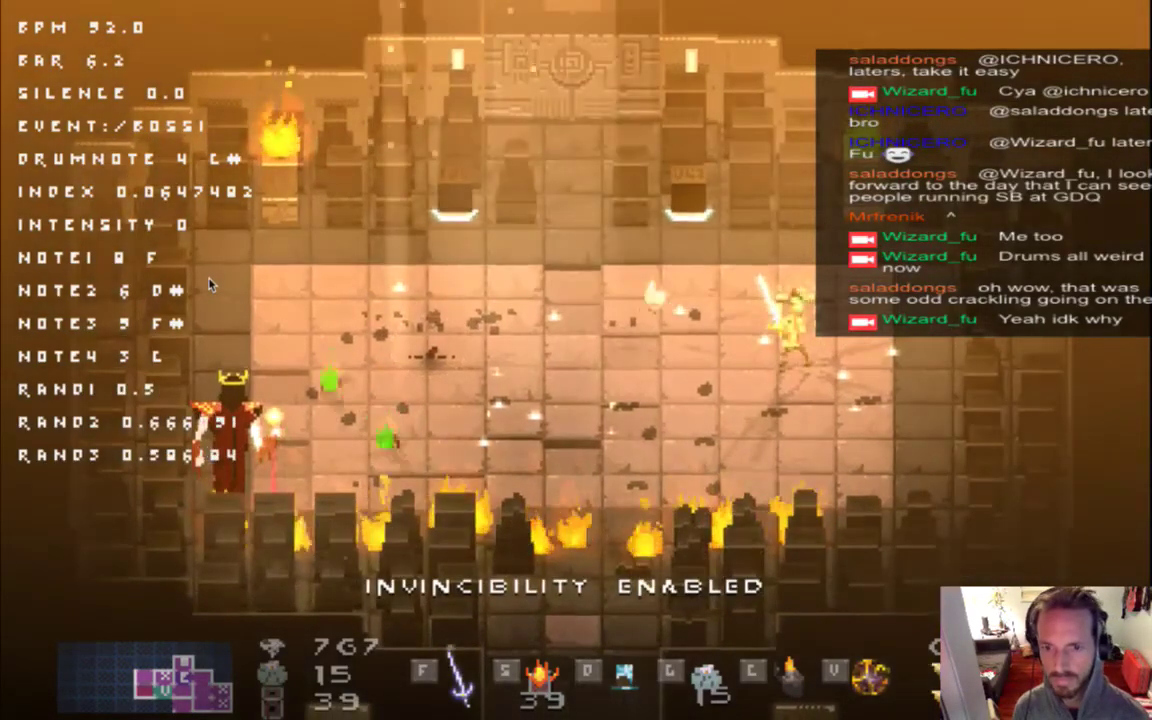
key("Down")
key("Left")
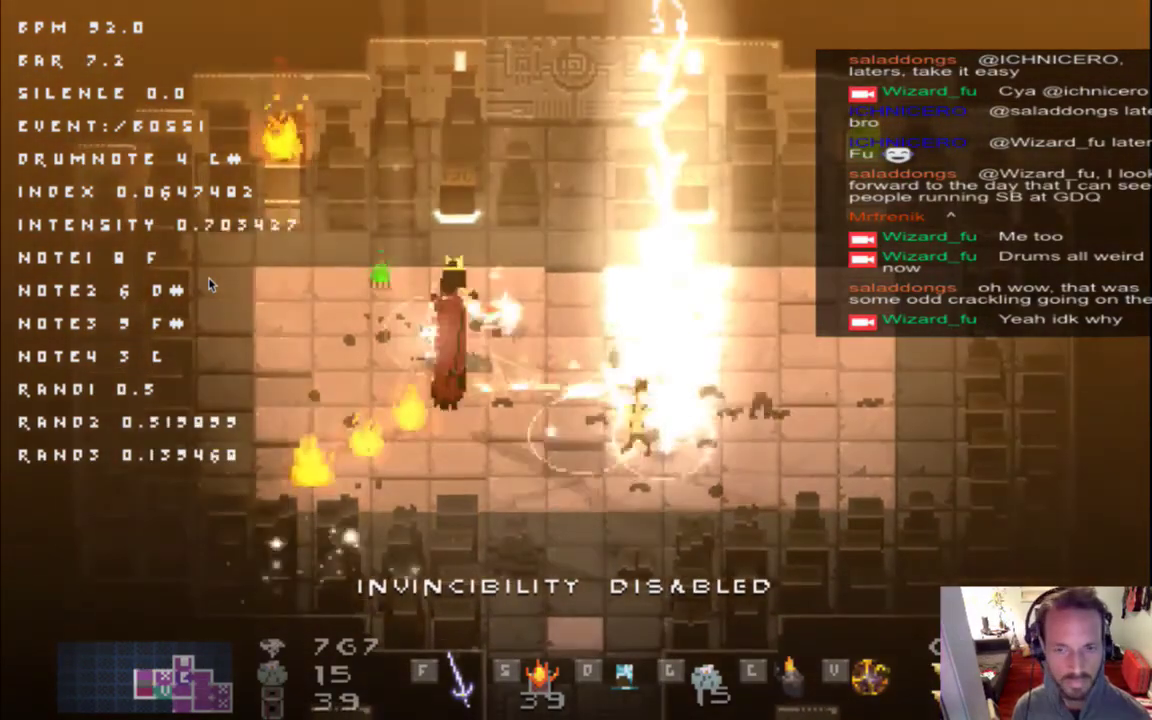
Dash from the hall's east side to its west side and use fire against the boss.
key("Down")
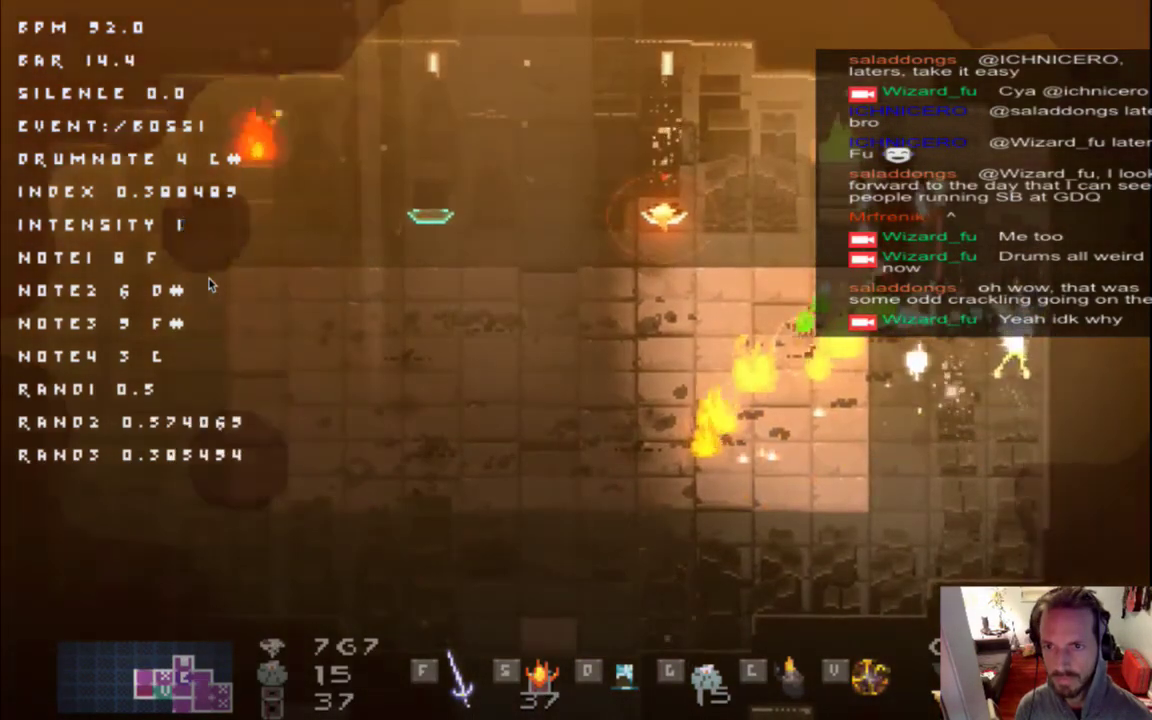
key("Left")
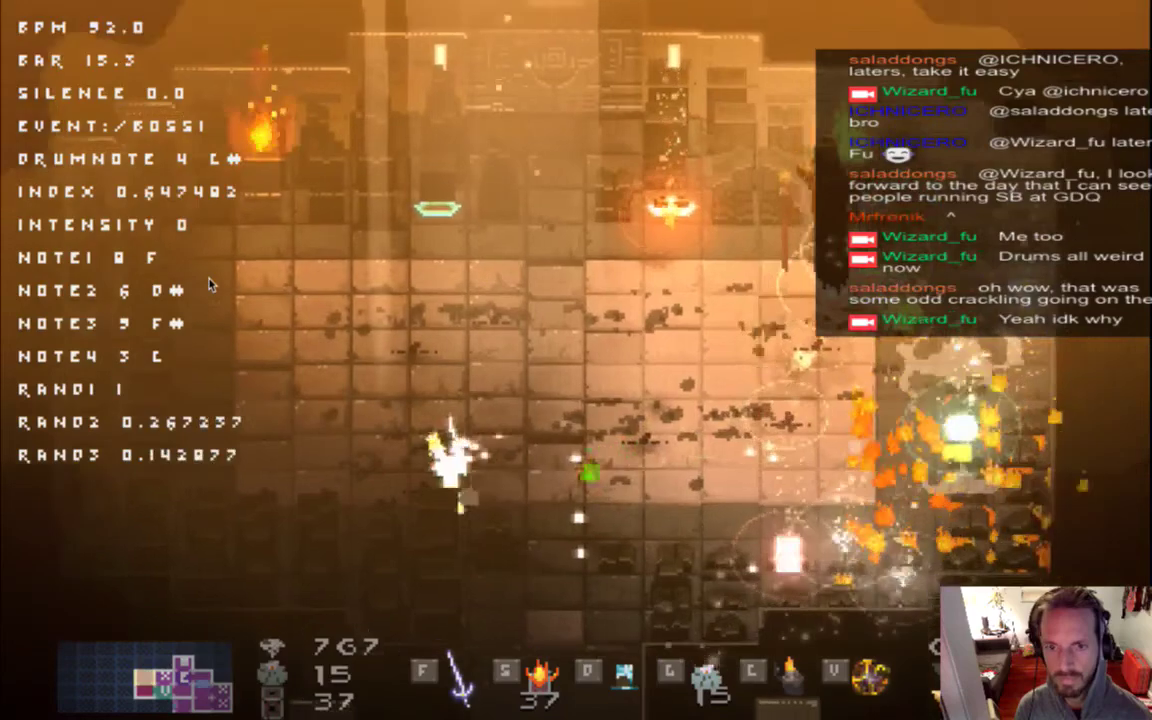
key("s")
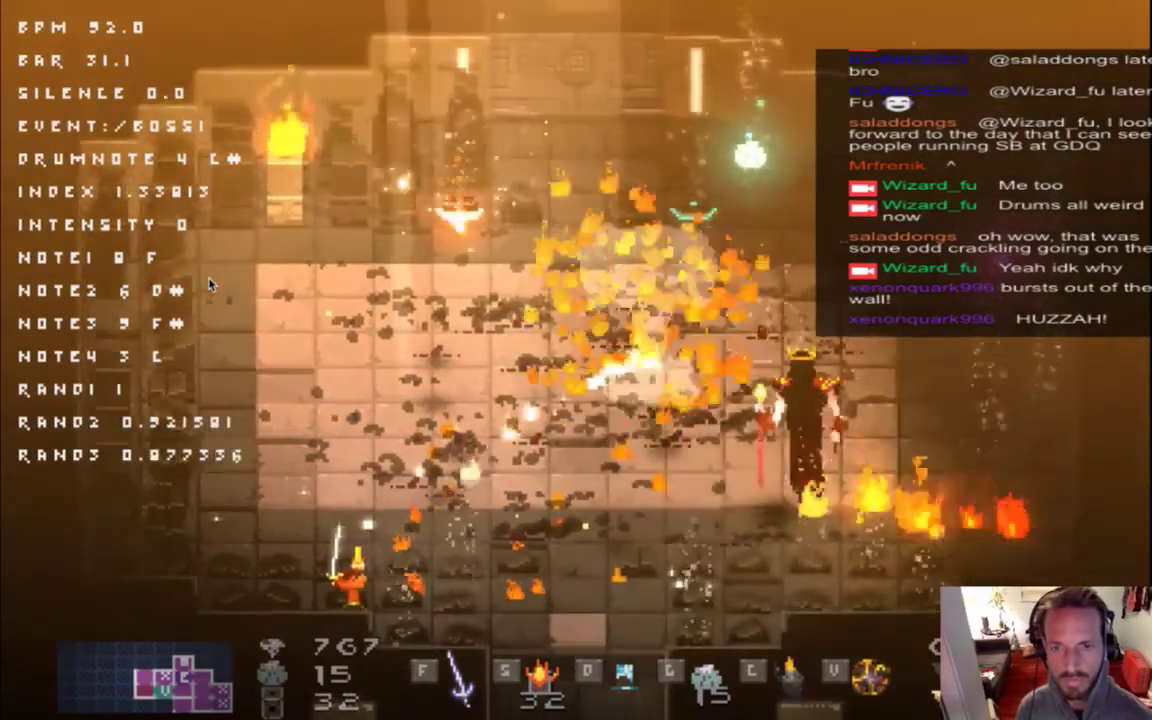
Escape the boss's lightning to the north wall between the braziers, and head back southeast.
key("Left")
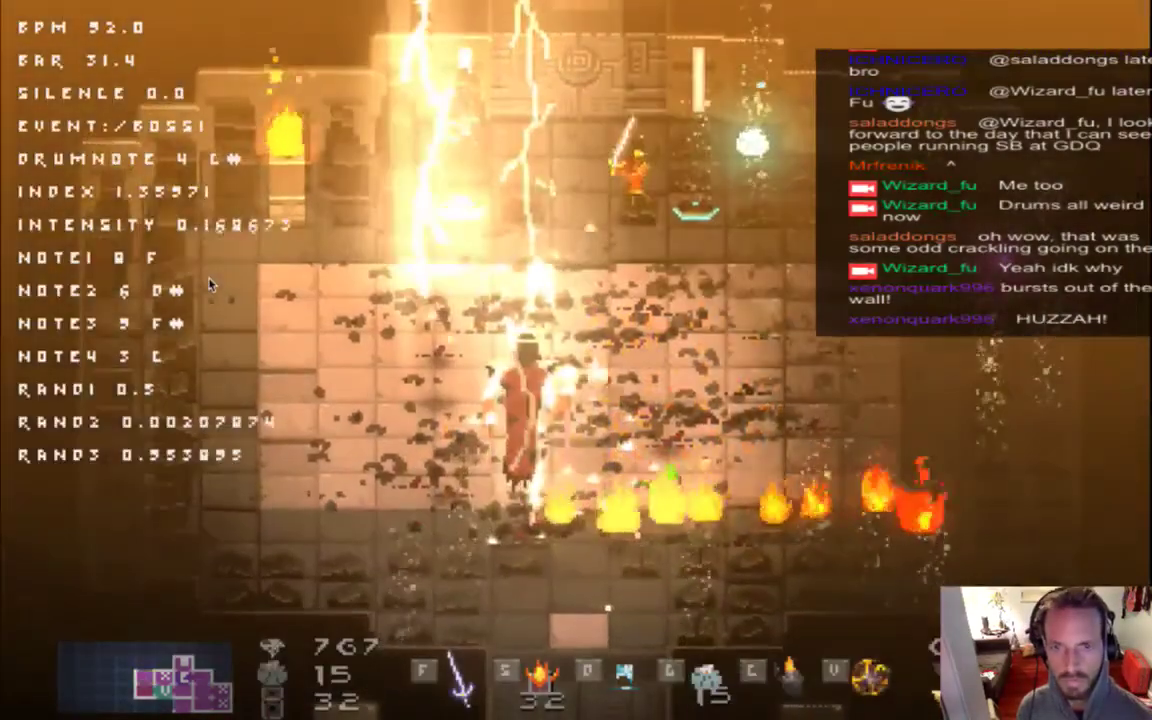
key("Right")
key("Left")
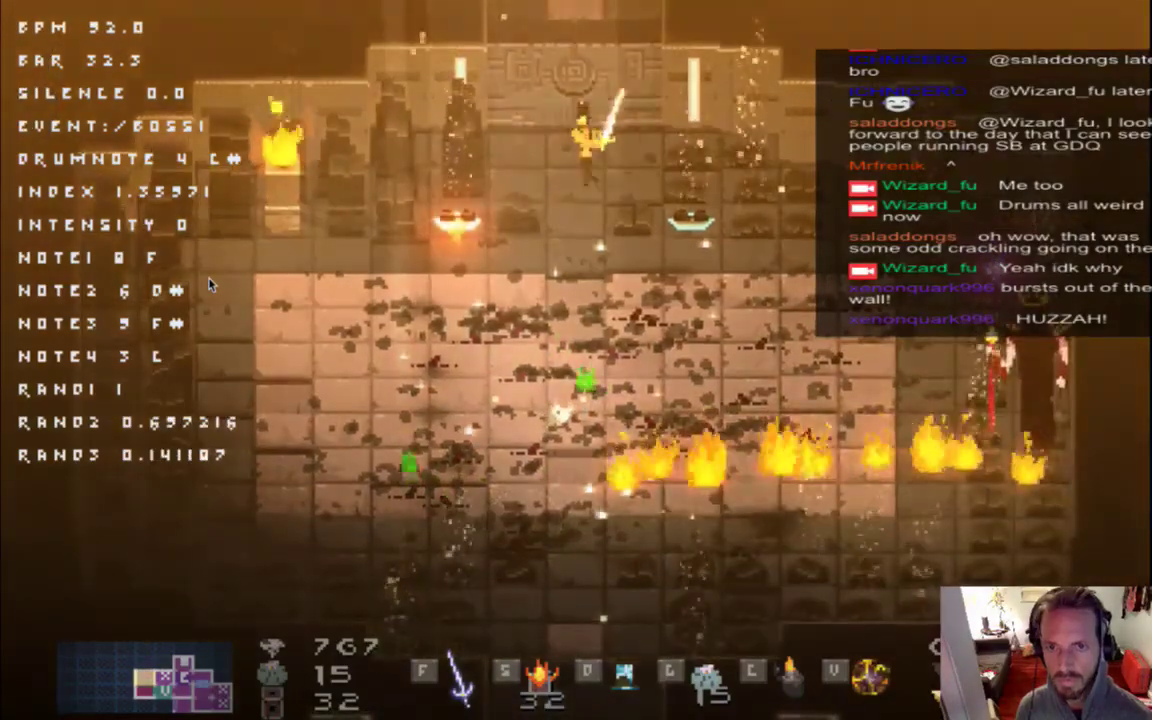
key("Down")
key("Right")
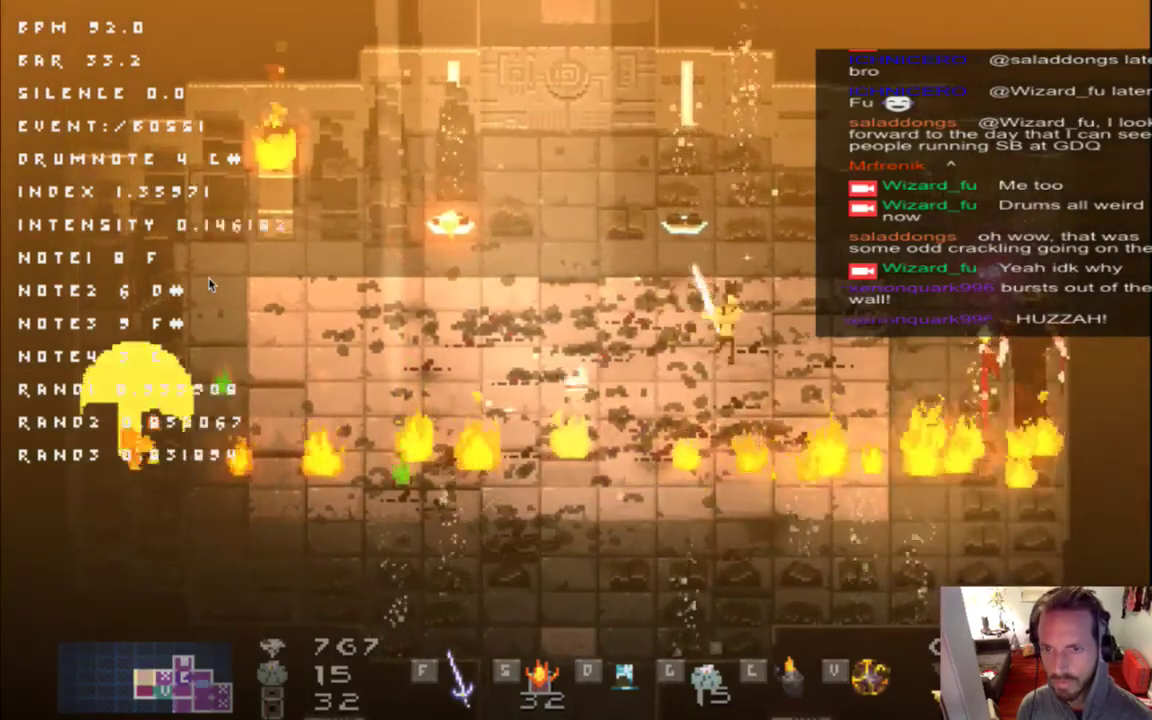
Run east to the boss beside the wall, and retreat south of the line of flames.
key("Right")
key("Right")
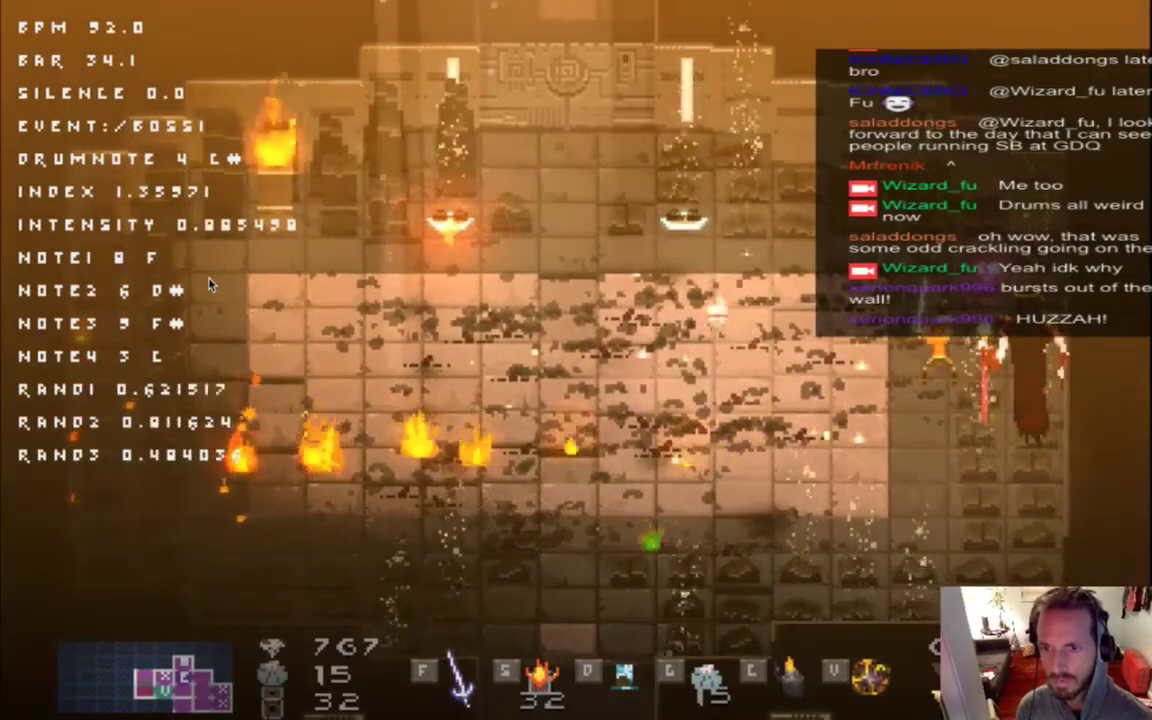
key("Down")
key("Down")
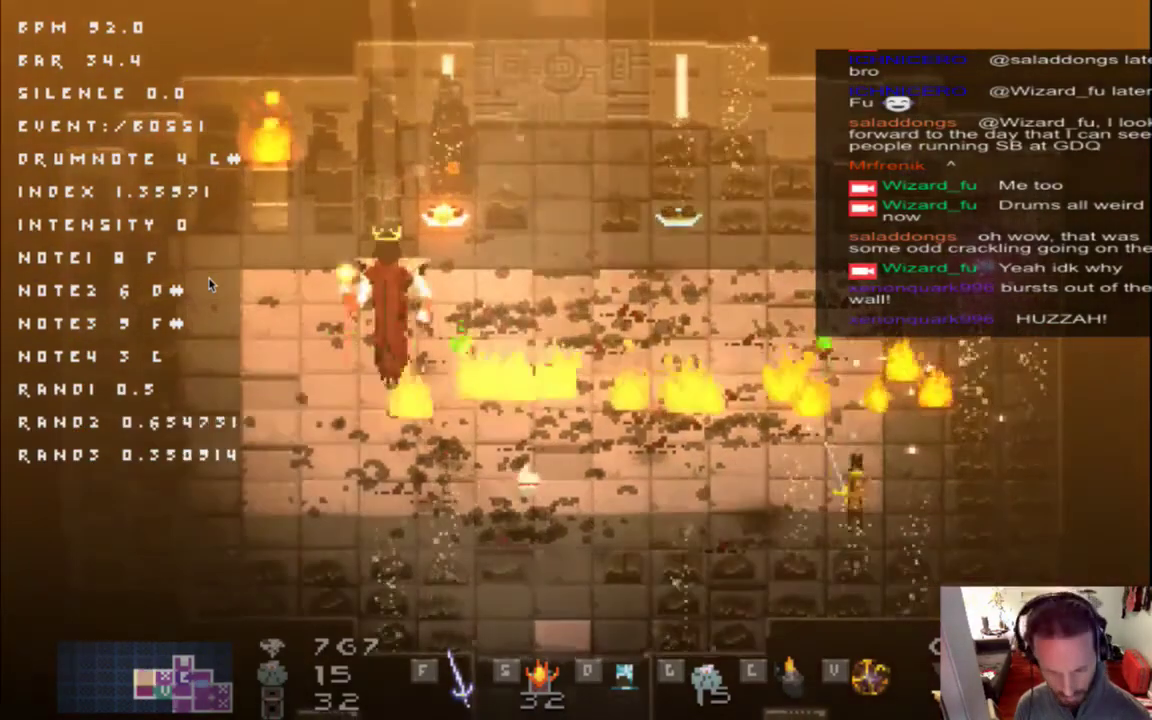
Toggle invincibility twice, and run north past the line of flames on the hall's east side.
key("i")
key("i")
key("Right")
key("Up")
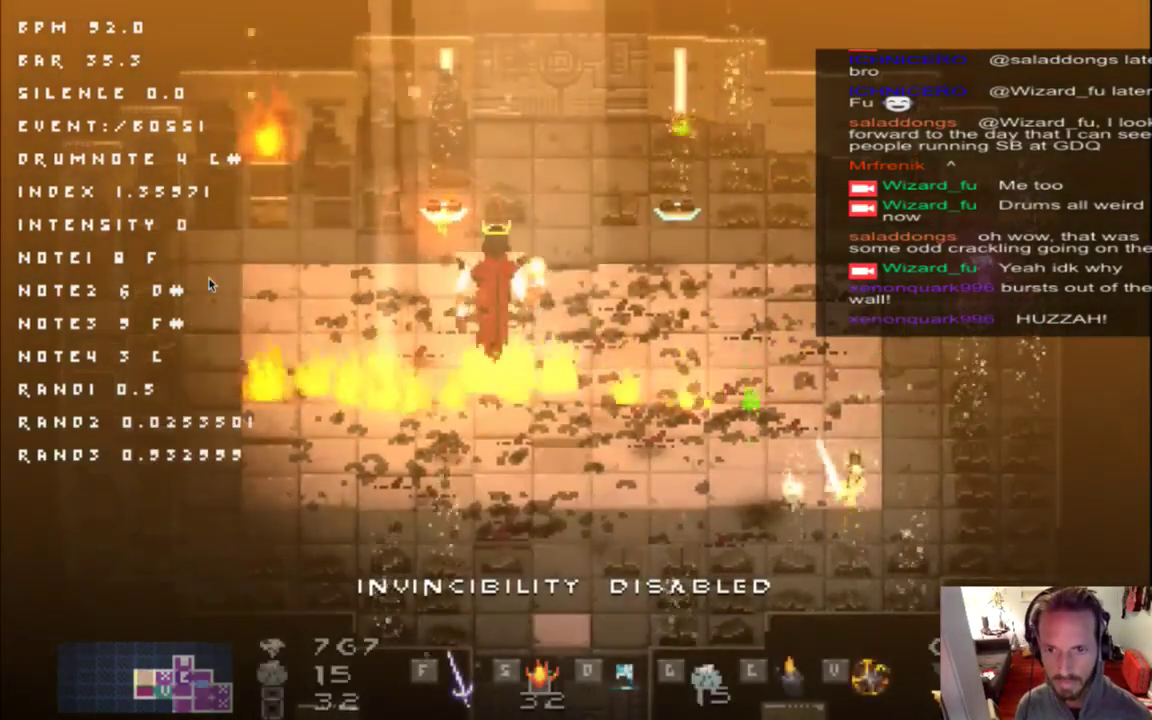
key("Up")
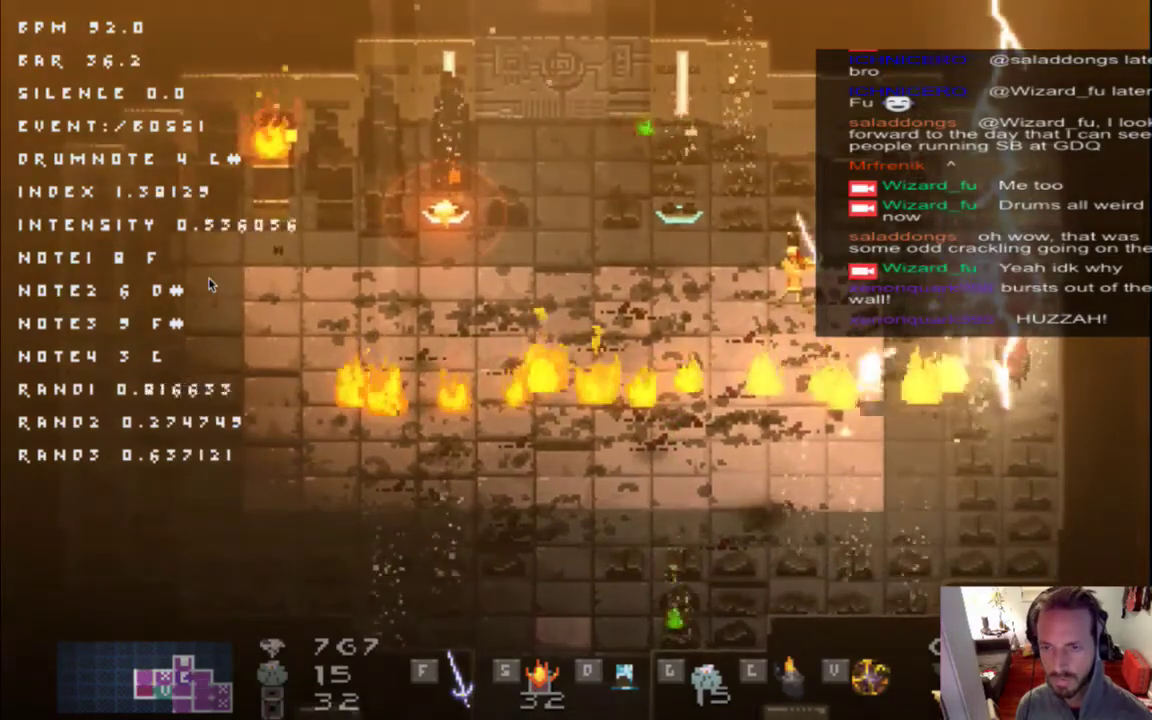
key("Down")
key("Right")
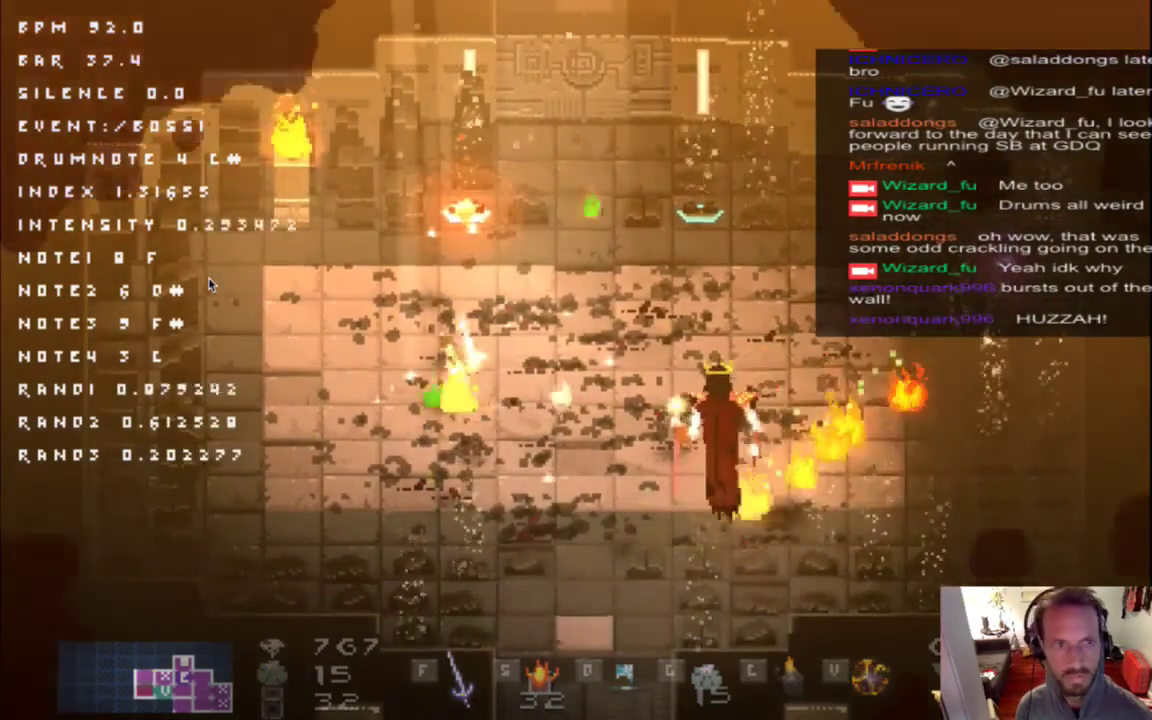
Run away from the boss to the southwest side of the hall.
key("Left")
key("Down")
key("Down")
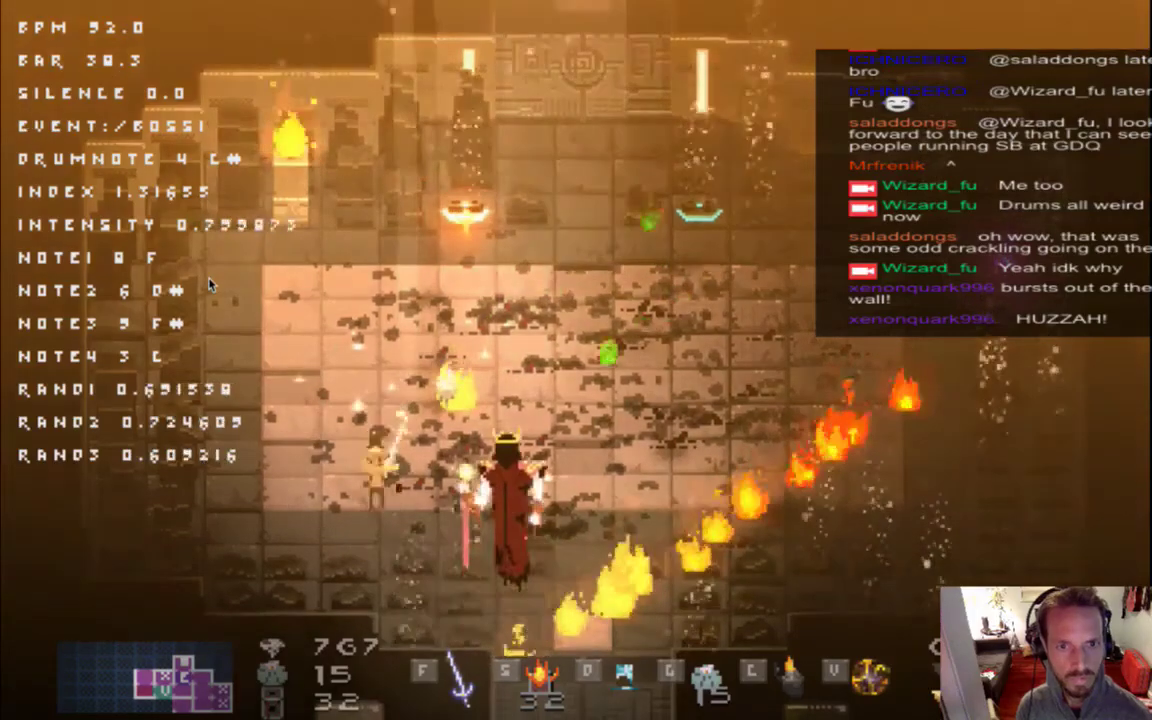
key("Left")
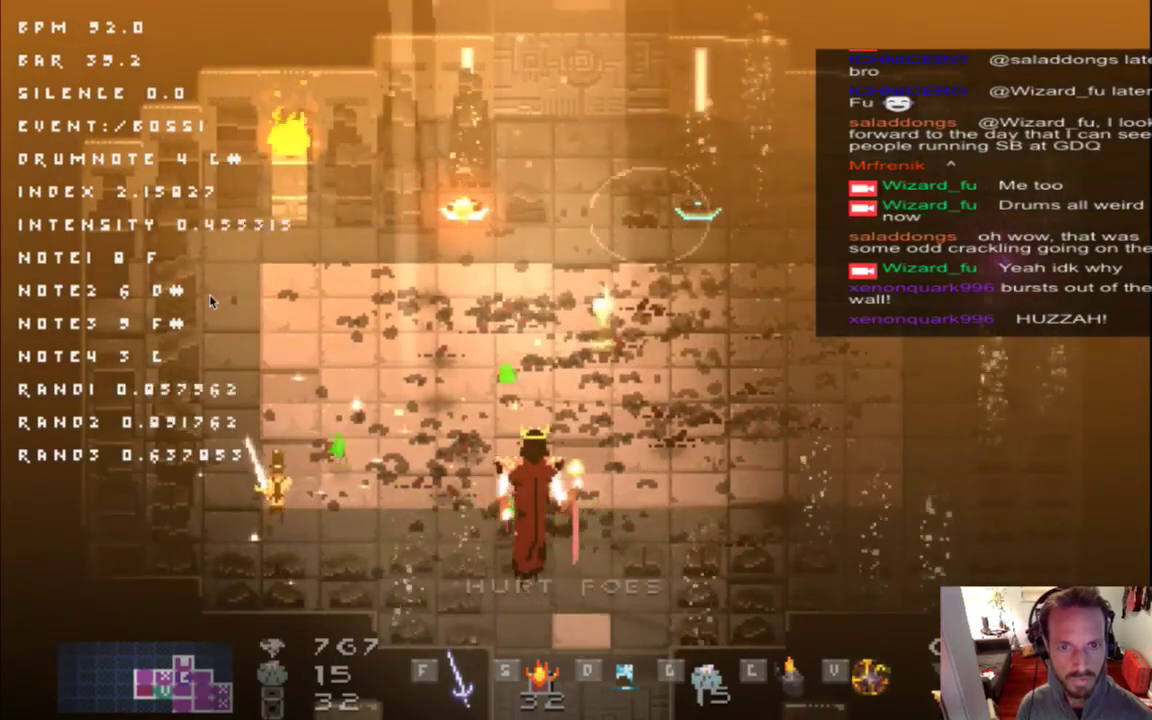
Swing the sword repeatedly while moving northeast from the west side, and retreat southeast toward the center.
key("Up")
key("Right")
key("Up")
key("f")
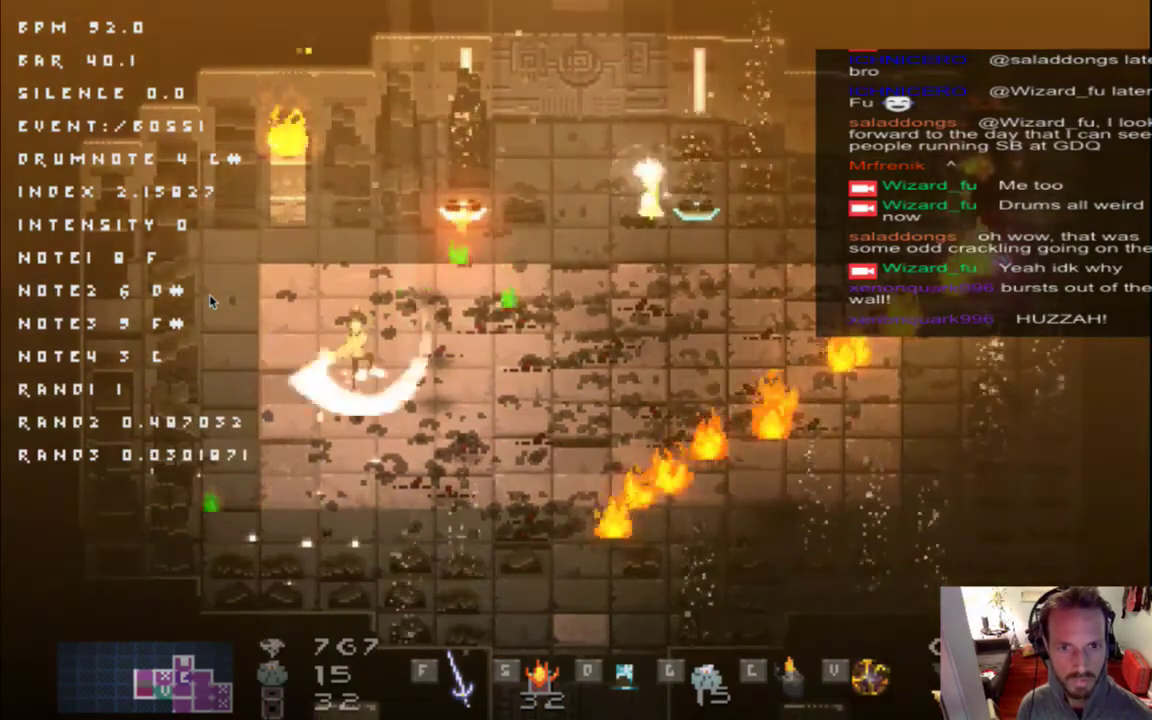
key("f")
key("Up")
key("f")
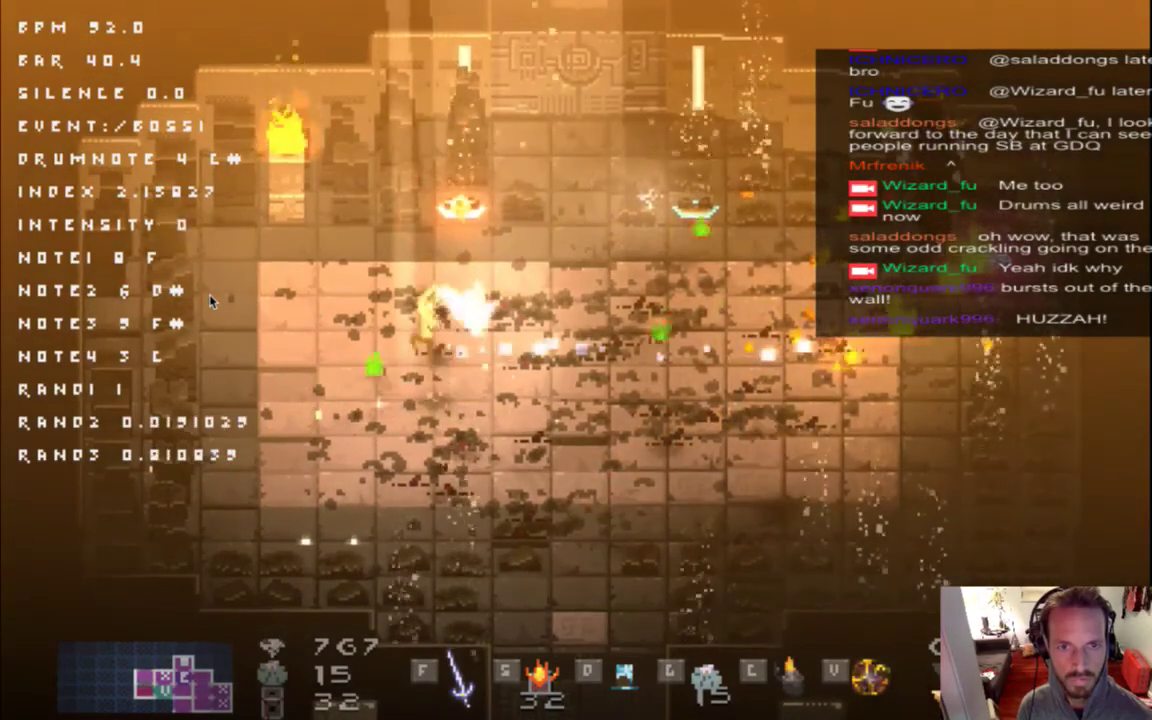
key("f")
key("Down")
key("Right")
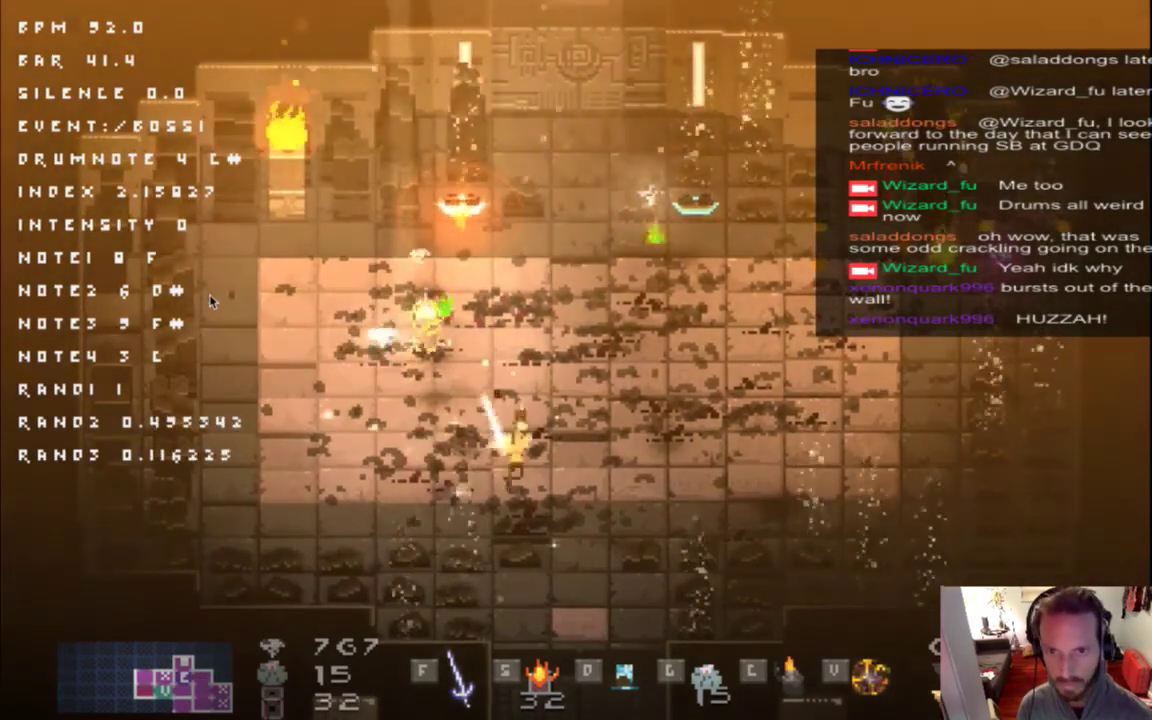
Run to the hall's east side and swing the sword while stepping back southwest.
key("Up")
key("Right")
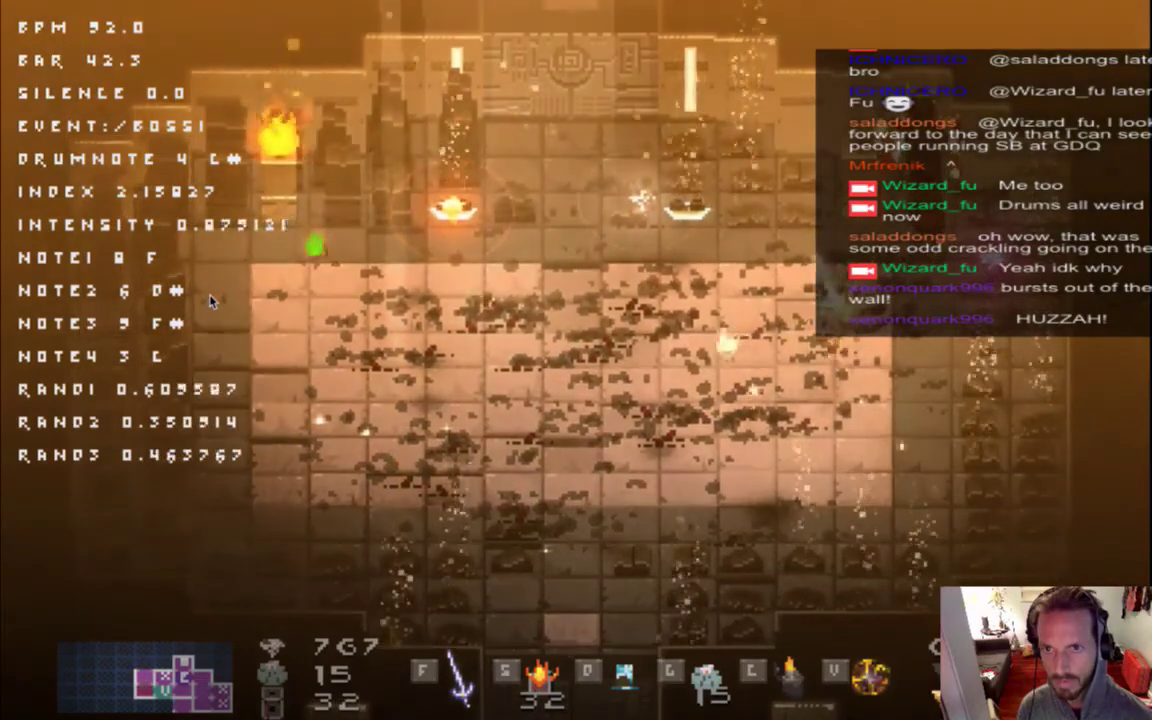
key("Down")
key("Right")
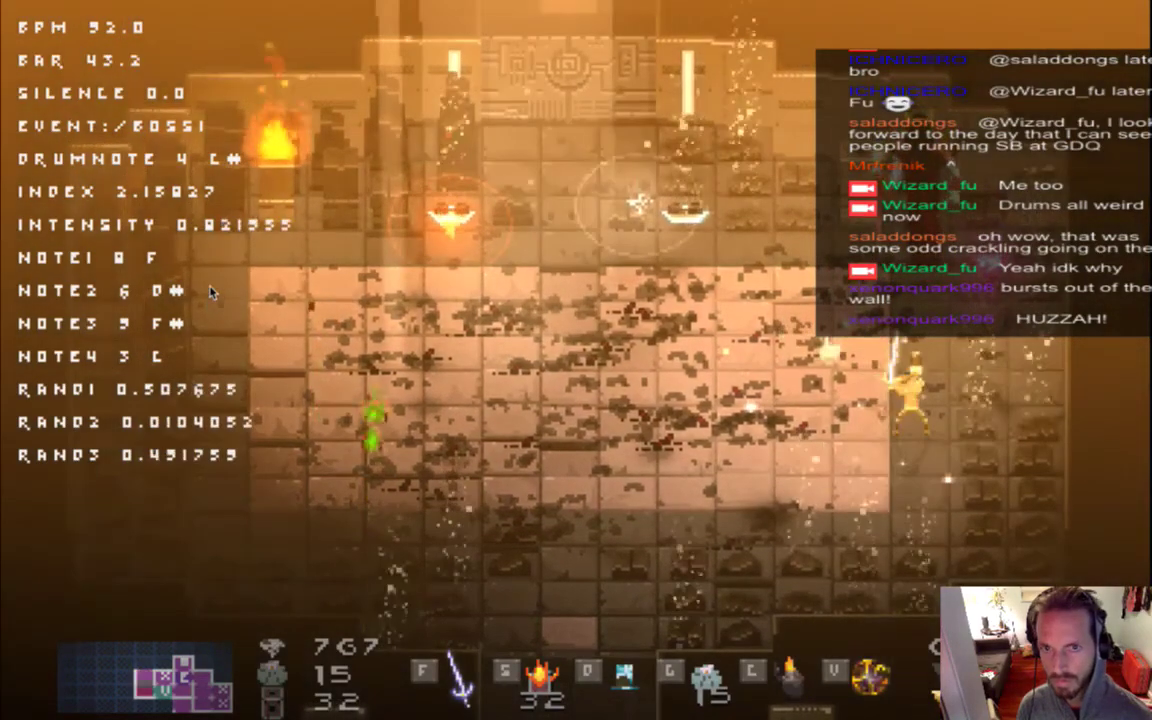
key("Left")
key("Down")
key("f")
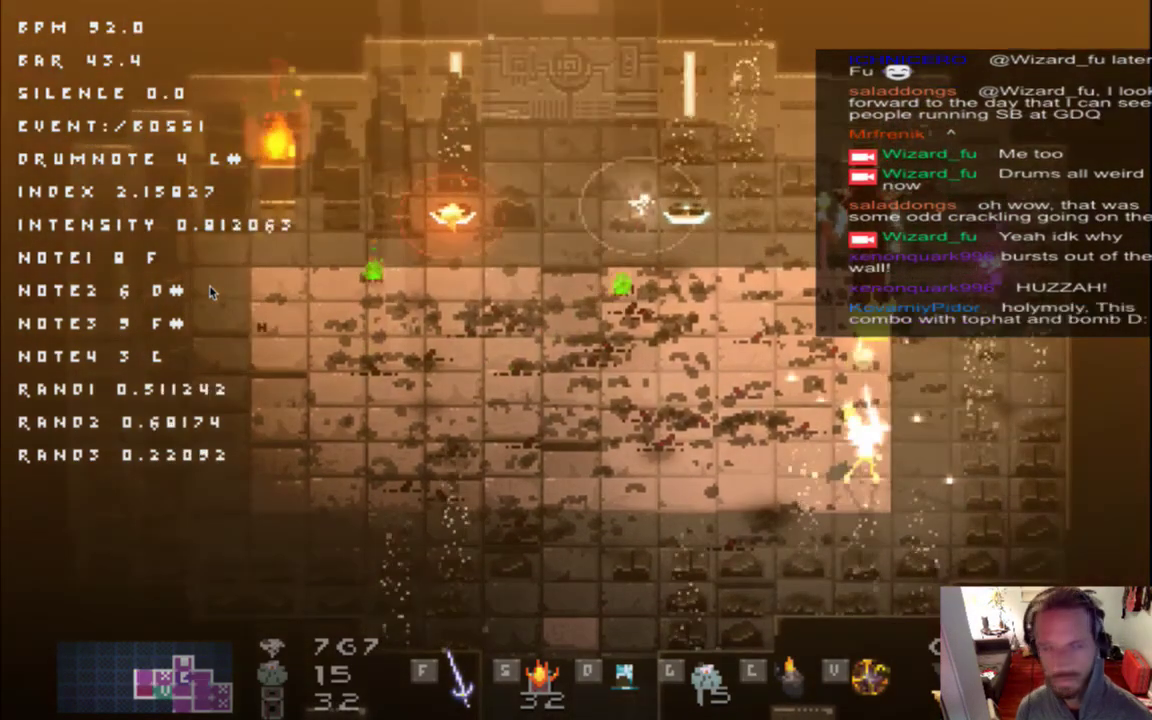
Leave the game to check process CPU usage in Activity Monitor, and quit Activity Monitor.
key("super+Tab")
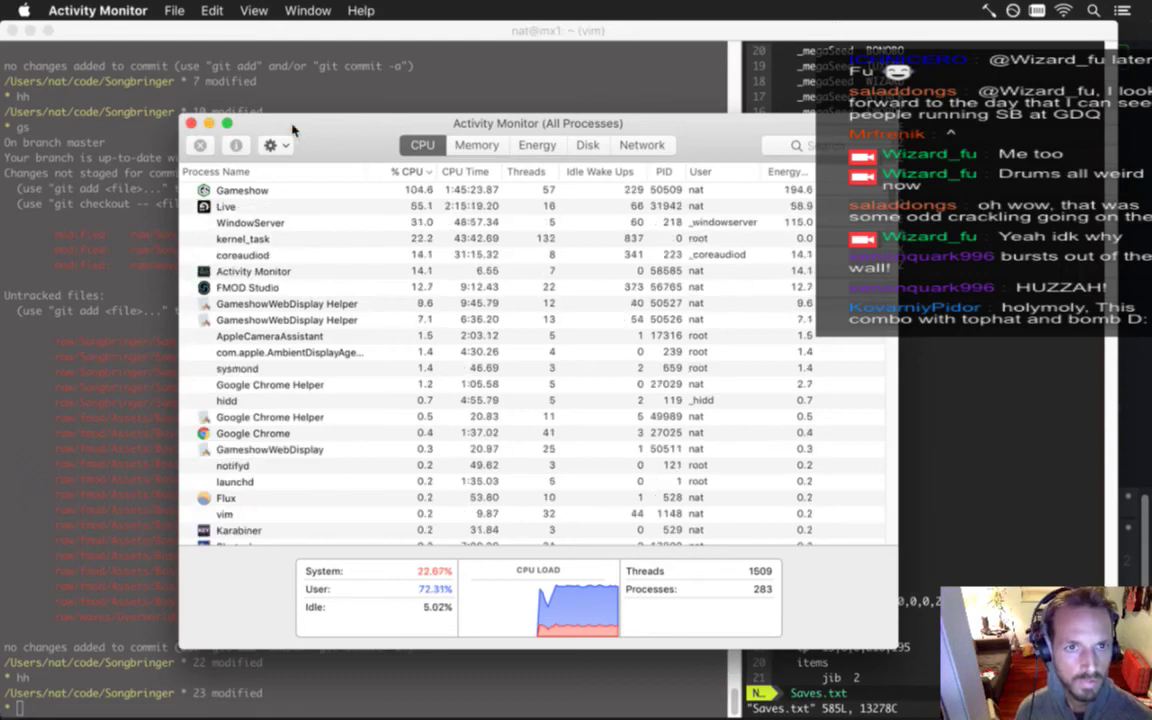
key("super+q")
left_click(241, 279)
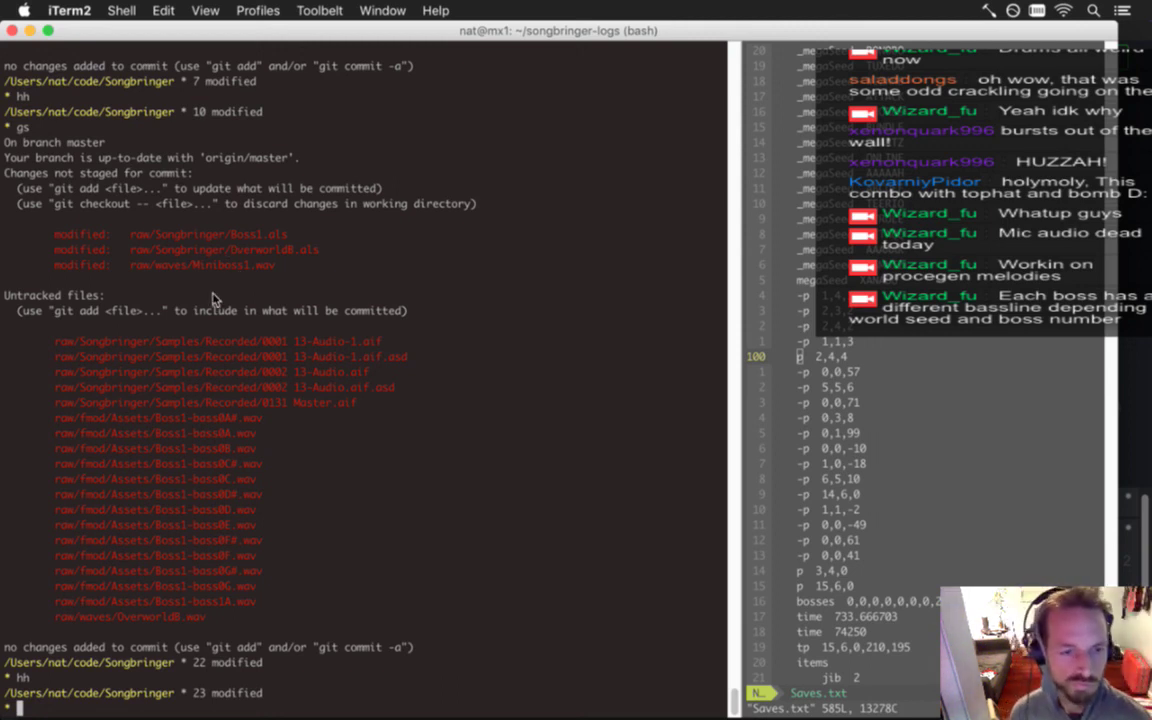
In Xcode, set maxDist to kDesignResX in the boss parameters block of MusicSystem.cpp, and run the game.
key("super+Tab")
key("super+Tab")
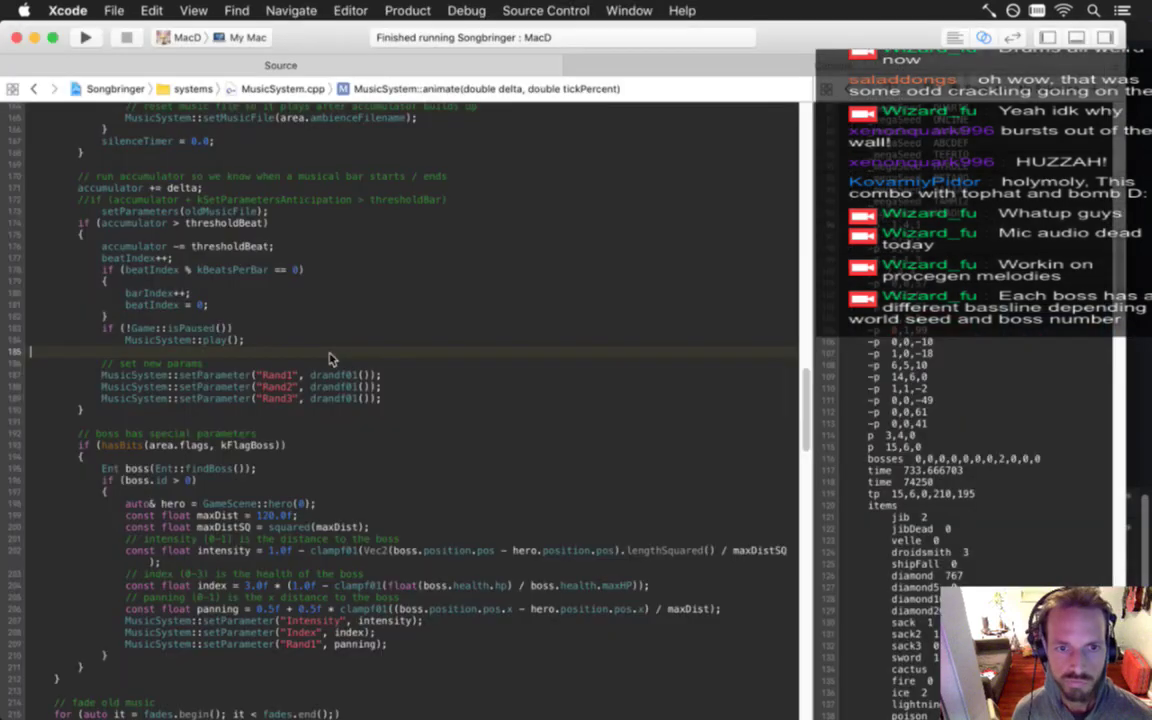
key("Down")
key("Down")
key("Down")
key("Down")
key("Down")
key("Down")
key("Down")
key("Down")
key("Down")
key("Down")
key("Down")
key("Down")
key("Down")
key("Down")
key("Down")
key("Down")
key("Down")
key("Down")
key("Down")
key("Down")
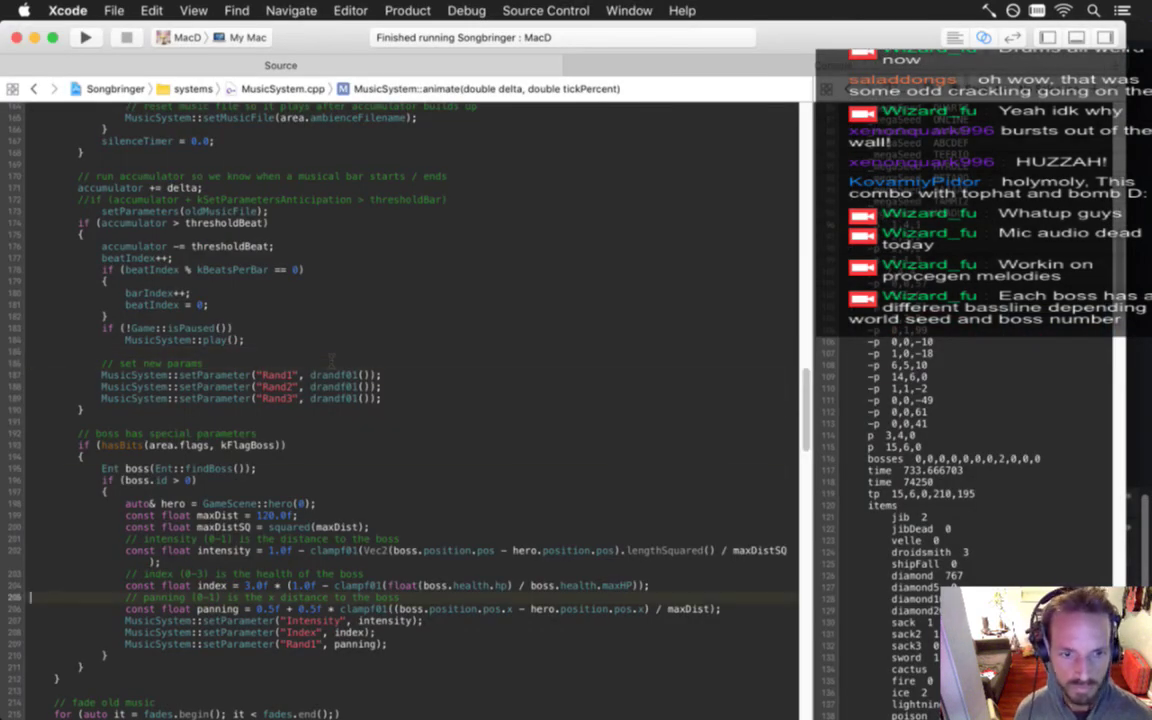
key("Up")
key("Up")
key("Up")
key("Up")
key("Up")
key("Up")
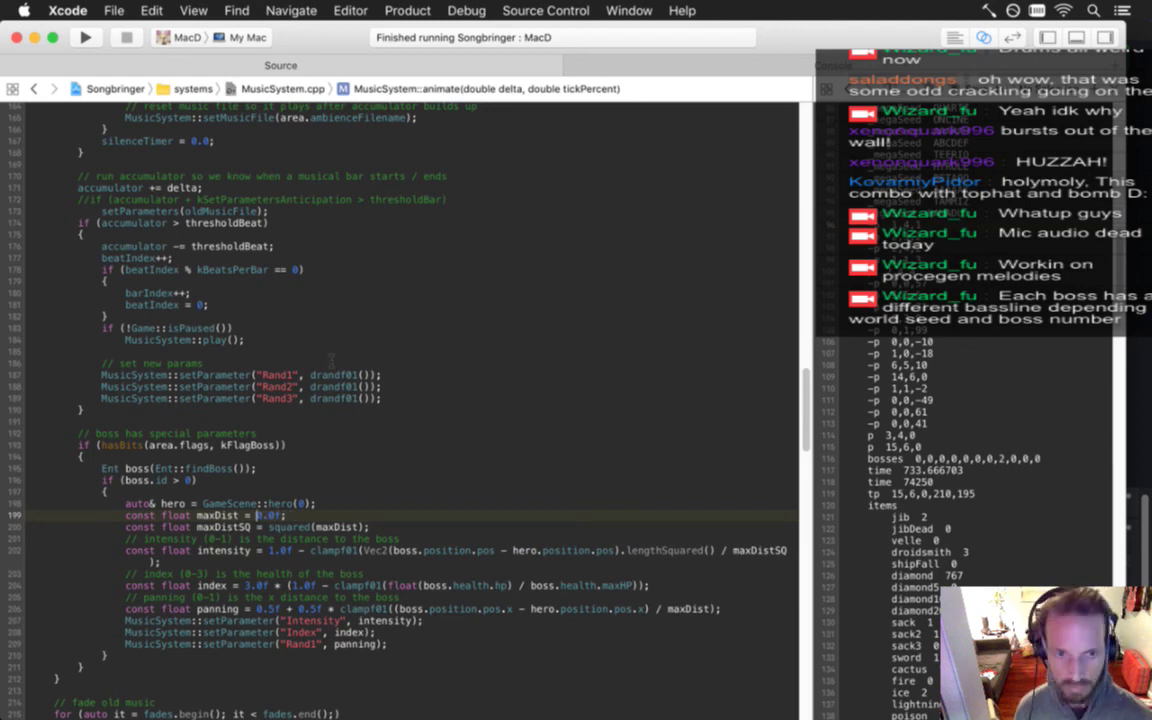
type("kDesignResX")
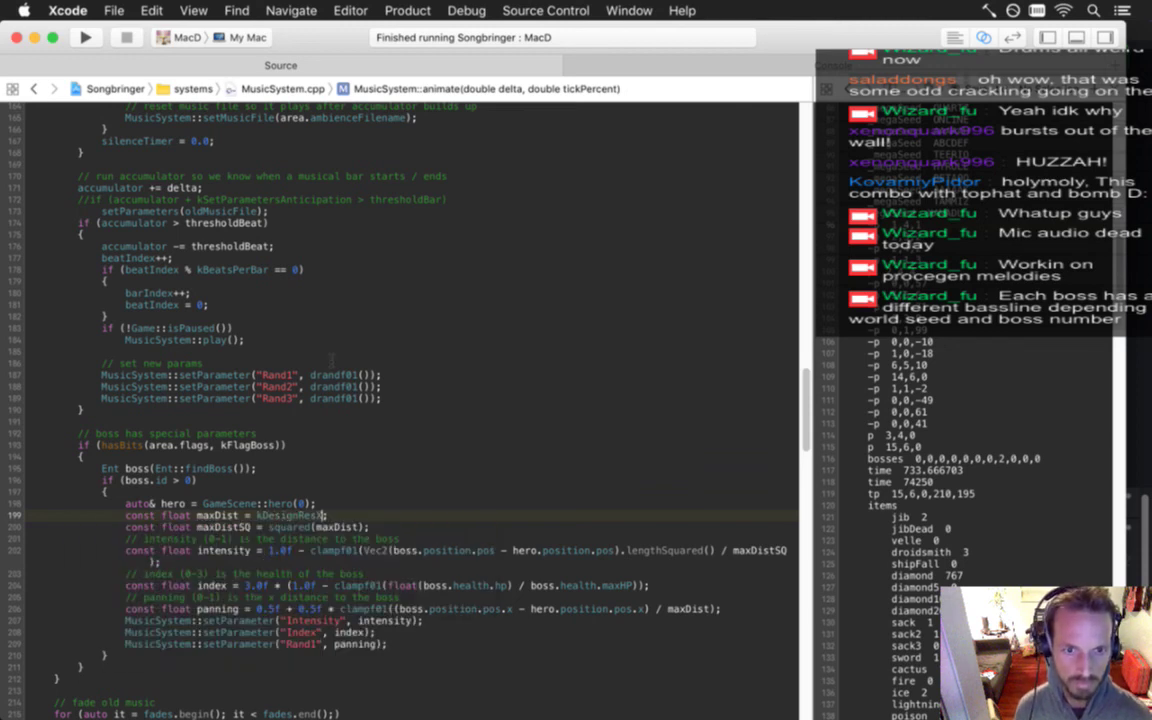
key("super+r")
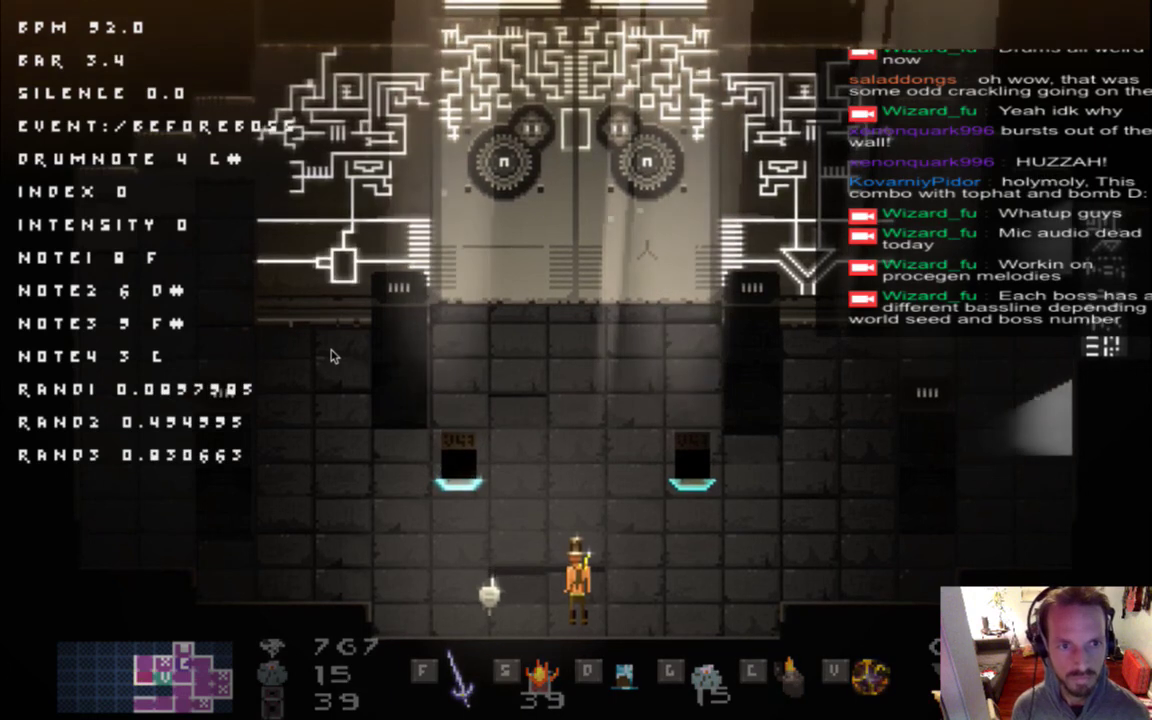
Throw the top hat twice at the west brazier in front of the large gate.
key("Left")
key("Up")
key("d")
key("Right")
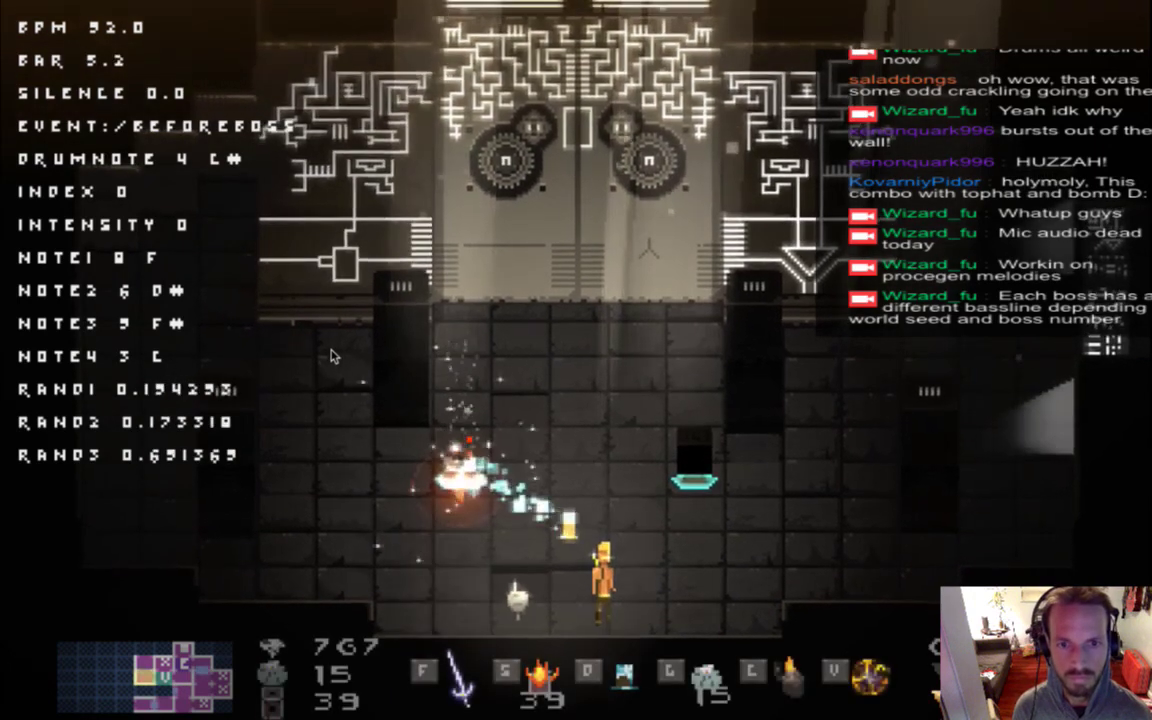
key("Left")
key("d")
key("Right")
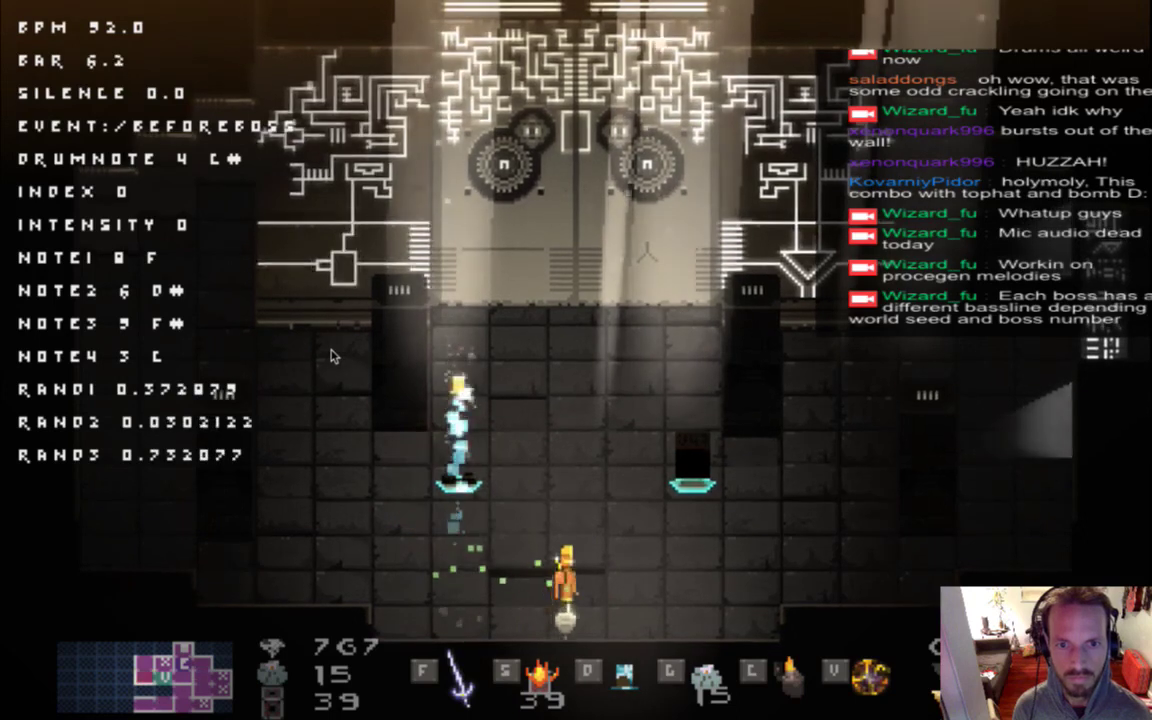
Move north between the braziers to the large gate and enter the boss hall.
key("Right")
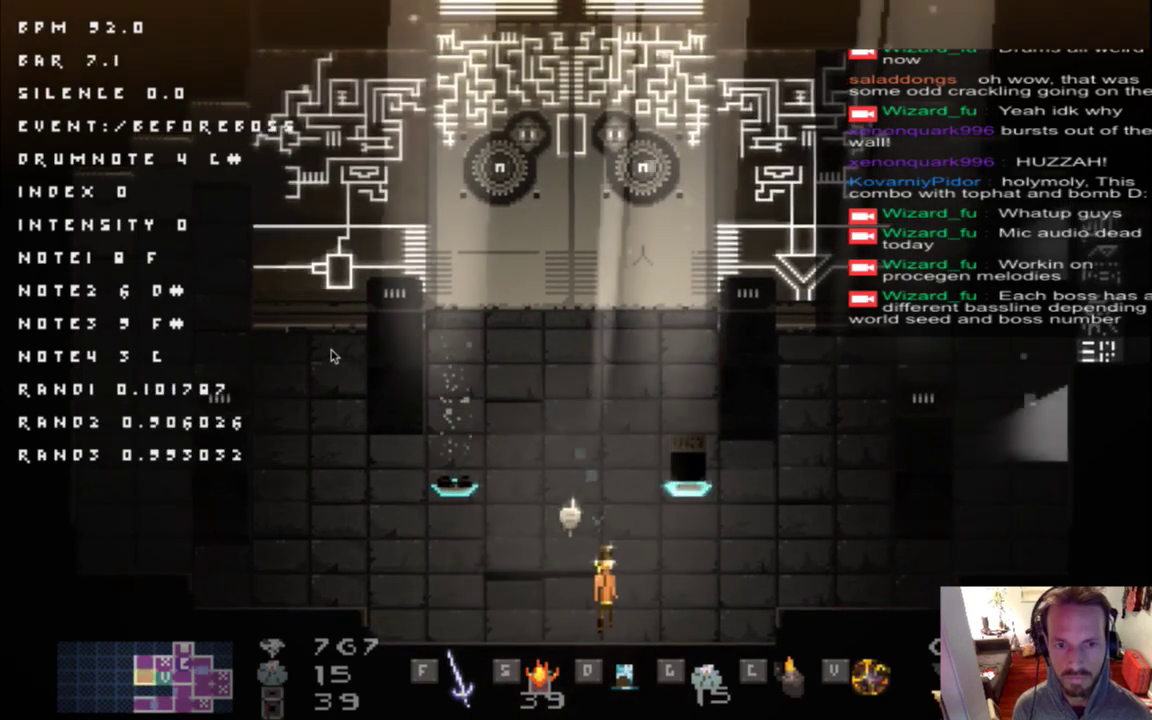
key("w")
key("Up")
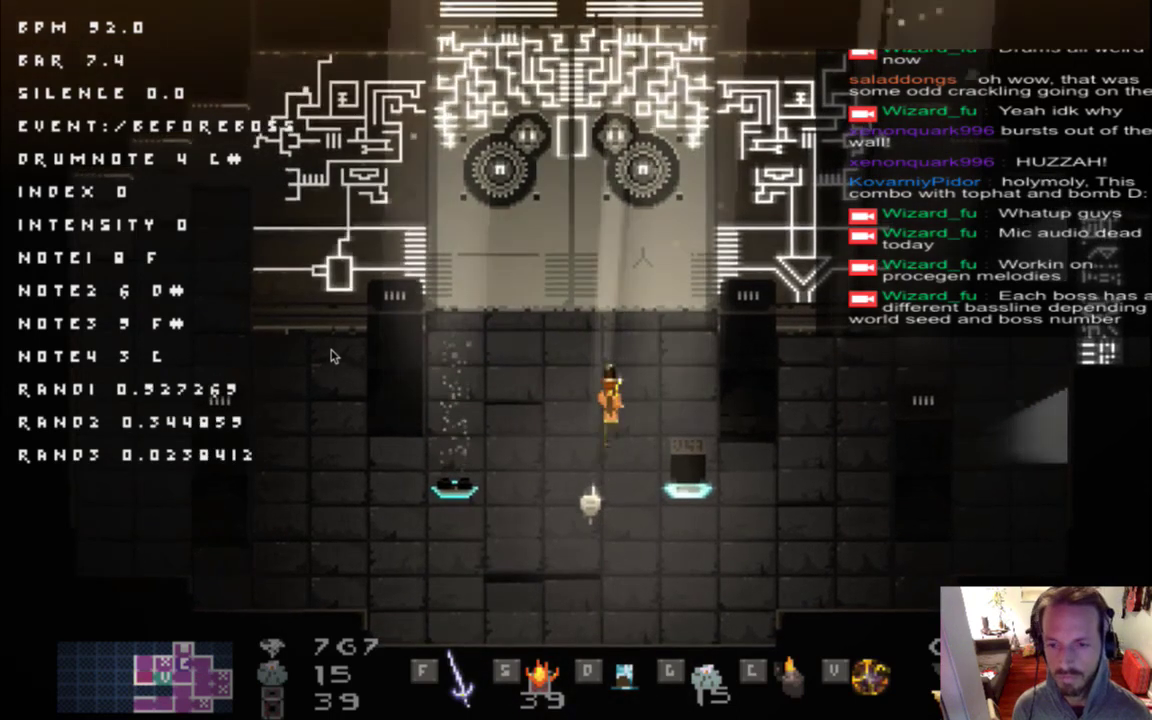
key("g")
key("g")
key("w")
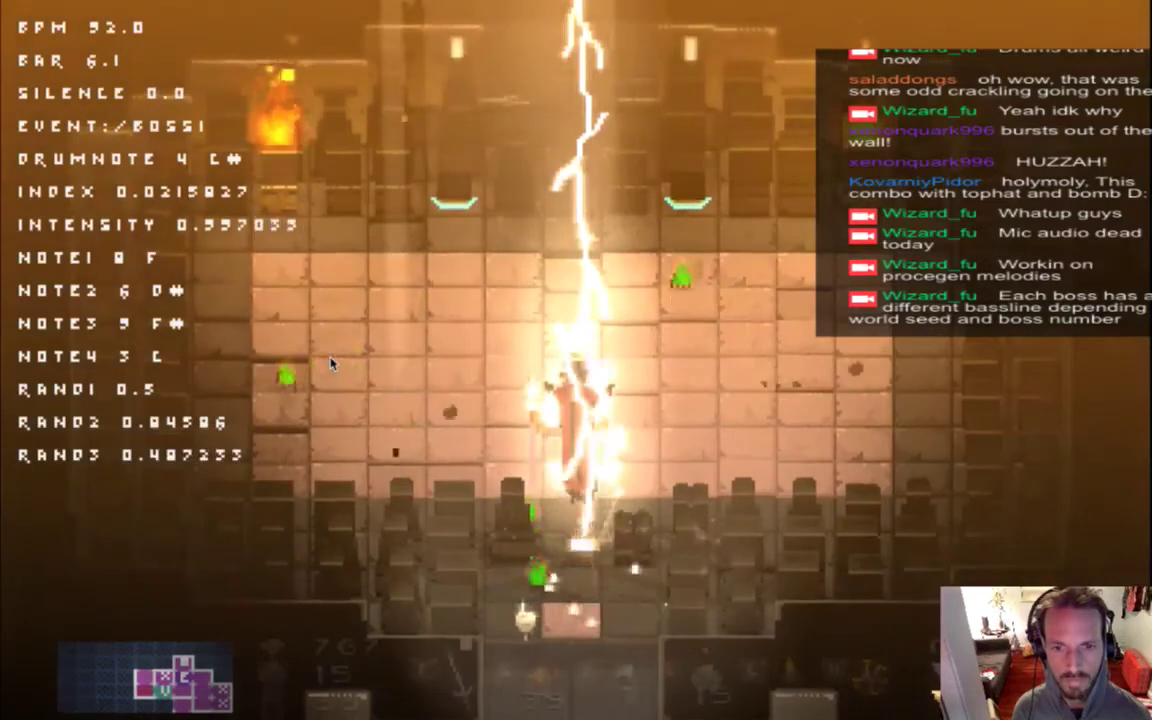
Run from the hall's east side to its west side to vary the distance to the boss, and quit the game.
key("Left")
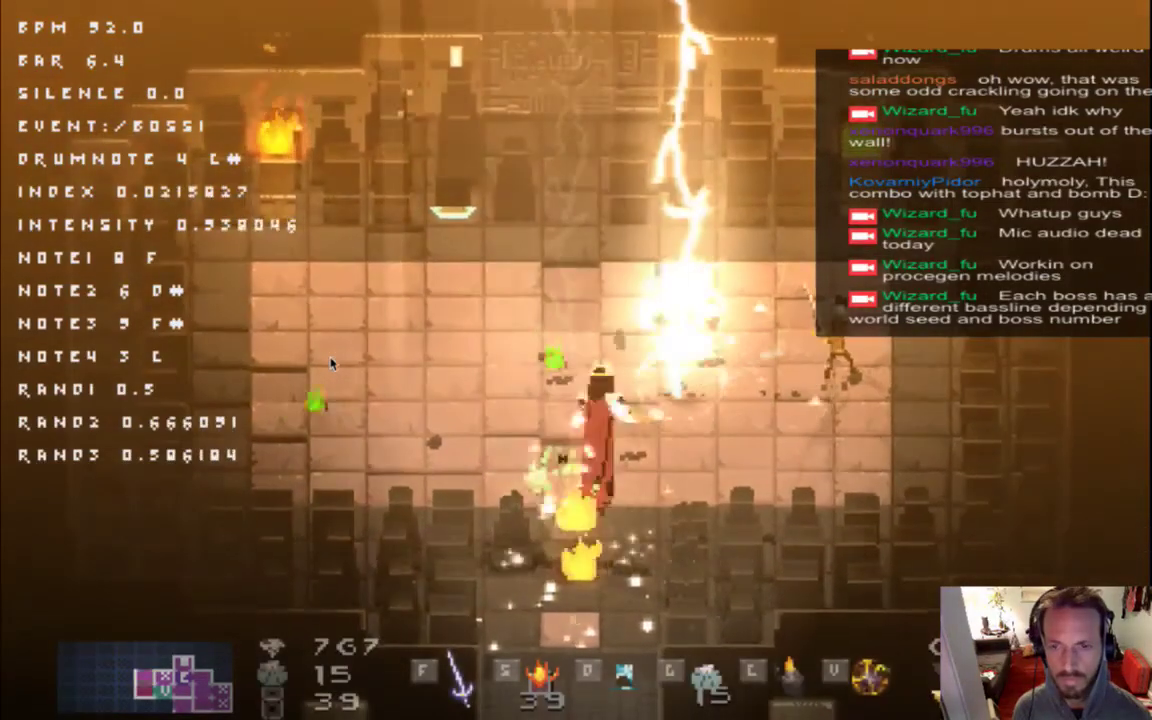
key("Left")
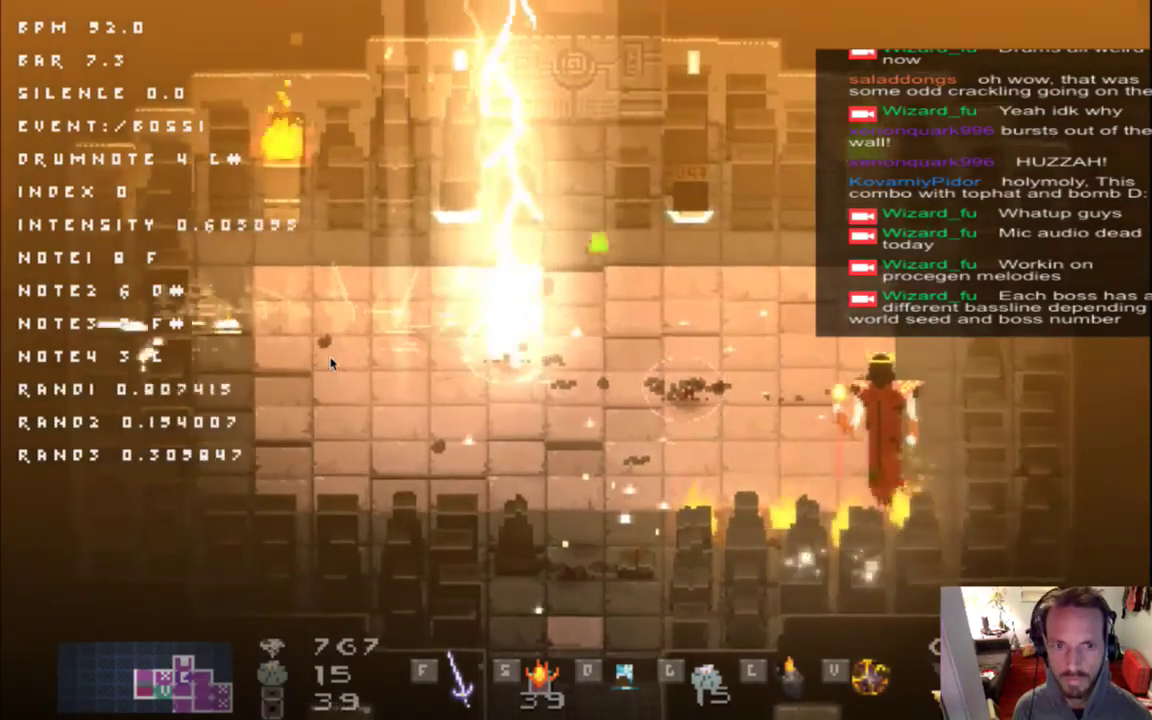
key("Right")
key("super+q")
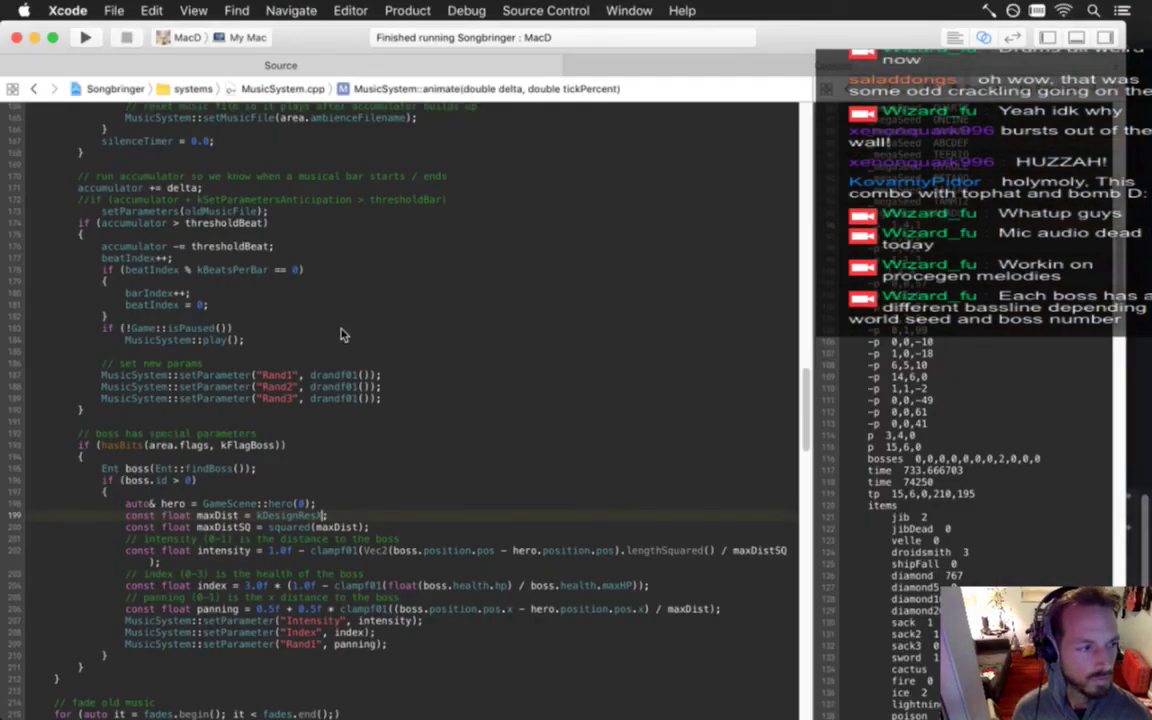
Open Activity Monitor and select the Gameshow process to examine CPU usage.
key("super+Tab")
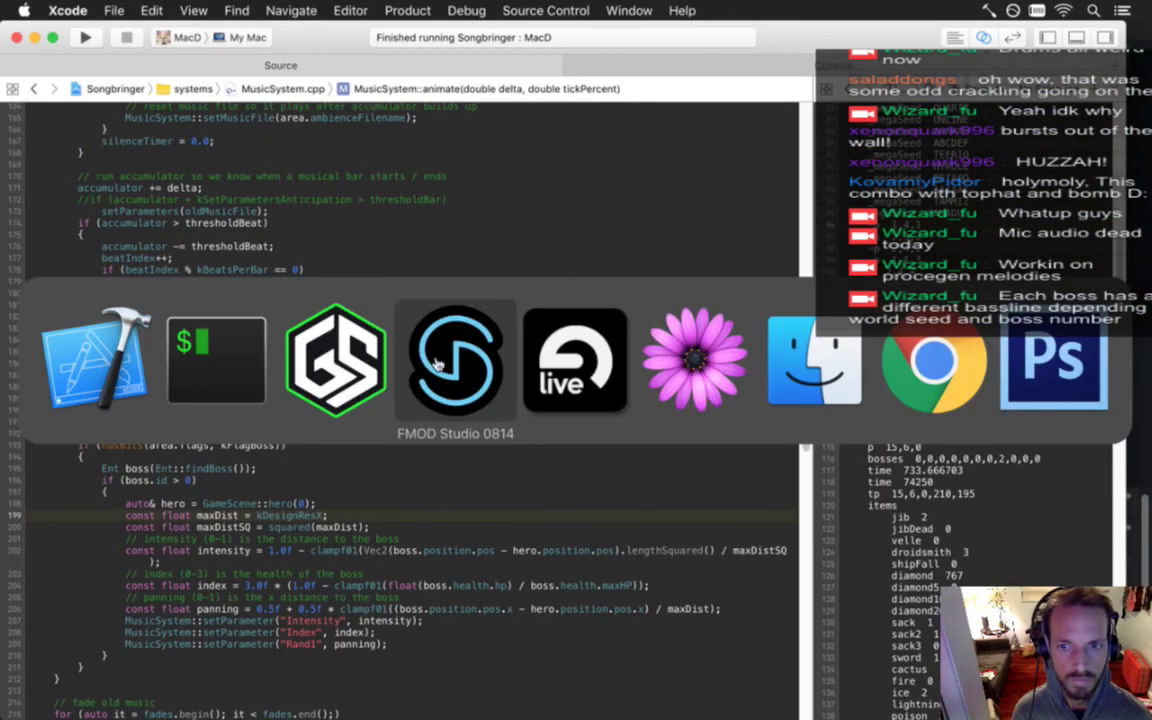
left_click(96, 360)
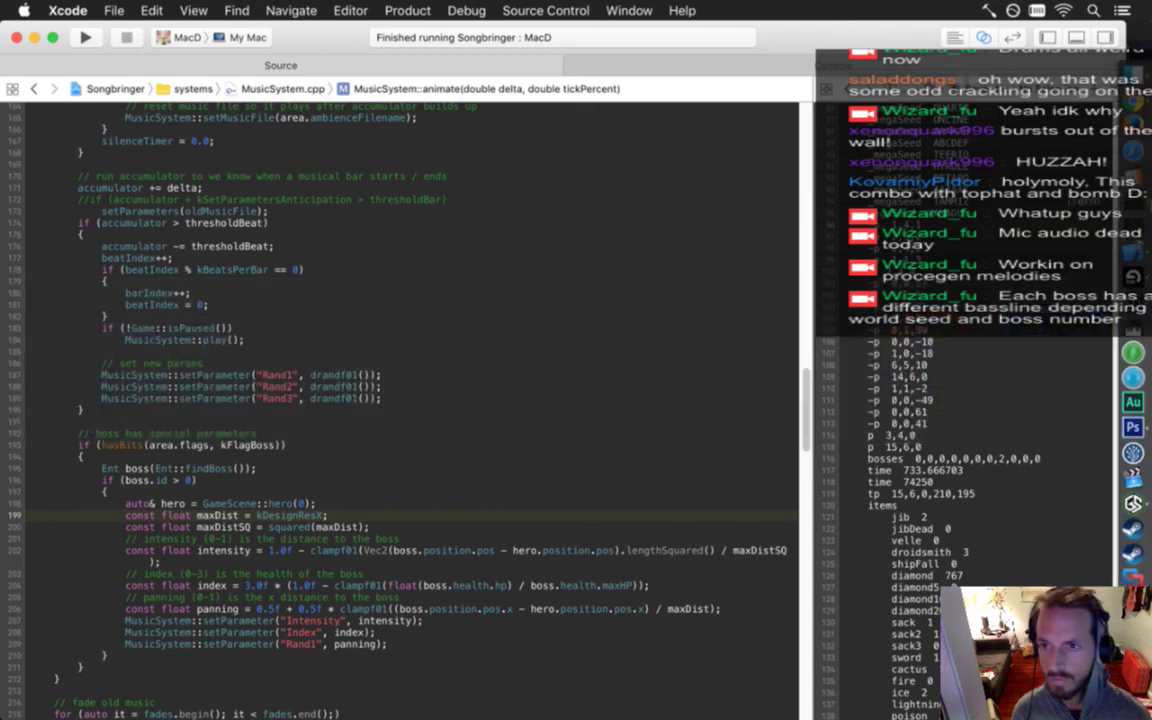
key("super+Tab")
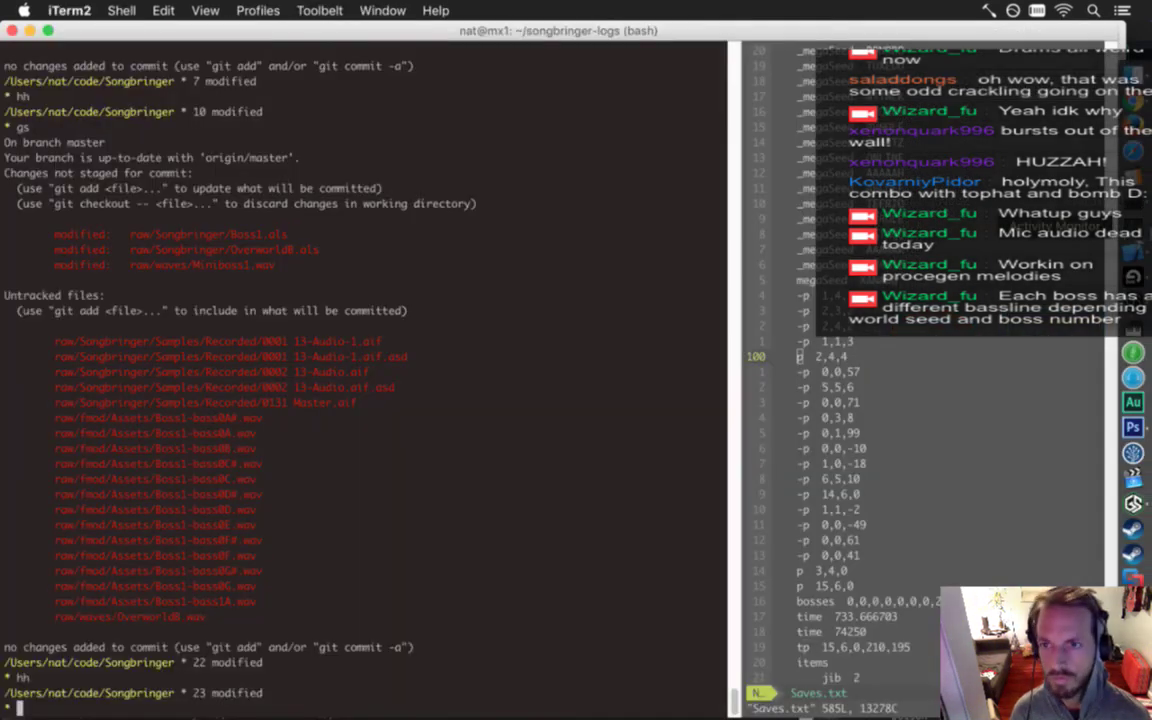
left_click(1133, 227)
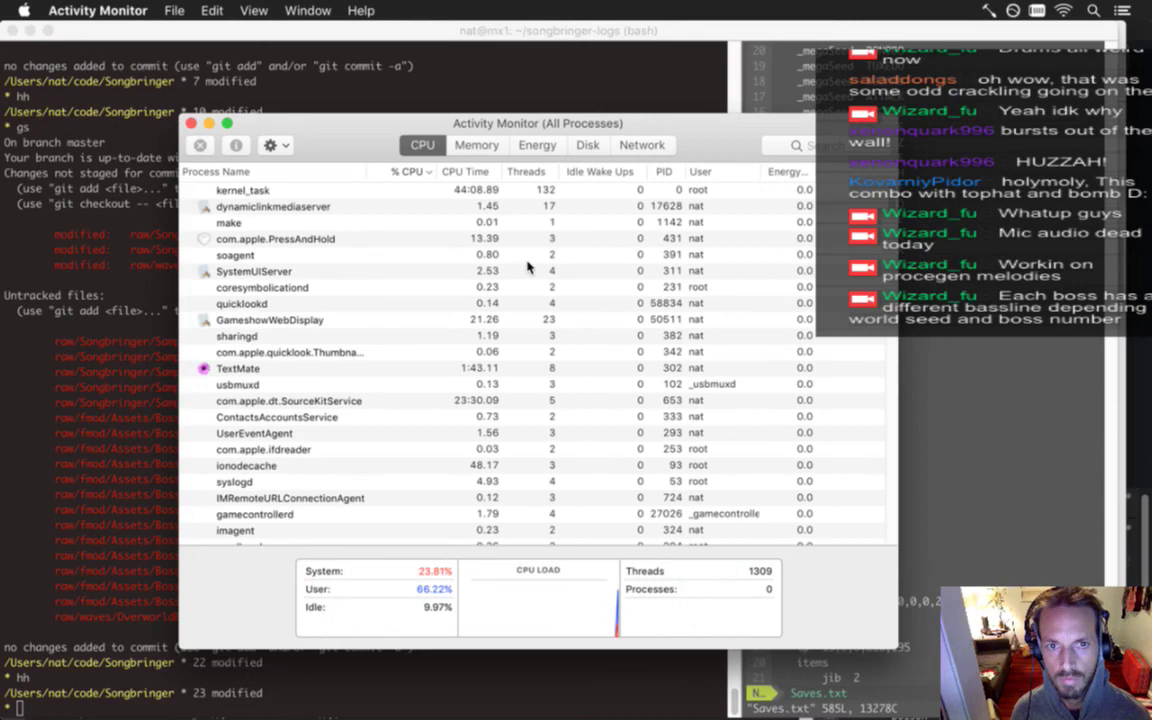
left_click(377, 191)
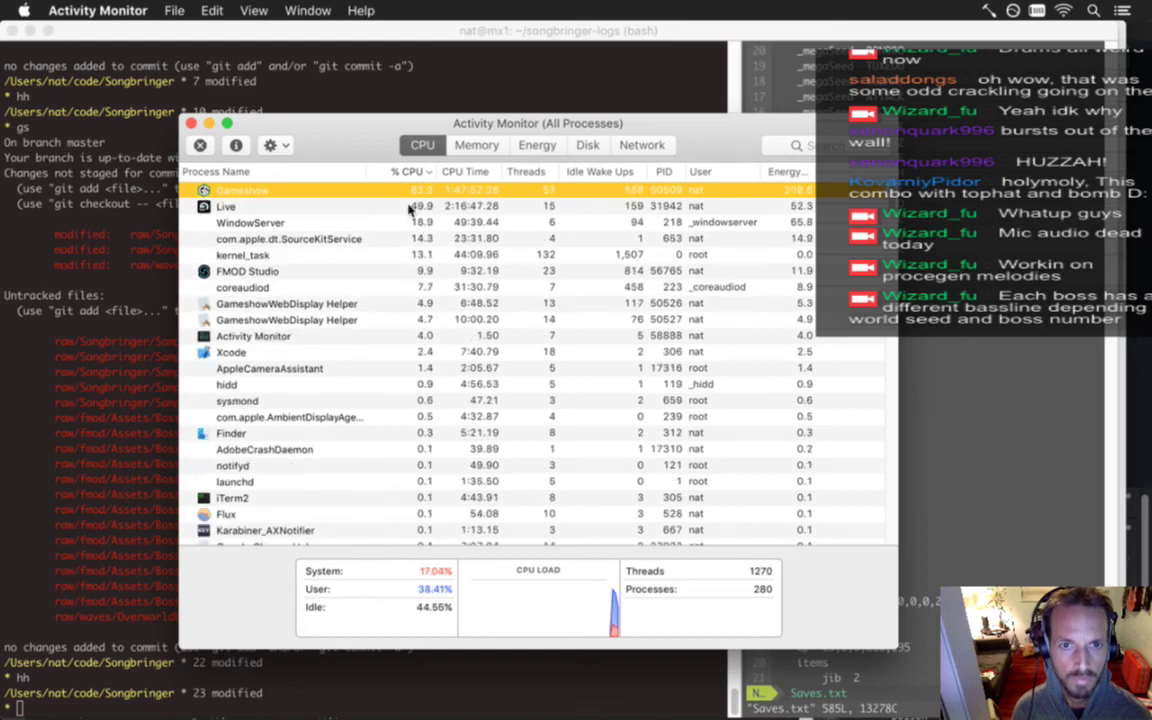
Save the Boss1 set in Live and quit Live, and recheck the Gameshow process in Activity Monitor.
key("super+Tab")
key("super+Tab")
key("super+Tab")
key("super+Tab")
key("super+Tab")
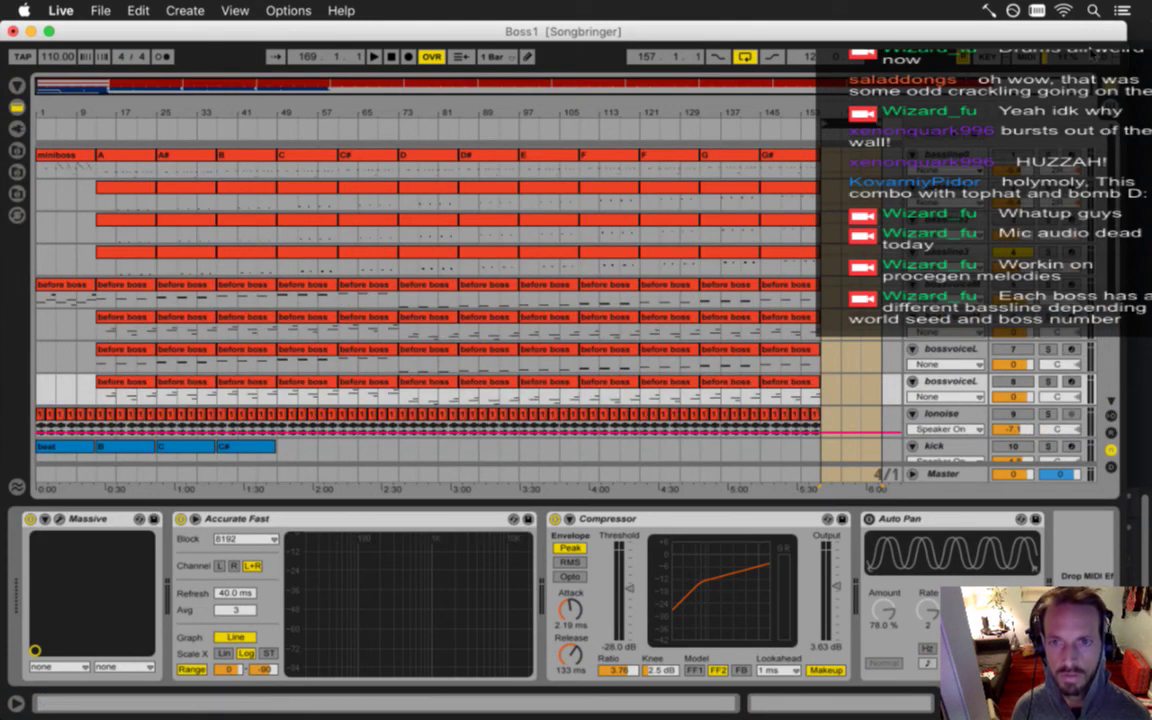
key("super+s")
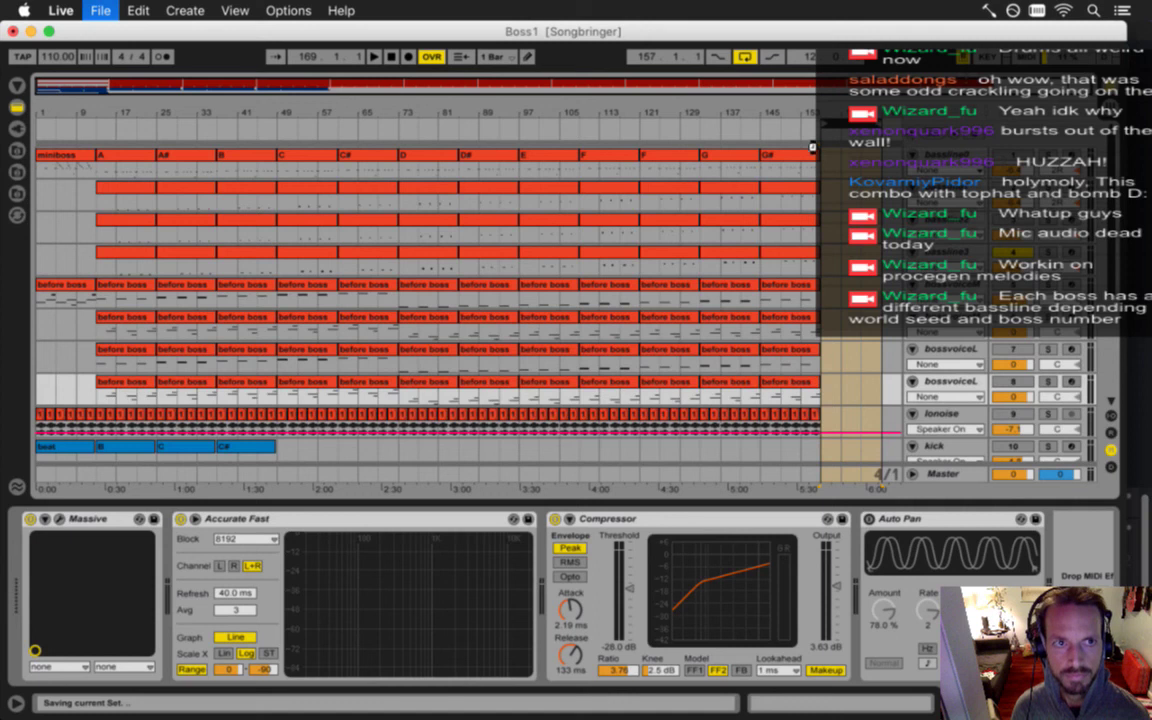
key("super+q")
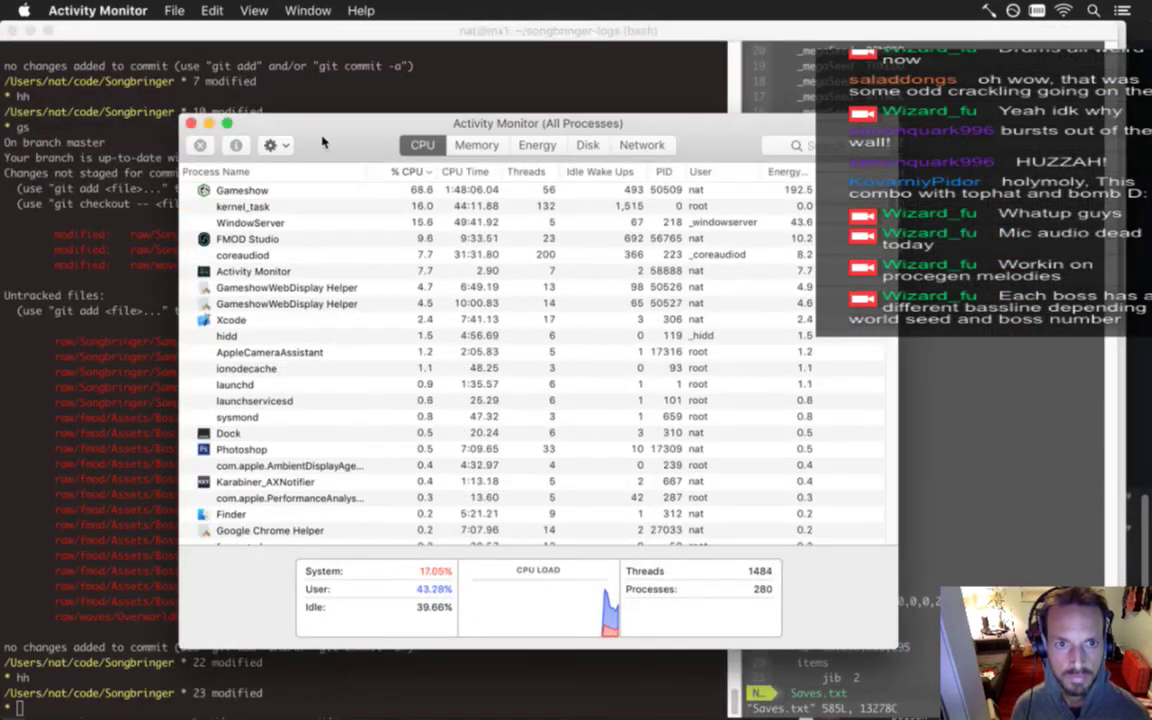
left_click(362, 196)
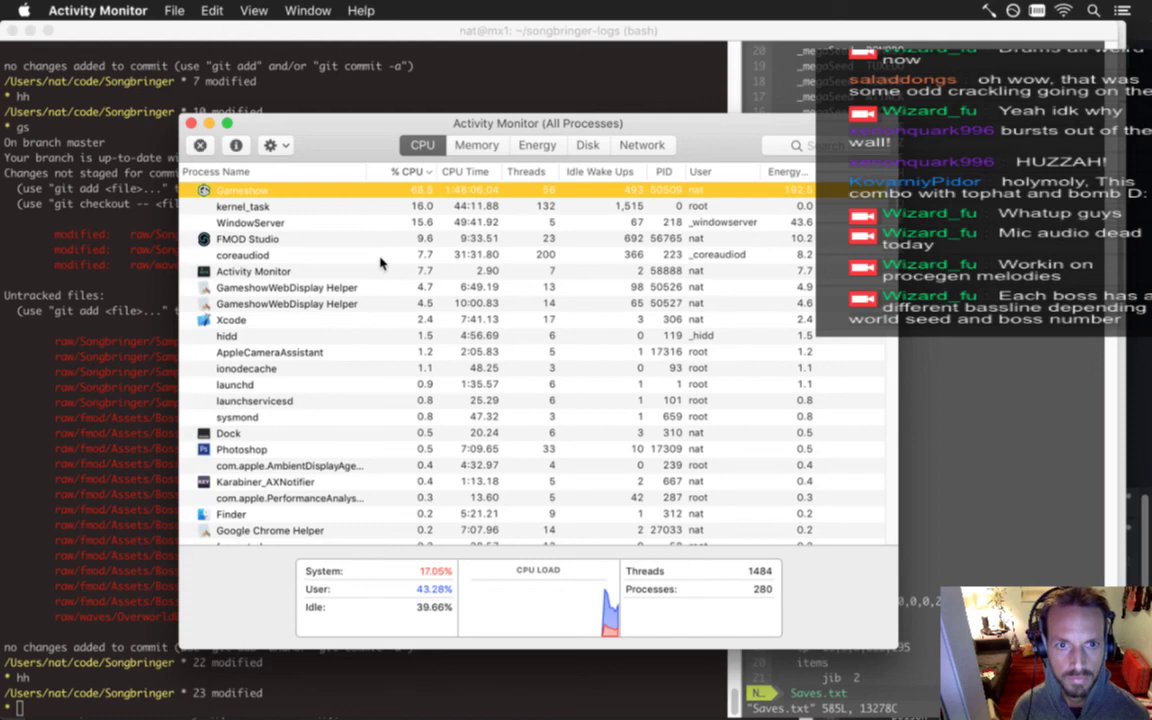
Select the FMOD Studio process in Activity Monitor and quit FMOD Studio.
left_click(340, 239)
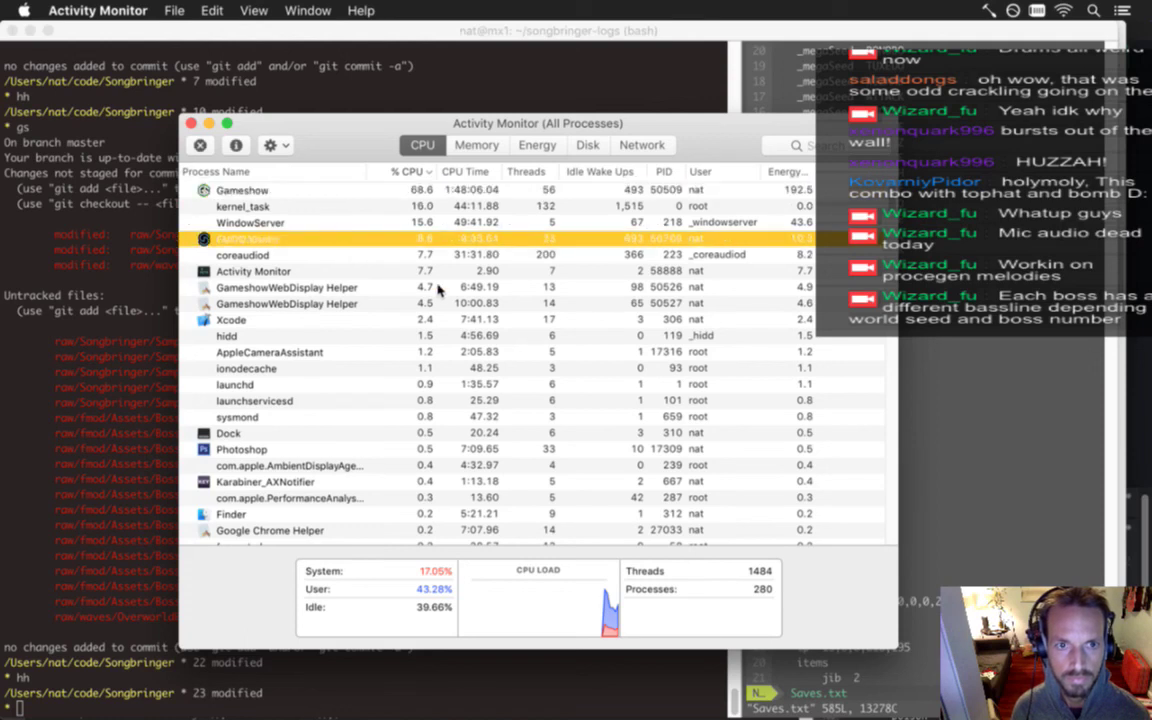
key("super+Tab")
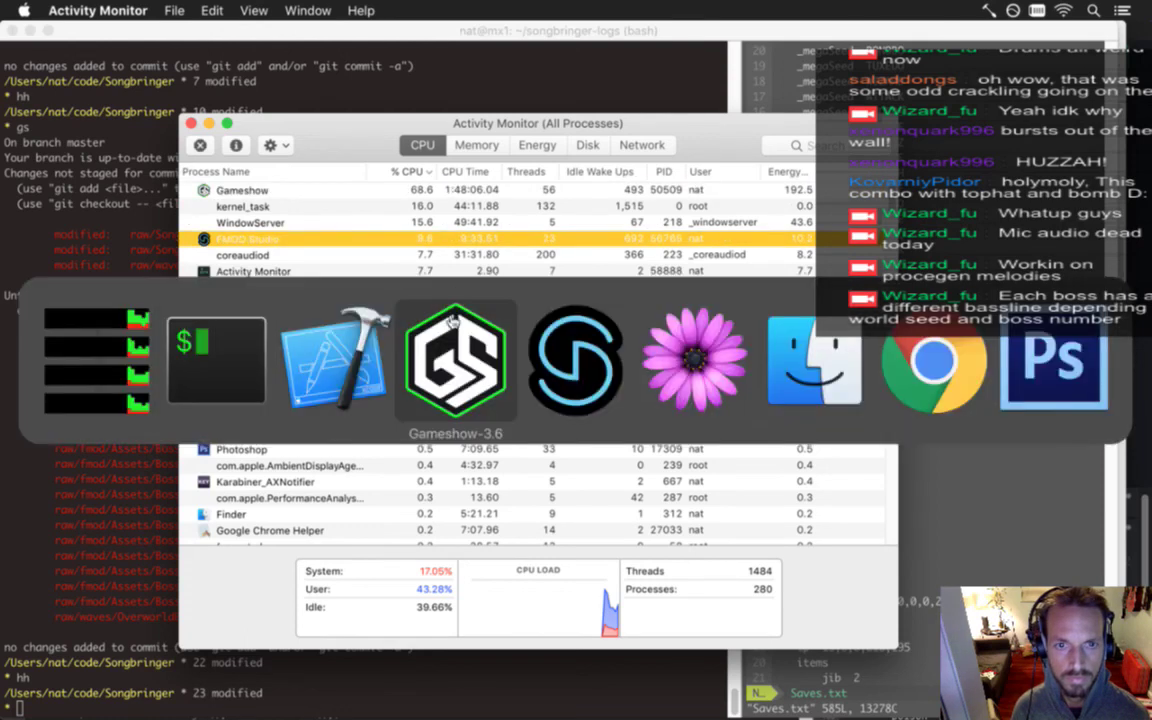
left_click(553, 356)
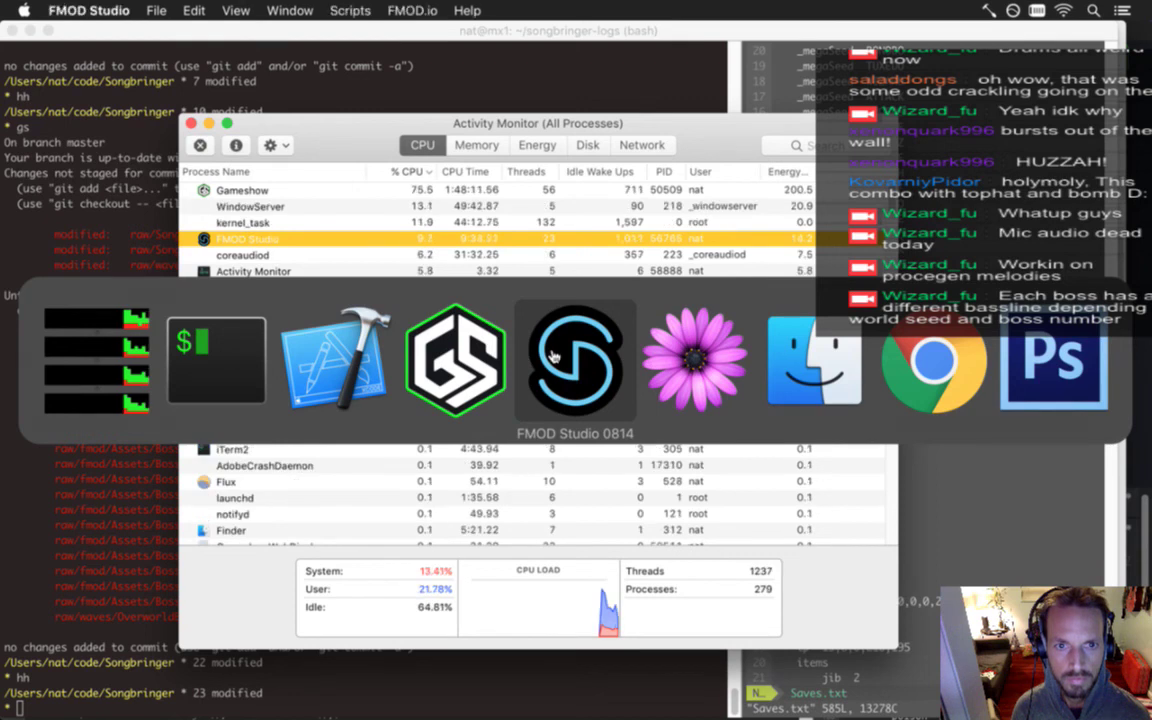
key("super+h")
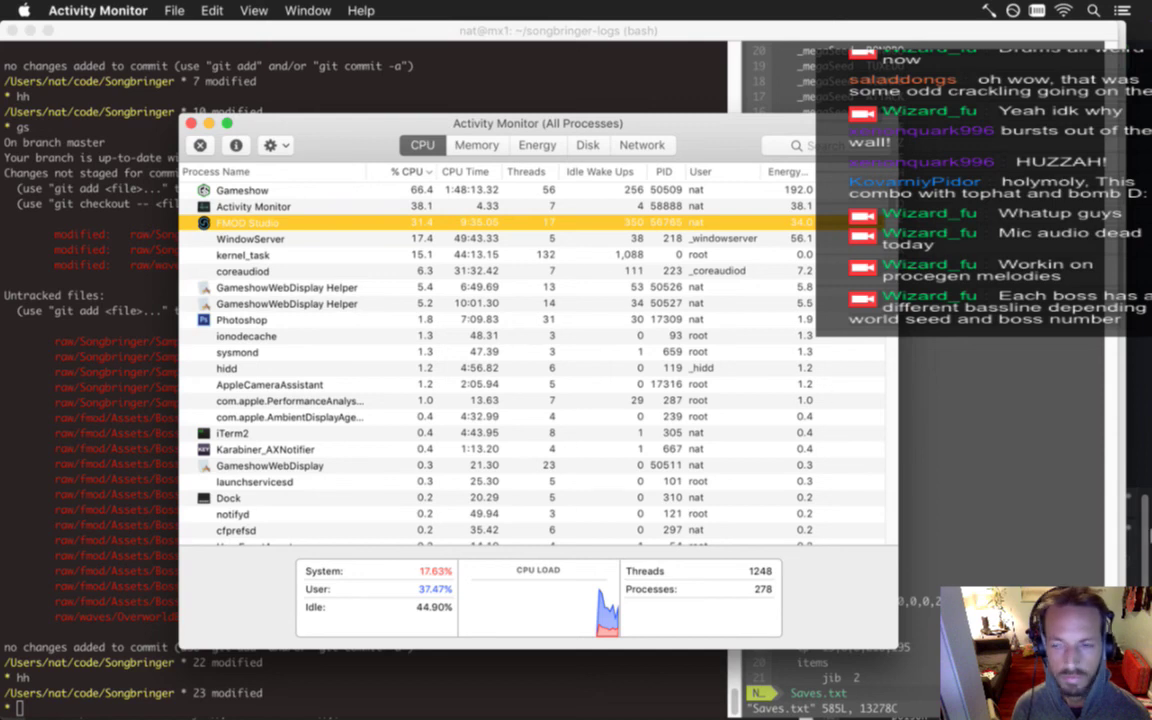
Minimize the Gameshow streaming window and switch to Songbringer, in front of the boss hall's gate.
left_click(1132, 502)
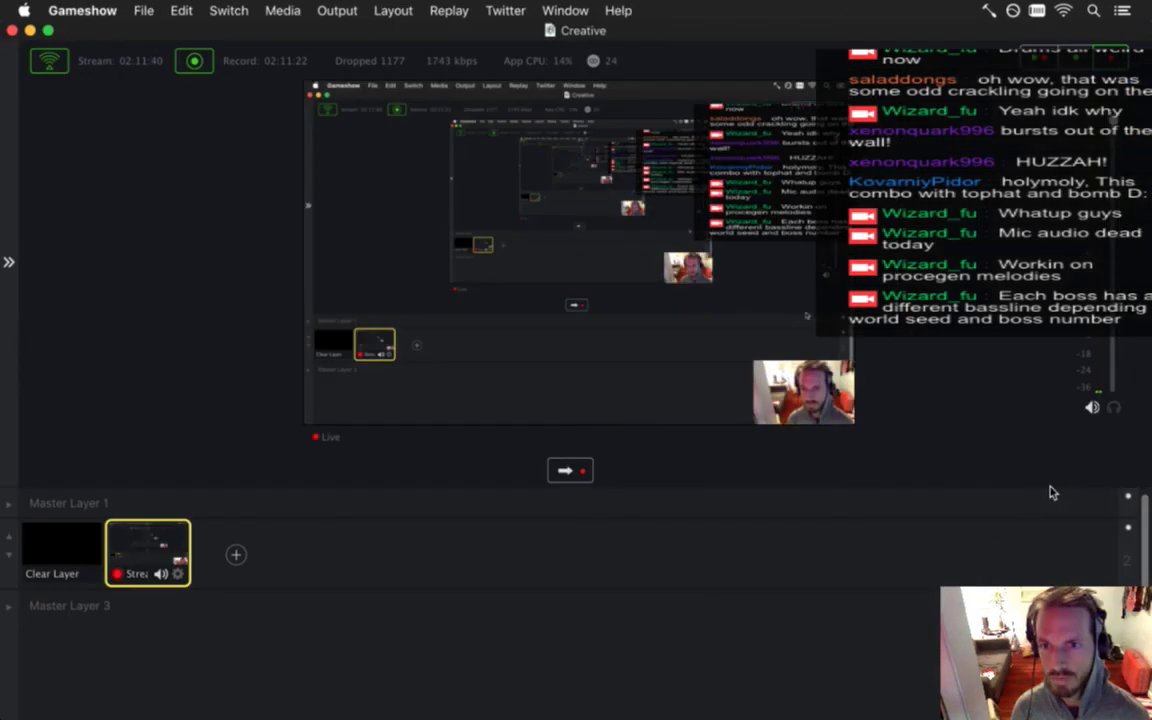
left_click(30, 31)
left_click(200, 258)
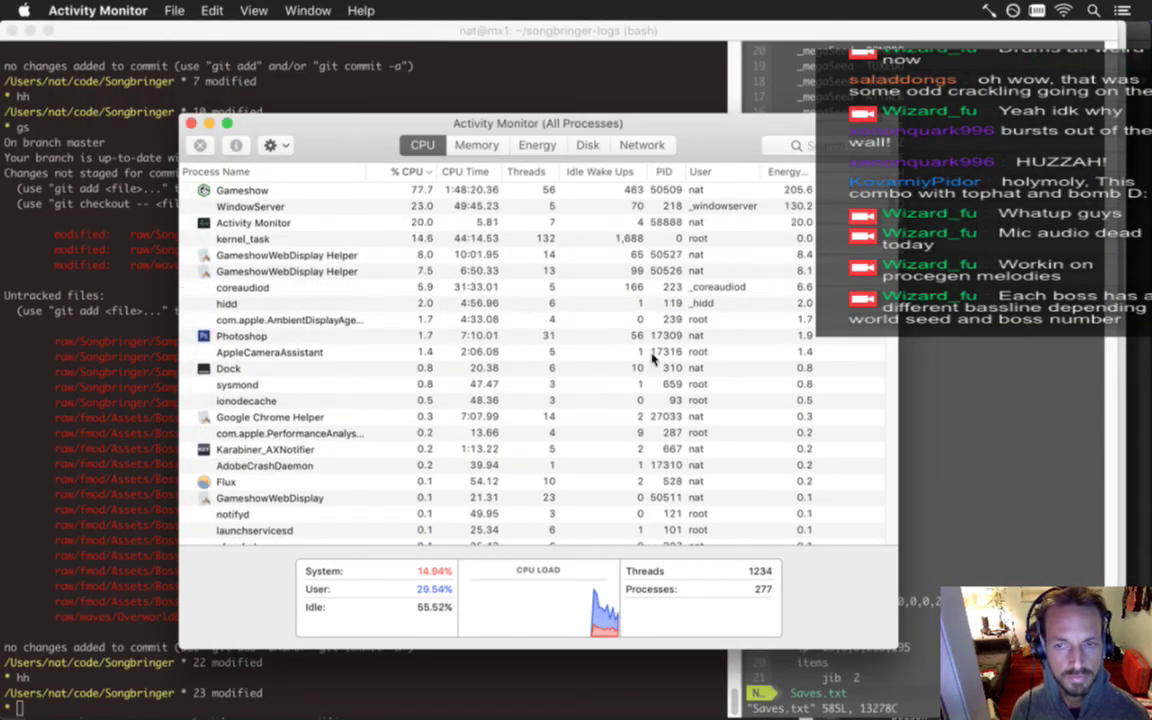
left_click(928, 340)
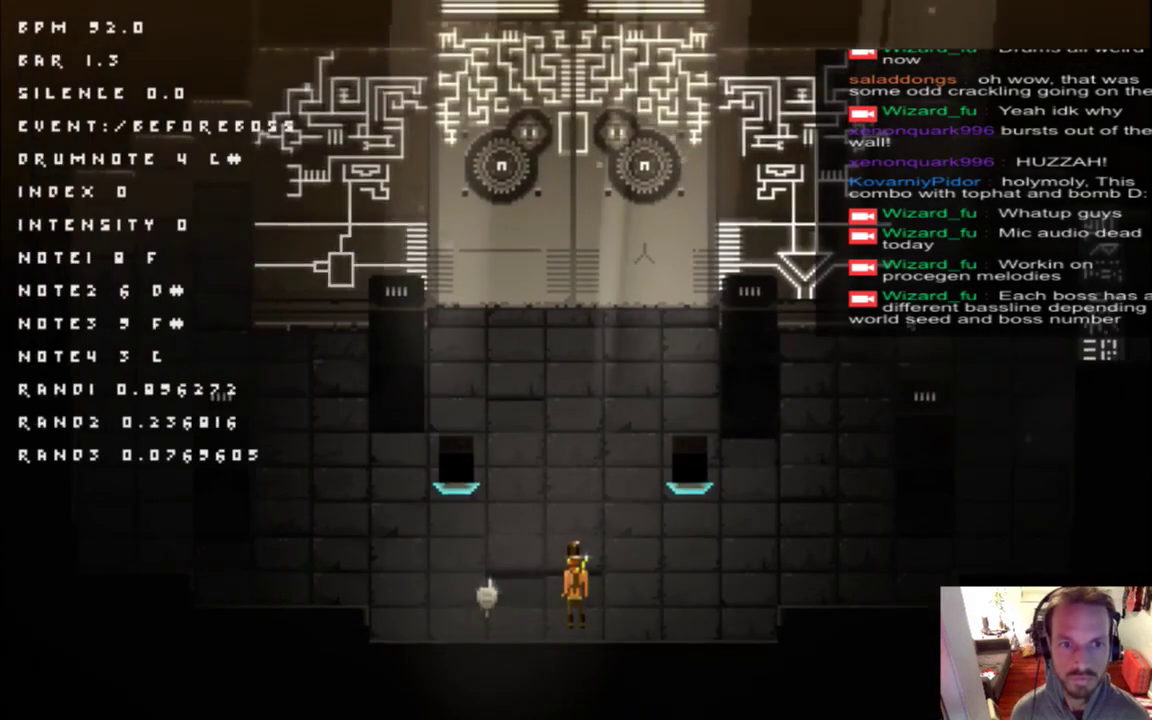
Walk up between the two braziers in front of the gate, light them and swing the sword at the eastern one.
key("Right")
key("Left")
key("Up")
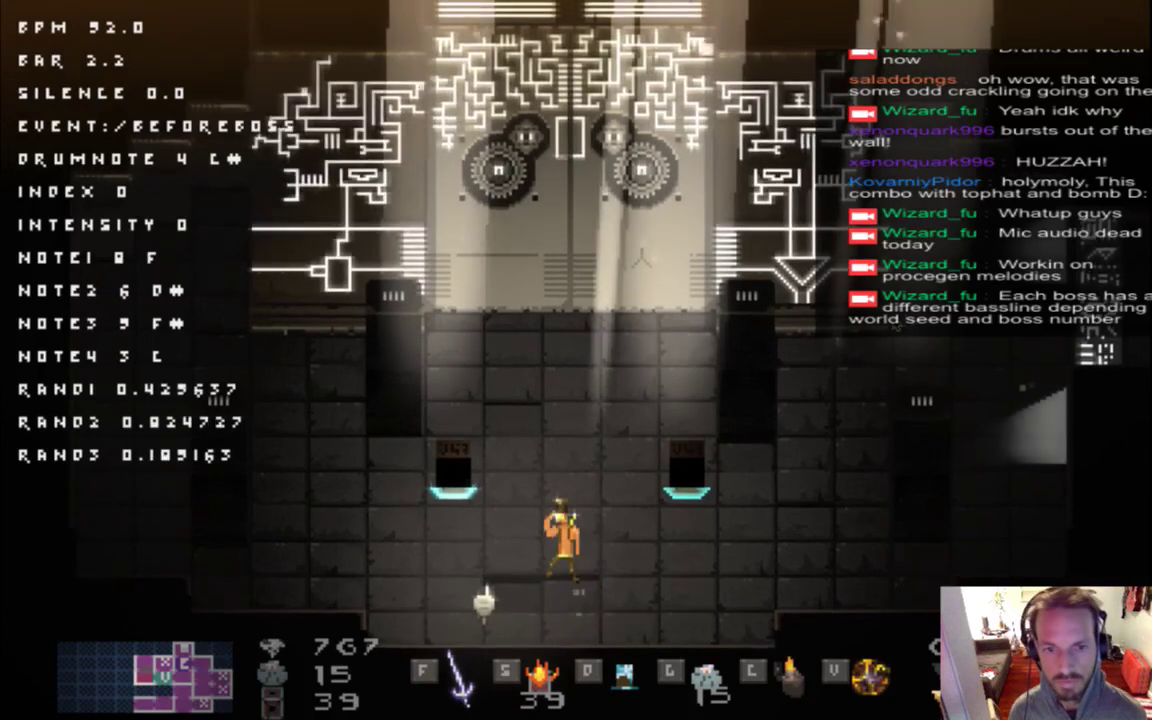
key("d")
key("Right")
key("Up")
key("f")
key("d")
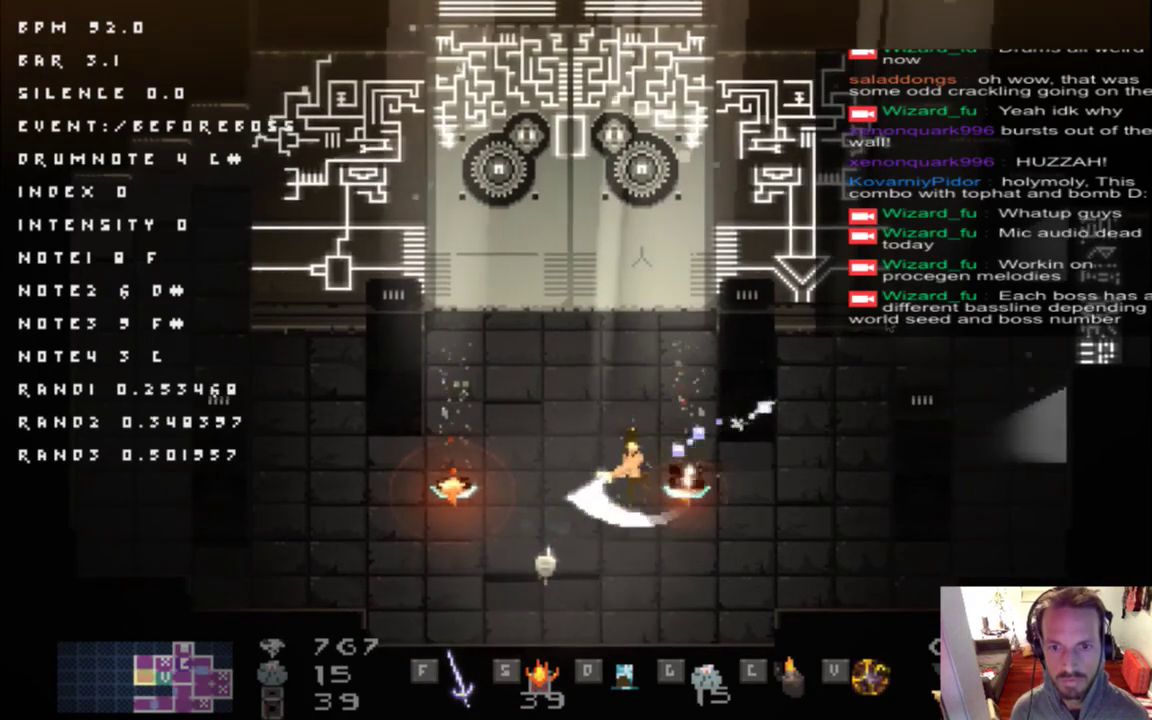
Strike the braziers again, move north to the large gate and enter the boss hall.
key("Left")
key("d")
key("Right")
key("f")
key("Up")
key("Left")
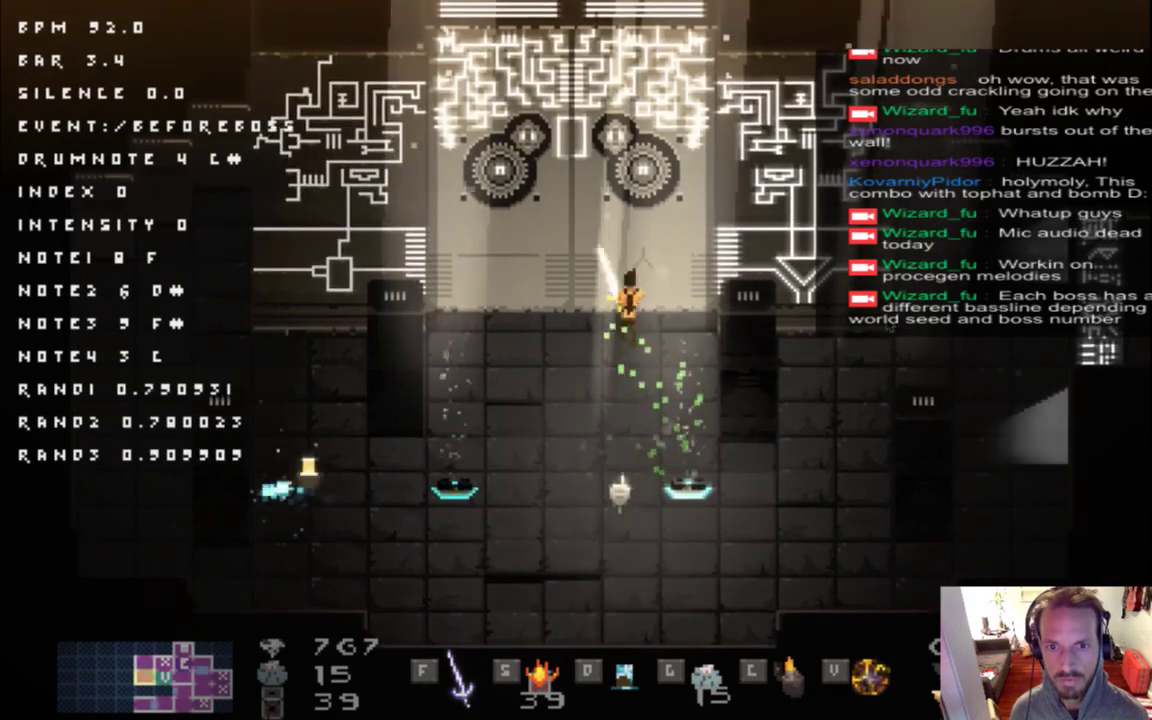
key("ctrl+g")
key("Up")
key("ctrl+g")
key("w")
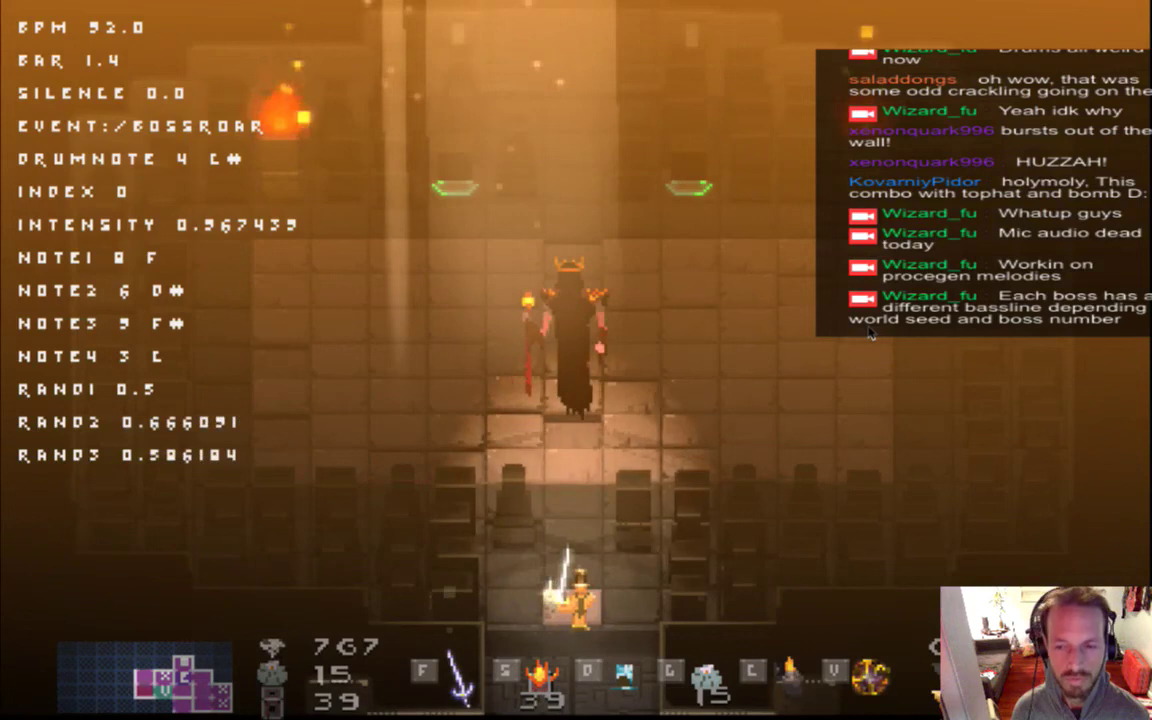
Approach the boss, run to the hall's west edge, and cross to the east side to vary the distance.
key("w")
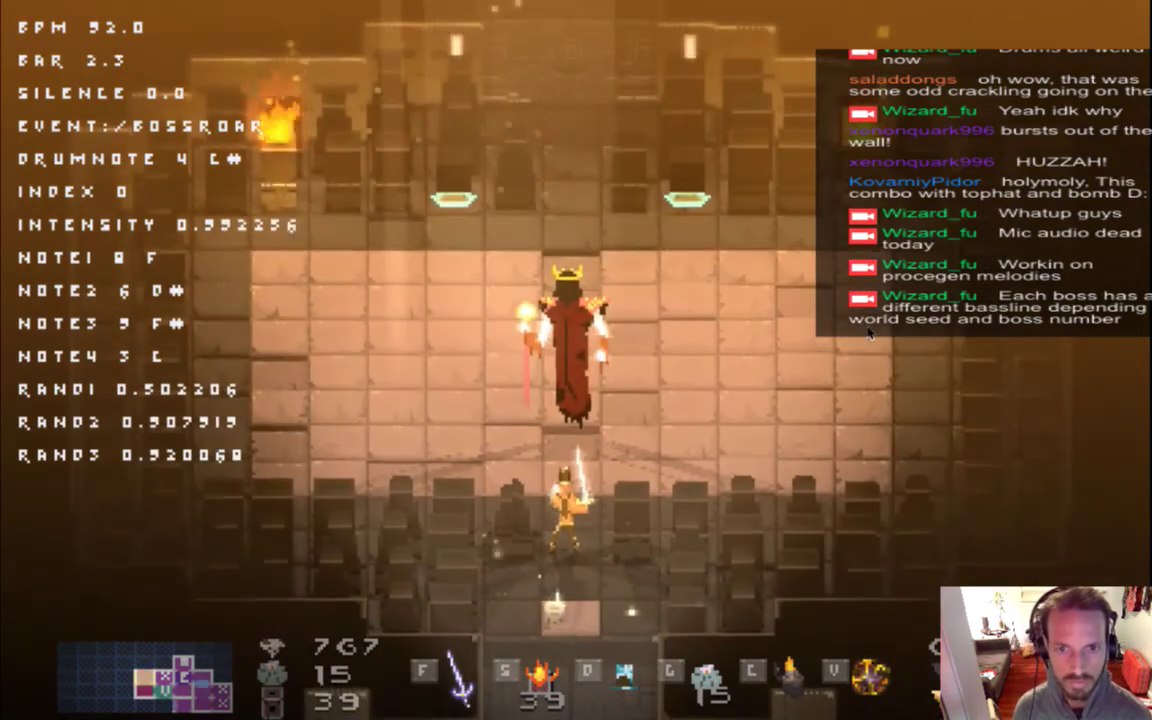
key("Left")
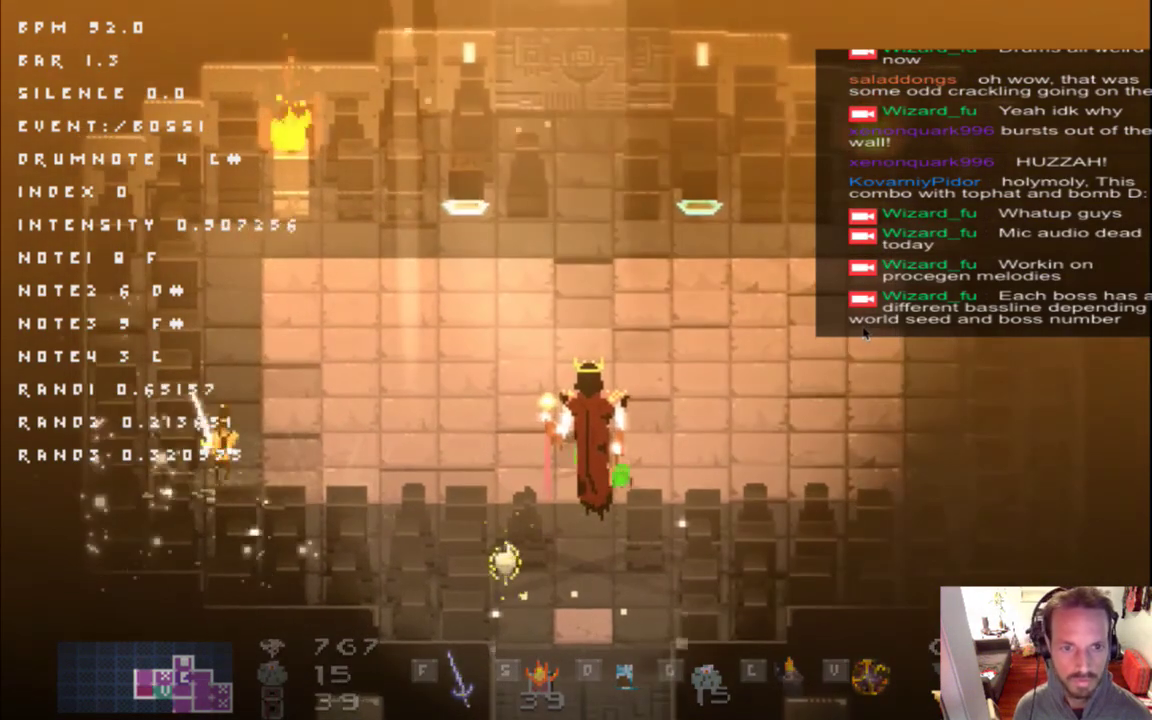
key("Right")
key("Up")
key("Left")
key("Up")
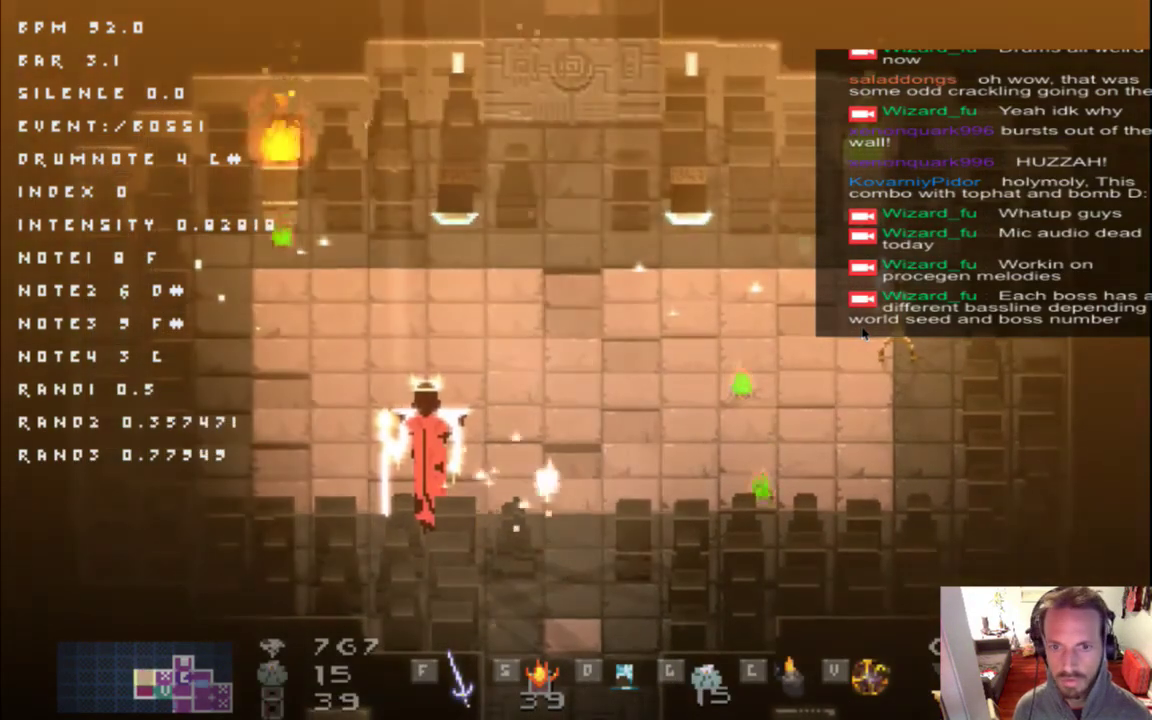
Fight on the hall's east side, moving toward and away from the boss to test the adaptive Boss1 music.
key("Right")
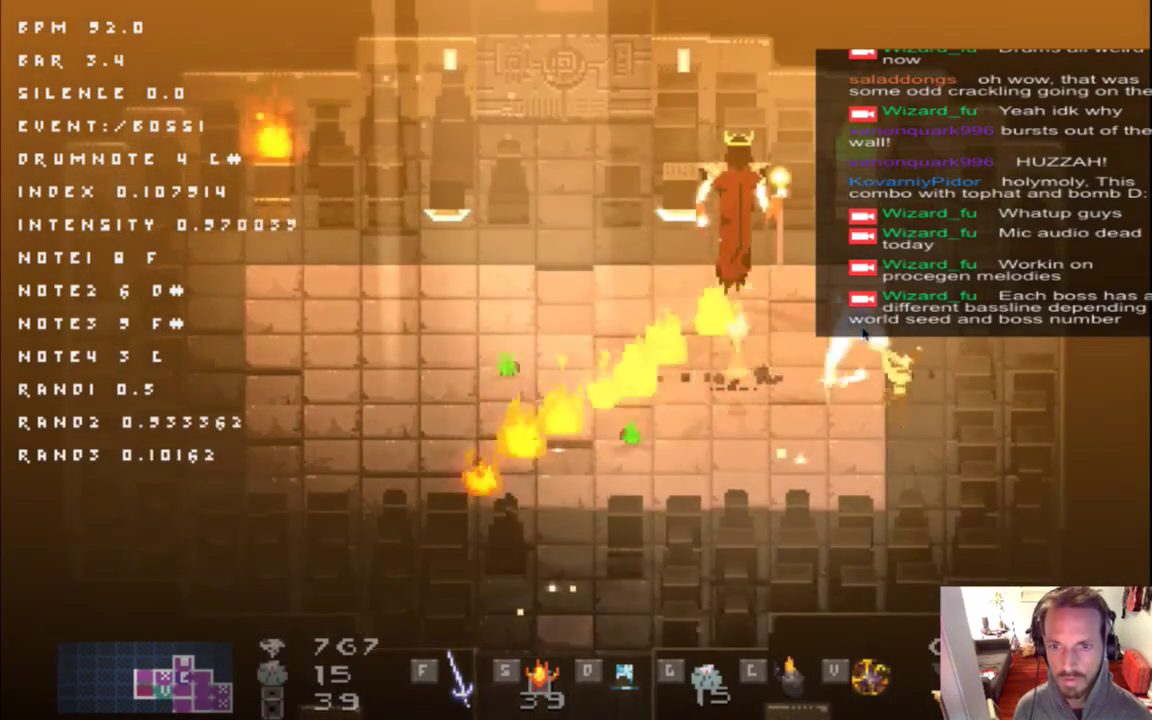
key("Left")
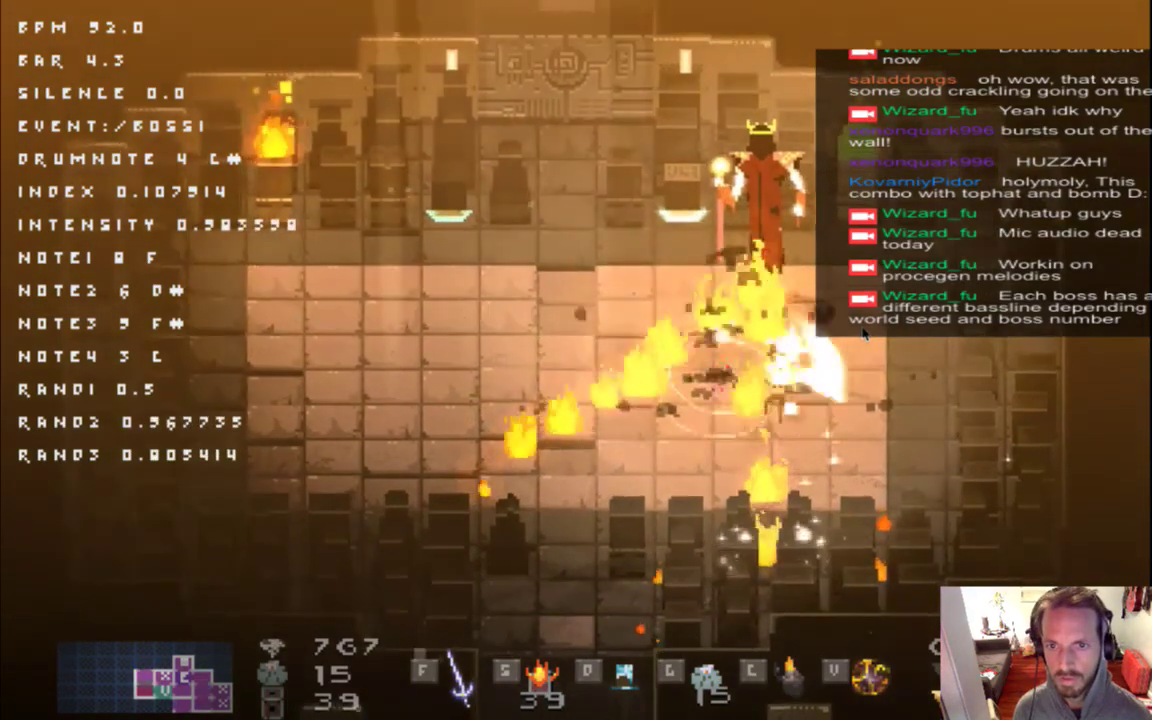
key("Right")
key("Right")
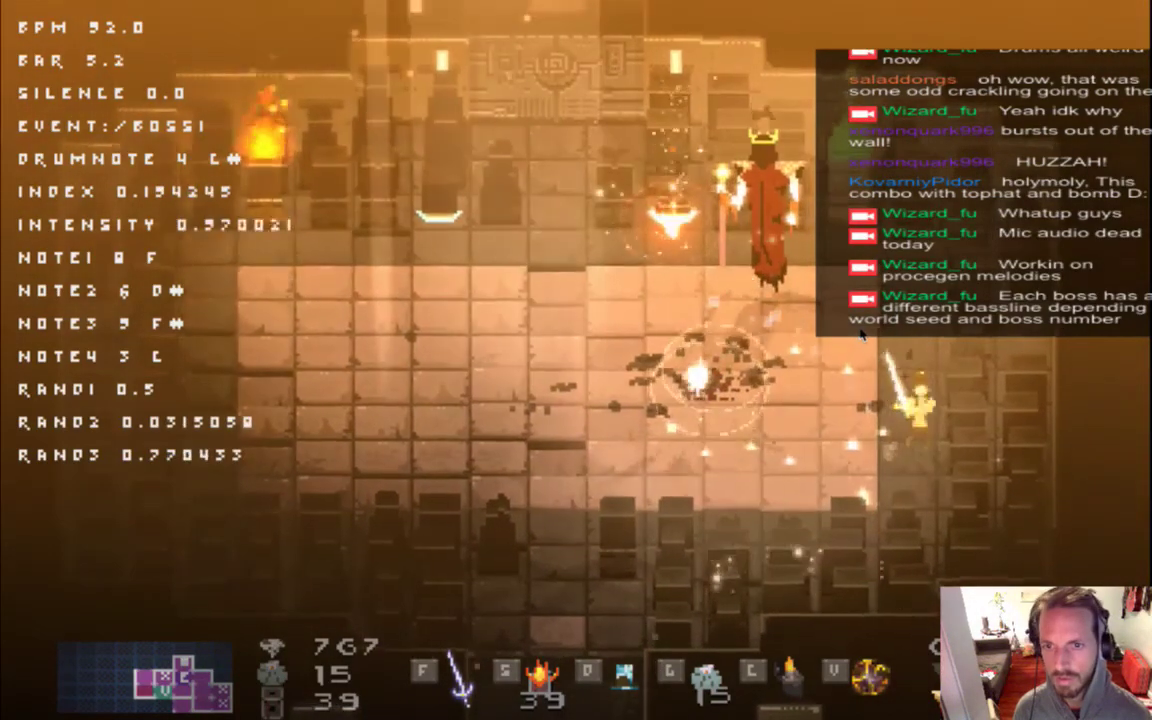
key("Left")
key("Right")
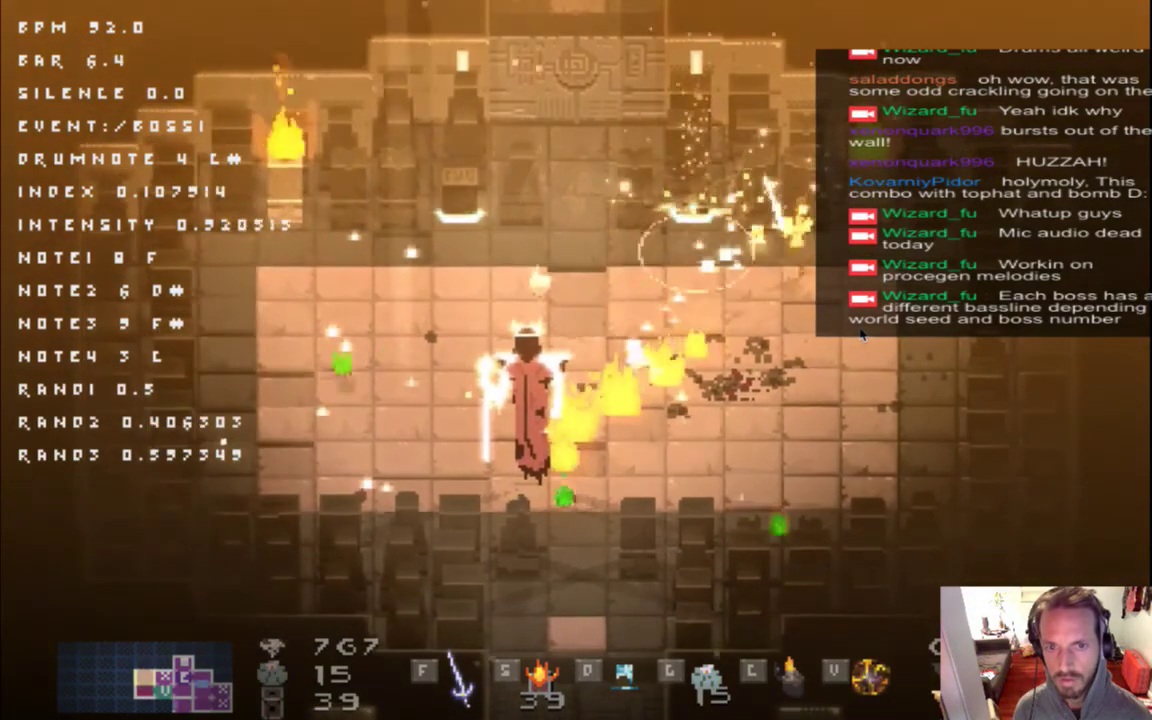
key("Right")
key("Left")
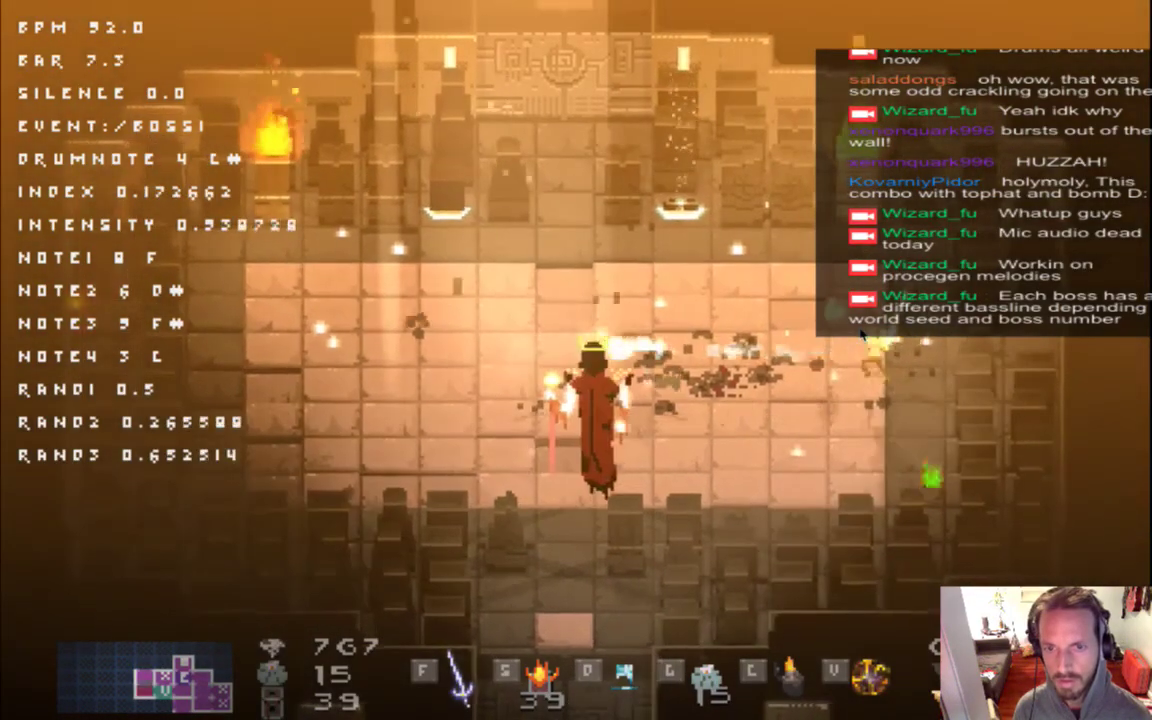
Close in on the boss at the hall's centre and hit it repeatedly with the sword.
key("Right")
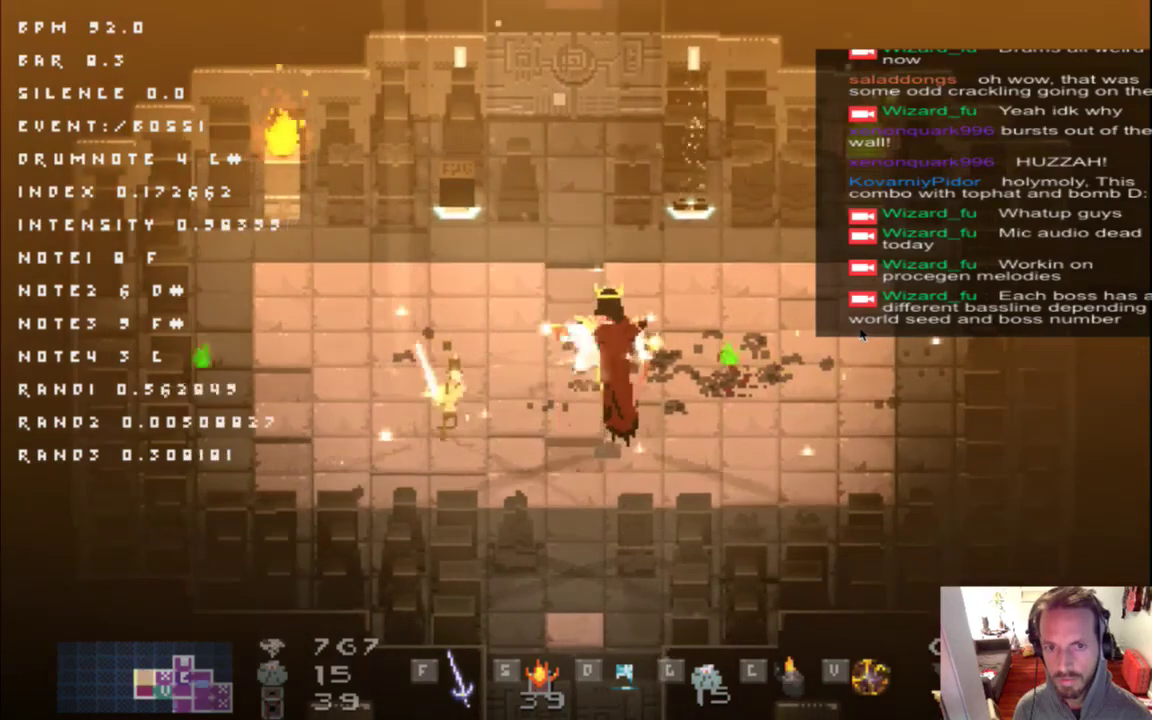
key("f")
key("Down")
key("f")
key("f")
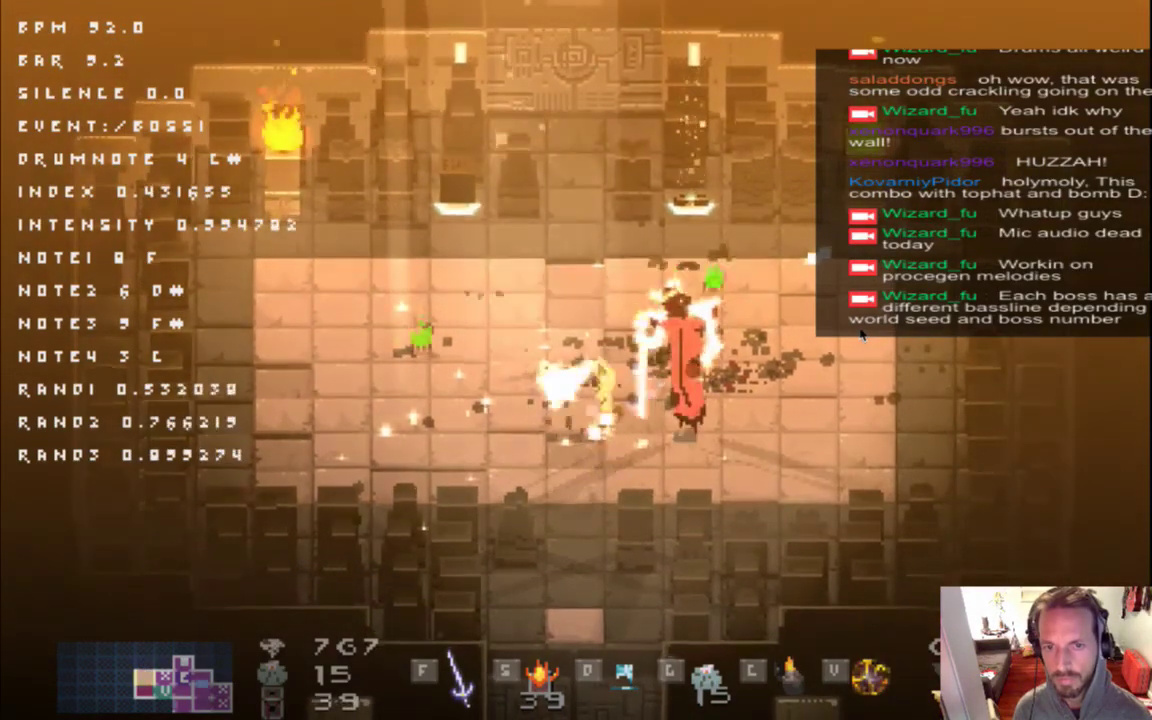
Retreat to the west edge, run up to the northwest corner and move along the north wall around the boss.
key("Left")
key("Left")
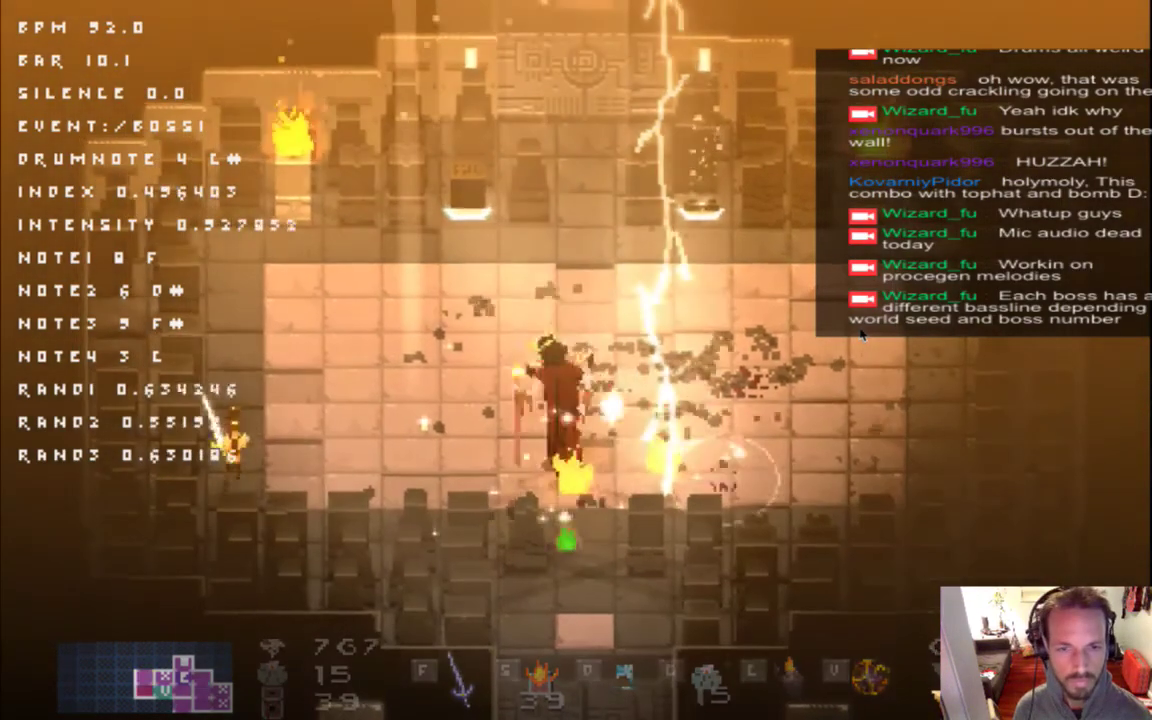
key("Up")
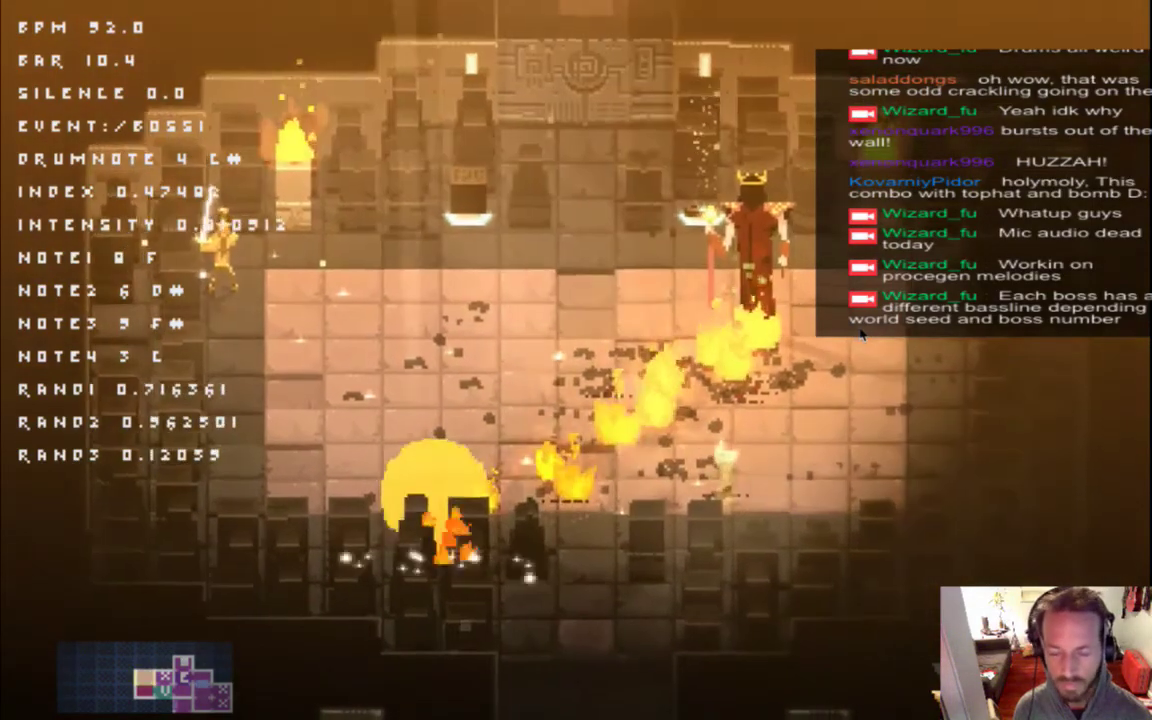
key("Right")
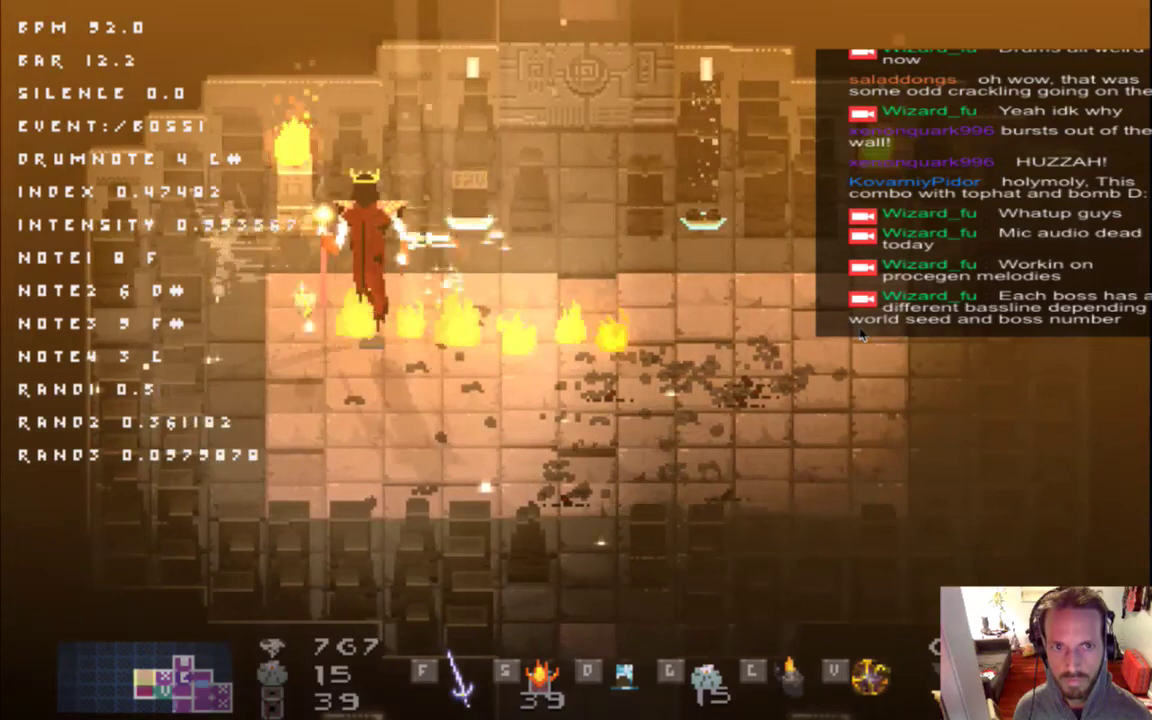
key("Right")
key("Left")
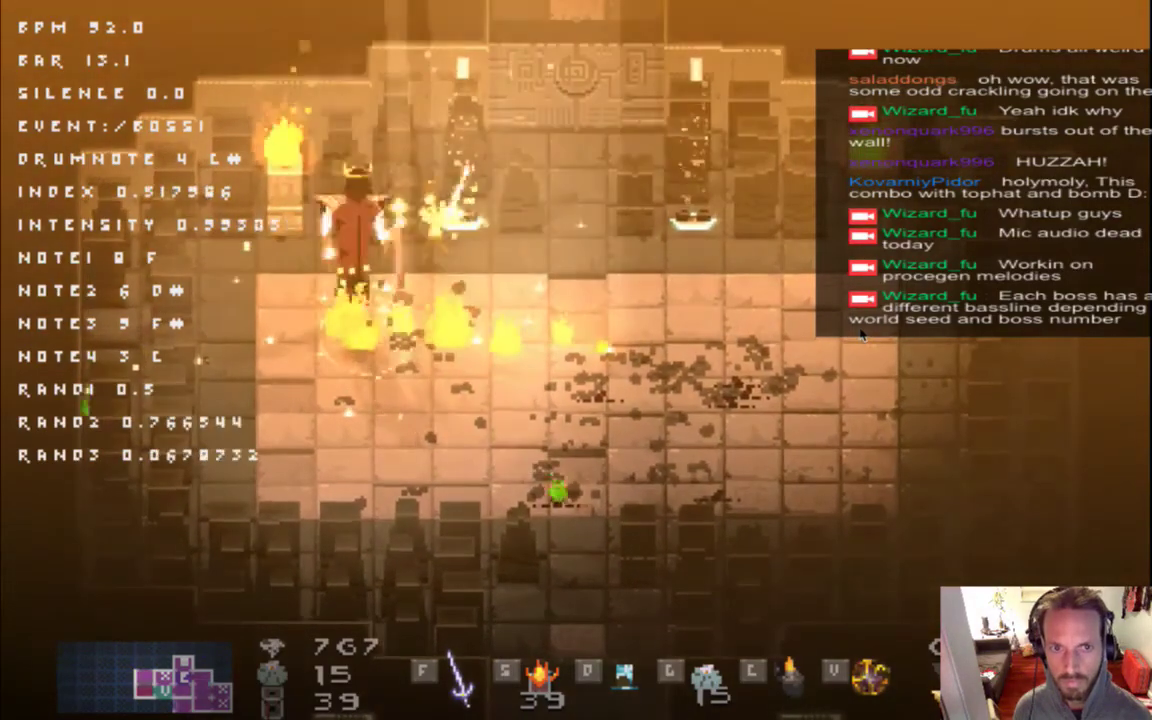
key("Right")
key("a")
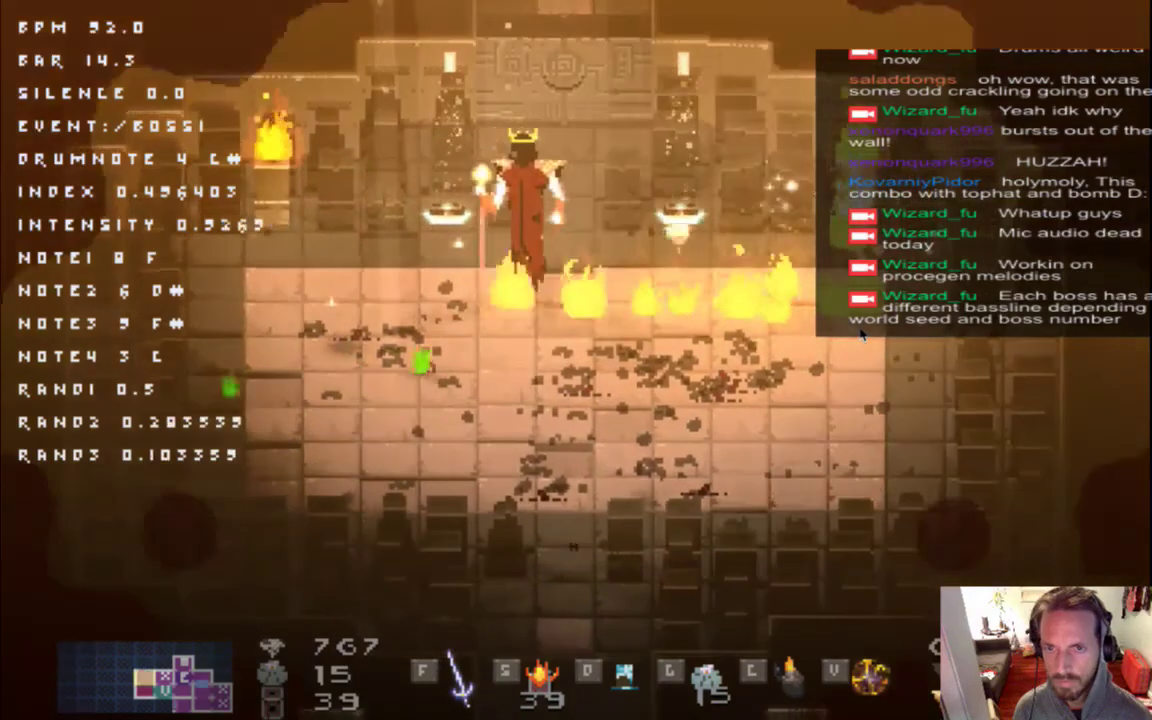
key("Left")
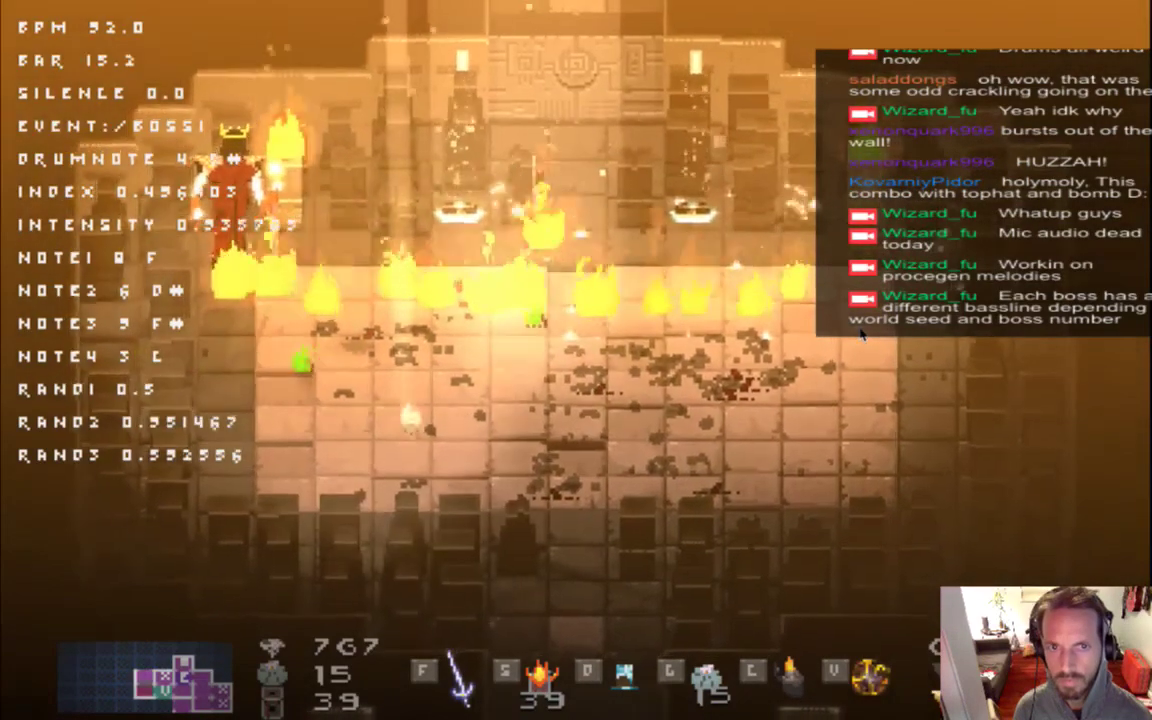
Move back down to the hall's centre and toggle invincibility twice so that it is disabled.
key("Right")
key("Down")
key("Left")
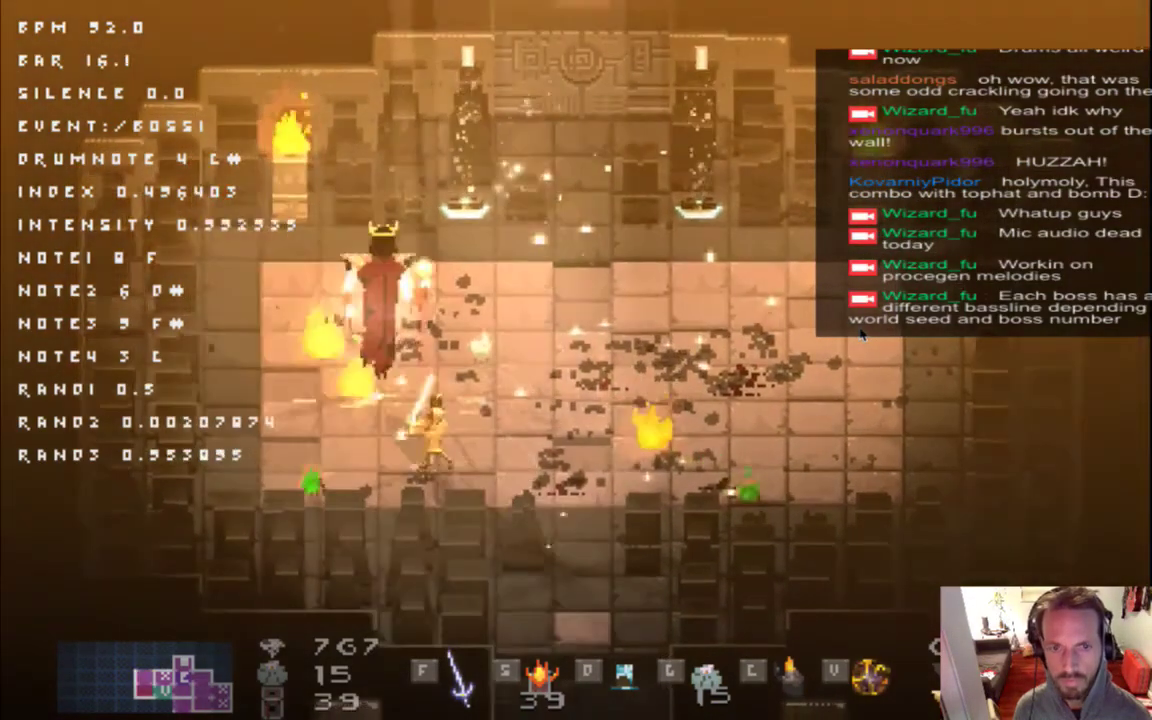
key("i")
key("i")
key("Right")
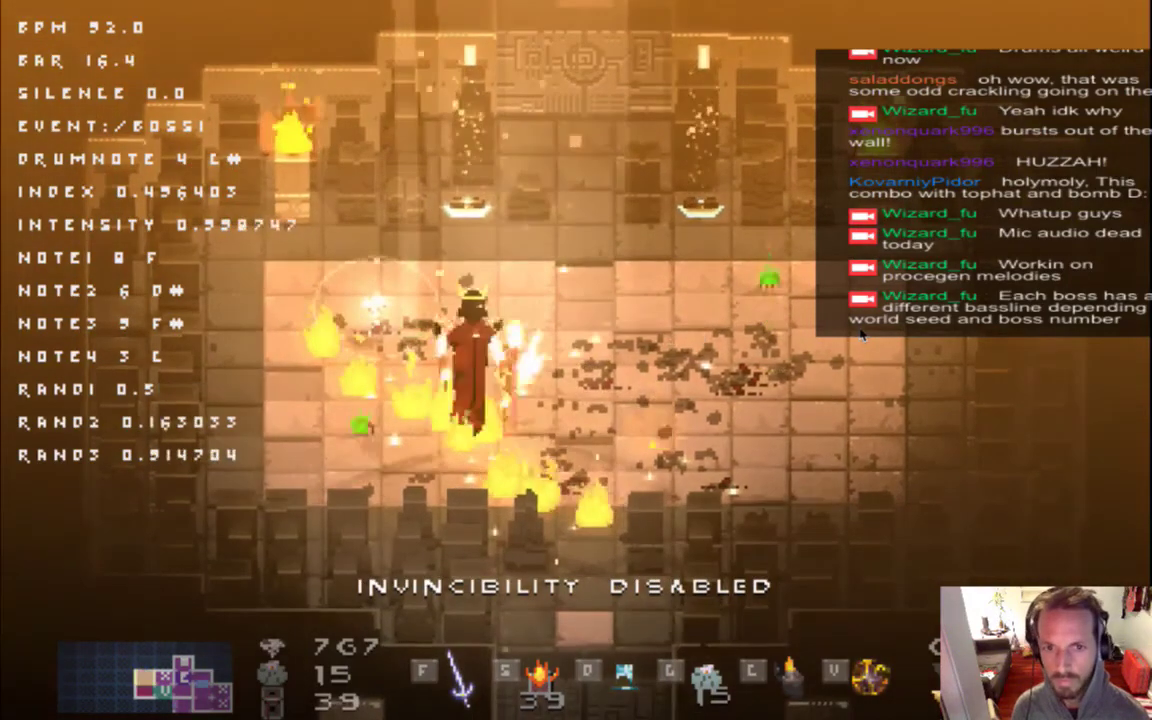
Follow the boss to the hall's east side and attack it with the sword at close range.
key("Right")
key("f")
key("Right")
key("Down")
key("f")
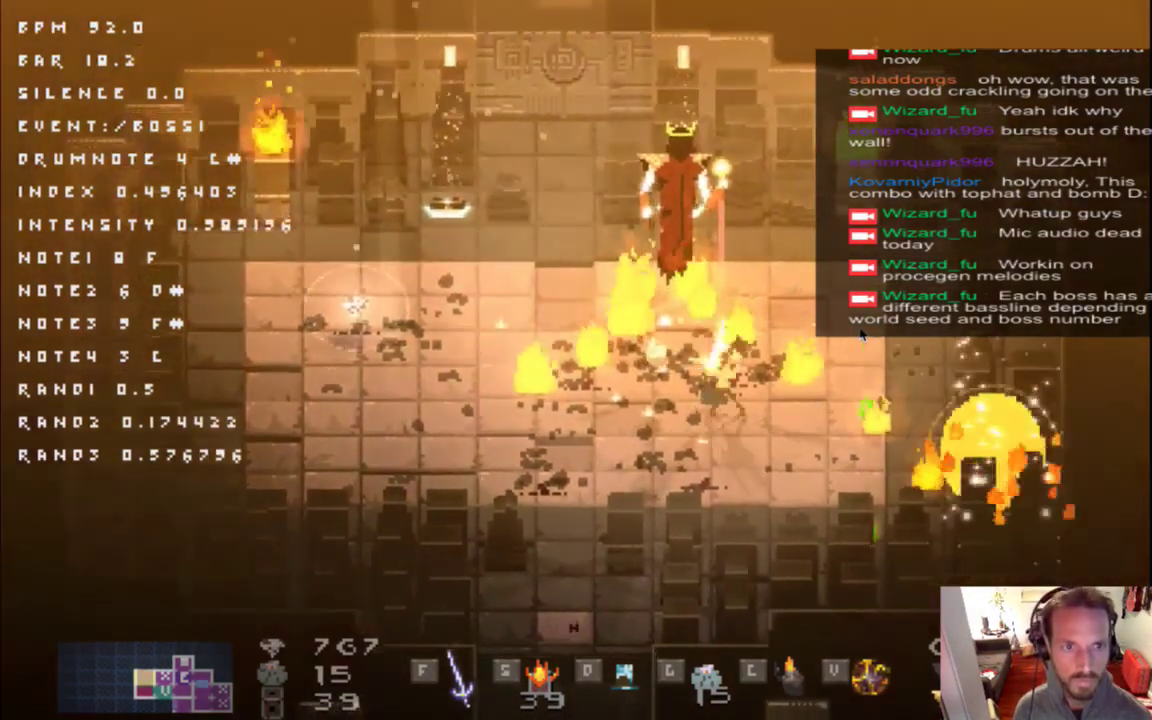
key("Left")
key("f")
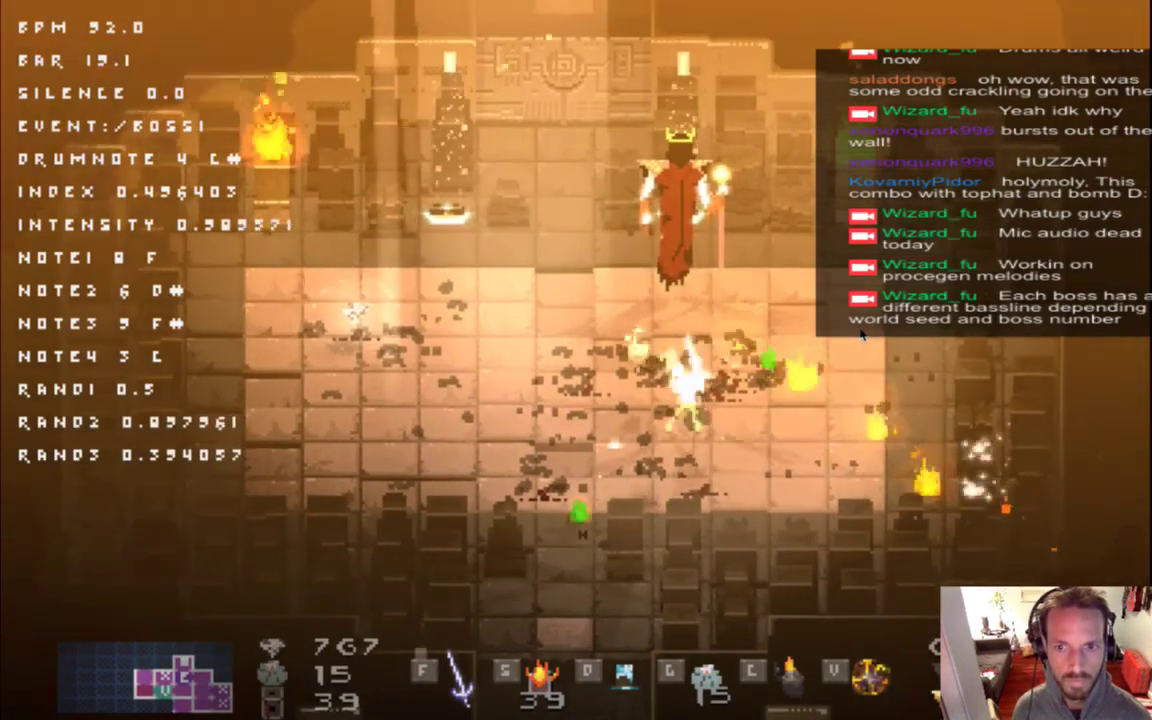
Fall back to the hall's south centre, trigger the Hurt Foes cheat and move back toward the boss.
key("w")
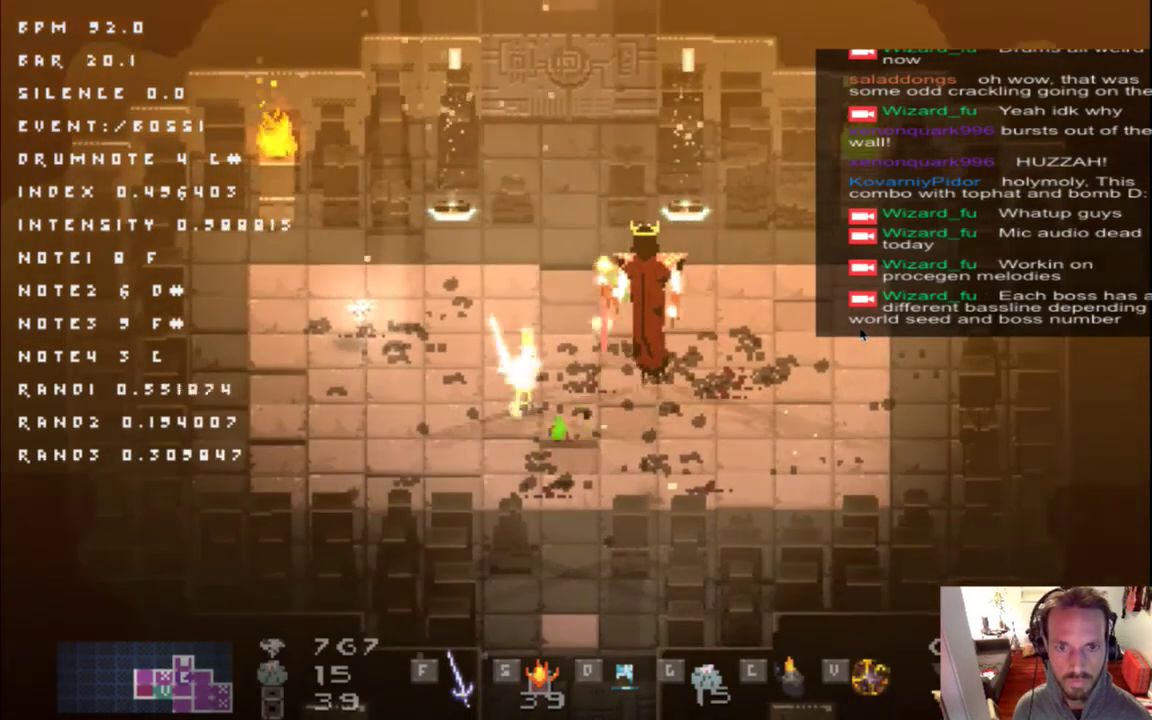
key("Down")
key("Right")
key("f")
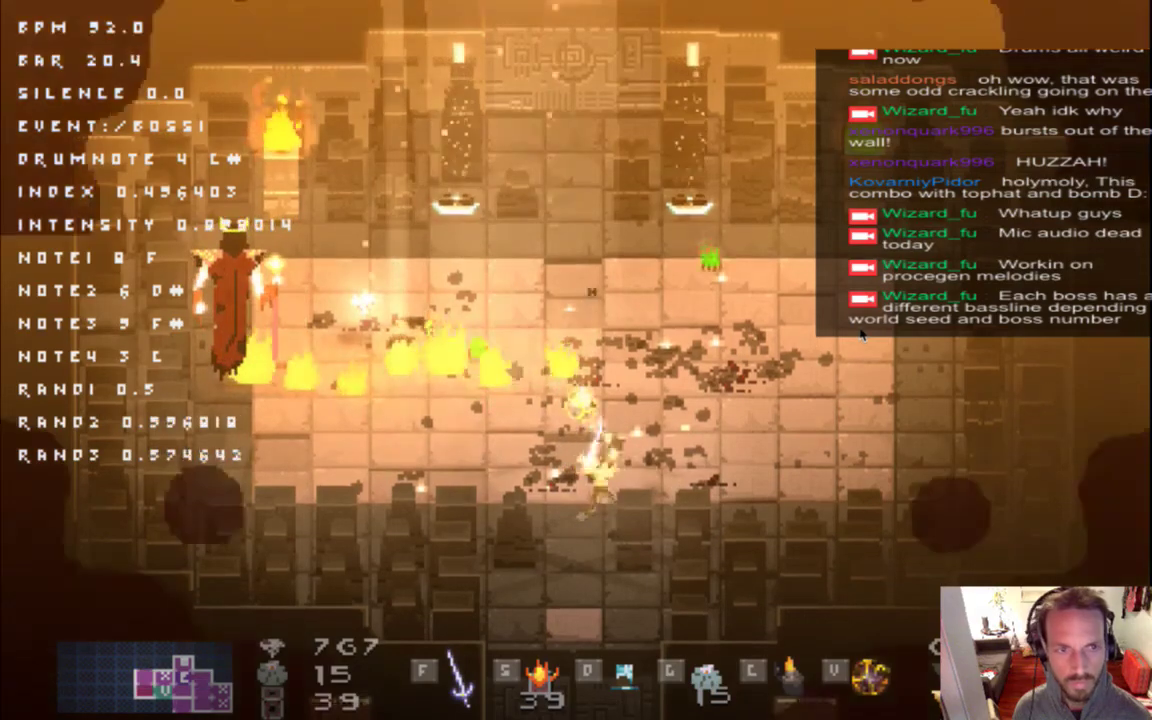
key("Left")
key("c")
key("Right")
key("Up")
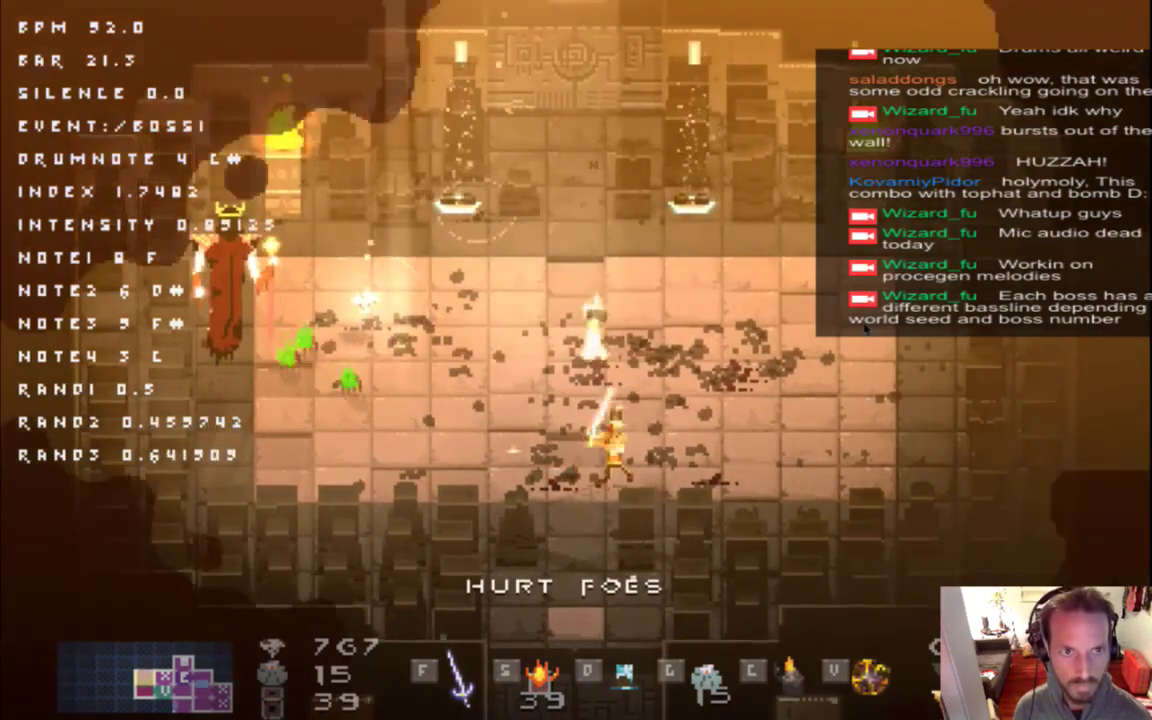
key("Right")
key("Left")
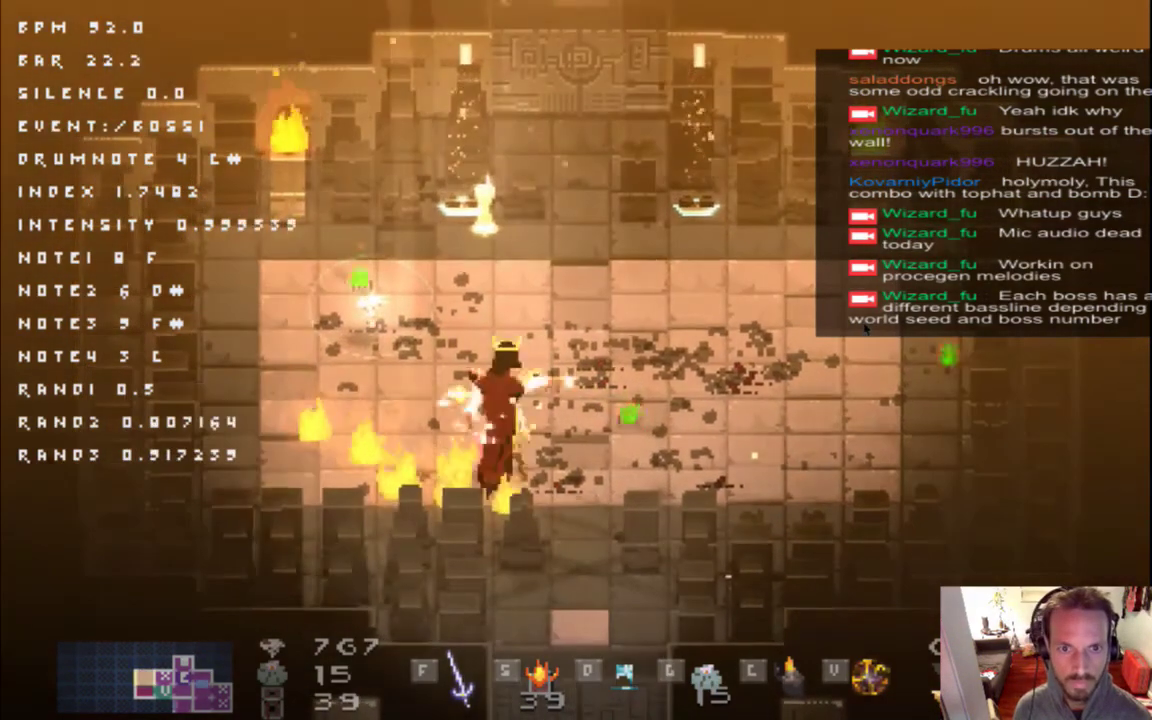
Run to the hall's east side, cross back to the northwest corner and return east along the north side.
key("Right")
key("Up")
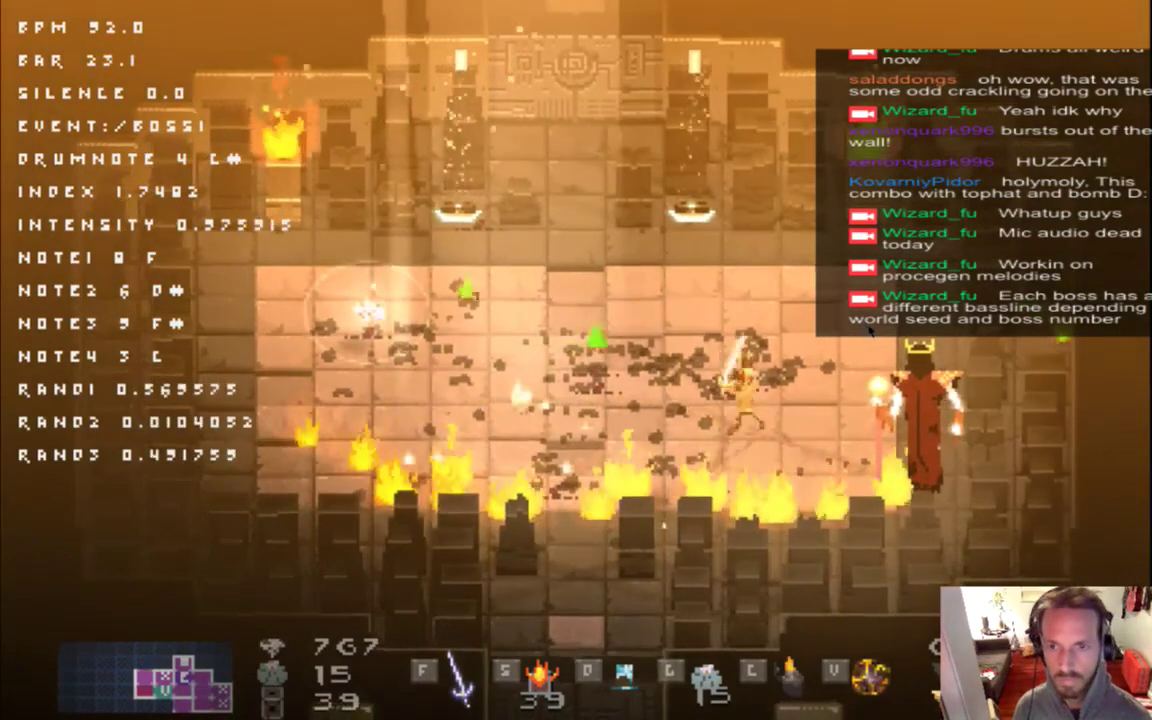
key("Left")
key("Up")
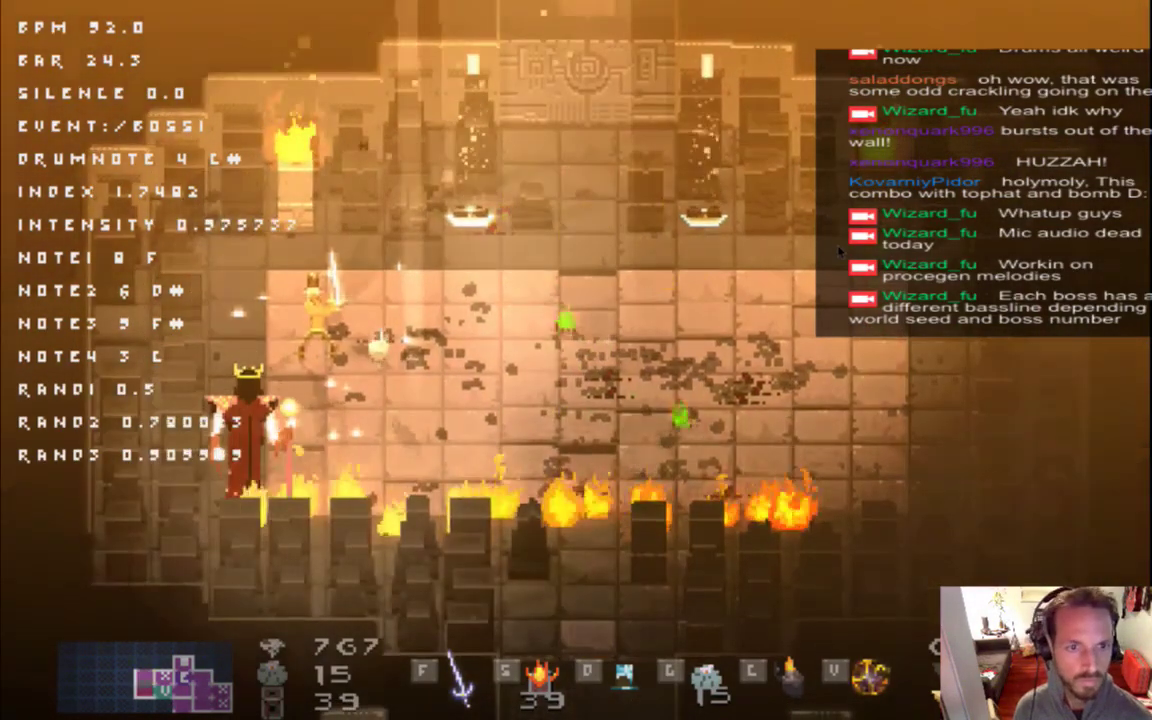
key("Right")
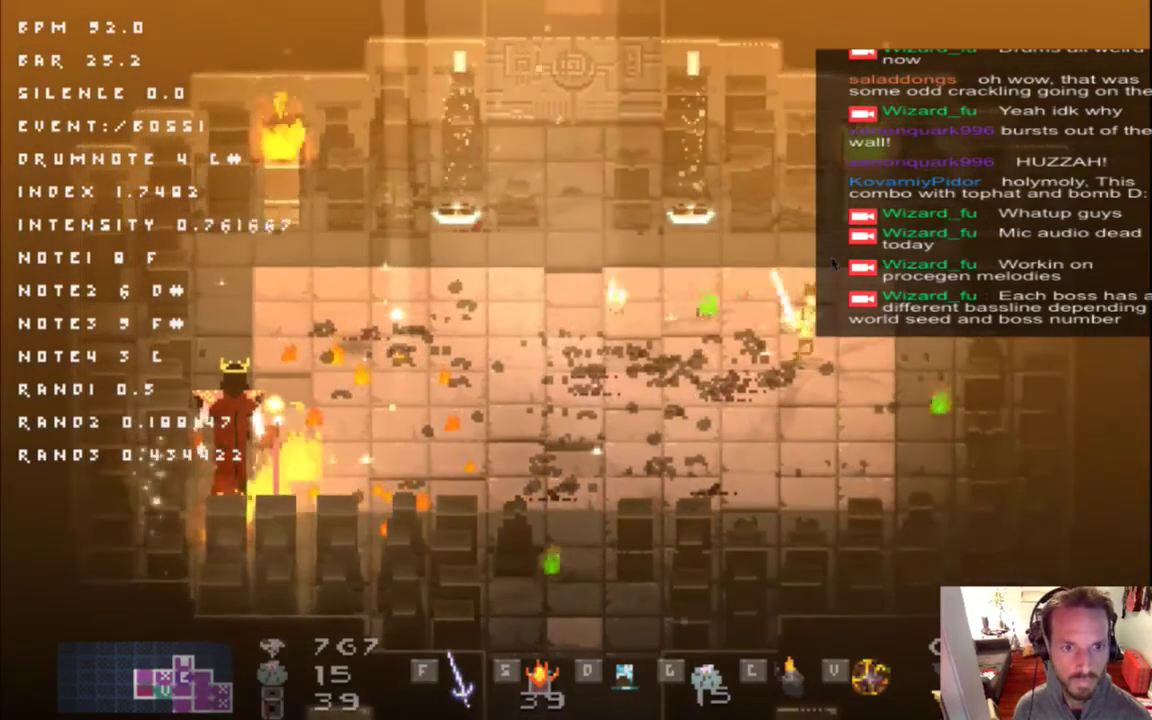
Reach the hall's east side, toggle invincibility twice and trigger the attack action twice while heading back west.
key("Right")
key("i")
key("i")
key("a")
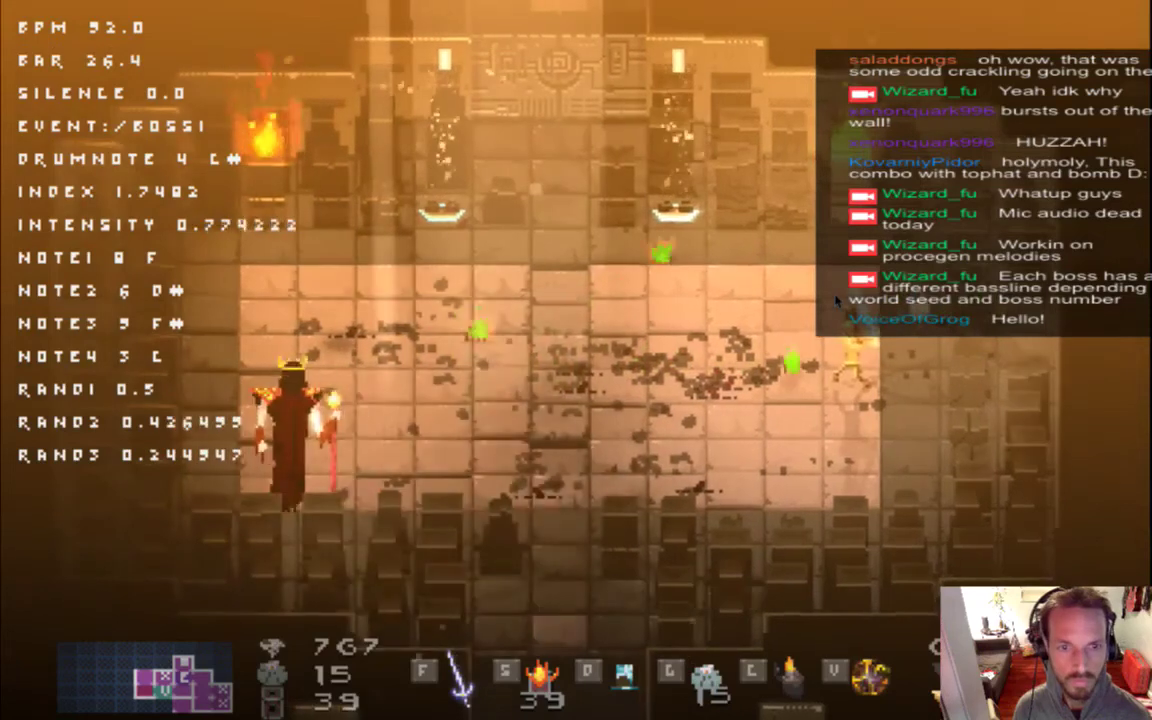
key("a")
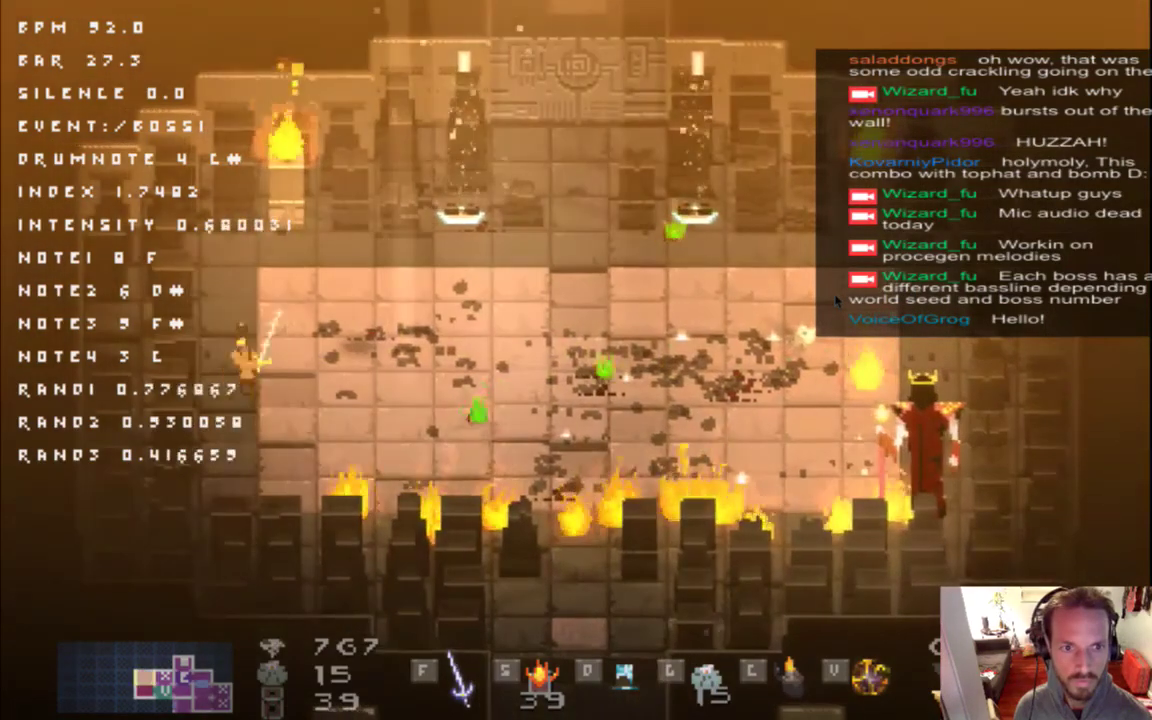
Move up and down the west edge, then run along the south side to the hall's east end.
key("Left")
key("Up")
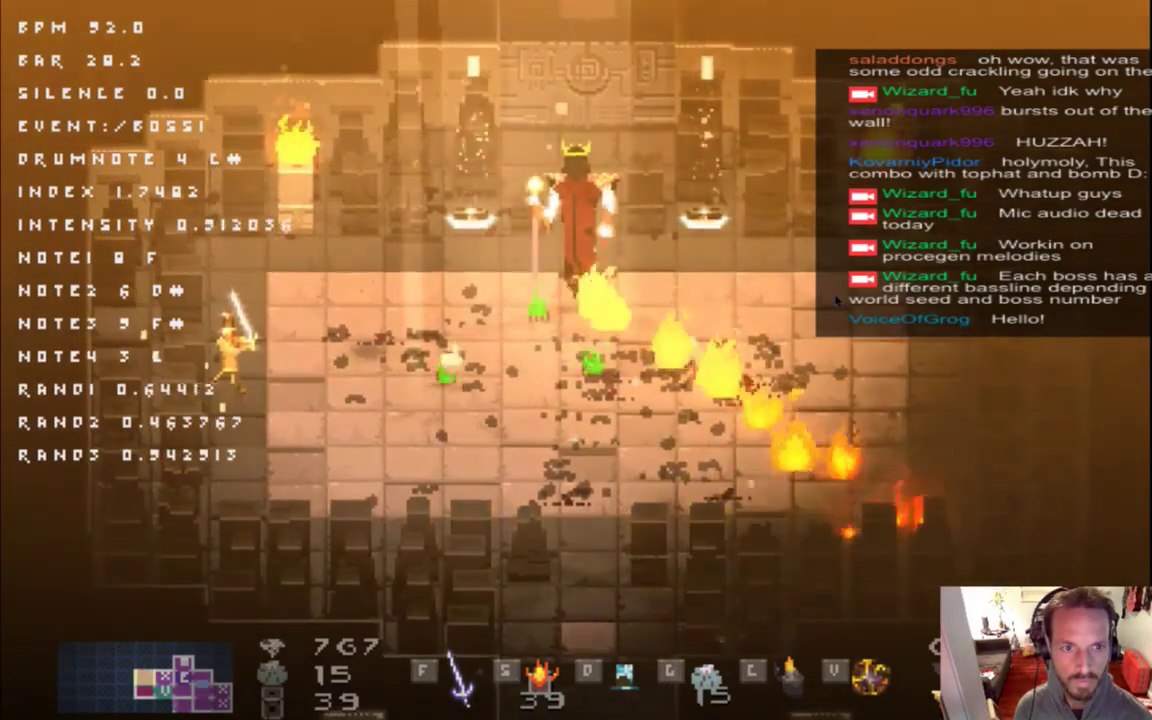
key("Down")
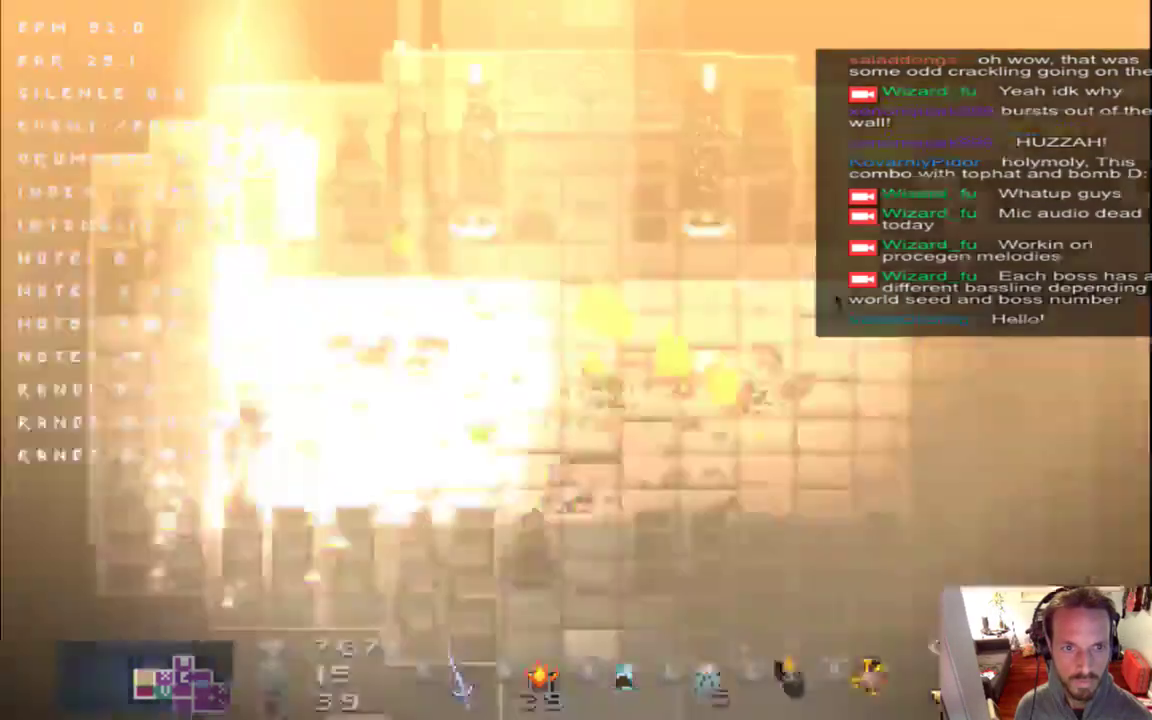
key("Right")
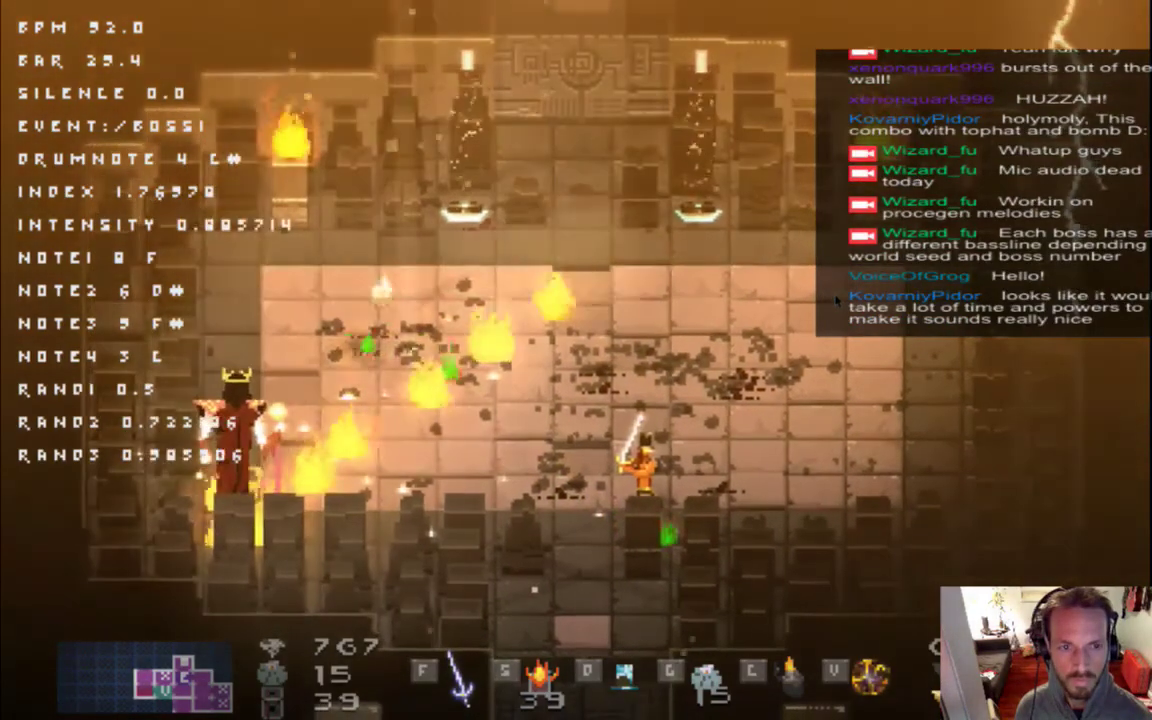
key("d")
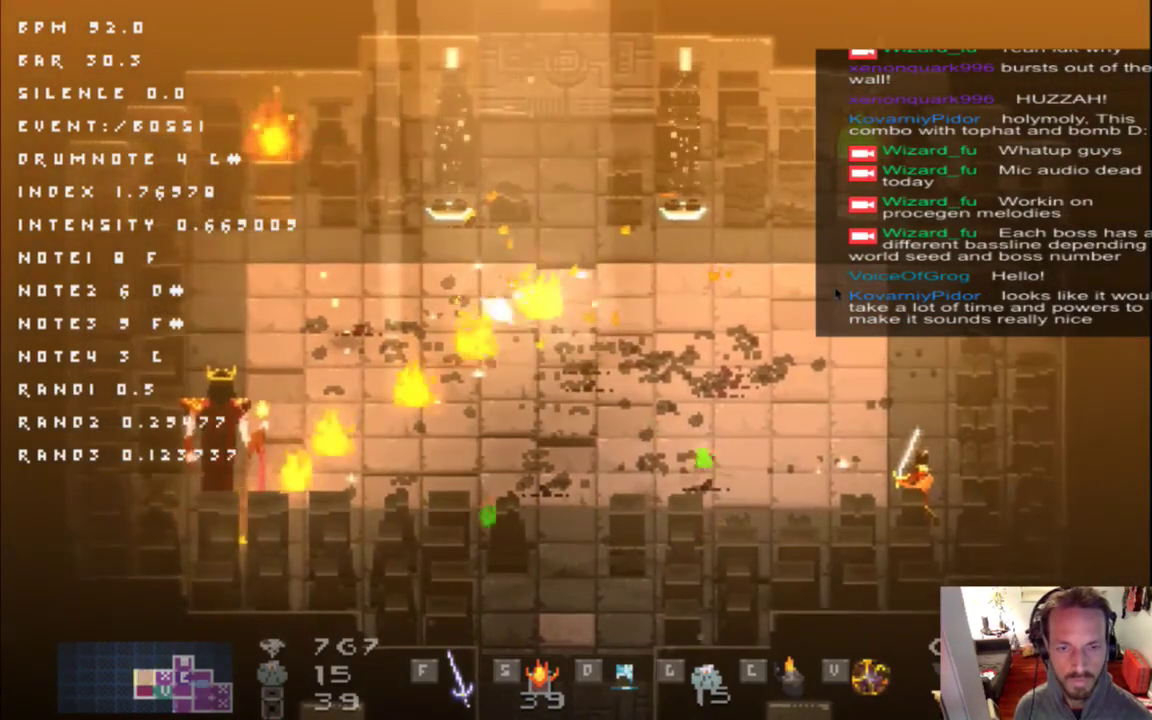
Switch to Xcode and go to the boss parameter code in MusicSystem.cpp.
key("super+Tab")
key("super+Tab")
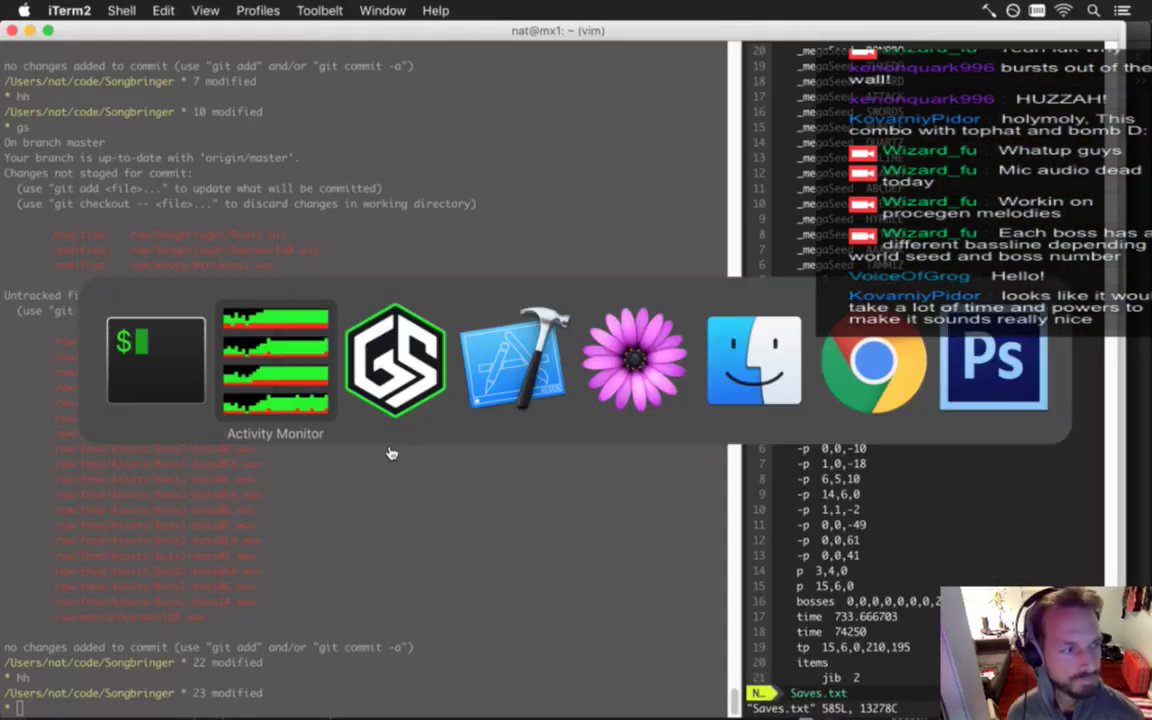
key("super+Tab")
key("super+Tab")
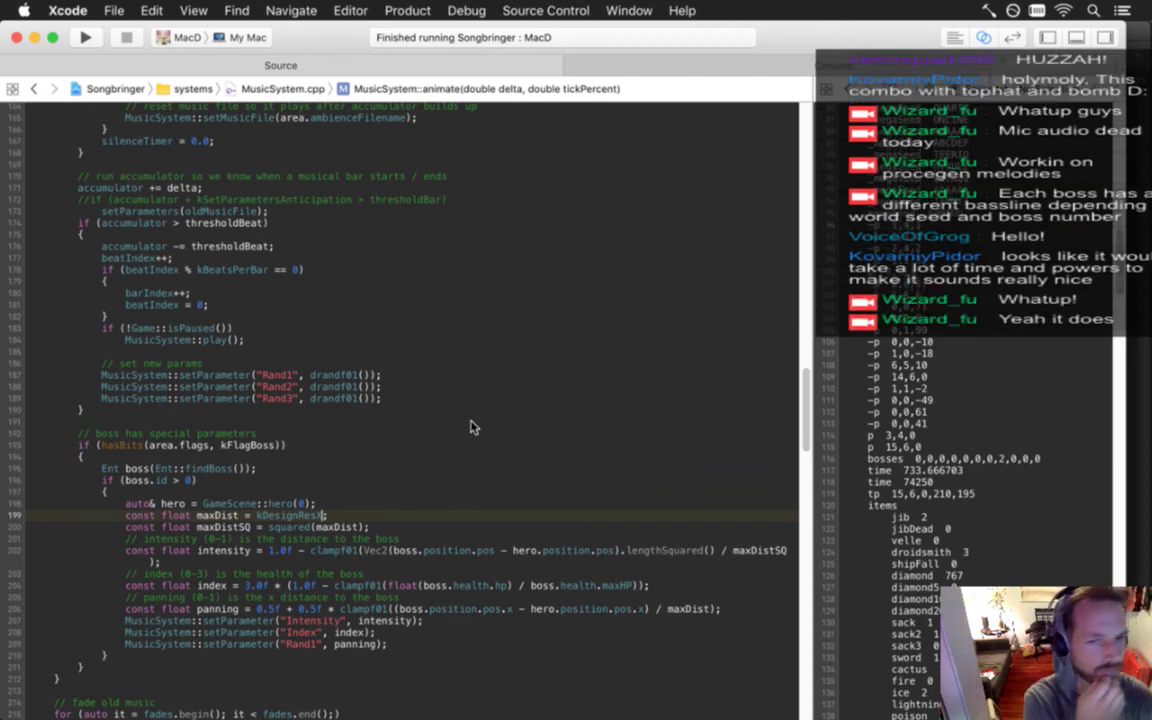
left_click(390, 567)
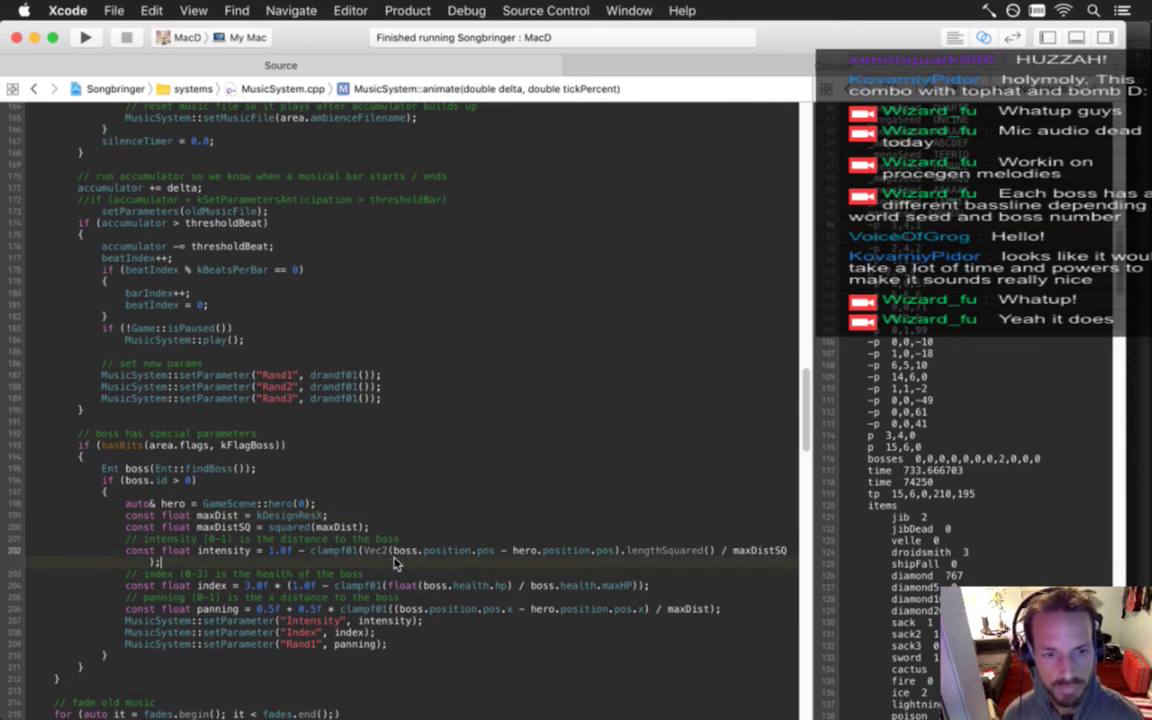
scroll(398, 558, "down", 1)
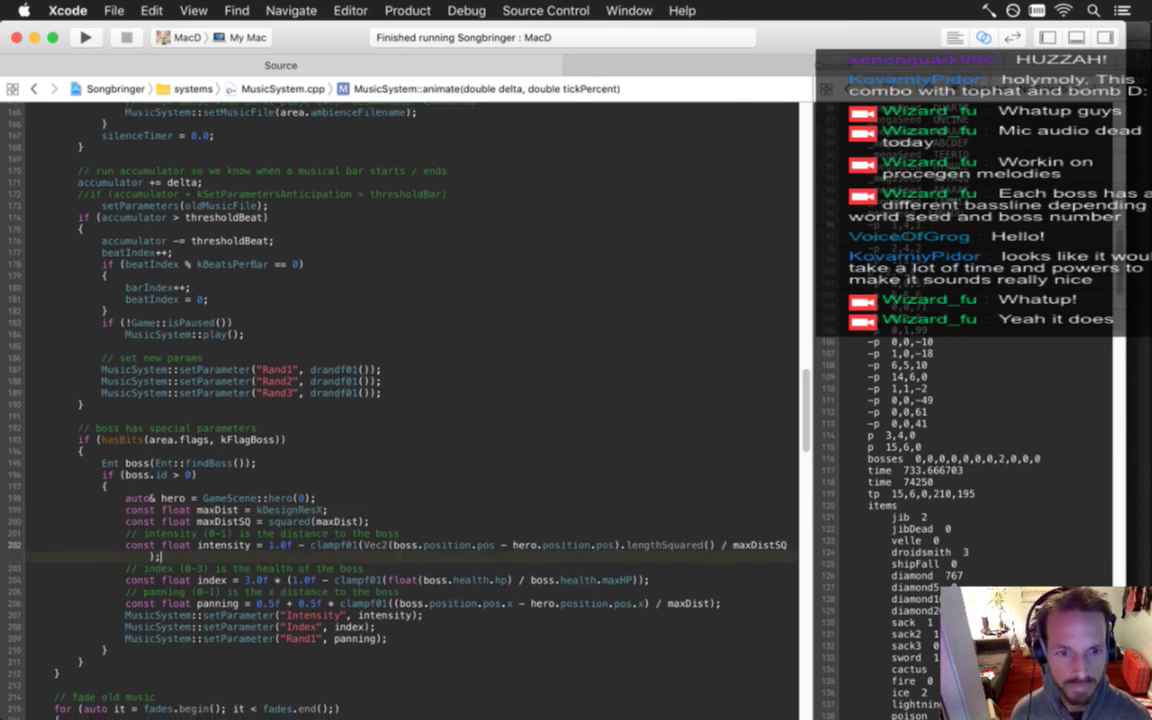
Wrap the panning line's x-distance ratio in fabsf() inside clampf01, including the division by maxDist.
left_click_drag(257, 604, 381, 605)
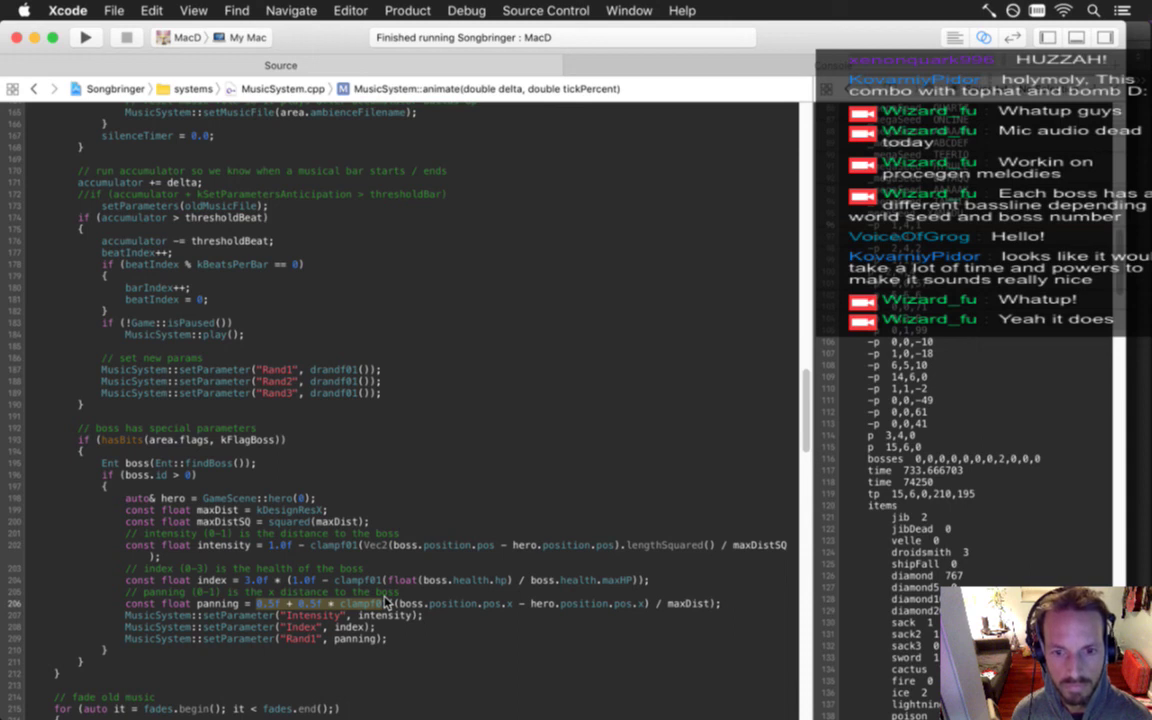
type("(")
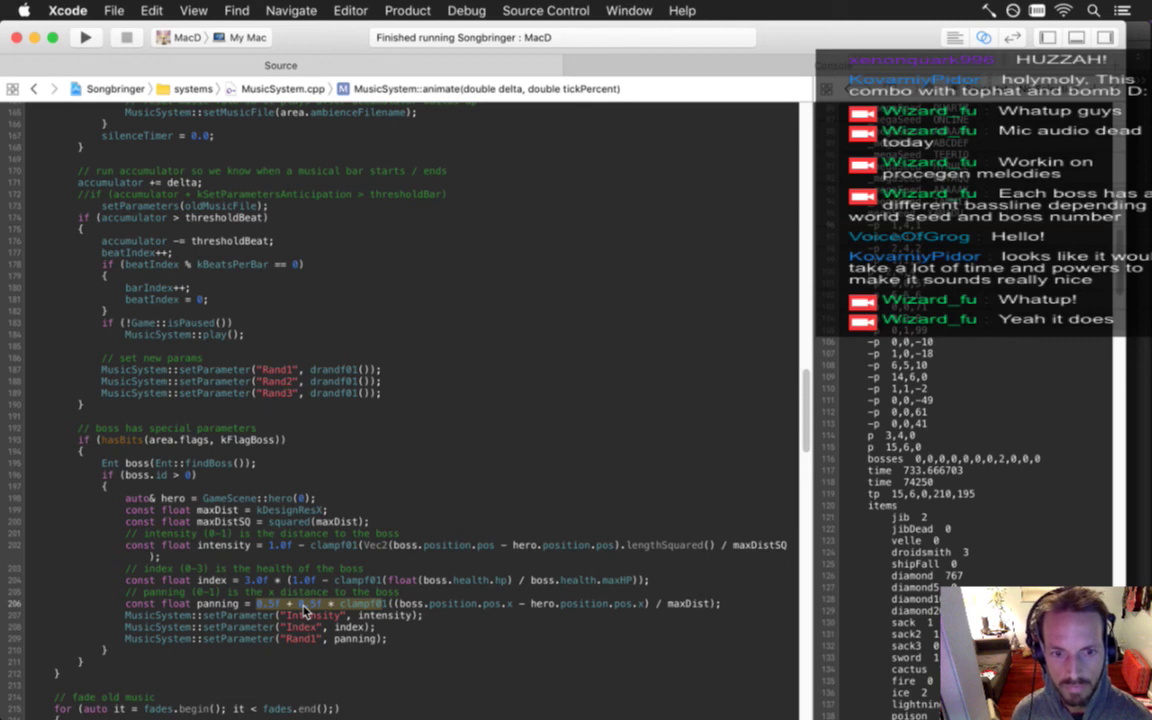
left_click(394, 608)
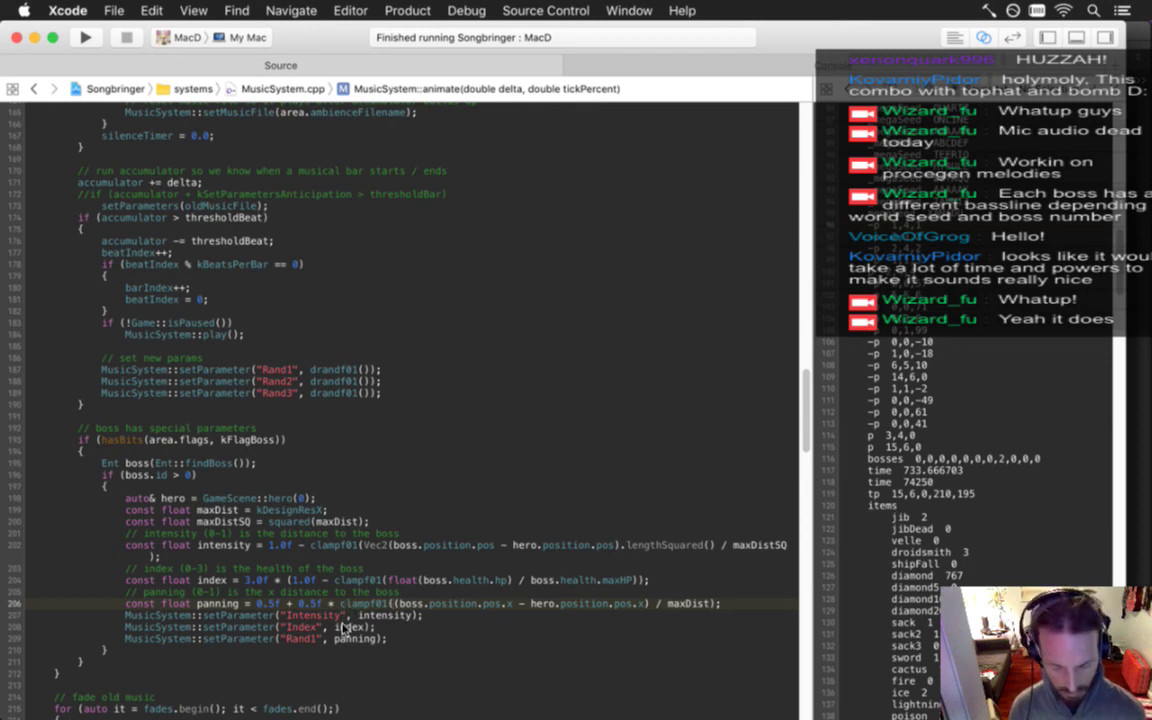
type("fabs")
type("f(")
key("BackSpace")
key("BackSpace")
type("(")
key("super+Right")
key("Left")
type(")")
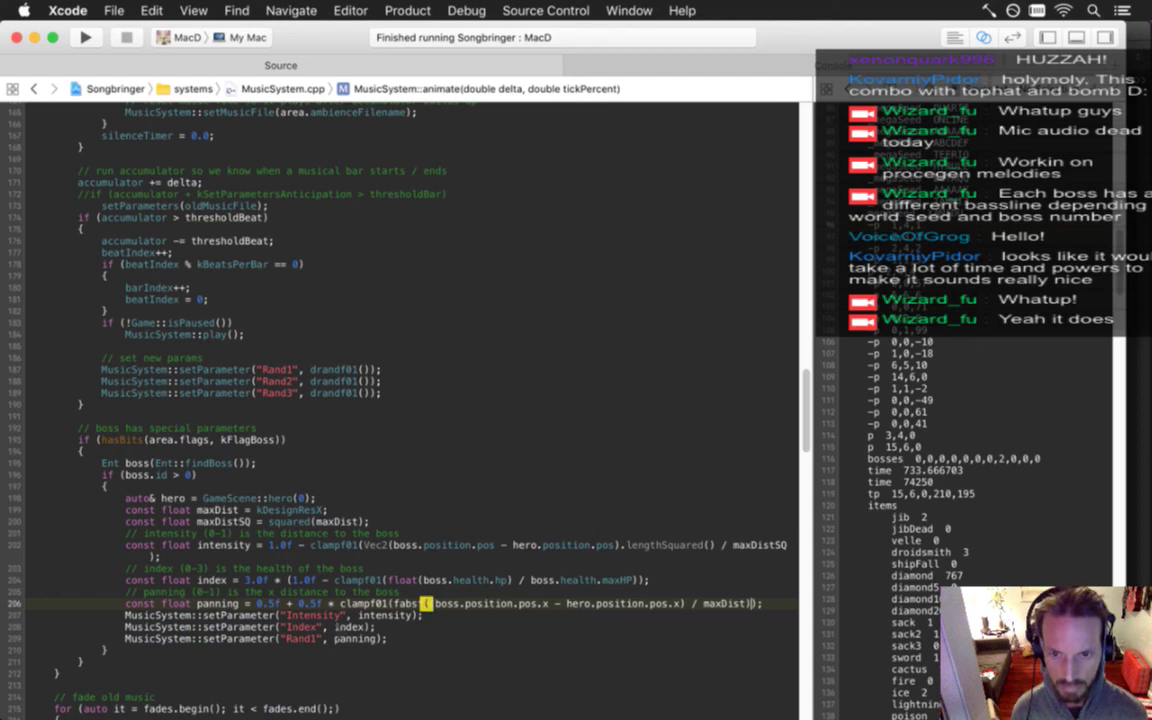
Build and run Songbringer, toggle god mode twice so that it is disabled and walk north through the gate.
key("super+r")
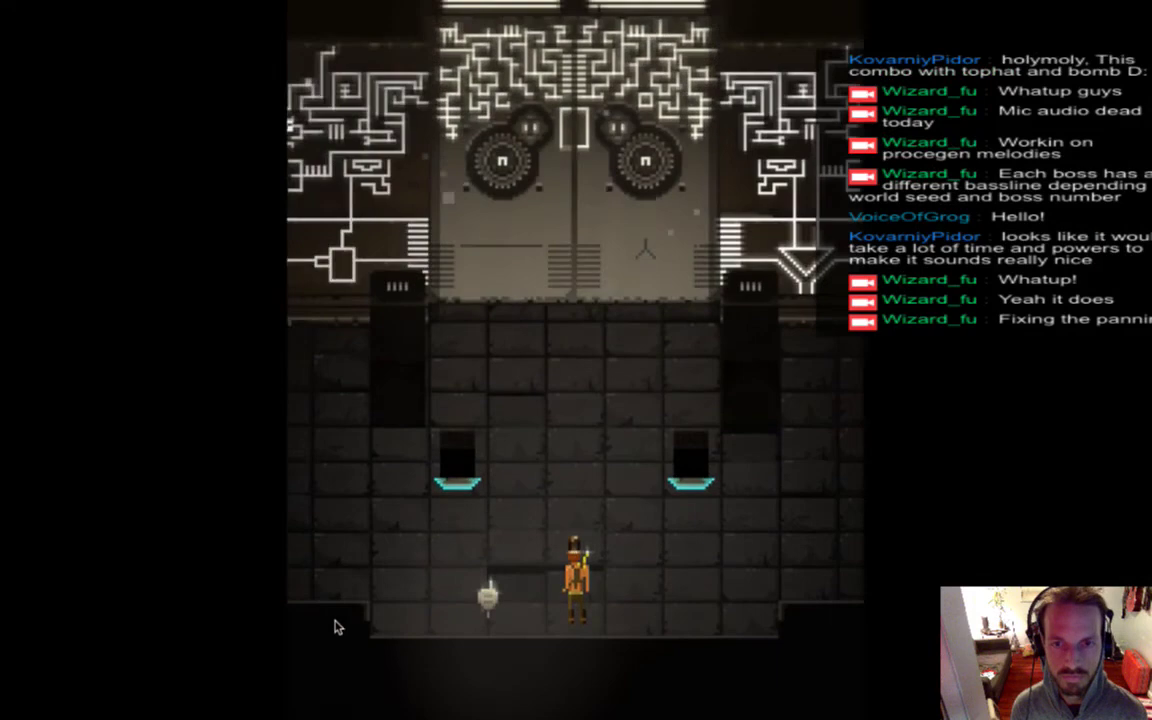
key("Up")
key("g")
key("g")
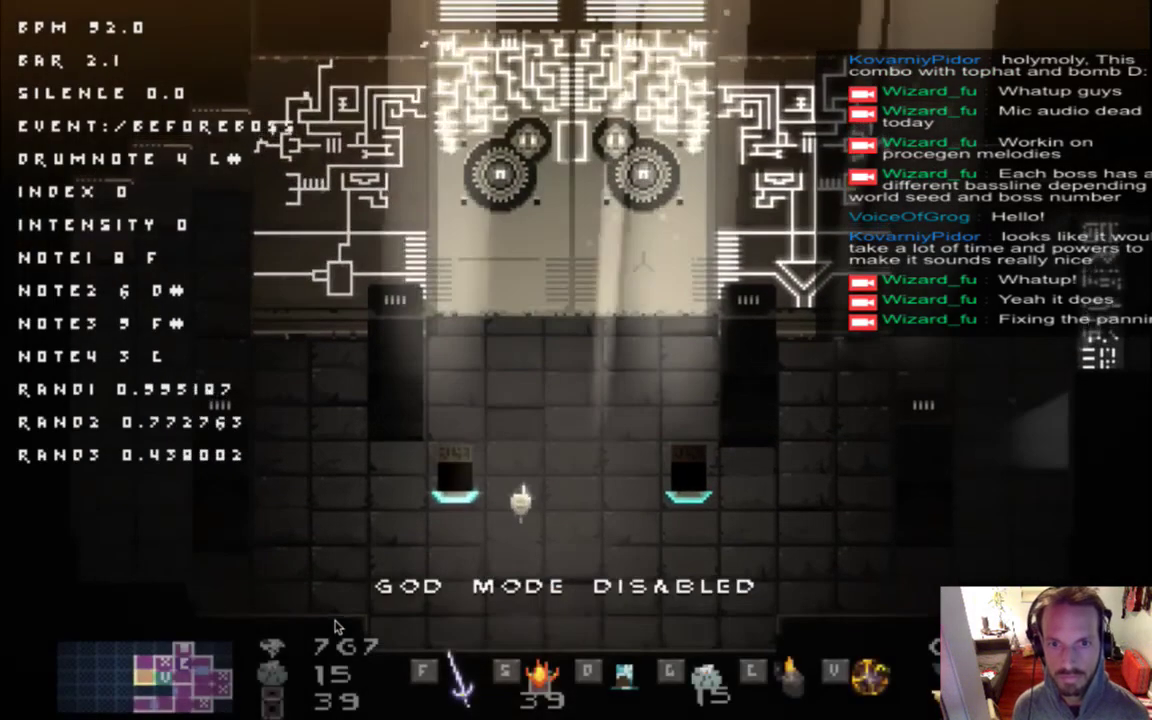
key("Up")
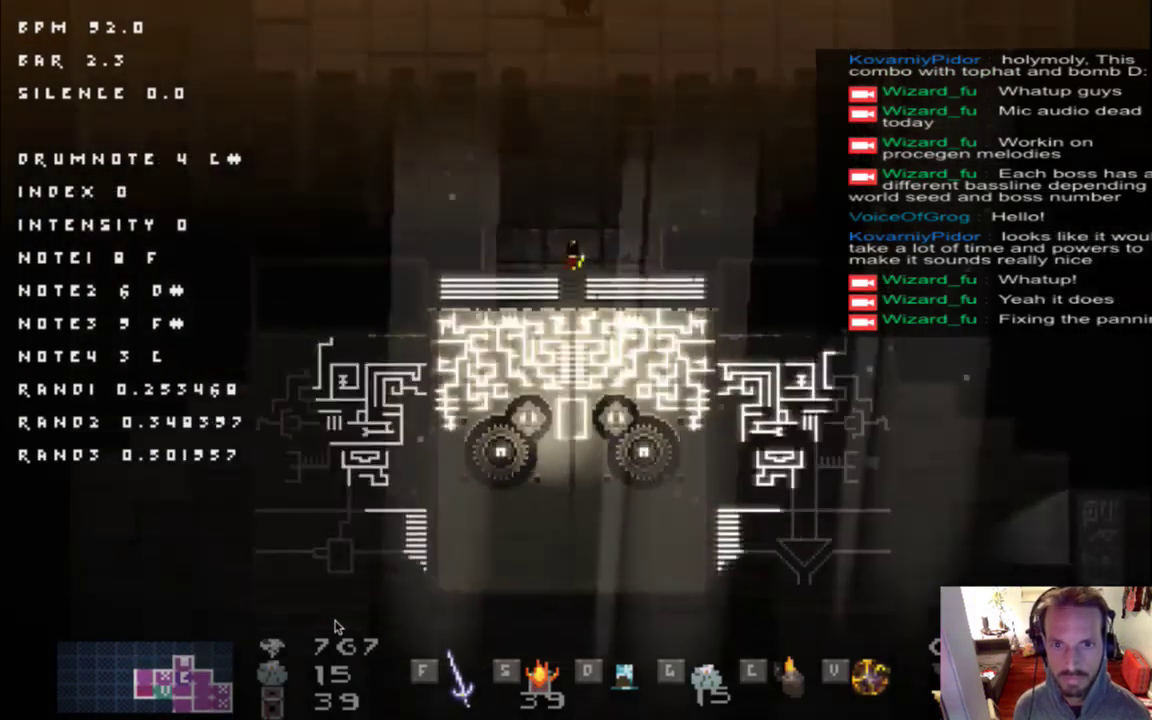
Pause while entering the boss hall, leave the current session and load back in at the boss.
key("Escape")
key("Down")
key("Down")
key("Return")
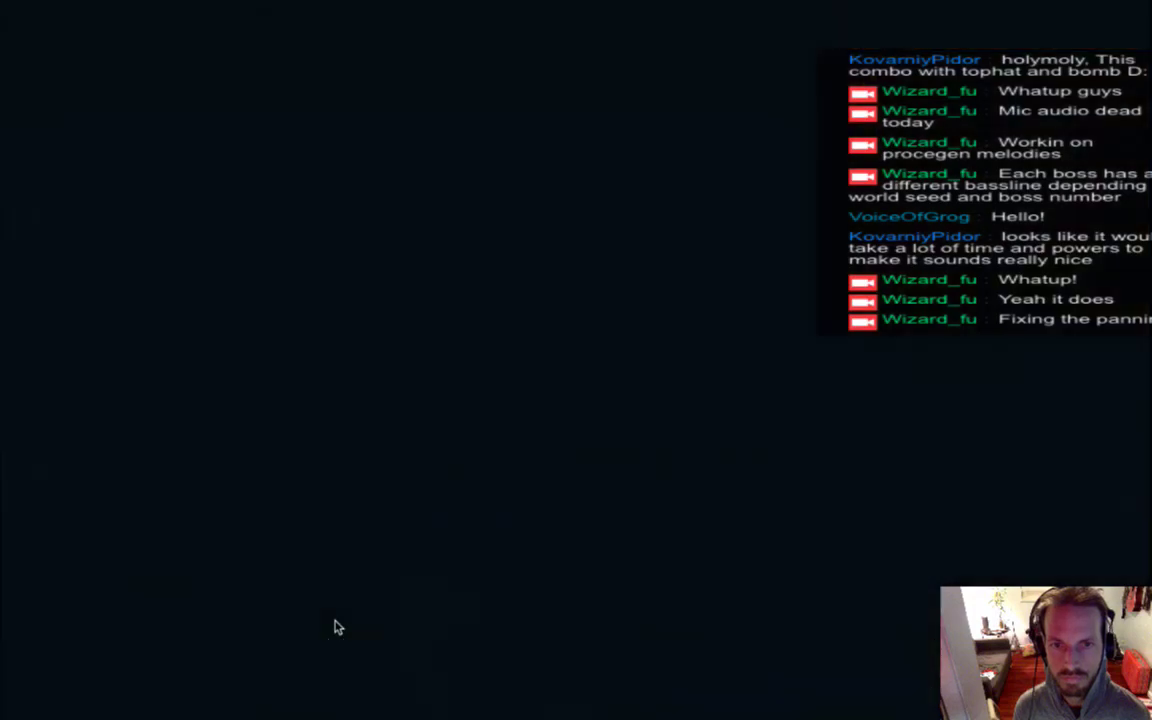
key("Return")
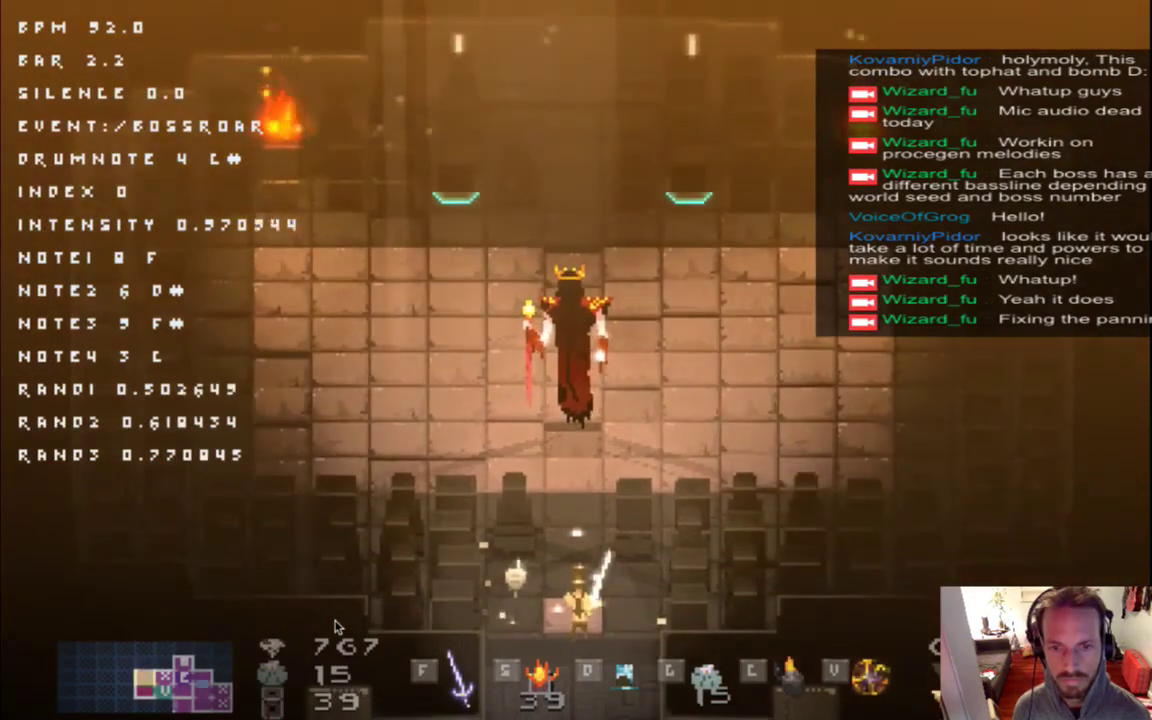
Toggle god mode twice so that it is disabled, then enable invincibility as the boss fight starts.
key("g")
key("g")
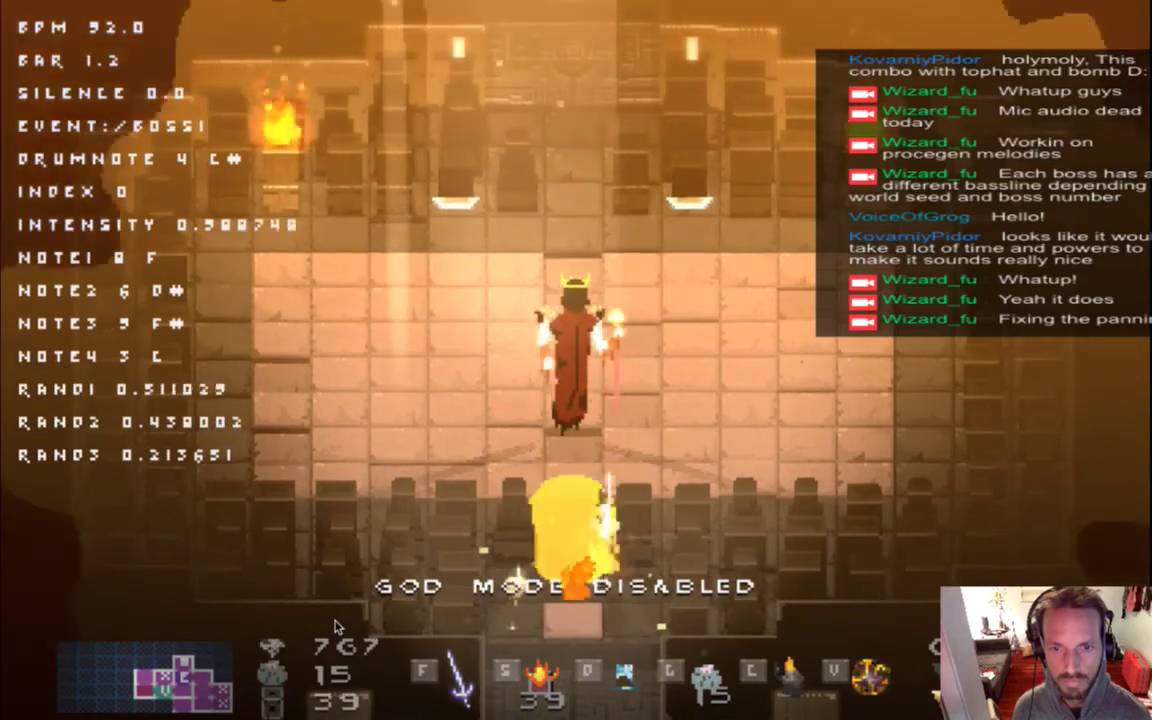
key("i")
key("F2")
key("F2")
key("F2")
key("F2")
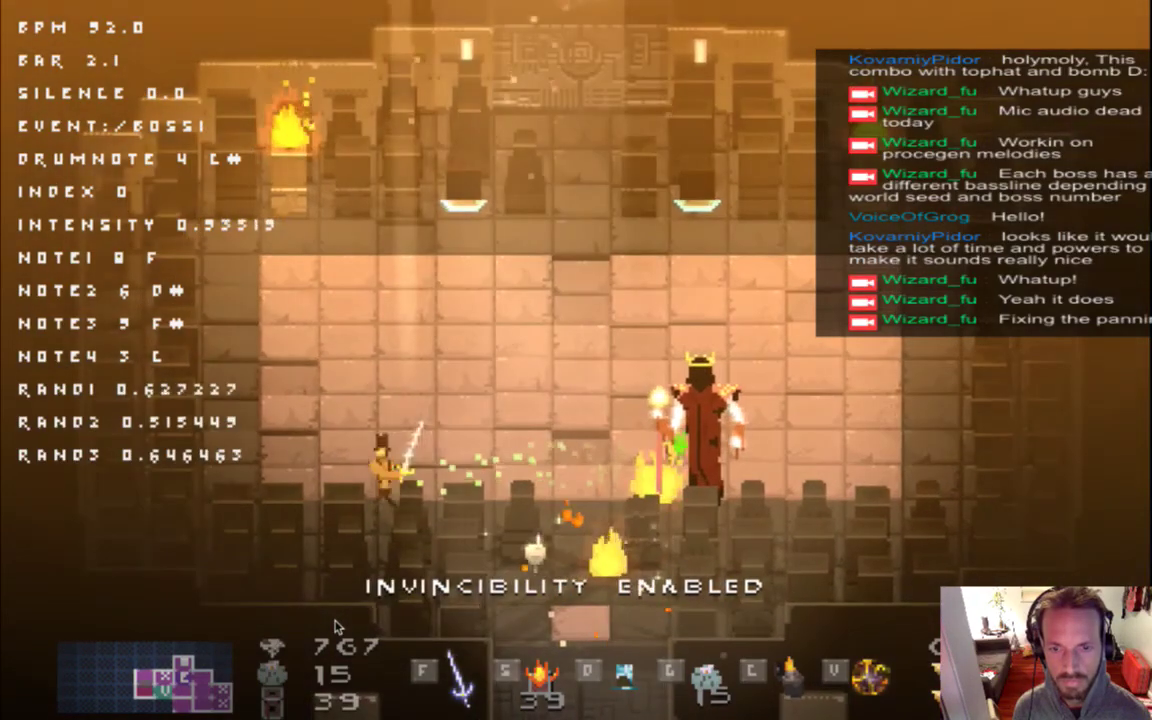
Retreat to the hall's west edge, circle north around the boss and continue to the east side.
key("Left")
key("f")
key("Left")
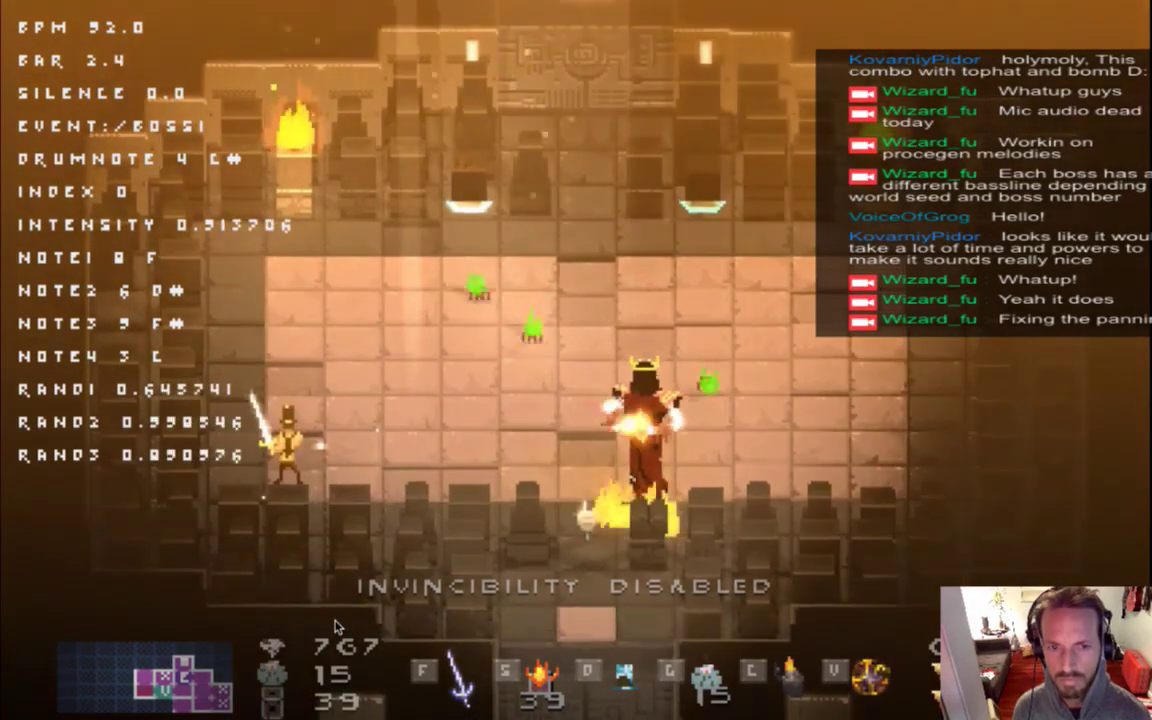
key("Up")
key("Right")
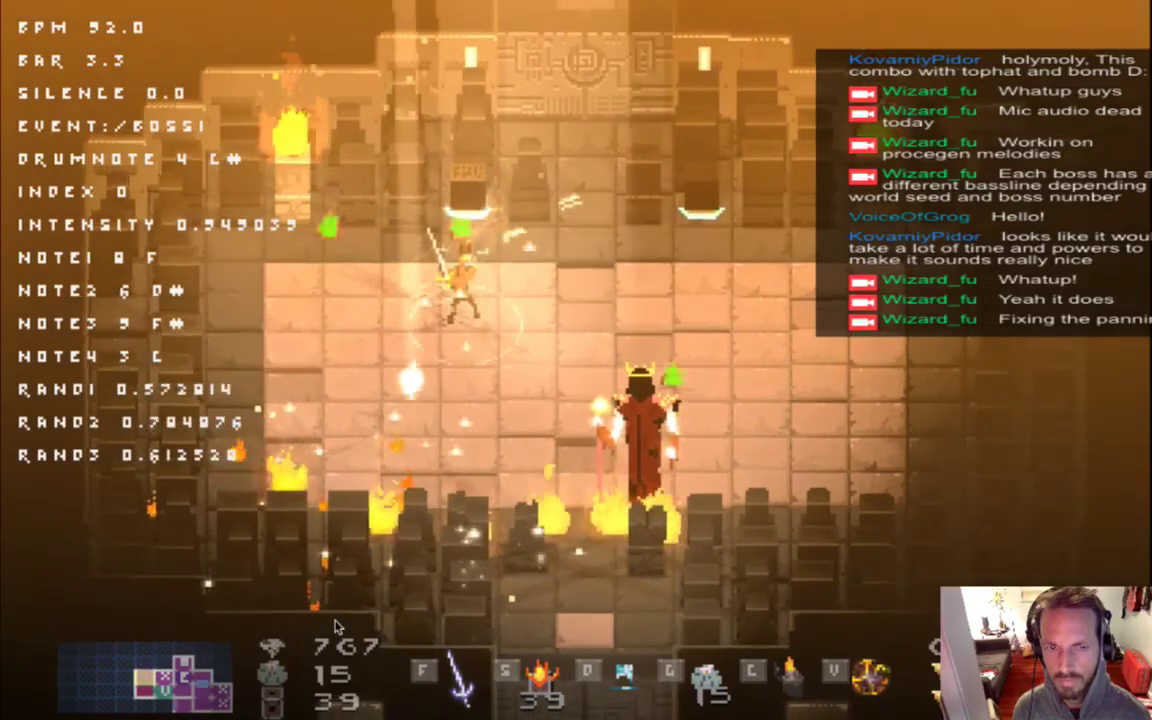
key("Right")
key("Down")
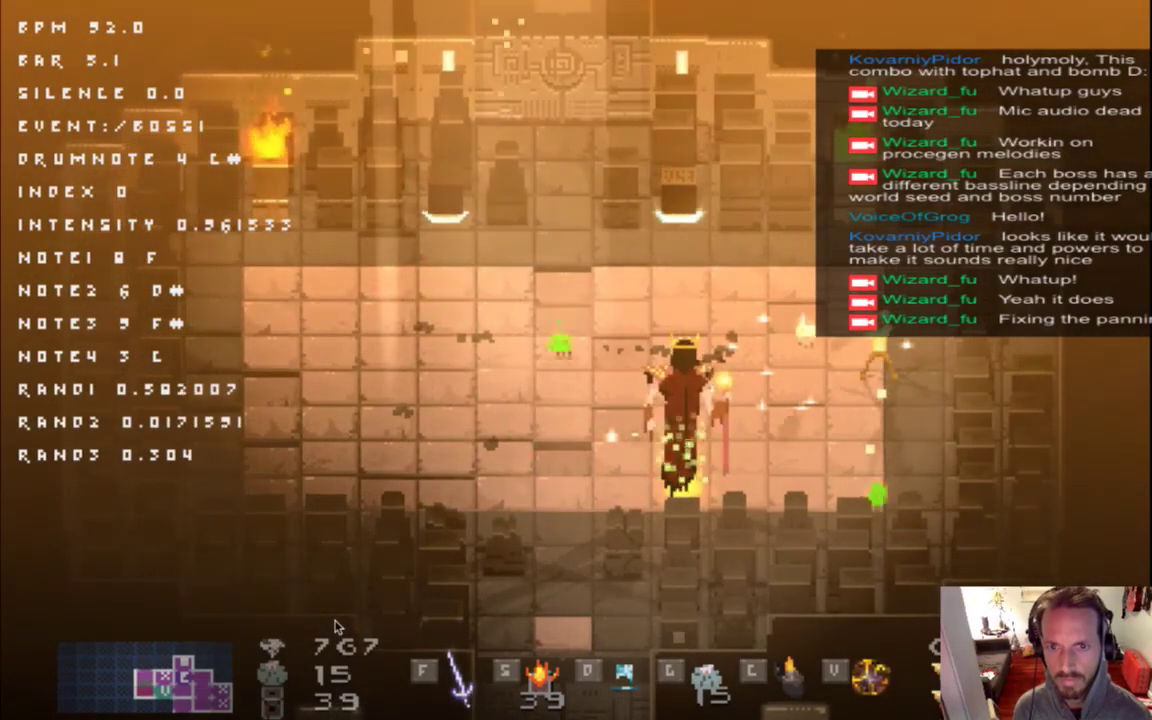
Run back west across the hall and trigger the attack action twice while facing the boss from afar.
key("Left")
key("Left")
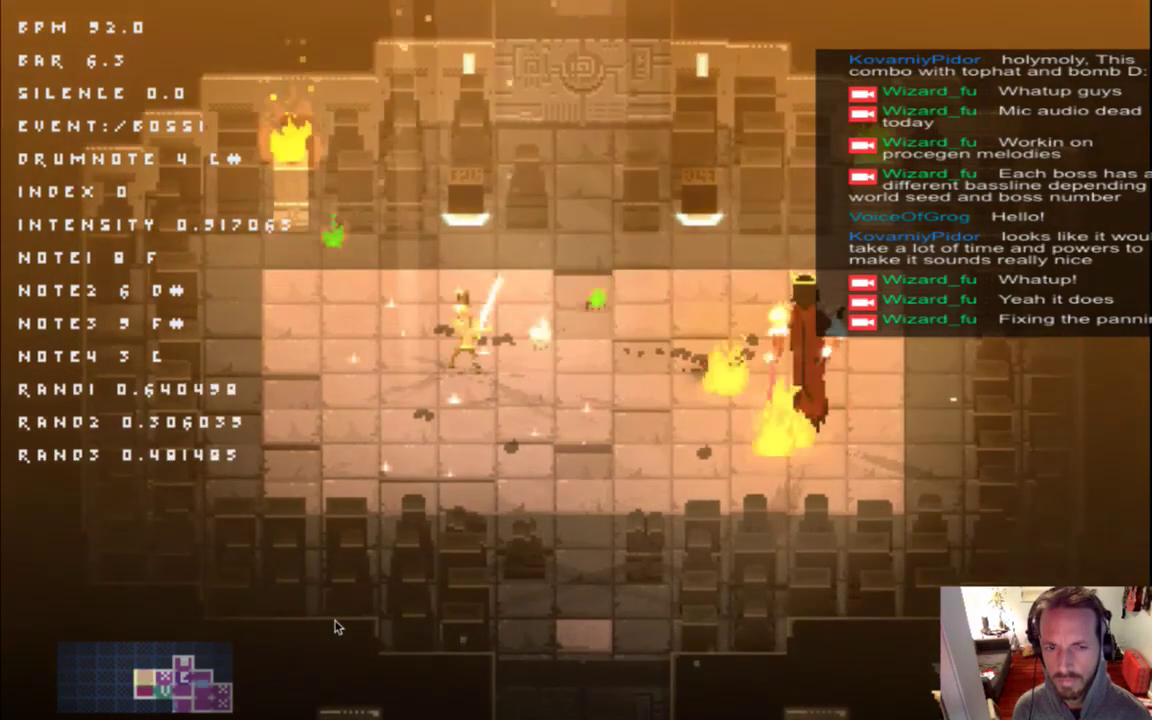
key("a")
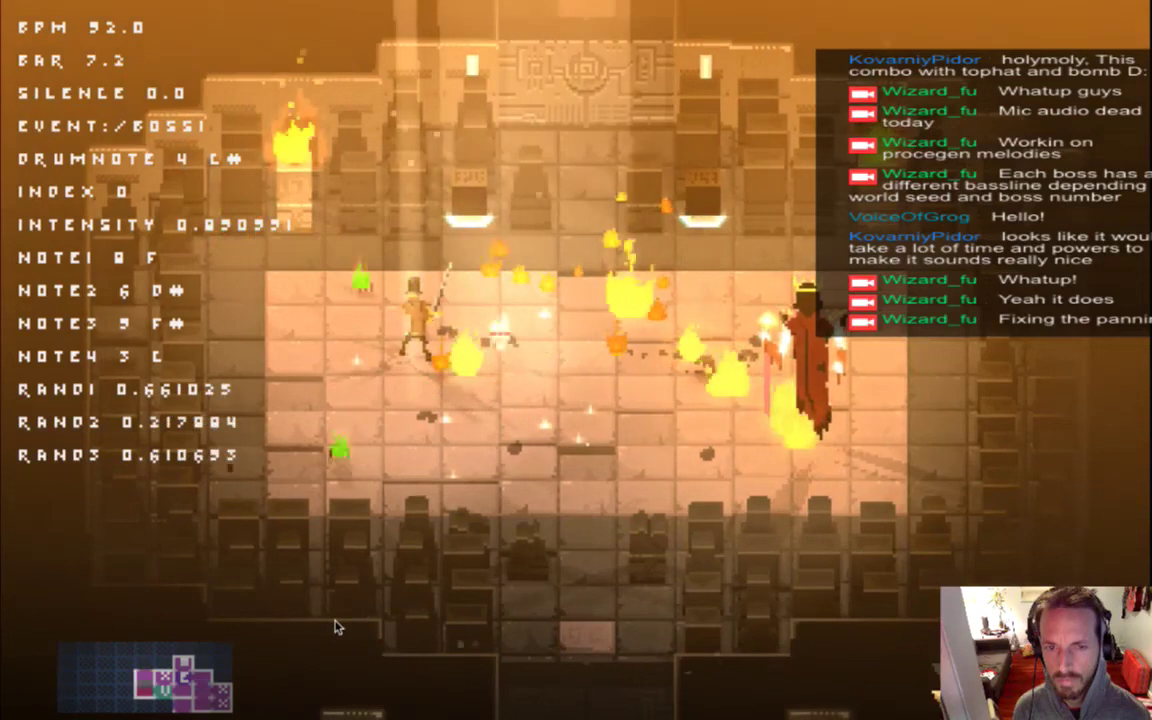
key("a")
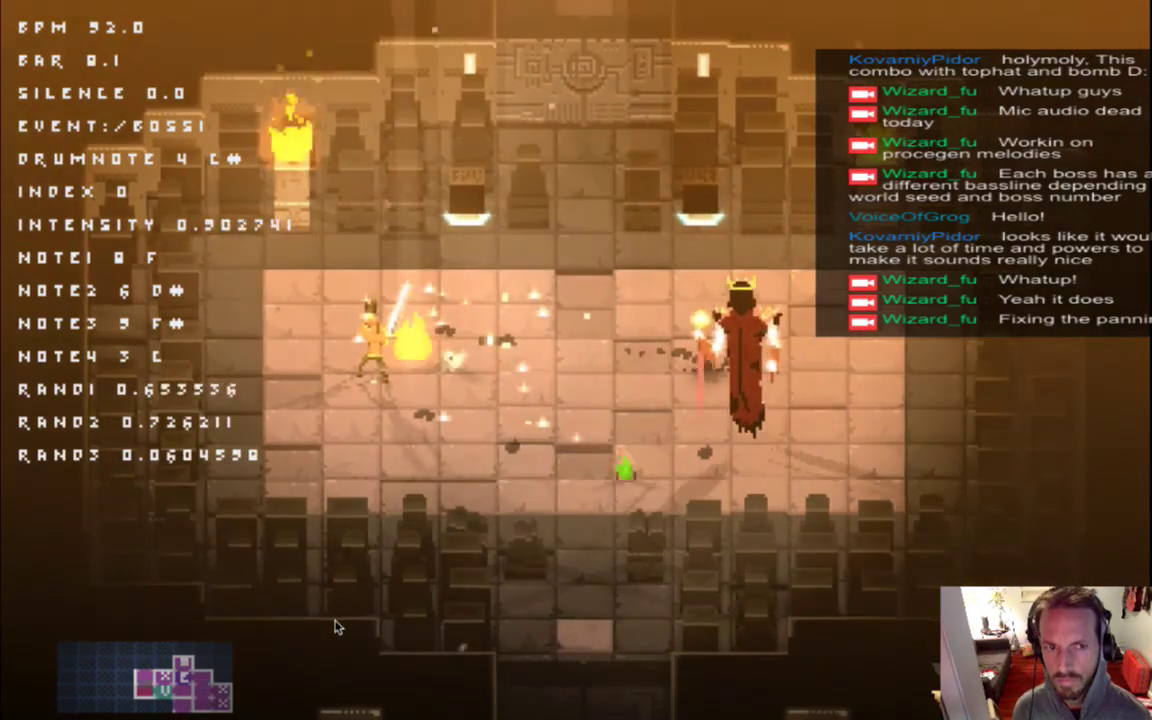
Quit the game and bring up its settings file in Xcode's second editor pane.
key("super+q")
key("alt+super+grave")
key("ctrl+super+Left")
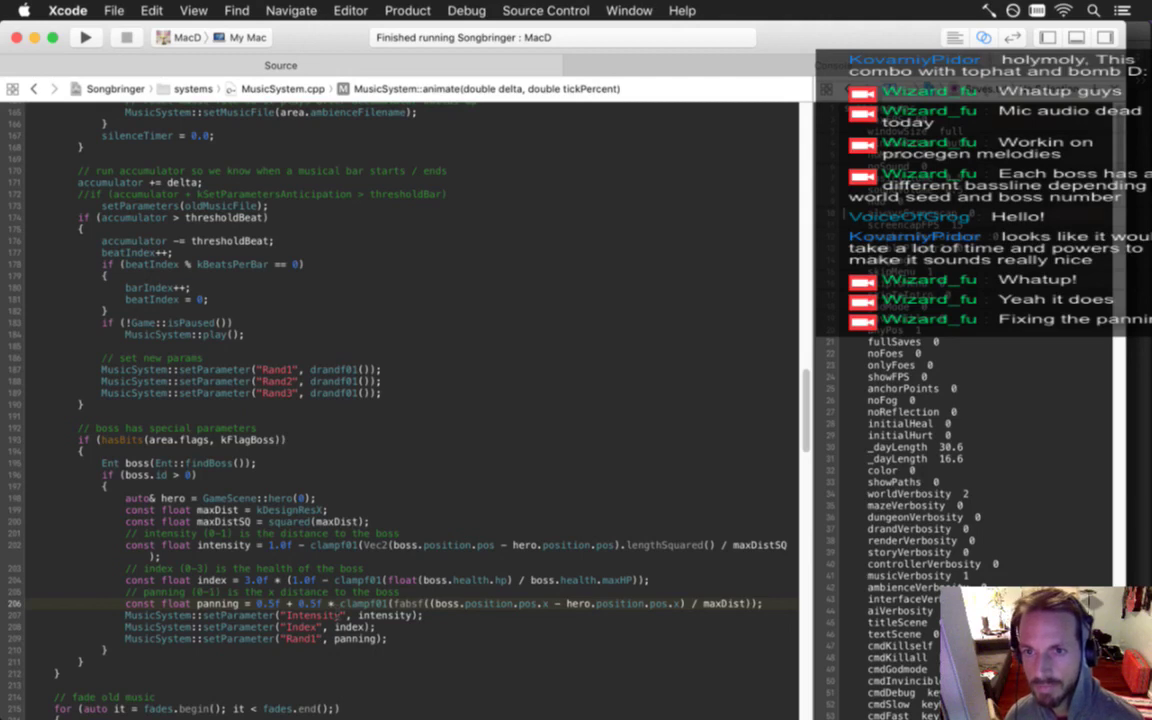
Go to the initialHeal setting and delete its value.
key("Down")
key("Down")
key("Down")
key("Down")
key("Down")
key("Down")
key("Down")
key("Down")
key("Down")
key("Down")
key("Down")
key("Up")
key("super+Right")
key("BackSpace")
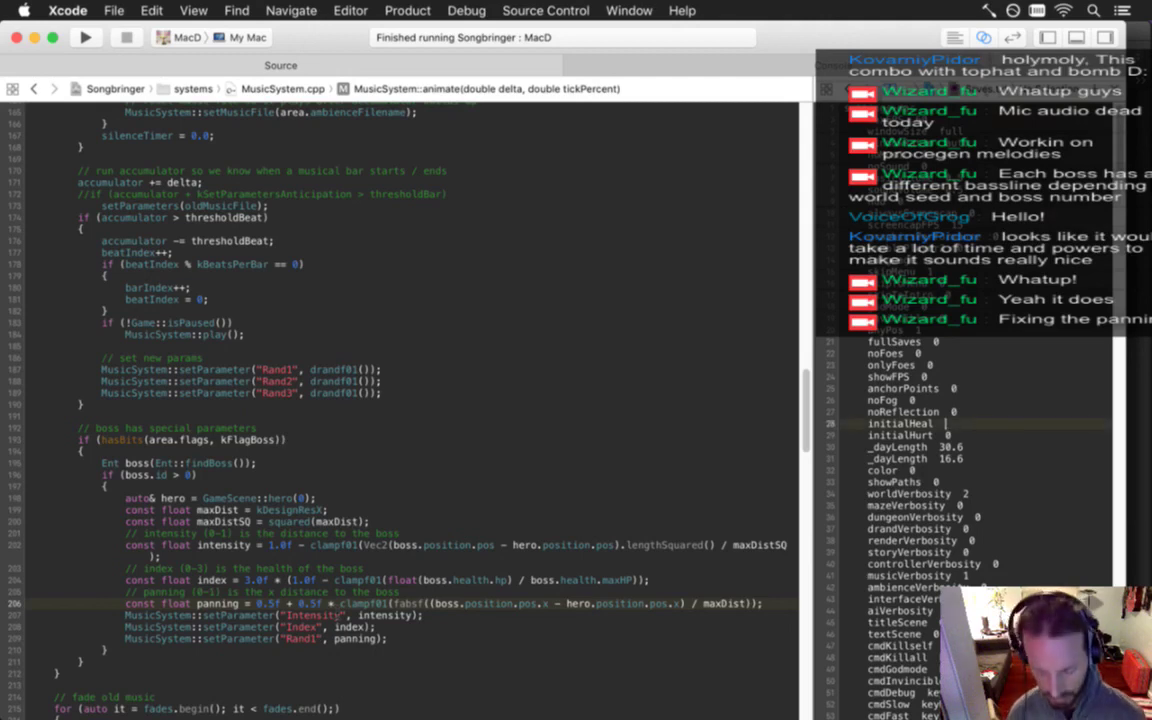
Set initialHeal to 7, rerun the game and dash from the hall's south entrance toward the west side of the boss.
key("super+r")
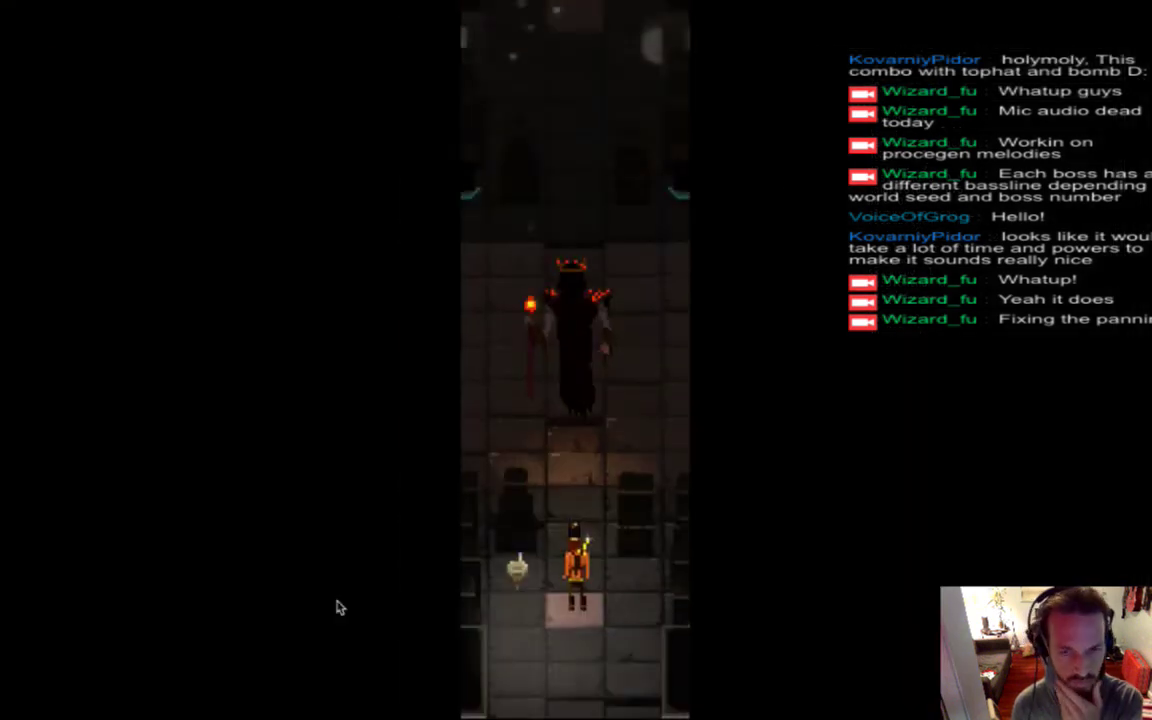
key("Up")
key("Right")
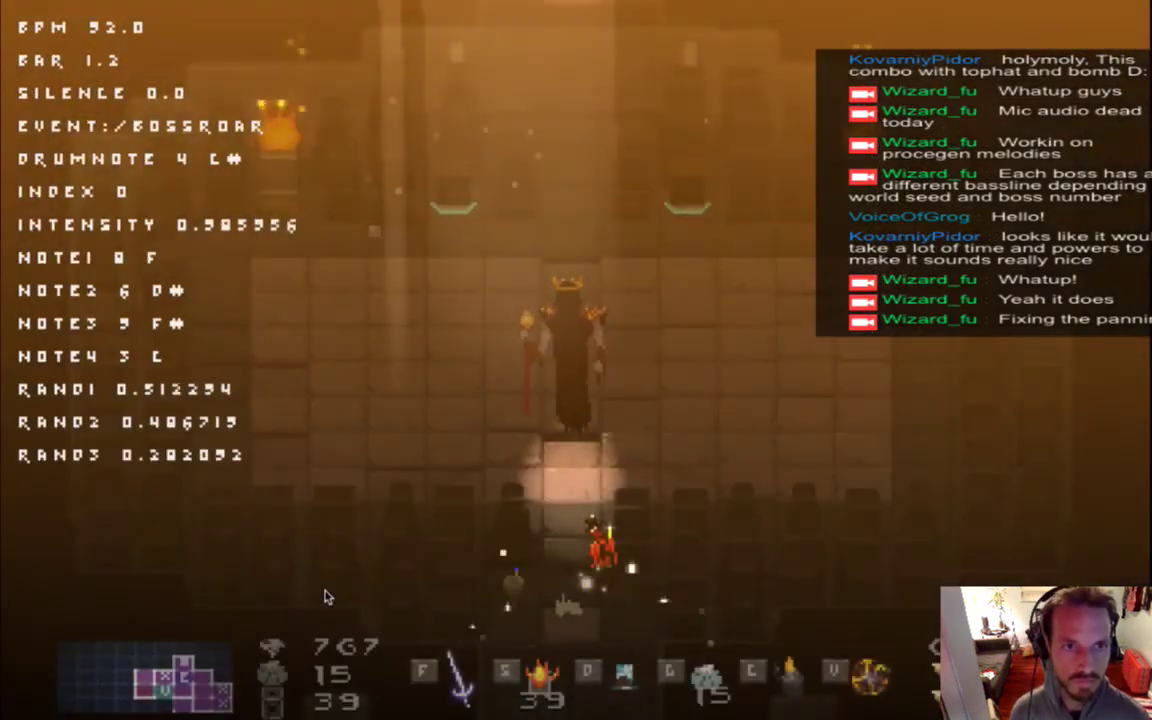
key("Left")
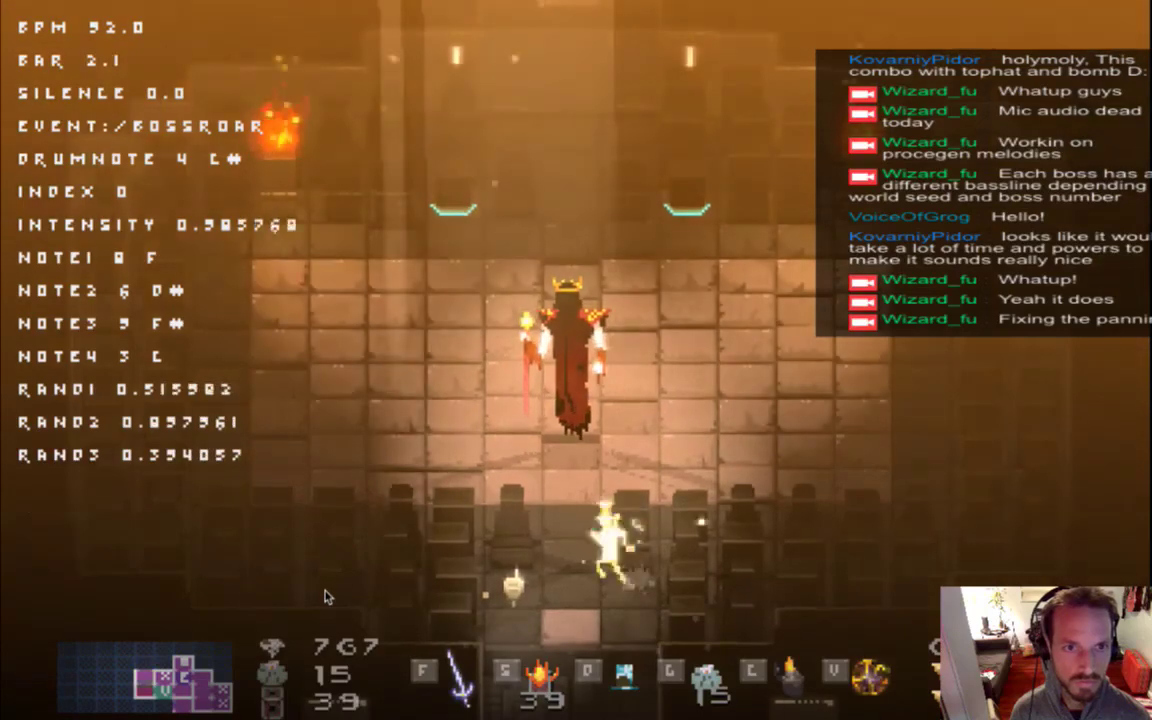
key("Up")
key("Left")
key("d")
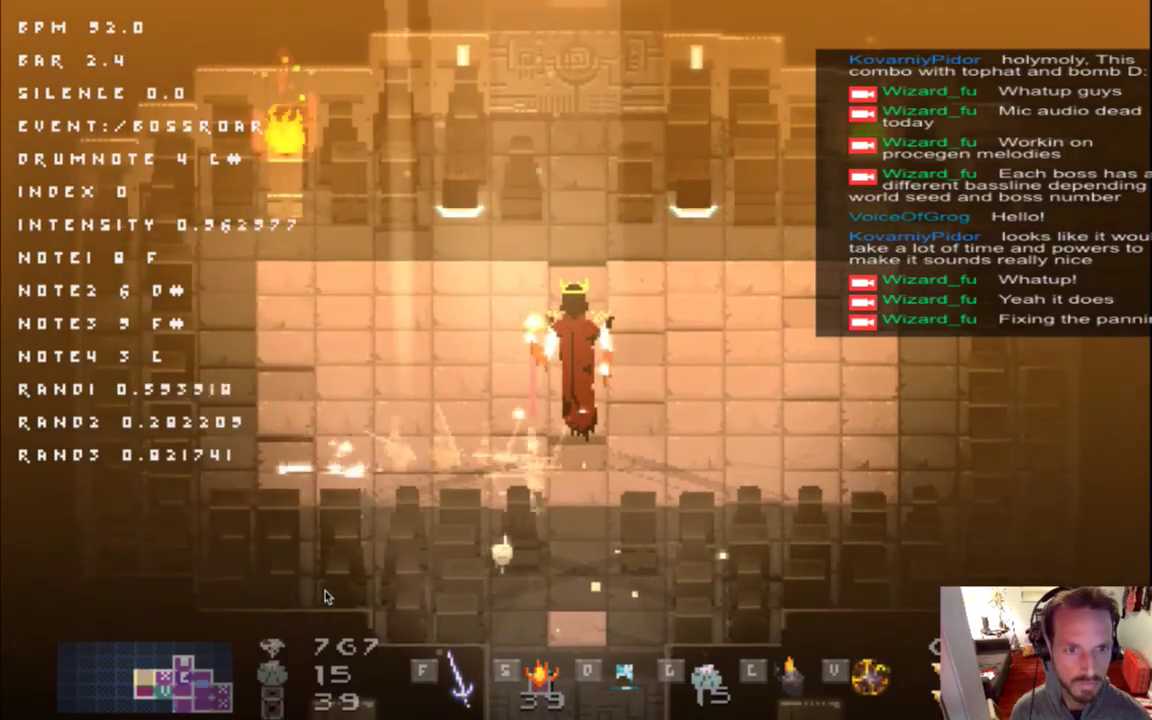
Run up the hall's west side, attack the boss, cross to its east side and quit the game.
key("Up")
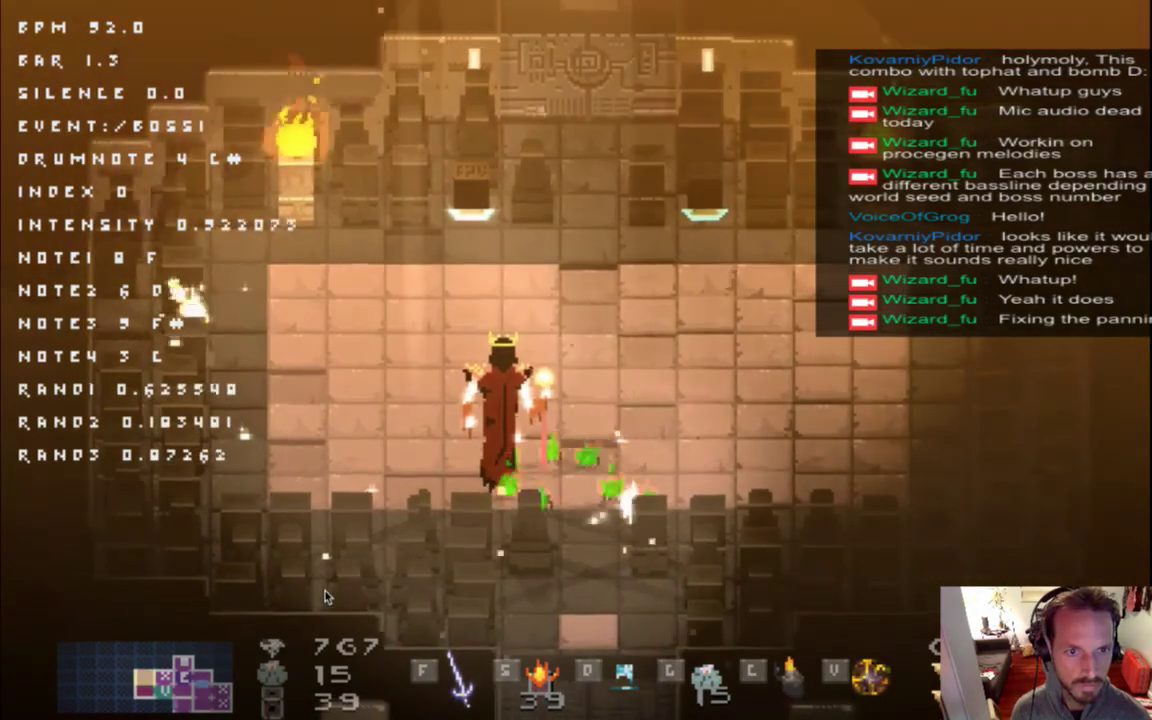
key("Left")
key("Up")
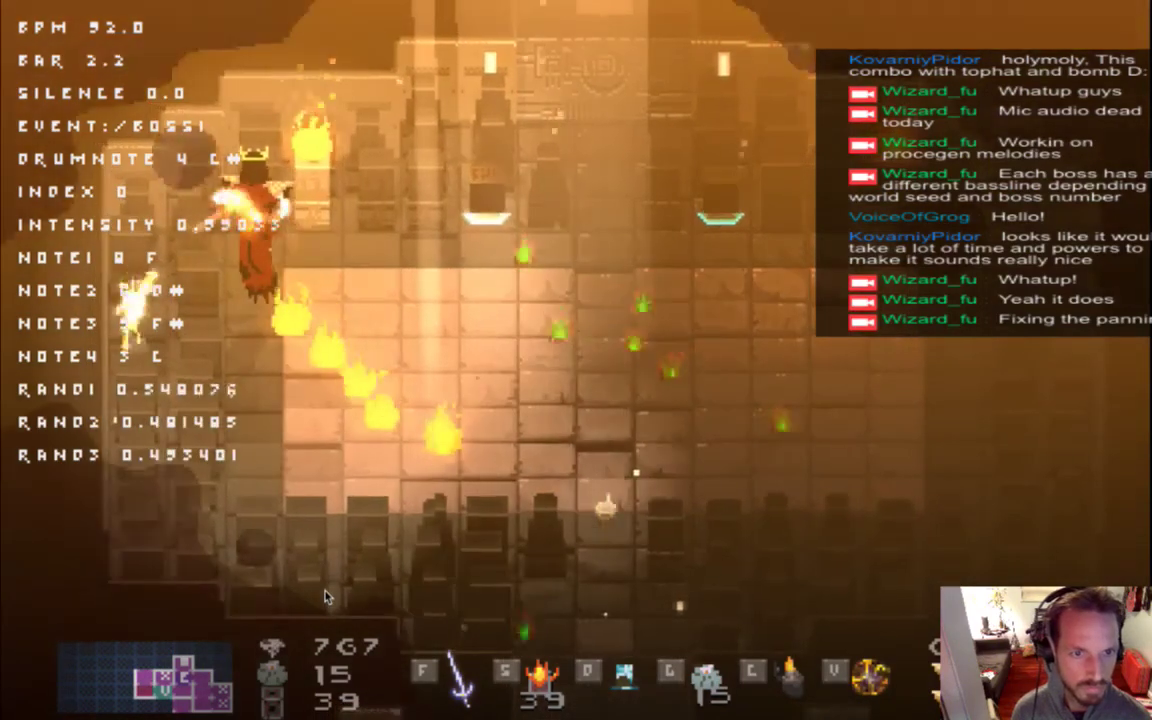
key("f")
key("Right")
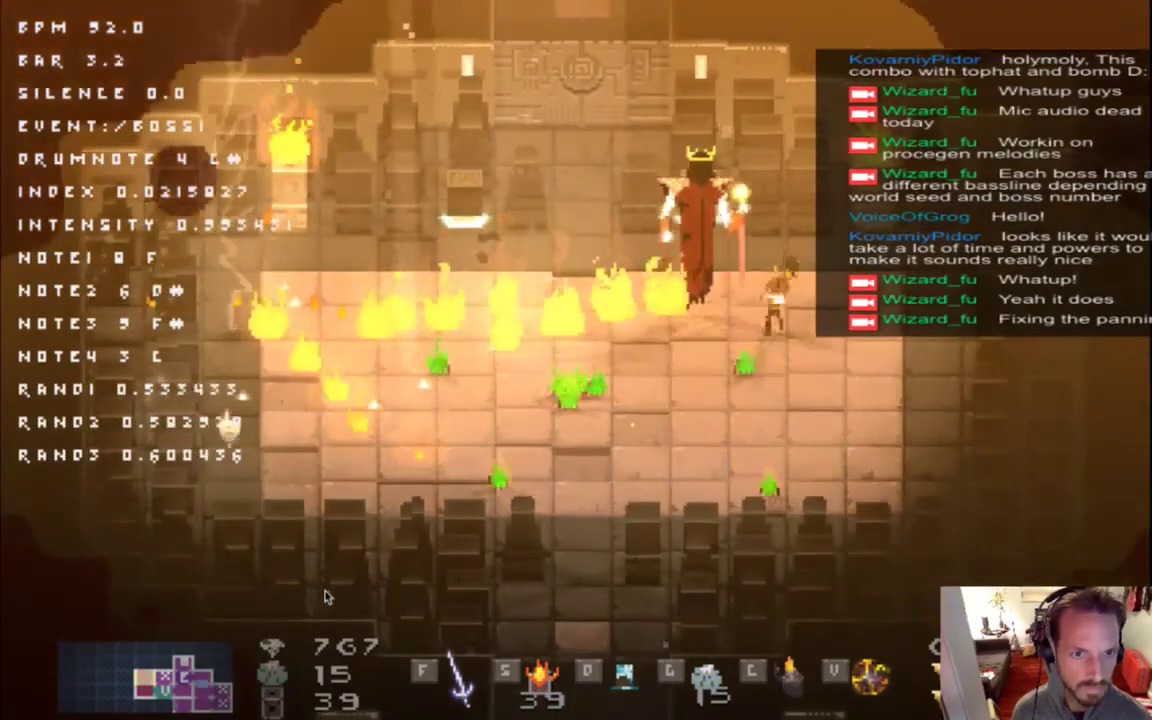
key("super+q")
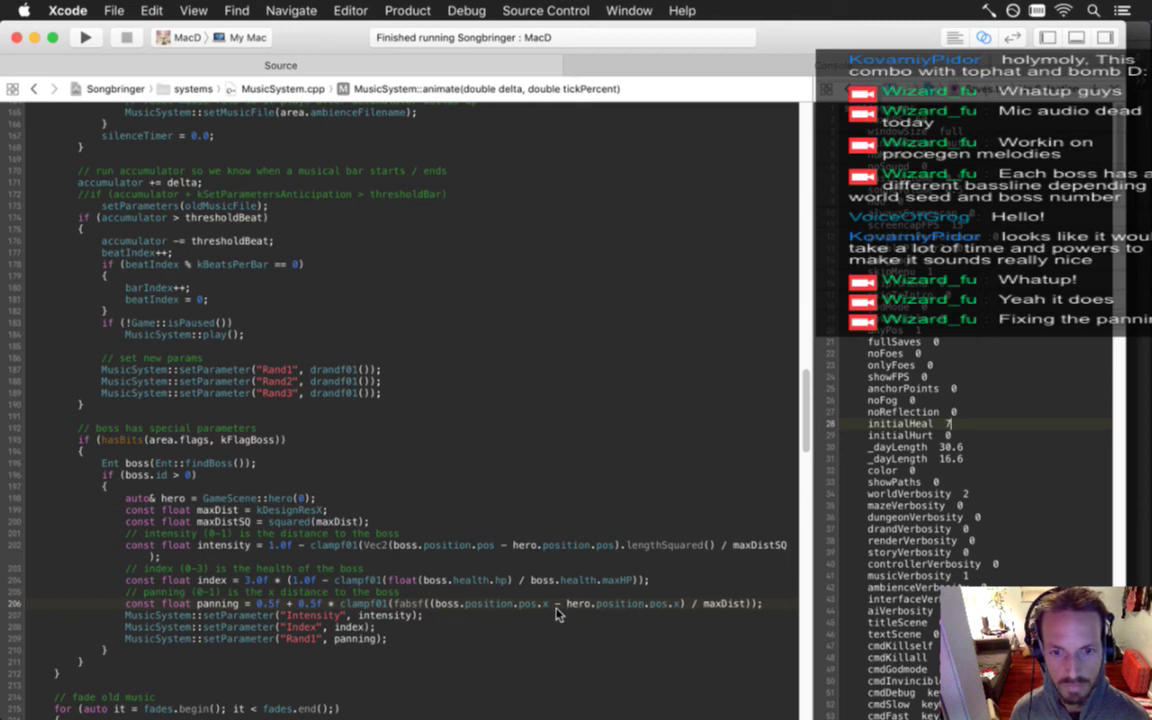
Remove the fabsf call from the panning expression on line 206 of MusicSystem.cpp, keeping the parentheses balanced.
left_click_drag(392, 606, 425, 612)
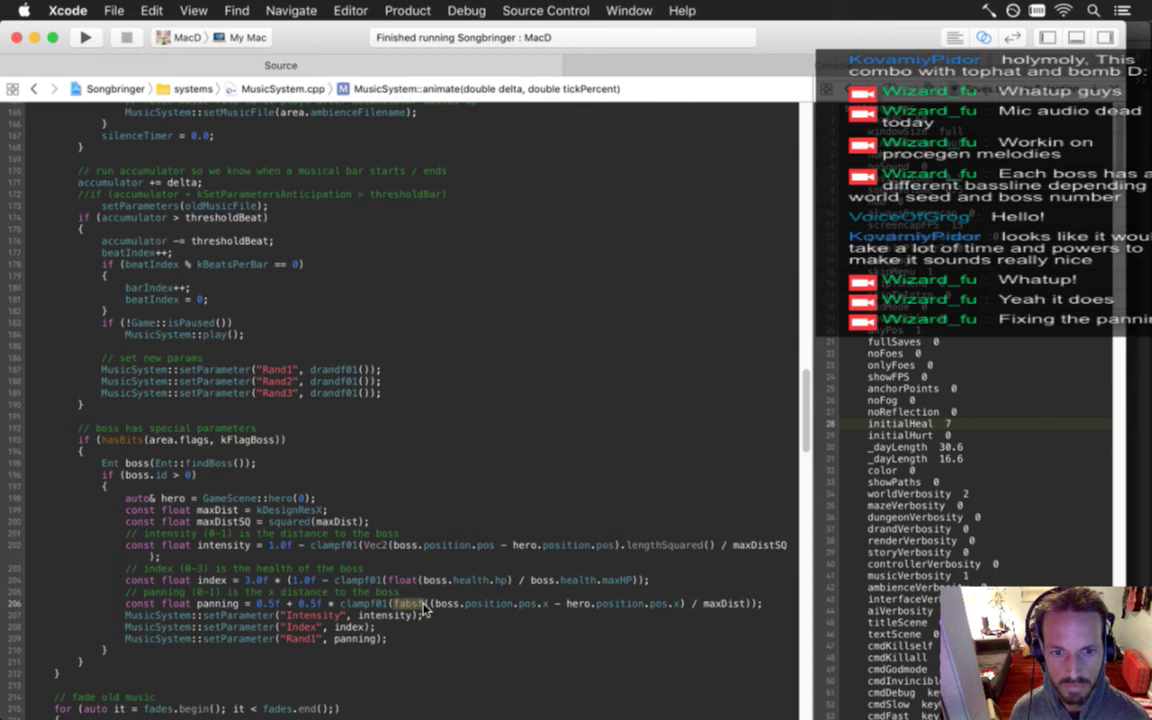
key("BackSpace")
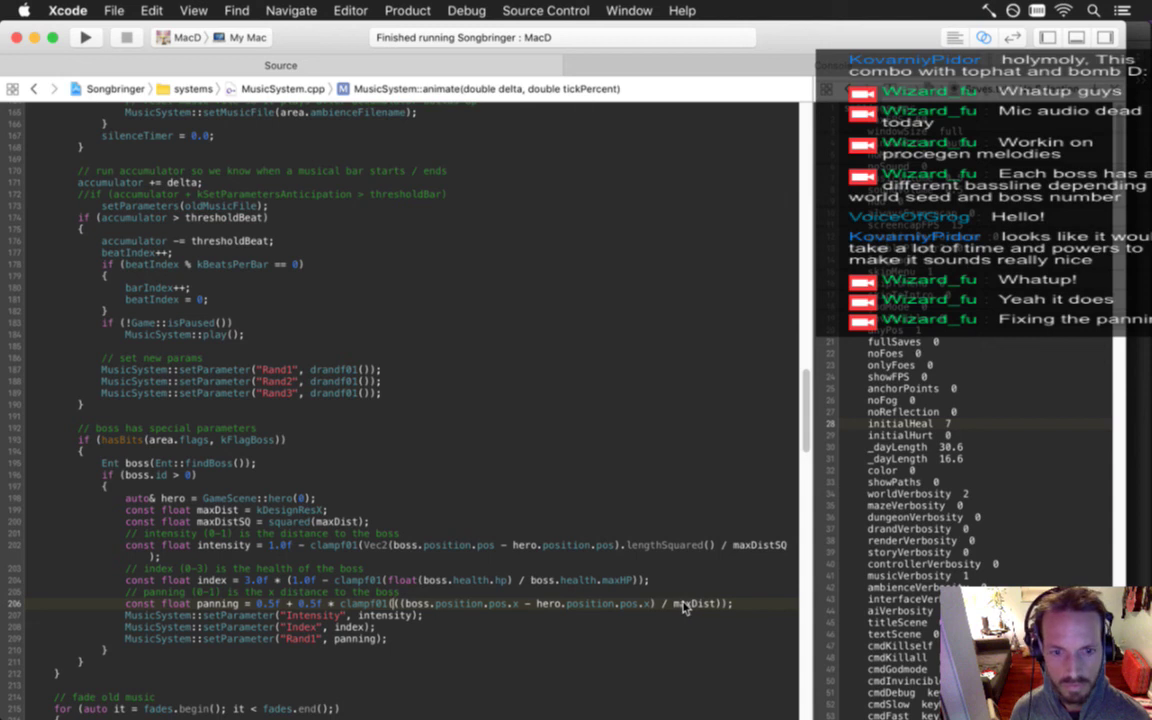
type("(")
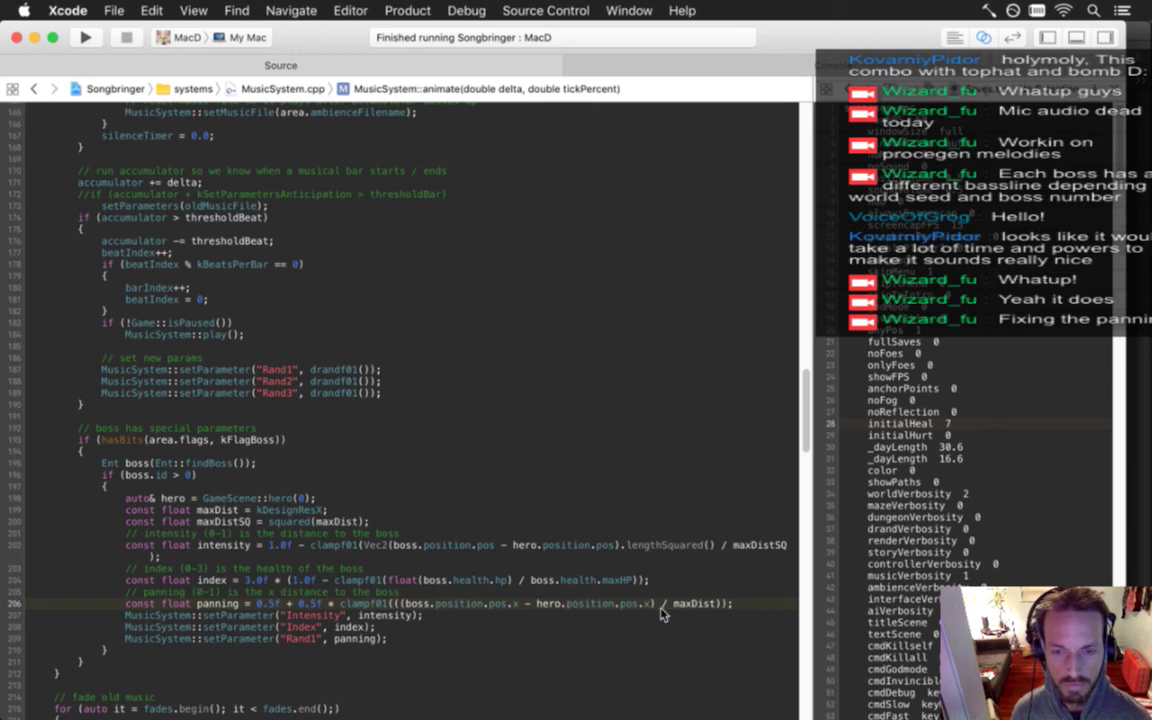
Replace clampf01 with clampf in the panning expression and add the limits -1.0f and 1.0f.
key("Left")
key("Left")
key("Left")
key("Left")
key("Left")
key("Left")
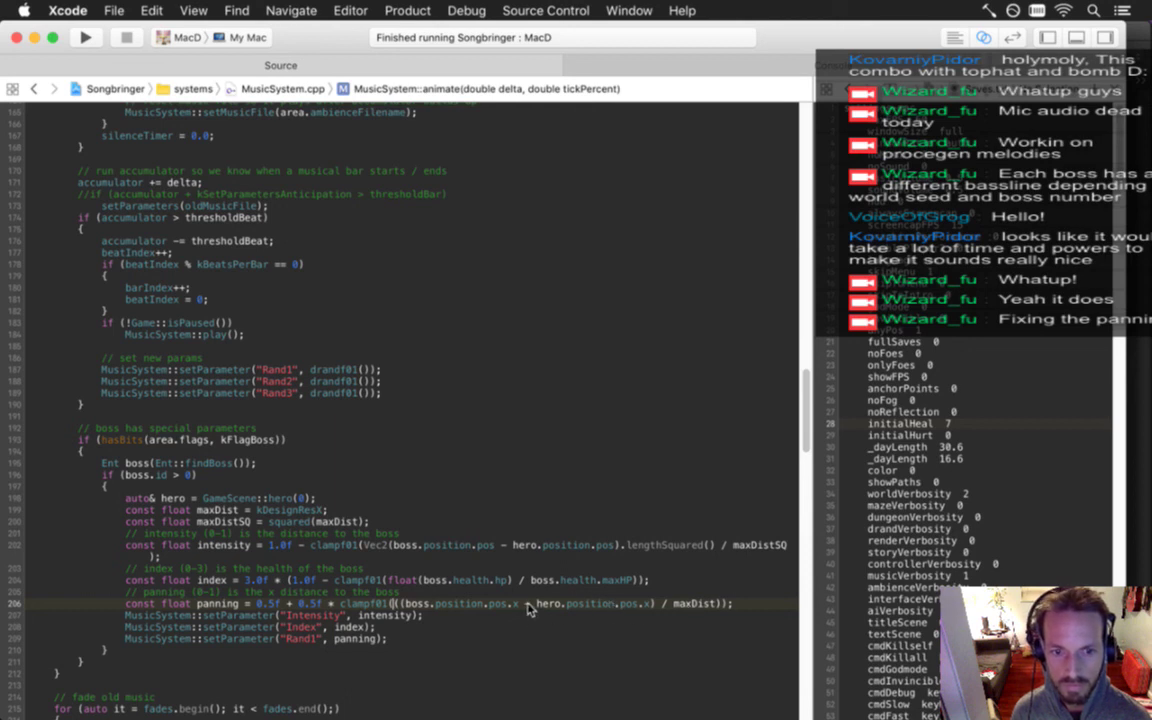
key("Left")
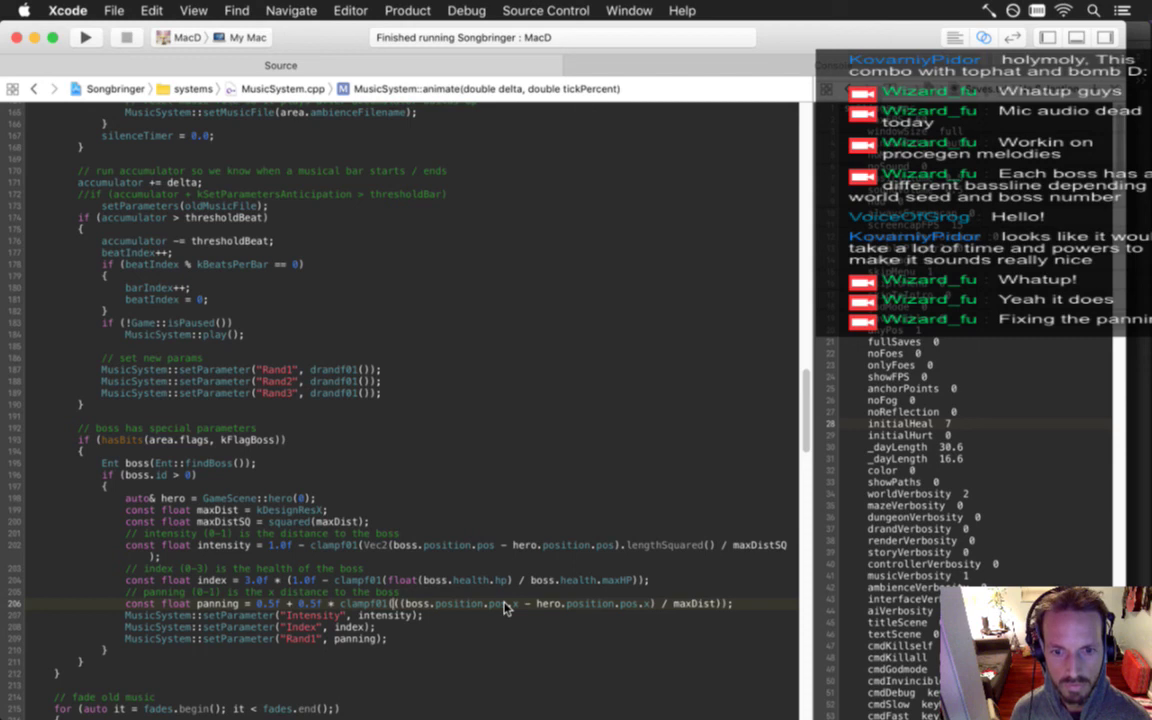
key("Left")
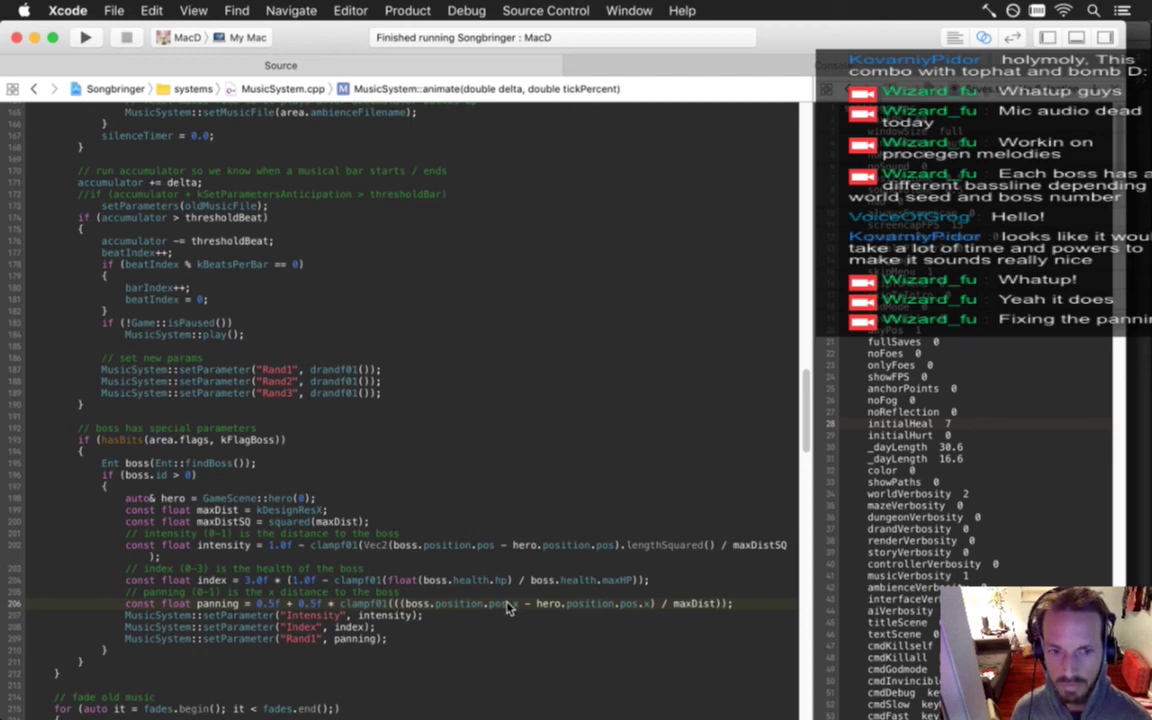
type("(")
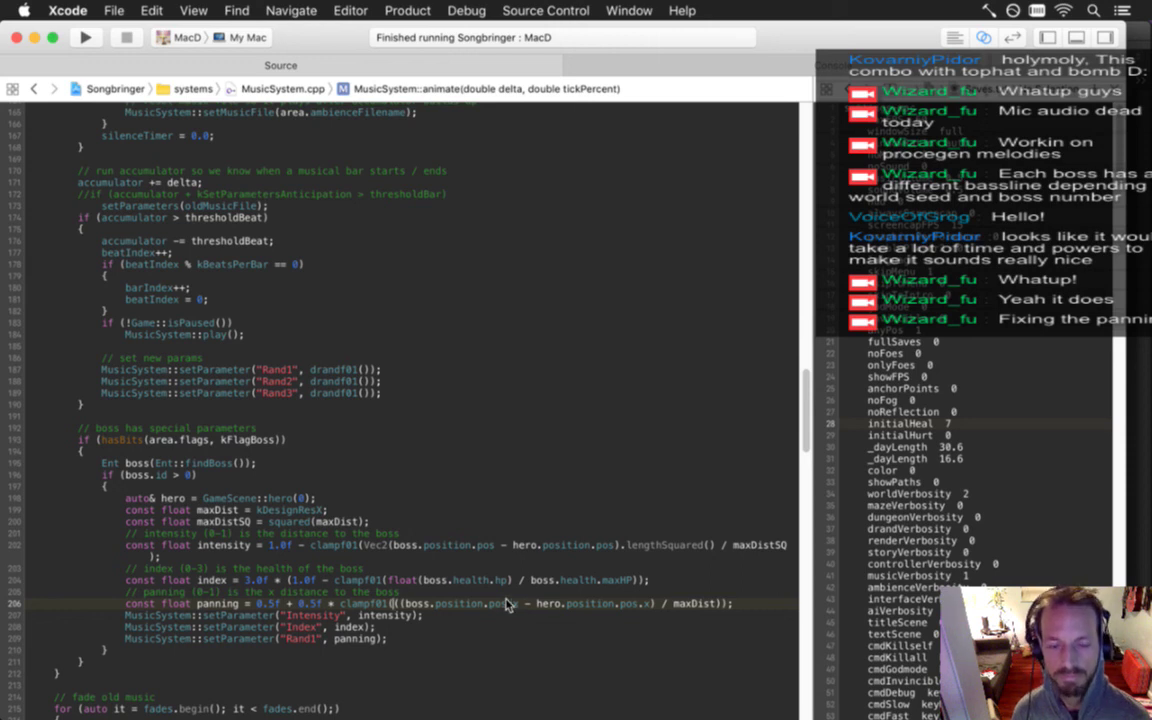
key("BackSpace")
key("BackSpace")
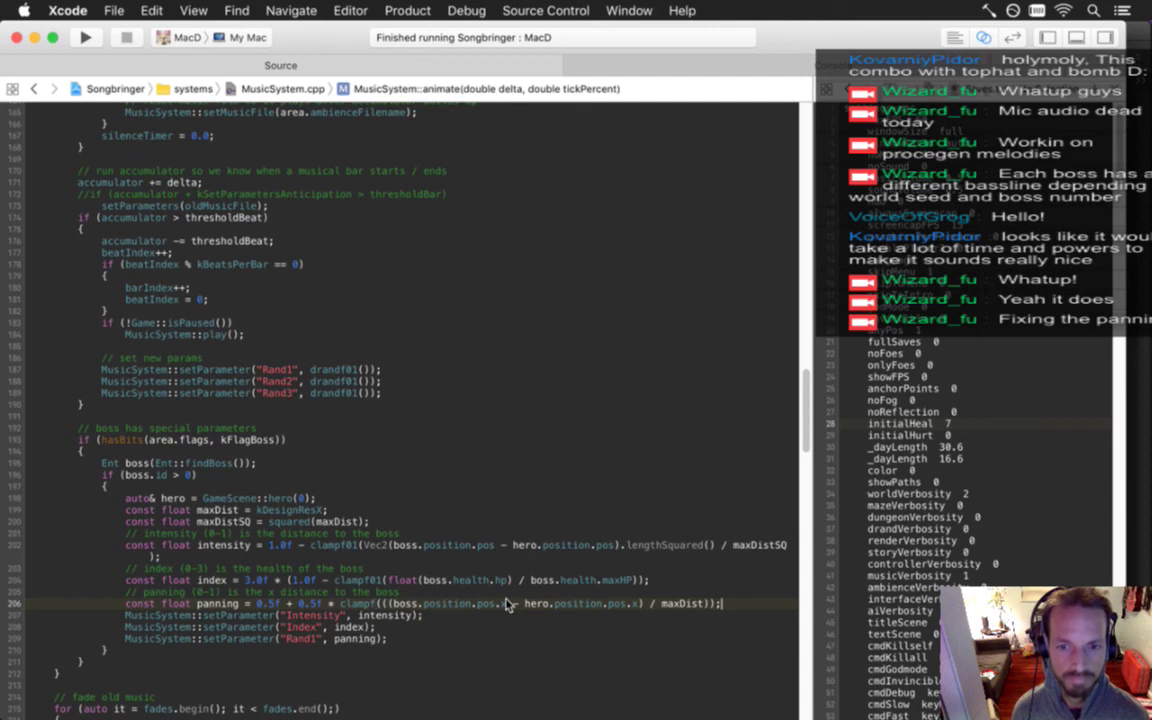
type(", ")
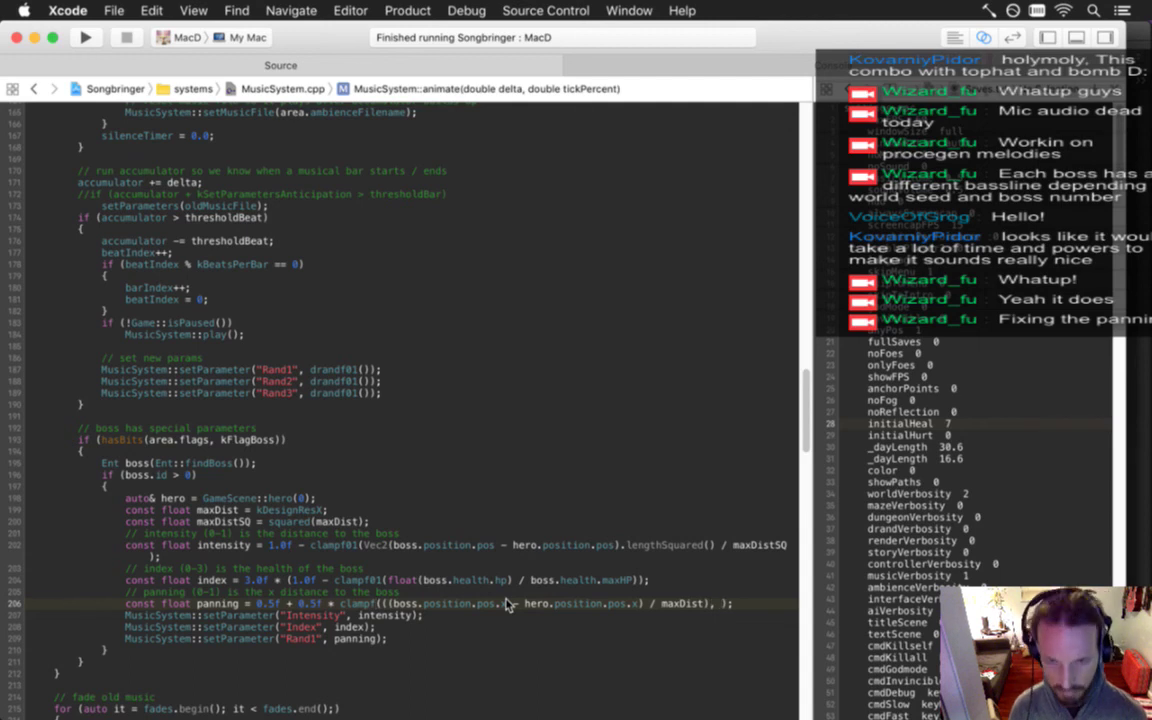
type("-1.0f, 1.0f")
key("Right")
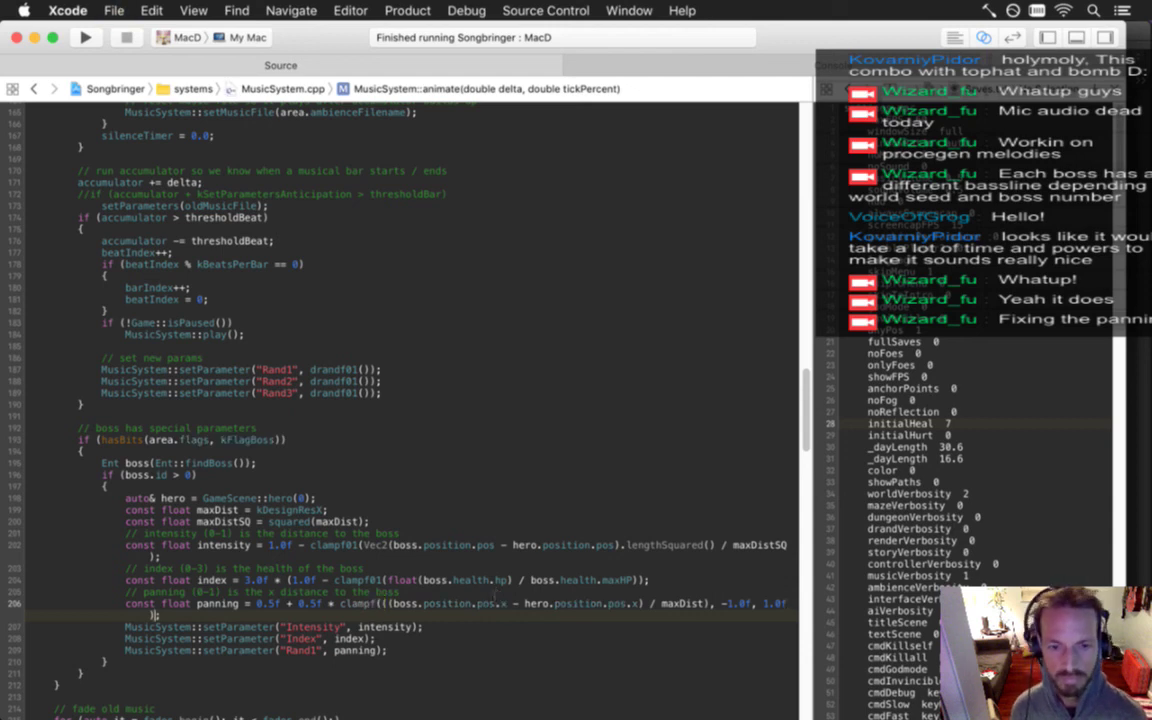
Rerun the game and trigger the equipped item actions while sidestepping west at the hall's south entrance.
key("super+r")
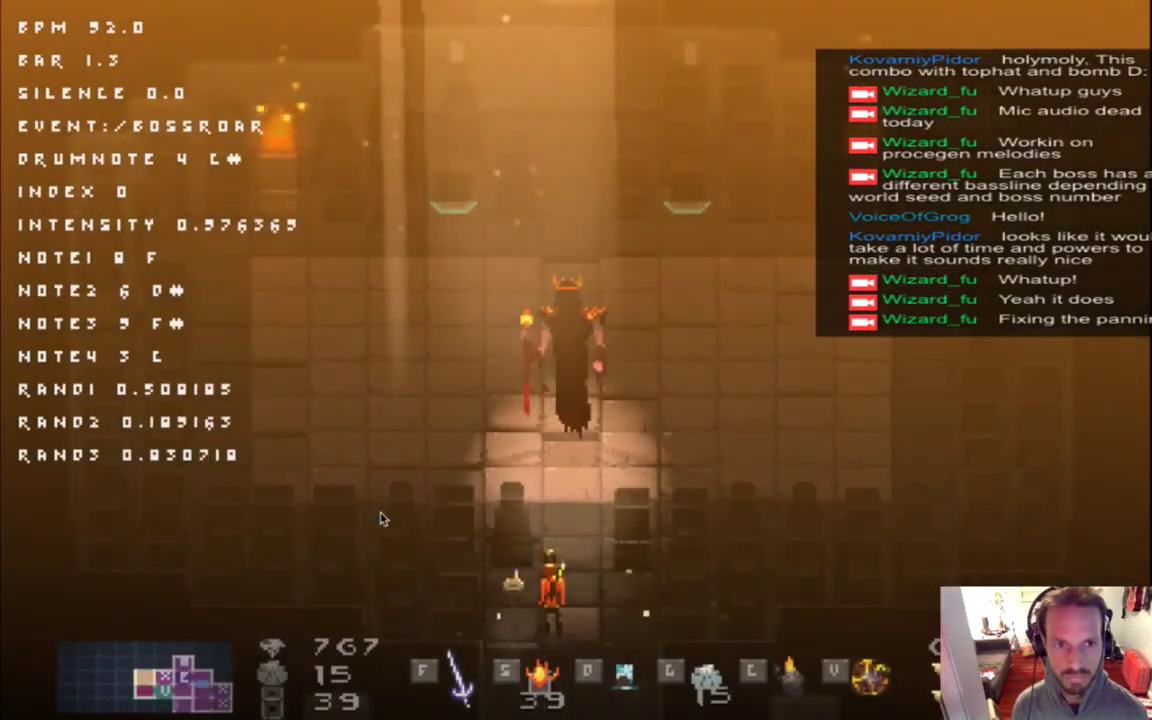
key("d")
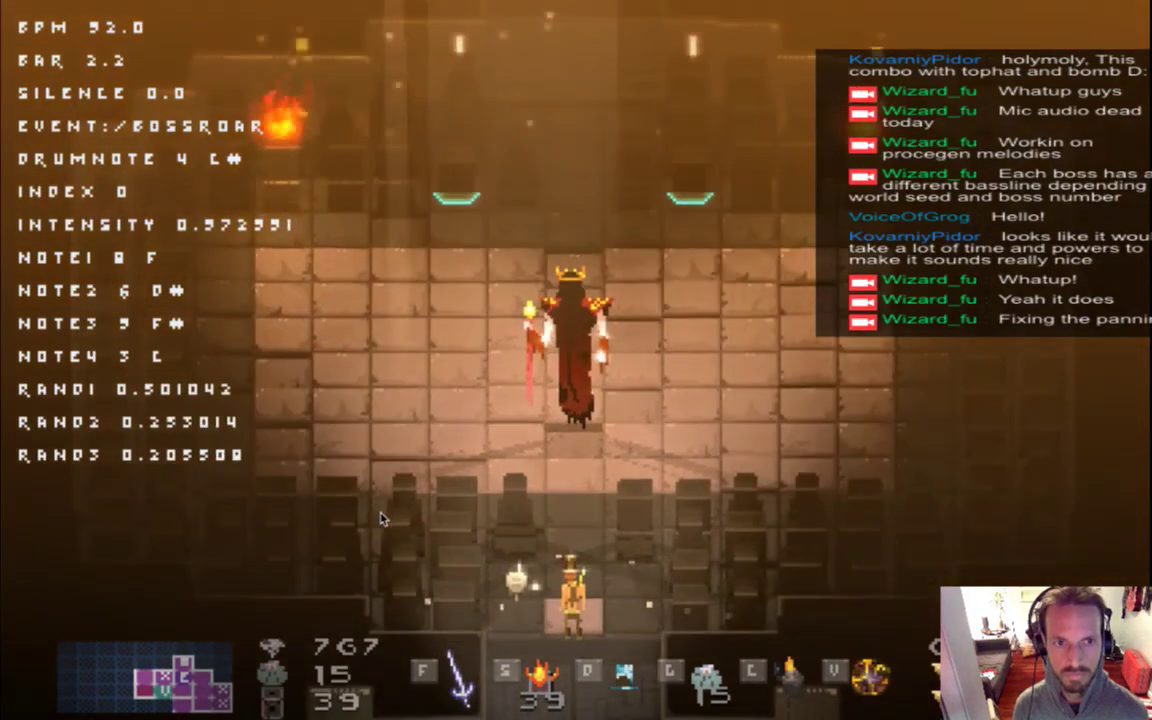
key("Left")
key("s")
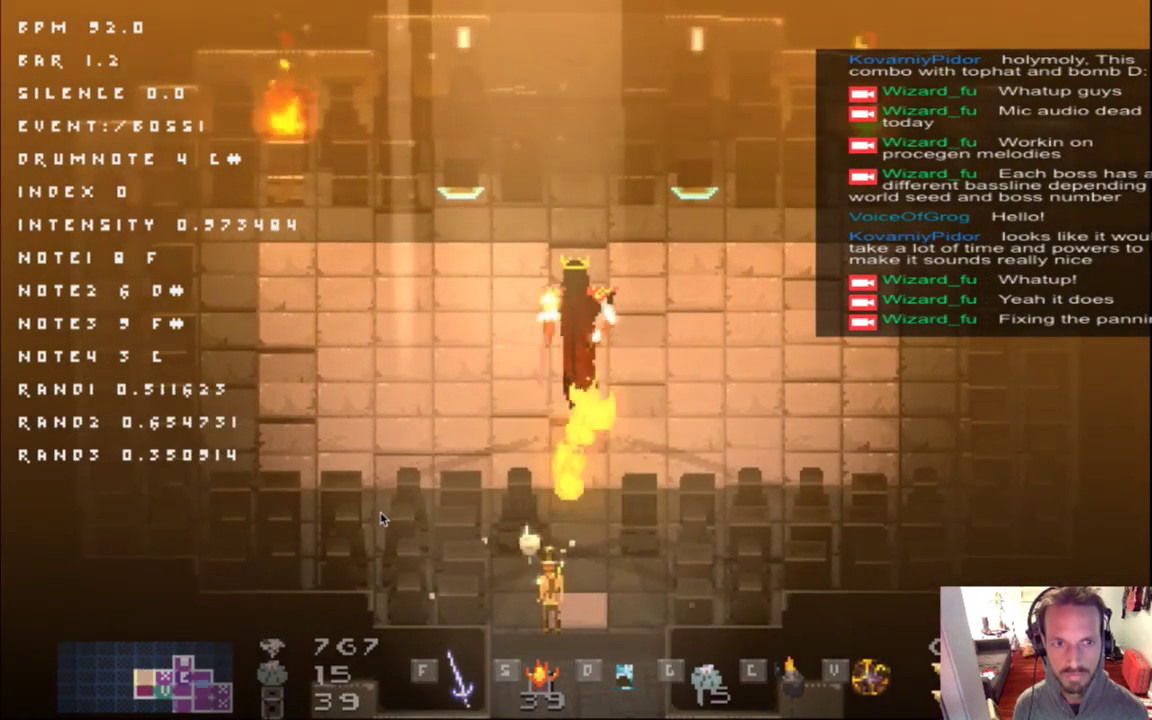
key("Left")
key("s")
Run north along the boss's east side to test panning from both sides of the hall and quit the game.
key("Up")
key("Right")
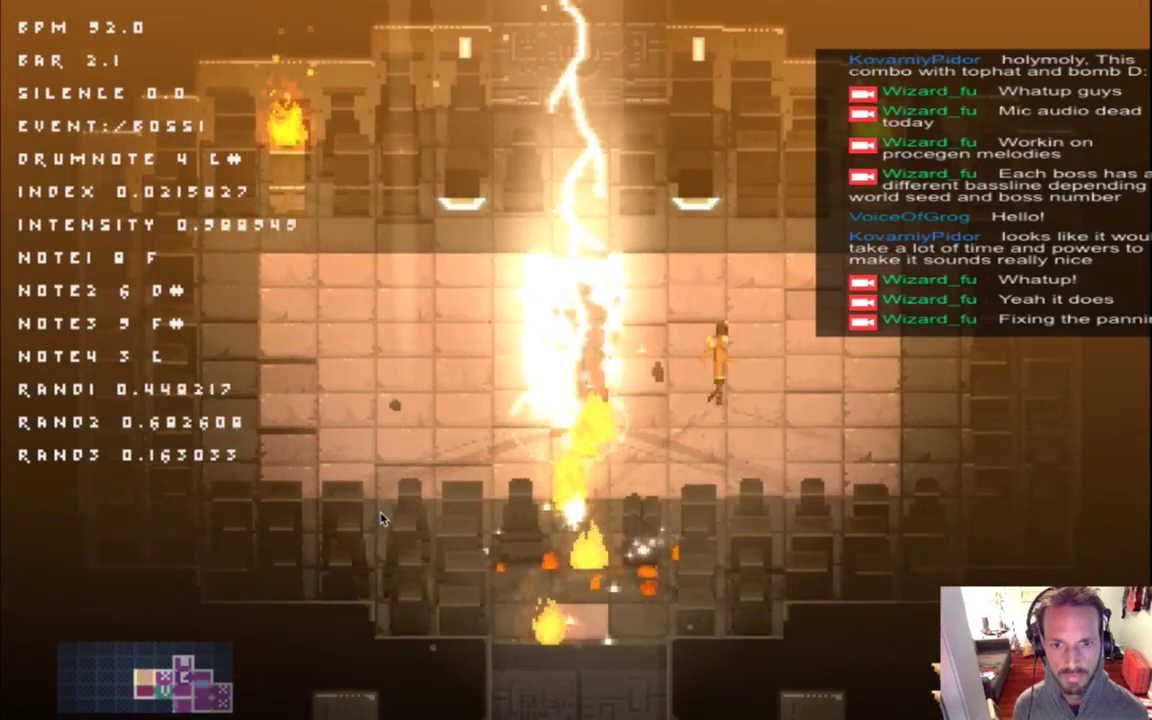
key("Right")
key("Up")
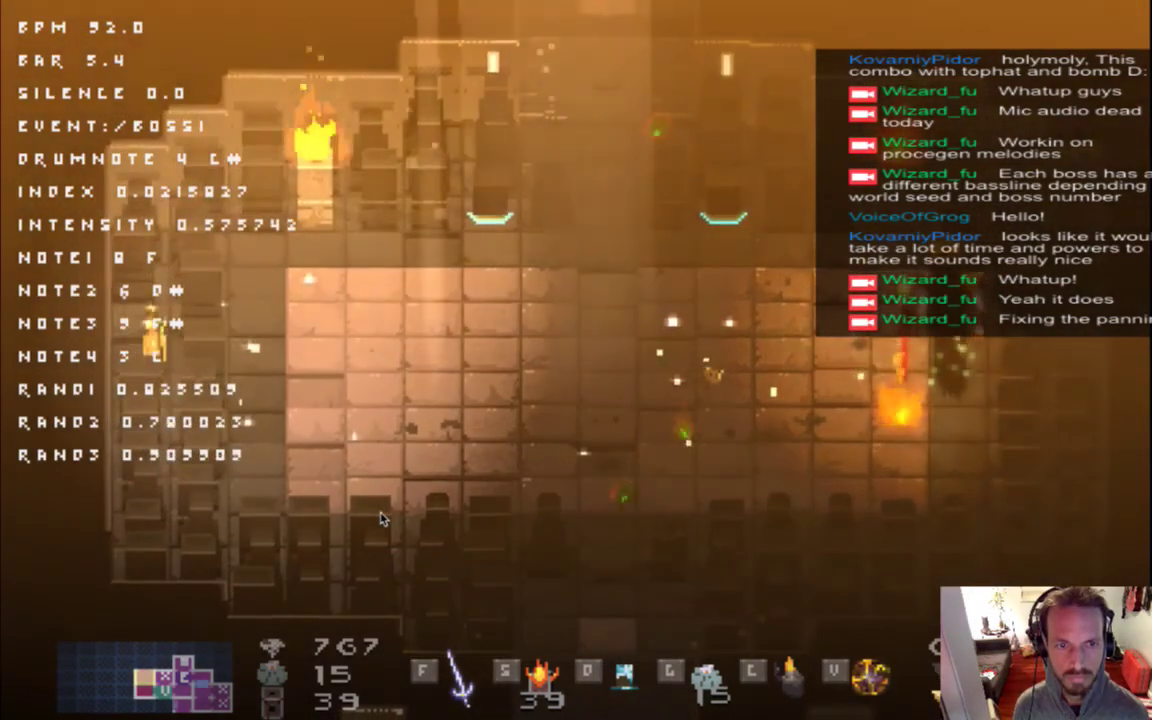
key("super+q")
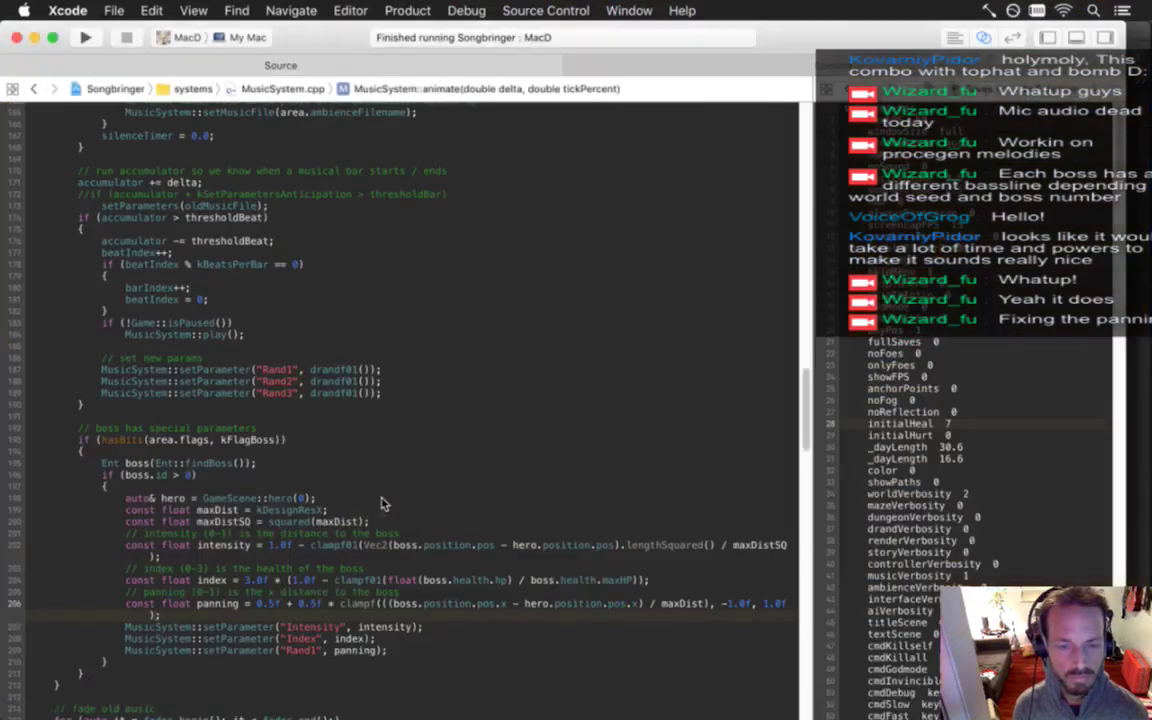
Return to the code and negate the 0.5f multiplier in front of clampf in the panning expression.
key("super+Tab")
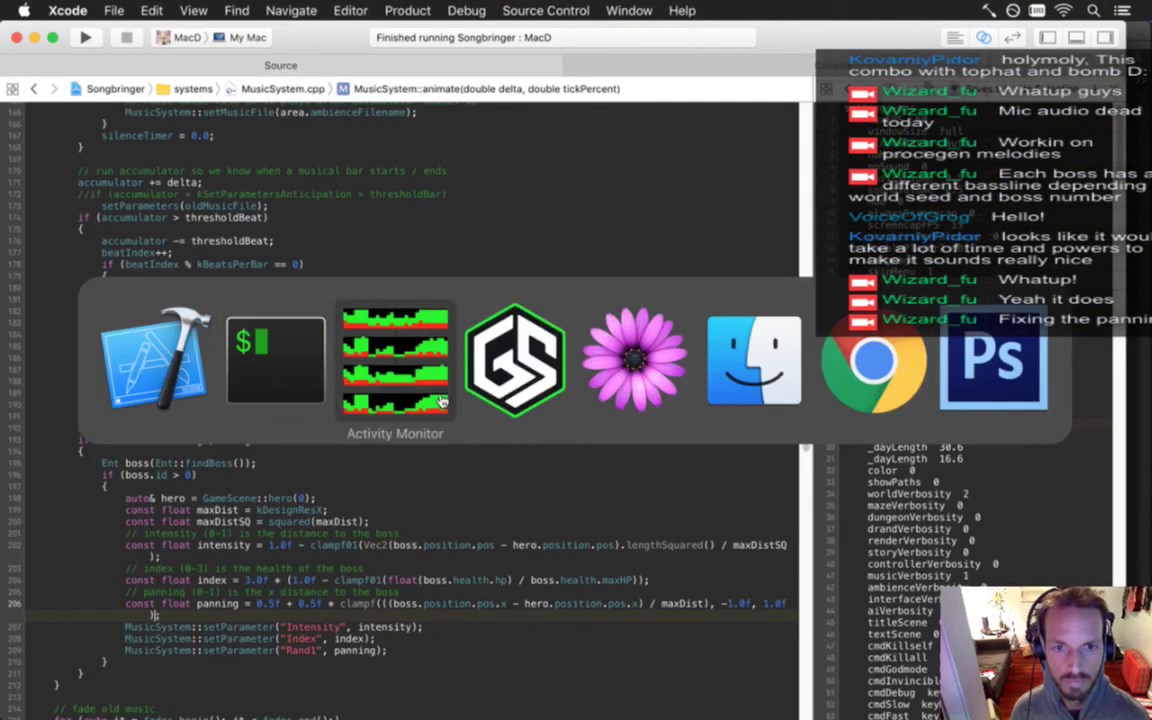
left_click(190, 388)
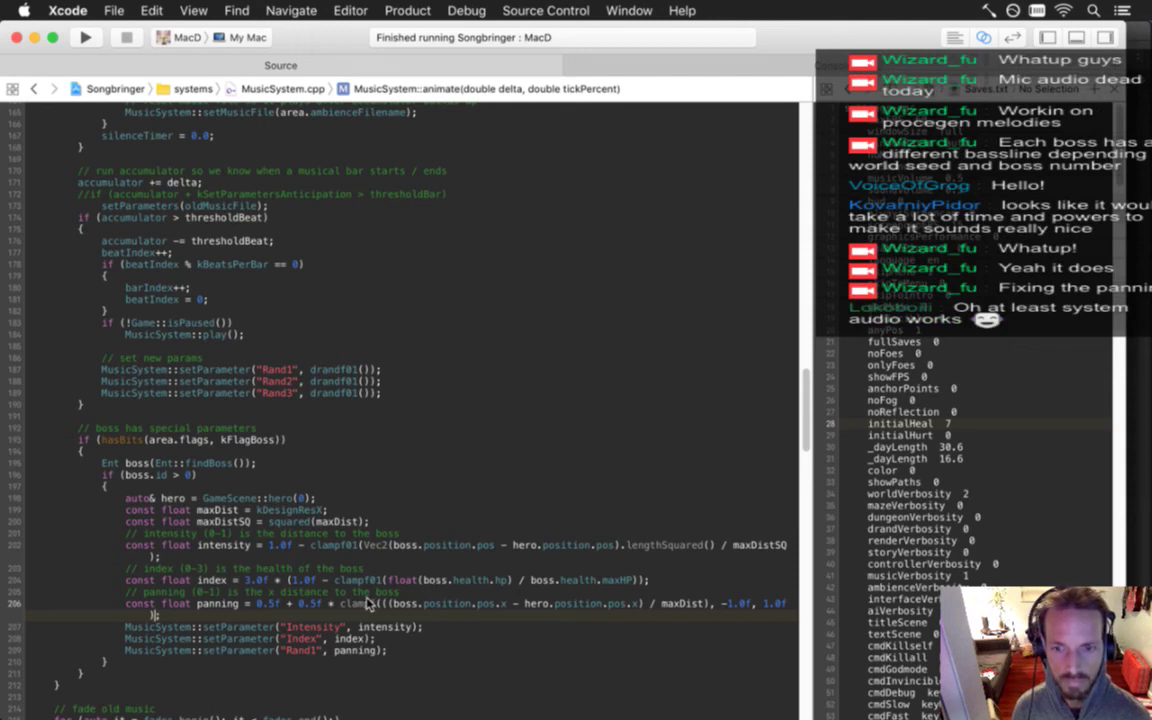
left_click(297, 605)
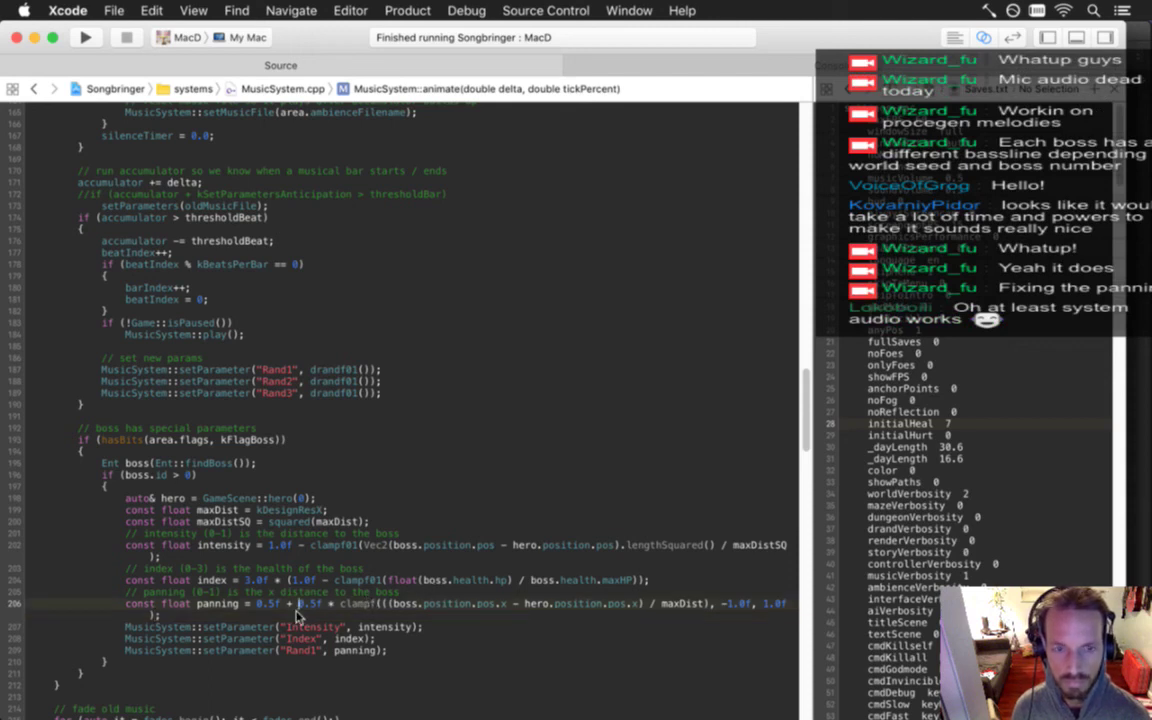
type("-")
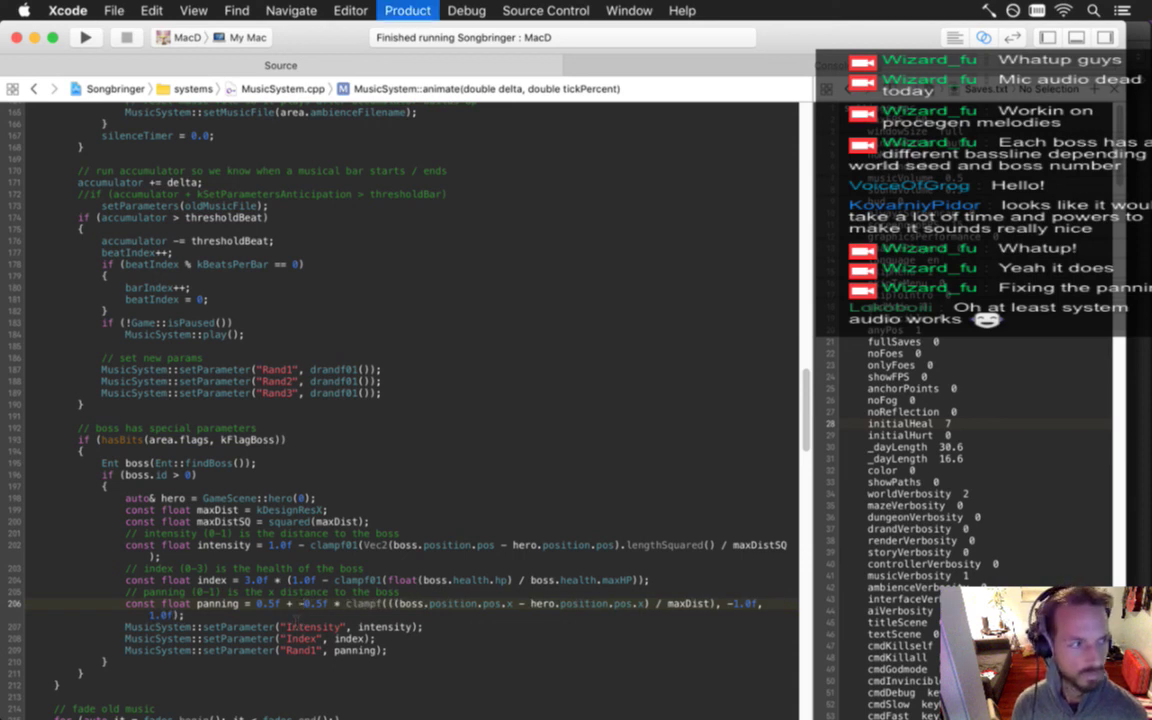
Rerun the game and run north past the boss to the hall's west edge to check the inverted panning.
key("super+r")
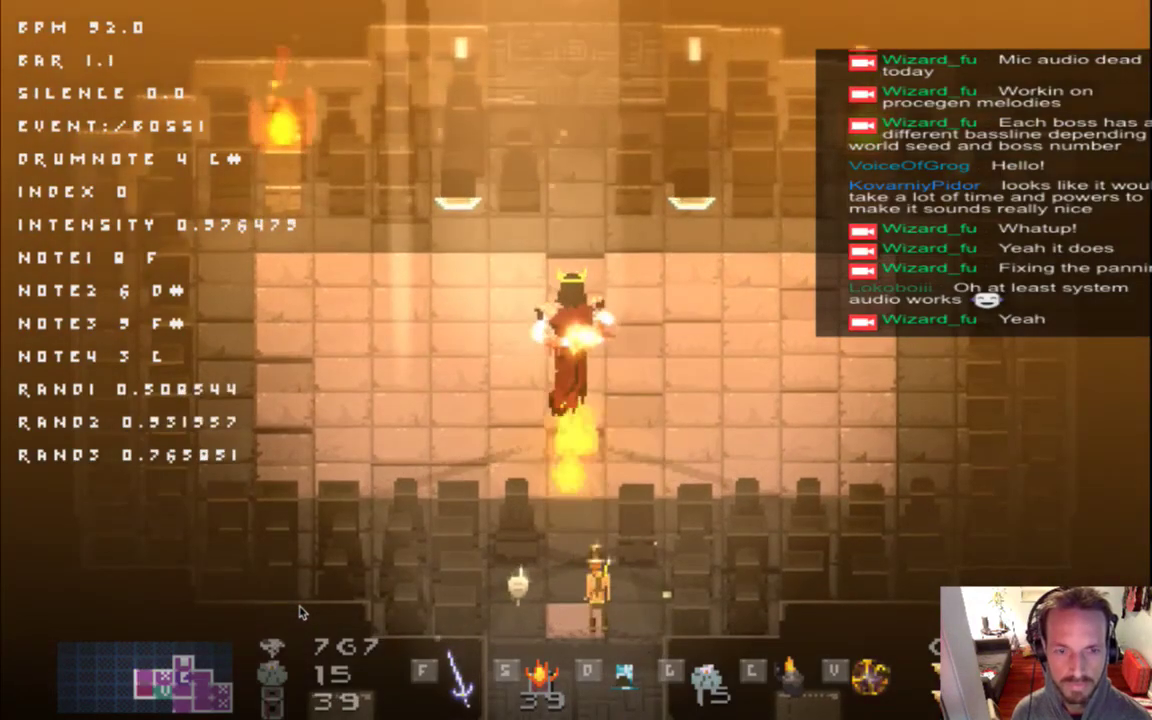
key("Up")
key("Left")
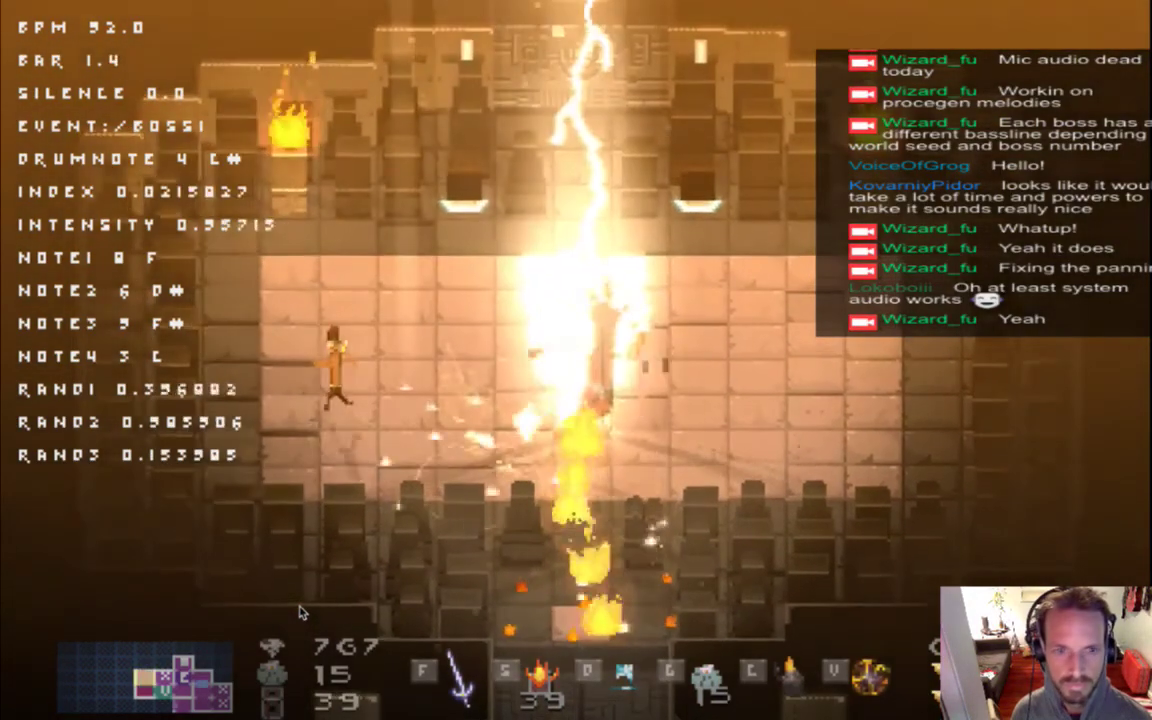
key("Left")
key("Left")
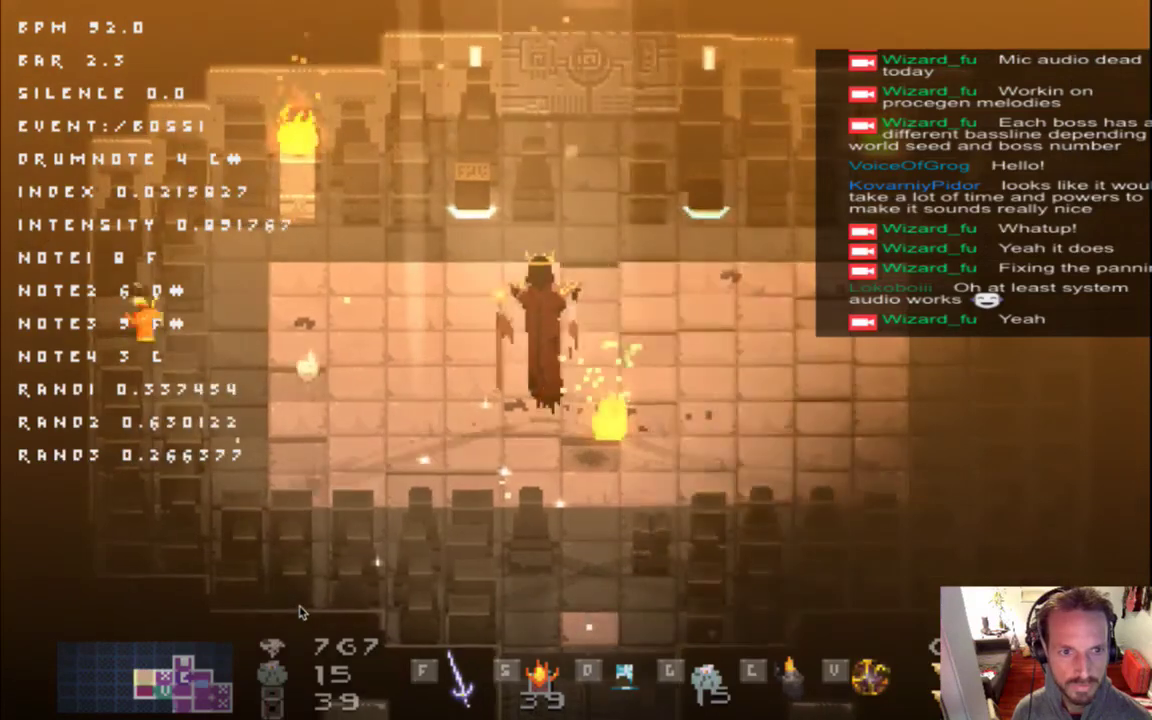
Cross the hall eastward past the boss and strike it at close range while watching the Rand1 panning value.
key("Right")
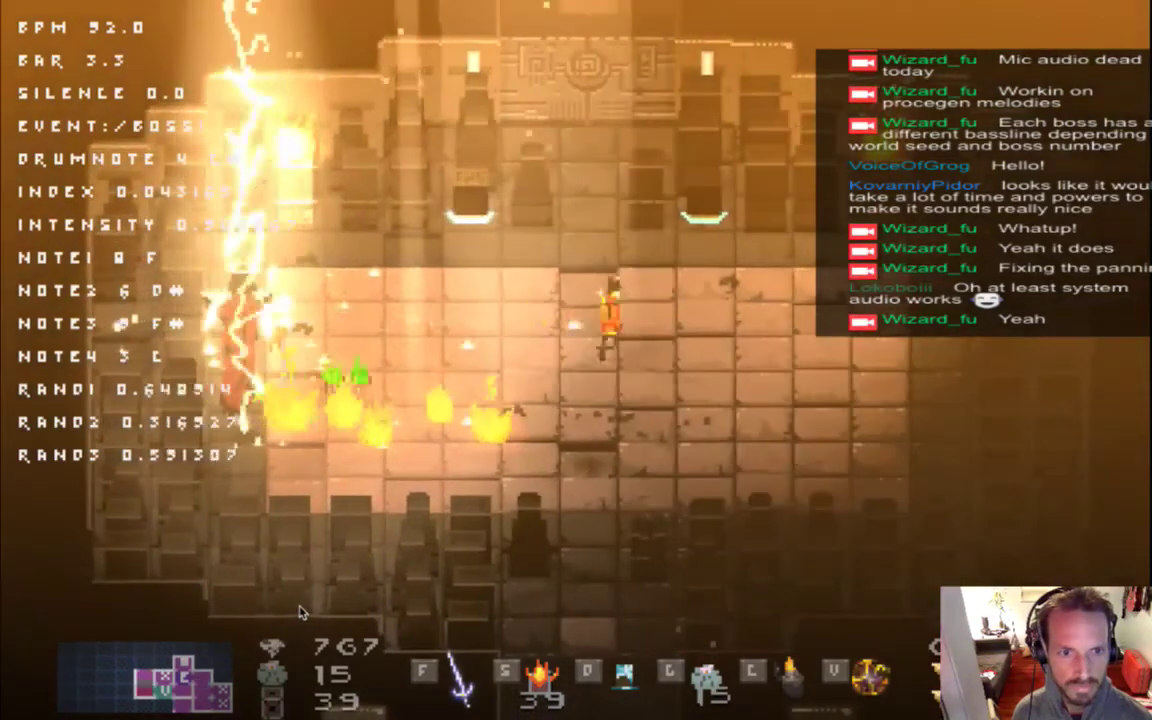
key("Right")
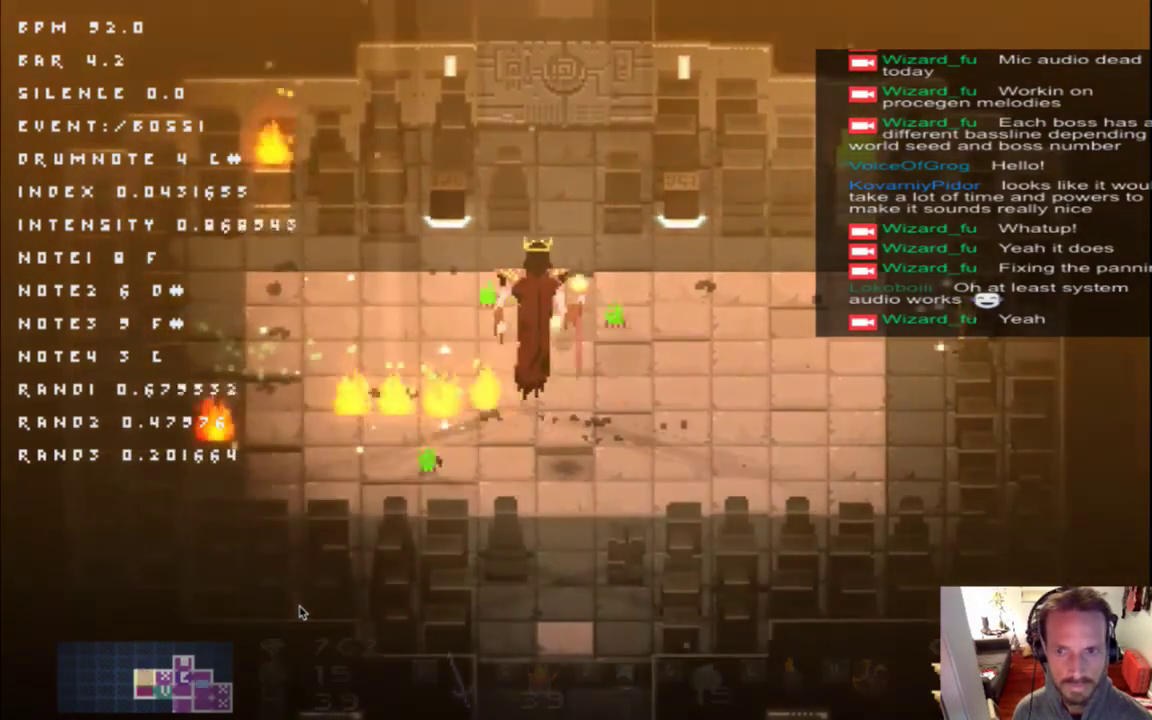
key("f")
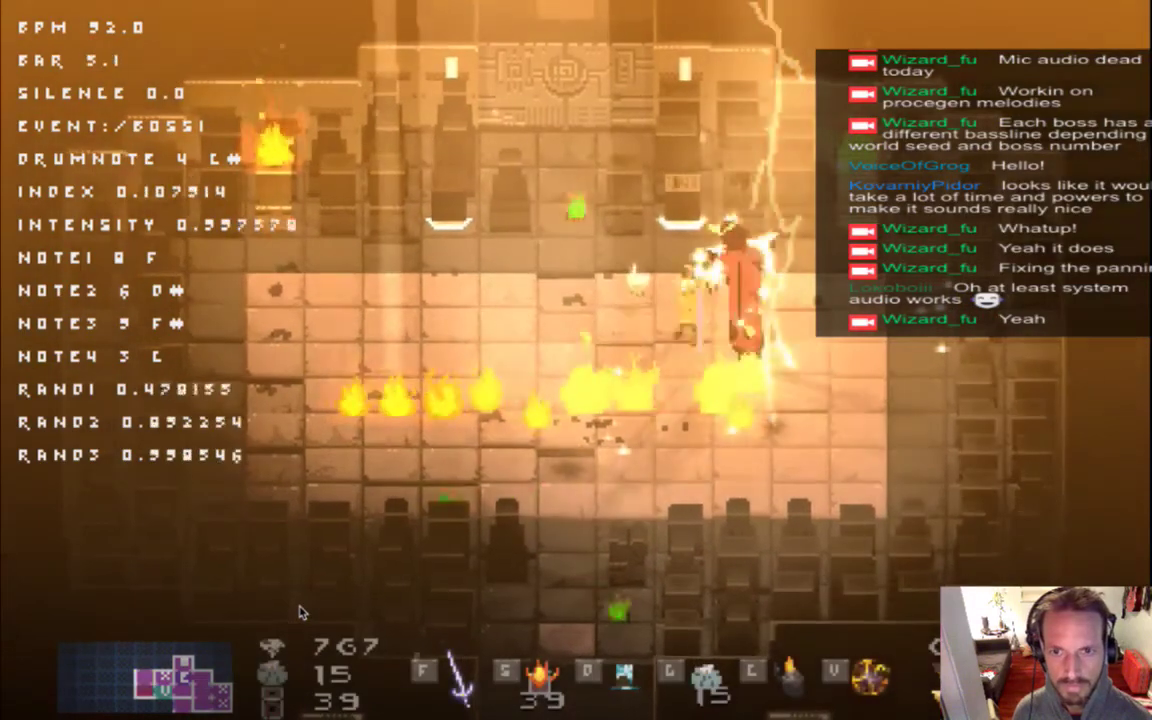
key("Right")
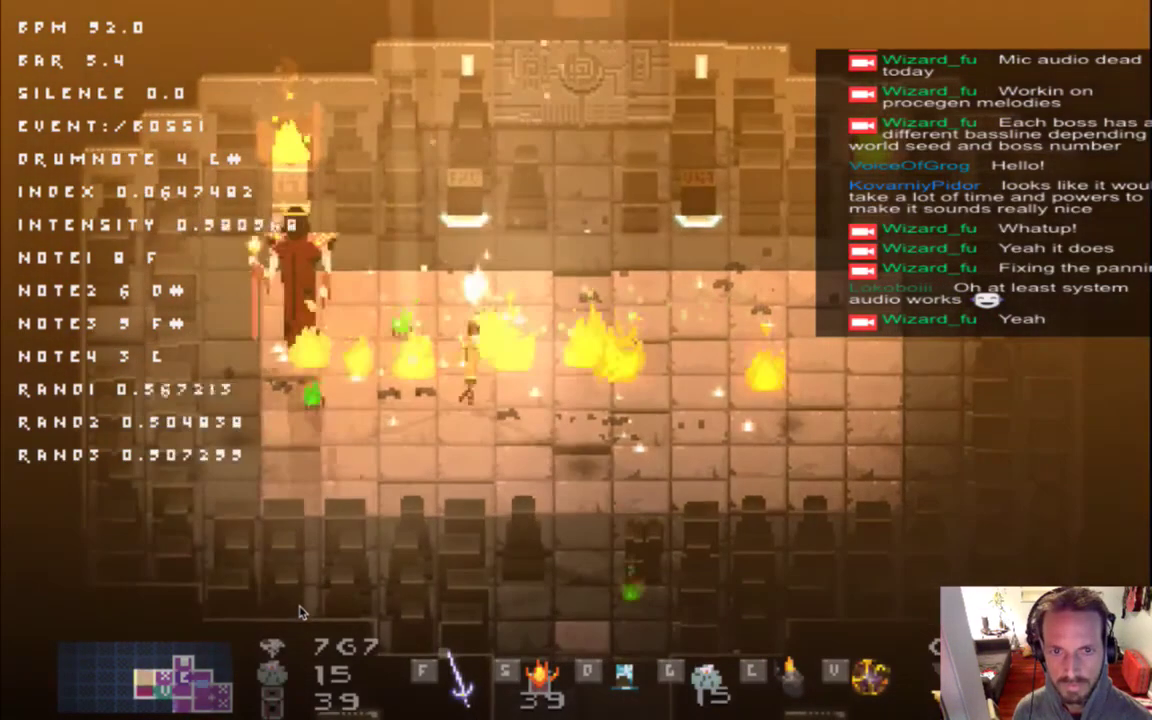
Run the hero around the boss to the hall's east half and back north to compare panning from both sides.
key("Down")
key("Left")
key("Down")
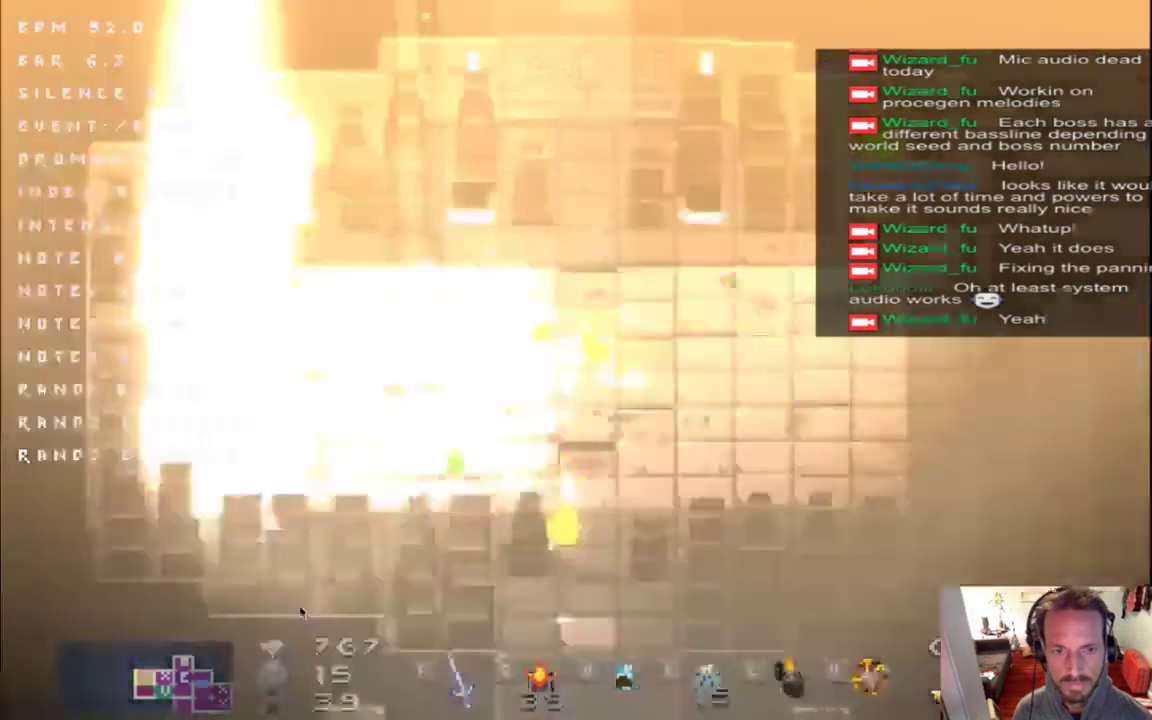
key("Right")
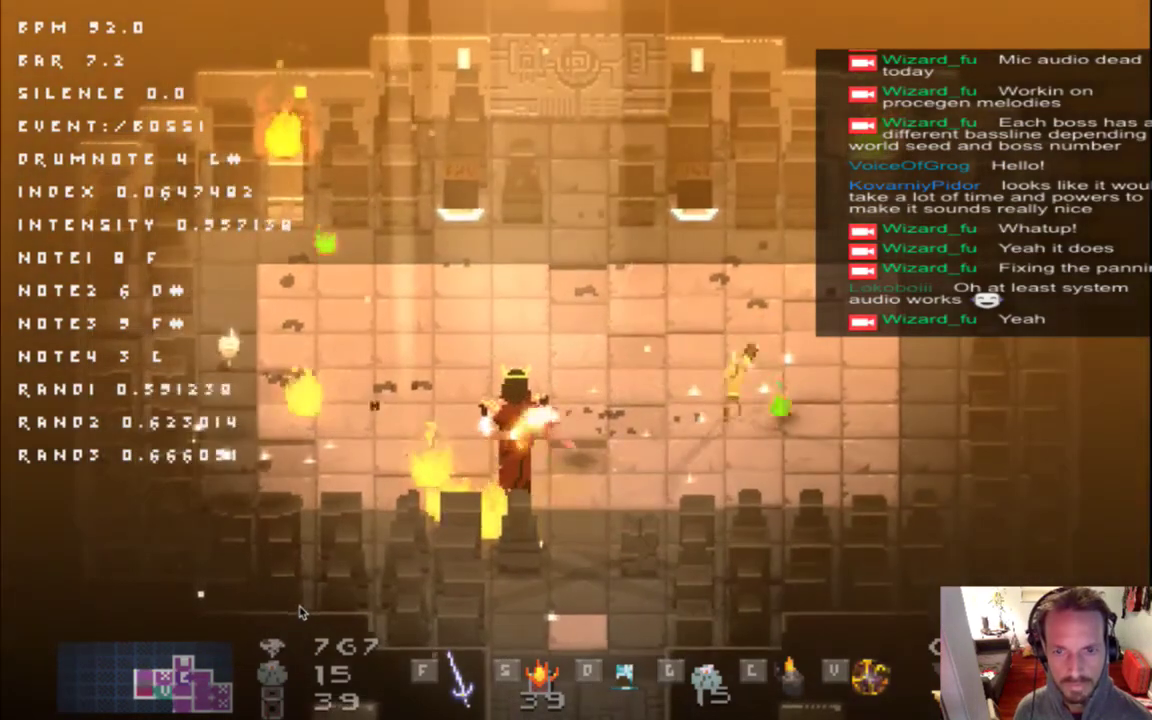
key("Left")
key("Up")
key("Right")
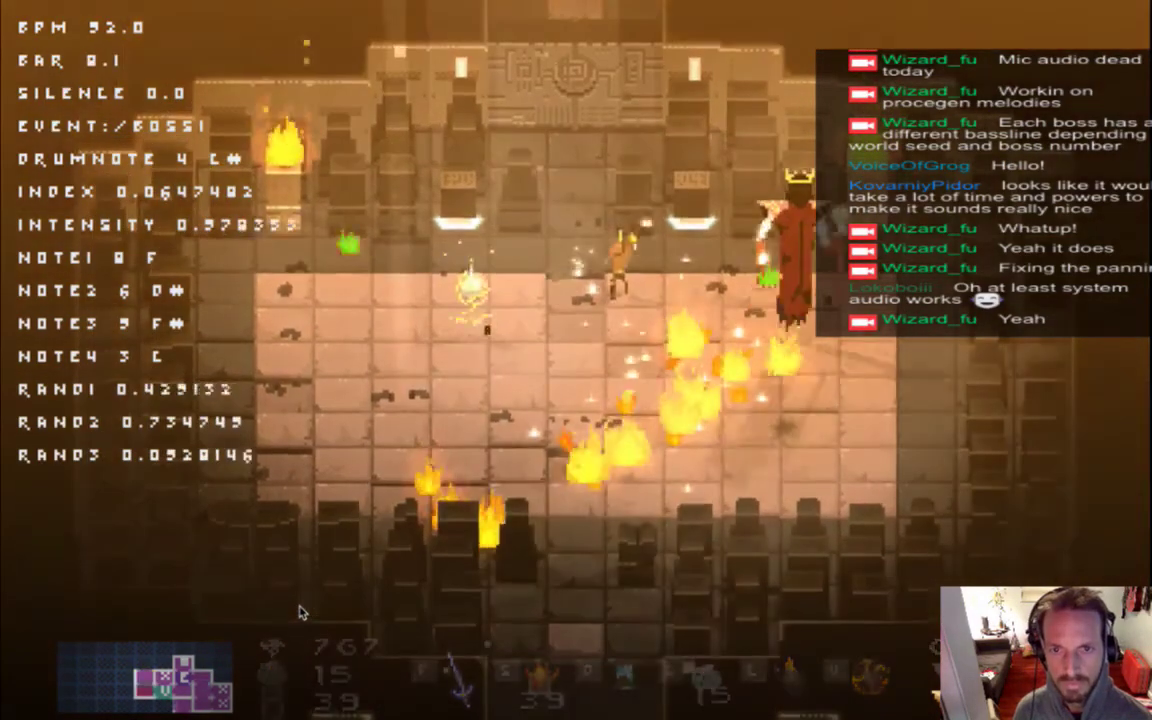
Cross the hall's south side westward past the boss to test the panning once more and quit the game.
key("Down")
key("Left")
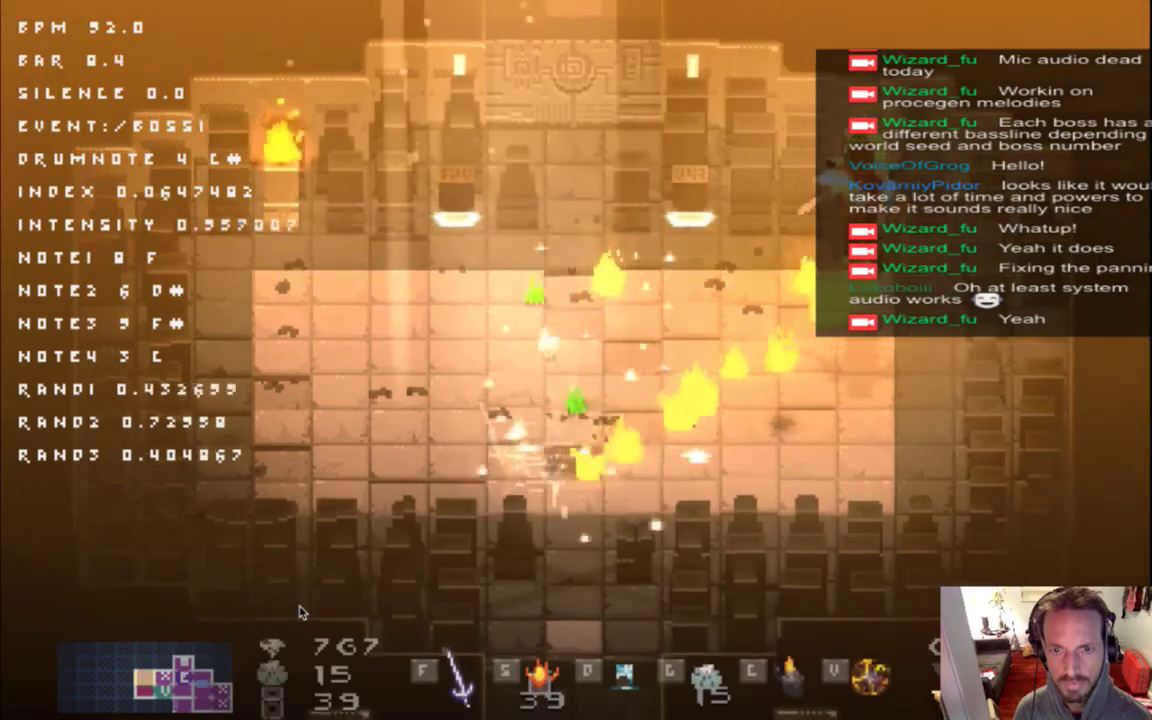
key("Left")
key("Down")
key("Left")
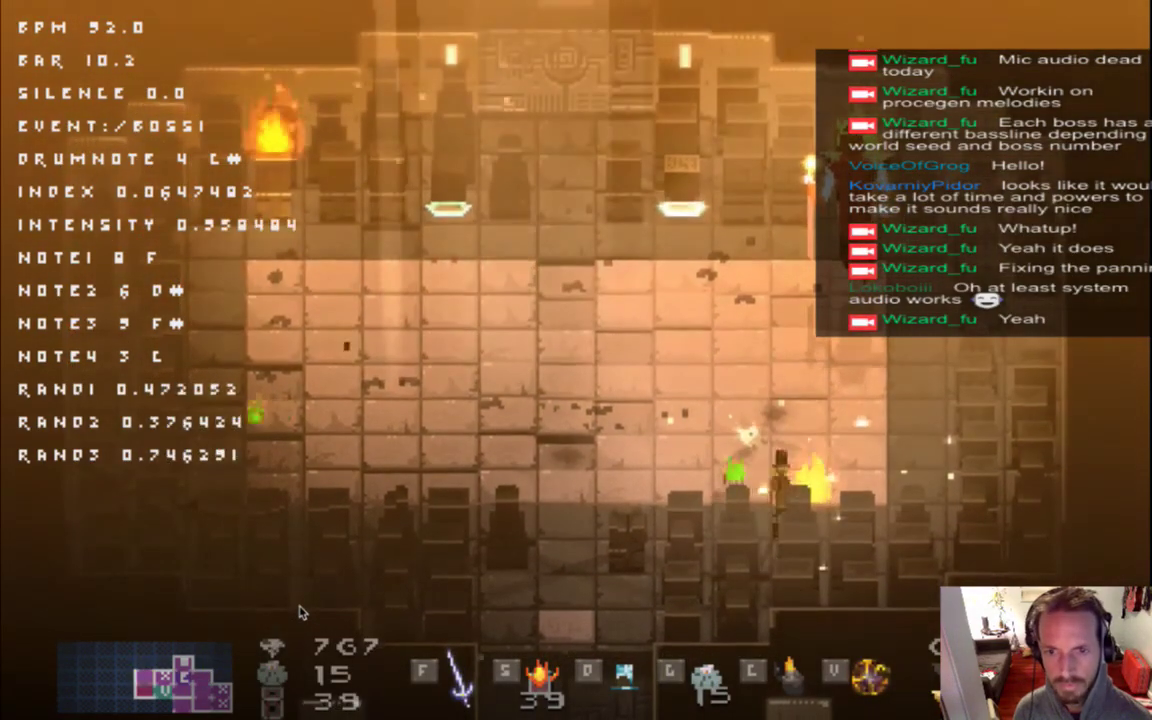
key("Left")
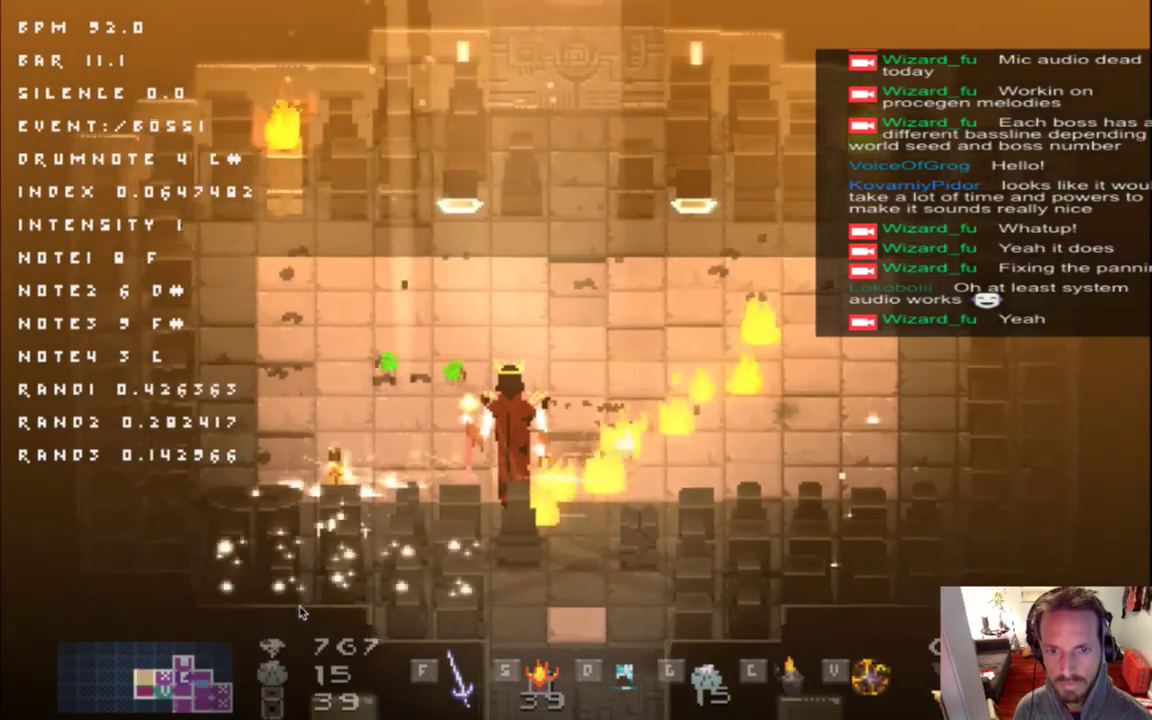
key("Left")
key("super+q")
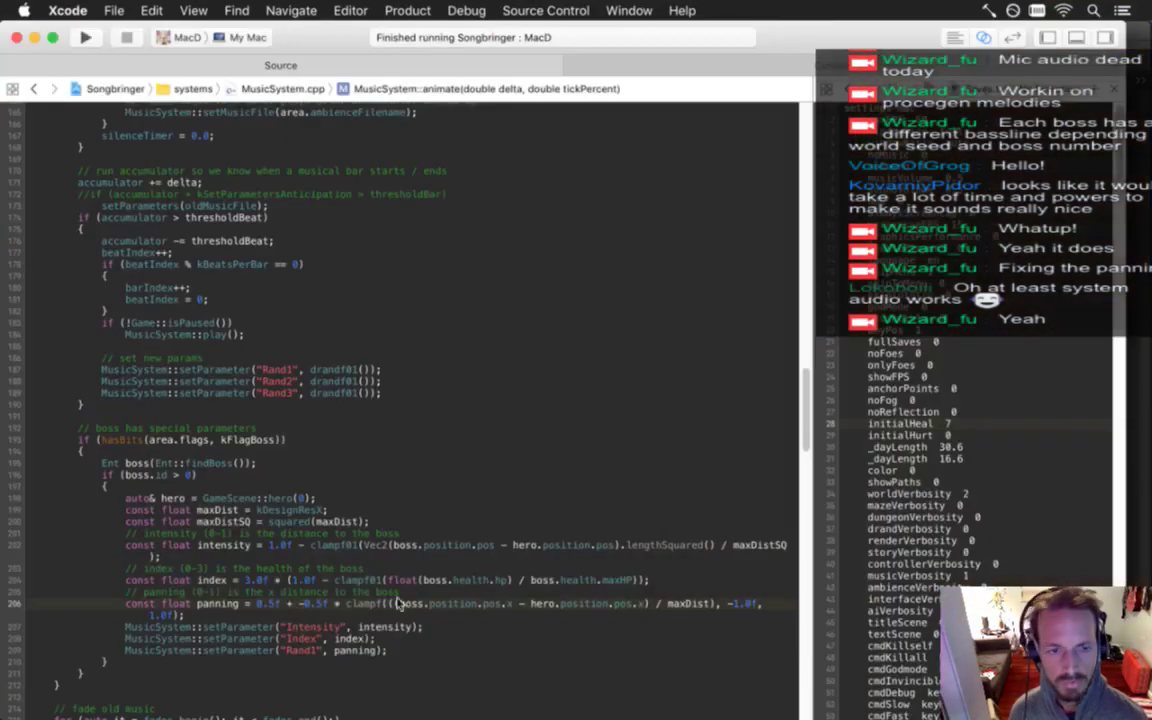
Switch to FMOD Studio and open the recent project Songbringer.fspro.
key("super+Tab")
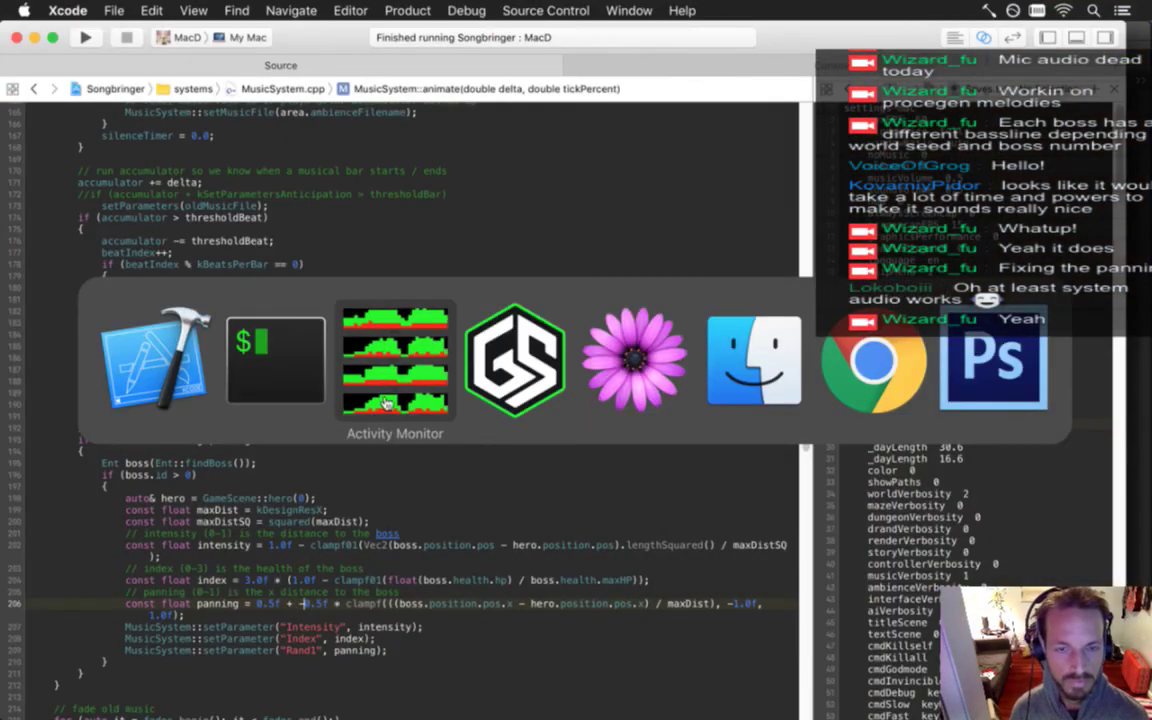
key("super+q")
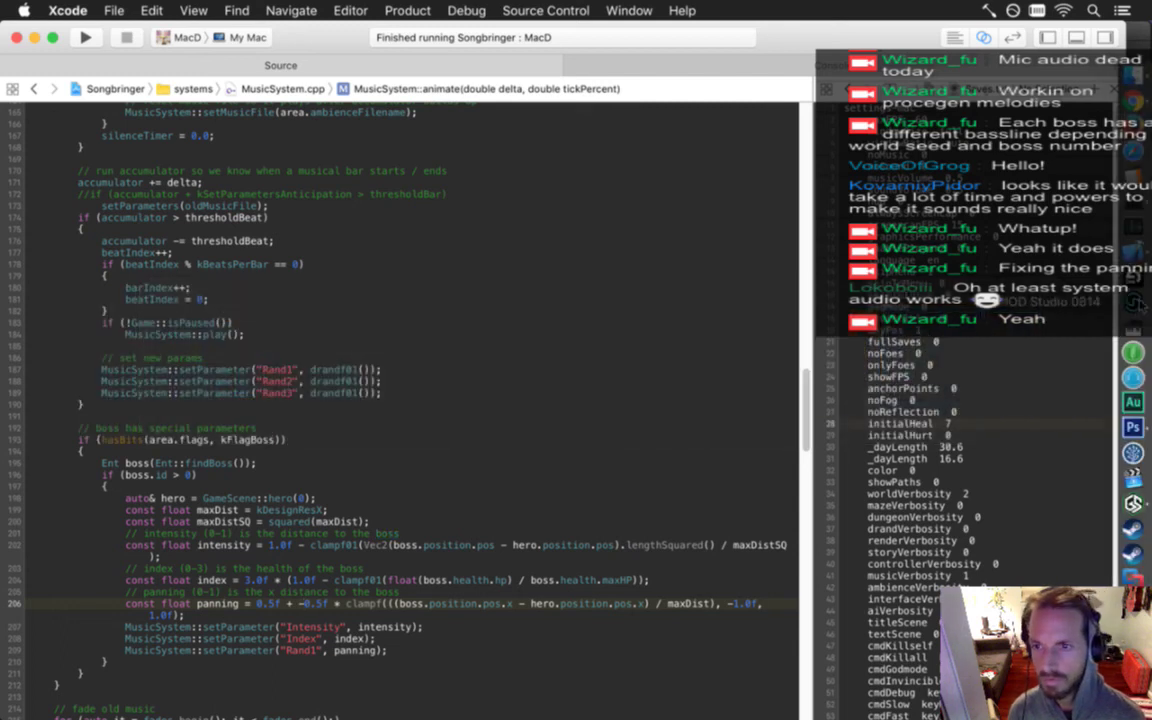
left_click(1138, 304)
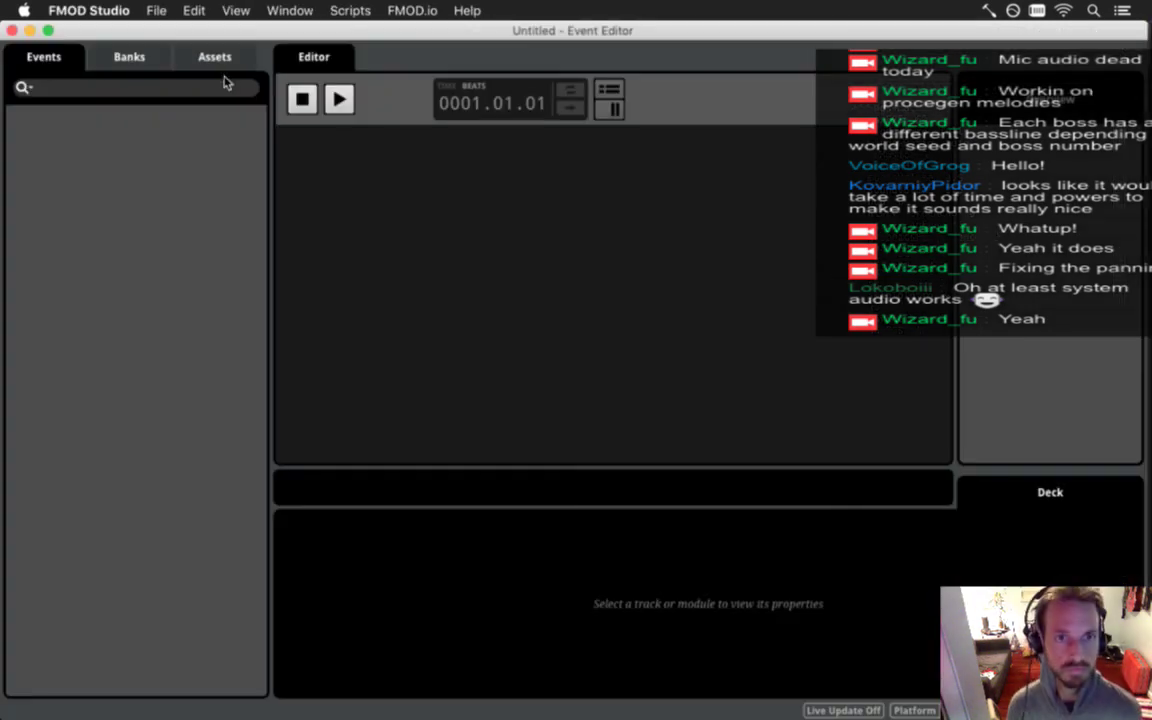
left_click(156, 10)
mouse_move(284, 68)
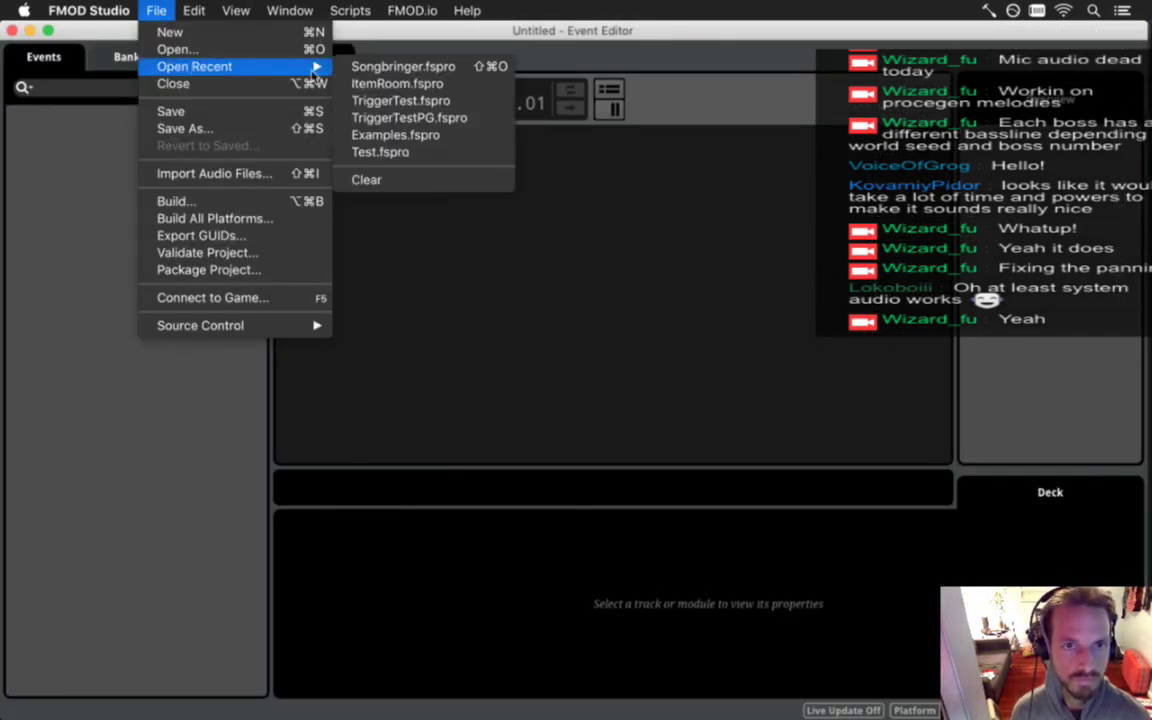
left_click(410, 69)
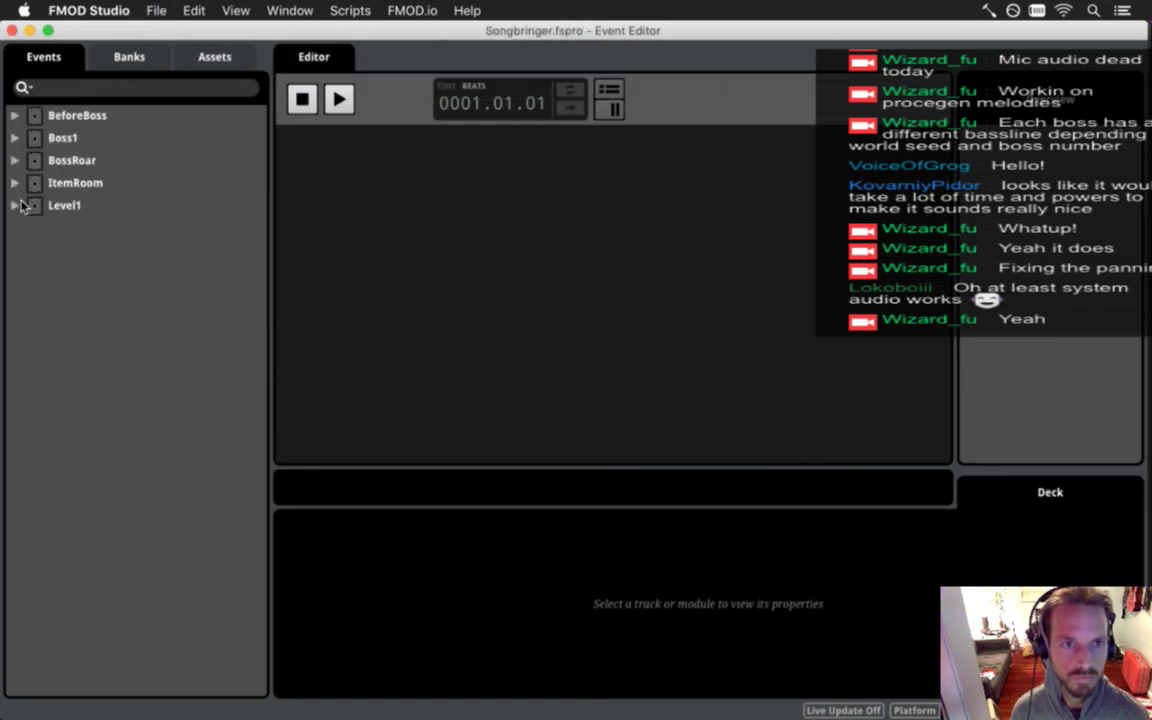
Open the Boss1 event, look through its bass, noise and voice tracks, and select the voice0 track.
left_click(15, 138)
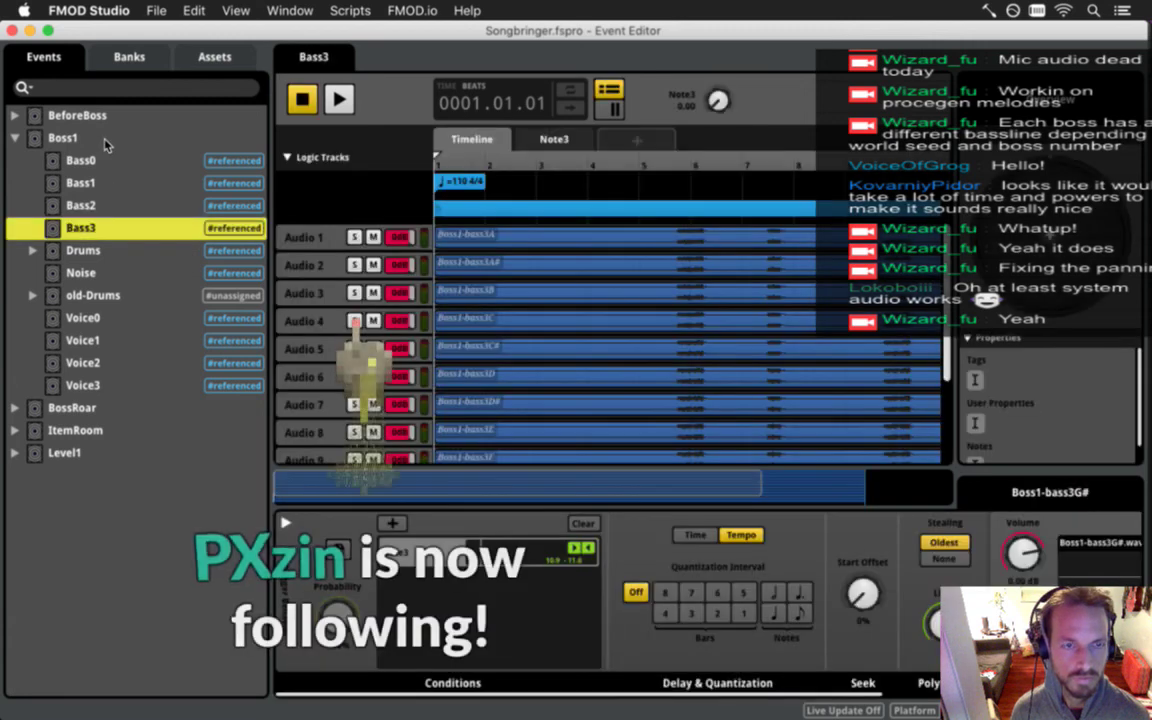
left_click(65, 137)
scroll(455, 357, "down", 3)
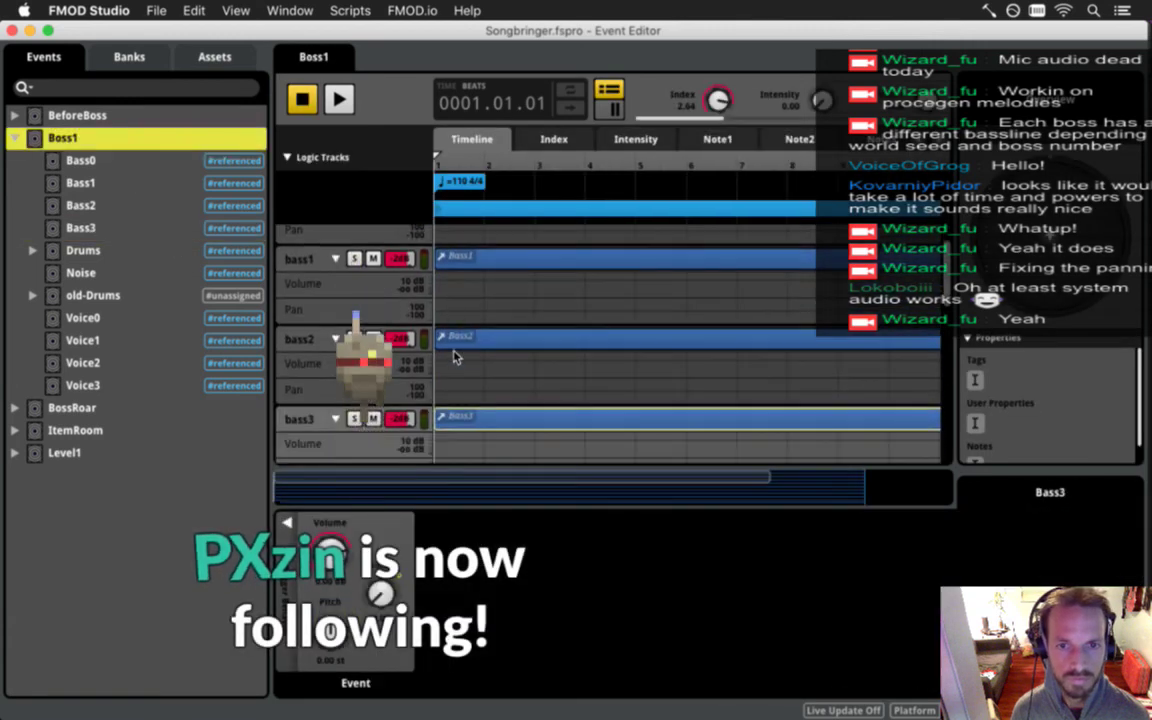
scroll(455, 357, "down", 6)
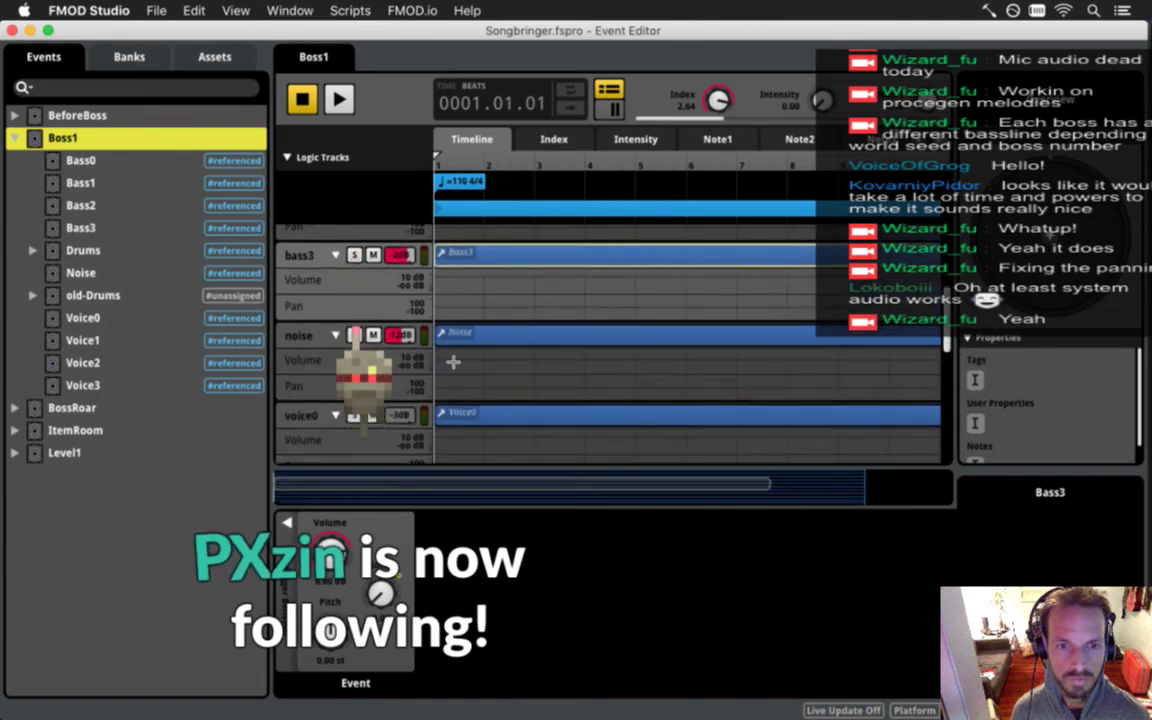
scroll(455, 357, "down", 5)
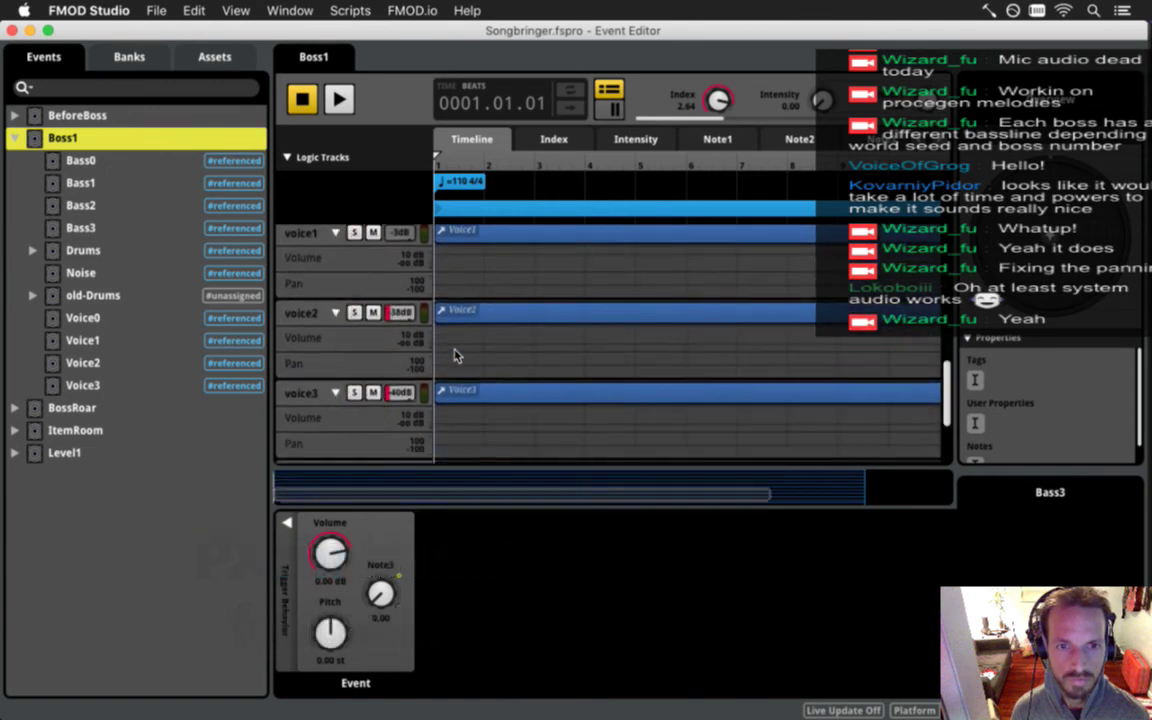
scroll(455, 355, "up", 3)
left_click(292, 279)
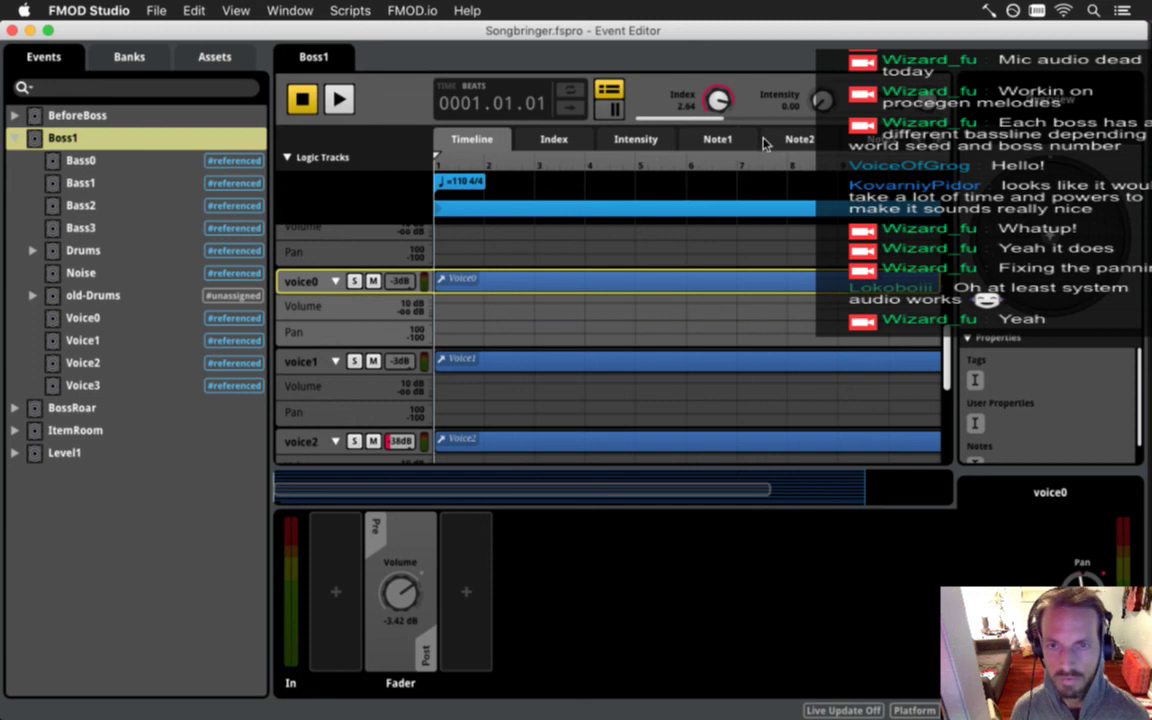
Check the tracks' Intensity automation and delete the starting volume point at Intensity 0.0 on voice0.
left_click(633, 142)
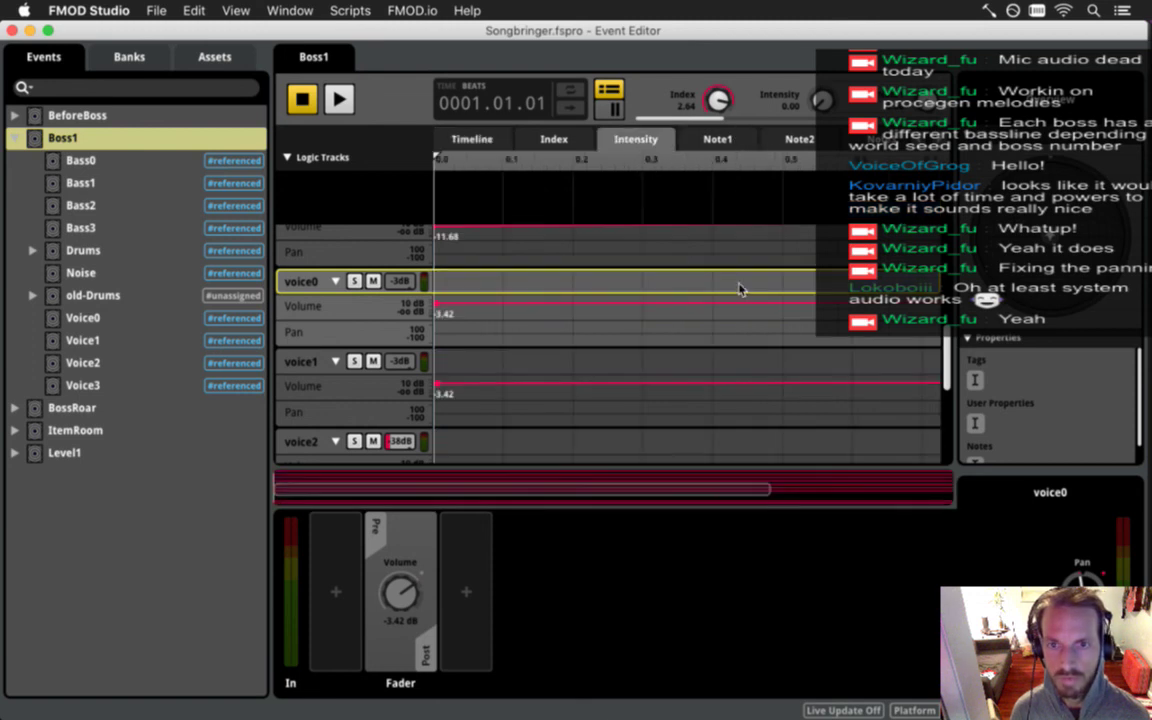
scroll(740, 290, "up", 2)
scroll(760, 298, "up", 4)
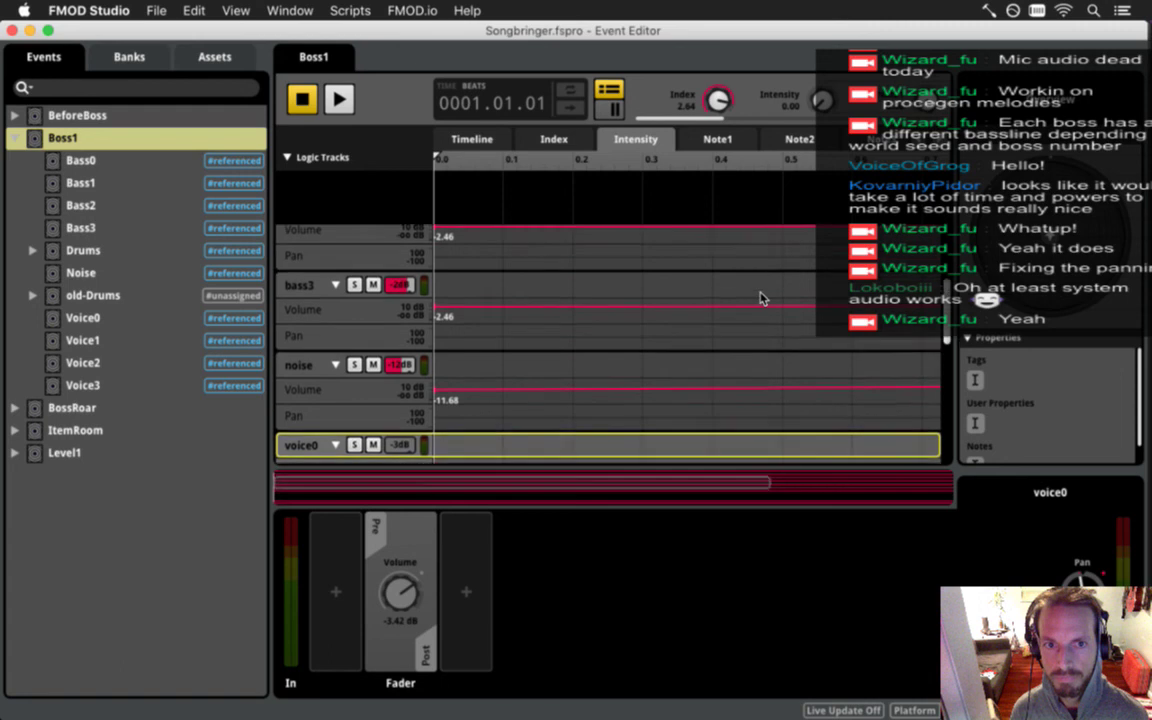
scroll(758, 296, "down", 3)
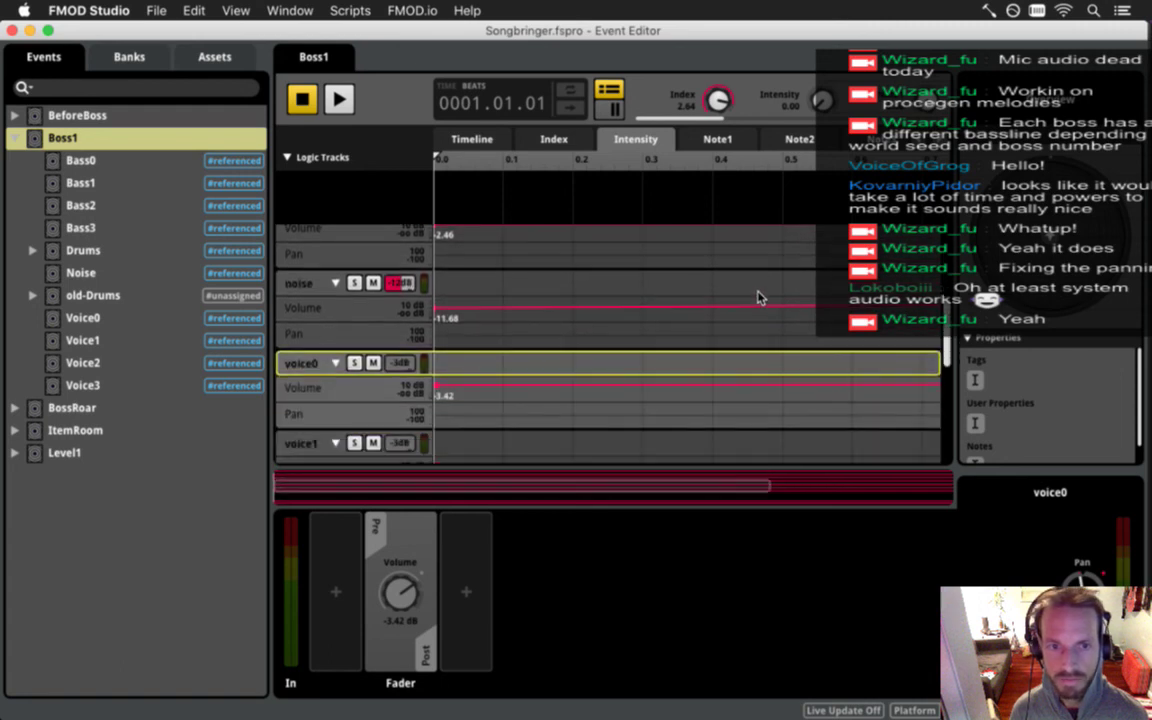
scroll(758, 294, "down", 2)
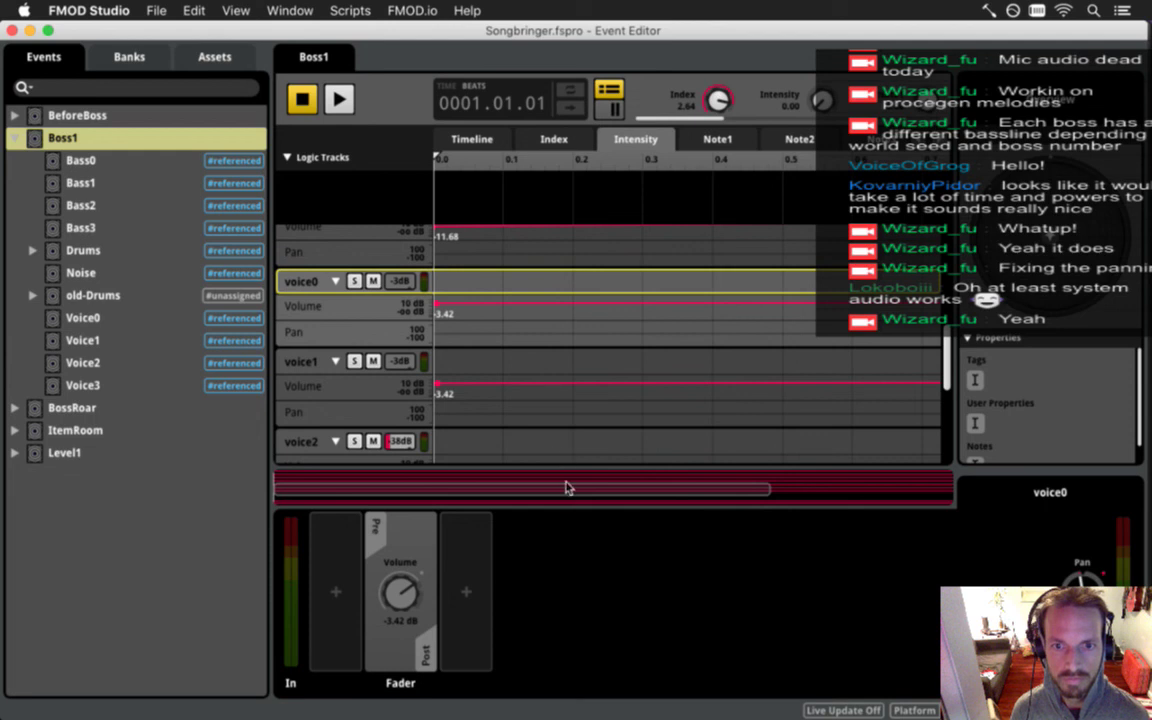
left_click(437, 303)
key("Delete")
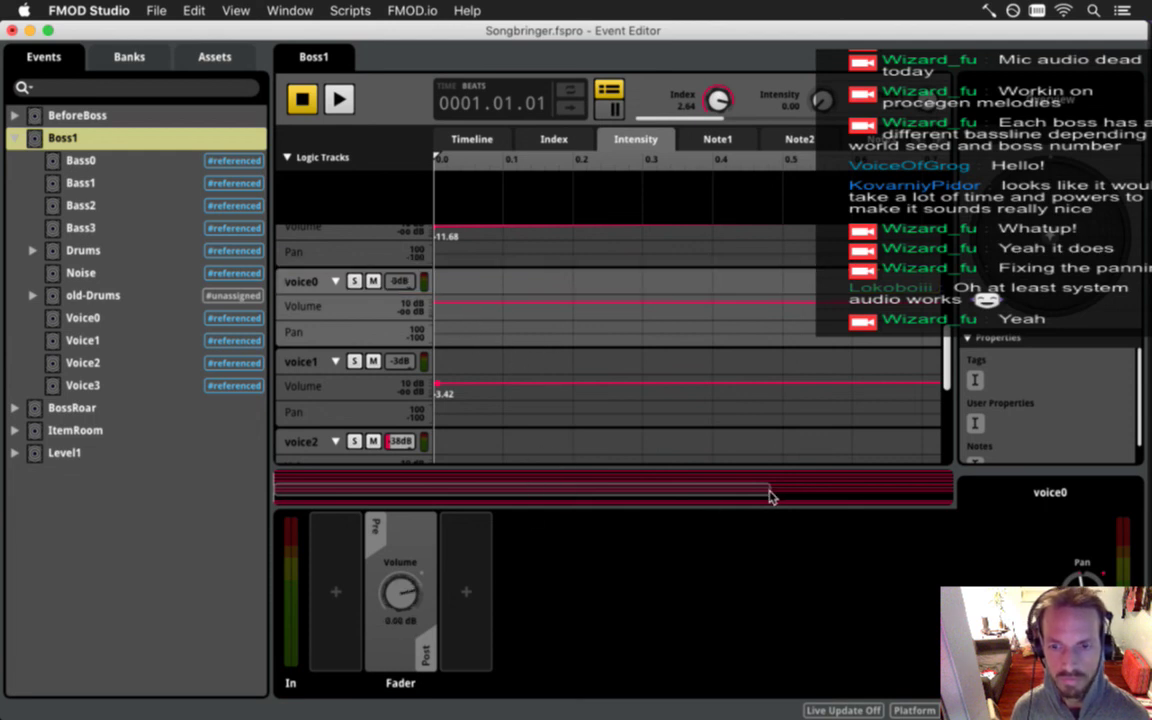
Delete the starting volume point on voice1 and the end volume points on voice0 and voice1 in the Intensity automation.
left_click_drag(823, 496, 1003, 499)
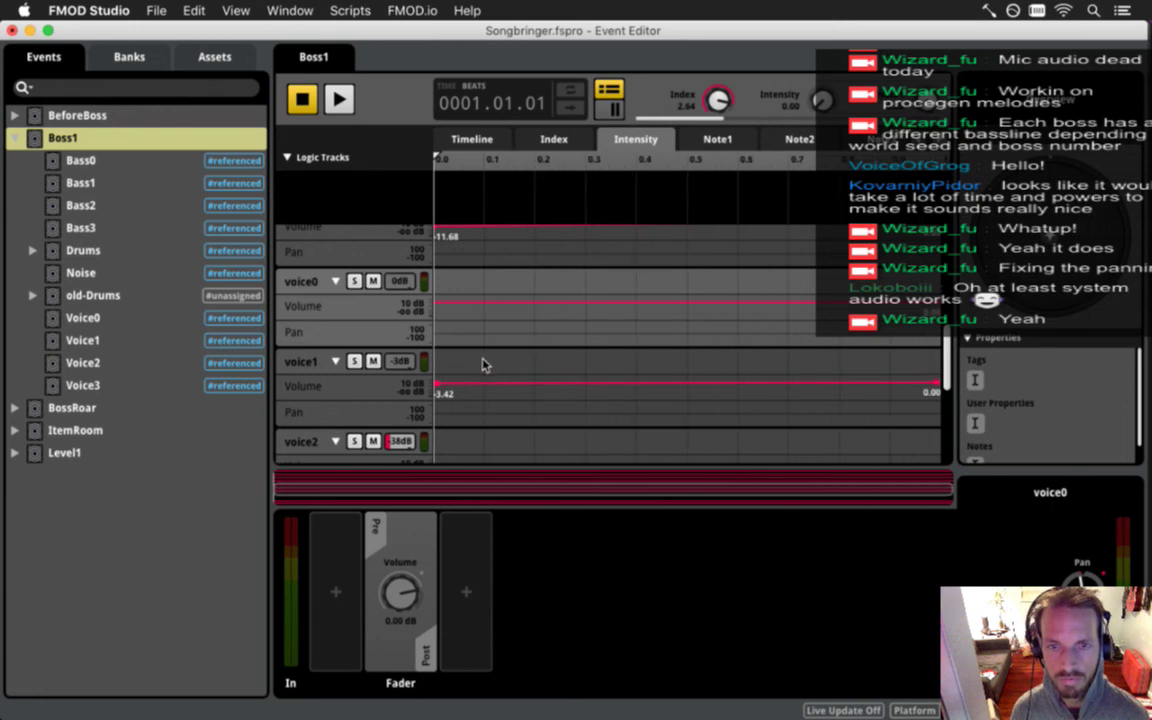
left_click(436, 385)
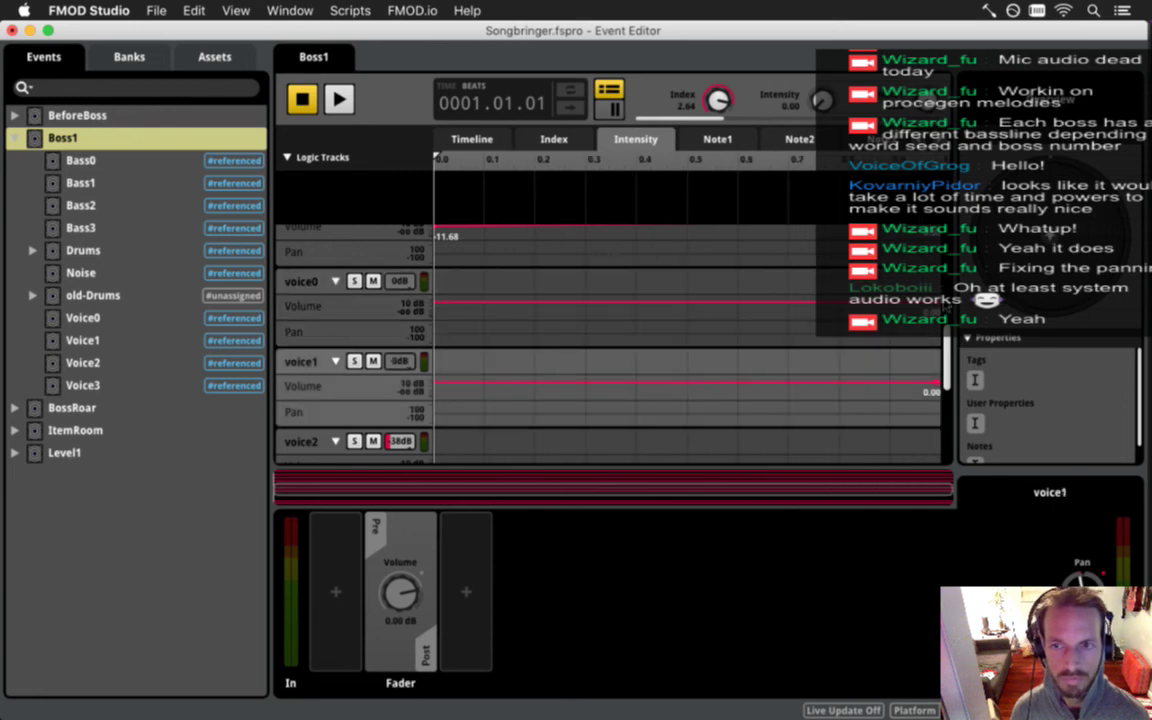
left_click(937, 302)
key("Delete")
scroll(913, 368, "down", 5)
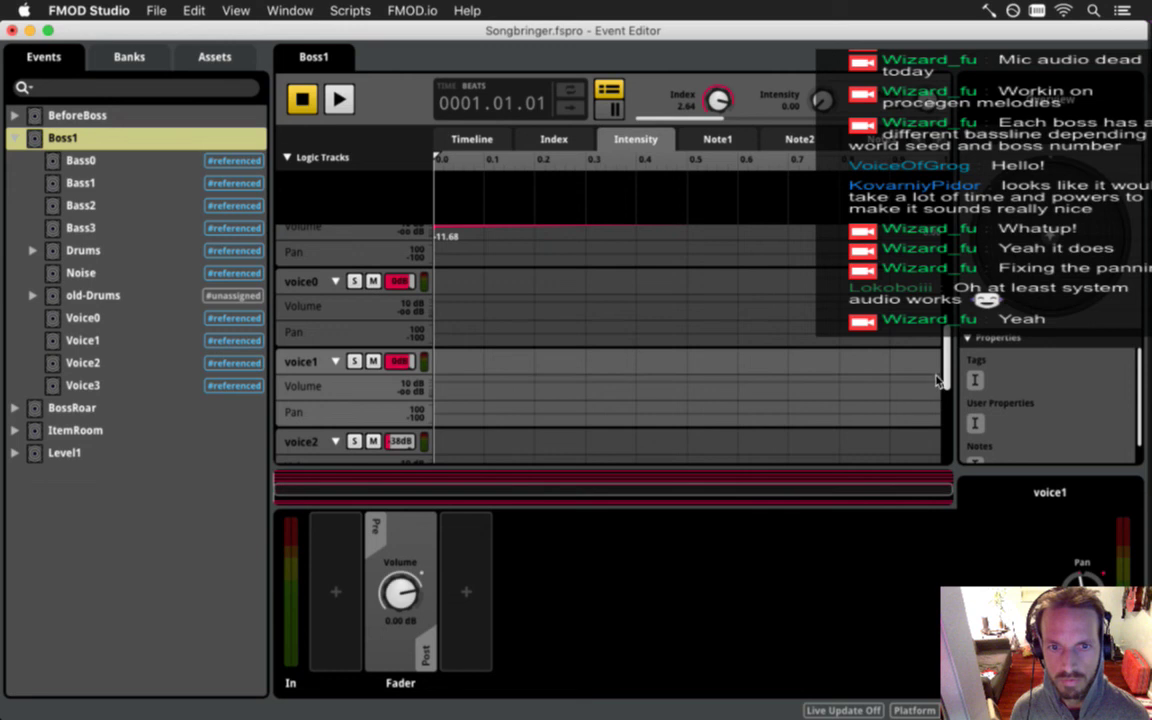
In the Index automation, set the volume points of voice2 and voice3 at about Index 0.8 to 4.49 dB.
scroll(911, 367, "up", 5)
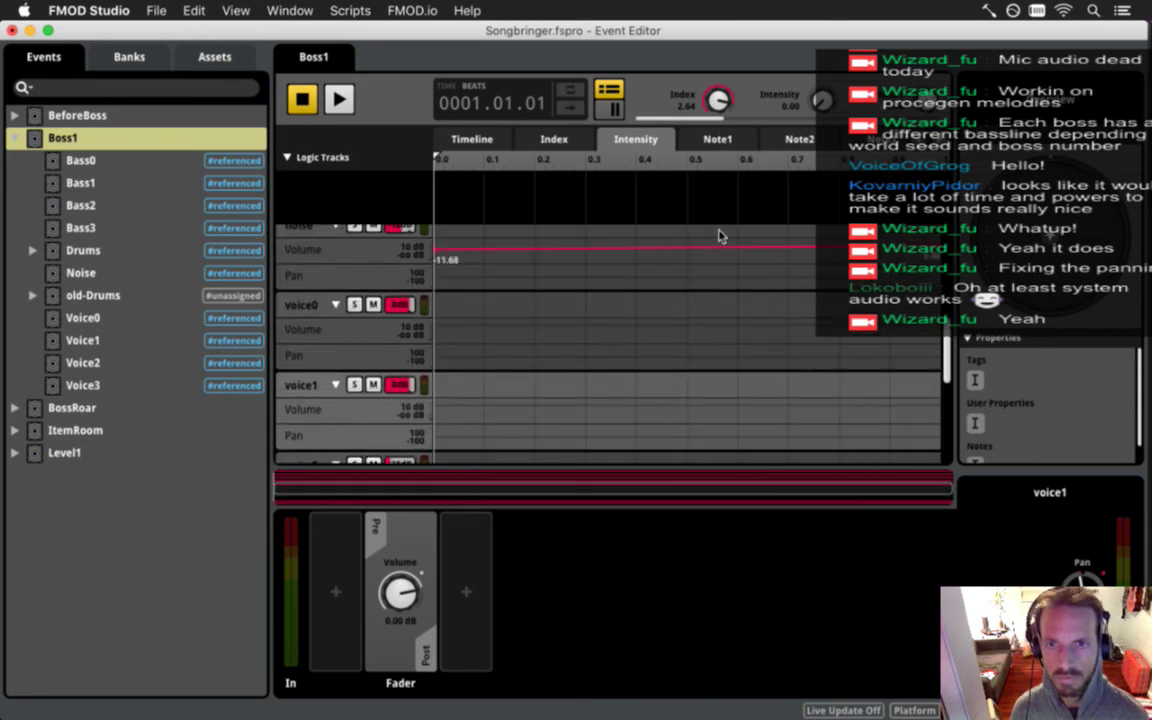
left_click(561, 141)
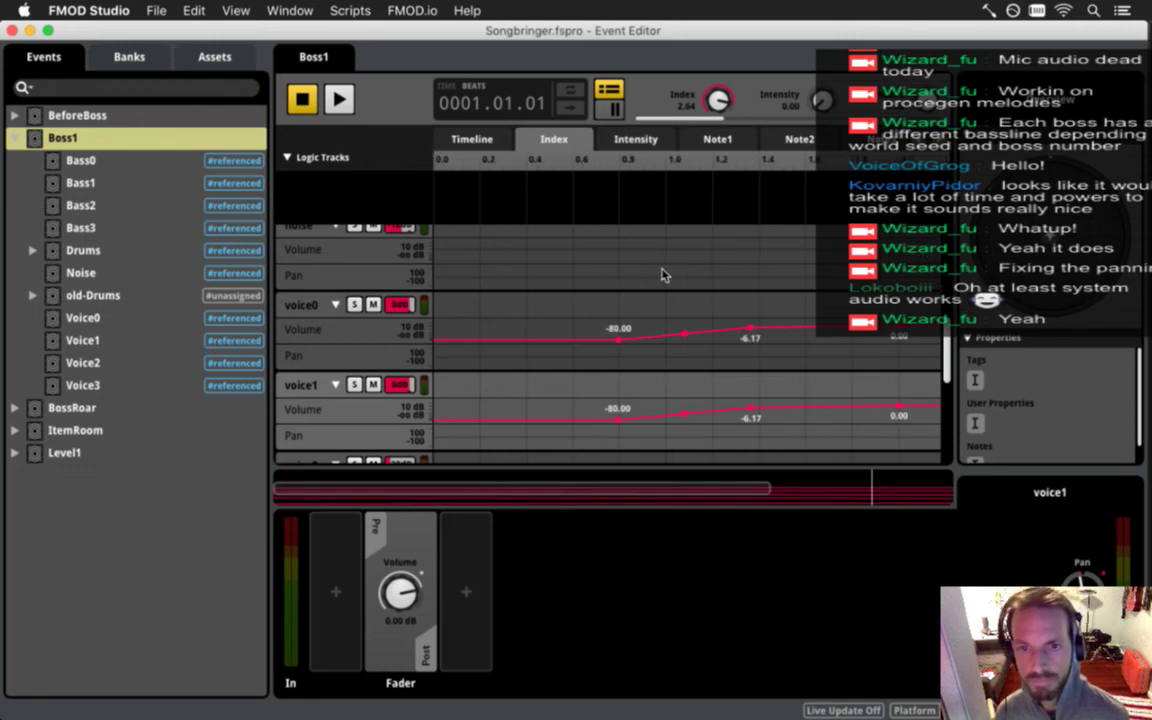
scroll(618, 328, "down", 4)
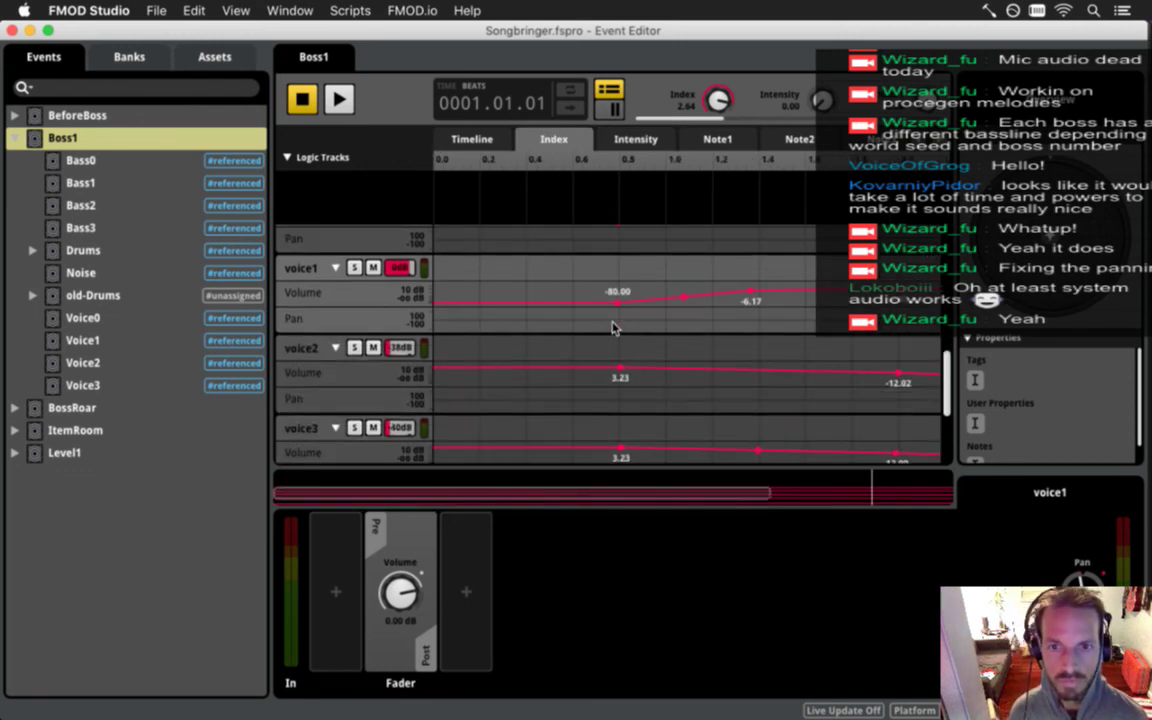
scroll(728, 352, "down", 2)
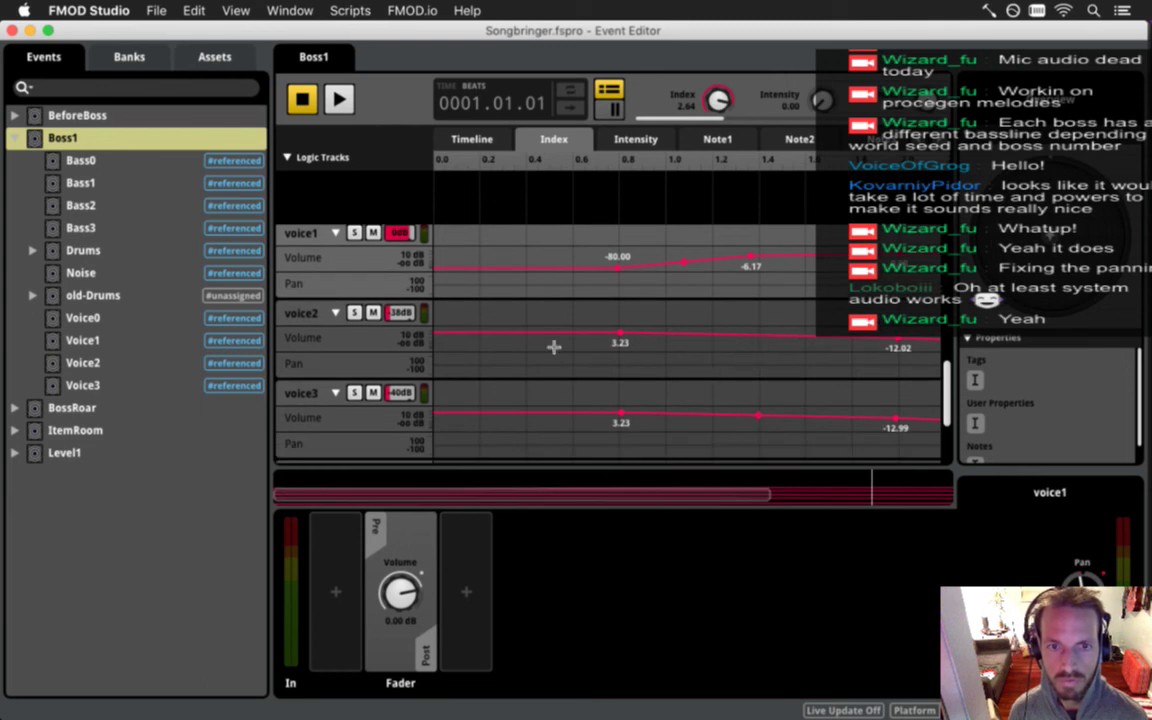
left_click(620, 333)
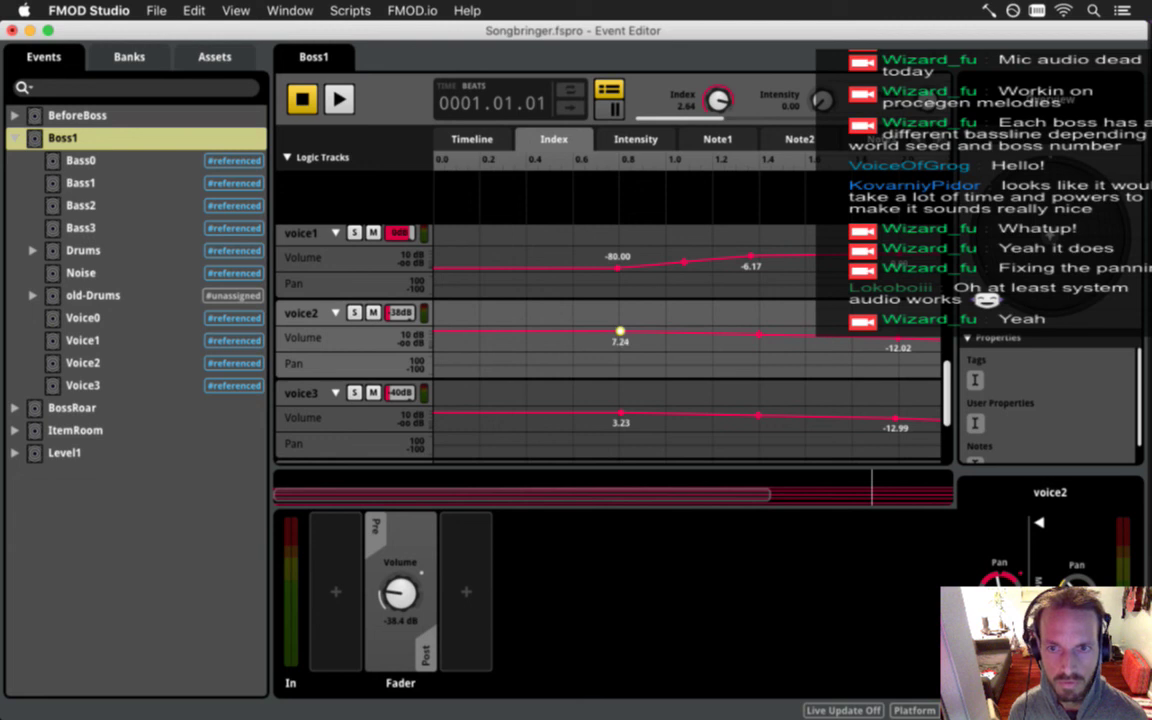
left_click(619, 412)
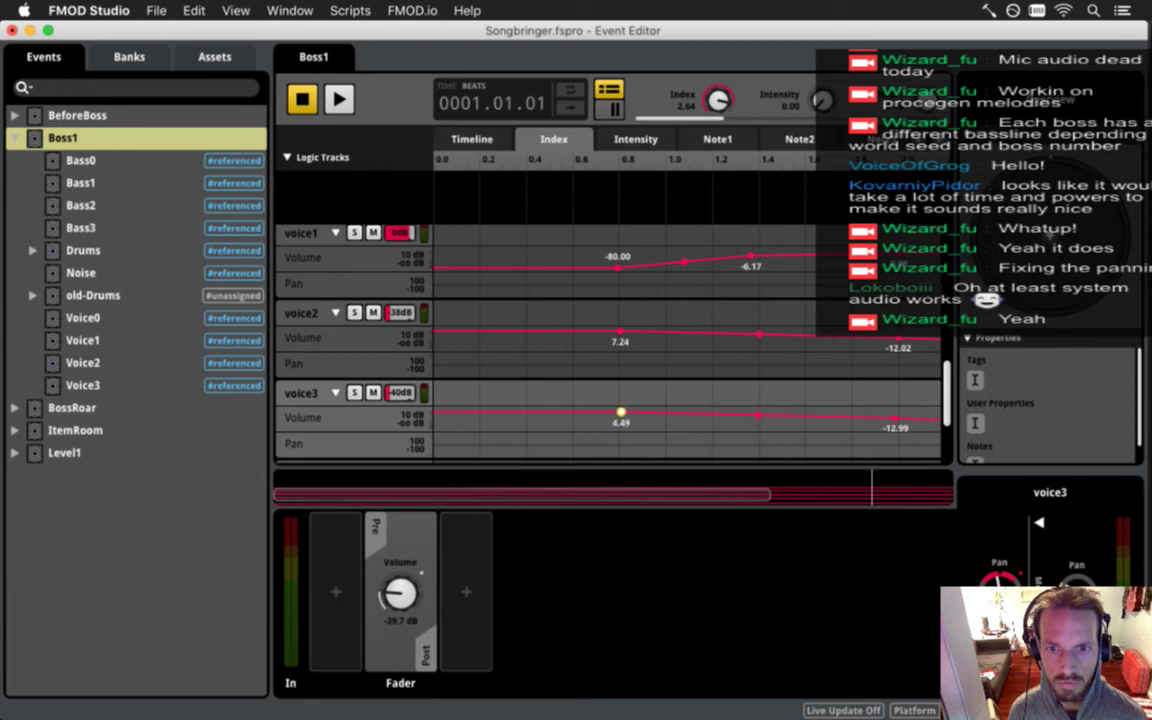
left_click(620, 333)
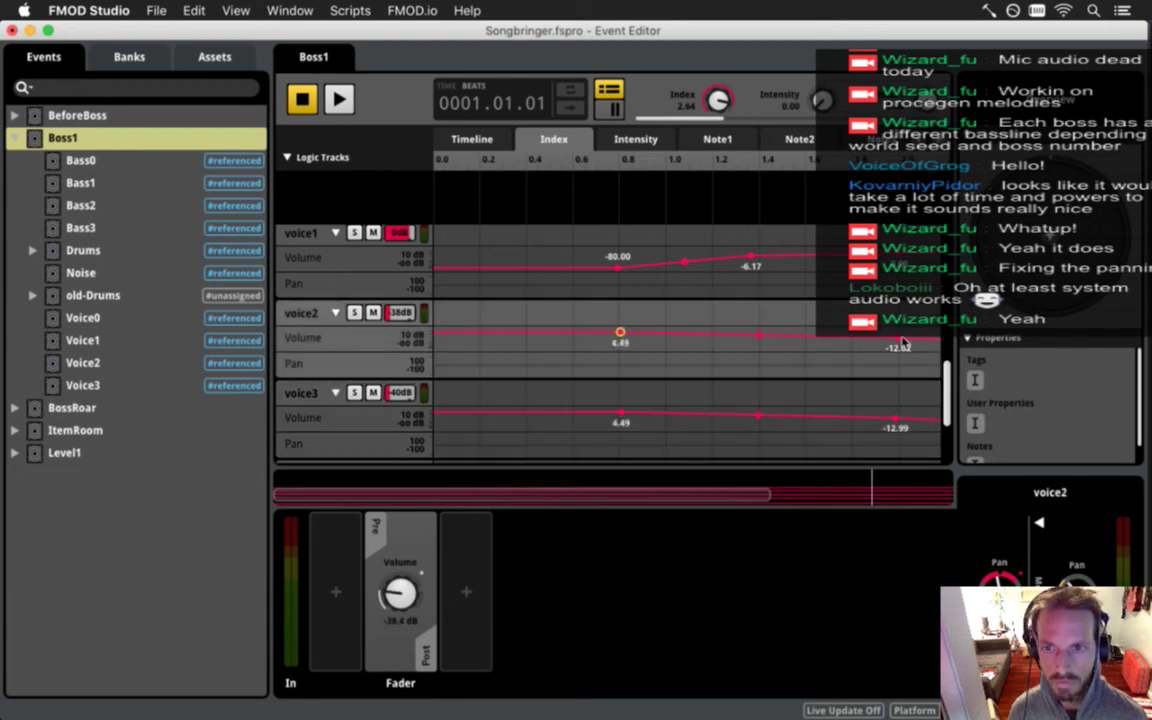
Raise the volume points of voice2 and voice3 at about Index 2.0 to -8.93 dB.
left_click_drag(897, 338, 876, 339)
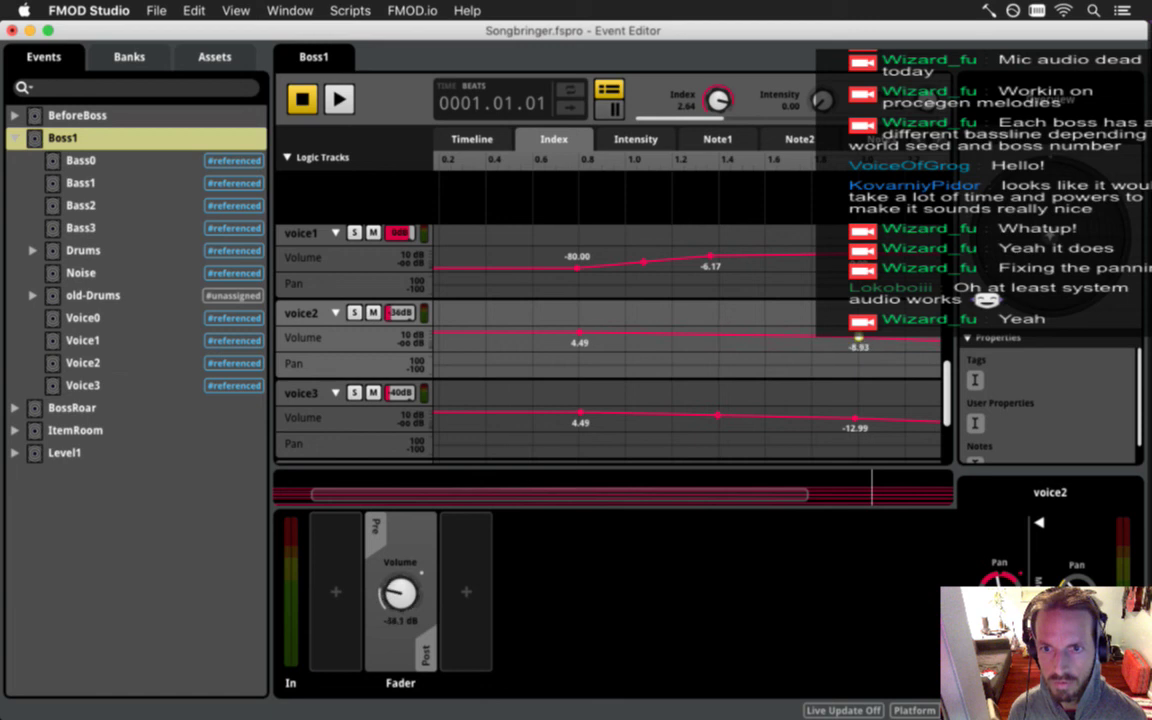
left_click(855, 416)
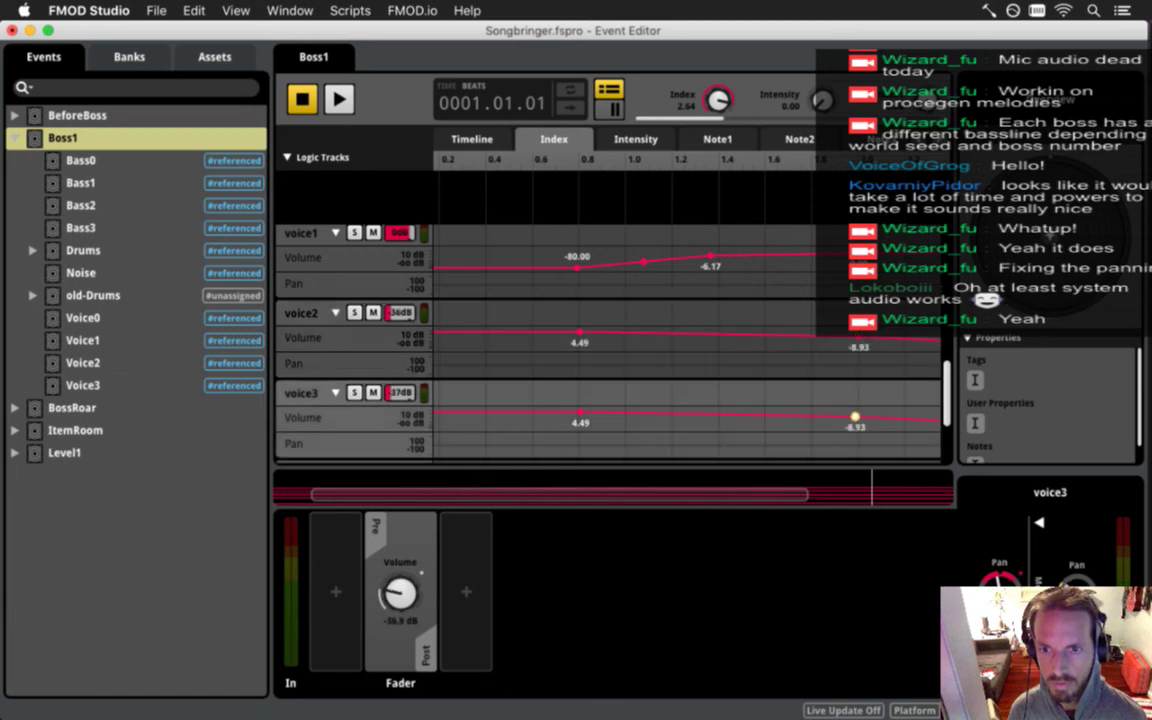
Build the project's sound banks, then switch to Xcode and run Songbringer.
left_click(156, 10)
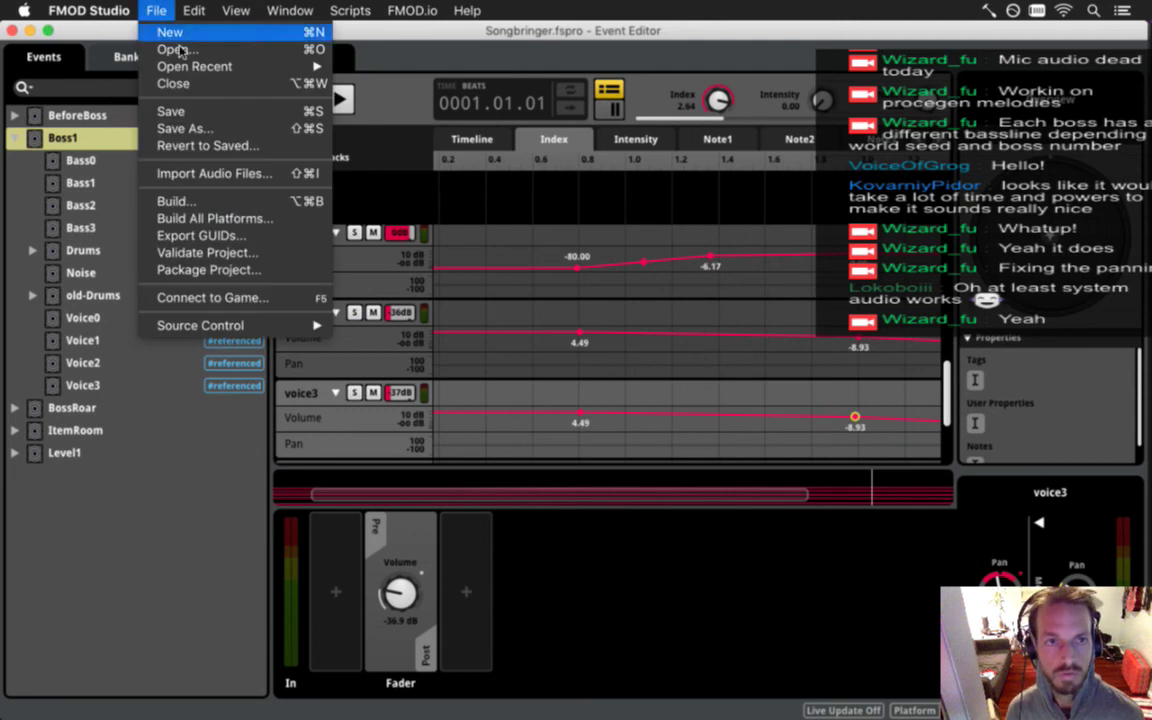
left_click(225, 200)
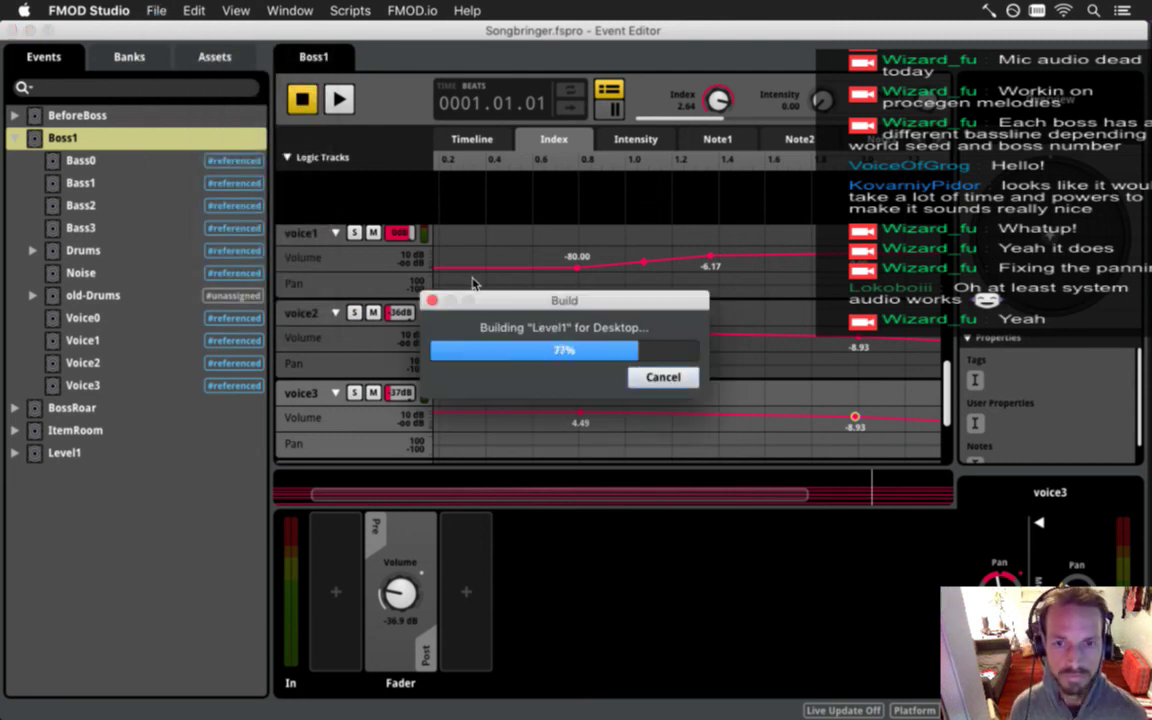
key("super+Tab")
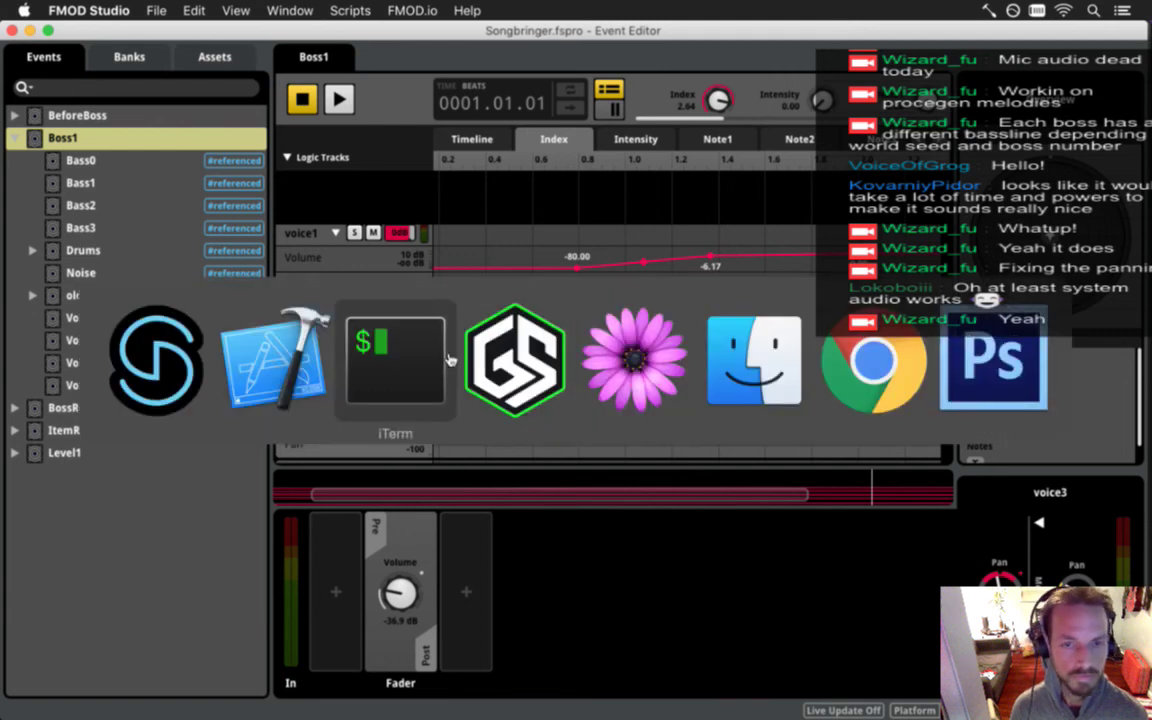
left_click(268, 372)
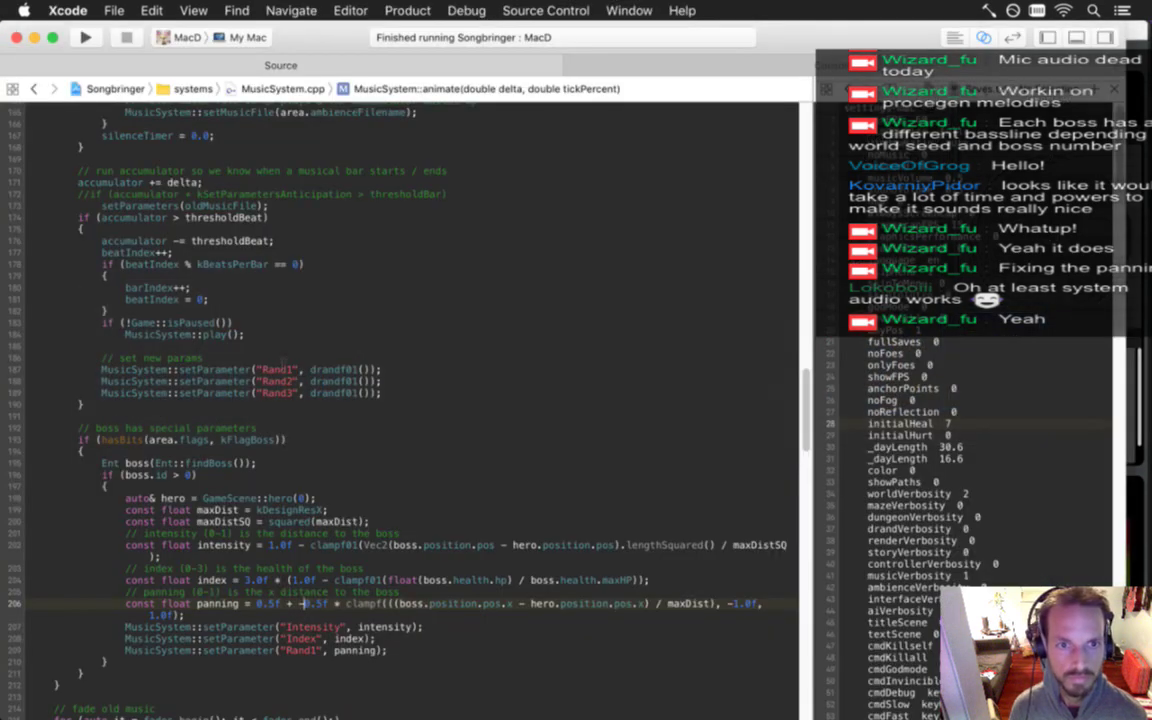
key("super+r")
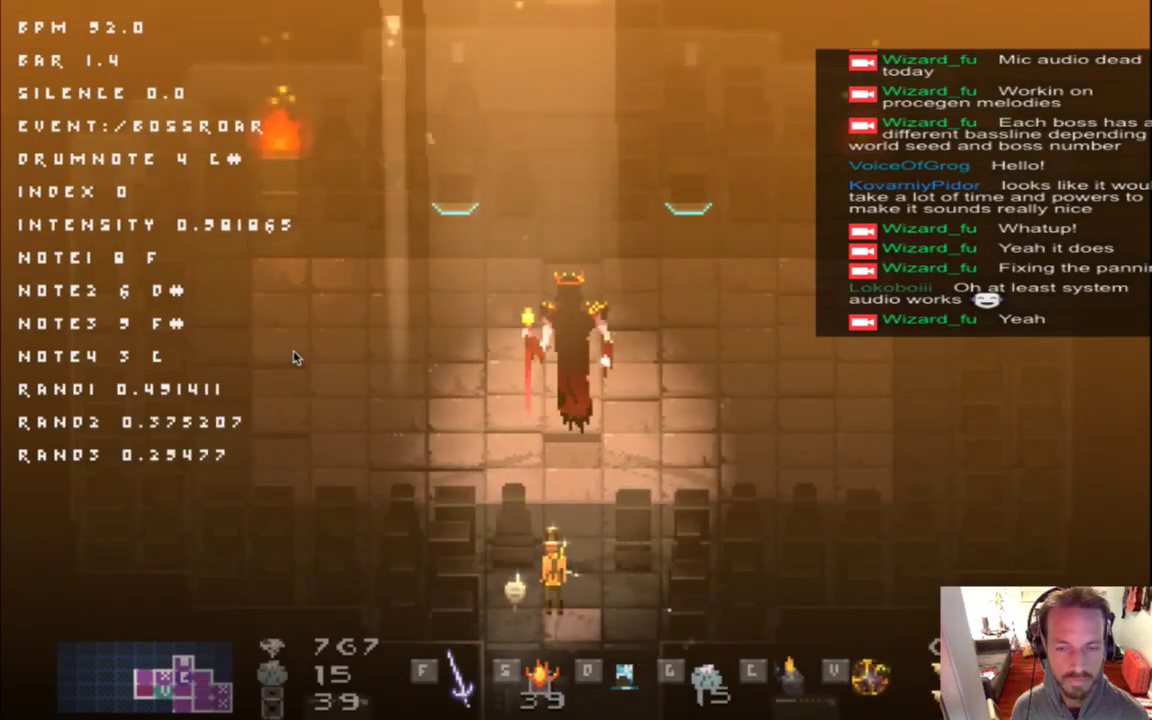
Move the hero to both sides of the boss to check how the Boss1 music panning follows the horizontal distance.
key("Right")
key("Right")
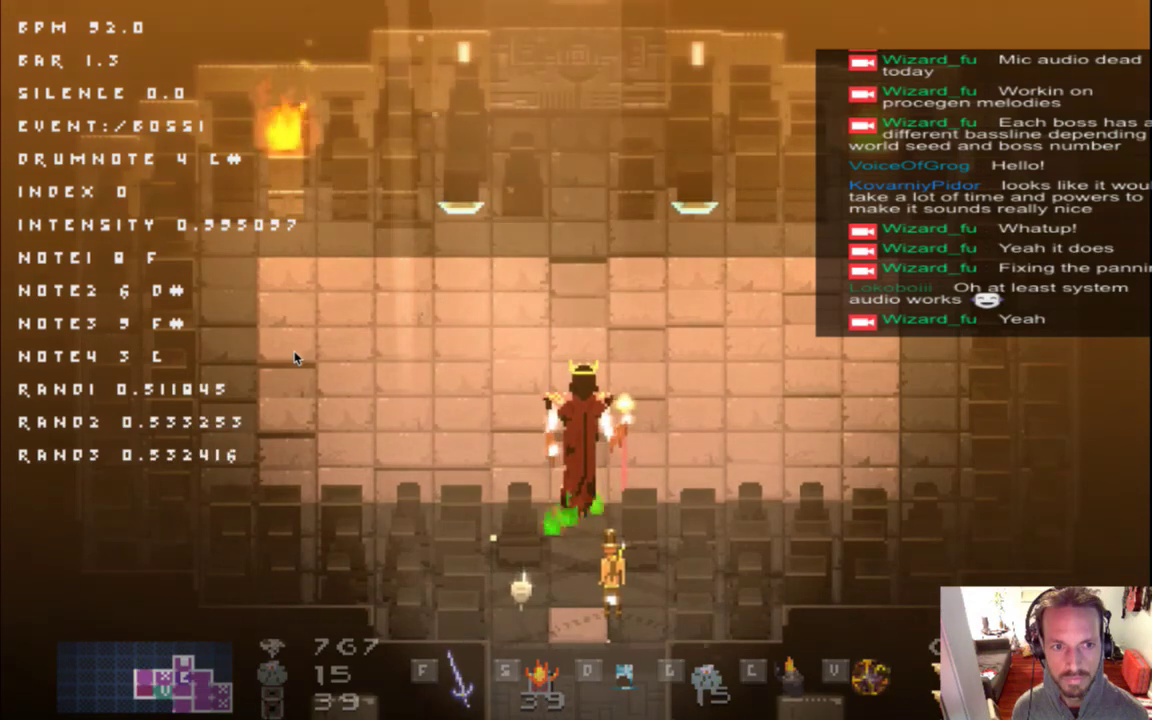
key("Left")
key("Up")
key("Left")
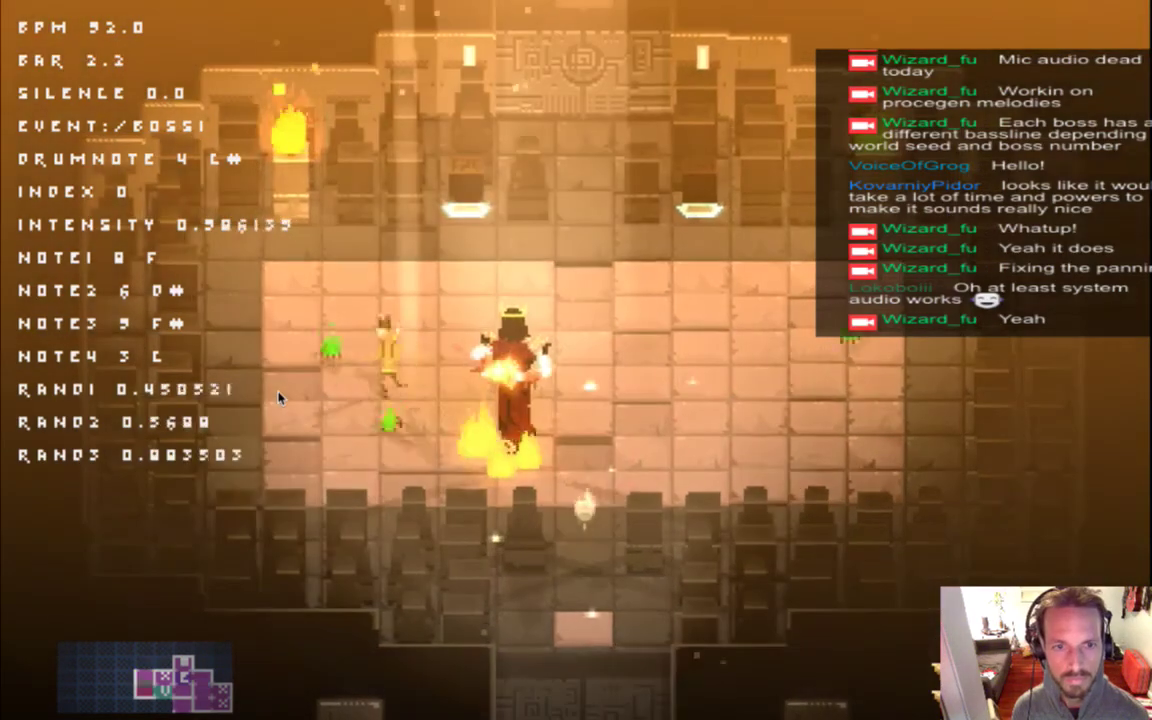
key("Right")
key("Right")
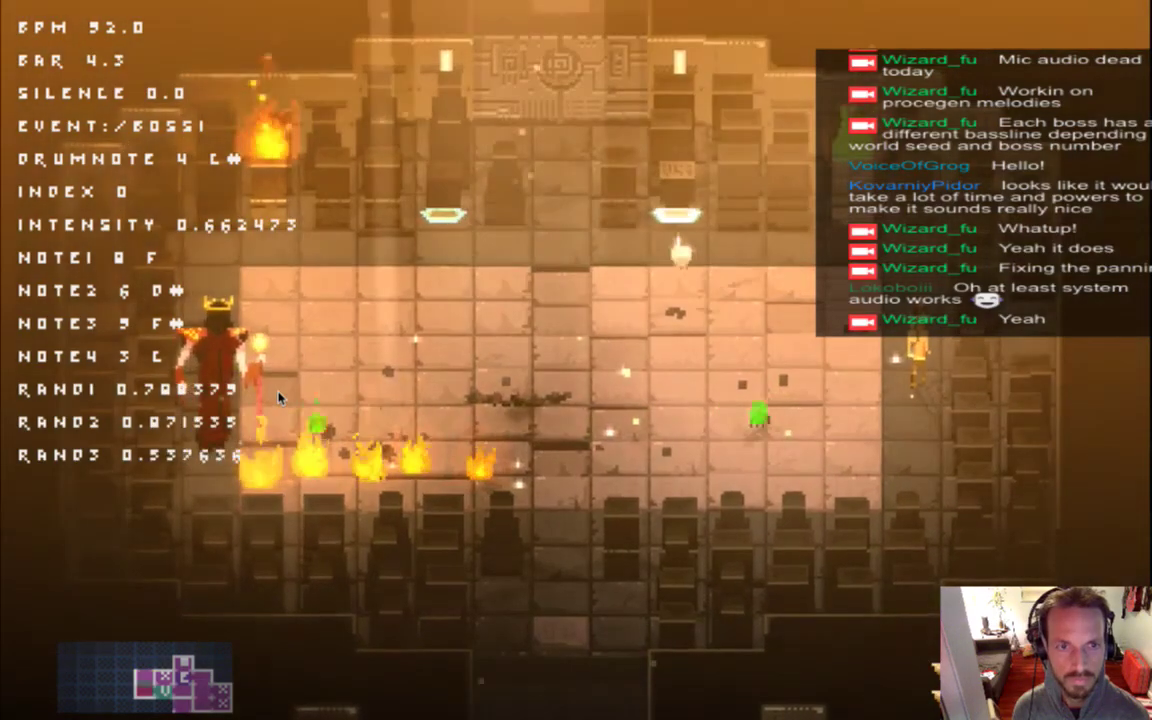
key("Down")
key("Up")
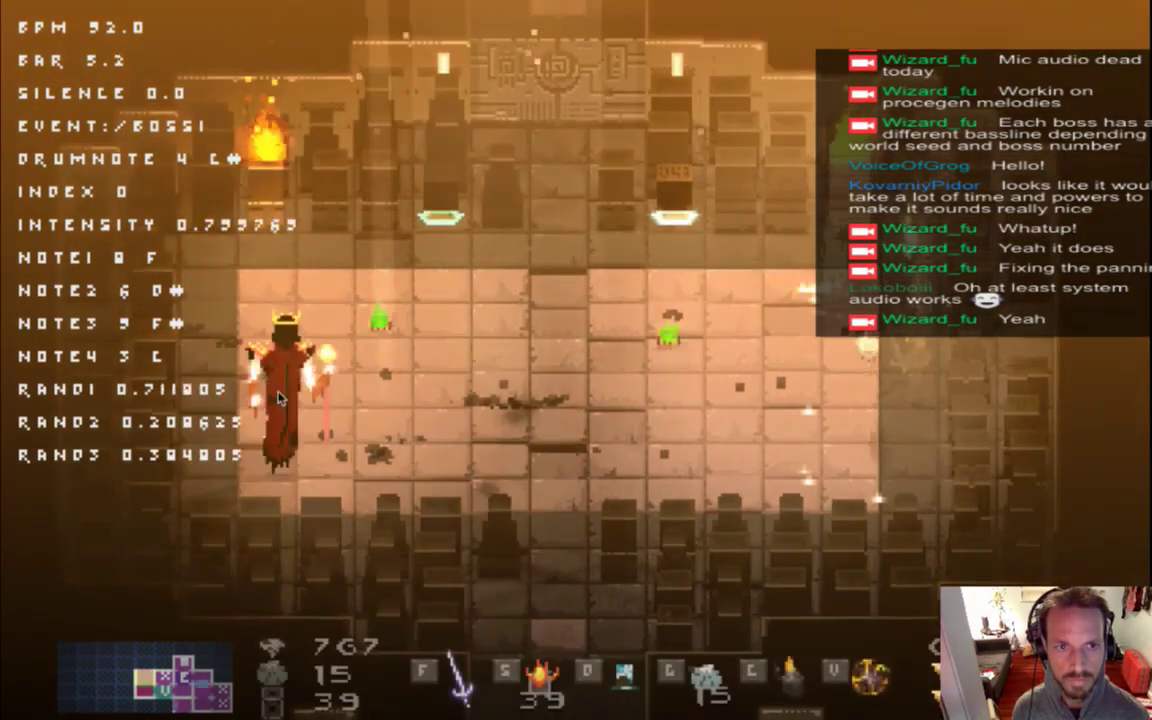
key("Left")
key("Left")
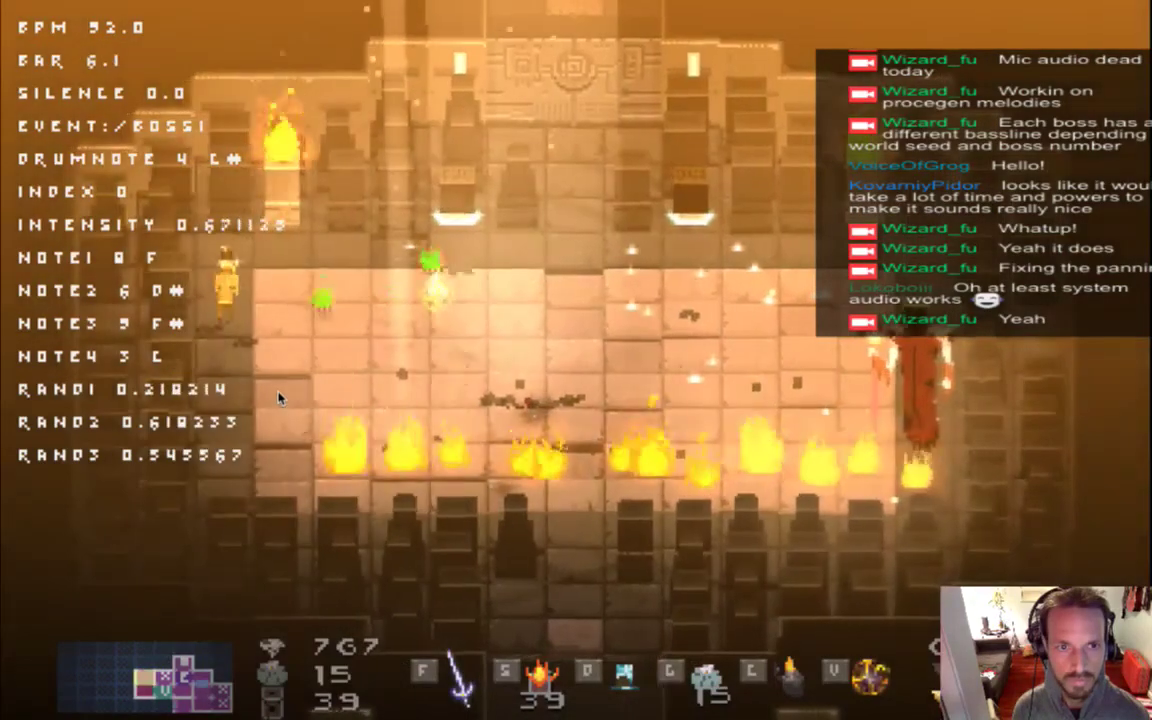
key("Down")
key("Right")
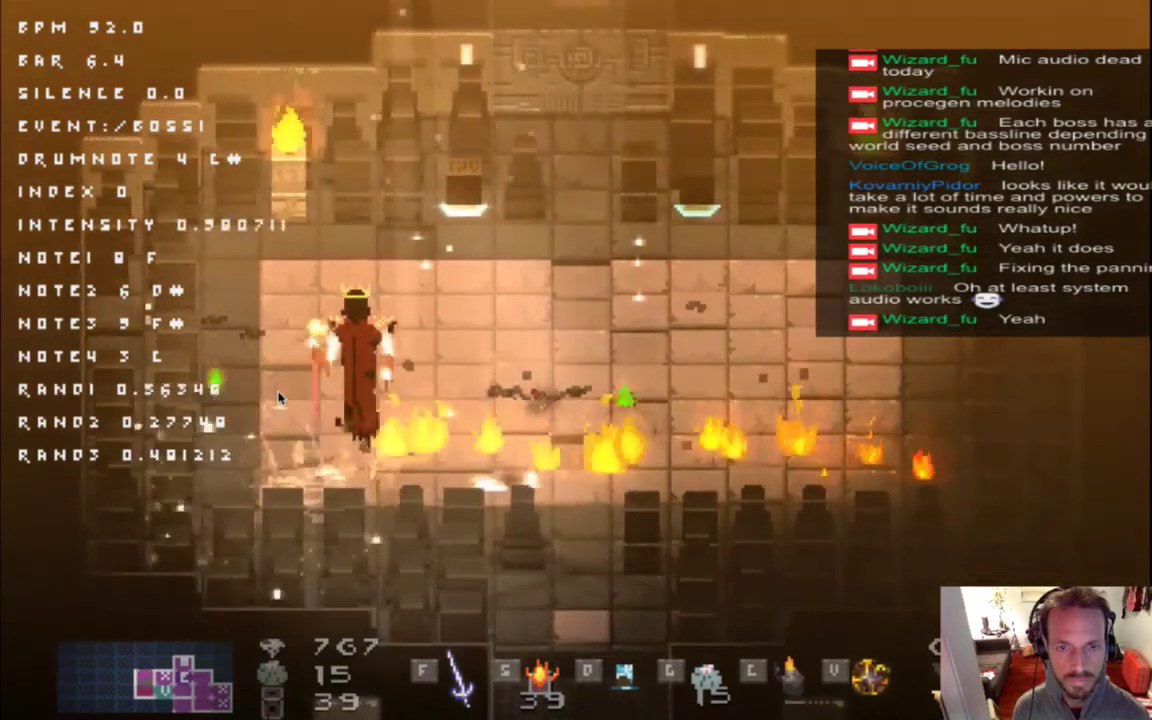
key("Left")
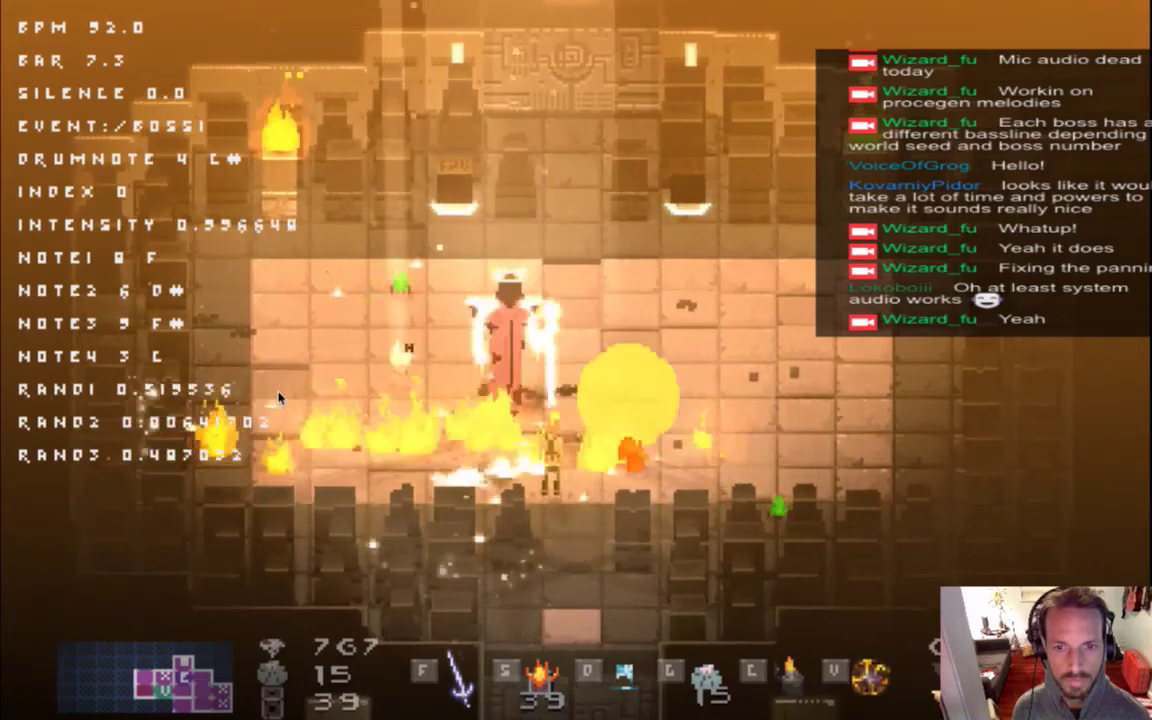
Attack the boss with the sword while moving around the arena to check the voice balance as Index changes.
key("Up")
key("f")
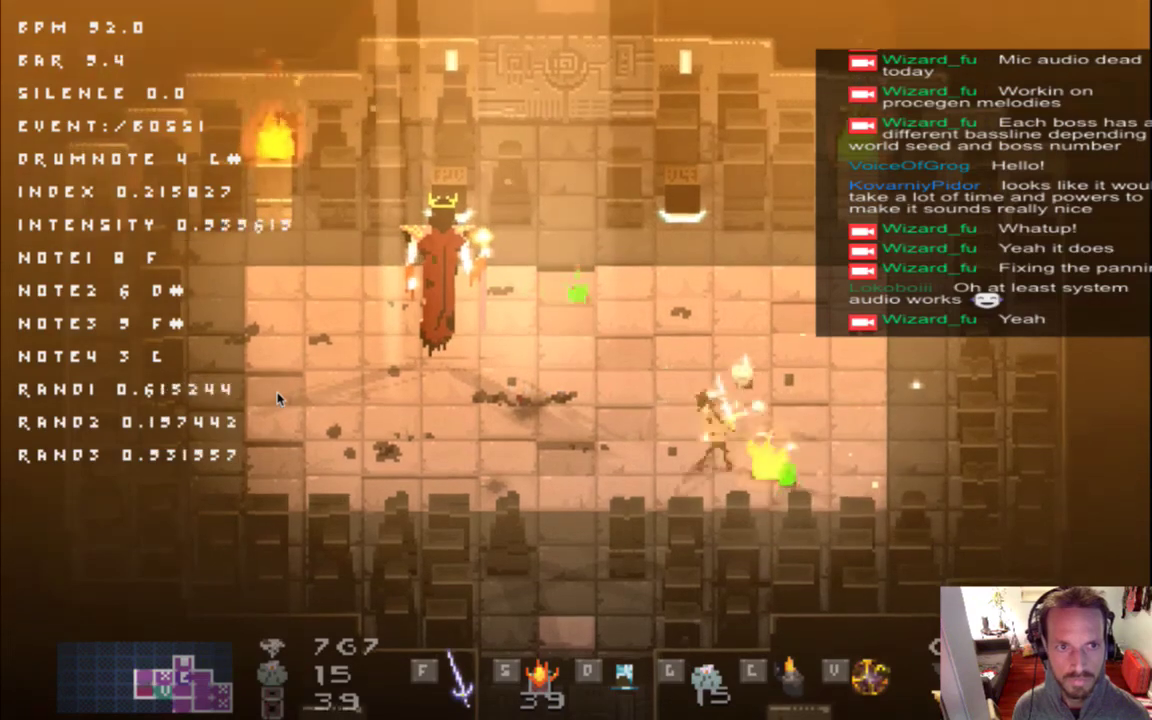
key("Left")
key("f")
key("Left")
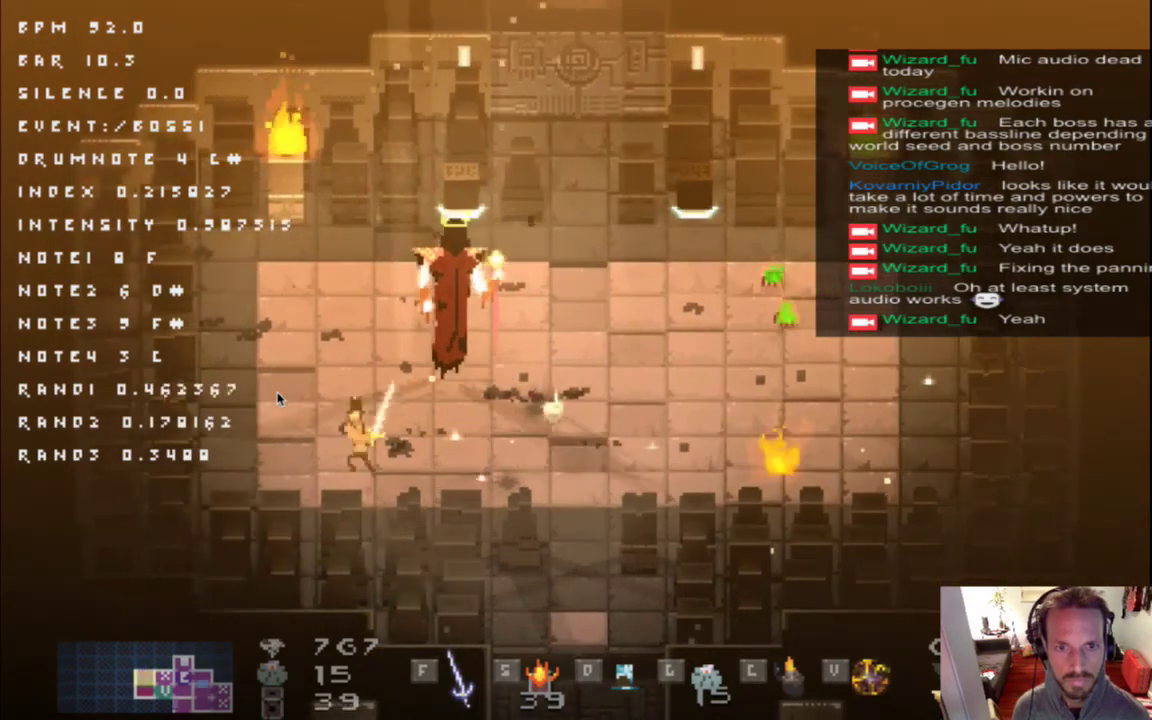
key("Right")
key("Up")
key("f")
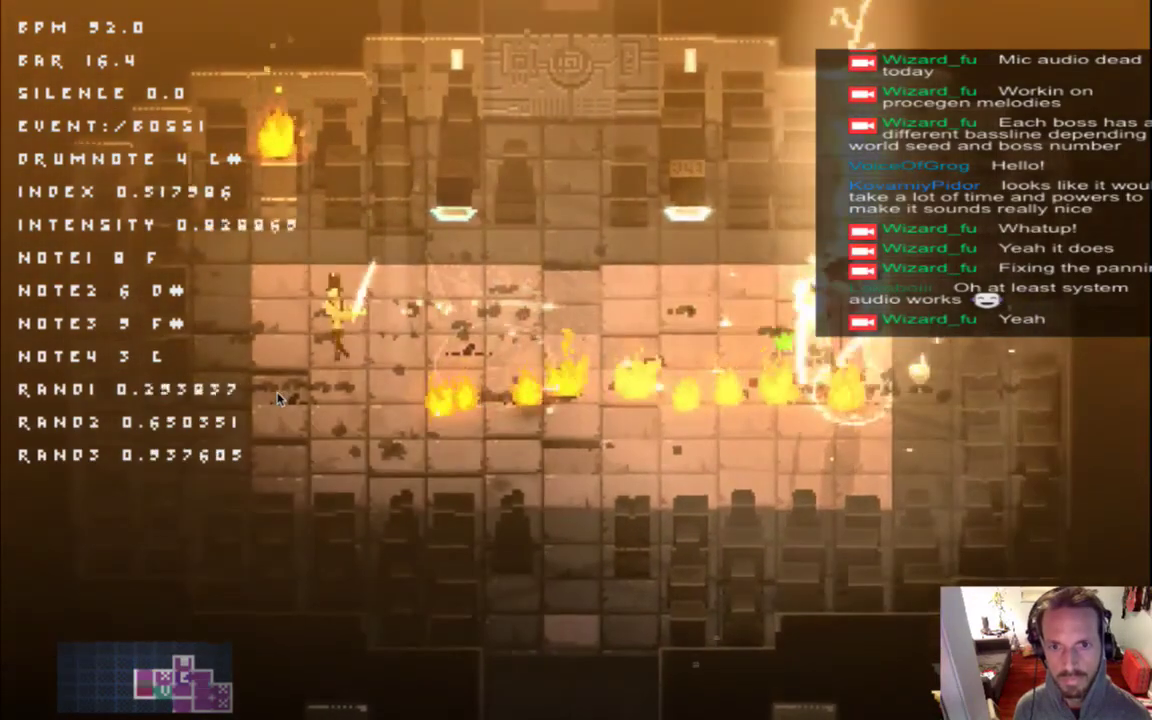
key("Left")
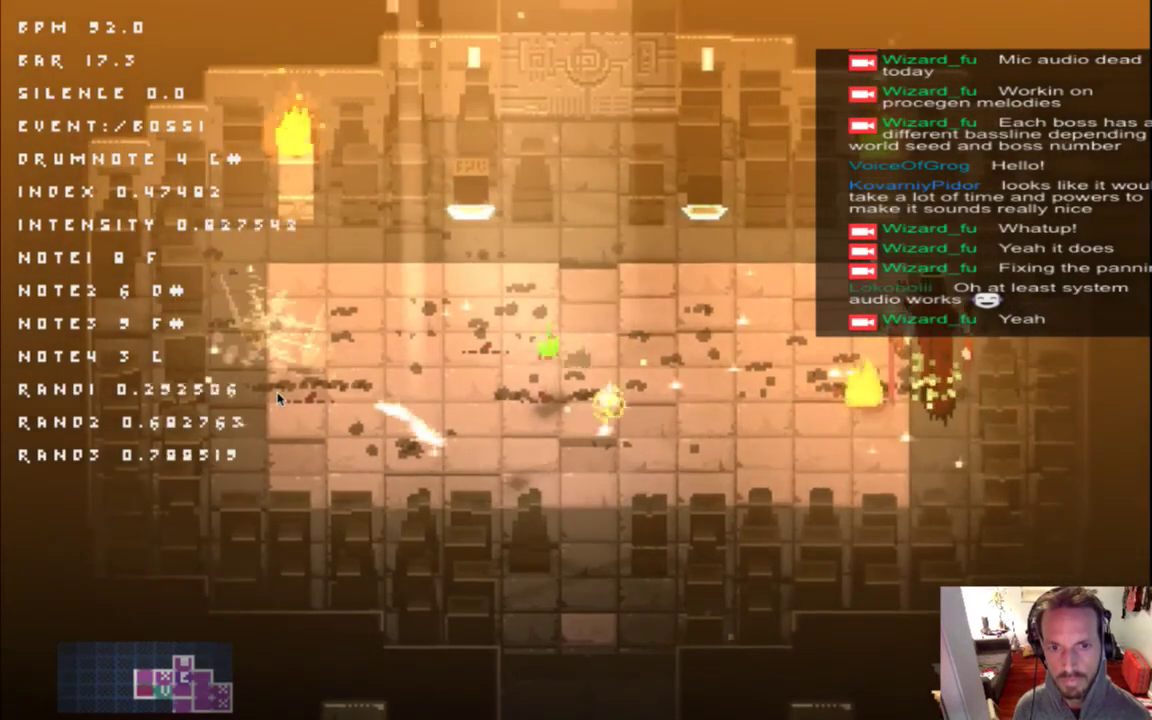
key("Down")
key("Right")
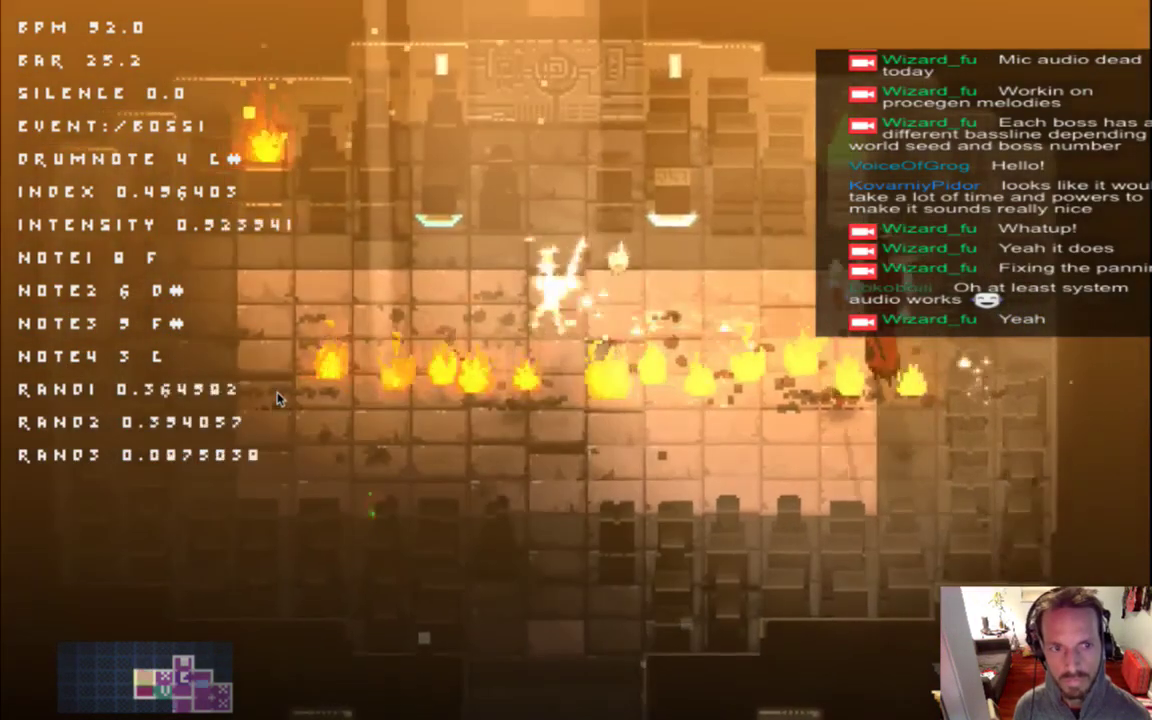
Quit the game, switch back to FMOD Studio and check the voice tracks' Intensity automation.
key("cmd+q")
key("cmd+Tab")
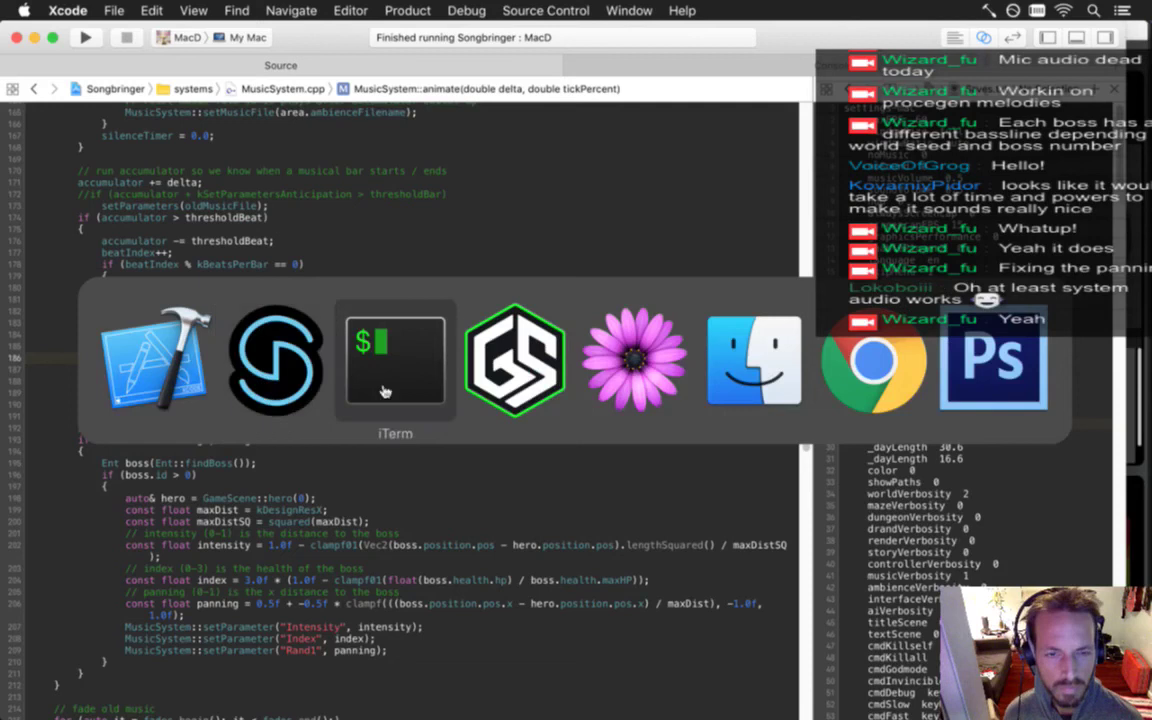
left_click(290, 390)
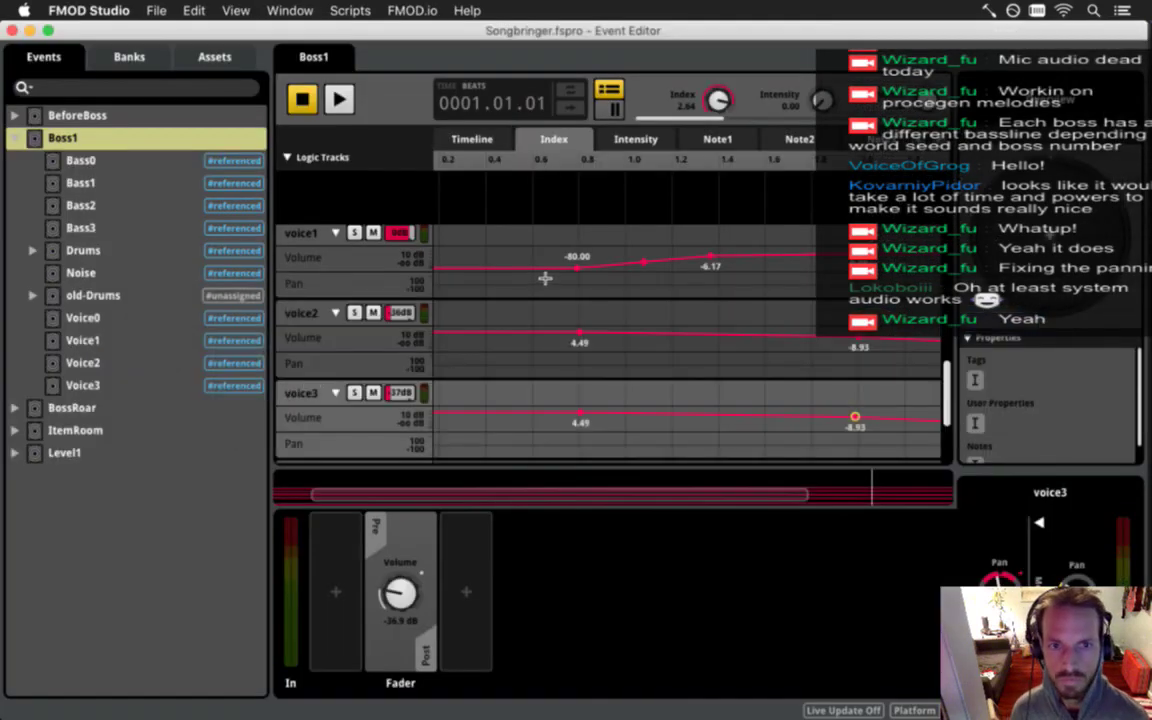
left_click(645, 143)
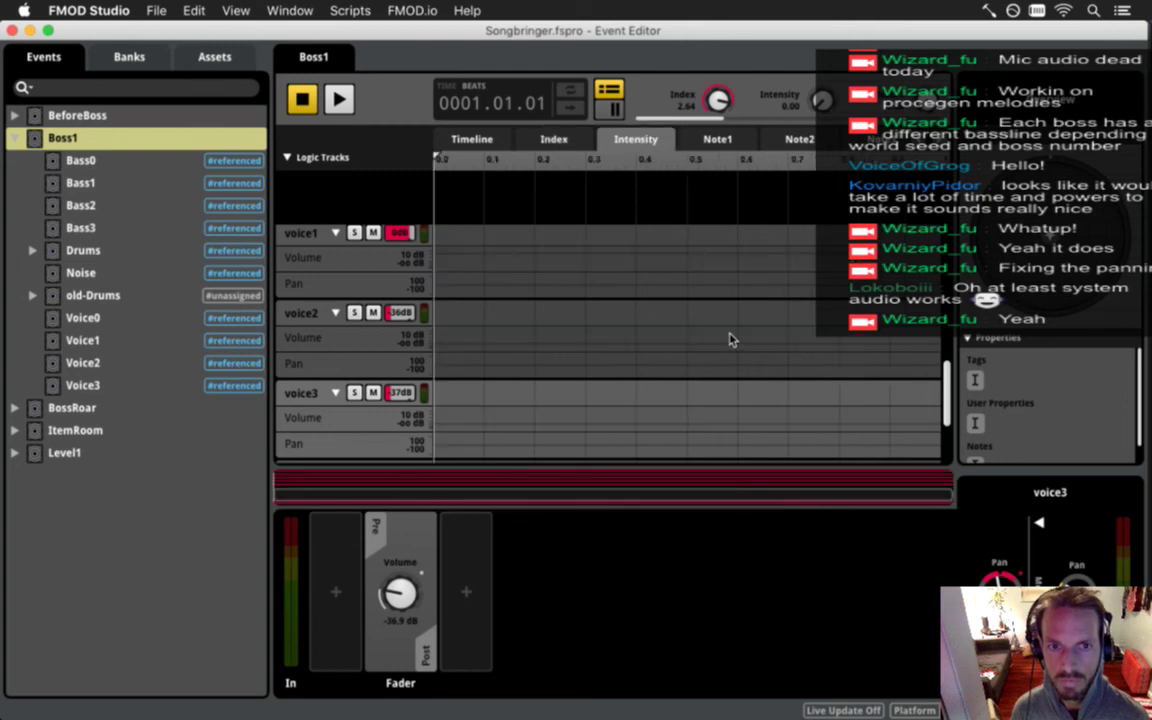
scroll(728, 336, "down", 5)
scroll(728, 336, "up", 3)
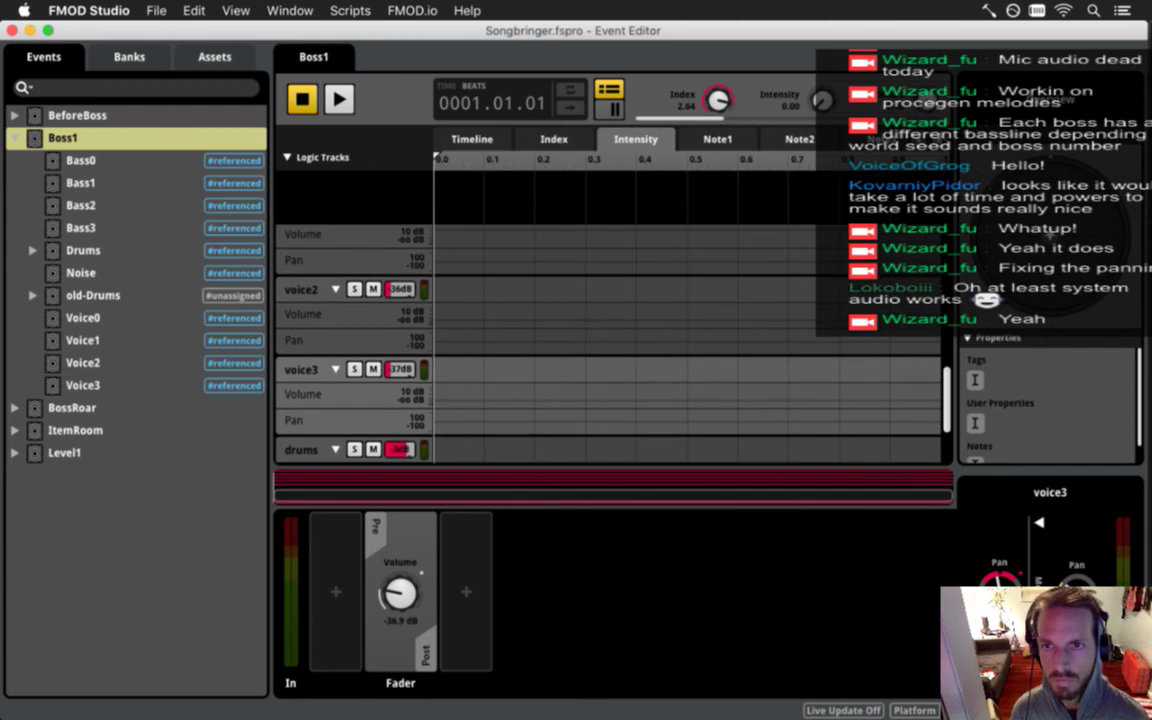
In the Rand1 automation, set the starting pan points of voice0 and voice1 to -100.
scroll(600, 139, "right", 5)
left_click(810, 141)
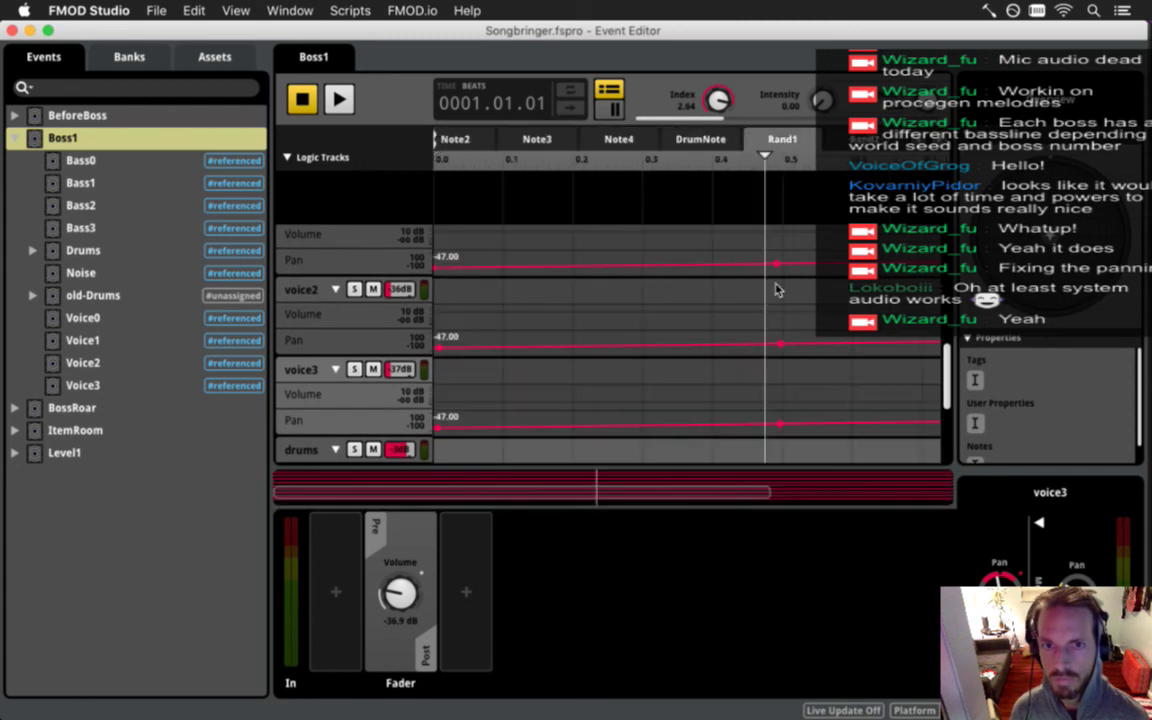
scroll(772, 300, "up", 4)
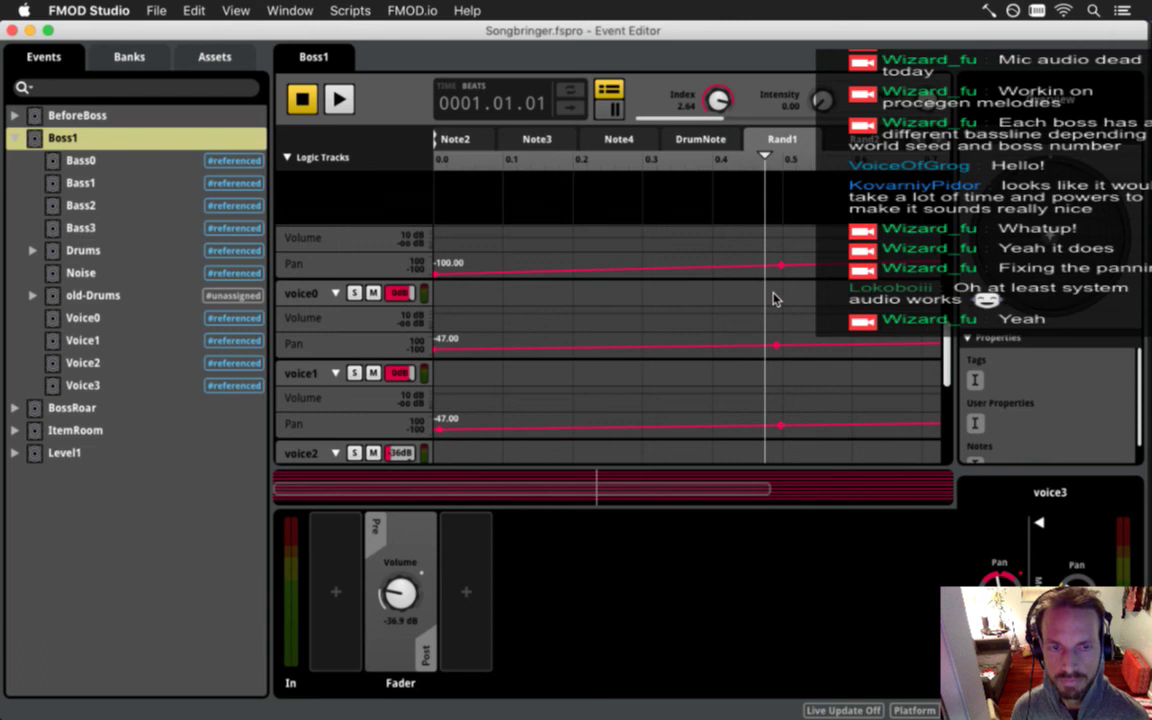
scroll(772, 300, "down", 3)
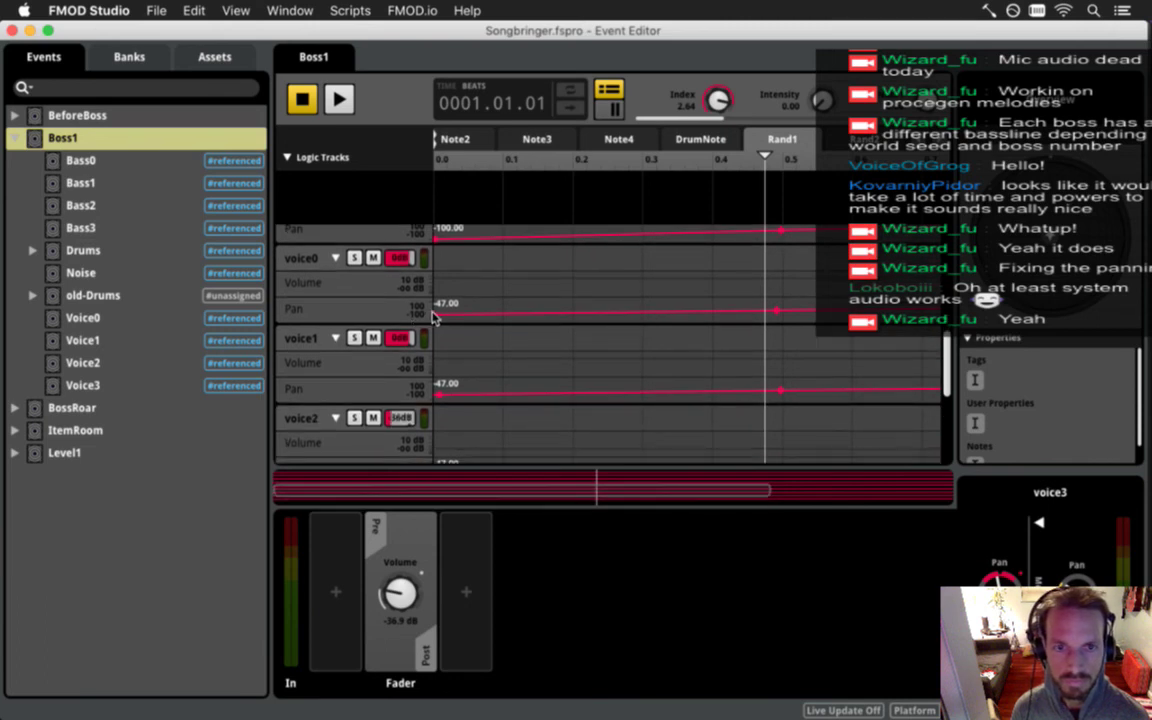
left_click_drag(437, 311, 435, 320)
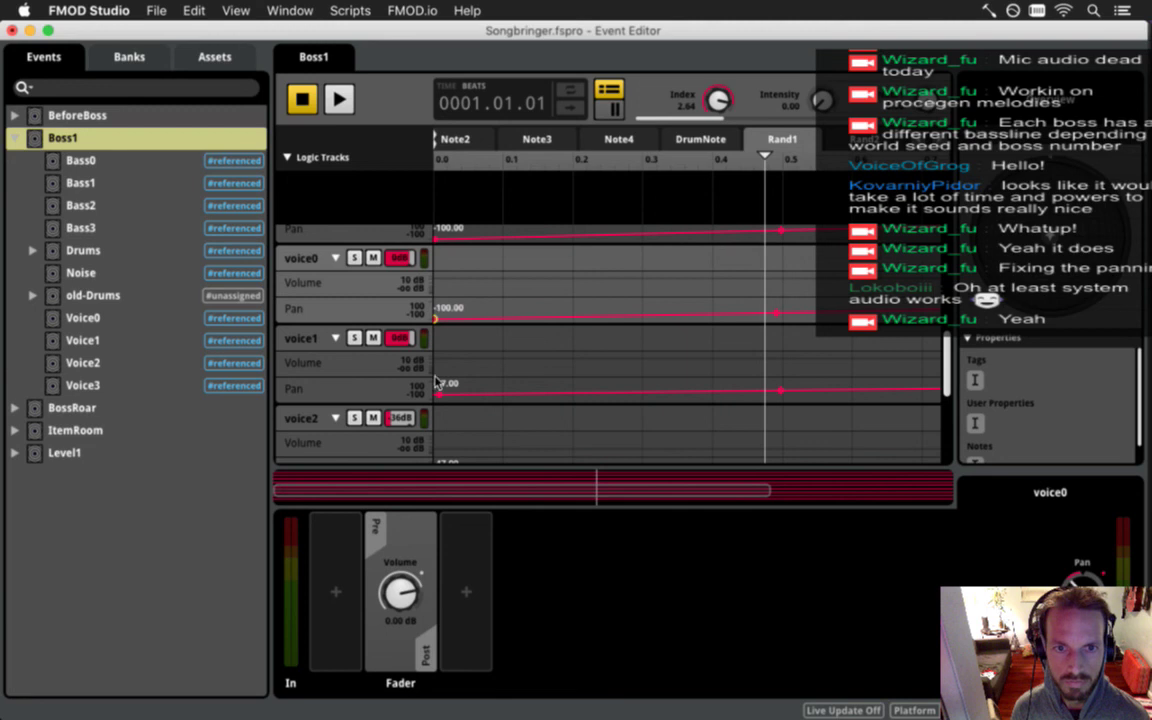
left_click_drag(443, 396, 437, 412)
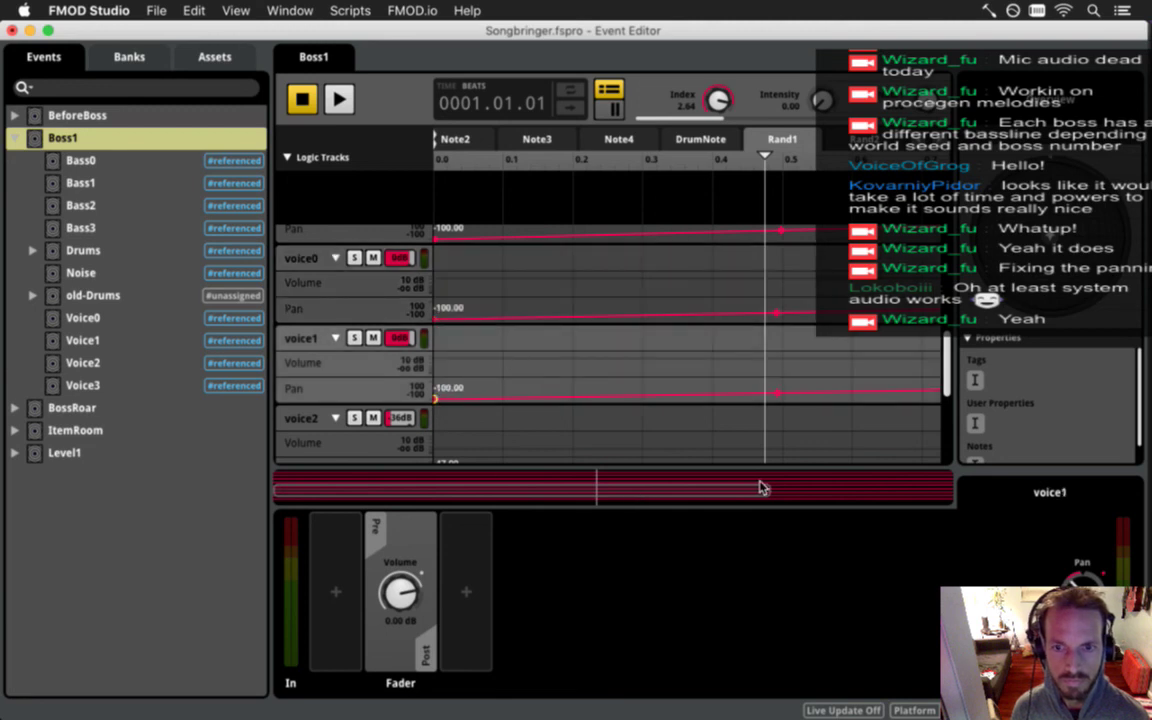
Show the full Rand1 range and set the end pan points of voice0 and voice1 to 100.
left_click_drag(764, 497, 976, 495)
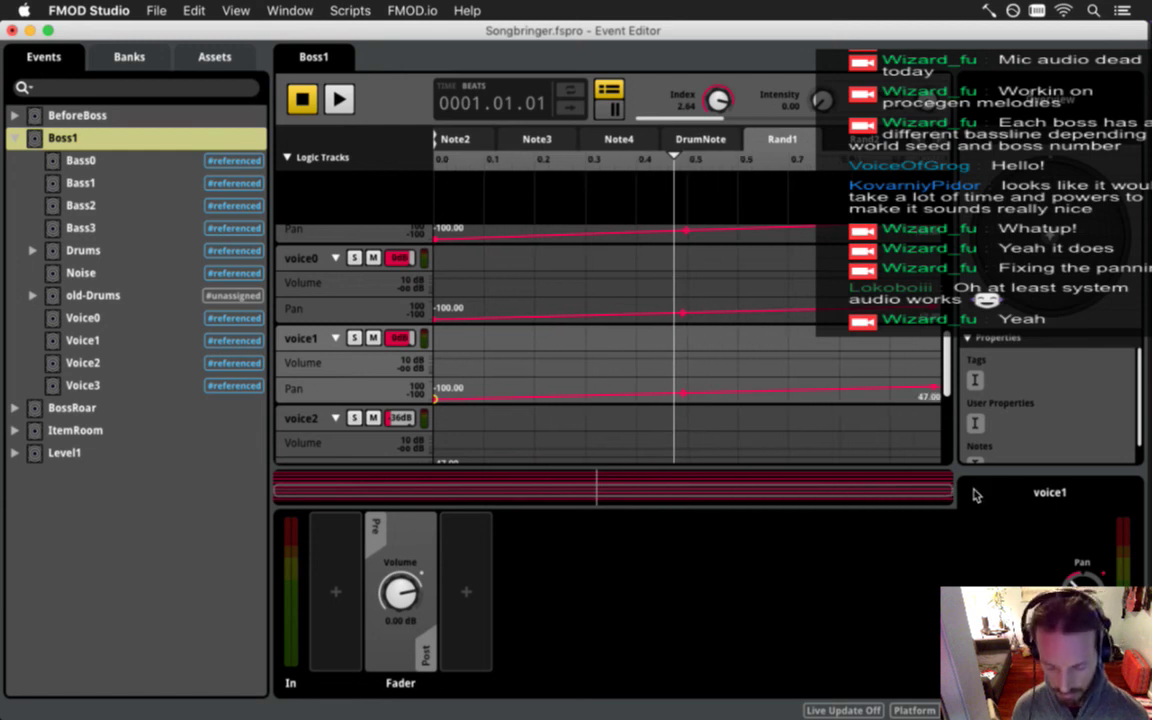
key("o")
scroll(700, 340, "up", 4)
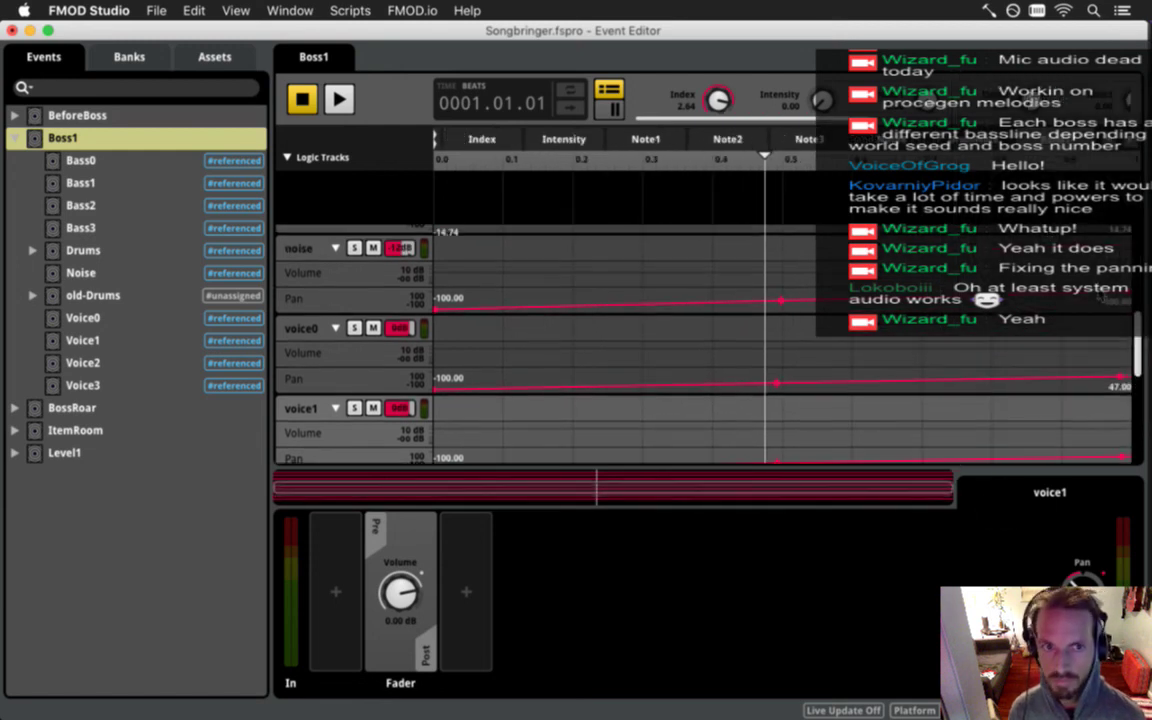
left_click(1120, 379)
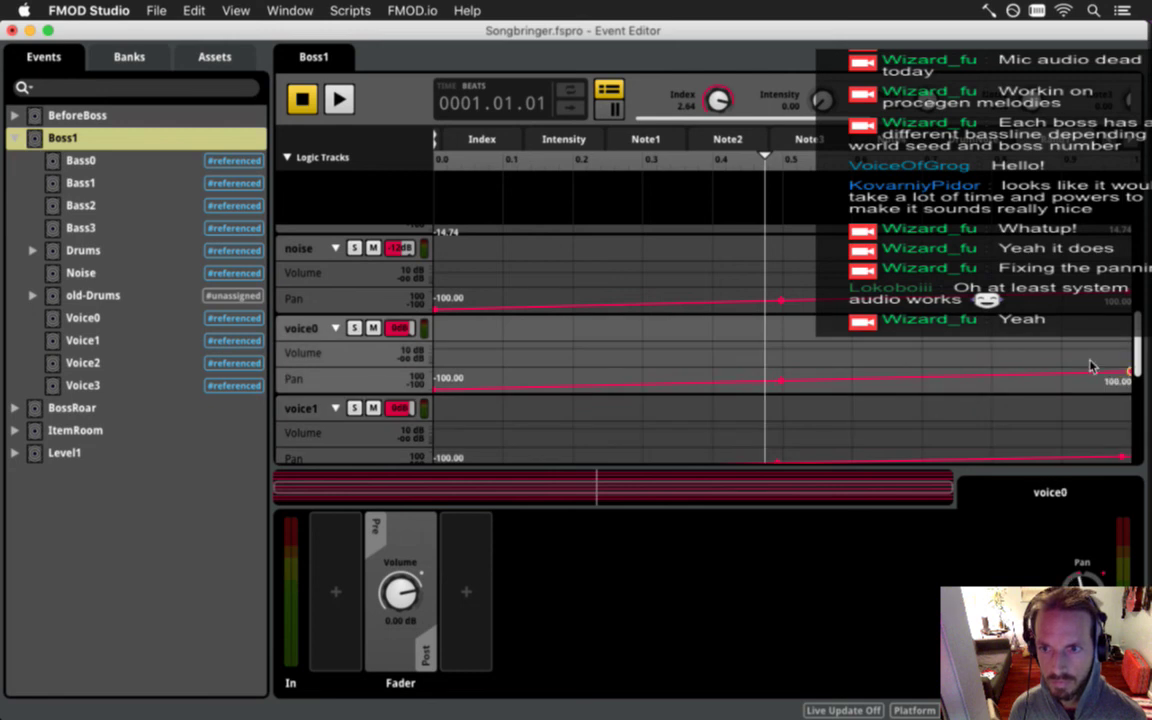
scroll(1104, 378, "down", 4)
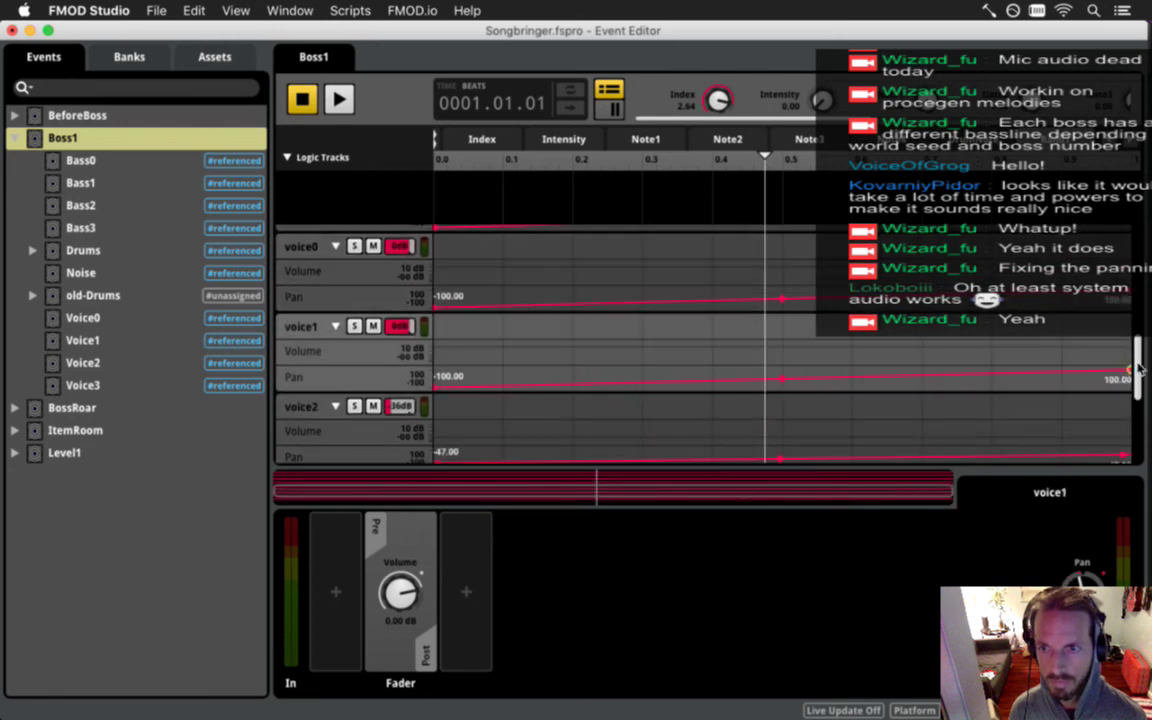
Set the Rand1 pan automation of voice2 and voice3 to start at -100 and end at 100.
scroll(1130, 375, "down", 4)
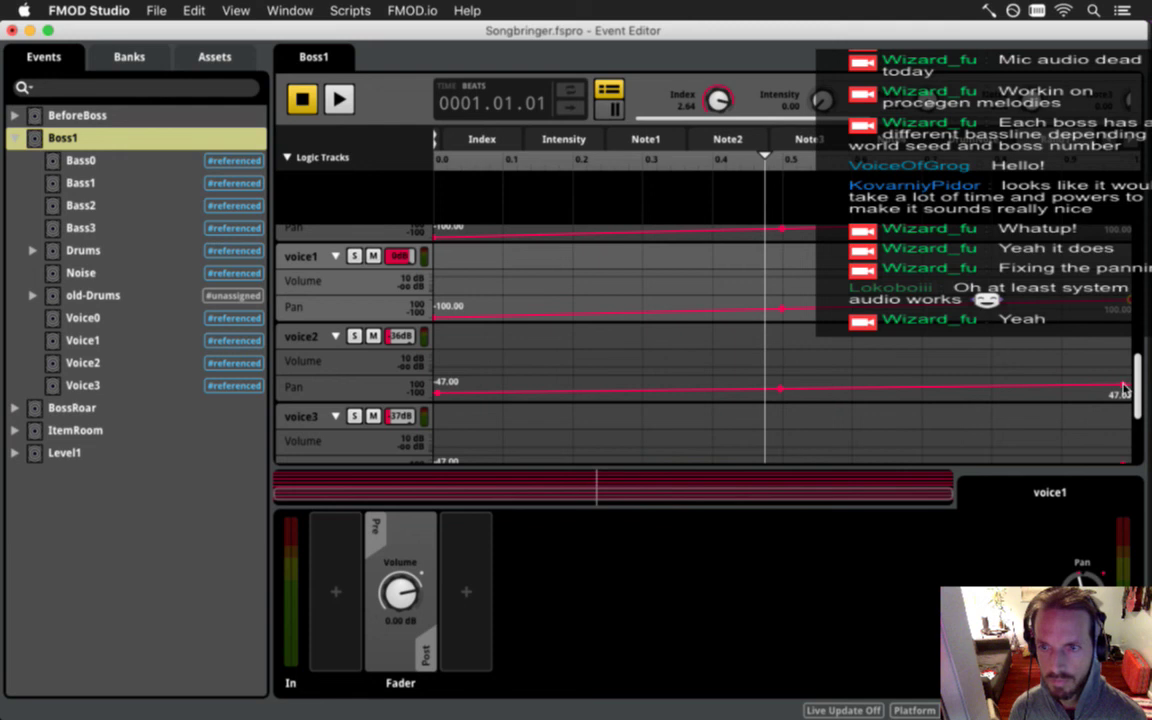
left_click_drag(1124, 388, 1138, 380)
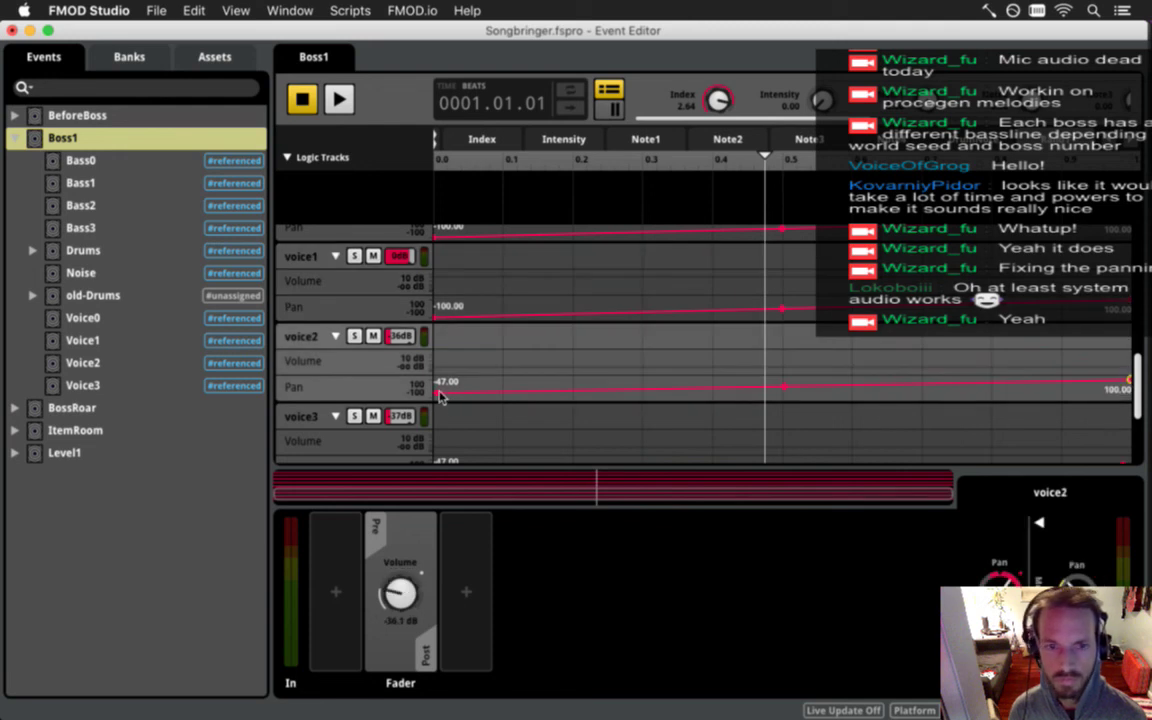
scroll(465, 405, "down", 3)
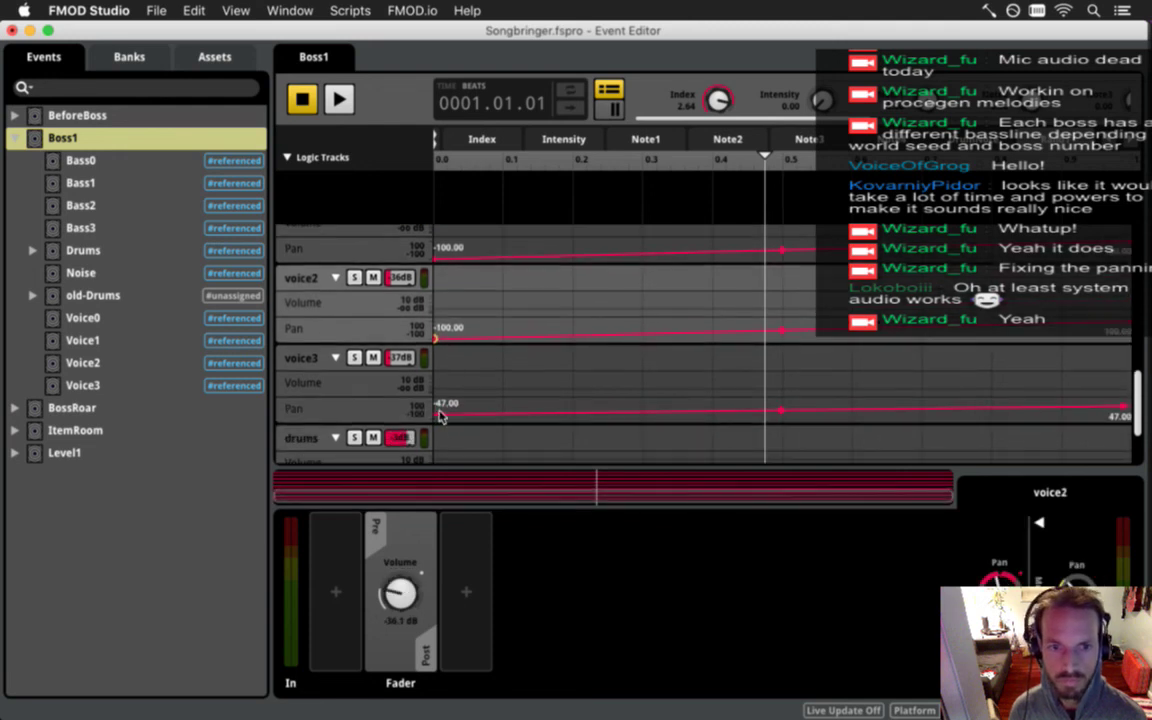
left_click_drag(438, 413, 422, 433)
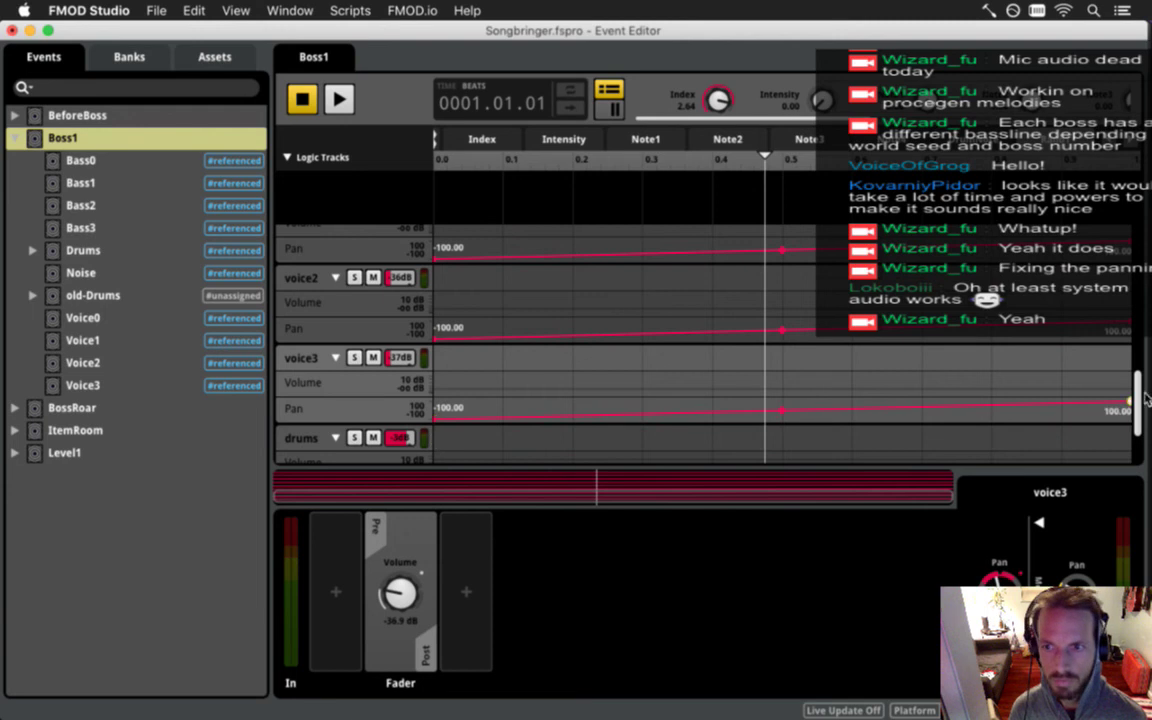
scroll(1060, 392, "down", 4)
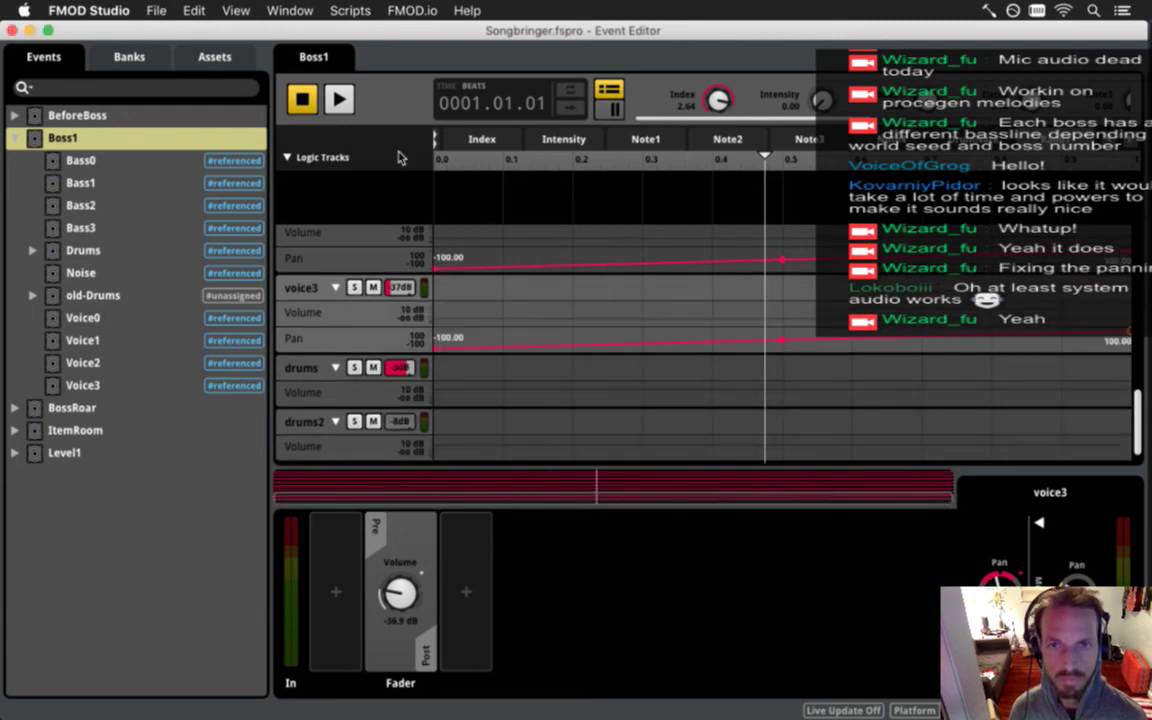
Build the updated Songbringer audio banks and switch away from FMOD Studio to rerun the game.
left_click(155, 11)
left_click(185, 198)
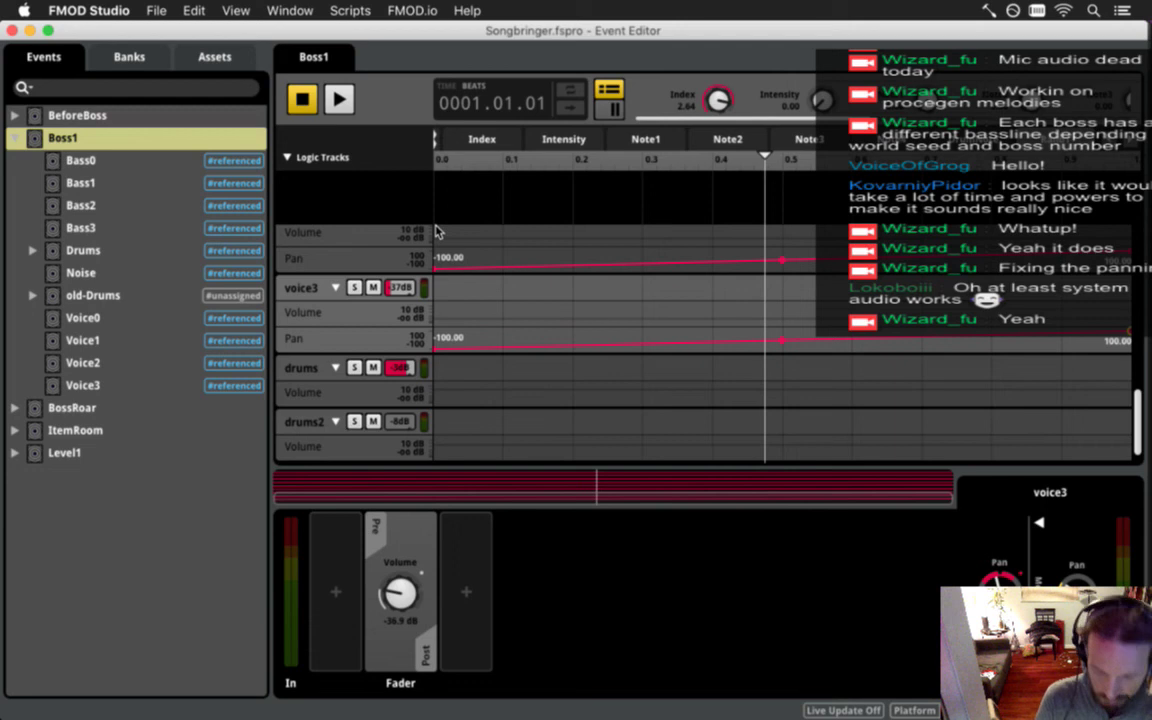
key("super+Tab")
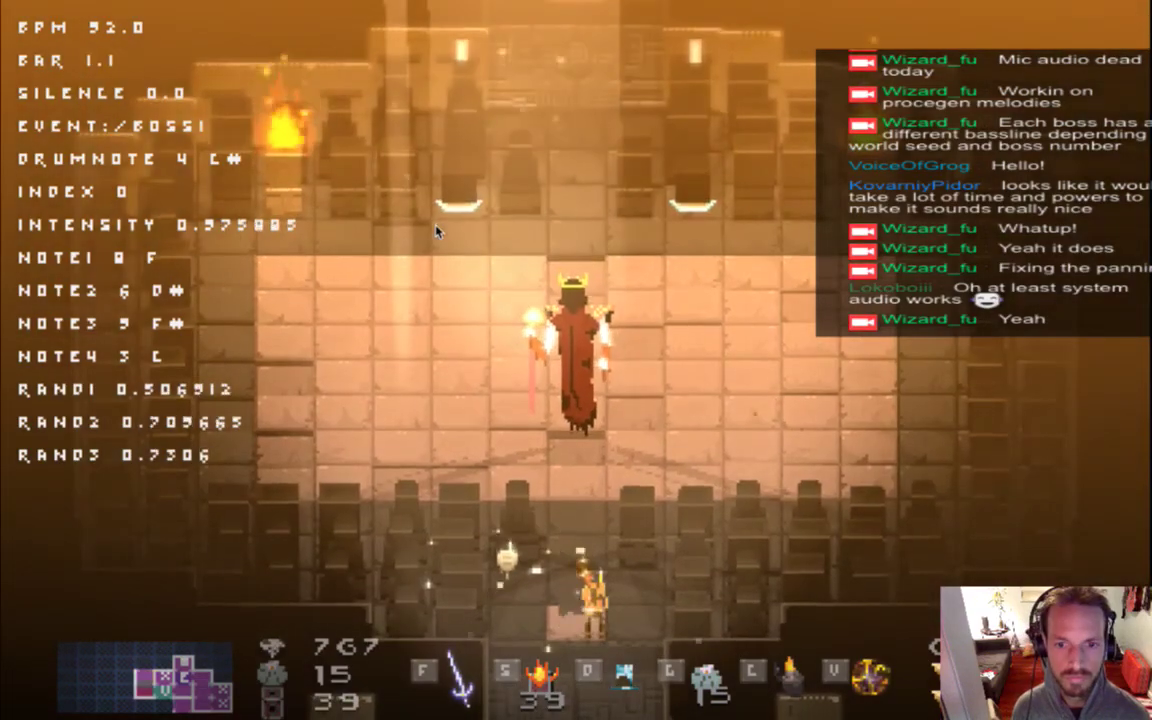
Move the hero to different sides of the boss to test how the music panning follows the boss.
key("Right")
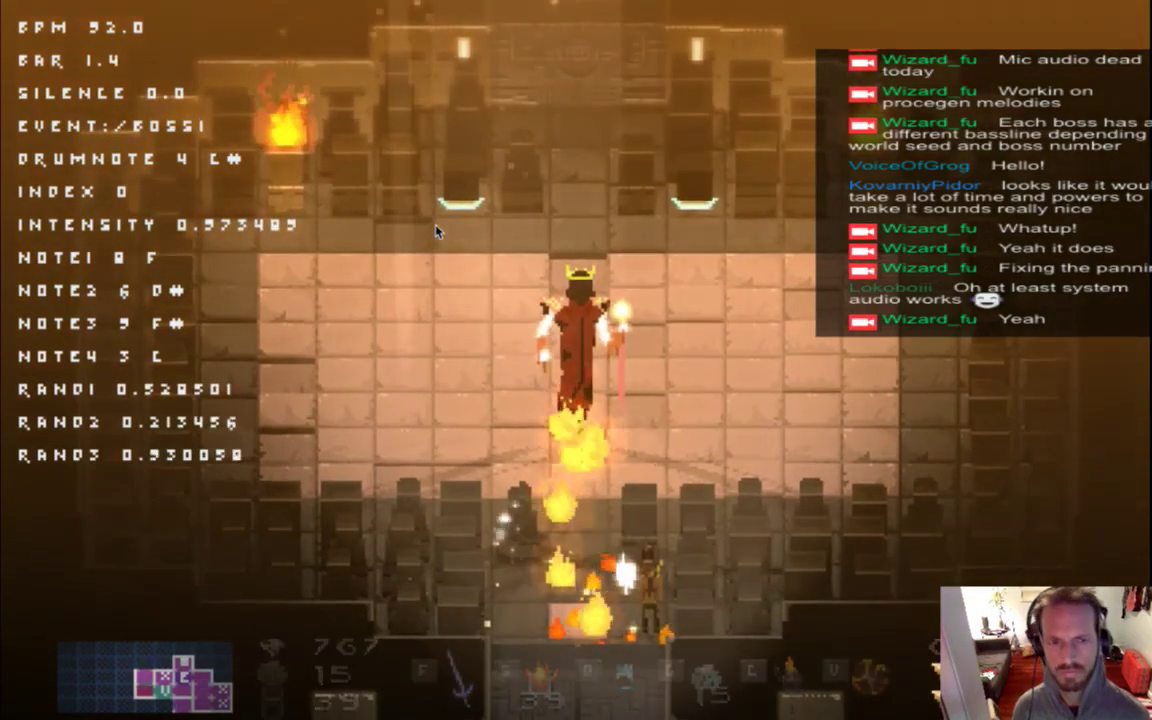
key("Left")
key("Up")
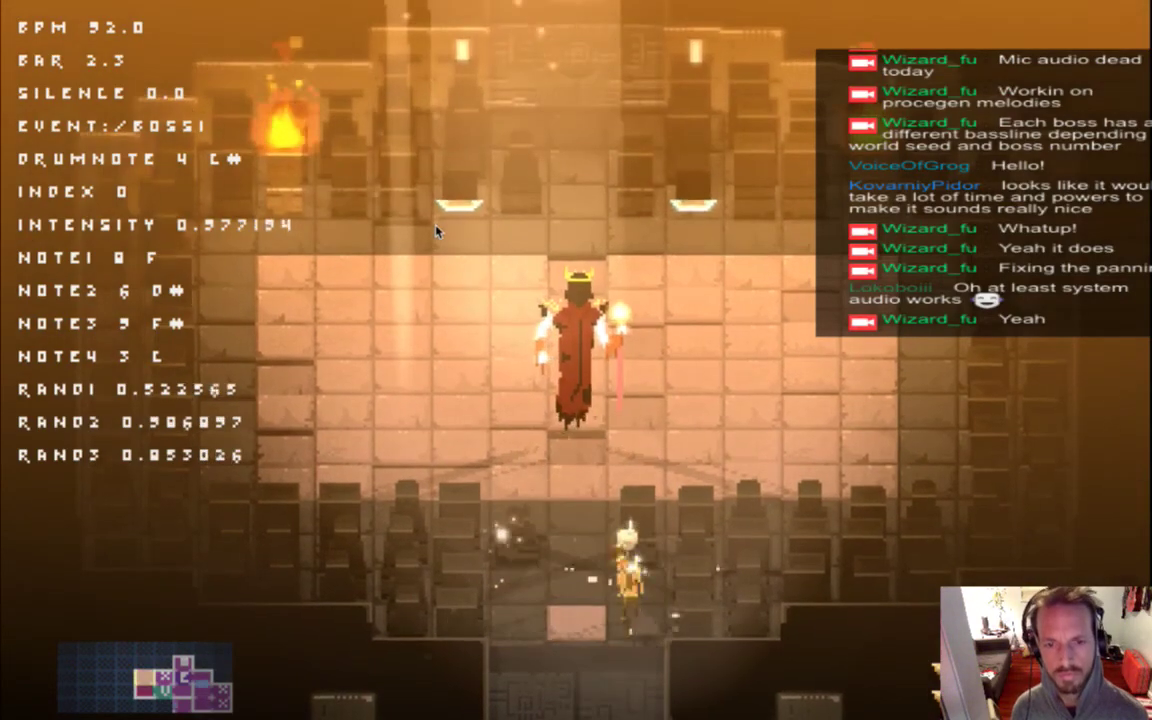
key("Left")
key("Up")
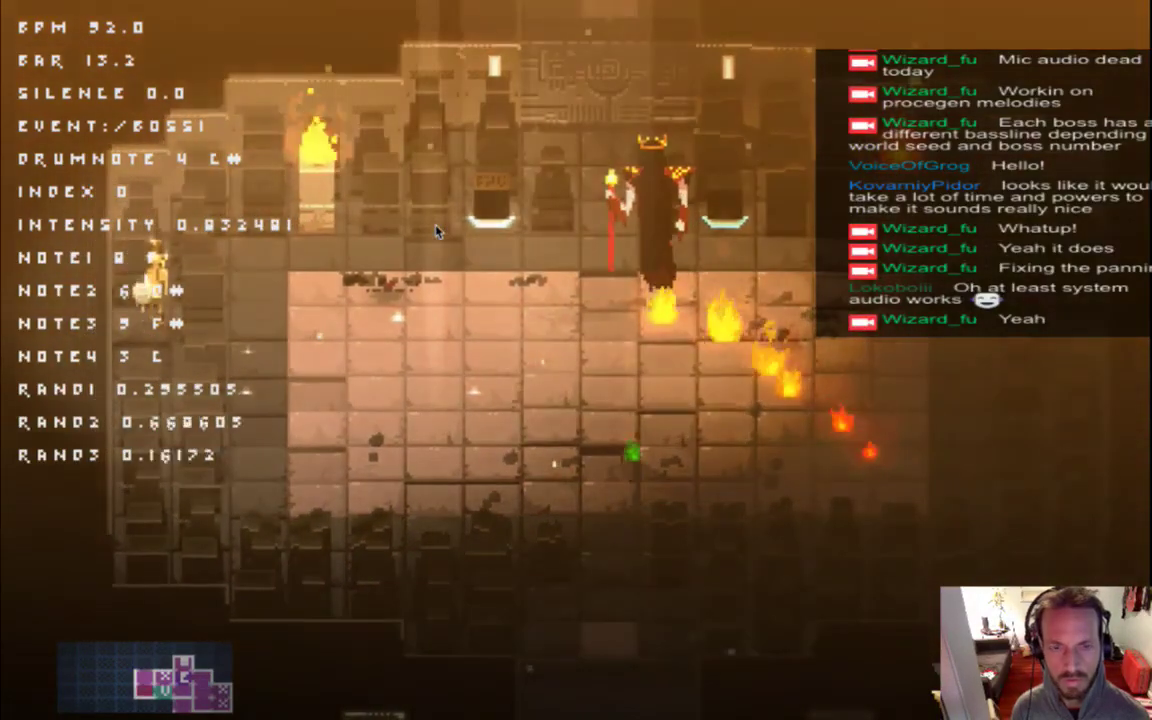
Quit the game and remove the minus sign before the second 0.5f in MusicSystem.cpp's panning formula.
key("super+q")
left_click(297, 604)
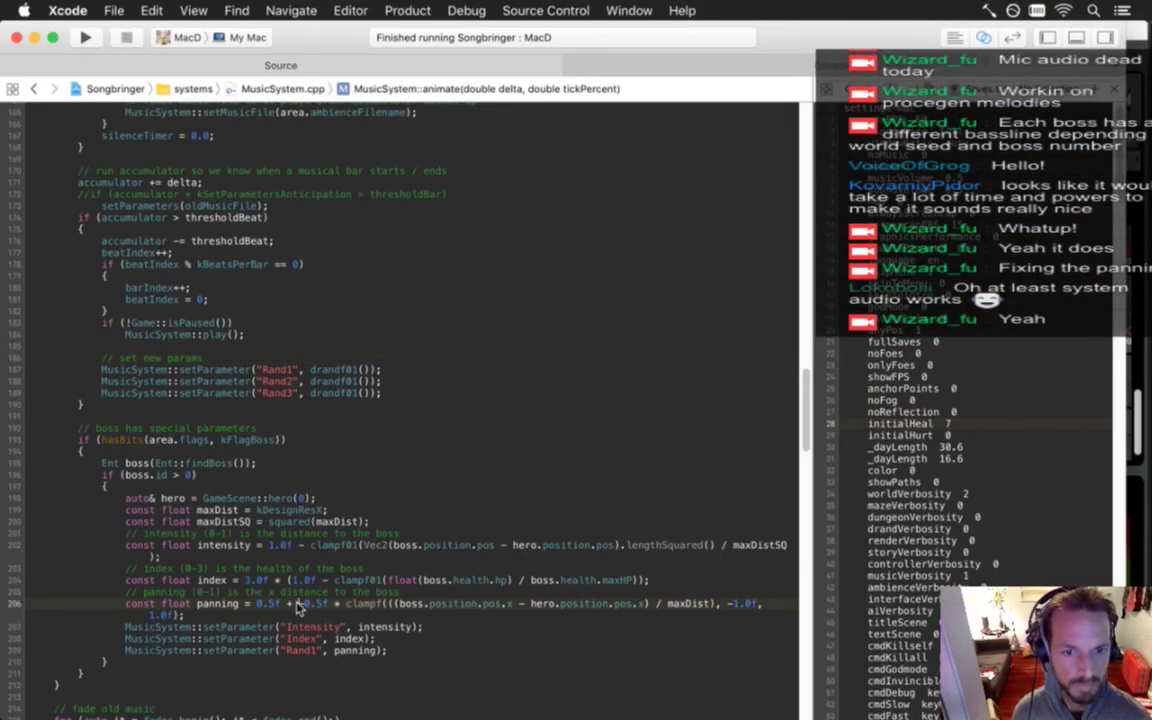
key("BackSpace")
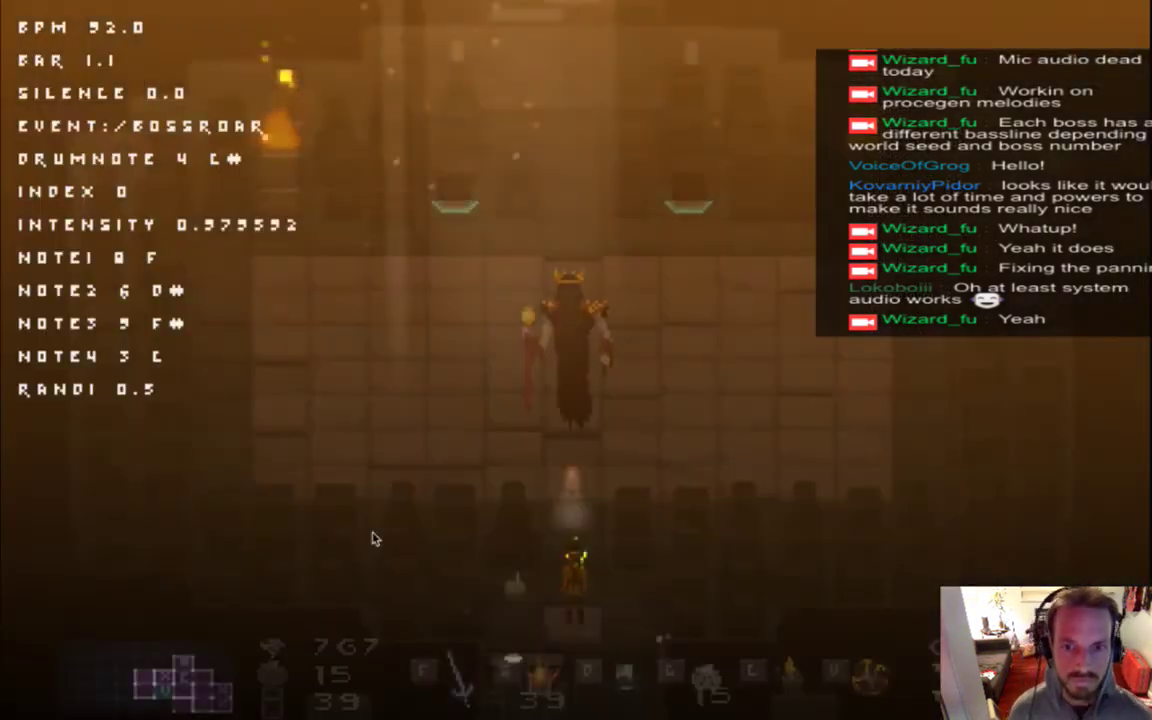
Retest the panning by moving the hero around the boss arena in the rerun game, and quit it.
key("Up")
key("Right")
key("Left")
key("Right")
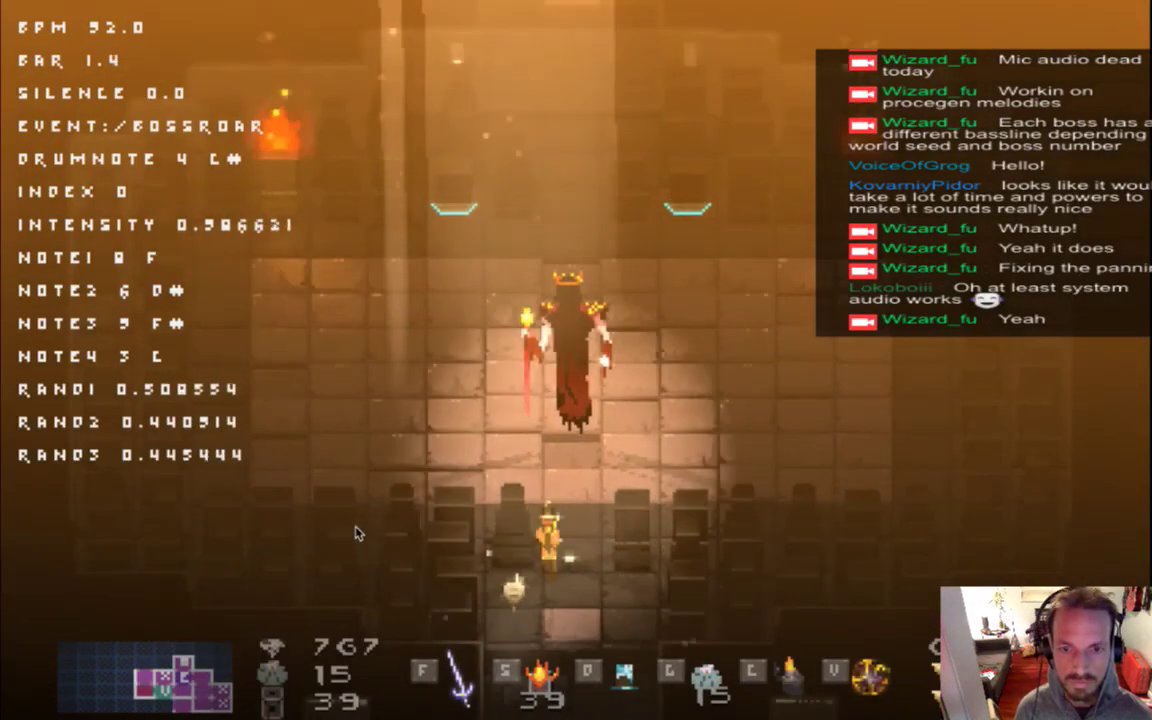
key("Up")
key("Left")
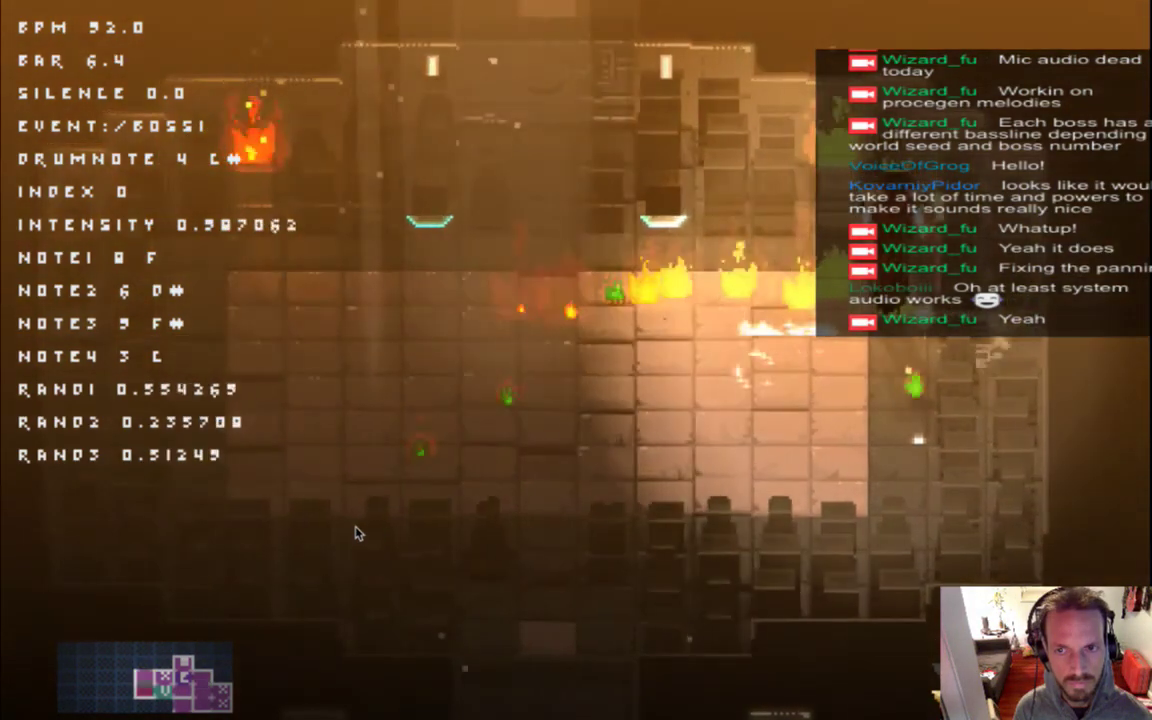
key("super+q")
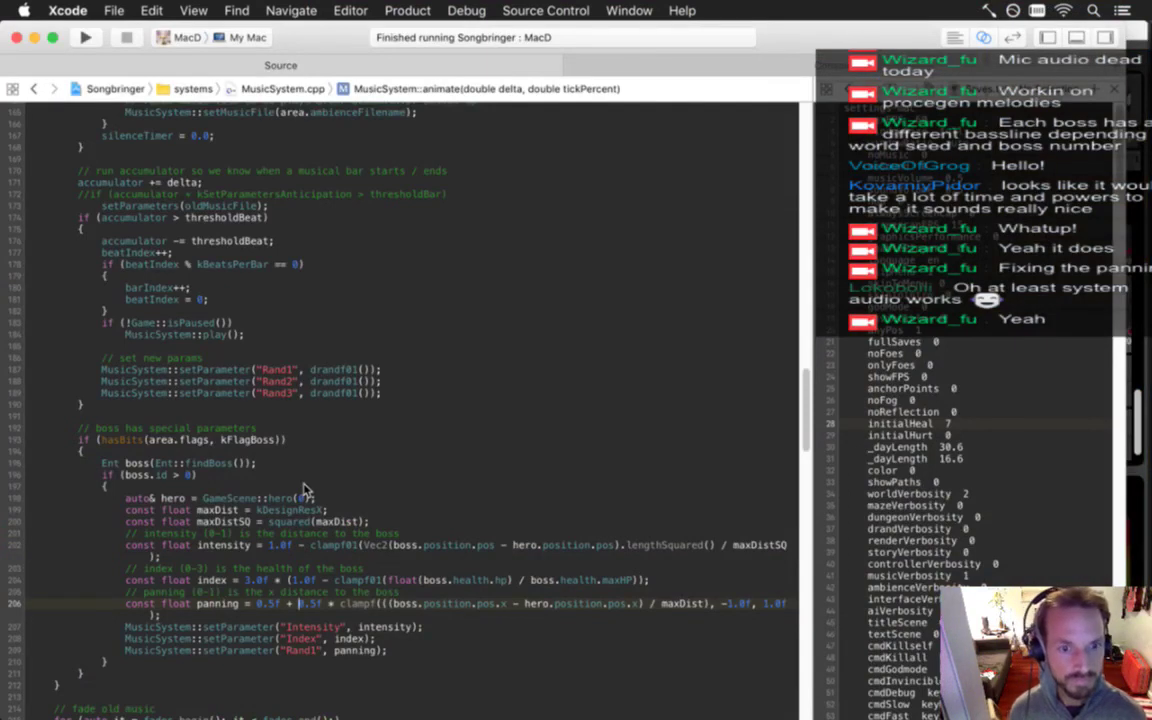
Switch to FMOD Studio and save the Songbringer project.
key("super+Tab")
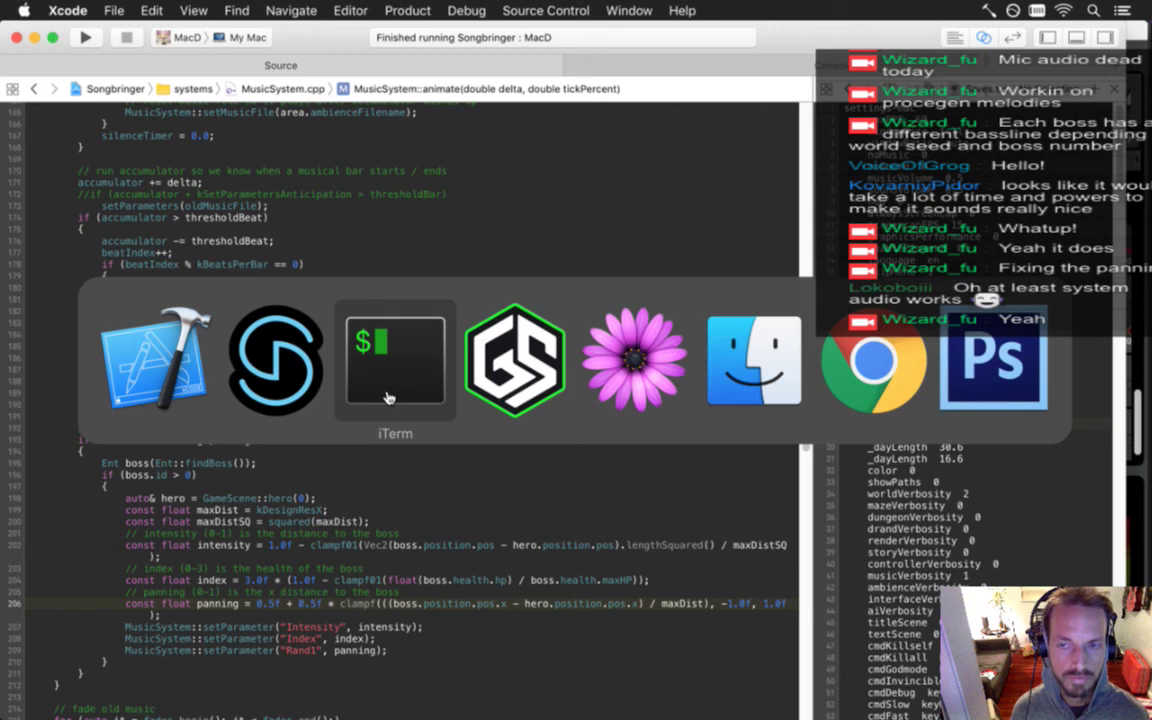
left_click(328, 395)
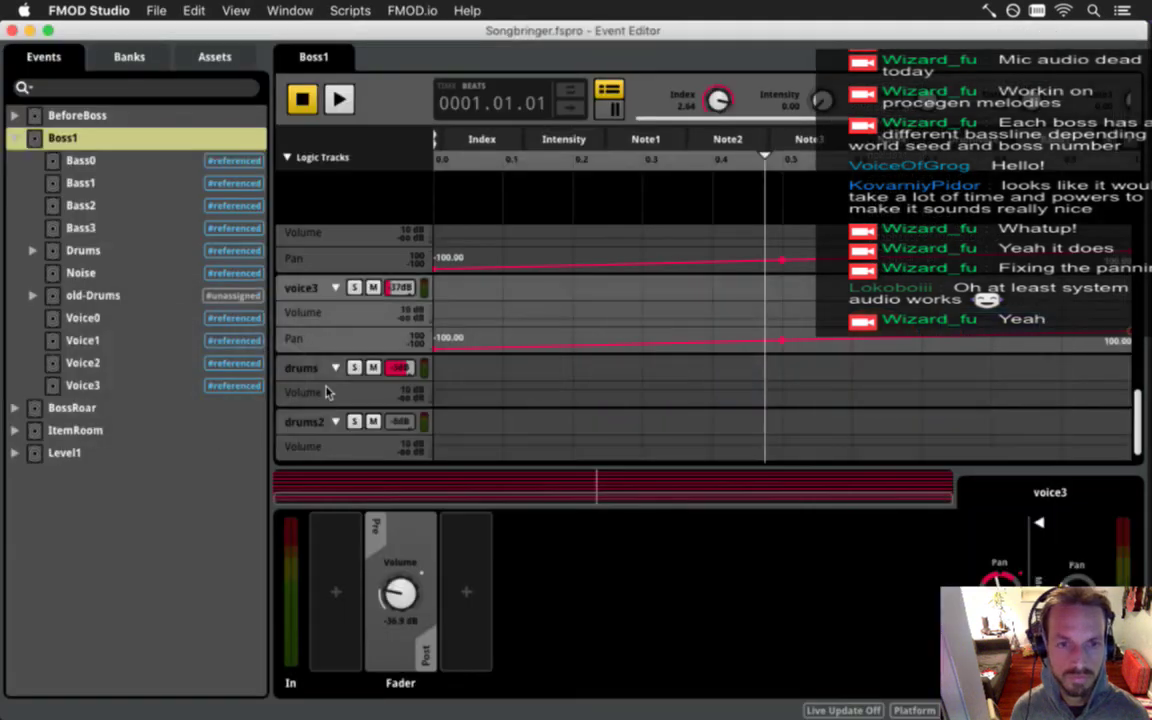
key("super+s")
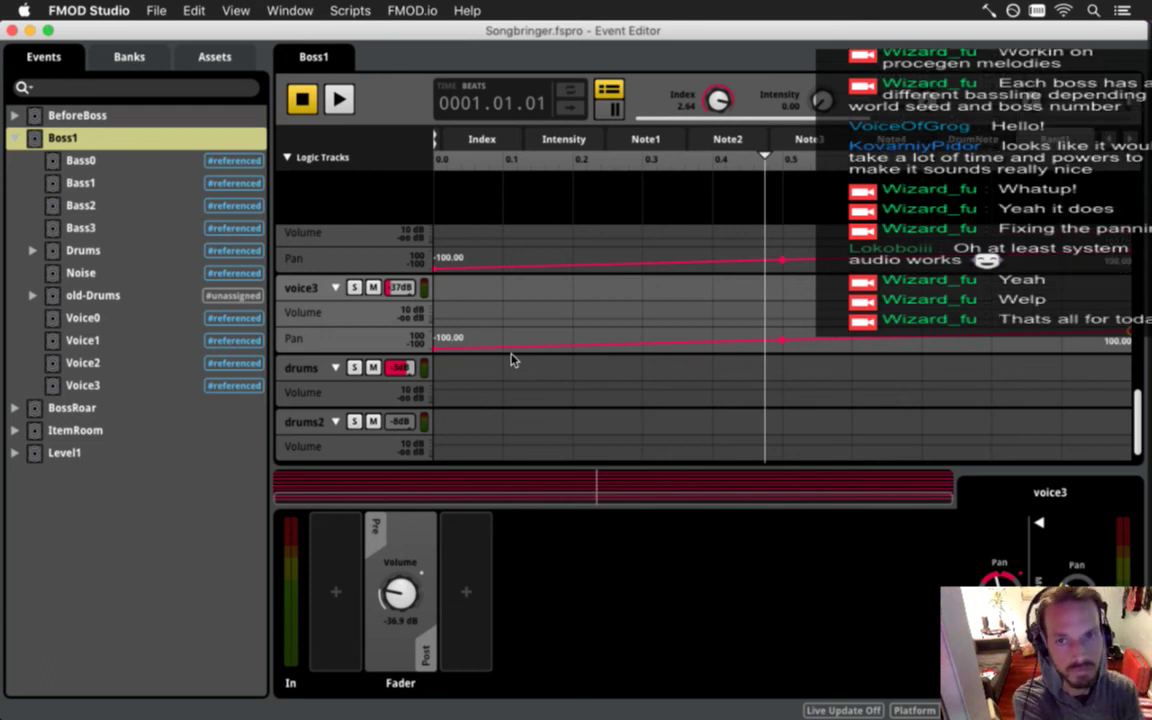
Switch to iTerm and run gs to list the Songbringer repository's git status.
key("super+Tab")
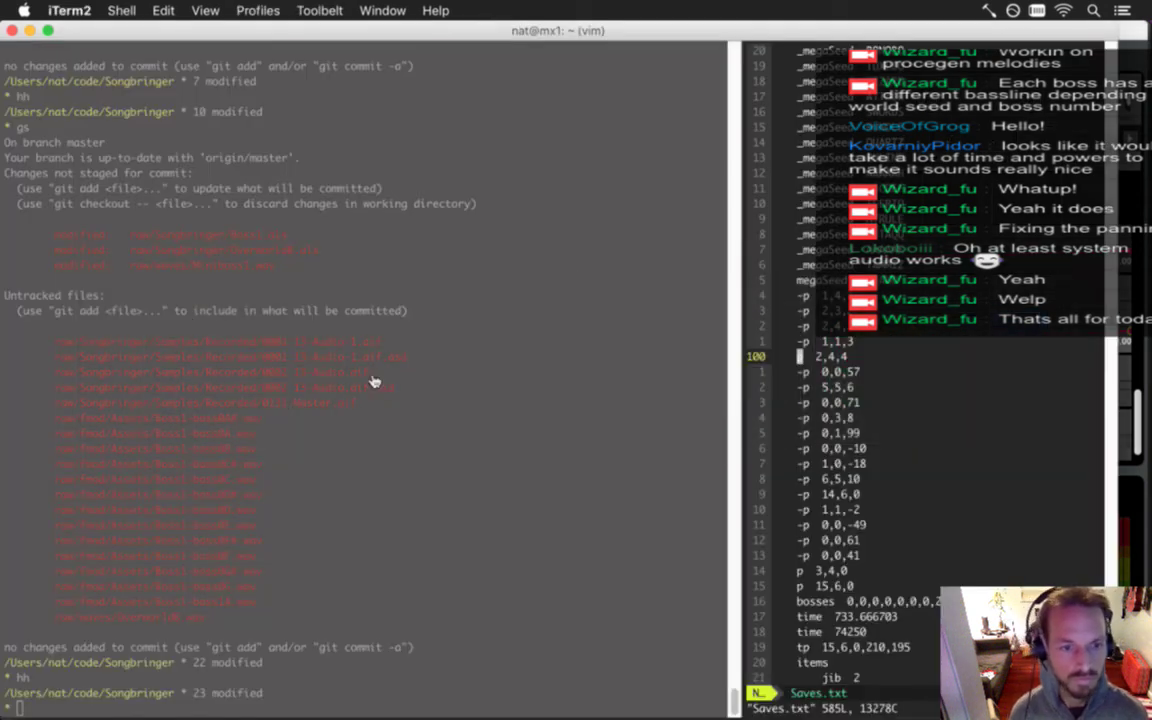
left_click(372, 381)
type("gs")
key("Return")
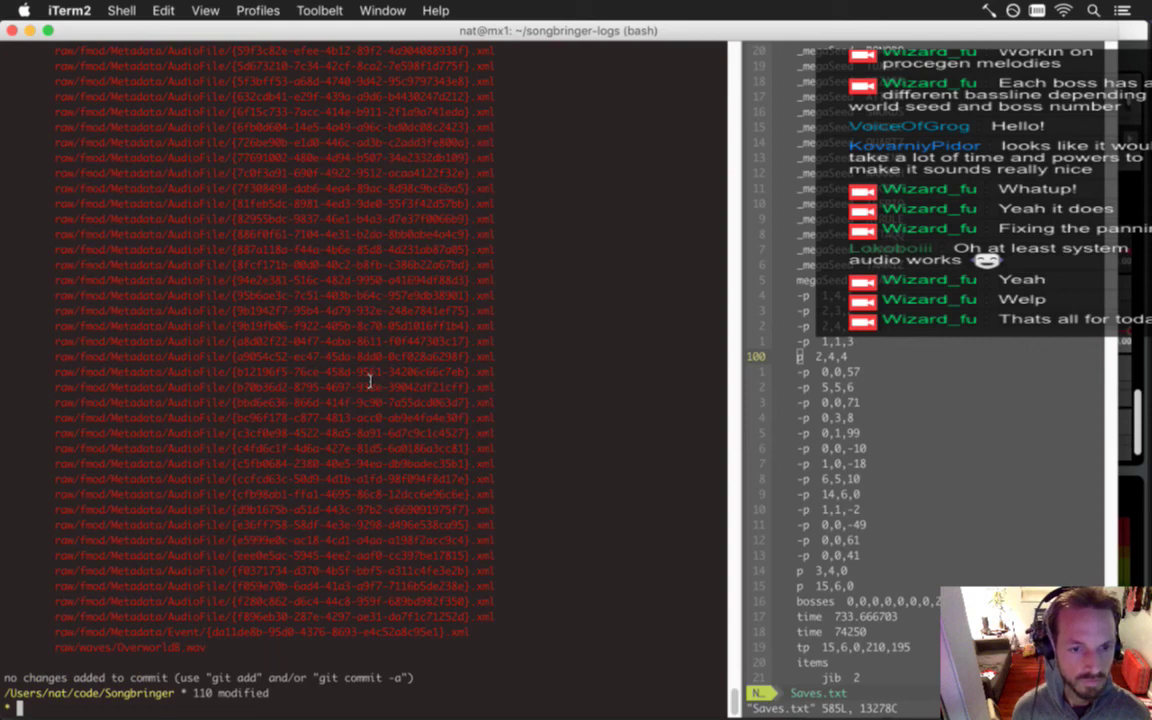
Examine the modified and untracked files in the git status output, including the Boss1 bass assets and FMOD metadata.
scroll(360, 390, "up", 20)
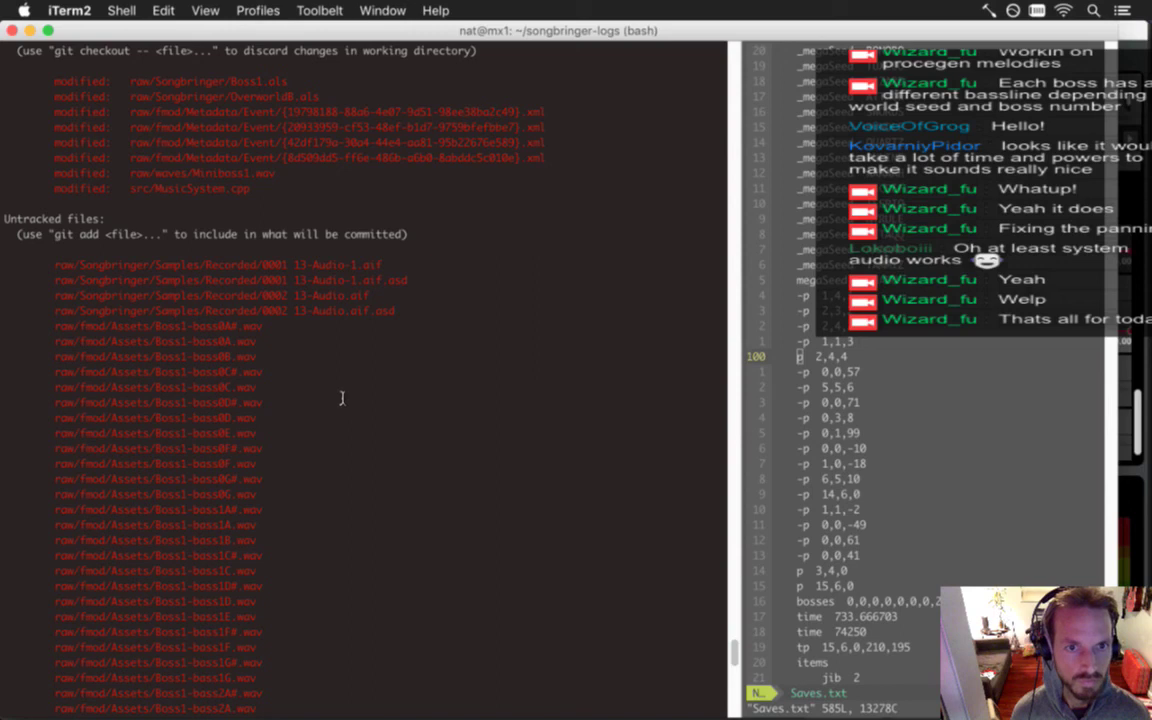
scroll(342, 397, "down", 15)
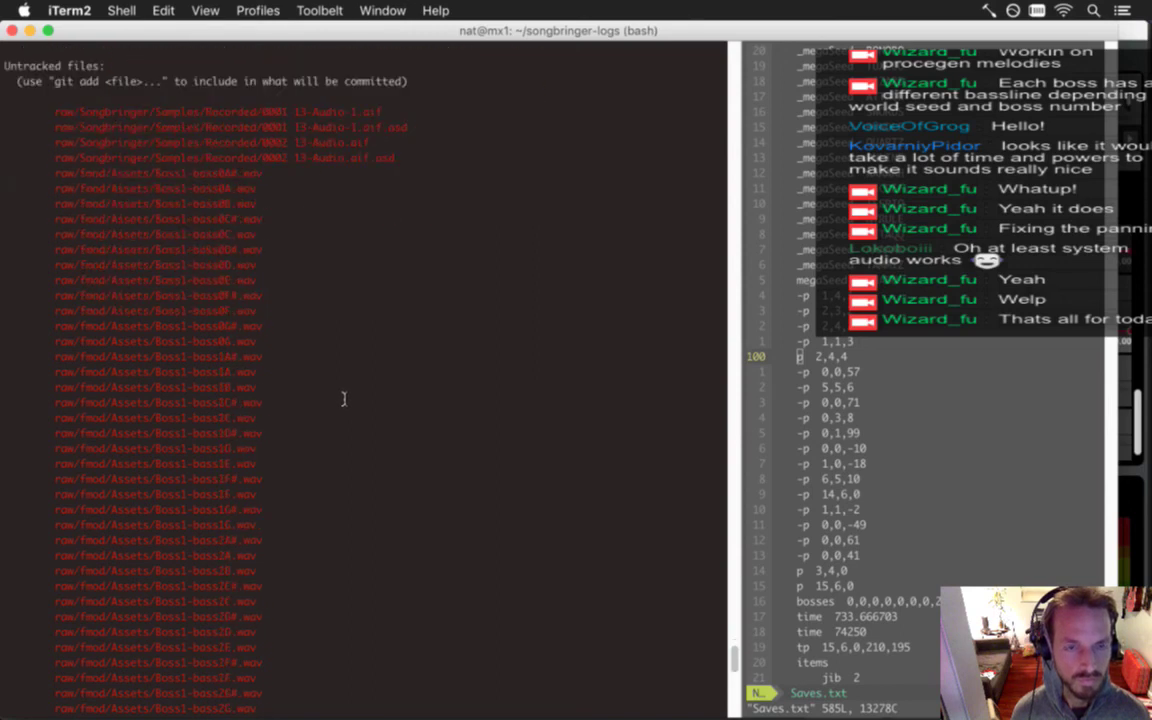
scroll(344, 398, "down", 1)
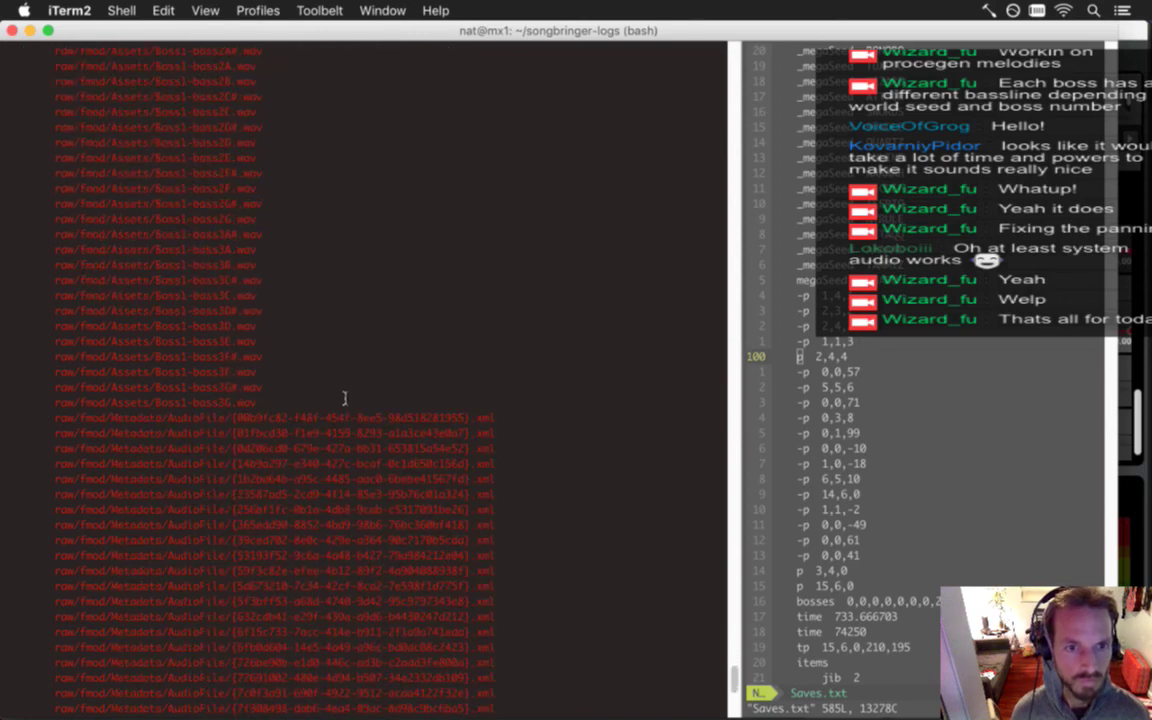
scroll(344, 398, "down", 10)
scroll(345, 398, "up", 8)
scroll(345, 397, "up", 15)
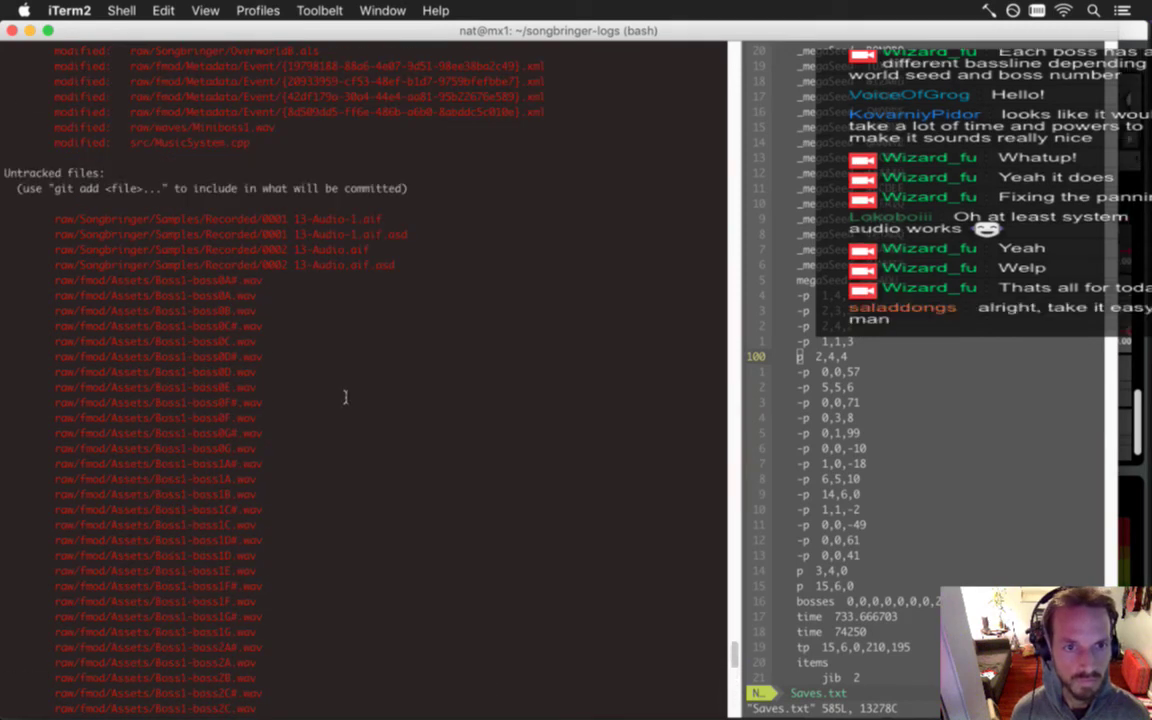
scroll(345, 397, "down", 5)
scroll(345, 397, "down", 20)
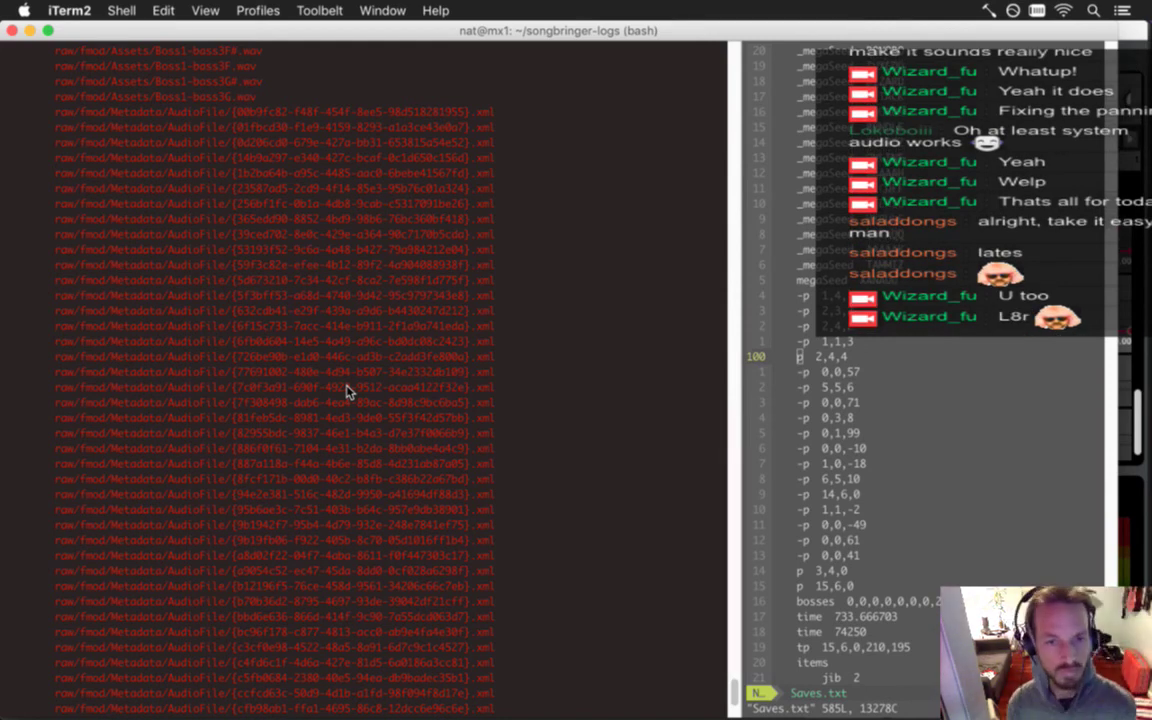
Switch from iTerm to Gameshow-3.6.
key("super+Tab")
key("Tab")
key("Tab")
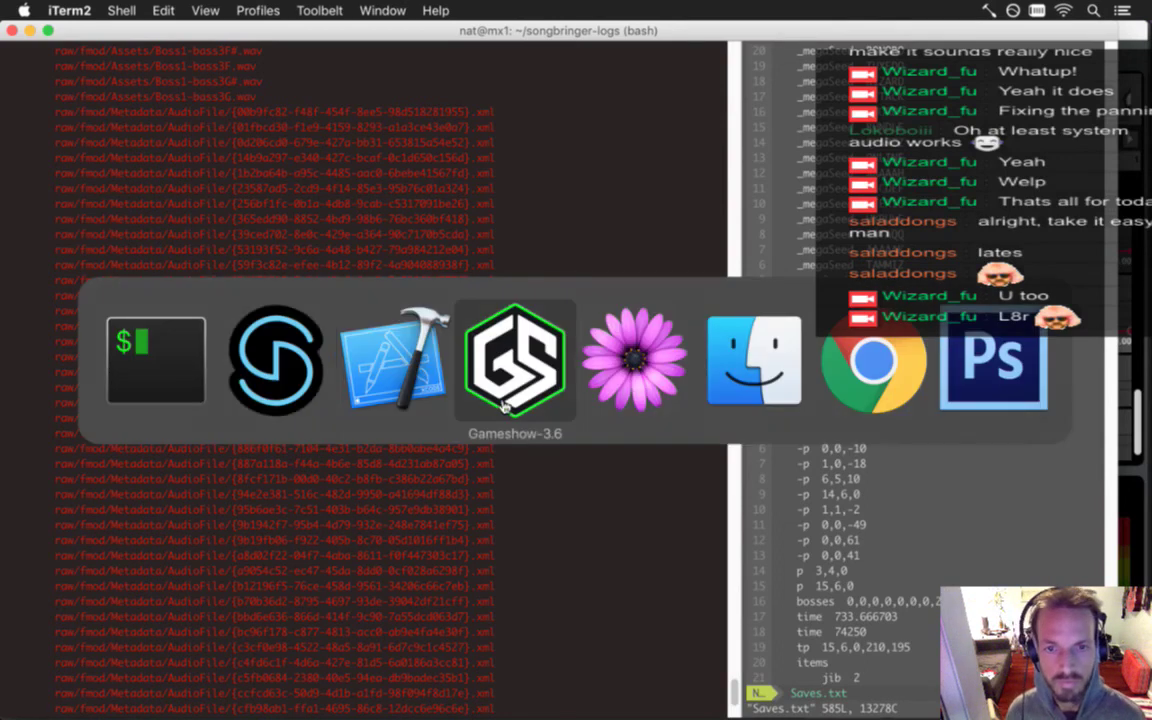